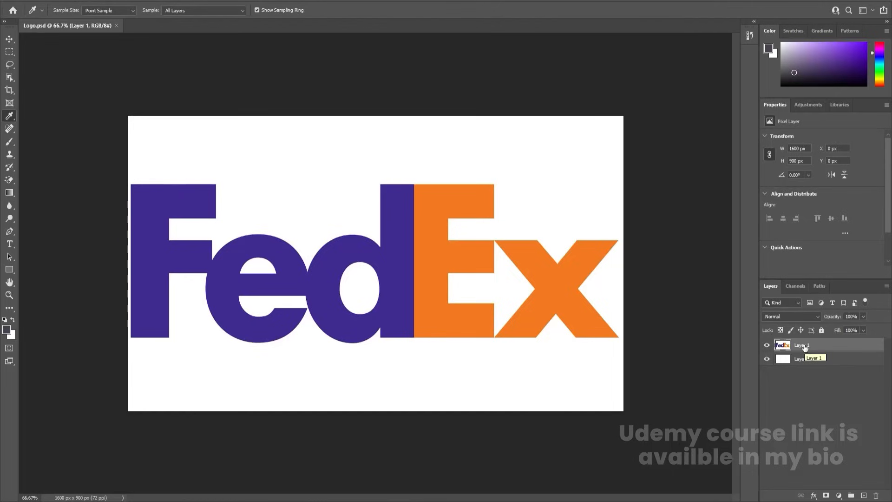
Outline the letter F on Layer 1 with a closed Pen path, separating it from the e, and convert the path into a selection
key("v")
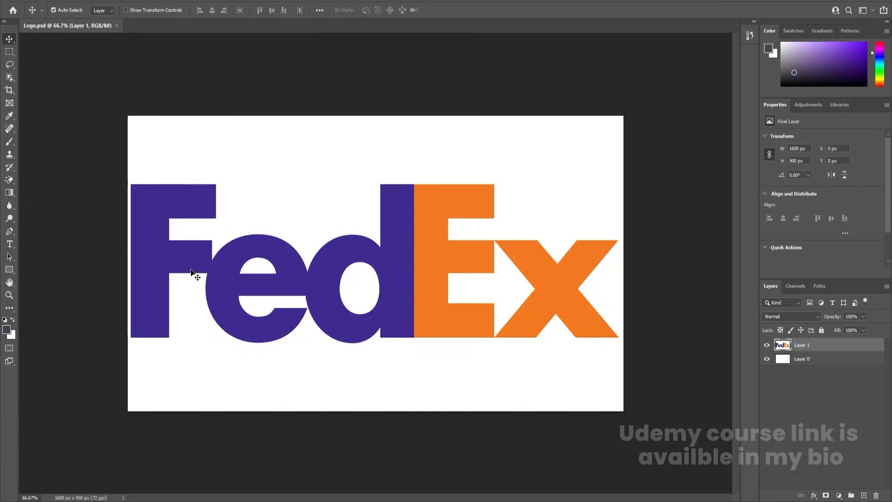
scroll(192, 270, "up", 3, "alt")
scroll(190, 269, "up", 2, "alt")
key("space")
left_click_drag(191, 268, 371, 267)
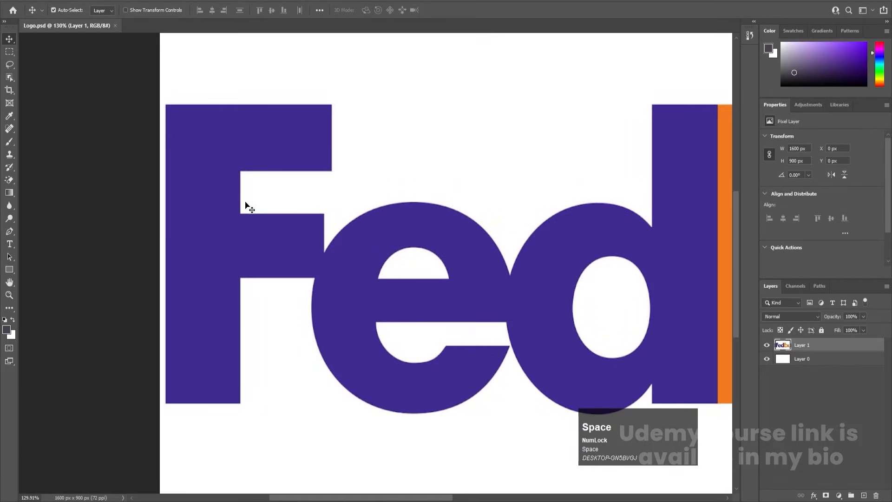
key("p")
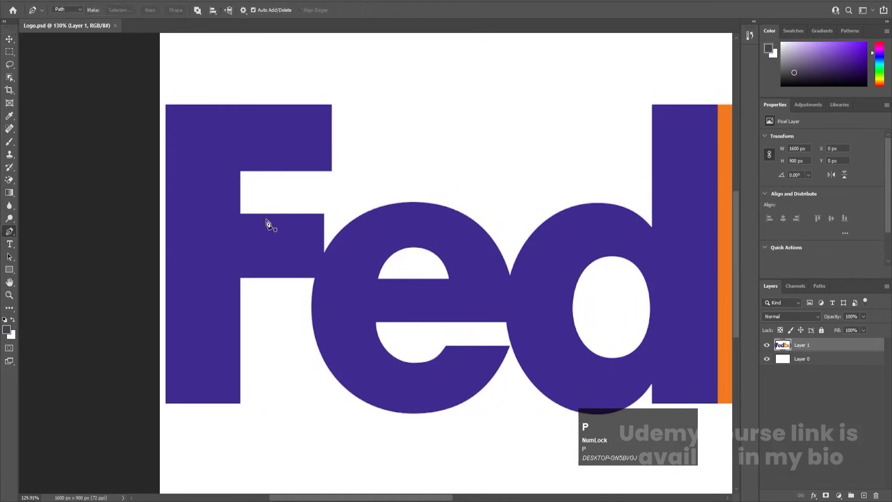
left_click(325, 250)
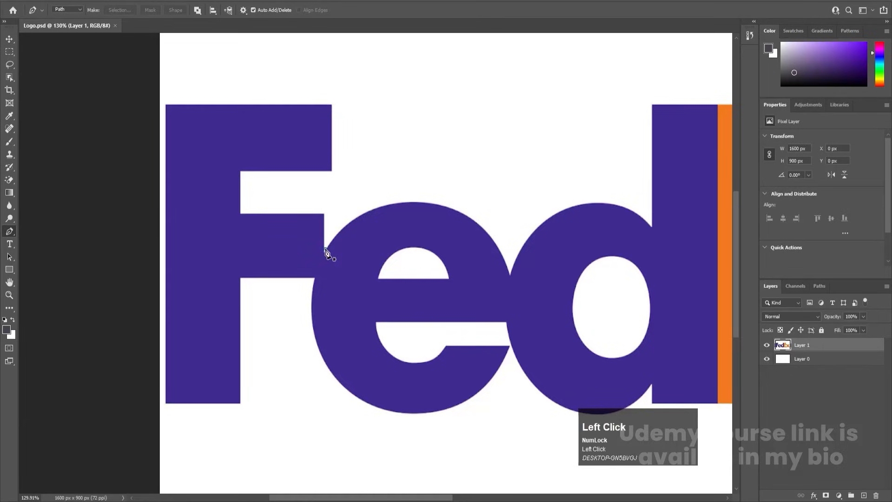
left_click(312, 280)
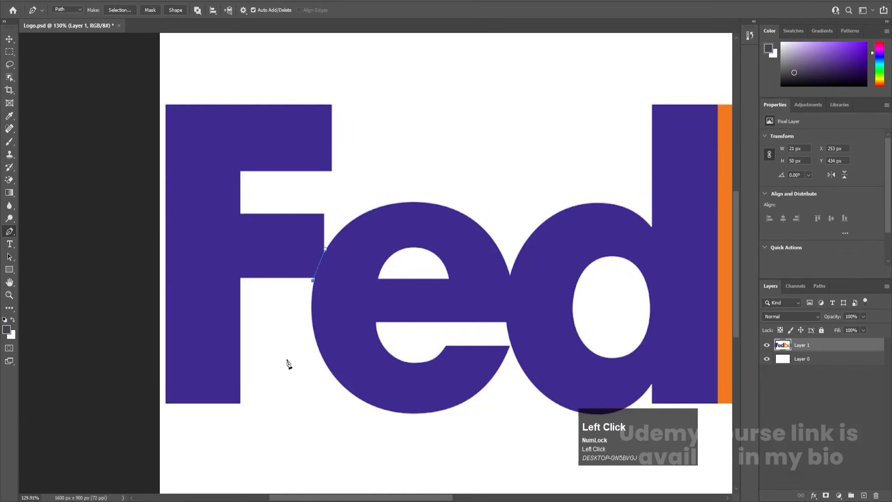
left_click(271, 421)
left_click(193, 439)
left_click(132, 395)
left_click(101, 132)
left_click(142, 65)
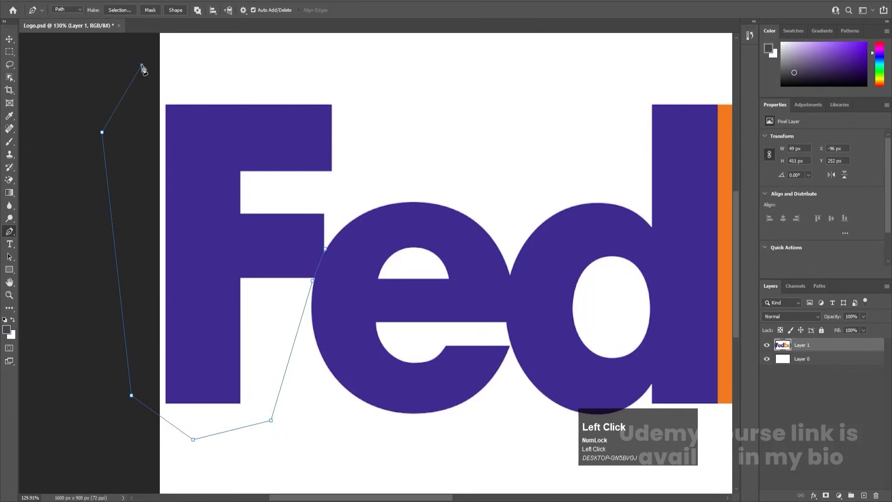
left_click(375, 65)
left_click(360, 166)
left_click(324, 250)
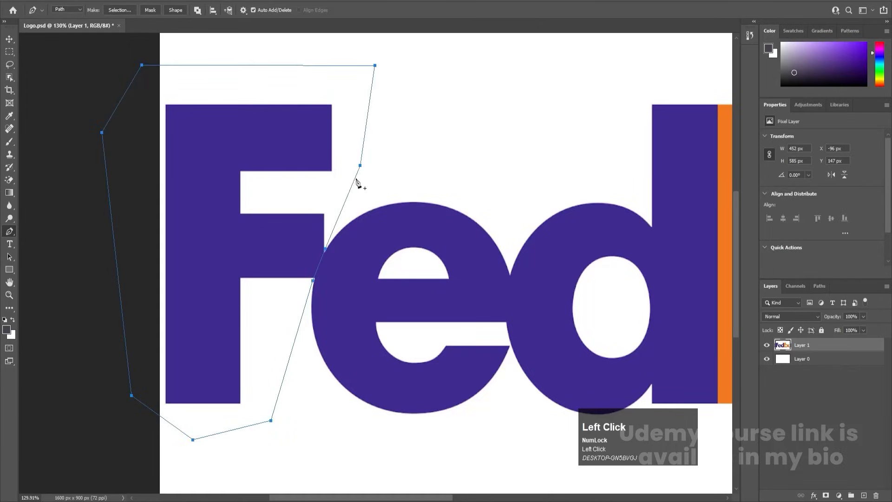
key("ctrl+Return")
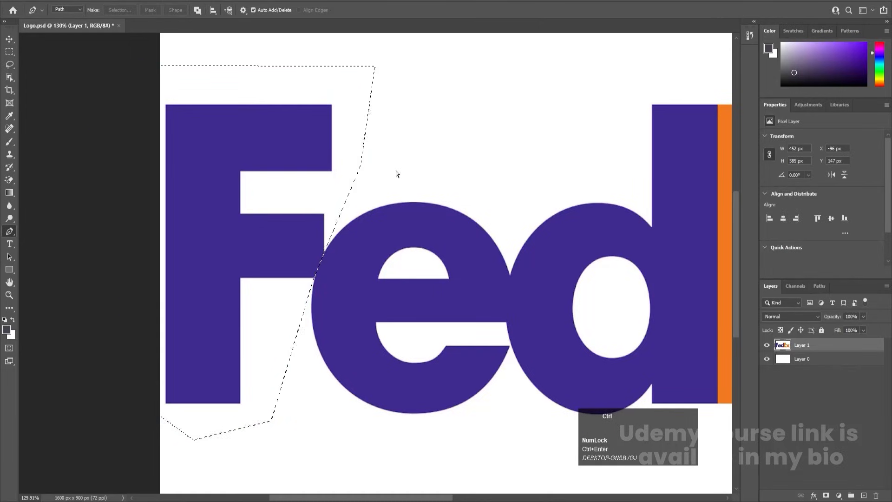
Cut the selected F out of Layer 1 and paste it in place onto a new layer
key("ctrl+x")
left_click(862, 494)
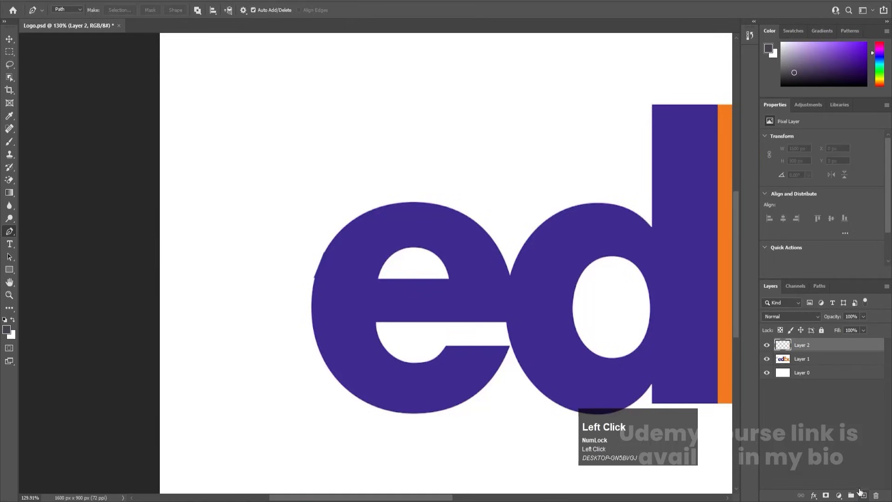
key("ctrl+shift+v")
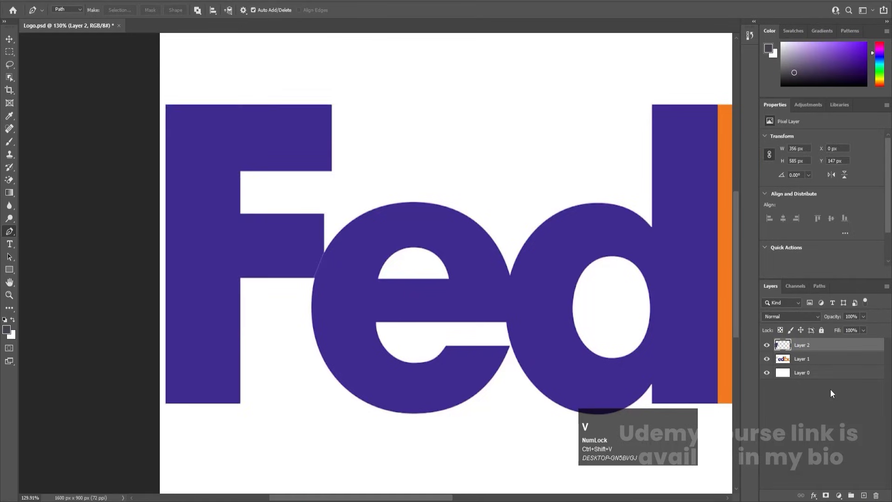
Rename the new layer holding the first letter to F and hide it
double_click(808, 346)
type("F")
key("Return")
left_click(766, 345)
Outline the purple letter e with a closed Pen path along its border with the d, and convert the path into a selection
left_click_drag(479, 344, 423, 314)
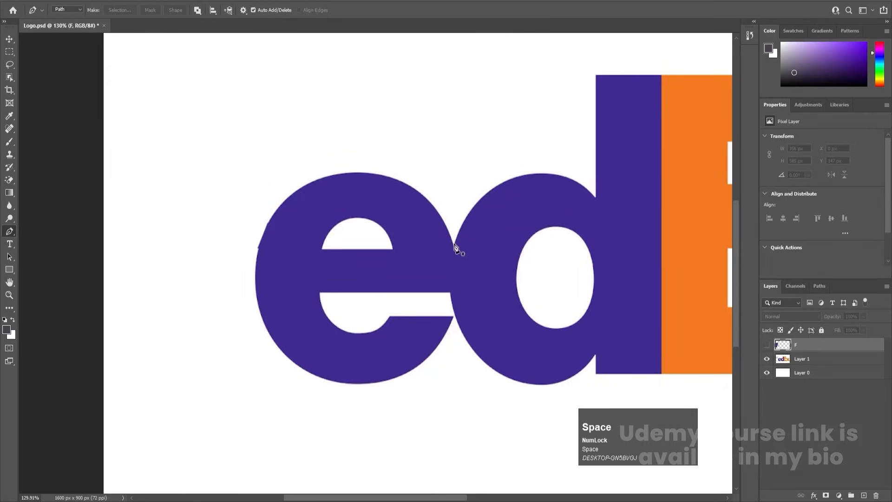
left_click(454, 245)
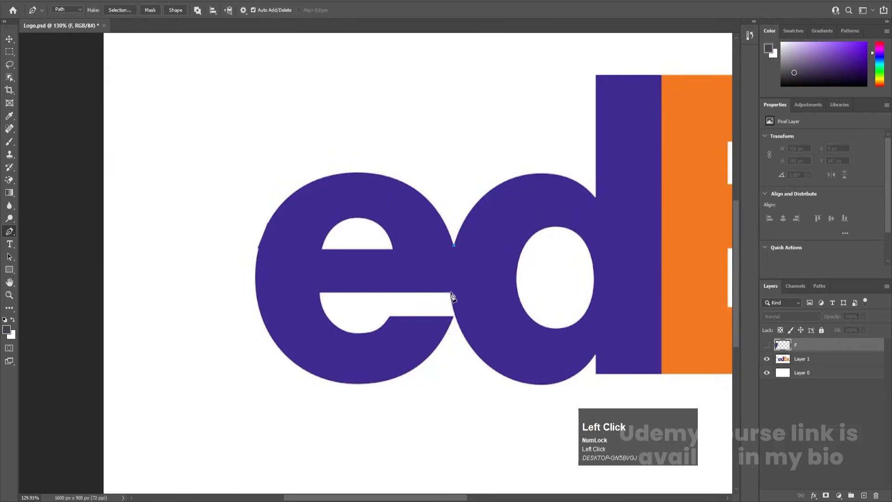
left_click(450, 292)
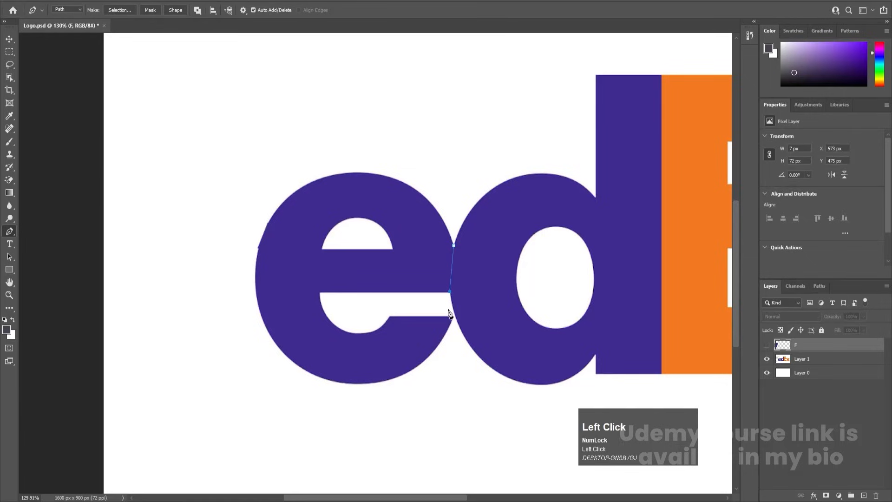
left_click(448, 310)
left_click(454, 316)
left_click(459, 391)
left_click(333, 434)
left_click(209, 353)
left_click(224, 161)
left_click(394, 114)
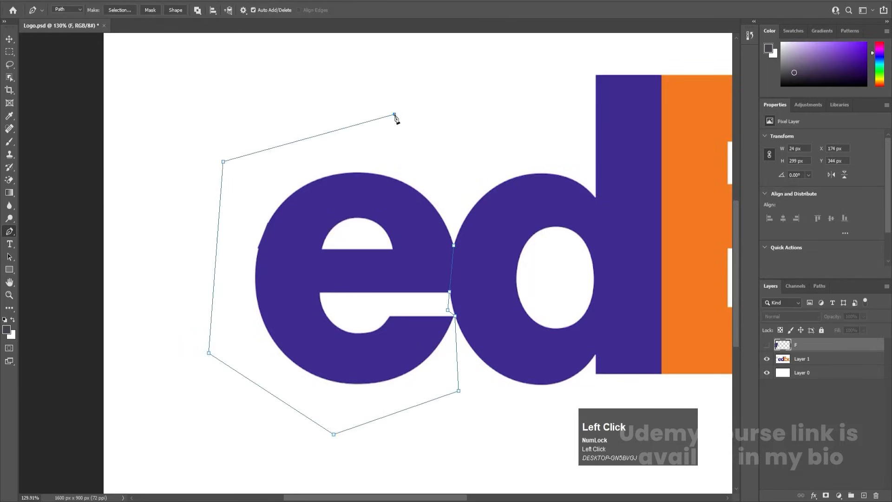
left_click(445, 148)
left_click(454, 245)
key("ctrl+Return")
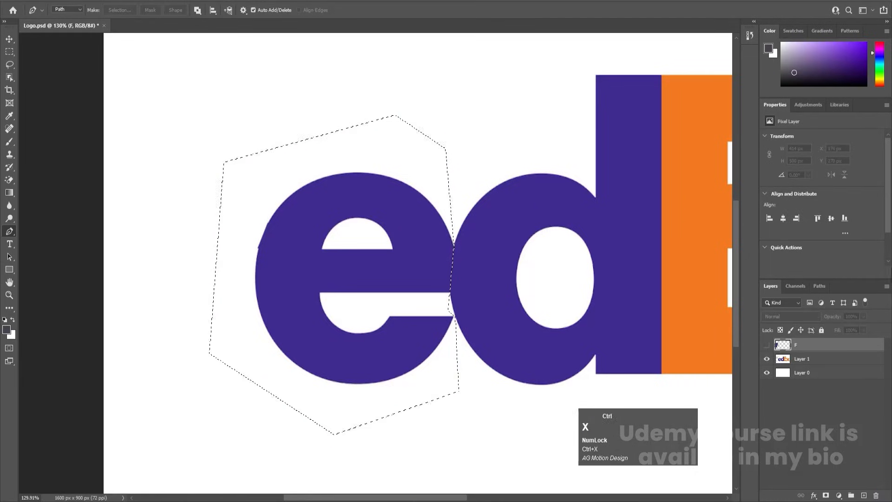
Cut the selected purple e out of Layer 1 and paste it in place onto a new layer
left_click(832, 359)
key("ctrl+x")
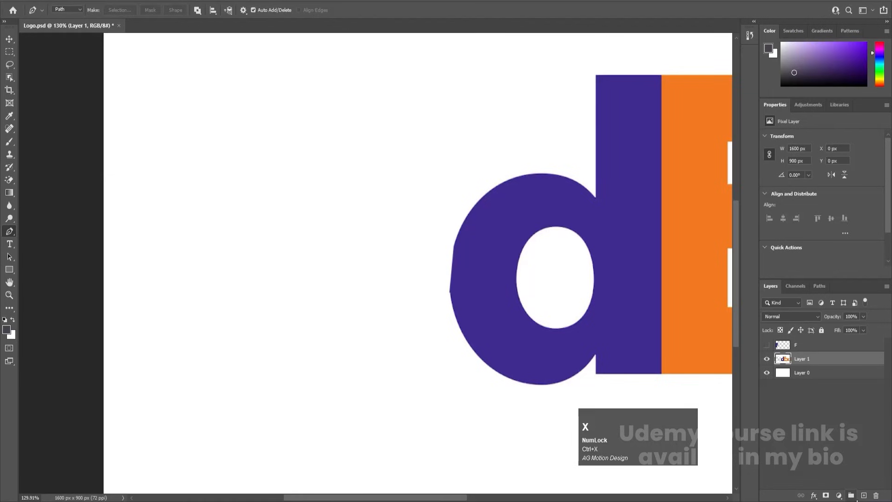
left_click(863, 495)
key("ctrl+shift+v")
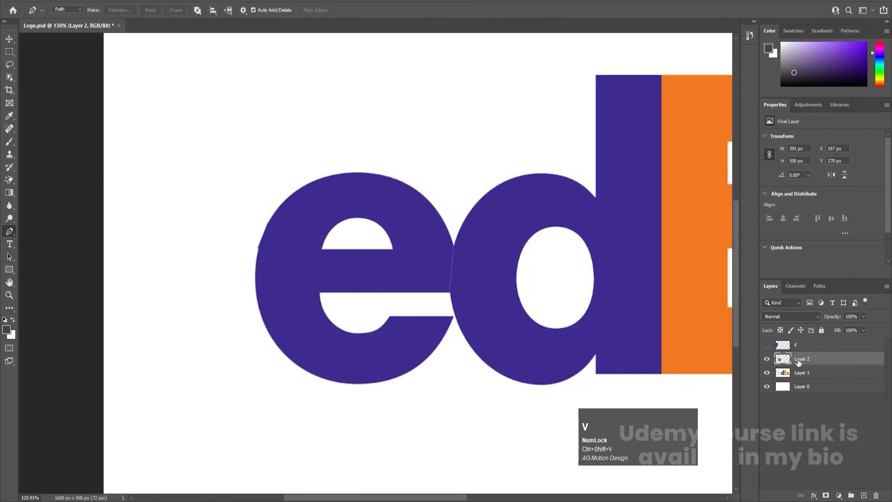
Rename the layer holding the purple e to E and hide it
double_click(800, 358)
type("E")
key("Return")
left_click(767, 358)
Cut the letter d from Layer 1 with a rectangular marquee, paste it in place onto a new layer and hide that layer
left_click(802, 373)
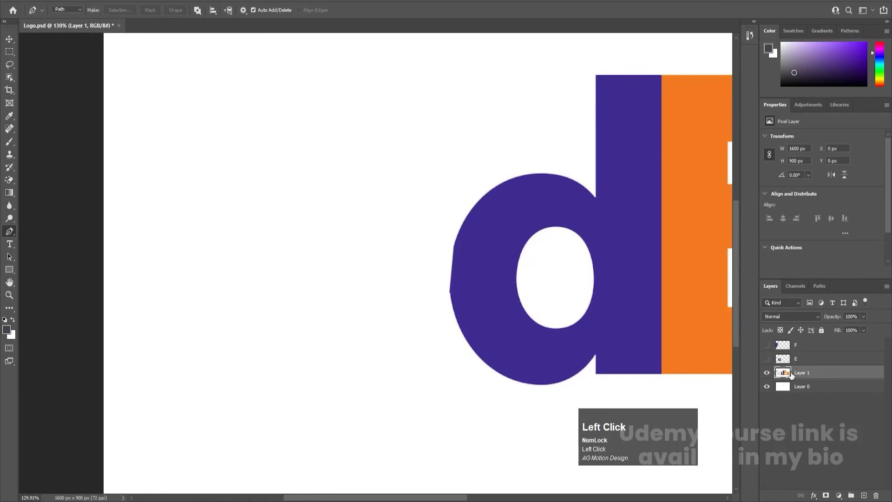
left_click_drag(641, 269, 375, 271)
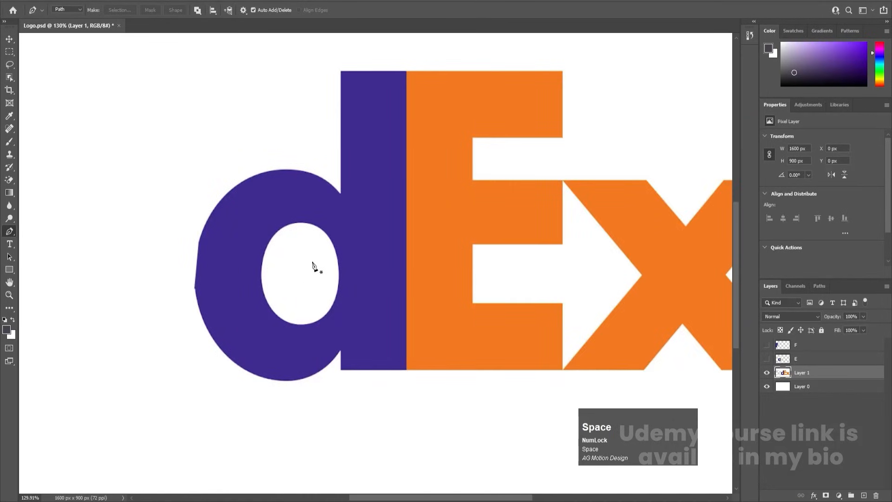
key("m")
scroll(13, 57, "down", 1, "alt")
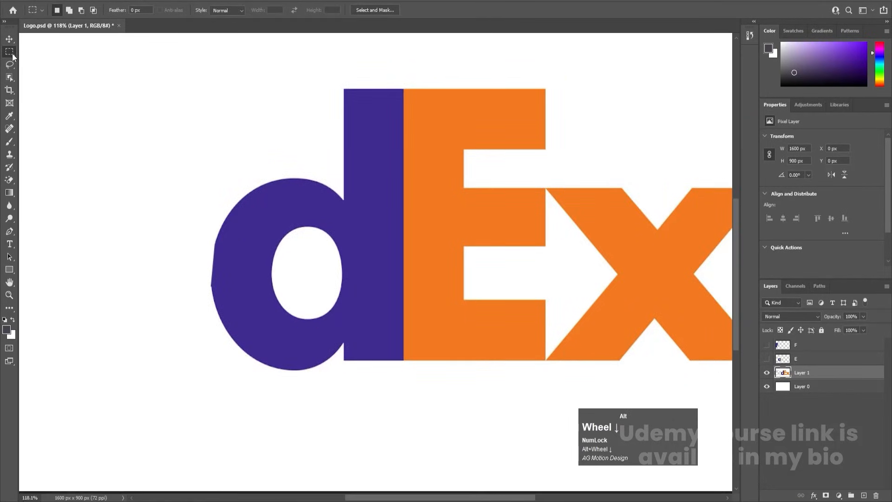
left_click_drag(167, 60, 403, 386)
key("ctrl+x")
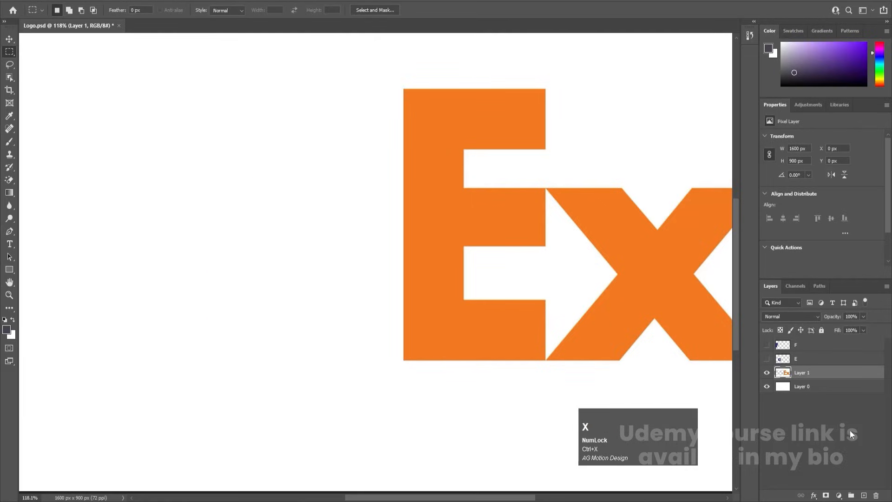
key("ctrl+shift+v")
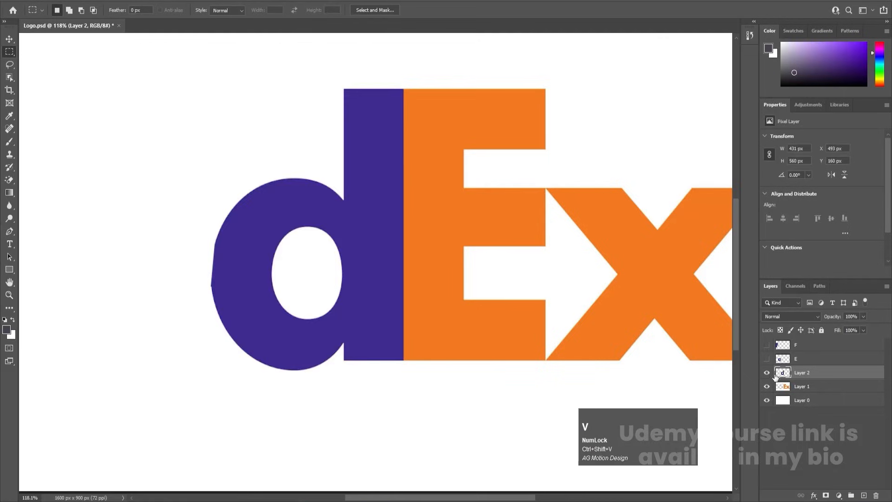
left_click(767, 373)
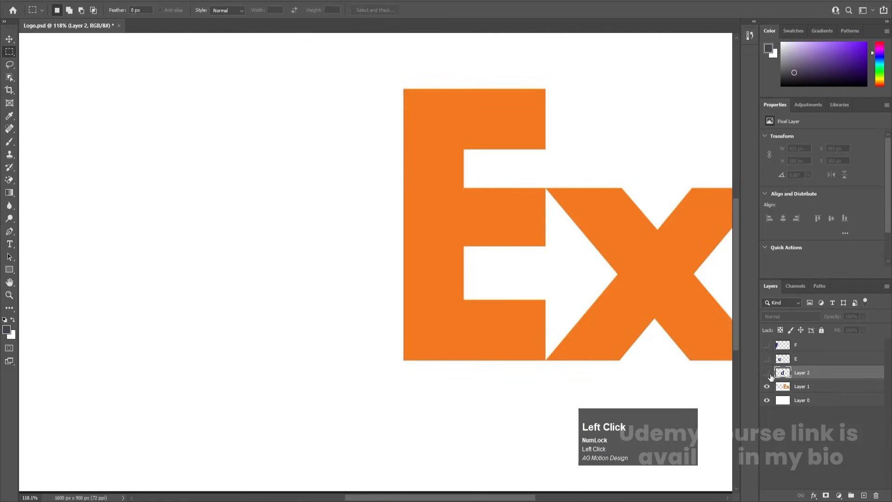
Cut the orange E from Layer 1 with a rectangular marquee and paste it in place onto a new layer
left_click(799, 391)
key("space")
left_click_drag(472, 261, 430, 256)
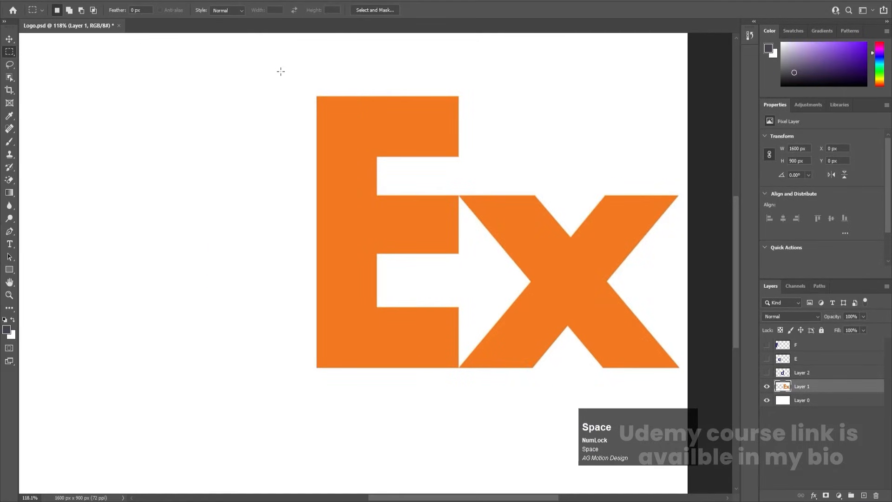
left_click_drag(281, 71, 460, 392)
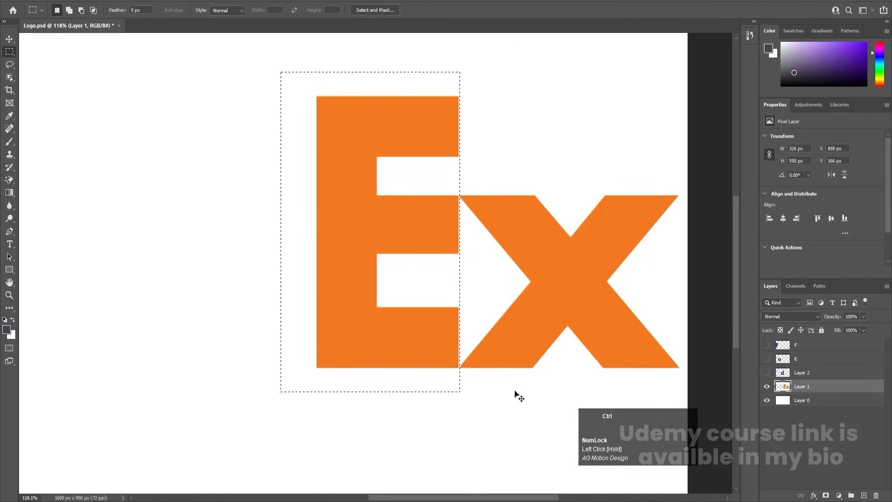
key("ctrl+x")
left_click(859, 492)
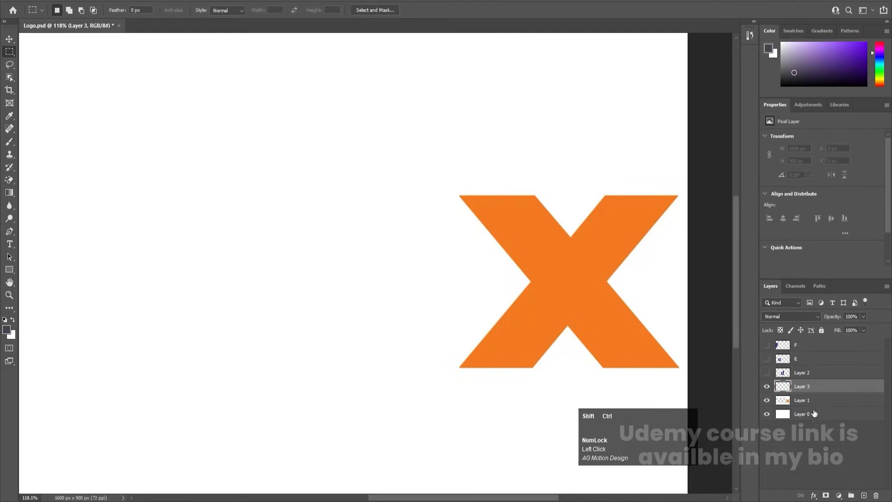
key("ctrl+v")
Rename the orange E's layer to E and Layer 1, which holds the remaining letter, to X
double_click(803, 386)
type("E")
left_click(801, 399)
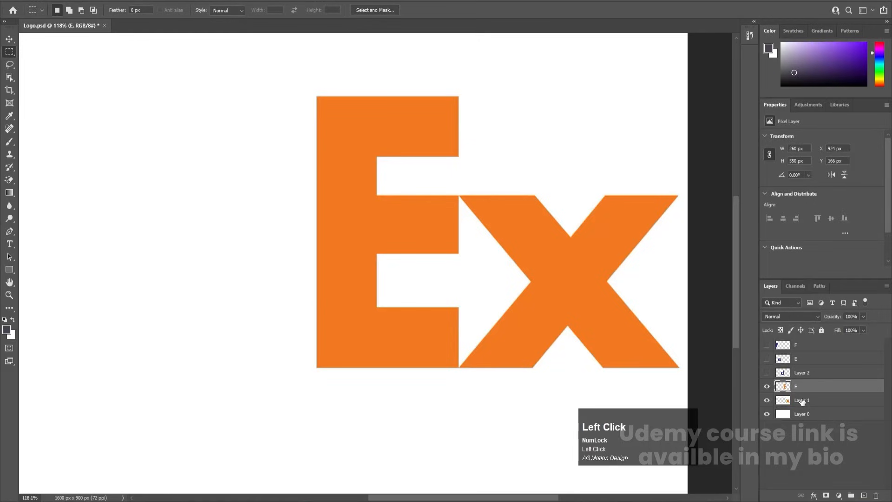
double_click(802, 400)
type("X")
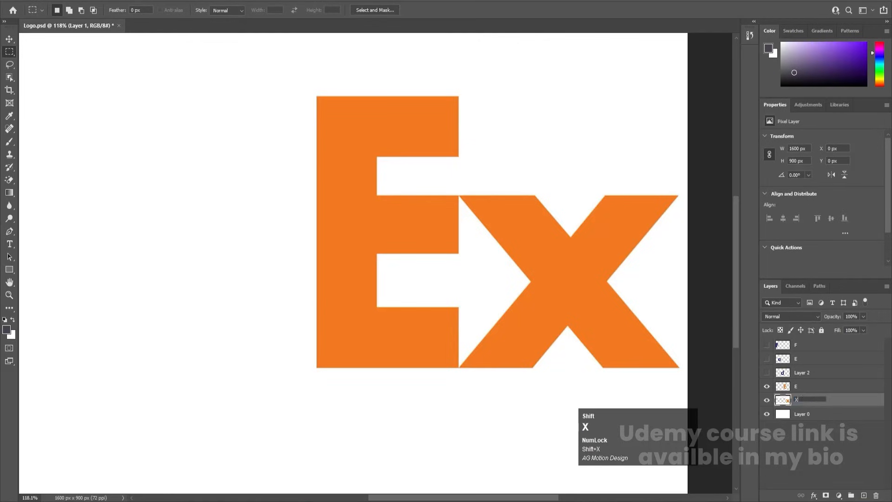
Show the layer holding the letter d and rename it D
left_click(766, 372)
double_click(801, 372)
type("D")
key("Return")
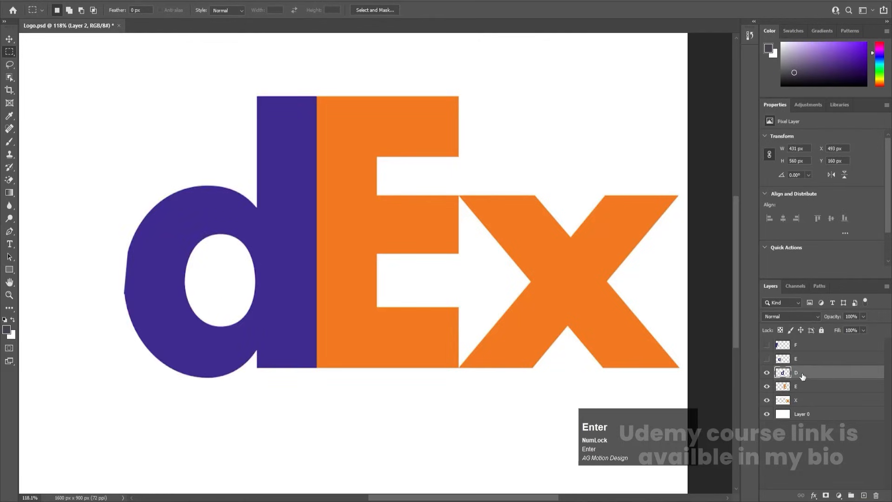
Show the hidden F and purple E layers again and delete the white background layer, Layer 0
left_click_drag(767, 358, 766, 345)
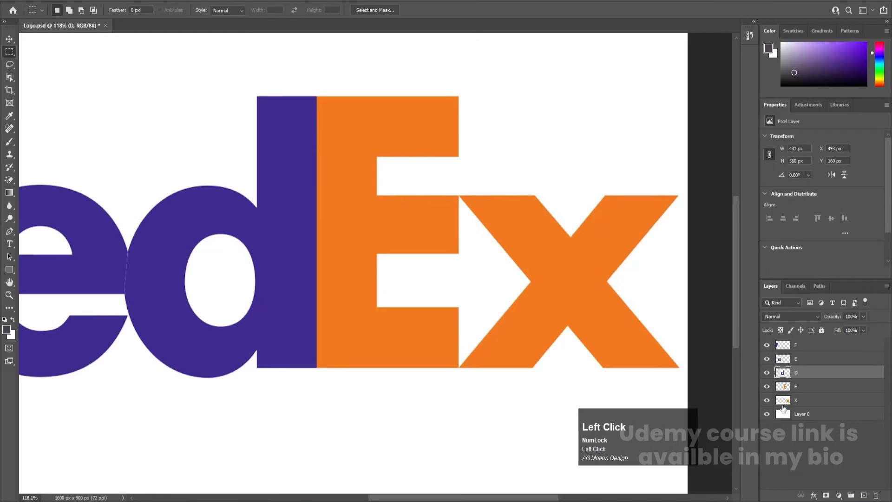
scroll(669, 354, "down", 2)
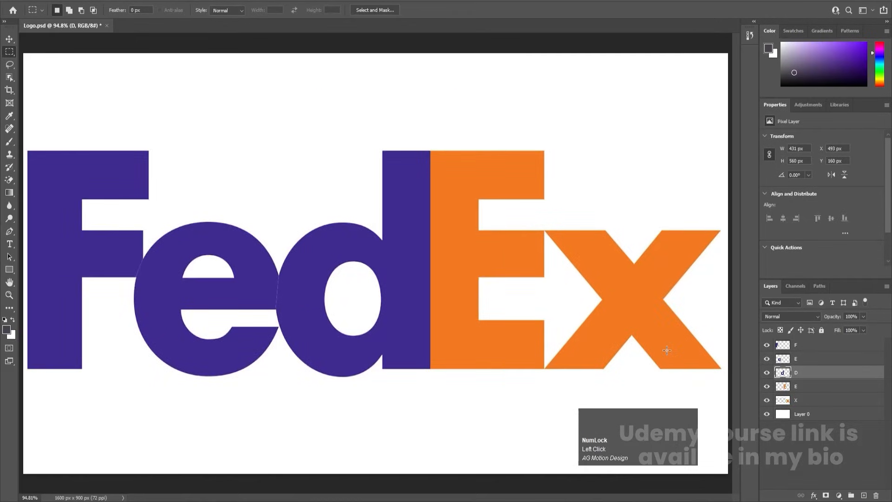
left_click(795, 412)
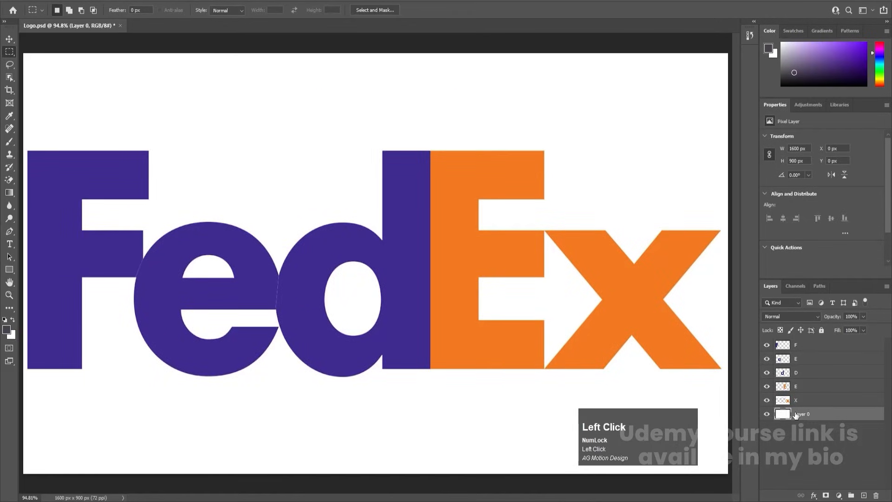
key("Delete")
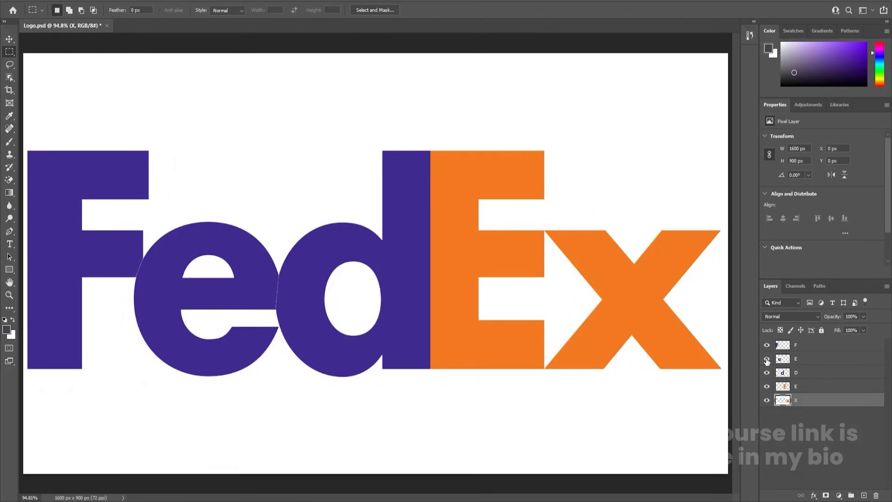
Hide every layer except F and erase the white background around the F with the Magic Eraser tool
left_click_drag(767, 361, 767, 402)
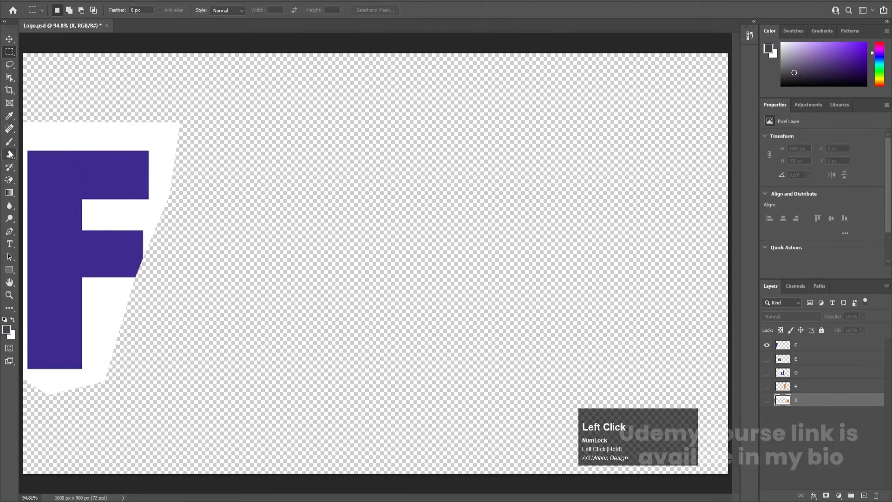
left_click(10, 180)
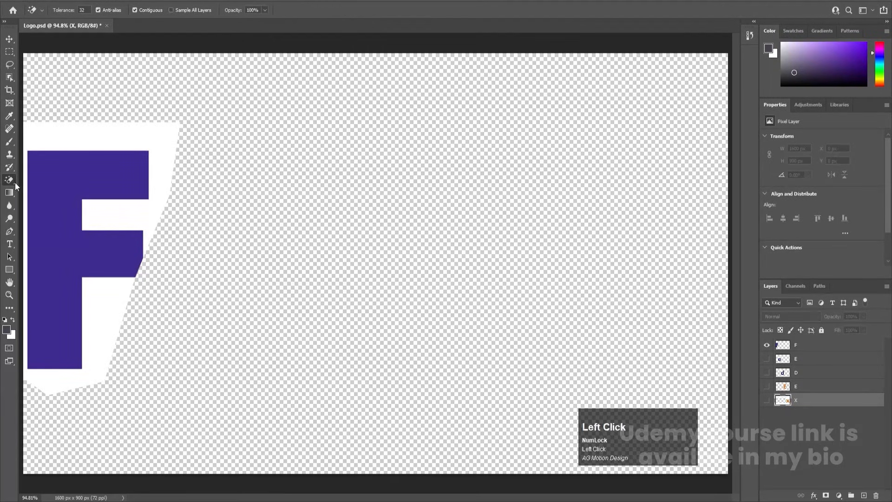
left_click_drag(11, 180, 57, 177)
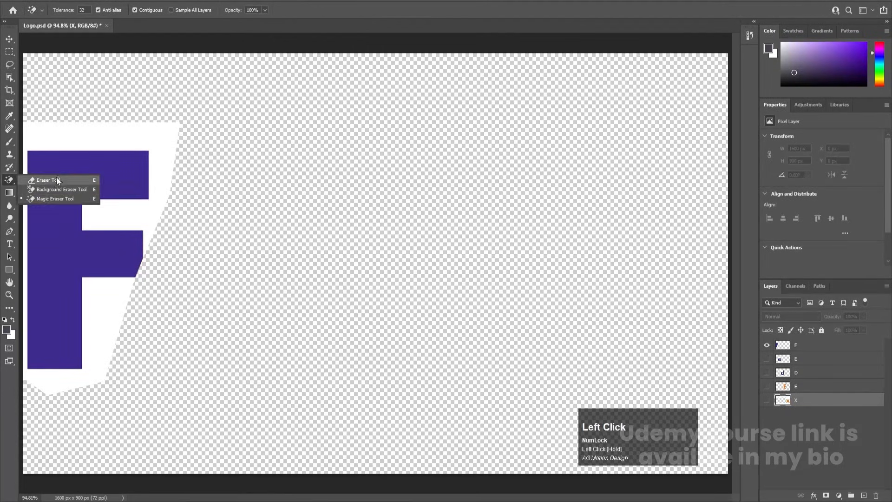
left_click(11, 182)
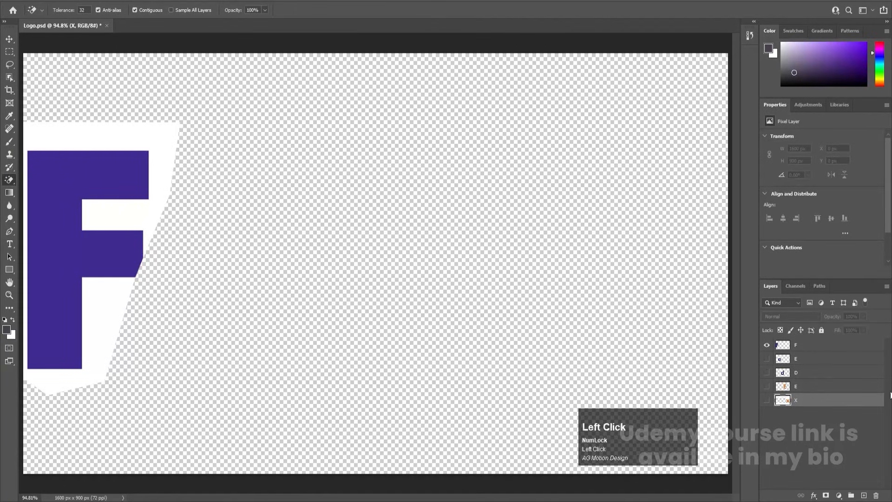
left_click(809, 347)
left_click(132, 142)
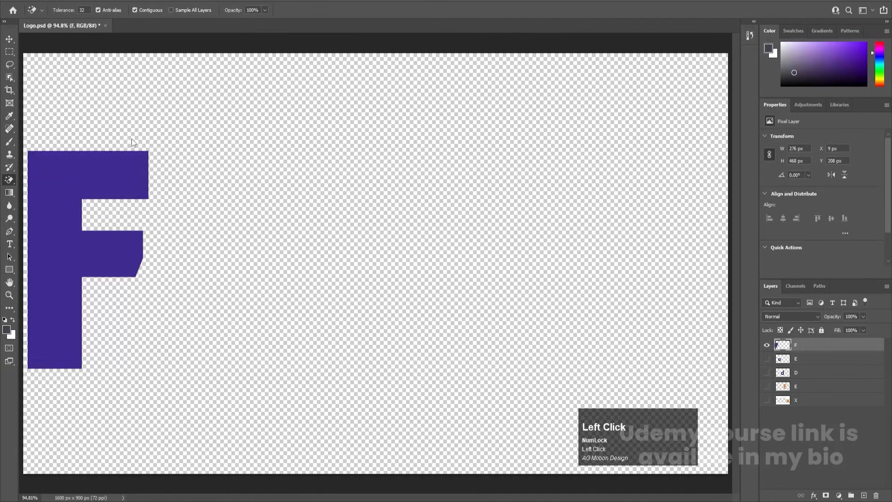
Show the purple E layer and erase the white areas around and inside the letter
left_click(766, 359)
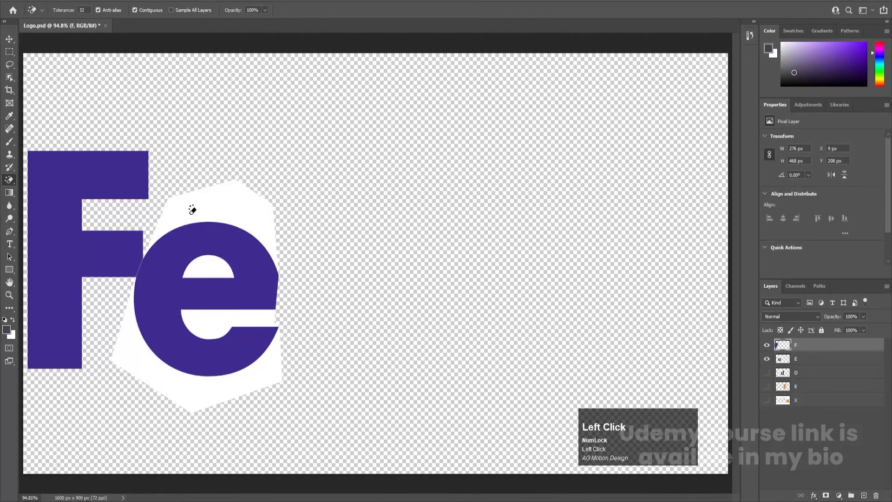
left_click(801, 361)
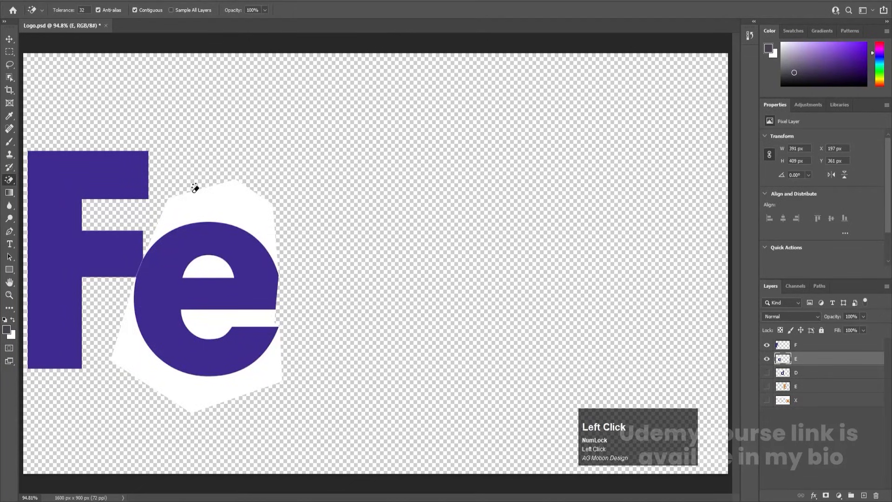
left_click(195, 187)
left_click(214, 269)
left_click(206, 326)
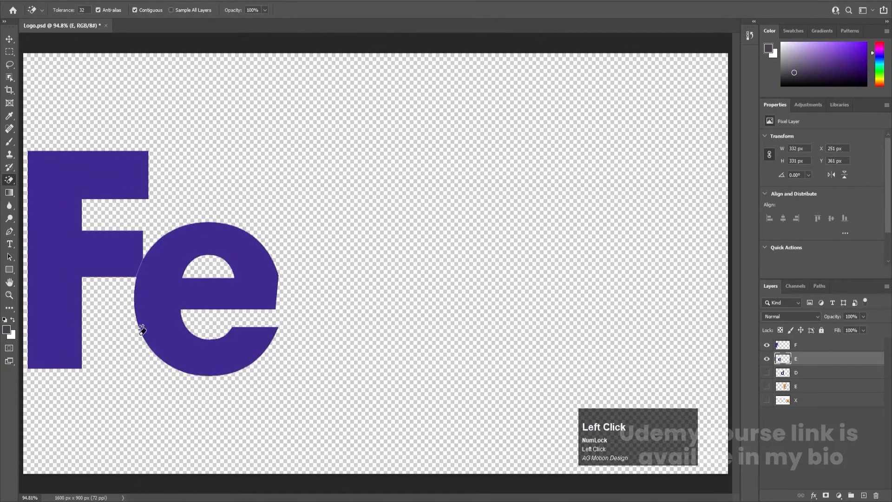
Show the D layer and erase the white areas above and below the letter
left_click(767, 374)
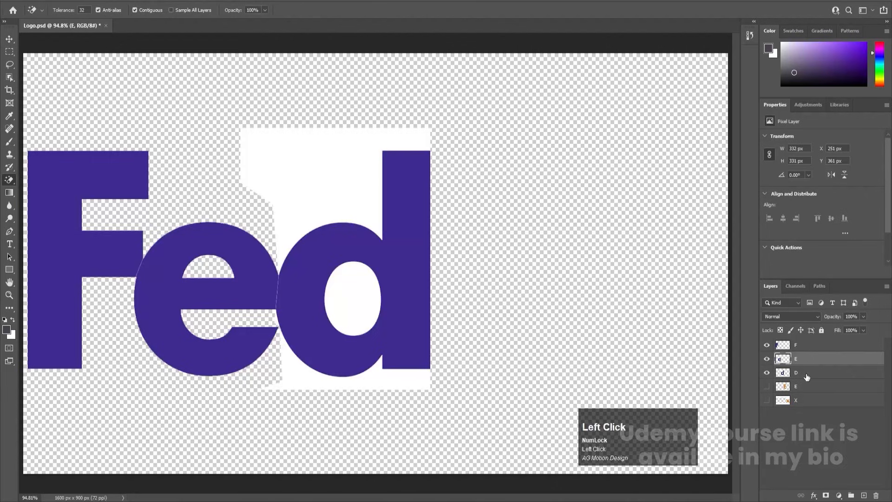
left_click(806, 374)
left_click(320, 193)
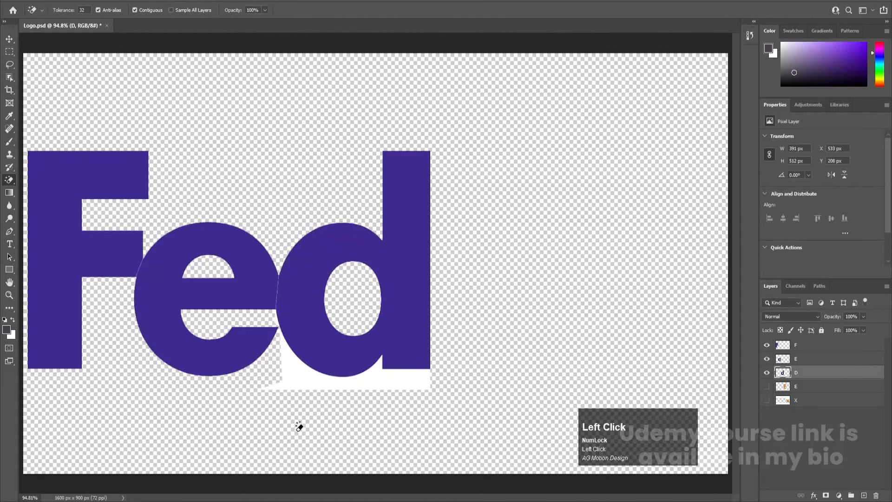
left_click(295, 382)
Show the orange E layer and erase the white between its arms and beneath it
left_click(767, 386)
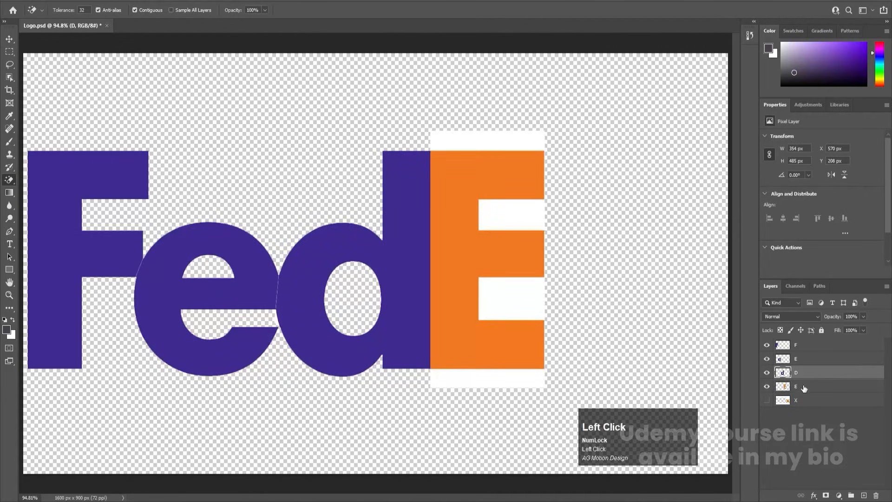
left_click(806, 386)
left_click(503, 215)
left_click(511, 306)
left_click(493, 379)
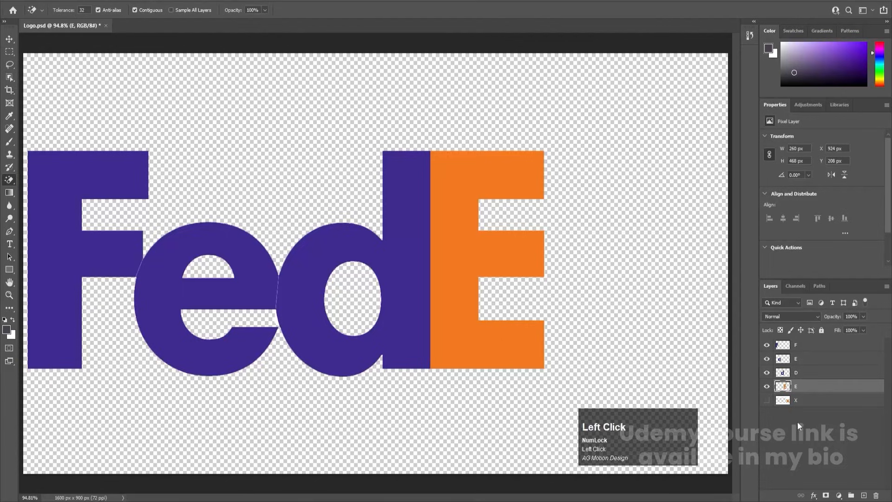
Show the X layer, erase its white background, and save Logo.psd
left_click(767, 400)
left_click(806, 400)
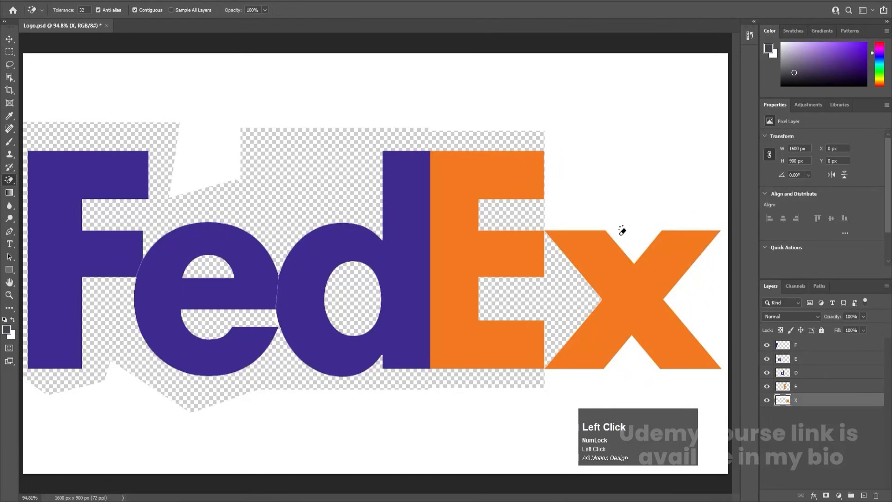
left_click(702, 258)
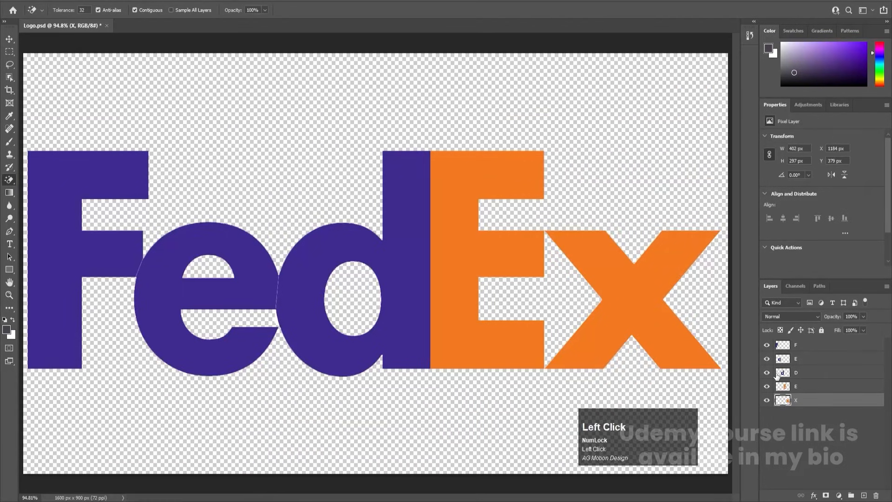
key("ctrl+s")
key("v")
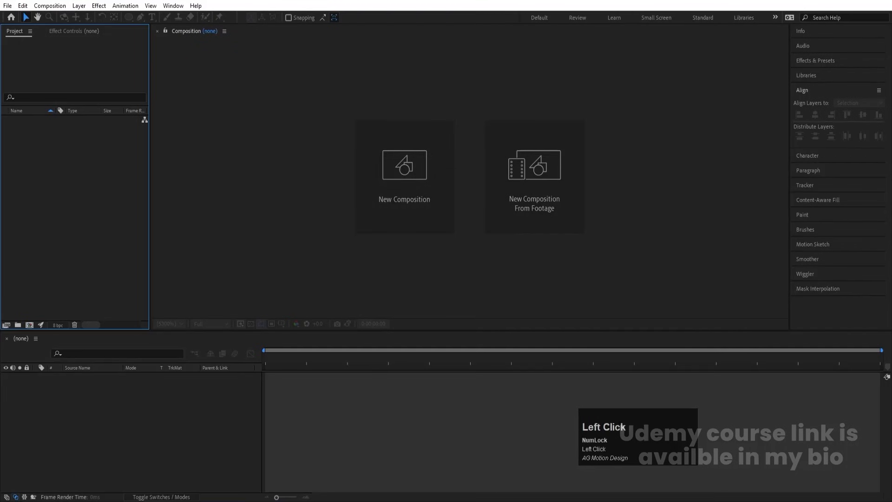
In After Effects, create a composition named Main Animation with a width of 1920 px and display its Title/Action Safe guides
key("Num_Lock")
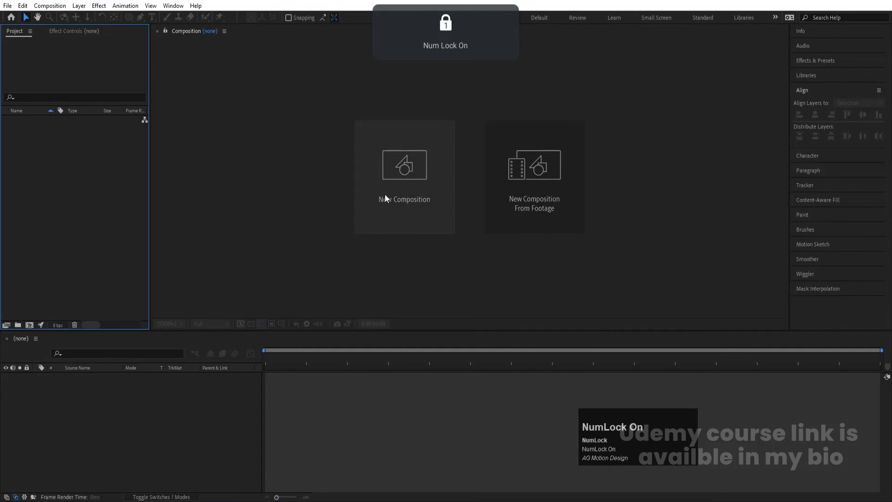
left_click(385, 194)
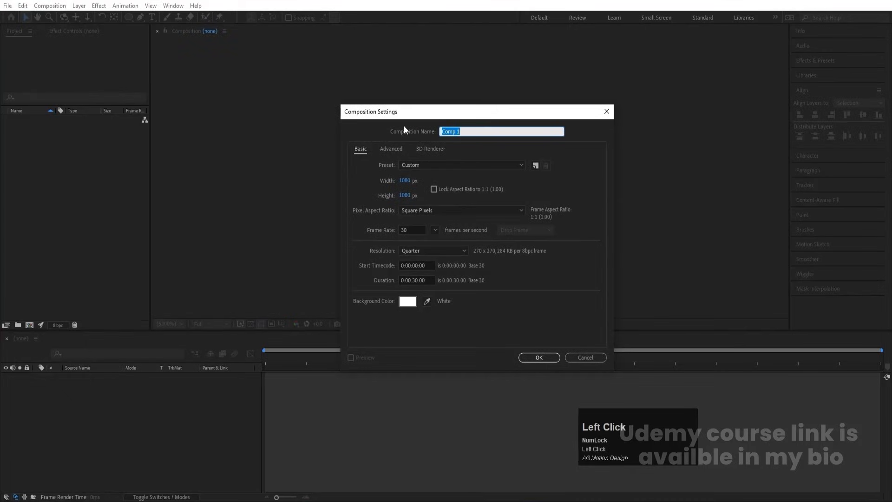
type("Main Animation")
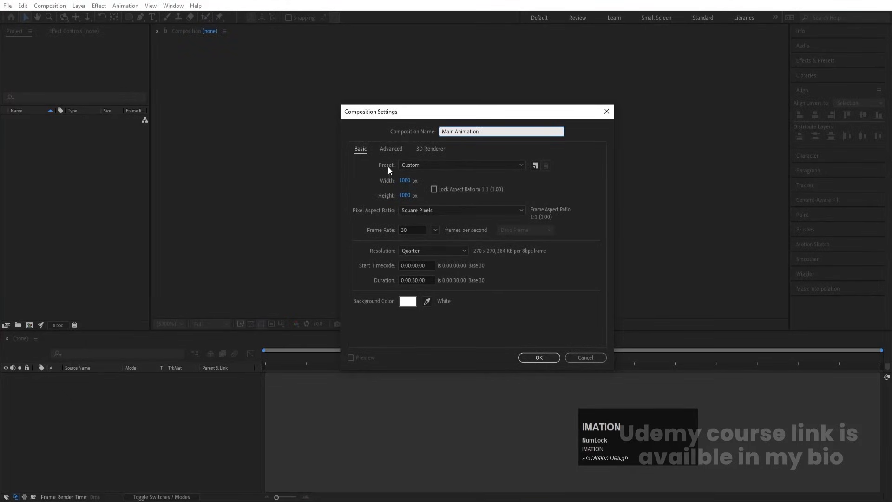
left_click(404, 180)
type("1920")
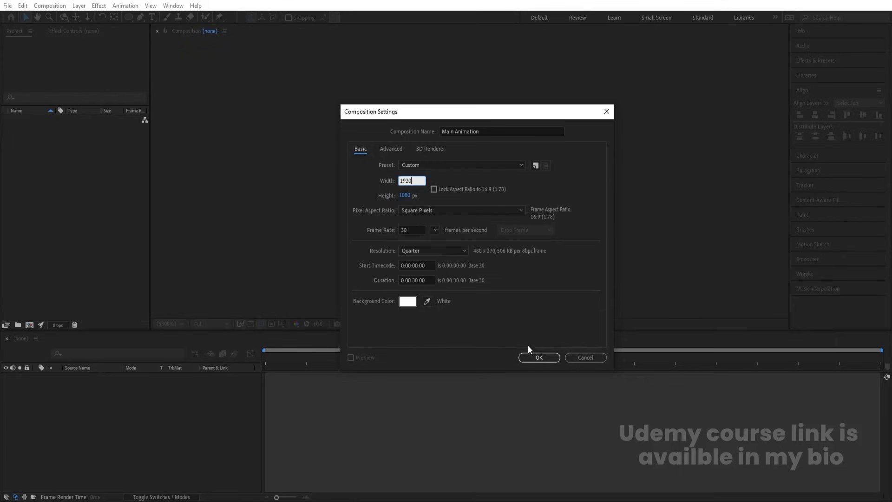
left_click(539, 357)
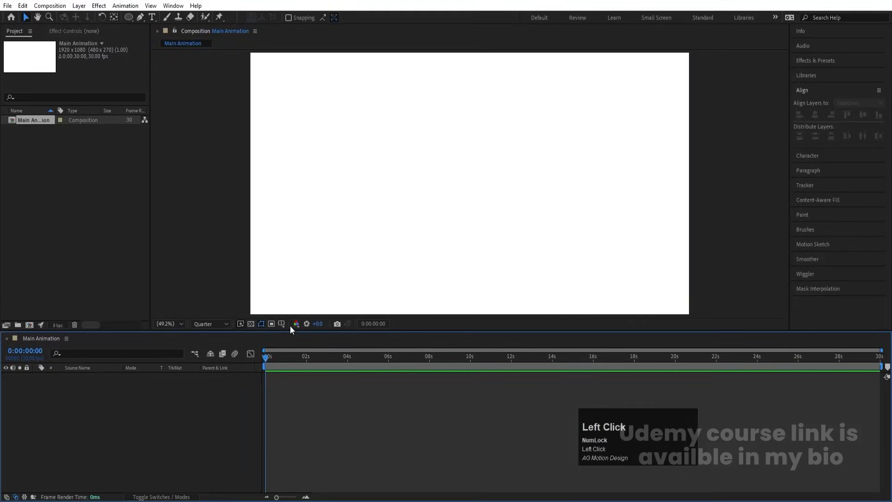
left_click(282, 322)
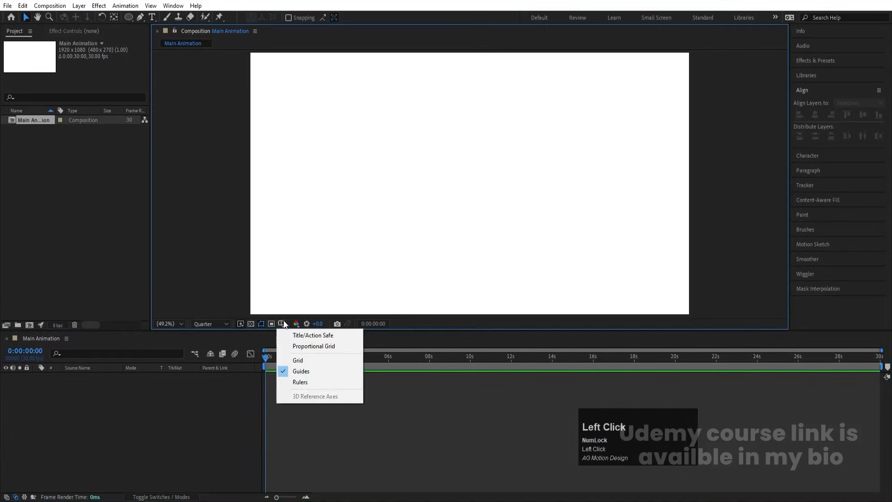
left_click(304, 335)
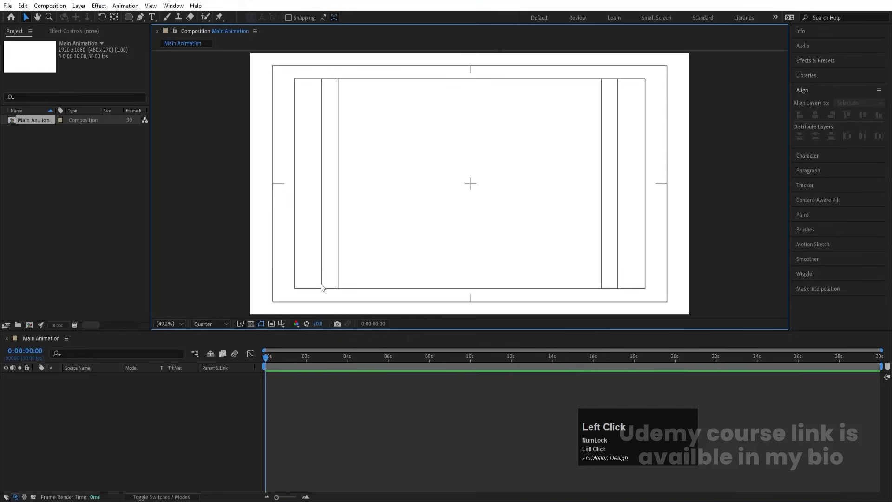
Import Logo.psd as Composition - Retain Layer Sizes with editable layer styles
key("ctrl+i")
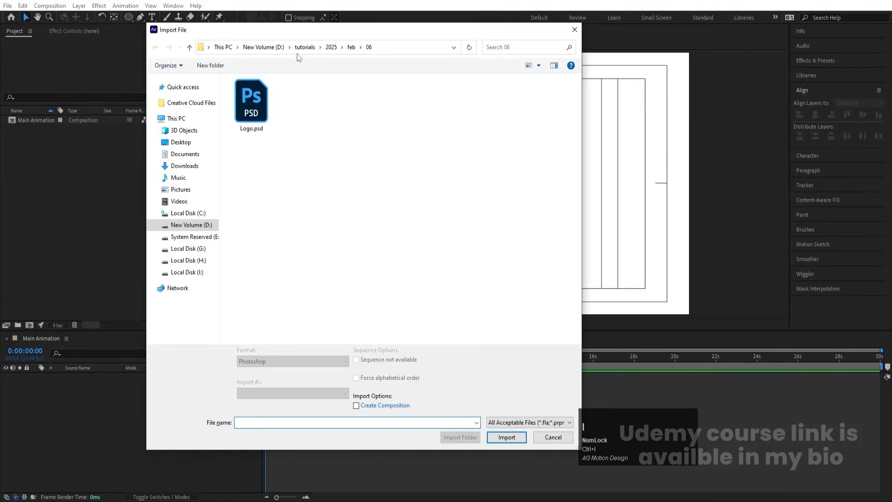
left_click(269, 99)
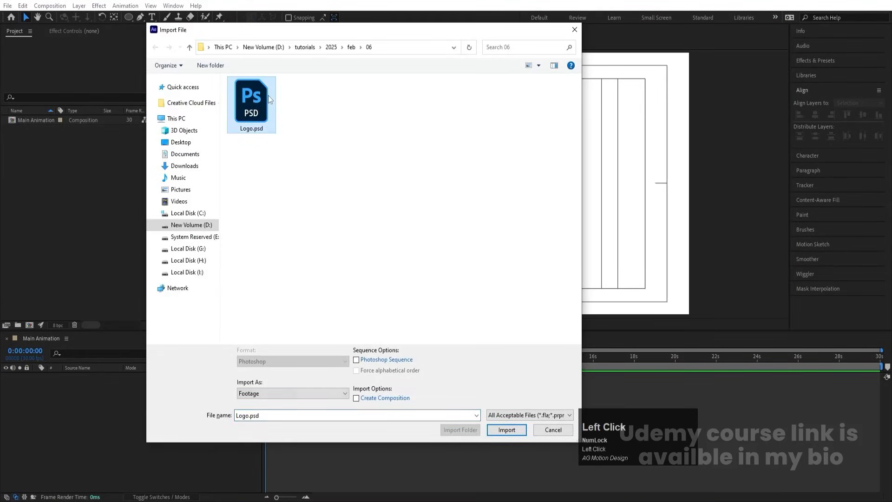
left_click(263, 393)
left_click(265, 407)
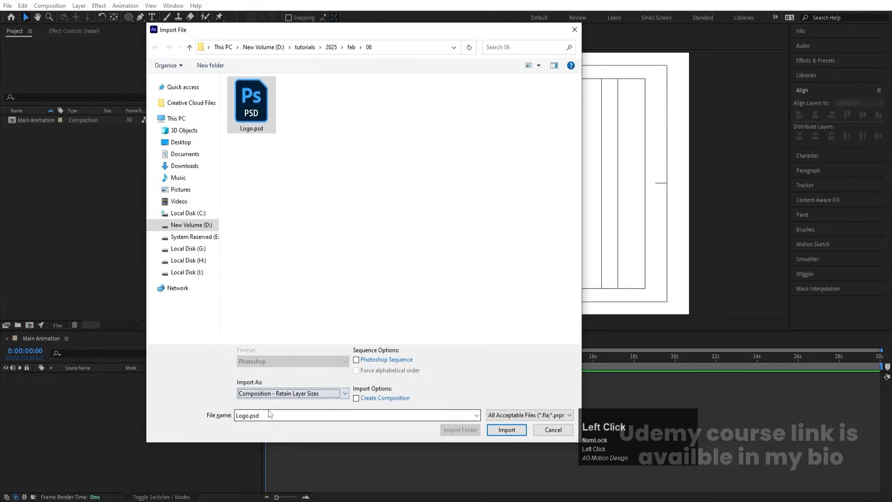
left_click(493, 428)
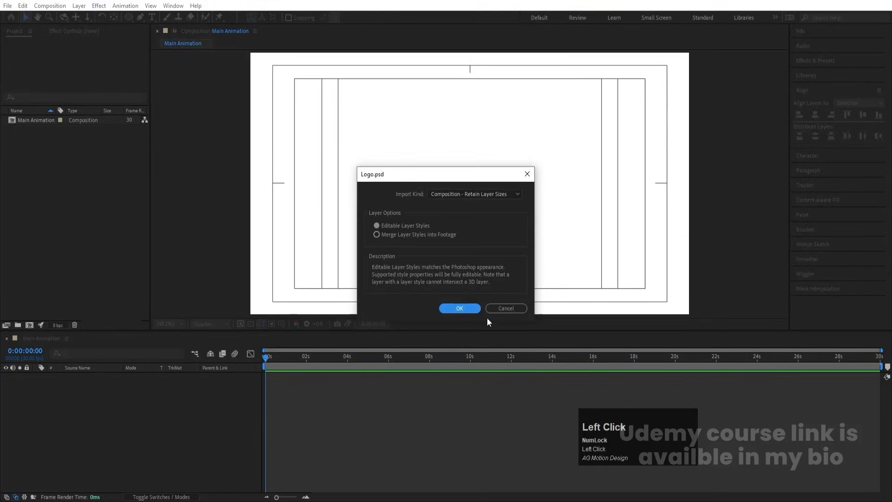
left_click(459, 309)
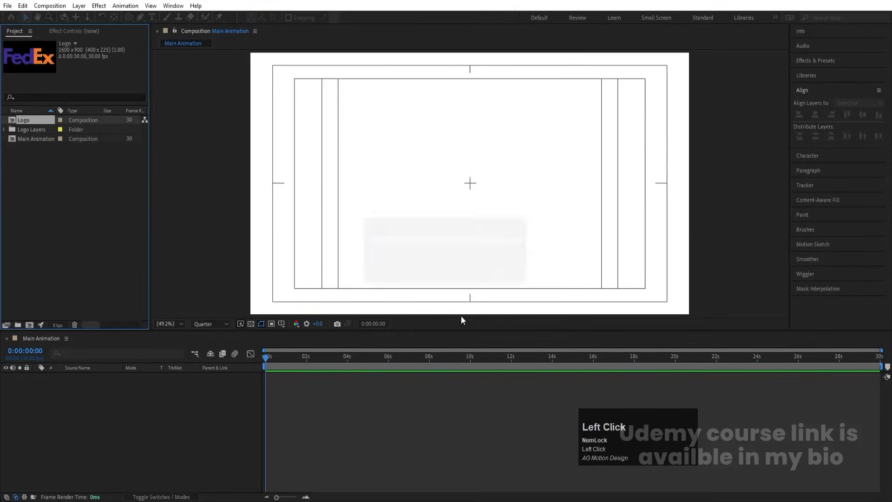
Copy all five letter layers from the Logo composition into the Main Animation composition
double_click(24, 119)
left_click_drag(100, 432, 72, 374)
key("ctrl+c")
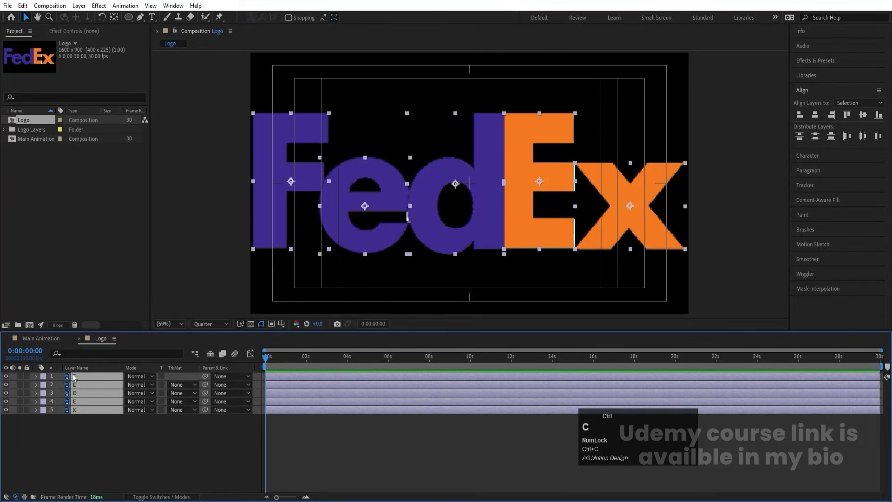
left_click(44, 339)
left_click(106, 374)
key("ctrl+v")
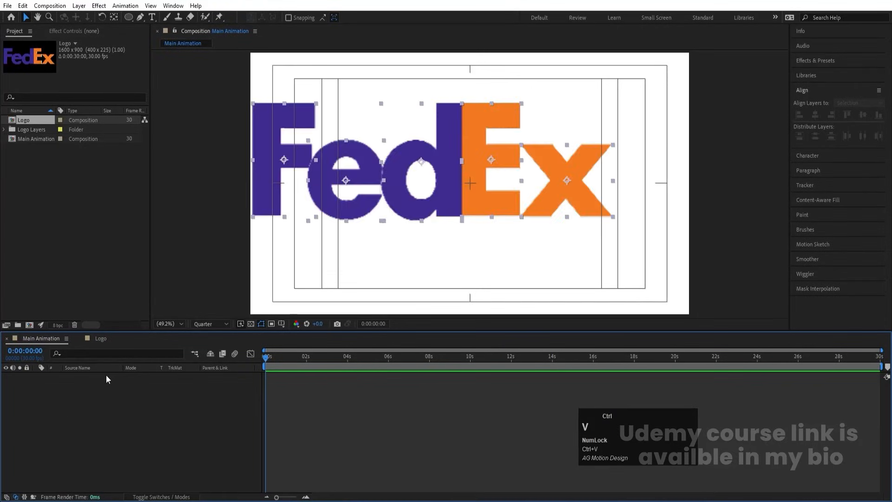
Add a null object to Main Animation and parent the five letter layers to it
right_click(124, 422)
left_click(145, 303)
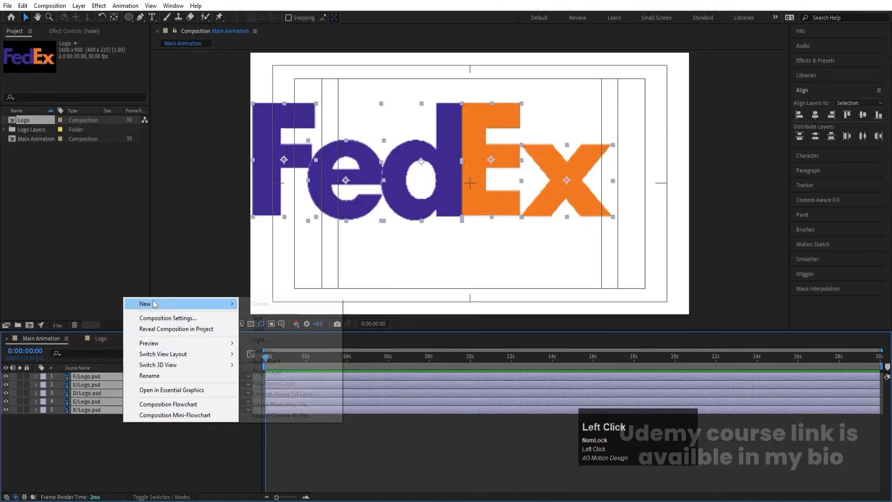
left_click(266, 362)
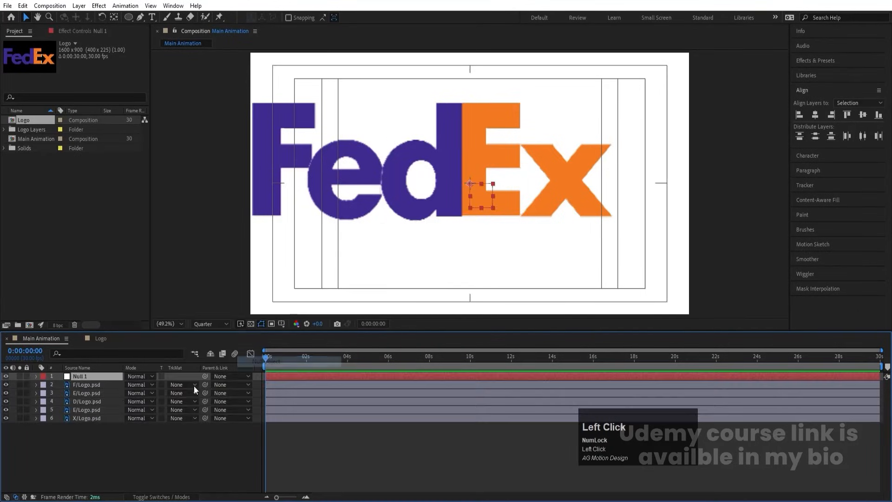
left_click(96, 385)
left_click(90, 419, "shift")
left_click_drag(204, 384, 116, 384)
Scale the null object to 50% and move it so the FedEx logo sits around the centre of the composition
key("s")
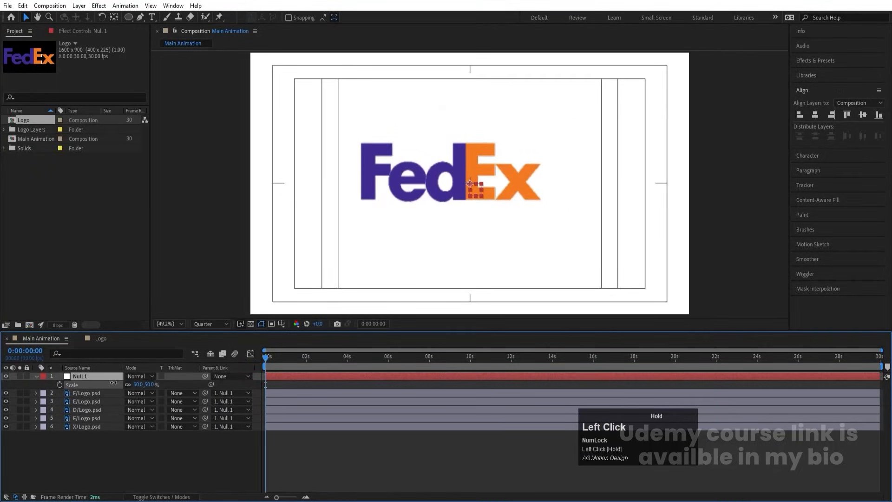
left_click_drag(474, 192, 496, 212)
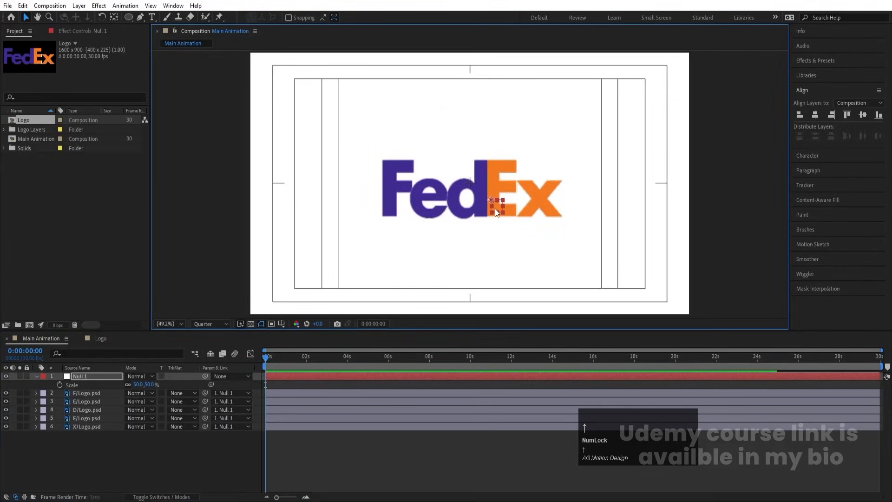
key("Up")
key("Up")
key("Up")
key("Up")
key("Up")
key("Left")
key("Left")
key("Left")
key("Left")
key("Left")
key("Left")
key("Up")
key("Up")
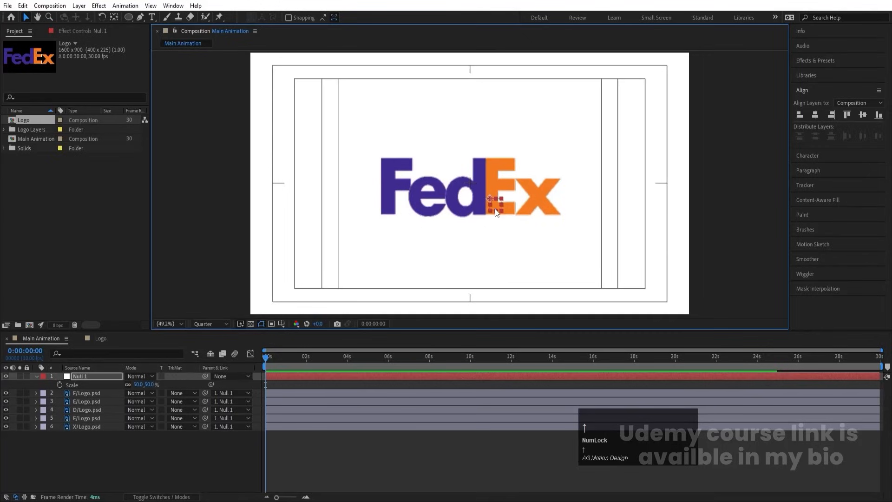
key("Left")
key("Left")
left_click(83, 375)
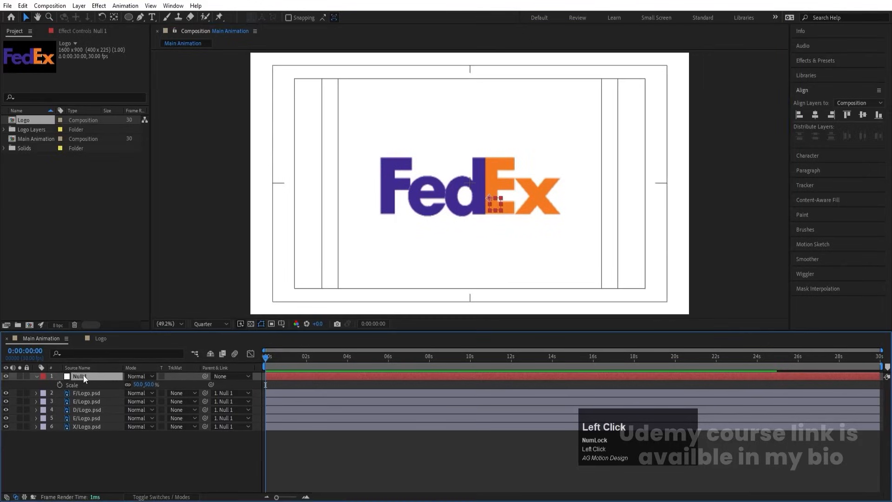
Delete the null object and separate the Position property into X and Y dimensions on all five letter layers
key("Delete")
left_click_drag(105, 449, 65, 353)
key("p")
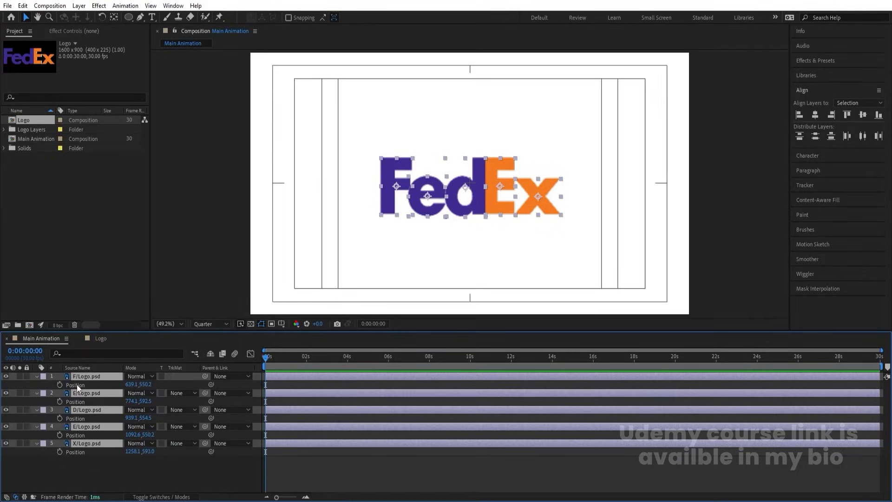
left_click(76, 384)
left_click(75, 402, "shift")
left_click(77, 418, "shift")
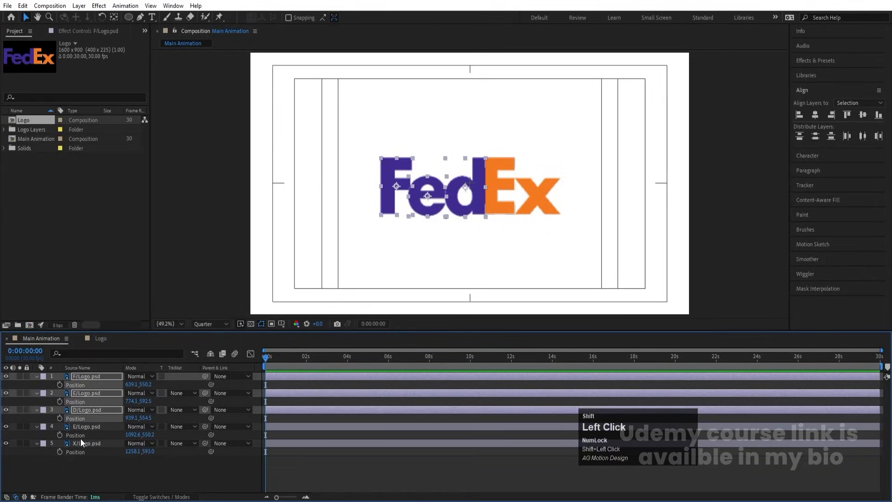
left_click(80, 436, "shift")
left_click(80, 452, "shift")
right_click(80, 453)
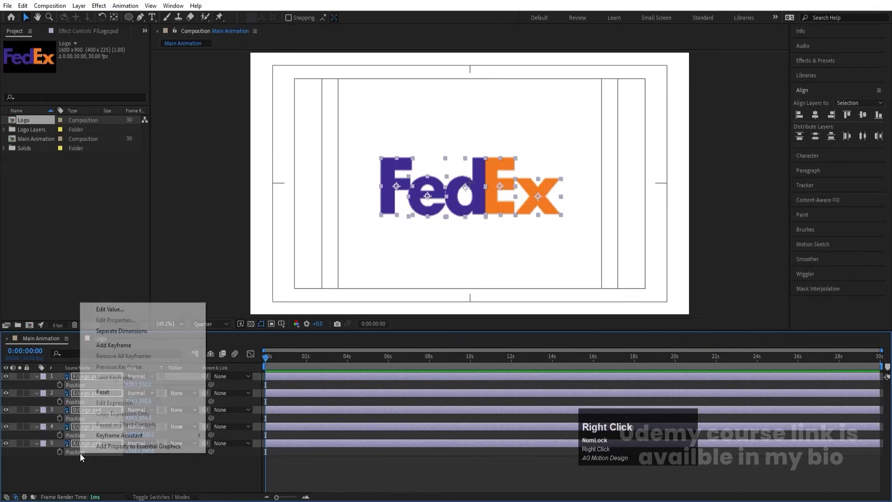
left_click(112, 331)
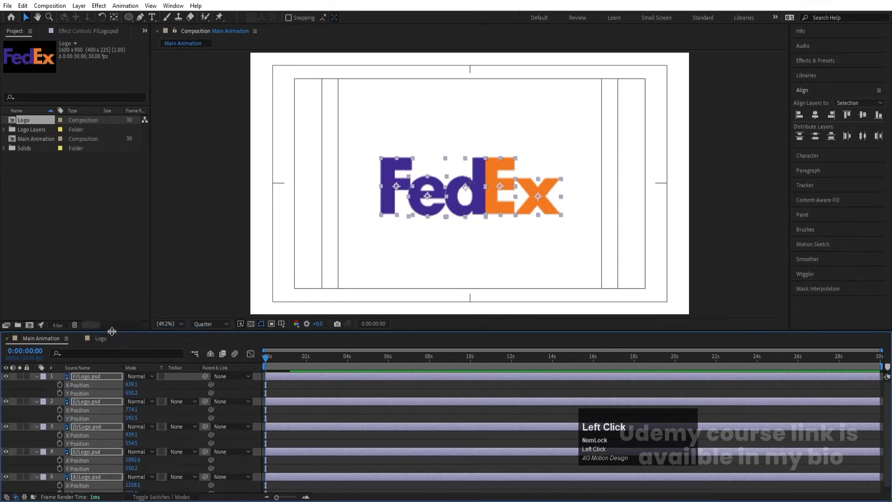
Enable X Position, Y Position, Rotation and Scale keyframes on all five letter layers at 0:00:00:00 and reveal the keyframed properties
left_click(60, 385)
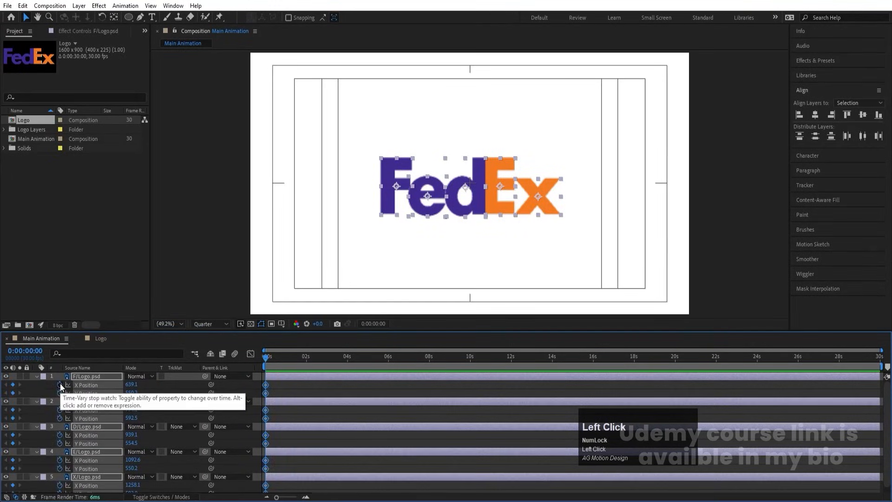
key("equal")
key("equal")
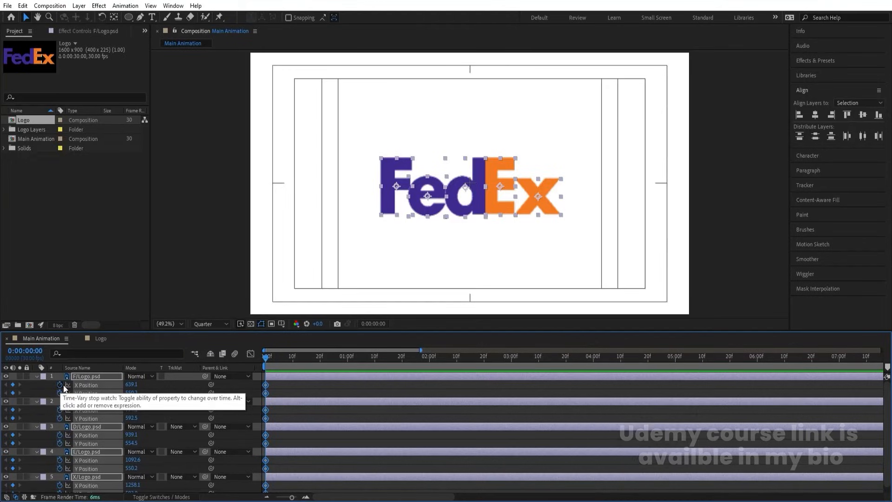
key("r")
left_click(60, 380)
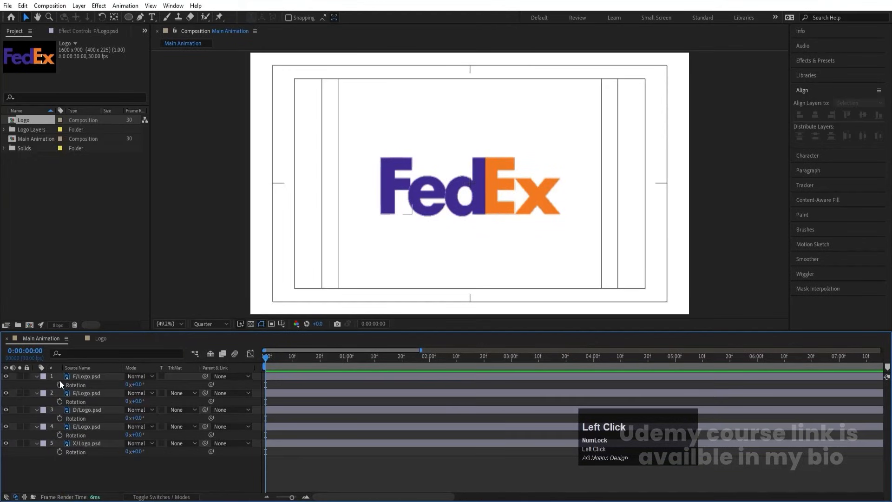
left_click_drag(60, 380, 57, 459)
left_click(60, 451)
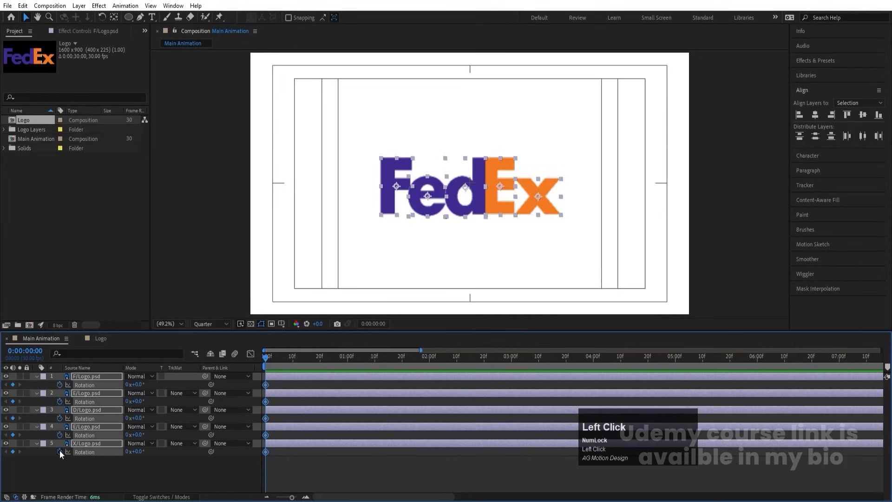
key("s")
left_click(60, 386)
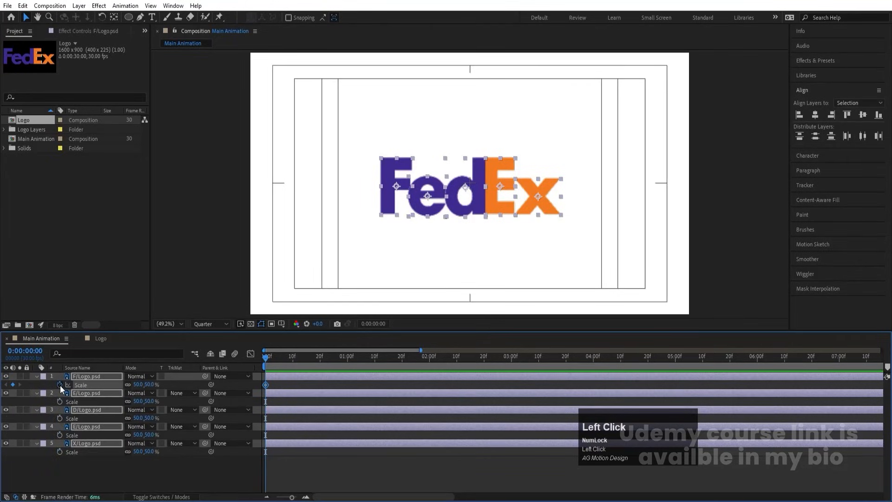
key("u")
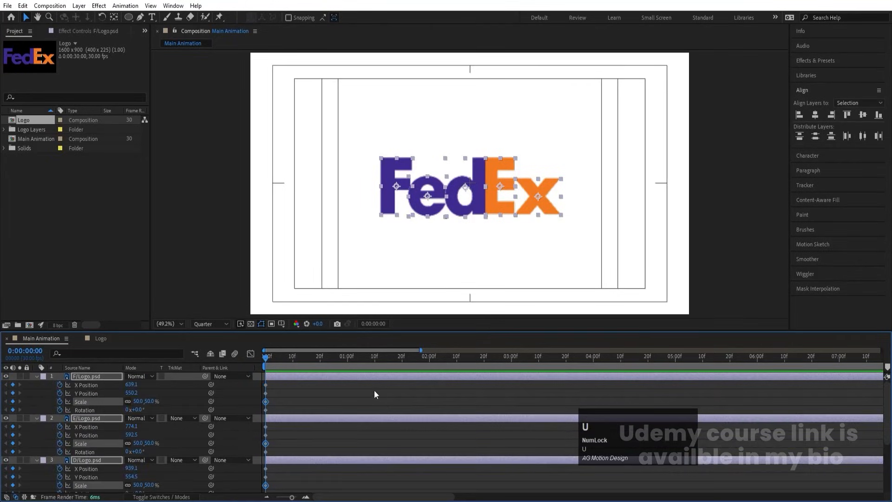
Add X Position, Y Position, Scale and Rotation keyframes to all five letter layers at 0:00:01:00
left_click_drag(375, 357, 348, 361)
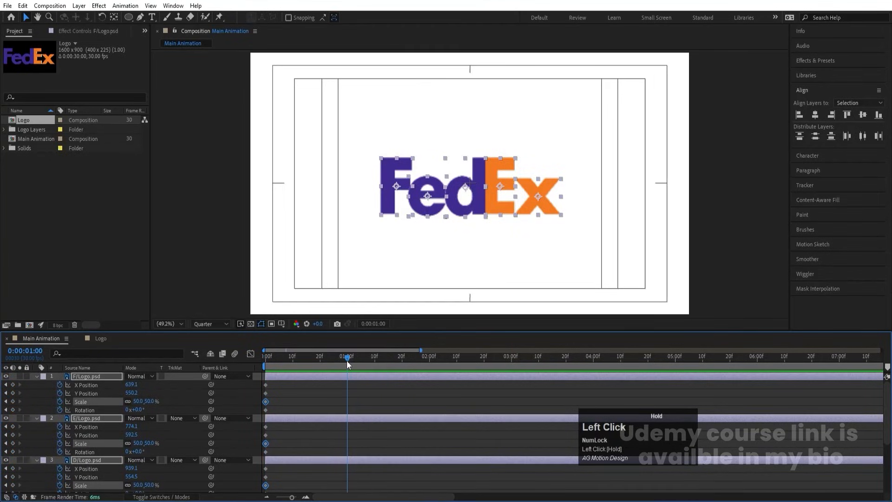
left_click(13, 385)
left_click(13, 393)
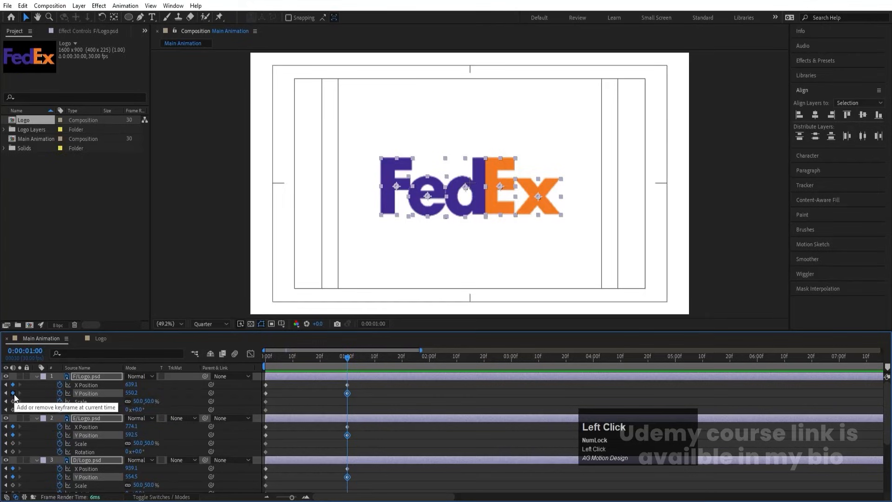
left_click(13, 401)
left_click(13, 410)
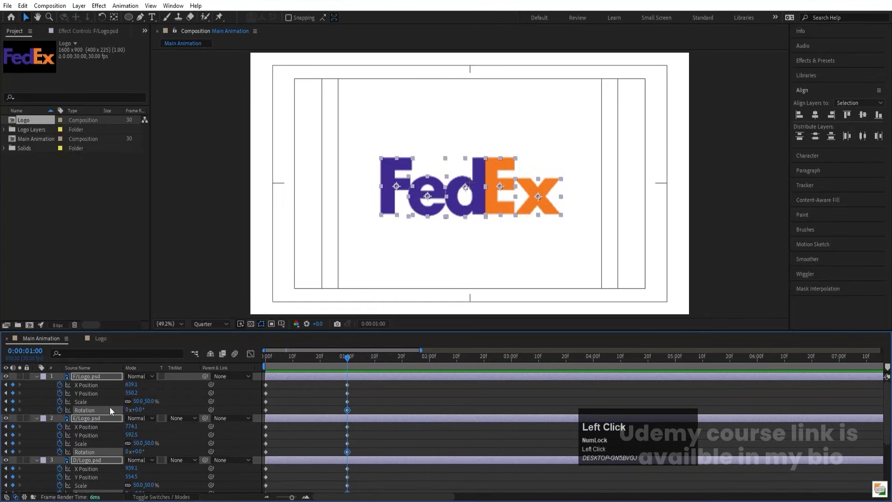
Add X Position and Y Position keyframes to all five letter layers at 0:00:01:13
left_click_drag(355, 359, 383, 365)
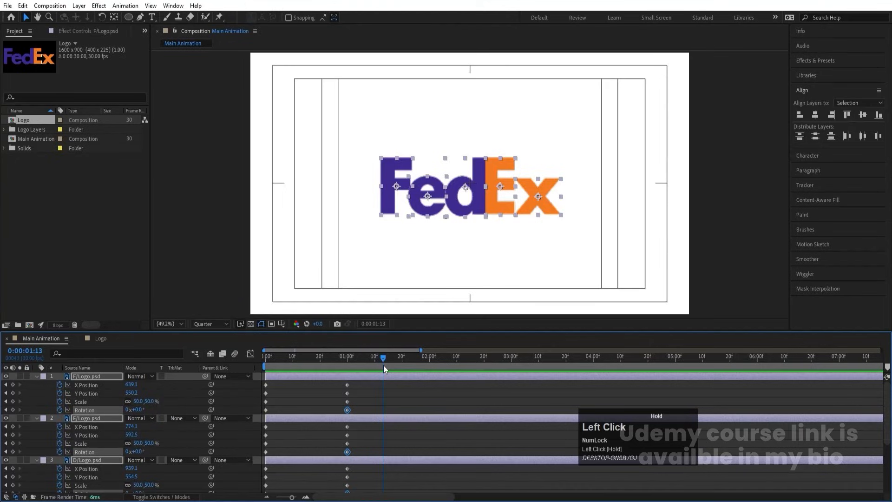
left_click(12, 384)
left_click(14, 391)
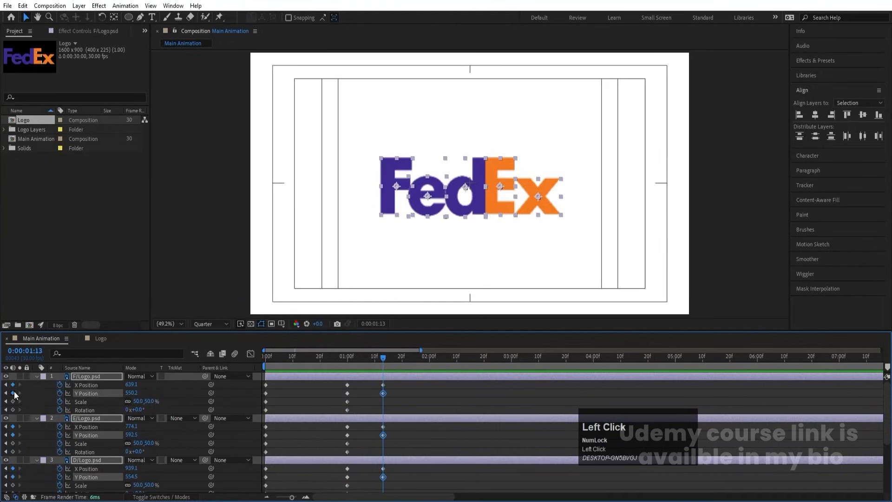
At 0:00:01:06, raise all five letters together by 57 px, bringing the F's Y Position to 493.2
left_click(371, 387)
left_click_drag(370, 357, 363, 350)
key("ctrl+a")
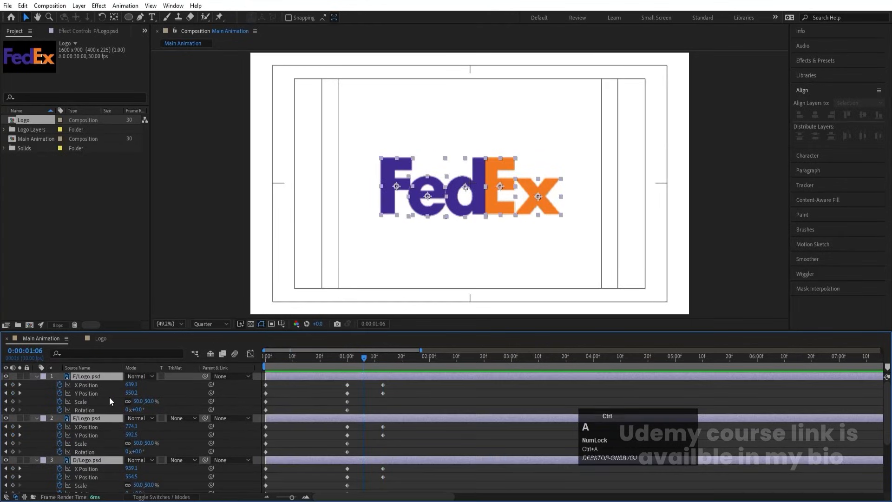
left_click_drag(132, 392, 93, 377)
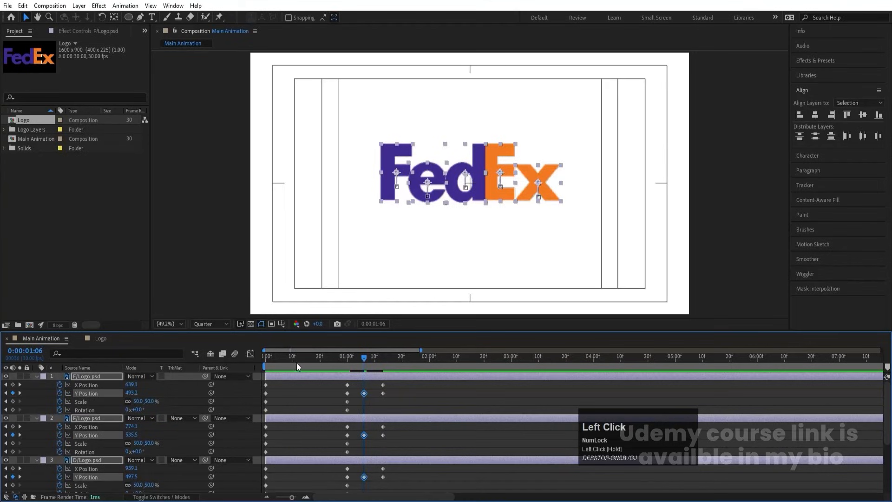
At 0:00:00:00, align all letters on their horizontal and vertical centres and move the stack to about X 954.8, Y 525.4
left_click_drag(297, 362, 166, 370)
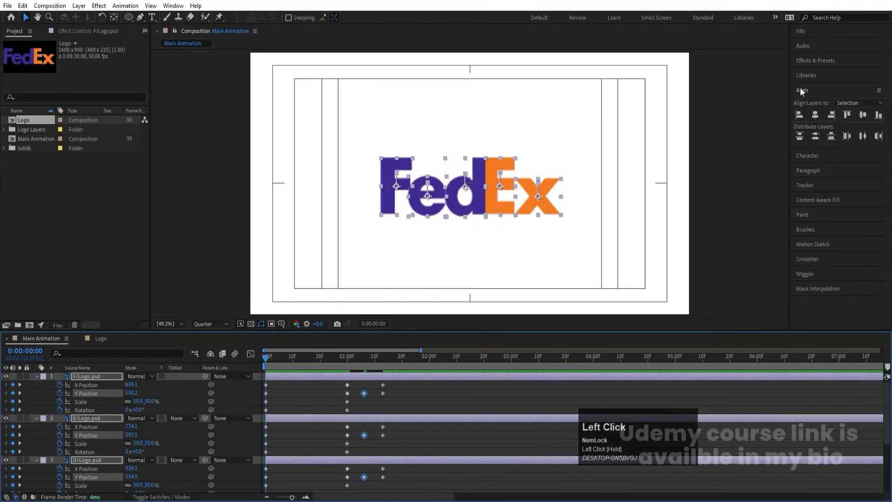
left_click(816, 116)
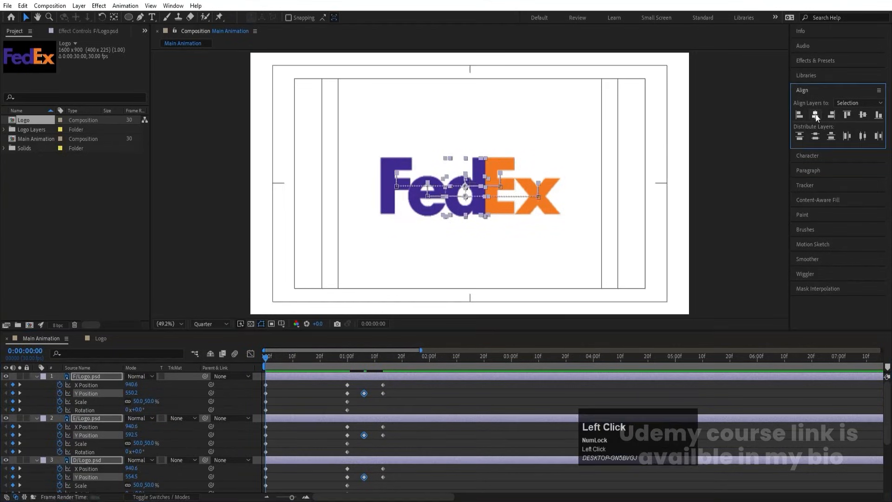
left_click(864, 115)
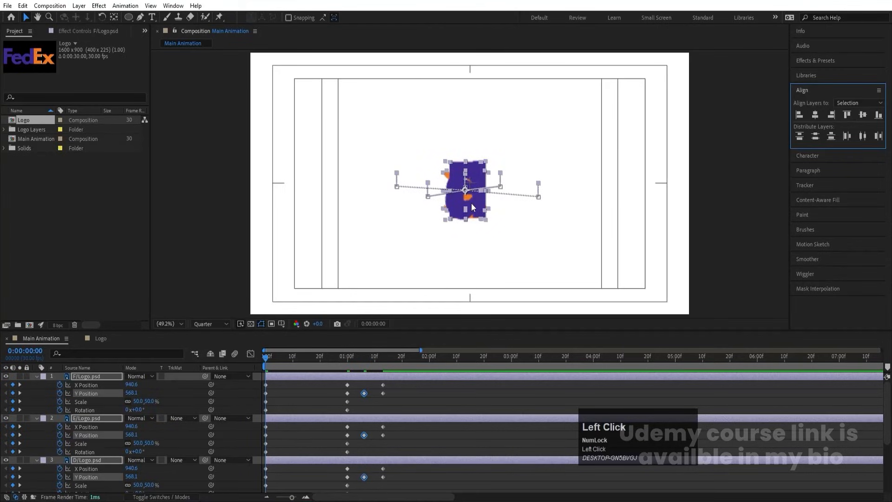
left_click_drag(473, 208, 475, 195)
Raise all letters' Y Position at 0:00:00:15 to form a high arc, and set their Scale to 10% at 0:00:00:00
left_click_drag(302, 362, 307, 362)
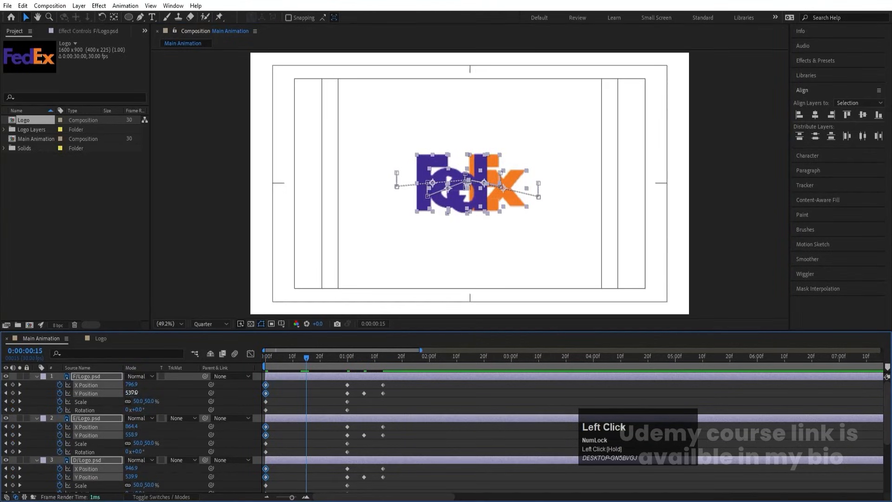
left_click_drag(133, 392, 39, 370)
left_click_drag(279, 362, 168, 369)
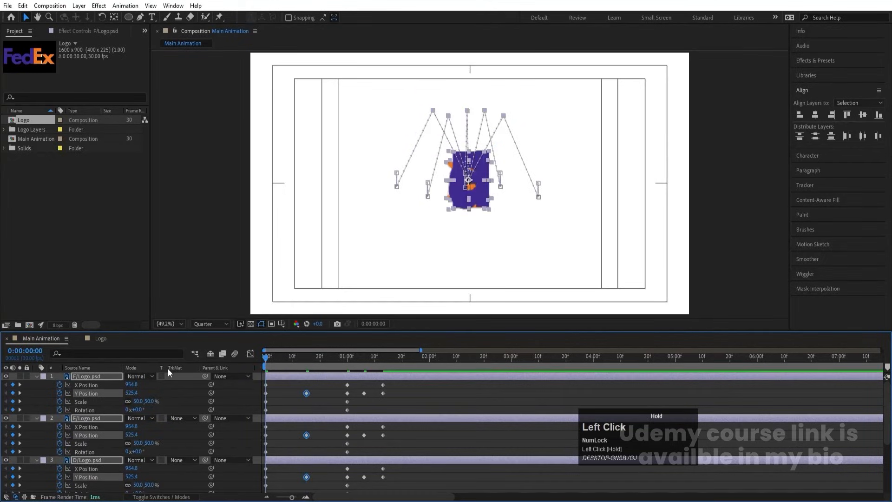
left_click(136, 401)
type("10")
key("Return")
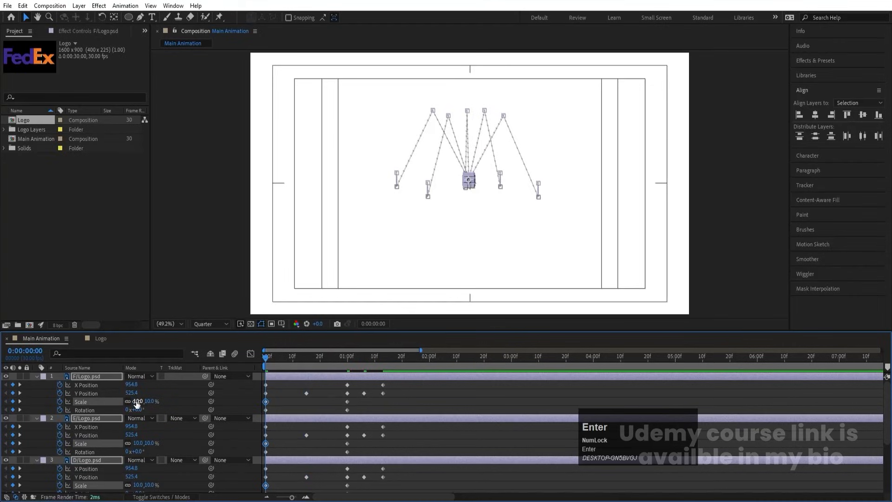
key("space")
key("k")
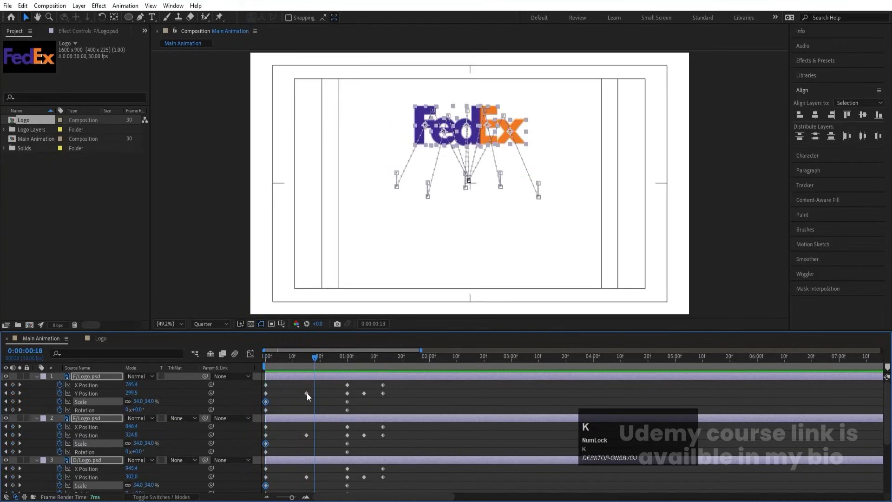
left_click_drag(139, 410, 148, 414)
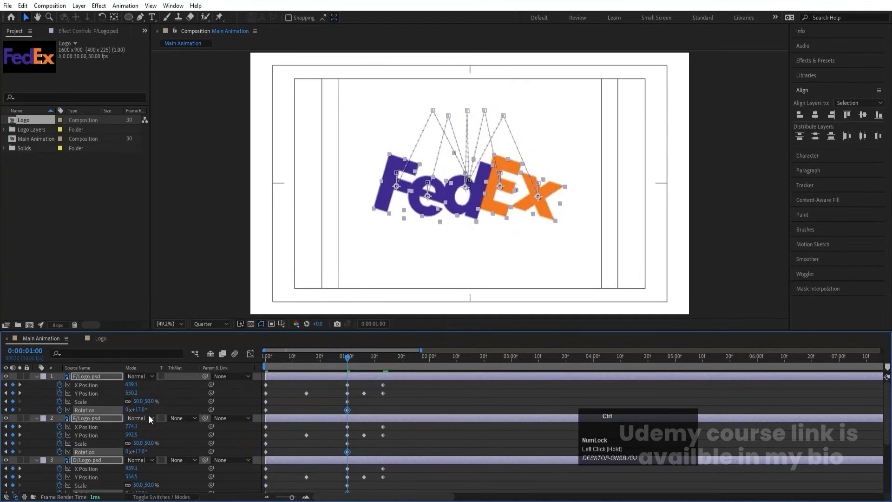
key("ctrl+z")
left_click(154, 408)
Set the Rotation of the orange E and X to one full revolution at 0:00:01:00 and preview the animation
left_click(501, 192)
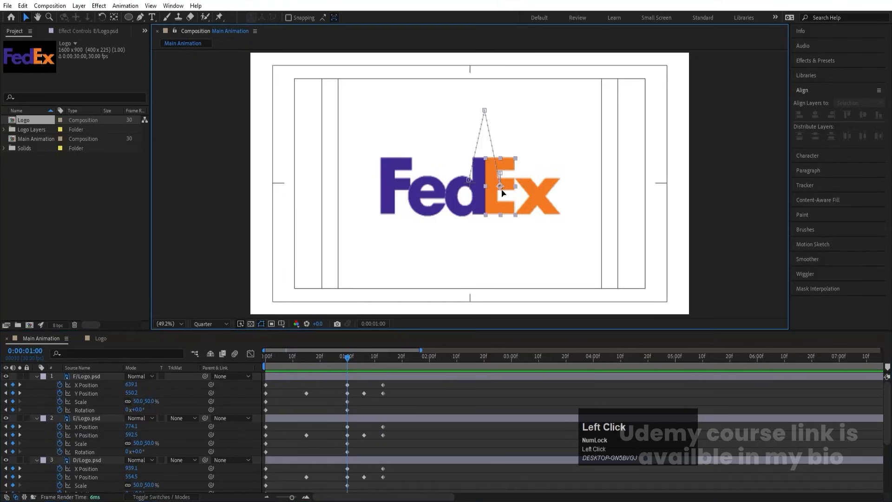
left_click(536, 191, "shift")
scroll(115, 422, "up", 2)
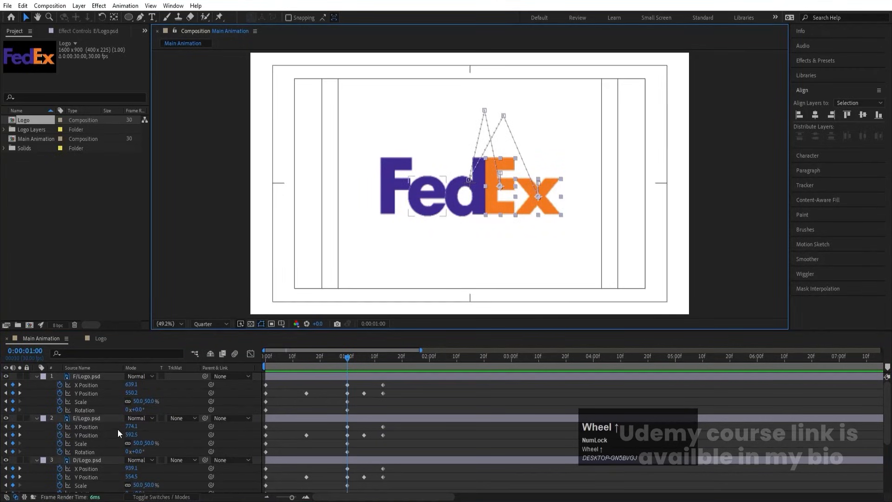
scroll(118, 431, "down", 2)
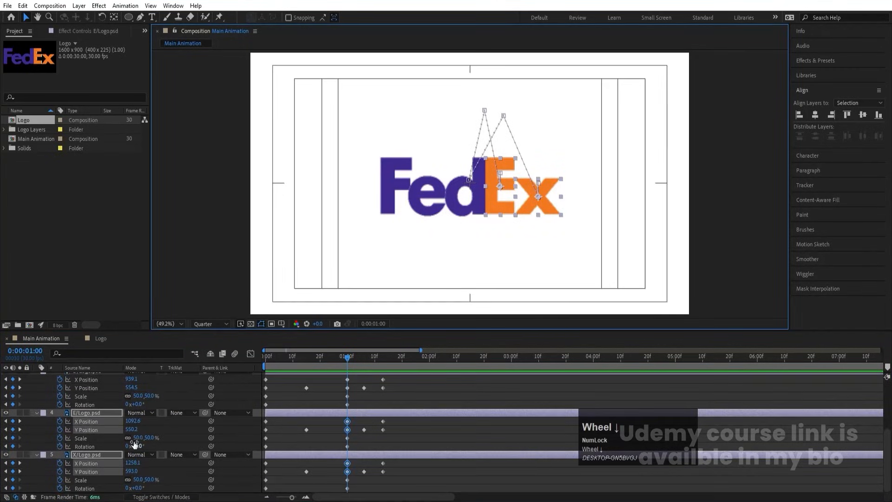
left_click(127, 446)
type("1")
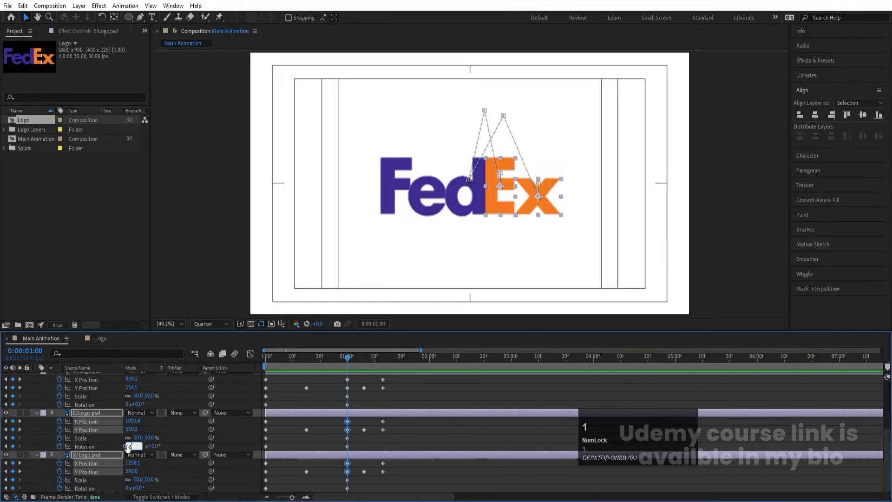
key("Return")
left_click(309, 350)
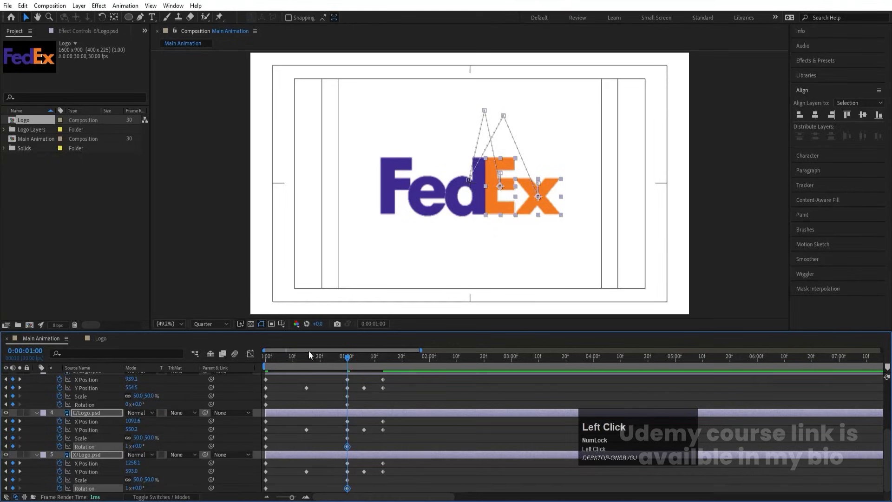
left_click(268, 366)
key("space")
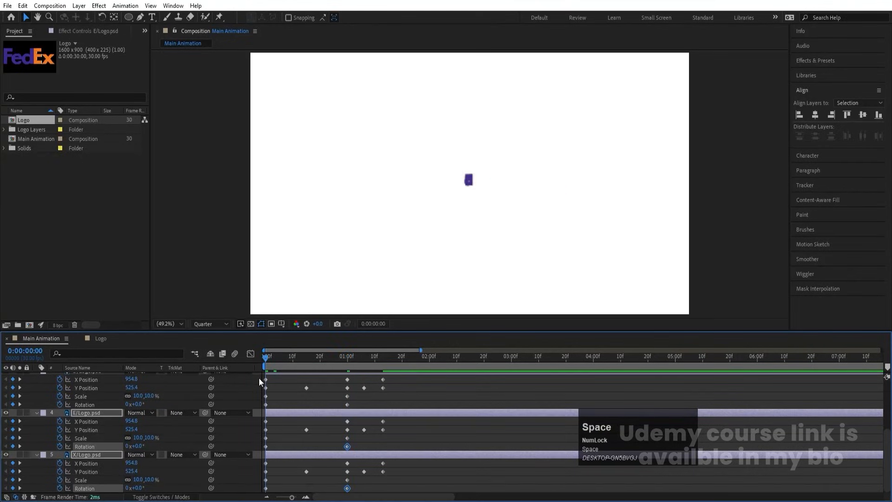
Set the Rotation of the purple F, e and d to minus one revolution at 0:00:01:00 and preview the animation
key("j")
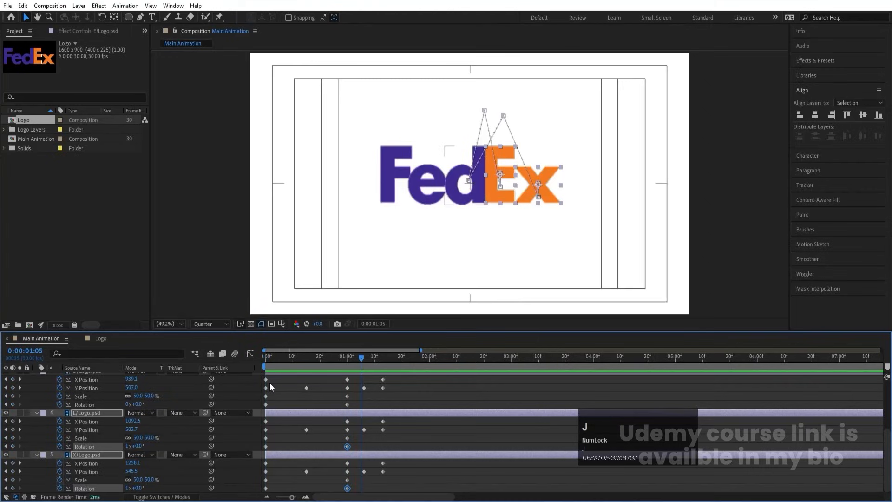
left_click(396, 181)
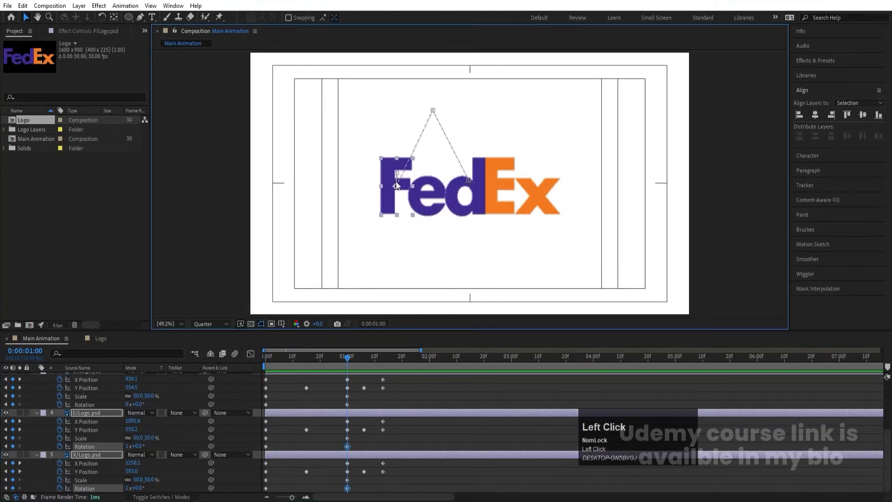
left_click(427, 196, "shift")
left_click(466, 190, "shift")
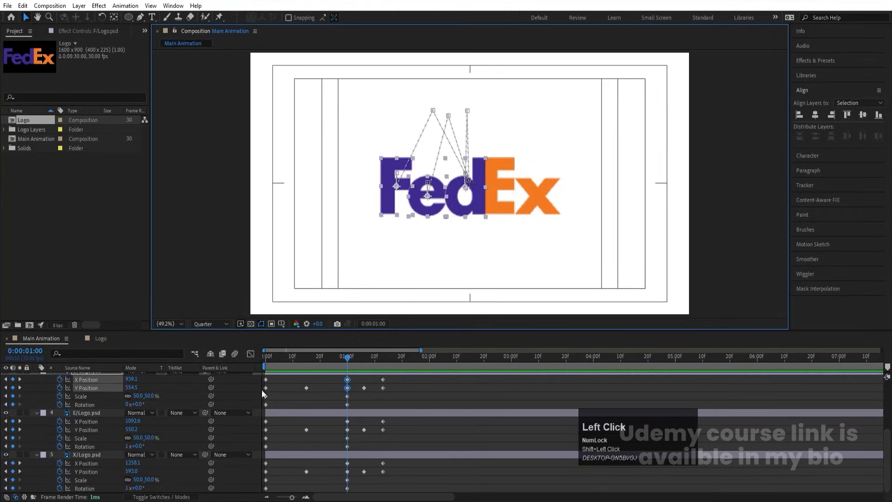
left_click(129, 404)
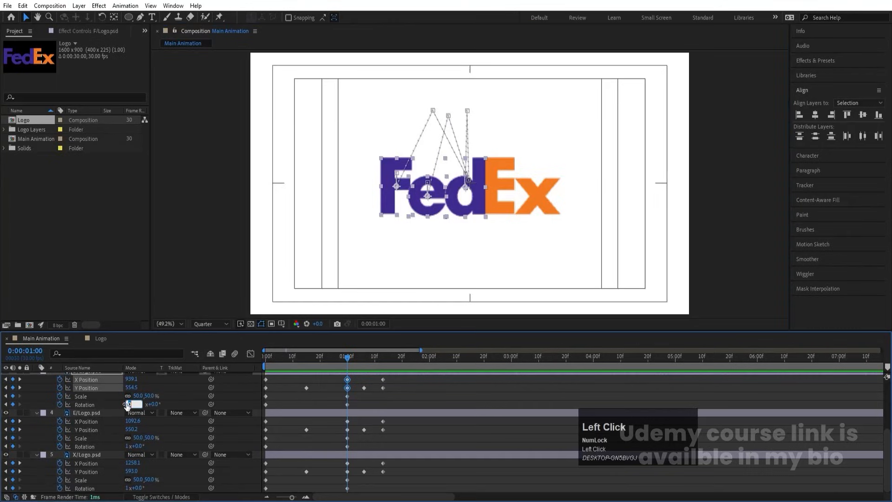
type("-1")
key("Return")
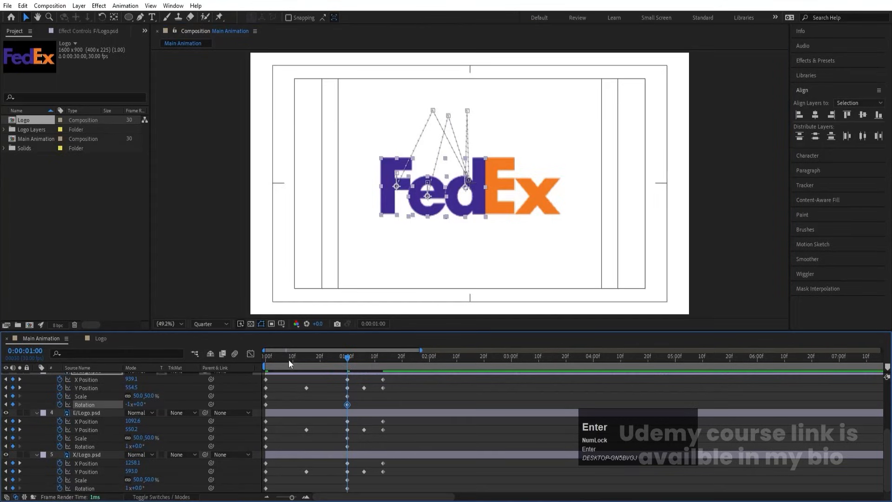
left_click(266, 358)
key("space")
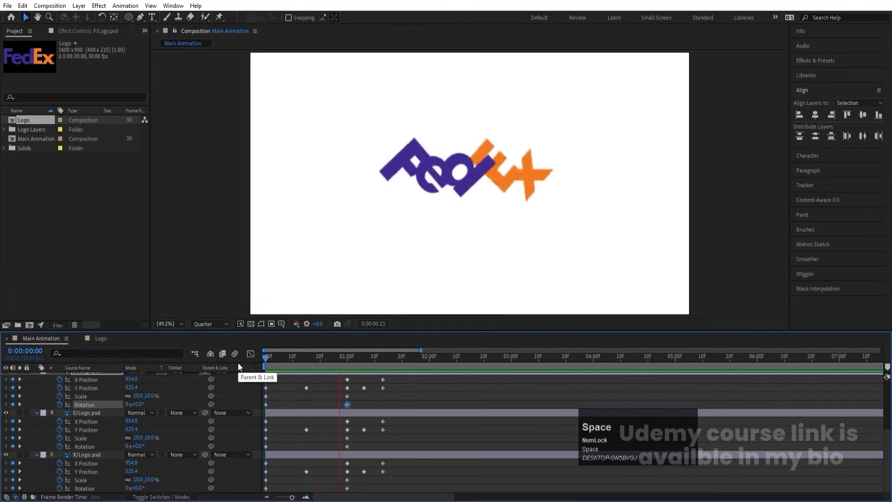
left_click(332, 395)
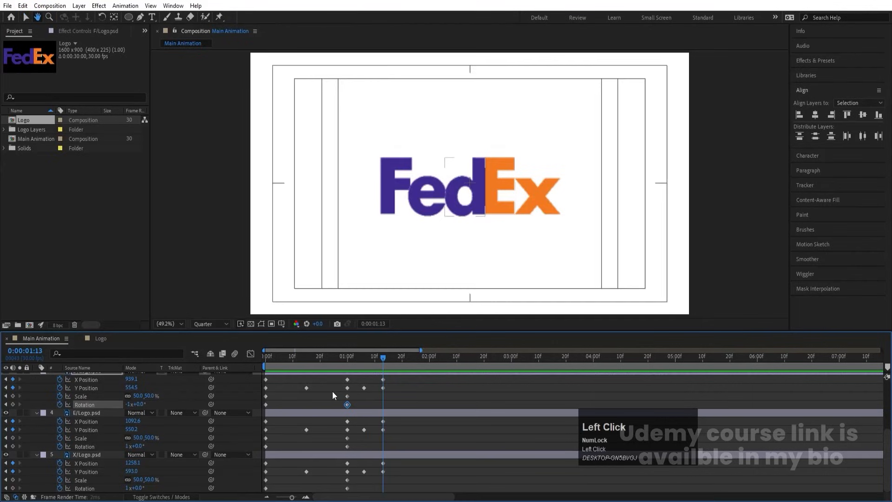
Filter the timeline to the letters' Y Position and apply Easy Ease to all of its keyframes on the five layers
key("p")
key("p")
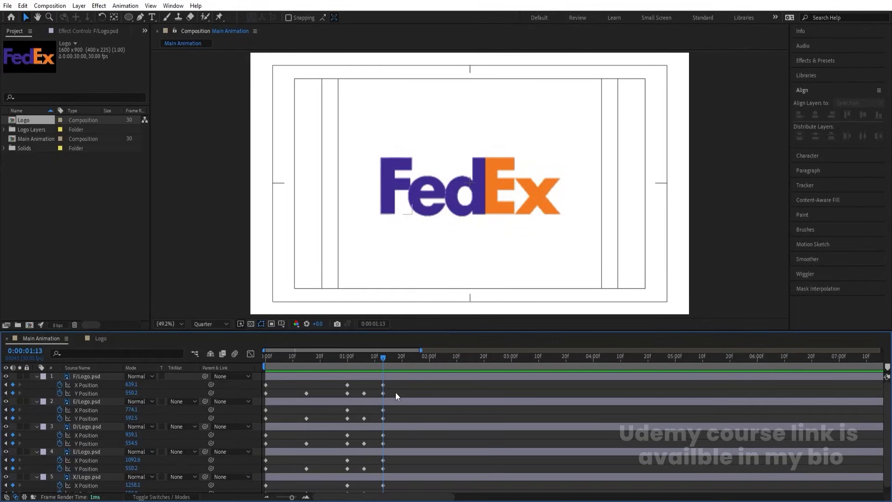
left_click(84, 354)
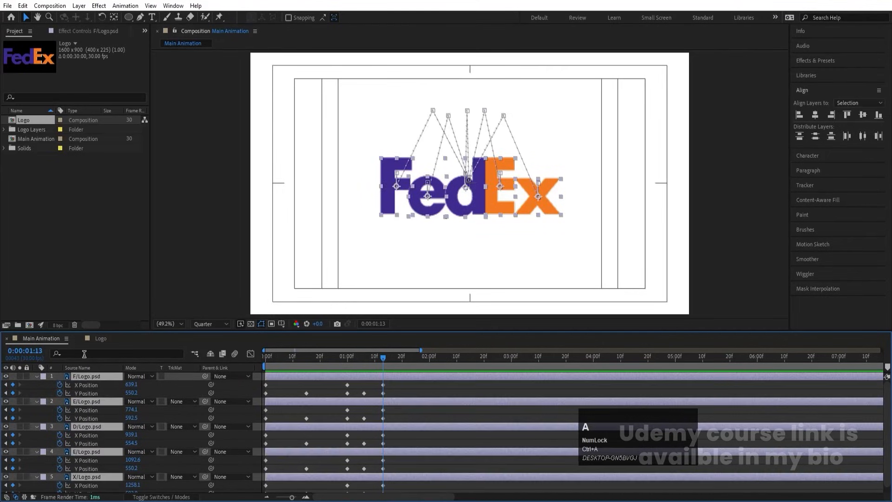
type("y")
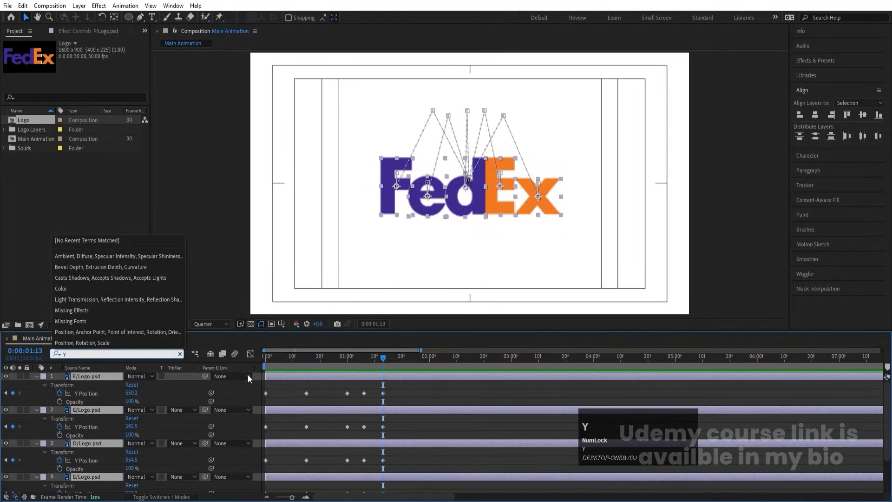
left_click(418, 392)
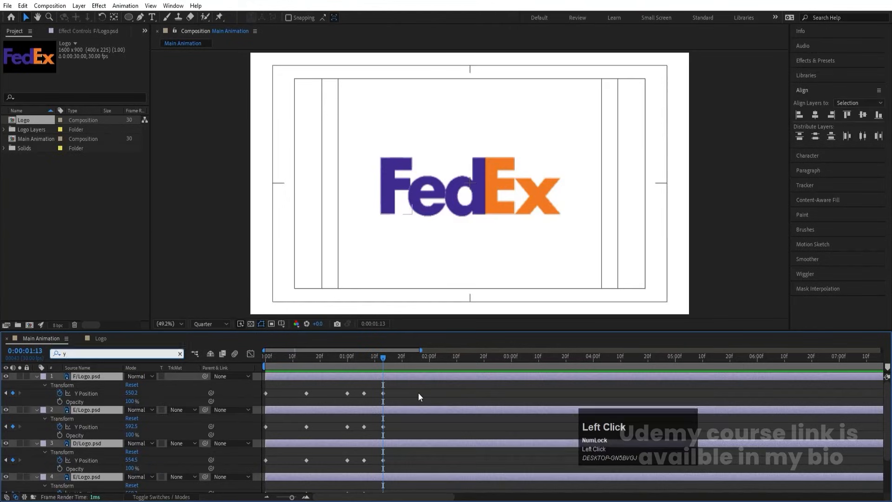
left_click_drag(425, 388, 266, 491)
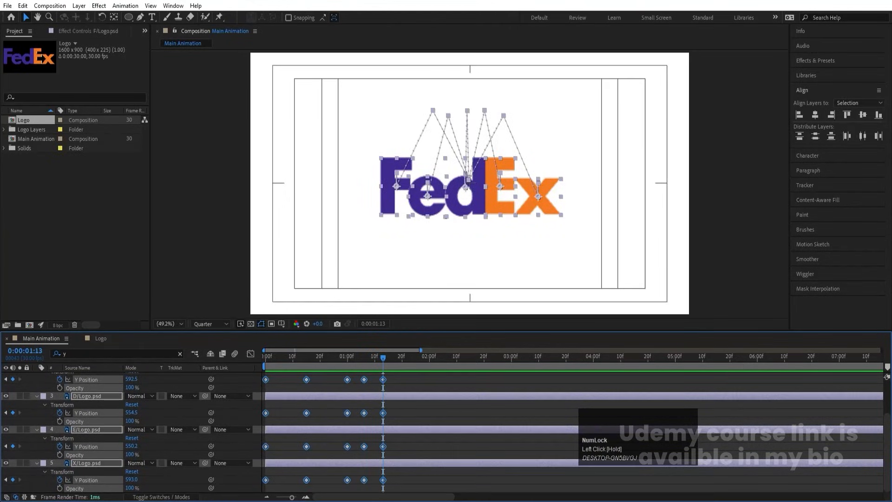
key("F9")
Reshape the Y Position speed curves for a sharp launch at 0:00:00:00, a slow peak at 0:00:00:15 and a fast landing at 0:00:01:00
left_click(252, 354)
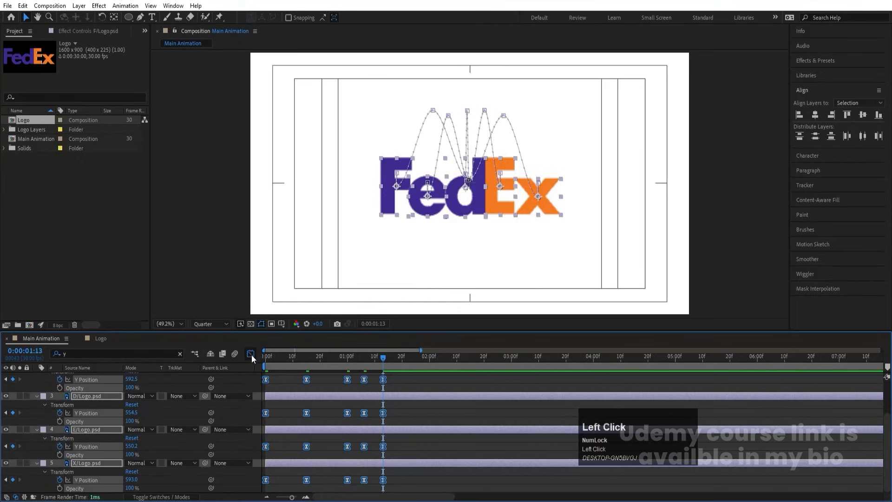
left_click_drag(313, 444, 278, 395)
left_click(266, 428)
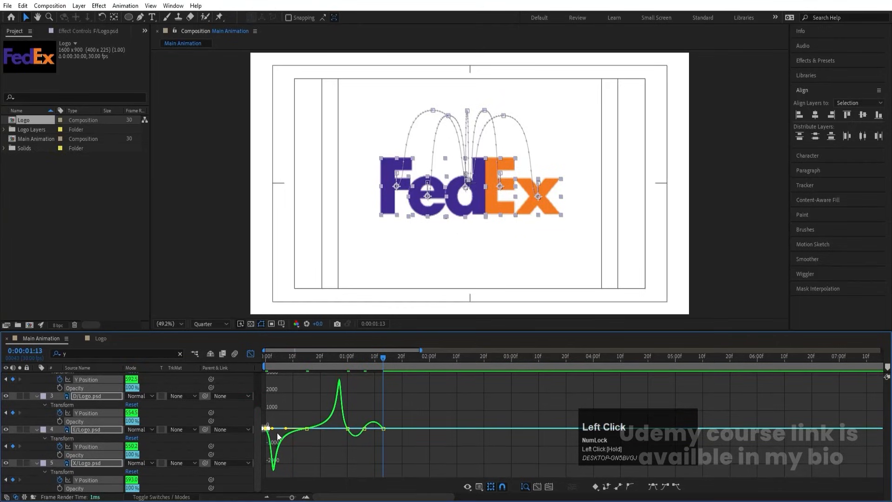
left_click_drag(266, 428, 265, 427)
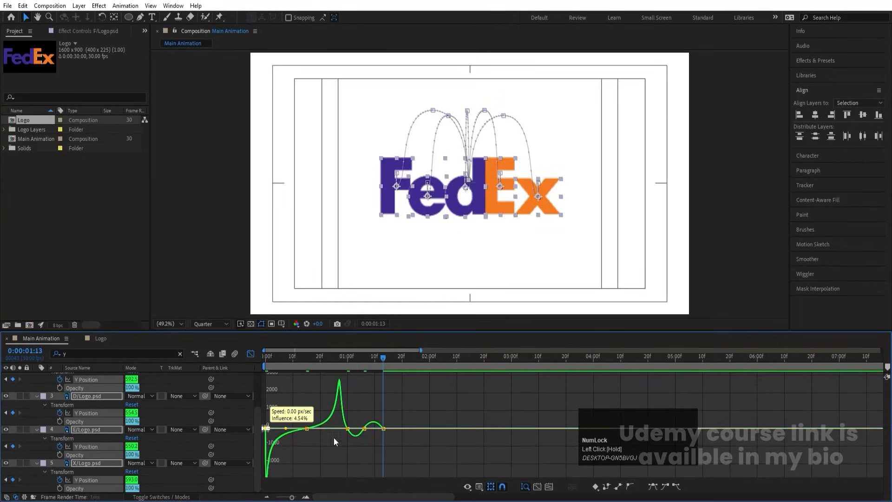
mouse_move(351, 408)
left_mouse_down()
mouse_move(332, 433)
mouse_move(349, 423)
left_mouse_up()
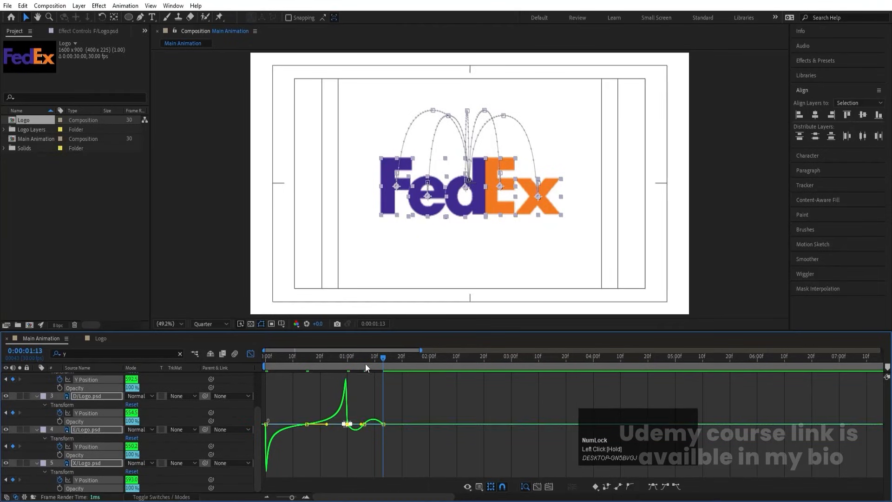
Adjust the Y Position speed curves around the bounce at 0:00:01:06 and the final keyframes at 0:00:01:13, and preview the motion
left_click(365, 361)
key("equal")
key("equal")
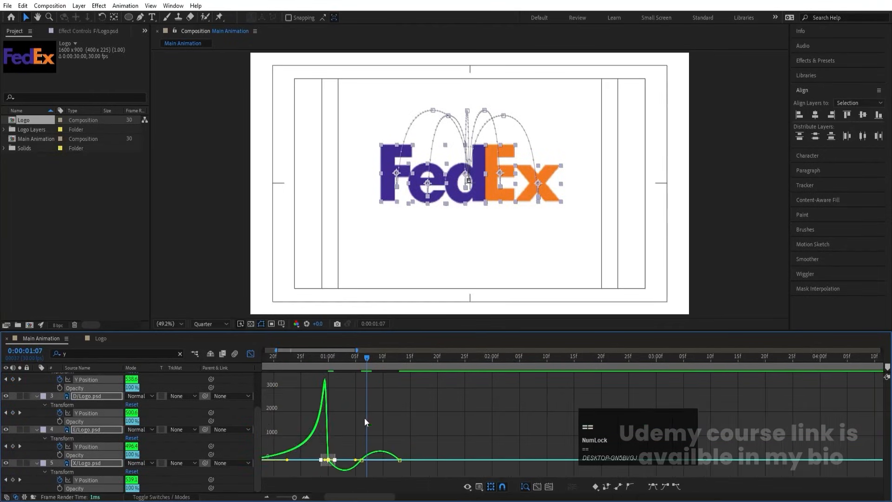
left_click_drag(347, 430, 407, 447)
left_click_drag(302, 431, 291, 447)
left_click_drag(458, 419, 430, 449)
left_click(251, 354)
left_click_drag(286, 359, 161, 378)
key("space")
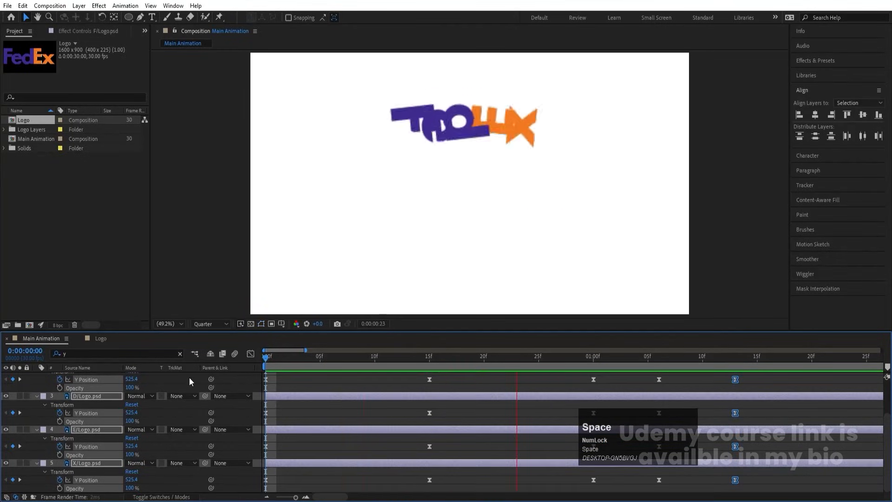
Clear the property filter, collapse the letter layers' properties and preview the eased animation from the start
key("minus")
key("minus")
key("minus")
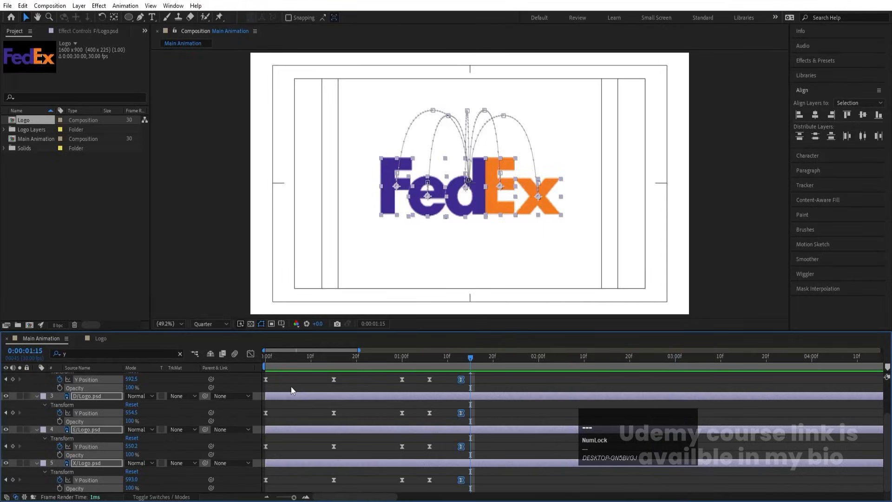
left_click(293, 382)
key("u")
key("u")
left_click_drag(292, 359, 221, 386)
key("space")
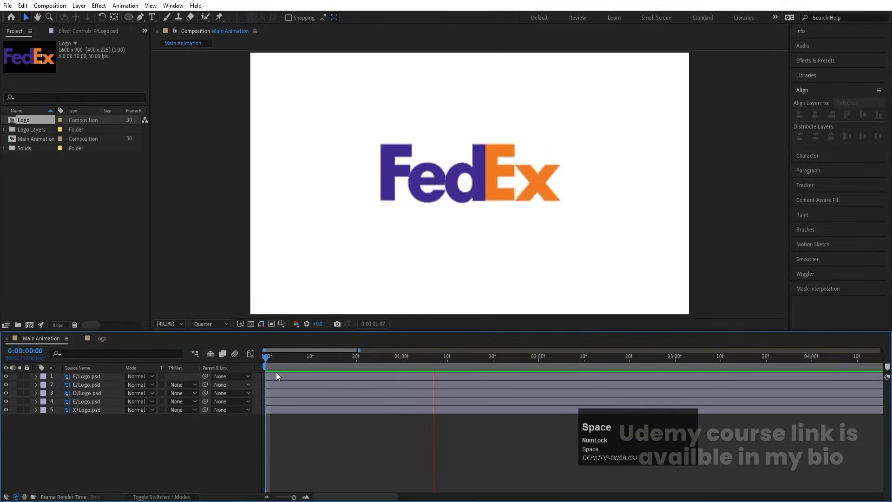
left_click_drag(274, 359, 225, 362)
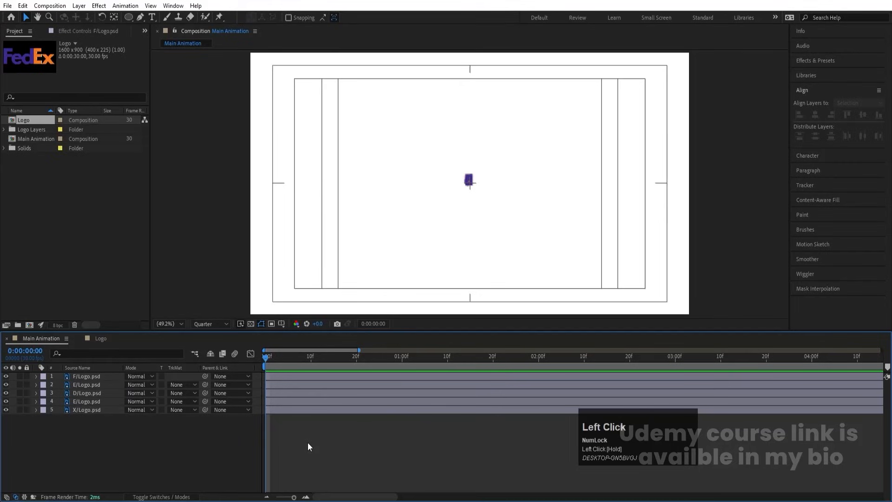
Stagger the second to fifth letter layers by five frames each, starting them at 0:00:00:05, 0:00:00:10, 0:00:00:15 and 0:00:00:20
key("equal")
left_click(310, 356)
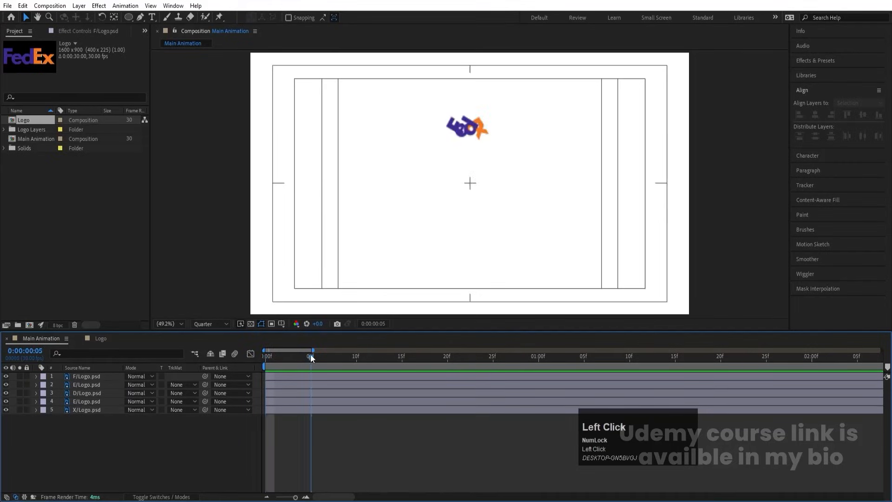
left_click(313, 386)
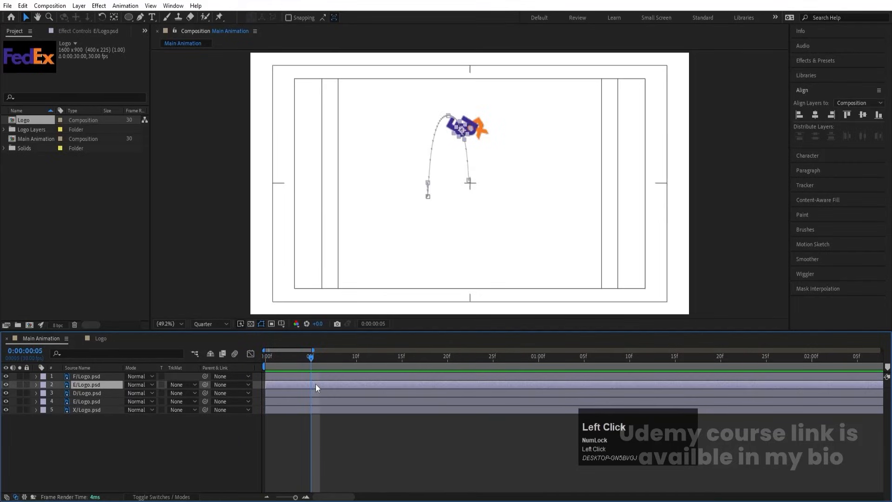
key("bracketleft")
left_click(358, 356)
left_click(354, 391)
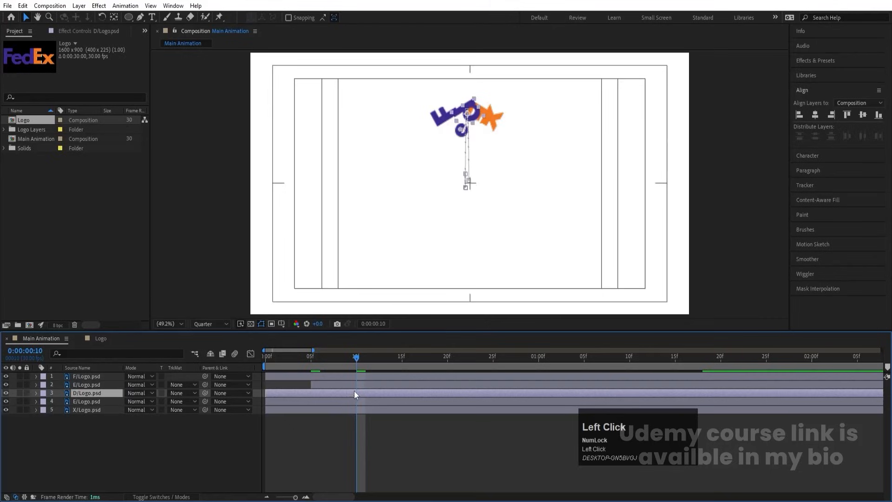
key("bracketleft")
left_click(400, 358)
left_click(397, 400)
key("bracketleft")
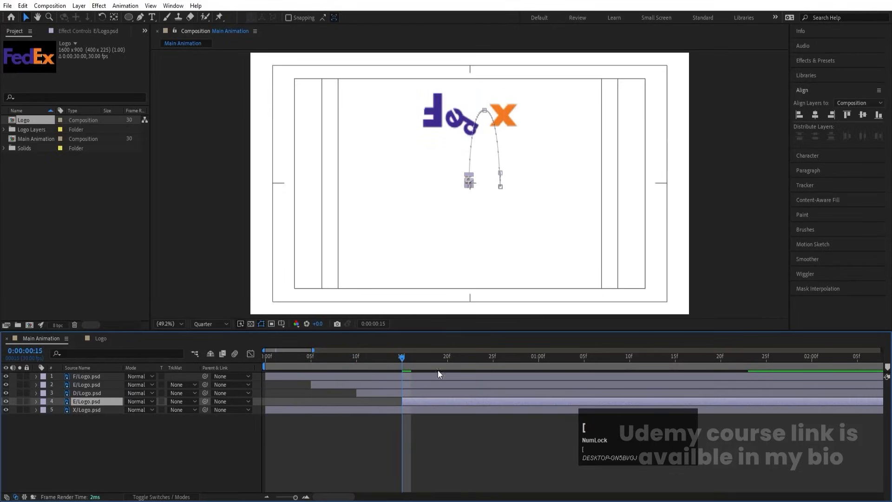
left_click(447, 357)
left_click(442, 408)
key("bracketleft")
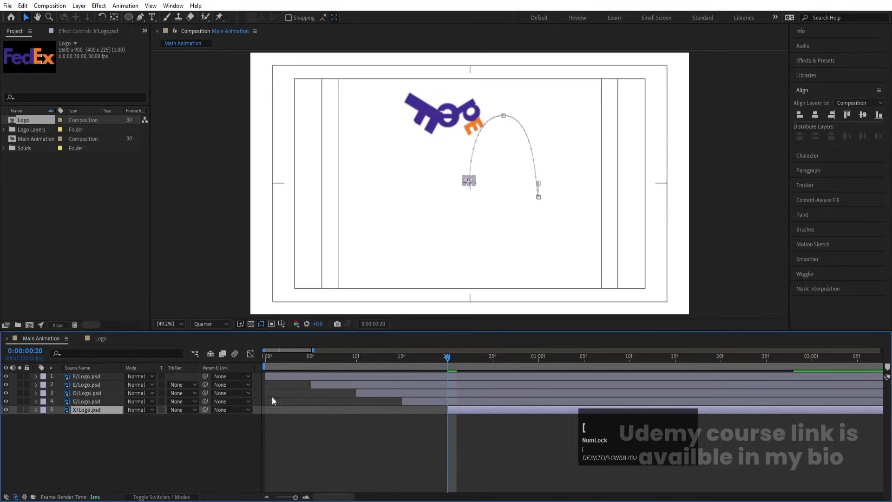
Preview the staggered letter animation from the start of the composition
key("space")
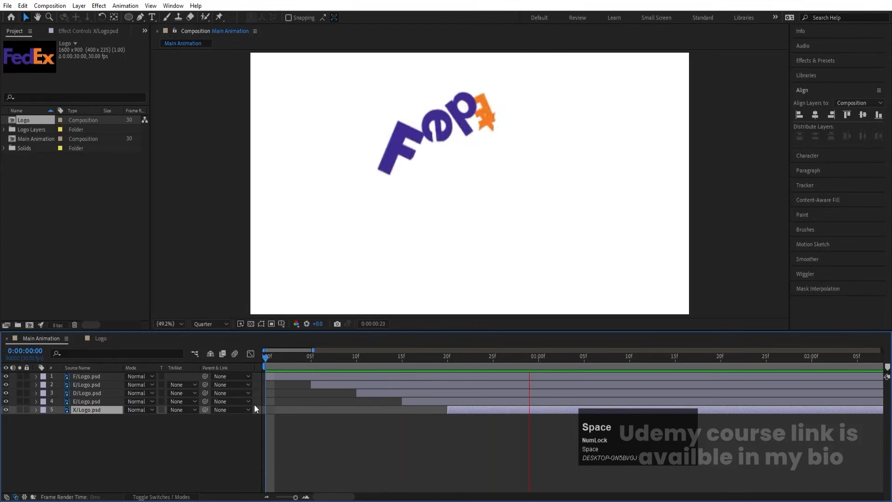
key("space")
key("minus")
key("minus")
key("minus")
key("minus")
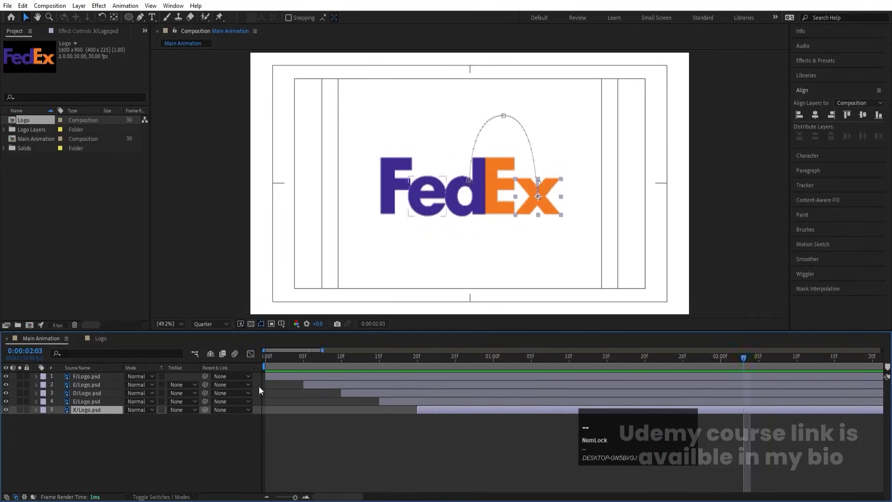
left_click(265, 364)
key("space")
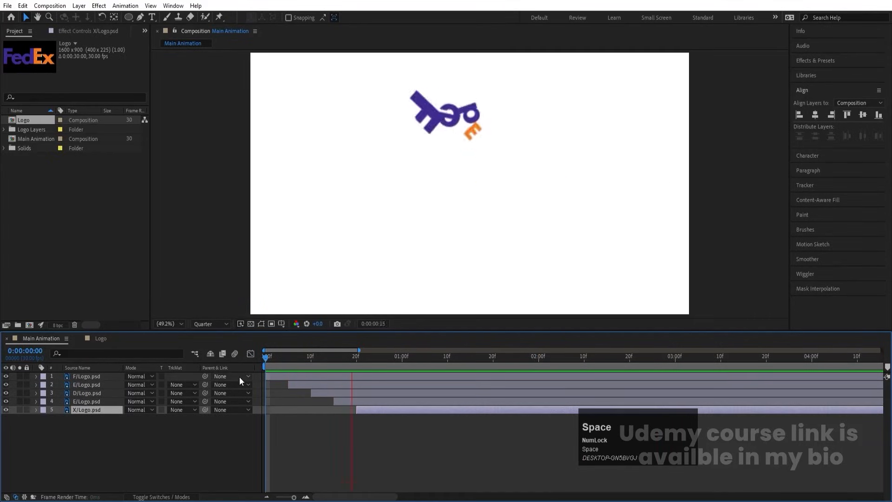
Pre-compose all five letter layers into a new composition named Logo Reveal
left_click_drag(109, 438, 65, 376)
key("ctrl+shift+c")
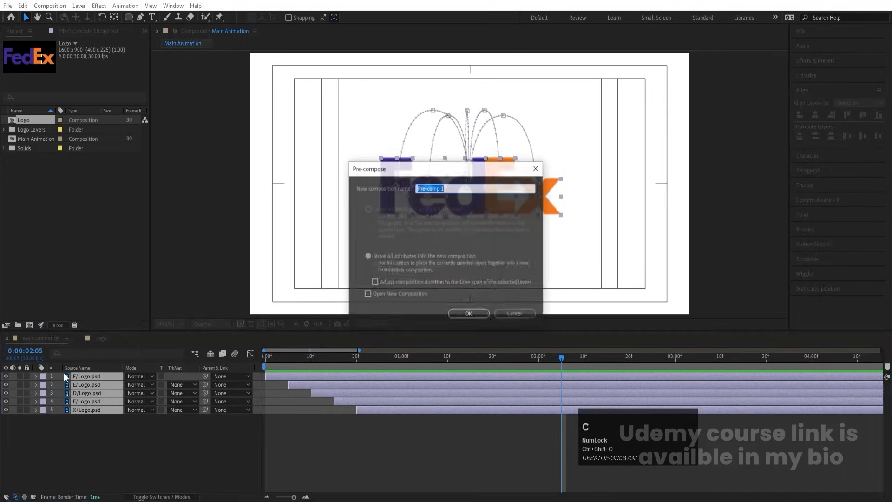
type("Logo ")
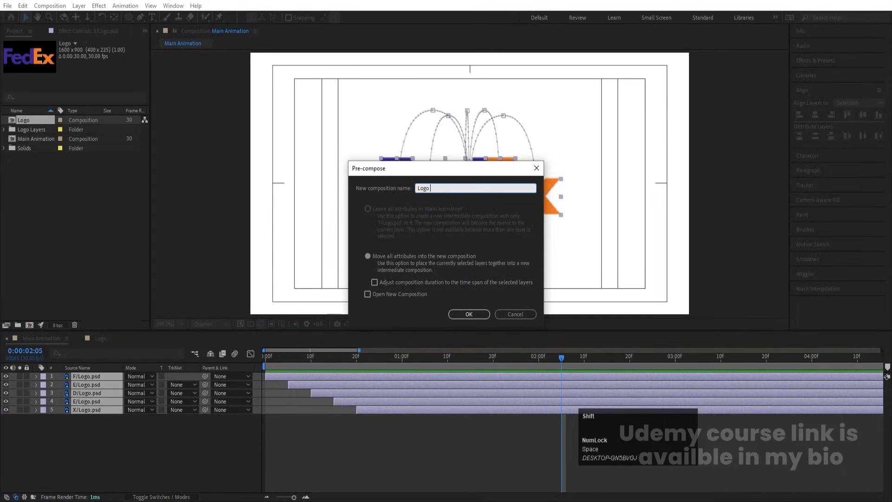
type("Reveal")
key("Return")
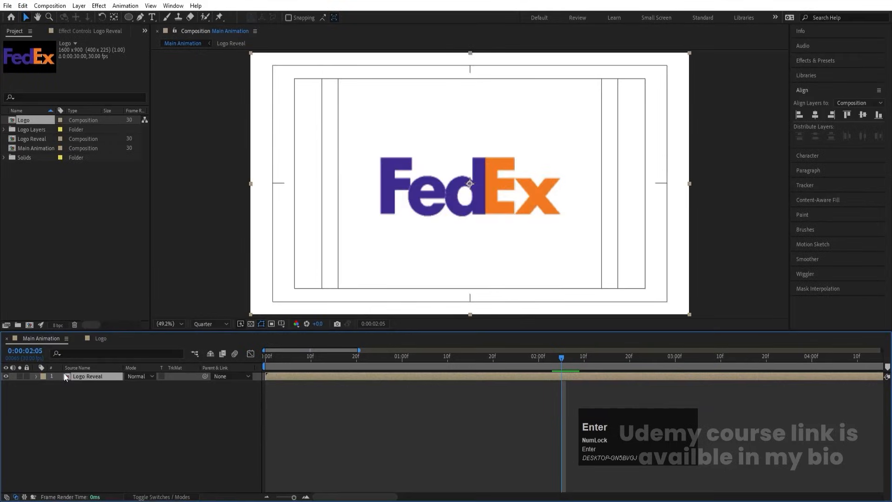
Deselect all layers, choose the Ellipse tool and set the shape stroke to none
left_click(74, 412)
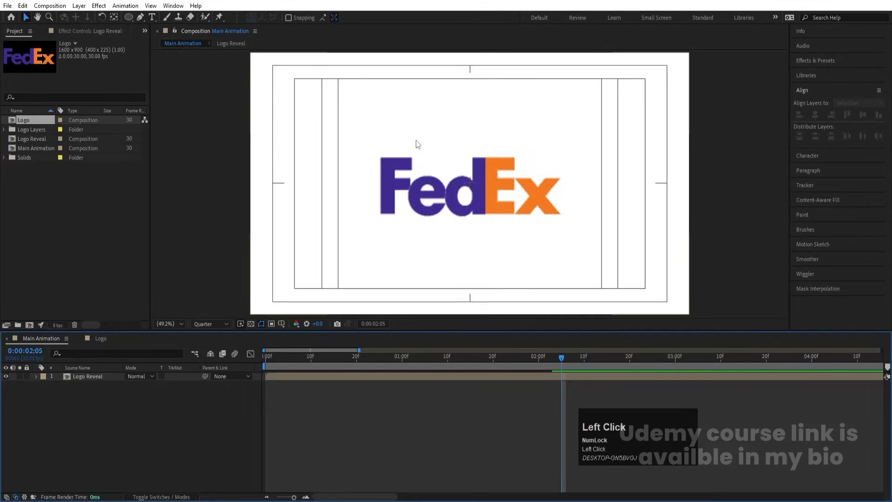
left_click(130, 18)
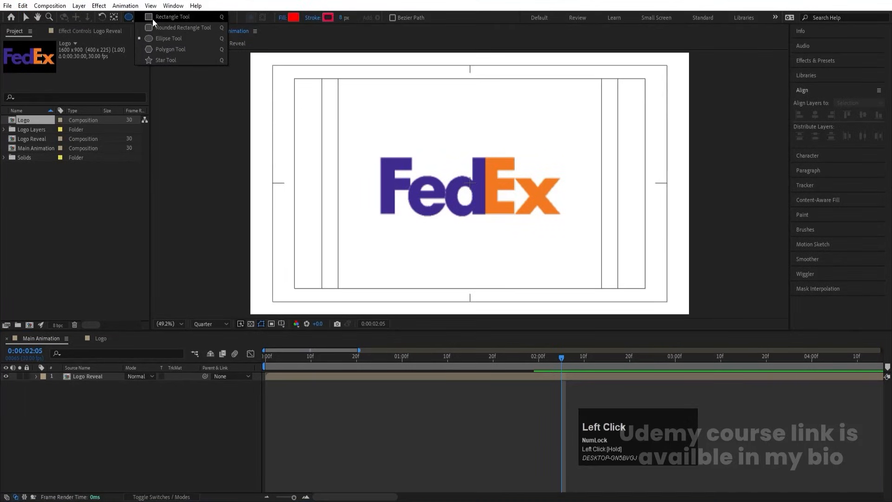
left_click(154, 35)
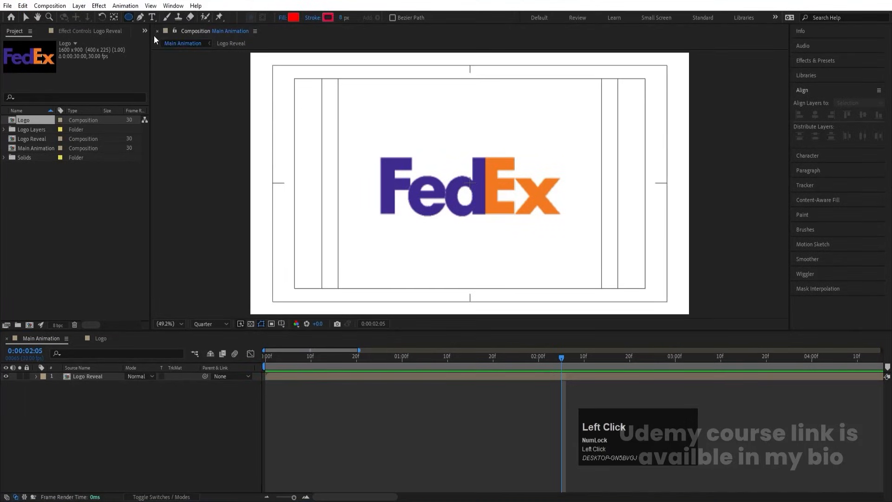
left_click(315, 18)
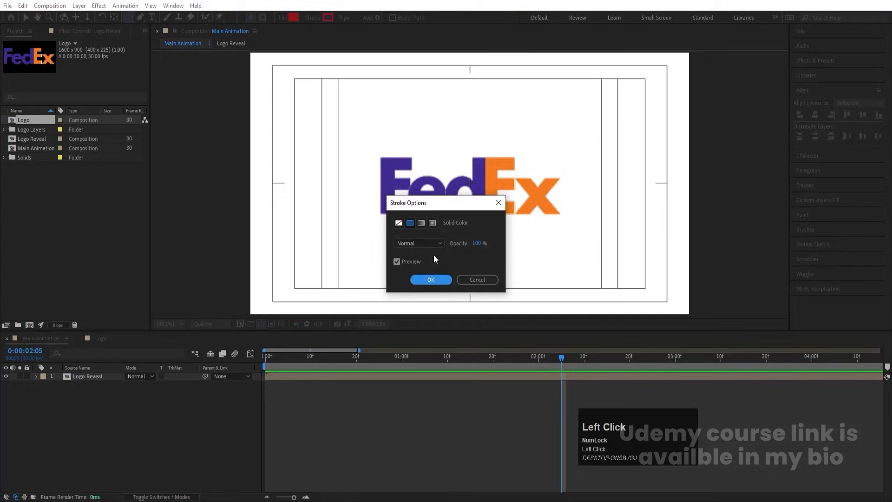
left_click(398, 222)
left_click(431, 279)
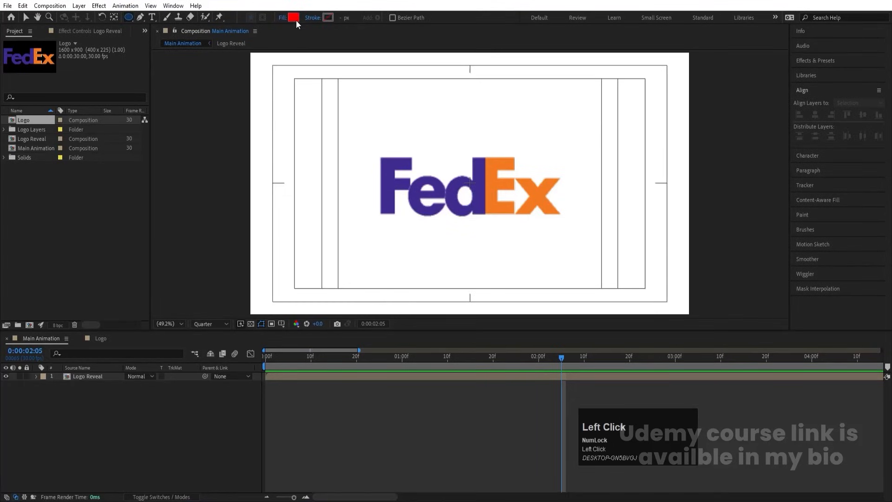
Draw a large red circle nearly as tall as the frame, centre its anchor point and align it to the composition's centre
left_click_drag(351, 71, 482, 197)
left_click_drag(546, 256, 594, 315)
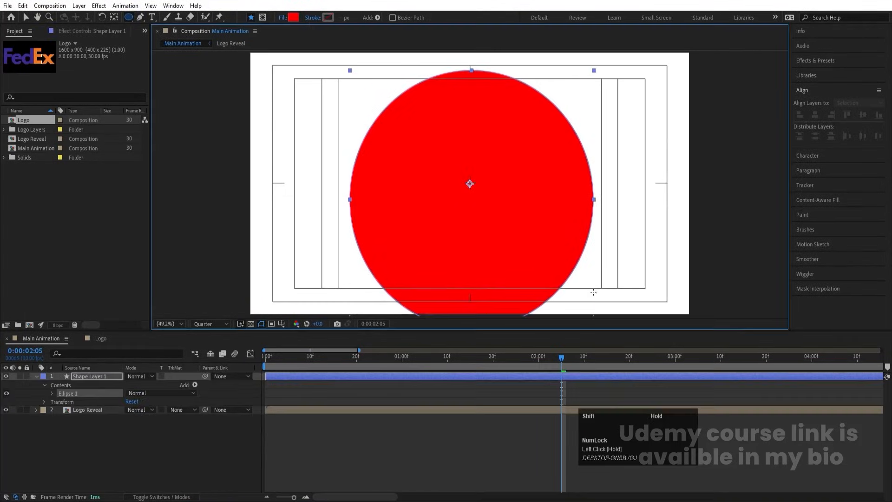
left_click(36, 376)
left_click(87, 376)
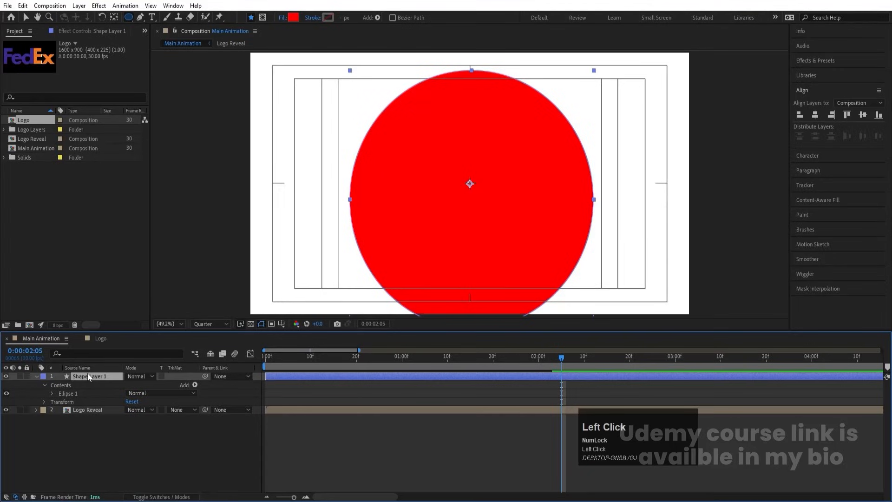
key("ctrl+alt+Home")
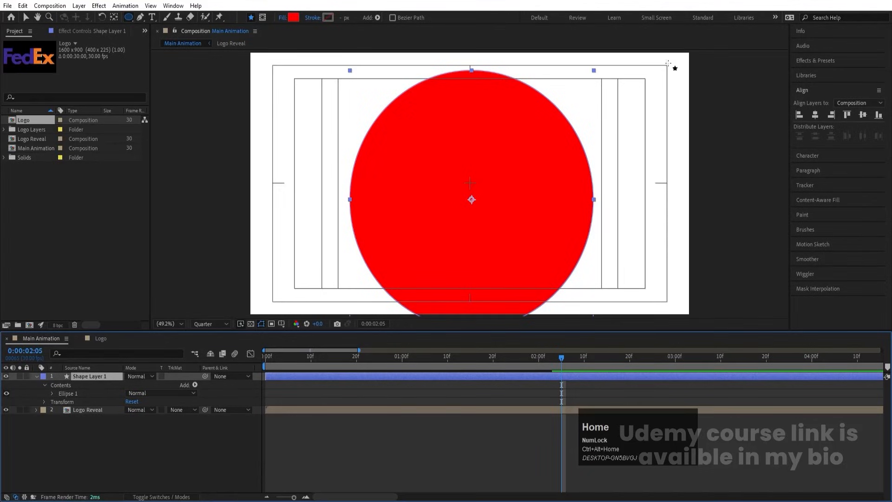
left_click(815, 116)
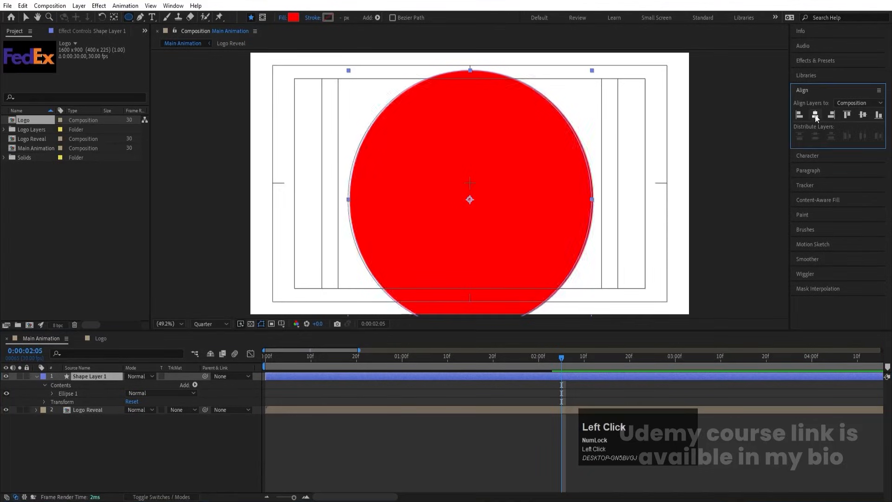
left_click(863, 115)
Set the circle layer's scale to 0% and keyframe it at 0:00:00:00
left_click(310, 367)
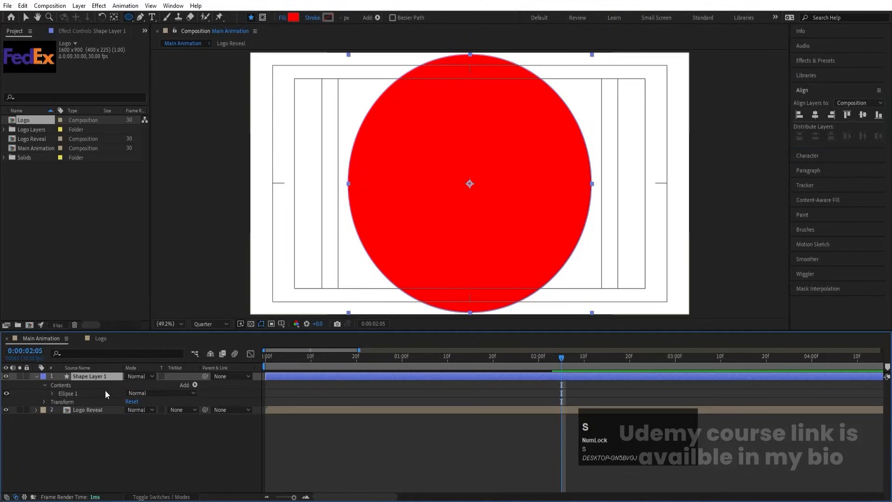
key("s")
left_click(140, 385)
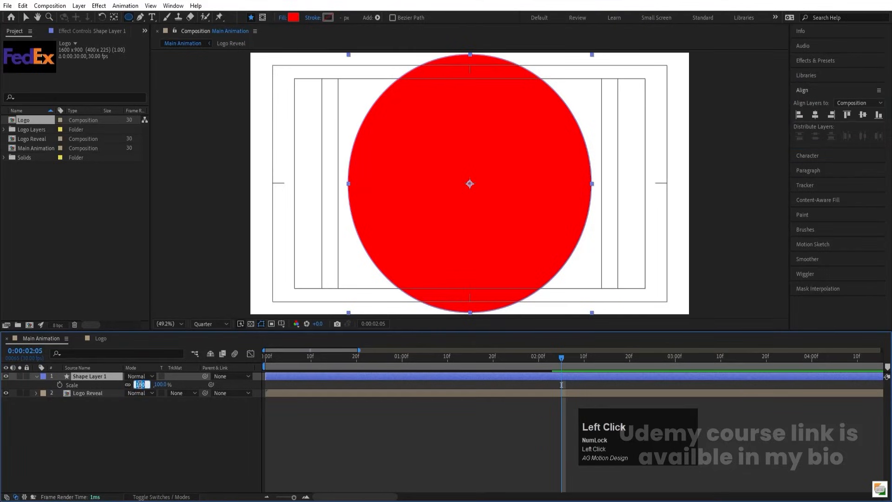
type("0")
key("Return")
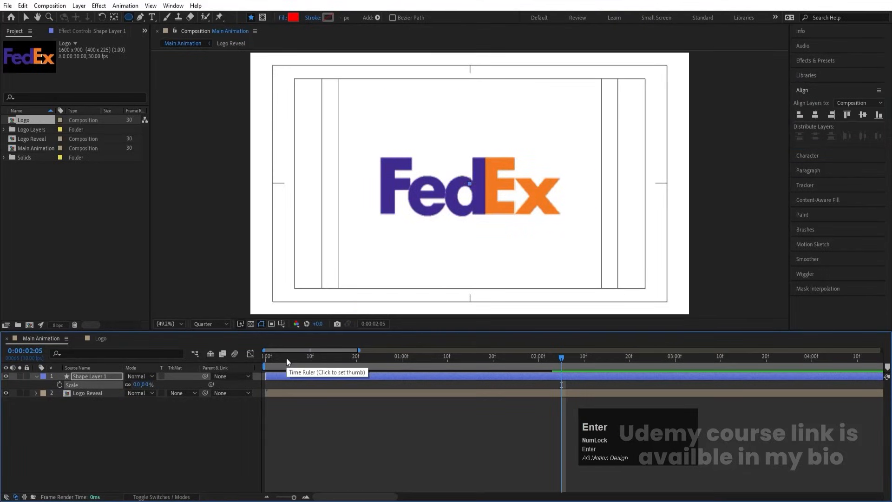
left_click_drag(286, 358, 60, 383)
left_click(59, 384)
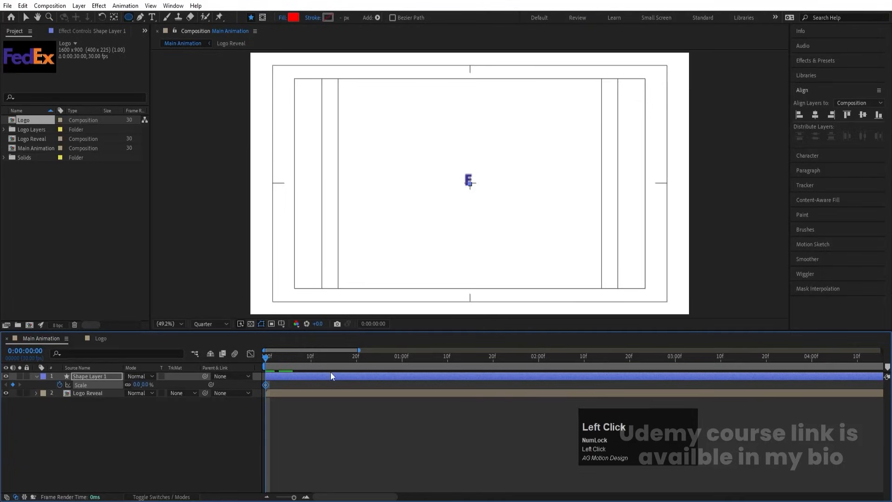
At 0:00:01:10, scale the circle up until it covers the whole frame, and preview the growth from the start
left_click(446, 357)
left_click_drag(135, 385, 301, 371)
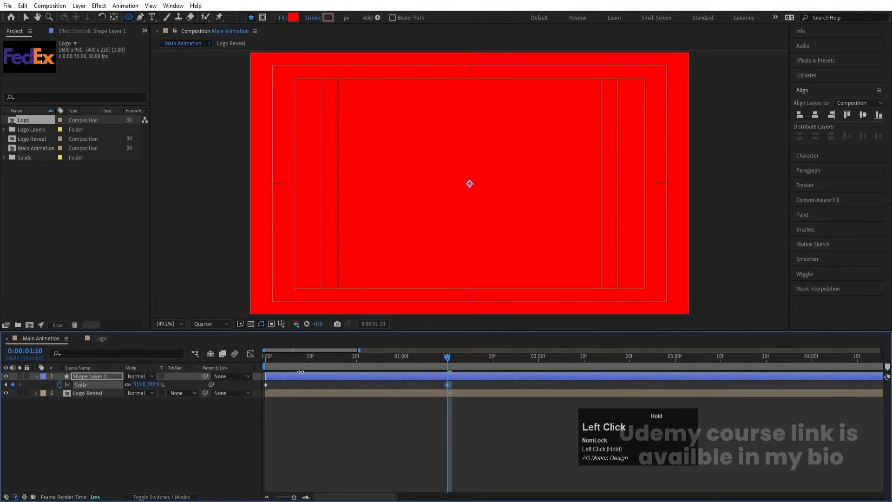
left_click_drag(226, 362, 277, 375)
left_click_drag(334, 357, 230, 362)
key("space")
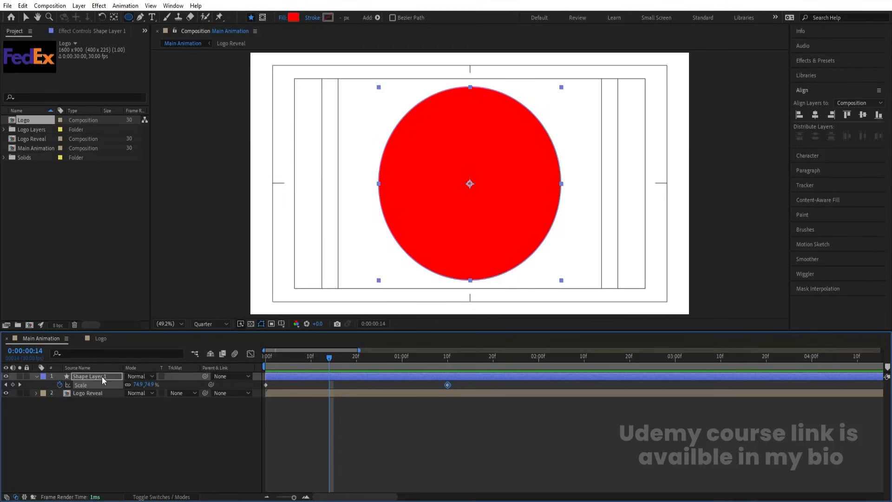
Move the circle layer beneath Logo Reveal, fill it with the logo's purple 402B90 sampled from the letters, and preview
left_click_drag(101, 376, 102, 400)
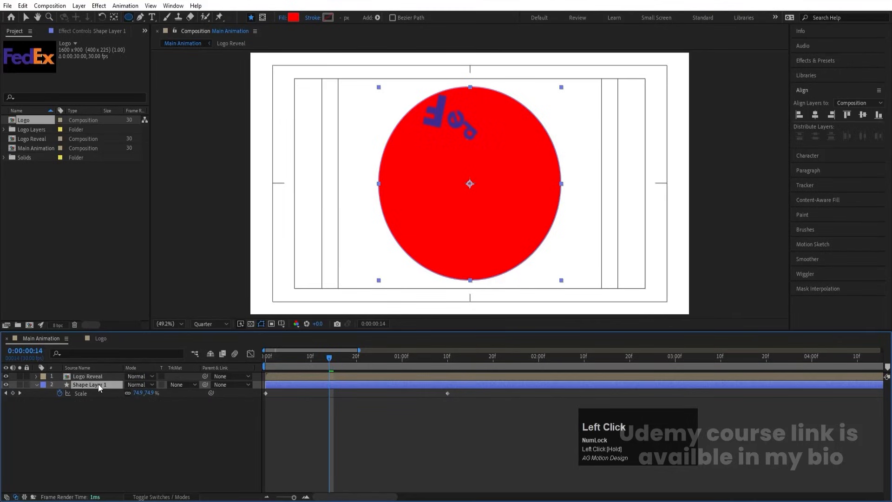
left_click(289, 18)
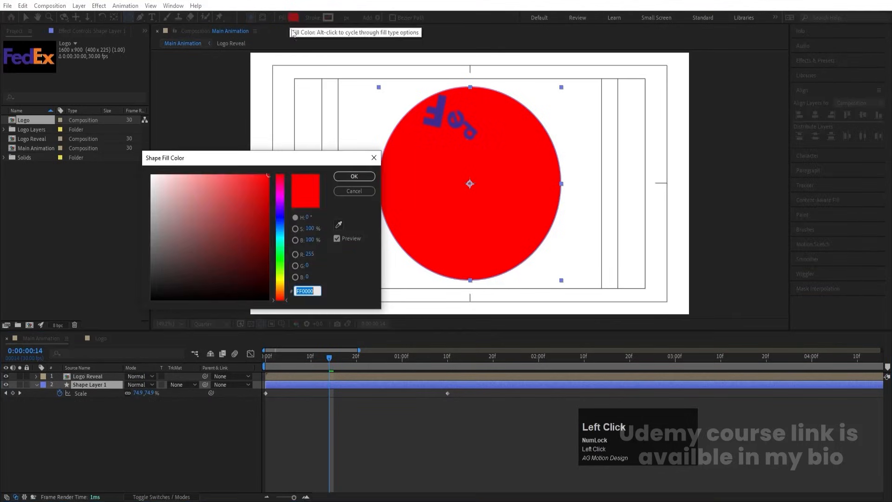
left_click(340, 225)
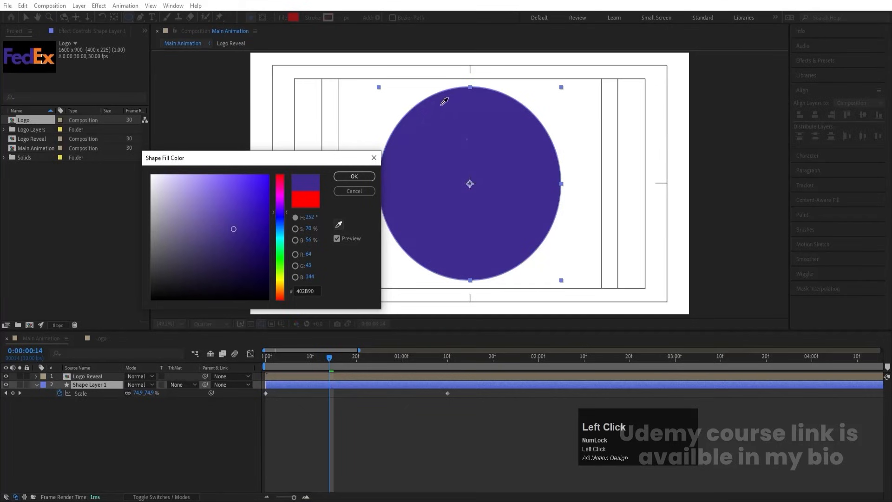
left_click(347, 176)
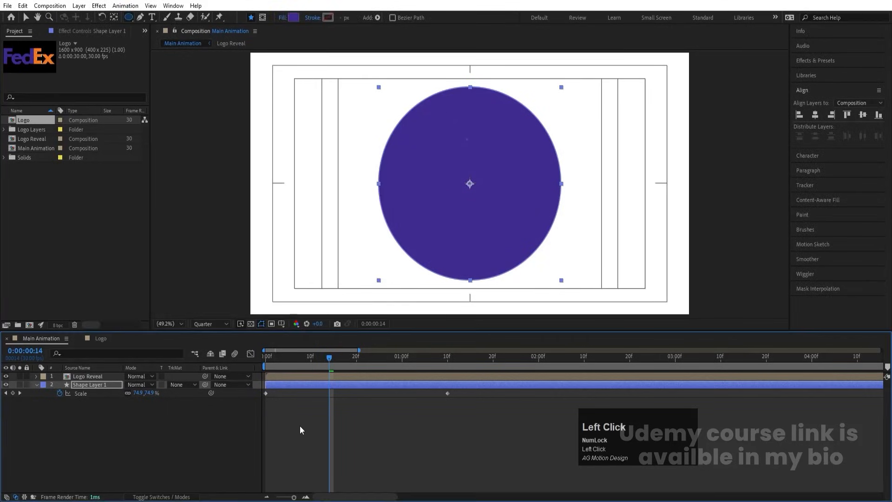
left_click_drag(288, 356, 241, 361)
key("space")
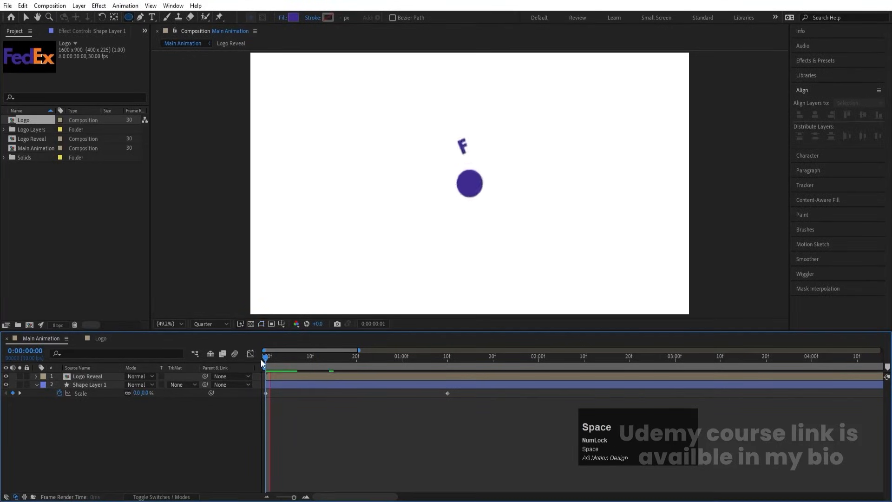
key("Num_Lock")
Apply Easy Ease to both circle scale keyframes and reshape their speed graph to peak early with a long slow finish
left_click(284, 383)
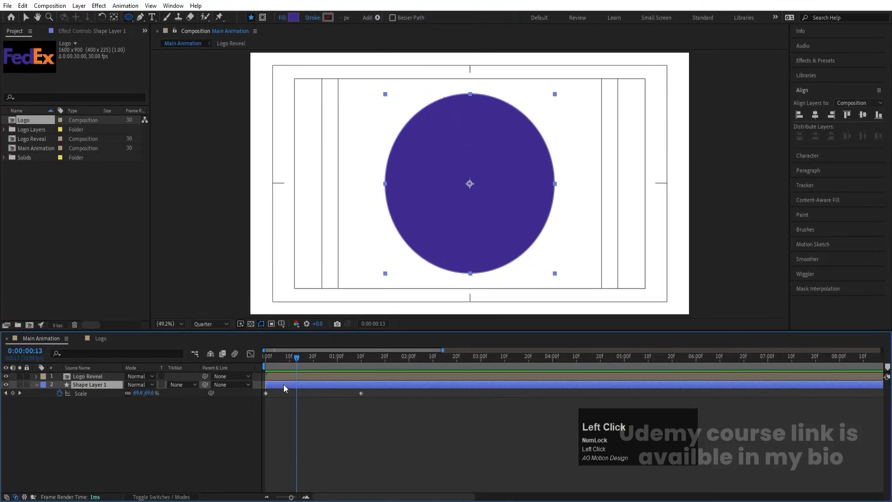
left_click_drag(398, 411, 230, 372)
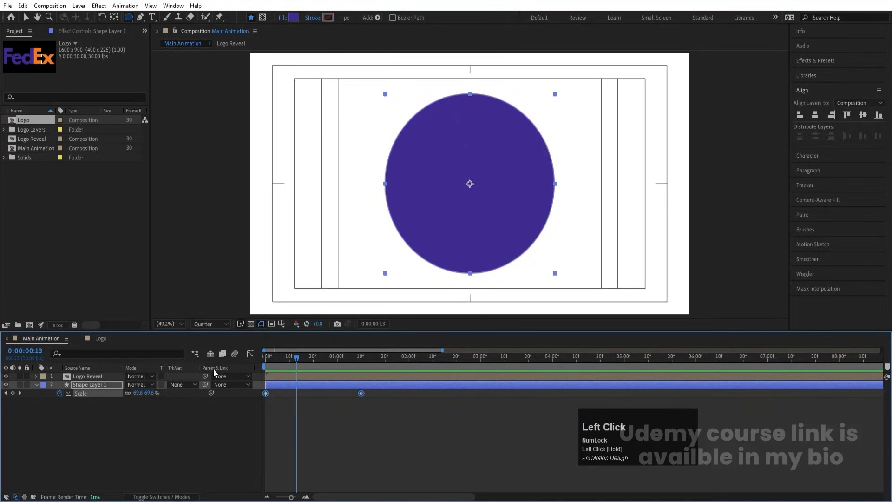
key("F9")
left_click(251, 354)
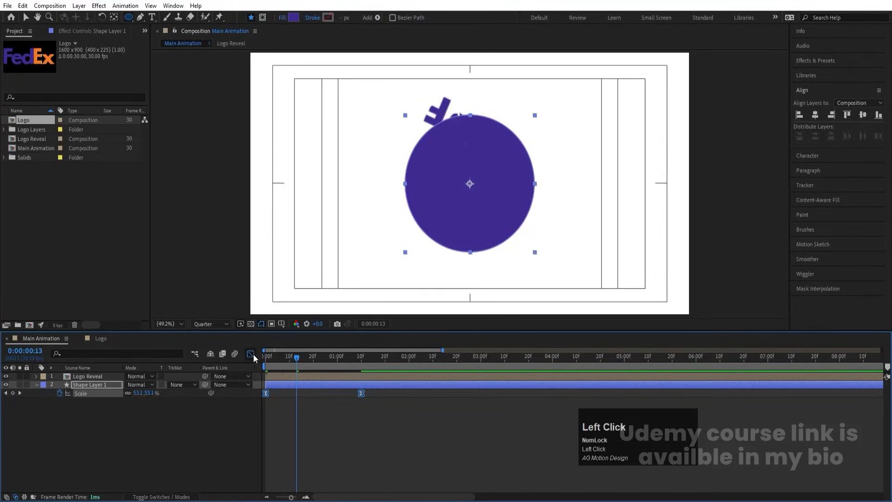
left_click_drag(420, 438, 283, 471)
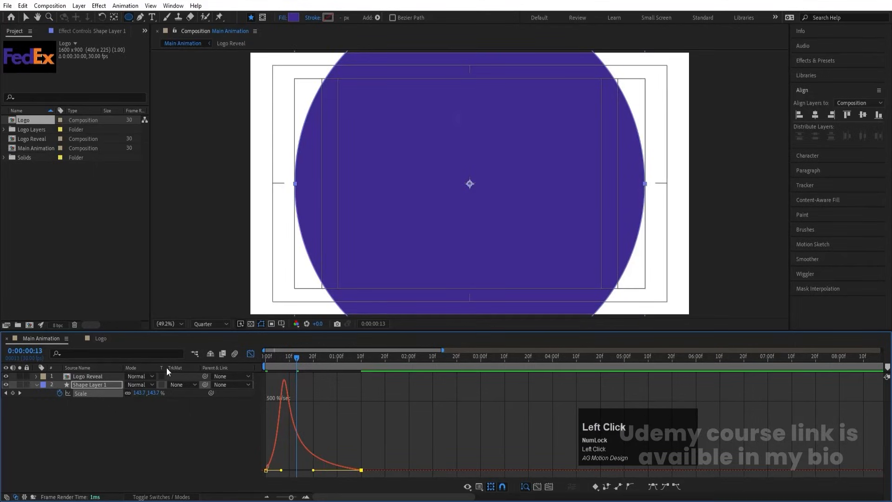
Shorten the first scale keyframe's outgoing influence so the speed peaks at about frame 2, preview the result and close the graph editor
left_click_drag(279, 358, 219, 389)
key("=")
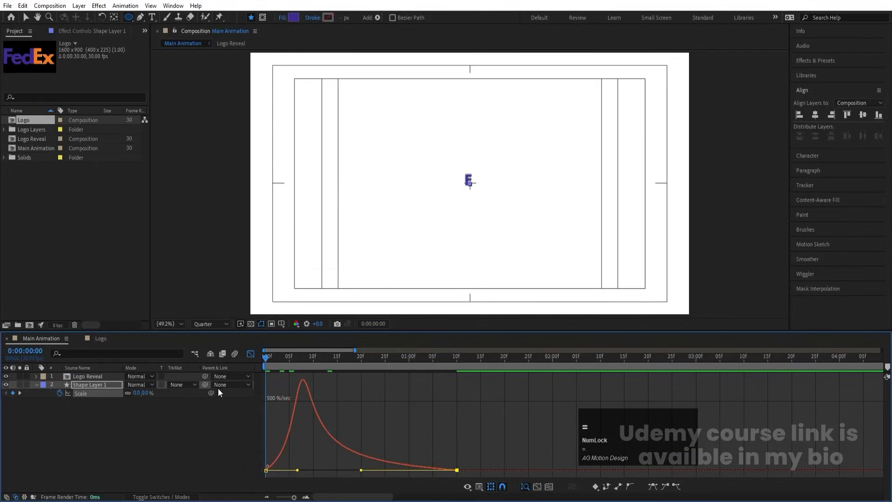
key("=")
left_click_drag(346, 434, 255, 494)
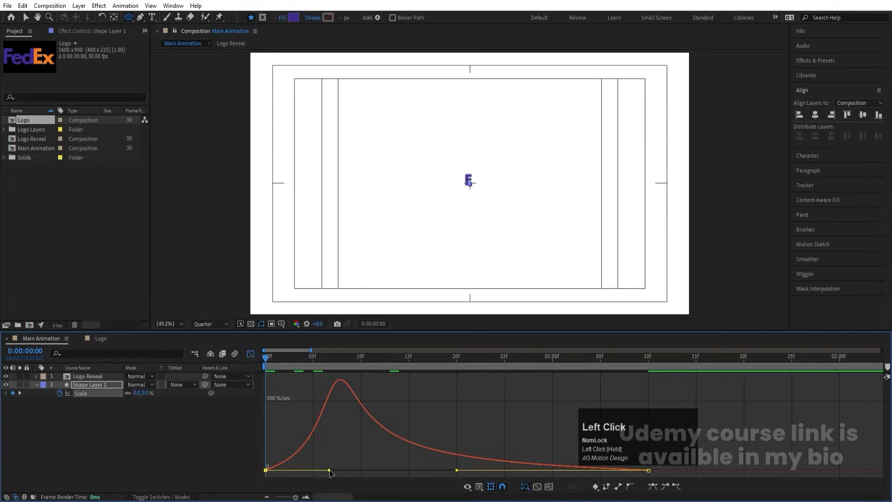
left_click_drag(330, 472, 284, 470)
key("space")
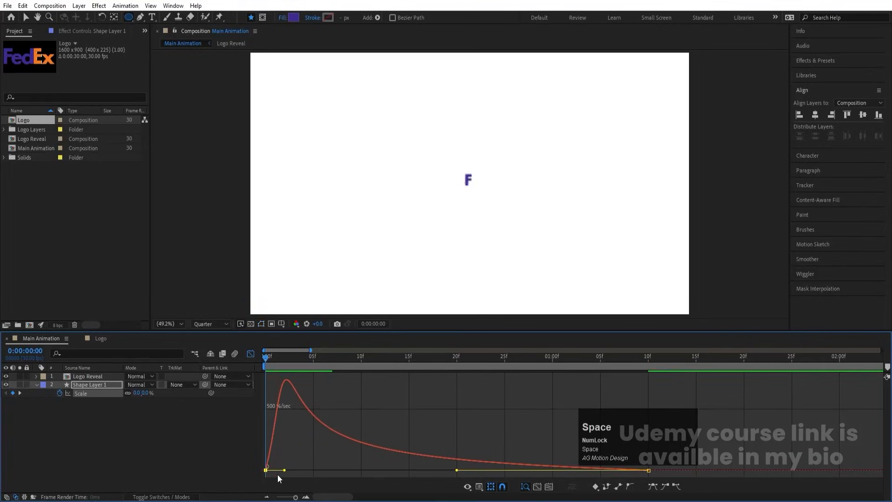
left_click(249, 353)
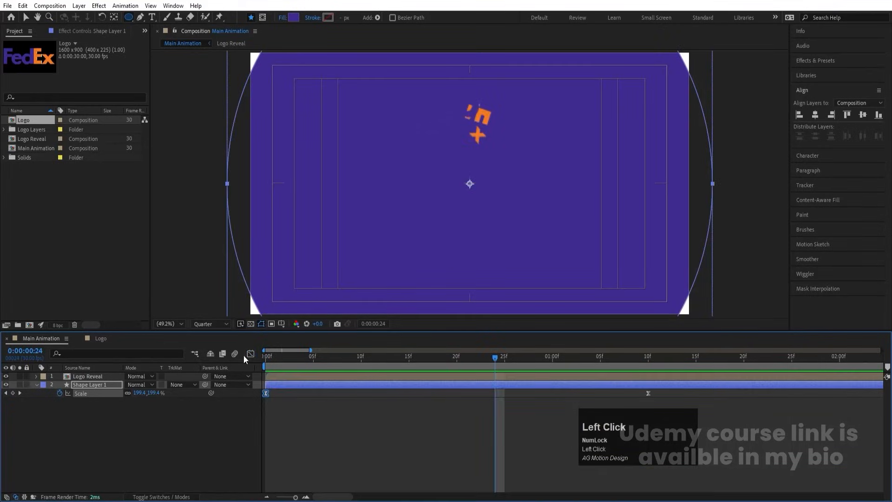
Duplicate the purple circle layer, start the copy at 0:00:00:05 and preview the two growing circles
key("-")
key("-")
left_click(272, 411)
left_click(283, 386)
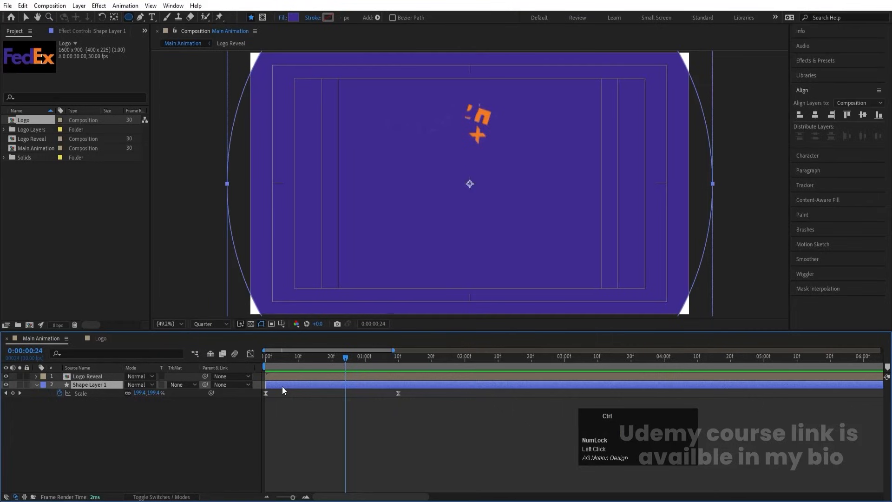
key("ctrl+d")
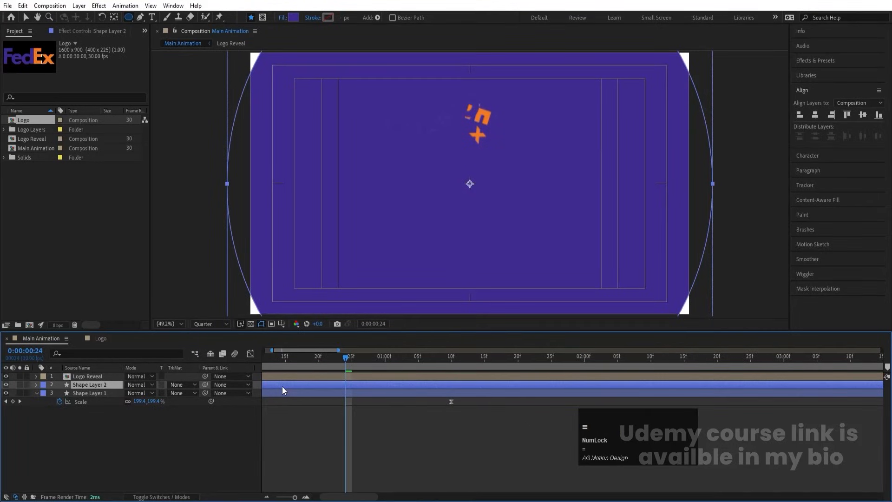
left_click_drag(282, 386, 286, 386)
left_click_drag(280, 355, 191, 355)
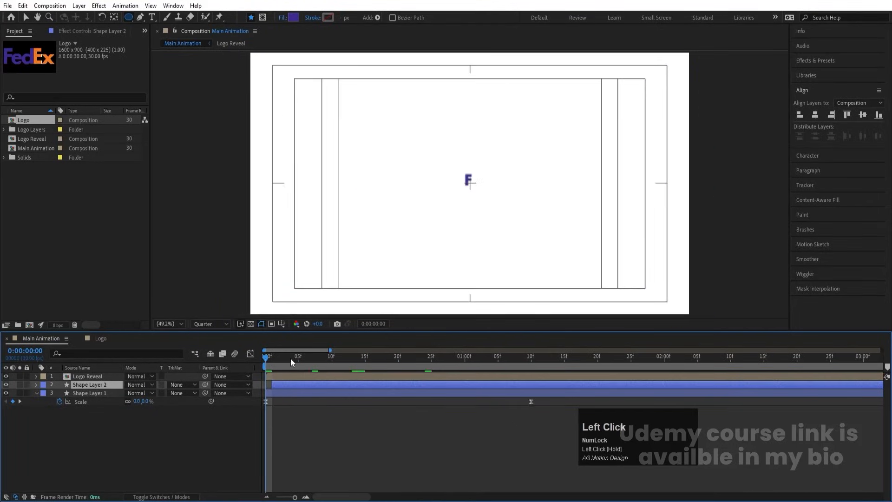
left_click_drag(291, 358, 299, 356)
key("bracketleft")
key("space")
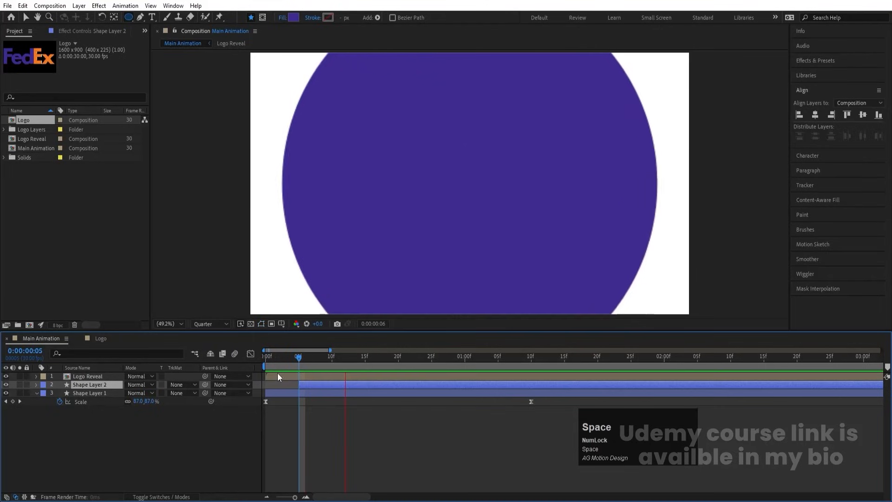
key("space")
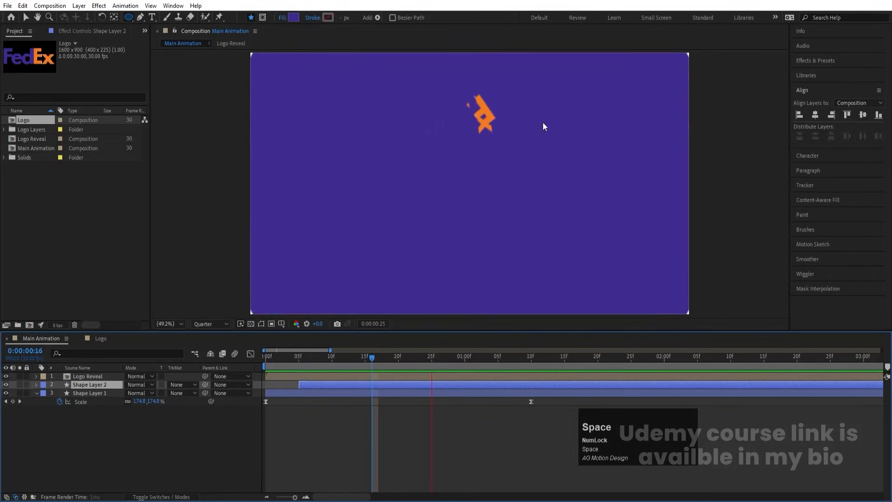
key("space")
Fill the duplicated circle layer with the logo's orange F37A21, sampled from the letters
left_click(294, 18)
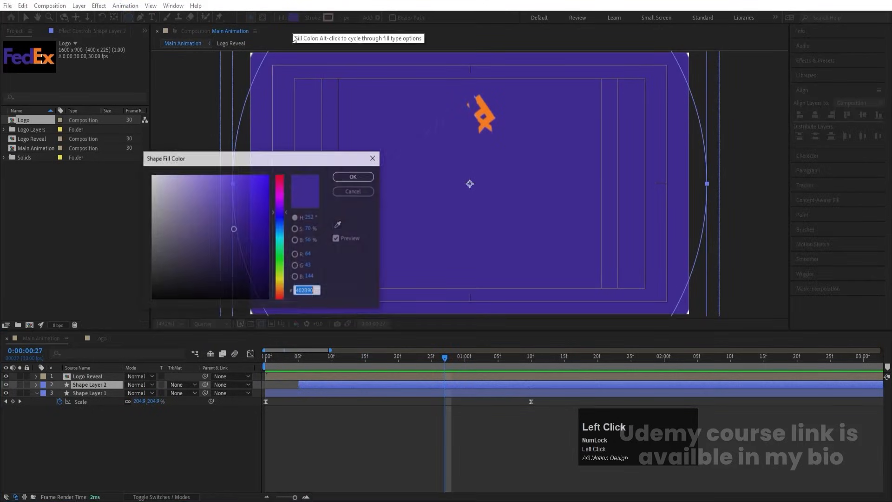
left_click(339, 225)
left_click(485, 115)
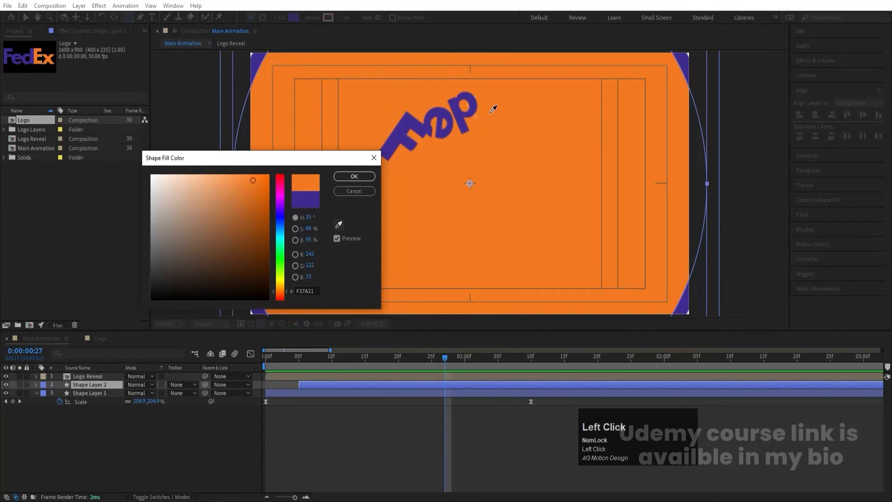
key("Return")
Duplicate the orange circle layer, start the copy at 0:00:00:10, fill it white and preview the staggered circles
left_click(312, 384)
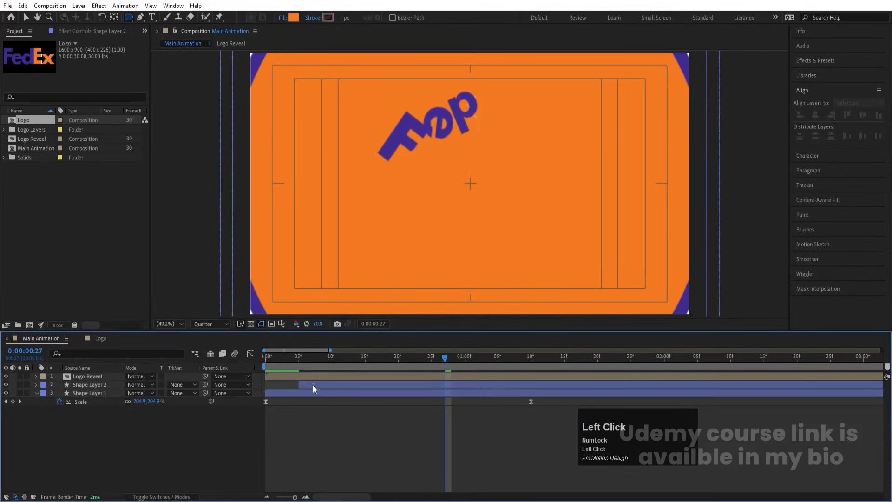
key("ctrl+d")
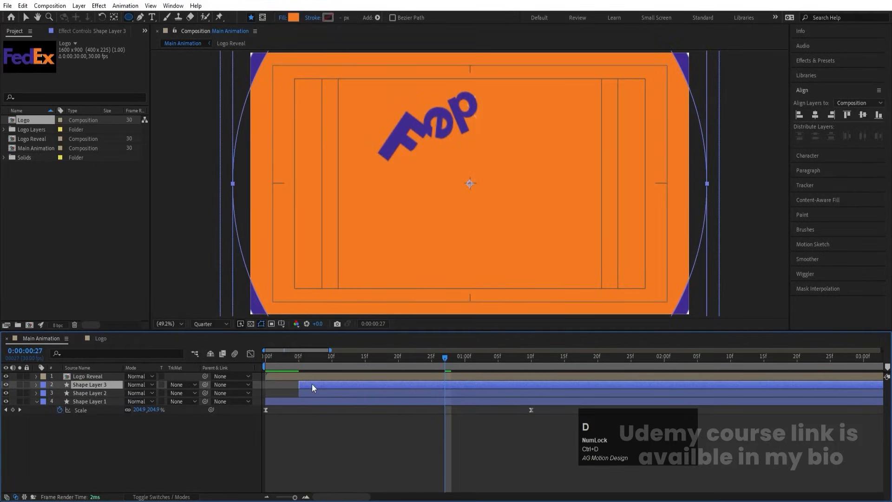
left_click_drag(312, 384, 344, 384)
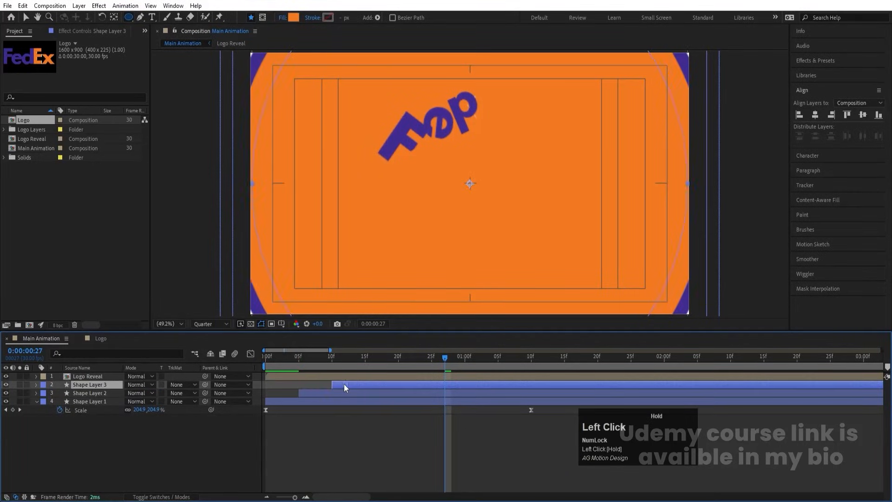
left_click(294, 17)
left_click(152, 175)
key("Return")
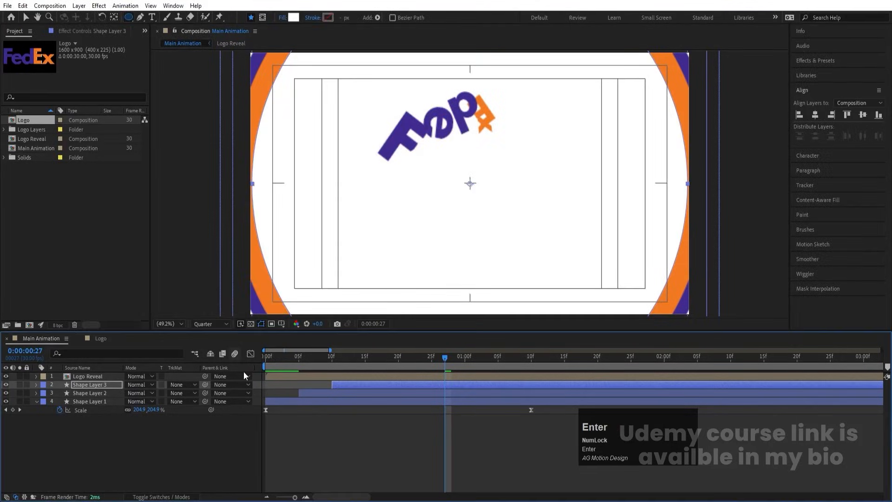
key("space")
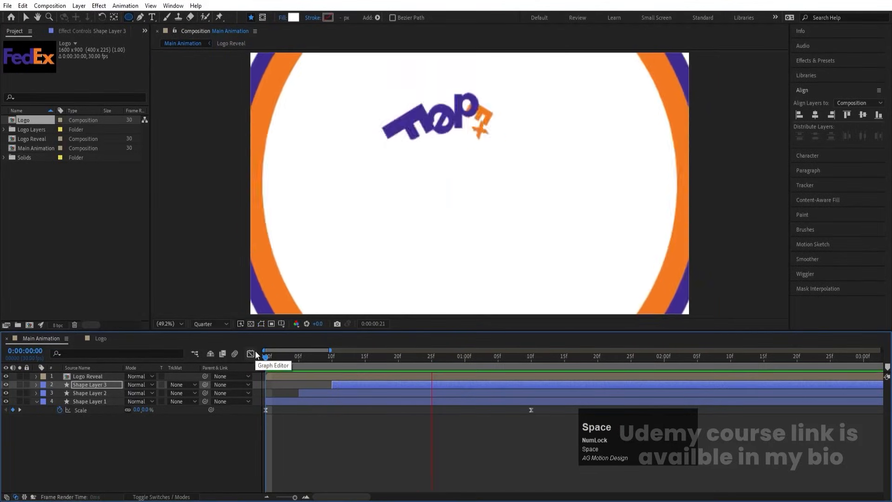
key("space")
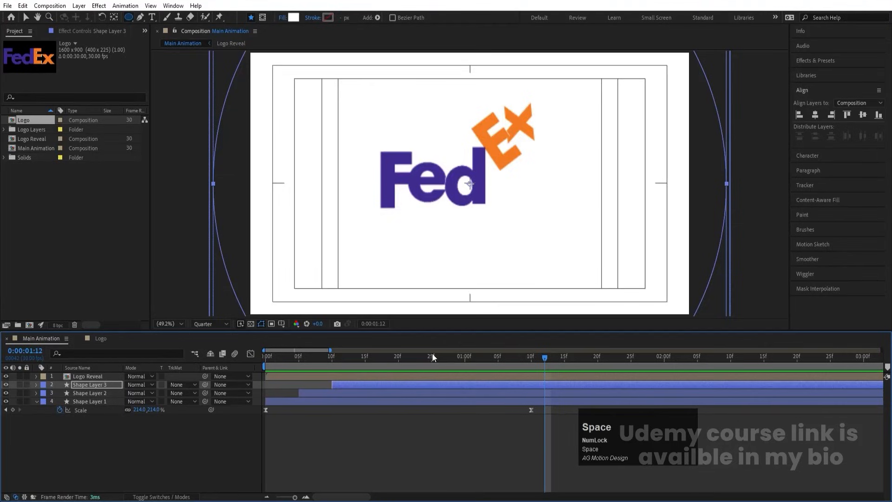
Pre-compose the three circle shape layers into a composition named Blow
left_click(266, 356)
left_click(88, 401)
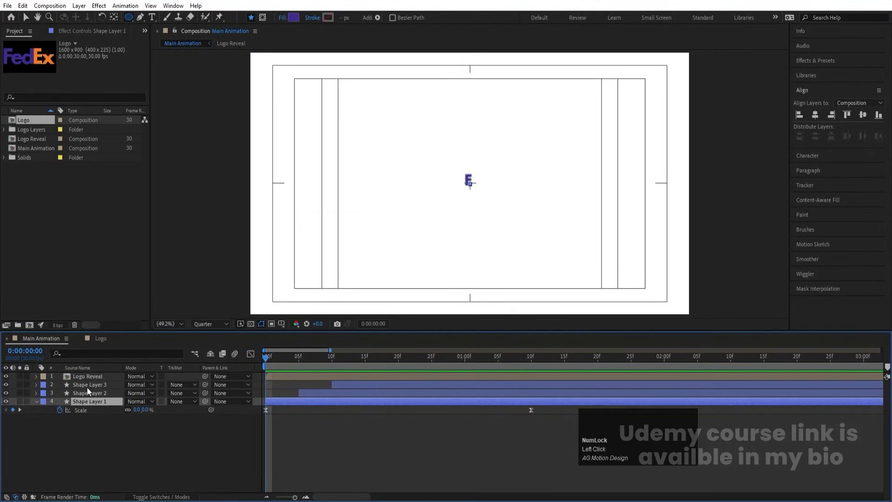
left_click(79, 384, "shift")
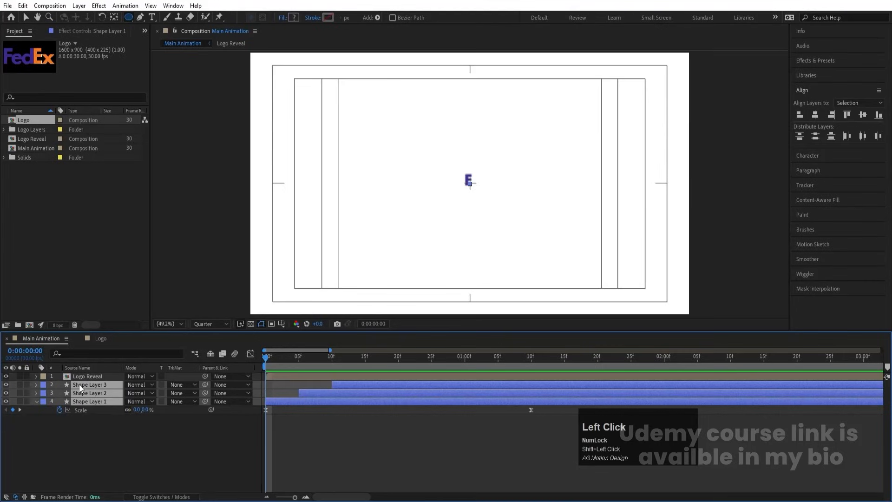
key("ctrl+shift+c")
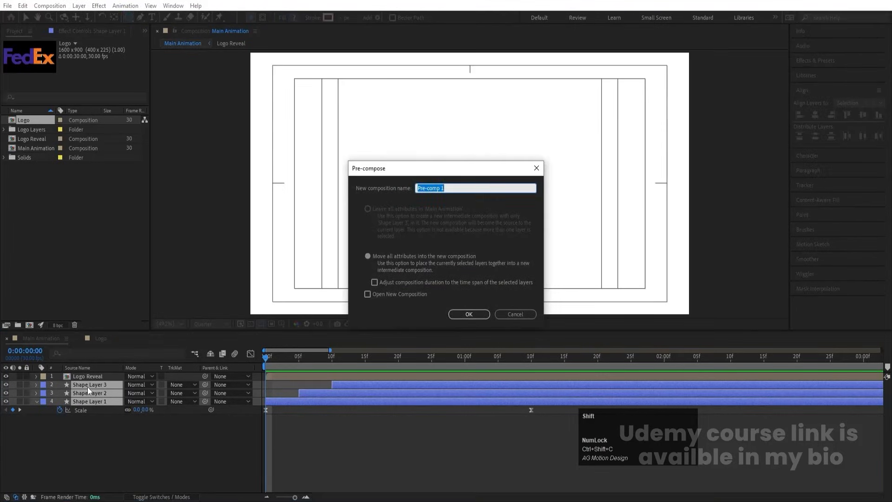
type("Blow")
key("Return")
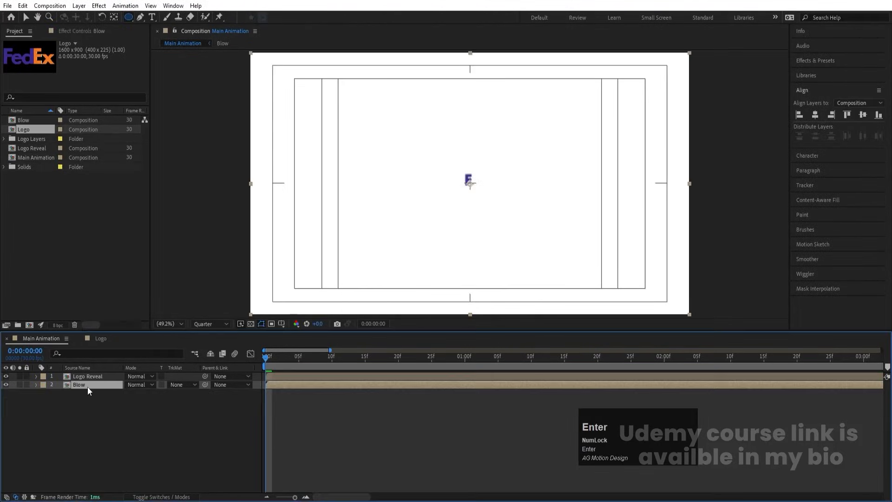
Hide the Blow and Logo Reveal layers and choose the Ellipse tool with no layer selected
left_click(6, 385)
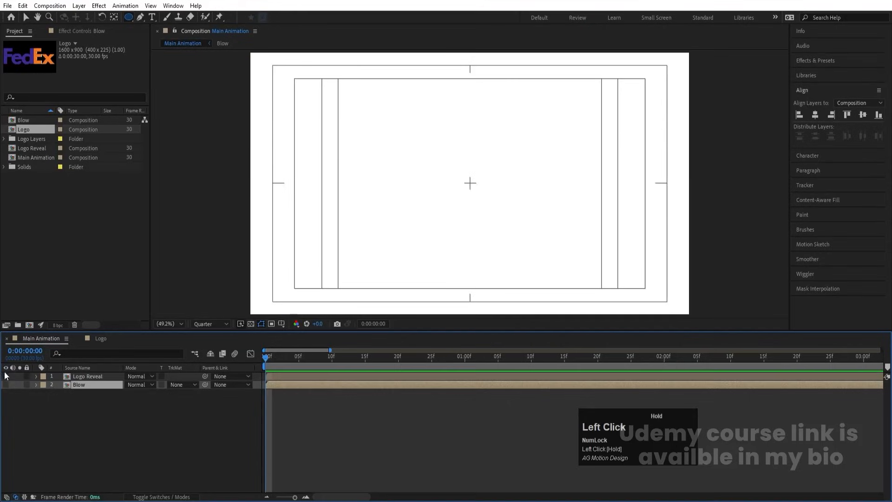
left_click(41, 402)
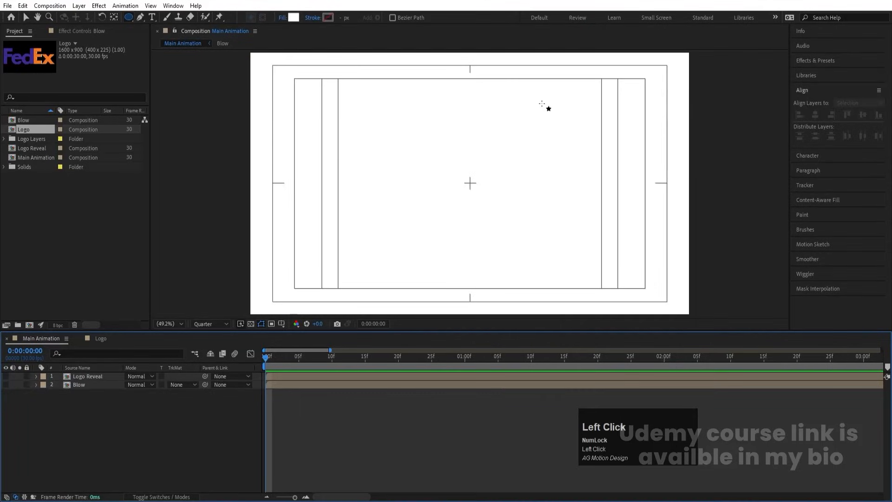
left_click(129, 17)
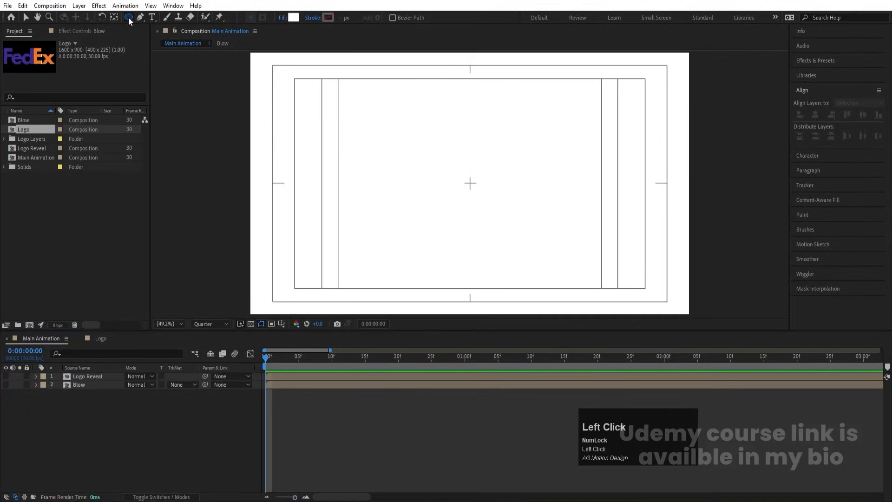
left_click(164, 36)
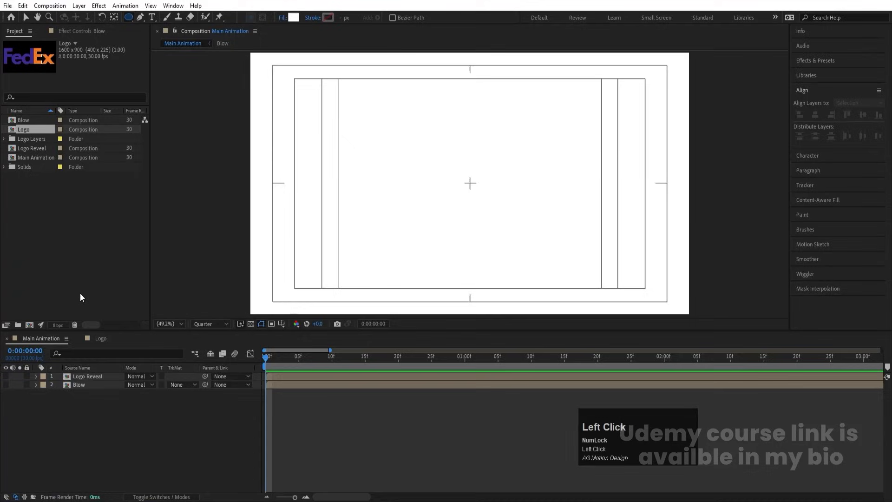
Show Logo Reveal at 0:00:01:19 and set the shape fill to orange F37A21 sampled from its letters
left_click(6, 376)
key("space")
key("space")
key("space")
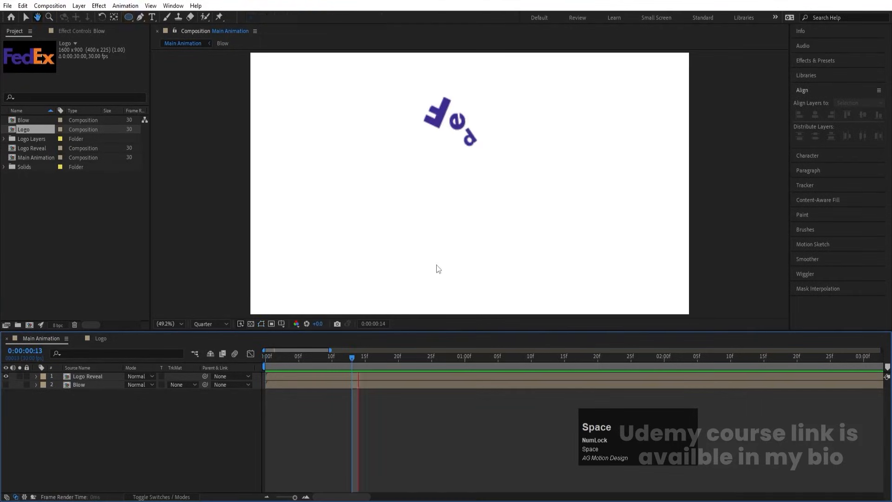
key("space")
key("minus")
key("minus")
left_click(371, 361)
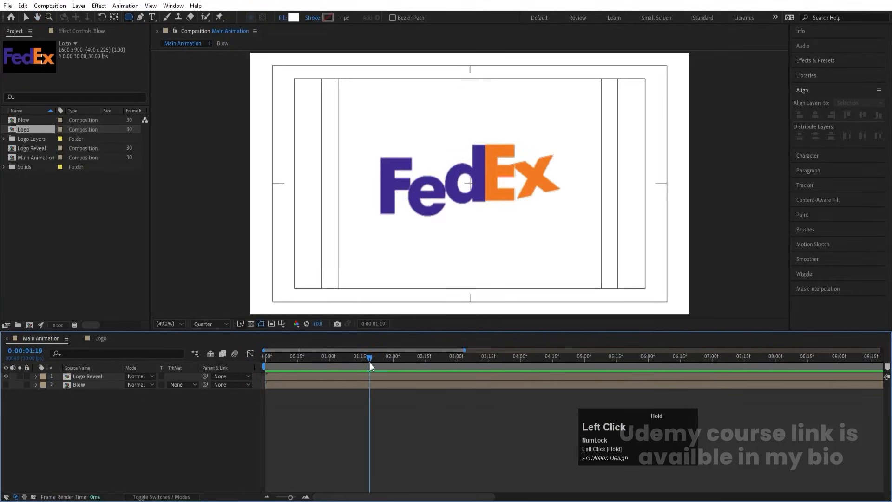
left_click(293, 18)
left_click(338, 225)
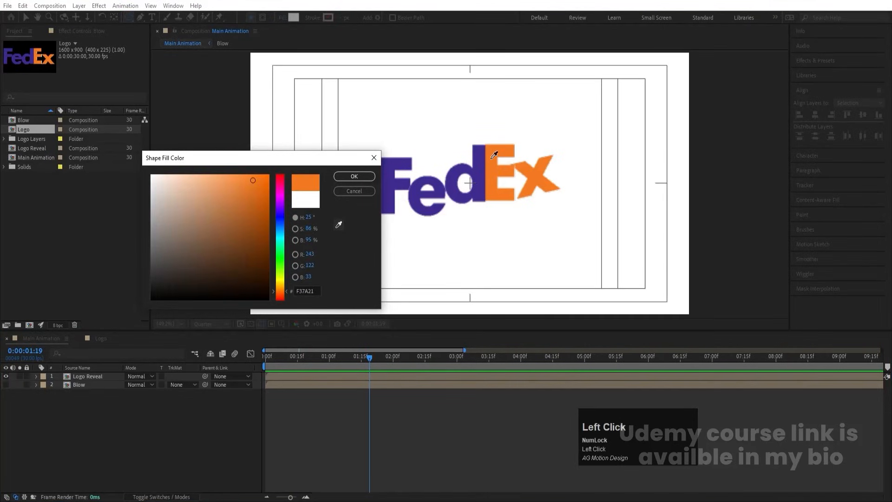
left_click(374, 177)
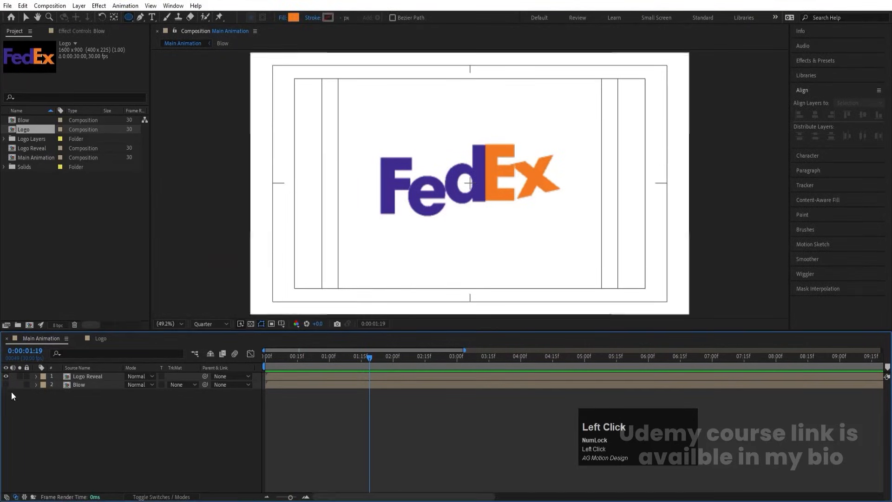
Hide Logo Reveal again and draw a small orange circle near the centre of the composition
left_click(6, 377)
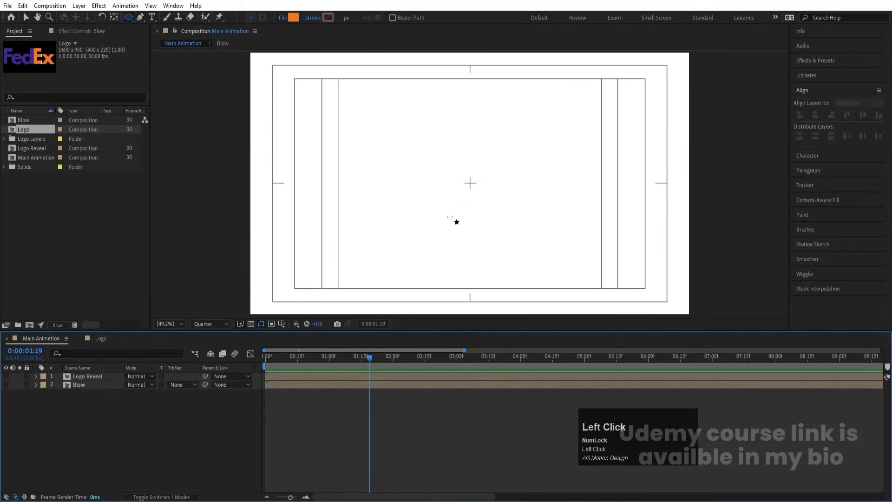
left_click_drag(464, 173, 482, 188)
left_click(102, 460)
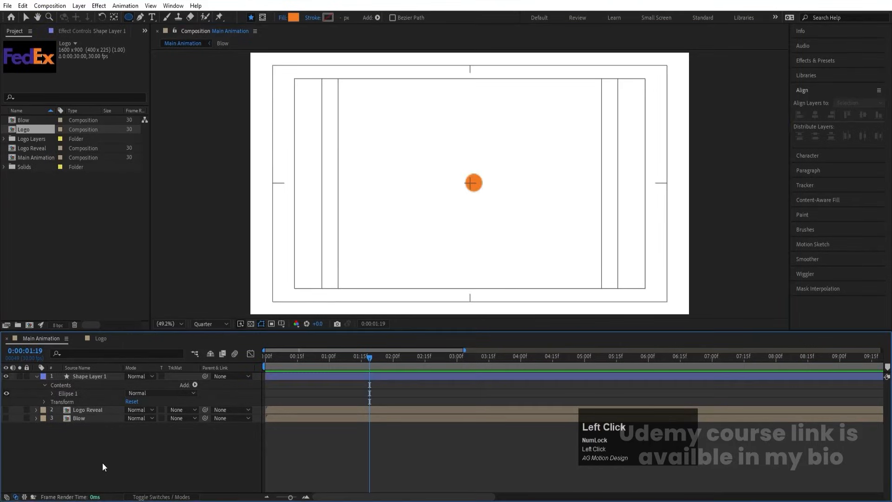
Centre the small circle's anchor point and align the layer to the composition's centre both horizontally and vertically
left_click(103, 377)
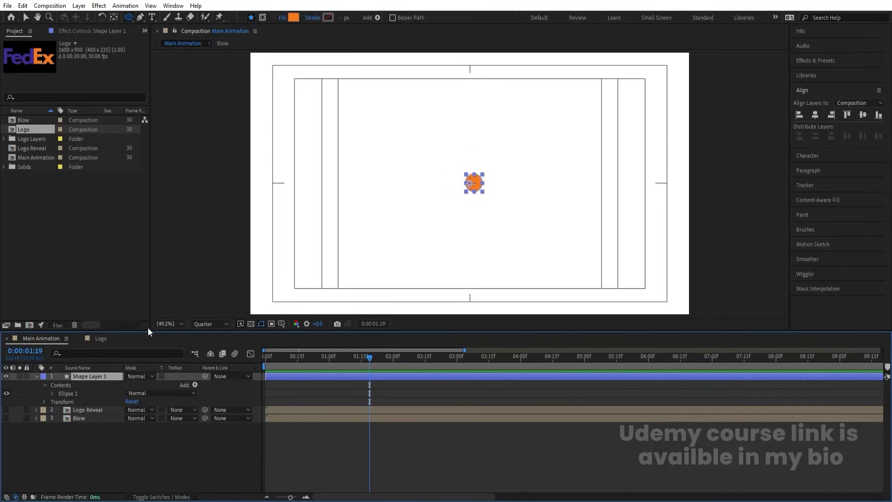
key("ctrl+alt+Home")
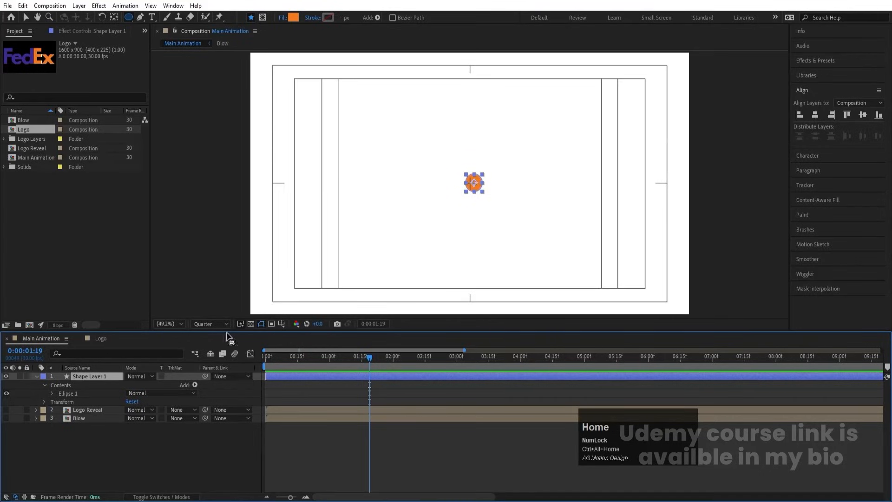
left_click_drag(302, 359, 51, 366)
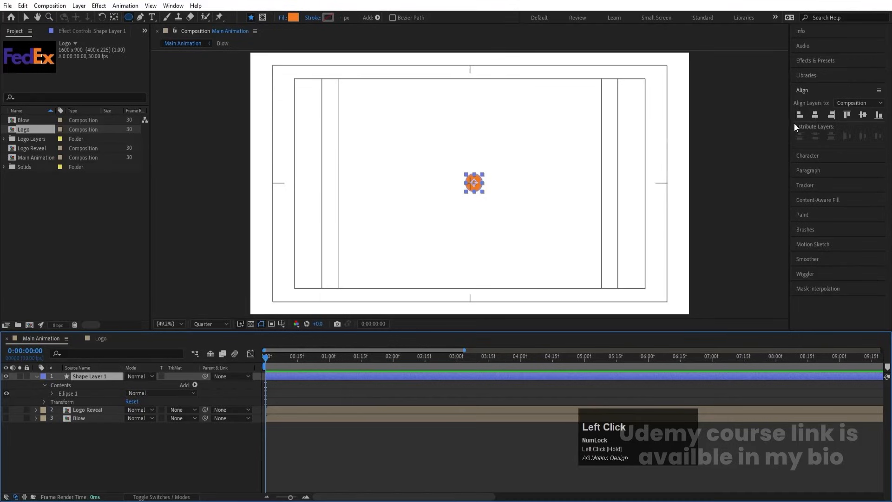
left_click(816, 114)
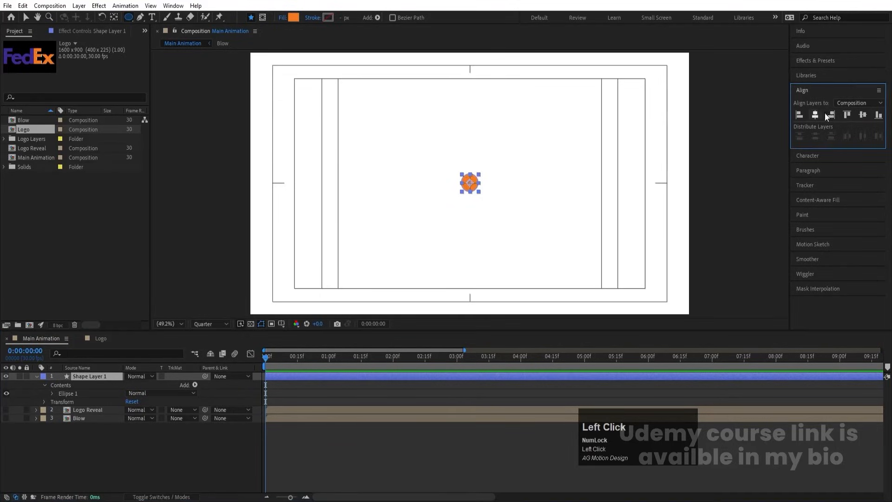
left_click(862, 115)
Keyframe the circle's Position from 1992, 540 beyond the frame's right edge at 0:00:00:00 to the centre at 0:00:02:00
key("p")
left_click(82, 430)
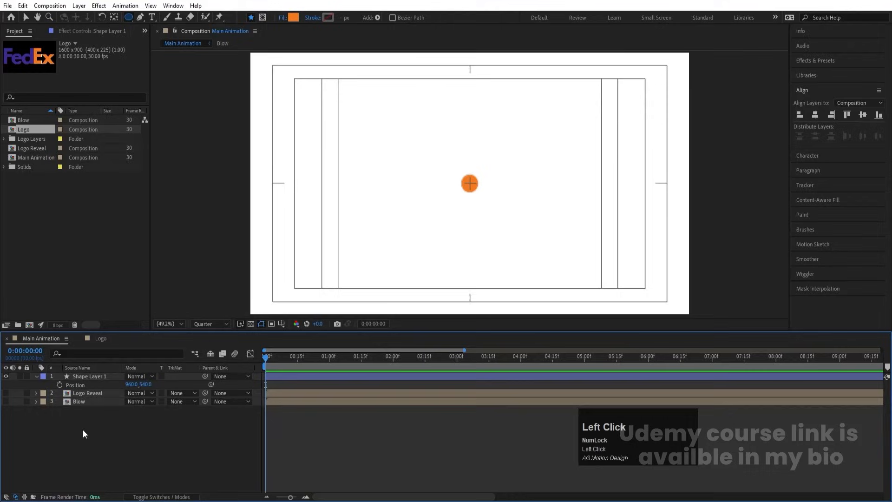
left_click(60, 384)
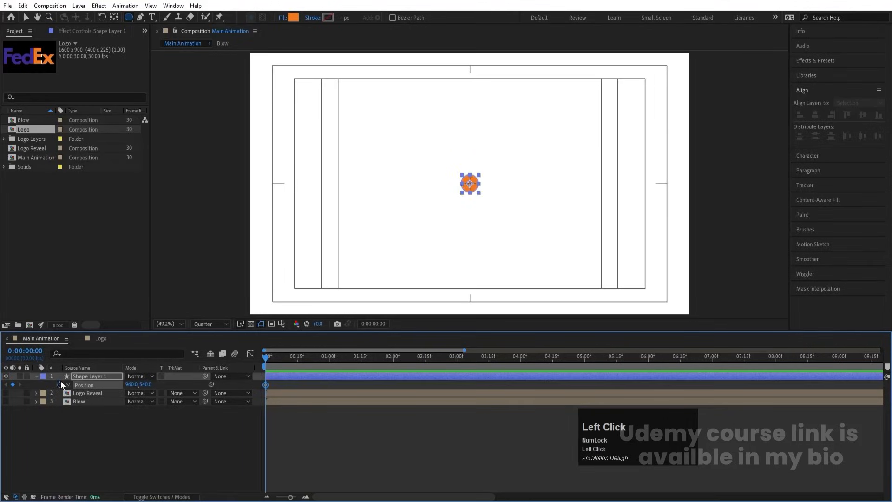
left_click(393, 356)
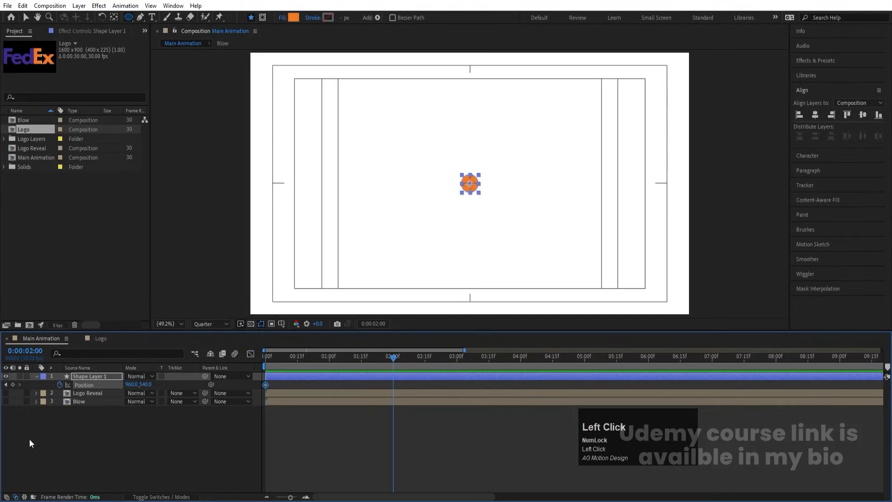
left_click(12, 384)
key("j")
left_click_drag(134, 387, 553, 324)
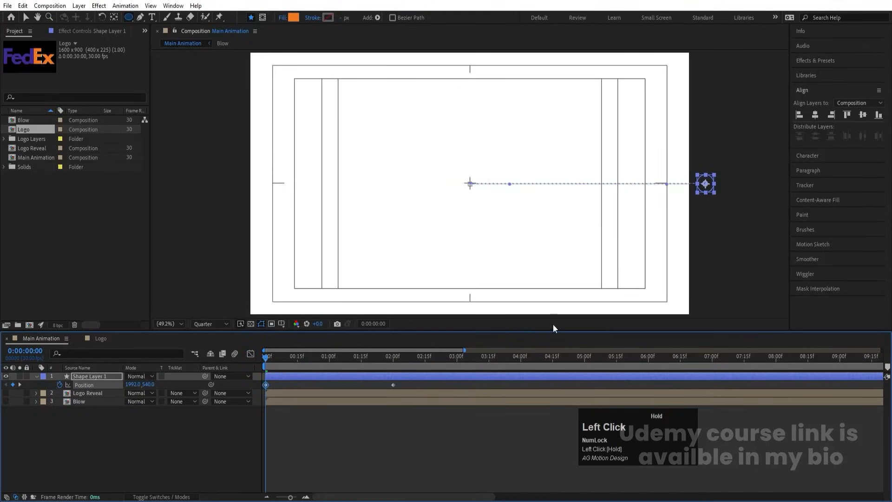
Add a null object and parent the small circle layer to it
left_click(90, 482)
right_click(90, 439)
mouse_move(140, 321)
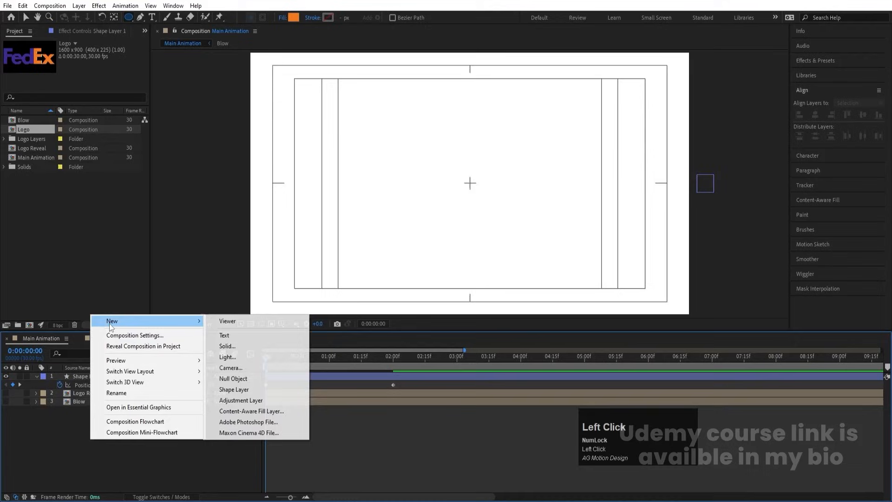
left_click(238, 377)
left_click(98, 384)
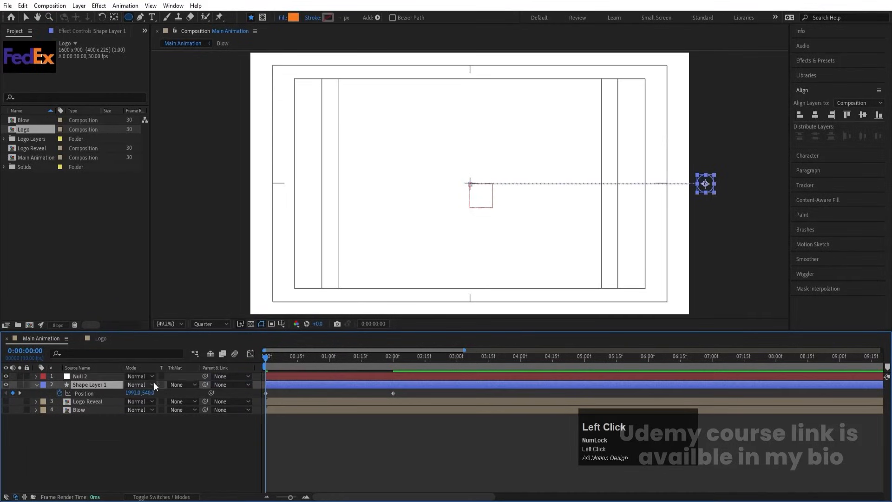
left_click_drag(101, 384, 94, 375)
Keyframe the null's Rotation from 0 at 0:00:00:00 to 2 full revolutions at 0:00:02:00 and preview the spiral
left_click(94, 377)
key("r")
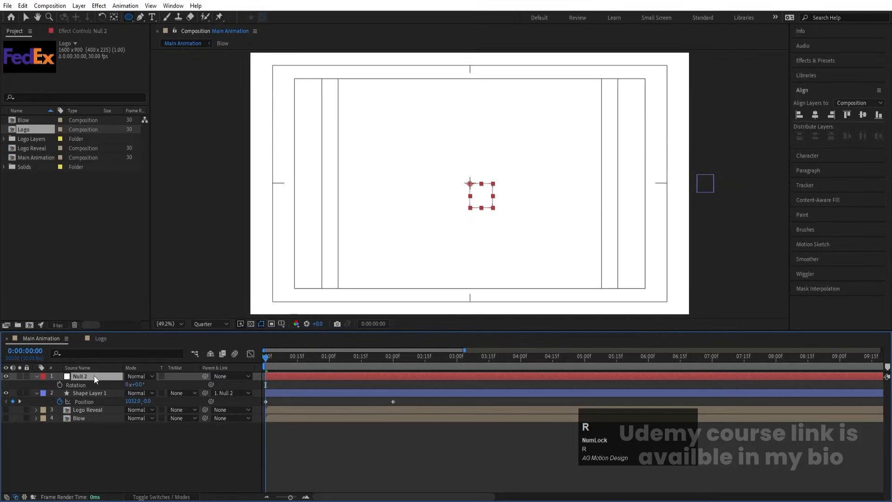
left_click(61, 384)
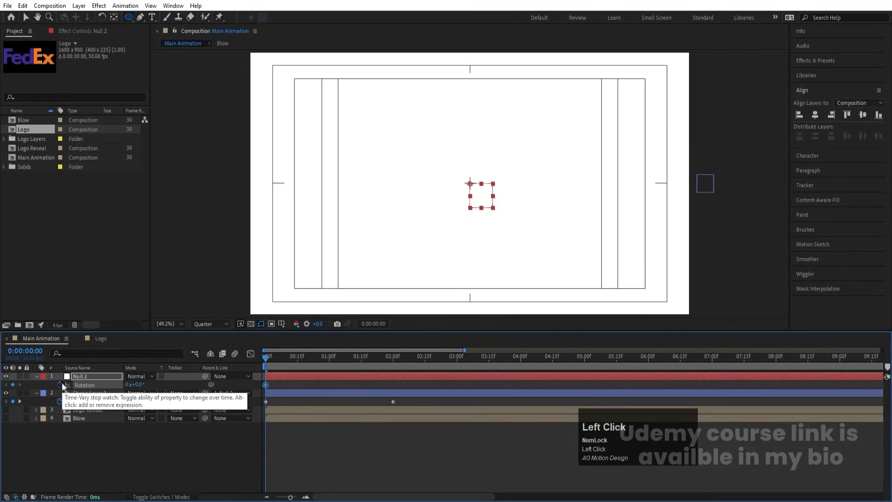
key("k")
left_click(128, 385)
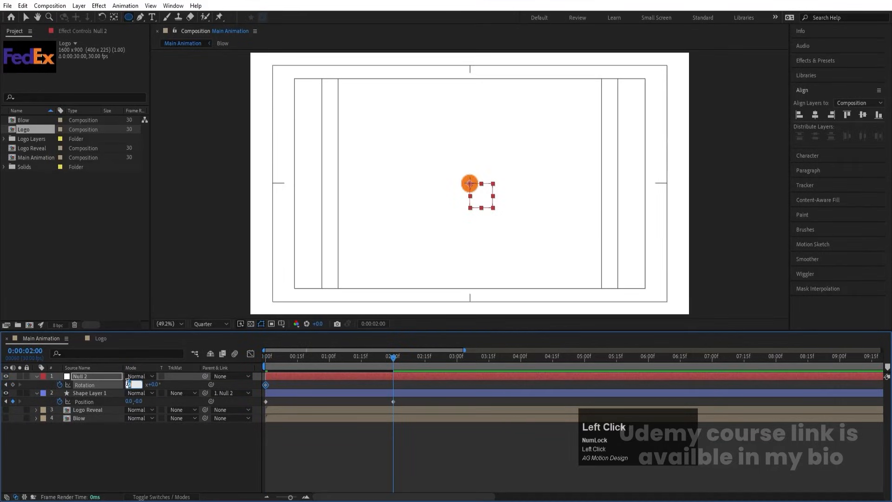
type("2")
left_click(222, 360)
key("space")
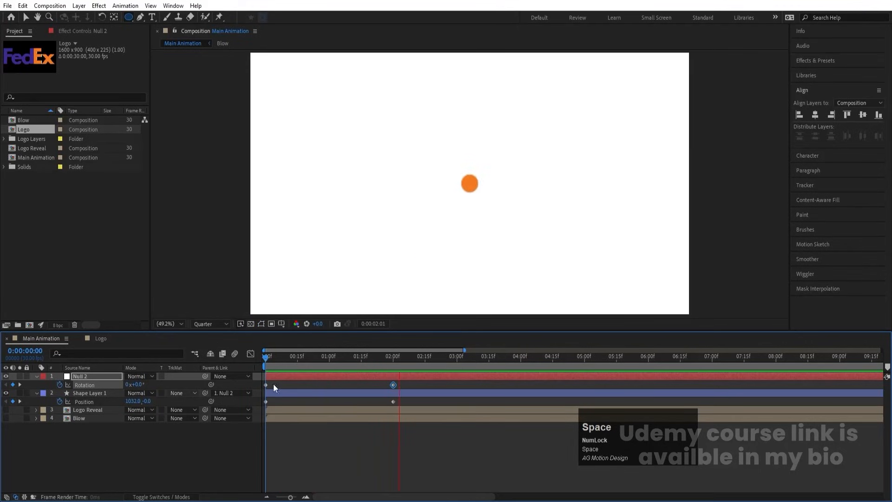
left_click(199, 372)
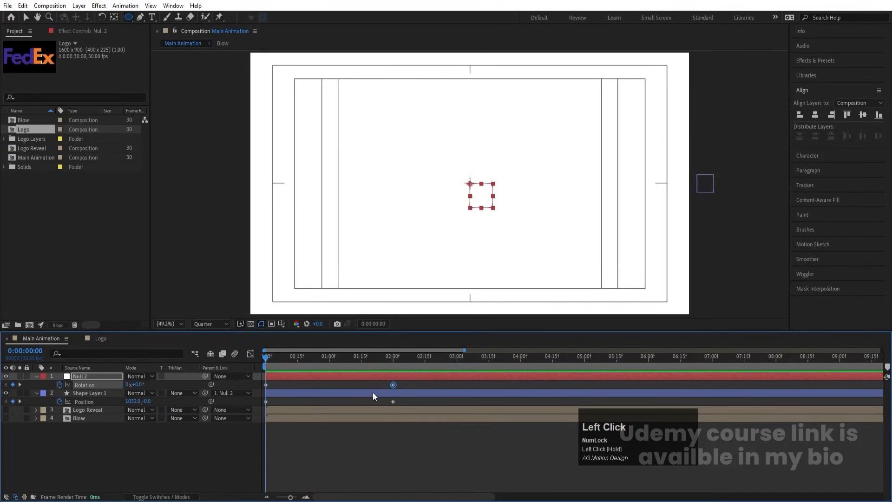
Ease the null's Rotation and the circle's Position keyframes, reshape their speed curves to start fast and slow towards the end, and preview
left_click_drag(405, 400, 230, 378)
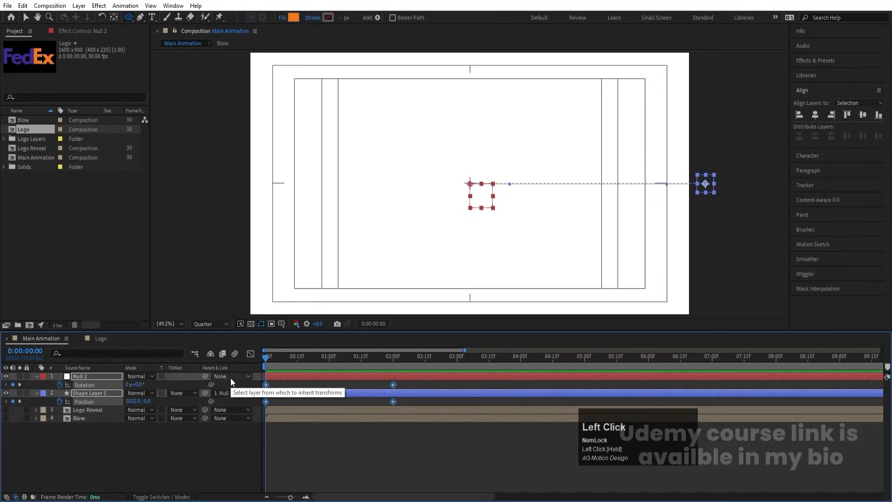
left_click(250, 354)
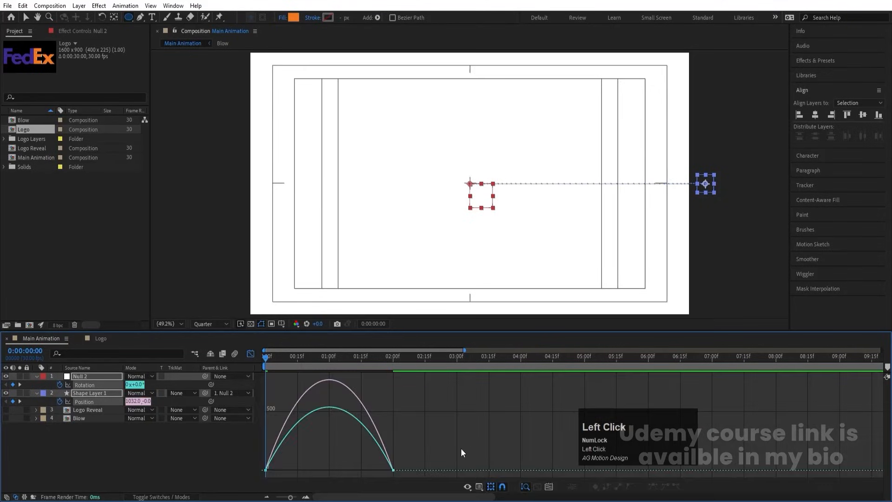
left_click_drag(470, 428, 274, 466)
left_click(251, 353)
key("space")
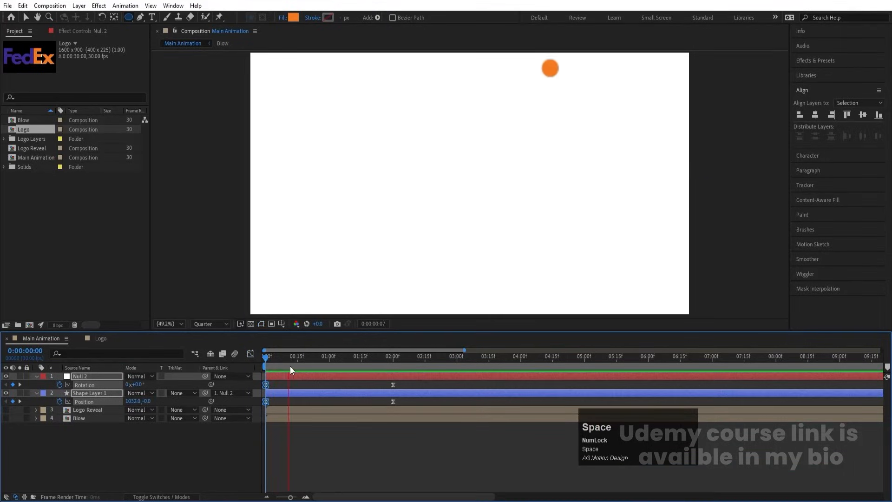
key("space")
Move the end keyframes of the null's Rotation and the circle's Position to about 4 seconds and preview the slower motion
key("minus")
key("minus")
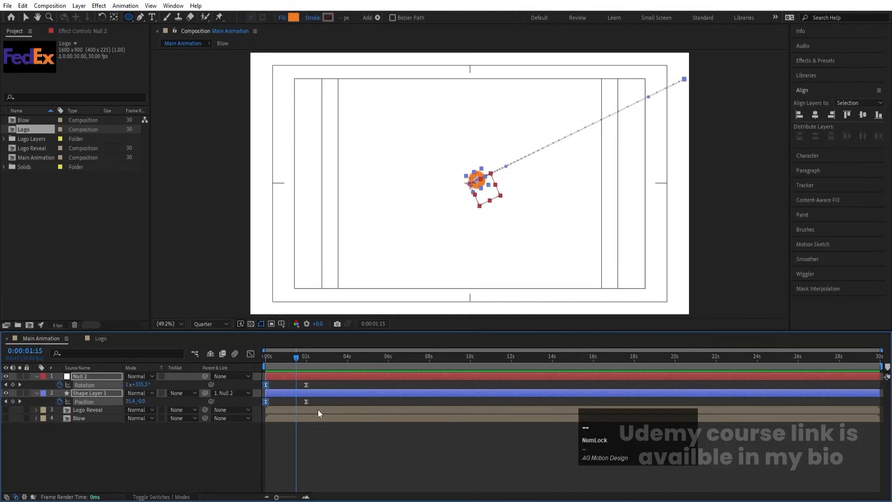
left_click_drag(292, 382, 350, 387)
key("space")
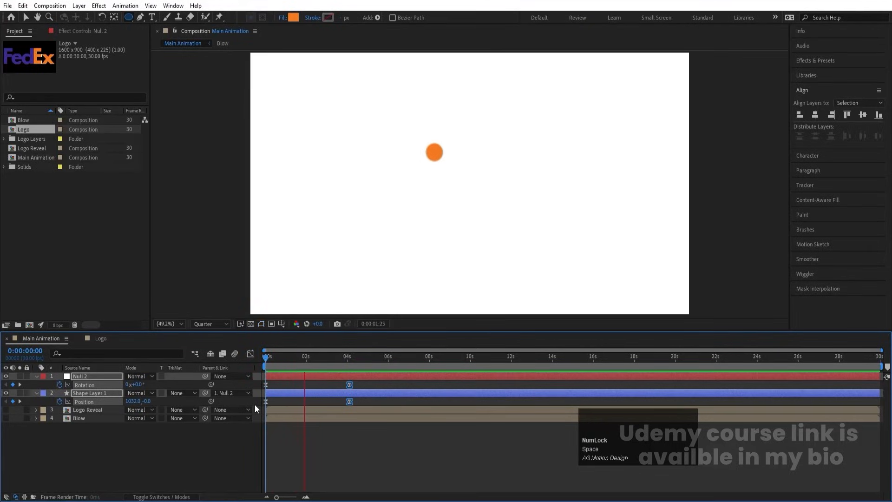
key("space")
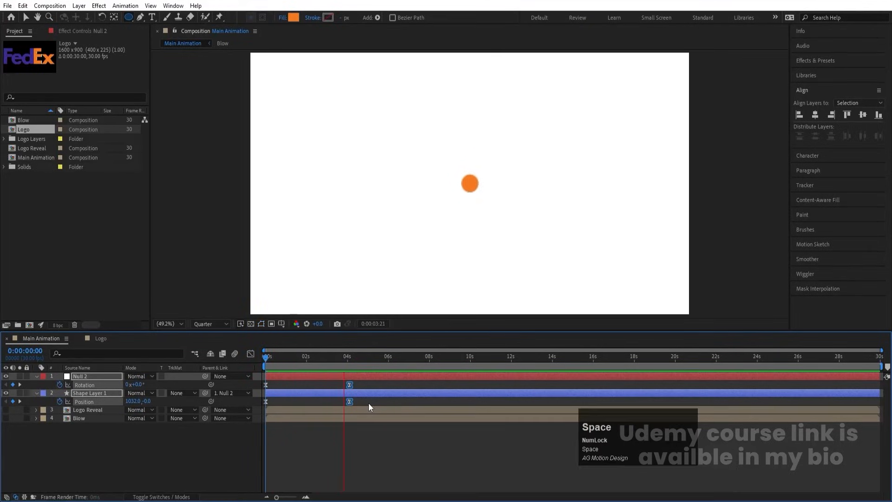
Pre-compose the null and the small circle layer into a composition named Circle and preview it
left_click(332, 444)
left_click(83, 376)
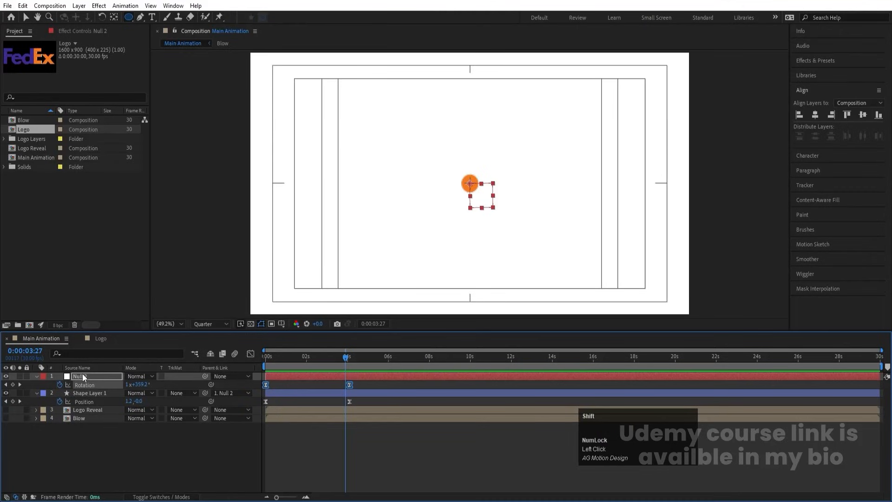
left_click(80, 392, "shift")
key("ctrl+shift+c")
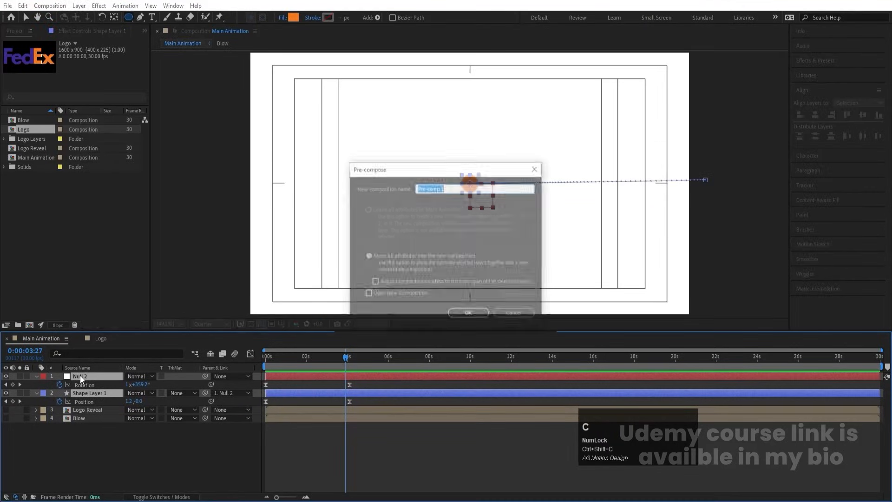
type("Circle")
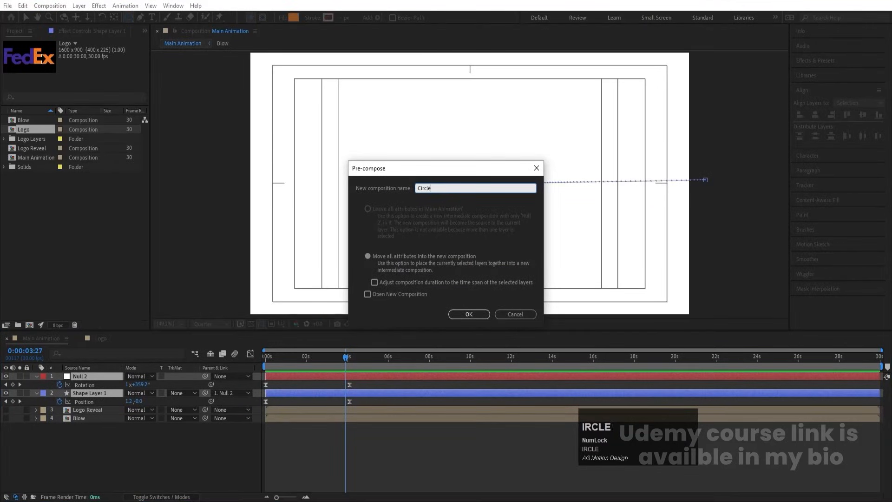
key("Return")
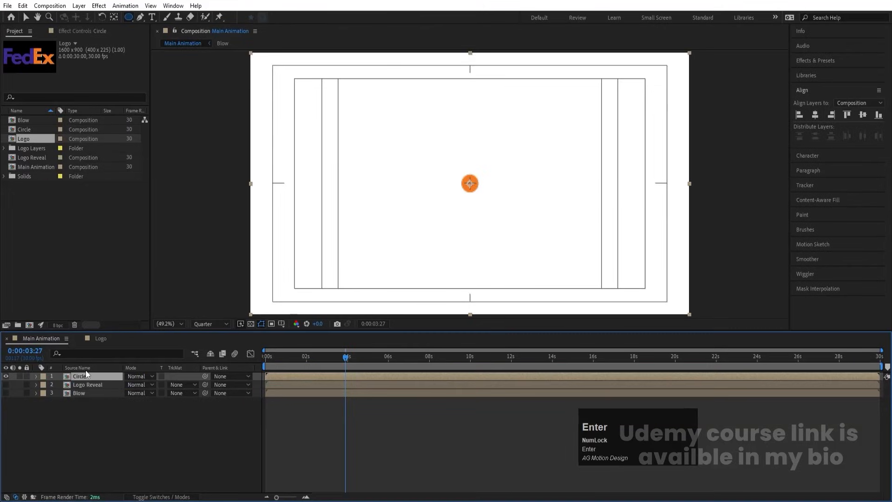
left_click_drag(274, 361, 222, 383)
key("space")
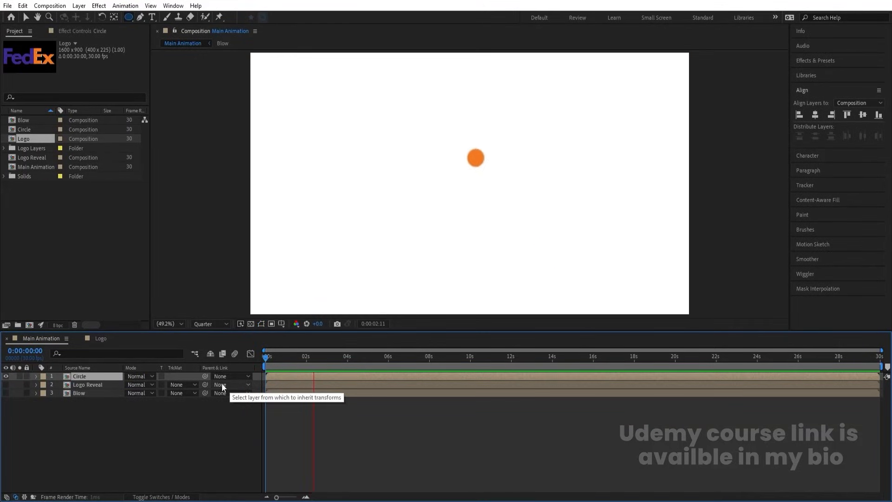
key("space")
Find the Echo effect and apply it to the Circle layer
left_click(810, 61)
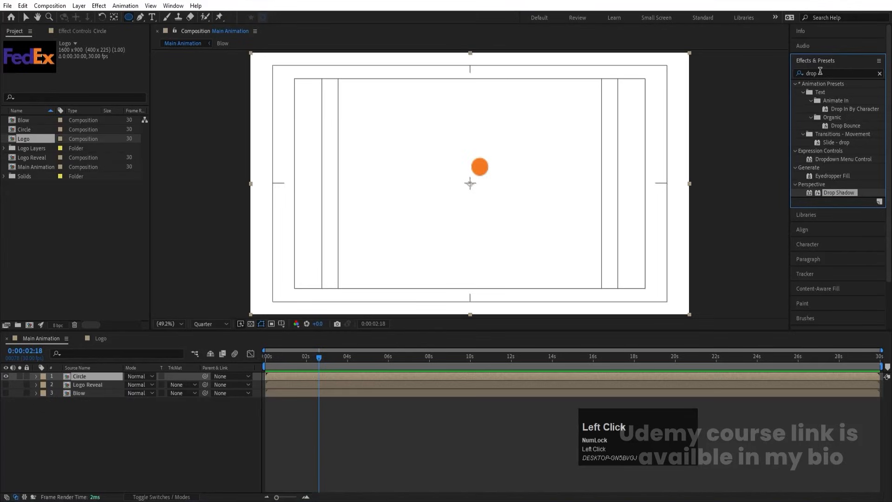
left_click(821, 73)
key("ctrl+a")
type("ech")
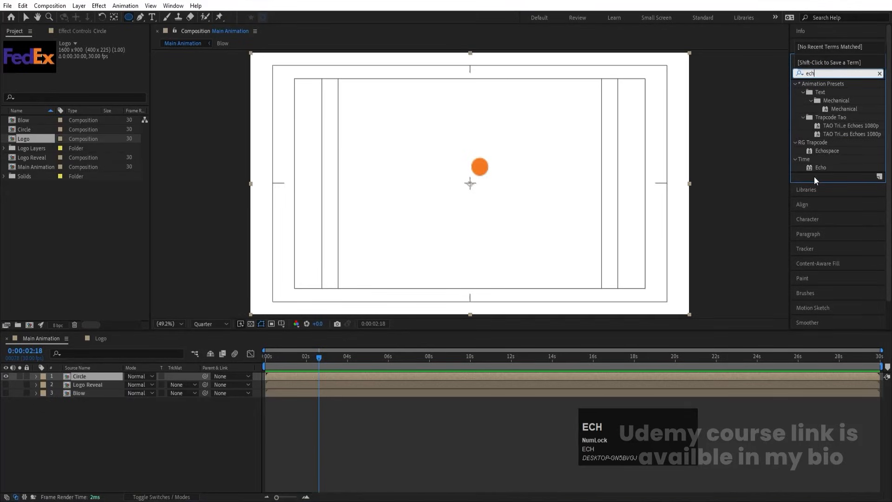
left_click_drag(820, 167, 415, 170)
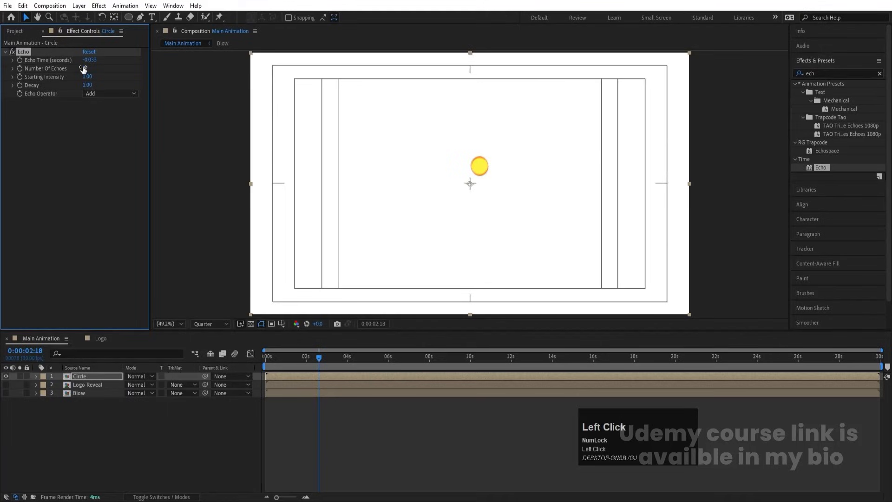
Set the Echo effect's Number Of Echoes to 30 and its Echo Operator to Maximum, and preview the trail
type("3")
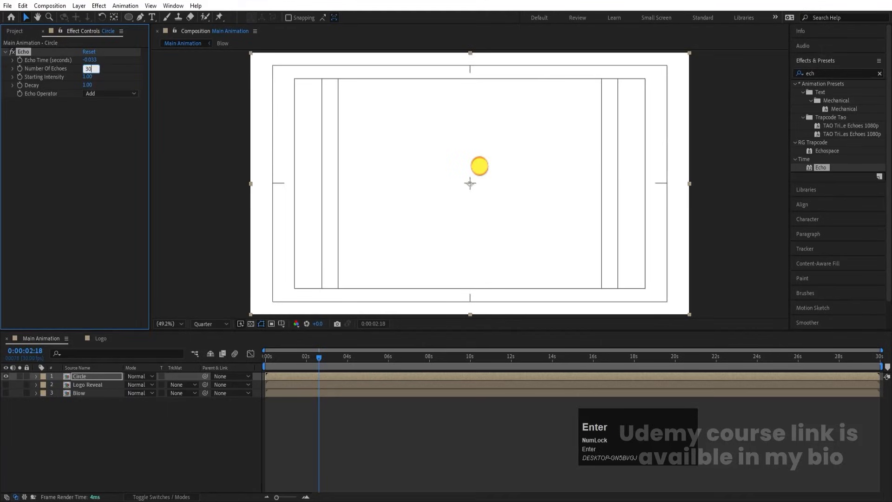
type("0")
left_click(91, 95)
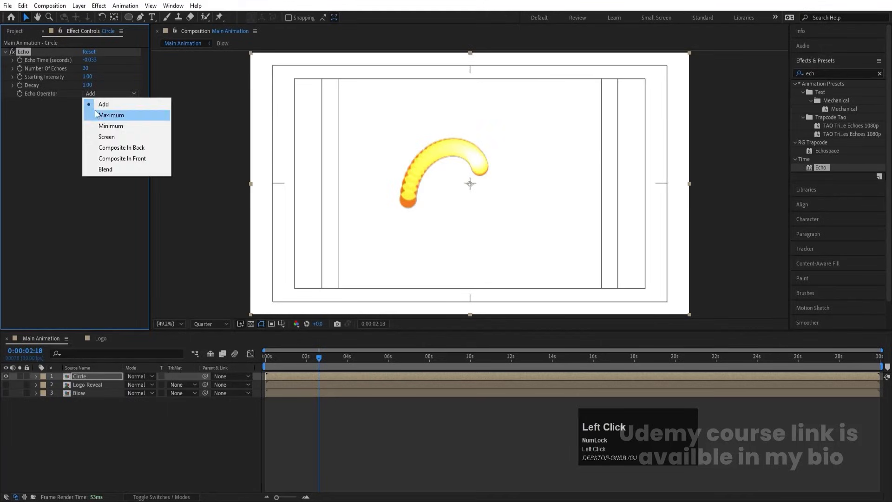
left_click(107, 115)
left_click(267, 357)
key("space")
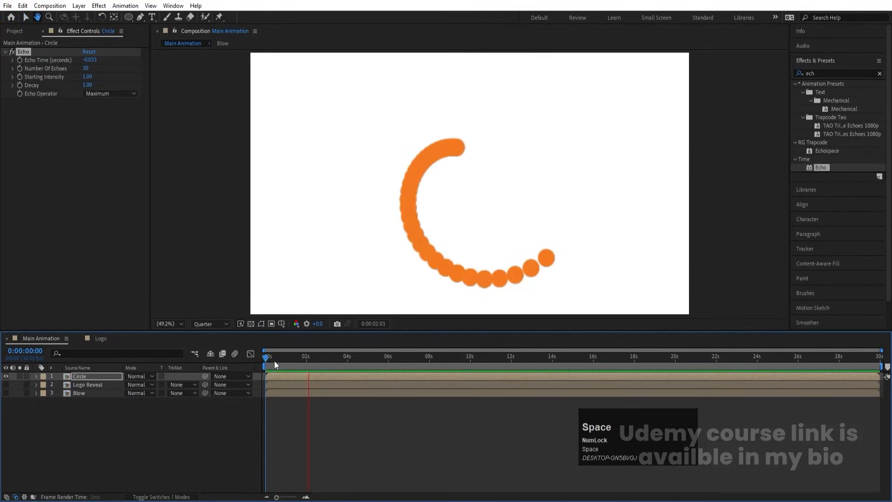
Set the Echo Time to -0.003 seconds and preview the smoother trail
left_click(89, 60)
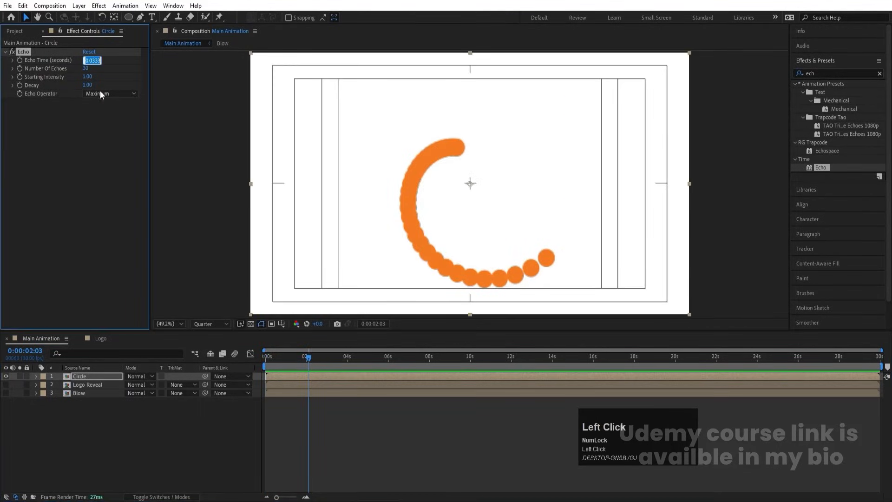
left_click(95, 61)
key("Return")
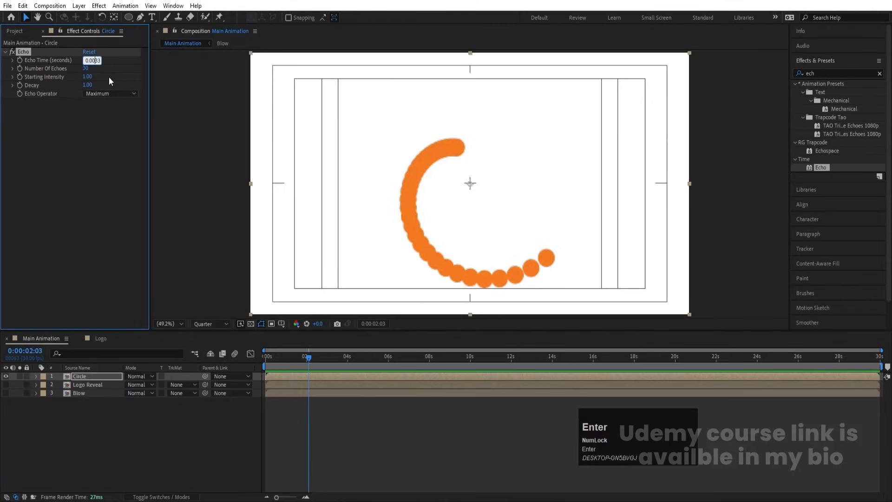
left_click_drag(299, 359, 252, 355)
key("space")
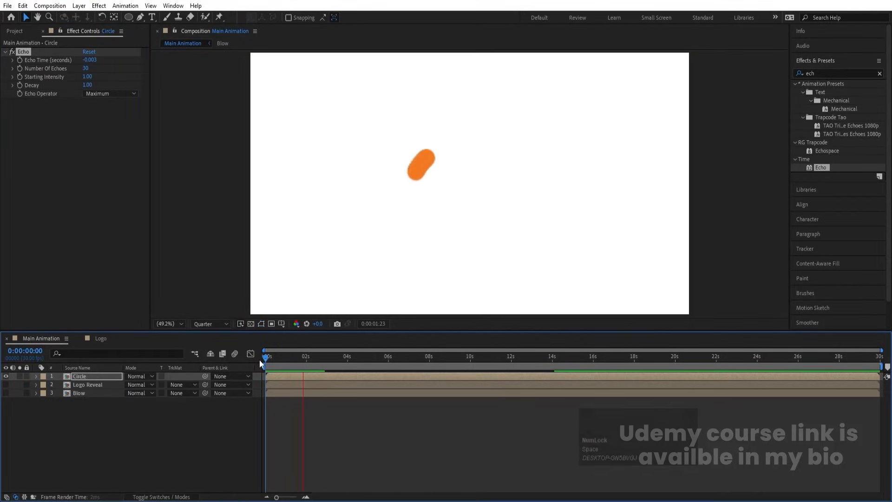
key("space")
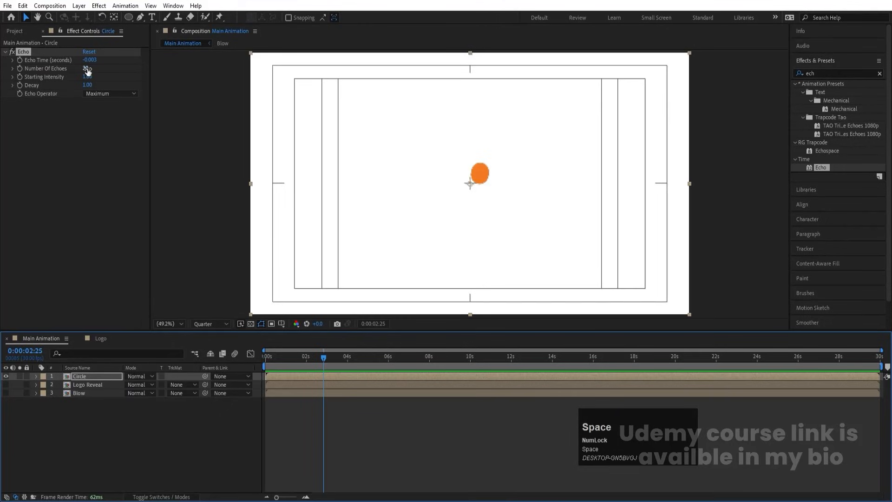
Try the Echo effect with 150 echoes, preview the trail, and set the number back to 30
left_click(87, 68)
type("1")
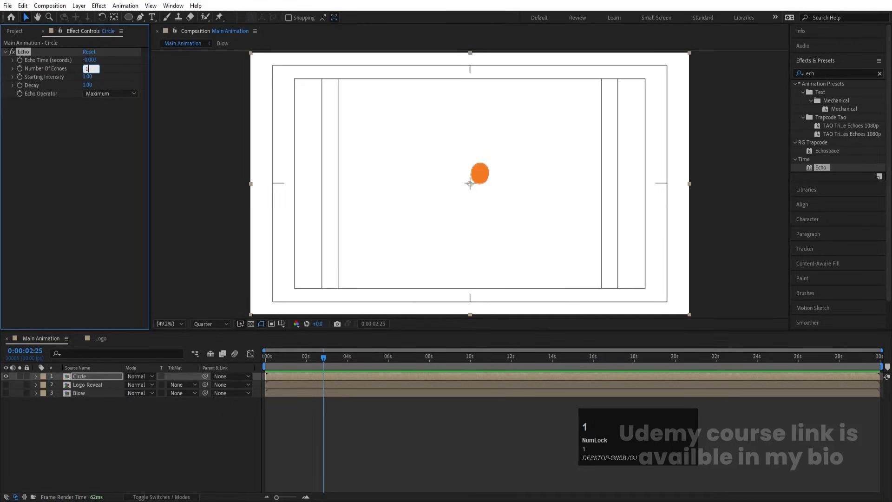
type("50")
key("Return")
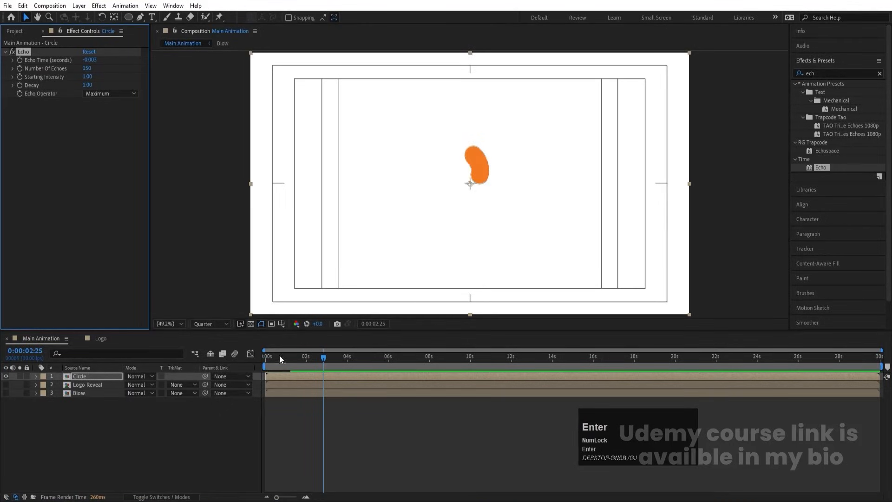
left_click_drag(280, 355, 235, 352)
key("space")
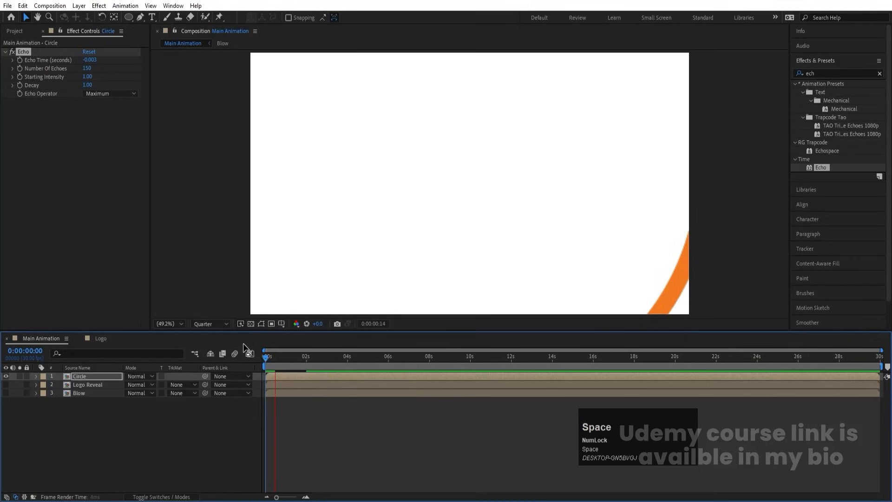
left_click(213, 323)
left_click(213, 379)
key("space")
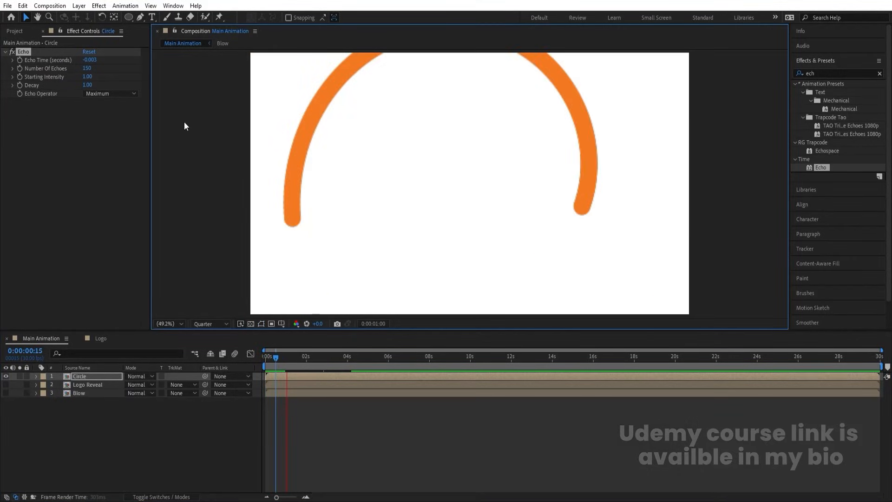
key("space")
left_click(88, 69)
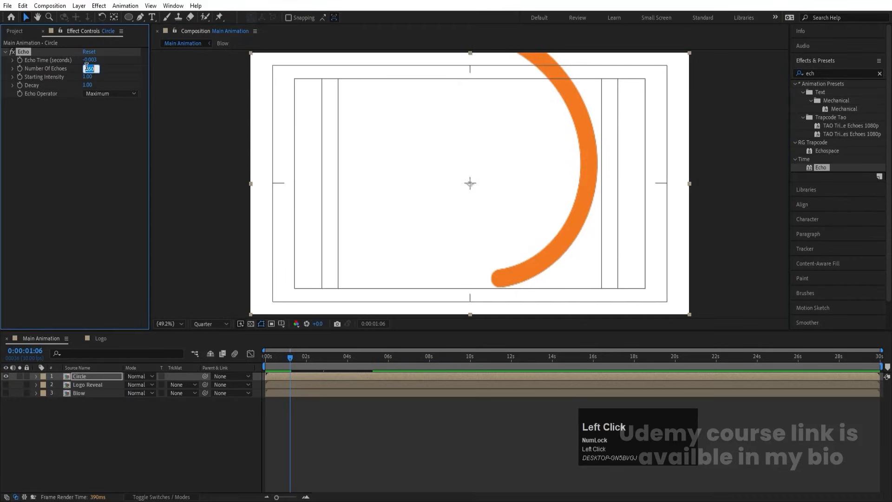
type("30")
key("Return")
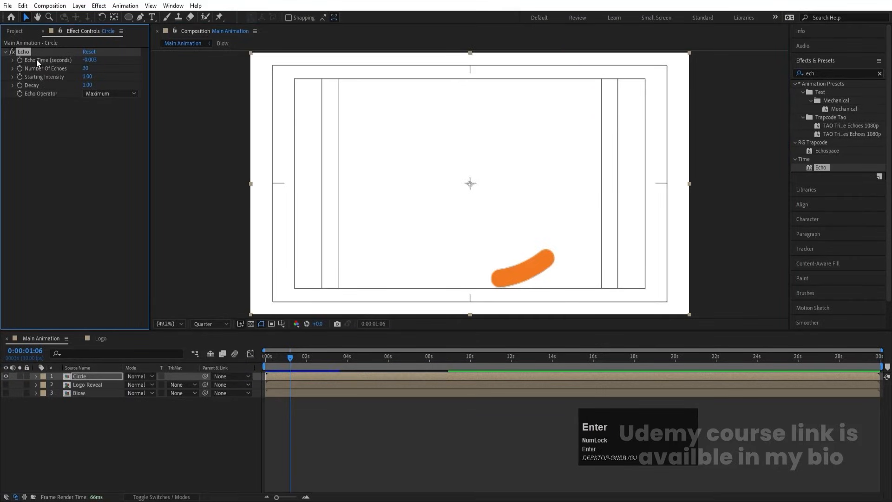
Set the Number Of Echoes to 60 and preview the trail from the start
left_click(85, 68)
type("6")
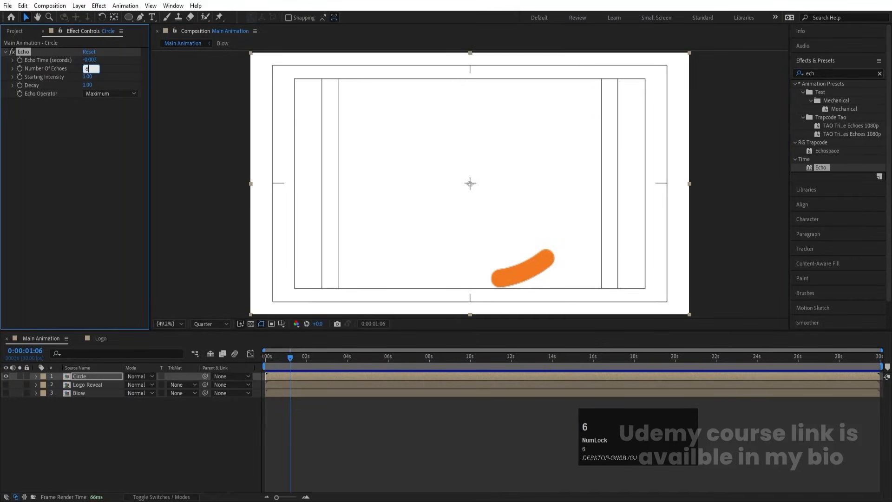
type("0")
key("Return")
left_click(269, 350)
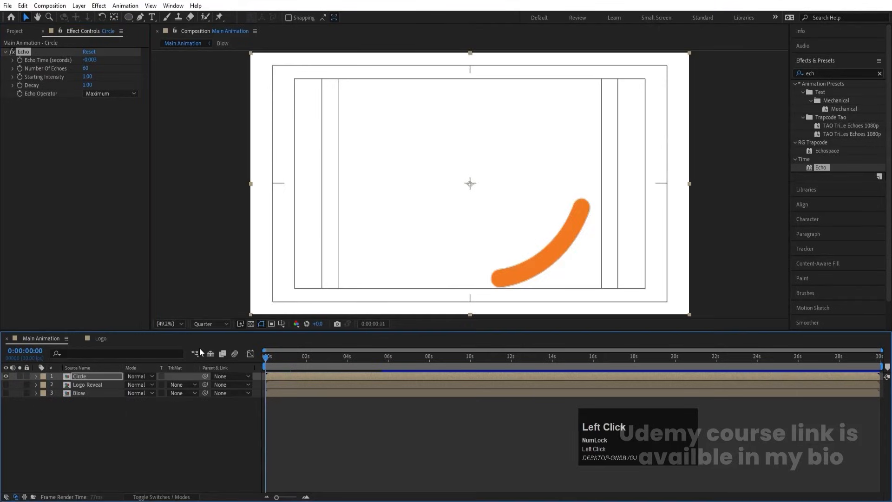
key("space")
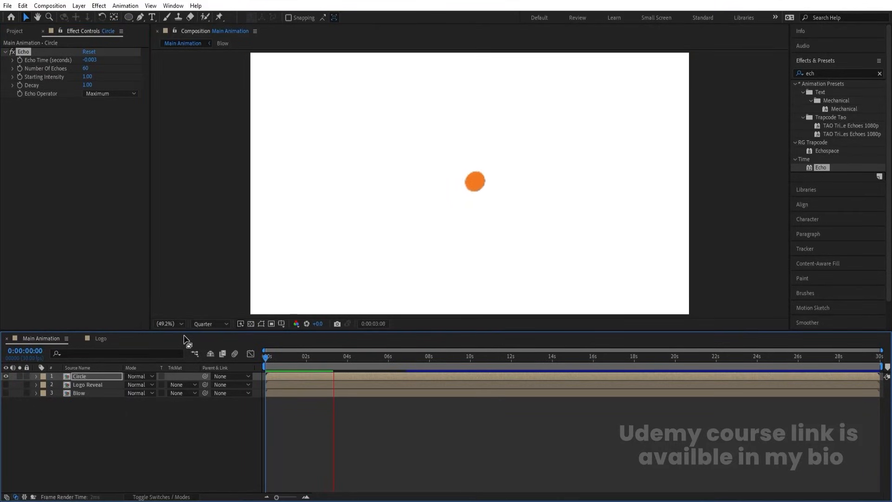
Stop the preview and duplicate the Circle layer in the Main Animation composition
key("space")
left_click(88, 375)
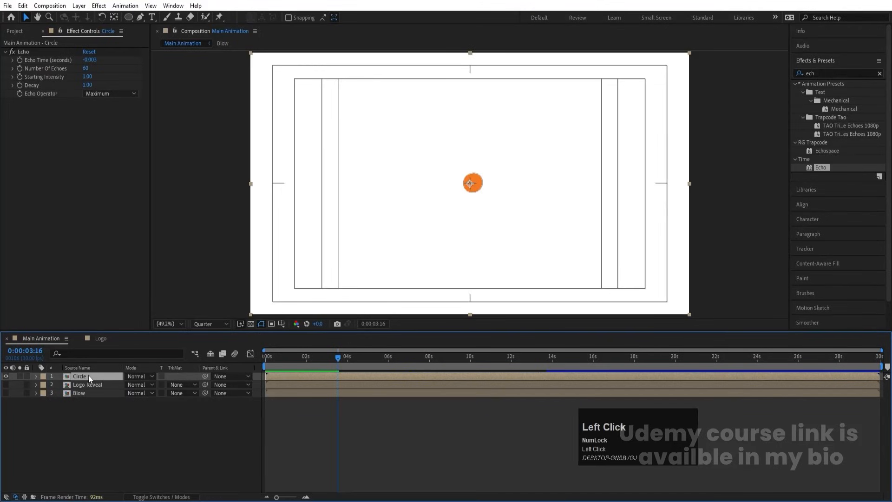
key("ctrl+d")
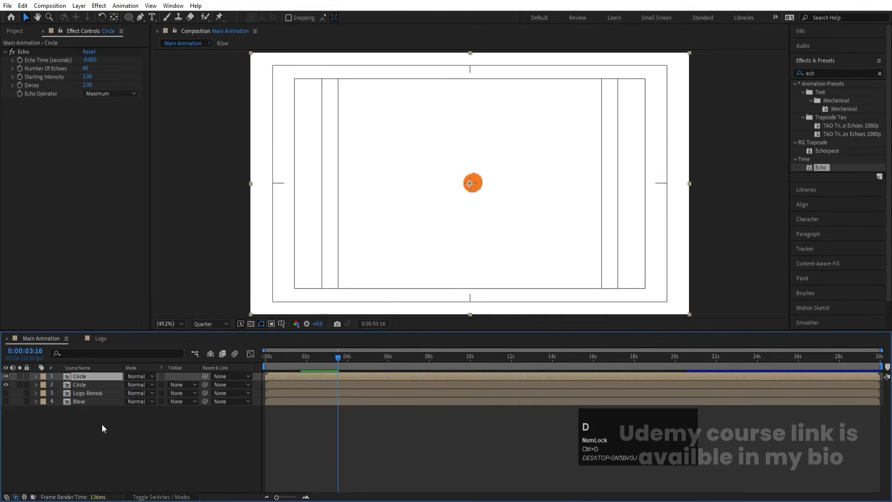
Add a null object and parent the upper Circle copy to it
right_click(102, 424)
left_click(130, 311)
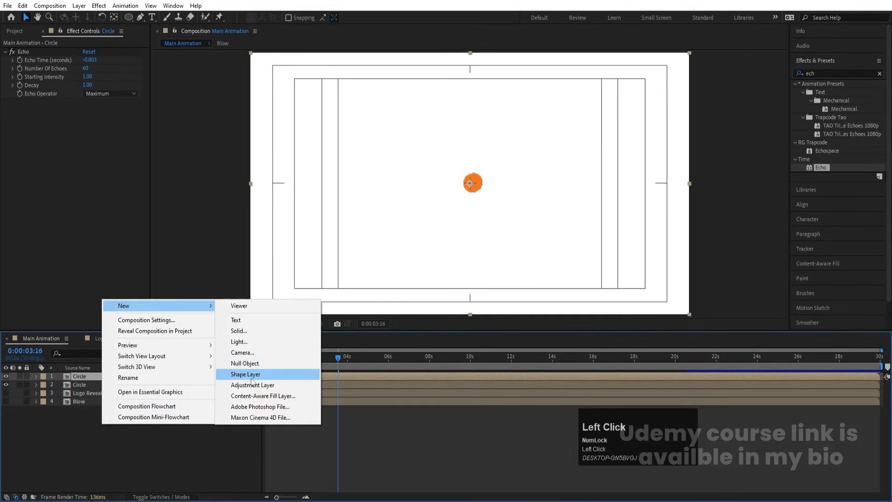
left_click(243, 364)
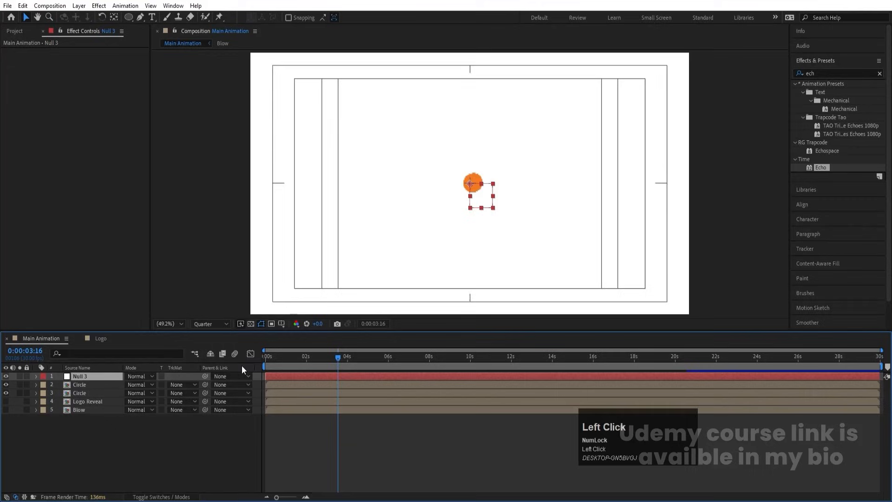
left_click(92, 385)
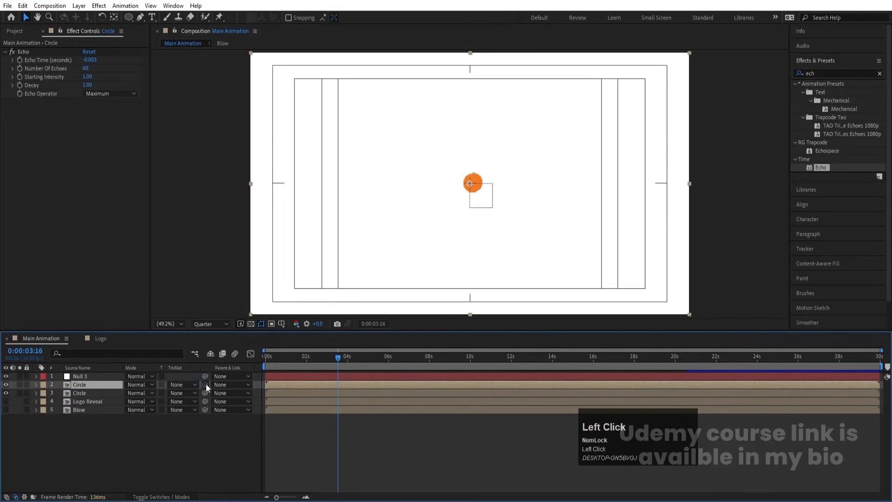
left_click_drag(205, 385, 91, 379)
Flip the new null horizontally by setting its scale to -100, 100%, and preview the mirrored trails from the start
left_click(88, 376)
key("s")
left_click(129, 386)
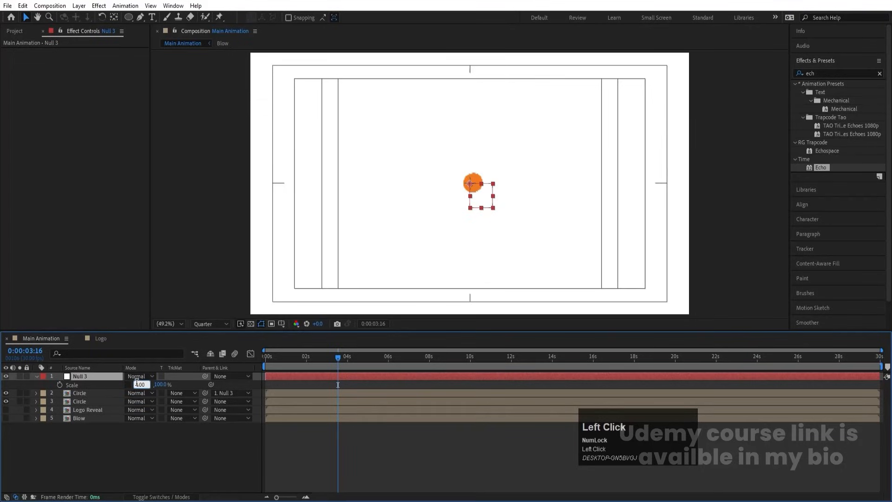
key("Return")
left_click_drag(284, 358, 225, 355)
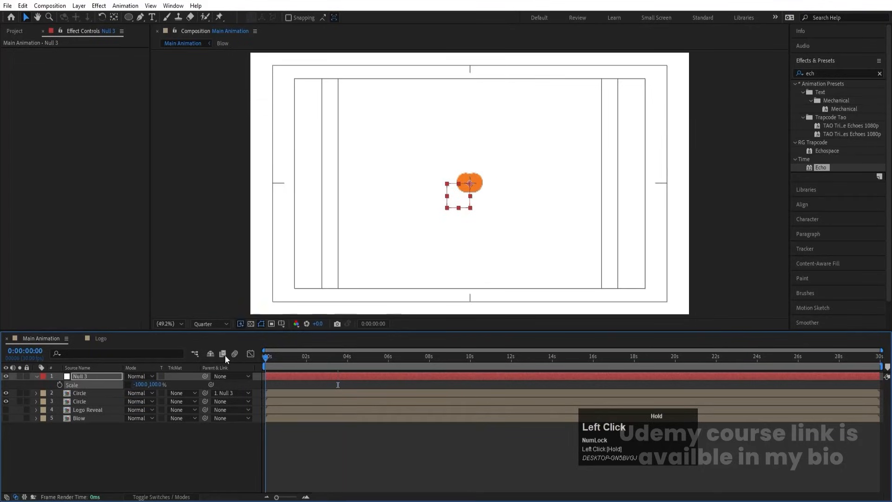
key("space")
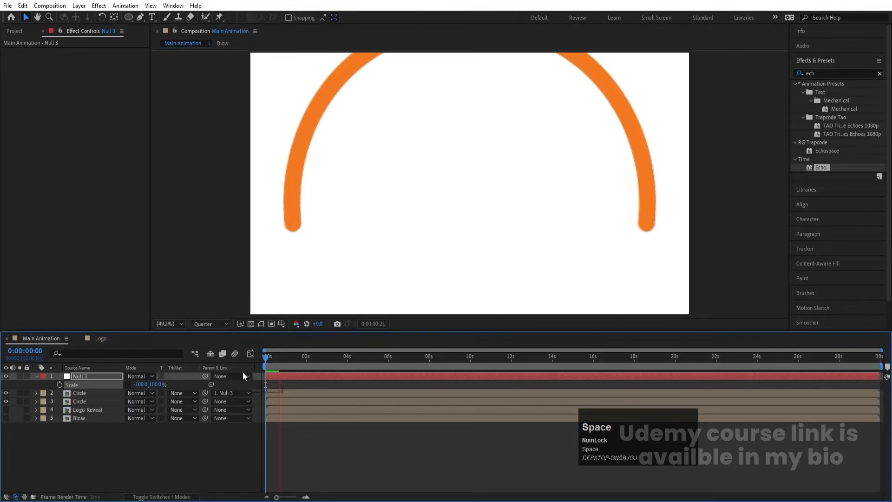
key("space")
left_click(270, 358)
key("space")
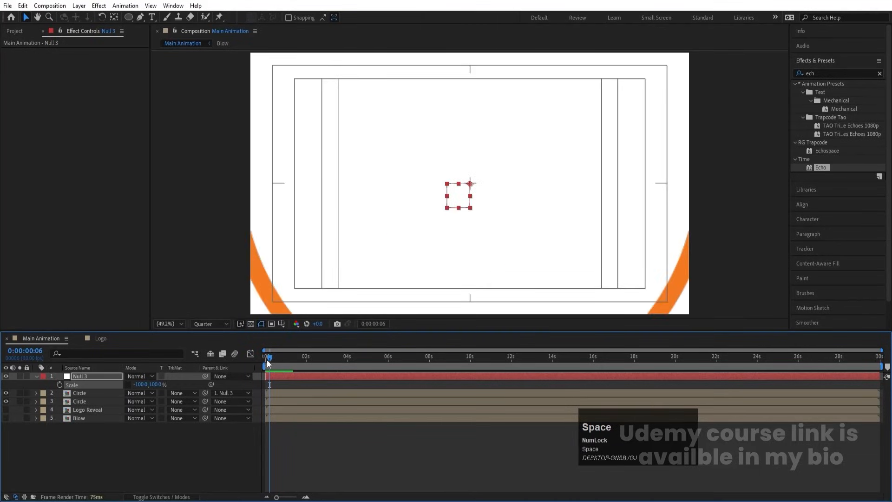
Apply the Fill effect to the upper Circle layer
left_click(89, 395)
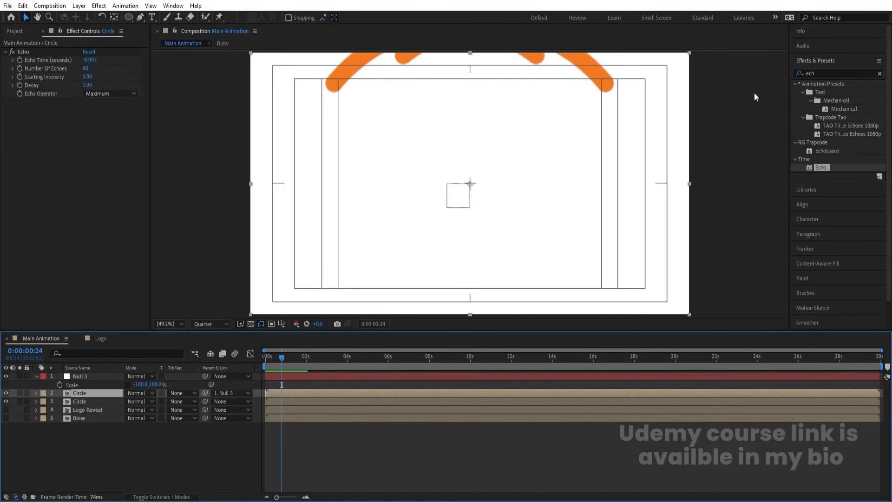
left_click(821, 73)
type("f")
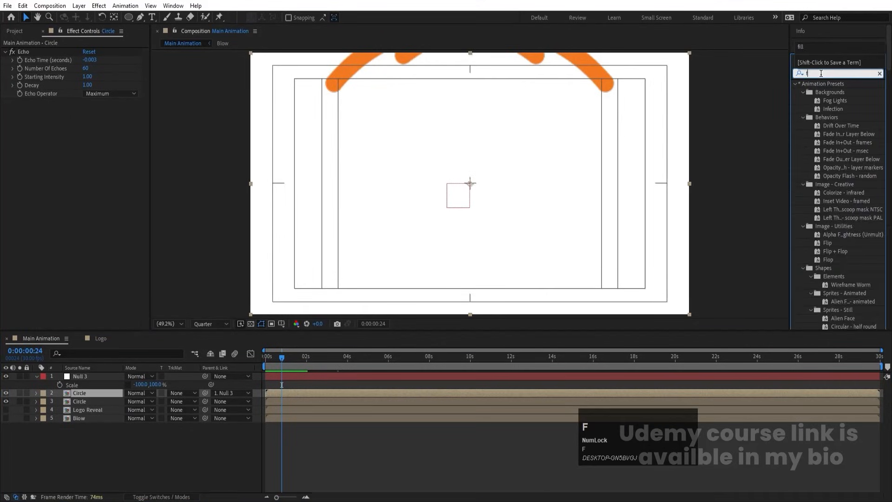
type("ill")
double_click(823, 134)
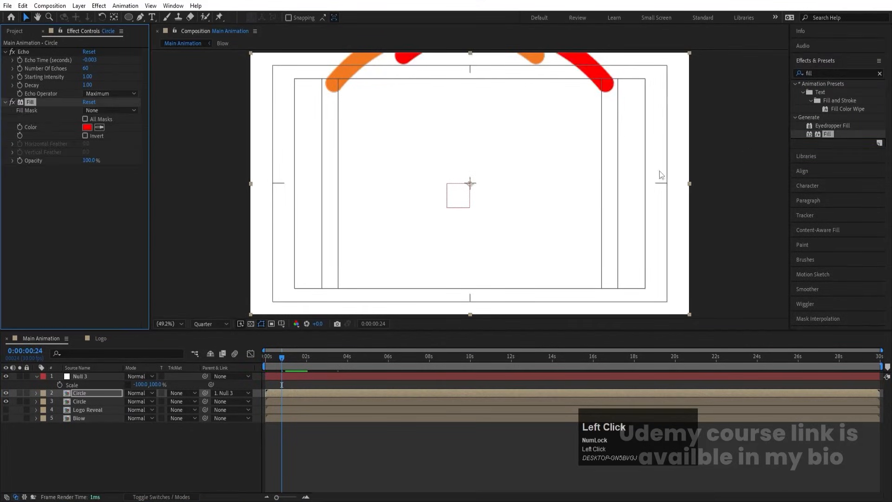
Temporarily show the Logo Reveal layer and sample the logo's purple as the Fill colour, then hide the layer again
left_click(6, 409)
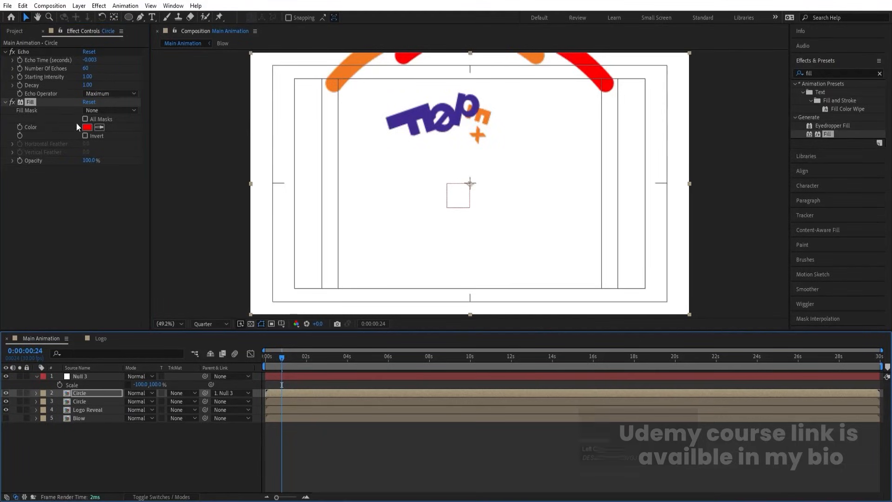
left_click(100, 128)
left_click(401, 114)
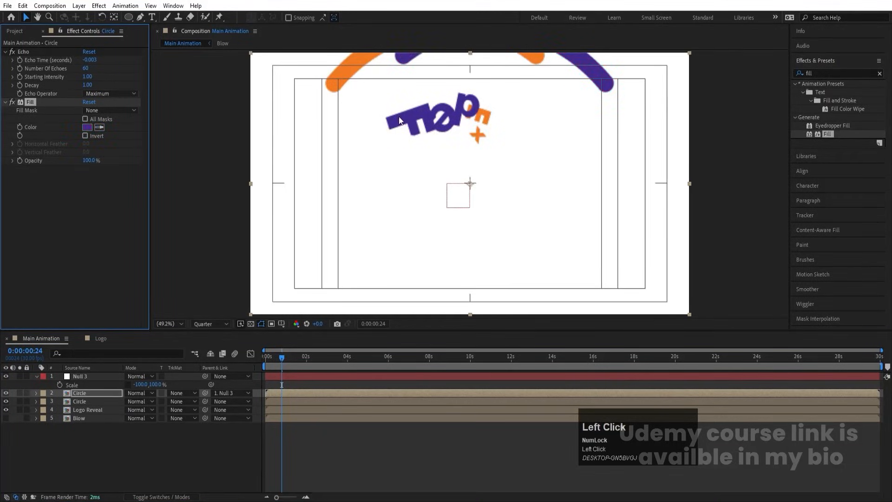
left_click(6, 410)
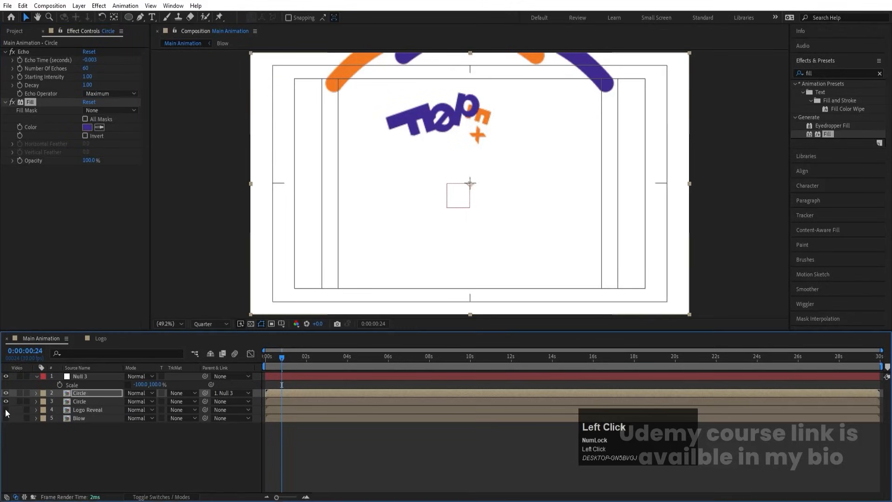
Shift the null and the upper Circle layer together so both start at 0:00:00:10
left_click(80, 393)
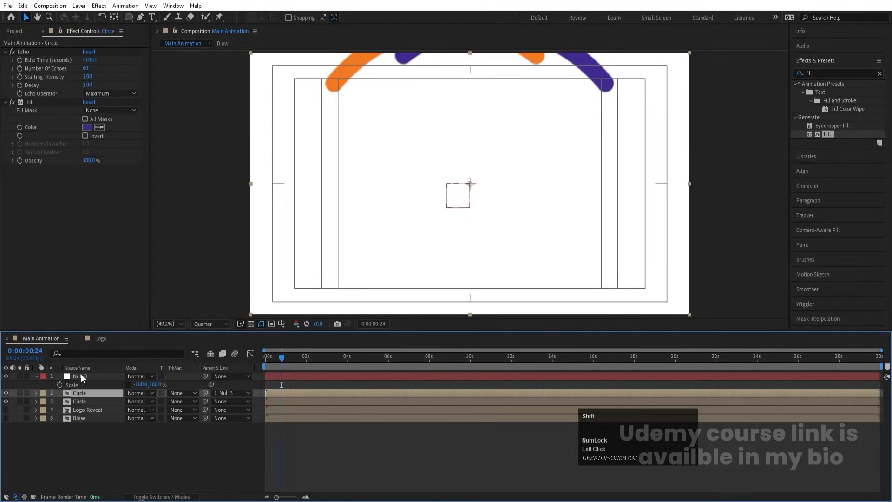
left_click(82, 376, "shift")
left_click_drag(274, 359, 192, 377)
key("equal")
key("equal")
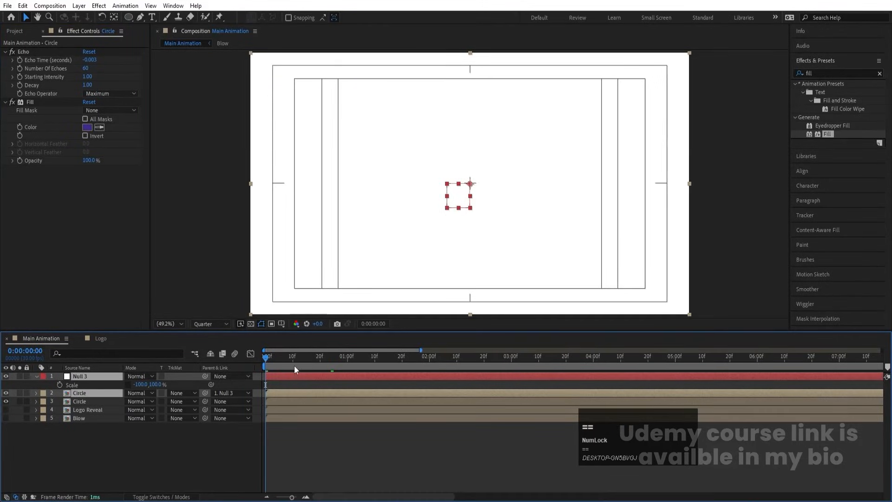
key("equal")
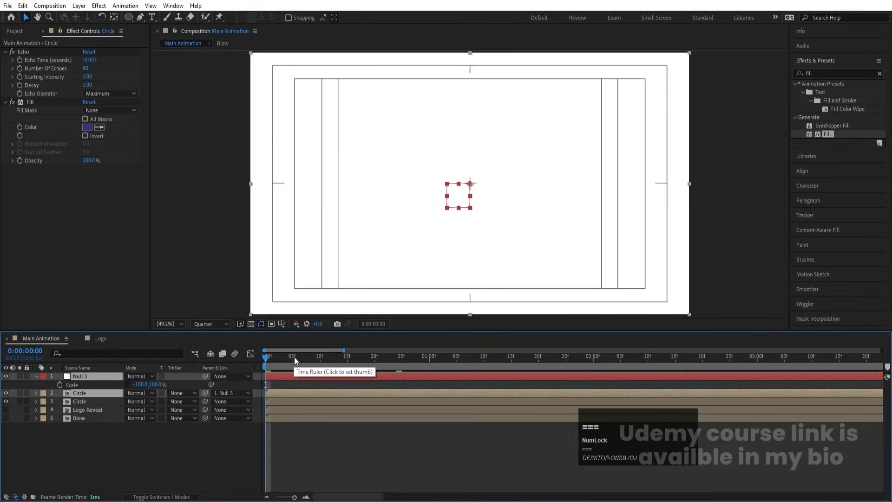
left_click_drag(293, 355, 322, 362)
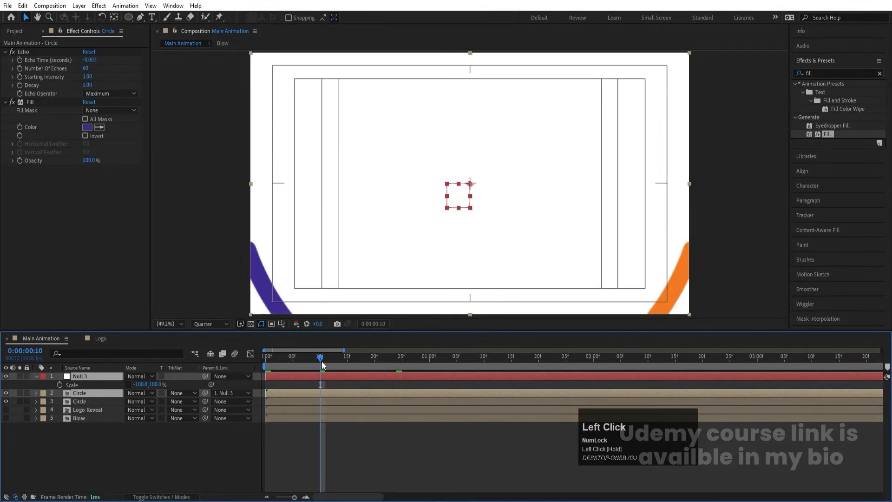
key("bracketleft")
key("minus")
key("minus")
Preview the staggered orange and purple trails several times from the start
key("space")
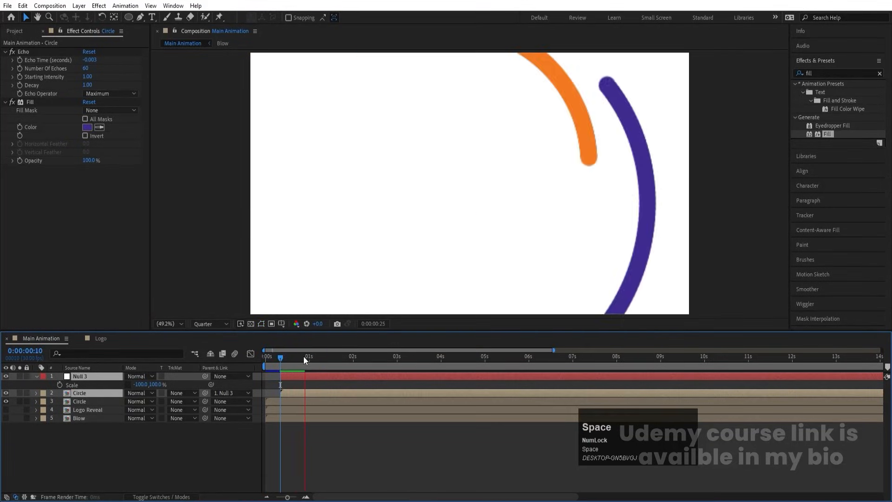
key("space")
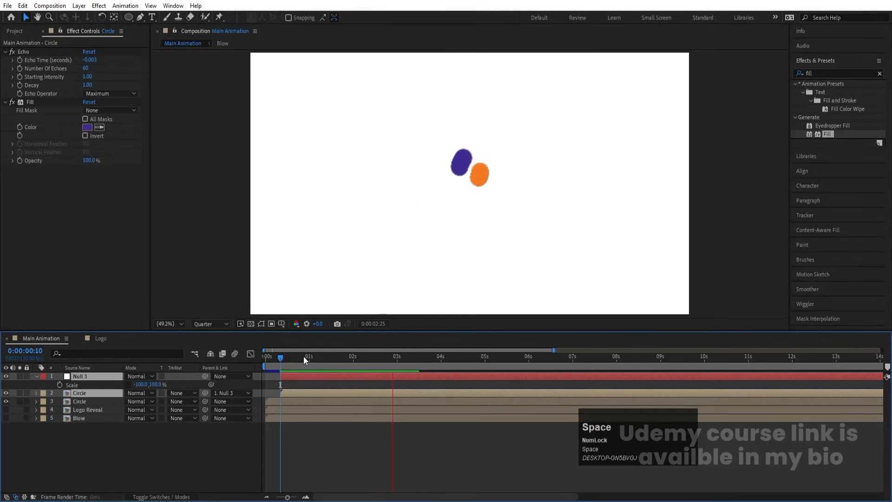
key("space")
left_click_drag(380, 355, 249, 364)
key("space")
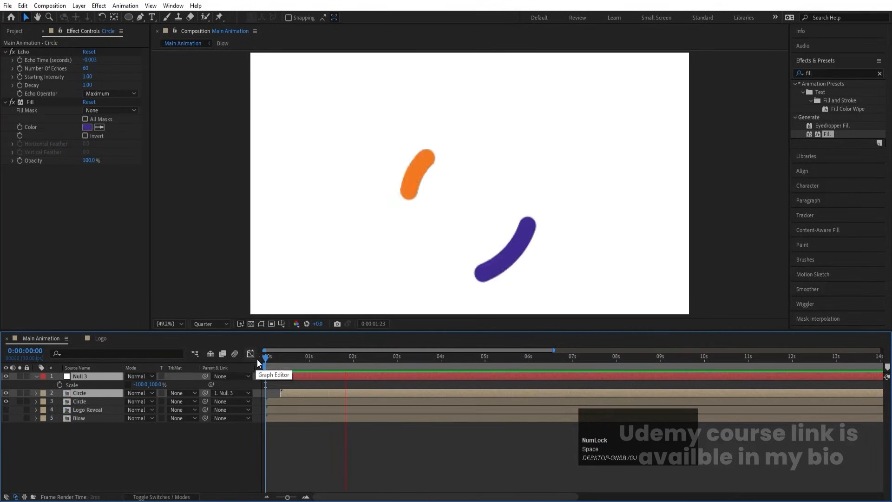
key("space")
key("space")
key("space")
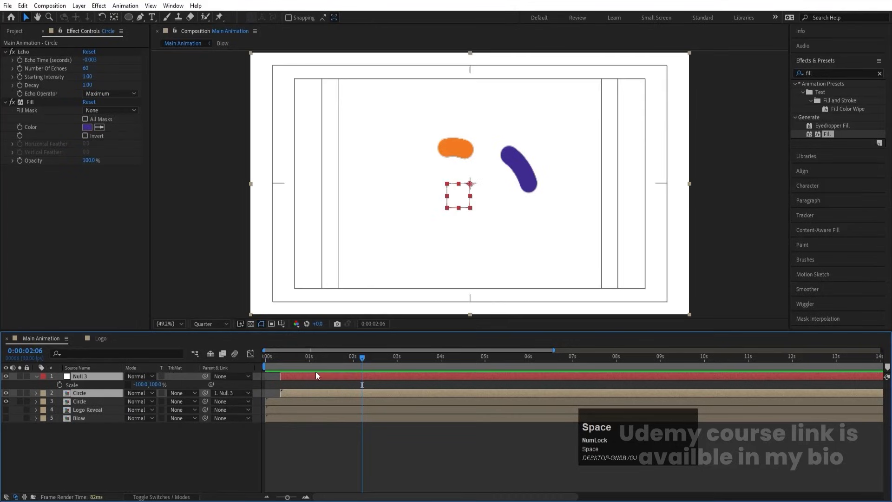
left_click_drag(343, 356, 250, 361)
key("space")
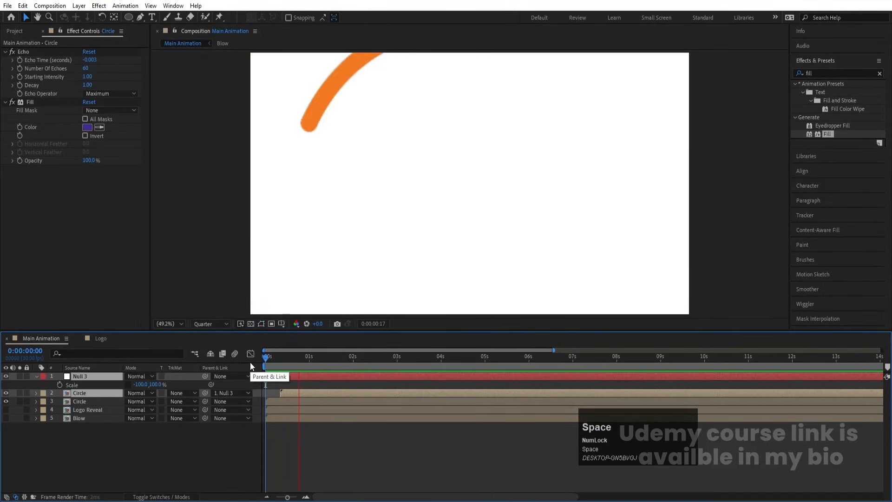
key("space")
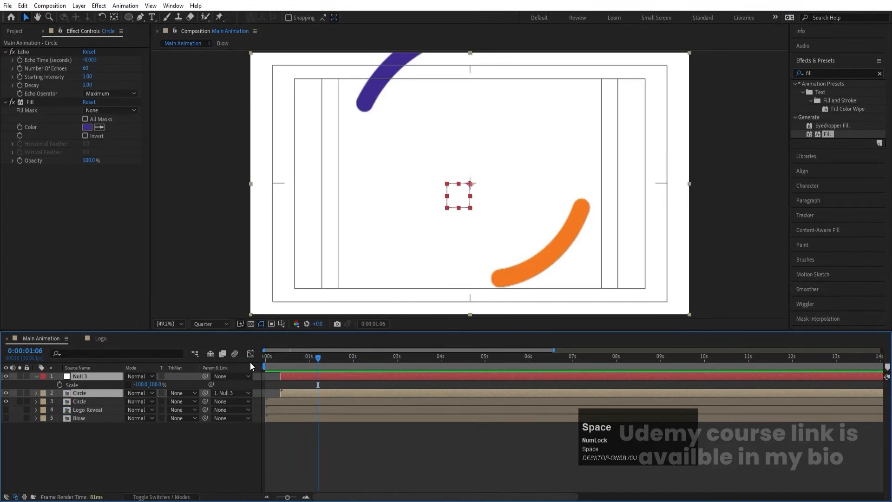
left_click_drag(272, 361, 250, 358)
key("space")
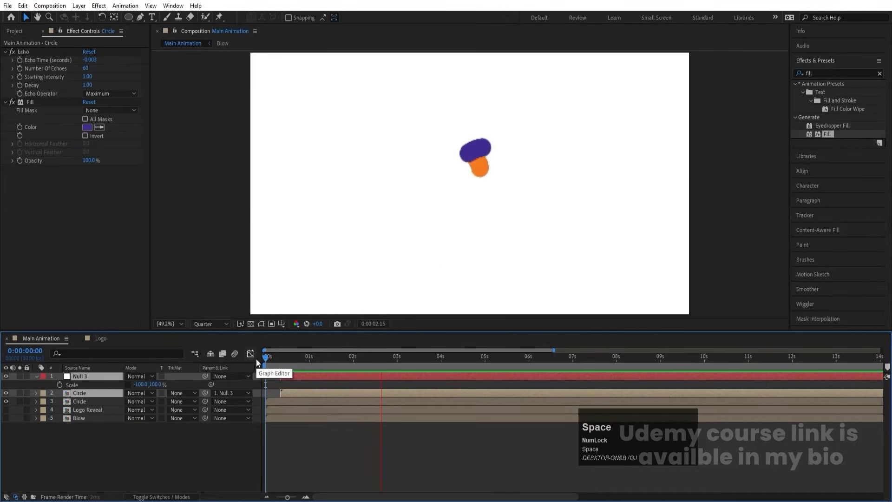
key("space")
Open the Circle composition and keyframe Shape Layer 1's scale at 0:00:00:00
left_click(91, 418)
double_click(75, 392)
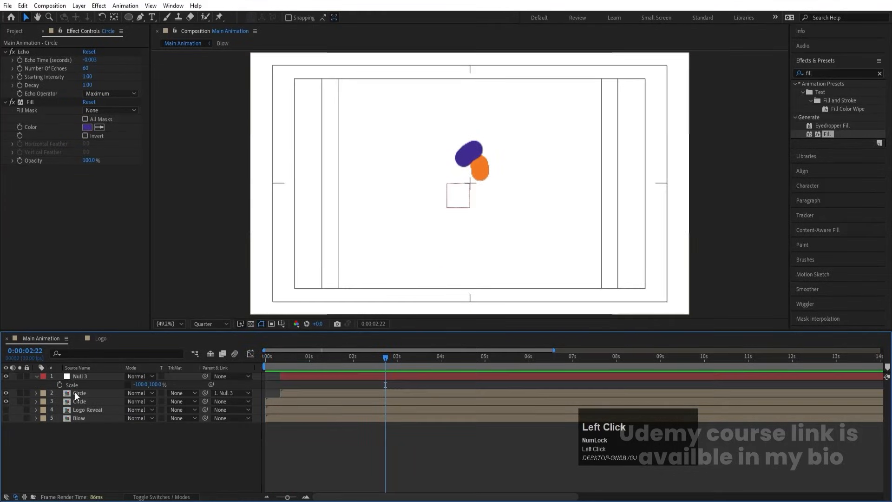
left_click_drag(278, 356, 152, 375)
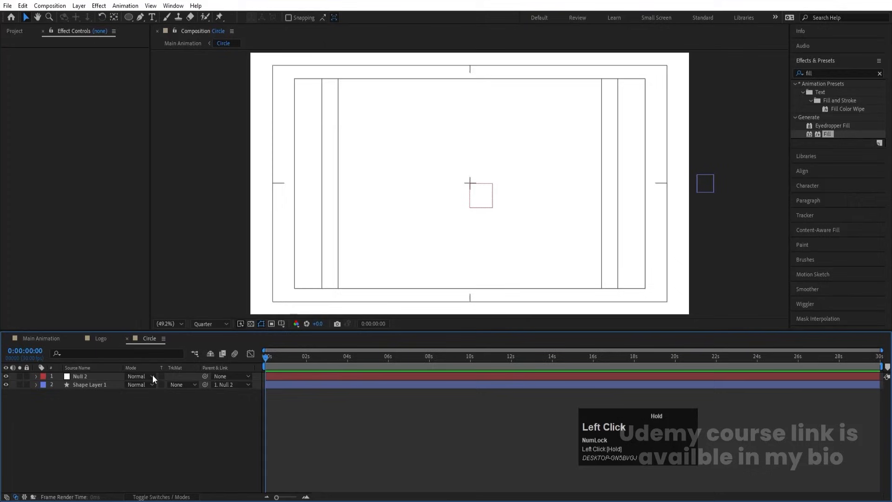
left_click(79, 384)
key("s")
left_click(60, 392)
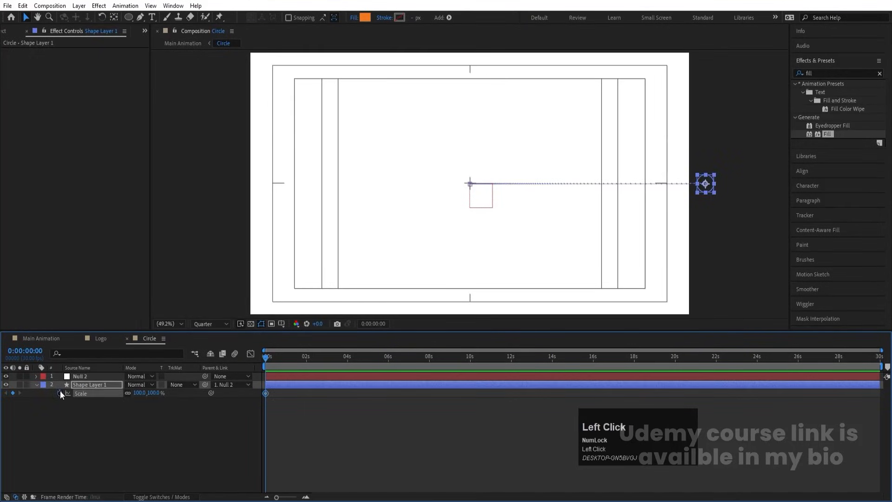
Set Shape Layer 1's scale to 10% at its last position keyframe, 0:00:04:03
key("shift+p")
key("k")
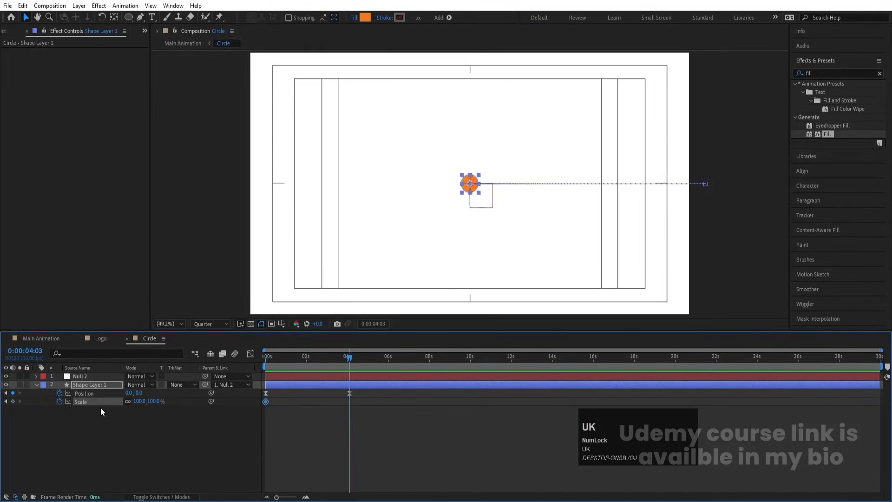
left_click(138, 401)
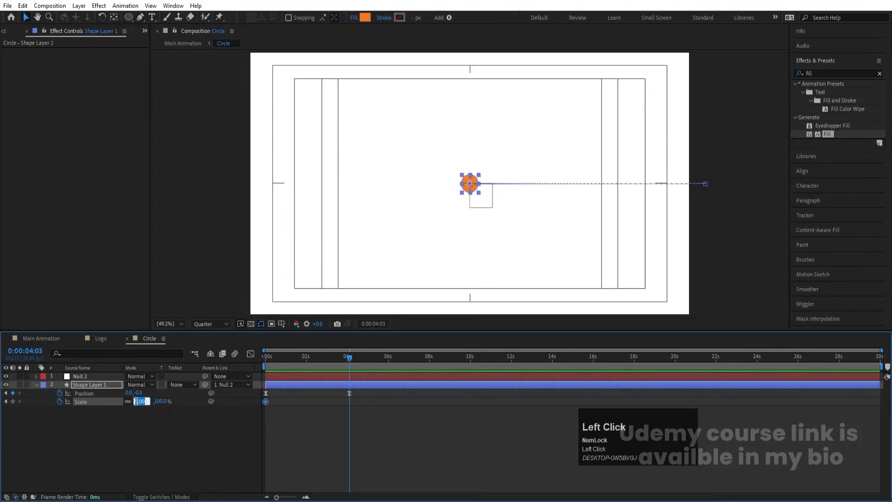
type("10")
key("Return")
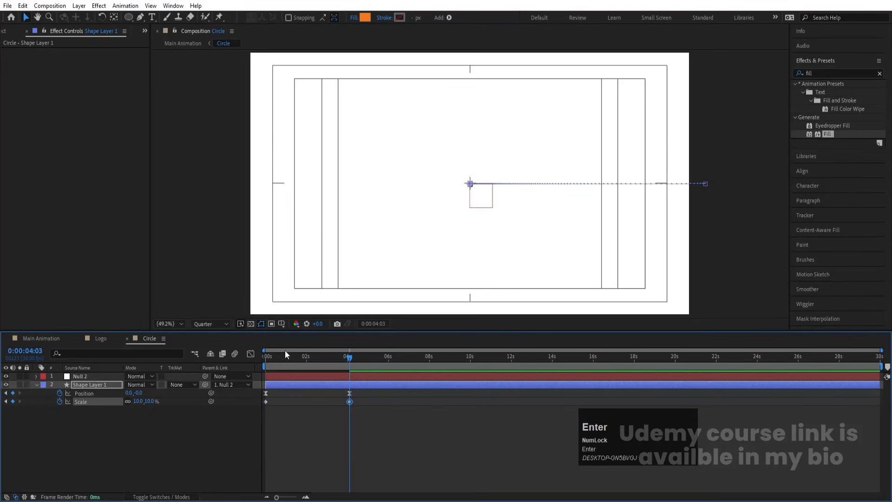
Return to the Main Animation composition and preview the shrinking trails from the start
left_click_drag(276, 356, 162, 369)
left_click(53, 339)
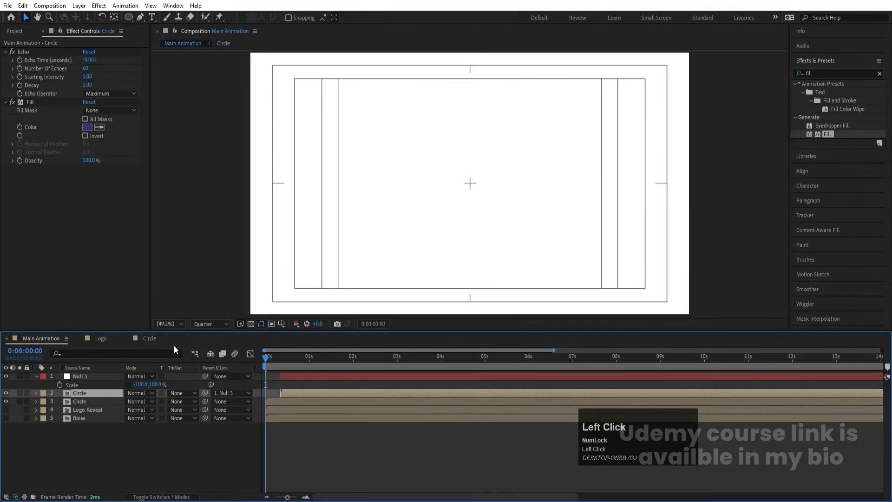
key("space")
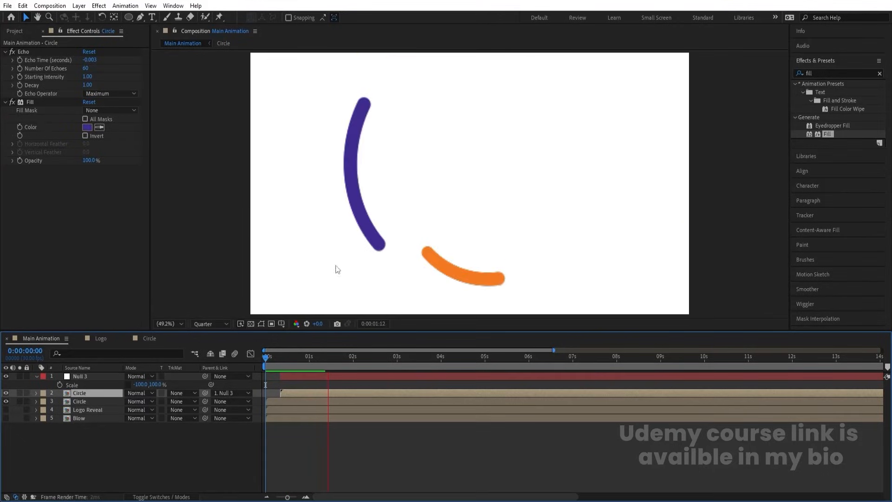
key("space")
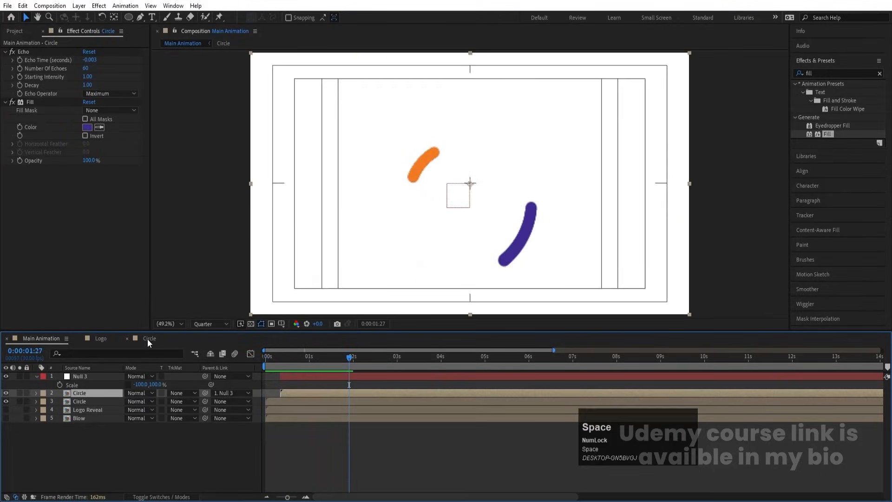
Set Shape Layer 1's scale to 0% at its last keyframe, 0:00:04:03, in the Circle composition
left_click(148, 338)
key("k")
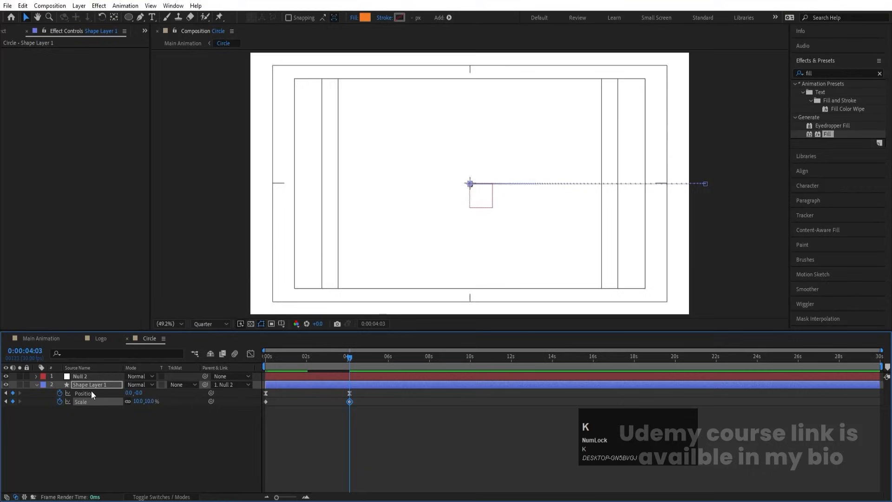
left_click(136, 401)
type("0")
key("Return")
Return to the Main Animation composition and preview the spiralling trails from the start
left_click_drag(288, 353, 265, 354)
left_click(44, 337)
key("space")
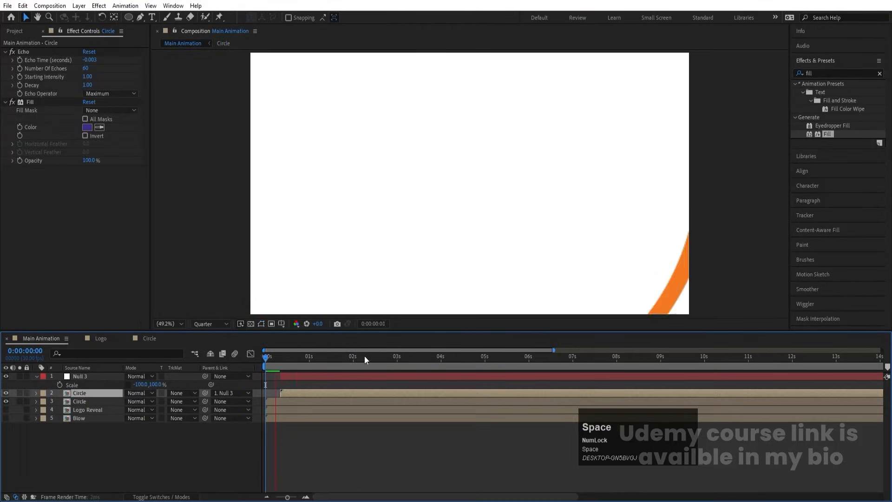
key("Num_Lock")
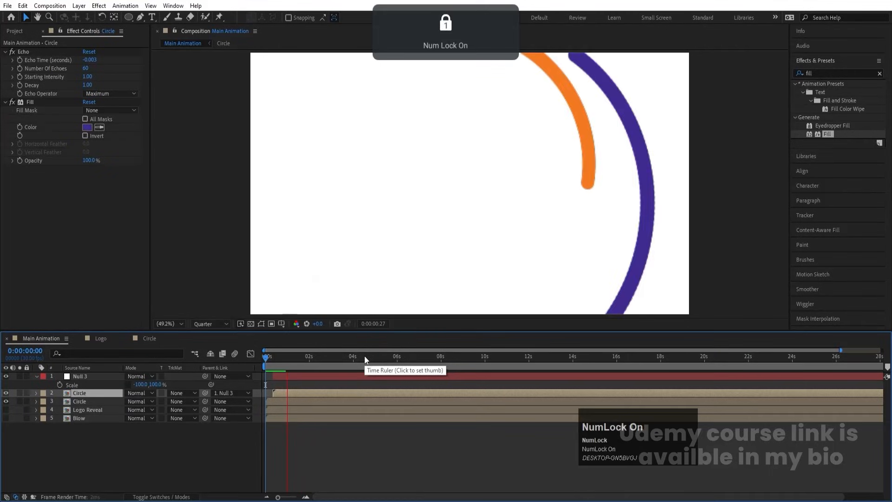
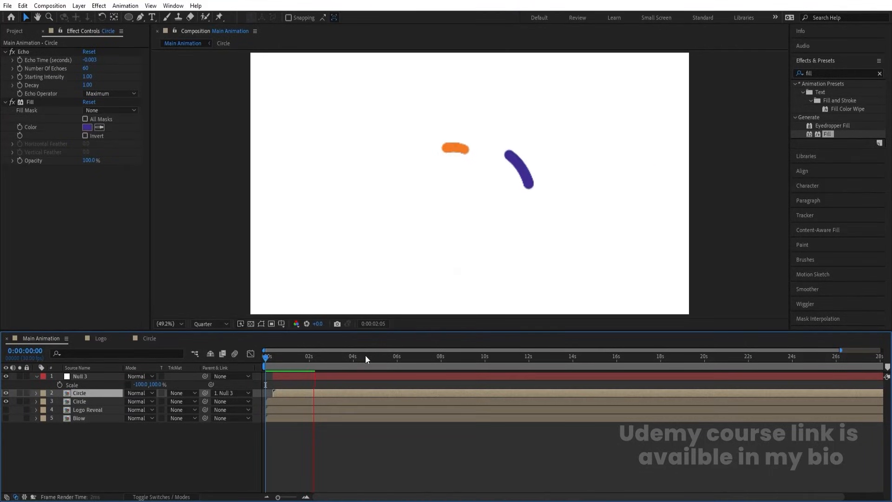
key("space")
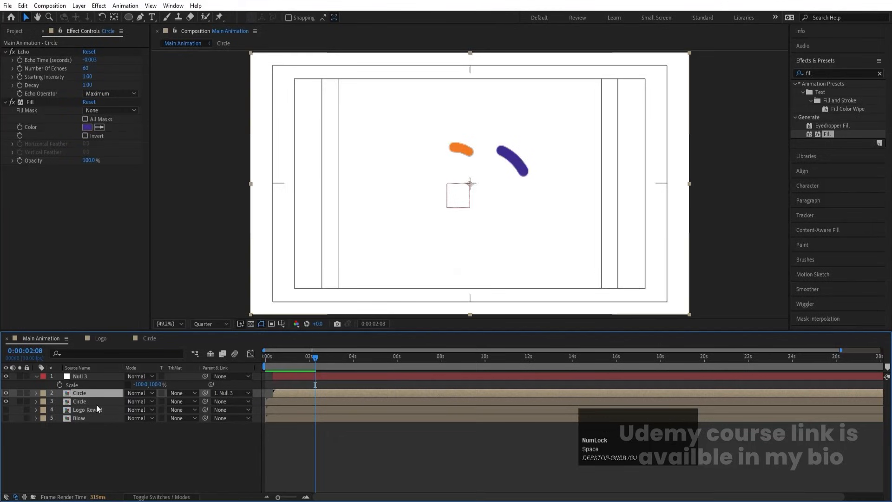
Pre-compose Null 3 and both Circle layers into a new composition named Extra
left_click(84, 401)
left_click(82, 392, "ctrl")
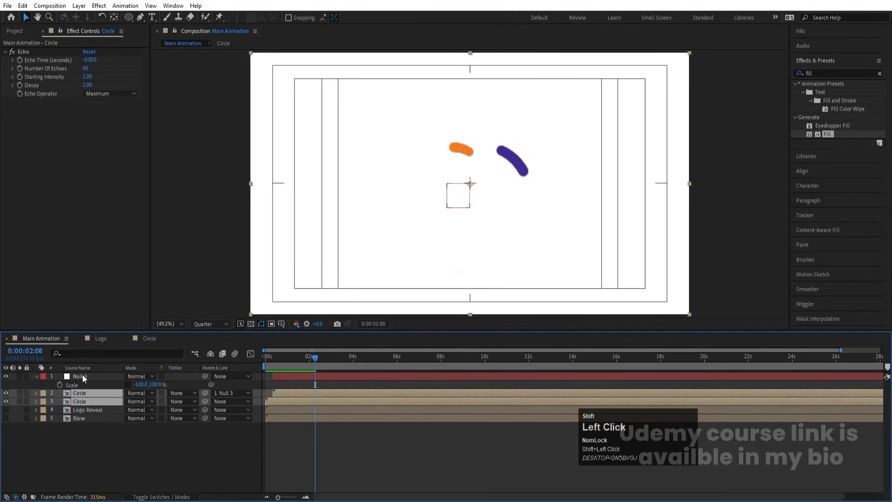
left_click(83, 374, "shift")
key("ctrl+shift+c")
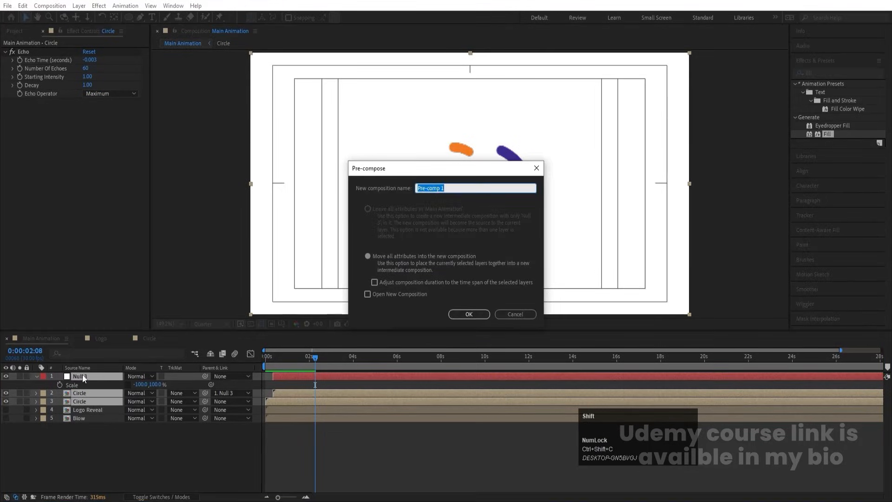
type("Extra")
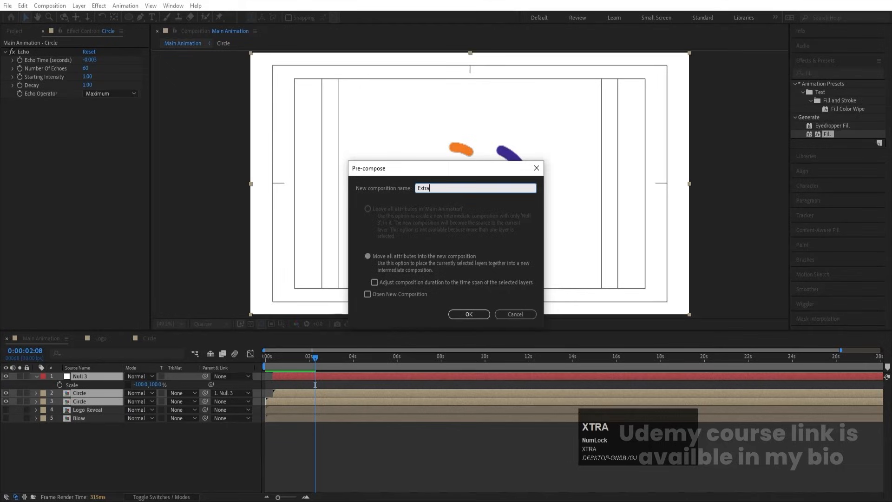
key("Return")
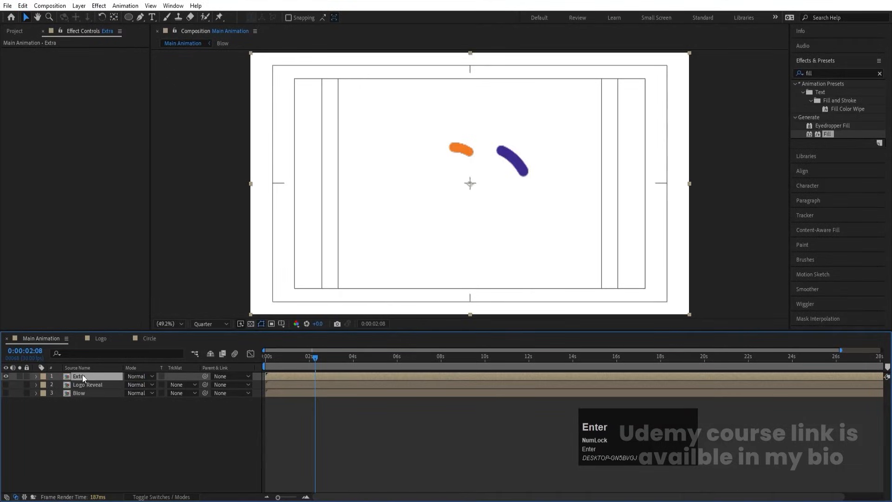
Hide the Extra layer and draw an orange circle about 144 px wide at the centre of the composition
left_click(6, 377)
left_click(62, 430)
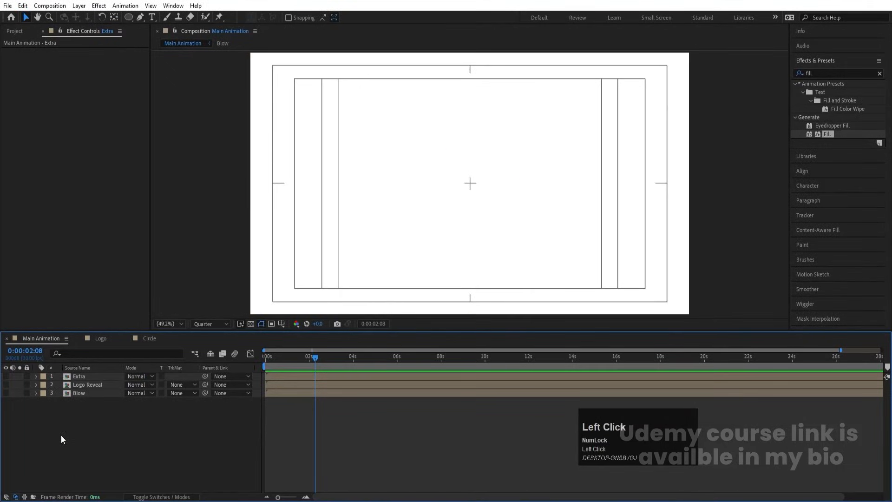
left_click_drag(131, 18, 168, 38)
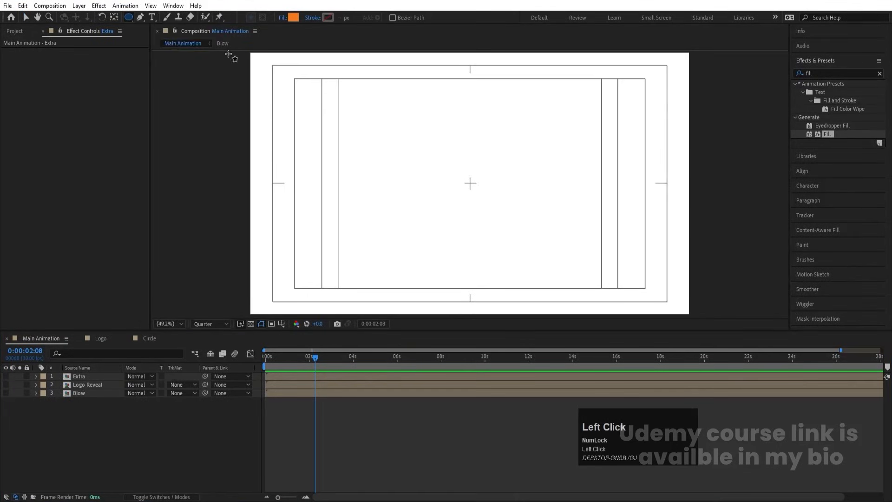
left_click_drag(453, 166, 486, 202)
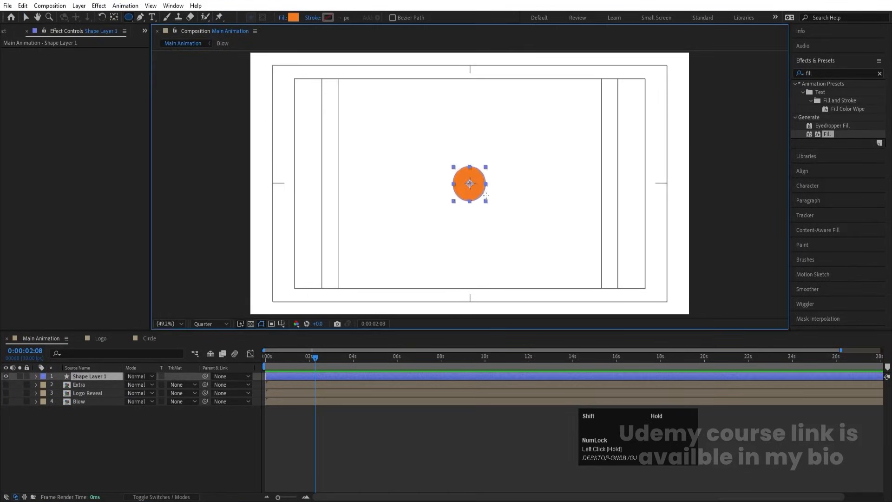
Centre Shape Layer 1's anchor point on the circle and align the layer to the middle of the composition
left_click(113, 455)
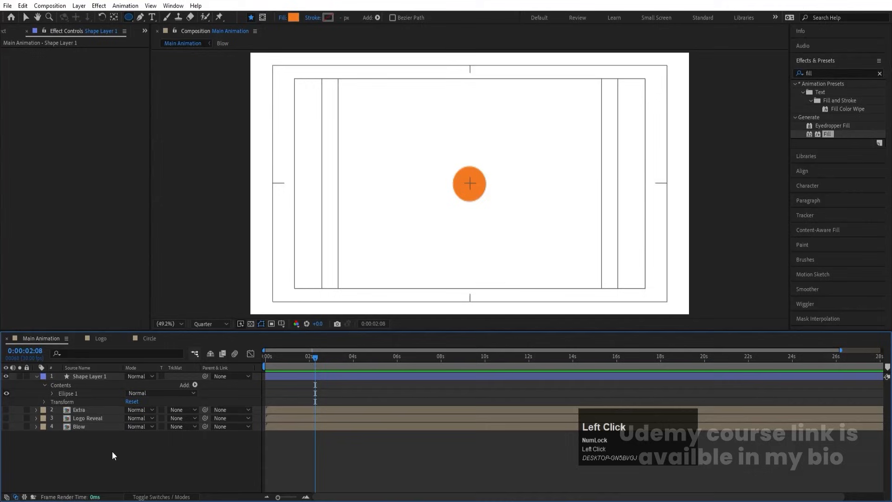
left_click(90, 377)
key("ctrl+alt+Home")
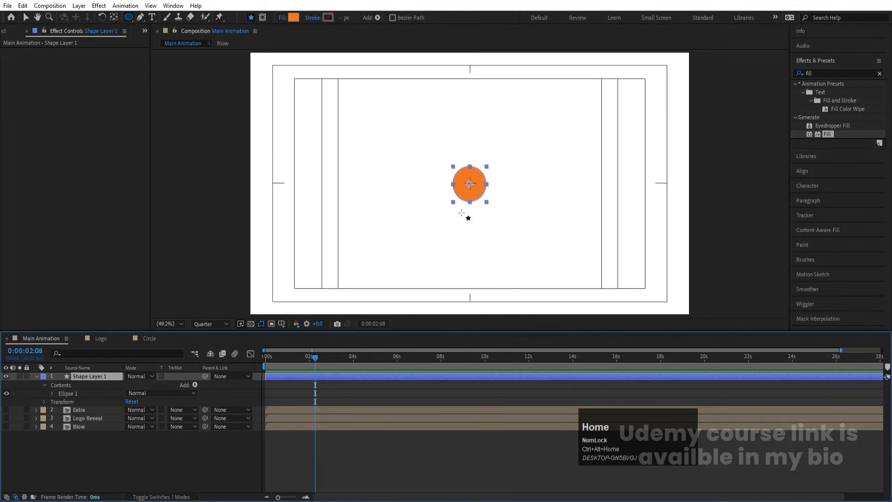
left_click(803, 170)
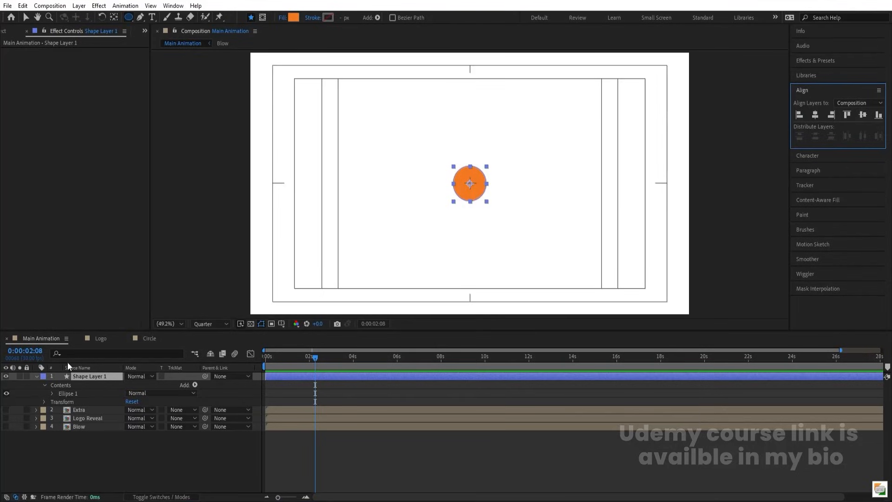
Convert the circle's Ellipse Path 1 to a Bezier path and reveal its Path property
left_click(52, 394)
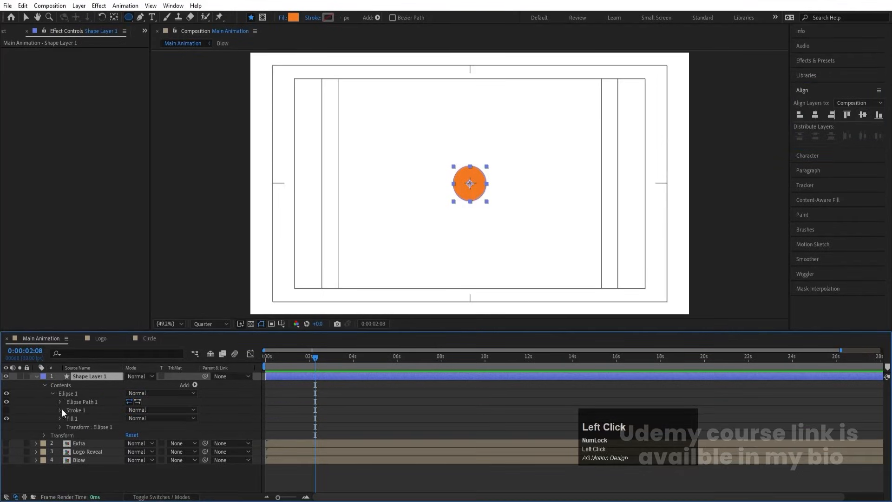
left_click(60, 402)
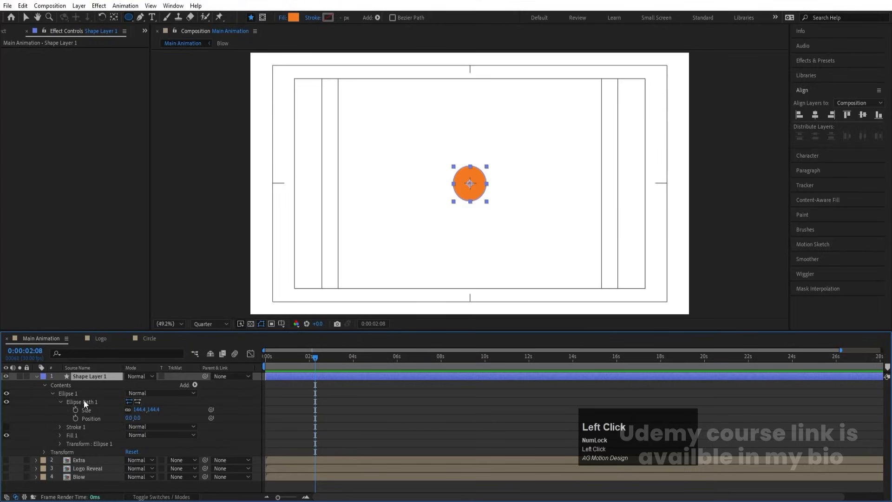
left_click(84, 401)
right_click(83, 400)
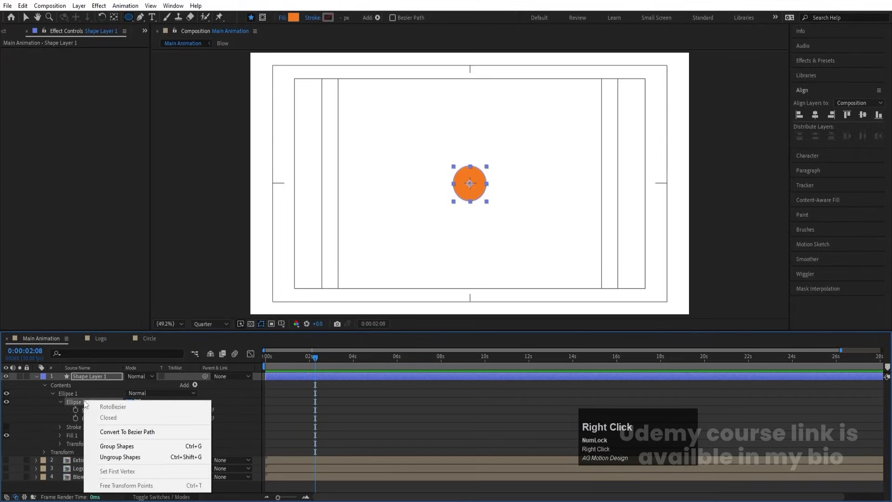
left_click(106, 435)
left_click(60, 401)
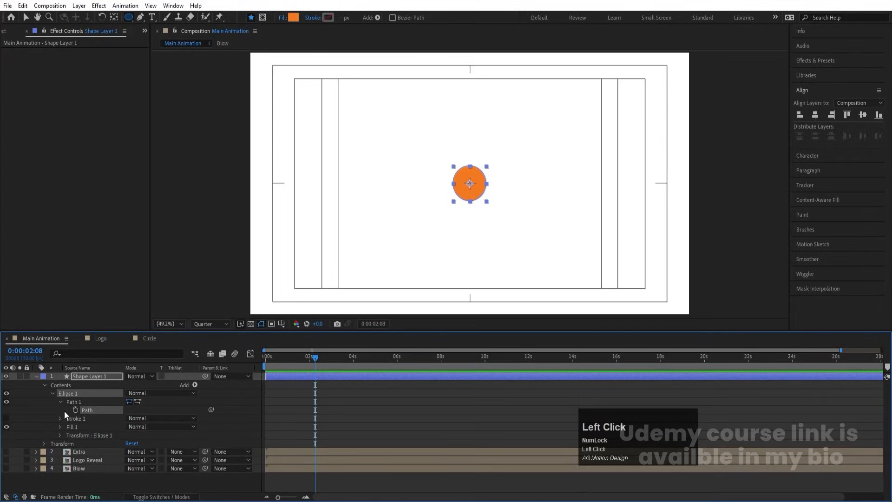
Keyframe the circle's path at 0:00:02:08 and try to cut it down by deleting its top vertex
left_click(76, 409)
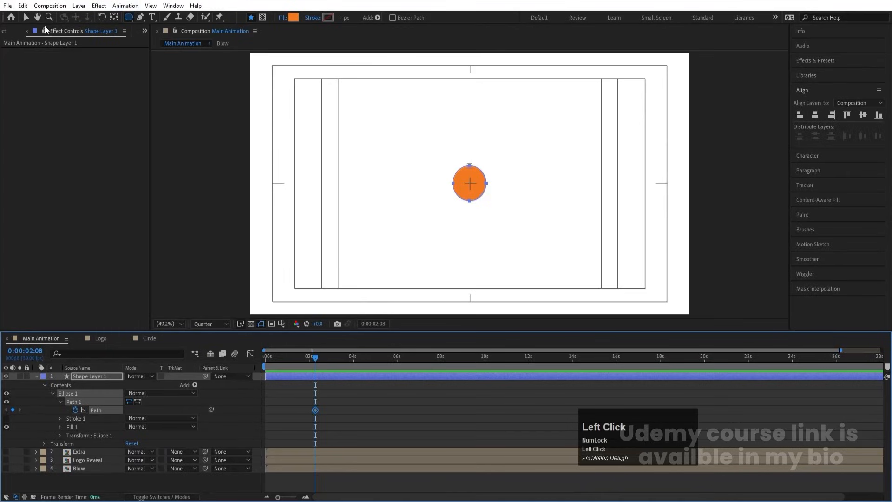
left_click(26, 17)
left_click_drag(461, 159, 492, 176)
left_click(361, 387)
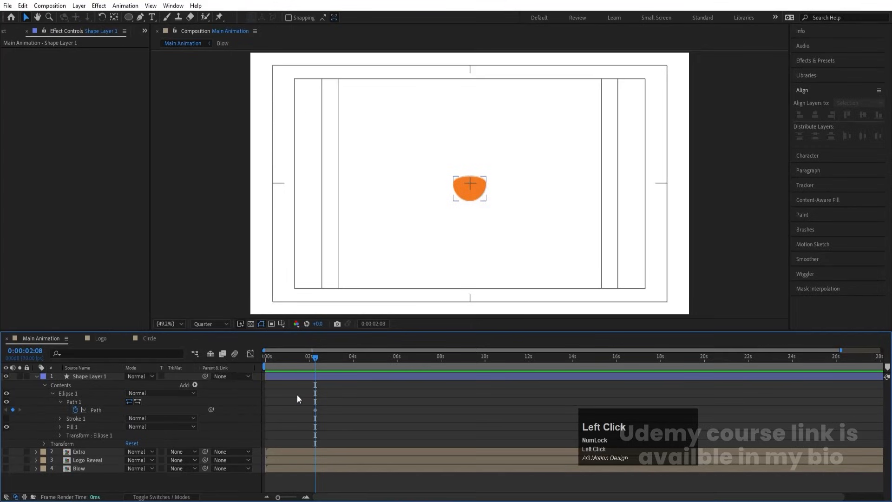
Try to flatten the shape's upper edge by shortening the Bezier handles of its two side vertices
left_click_drag(297, 395, 328, 418)
scroll(487, 183, "up", 5, "alt")
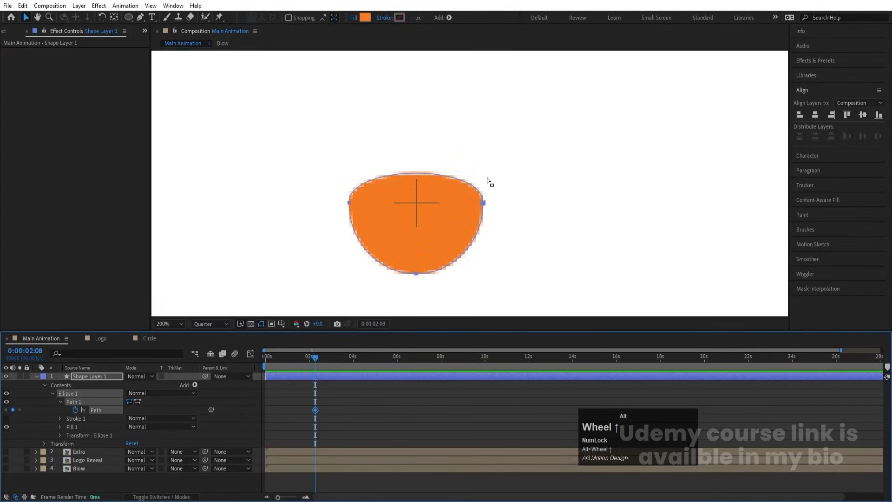
left_click(483, 204)
left_click_drag(500, 214, 244, 172)
left_click_drag(350, 166, 349, 191)
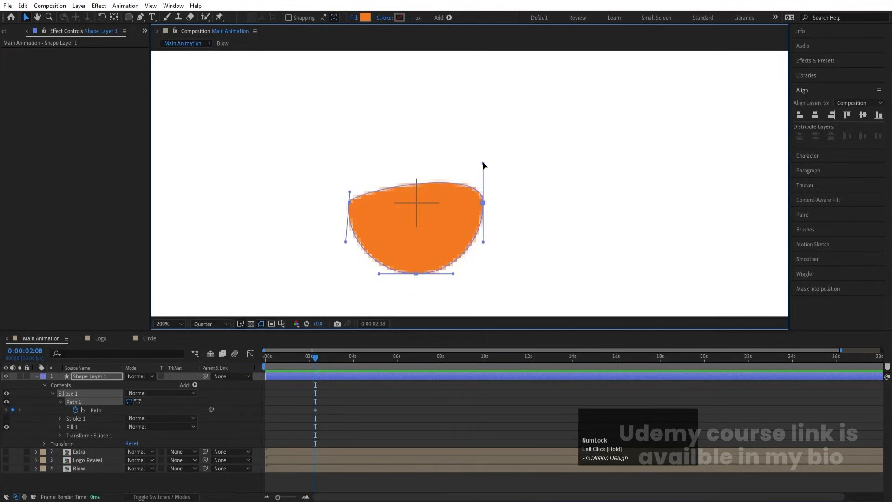
left_click_drag(483, 164, 483, 198)
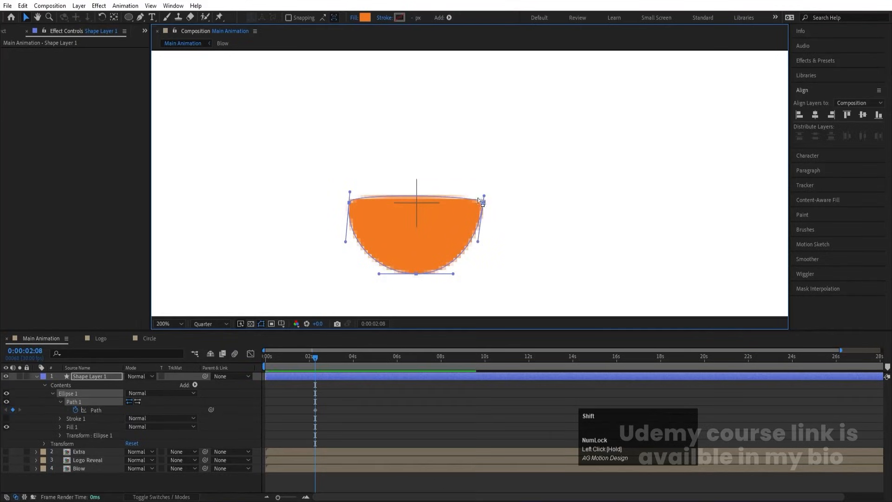
left_click_drag(350, 193, 348, 200)
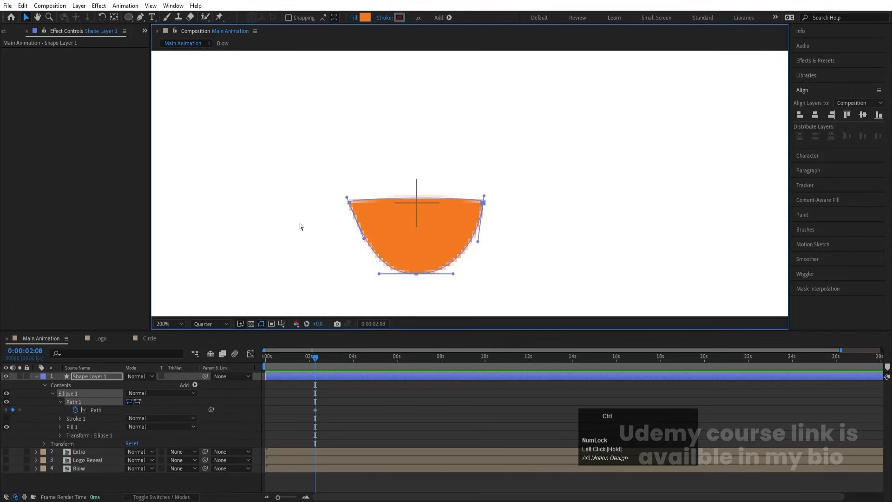
Undo the handle adjustments and the top vertex deletion to restore the full circle
key("ctrl+z")
key("ctrl+z")
key("ctrl+z")
key("ctrl+z")
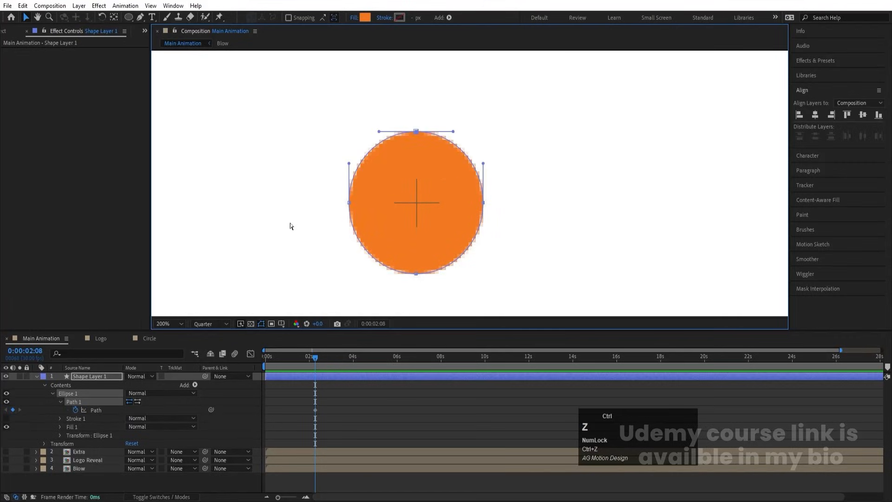
Remove the path keyframe at 0:00:02:08 from Shape Layer 1
left_click_drag(302, 407, 331, 418)
key("u")
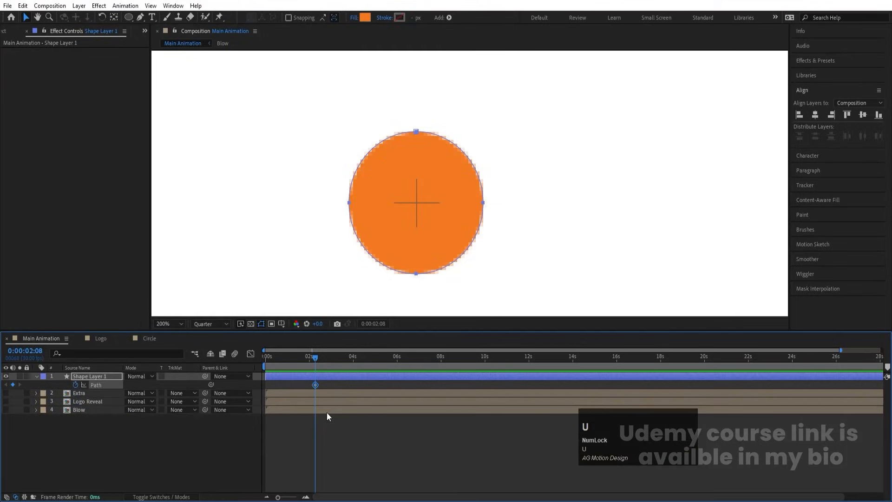
left_click(312, 387)
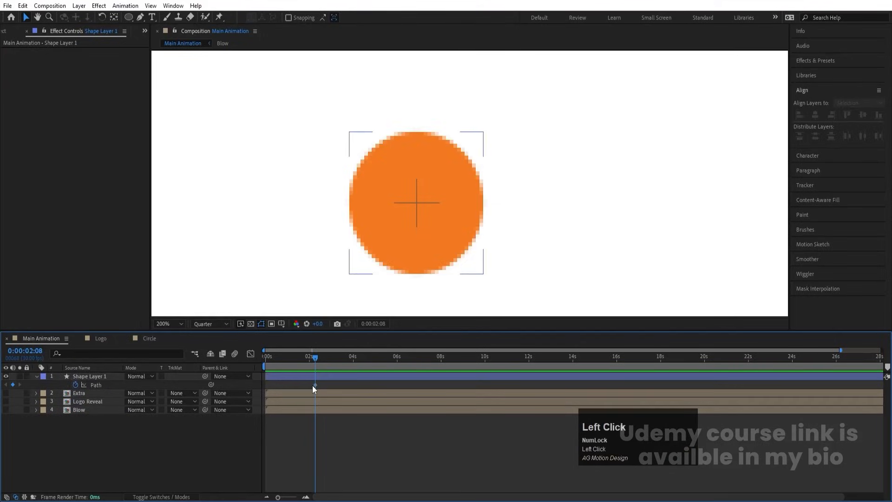
left_click(314, 384)
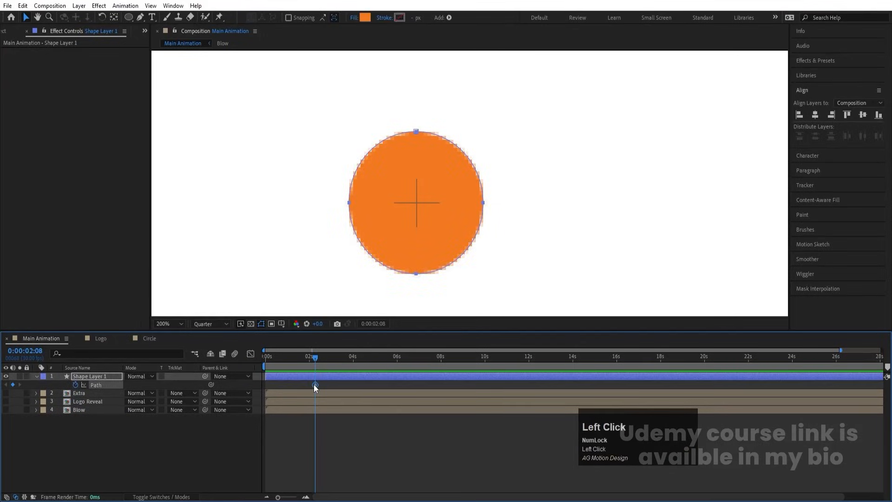
left_click(174, 115)
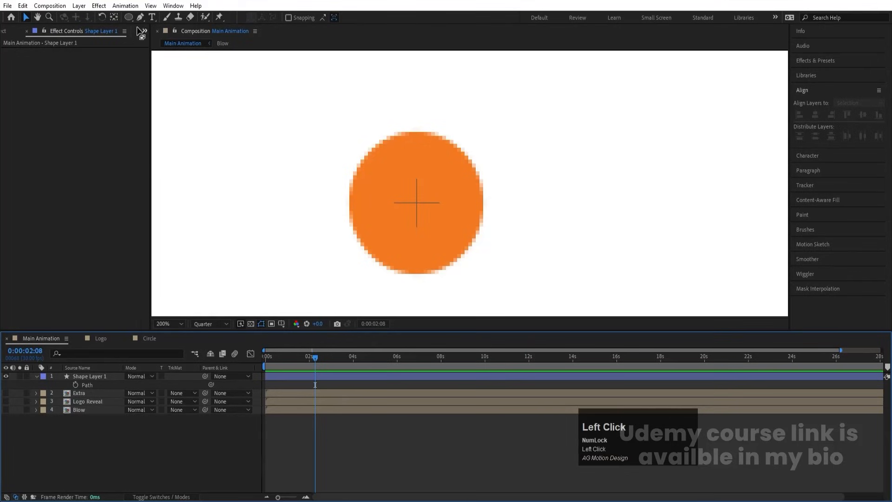
Draw a rectangle covering the circle's upper half on a new shape layer and rename that layer mask
left_click_drag(128, 17, 154, 17)
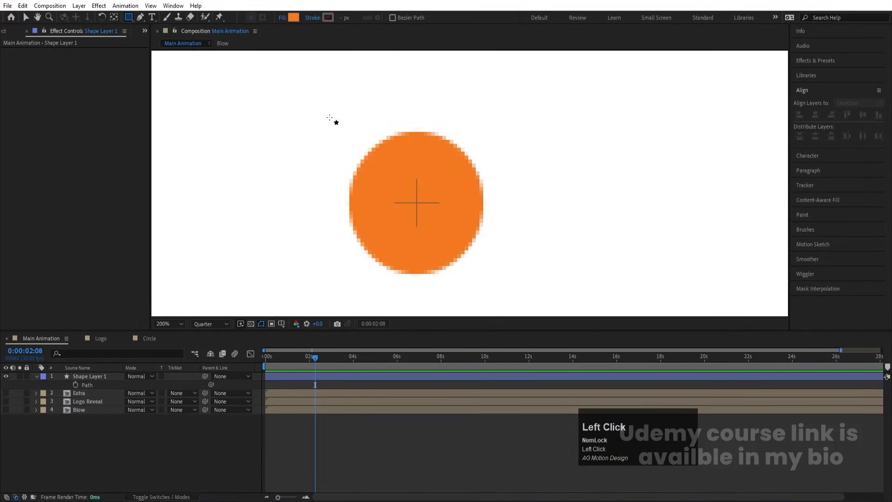
left_click_drag(298, 90, 532, 202)
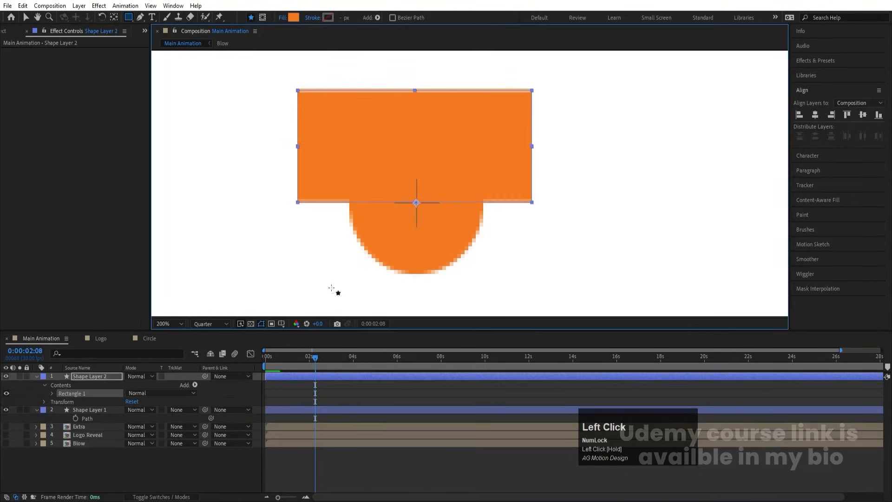
left_click(102, 376)
key("Return")
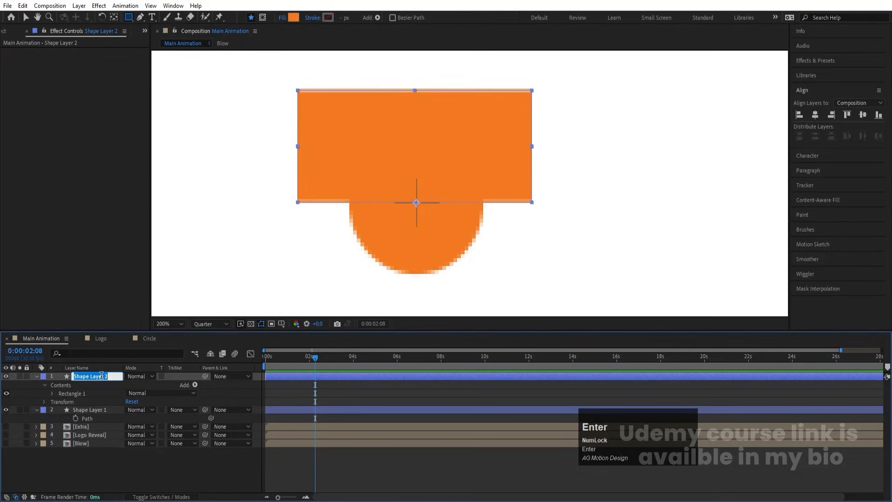
type("mask")
key("Return")
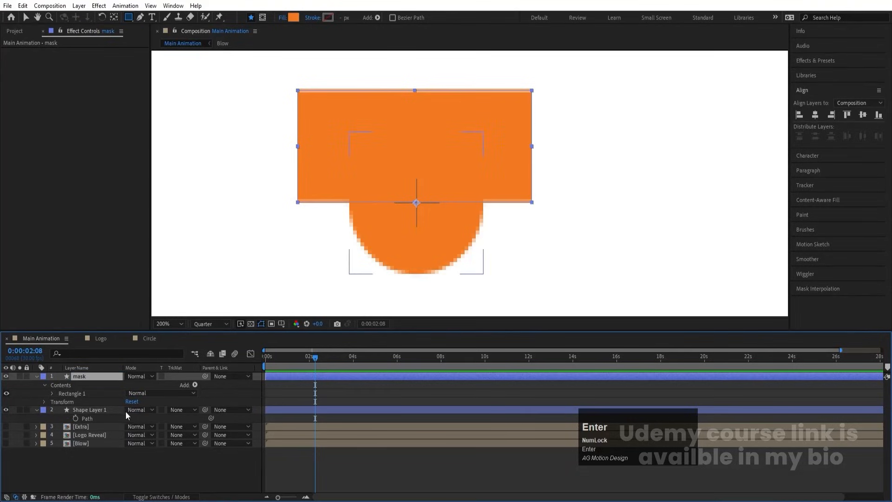
Set Shape Layer 1's track matte to Alpha using the mask layer
left_click(177, 411)
left_click(185, 435)
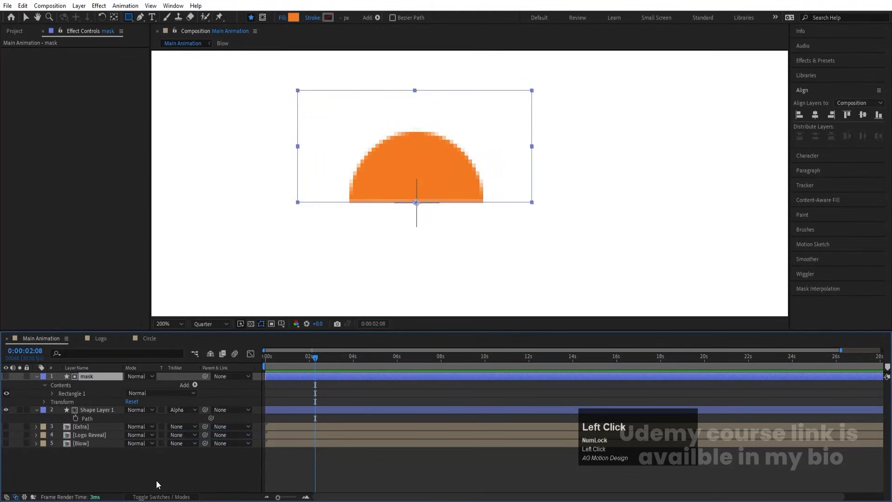
Change Shape Layer 1's track matte to Alpha Inverted and parent the mask layer to Shape Layer 1
left_click(175, 409)
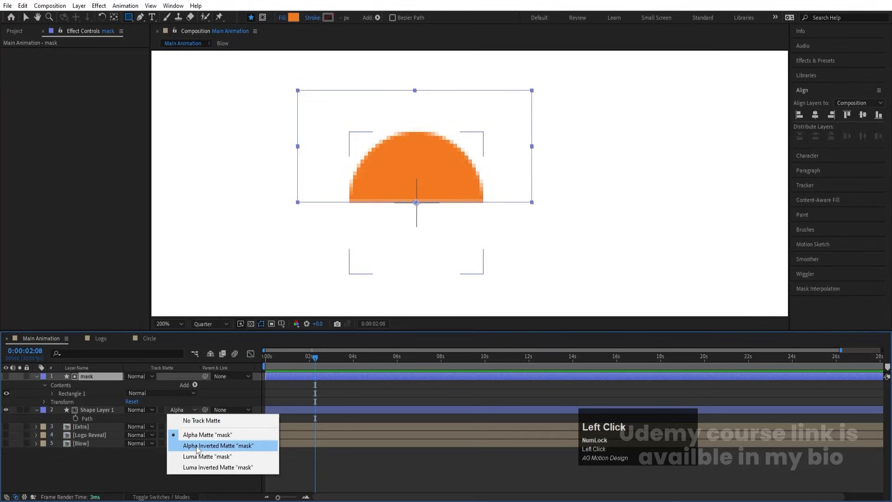
left_click(197, 446)
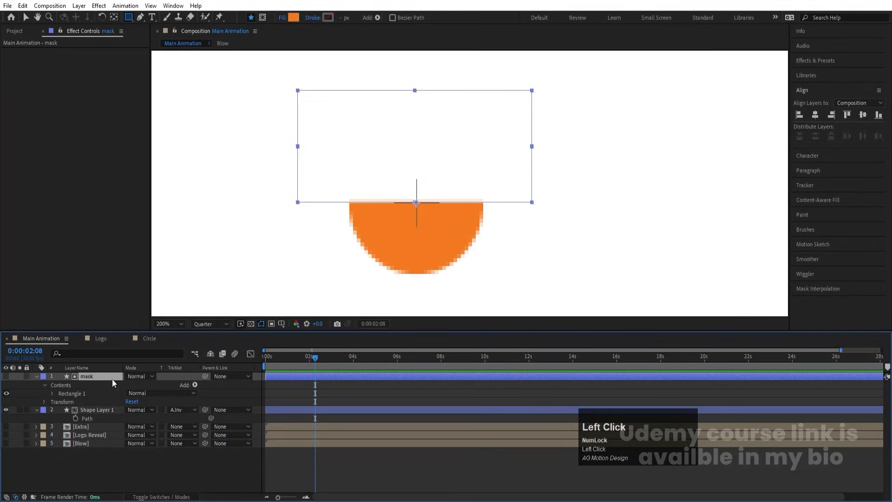
left_click_drag(205, 377, 117, 408)
left_click(33, 376)
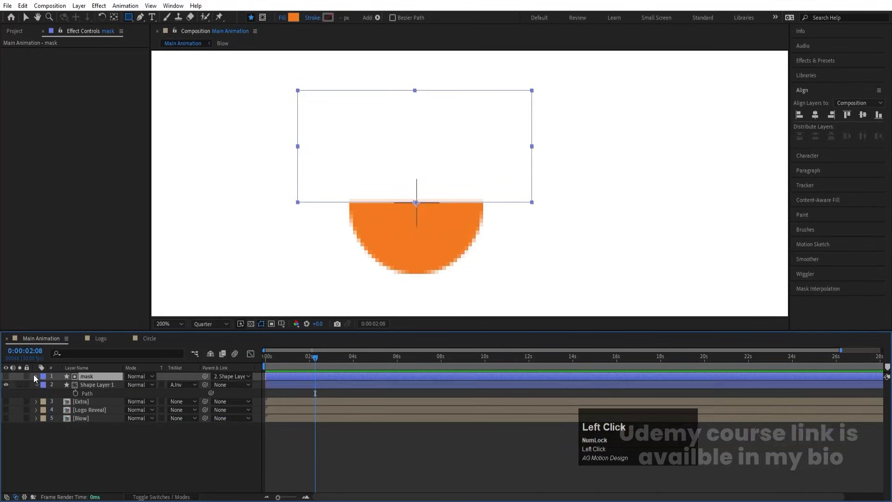
Move Shape Layer 1's anchor point to the bottom edge of the circle and fit the composition in the viewer
left_click(88, 385)
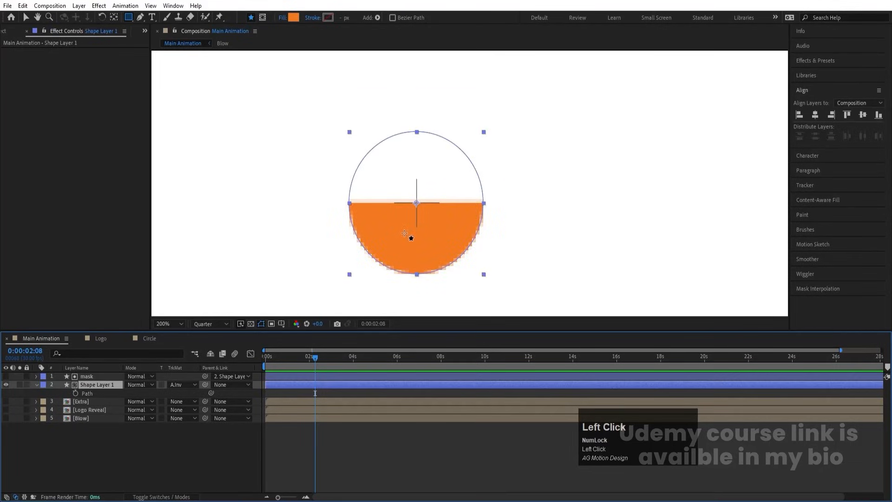
key("y")
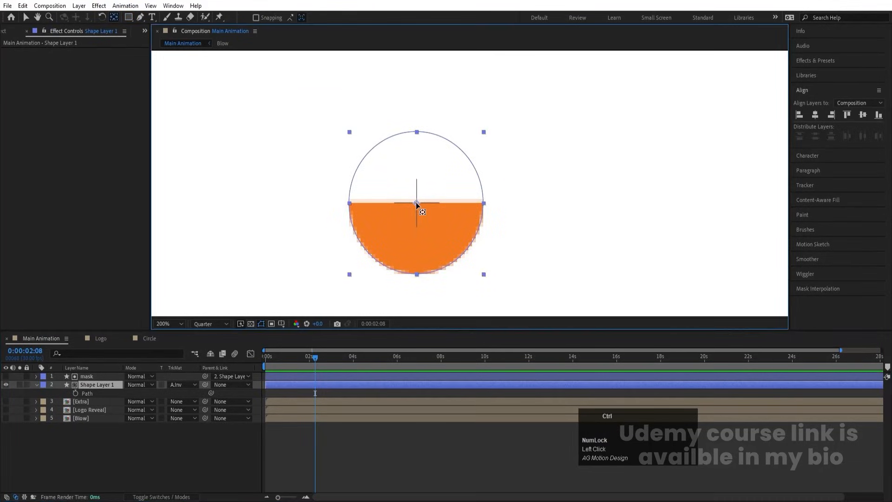
left_click_drag(417, 202, 417, 274)
left_click(175, 326)
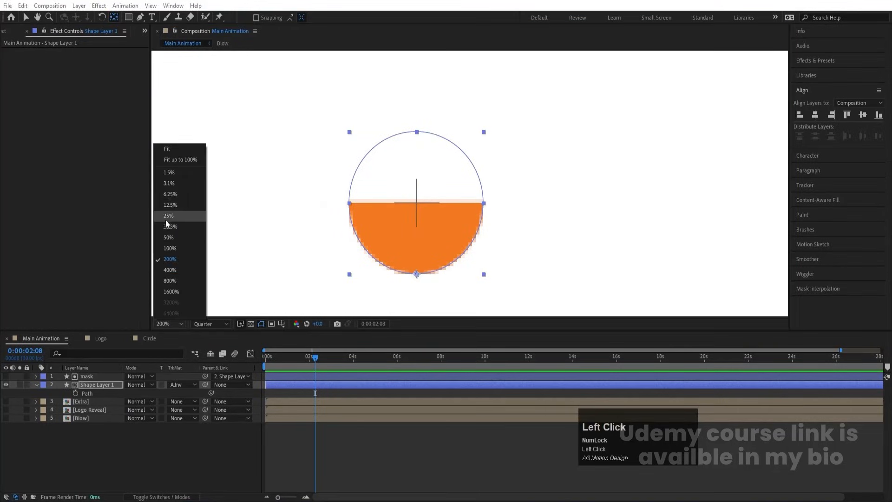
left_click(166, 152)
left_click(144, 478)
Add Position keyframes to Shape Layer 1 at 0:00:00:00 and 0:00:01:10 with the half circle at the centre
left_click_drag(315, 357, 154, 356)
left_click(90, 383)
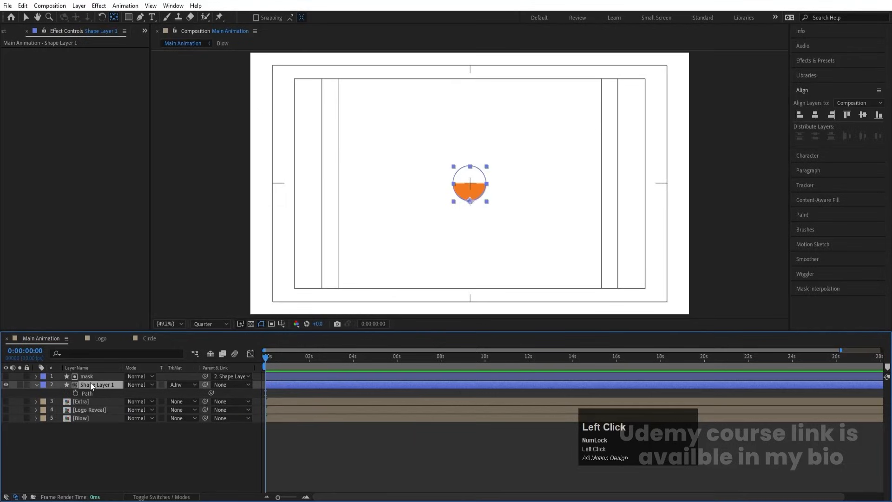
key("p")
left_click(60, 393)
key("equal")
key("equal")
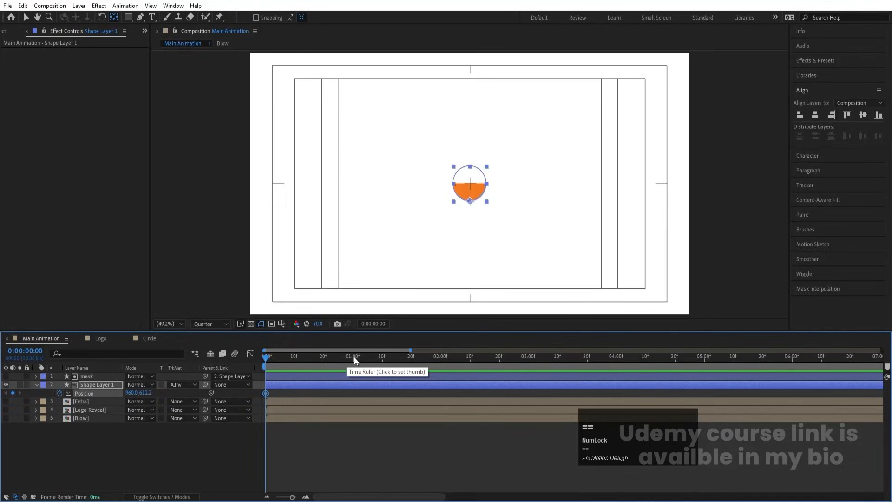
left_click_drag(354, 357, 382, 361)
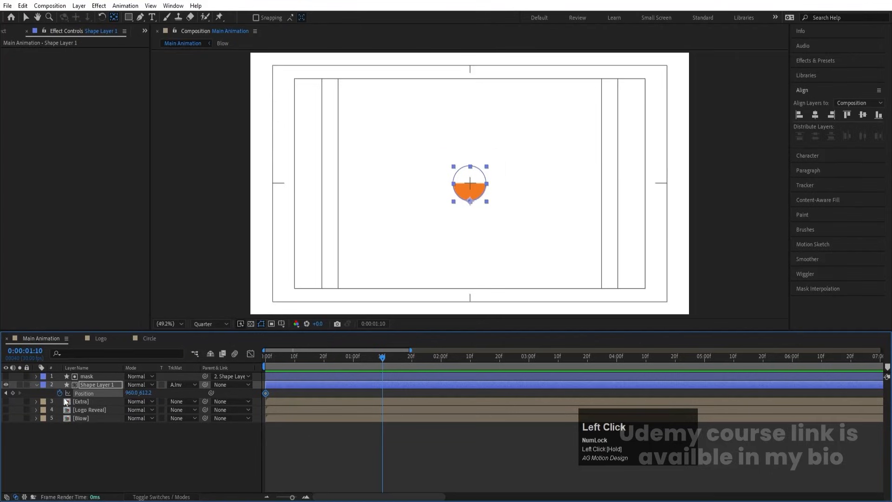
Set Shape Layer 1's X position at 0:00:00:00 to about 2068 so it starts off-screen beyond the right edge
left_click(265, 357)
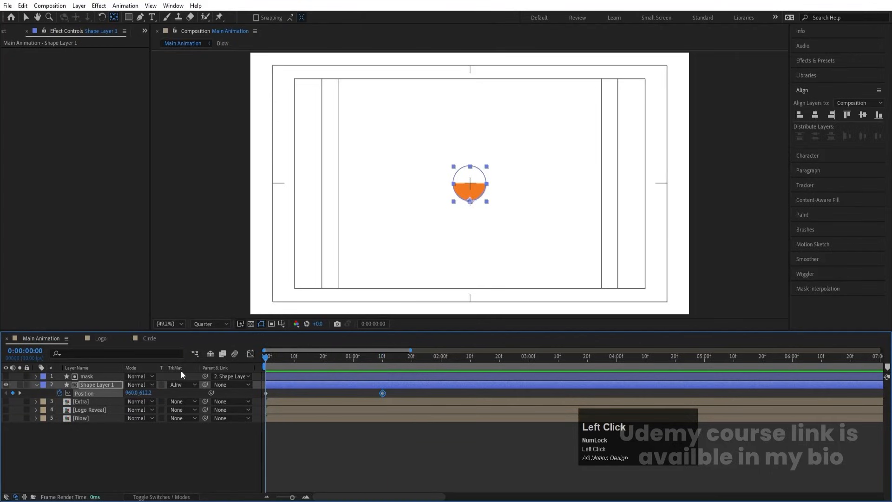
left_click_drag(157, 388, 249, 381)
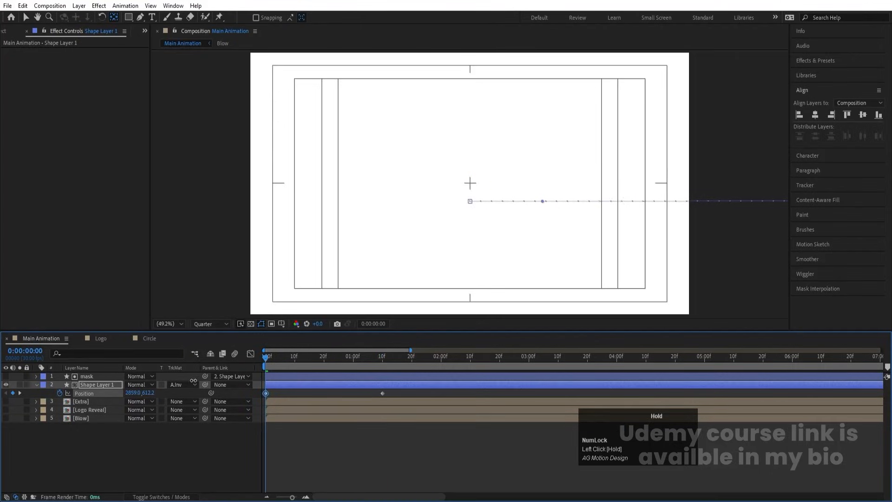
left_click_drag(2, 378, 4, 385)
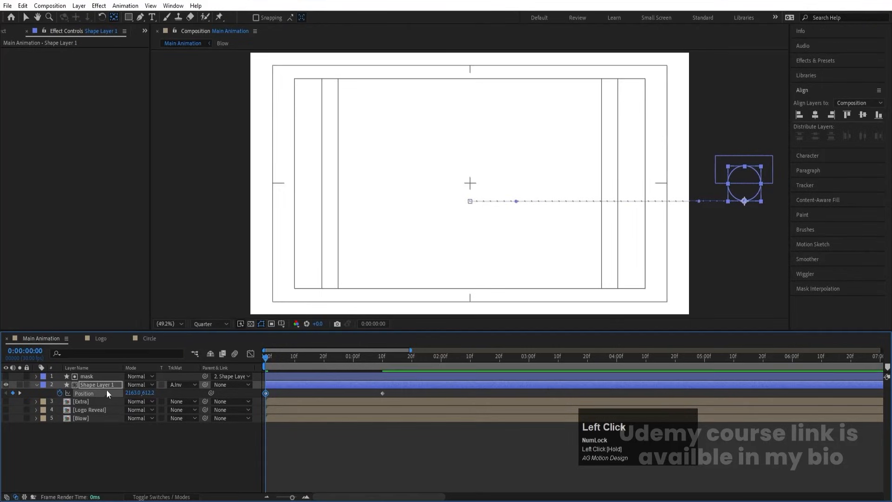
left_click_drag(135, 394, 101, 394)
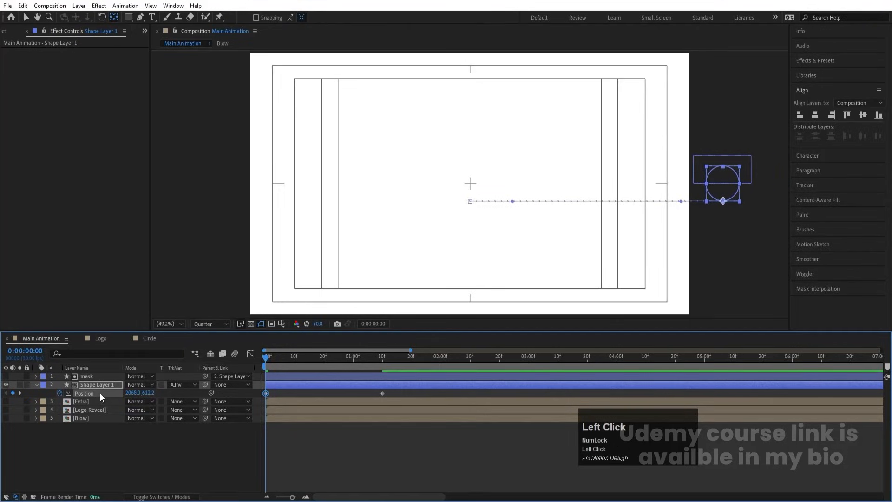
Apply Easy Ease to Shape Layer 1's two Position keyframes and preview the half circle sliding in
key("space")
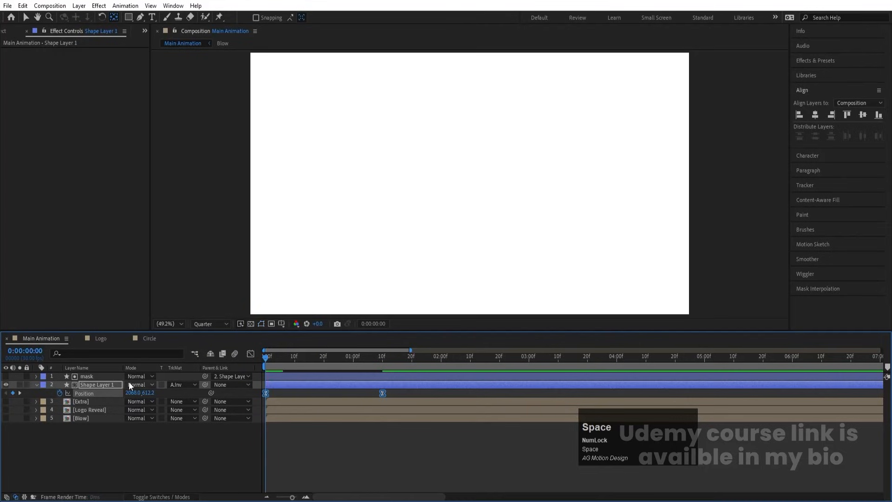
key("space")
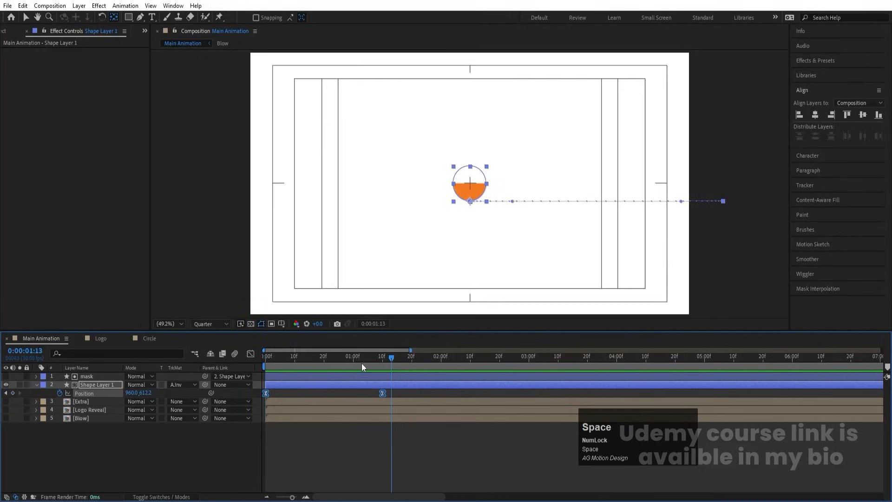
left_click_drag(352, 357, 159, 360)
key("space")
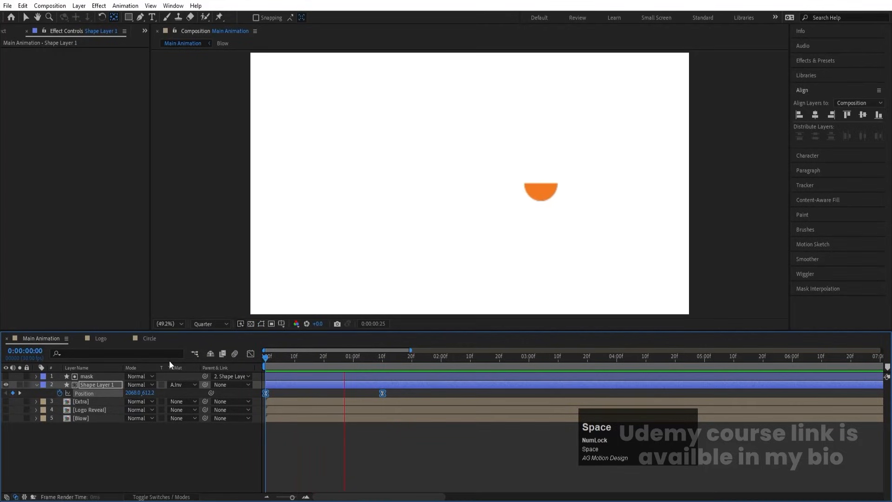
key("space")
left_click_drag(378, 361, 201, 361)
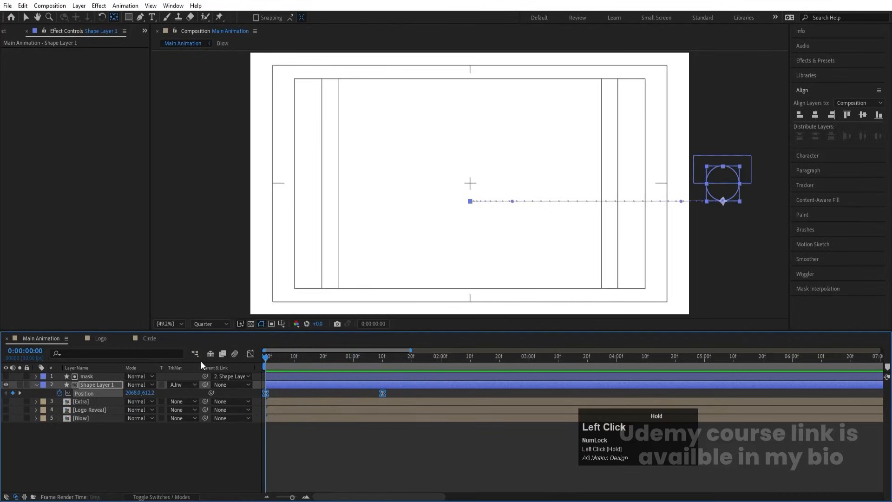
key("space")
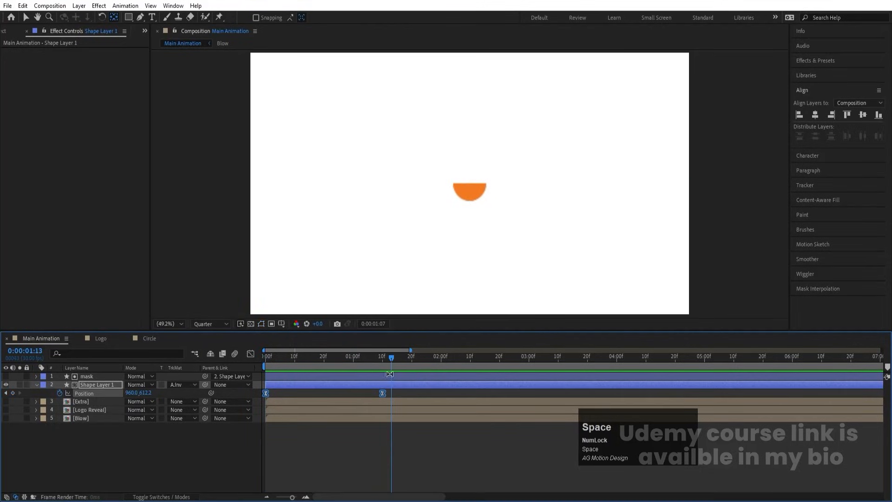
key("space")
left_click_drag(388, 358, 211, 361)
key("space")
key("space")
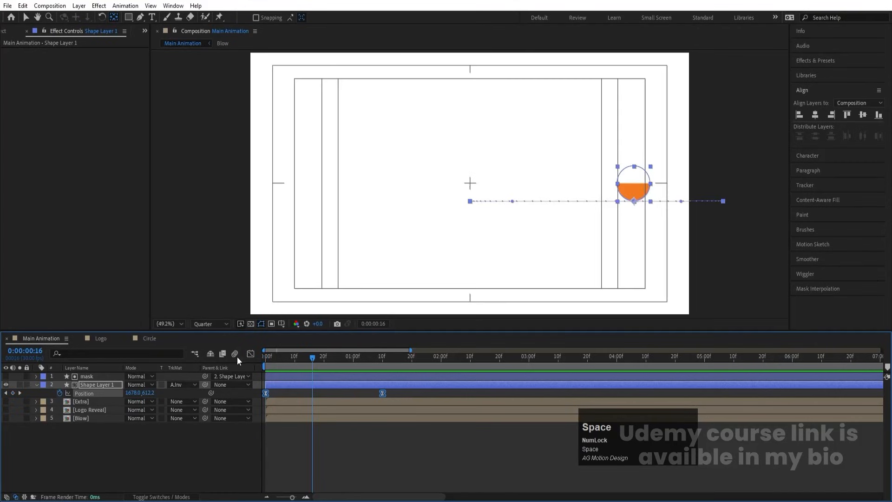
Reshape the Position speed graph so the speed peaks early and slows gradually into the last keyframe, and preview it
left_click(250, 354)
left_click_drag(414, 412, 278, 467)
left_click(250, 354)
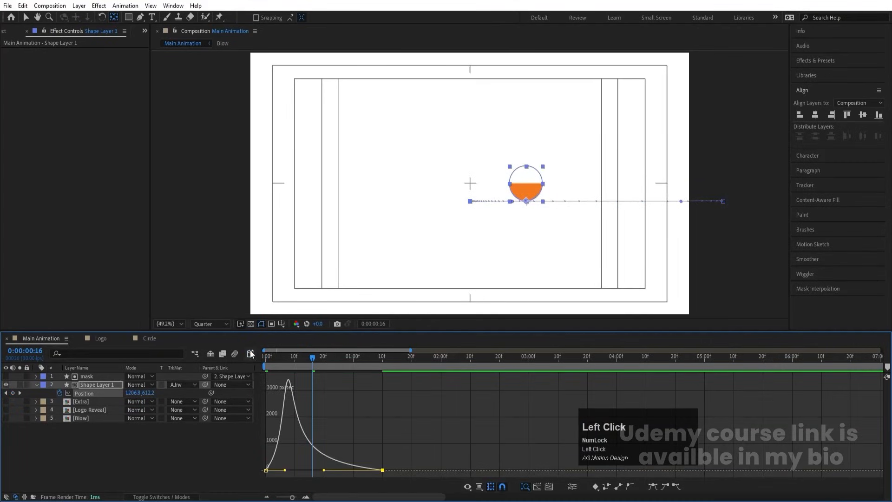
left_click_drag(275, 358, 224, 358)
key("space")
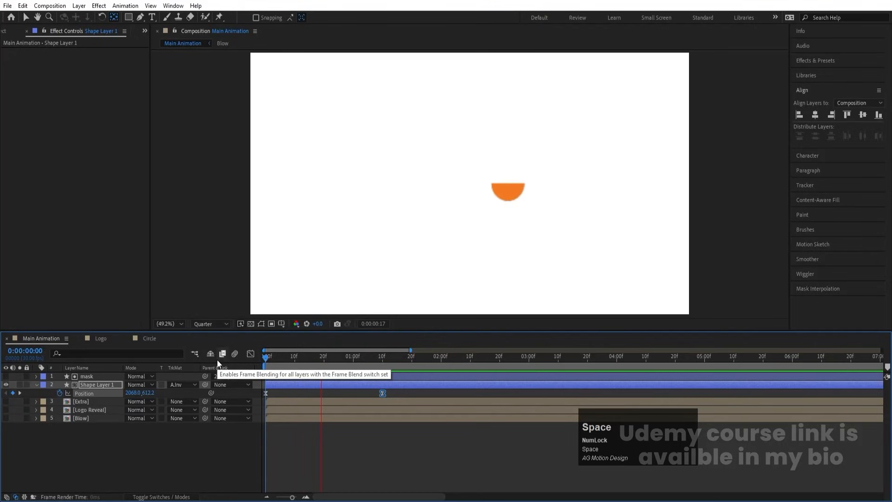
key("space")
Go to the last Position keyframe at 0:00:01:10 and duplicate Shape Layer 1 together with its mask layer
key("j")
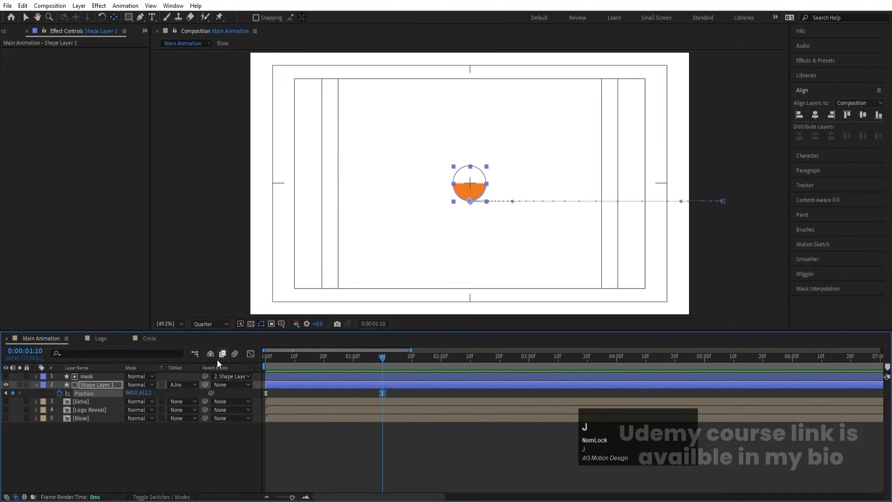
left_click(94, 467)
left_click(88, 384)
left_click(86, 375, "shift")
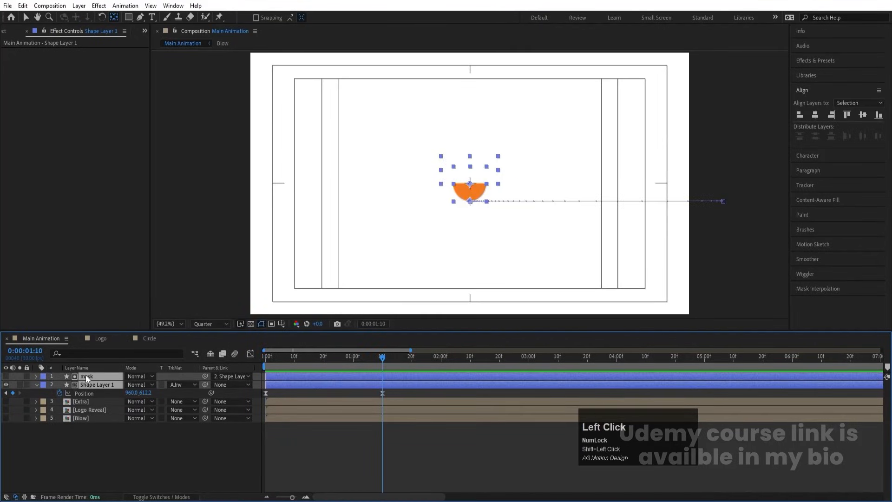
key("ctrl+d")
left_click(97, 484)
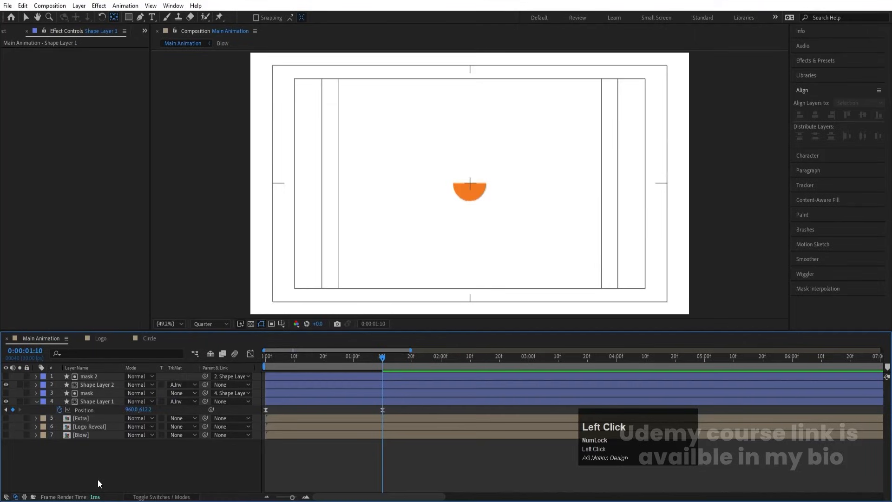
Remove all Position keyframes from the duplicated half circle, Shape Layer 2
left_click(96, 386)
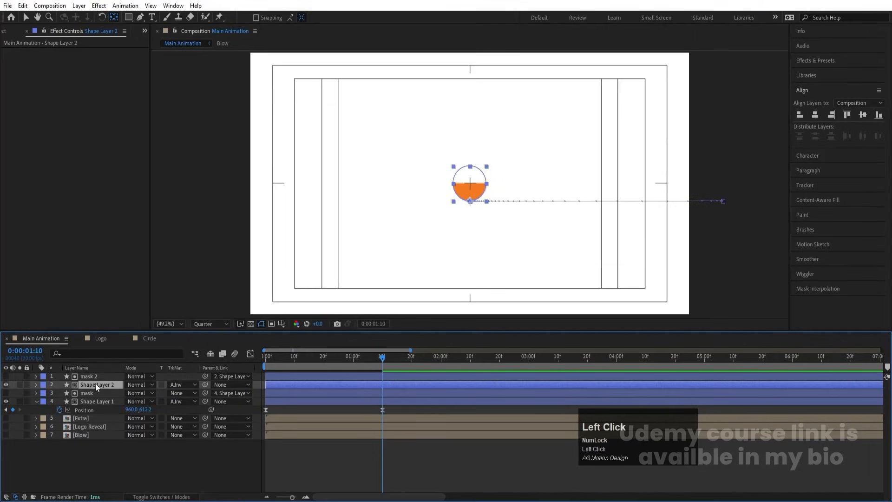
key("p")
left_click(99, 392)
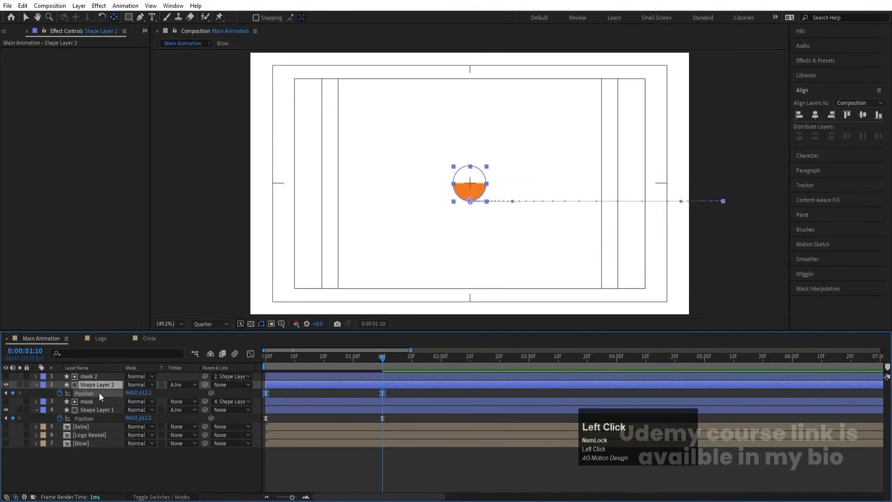
key("Delete")
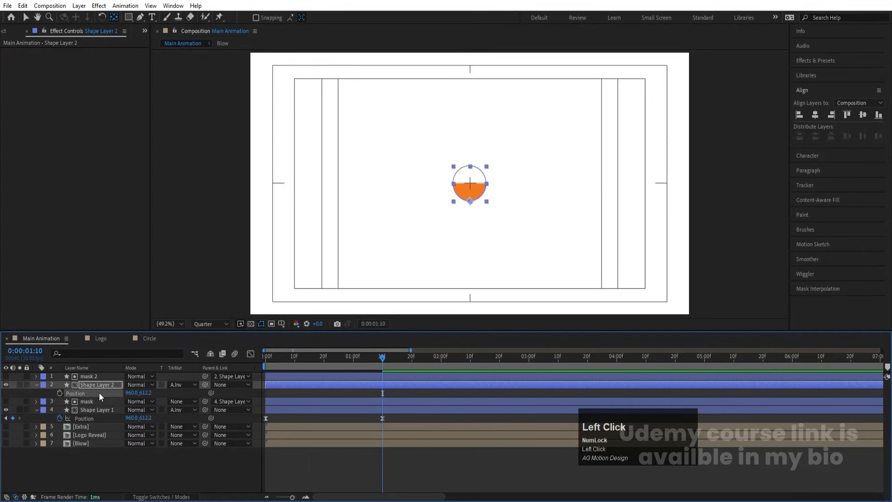
Centre Shape Layer 2's anchor point within its circle and move it with mask 2 below Shape Layer 1
key("ctrl+alt+Home")
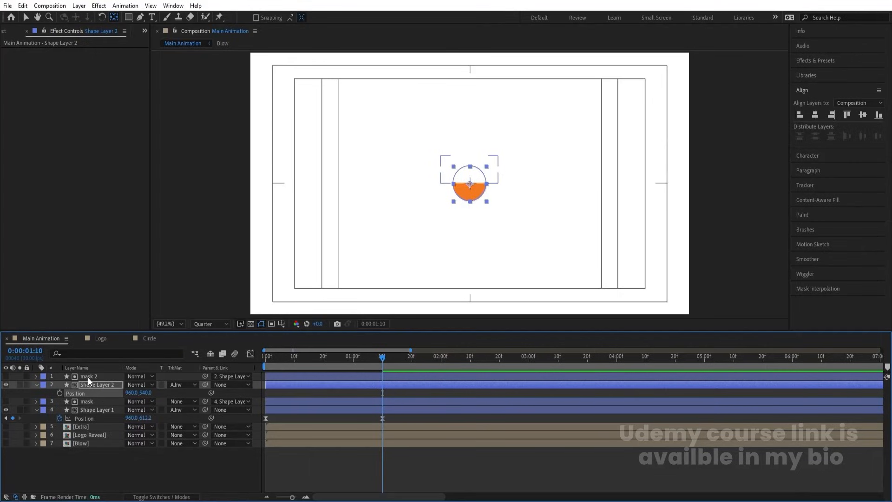
left_click(88, 376, "ctrl")
left_click_drag(90, 383, 99, 417)
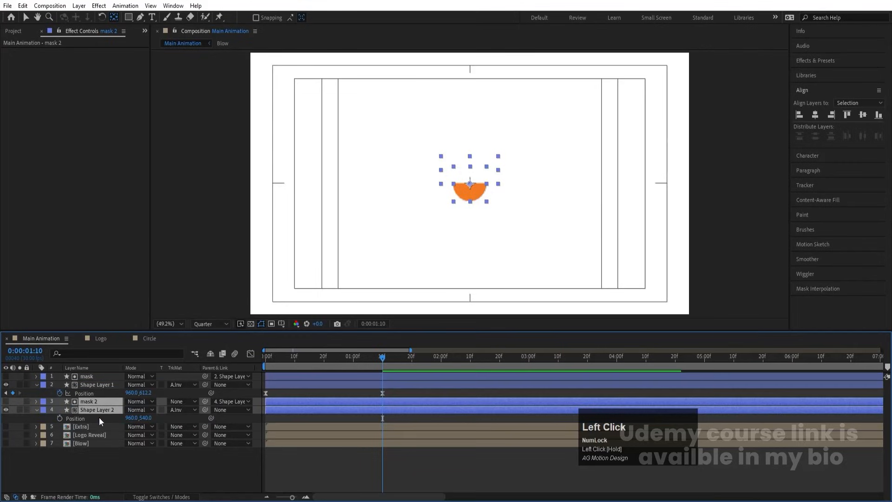
Change Shape Layer 2's fill to the purple sampled from the Fed lettering, showing the Logo Reveal layer only while sampling
left_click(6, 434)
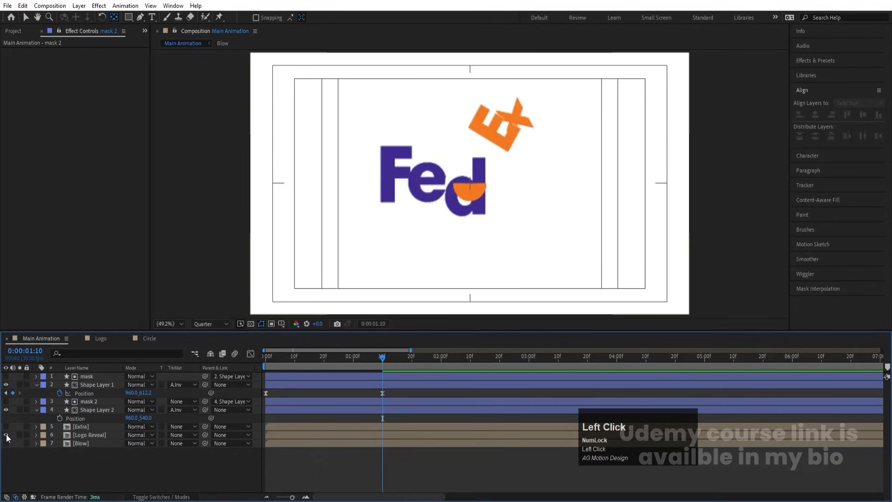
left_click(92, 409)
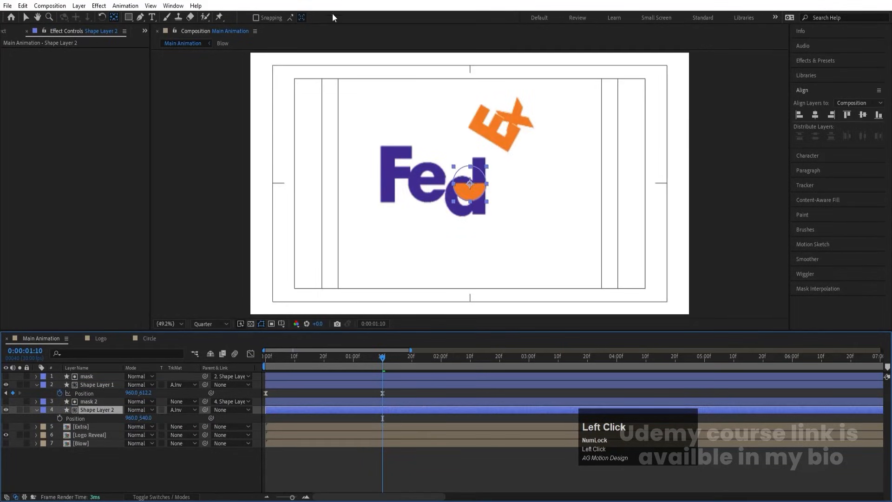
left_click(25, 17)
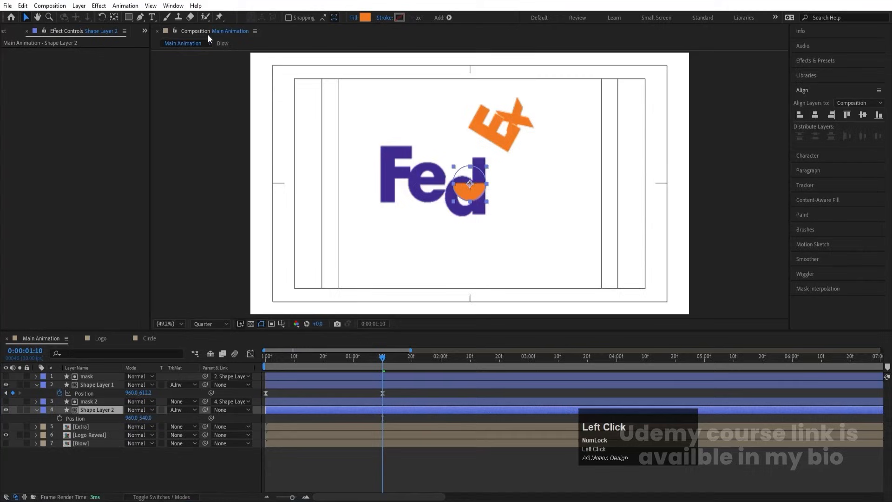
left_click(365, 18)
left_click(339, 225)
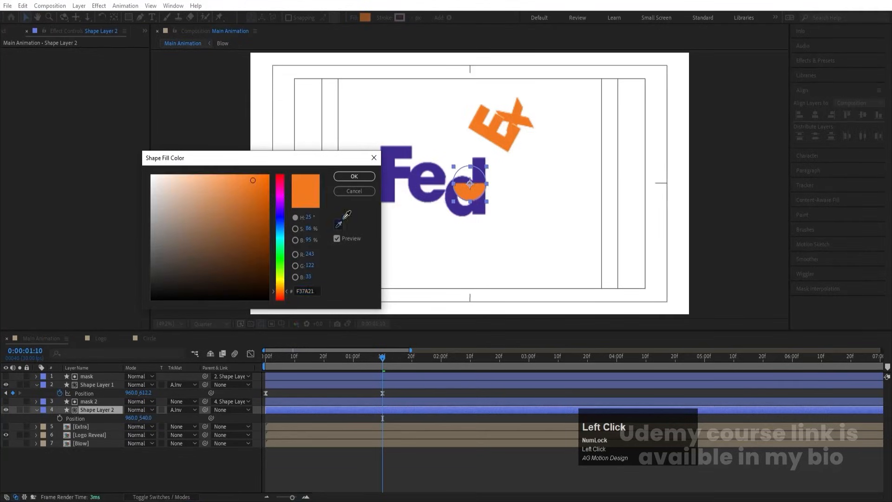
left_click(399, 162)
left_click(335, 179)
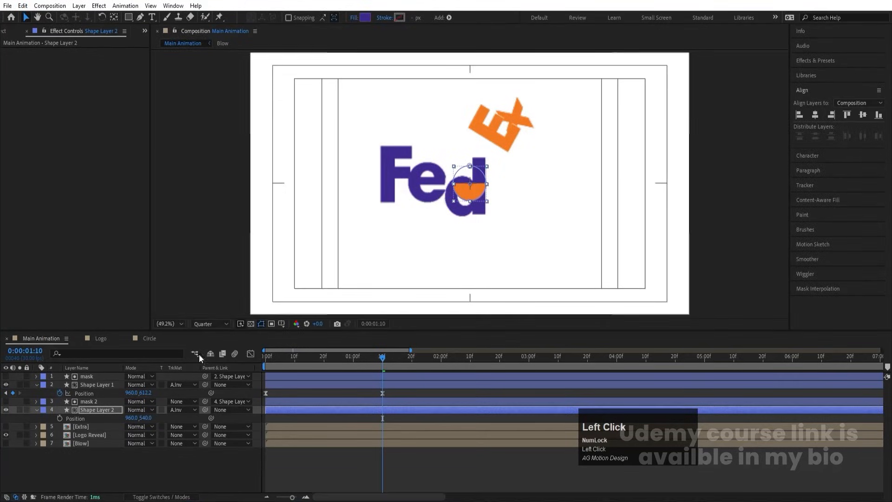
left_click(6, 435)
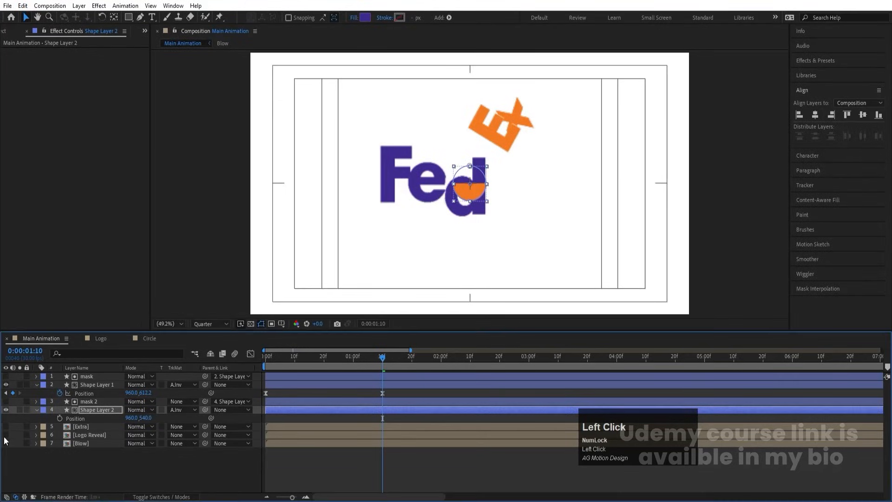
Trim the start of Shape Layer 2 and mask 2 to 0:00:01:10
left_click(87, 401, "shift")
key("alt+bracketleft")
left_click(88, 448)
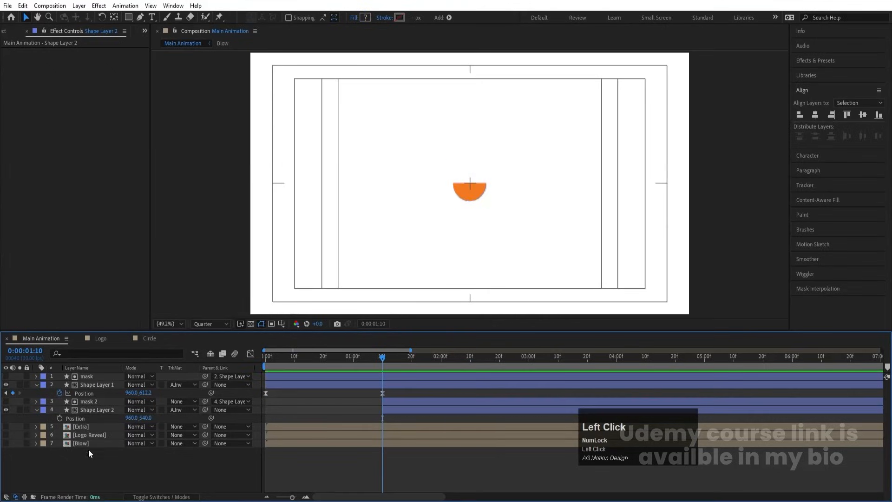
Keyframe Shape Layer 2's Position at 0:00:01:10, and raise the half circle to Y 141 at 0:00:02:12
left_click(85, 411)
left_click(59, 418)
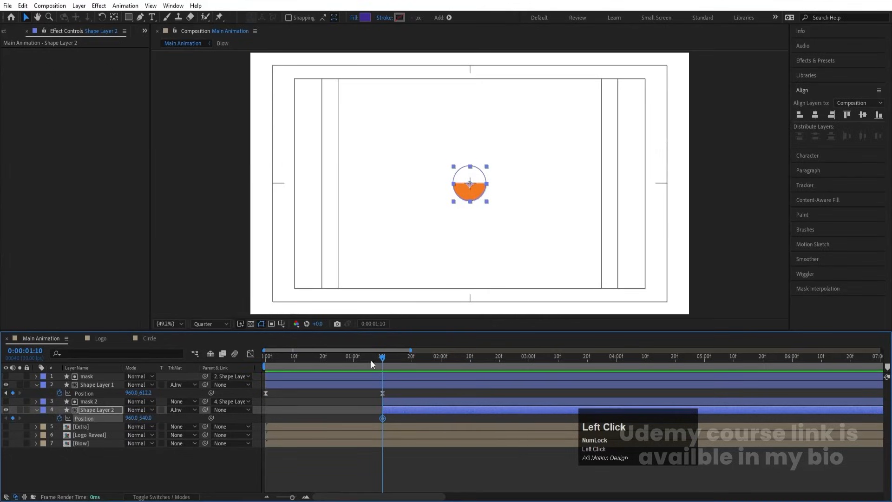
key("space")
key("space")
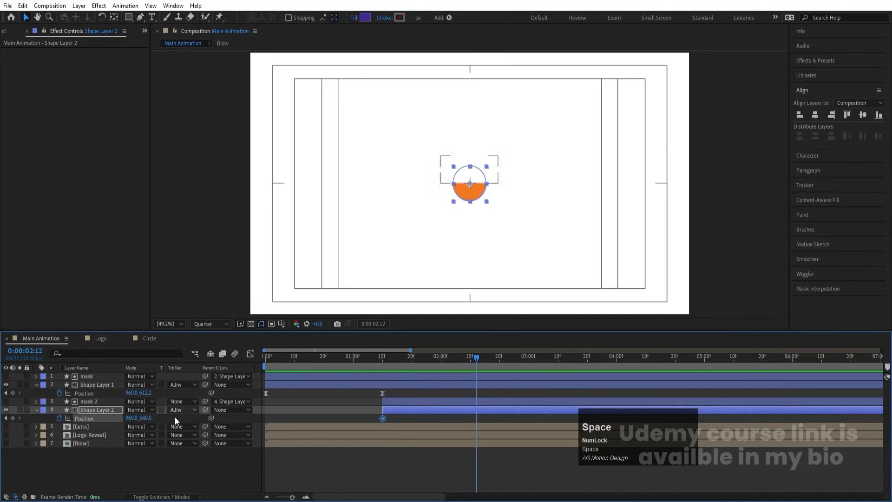
left_click_drag(145, 418, 47, 329)
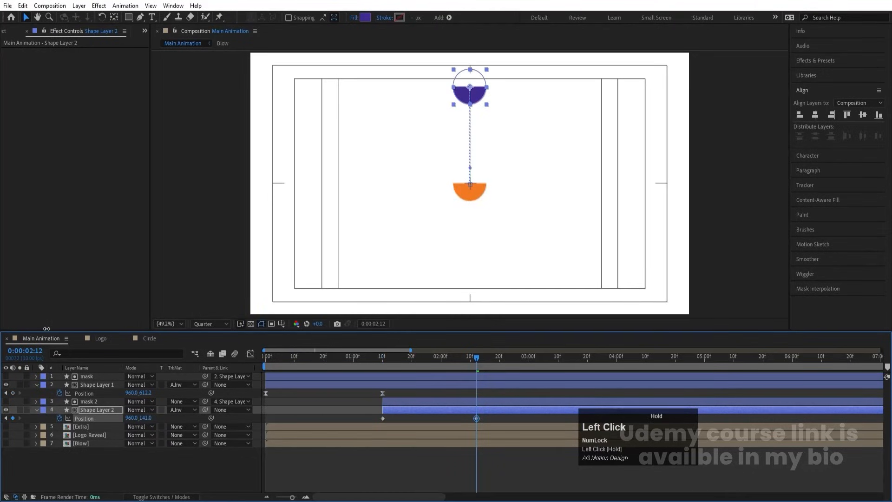
Copy Shape Layer 2's first Position keyframe to 0:00:03:15
left_click(571, 357)
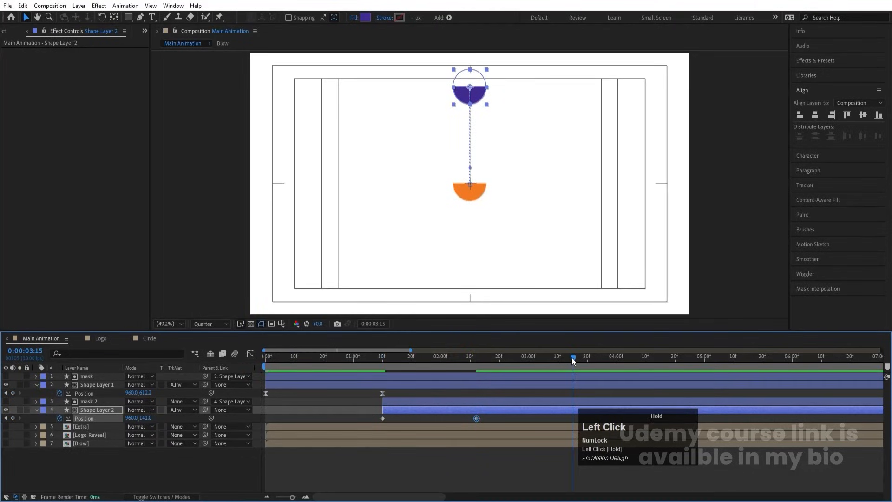
left_click(382, 417)
key("ctrl+c")
key("ctrl+v")
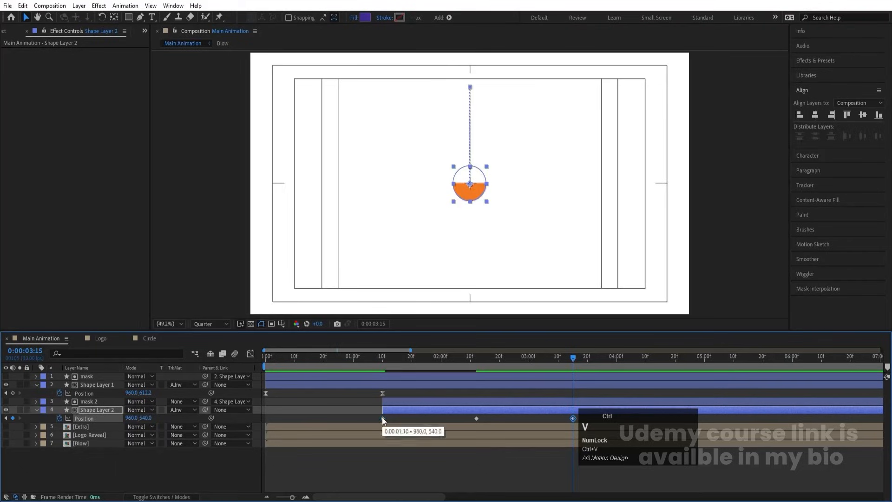
Easy-ease Shape Layer 2's three Position keyframes and shape the speed graph to peak beside the first and last keyframes
key("minus")
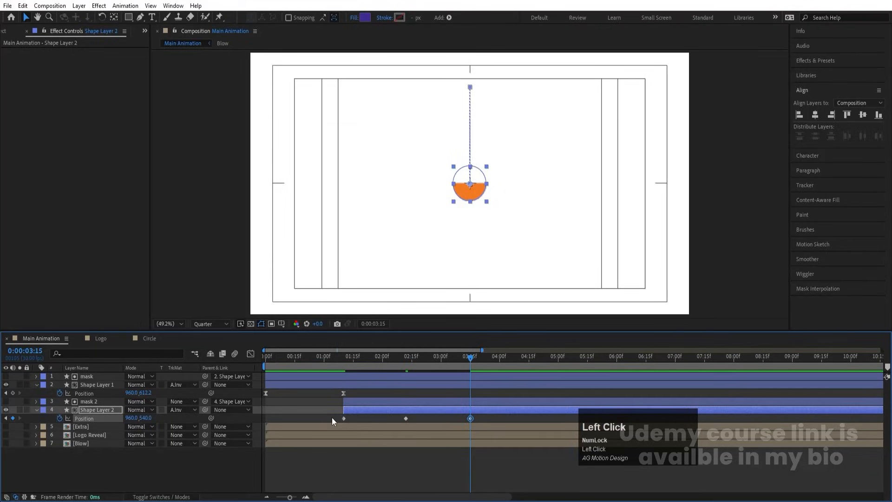
left_click_drag(331, 417, 486, 425)
key("F9")
left_click(250, 353)
left_click_drag(384, 428, 438, 470)
left_click_drag(354, 470, 345, 470)
left_click(471, 470)
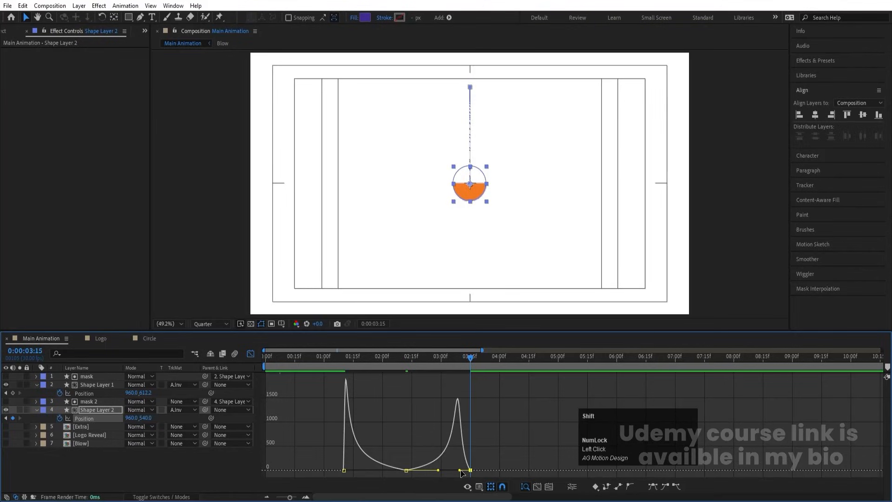
left_click_drag(460, 470, 468, 470)
Close the graph editor and preview the half-circle animation from the start and again from 0:00:01:10
left_click_drag(344, 359, 230, 375)
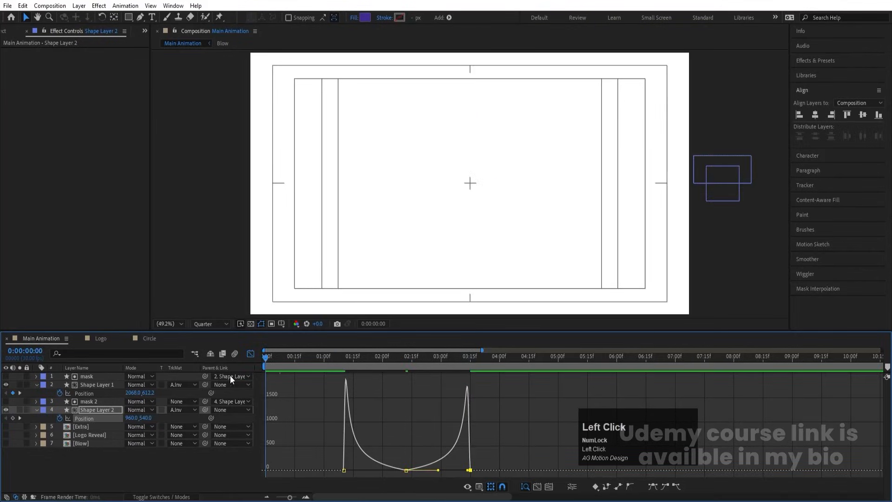
left_click(254, 353)
key("space")
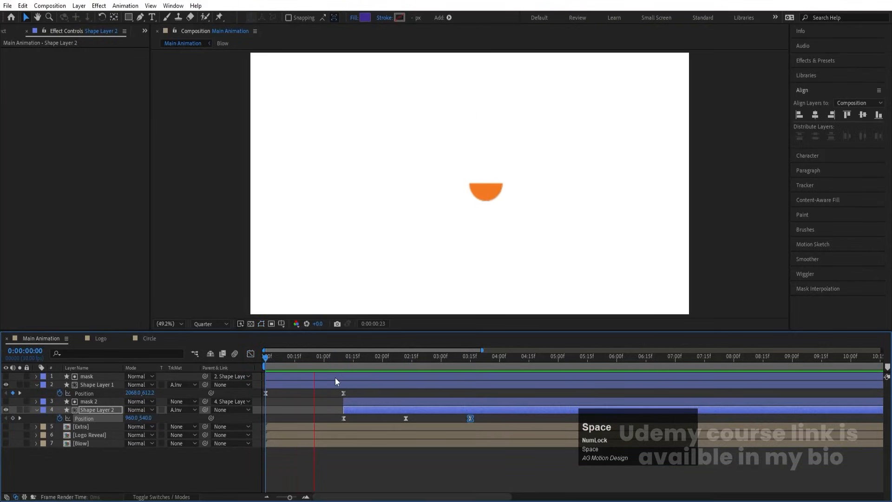
key("space")
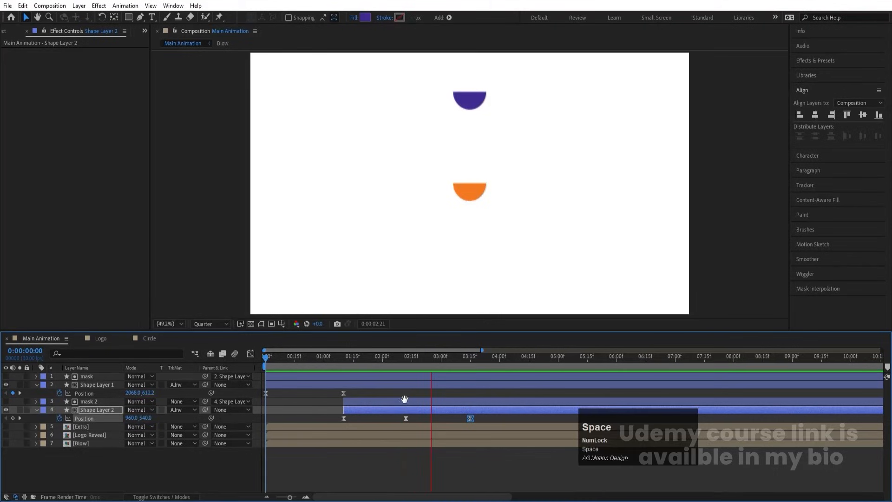
key("j")
key("j")
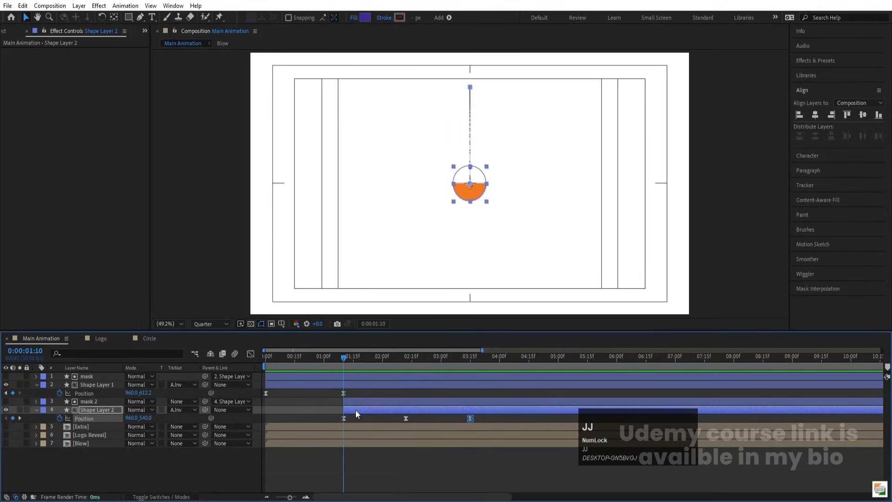
key("space")
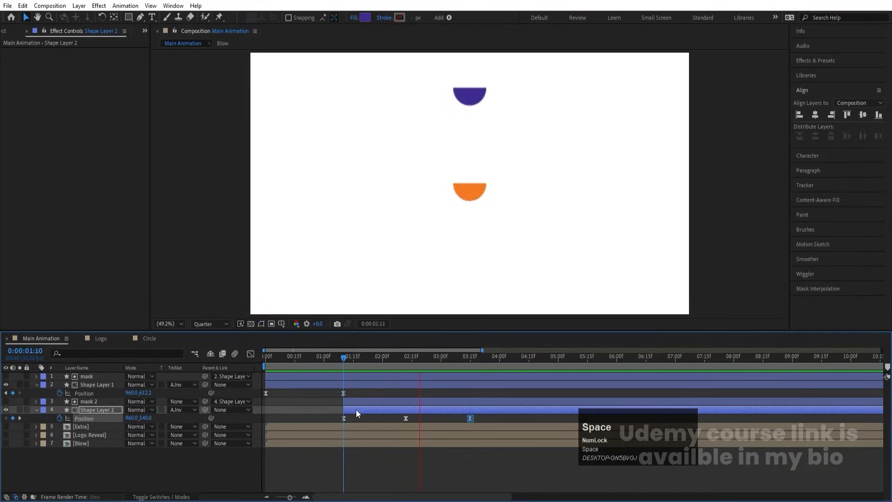
key("space")
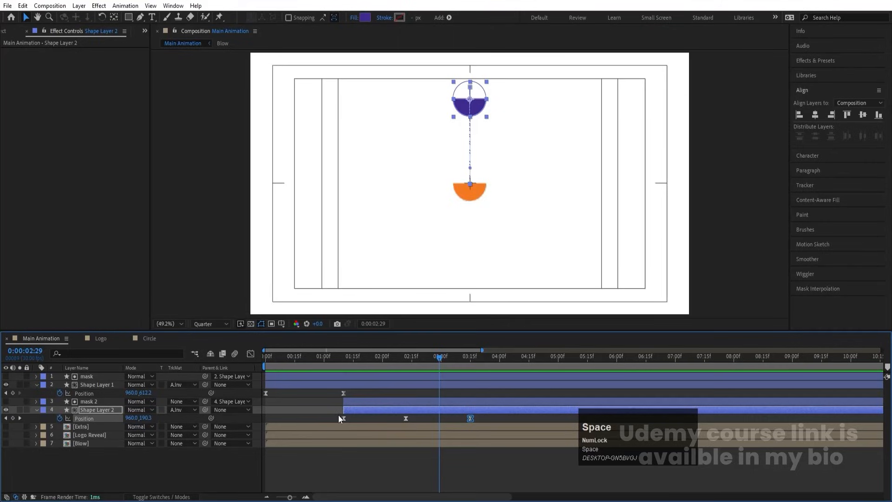
Compress Shape Layer 2's Position keyframes so the last one falls at 0:00:02:13, and preview from 0:00:01:10
left_click_drag(339, 418, 406, 419)
left_click(344, 359)
key("space")
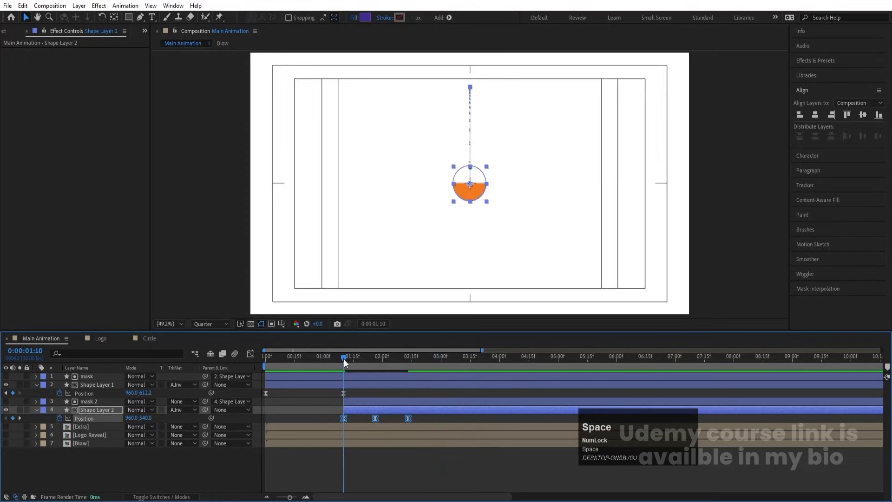
Keyframe Shape Layer 2's Rotation at 0:00:01:10 and set it to one full revolution at the last Position keyframe
key("j")
key("j")
key("j")
key("r")
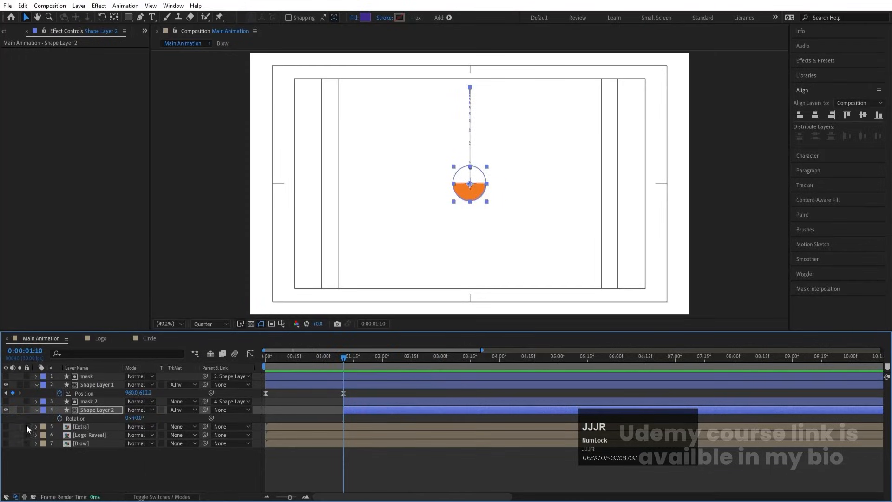
left_click(59, 419)
key("u")
key("k")
key("k")
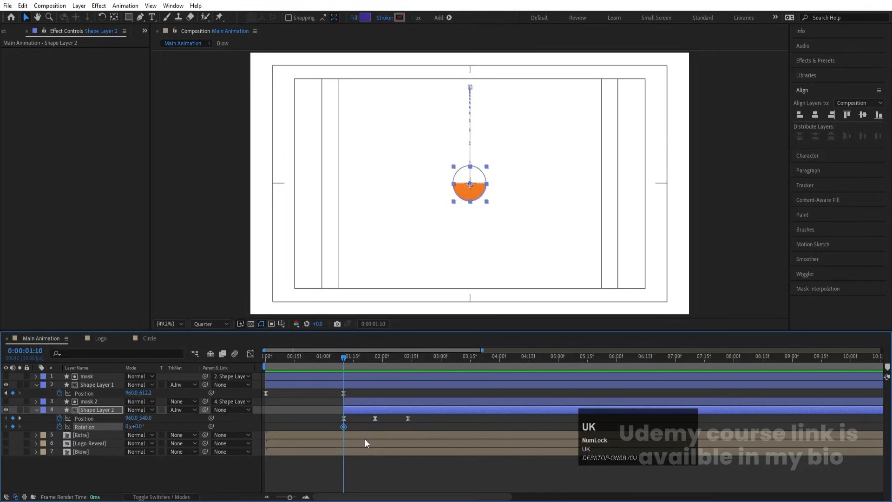
left_click(128, 426)
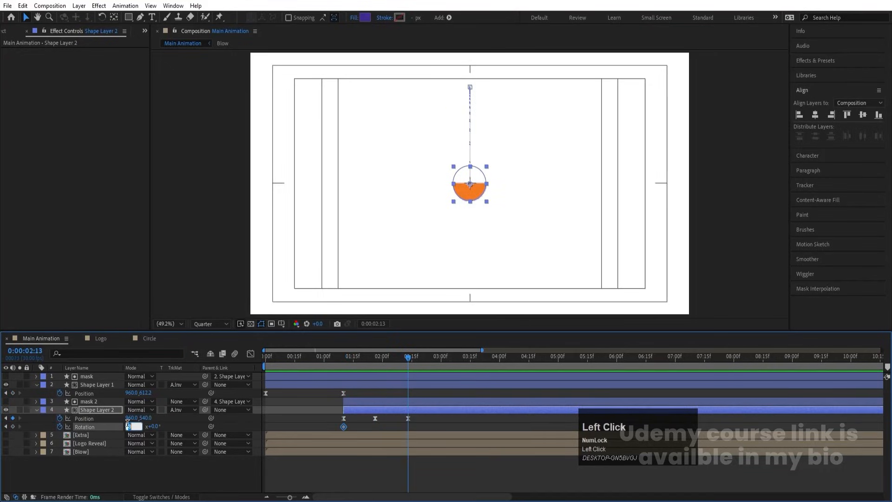
type("1")
key("Return")
Easy-ease the Rotation keyframes, lengthen the ease into the final one in the speed graph, and preview the spin
left_click(96, 426)
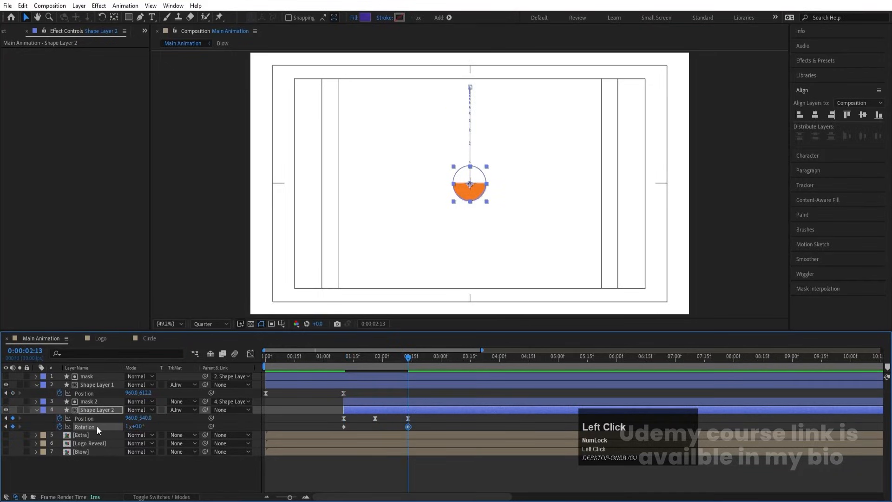
key("F9")
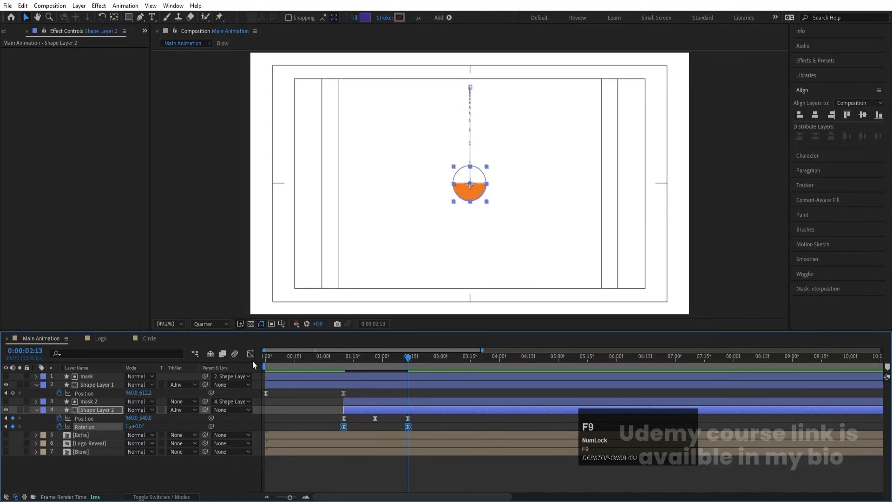
left_click(250, 354)
left_click_drag(453, 442, 325, 478)
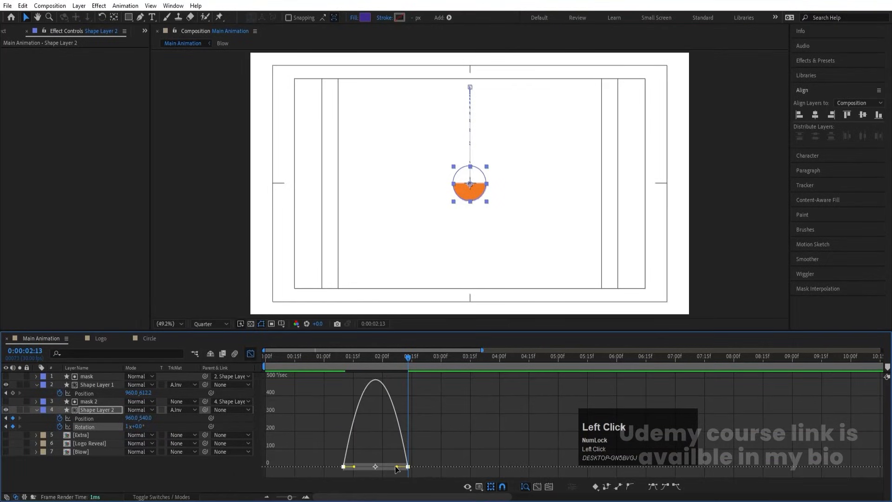
left_click_drag(395, 467, 369, 469)
left_click(334, 358)
left_click(251, 355)
key("space")
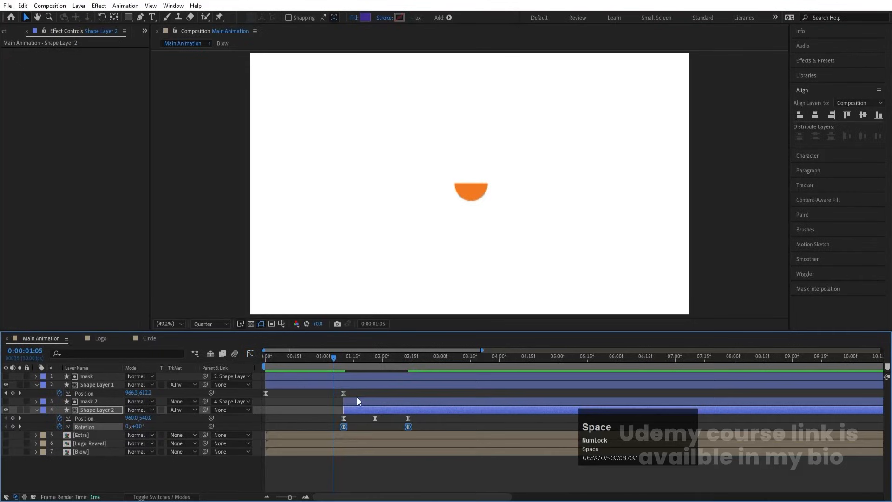
key("space")
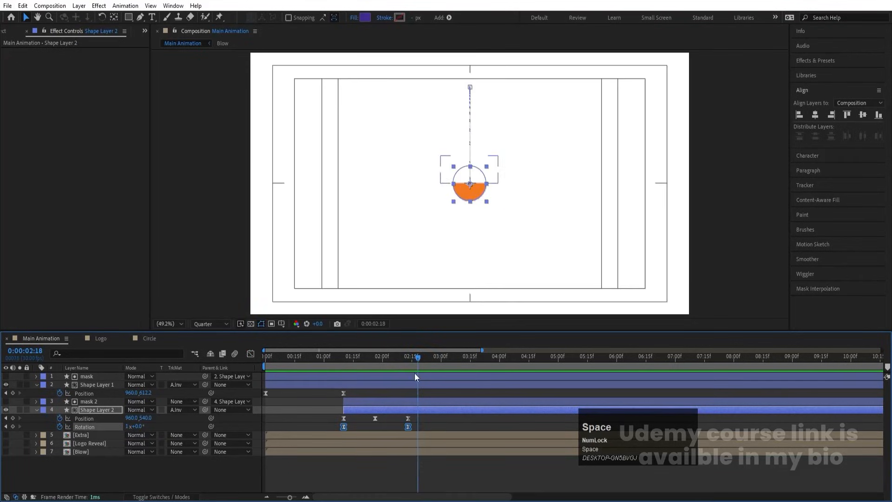
Collapse the layer properties and pre-compose both half circles with their masks as Pot Animation
left_click(409, 357)
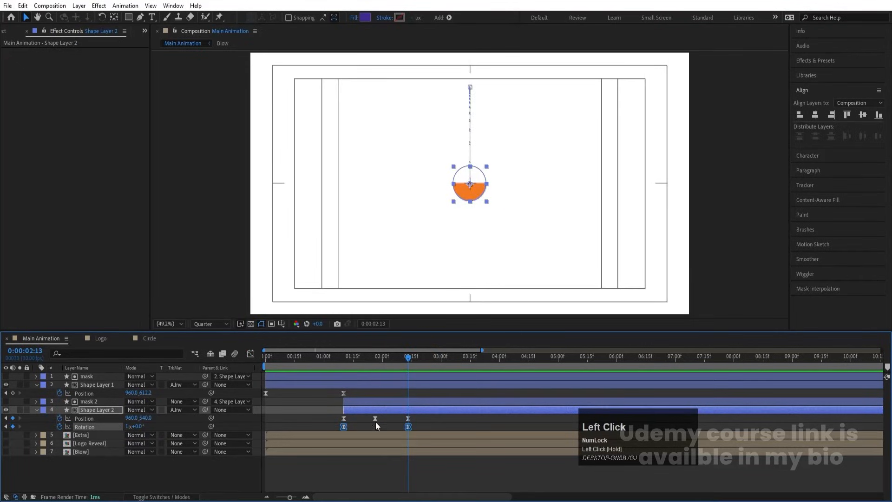
left_click(98, 467)
key("u")
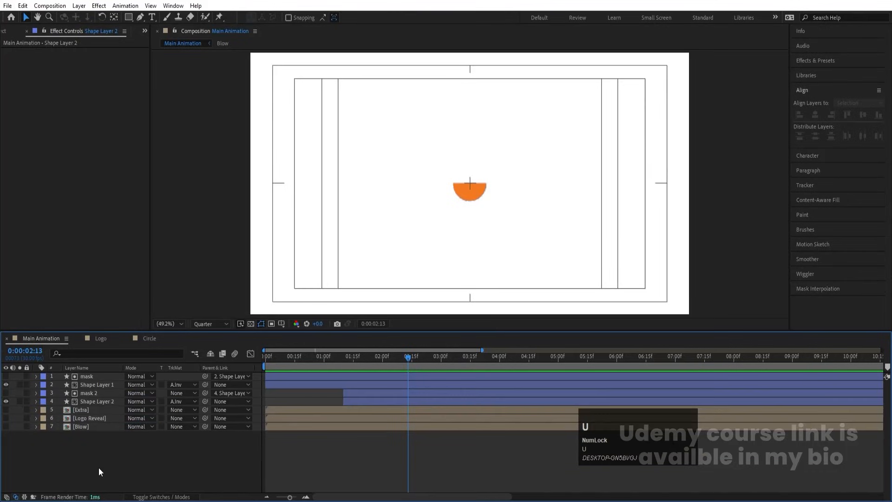
left_click(87, 397)
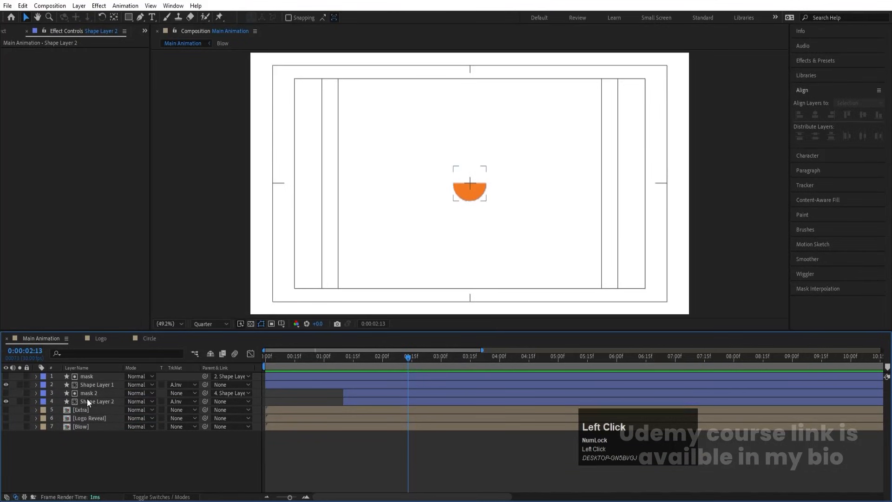
left_click(86, 377, "shift")
key("ctrl+shift+c")
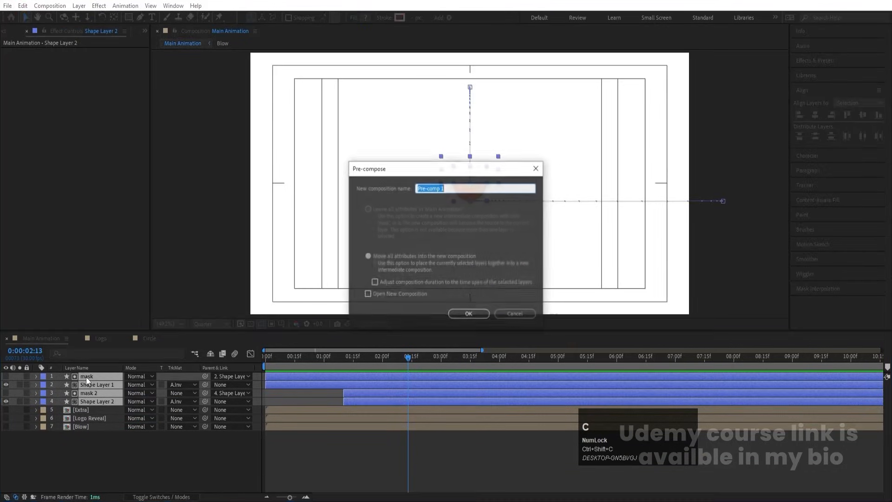
type("Pot Animation")
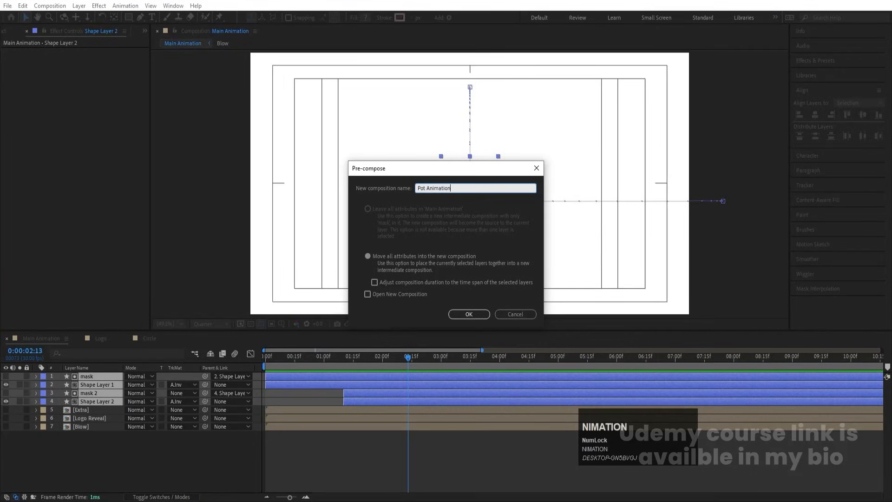
key("Return")
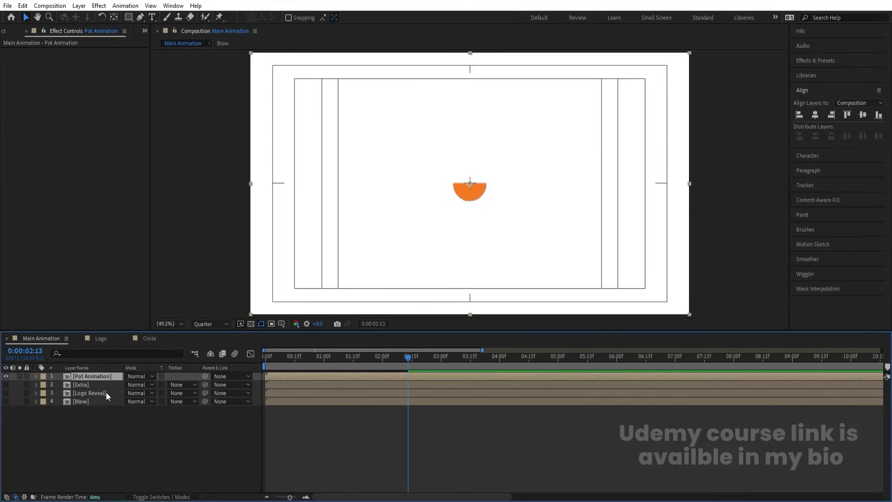
Show the Extra layer and preview its trails together with the Pot Animation, checking the timing around 0:00:03:00
left_click_drag(274, 362, 166, 373)
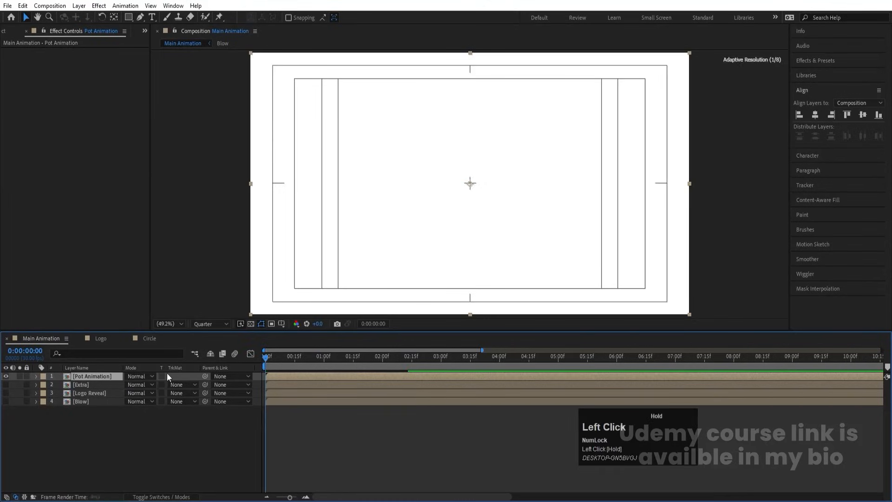
key("space")
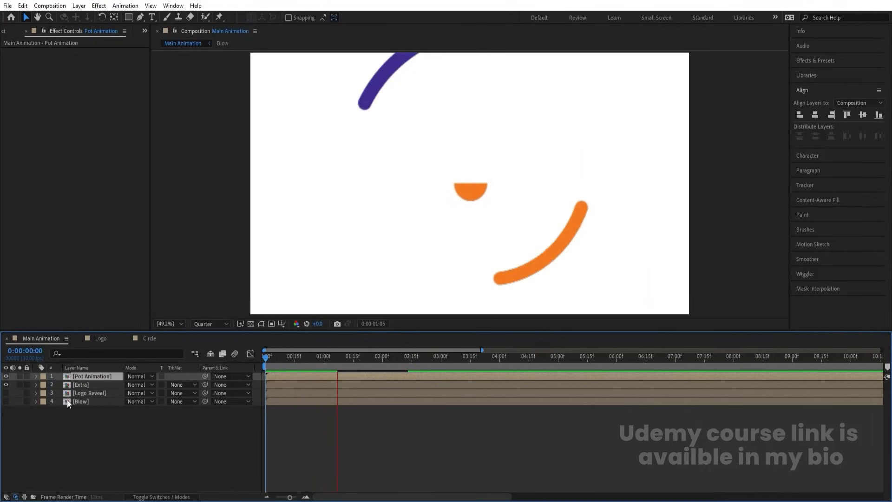
key("space")
key("space")
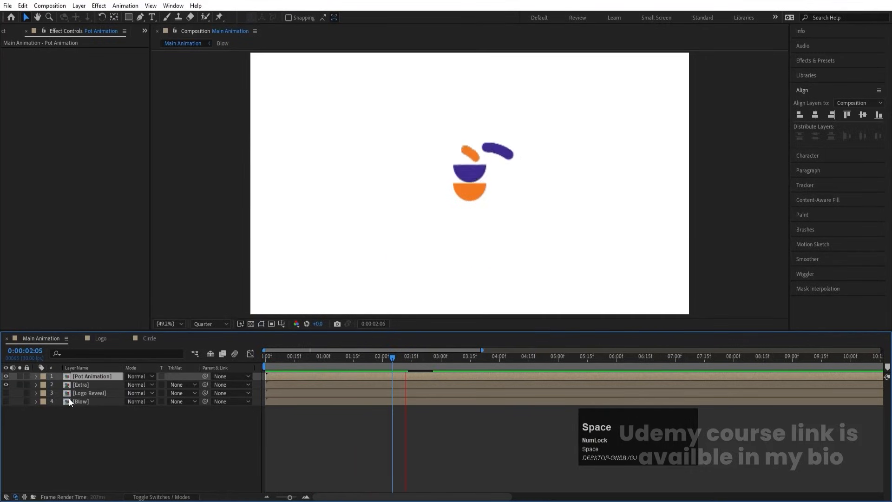
key("space")
left_click_drag(348, 361, 445, 359)
key("space")
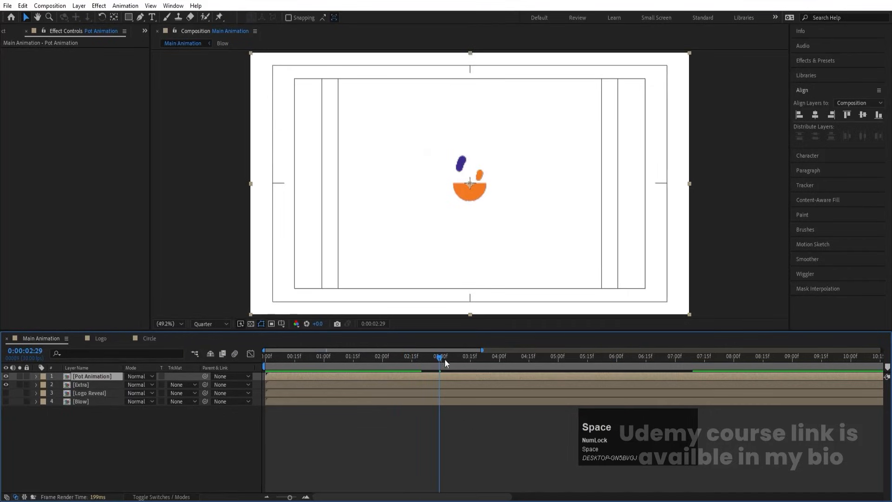
key("space")
Shift the Pot Animation layer to start just before 0:00:01:00 and preview it against the Extra trails
left_click(297, 383)
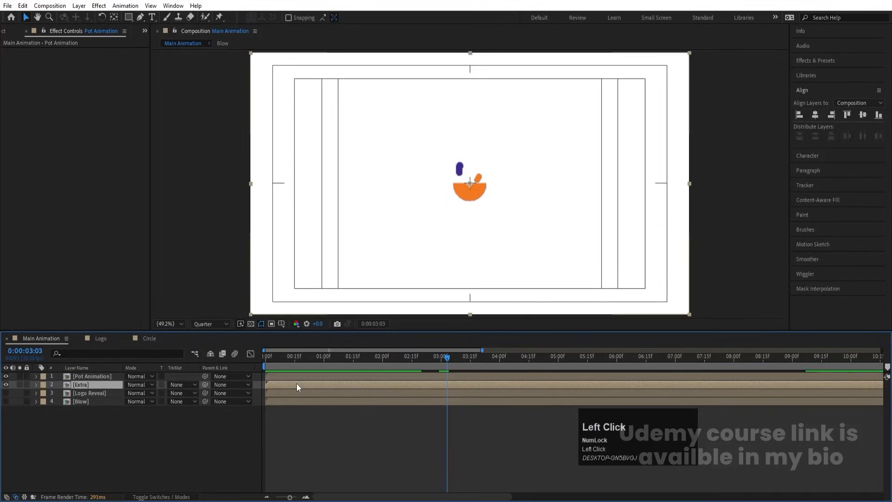
left_click_drag(292, 382, 333, 380)
key("ctrl+z")
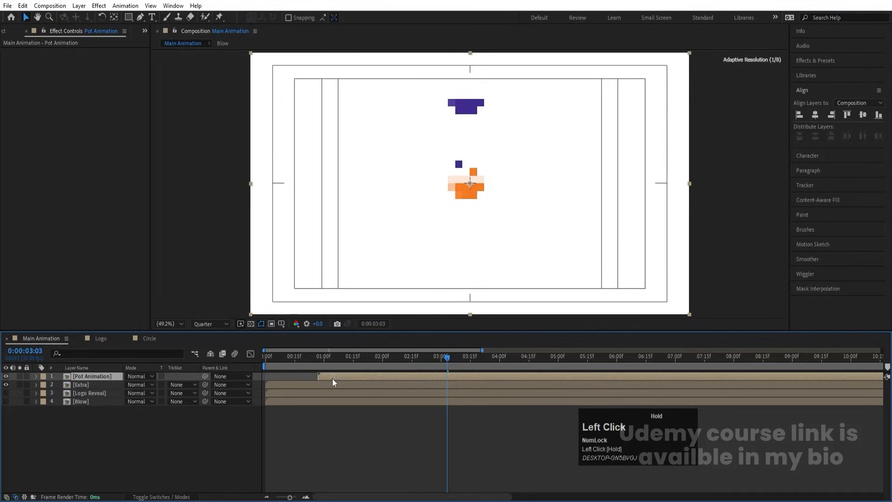
key("space")
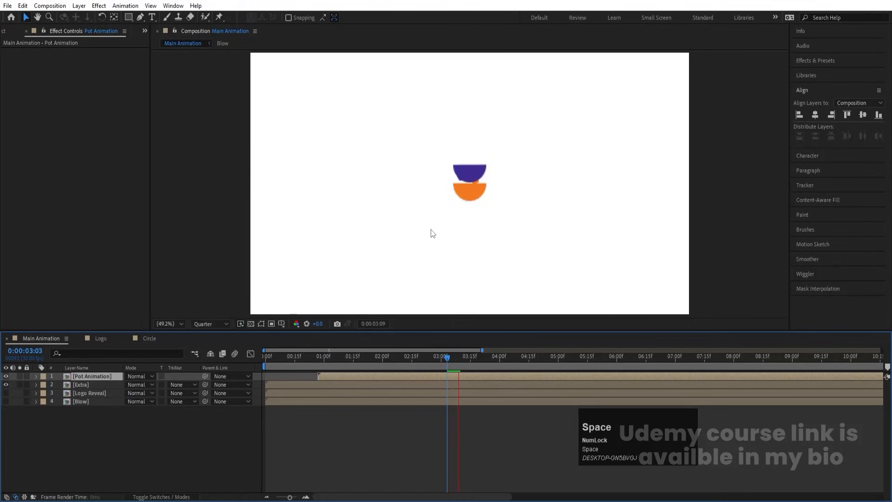
Play the Main Animation composition from its start to review the pot animation's timing
left_click_drag(392, 359, 191, 356)
key("space")
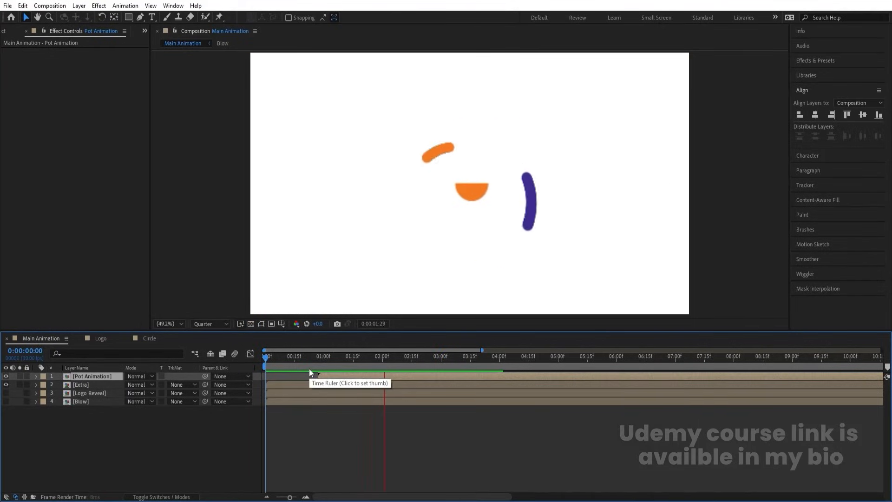
key("space")
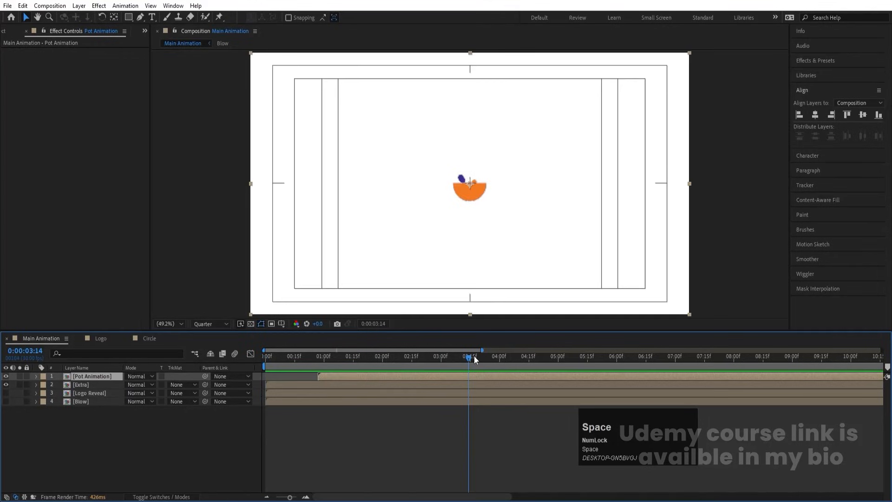
Make the Blow layer visible at the top of the layer stack and start it at 0:00:03:09
mouse_move(463, 356)
left_mouse_down()
mouse_move(444, 353)
mouse_move(459, 358)
left_mouse_up()
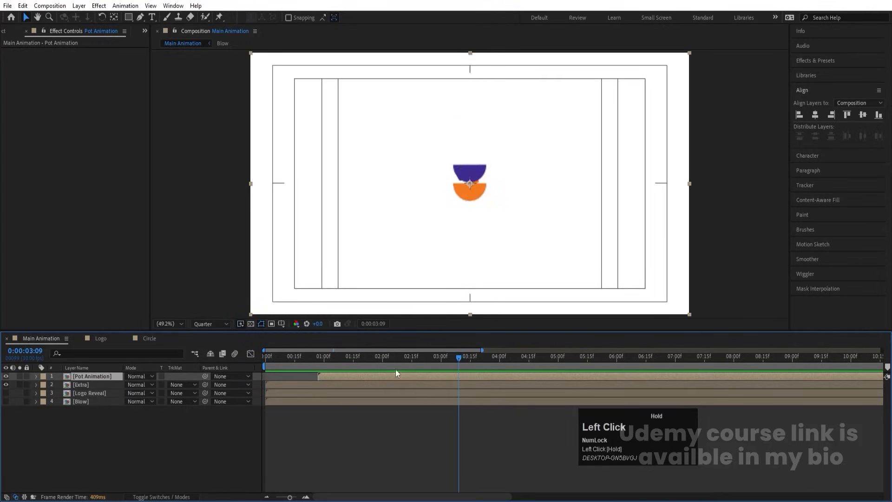
left_click(6, 401)
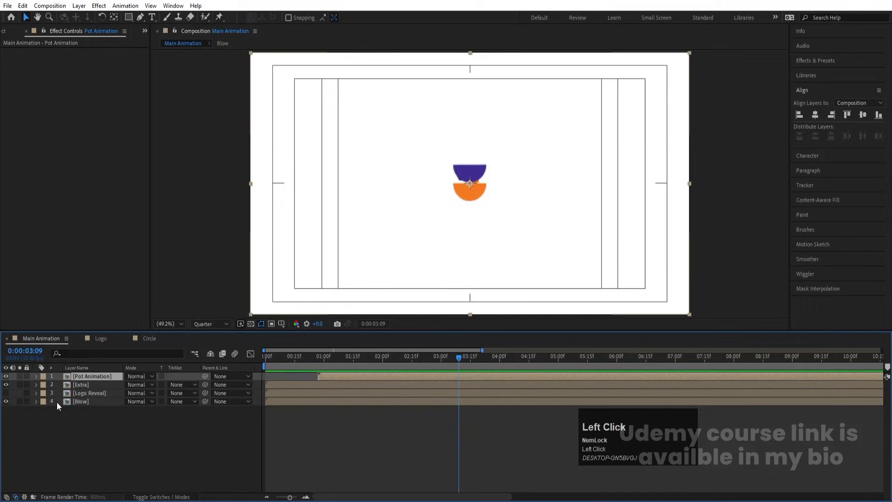
left_click(86, 402)
left_click_drag(85, 402, 82, 372)
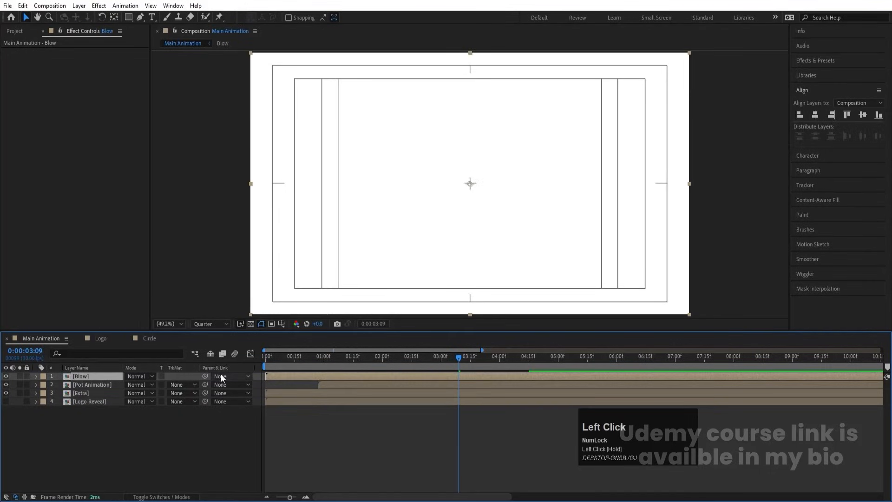
left_click_drag(281, 376, 337, 376)
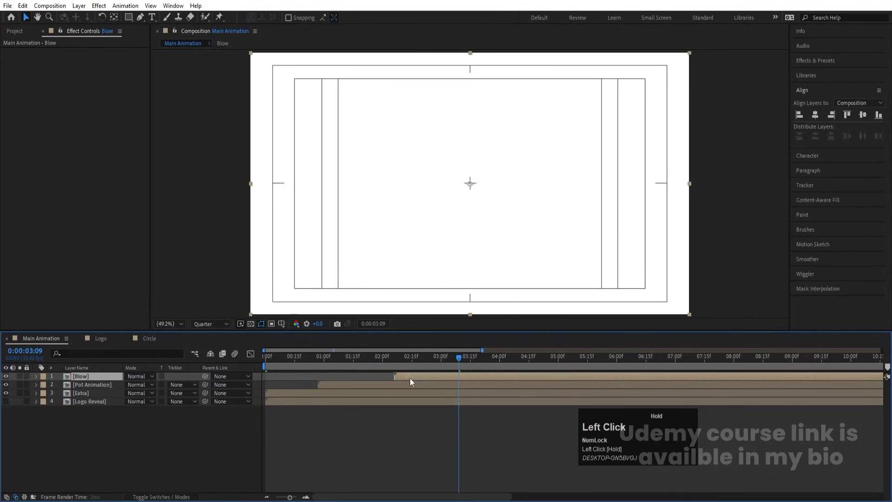
left_click_drag(410, 378, 458, 354)
key("Num_Lock")
key("space")
Make the Logo Reveal layer visible at the top of the layer stack and start it at 0:00:03:09
left_click_drag(82, 402, 85, 375)
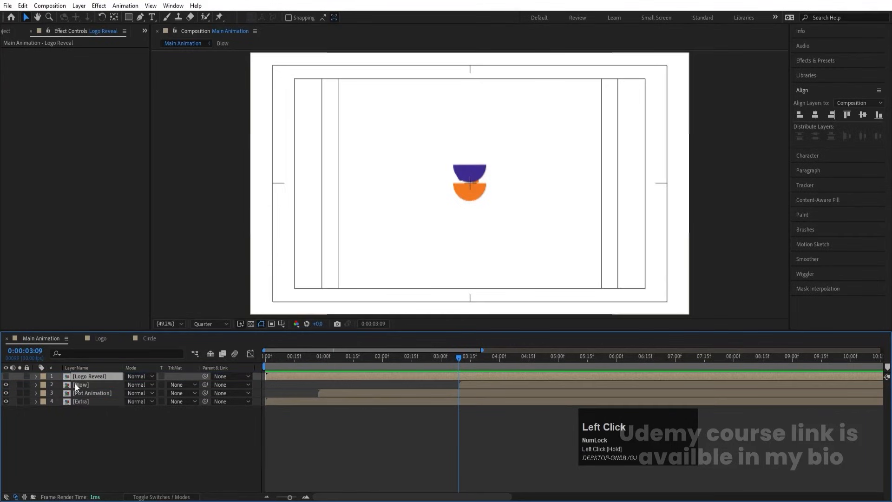
left_click(7, 376)
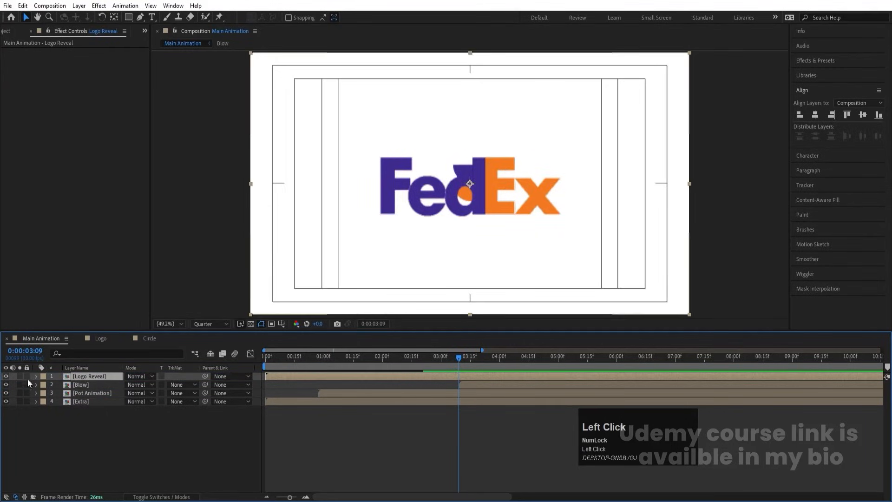
key("p")
key("bracketleft")
key("space")
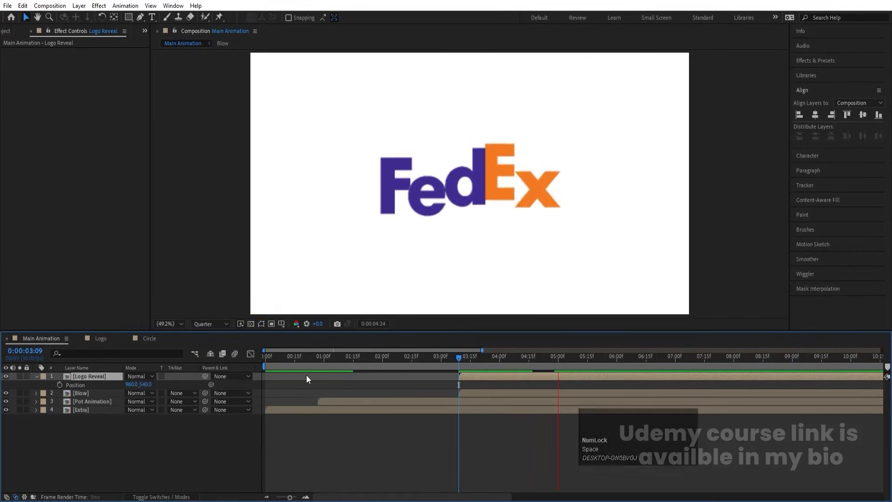
key("space")
Preview the whole animation from the start and end the work area at 0:00:06:15
left_click_drag(327, 358, 233, 361)
key("space")
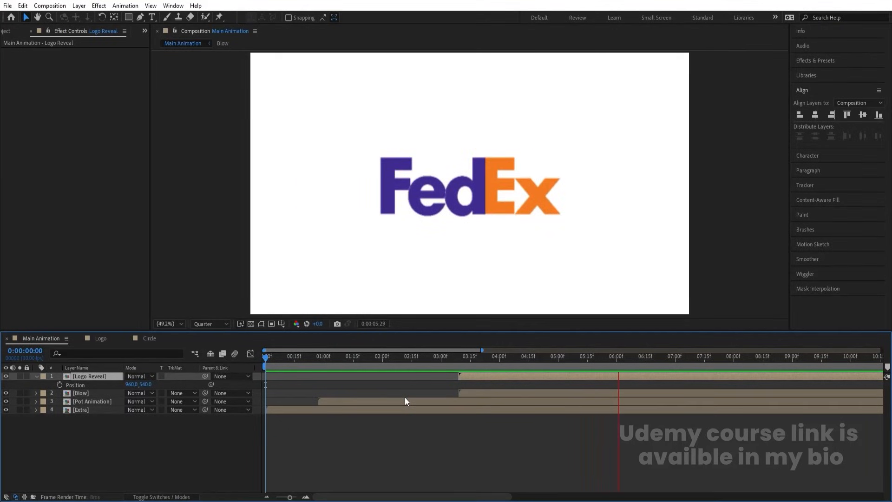
key("space")
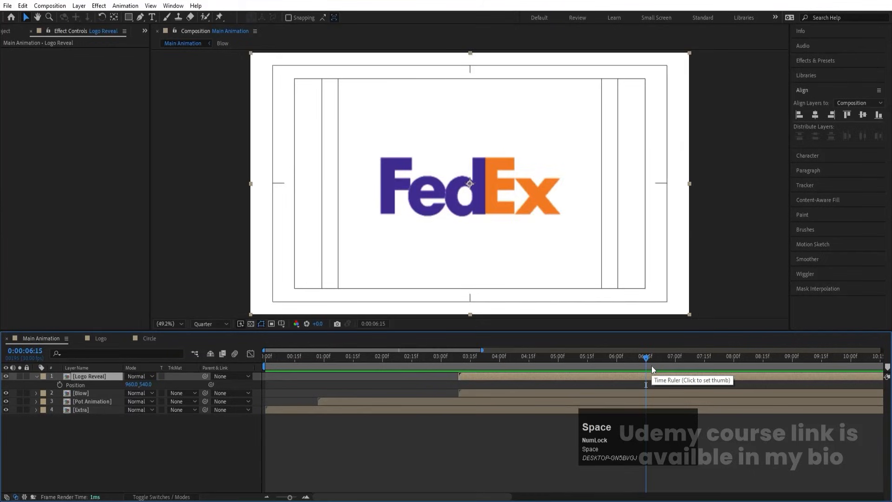
key("n")
key("space")
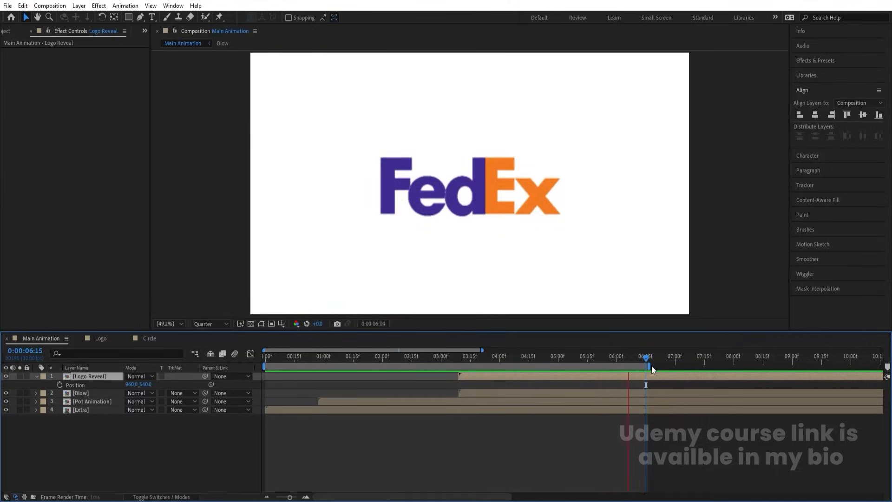
key("space")
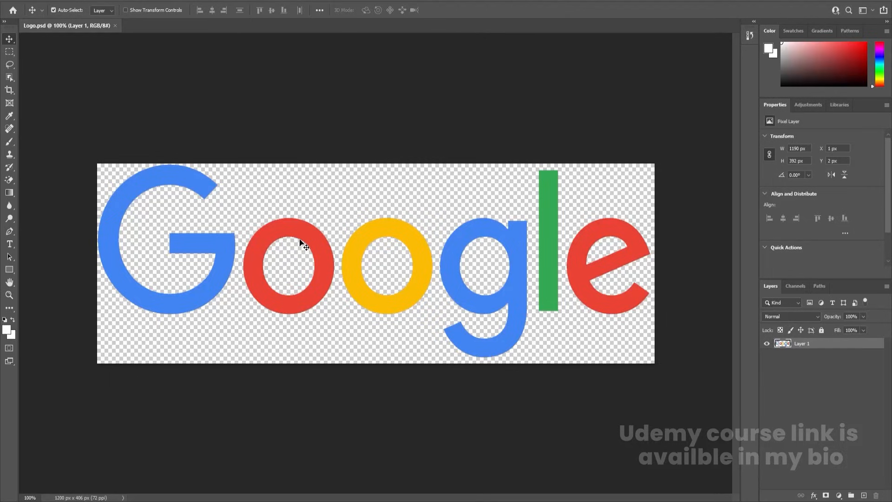
In Logo.psd, cut the blue capital G out of Layer 1 and paste it in place on a new layer
left_click(8, 52)
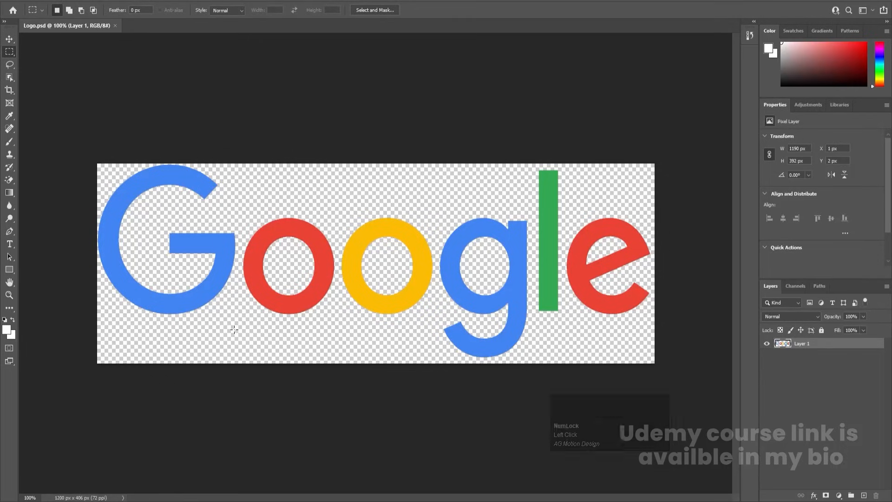
left_click_drag(235, 331, 143, 156)
left_click_drag(88, 148, 240, 349)
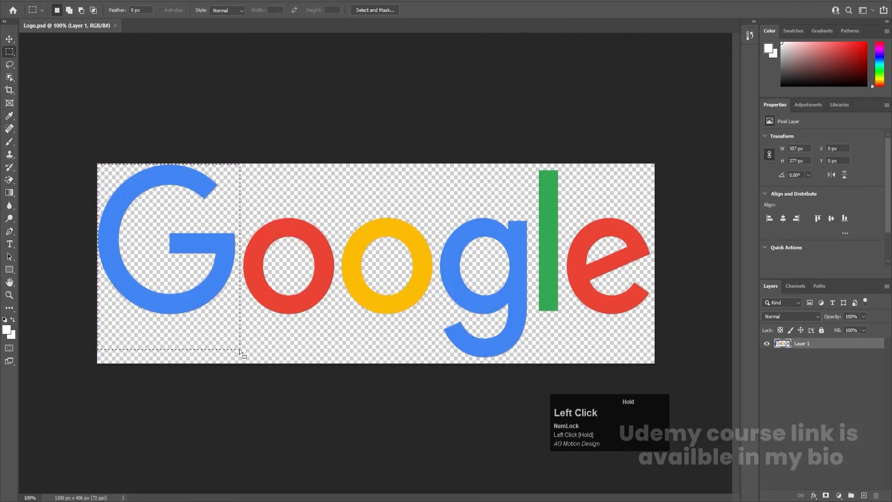
key("ctrl+x")
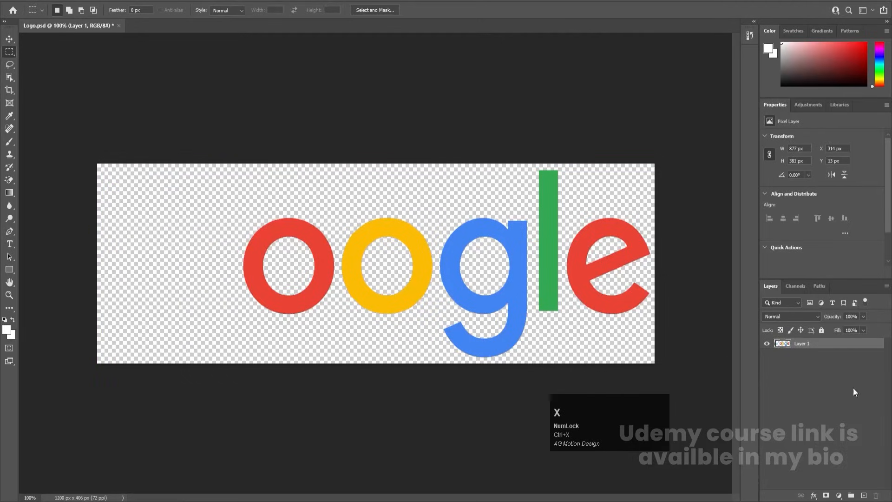
left_click(865, 495)
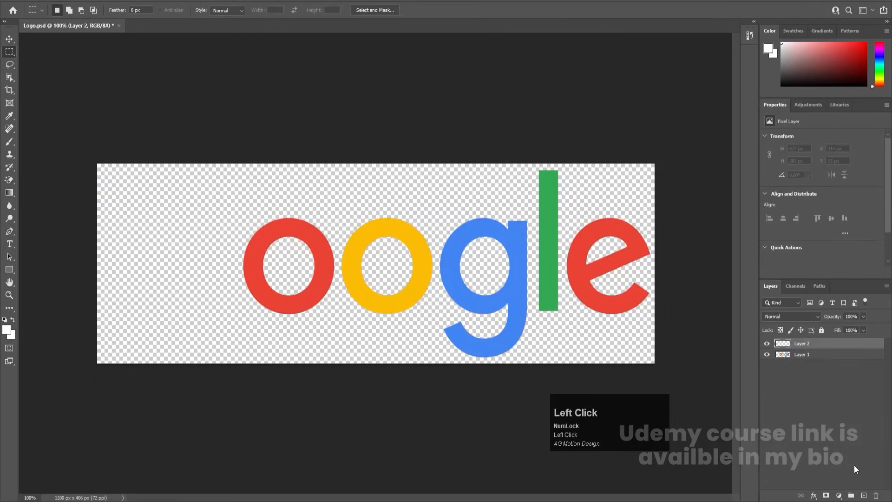
key("ctrl")
key("ctrl+shift+v")
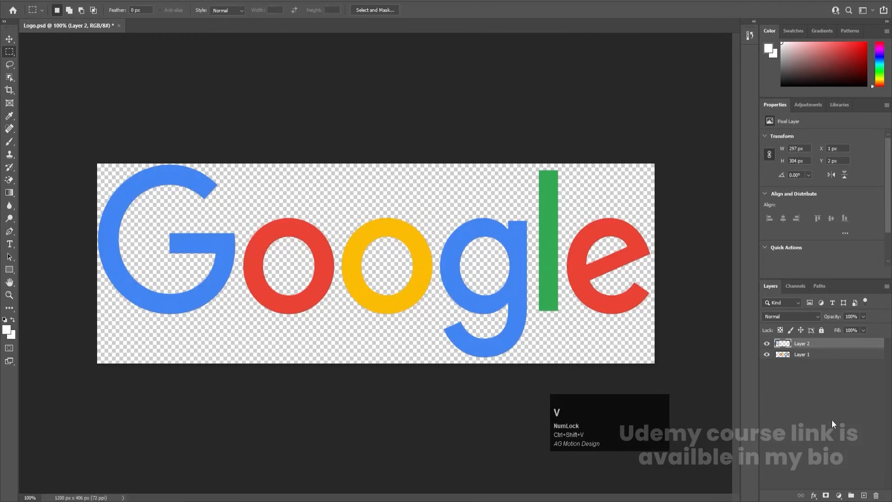
Rename the new letter layer G and hide it
double_click(803, 343)
type("G")
key("Return")
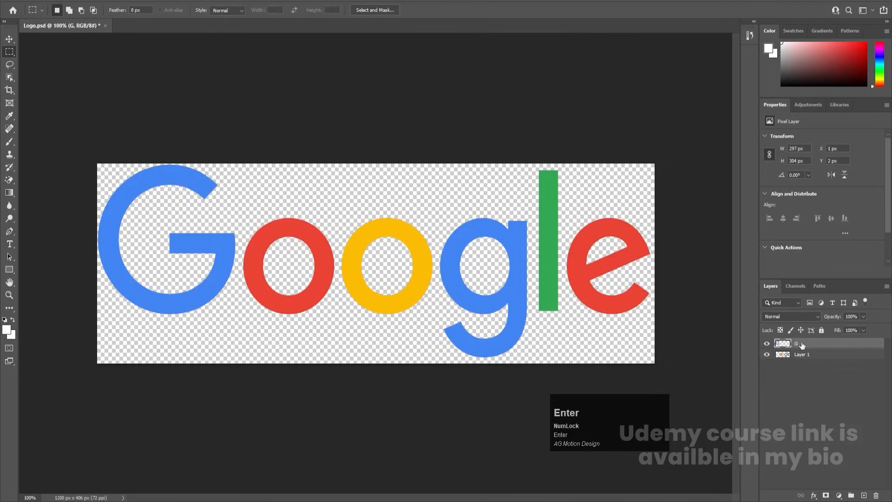
left_click(767, 344)
Cut the red o out of Layer 1, paste it in place on a new layer and hide that layer
left_click(787, 358)
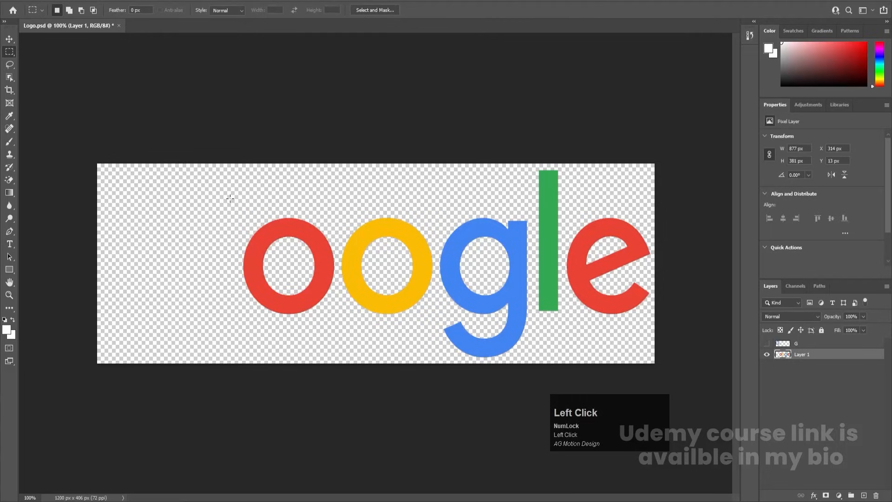
left_click_drag(230, 198, 337, 344)
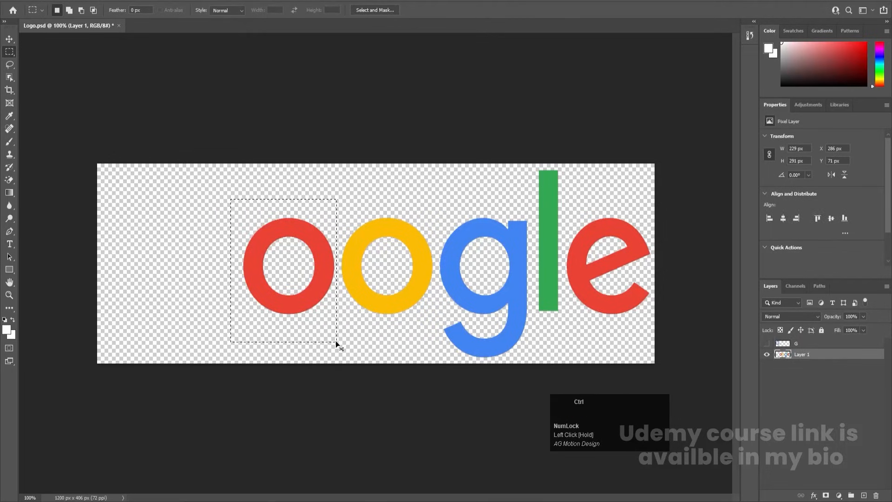
key("ctrl+x")
left_click(861, 495)
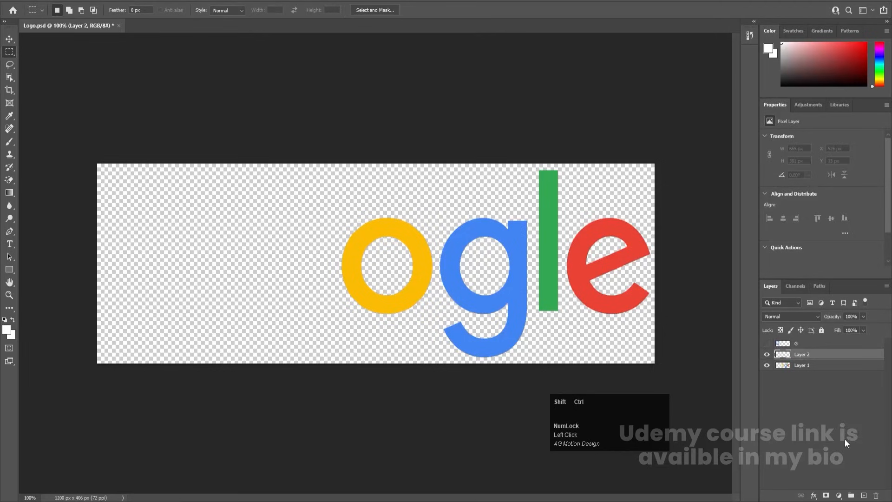
key("ctrl+v")
left_click(766, 354)
Cut the yellow o out of Layer 1 and paste it in place on a new layer
left_click(801, 365)
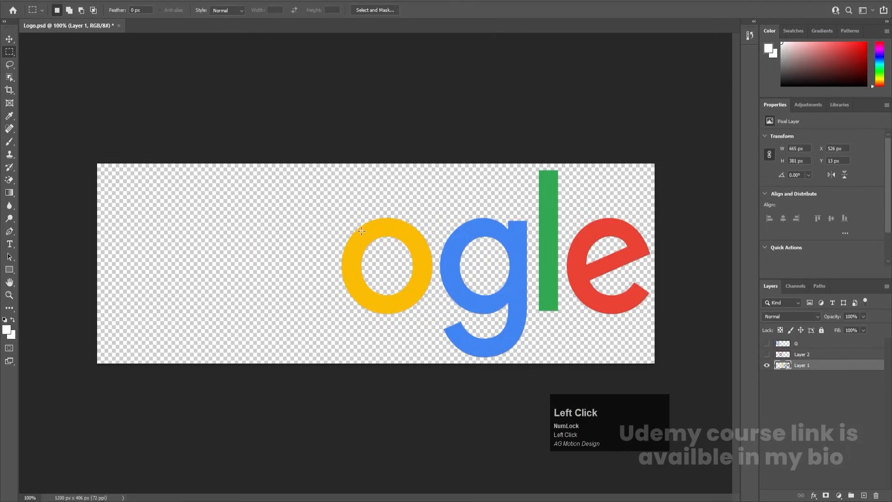
left_click_drag(327, 199, 435, 330)
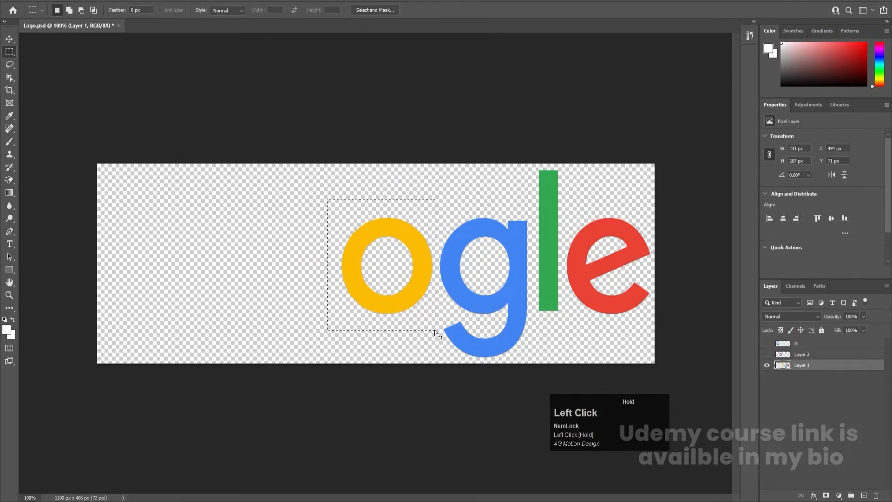
key("ctrl+x")
left_click(863, 494)
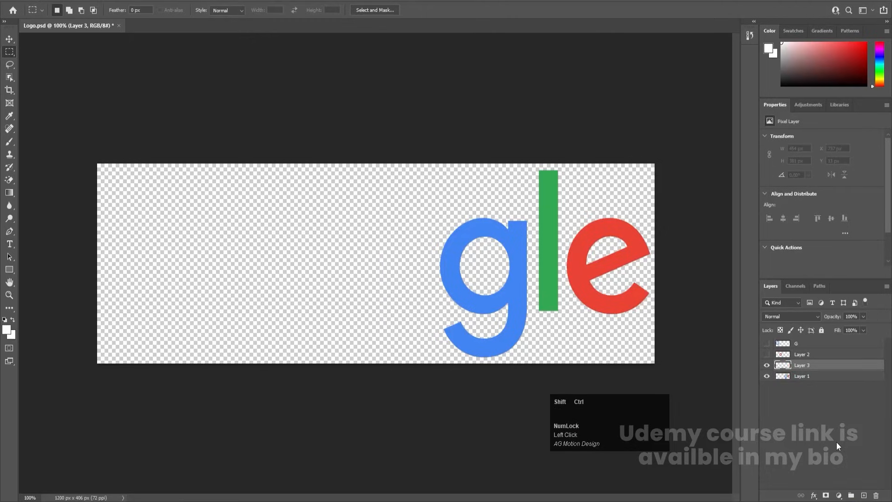
key("ctrl+shift+v")
Rename the yellow and red letter layers both o and hide the yellow one
double_click(802, 365)
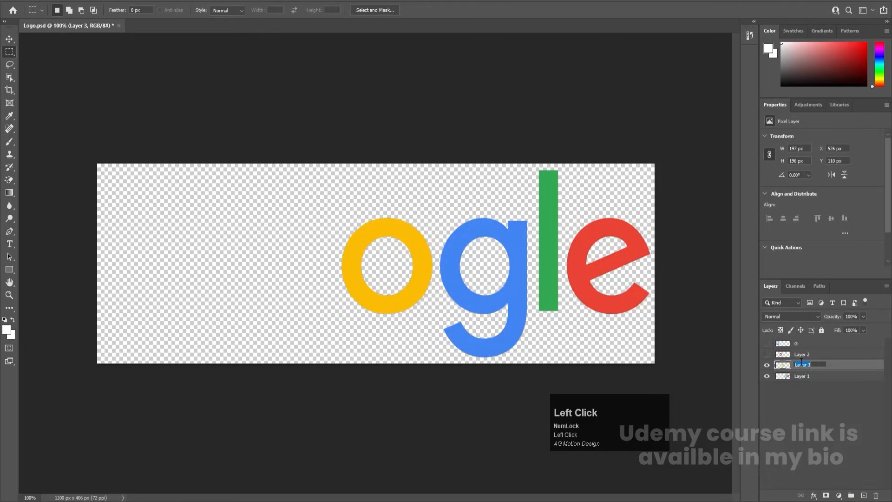
type("o")
key("Return")
double_click(802, 355)
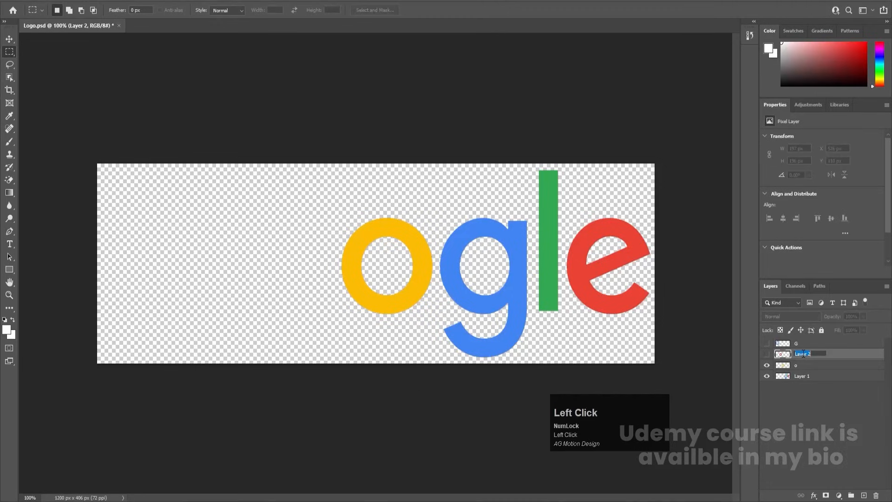
type("o")
key("Return")
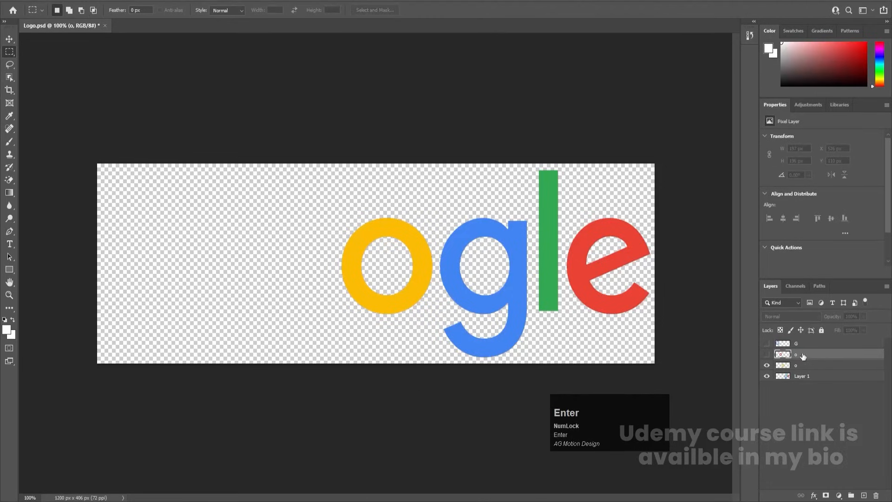
left_click(767, 365)
Cut the blue lowercase g out of Layer 1 and paste it in place on a new layer
left_click(795, 377)
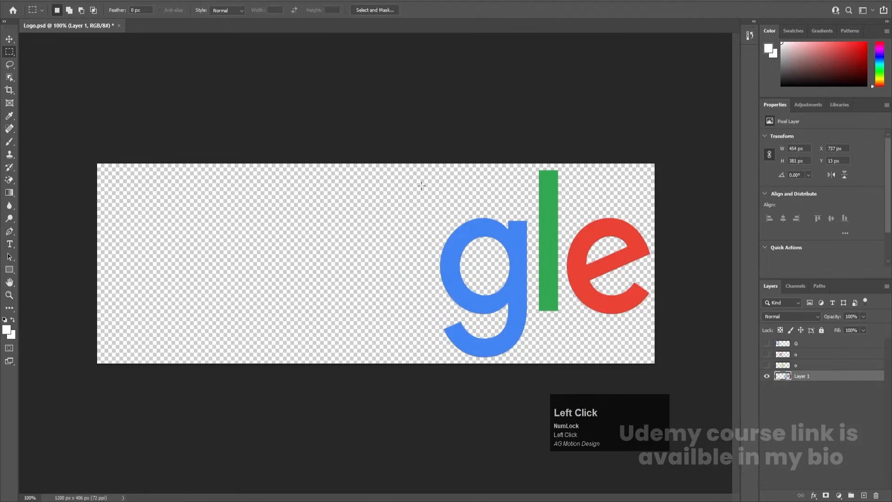
left_click_drag(422, 186, 529, 384)
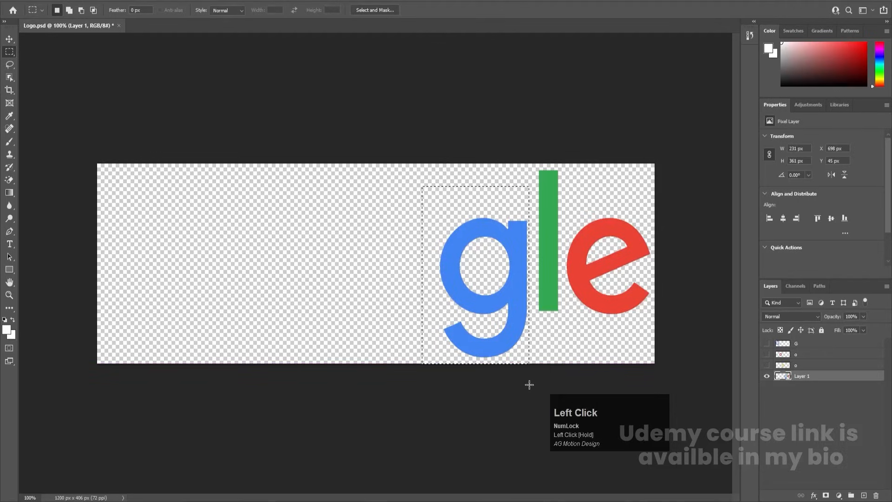
key("ctrl+x")
left_click(862, 495)
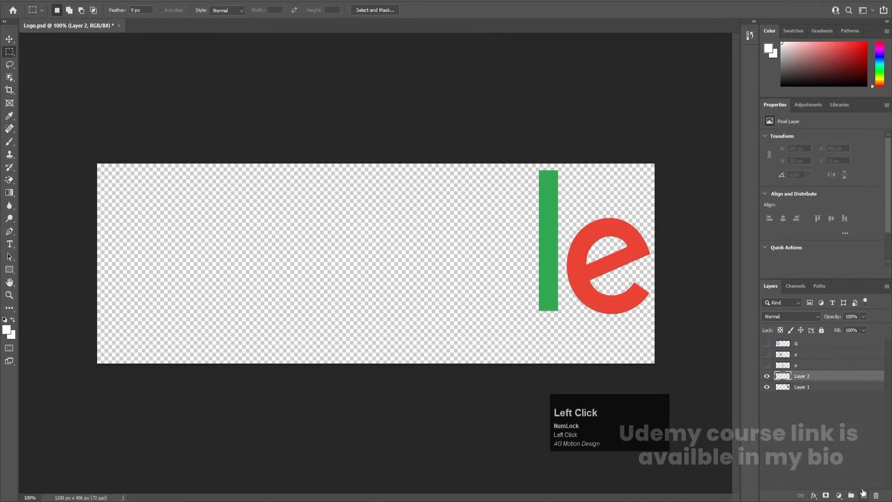
key("Num_Lock")
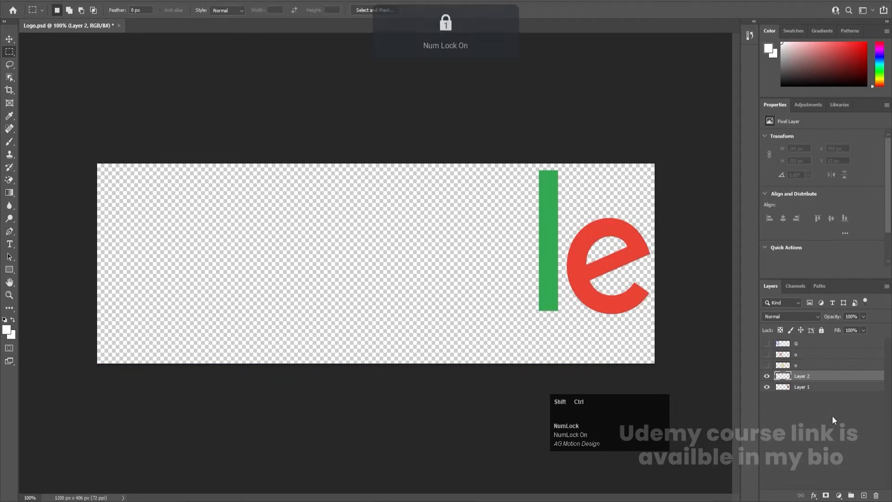
key("ctrl+shift+v")
Rename the lowercase blue letter's layer g and hide it
double_click(798, 375)
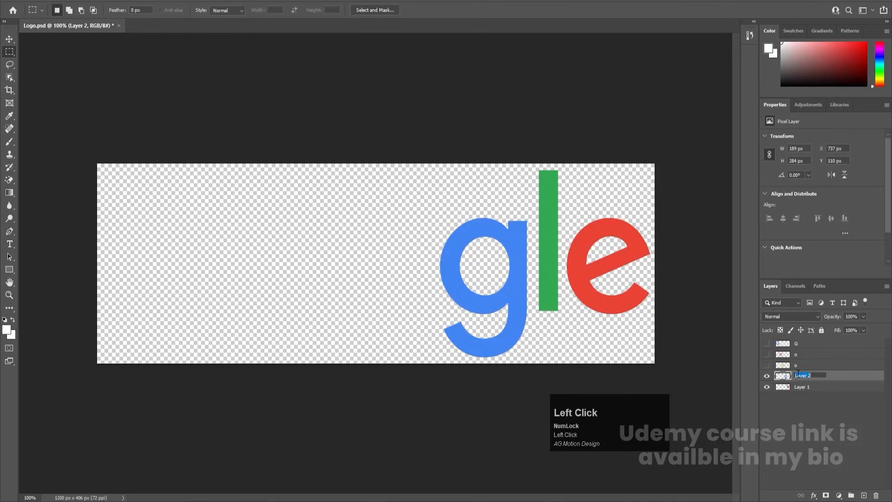
type("g")
key("Return")
left_click(767, 375)
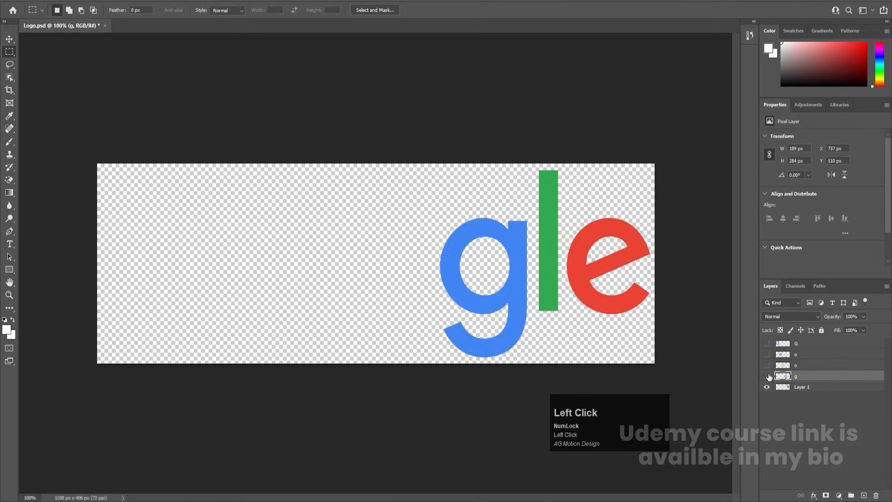
Cut the green l out of Layer 1 and paste it in place on a new layer
left_click(785, 388)
left_click_drag(505, 139, 561, 327)
key("ctrl+x")
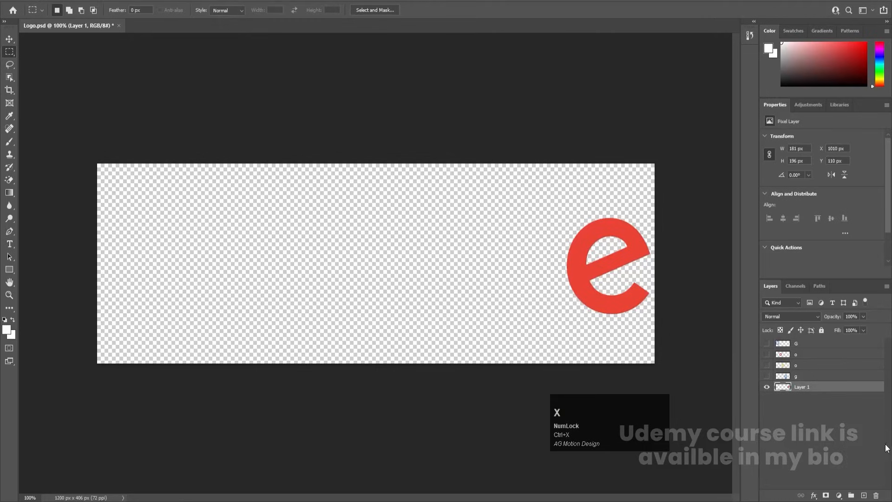
left_click(863, 493)
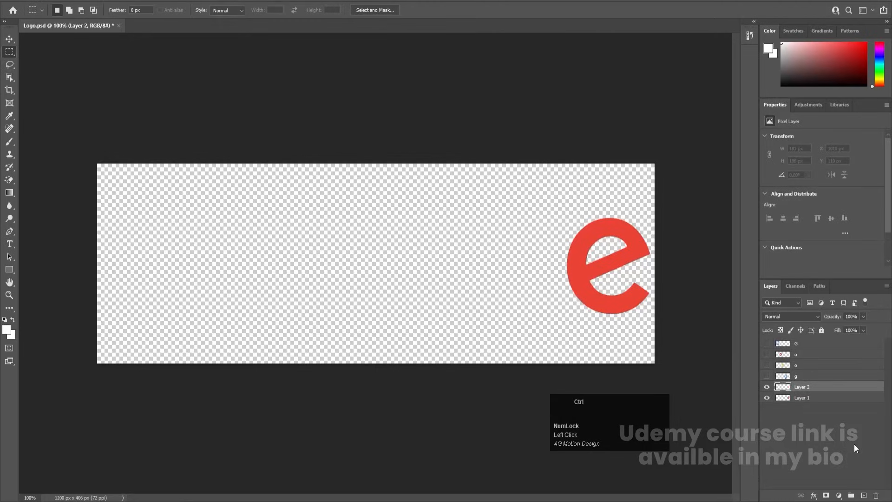
key("ctrl+shift+v")
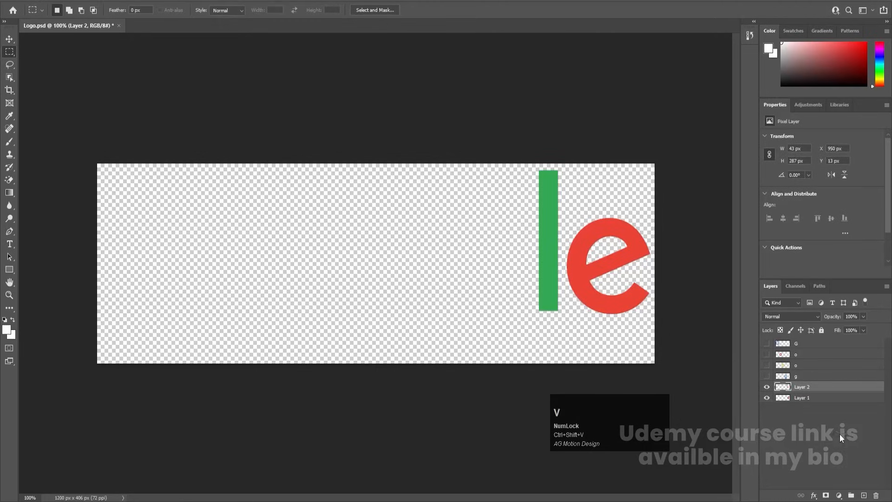
Rename the green letter's layer l and hide it
double_click(802, 388)
type("l")
key("Return")
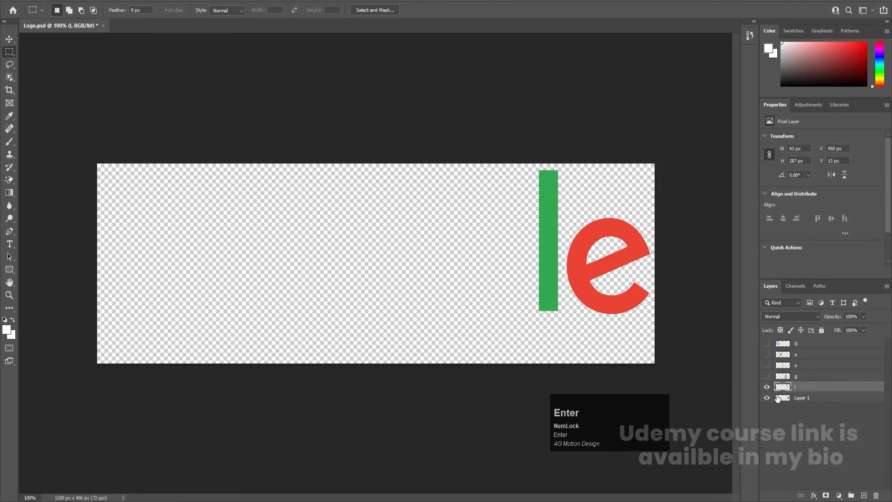
left_click(767, 387)
Rename Layer 1, which holds the remaining red letter, as e
double_click(797, 399)
type("e")
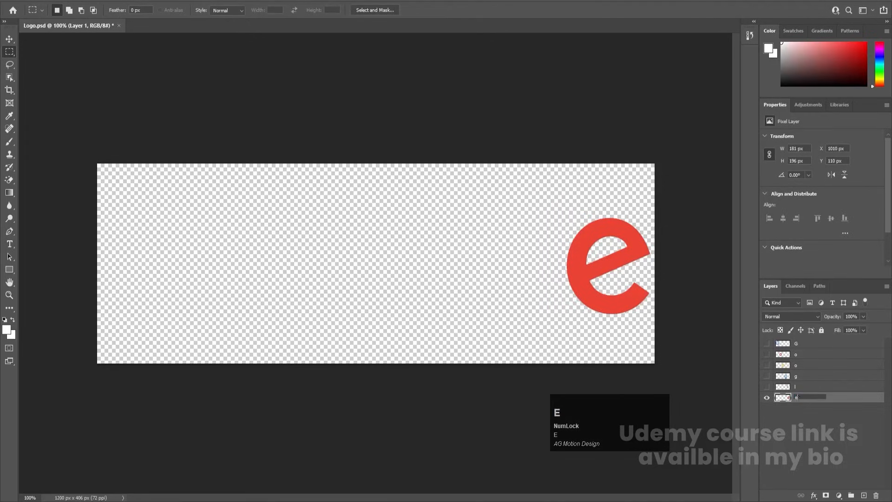
key("Return")
Make all the hidden letter layers visible again and save Logo.psd
left_click_drag(768, 388, 766, 344)
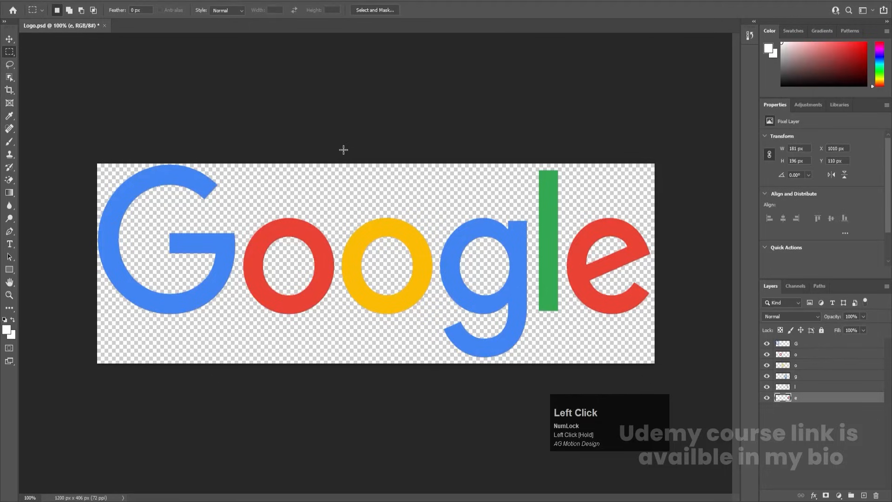
key("ctrl+s")
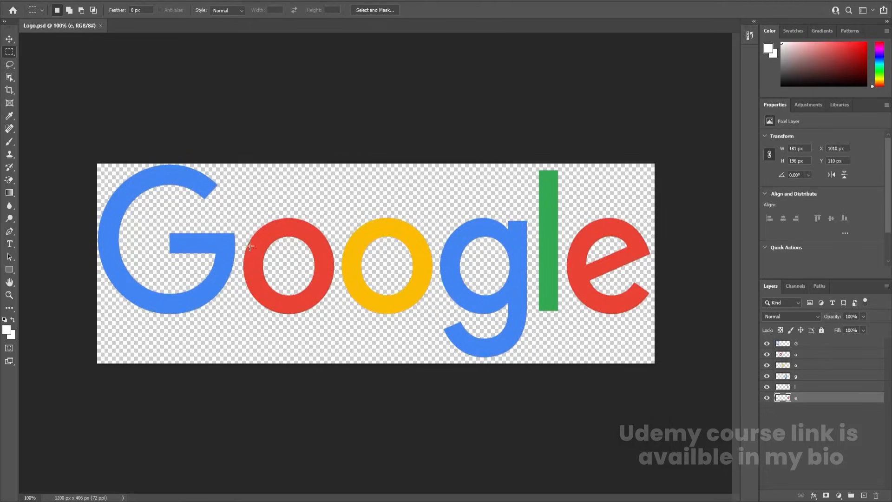
key("v")
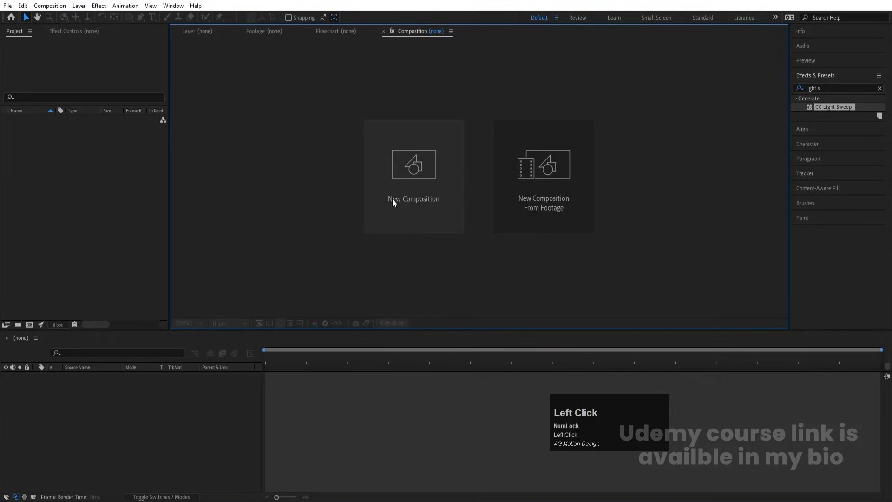
In After Effects, create a composition named Main Animation with a white background and turn on its Title/Action Safe overlay
left_click(392, 199)
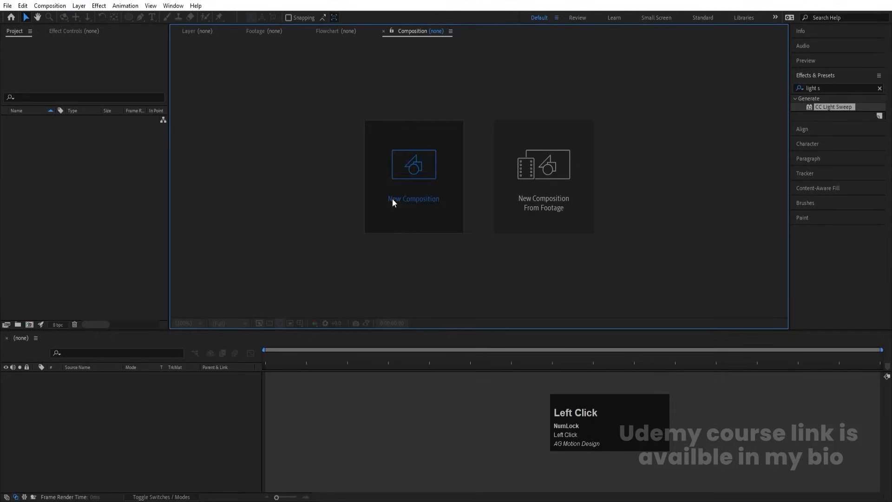
type("Main ANi")
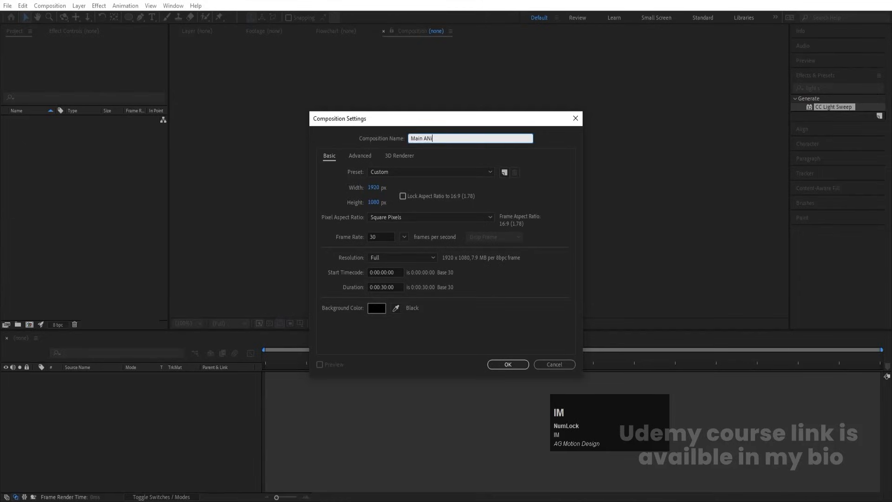
type("mmation")
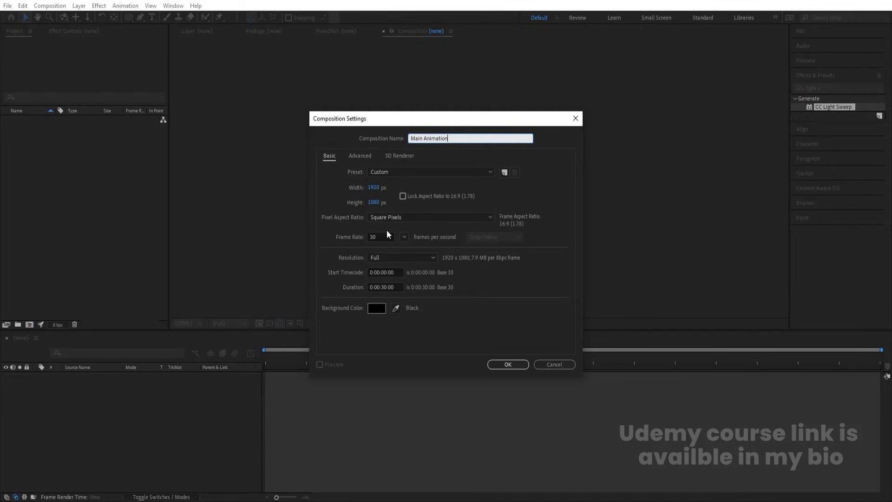
left_click(379, 308)
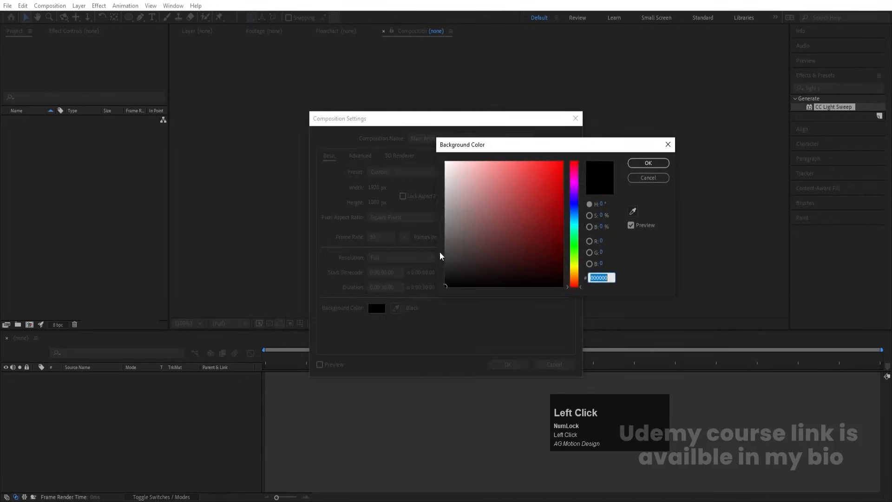
left_click_drag(453, 246, 404, 137)
left_click(647, 163)
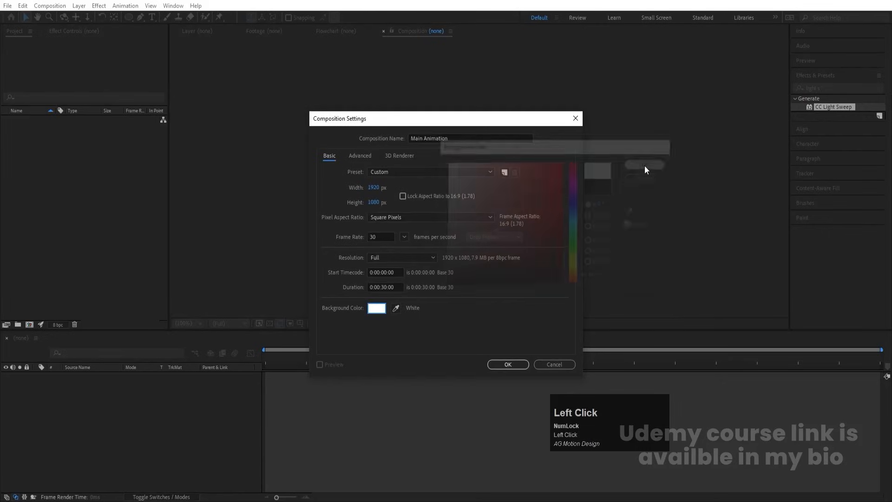
left_click(508, 360)
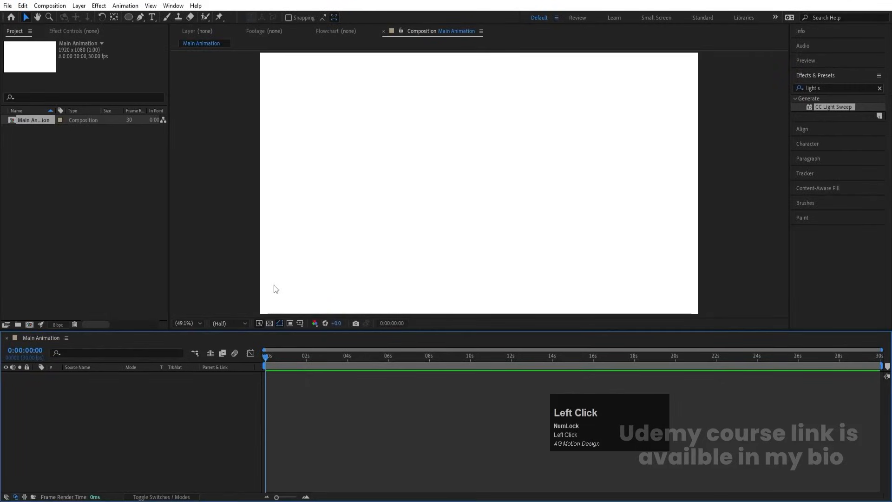
left_click(300, 323)
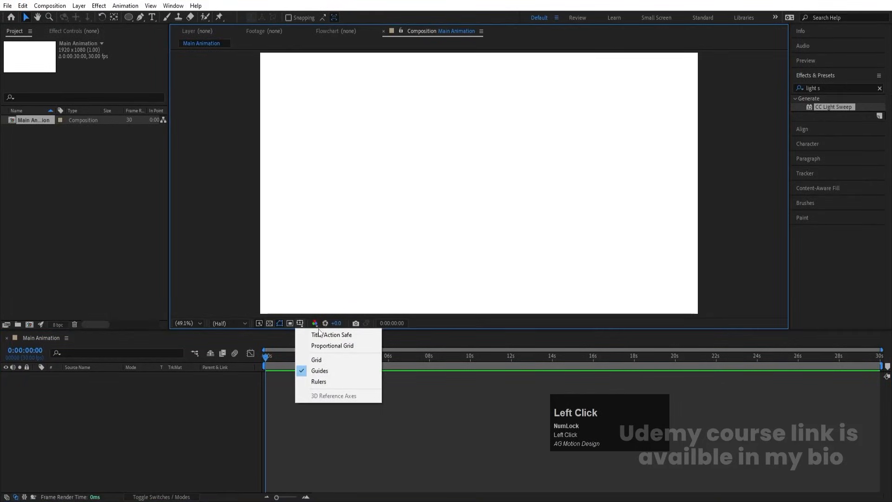
left_click(319, 335)
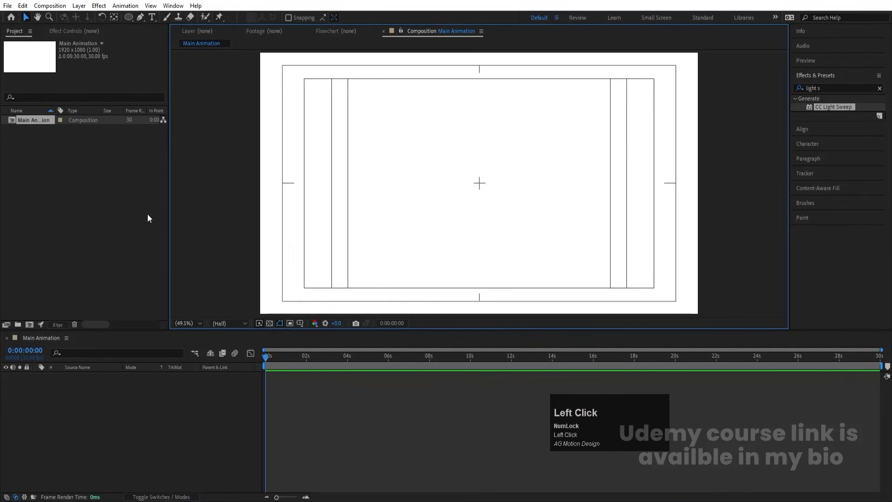
Import Logo.psd as Composition - Retain Layer Sizes with editable layer styles and add the Logo composition to the Main Animation timeline
key("ctrl+i")
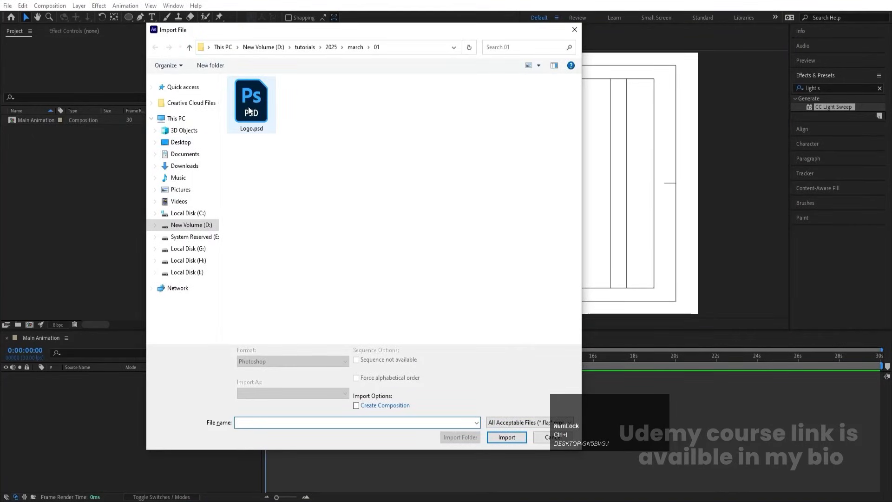
left_click(250, 102)
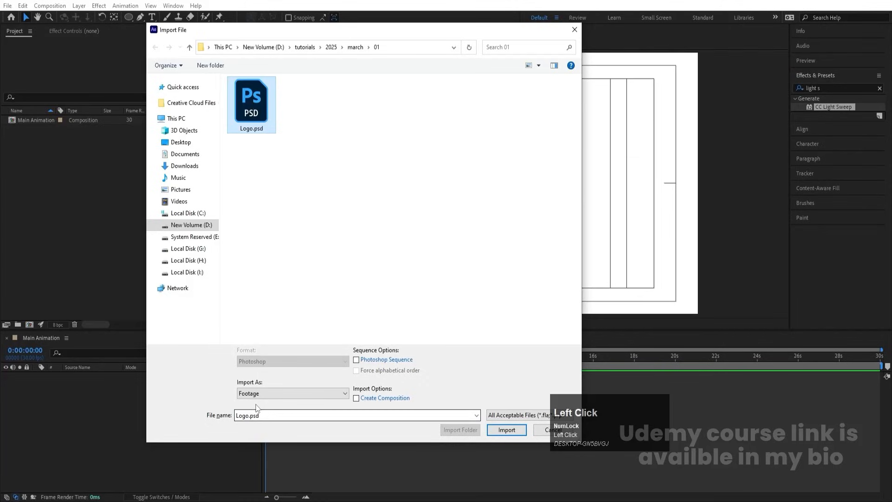
left_click(242, 394)
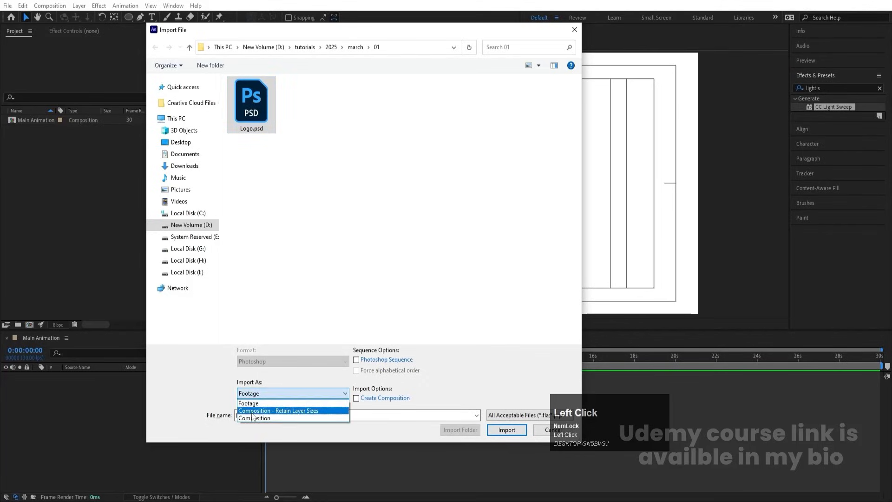
left_click(256, 402)
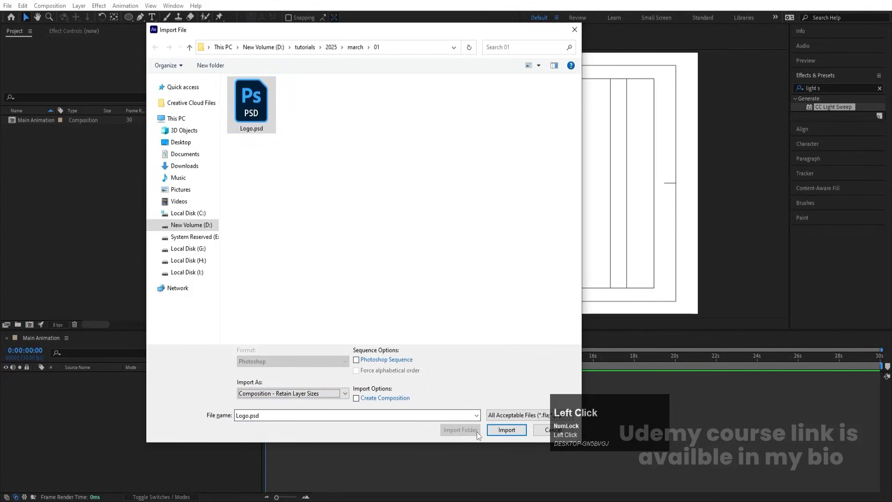
left_click(495, 429)
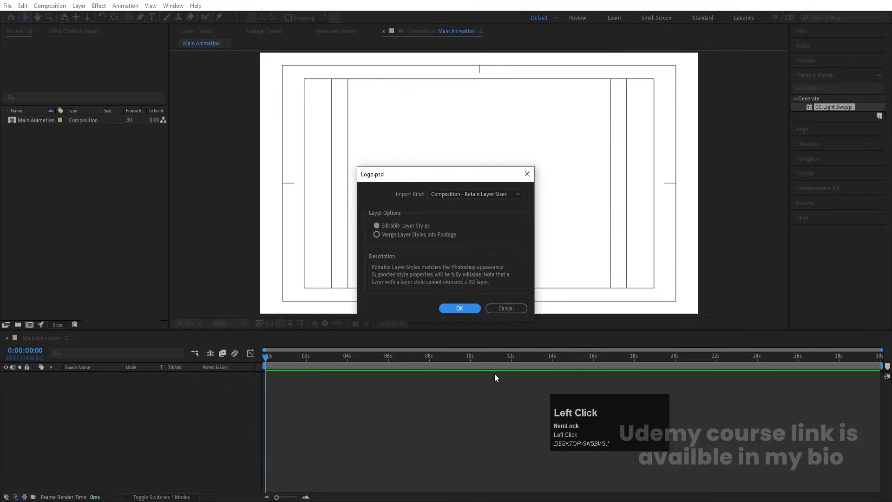
left_click(460, 308)
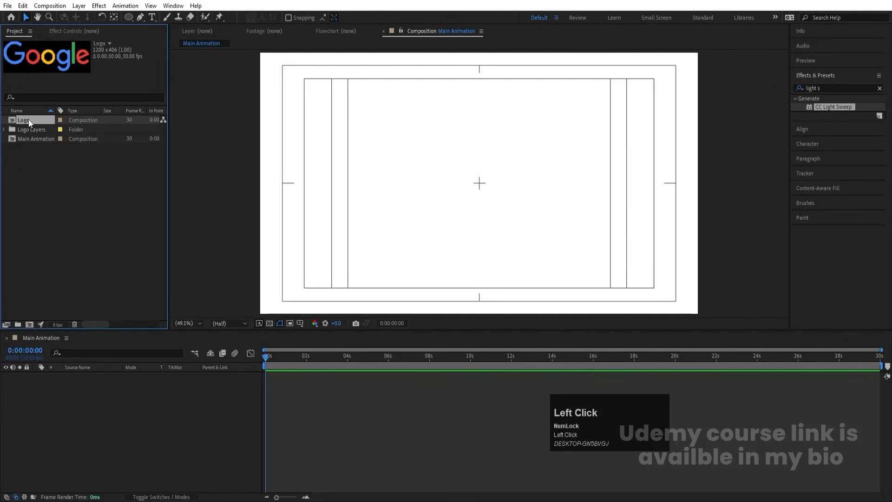
left_click_drag(29, 119, 104, 378)
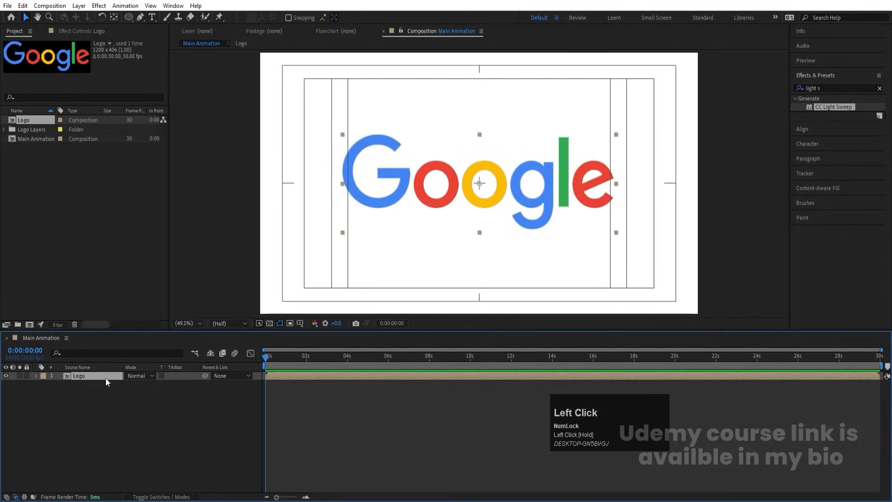
Open the Logo composition and set its size to 1920 x 1080 px
double_click(99, 375)
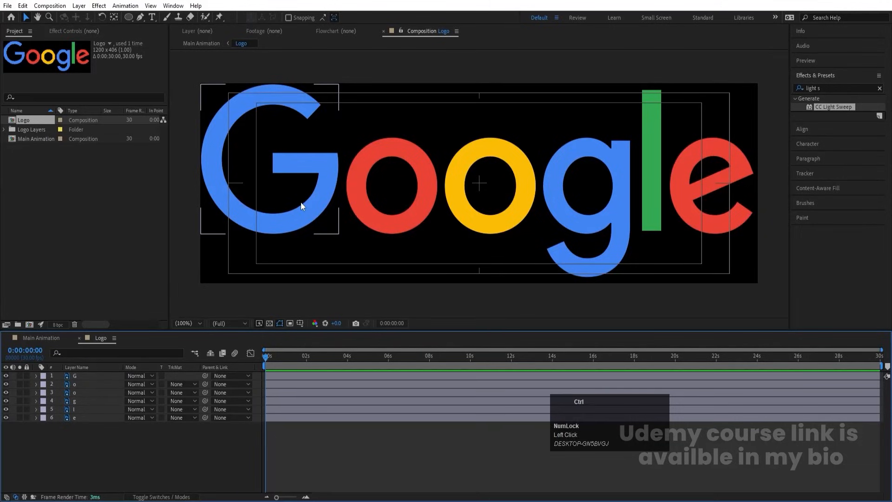
key("ctrl+k")
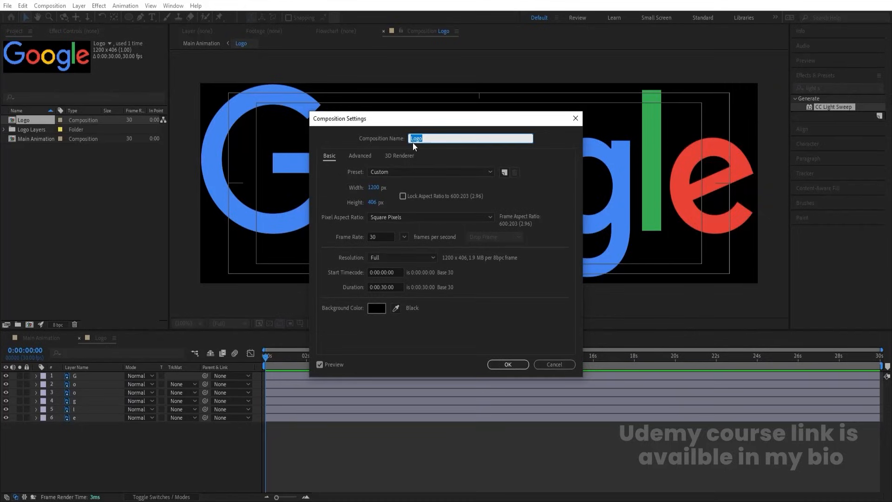
left_click(375, 187)
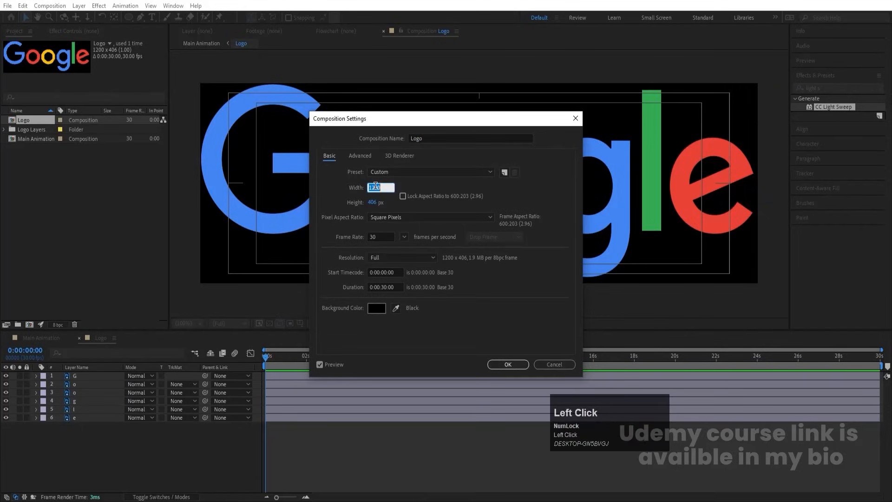
type("1920")
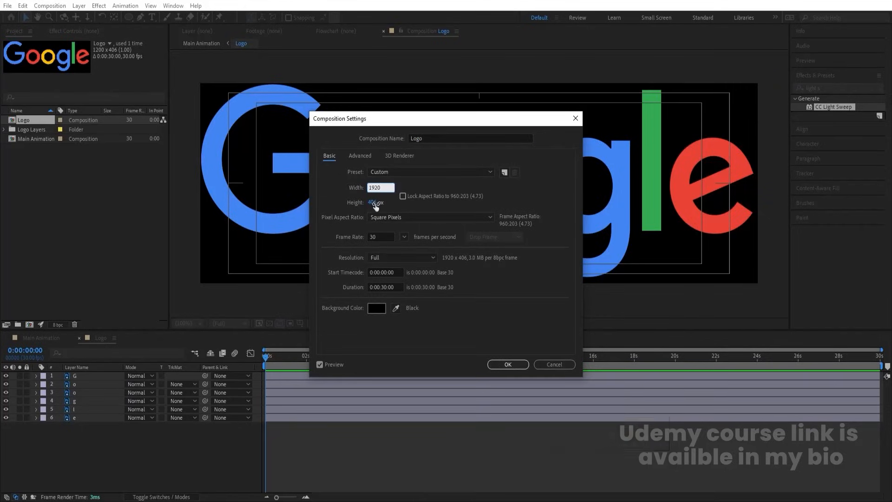
left_click(374, 203)
type("1080")
key("Return")
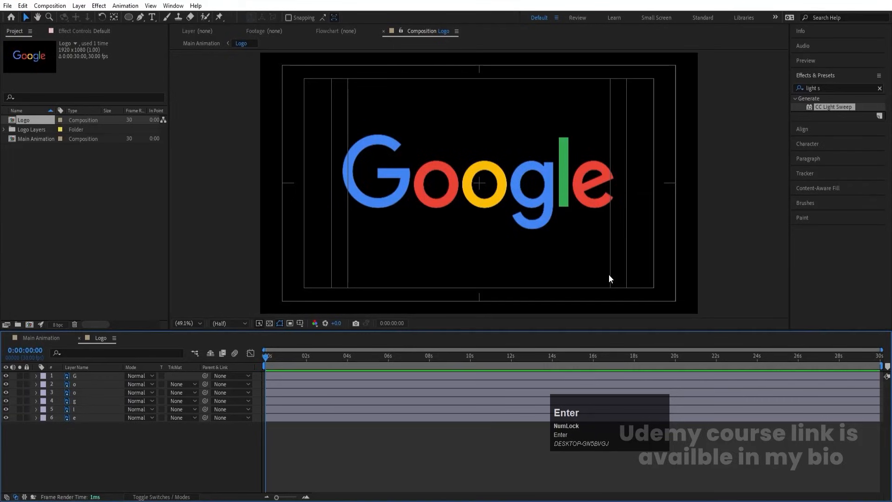
Add a null object to the Logo composition and parent all six letter layers to it
right_click(153, 435)
left_click(188, 320)
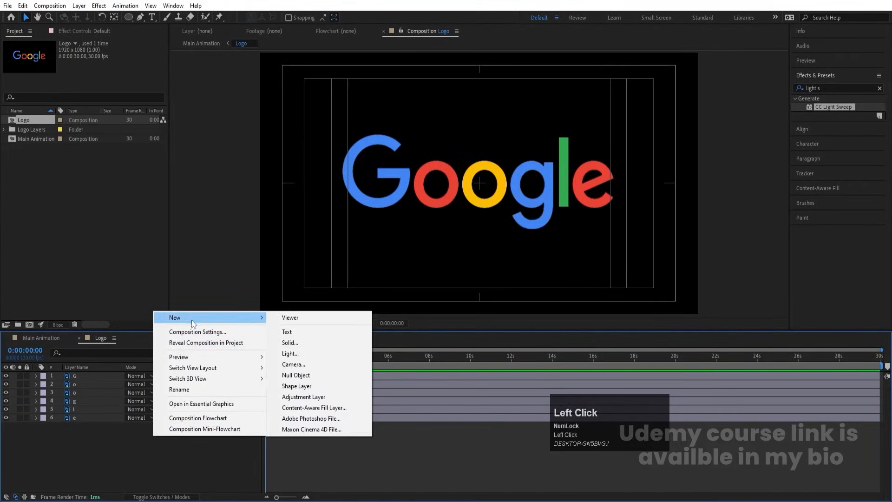
left_click(294, 375)
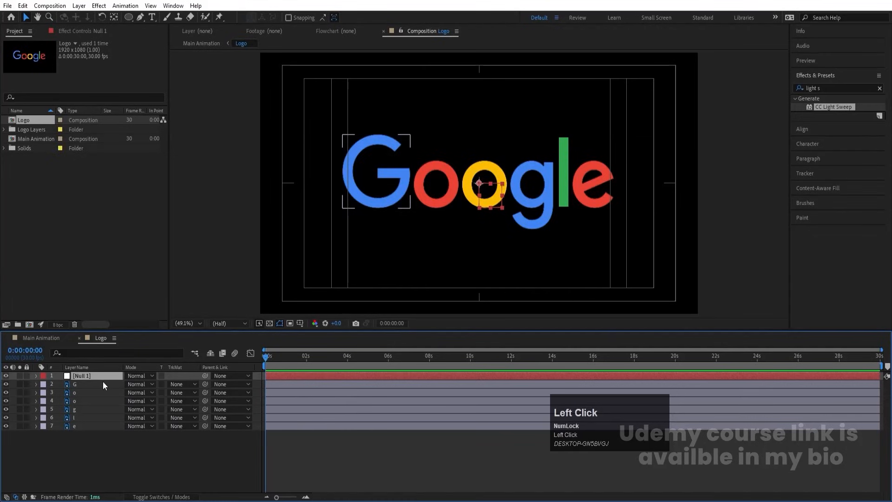
key("ctrl+a")
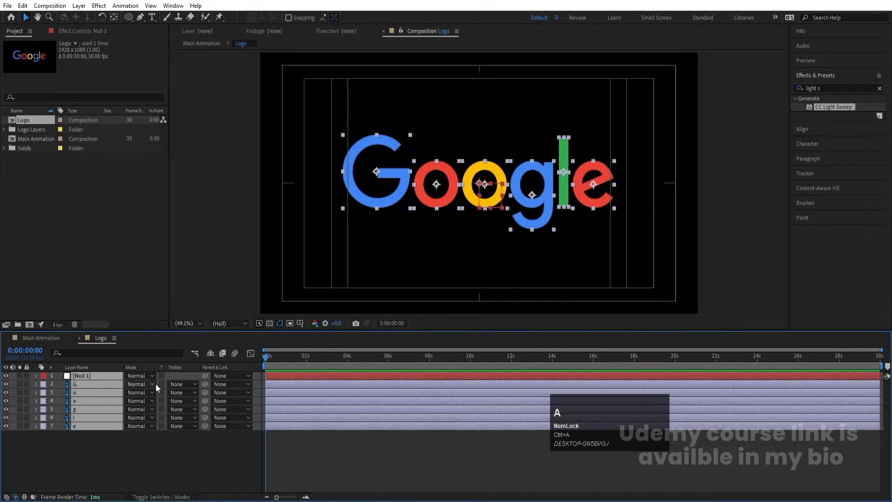
left_click_drag(206, 383, 100, 377)
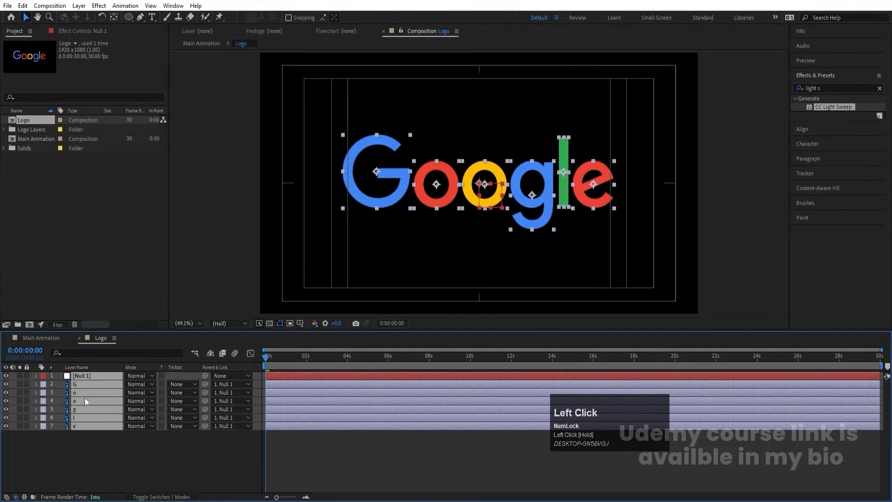
Scale the null down to 63% to shrink the letters together, and delete the null
left_click(87, 431)
left_click(83, 377)
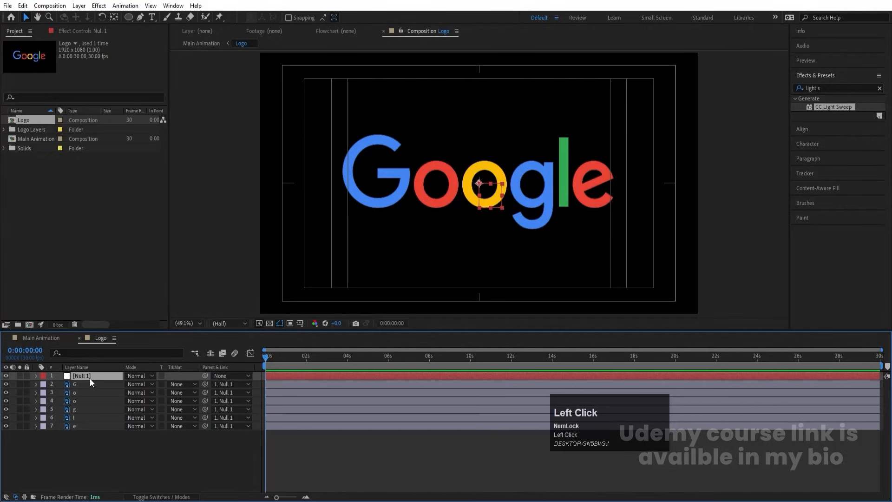
key("s")
left_click_drag(134, 386, 118, 381)
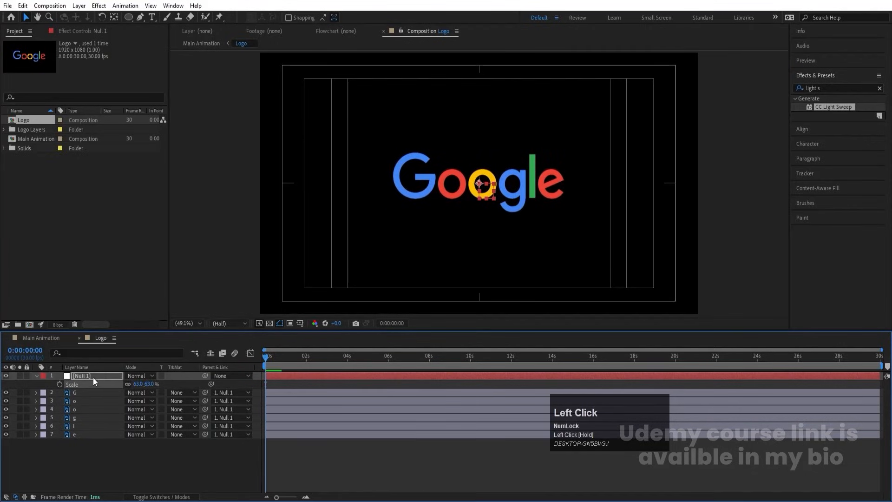
key("Delete")
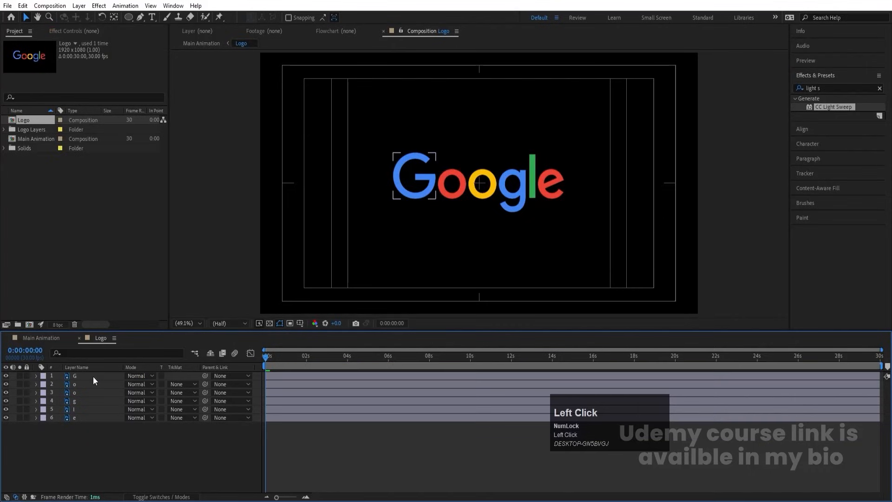
Nudge all six letter layers together slightly down, left and back up until the logo sits centred in the frame
key("ctrl+a")
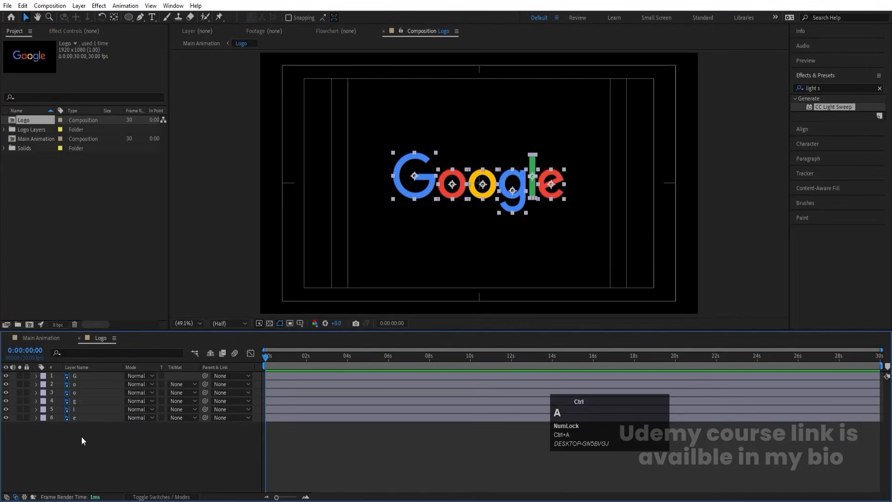
key("Down")
key("Down")
key("Down")
key("Down")
key("Down")
key("Down")
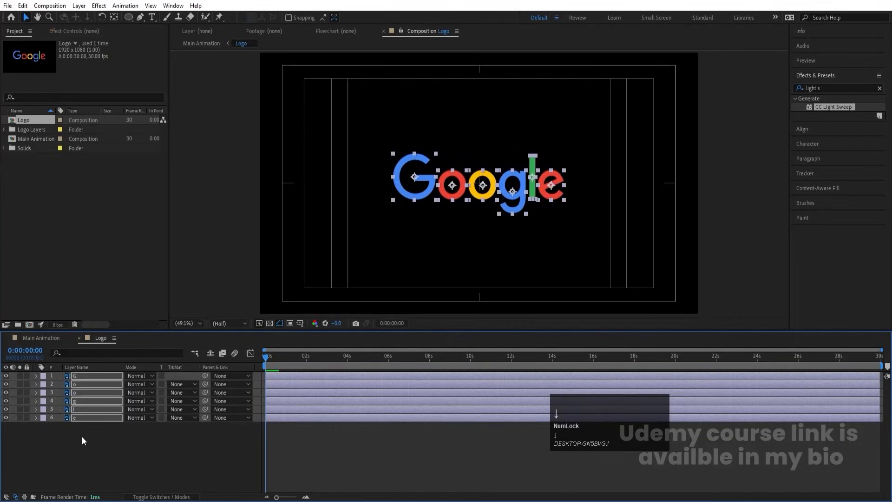
key("Left")
key("Left")
key("Left")
key("Left")
key("Left")
key("Left")
key("Left")
key("Left")
key("Left")
key("Left")
key("Left")
key("Left")
key("Left")
key("Left")
key("Left")
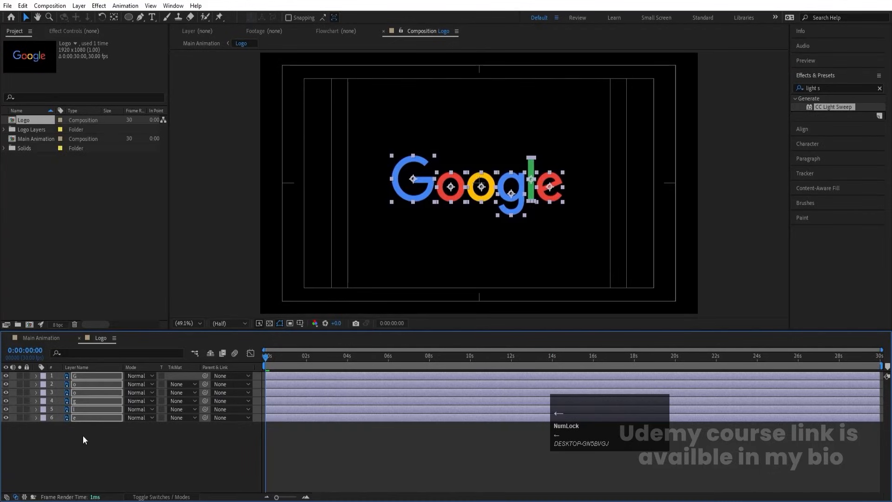
key("Up")
key("Up")
key("Up")
key("Up")
key("Up")
key("Up")
key("Up")
key("Up")
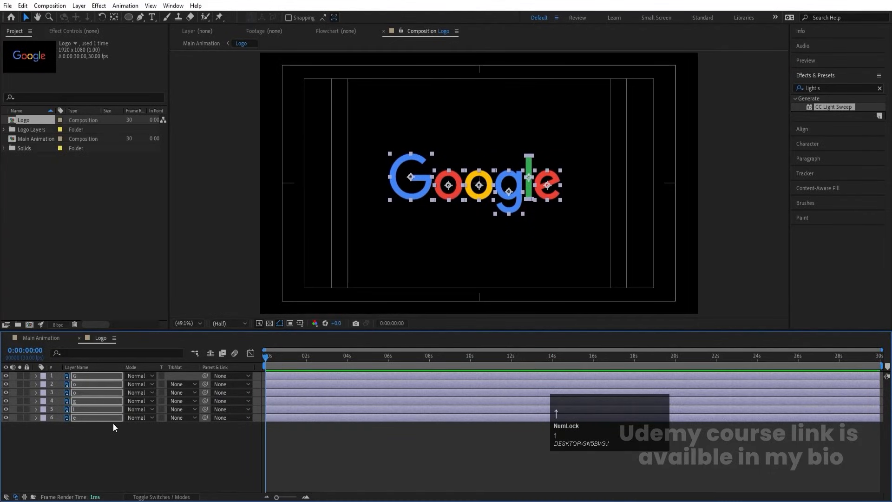
left_click(76, 433)
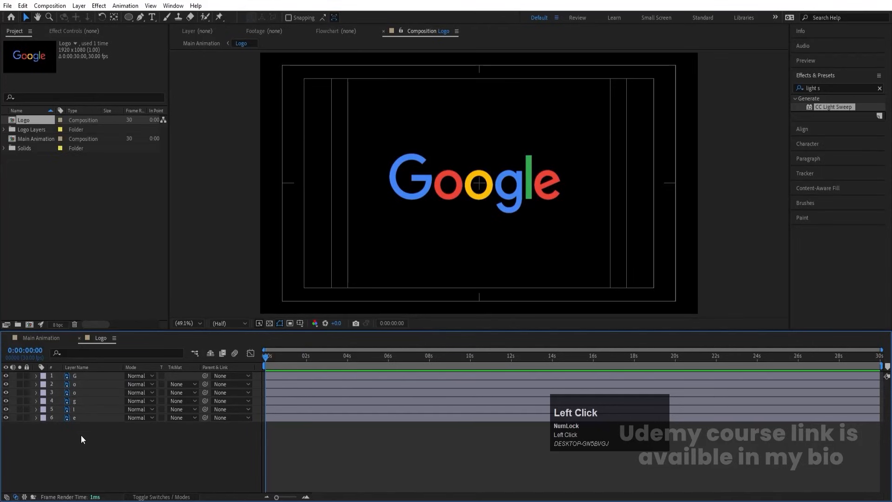
Reveal the Position property of all six letter layers and separate its dimensions into X and Y Position
left_click_drag(81, 439, 60, 361)
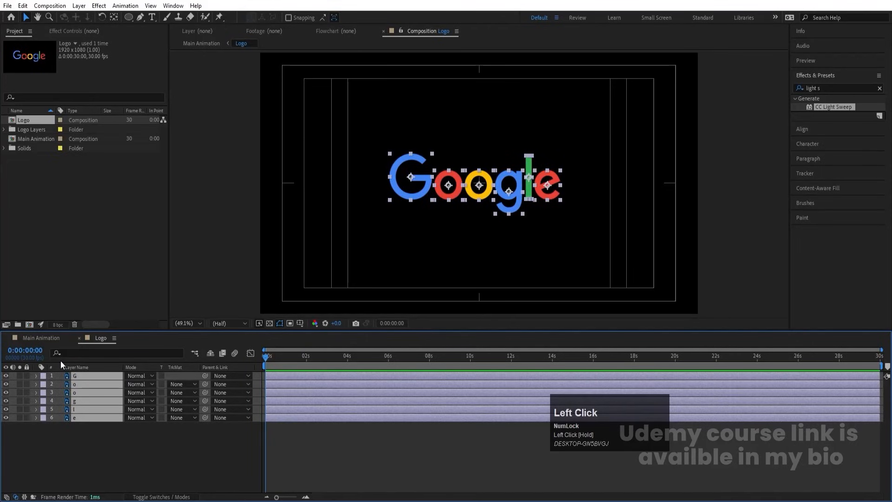
key("p")
left_click(73, 385)
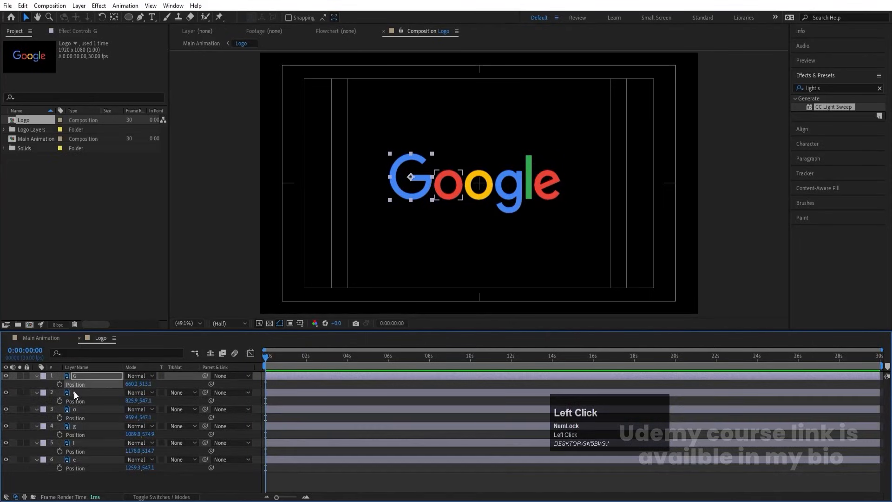
left_click(74, 400, "shift")
left_click(73, 417, "shift")
left_click(77, 433, "shift")
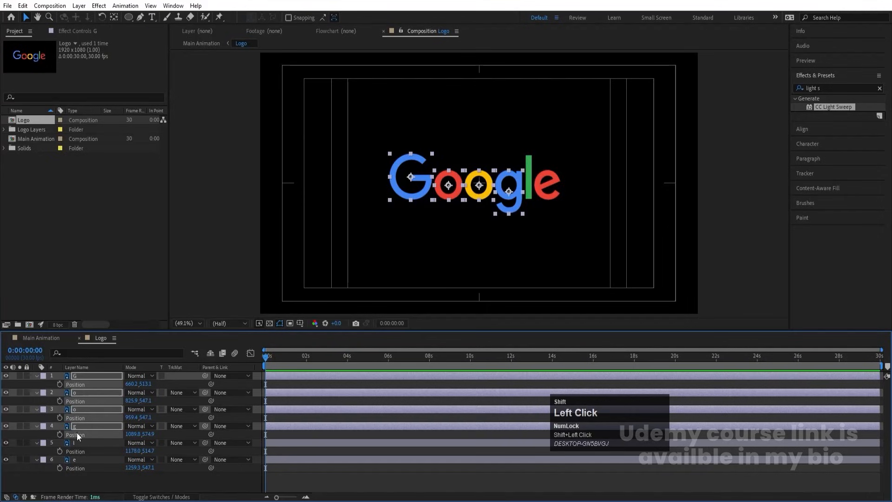
left_click(77, 450, "shift")
left_click(76, 467, "shift")
right_click(77, 467)
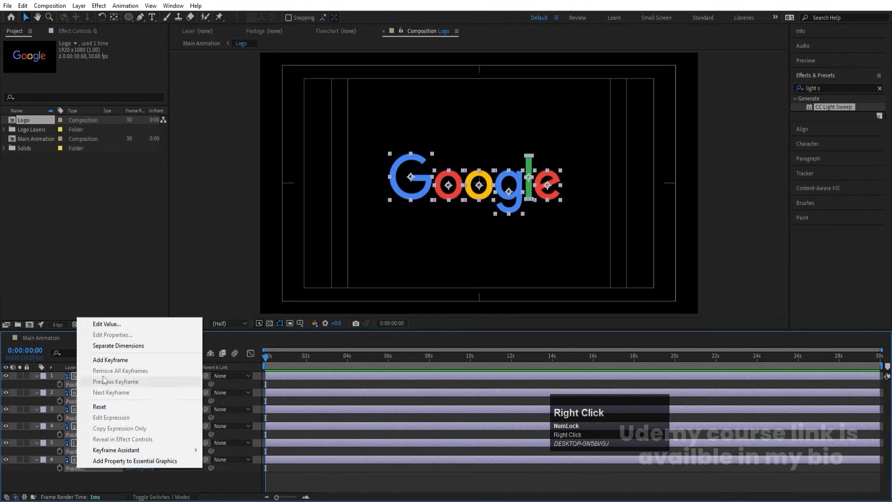
left_click(109, 348)
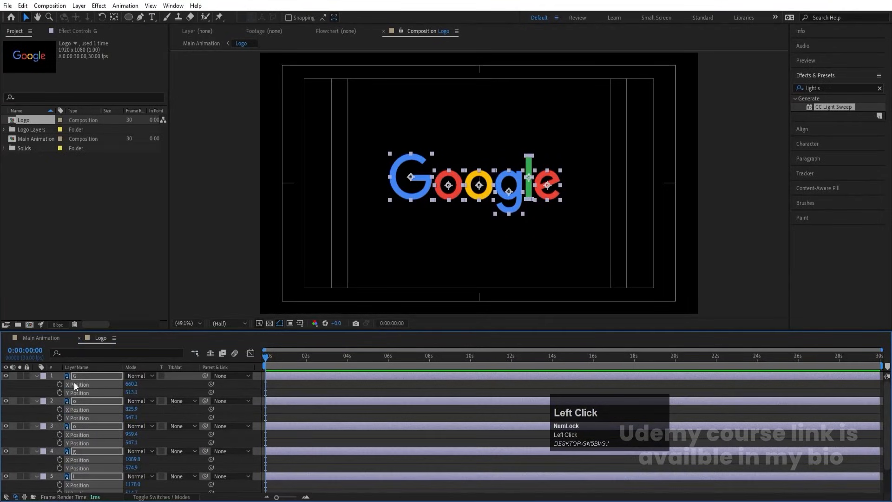
Add keyframes for X Position, Y Position, Scale and Rotation on all six letter layers at 0:00:00:00
left_click(60, 384)
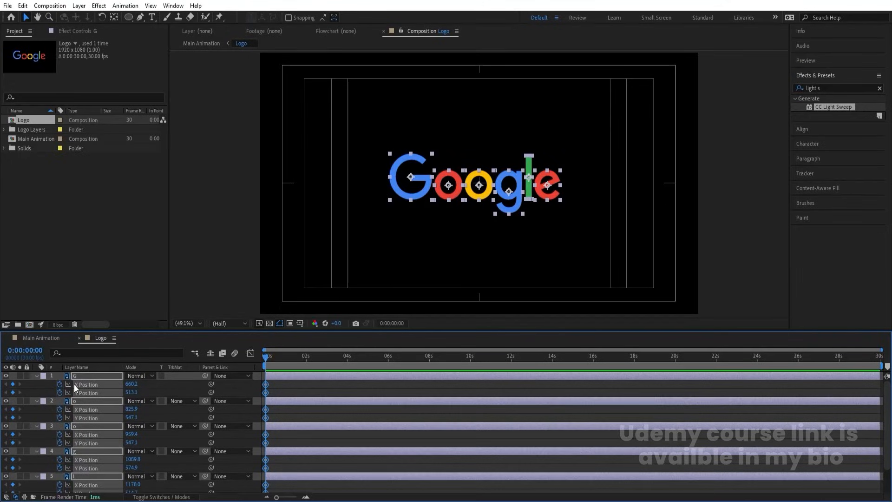
key("s")
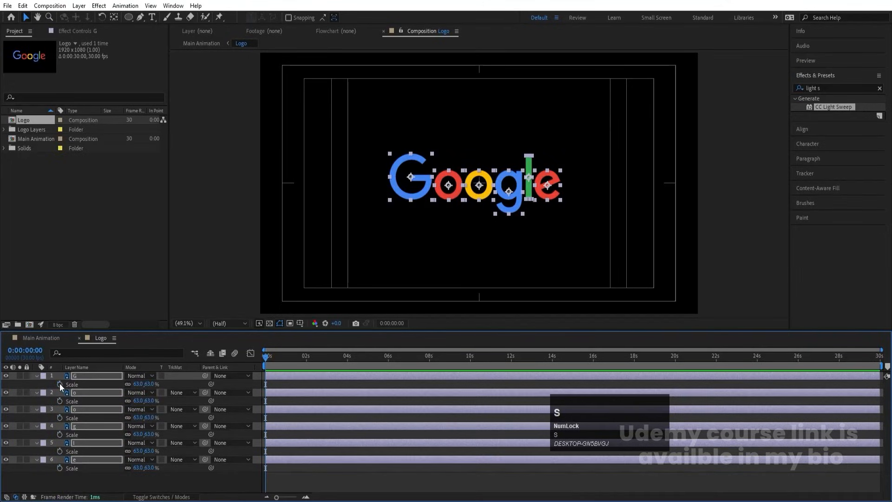
left_click(59, 383)
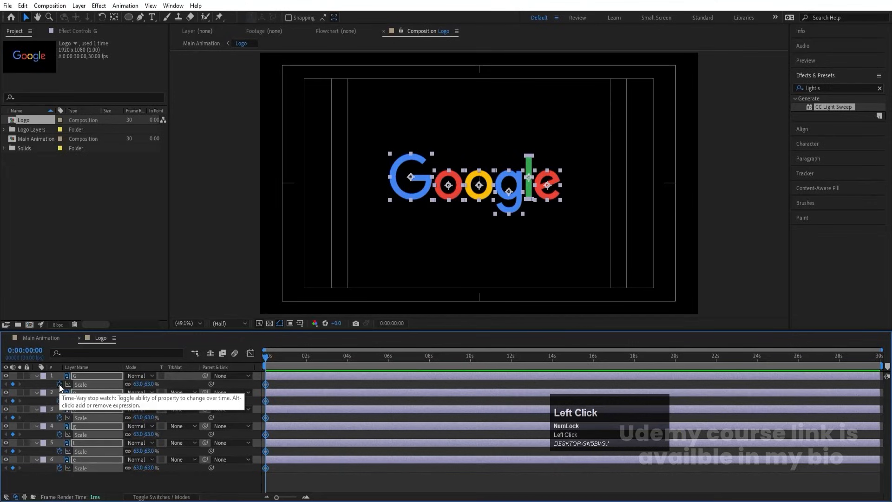
key("r")
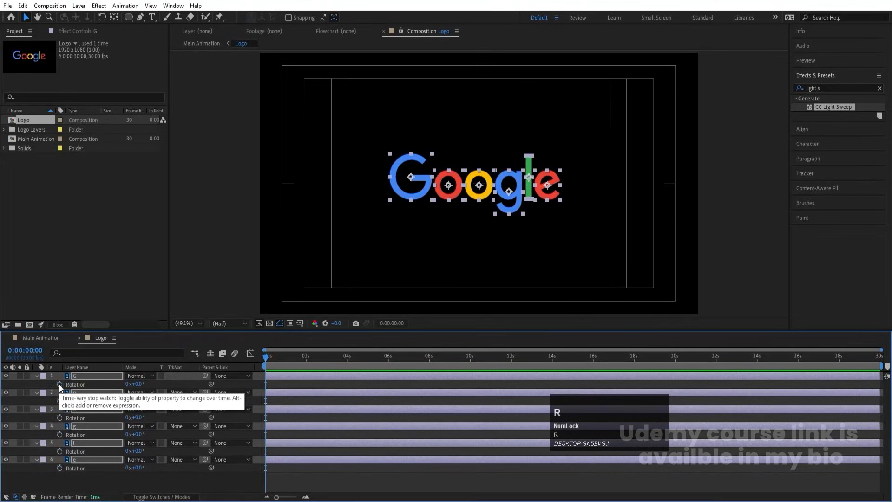
left_click(59, 384)
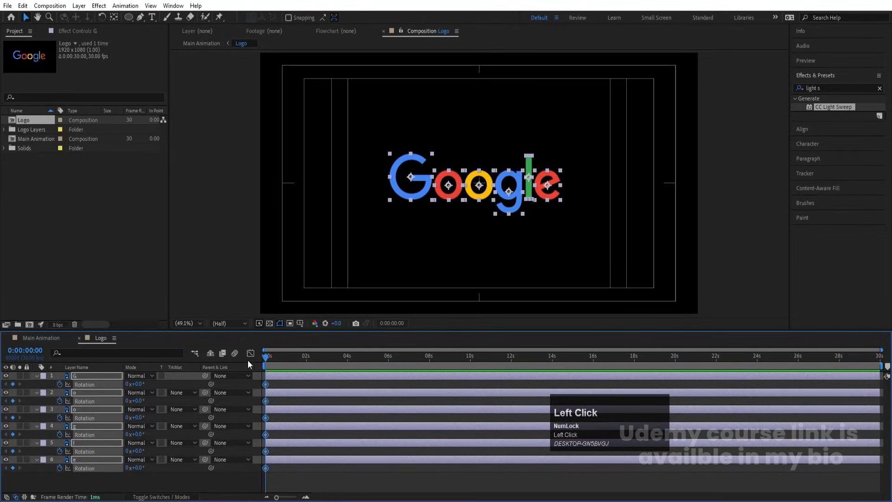
Show all animated properties and add X Position, Y Position, Scale and Rotation keyframes on all six letters at 0:00:00:20
key("u")
key("equal")
key("equal")
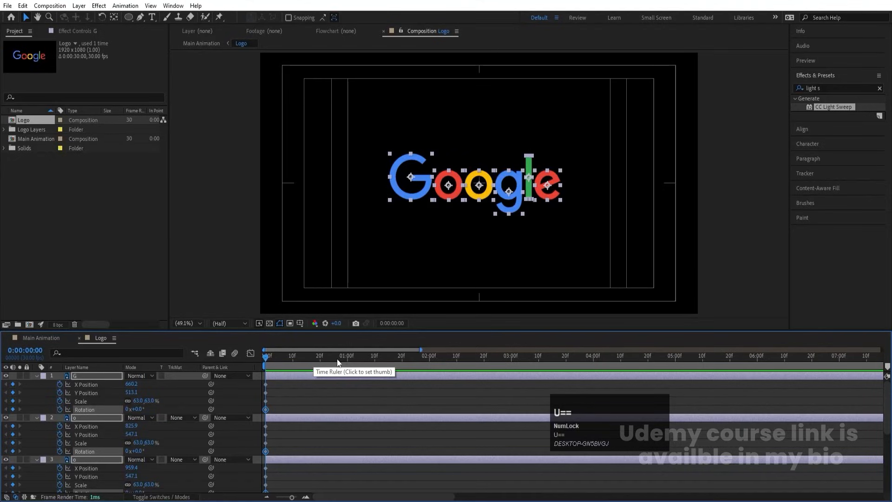
left_click(320, 355)
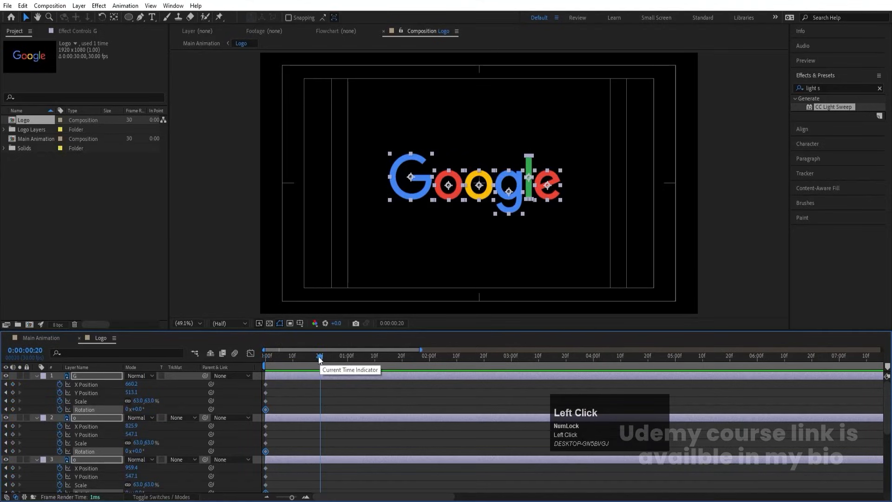
left_click(13, 384)
left_click(12, 392)
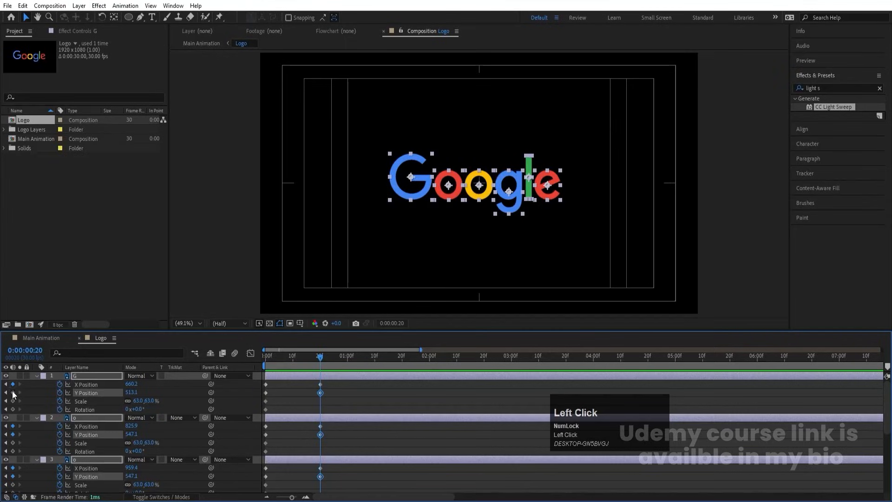
left_click(13, 401)
left_click(13, 409)
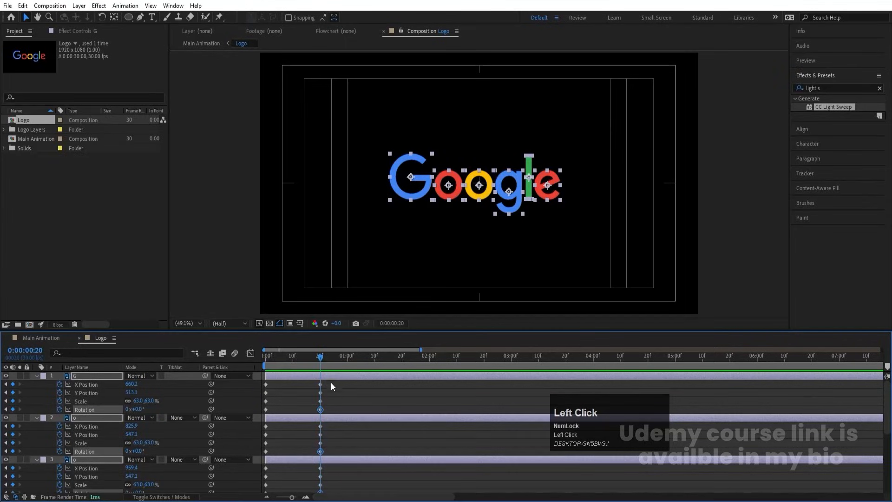
left_click(339, 391)
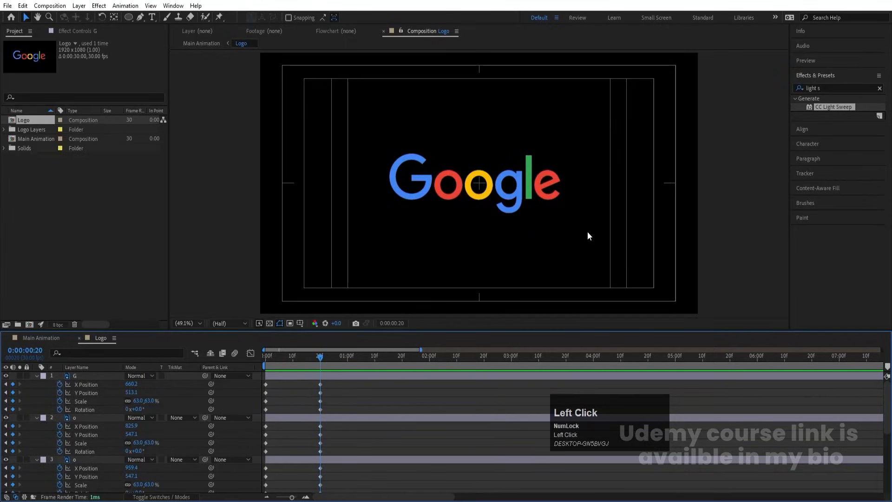
Set the Rotation of the g, l and e layers to 1 full revolution at frame 20 and scrub through the spin
left_click_drag(587, 231, 481, 141)
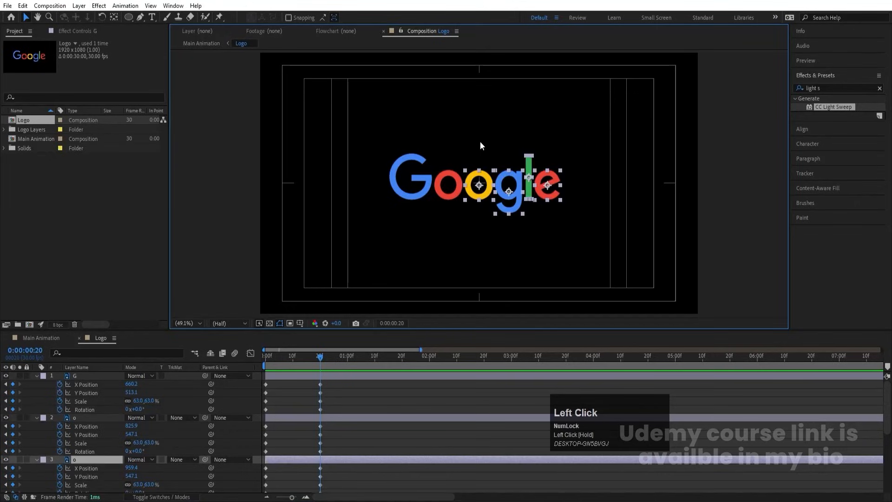
left_click_drag(587, 247, 509, 152)
scroll(116, 417, "down", 4)
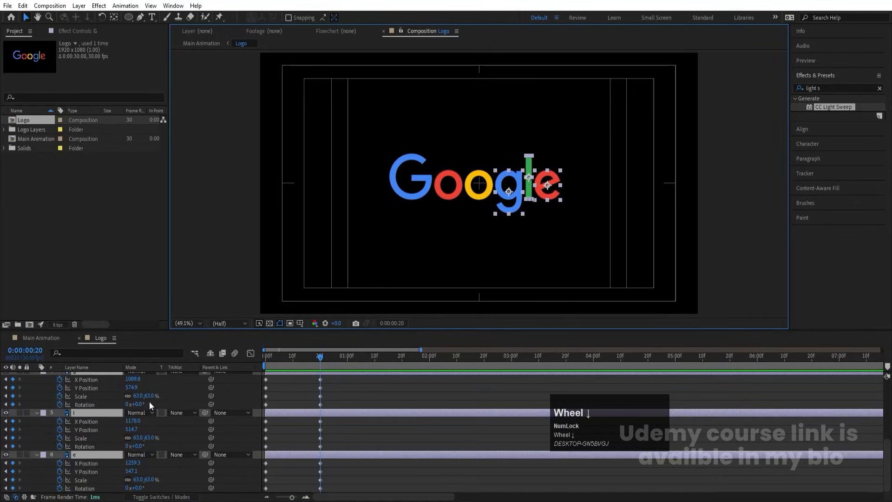
mouse_move(138, 404)
left_mouse_down()
mouse_move(140, 413)
mouse_move(130, 409)
left_mouse_up()
key("ctrl+z")
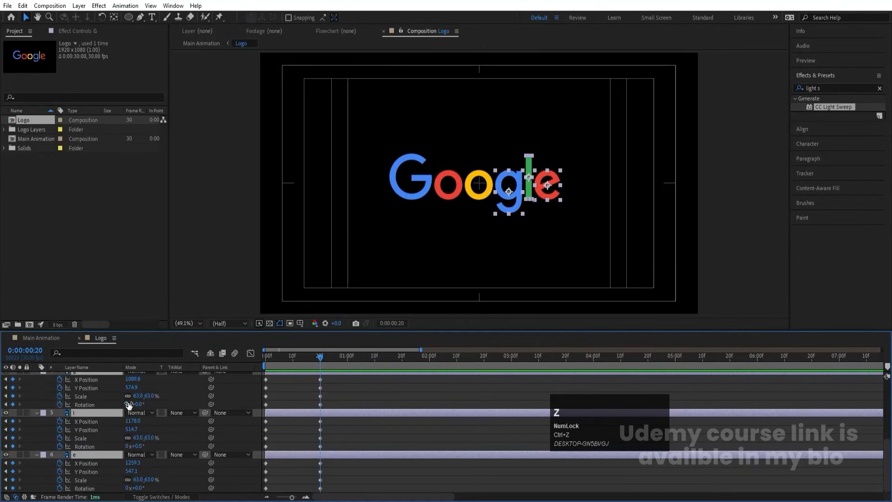
left_click(128, 403)
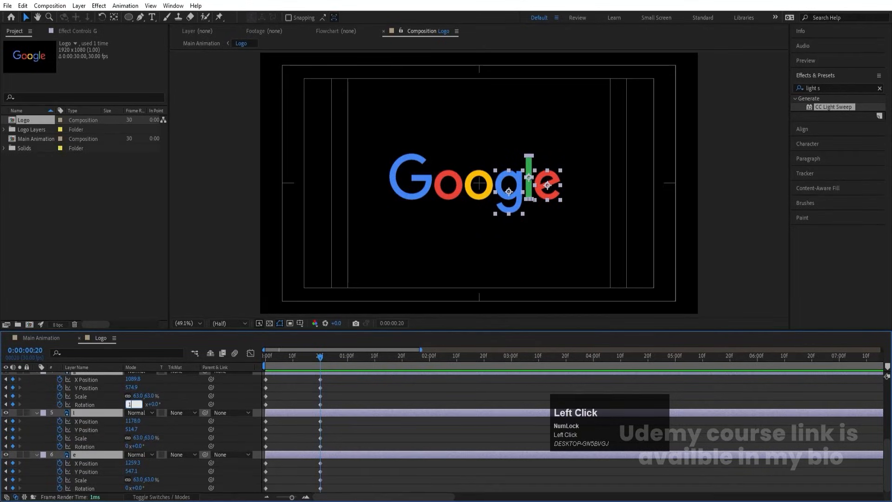
type("1")
key("Return")
left_click_drag(308, 352, 281, 369)
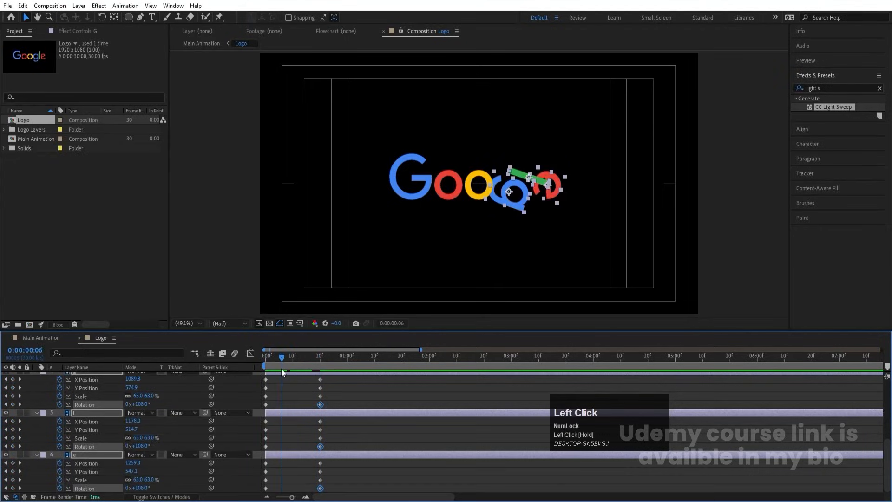
Set the Rotation of the G and both o layers to -1 revolution at frame 20
key("k")
left_click_drag(371, 143, 474, 229)
scroll(102, 409, "up", 5)
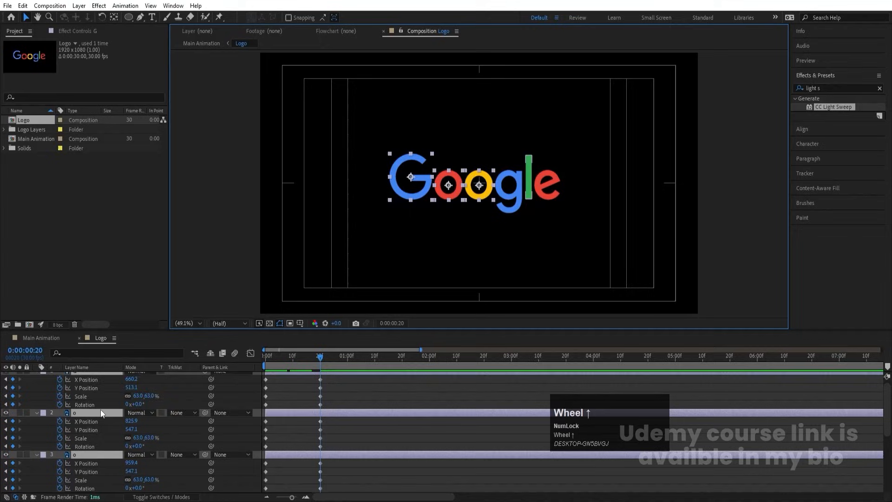
left_click(137, 408)
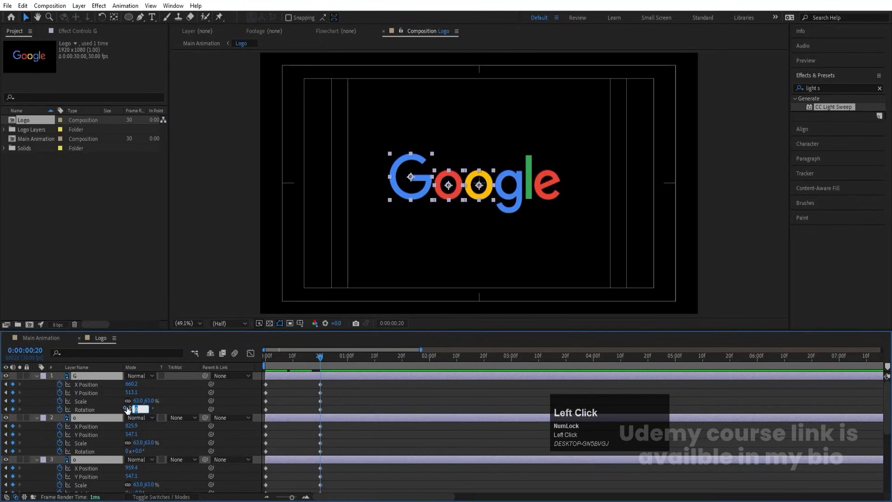
left_click(127, 409)
type("-1")
key("Return")
At 0:00:00:00, align the G and both o layers to each other's centre horizontally and vertically
left_click_drag(292, 361, 139, 369)
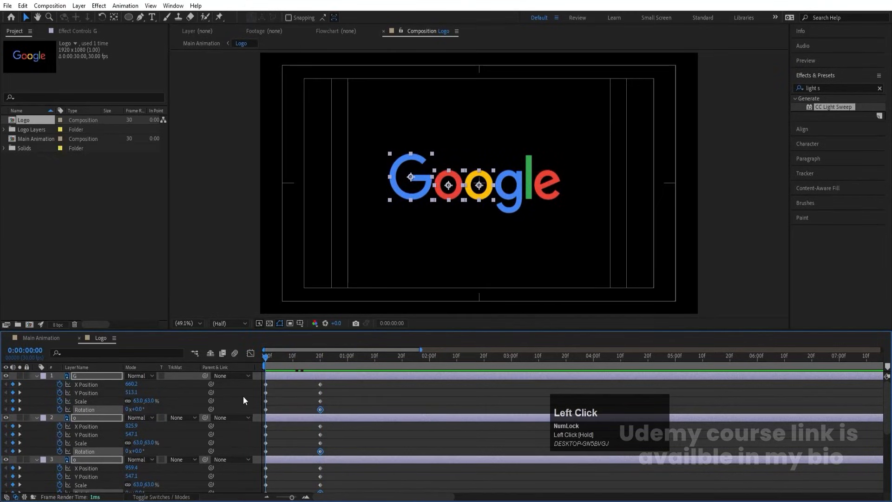
left_click(797, 128)
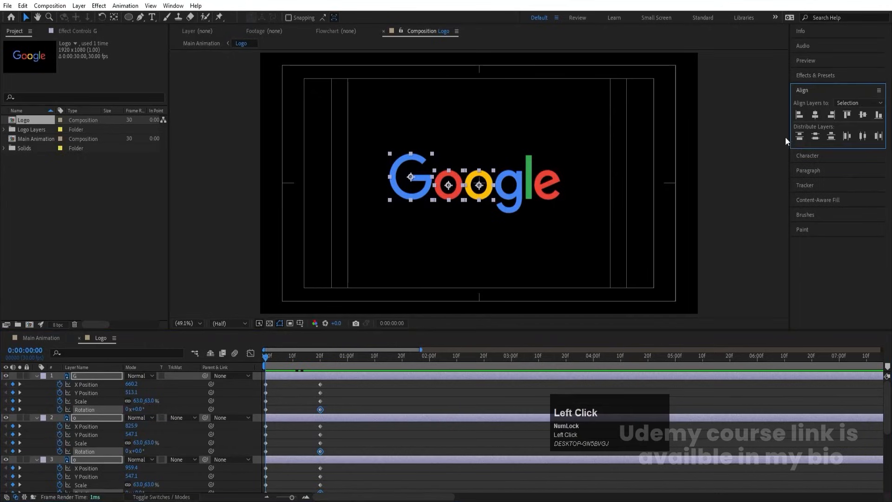
left_click(814, 115)
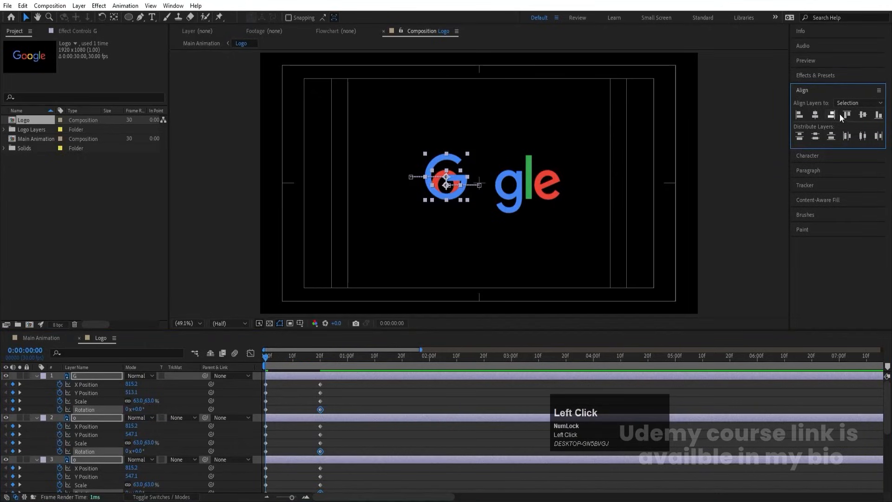
left_click(863, 115)
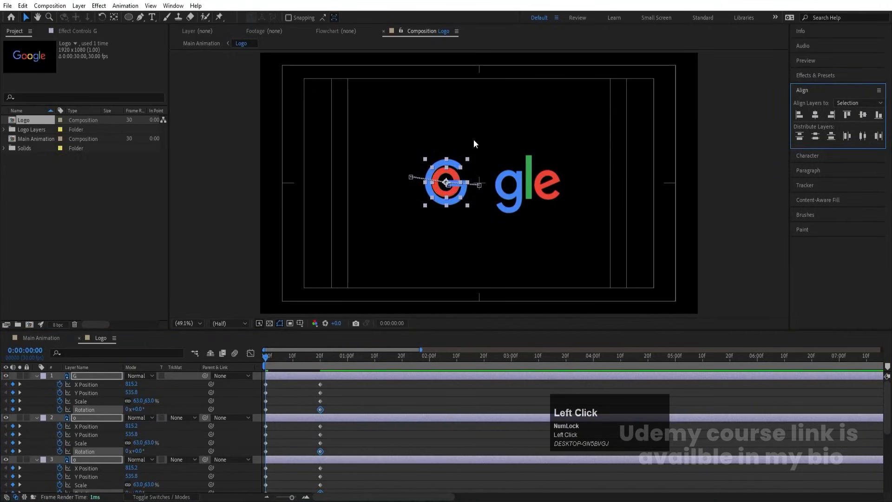
Stack all six letter layers by aligning them horizontally and vertically to the selection's centre, and preview the motion up to frame 10
left_click_drag(364, 121, 602, 239)
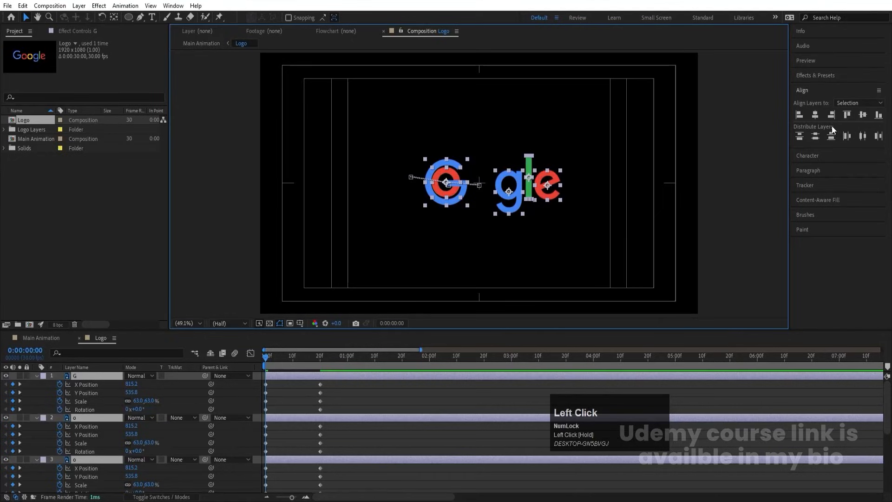
left_click(814, 116)
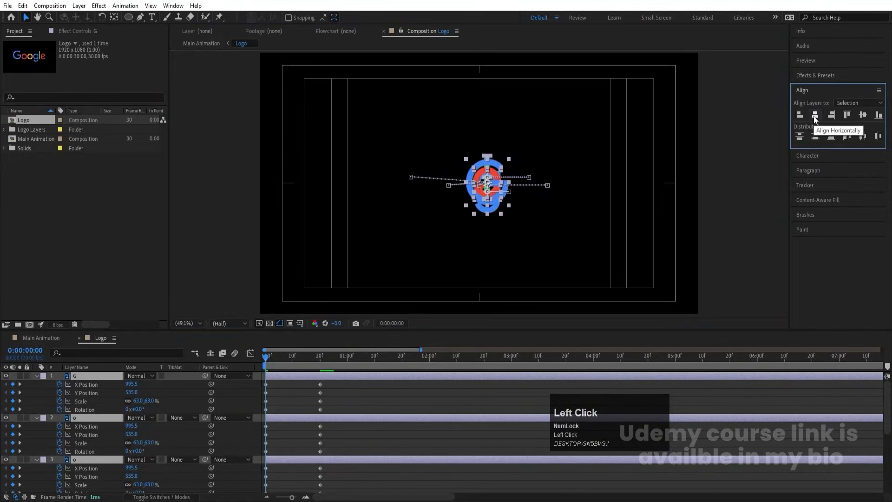
left_click(863, 116)
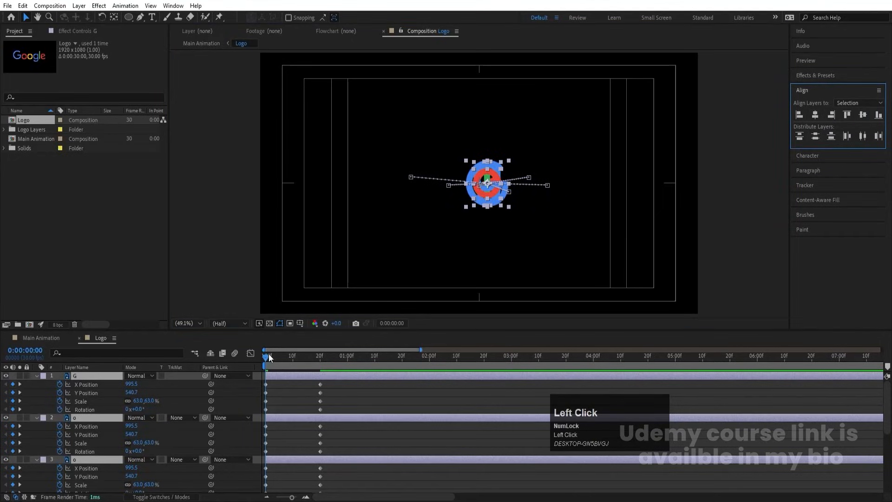
left_click_drag(269, 356, 294, 360)
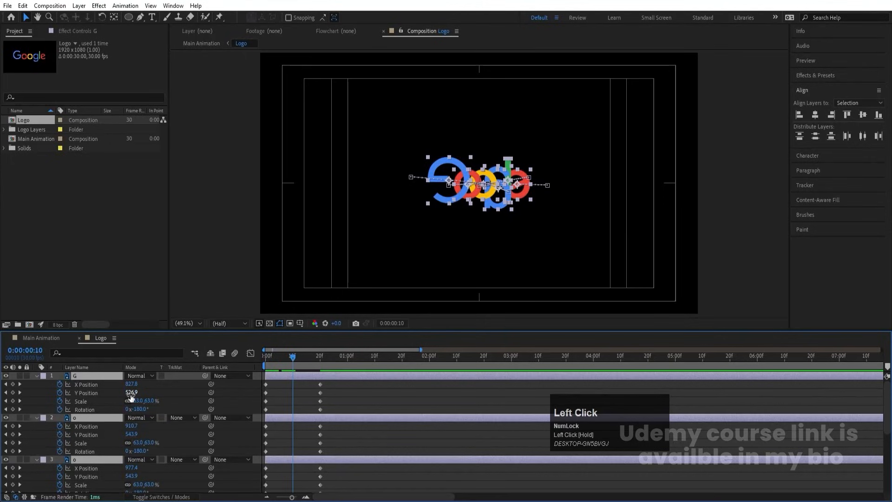
Keyframe a Y Position bounce on all letters, with the G at 203.9 on frame 10, 413.1 on frame 25 and resting at 0:00:01:00
left_click_drag(131, 392, 55, 374)
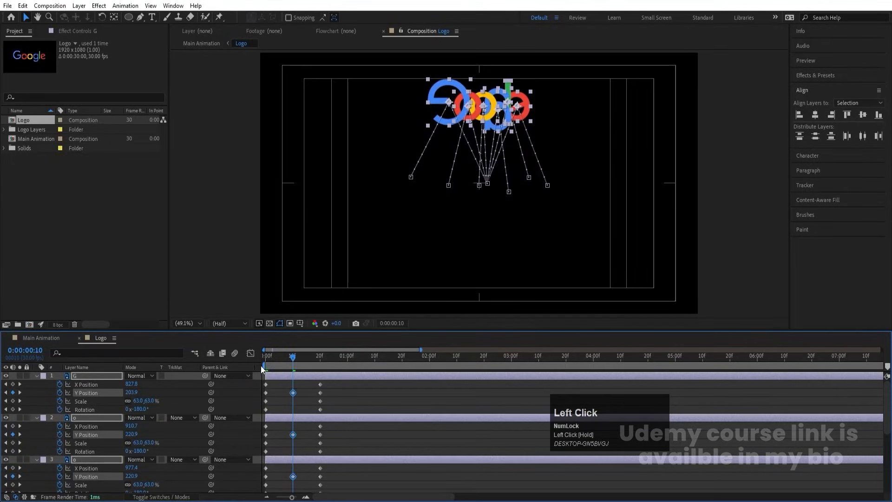
left_click(348, 357)
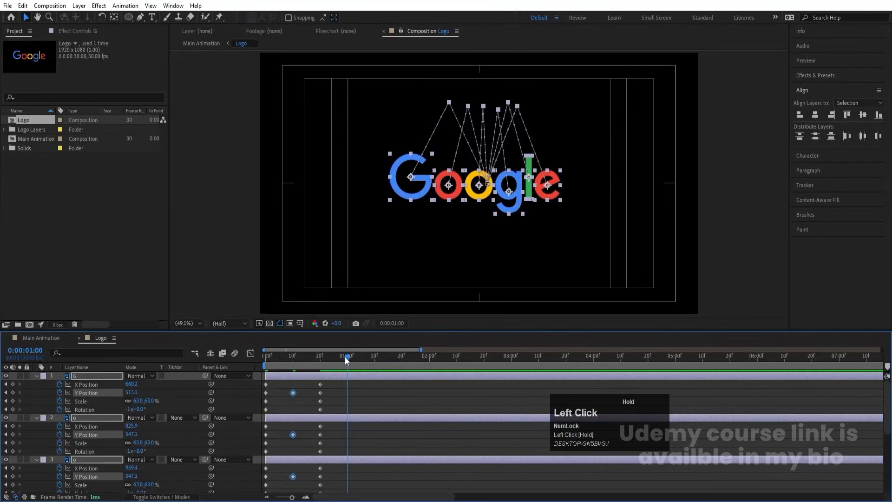
left_click(12, 392)
left_click_drag(340, 356, 333, 354)
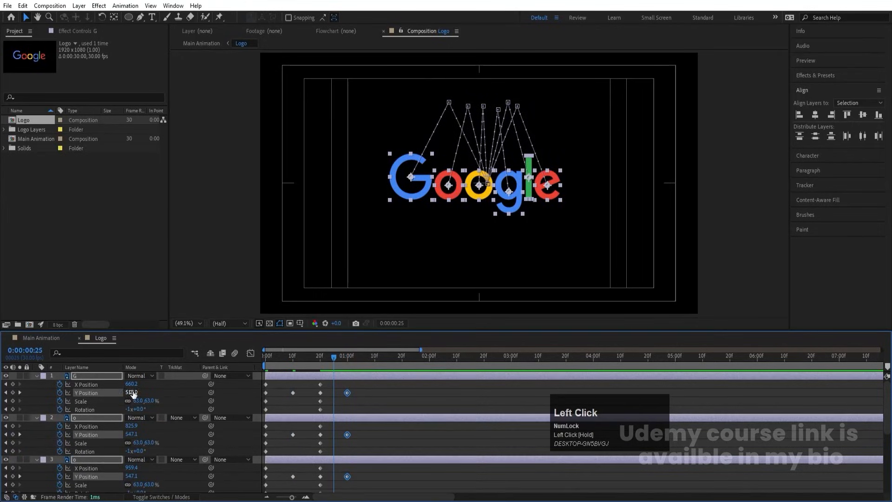
left_click_drag(132, 393, 99, 390)
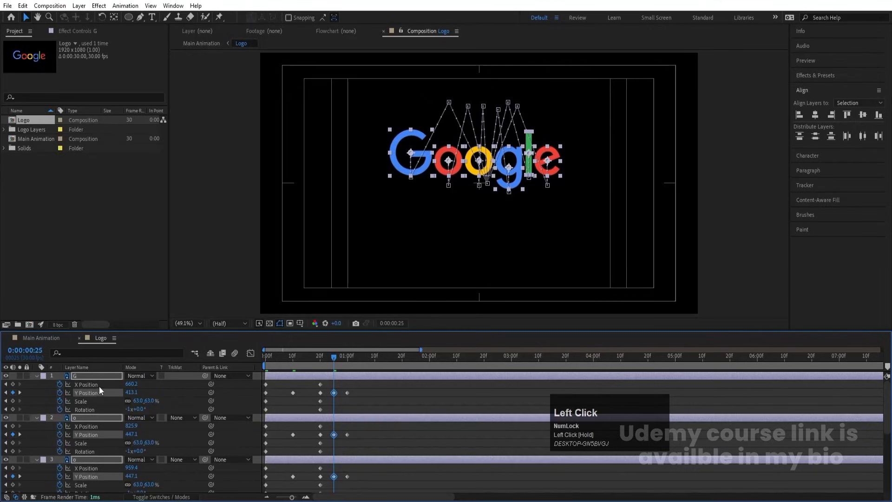
At 0:00:00:00, set the Scale of all six letter layers to 0% and scrub through the opening
left_click_drag(291, 362, 143, 372)
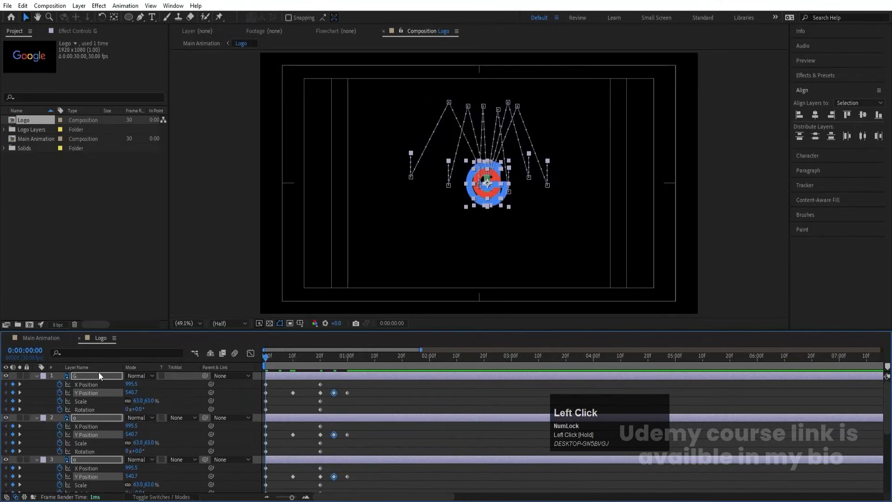
left_click(138, 400)
type("0")
key("Return")
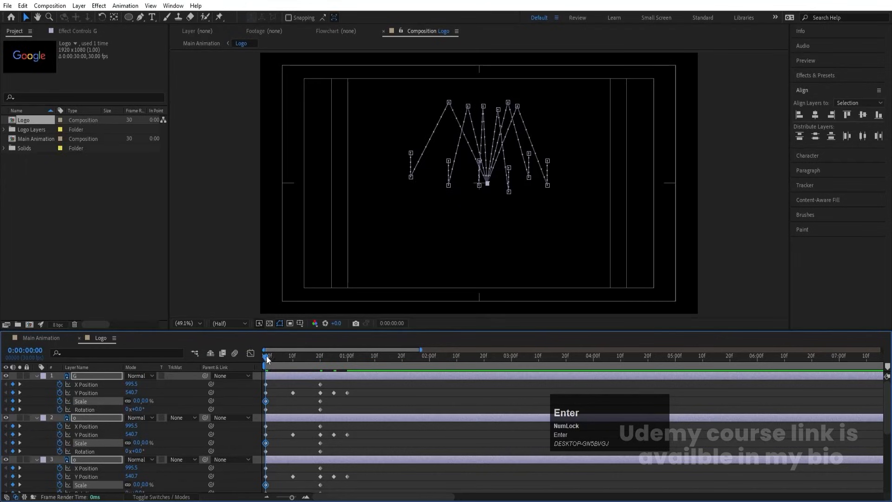
left_click_drag(267, 356, 132, 371)
Filter the layer properties by "y" and apply Easy Ease to all Y Position keyframes of the six letters
left_click(77, 352)
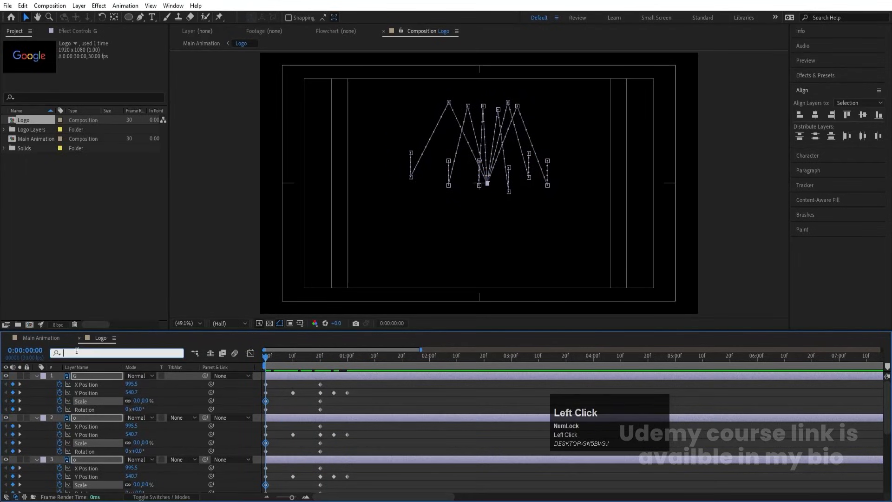
type("y")
left_click(390, 387)
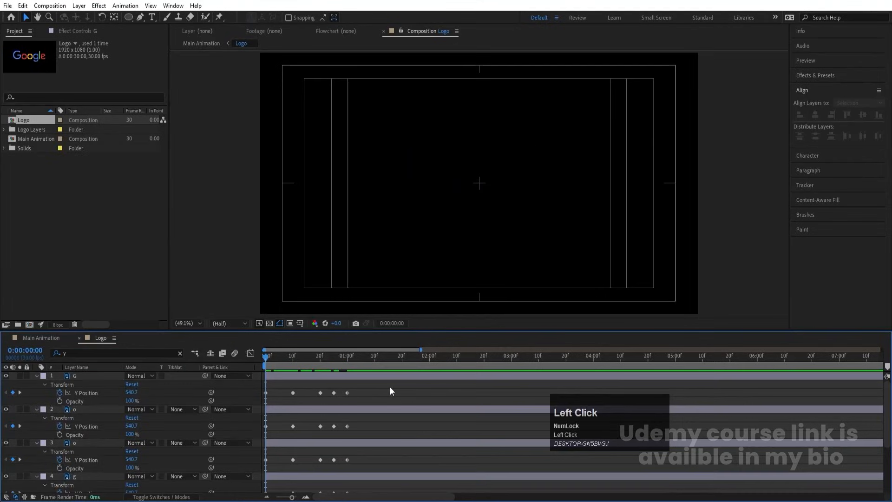
scroll(293, 409, "down", 3)
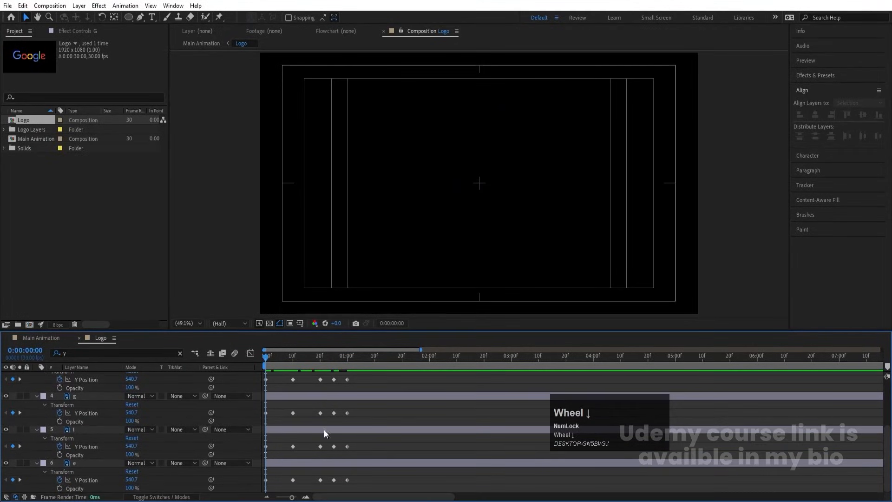
left_click_drag(364, 481, 217, 272)
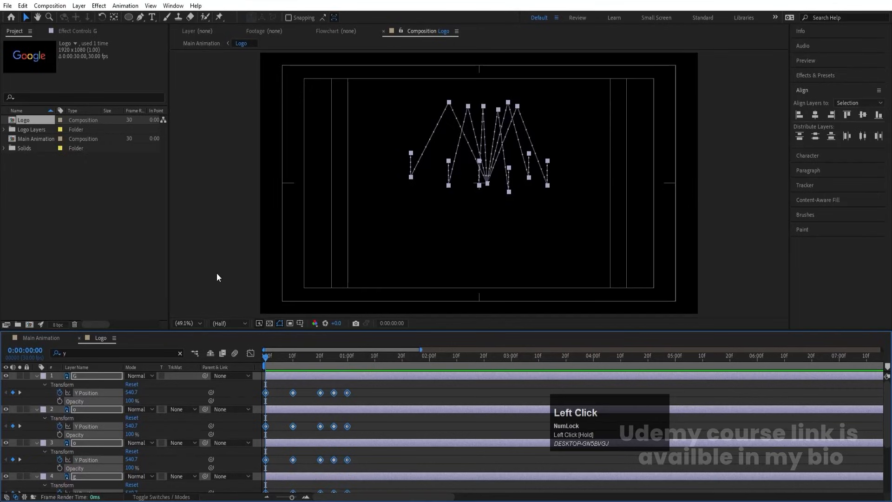
key("F9")
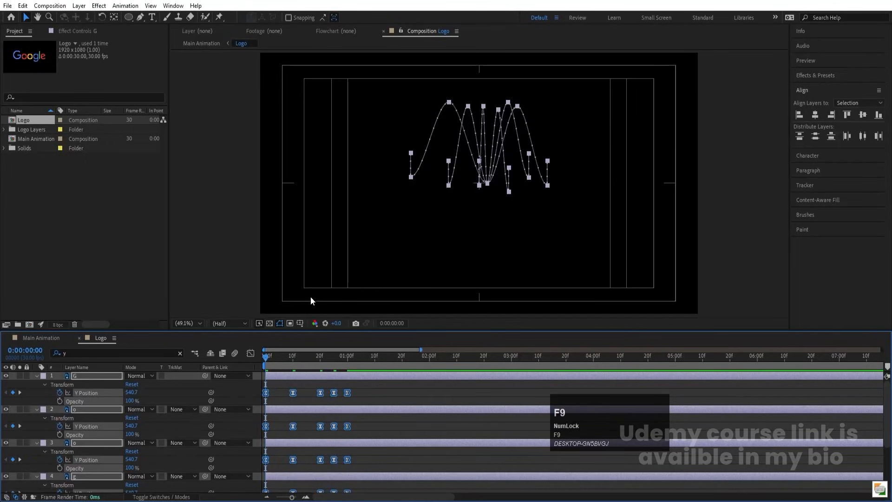
Stretch the speed graph influence on both sides of the frame 10 and frame 25 Y Position keyframes and preview the bounce
left_click(252, 352)
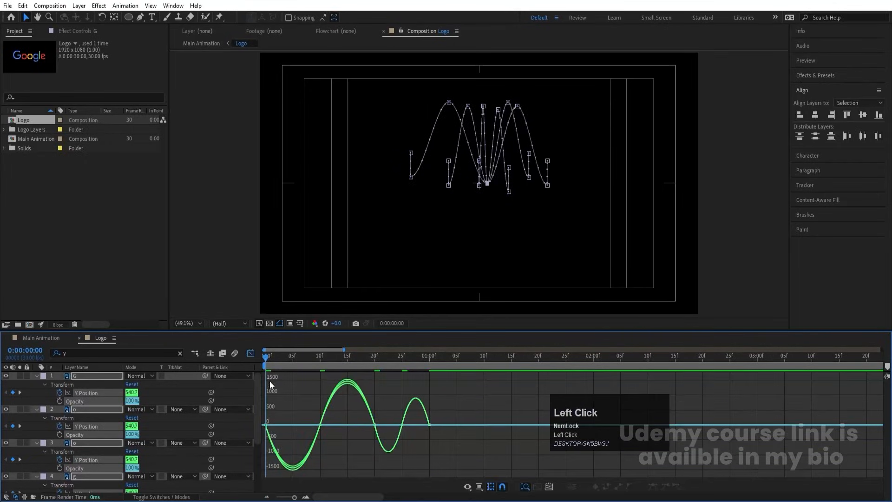
right_click(291, 404)
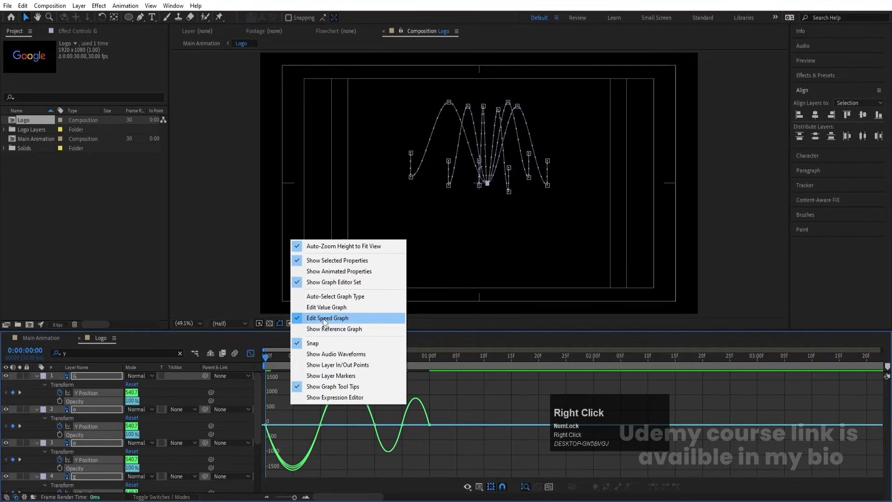
left_click(325, 429)
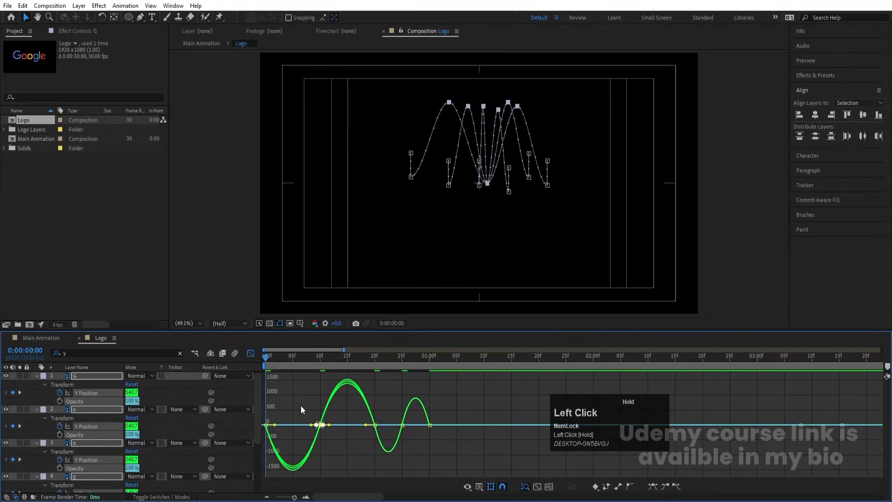
left_click_drag(311, 426, 289, 375)
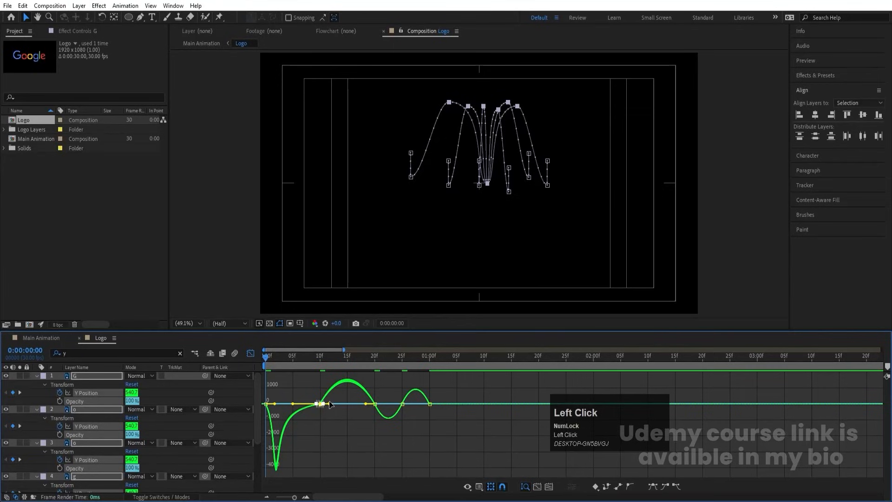
left_click_drag(330, 404, 365, 404)
left_click_drag(294, 396, 266, 425)
left_click_drag(381, 404, 428, 425)
key("space")
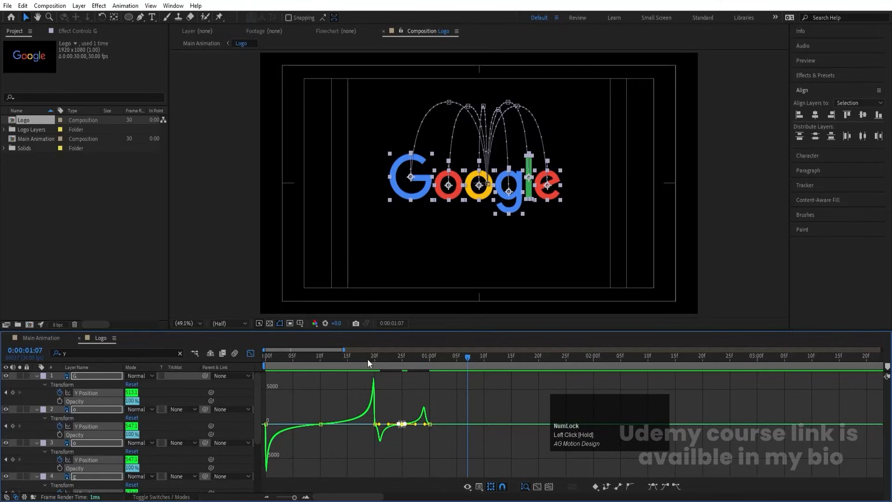
left_click(368, 358)
key("space")
left_click(352, 356)
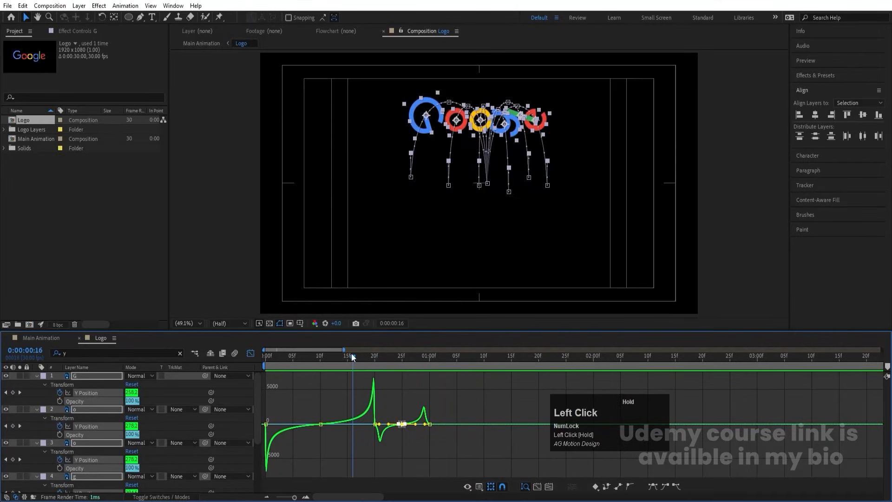
Shorten the incoming speed influence of the last Y Position keyframes at 0:00:01:00 for a sharper landing and preview it
key("equal")
left_click_drag(428, 424, 399, 448)
left_click(506, 443)
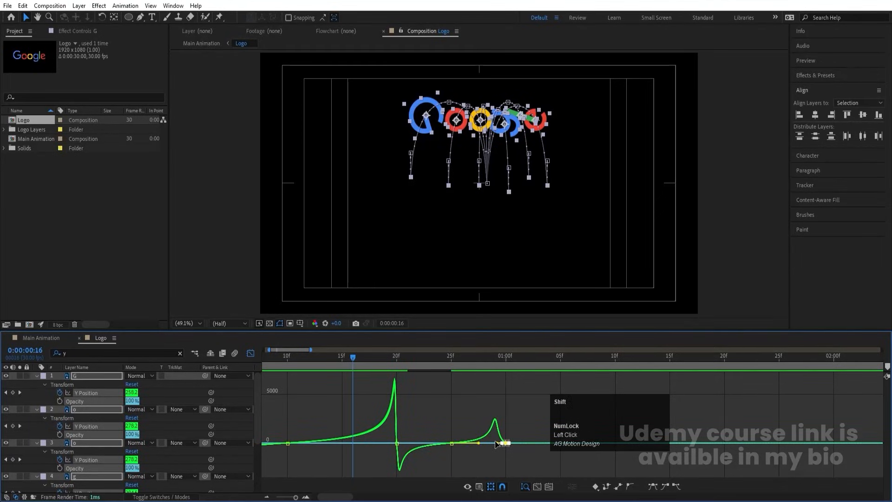
left_click_drag(496, 445, 504, 443)
key("space")
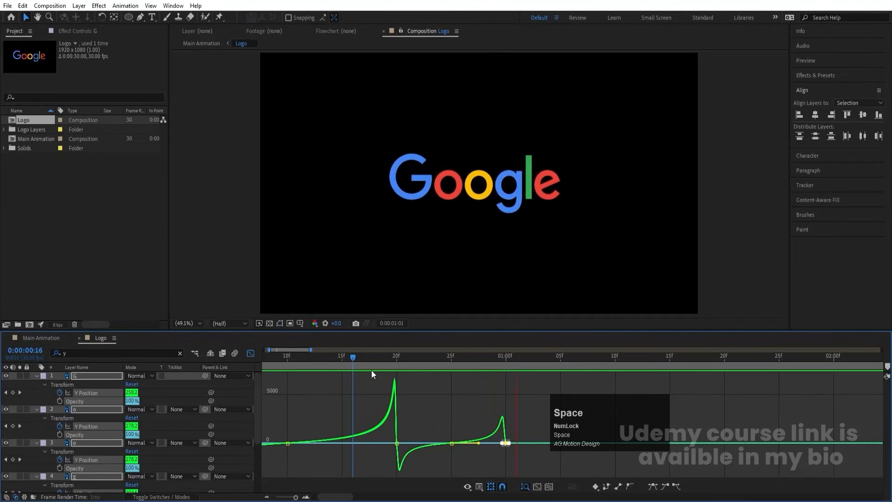
key("space")
Reduce the second bounce of all letters at frame 25, bringing the G's Y Position to 468.1, and play from the start
left_click(251, 353)
left_click(454, 359)
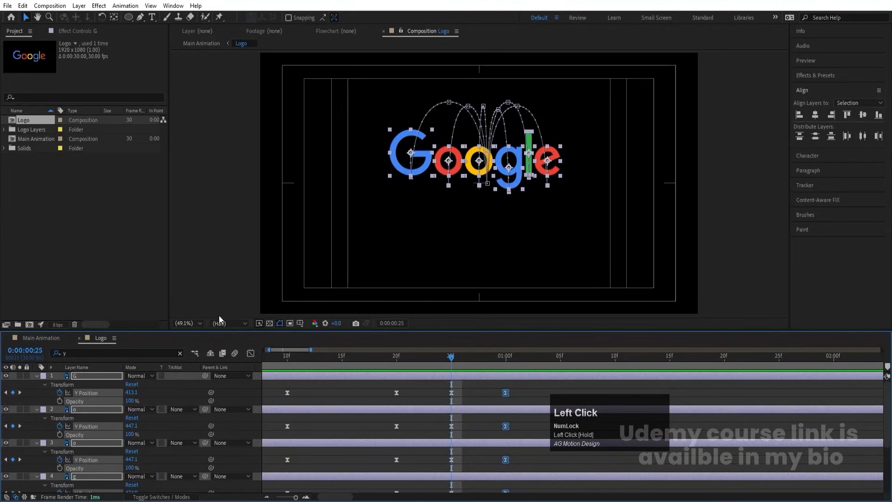
left_click_drag(132, 393, 157, 394)
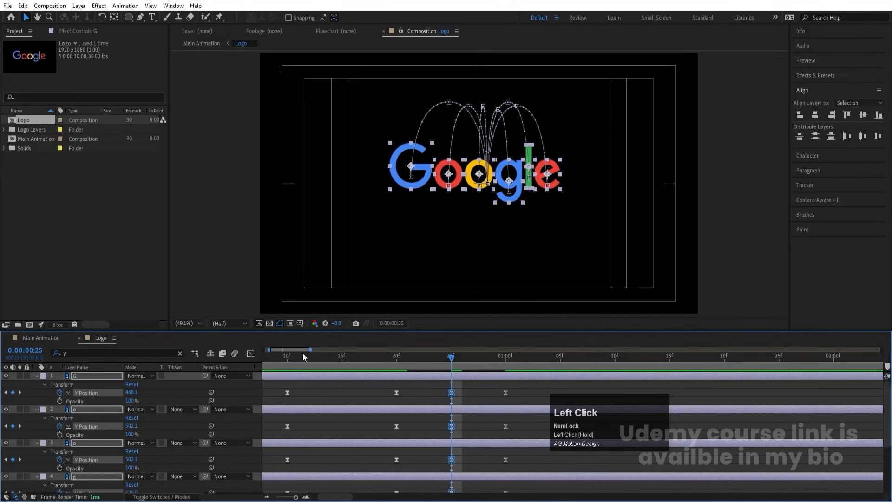
key("minus")
left_click(266, 356)
key("space")
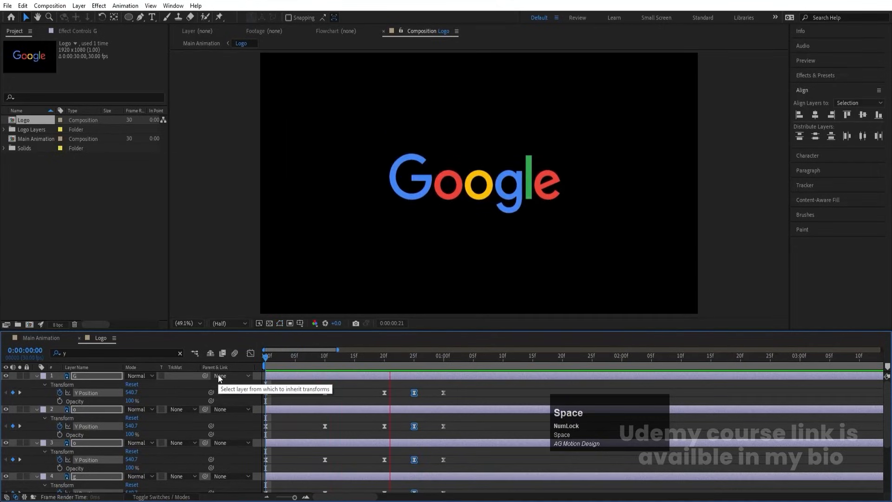
Deselect the letter layers, collapse all their properties and return to 0:00:00:00
left_click(280, 384)
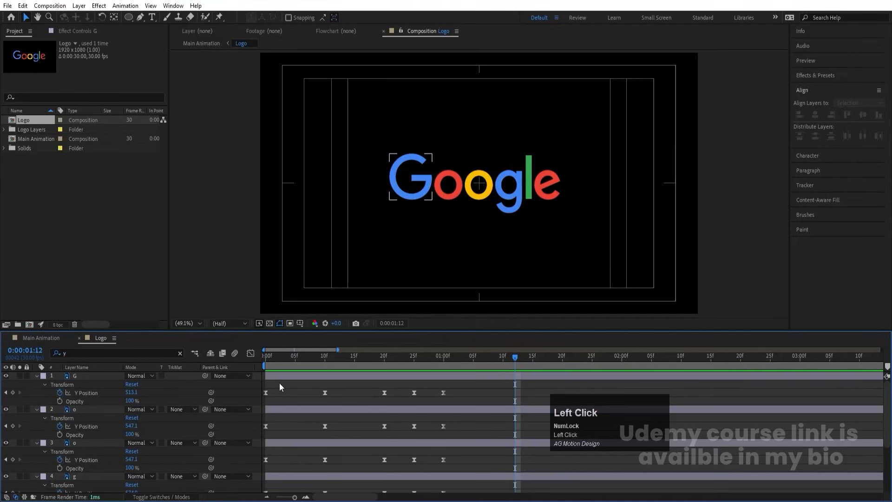
key("u")
key("u")
left_click_drag(283, 359, 216, 369)
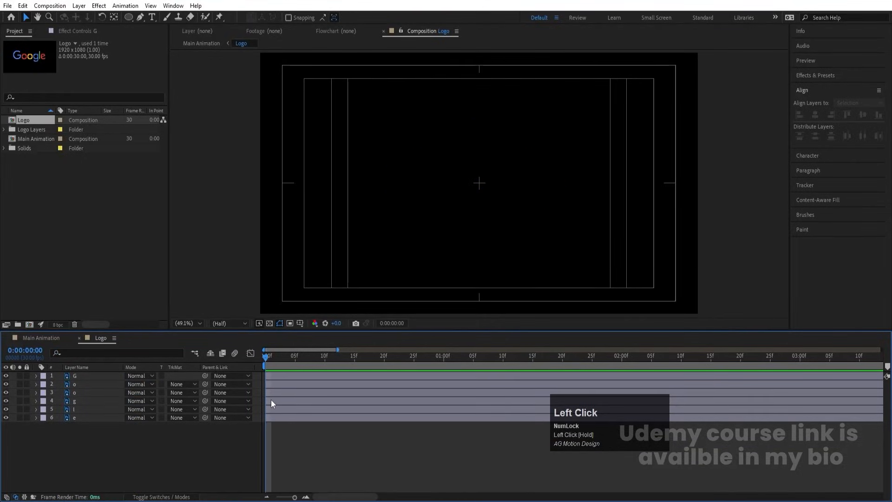
Offset the two o layers so the first starts at frame 2 and the second at frame 4
key("Page_Down")
key("Page_Down")
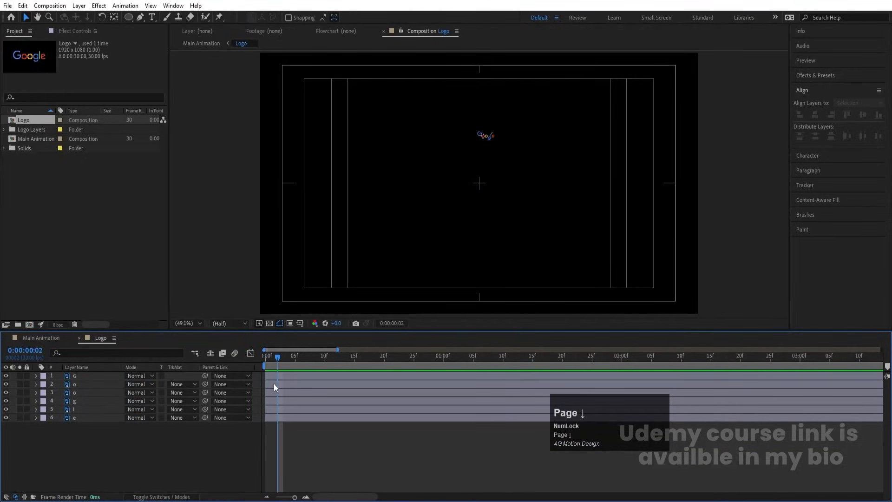
left_click(274, 383)
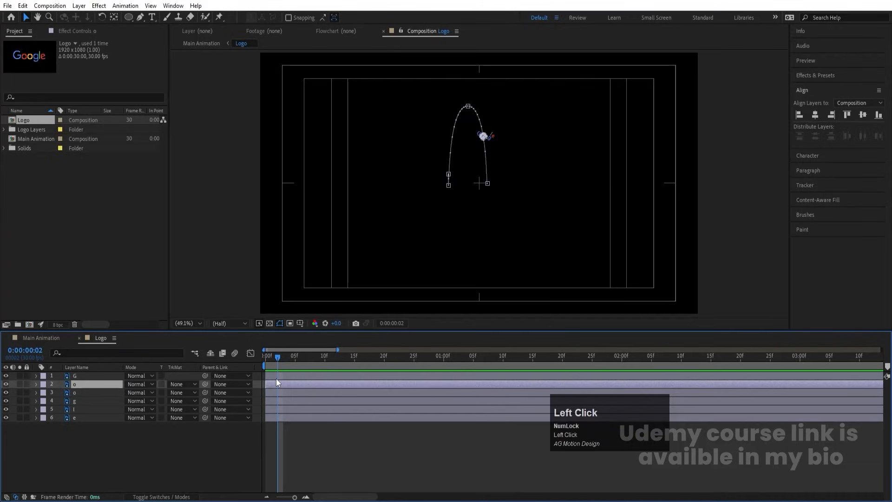
key("Page_Down")
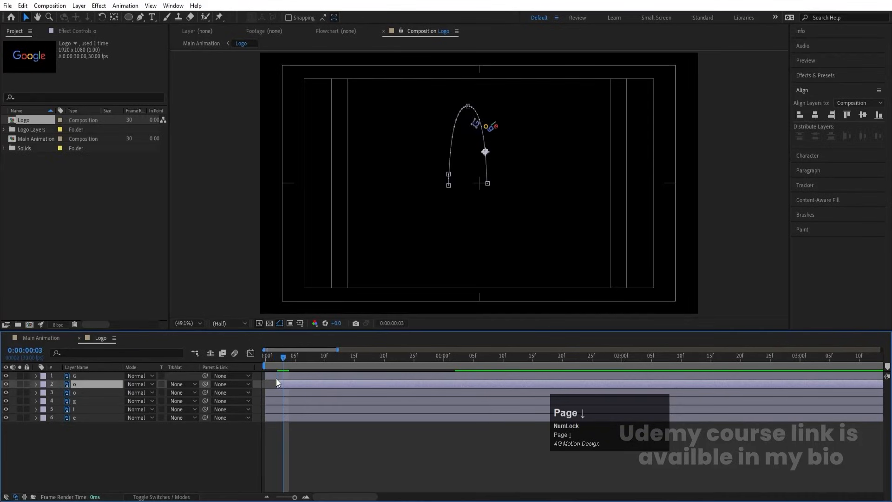
key("Page_Down")
left_click(275, 392)
key("[")
Offset the g, l and e layers to start at frames 6, 8 and 10 respectively
key("Page_Down")
key("Page_Down")
left_click(288, 400)
key("[")
key("Page_Down")
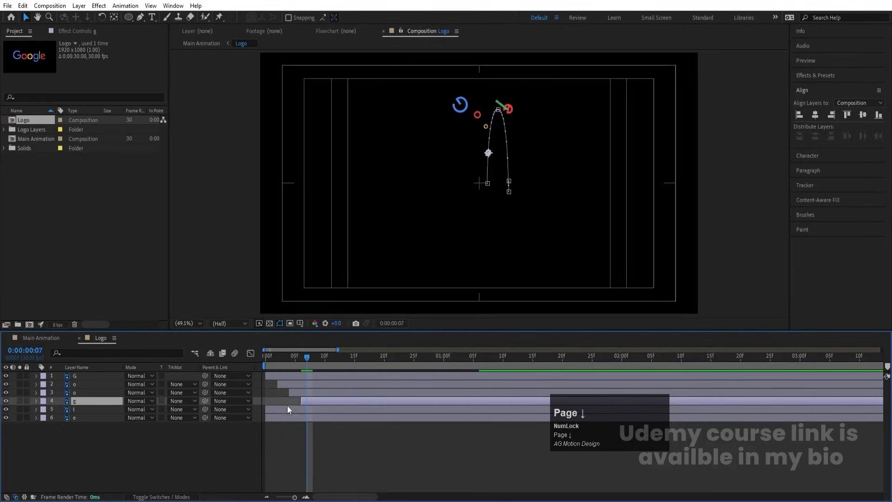
key("Page_Down")
left_click(292, 408)
key("[")
key("Page_Down")
key("Page_Down")
left_click(301, 417)
key("[")
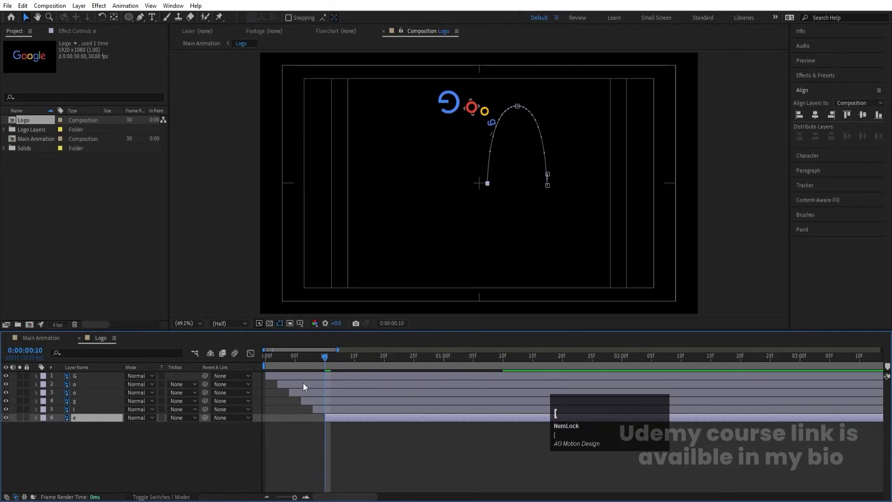
Play the staggered logo animation from the start and check the timing of the letters
key("space")
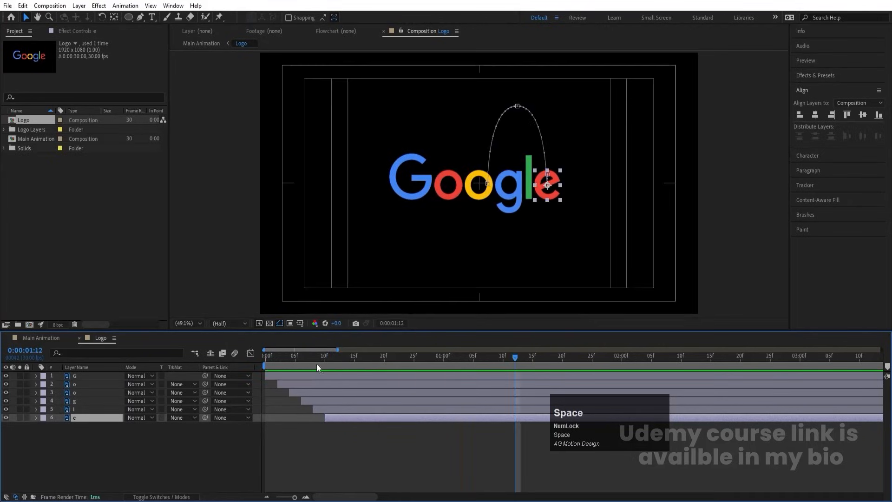
left_click(199, 371)
key("space")
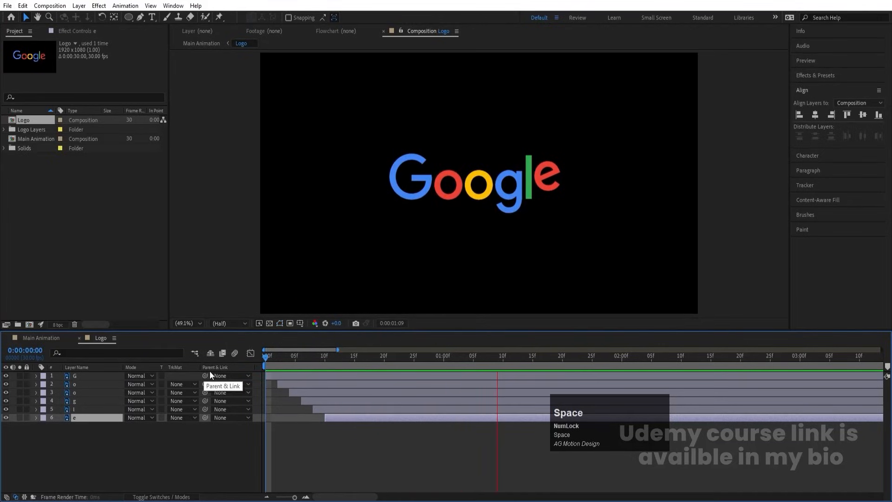
left_click(265, 357)
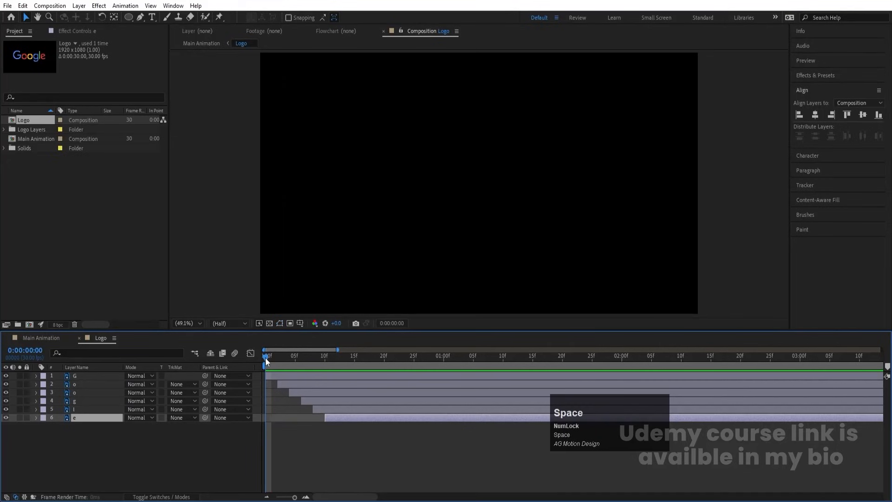
key("space")
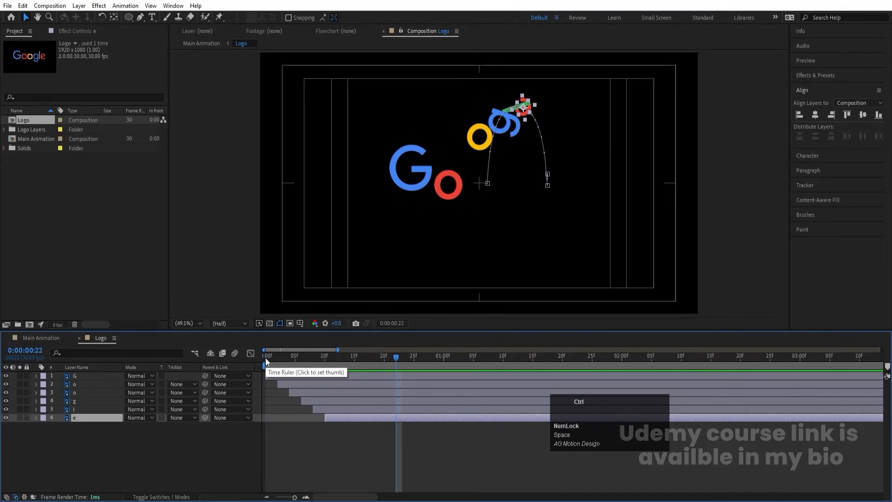
Enable motion blur on all six letter layers and the composition, and preview the animation
key("ctrl+a")
key("F4")
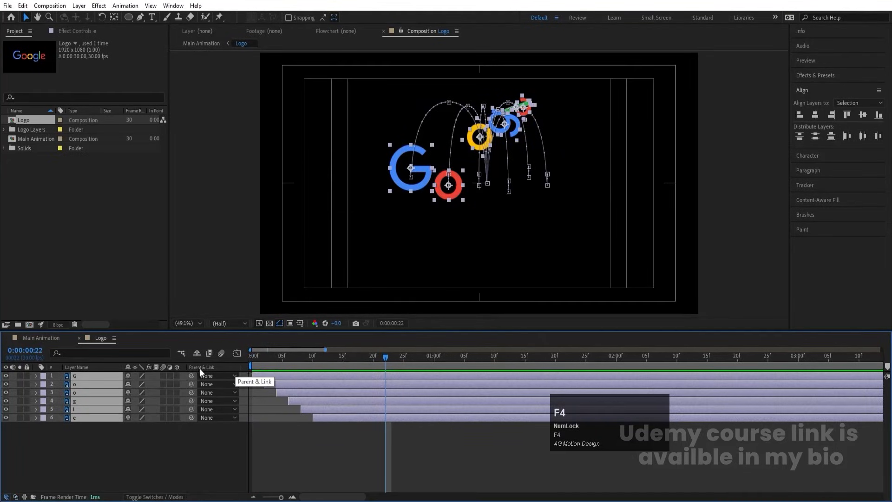
left_click(164, 376)
key("space")
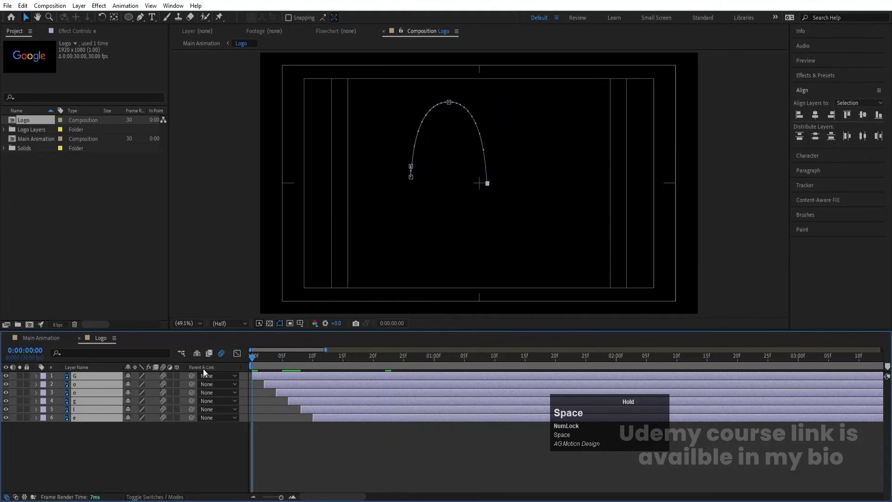
Switch to the Main Animation composition and set its preview resolution to Full
key("space")
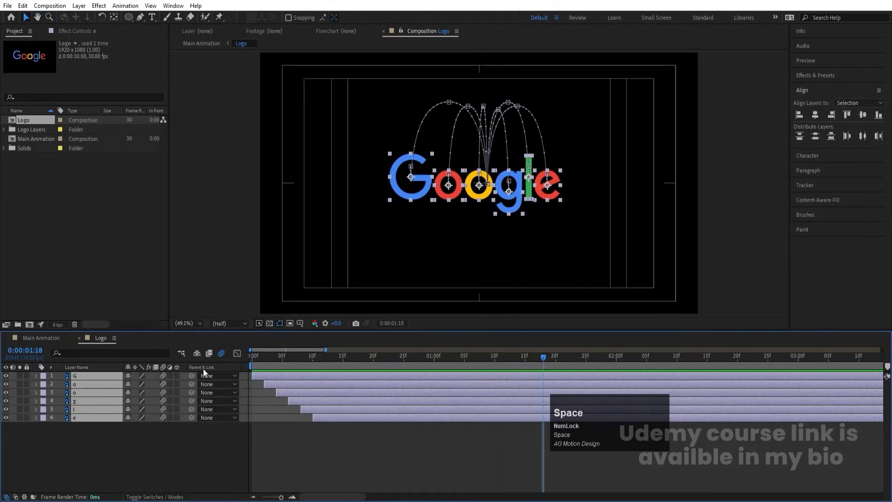
left_click(29, 337)
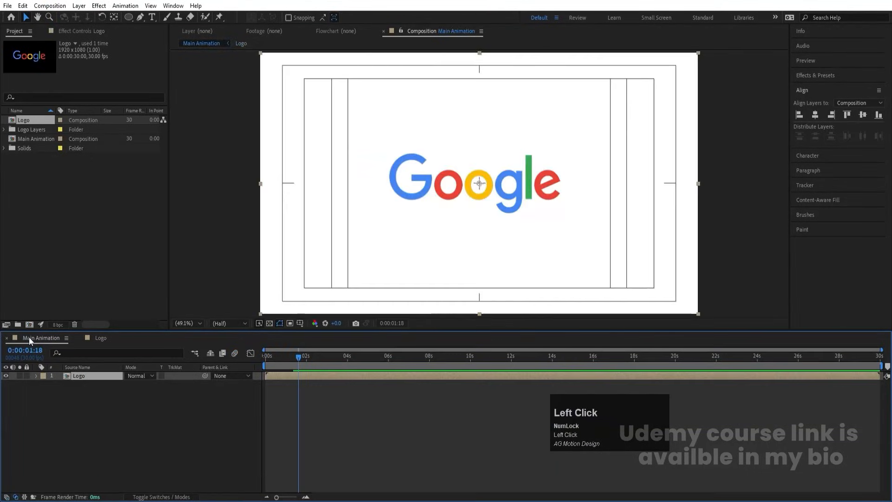
key("Num_Lock")
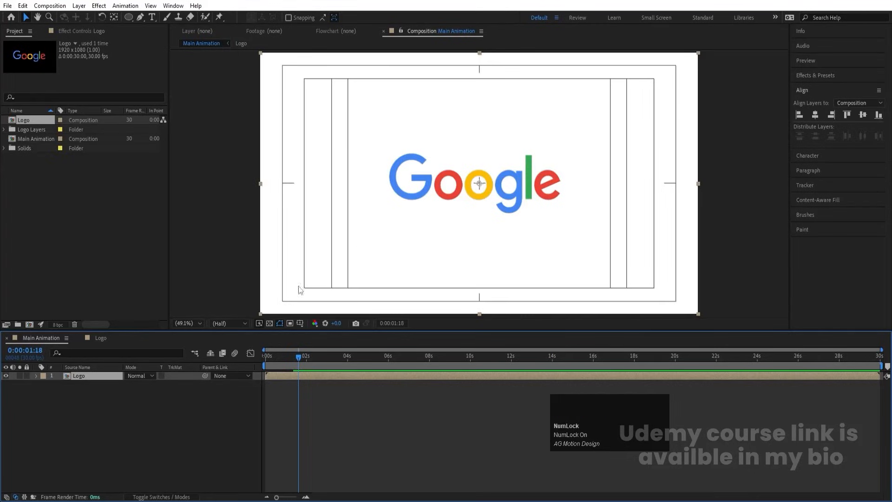
left_click(218, 324)
left_click(227, 345)
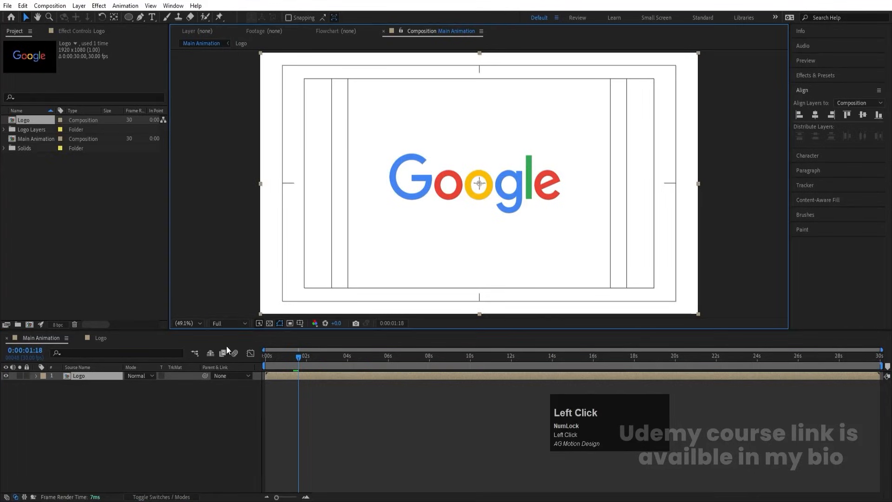
Play the logo animation from the first frame of Main Animation to check it against the white background
key("space")
key("space")
left_click_drag(292, 356, 229, 358)
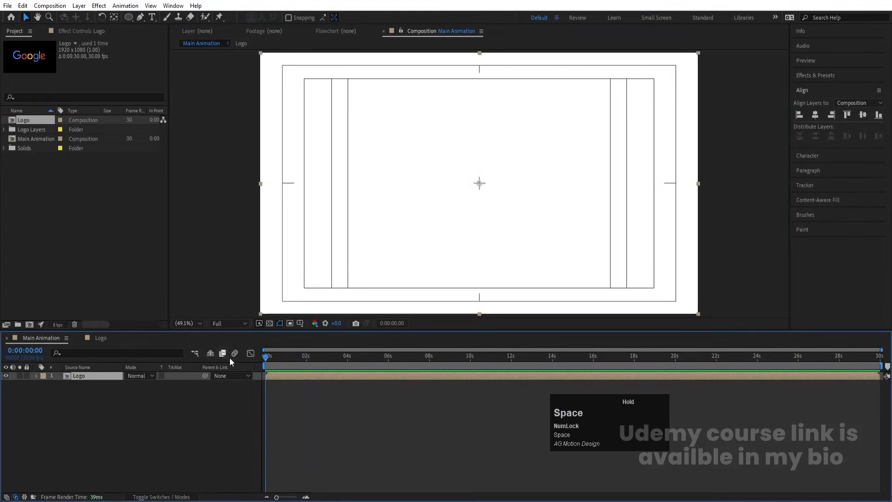
key("space")
key("space")
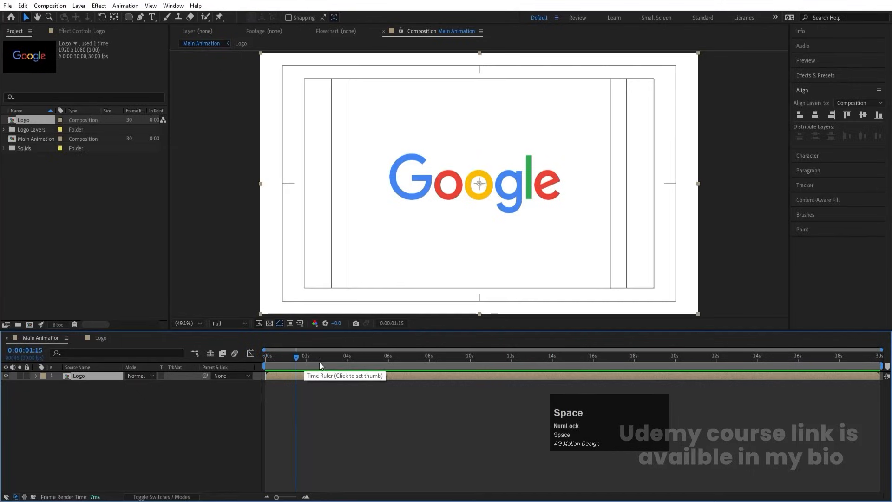
Hide the Logo layer in Main Animation and return the playhead to the first frame
left_click(6, 375)
left_click_drag(297, 356, 230, 367)
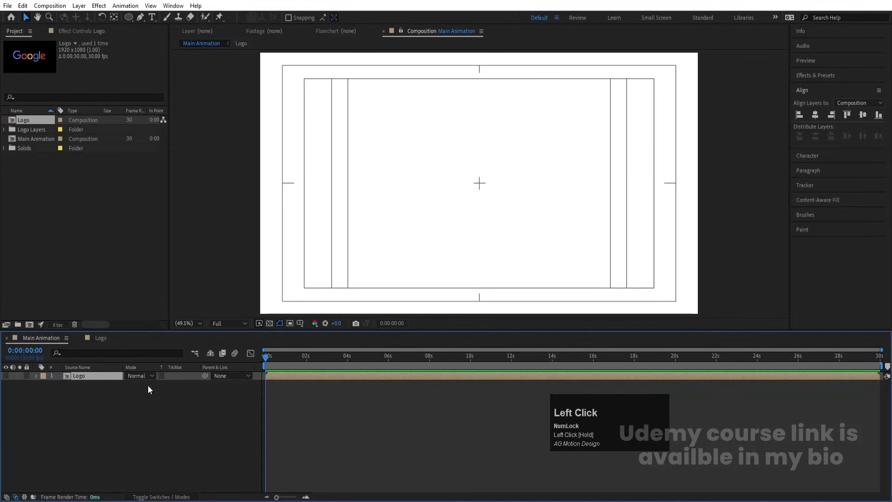
key("space")
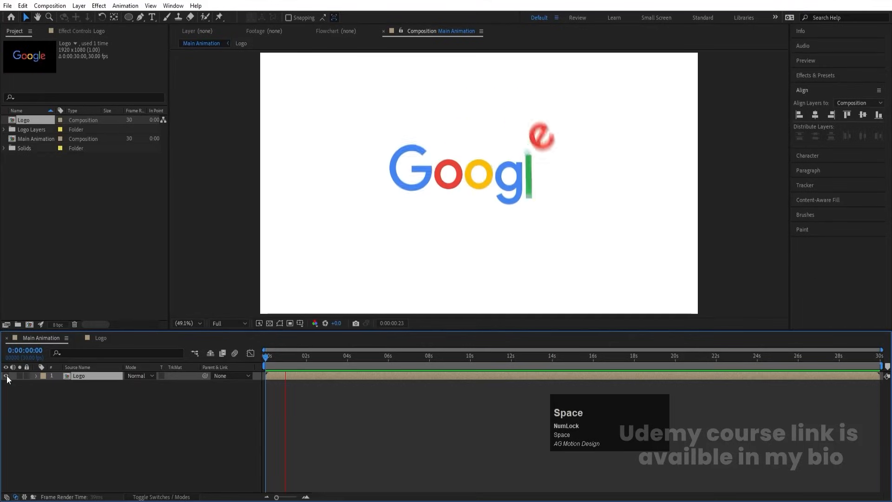
left_click(7, 375)
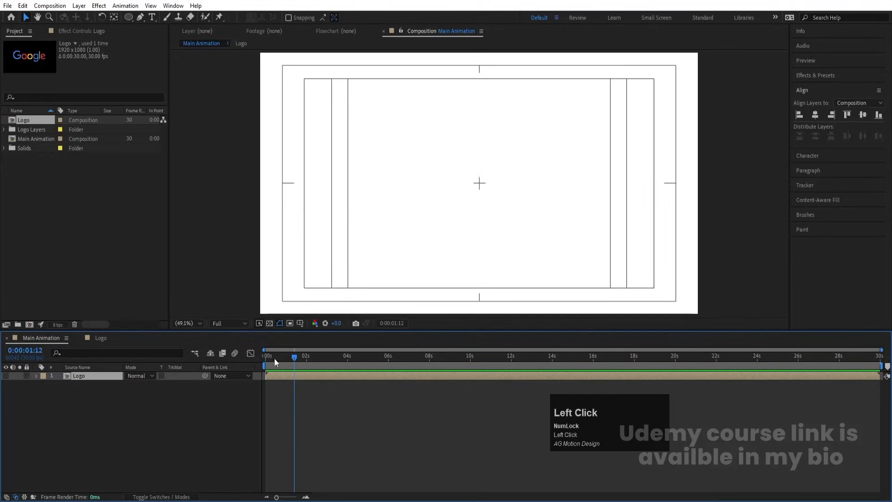
left_click_drag(275, 359, 223, 366)
left_click(159, 416)
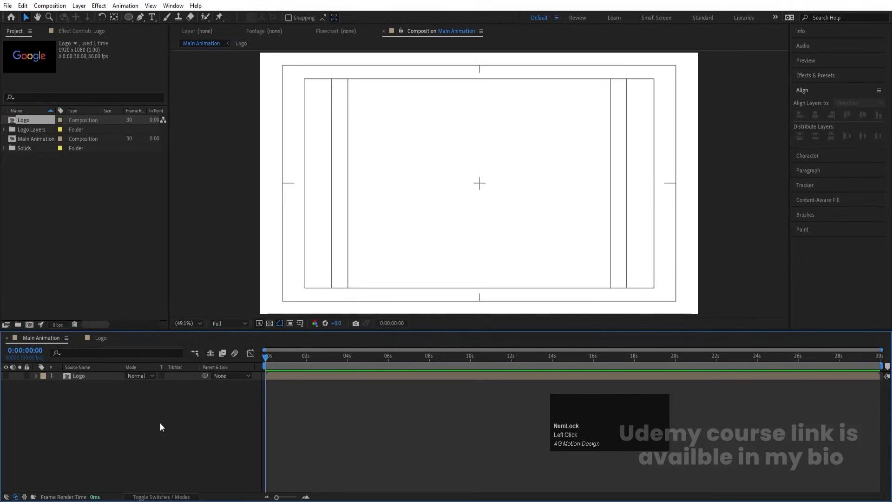
Draw a small red circle with no stroke near the composition's centre using the Ellipse tool
left_click(128, 17)
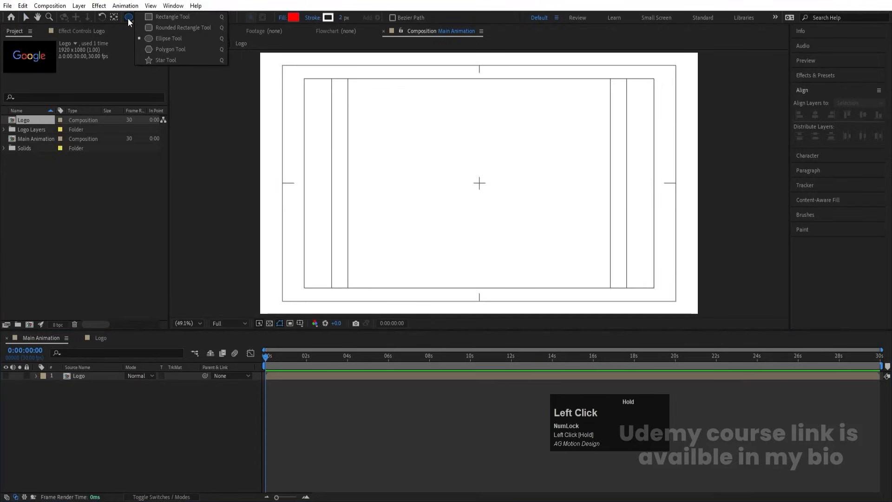
left_click_drag(128, 21, 156, 39)
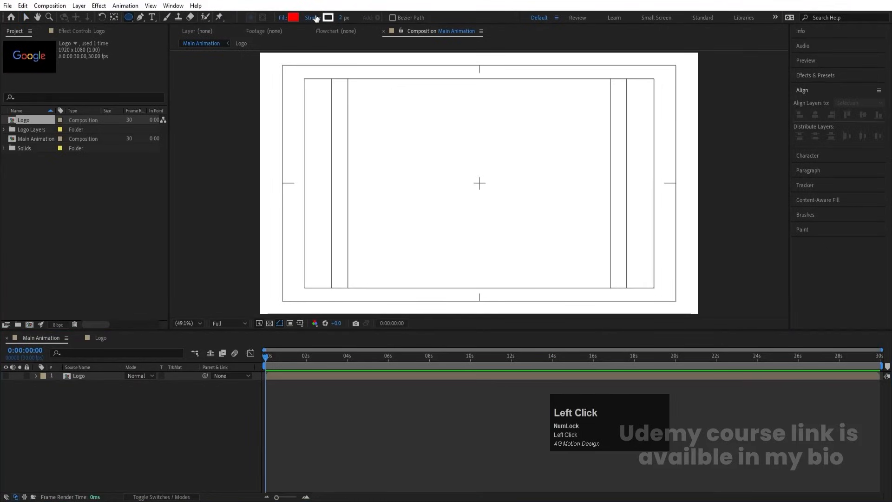
left_click(315, 18)
left_click(399, 223)
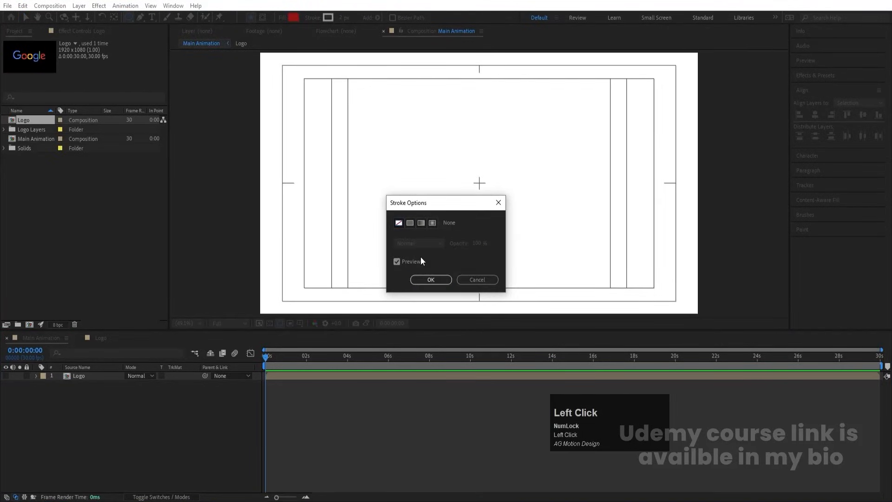
left_click(428, 280)
left_click_drag(479, 183, 490, 190)
left_click(297, 390)
Centre the circle layer's anchor point and align the layer horizontally and vertically to the middle of the composition
left_click(107, 376)
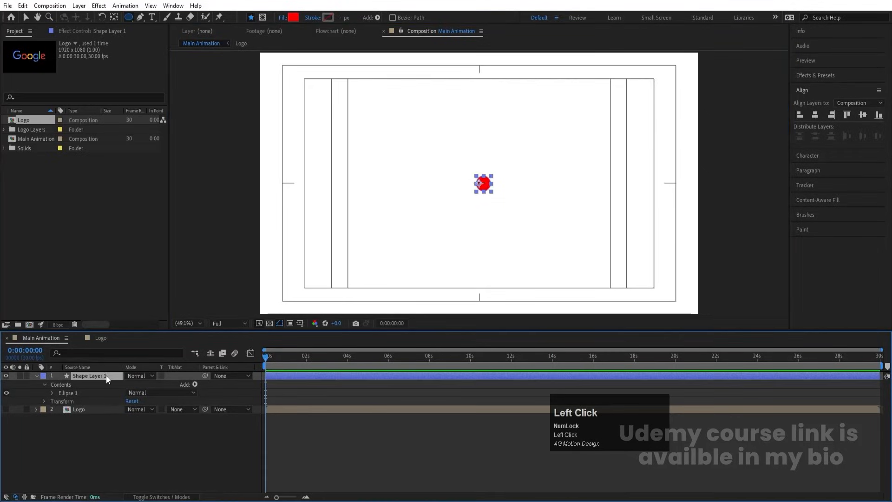
key("ctrl+alt+Home")
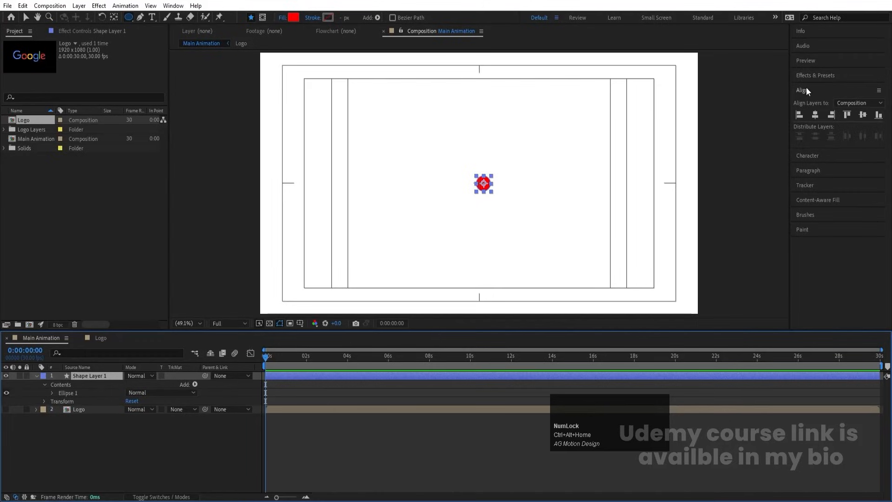
left_click(816, 114)
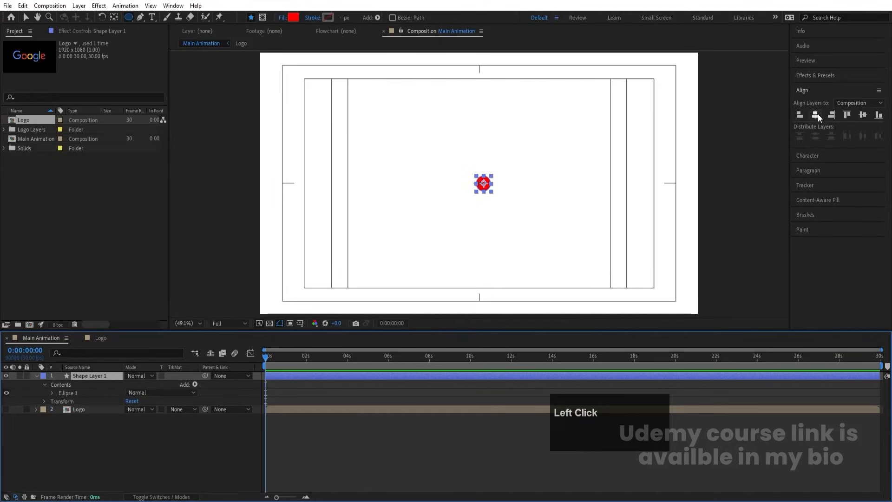
left_click(864, 115)
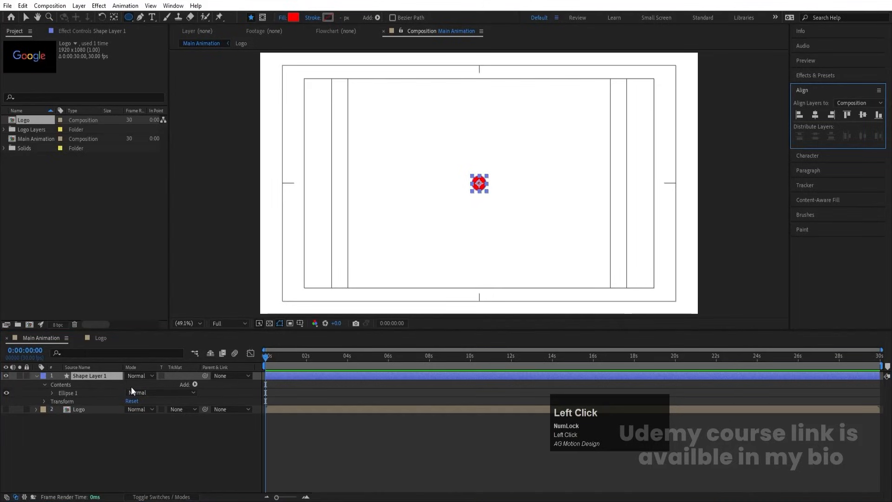
Keyframe the circle's position at frame 0 and place it just outside the frame's upper-right corner, at about 1969, -14
key("p")
left_click(59, 385)
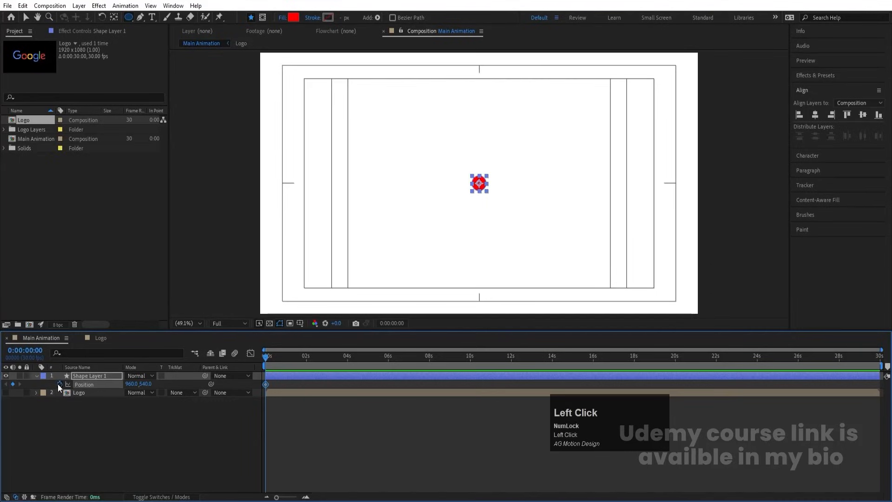
key("v")
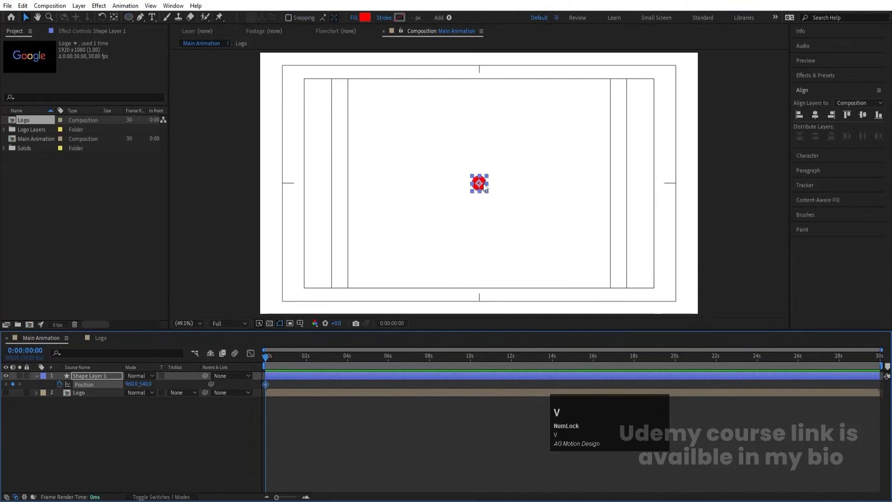
left_click_drag(483, 183, 713, 51)
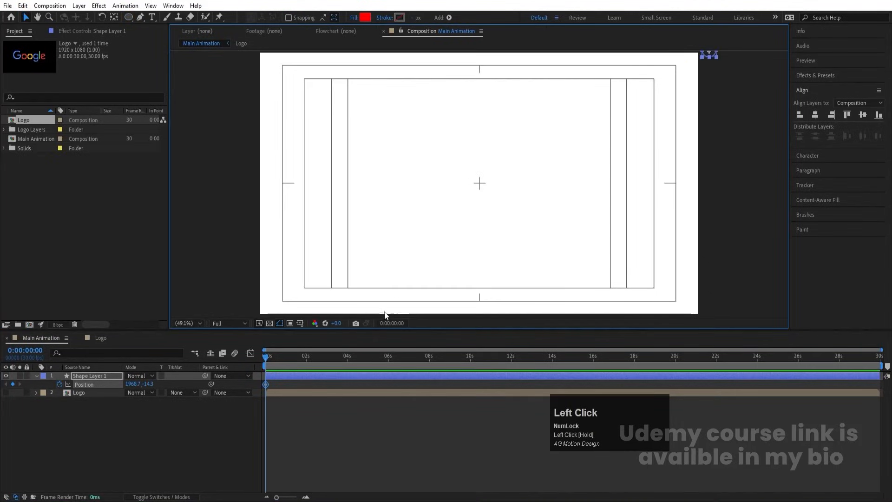
At 1 second, move the red circle diagonally down to a spot left of the composition's centre
key("equal")
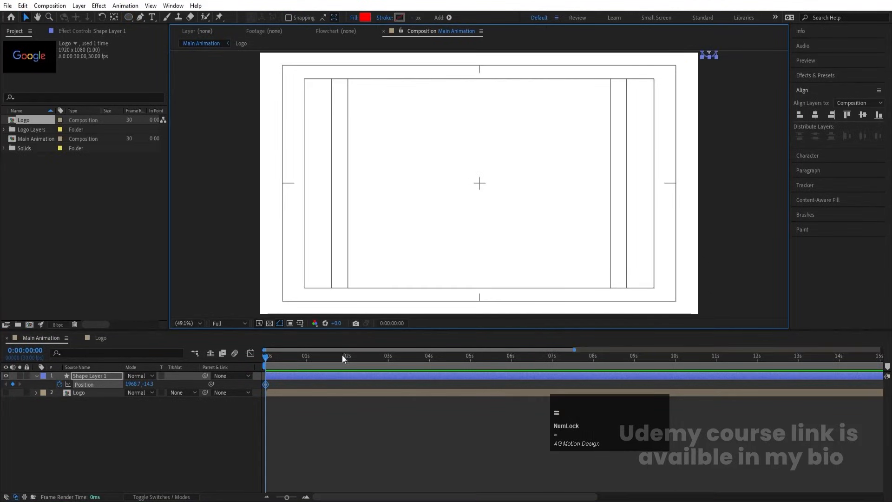
left_click(306, 358)
mouse_move(706, 49)
left_mouse_down()
mouse_move(648, 107)
mouse_move(654, 94)
left_mouse_up()
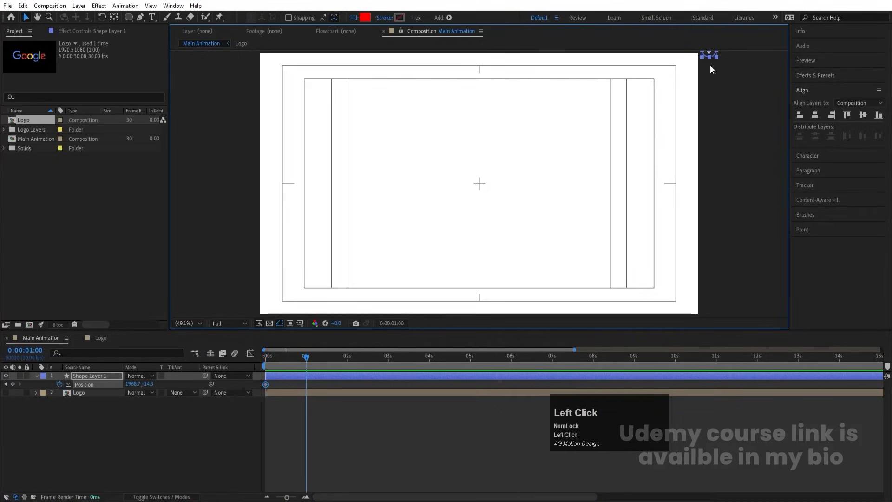
left_click_drag(133, 384, 81, 383)
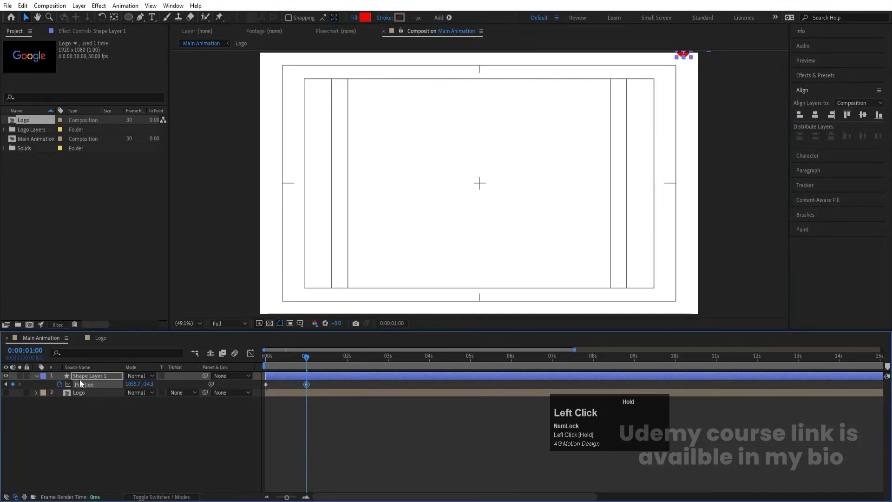
left_click_drag(147, 384, 188, 384)
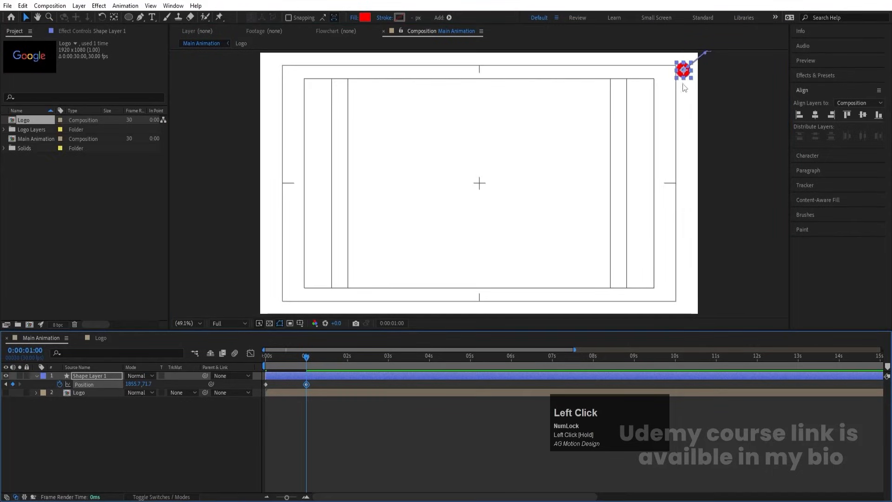
left_click_drag(684, 70, 420, 187)
Play the circle's entrance from the first frame to check its movement
left_click_drag(306, 356, 238, 350)
key("space")
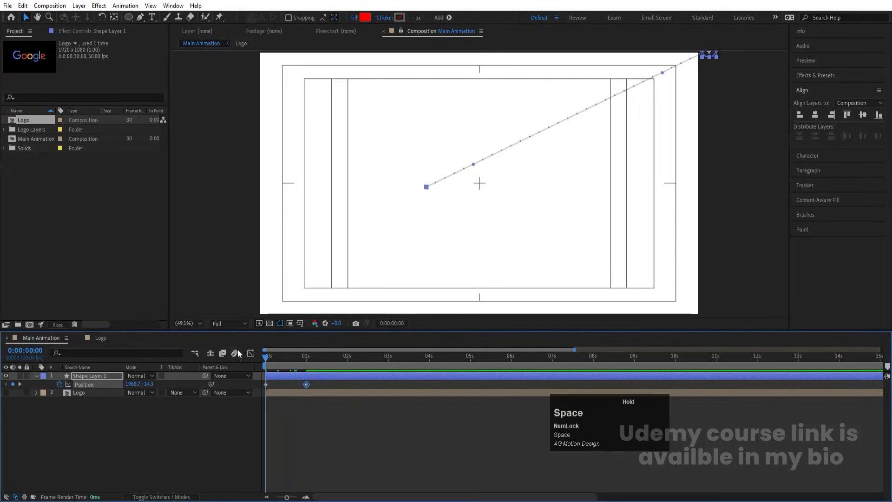
left_click(319, 414)
key("space")
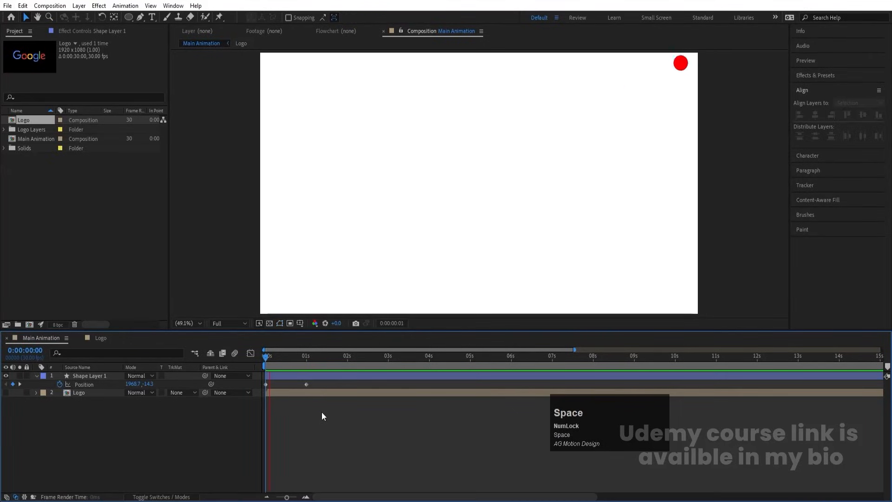
key("space")
Keyframe the circle right of centre at 1:20, about 1285, 569, and back left at 2:21, about 706, vertically centred in the composition
left_click_drag(306, 356, 333, 366)
left_click_drag(427, 189, 554, 190)
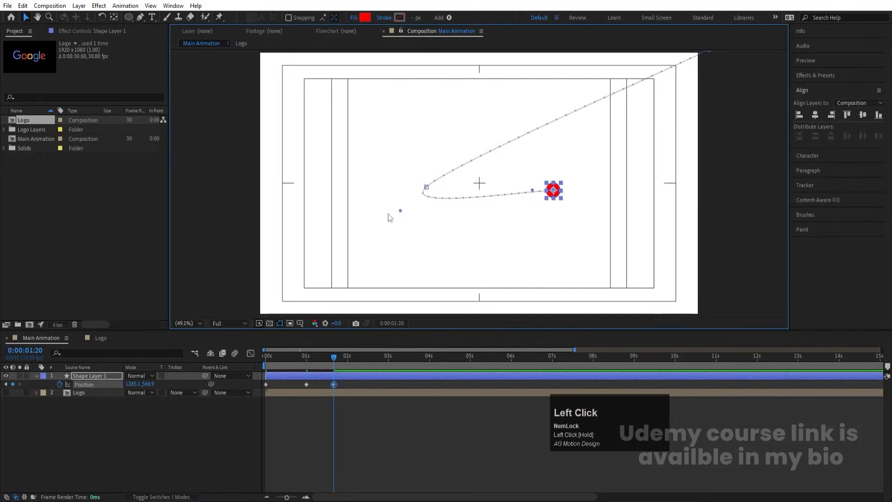
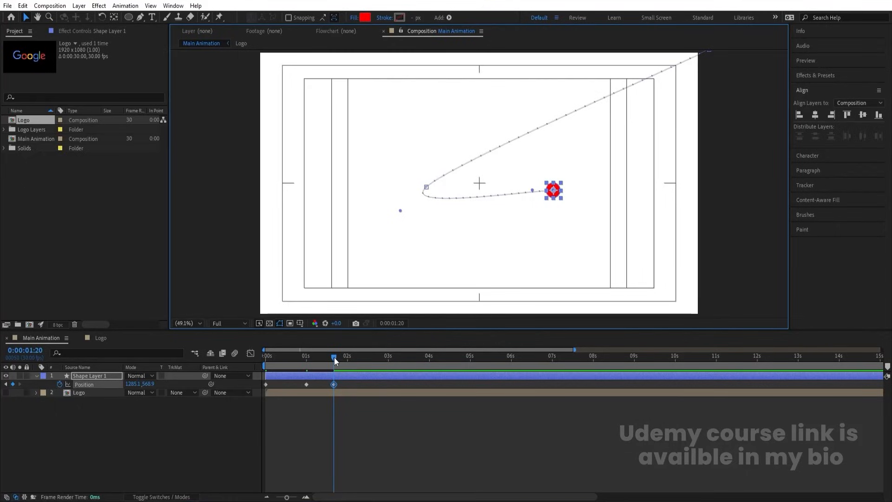
left_click_drag(334, 357, 377, 360)
left_click_drag(554, 195, 422, 188)
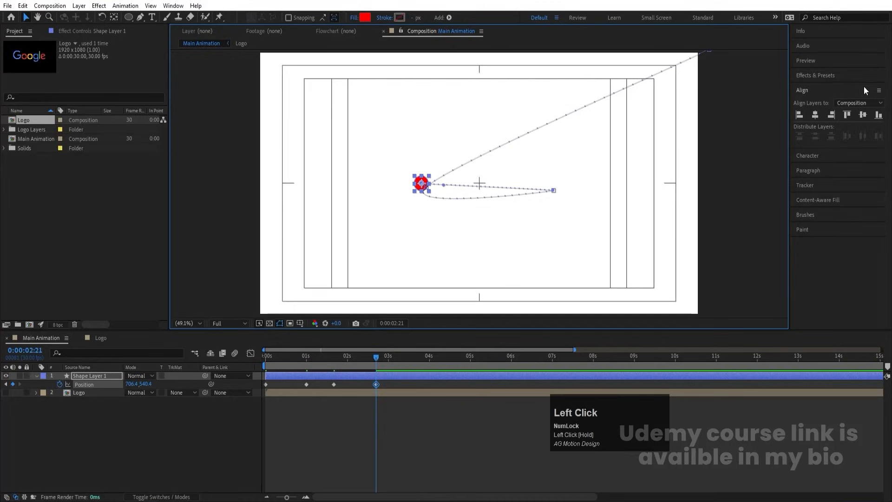
left_click(862, 115)
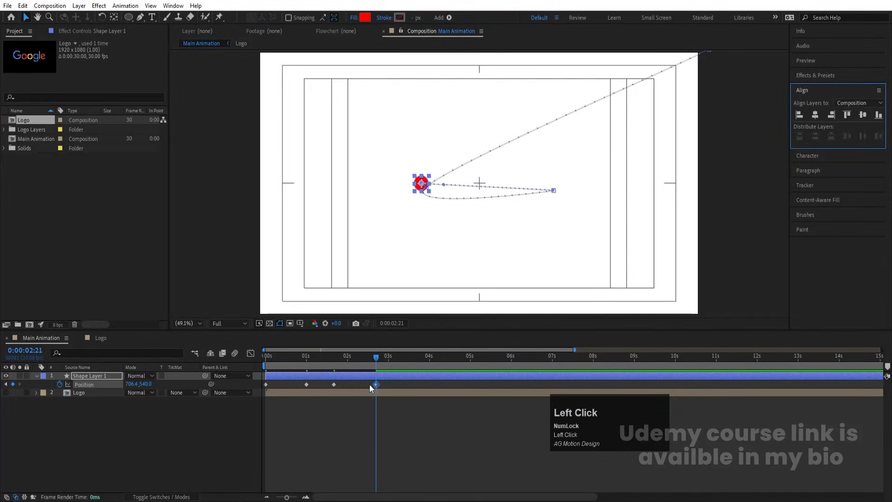
Play the circle's back-and-forth motion from the start to check the new keyframes
left_click(267, 356)
key("space")
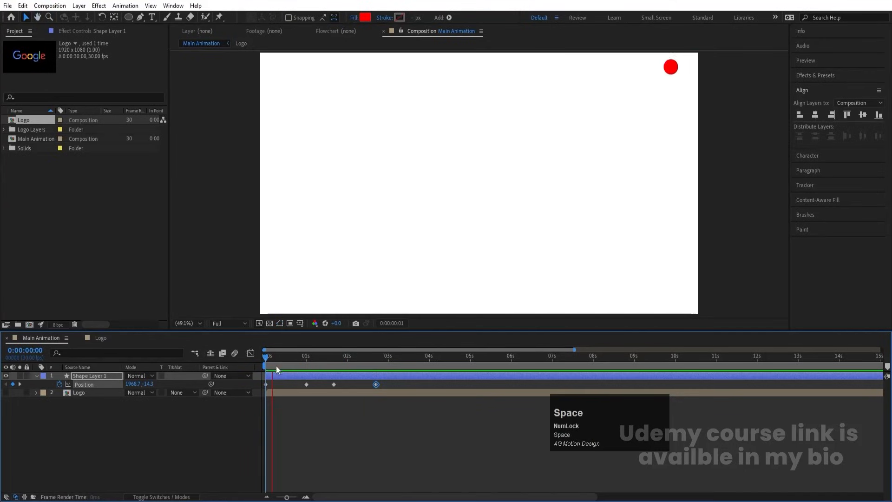
left_click(336, 357)
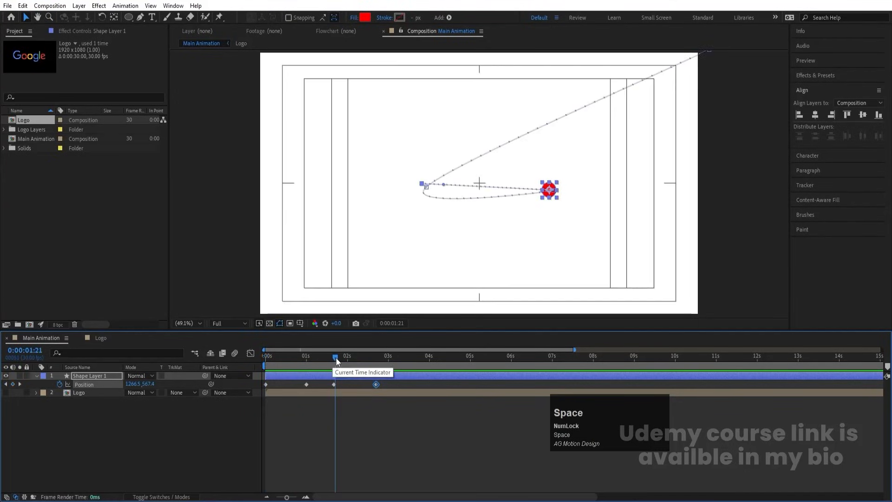
Apply Easy Ease to all four of the circle's position keyframes and open the Graph Editor
left_click_drag(390, 384, 257, 390)
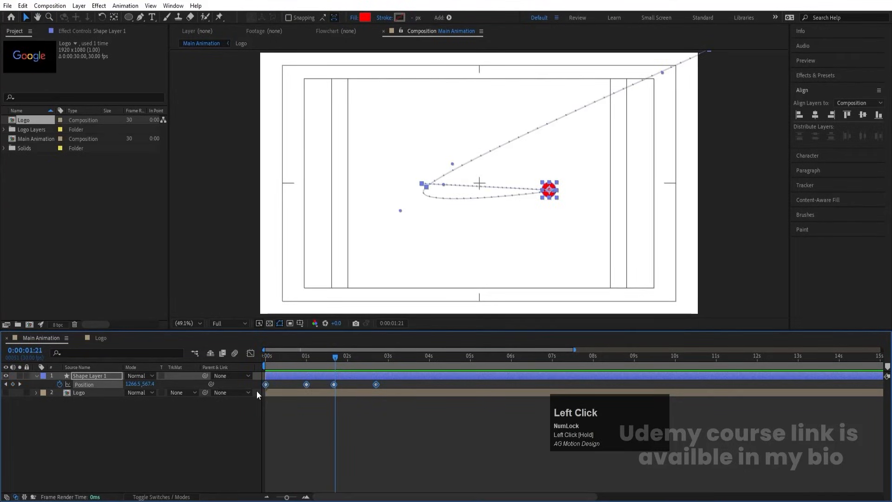
key("F9")
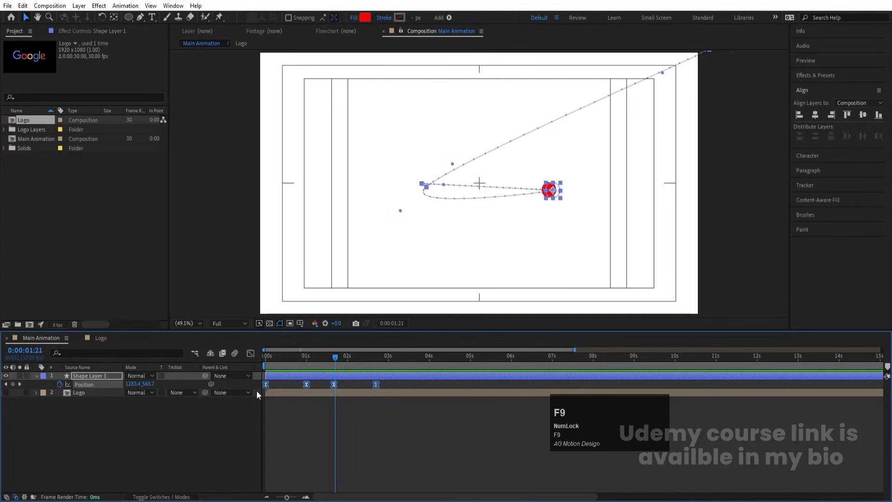
left_click(250, 353)
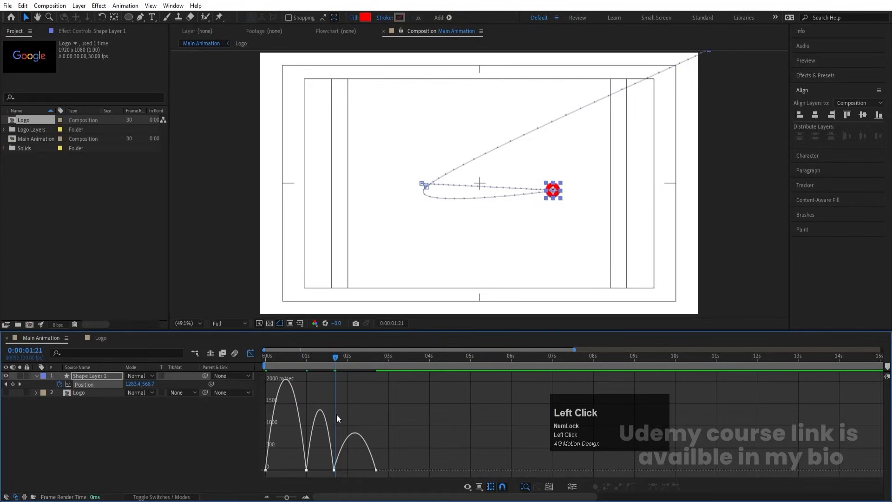
Reshape the circle's first position speed curve into an early peak with a long slow finish, and preview the motion
right_click(348, 407)
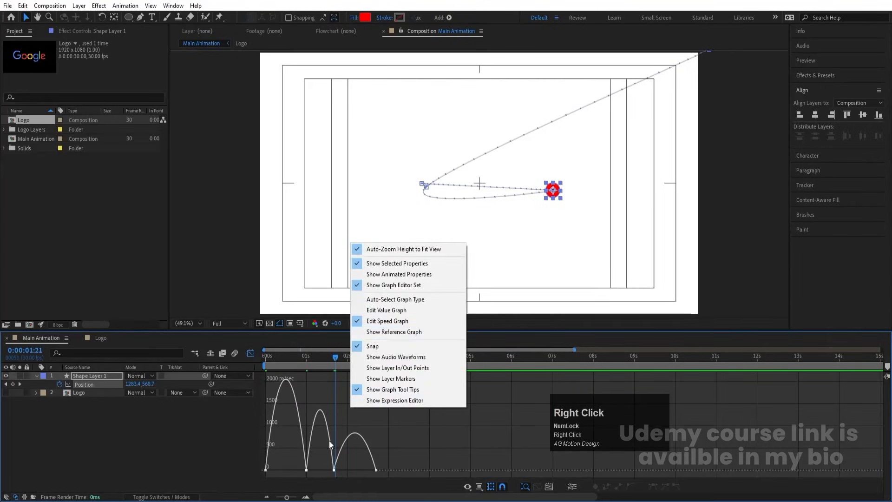
left_click(286, 458)
key("equal")
left_click_drag(346, 495, 308, 492)
left_click_drag(330, 463, 280, 474)
left_click_drag(285, 361, 213, 352)
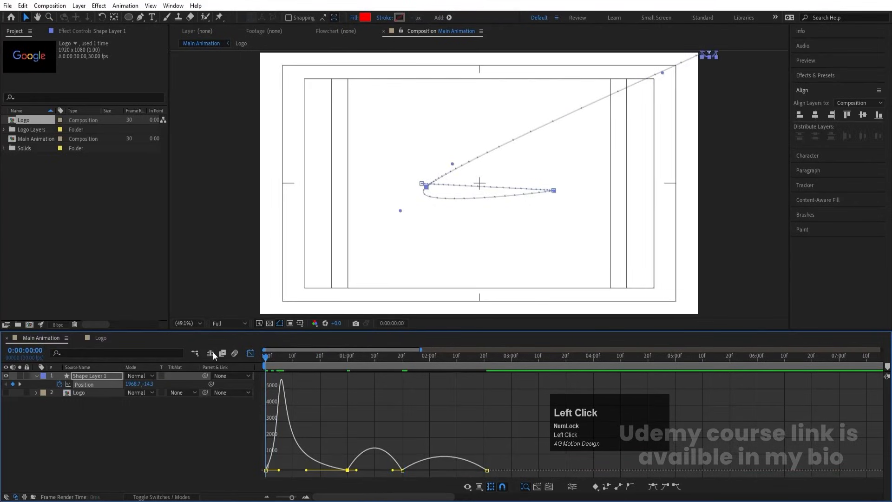
key("space")
key("space")
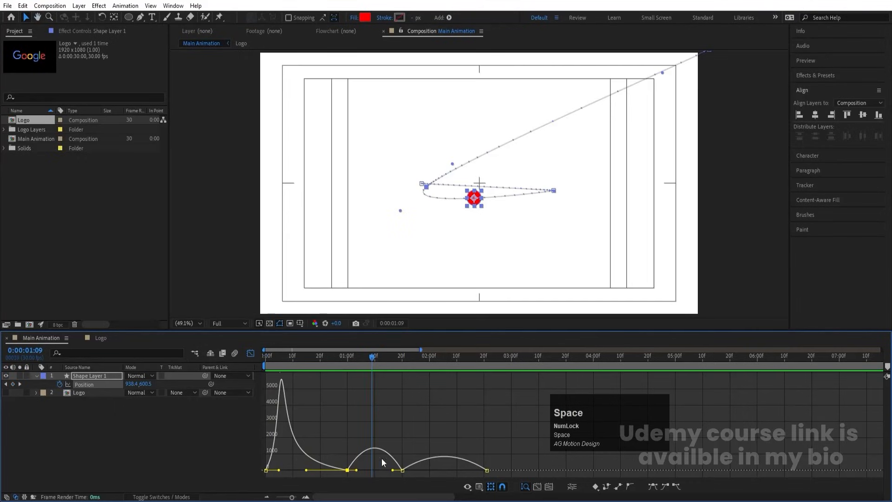
Sharpen the speed curve between the second and third position keyframes into a narrow central peak, and preview from the first frame
left_click_drag(339, 455, 382, 468)
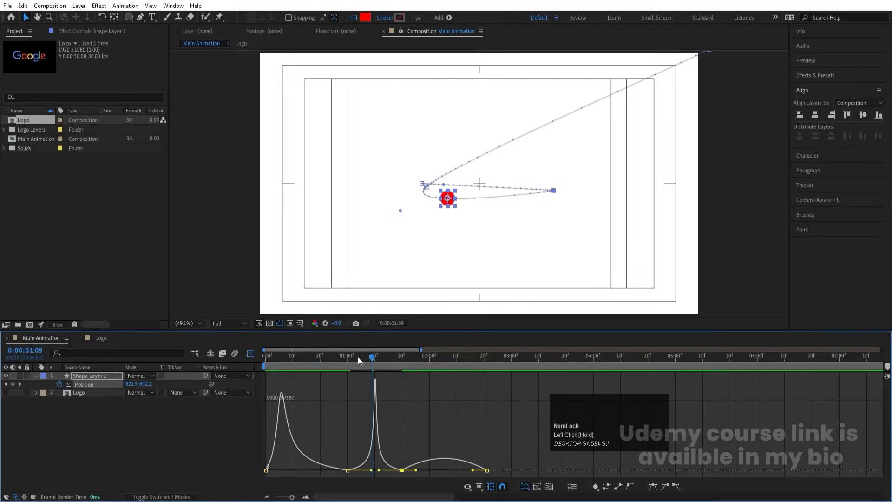
left_click_drag(357, 356, 261, 362)
key("space")
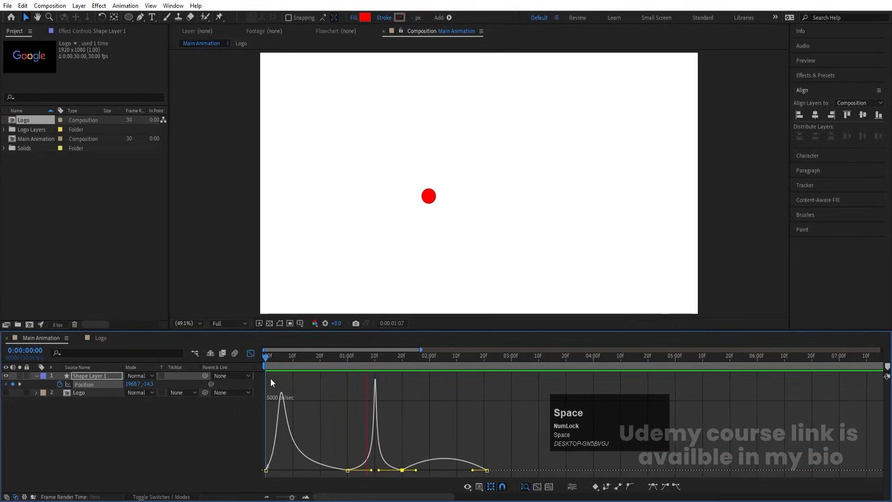
key("space")
Sharpen the speed curve between the third and fourth position keyframes into a narrow central peak, and play the animation
left_click_drag(396, 455, 450, 470)
left_click(339, 356)
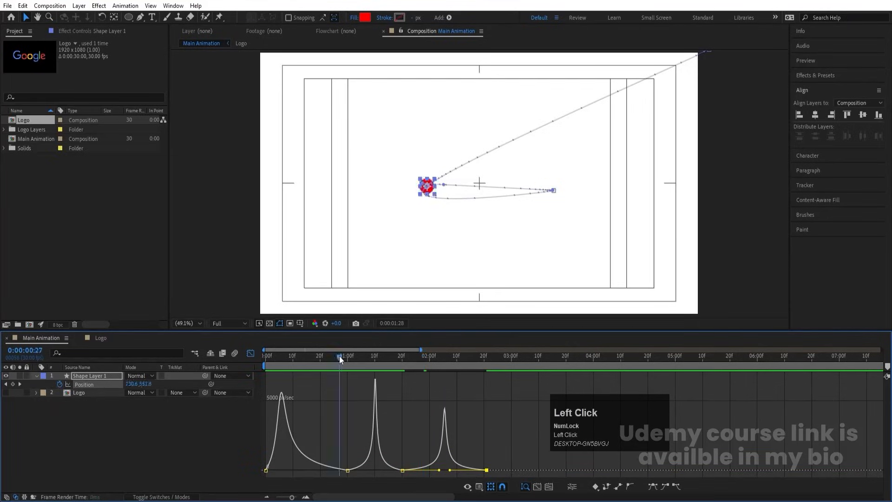
key("space")
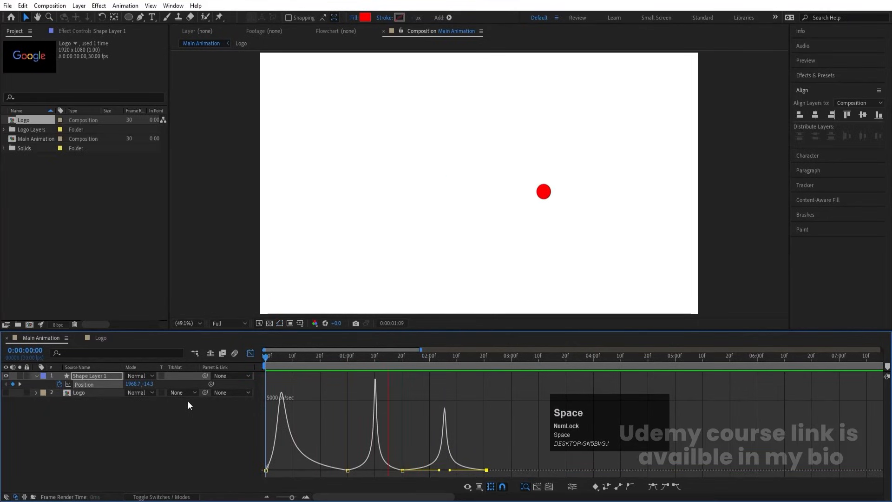
key("space")
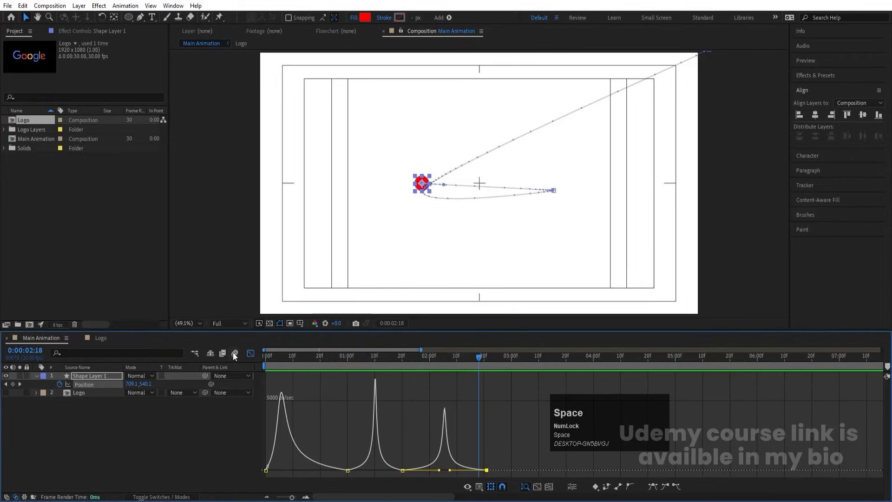
Close the Graph Editor and add a circle position keyframe at 2:22 that holds the position from 2:21
left_click(250, 353)
left_click_drag(486, 355, 489, 357)
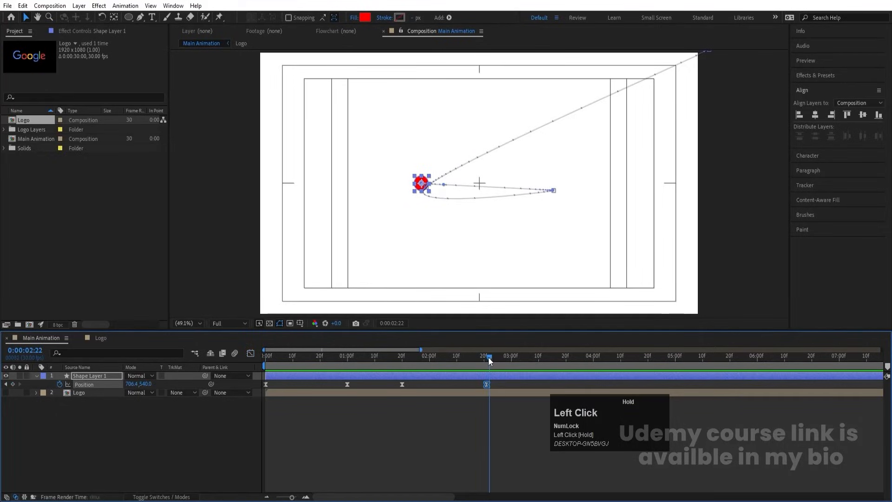
key("equal")
key("equal")
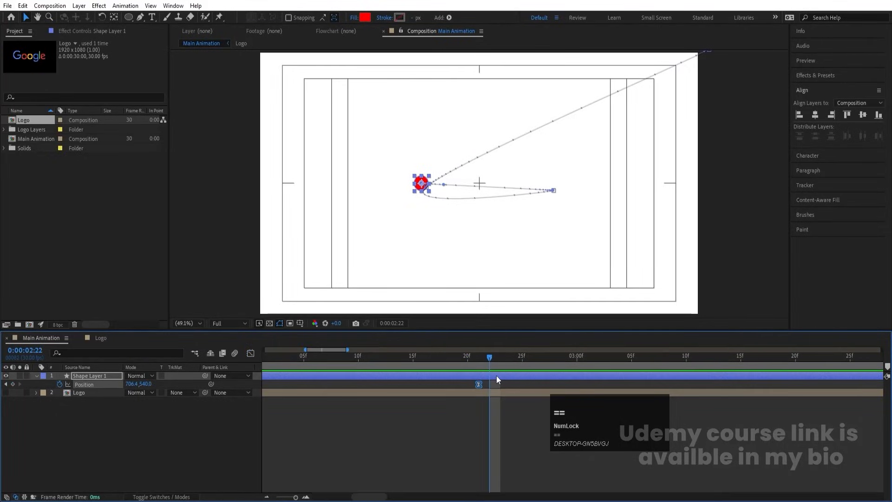
left_click(478, 355)
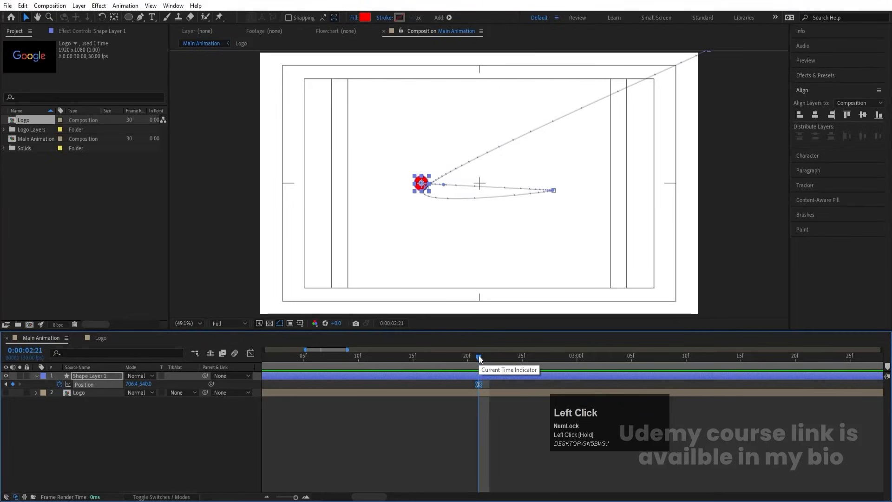
key("Page_Down")
left_click(481, 419)
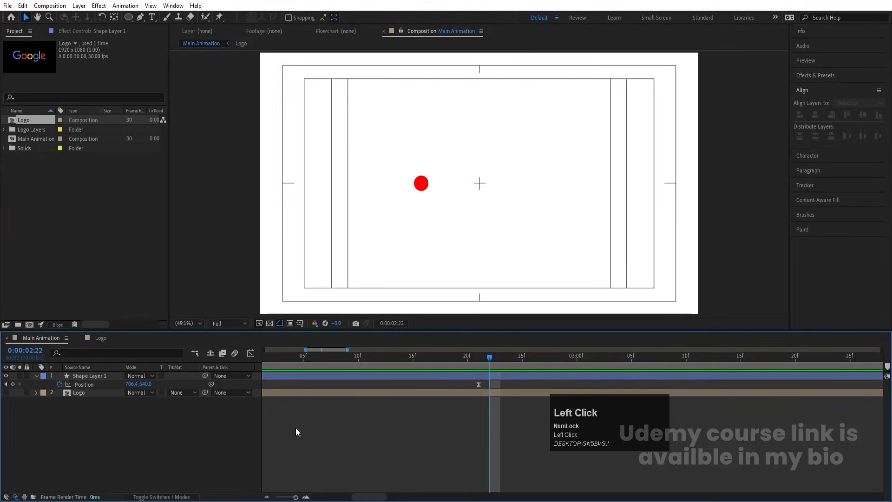
left_click(12, 384)
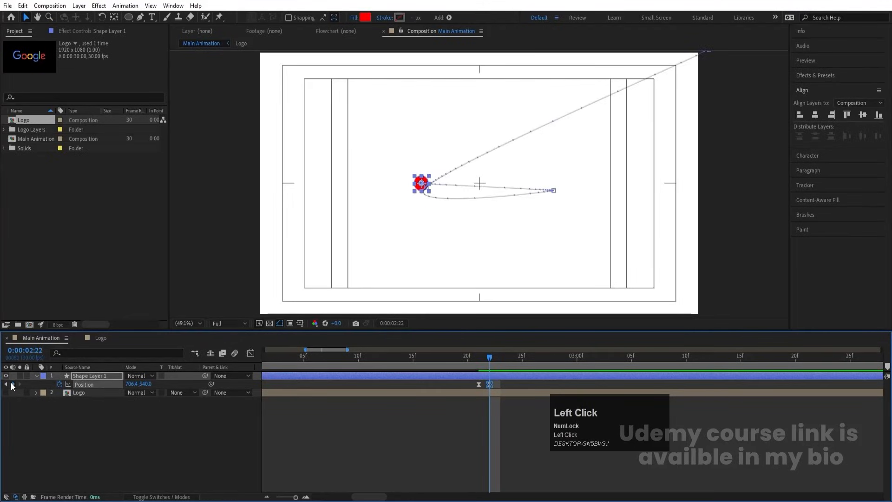
key("minus")
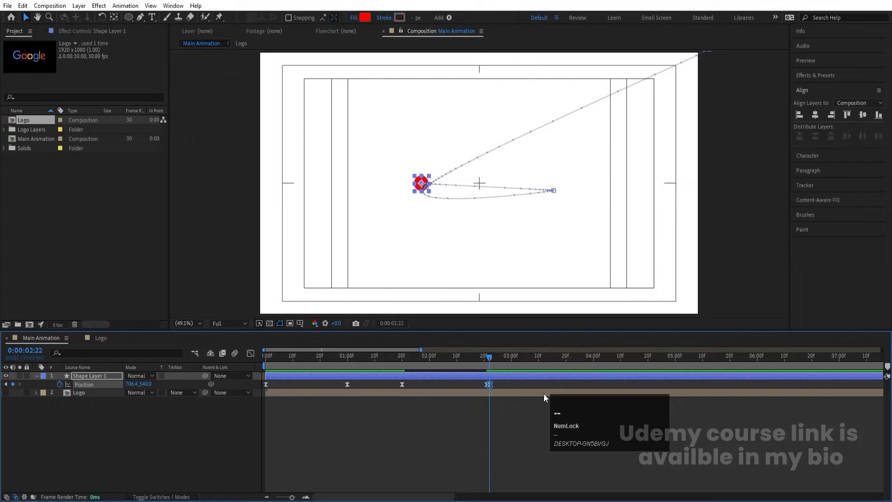
Keyframe the circle at 3:20 moved horizontally to X 1213.4, right of the composition centre
left_click(565, 356)
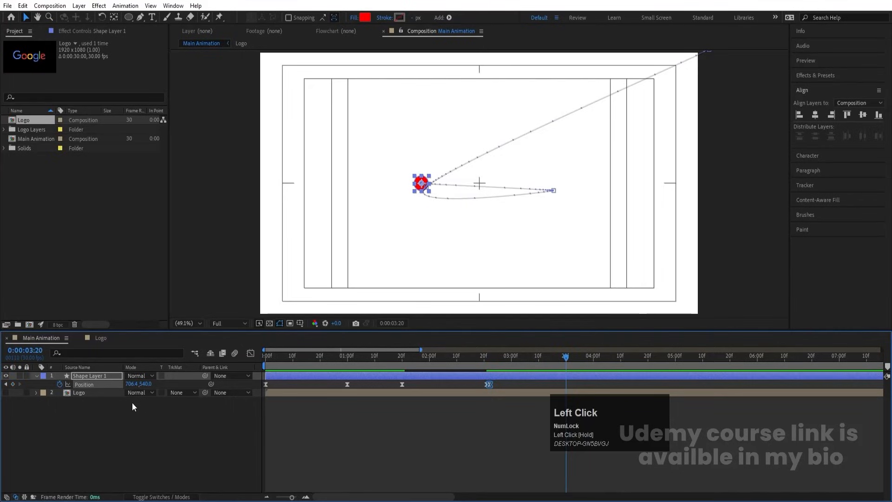
left_click_drag(131, 383, 355, 370)
left_click(512, 432)
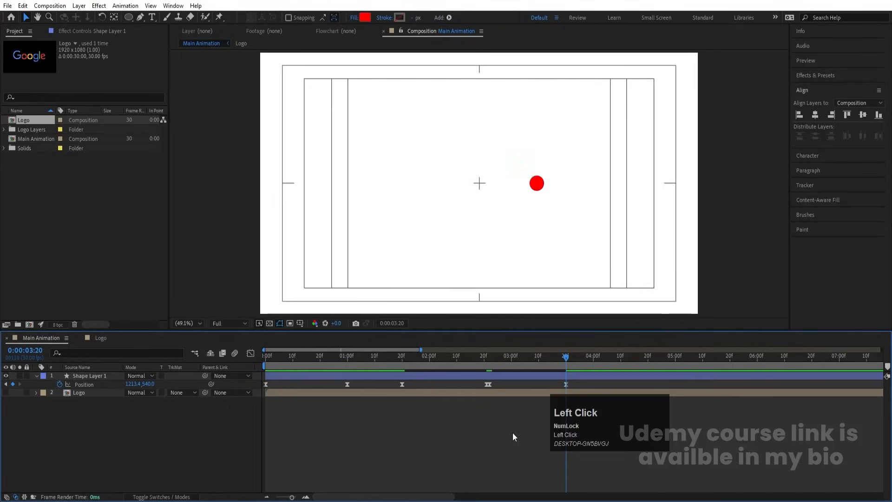
Draw a straight horizontal Pen line from the circle's centre at 2:21 to its centre at 3:20
left_click_drag(495, 357, 489, 357)
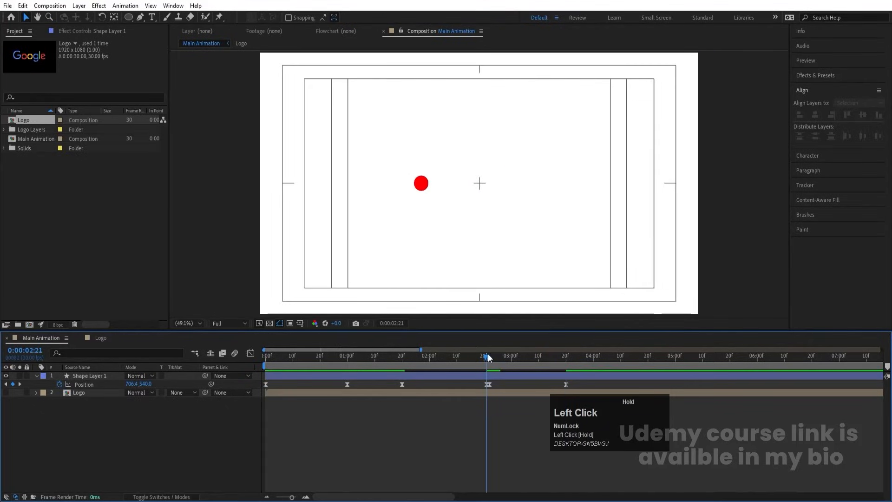
left_click(144, 19)
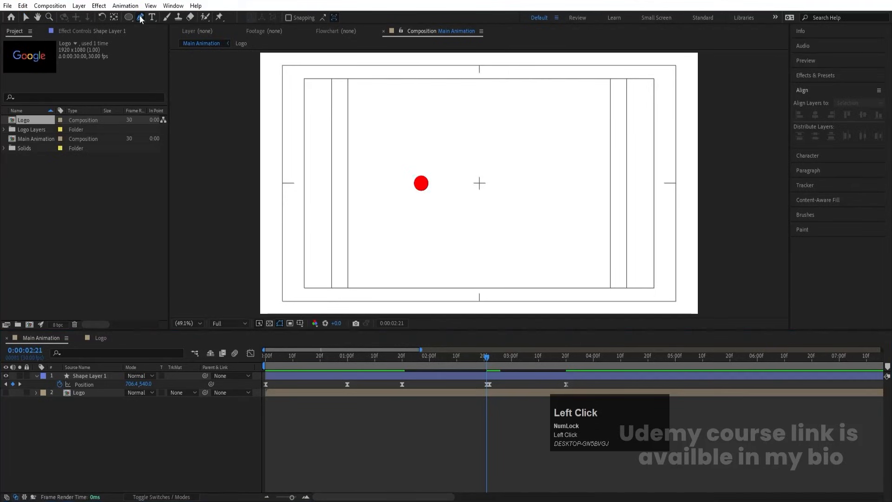
left_click(421, 185)
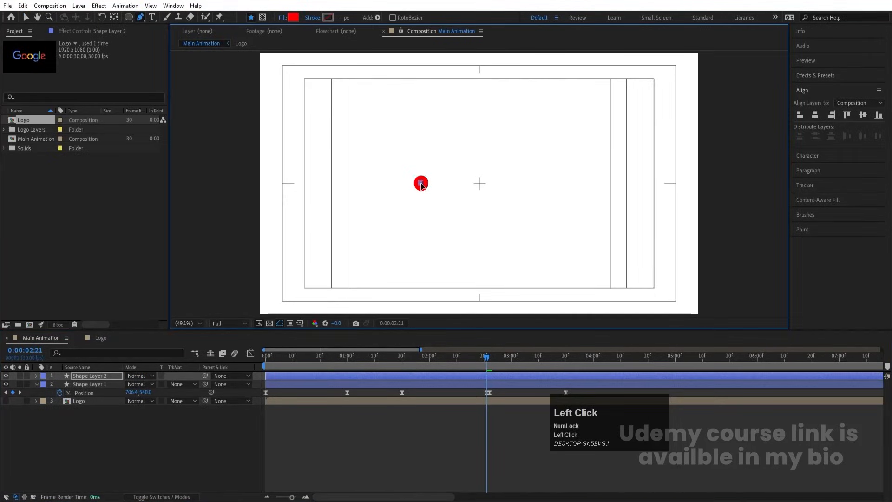
key("k")
key("k")
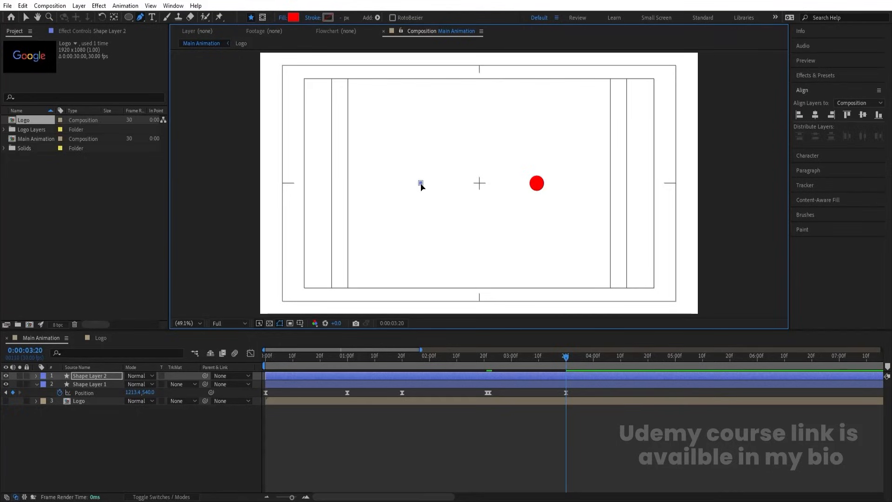
left_click(538, 183)
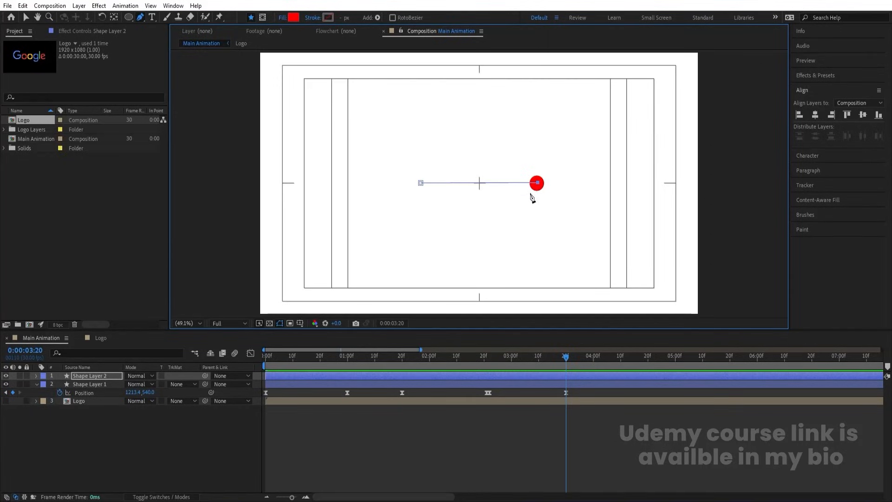
key("ctrl+z")
left_click(538, 183, "shift")
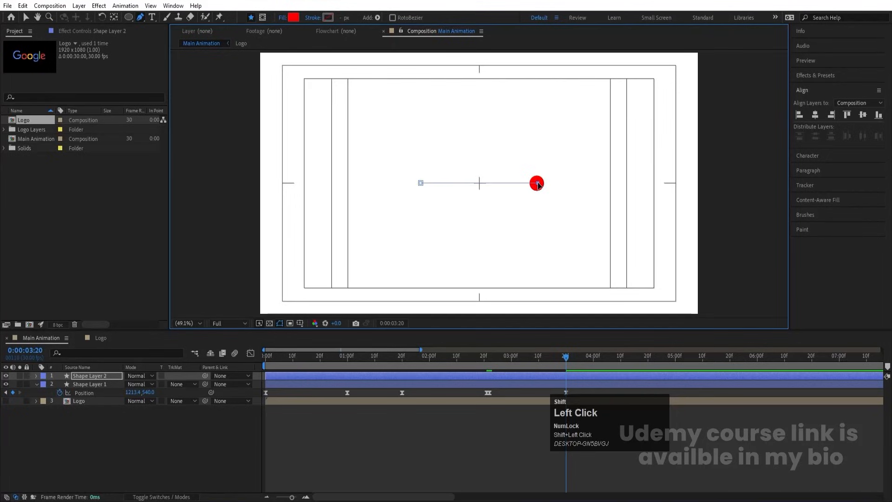
Set the line's fill to None and give it a red 2 px stroke
left_click(282, 17)
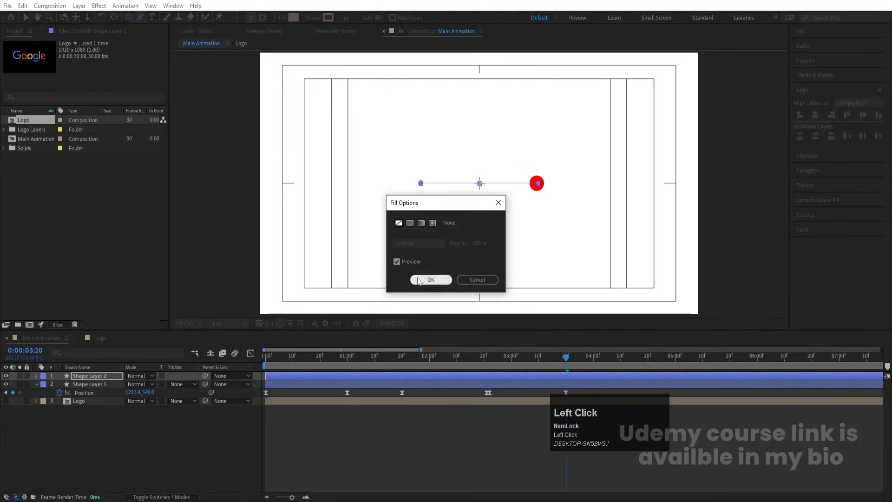
left_click(431, 279)
left_click(328, 17)
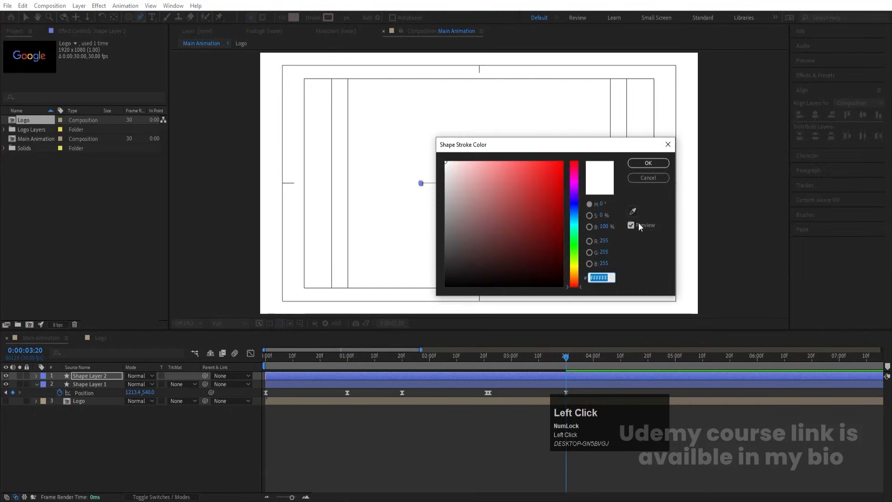
left_click(648, 163)
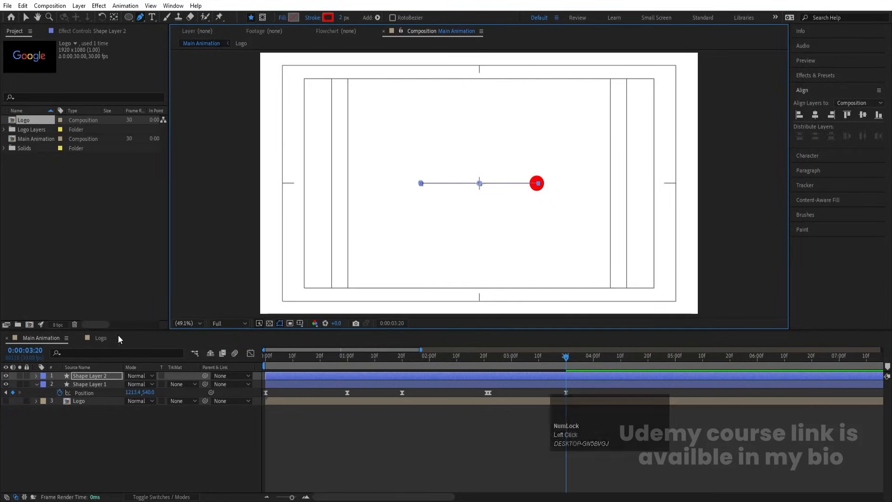
left_click(83, 433)
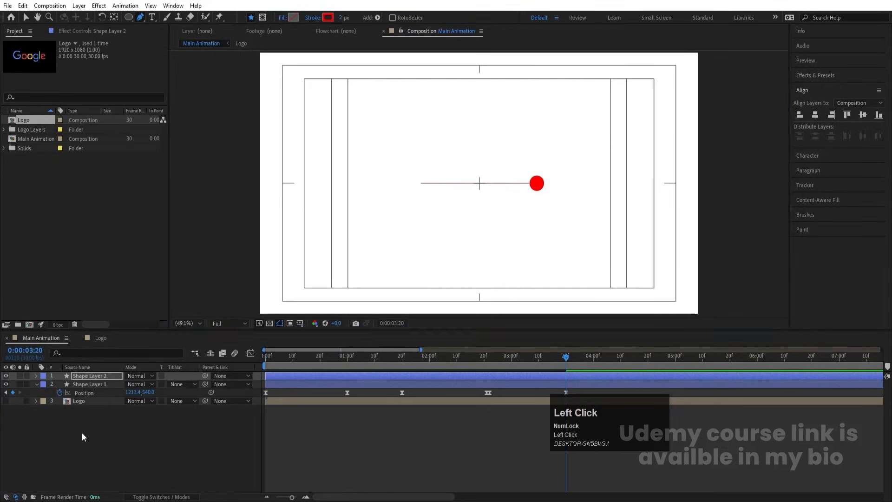
Centre the anchor point of the line layer and make the layer start at 2:22
left_click(104, 376)
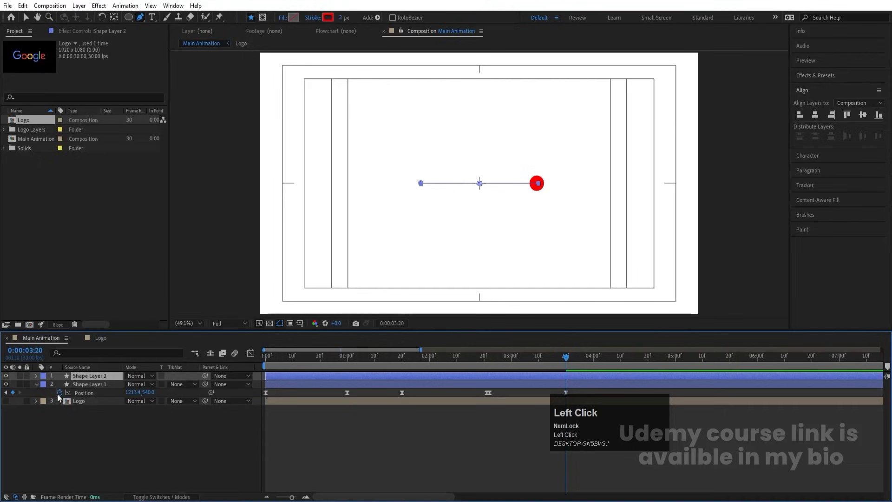
key("ctrl")
key("ctrl+alt+Home")
left_click_drag(492, 356, 492, 366)
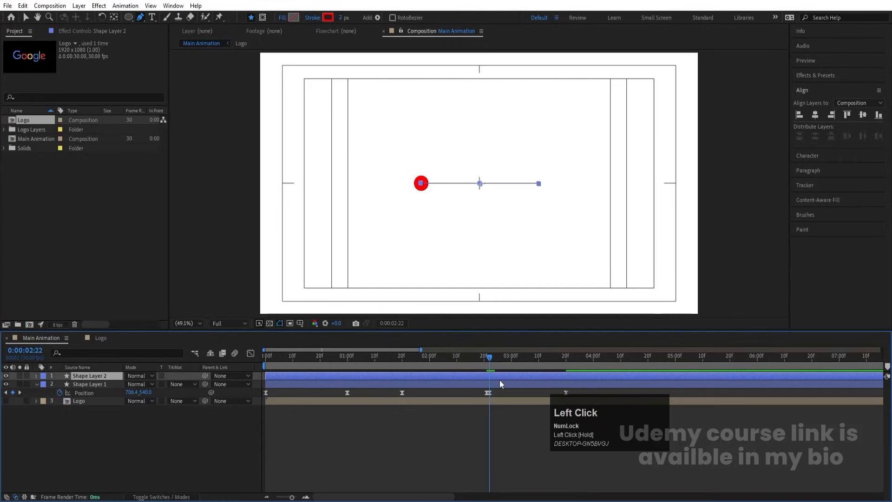
key("bracketleft")
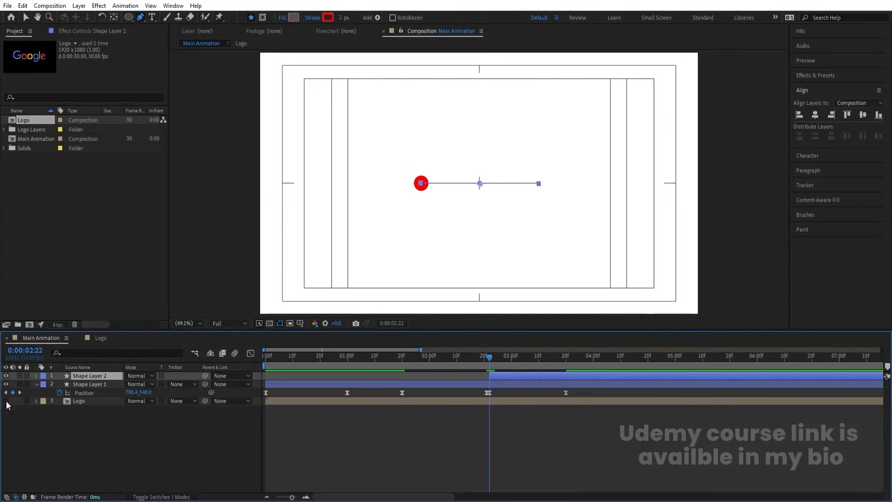
Add Trim Paths to the line layer and expand its properties
left_click(35, 374)
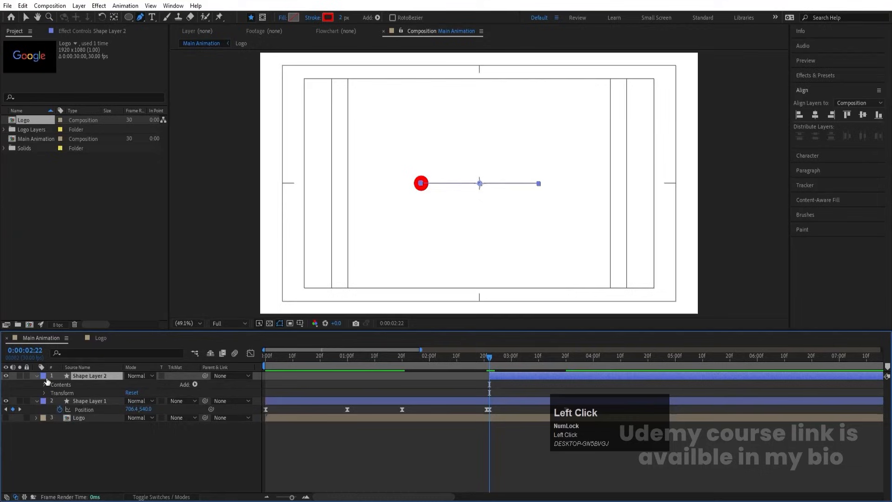
left_click(195, 384)
left_click(221, 333)
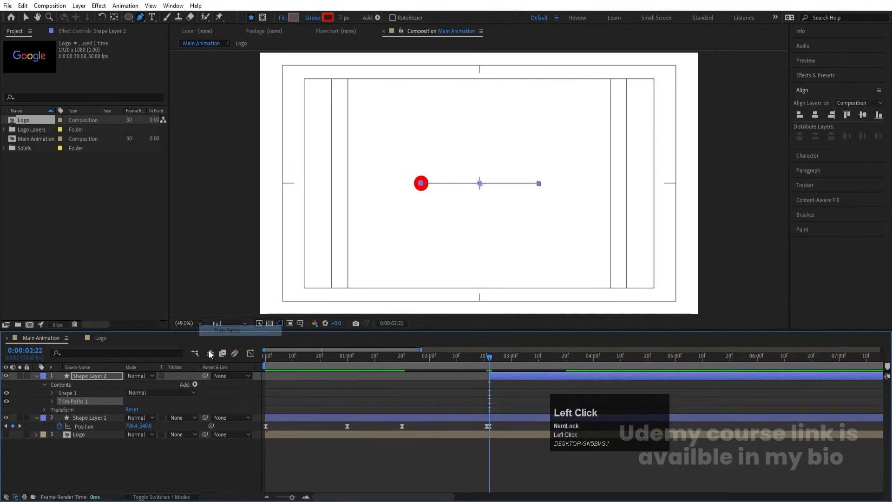
left_click(52, 401)
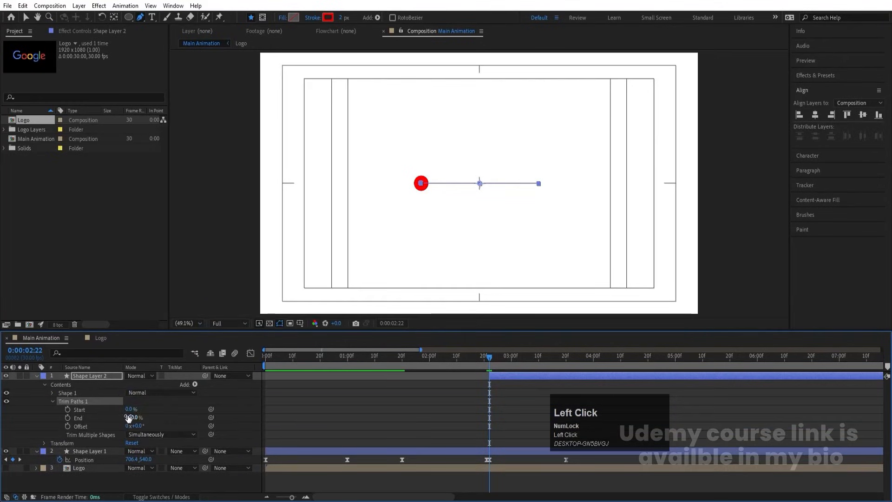
Keyframe the line's Trim Paths End at 0% at 2:22 and 100% at 3:20
left_click_drag(131, 417, 100, 417)
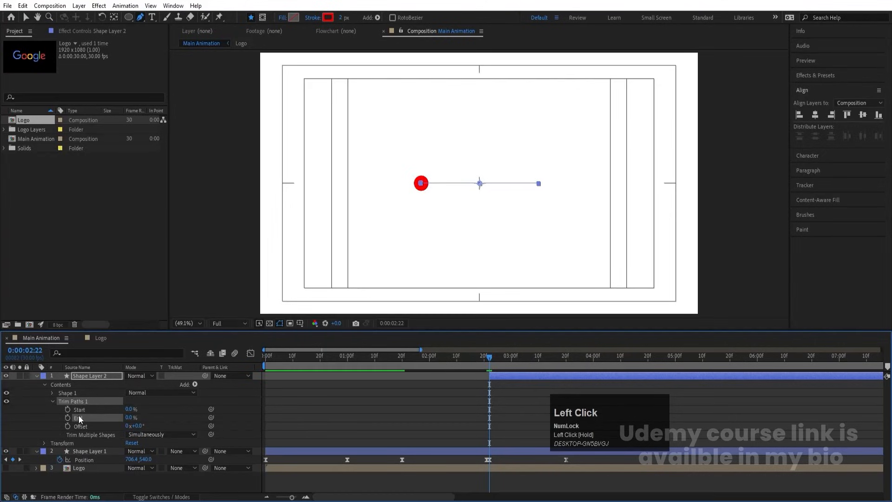
left_click(68, 417)
key("k")
left_click_drag(132, 418, 320, 399)
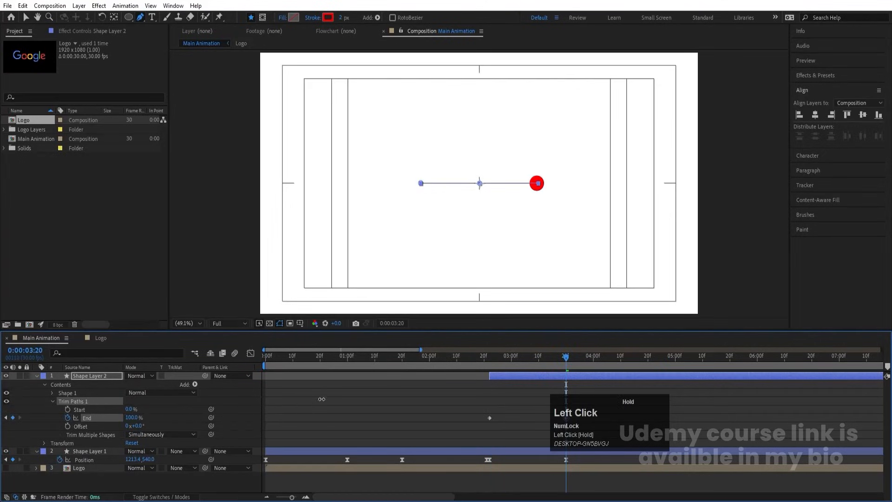
Apply Easy Ease to the line's Trim Paths End keyframes and collapse the layer to its keyframed properties
left_click(465, 400)
left_click_drag(470, 406, 614, 428)
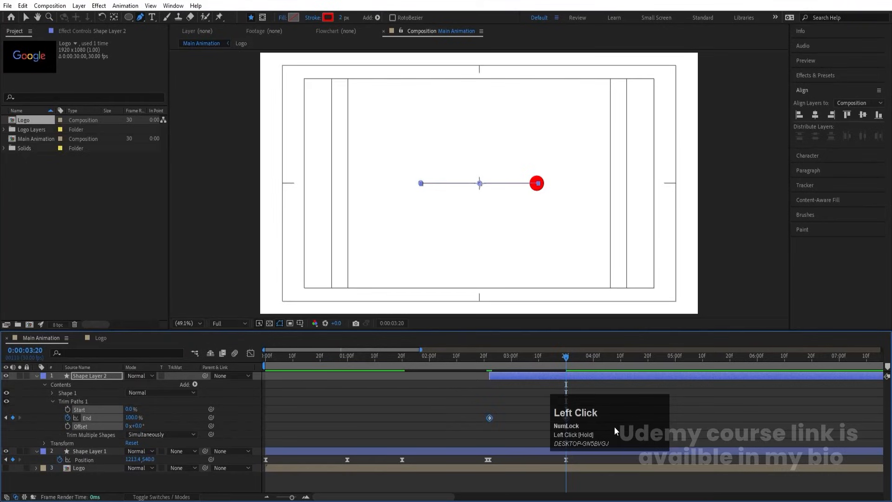
key("F9")
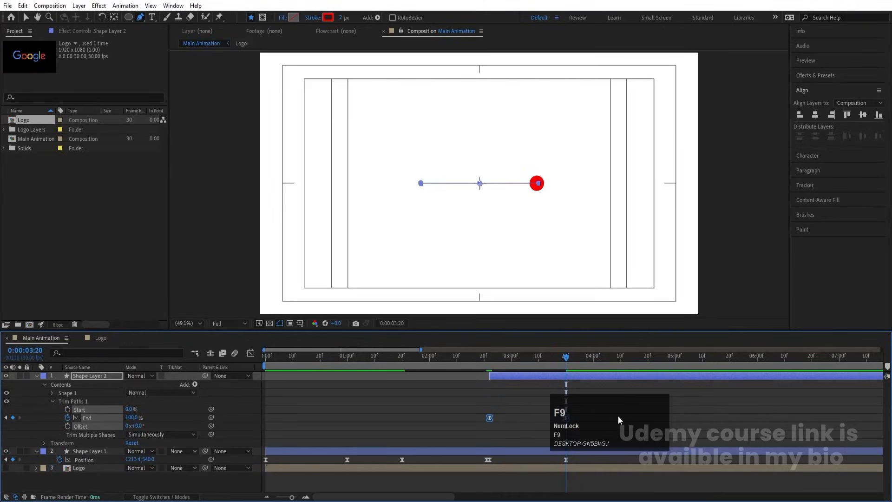
left_click(626, 393)
key("u")
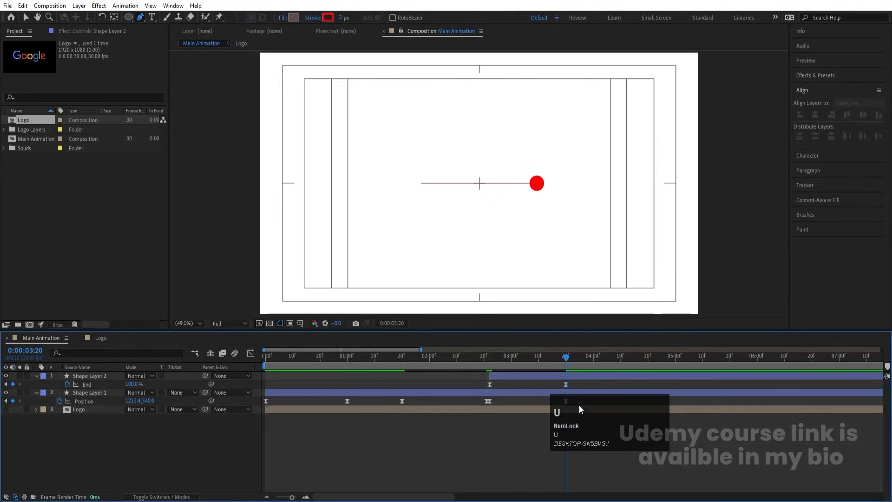
Easy-ease the line's End keyframes and the circle's matching Position keyframes together and shape their speed curves into a sharp mid-move peak
left_click_drag(579, 405, 662, 259)
left_click_drag(577, 399, 487, 372)
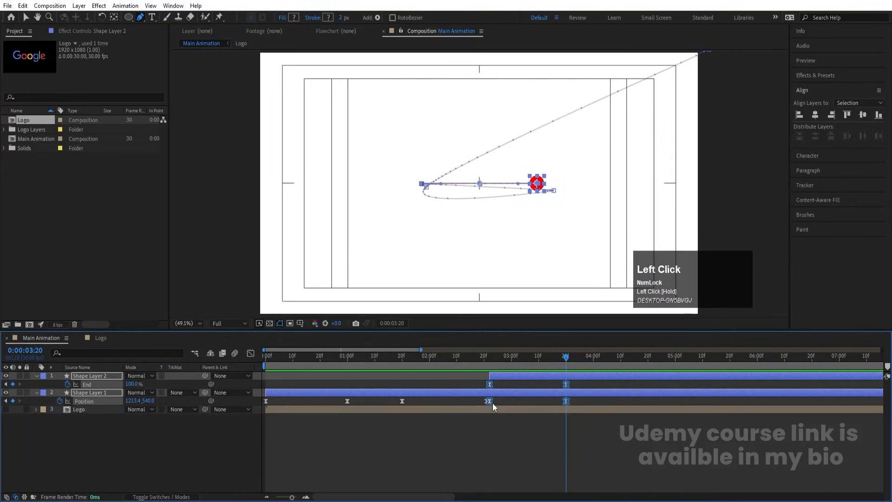
left_click(250, 354)
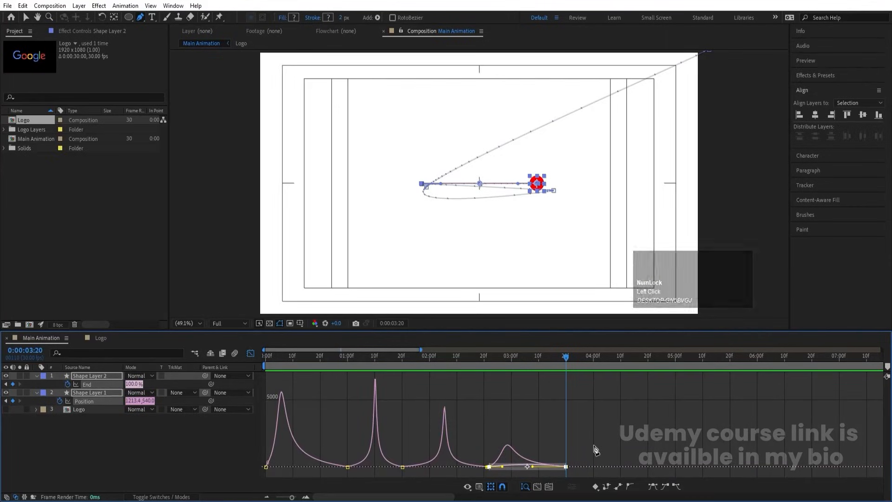
key("F9")
left_click_drag(601, 437, 488, 486)
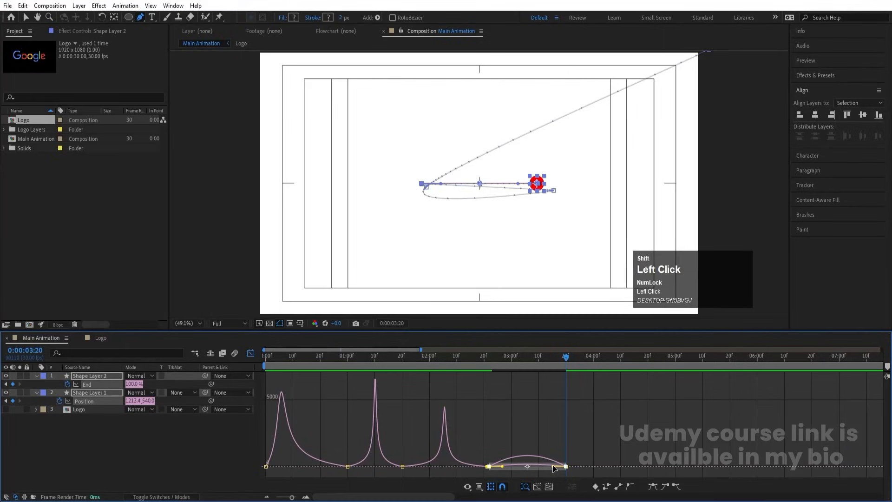
left_click_drag(553, 466, 520, 468)
Preview the circle drawing the line from 2:21, close the graph editor, and replay the move
left_click(486, 359)
key("space")
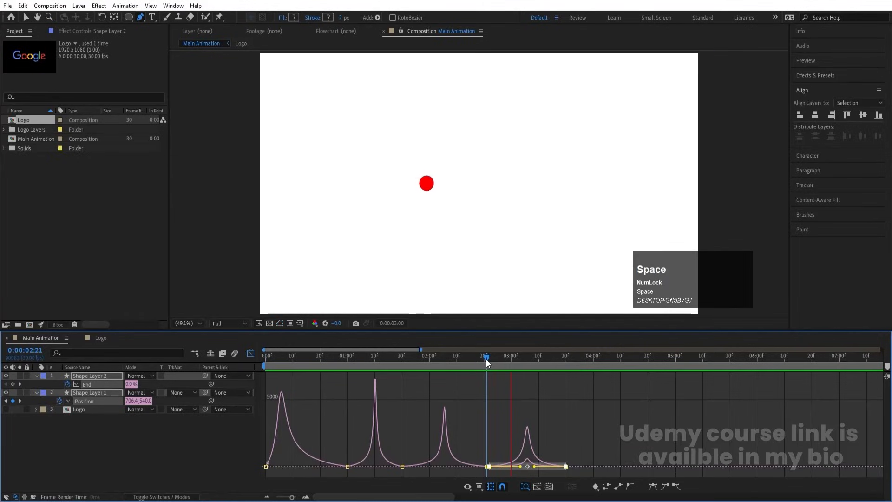
key("space")
left_click(249, 352)
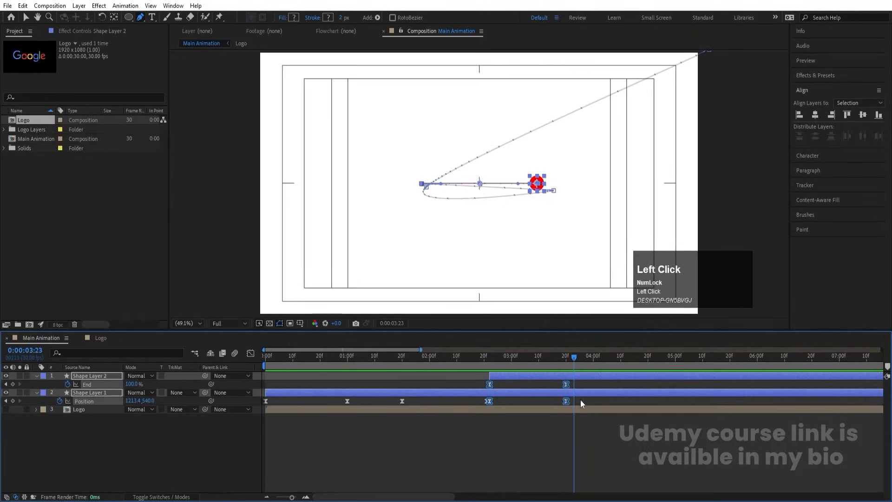
left_click(576, 381)
key("j")
key("space")
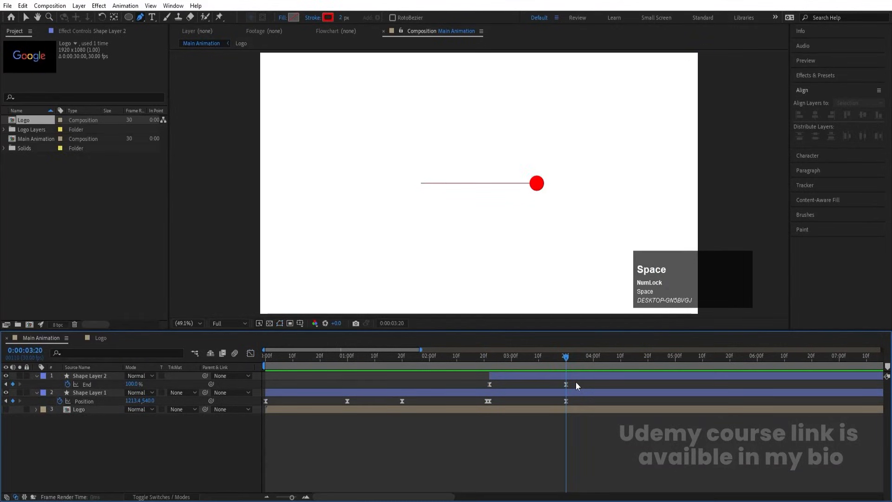
key("space")
Add a null object to the composition and make its layer start at 3:21
key("v")
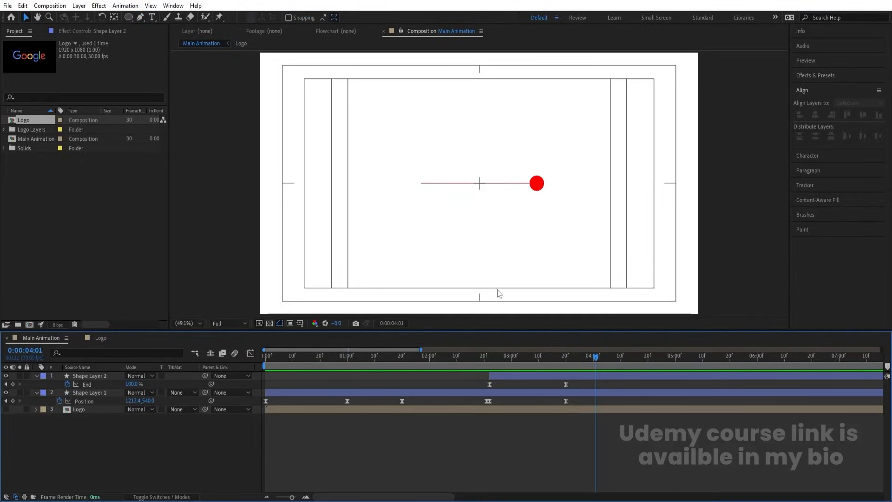
left_click_drag(576, 358, 569, 356)
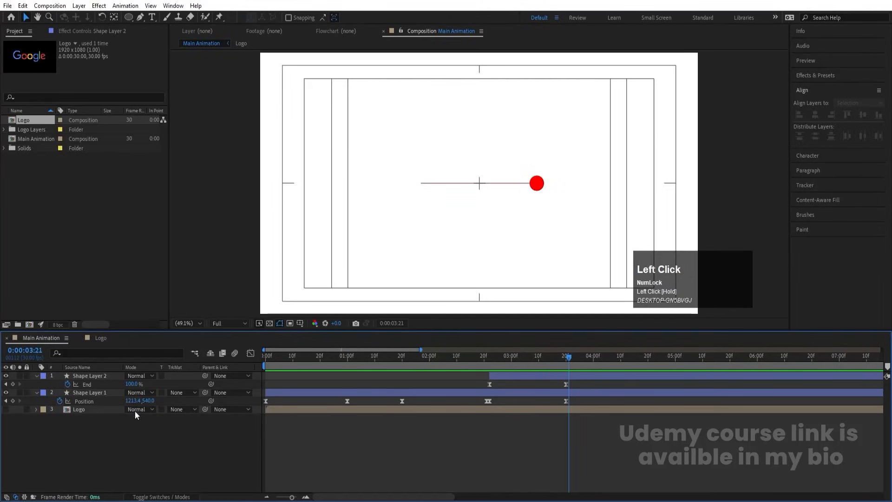
left_click(496, 450)
right_click(112, 435)
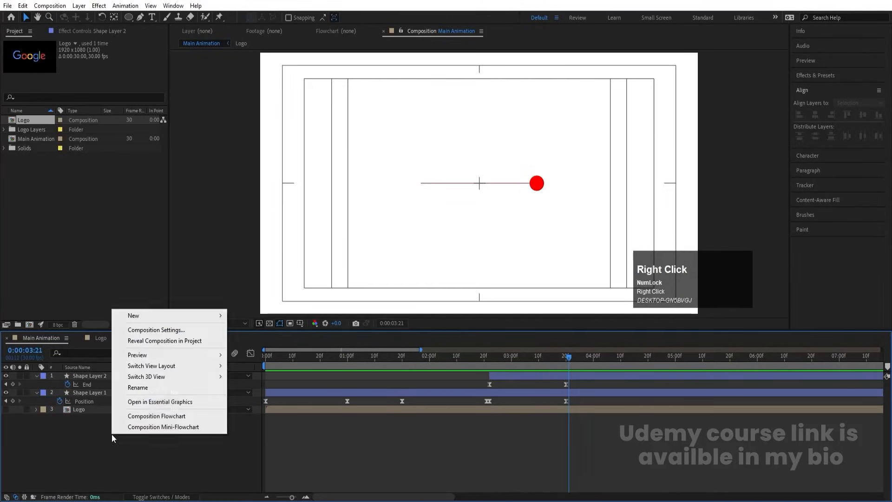
mouse_move(204, 316)
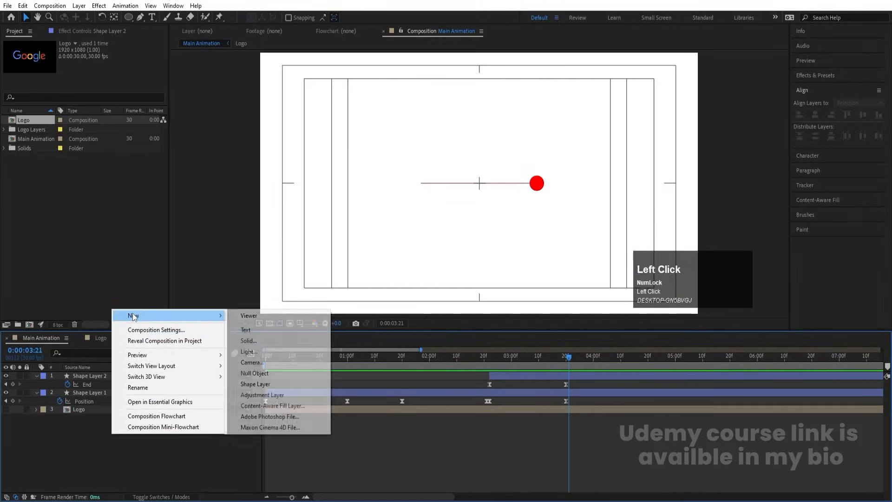
left_click(241, 373)
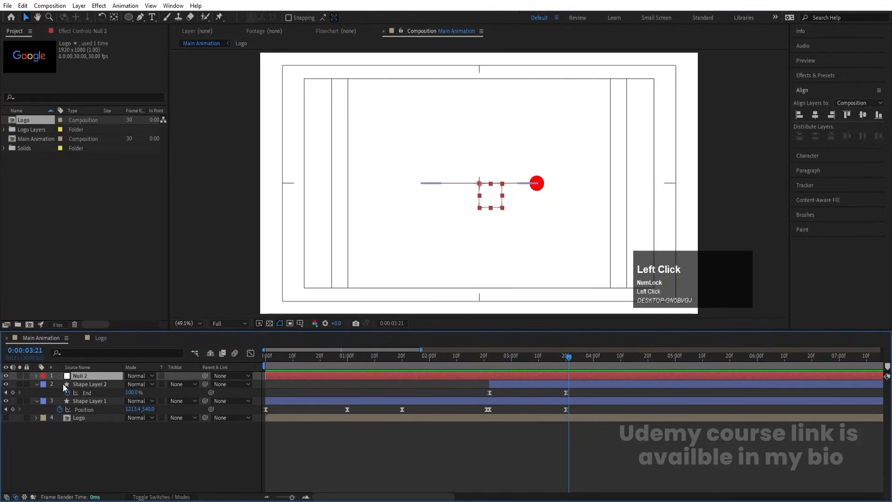
key("bracketleft")
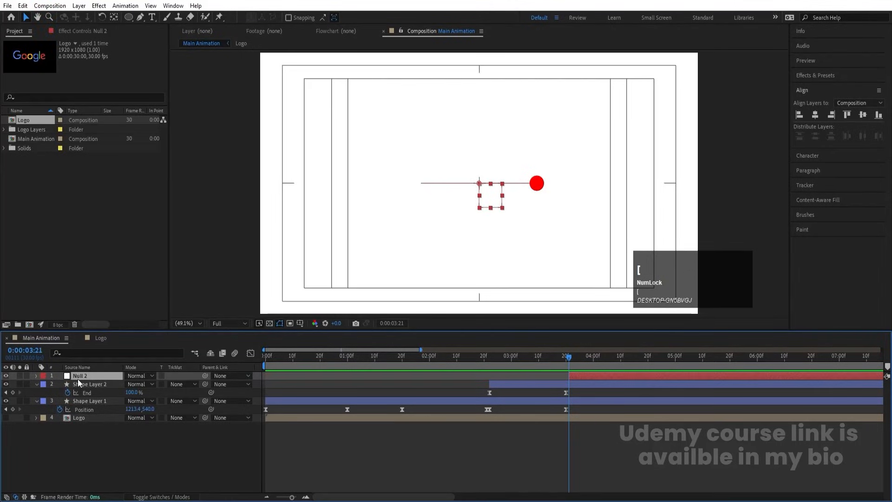
Rename the null layer Controller and place the circle's layer above the line's layer
key("Return")
type("XC")
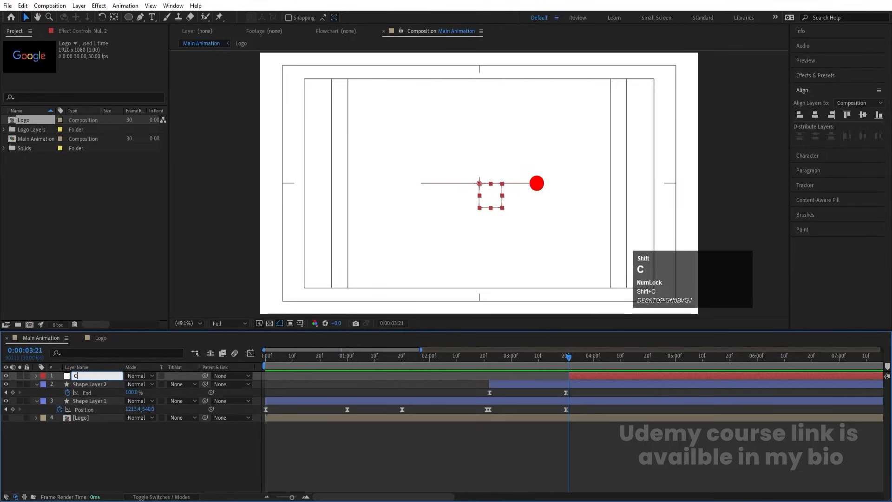
type("ontroller")
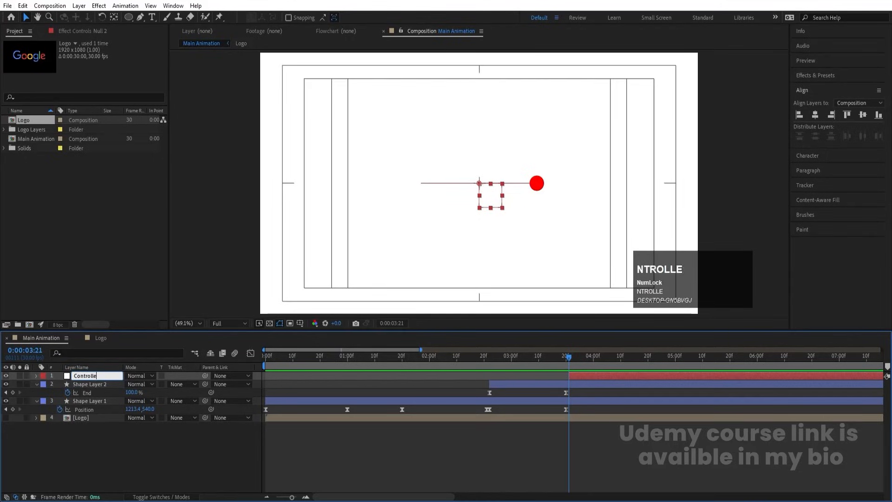
key("Return")
left_click(79, 383)
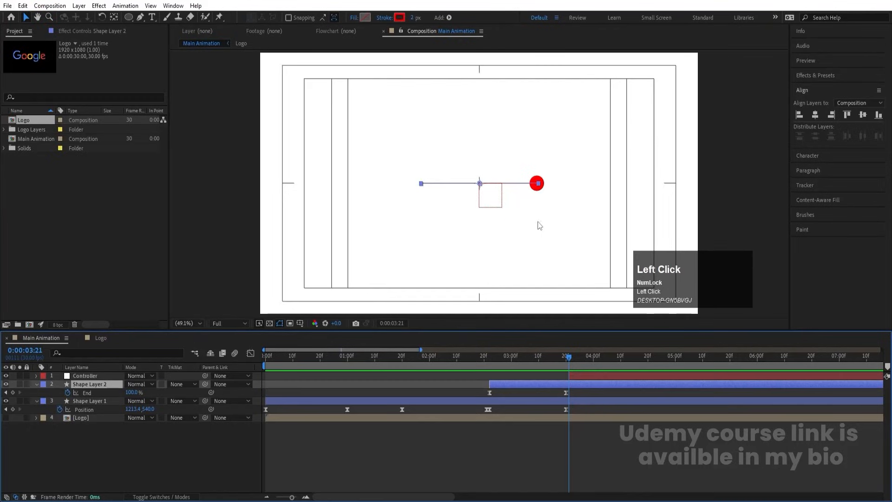
left_click_drag(86, 399, 89, 384)
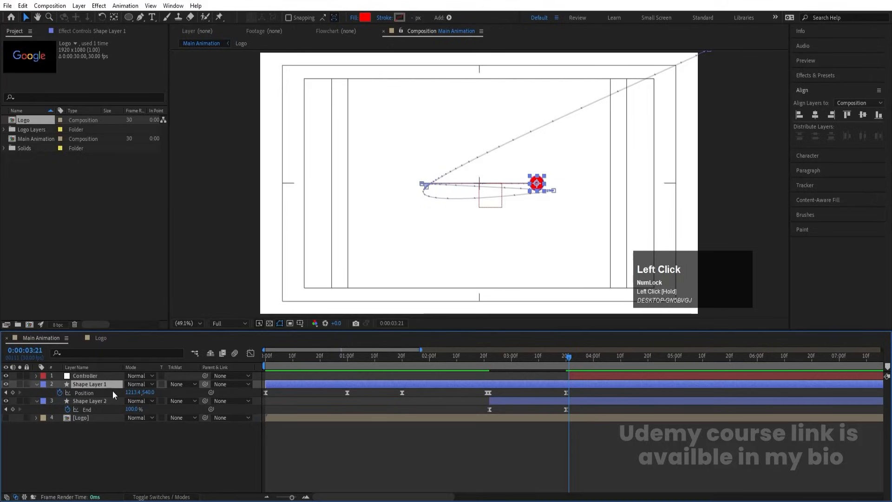
Move the Controller null along the line, midway between the composition centre and the circle, and parent the circle's layer to it
left_click(86, 376)
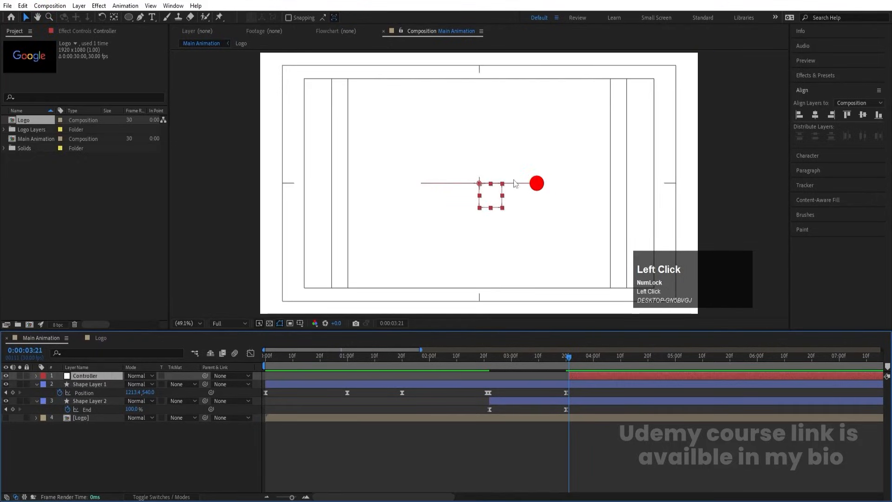
left_click_drag(486, 199, 515, 199)
left_click(97, 384)
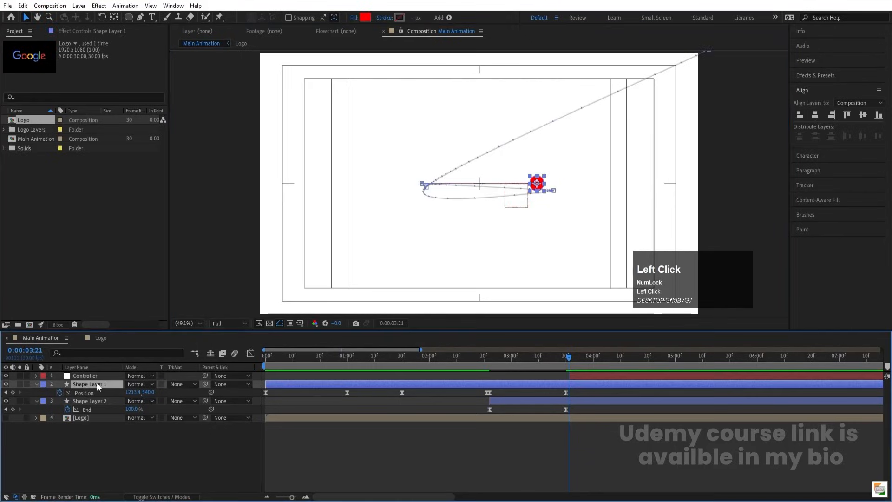
left_click_drag(205, 384, 94, 374)
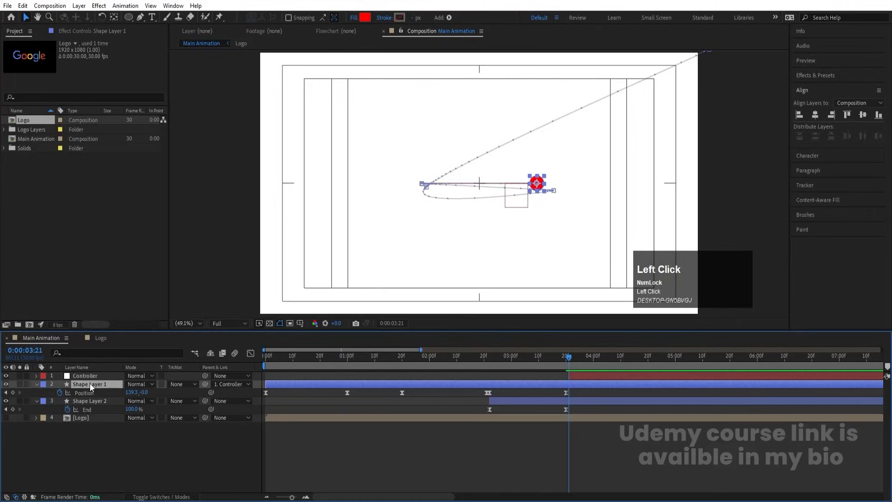
Rename the circle's layer Sphere and the line's layer line
key("Return")
type("Sp")
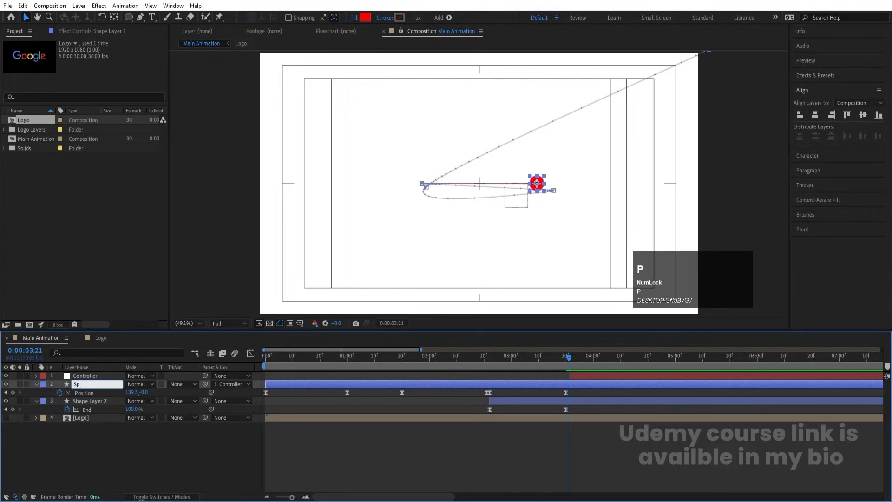
type("here")
key("Return")
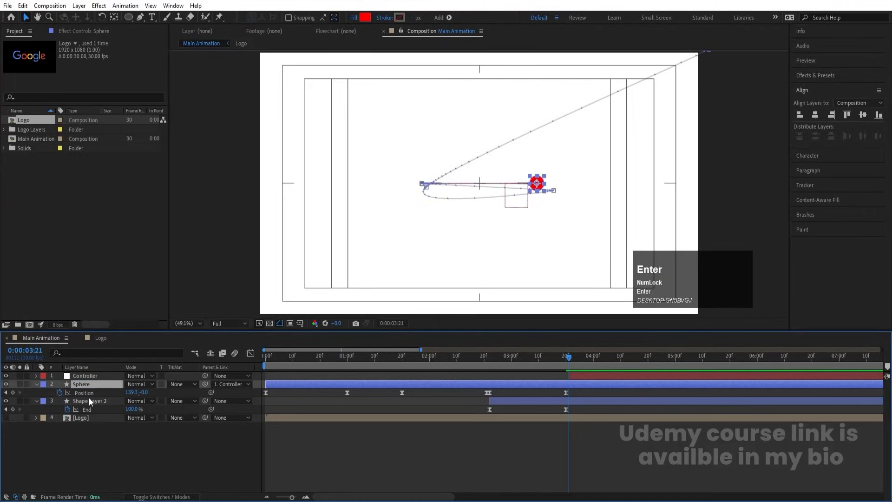
left_click(89, 400)
key("Return")
type("Li")
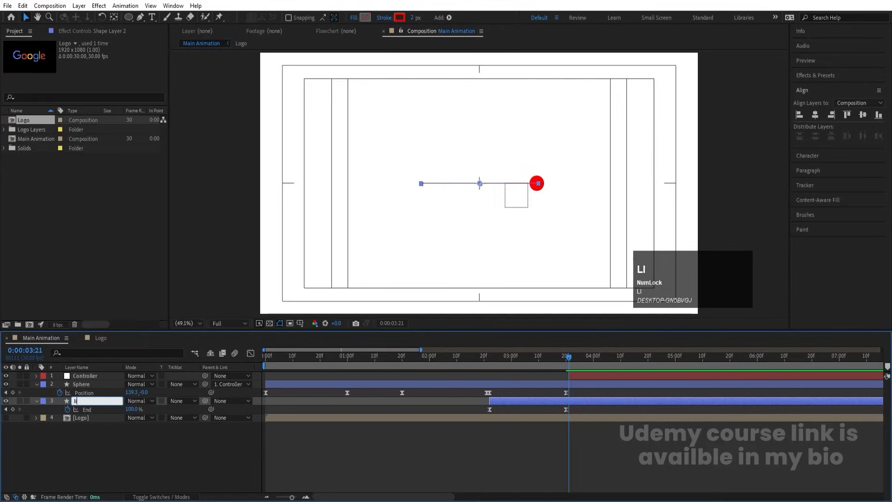
key("Return")
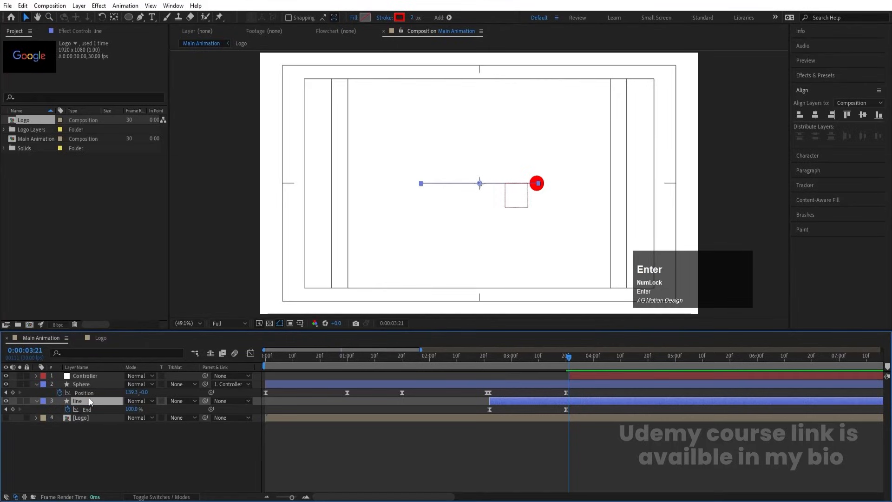
Reveal the Controller's Rotation and keyframe it at 0° at 3:21
left_click(89, 371)
left_click(87, 376)
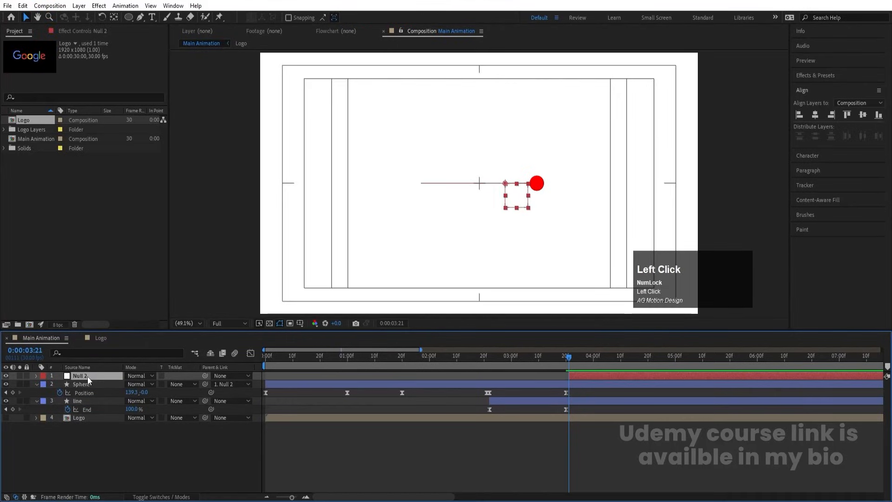
left_click(80, 368)
key("r")
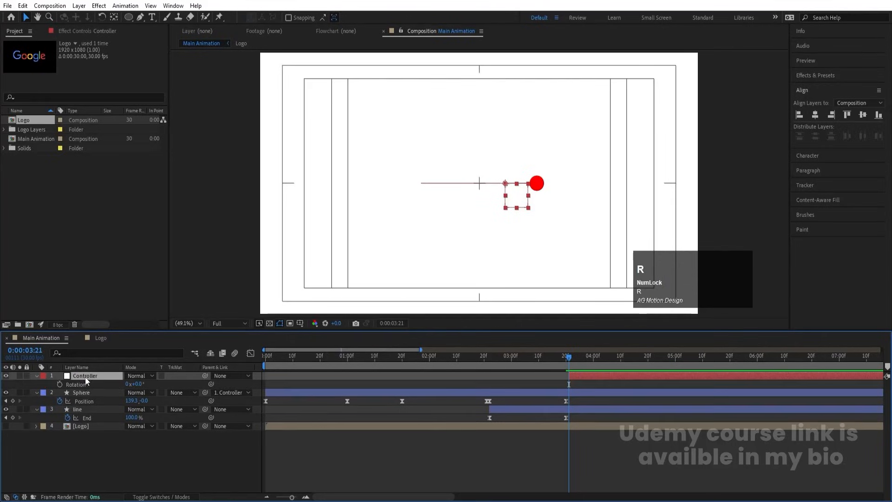
left_click(60, 384)
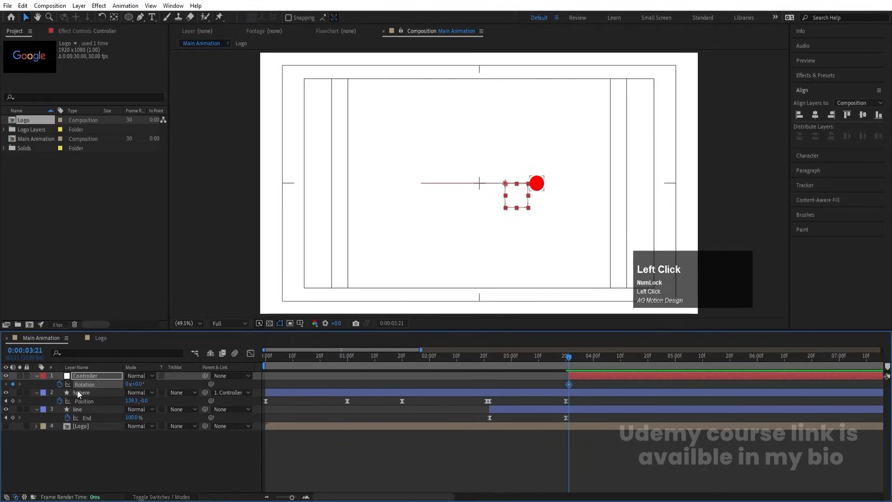
Add a Position keyframe to the Sphere layer at 3:21
left_click(77, 391)
key("minus")
key("Num_Lock")
left_click(13, 401)
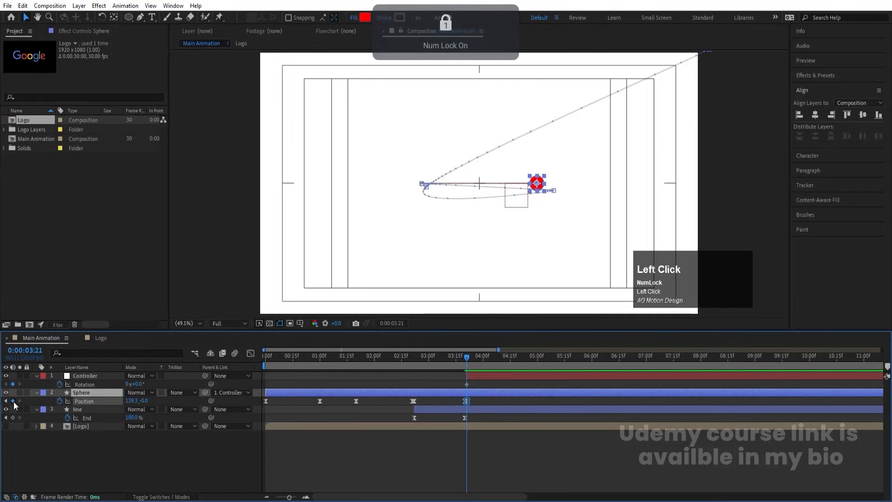
key("equal")
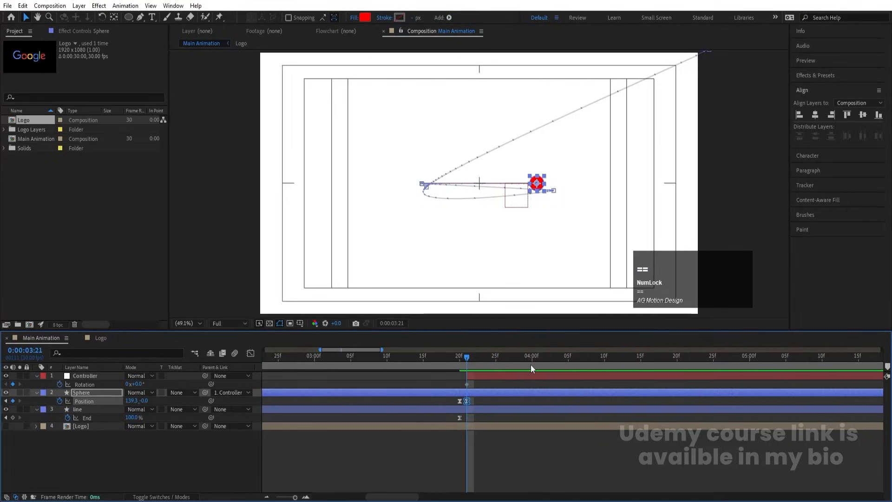
Keyframe the Controller's Rotation at 180° at 4:10 and select the Sphere layer
left_click_drag(531, 360, 604, 361)
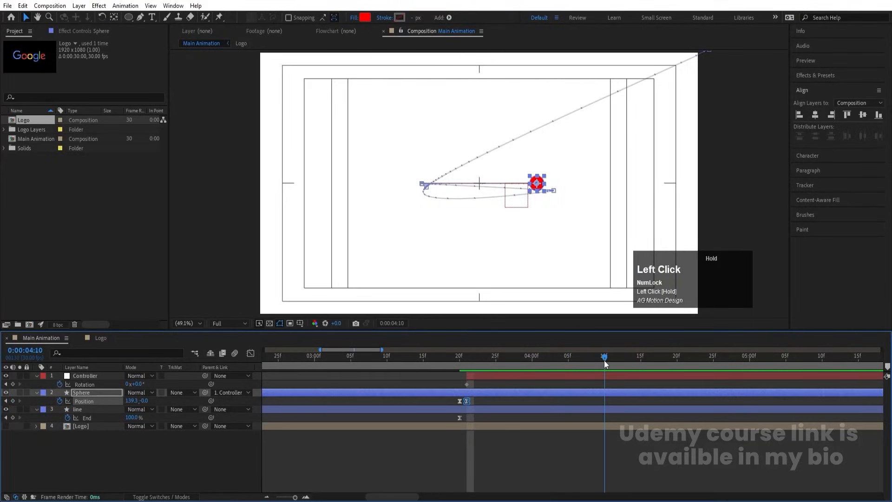
left_click_drag(137, 383, 171, 382)
left_click(139, 383)
type("18")
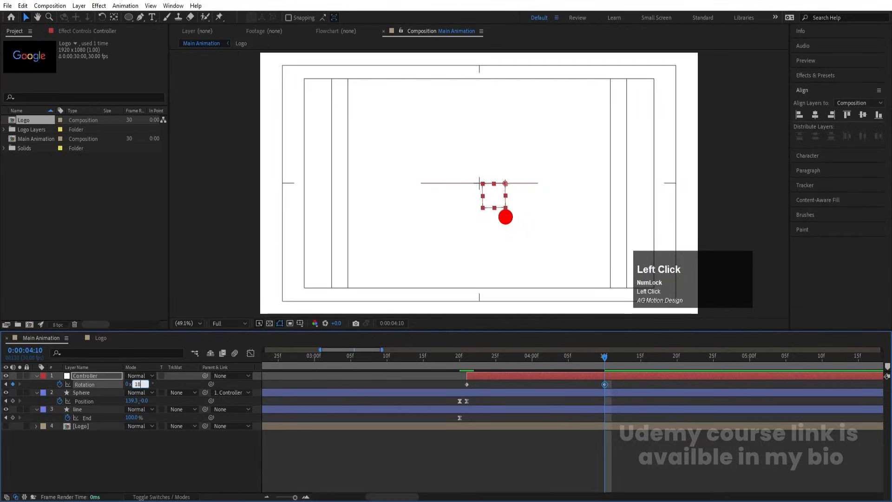
type("0")
key("Return")
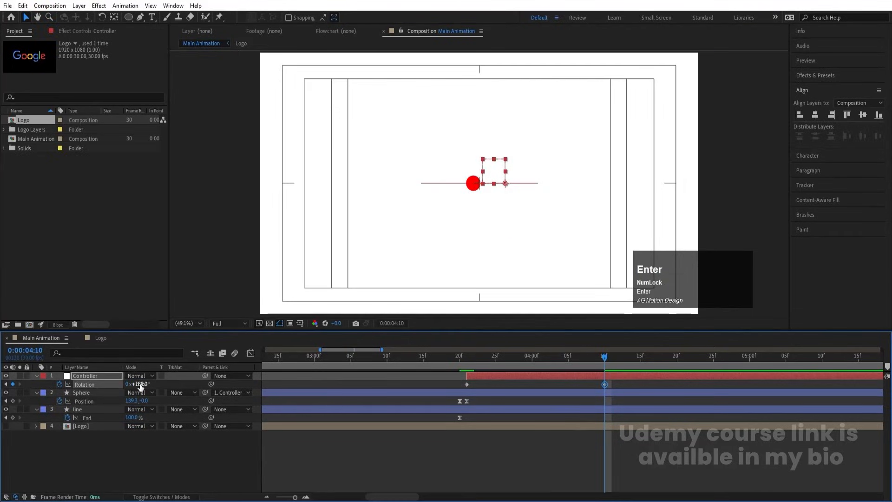
left_click(511, 394)
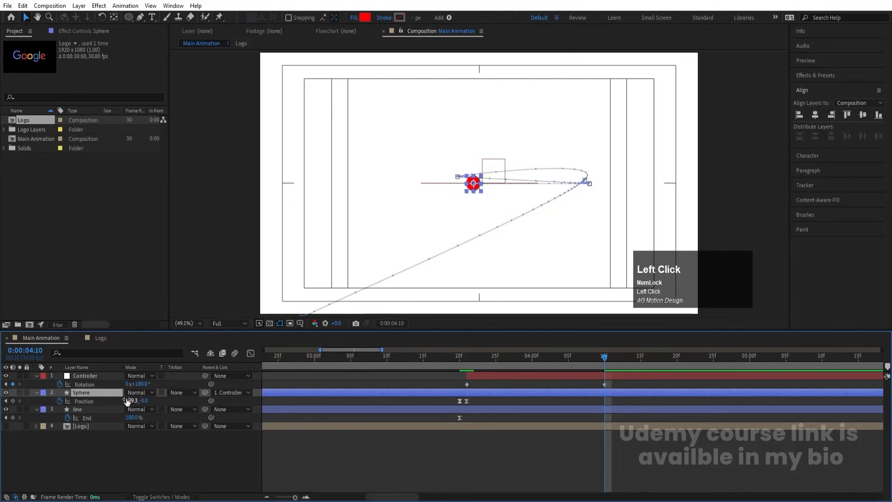
Set the Sphere's Position to 115.3, 88.0 at 4:10 and apply Easy Ease to the Controller's Rotation and the last two Sphere Position keyframes
left_click_drag(128, 401, 199, 384)
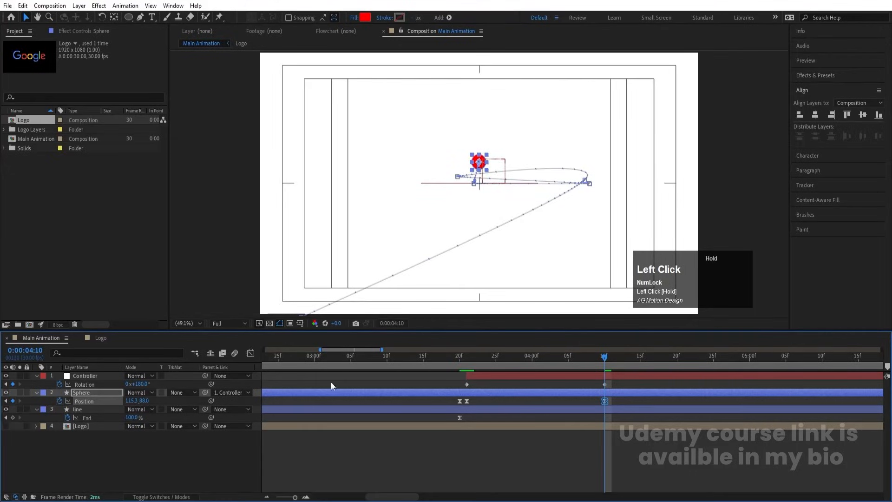
left_click_drag(612, 400, 464, 335)
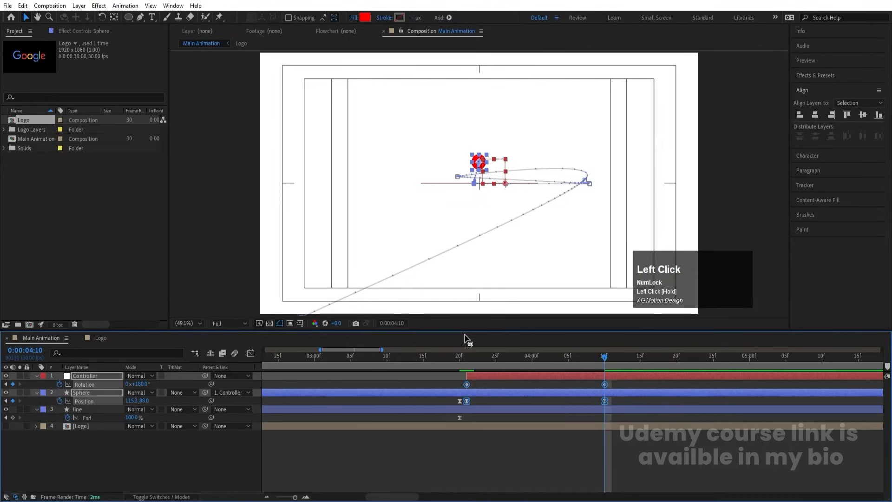
key("F9")
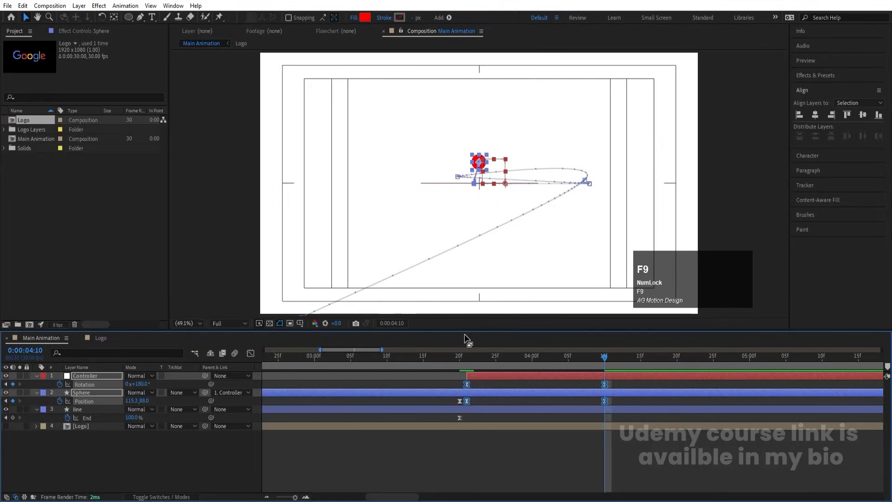
Reshape the Rotation and Position speed curves so the swing starts slowly and peaks just before 4:10, and preview it
left_click(251, 355)
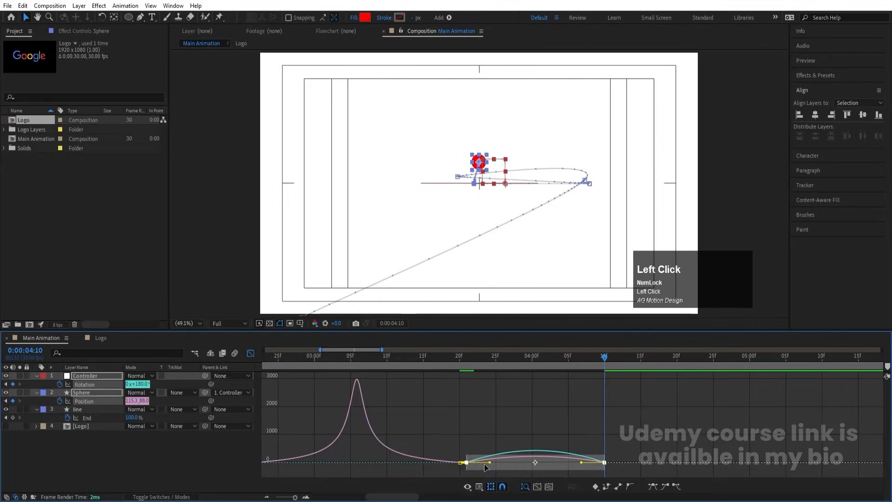
left_click_drag(464, 445, 556, 465)
left_click_drag(623, 444, 570, 488)
left_click(580, 466)
left_click_drag(621, 440, 595, 469)
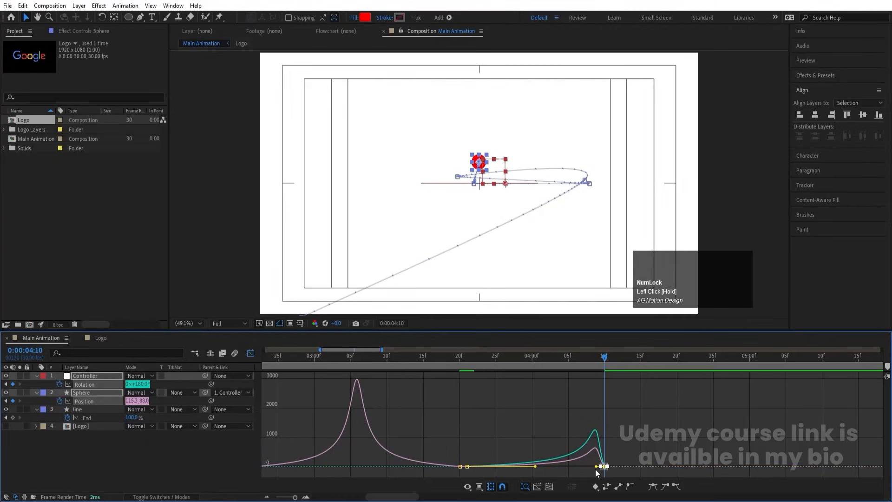
key("minus")
key("minus")
left_click(493, 354)
key("space")
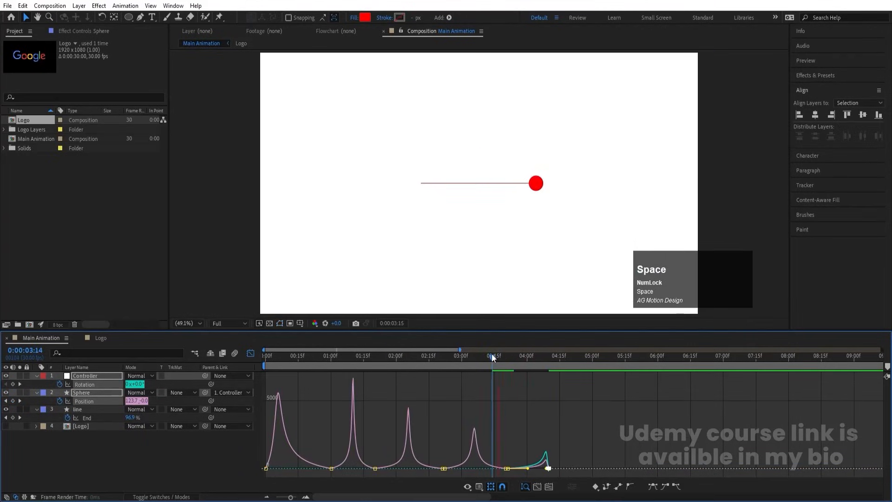
key("space")
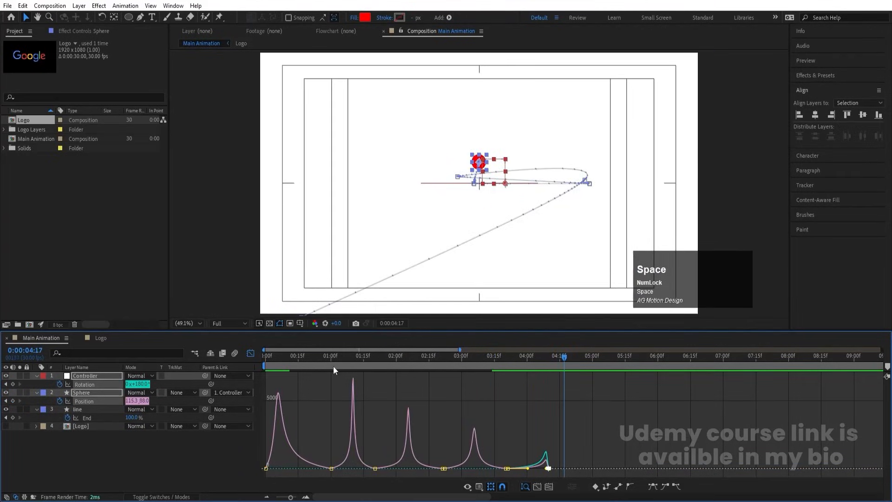
left_click(247, 353)
Split the Sphere layer at 4:10
left_click(549, 361)
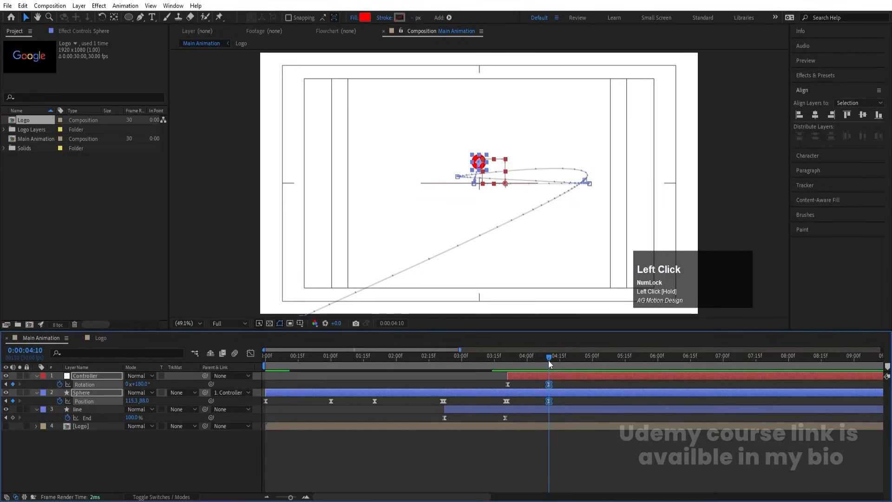
left_click(552, 387)
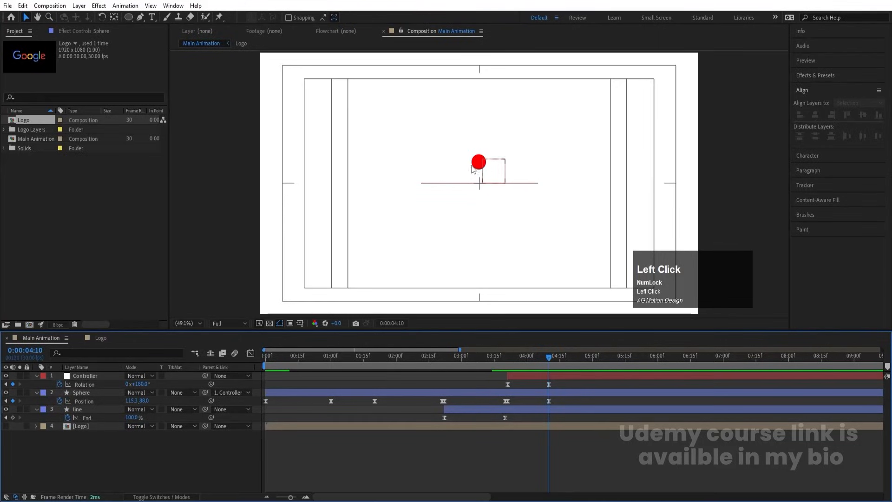
left_click(557, 392)
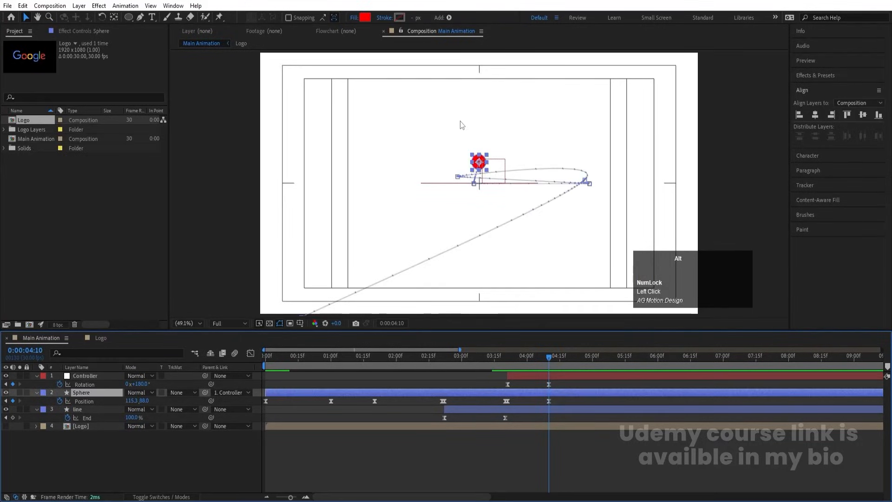
scroll(488, 167, "up", 3, "alt")
scroll(488, 169, "up", 1, "alt")
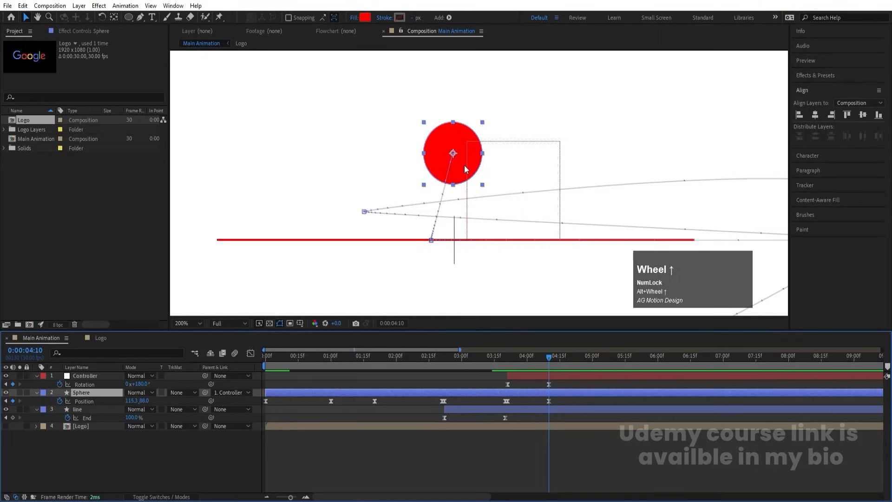
key("ctrl")
key("ctrl+shift+d")
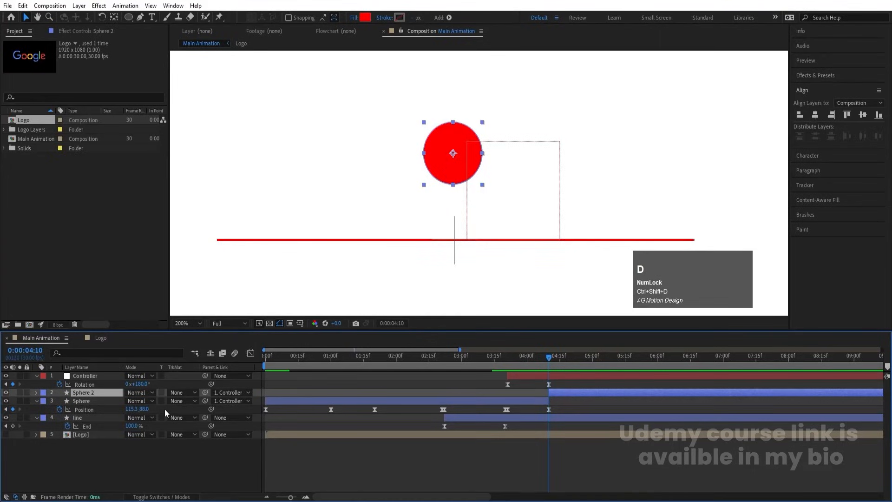
Move the Sphere 2 layer above the Controller and set its parent to None
left_click_drag(91, 396, 92, 375)
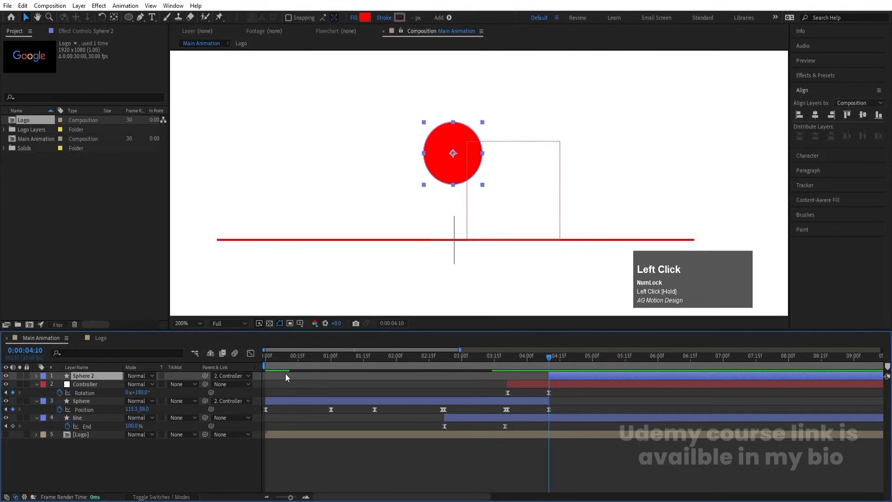
left_click(236, 375)
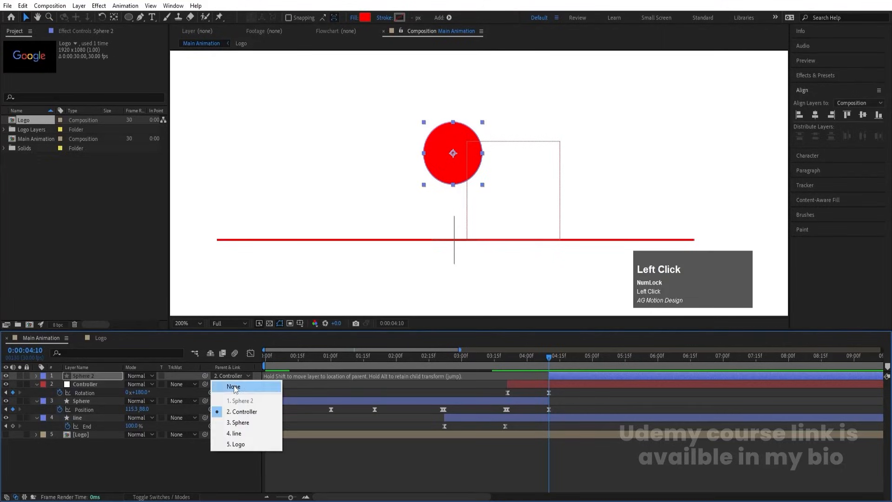
left_click(233, 385)
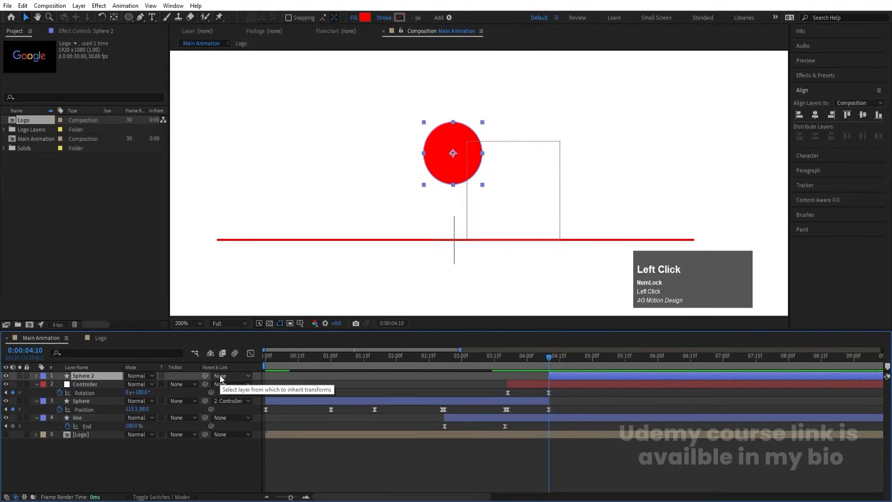
Delete all Position keyframes from Sphere 2 and collapse the revealed properties of every layer
key("u")
left_click(98, 386)
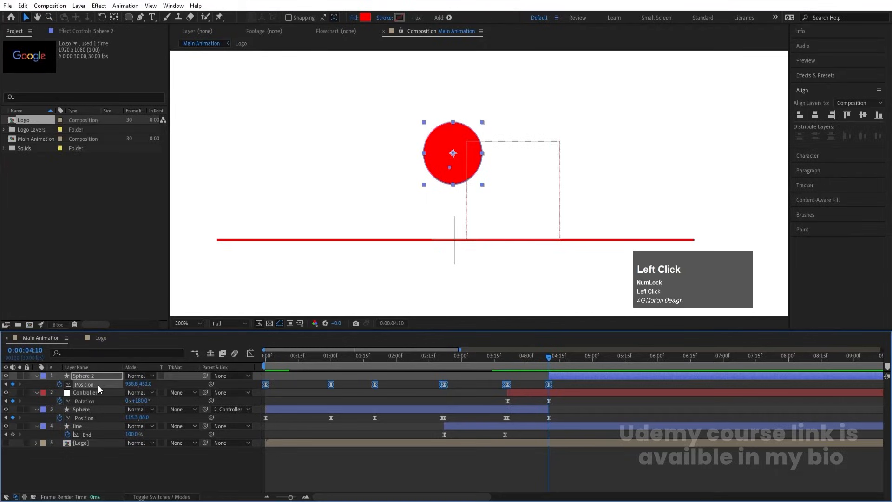
key("Delete")
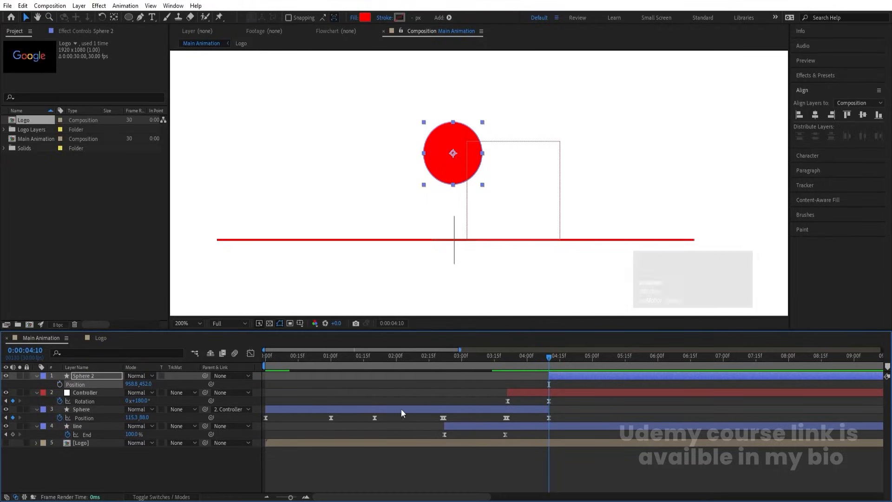
left_click(428, 393)
key("u")
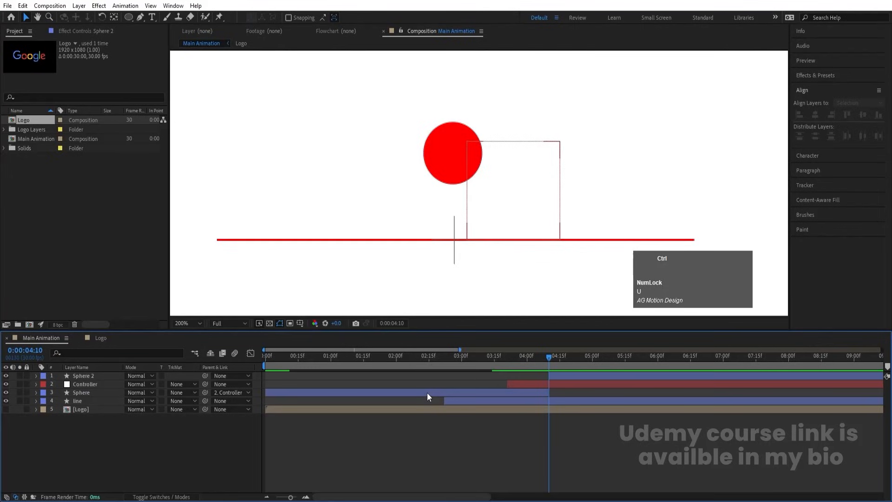
Reveal Sphere 2's Position and keyframe it at 4:10
left_click(553, 376)
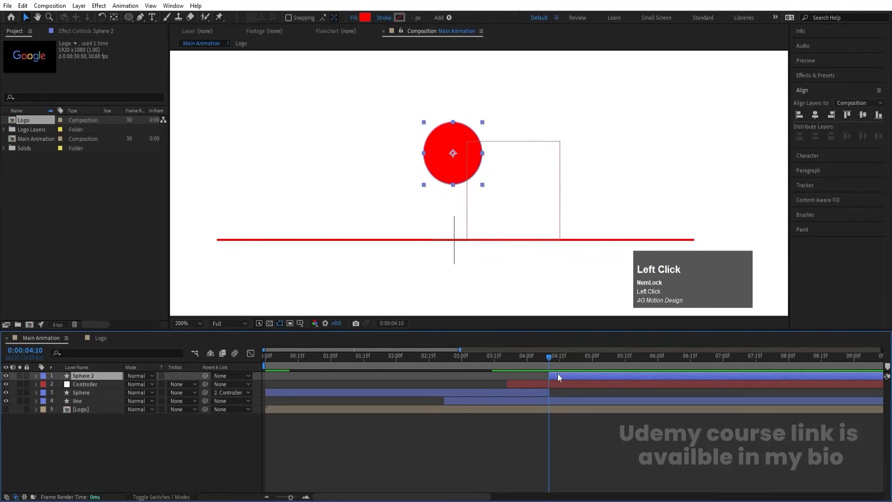
key("p")
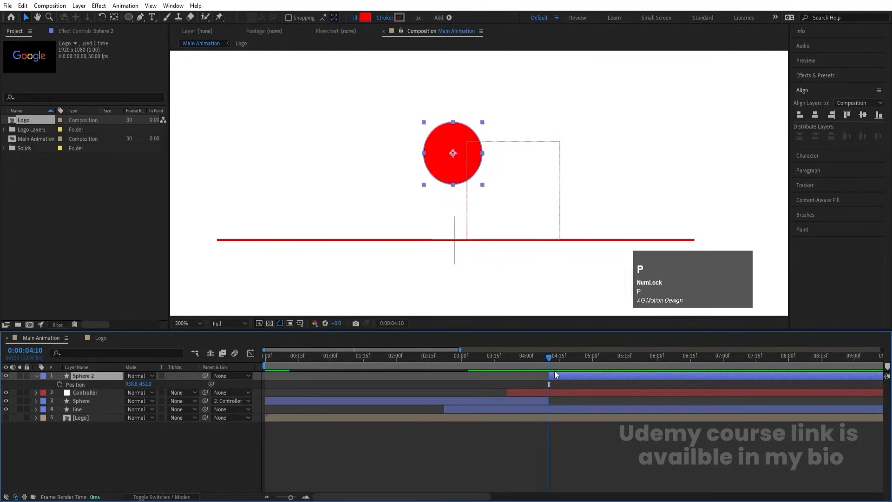
left_click(59, 384)
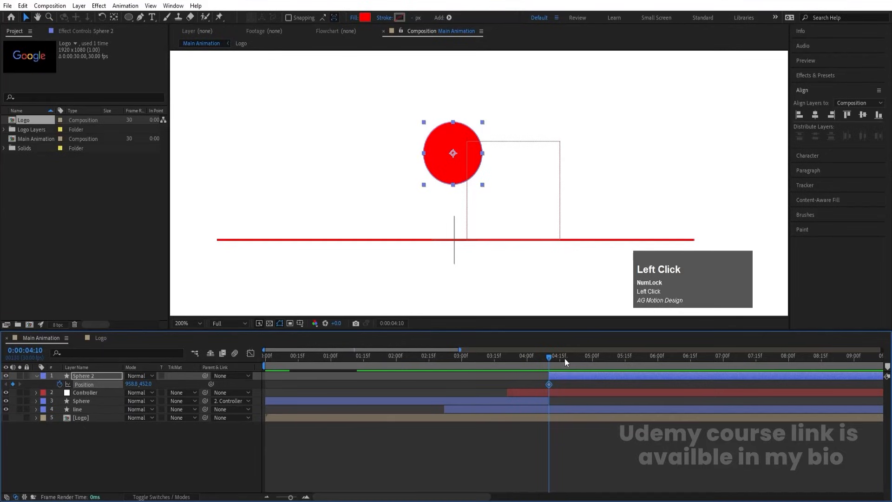
Lower Sphere 2 to a Y position of 823 at 5:00 with the composition fitted in view, and preview the drop
key("minus")
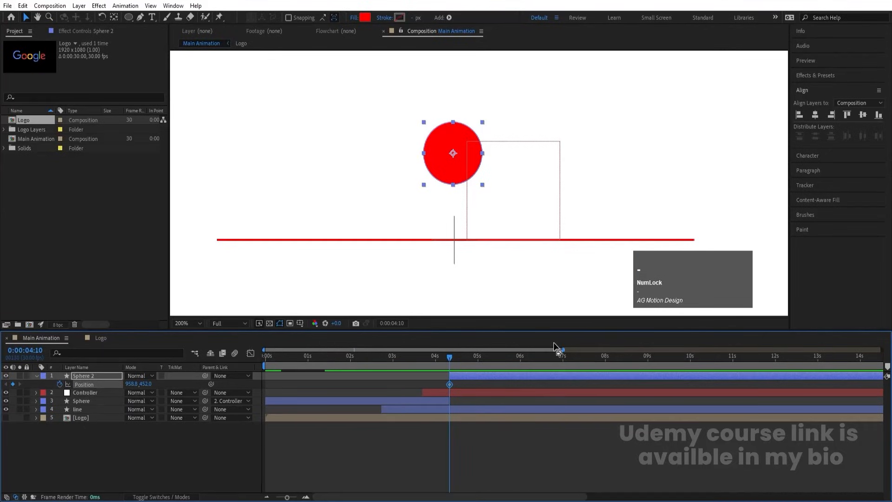
left_click_drag(452, 357, 480, 363)
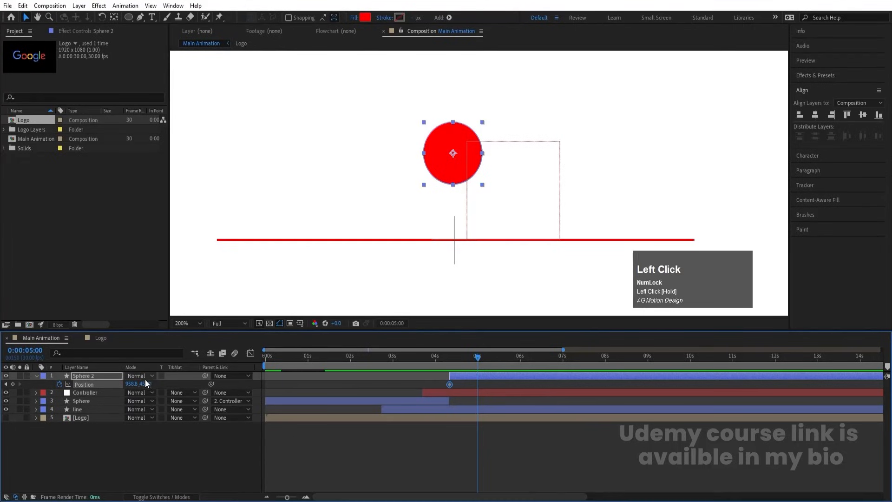
left_click(198, 324)
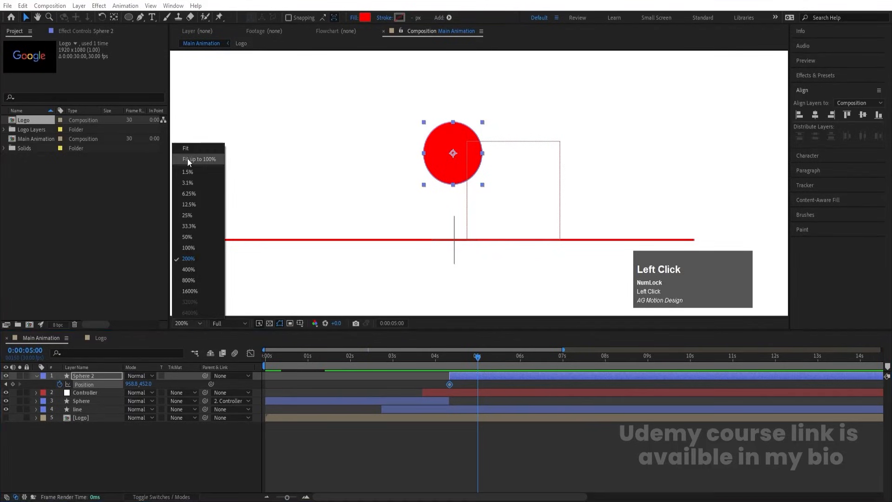
left_click(188, 148)
left_click_drag(145, 384, 343, 367)
left_click_drag(438, 351, 423, 345)
key("space")
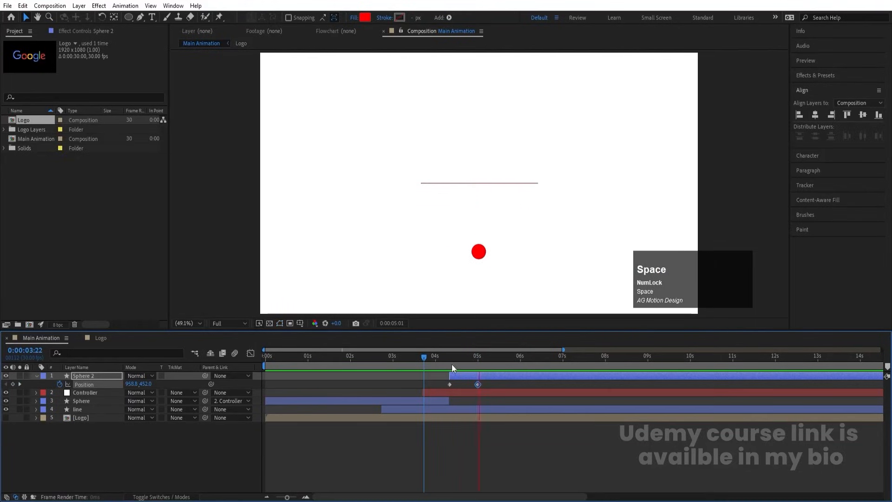
key("space")
Apply Easy Ease to Sphere 2's Position keyframes, shape the speed curve to peak right after 4:10, and preview the motion
left_click_drag(438, 384, 489, 389)
key("F9")
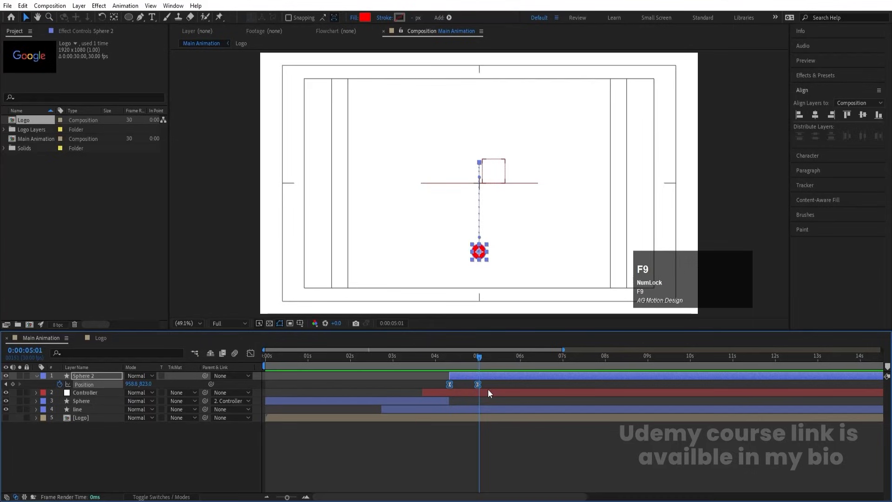
key("equal")
left_click(251, 352)
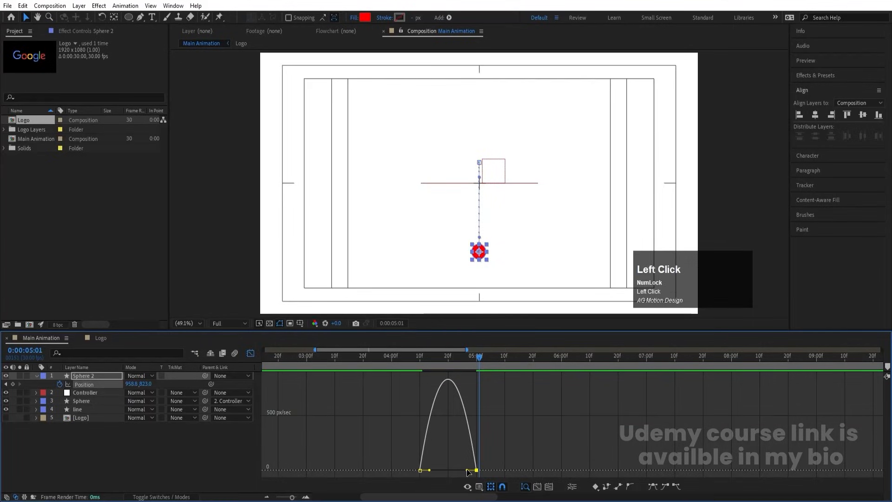
left_click_drag(467, 470, 424, 470)
left_click(380, 354)
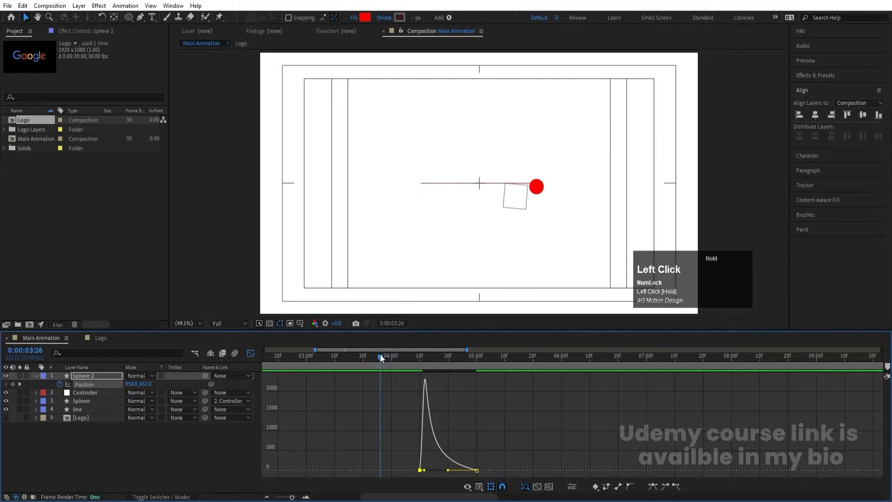
key("space")
key("space")
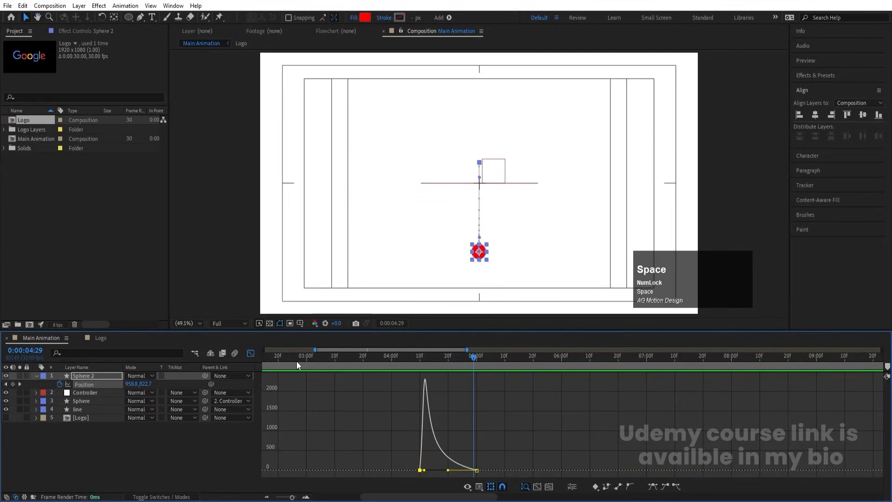
left_click(251, 353)
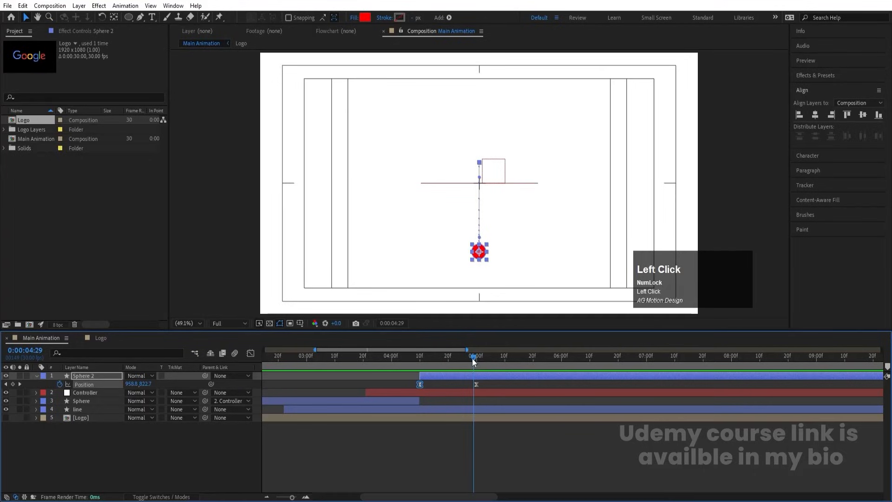
Keyframe Sphere 2's Position at 6:00, raised above the line and its 4:10 height, and preview the movement
left_click_drag(472, 358, 562, 359)
left_click(147, 385)
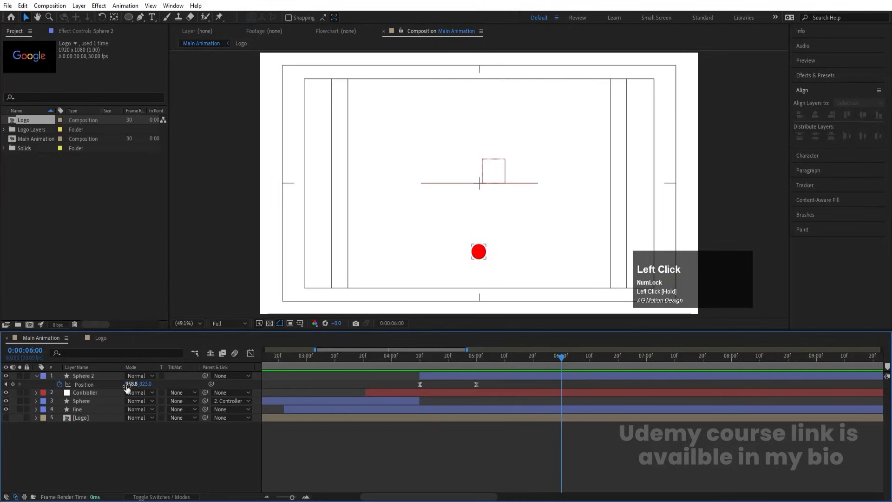
left_click_drag(149, 386, 3, 343)
left_click(93, 374)
left_click_drag(142, 380, 102, 367)
left_click(412, 356)
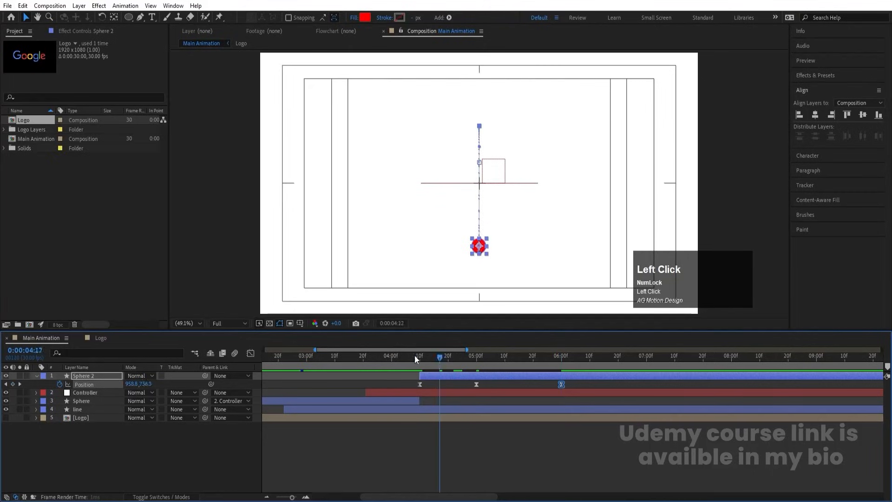
key("space")
key("space")
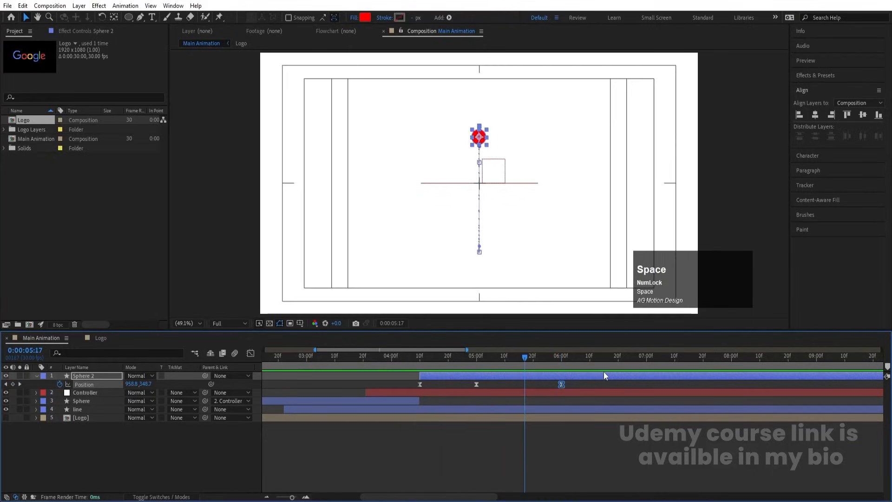
Try shaping Sphere 2's speed curve so the rise peaks right after 5:00, and preview the motion from 4:10
left_click(251, 352)
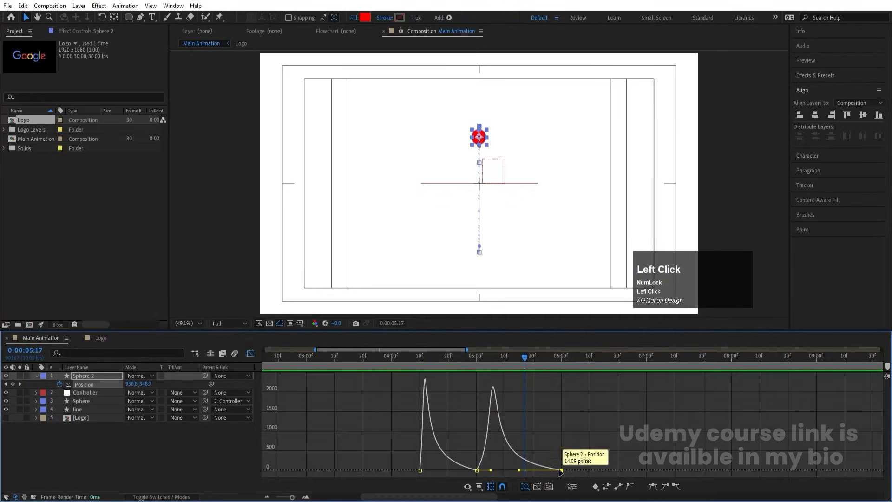
left_click_drag(490, 470, 479, 470)
left_click(518, 470)
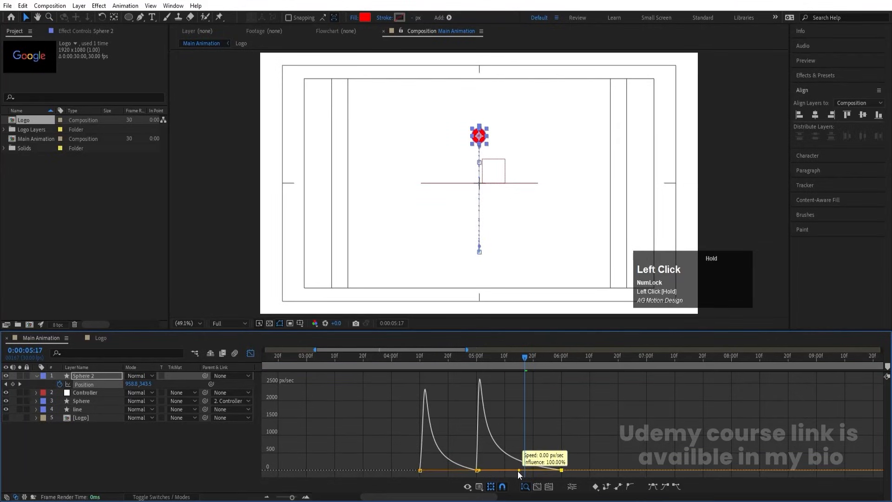
left_click(420, 357)
key("space")
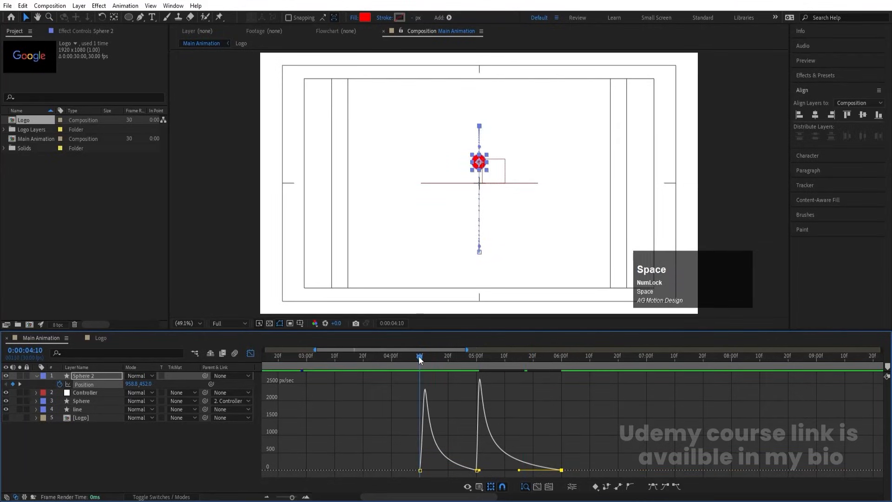
key("space")
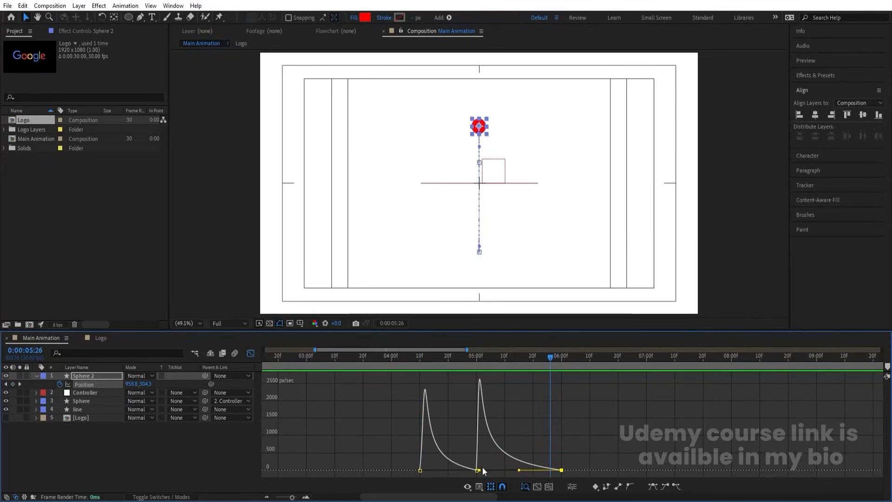
Reapply Easy Ease to Sphere 2's Position keyframes, shape the speed curve to peak about midway between 5:00 and 6:00, and preview the rise
left_click_drag(609, 442, 544, 481)
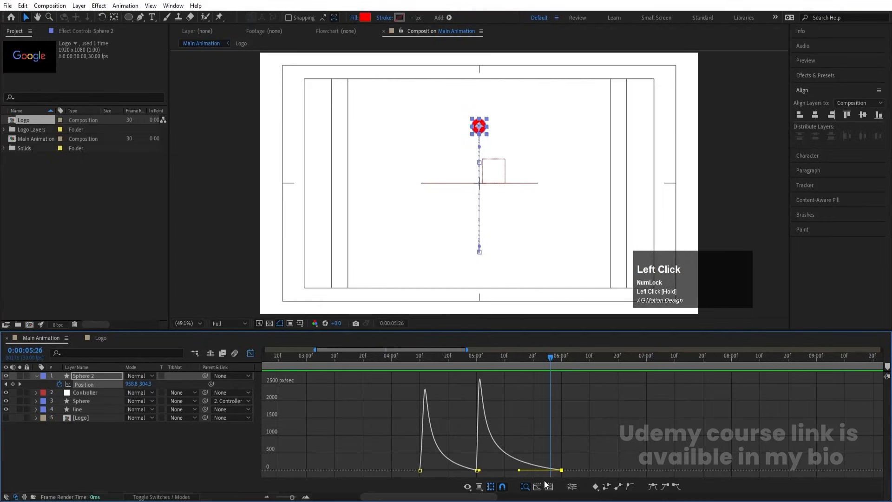
key("F9")
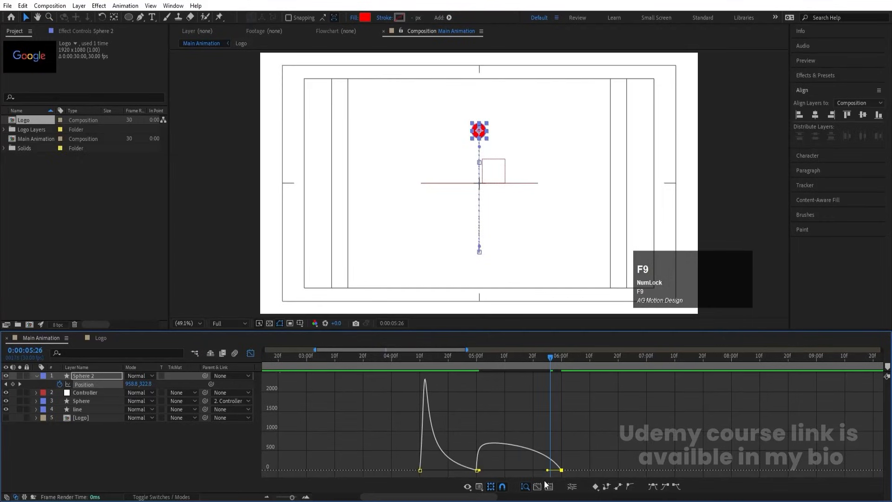
left_click(480, 471)
left_click_drag(480, 471, 508, 470)
left_click(418, 359)
key("space")
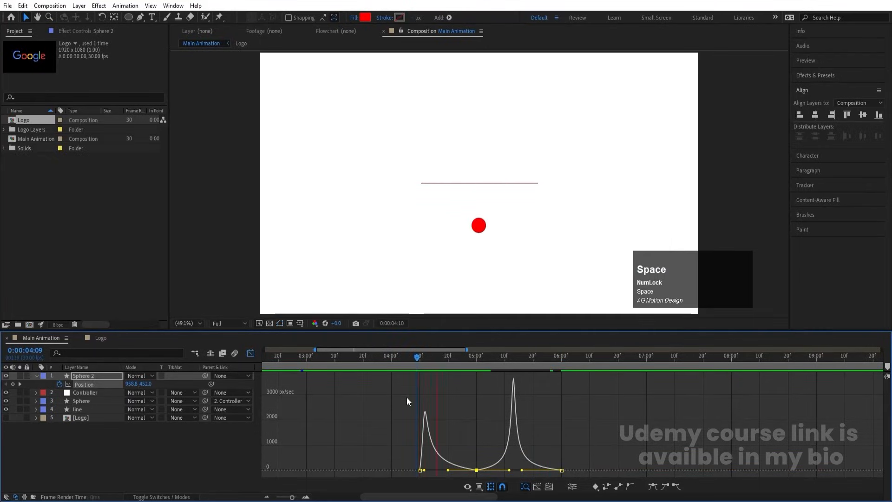
key("space")
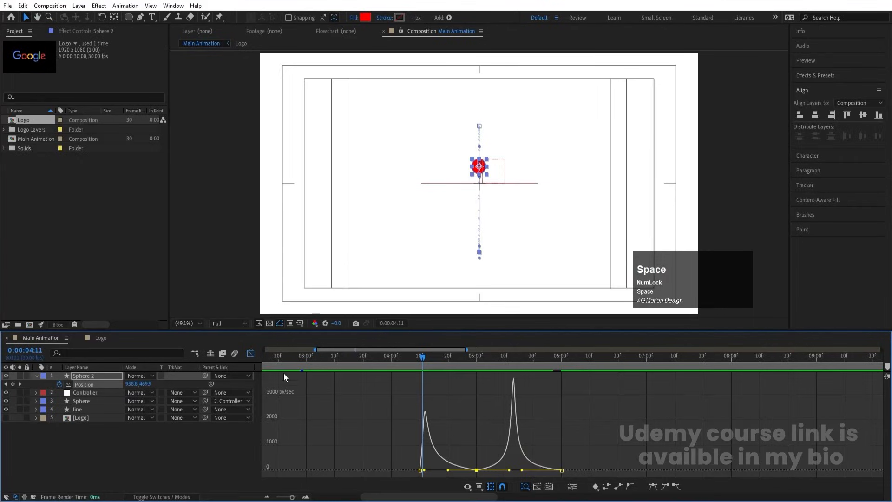
key("space")
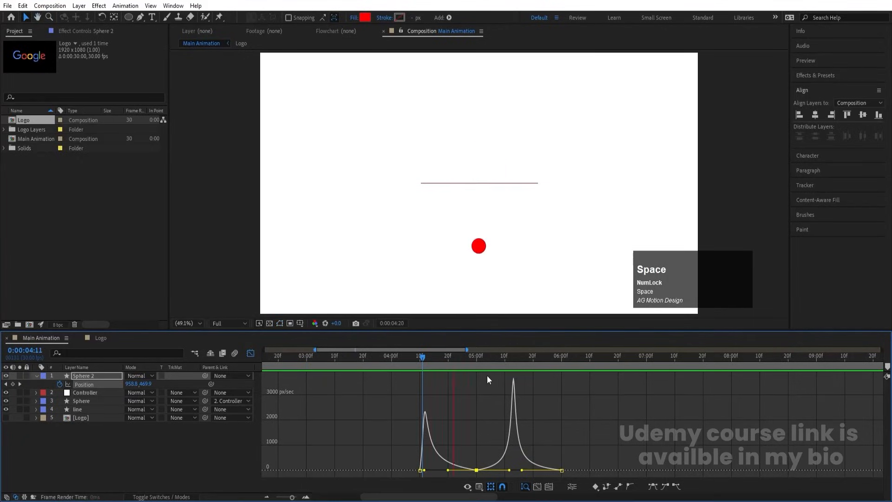
key("space")
key("space")
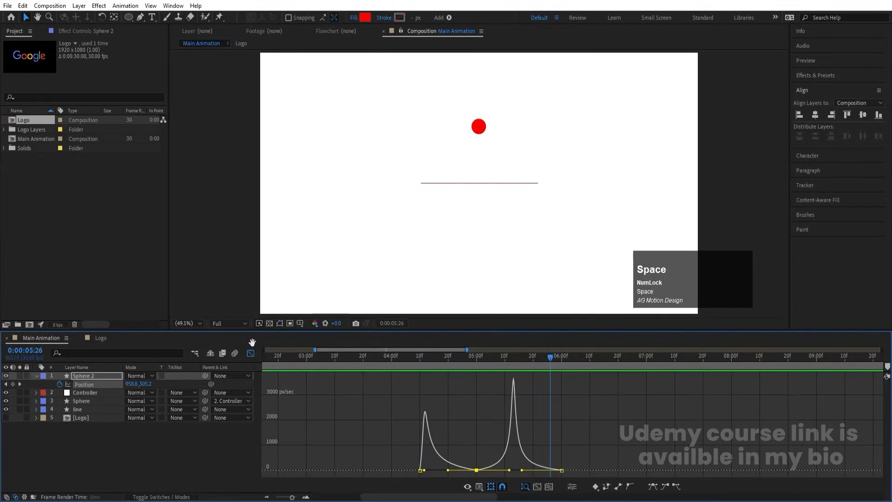
key("space")
Keyframe Sphere 2's Position at 6:20 with a Y value of 909, and preview the second drop
left_click(251, 353)
left_click_drag(554, 357, 618, 361)
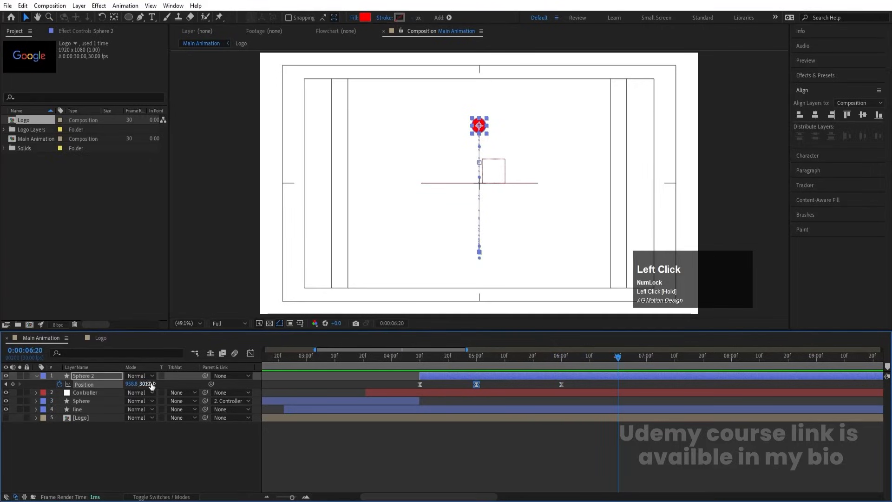
left_click_drag(152, 386, 433, 380)
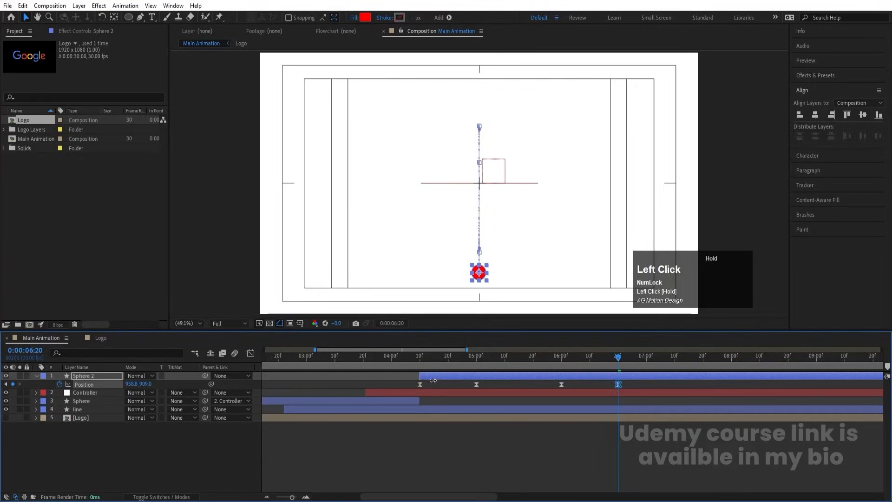
left_click(250, 354)
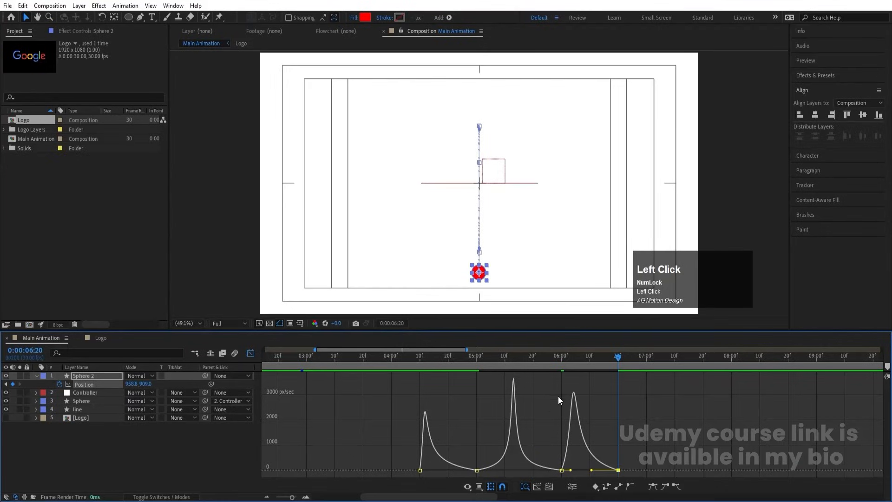
left_click(545, 355)
key("space")
key("space")
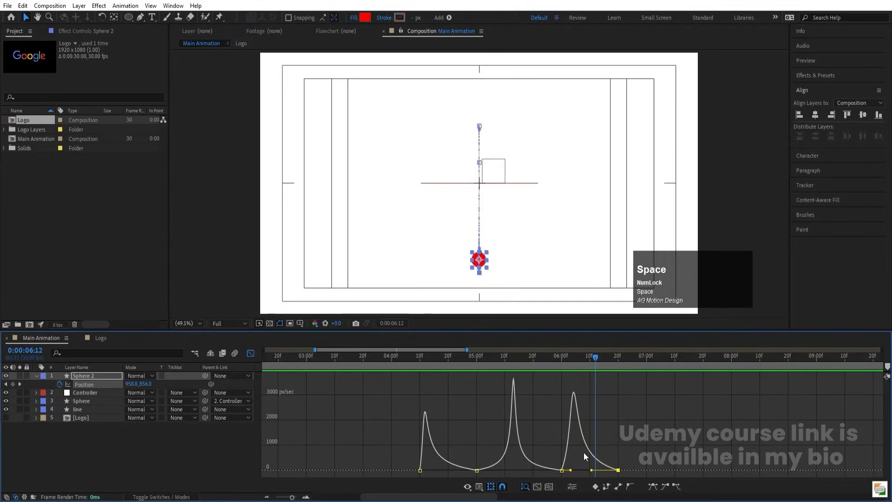
key("space")
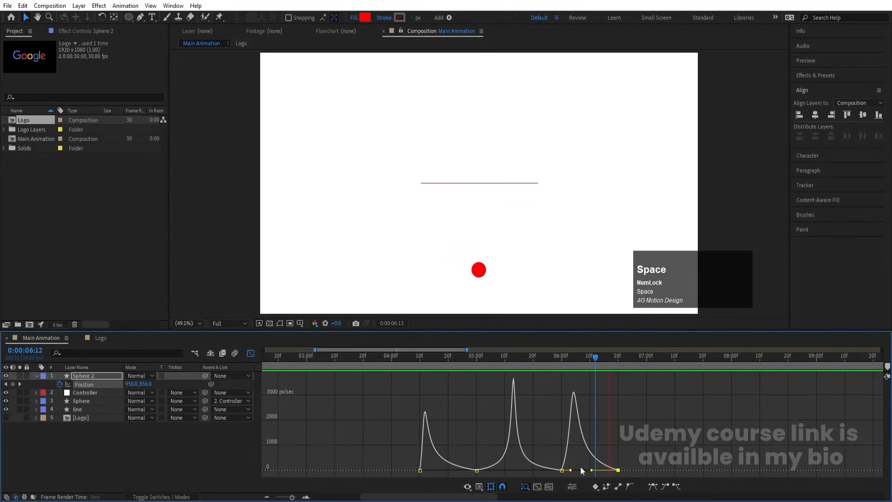
key("space")
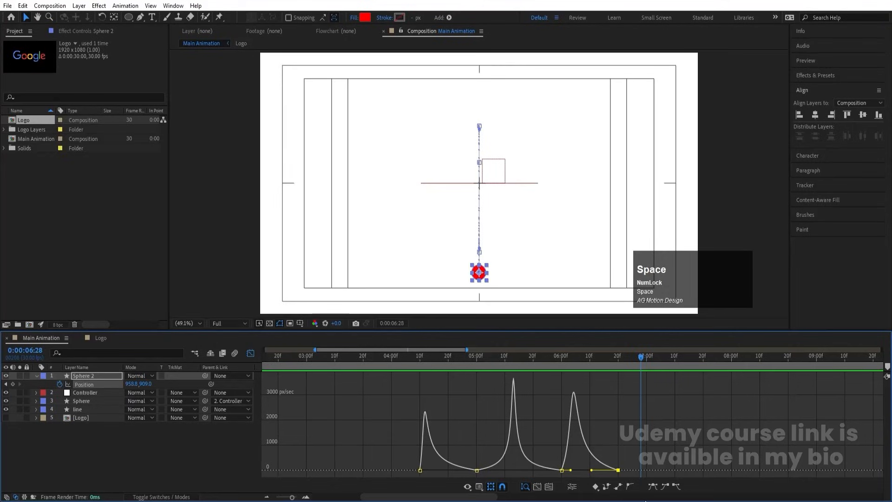
Increase the outgoing influence of Sphere 2's 6:00 keyframe to about 67% in the speed graph, and preview the drop
left_click(572, 472)
left_click_drag(573, 471, 582, 470)
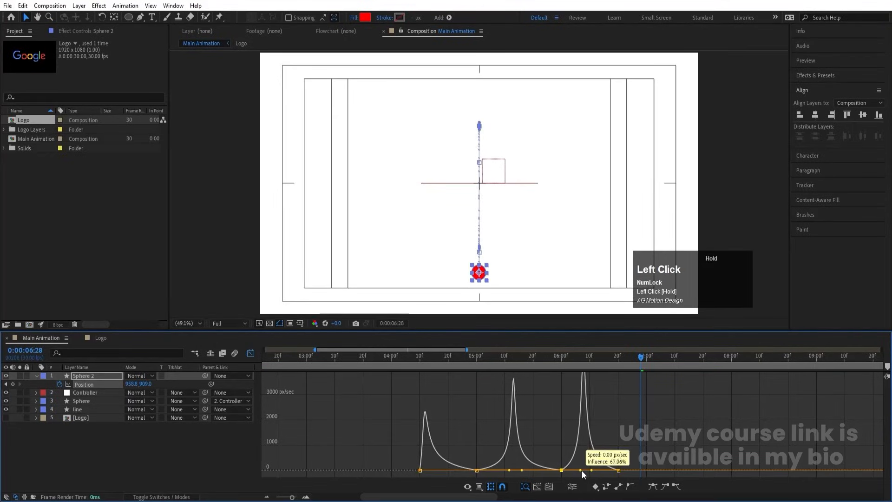
left_click(550, 361)
key("space")
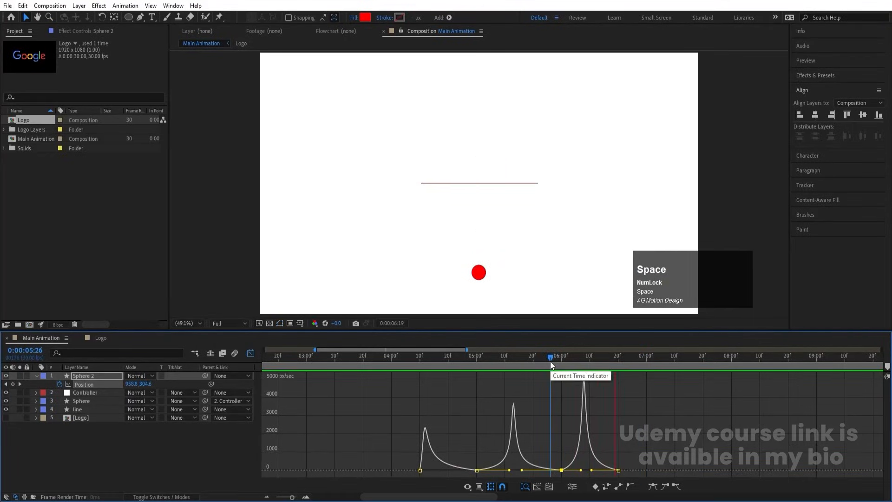
key("space")
Keyframe Sphere 2's Position at 7:10 with a Y value of 533, placing it on the line, and preview the motion
left_click(251, 353)
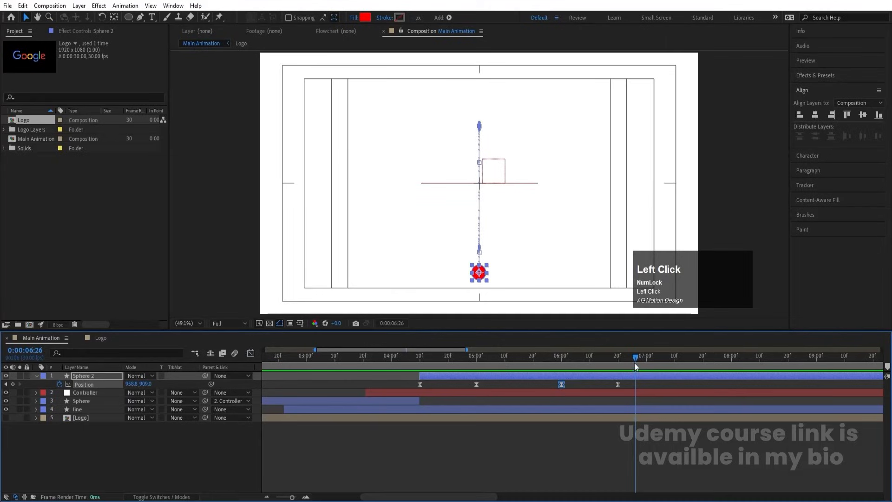
left_click_drag(635, 366, 676, 364)
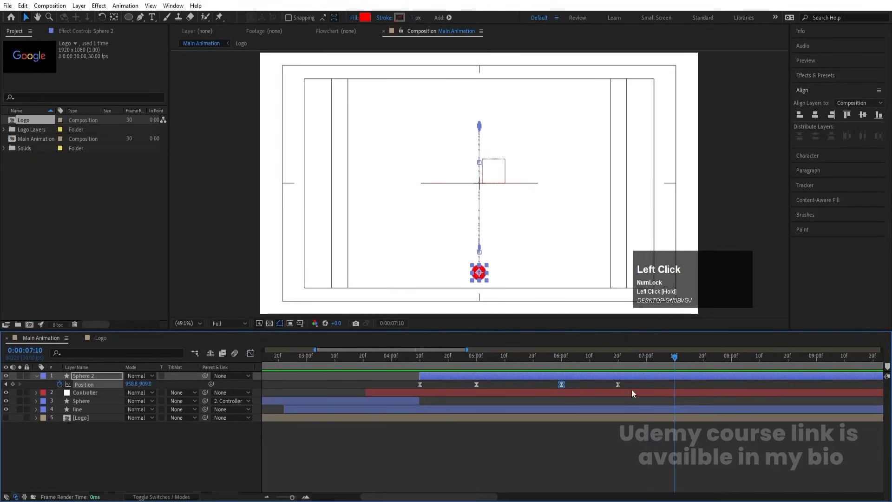
left_click_drag(148, 384, 11, 349)
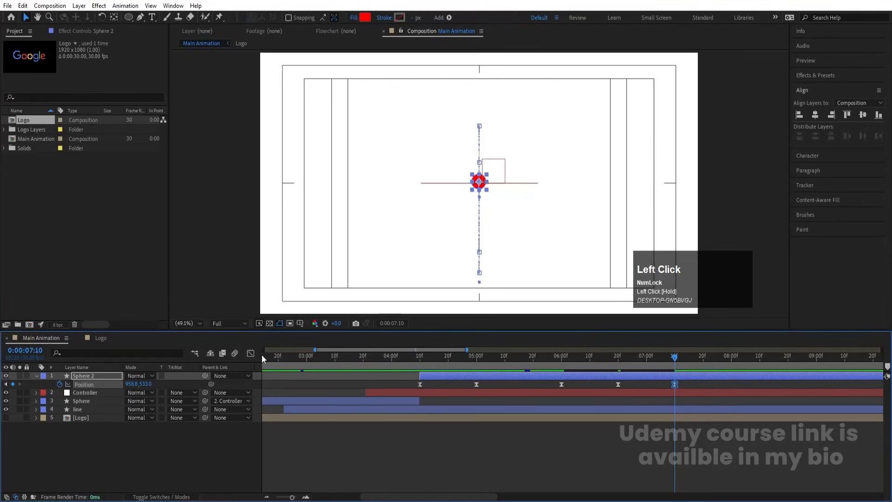
left_click(251, 353)
key("space")
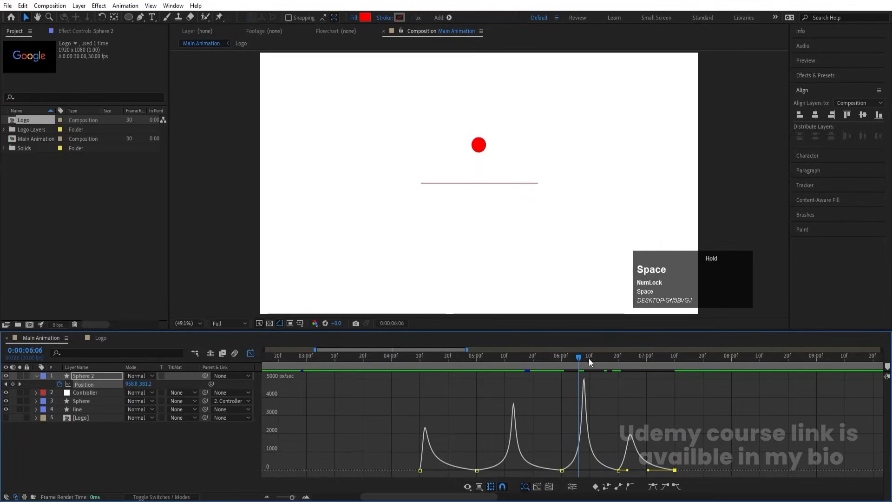
key("space")
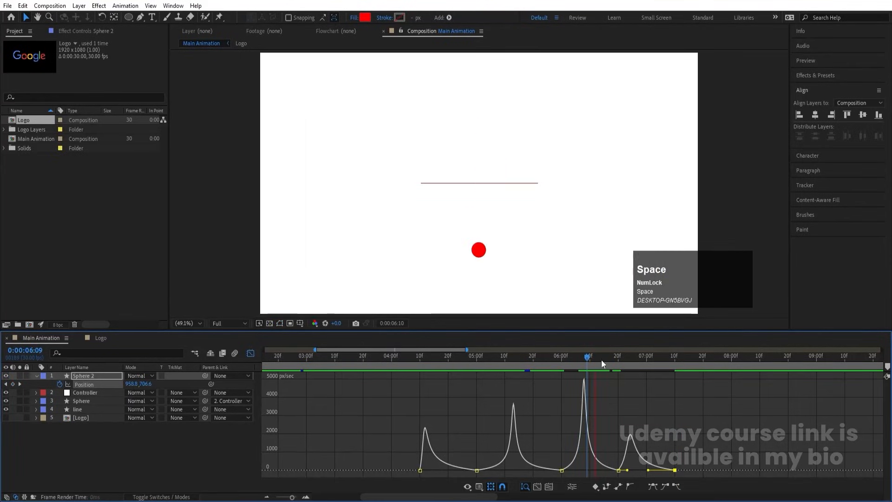
left_click_drag(610, 359, 635, 362)
Extend the outgoing influence of Sphere 2's 6:20 keyframe so the speed peaks about midway to 7:10, and preview the whole bounce
left_click(630, 470)
left_click_drag(629, 471, 637, 468)
key("space")
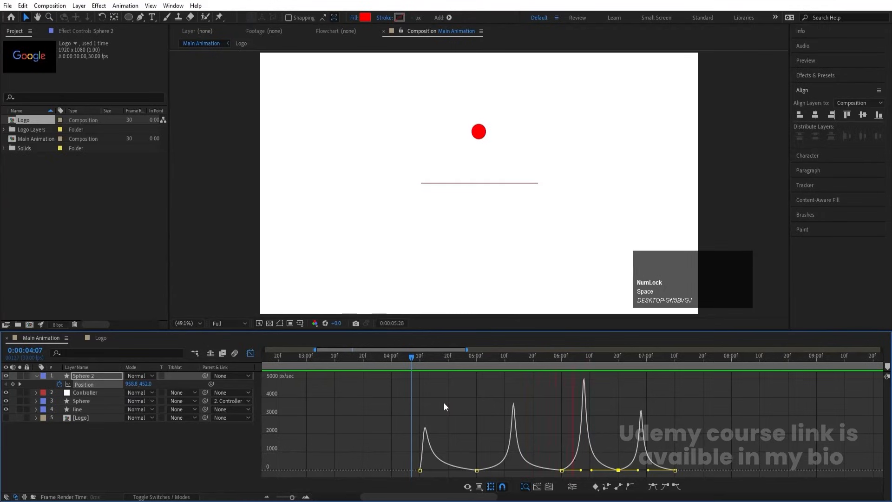
key("space")
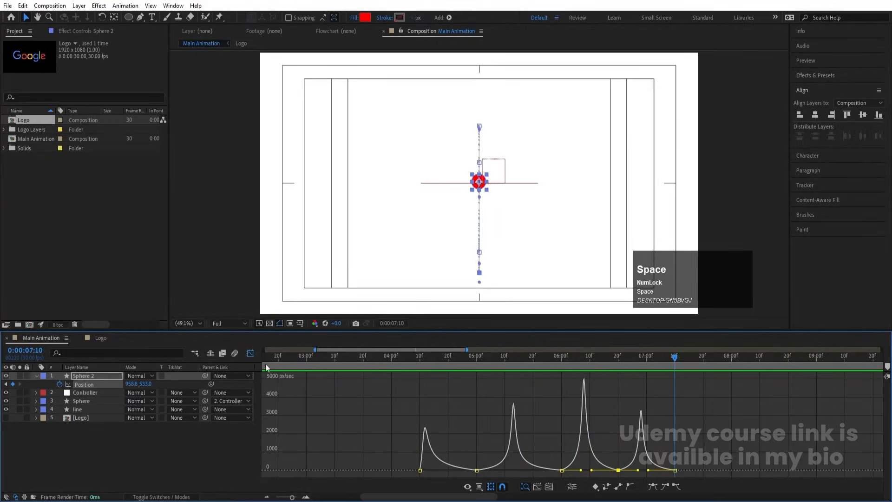
Add a point at the middle of the line layer's path with the Pen tool, and undo a trial upward bend
left_click(251, 353)
left_click_drag(476, 363, 409, 353)
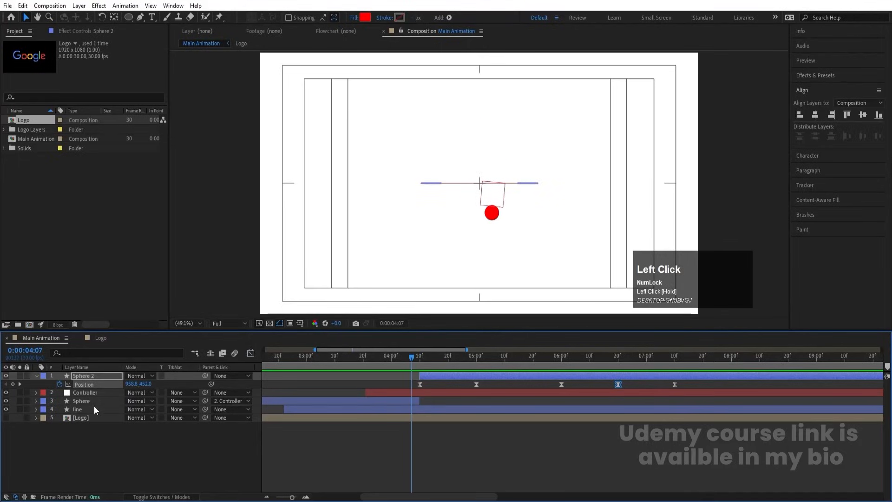
left_click(86, 409)
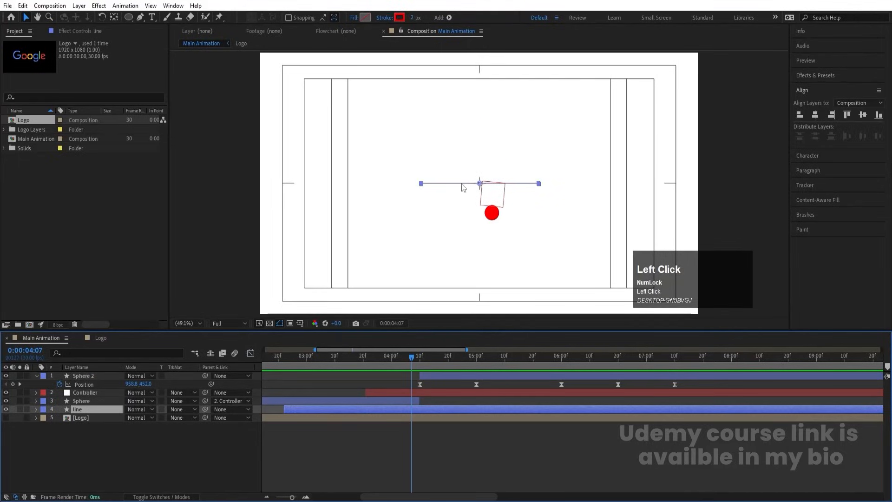
key("p")
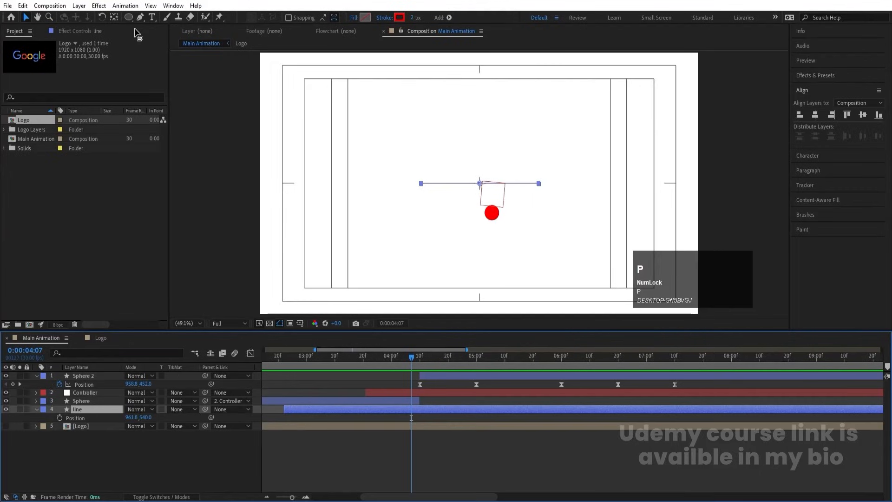
key("g")
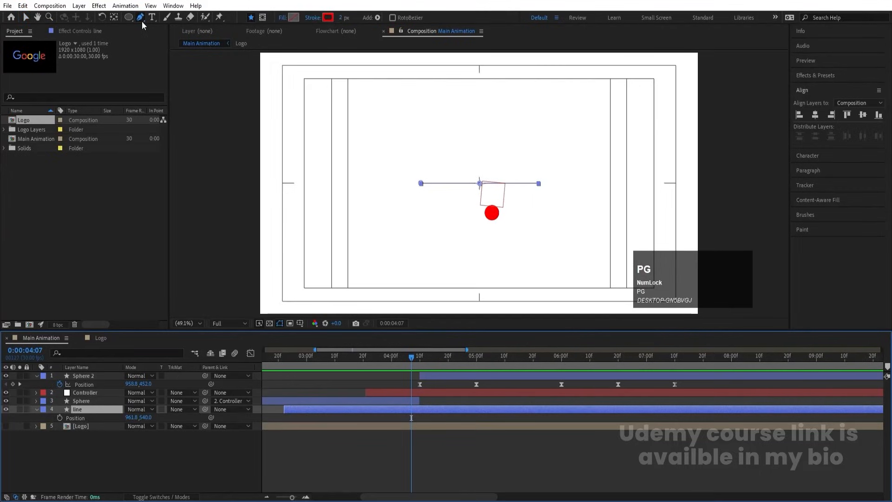
scroll(478, 186, "up", 4, "alt")
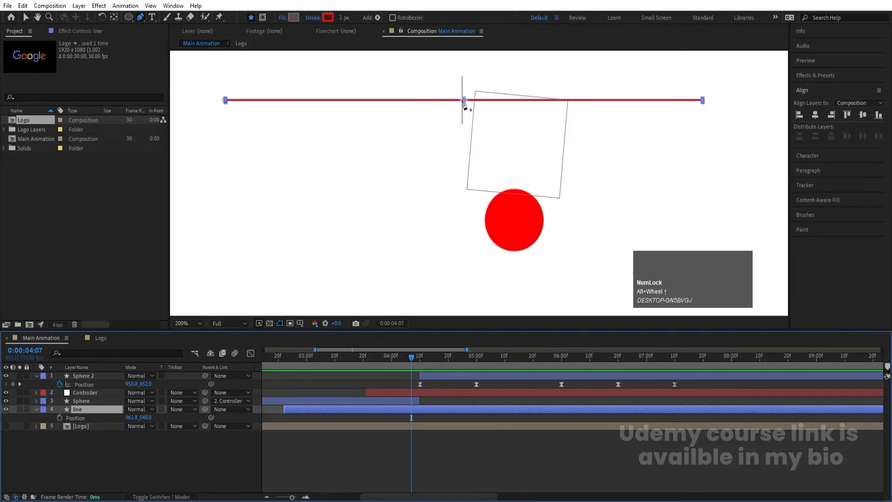
left_click(463, 100)
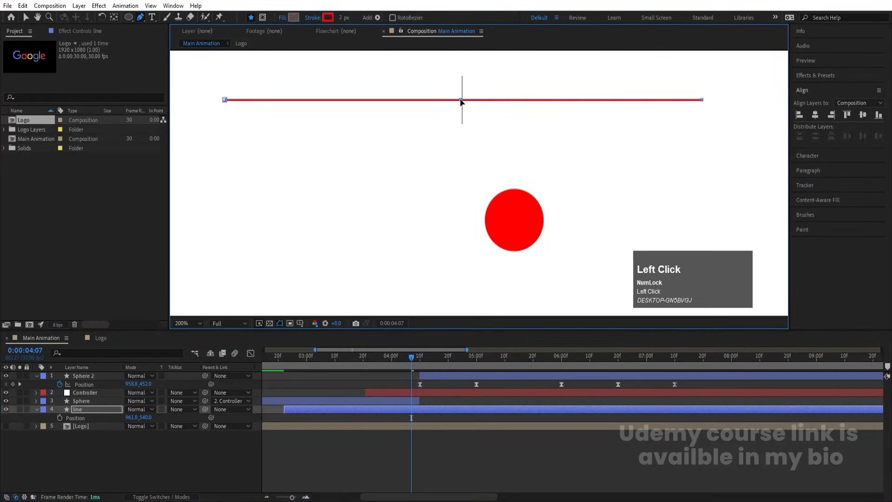
left_click_drag(461, 102, 463, 90)
key("ctrl+z")
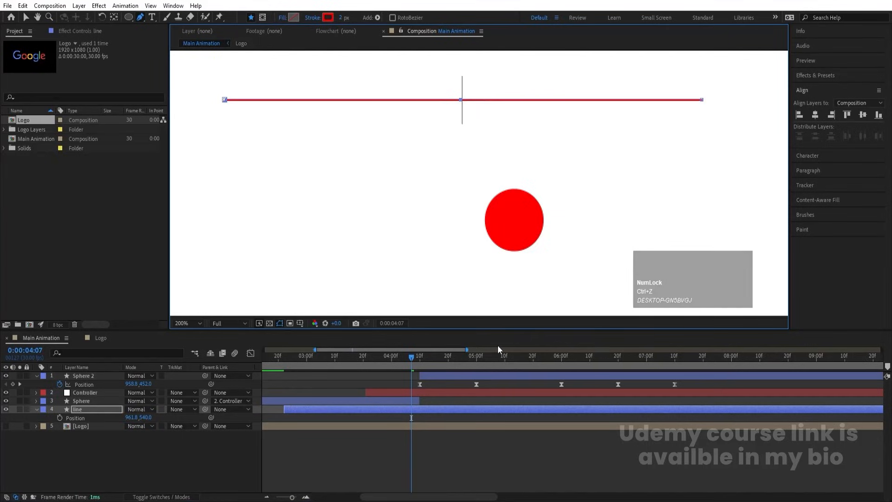
Expand the line layer's Contents down to Path 1 and start keyframing its Path with the straight line at 4:08
left_click_drag(412, 358, 417, 362)
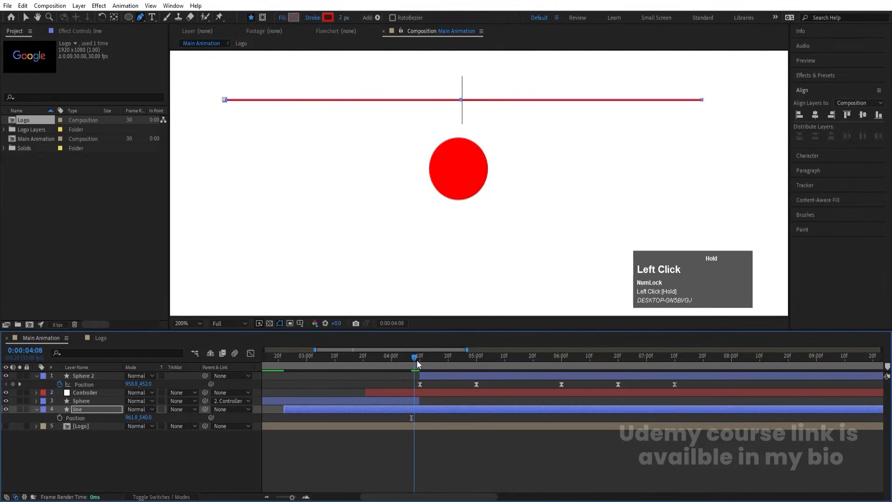
left_click(37, 409)
left_click(37, 410)
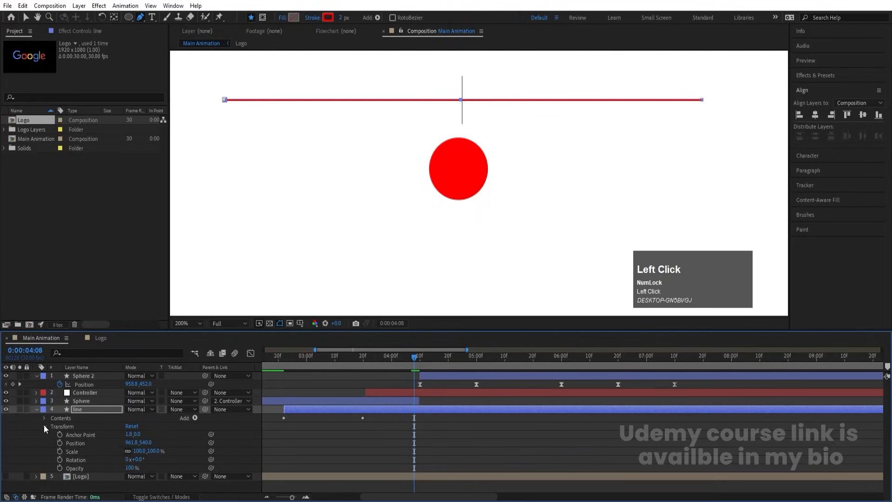
left_click(43, 425)
left_click(43, 419)
left_click(53, 426)
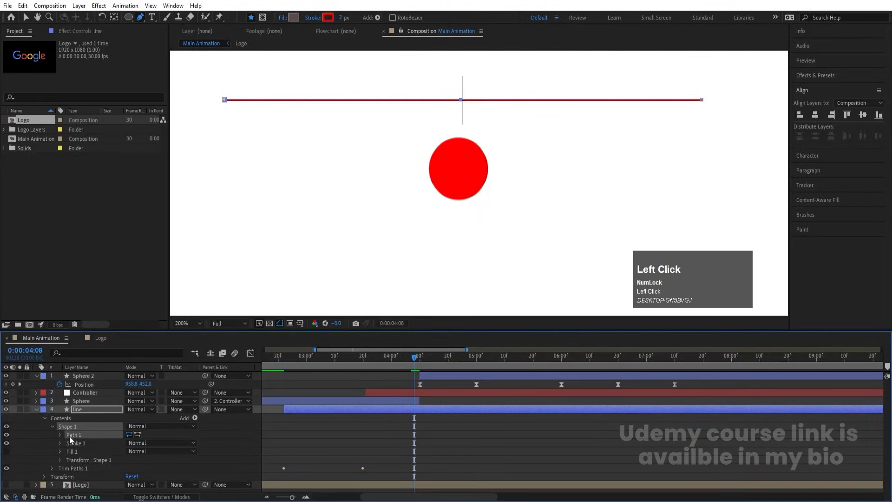
left_click(59, 435)
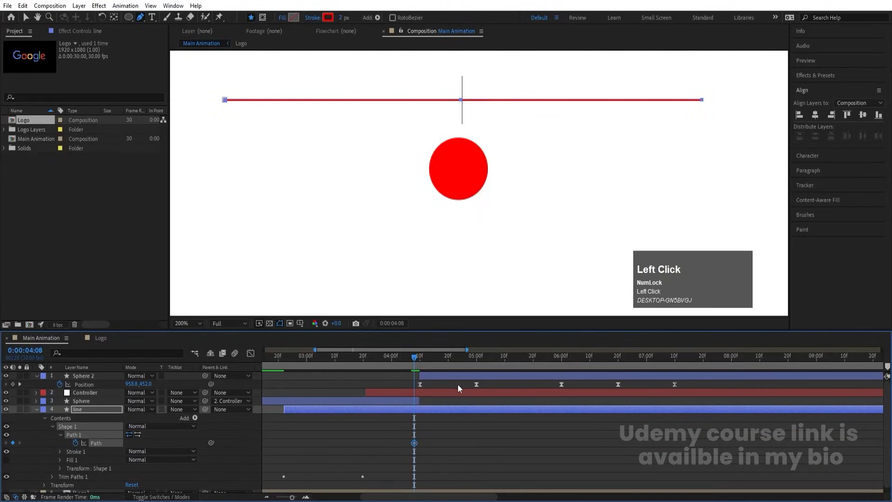
Keyframe the line's Path at 4:10 with its middle point raised just above the red circle
left_click(419, 364)
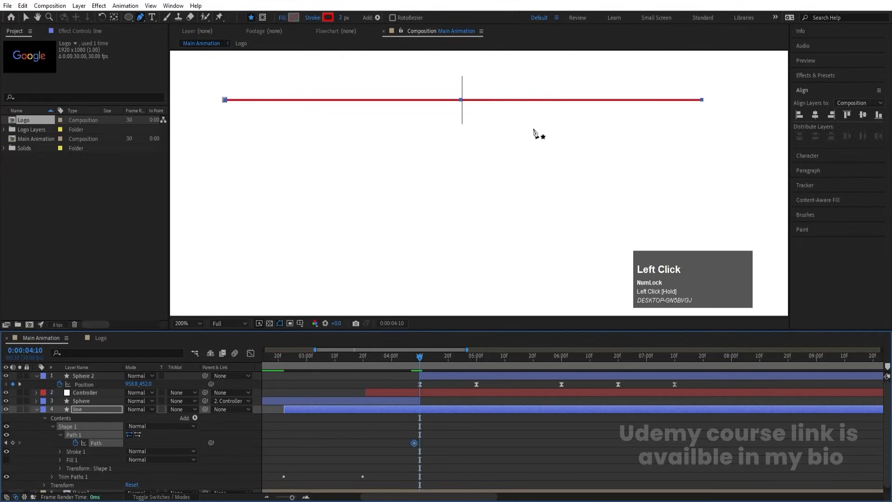
scroll(534, 133, "down", 1)
key("space")
left_click_drag(471, 144, 465, 189)
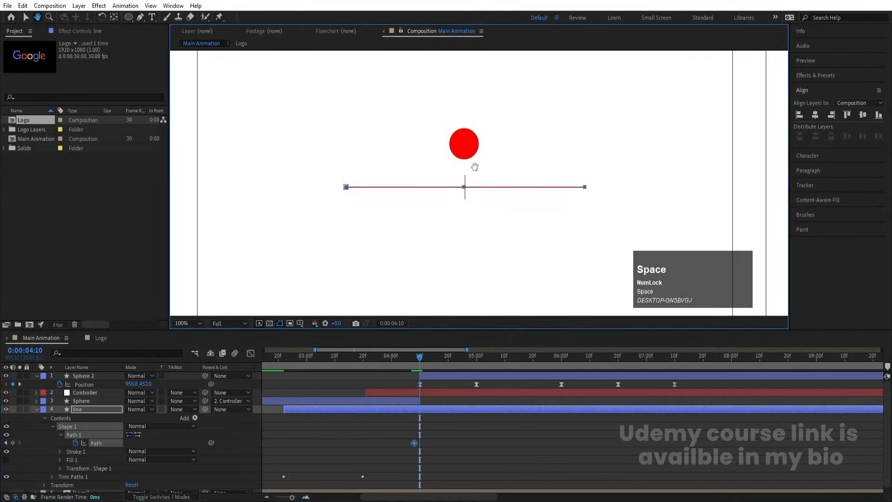
left_click(13, 442)
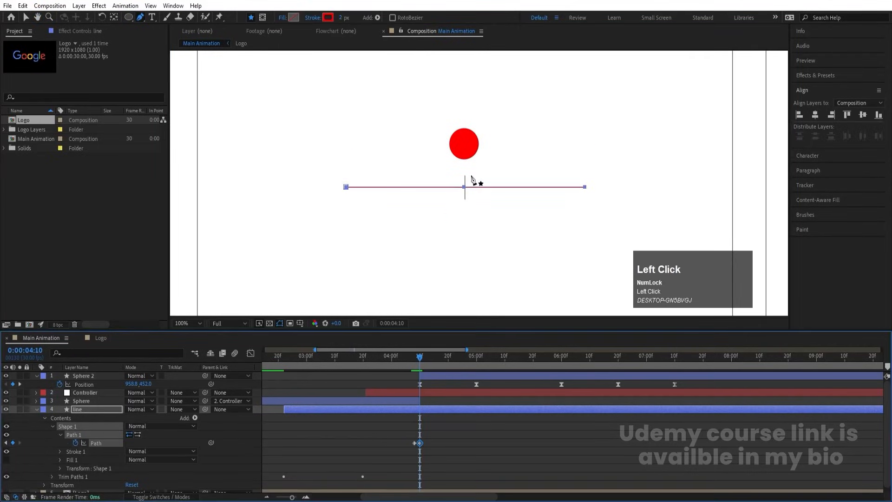
left_click(24, 19)
left_click_drag(455, 173, 465, 127)
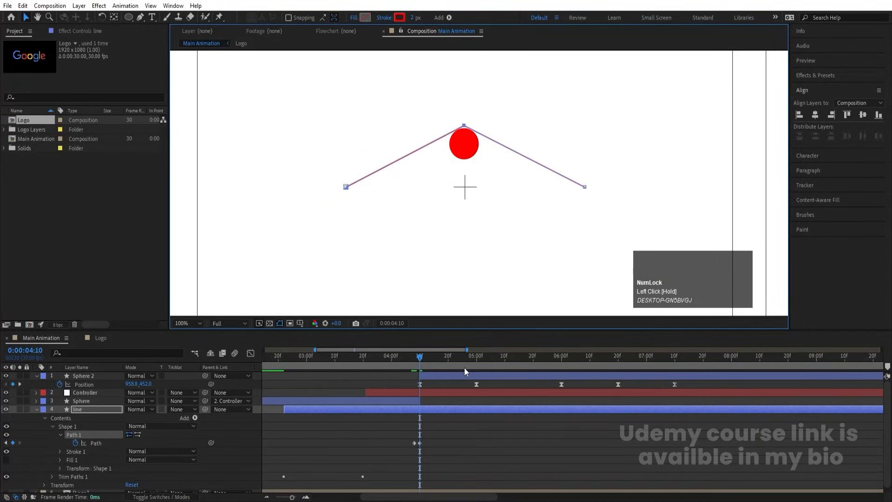
Straighten the line at 5:00 by returning its middle point to the centre, and add a holding Path keyframe at 5:13
key("k")
scroll(476, 171, "down", 2)
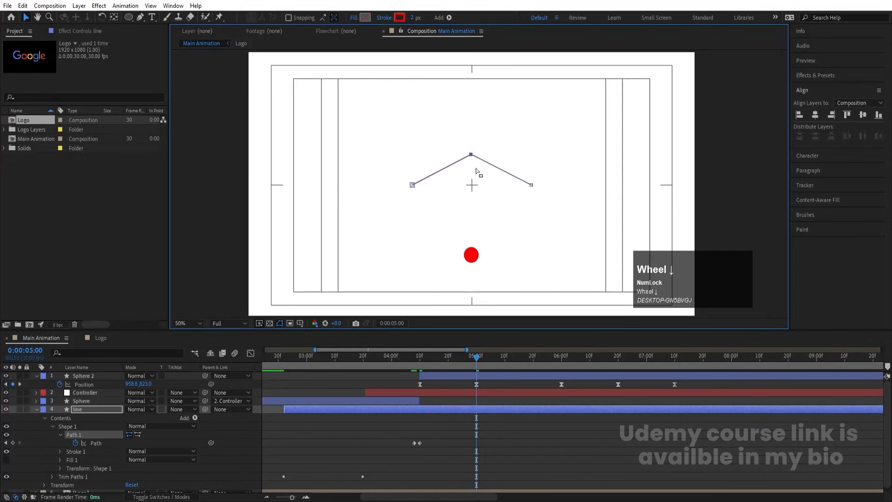
left_click_drag(471, 155, 472, 186)
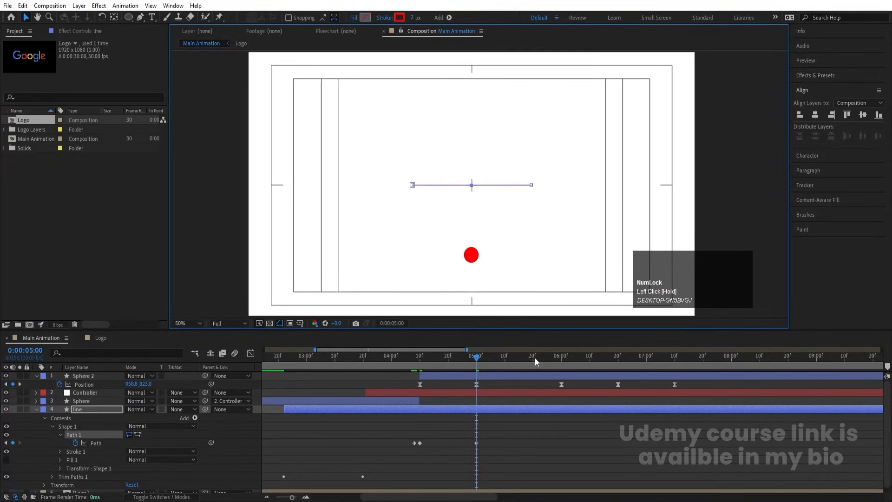
mouse_move(520, 359)
left_mouse_down()
mouse_move(511, 361)
mouse_move(543, 370)
mouse_move(513, 364)
left_mouse_up()
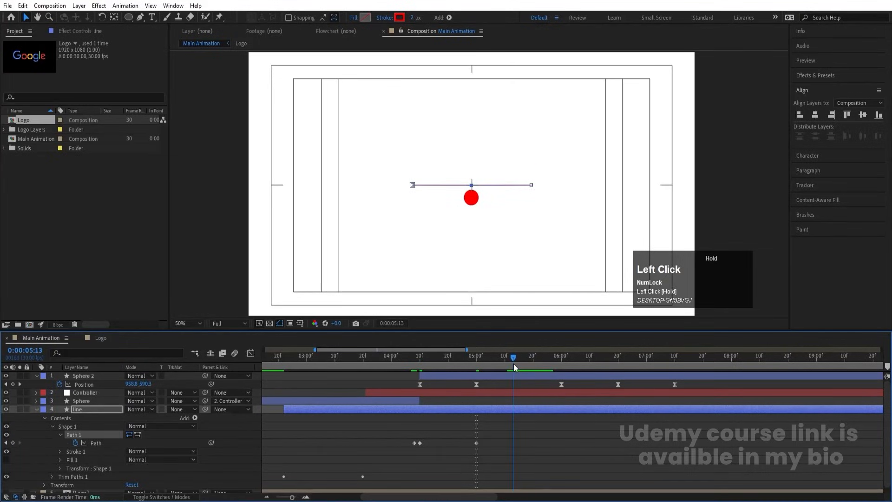
left_click(13, 443)
Keyframe the line's Path at 6:00 with only the middle point raised just above the circle, undoing a trial move of the whole line
left_click_drag(549, 363, 561, 365)
left_click_drag(472, 186, 478, 160)
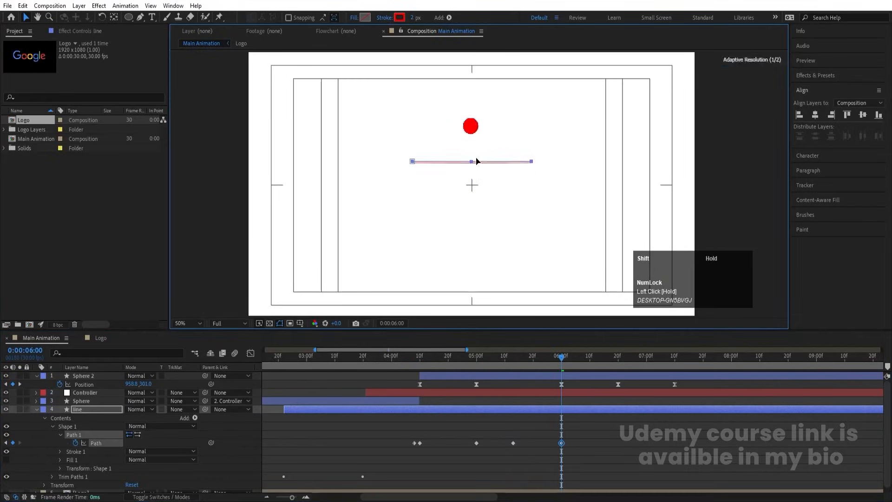
key("ctrl+z")
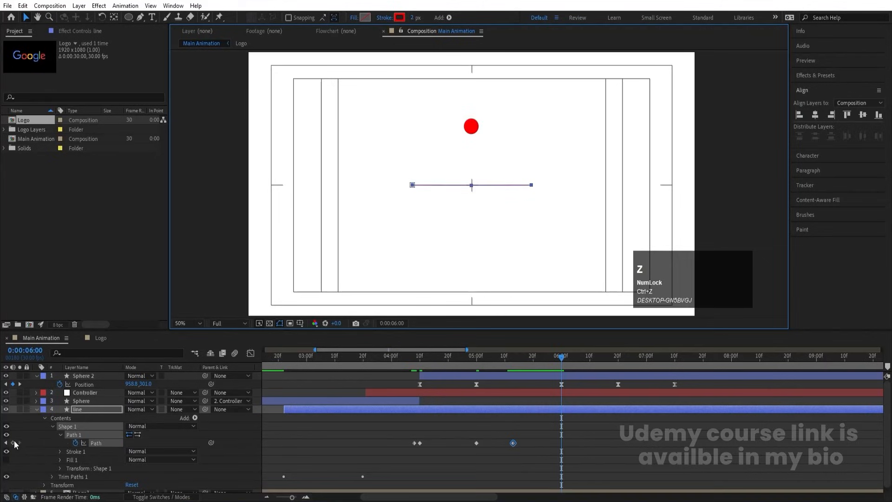
left_click(14, 443)
left_click(463, 177)
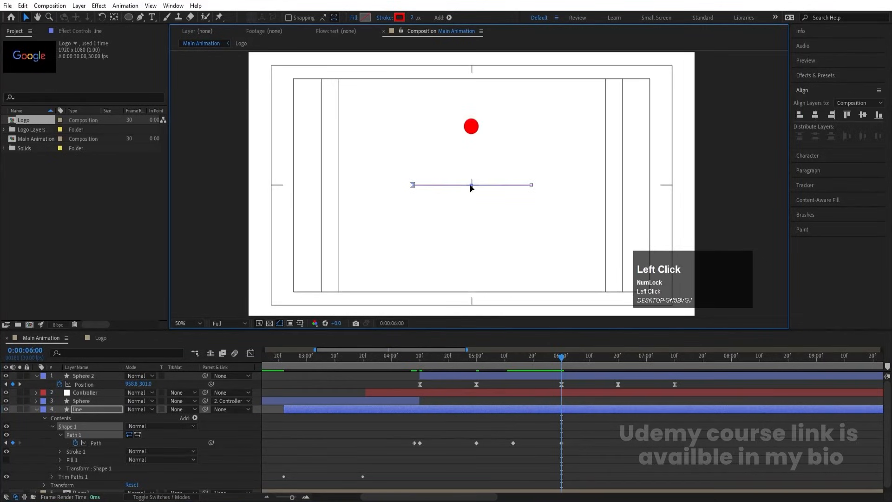
left_click_drag(470, 187, 474, 119)
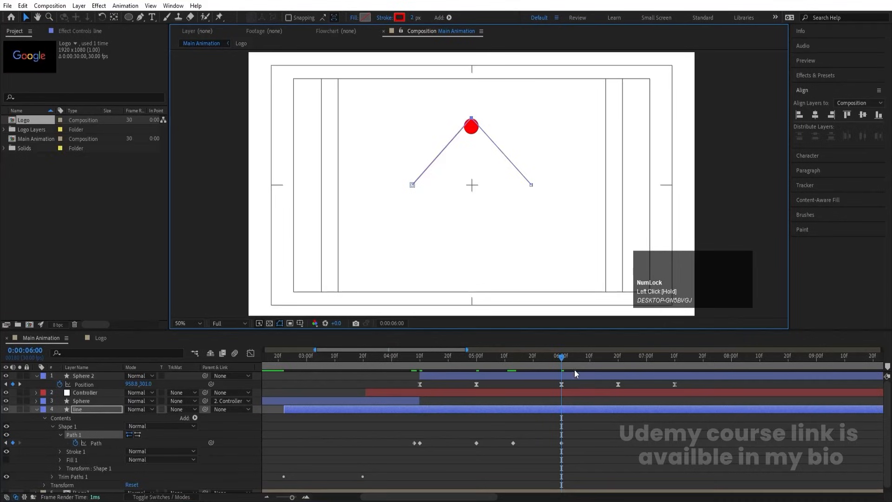
Create a Path keyframe at 6:20 with the middle point back on the straight line, and shift that keyframe to about 7:11
left_click_drag(563, 358, 618, 361)
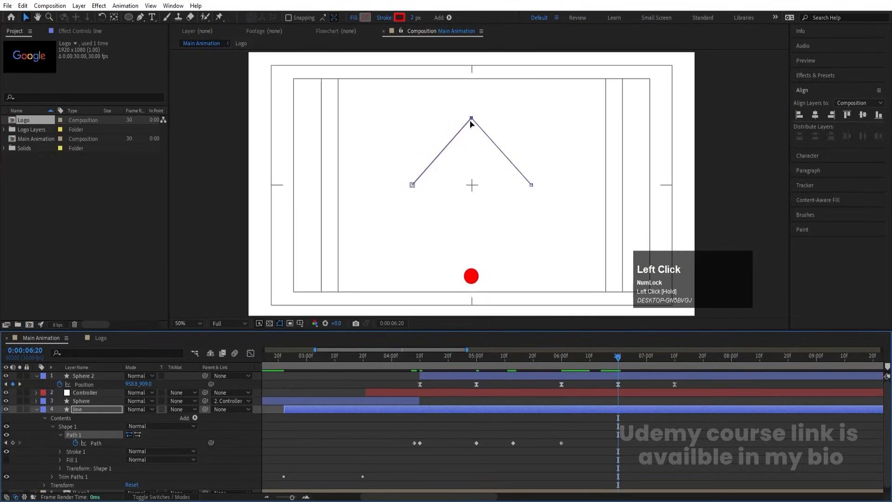
left_click_drag(472, 119, 480, 186)
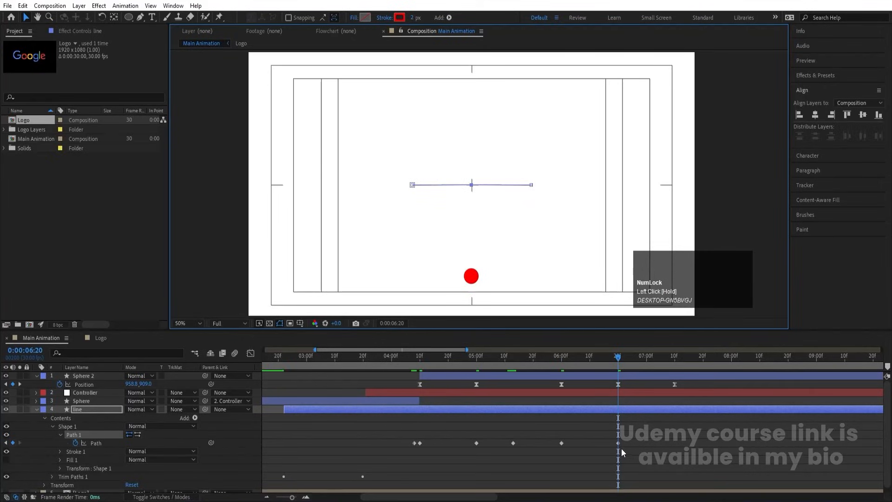
left_click_drag(616, 444, 675, 444)
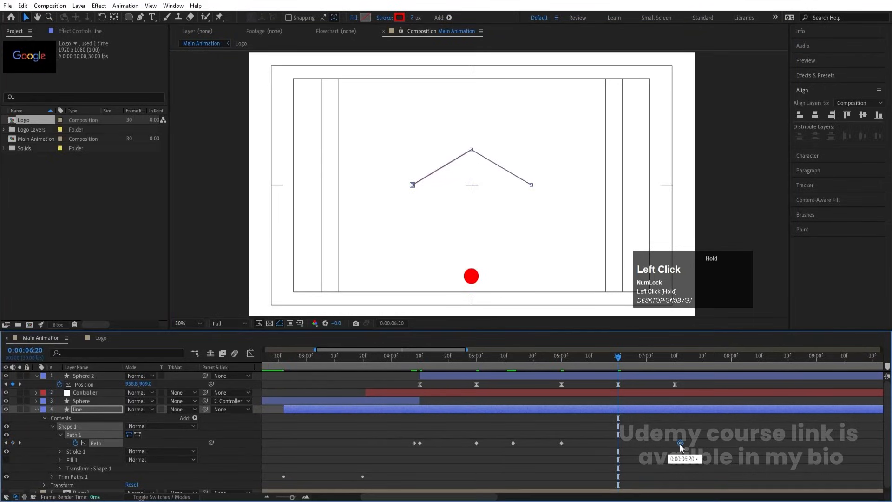
Apply Easy Ease to all of the line's Path keyframes and show them in the speed graph
left_click_drag(601, 356, 414, 373)
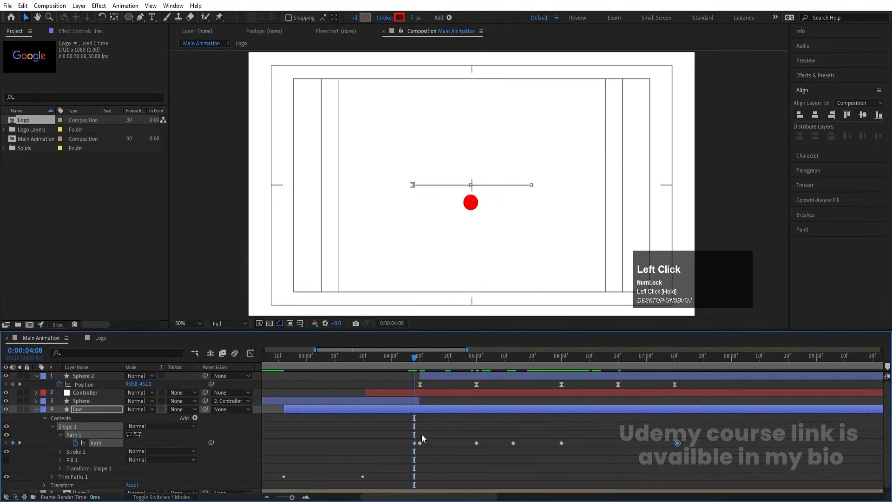
left_click_drag(398, 430, 694, 444)
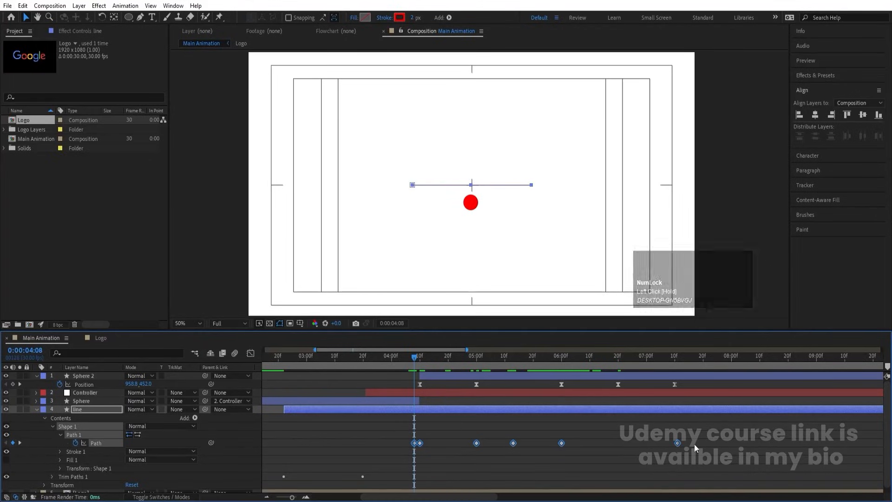
key("F9")
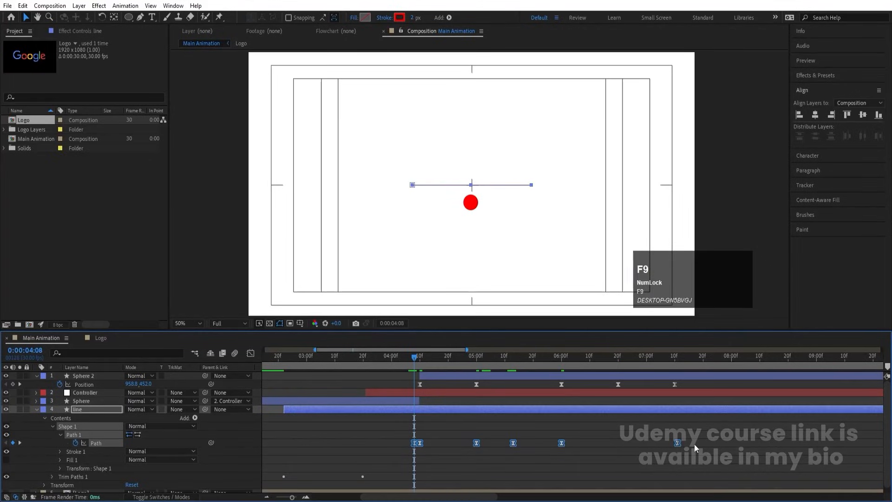
left_click(250, 354)
key("equal")
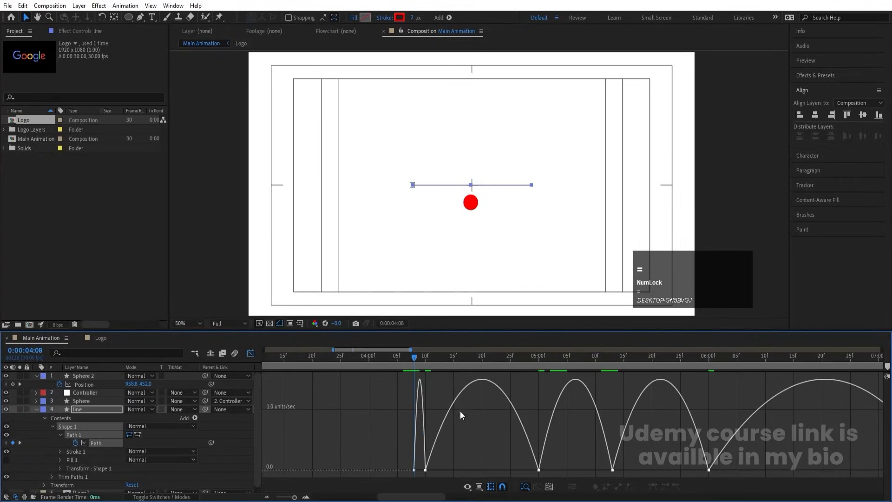
Reshape the Path easing between 5:13 and 6:00 so the speed peaks right after 5:13, and preview the bend
left_click_drag(416, 355, 653, 416)
key("space")
left_click_drag(701, 462, 620, 468)
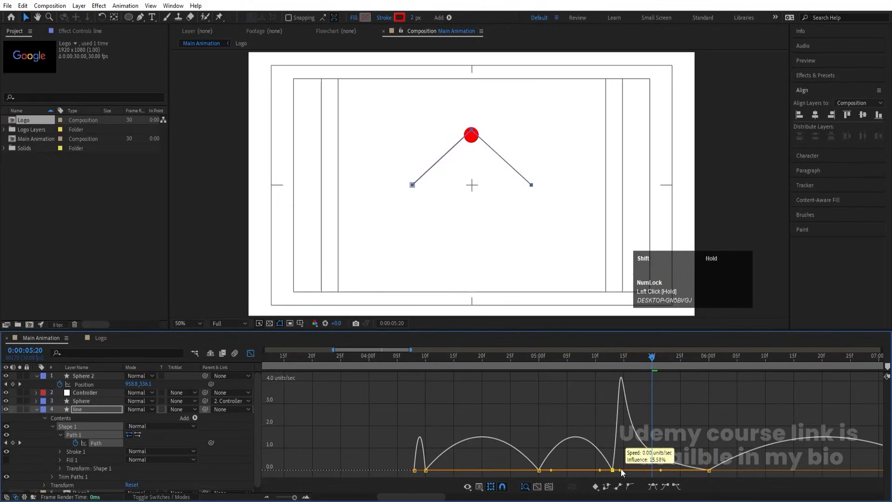
left_click(613, 354)
key("space")
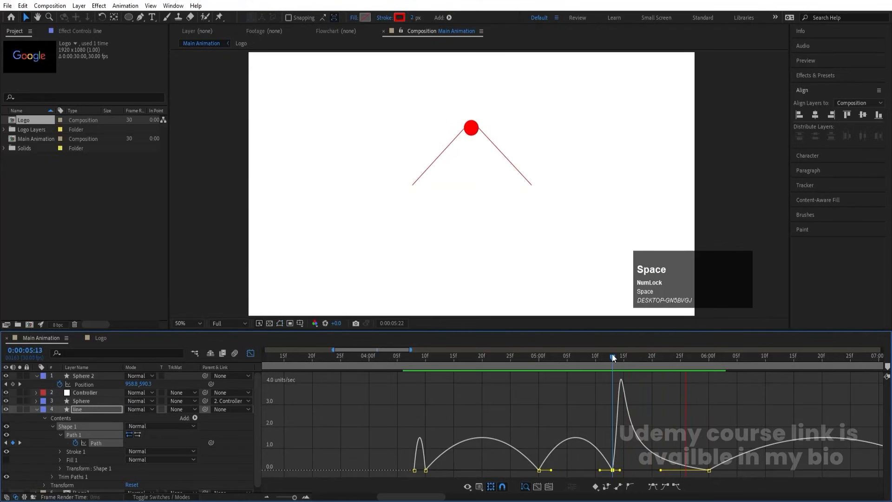
Shorten the incoming influence of the line's last Path keyframe so the speed peaks near 7:00, and preview the straightening
key("Num_Lock")
key("minus")
left_click(686, 363)
left_click_drag(689, 363, 717, 373)
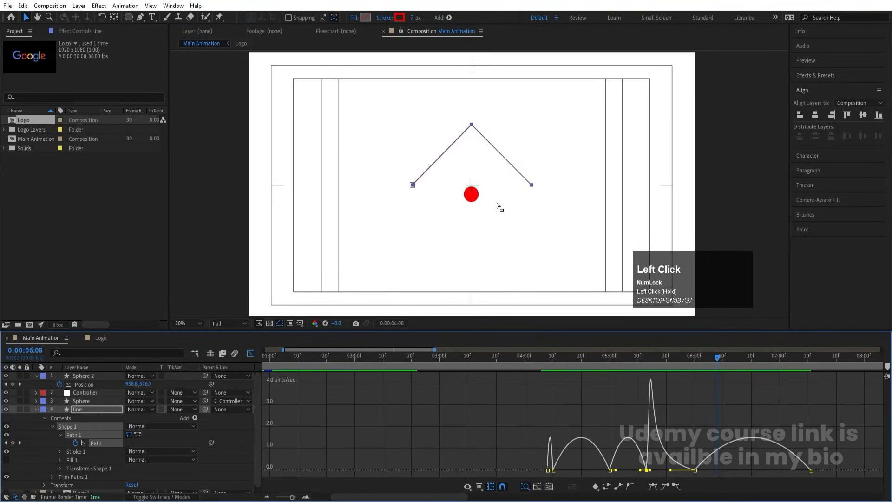
left_click(695, 470)
left_click_drag(715, 469, 785, 470)
key("space")
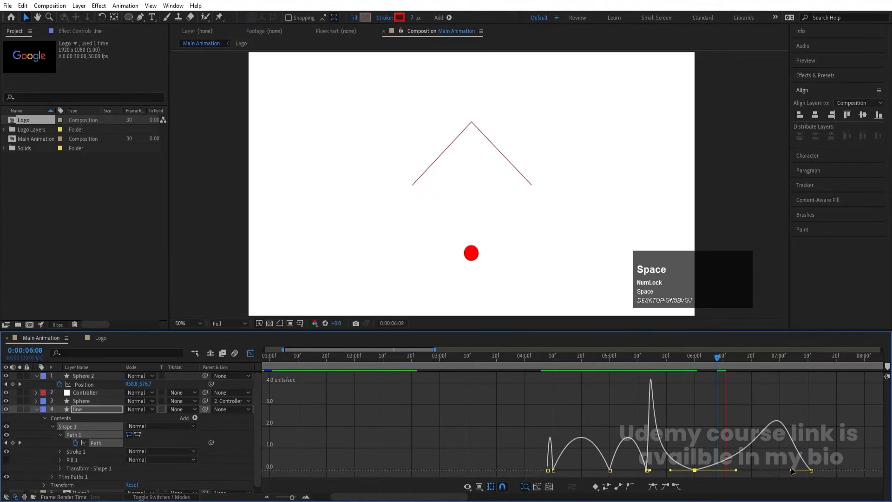
key("space")
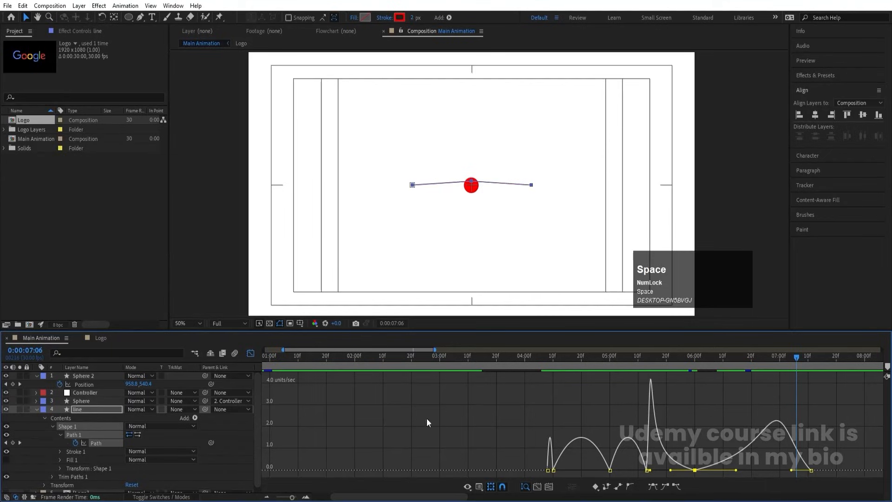
Show Sphere 2's Position keyframes in the speed graph and preview its final rise to the line
left_click(250, 354)
left_click(753, 375)
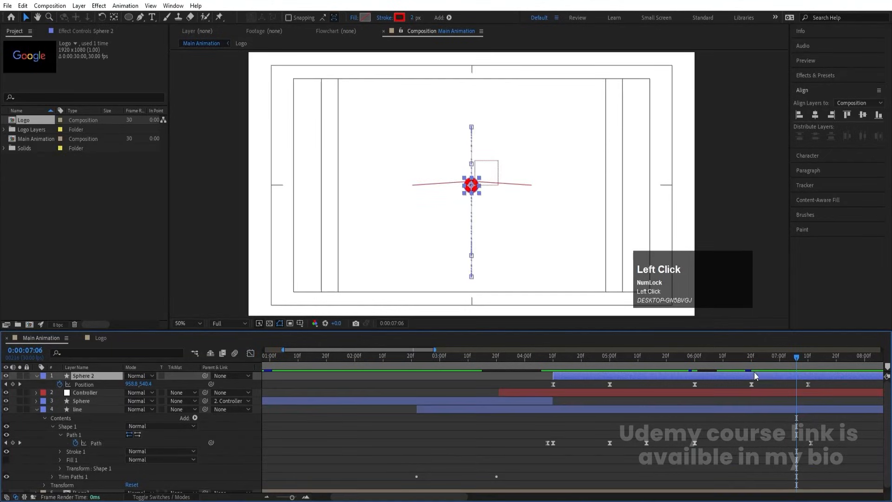
left_click(250, 354)
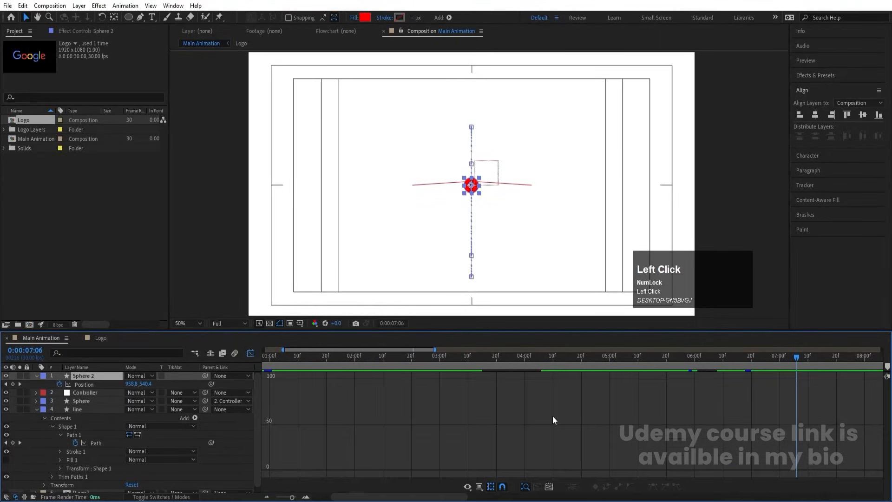
left_click(250, 353)
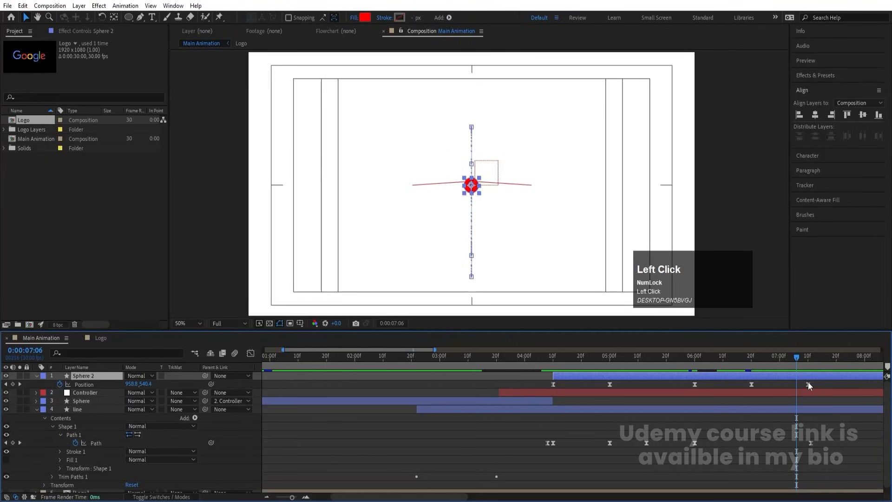
left_click(809, 385)
left_click(250, 353)
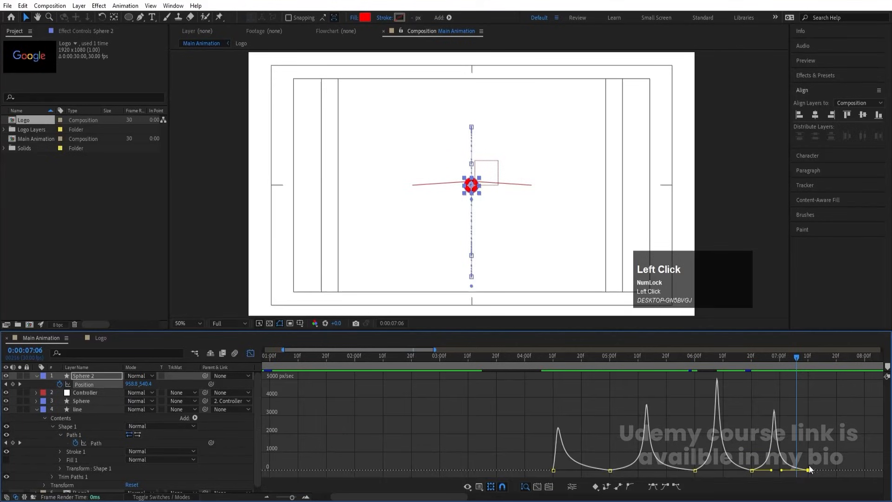
left_click_drag(796, 356, 762, 358)
key("space")
key("space")
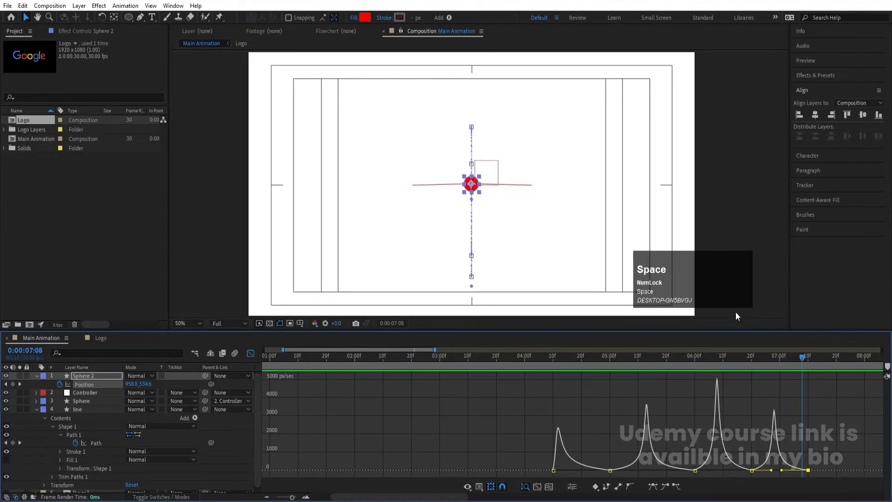
Reshape Sphere 2's easing between 6:20 and 7:10 so the speed peaks shortly before 7:10, and preview the bounce
left_click(749, 359)
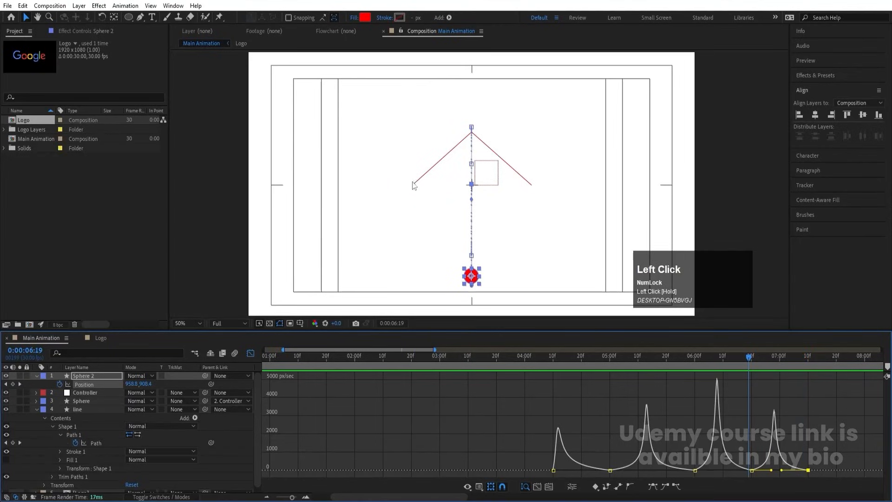
left_click_drag(833, 448, 781, 470)
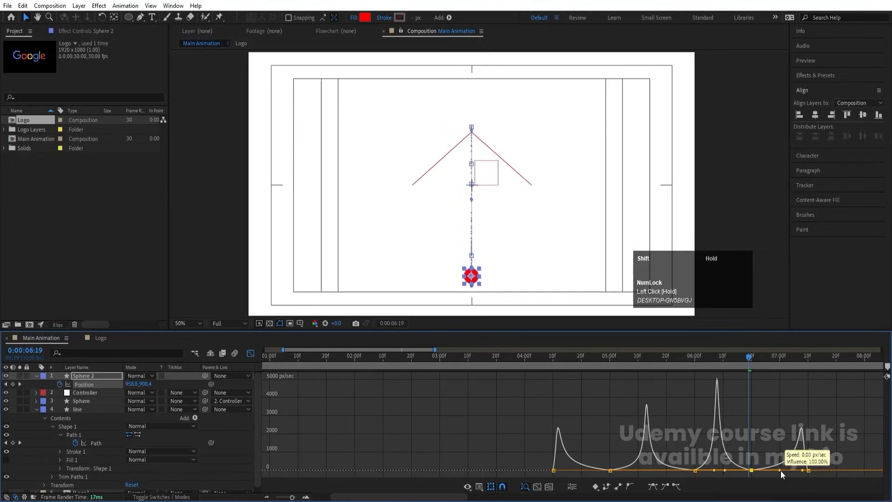
left_click_drag(745, 363, 703, 354)
key("space")
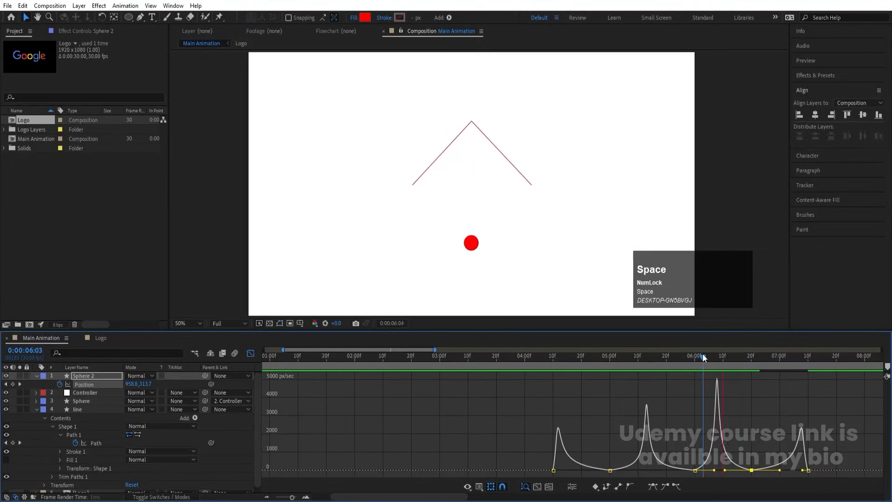
Shorten the incoming influence of Sphere 2's last Position keyframe at 7:10 to about 7%, and preview its final rise
key("space")
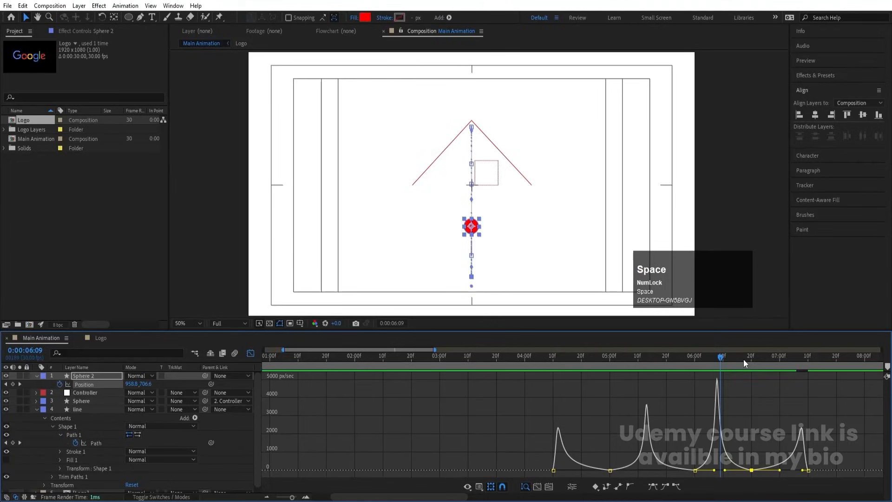
mouse_move(744, 359)
left_mouse_down()
mouse_move(805, 384)
mouse_move(787, 381)
left_mouse_up()
key("space")
key("space")
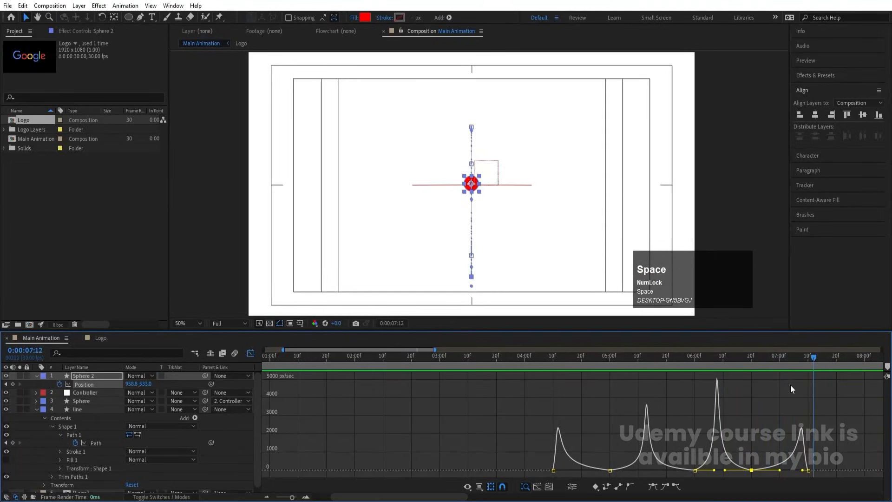
left_click_drag(802, 470, 805, 470)
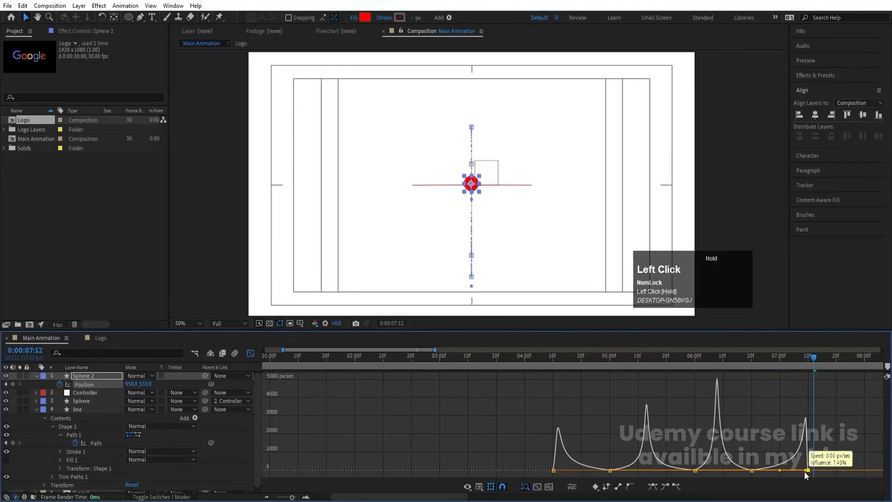
left_click_drag(749, 359, 726, 357)
key("space")
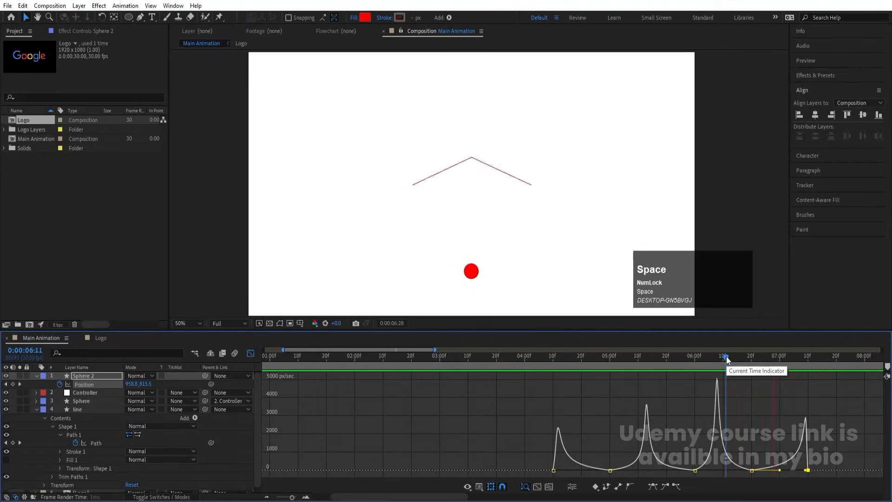
key("space")
Switch the timeline from the graph back to layer bars and preview the whole animation from the start
left_click(250, 353)
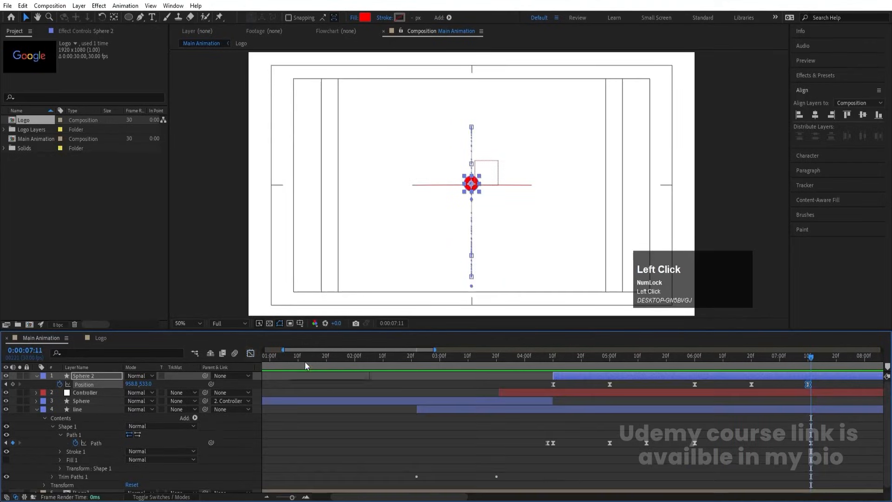
left_click(807, 356)
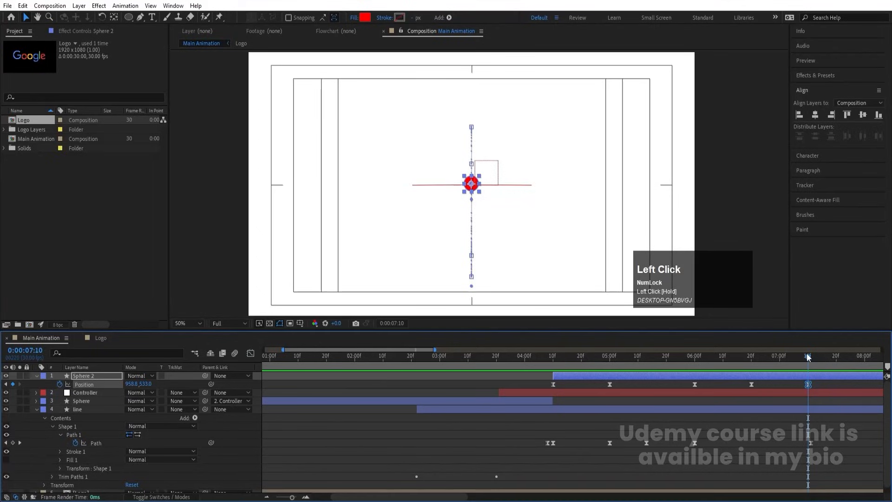
key("minus")
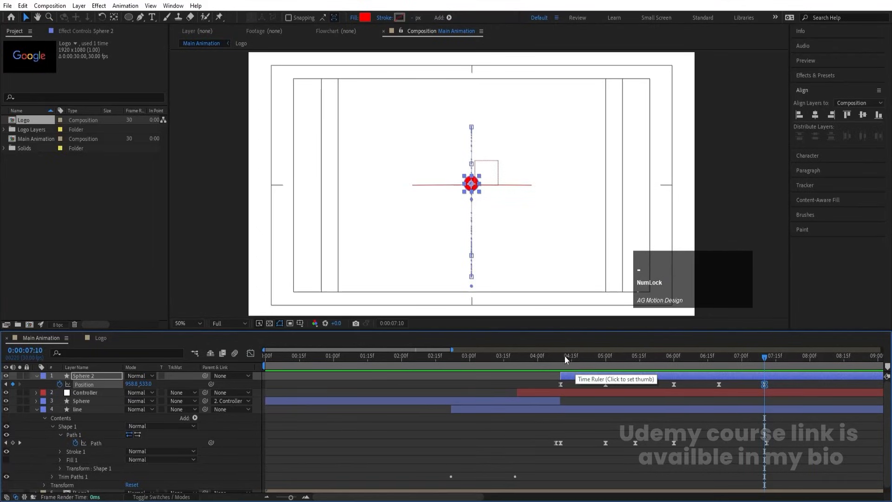
left_click(295, 358)
key("space")
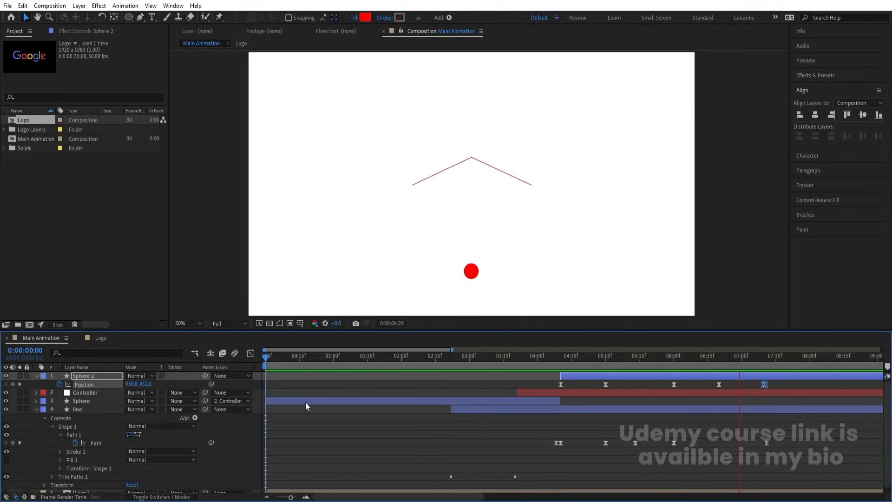
key("space")
Collapse the properties of all layers and move the playhead to 4:05, where the line is fully drawn
left_click_drag(774, 356, 567, 374)
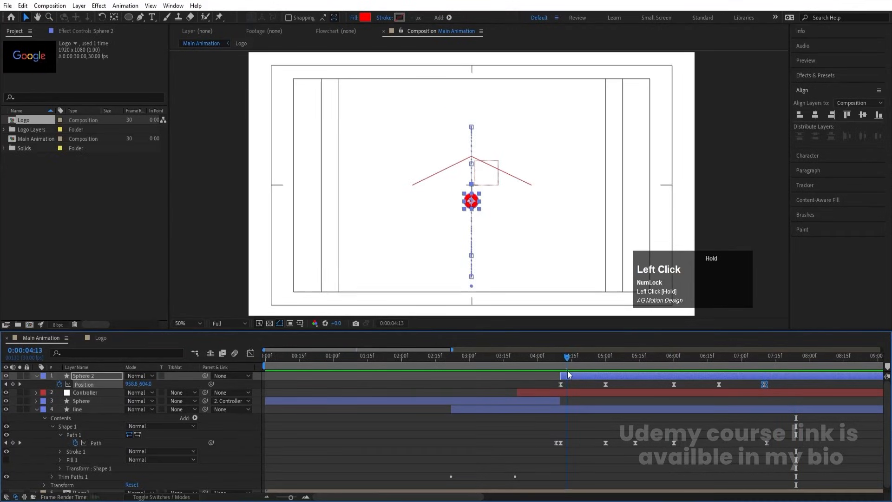
key("u")
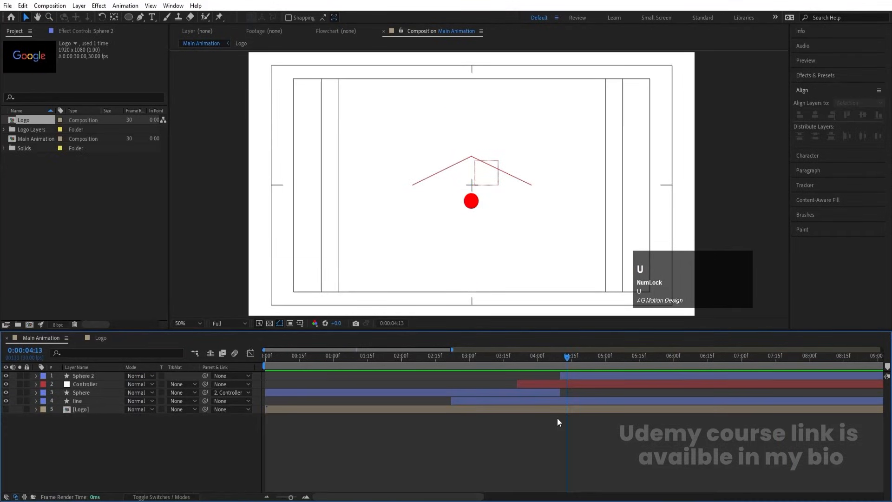
left_click(368, 358)
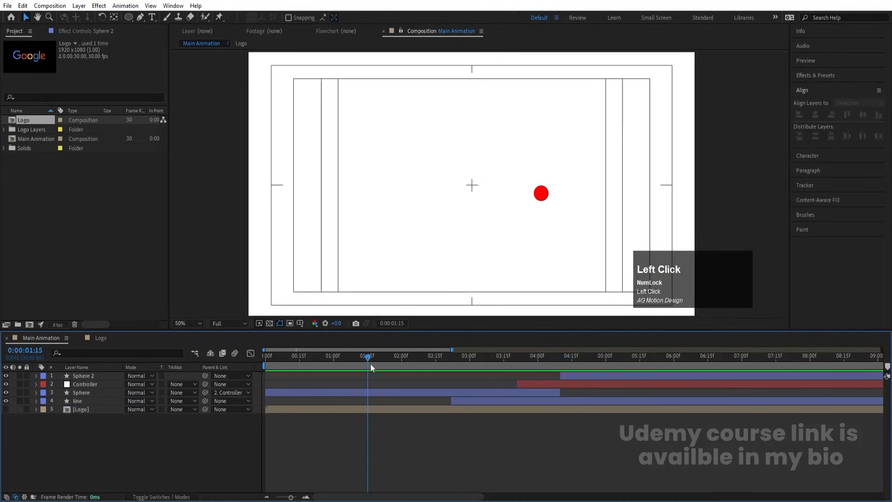
left_click_drag(391, 366, 541, 382)
left_click(542, 384)
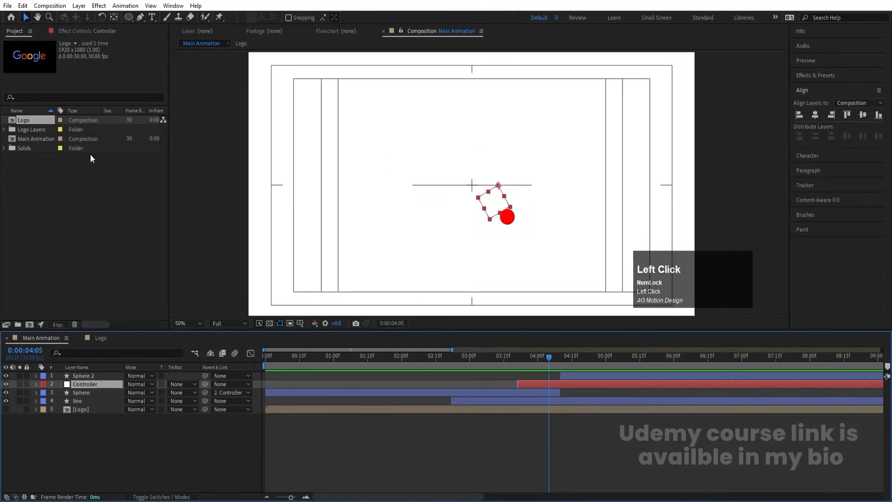
Set the line layer's stroke width to 10 px
left_click(75, 401)
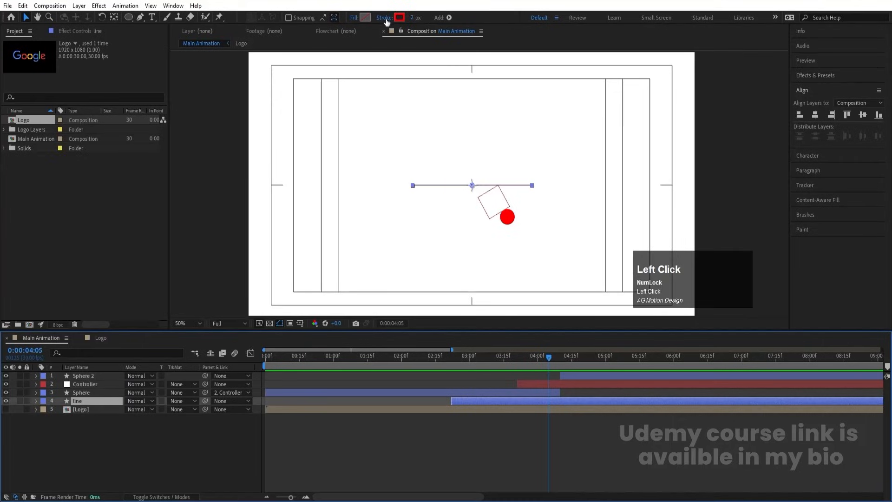
left_click(414, 19)
type("4")
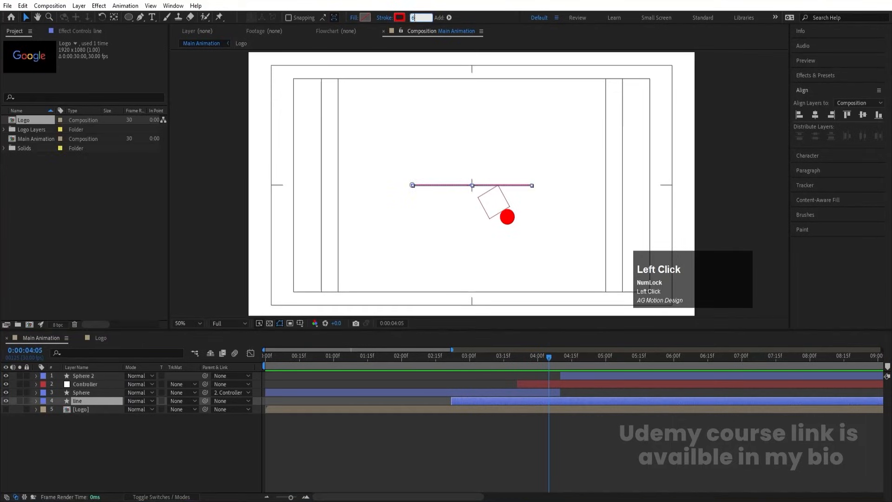
key("Return")
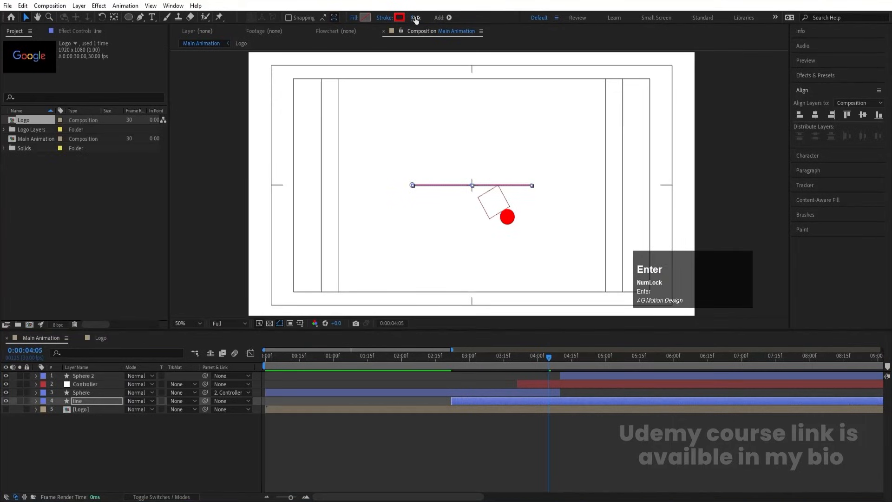
type("10")
key("Return")
Find the line layer's Line Cap property, set it to Round Cap, and preview the bounce
left_click(83, 354)
type("cap")
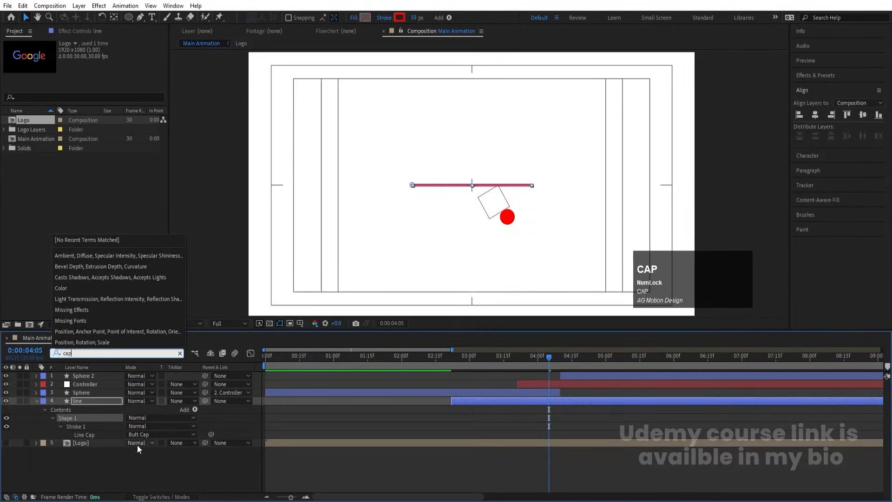
left_click(140, 435)
left_click(146, 457)
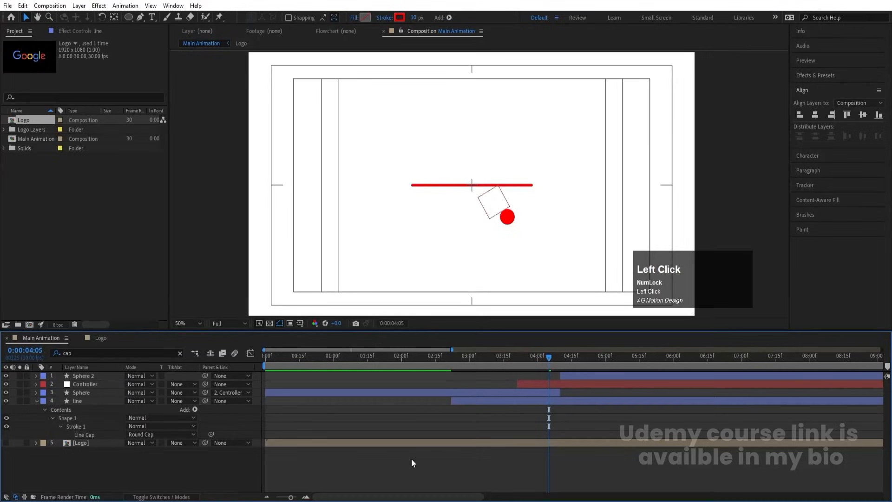
left_click(411, 458)
key("space")
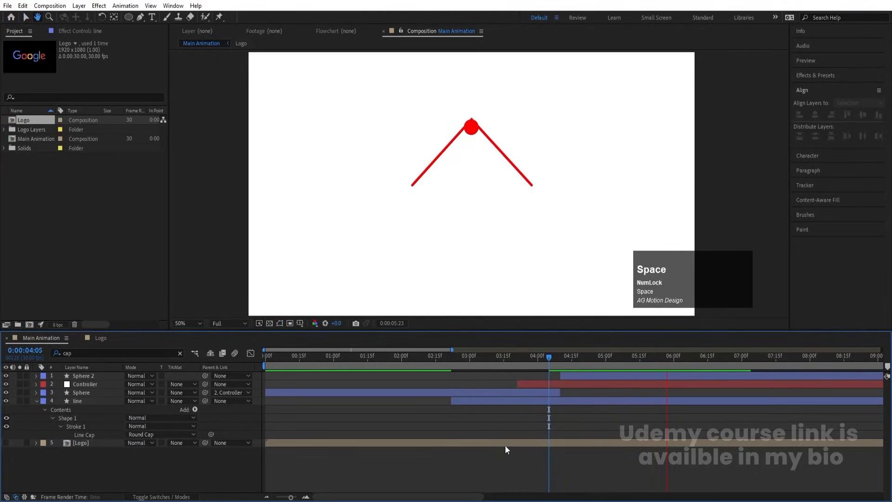
key("space")
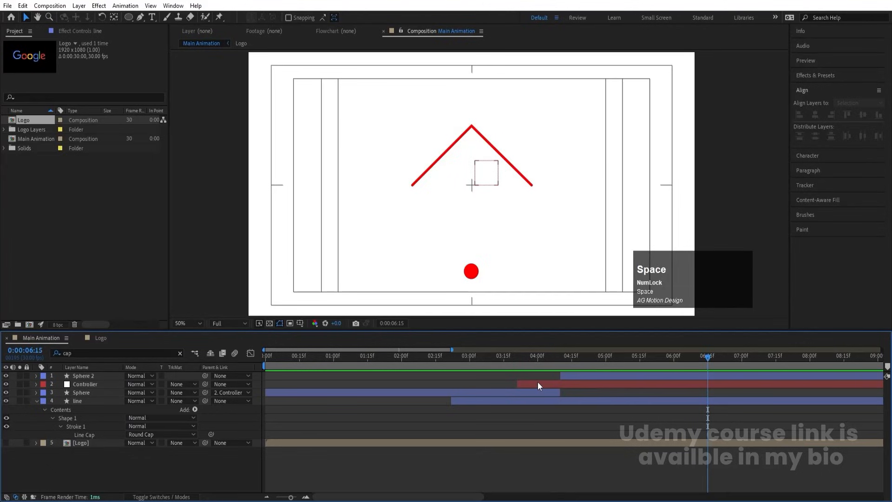
Add Round Corners to the line layer's contents with a radius of 60, and preview from 2:21
left_click(53, 401)
left_click(77, 402)
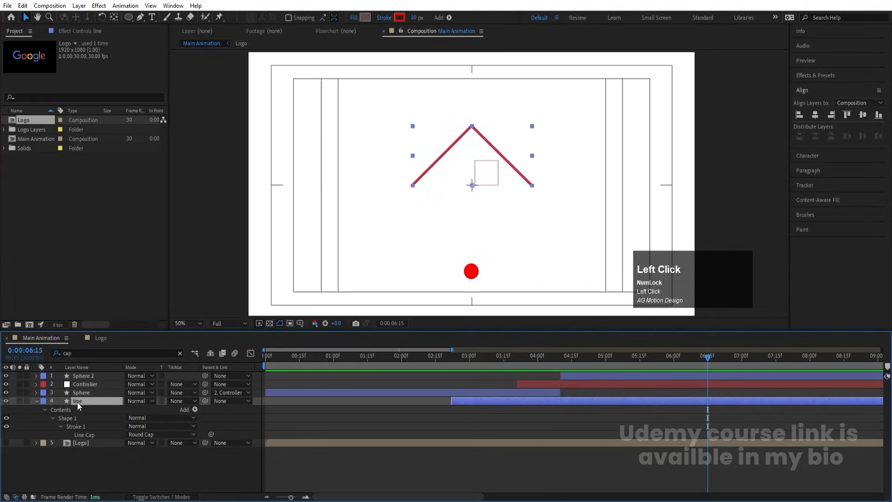
left_click(45, 409)
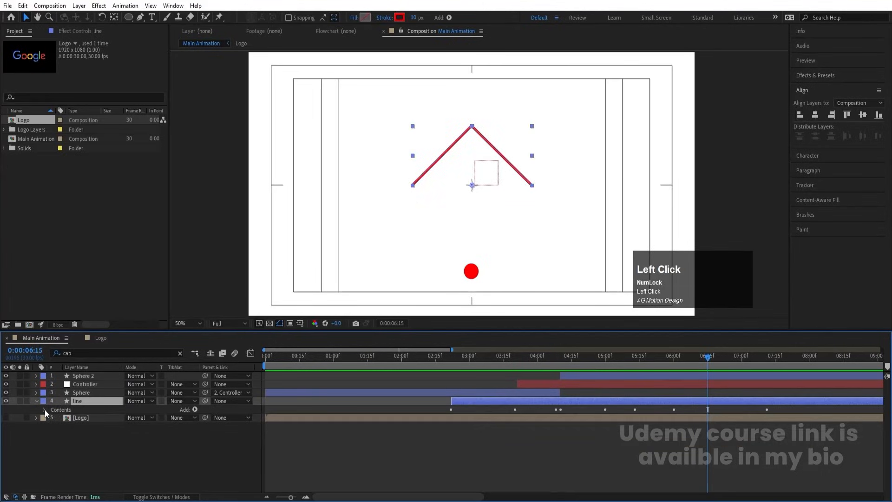
left_click(195, 410)
left_click(235, 347)
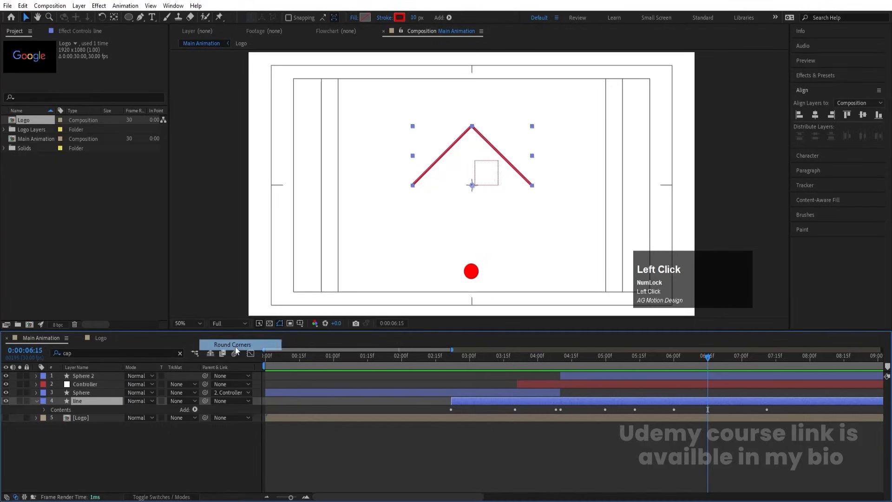
left_click(52, 442)
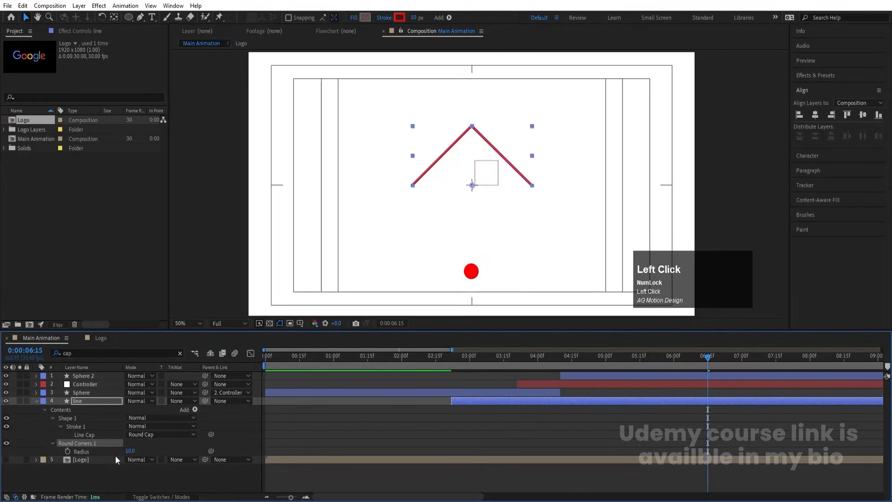
left_click_drag(131, 452, 137, 452)
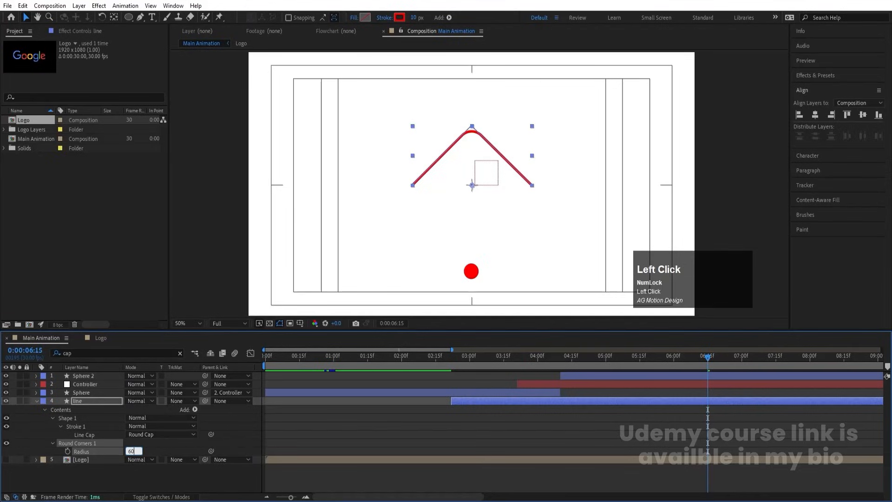
key("Return")
left_click(448, 356)
key("space")
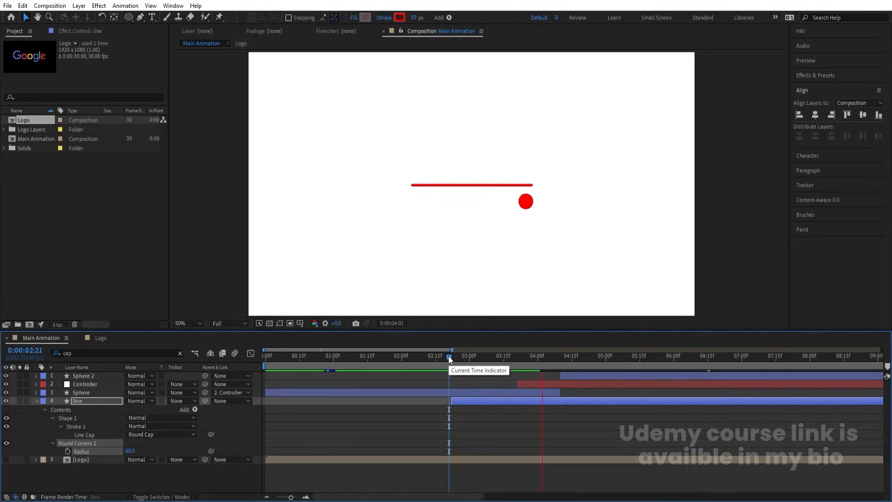
key("space")
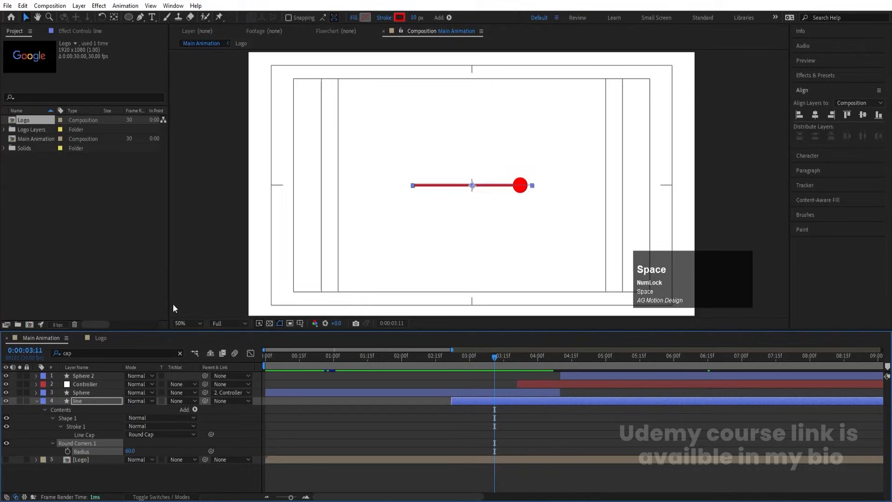
Lower the composition preview resolution to Quarter and preview the bounce and line bend from 3:11
left_click(222, 322)
left_click(235, 371)
left_click(235, 374)
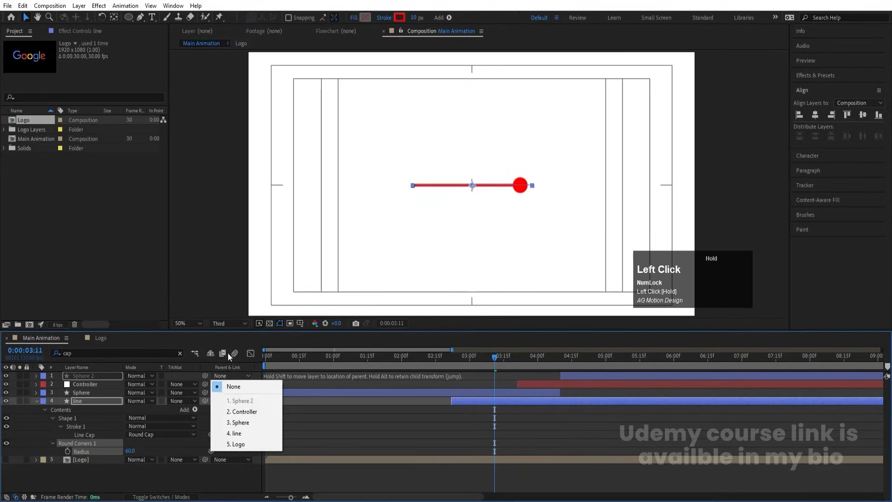
left_click(225, 321)
left_click(224, 388)
key("space")
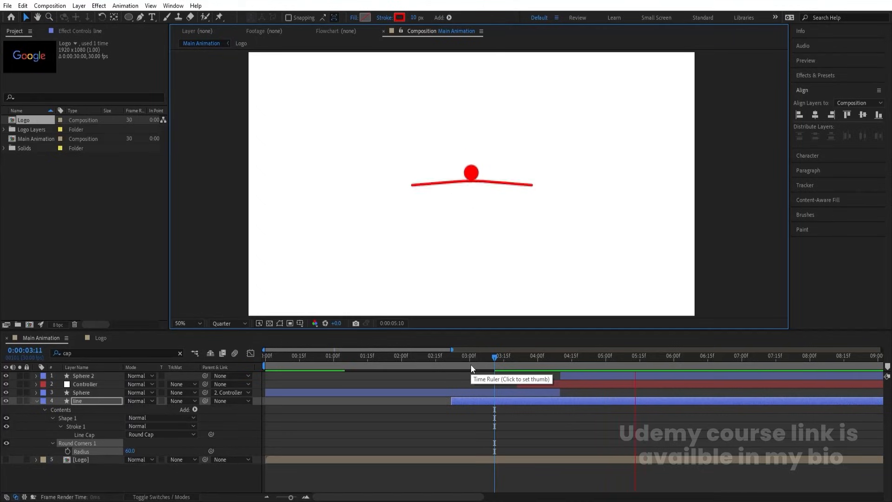
key("space")
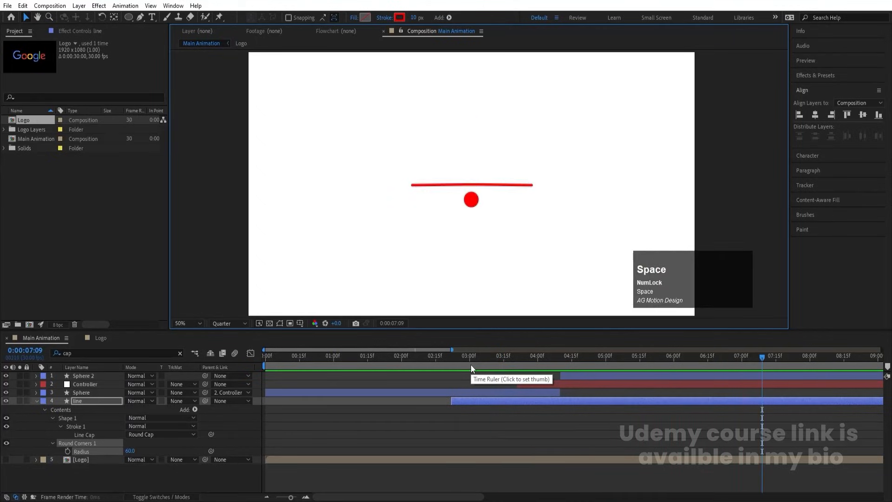
Preview the ball-and-line bounce starting from 0:00:05:25
left_click(661, 352)
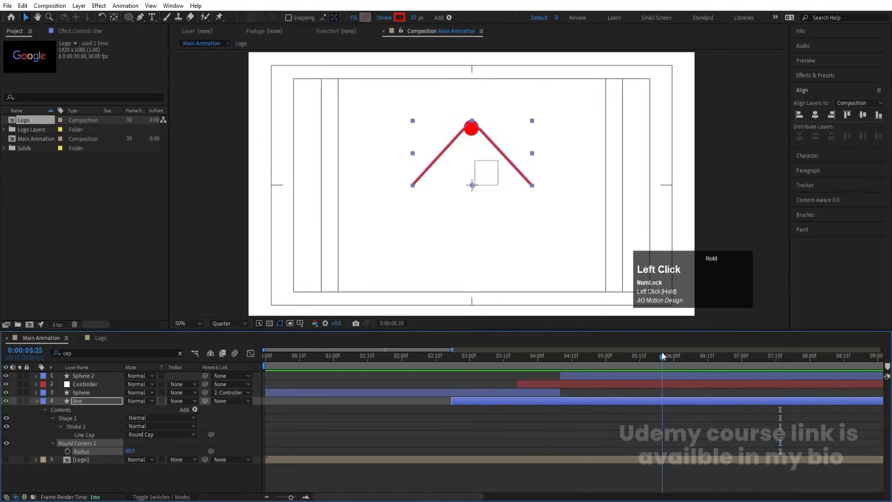
key("space")
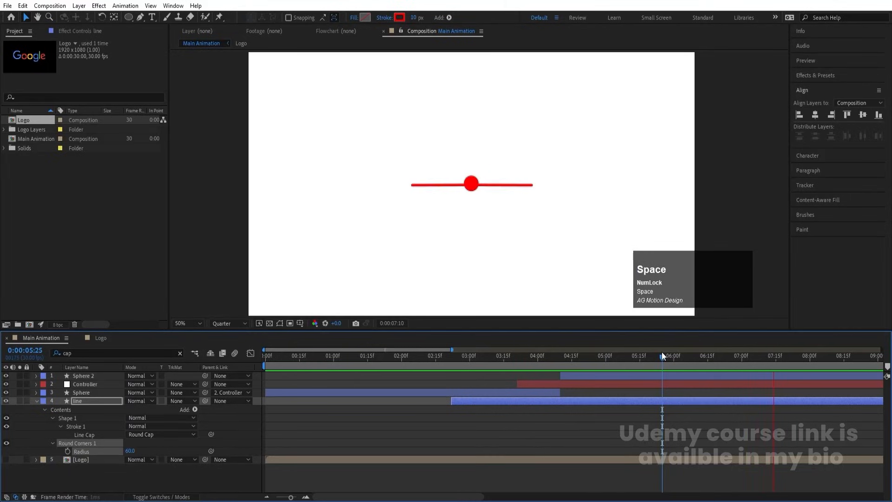
key("space")
left_click(250, 354)
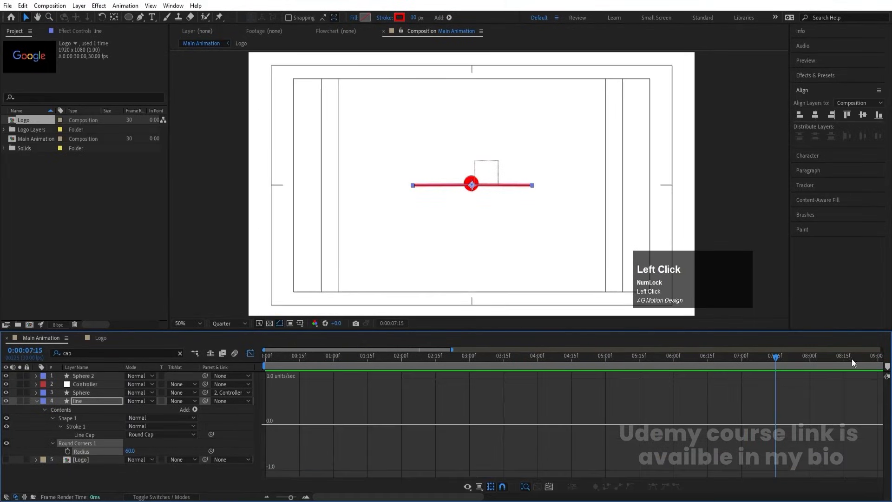
left_click(251, 353)
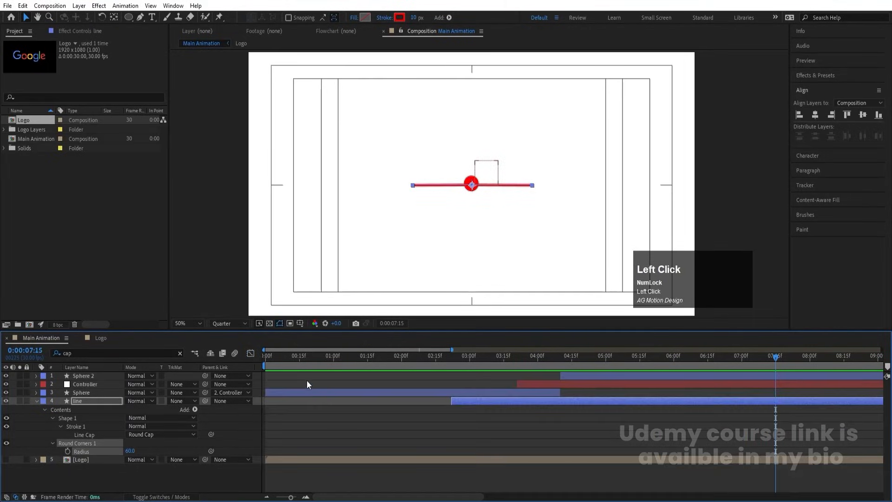
Reveal the animated properties of all layers and preview the Sphere 2 bounce from 0:00:06:01
left_click(306, 380)
key("u")
left_click(684, 375)
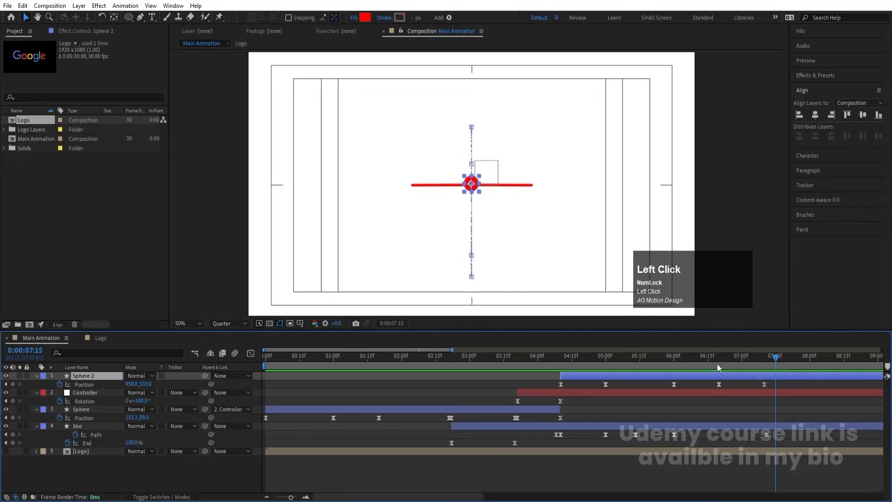
left_click(754, 361)
left_click(676, 363)
key("space")
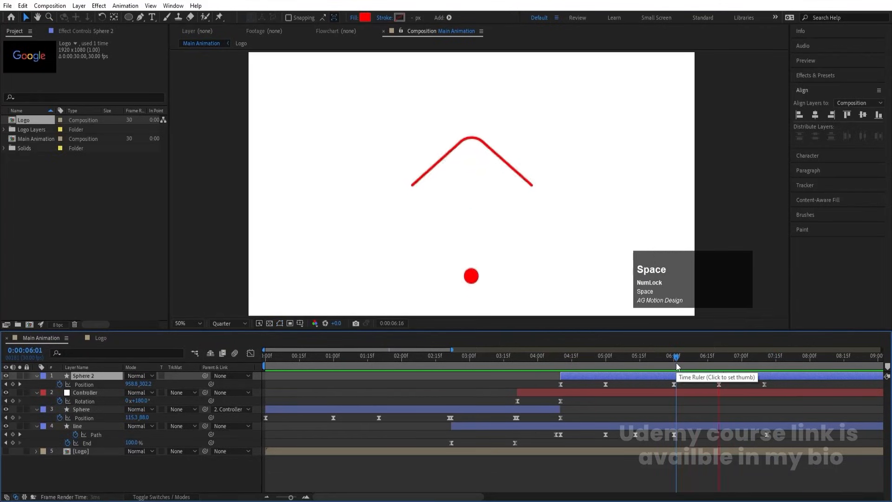
key("space")
Move Sphere 2's last Position keyframe earlier to 0:00:07:03 and preview the motion from 0:00:05:10
left_click_drag(764, 384, 749, 374)
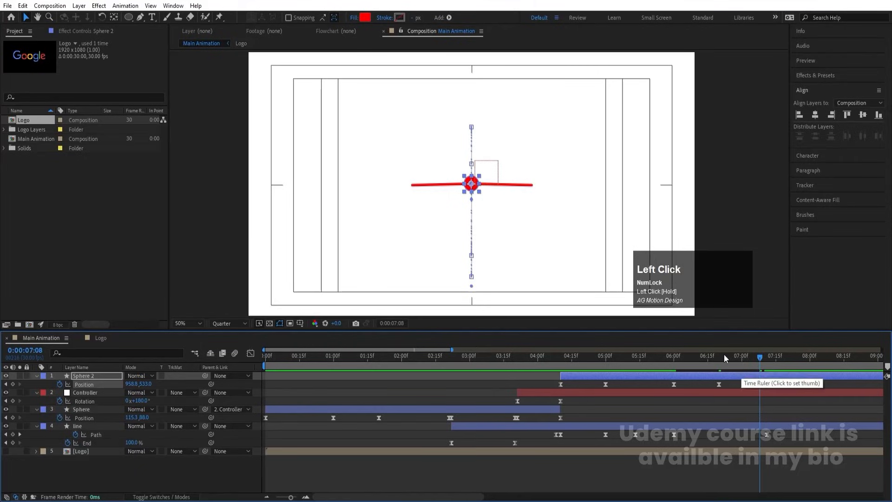
left_click(628, 366)
key("space")
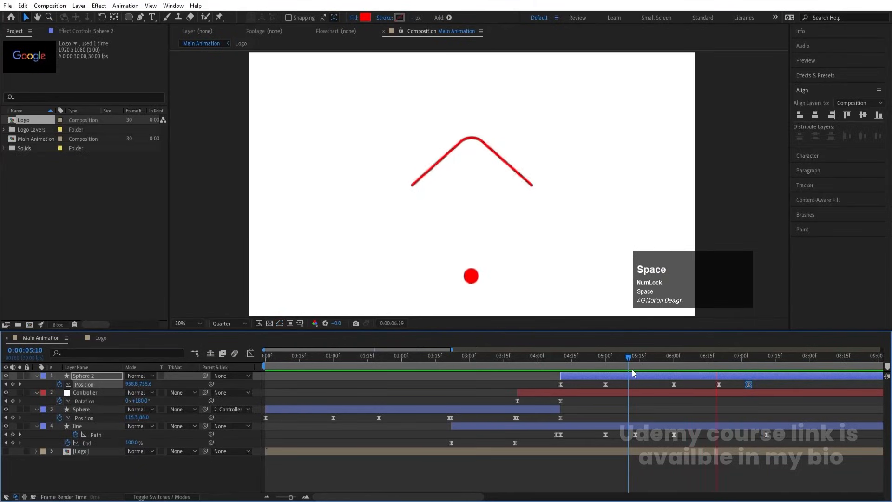
key("space")
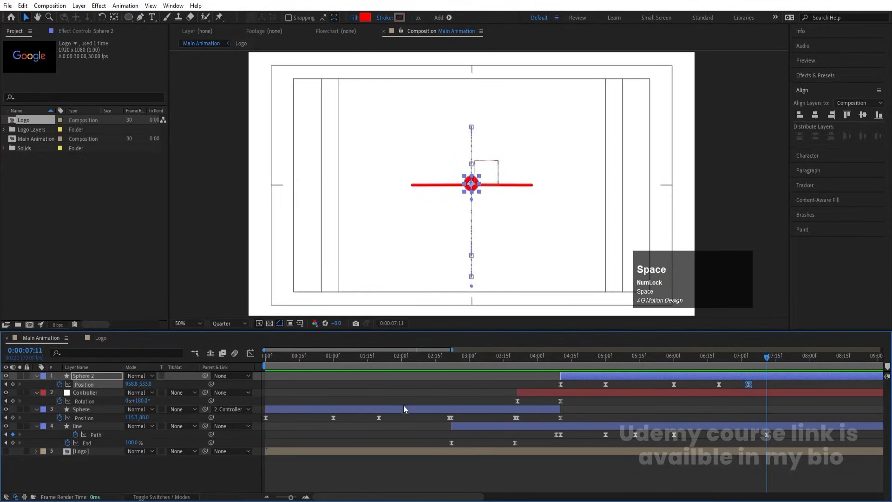
Set the spatial interpolation of all the Sphere layer's Position keyframes to Linear
left_click(85, 417)
left_click(335, 355)
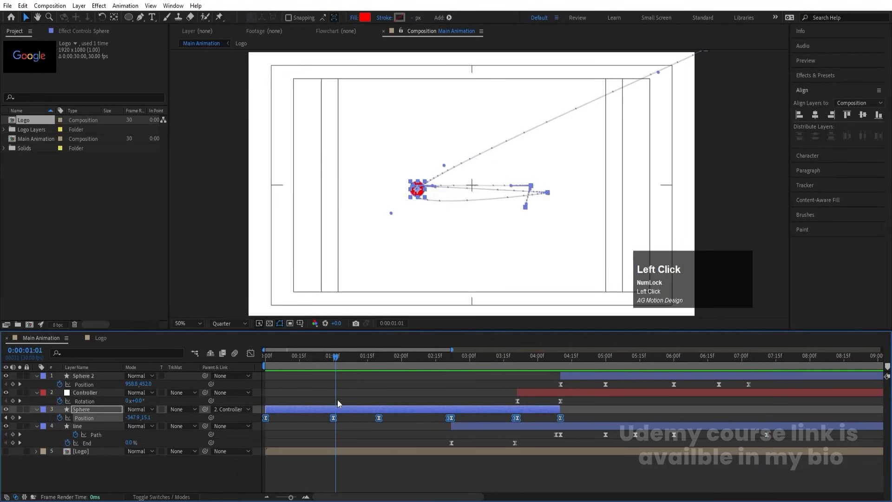
right_click(334, 418)
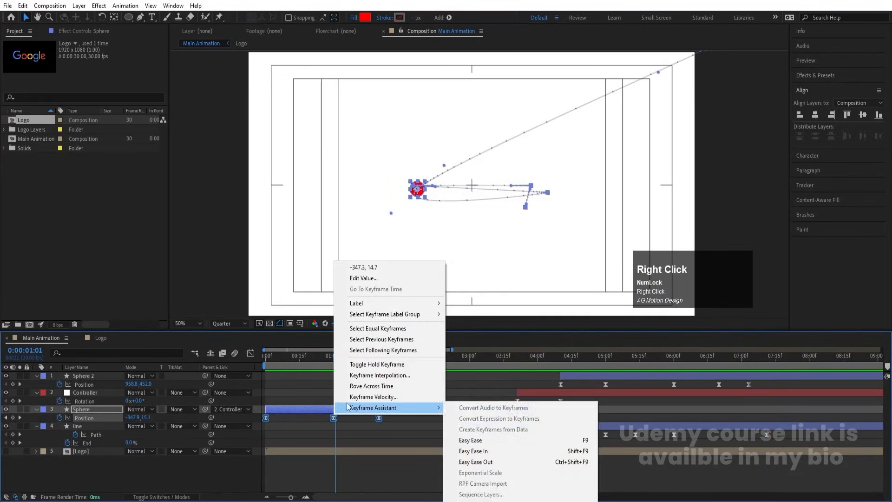
left_click(356, 375)
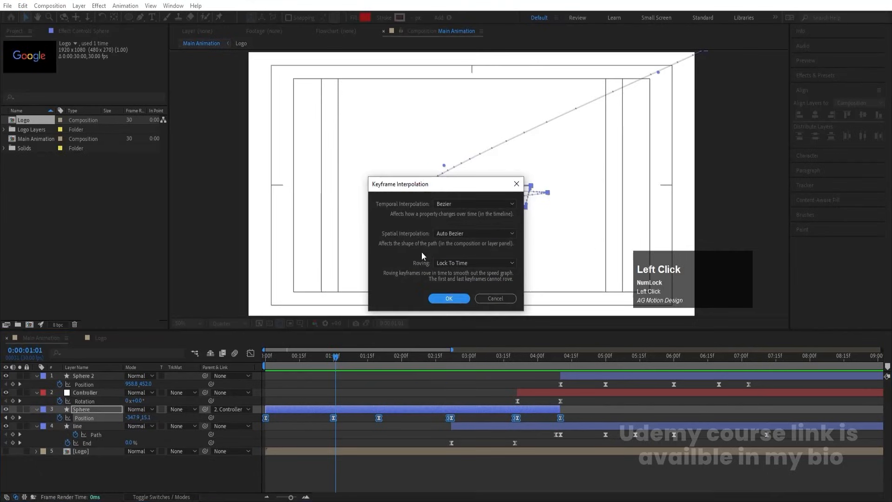
left_click(443, 229)
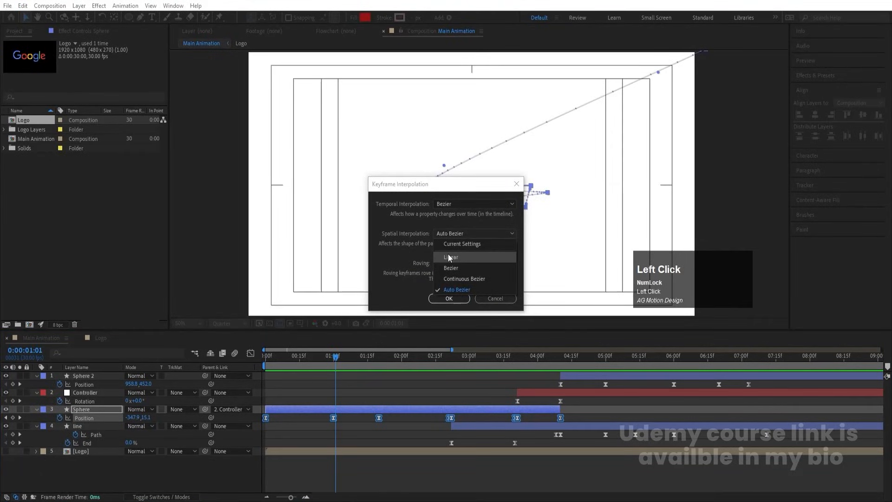
left_click(449, 298)
Set the spatial interpolation of all Sphere 2's Position keyframes to Linear
left_click_drag(353, 355, 571, 361)
left_click(576, 376)
left_click(84, 384)
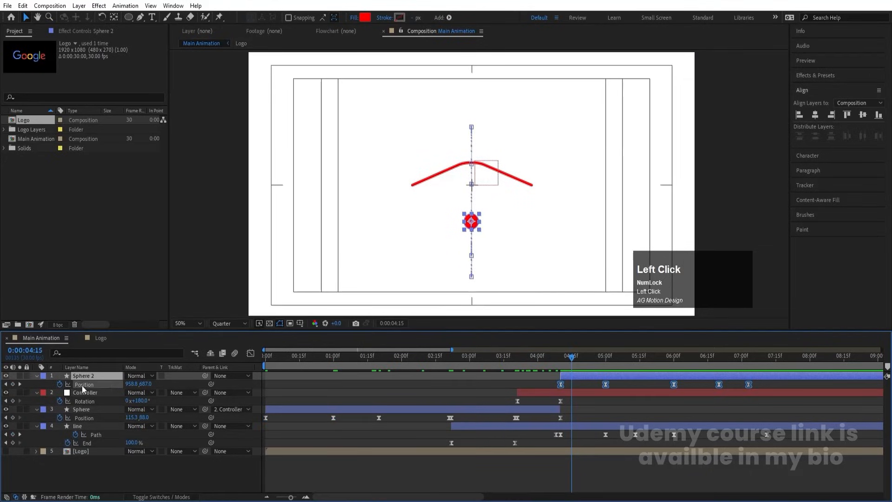
right_click(561, 383)
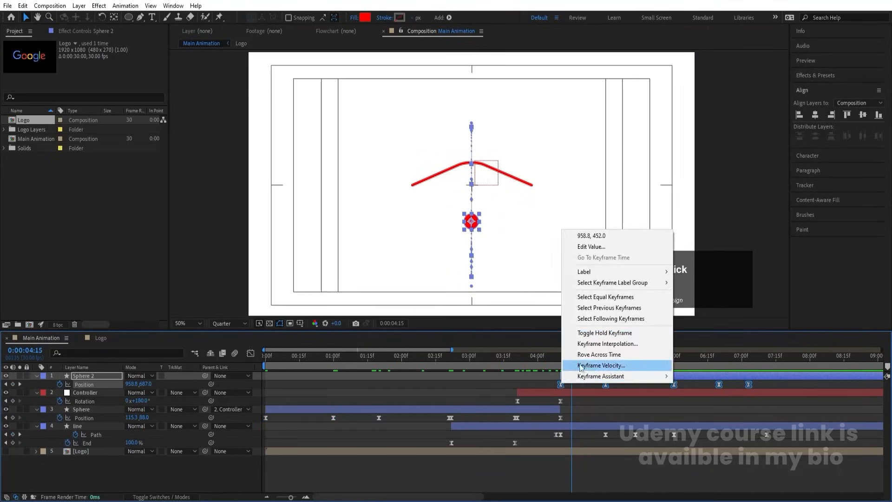
left_click(588, 340)
left_click(474, 233)
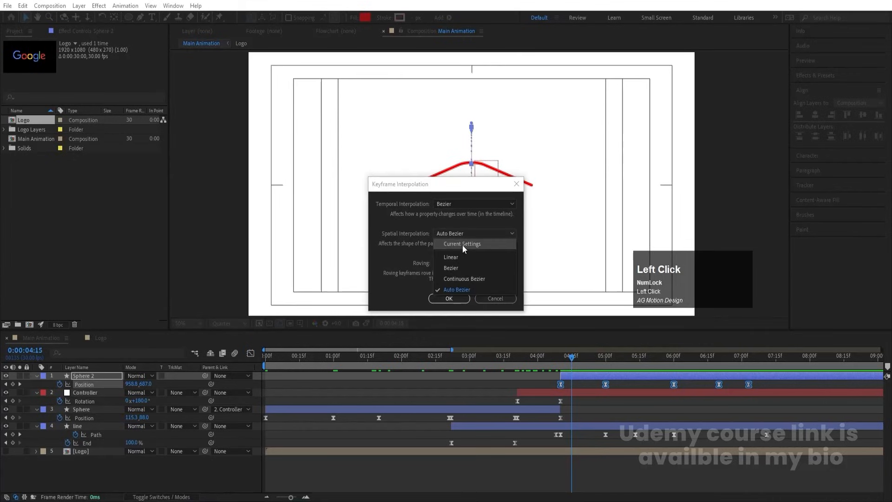
left_click(457, 262)
left_click(457, 261)
left_click(454, 233)
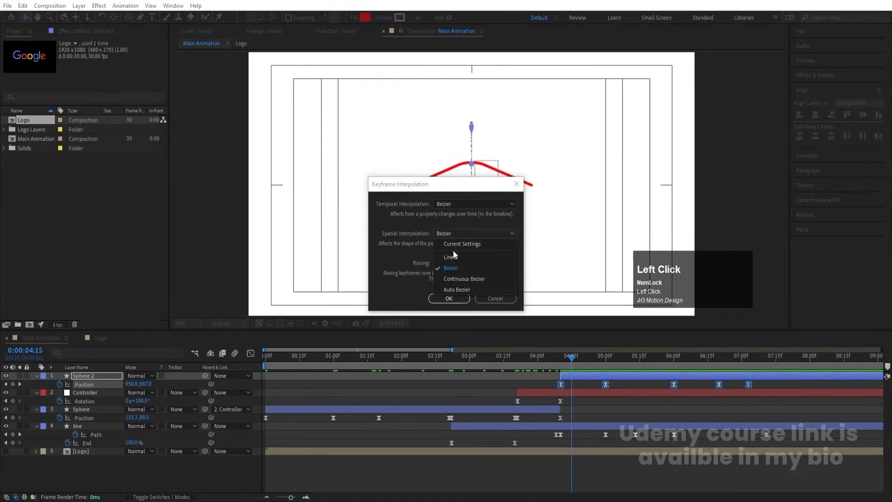
left_click(452, 257)
left_click(449, 297)
Preview the Sphere 2 bounce and return to its last Position keyframe at 0:00:07:03
key("space")
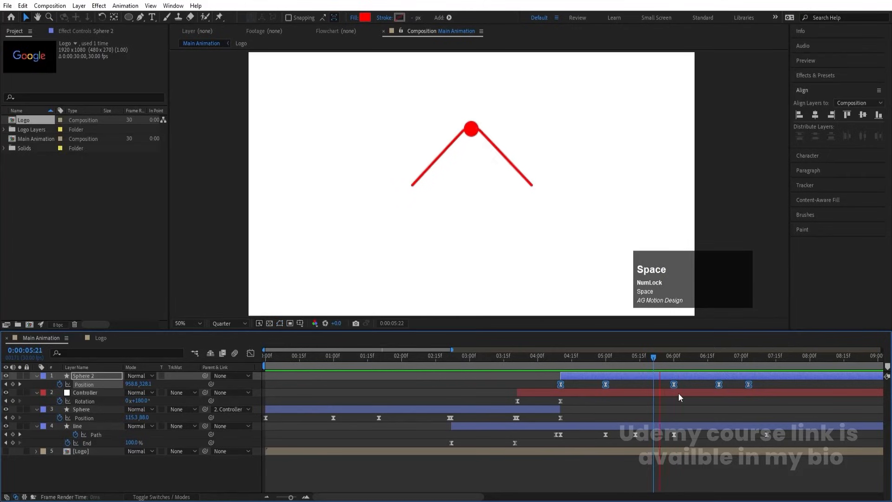
key("space")
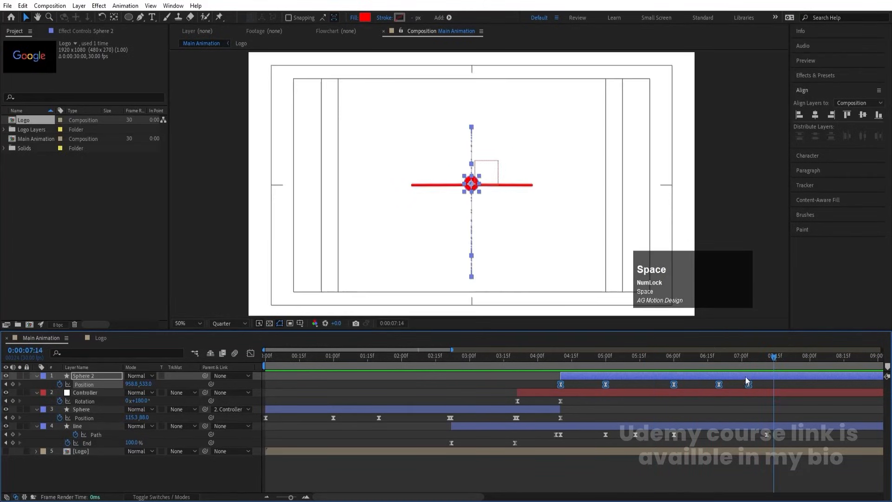
left_click_drag(752, 356, 748, 355)
left_click(706, 417)
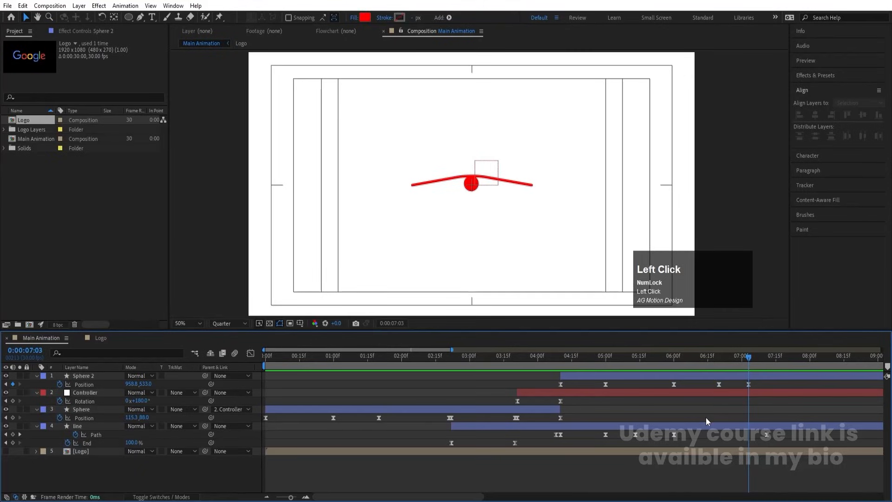
Show the Logo layer and set the line layer's stroke to the logo's red (RGB 234, 67, 53) by sampling it
left_click(77, 426)
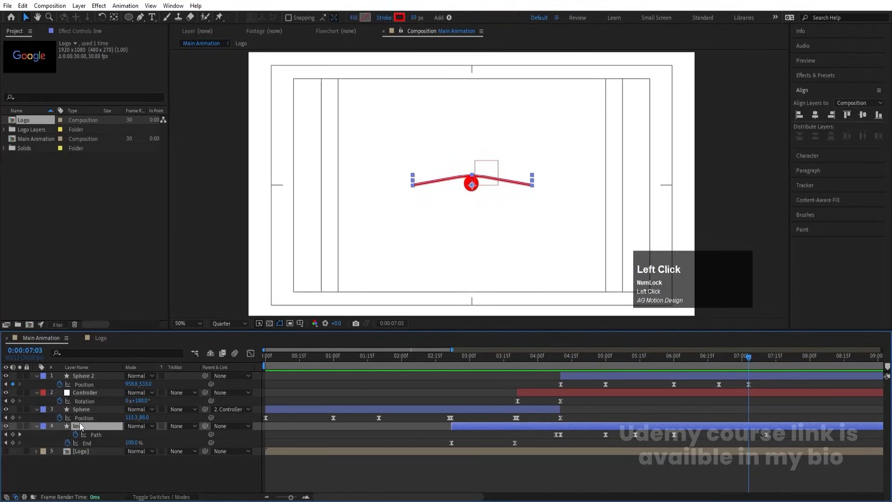
left_click(7, 453)
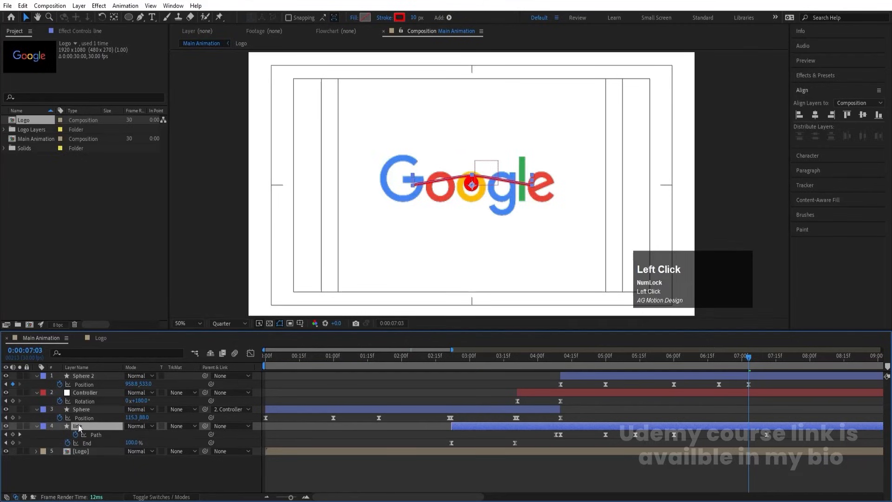
left_click(400, 18)
left_click_drag(511, 147, 651, 121)
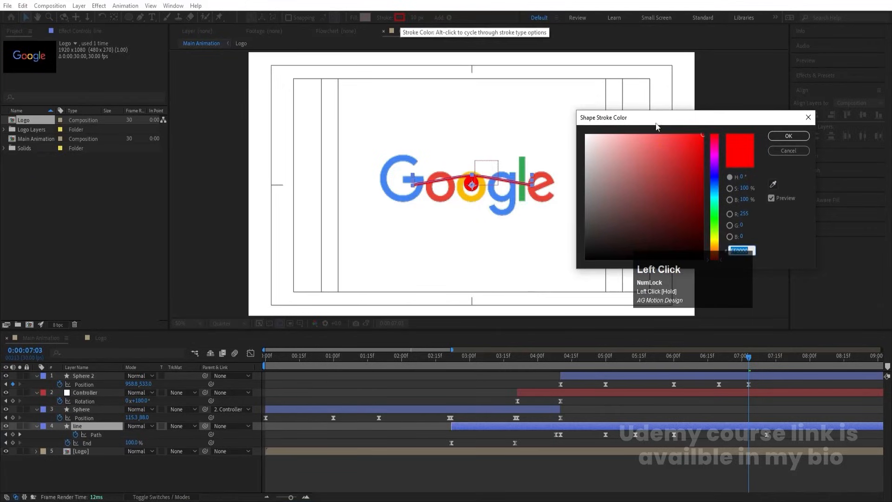
left_click(773, 185)
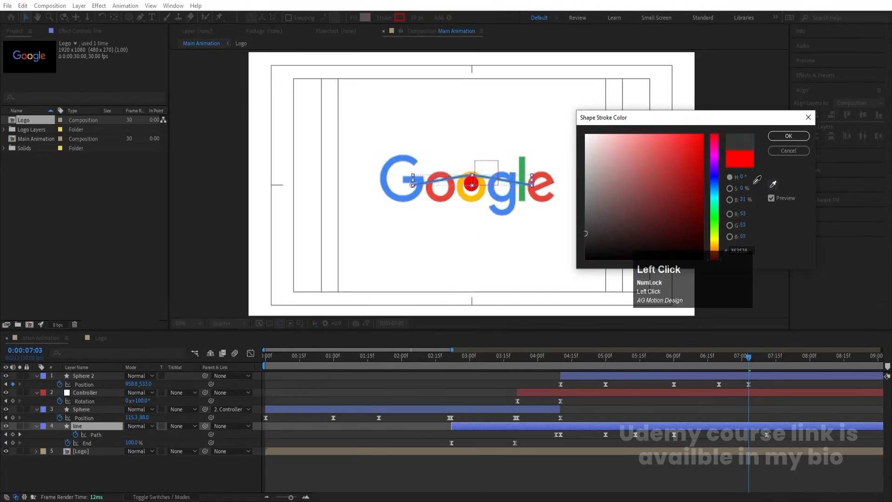
left_click(449, 191)
left_click(451, 193)
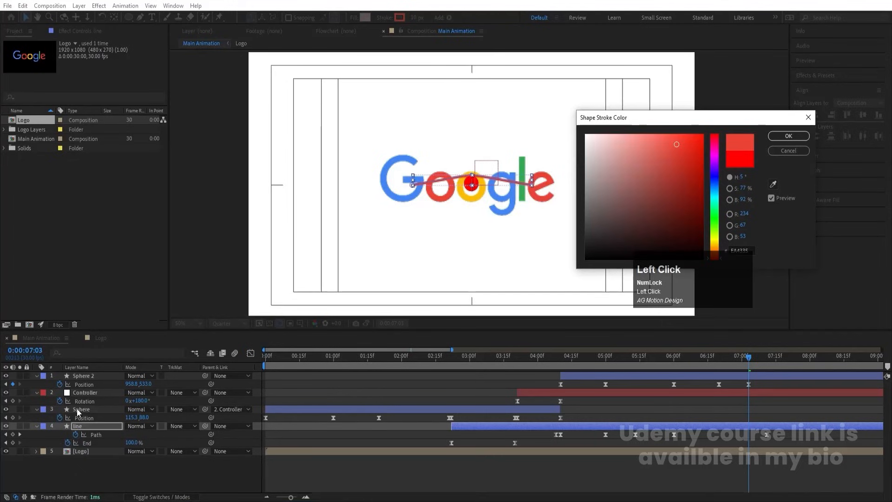
left_click(784, 136)
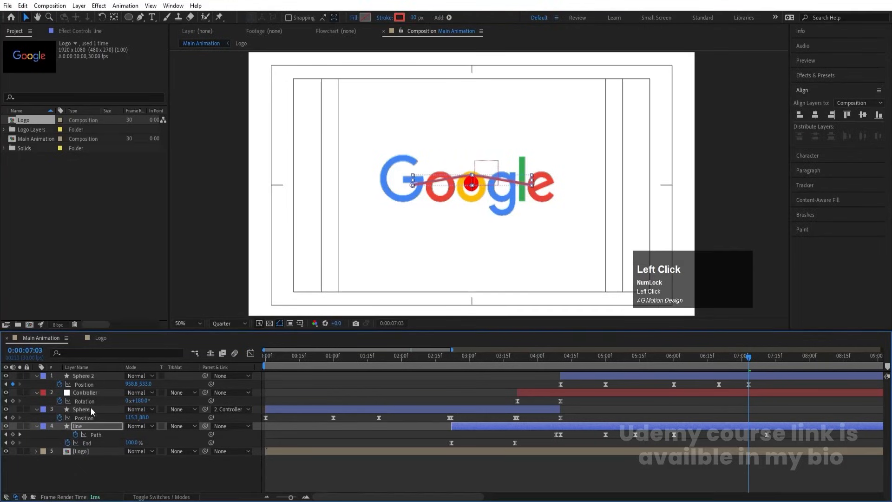
Set the Sphere layer's fill to the blue of the logo's G (RGB 66, 133, 244) by sampling it
left_click(91, 409)
left_click(366, 19)
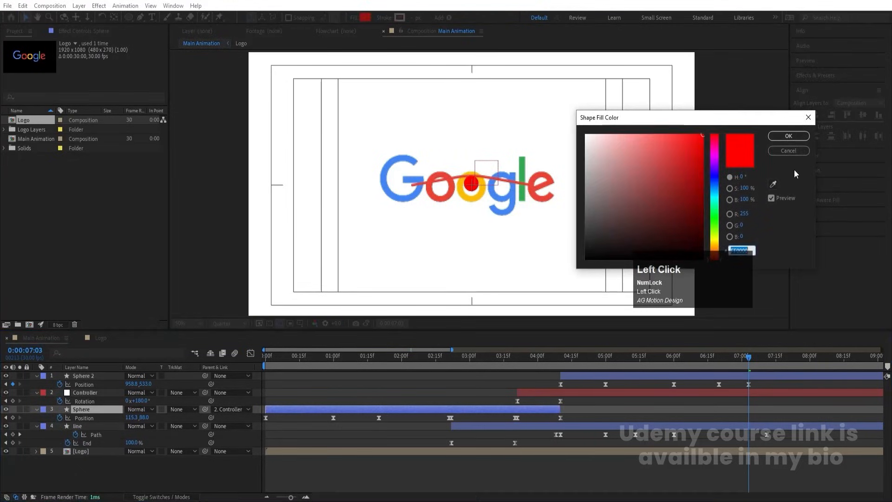
left_click(773, 184)
left_click(388, 191)
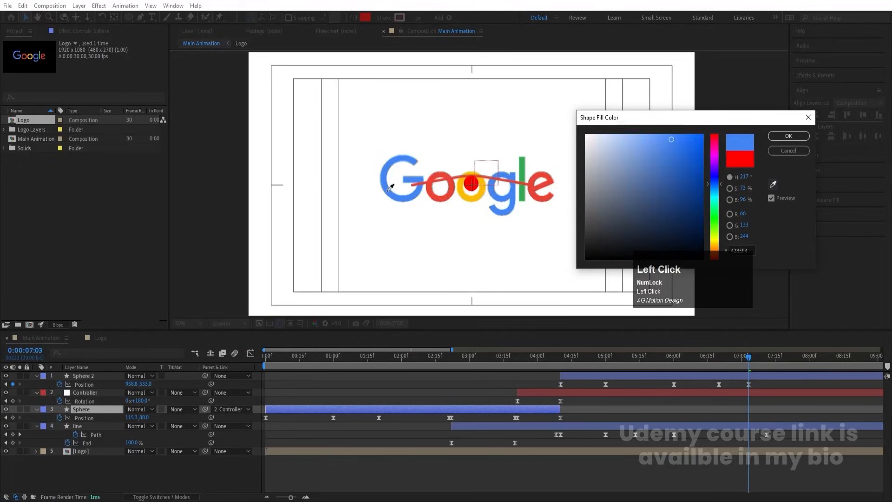
left_click(789, 136)
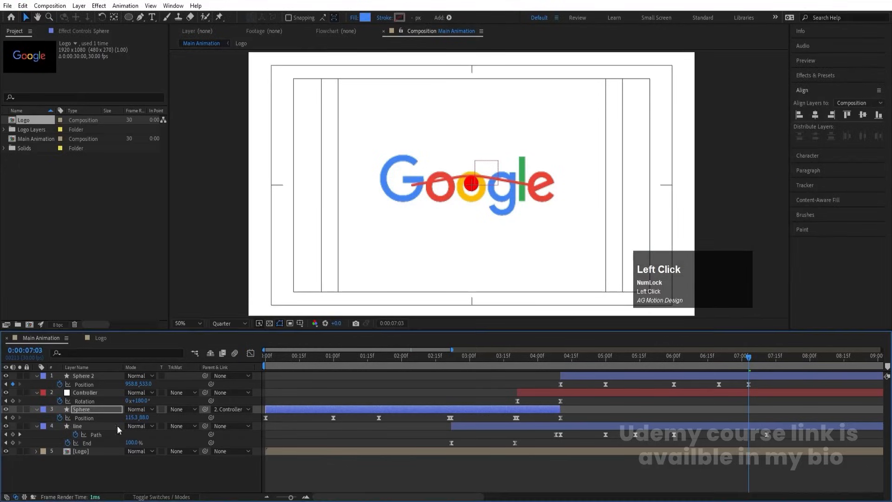
Set the Sphere 2 layer's fill to the logo's blue (RGB 66, 133, 244) by sampling it
left_click(90, 374)
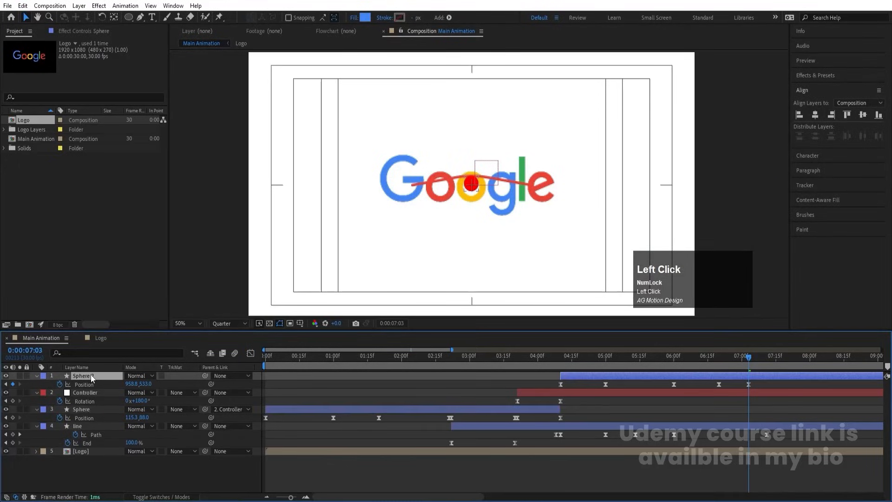
left_click(367, 18)
left_click(773, 185)
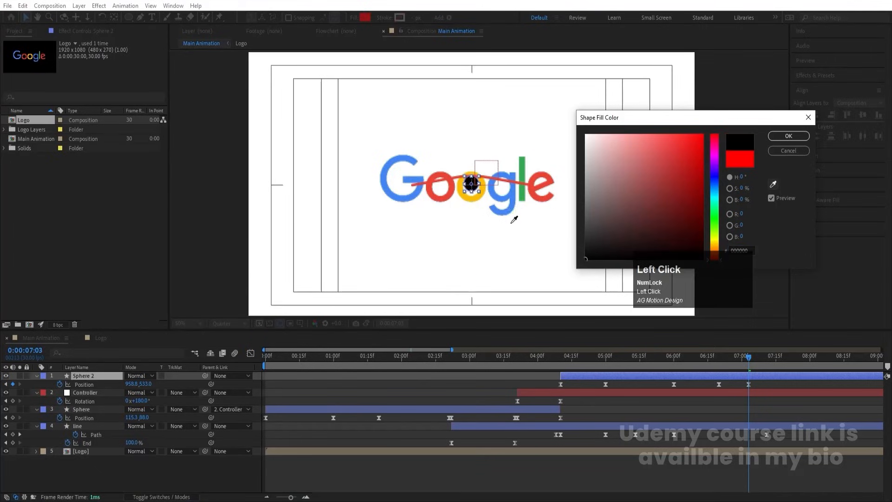
left_click(420, 190)
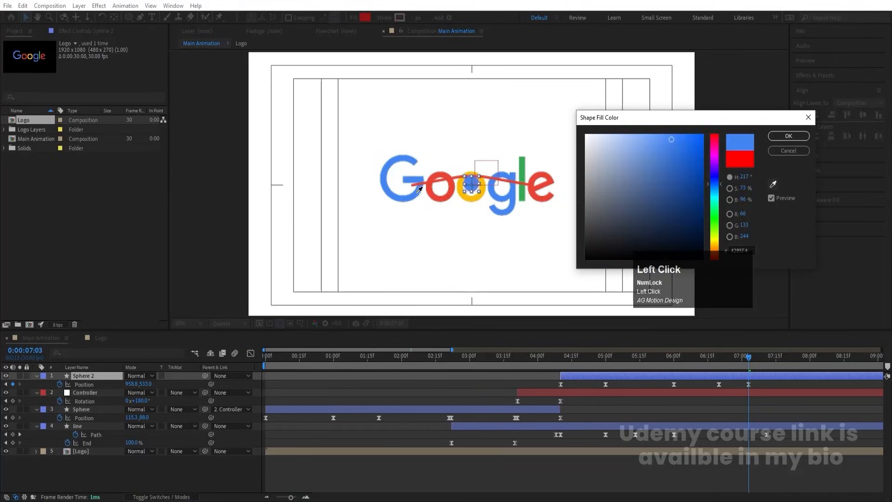
left_click(789, 136)
Collapse all layer properties, hide the Logo layer and preview the recoloured animation from the start
left_click(380, 387)
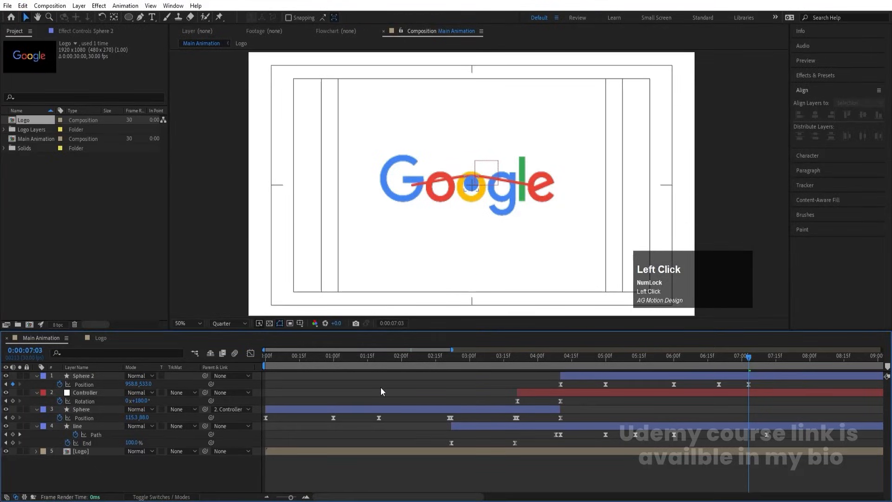
key("u")
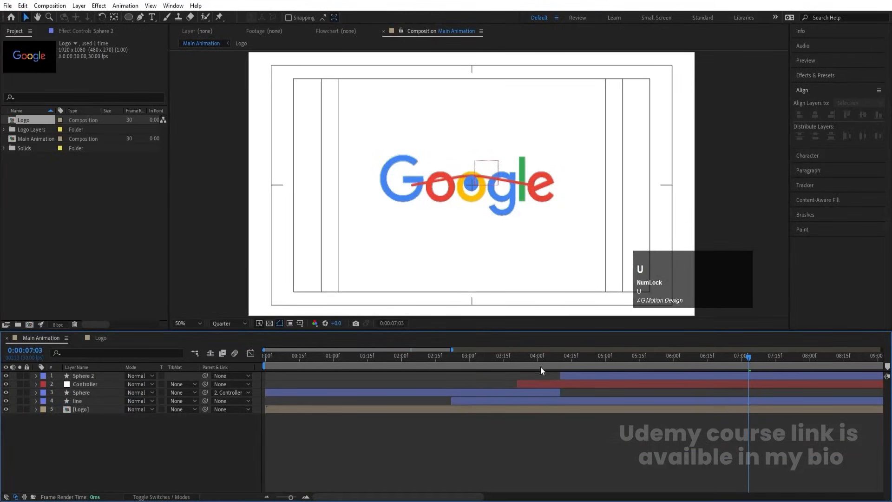
left_click(6, 409)
left_click_drag(396, 357, 291, 356)
key("space")
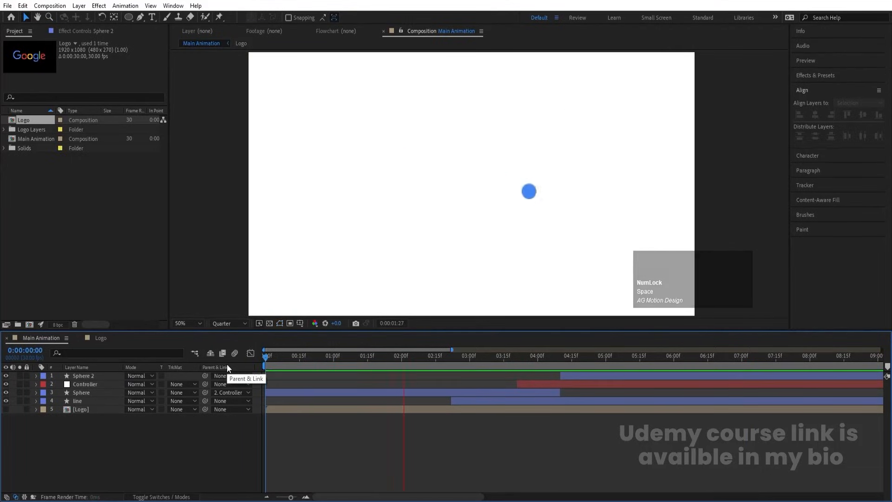
Raise the Sphere layer's Position keyframe at 0:00:01:20 to a Y value of -167.1 and preview the motion
key("space")
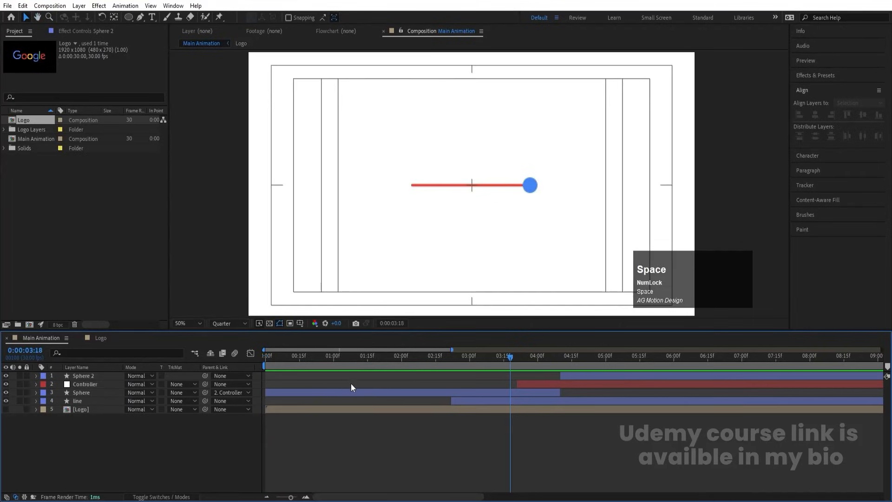
left_click(369, 394)
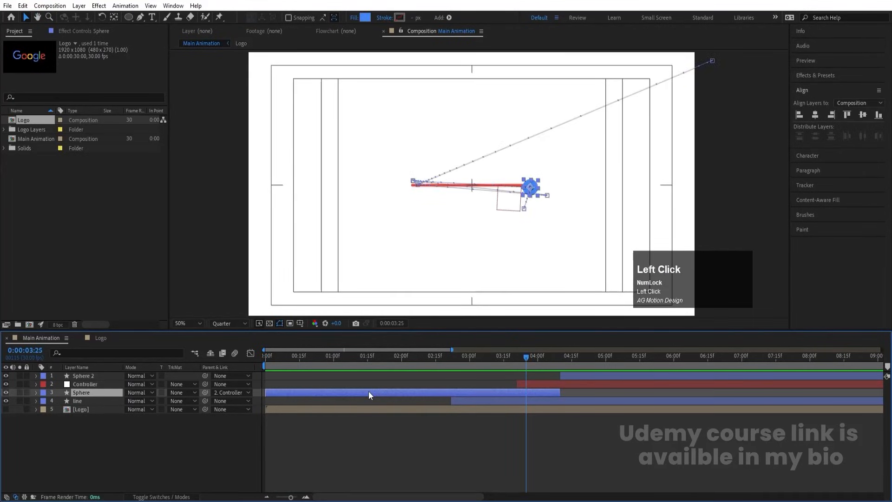
key("u")
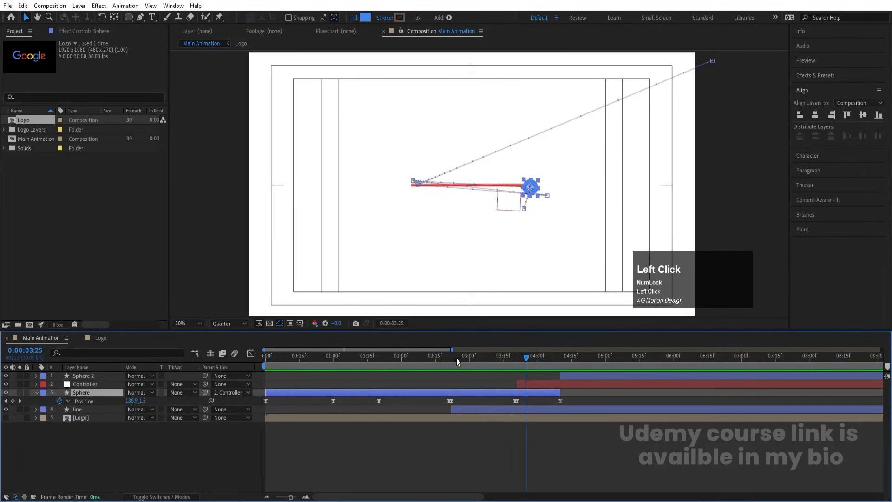
left_click_drag(456, 357, 384, 349)
key("j")
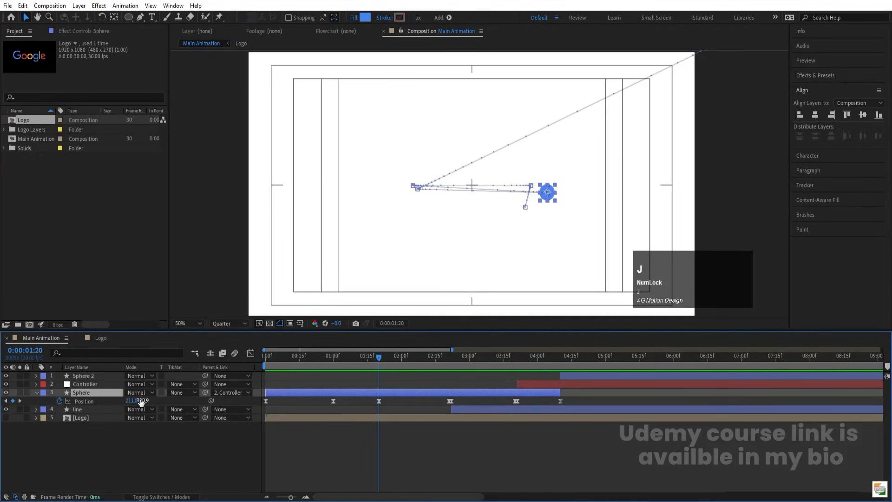
left_click_drag(140, 402, 86, 361)
key("space")
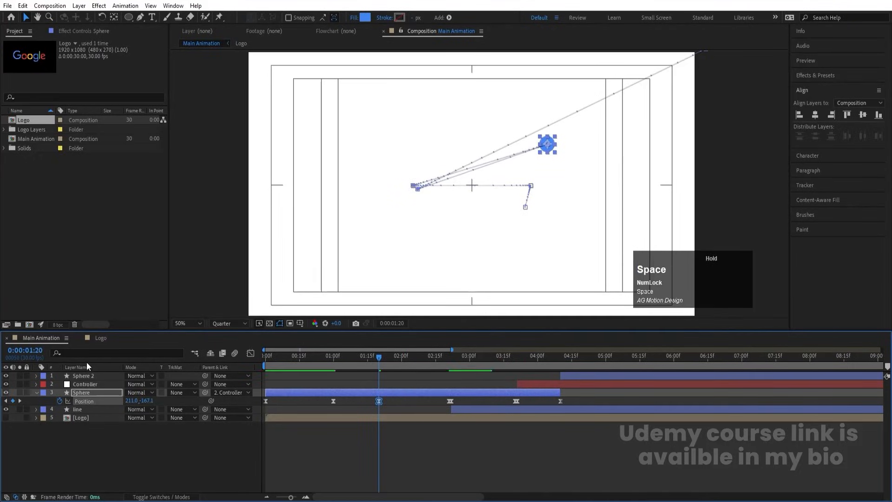
key("space")
Readjust the Sphere layer's vertical position at the 0:00:01:20 keyframe and preview the whole bouncing animation
key("j")
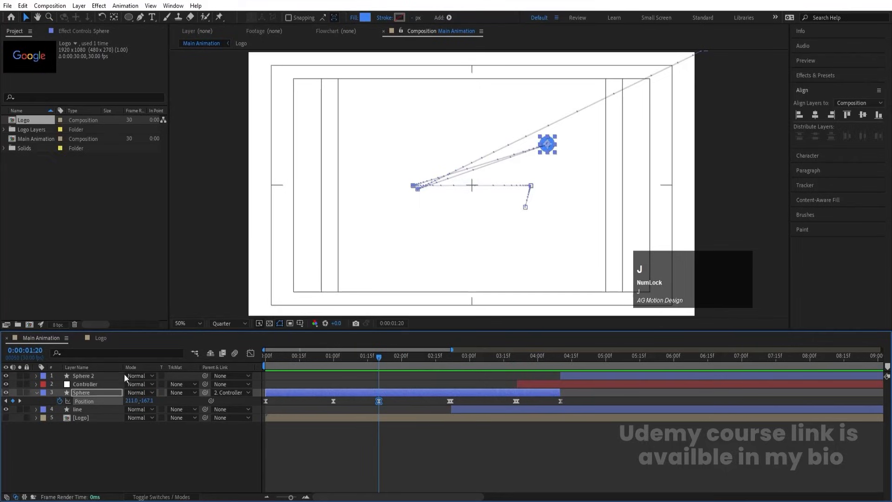
left_click_drag(152, 402, 394, 394)
left_click(308, 352)
key("space")
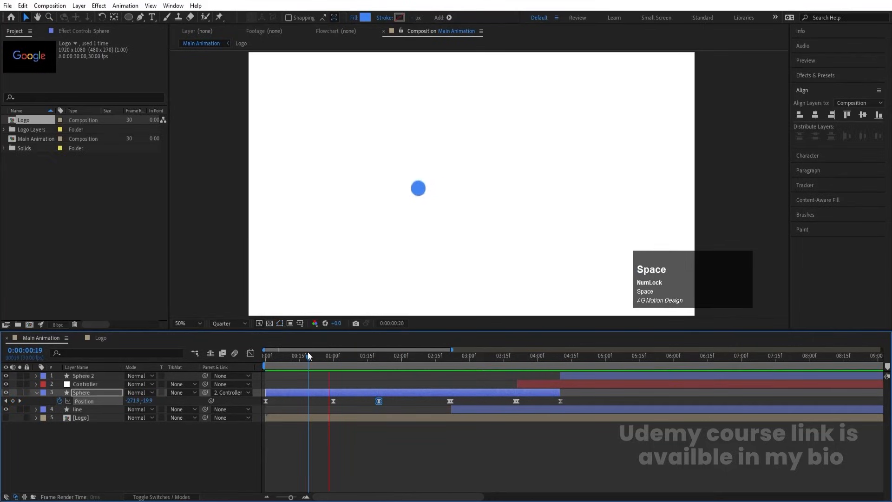
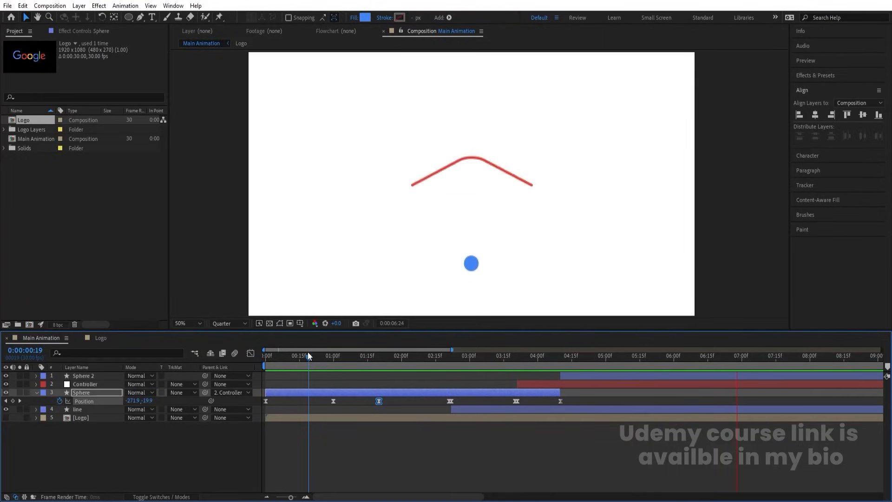
key("space")
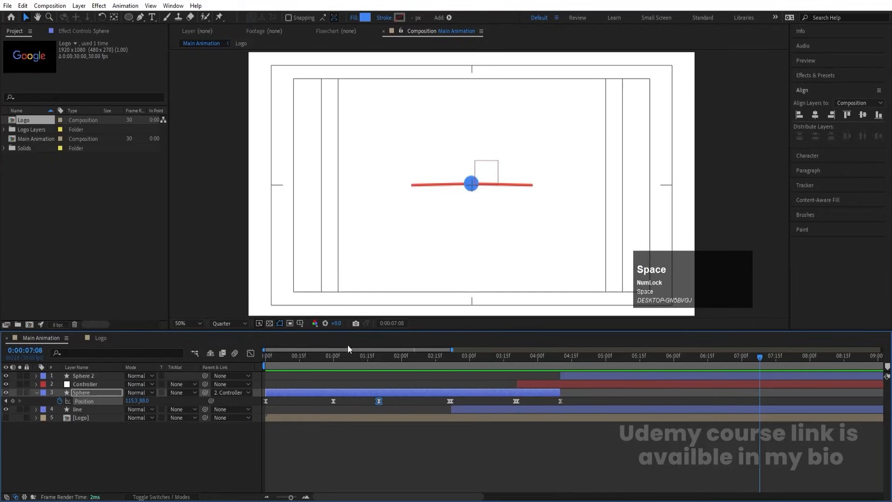
Thicken the line layer's stroke, trying 30 px and settling on 15 px
left_click(74, 412)
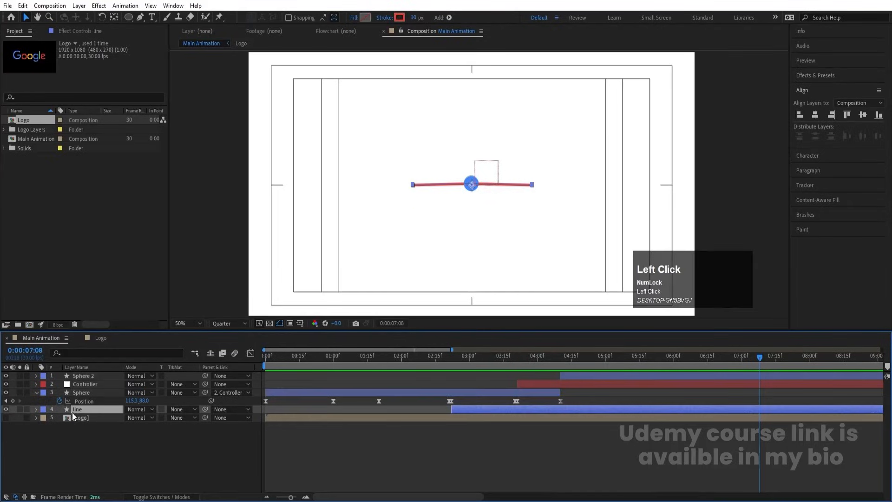
type("30")
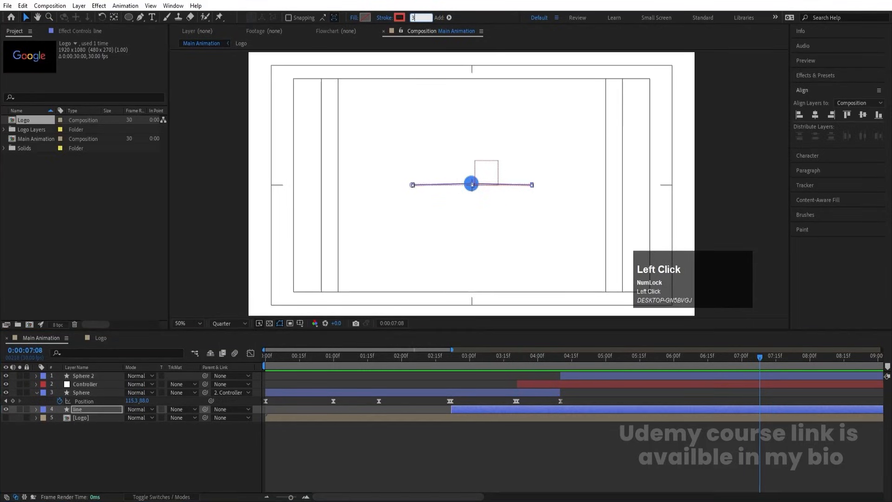
key("Return")
left_click(88, 441)
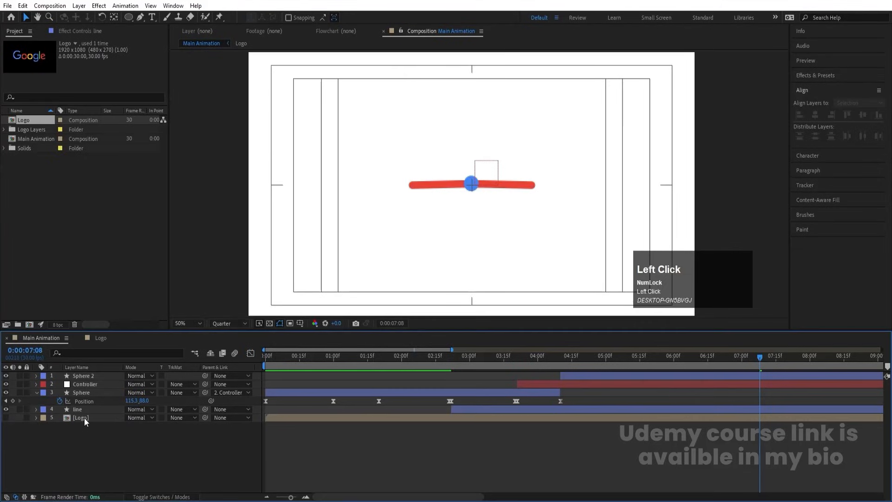
type("15")
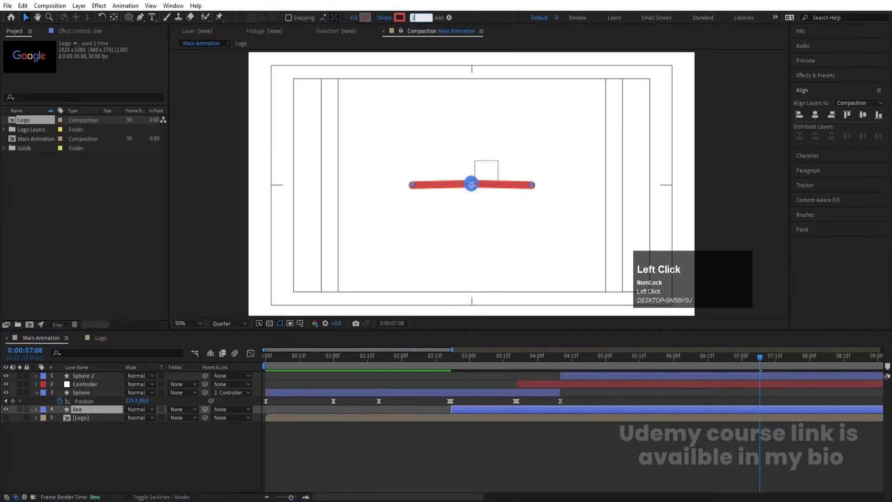
key("Return")
left_click(98, 441)
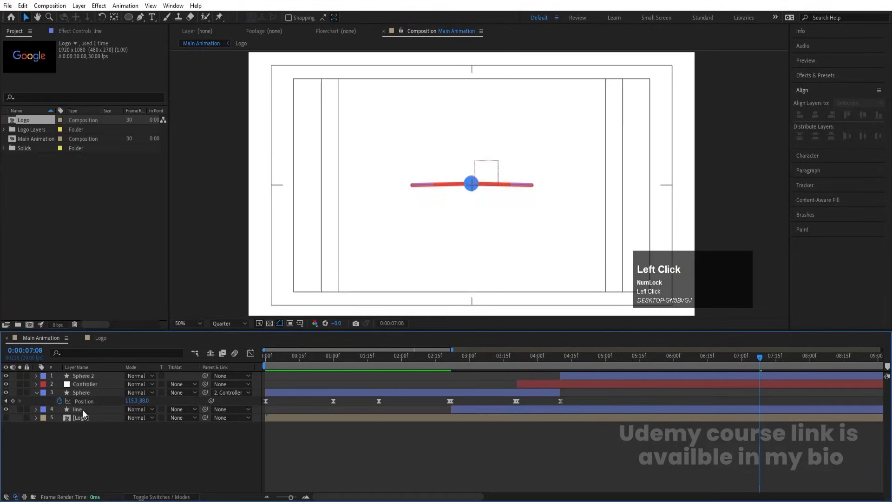
Duplicate the line layer and nudge the copy upward so it sits directly against the original line
left_click(77, 407)
key("ctrl+d")
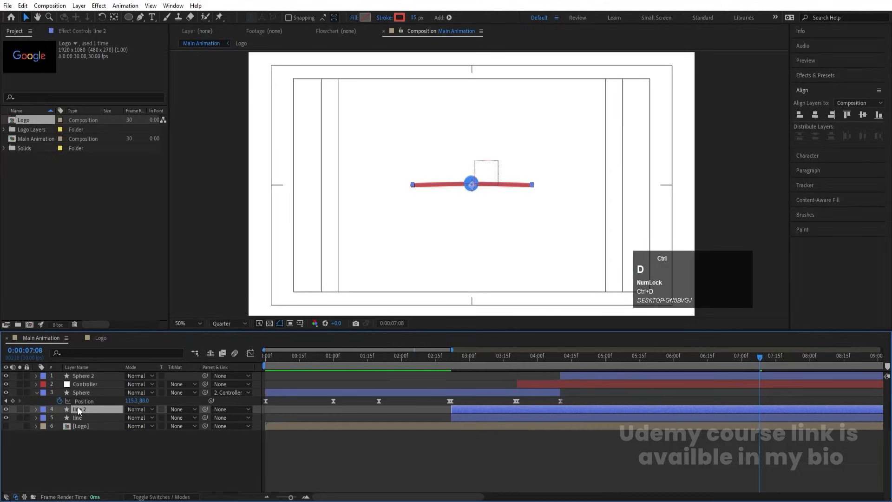
key("Return")
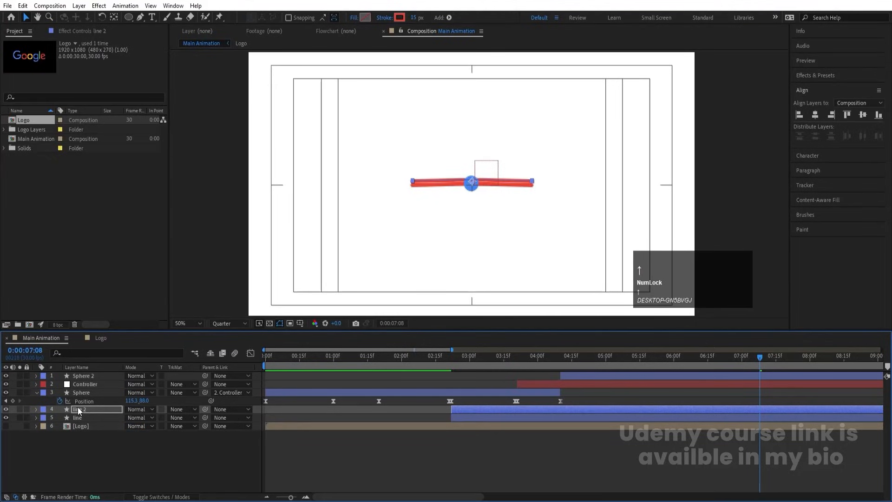
key("Down")
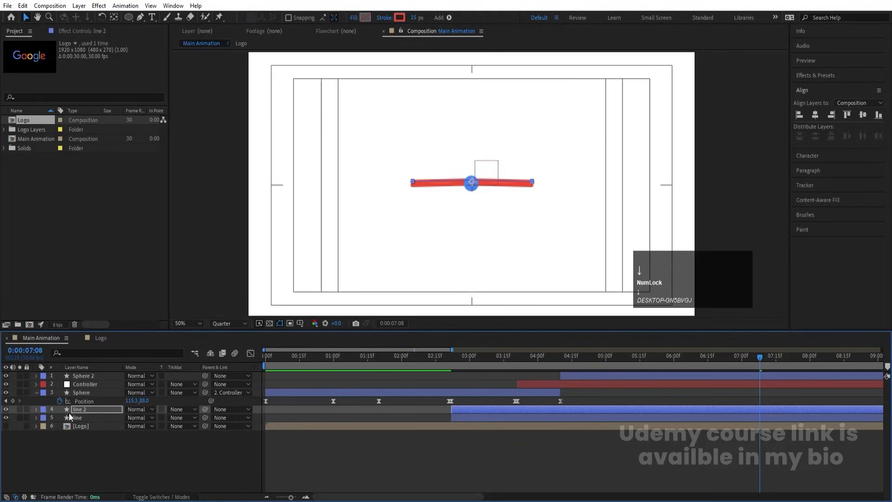
Show the Logo layer and set the lower line's stroke to the logo's yellow (RGB 251, 188, 5) by sampling it
left_click(6, 422)
left_click(6, 425)
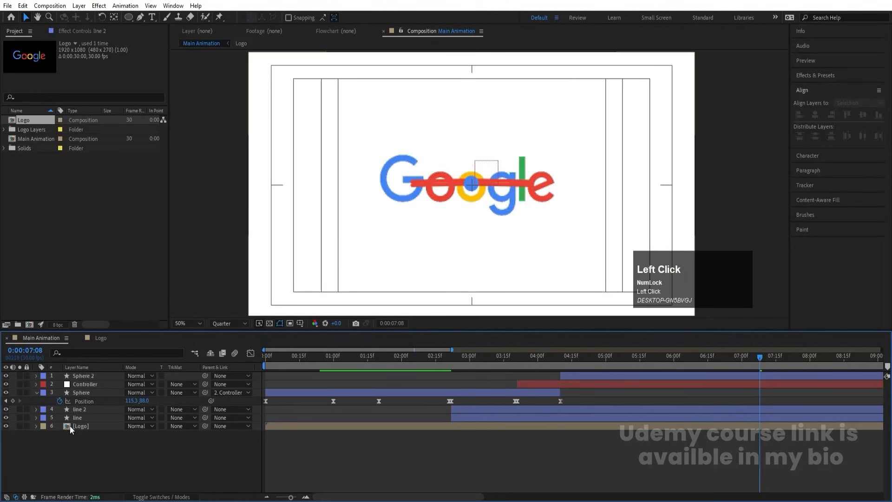
left_click(72, 417)
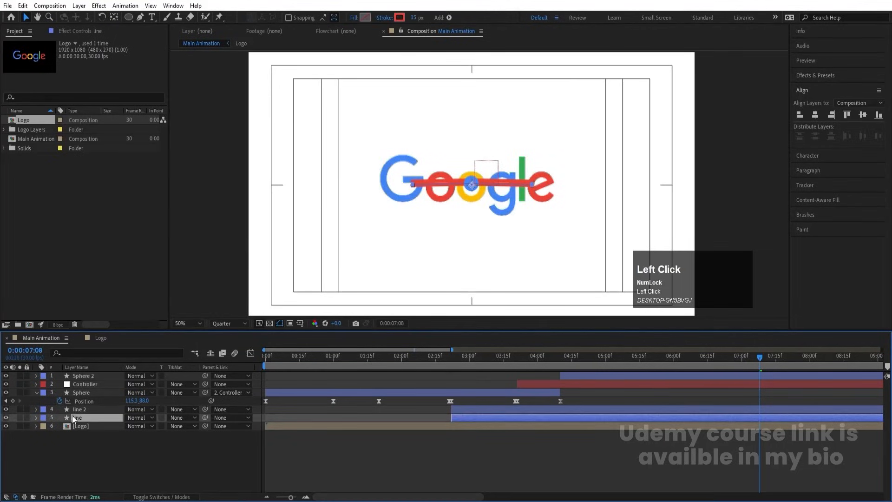
left_click(399, 17)
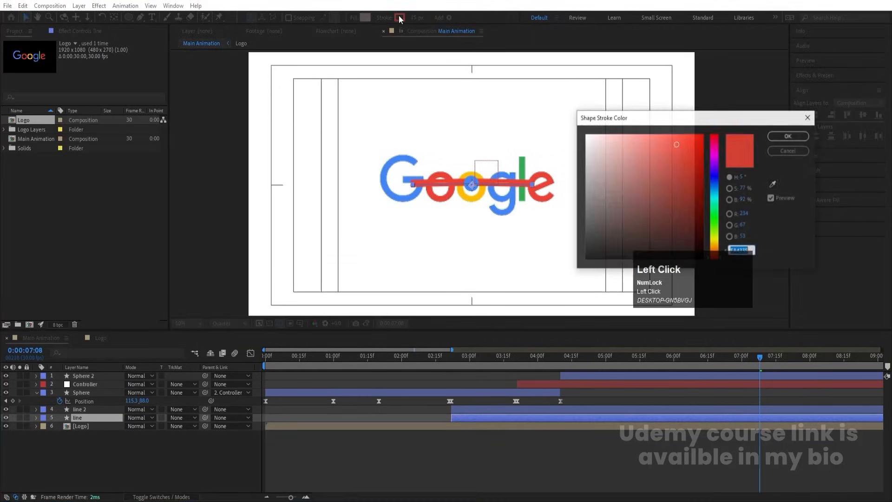
left_click(773, 184)
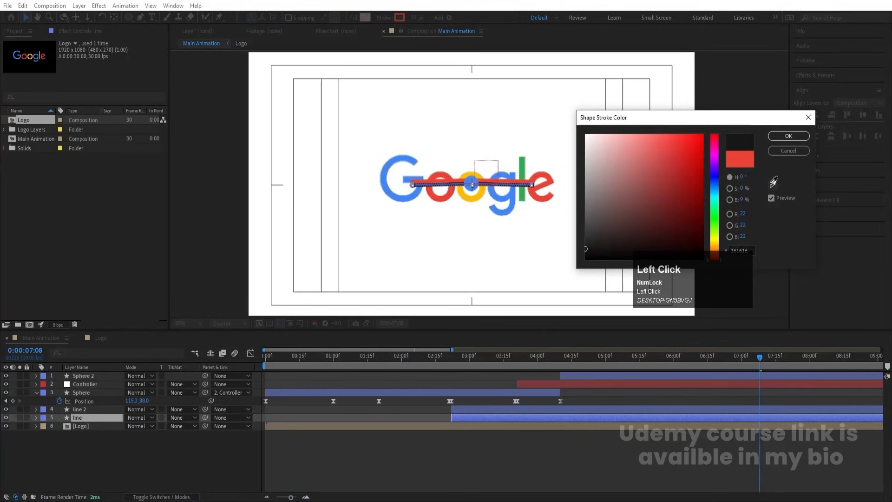
left_click(480, 197)
key("Return")
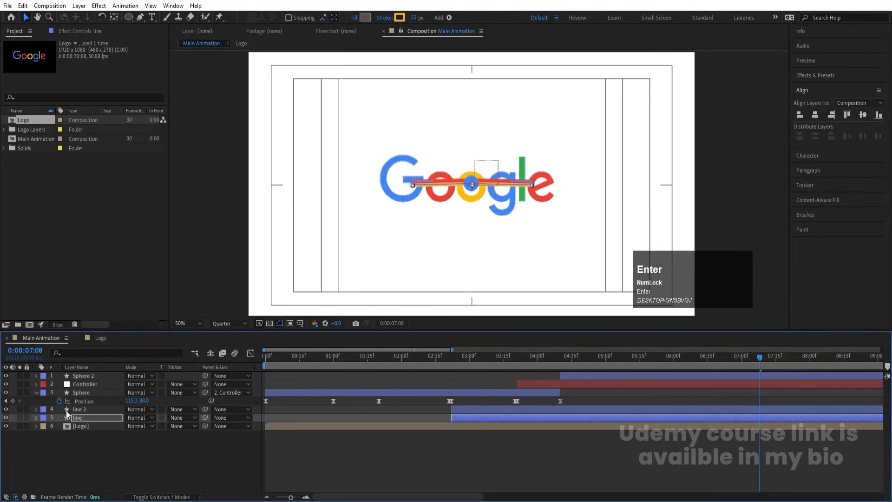
Duplicate the yellow line layer and nudge the original downward to form a third line beneath it
left_click(84, 417)
key("ctrl+d")
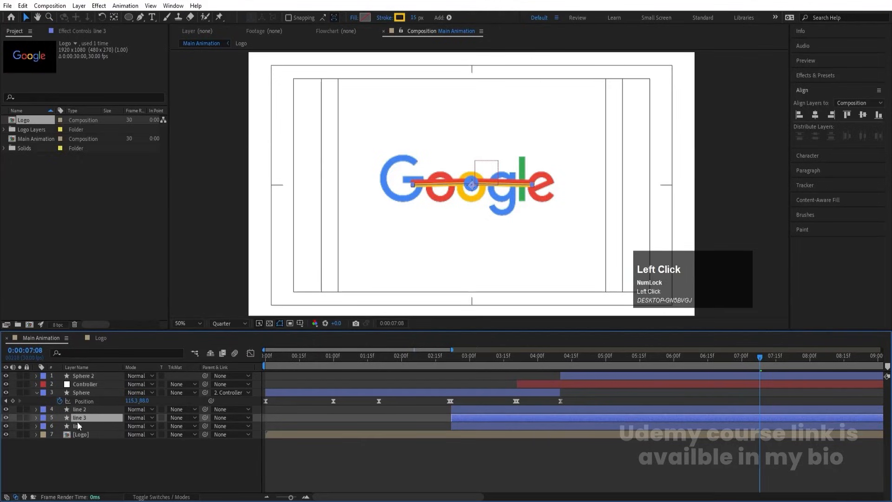
left_click(77, 424)
key("Return")
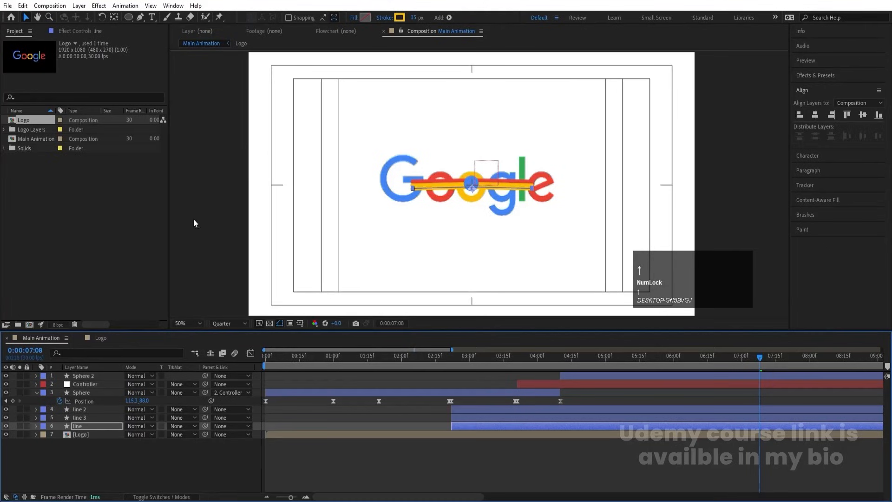
Set the lowest line's stroke to the logo's green (RGB 52, 168, 83) by sampling it, and hide the Logo layer
left_click(400, 18)
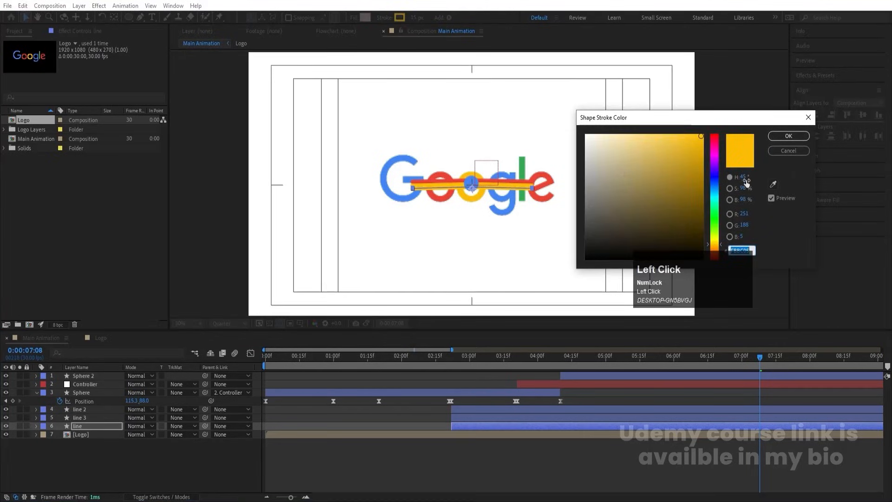
left_click(773, 184)
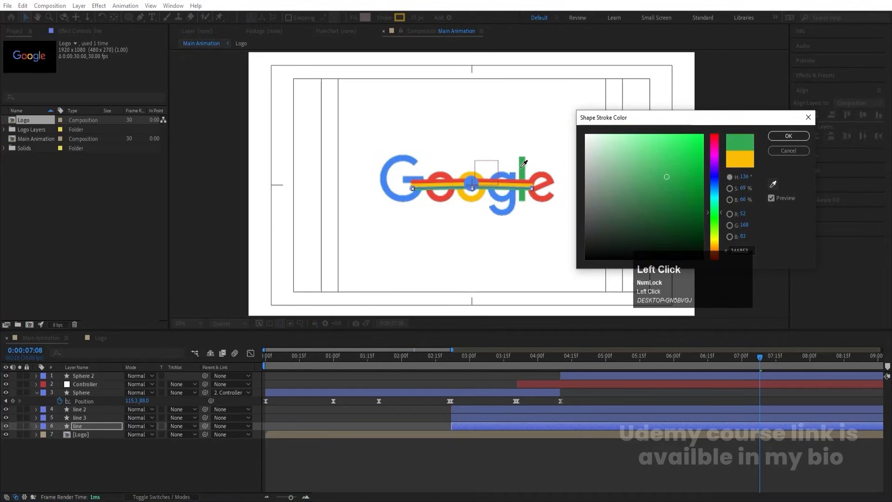
left_click(524, 163)
key("Return")
left_click(6, 438)
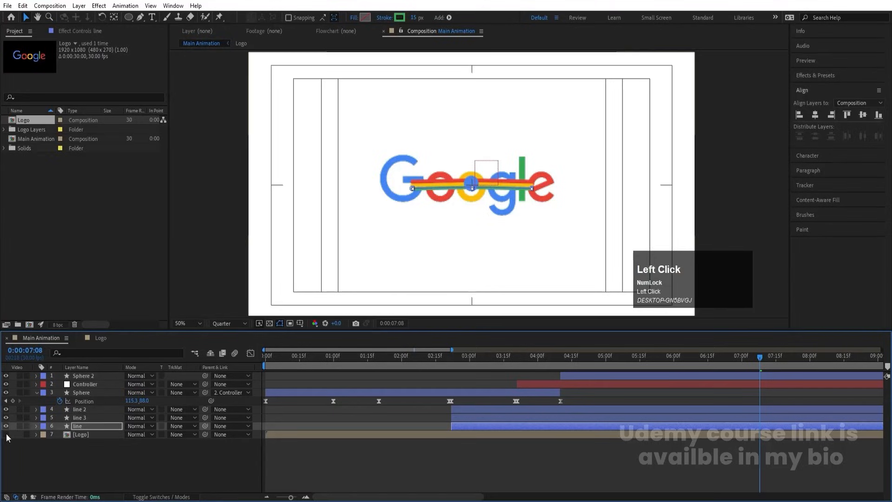
Preview the animation with the three coloured lines from the start
left_click(432, 372)
left_click_drag(380, 364, 236, 362)
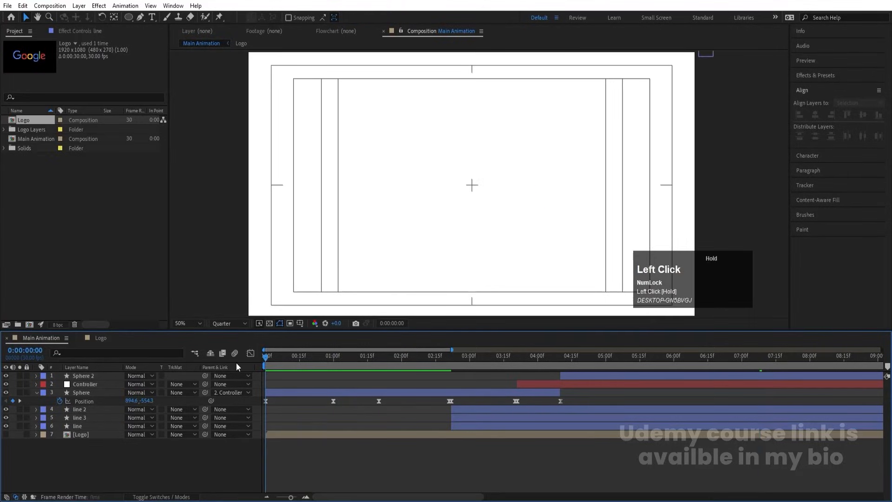
key("space")
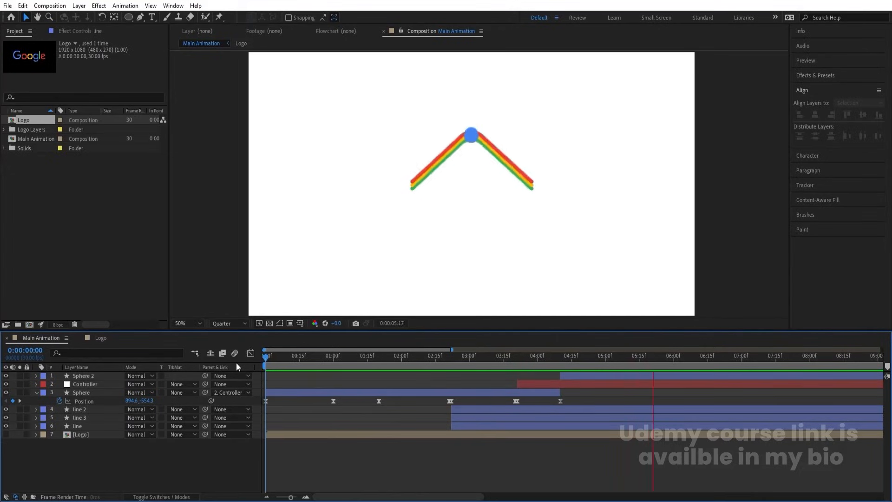
key("space")
key("apostrophe")
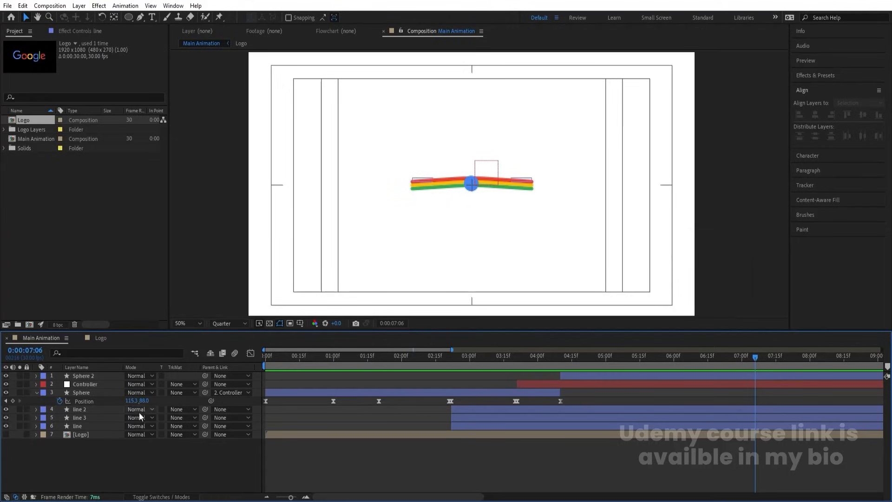
Thin the stroke of all three line layers together, trying 5 px and settling on 2 px
left_click(90, 409)
left_click(80, 422, "shift")
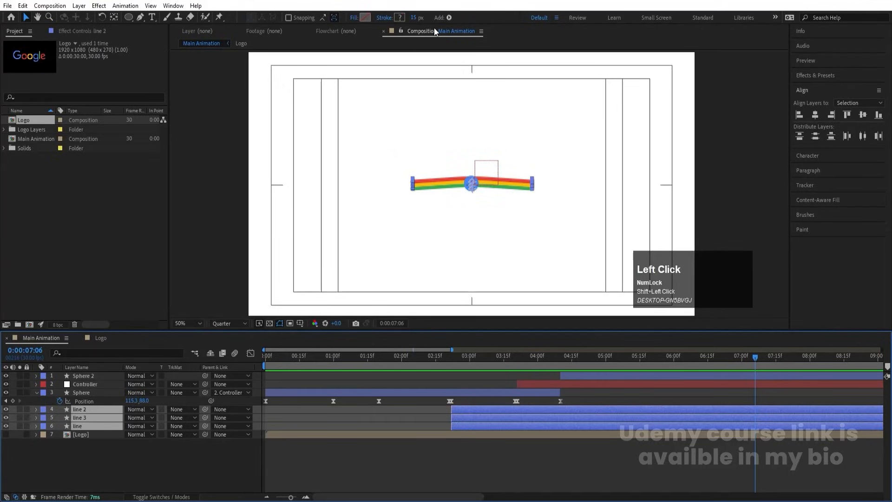
left_click(414, 18)
type("5")
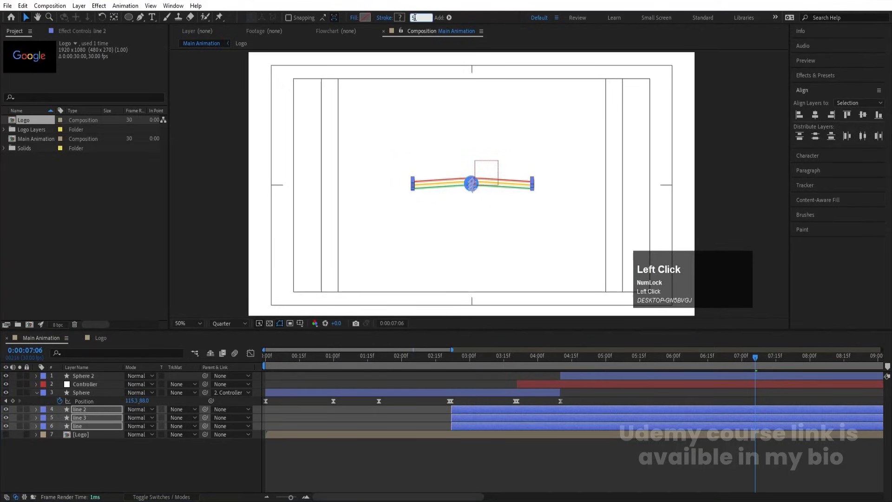
key("Return")
left_click(413, 17)
type("2")
key("Return")
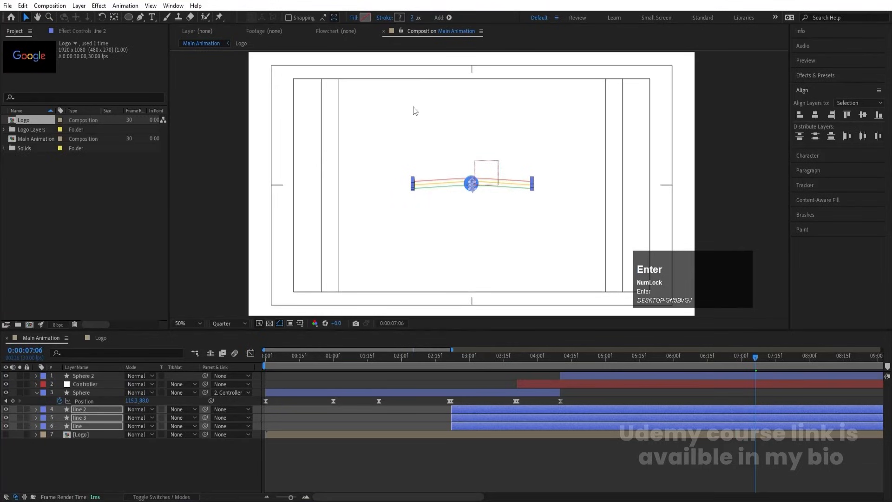
Set the composition preview resolution to Full and deselect the layers
left_click(229, 323)
left_click(228, 344)
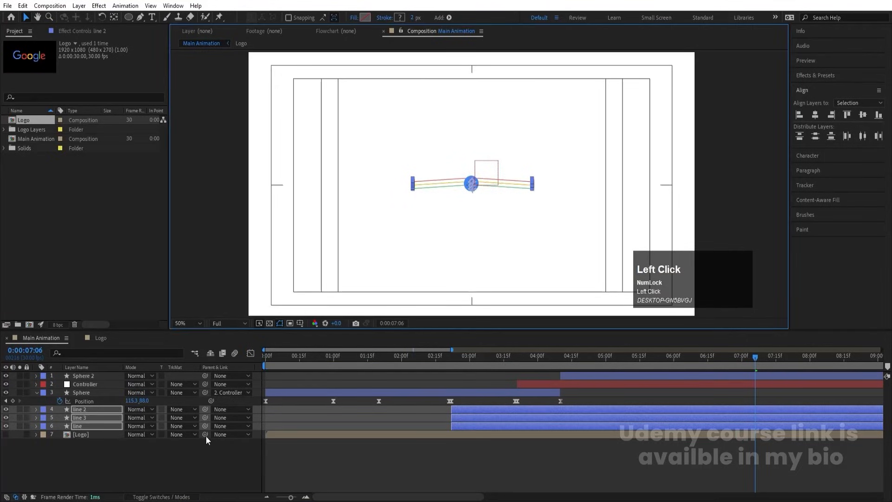
left_click(191, 442)
Thicken the stroke of all three line layers together, trying 10 px and settling on 15 px
left_click(85, 420)
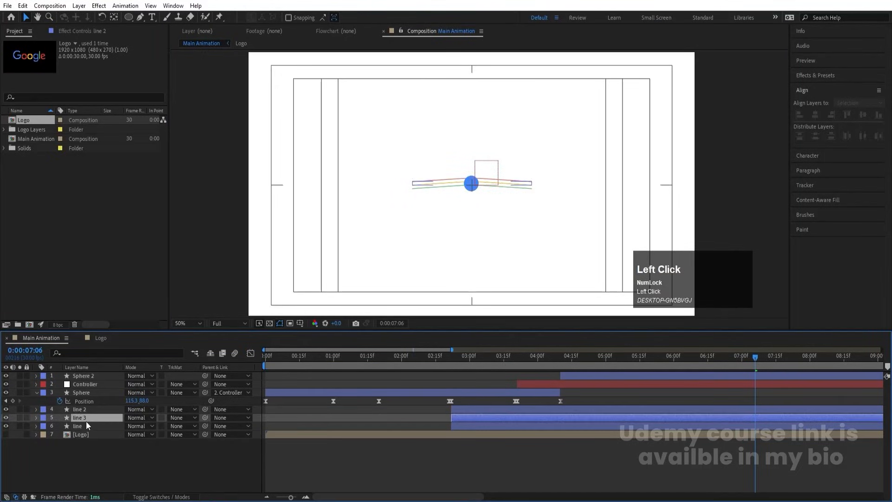
left_click(77, 410)
left_click(80, 428, "shift")
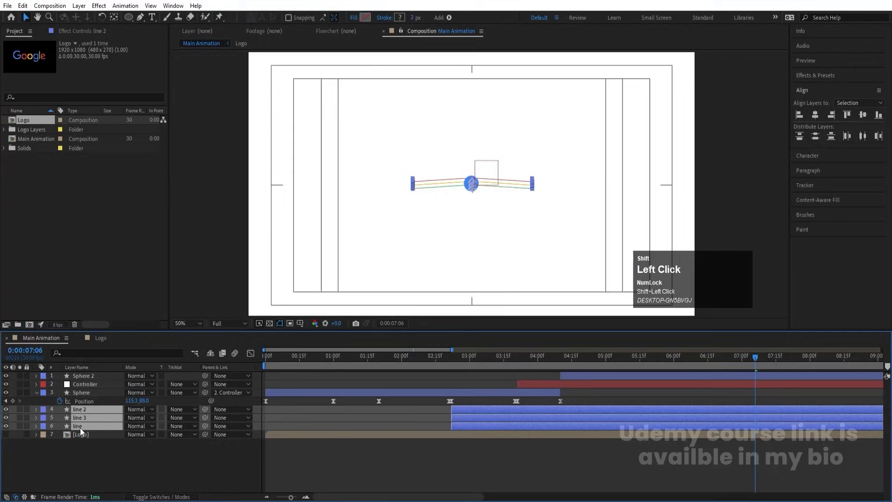
left_click_drag(414, 20, 427, 18)
key("Num_Lock")
left_click(426, 19)
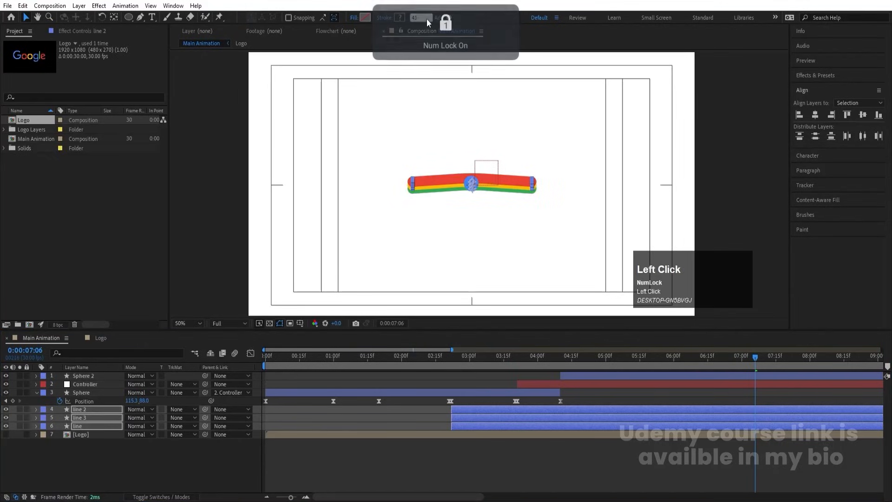
type("10")
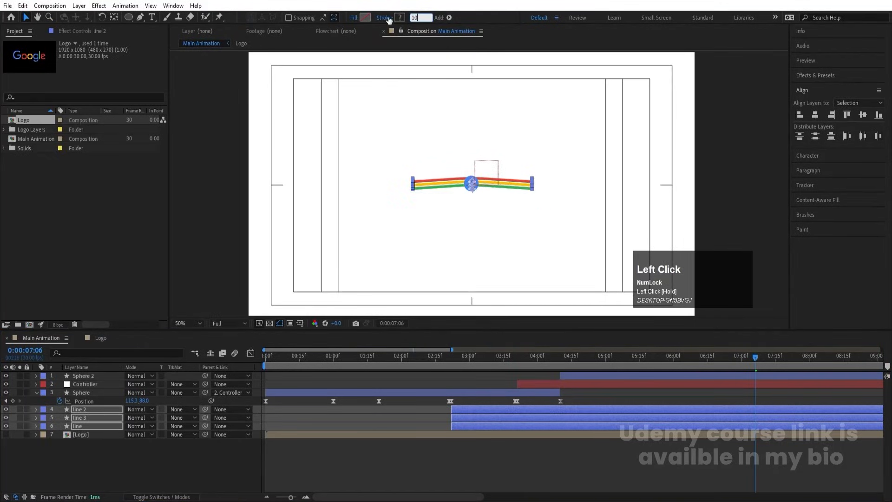
key("Return")
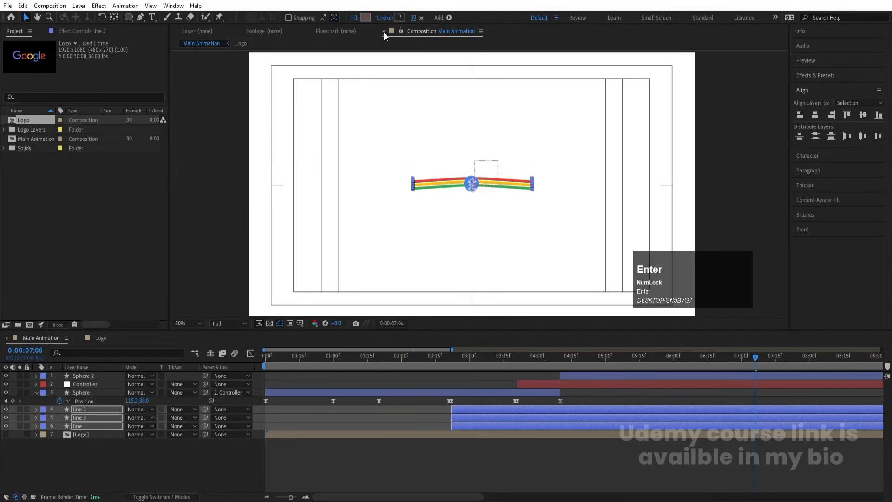
left_click(415, 18)
type("14")
key("Return")
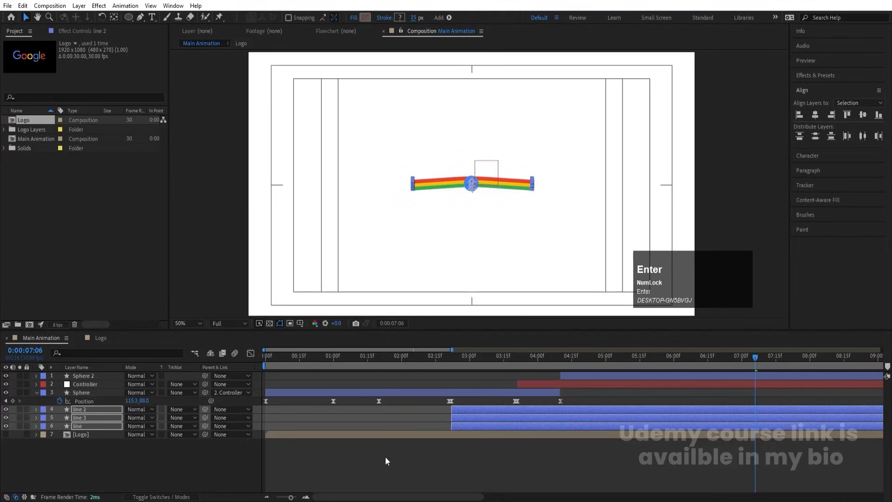
left_click(383, 453)
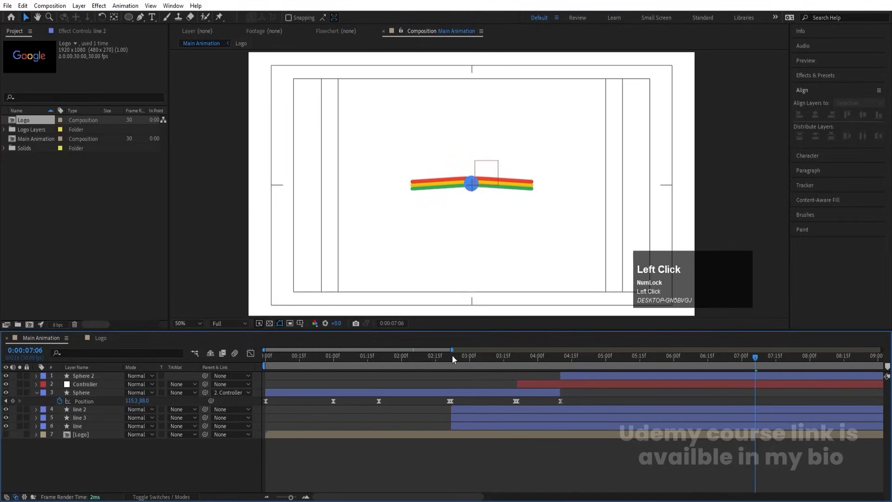
Pre-compose the three line layers into a composition named Lines and preview the result from 0:00:02:22
left_click_drag(453, 358, 445, 356)
left_click(80, 409)
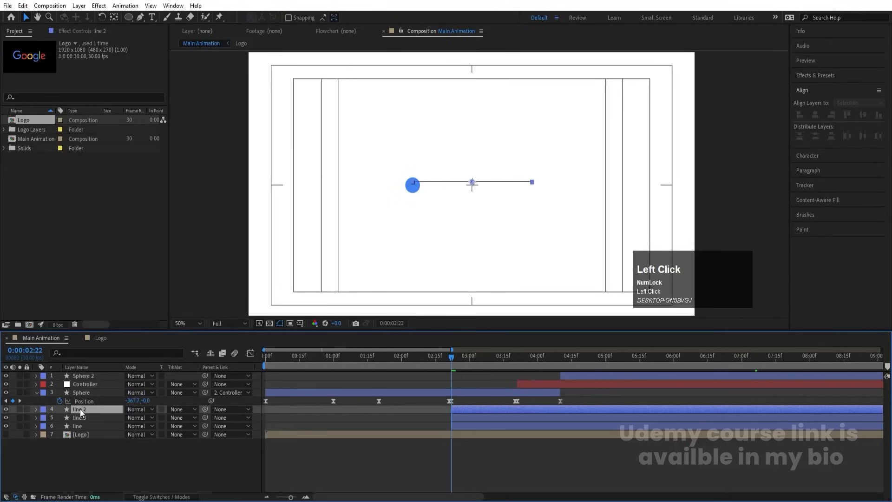
left_click(80, 425, "shift")
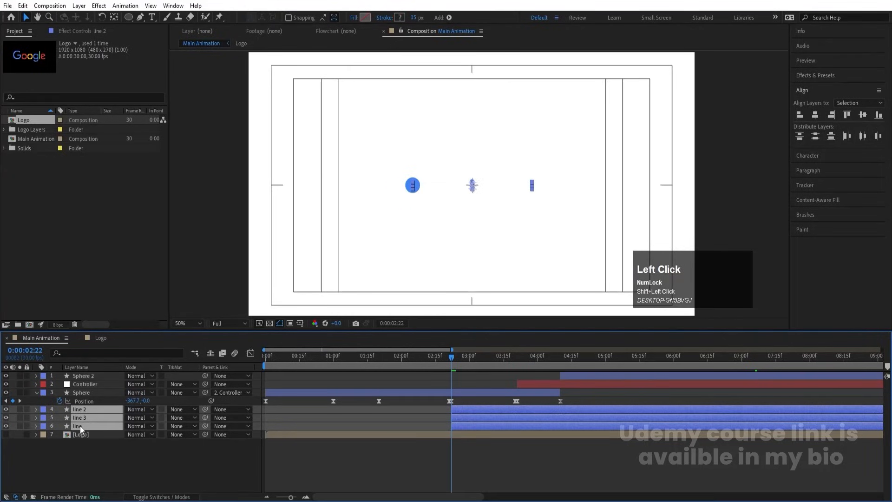
key("ctrl+shift+c")
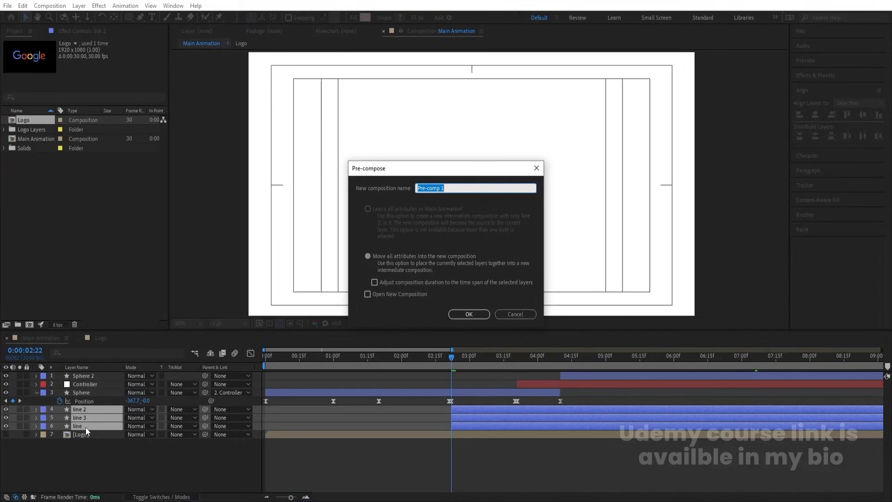
type("Lines")
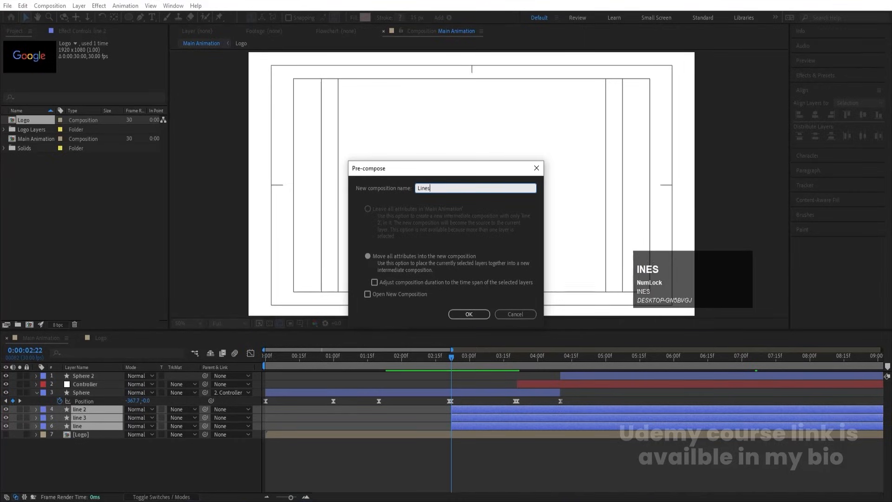
key("Return")
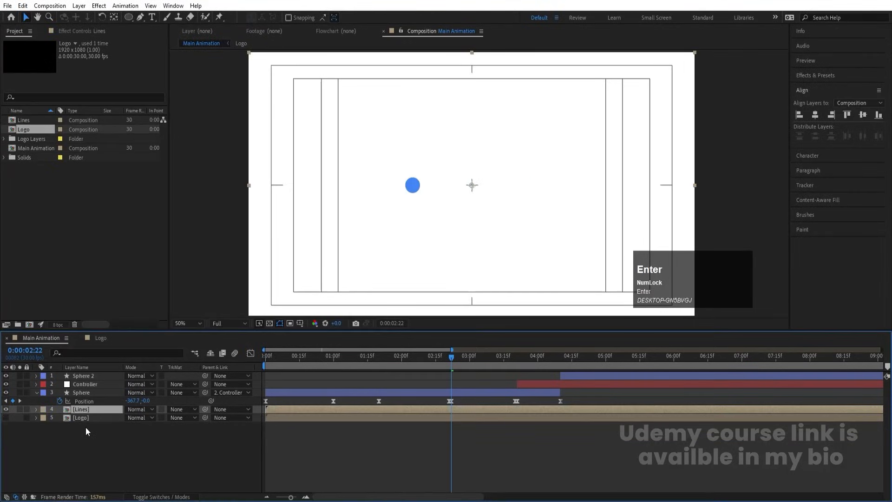
key("space")
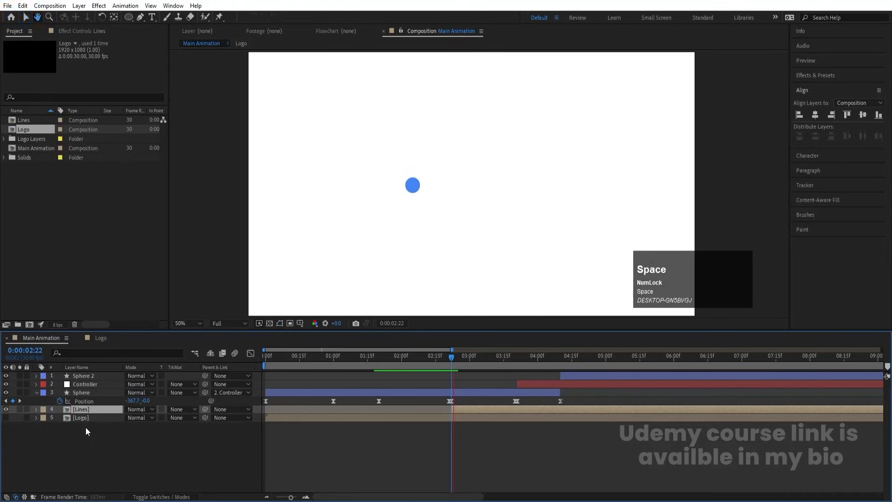
key("space")
Find the Wave Warp effect and apply it to the Lines layer, with the playhead at 0:00:04:08
left_click_drag(551, 354, 556, 363)
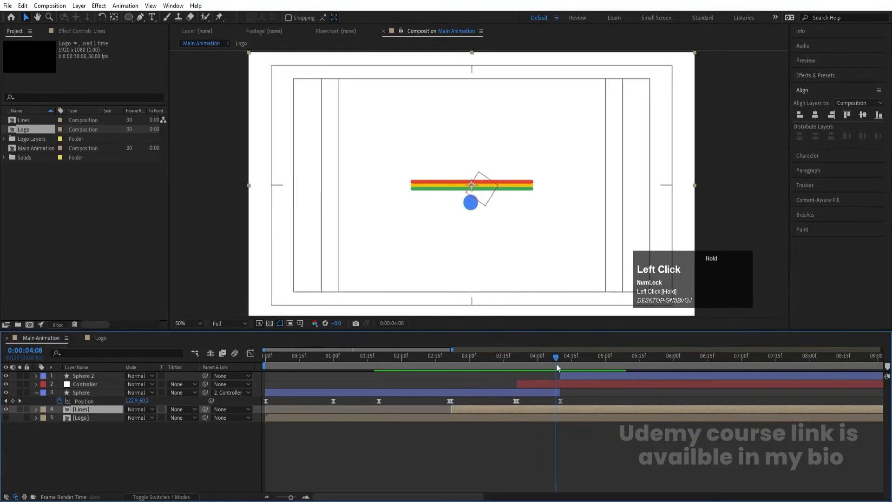
left_click(809, 73)
left_click(826, 88)
key("ctrl+a")
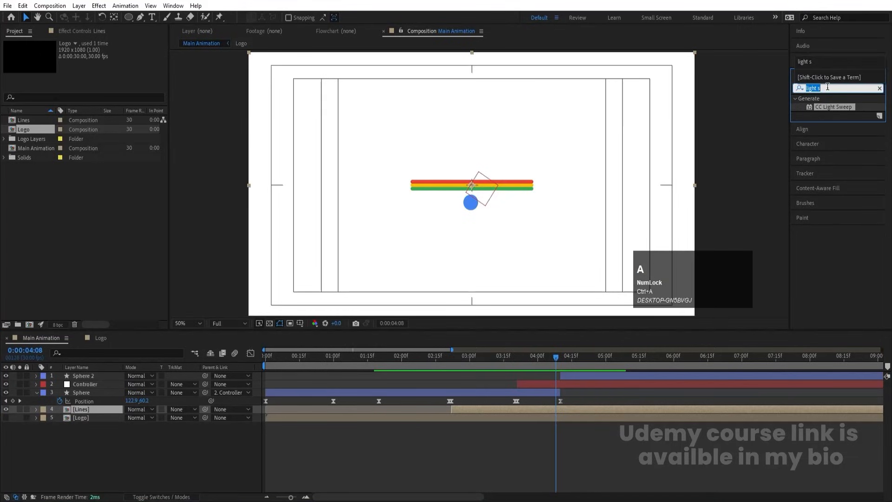
type("wave")
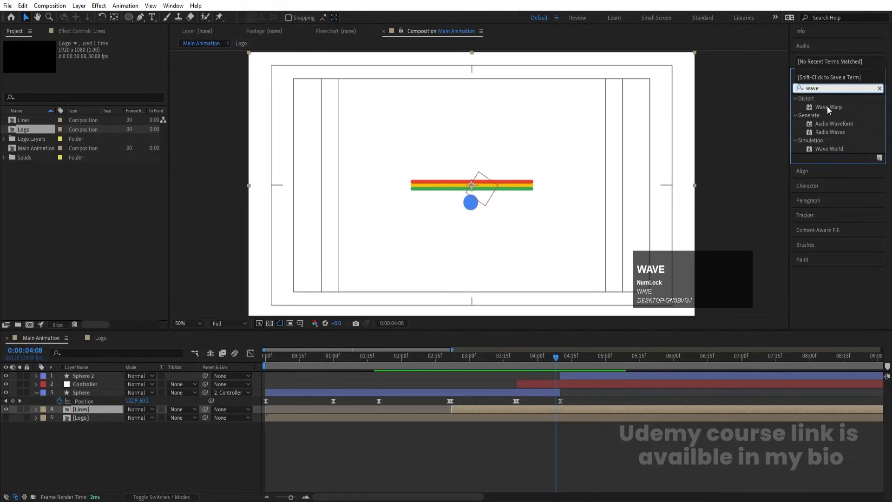
double_click(827, 106)
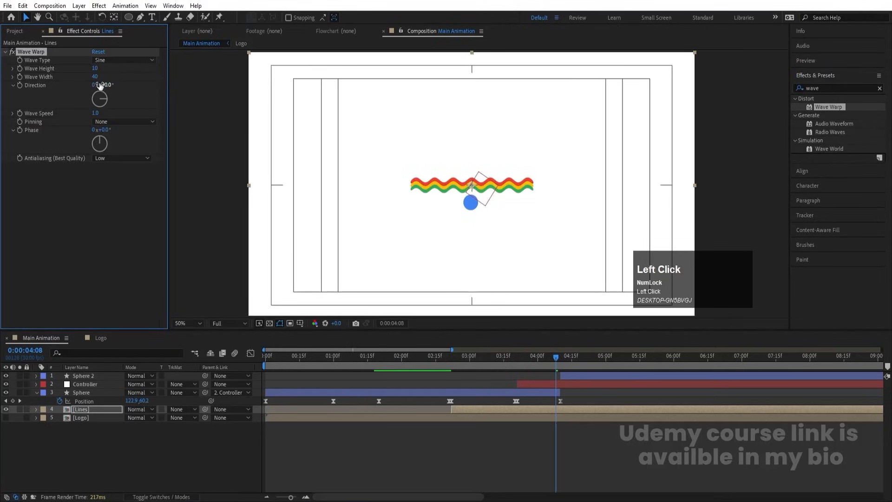
Set the Wave Warp's wave width to 150 and keyframe its wave height at 0 at 0:00:04:08
left_click_drag(95, 76, 604, 76)
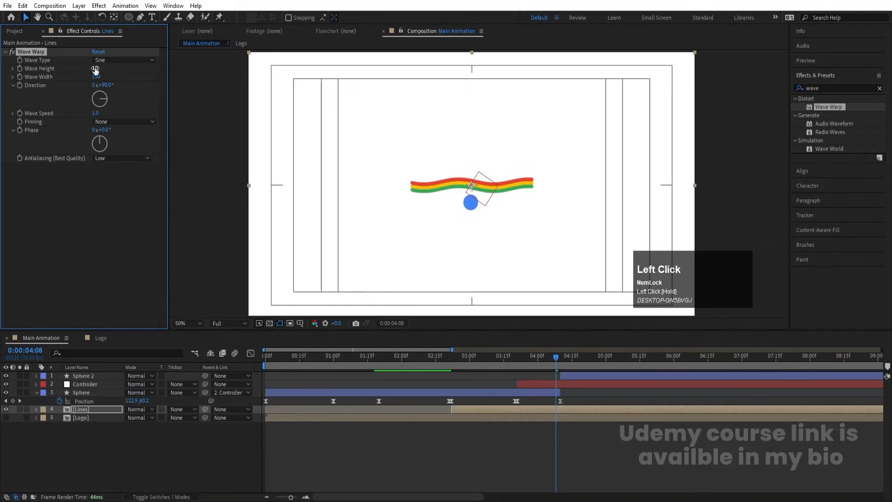
left_click_drag(96, 70, 62, 74)
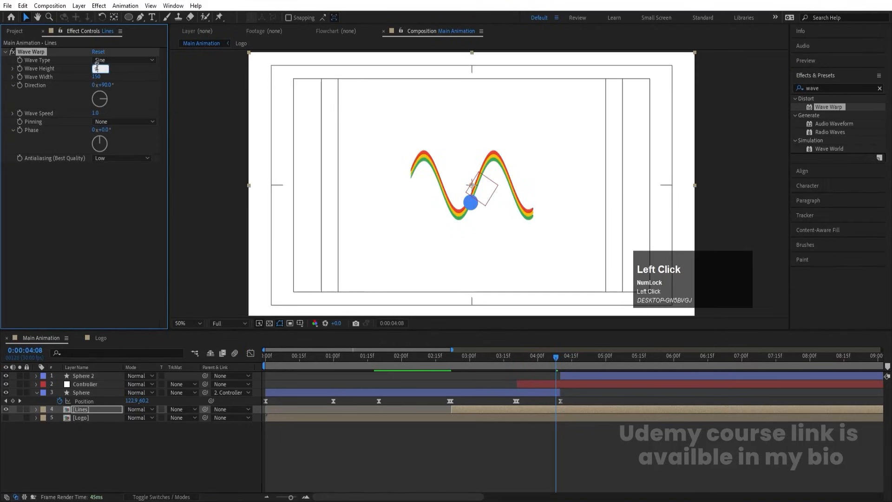
type("0")
key("Return")
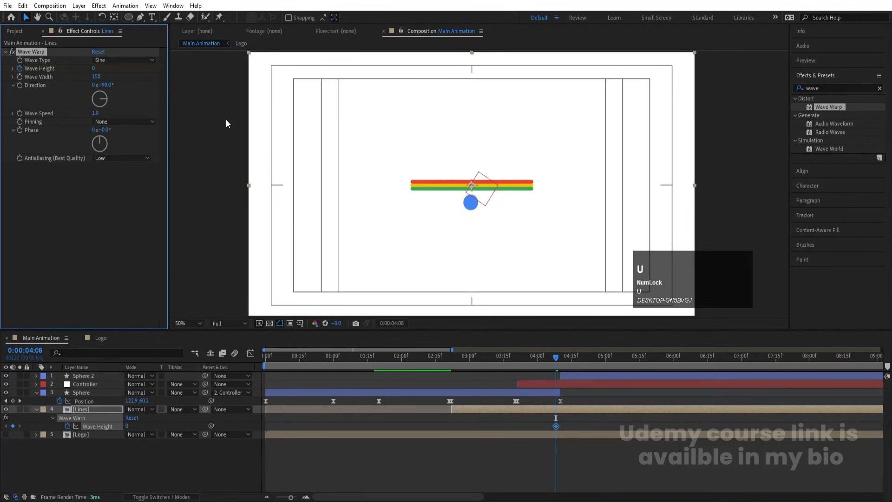
Keyframe the Lines layer's wave height at 20 one frame further on, at 0:00:04:09
key("Page_Down")
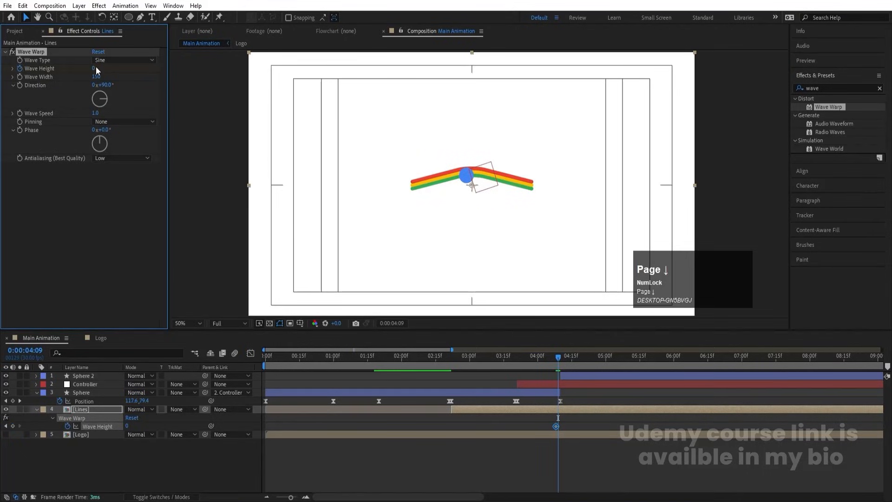
left_click_drag(94, 69, 100, 69)
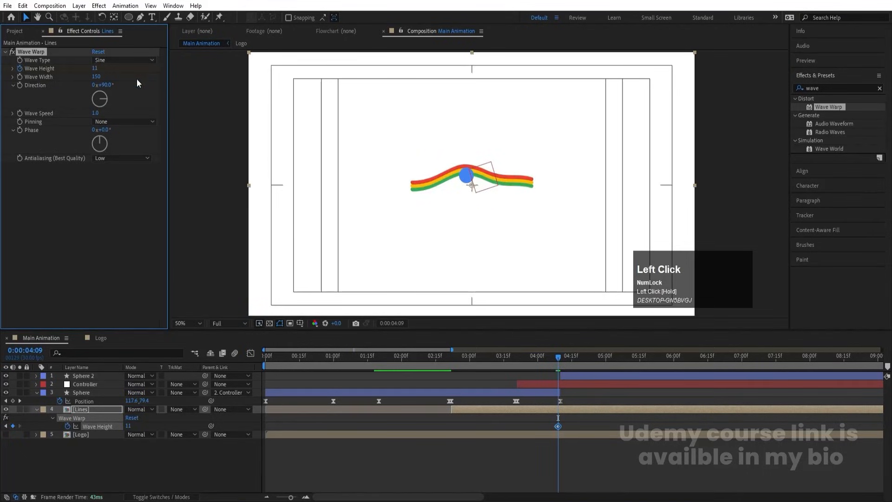
left_click(94, 68)
type("20")
key("Return")
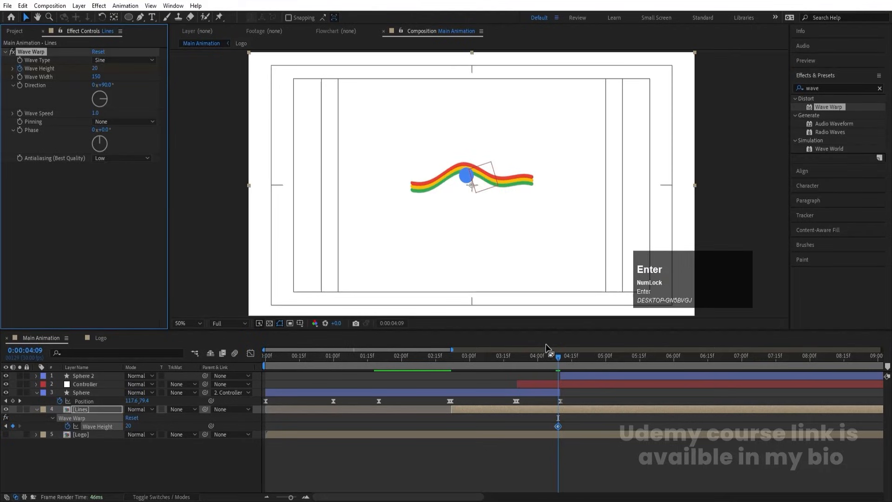
Keyframe the wave height back to 0 at 0:00:04:27 and preview the wobble from 0:00:03:28
left_click_drag(559, 359, 599, 366)
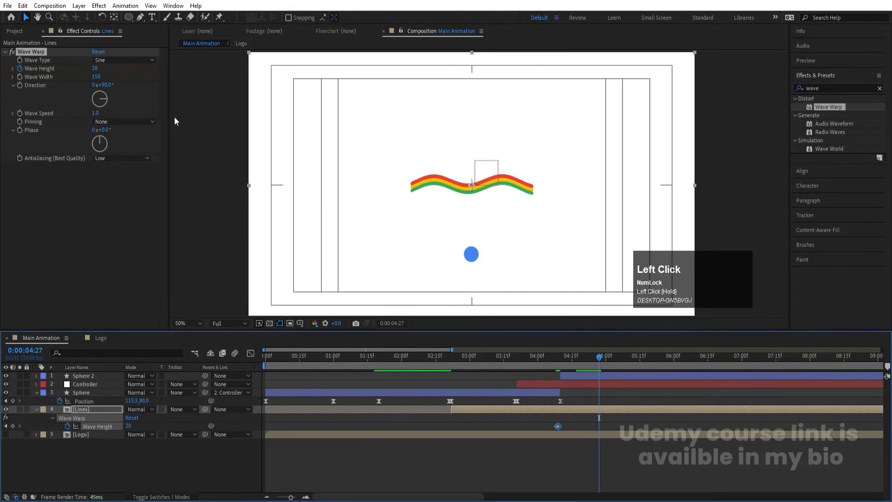
left_click(100, 69)
type("0")
key("Return")
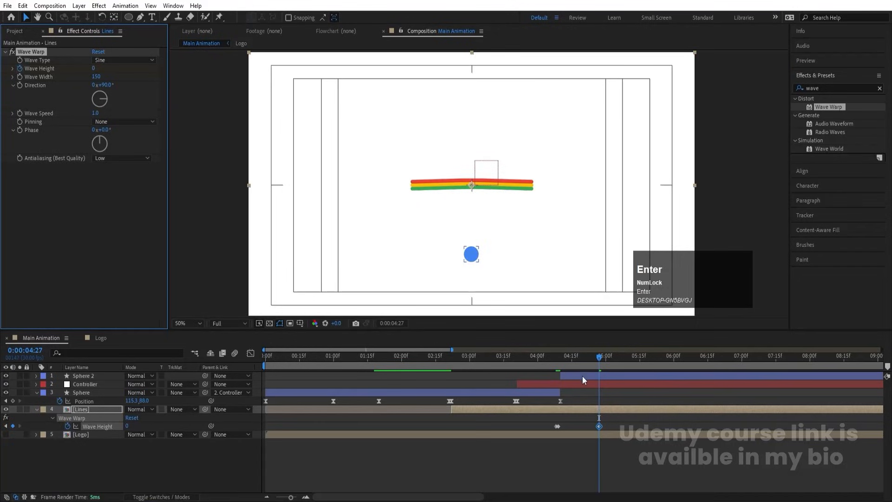
left_click(534, 355)
key("space")
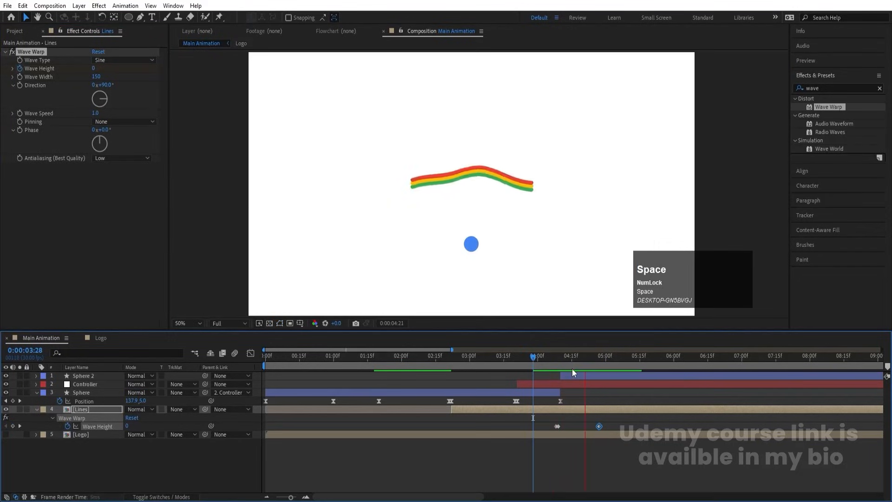
Hold the wave height at 0 with a keyframe at 0:00:05:13, and keyframe it at 20 at 0:00:05:14
left_click_drag(614, 362, 634, 371)
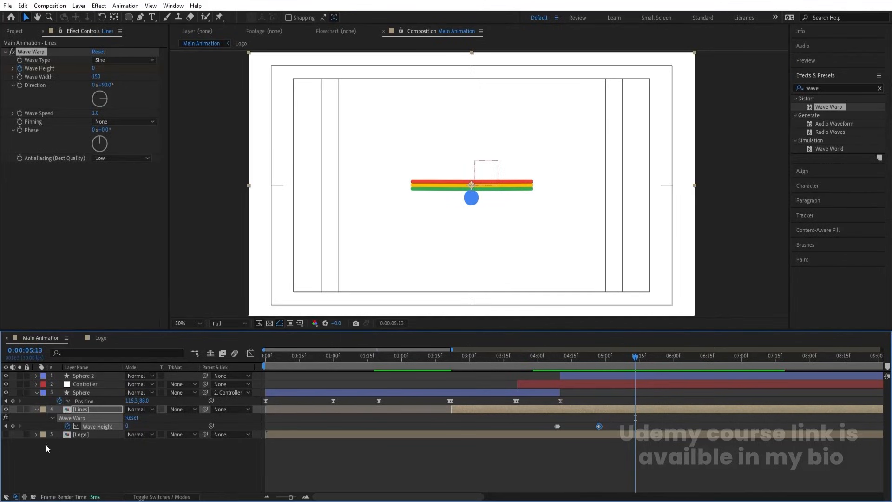
left_click(12, 426)
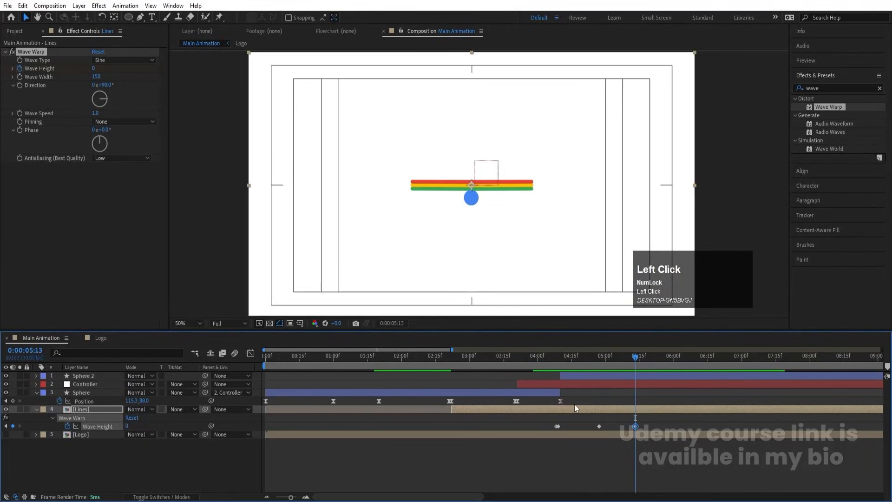
key("Page_Down")
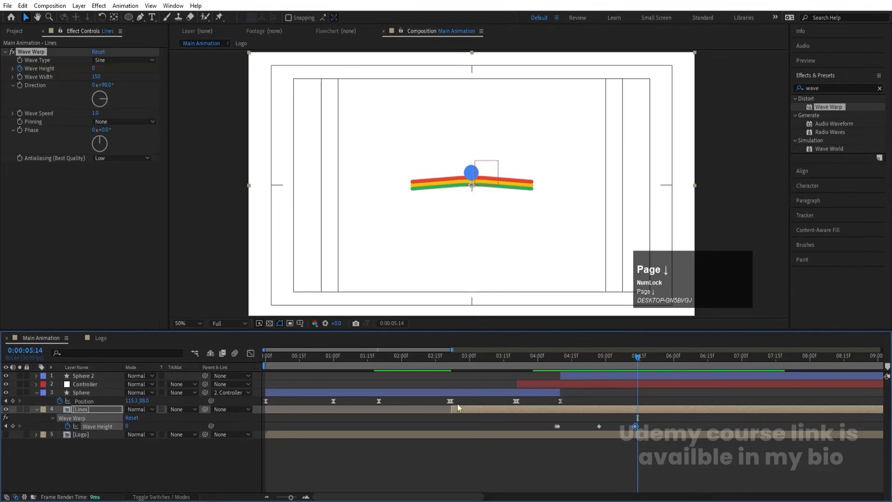
left_click(126, 424)
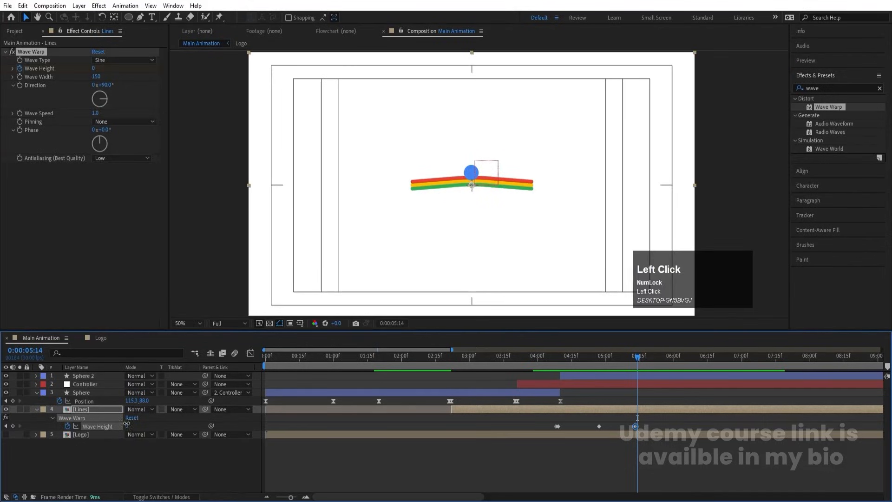
key("Return")
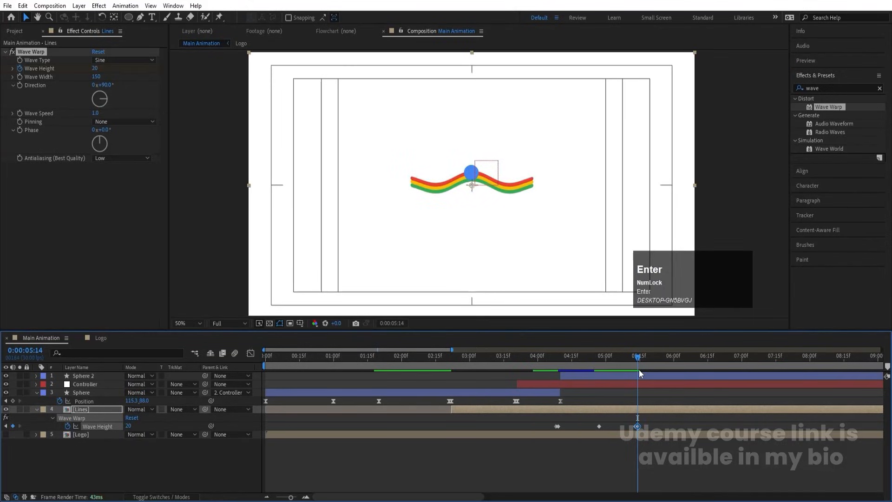
key("space")
Hold the Lines layer's wave height at 20 with a keyframe at 0:00:05:29, and keyframe it at 0 at 0:00:06:28
mouse_move(671, 357)
left_mouse_down()
mouse_move(680, 354)
mouse_move(671, 355)
left_mouse_up()
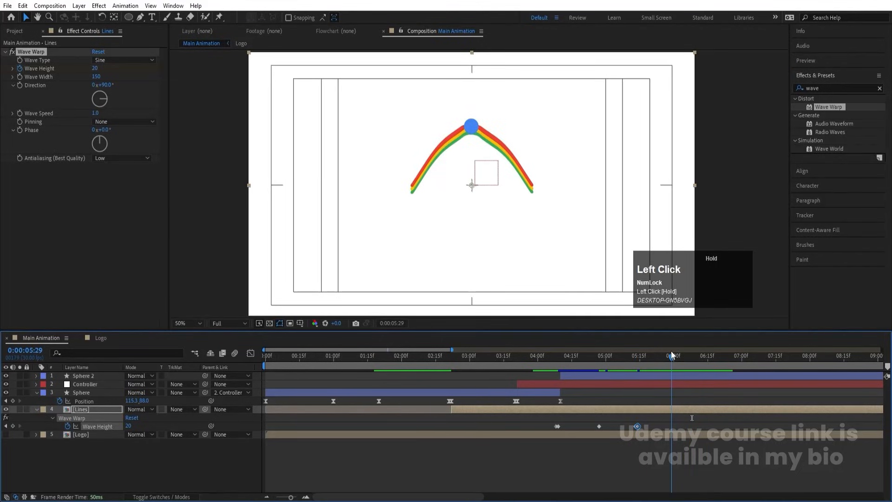
left_click(13, 426)
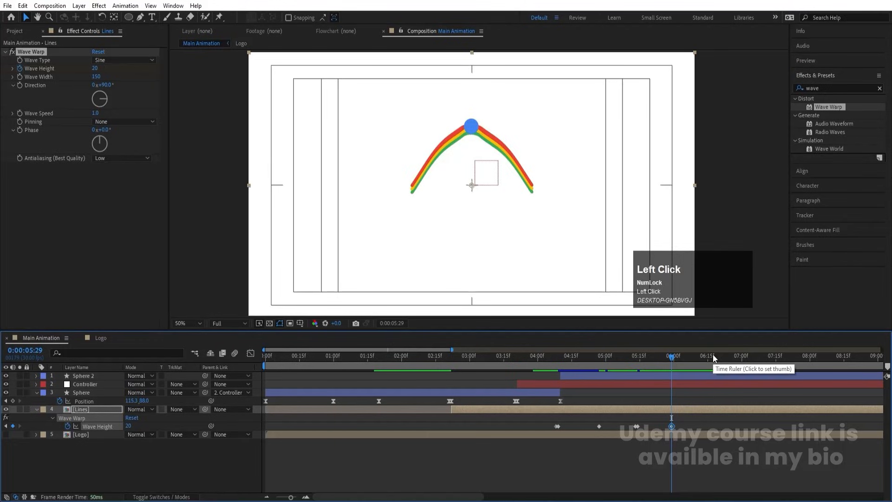
left_click_drag(673, 360, 735, 372)
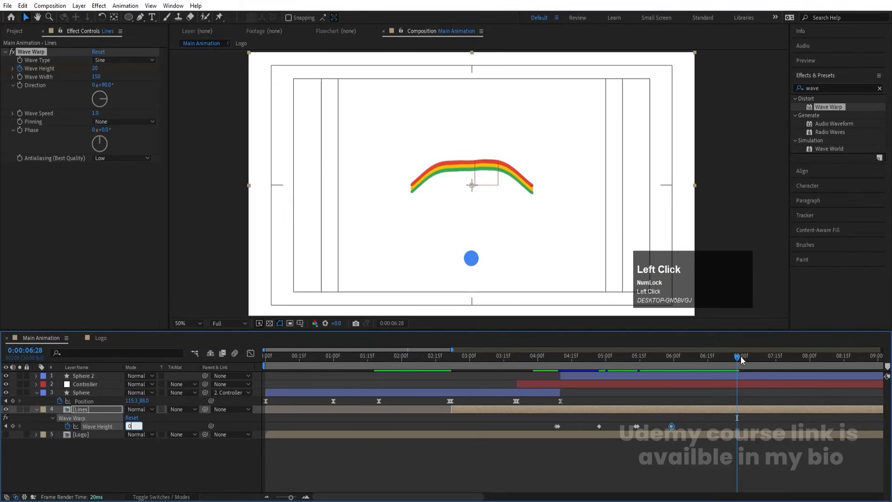
key("Return")
Preview the string wobble from 0:00:03:17, and play the animation from its beginning
left_click_drag(715, 361, 508, 371)
key("space")
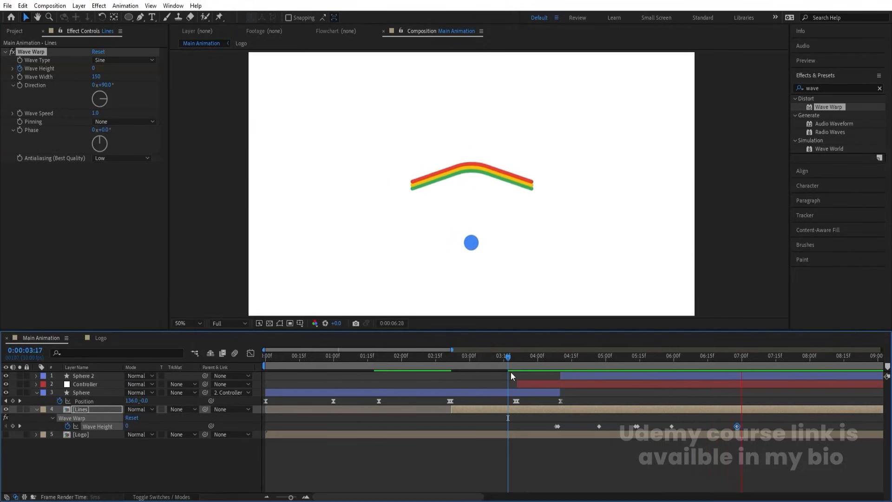
key("space")
left_click_drag(684, 358, 115, 373)
key("space")
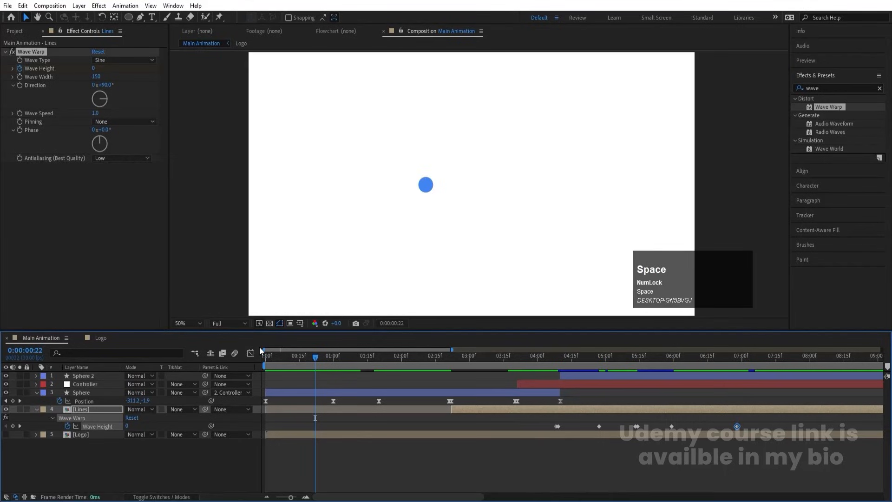
key("space")
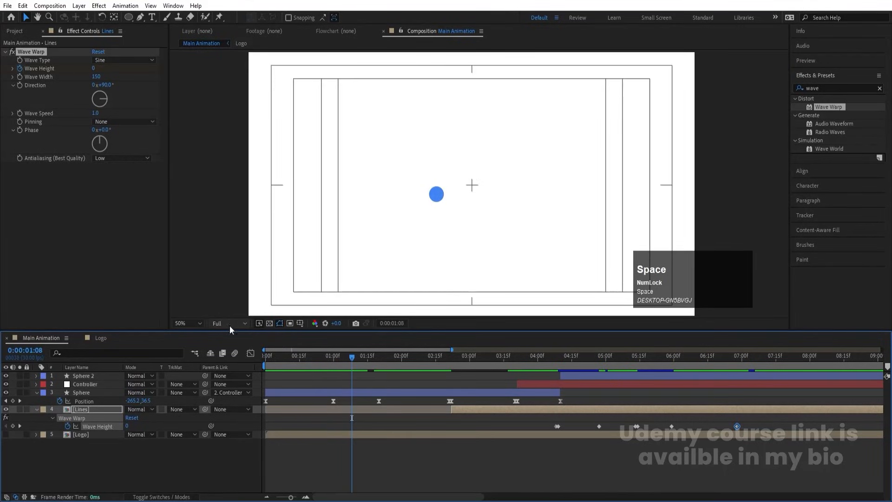
Lower the composition preview resolution to Quarter and play the whole animation from the start
left_click(229, 324)
left_click(223, 379)
key("space")
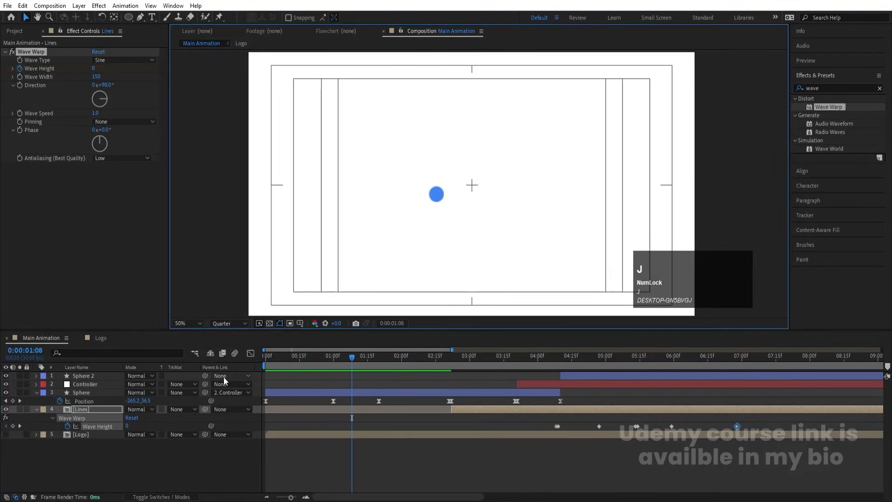
left_click(333, 358)
key("space")
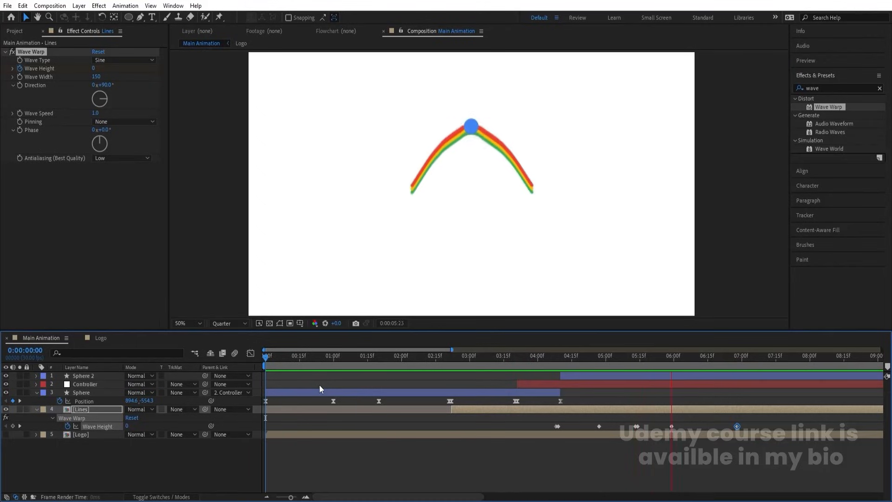
key("space")
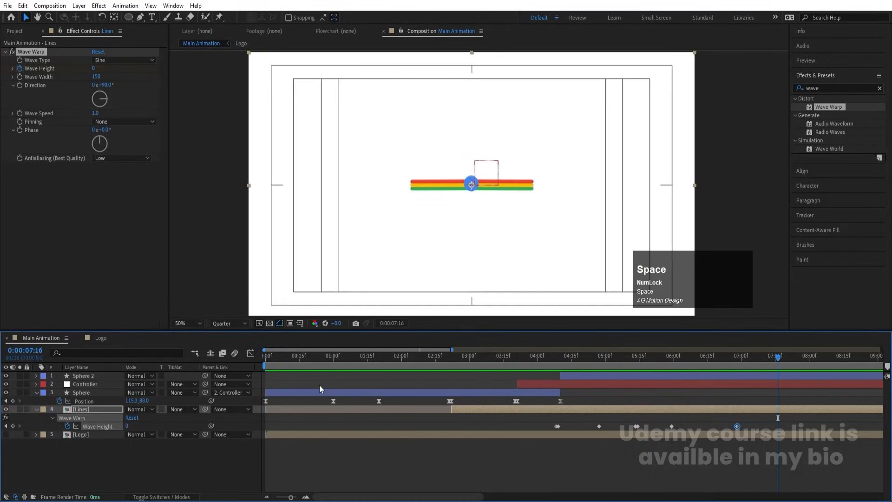
Set the current time to 0:00:07:03 and pre-compose the Sphere 2, Controller, Sphere and Lines layers as Animation
key("k")
key("j")
mouse_move(572, 365)
left_mouse_down()
mouse_move(562, 359)
mouse_move(584, 373)
left_mouse_up()
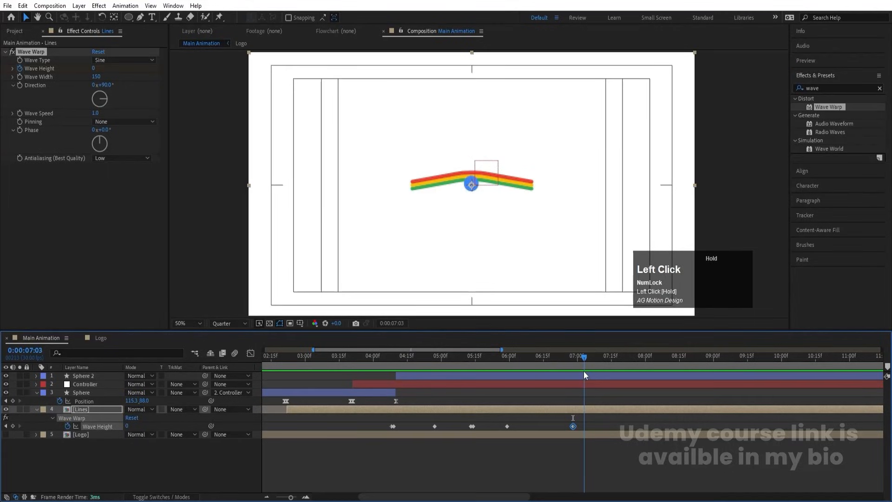
left_click(85, 480)
left_click(82, 409)
left_click(82, 376, "shift")
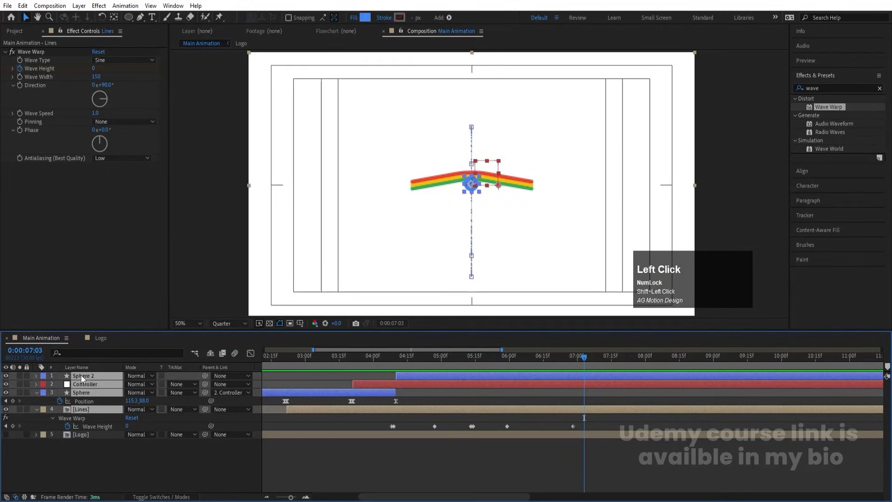
key("ctrl+shift+c")
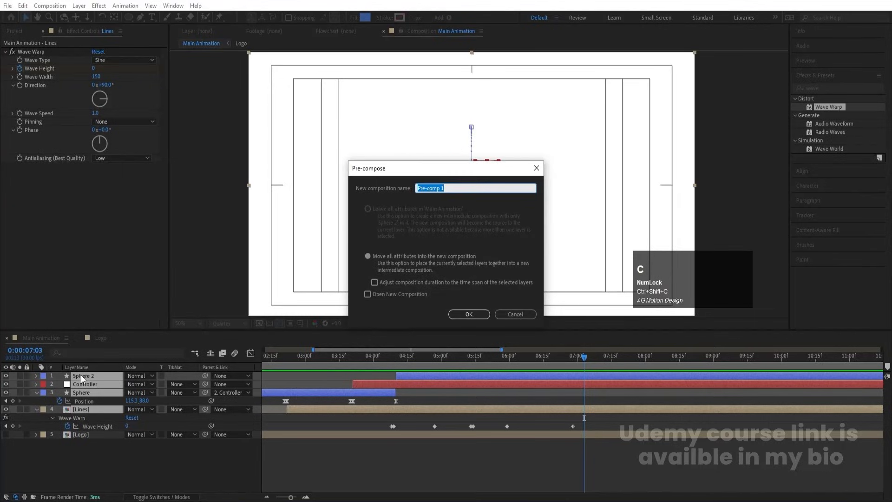
type("Animation")
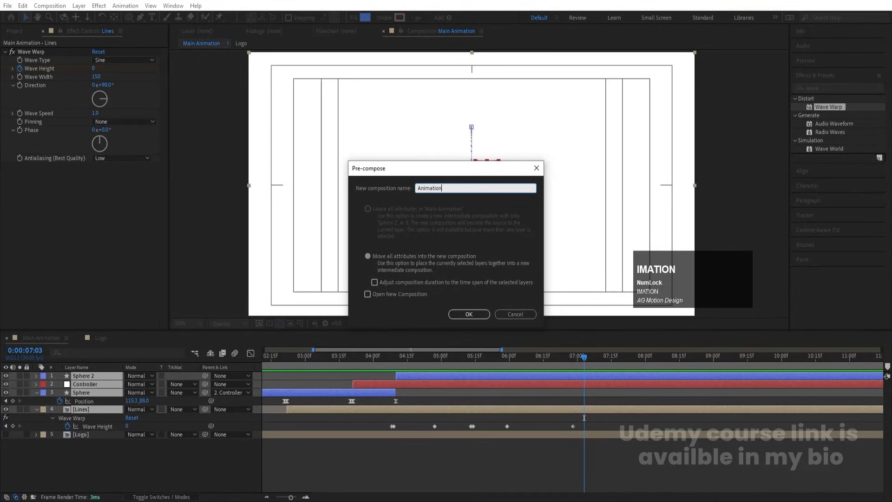
key("Return")
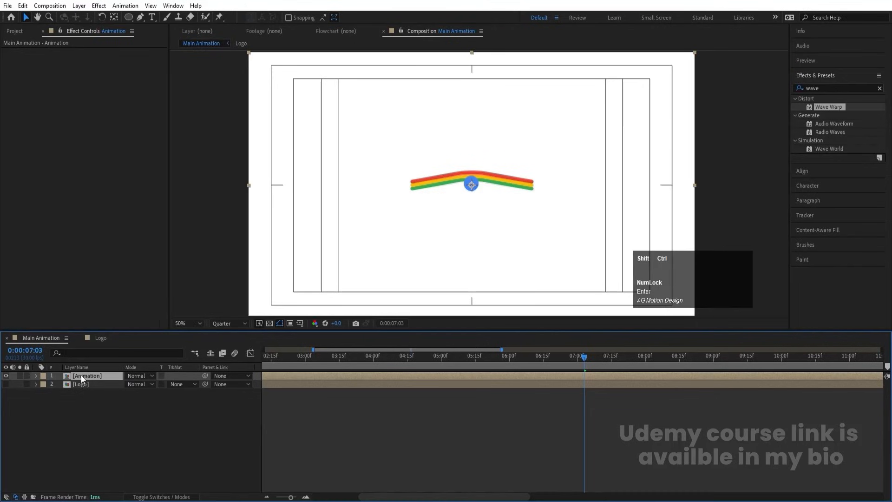
Split the Animation layer at 0:00:07:03 and freeze the frame on its second part
key("ctrl+shift+d")
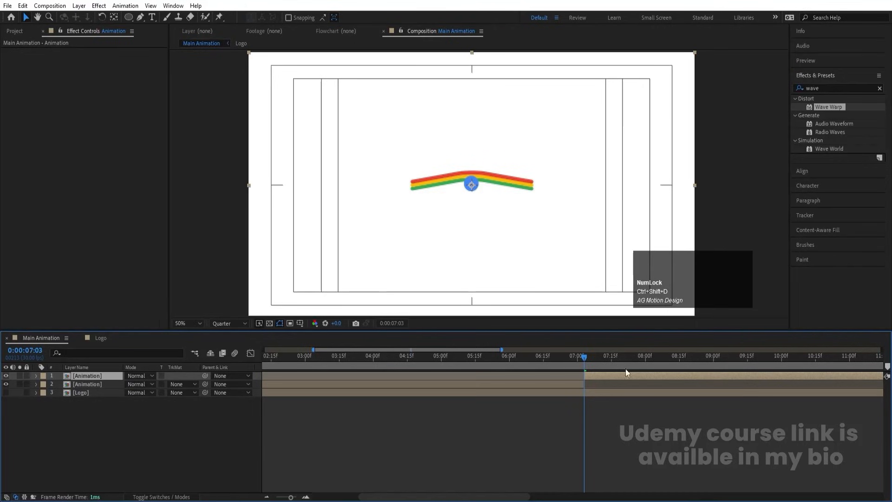
right_click(591, 374)
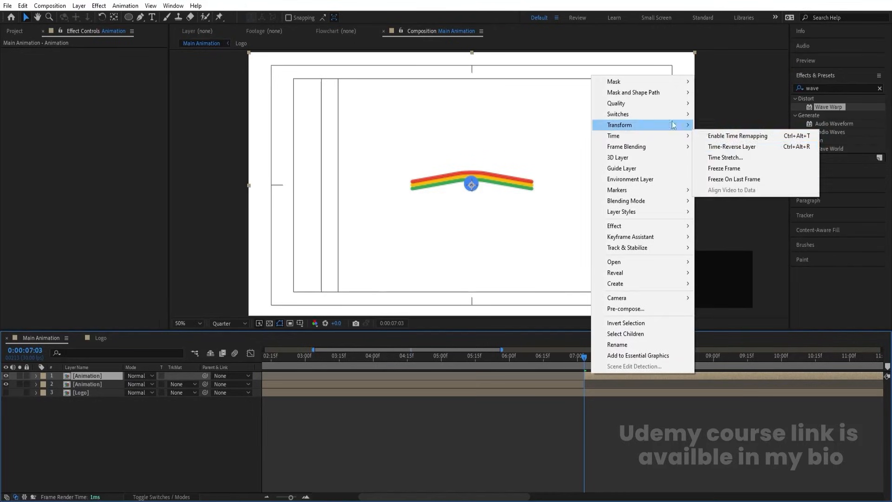
left_click(725, 169)
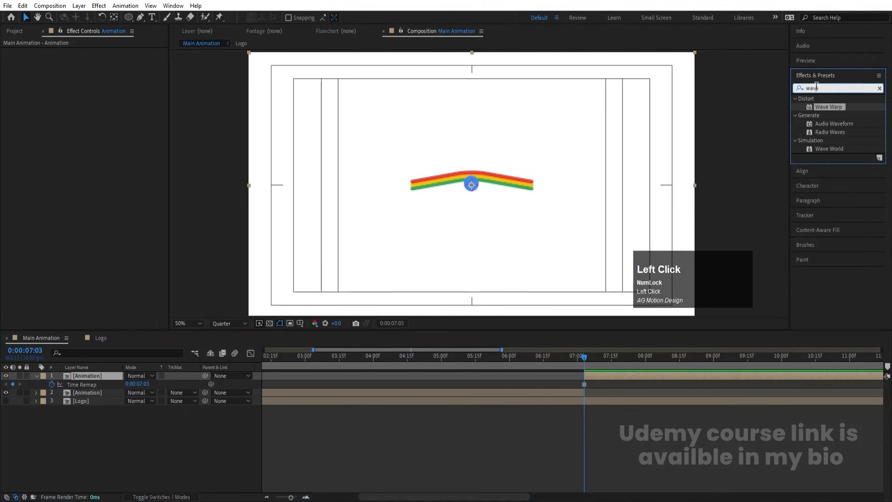
Find the CC Pixel Polly effect and apply it to the frozen Animation layer
key("ctrl+a")
type("p")
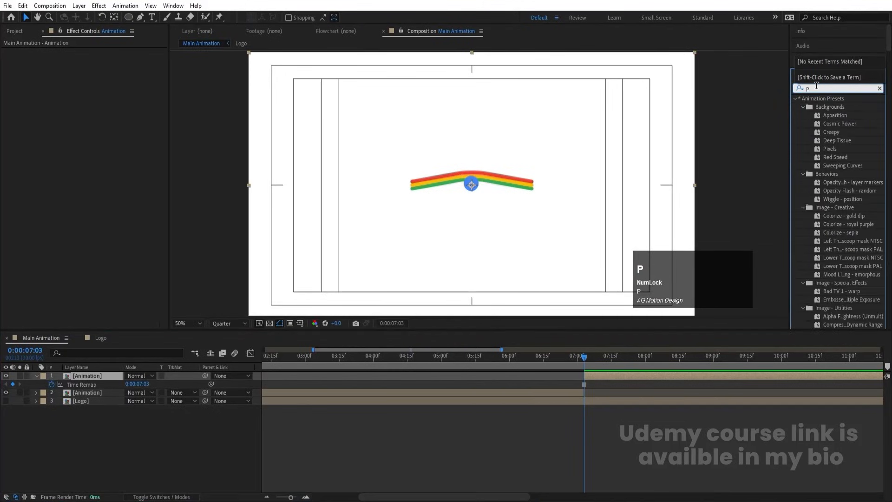
key("BackSpace")
type("pixel")
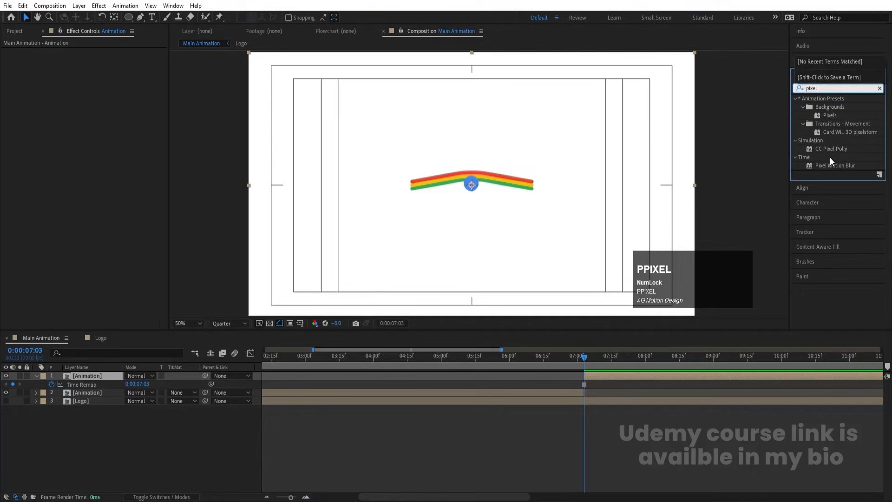
double_click(829, 149)
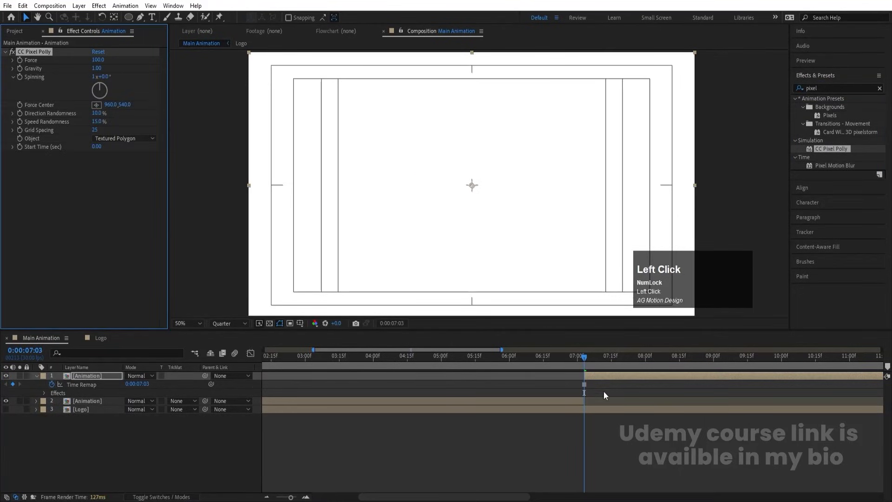
Extend the frozen Animation layer back to the composition start, shift the whole layer to begin at 0:00:07:03, and preview the shatter
key("minus")
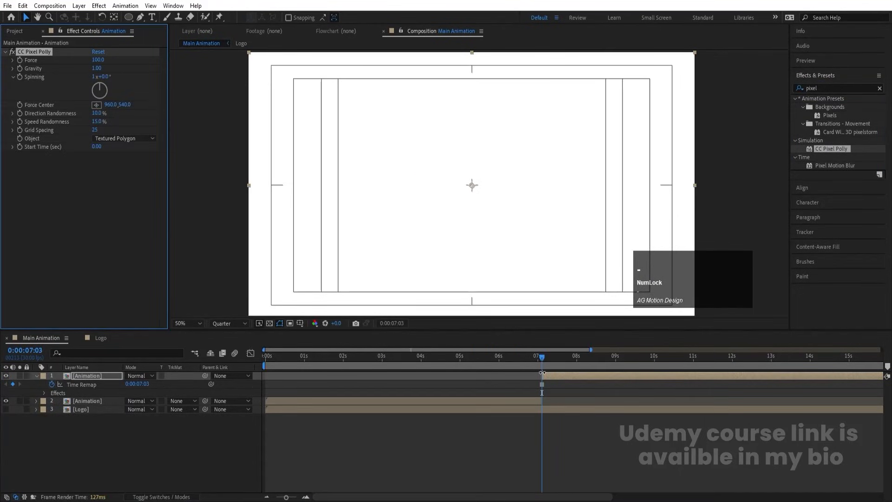
left_click_drag(542, 373, 309, 380)
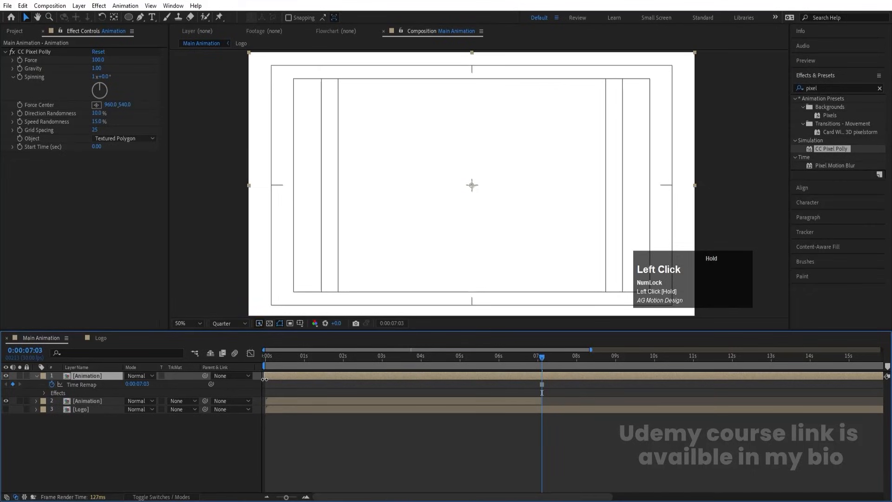
key("bracketleft")
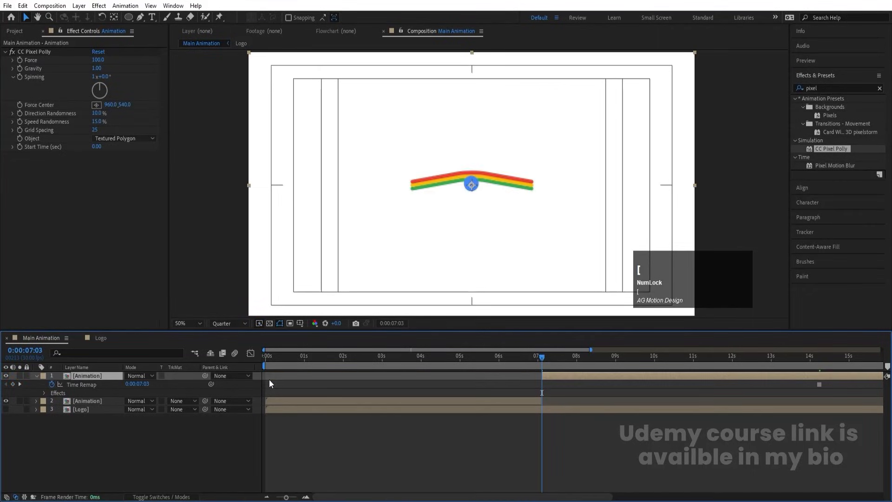
key("space")
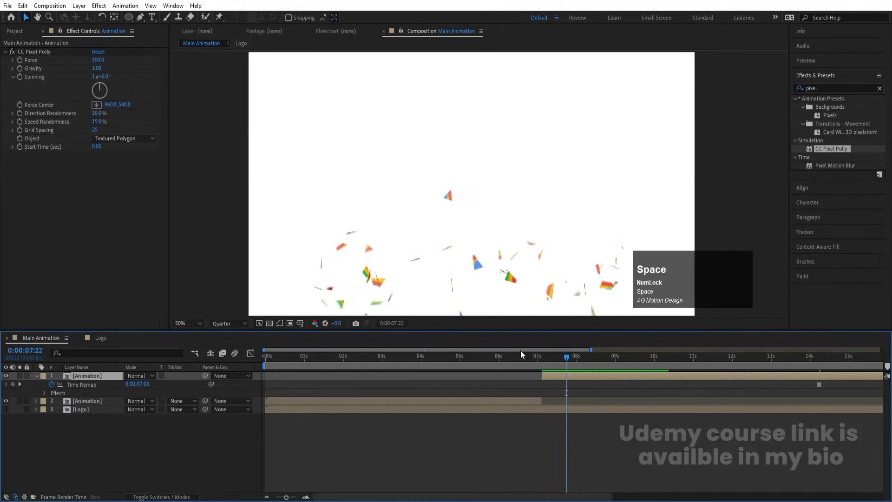
left_click(523, 355)
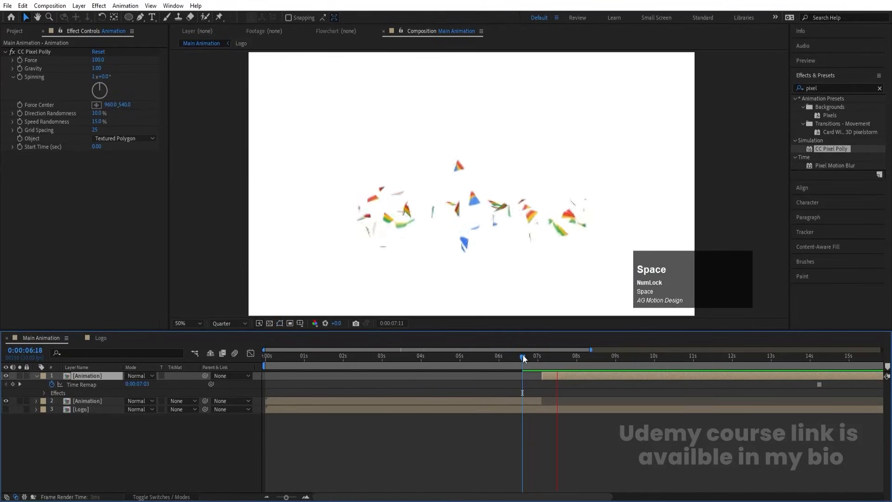
left_click(548, 358)
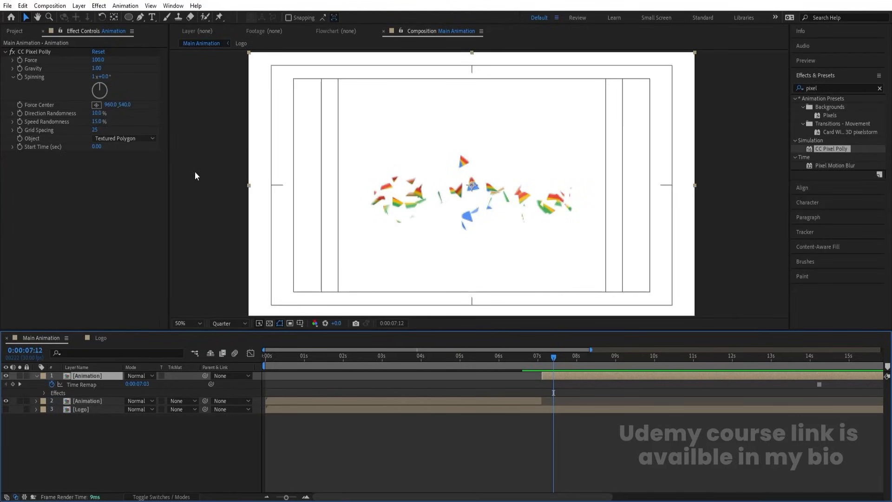
Set CC Pixel Polly's grid spacing to 5 and its force to 300
left_click_drag(97, 132, 98, 67)
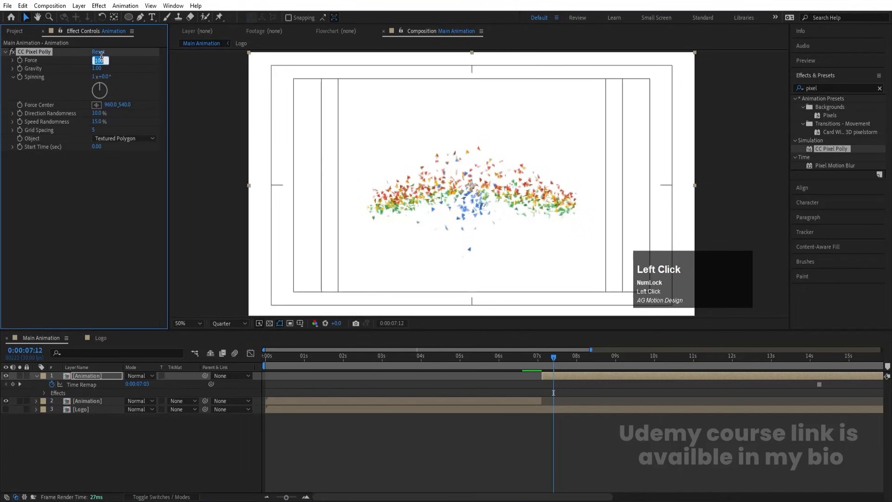
key("Return")
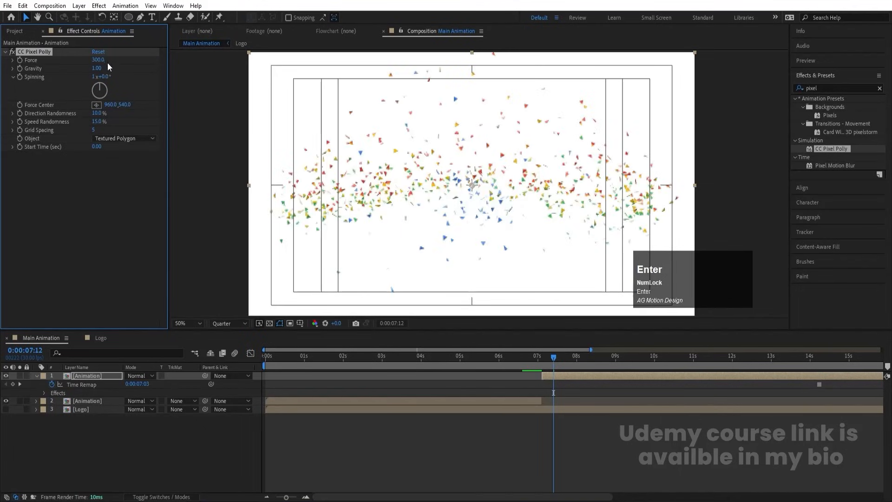
Try a gravity of 9 for the CC Pixel Polly shatter
left_click(97, 68)
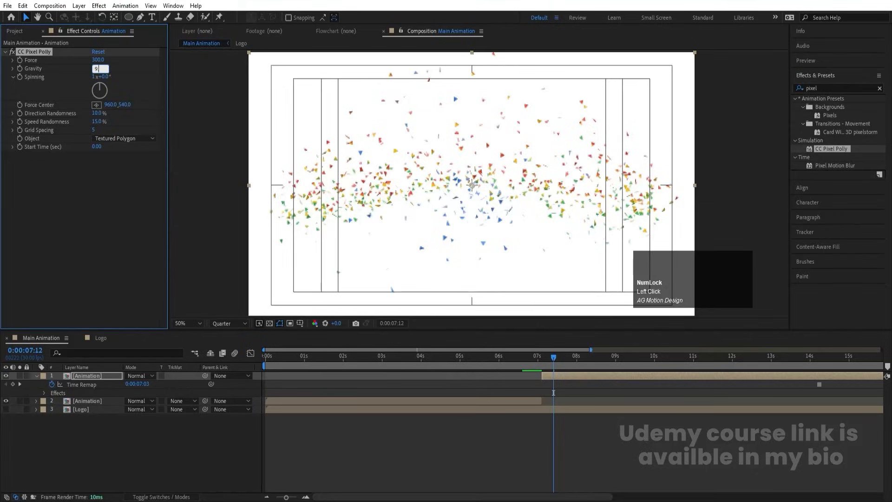
type("9")
key("Return")
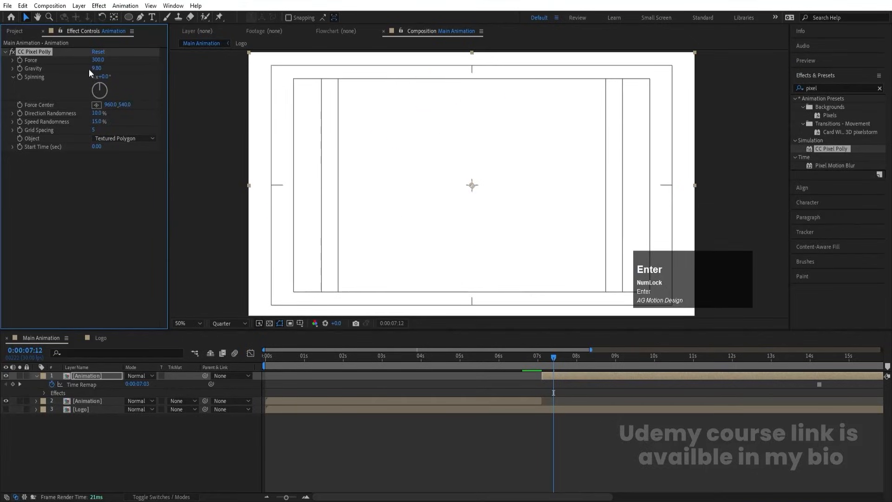
Set CC Pixel Polly's gravity to 0.98 and preview the shatter from 0:00:06:15 and 0:00:06:01
left_click(96, 68)
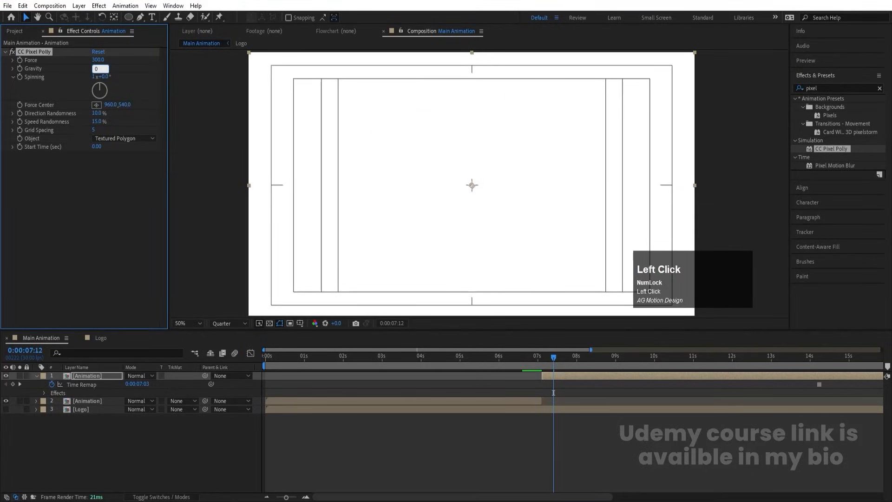
type("0.98")
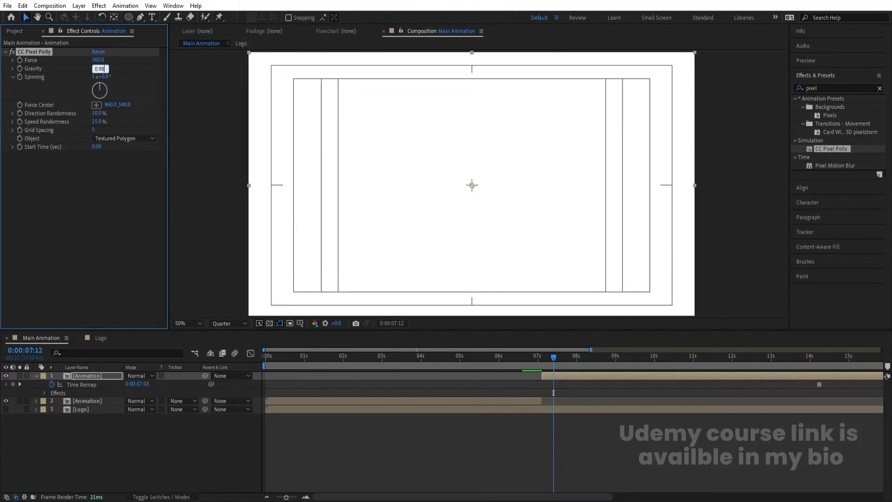
key("Return")
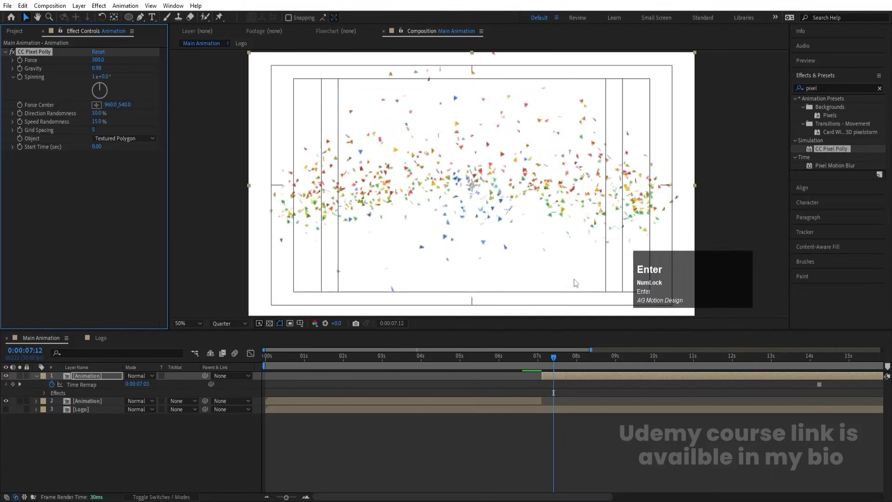
left_click(517, 362)
key("space")
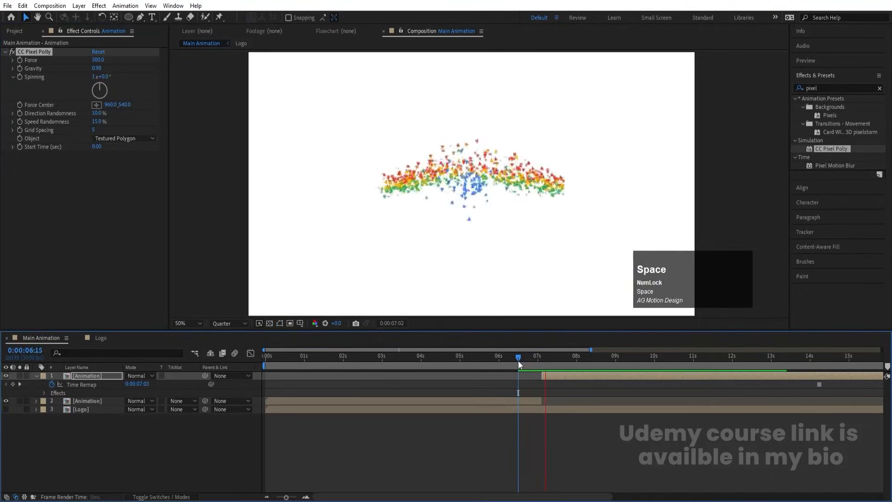
mouse_move(518, 360)
left_mouse_down()
mouse_move(542, 361)
mouse_move(500, 363)
left_mouse_up()
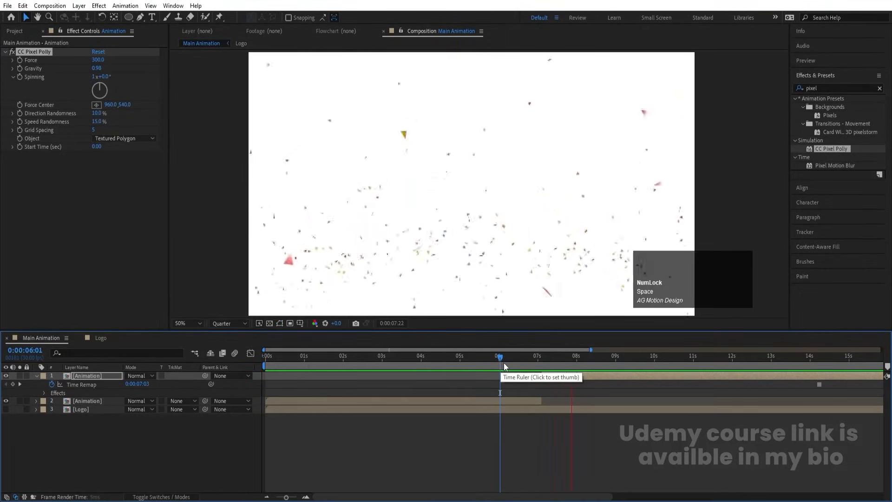
Make the Logo layer visible and shift it to begin at 0:00:07:03
key("space")
left_click(543, 361)
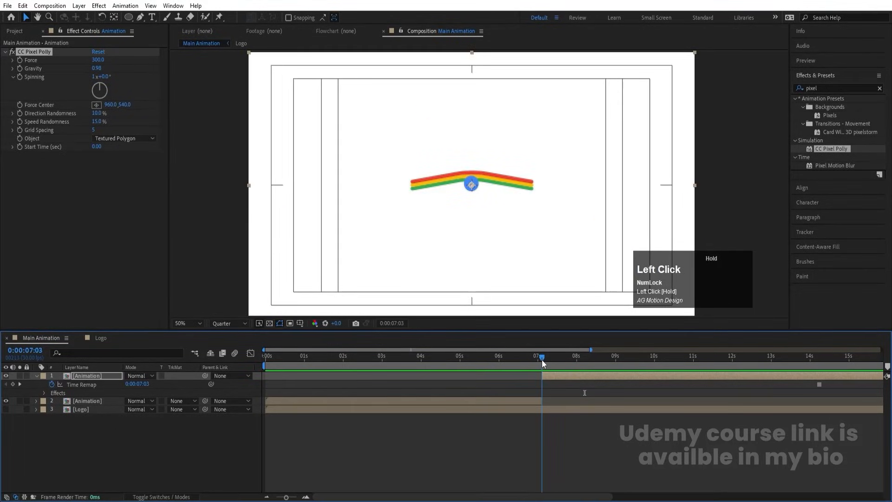
left_click(6, 409)
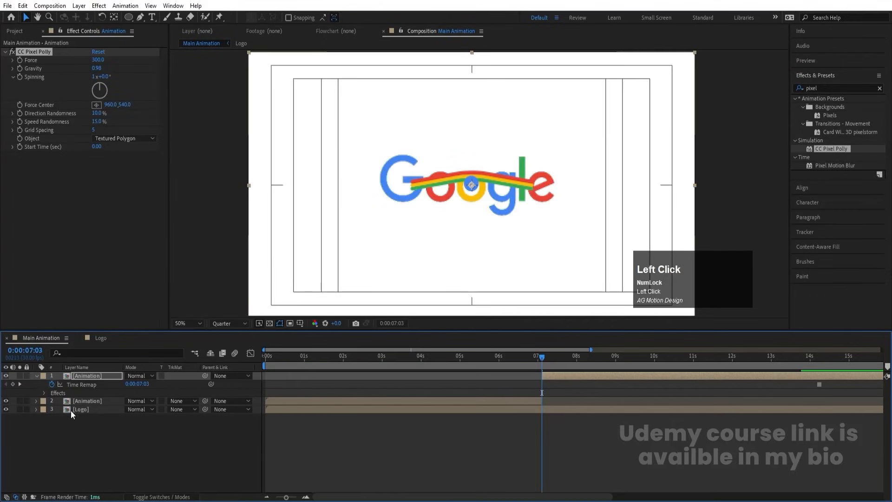
left_click(72, 410)
key("bracketleft")
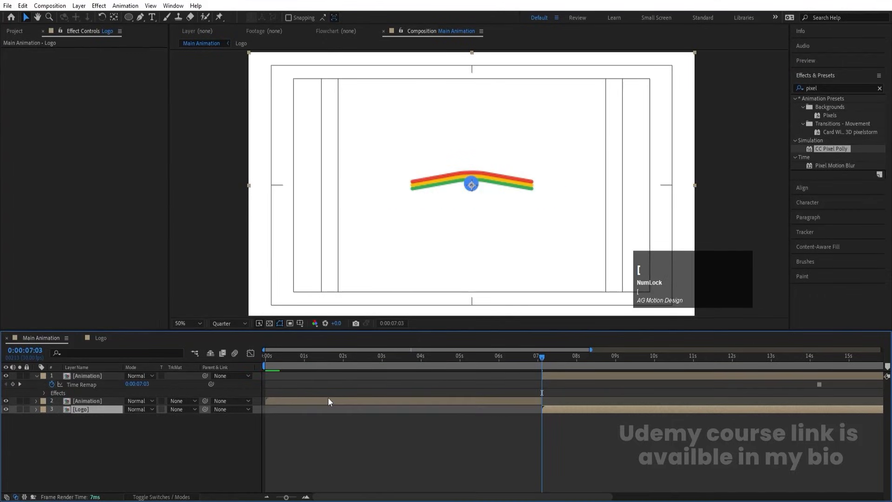
Preview the logo reveal from 0:00:07:03 and the full Main Animation composition from its start
scroll(328, 397, "down", 2)
key("space")
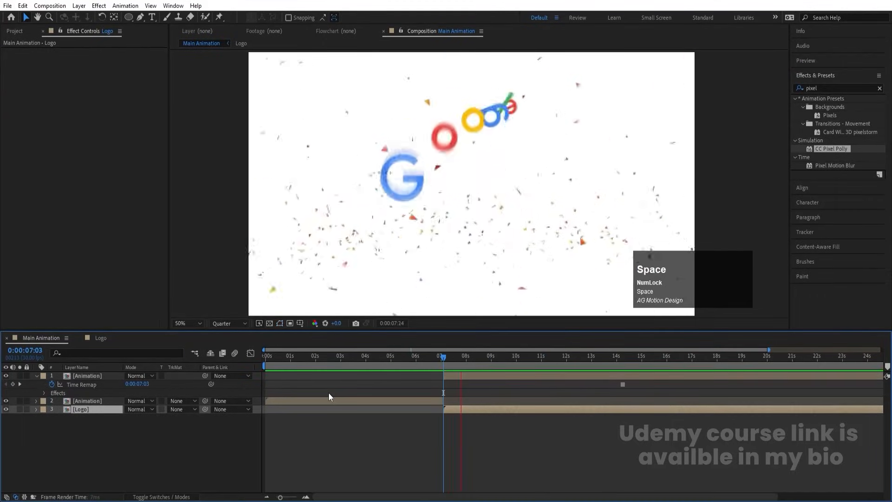
scroll(353, 386, "down", 2)
left_click_drag(316, 360, 183, 365)
key("space")
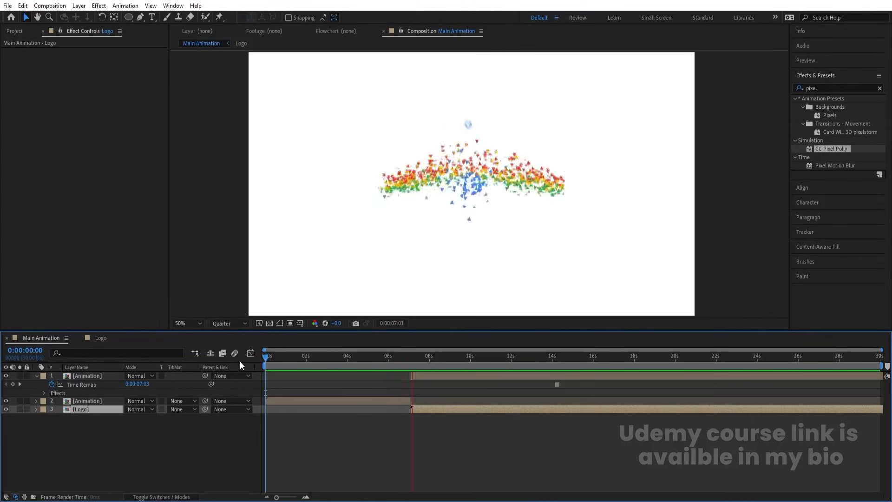
key("space")
Duplicate the Sphere layer inside the Animation composition and scale the original Sphere to 217%
left_click(345, 357)
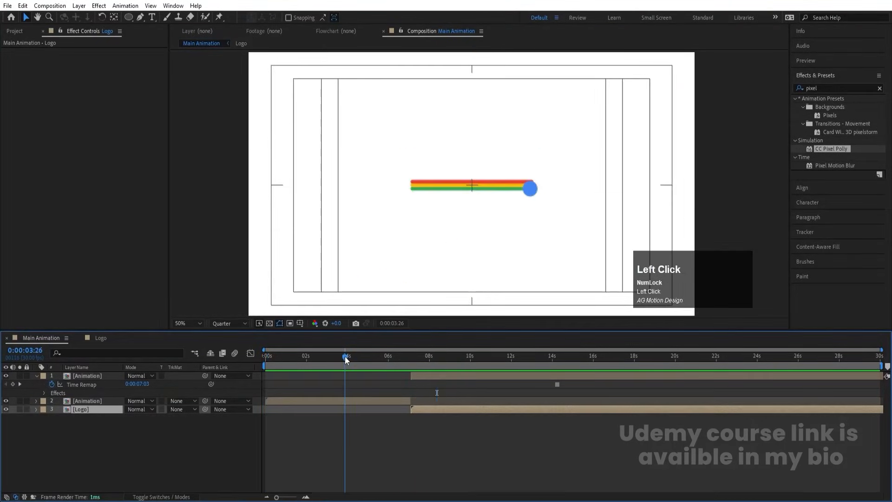
double_click(324, 399)
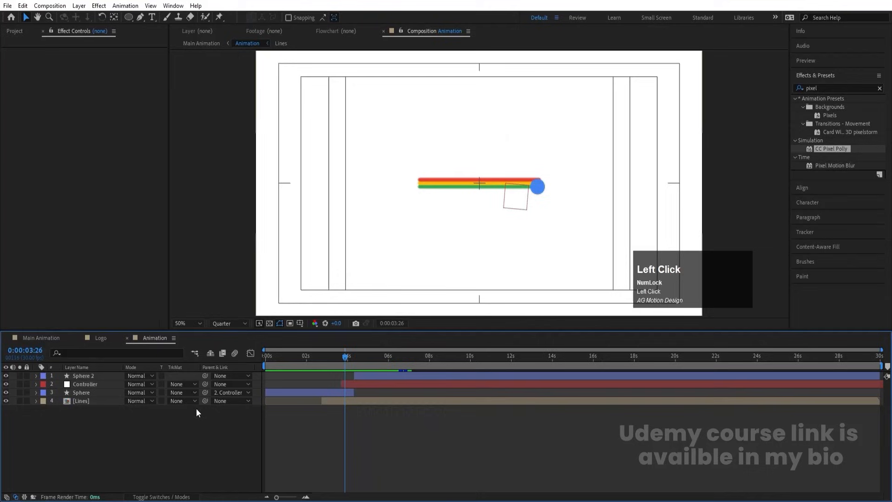
left_click(96, 394)
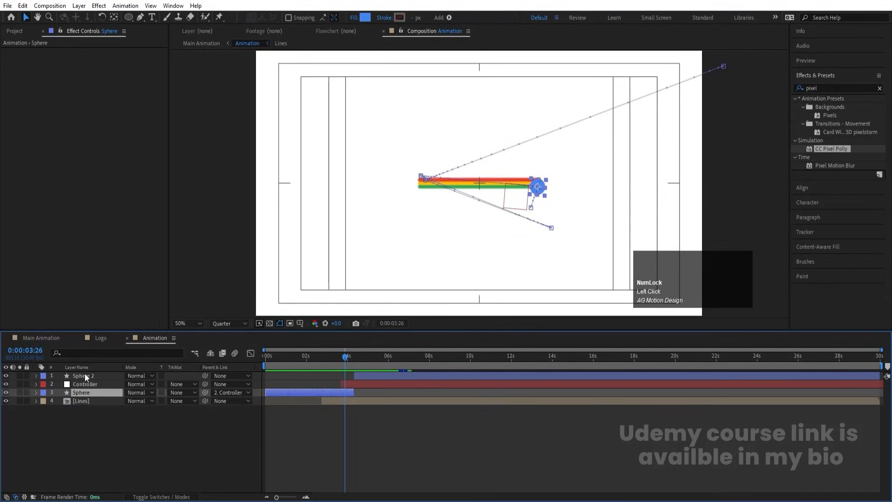
left_click(85, 393)
left_click(298, 358)
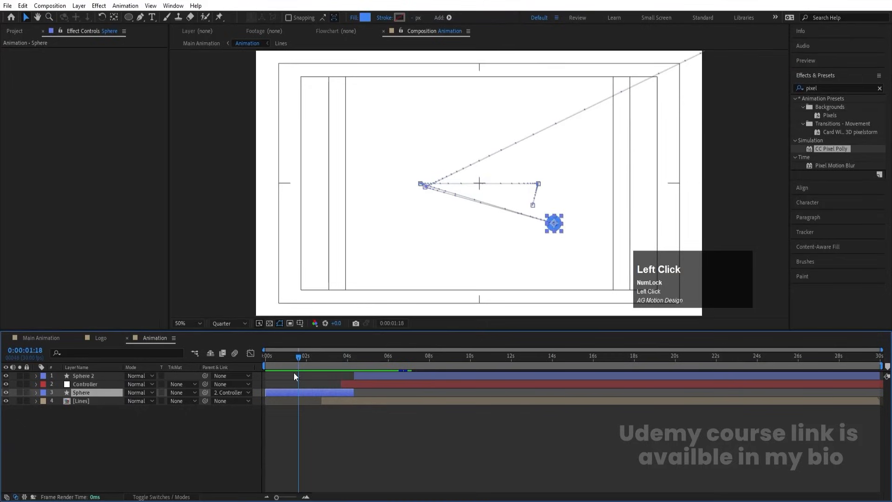
key("ctrl+d")
left_click(82, 400)
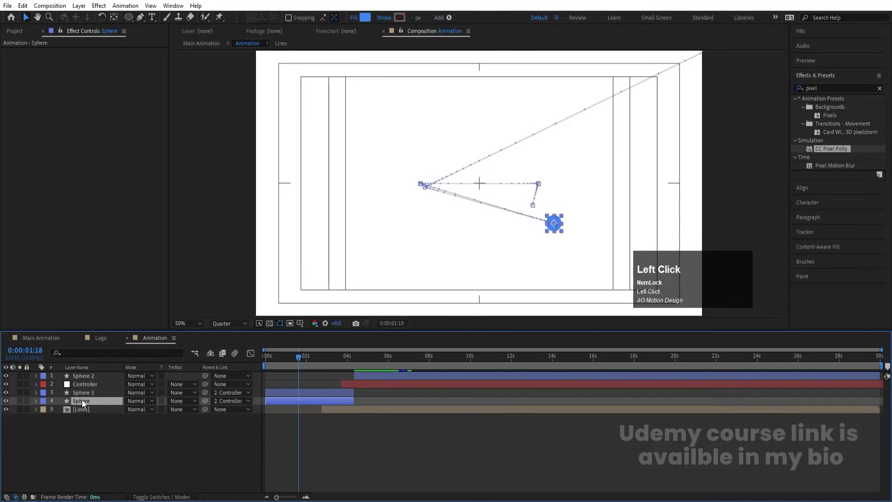
key("s")
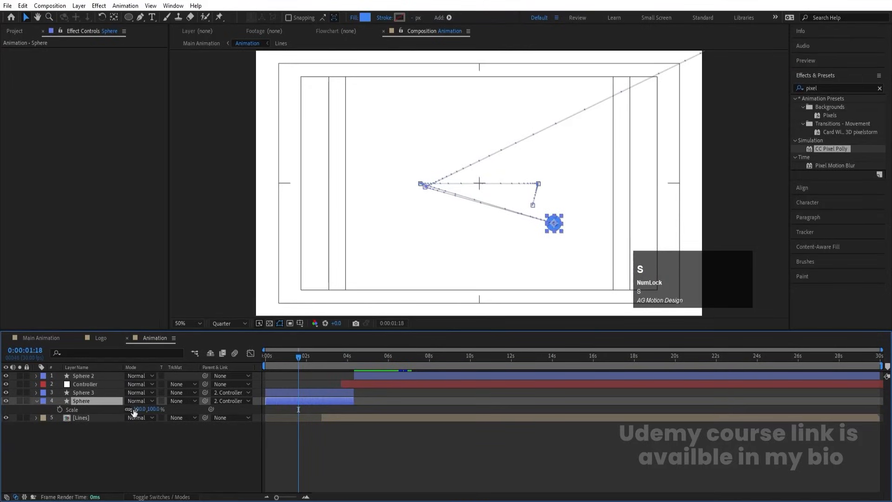
left_click_drag(134, 412, 181, 401)
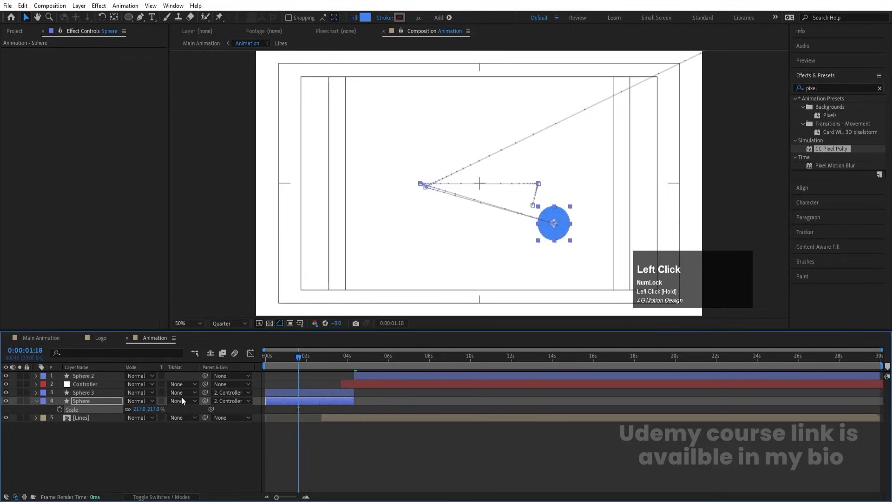
Set the enlarged Sphere layer's opacity to 30%
key("t")
left_click(131, 410)
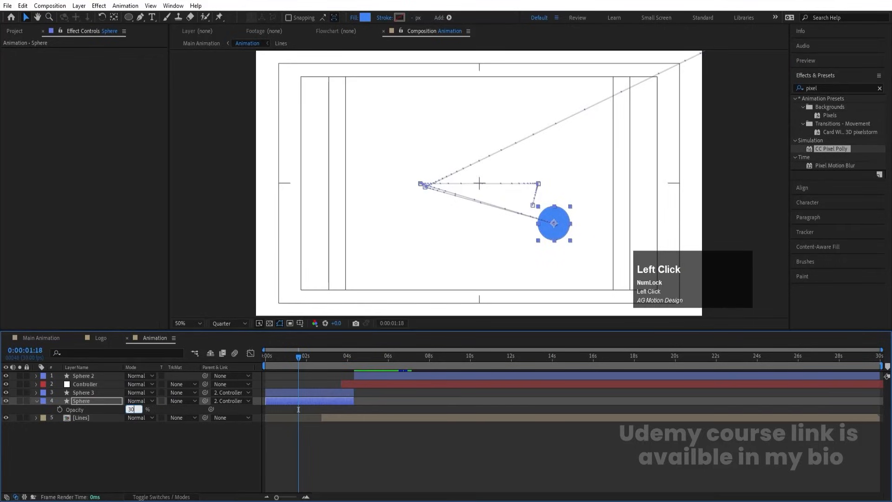
key("Return")
left_click(124, 446)
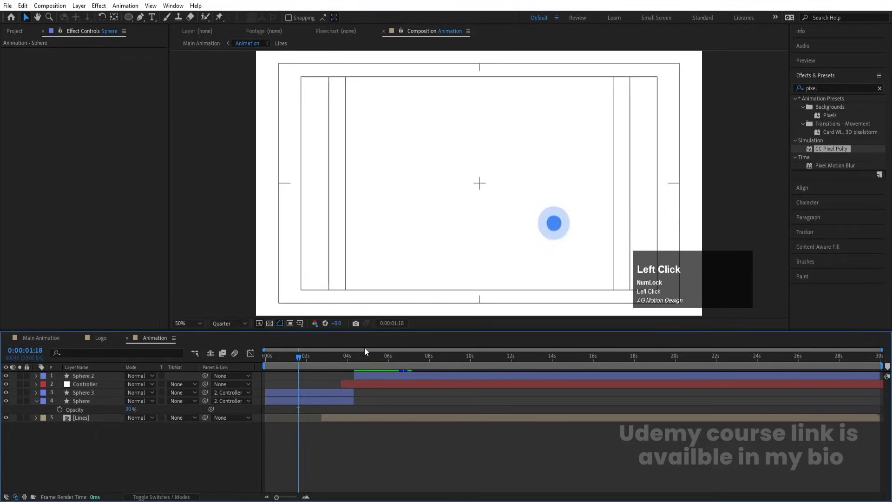
Duplicate the Sphere 2 layer and scale the original Sphere 2 to 217%, matching the enlarged Sphere
left_click(361, 358)
left_click(359, 376)
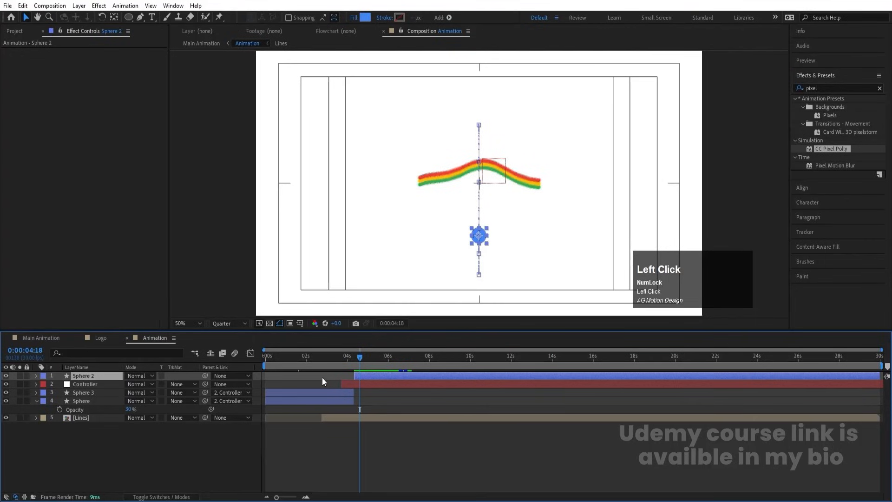
key("ctrl+d")
left_click(98, 384)
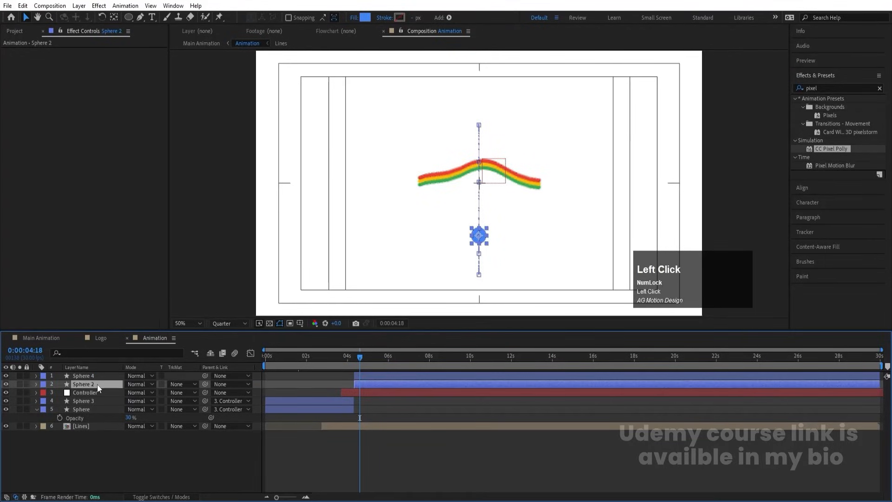
key("s")
left_click(104, 417)
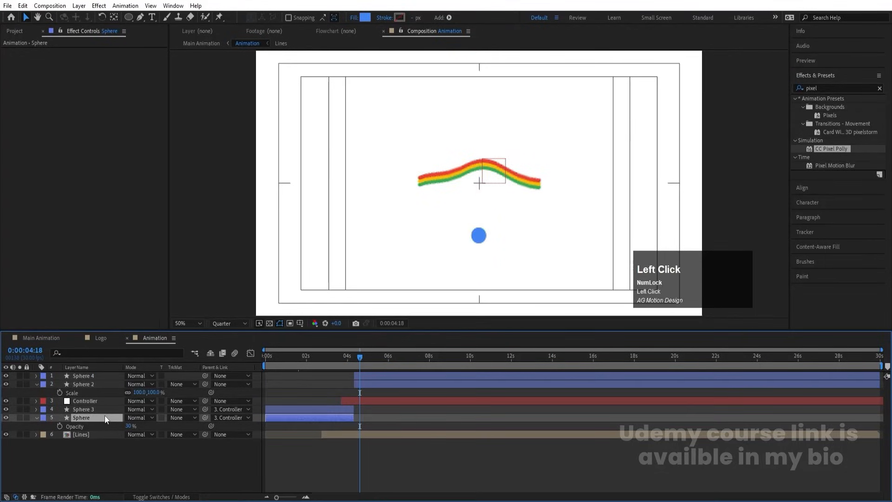
key("s")
left_click(140, 393)
key("Return")
Set the enlarged Sphere 2 layer's opacity to 30%
key("t")
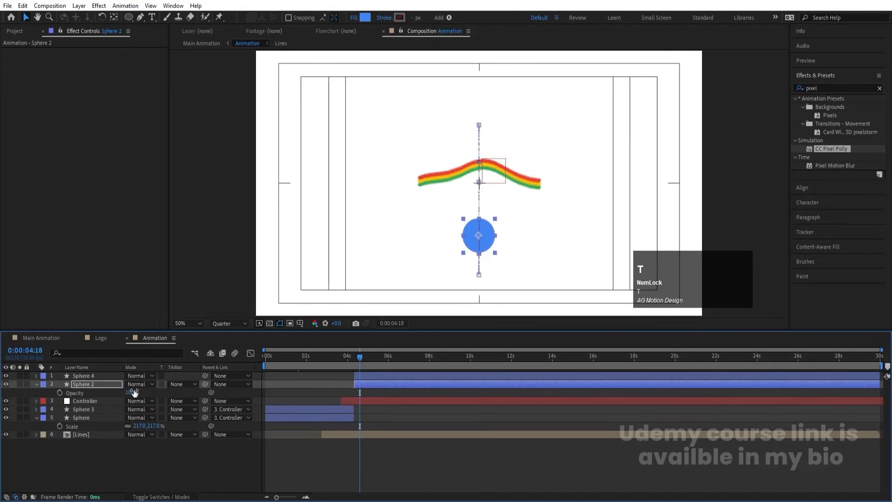
left_click(132, 393)
key("Return")
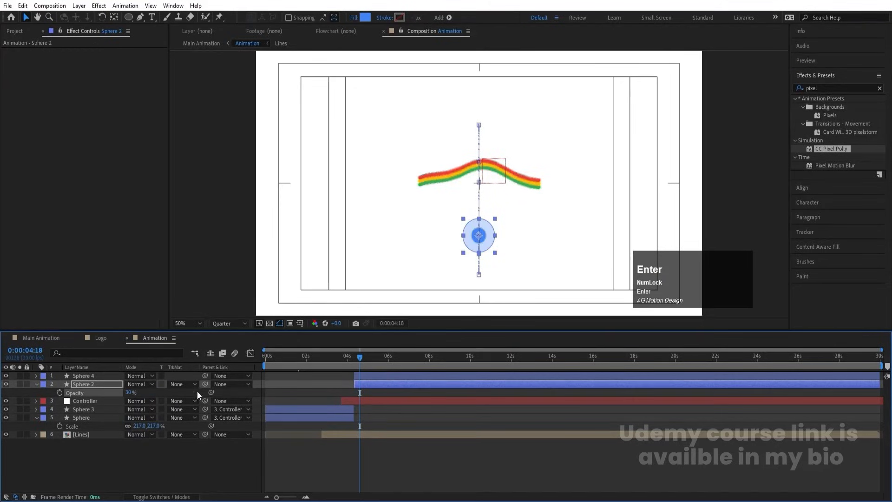
left_click(296, 397)
Check the keyframes of all layers and preview the Animation composition from its start
key("u")
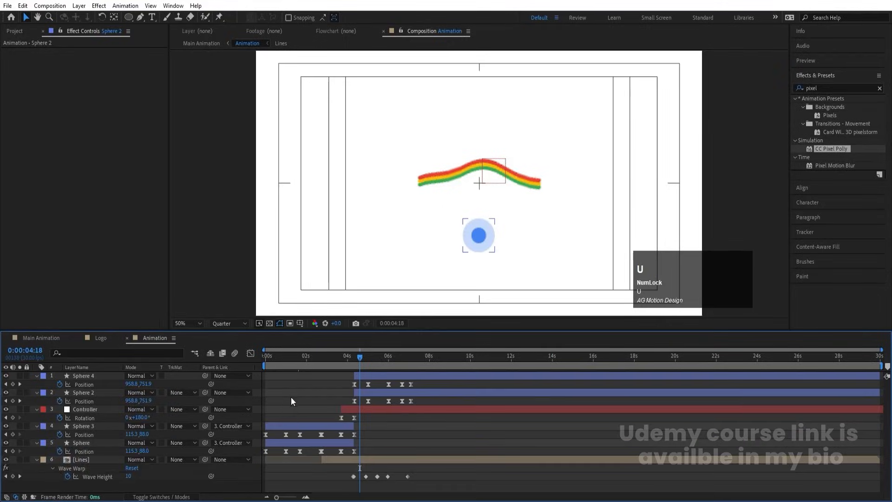
key("u")
left_click(266, 356)
key("space")
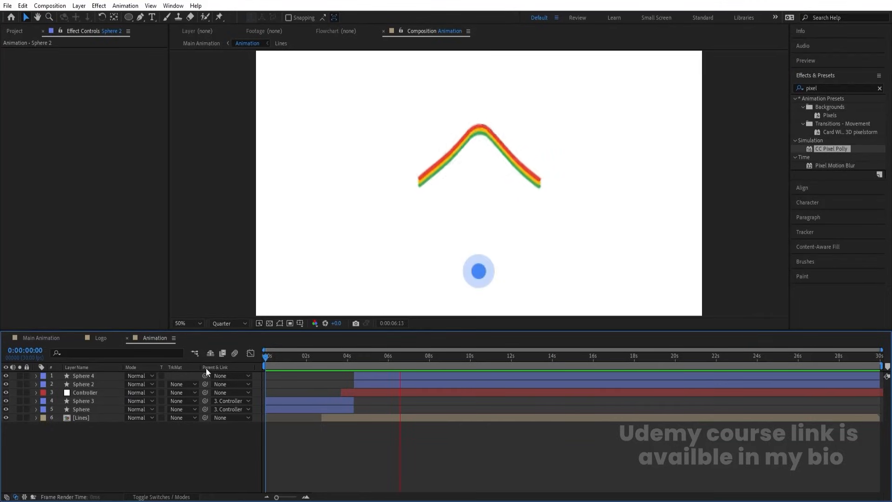
key("space")
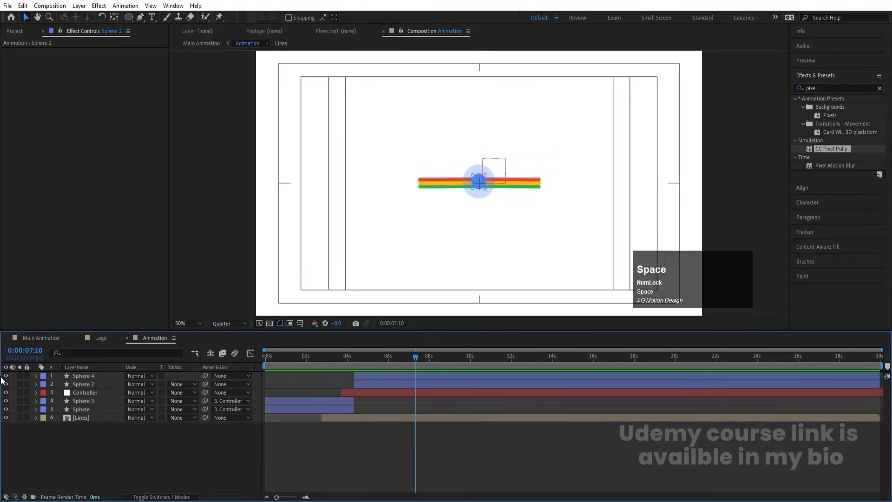
Preview the haloed ball in the Main Animation composition and scrub to 0:00:06:15
left_click(56, 335)
key("space")
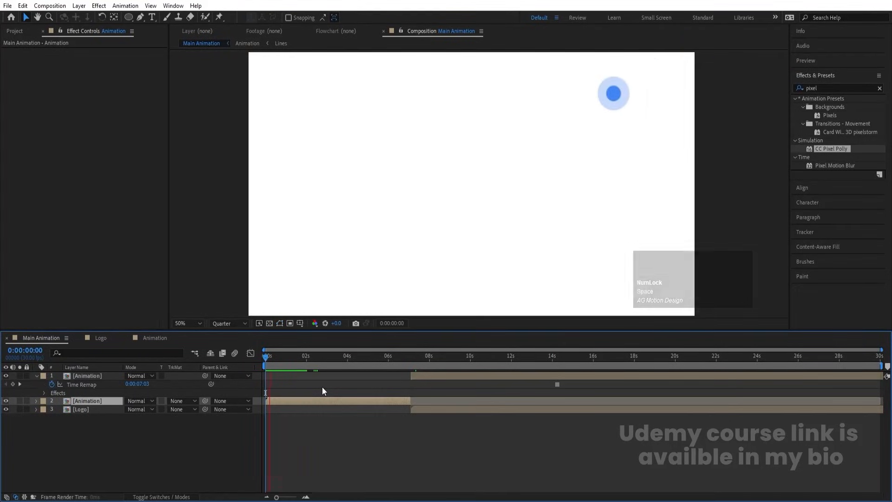
key("space")
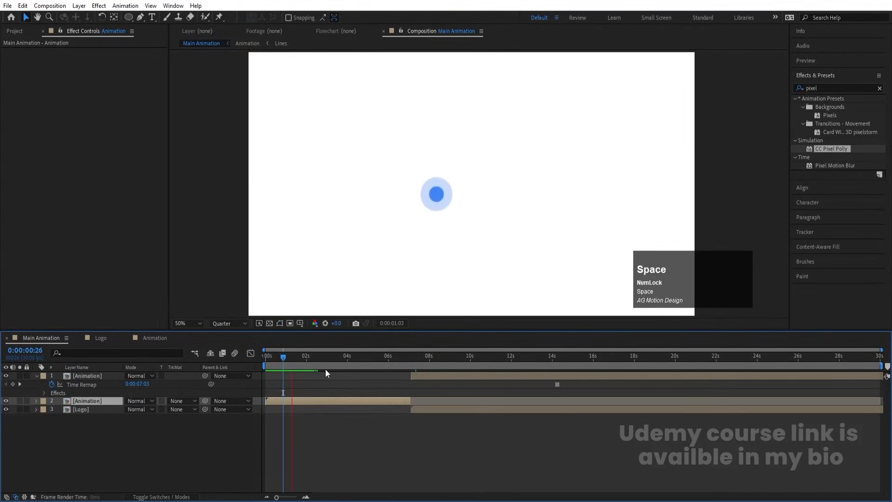
left_click_drag(332, 362, 398, 357)
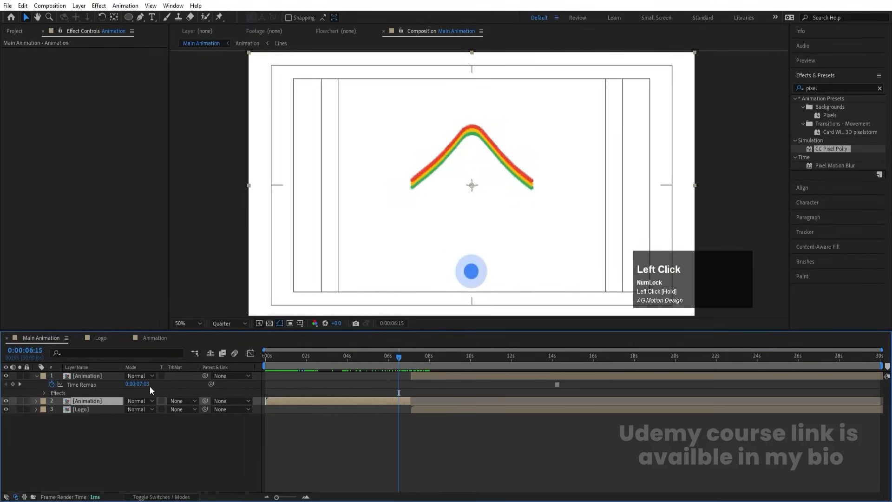
Hide the green line and the red line 2 layers in the Lines composition nested inside Animation, leaving the yellow line visible
double_click(82, 402)
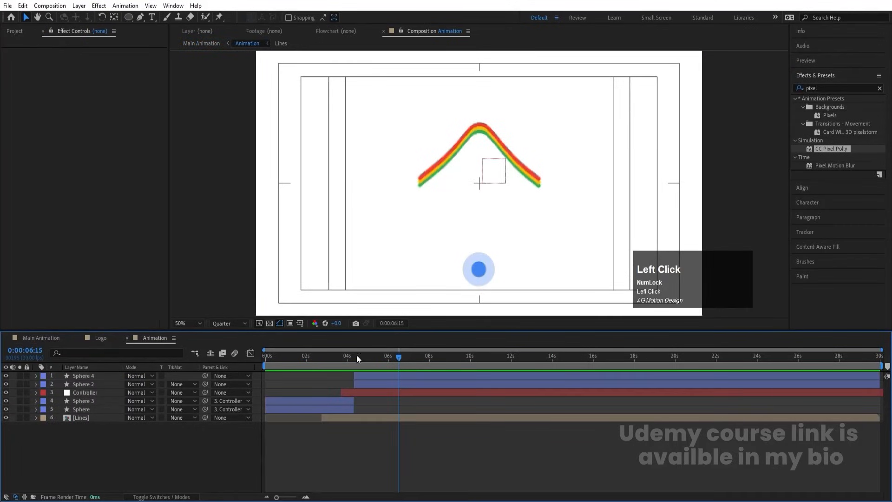
left_click_drag(357, 356, 378, 347)
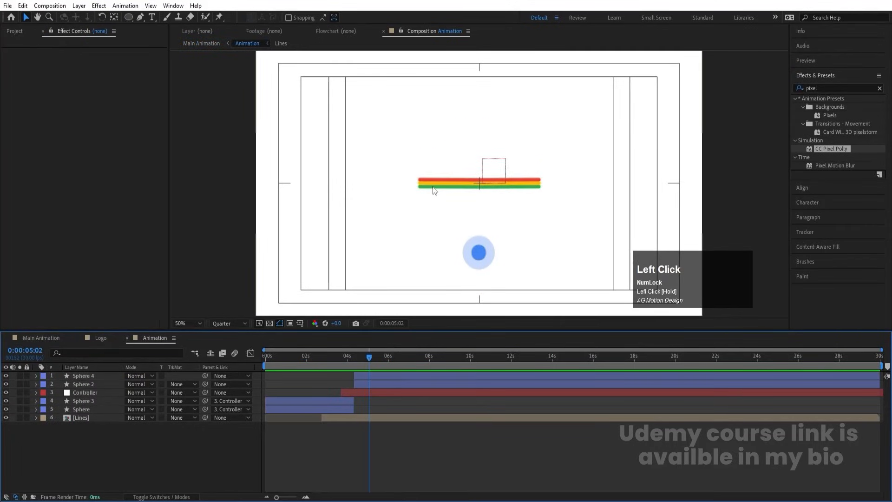
double_click(85, 417)
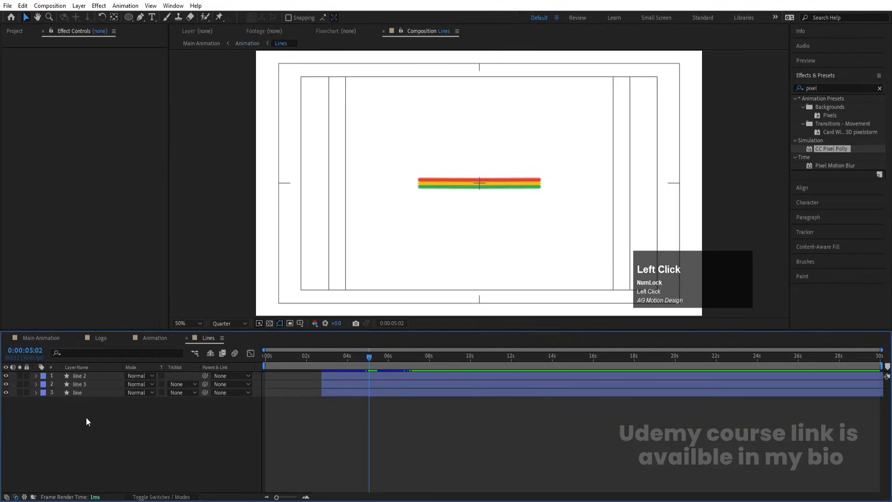
left_click(65, 394)
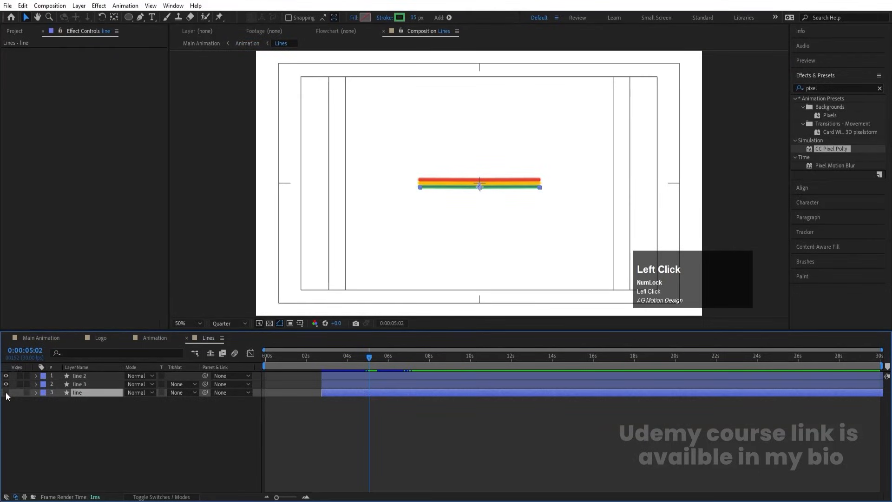
left_click(73, 377)
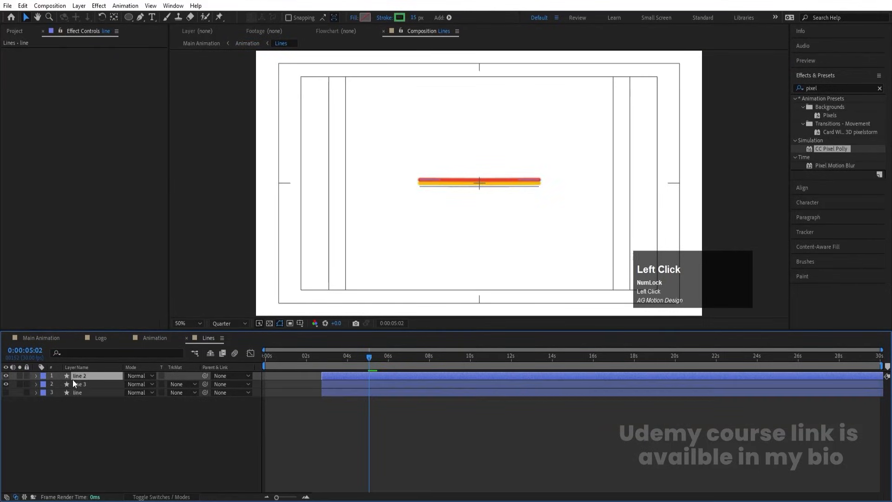
left_click(7, 375)
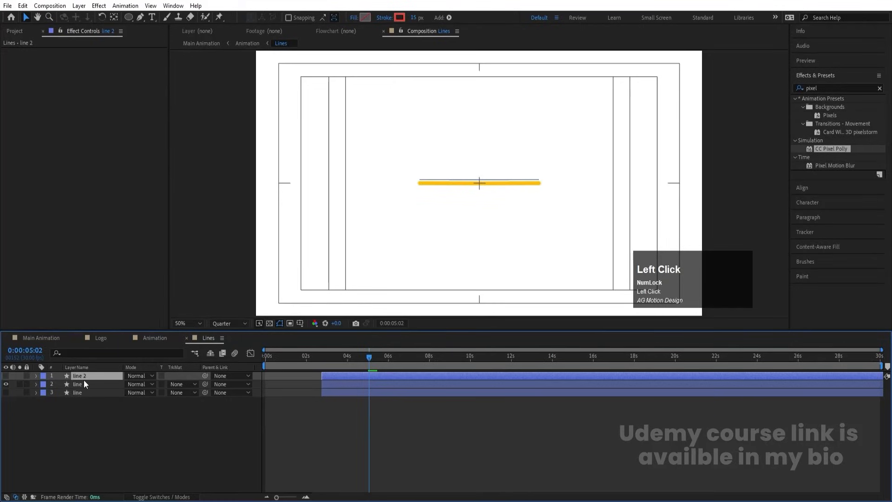
Preview the Main Animation composition from 0:00:05:02 and from its start, stopping at 0:00:10:02
left_click(47, 337)
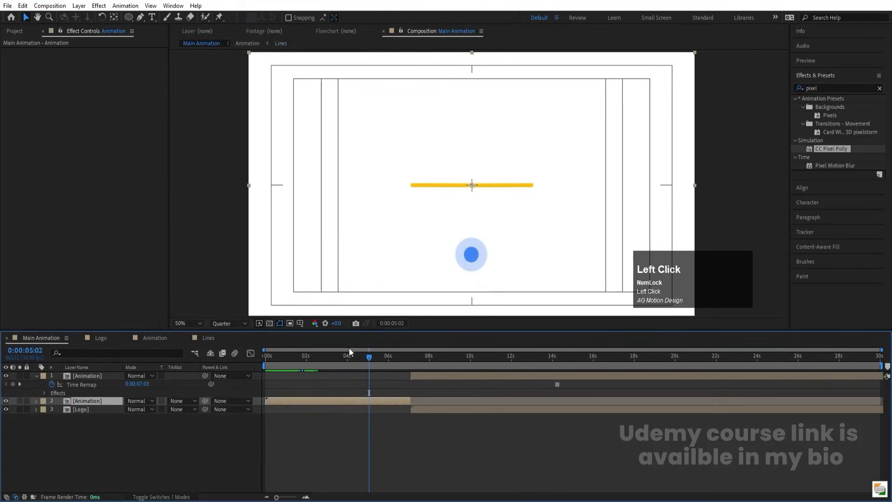
key("space")
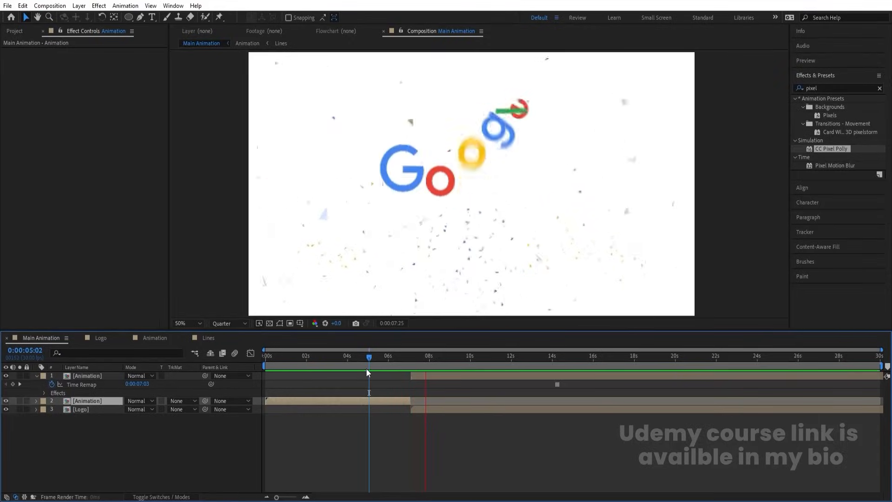
key("space")
left_click(366, 360)
key("space")
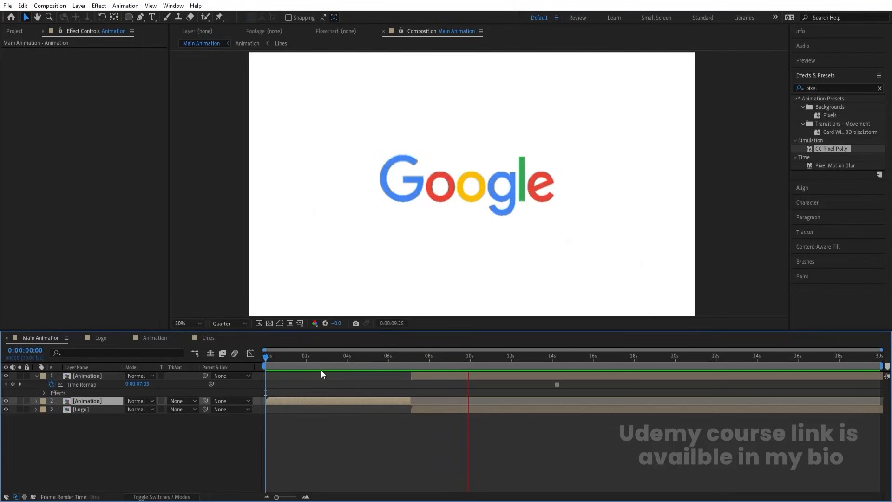
key("space")
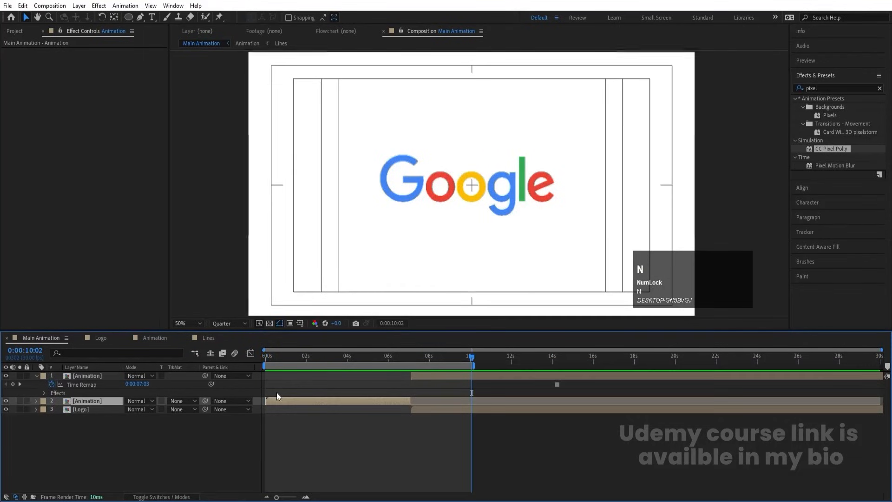
Add a white solid layer directly above the lower Animation layer in the Main Animation composition
key("ctrl+y")
key("Return")
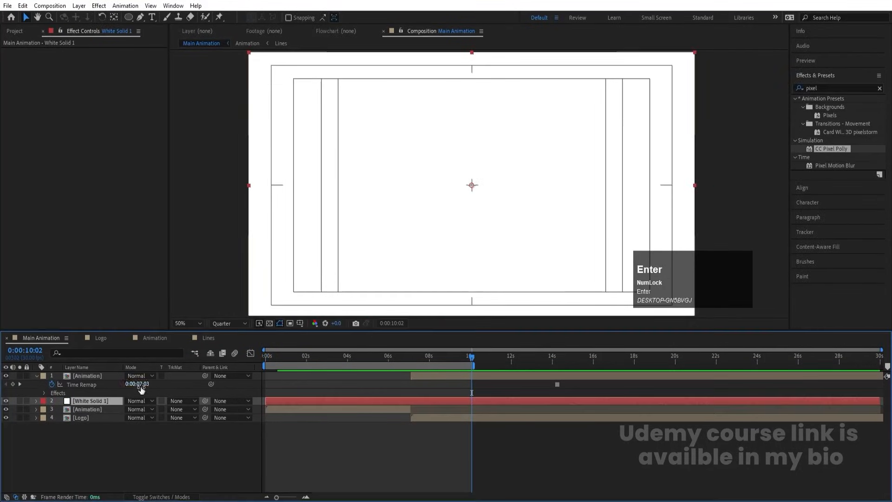
left_click(96, 441)
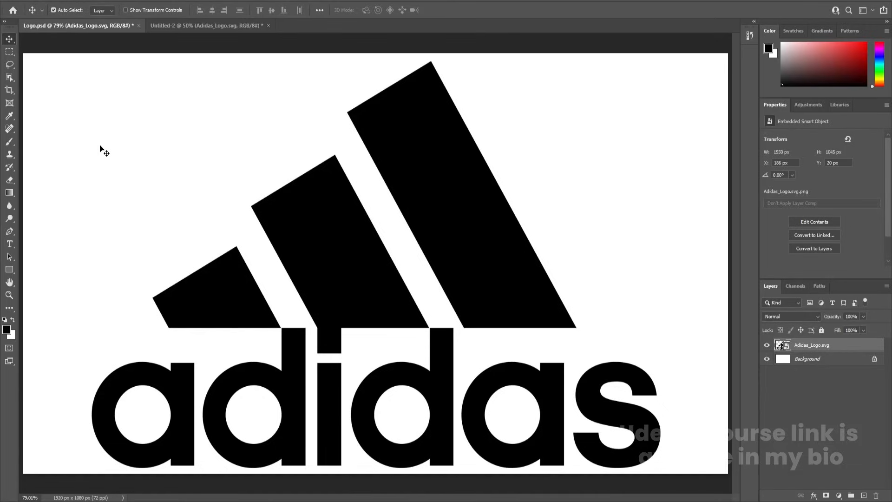
In Photoshop, scale the Adidas logo in Logo.psd down to about 18.26% at the canvas centre and save the document
key("ctrl+t")
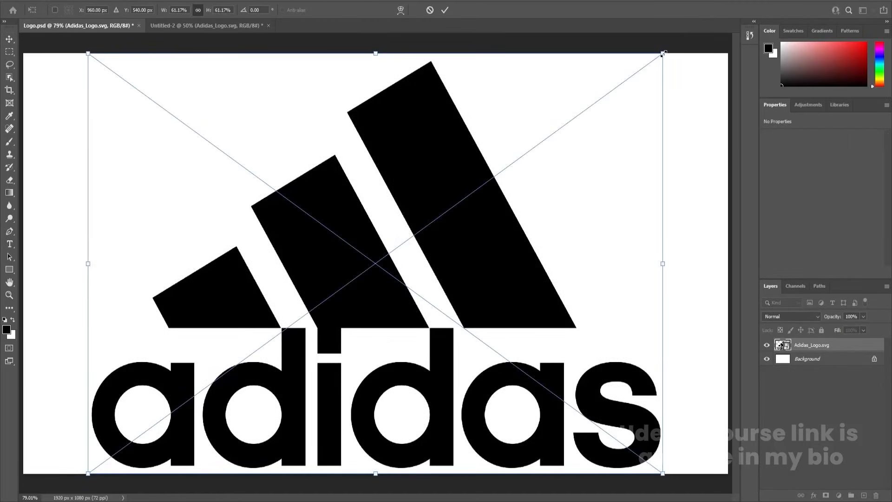
left_click_drag(663, 54, 252, 343)
left_click_drag(210, 407, 407, 261)
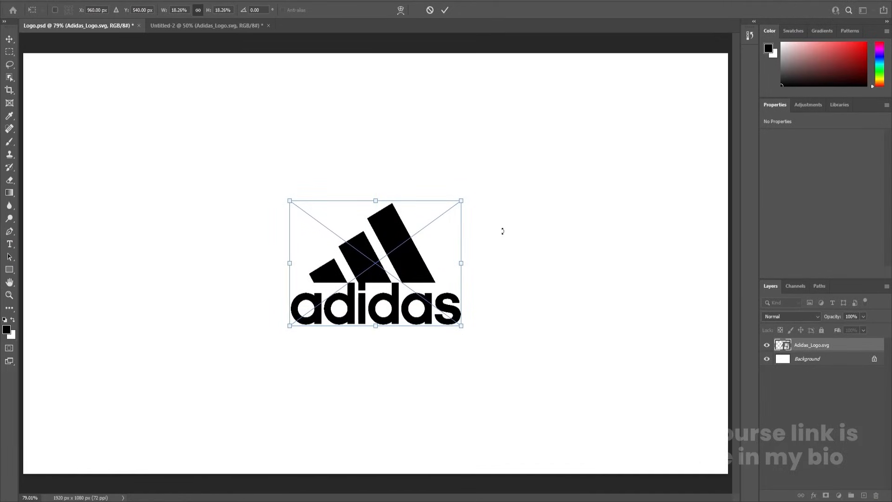
left_click(835, 410)
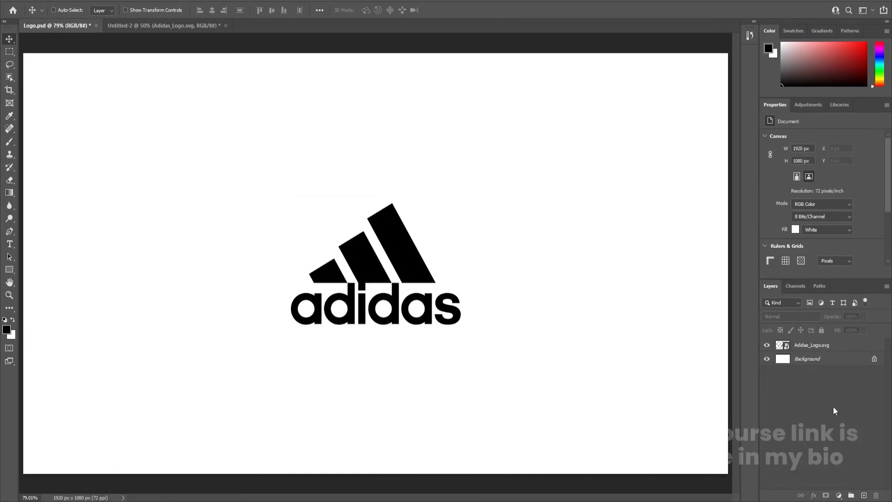
key("ctrl+s")
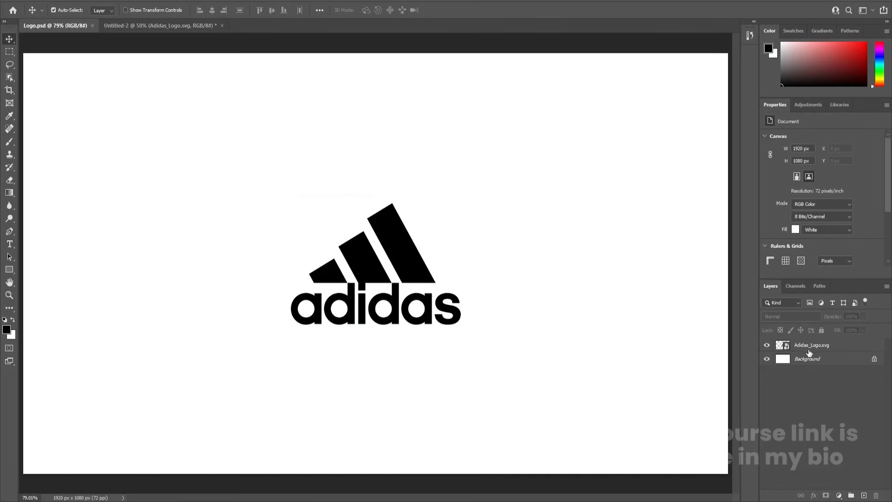
Rasterize the Adidas_Logo.svg smart object layer
left_click(808, 352)
right_click(809, 352)
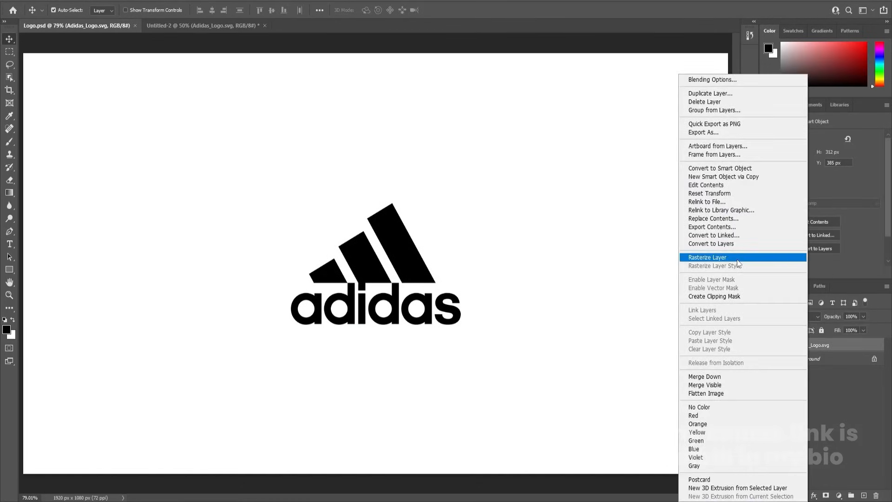
left_click(737, 260)
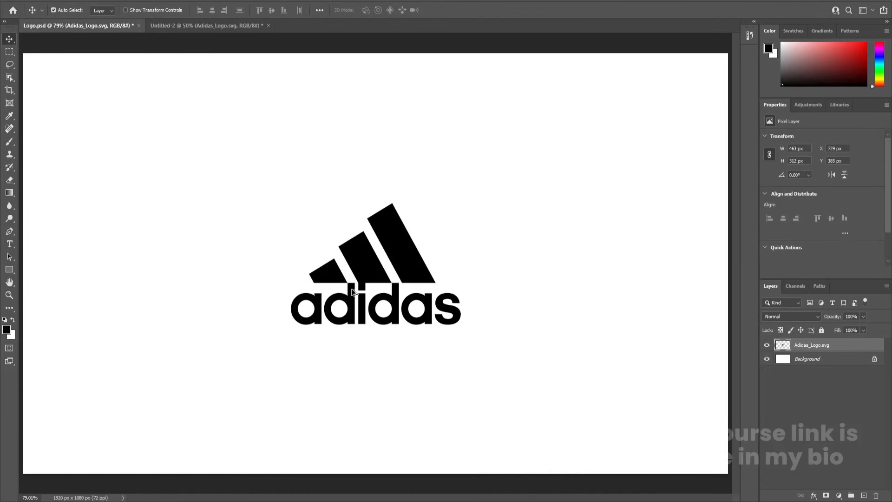
scroll(353, 292, "up", 5)
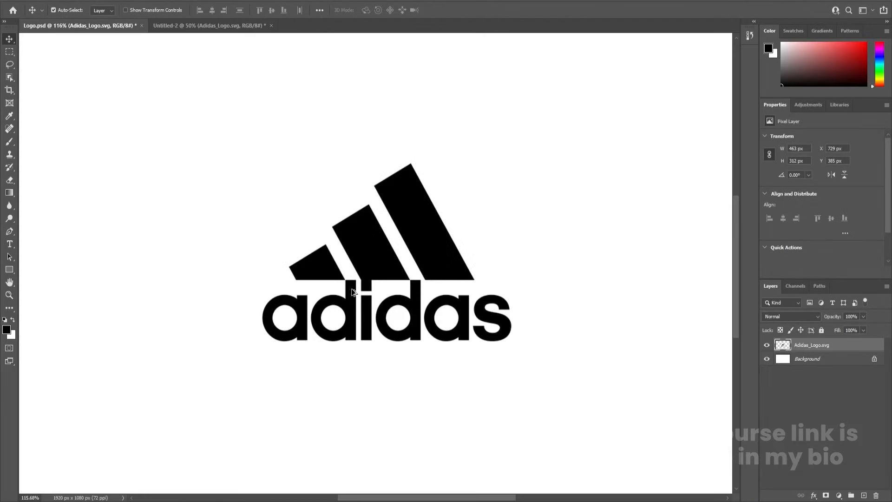
left_click(9, 52)
left_click_drag(214, 72, 598, 275)
key("ctrl+x")
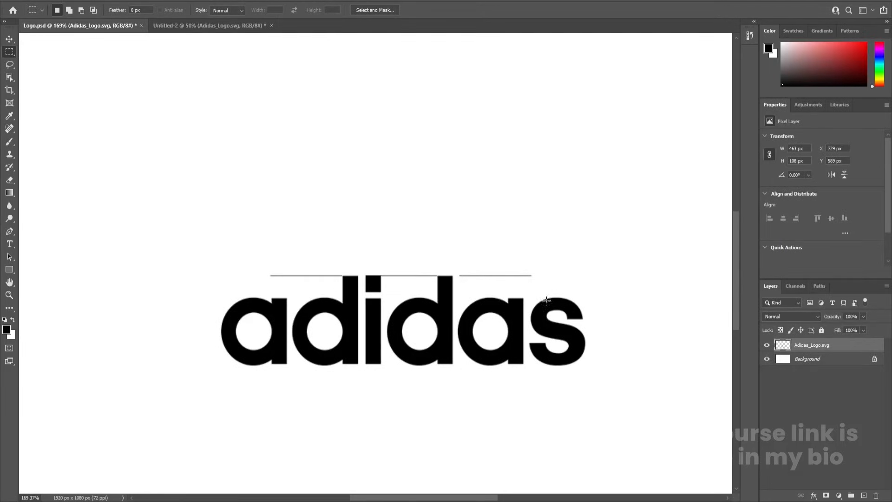
scroll(474, 283, "up", 2)
key("ctrl+z")
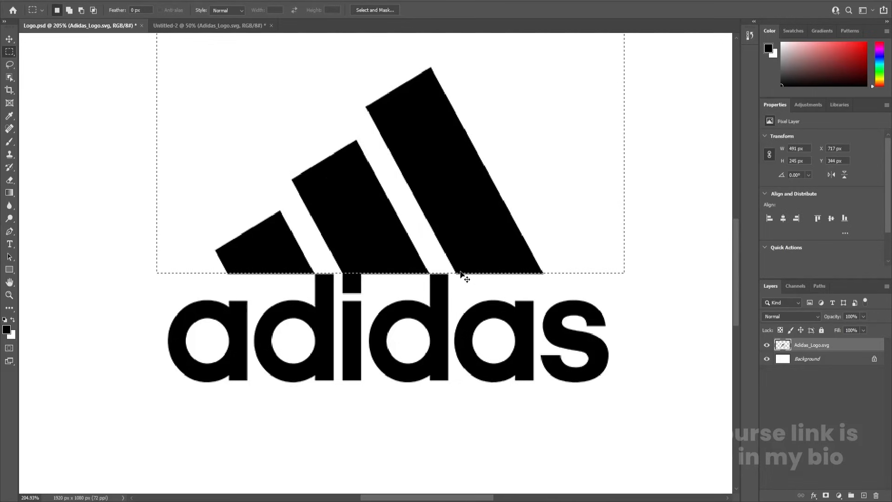
Cut the three stripes above the adidas wordmark and paste them in place on a new layer, then hide the Adidas_Logo.svg layer
left_click(467, 273)
left_click_drag(157, 49, 604, 275)
key("Delete")
key("ctrl+d")
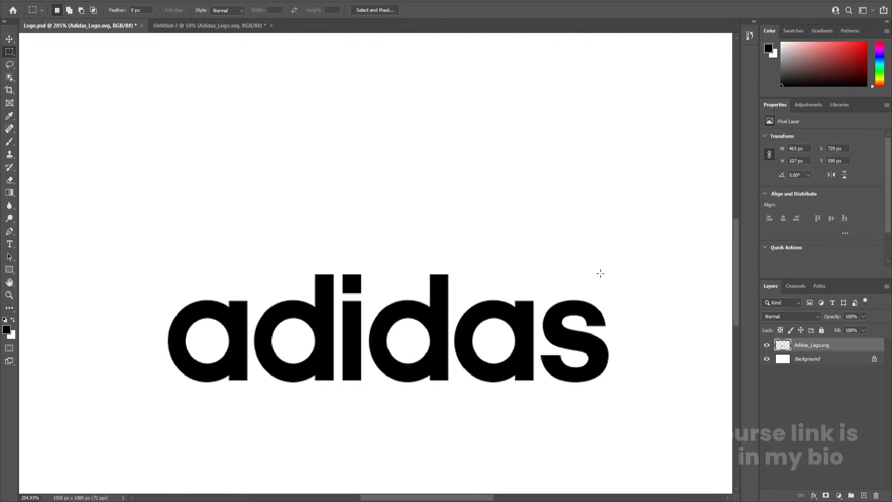
left_click(863, 496)
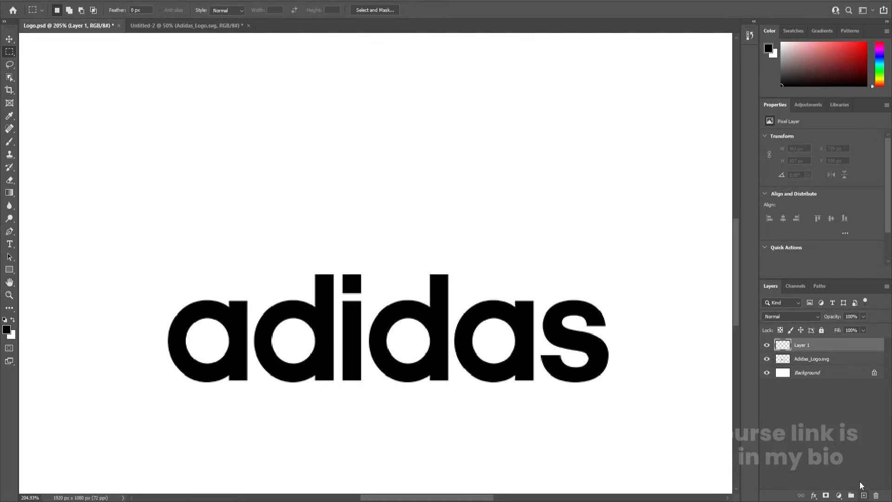
key("ctrl+shift+v")
left_click(767, 359)
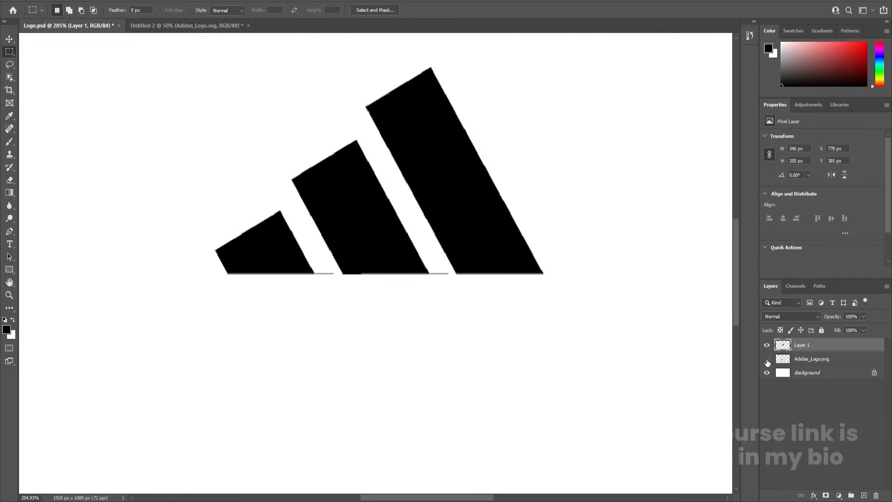
Erase the thin leftover line fragments in the gaps between the stripes' bases on Layer 1
scroll(347, 295, "up", 5)
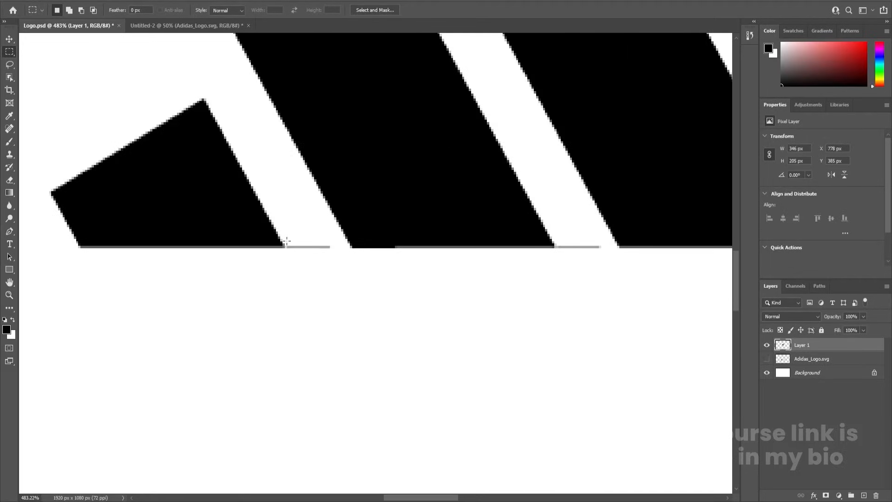
left_click_drag(285, 240, 334, 263)
left_click(555, 240)
left_click_drag(555, 239, 605, 257)
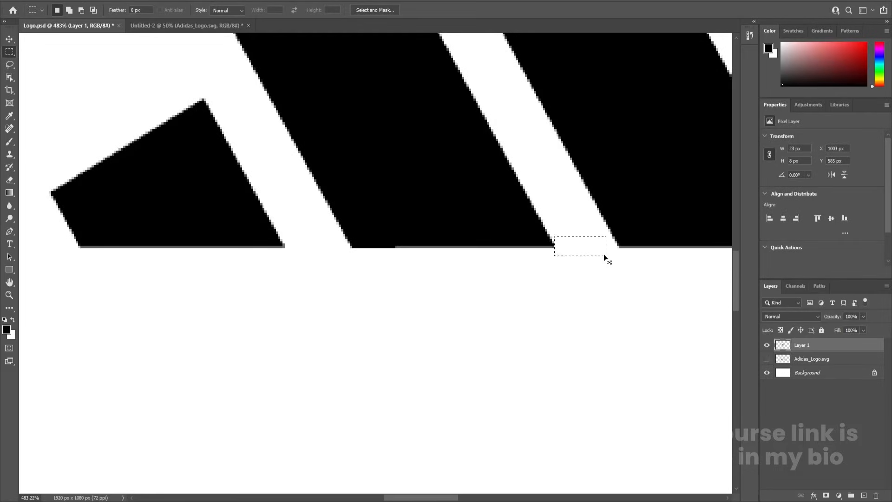
left_click(605, 257)
scroll(517, 304, "down", 5)
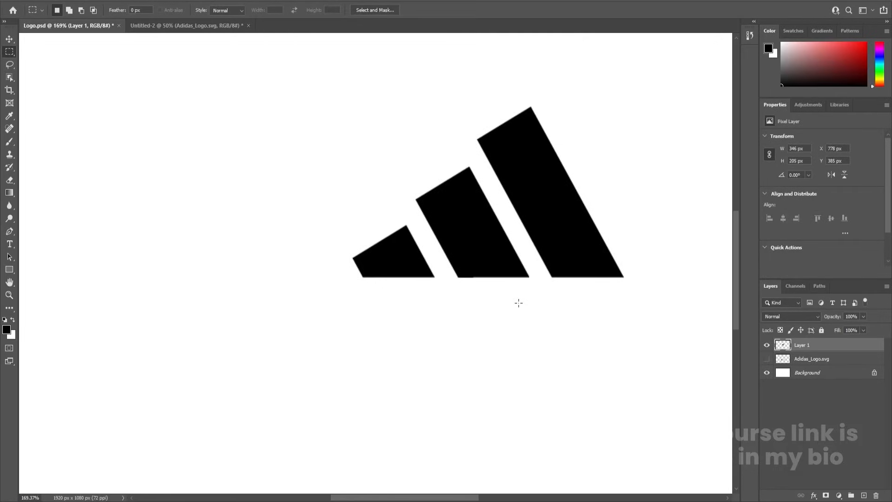
Cut the tallest stripe with a lasso selection, paste it in place on a new layer named 1, and hide that layer
scroll(518, 303, "down", 2)
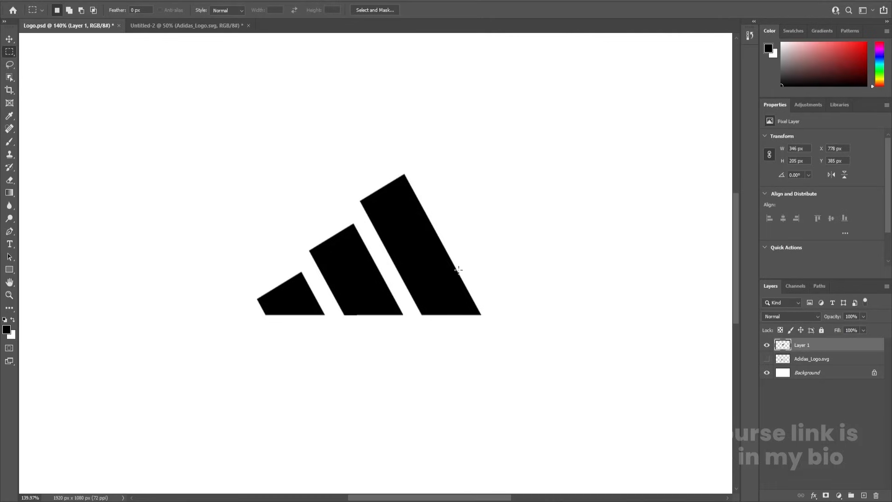
key("l")
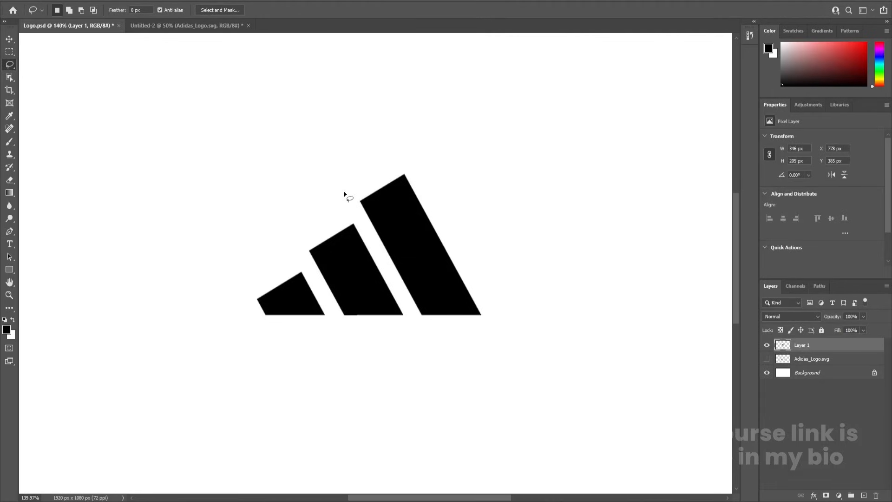
mouse_move(417, 324)
left_mouse_down()
mouse_move(509, 284)
mouse_move(472, 172)
mouse_move(408, 142)
mouse_move(348, 179)
mouse_move(346, 197)
left_mouse_up()
key("ctrl+x")
left_click(863, 493)
key("ctrl+shift+v")
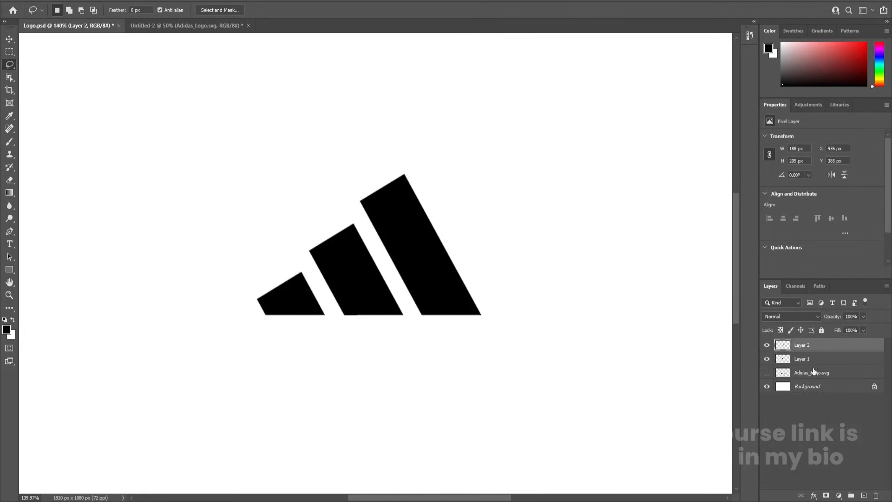
double_click(800, 345)
type("1")
key("Return")
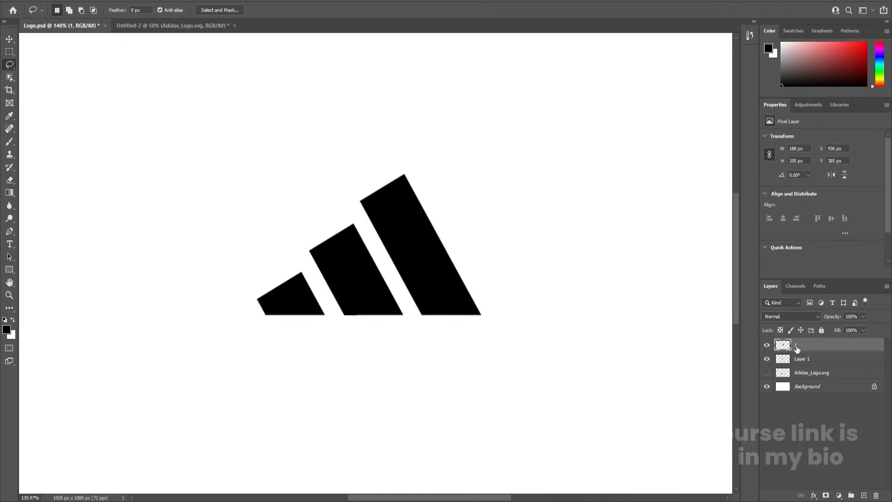
left_click(767, 346)
Cut the middle stripe from Layer 1, paste it in place on a new layer named 2, and hide that layer
left_click(799, 359)
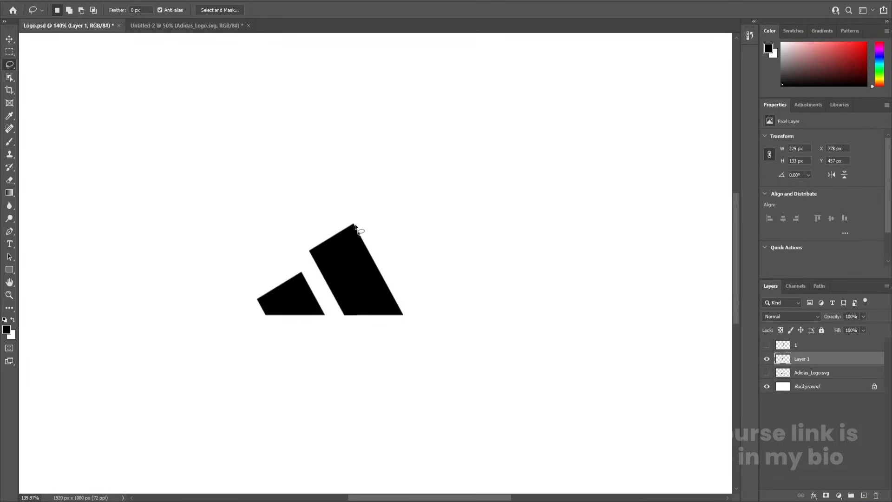
mouse_move(363, 209)
left_mouse_down()
mouse_move(334, 214)
mouse_move(305, 236)
mouse_move(306, 274)
left_mouse_up()
mouse_move(335, 324)
left_mouse_down()
mouse_move(417, 340)
mouse_move(430, 282)
mouse_move(405, 236)
mouse_move(371, 210)
left_mouse_up()
key("ctrl+x")
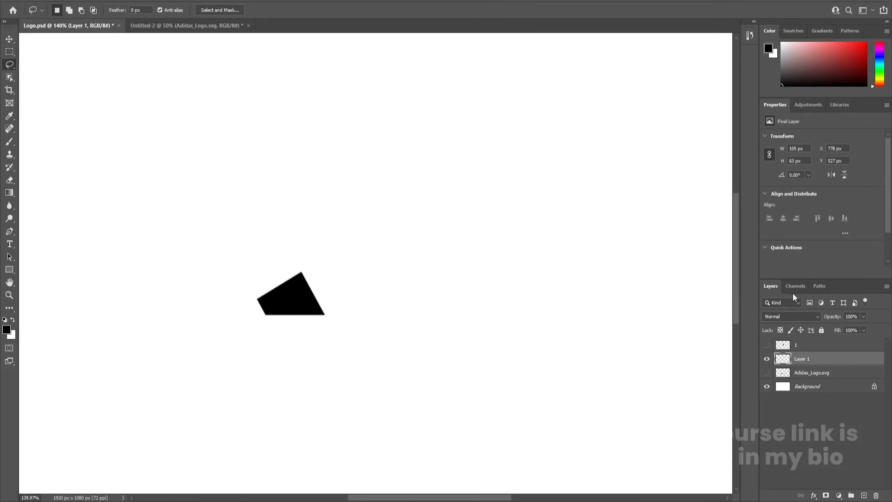
left_click(863, 495)
key("ctrl+shift+v")
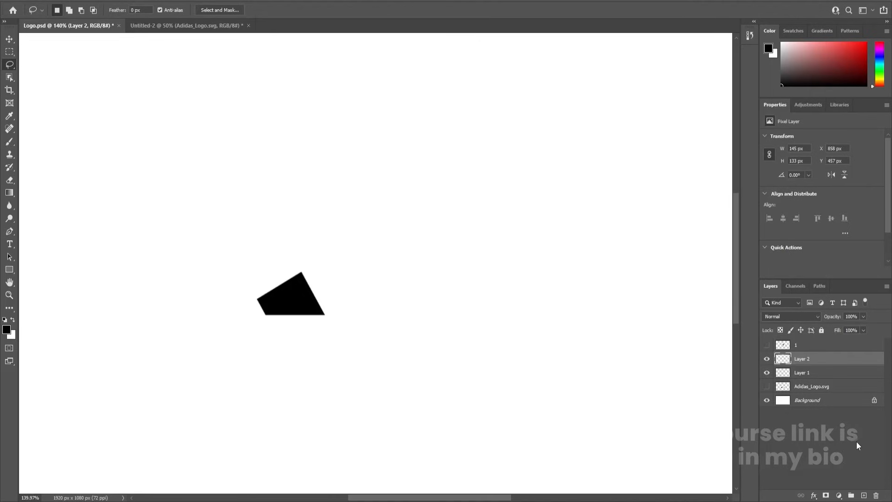
double_click(801, 359)
type("2")
key("Return")
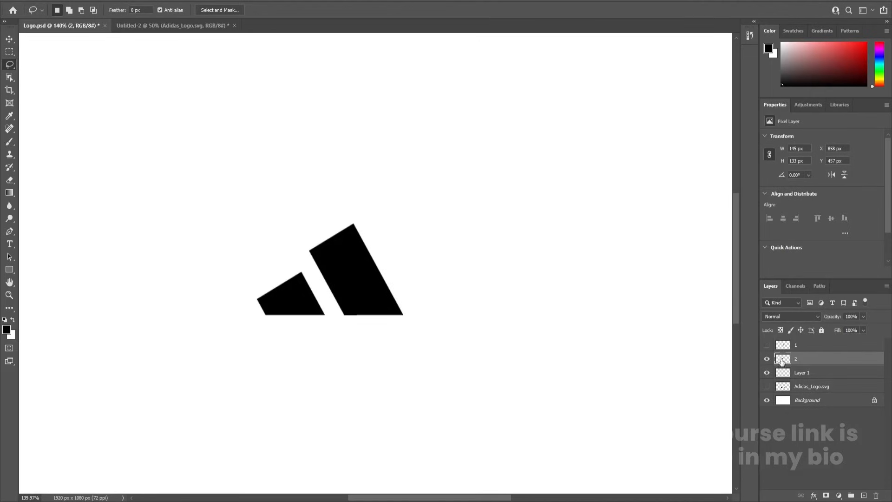
left_click(767, 360)
Rename the smallest stripe's layer as 3 and show the Adidas_Logo.svg layer in its place
double_click(803, 373)
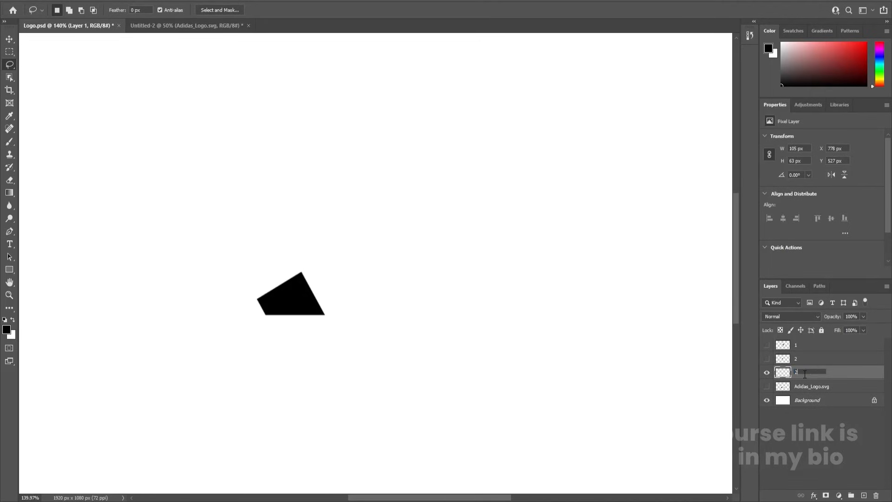
type("3")
key("Return")
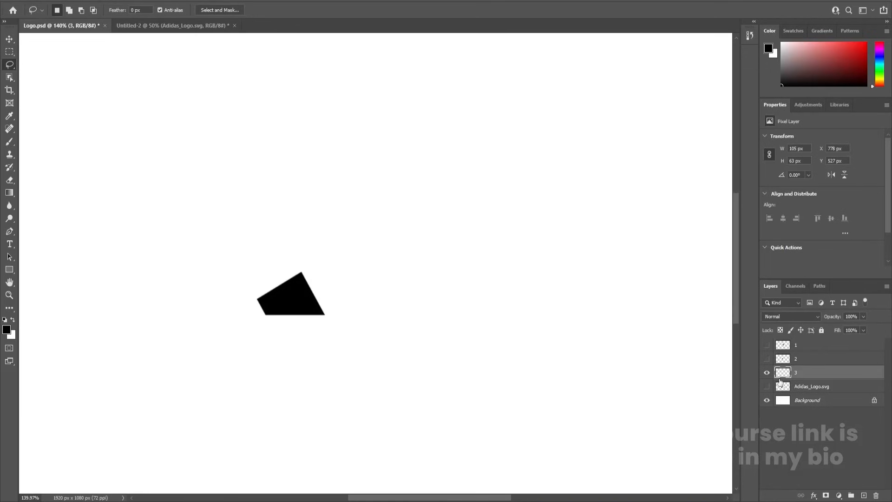
left_click(766, 373)
left_click(766, 386)
Cut the first letter a of the wordmark, paste it in place on a new layer named a, and hide that layer
left_click_drag(311, 369, 346, 329)
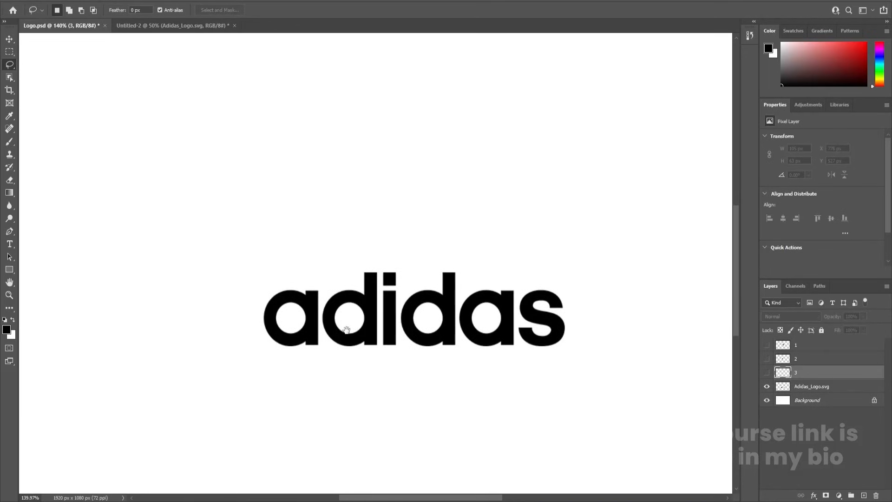
left_click(9, 51)
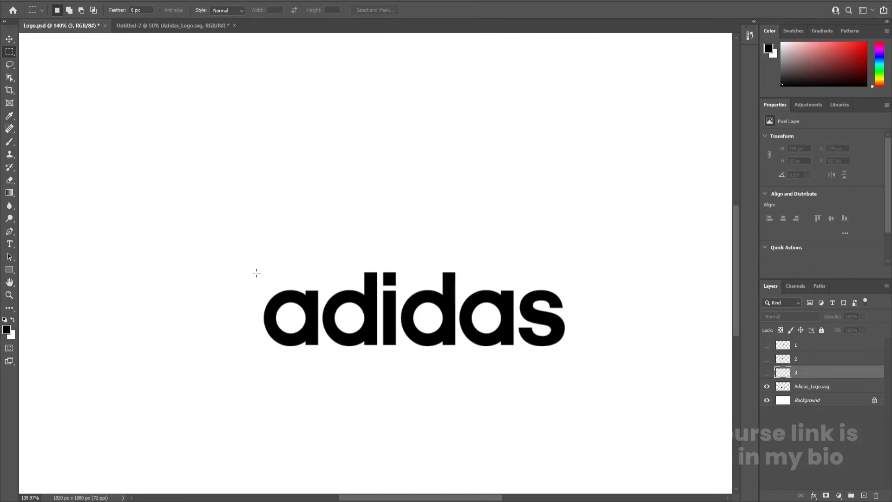
left_click_drag(253, 268, 320, 363)
left_click(813, 386)
key("ctrl+x")
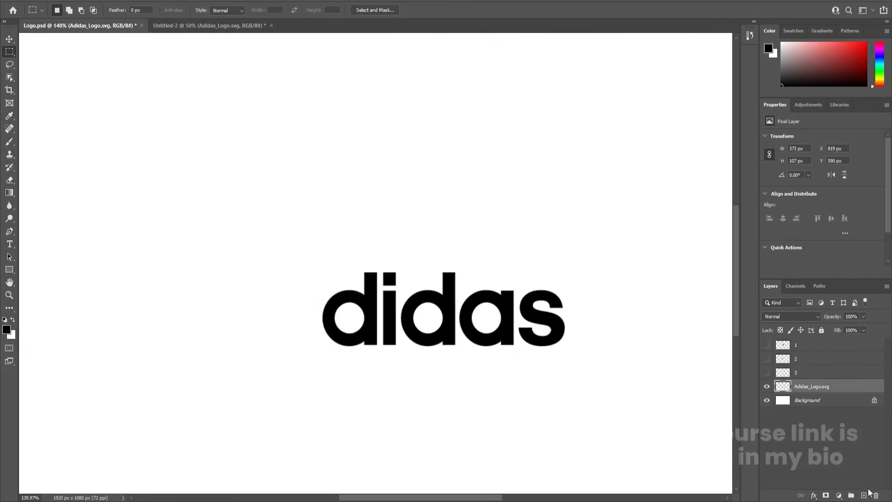
left_click(864, 496)
double_click(806, 391)
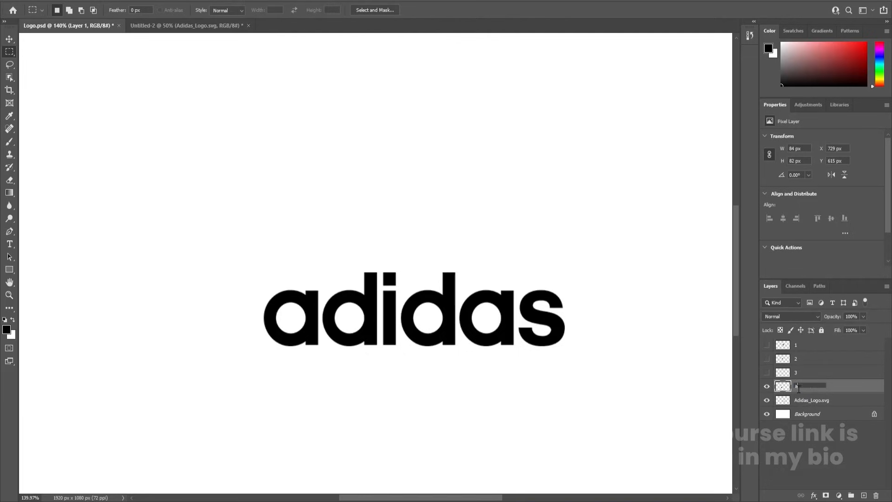
type("a")
key("Return")
left_click(767, 387)
Cut the first letter d from Adidas_Logo.svg, paste it in place on a new layer named d, and hide that layer
left_click(794, 400)
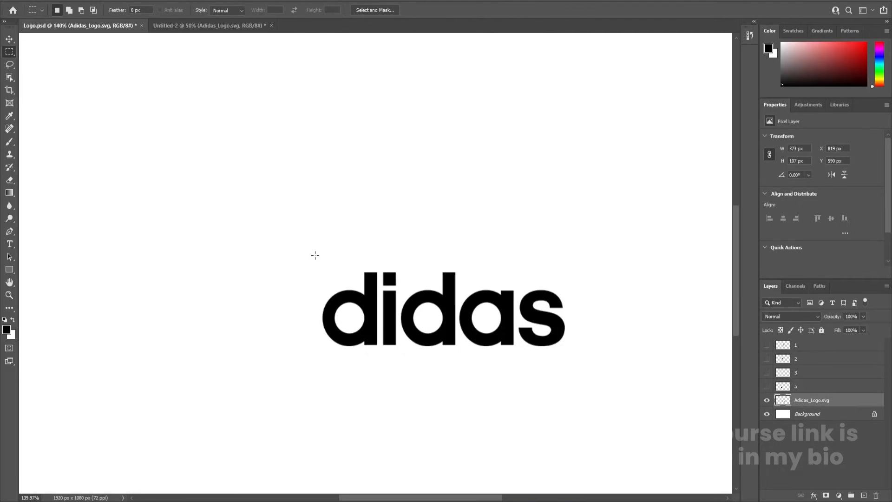
left_click_drag(315, 255, 381, 375)
key("ctrl+x")
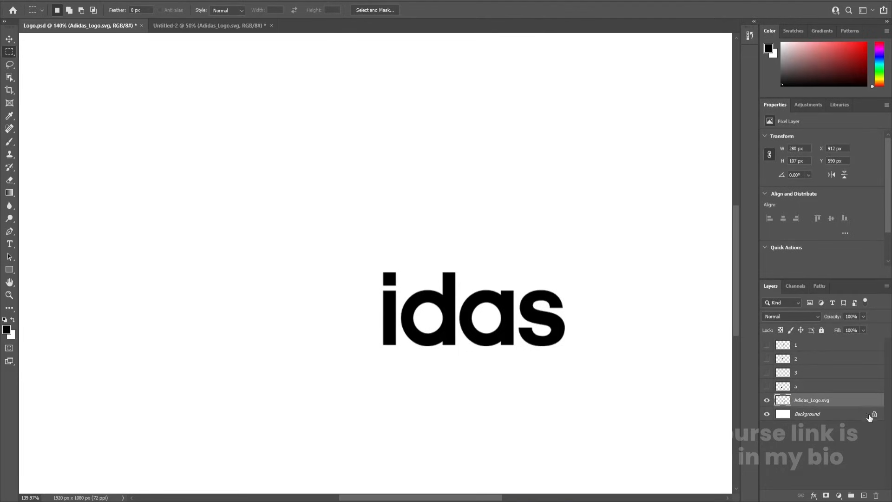
left_click(864, 494)
key("ctrl+shift+v")
double_click(802, 400)
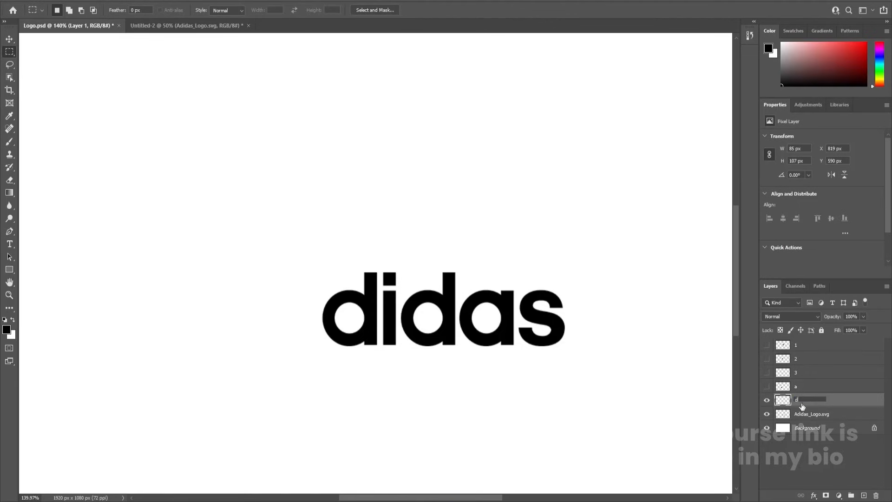
type("d")
key("Return")
left_click(767, 400)
left_click(792, 413)
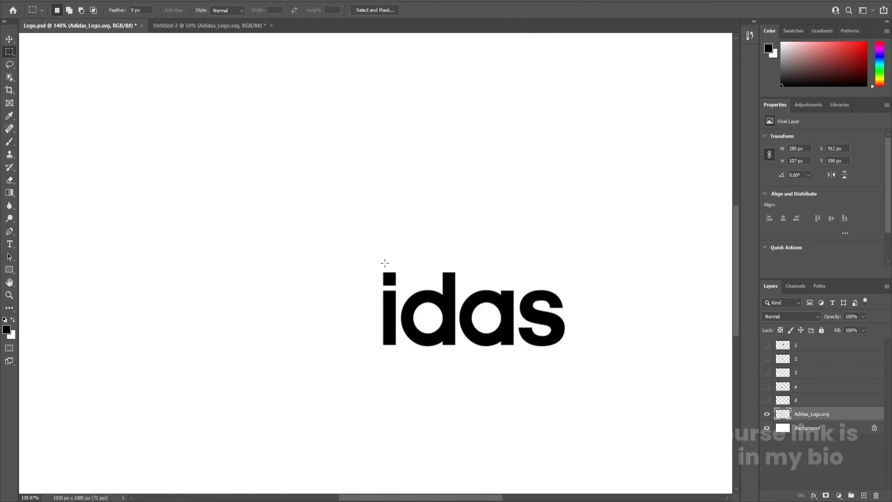
Cut the letter i from Adidas_Logo.svg, paste it in place on a new layer named i, and hide that layer
left_click_drag(385, 263, 404, 360)
key("ctrl+x")
left_click(863, 495)
key("ctrl+v")
double_click(800, 413)
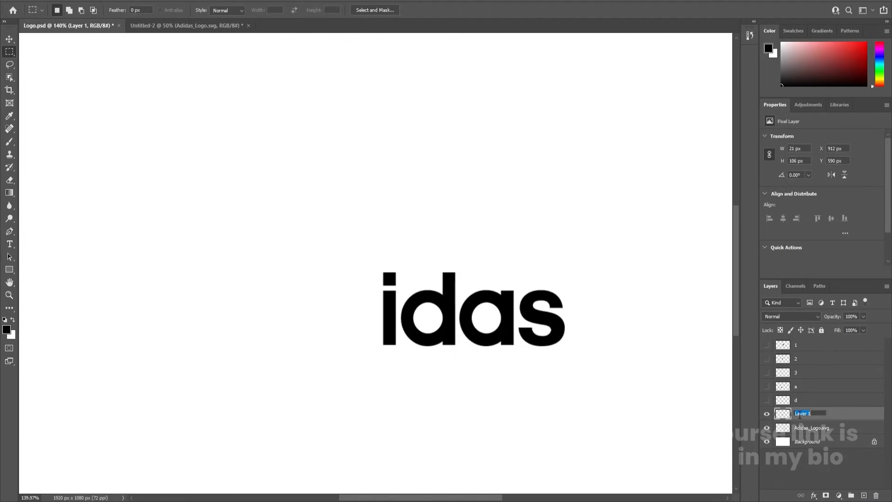
type("i")
key("Return")
left_click(766, 414)
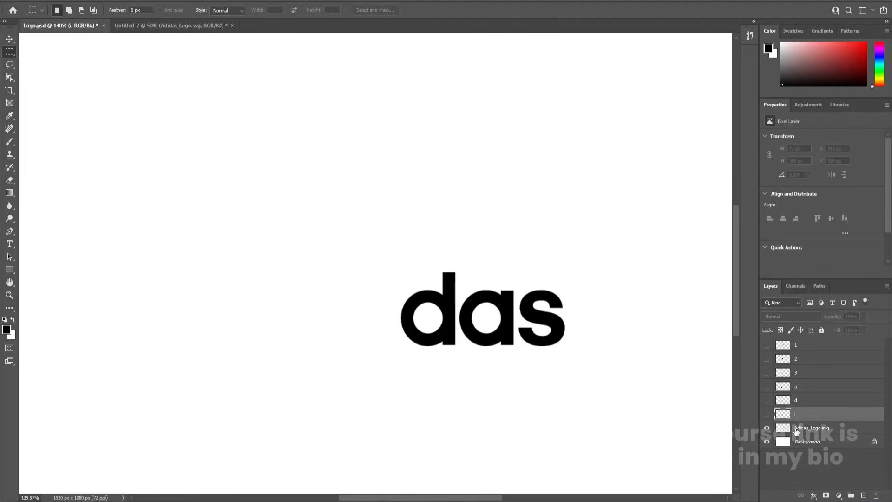
Cut the second letter d from Adidas_Logo.svg, paste it in place on a new layer named d, and hide that layer
left_click(818, 428)
left_click_drag(396, 246, 455, 380)
key("ctrl+x")
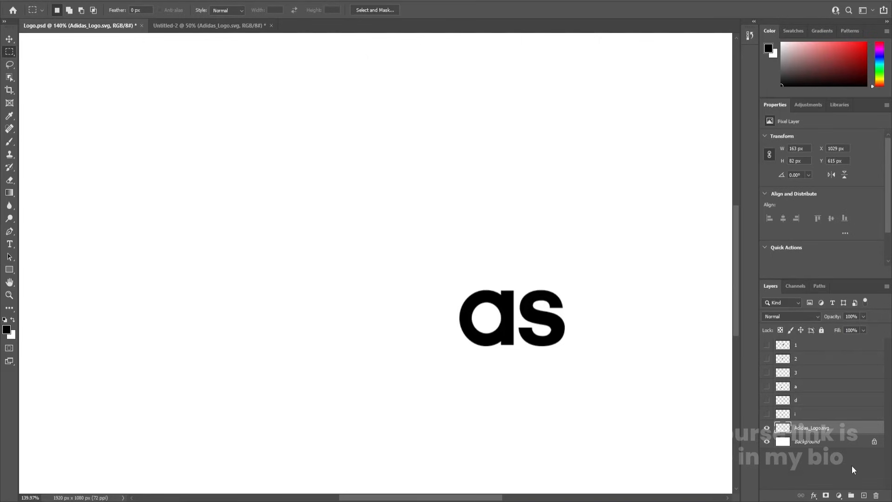
key("ctrl+shift+v")
double_click(808, 427)
type("d")
key("Return")
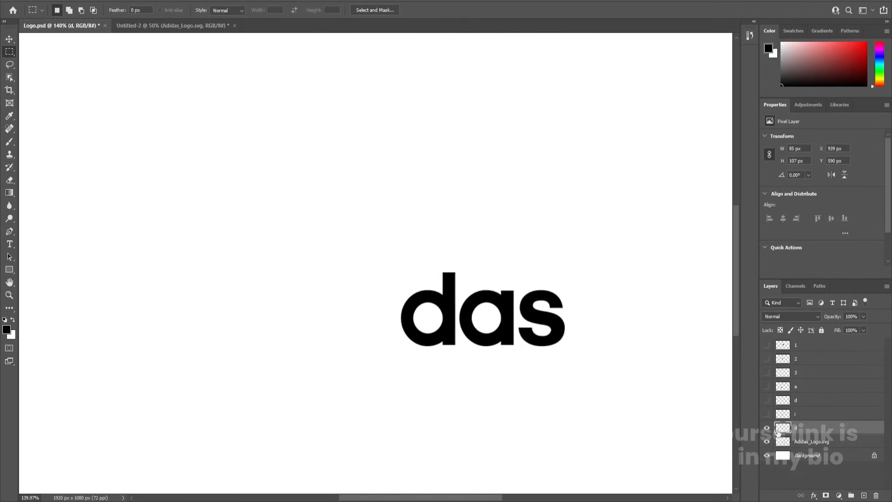
left_click(767, 428)
Cut the second letter a from Adidas_Logo.svg, paste it in place on a new layer named a, and hide that layer
left_click(790, 441)
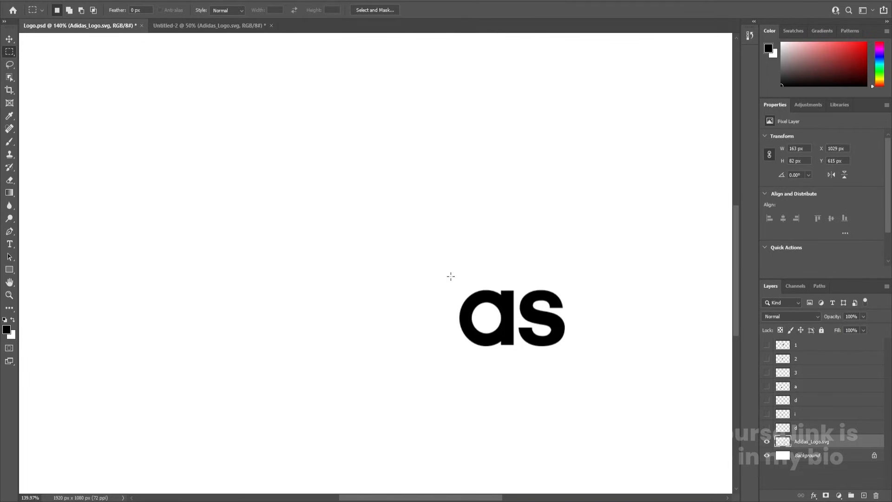
left_click_drag(451, 276, 514, 360)
key("ctrl+x")
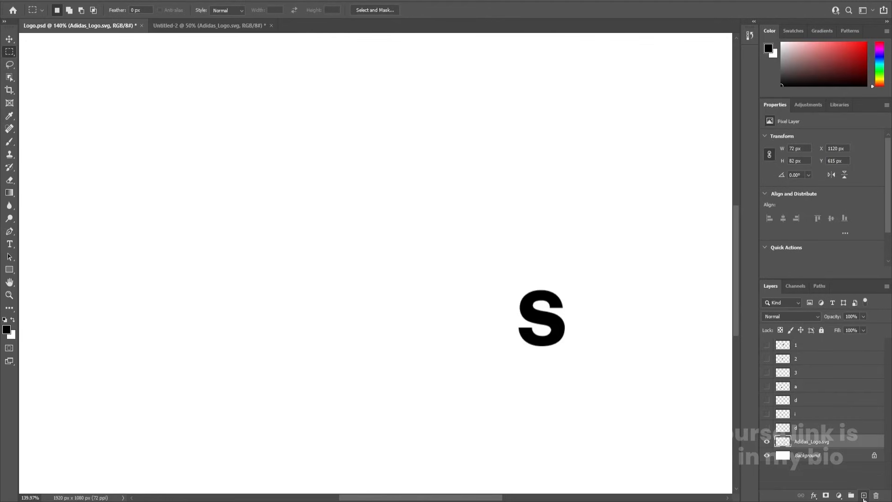
key("ctrl+shift+v")
double_click(807, 441)
type("a")
key("Return")
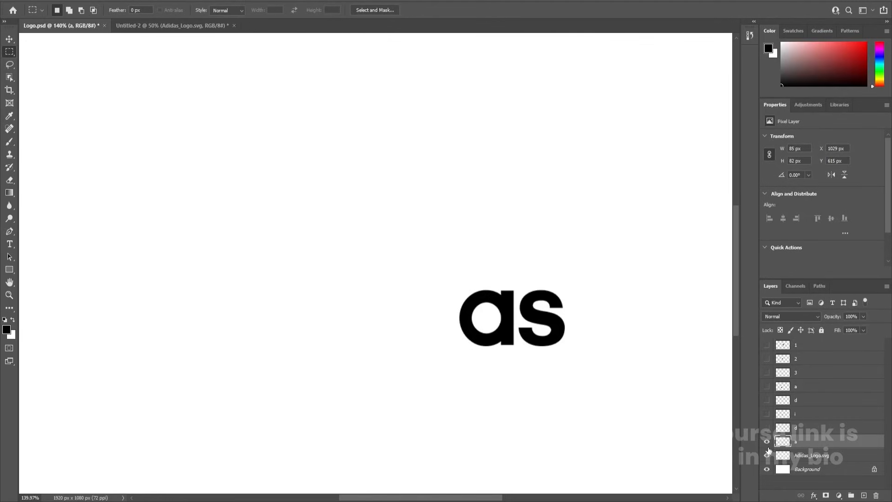
left_click(767, 442)
Rename the remaining Adidas_Logo.svg layer as s and save Logo.psd with all the stripe and letter layers visible
double_click(810, 460)
type("s")
key("Return")
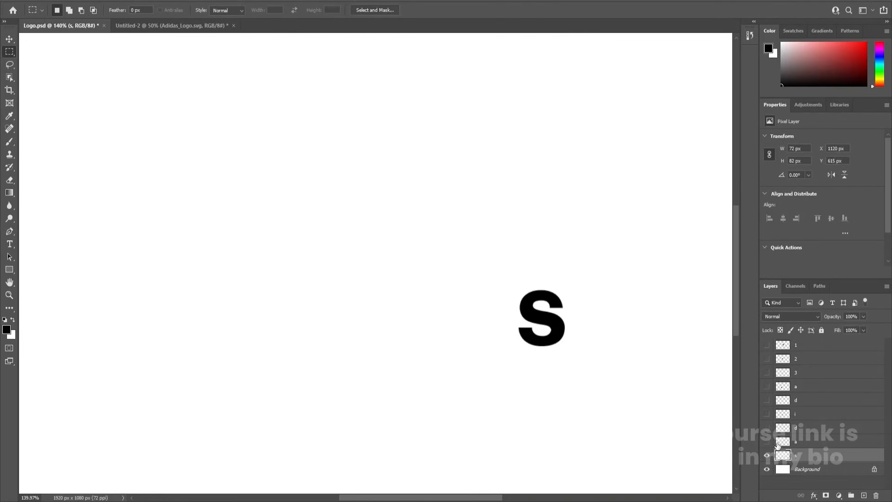
left_click_drag(767, 443, 767, 334)
key("ctrl+s")
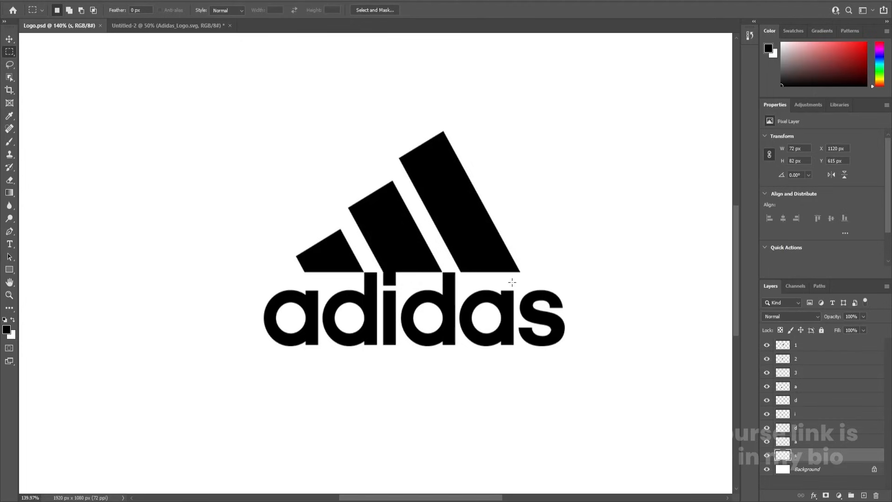
key("ctrl+0")
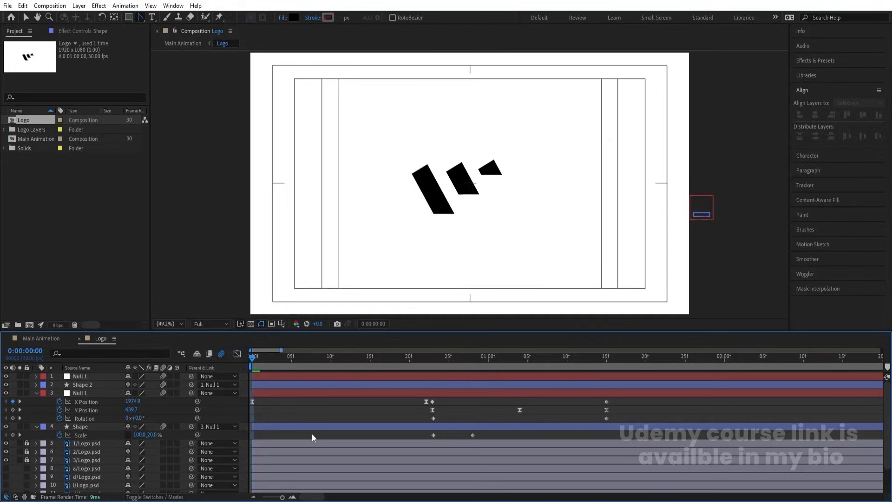
Switch to After Effects, start a new project with a composition named Main Animation, and display the Title/Action Safe guides
key("ctrl+alt+n")
left_click(460, 263)
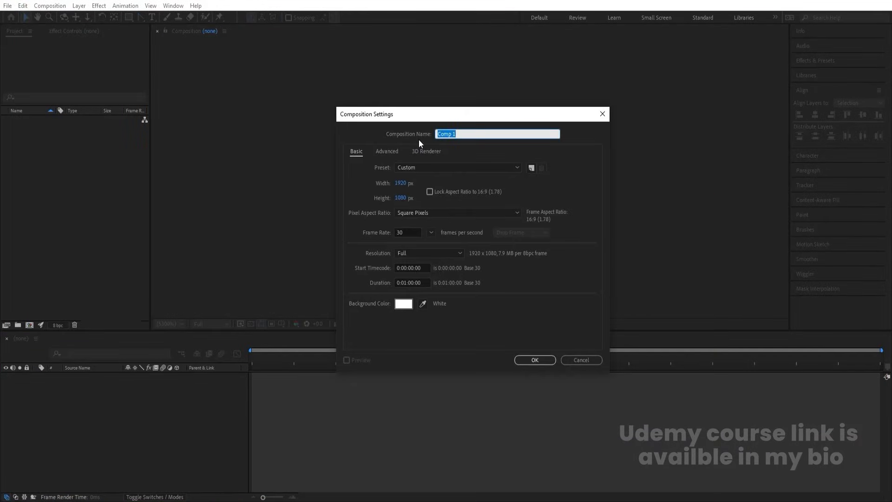
type("Main Animation")
left_click(535, 360)
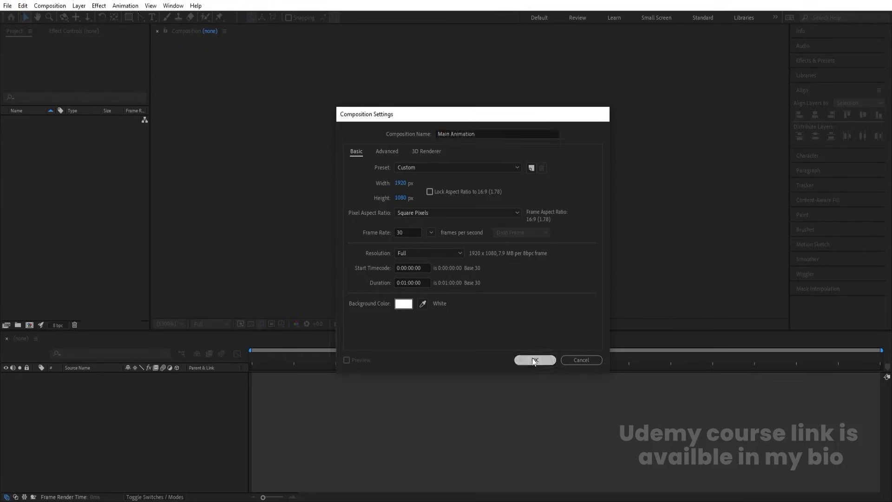
left_click(282, 324)
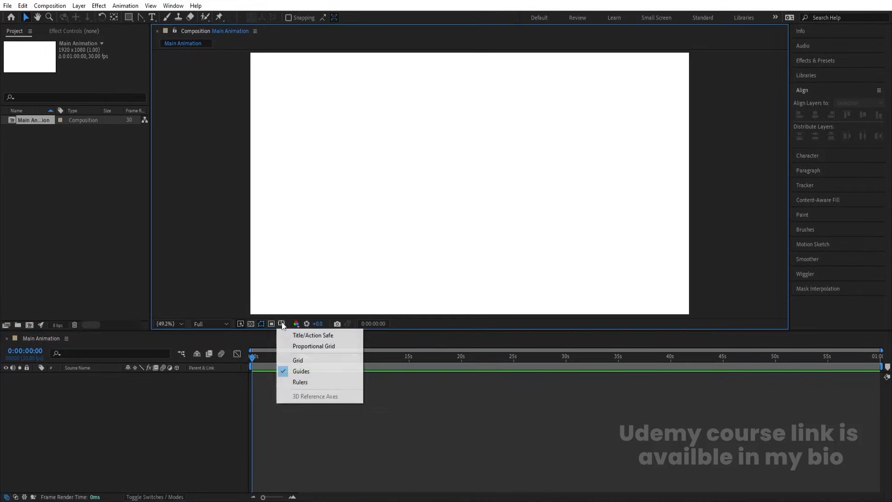
left_click(307, 336)
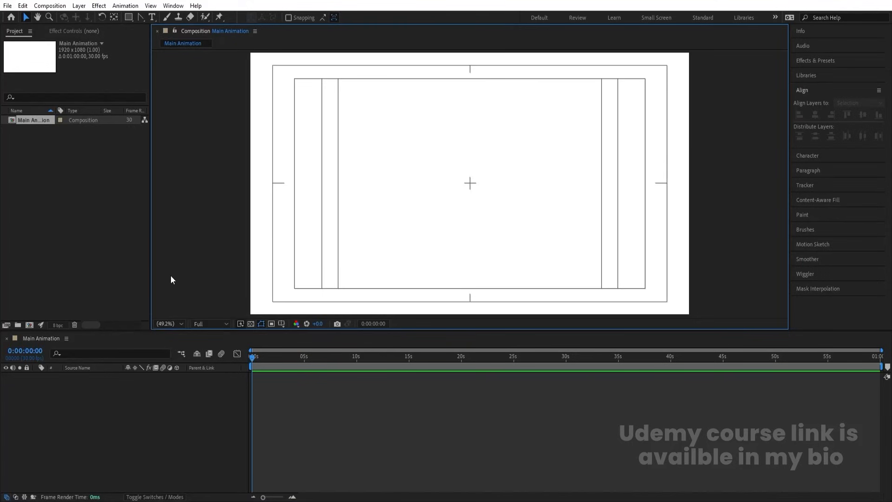
Import Logo.psd as Composition - Retain Layer Sizes with editable layer styles, and add the Logo composition to Main Animation
double_click(104, 216)
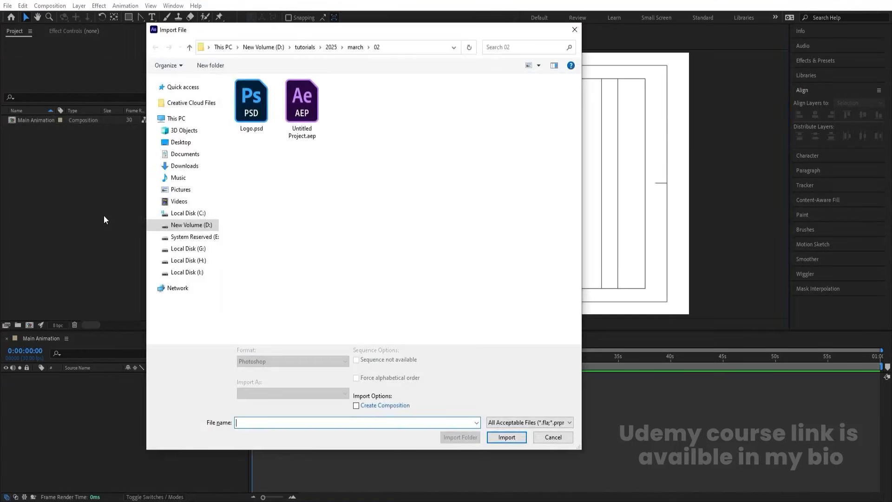
left_click(274, 104)
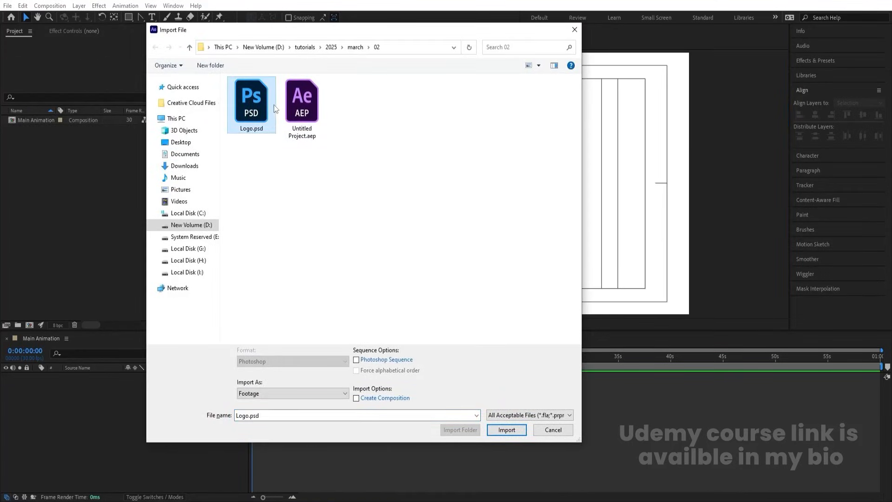
left_click(257, 393)
left_click(263, 411)
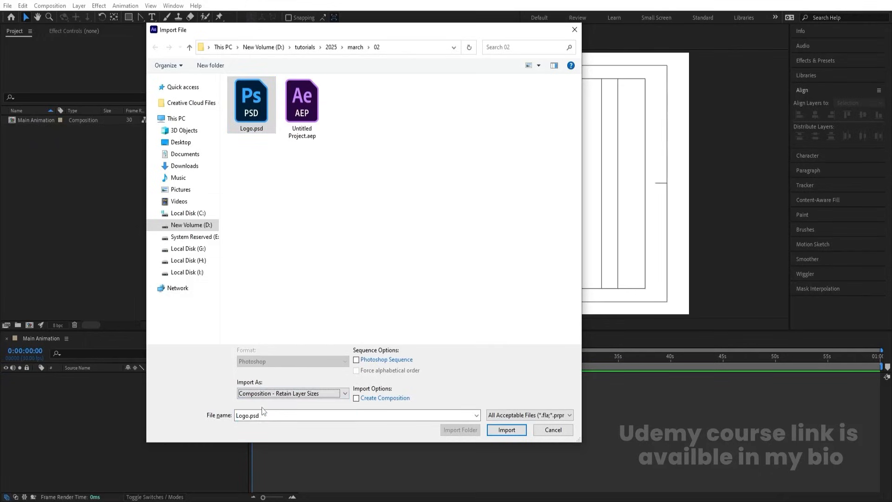
key("Return")
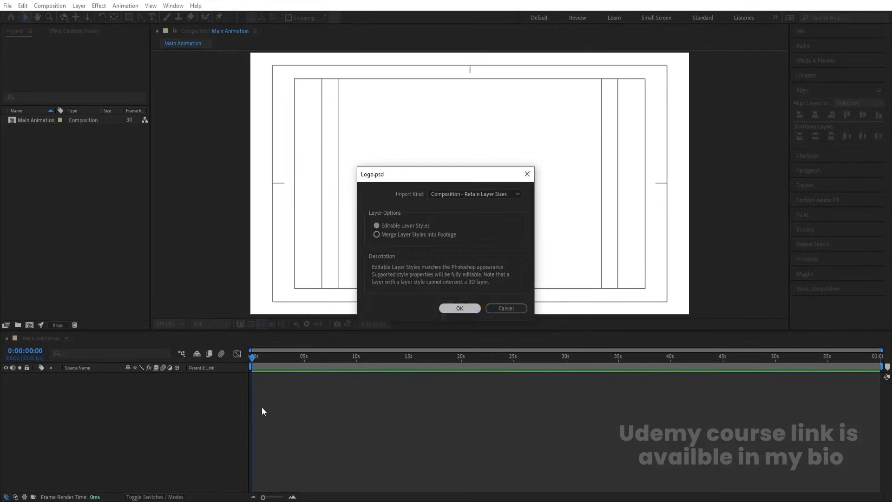
key("Return")
left_click_drag(26, 122, 120, 383)
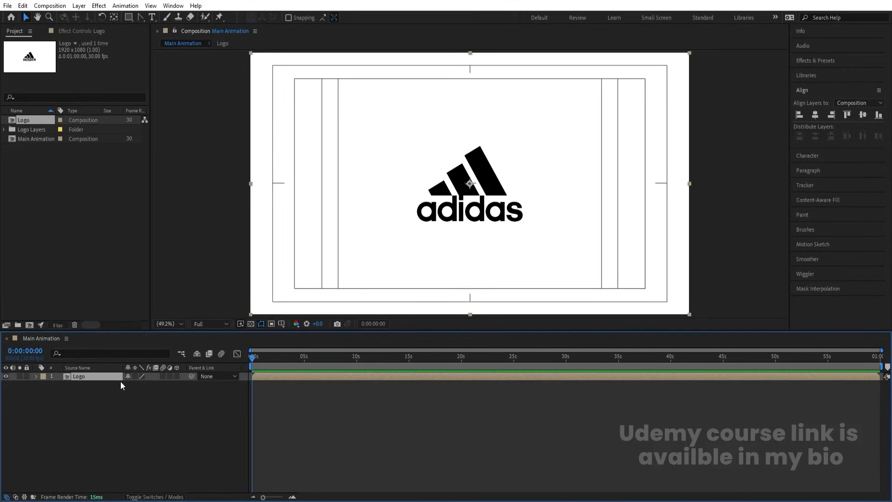
Inside the Logo composition, lock the Background layer and hide and lock all six letter layers
double_click(110, 377)
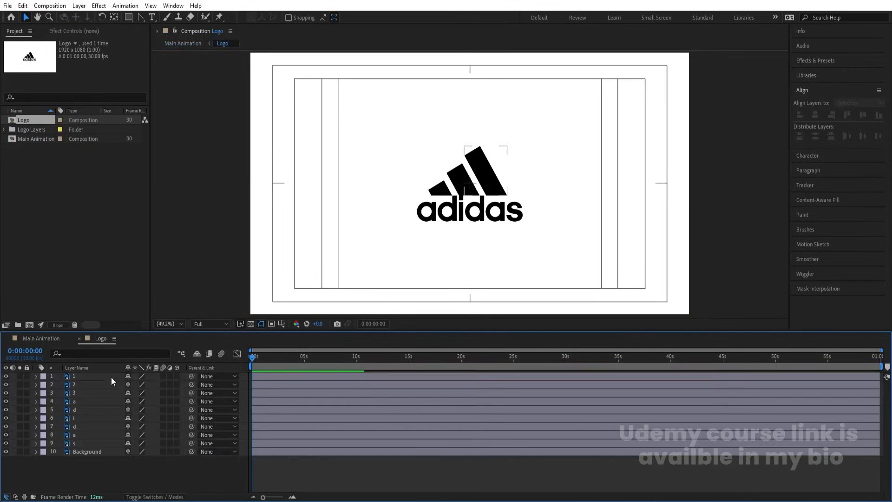
left_click(27, 452)
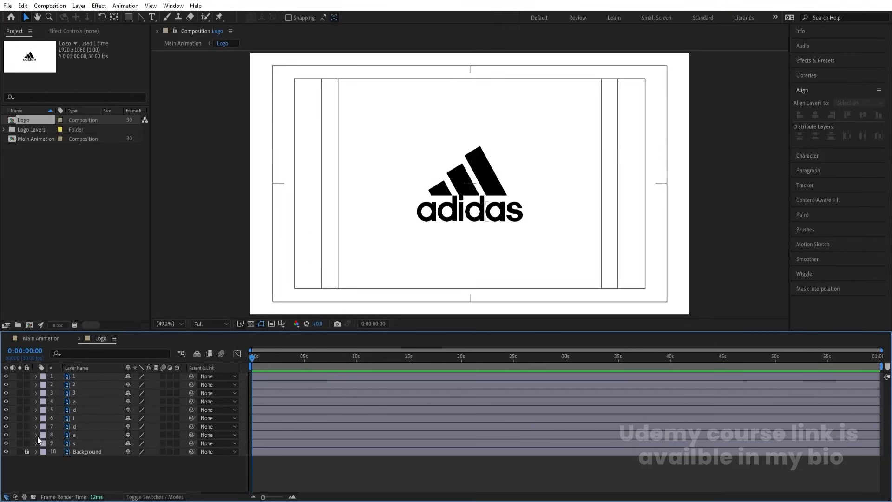
left_click_drag(6, 443, 29, 448)
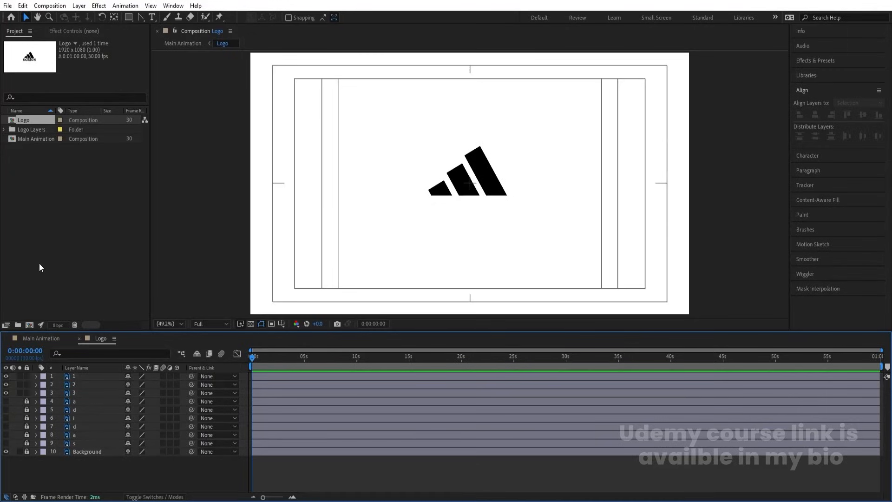
Duplicate the largest stripe's layer 1 and set the original's track matte to Alpha Matte "4"
scroll(477, 158, "up", 4)
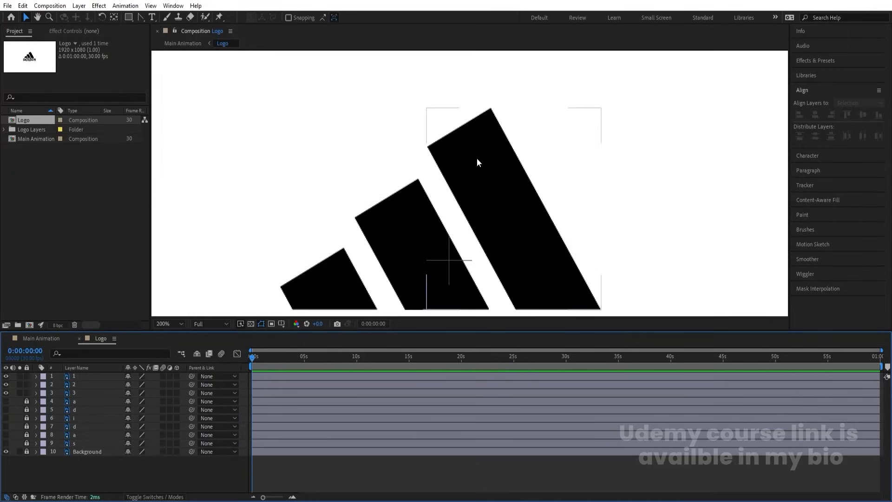
scroll(477, 158, "down", 1)
left_click(78, 377)
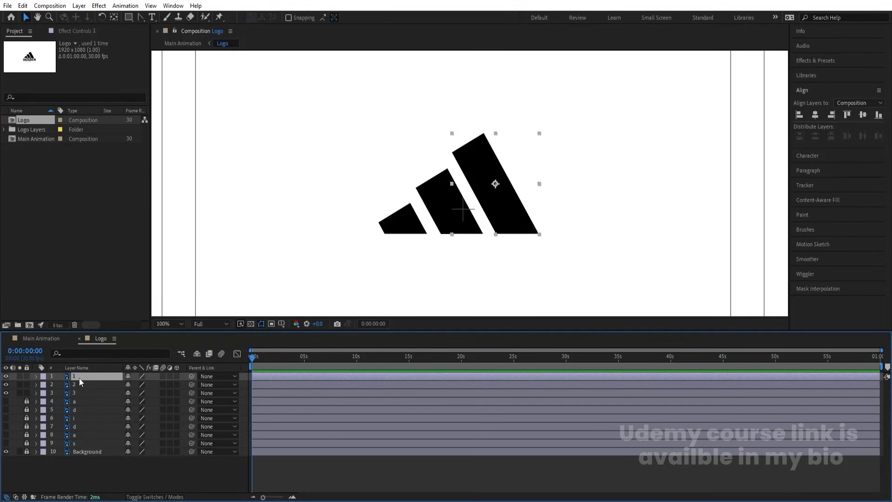
key("ctrl+d")
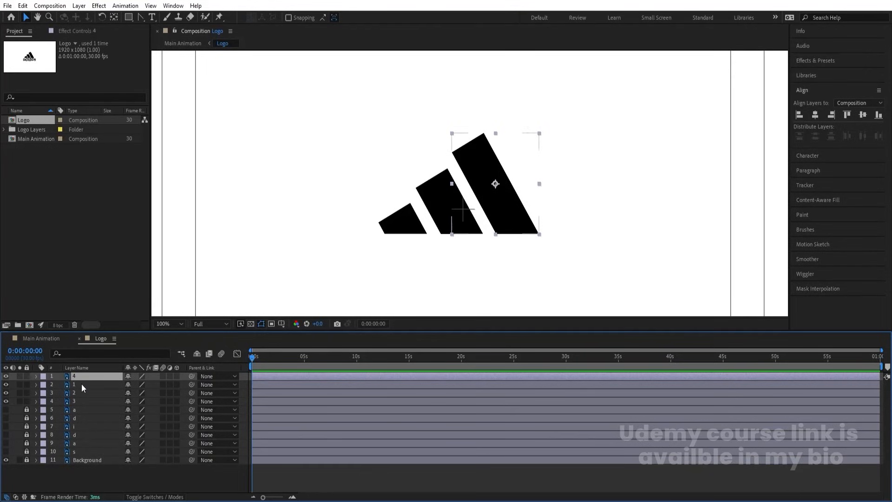
left_click(82, 384)
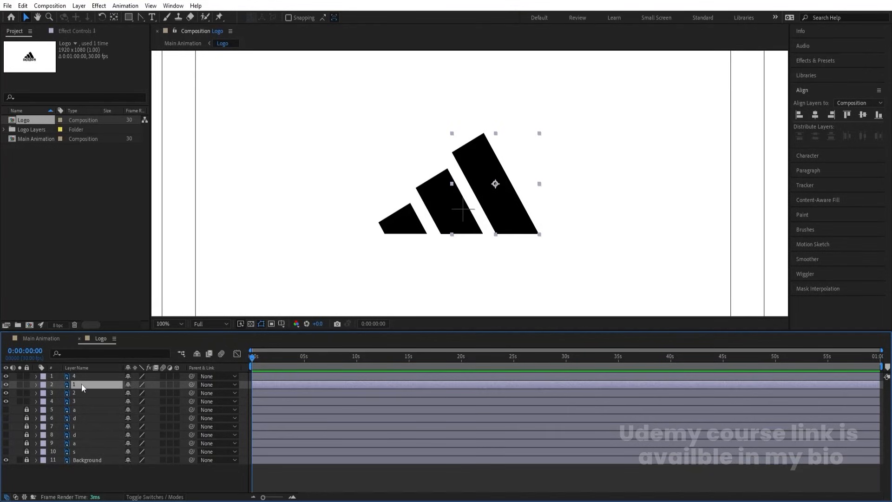
key("F4")
left_click(170, 383)
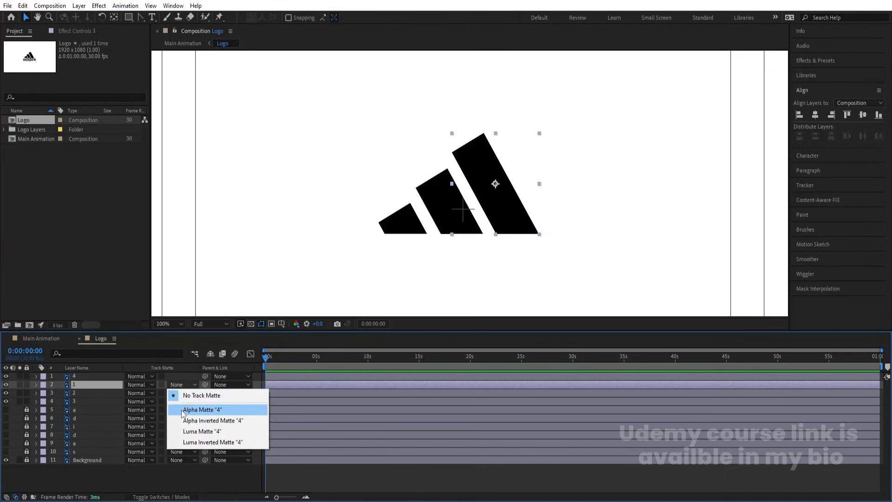
left_click(181, 409)
Duplicate the middle stripe's layer 2 and set the original's track matte to Alpha Matte "5"
left_click(80, 393)
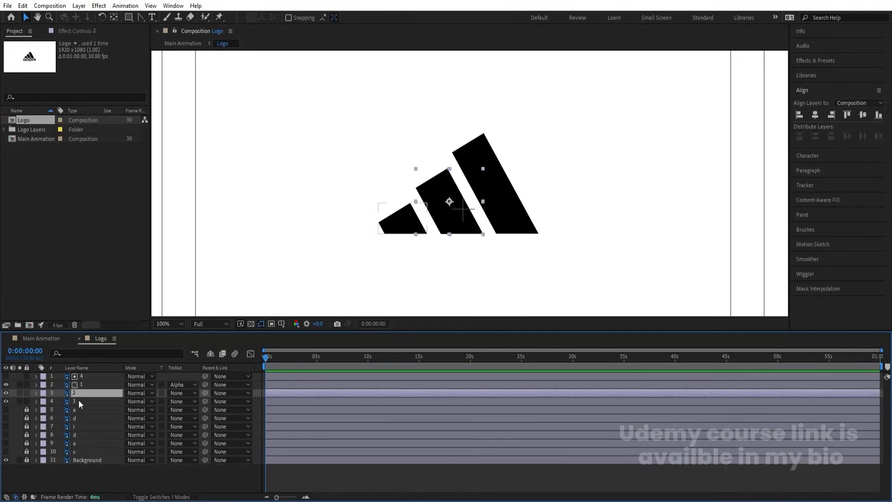
key("ctrl+d")
left_click(78, 401)
left_click(179, 401)
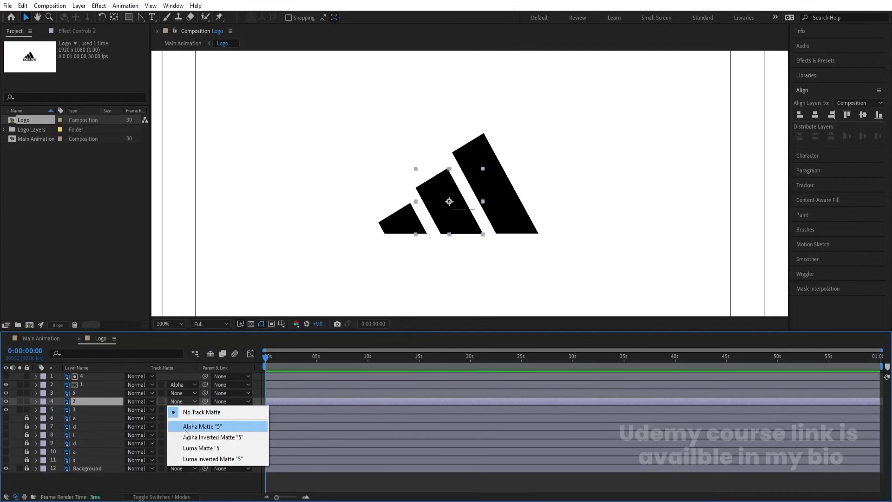
left_click(195, 426)
Duplicate the smallest stripe's layer 3 and set the original's track matte to Alpha Matte "6"
left_click(74, 409)
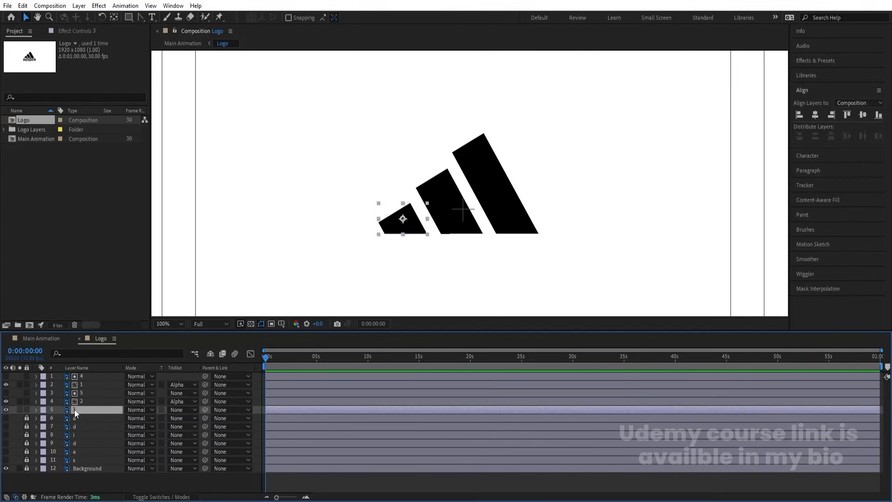
key("ctrl+d")
left_click(76, 419)
left_click(177, 417)
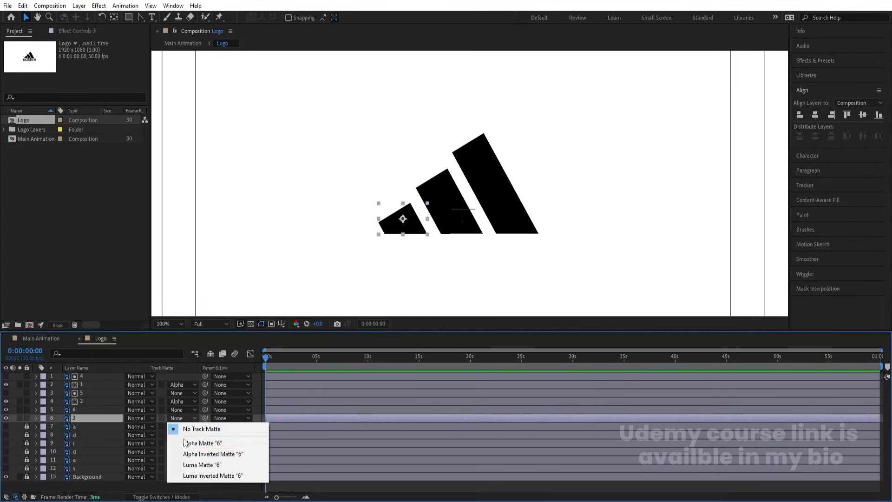
left_click(198, 440)
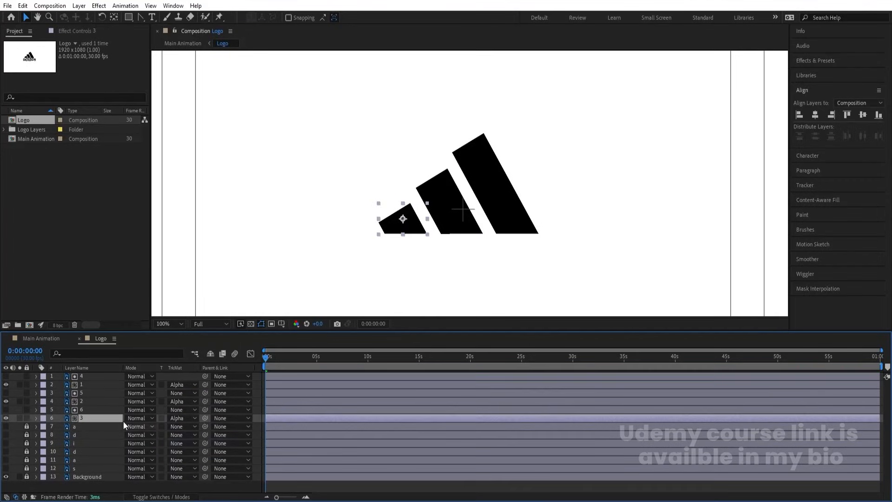
Add Position keyframes at 0:00:00:00 to the matted stripe layers 1, 2 and 3
left_click(81, 401, "ctrl")
left_click(81, 382, "ctrl")
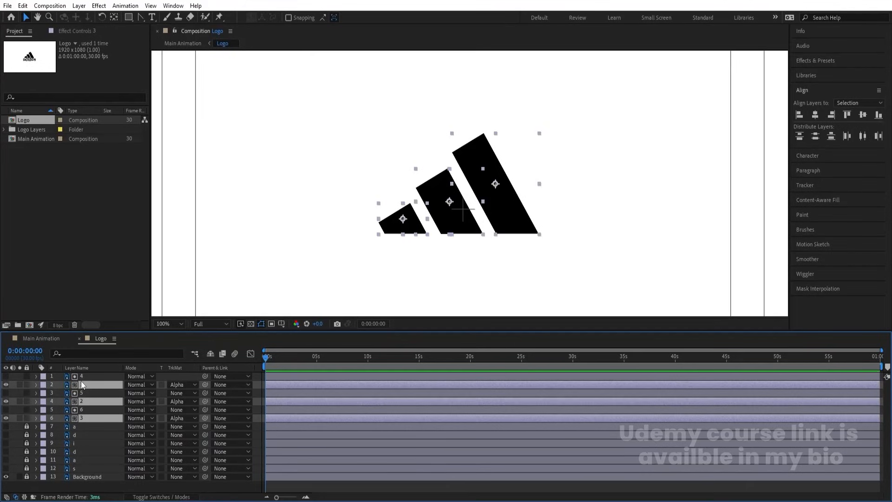
key("p")
left_click(60, 392)
Add Position keyframes holding the same positions at 0:00:00:20 on stripe layers 1, 2 and 3
key("=")
key("=")
key("=")
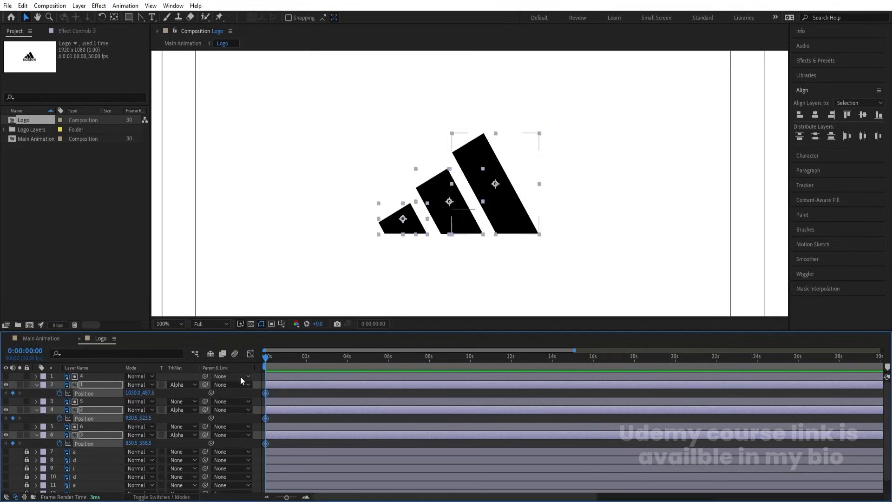
left_click(320, 357)
left_click(12, 393)
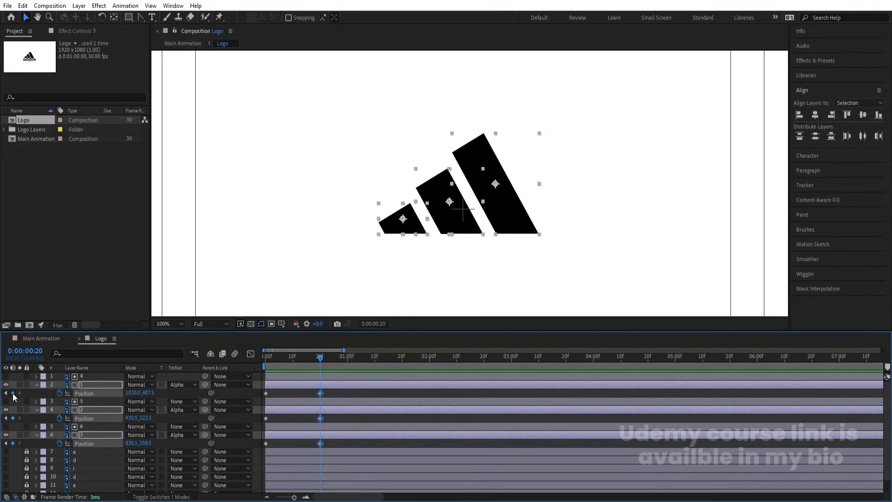
At 0:00:00:00, move matted stripe layer 1 up along its slant to about 904, 282.5 and preview the motion
key("Home")
left_click(280, 392)
left_click(276, 384)
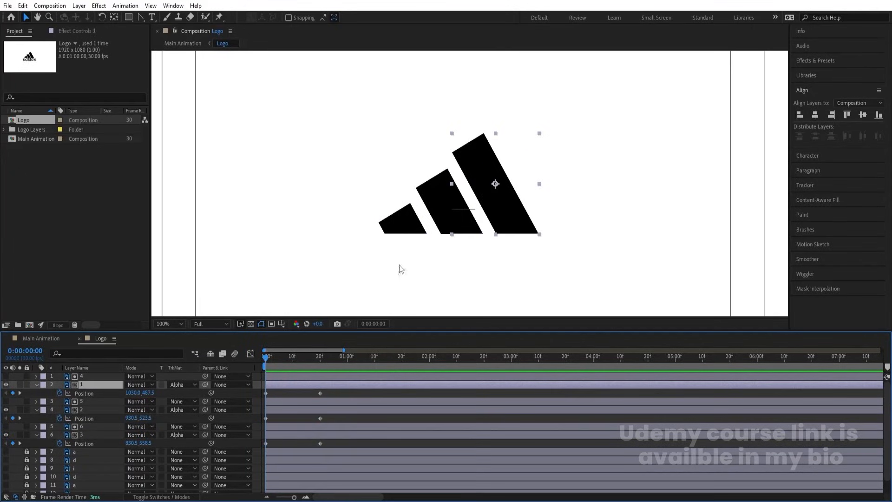
left_click_drag(514, 218, 450, 128)
key("space")
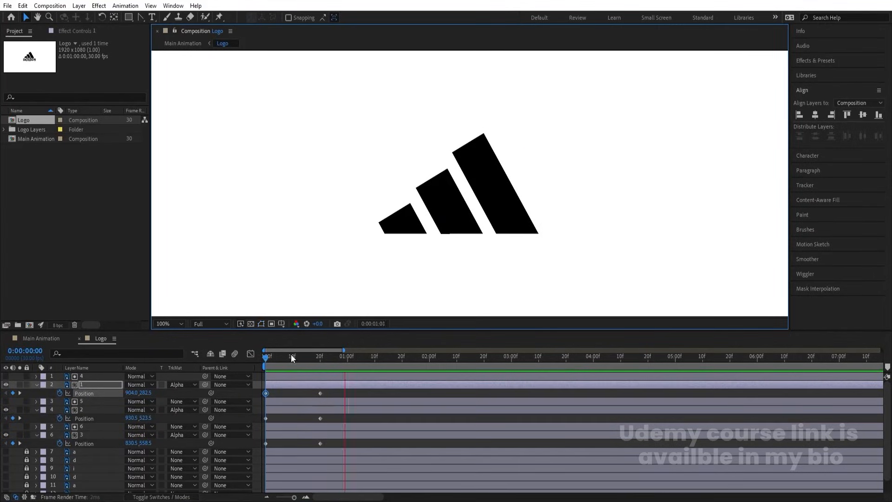
At 0:00:00:00, move stripe layer 2 up to about 849.5, 390.5 and stripe layer 3 to about 794.5, 495.5
key("Home")
left_click(285, 410)
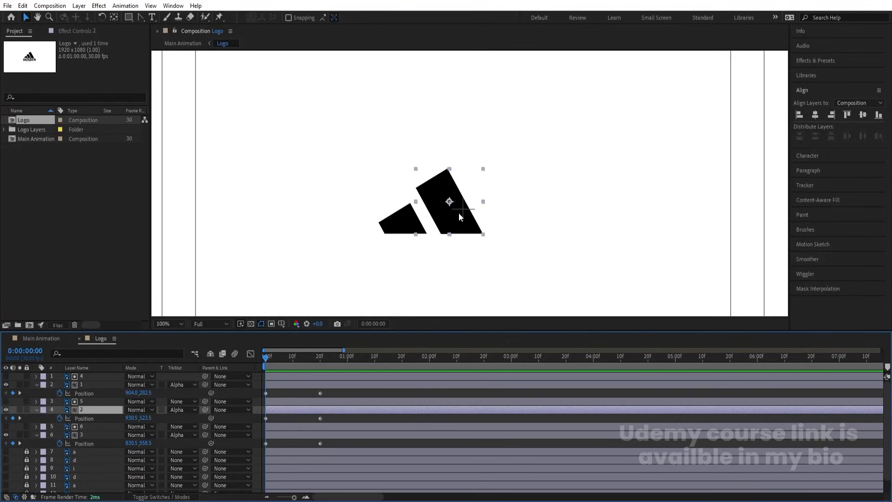
left_click_drag(461, 217, 425, 158)
left_click(402, 228)
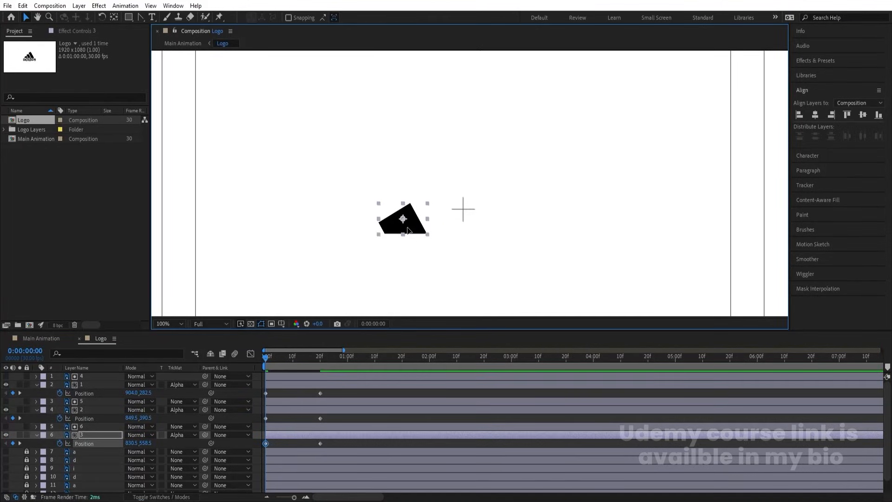
left_click_drag(408, 230, 392, 201)
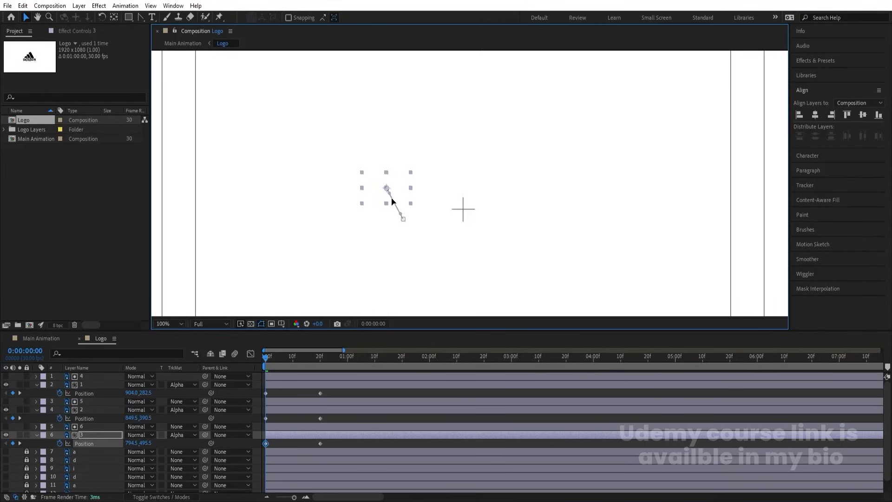
Apply Easy Ease to all Position keyframes of stripes 1, 2 and 3 and lengthen the ease into the end keyframes in the graph
left_click_drag(328, 445, 262, 353)
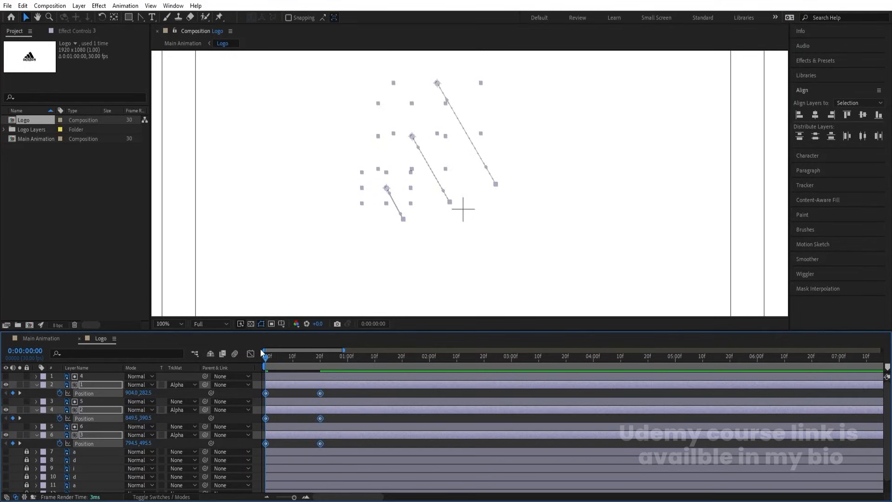
key("F9")
left_click(251, 354)
left_click_drag(345, 413, 278, 409)
left_click(250, 352)
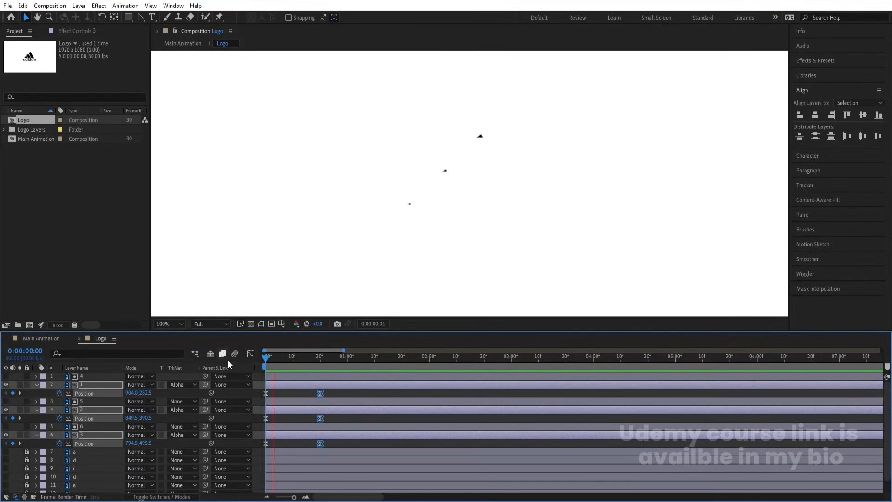
key("space")
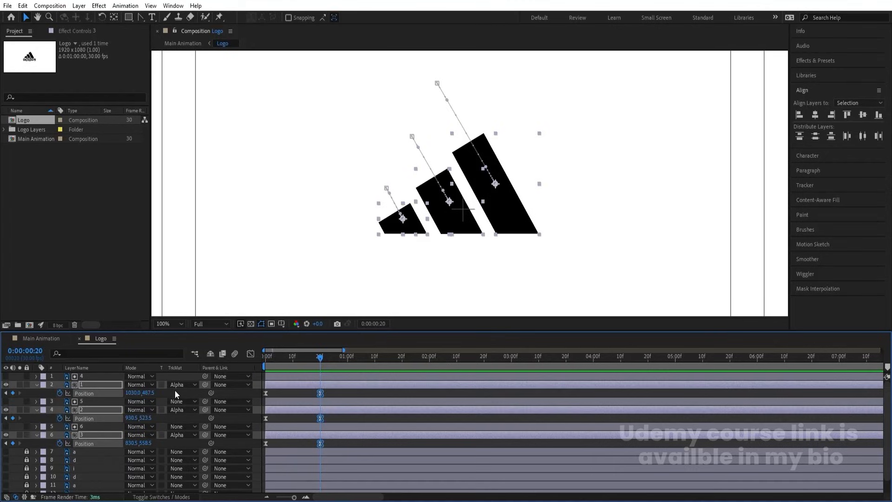
Enable motion blur on stripe layers 1, 2 and 3, preview the animation, and collapse the layers' keyframed properties
key("F4")
left_click(221, 354)
key("space")
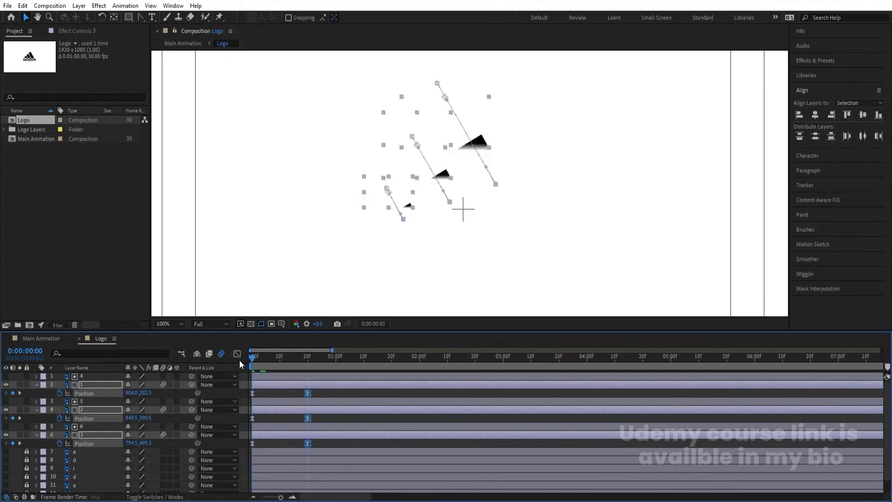
key("space")
left_click(290, 392)
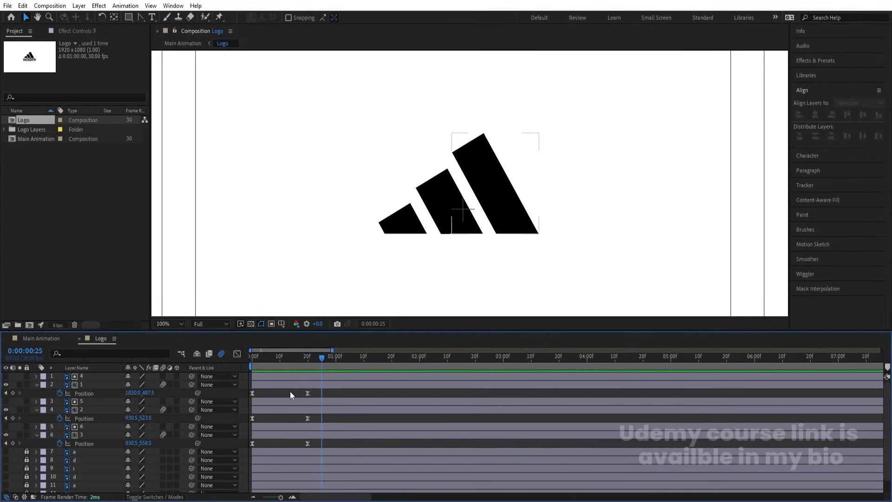
key("u")
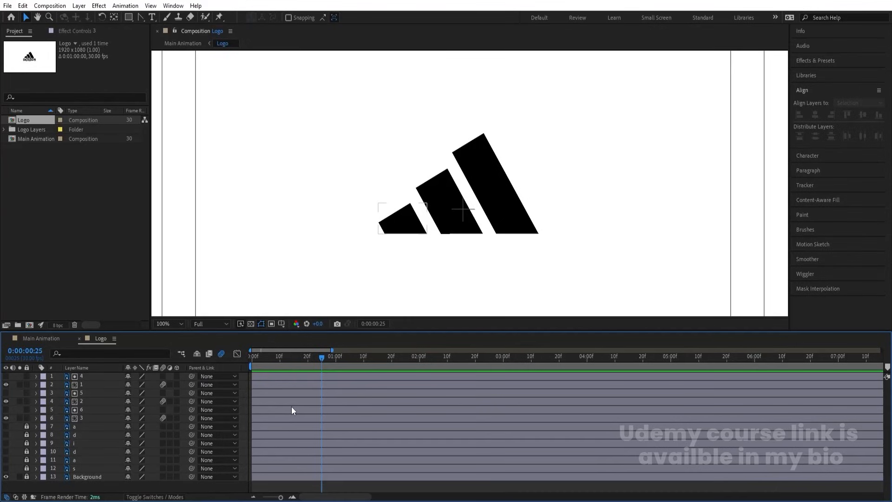
Save the project as Untitled Project.aep in the 02 folder, replacing the existing file
key("ctrl+s")
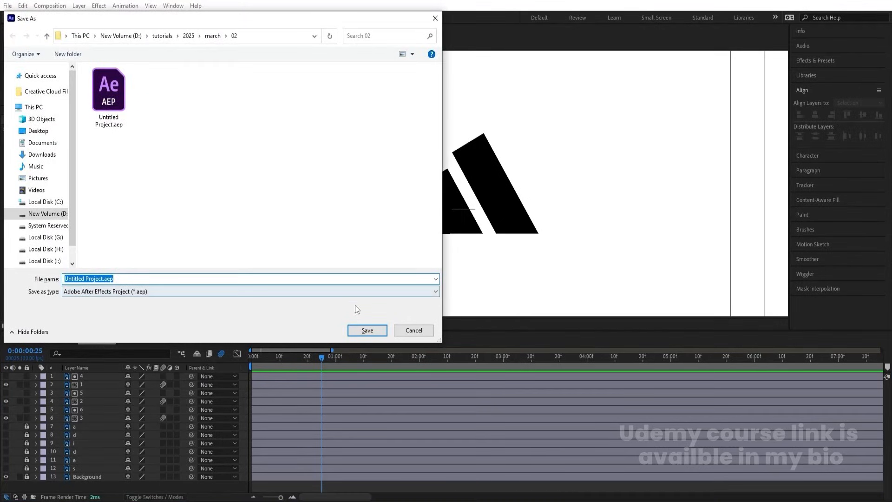
left_click(367, 330)
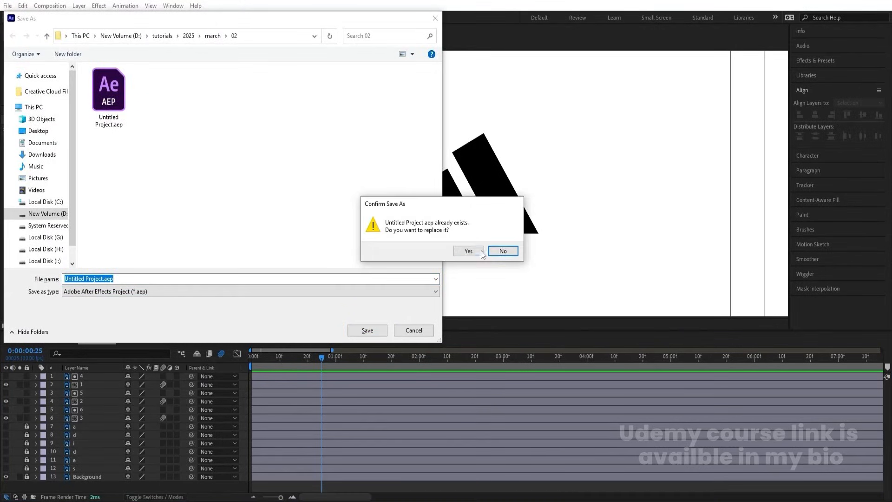
left_click(481, 252)
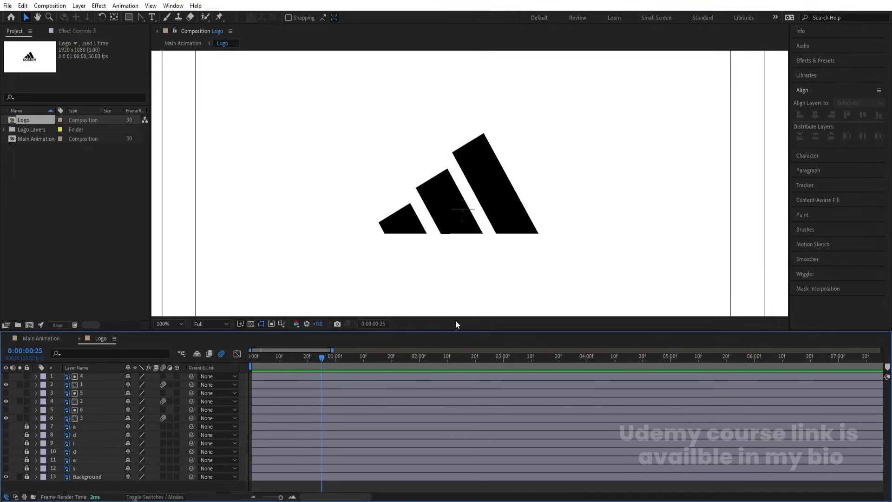
Draw a small black rectangle beside the stripes, center its anchor point, and align it to the center of the composition
left_click(129, 17)
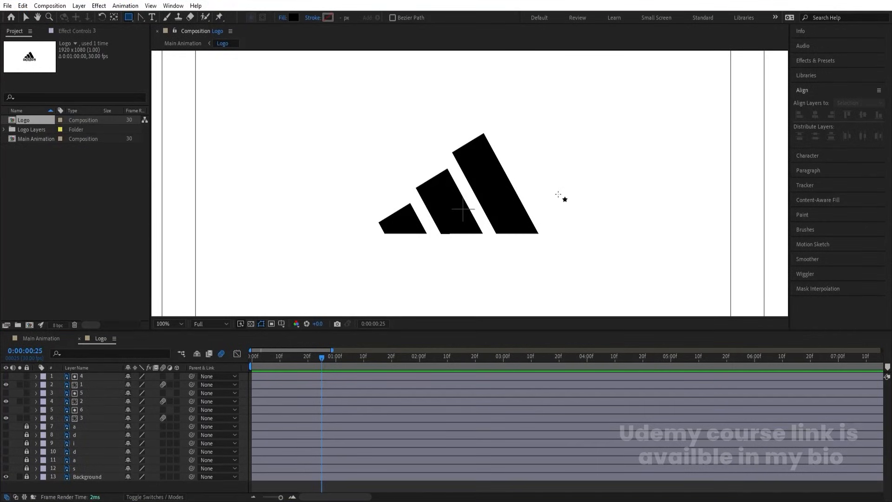
left_click_drag(558, 194, 590, 232)
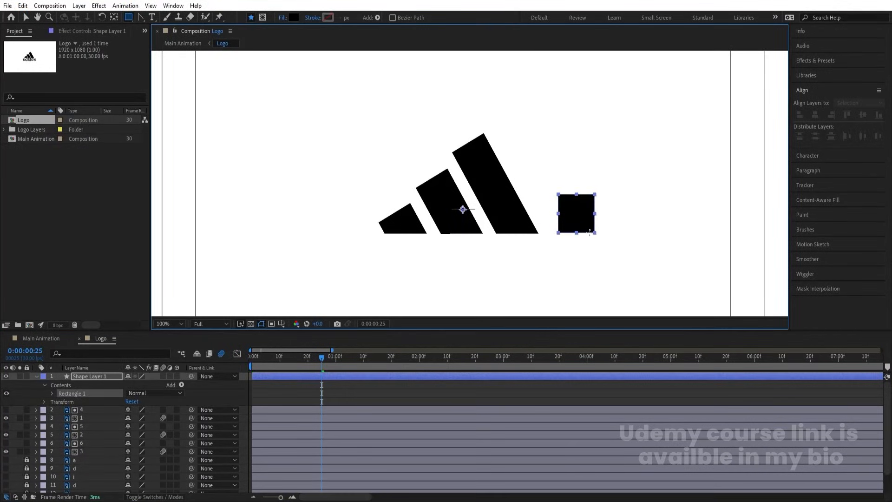
key("ctrl+alt+Home")
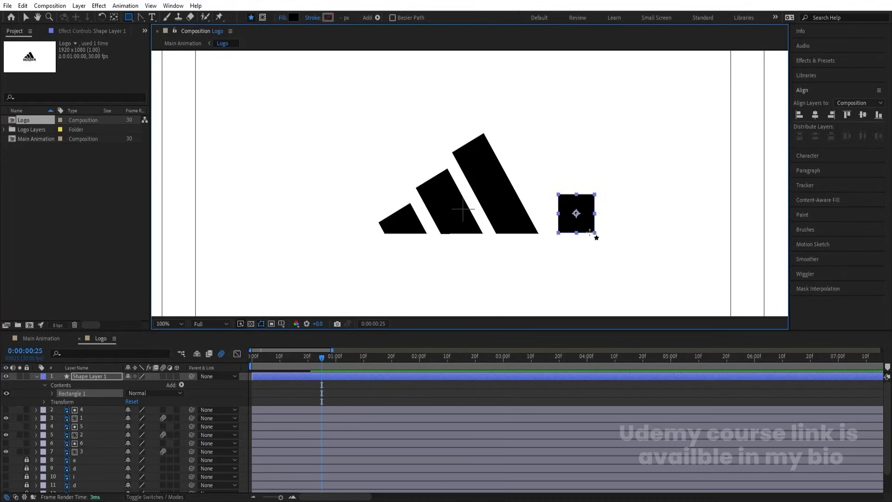
left_click(816, 115)
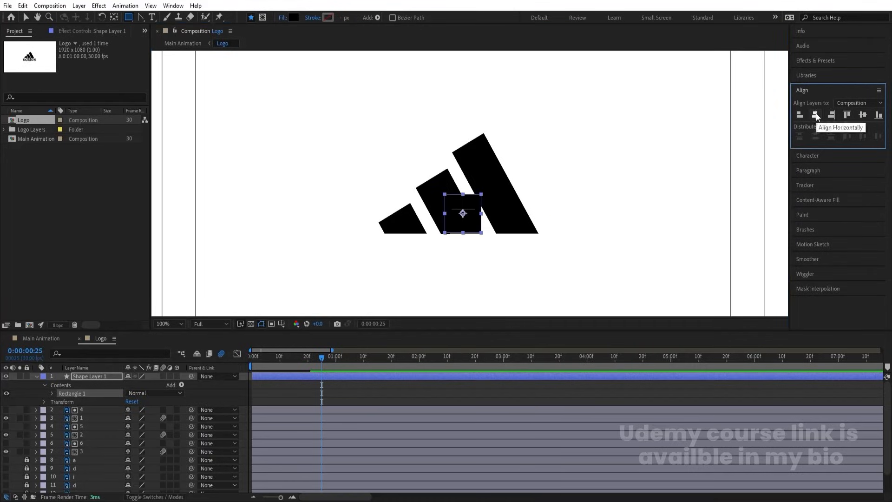
left_click(863, 115)
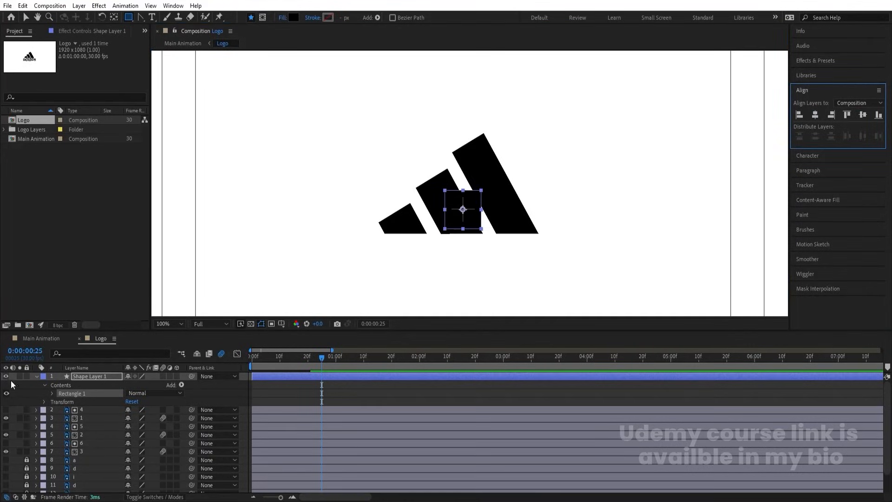
At 0:00:00:00, add a null object and align it horizontally and vertically to the composition's center
left_click(280, 392)
left_click_drag(276, 361, 124, 375)
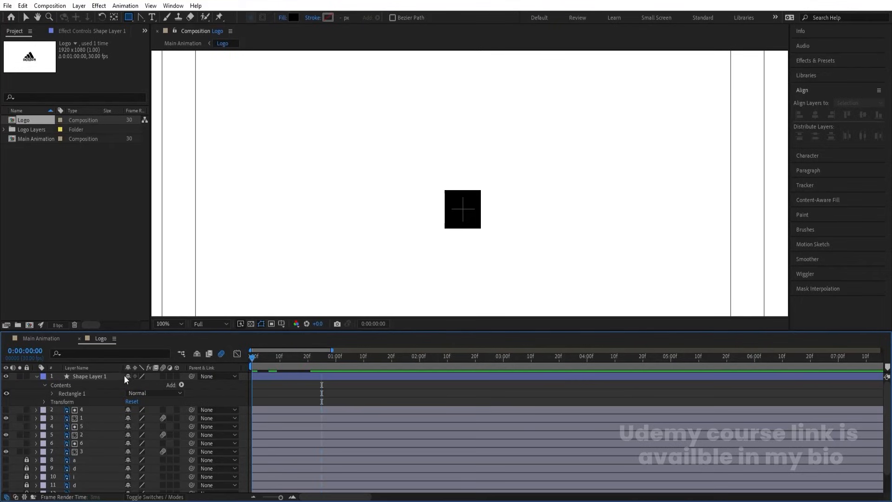
left_click(35, 376)
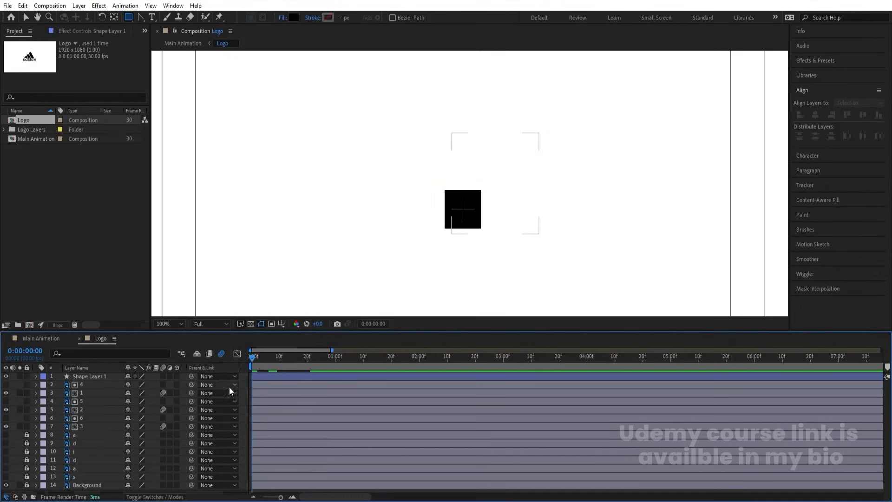
right_click(243, 380)
mouse_move(267, 262)
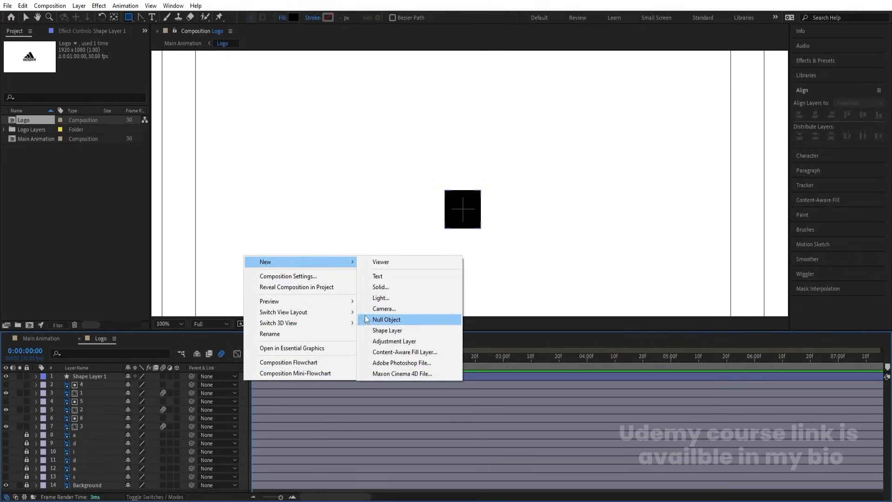
left_click(387, 320)
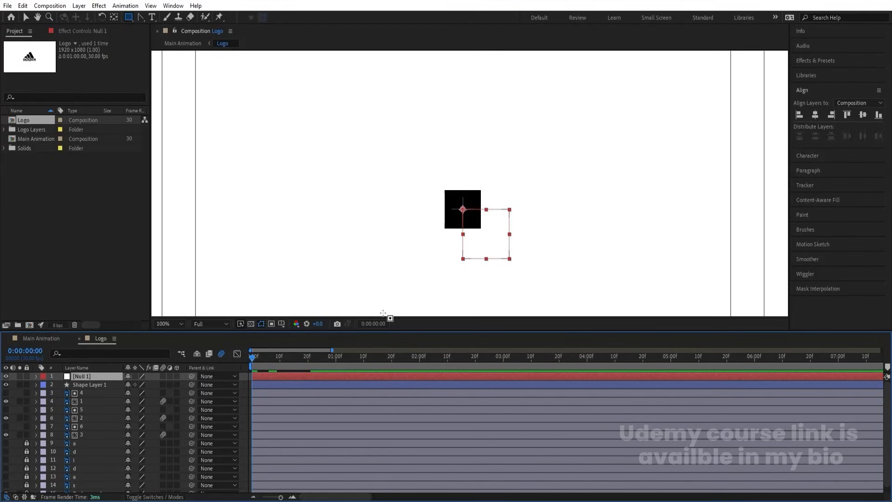
left_click(815, 117)
left_click(862, 115)
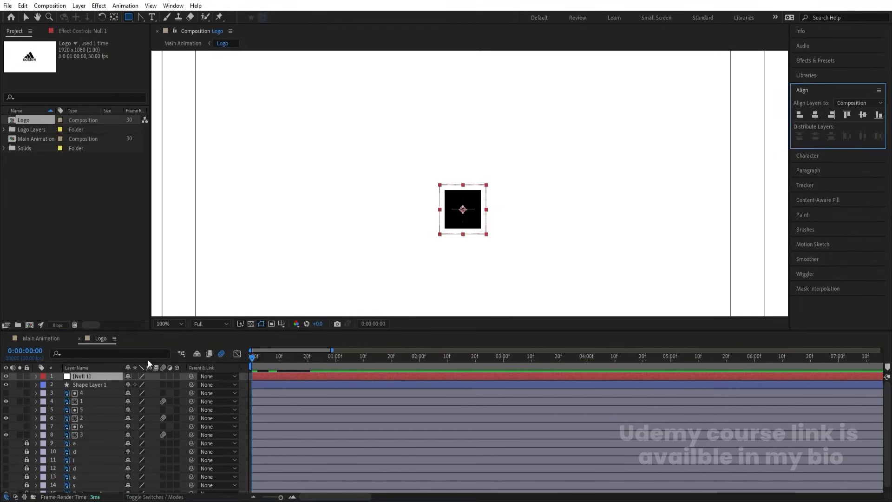
Move Shape Layer 1's anchor point to the middle of its bottom edge and parent the layer to Null 1
left_click(97, 384)
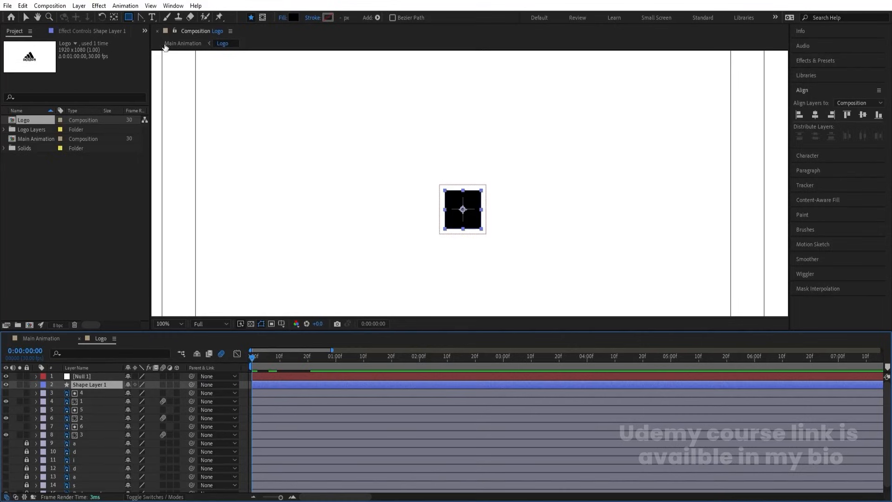
left_click(113, 18)
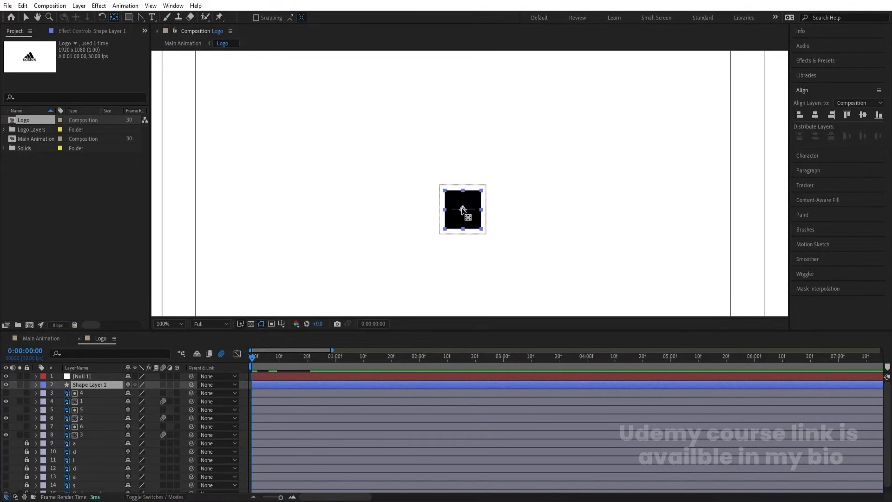
left_click_drag(463, 209, 462, 227)
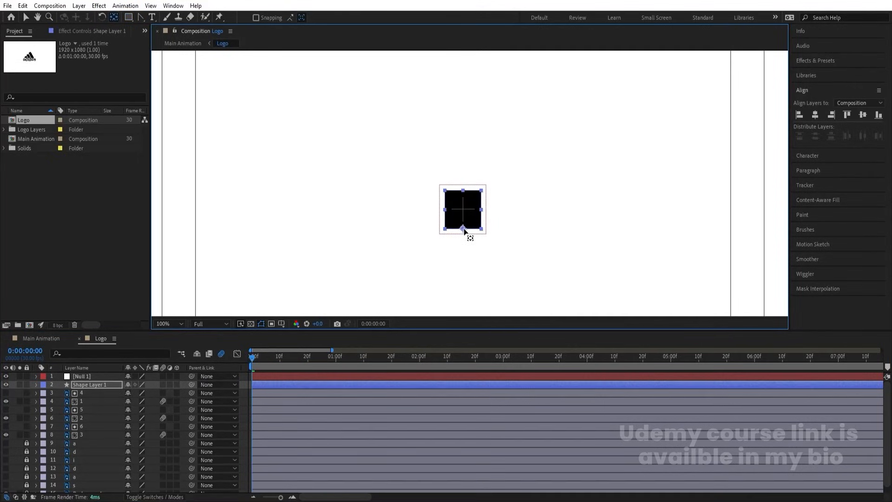
left_click(96, 385)
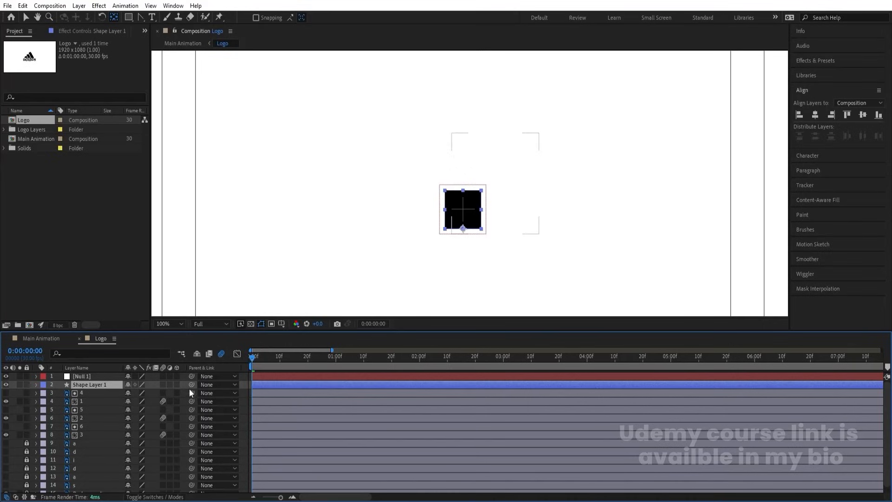
left_click_drag(191, 385, 96, 377)
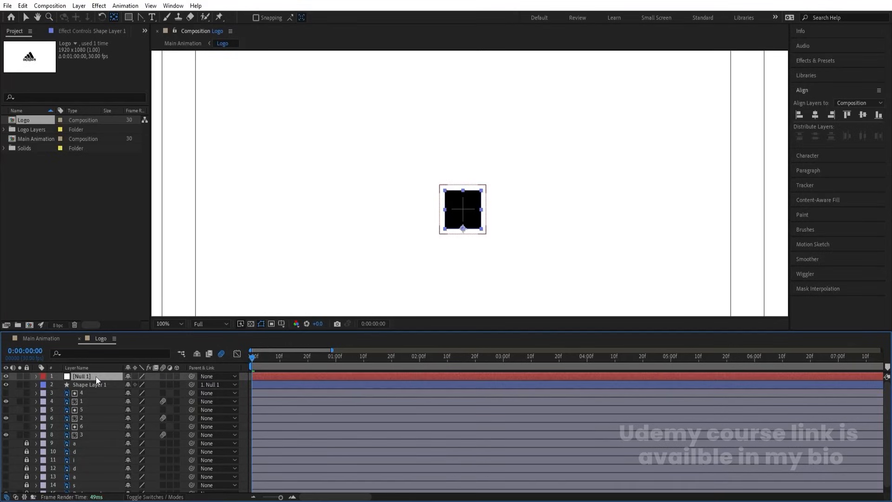
Move Null 1 straight down to about 960, 628 and fit the composition in the viewer
left_click(96, 376)
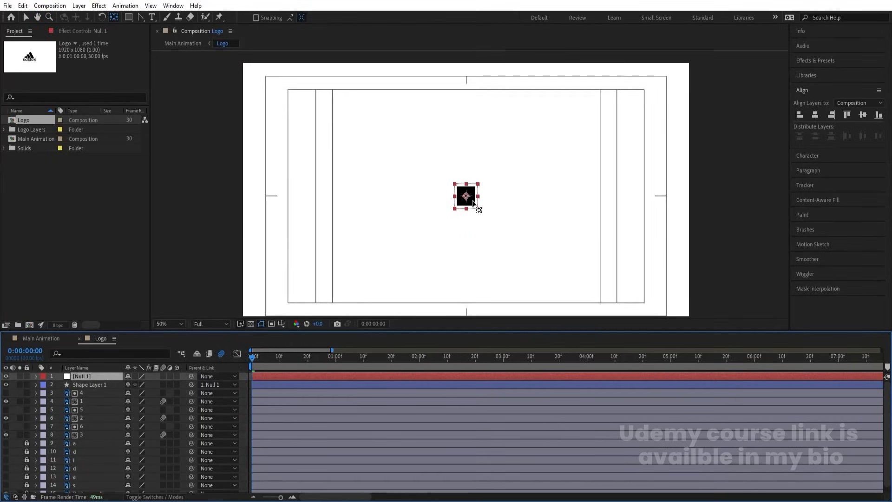
key("v")
left_click_drag(473, 203, 474, 225)
left_click(180, 325)
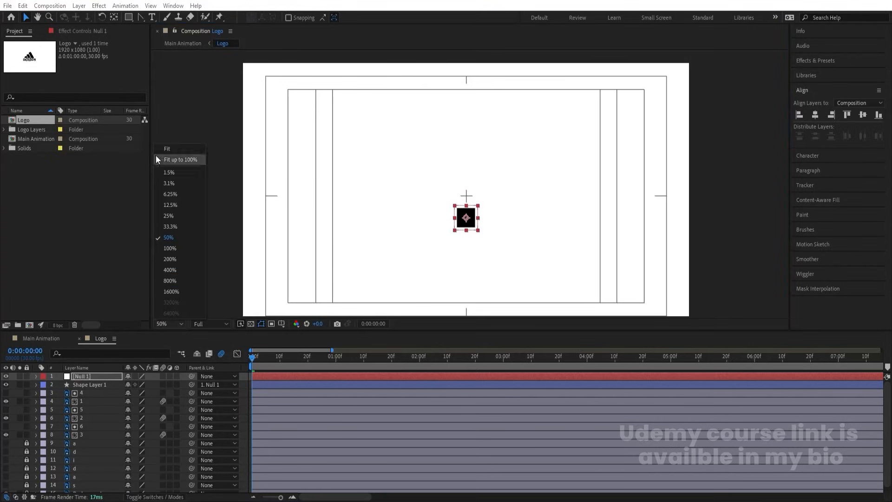
left_click(167, 152)
Separate Null 1's Position into X and Y dimensions and add an X Position keyframe at 0:00:00:00
left_click(100, 375)
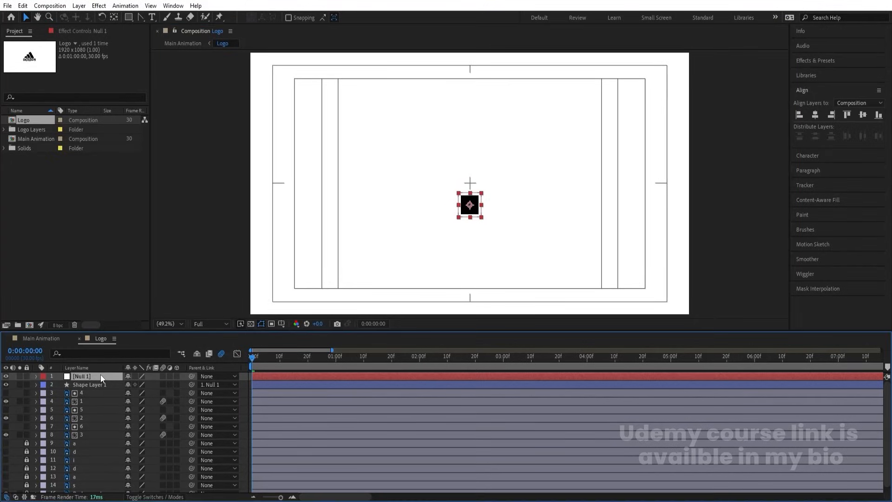
key("p")
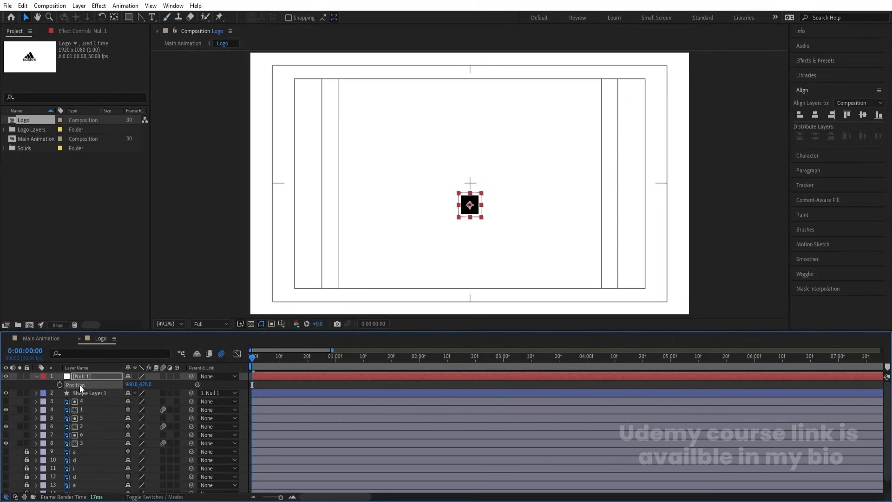
right_click(80, 385)
left_click(114, 263)
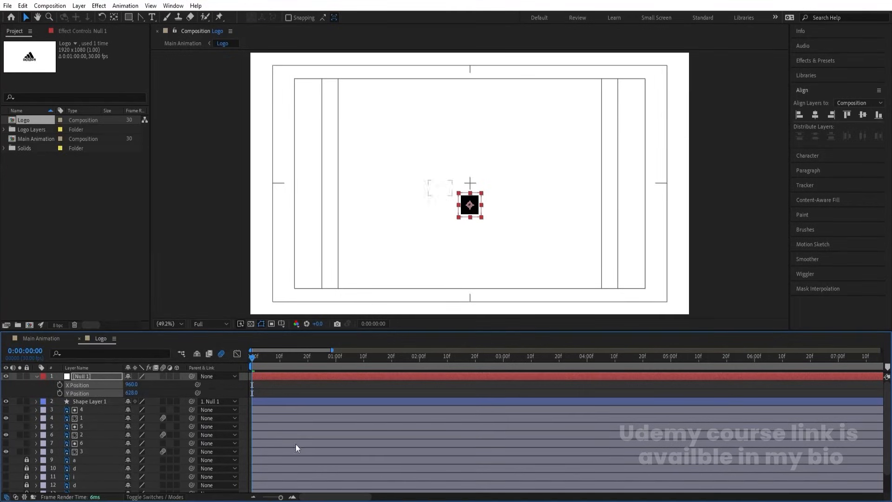
left_click(60, 385)
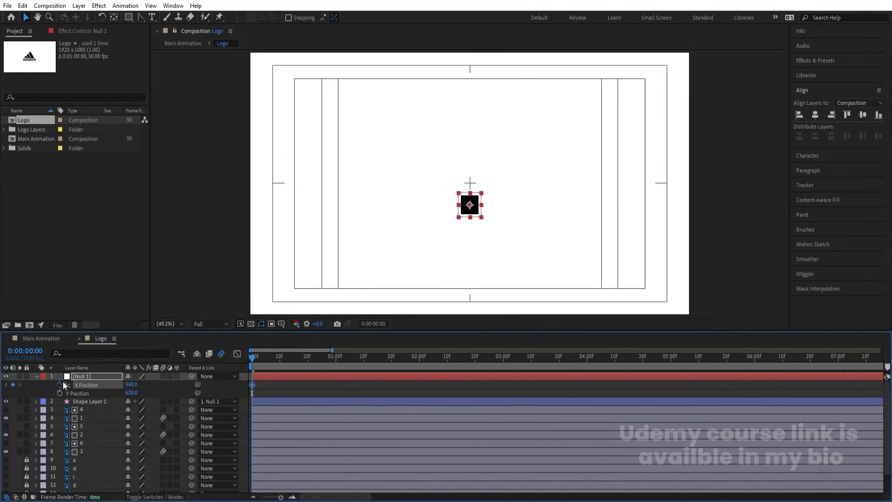
Animate Null 1's X Position from 1973 at 0:00:00:00 to 566 at 0:00:01:00
left_click(307, 359)
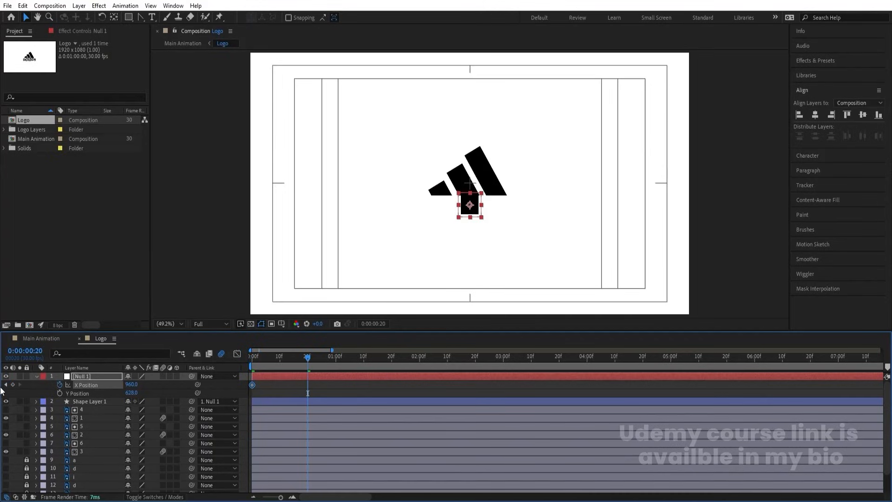
left_click(335, 358)
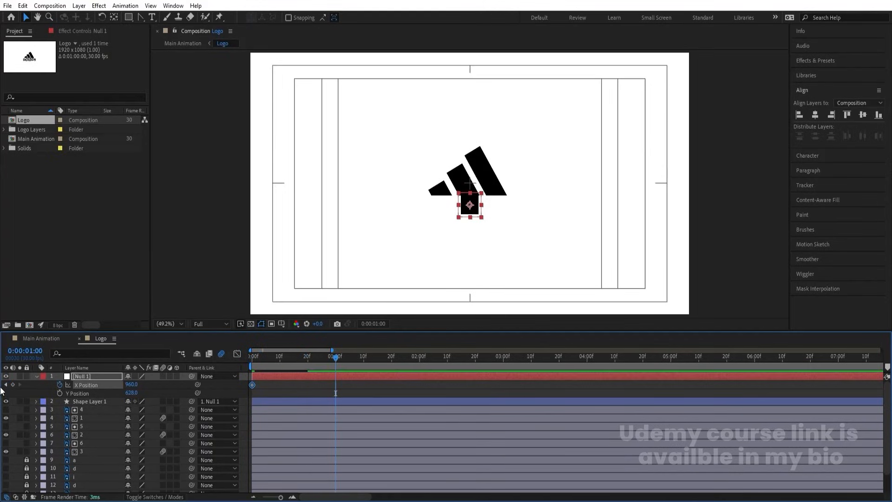
left_click(13, 385)
left_click_drag(274, 357, 252, 357)
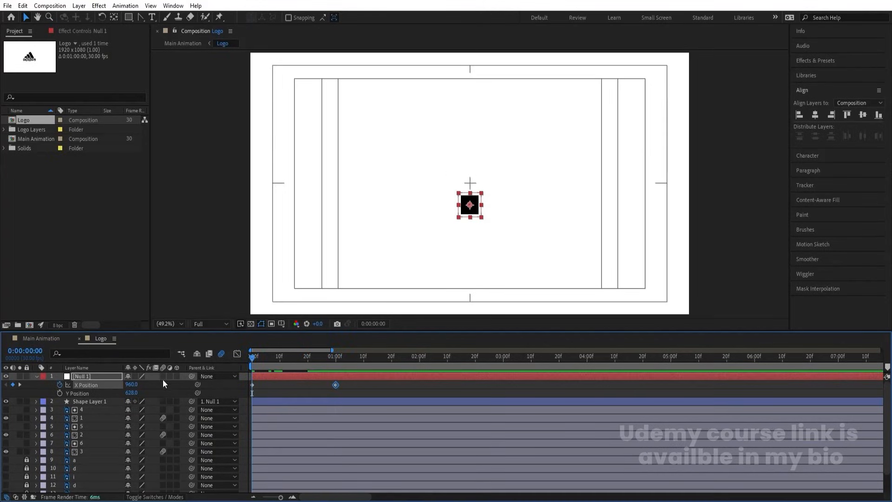
left_click_drag(135, 386, 571, 351)
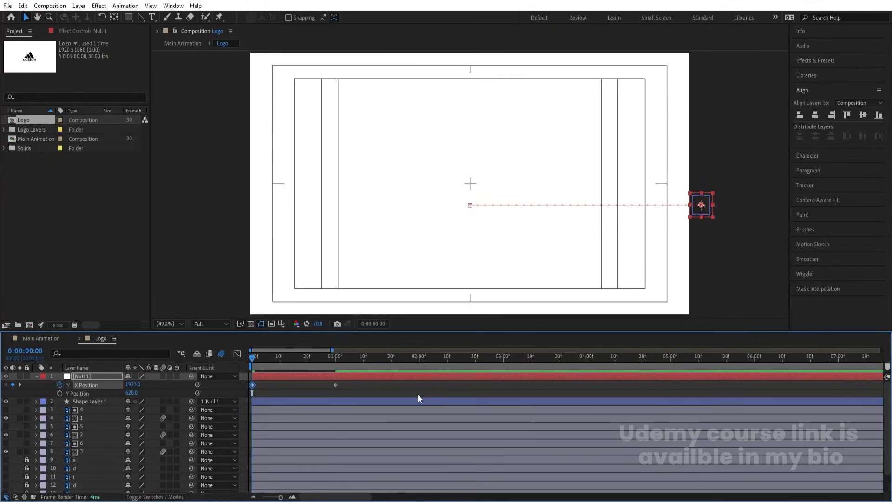
key("k")
left_click_drag(132, 389, 96, 385)
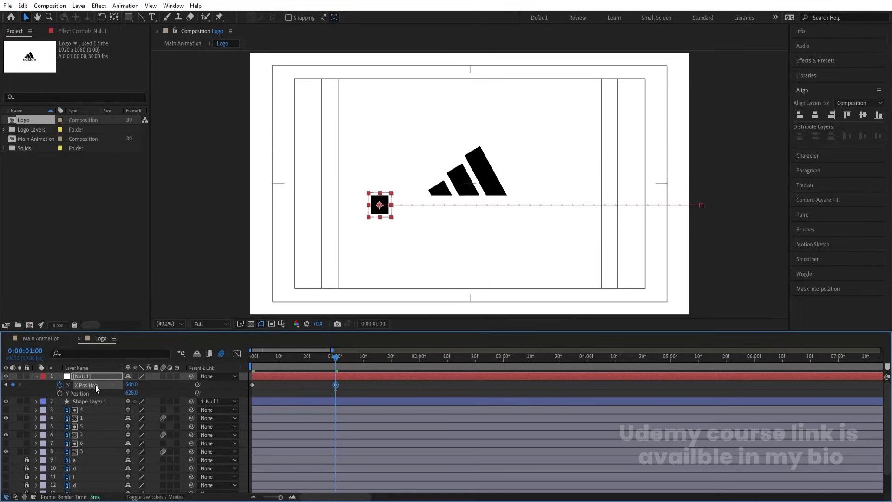
Add Null 1 X Position hold-value keyframes at 0:00:02:00 and 0:00:01:01, plus a Y Position keyframe at 0:00:01:01
left_click_drag(391, 359, 407, 362)
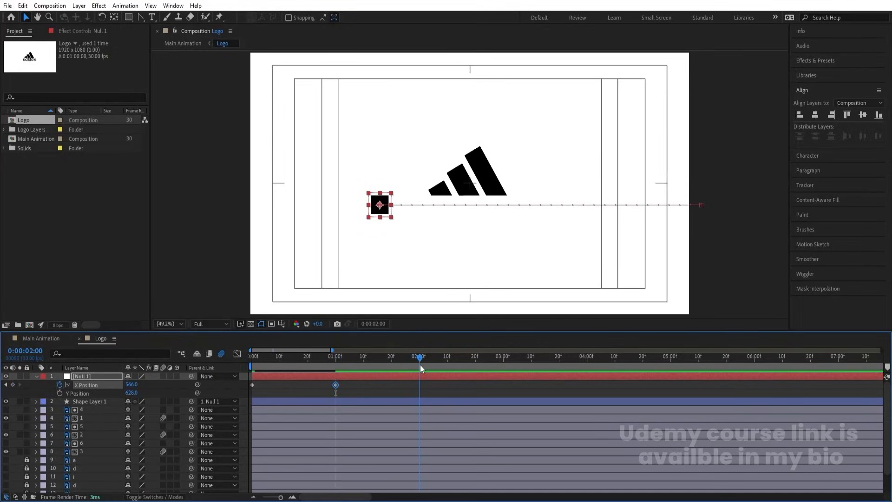
left_click(12, 385)
left_click_drag(411, 364, 335, 355)
key("equal")
key("Page_Down")
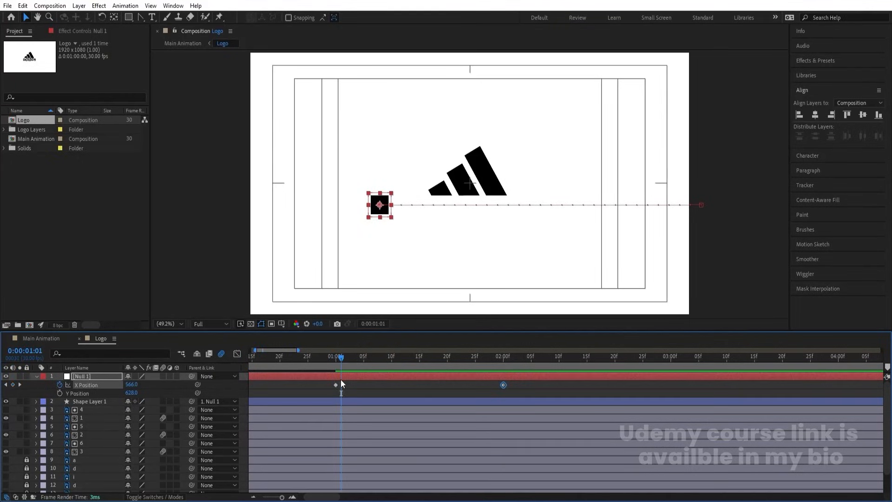
left_click(13, 385)
left_click(60, 393)
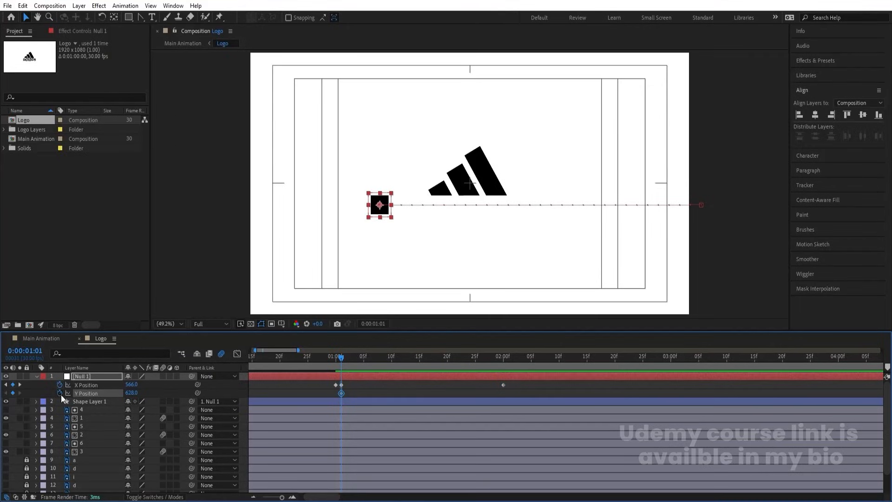
At 0:00:02:00, move Null 1 onto the top end of the tallest stripe, at about 982, 411
left_click(474, 368)
left_click_drag(388, 218, 483, 164)
scroll(481, 158, "up", 4)
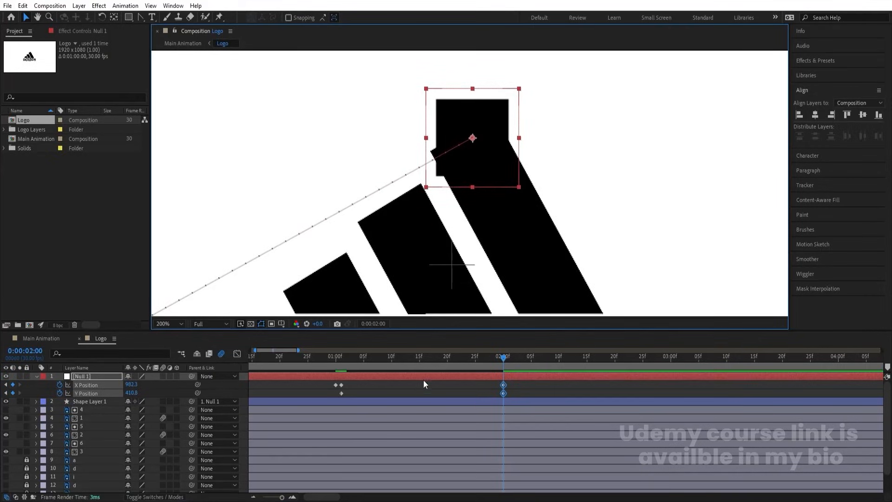
At 0:00:01:15, raise Null 1 above the stripes by setting its Y Position to about 282
left_click(420, 356)
scroll(416, 159, "down", 4)
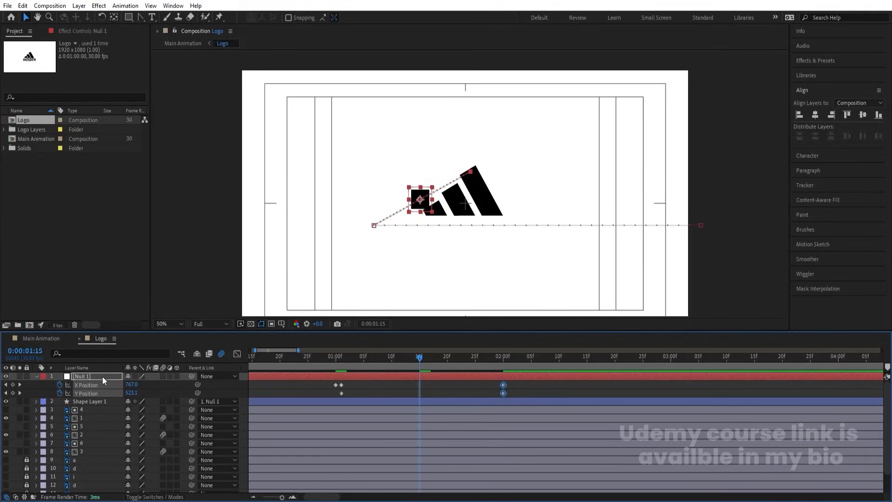
left_click_drag(132, 393, 9, 383)
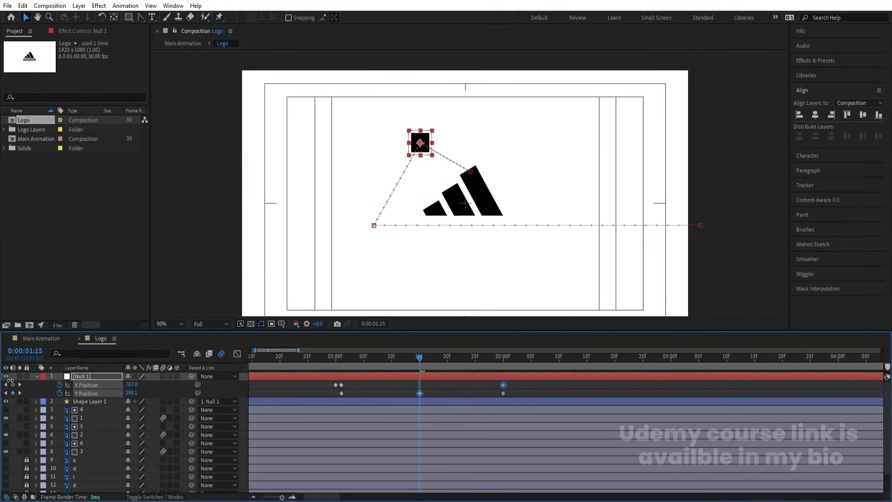
left_click(420, 393)
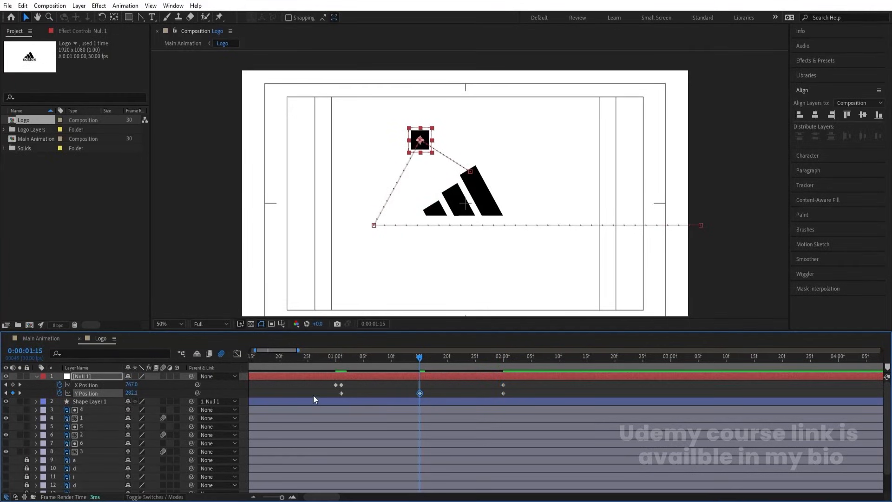
Easy-ease the three Y Position keyframes and lengthen both speed-graph influence handles of the 0:00:01:15 keyframe
left_click_drag(314, 394, 540, 396)
key("F9")
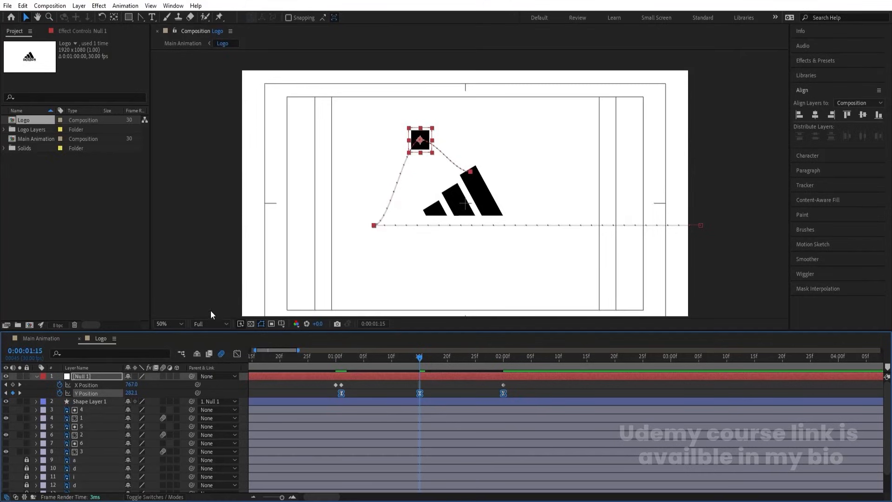
left_click(237, 354)
left_click(420, 403)
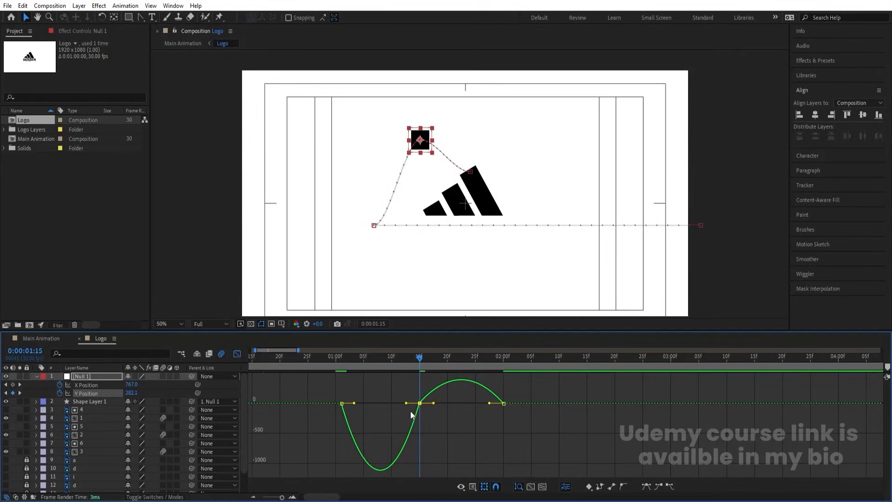
left_click_drag(407, 403, 348, 403)
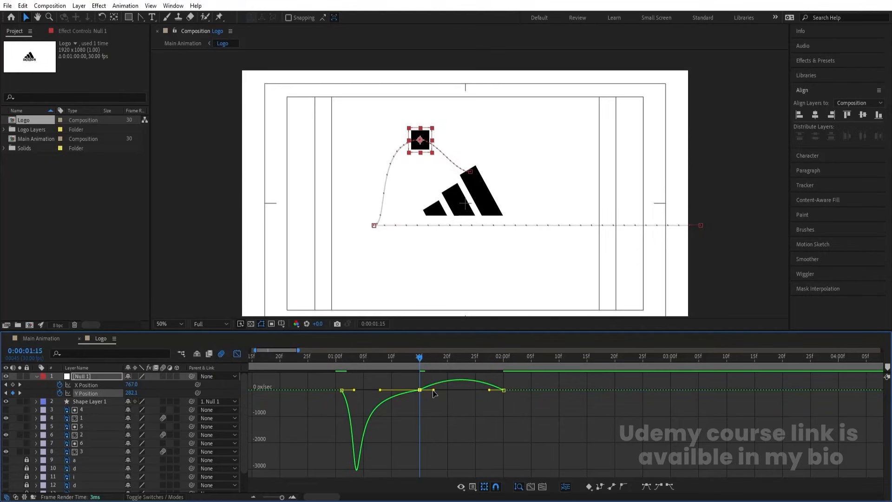
left_click_drag(433, 389, 461, 389)
Shorten the influence handles of the first and last Y Position keyframes almost to zero, then close the speed graph
left_click(341, 402)
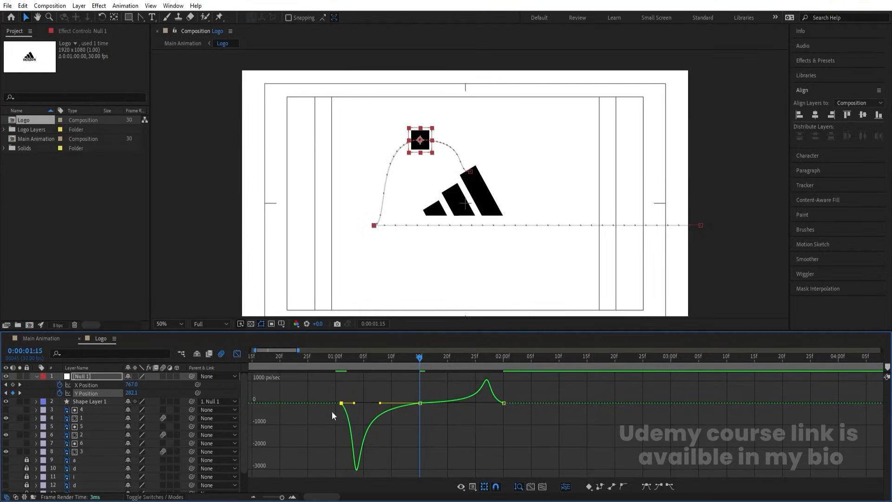
left_click(350, 403)
left_click(342, 403)
left_click_drag(359, 403, 344, 405)
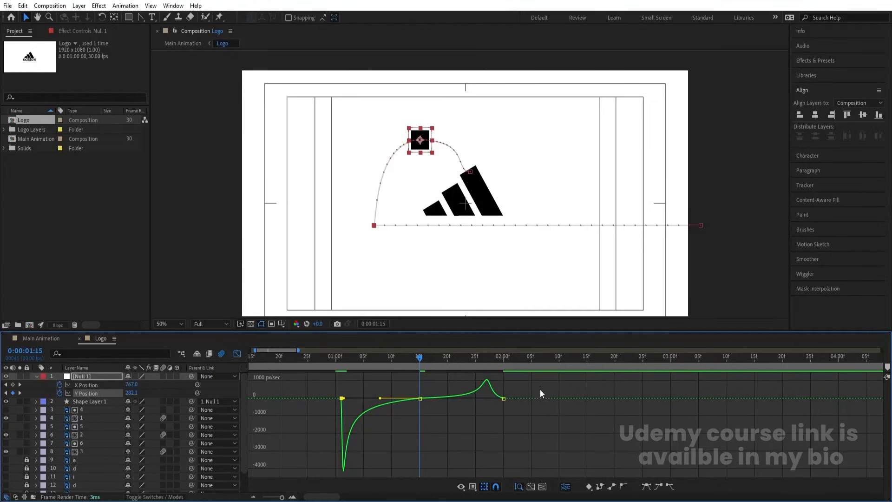
left_click_drag(538, 392, 502, 402)
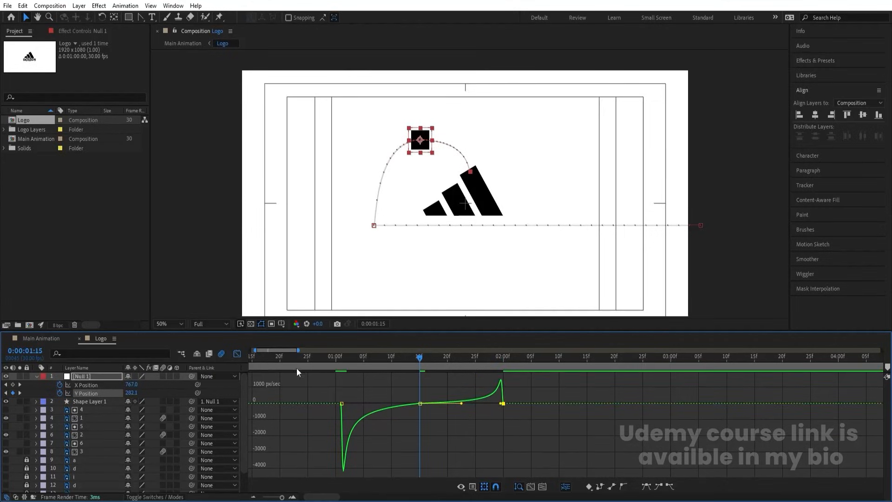
left_click(236, 354)
Animate Null 1's Rotation from 0° at 0:00:01:01 to -300° at 0:00:02:00
left_click_drag(359, 363, 343, 362)
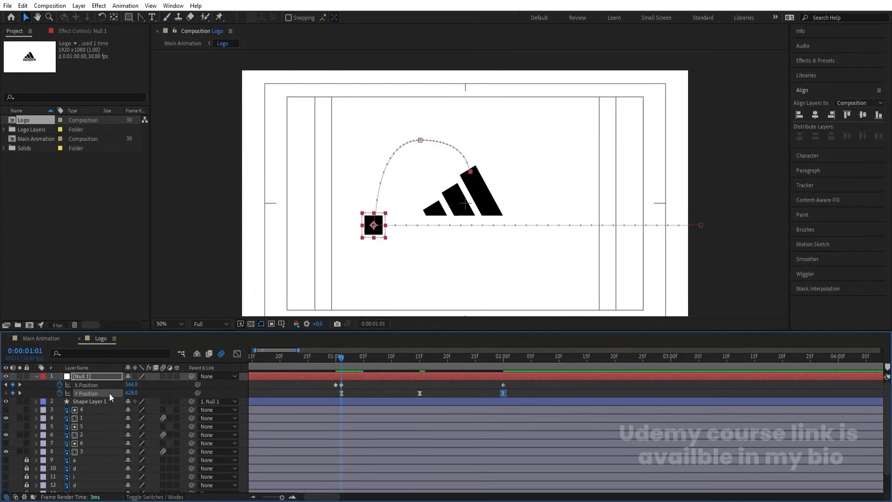
key("r")
left_click(59, 384)
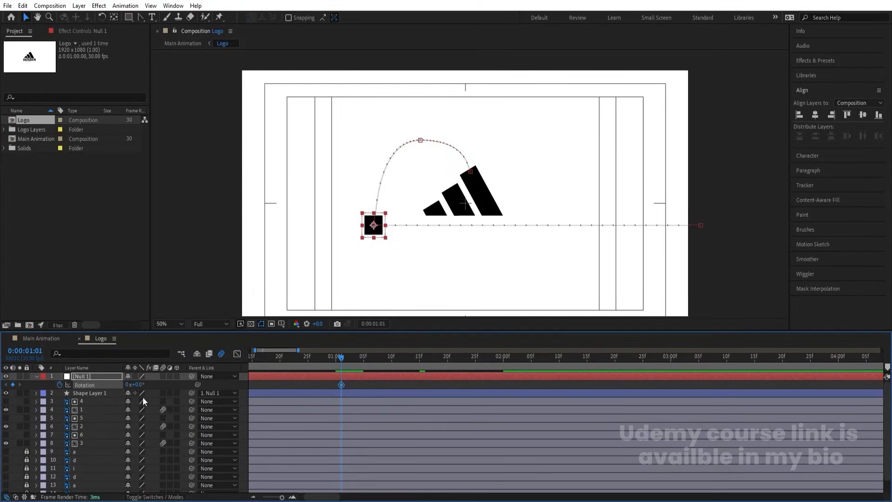
key("shift+p")
key("k")
key("k")
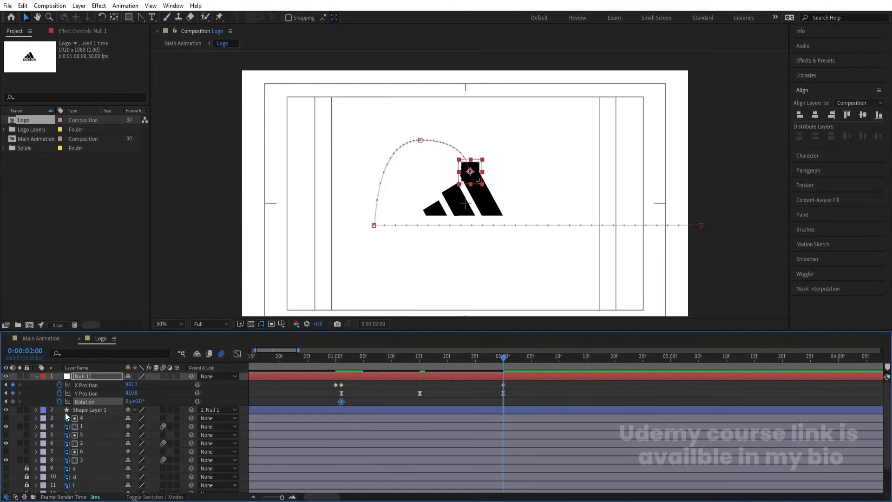
scroll(475, 165, "up", 4)
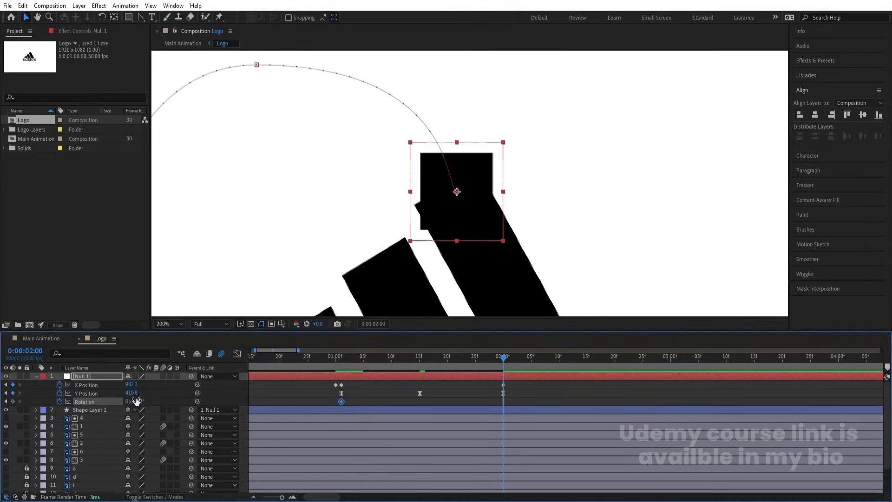
left_click_drag(136, 401, 26, 430)
At 0:00:02:00, move Null 1 to about 989, 437 so the square aligns with the tallest stripe's top, and preview the motion
left_click_drag(483, 213, 489, 239)
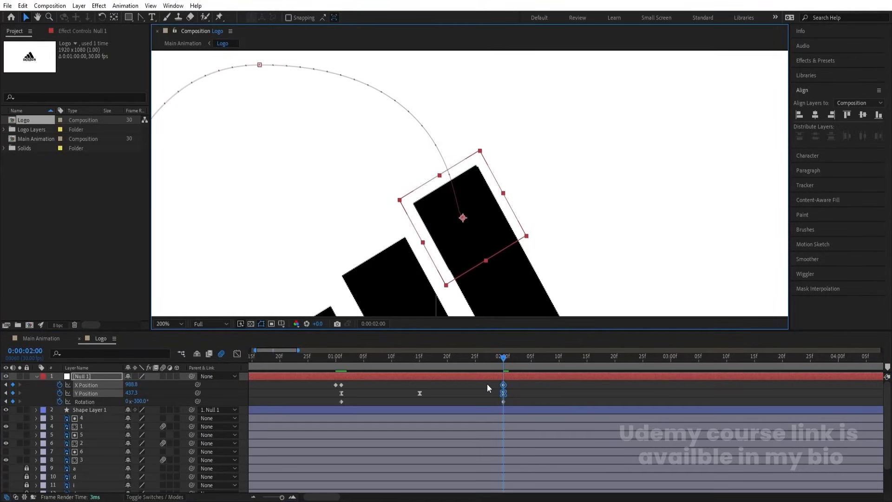
left_click_drag(472, 360, 347, 372)
scroll(402, 178, "down", 2)
key("space")
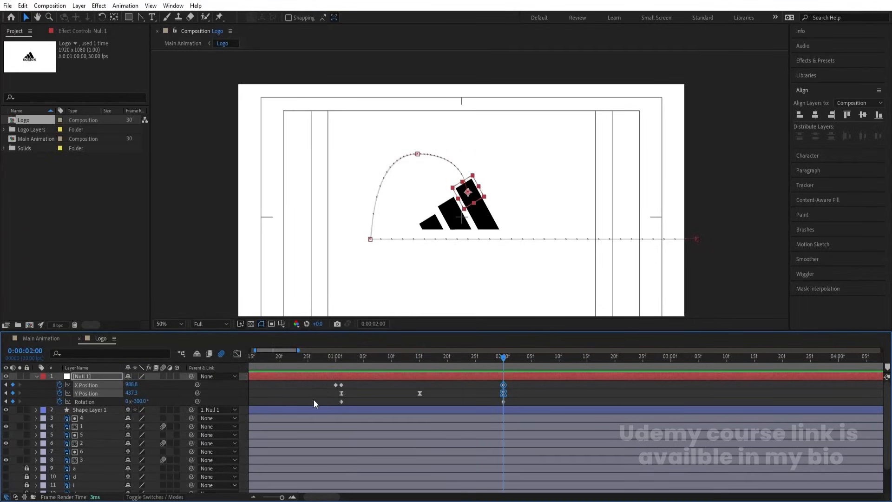
Easy-ease both of Null 1's Rotation keyframes and select them in the speed graph
left_click_drag(322, 402, 515, 405)
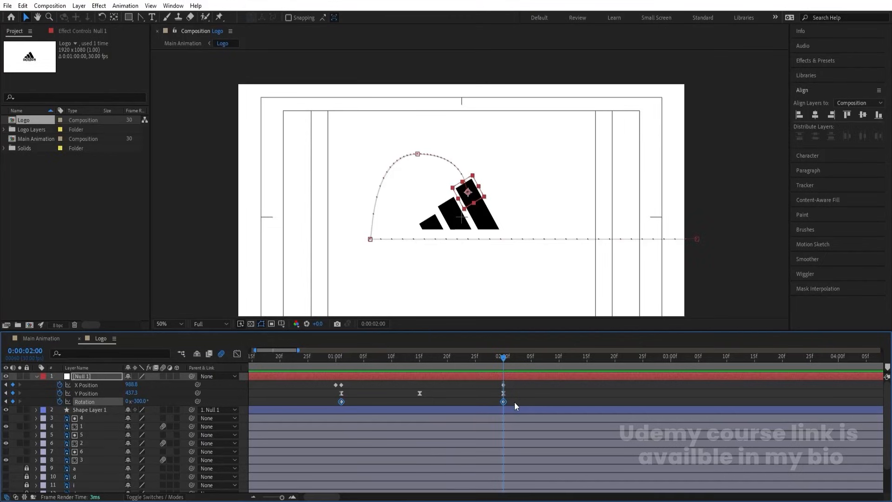
left_click(237, 354)
left_click_drag(523, 431, 314, 361)
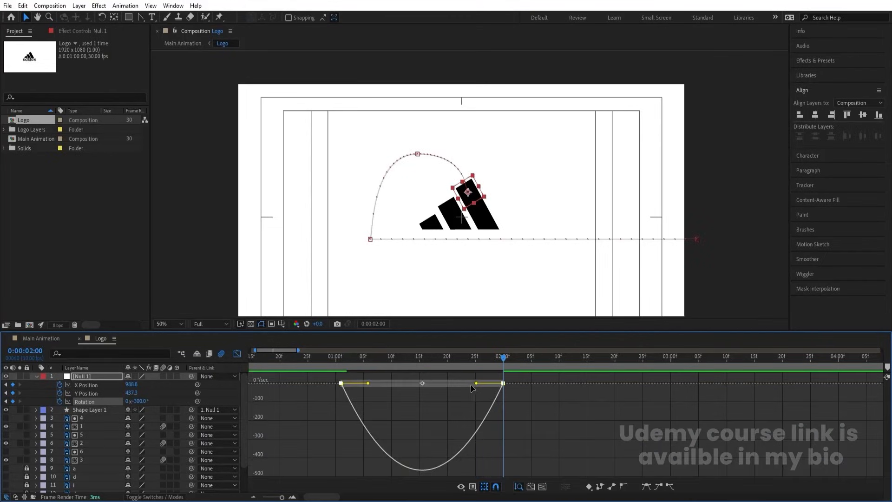
Try lengthening both Rotation influence handles toward the middle for a sharp speed peak, and preview from 0:00:01:00
left_click_drag(473, 385, 432, 385)
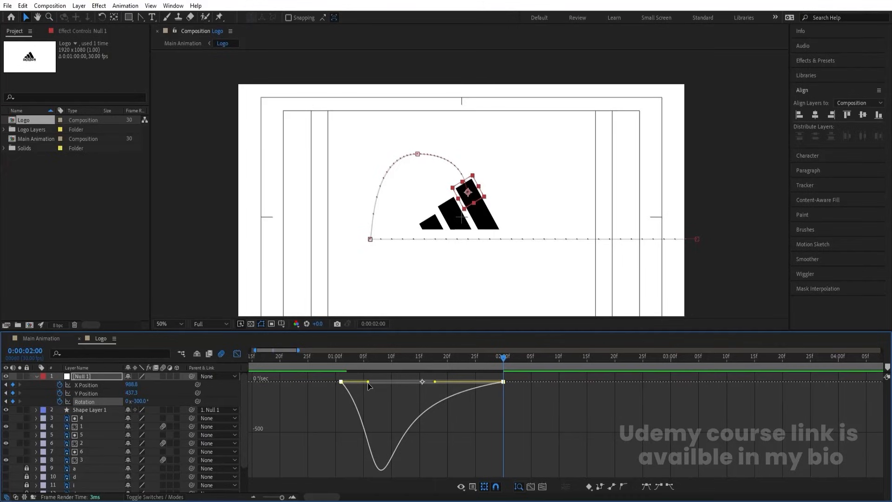
left_click_drag(368, 383, 404, 382)
left_click(336, 357)
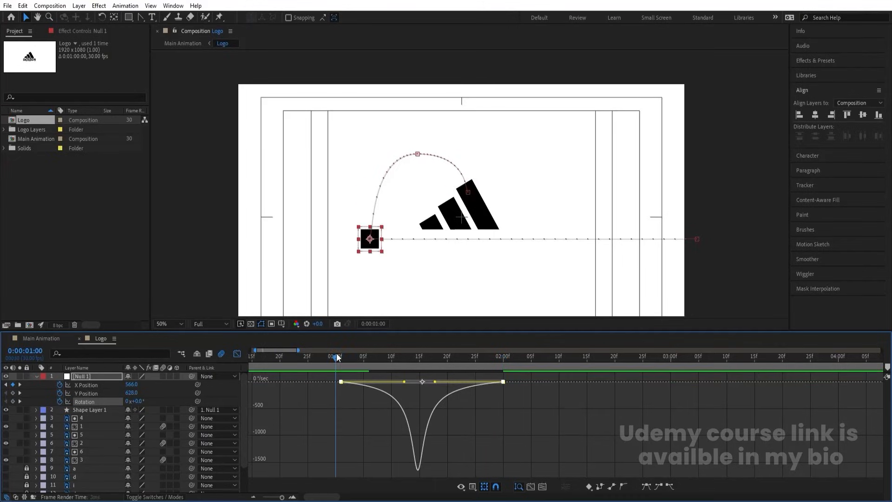
key("space")
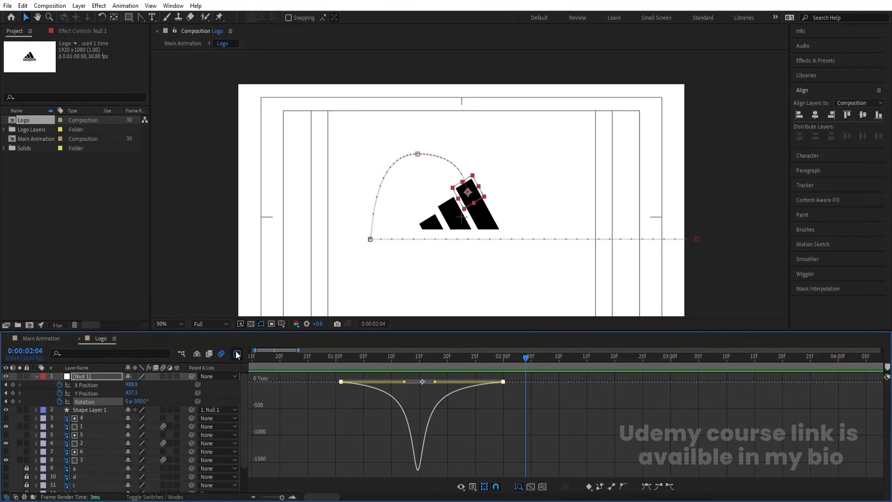
Undo the last two Rotation handle changes and preview the motion again from 0:00:01:00
key("ctrl+z")
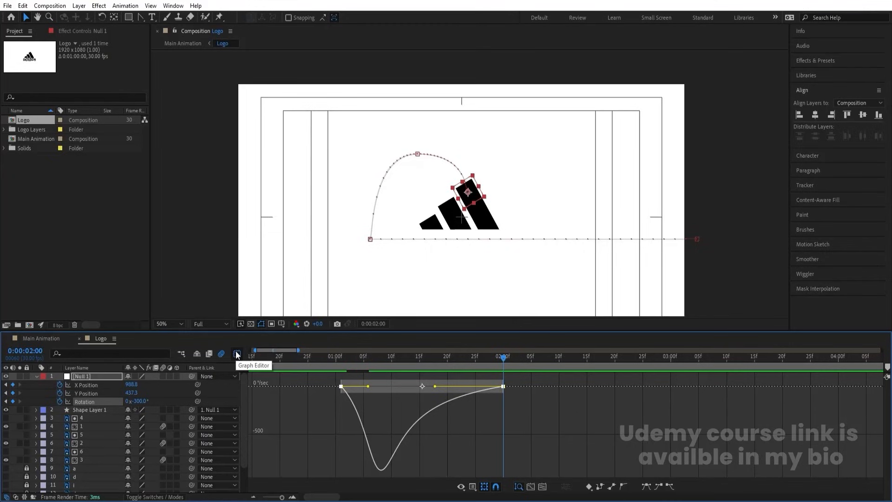
key("ctrl+z")
left_click(334, 356)
key("space")
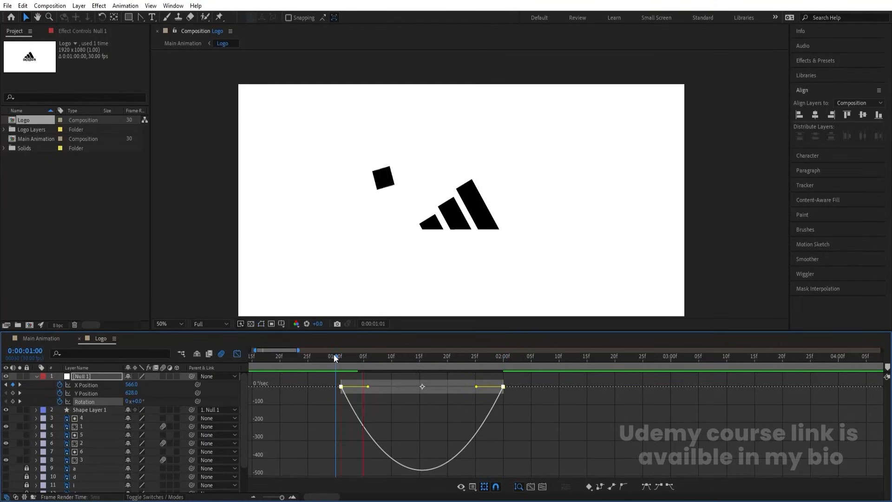
key("space")
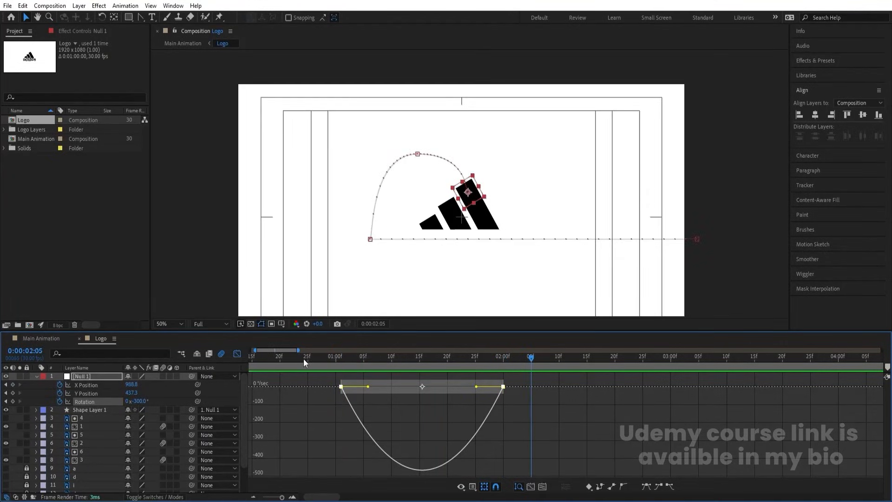
Easy-ease Null 1's X Position keyframes at 0:00:00:00 and 0:00:01:00 and display their speed graph
left_click(238, 353)
key("Home")
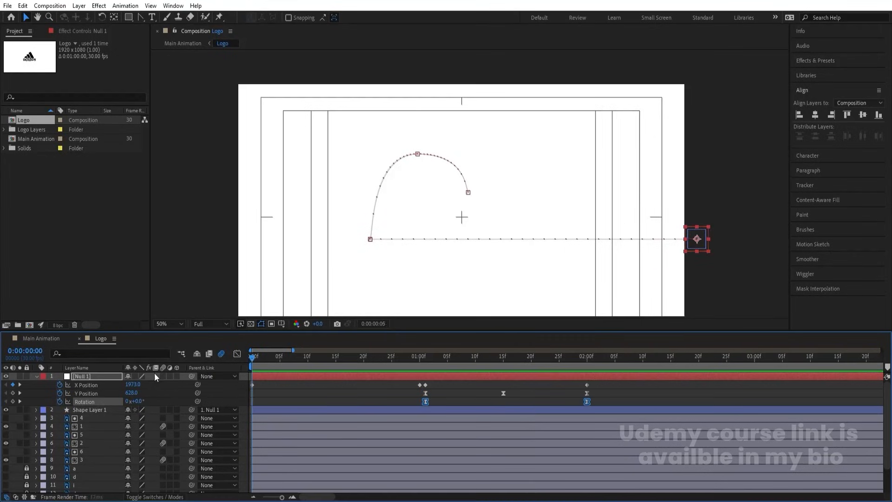
left_click(420, 385)
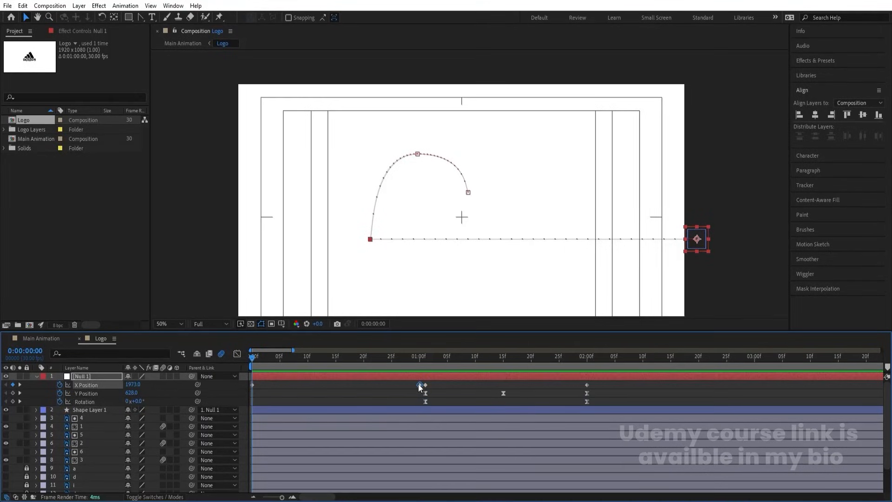
left_click(251, 385, "shift")
left_click(237, 353)
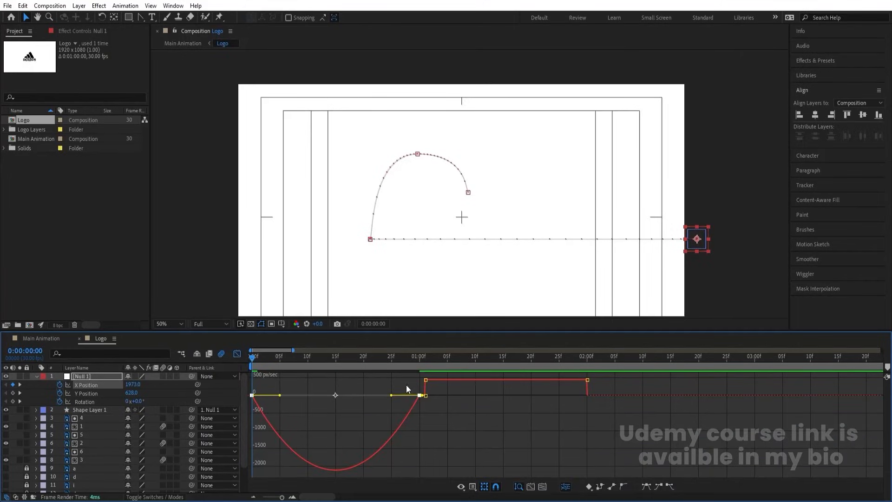
Reshape Null 1's X Position speed curve to an early peak by lengthening the influence into 0:00:01:00, and preview the slide
left_click_drag(406, 385, 263, 386)
key("ctrl+z")
key("space")
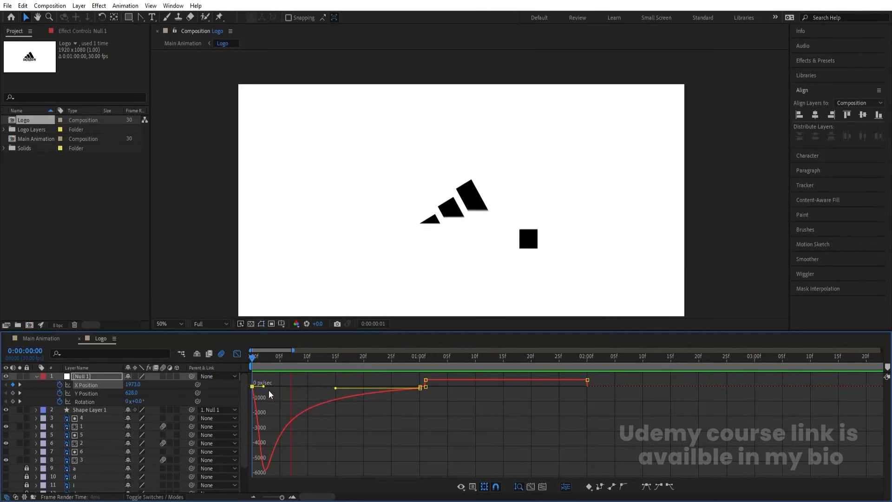
key("space")
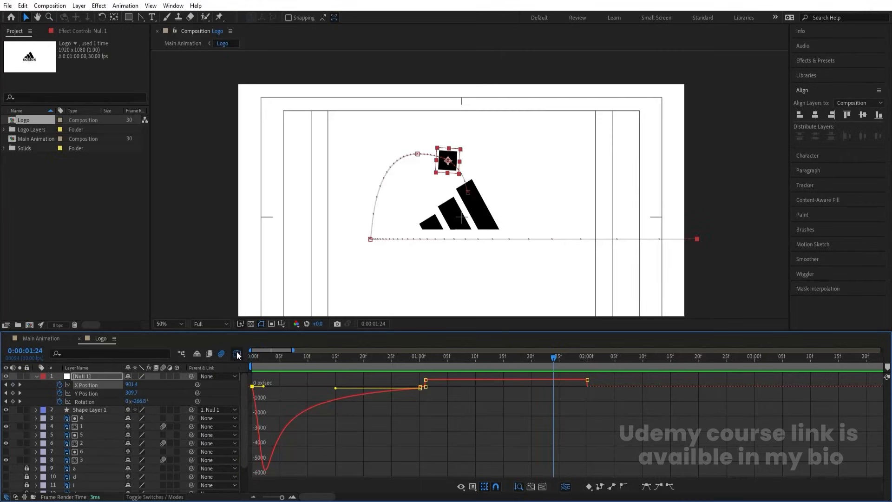
left_click(237, 353)
Reveal Shape Layer 1's Scale and set its height to 20% at 0:00:01:01, keeping the width at 100%
left_click_drag(422, 364, 397, 365)
left_click(386, 405)
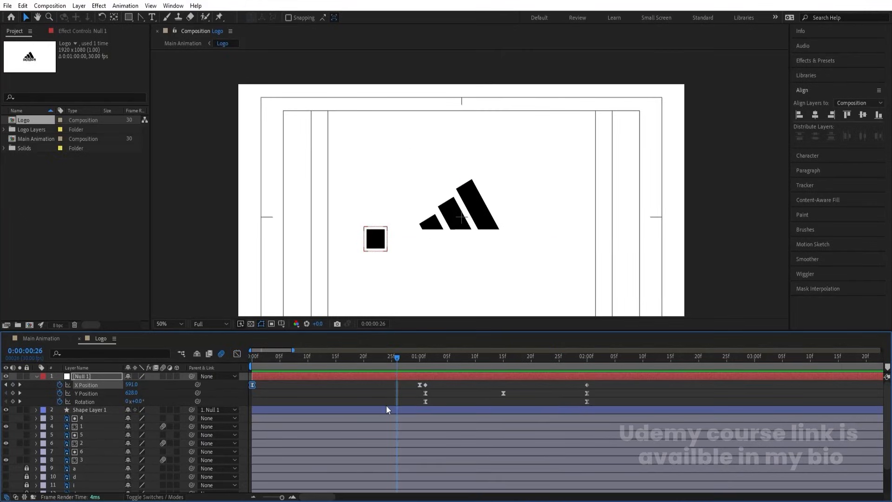
left_click(350, 410)
key("s")
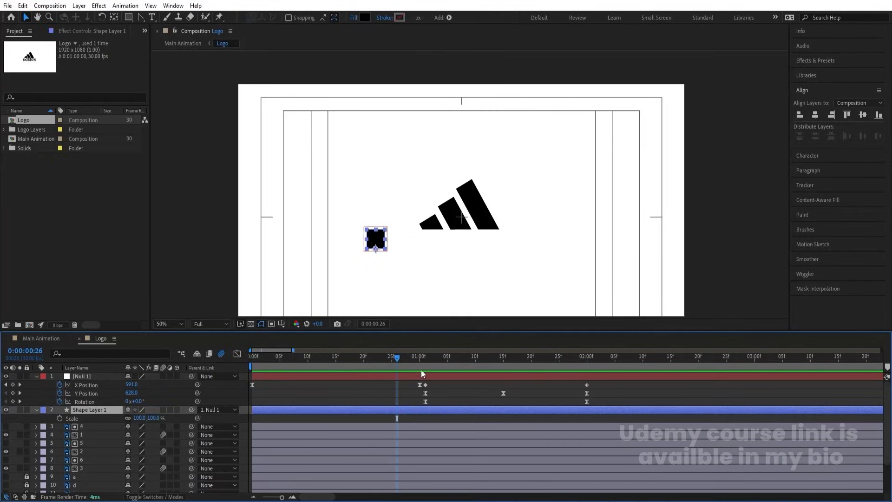
key("k")
left_click_drag(419, 369, 423, 368)
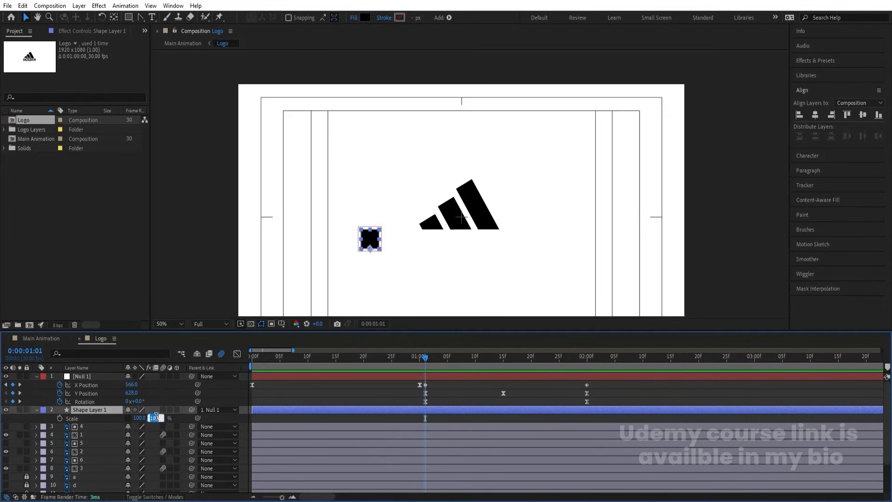
type("200")
key("Return")
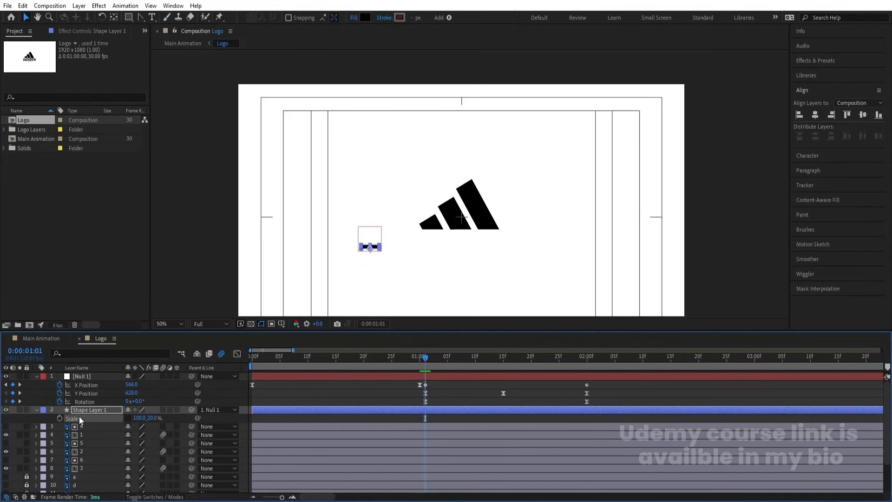
Keyframe Shape Layer 1's Scale from the squashed size at 0:00:01:01 to a 100% height at 0:00:01:15, and preview from 0:00:00:20
key("k")
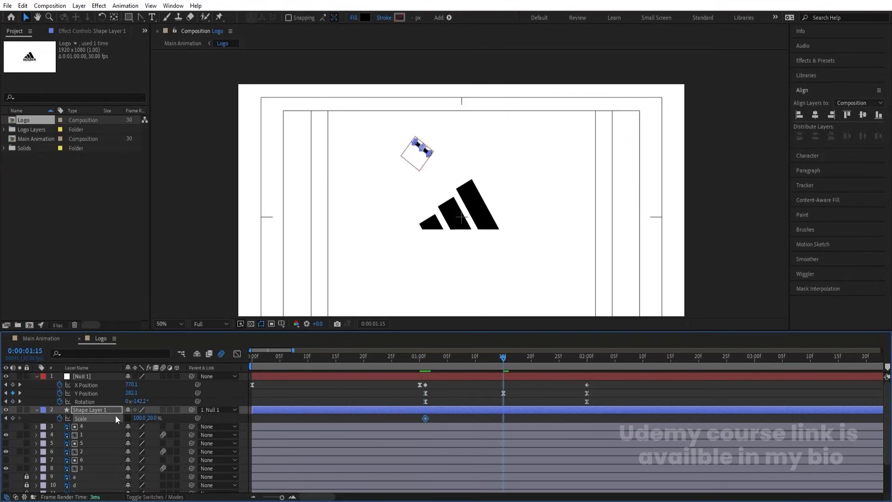
type("100")
key("Return")
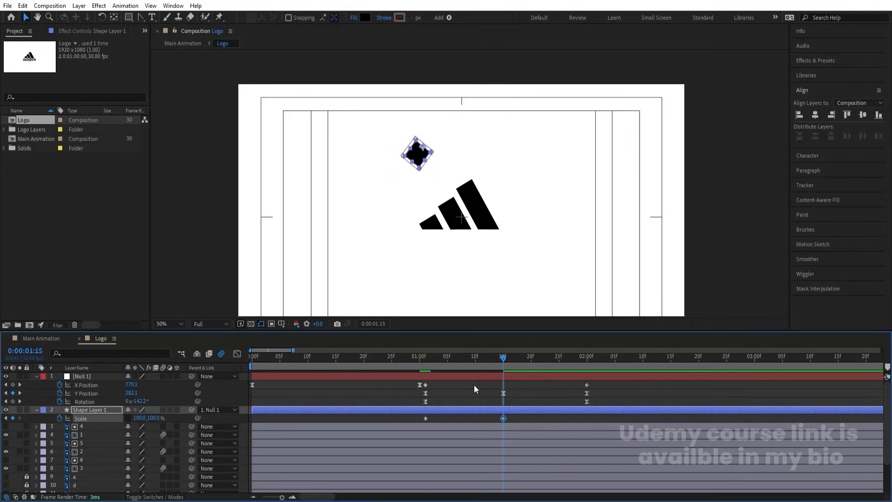
mouse_move(441, 361)
left_mouse_down()
mouse_move(416, 358)
mouse_move(436, 361)
left_mouse_up()
key("space")
left_click(366, 368)
key("space")
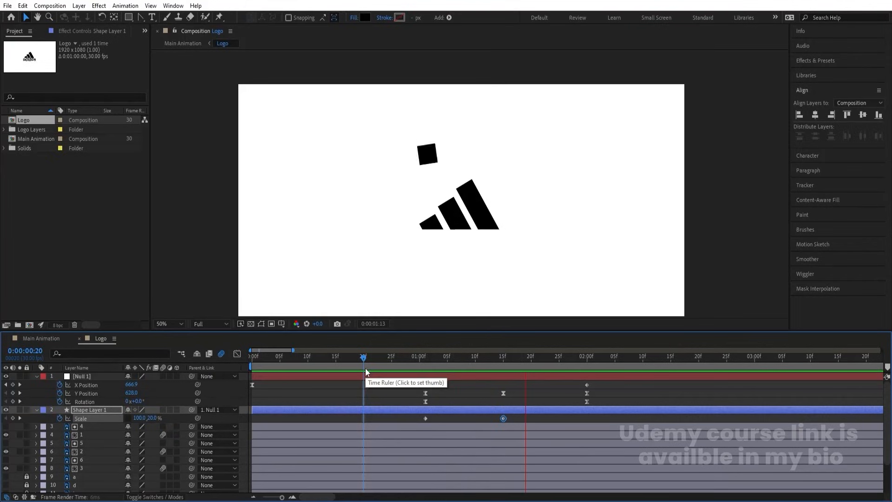
key("space")
Easy-ease both Scale keyframes of Shape Layer 1 and collapse the revealed layer properties
left_click_drag(409, 418, 516, 419)
left_click_drag(409, 421, 511, 424)
key("F9")
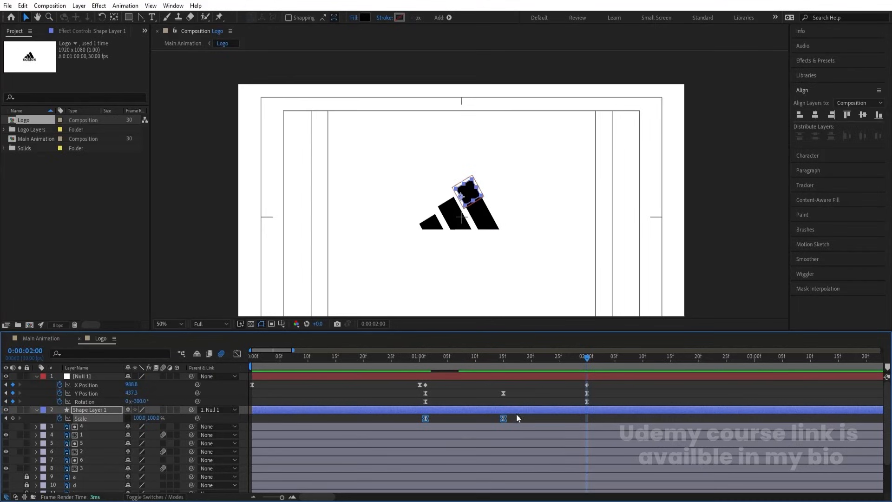
left_click(523, 391)
key("u")
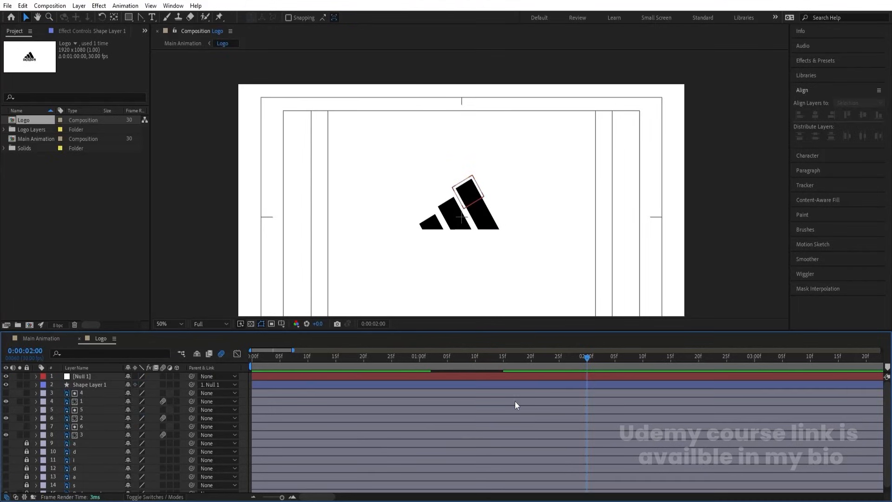
Duplicate Null 1 together with Shape Layer 1 and place the copied square directly beneath its own null
left_click(85, 386)
left_click(89, 376, "ctrl")
key("ctrl+d")
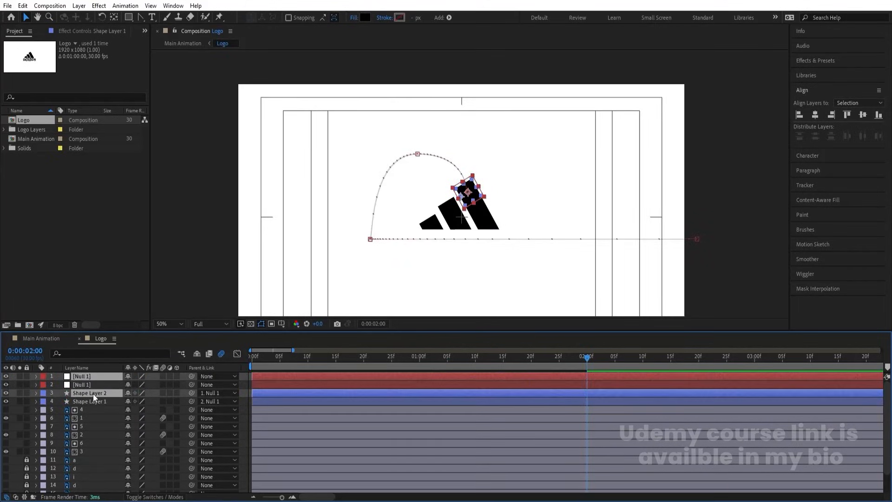
left_click_drag(93, 394, 88, 383)
left_click(245, 382)
Move the duplicated null at 0:00:02:00 so that its square lands on the upper end of the middle stripe
left_click(110, 376)
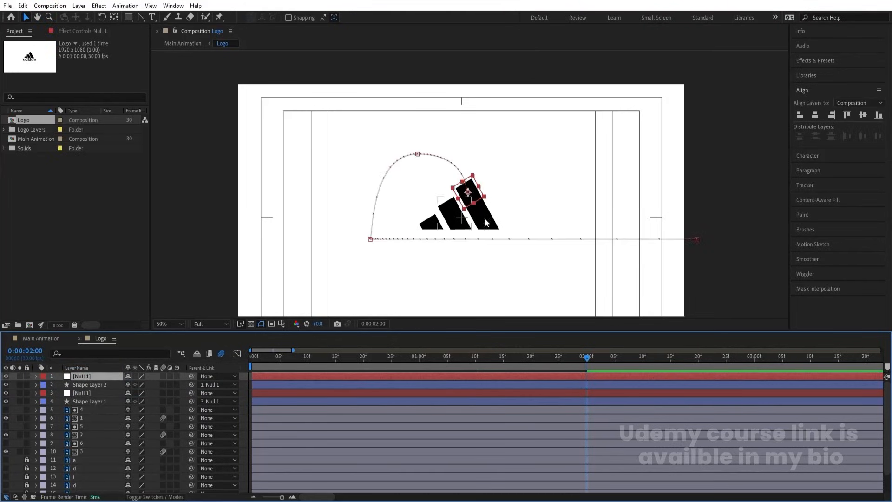
scroll(465, 198, "up", 2)
left_click_drag(464, 195, 420, 272)
Duplicate Shape Layer 2 with its null and move the new null onto the smallest stripe at 0:00:02:00
left_click(81, 385)
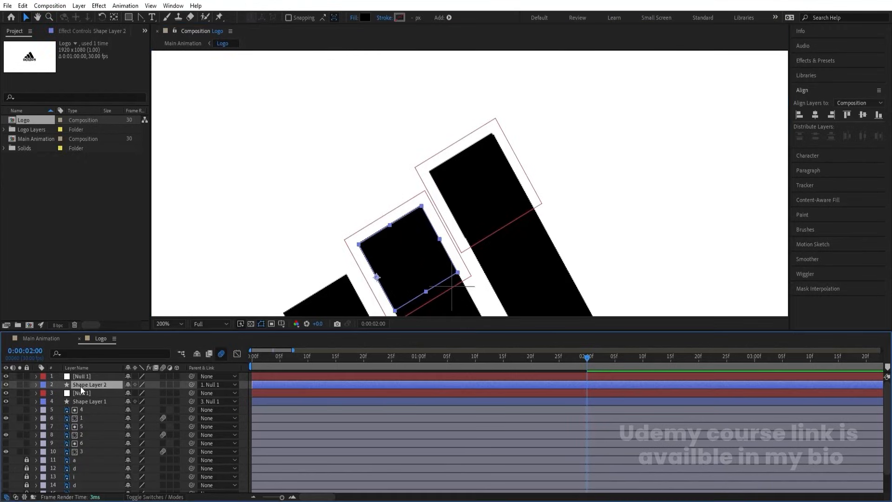
left_click(83, 376, "ctrl")
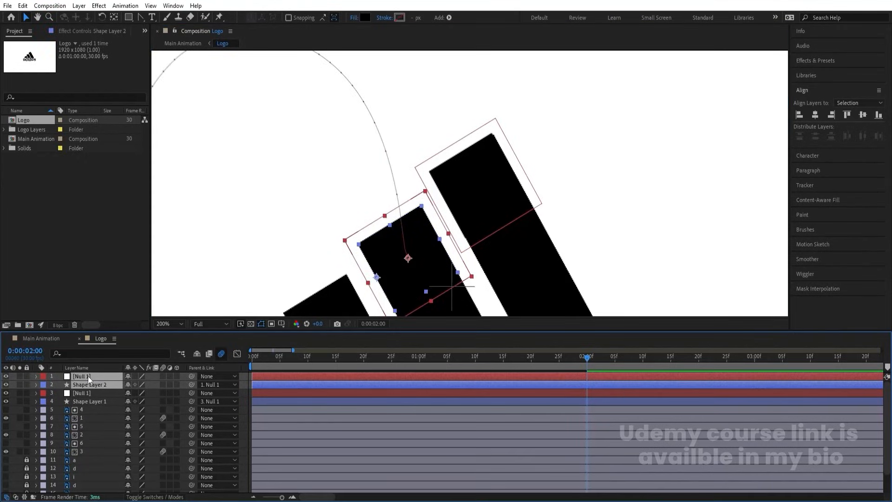
key("ctrl+d")
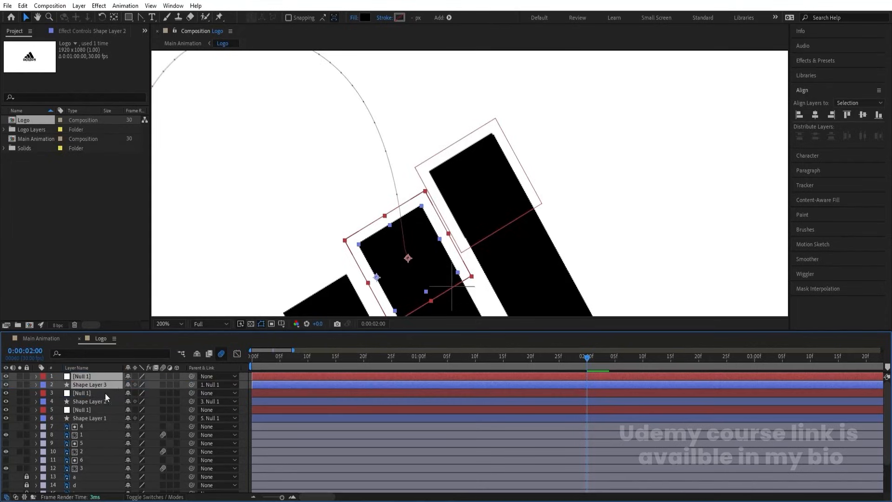
left_click(152, 378)
left_click(110, 378)
scroll(422, 173, "down", 1)
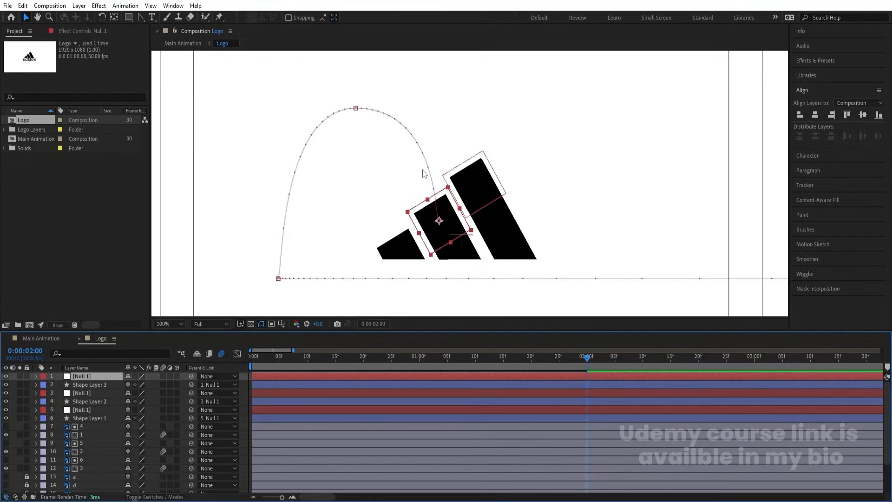
left_click_drag(447, 239, 394, 250)
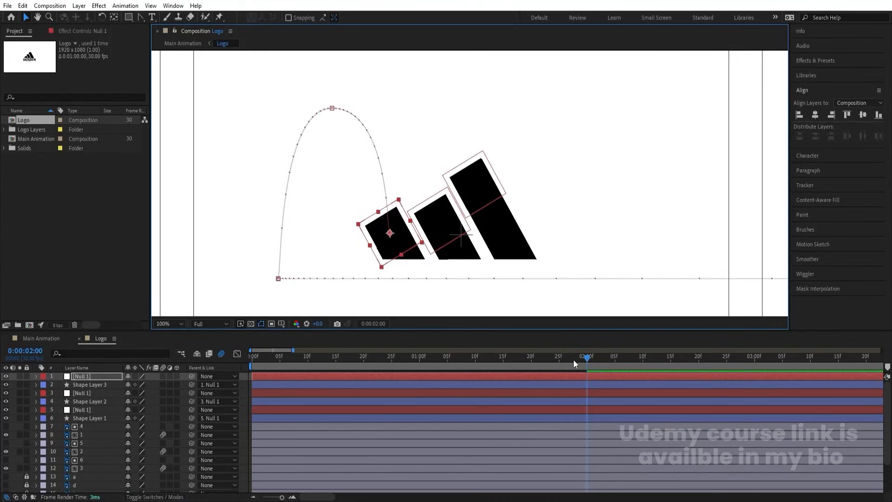
Preview the three squares' motion from 0:00:00:00
left_click_drag(574, 360, 256, 369)
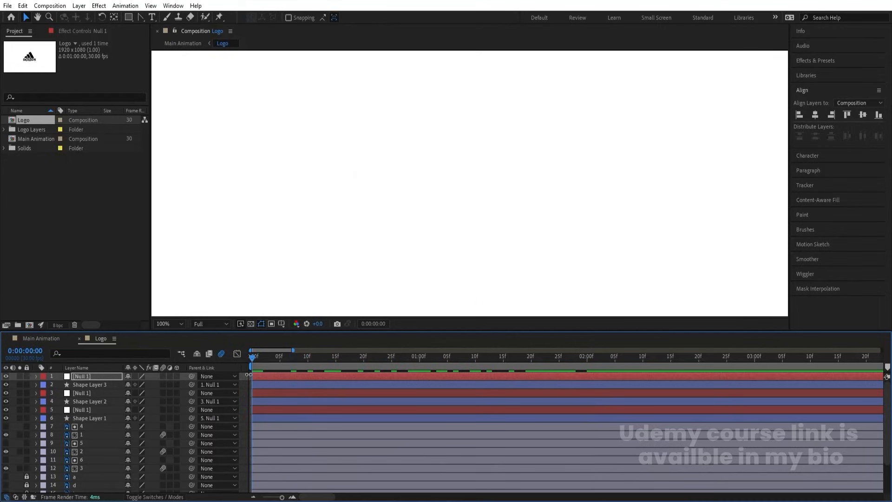
key("space")
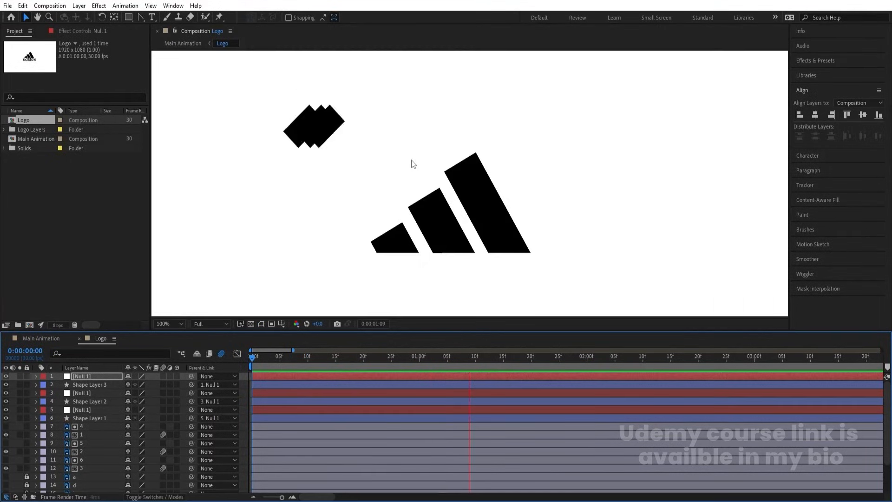
key("space")
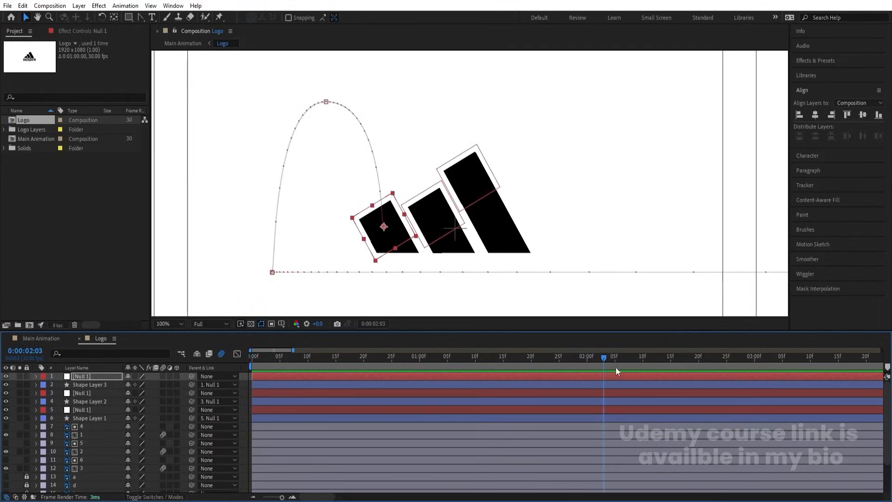
Fine-tune the topmost null's Position at 0:00:02:00 to X 804.8, Y 532.8 over the smallest stripe
left_click_drag(590, 359, 568, 353)
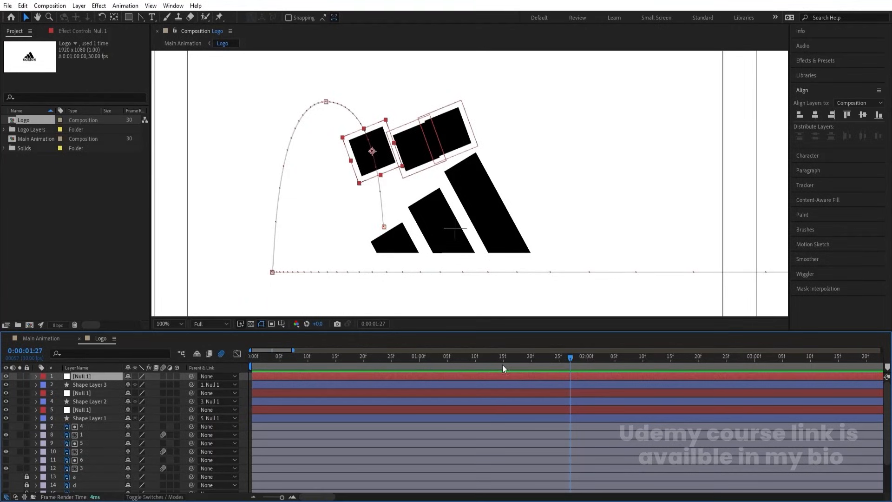
key("u")
key("k")
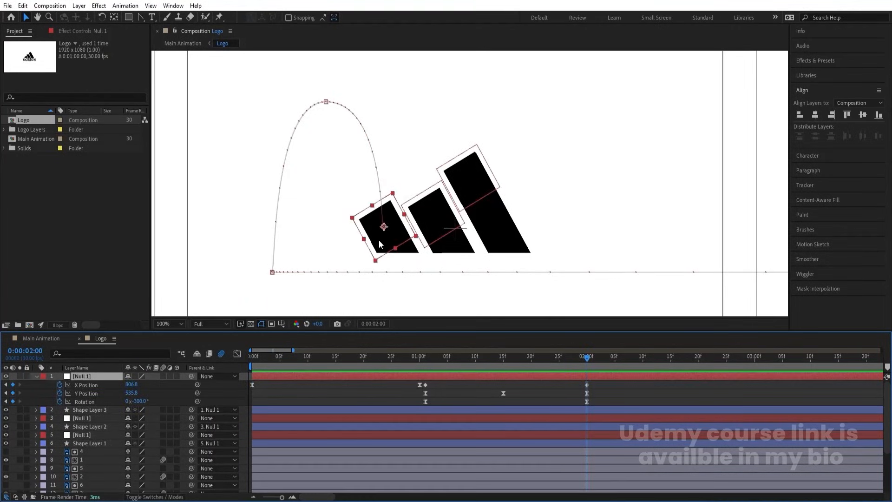
scroll(381, 238, "up", 4)
scroll(385, 236, "down", 2)
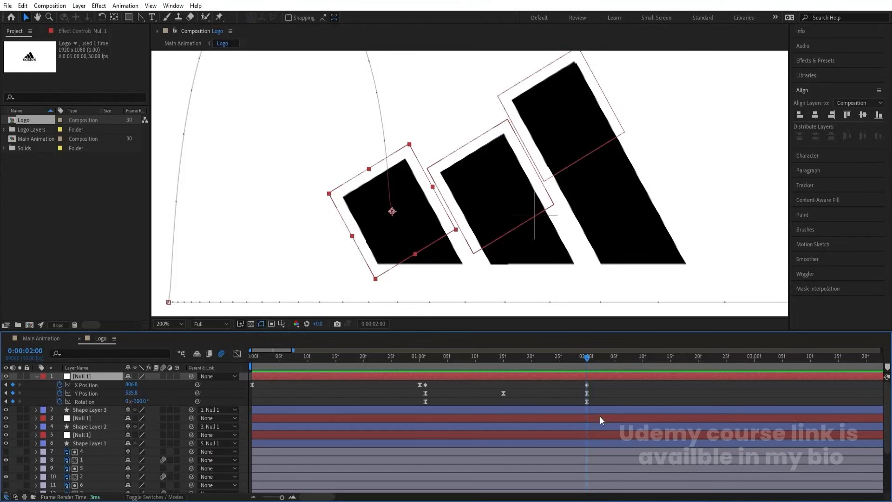
left_click(571, 360)
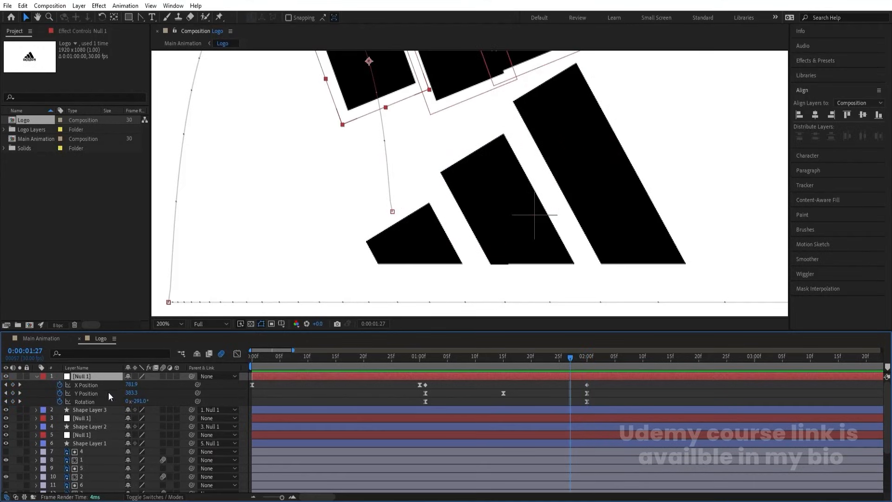
left_click(103, 413)
scroll(470, 184, "down", 2)
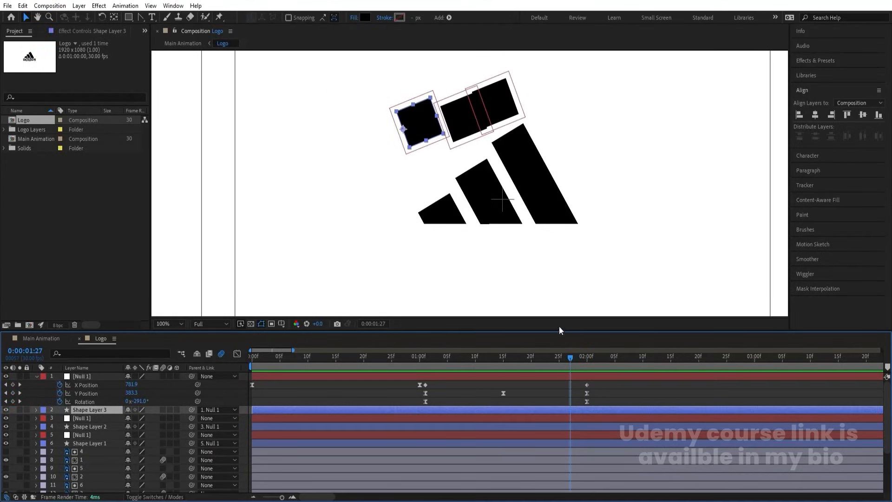
left_click_drag(565, 364, 589, 366)
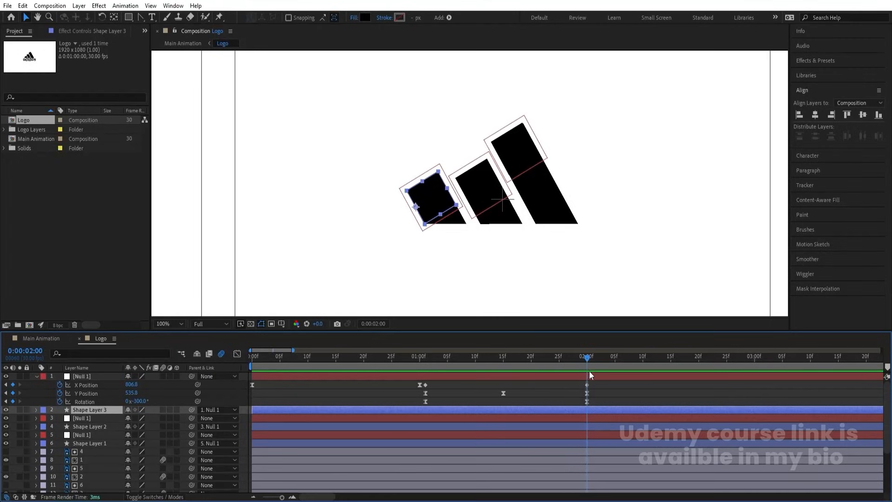
left_click(589, 372)
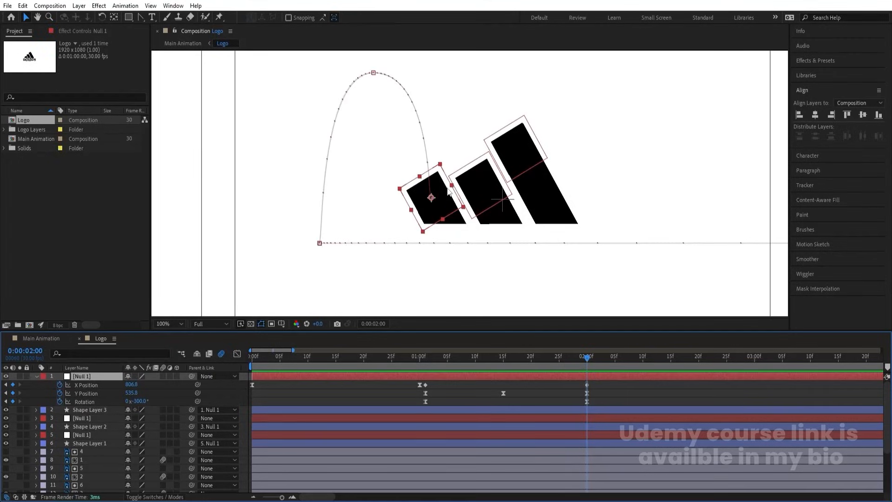
left_click_drag(442, 207, 441, 206)
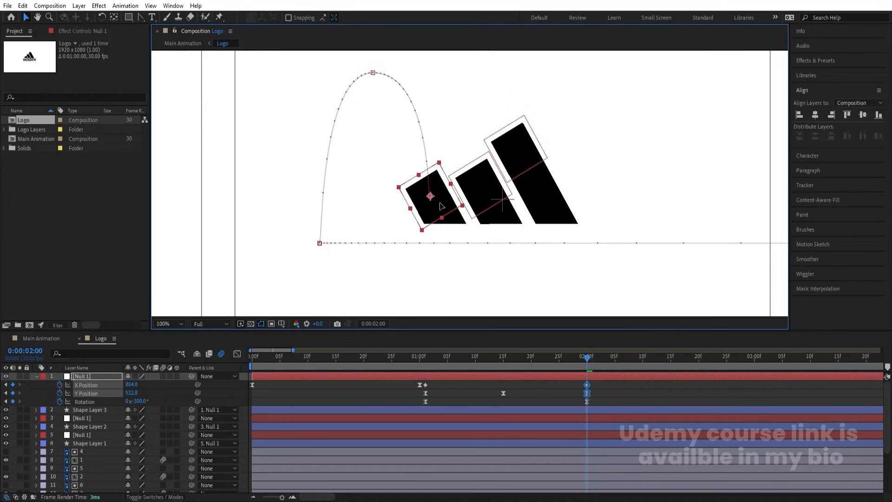
Collapse the null's properties and shift Shape Layer 2 and its null to start at 0:00:00:05
left_click_drag(565, 357, 197, 371)
left_click(268, 388)
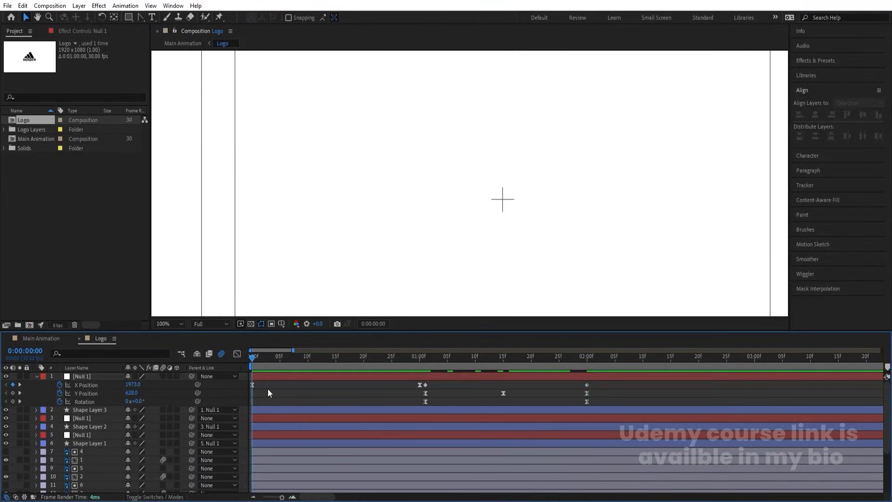
key("u")
mouse_move(278, 357)
left_mouse_down()
mouse_move(300, 361)
mouse_move(279, 358)
left_mouse_up()
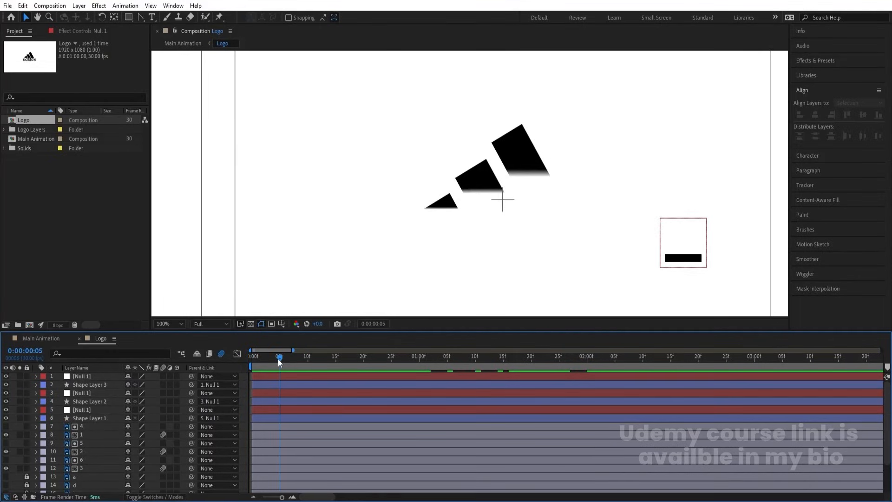
left_click(271, 401)
left_click(271, 394, "ctrl")
key("bracketleft")
Shift Shape Layer 3 and its null to start at 0:00:00:10
left_click(306, 359)
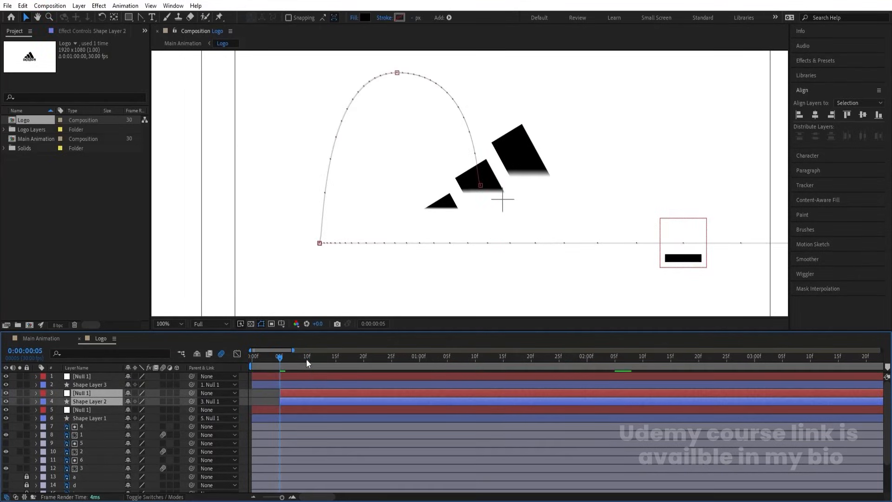
left_click(305, 376)
left_click(305, 382, "ctrl")
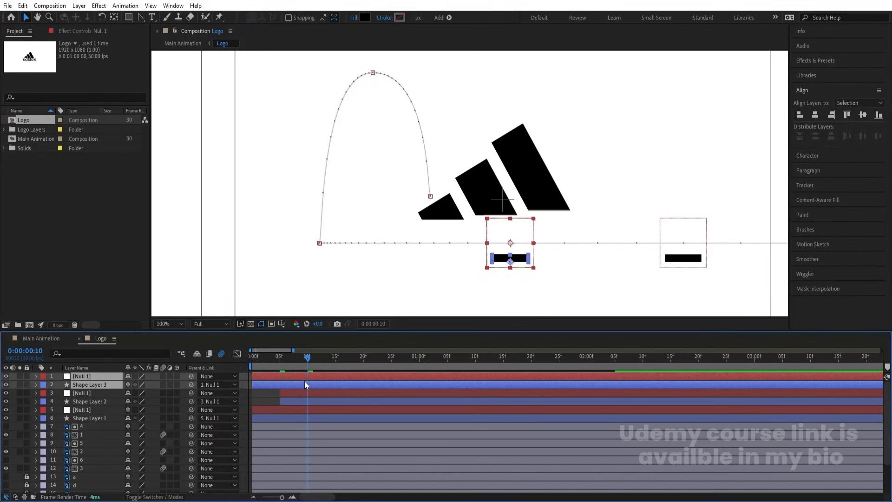
key("bracketleft")
Preview the staggered squares' animation from the start of the composition
key("Home")
left_click(221, 354)
key("space")
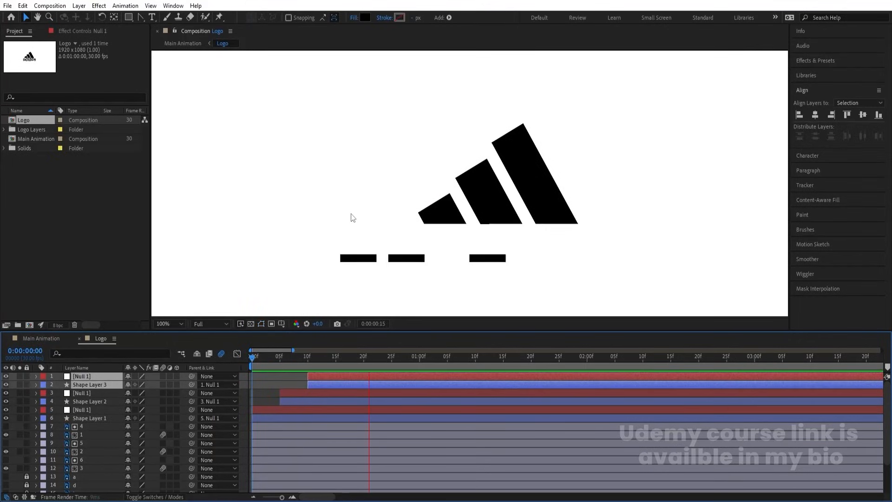
left_click(340, 357)
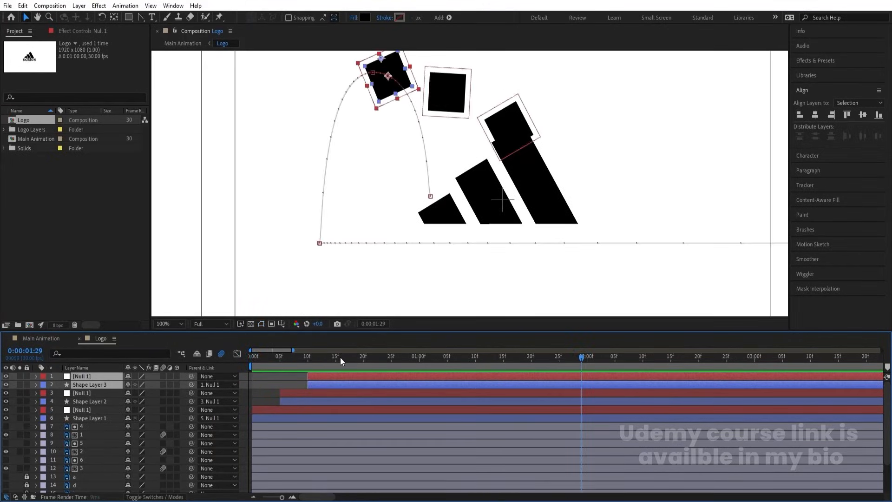
Shift Shape Layer 2 and its null to start at 0:00:00:10
left_click(305, 359)
left_click(298, 394)
left_click(297, 406, "shift")
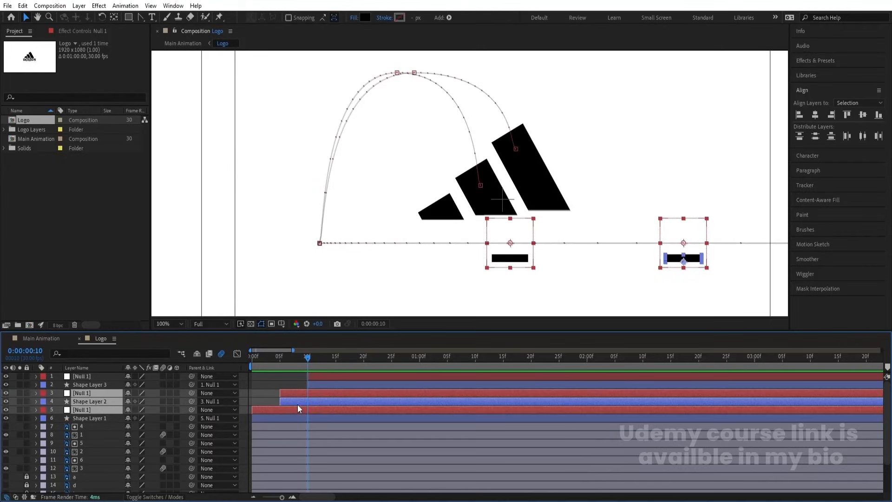
left_click(270, 383)
left_click(289, 394)
left_click(289, 401, "shift")
key("Num_Lock")
key("minus")
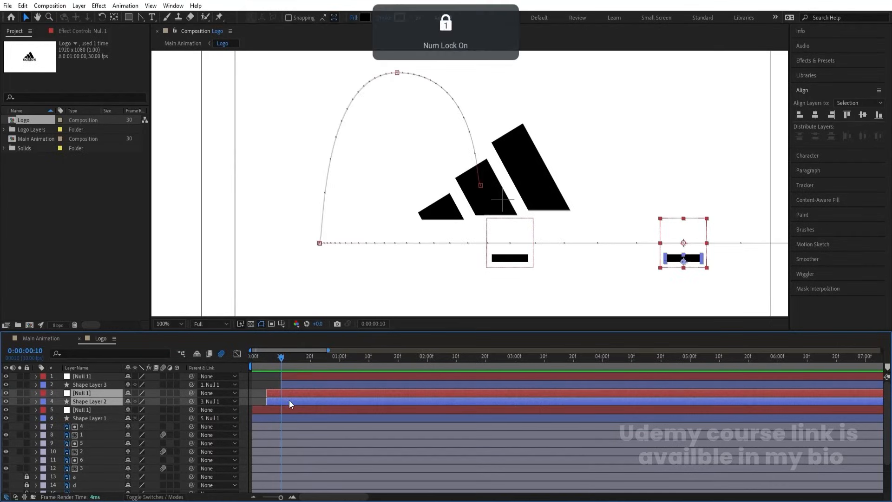
key("[")
Shift Shape Layer 3 and its null to start at 0:00:00:20
left_click(312, 358)
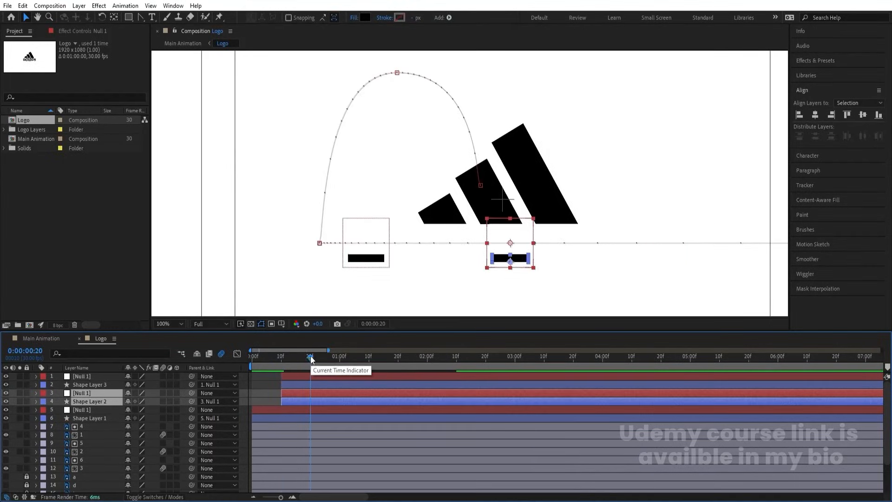
left_click(311, 375)
left_click(310, 381, "shift")
key("[")
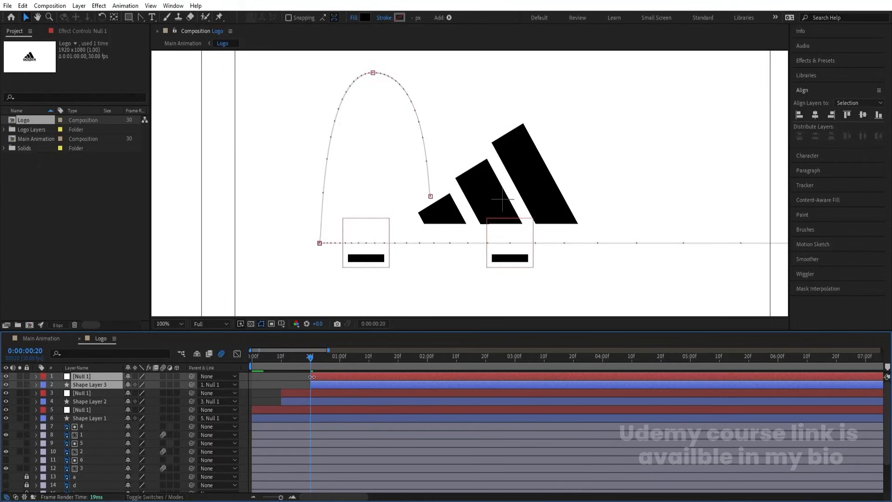
Preview the squares' animation with the wider 10-frame stagger
key("space")
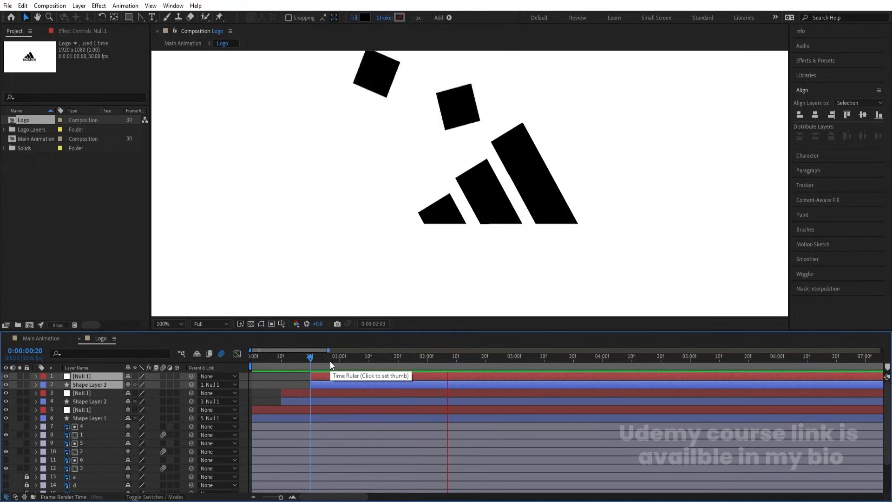
key("space")
left_click_drag(371, 356, 299, 362)
Reveal all layers' keyframed properties and shift the largest stripe's layers 4 and 1 to start at 0:00:01:29
left_click(277, 383)
key("u")
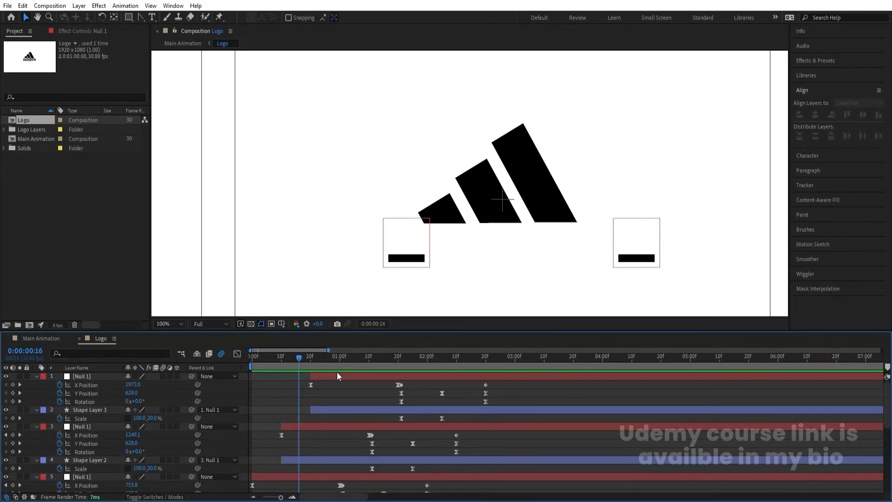
left_click(349, 361)
left_click_drag(352, 361, 424, 373)
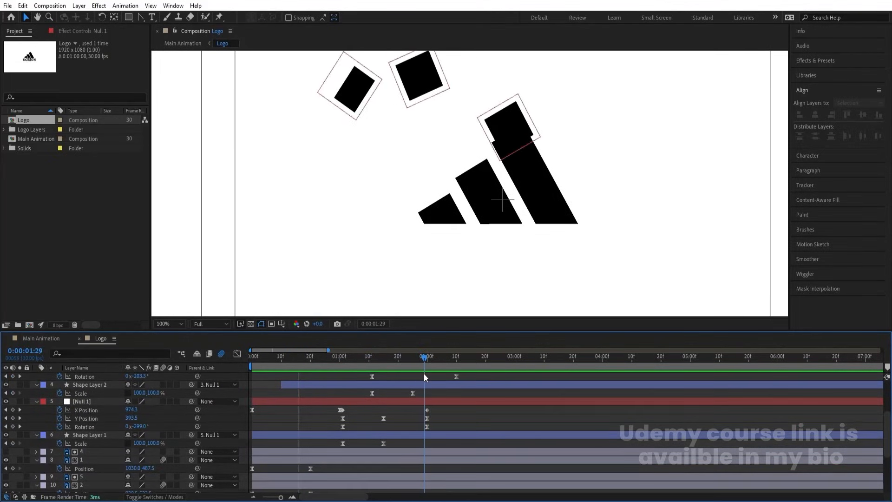
scroll(411, 384, "down", 2)
scroll(411, 384, "down", 3)
left_click(274, 420)
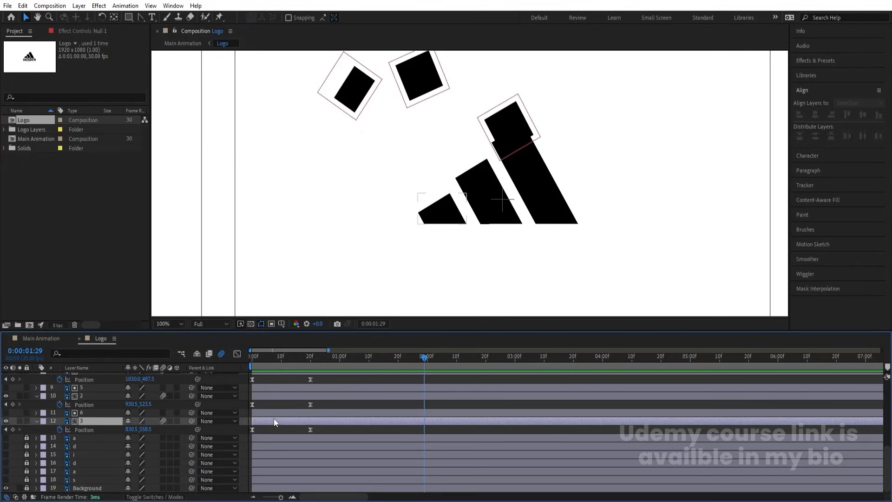
scroll(308, 391, "up", 3)
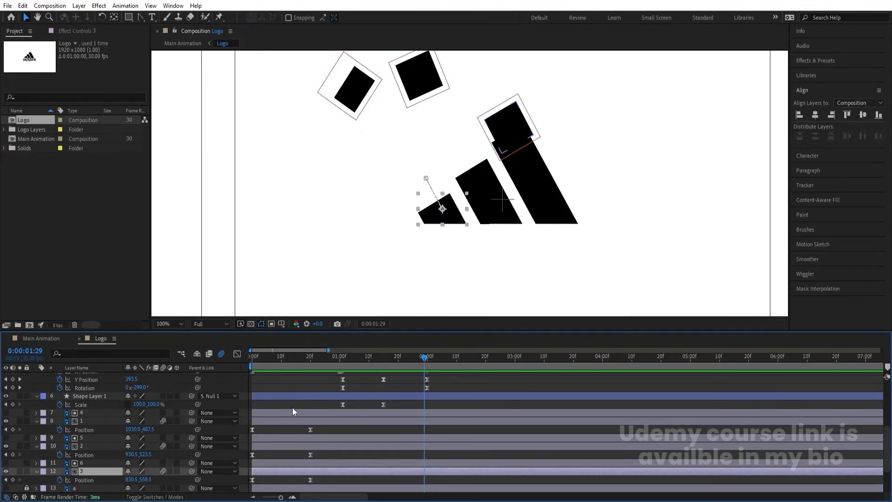
left_click(288, 410)
left_click(271, 419, "shift")
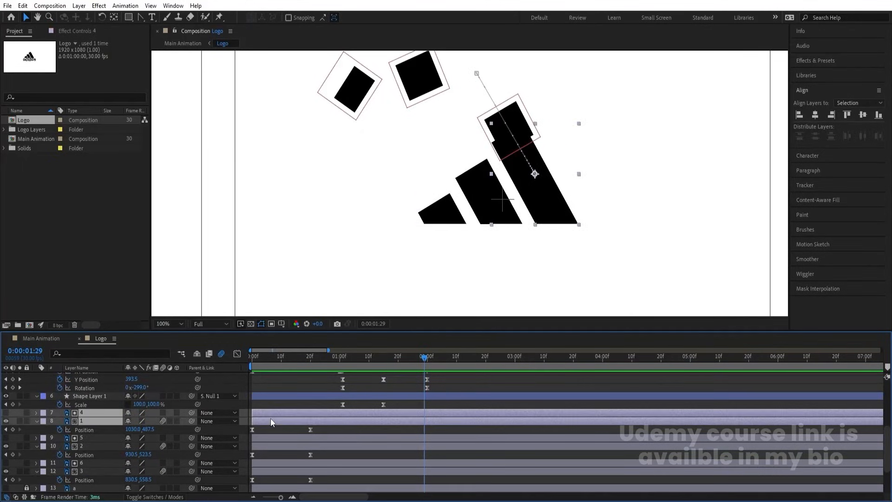
key("bracketleft")
Preview the first square's landing and shift layers 4 and 1 earlier to start at about 0:00:01:25
key("space")
left_click_drag(464, 356, 427, 356)
left_click_drag(436, 410, 424, 414)
Collapse all layer properties and trim Shape Layer 1 and its null to end at 0:00:02:00
scroll(436, 410, "up", 5)
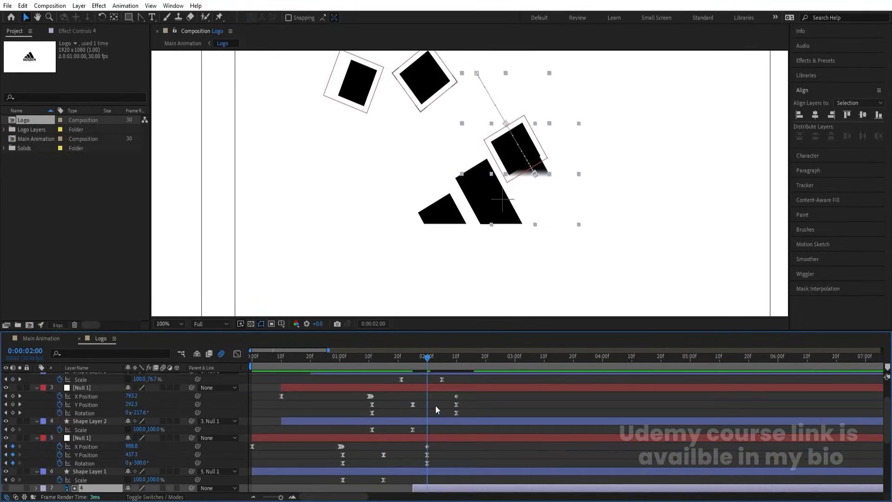
left_click(426, 395)
key("u")
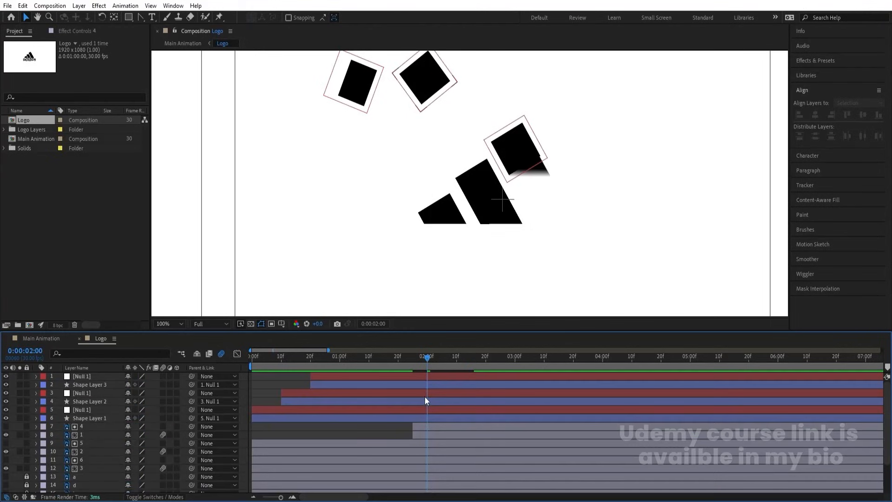
left_click(414, 409)
left_click(406, 418, "shift")
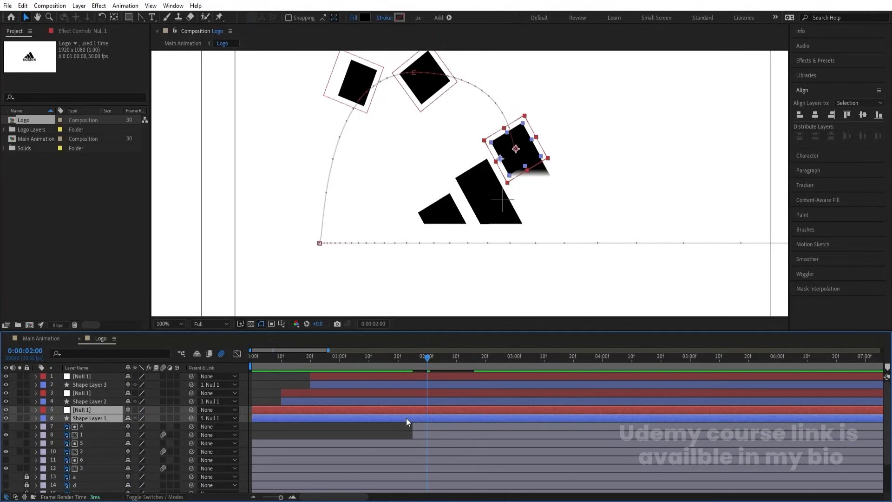
key("alt+bracketright")
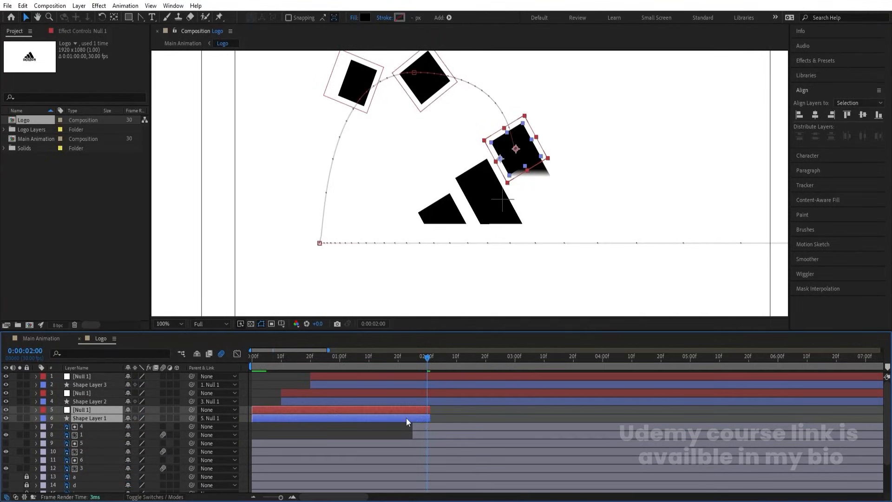
left_click_drag(430, 413, 429, 413)
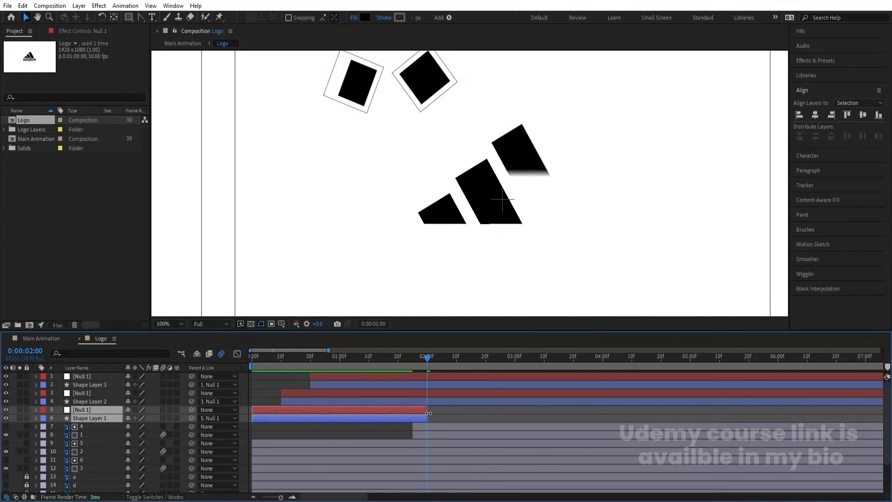
left_click(456, 410)
Preview the handover from the first square to the largest stripe from 0:00:01:19
left_click_drag(414, 359, 396, 359)
key("space")
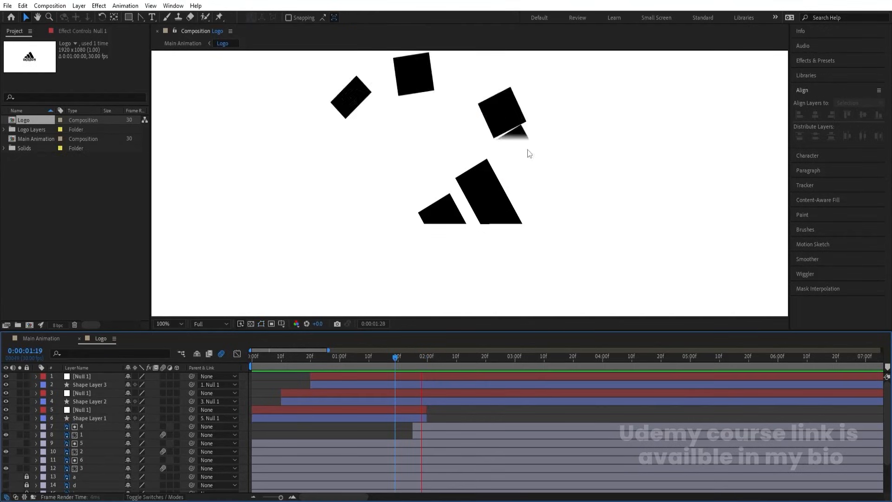
key("space")
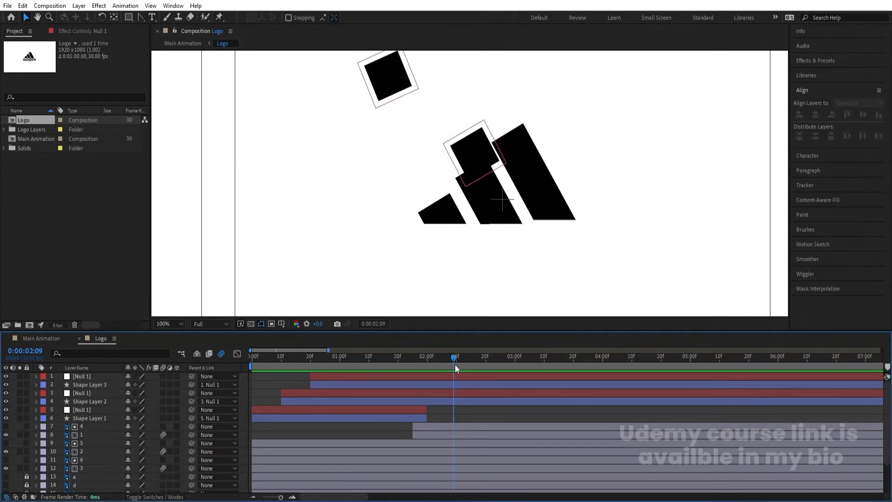
Find the second square's landing frame at 0:00:02:10 and shift the middle stripe's layers 5 and 2 to start at about 0:00:02:07
left_click(471, 131)
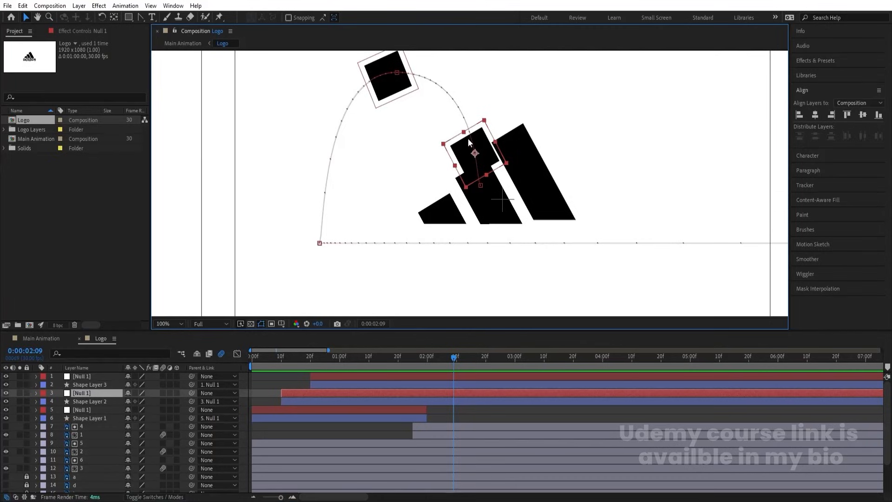
key("u")
key("Page_Down")
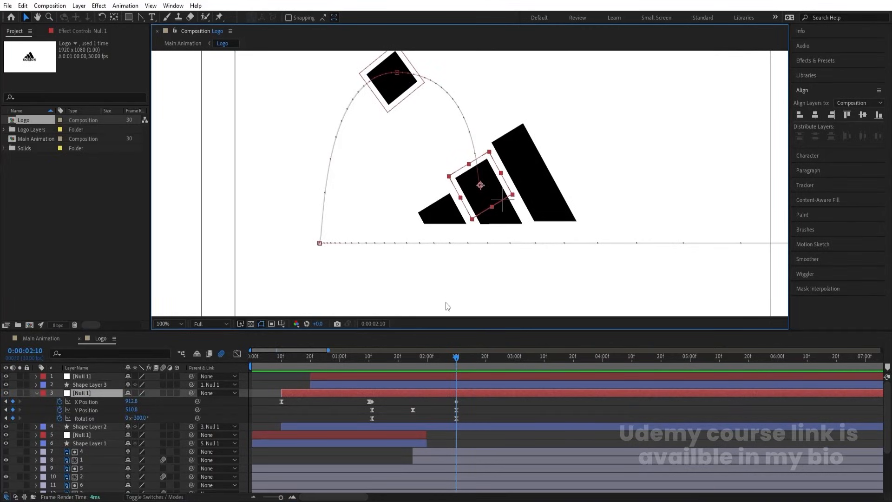
left_click(82, 470)
left_click(82, 475, "ctrl")
scroll(393, 455, "down", 2)
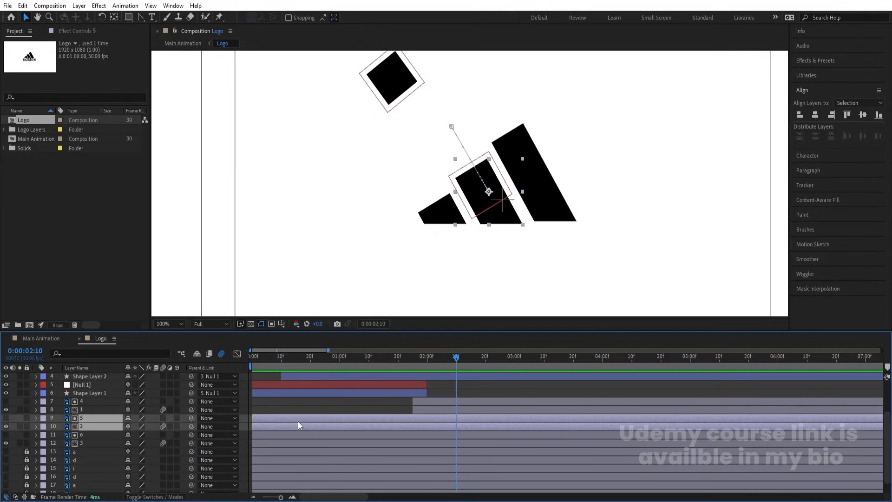
left_click_drag(298, 425, 478, 421)
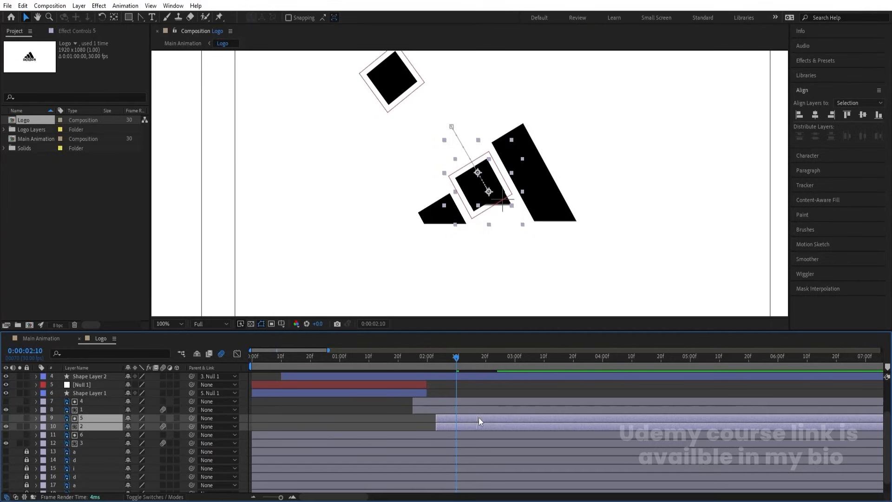
left_click_drag(441, 355, 454, 364)
left_click_drag(445, 417, 460, 418)
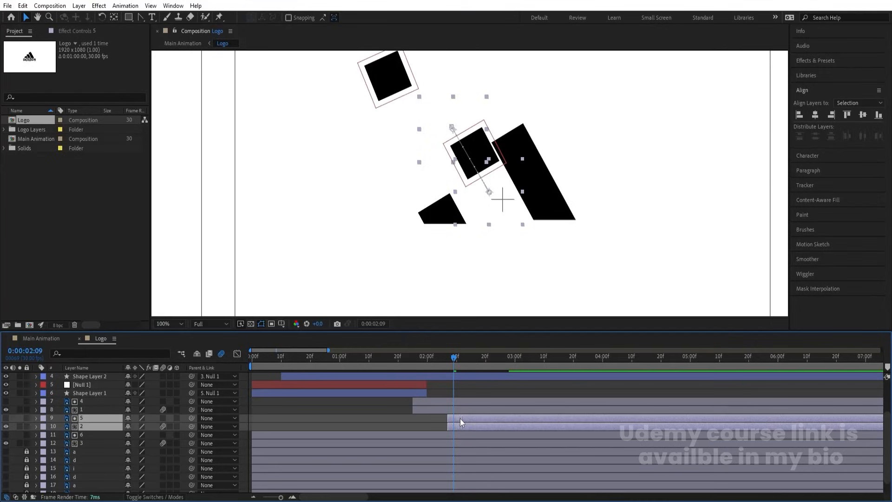
Preview the second square landing on the middle stripe and return to 0:00:02:09
key("space")
key("space")
left_click_drag(470, 357, 454, 354)
Trim Shape Layer 2 and its null to end at 0:00:02:10
scroll(464, 413, "up", 3)
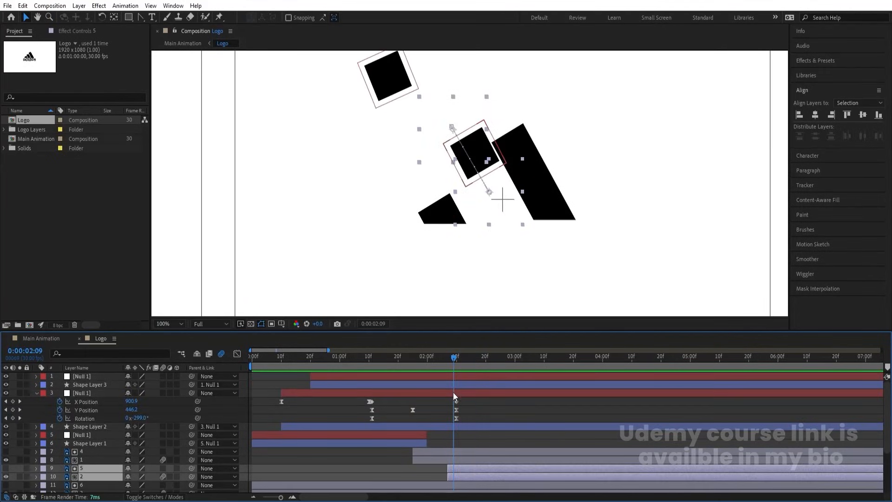
left_click(454, 394)
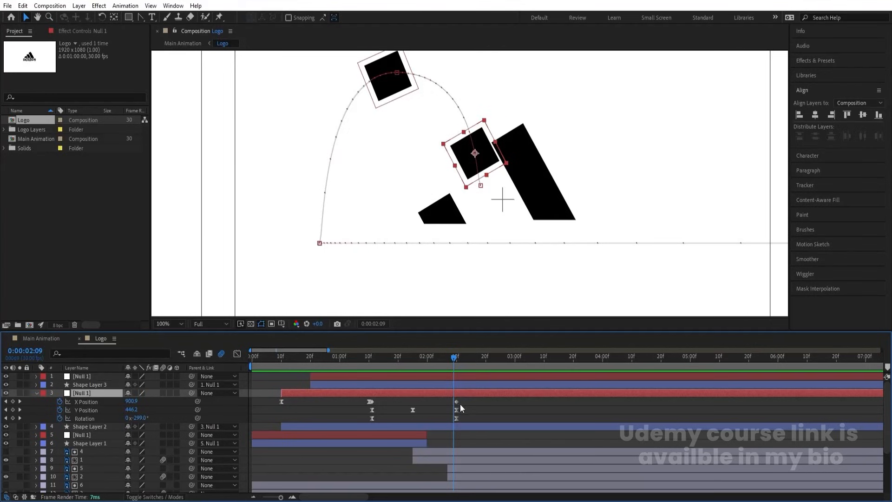
key("Page_Down")
left_click(458, 424)
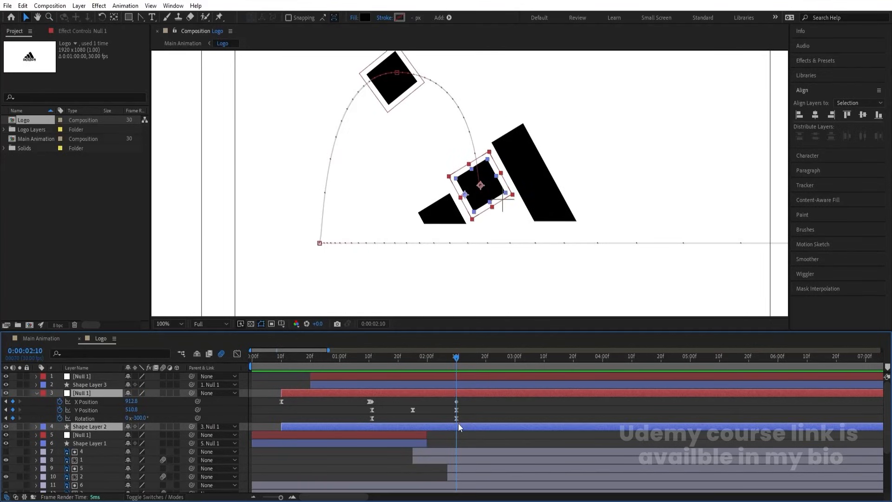
key("alt+bracketright")
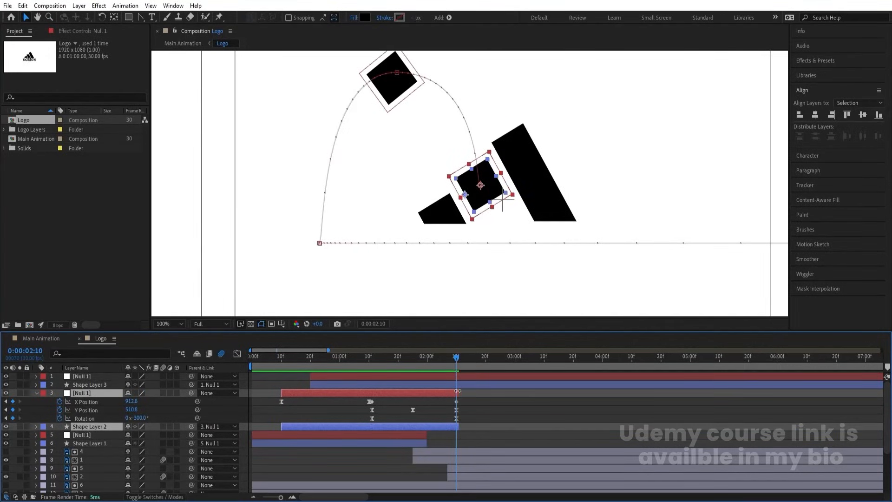
left_click_drag(458, 391, 456, 391)
left_click(468, 399)
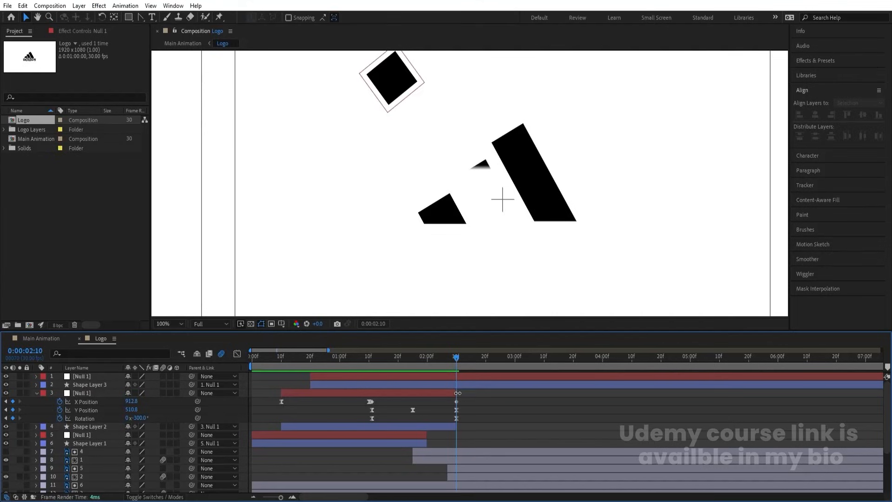
Slide layers 5 and 2 slightly earlier and trim their starts to 0:00:02:10, where Shape Layer 2 ends
left_click(455, 468)
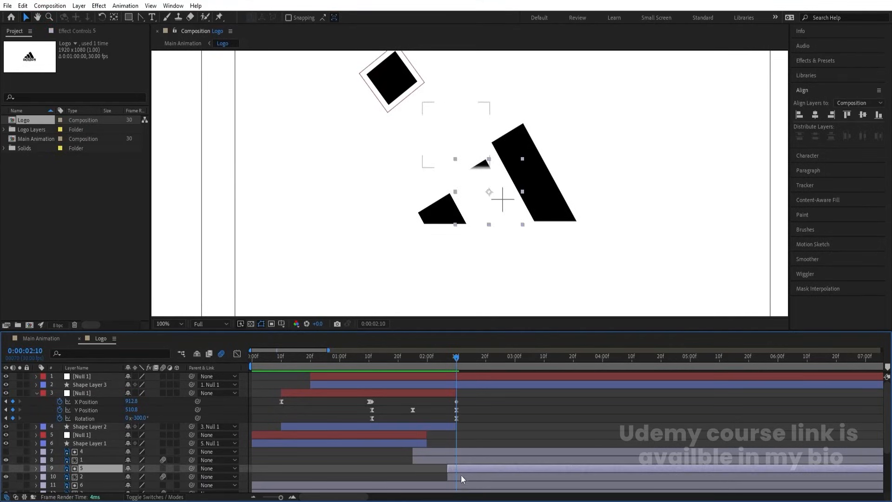
left_click(461, 476, "shift")
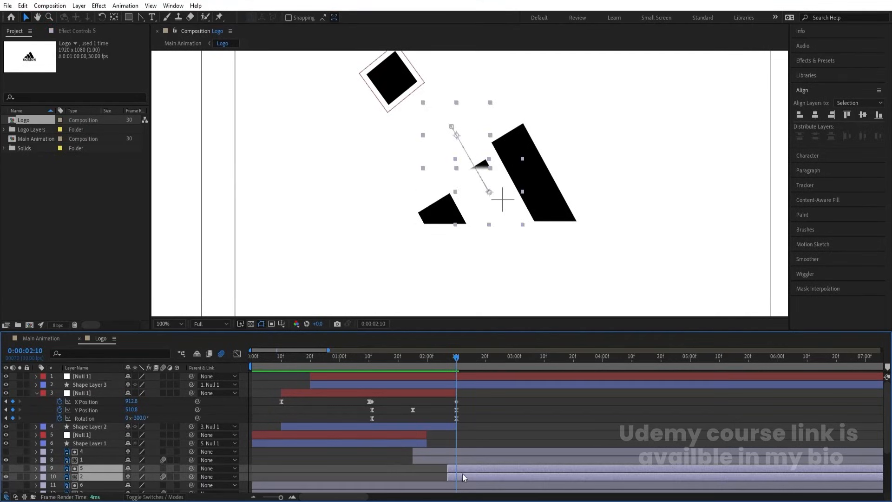
left_click_drag(460, 468, 453, 468)
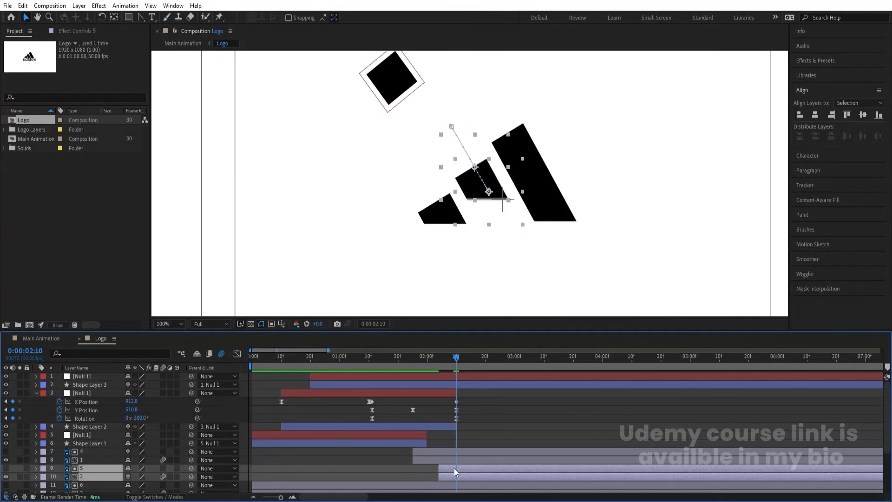
key("bracketleft")
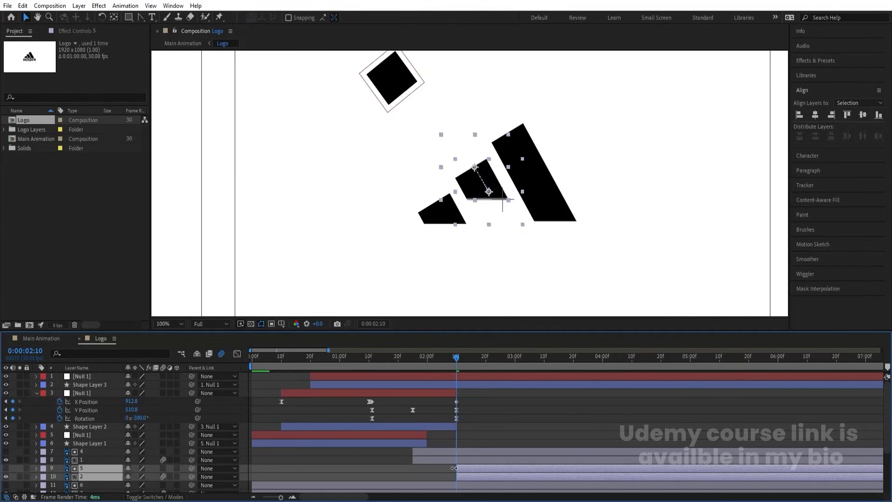
Trim the ends of Shape Layer 3 and its parent null to 0:00:02:20
left_click_drag(453, 361, 486, 384)
left_click(486, 384)
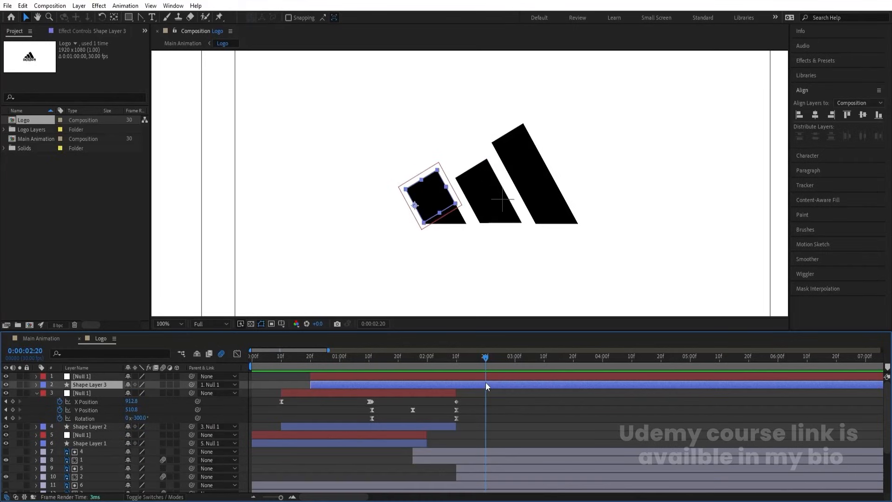
left_click(484, 376, "shift")
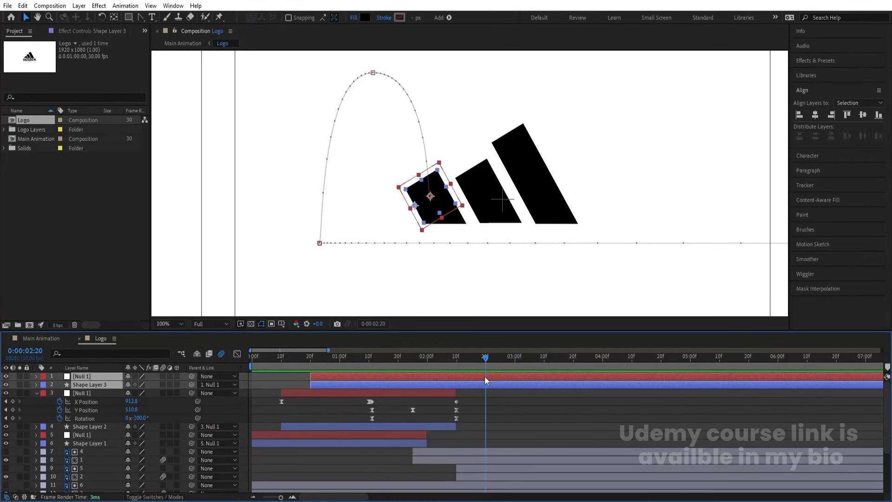
key("alt+bracketright")
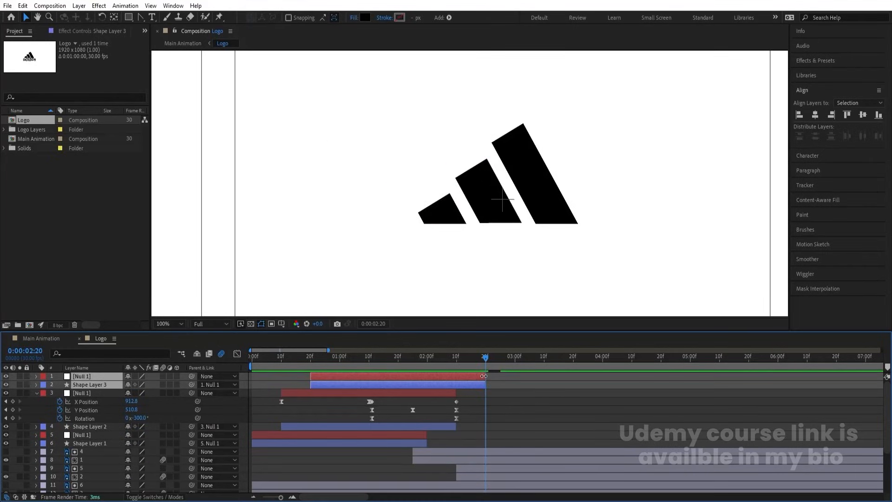
Slide layers 6 and 3 slightly earlier so the stripe is partly revealed, with their starts trimmed to 0:00:02:20
scroll(439, 414, "down", 3)
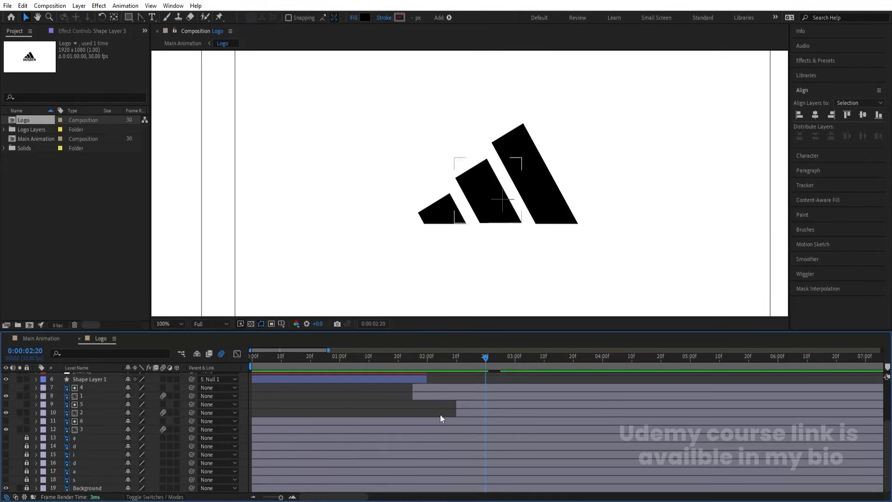
left_click(82, 427)
left_click(79, 421, "shift")
key("alt+bracketleft")
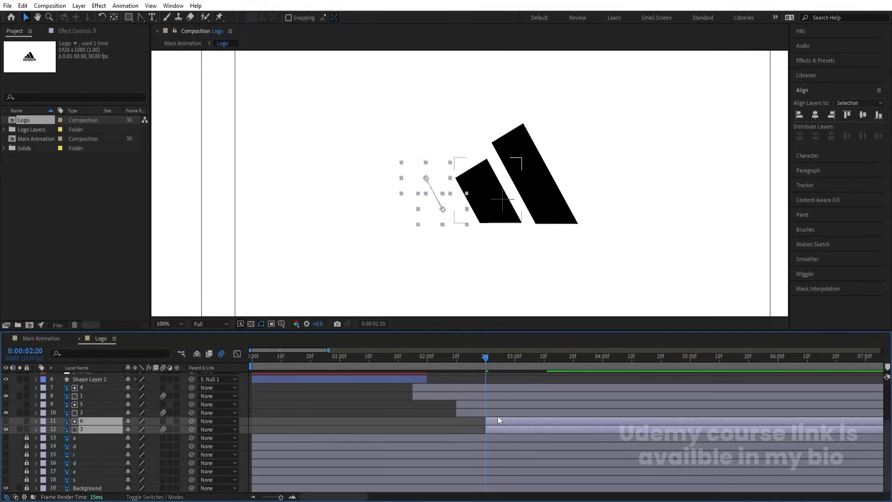
left_click_drag(498, 418, 486, 417)
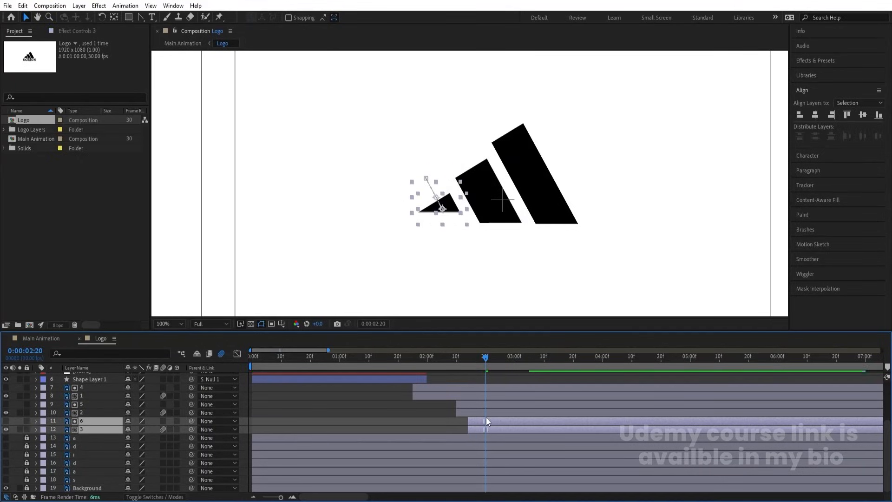
key("alt+bracketleft")
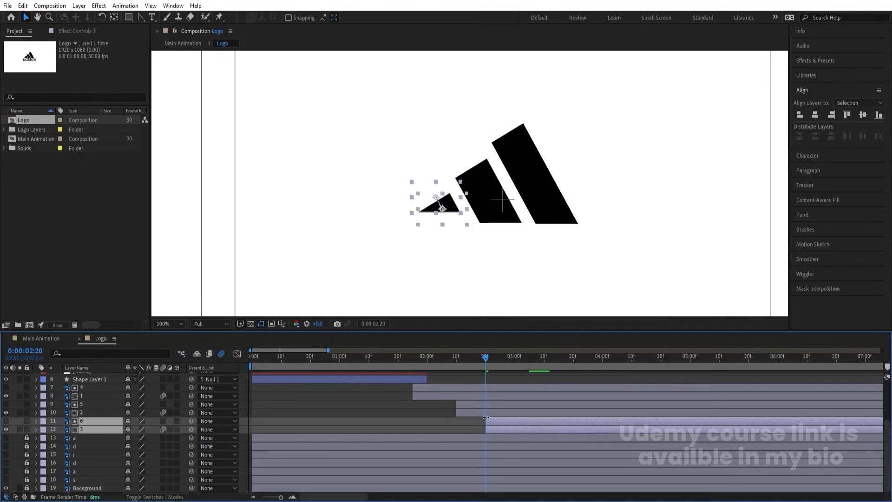
Fit the composition in the viewer and preview the logo animation from the first frame
key("space")
key("space")
left_click_drag(467, 358, 236, 366)
left_click(181, 323)
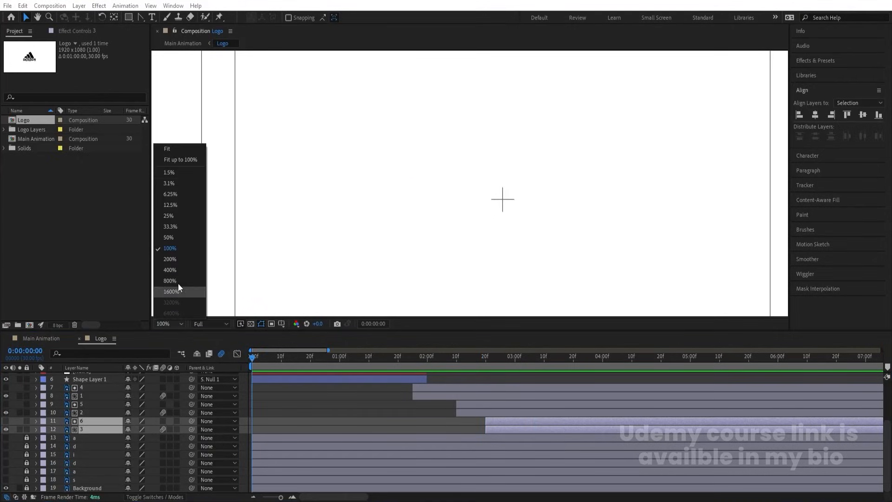
left_click(164, 152)
key("space")
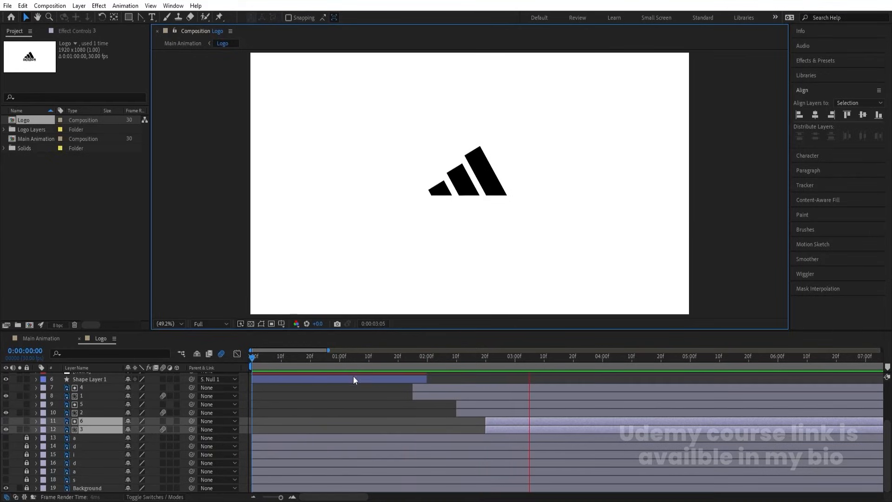
key("space")
left_click(335, 397)
Collapse the expanded layer properties and enable motion blur on all unlocked layers
scroll(250, 404, "up", 3)
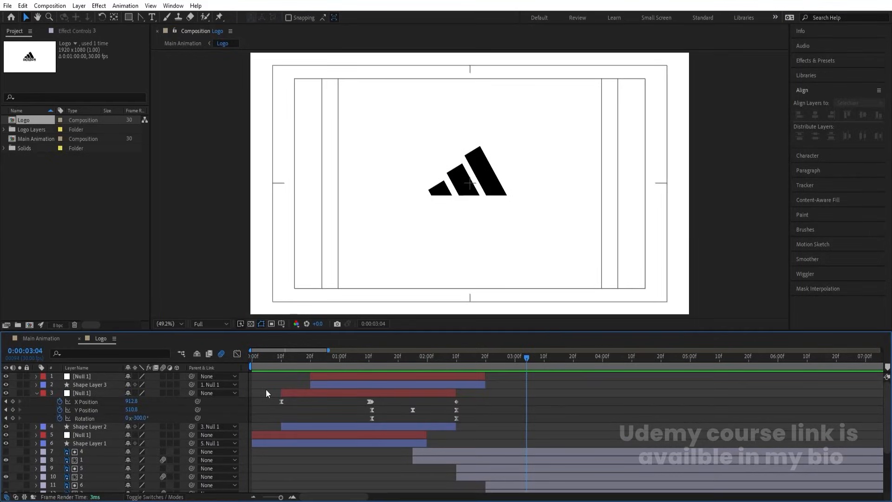
key("u")
key("u")
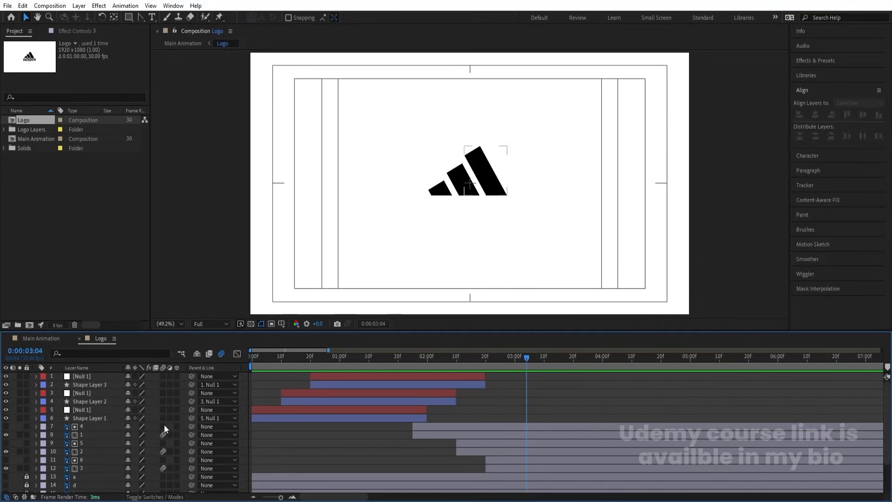
key("ctrl+a")
left_click(163, 427)
Play the animation from the first frame to check the motion blur, and return to the start
left_click(266, 358)
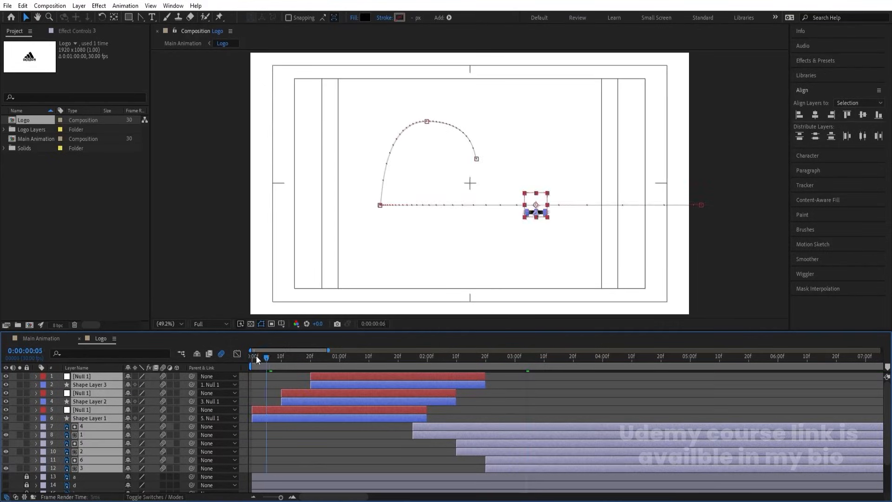
left_click_drag(256, 360, 252, 362)
key("space")
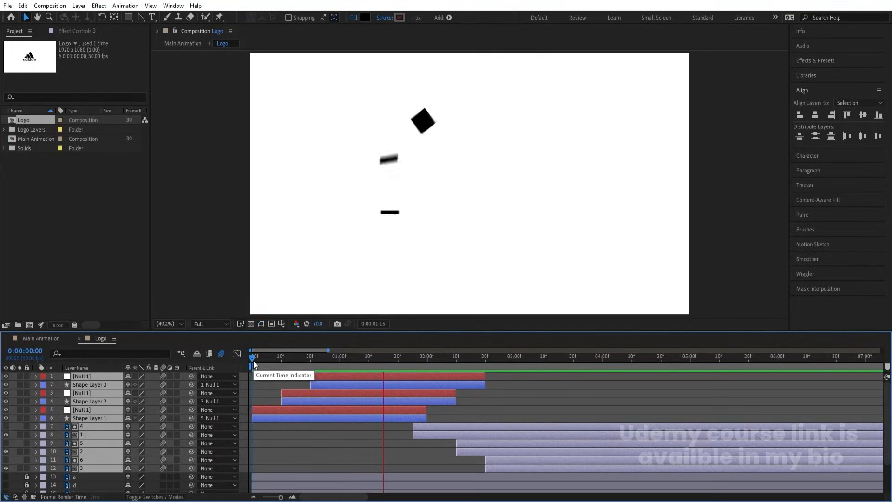
key("space")
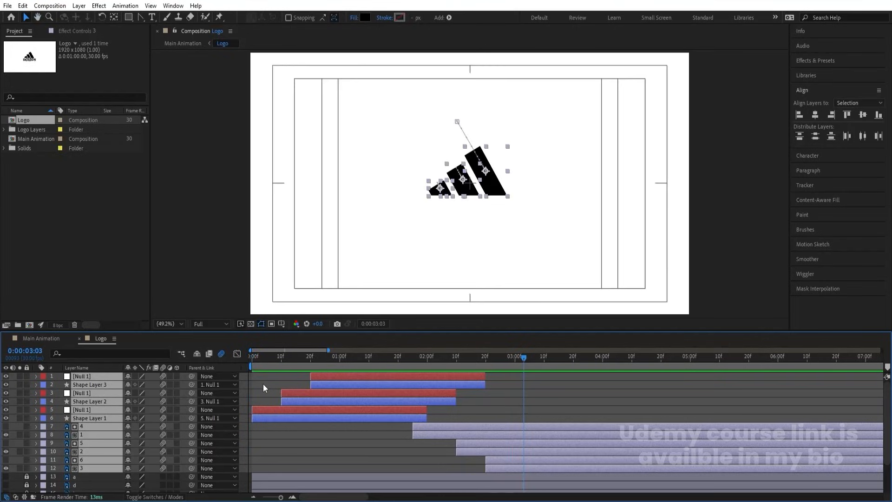
left_click(263, 384)
left_click_drag(274, 358, 253, 359)
Unlock the six adidas letter layers, 13 to 18, and make them visible
scroll(44, 451, "down", 3)
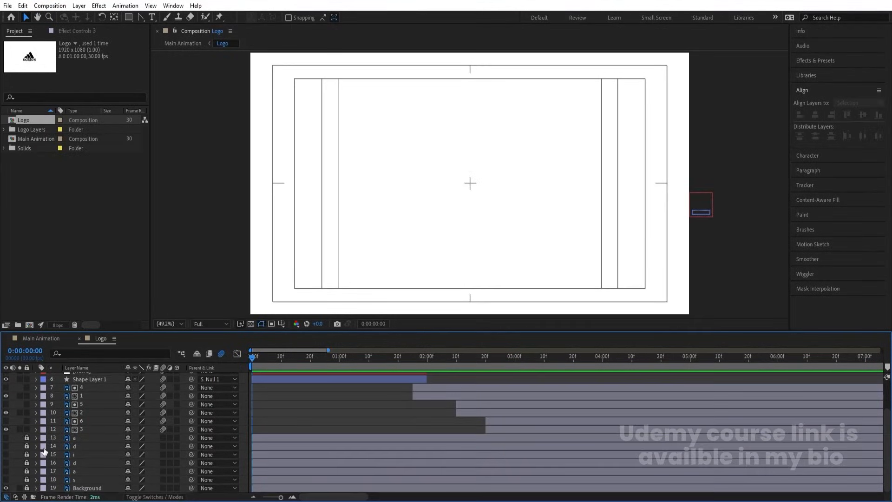
left_click_drag(27, 437, 27, 480)
left_click(75, 480)
left_click(76, 439, "shift")
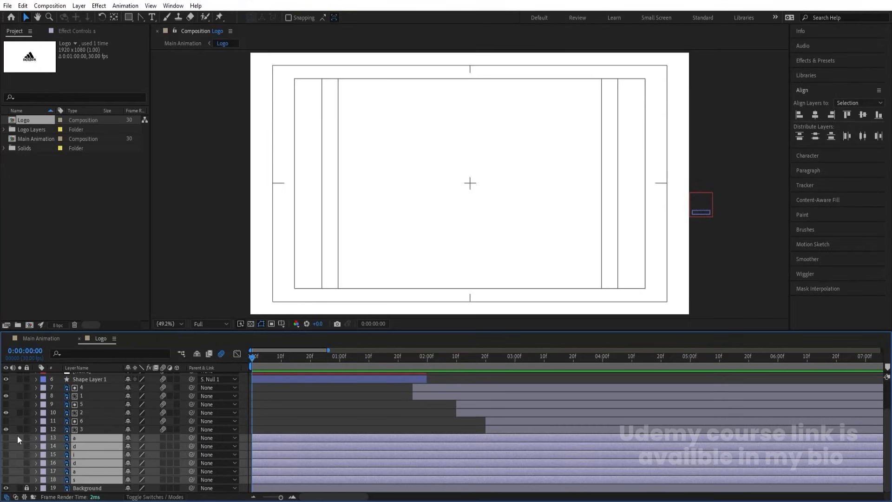
left_click(8, 437)
key("space")
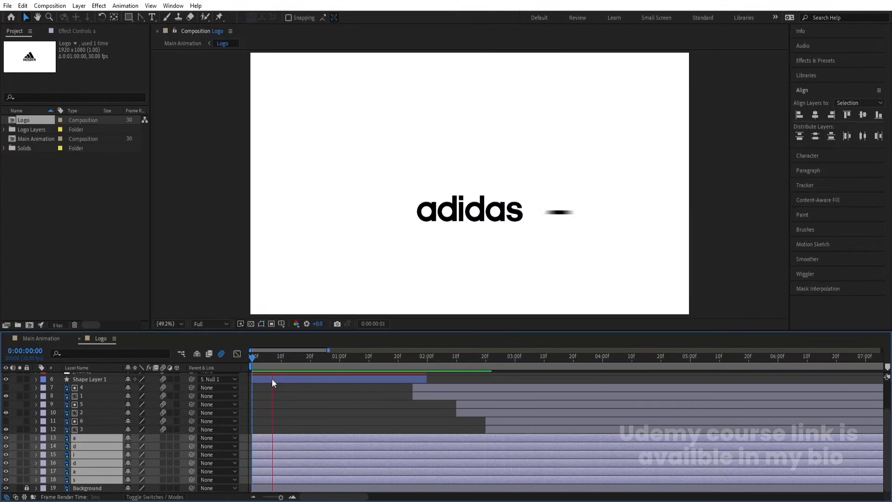
key("space")
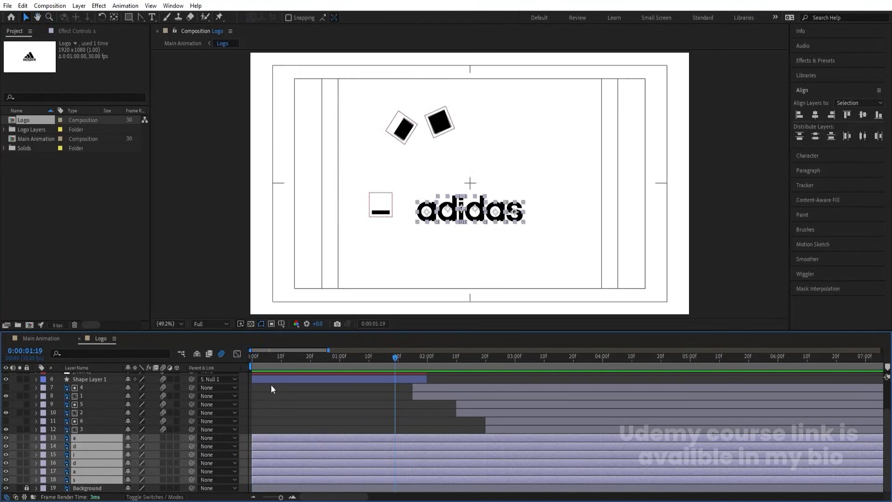
key("alt+bracketleft")
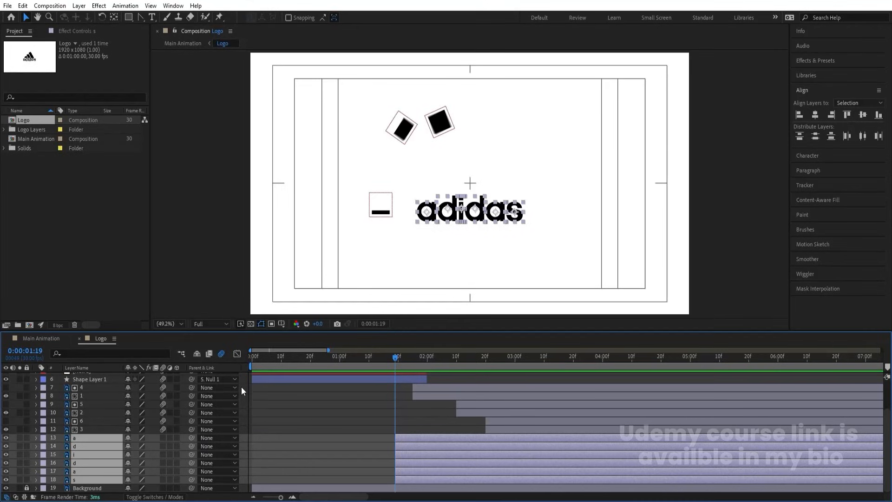
key("ctrl+z")
Add Position keyframes to all six letter layers at 0:00:00:00 and 0:00:00:20
left_click_drag(274, 356, 197, 362)
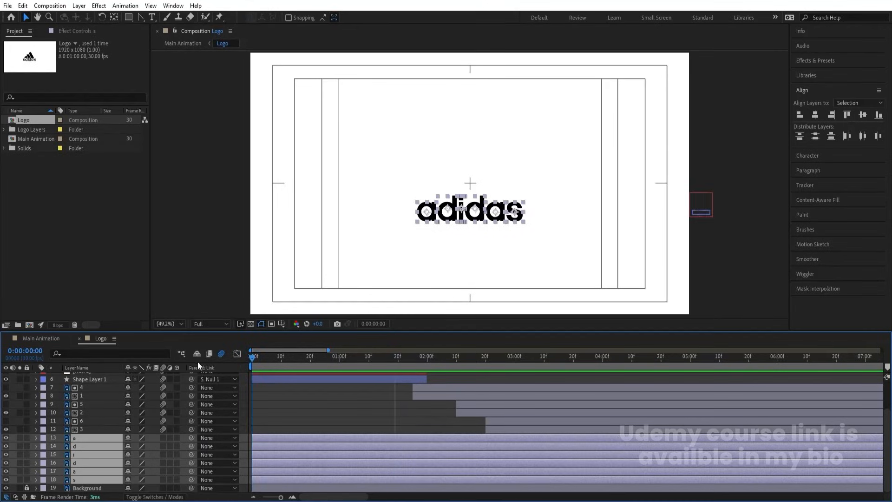
key("p")
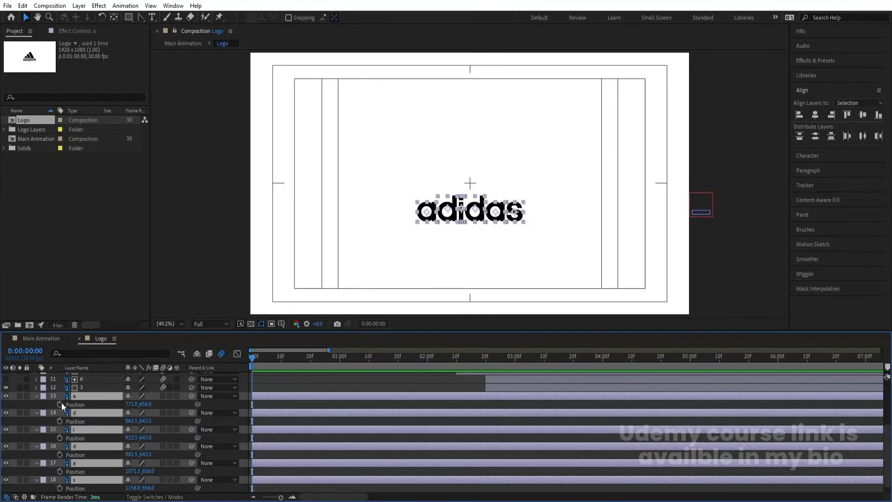
left_click(60, 403)
left_click(310, 356)
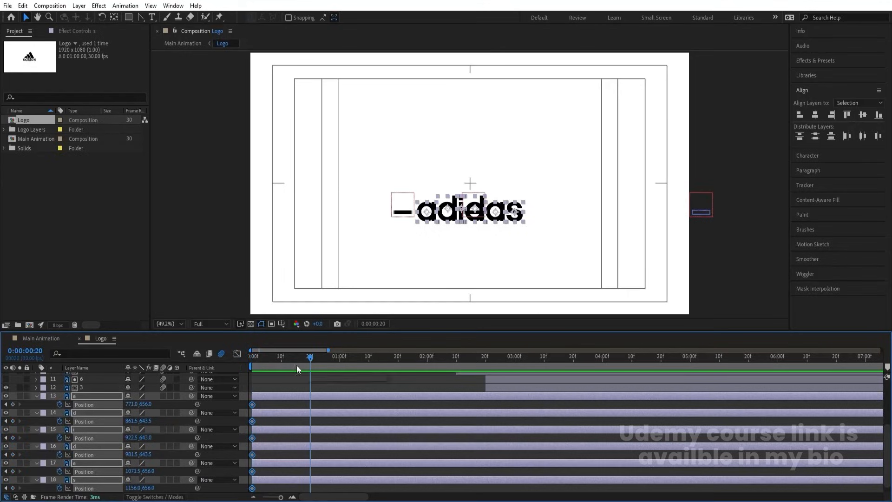
left_click(13, 404)
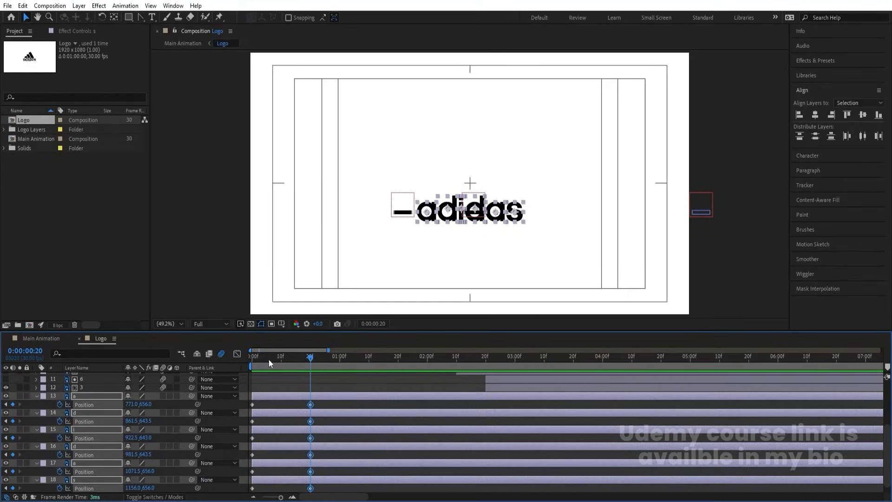
At 0:00:00:00, move the letters "adi" down about 122 px and the letters "das" up about 112 px
left_click_drag(269, 359, 165, 351)
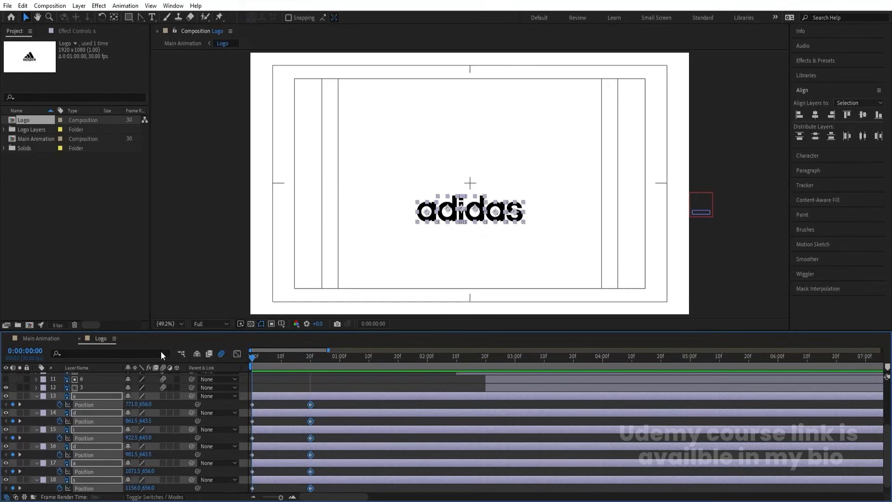
left_click(269, 386)
left_click_drag(410, 212, 452, 246)
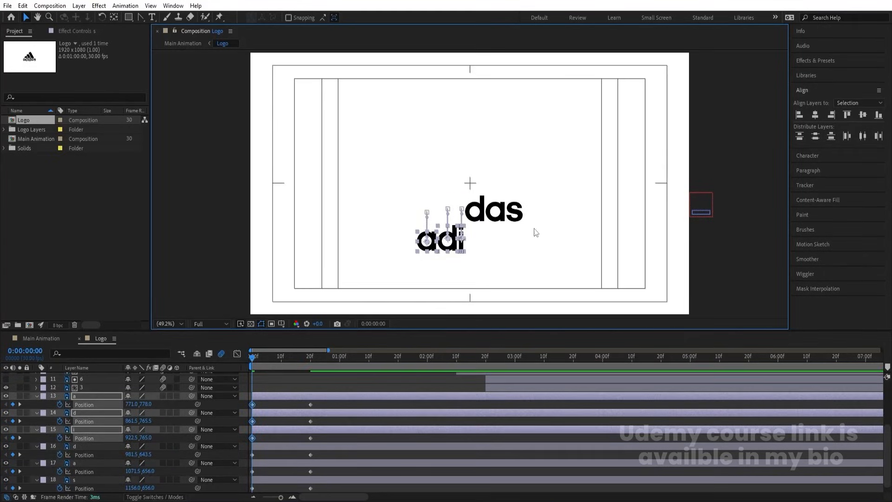
left_click_drag(534, 231, 482, 193)
Apply Easy Ease to all the letter Position keyframes and shape their speed curve for a fast start and a long, slow finish
left_click_drag(320, 480, 243, 393)
key("F9")
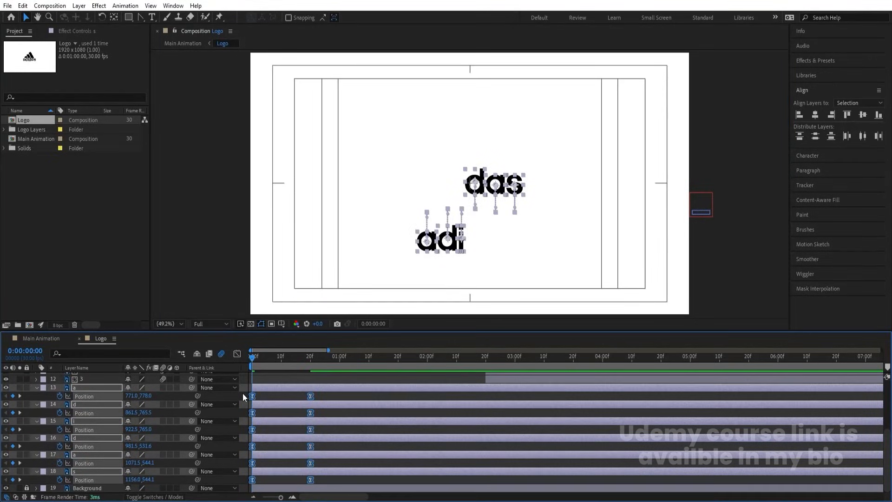
left_click(237, 354)
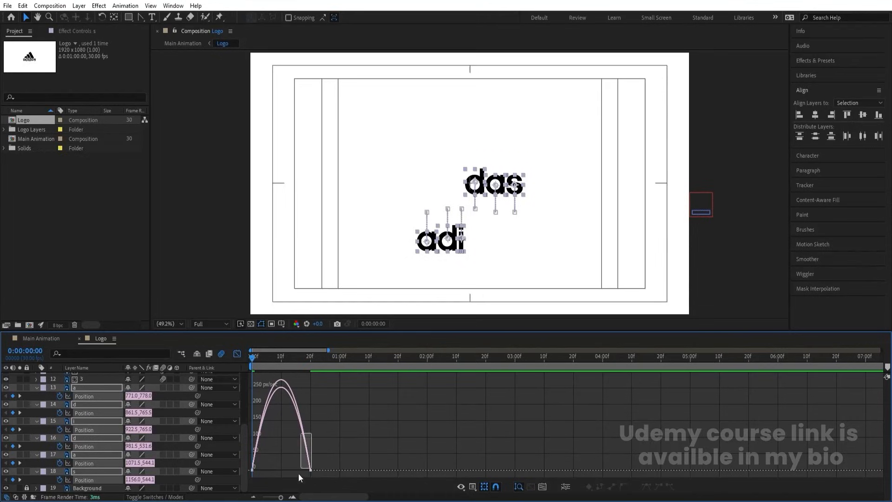
left_click_drag(298, 473, 263, 465)
left_click_drag(267, 457, 283, 466)
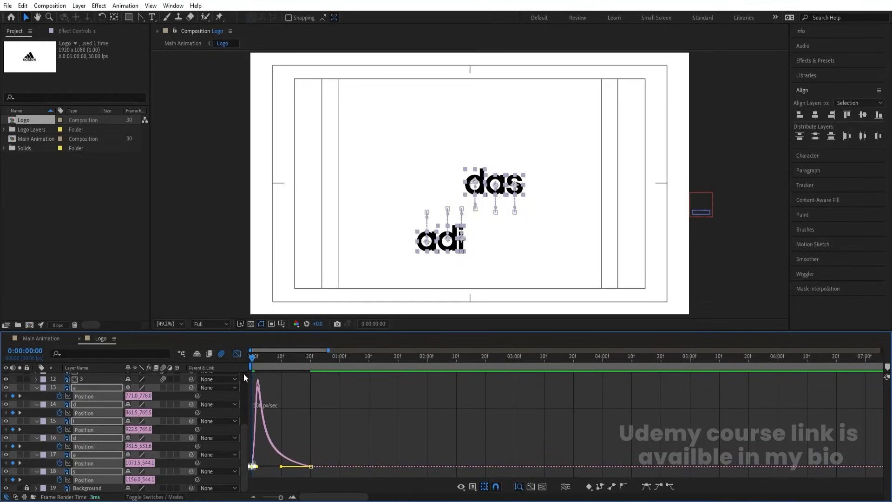
left_click(237, 354)
Enlarge the timeline scale around the letter keyframes and preview the letters' movement from the first frame
key("equal")
key("equal")
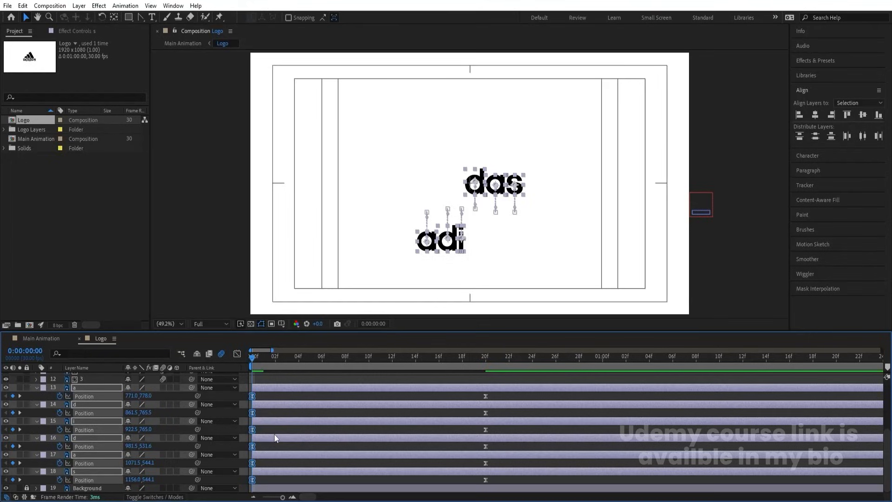
key("minus")
left_click(269, 397)
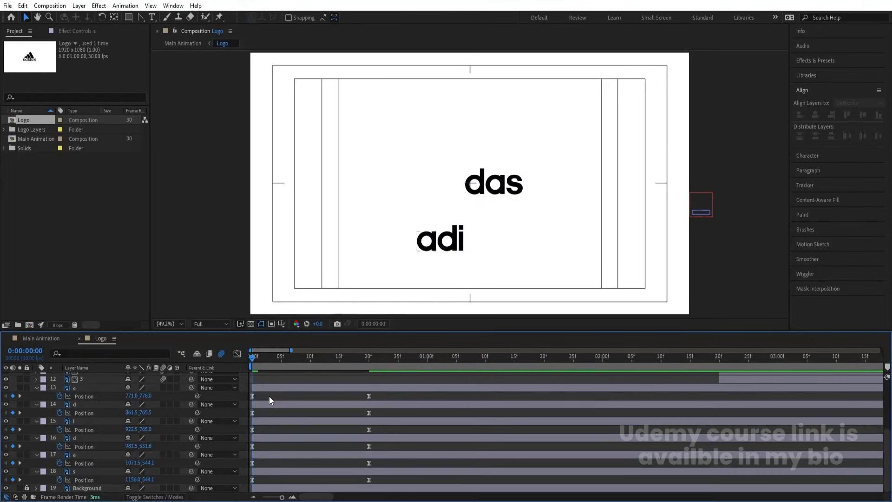
key("space")
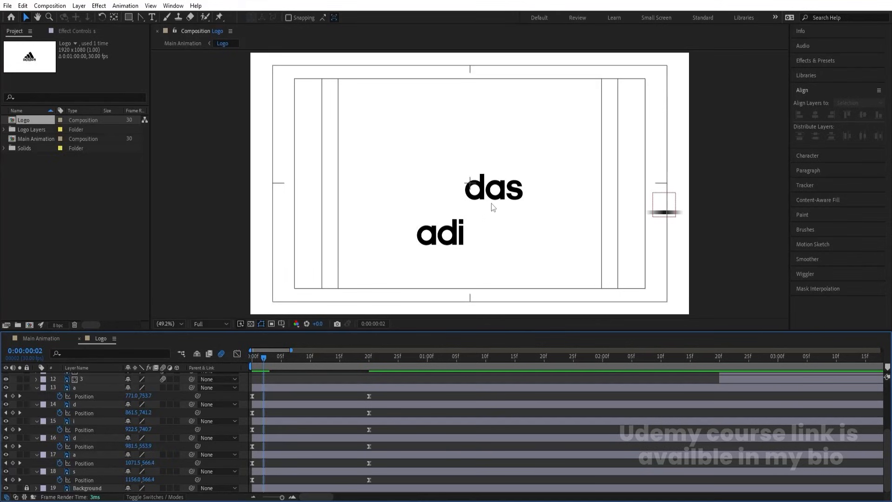
Offset the letter "s" layer to start at 0:00:00:02 and the first "d" layer to start at 0:00:00:04
left_click(515, 193)
key("bracketleft")
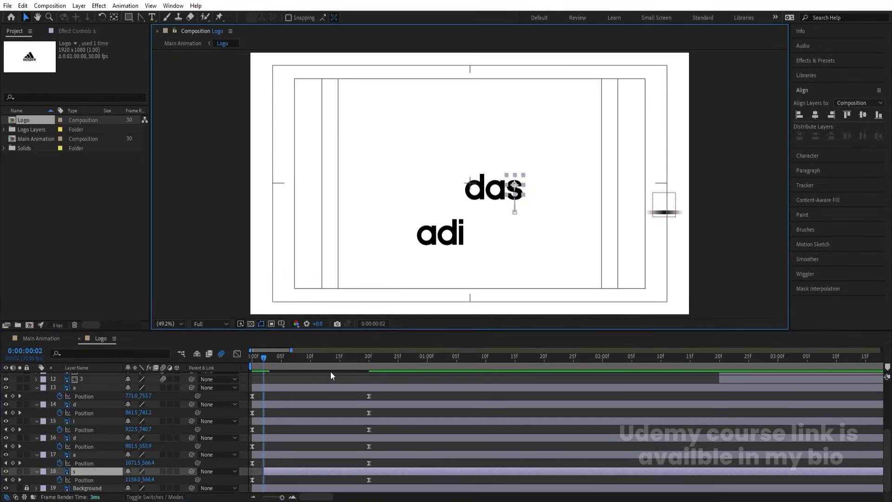
key("Page_Down")
key("Page_Down")
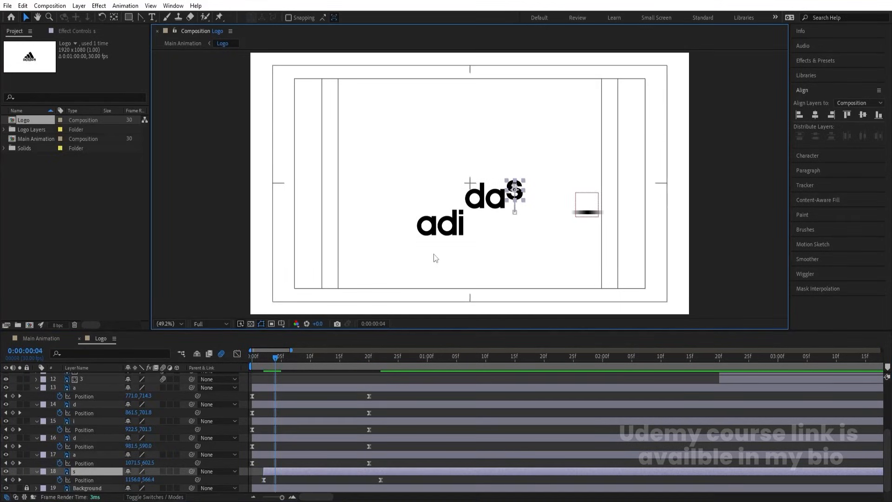
left_click(446, 229)
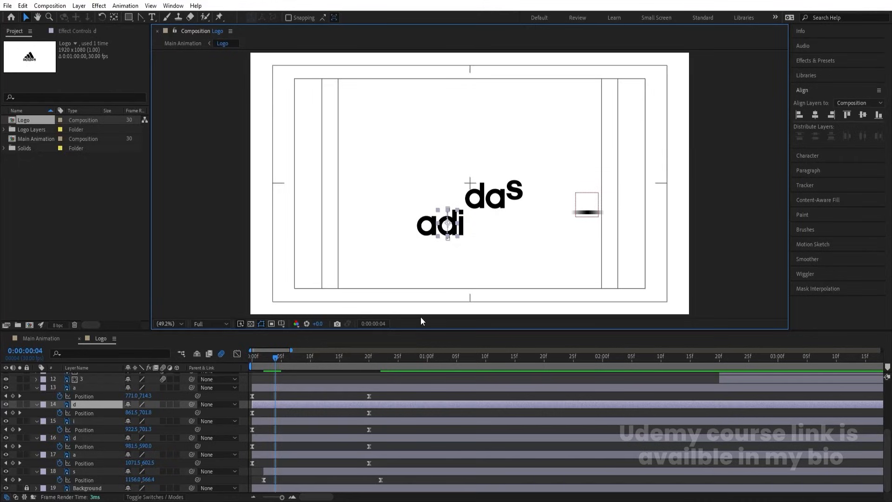
key("bracketleft")
key("Page_Down")
key("Page_Down")
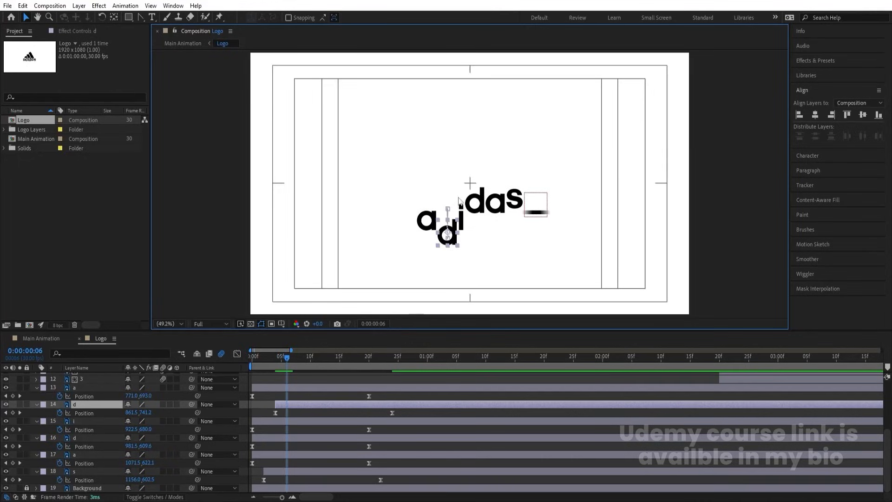
Offset the second "a" layer to start at 0:00:00:06 and the "i" layer to start at 0:00:00:08
left_click(497, 204)
key("bracketleft")
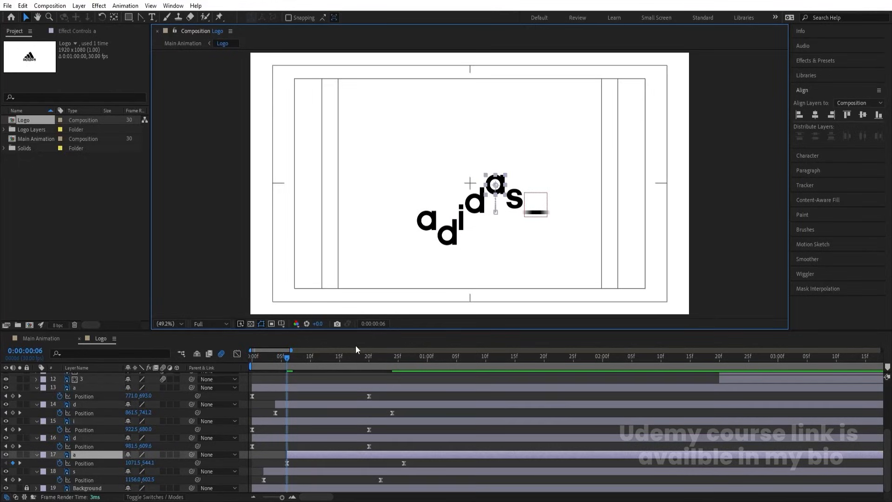
key("Page_Down")
key("Page_Down")
left_click(463, 224)
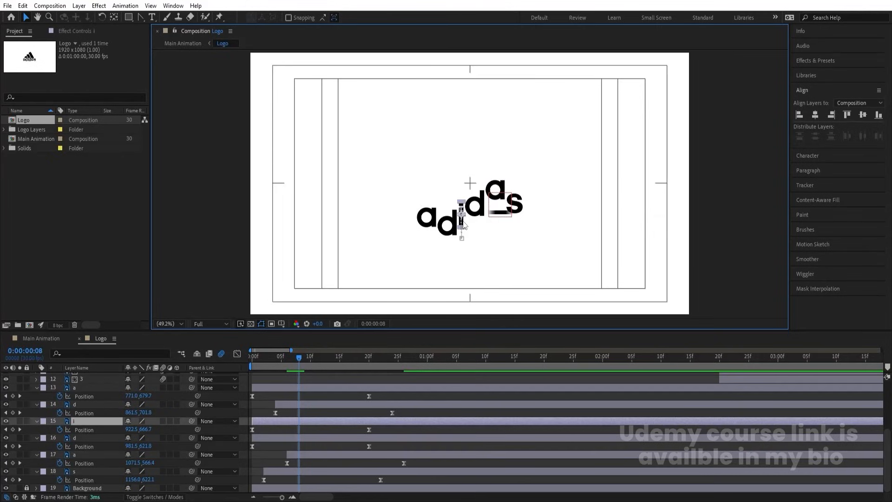
key("bracketleft")
key("Page_Down")
key("Page_Down")
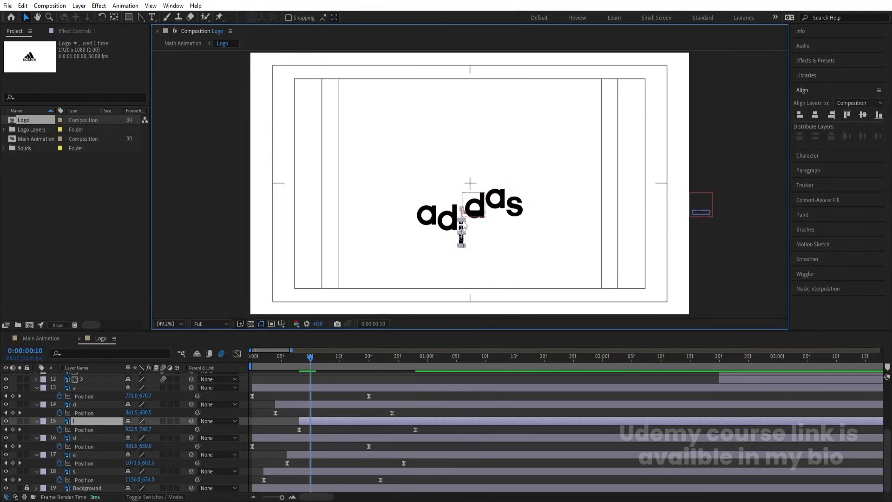
left_click(481, 209)
key("bracketleft")
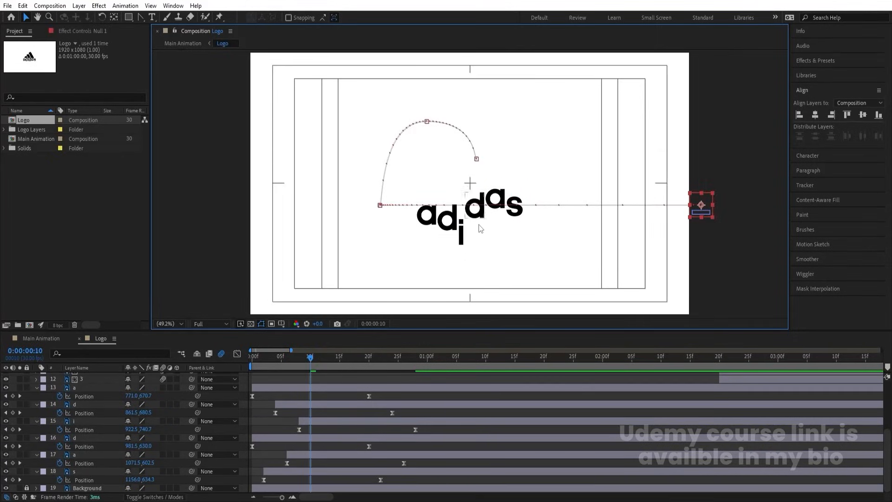
key("ctrl+z")
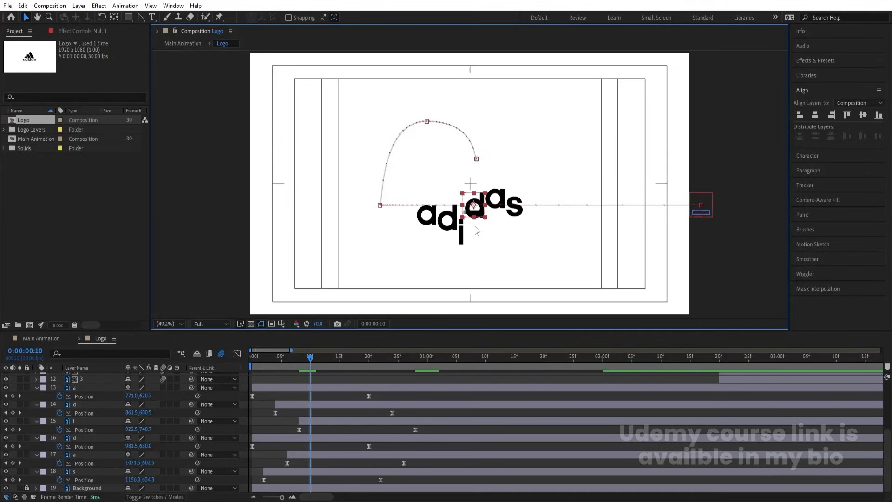
left_click(335, 396)
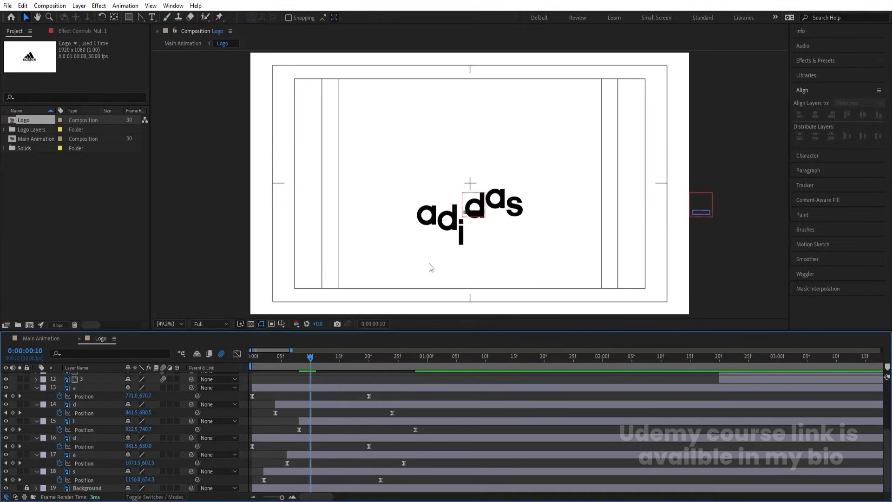
Offset the second "d" layer to start at 0:00:00:10 and preview the staggered letters
left_click(480, 222)
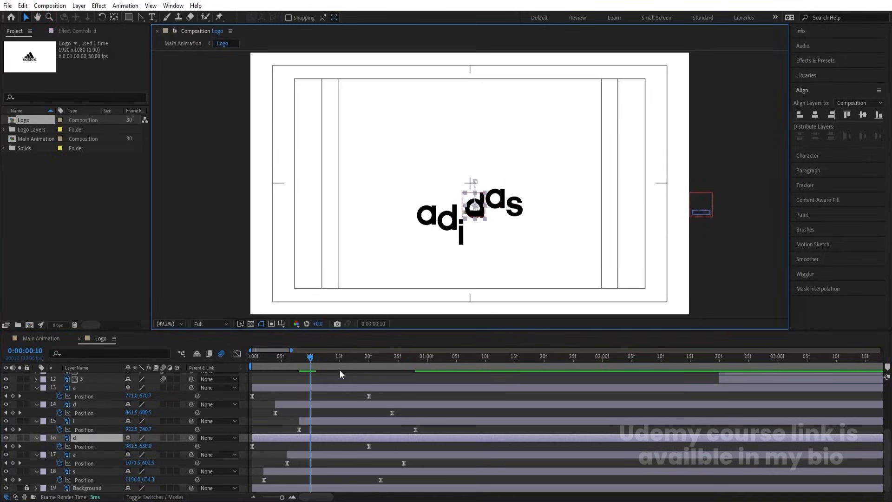
key("bracketleft")
key("space")
Shift all six staggered letter layers together so the first "a" starts at 0:00:01:06, and preview the timing
left_click(319, 389)
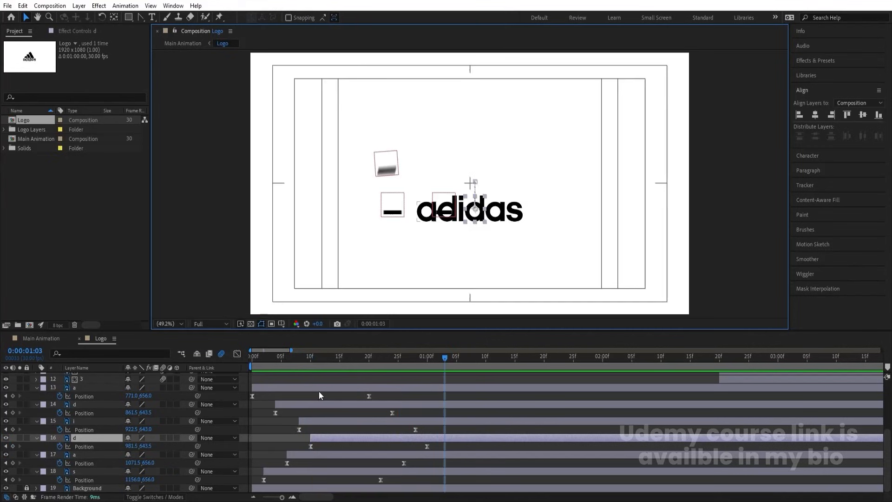
left_click(278, 472, "shift")
left_click_drag(268, 393, 475, 391)
key("space")
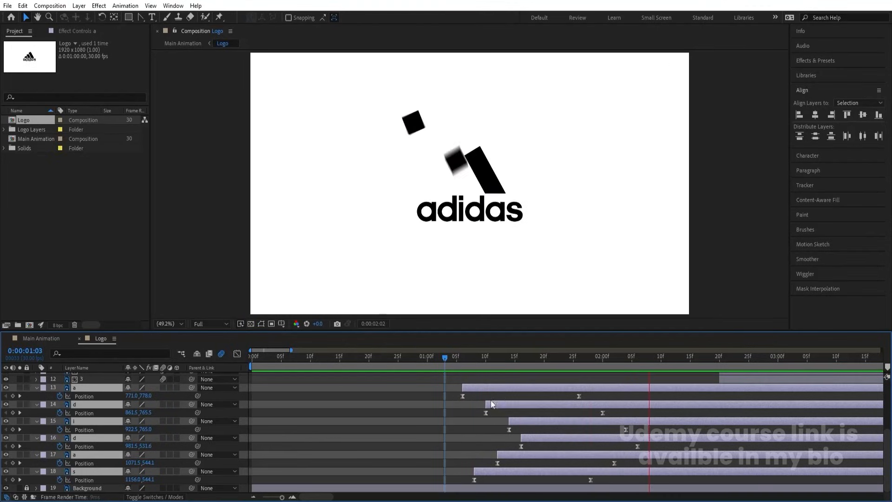
key("space")
Pre-compose the six letter layers as "Text Animation", trim the new layer's start to 0:00:01:06 and preview it
left_click(463, 356)
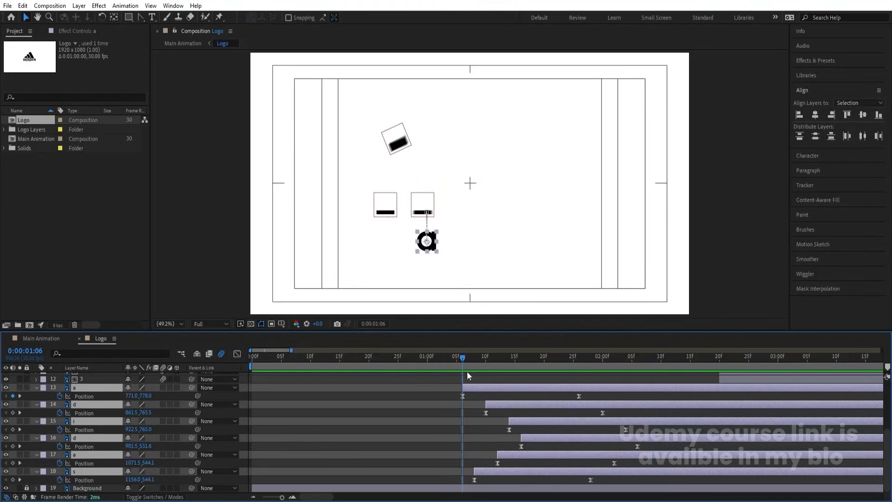
key("ctrl+shift+c")
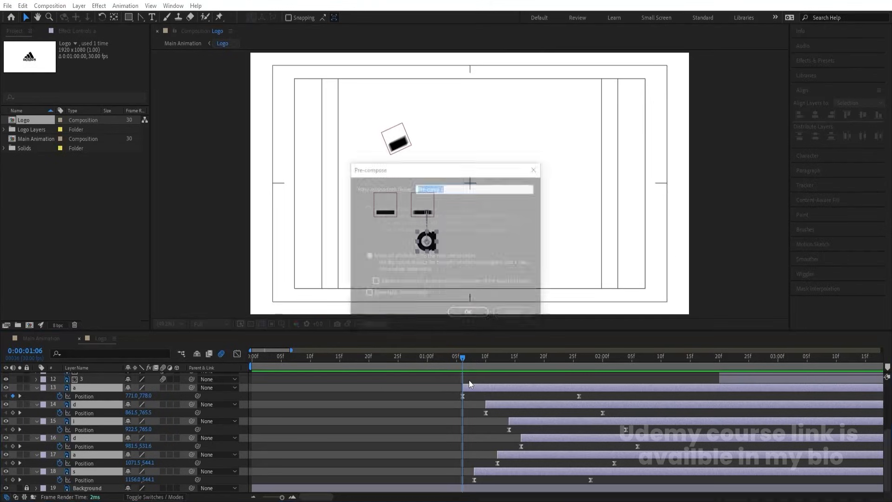
type("Animation")
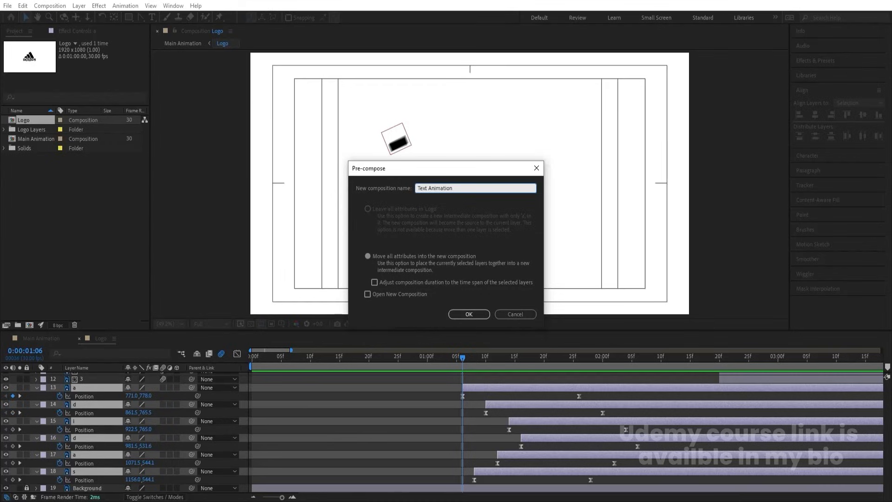
key("Return")
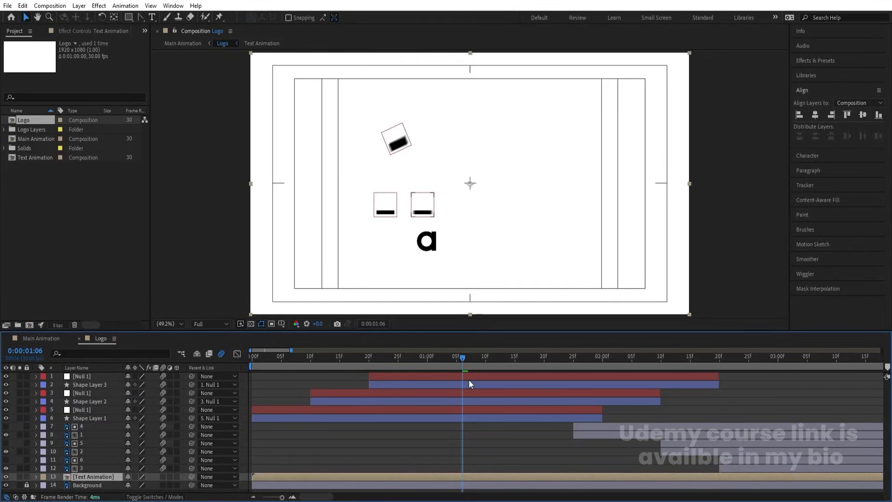
key("alt+bracketleft")
key("space")
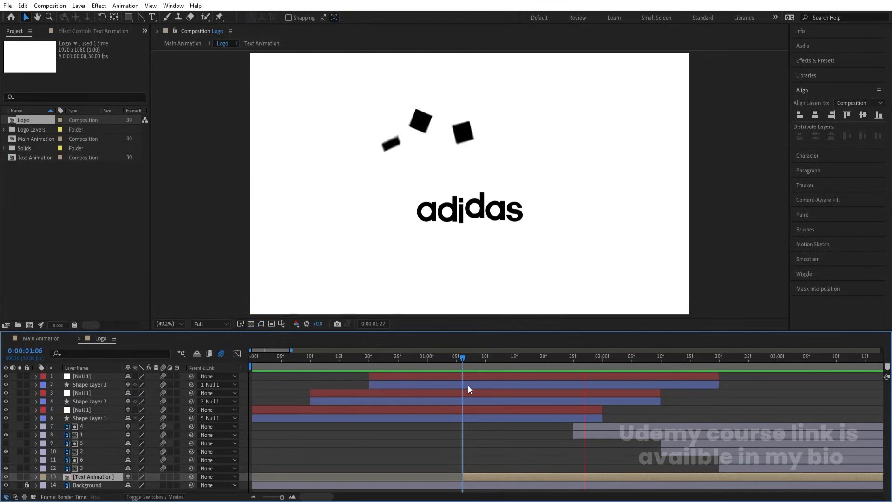
key("space")
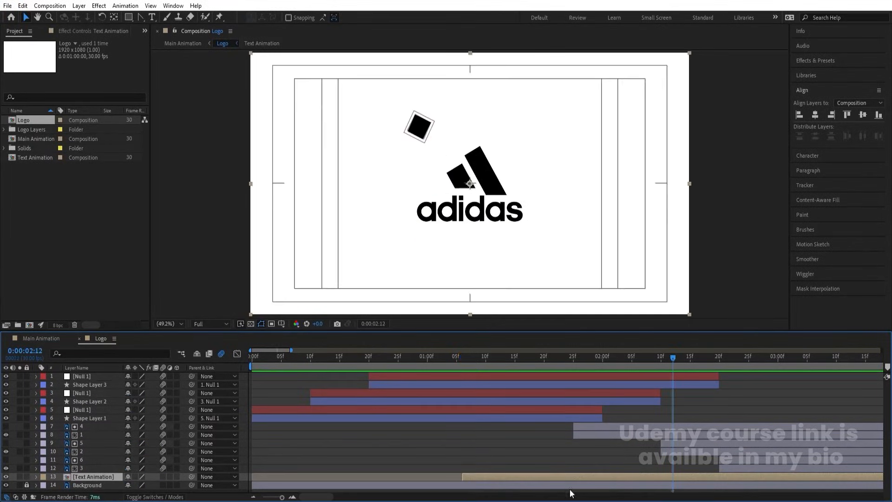
Draw a rectangular mask around the adidas wordmark on the Text Animation layer
left_click(130, 19)
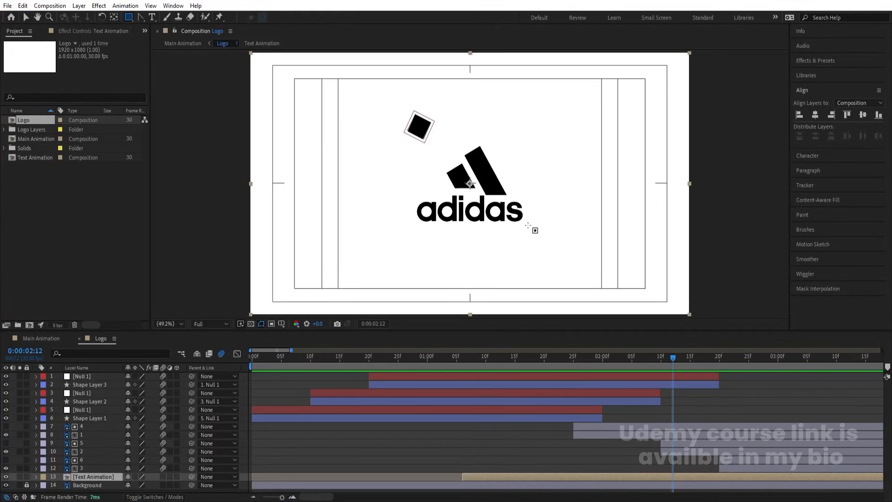
left_click_drag(527, 224, 444, 203)
left_click_drag(418, 198, 408, 194)
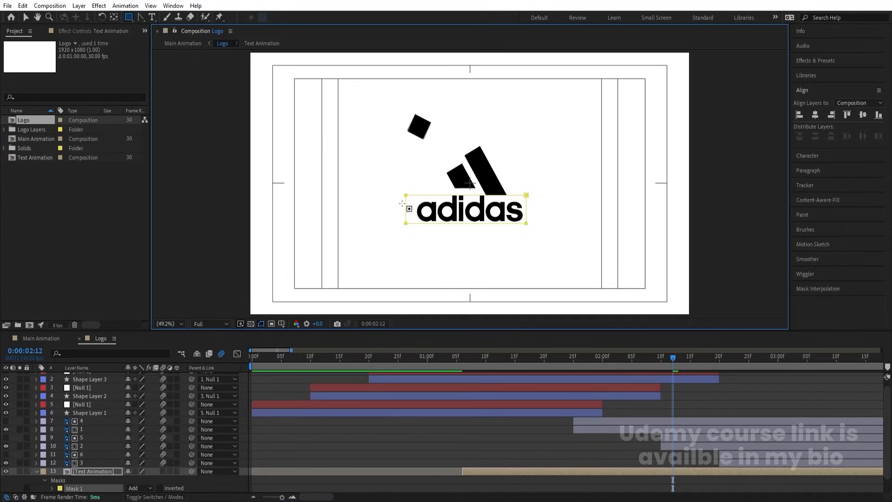
Preview the masked letter reveal and move the Text Animation layer so its visible part starts at 0:00:02:00
left_click_drag(572, 359, 432, 358)
key("space")
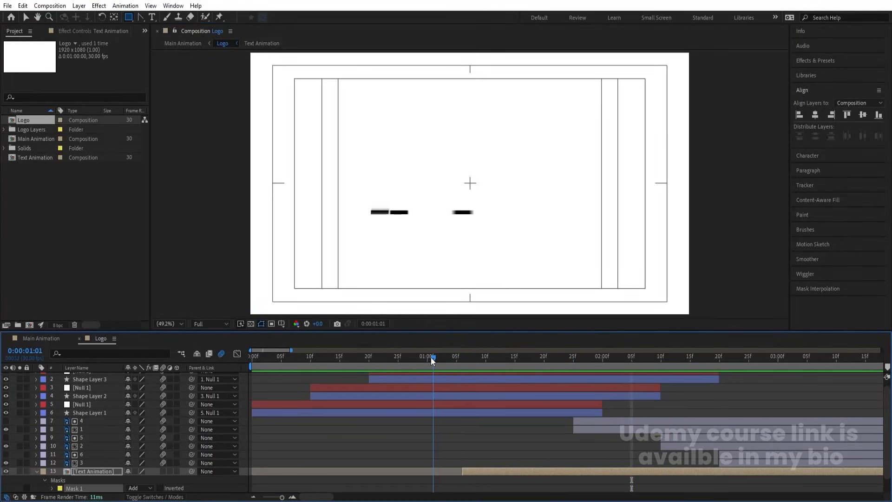
key("space")
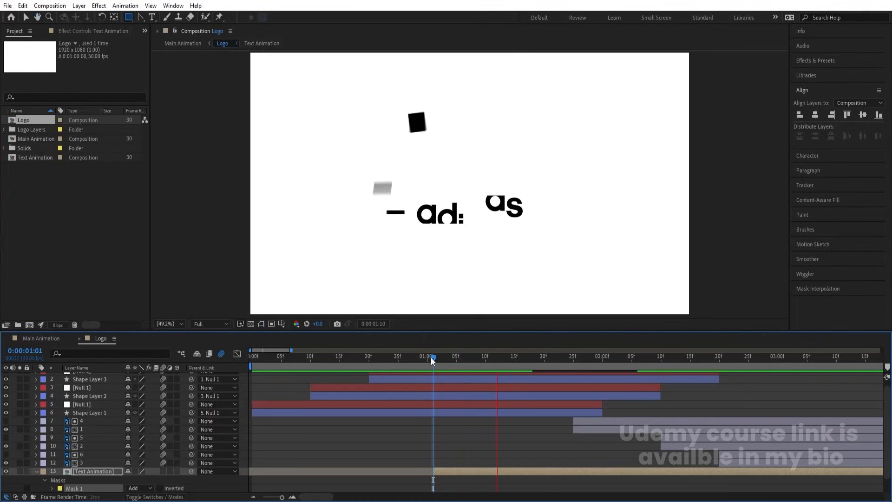
left_click_drag(572, 367, 603, 365)
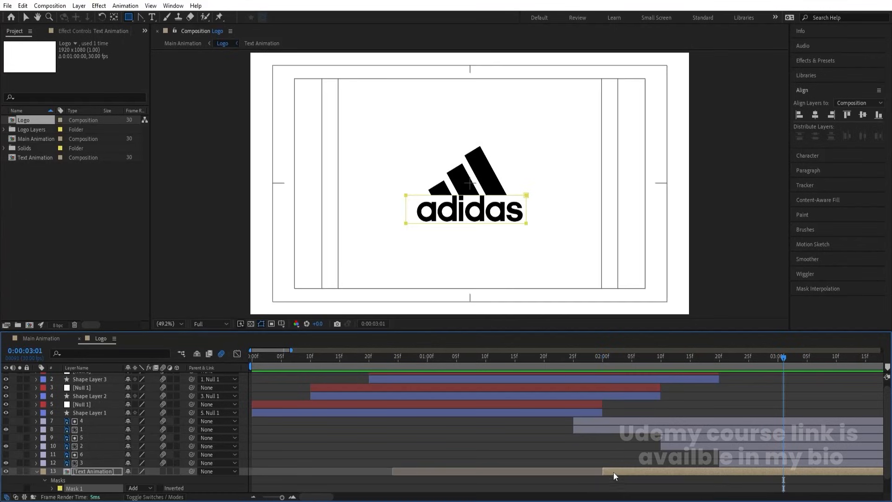
Enable motion blur on all letter layers inside the Text Animation composition, return to the Logo composition and preview it
double_click(613, 471)
key("ctrl+a")
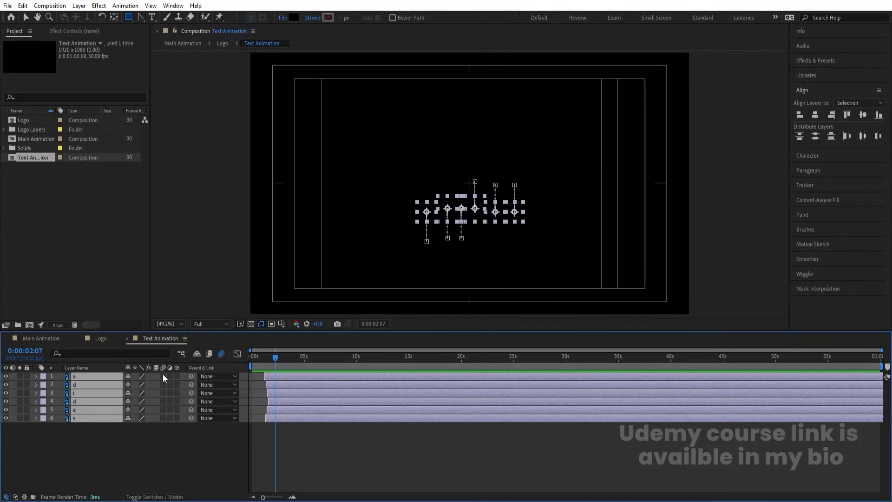
left_click(103, 338)
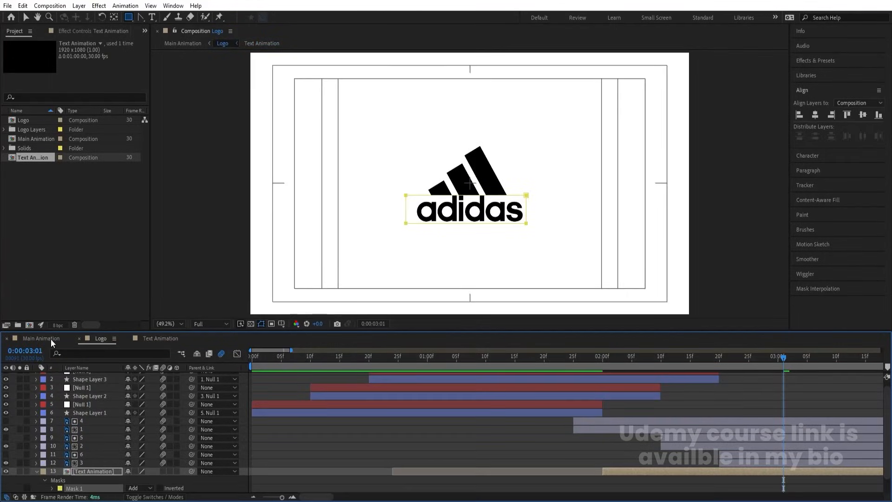
left_click_drag(444, 354, 404, 356)
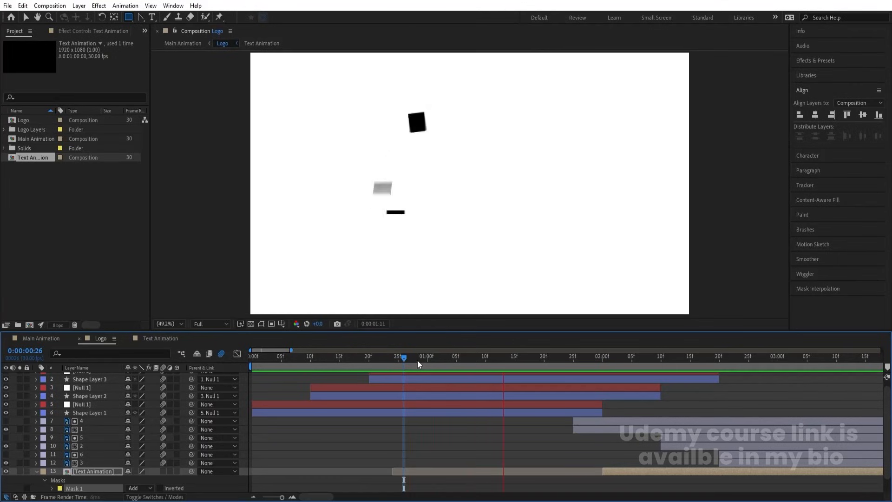
key("space")
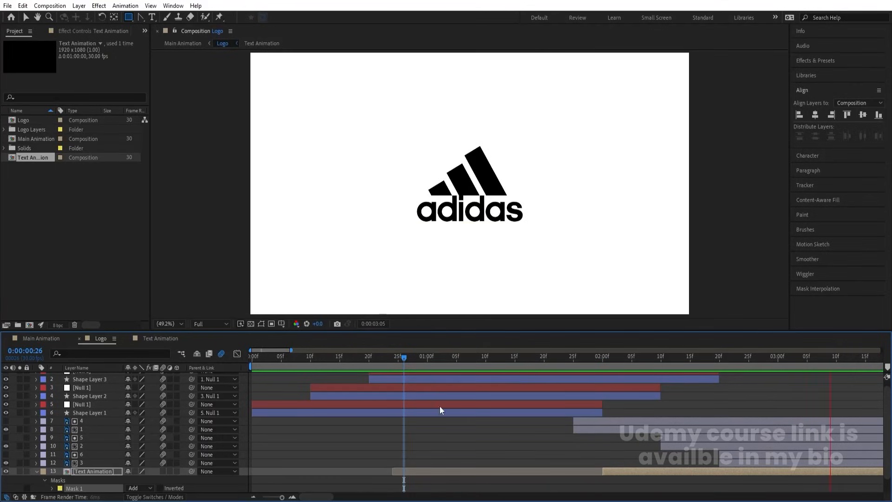
Collapse the expanded layer properties and preview the Logo composition from the first frame
left_click(409, 433)
key("u")
key("u")
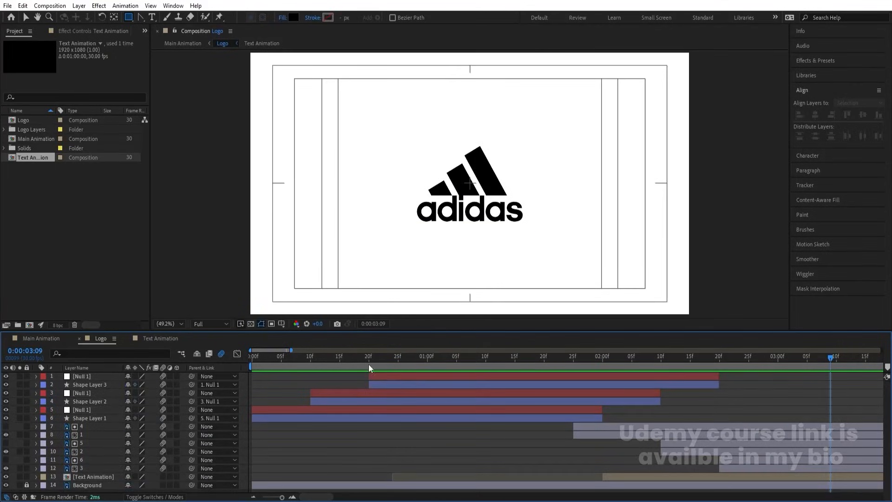
left_click_drag(369, 361, 315, 363)
key("Home")
key("space")
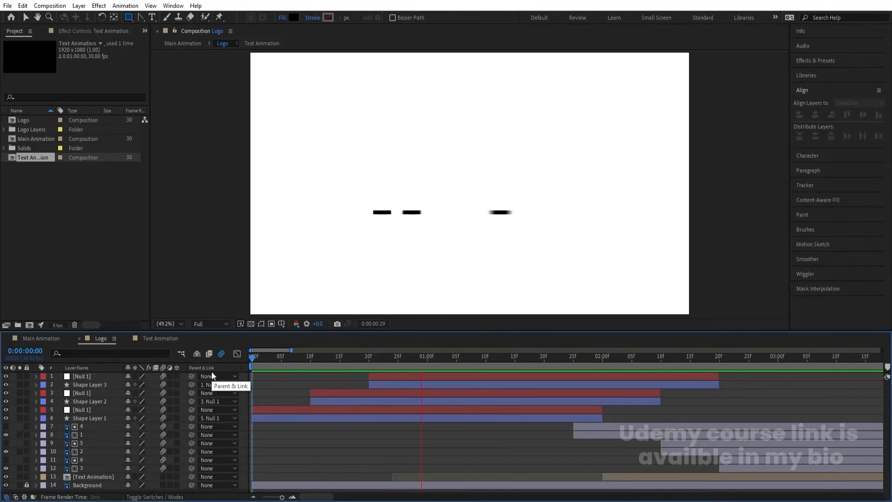
key("space")
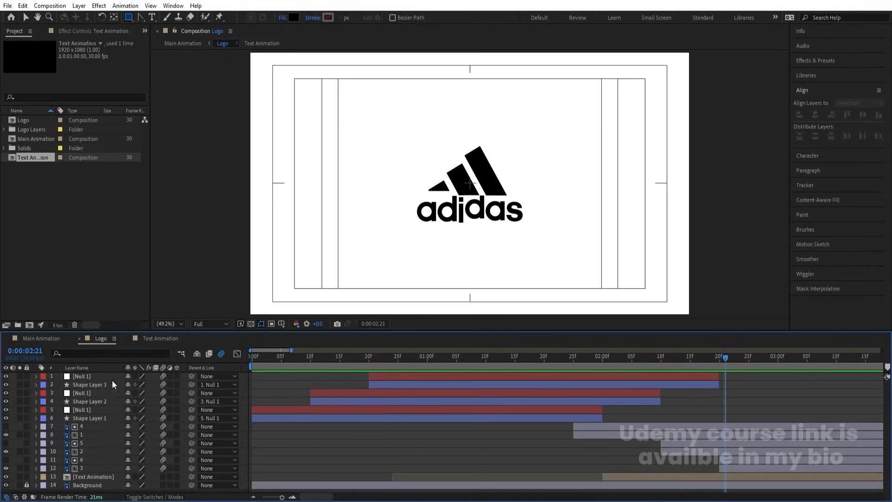
In the Main Animation composition, set the Logo layer's Scale to 120%, keyframe it at 0:00:00:00 and preview
left_click(49, 339)
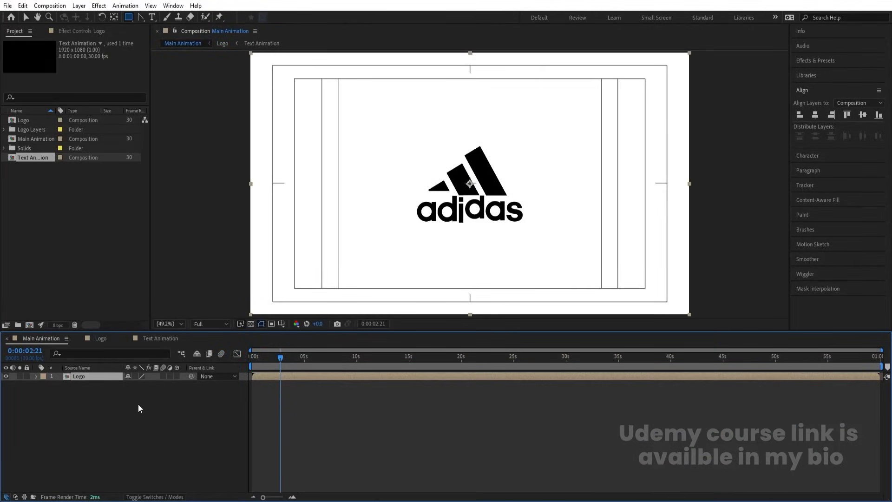
key("s")
key("Home")
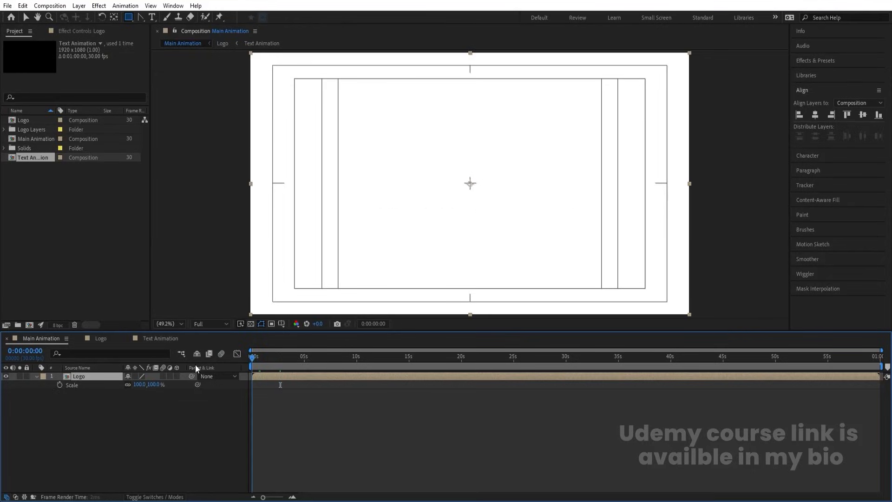
left_click(141, 385)
key("Return")
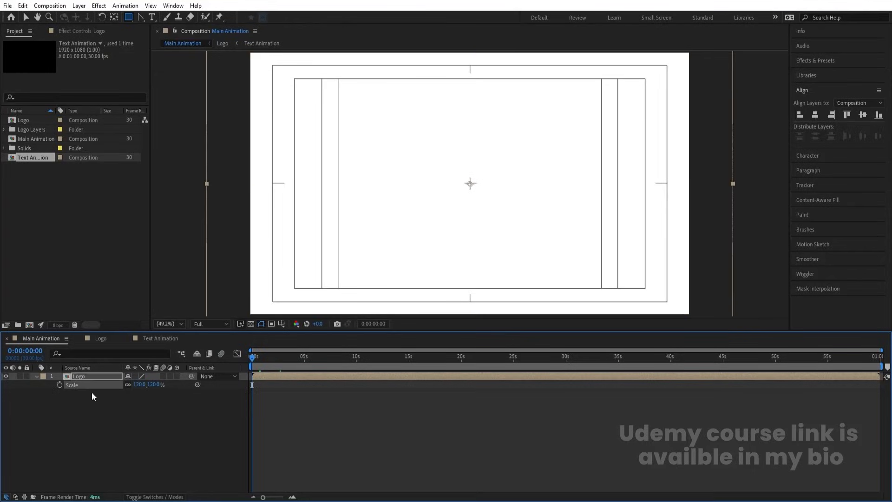
key("space")
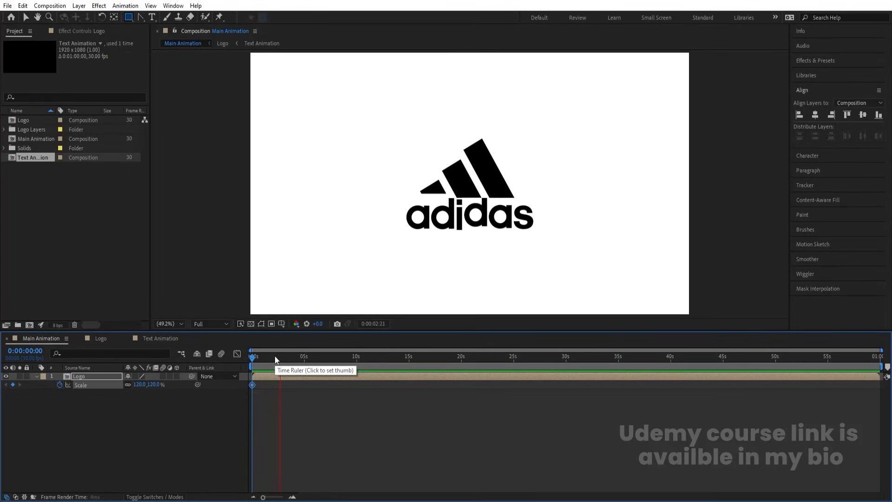
Set the Logo layer's Scale to 100% at 0:00:03:19 and preview the scale-down from the first frame
key("space")
left_click(140, 385)
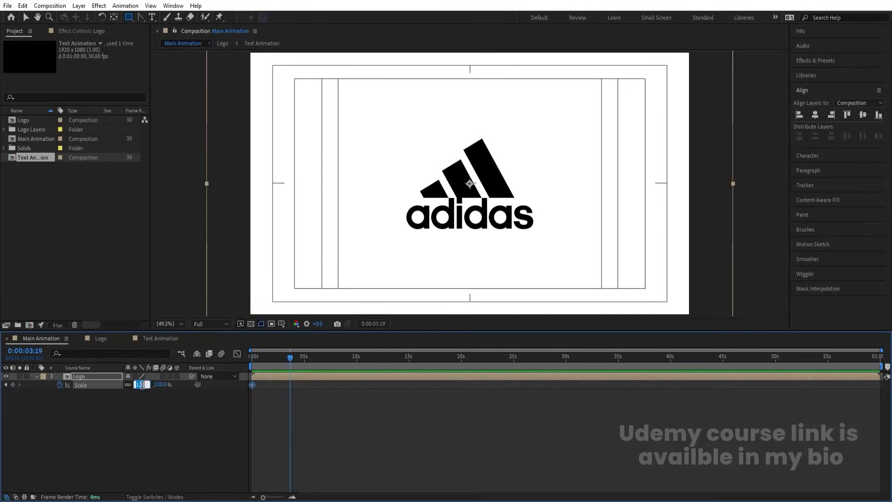
type("100")
key("Return")
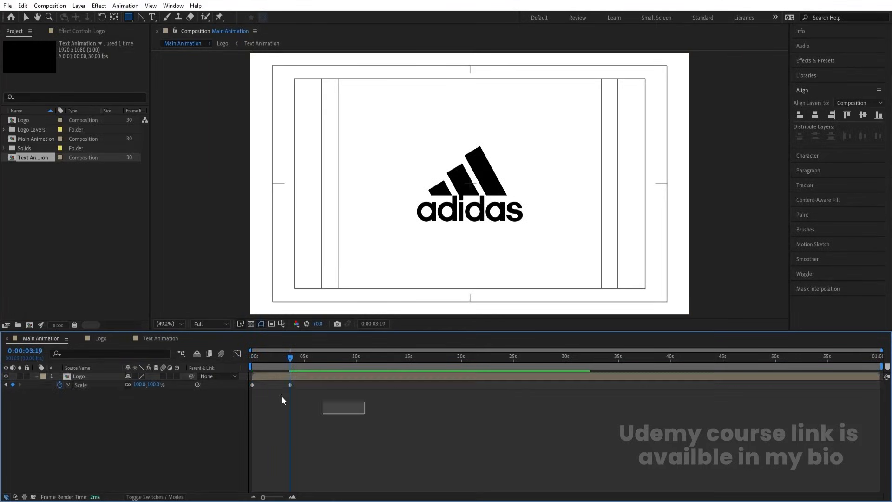
left_click(314, 411)
key("space")
scroll(314, 411, "up", 4)
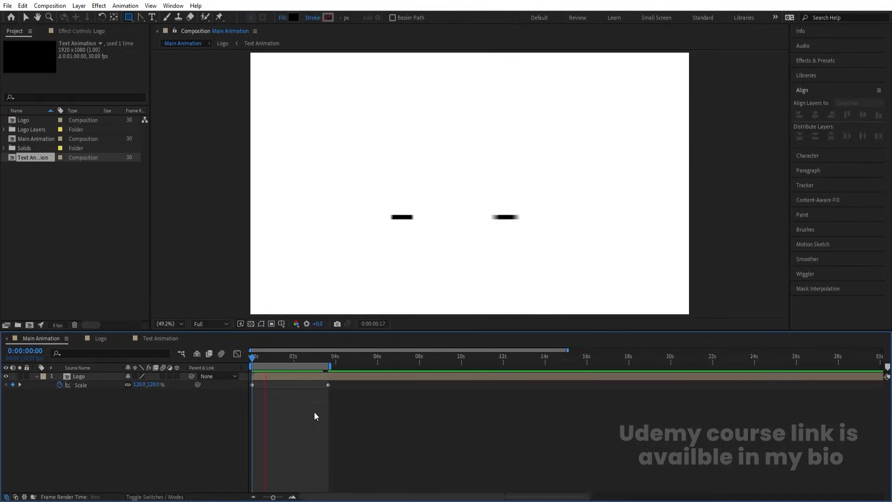
Create a white solid, move it below the Logo layer as the background and preview the composition
key("ctrl+y")
key("Return")
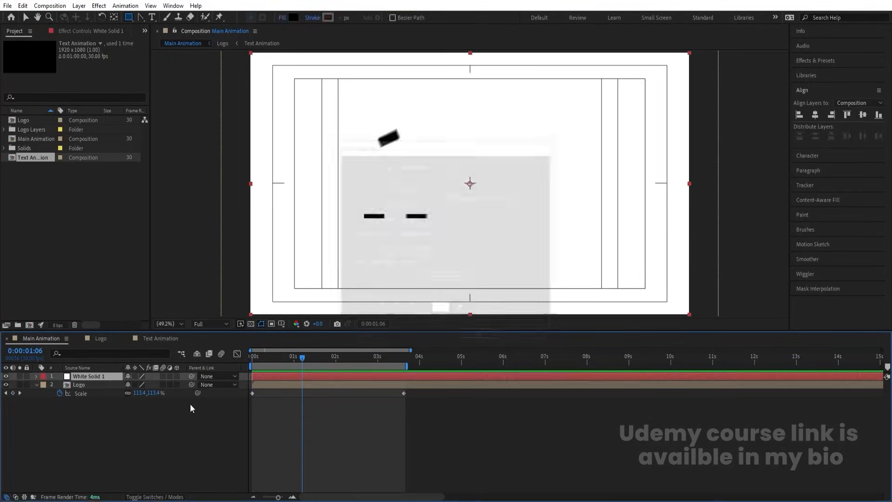
left_click_drag(110, 378, 114, 411)
key("space")
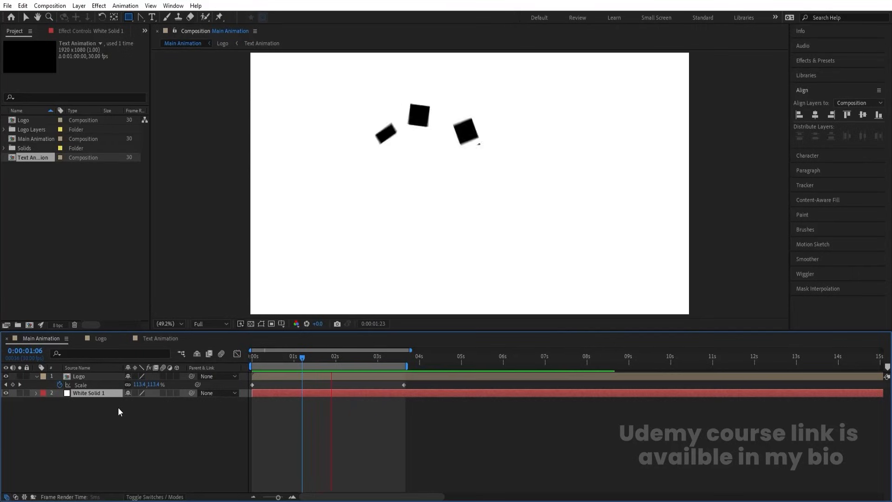
key("space")
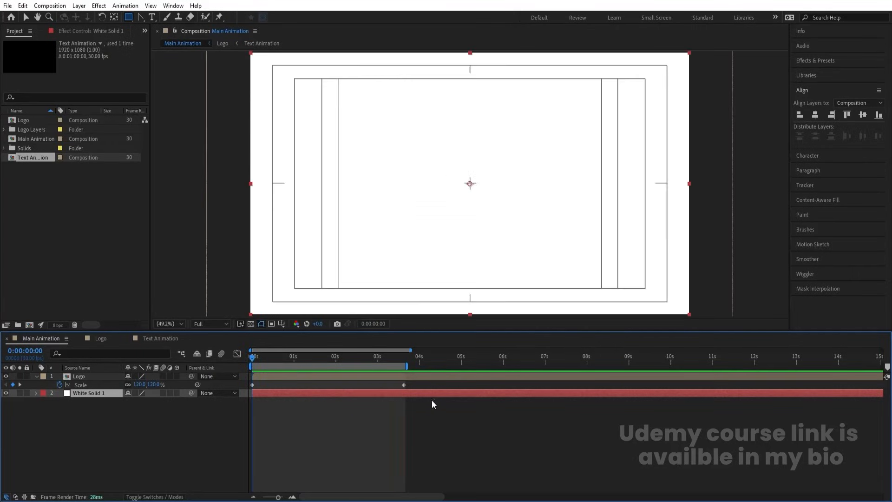
Move the Logo layer's last Scale keyframe to about 5.5 seconds and preview the slower scaling
left_click_drag(403, 384, 480, 390)
key("space")
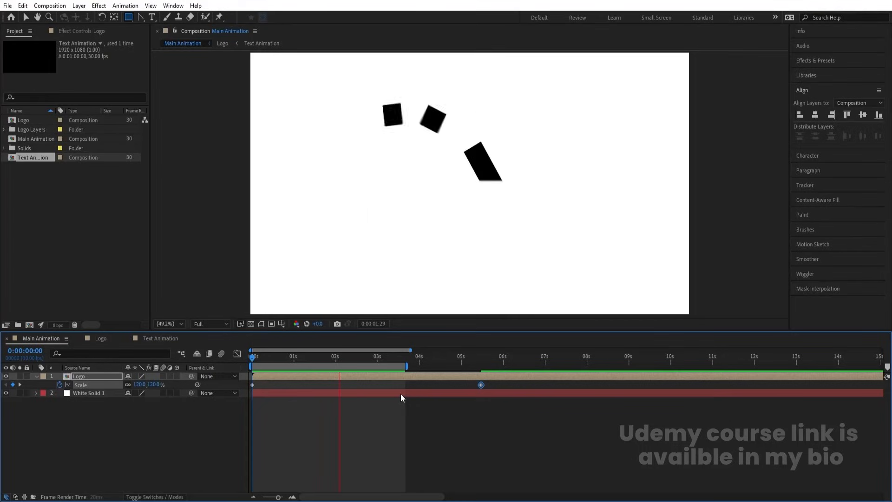
key("apostrophe")
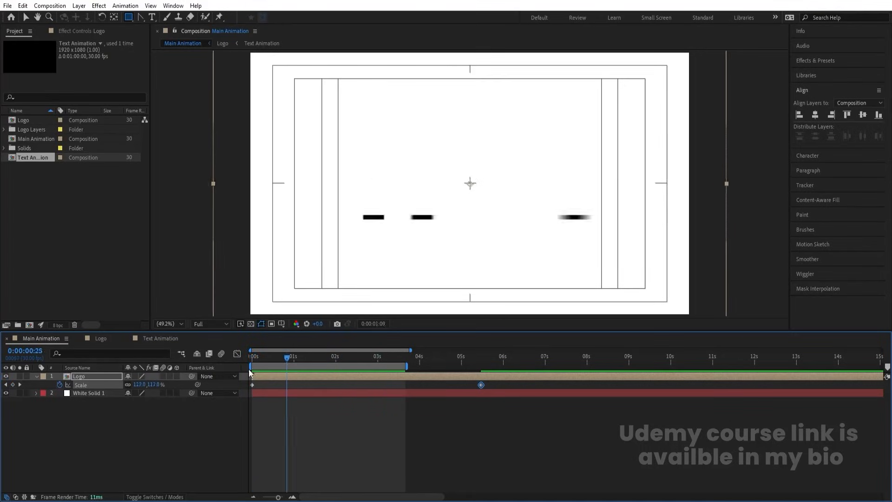
Create an adjustment layer above the Logo layer and apply the Tint effect to it
right_click(150, 425)
mouse_move(172, 302)
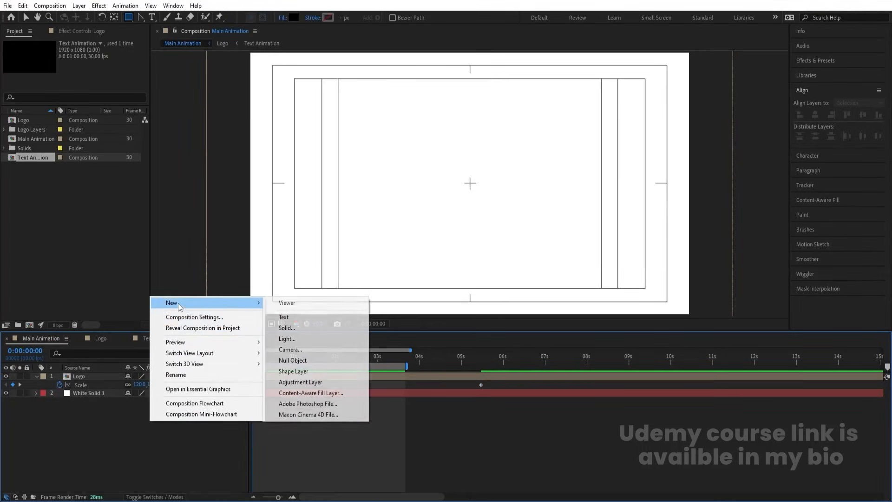
left_click(291, 382)
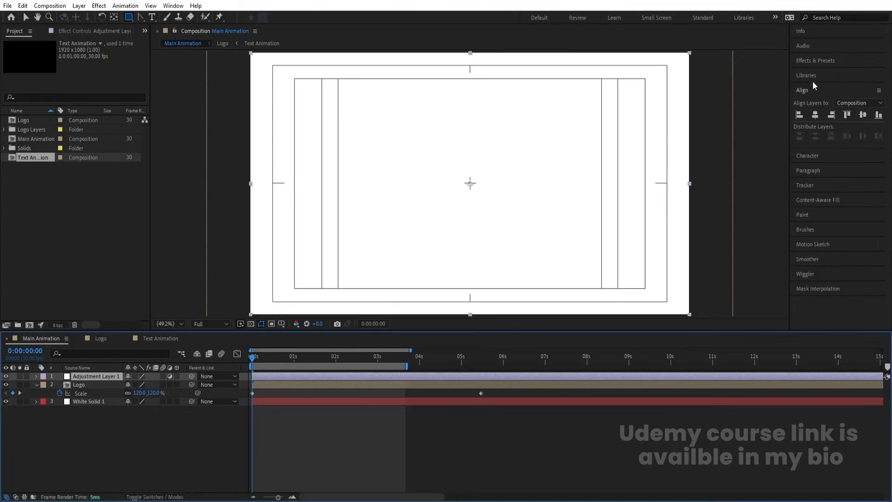
left_click(816, 62)
left_click(821, 73)
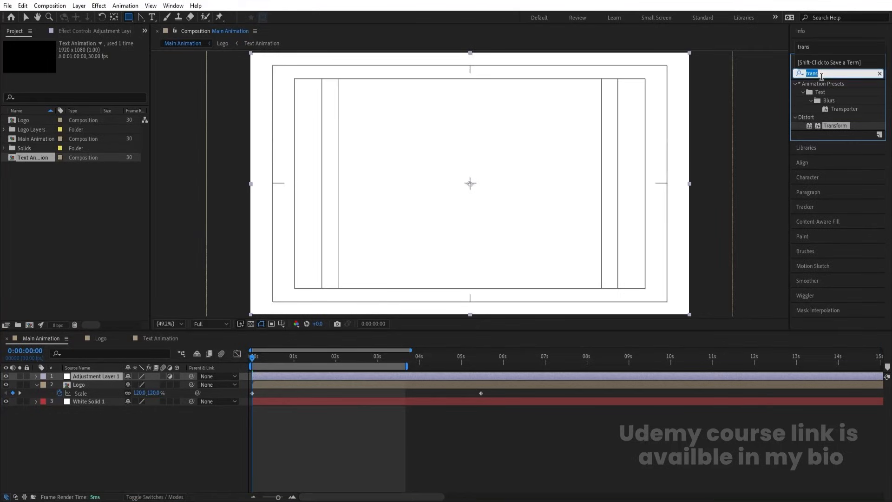
type("tint")
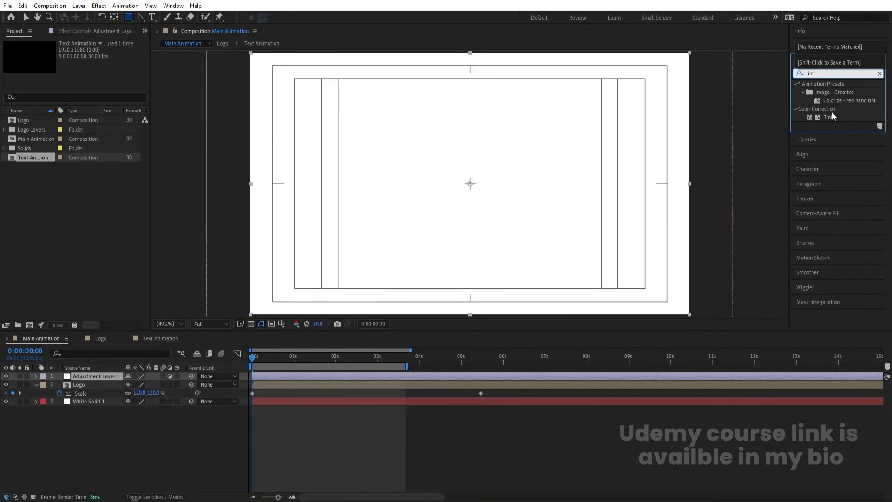
double_click(830, 117)
Swap the Tint effect's black and white mapping colours and preview the inverted animation
left_click(130, 86)
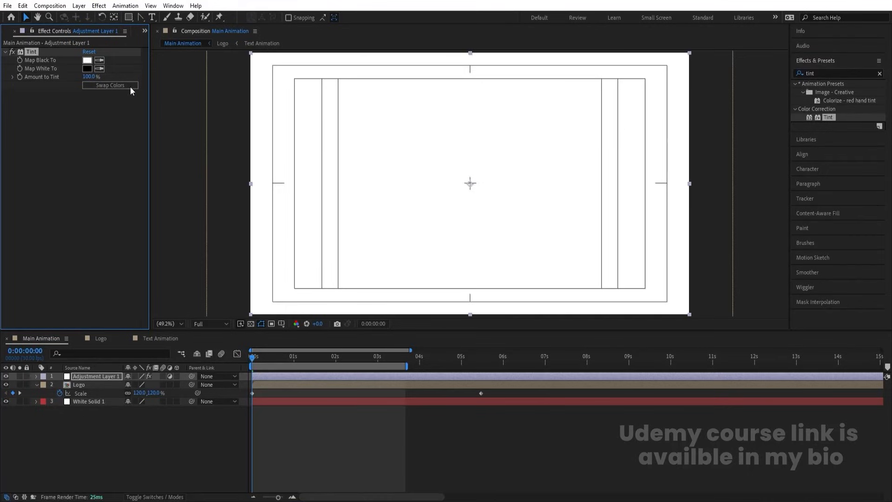
key("space")
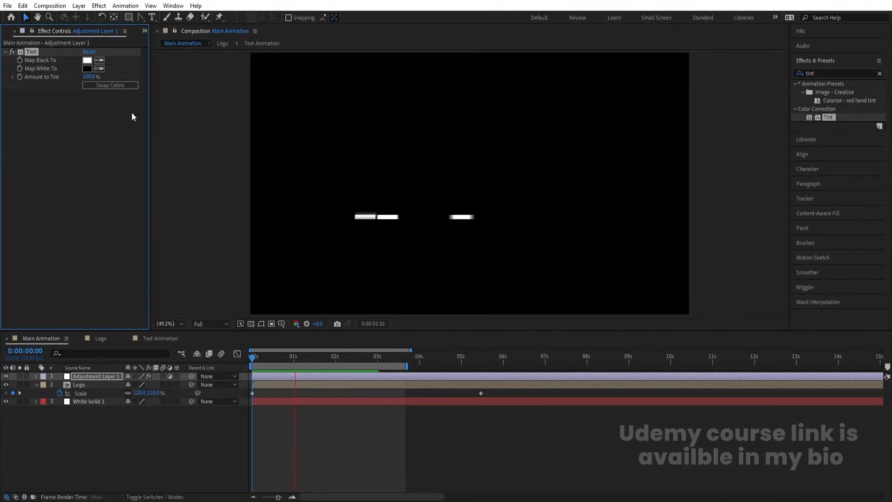
key("'")
Draw an ellipse near the middle of the composition on a new shape layer and fill it with white (FFFFFF)
left_click_drag(129, 18, 167, 41)
left_click_drag(439, 135, 547, 248)
left_click(295, 17)
left_click_drag(665, 215, 454, 30)
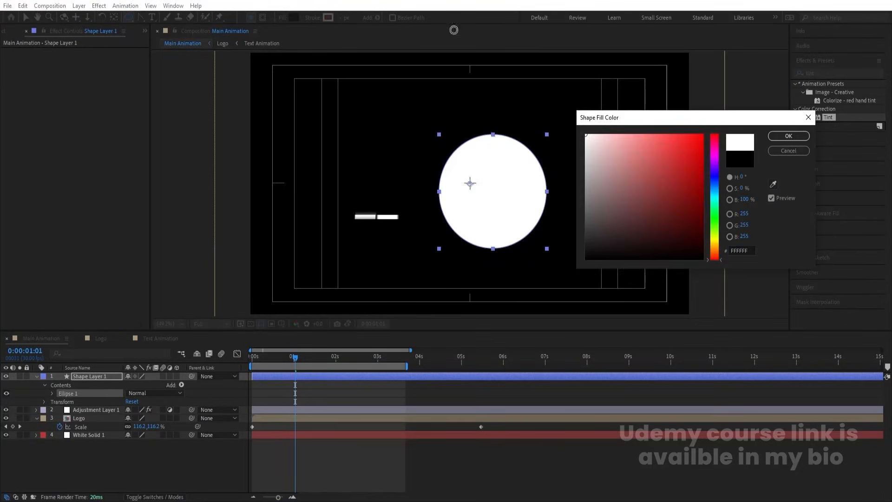
key("Return")
left_click(286, 385)
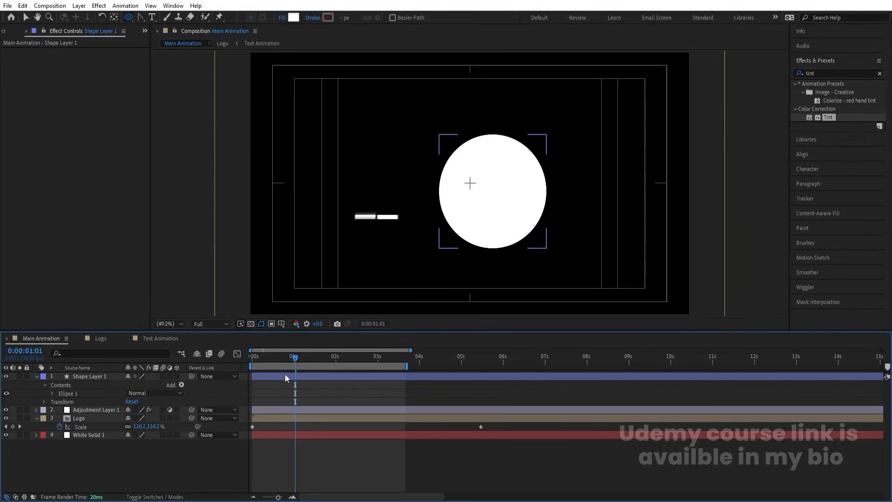
Centre the ellipse layer's anchor point on the shape and align the layer horizontally and vertically to the composition's centre
left_click(286, 374)
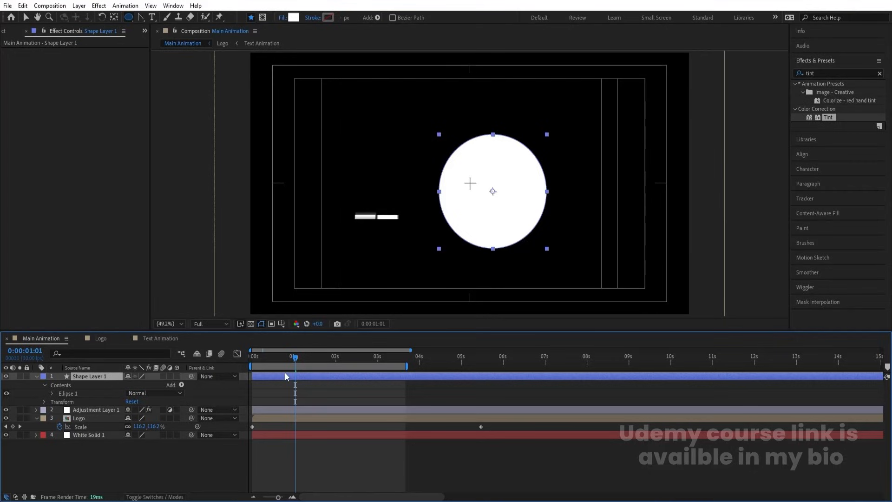
left_click(804, 154)
left_click(815, 115)
key("Num_Lock")
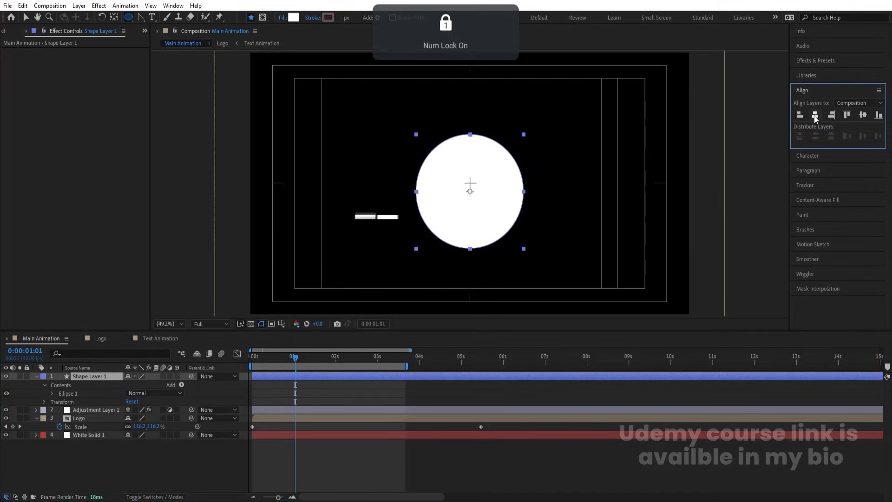
left_click(862, 114)
Scale the ellipse layer up to 503% so that it covers the whole frame
left_click(227, 390)
key("s")
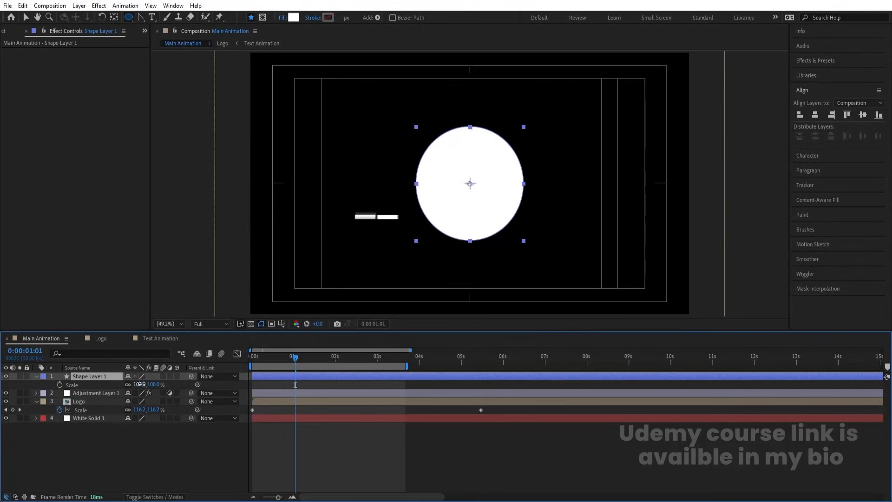
left_click_drag(139, 384, 232, 378)
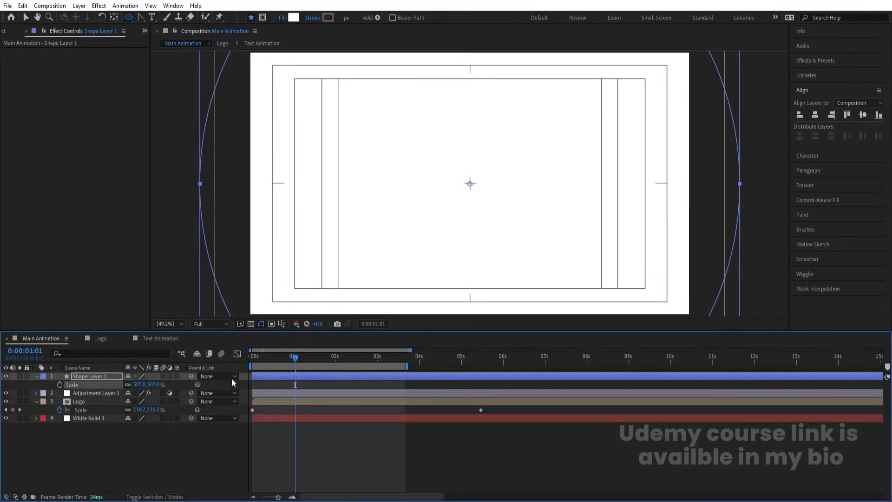
Set the adjustment layer's track matte to Alpha Matte "Shape Layer 1" and preview from the first frame
left_click(95, 397)
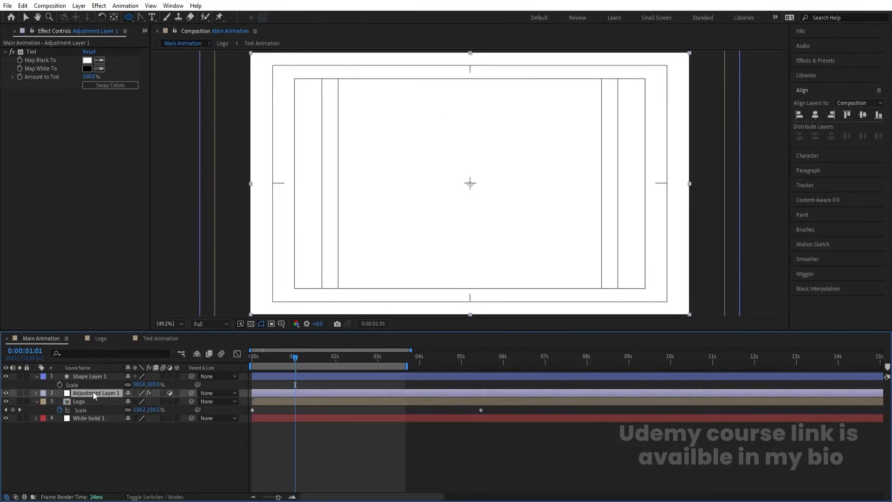
key("F4")
left_click(175, 394)
left_click(207, 414)
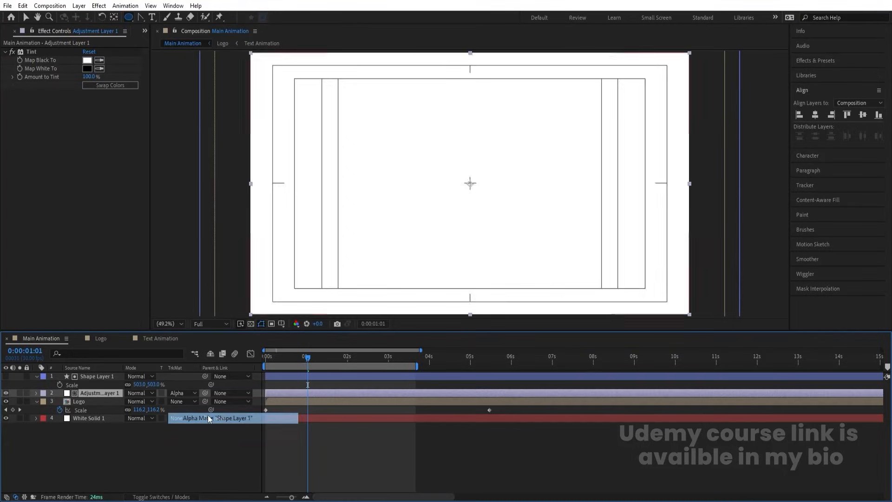
left_click_drag(282, 356, 222, 355)
key("space")
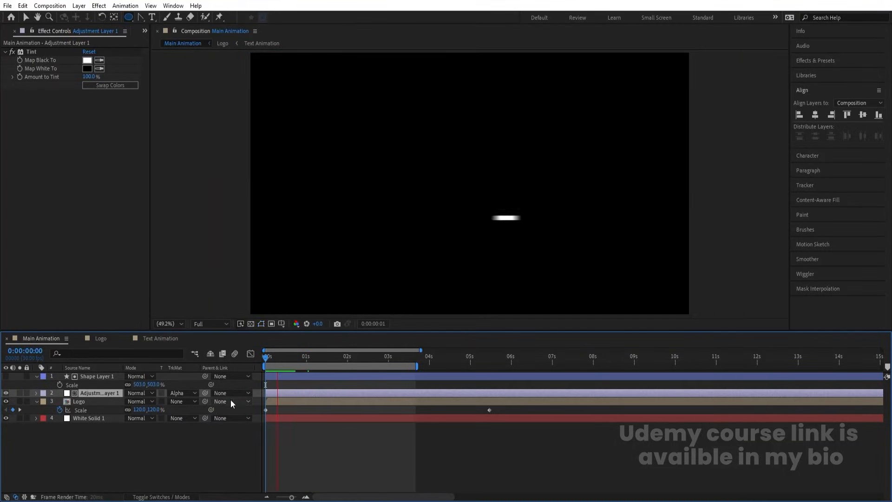
left_click(126, 444)
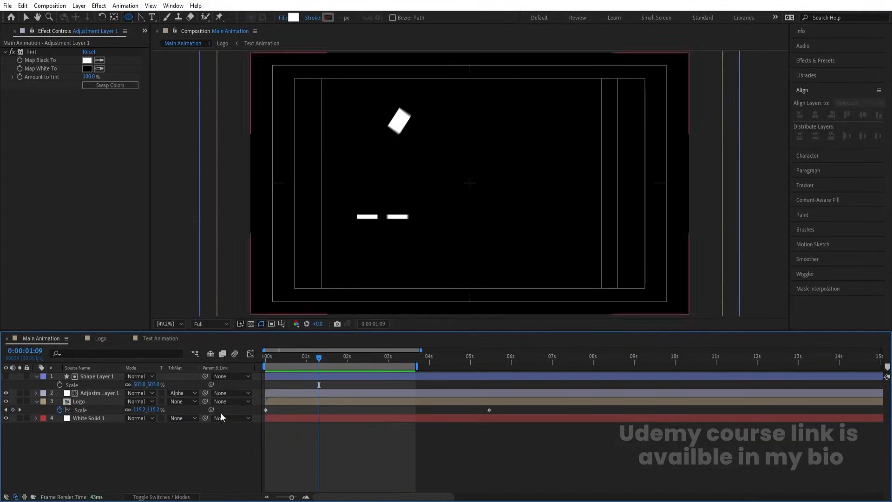
key("space")
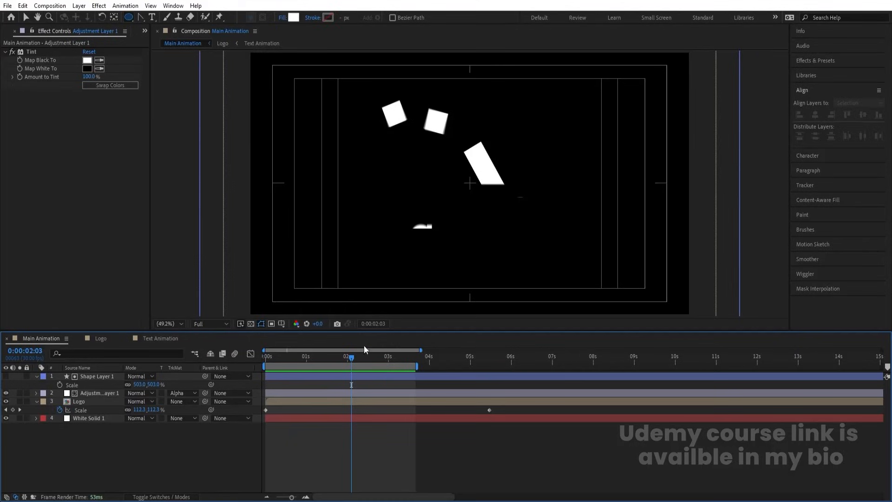
Add a Scale keyframe to the ellipse shape layer at 0:00:01:29
left_click(344, 356)
left_click_drag(344, 356, 346, 355)
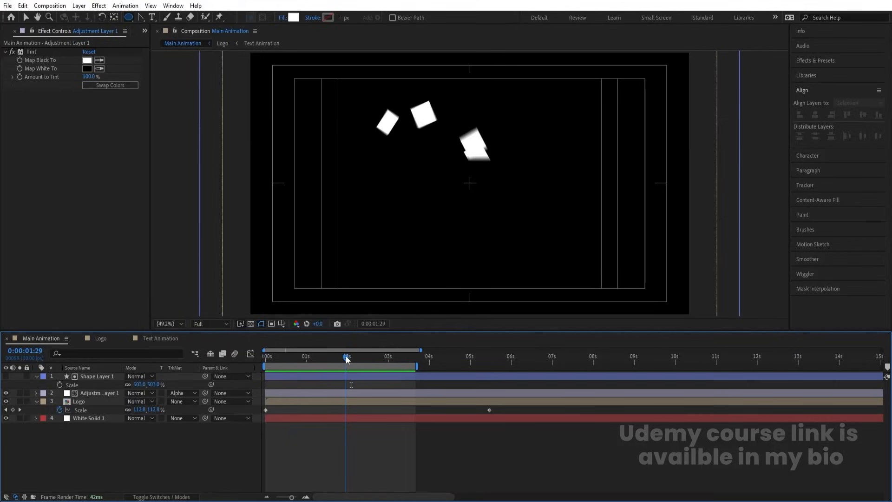
left_click(113, 376)
left_click(59, 385)
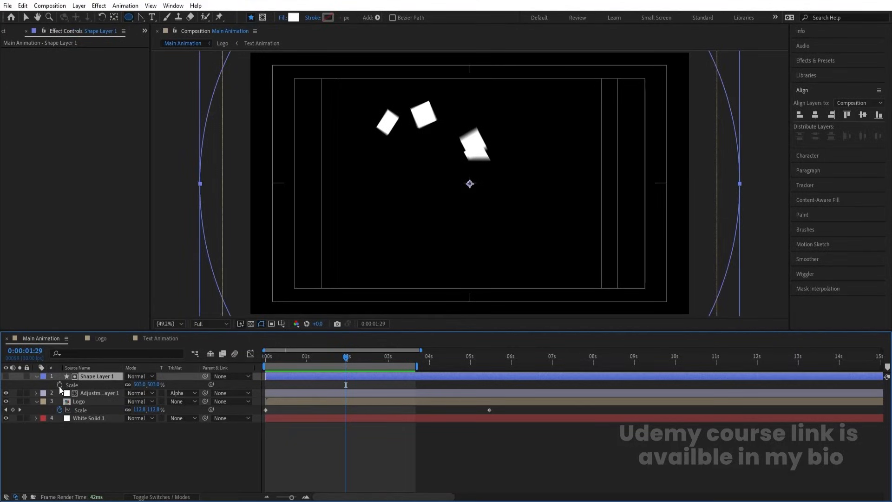
Set the ellipse shape layer's Scale to 0% at 0:00:02:15
key("=")
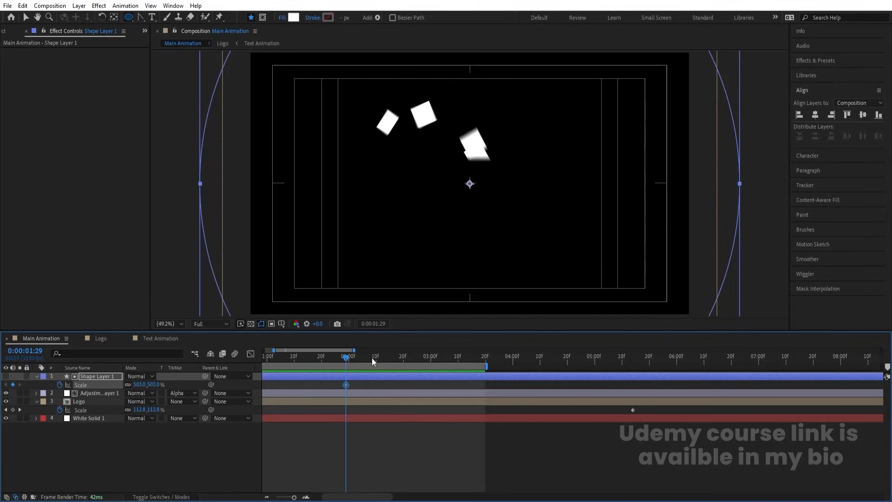
left_click(390, 358)
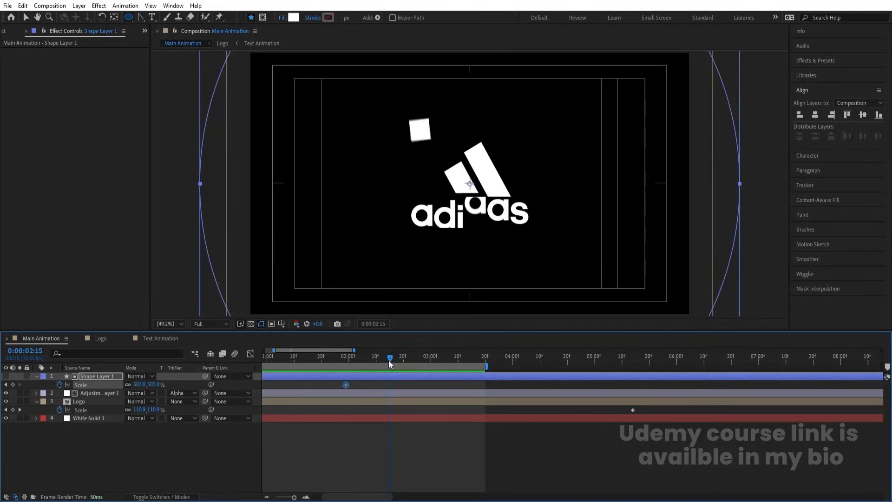
left_click(141, 384)
type("0")
key("Return")
Ease both Scale keyframes of the ellipse layer, sharpen their speed graph into a steep central peak and preview
left_click(107, 384)
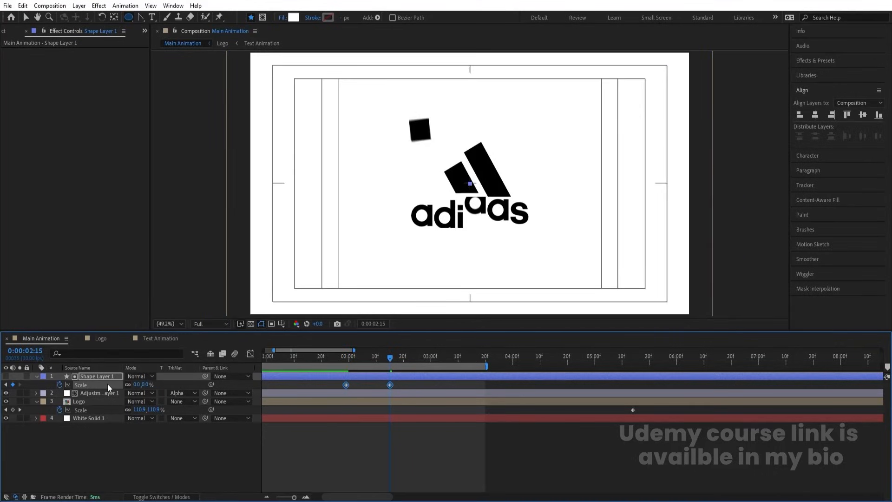
left_click(251, 354)
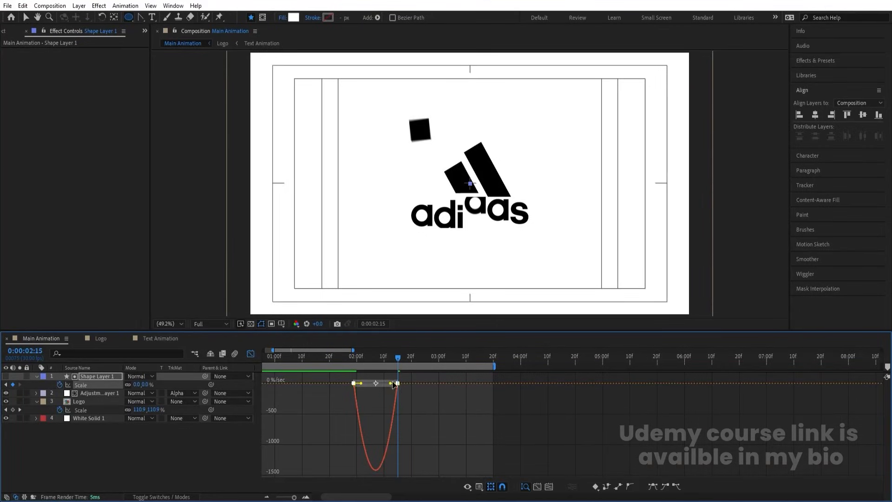
mouse_move(389, 383)
left_mouse_down()
mouse_move(363, 382)
mouse_move(375, 382)
left_mouse_up()
left_click(352, 356)
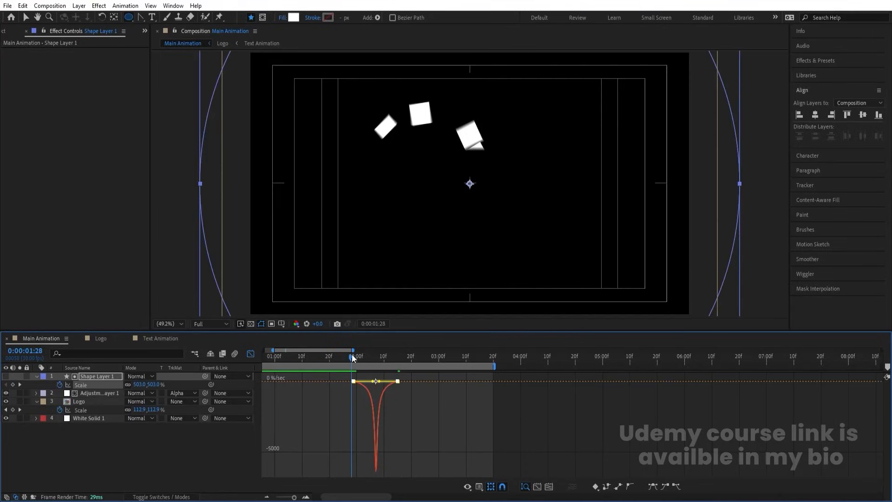
key("space")
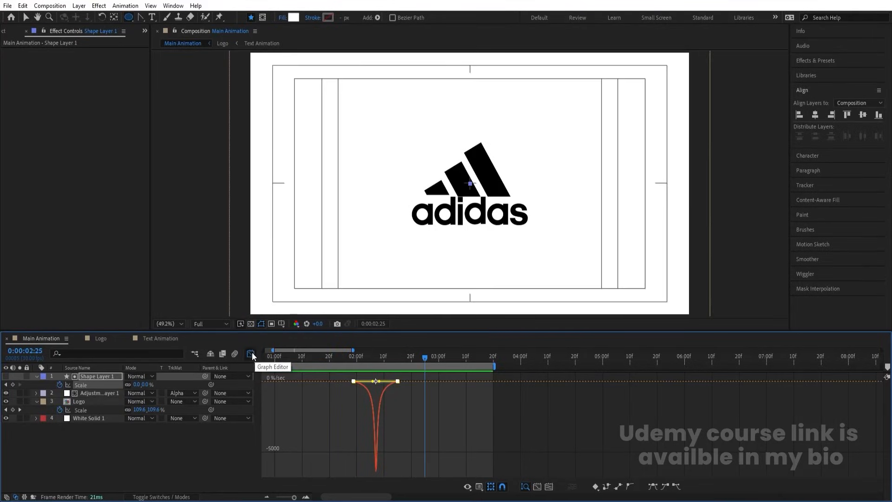
Close the graph editor, move the ellipse layer's last Scale keyframe to about 3.2 seconds and preview from 0:00:01:02
left_click(250, 353)
key("minus")
left_click(388, 384)
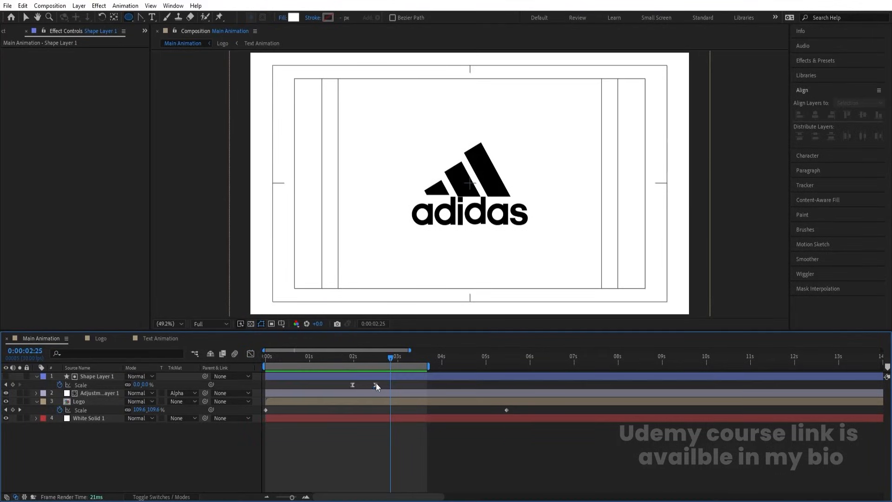
left_click_drag(375, 383, 406, 385)
left_click_drag(327, 360, 313, 359)
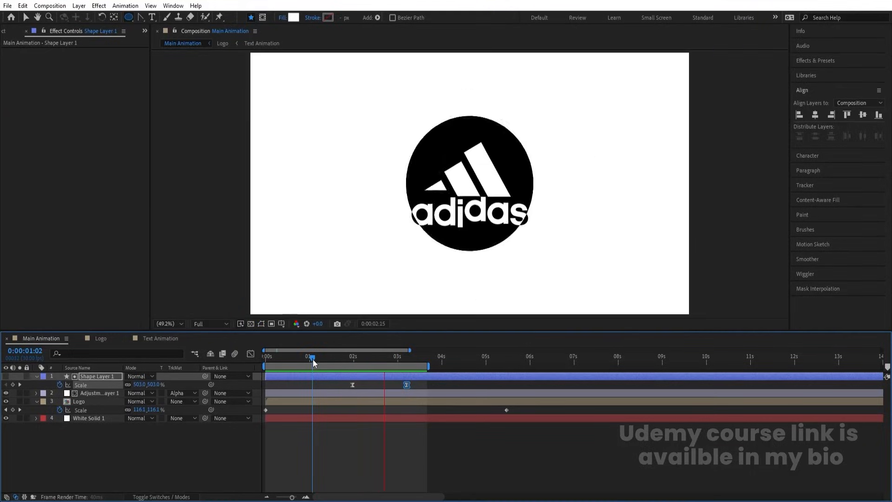
Move the ellipse layer's first Scale keyframe earlier, to about 1.3 seconds, and preview the animation from the start
key("space")
left_click_drag(352, 356, 214, 364)
key("space")
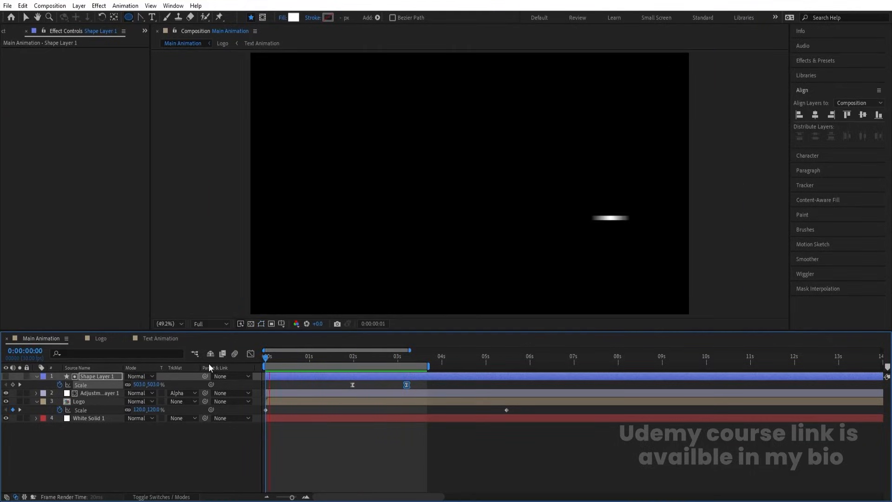
key("space")
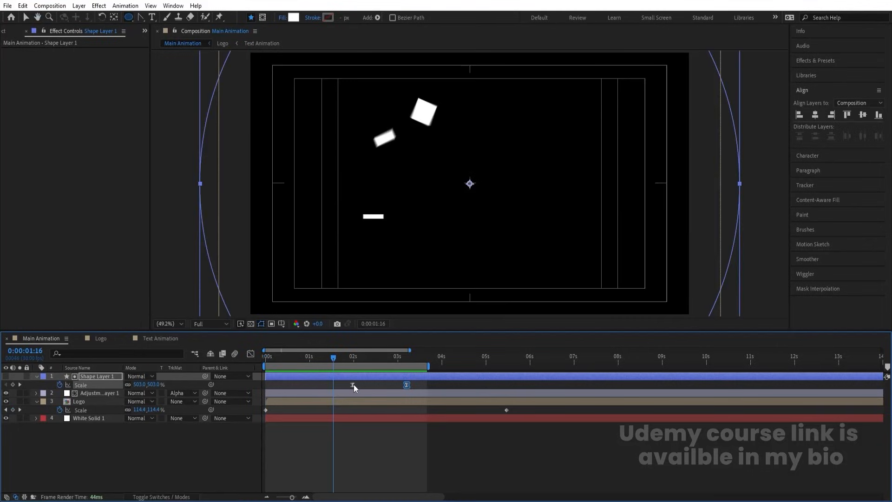
left_click_drag(353, 384, 328, 386)
key("space")
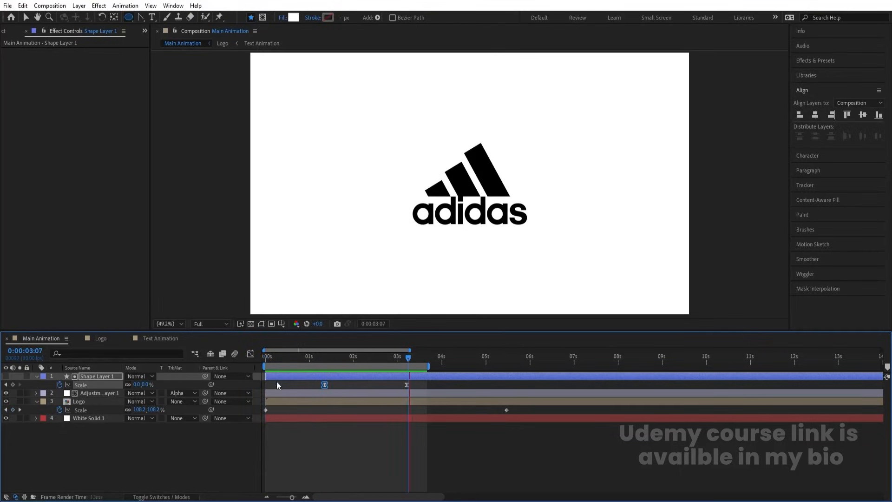
Extend the end of the work area to about 4.4 seconds and preview the animation
left_click_drag(440, 358, 459, 361)
key("n")
key("space")
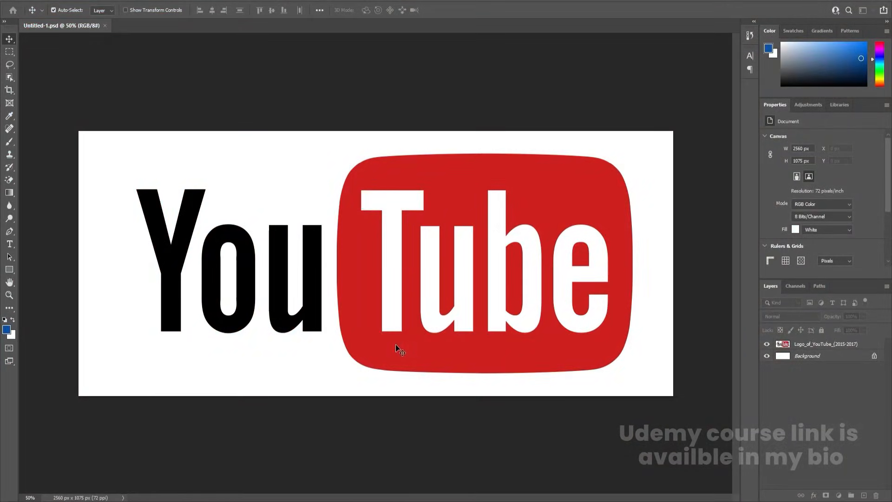
In Photoshop, select the black "You" letters of the YouTube logo layer with Color Range at a Fuzziness of 100
left_click(416, 296)
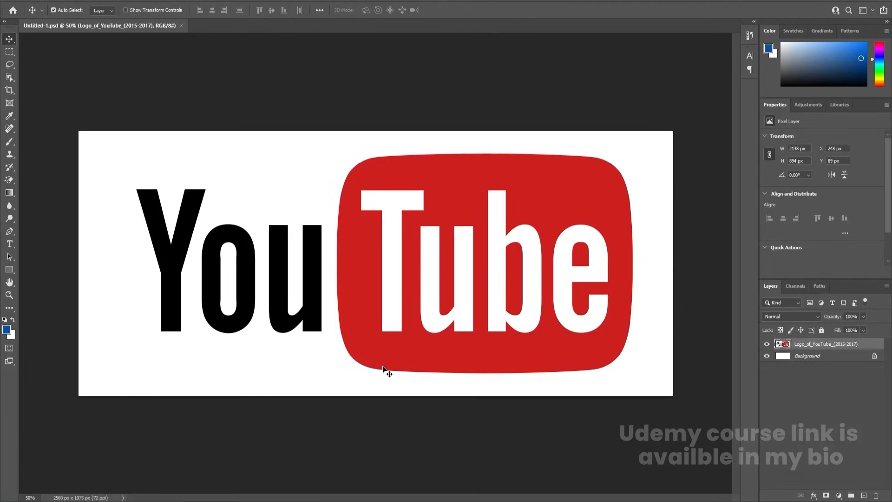
left_click(310, 261)
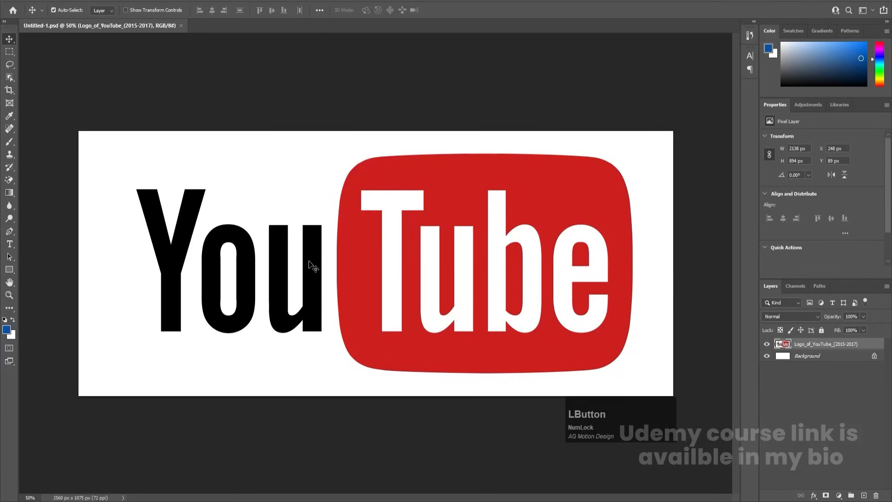
left_click(110, 2)
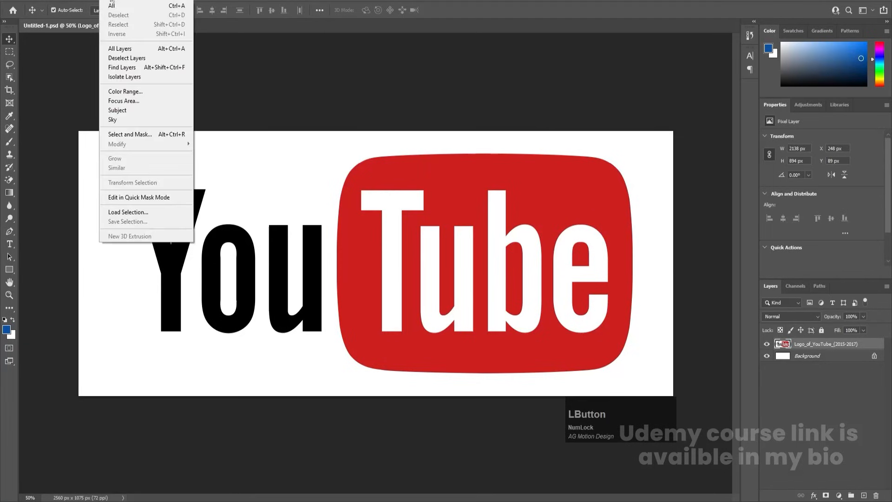
left_click(126, 92)
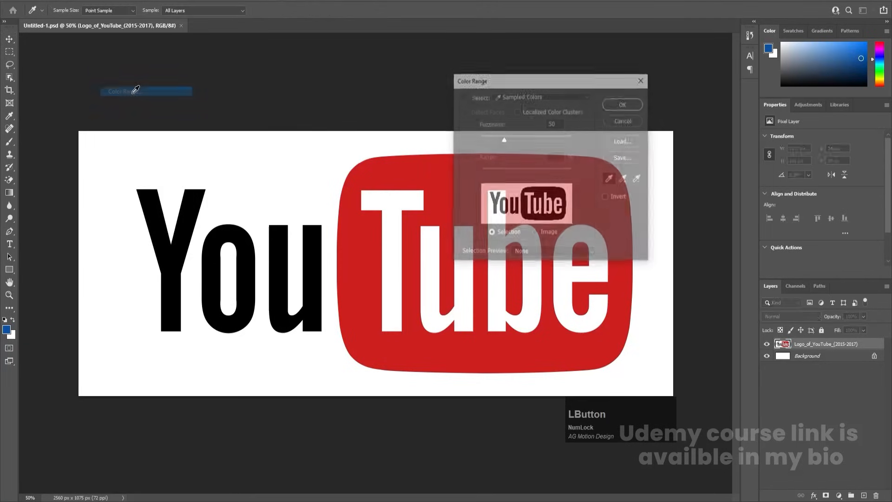
left_click(190, 204)
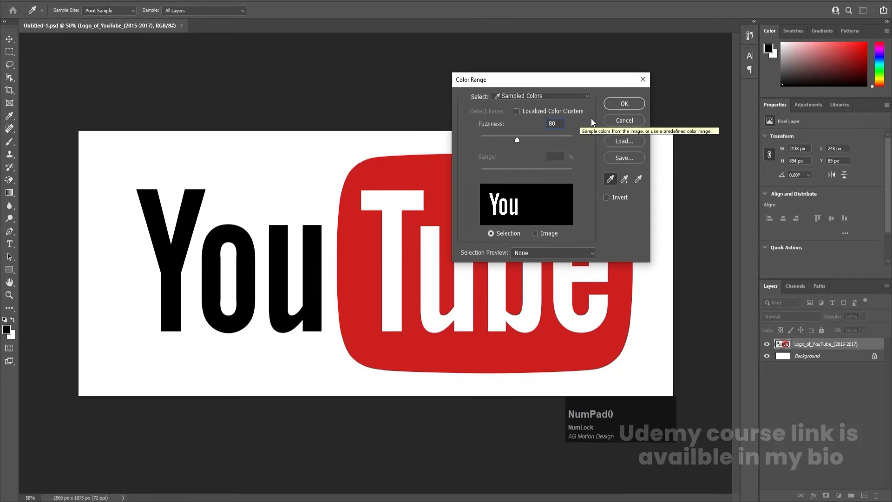
left_click_drag(552, 123, 532, 125)
type("100")
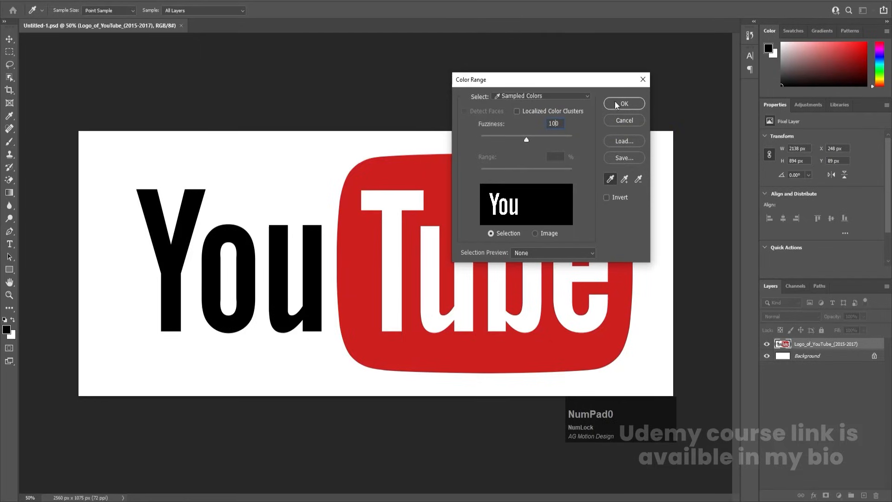
left_click(616, 104)
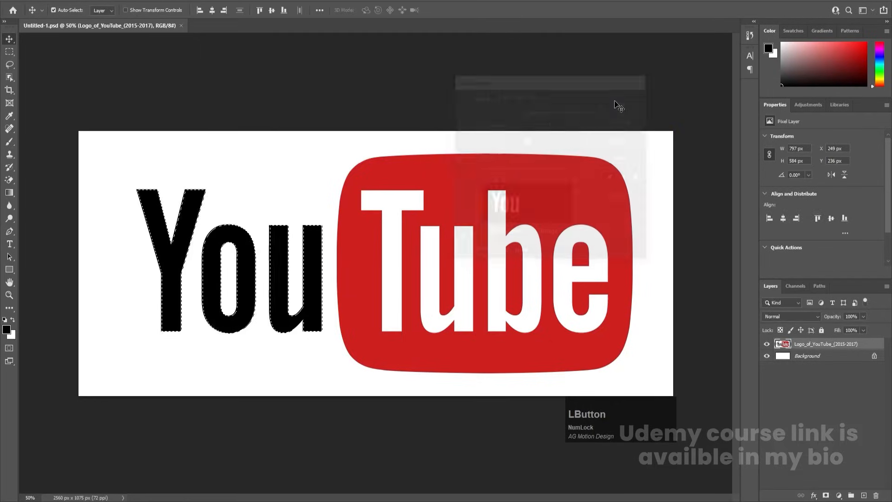
Fill the "You" selection with black on a new layer, deselect, and check the result by briefly hiding the original logo layer
left_click(865, 496)
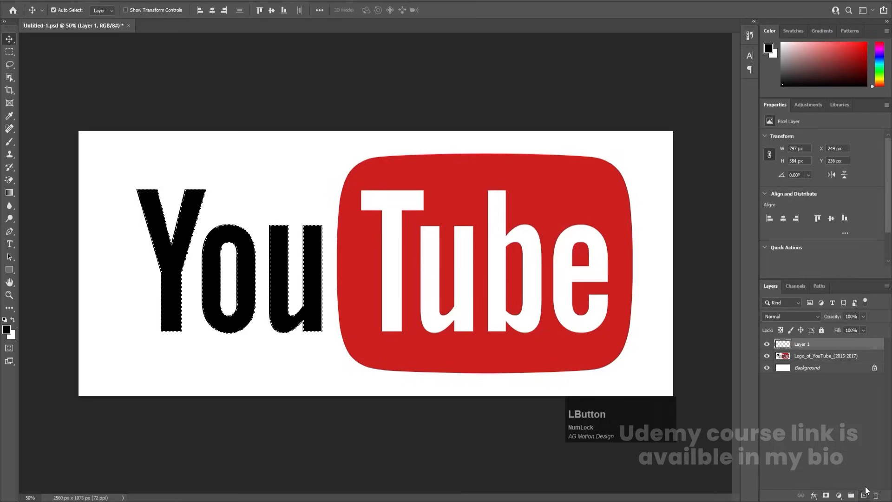
key("alt+BackSpace")
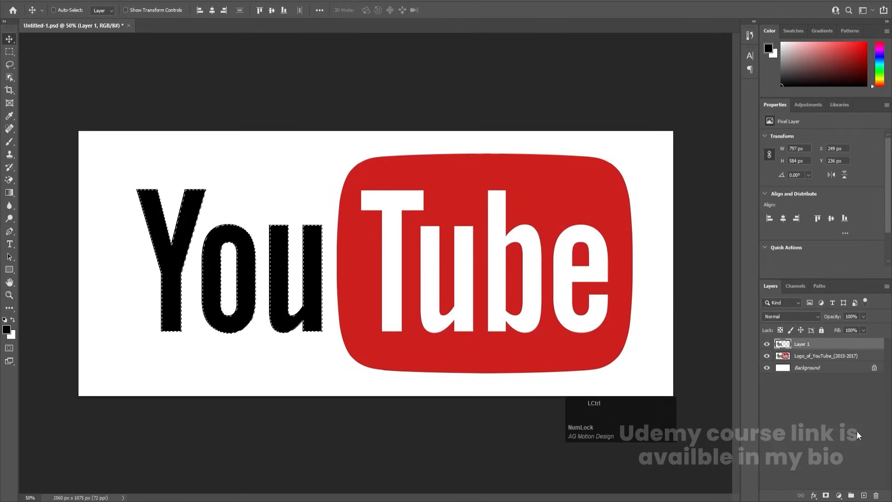
key("ctrl+d")
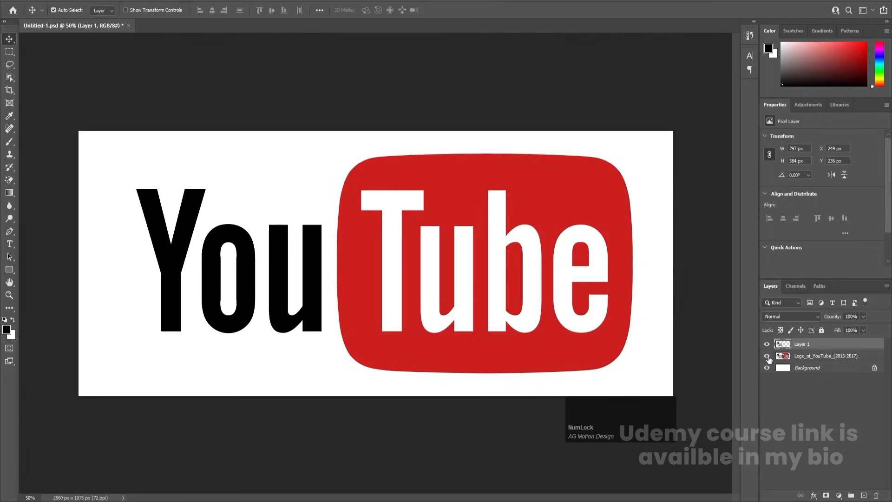
left_click(767, 357)
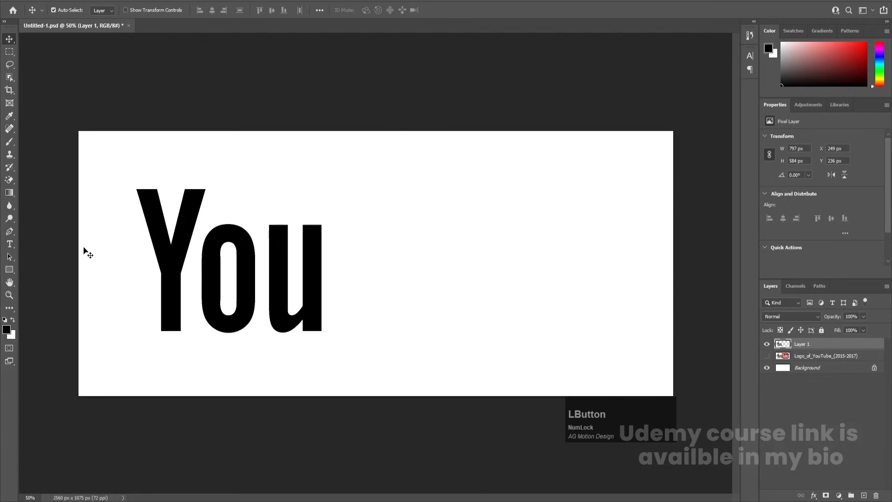
left_click(767, 356)
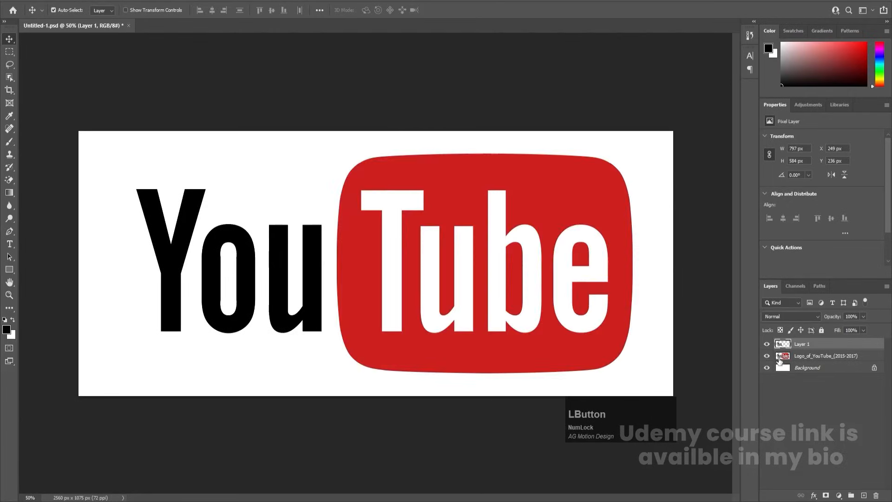
Select the white areas of the original logo layer with Color Range, sampling the white of the "Tube" letters
left_click(797, 358)
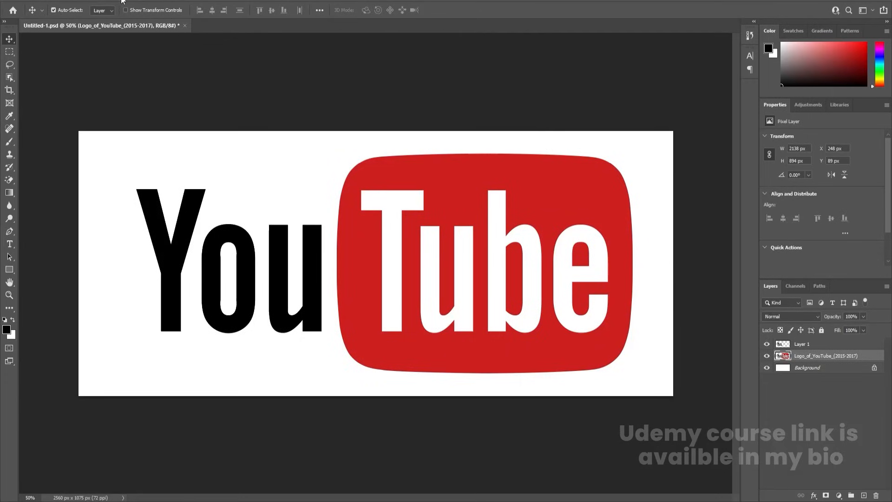
left_click(108, 1)
left_click(116, 93)
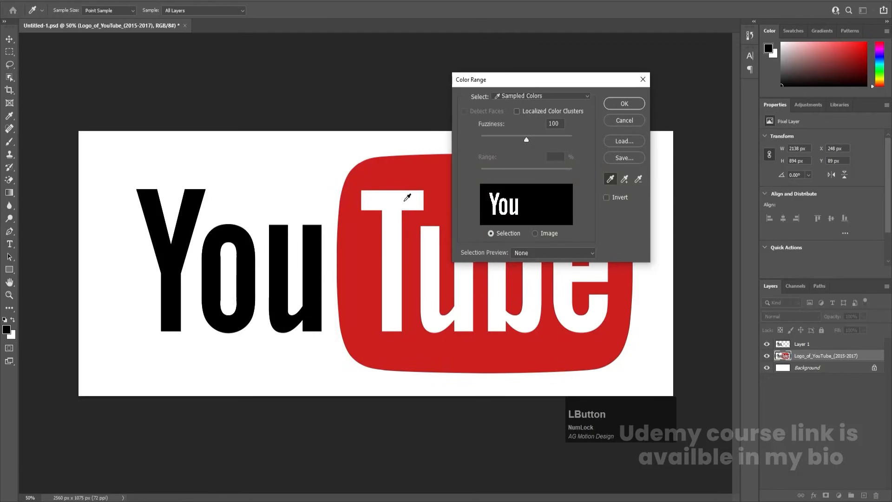
left_click(407, 197)
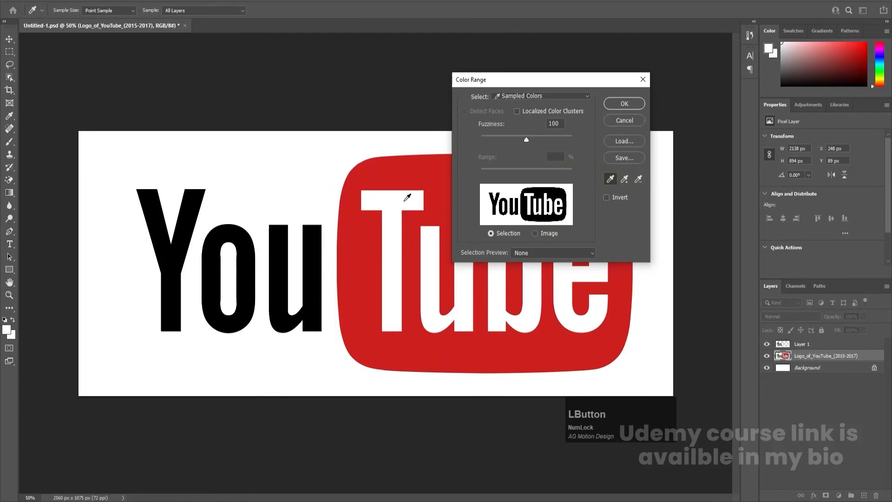
left_click(609, 103)
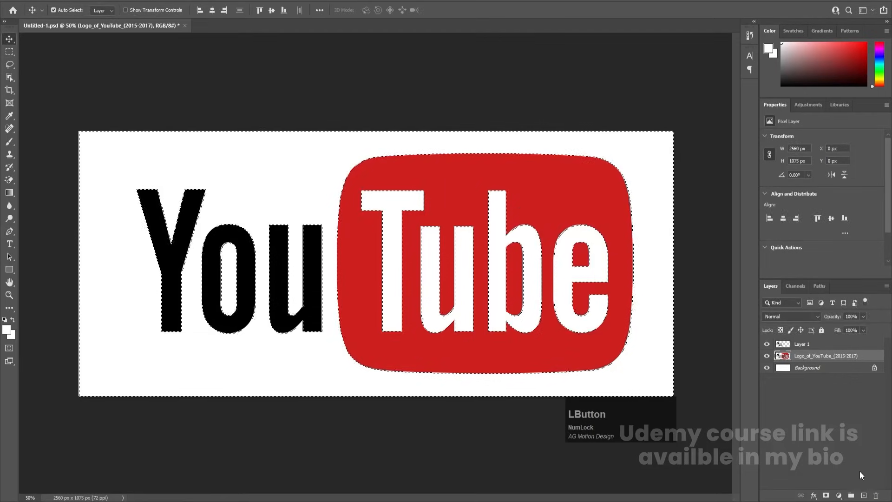
Fill the white-area selection with white on a new layer, deselect, and hide all the other layers
left_click(864, 495)
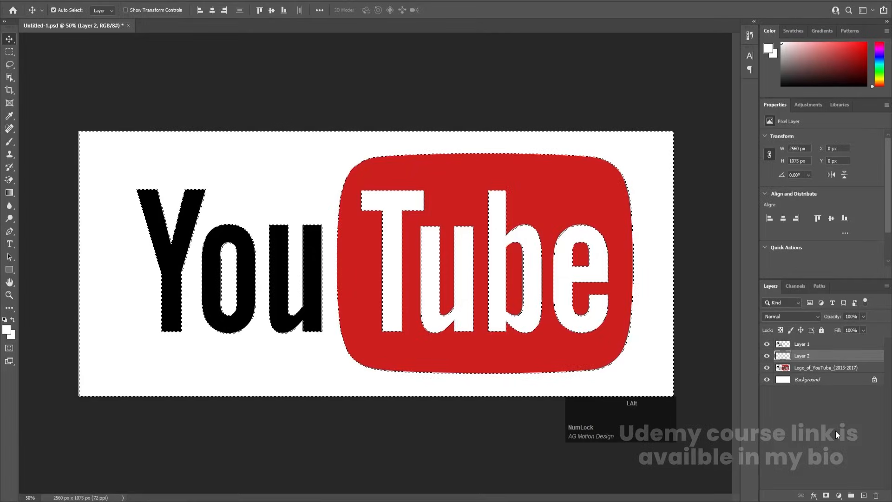
key("alt+BackSpace")
key("ctrl+d")
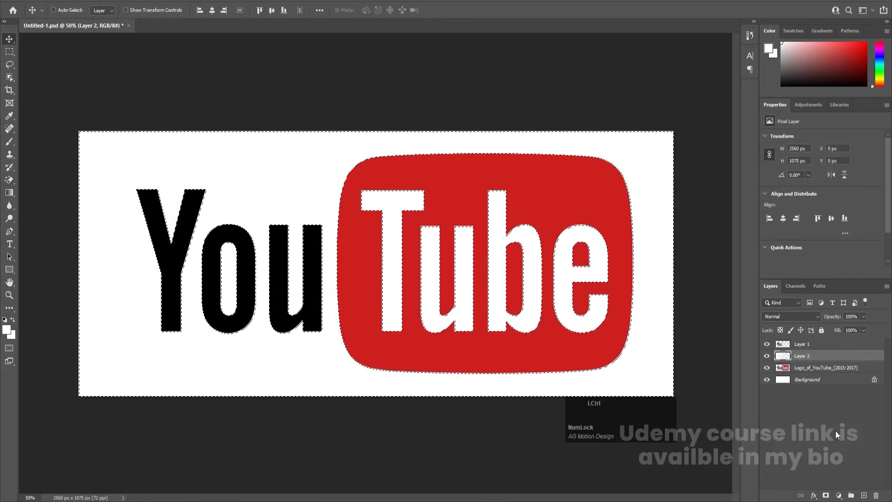
left_click(766, 368)
left_click(767, 344)
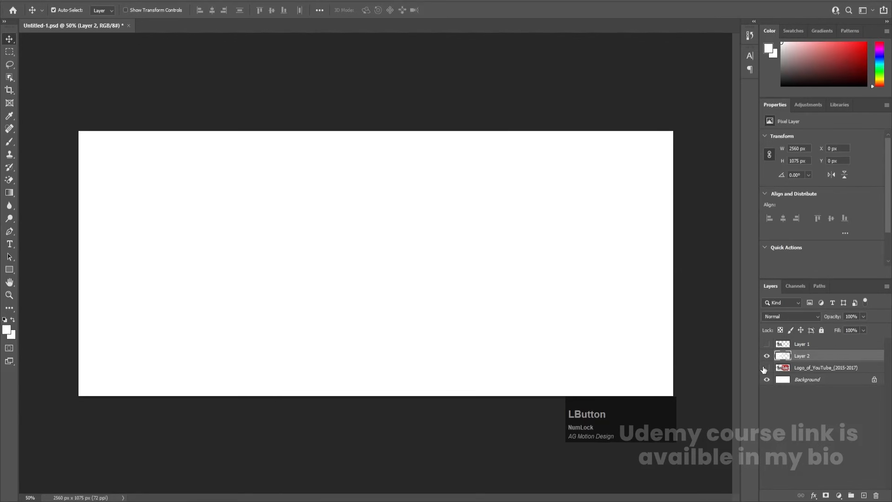
left_click(766, 380)
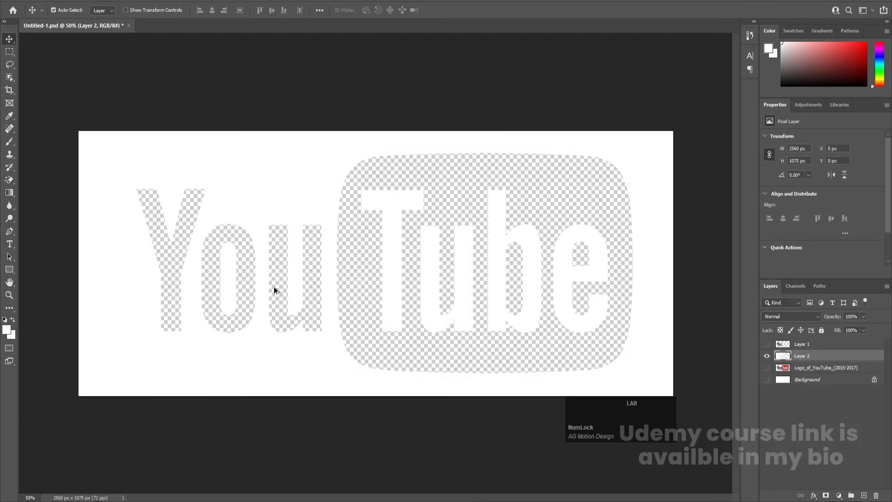
scroll(280, 293, "down", 1)
scroll(277, 212, "up", 1)
scroll(276, 214, "up", 1)
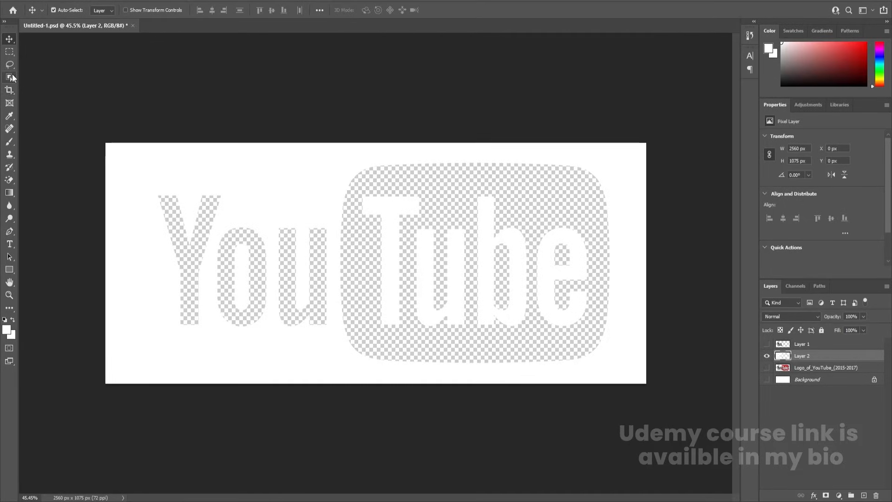
key("l")
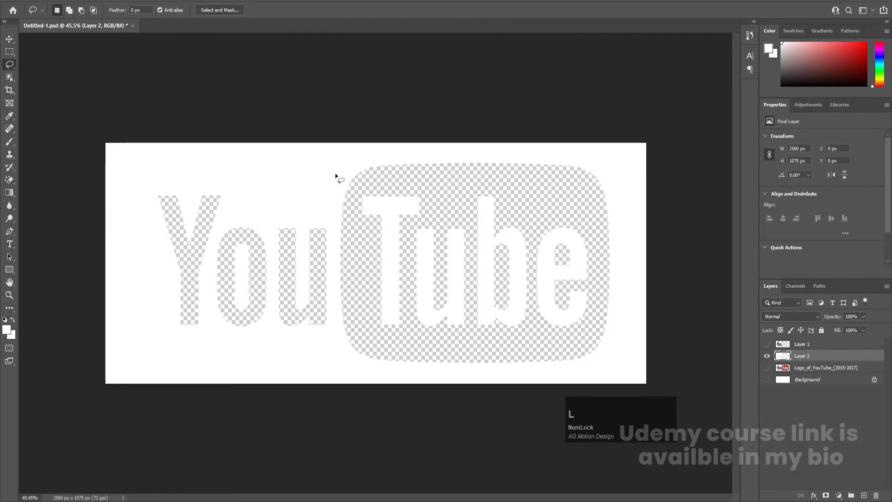
mouse_move(392, 177)
left_mouse_down()
mouse_move(353, 198)
mouse_move(356, 303)
mouse_move(369, 331)
mouse_move(435, 343)
mouse_move(563, 345)
mouse_move(586, 328)
mouse_move(599, 250)
mouse_move(546, 257)
mouse_move(560, 278)
left_mouse_up()
key("Num_Lock")
key("ctrl+minus")
key("ctrl+d")
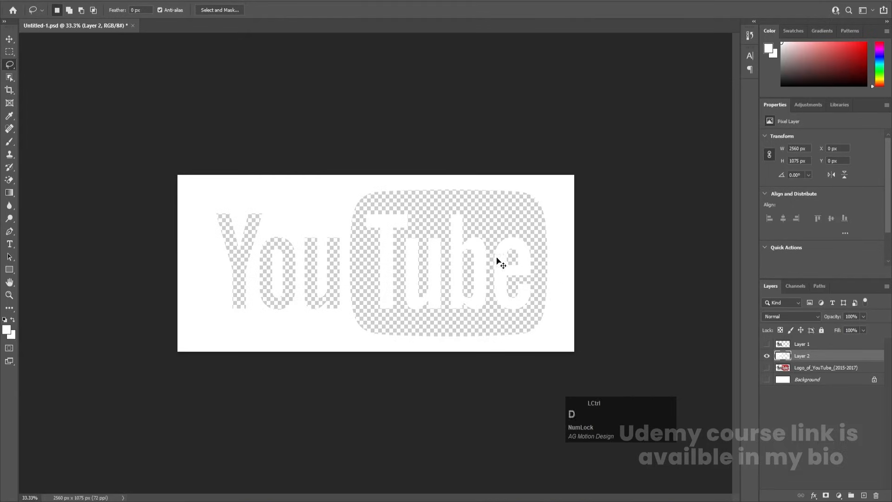
Lasso around the white "Tube" letters, delete everything outside that outline from the white layer, and deselect
left_click_drag(424, 198, 369, 204)
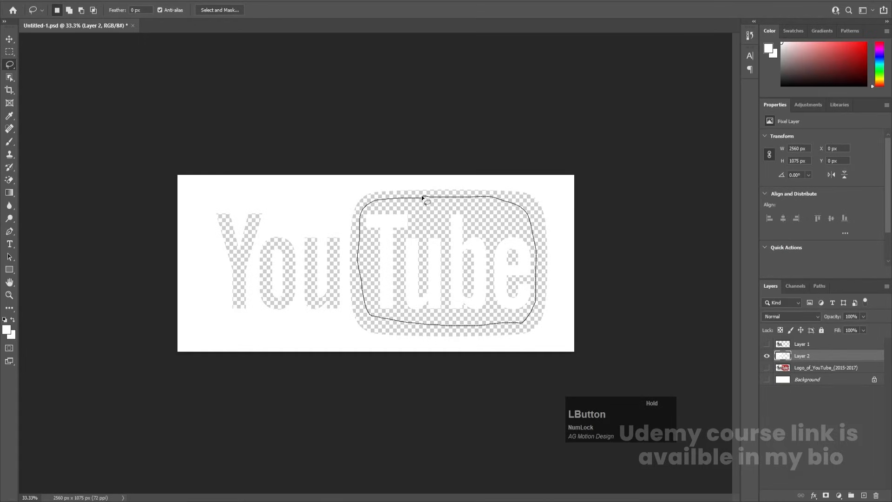
left_click_drag(422, 197, 423, 197)
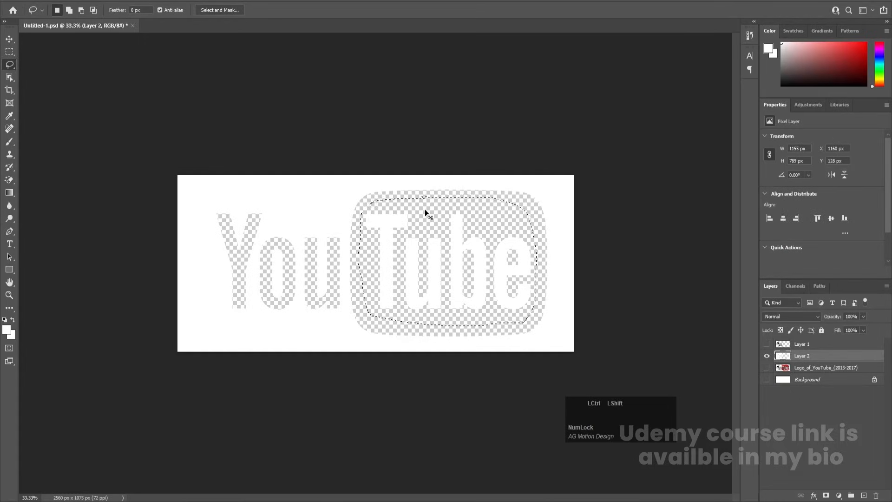
key("ctrl+shift+i")
key("Delete")
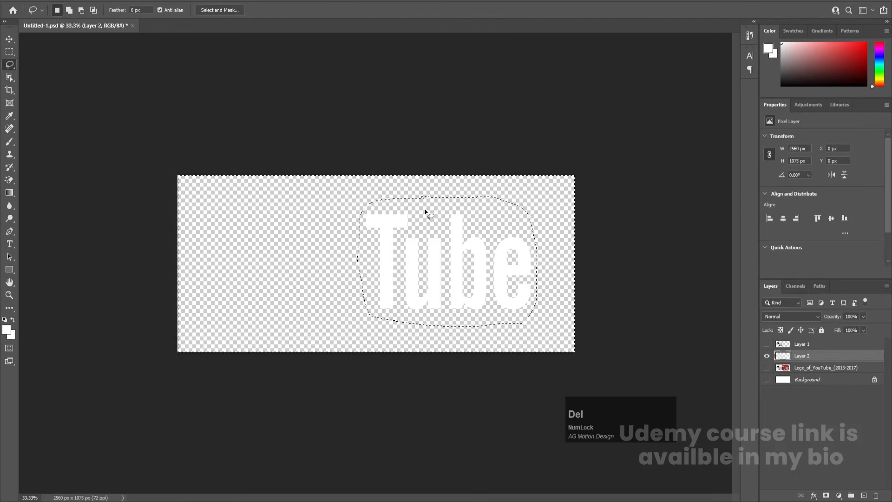
key("ctrl+d")
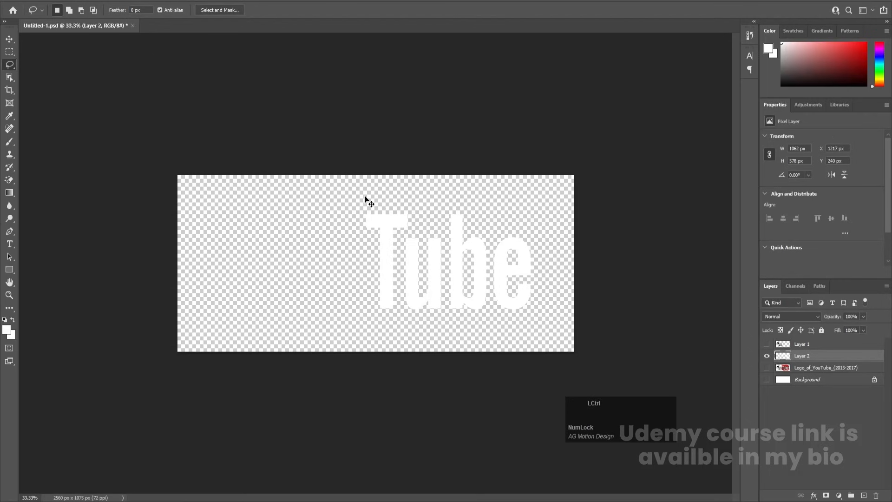
Fit the canvas to the window, show the "You" layer and original logo layer again, and select the original logo layer
key("ctrl+0")
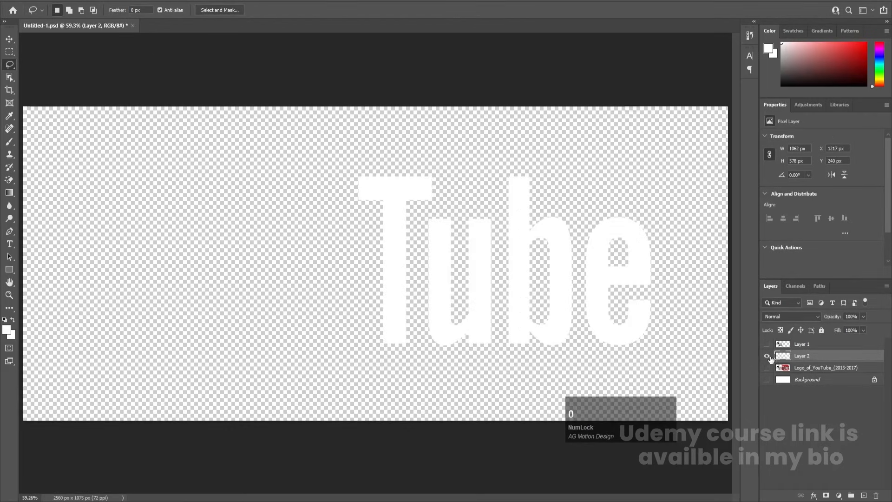
left_click(766, 344)
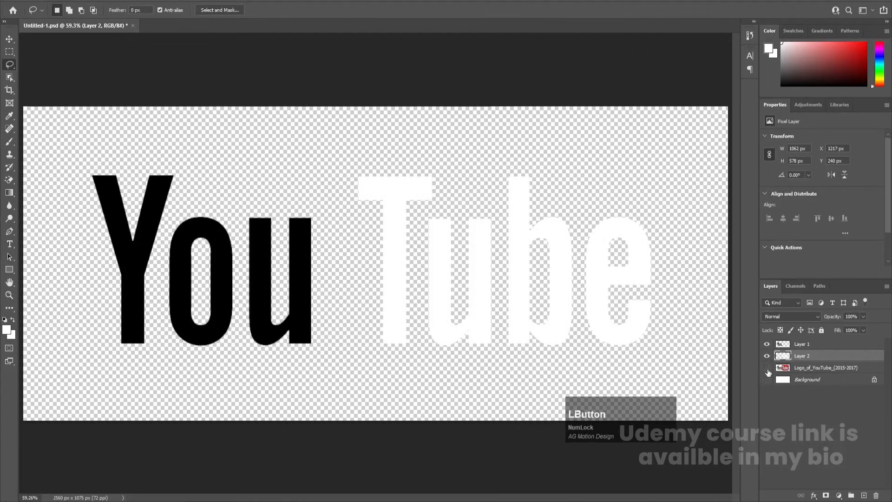
left_click(767, 368)
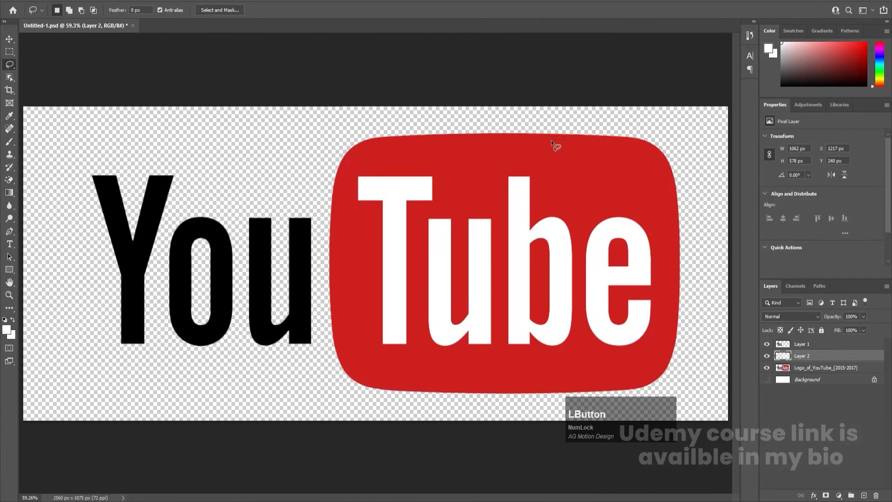
left_click(800, 367)
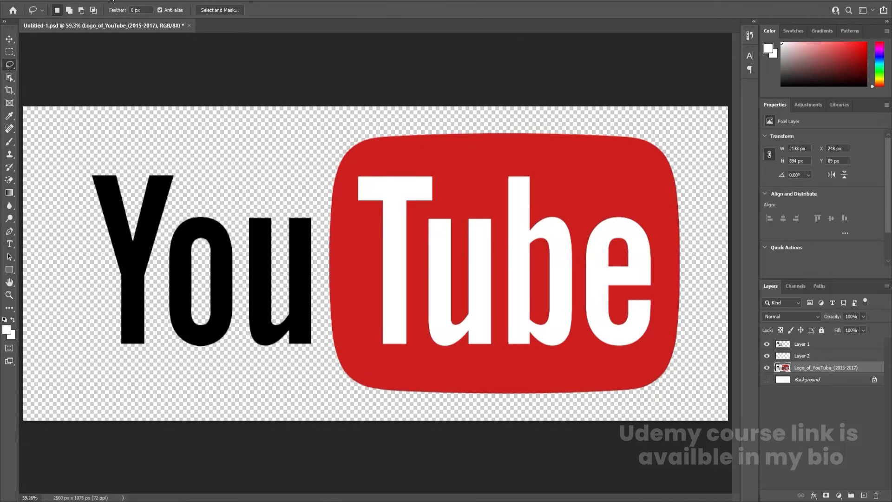
Select the logo's red box with Color Range and fill the selection with the sampled red on a new layer
left_click(112, 1)
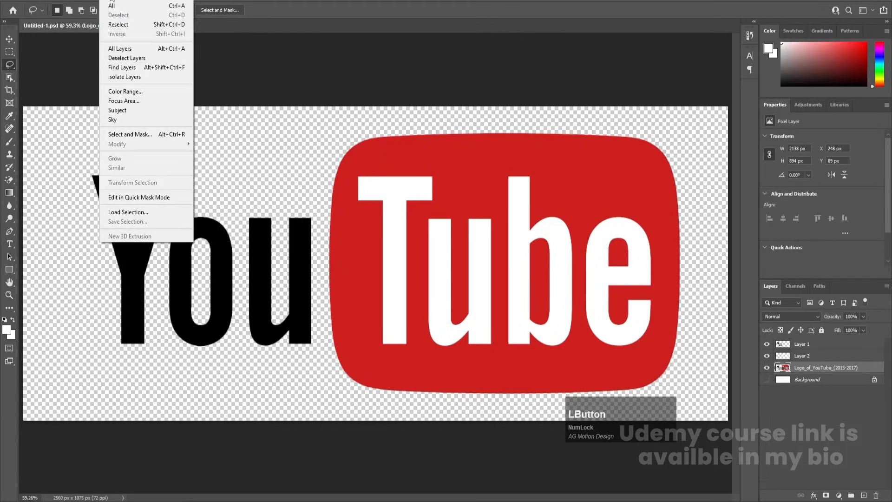
left_click(126, 92)
left_click(408, 162)
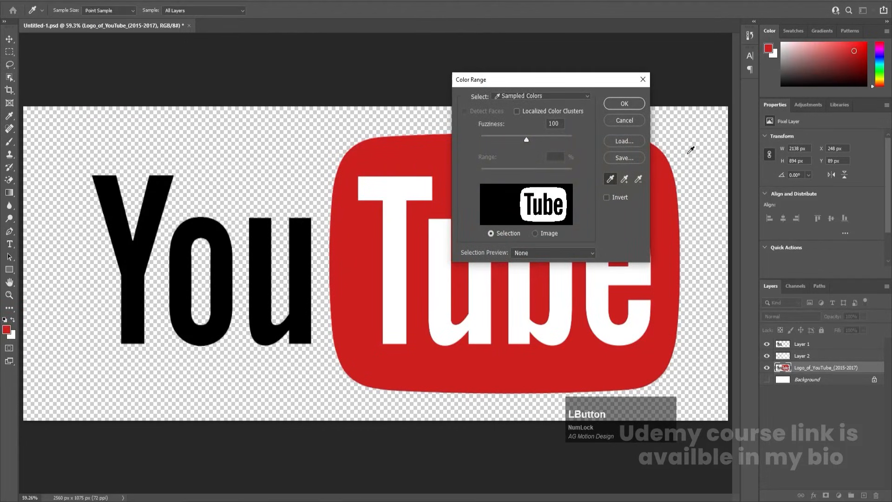
left_click(631, 109)
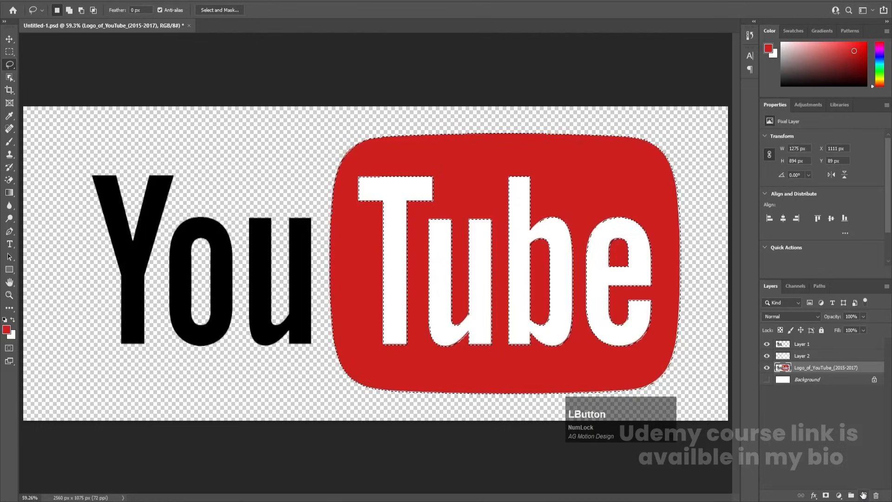
left_click(863, 495)
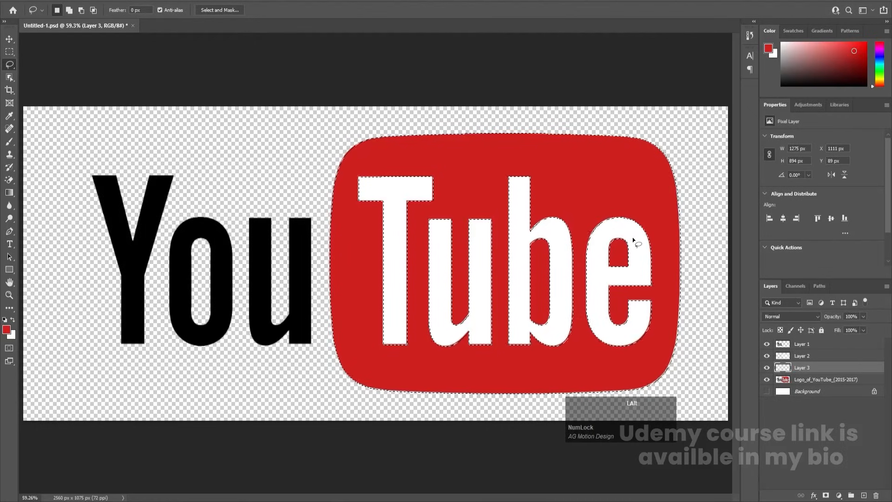
key("alt+BackSpace")
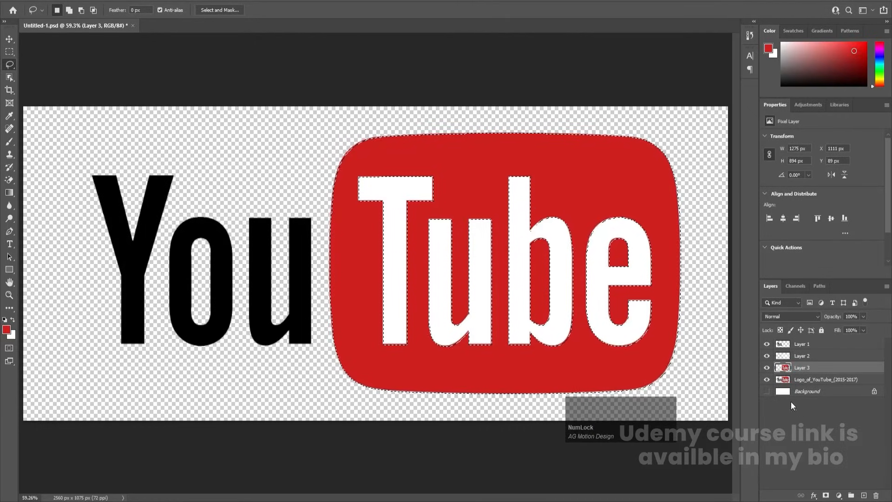
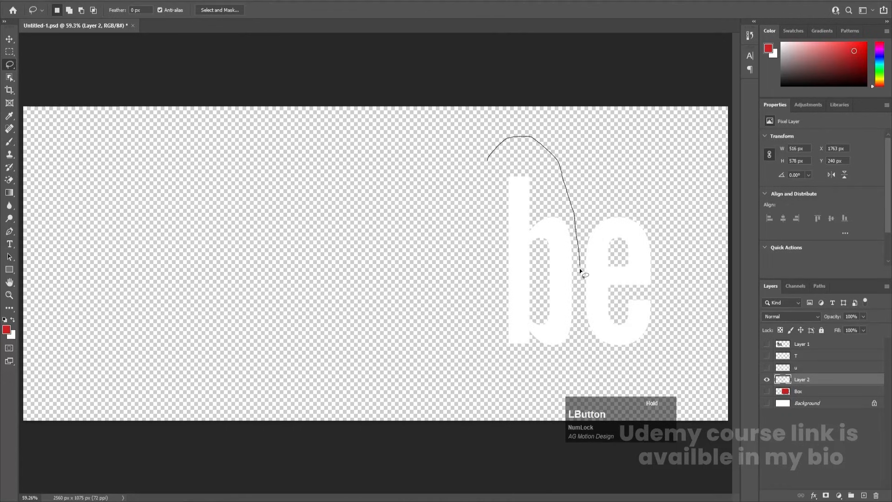
Lasso the white "b", cut it out, and paste it in place on a new layer
mouse_move(580, 270)
left_mouse_down()
mouse_move(579, 318)
mouse_move(550, 384)
mouse_move(455, 196)
mouse_move(497, 144)
mouse_move(579, 263)
left_mouse_up()
key("ctrl+x")
left_click(863, 495)
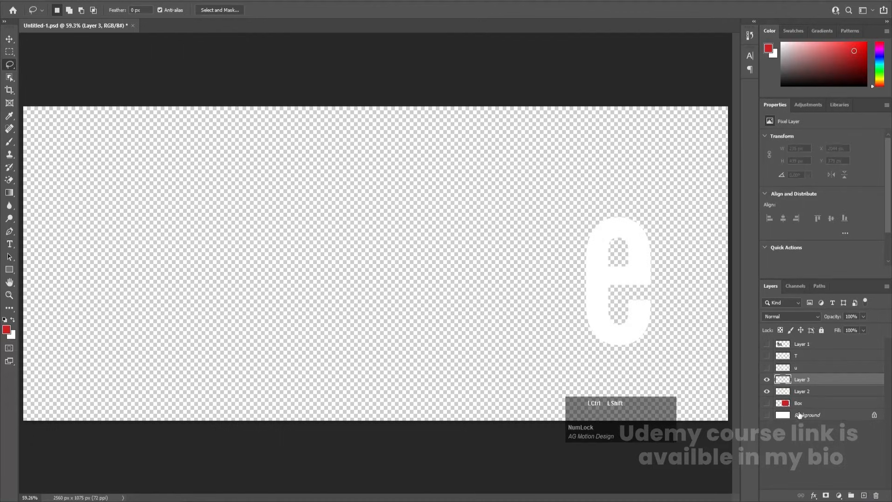
key("ctrl+shift+v")
Rename the new letter layer as b and hide it
double_click(802, 379)
type("v")
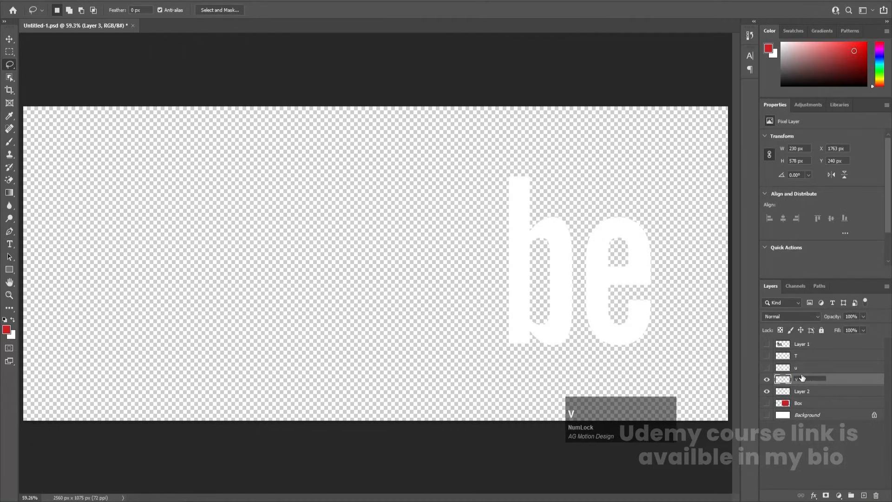
key("BackSpace")
type("b")
key("Return")
left_click(767, 380)
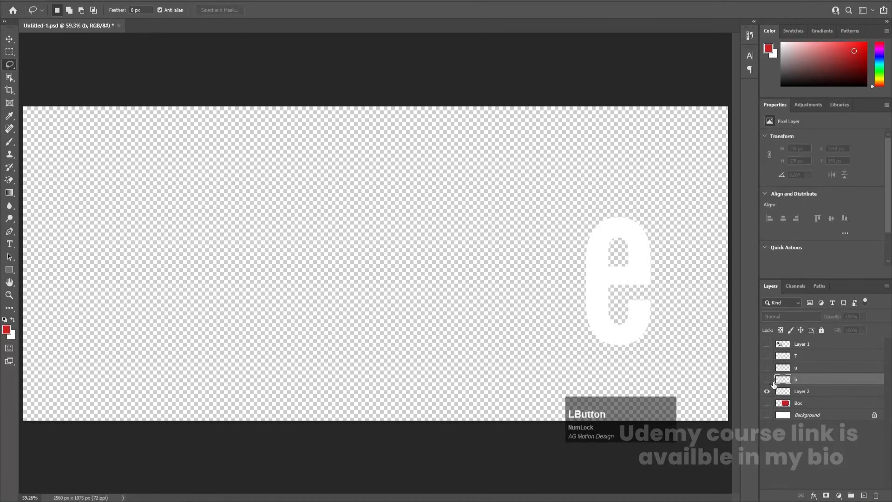
Rename the remaining white letter's layer as e, hide it, and show the black "You" layer
left_click(795, 392)
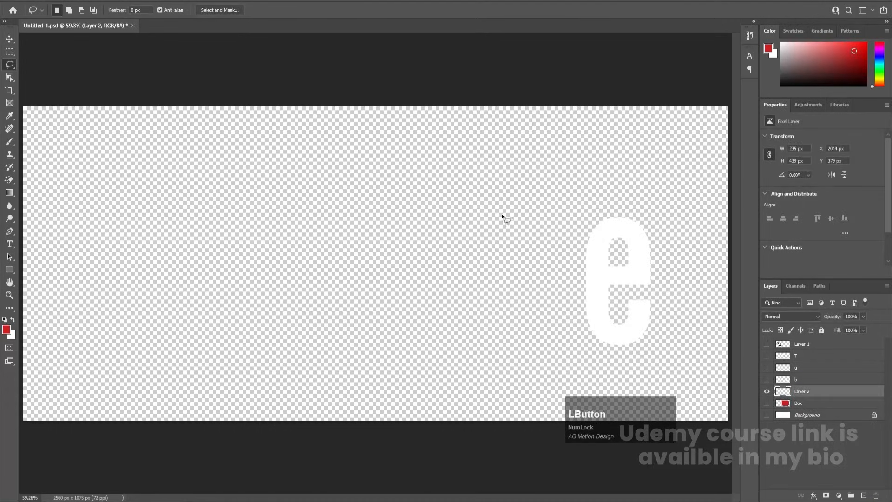
double_click(802, 391)
type("e")
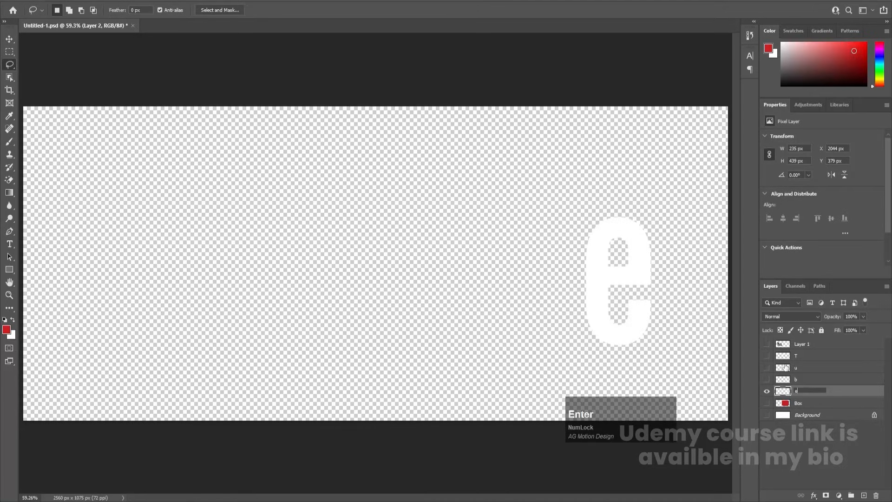
key("Return")
left_click(766, 344)
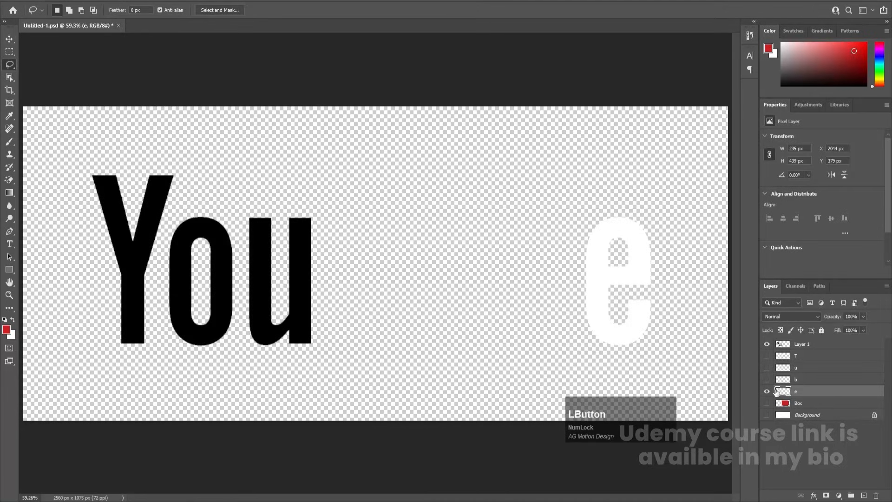
left_click(768, 391)
Lasso the black "Y" on the "You" layer, cut it out, and paste it in place on a new layer
left_click(790, 345)
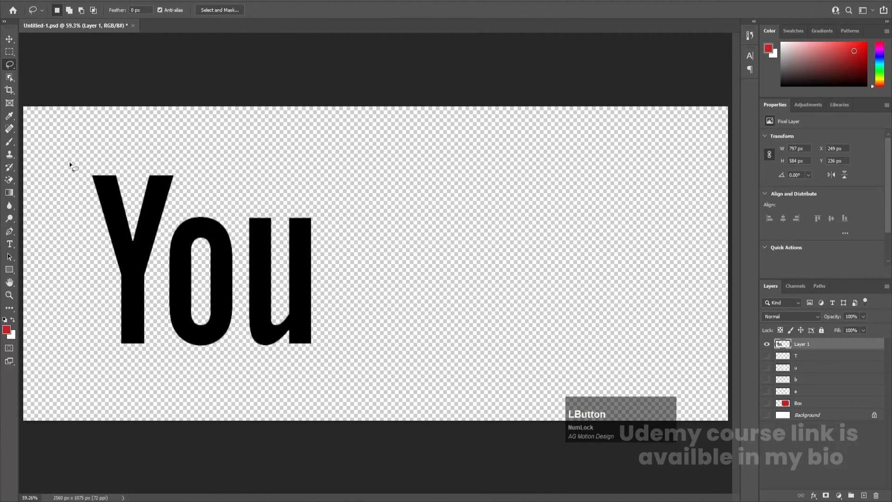
mouse_move(193, 172)
left_mouse_down()
mouse_move(157, 257)
mouse_move(144, 375)
mouse_move(92, 335)
mouse_move(76, 169)
left_mouse_up()
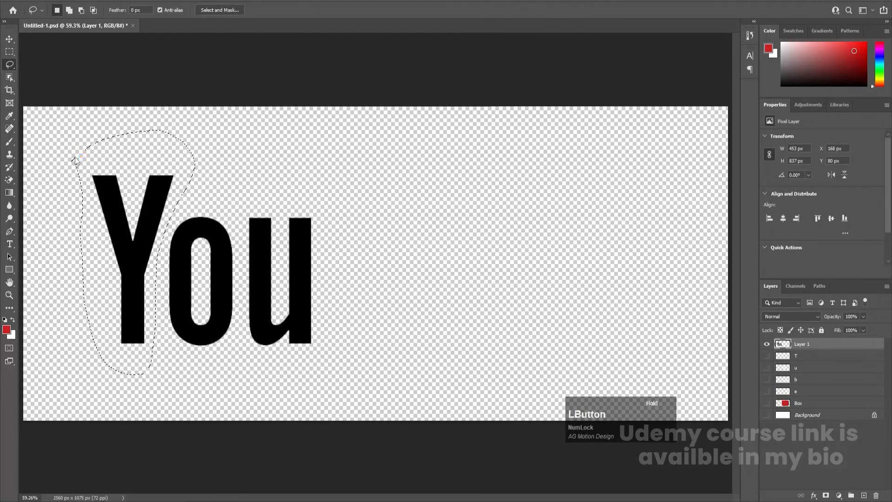
key("ctrl+x")
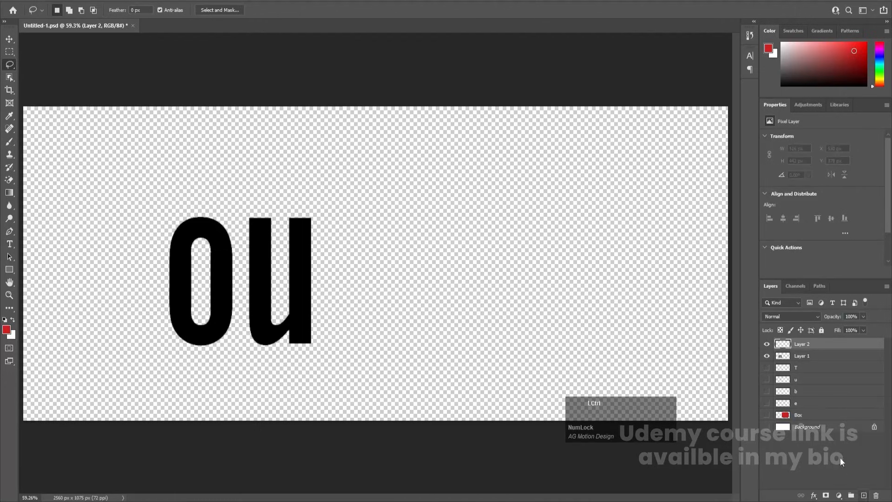
key("ctrl+shift+v")
Rename the pasted "Y" layer as y and hide it
left_click(800, 349)
type("Y")
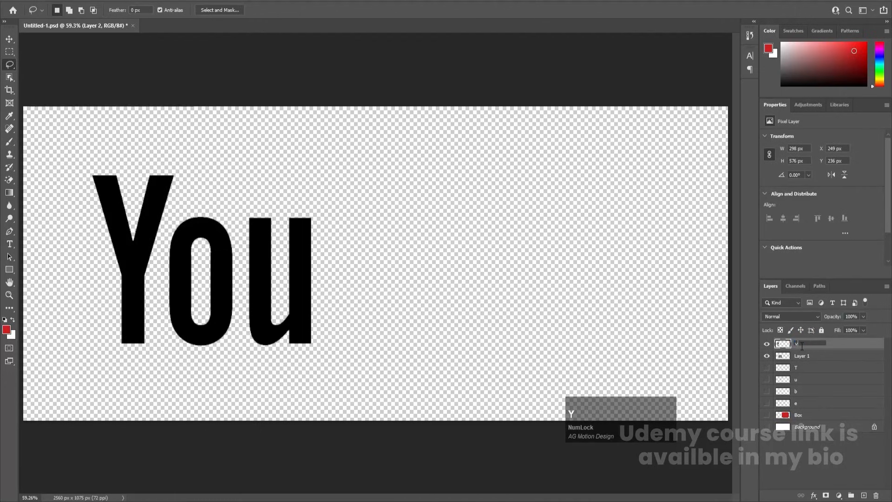
key("Return")
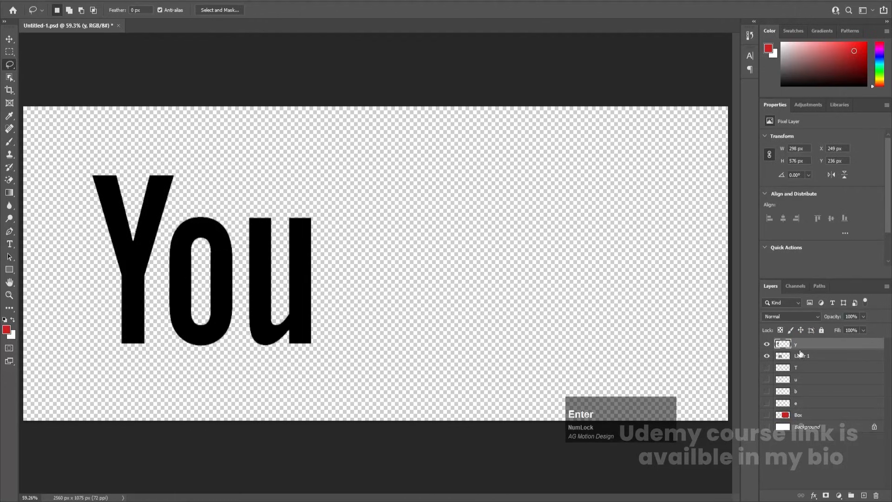
left_click(766, 343)
Lasso the black "o" on Layer 1, cut it out, and paste it in place on a new layer
left_click(787, 356)
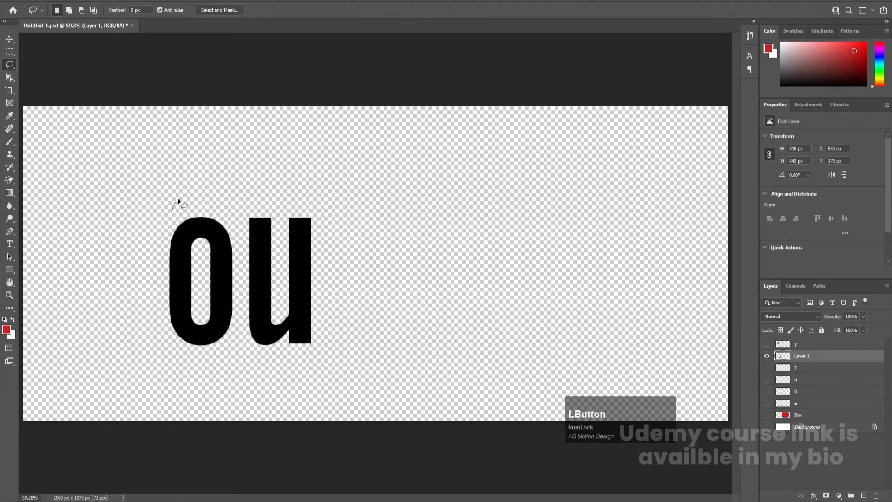
mouse_move(173, 209)
left_mouse_down()
mouse_move(221, 206)
mouse_move(236, 239)
mouse_move(233, 365)
mouse_move(195, 385)
mouse_move(145, 235)
left_mouse_up()
left_click_drag(180, 196, 174, 205)
key("ctrl+x")
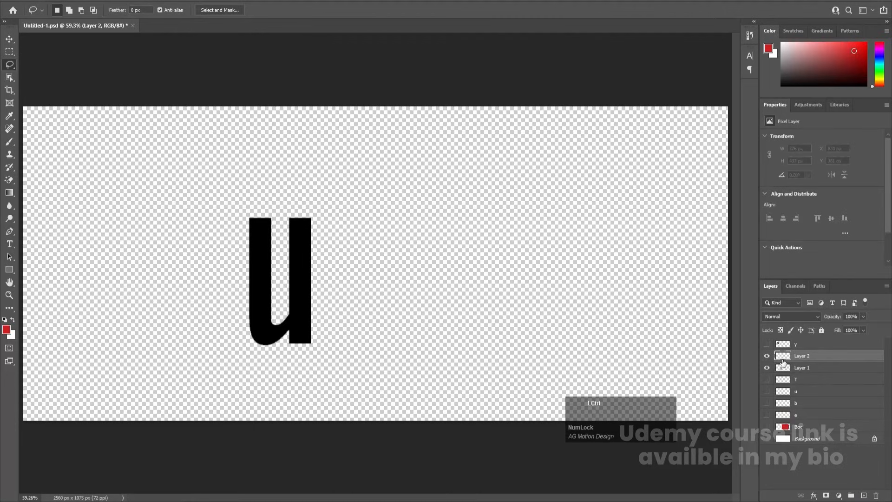
key("ctrl+v")
Rename the pasted letter's layer as o and the remaining black letter's layer as u
double_click(802, 356)
type("o")
key("Return")
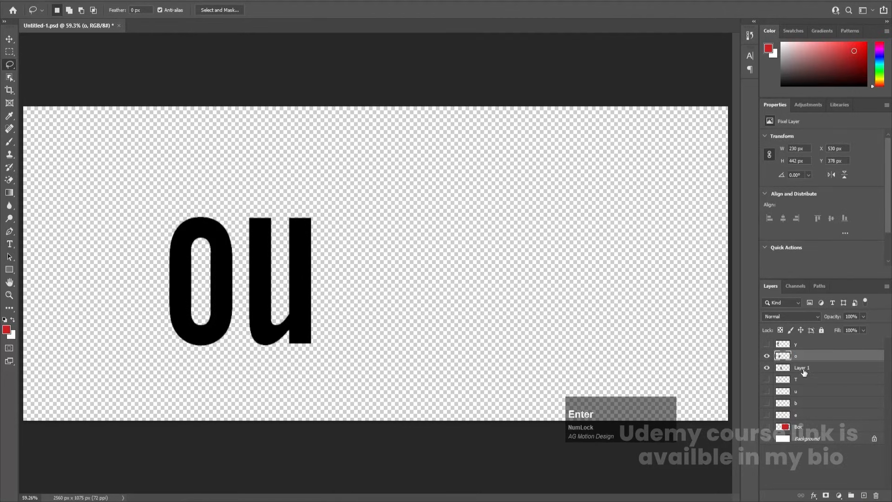
double_click(802, 368)
type("u")
left_click(791, 368)
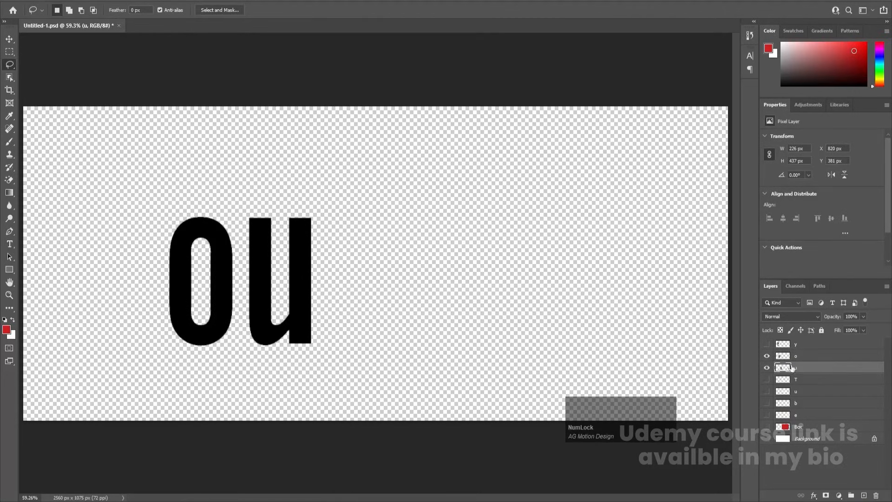
Show all the hidden letter layers and the Box layer, and save the document
left_click(767, 344)
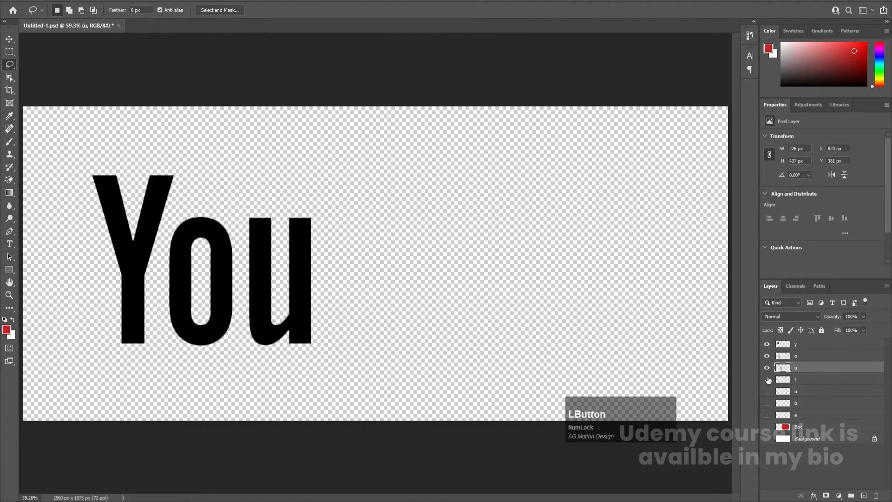
left_click_drag(767, 409, 767, 427)
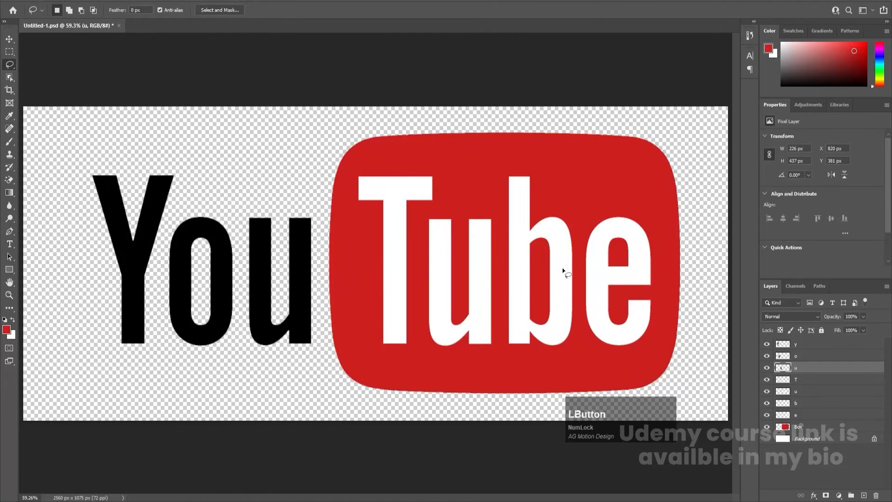
key("ctrl")
key("ctrl+s")
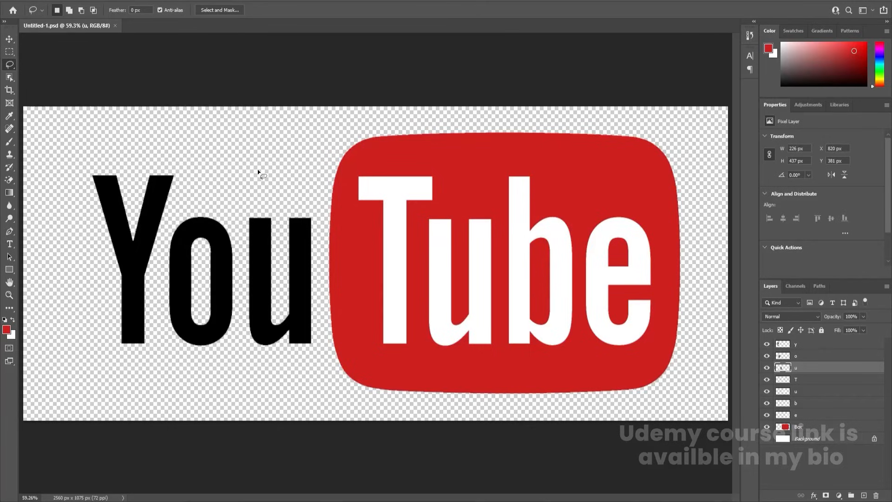
Switch to After Effects and create a composition named Main Animation with a duration of 0;00;20;00
key("v")
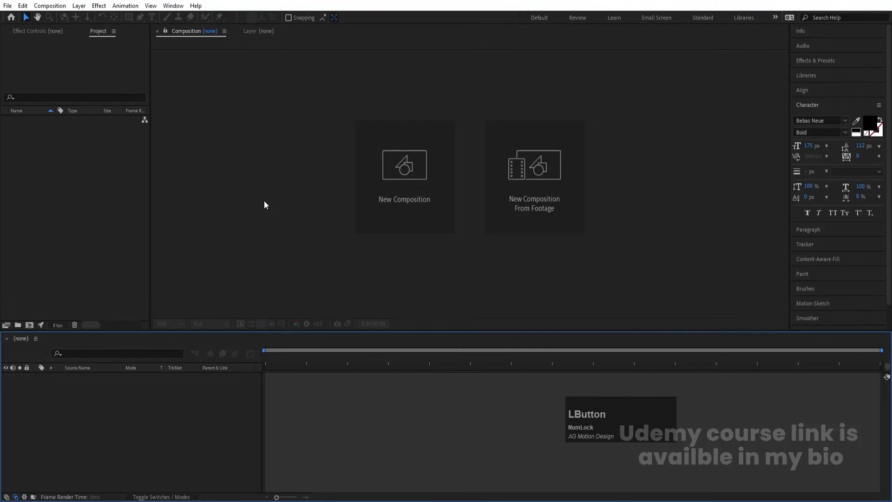
left_click(362, 186)
type("Main Animat")
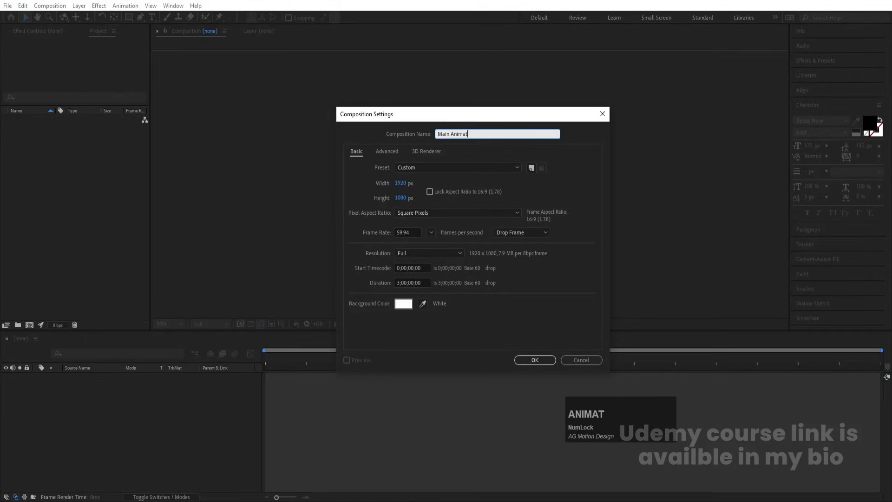
type("ion")
left_click(399, 282)
key("BackSpace")
type("0")
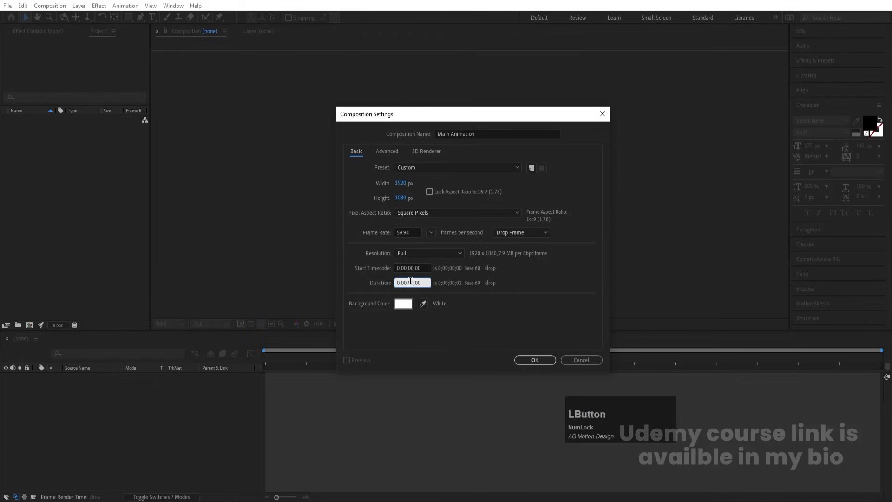
type("1")
type("2")
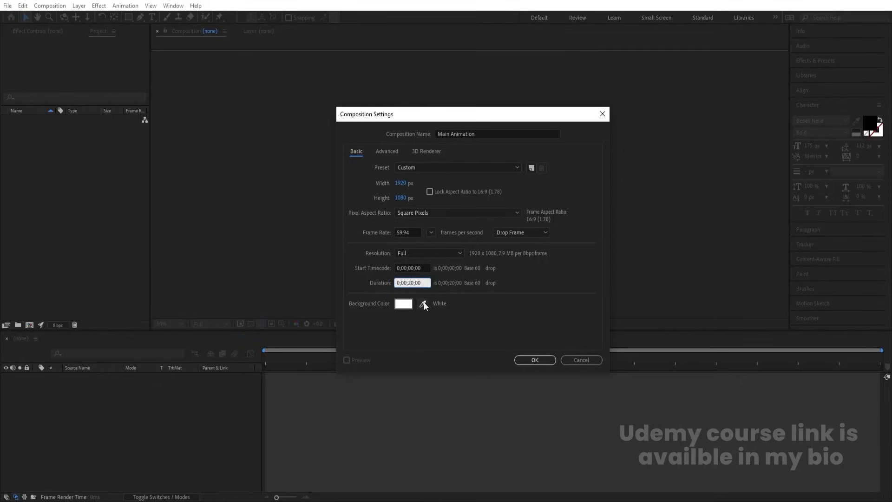
left_click(535, 360)
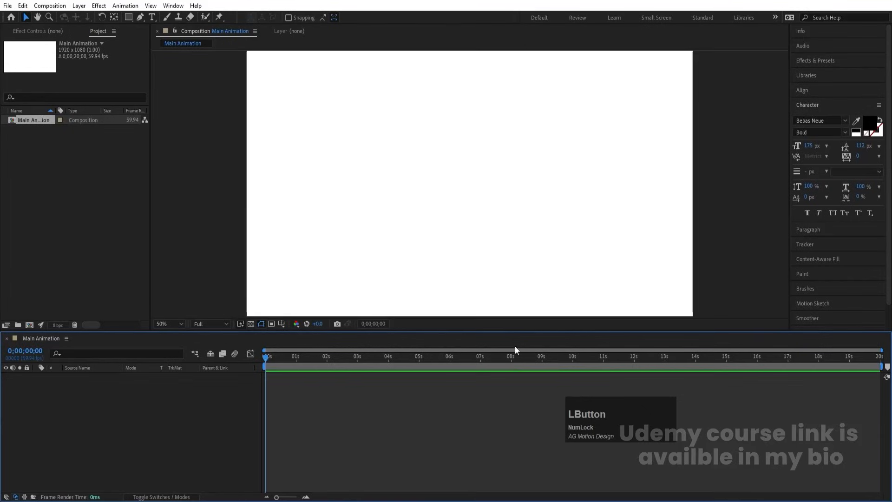
Turn on the Title/Action Safe overlay for the Main Animation composition
left_click(281, 323)
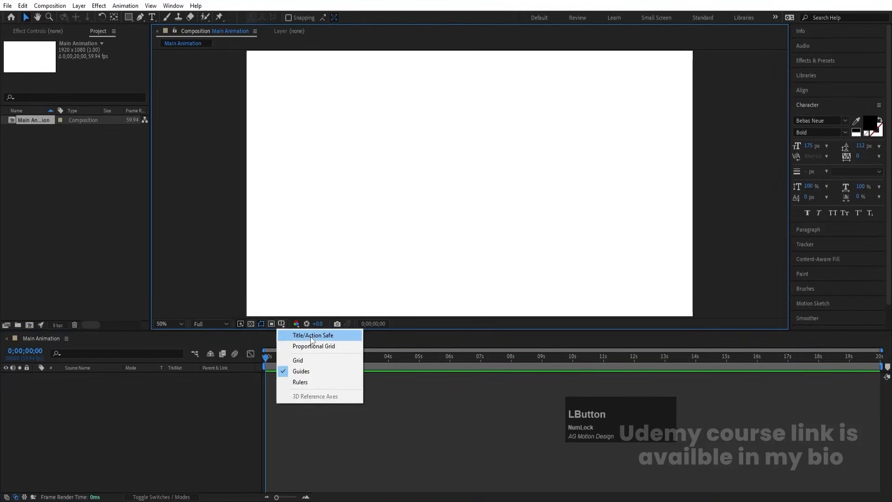
left_click(311, 335)
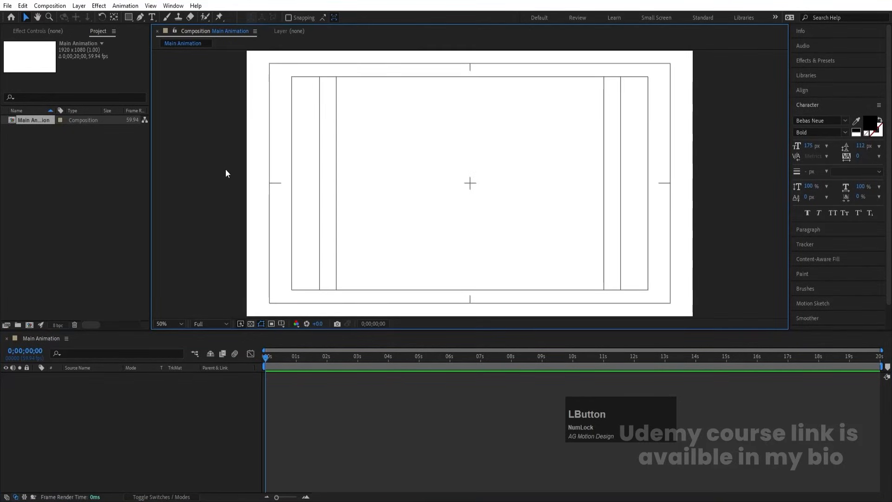
Import Untitled-1.psd as Composition - Retain Layer Sizes
key("ctrl+i")
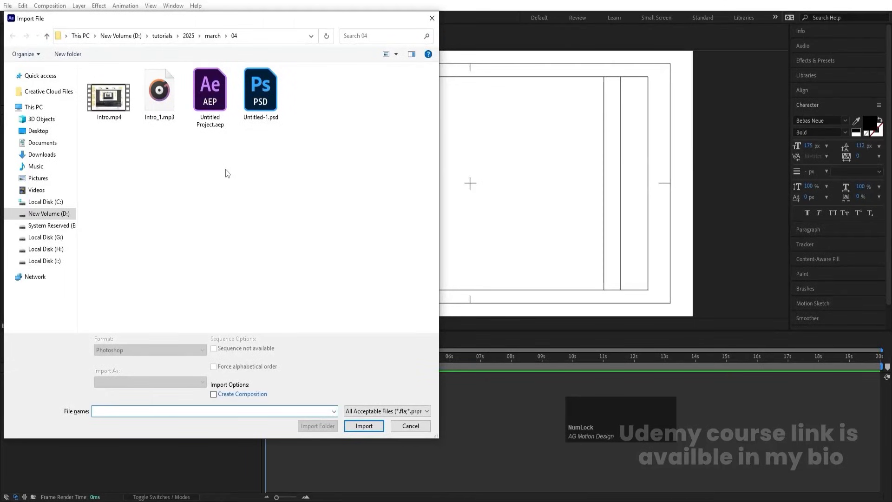
left_click(258, 105)
left_click(125, 381)
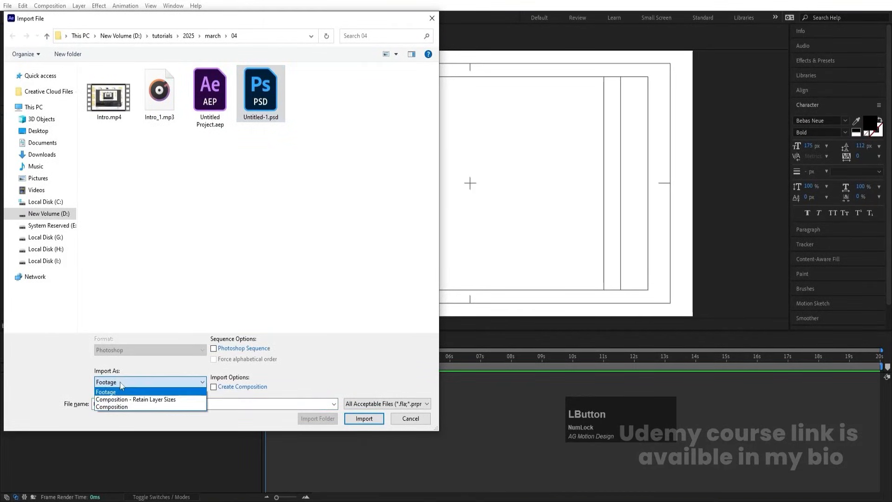
left_click(122, 399)
right_click(122, 404)
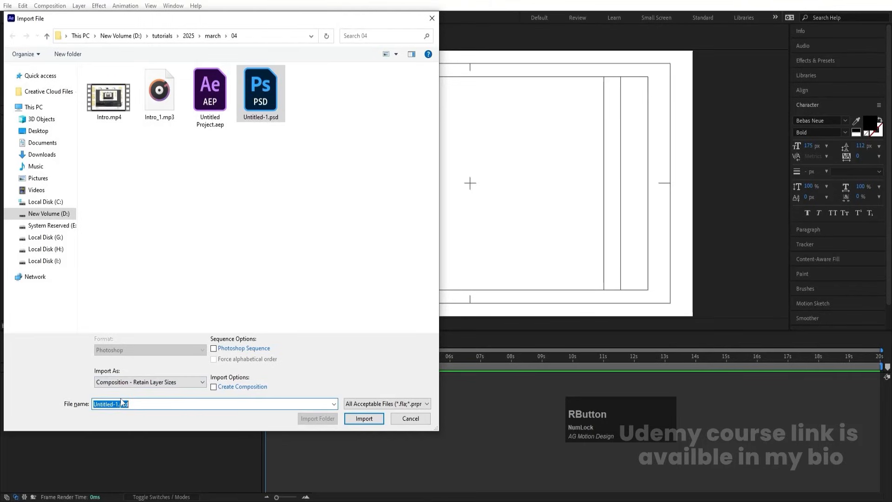
left_click(347, 418)
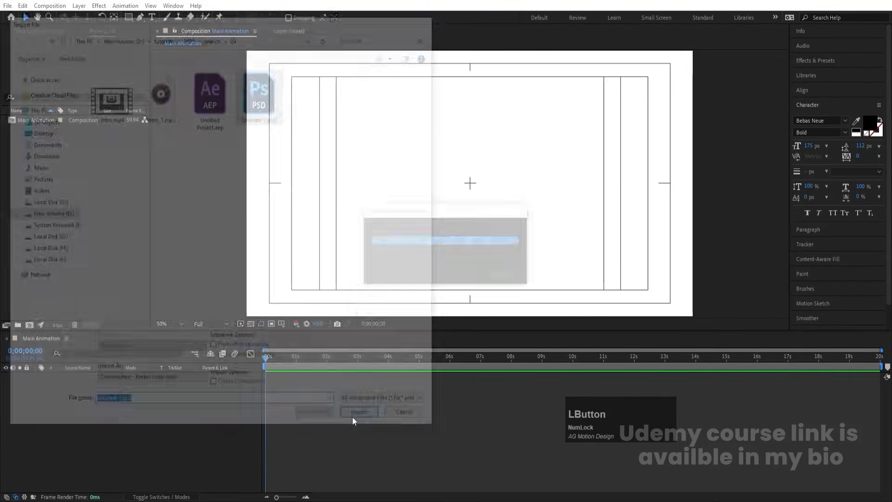
Open the imported Untitled-1 composition and delete its Background layer
left_click(464, 307)
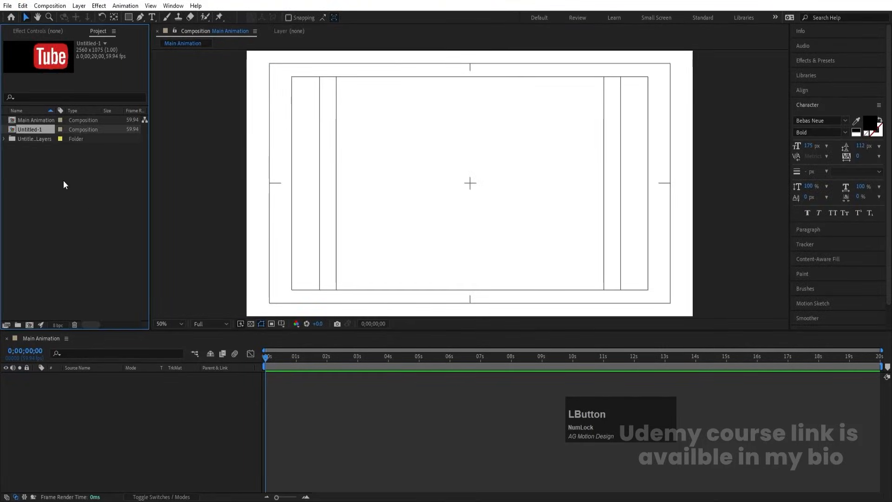
double_click(36, 129)
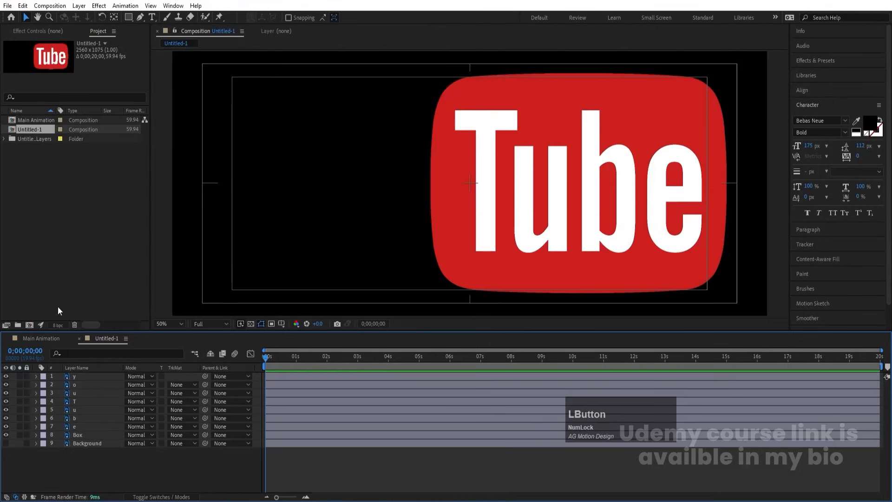
left_click(81, 444)
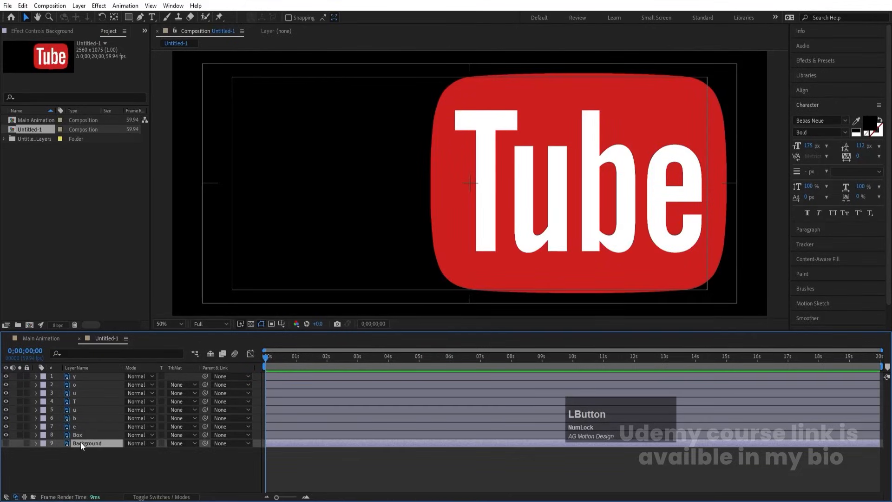
key("Delete")
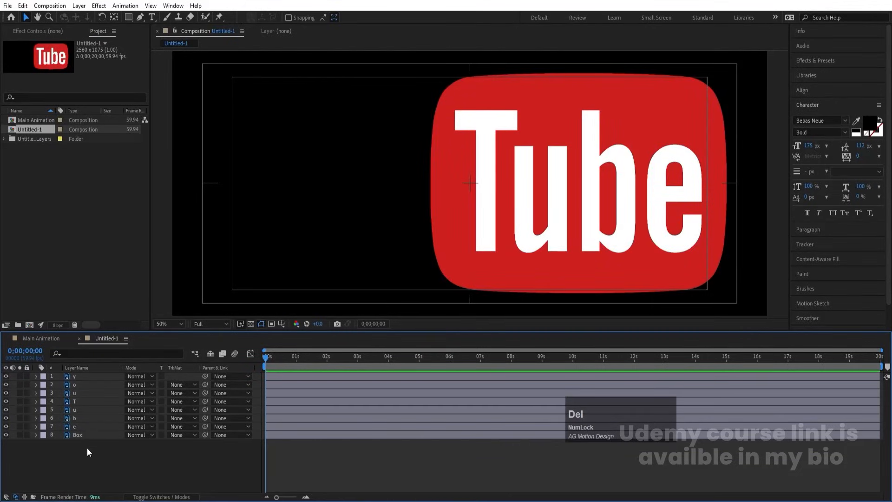
Copy all the letter layers and the Box layer from Untitled-1 into the Main Animation composition
left_click_drag(88, 448, 63, 364)
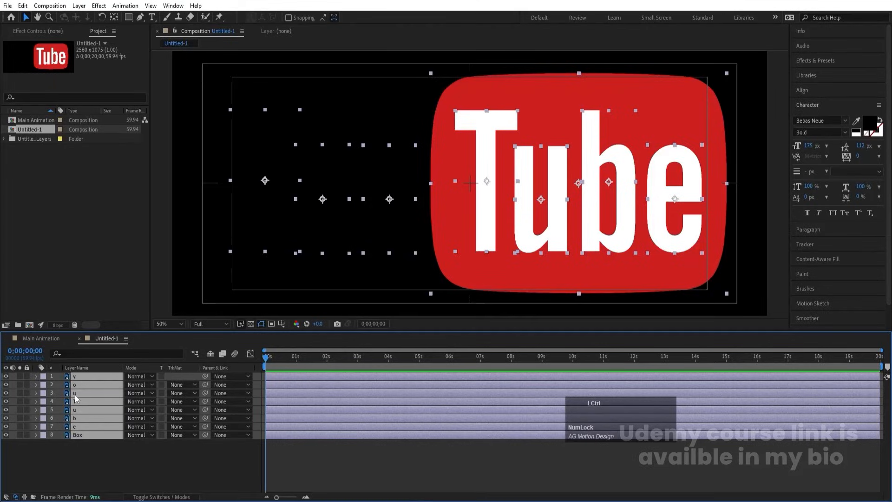
left_click(50, 339)
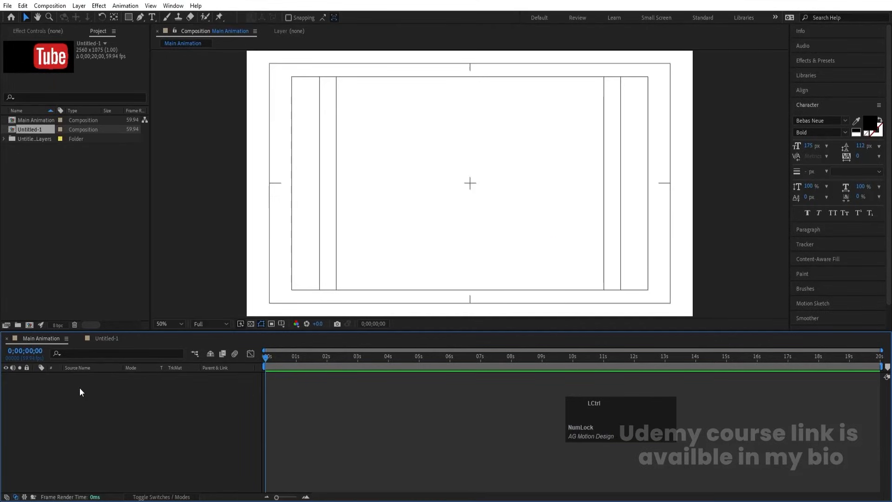
key("ctrl+v")
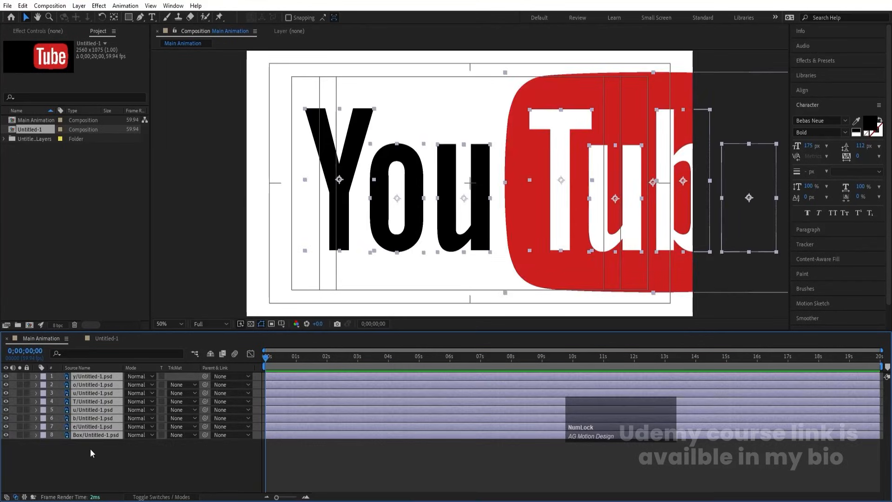
Add a null object to Main Animation and parent all the letter layers and the Box layer to it
left_click(90, 448)
right_click(90, 448)
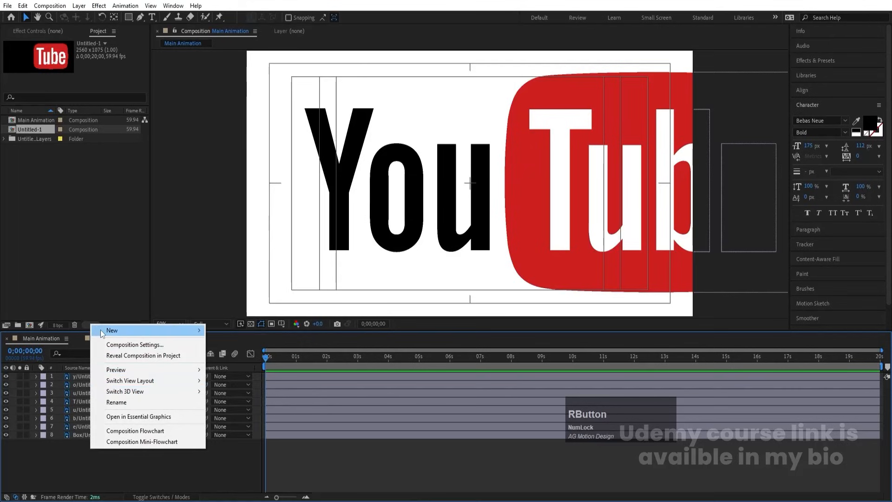
mouse_move(153, 331)
left_click(228, 388)
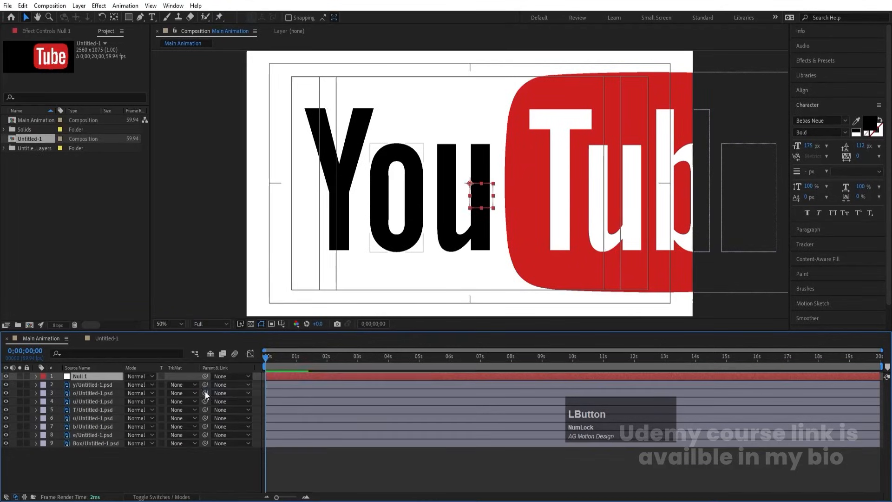
left_click(108, 384)
left_click(113, 444, "shift")
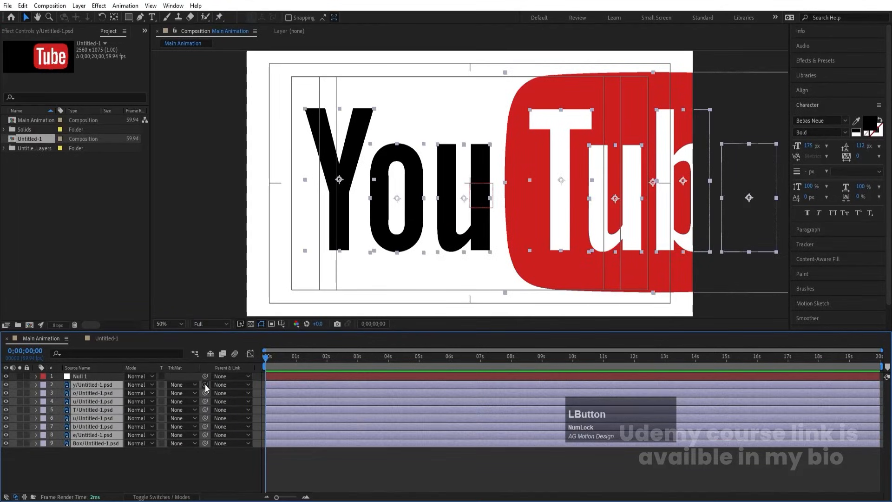
left_click_drag(205, 384, 91, 375)
Scale the whole logo down by setting the Scale of Null 1 to 30%
left_click(91, 375)
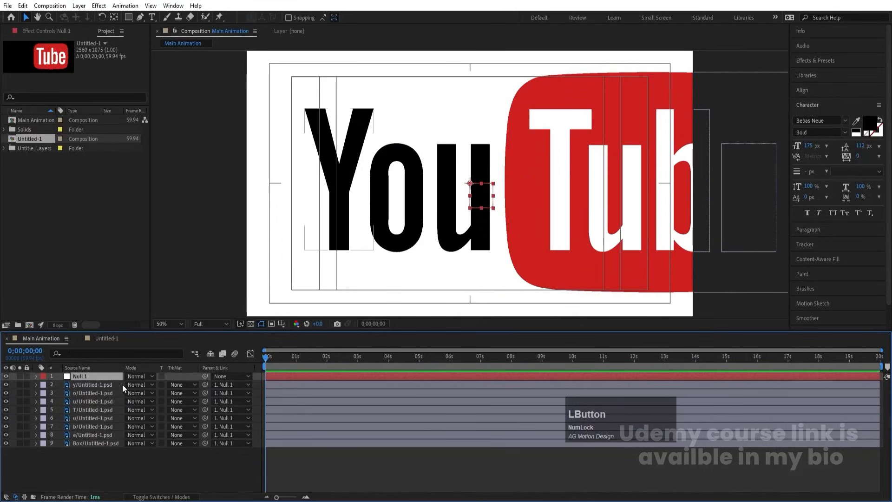
key("s")
left_click_drag(140, 385, 104, 386)
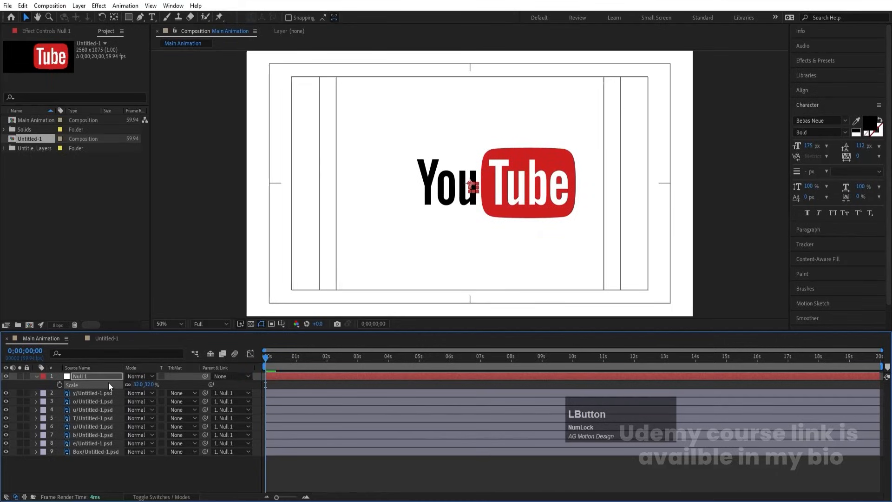
left_click(137, 384)
type("30")
key("Return")
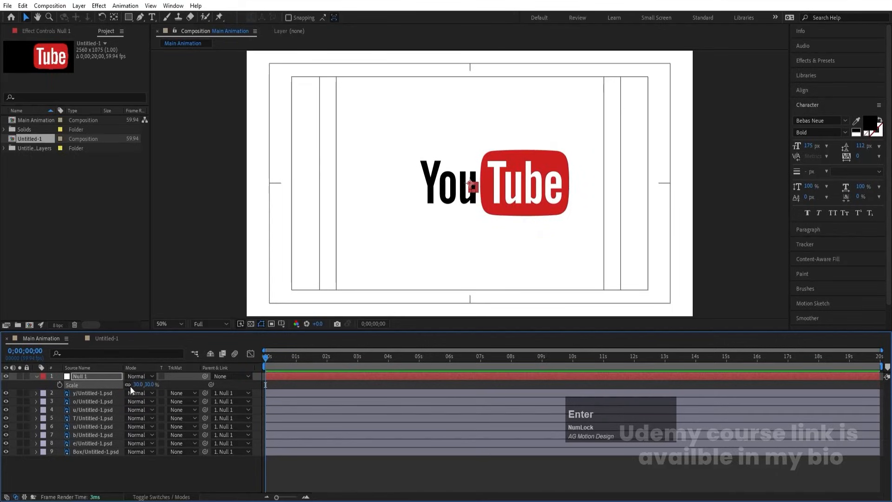
Shift the logo by setting the Position of Null 1 to 860, 540, and delete the null
key("p")
left_click_drag(131, 384, 88, 383)
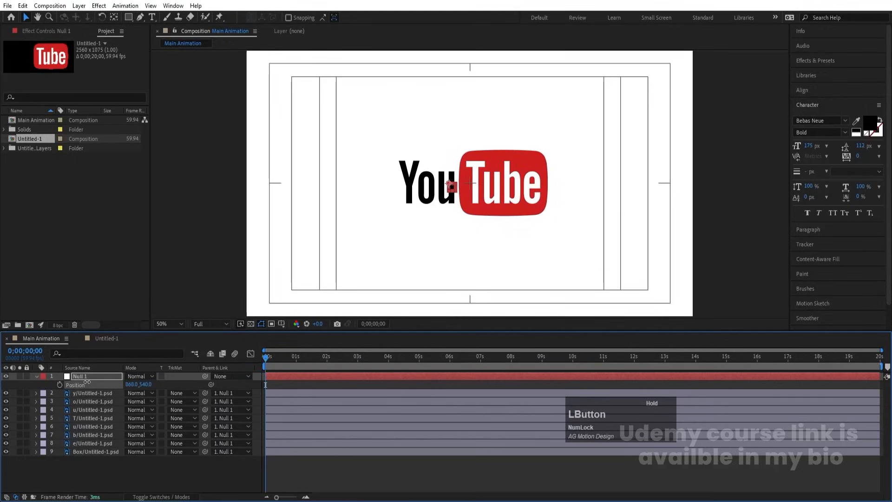
left_click(274, 382)
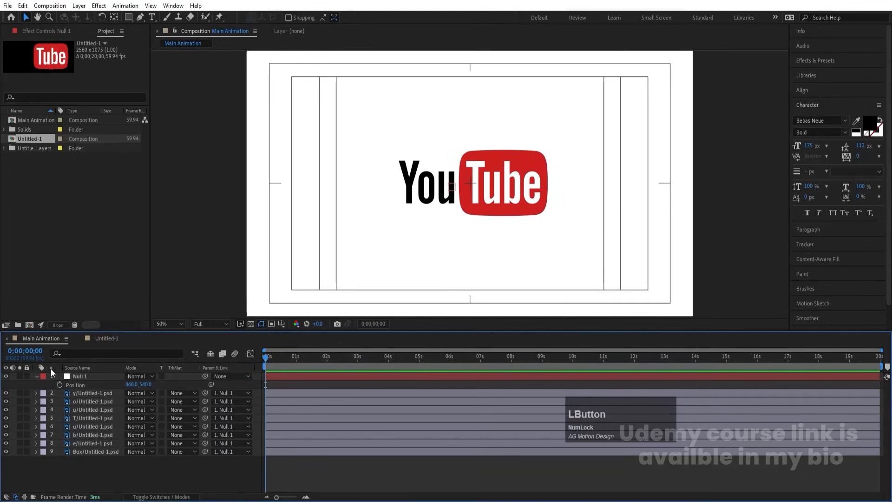
left_click(80, 374)
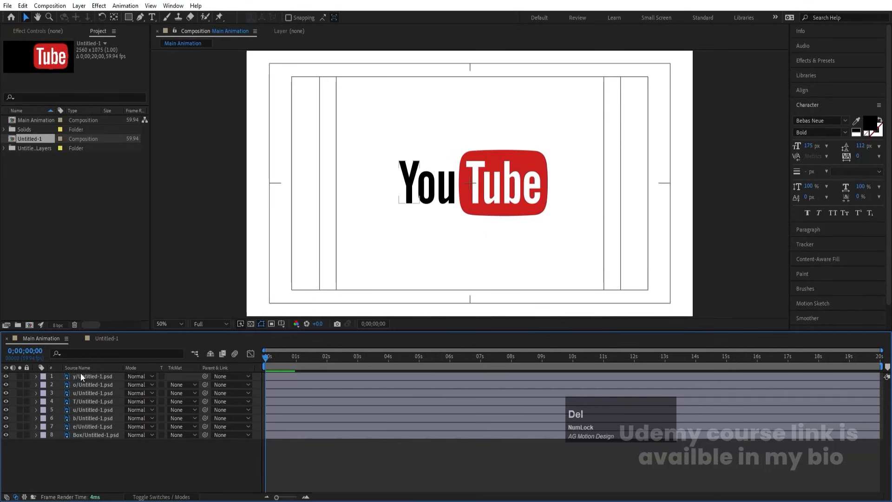
key("Delete")
Duplicate all the logo layers, pre-composing the duplicates as Reffrance at the bottom of the layer stack
left_click_drag(102, 454, 75, 377)
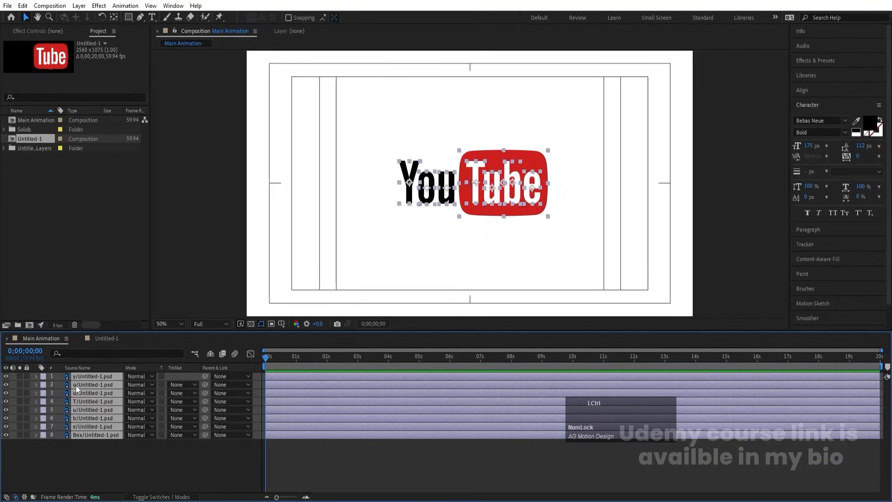
key("ctrl+d")
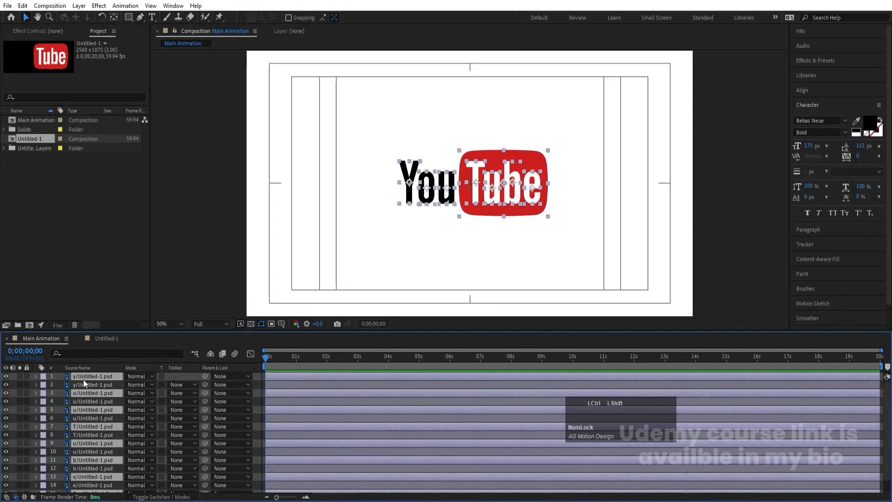
key("ctrl+shift+c")
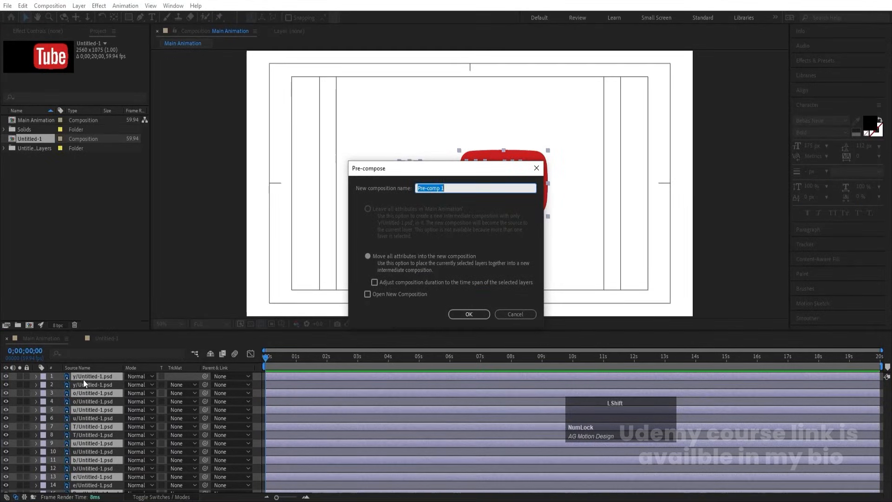
type("Reffrance")
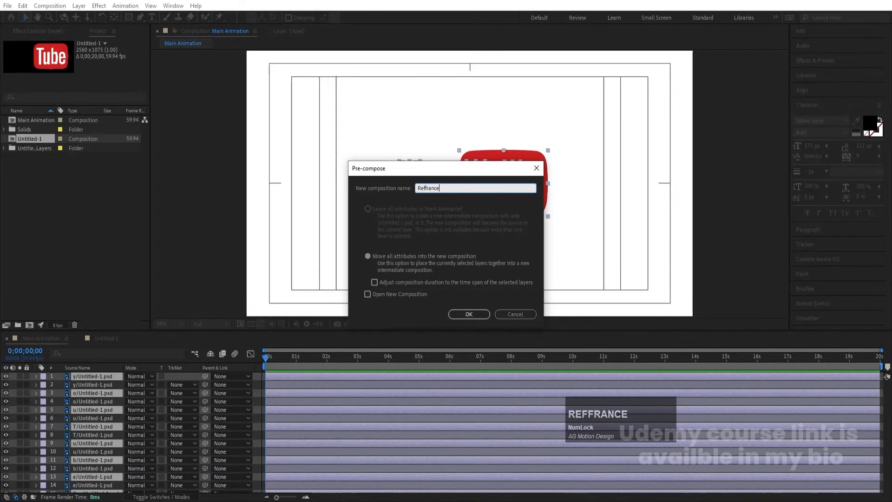
key("Return")
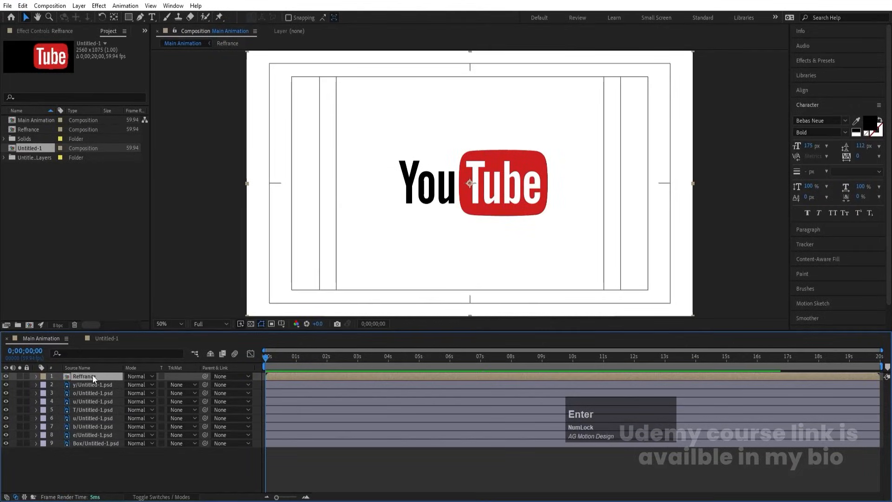
left_click_drag(93, 376, 103, 447)
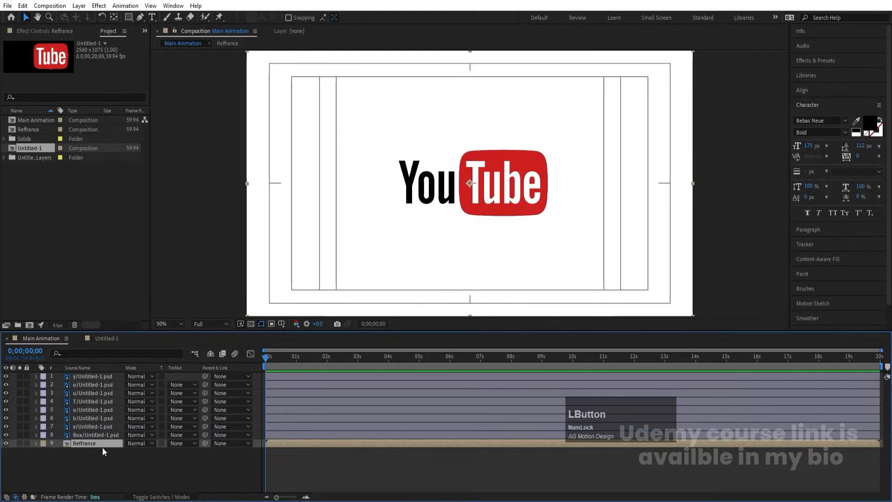
left_click(27, 442)
left_click(6, 443)
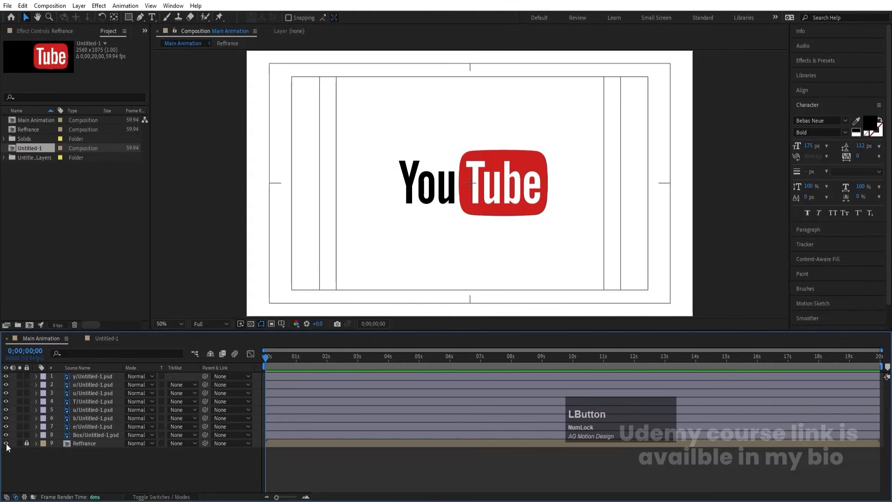
left_click(27, 443)
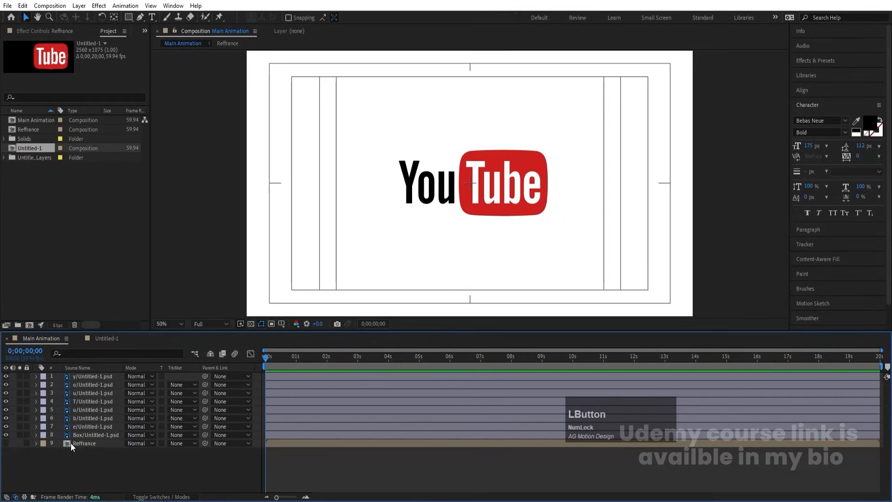
left_click(71, 443)
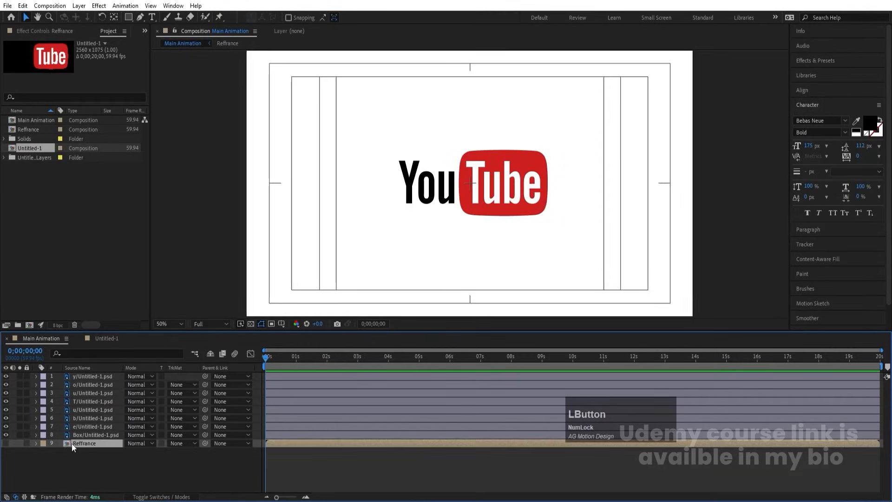
left_click(7, 442)
Set the opacity of the Reffrance layer to 29% while it is soloed, and lock it with solo turned off
key("t")
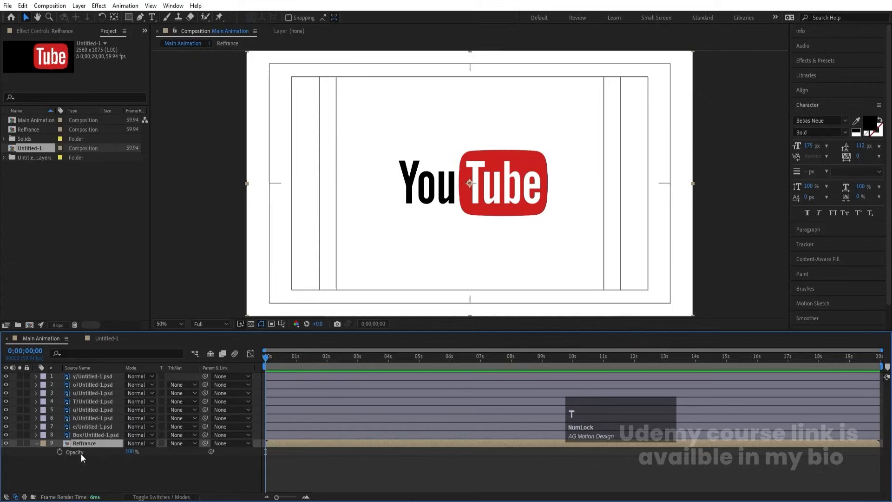
left_click(20, 443)
left_click_drag(130, 453, 96, 450)
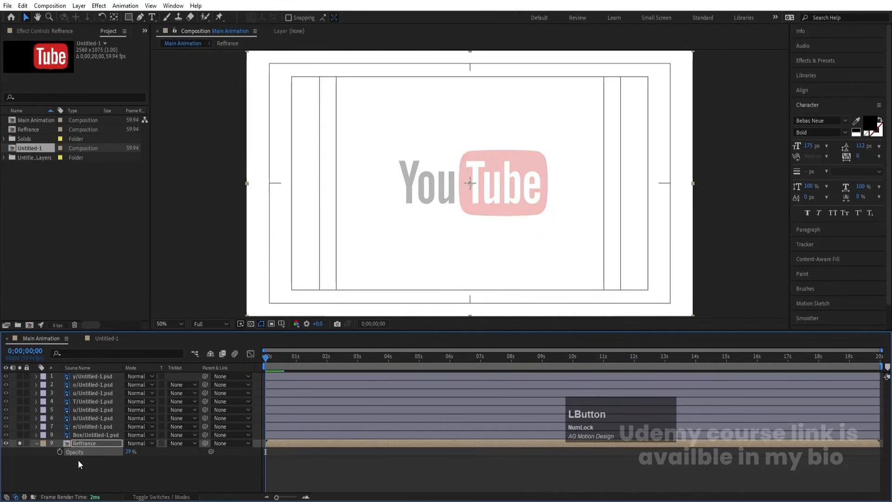
left_click(26, 442)
left_click(20, 442)
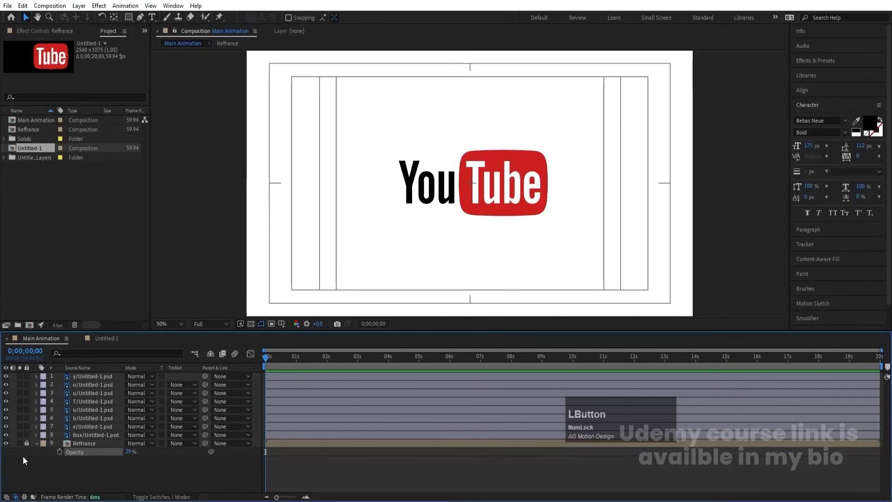
left_click(36, 442)
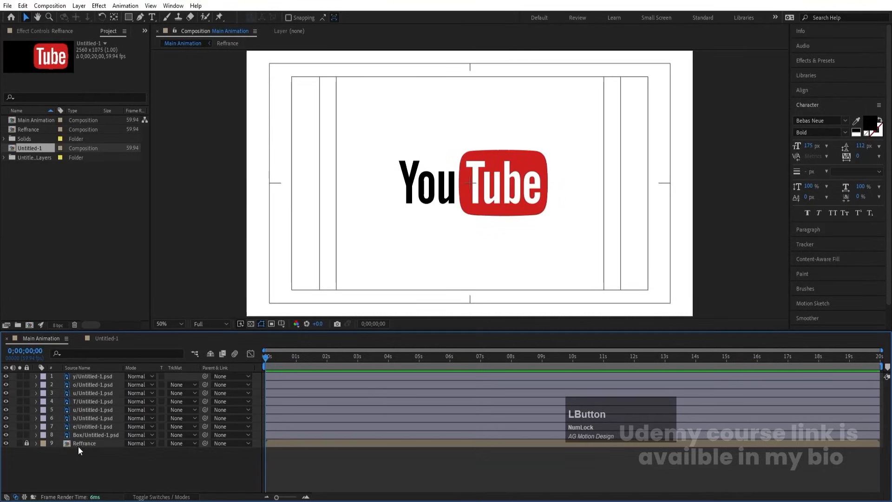
Hide the Box layer in the Main Animation composition
left_click(84, 435)
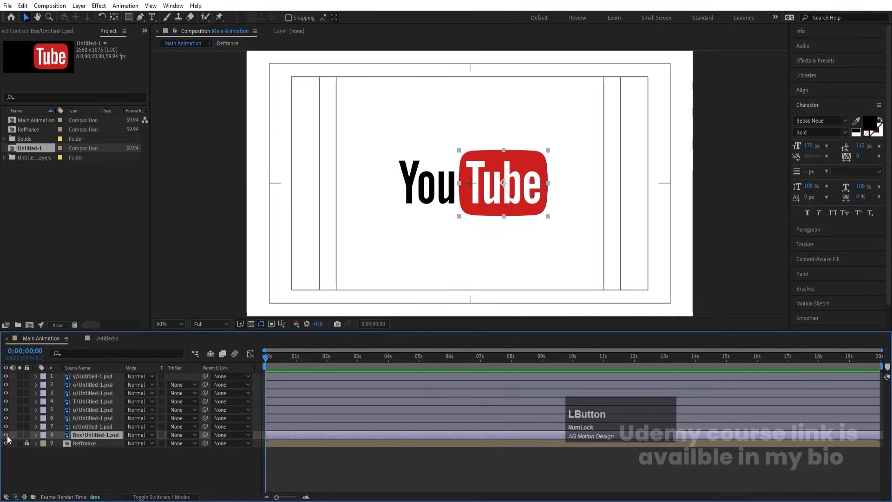
left_click(6, 435)
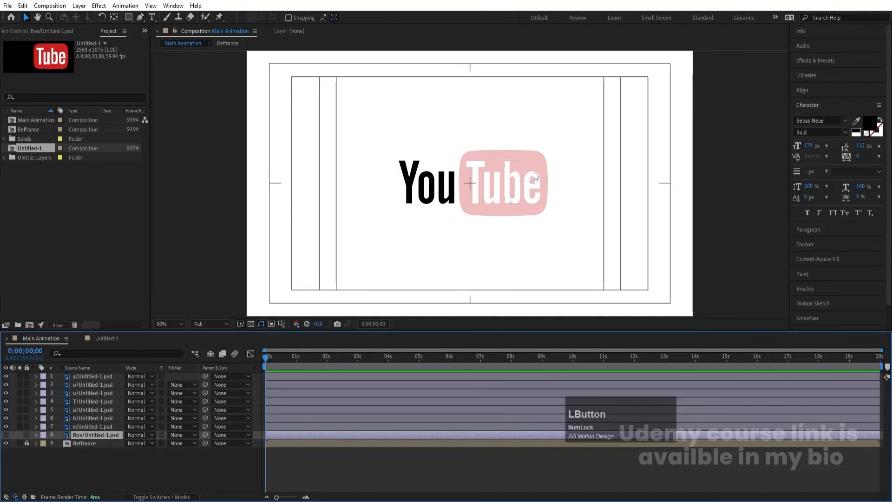
Apply the Fill effect to the T layer and set its fill colour to black
left_click(473, 166)
left_click(815, 61)
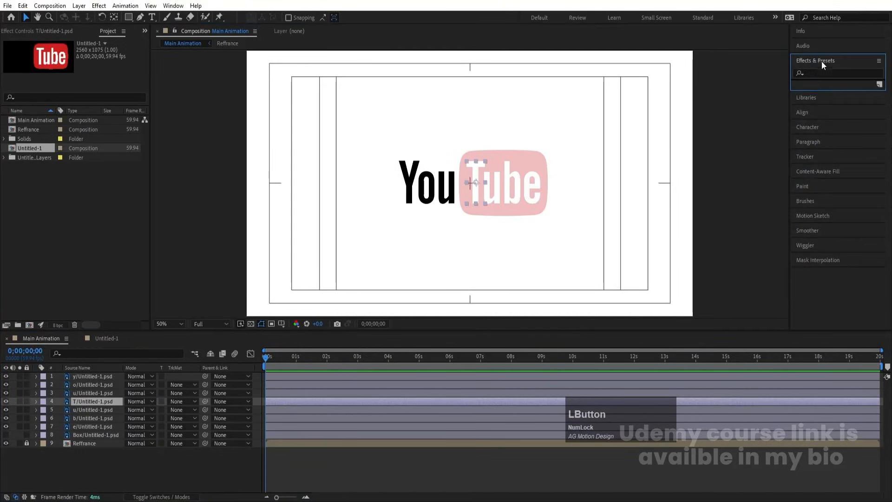
left_click(821, 72)
type("fill")
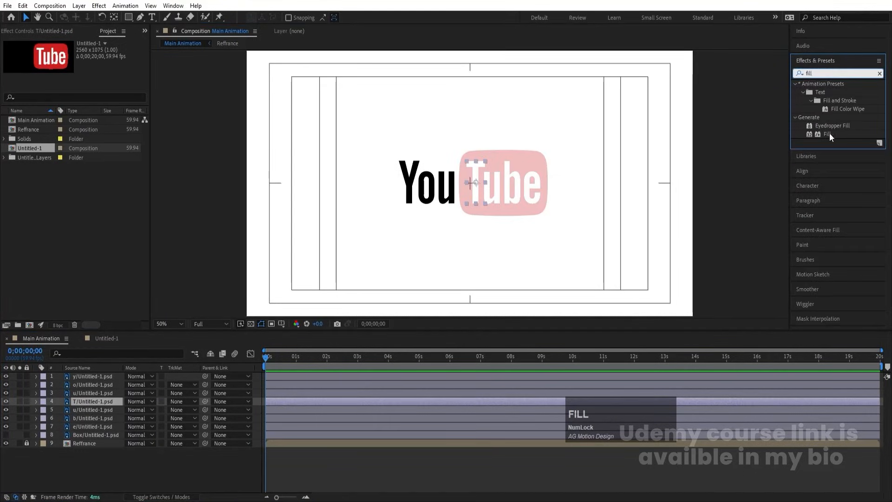
double_click(827, 134)
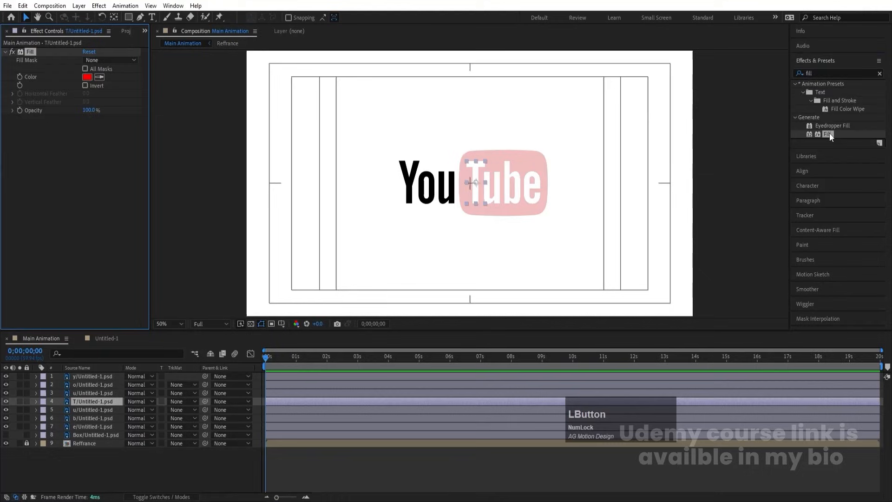
left_click(87, 78)
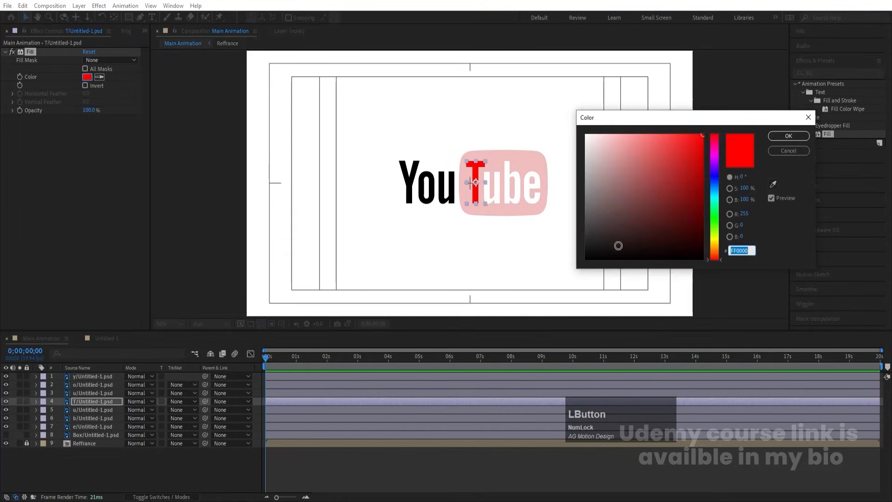
left_click_drag(618, 246, 562, 311)
key("Return")
Copy the black Fill effect from the T layer onto the u, b and e letters of Tube
left_click(28, 53)
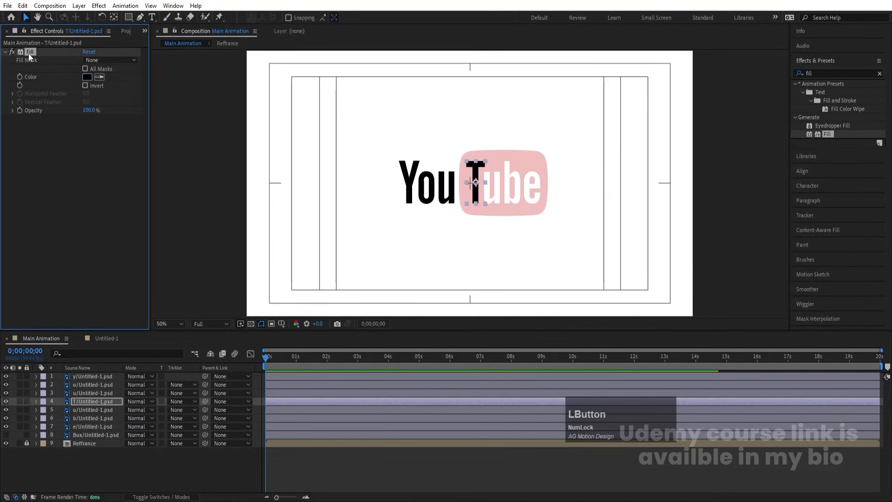
key("ctrl+c")
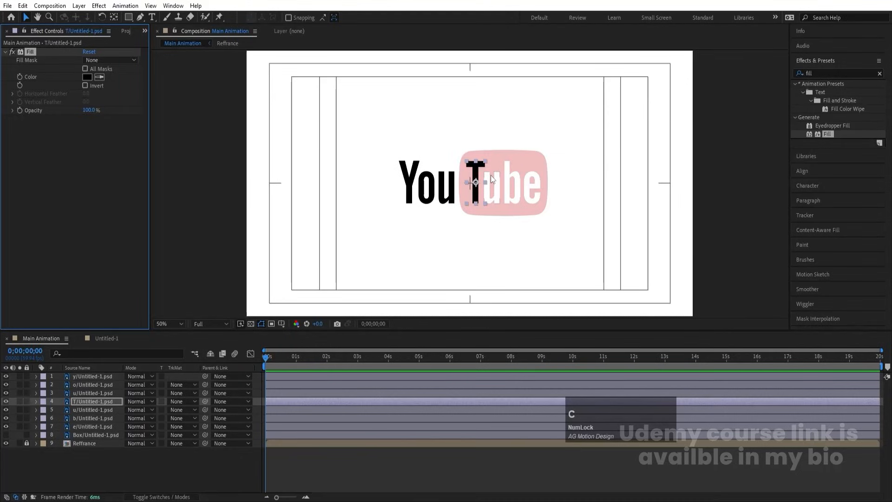
left_click(491, 177)
key("ctrl+v")
left_click(513, 186)
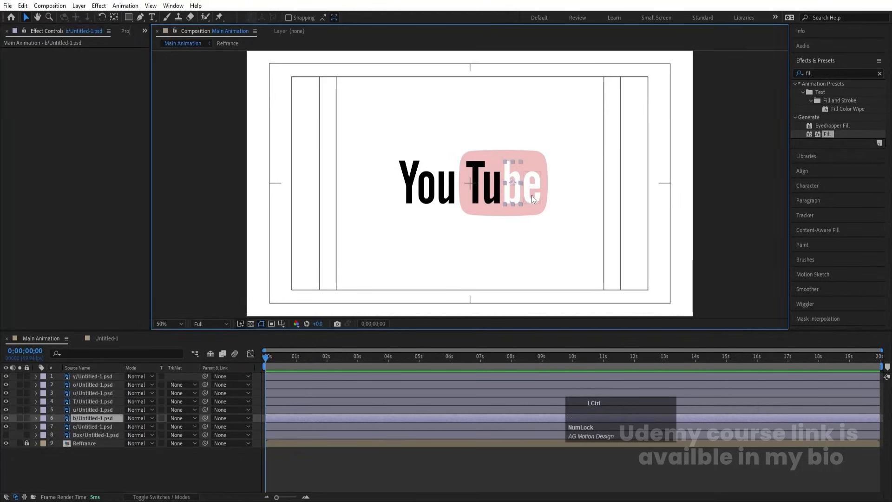
key("ctrl+v")
left_click(531, 187)
key("ctrl+v")
left_click(517, 211)
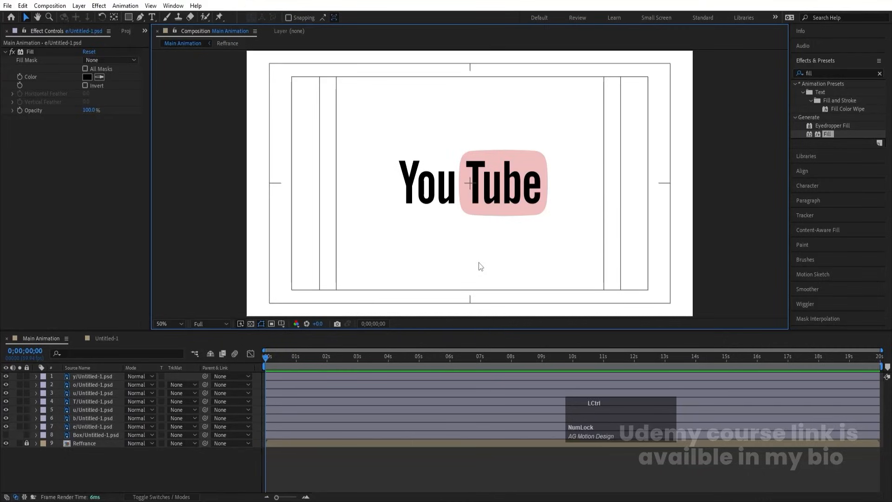
Move the letter Y from the start of the logo onto the T near the centre of the composition
scroll(480, 211, "up", 2)
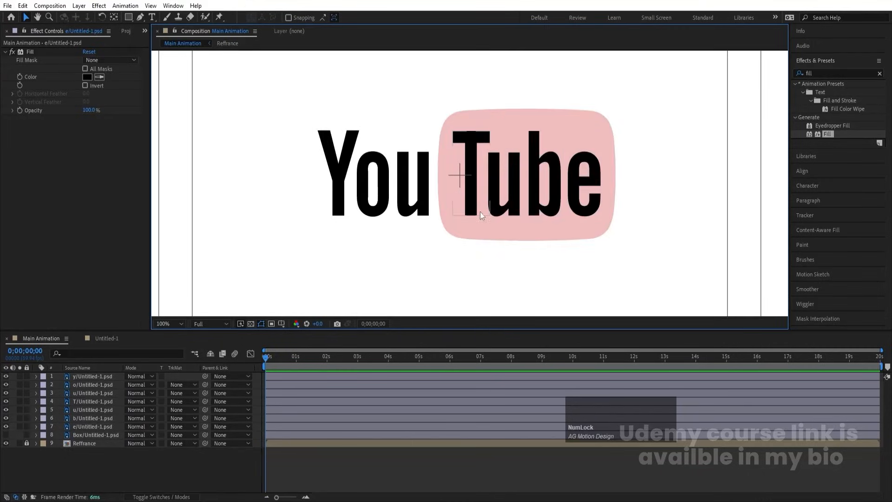
left_click(472, 175)
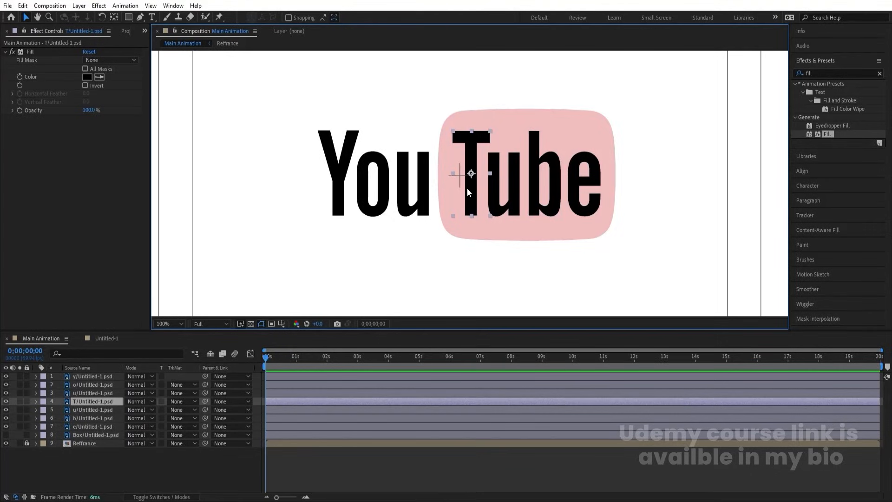
left_click(338, 183)
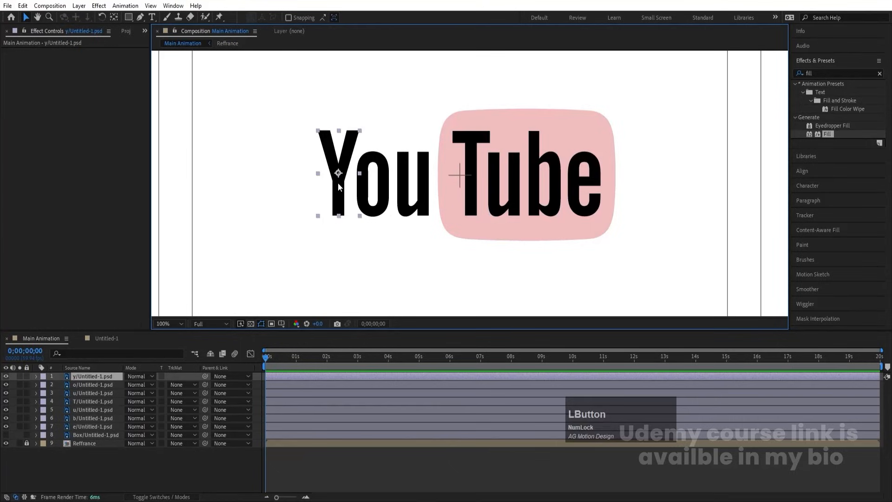
left_click_drag(338, 185, 511, 250)
left_click(515, 193)
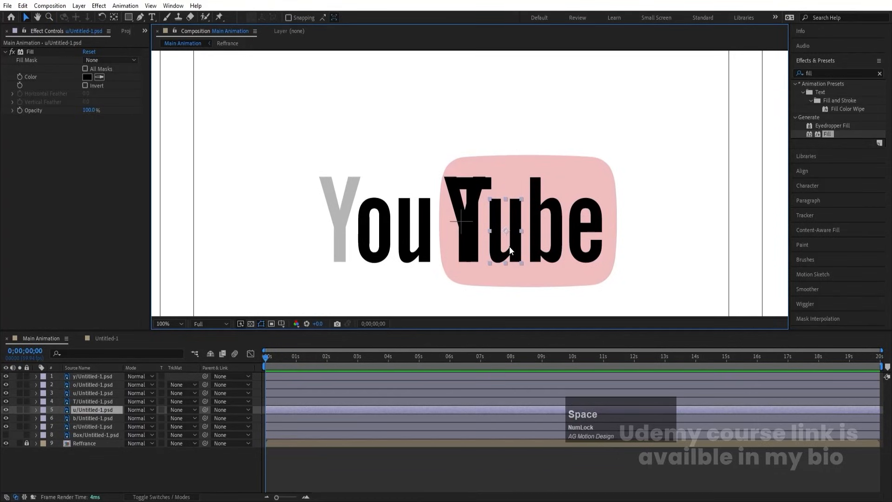
Stack the letter b directly above the moved Y, and the first o directly above the b
left_click(542, 236)
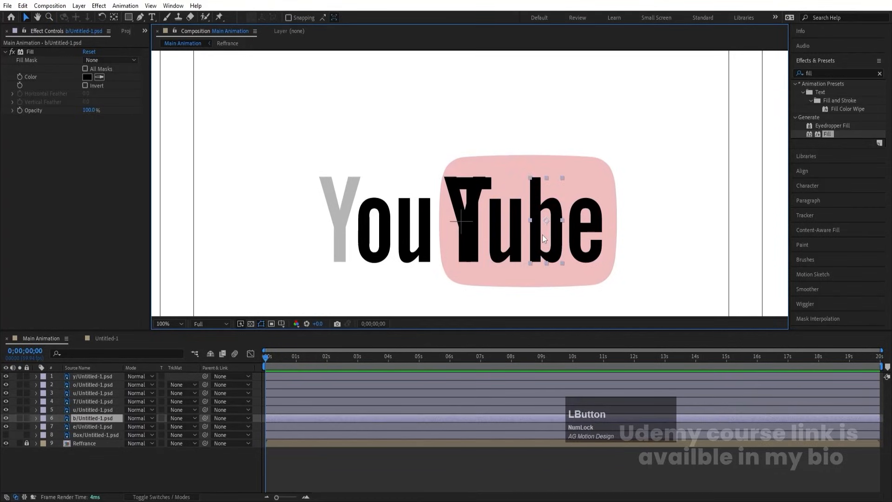
left_click_drag(542, 235, 466, 151)
key("Num_Lock")
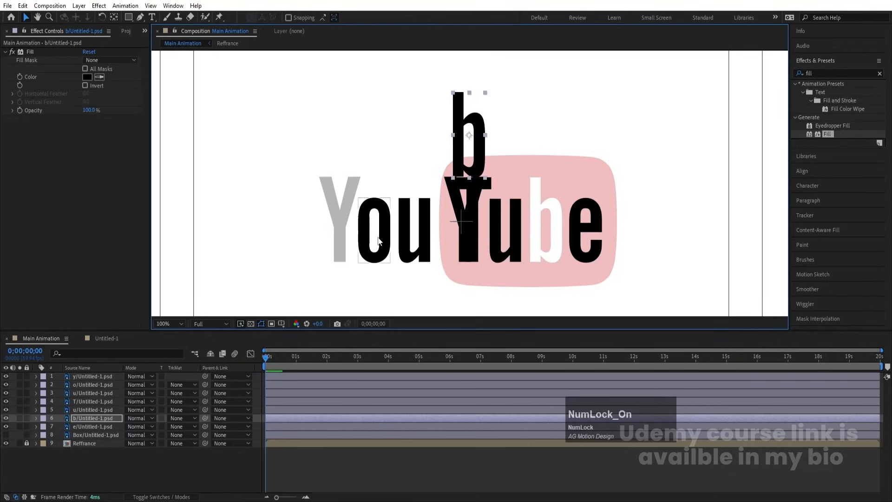
left_click(378, 239)
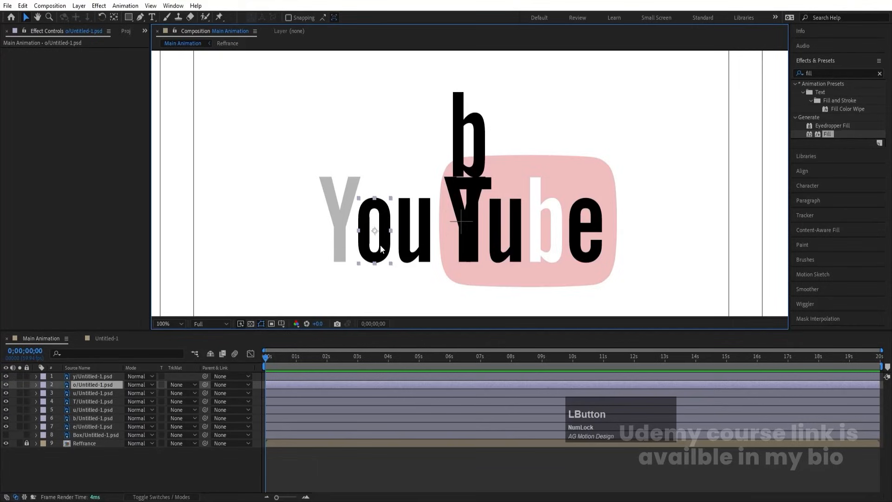
left_click_drag(385, 230, 474, 77)
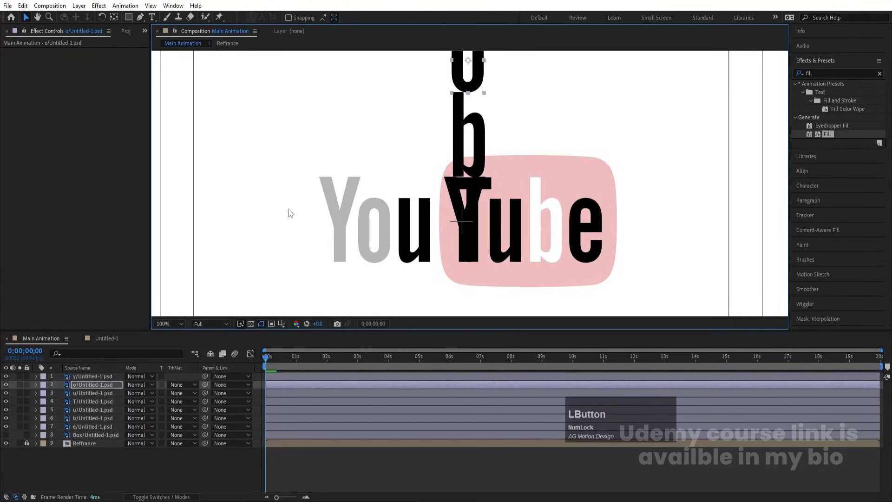
Move the b layer directly below the o layer in the stack, and solo the y, o and b layers
left_click(466, 195)
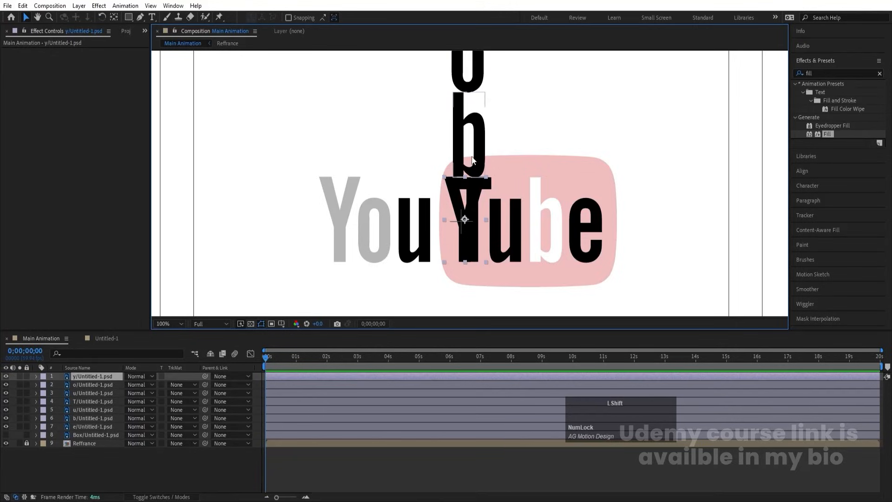
left_click(472, 160, "shift")
left_click(479, 83, "shift")
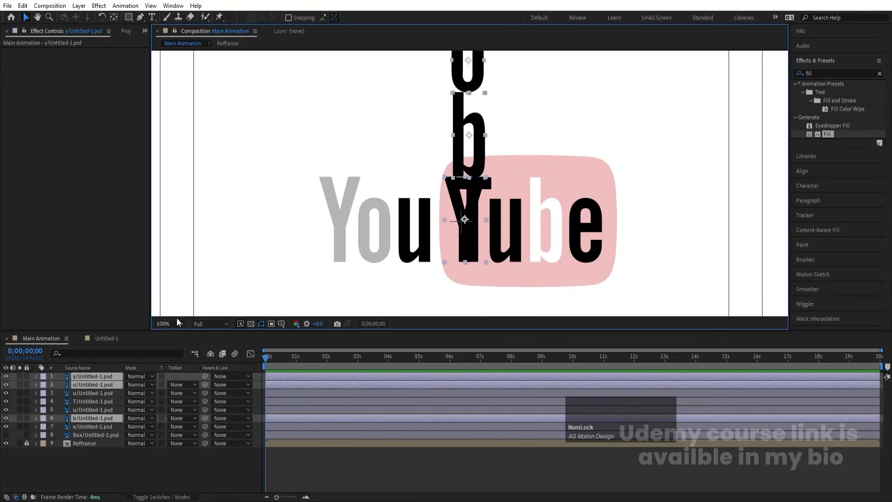
left_click_drag(93, 420, 88, 395)
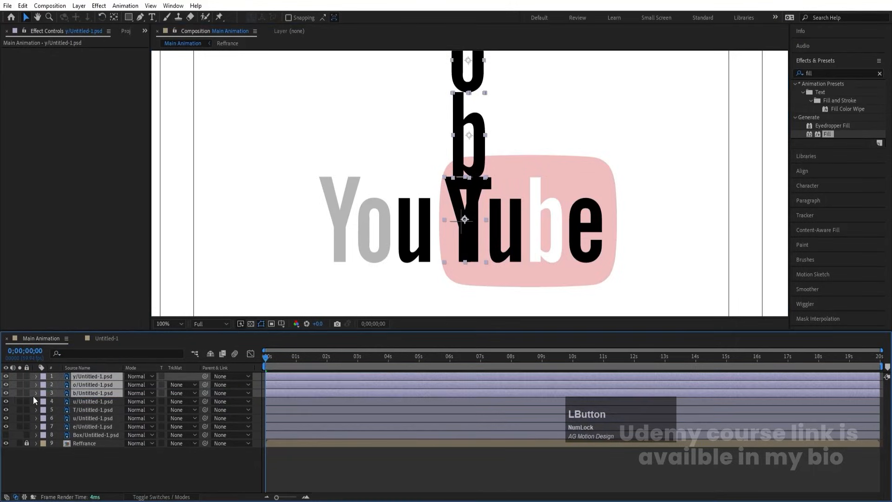
left_click(20, 393)
Nudge the letter o slightly to the left over the b, and fit the whole composition in view
left_click(527, 180)
scroll(511, 168, "down", 2)
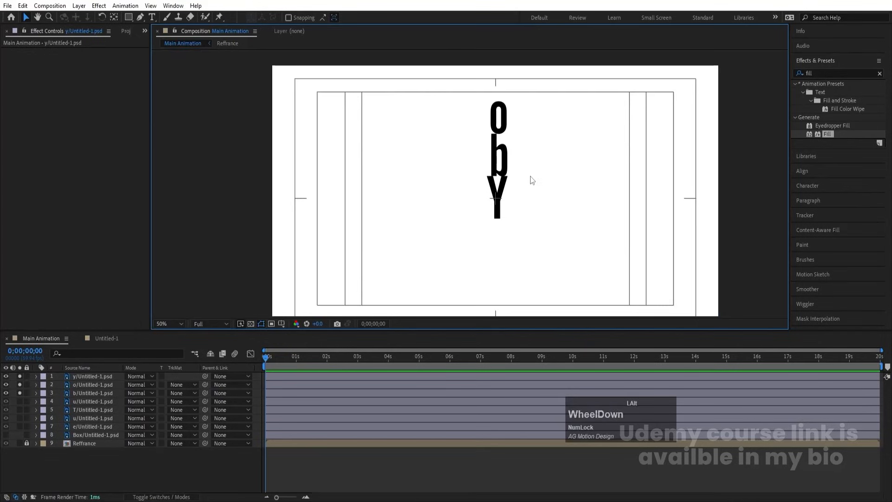
scroll(492, 144, "up", 3)
left_click(508, 175)
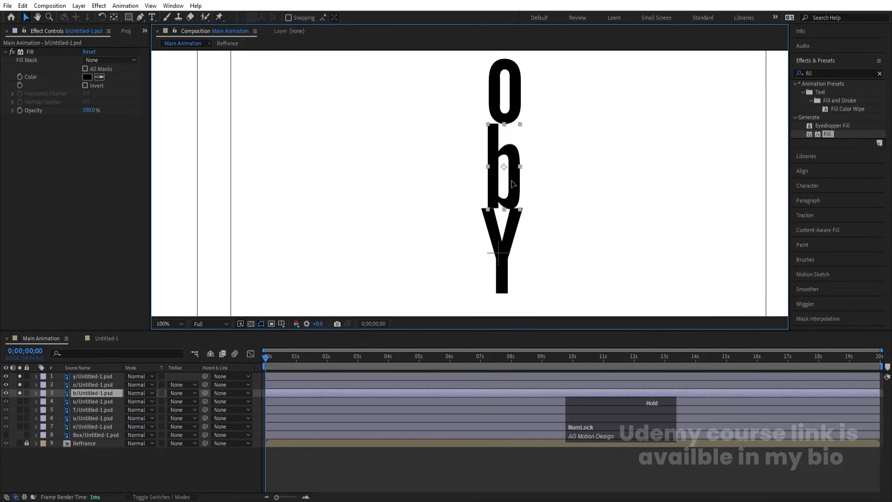
left_click(514, 120)
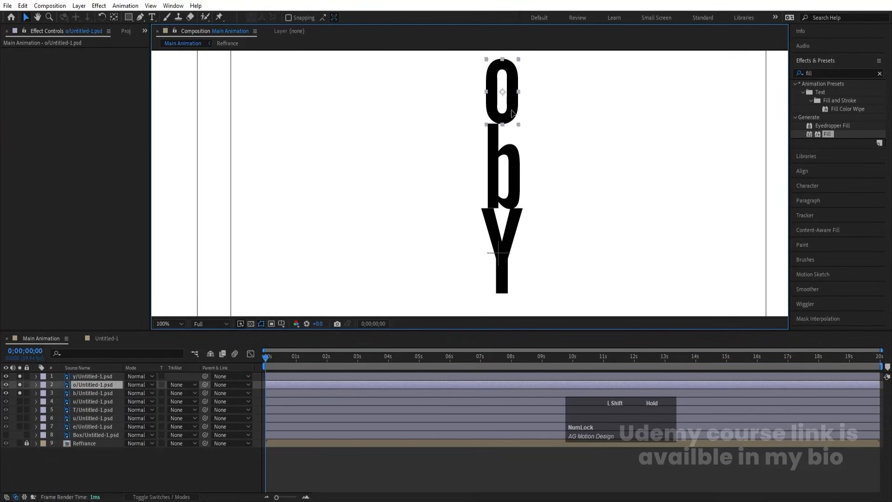
left_click(169, 324)
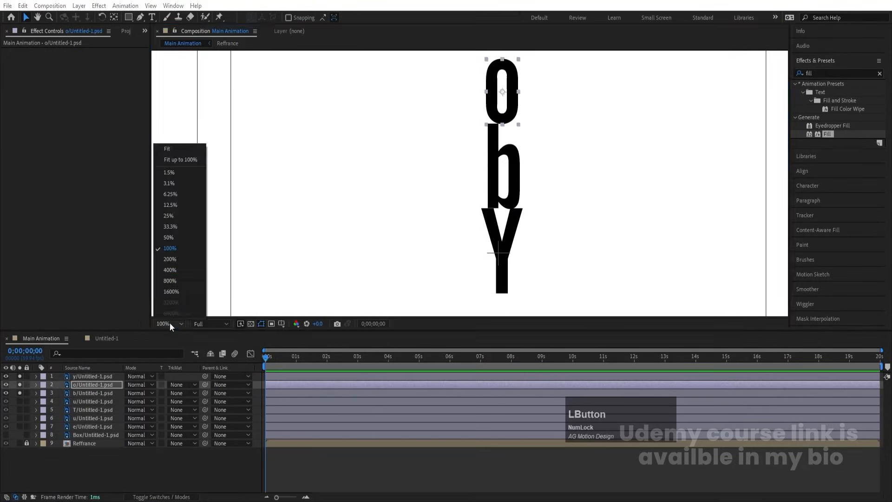
left_click(177, 149)
Reveal the Position of the y, o and b layers and separate its dimensions into X and Y
left_click(77, 392, "ctrl")
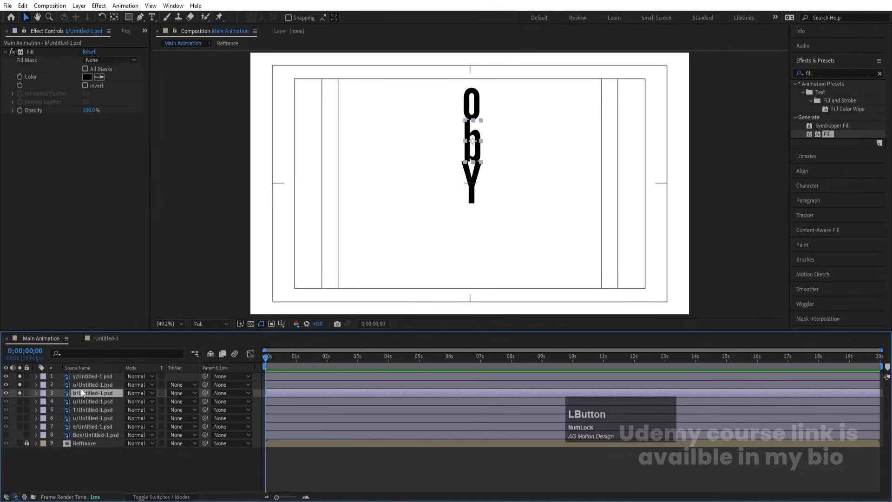
left_click(81, 375, "ctrl")
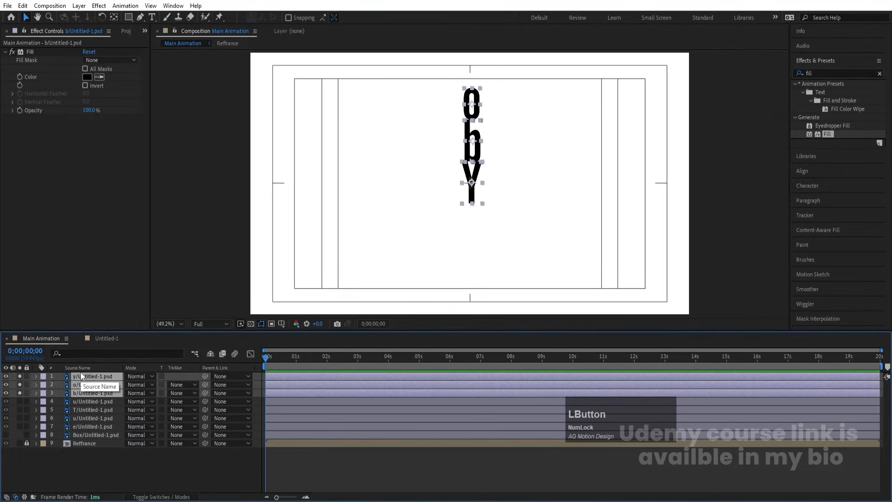
key("p")
left_click(82, 415)
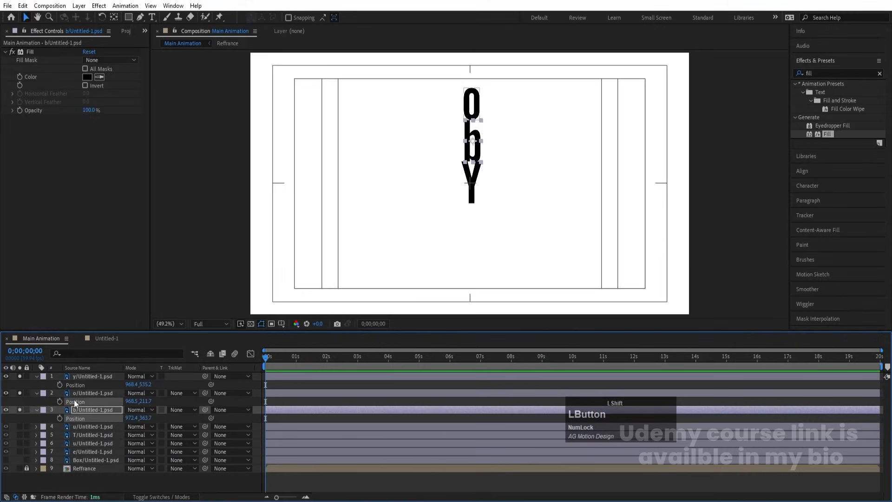
left_click(73, 401, "ctrl")
left_click(73, 384, "ctrl")
right_click(74, 384)
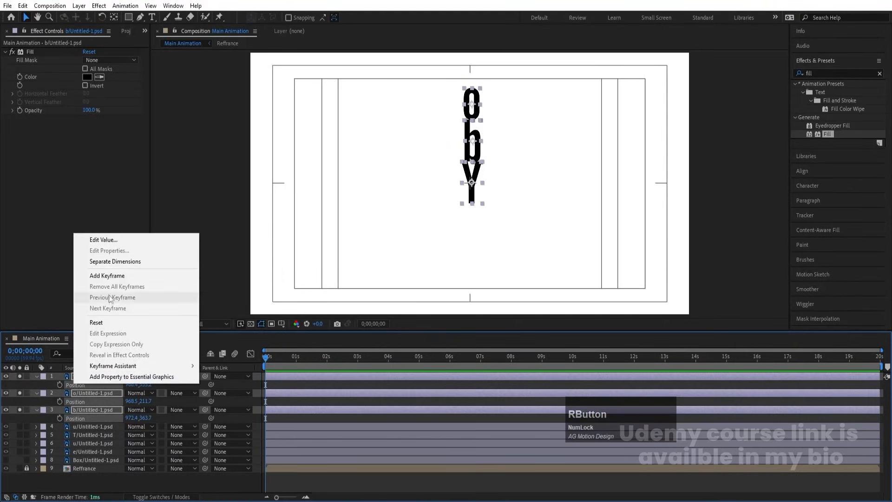
left_click(111, 262)
Show layer names instead of source names, and reorder the three soloed layers as o, b, y
left_click(168, 386)
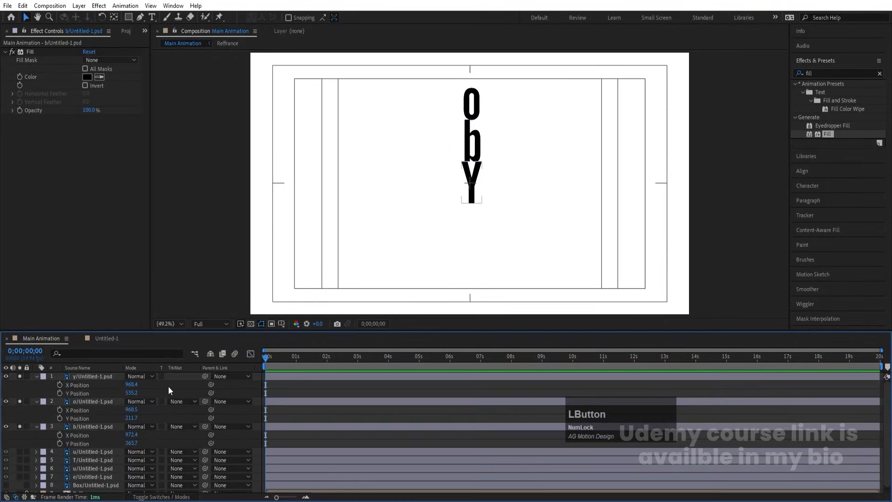
left_click(101, 370)
left_click(96, 374)
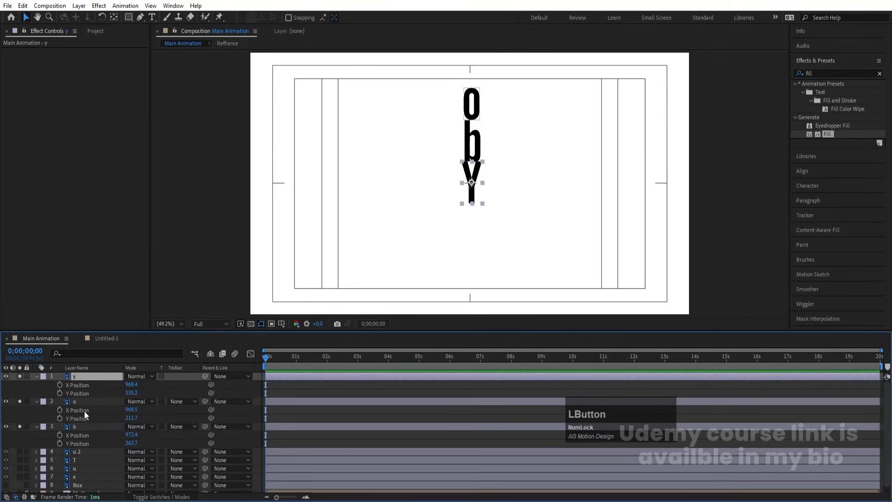
left_click_drag(74, 427, 83, 376)
left_click_drag(77, 424, 94, 375)
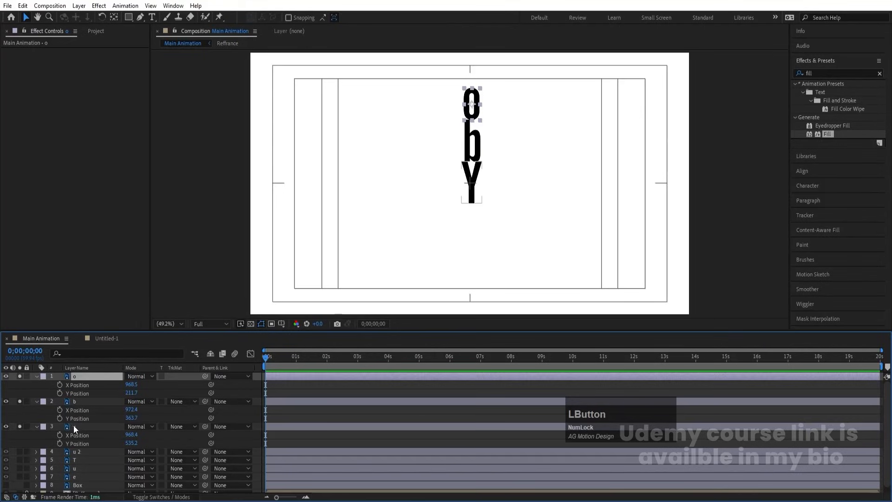
Add Y Position keyframes at 0;00;00;00 to the o, b and y layers
left_click(74, 425)
left_click(82, 375, "shift")
left_click(59, 393)
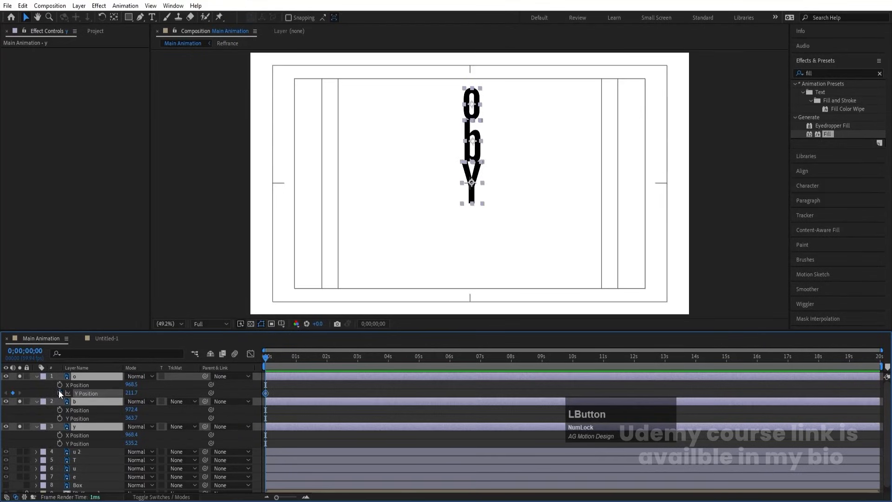
key("equal")
key("equal")
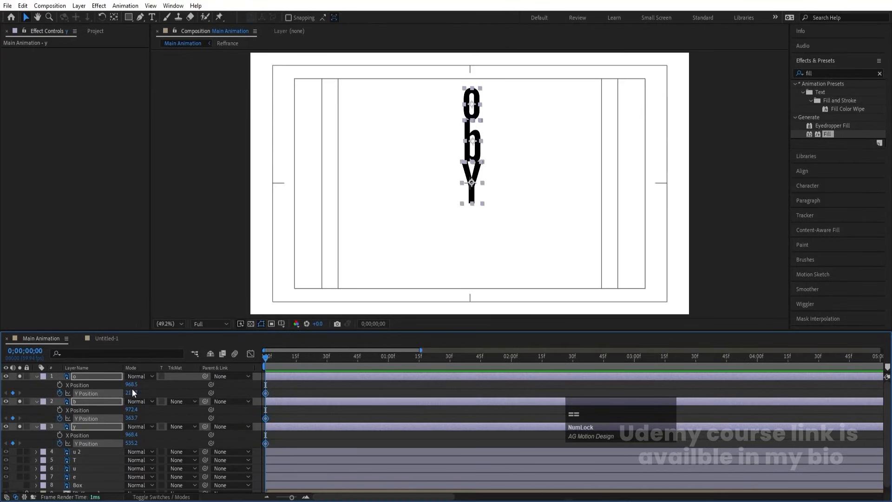
Add Y Position keyframes at 0;00;01;00 to the three letters, and return to their first keyframes
left_click(388, 361)
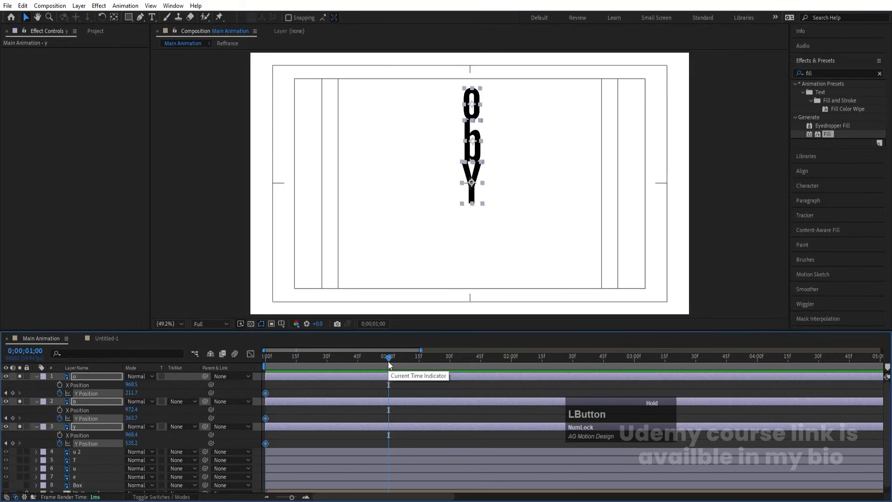
left_click(13, 393)
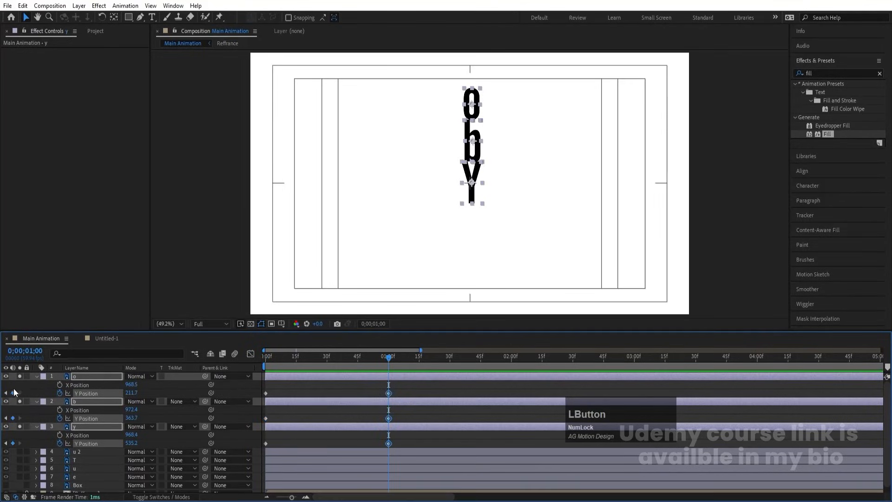
key("j")
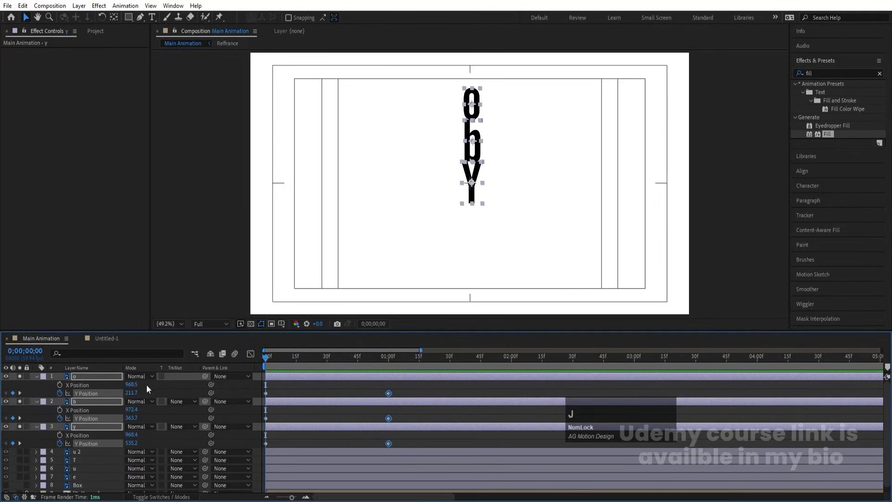
Centre the o, b and y layers vertically on each other at the first keyframe and lower their Y Position to 777.2
left_click(806, 171)
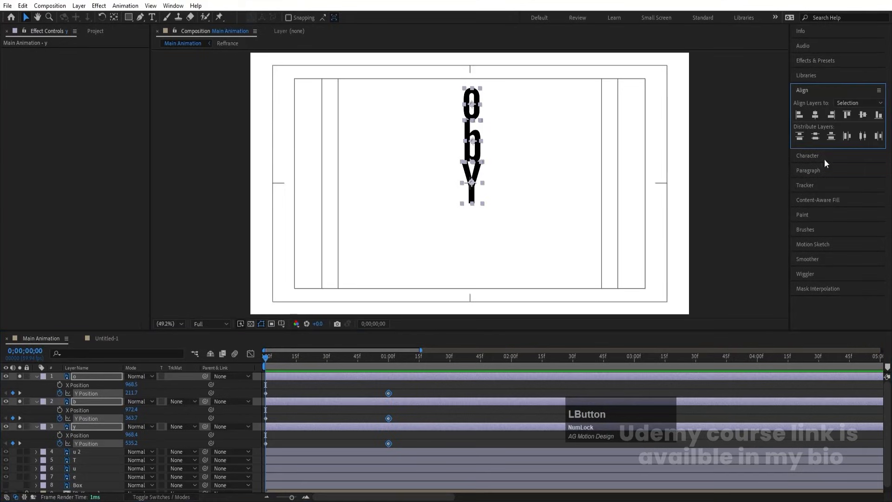
left_click(862, 116)
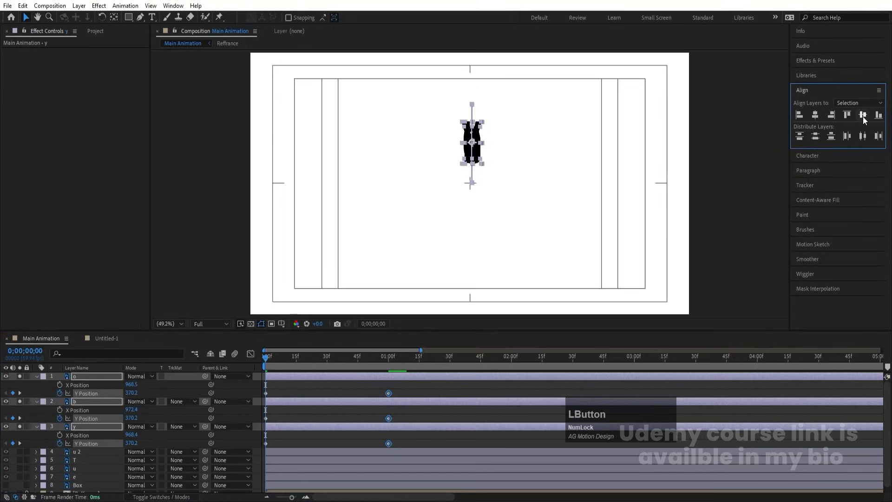
left_click_drag(135, 423, 308, 403)
Move the three letters' Y Position keyframes at 0;00;01;00 to 0;00;01;30
left_click_drag(275, 355, 388, 356)
left_click_drag(374, 387, 407, 445)
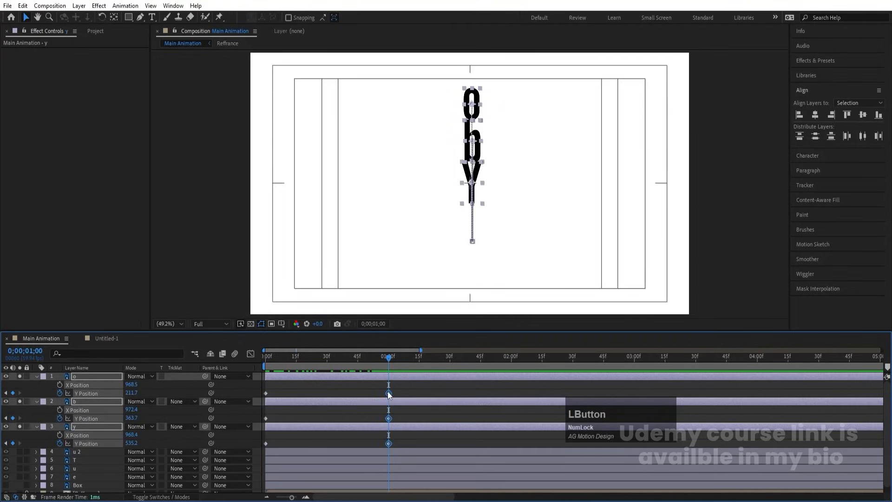
left_click_drag(389, 393, 451, 395)
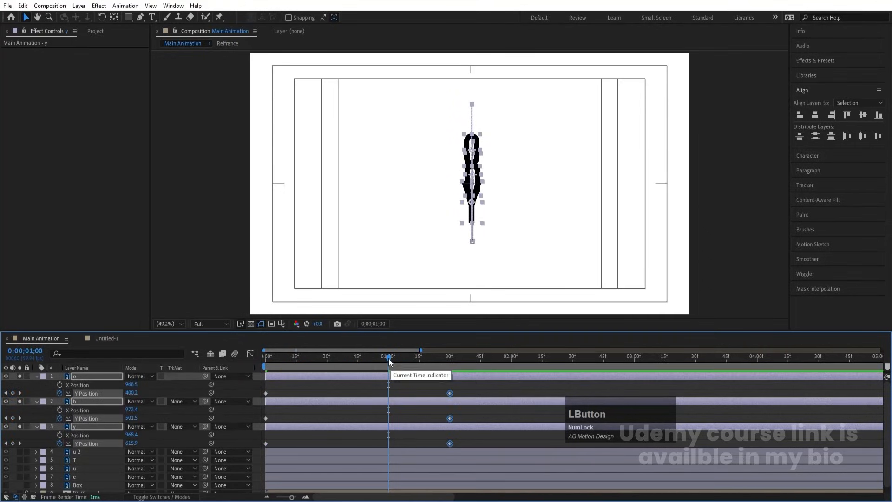
At 0;00;00;52, centre the three letters vertically on each other and raise their Y Position to 138.0
left_click_drag(389, 361, 371, 355)
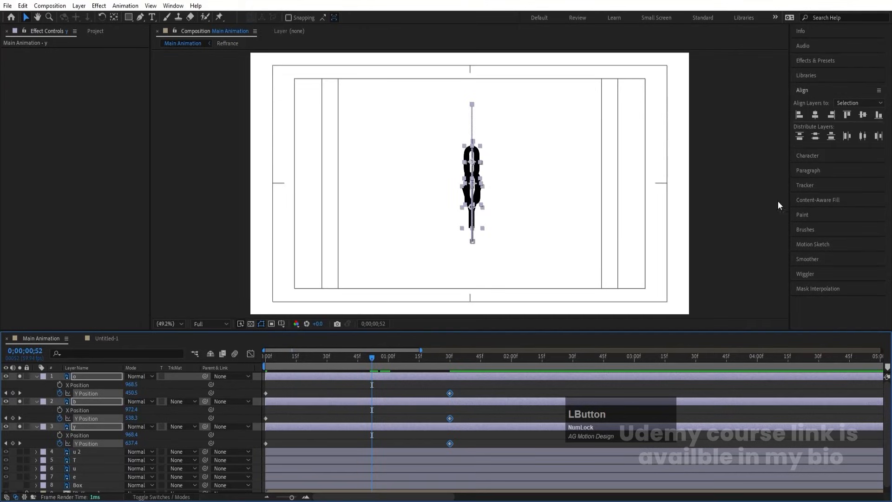
left_click(862, 116)
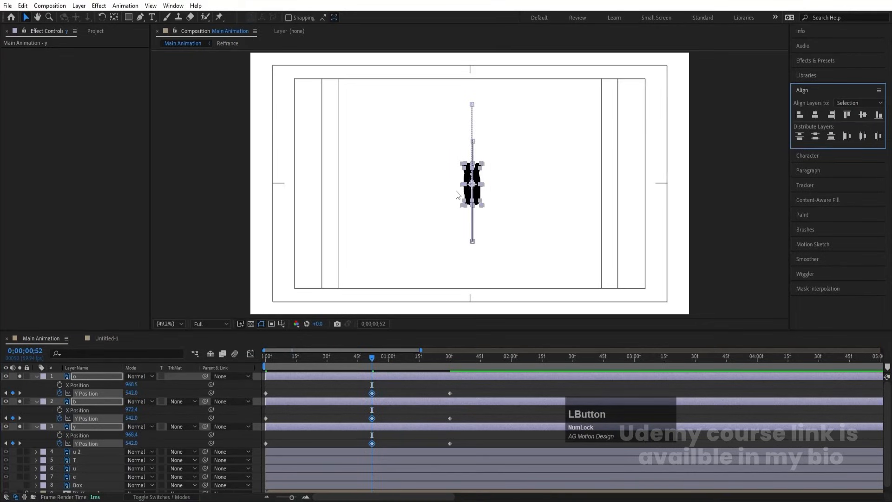
left_click_drag(131, 417, 2, 387)
left_click_drag(132, 418, 14, 380)
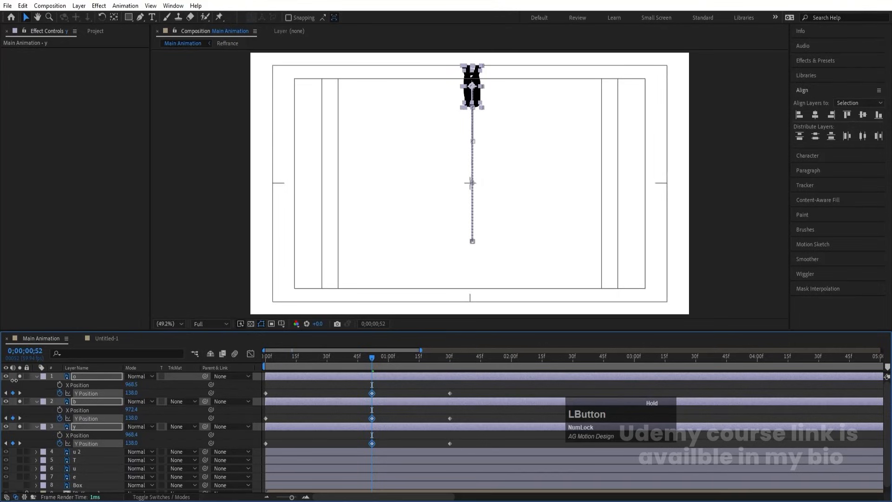
Apply Easy Ease to all Y Position keyframes of the three letters and show their speed graph
left_click_drag(349, 356, 223, 451)
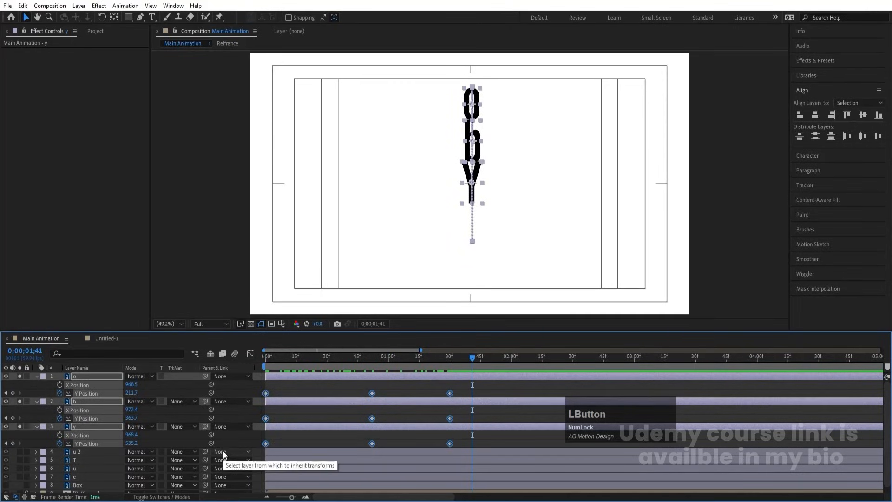
key("F9")
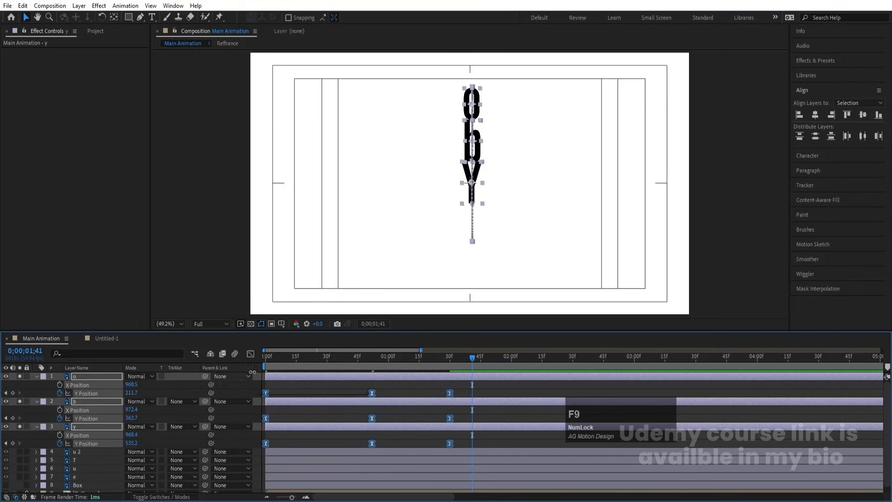
left_click(251, 354)
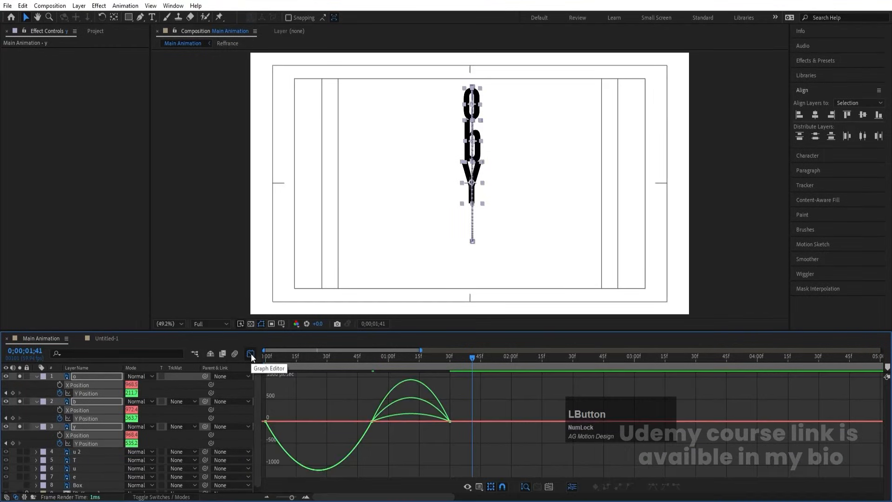
right_click(309, 395)
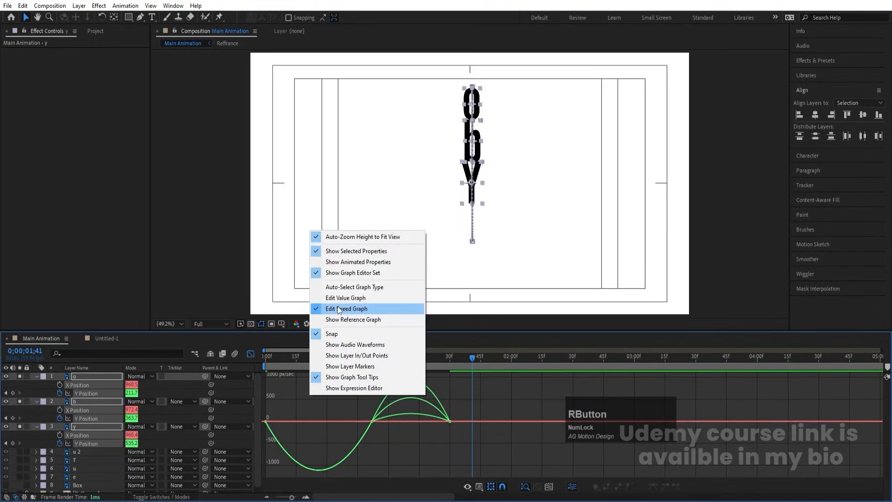
Shape the Y Position speed curves to peak just after the first keyframes and just before the last ones
left_click_drag(348, 406, 396, 447)
left_click_drag(353, 423, 292, 420)
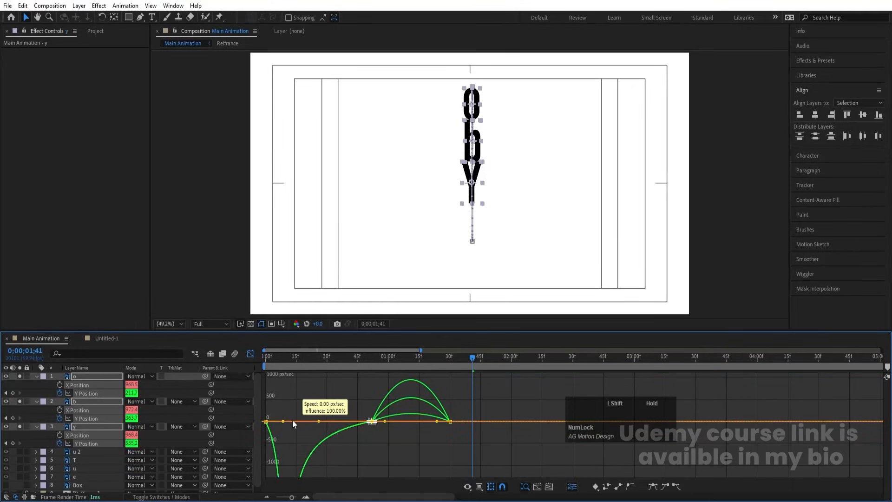
left_click_drag(287, 385, 271, 401)
left_click_drag(346, 372, 393, 443)
left_click_drag(385, 404, 423, 455)
left_click_drag(437, 422, 449, 421)
Preview the eased movement, close the graph, and review the letters' Y Position keyframes
left_click_drag(299, 356, 252, 360)
key("space")
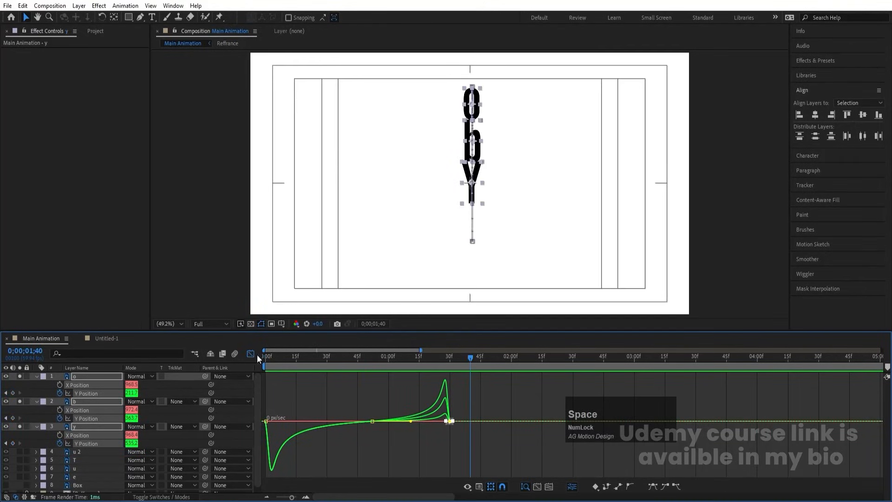
left_click(251, 353)
left_click(383, 385)
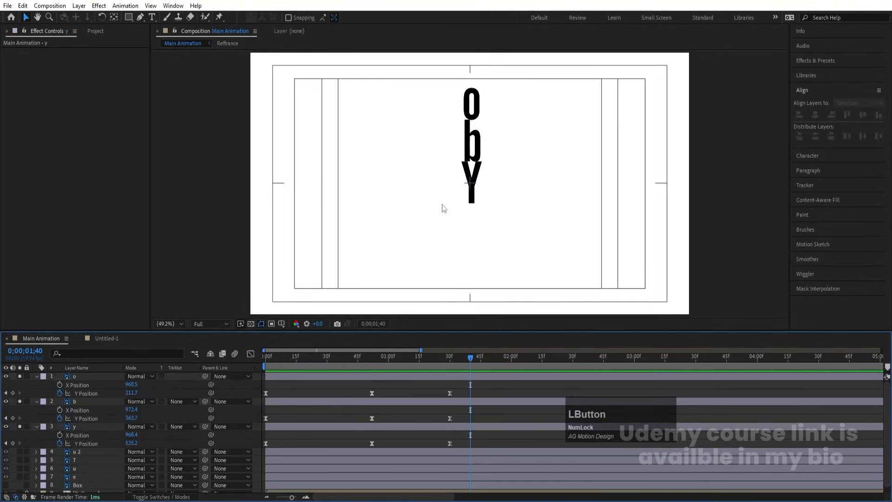
left_click(471, 191)
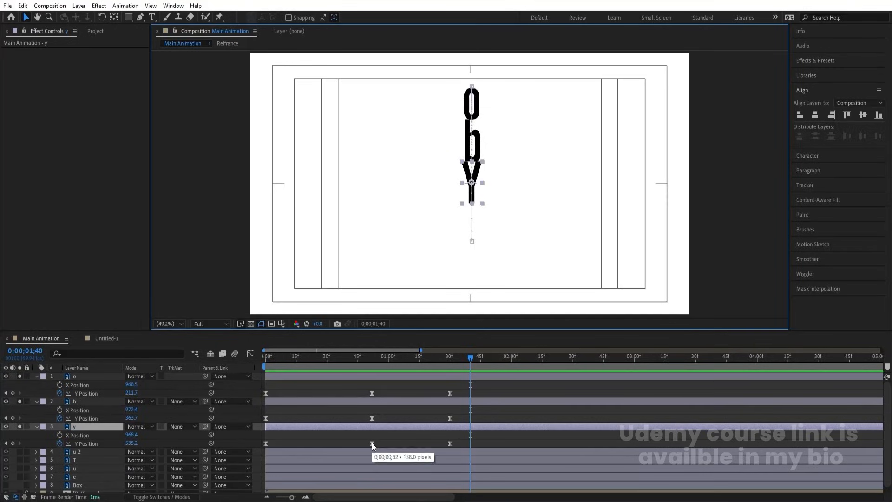
left_click_drag(358, 411, 461, 420)
left_click(400, 412)
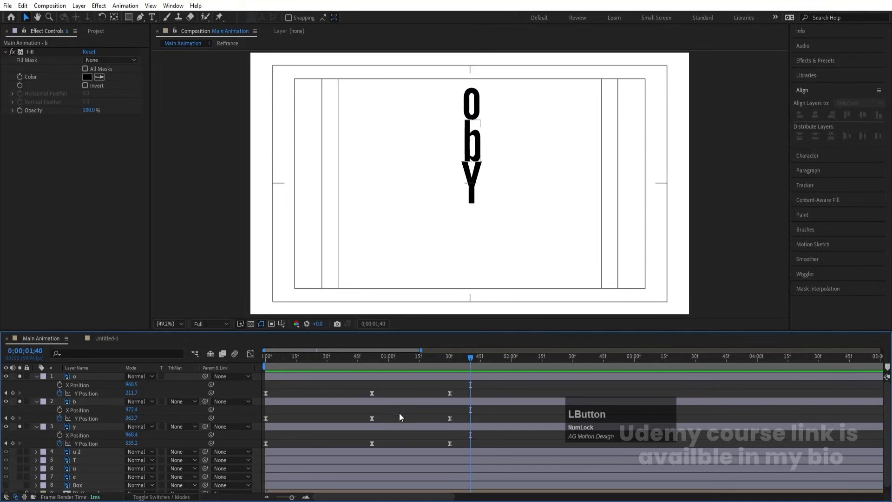
left_click(451, 443)
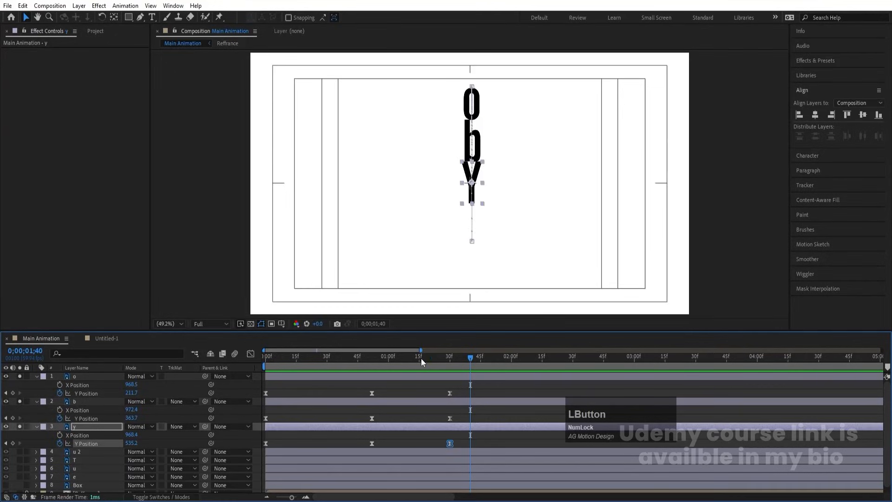
Add Rotation keyframes at 0;00;00;00 to the o, b and y layers and show all their keyframed properties
left_click_drag(420, 358, 197, 366)
left_click_drag(269, 366, 253, 398)
left_click(269, 408)
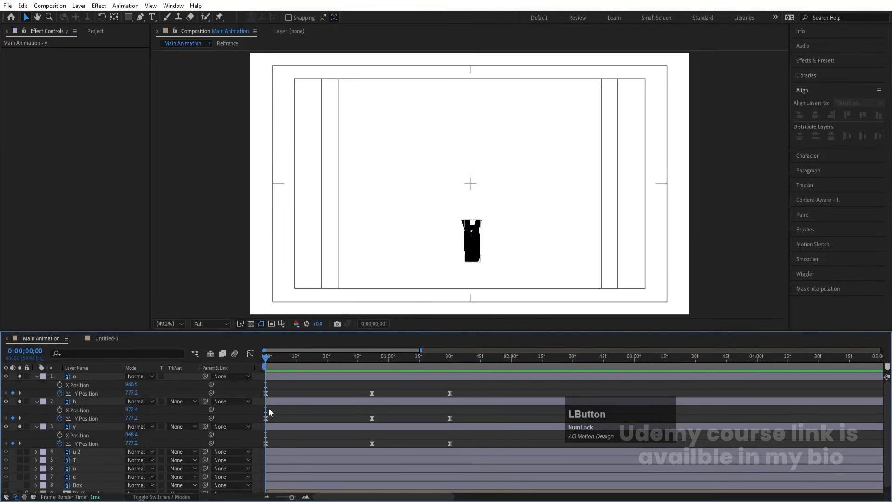
left_click(107, 425)
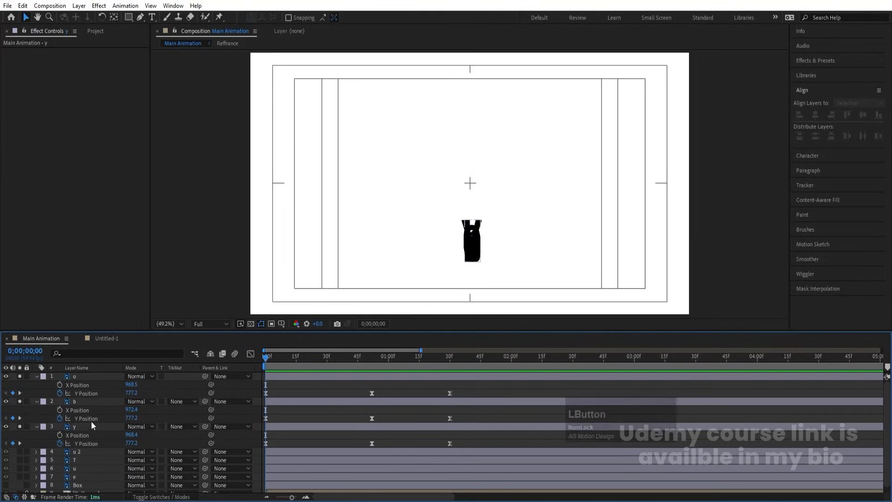
left_click(81, 376, "shift")
key("r")
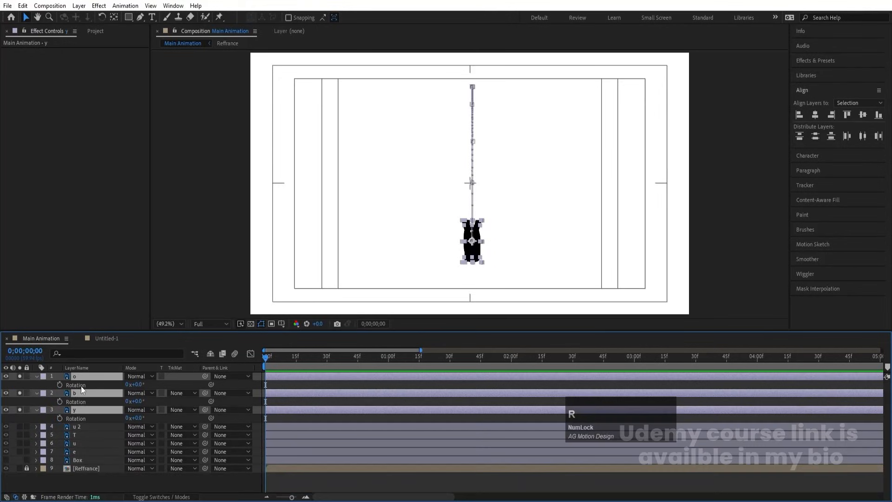
left_click(60, 384)
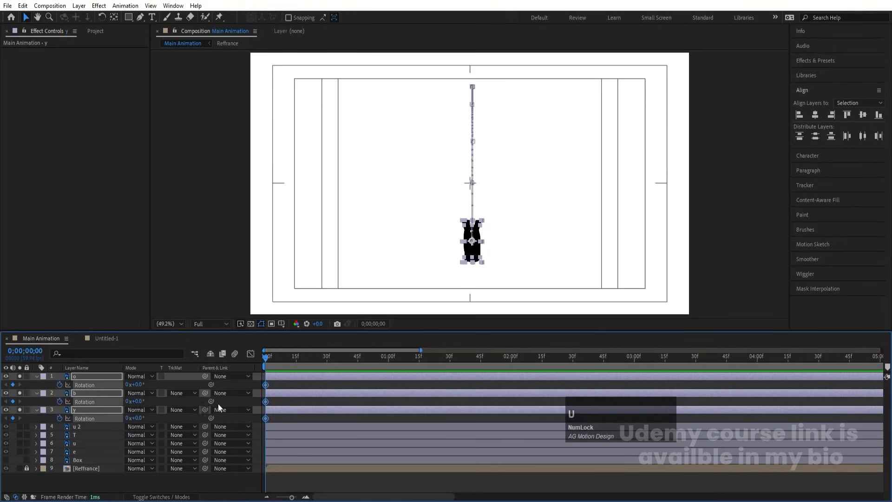
key("u")
At 0;00;01;30, set the Rotation of the three letters to one full turn
left_click_drag(437, 358, 449, 364)
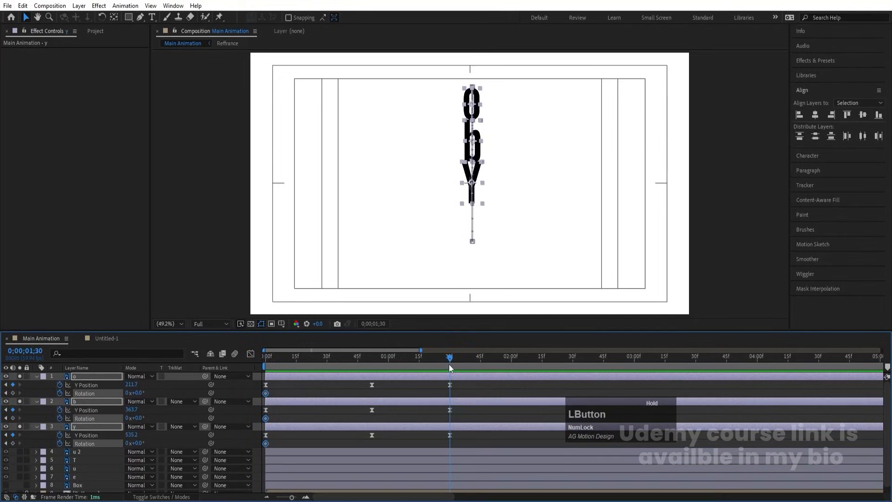
left_click_drag(139, 419, 146, 419)
key("ctrl+z")
left_click(126, 418)
type("1")
key("Return")
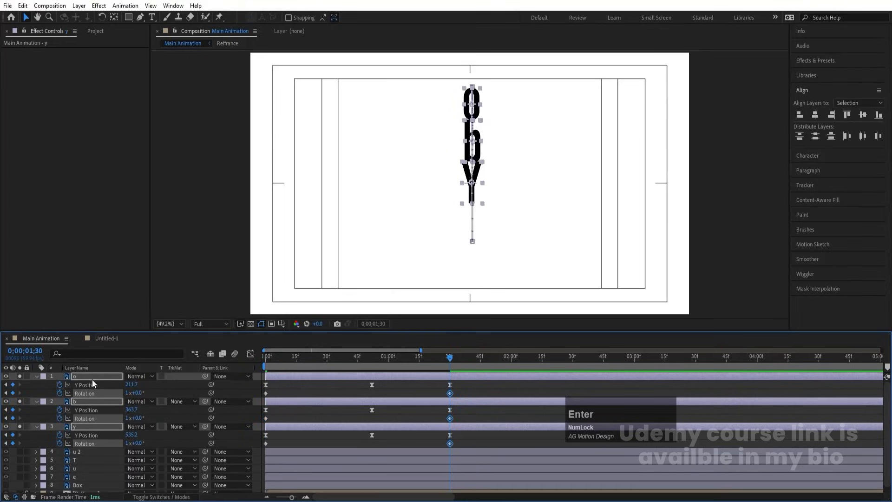
Show only the Rotation of the three letters and apply Easy Ease to all its keyframes
key("r")
key("r")
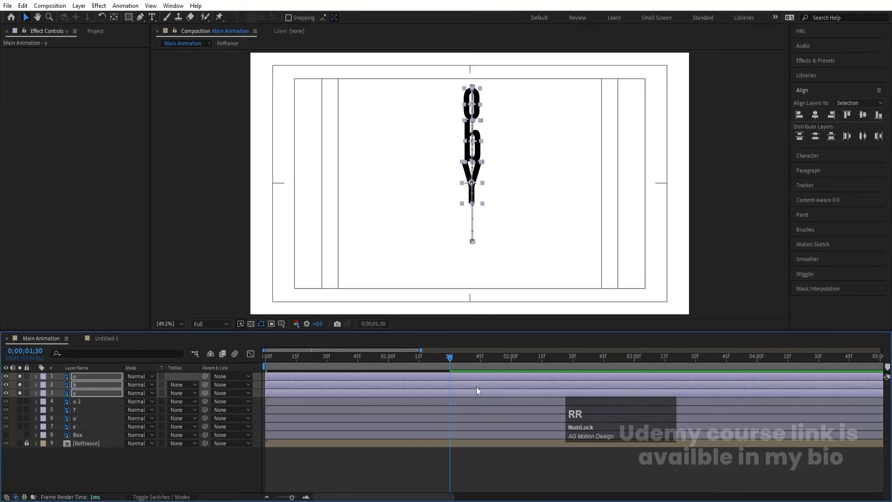
key("r")
left_click_drag(475, 382, 246, 442)
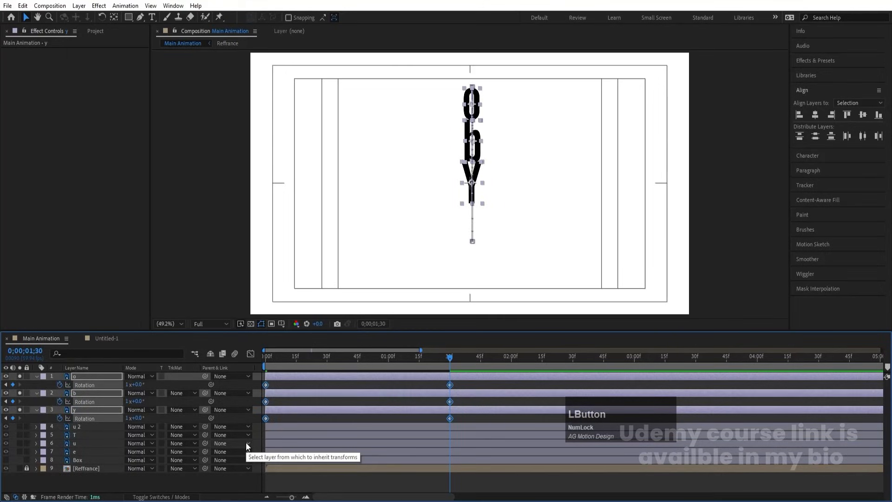
key("F9")
Lengthen both influence handles in the Rotation speed graph to form a steep central peak, and close the graph
left_click(251, 353)
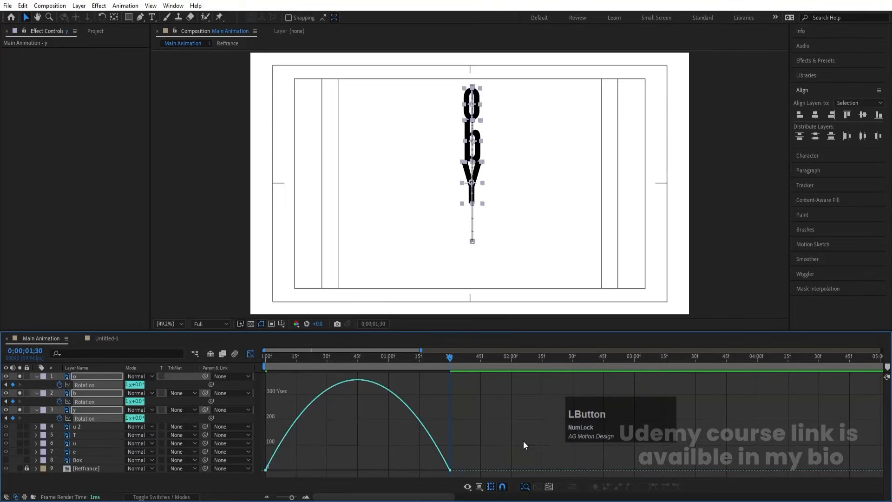
left_click_drag(522, 376, 261, 481)
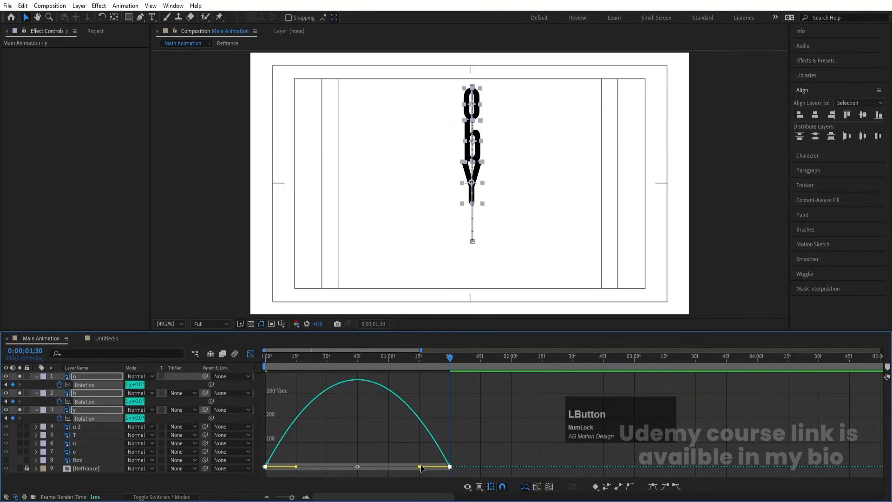
left_click_drag(418, 468, 375, 468)
left_click_drag(296, 467, 333, 468)
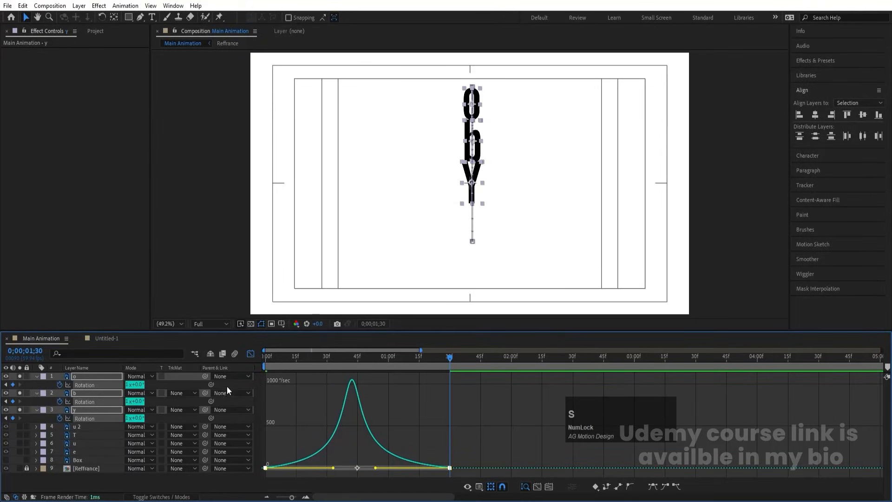
left_click(250, 354)
Preview the rotating letters and return to the start of the composition
key("space")
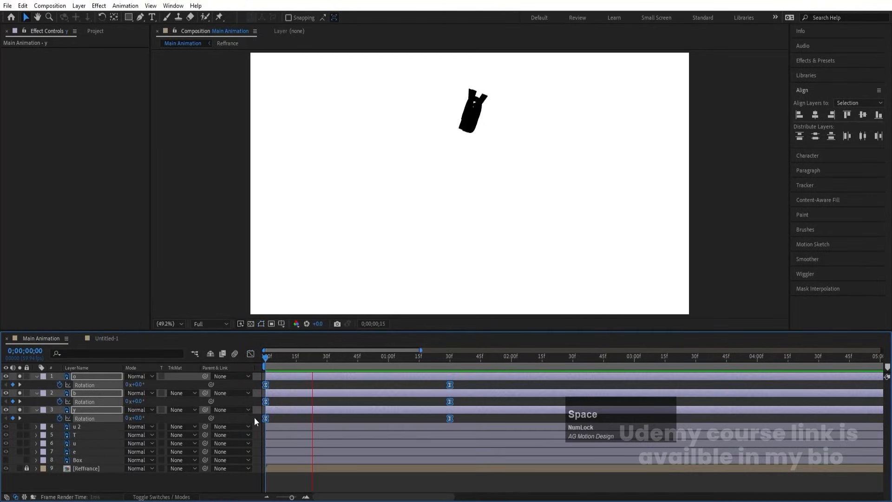
left_click(300, 397)
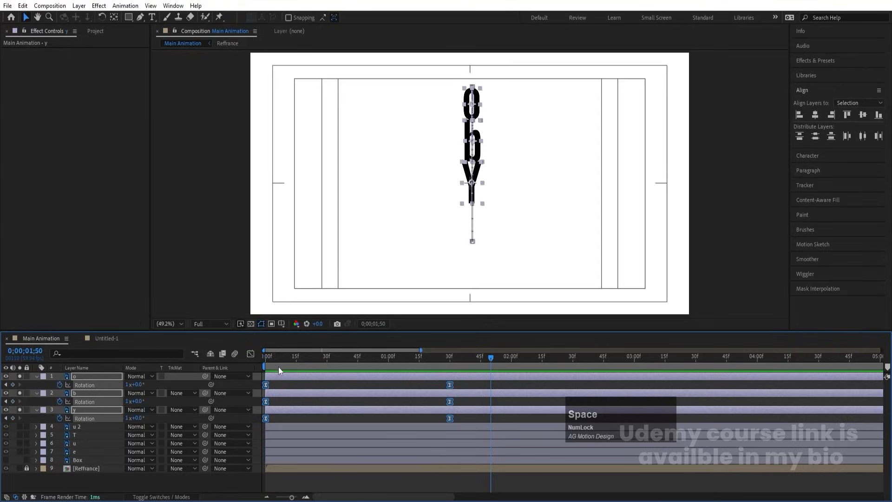
left_click(282, 401)
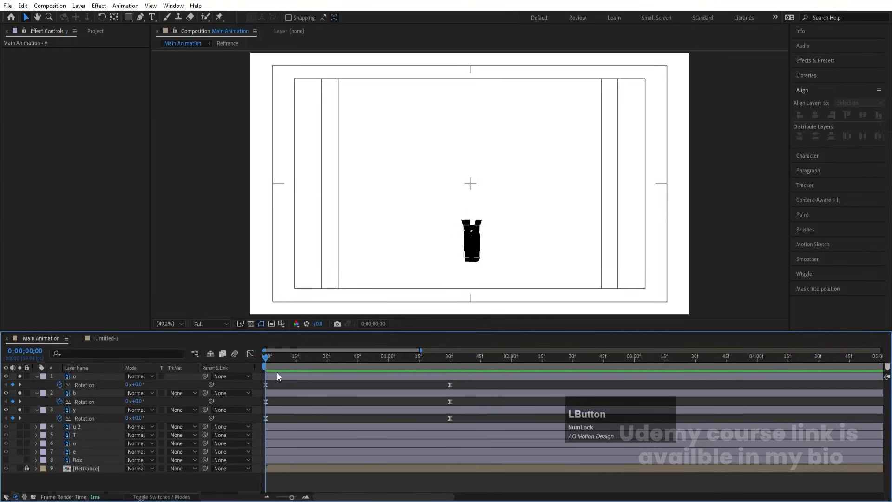
Stagger the letter animation by starting layer b at frame 5 and layer o at frame 10
key("equal")
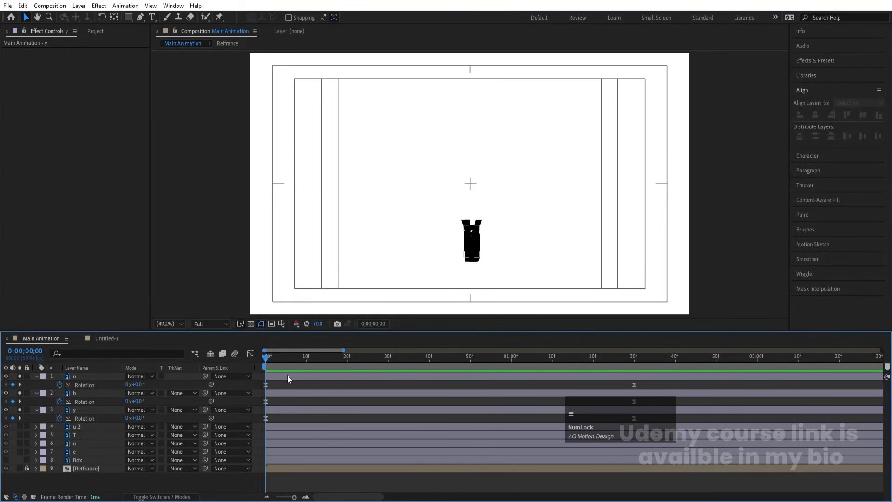
key("equal")
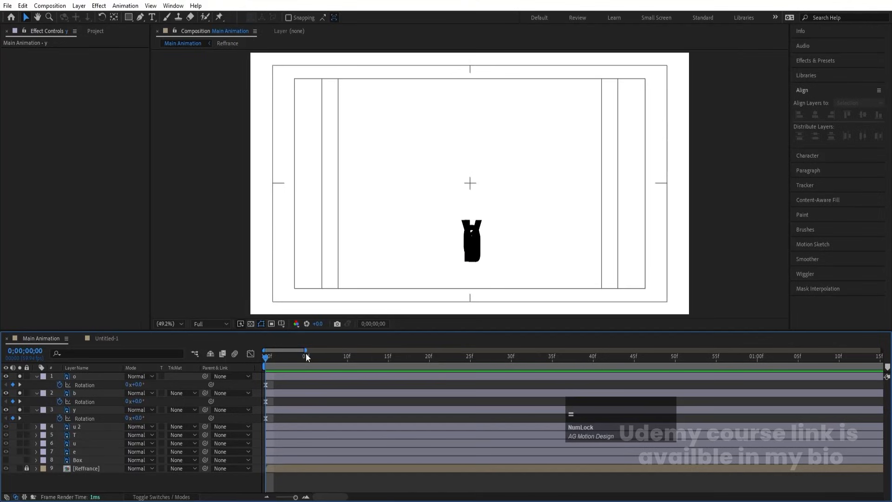
left_click(306, 357)
left_click(292, 393)
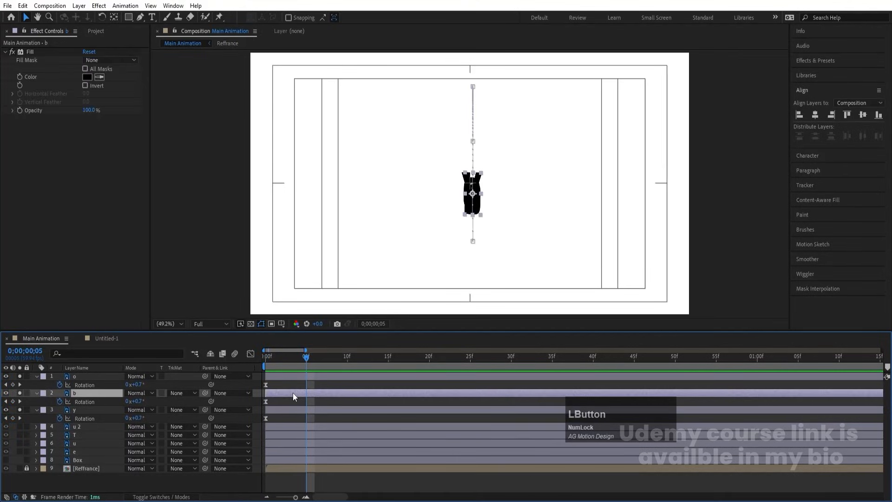
key("bracketleft")
left_click(347, 356)
left_click(350, 376)
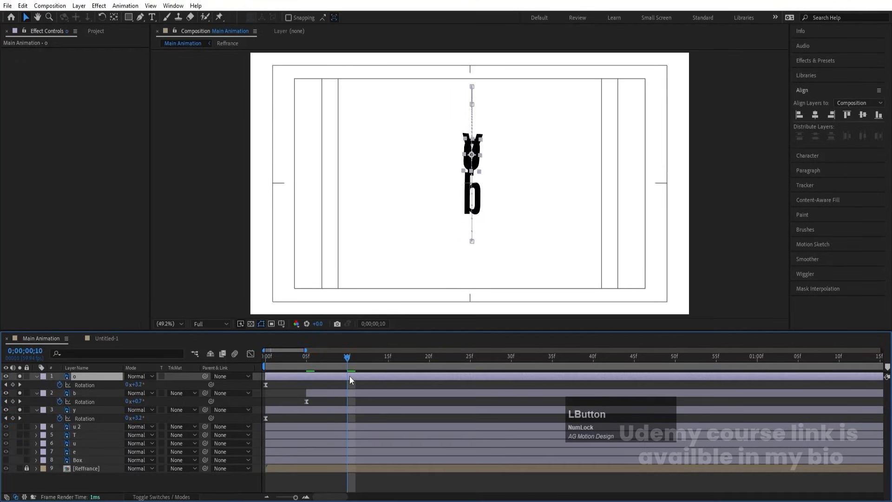
key("bracketleft")
Preview the staggered letter animation from the start of the composition
key("space")
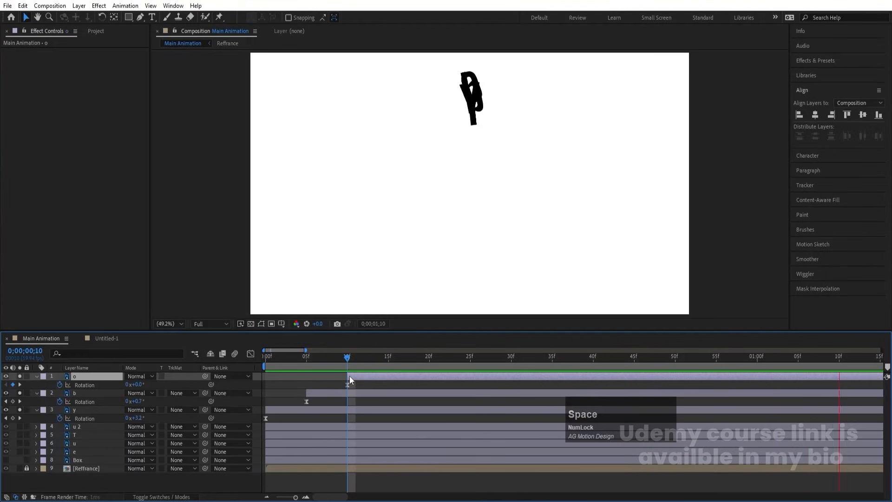
key("minus")
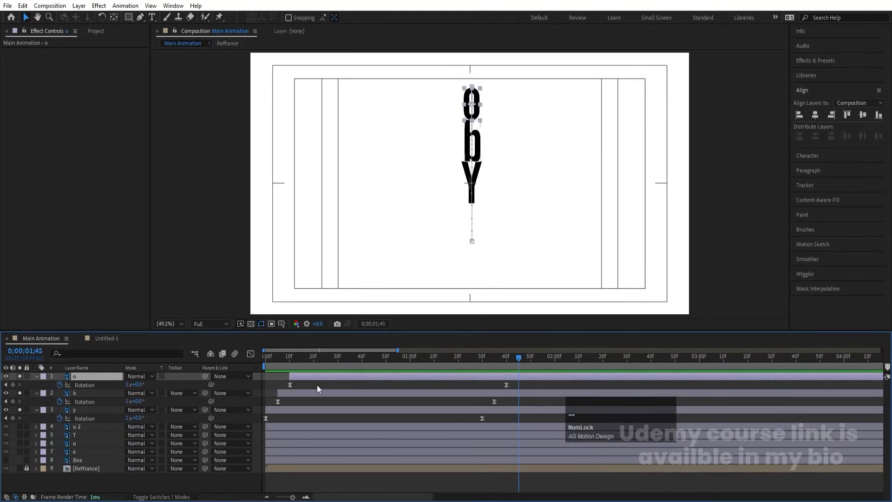
left_click(291, 358)
left_click_drag(292, 361, 197, 370)
key("space")
left_click(275, 381)
left_click_drag(279, 363, 244, 355)
key("space")
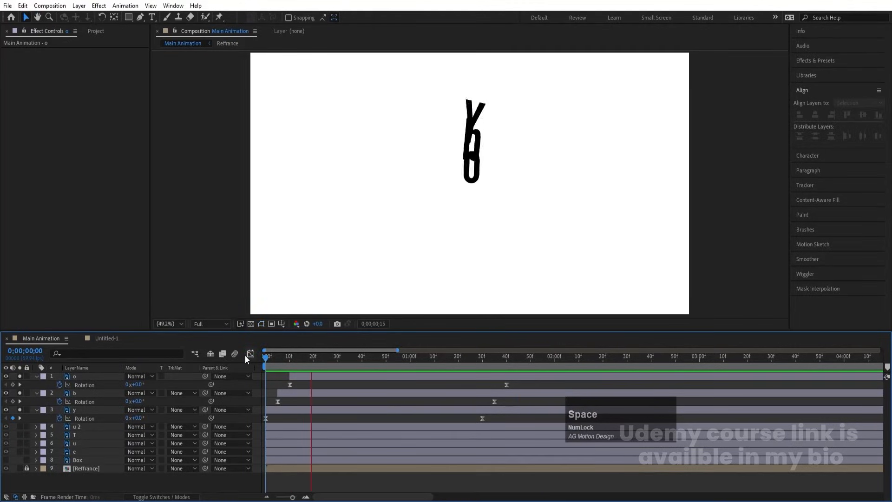
key("space")
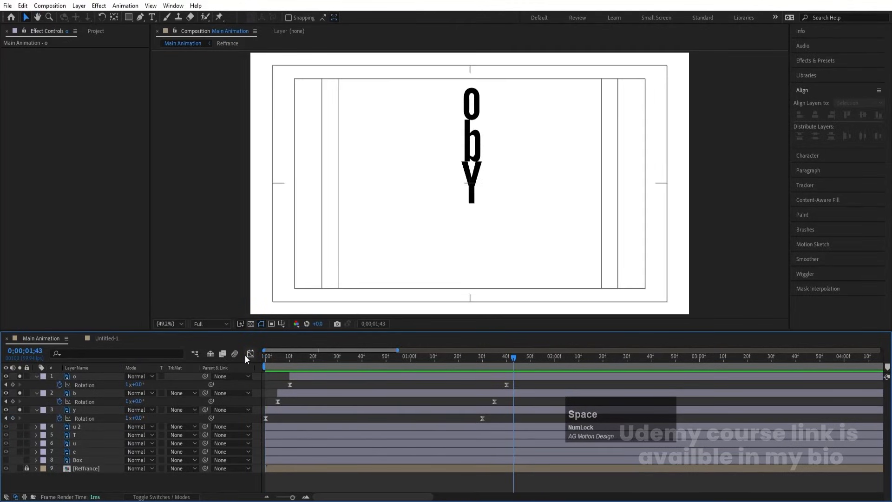
Collapse the properties of the letter layers, turn off solo for o, b and y, and preview the composition
left_click(323, 379)
key("u")
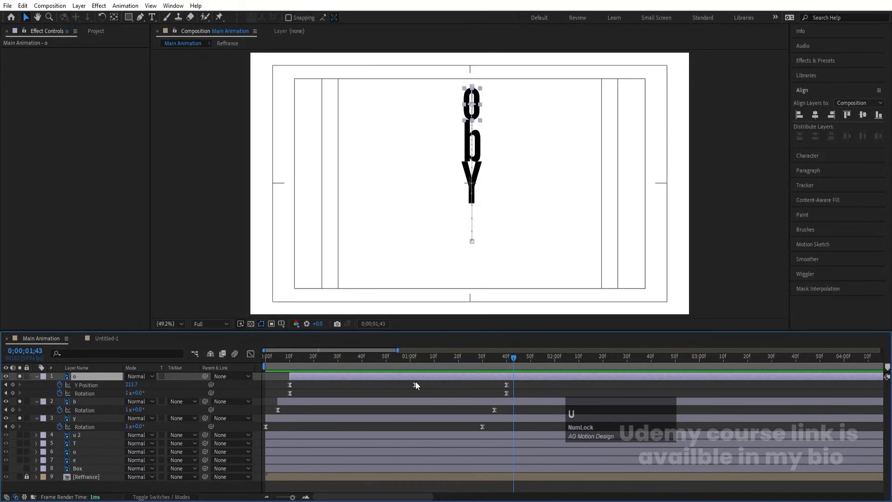
left_click_drag(412, 365, 266, 366)
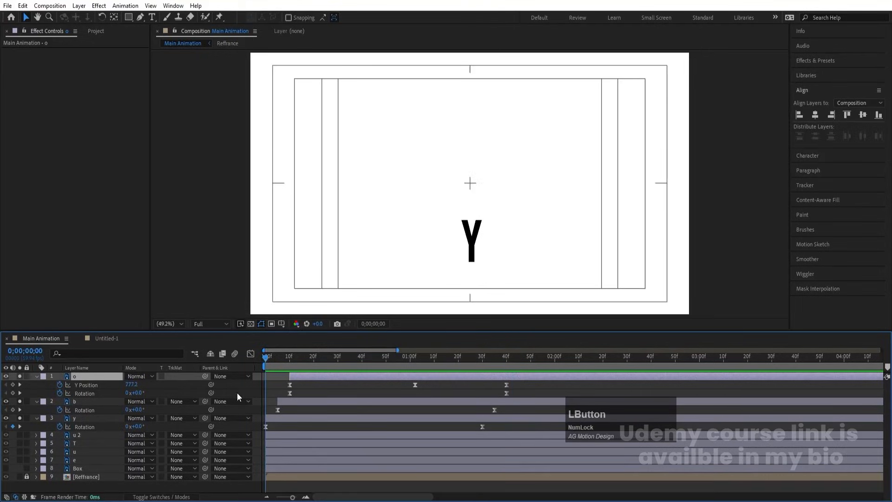
left_click(268, 395)
key("u")
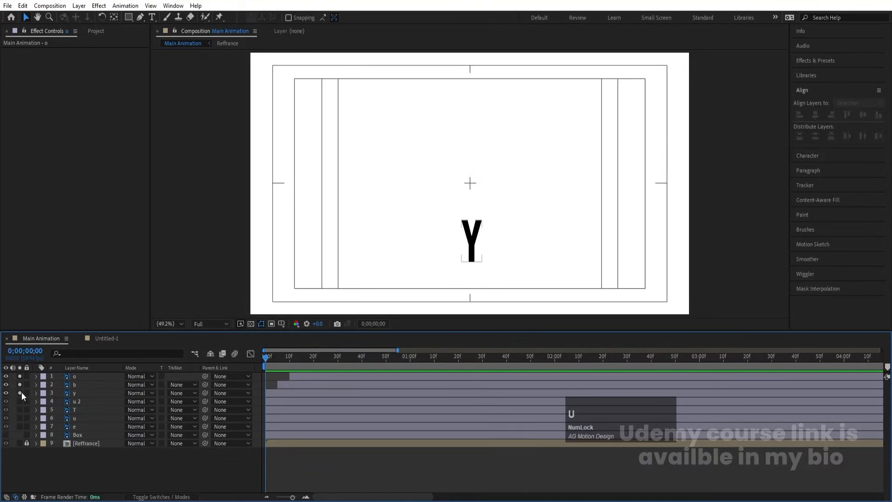
left_click_drag(19, 392, 21, 361)
key("space")
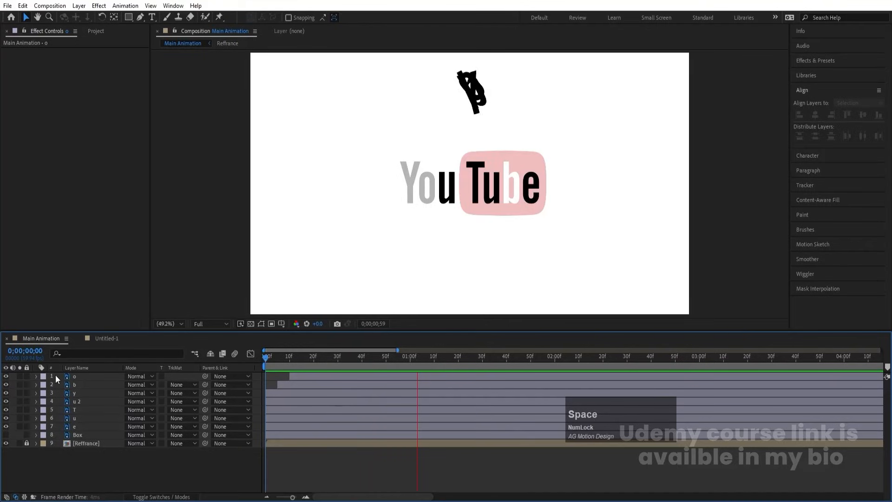
key("space")
At the start of the composition, hide all the letter layers and show the Box layer
left_click_drag(280, 363, 66, 368)
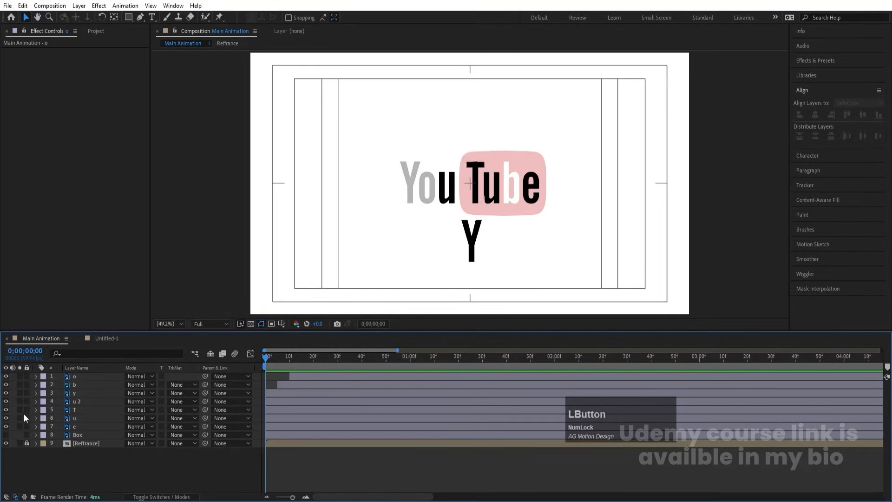
left_click_drag(5, 376, 13, 421)
left_click(6, 435)
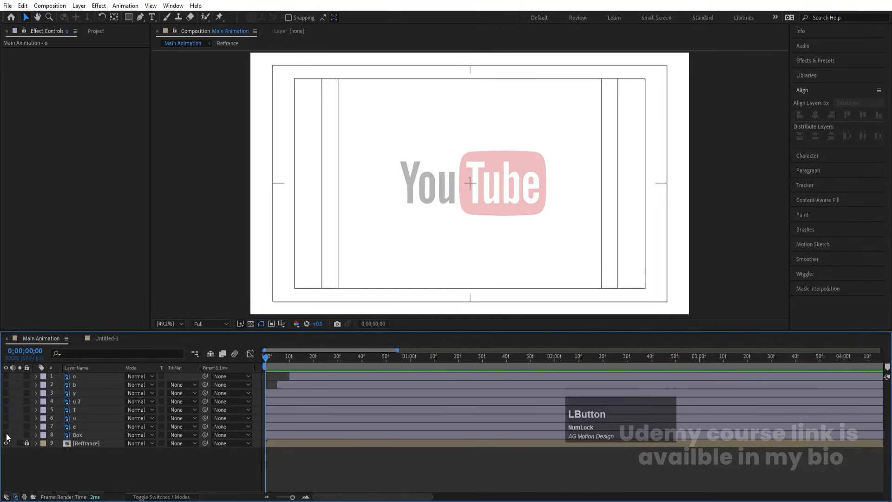
Center the Box layer horizontally in the composition and show its Scale property
left_click(79, 436)
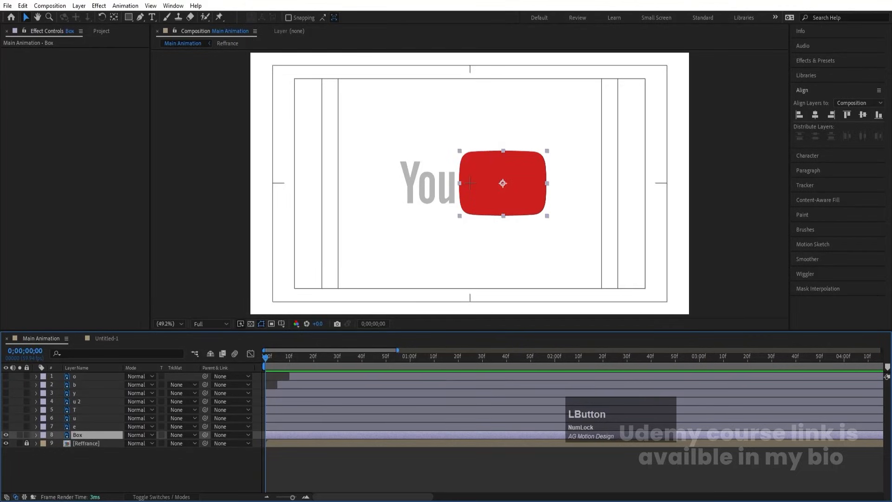
left_click(815, 114)
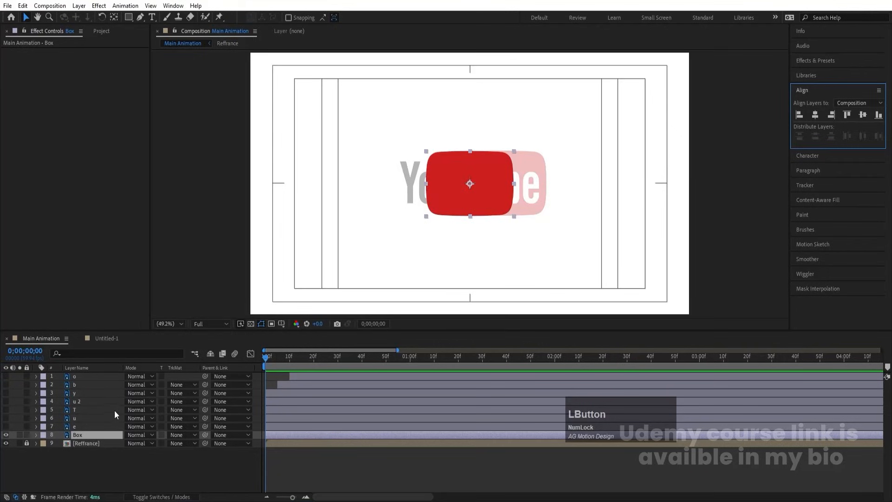
key("s")
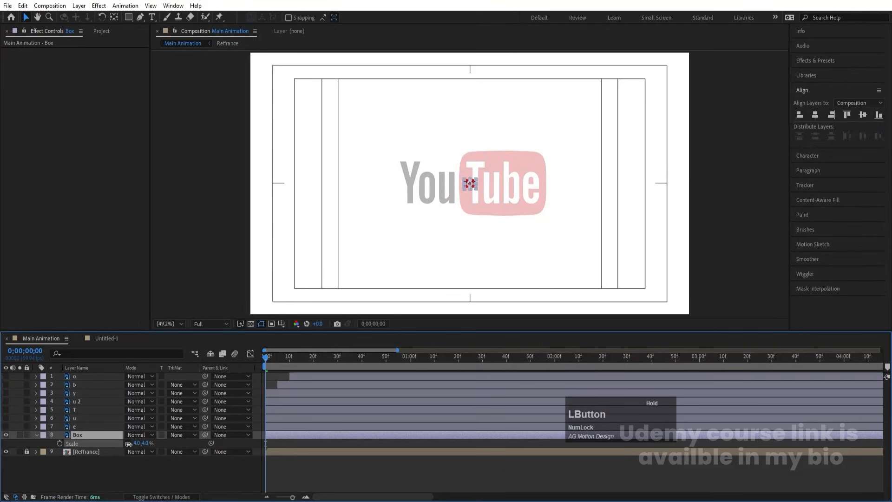
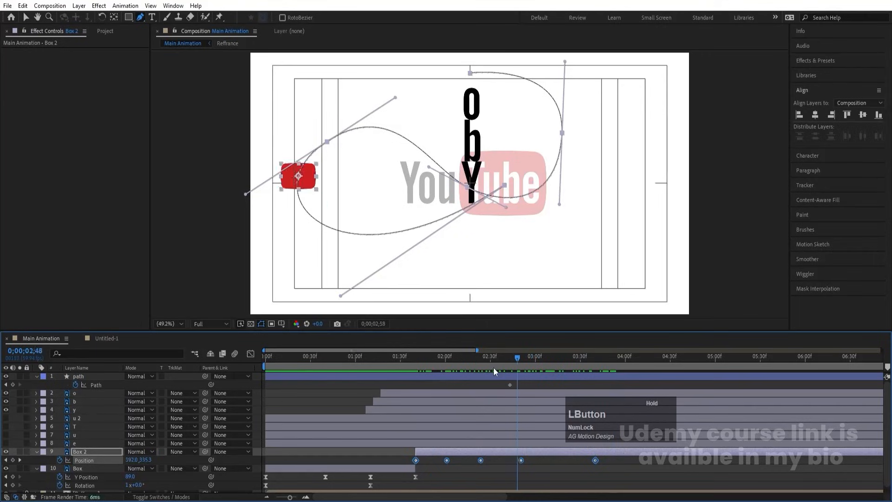
Preview the timing of the red box along the looping path against the rotating letters
key("space")
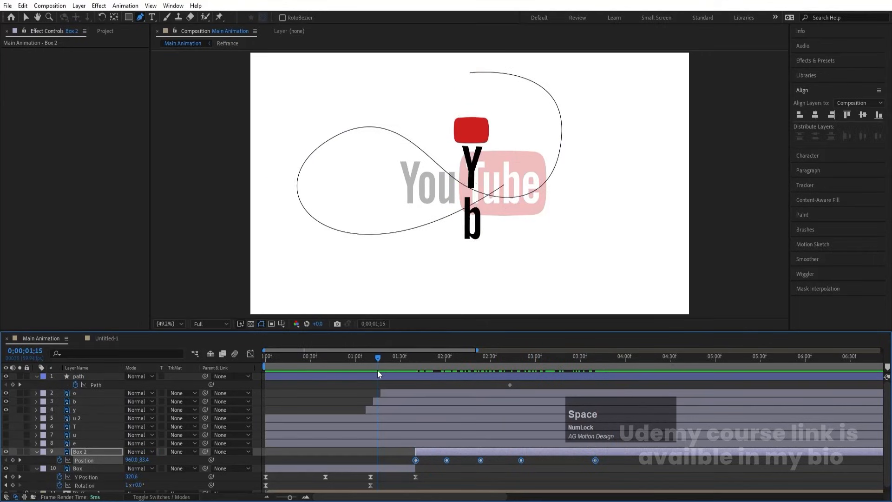
key("space")
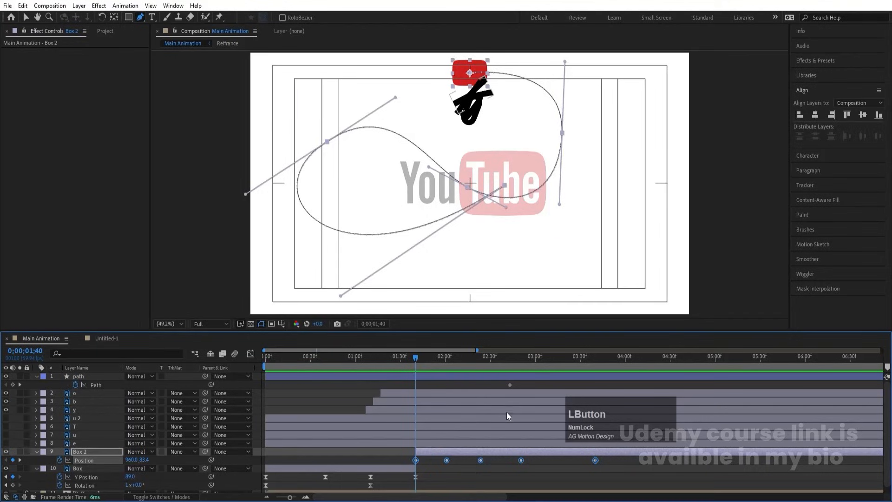
key("space")
key("space")
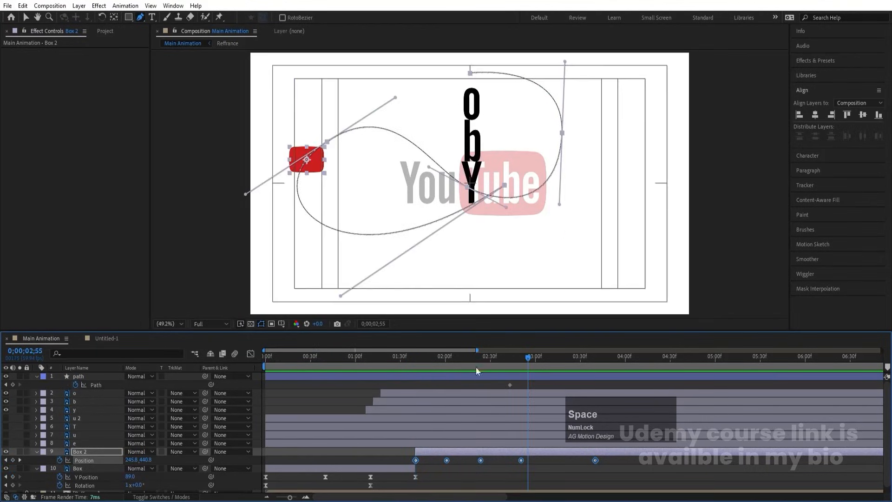
left_click_drag(476, 366, 229, 386)
key("space")
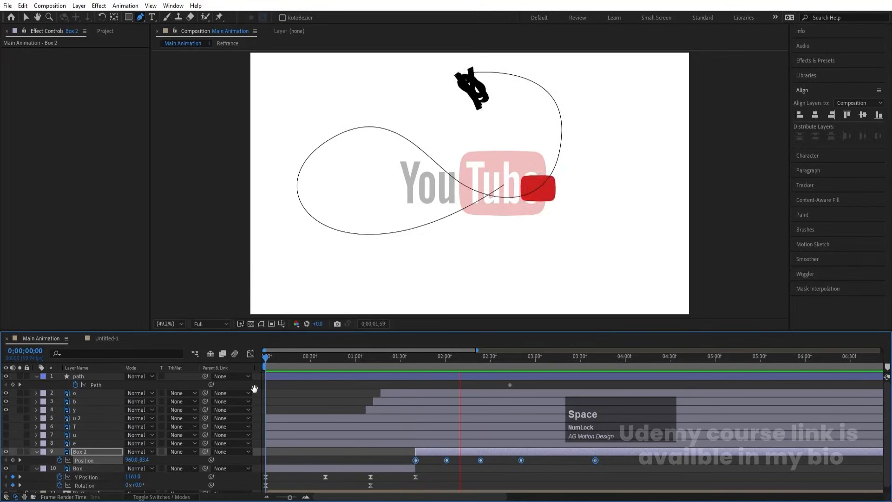
key("space")
key("space")
key("space")
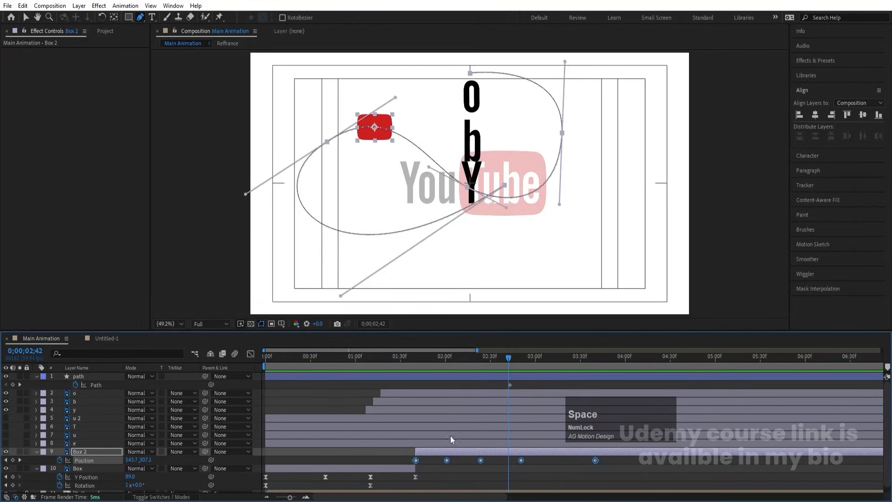
Shift the Box 2 layer along the timeline to start at about 0;00;02;15, and preview the timing
left_click_drag(433, 452, 493, 458)
key("space")
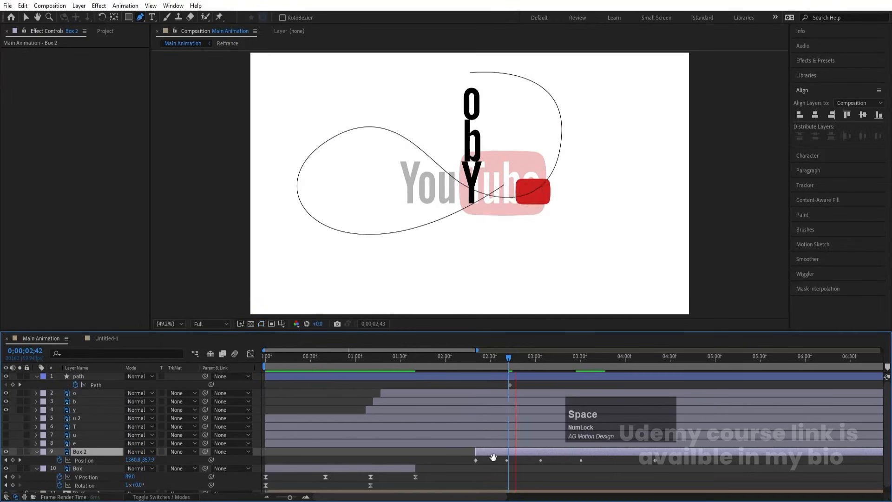
key("space")
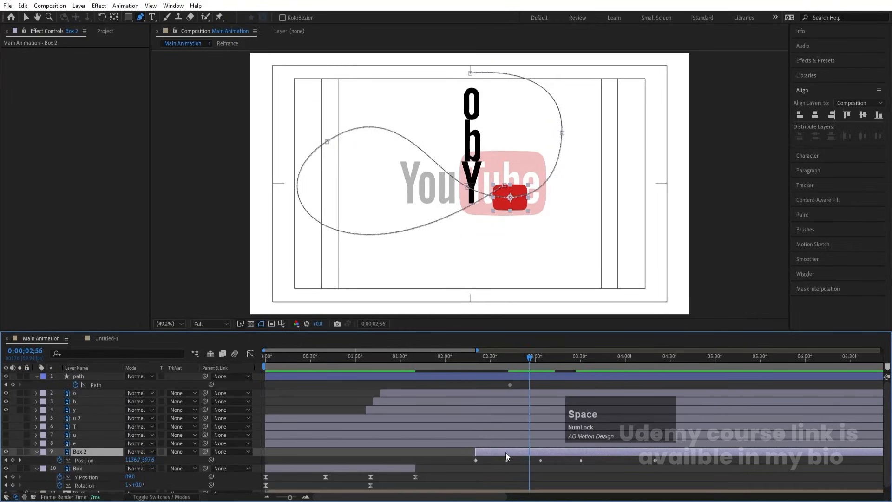
left_click_drag(505, 453, 497, 450)
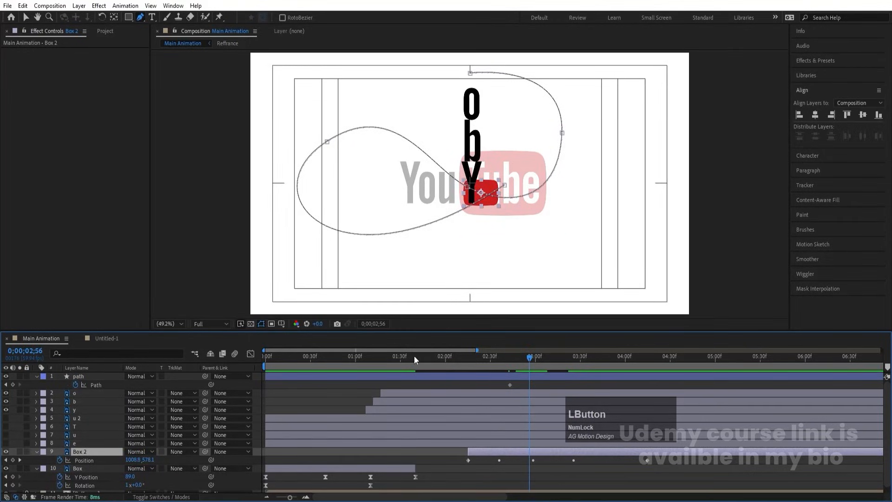
left_click(345, 363)
key("space")
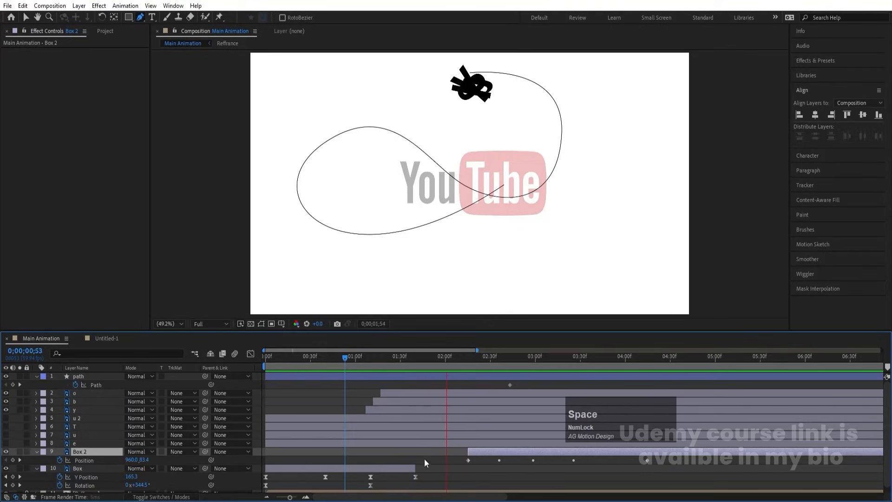
key("space")
Extend the Box layer to the start of Box 2 and move its last Y Position keyframe to about 0;00;02;03
left_click_drag(413, 468, 449, 476)
left_click_drag(367, 357, 358, 357)
key("space")
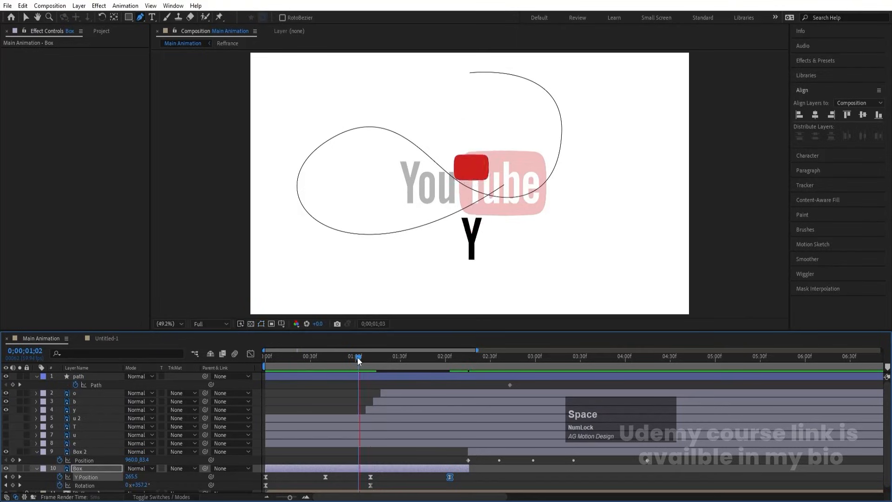
key("space")
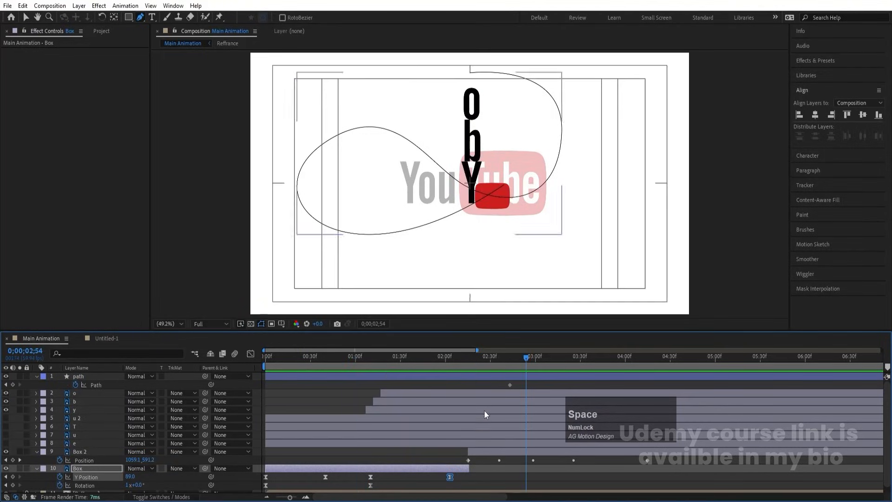
Apply Easy Ease to all Position keyframes of Box 2 and preview its motion along the path
left_click_drag(464, 456, 656, 461)
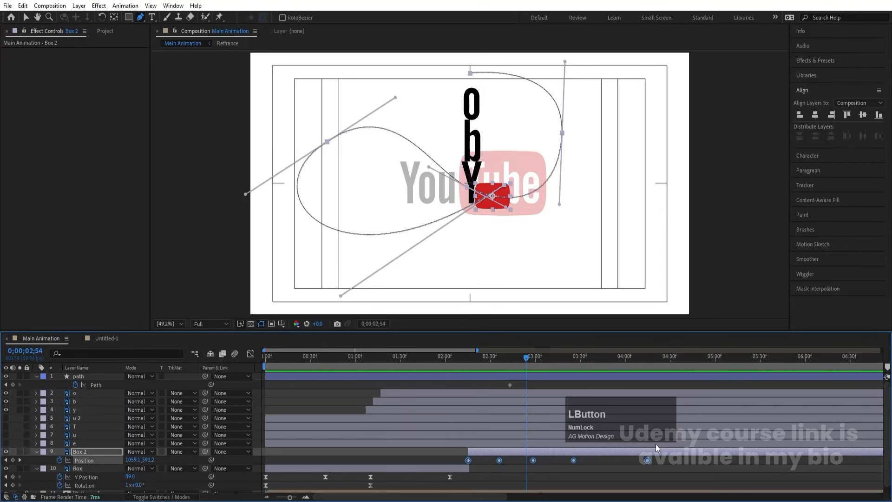
key("F9")
left_click(465, 355)
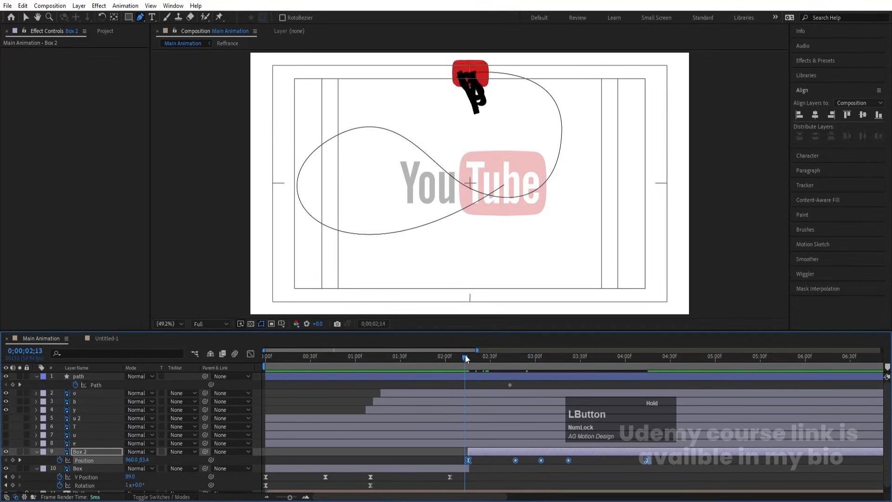
key("space")
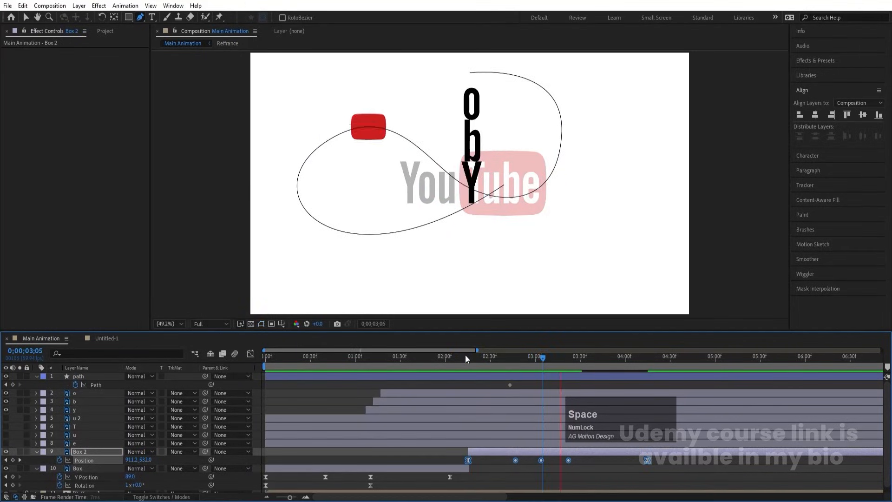
key("space")
left_click_drag(473, 355, 386, 363)
key("space")
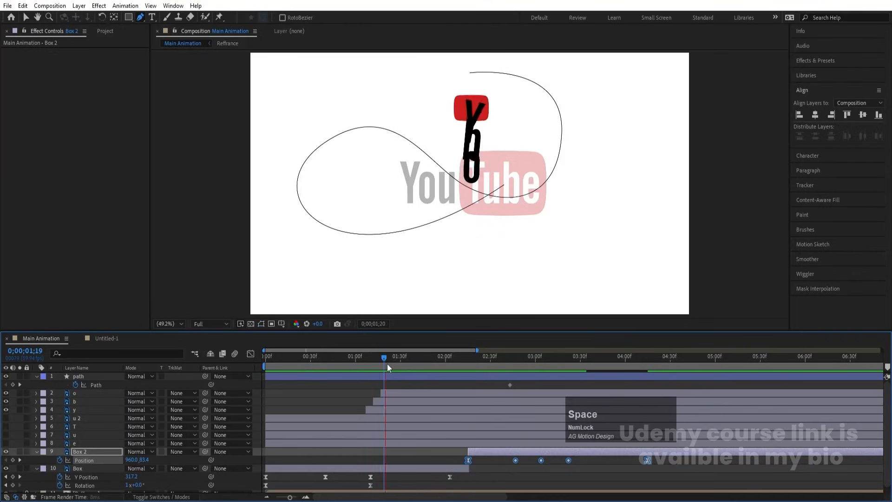
key("space")
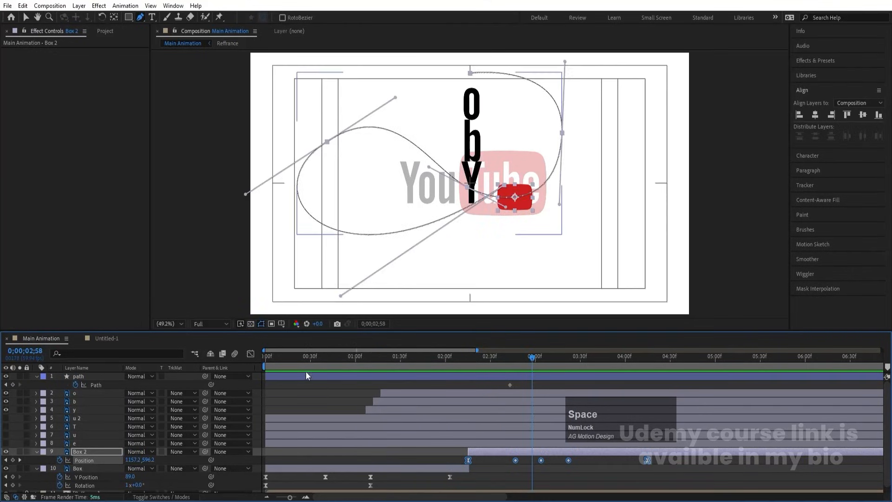
Try to reshape Box 2's Position speed curve with an early peak and preview the motion
left_click(251, 352)
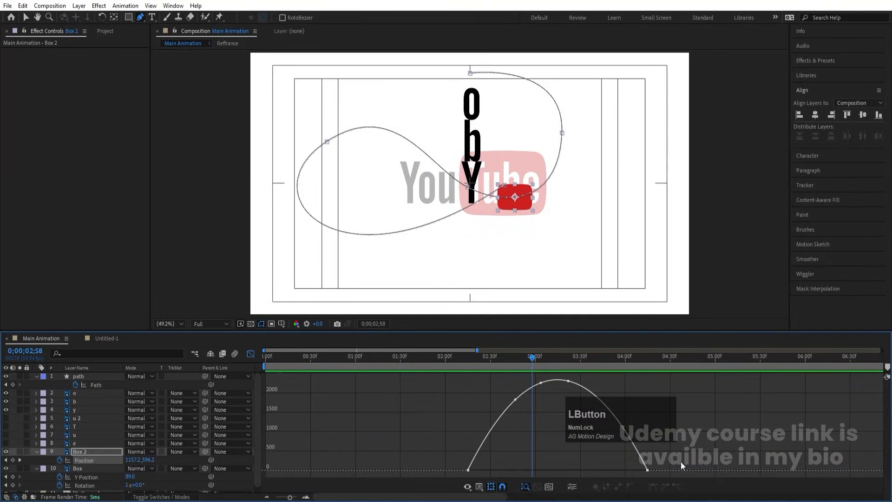
left_click_drag(681, 462, 591, 469)
left_click_drag(436, 458, 484, 470)
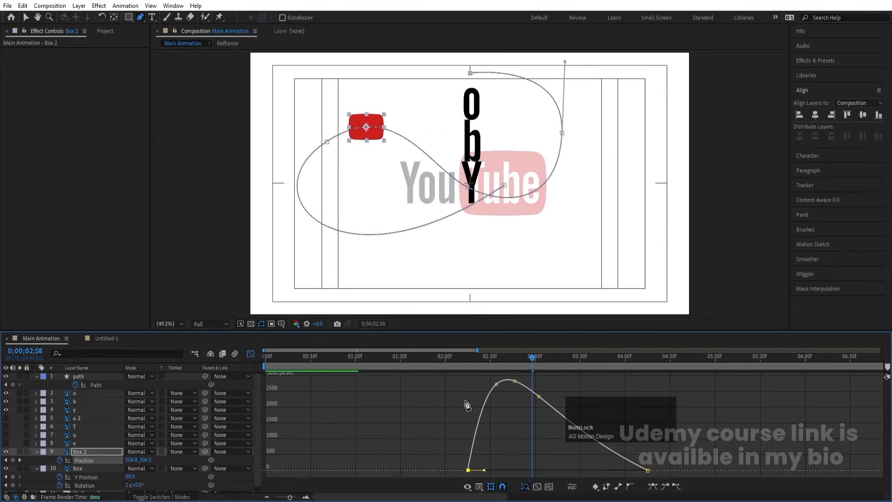
left_click_drag(470, 360, 446, 360)
key("space")
key("space")
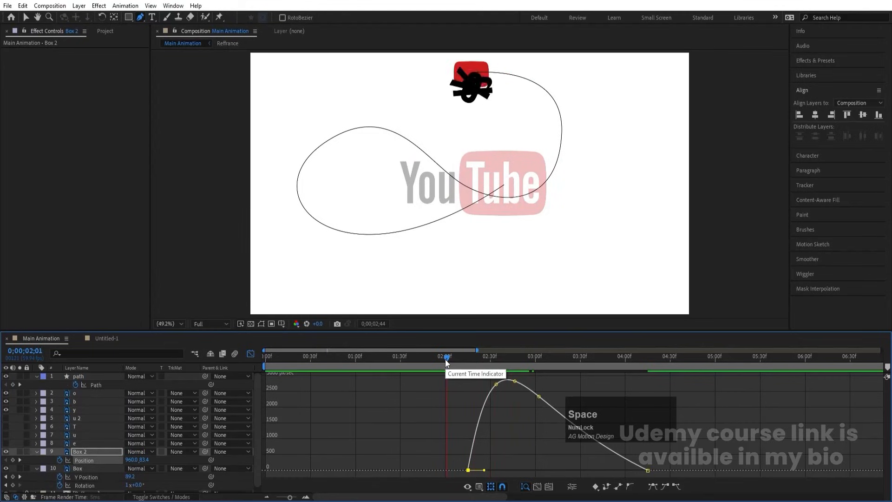
key("apostrophe")
left_click(250, 353)
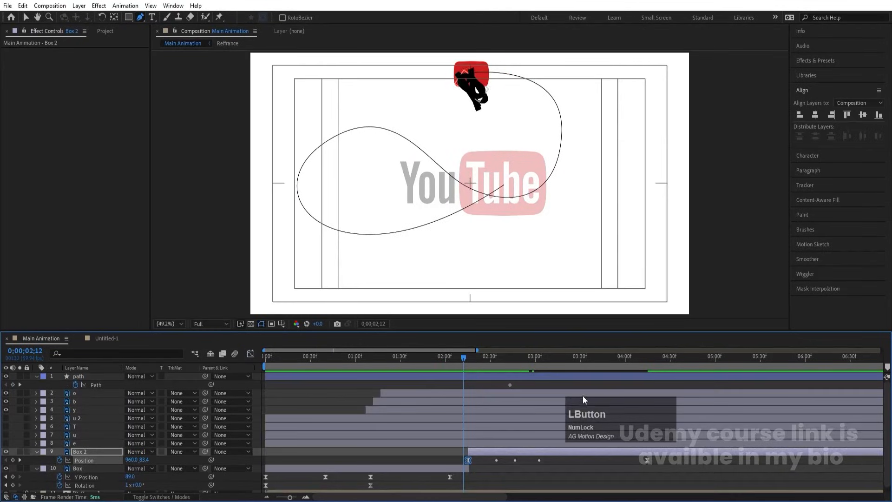
left_click(250, 354)
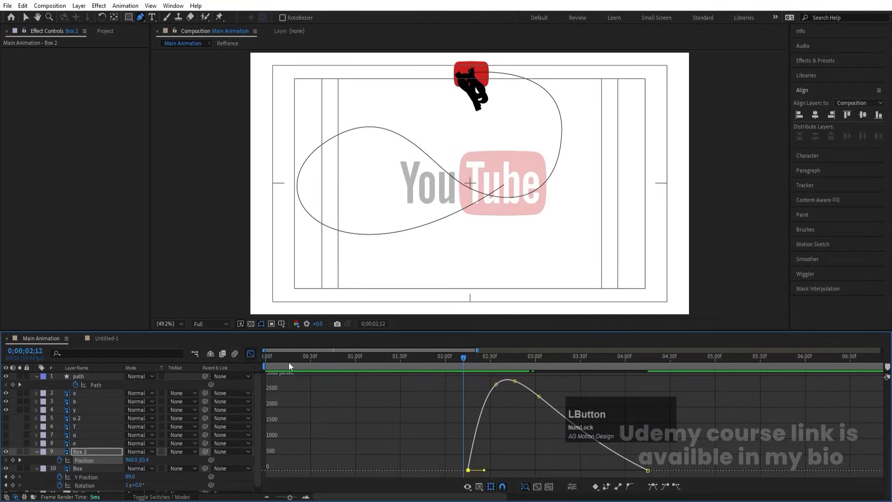
left_click(532, 360)
key("ctrl+z")
key("ctrl+z")
Lengthen the easing influence of Box 2's first and last Position keyframes for a steep mid-move speed peak, and preview it
left_click_drag(714, 478, 401, 372)
left_click_drag(500, 465, 520, 467)
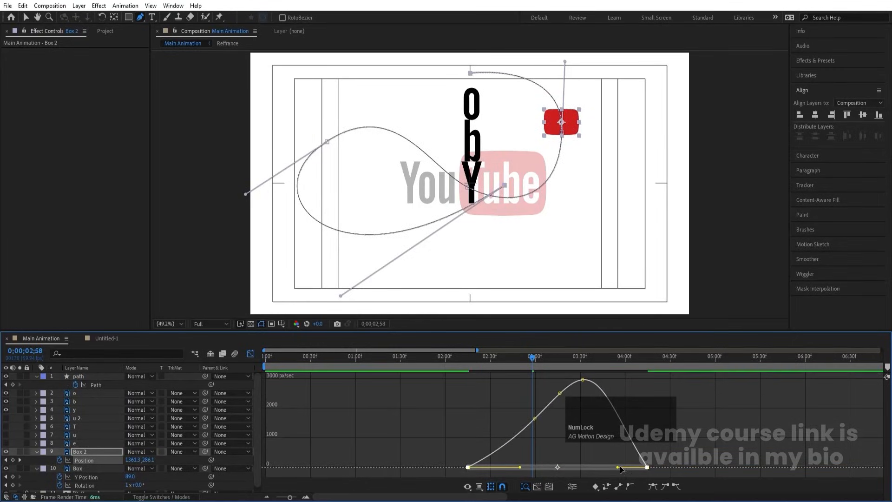
left_click_drag(618, 467, 593, 465)
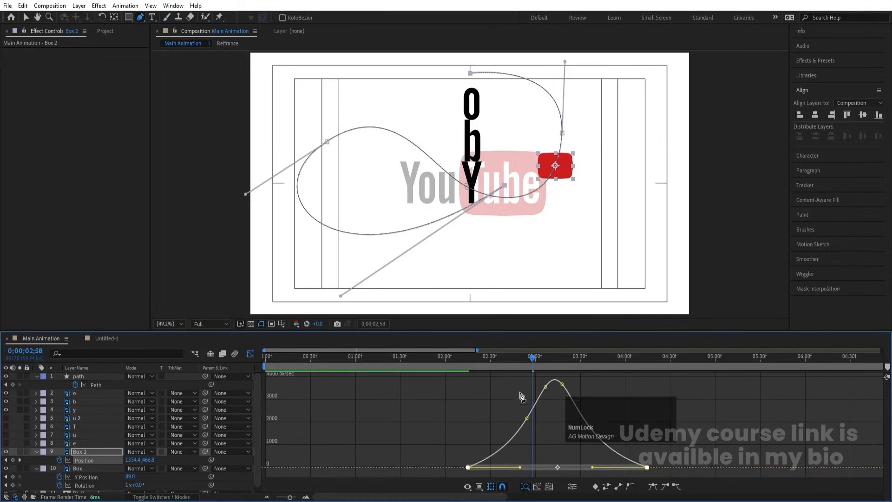
left_click(445, 356)
key("space")
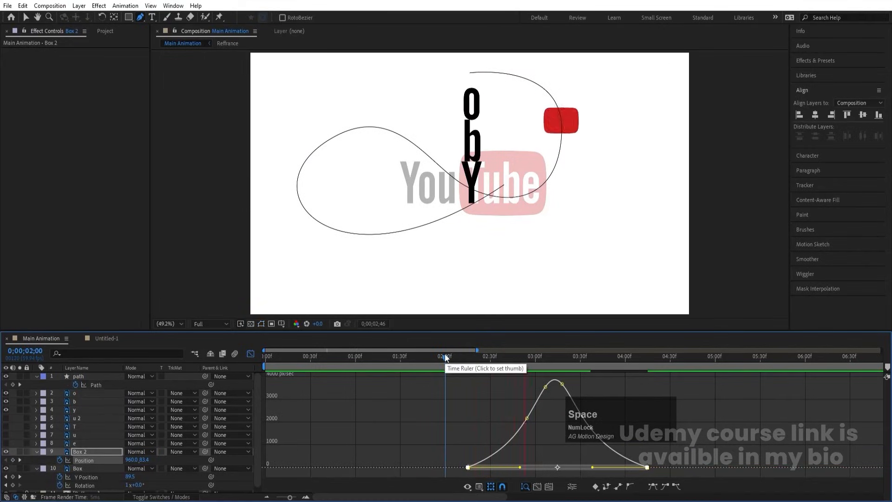
key("space")
left_click(254, 353)
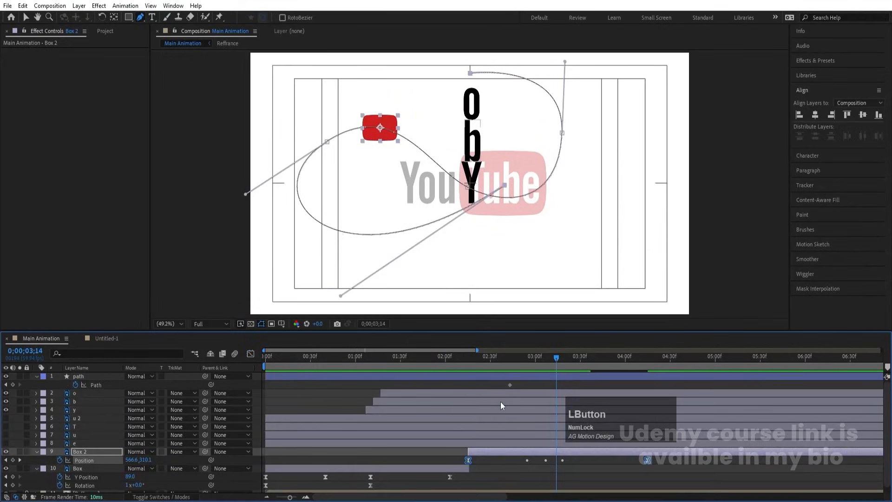
Go to Box 2's first Position keyframe at 0;00;02;15 and hide the path, o, b and y layers
left_click(474, 358)
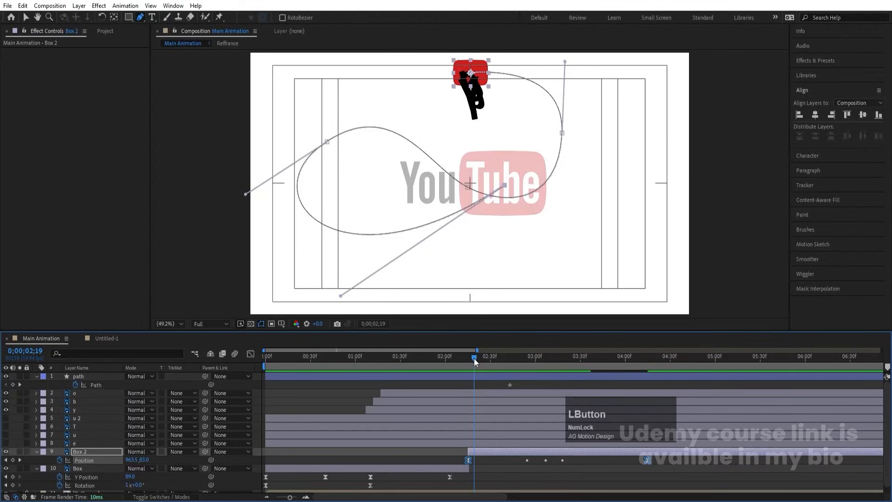
key("equal")
key("equal")
left_click_drag(462, 364, 450, 352)
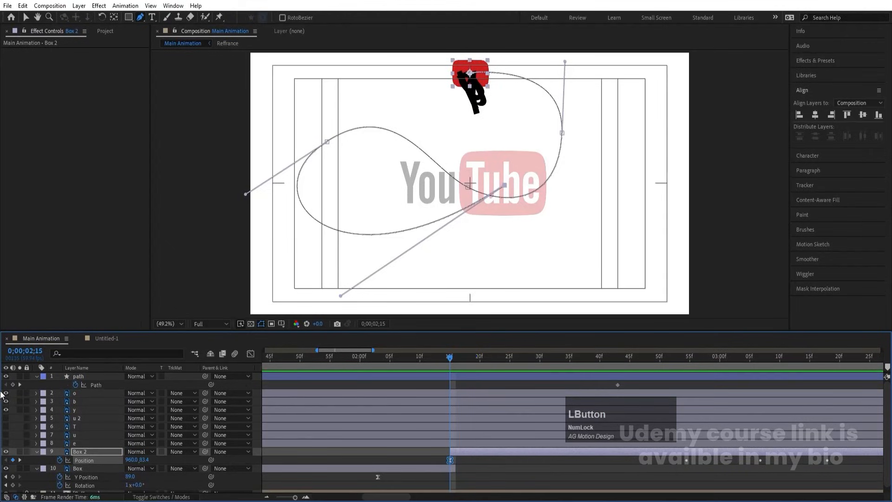
left_click_drag(6, 412, 6, 377)
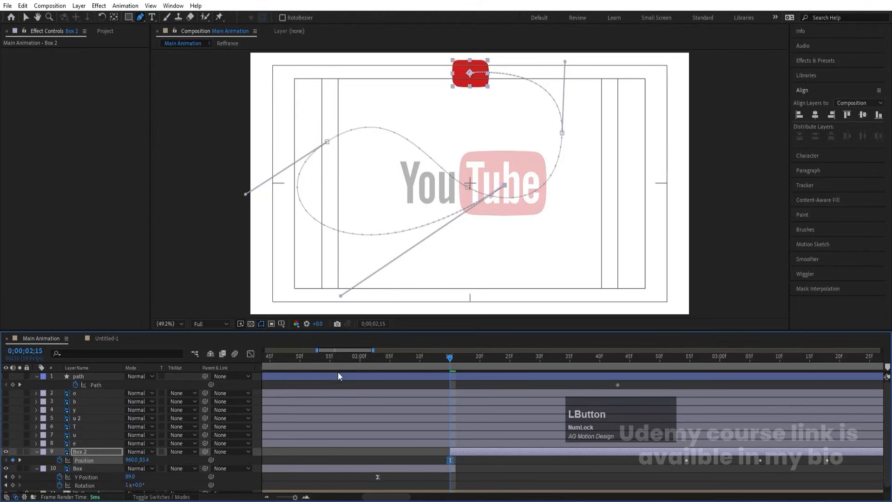
Apply a Fill effect to the Box layer and set its color to black (000000)
left_click(342, 384)
left_click(453, 467)
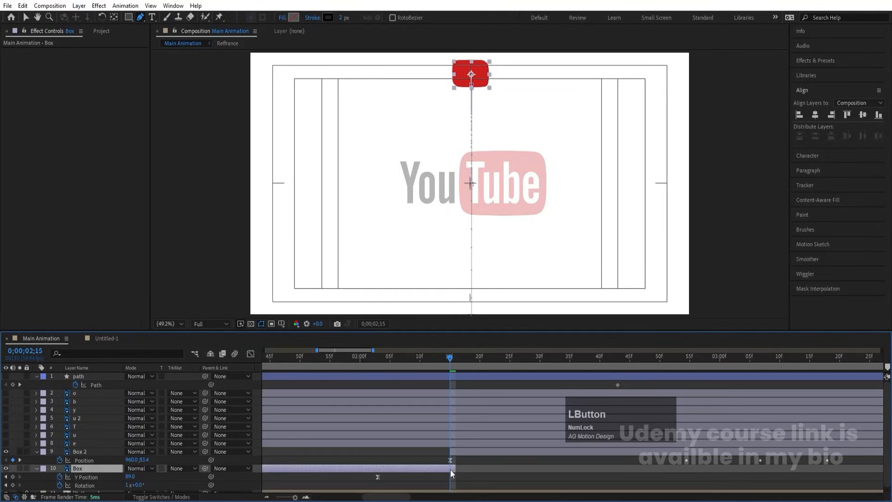
left_click(396, 357)
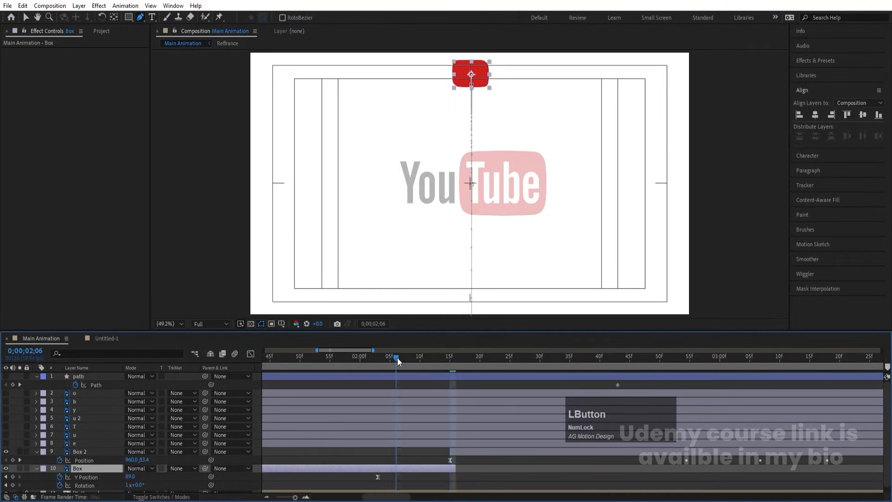
left_click(809, 61)
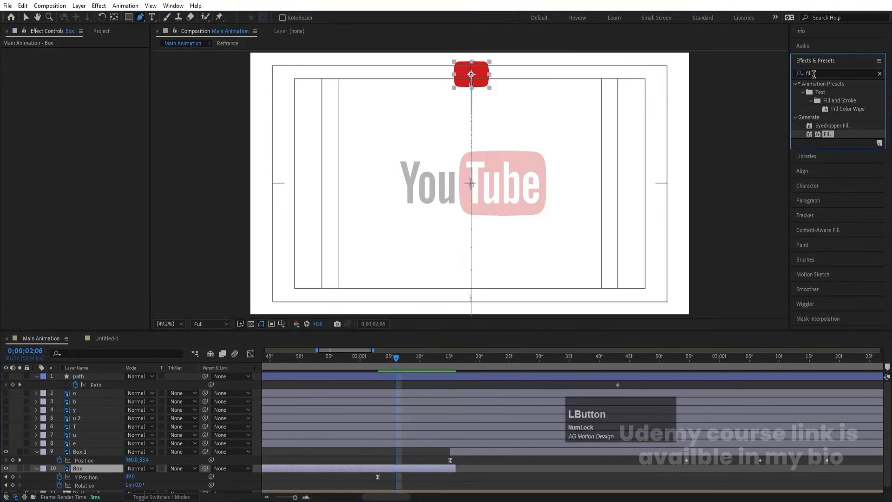
left_click_drag(827, 134, 31, 44)
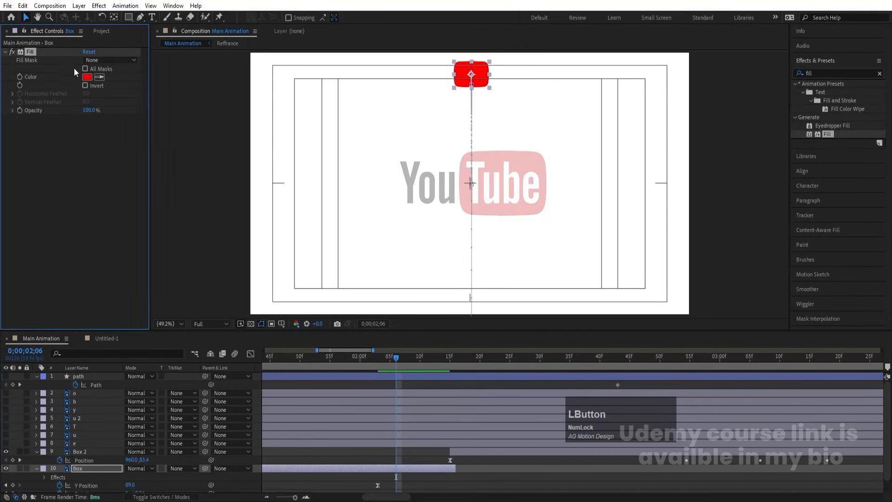
left_click(87, 77)
type("000000")
key("Return")
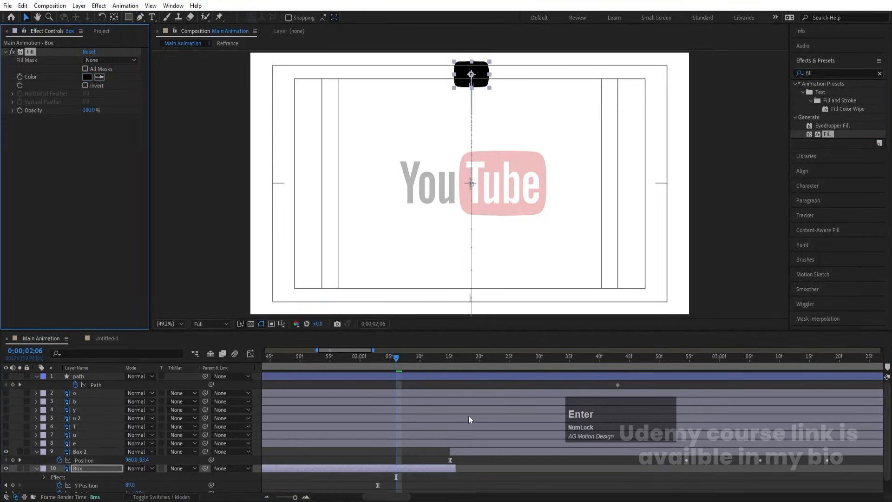
At 0;00;02;15, nudge Box 2's Position to 967.0, 89.4 so it exactly covers the black Box
left_click(453, 362)
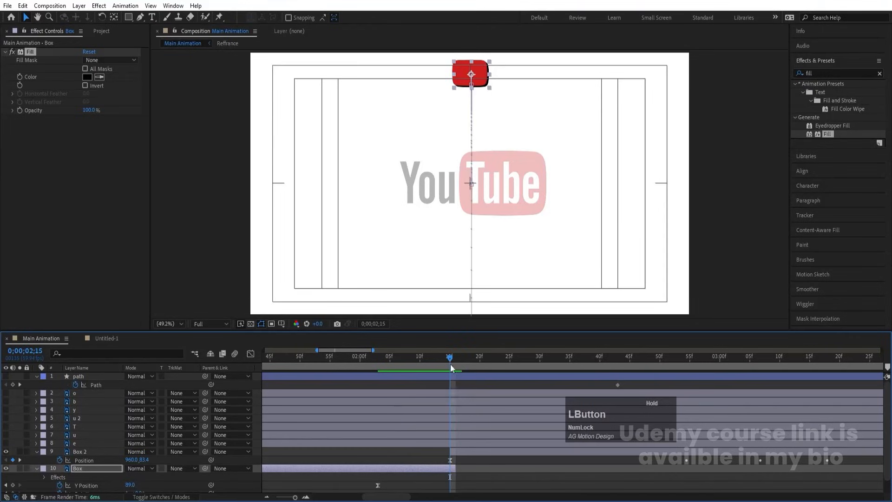
left_click(459, 450)
scroll(481, 65, "up", 5)
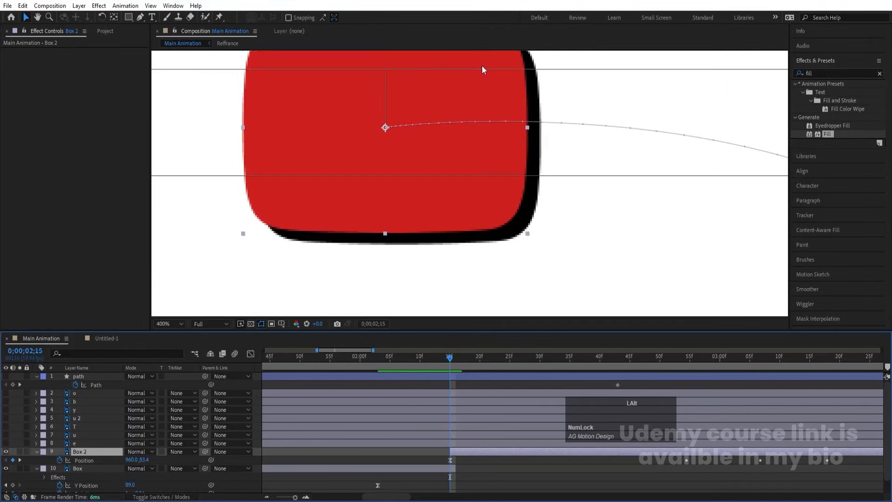
scroll(481, 66, "down", 3)
key("Down")
key("Down")
key("Down")
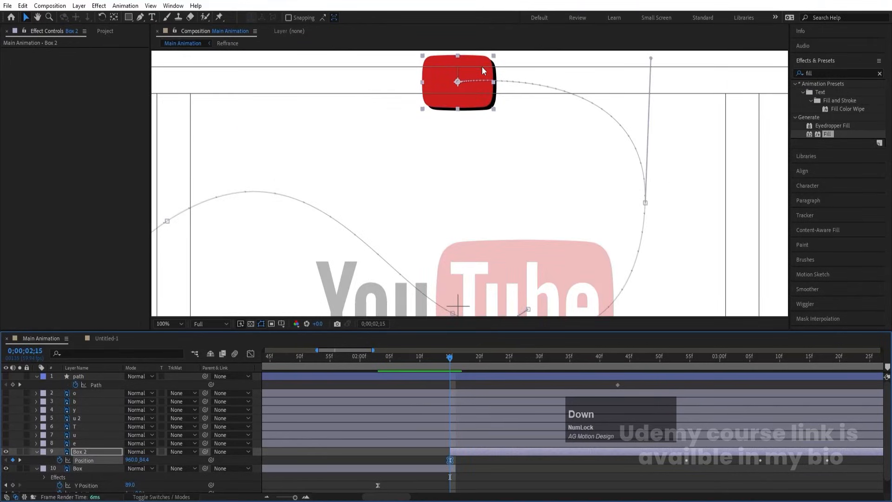
key("Right")
key("Right")
key("Right")
key("Right")
key("Right")
key("Right")
key("Right")
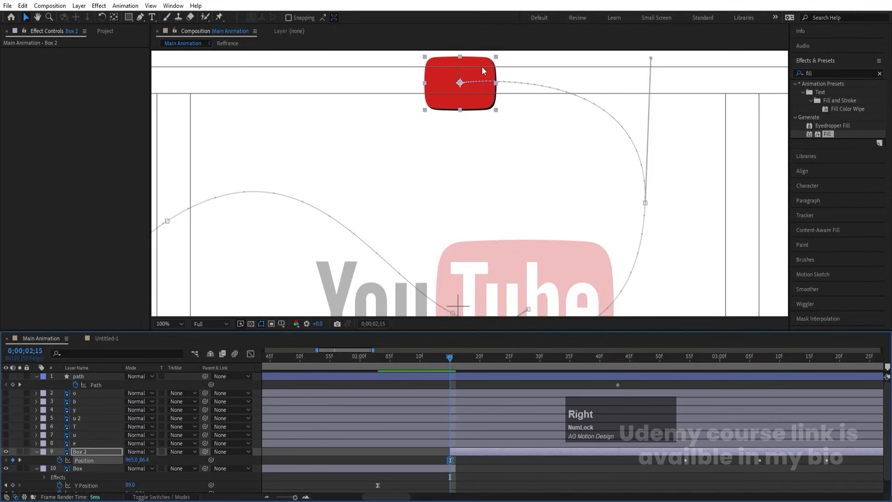
key("Down")
key("Down")
key("Down")
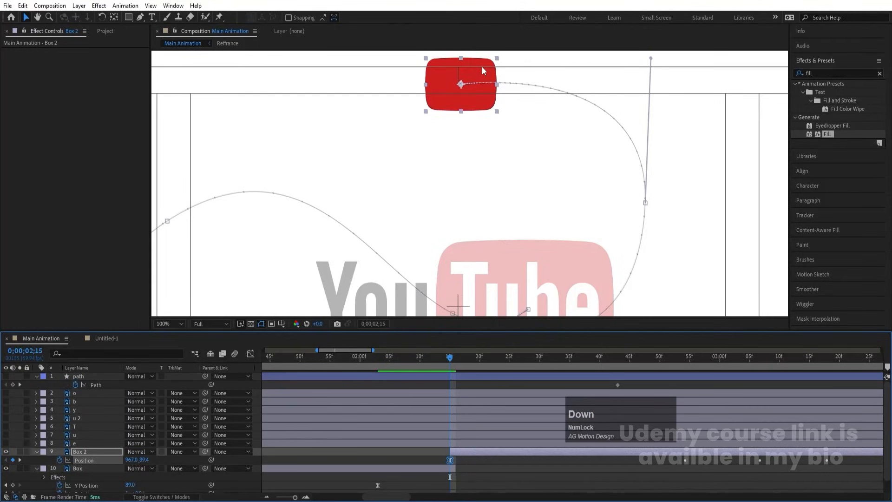
Remove the Fill effect from the Box layer and trim the layer's end to the start of Box 2
left_click(386, 464)
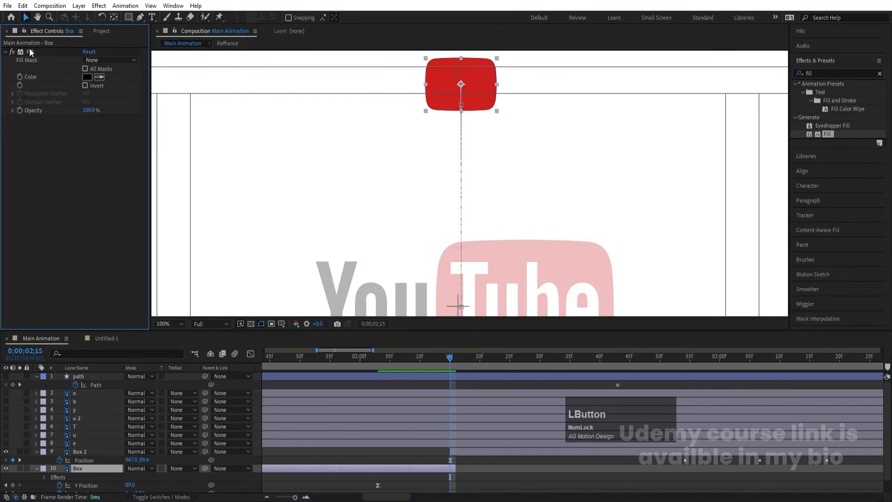
left_click(30, 51)
key("Delete")
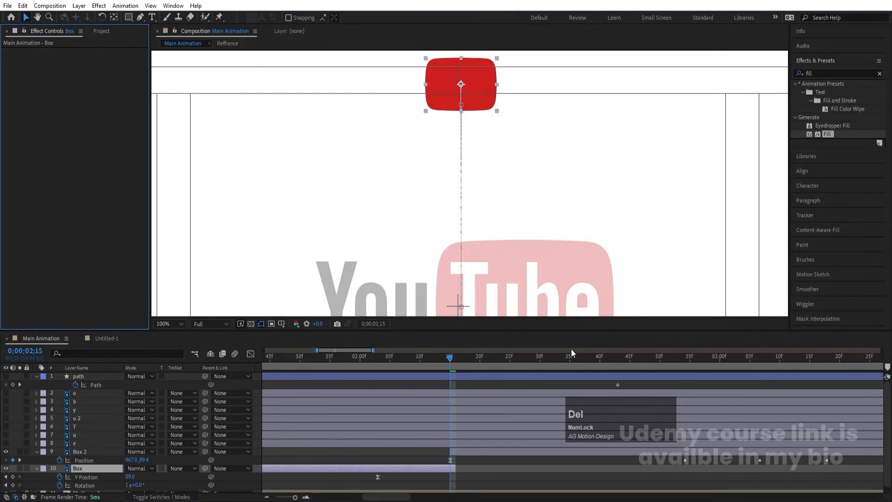
left_click_drag(458, 468, 454, 468)
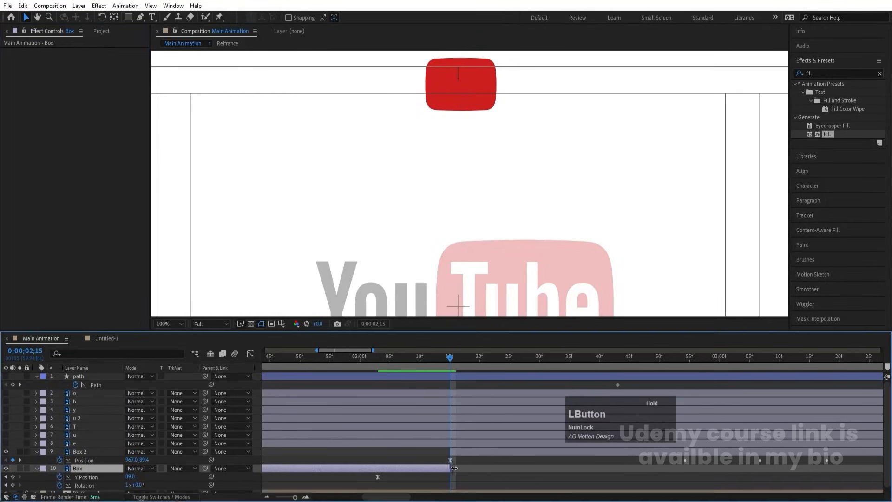
Fit the composition in the viewer and preview the handover between the two boxes from the start
key("minus")
key("minus")
key("minus")
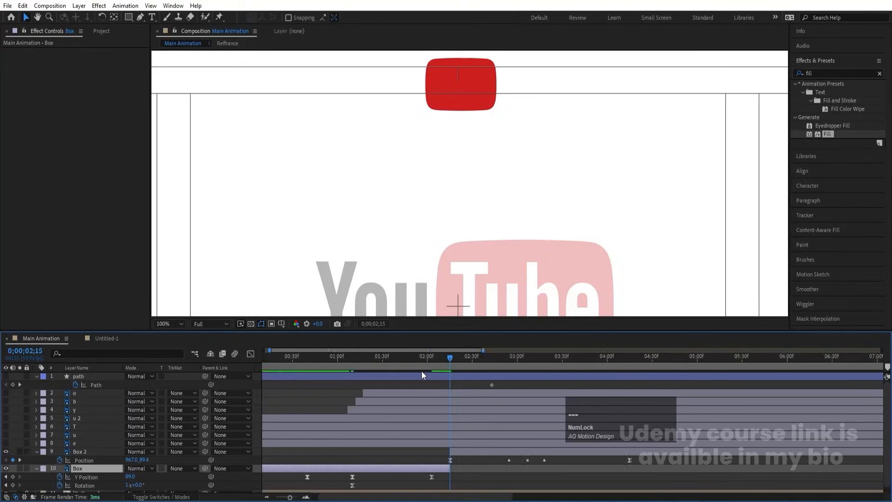
left_click(170, 323)
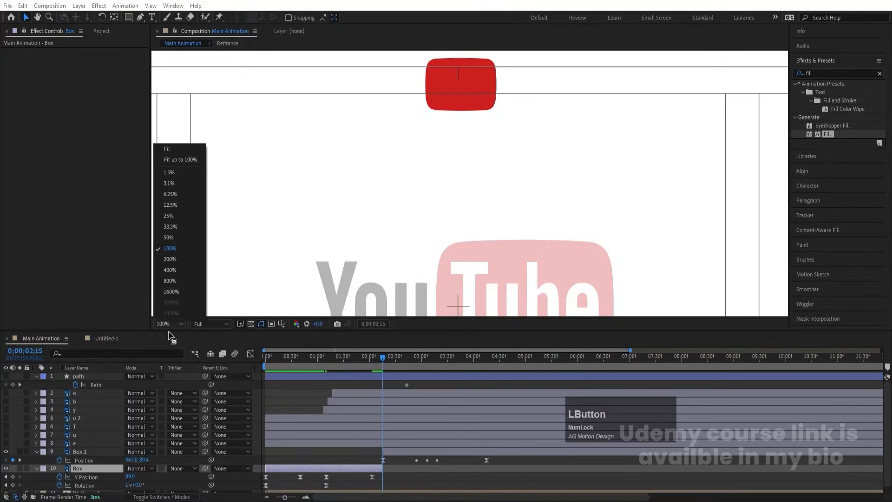
left_click(175, 158)
left_click_drag(310, 371, 209, 345)
key("space")
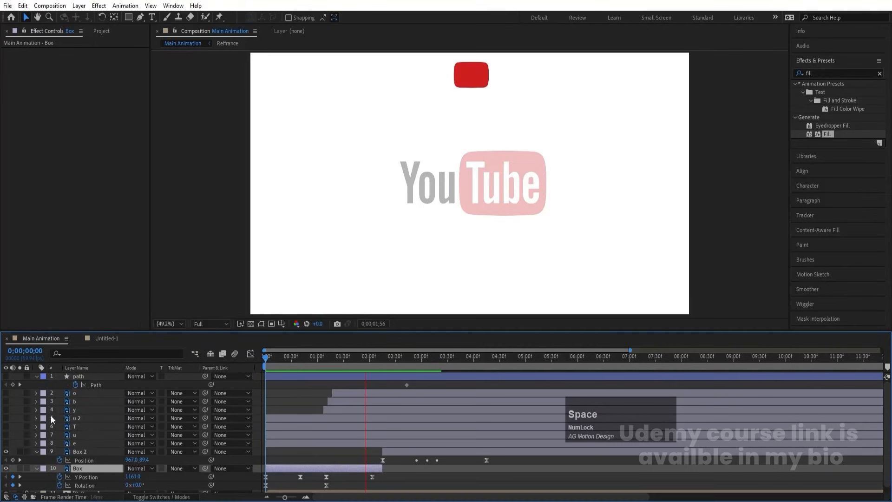
key("space")
Show the o, b and y layers again and preview the box's complete motion with the letters
left_click_drag(6, 393, 6, 413)
key("space")
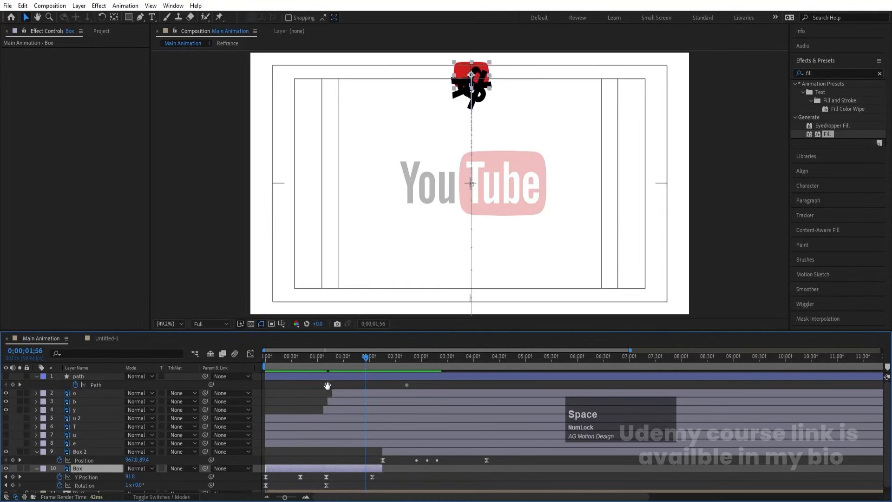
key("Num_Lock")
key("space")
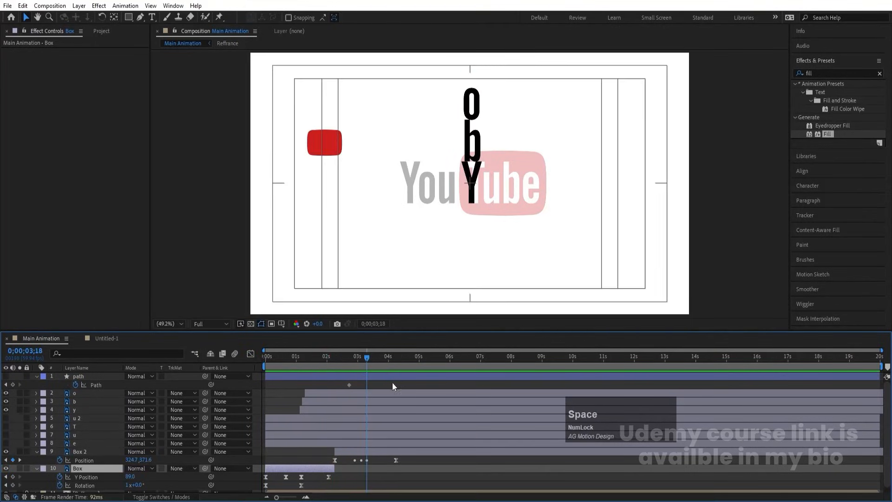
key("space")
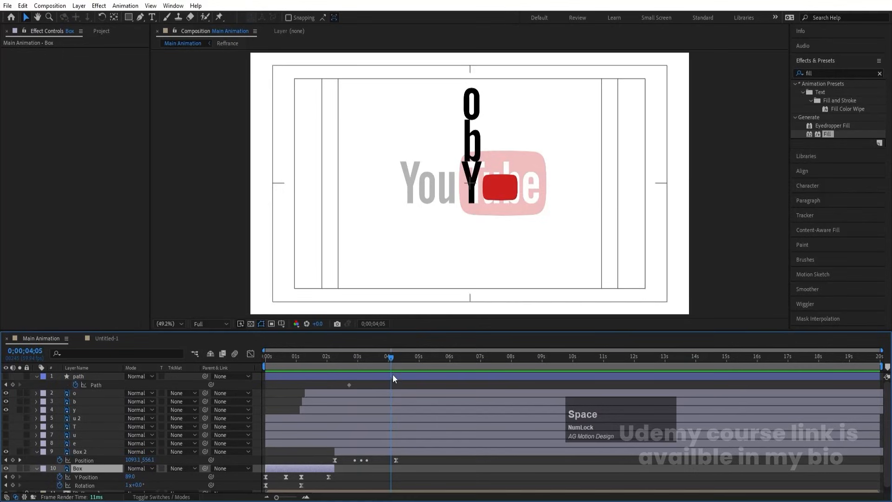
left_click_drag(384, 357, 382, 356)
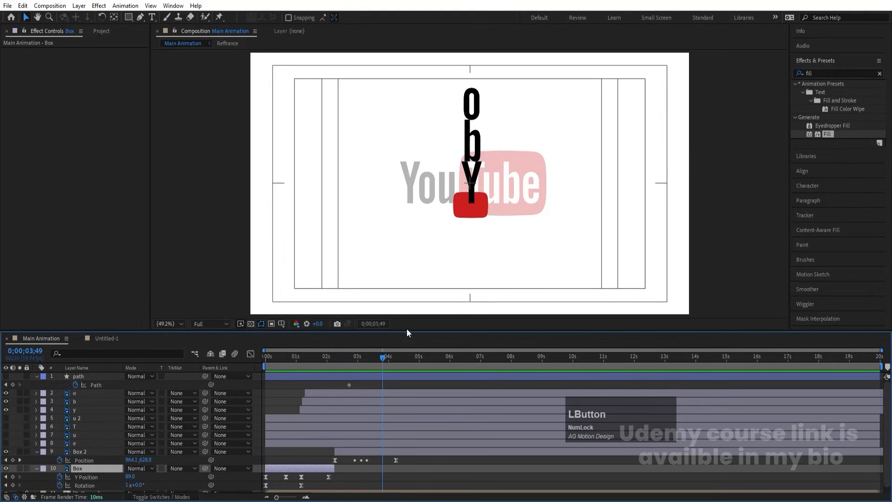
At 0;00;02;15, reveal Box 2's Rotation and set its auto-orientation to Orient Along Path
left_click(336, 357)
key("equal")
key("equal")
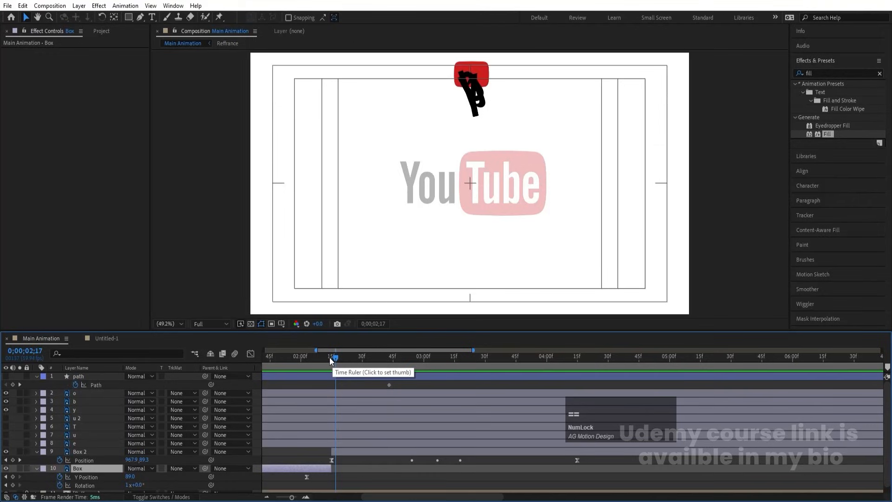
left_click(329, 358)
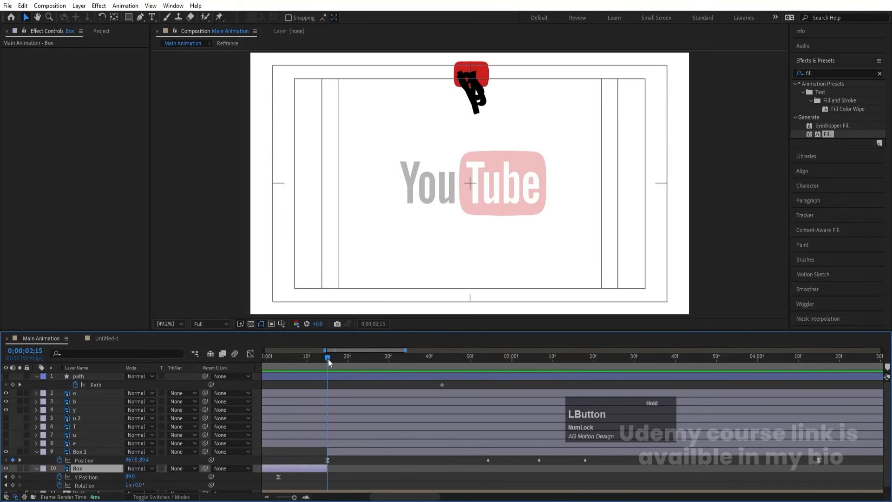
left_click(330, 454)
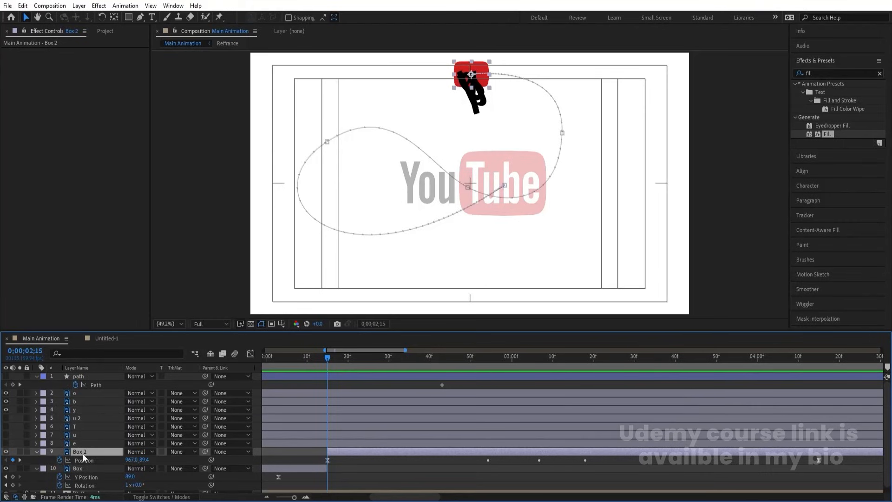
key("r")
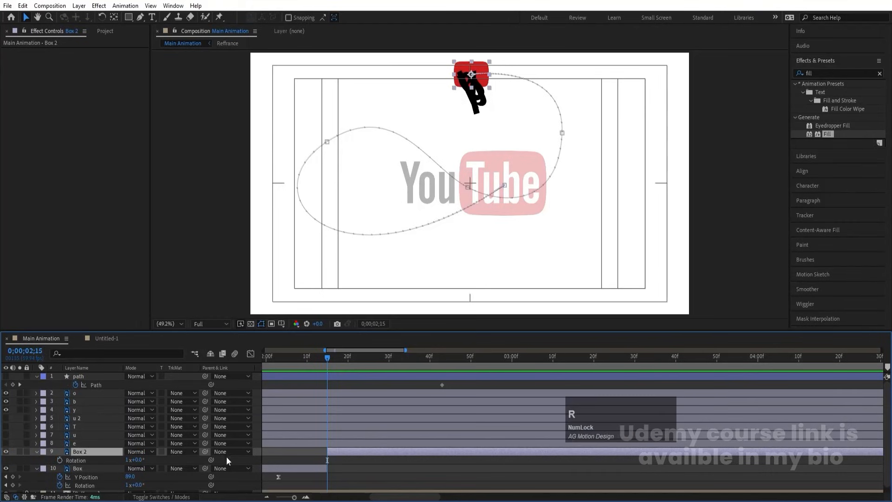
right_click(481, 70)
left_click(496, 120)
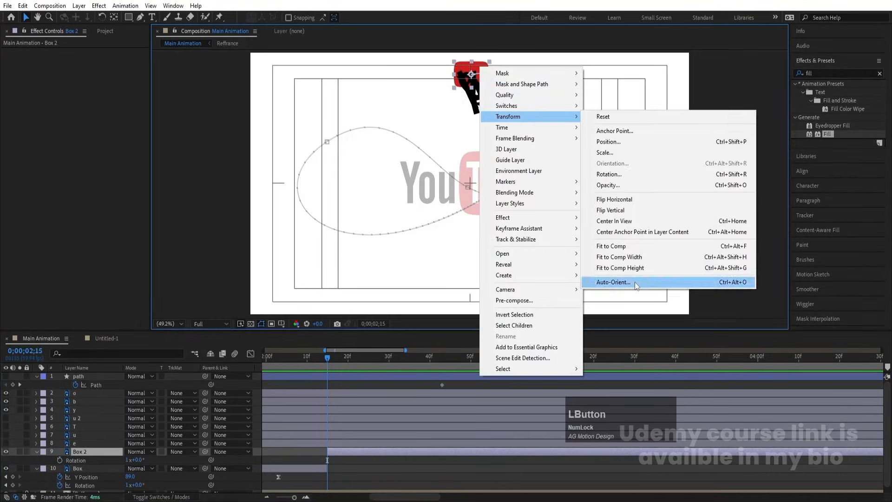
left_click(613, 282)
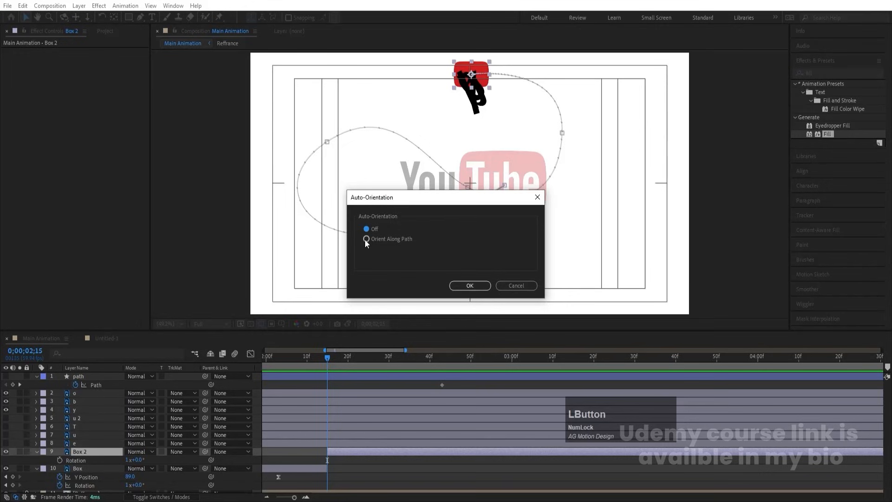
left_click(469, 285)
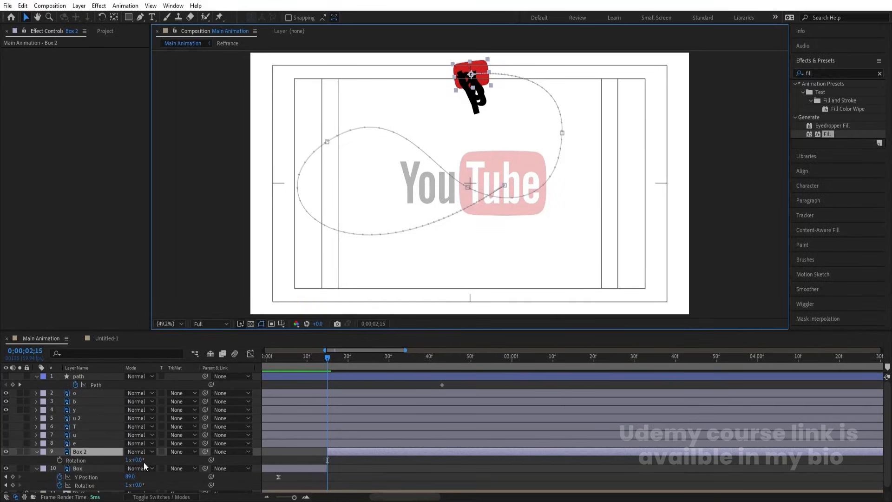
Set Box 2's Rotation to 1x+8.0° to level it at the handover, and preview the motion from 0;00;02;06
left_click_drag(140, 460, 147, 462)
key("space")
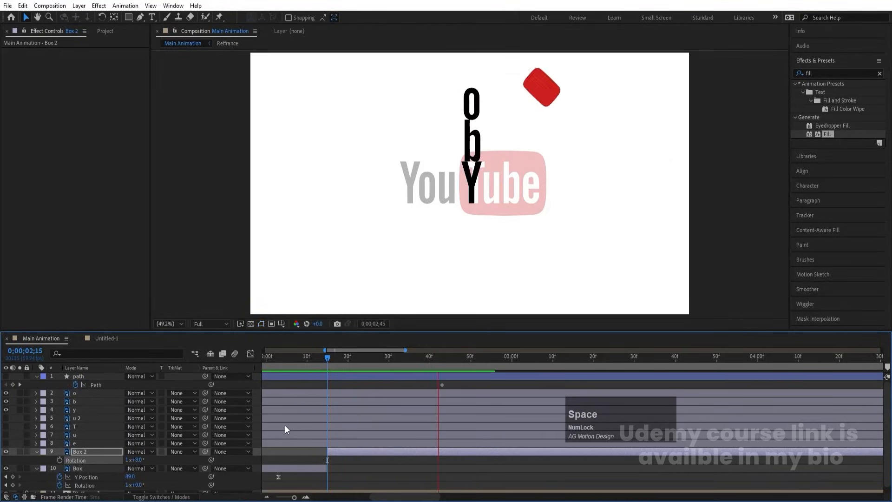
left_click(289, 355)
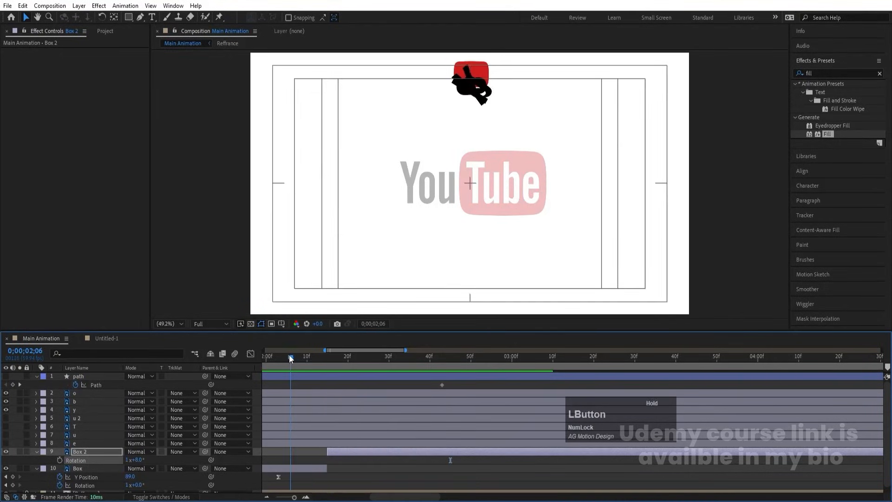
key("space")
Lower the preview resolution to Quarter and play the box's motion from 0;00;01;19
left_click(210, 324)
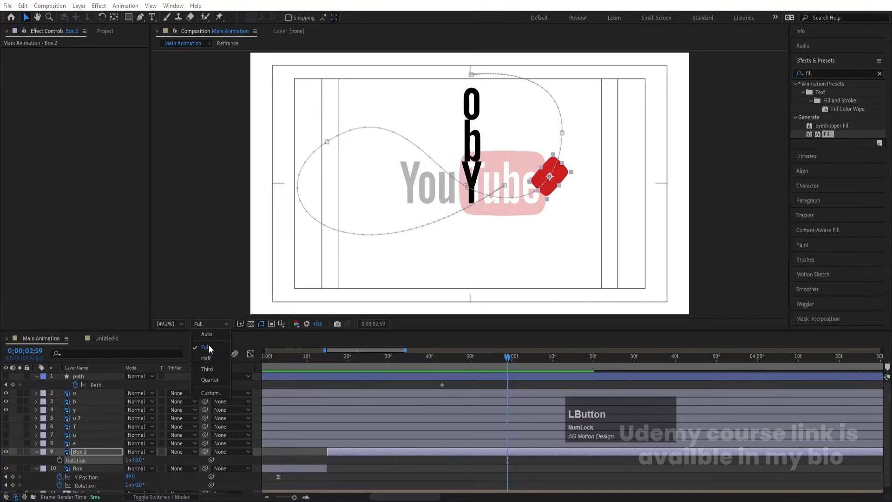
left_click(207, 372)
key("minus")
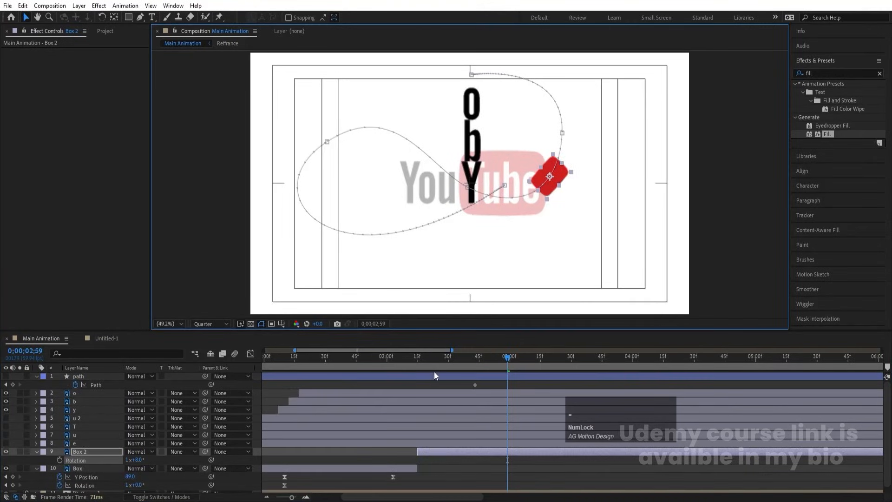
left_click_drag(416, 359, 303, 363)
key("space")
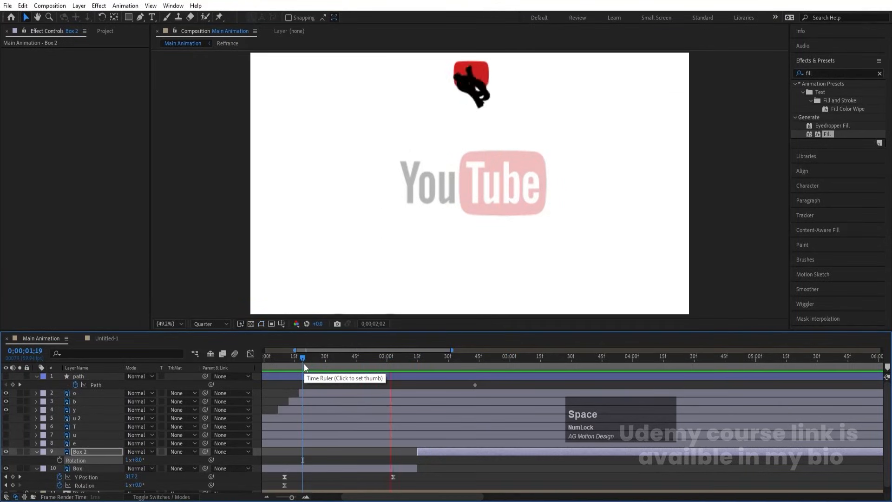
key("space")
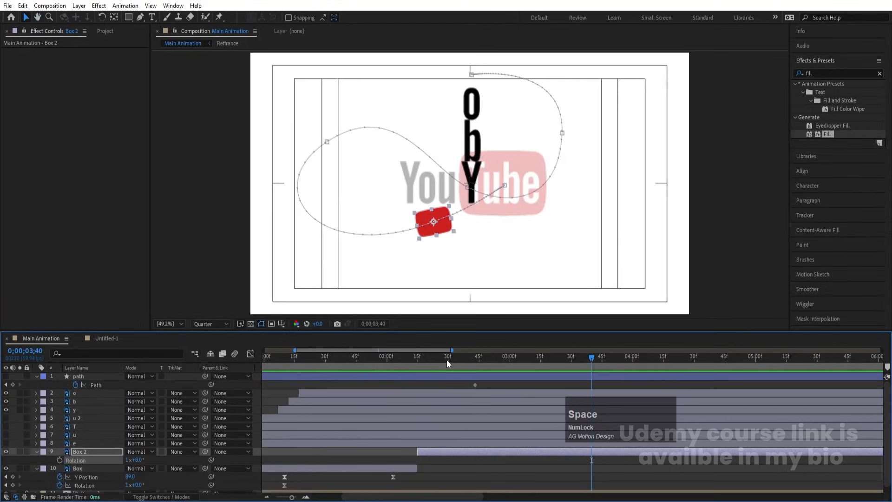
At 0;00;03;39, start Scale and Rotation keyframes on Box 2 and reveal all its animated properties
left_click_drag(640, 358, 589, 363)
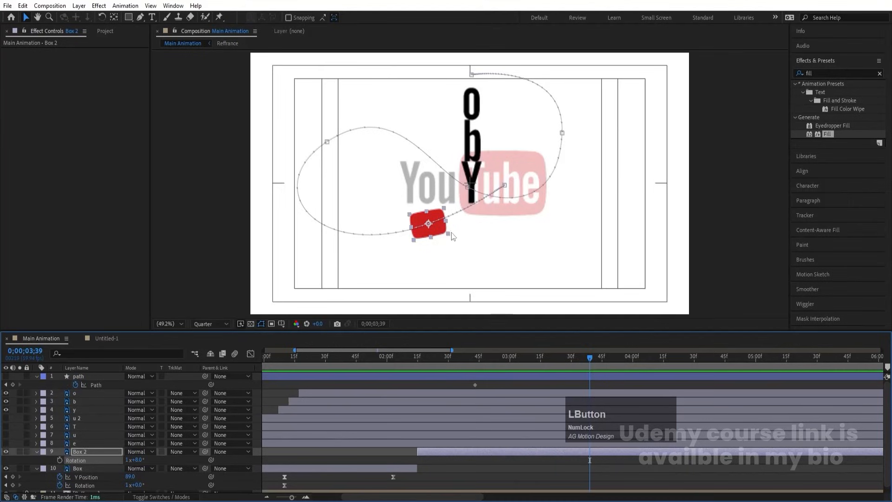
key("s")
left_click(58, 460)
key("r")
left_click(61, 458)
key("u")
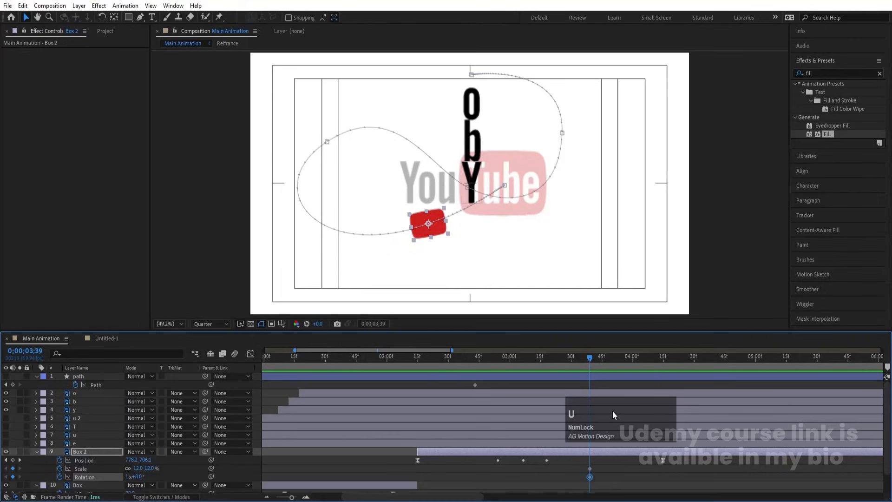
At Box 2's last Position keyframe, 0;00;04;15, set its Scale to 30% to match the scale of the e layer
left_click_drag(619, 356, 659, 368)
key("k")
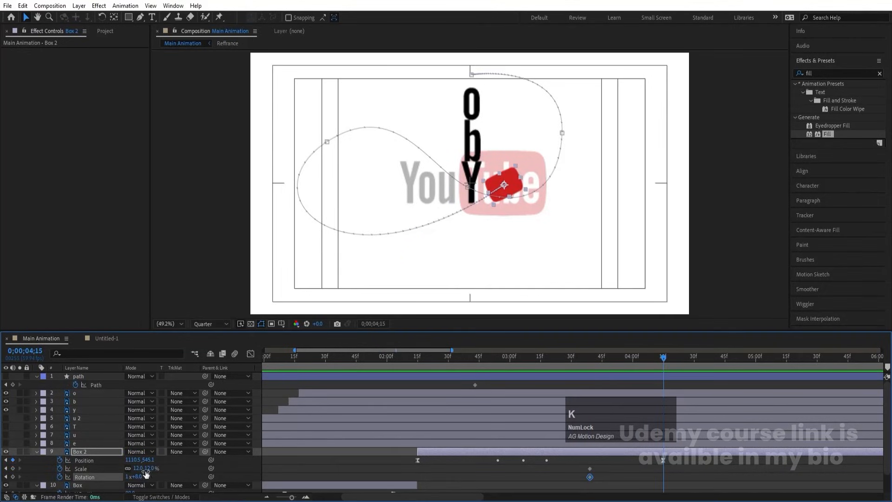
left_click(98, 442)
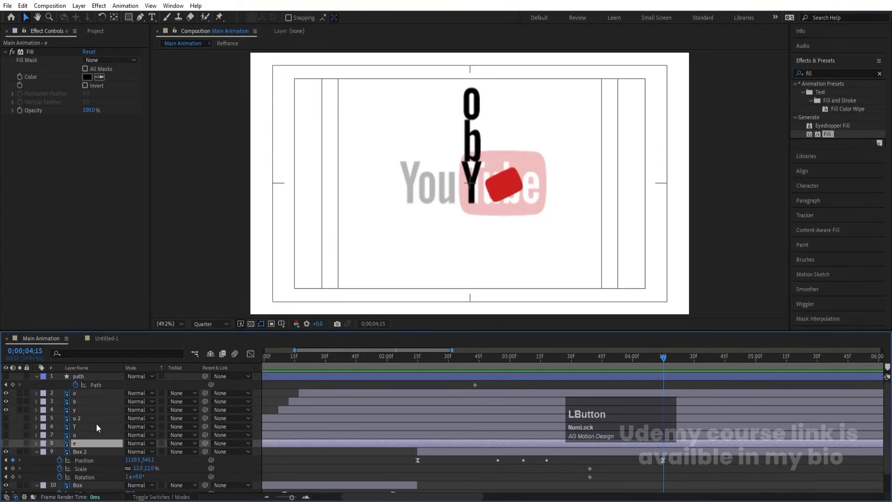
key("s")
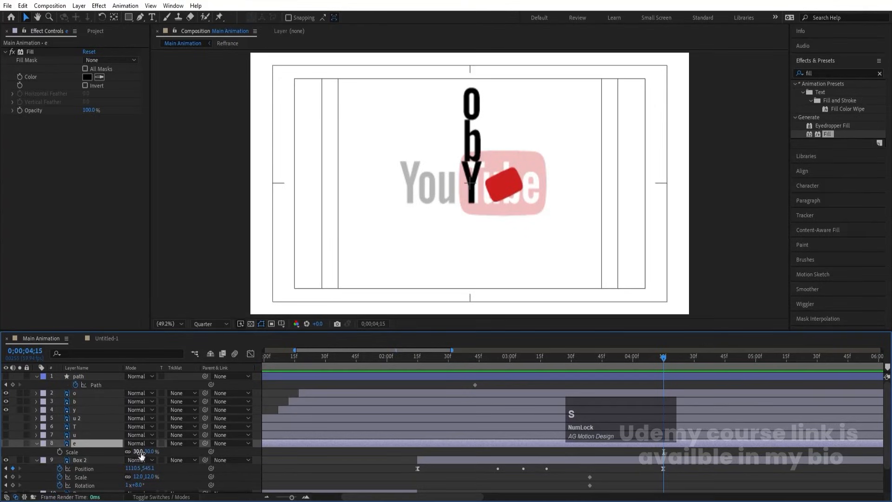
left_click(91, 460)
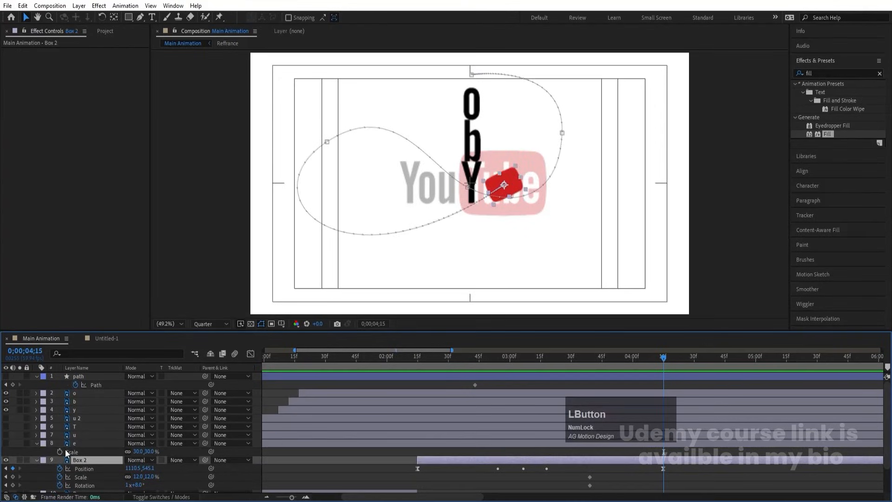
left_click(36, 443)
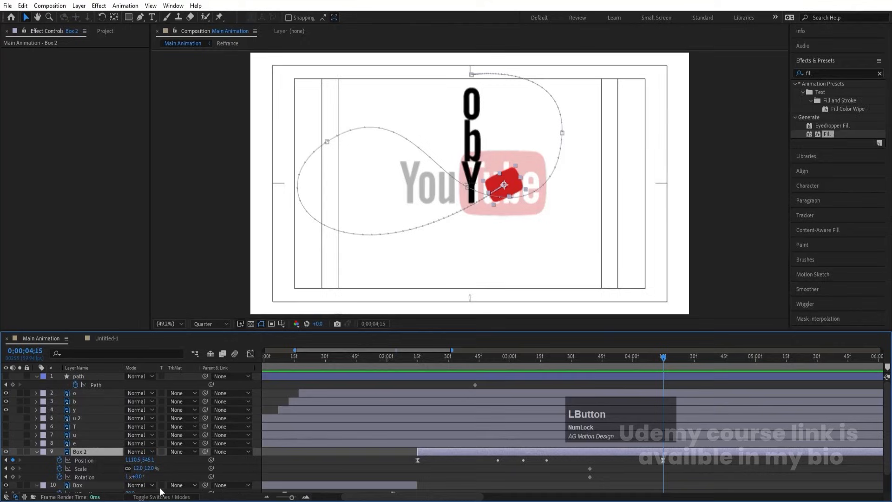
left_click(139, 469)
type("30")
key("Return")
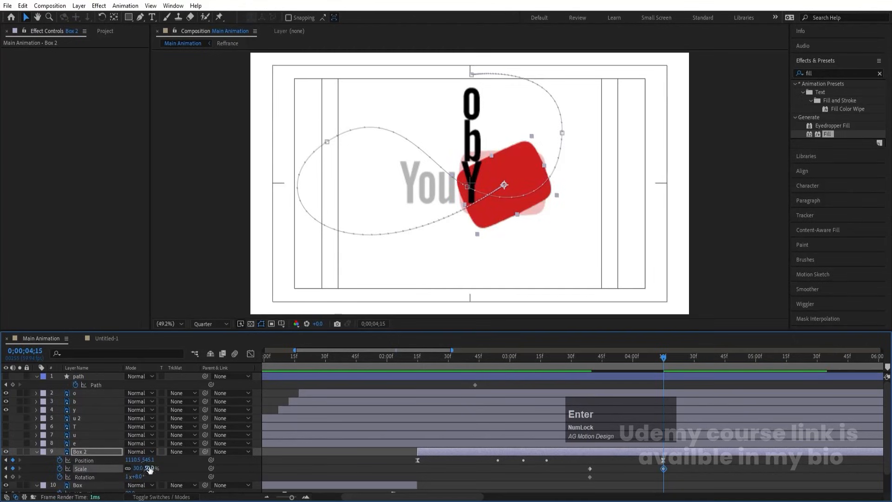
Rotate Box 2 to 1x+33.5° with the Rotation tool so it aligns with the reference logo's red box
scroll(511, 188, "up", 3)
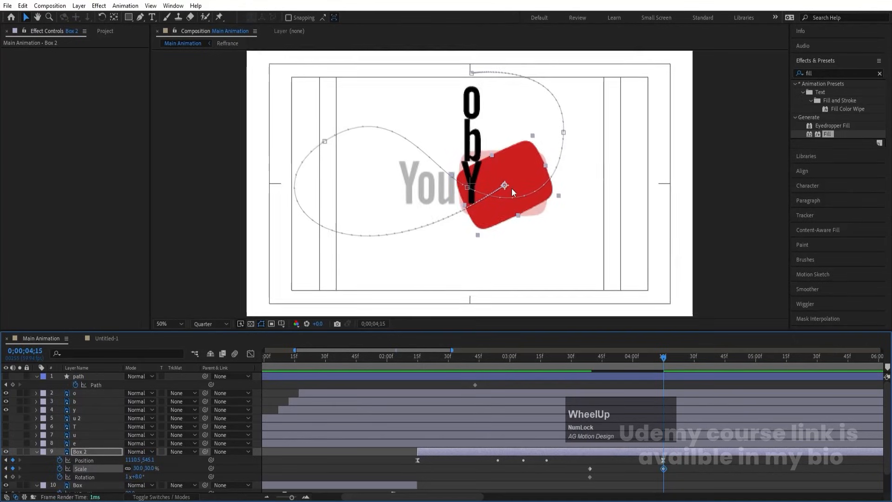
left_click(101, 17)
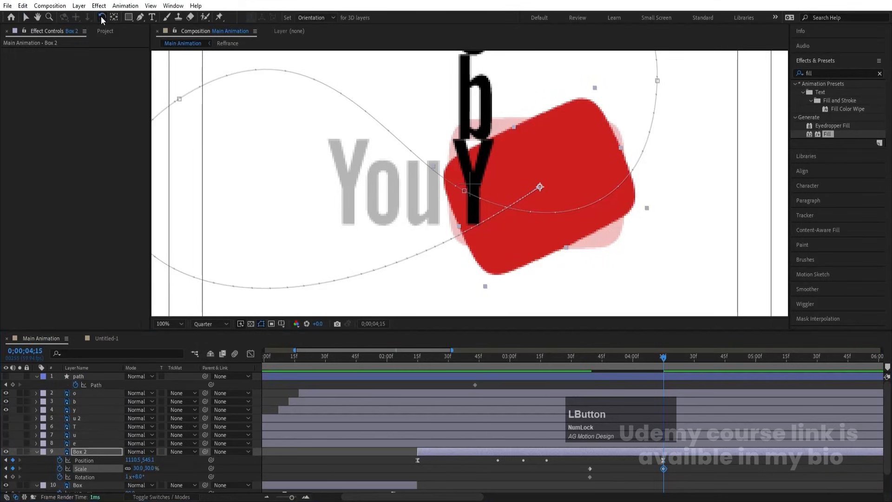
left_click_drag(603, 123, 618, 154)
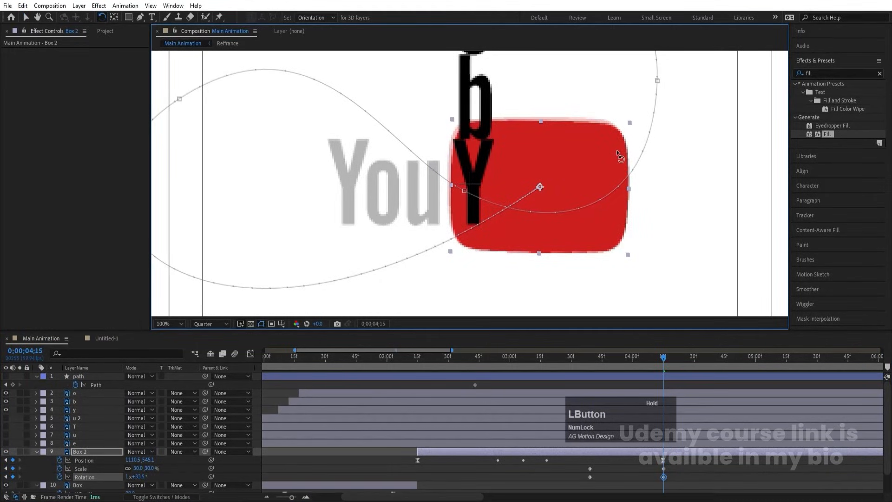
At Full resolution, nudge Box 2's Position to 1105.5, 538.1 over the reference box and preview the landing from 0;00;03;25
left_click(213, 321)
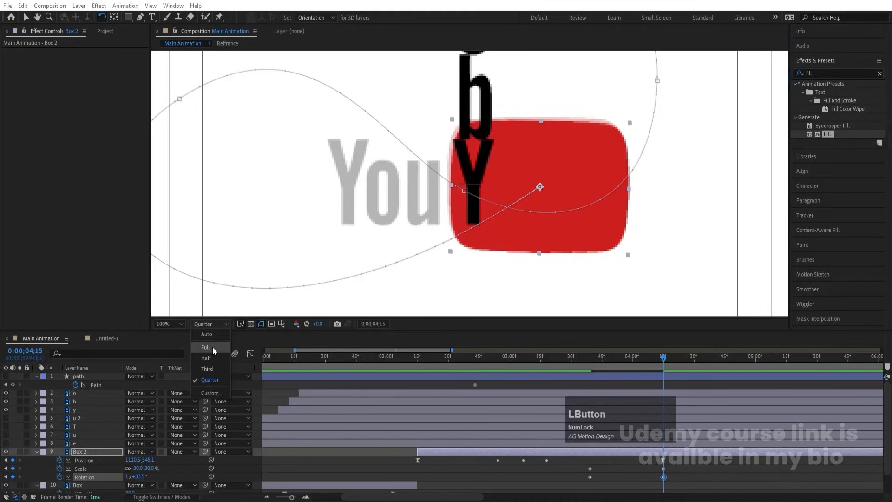
left_click(213, 347)
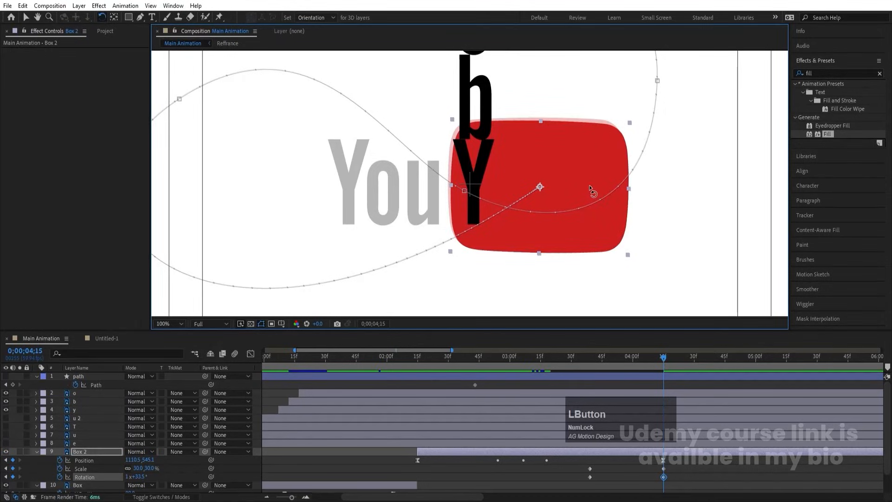
key("Left")
key("Left")
key("Left")
key("Left")
key("Left")
key("Up")
key("Up")
key("Up")
key("Up")
key("Up")
key("Up")
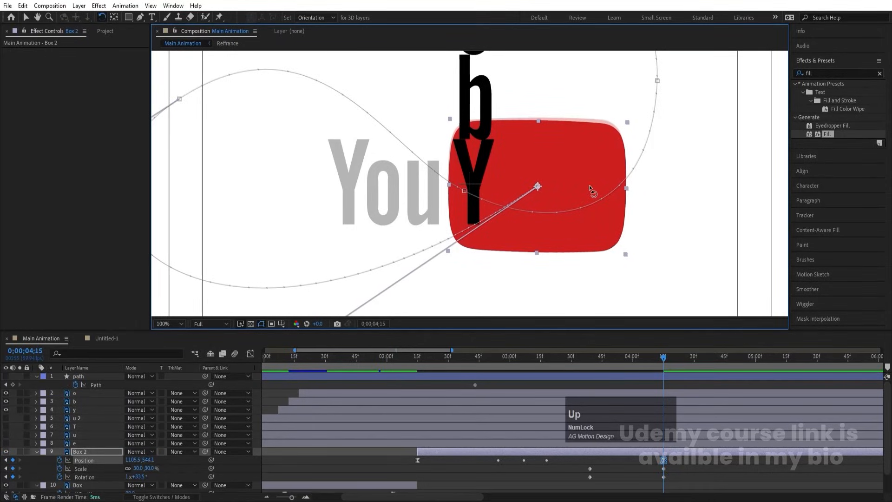
key("Up")
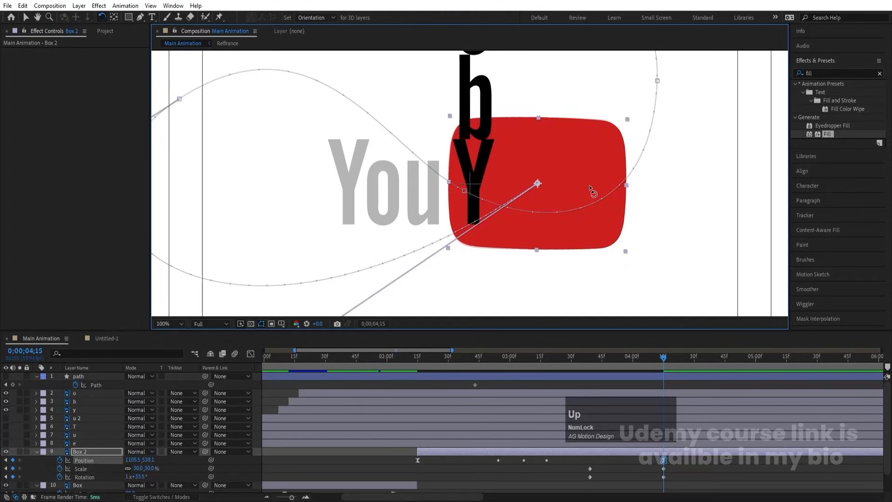
left_click_drag(623, 357, 560, 359)
key("space")
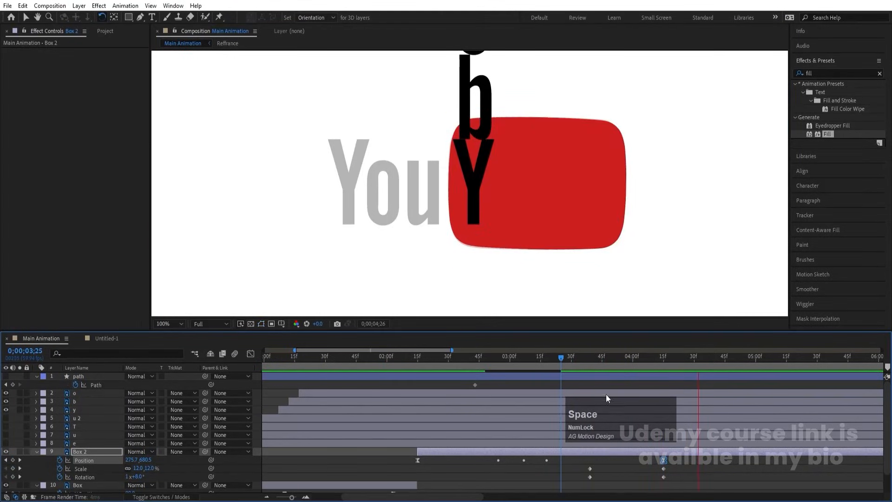
Apply Easy Ease to Box 2's Scale and Rotation keyframes and open their curves in the Graph Editor
left_click_drag(674, 469, 575, 478)
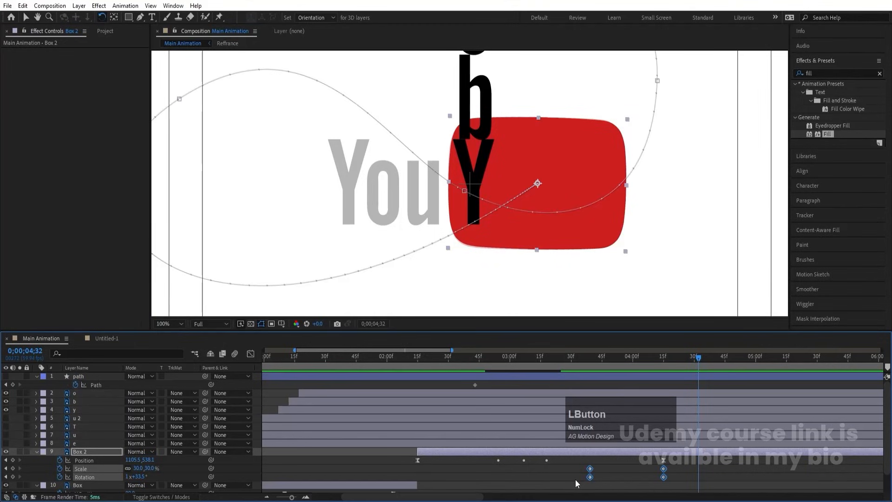
key("F9")
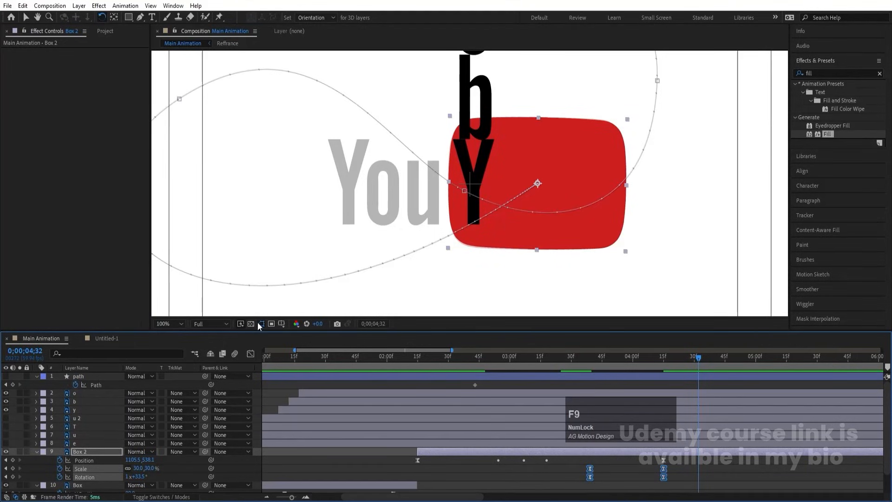
left_click(250, 354)
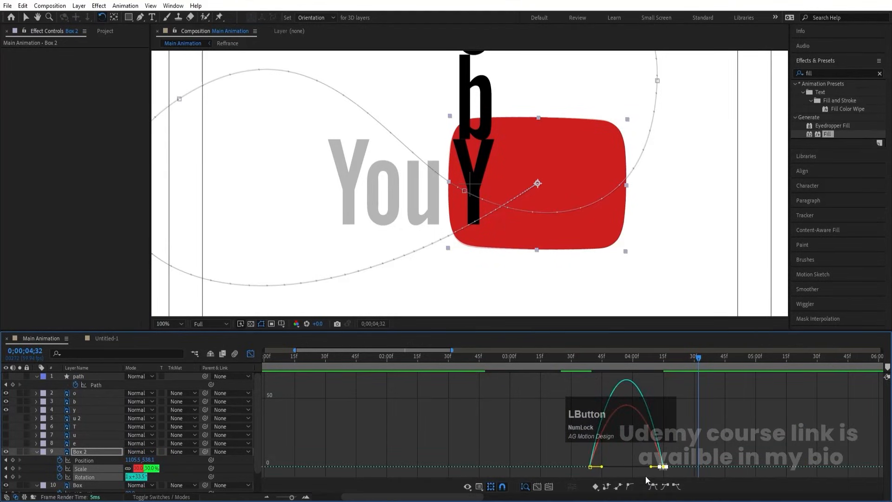
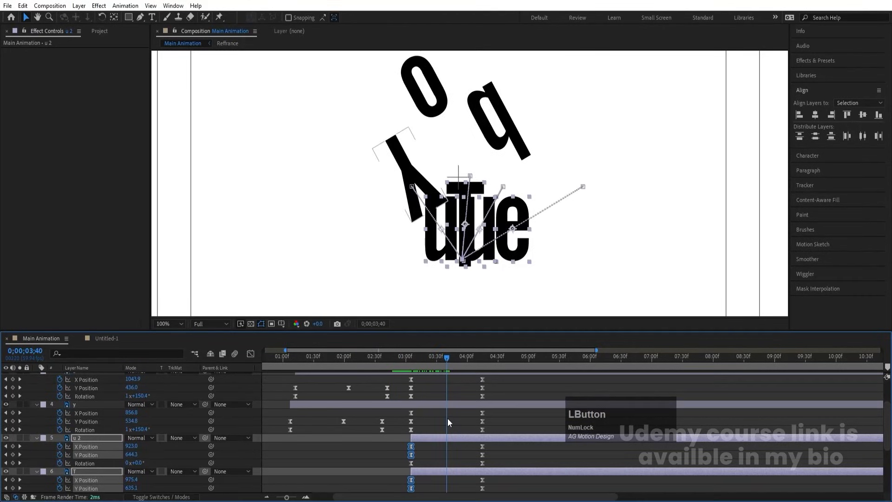
Move the current time to the letters' final keyframes at 0;00;04;15
key("k")
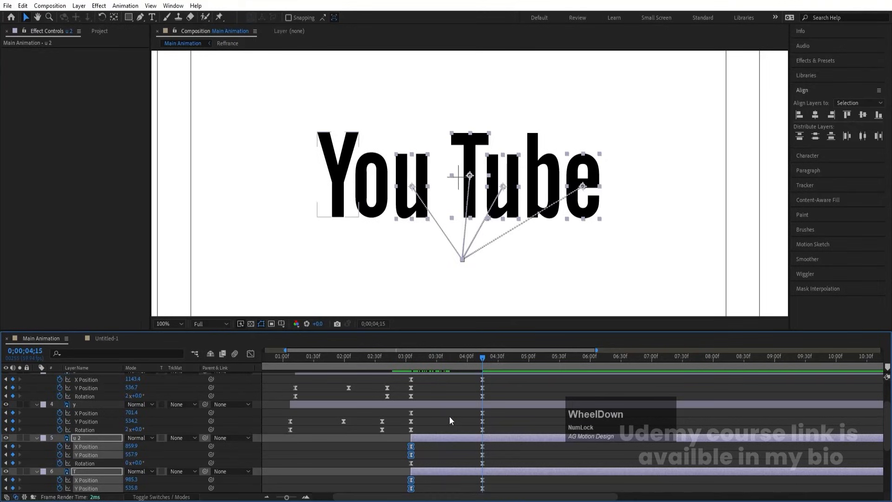
At 0;00;04;15, set the Rotation of the e, u, T and u 2 layers to one full revolution
scroll(450, 416, "down", 5)
left_click(138, 463)
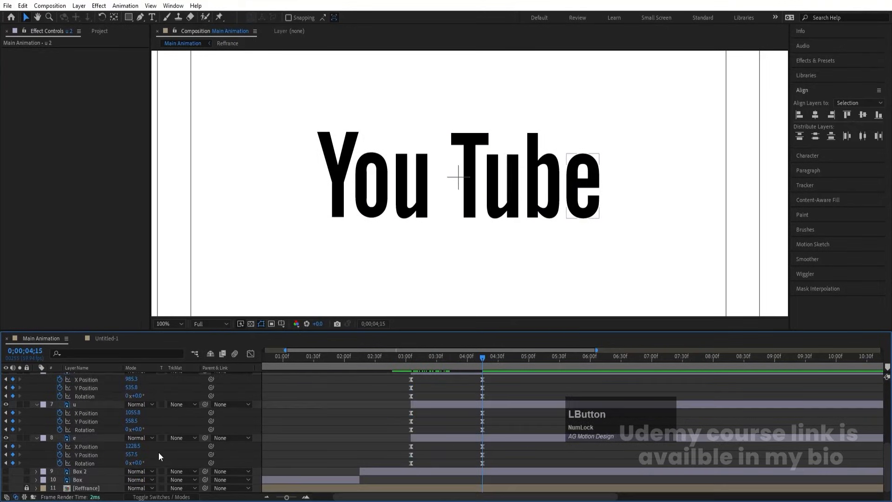
type("1")
left_click(128, 429)
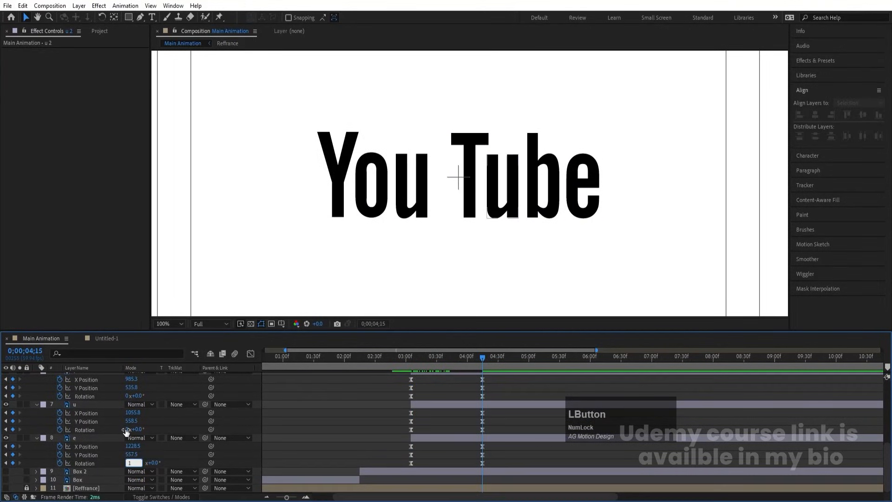
type("1")
left_click(124, 394)
type("1")
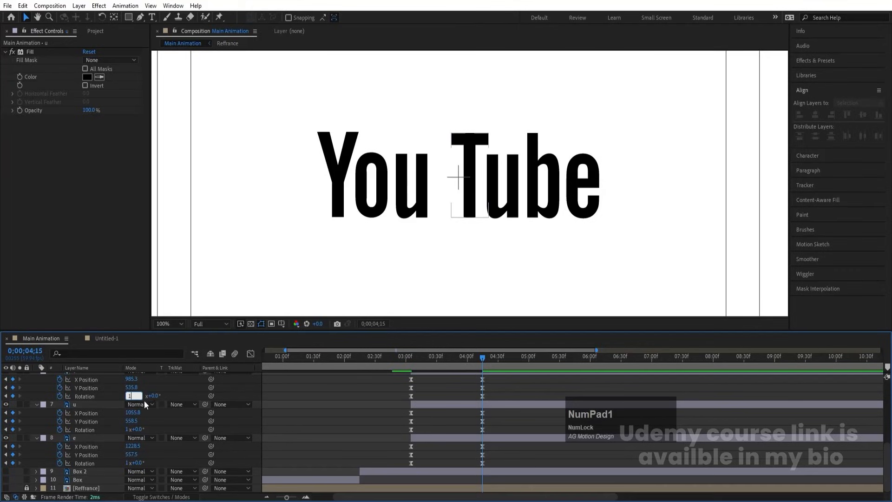
left_click(178, 391)
scroll(166, 411, "up", 2)
left_click(128, 412)
type("1")
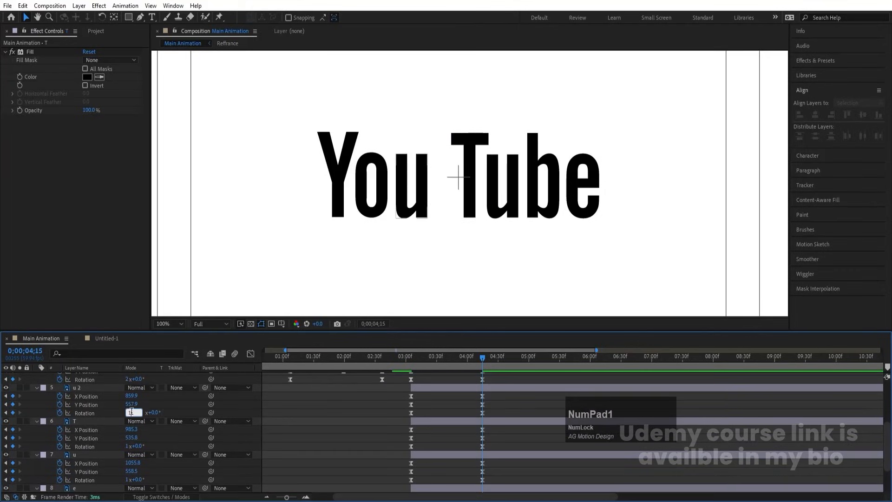
left_click(179, 409)
Select all seven letter layers, set the current time to 0;00;03;41 and fit the composition in the viewer
left_click_drag(472, 355, 445, 359)
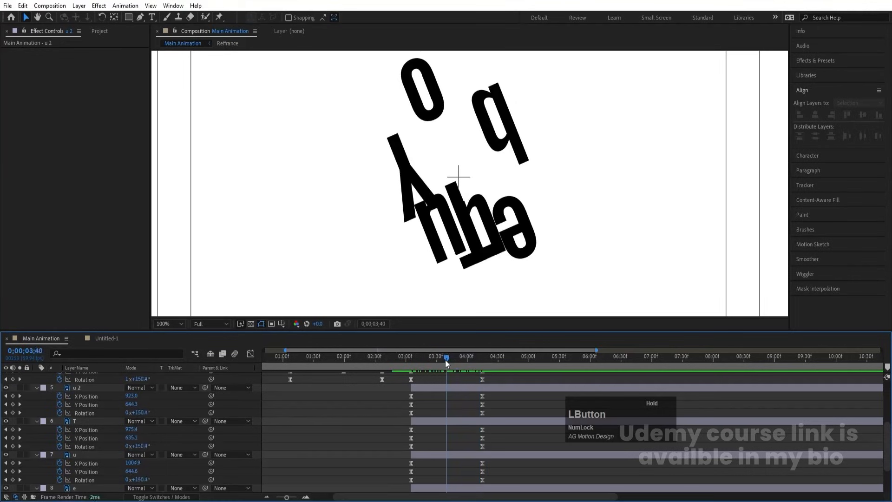
scroll(447, 382, "down", 2)
left_click(448, 439)
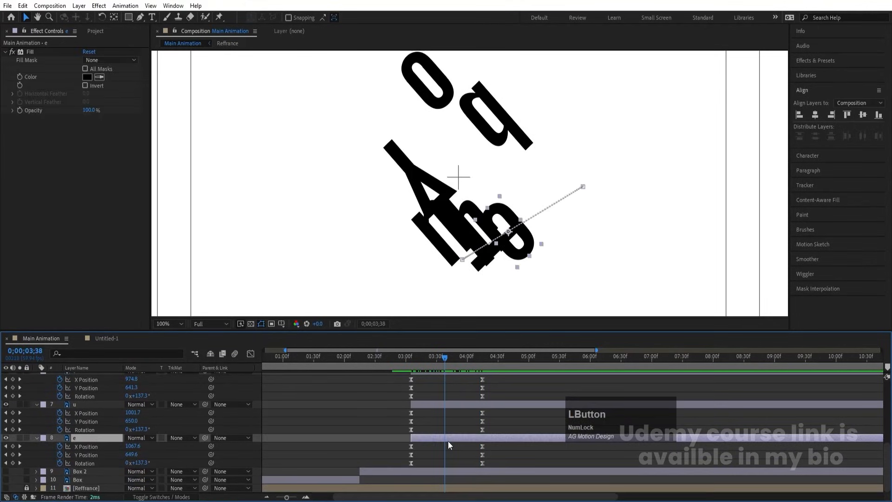
scroll(448, 418, "up", 3)
left_click(447, 382, "shift")
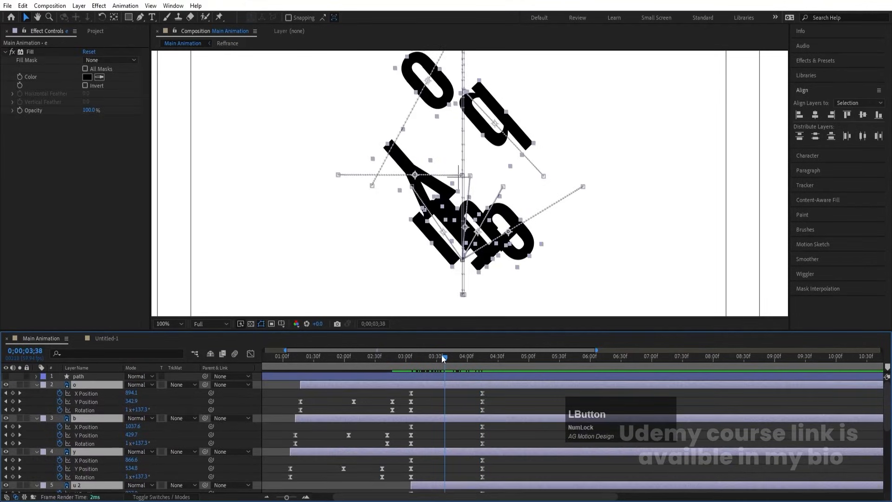
left_click_drag(442, 354, 447, 357)
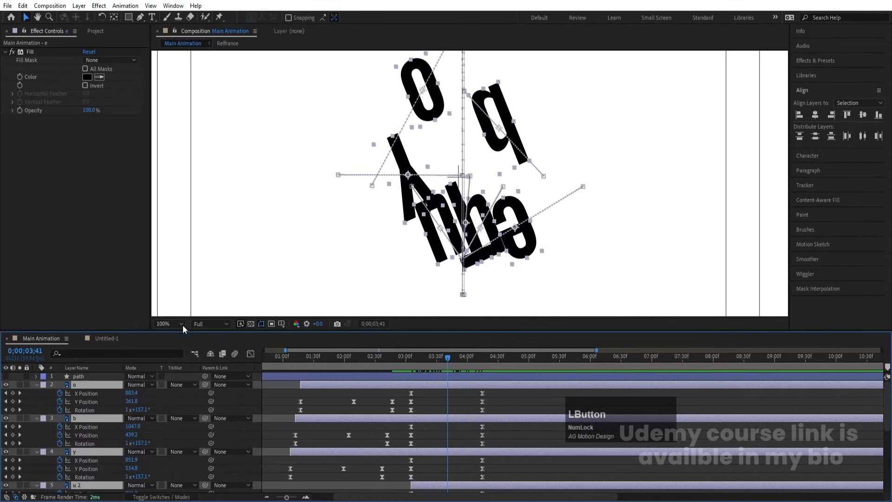
left_click(181, 323)
left_click(175, 148)
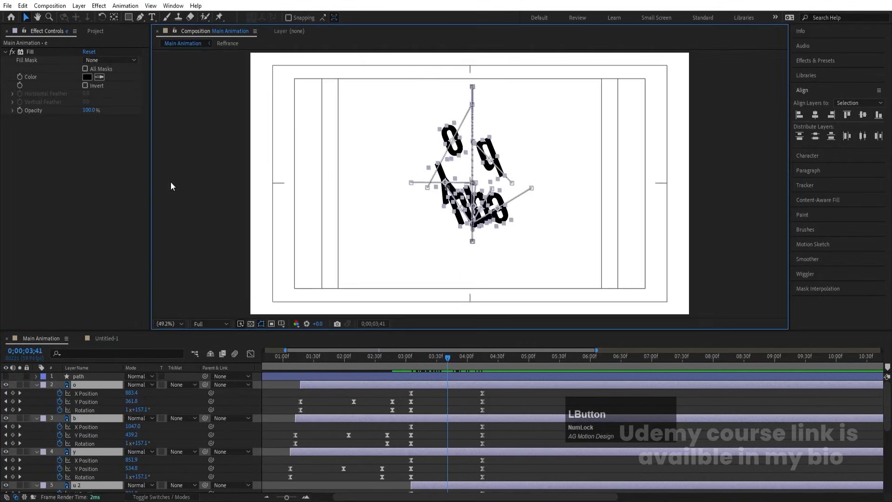
Undo a trial vertical alignment and raise all selected letters at 0;00;03;41, bringing the o layer's Y Position to -28.2
left_click(863, 116)
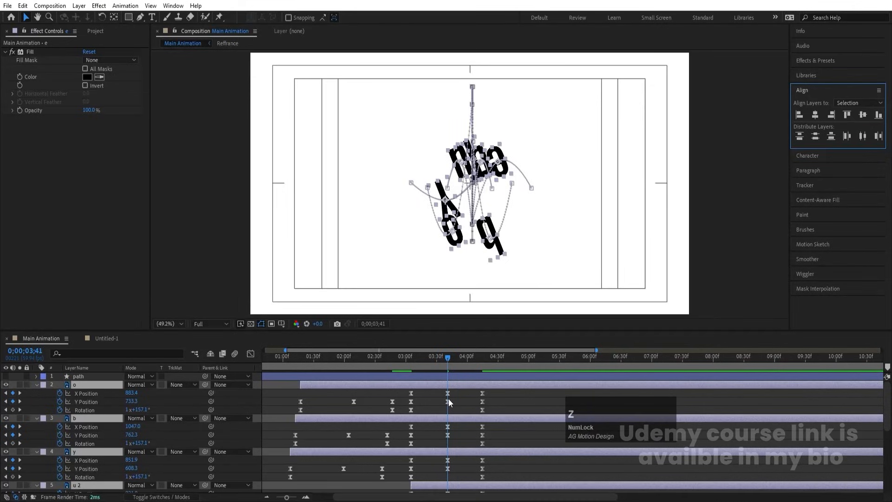
key("ctrl+z")
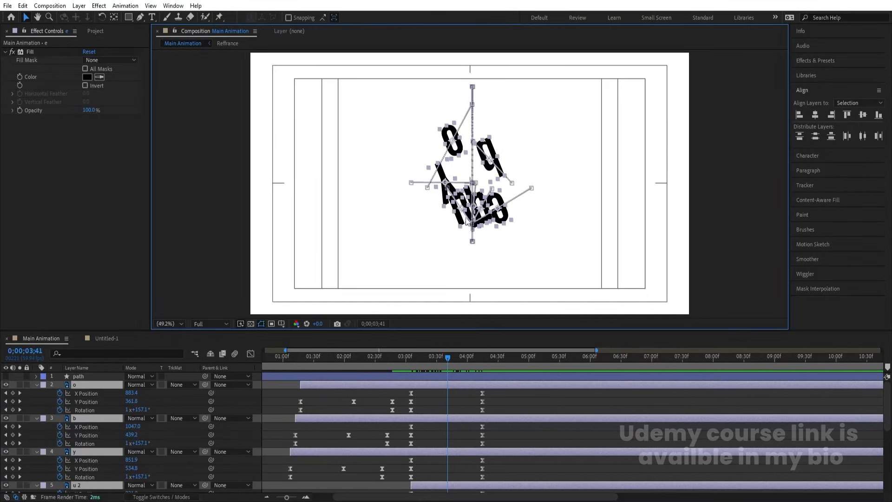
left_click_drag(133, 402, 52, 408)
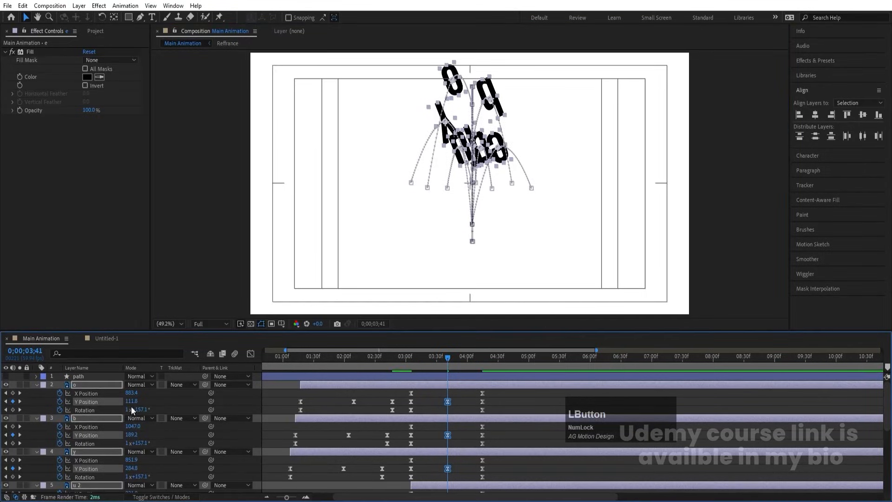
left_click_drag(121, 396, 52, 386)
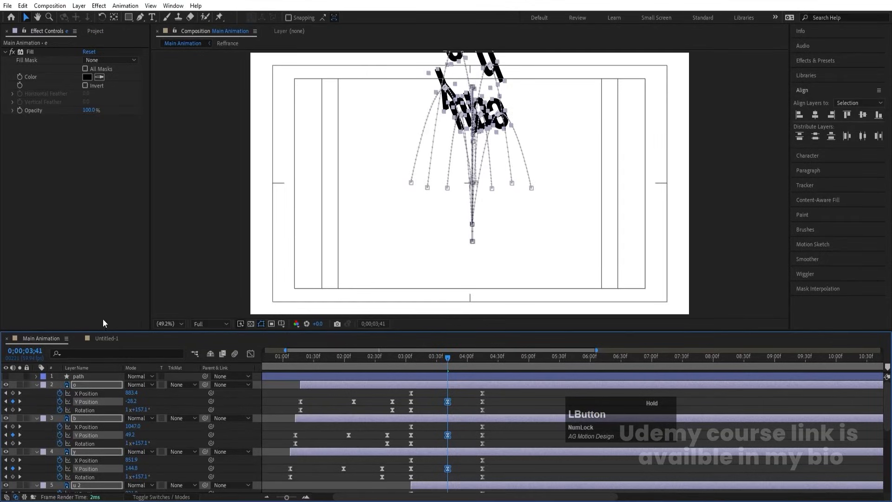
Lower just the o and b letters at 0;00;03;41 to Y Positions 91.8 and 169.2
scroll(457, 186, "down", 2)
left_click_drag(439, 94, 483, 119)
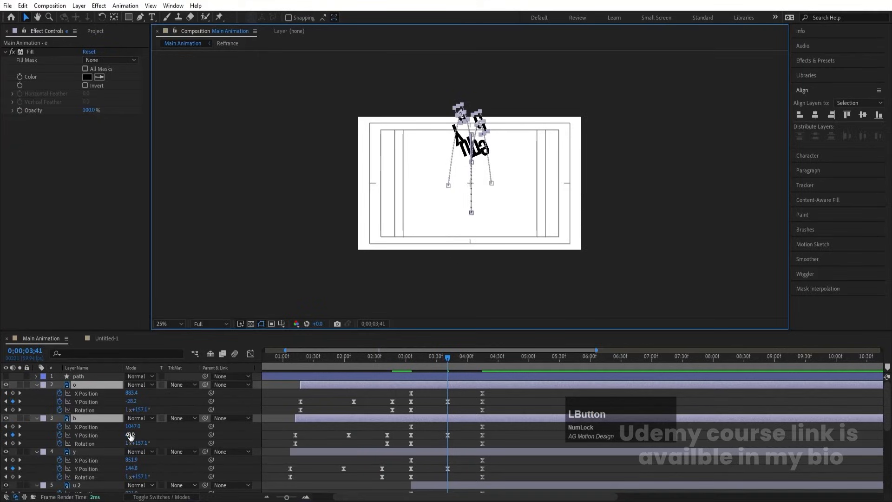
left_click_drag(131, 436, 187, 435)
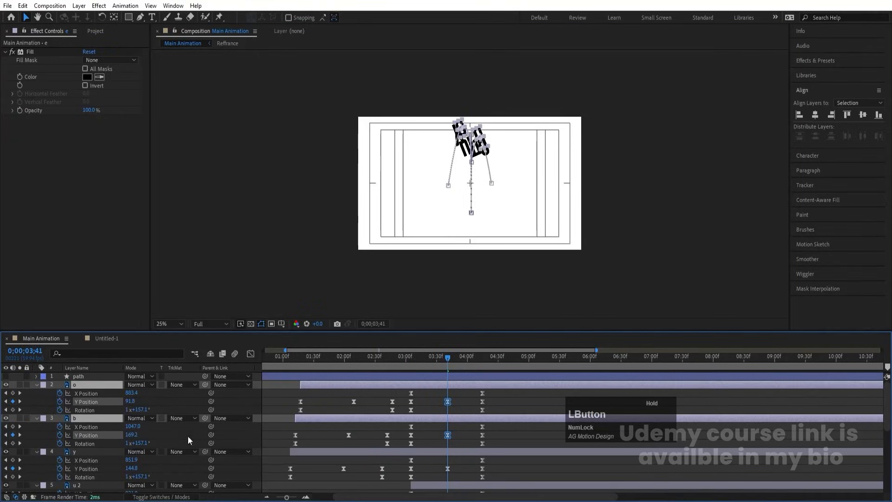
left_click(425, 395)
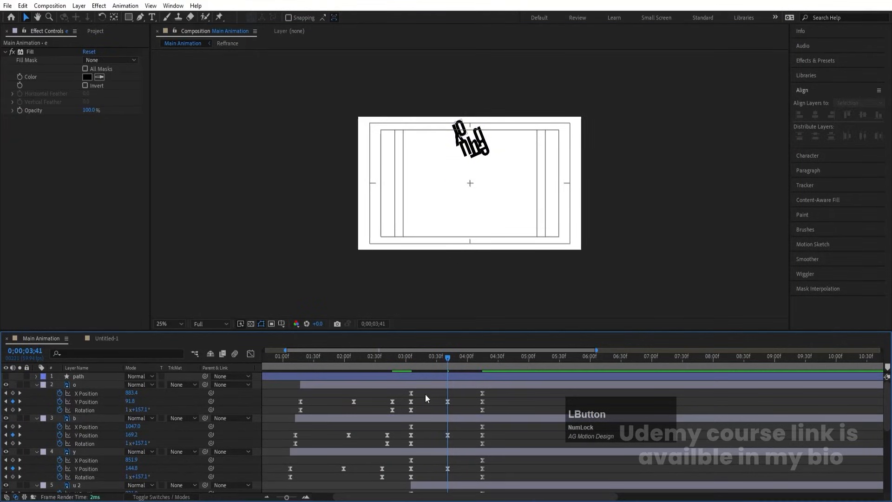
Preview the letters' arcing motion from 0;00;02;59 and scrub through it up to 0;00;04;13
left_click(405, 355)
key("space")
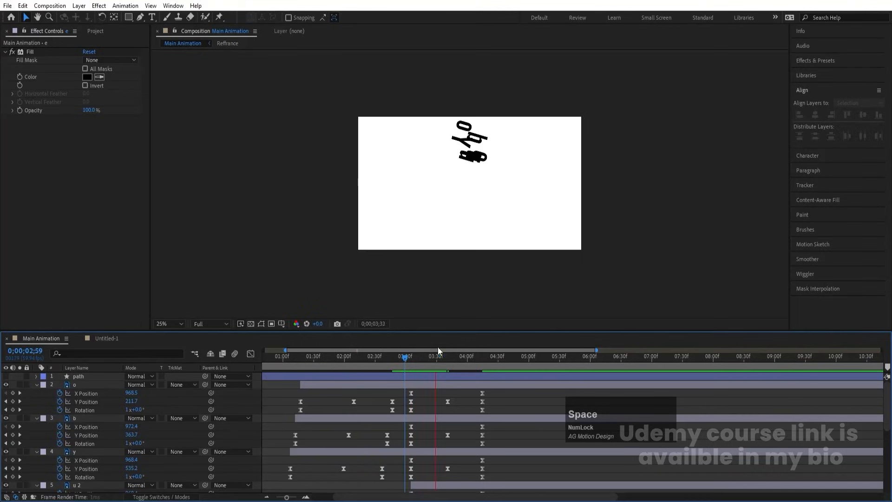
key("space")
left_click_drag(439, 351, 462, 352)
left_click(397, 358)
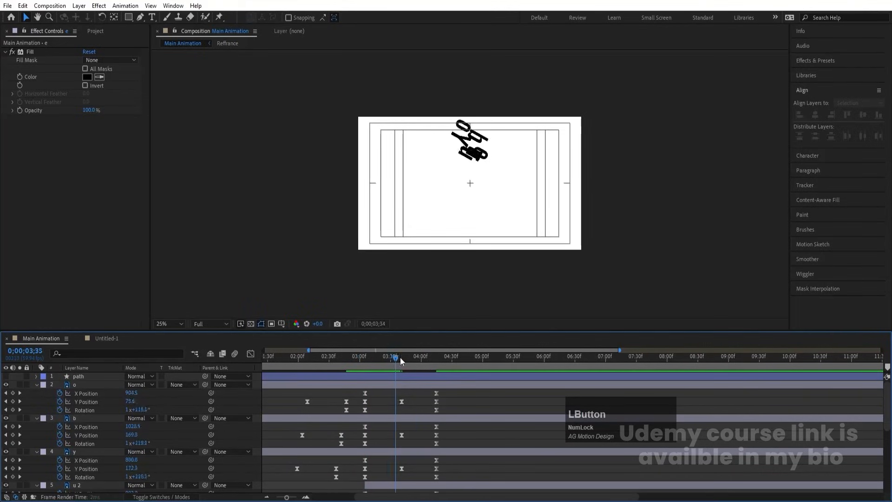
left_click_drag(400, 356, 434, 368)
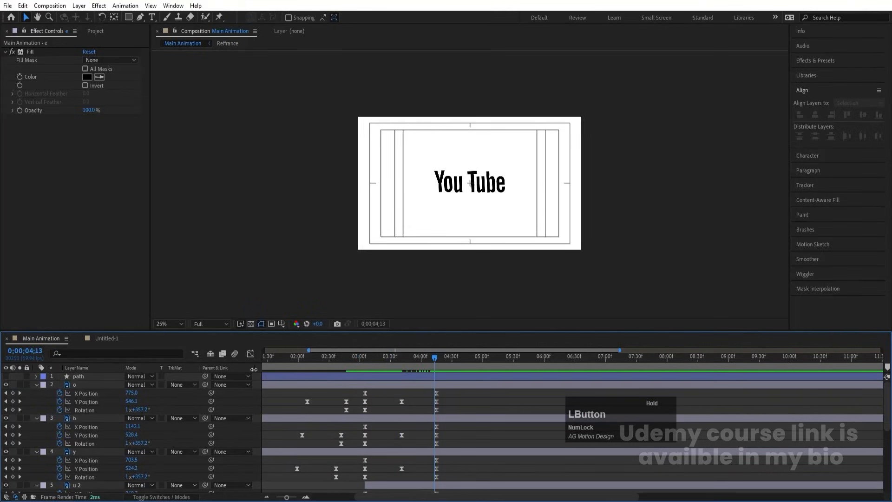
Filter the seven letter layers' properties by "y" and apply Easy Ease to their Y Position keyframes from 0;00;03;05 onward
left_click(170, 324)
left_click(187, 151)
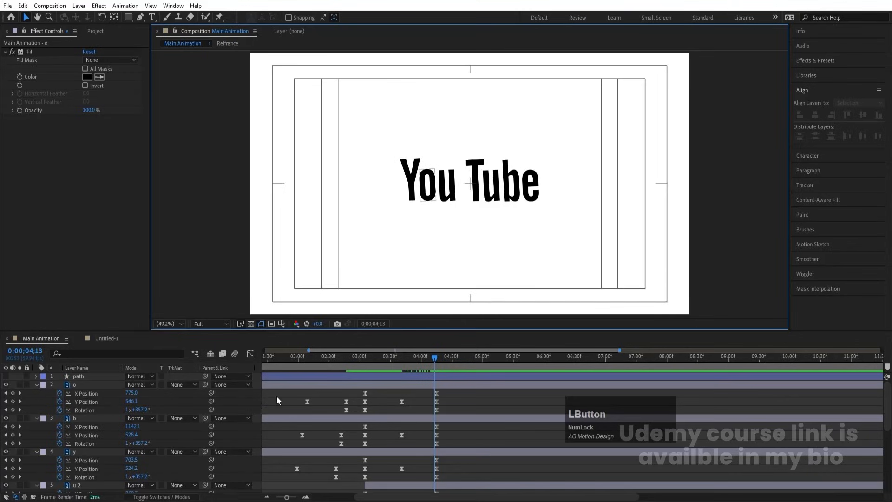
left_click(77, 384)
scroll(84, 418, "down", 5)
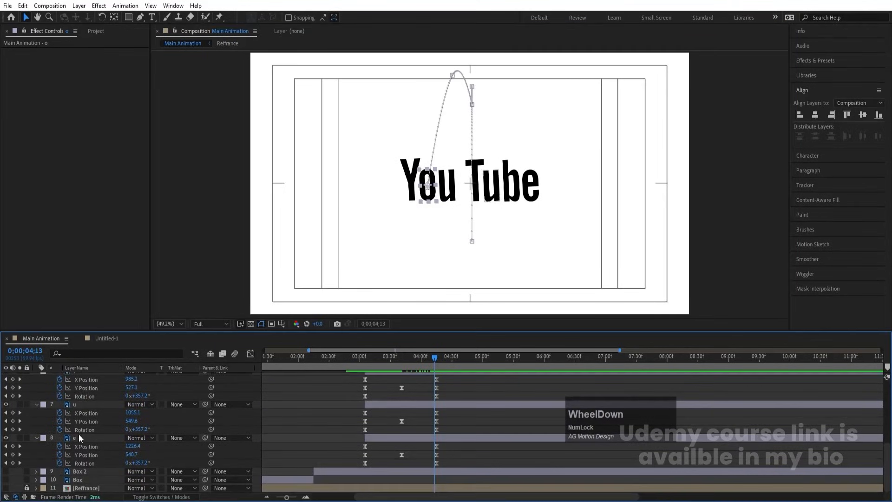
left_click(79, 439, "shift")
left_click(82, 352)
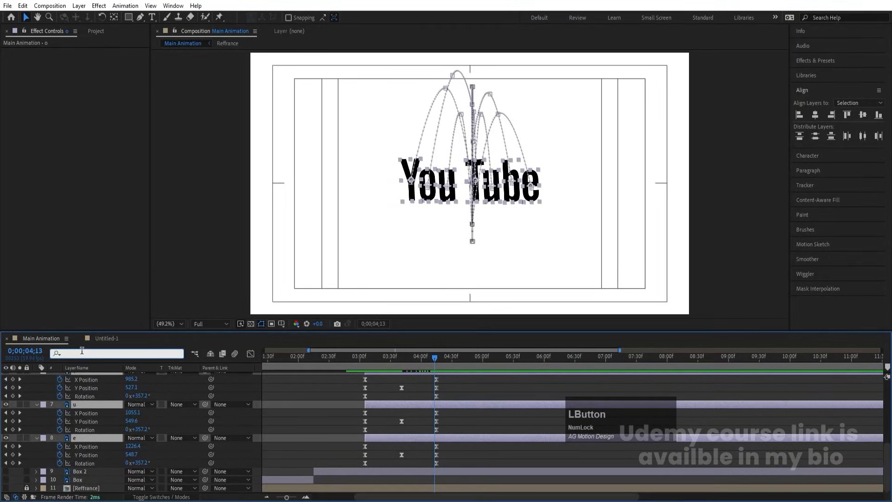
type("y")
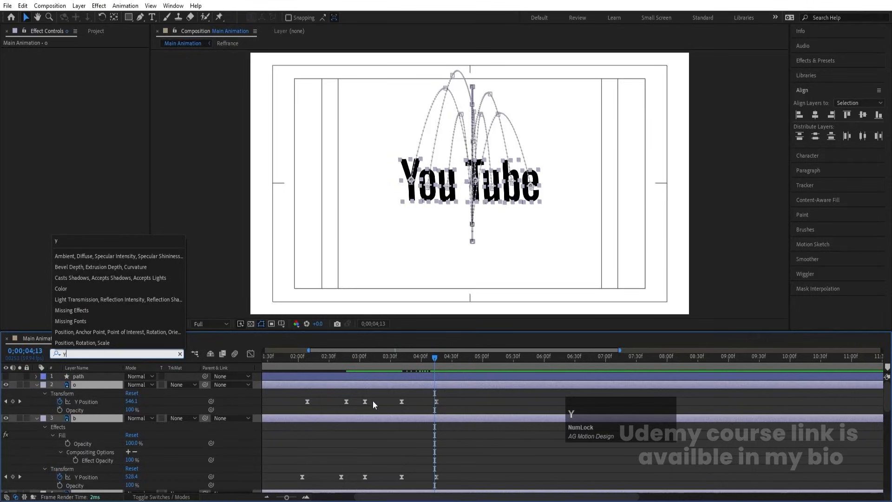
left_click_drag(359, 391, 450, 500)
key("F9")
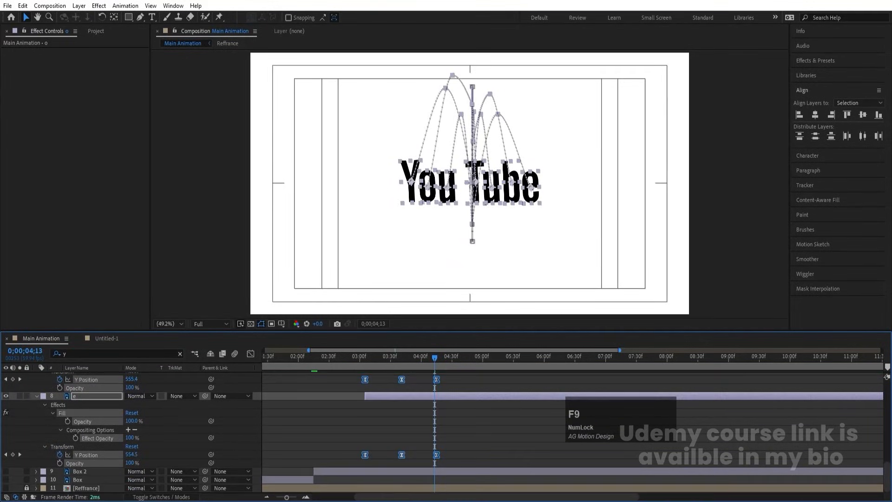
In the speed graph, lengthen the incoming and outgoing influence of the letters' middle Y Position keyframes
left_click(251, 353)
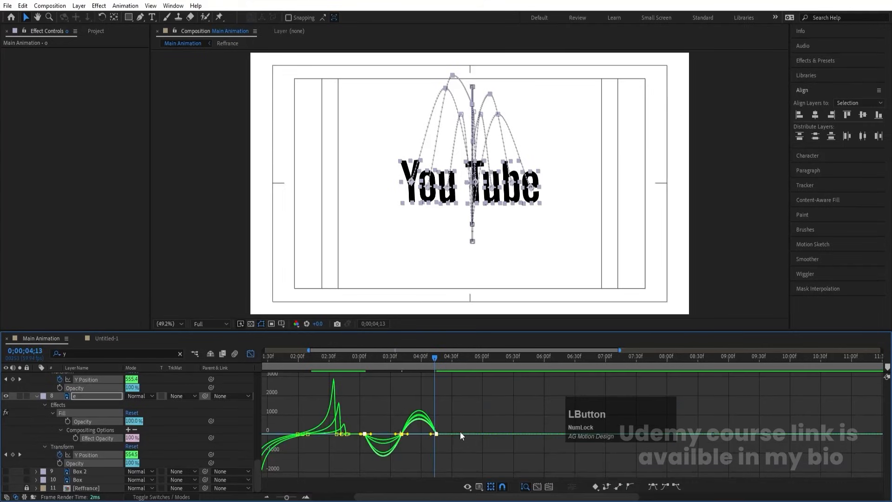
key("equal")
left_click_drag(350, 394, 373, 460)
left_click_drag(357, 426, 332, 426)
left_click_drag(378, 408, 420, 405)
Shorten the outgoing influence of the first Y Position keyframes and the incoming influence of the last ones
left_click(296, 426)
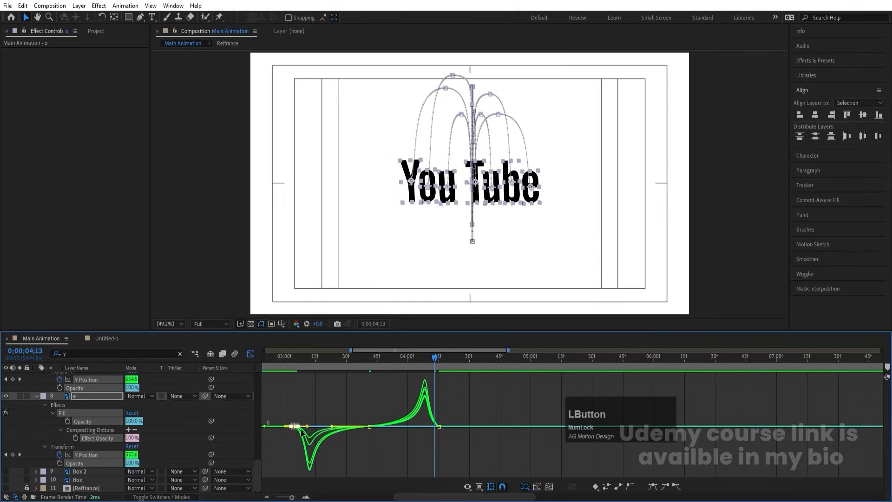
left_click_drag(308, 426, 297, 426)
left_click_drag(469, 395, 414, 455)
left_click_drag(428, 425, 434, 425)
Preview the eased letter motion from 0;00;02;55 and close the graph editor
left_click(274, 359)
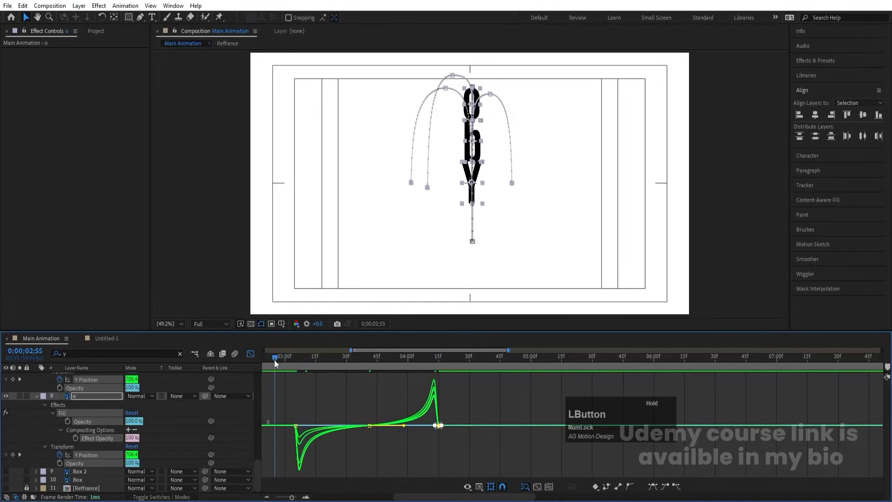
key("space")
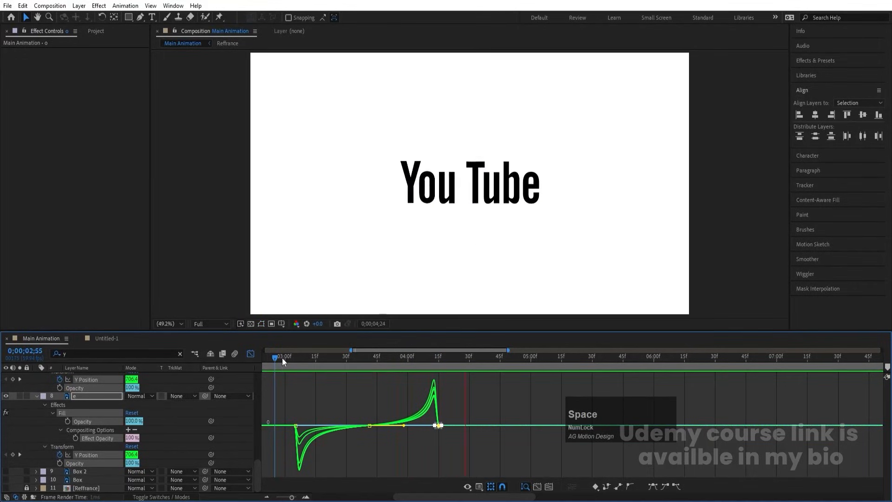
left_click(254, 351)
Set the current time to 0;00;03;05, clear the property filter and collapse all layer properties
left_click_drag(316, 355, 295, 354)
left_click(311, 383)
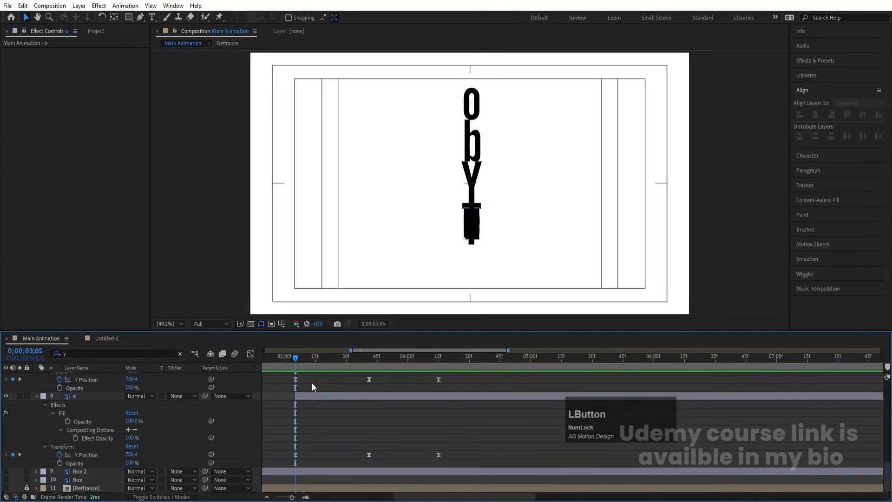
key("u")
key("u")
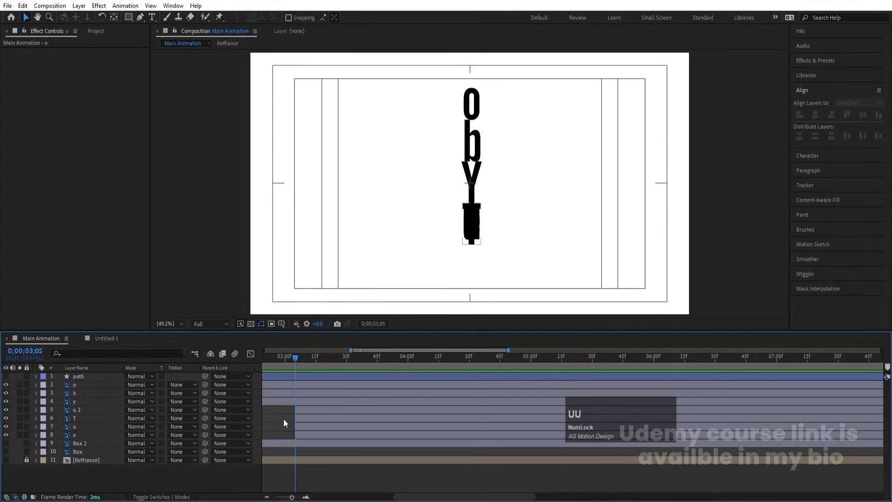
Stagger the letter layers by two frames, starting u 2 at 0;00;03;07 and T at 0;00;03;09
left_click(81, 401)
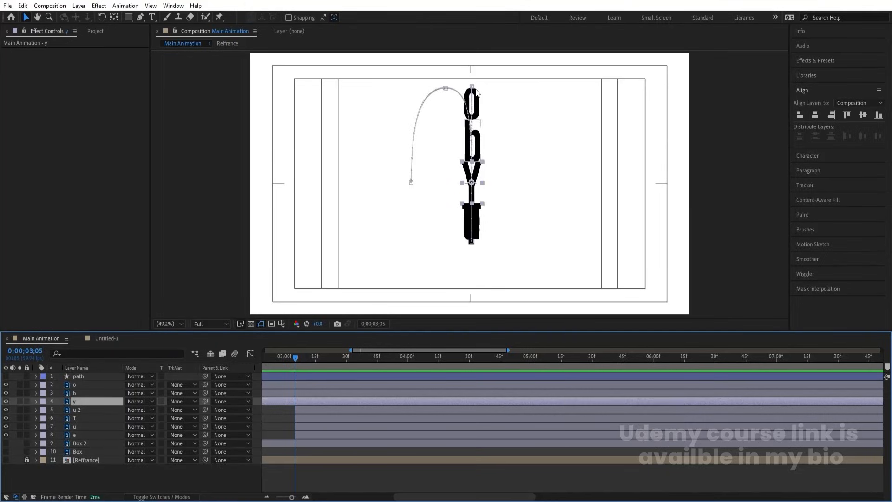
key("Page_Down")
key("Page_Down")
left_click(304, 409)
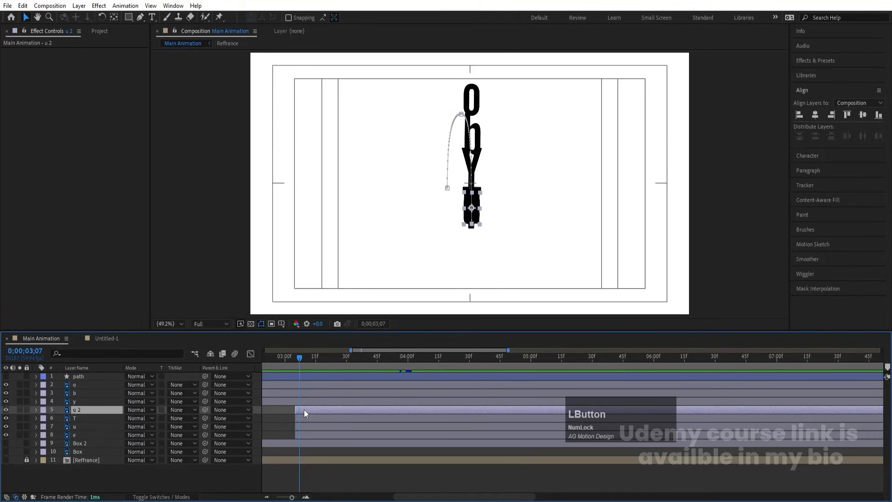
key("bracketleft")
key("Page_Down")
key("Page_Down")
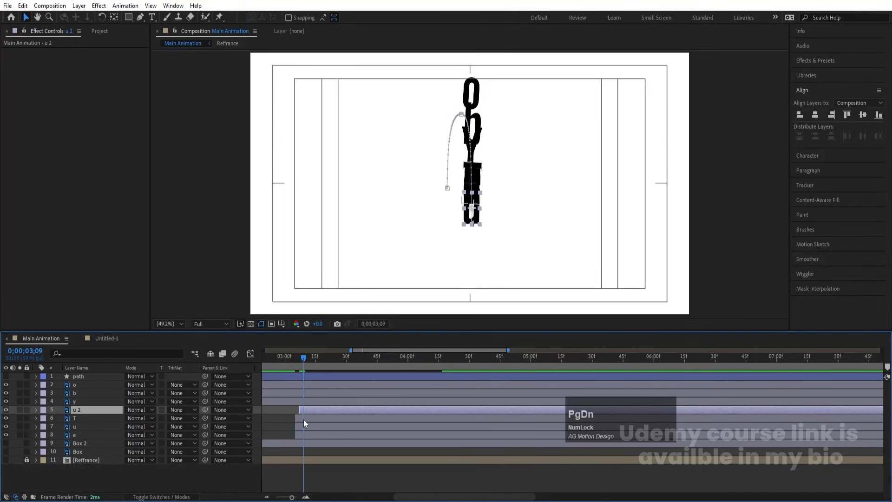
left_click(303, 419)
key("bracketleft")
Continue the two-frame stagger by starting the u layer at 0;00;03;11 and the e layer at 0;00;03;13
key("Page_Down")
key("Page_Down")
left_click(305, 428)
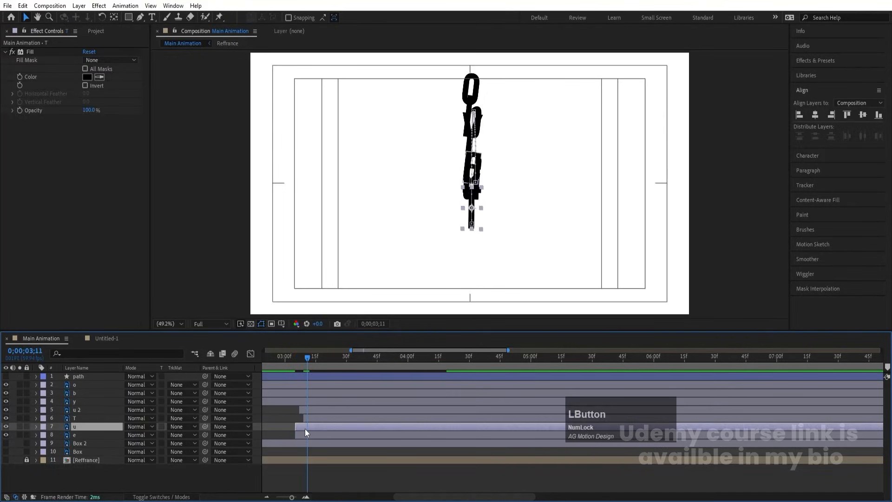
key("bracketleft")
key("Page_Down")
key("Page_Down")
left_click(308, 434)
key("bracketleft")
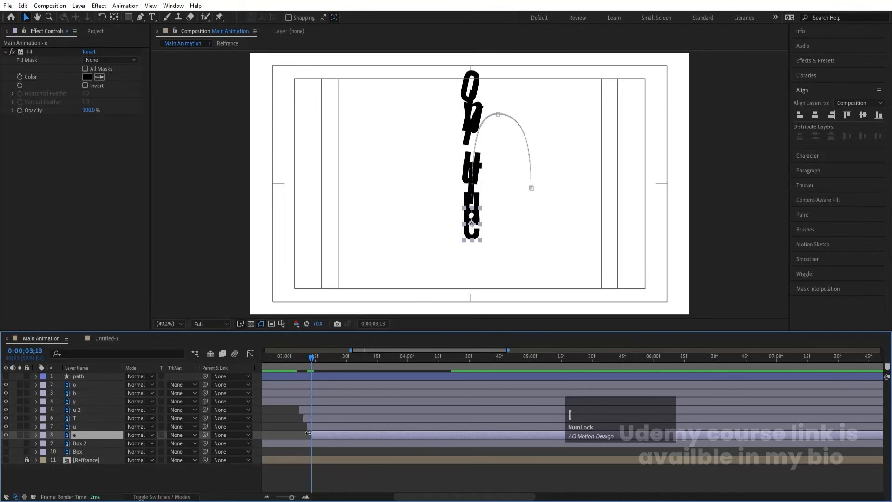
Preview the staggered letter motion from 0;00;03;13 and again from 0;00;02;54
key("space")
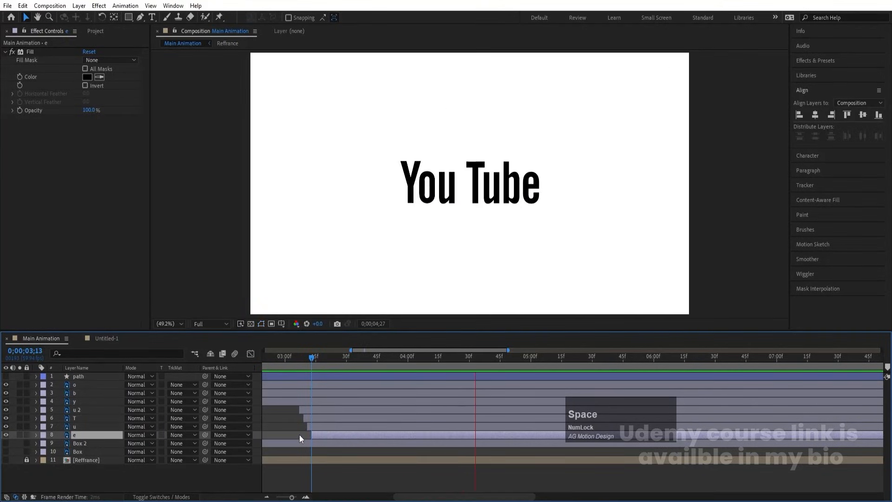
key("space")
left_click(272, 354)
key("space")
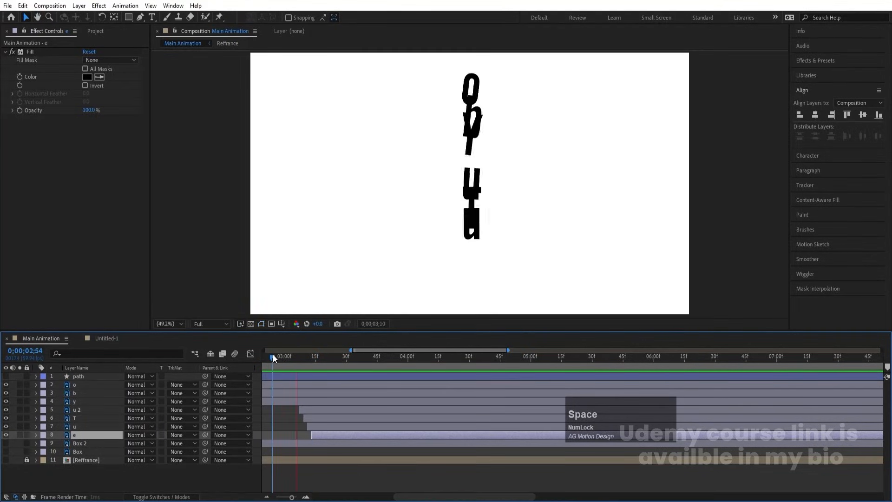
key("space")
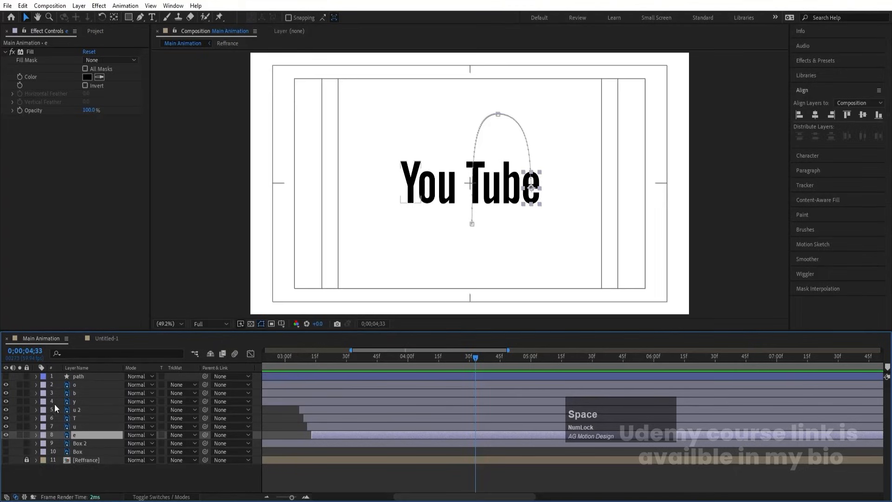
Make the Box 2 and Box layers visible and preview the animation from the start of the composition
left_click(6, 443)
left_click(5, 452)
left_click_drag(300, 356, 95, 374)
key("space")
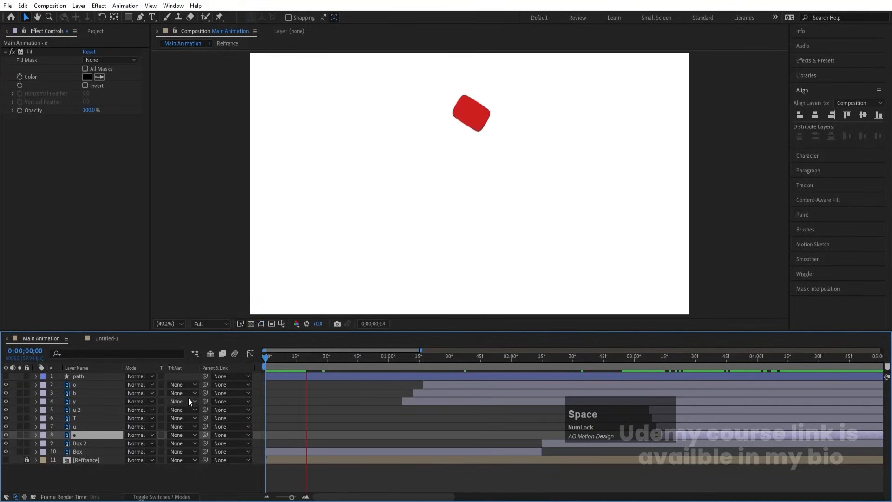
key("minus")
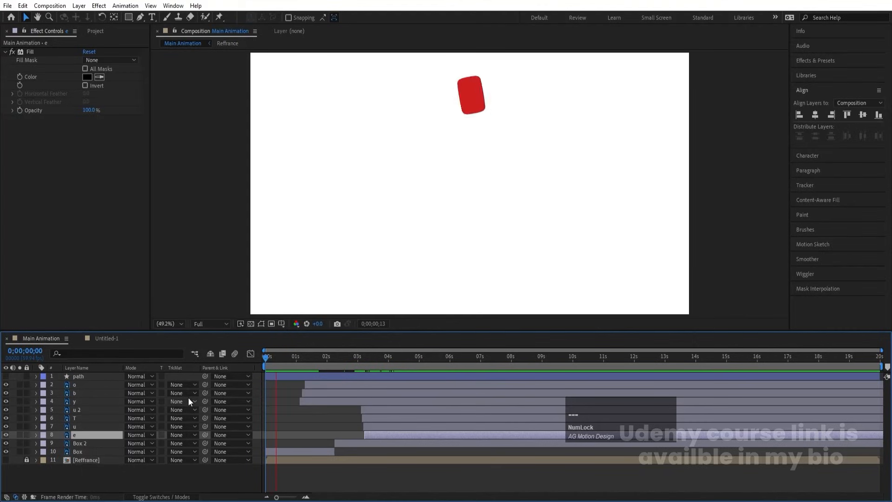
key("space")
Pre-compose all seven letter layers into a new composition named Text Animation, moving all attributes into it
left_click_drag(296, 360, 394, 345)
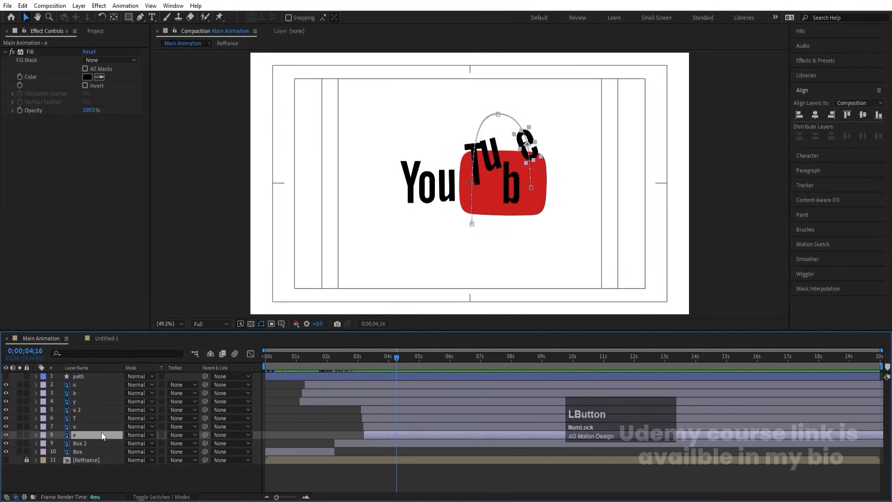
left_click(74, 384, "shift")
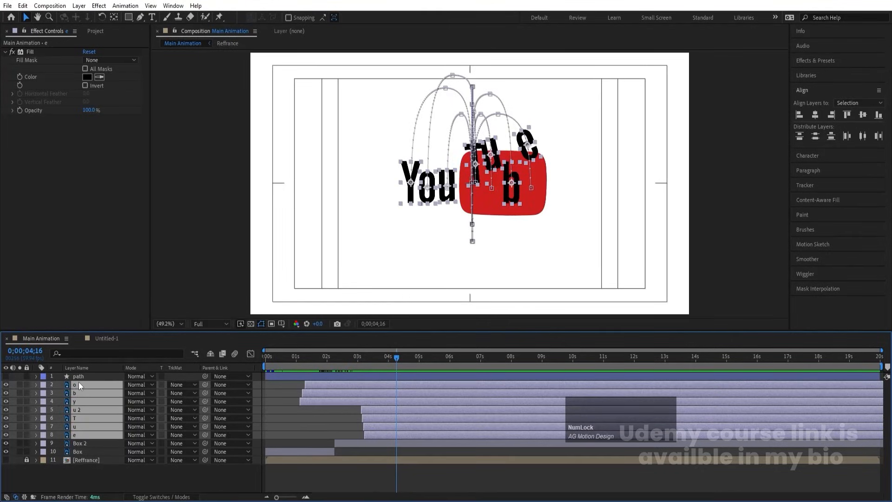
key("ctrl+shift+c")
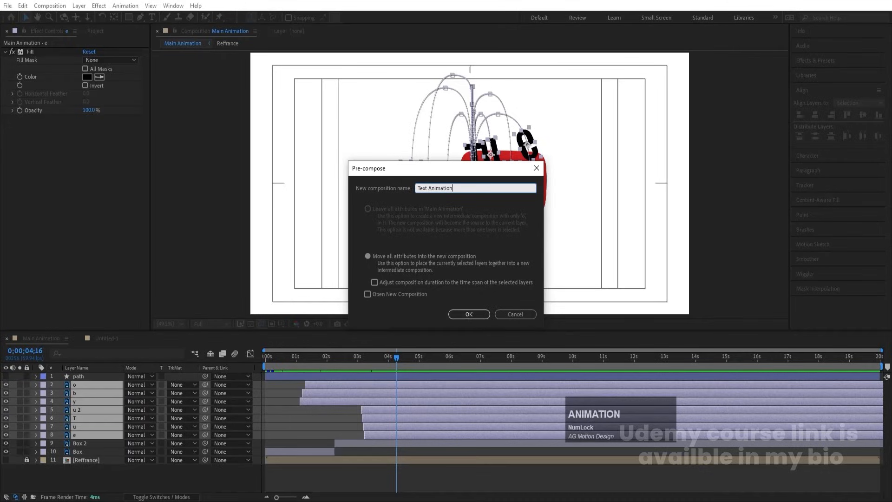
key("Return")
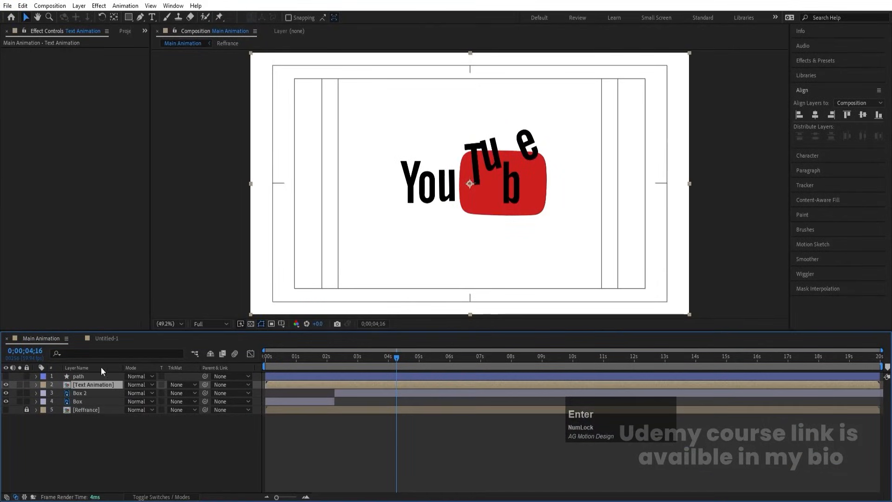
Find the Fill effect and apply it to the Text Animation layer
left_click(826, 61)
left_click(825, 74)
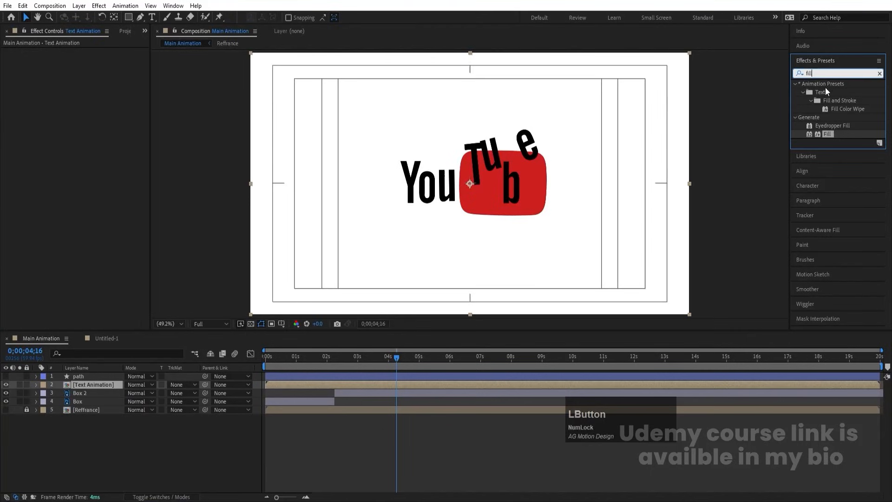
double_click(829, 134)
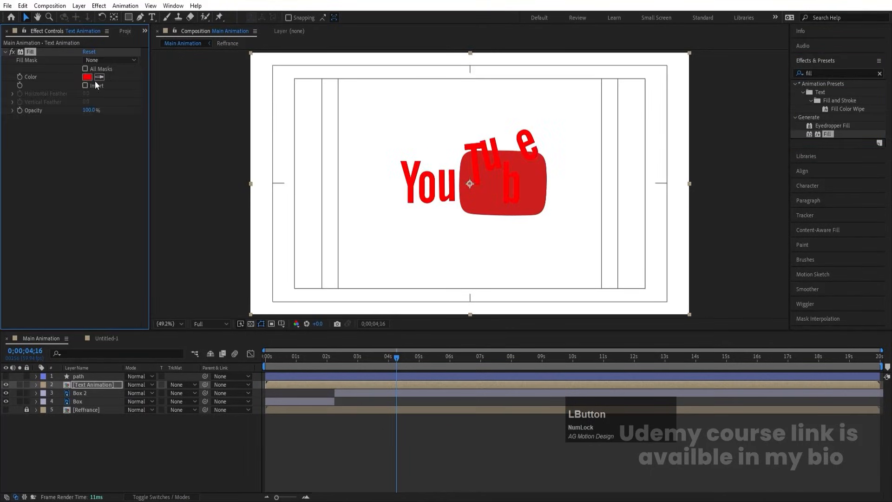
Set the Text Animation layer's Fill color to white (FFFFFF)
left_click(88, 77)
left_click(586, 136)
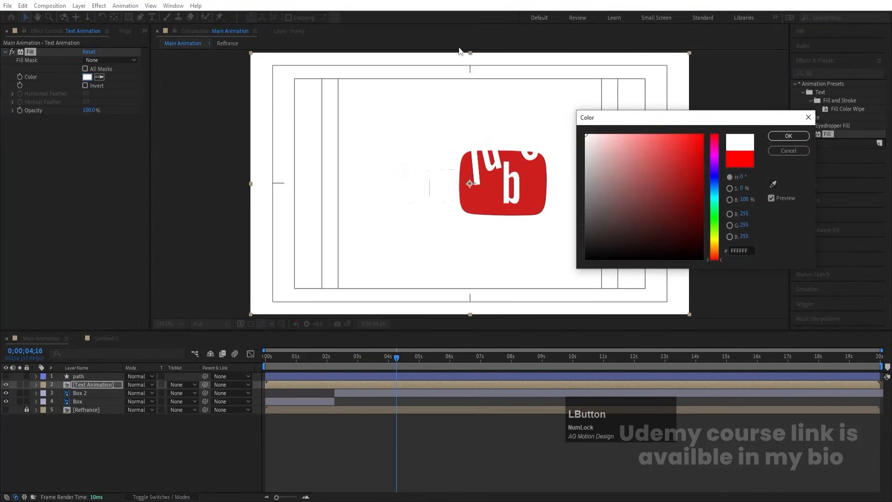
key("Return")
Set the Text Animation layer's Fill color to black (000000)
left_click(88, 77)
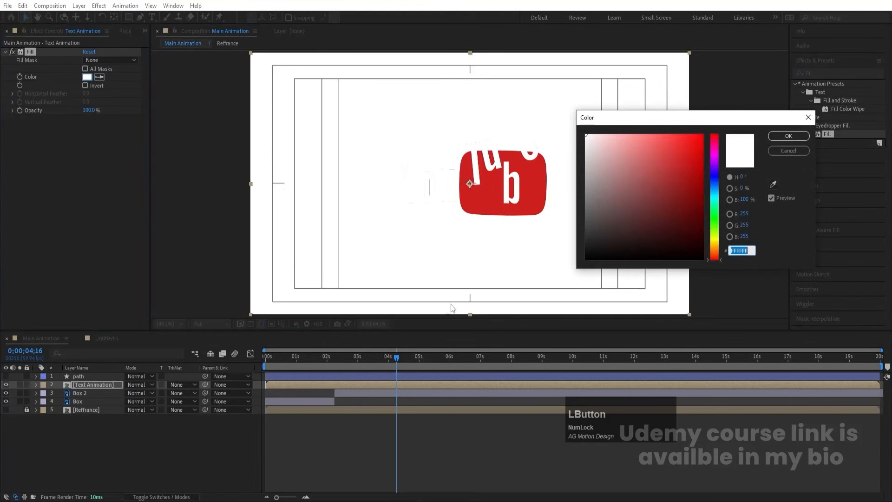
type("000000")
key("Return")
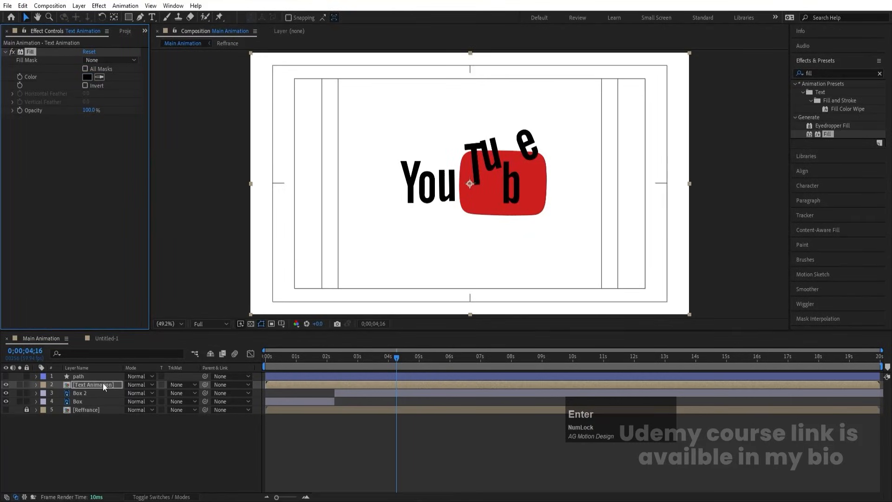
Duplicate the Text Animation layer and set the upper copy's Fill color to white (FFFFFF)
left_click(104, 386)
key("ctrl+d")
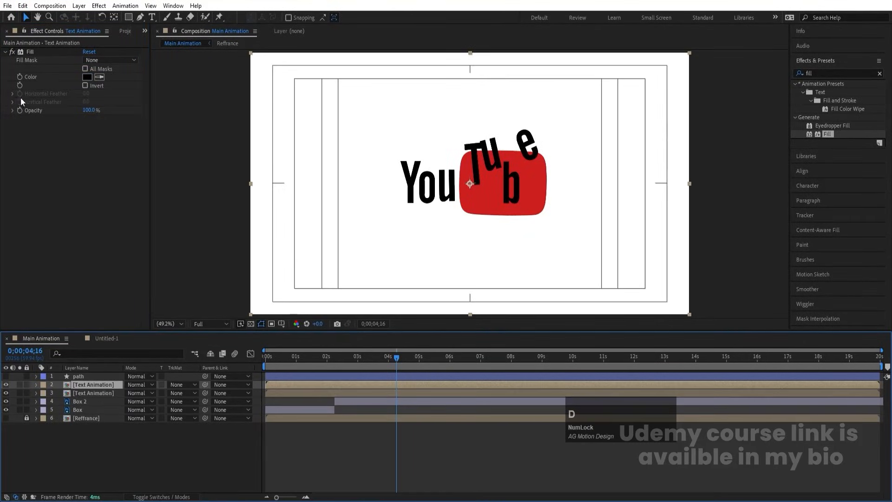
left_click(87, 77)
left_click(586, 136)
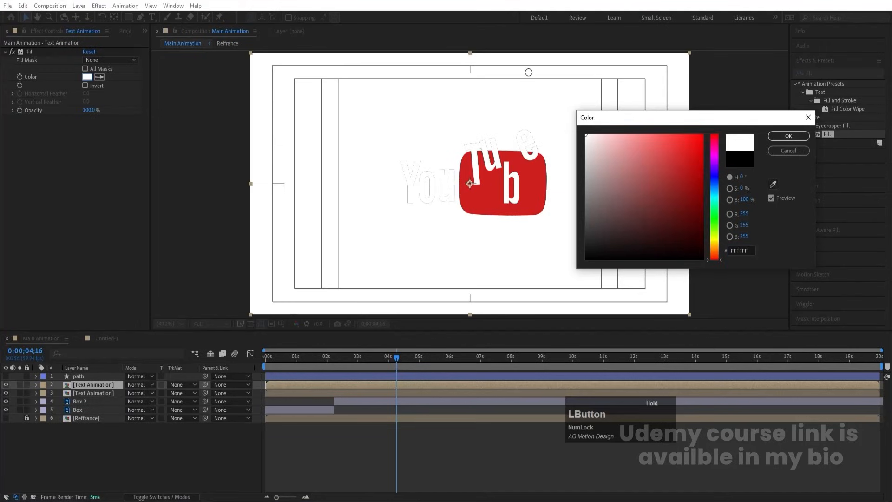
key("Return")
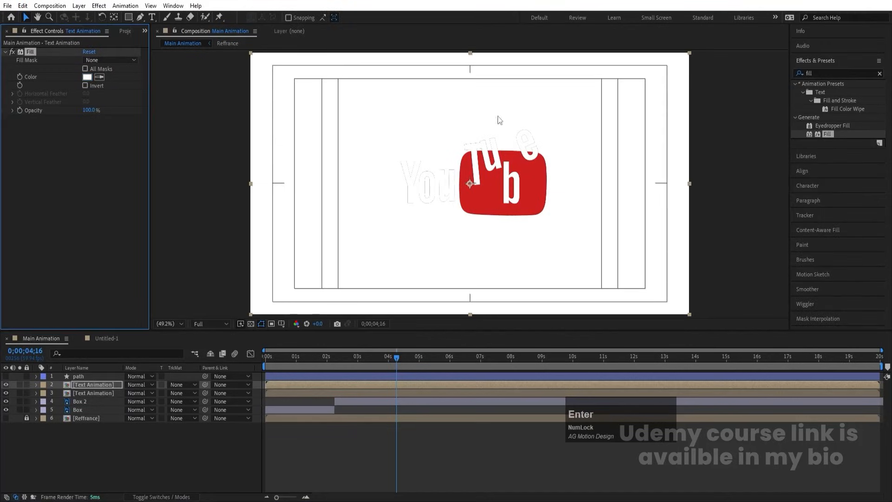
Duplicate the Box 2 layer and place the copy directly above the white Text Animation layer
left_click(80, 402)
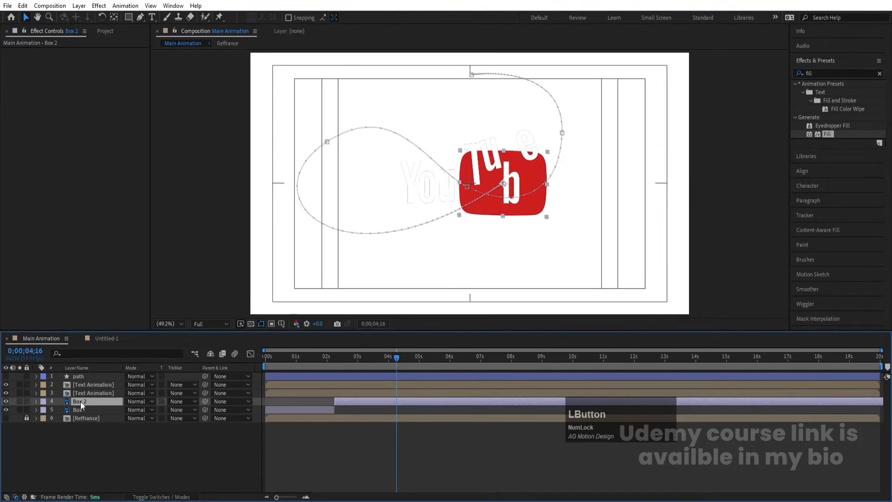
key("ctrl+d")
left_click_drag(80, 402, 82, 378)
Set the white Text Animation layer's track matte to Alpha Matte "Box 3"
left_click(85, 393)
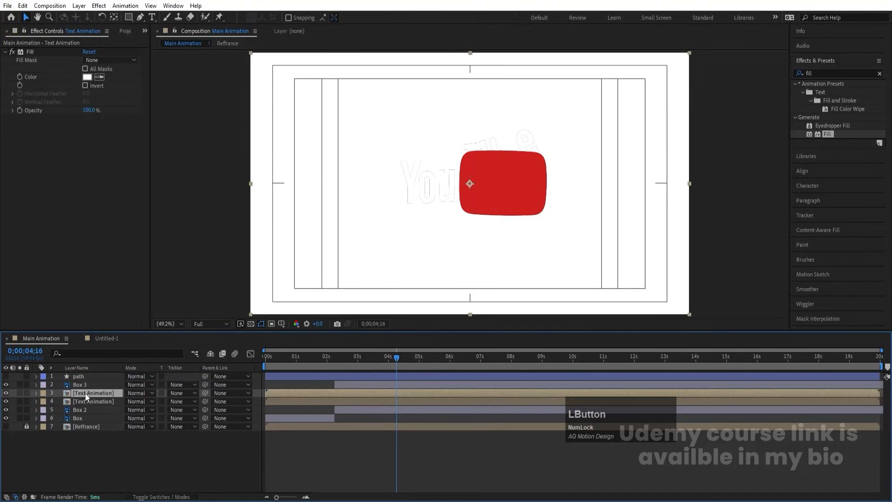
left_click(181, 392)
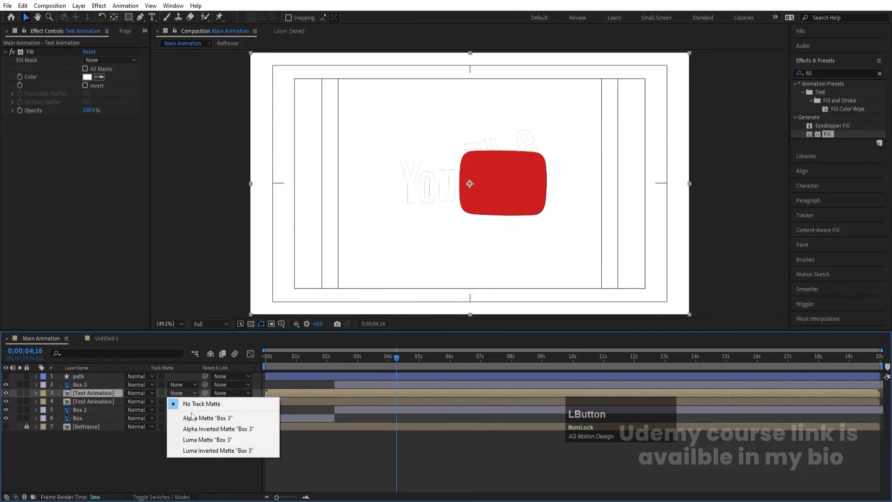
left_click(195, 418)
Preview the matted text from the start, lower the preview resolution to Quarter and resume playback from 0;00;00;15
left_click_drag(370, 357, 211, 355)
key("space")
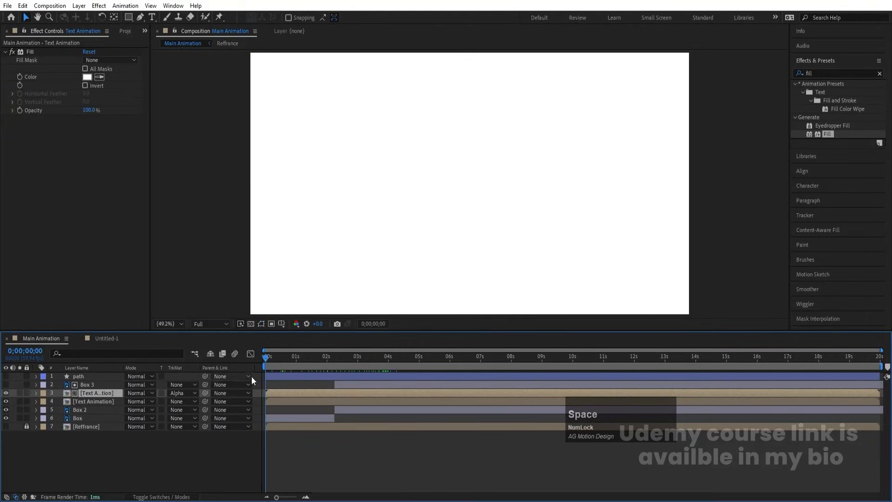
key("space")
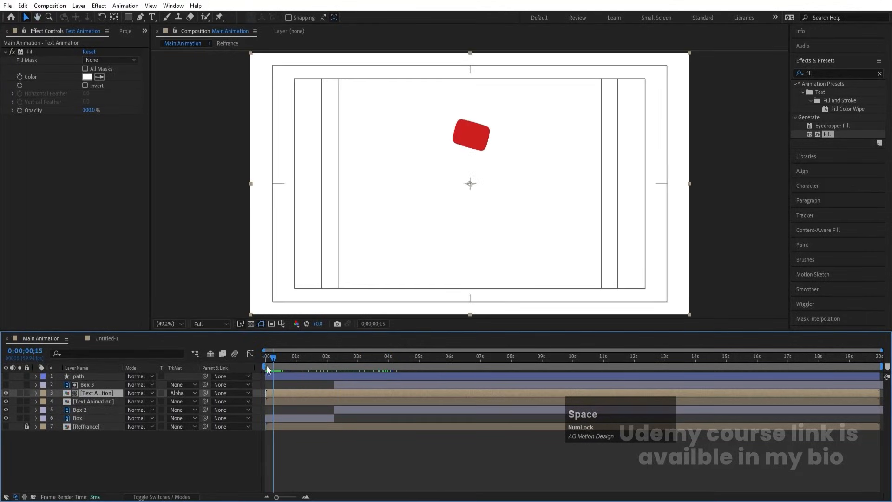
left_click(207, 324)
left_click(203, 376)
key("space")
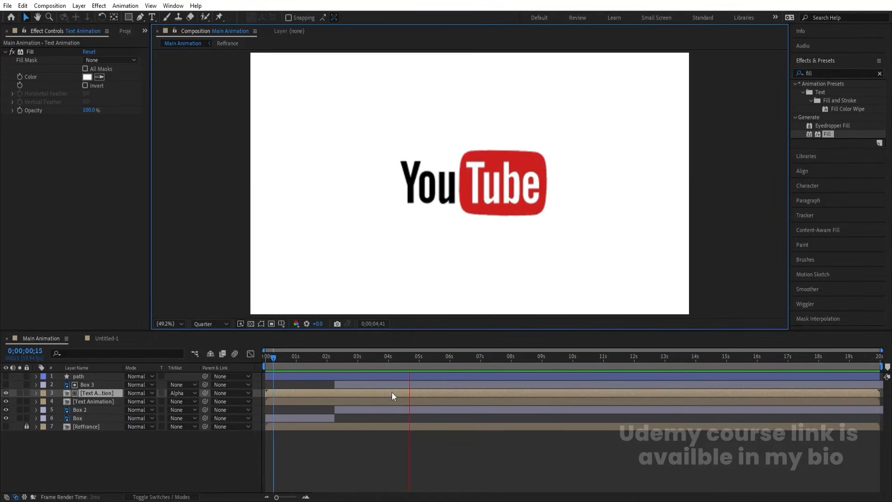
key("space")
Trim the in points of Box 3 and the white Text Animation layer to 0;00;02;36, and preview the trimmed part
left_click_drag(414, 359, 345, 365)
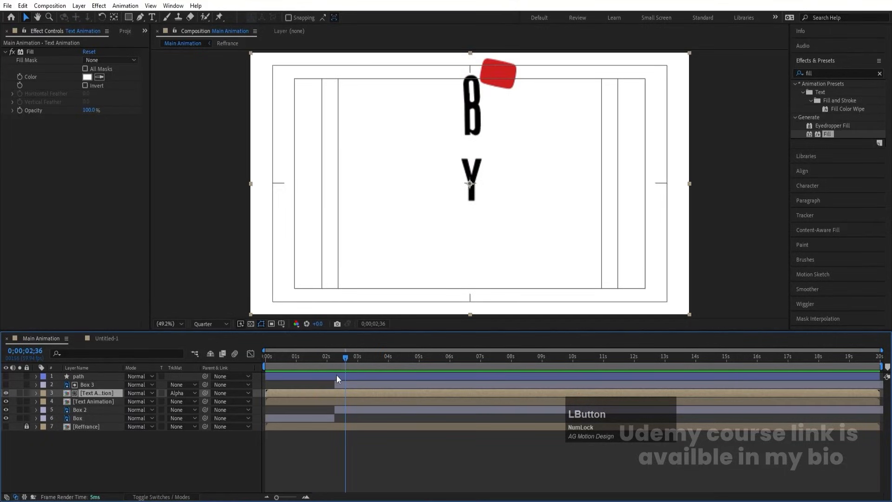
left_click(82, 384, "shift")
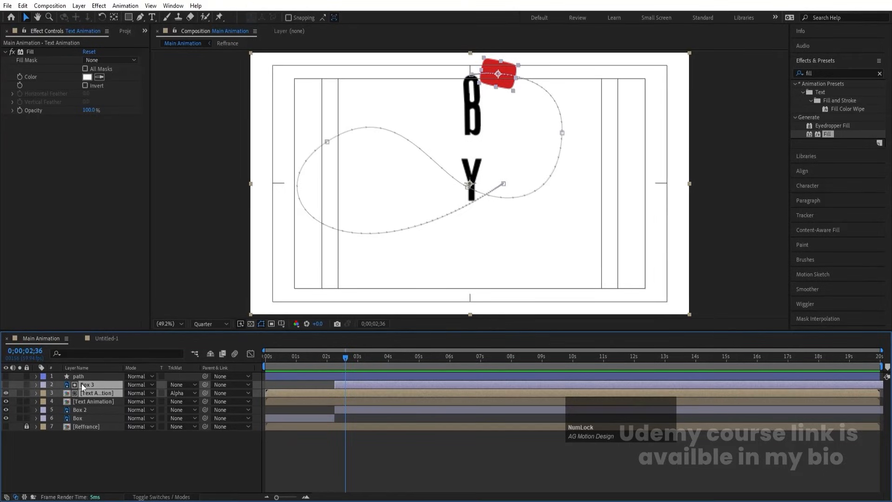
key("alt")
key("alt+bracketleft")
key("space")
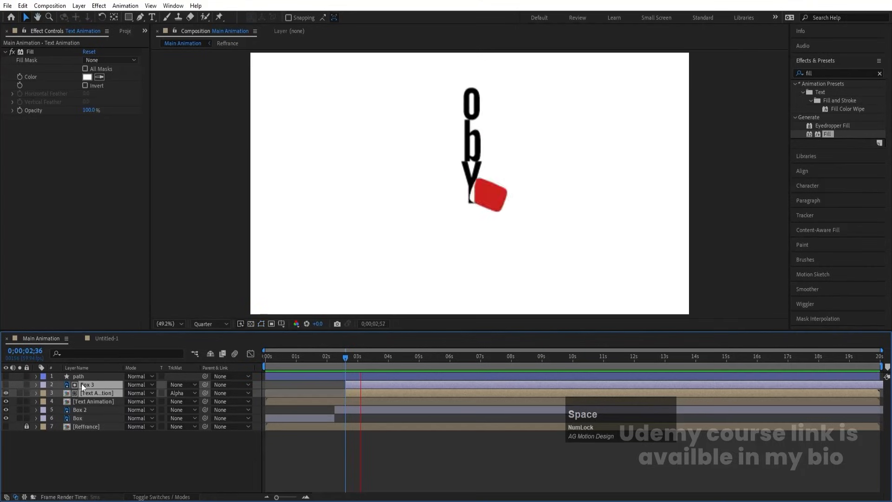
key("space")
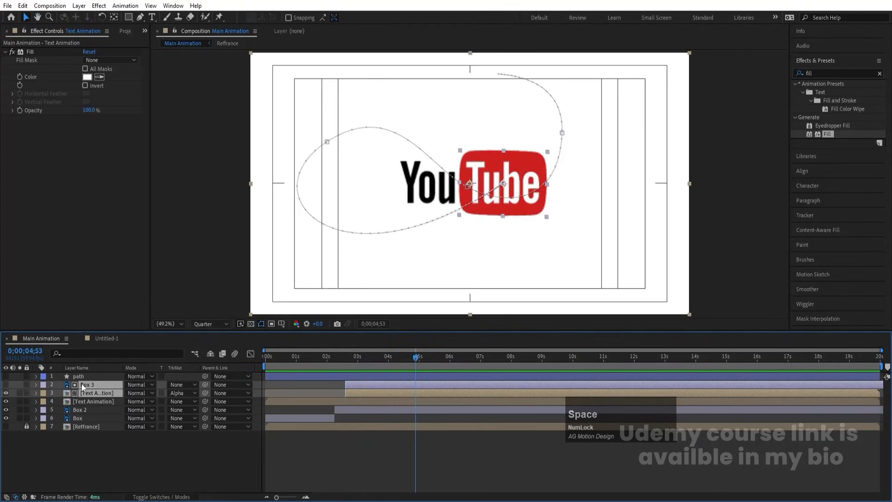
Deselect the layers and play the whole logo animation from the beginning twice
left_click(311, 427)
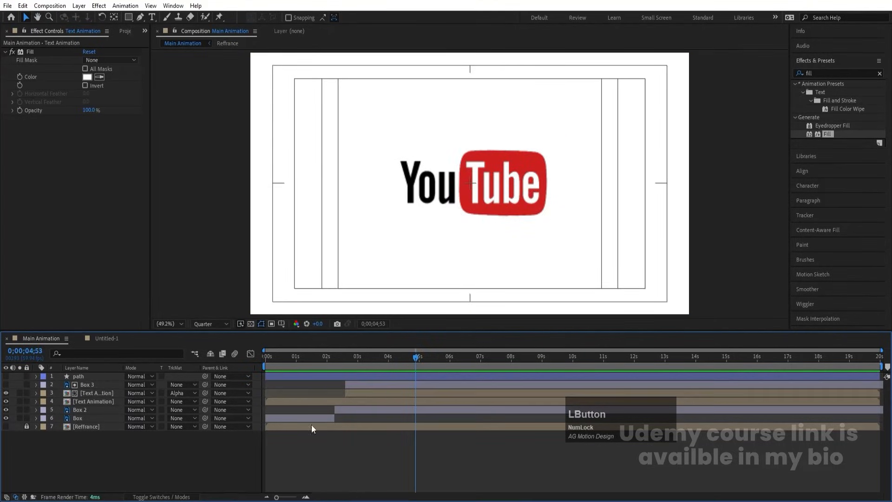
left_click_drag(341, 363, 183, 372)
key("space")
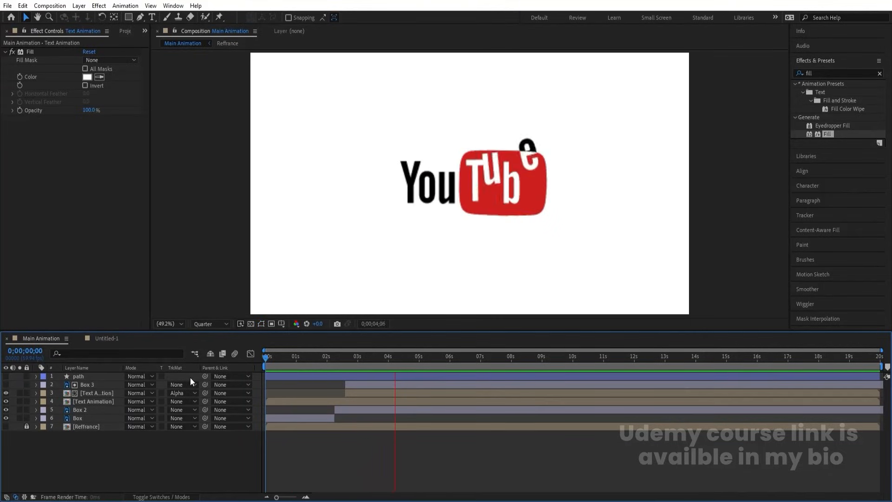
key("space")
left_click_drag(298, 367, 257, 350)
key("space")
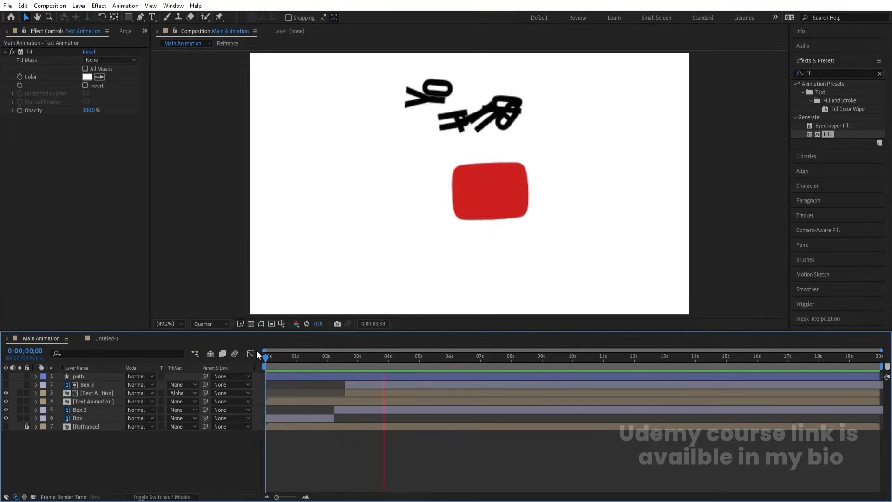
key("space")
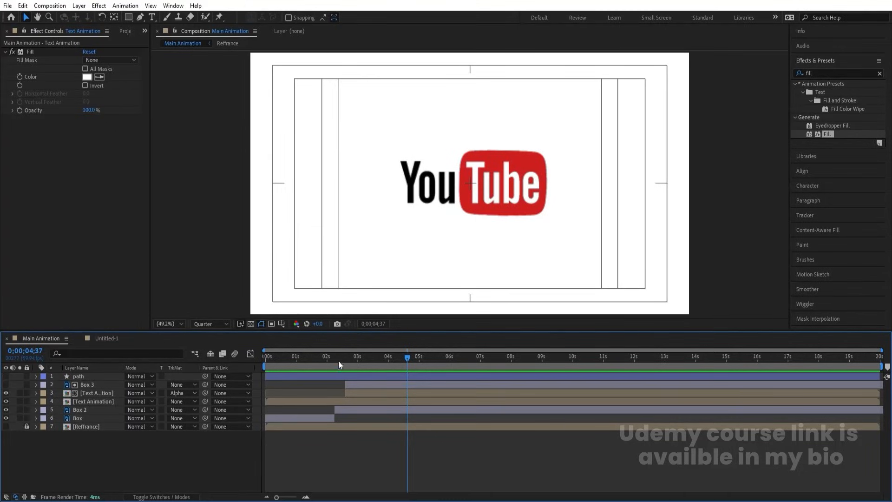
At 0;00;02;51, choose the Ellipse tool and set its stroke color to the red sampled from the box (CD201F)
left_click_drag(335, 359, 353, 356)
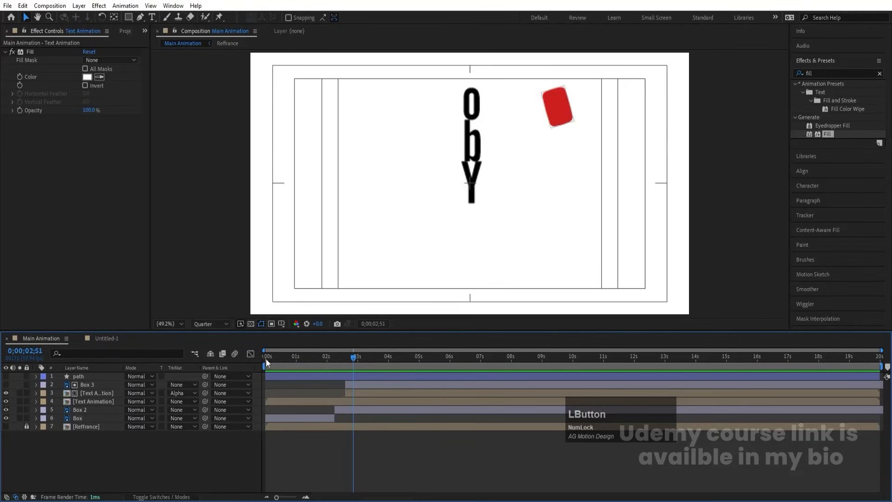
mouse_move(128, 17)
left_mouse_down()
mouse_move(150, 40)
mouse_move(159, 35)
left_mouse_up()
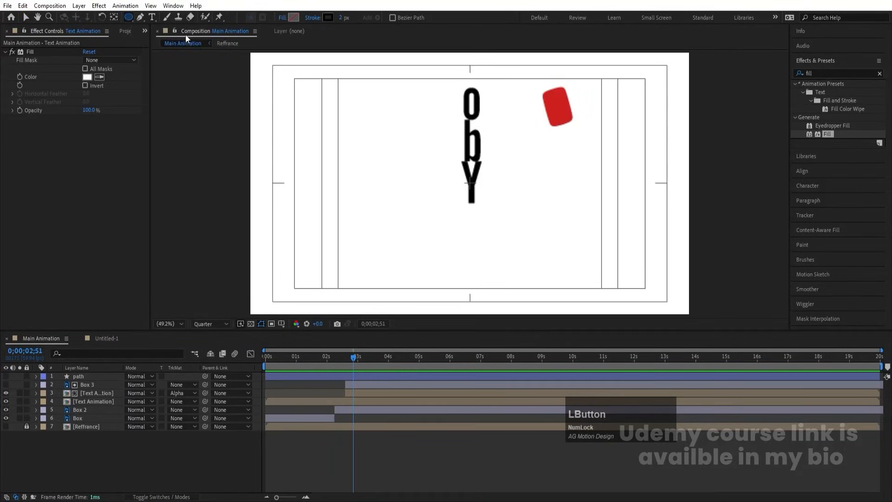
left_click(328, 18)
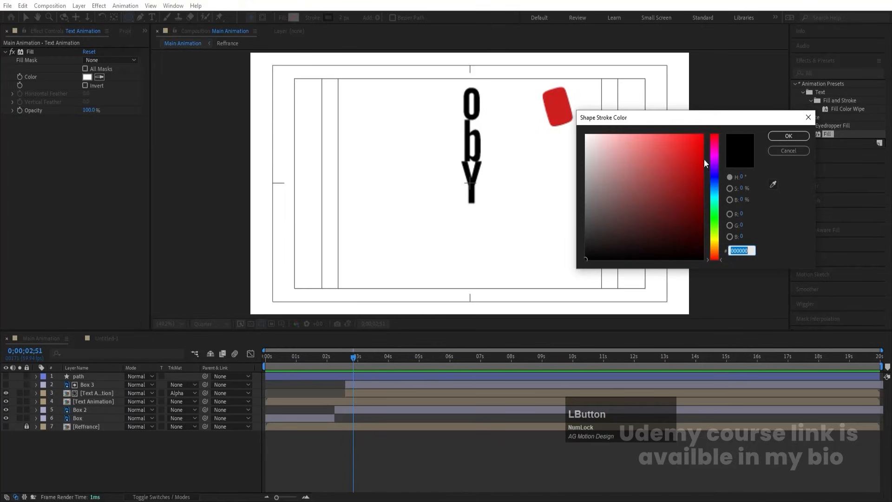
left_click(773, 185)
left_click(557, 107)
key("Return")
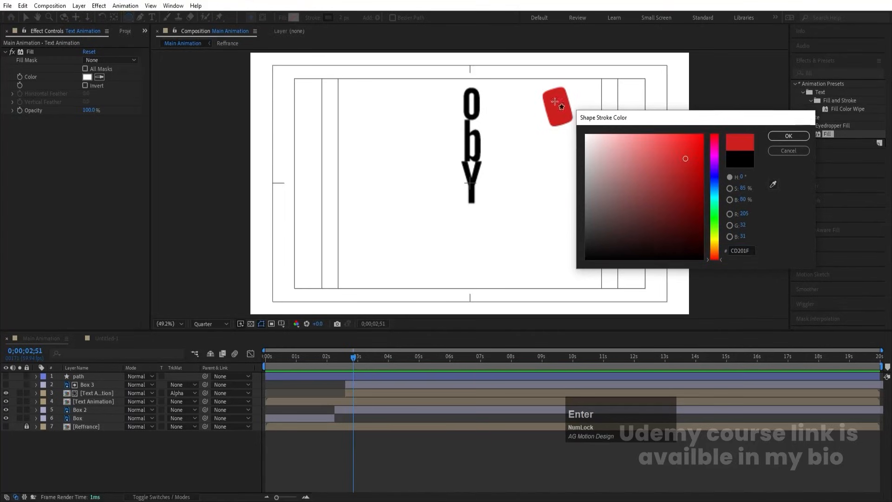
Draw a red-stroked circle about 586 px across, center its anchor point, and align it to the horizontal and vertical center of the composition
left_click_drag(411, 131, 545, 236)
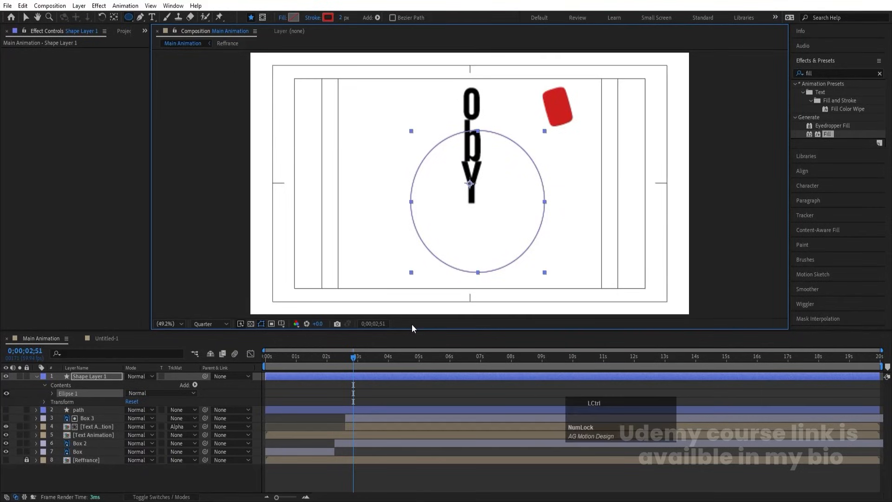
key("ctrl+alt+Home")
left_click(807, 171)
left_click(815, 115)
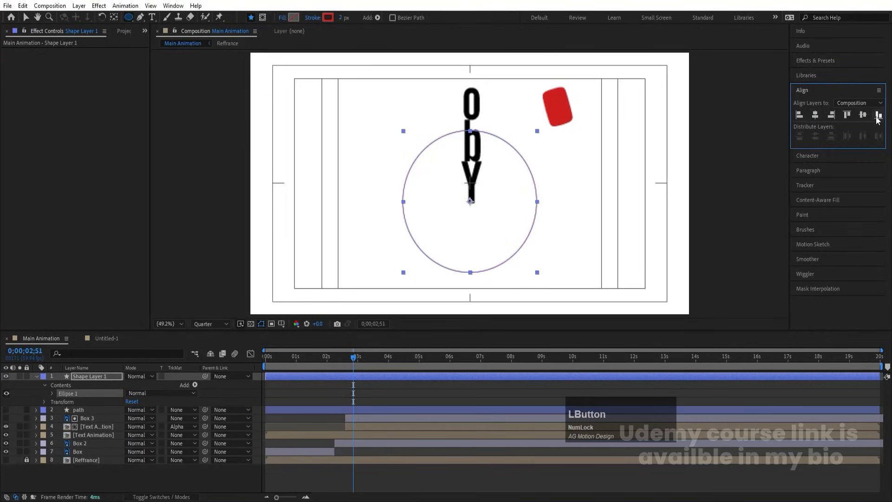
left_click(862, 114)
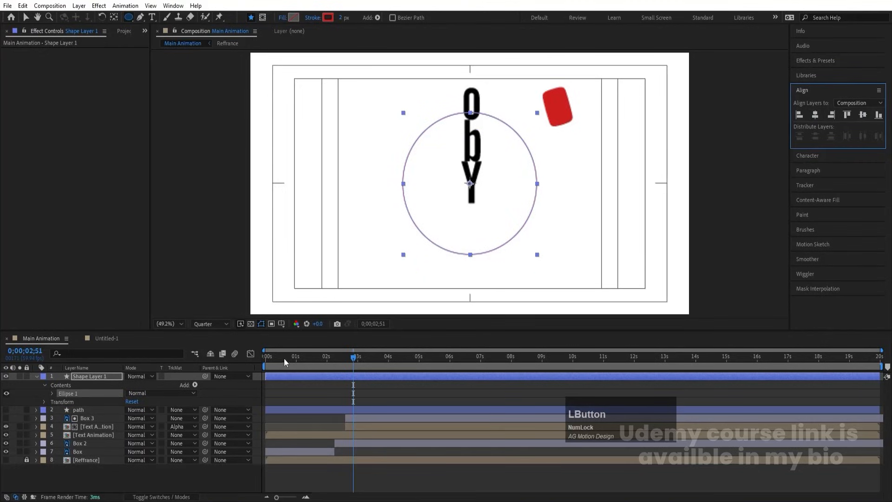
At 0;00;00;00, add keyframes for the circle's Size and Stroke Width, and show only the keyframed properties of the layer
left_click_drag(284, 361, 141, 382)
left_click(88, 351)
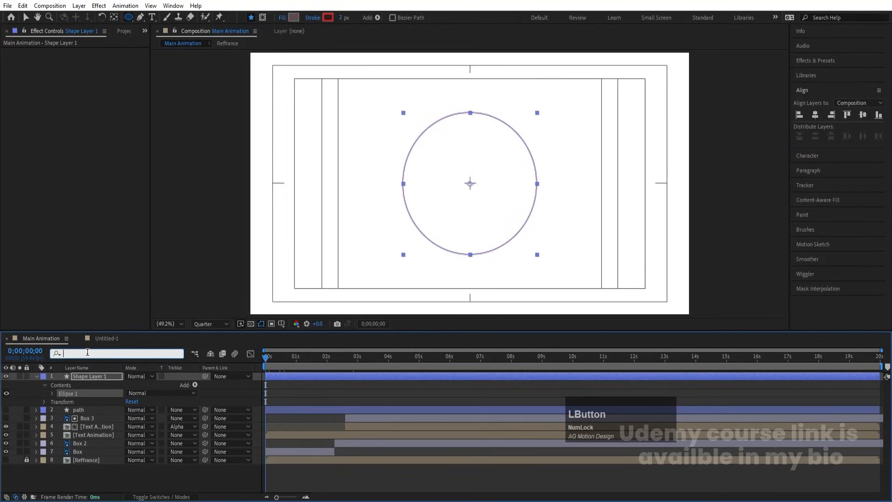
type("size")
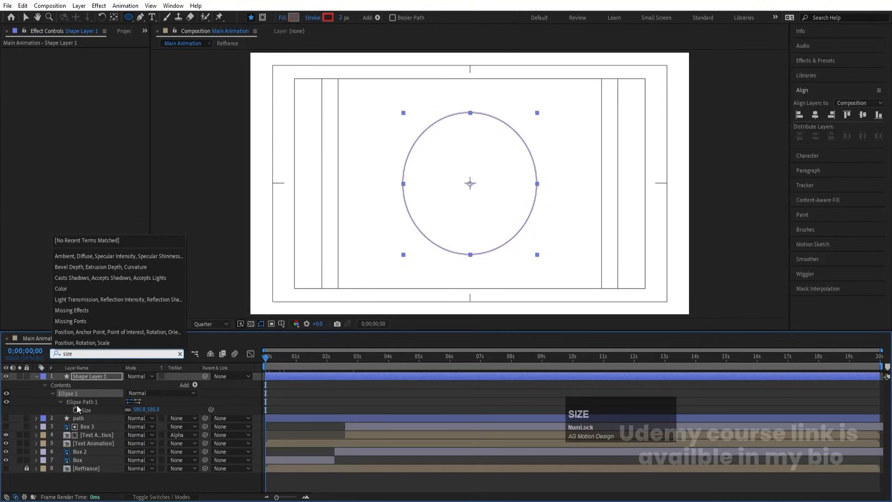
left_click(75, 409)
left_click(85, 353)
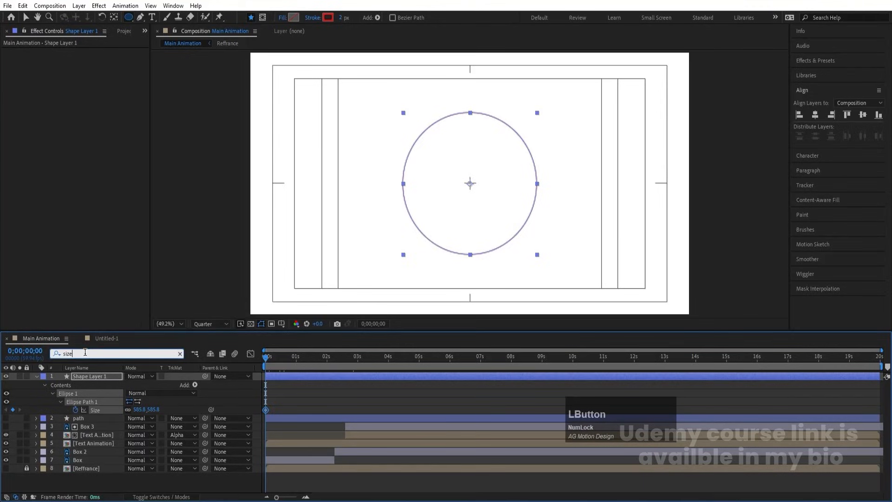
type("strok")
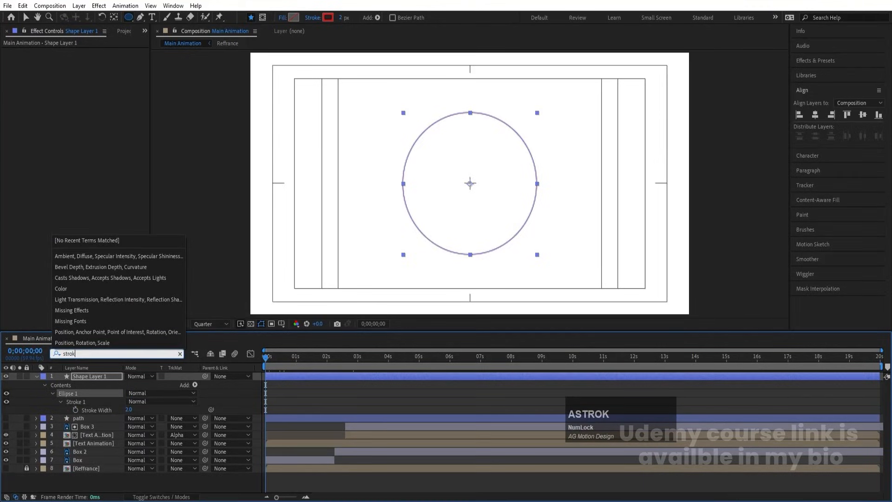
left_click(76, 409)
key("u")
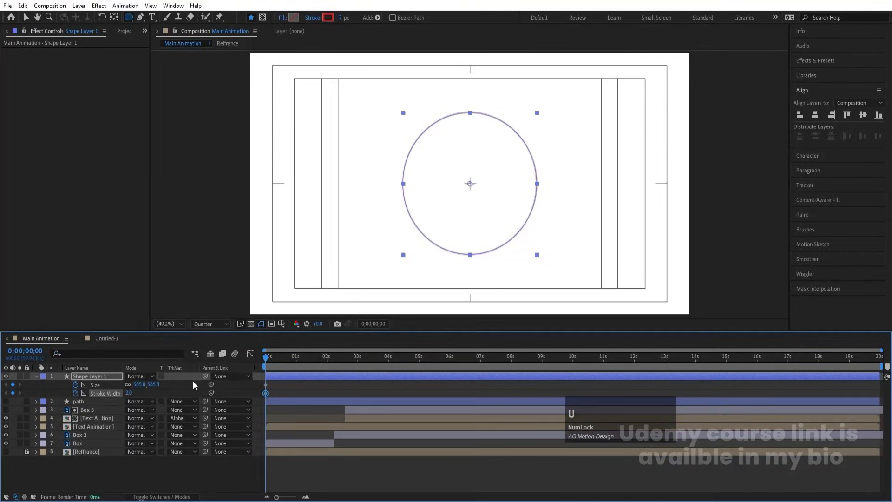
Set the circle's first keyframes to Size 0 and Stroke Width 20
left_click(172, 393)
left_click(137, 384)
type("0")
key("Return")
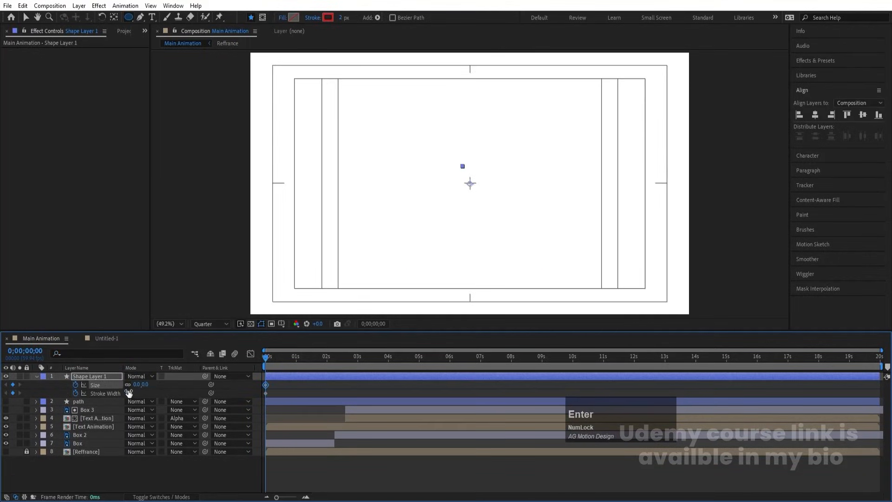
left_click(129, 393)
type("20")
key("Return")
At 0;00;00;59, set the circle's Size to 565 and its Stroke Width to 0
left_click_drag(294, 364, 296, 363)
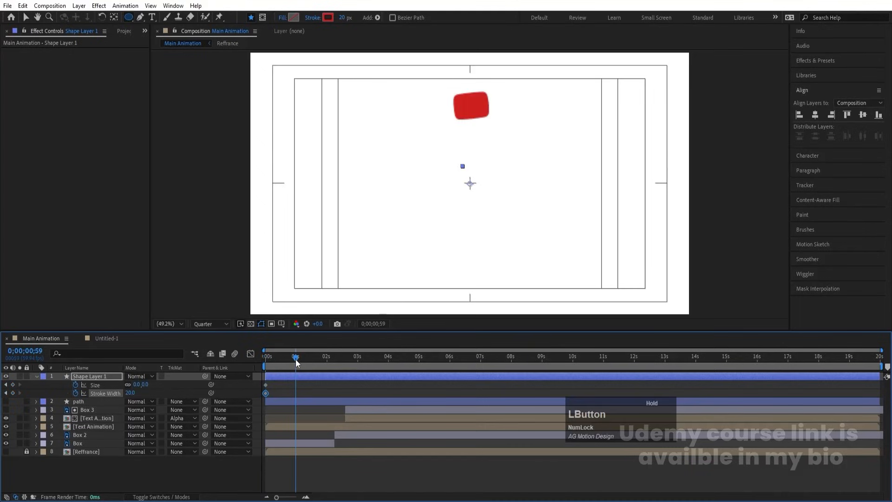
left_click_drag(138, 384, 257, 352)
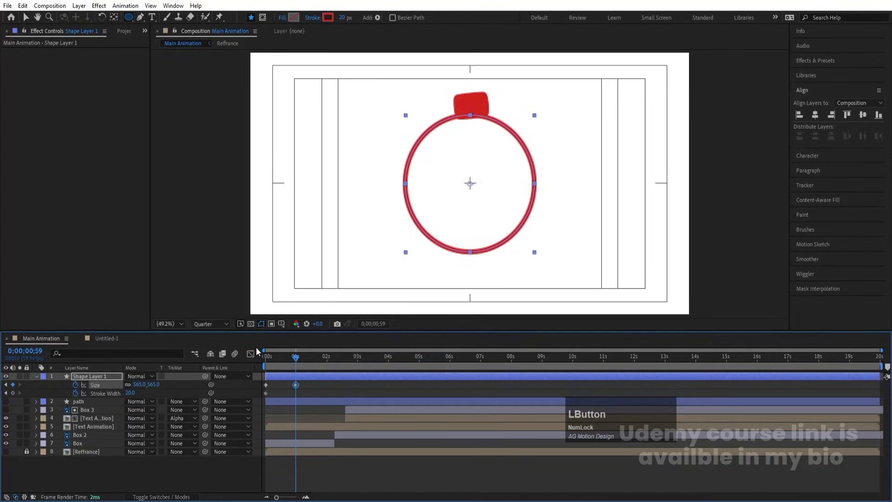
left_click(129, 393)
type("0")
key("Return")
Move the circle's end keyframes to about 0;00;01;24, apply Easy Ease, shape the speed graph to peak early, and preview it
left_click_drag(280, 360, 182, 369)
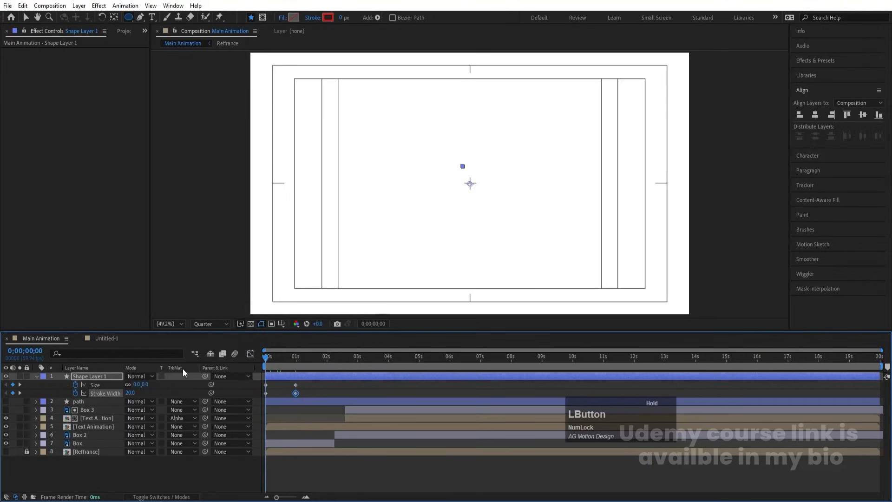
mouse_move(288, 384)
left_mouse_down()
mouse_move(298, 394)
mouse_move(309, 385)
mouse_move(252, 358)
left_mouse_up()
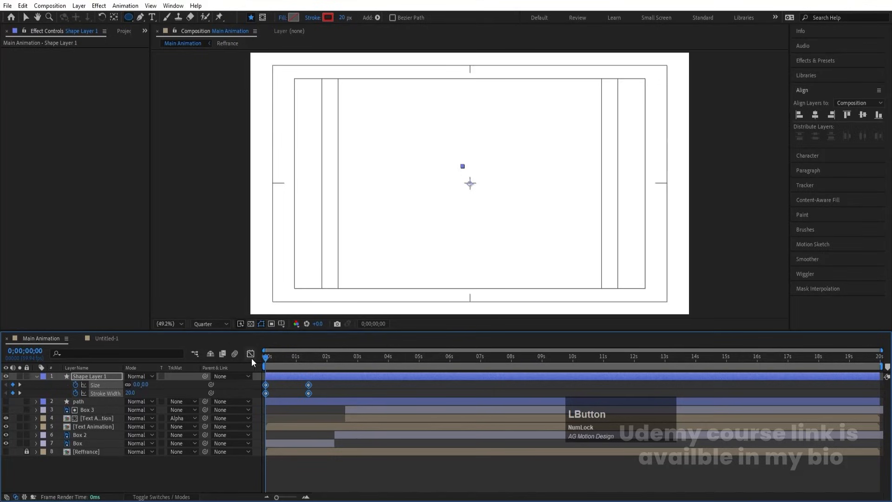
key("F9")
key("equal")
left_click(251, 353)
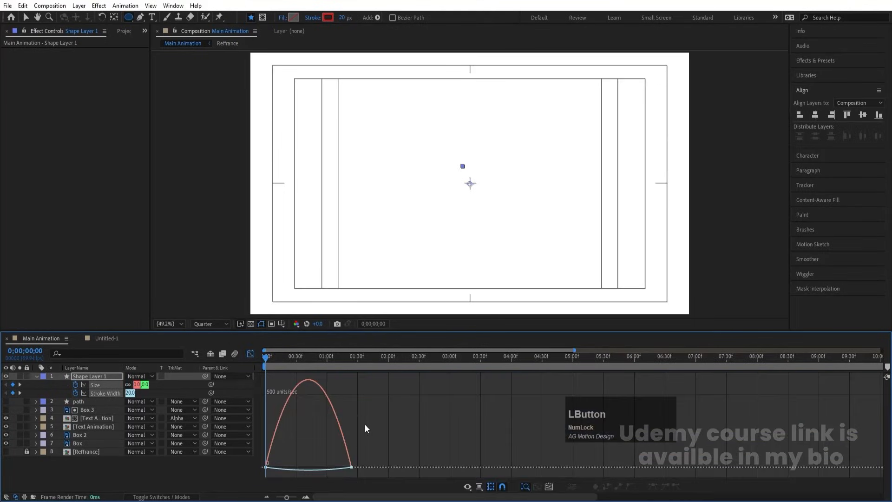
left_click_drag(337, 468, 293, 467)
key("space")
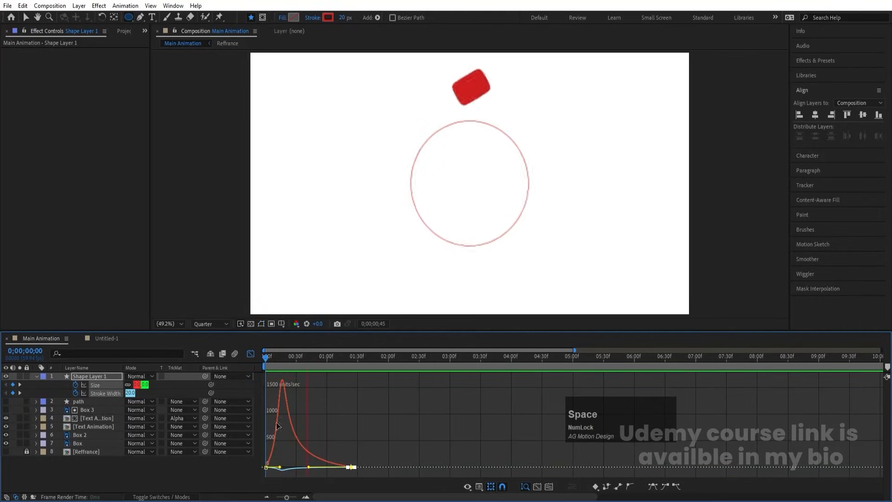
Leave the graph view, shift Shape Layer 1 so it starts just before the one-second mark, and preview the timing
key("space")
left_click(251, 354)
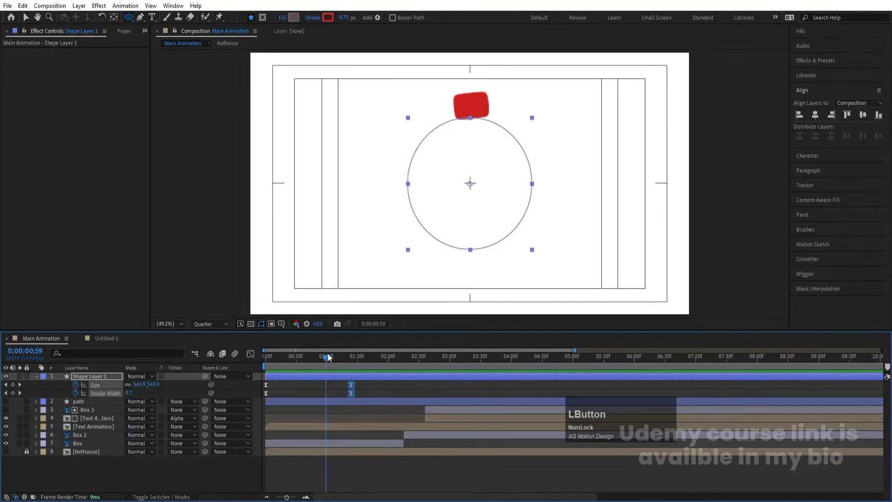
left_click_drag(327, 355, 335, 355)
left_click_drag(294, 376, 350, 375)
key("space")
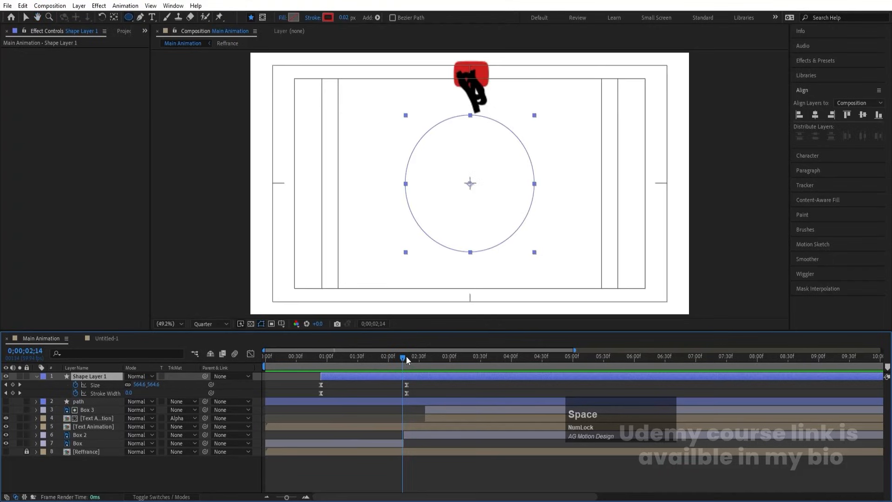
Duplicate the circle layer, make the copy start at 0;00;03;01, and preview the second burst
left_click_drag(406, 357, 450, 366)
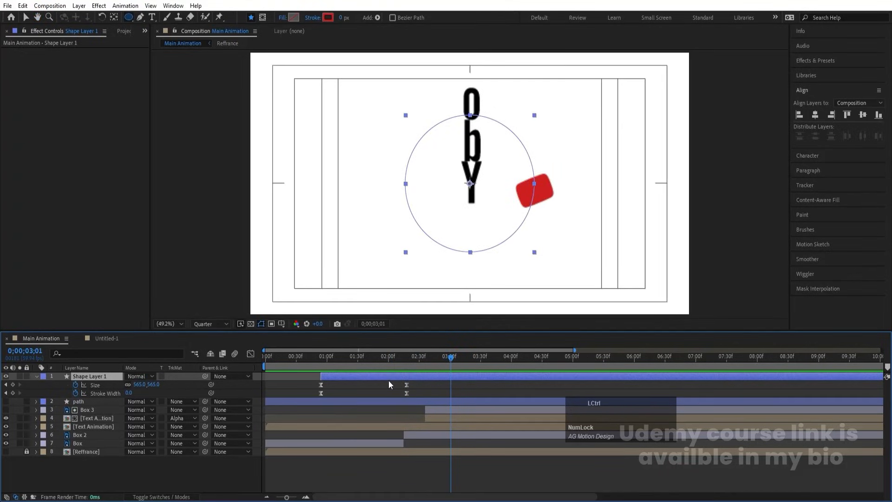
key("ctrl+d")
key("[")
key("space")
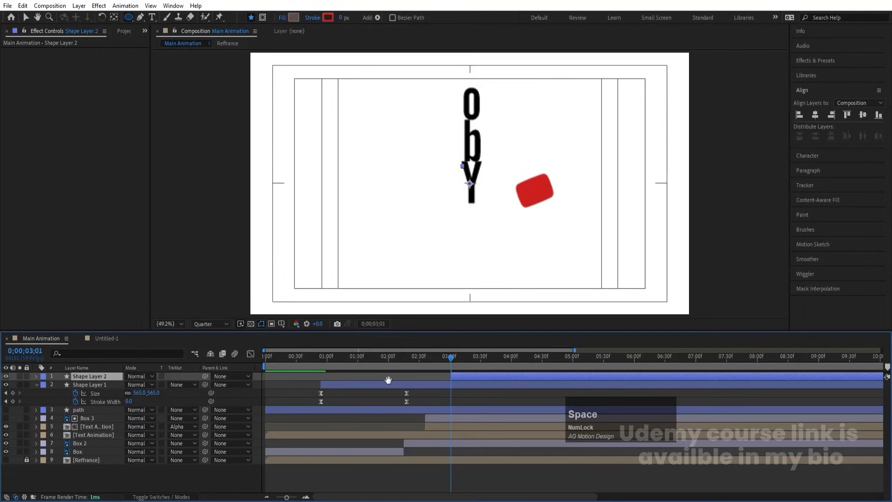
key("space")
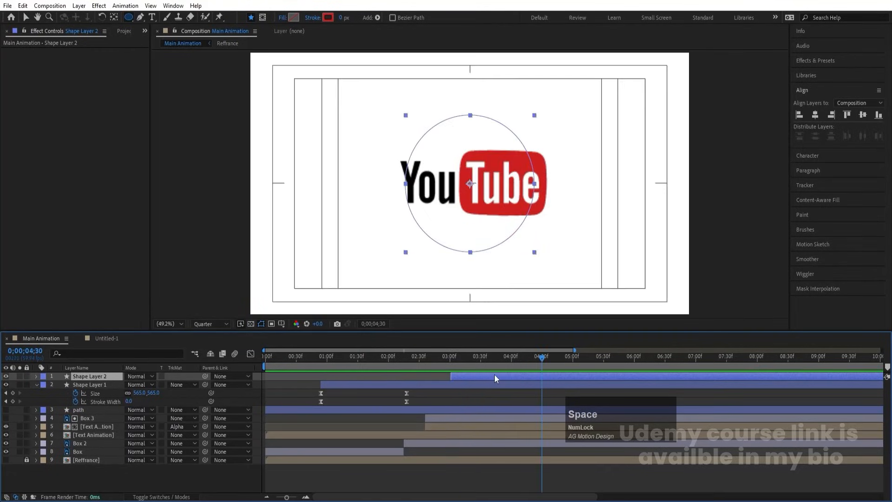
Go to 0;00;03;02, deselect the layers, and reveal and collapse the keyframed properties of all layers
left_click_drag(470, 356, 452, 356)
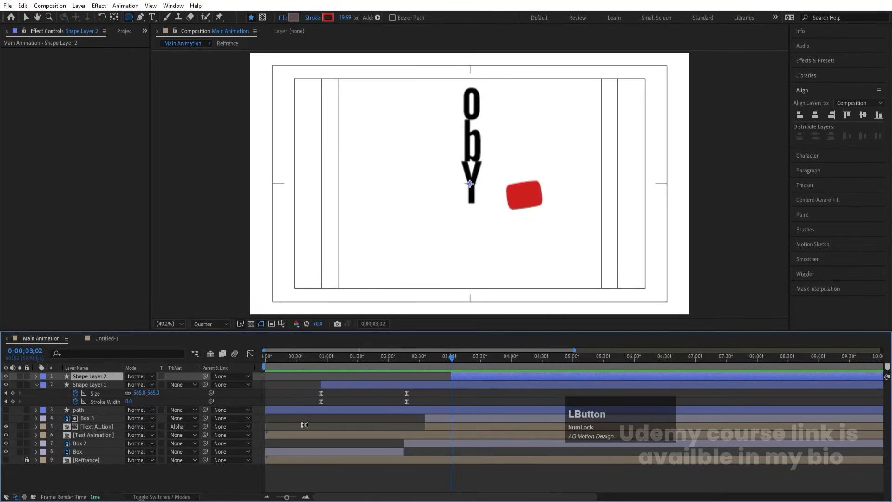
key("minus")
key("Num_Lock")
left_click(272, 386)
key("u")
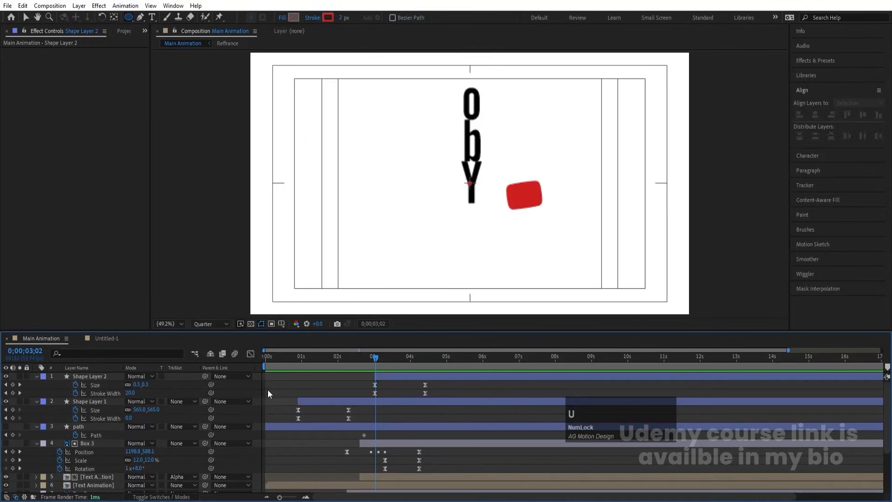
key("u")
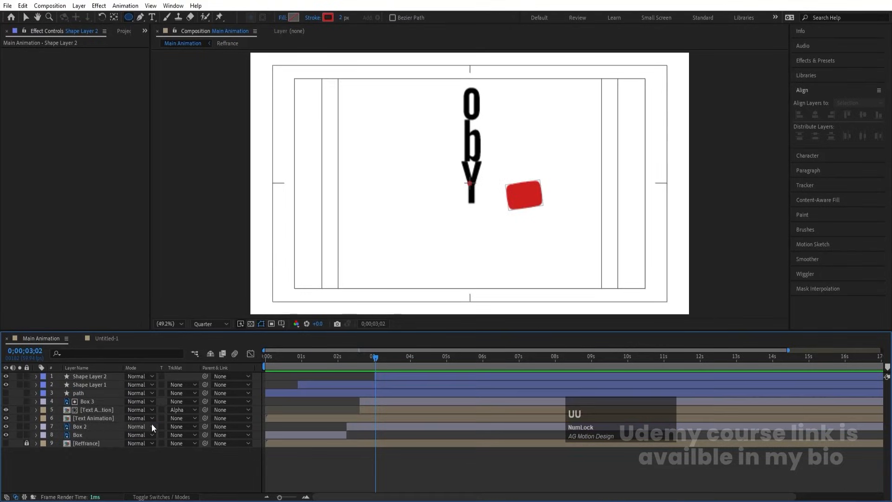
Pre-compose Box 3 and both Text Animation layers as "Text Animation layers", moving all attributes into the new composition
left_click(87, 417)
left_click(88, 410, "ctrl")
left_click(88, 400, "ctrl")
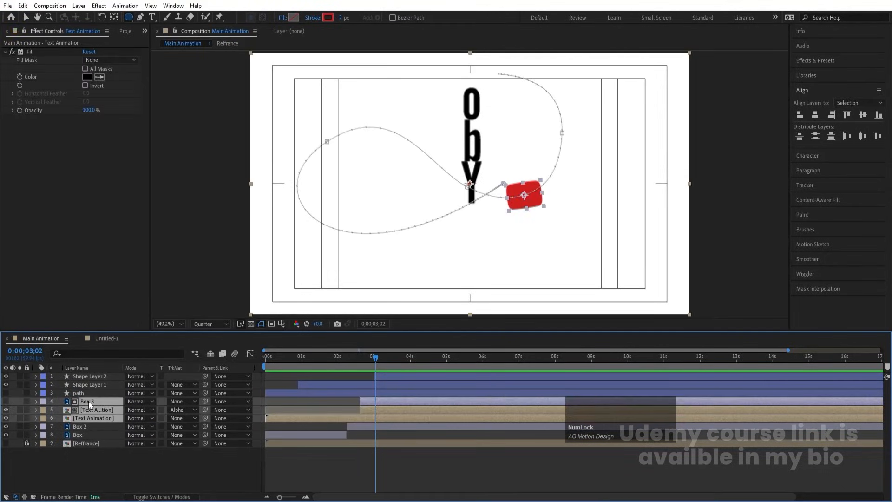
key("ctrl+shift+c")
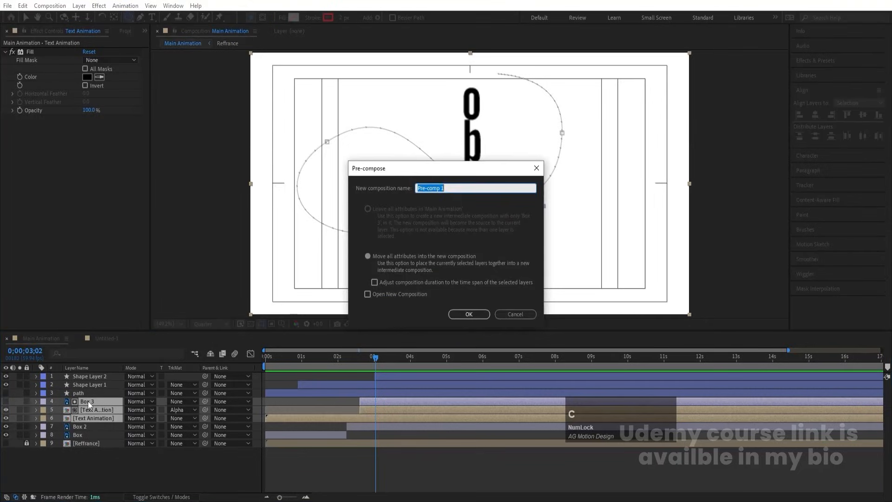
type("Text Animati")
key("BackSpace")
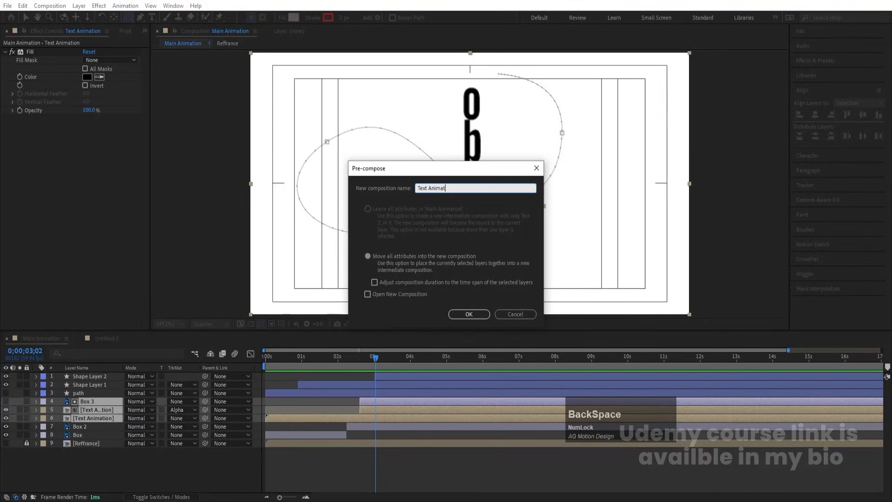
type("i")
type("on layers")
key("Return")
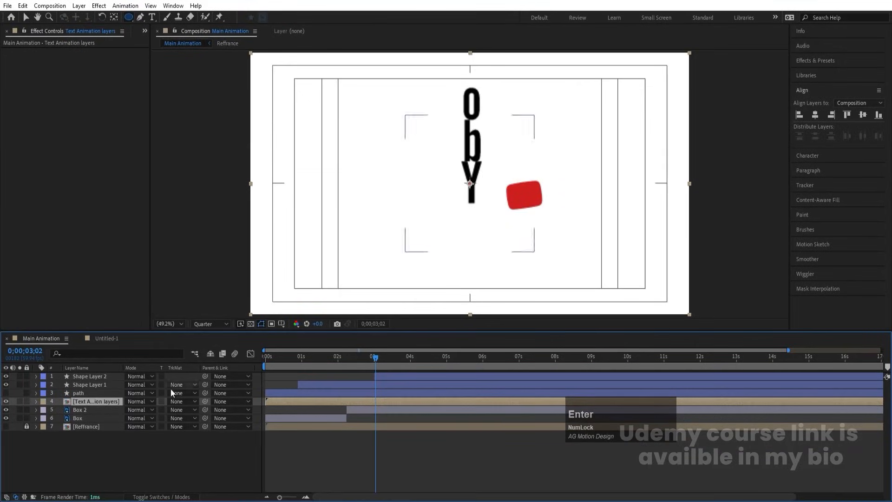
Turn on Collapse Transformations for the Text Animation layers precomp, and enable motion blur on all letter layers in the nested Text Animation composition
key("F4")
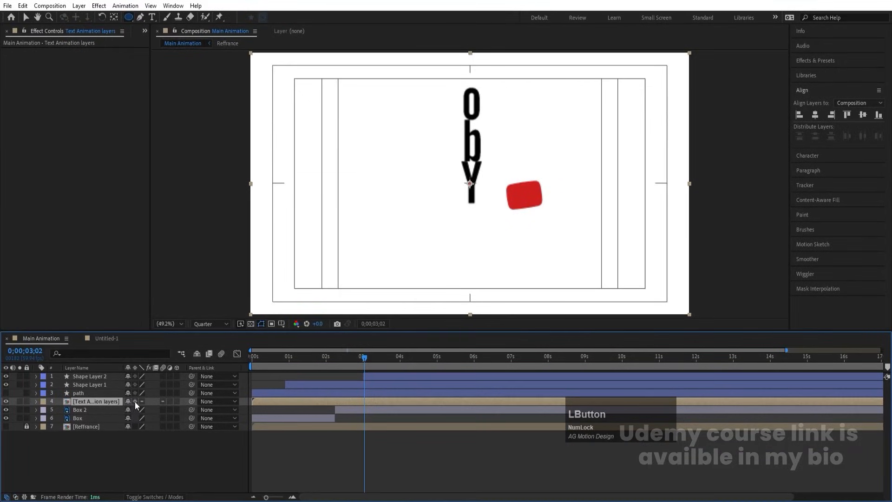
double_click(111, 401)
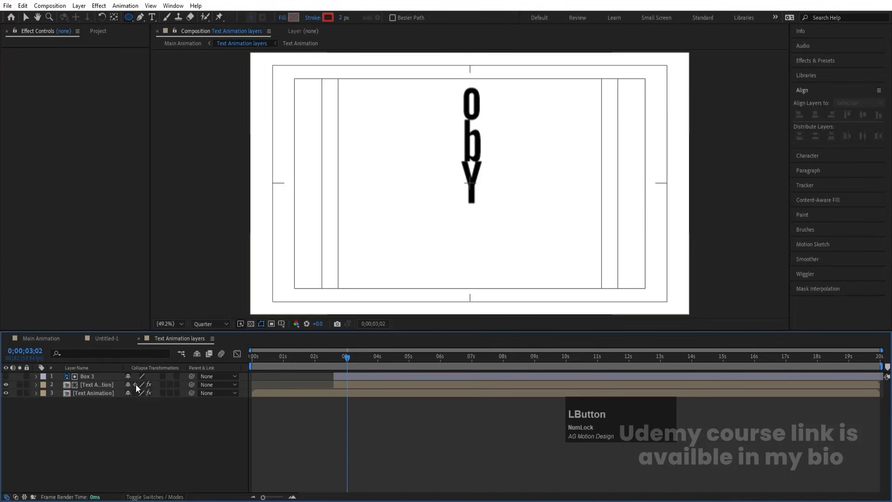
double_click(101, 393)
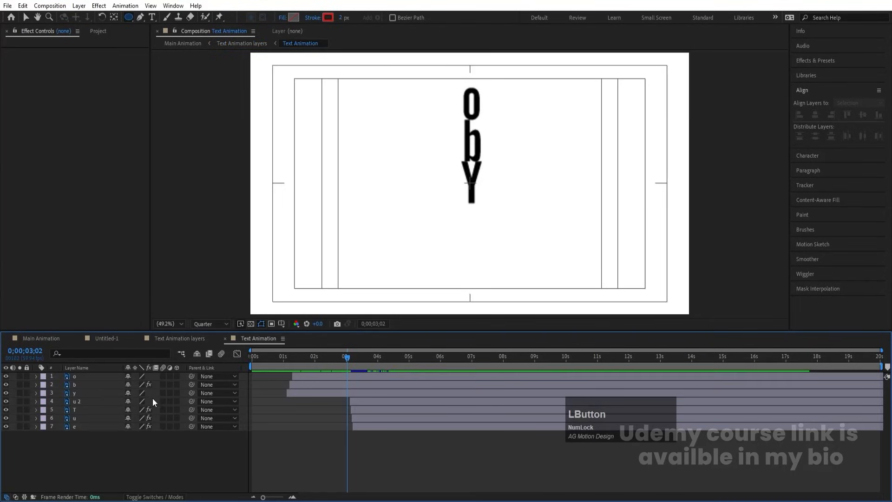
key("ctrl+a")
left_click(163, 380)
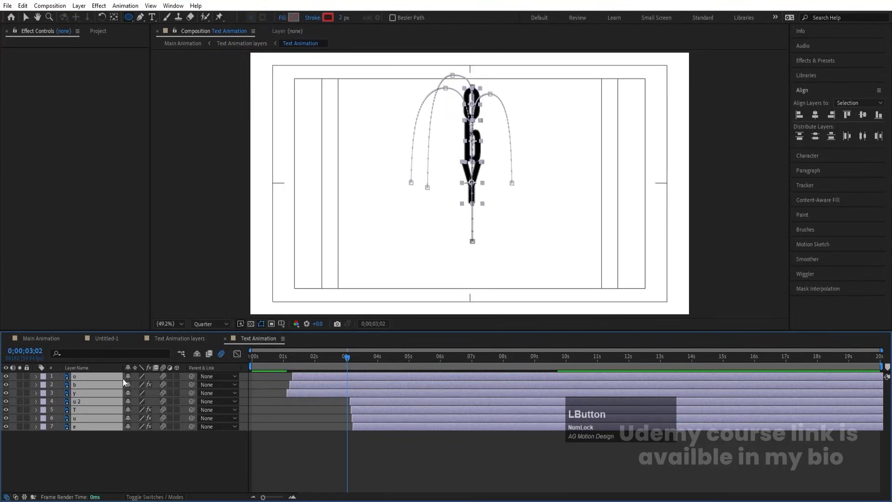
In the Main Animation composition, draw a wide rectangular mask on the Text Animation layers precomp, ending just below the letter stack
left_click(119, 340)
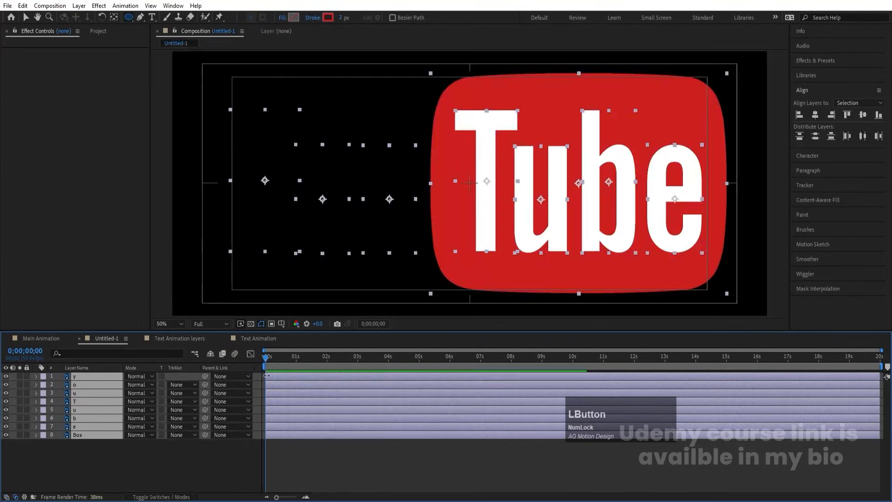
left_click(164, 338)
left_click(38, 337)
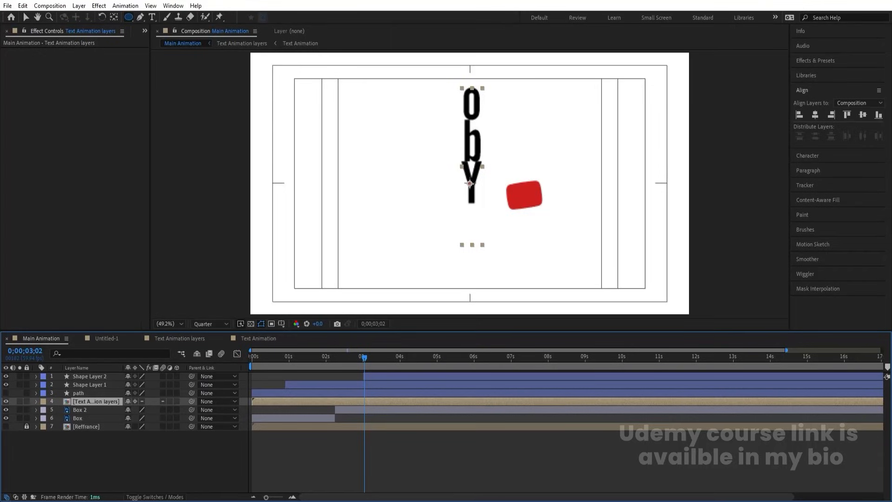
left_click(128, 16)
left_click(158, 17)
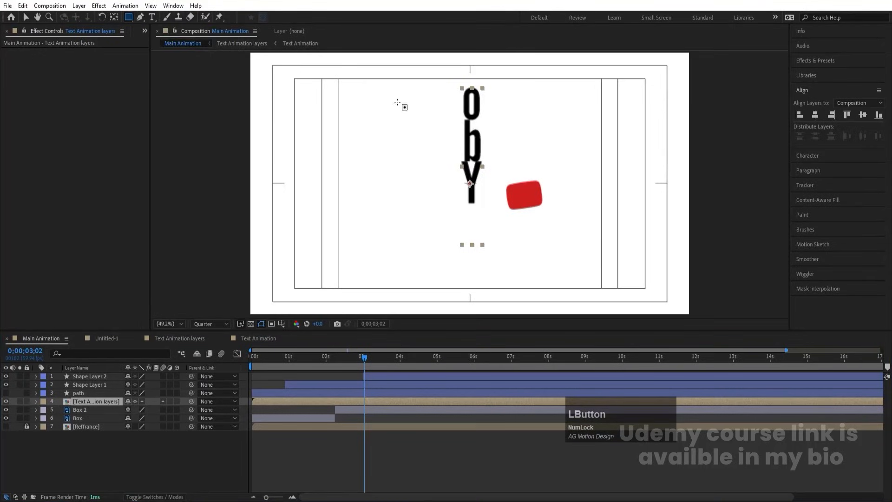
left_click(446, 107)
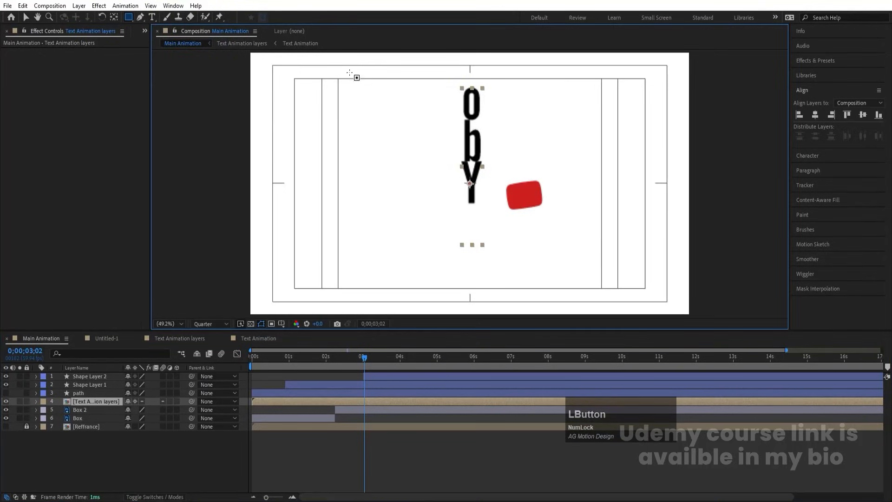
left_click_drag(330, 67, 611, 206)
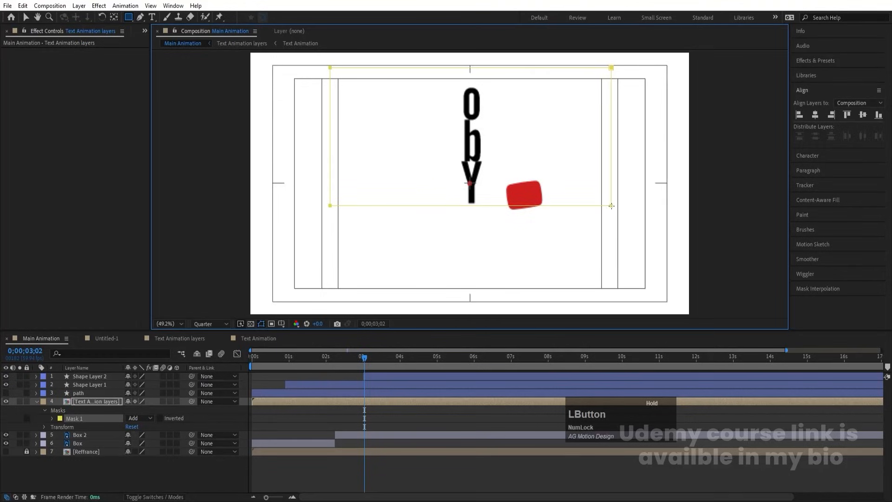
Preview the masked logo animation from the first frame until the full logo has formed
left_click_drag(364, 358, 213, 368)
key("space")
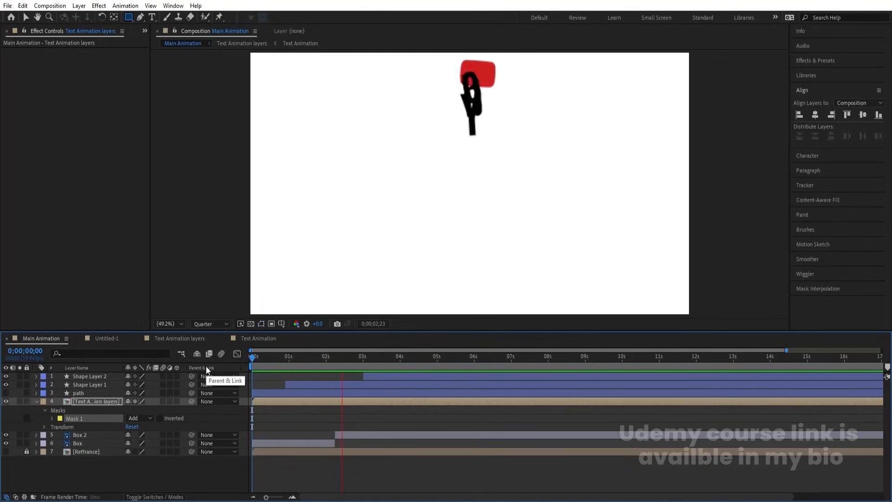
key("space")
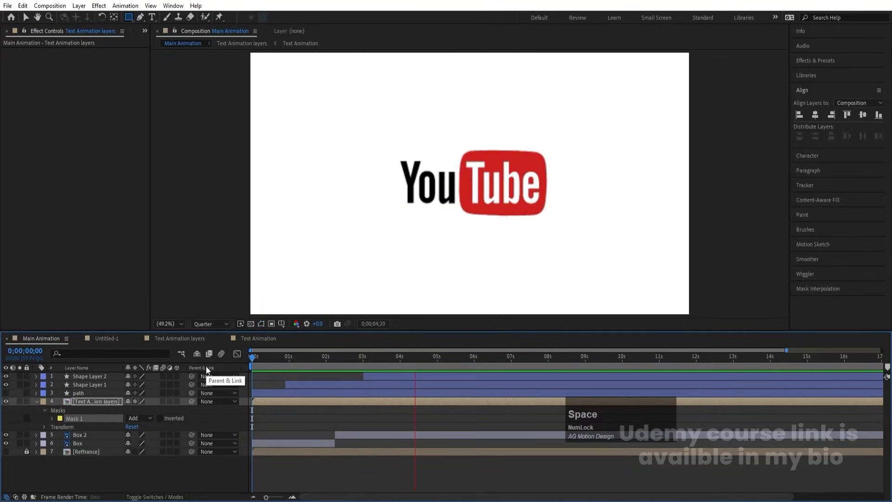
Raise the mask's upper edge to the top of the frame, deselect it, and collapse the expanded layer properties
key("v")
left_click_drag(322, 59, 669, 74)
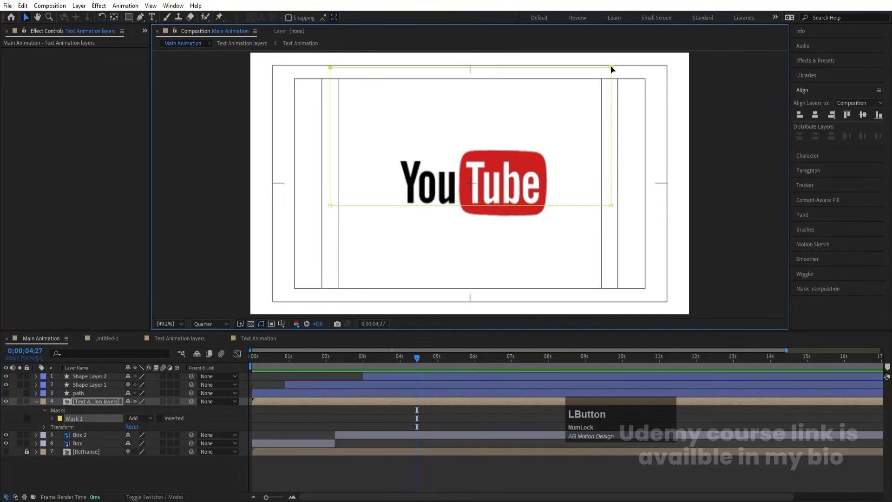
left_click_drag(612, 69, 613, 54)
left_click(96, 473)
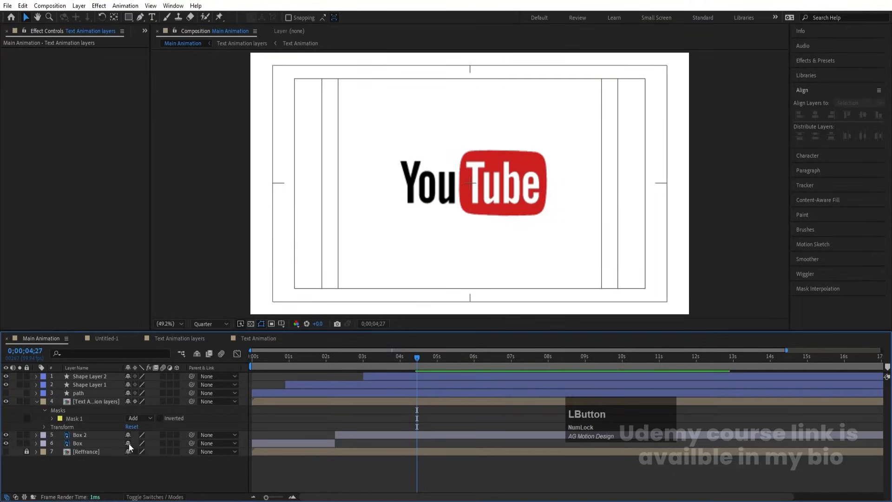
key("u")
key("u")
Delete the path layer, and unlock and delete the Reffrance layer
left_click(85, 394)
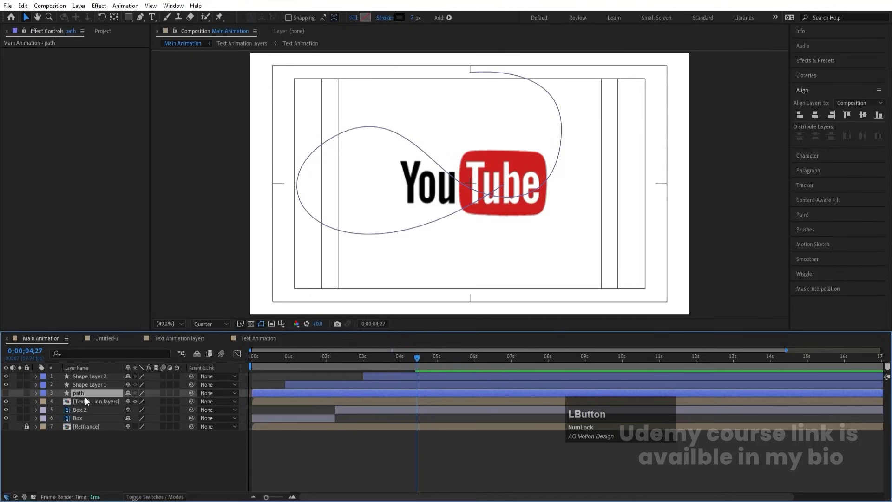
key("Delete")
left_click(26, 418)
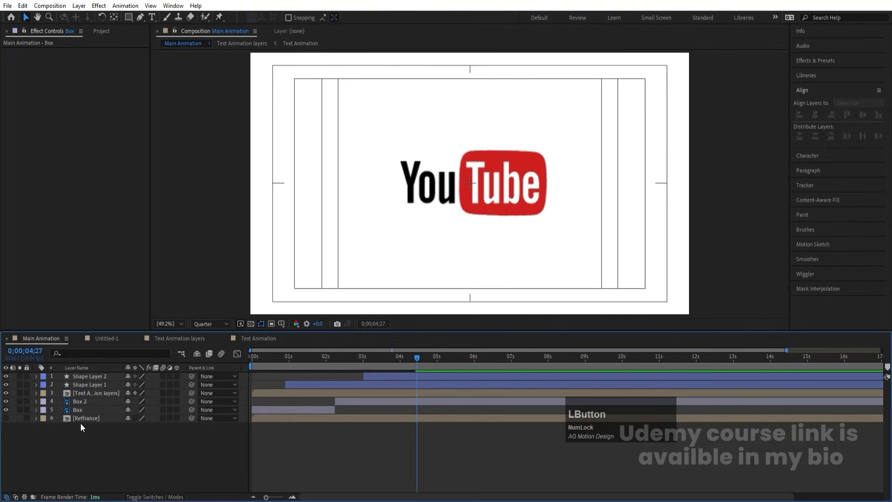
left_click(80, 418)
key("Delete")
Create a white solid and place it beneath all other layers as the background
left_click(99, 384)
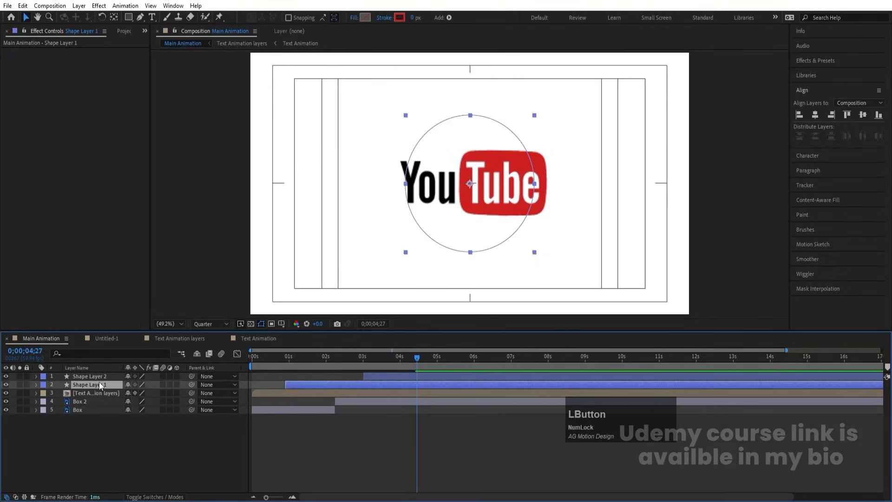
left_click(160, 442)
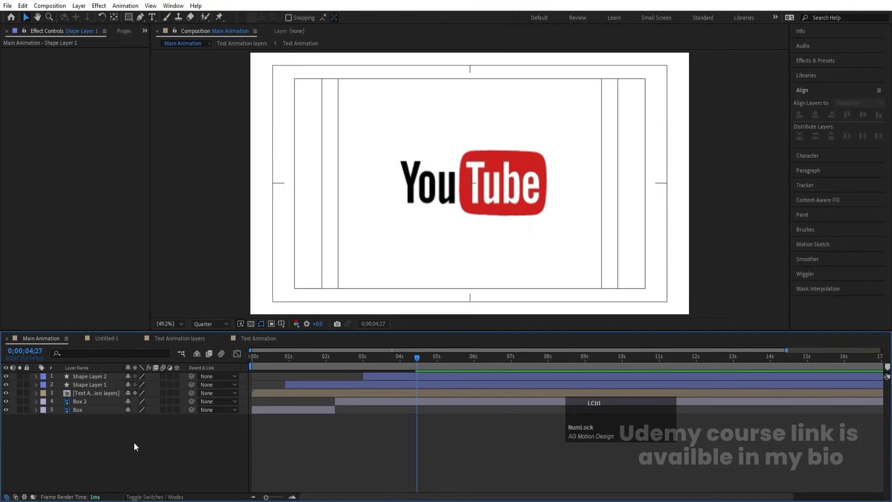
key("ctrl+y")
key("Return")
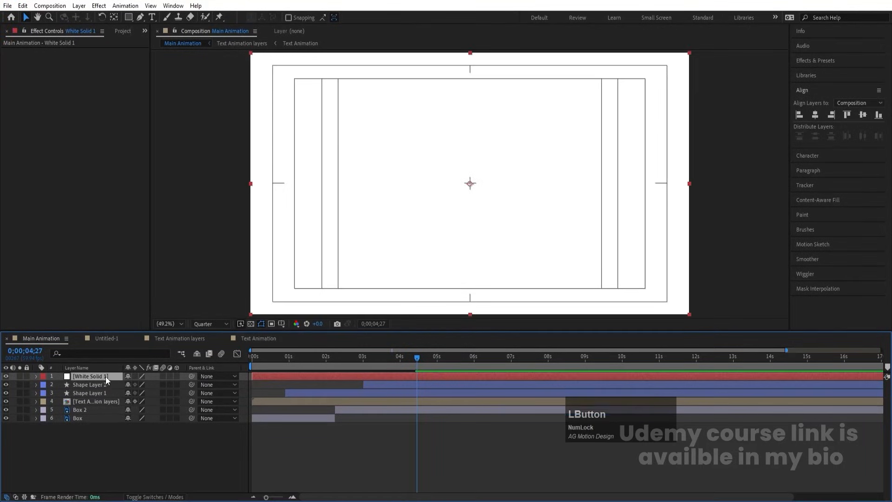
left_click_drag(105, 376, 112, 428)
End the work area at 0;00;05;00 and preview the finished YouTube logo animation
left_click_drag(431, 365, 438, 368)
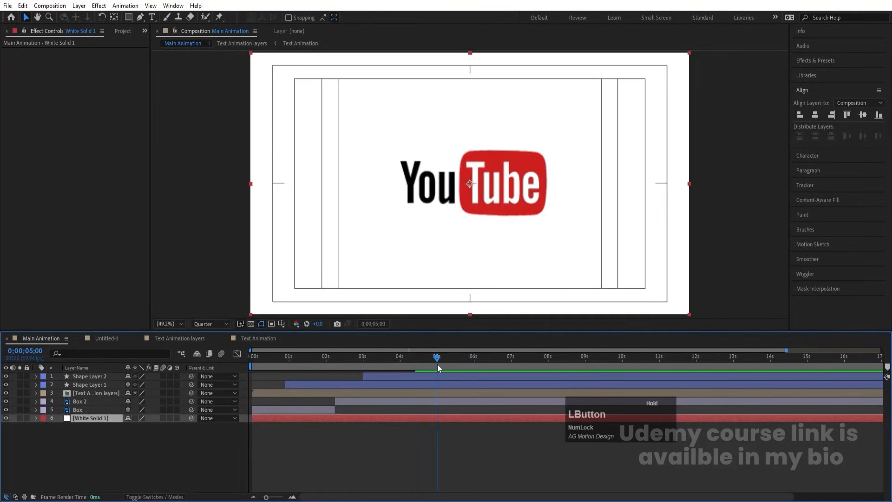
key("space")
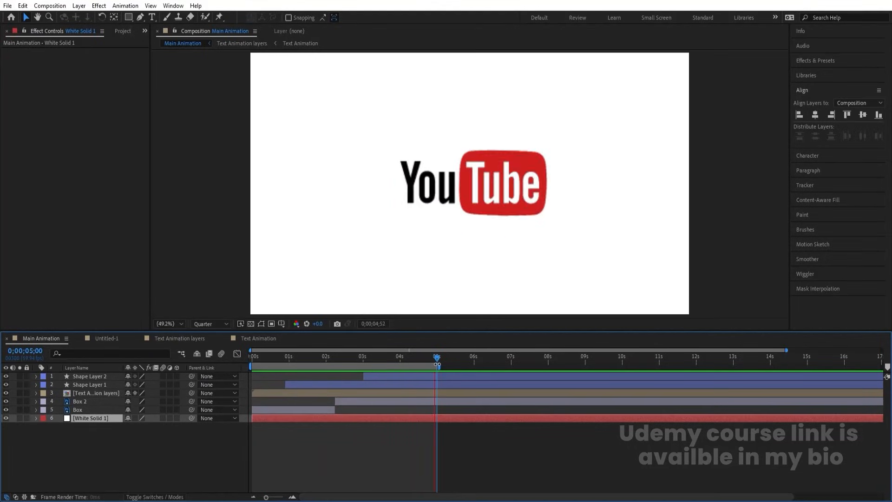
key("space")
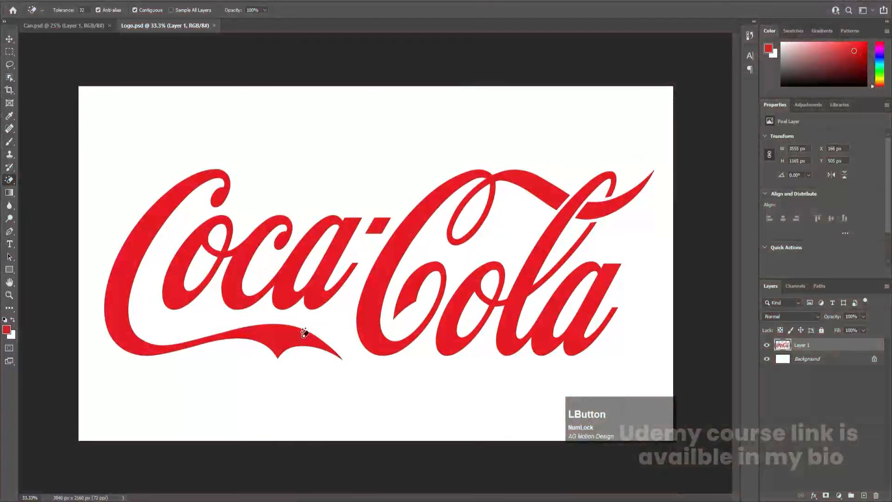
Examine Can.psd and Logo.psd in Photoshop, test-moving the can layer and undoing the move, and switch to After Effects
left_click(69, 30)
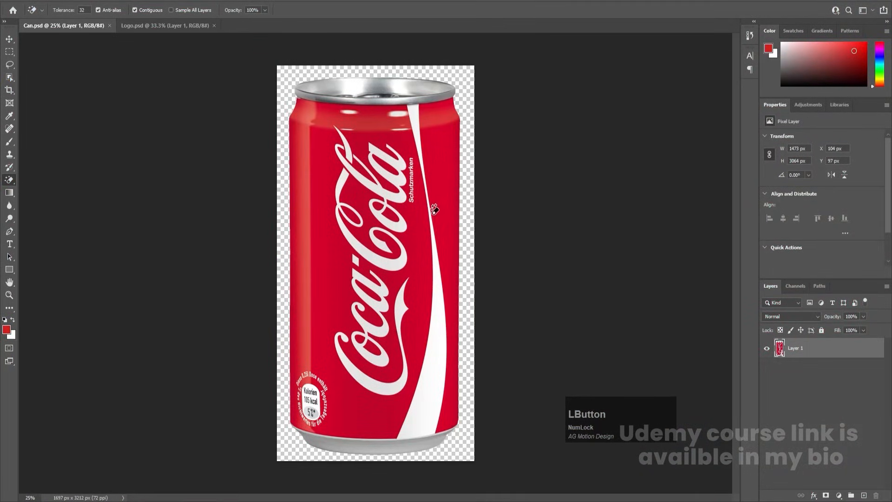
key("v")
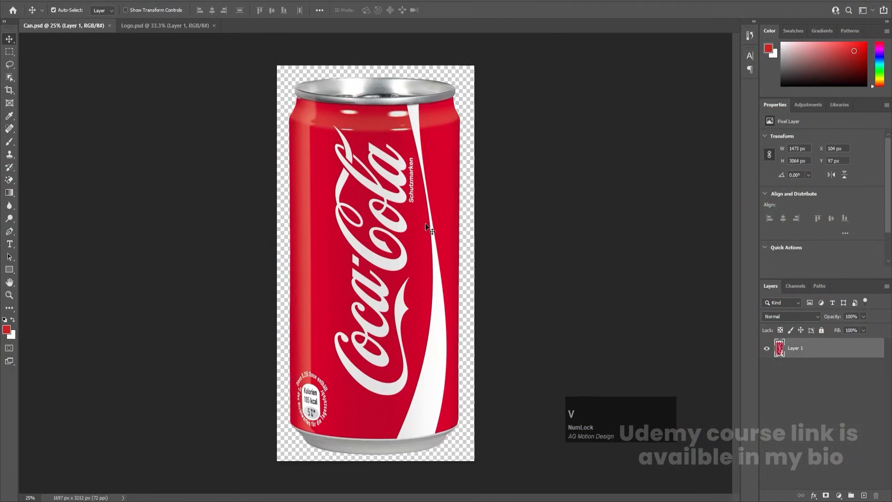
left_click(396, 203)
left_click_drag(395, 214, 406, 179)
key("ctrl+z")
left_click(153, 26)
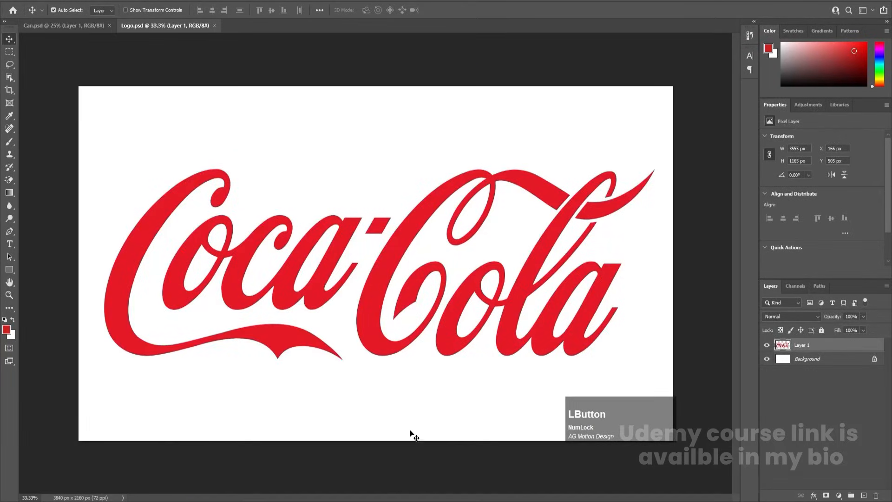
left_click(400, 495)
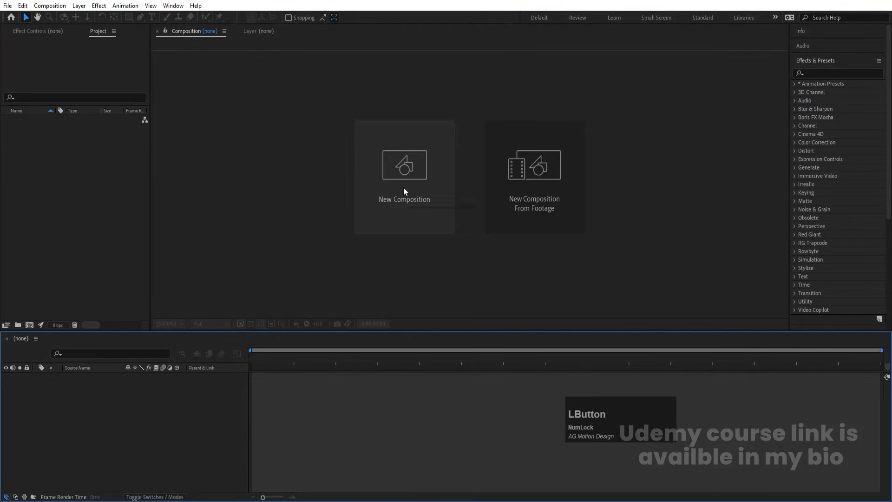
Create a composition named "Main Animation" at 59.94 frames per second and display the Title/Action Safe guides
left_click(404, 187)
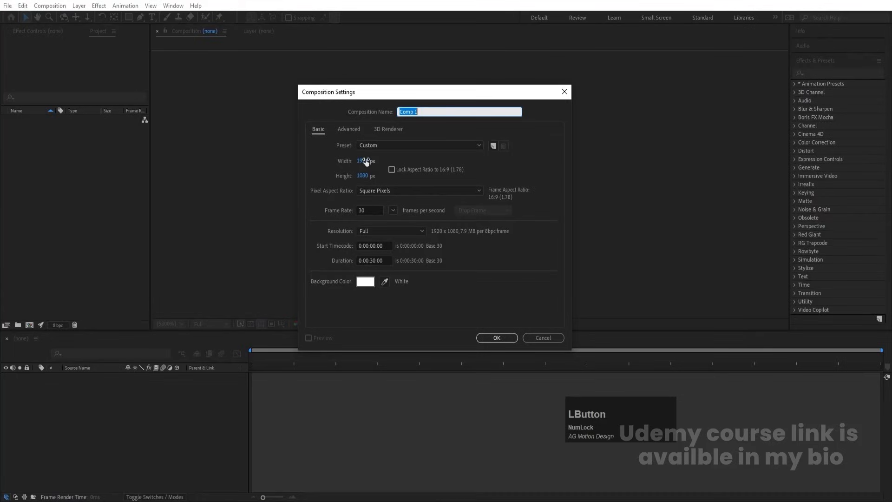
type("Main Animation")
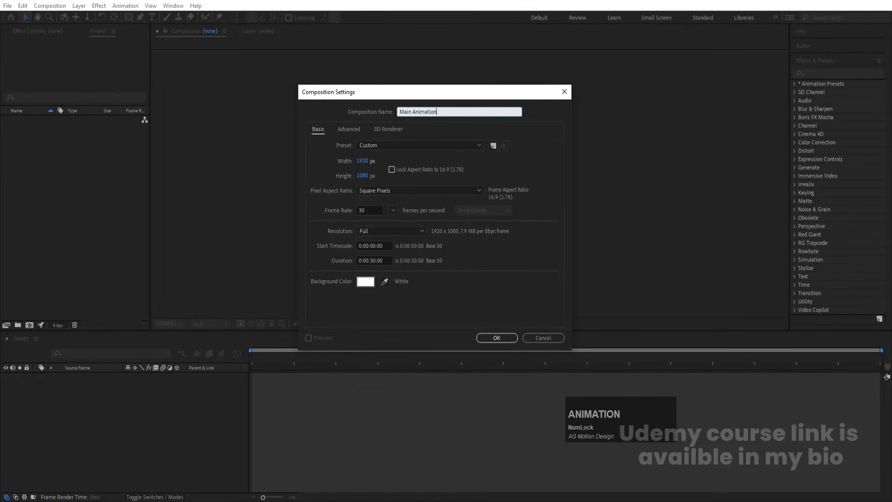
left_click(393, 210)
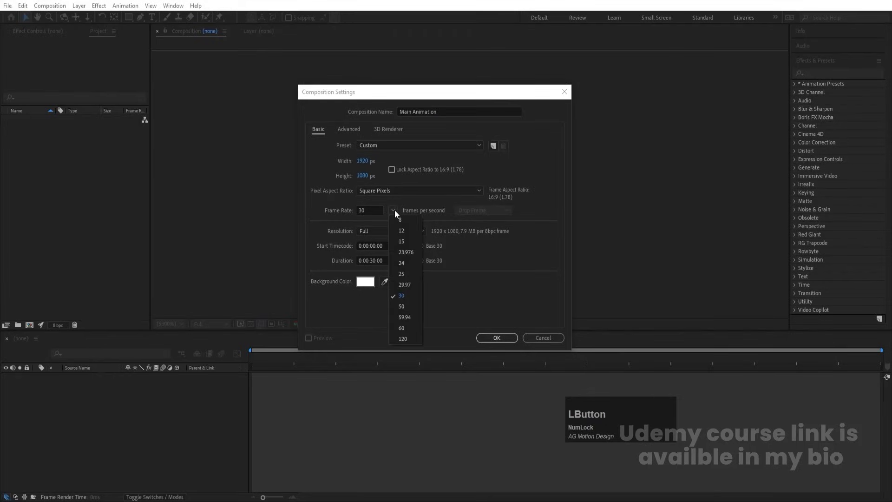
left_click(402, 317)
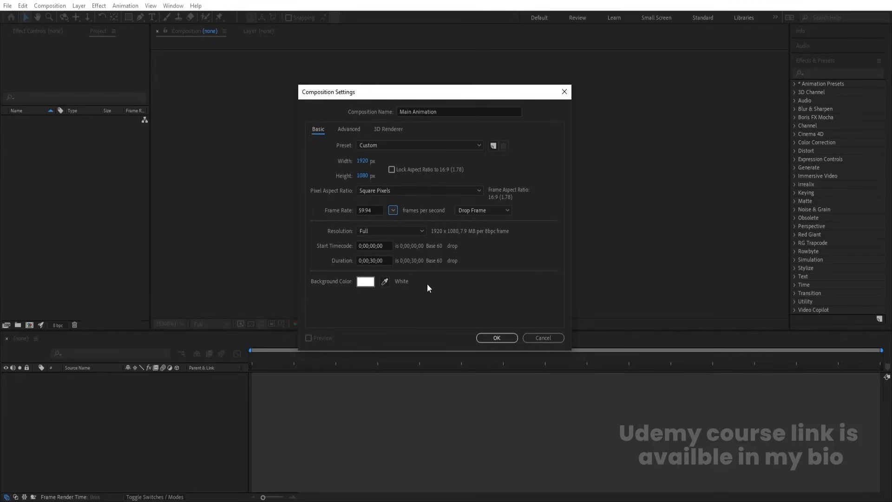
left_click(479, 339)
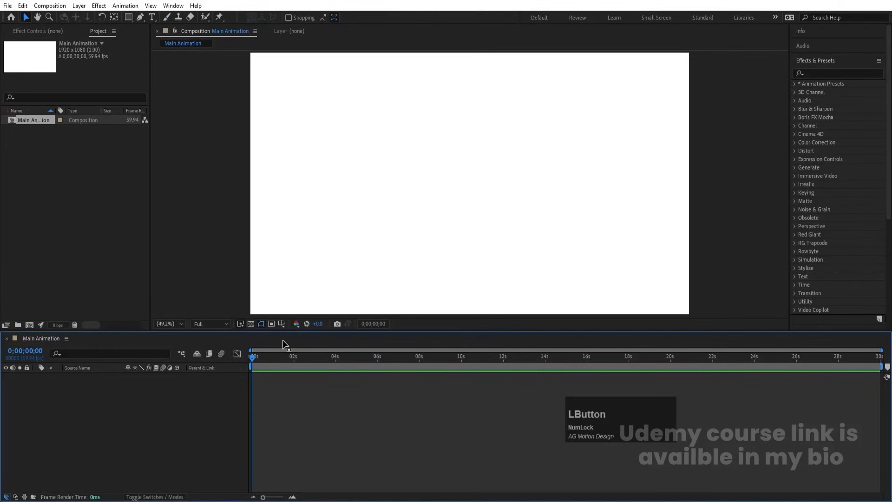
left_click(281, 324)
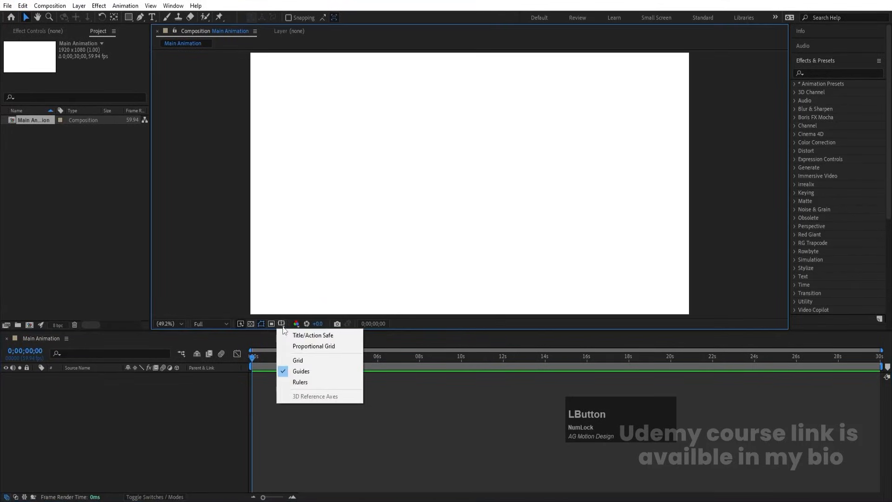
left_click(331, 336)
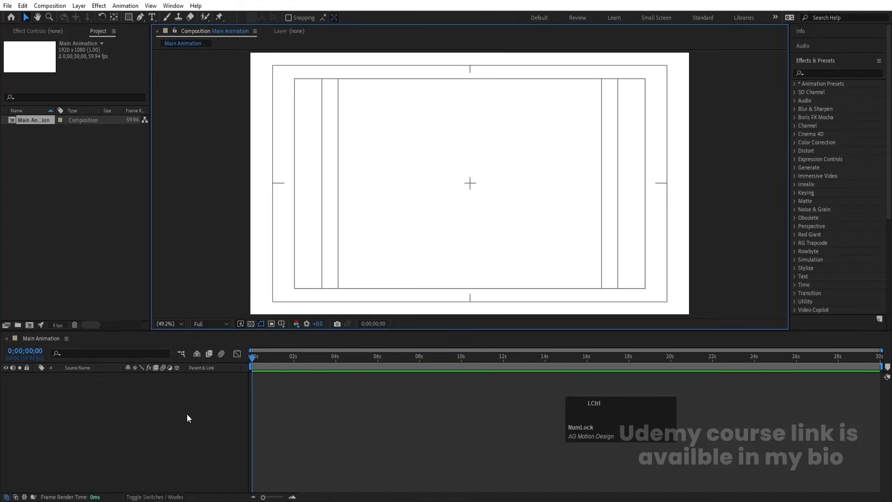
Add a white solid as the background layer and lock it
key("ctrl+y")
left_click(440, 311)
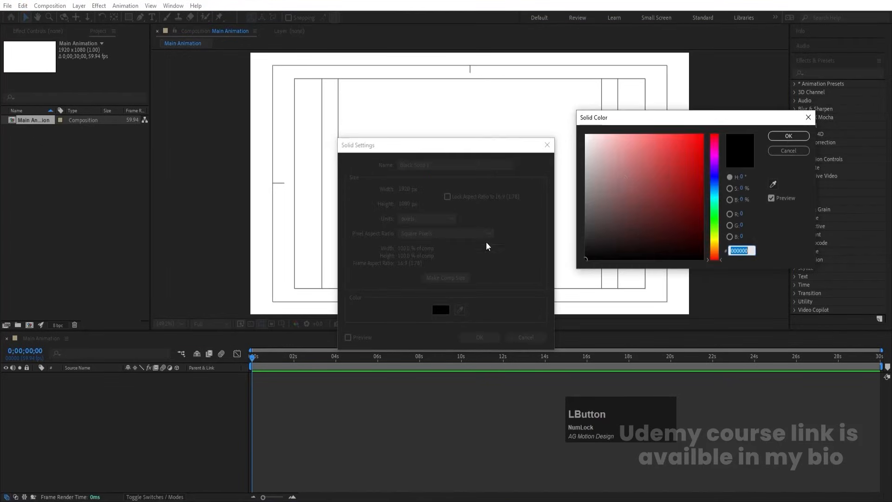
left_click(584, 132)
key("Return")
key("Return")
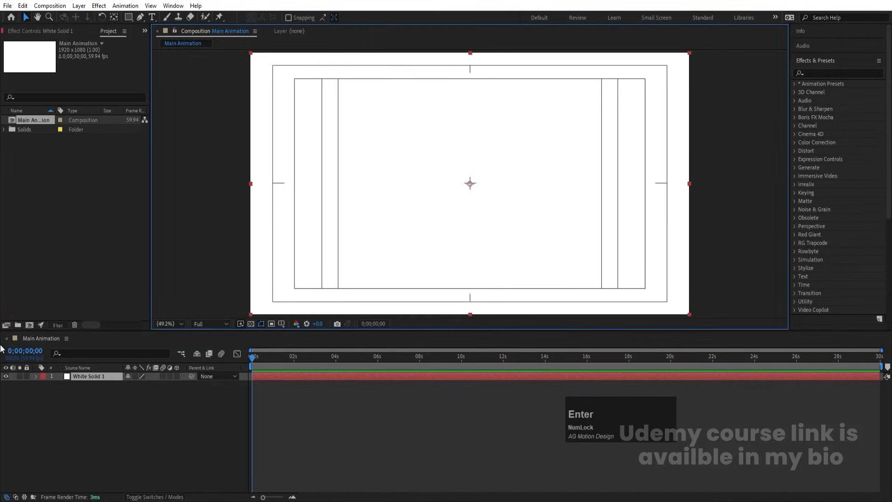
left_click(26, 376)
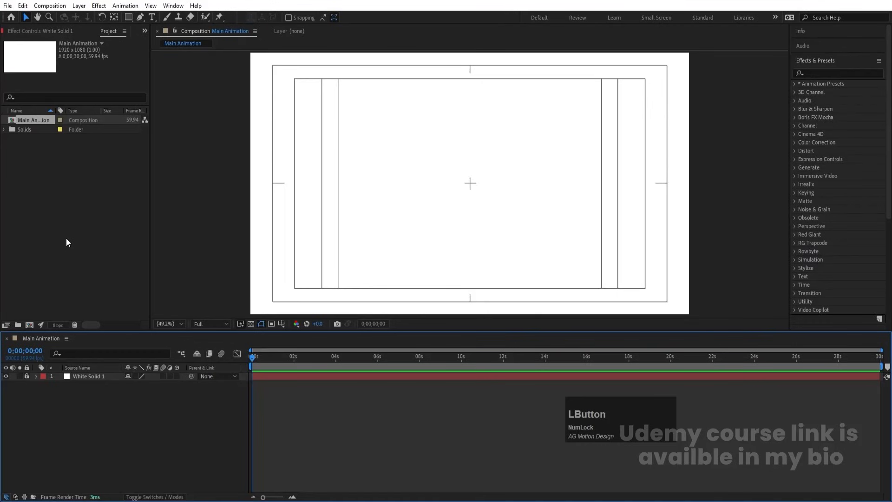
Import Can.psd as a composition that retains layer sizes, with editable layer styles
key("ctrl")
key("ctrl+i")
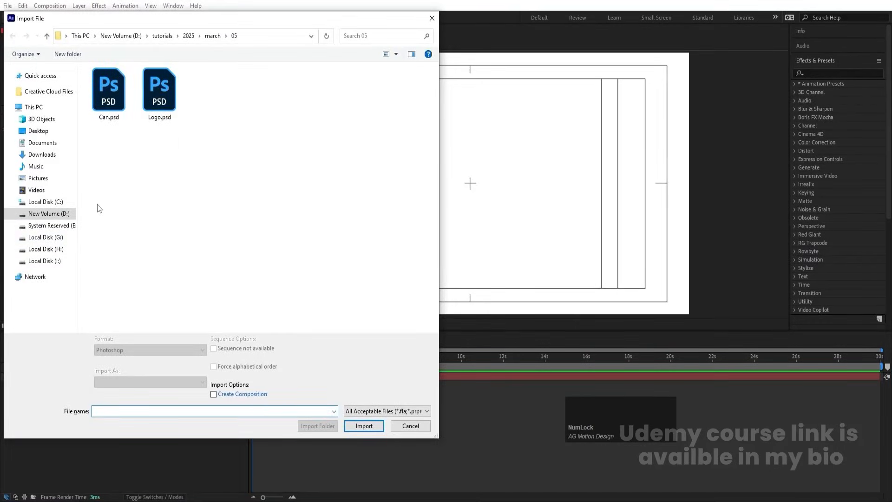
left_click(106, 117)
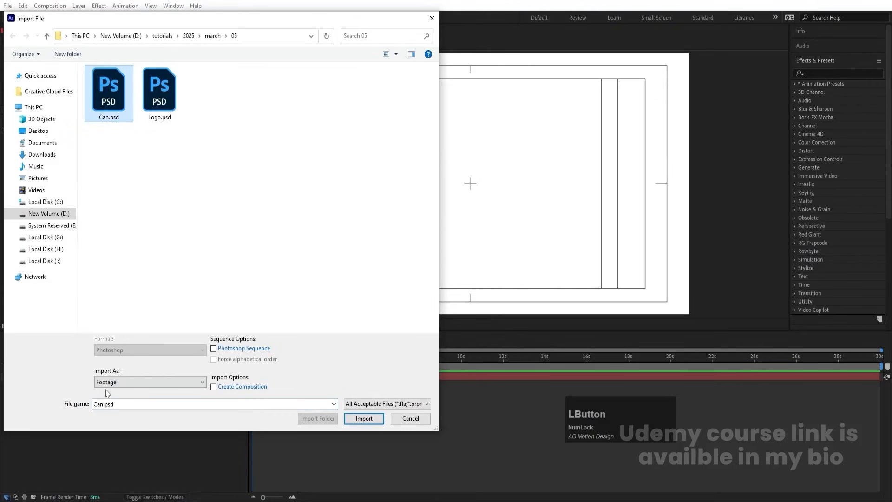
left_click(109, 383)
left_click(121, 398)
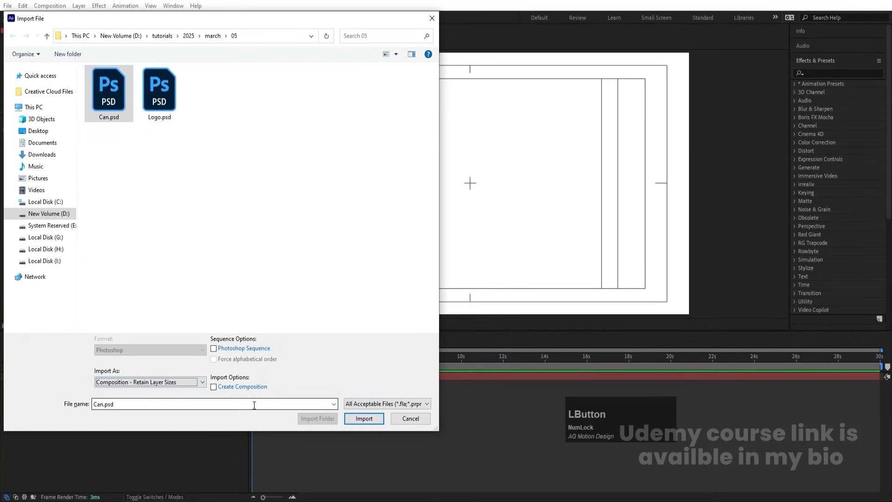
left_click(376, 420)
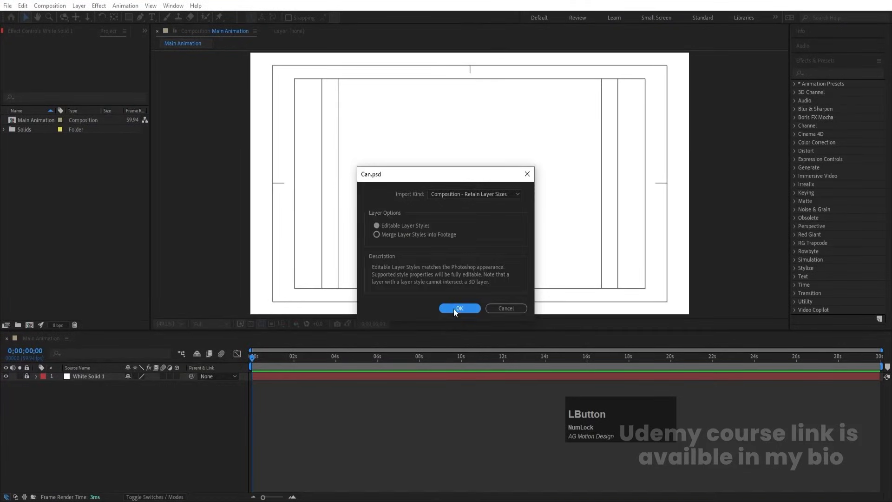
left_click(454, 309)
Import Logo.psd as a composition that retains layer sizes
double_click(46, 203)
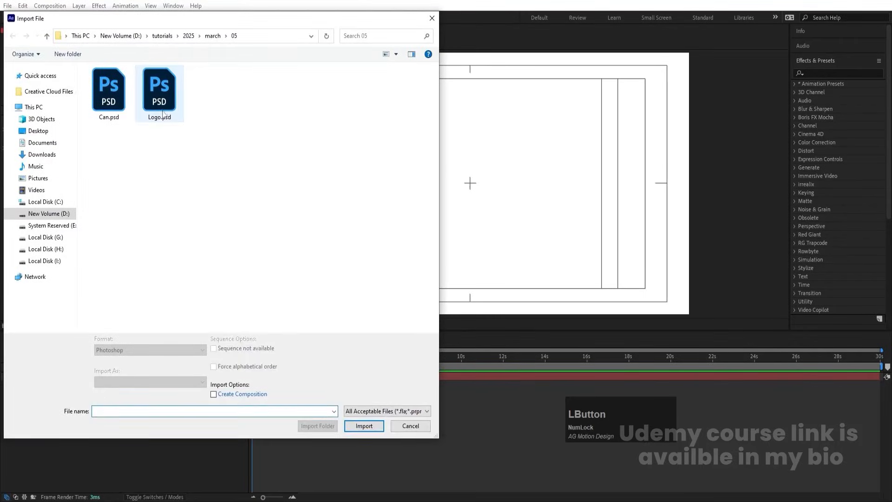
left_click(162, 110)
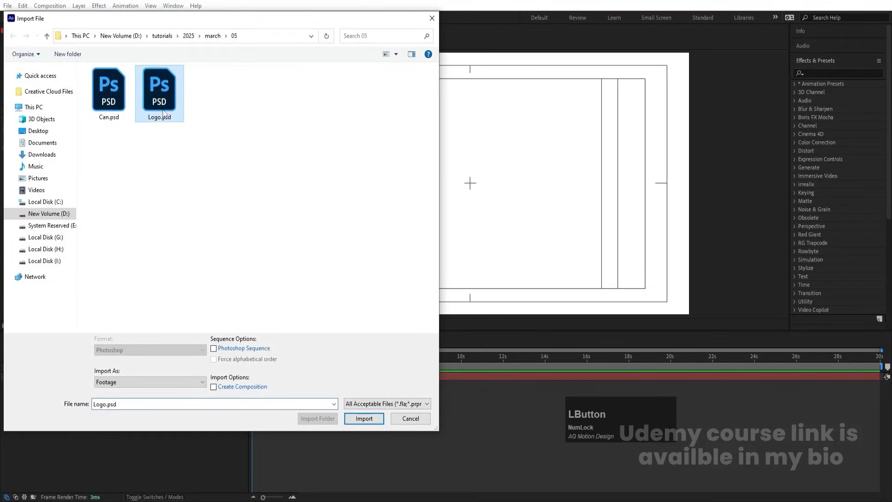
left_click(109, 382)
left_click(119, 396)
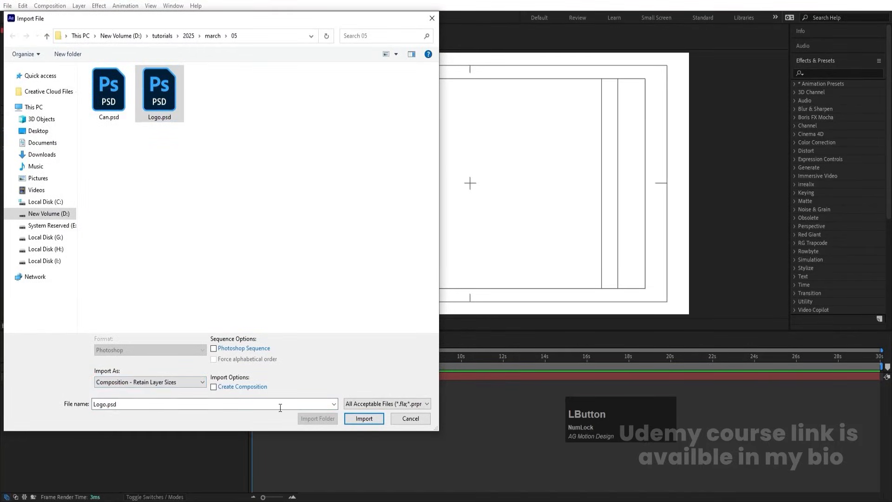
left_click(364, 418)
left_click(456, 309)
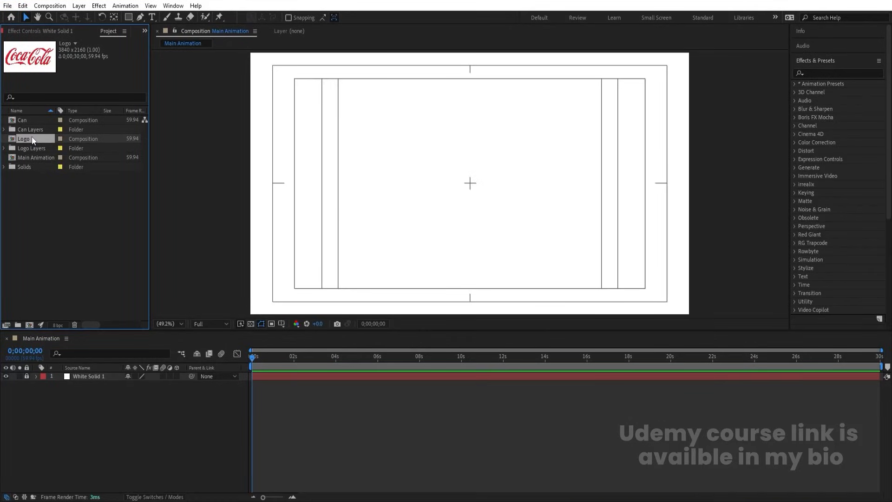
Create a 1920 x 1080 composition named "Logo File" and add a white solid to it
key("ctrl+n")
type("L")
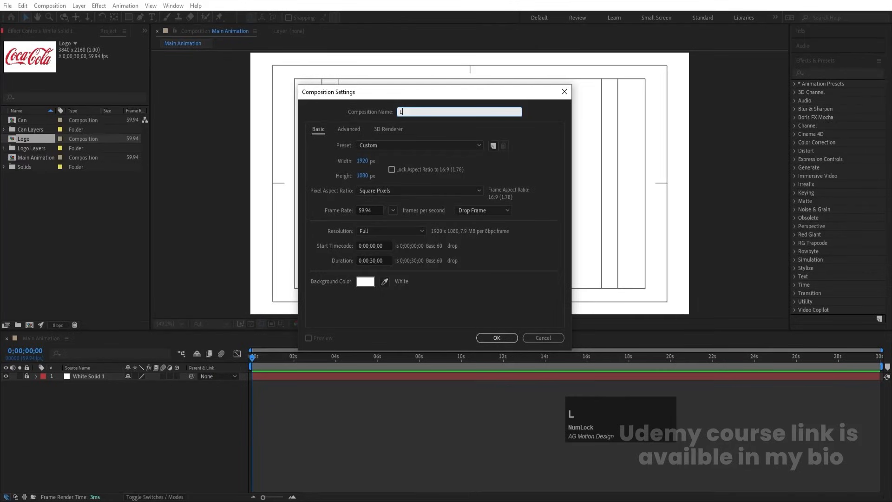
type("ogo File")
key("Return")
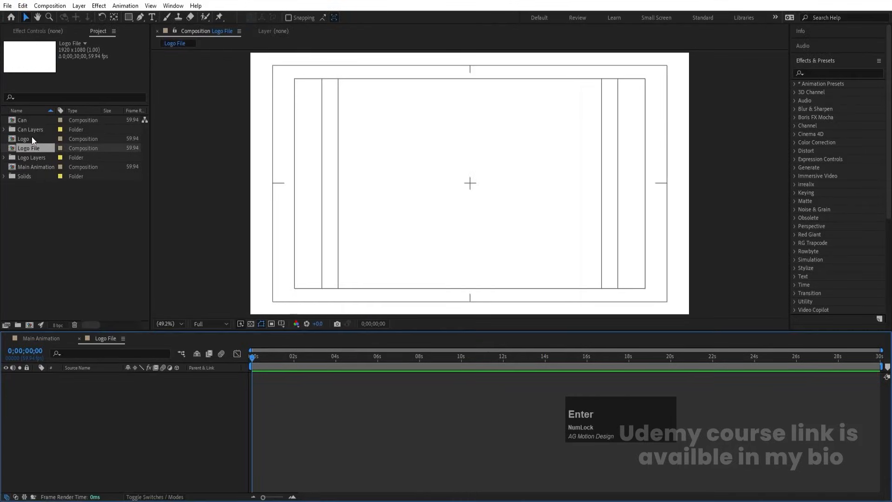
key("ctrl+y")
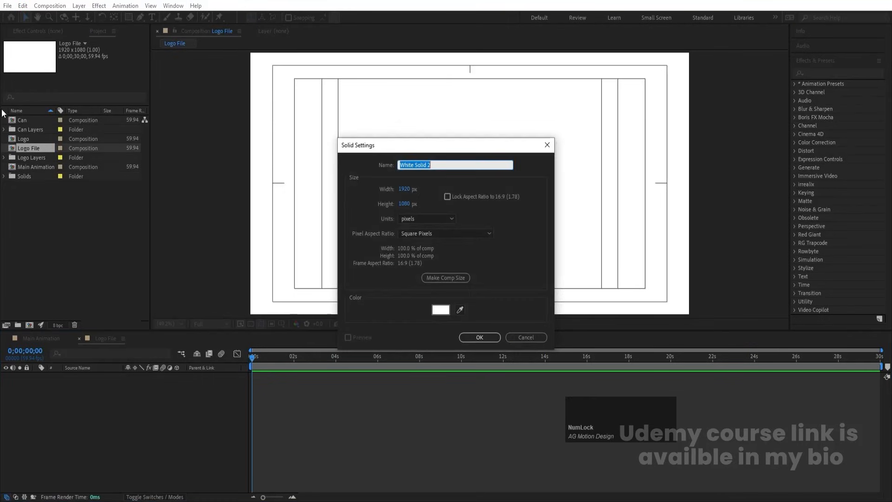
key("Return")
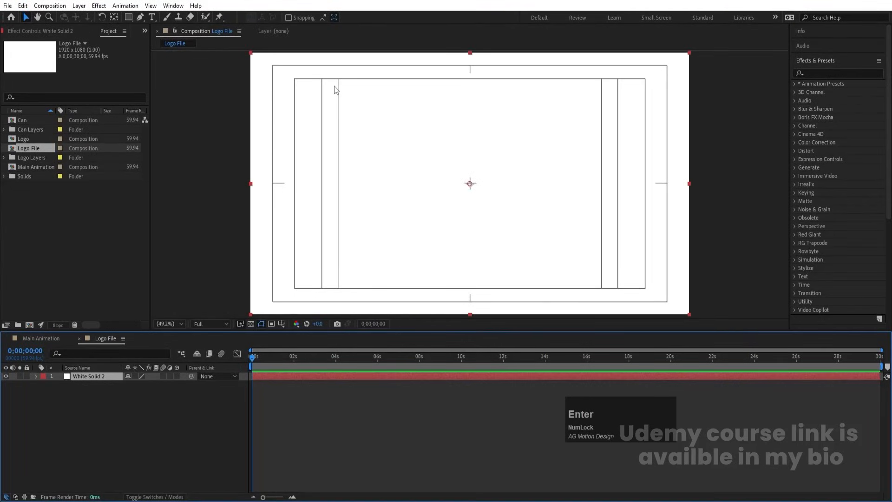
Copy the Coca-Cola logo layer from the Logo composition into the Logo File composition
double_click(28, 138)
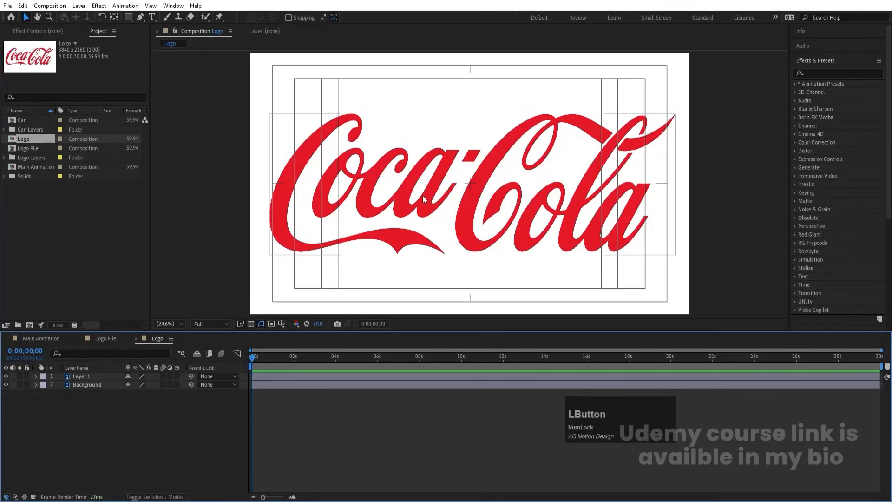
left_click(94, 375)
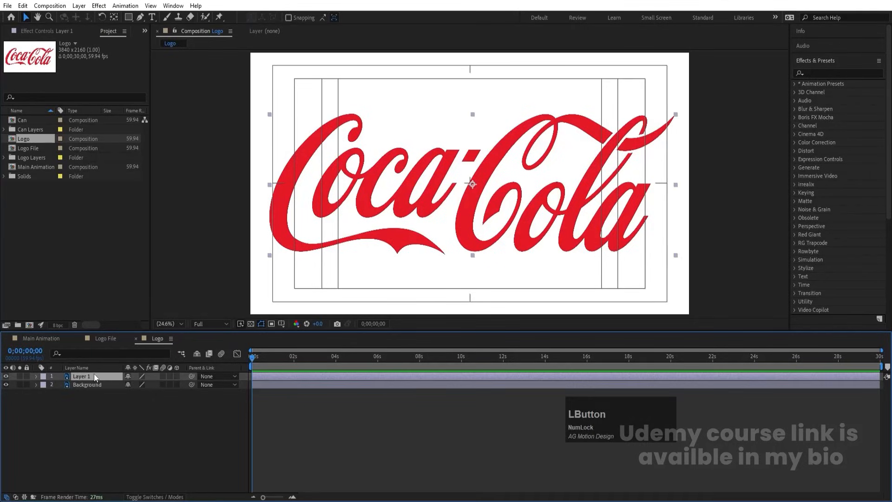
left_click(6, 376)
left_click(6, 376)
left_click(110, 338)
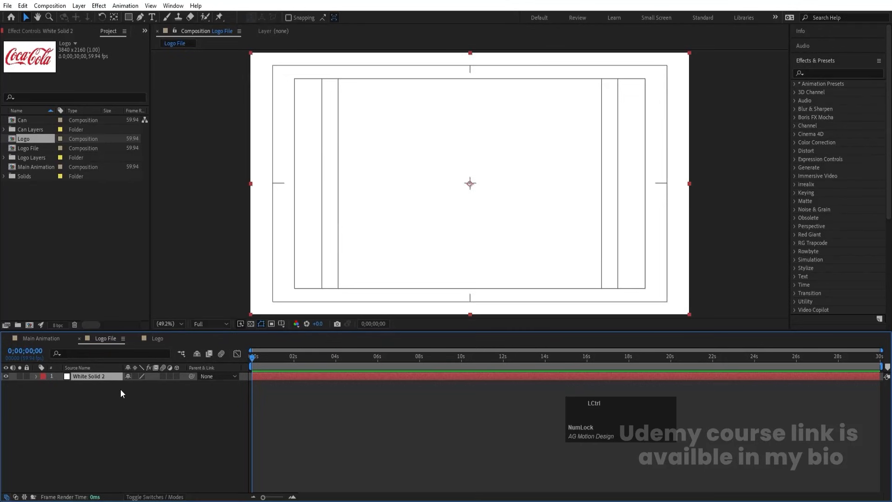
key("ctrl+v")
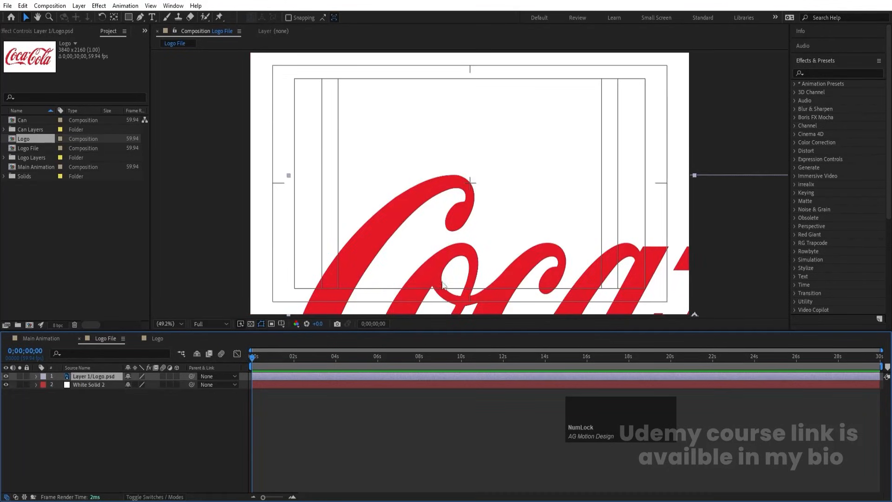
Scale the Coca-Cola logo layer to 34% and centre it horizontally and vertically in the composition
left_click_drag(442, 285, 215, 138)
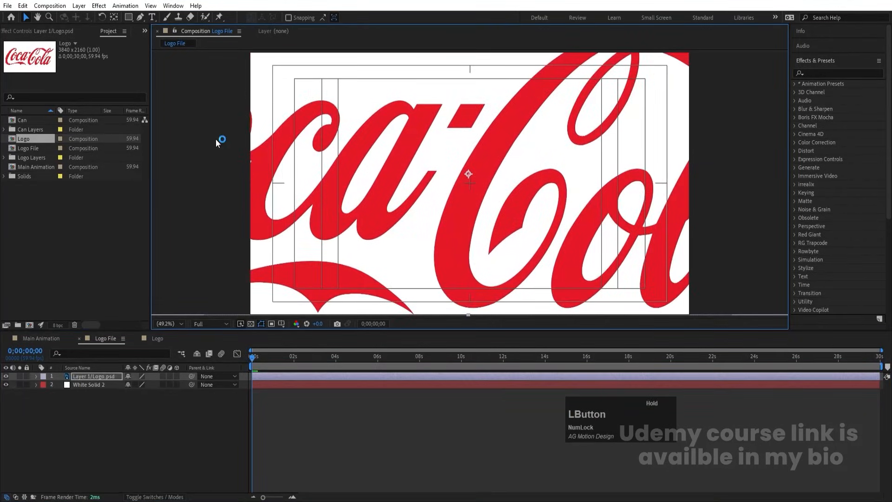
key("s")
left_click_drag(138, 384, 111, 381)
left_click(809, 60)
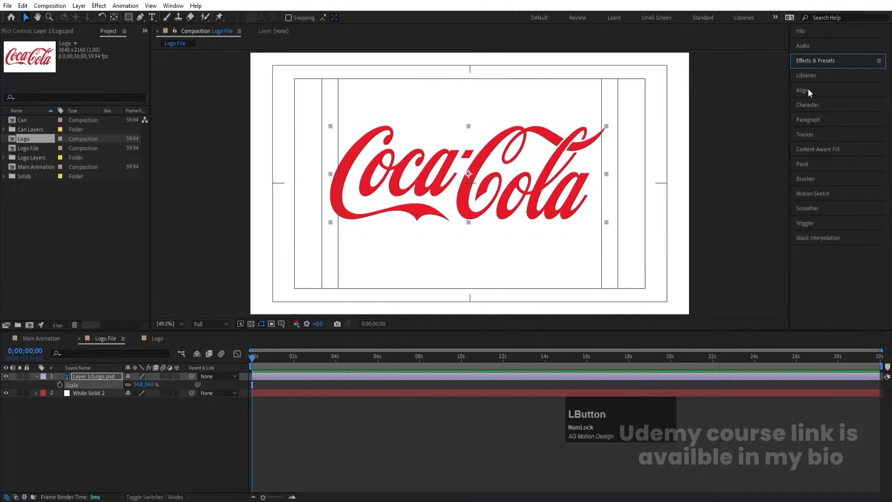
left_click(802, 90)
left_click(815, 115)
left_click(861, 116)
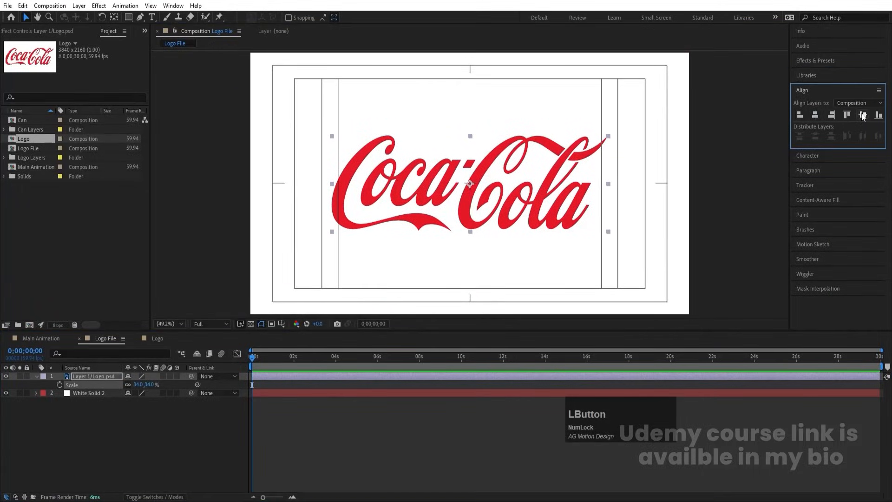
Add the Logo File composition to Main Animation as a layer above the white solid
left_click(49, 337)
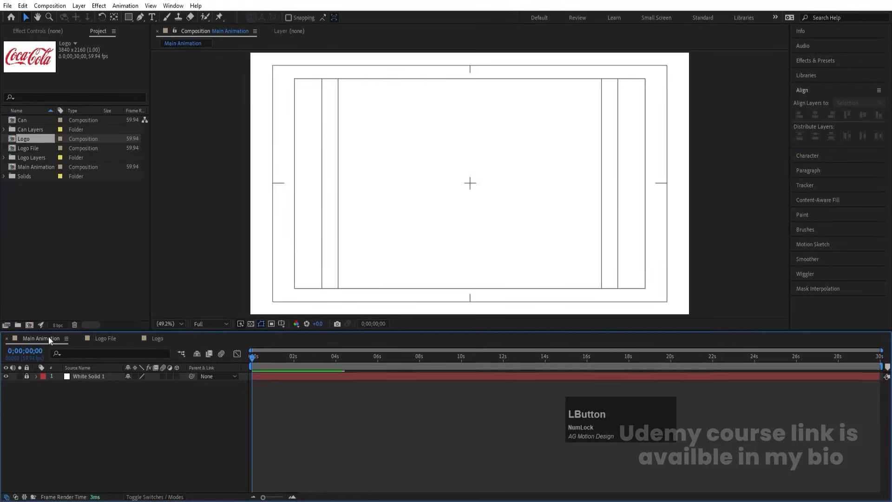
left_click(32, 149)
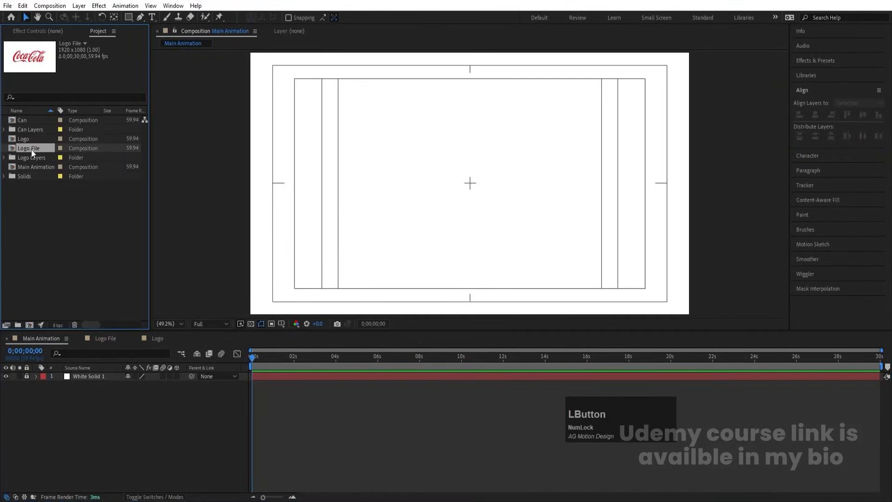
left_click_drag(29, 146, 86, 373)
Apply the CC Sphere effect to the Logo File layer
left_click(813, 61)
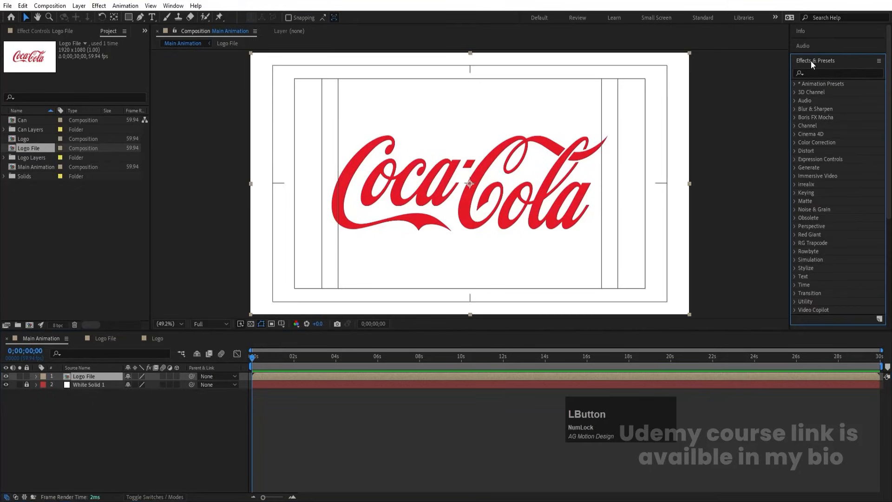
left_click(825, 74)
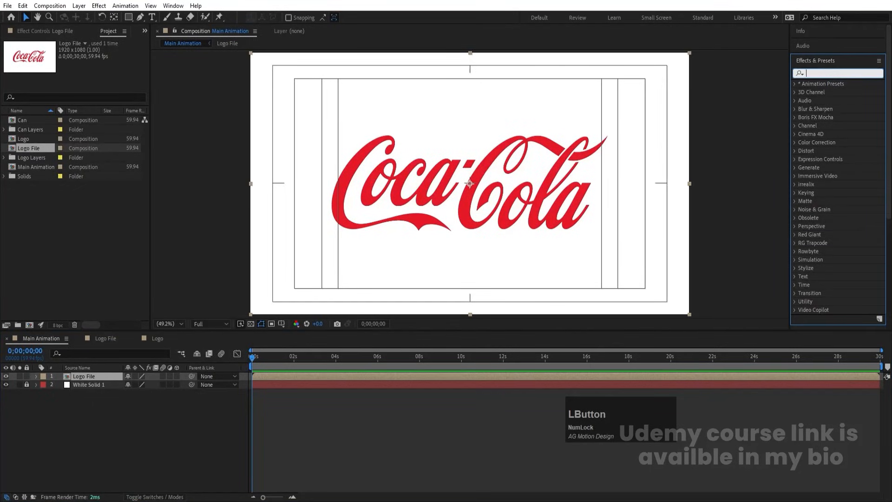
type("cc c")
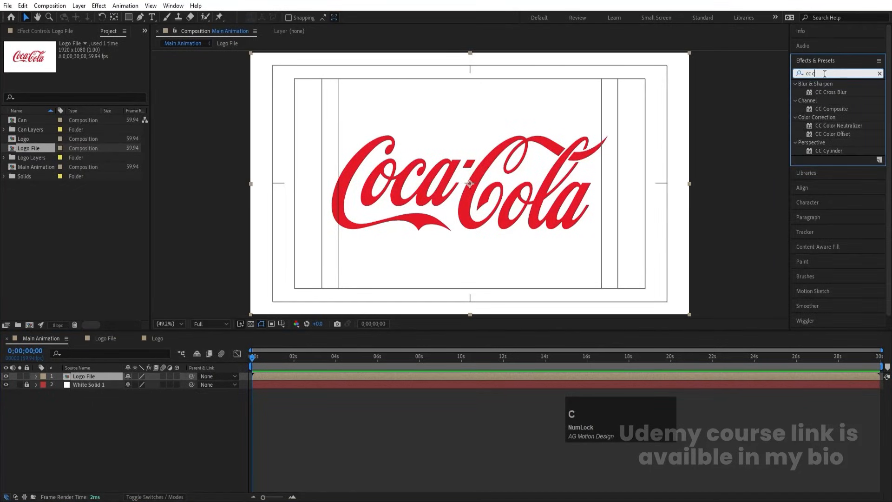
key("BackSpace")
type("sp")
double_click(821, 119)
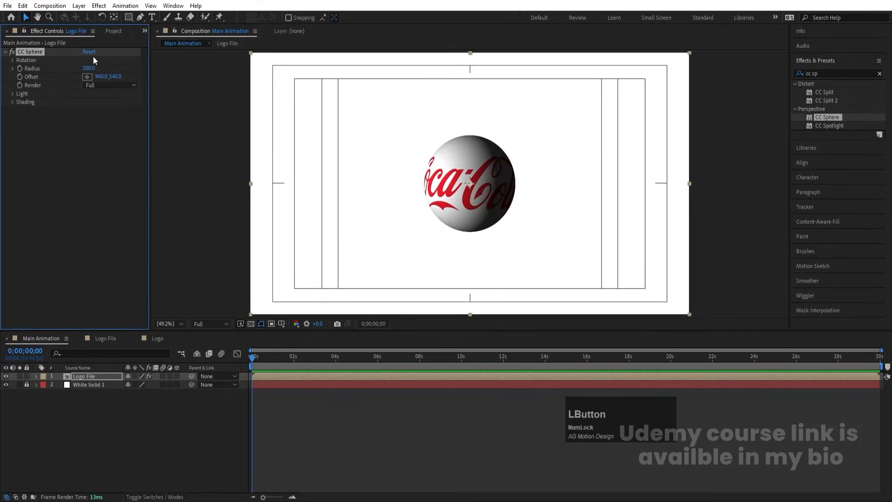
Set the CC Sphere shading to Ambient 80 and Diffuse 15
left_click(13, 102)
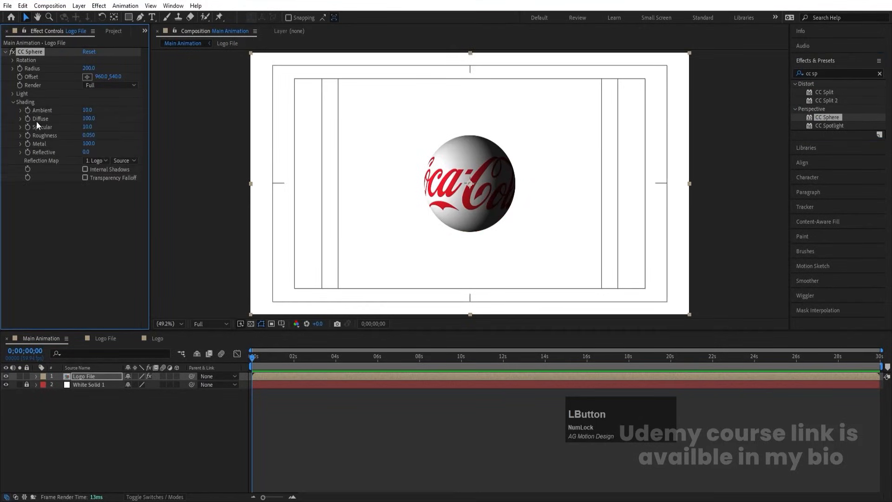
left_click(91, 111)
type("80")
key("Return")
key("Num_Lock")
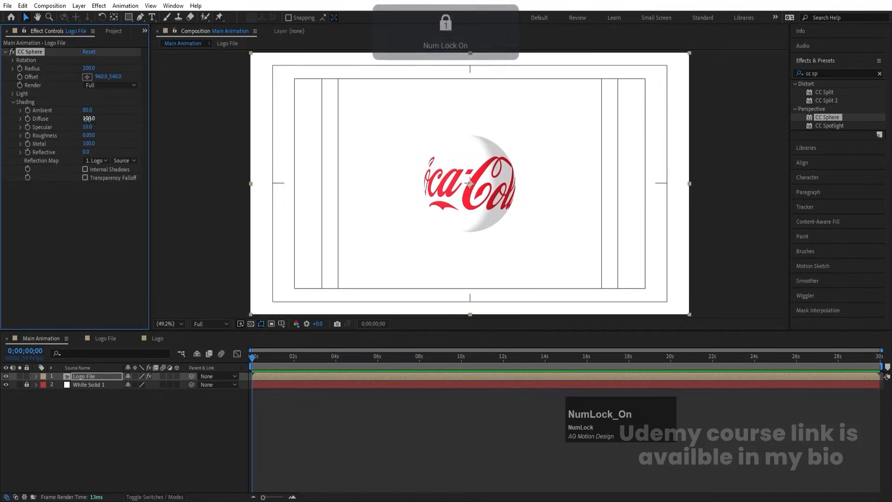
left_click_drag(86, 119, 45, 121)
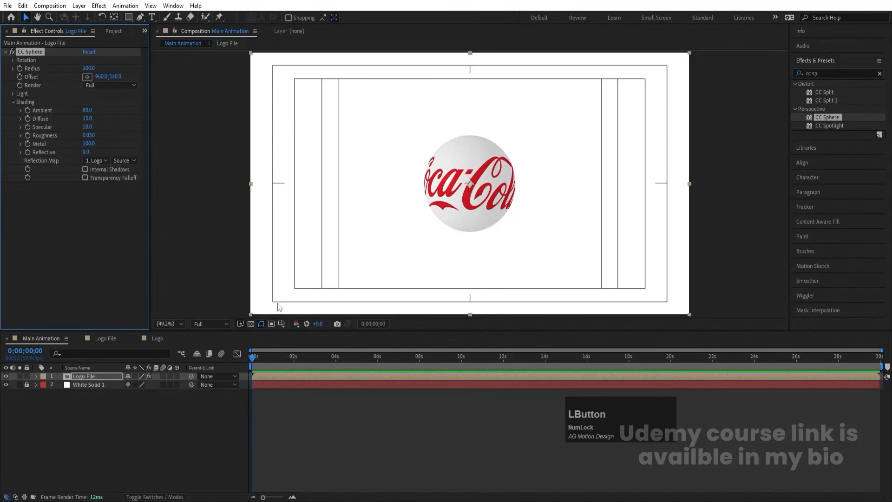
left_click(102, 414)
Set the CC Sphere radius on the Logo File layer to 120
left_click(83, 376)
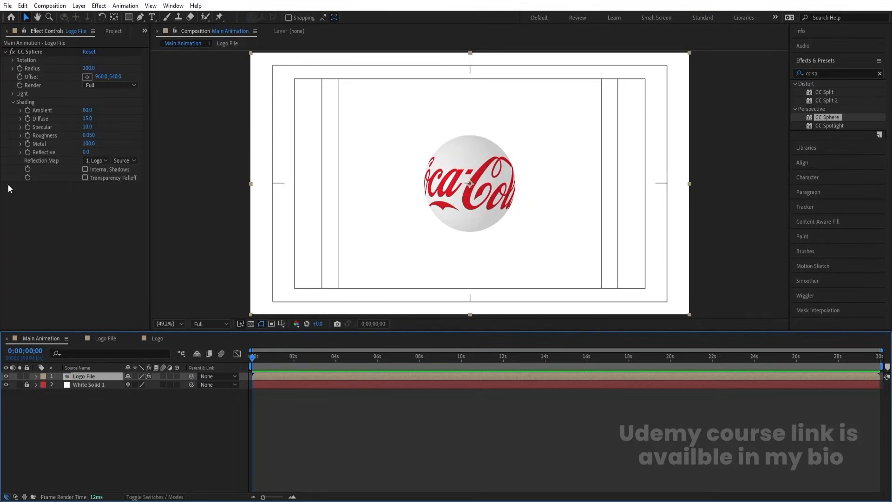
left_click_drag(88, 68, 67, 67)
left_click(92, 69)
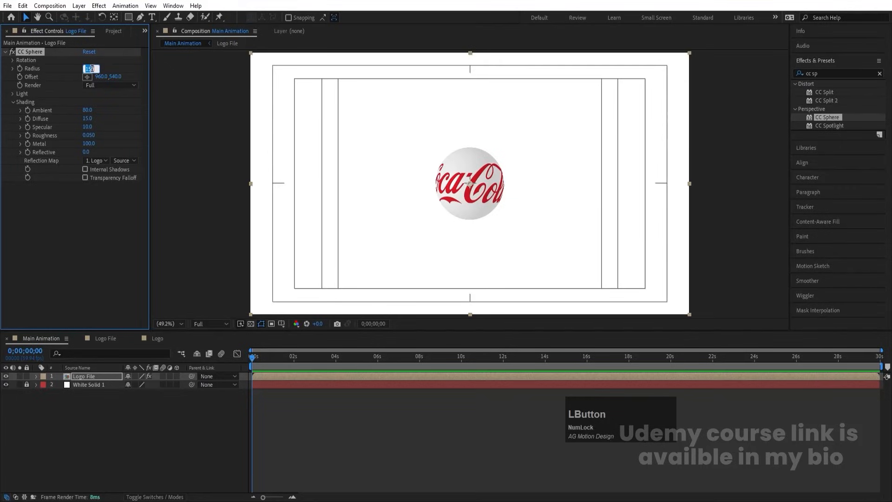
type("120")
key("Return")
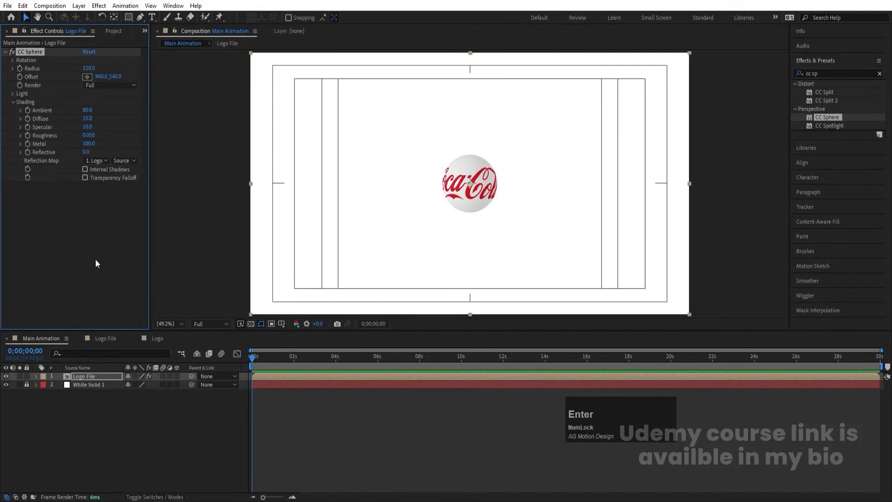
Copy "Real Magic" from the Notepad file and paste it as a new text layer in Main Animation
left_click(106, 404)
left_click(106, 407)
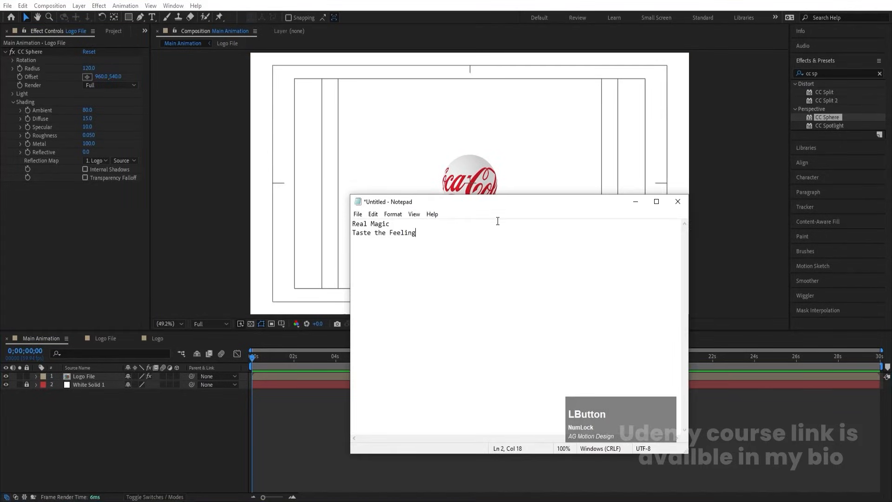
left_click_drag(390, 224, 335, 223)
key("ctrl+c")
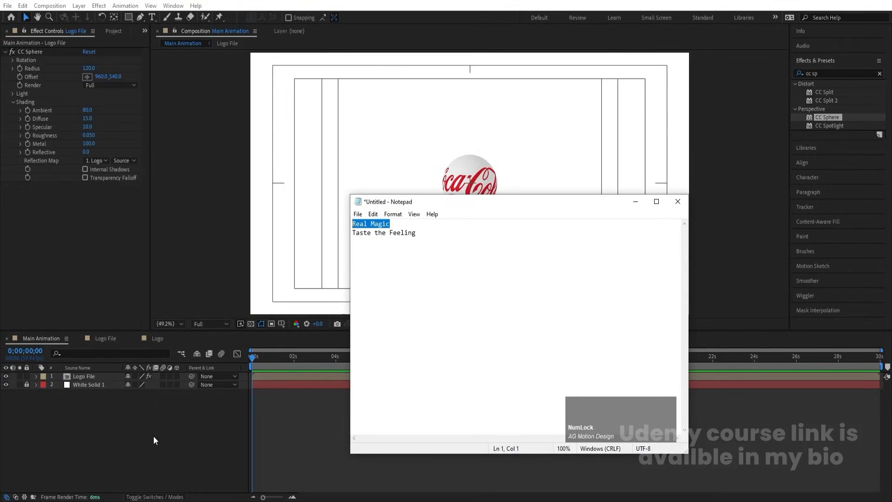
left_click(150, 419)
left_click(152, 17)
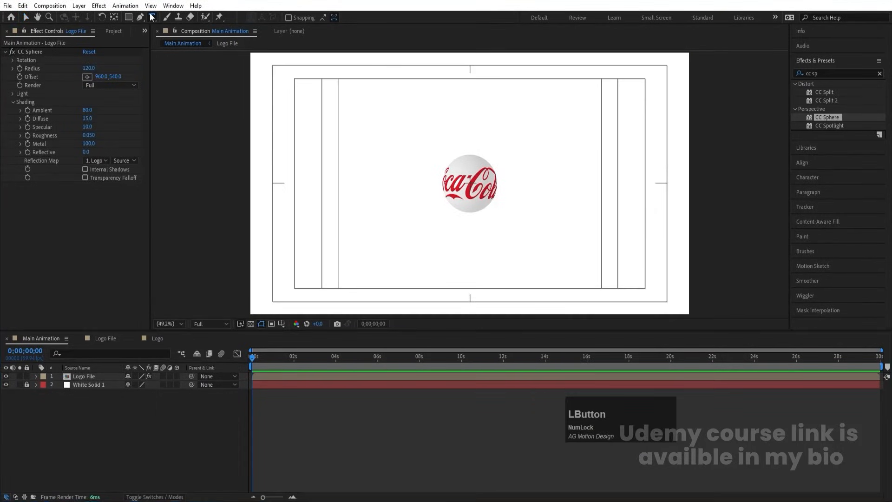
left_click(399, 165)
key("ctrl+v")
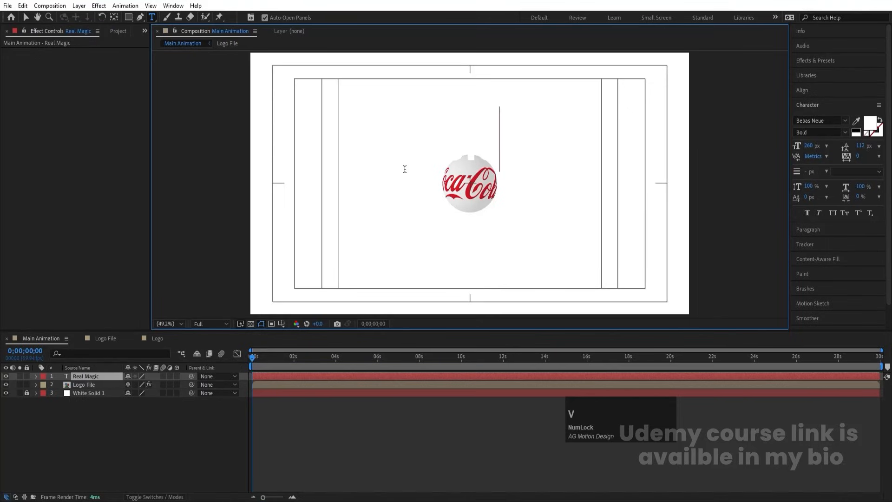
Color the Real Magic text black and break it onto two lines between "Real" and "Magic"
key("ctrl+a")
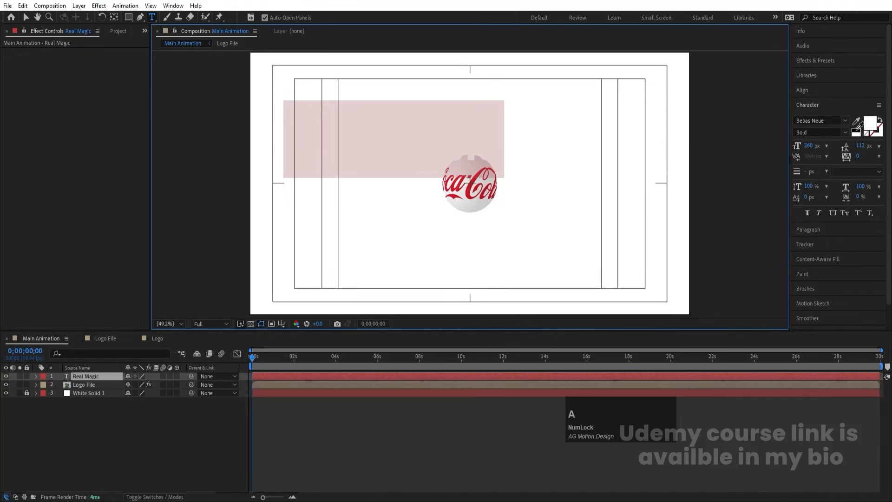
left_click(856, 131)
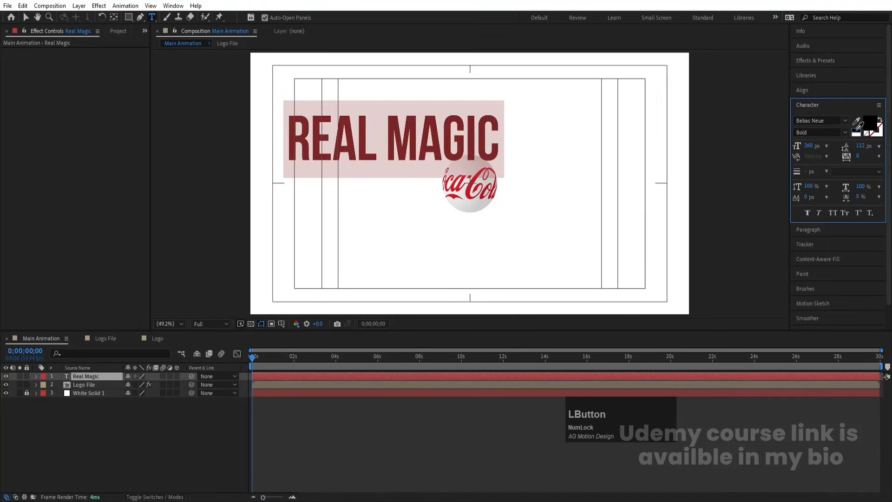
left_click(388, 137)
key("BackSpace")
key("Return")
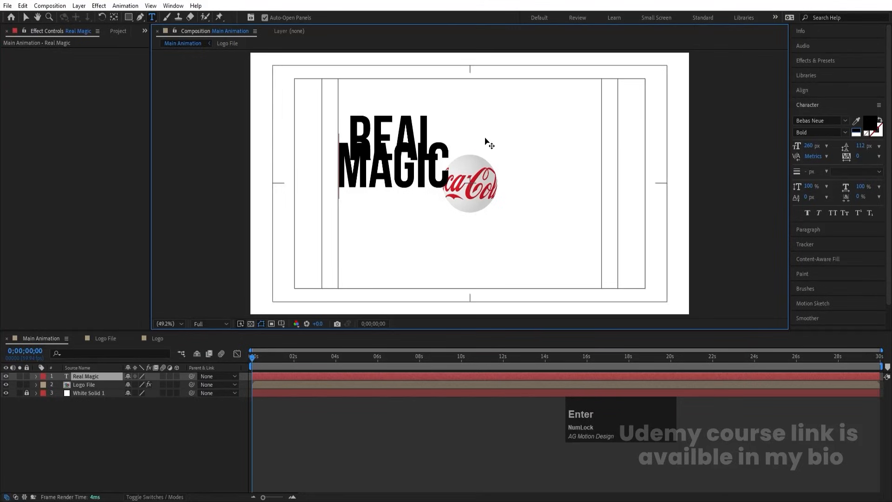
Format all the Real Magic text as Oswald Medium in all caps with 224 px leading and -42 tracking
key("ctrl+a")
mouse_move(859, 147)
left_mouse_down()
mouse_move(889, 140)
mouse_move(867, 144)
left_mouse_up()
left_click(824, 121)
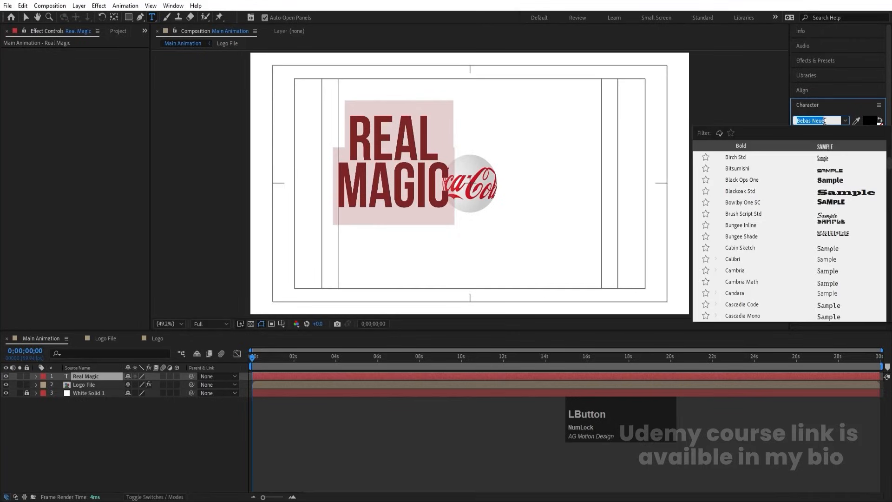
type("osw")
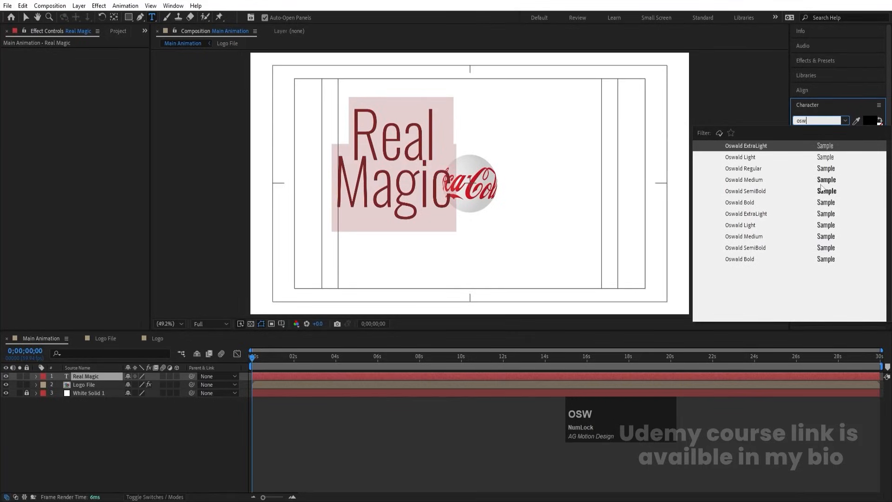
left_click(822, 182)
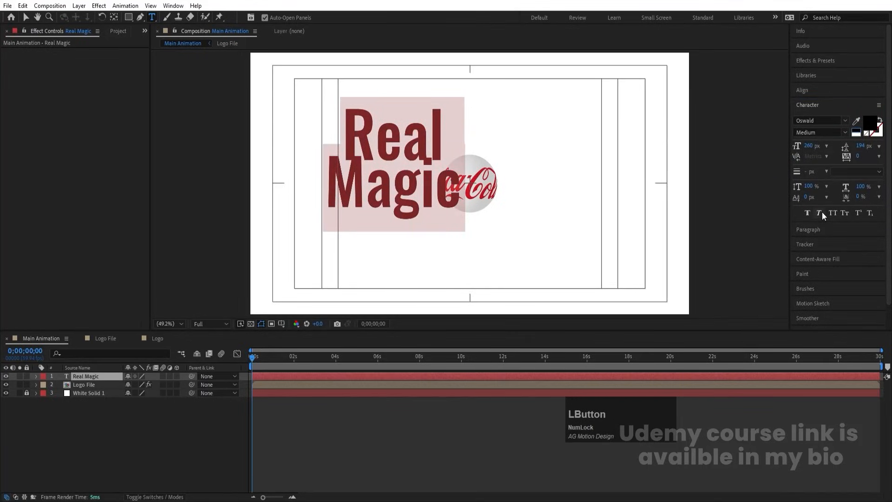
left_click(830, 212)
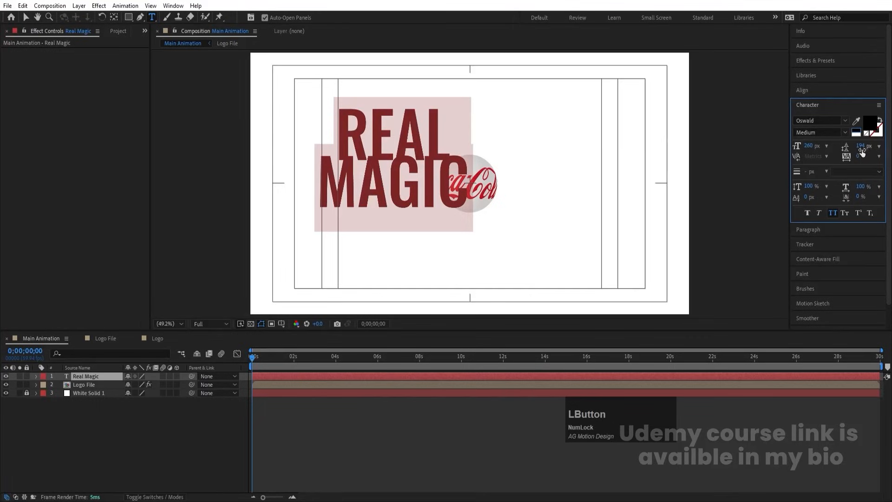
left_click_drag(862, 151, 837, 157)
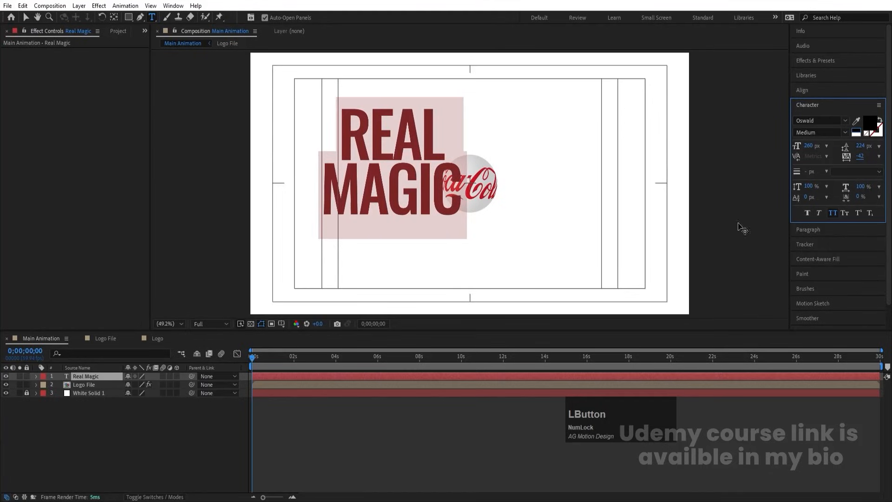
Enlarge only the word "REAL" to a font size of 340 px so it matches the width of "MAGIC"
double_click(402, 148)
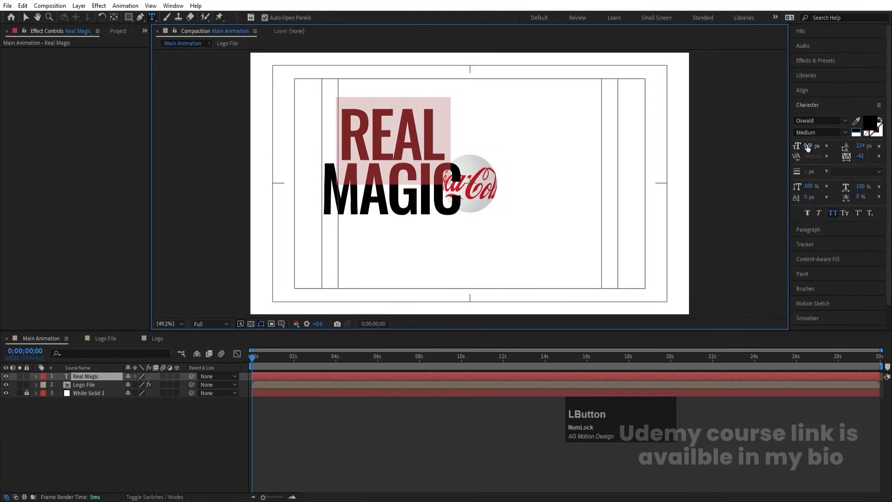
left_click_drag(808, 147, 838, 134)
left_click(115, 392)
Center the Real Magic layer's anchor point and align the layer horizontally and vertically to the middle of the composition
left_click(96, 376)
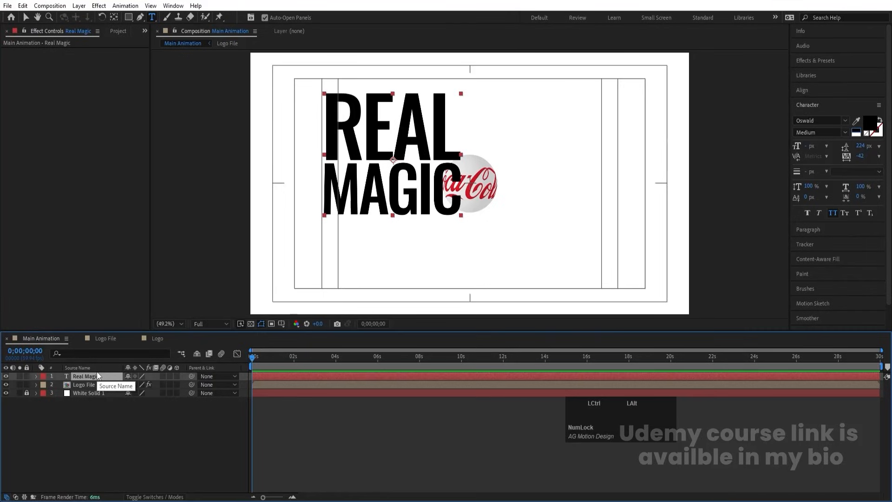
key("ctrl+alt+Home")
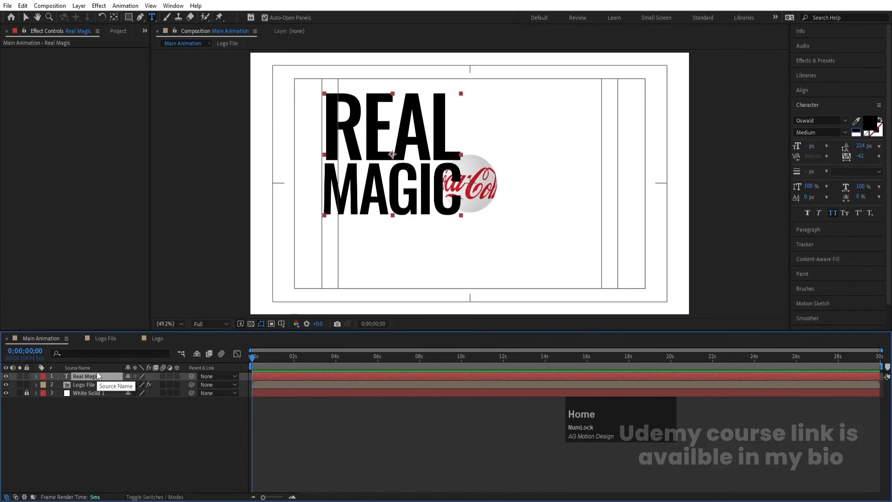
left_click(810, 90)
left_click(815, 115)
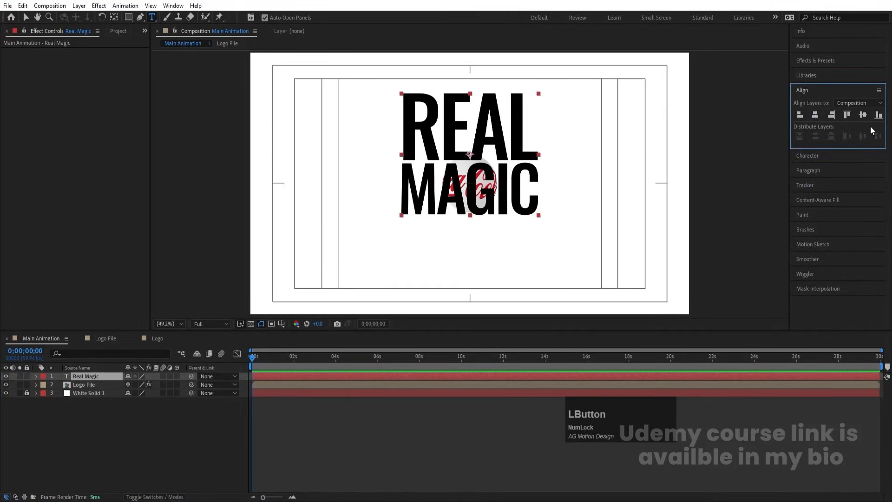
left_click(861, 115)
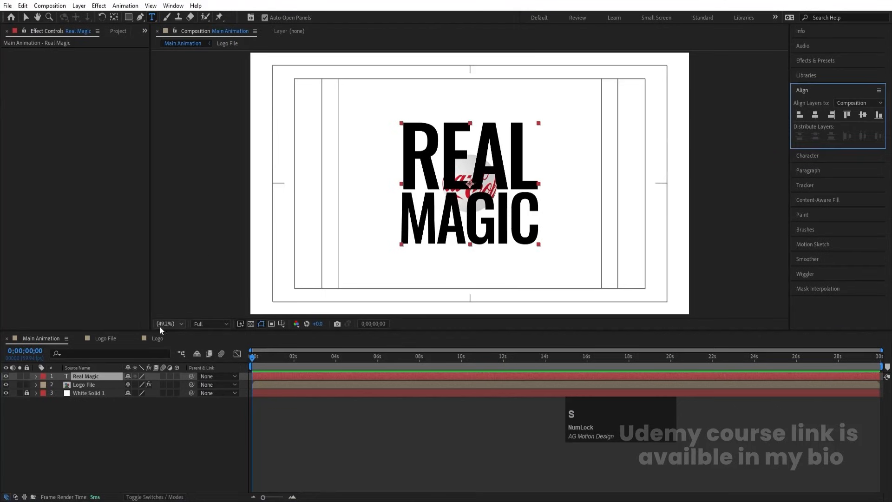
Scale the Real Magic text layer to 152%
key("s")
left_click_drag(139, 384, 156, 375)
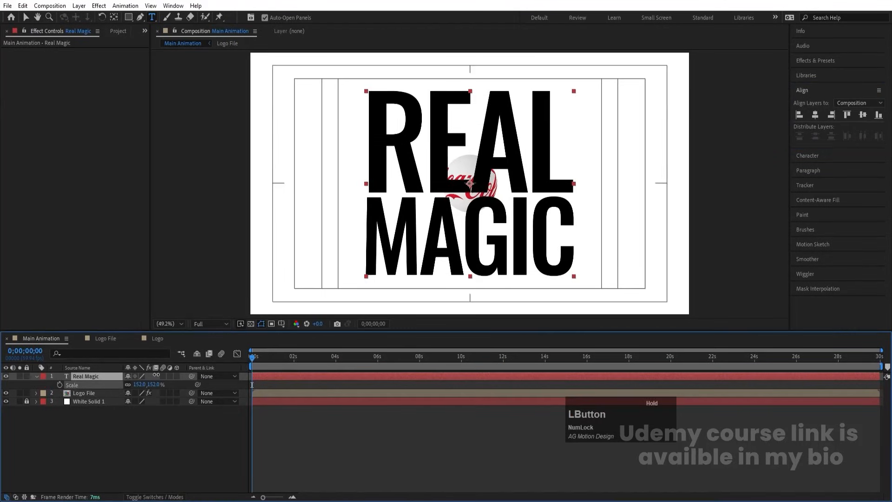
left_click(123, 431)
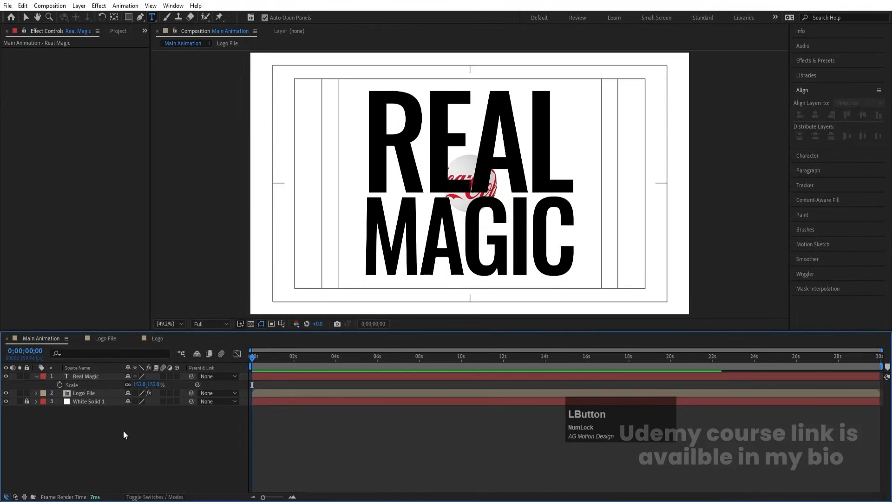
Duplicate the Real Magic text layer and scale the lower original to 352%
left_click(83, 376)
key("ctrl+d")
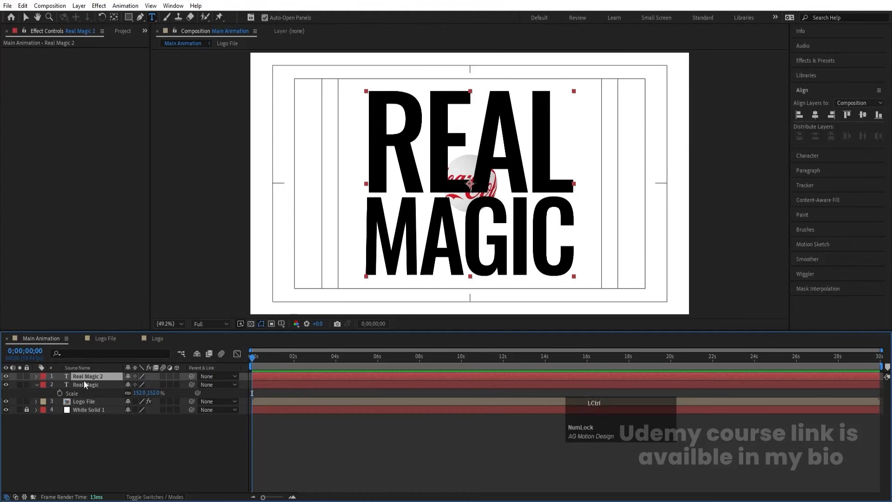
left_click(84, 384)
left_click_drag(135, 393, 773, 205)
Turn the enlarged Real Magic text into an outline with no fill and a black stroke
left_click(806, 156)
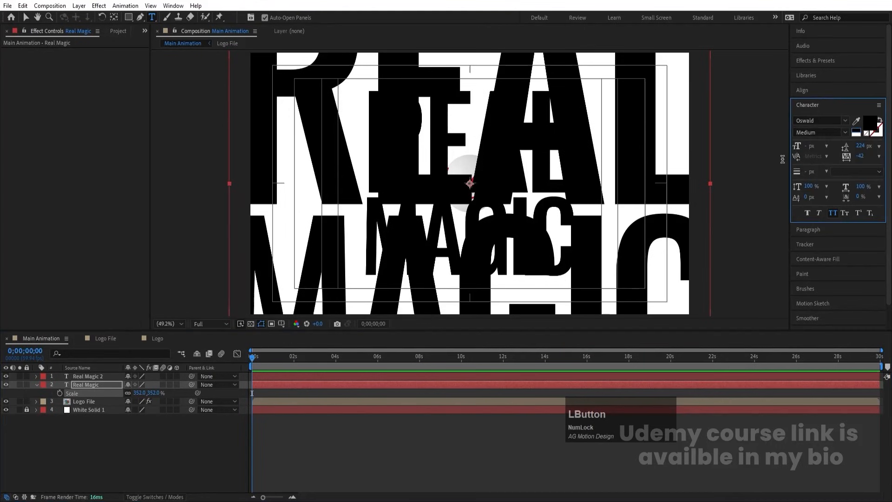
left_click(865, 135)
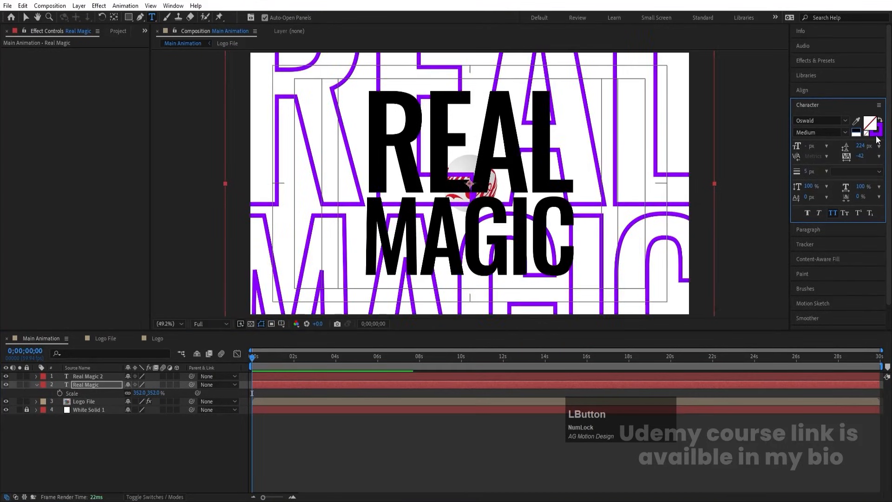
left_click(857, 132)
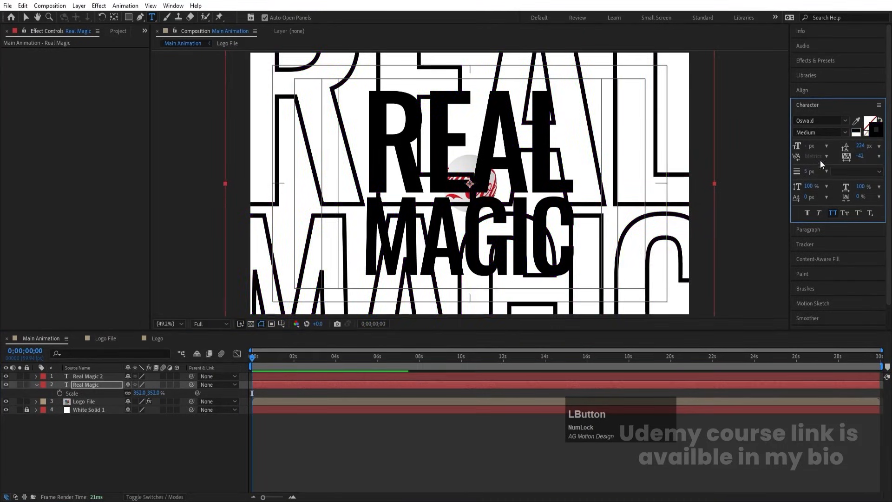
Thin the outline of the enlarged Real Magic text to a stroke width of 0.3 px
left_click(811, 171)
type("1")
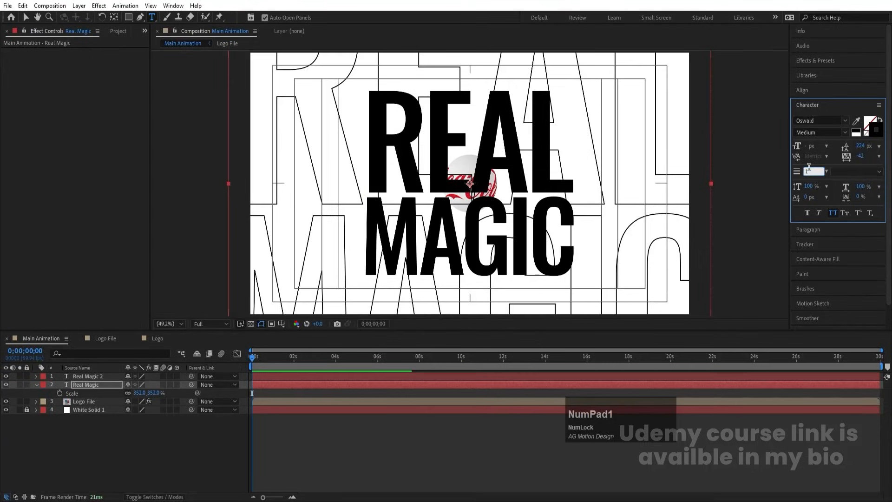
key("Return")
left_click(810, 172)
type(".1")
key("Return")
left_click(808, 173)
type("1")
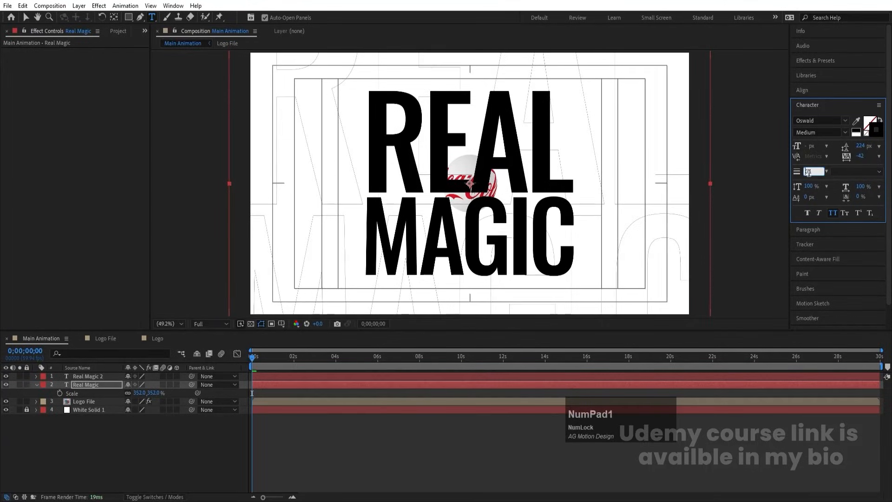
key("Return")
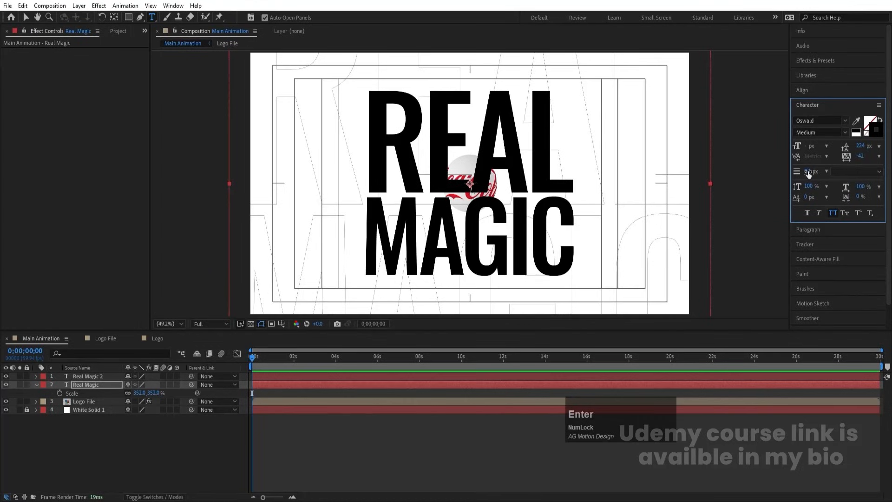
type("3")
key("Return")
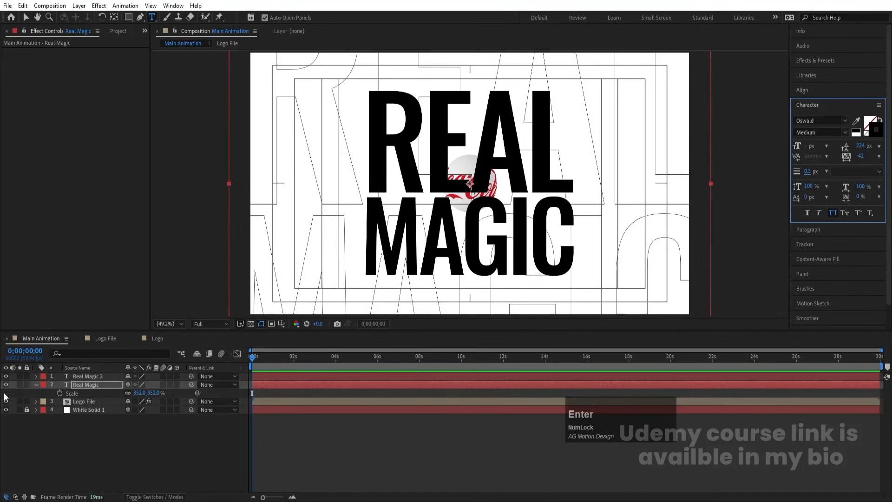
Hide the Logo File layer and pre-compose both Real Magic text layers as "Text Animation"
left_click(6, 401)
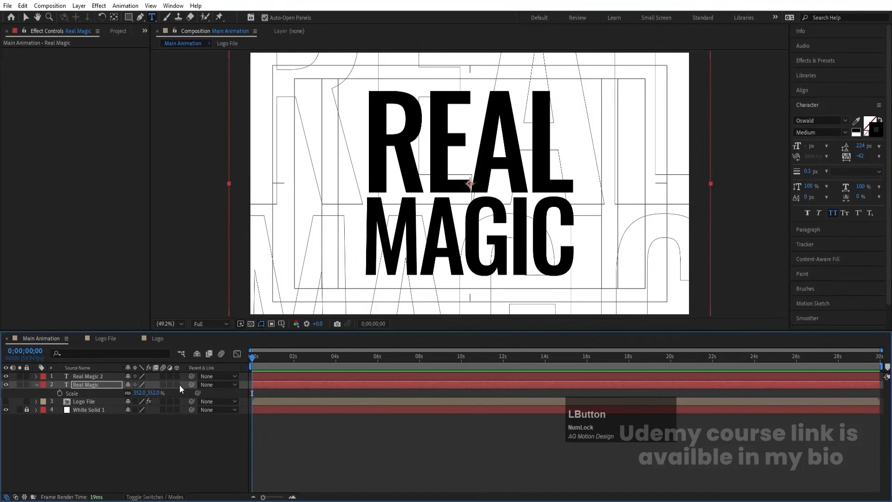
left_click(87, 377, "shift")
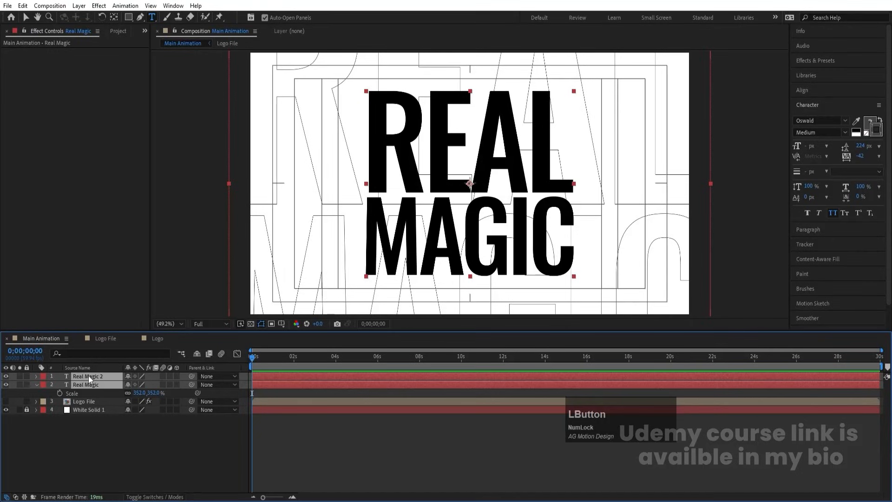
key("ctrl")
key("ctrl+shift+c")
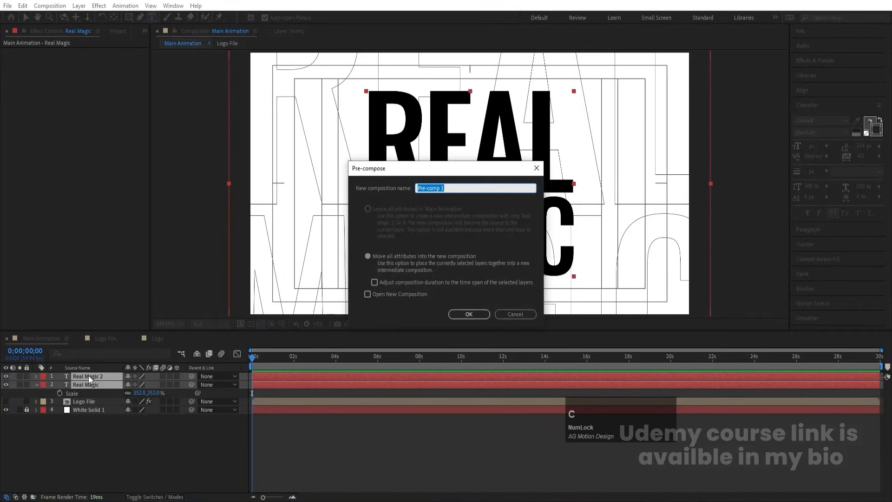
type("Text Animation")
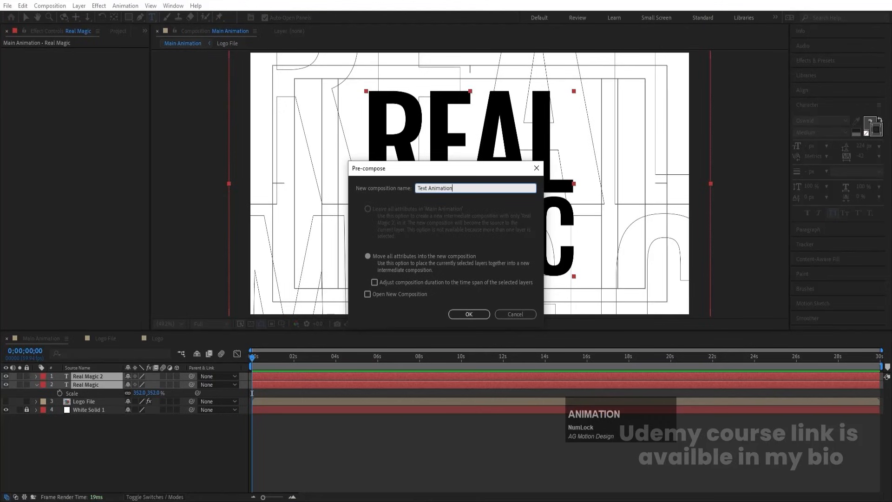
key("Return")
Open the Text Animation composition and add an adjustment layer above the text layers
left_click(88, 375)
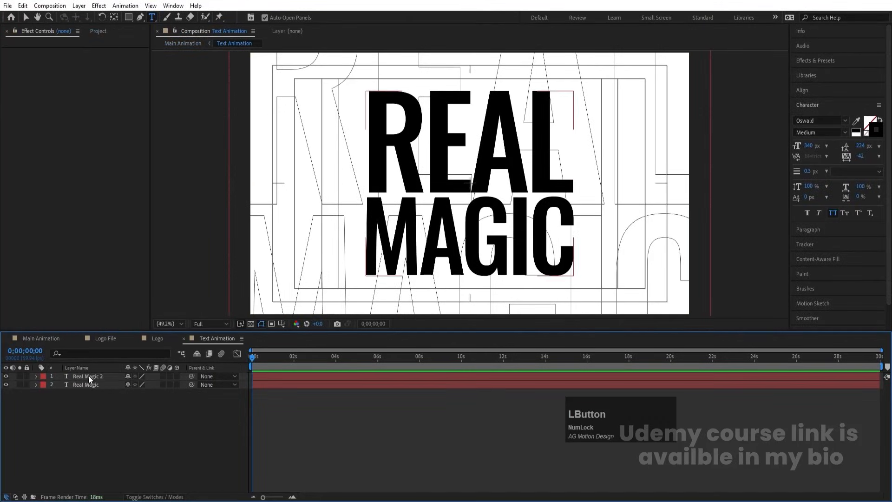
right_click(116, 409)
left_click(140, 290)
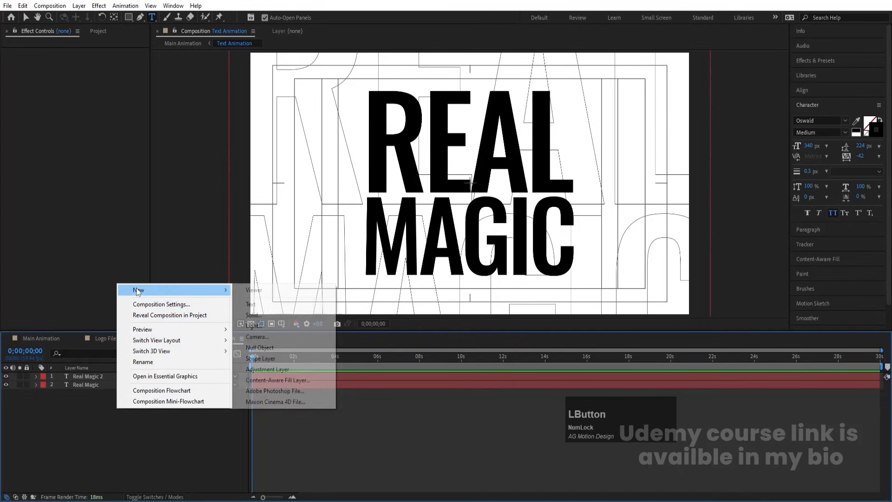
left_click(267, 368)
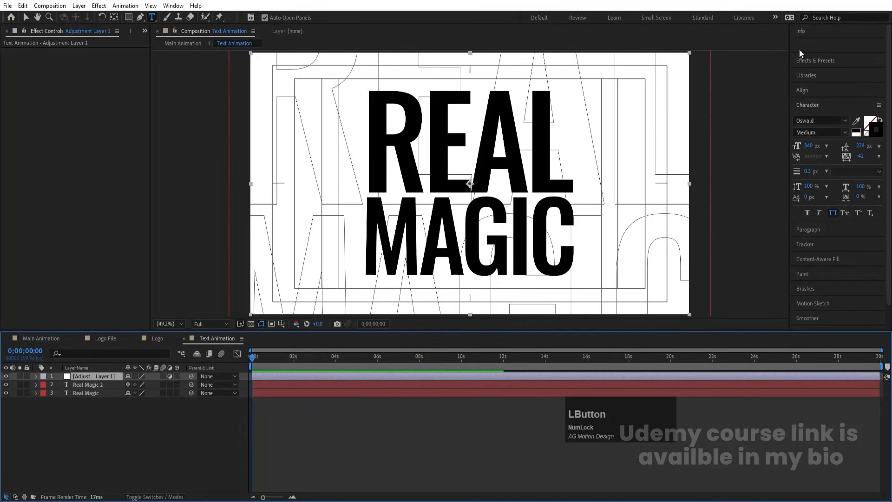
Find the Transform distort effect and apply it to the adjustment layer
left_click(813, 59)
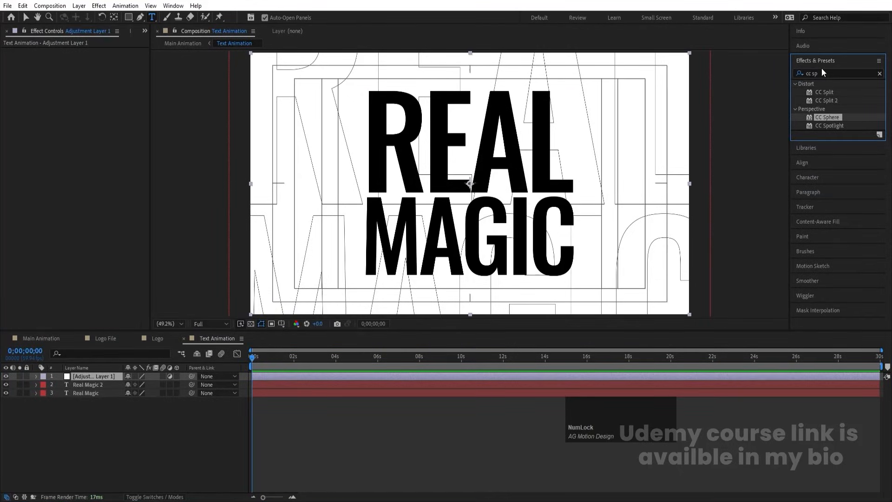
left_click(822, 69)
type("trn")
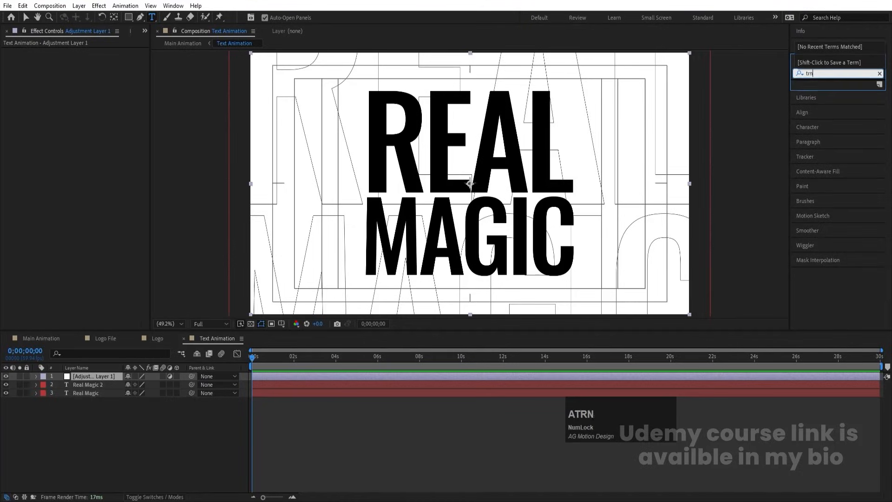
type("a")
key("BackSpace")
key("BackSpace")
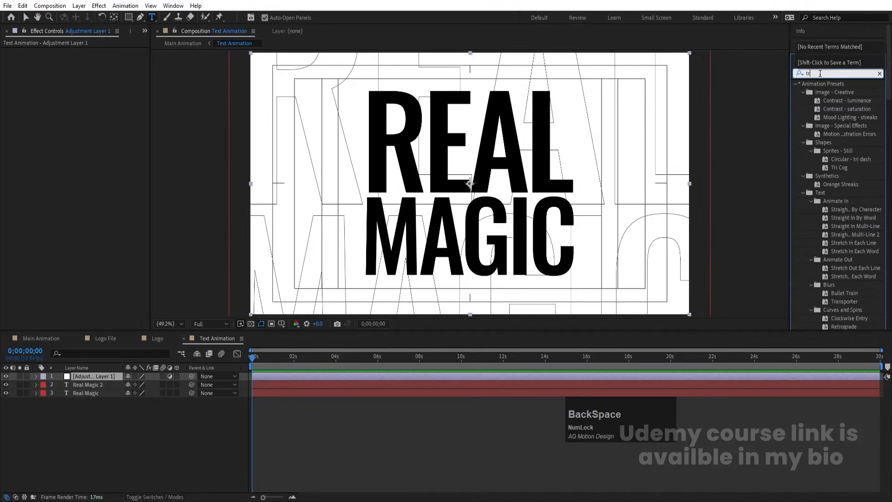
type("an")
left_click(834, 126)
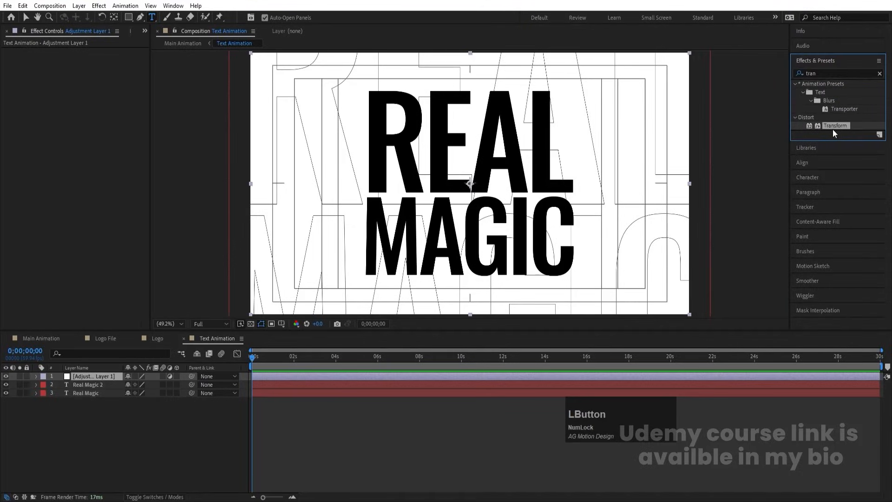
left_click_drag(835, 126, 363, 185)
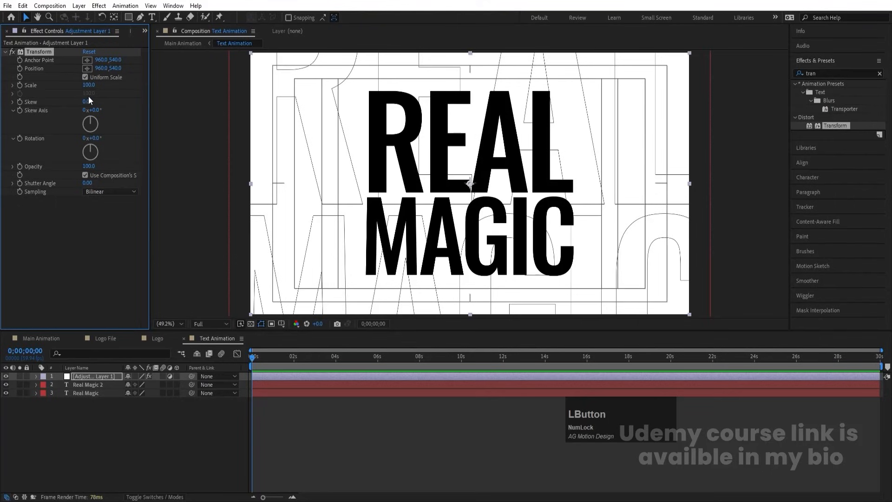
Set the skew of the adjustment layer's Transform effect to -11 to slant the Real Magic text
left_click_drag(88, 100, 82, 99)
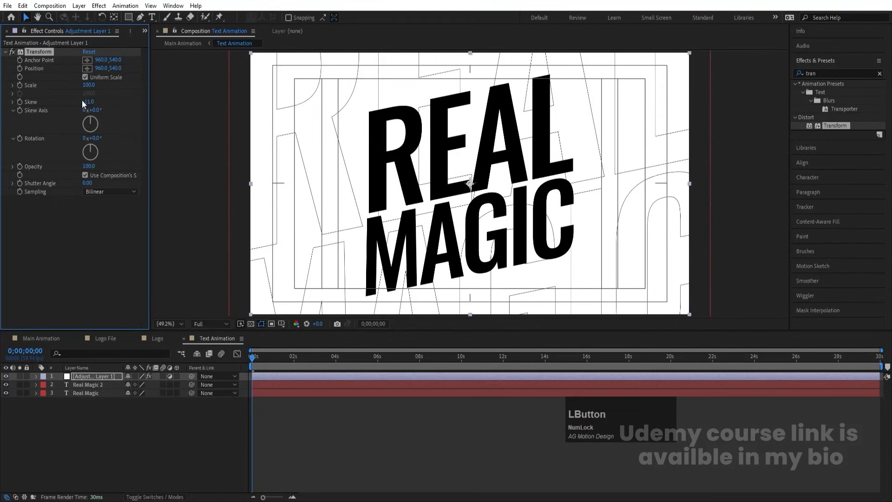
left_click(96, 385)
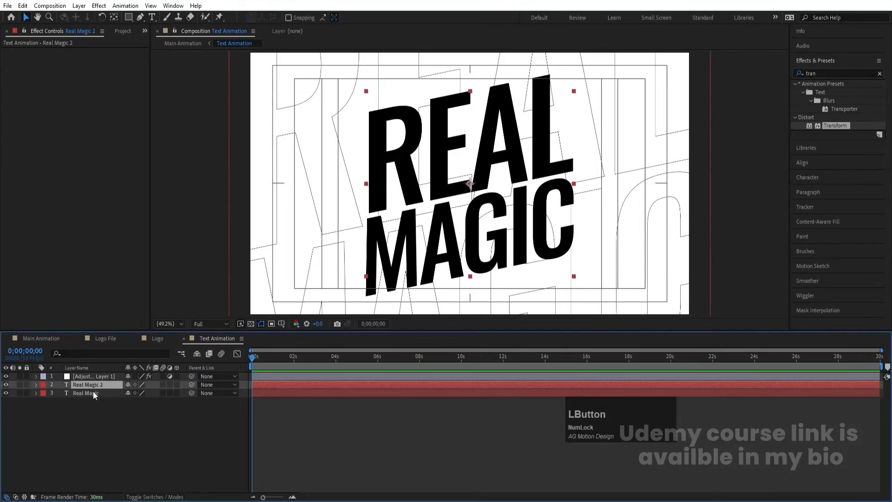
left_click(93, 393, "shift")
left_click(75, 416)
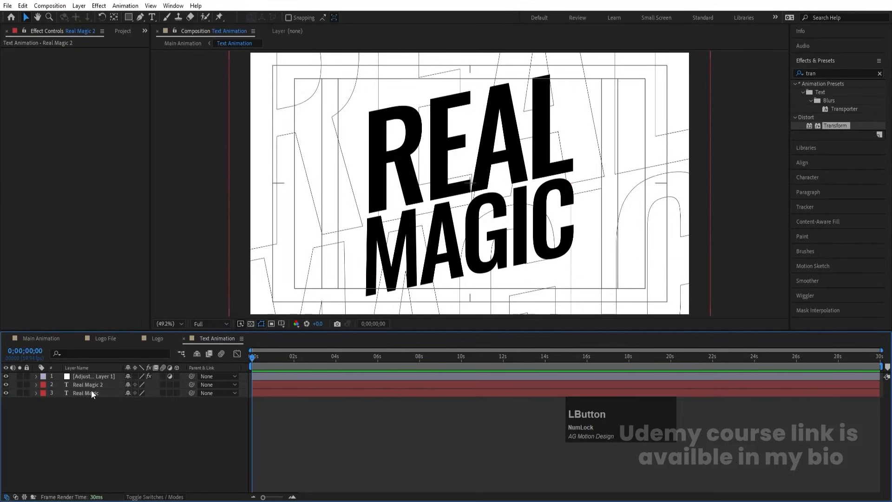
Change the font of the solid Real Magic 2 text to Nekst Black
left_click(90, 383)
left_click(807, 177)
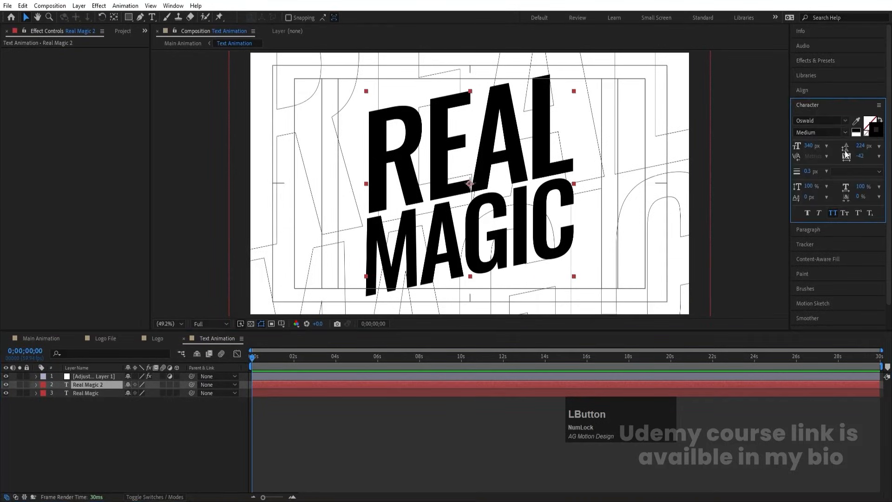
left_click(844, 122)
scroll(833, 227, "up", 1)
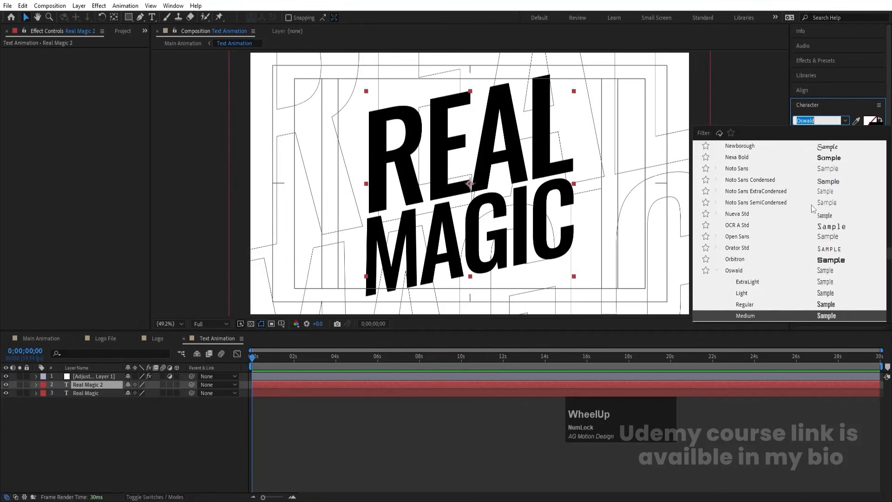
left_click(833, 260)
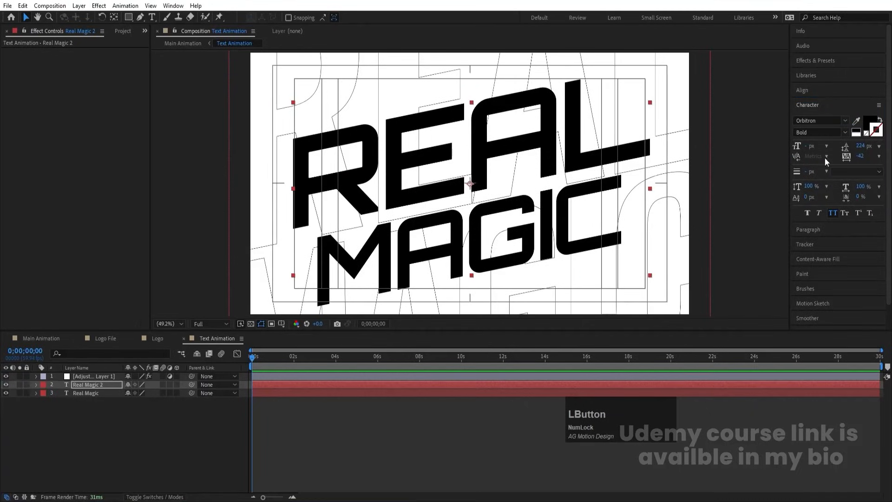
left_click(845, 121)
scroll(835, 184, "up", 1)
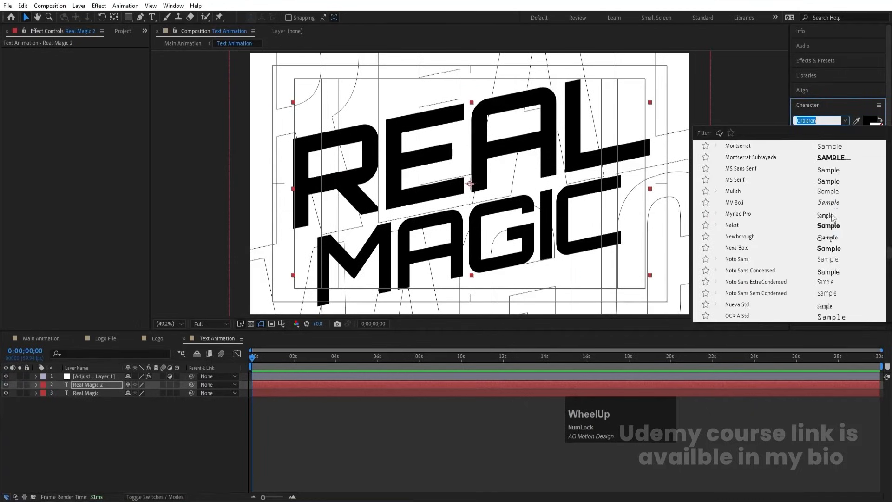
left_click(824, 225)
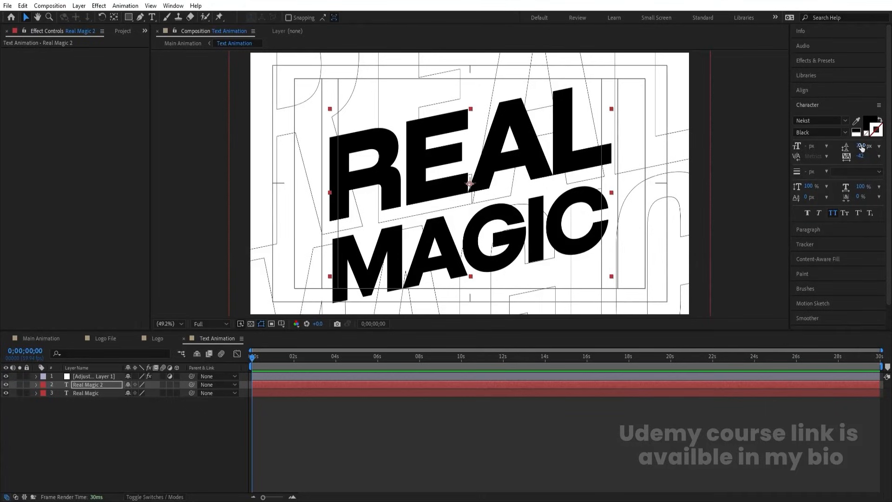
Tighten the Real Magic 2 leading to 186 px and try the Semi Bold style before returning to Black
left_click_drag(861, 146, 841, 144)
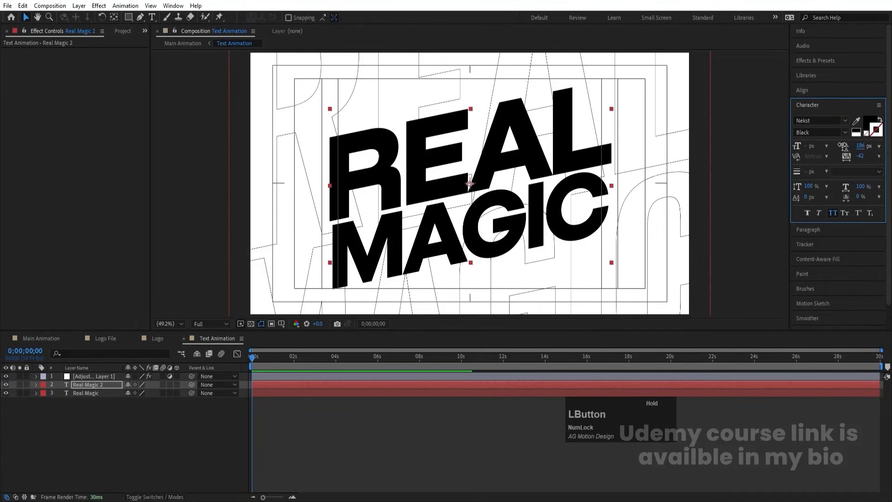
left_click(846, 132)
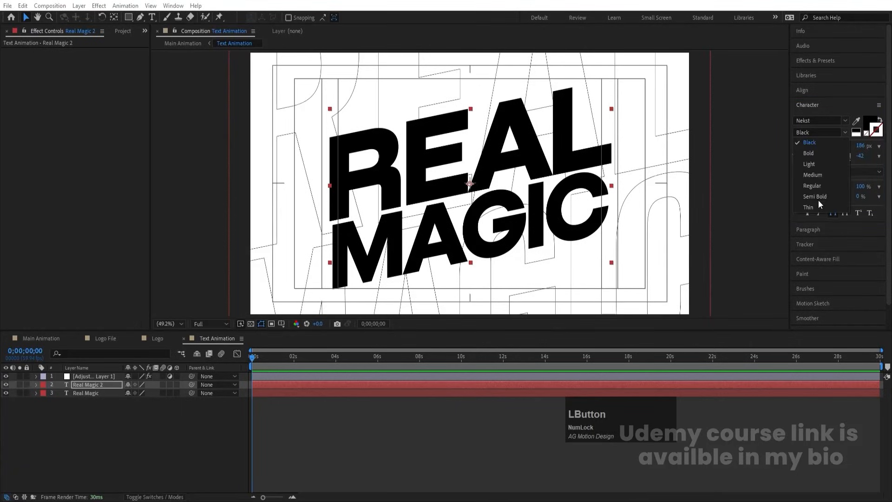
left_click(820, 197)
left_click(843, 131)
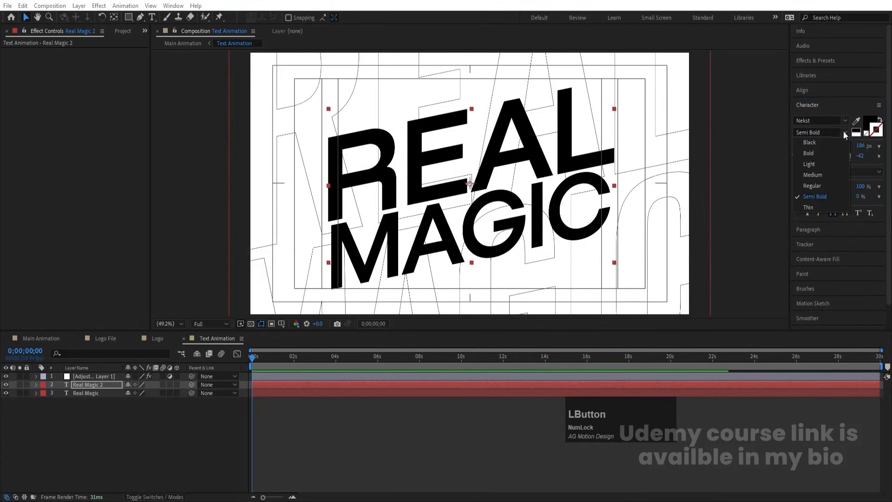
left_click(825, 144)
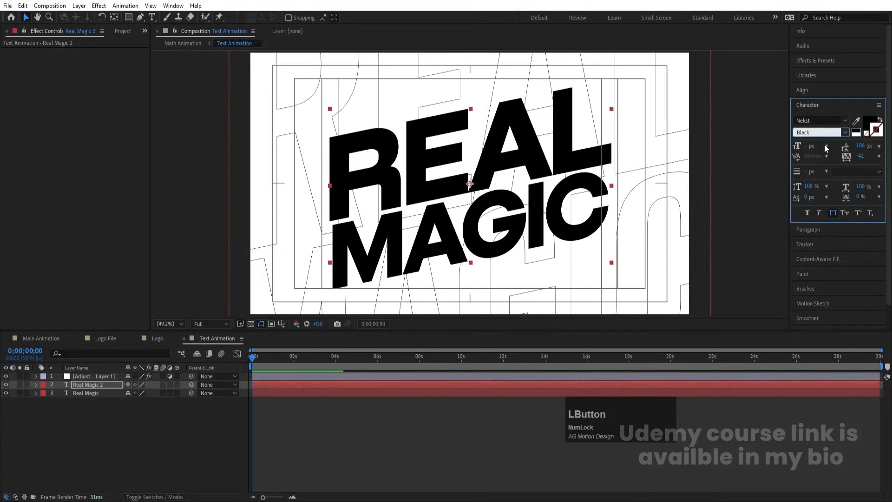
Apply faux bold to the Real Magic 2 text and set its tracking to -27 and leading to 193 px
left_click(808, 212)
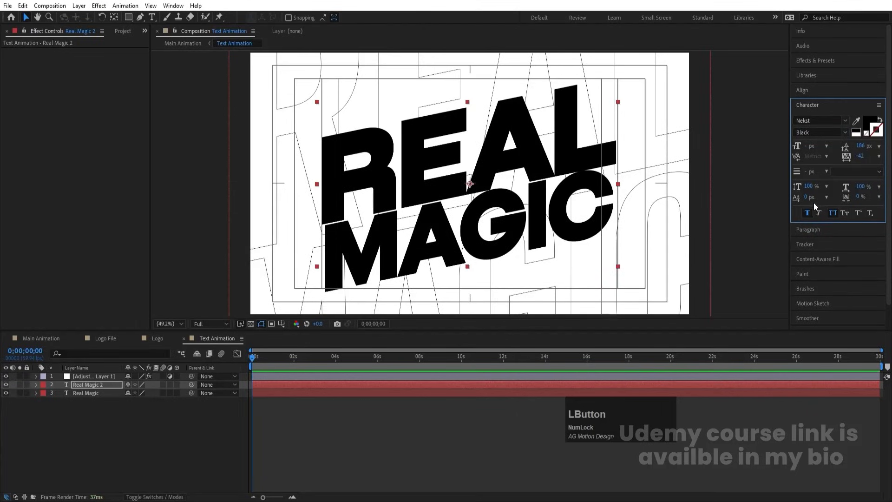
left_click_drag(860, 157, 171, 327)
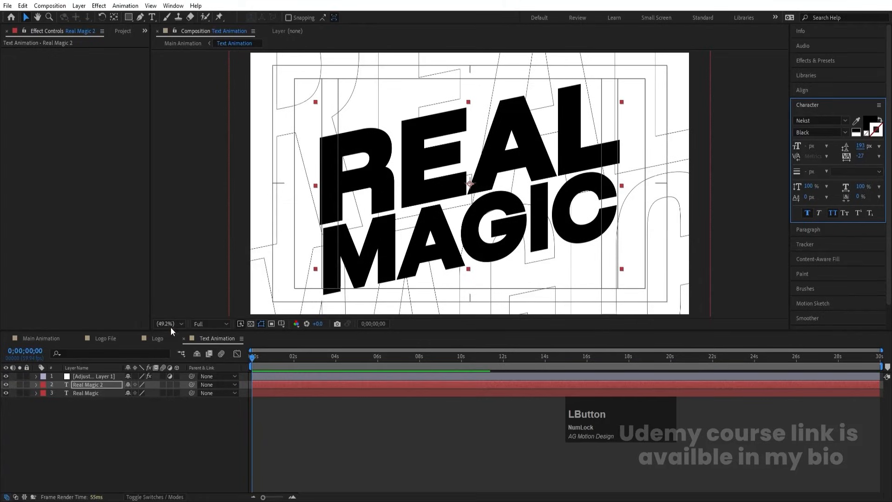
Scale the Real Magic 2 text layer down to 138%
left_click(90, 384)
key("s")
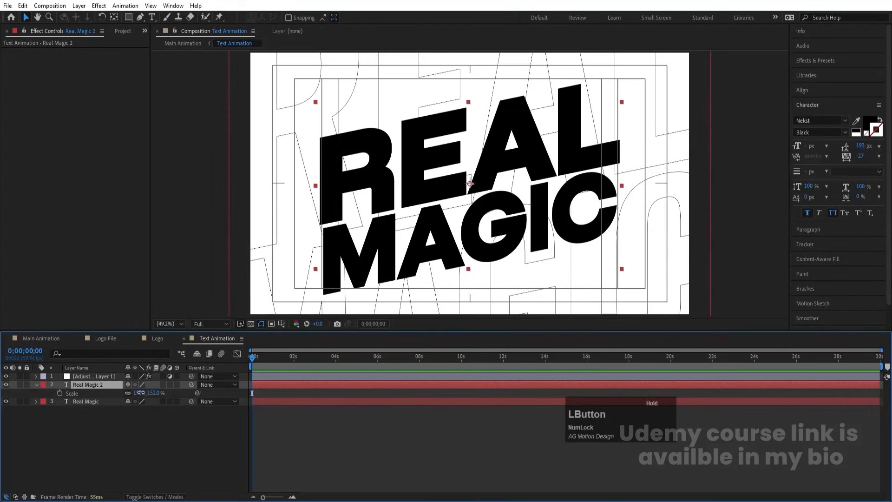
left_click_drag(141, 393, 137, 395)
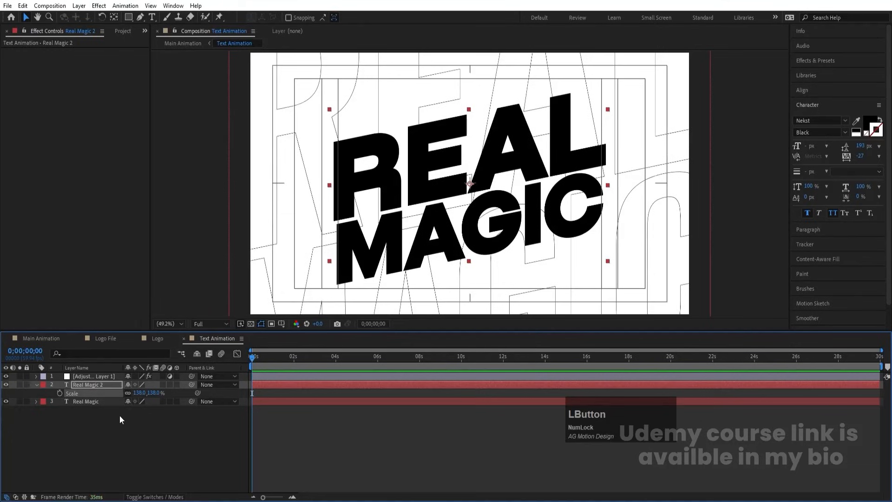
left_click(91, 437)
Copy the Nekst font name from the Real Magic 2 text and apply it to the outlined Real Magic layer
left_click(95, 384)
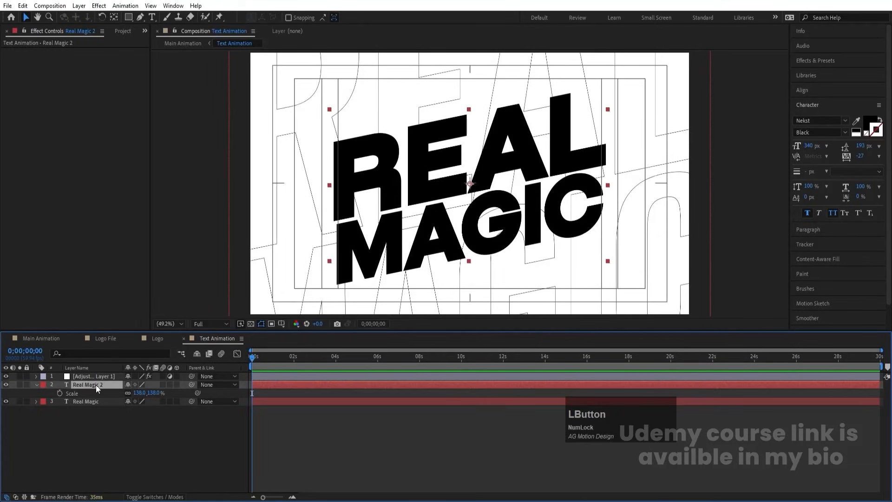
left_click(805, 120)
key("ctrl+c")
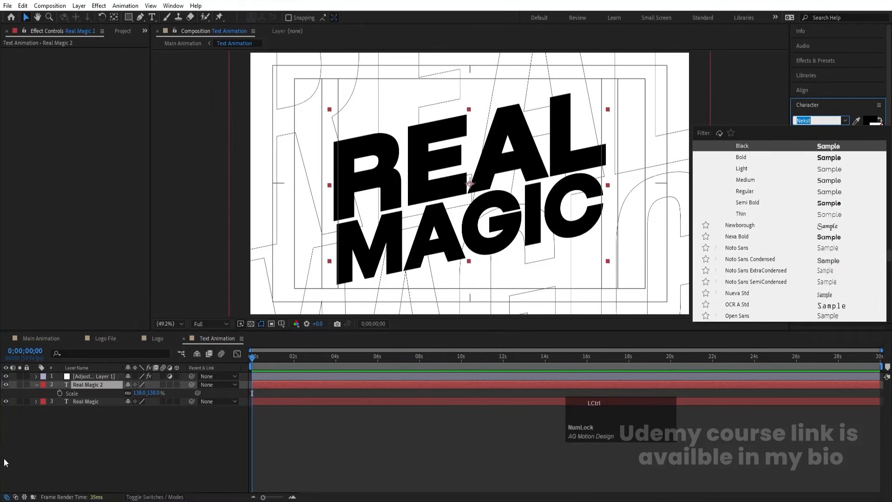
left_click(74, 402)
left_click(825, 119)
key("ctrl+v")
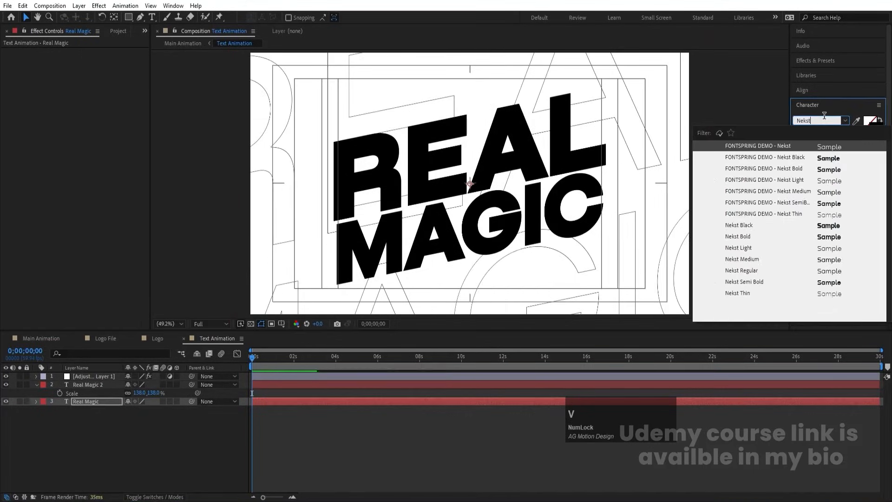
key("Return")
left_click(110, 403)
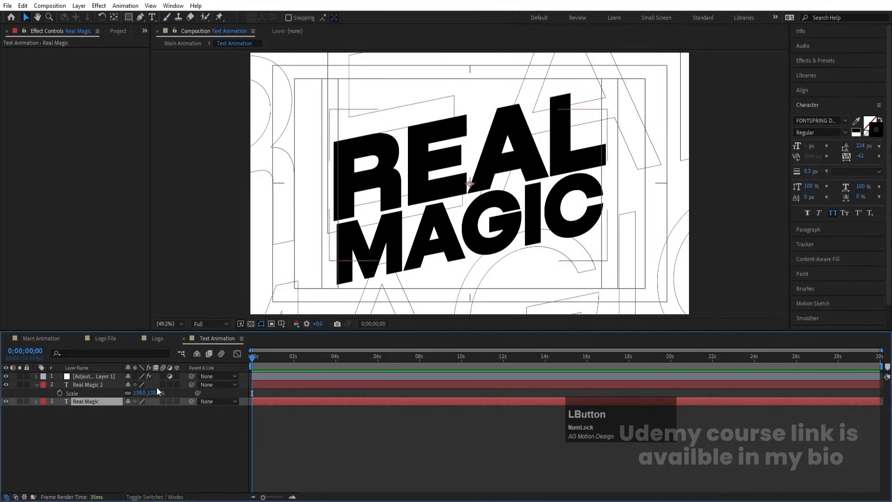
Set the outlined Real Magic text to the Nekst font in Black style with faux bold
left_click(829, 121)
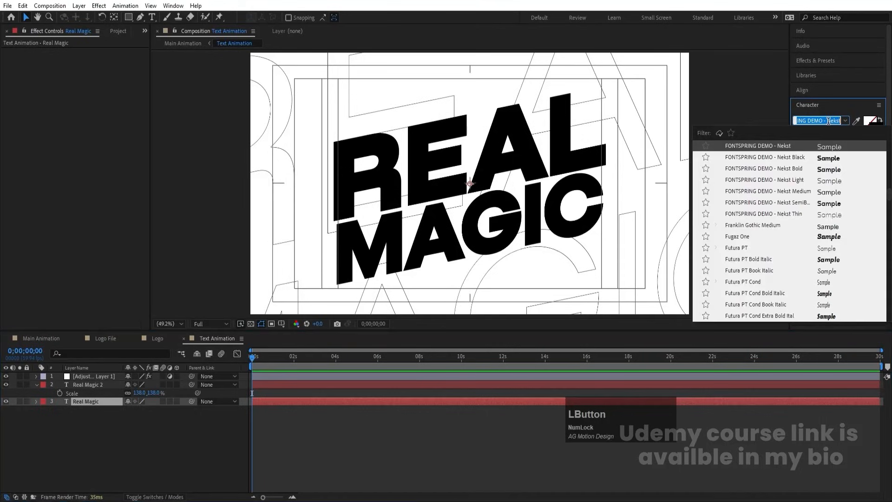
type("nes")
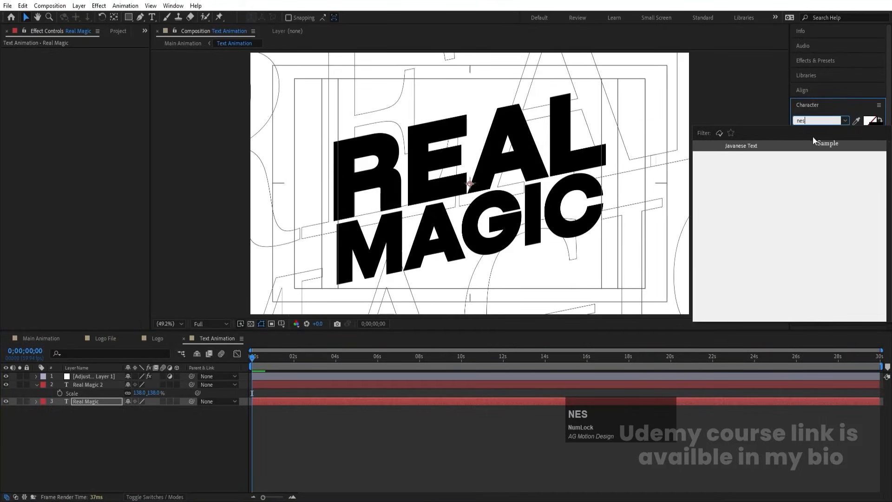
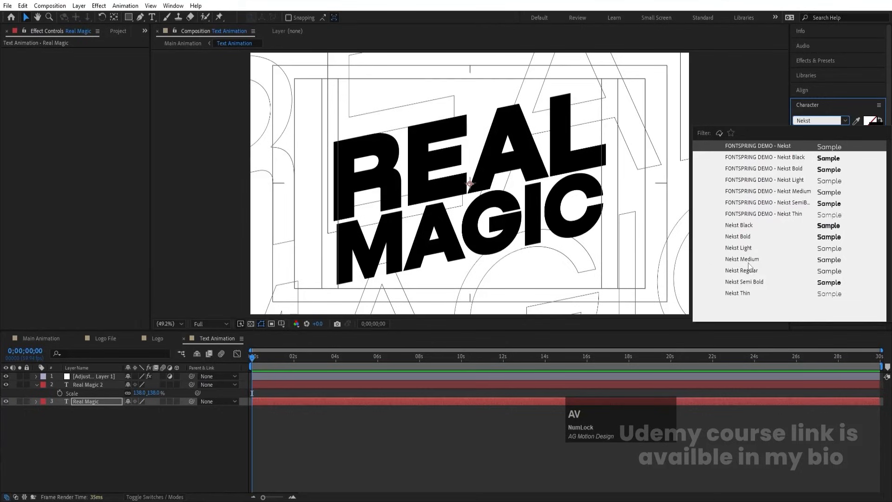
left_click(744, 282)
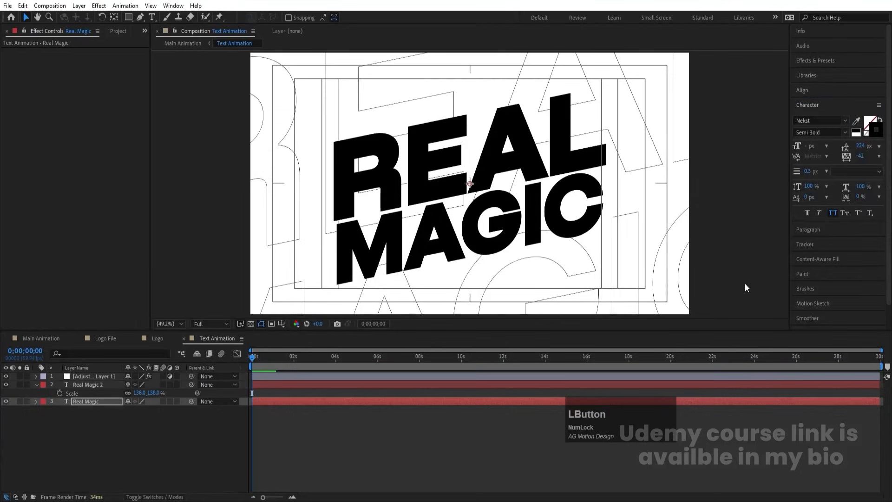
left_click(824, 131)
left_click(846, 131)
left_click(827, 144)
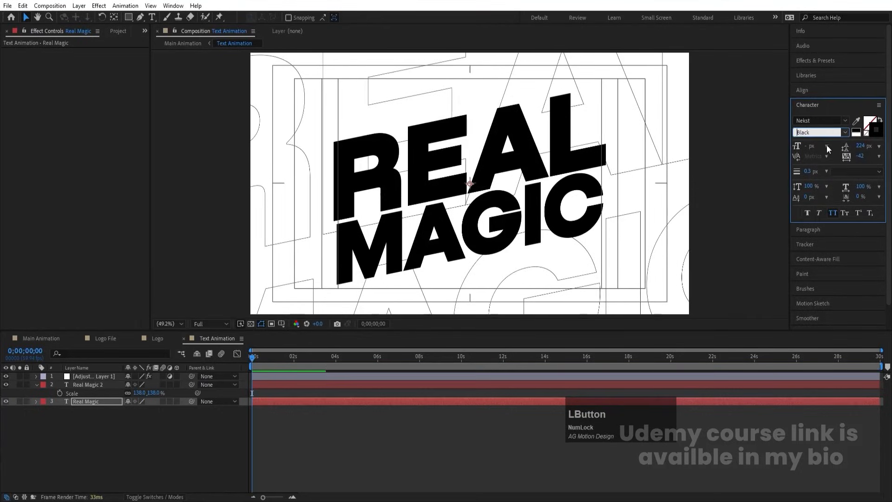
left_click(806, 215)
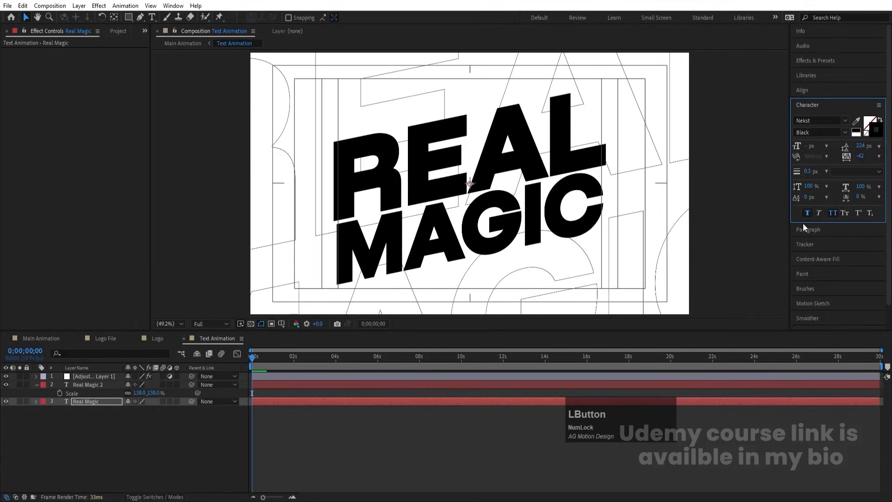
left_click(80, 420)
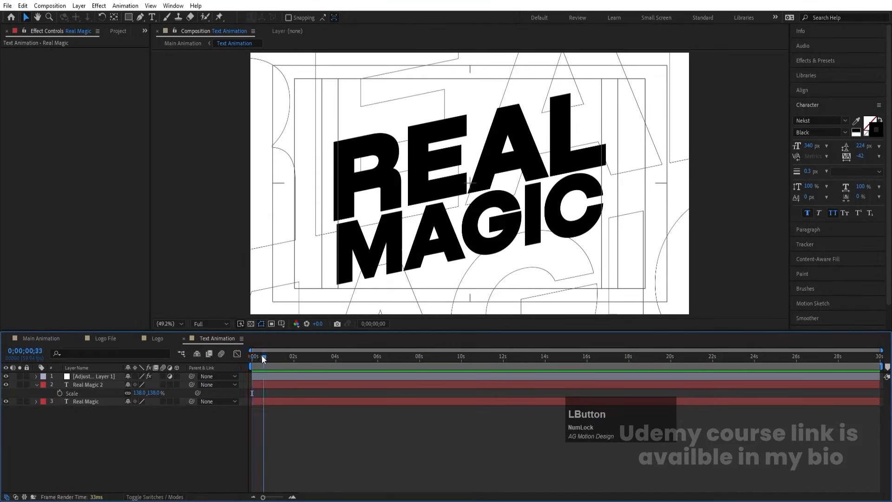
Add a Position text animator to the Real Magic 2 layer and set its offset to 0, 118
left_click(37, 384)
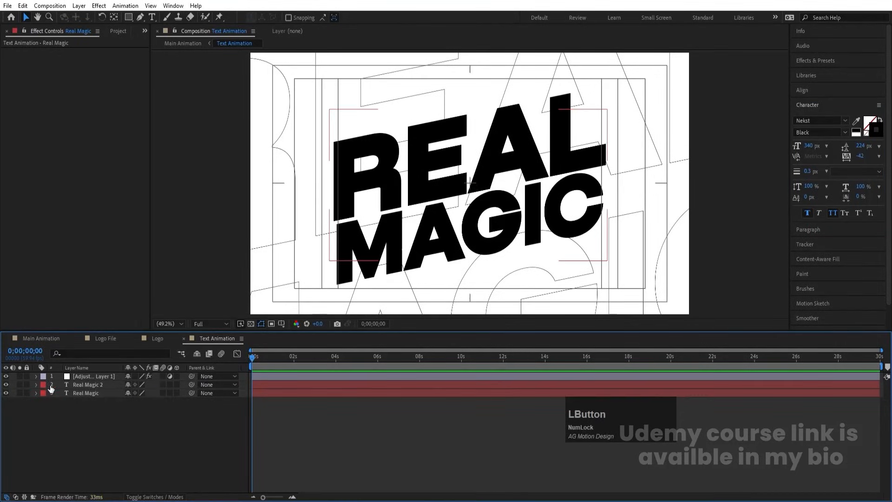
left_click(87, 384)
left_click(36, 385)
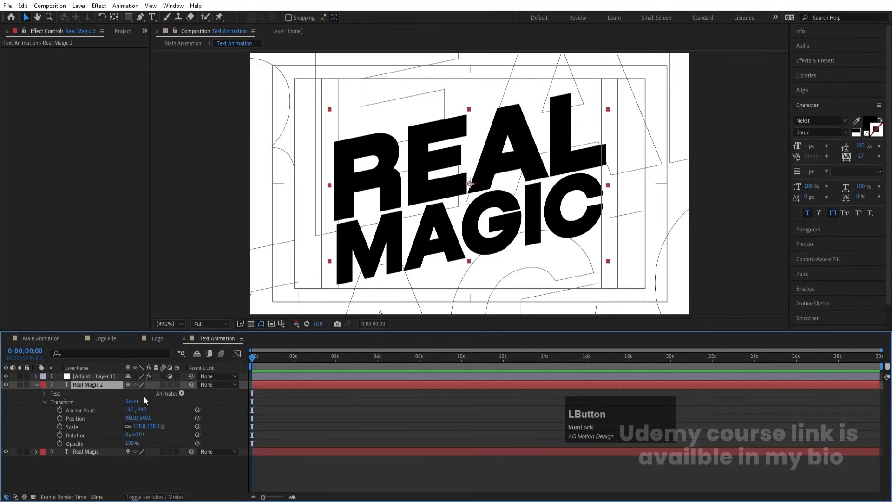
left_click(182, 393)
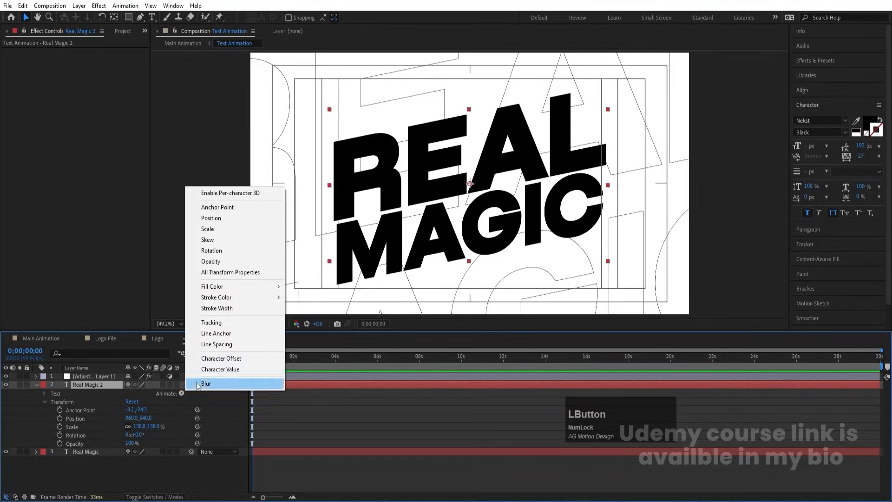
left_click(217, 219)
mouse_move(140, 442)
left_mouse_down()
mouse_move(155, 442)
mouse_move(109, 447)
mouse_move(152, 440)
left_mouse_up()
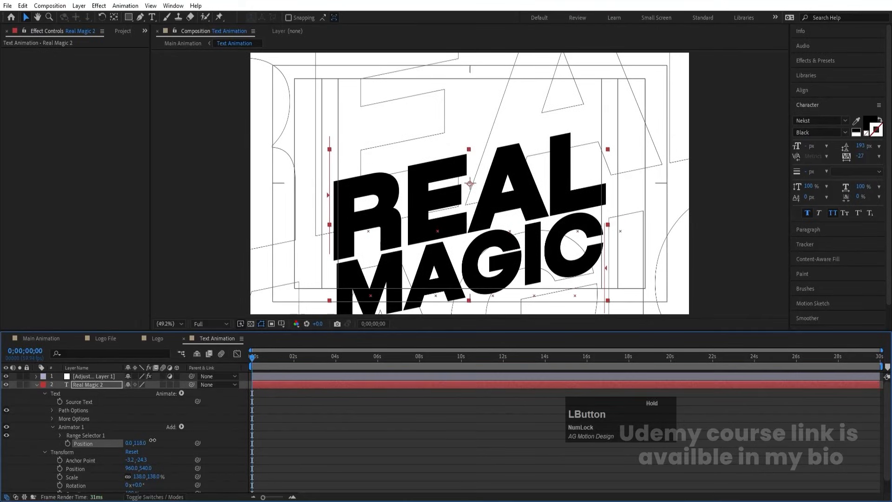
Keyframe the animator's Range Selector Start from 0% at the first frame to 100% at 0;00;01;31
left_click(59, 435)
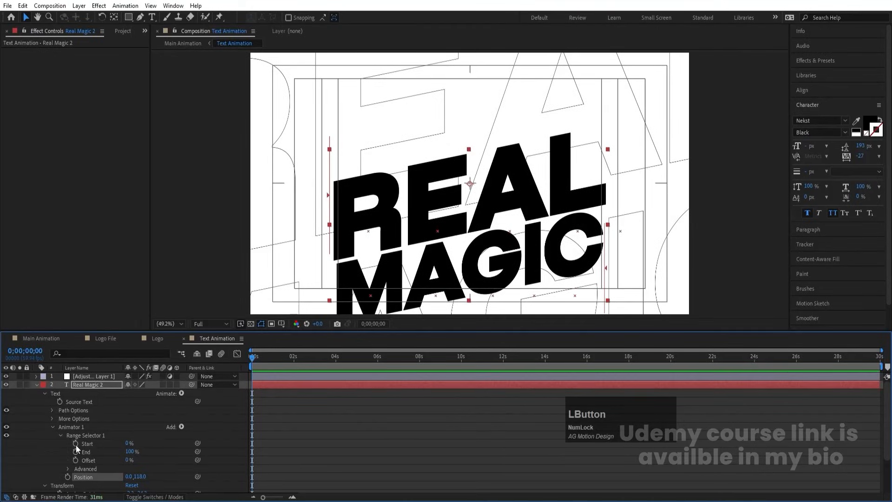
left_click(76, 444)
key("equal")
key("equal")
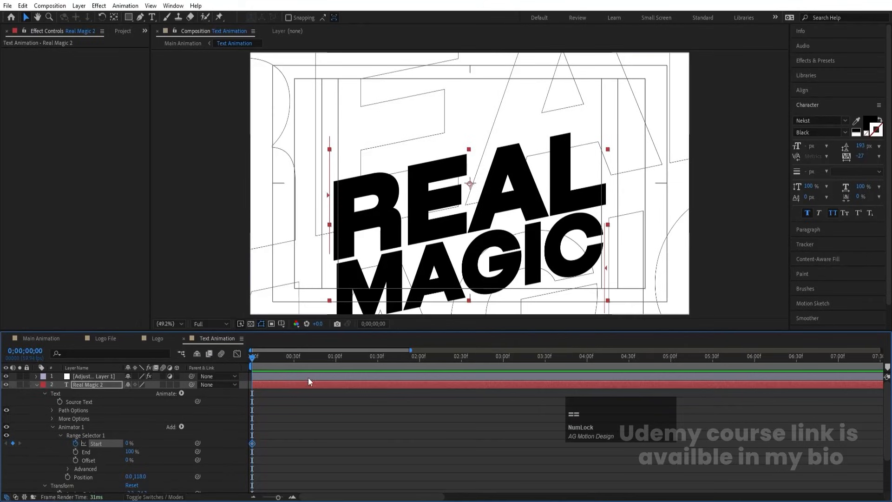
left_click(378, 357)
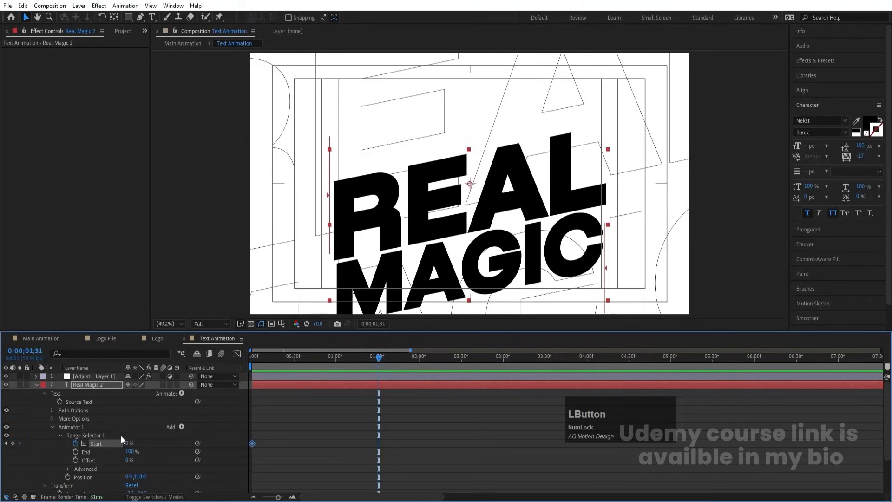
left_click_drag(127, 441, 228, 424)
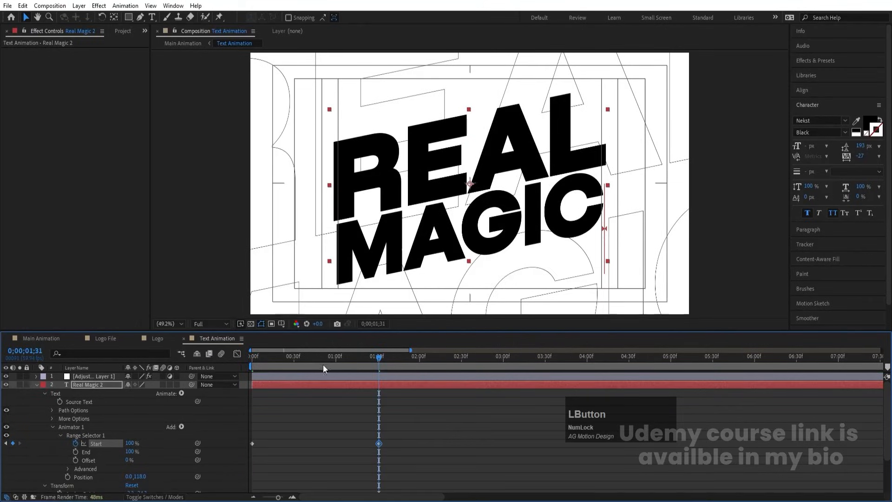
Preview the text reveal, return to the first frame and add an Opacity property to Animator 1 on Real Magic 2
left_click_drag(316, 359, 190, 372)
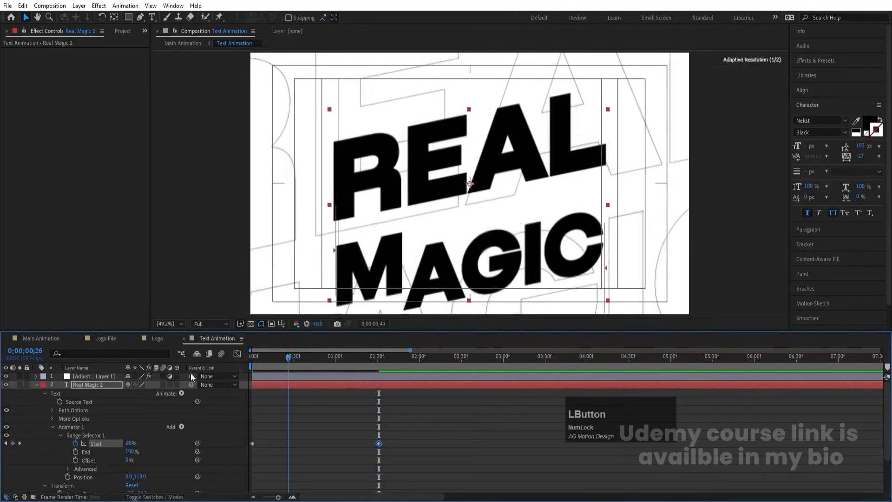
left_click(182, 427)
mouse_move(201, 427)
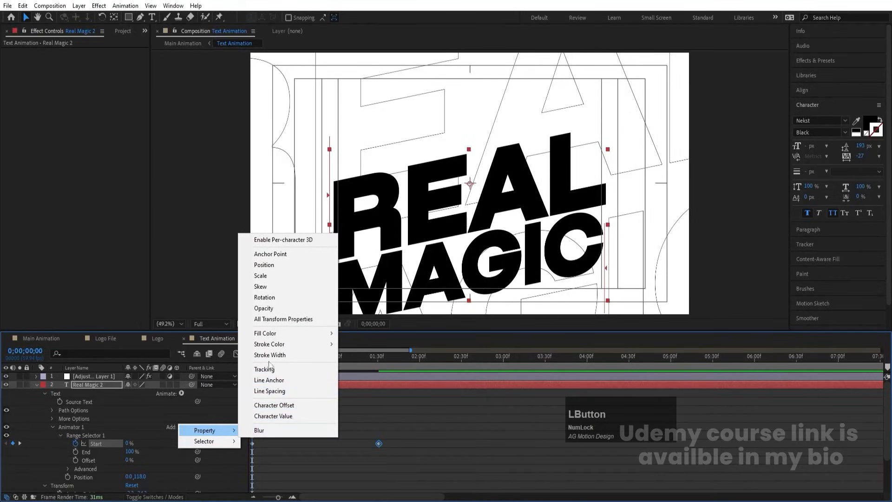
left_click(269, 308)
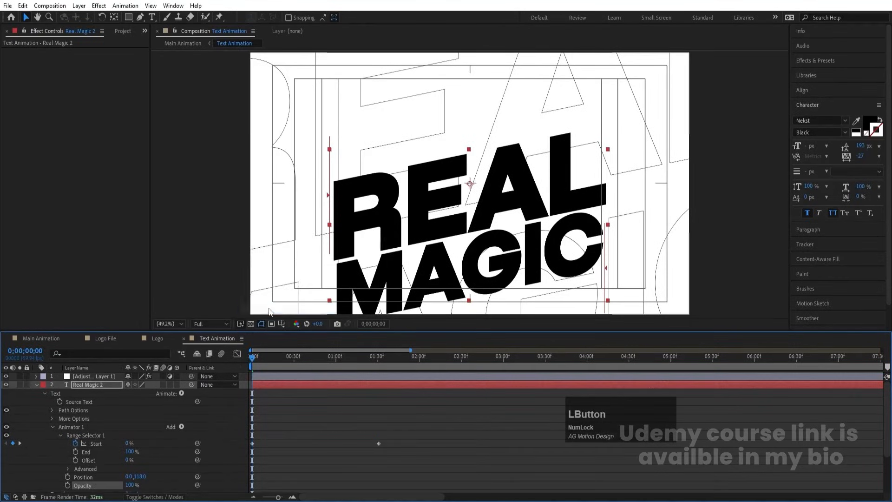
Add a Tracking property to Animator 1 on Real Magic 2 and set its Tracking Amount to -156
left_click(184, 423)
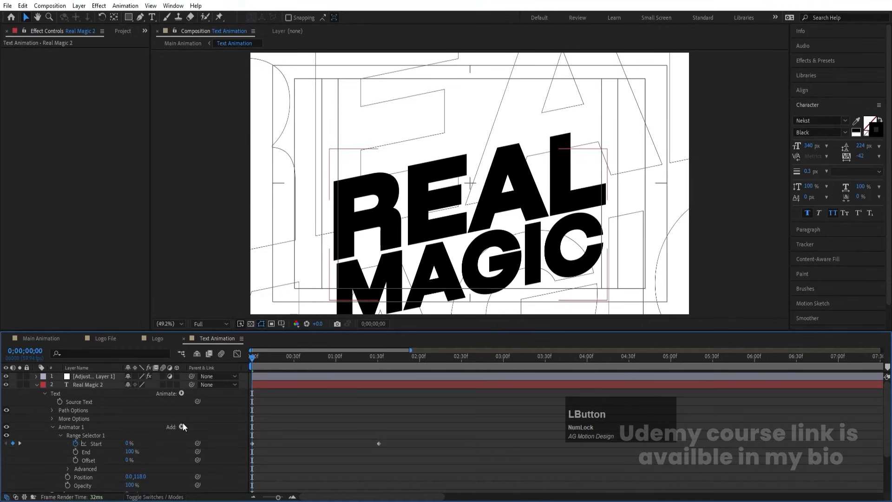
left_click(183, 425)
mouse_move(223, 431)
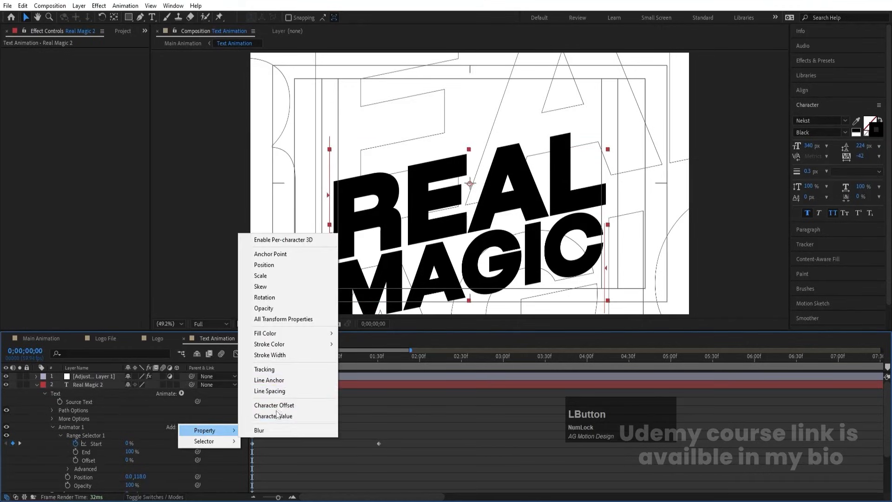
left_click(277, 369)
left_click_drag(127, 489, 61, 484)
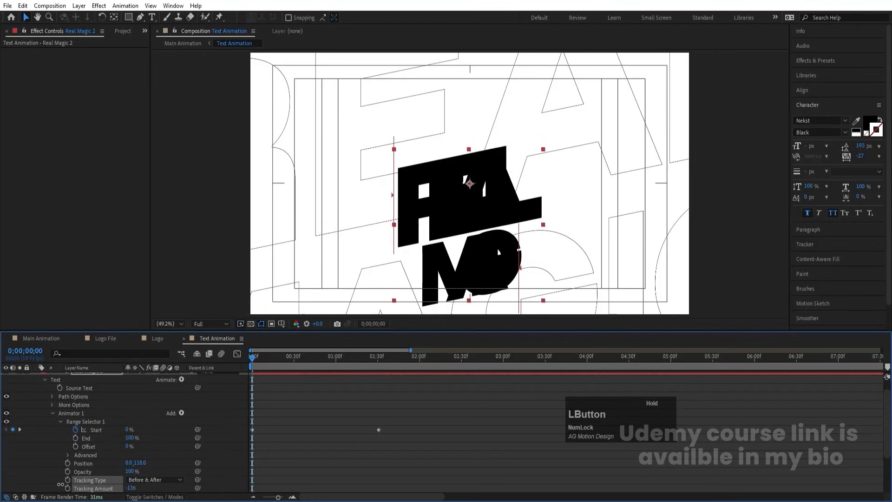
Set the animator's Opacity to 0% and play the letter-by-letter reveal
left_click_drag(125, 471, 72, 472)
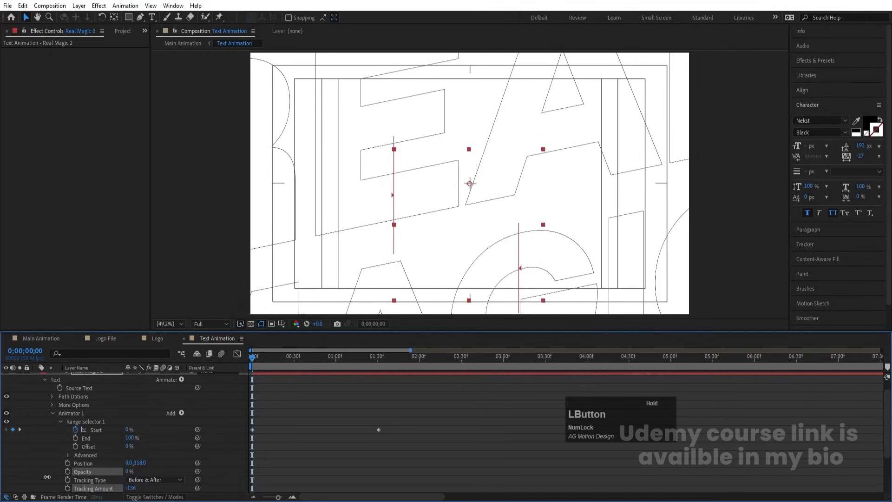
key("space")
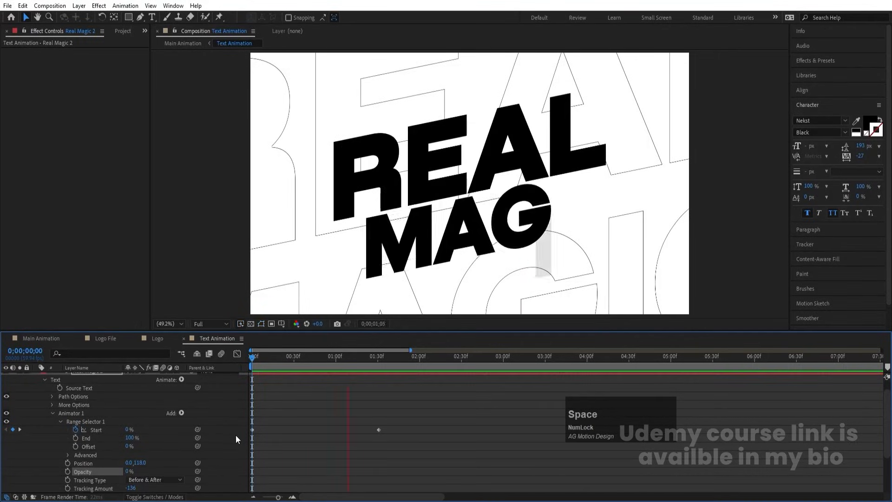
key("space")
Easy-ease both Range Selector Start keyframes, shape their speed graph into a sharp central peak, and preview the result
left_click(411, 454)
left_click_drag(411, 454, 191, 414)
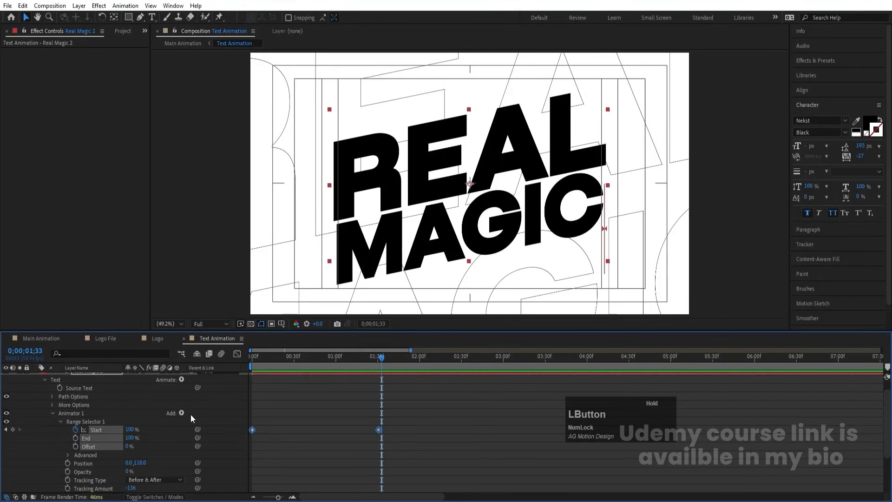
key("F9")
left_click(237, 354)
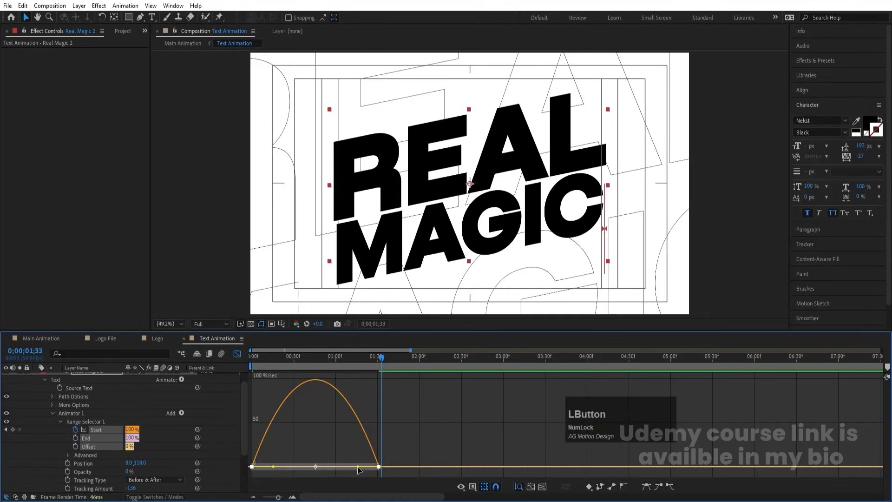
left_click_drag(358, 467, 300, 469)
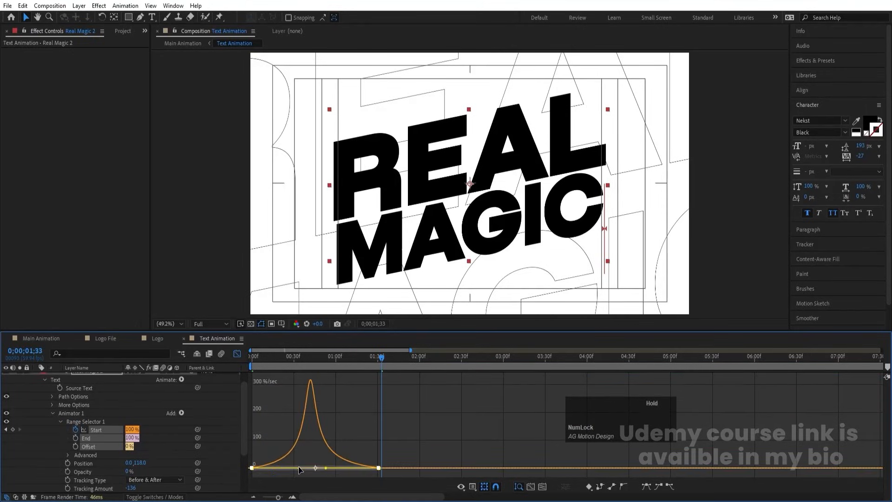
left_click(237, 353)
left_click(253, 356)
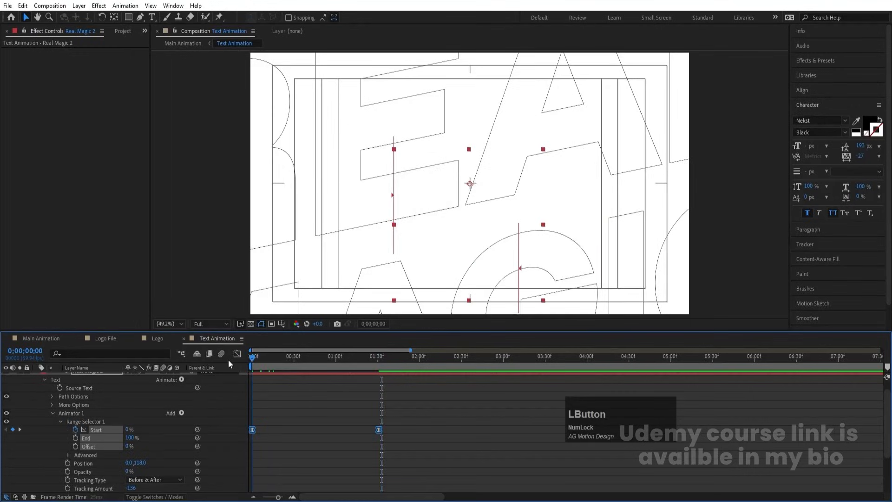
key("space")
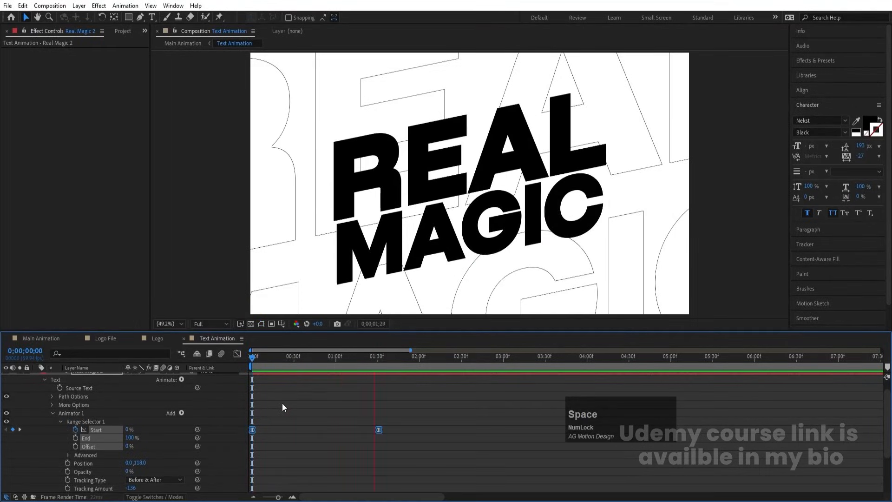
key("space")
Copy Animator 1 from Real Magic 2 onto the outlined Real Magic layer at the first frame and preview both
left_click(252, 358)
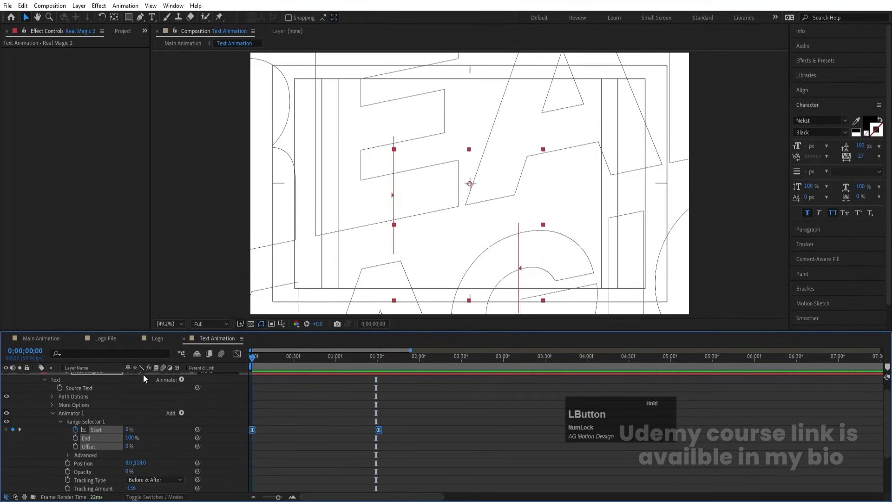
left_click(76, 414)
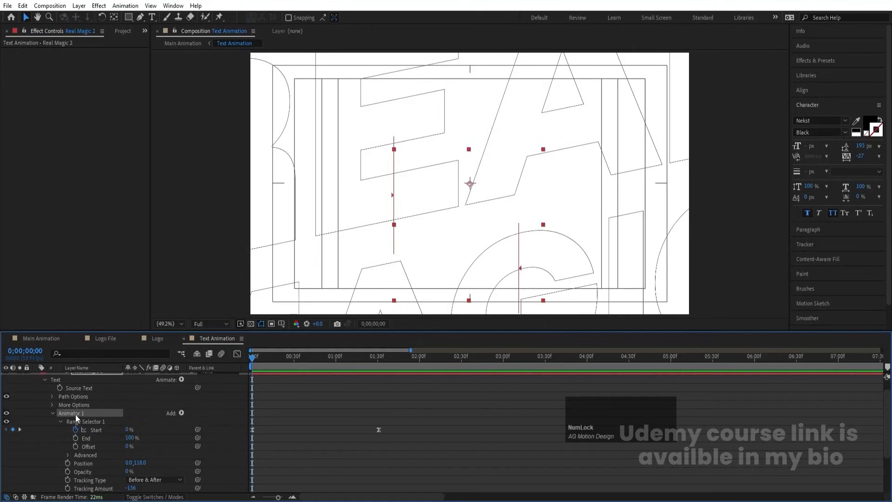
scroll(66, 400, "up", 1)
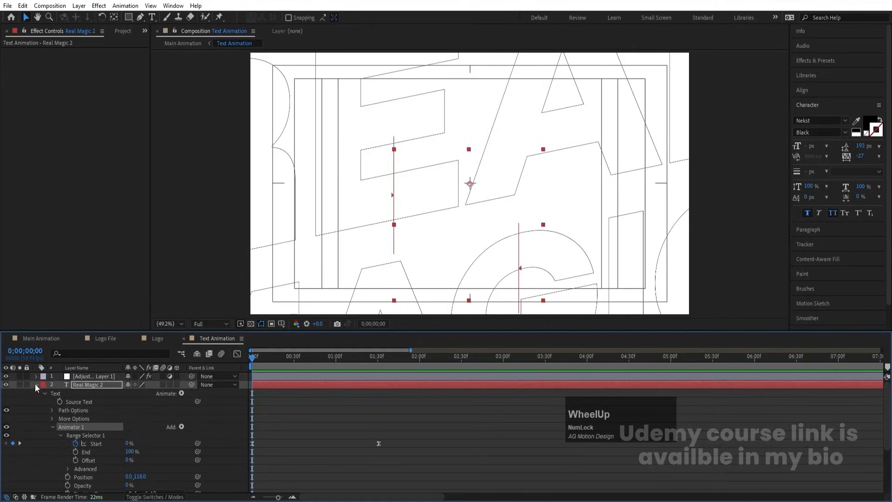
left_click(35, 384)
left_click(75, 394)
key("ctrl+v")
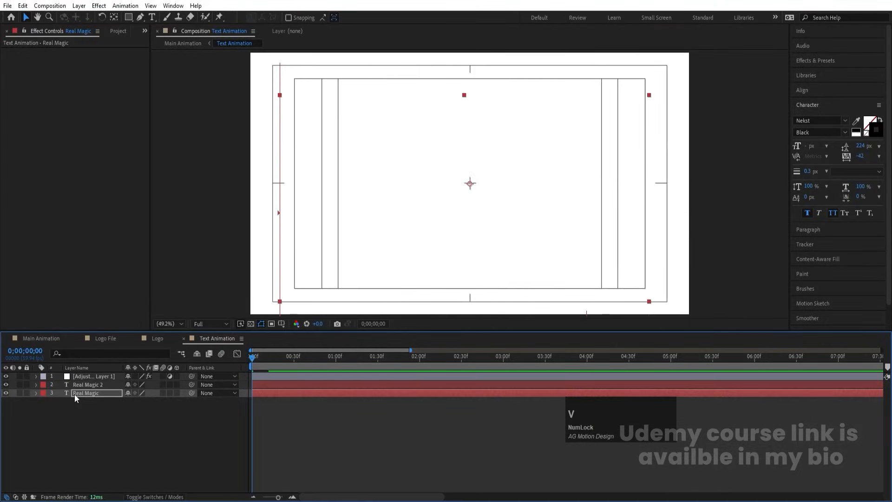
key("space")
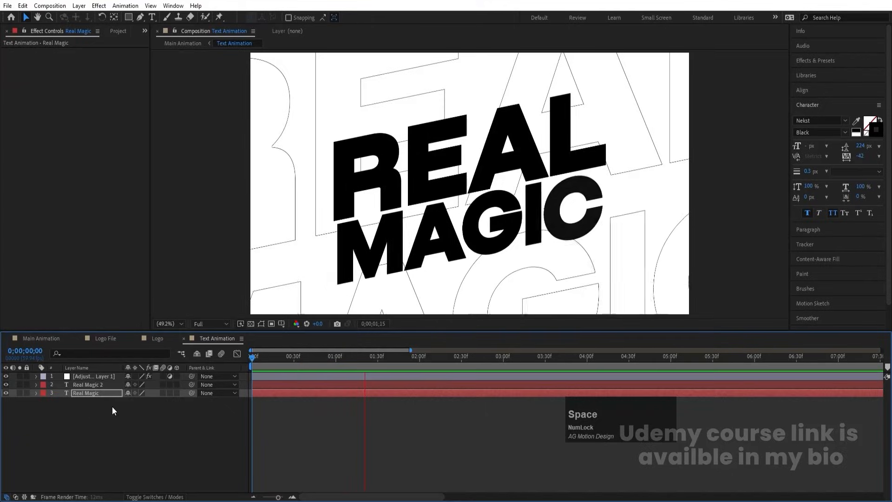
left_click(118, 436)
left_click(264, 356)
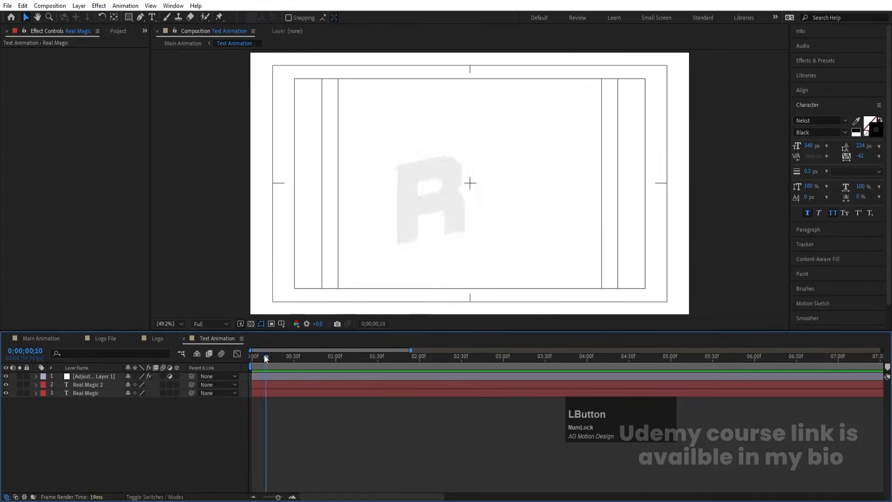
In the Main Animation composition, preview the text, show the Logo File layer and move it above Text Animation
left_click(49, 338)
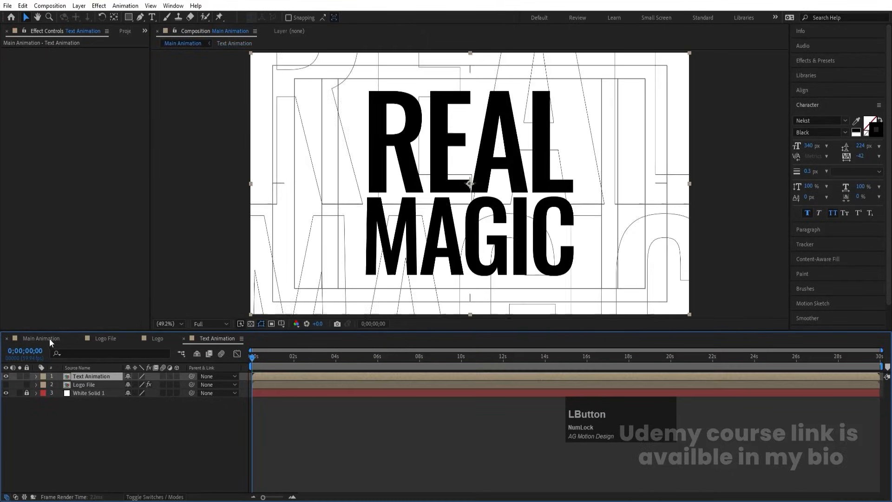
key("space")
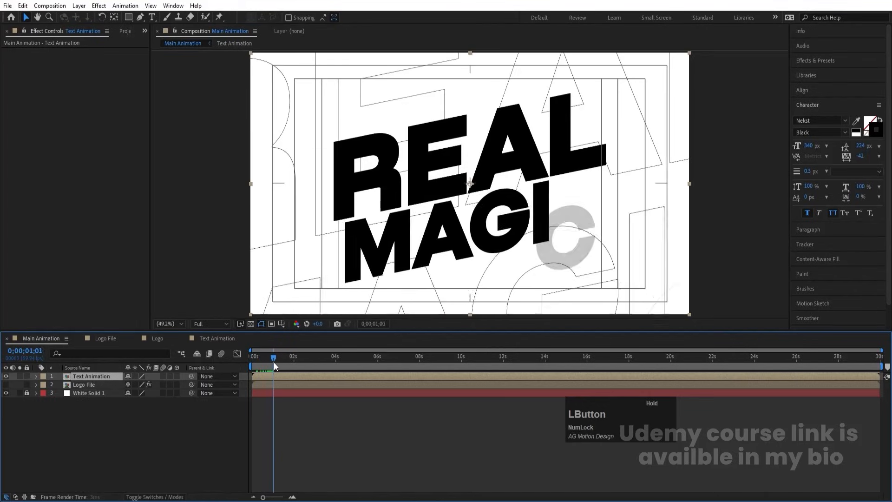
left_click(6, 384)
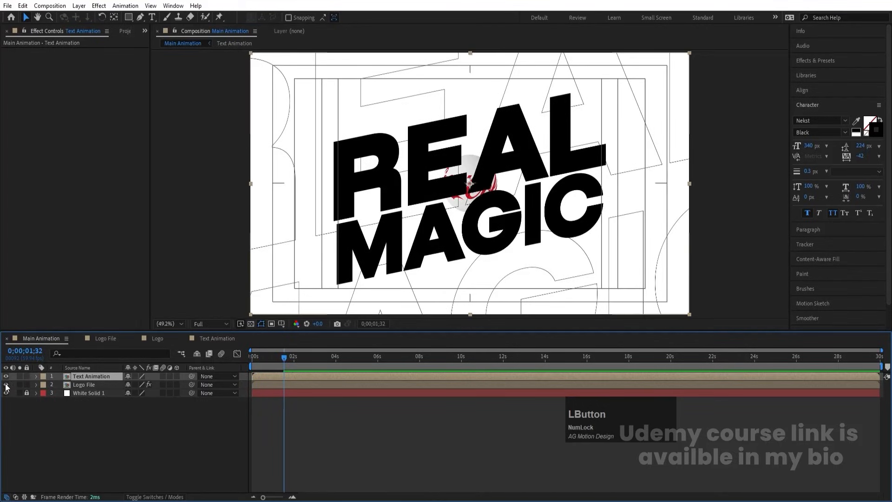
left_click_drag(77, 387, 91, 374)
Find the Fill effect and apply it to the Text Animation layer in Main Animation
double_click(86, 385)
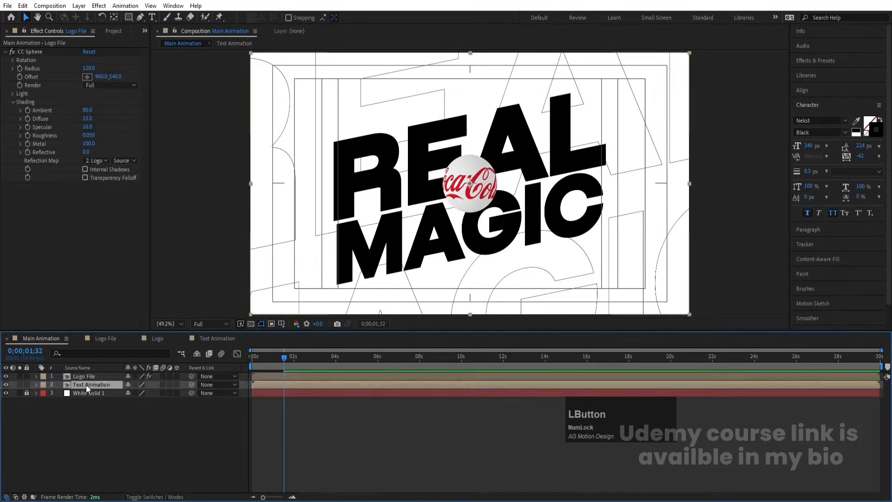
left_click(32, 340)
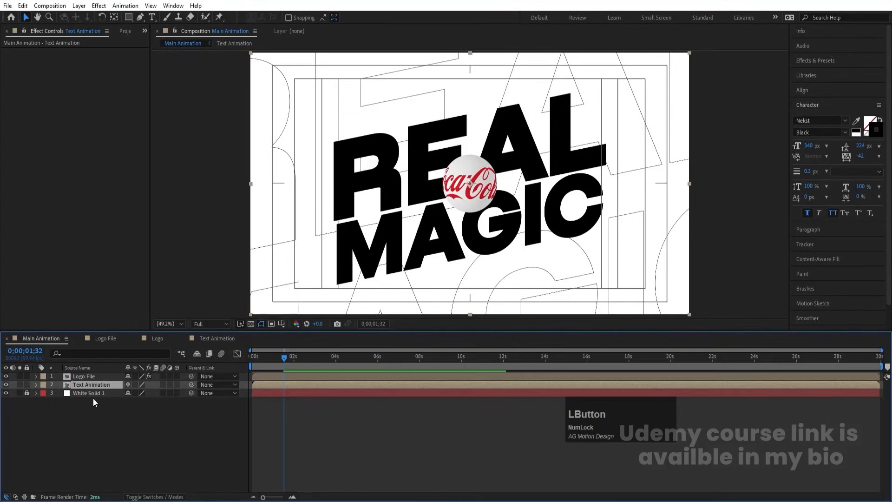
left_click(808, 61)
left_click(824, 73)
type("f")
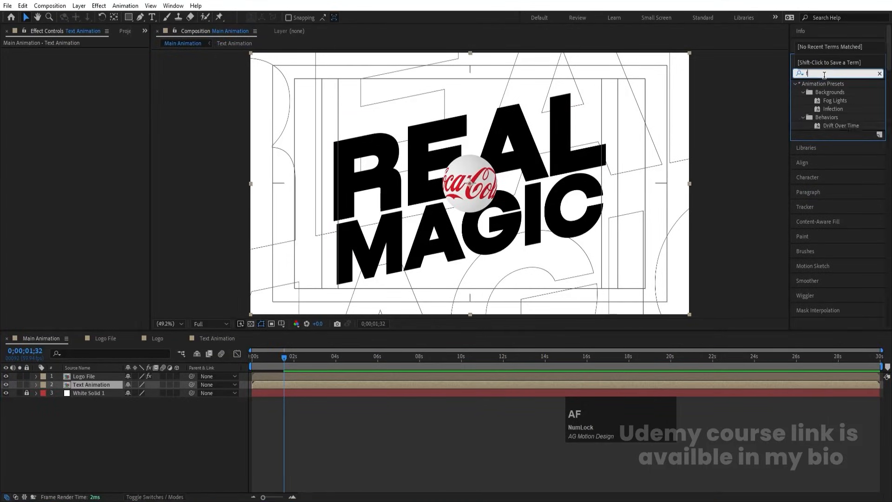
type("ill")
double_click(820, 137)
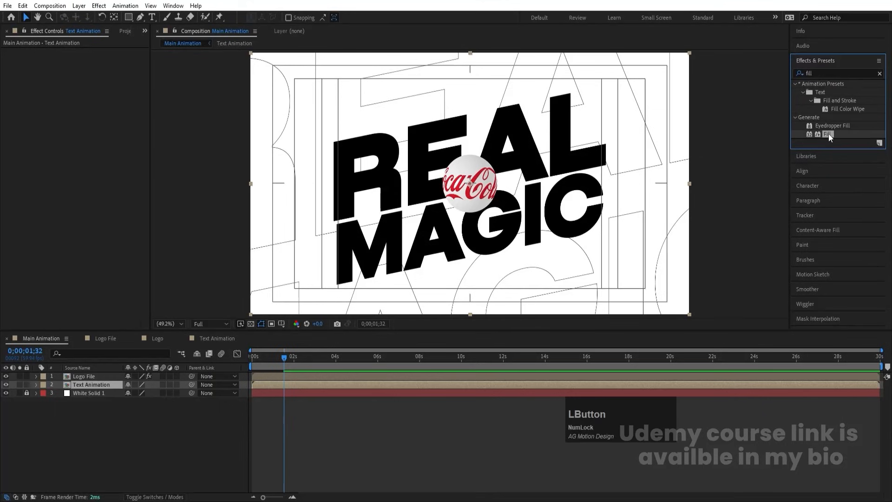
Sample the Coca-Cola logo's red from the sphere as the Fill color and fit the composition in view
scroll(466, 190, "up", 5)
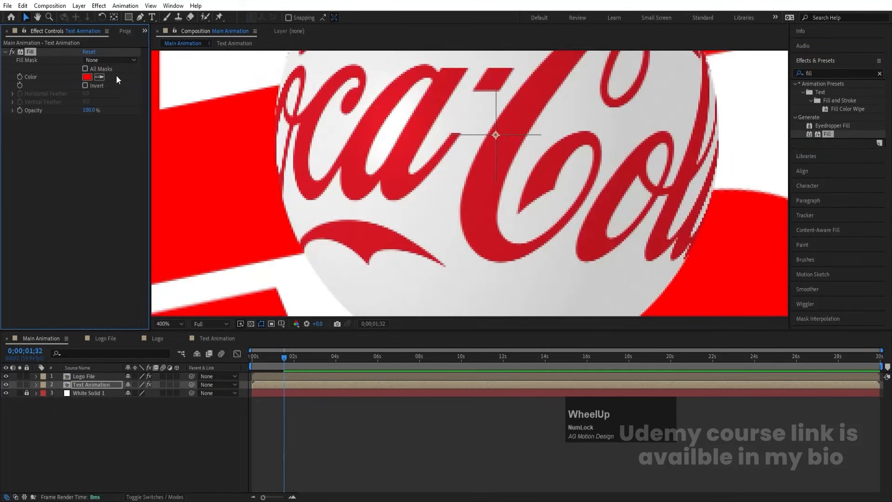
left_click(103, 80)
left_click(482, 177)
scroll(478, 179, "down", 6)
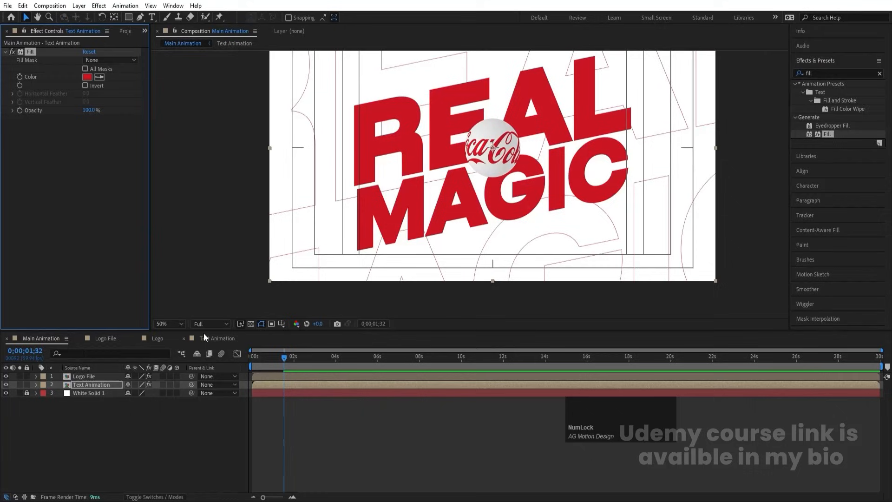
left_click(177, 325)
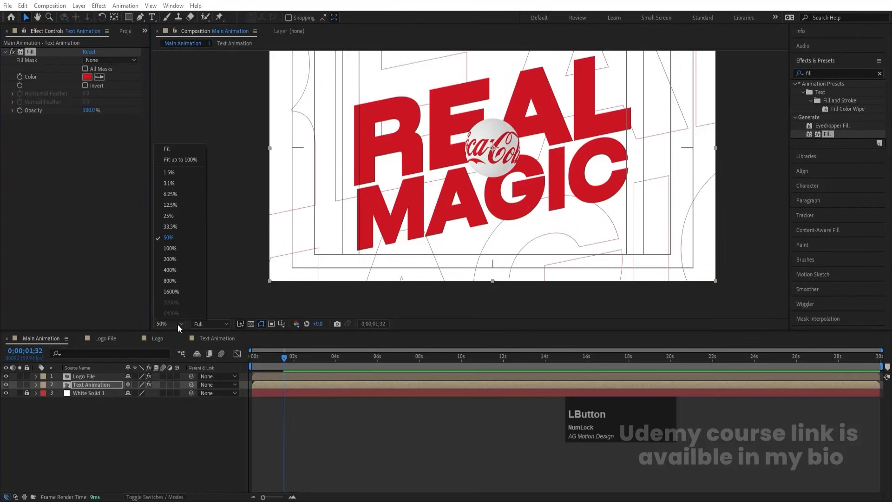
left_click(68, 398)
Set the CC Sphere Radius on the Logo File layer to 163
left_click(85, 377)
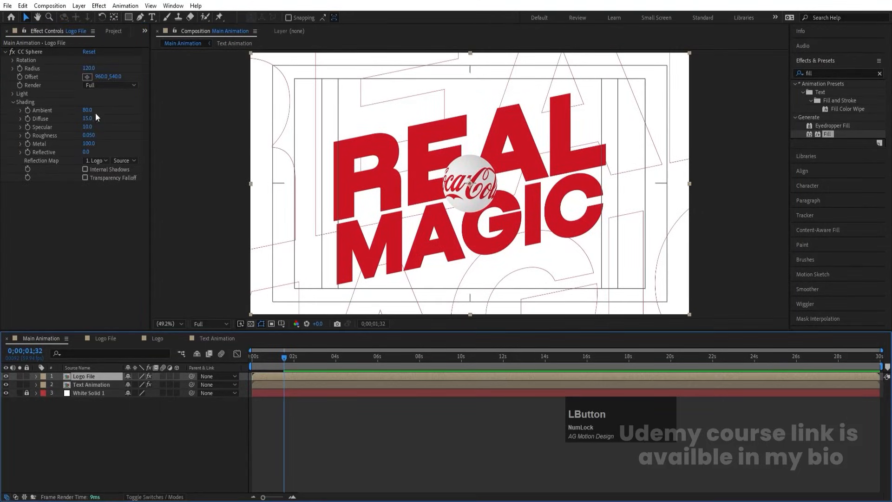
left_click_drag(88, 68, 114, 70)
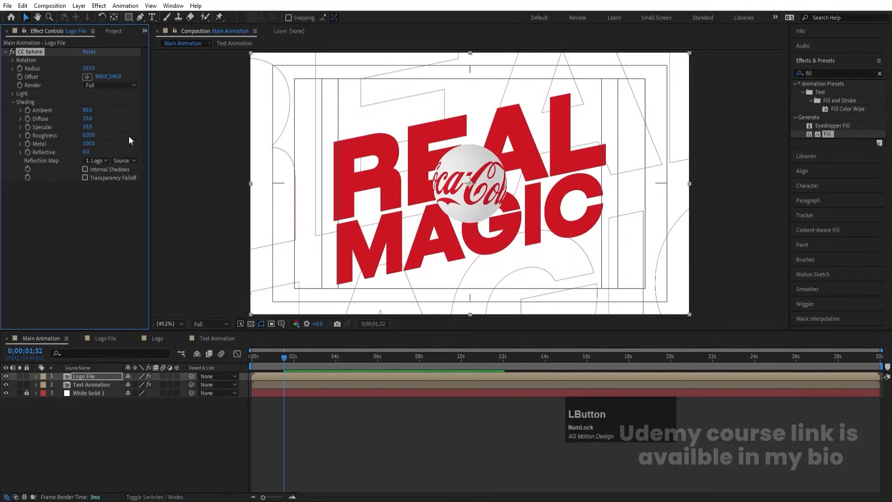
Try rotating the logo sphere about its Y and X axes, undoing each test rotation
left_click(12, 60)
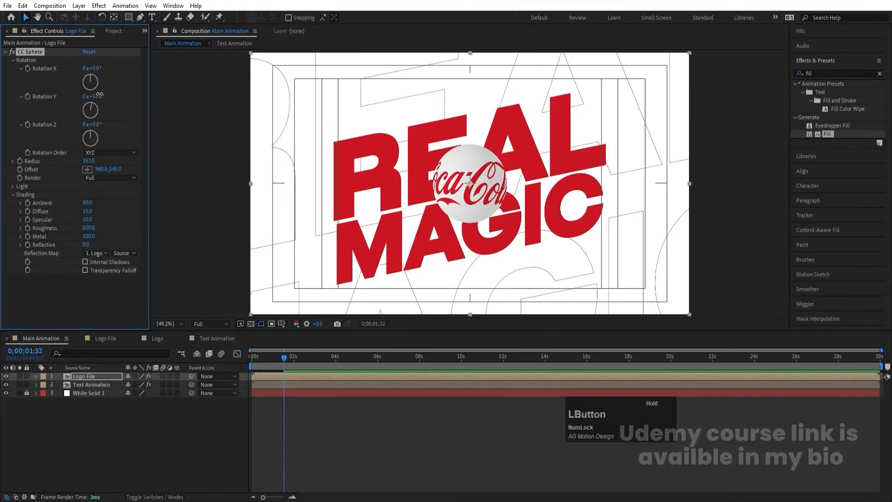
left_click_drag(100, 94, 113, 97)
key("ctrl+z")
left_click_drag(95, 69, 116, 74)
key("ctrl+z")
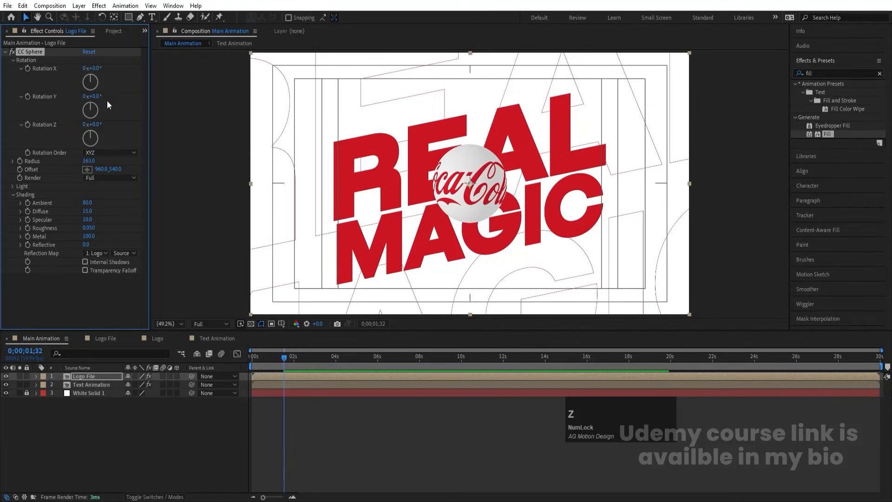
left_click_drag(95, 97, 69, 96)
key("Num_Lock")
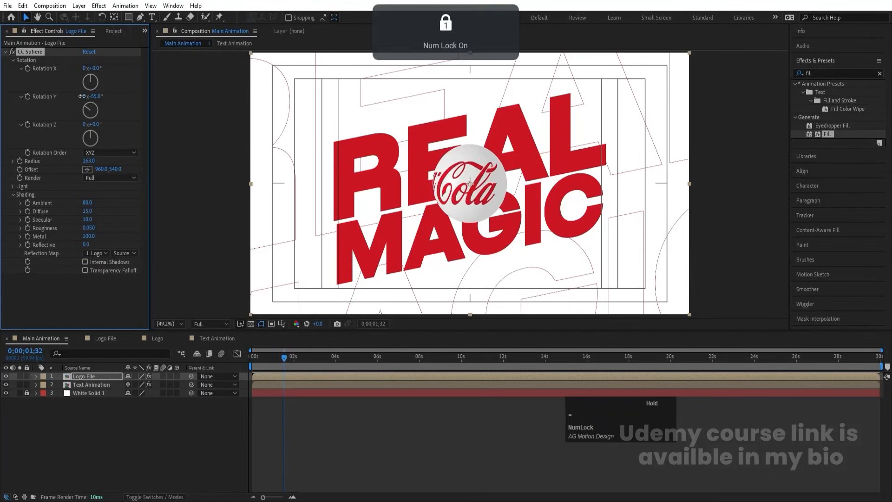
key("ctrl+z")
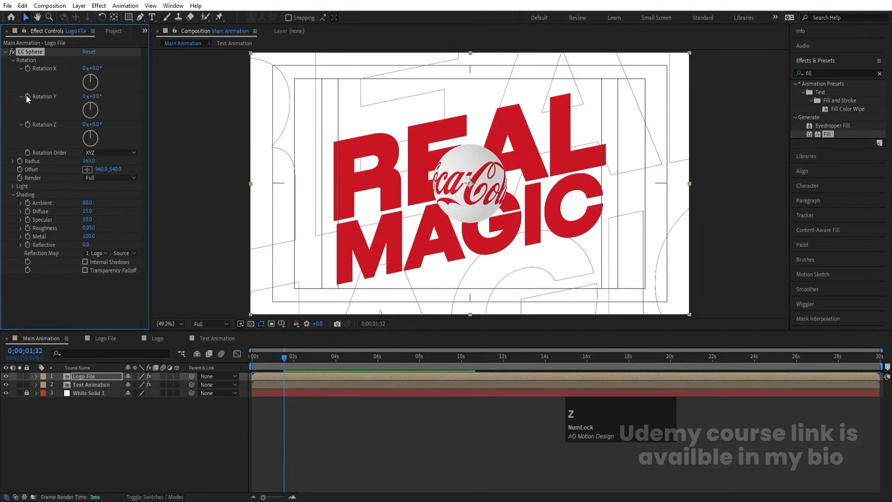
Enable keyframing for CC Sphere's Rotation X, Rotation Y and Offset on the Logo File layer and reveal its animated properties
left_click(27, 96)
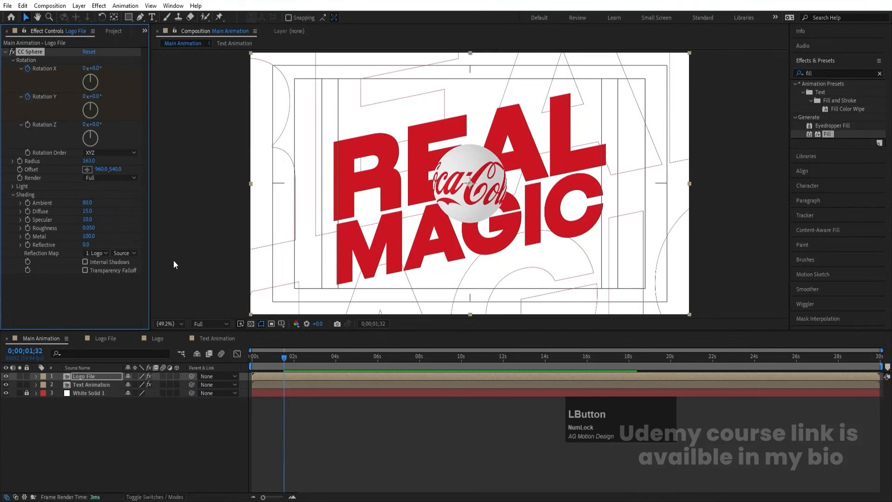
key("u")
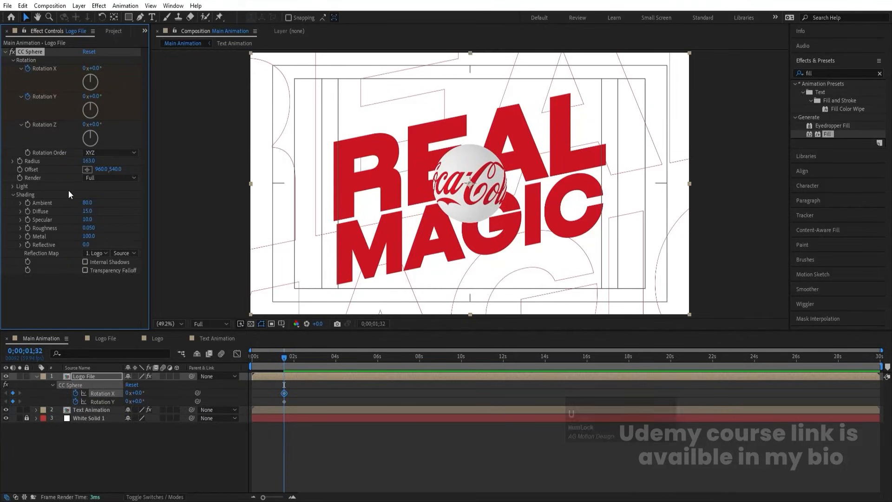
left_click(19, 169)
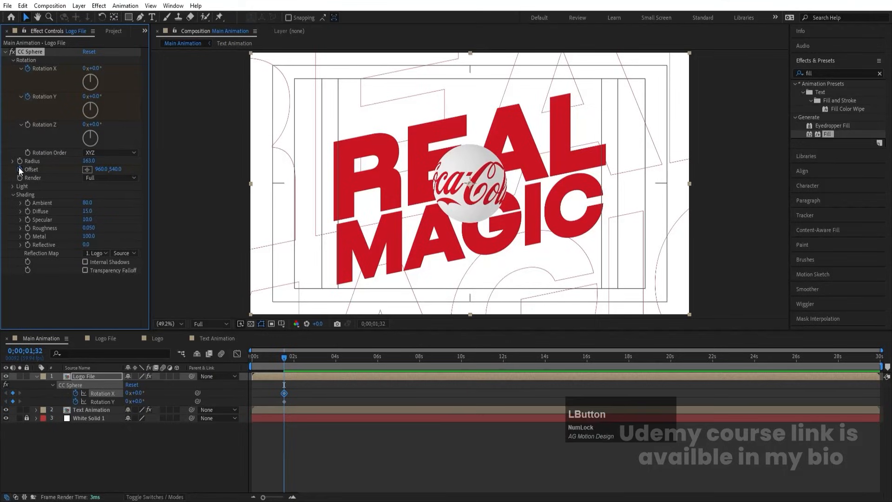
key("u")
key("u")
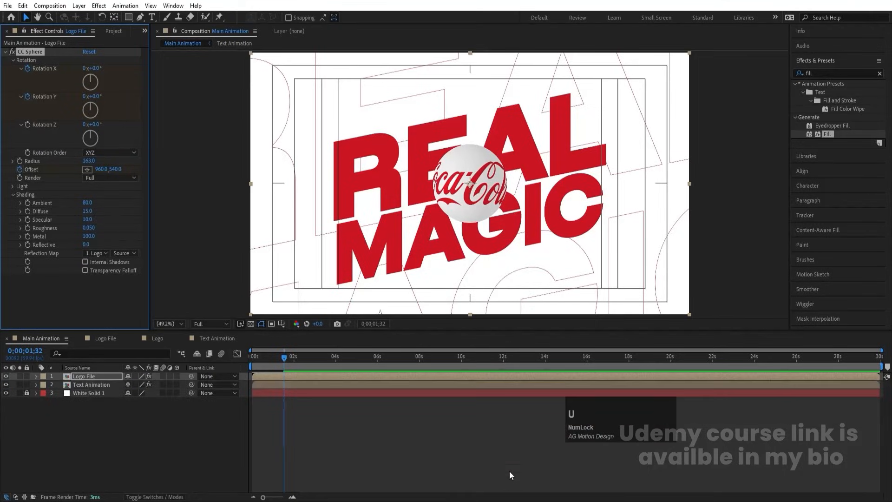
Move the Rotation X, Rotation Y and Offset keyframes of the Logo File layer to the start of the composition
left_click_drag(270, 356, 252, 357)
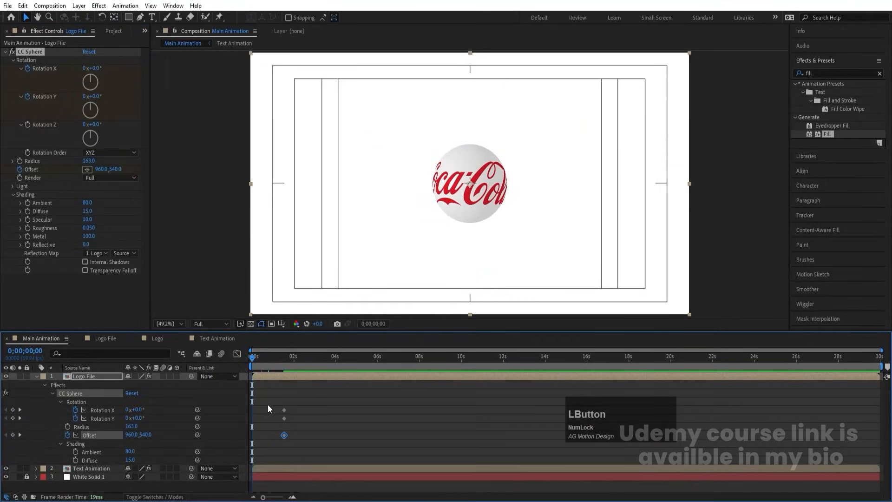
left_click_drag(269, 405, 252, 412)
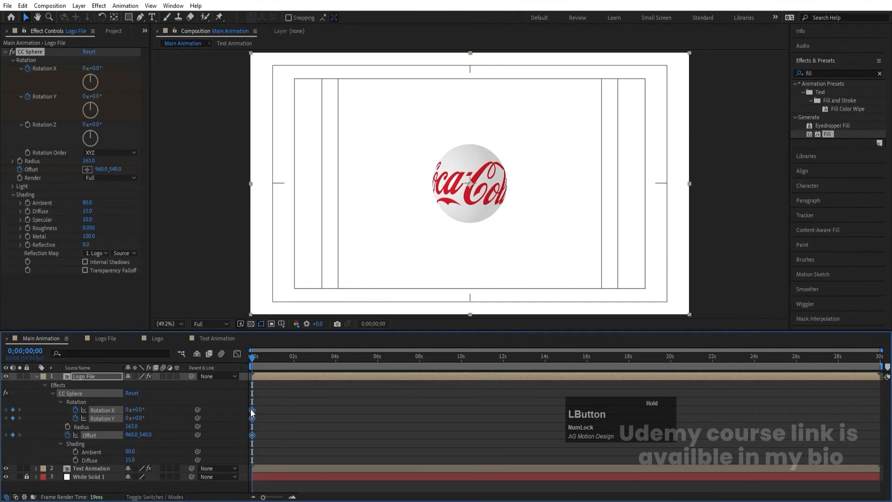
left_click(260, 416)
key("equal")
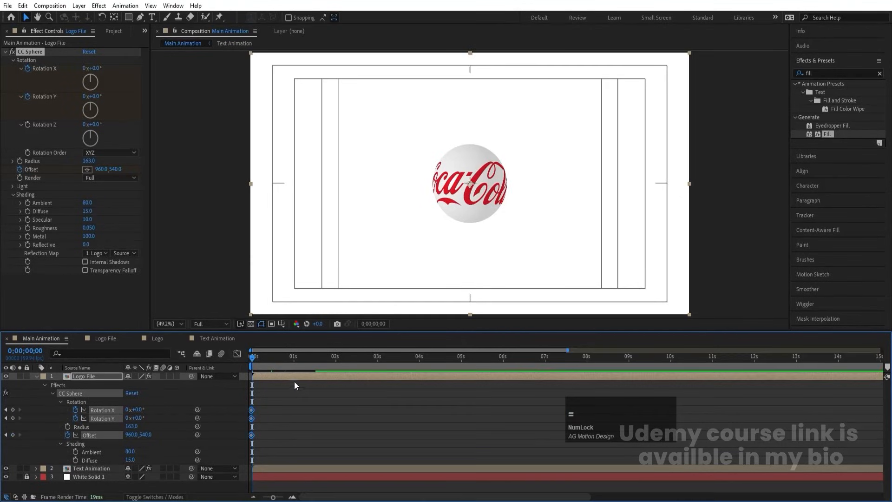
Hide the Text Animation layer and set the sphere's vertical Offset to 1254 at the start of the composition
left_click(6, 468)
left_click(37, 377)
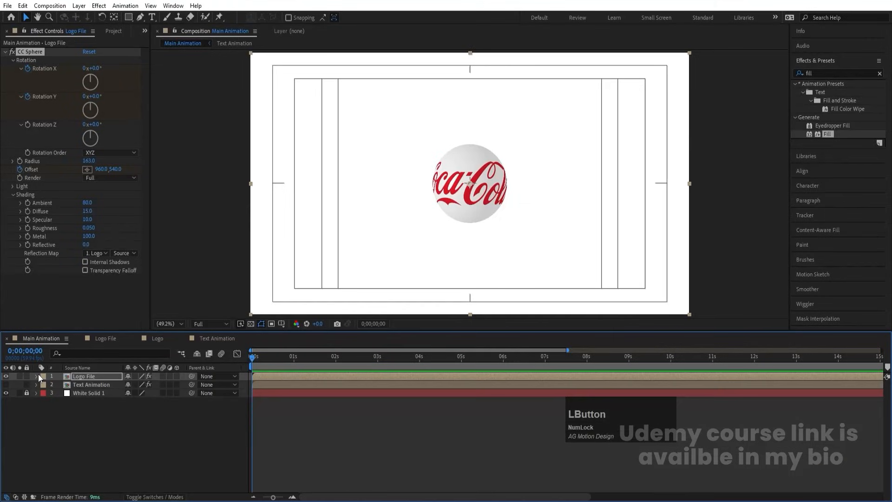
left_click(80, 376)
key("u")
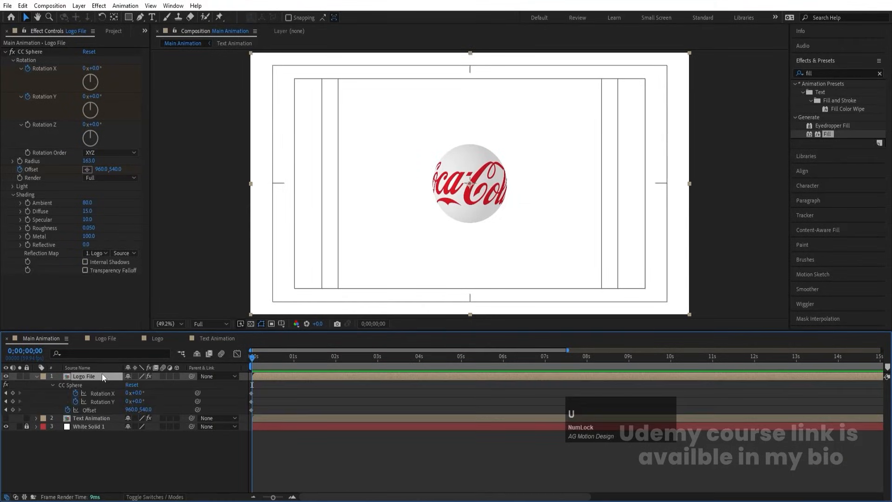
left_click(177, 388)
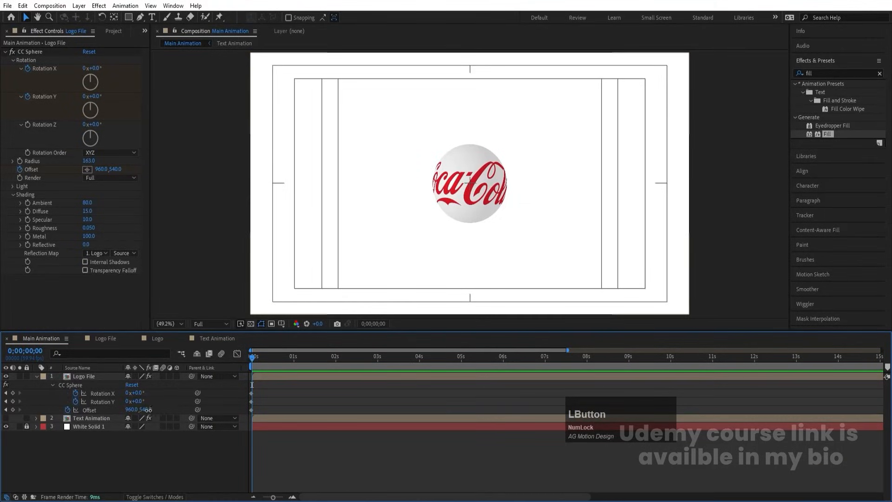
left_click_drag(147, 409, 513, 376)
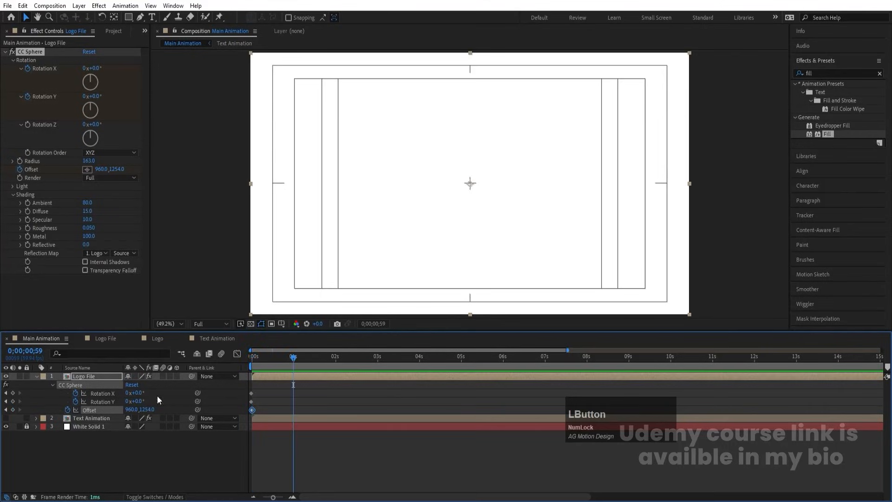
Keyframe the sphere's vertical Offset at 209 at 0;00;00;59 and 827 at 0;00;01;50, and preview the motion
type("0")
key("Return")
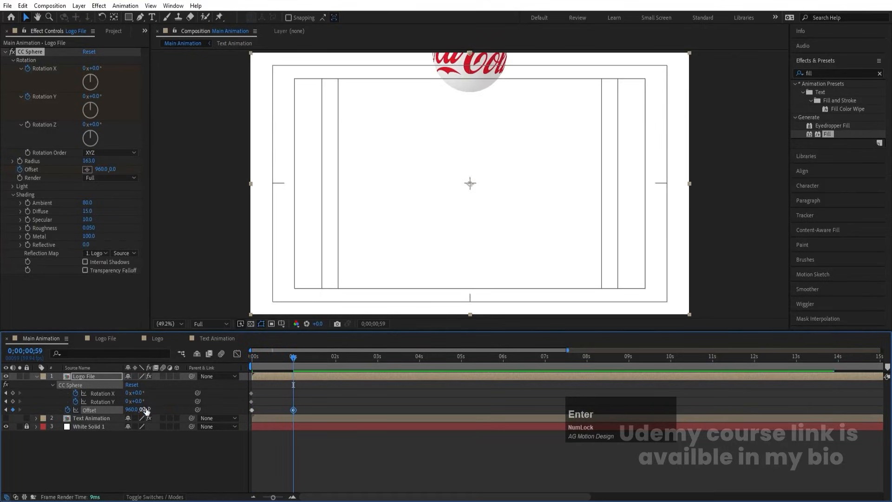
left_click_drag(140, 411, 364, 360)
key("equal")
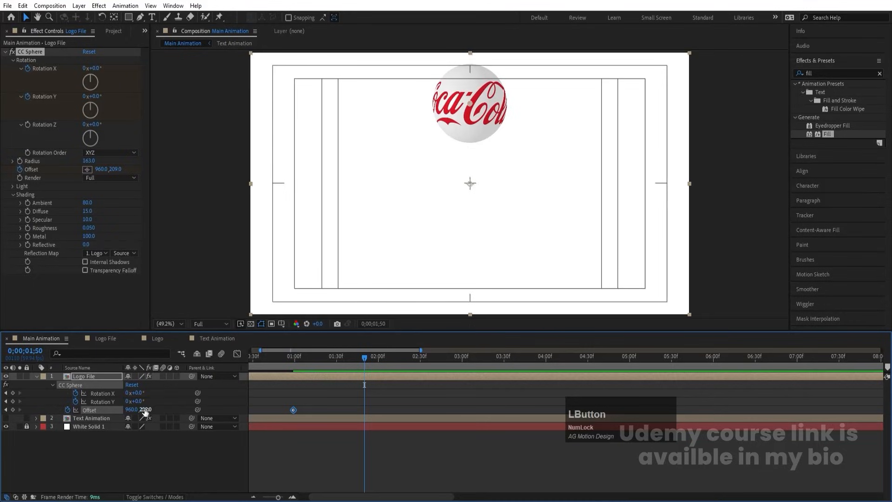
left_click_drag(146, 411, 437, 404)
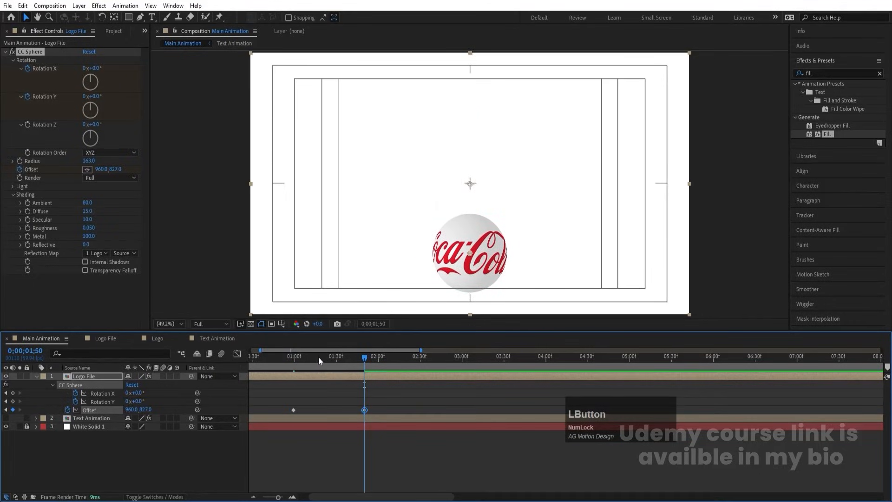
left_click_drag(319, 356, 180, 382)
key("space")
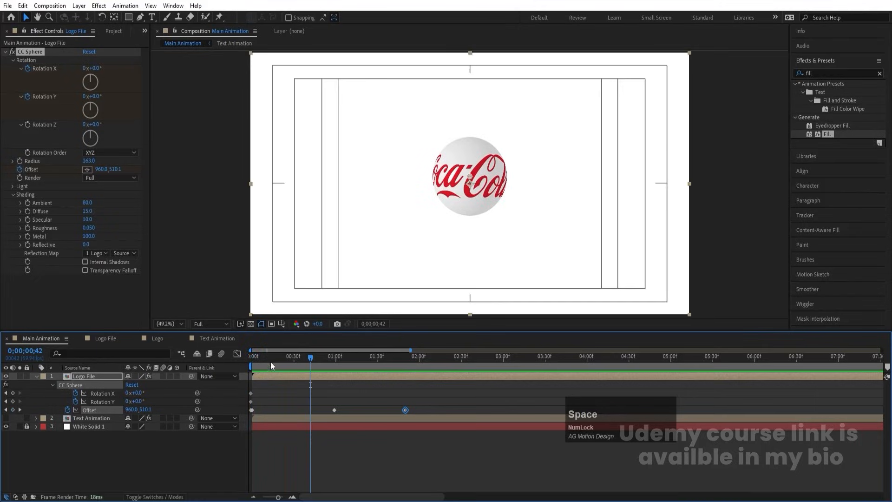
Delete the stray Offset keyframe before the start and align the Rotation X and Y keyframes with the first frame
left_click_drag(270, 362, 212, 369)
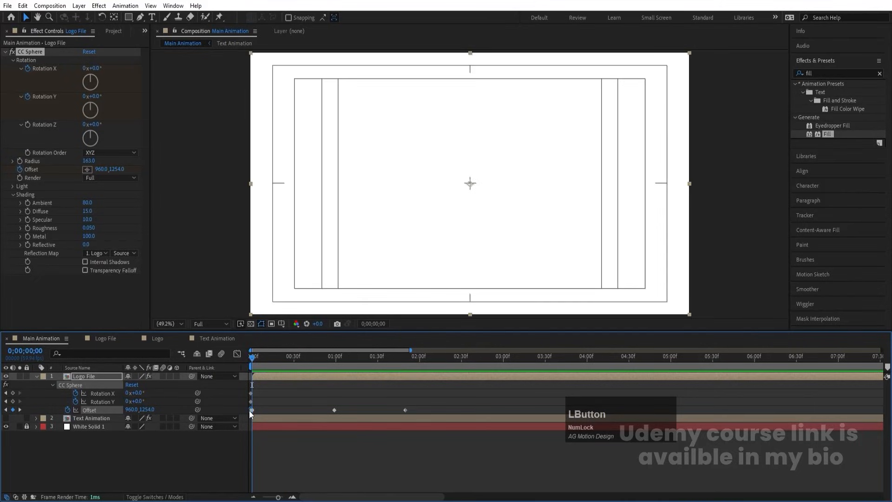
key("Delete")
left_click_drag(256, 405, 255, 394)
key("=")
left_click(269, 392)
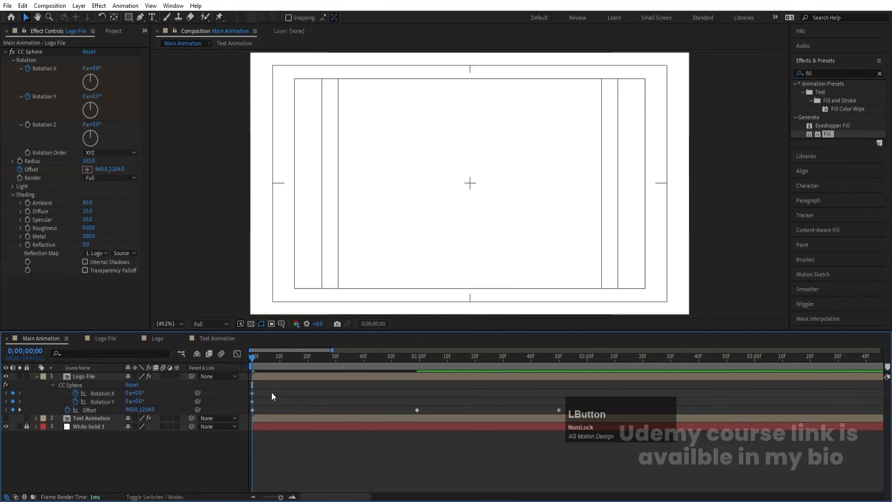
Add a Rotation Y keyframe of 1 full revolution at 0;00;01;50 on the Logo File layer
key("minus")
key("minus")
left_click_drag(310, 367, 313, 367)
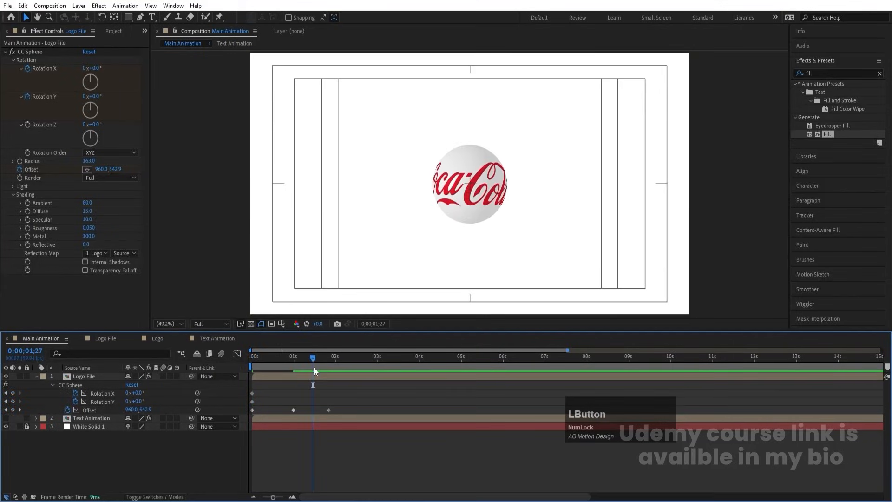
key("k")
left_click_drag(139, 402, 160, 400)
key("ctrl+z")
left_click(129, 402)
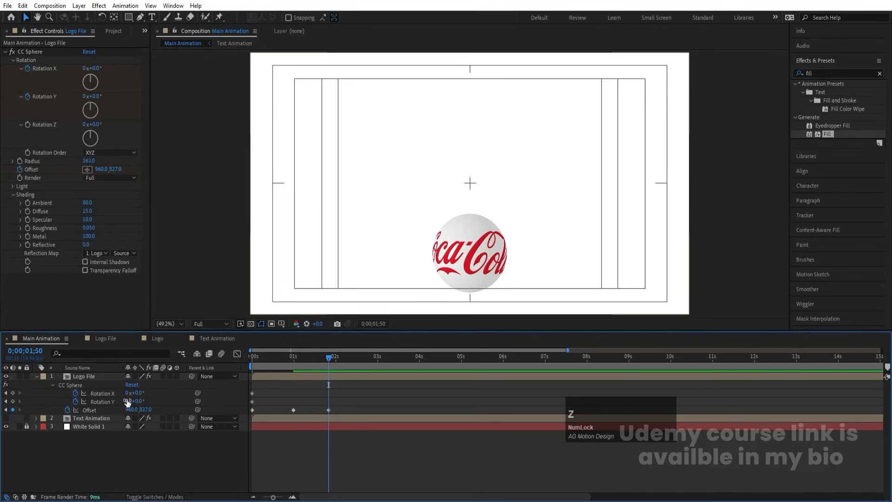
type("1")
key("Return")
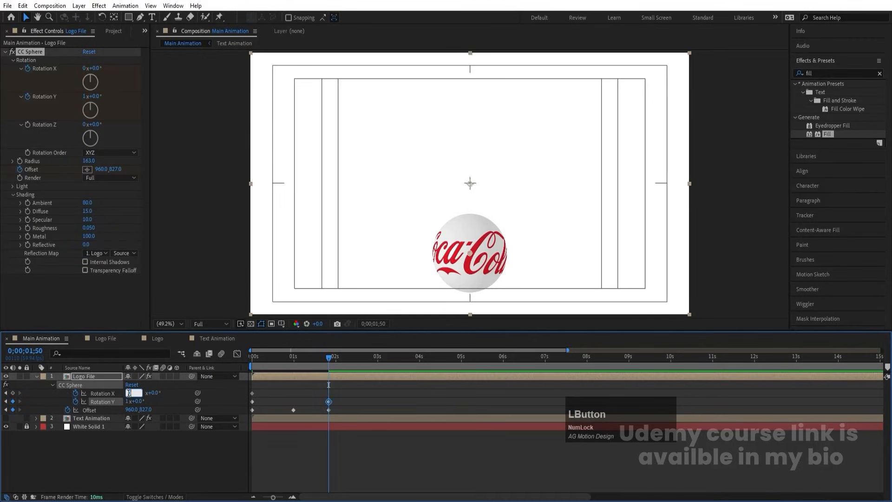
Set Rotation X to 2 full revolutions at 0;00;01;50 and preview the sphere from the start
type("2")
key("Return")
left_click_drag(265, 360, 239, 357)
key("space")
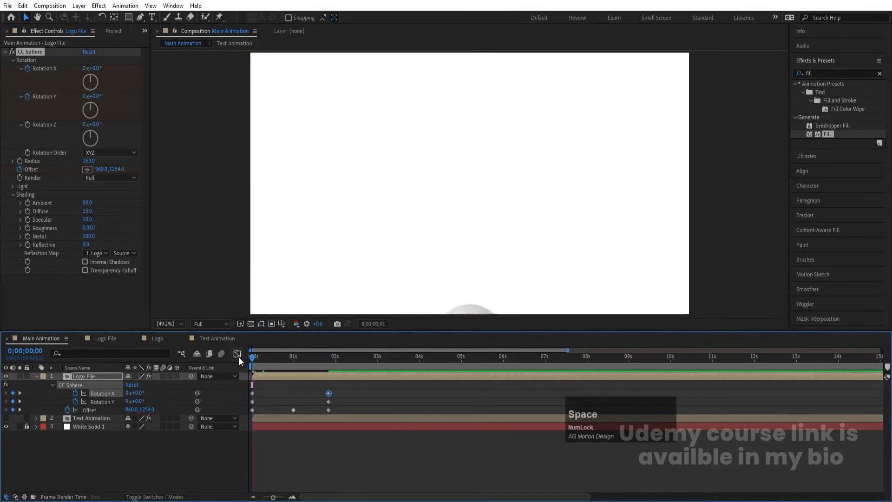
key("space")
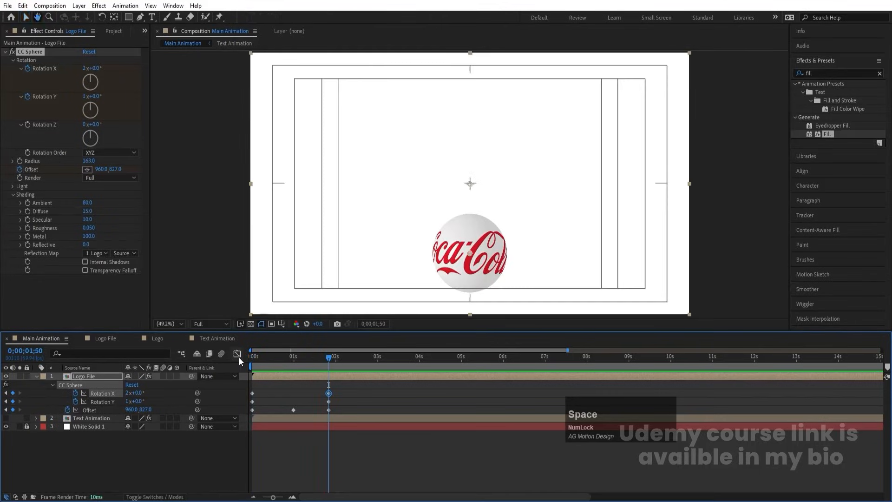
Remove all Rotation Y keyframes from the Logo File layer and set Rotation Y to 0°
left_click(347, 389)
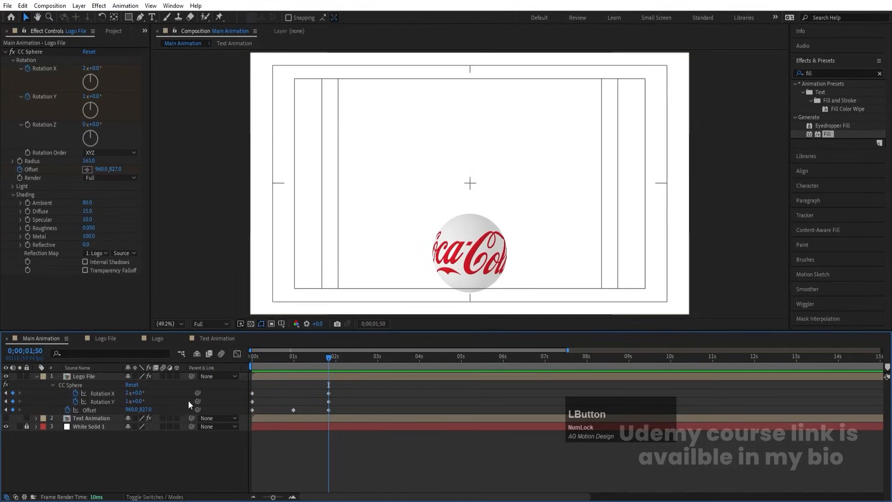
key("j")
left_click(102, 402)
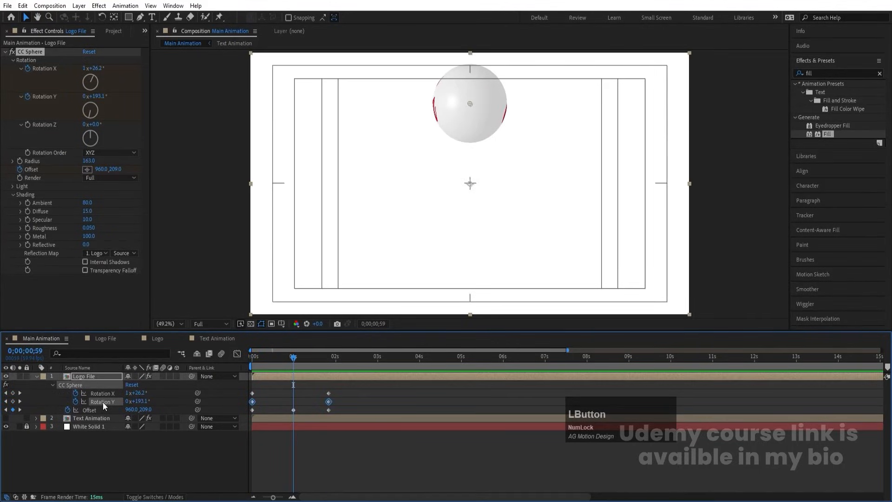
key("Delete")
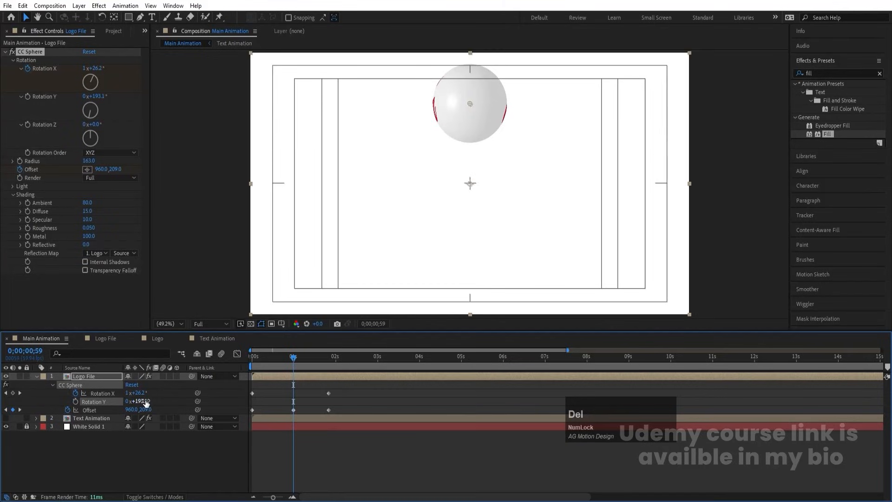
type("0")
left_click(169, 398)
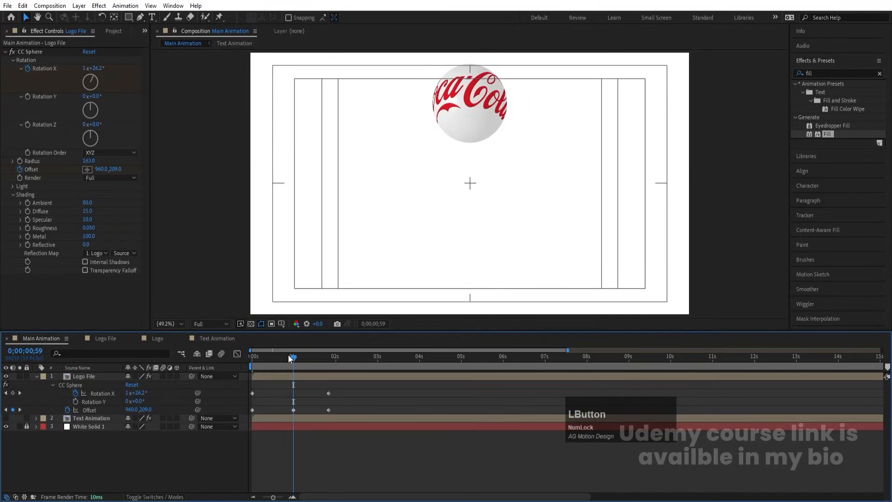
Play the sphere animation from the start and scrub back through it to check the X-axis spin
left_click_drag(291, 358, 233, 355)
key("space")
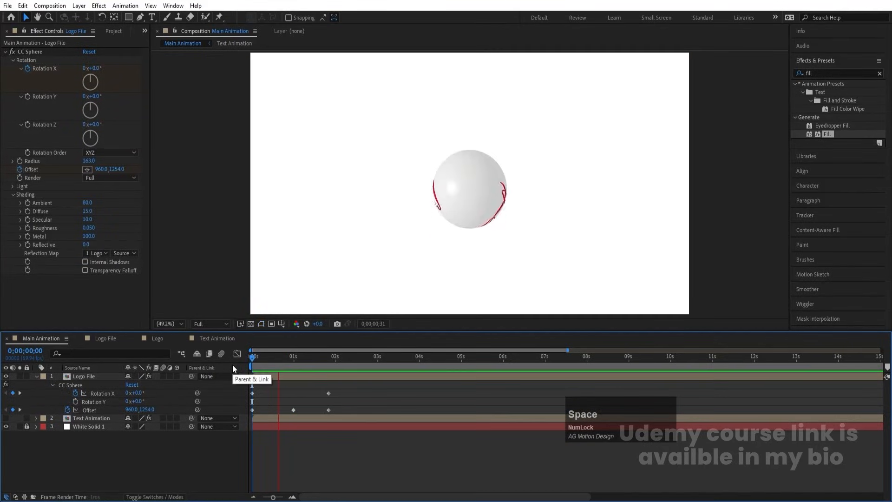
key("space")
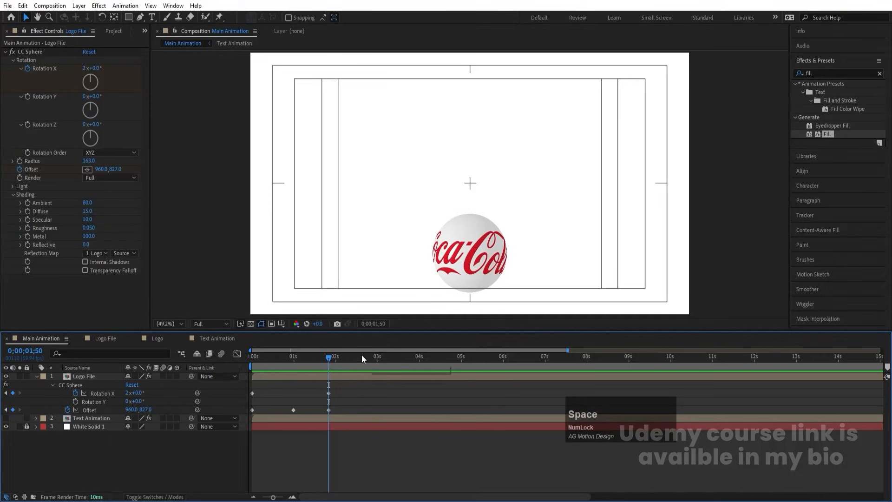
left_click_drag(362, 355, 277, 373)
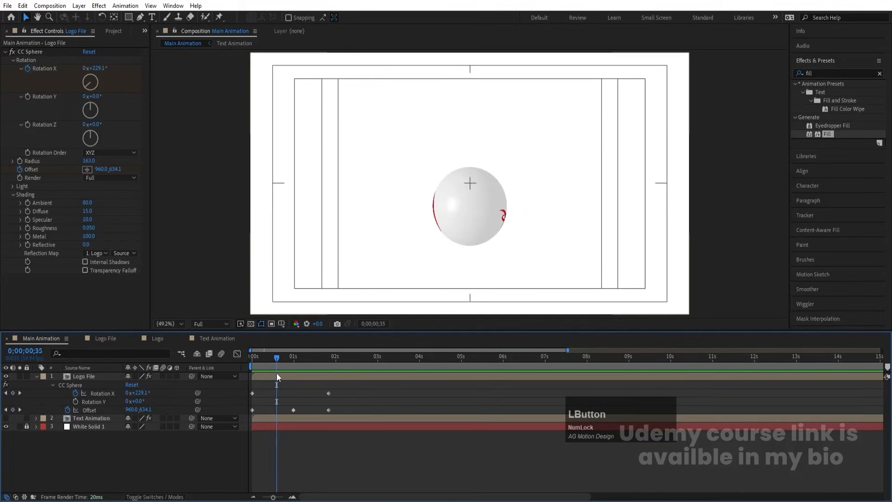
Try a Rotation Y of 30° on the sphere at 0;00;01;50 and undo it
key("k")
key("k")
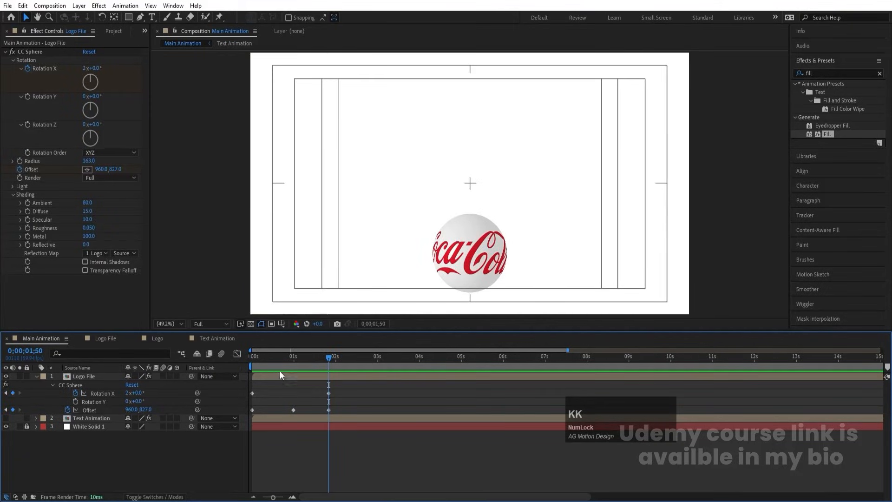
left_click_drag(138, 401, 155, 403)
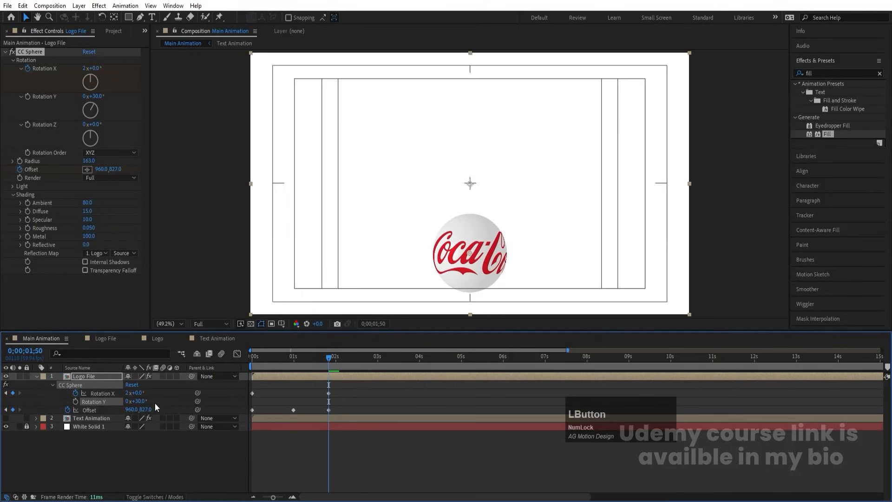
key("ctrl+z")
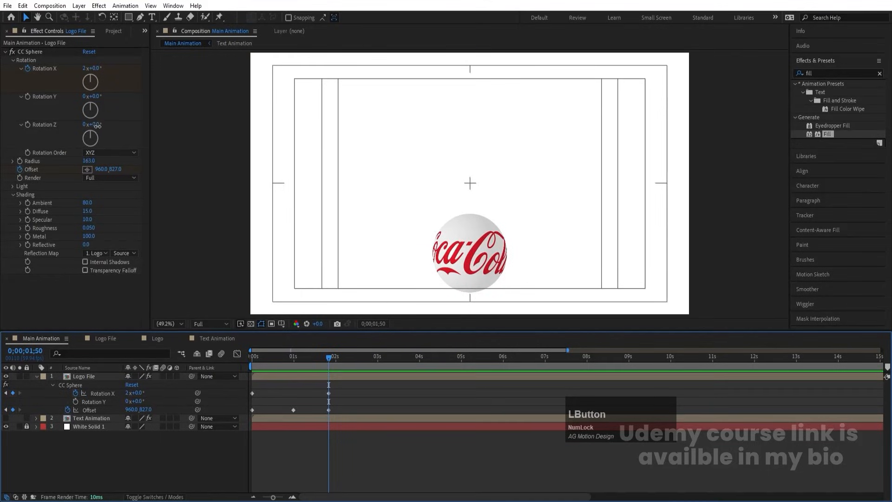
Set the sphere's Rotation Z to 90° and preview the animation from the start
left_click_drag(97, 126, 119, 141)
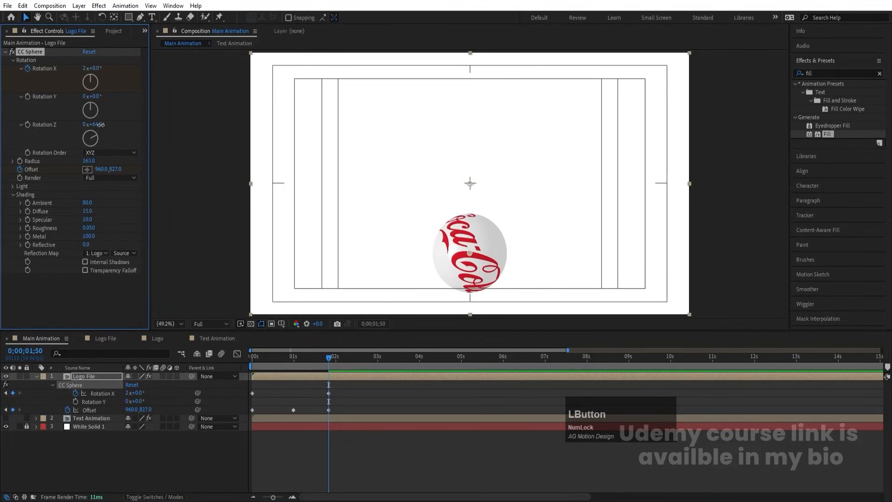
type("90")
key("Return")
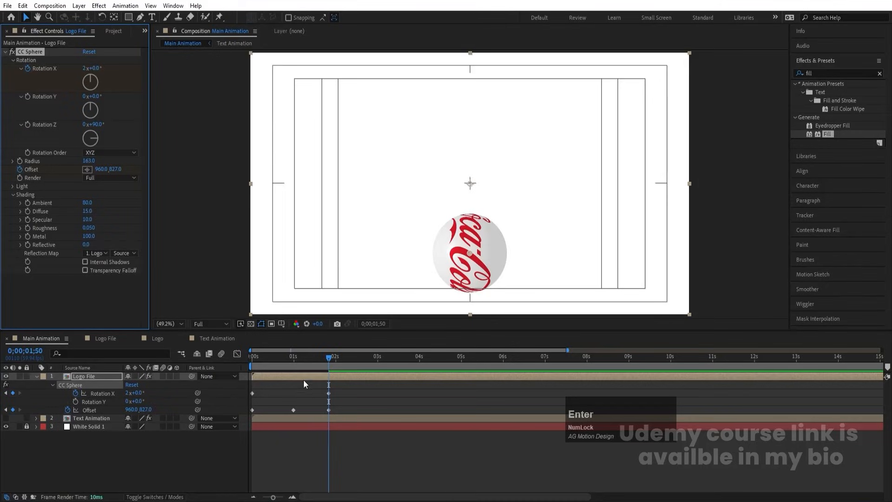
left_click_drag(296, 357, 220, 365)
key("space")
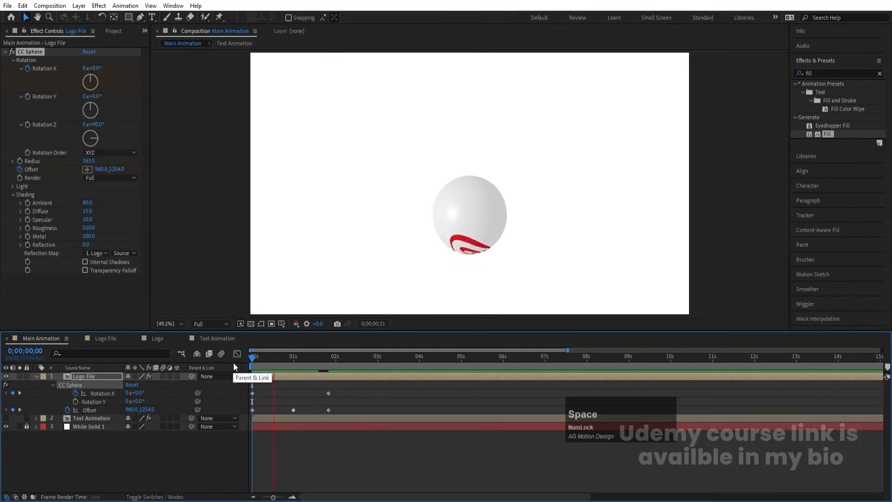
Stop the preview and undo the 90° Rotation Z on the sphere
key("space")
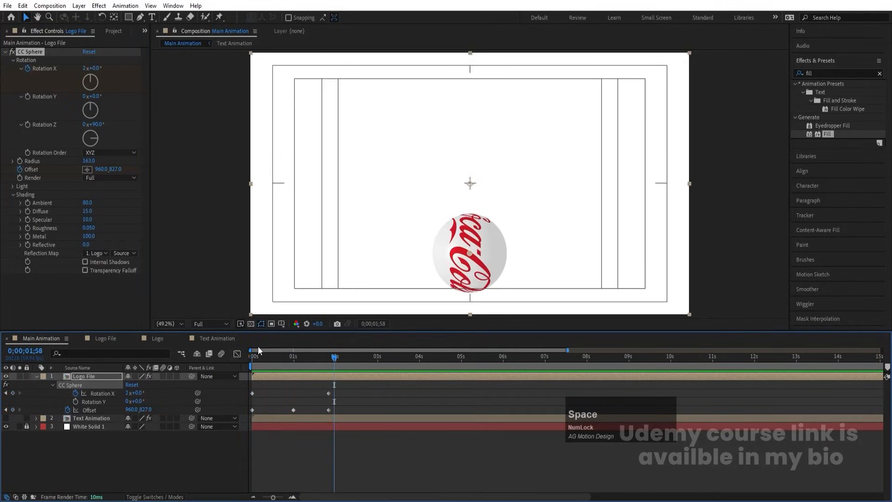
key("ctrl+z")
key("ctrl+z")
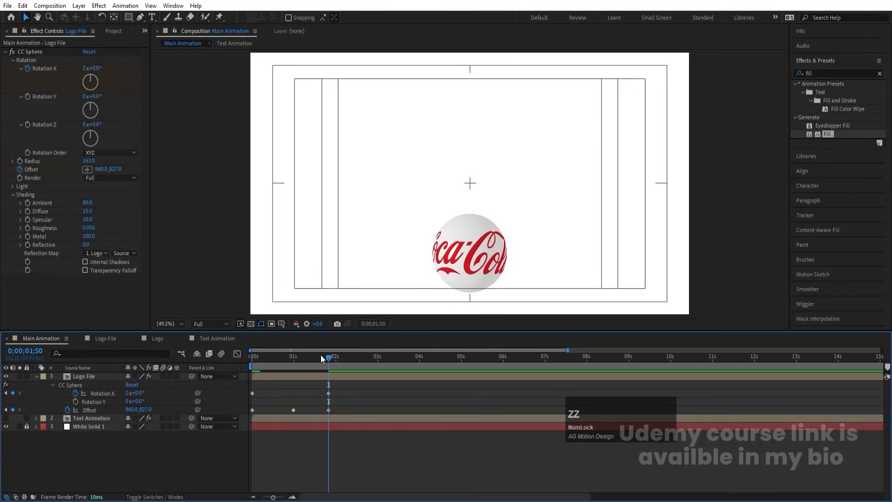
Try a Rotation Z of 31° on the sphere, scrub through the motion and undo it
left_click_drag(96, 124, 110, 124)
left_click_drag(329, 357, 242, 361)
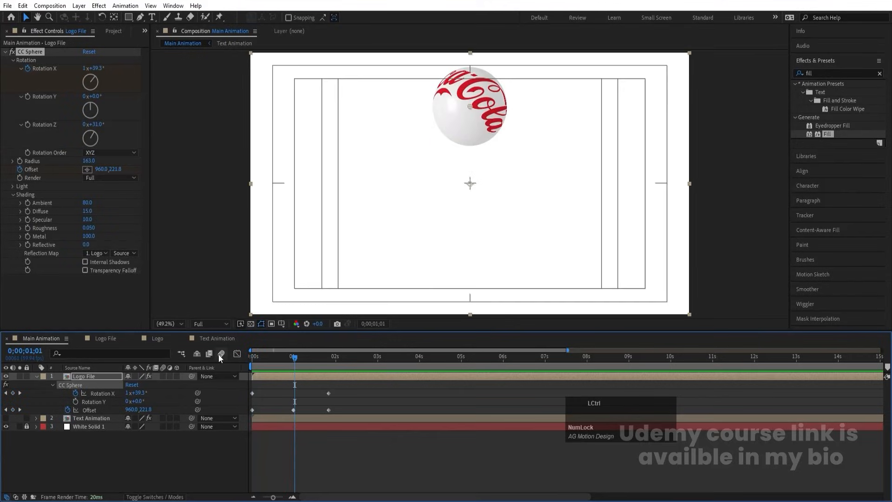
key("ctrl+z")
Preview the sphere animation from the start with Rotation Z at 0°
left_click_drag(288, 358, 230, 360)
key("space")
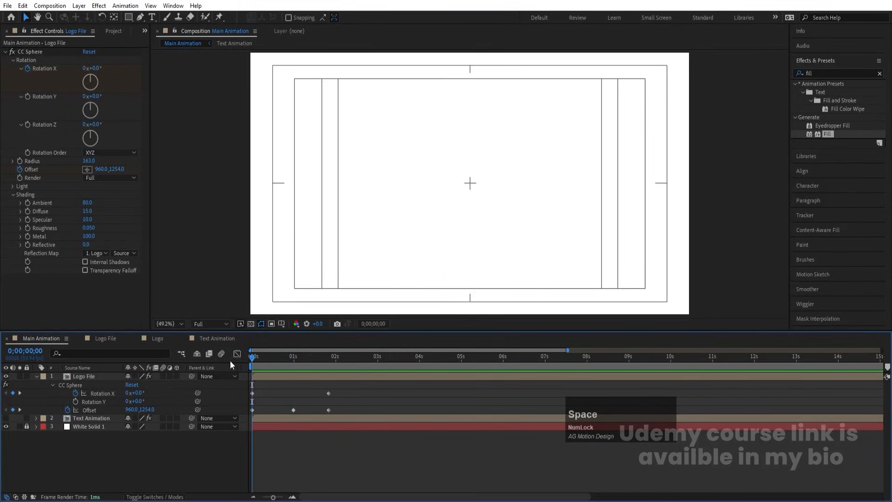
key("space")
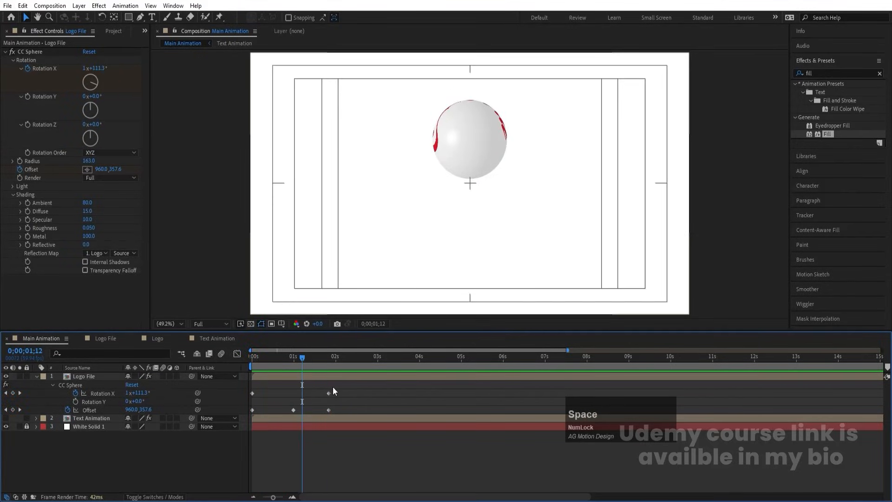
Apply Easy Ease to the three Offset keyframes and extend the middle keyframe's speed handles in the speed graph
key("k")
left_click_drag(344, 404, 251, 423)
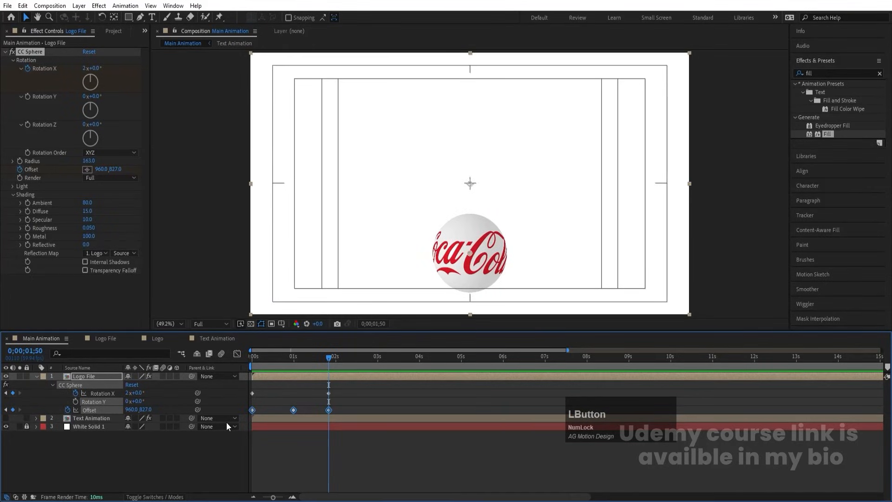
key("F9")
left_click(237, 354)
left_click_drag(292, 464, 316, 470)
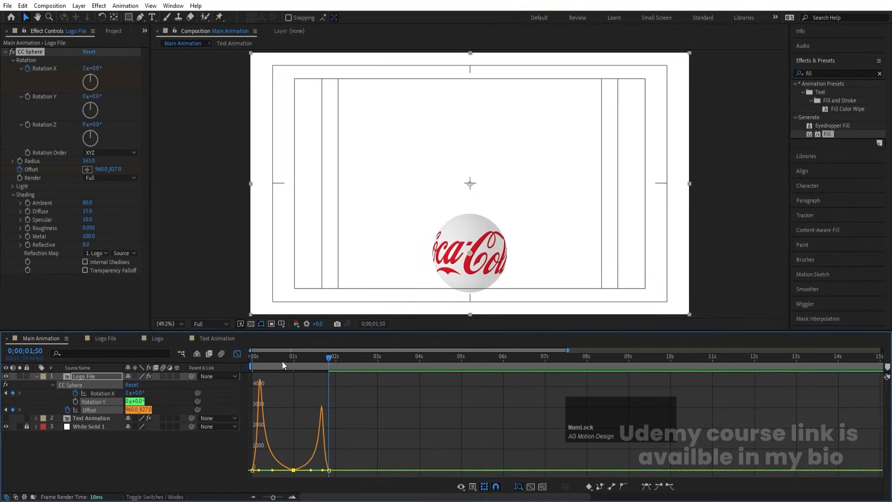
Shorten the speed handles of the first and last Offset keyframes so the speed peaks near the start and end
left_click_drag(282, 361, 171, 372)
key("equal")
key("equal")
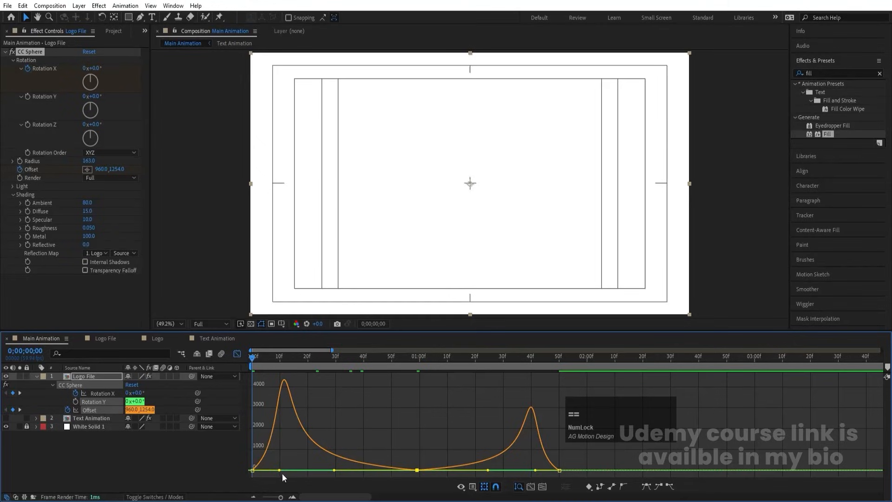
left_click_drag(280, 470, 262, 468)
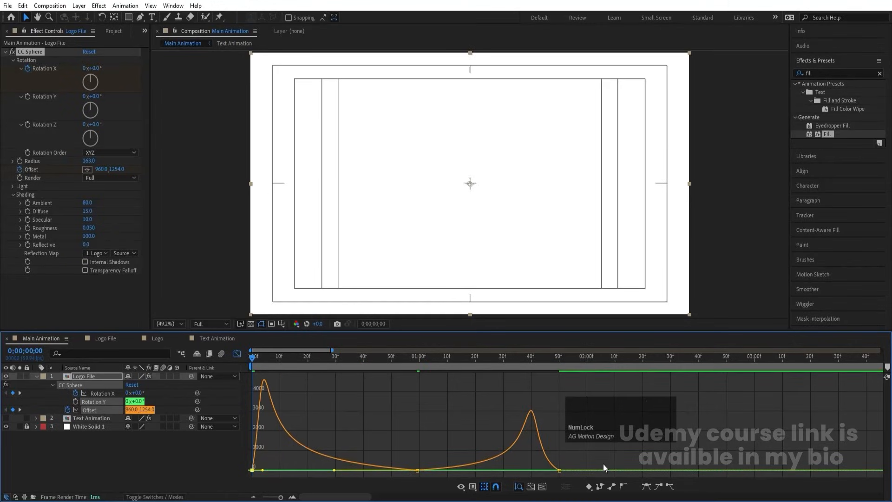
left_click_drag(602, 439, 552, 471)
Preview the eased sphere bounce, then return to the keyframe view and replay it from 0;00;00;50
key("space")
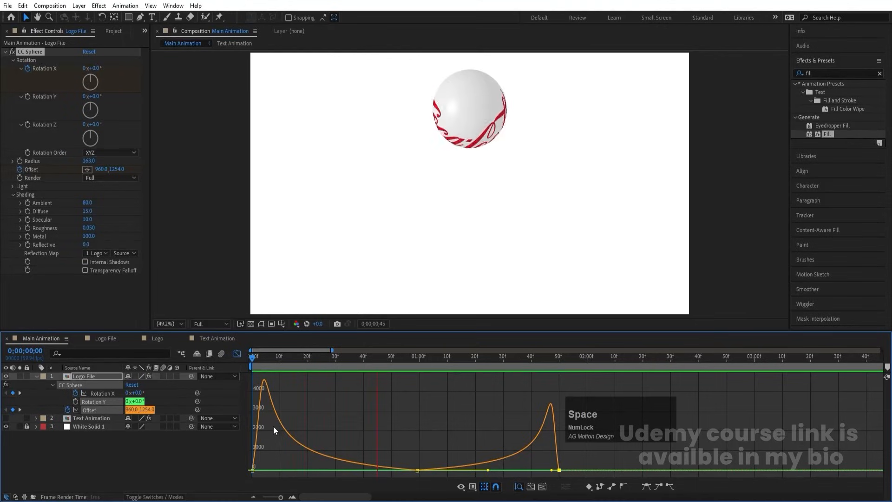
key("space")
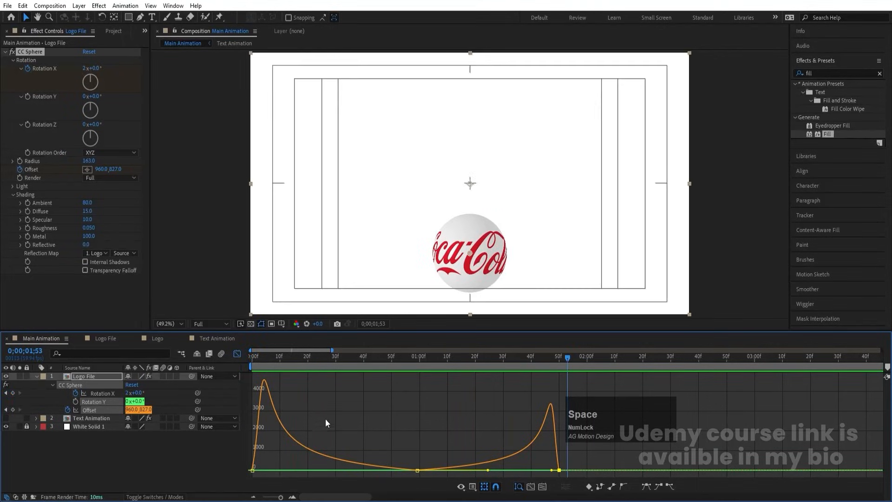
left_click(237, 353)
left_click_drag(432, 358, 391, 357)
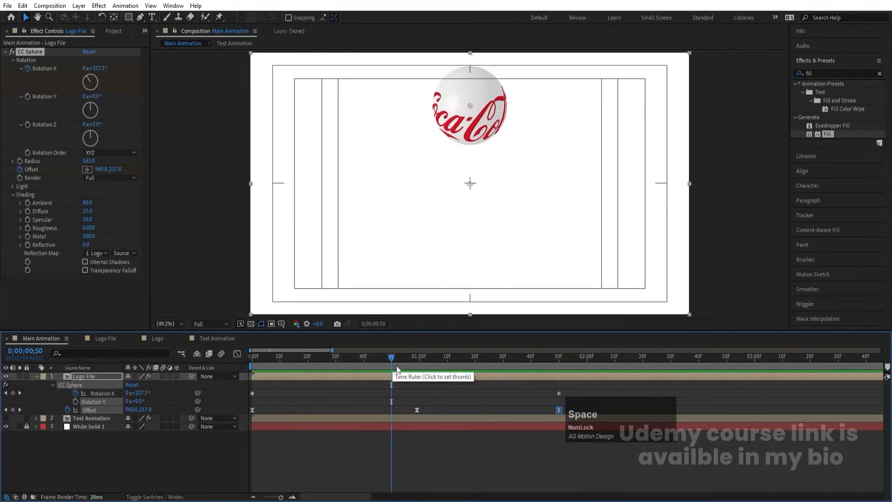
key("space")
key("space")
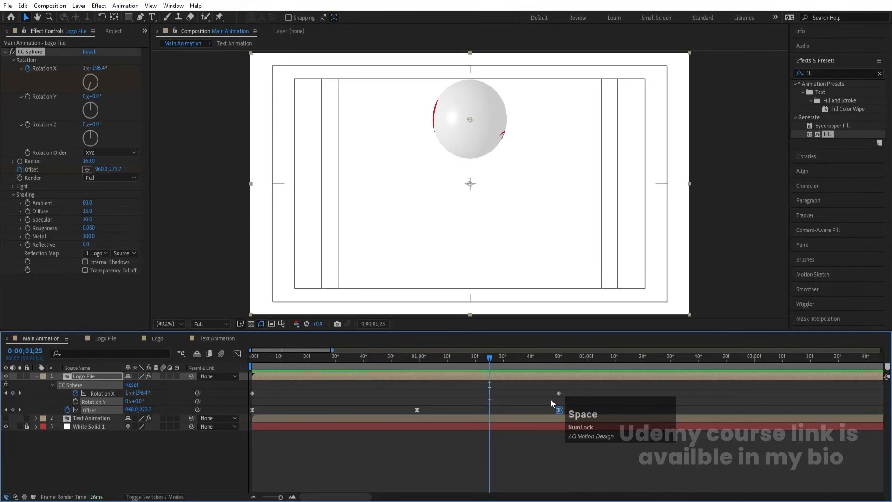
Set the spatial interpolation of all three Offset keyframes to Linear and preview the bounce
key("minus")
left_click_drag(455, 406, 238, 420)
right_click(353, 409)
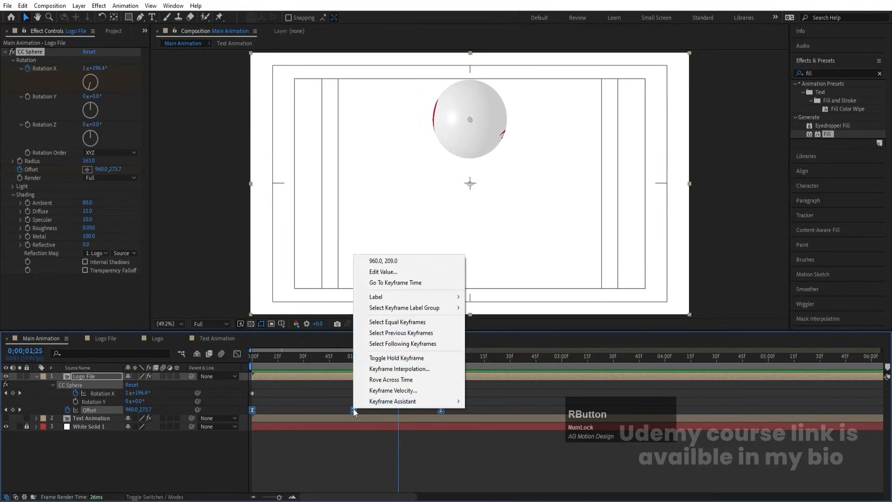
left_click(386, 369)
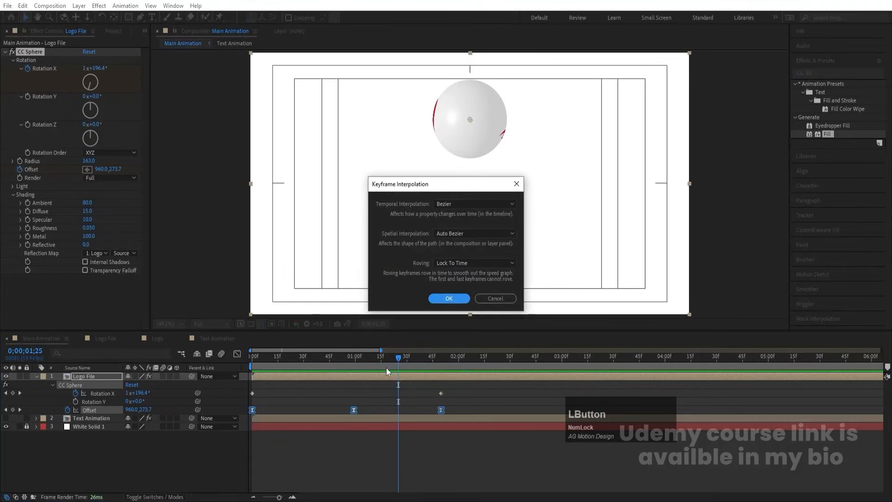
left_click(455, 232)
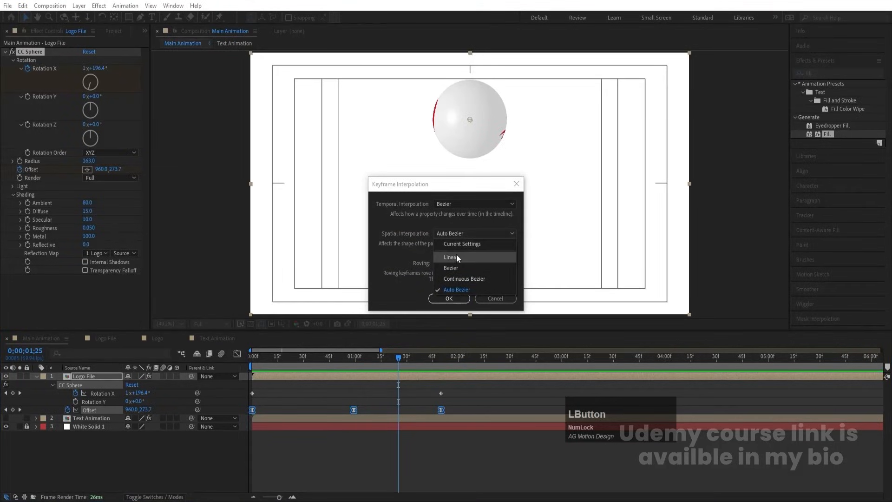
left_click(456, 254)
left_click(449, 299)
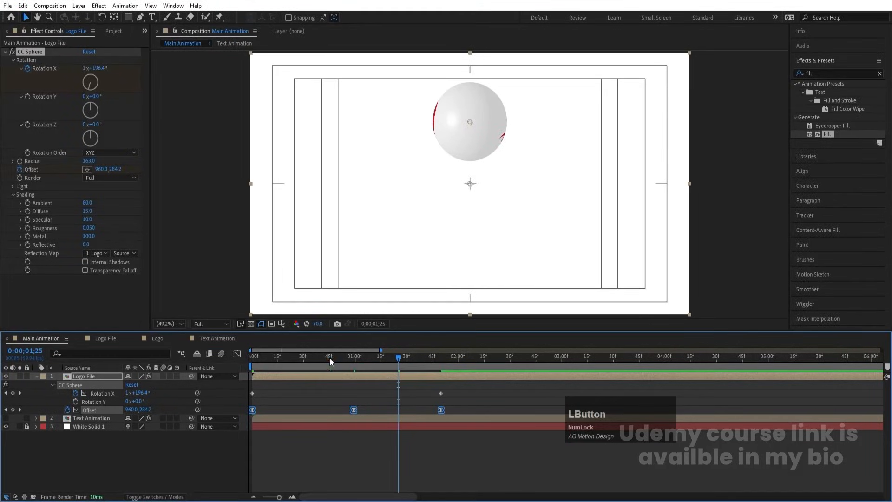
key("space")
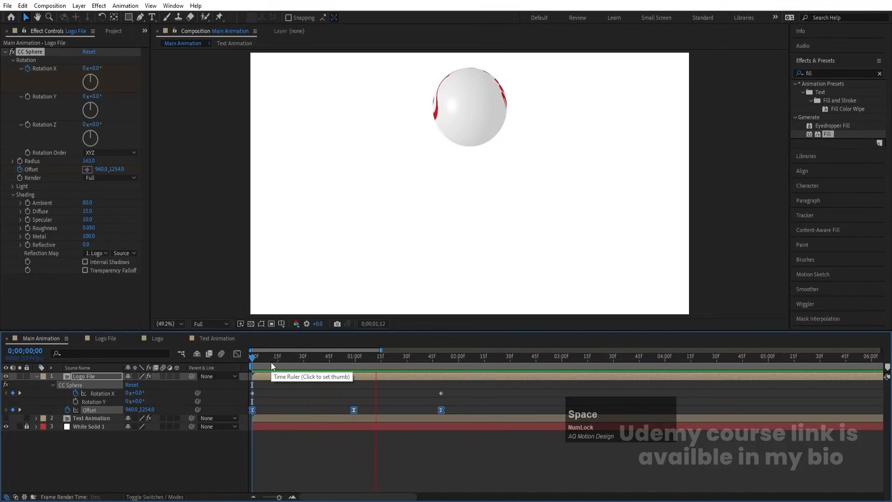
left_click(384, 381)
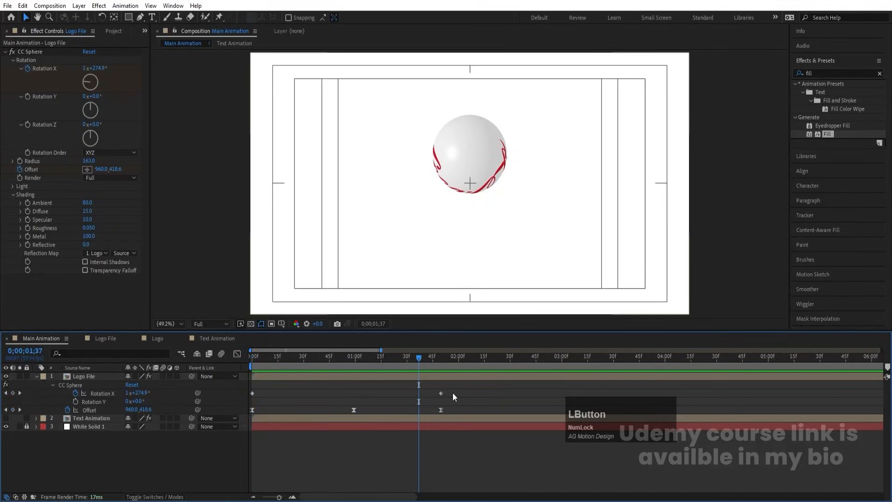
Apply Easy Ease to both Rotation X keyframes and extend their handles to form a sharp mid-animation peak in the speed graph
left_click(441, 393)
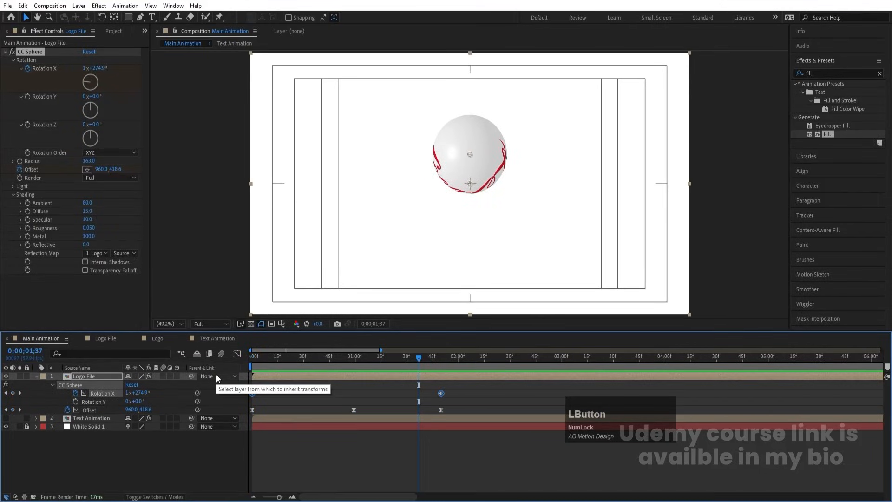
key("F9")
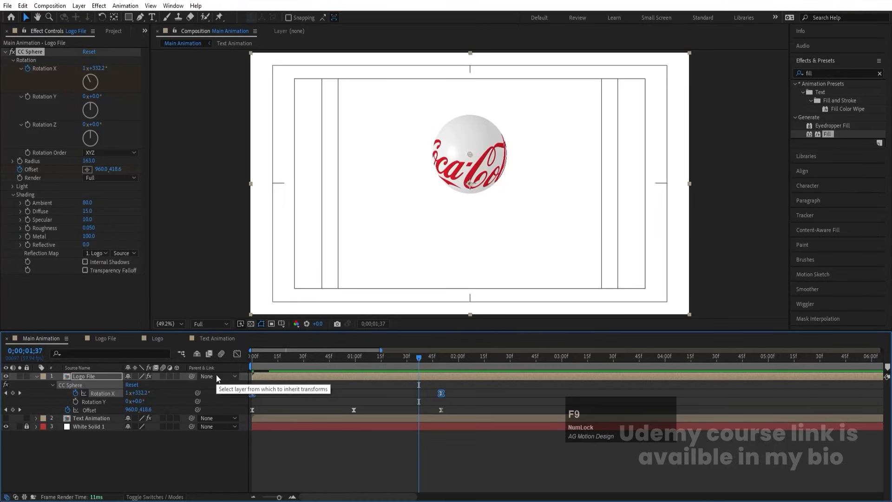
left_click(233, 355)
left_click_drag(479, 425, 161, 486)
left_click_drag(410, 467, 370, 467)
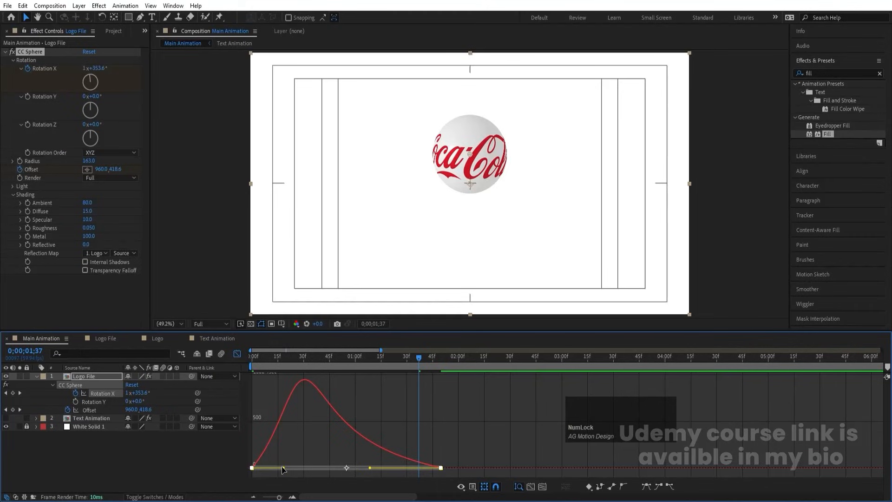
left_click_drag(282, 468, 317, 467)
Return to the keyframe view and preview the eased sphere spin from the start
left_click(254, 356)
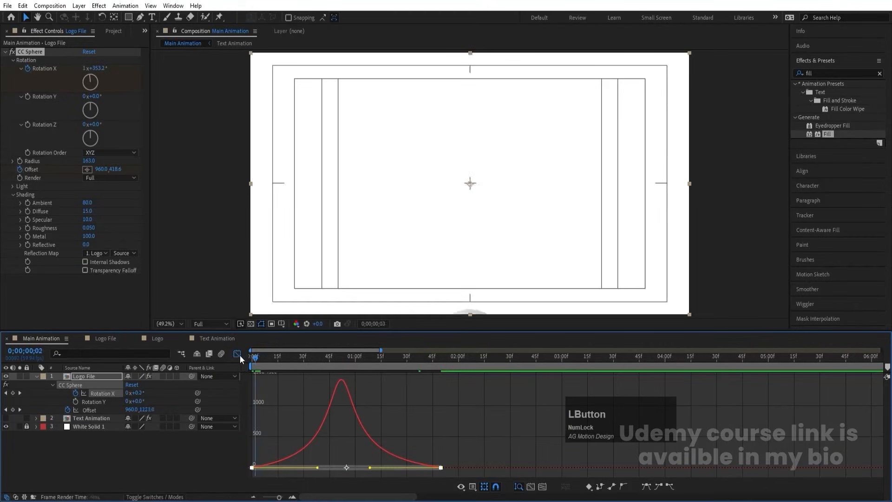
left_click(236, 353)
key("space")
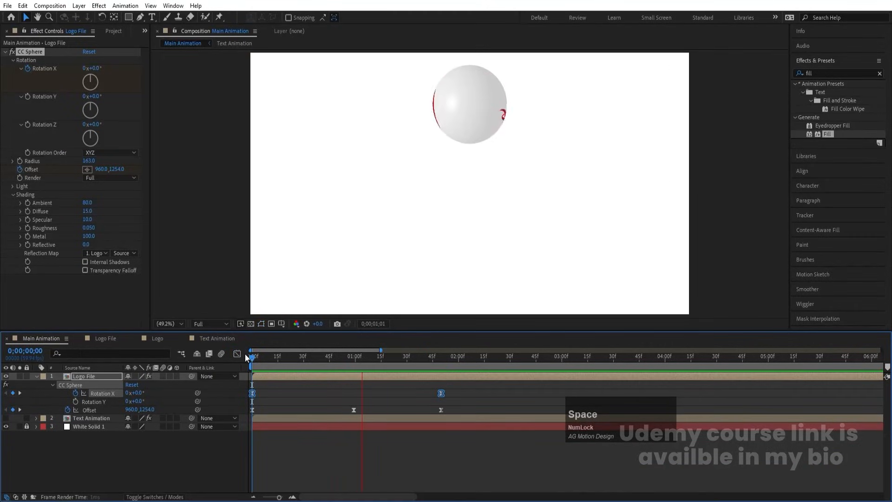
key("space")
Compress all Rotation X and Offset keyframes proportionally so they end at about 0;00;01;30, and preview the faster animation
left_click_drag(501, 389, 243, 415)
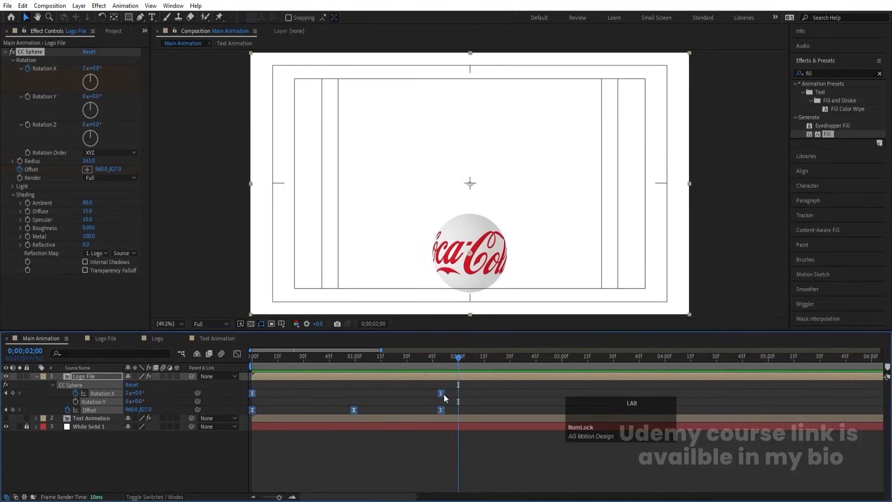
left_click_drag(442, 394, 408, 393)
left_click(253, 365)
key("space")
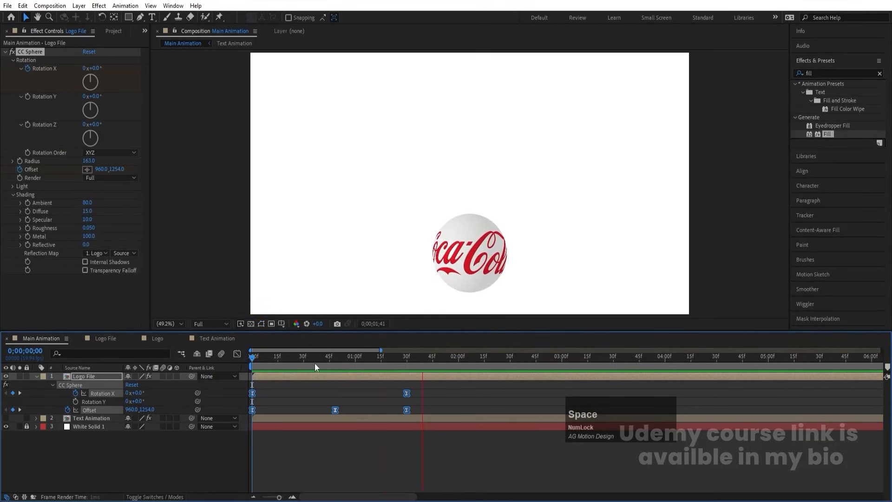
key("apostrophe")
left_click(408, 389)
Collapse and hide the Logo File layer, show the Text Animation layer and preview it from the start
left_click(251, 355)
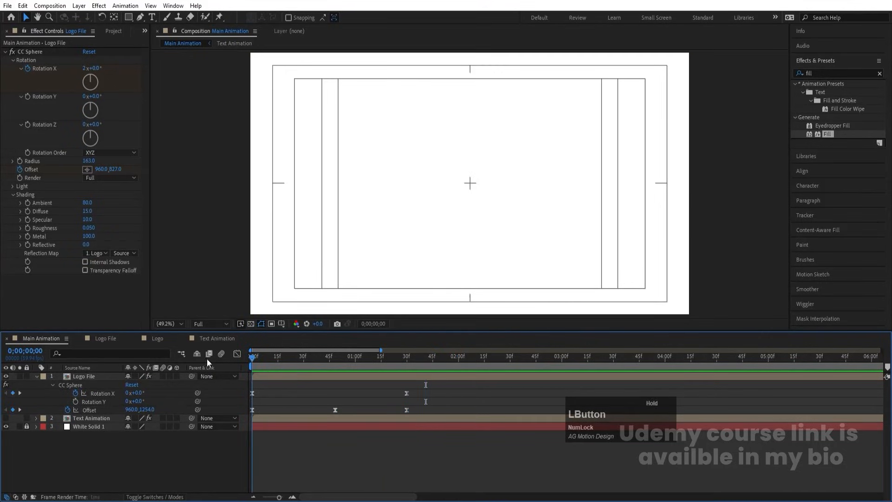
left_click(37, 377)
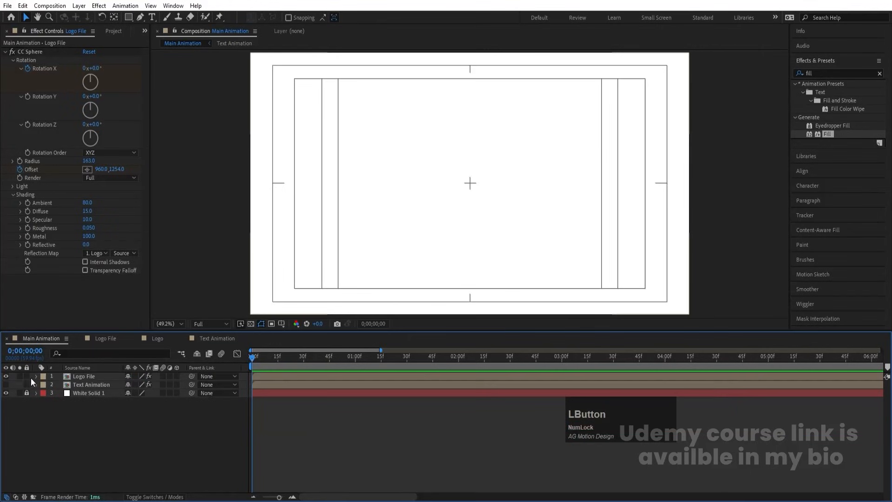
left_click(7, 376)
left_click(6, 384)
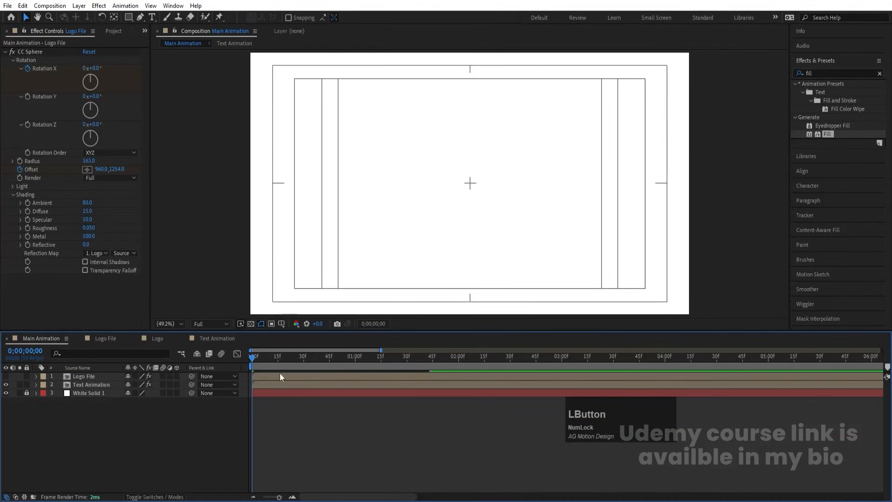
key("space")
key("space")
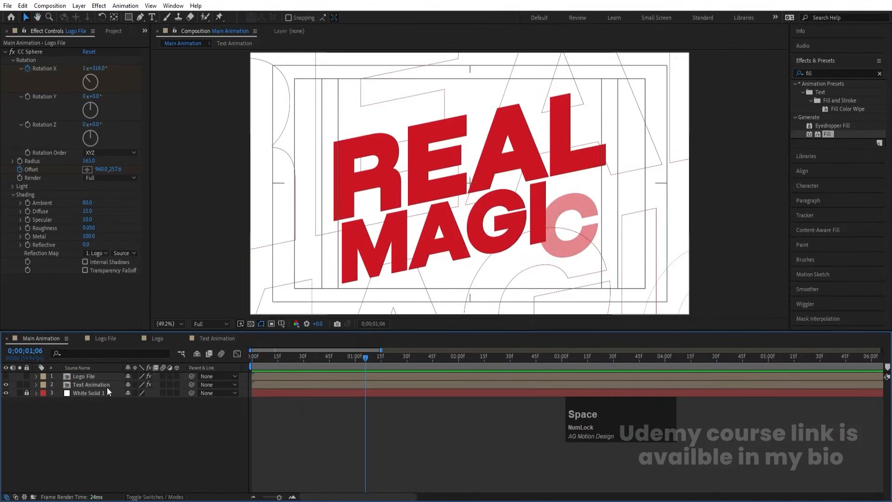
Show the Logo File layer again and shift it to start at about 0;00;00;51
left_click(67, 377)
left_click(6, 376)
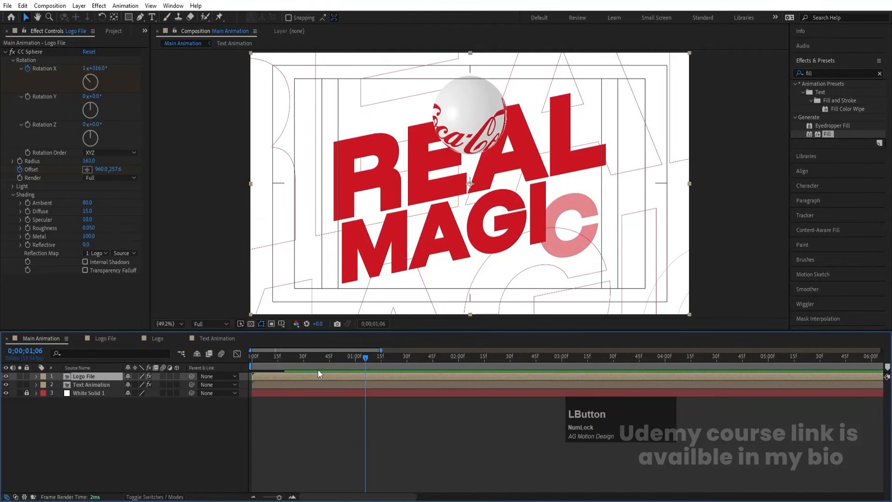
left_click_drag(280, 375, 367, 373)
Preview the text and logo sphere together, including once from the start
key("space")
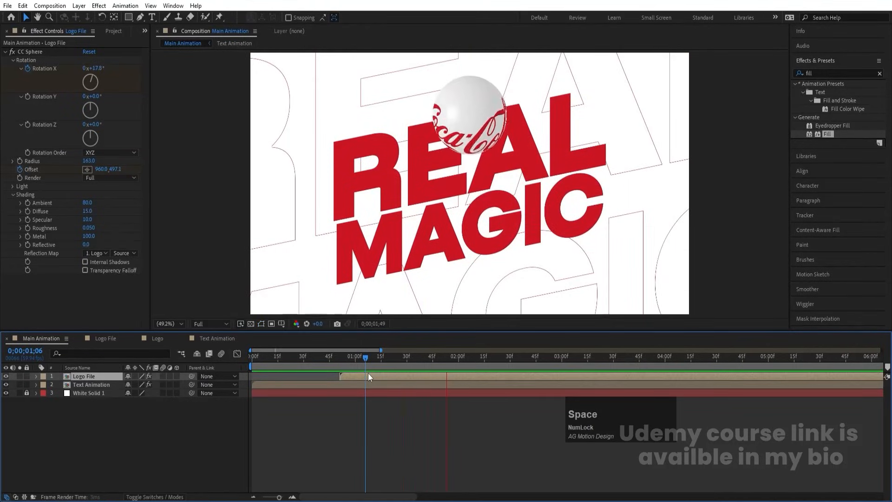
key("space")
left_click_drag(424, 360, 207, 372)
key("space")
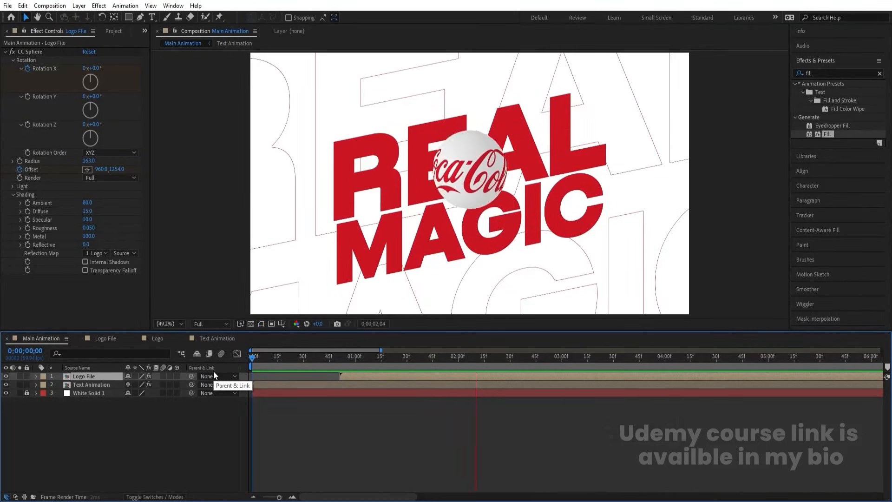
key("space")
Open the Text Animation composition, parent the Real Magic layer to Real Magic 2 and select Real Magic 2
double_click(94, 386)
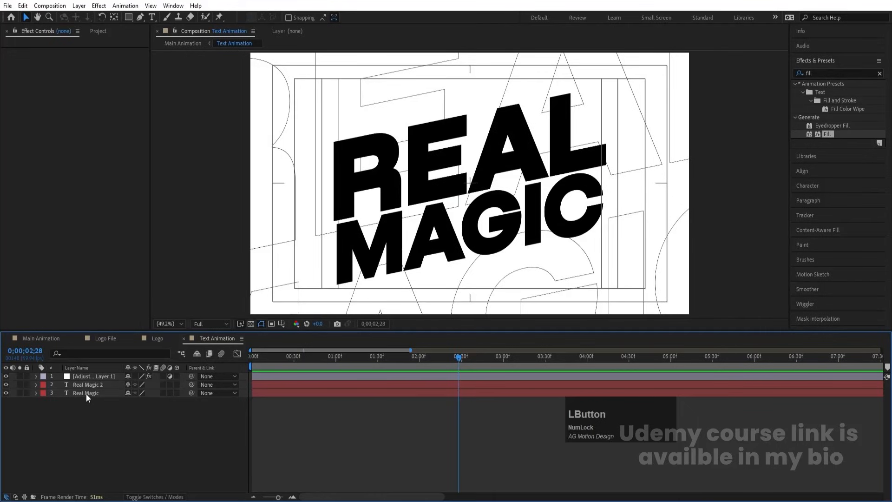
left_click(85, 394)
left_click_drag(192, 393, 83, 388)
left_click(82, 385)
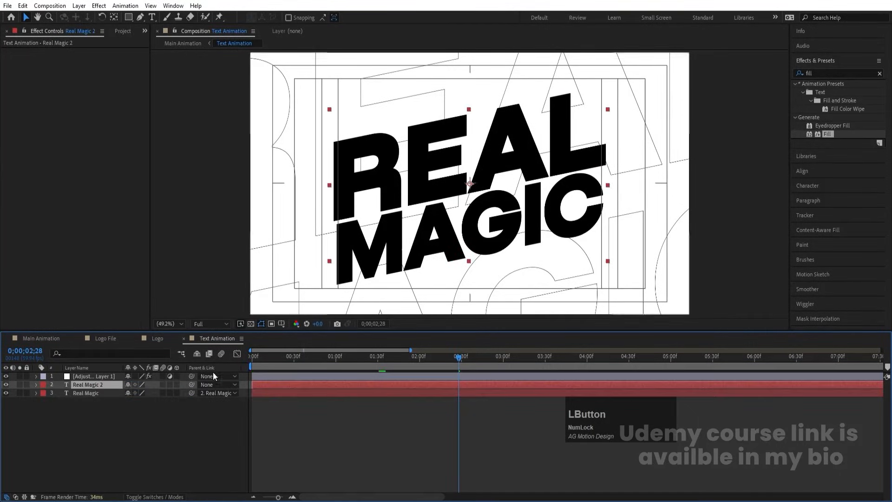
Keyframe the Real Magic 2 layer's Scale at 138% at the start and 120% at 0;00;03;00
left_click_drag(277, 361, 162, 380)
key("s")
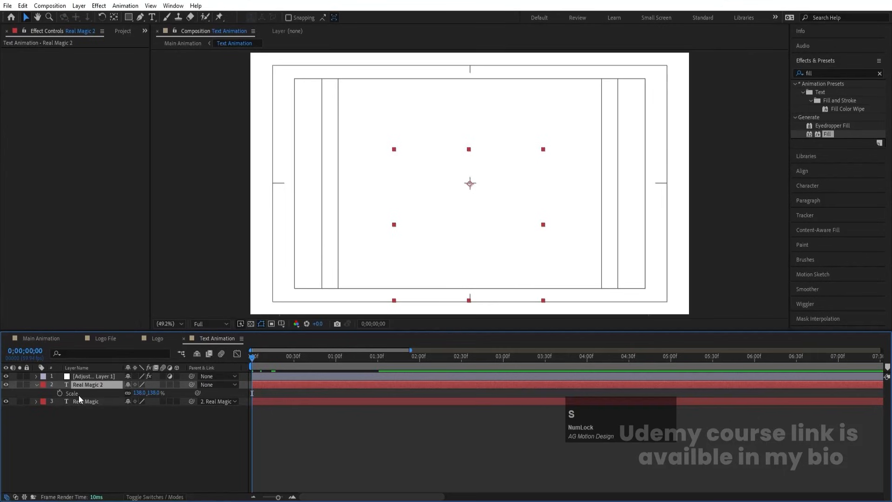
left_click(60, 393)
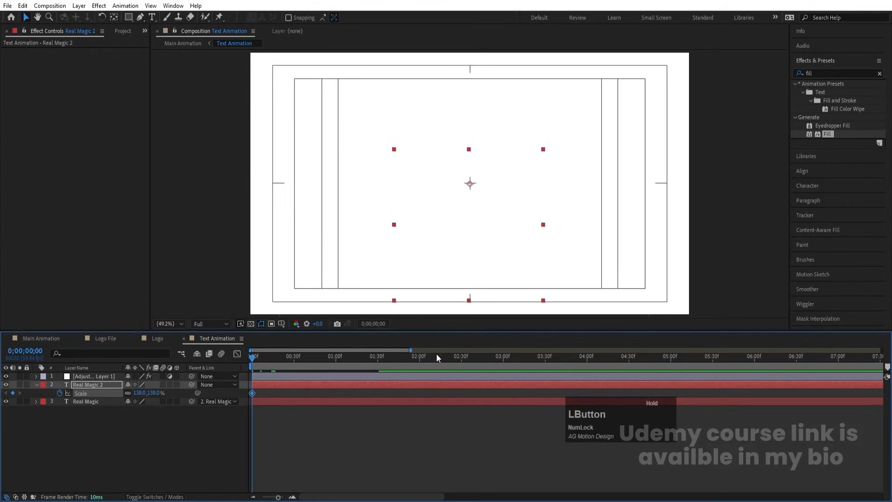
left_click_drag(436, 357, 503, 356)
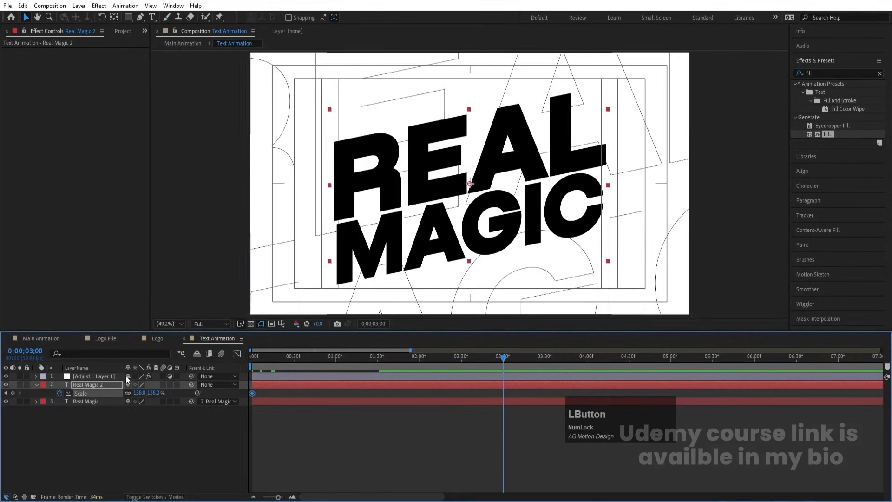
left_click_drag(139, 392, 131, 392)
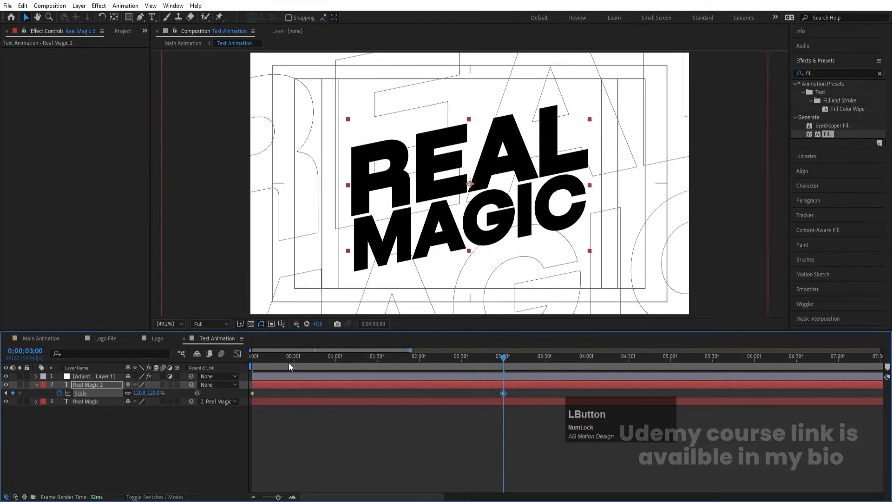
Return to the Main Animation composition and preview the scaling text with the logo sphere from the start
left_click_drag(281, 360, 175, 367)
left_click(65, 340)
key("space")
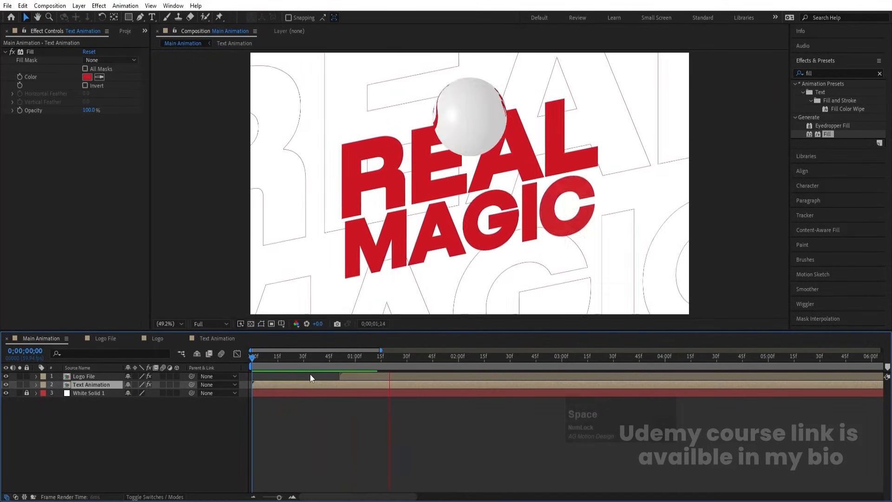
key("space")
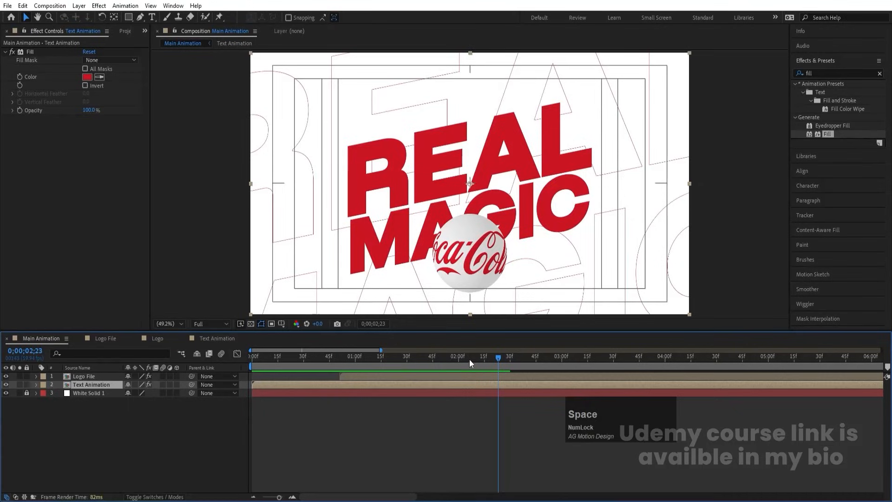
left_click(253, 357)
key("space")
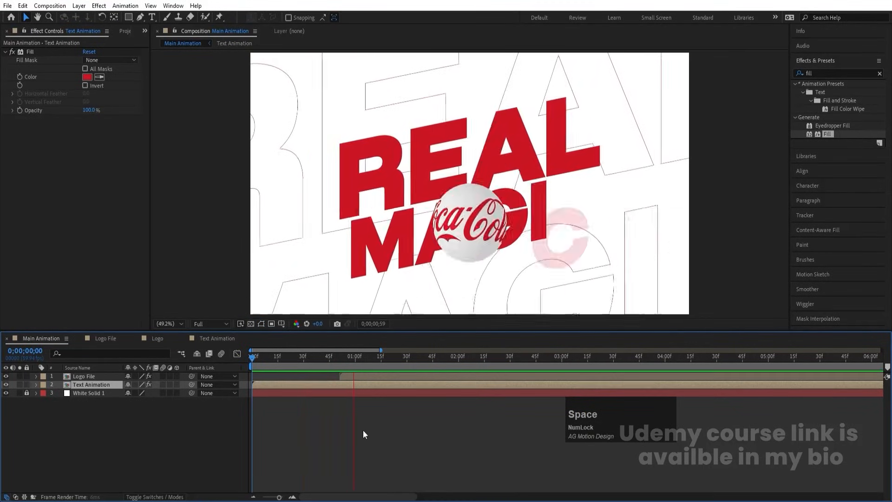
left_click(385, 425)
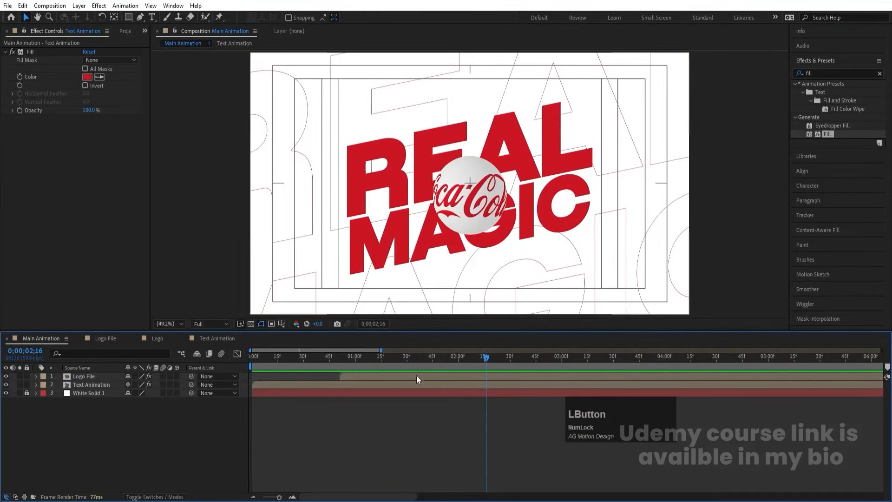
Find the Drop Shadow effect and apply it to the Logo File layer
left_click(367, 377)
left_click(828, 73)
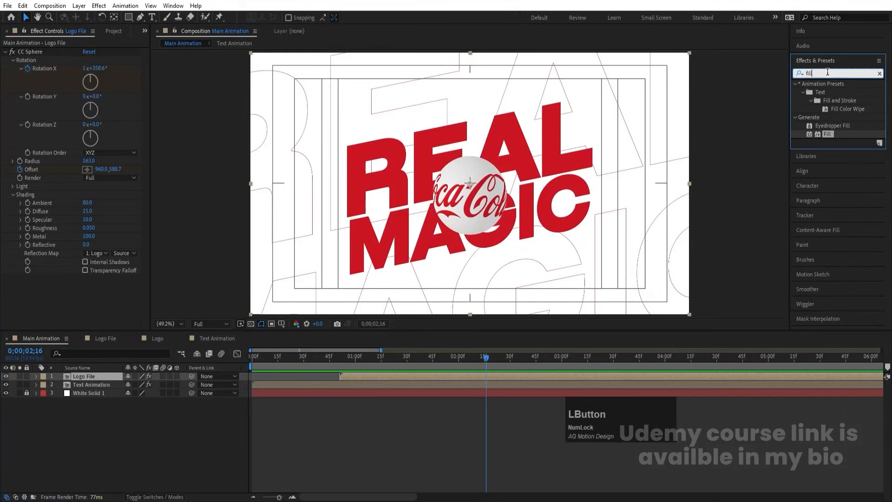
key("ctrl+a")
type("dro")
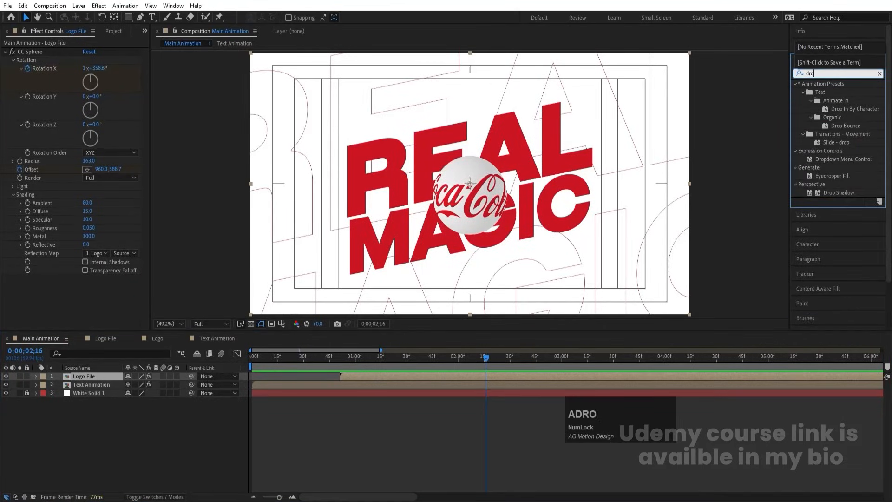
double_click(833, 192)
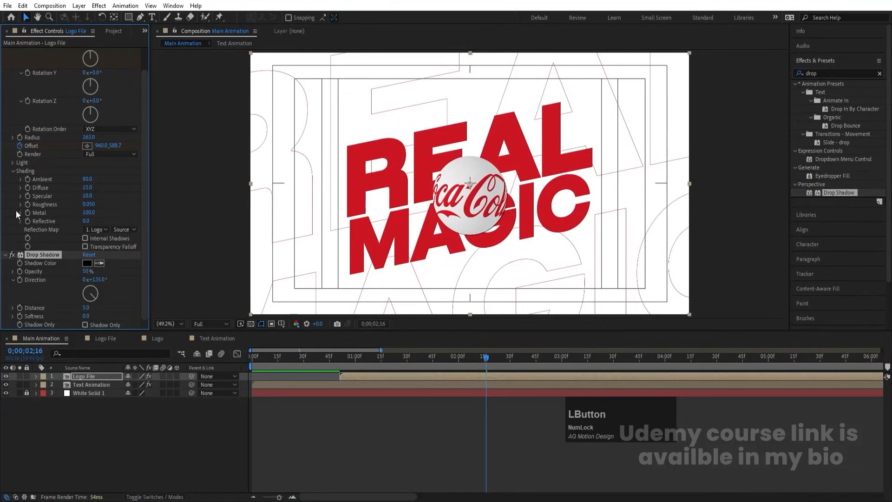
Set the logo sphere's Drop Shadow softness to 300 and distance to 100, and preview it from the start
scroll(74, 274, "down", 2)
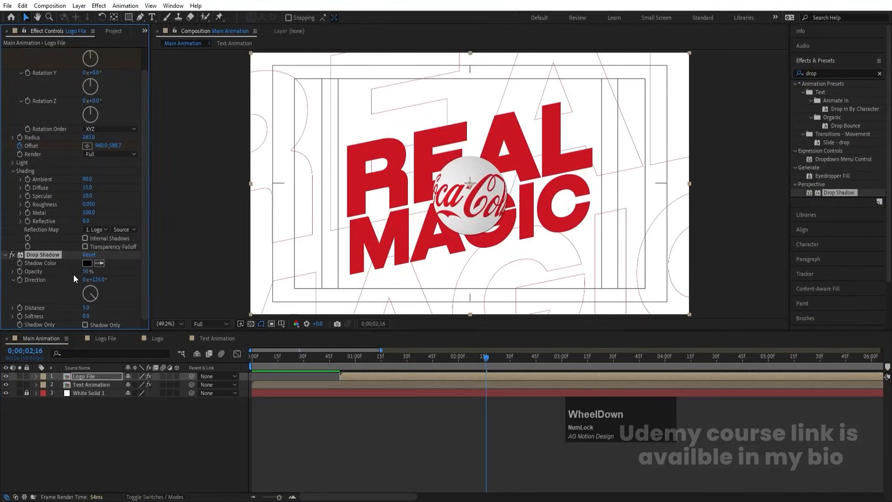
left_click(86, 316)
key("Return")
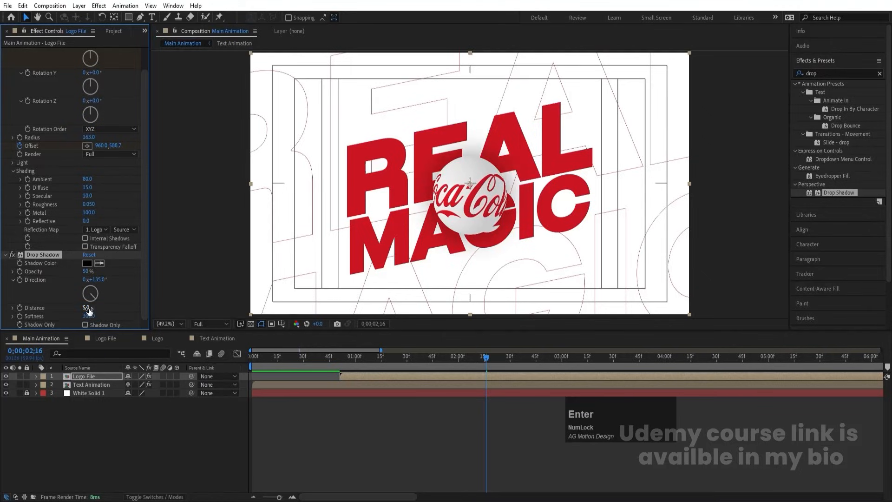
left_click(87, 308)
type("100")
key("Return")
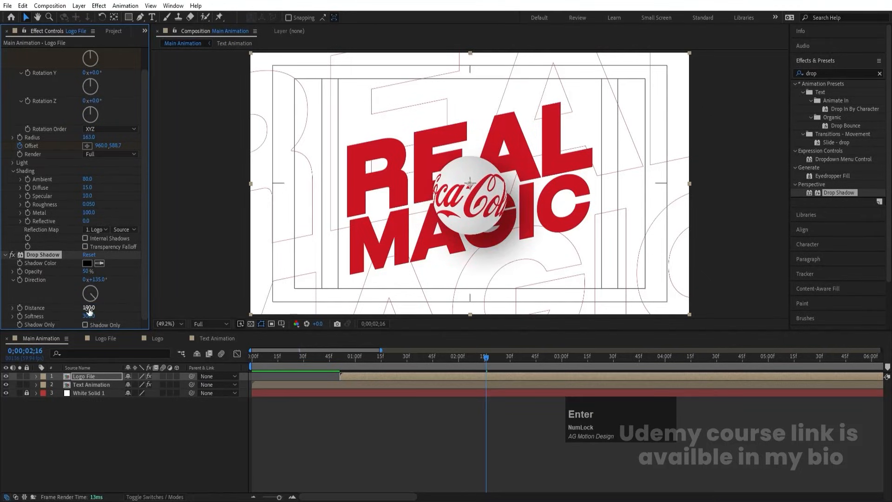
left_click(255, 365)
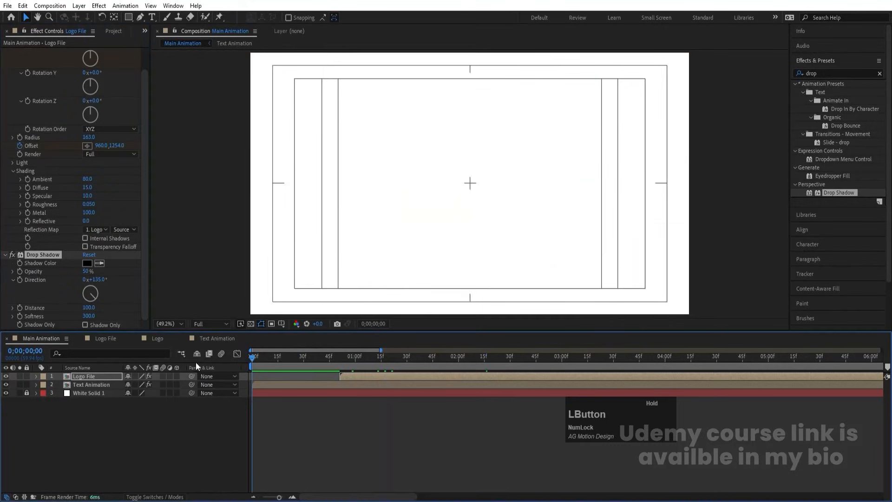
key("space")
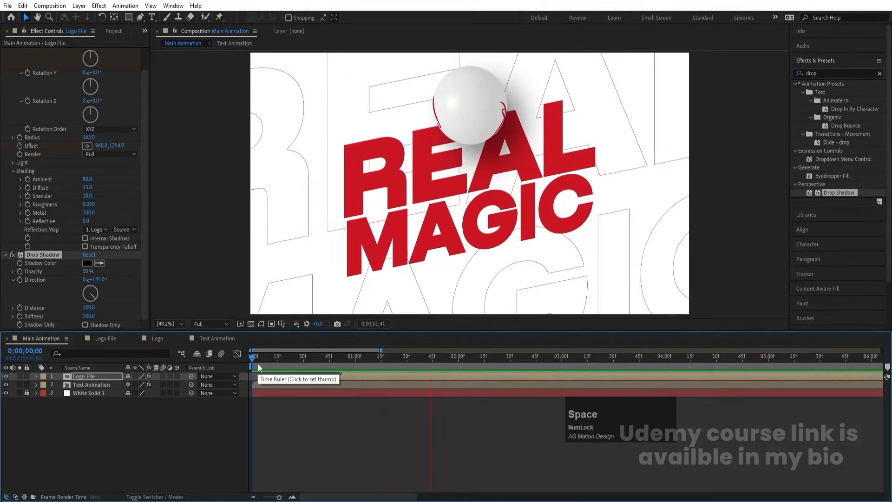
key("space")
Recolour the sphere's drop shadow with the red sampled from the text, darken it, and preview the animation from the start
left_click(89, 262)
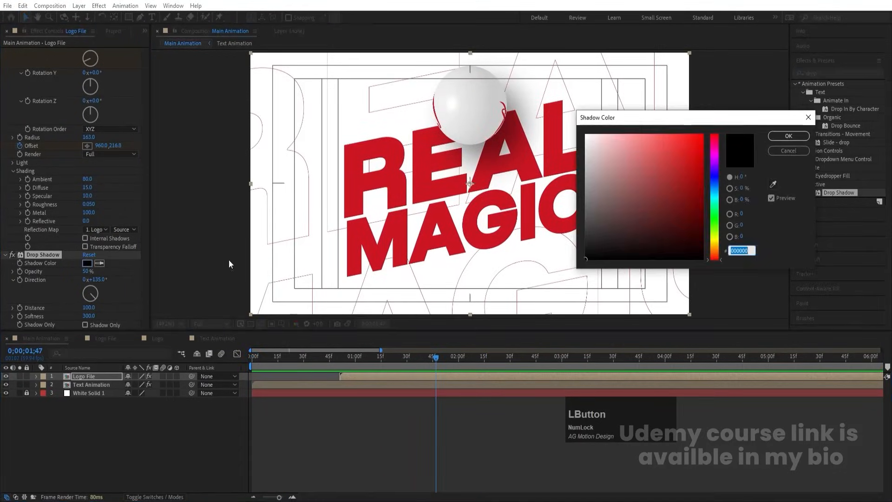
left_click(772, 185)
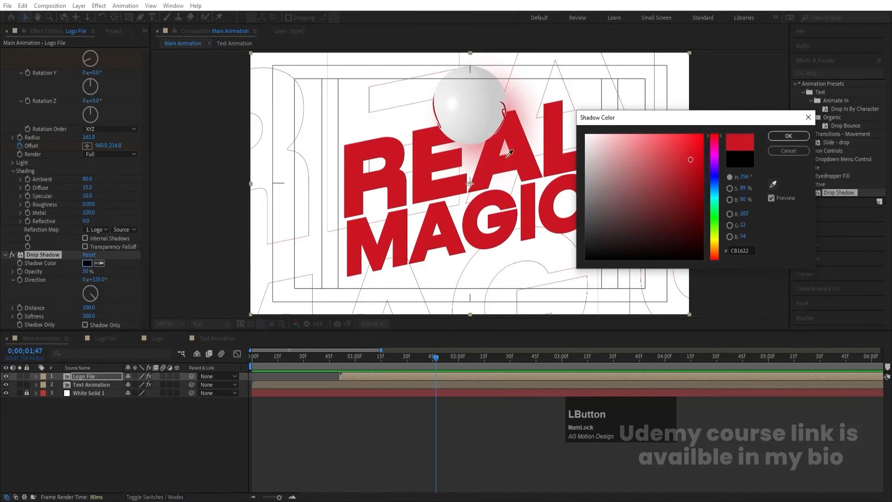
left_click(530, 158)
left_click(789, 136)
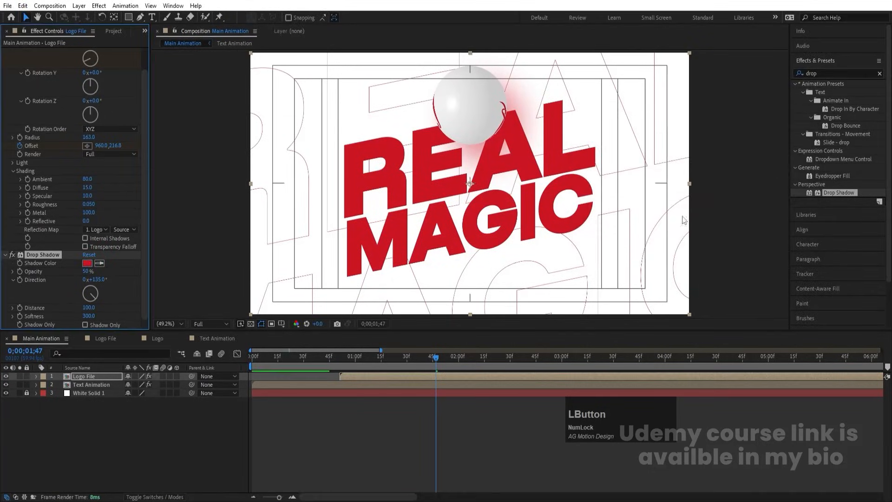
left_click(86, 263)
left_click_drag(711, 183, 705, 180)
left_click(788, 136)
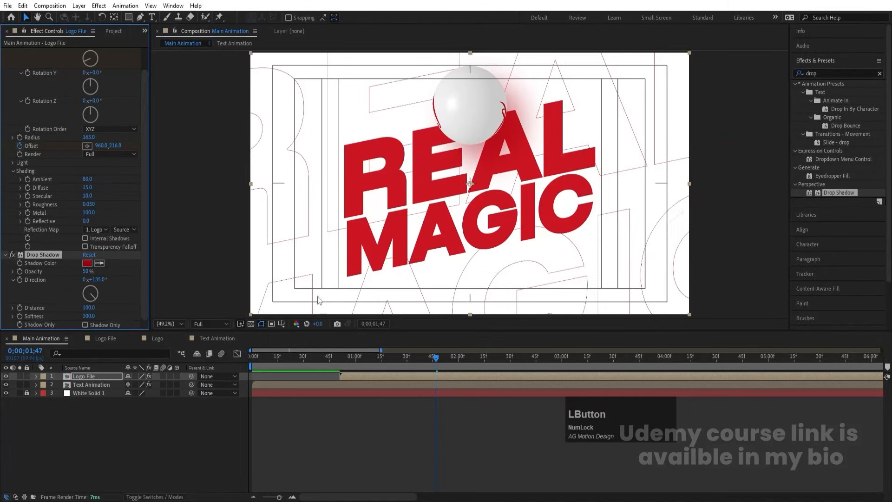
left_click_drag(294, 355, 216, 357)
key("space")
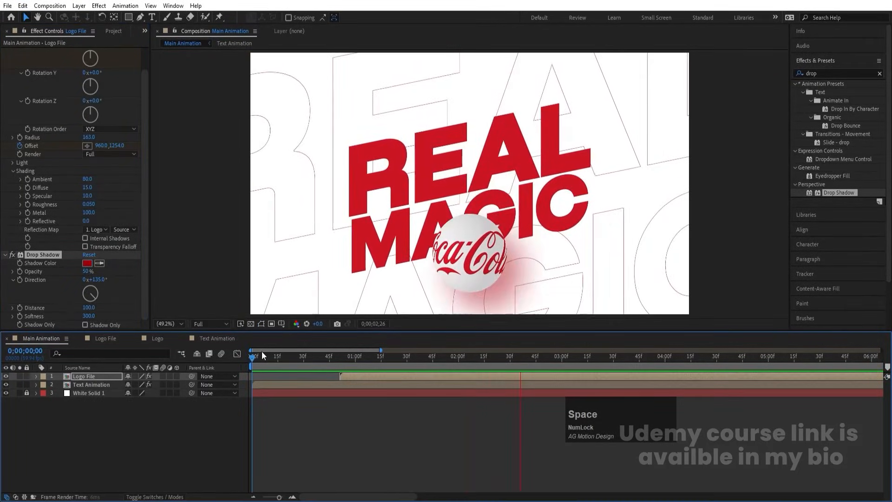
key("space")
Unlock the White Solid 1 background layer and change its colour to the light grey sampled from the logo sphere
mouse_move(359, 356)
left_mouse_down()
mouse_move(406, 356)
mouse_move(371, 360)
left_mouse_up()
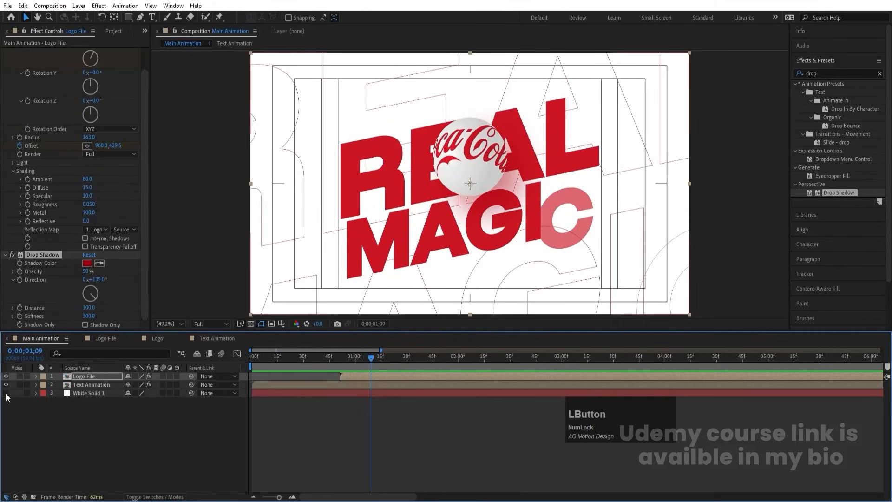
left_click(95, 393)
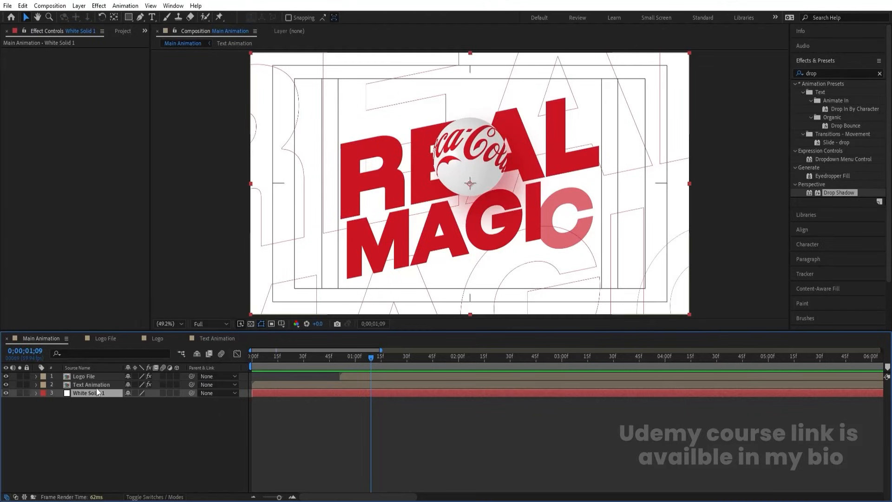
key("ctrl")
key("ctrl+shift+y")
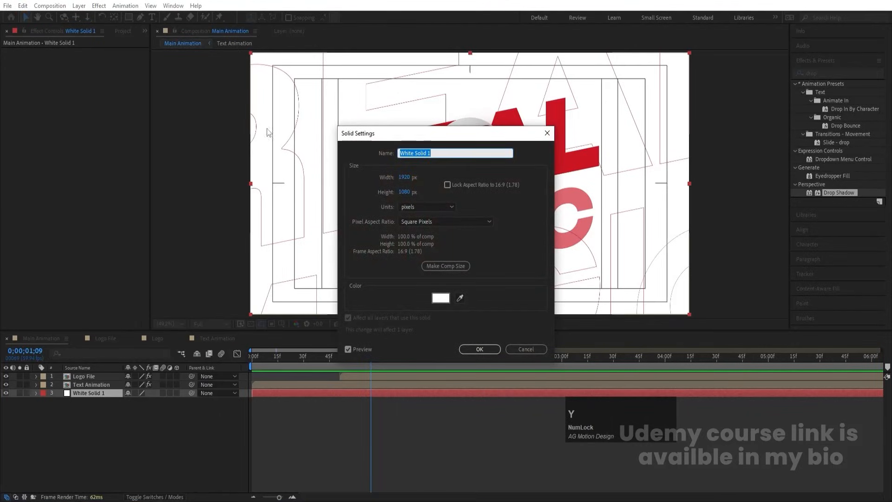
left_click_drag(367, 141, 149, 111)
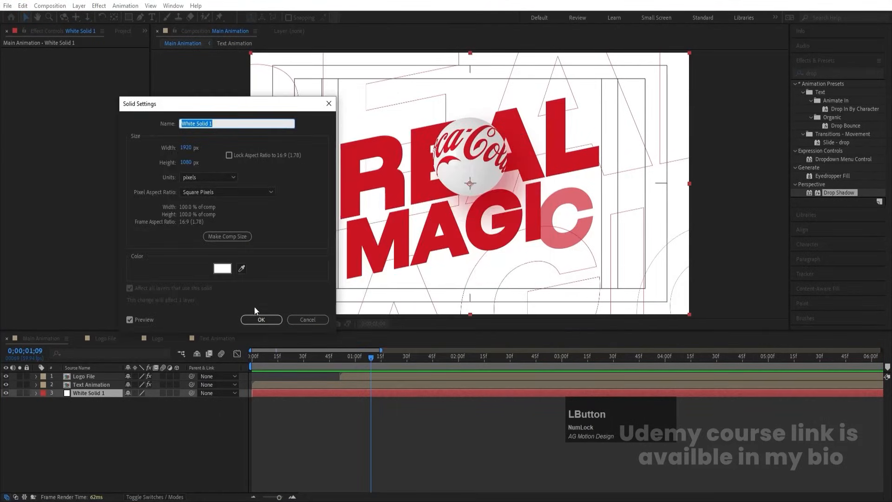
left_click(241, 269)
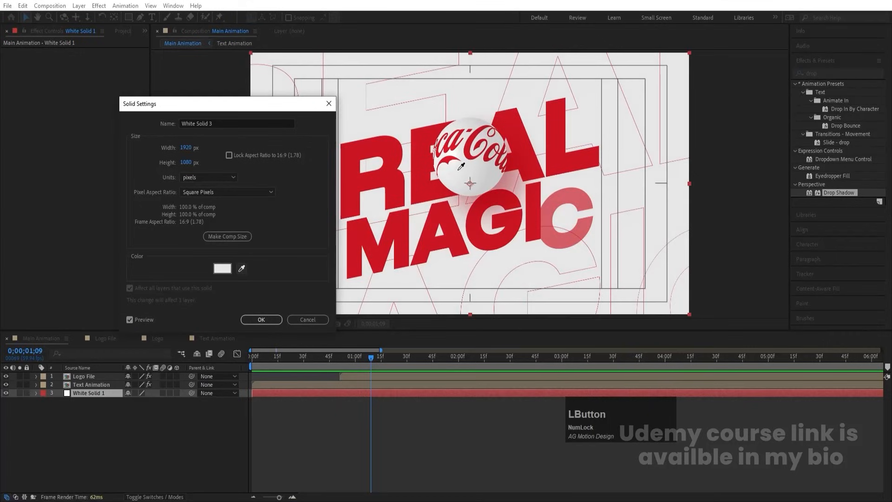
left_click(460, 177)
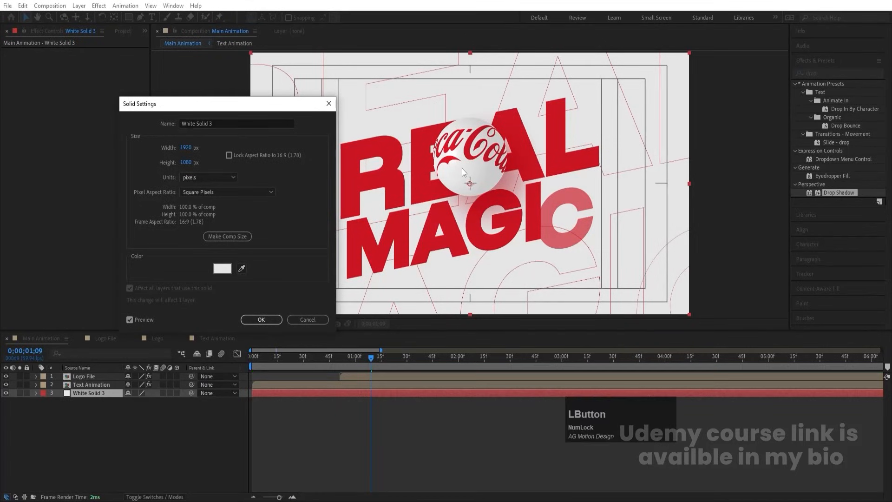
key("Return")
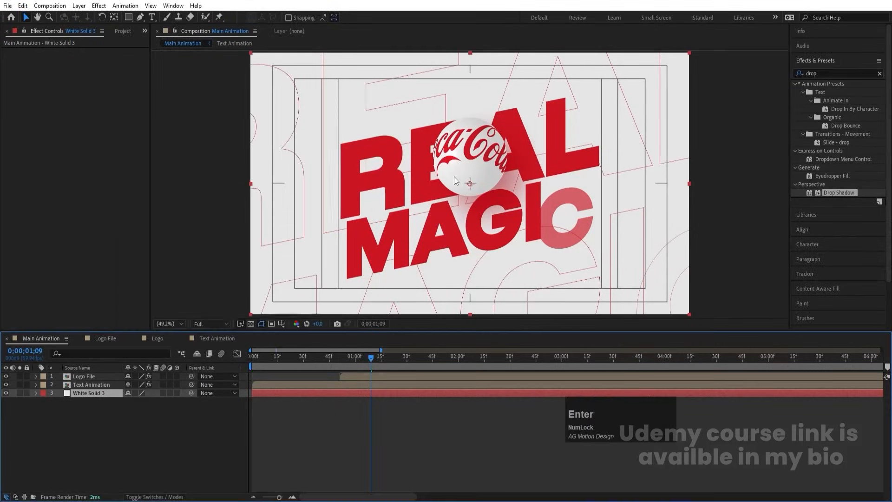
Find the CC Vignette effect for the background solid
left_click(820, 73)
key("ctrl+a")
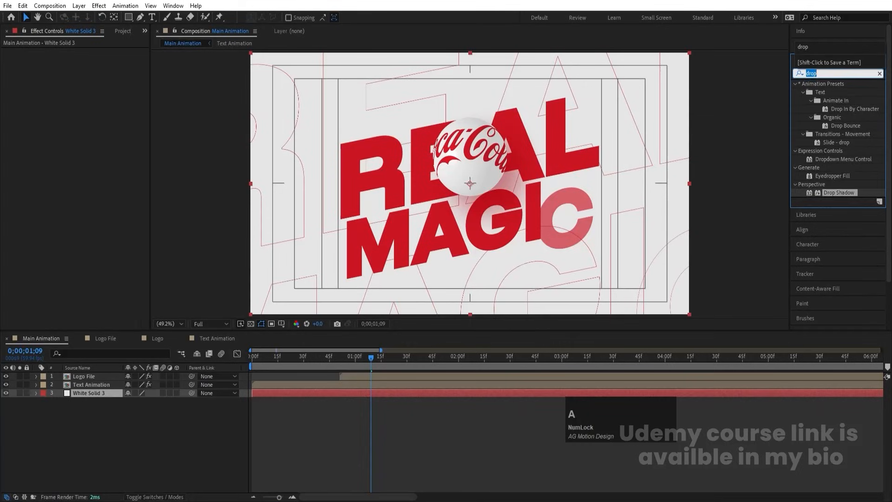
type("cc vi")
left_click(836, 92)
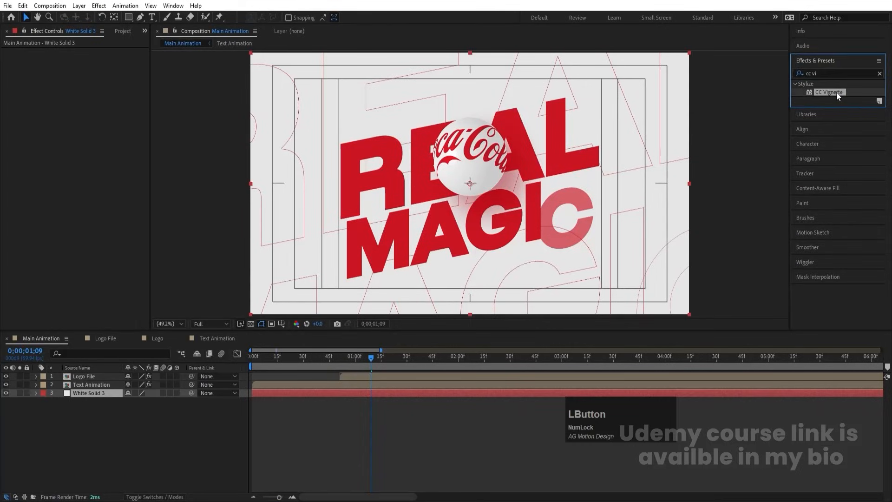
double_click(836, 92)
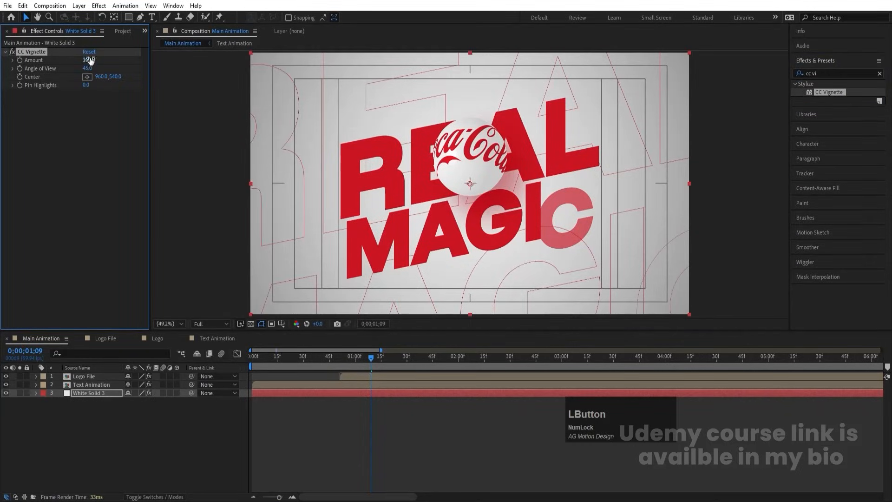
left_click_drag(90, 60, 39, 61)
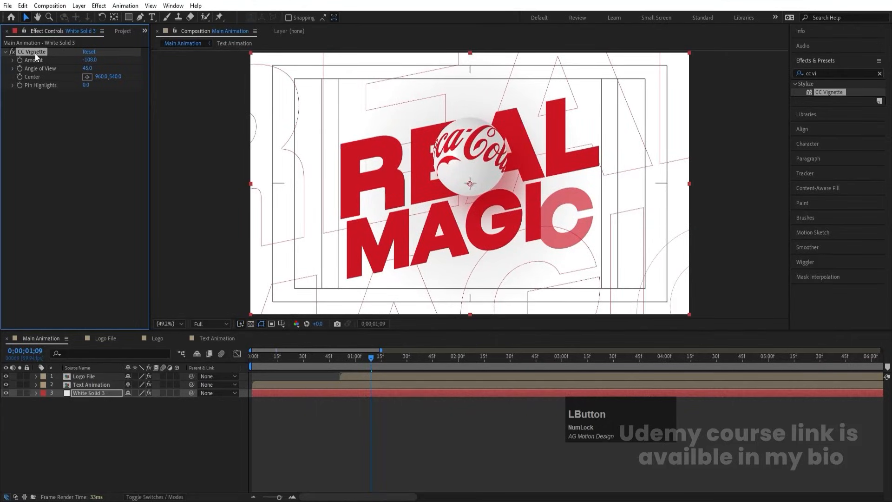
key("Delete")
Play back the Main Animation composition from its beginning to review the text and ball motion
left_click(258, 356)
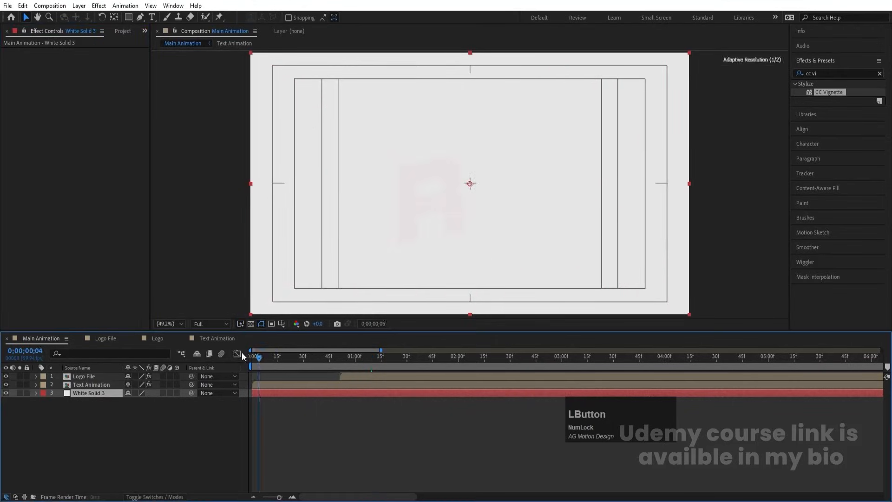
key("space")
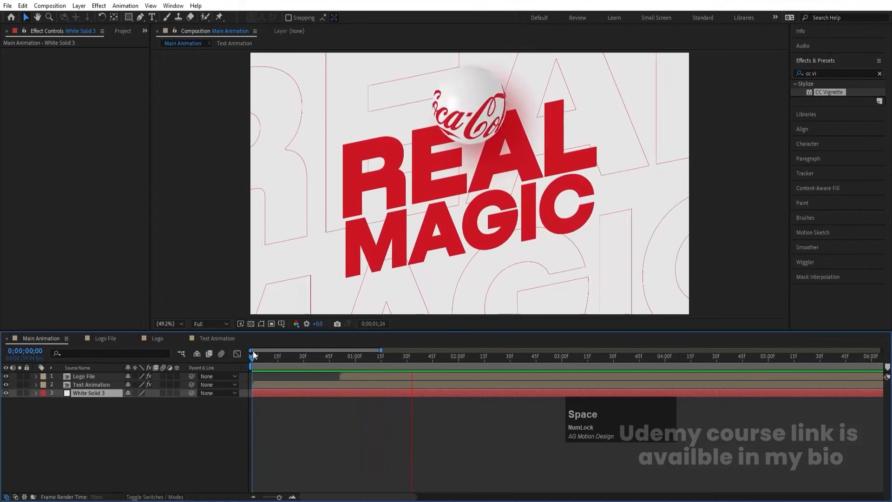
key("space")
Reveal the animated properties and move the current time to the Logo File sphere's last keyframes at 0;00;02;21
left_click(448, 357)
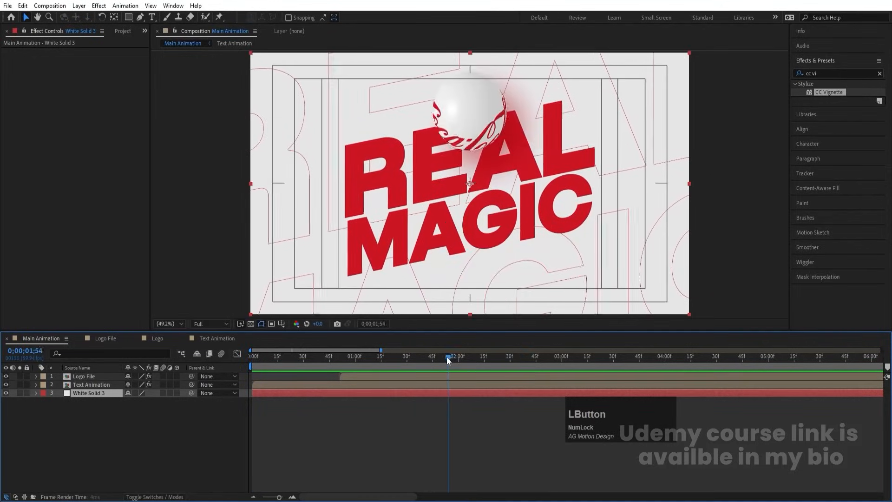
left_click_drag(447, 357, 492, 360)
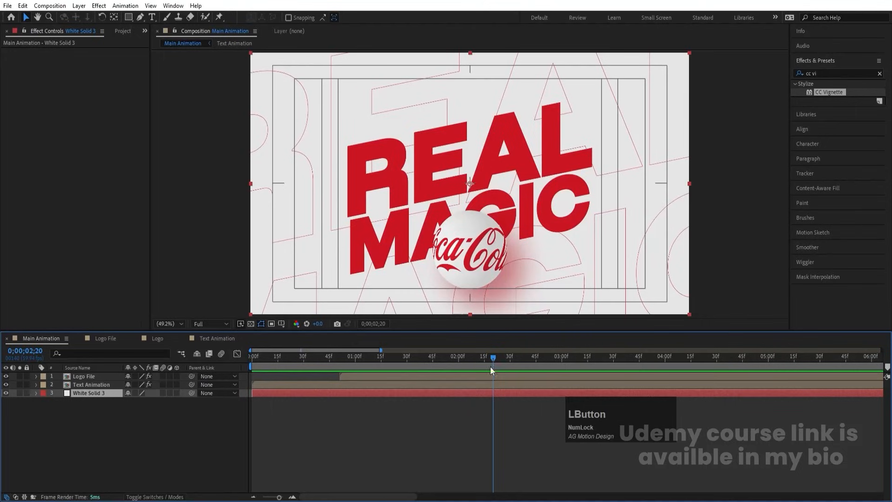
left_click(488, 414)
key("u")
key("k")
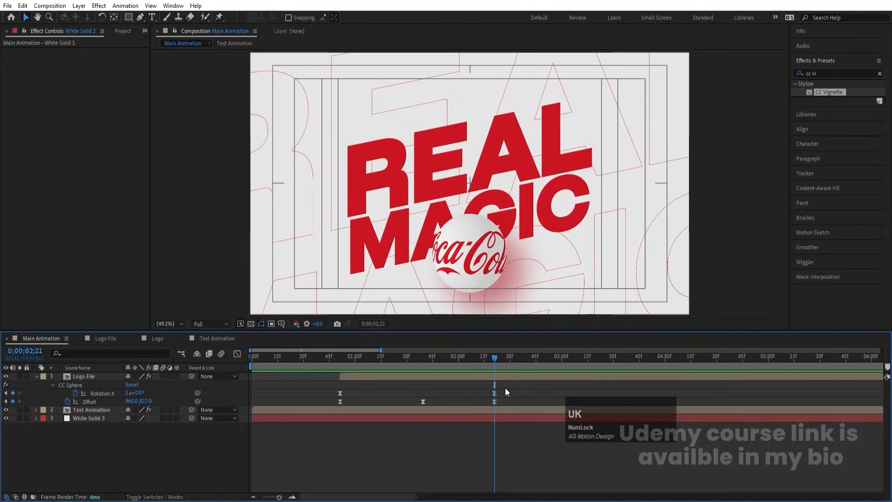
left_click(505, 388)
key("u")
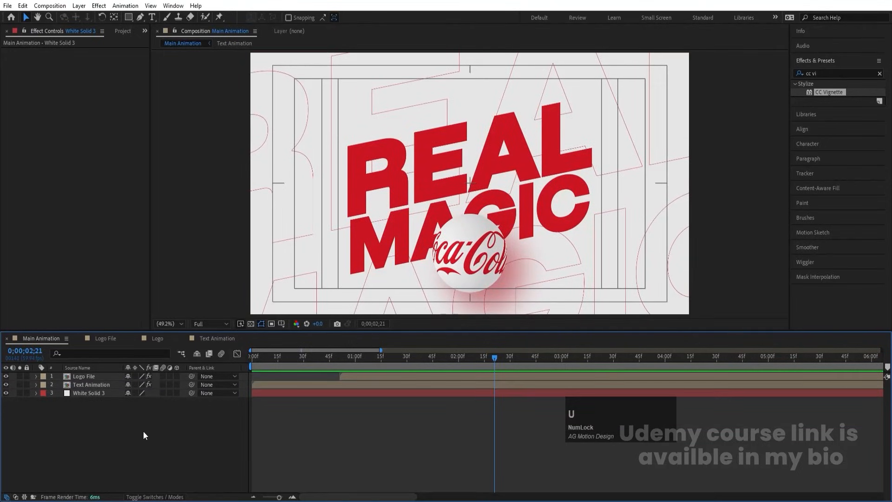
Create a composition-size solid in the red sampled from the REAL MAGIC text and make it start at 0;00;02;21
key("ctrl+y")
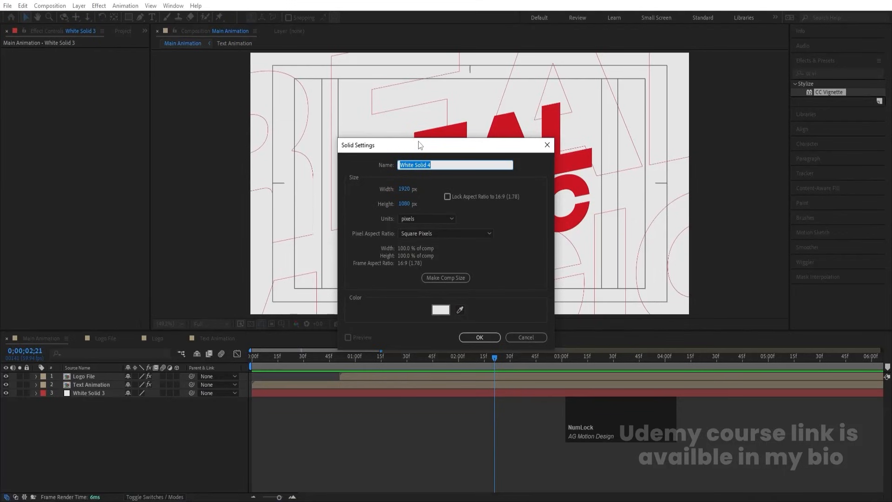
left_click_drag(420, 145, 175, 138)
left_click(215, 303)
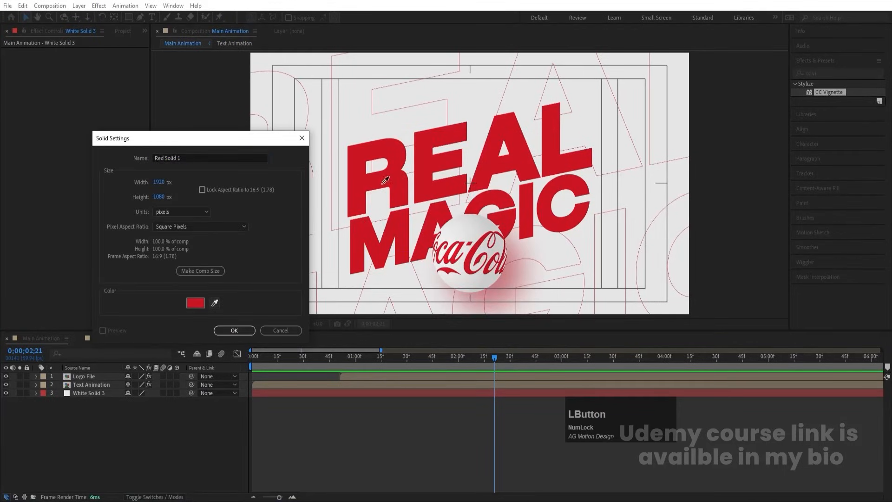
key("Return")
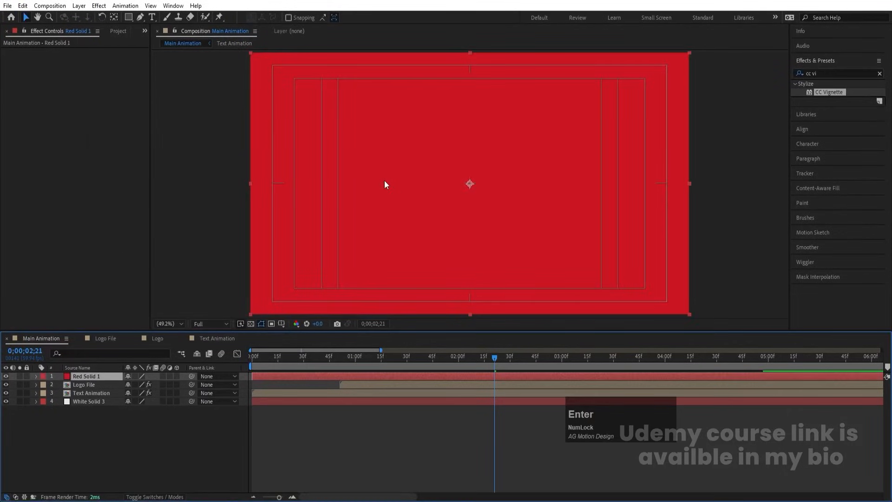
key("bracketleft")
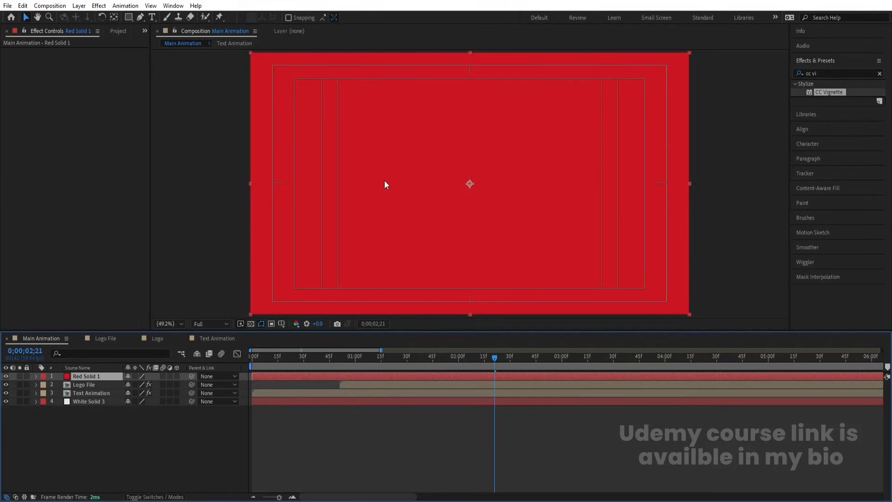
left_click(461, 356)
key("space")
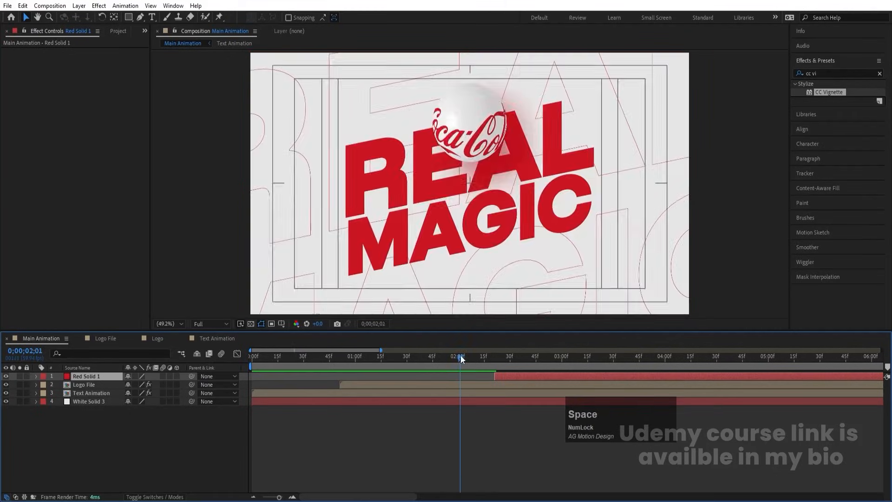
left_click(495, 361)
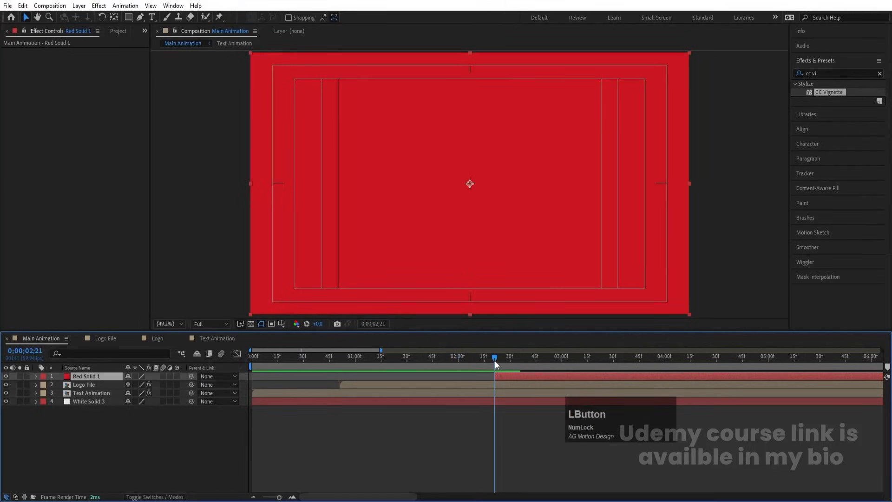
left_click(475, 457)
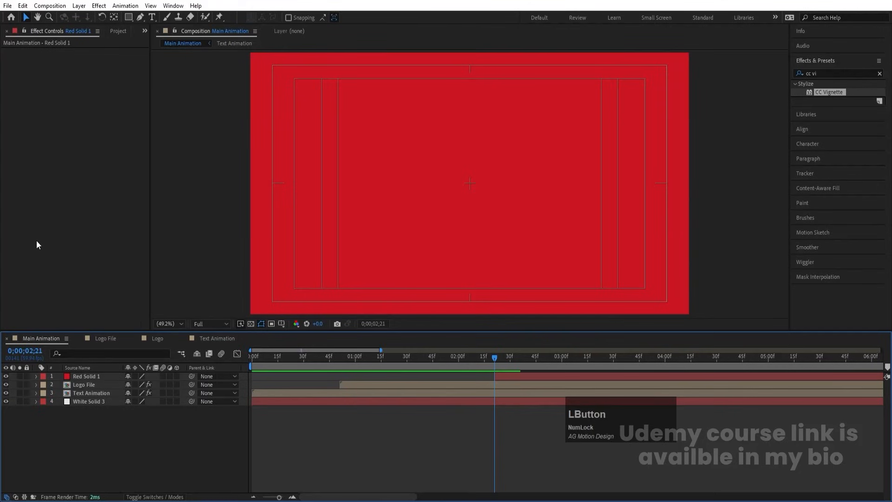
key("ctrl+i")
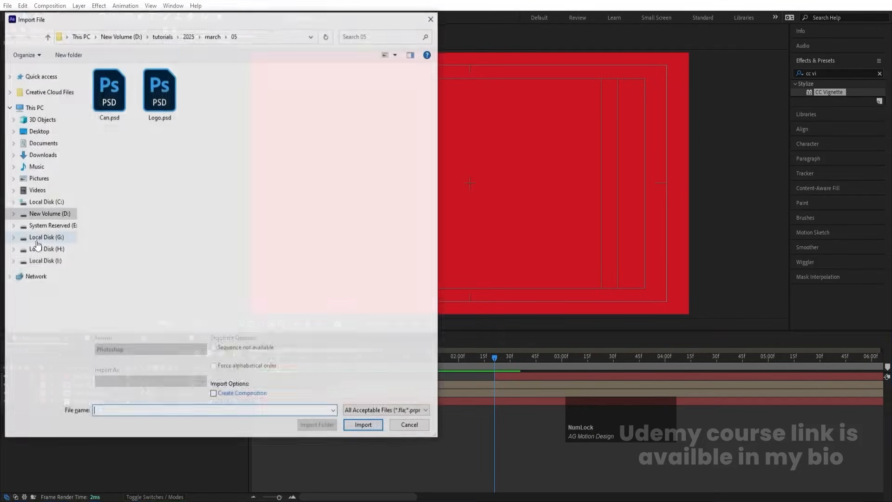
left_click(109, 93)
key("Num_Lock")
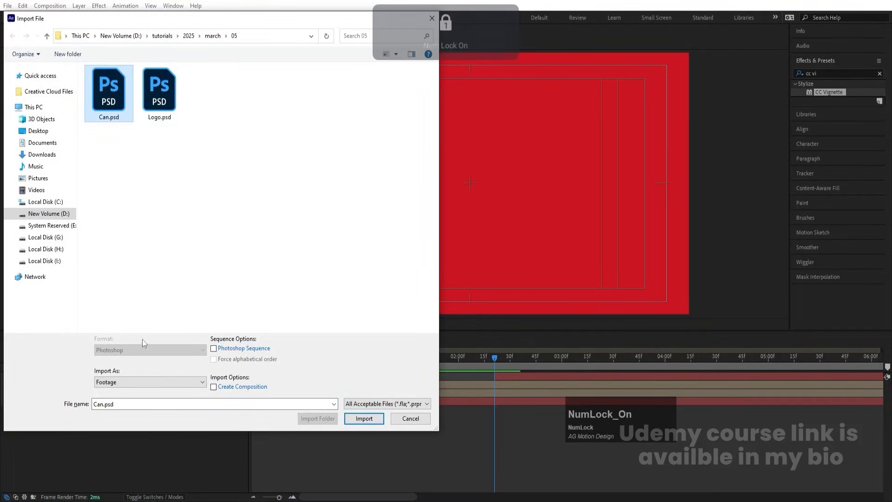
left_click(119, 383)
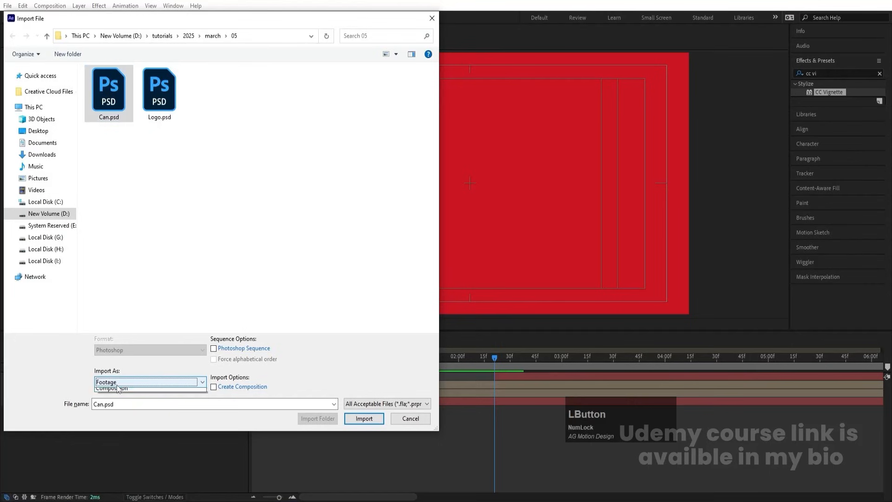
left_click(118, 397)
key("Return")
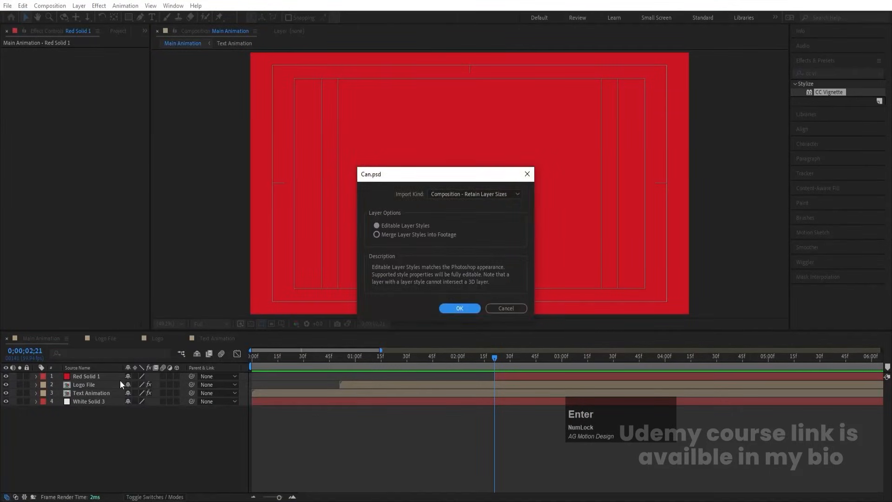
key("Return")
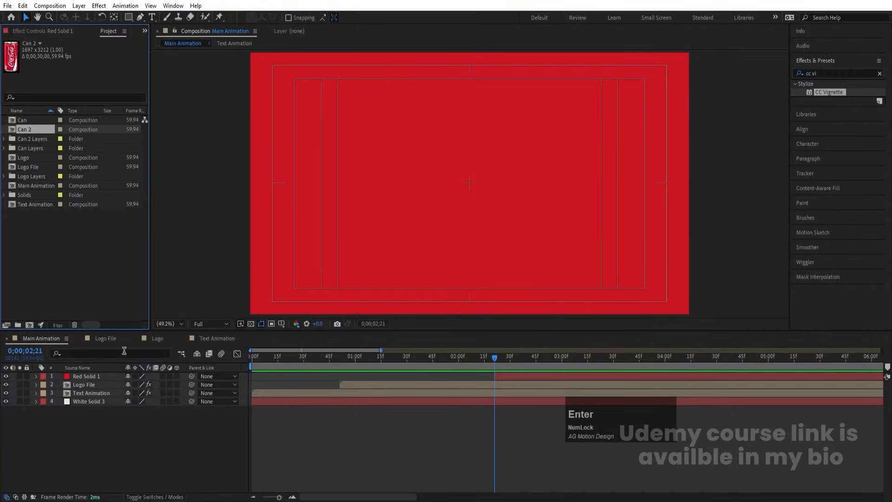
key("ctrl+z")
Copy Layer 1 from the Can composition into Main Animation above the red solid
double_click(26, 120)
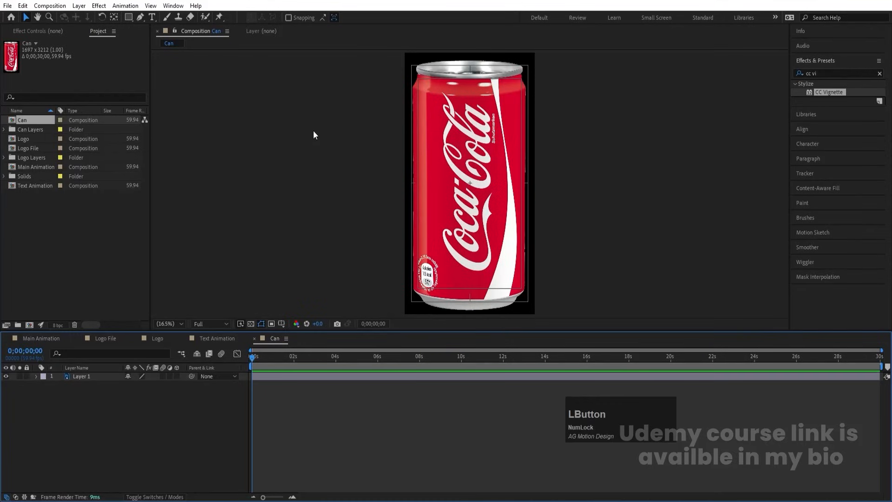
left_click(92, 377)
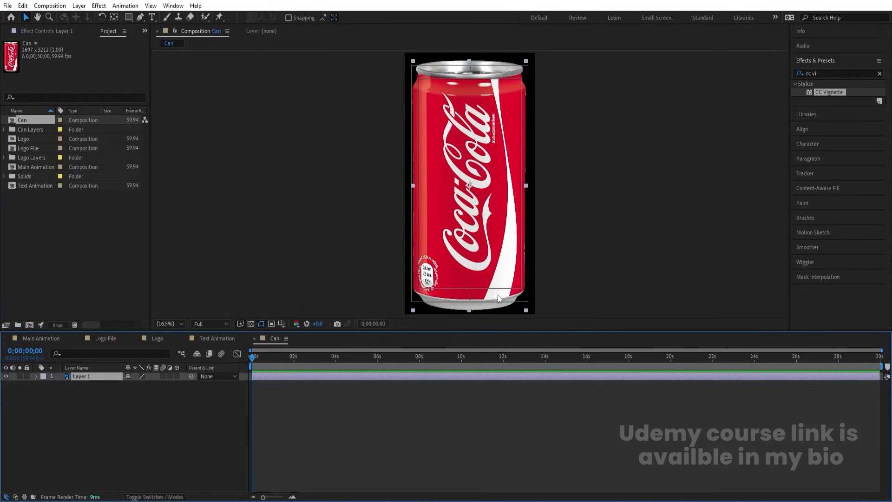
left_click(41, 338)
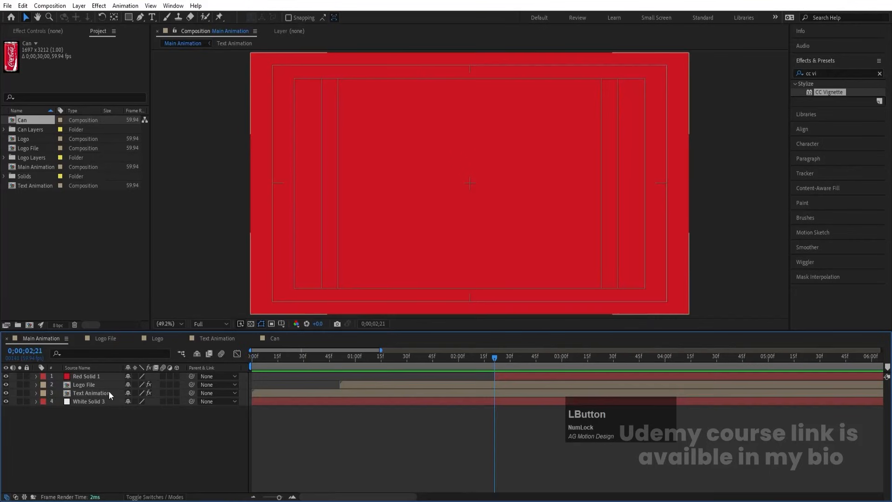
key("ctrl+v")
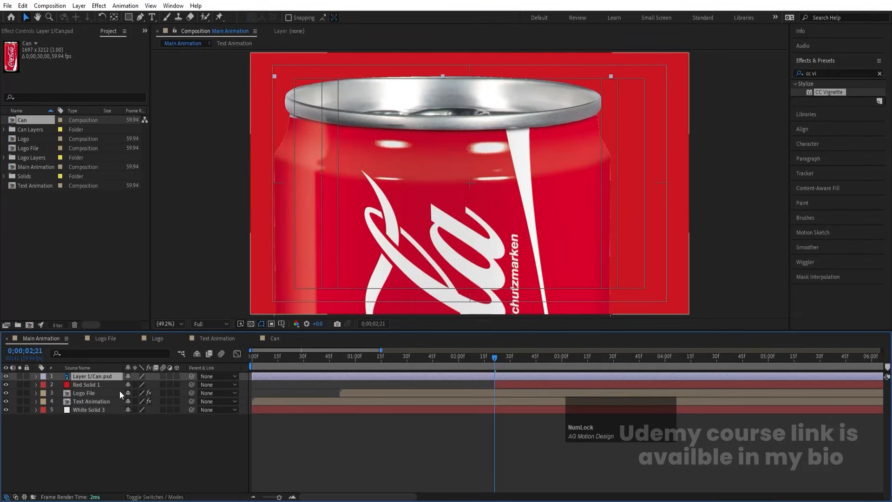
Scale the can layer down to 24% and place it near the middle of the frame
key("s")
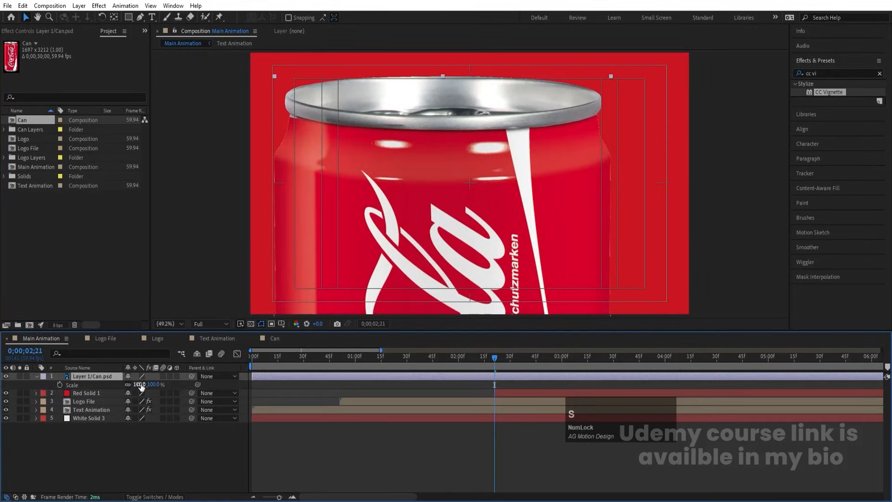
left_click_drag(141, 387, 122, 386)
scroll(532, 200, "down", 8)
scroll(532, 200, "up", 4)
left_click_drag(460, 265, 469, 201)
left_click(164, 323)
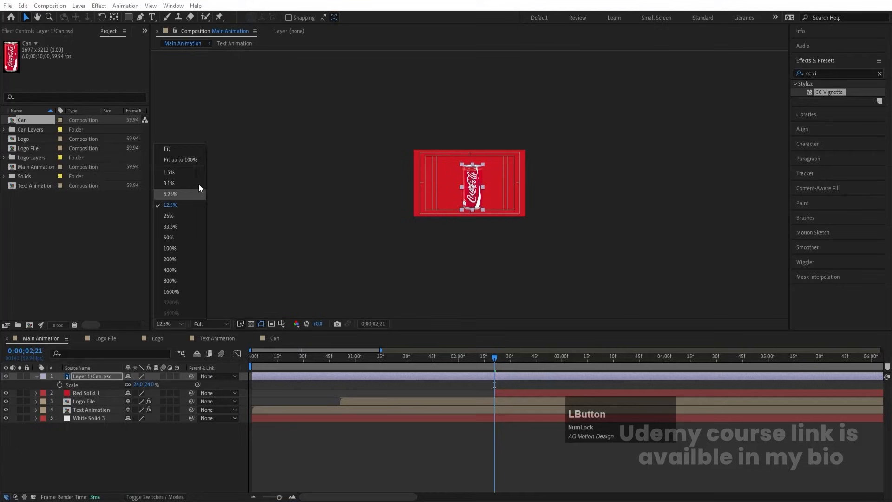
left_click(174, 149)
Tilt the can clockwise and place it at 17% scale around 976, 727, in the frame's lower middle
key("w")
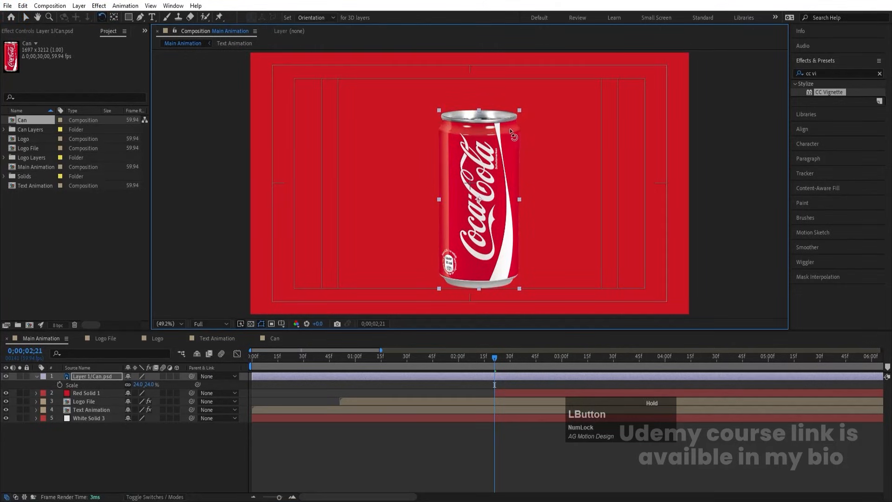
left_click_drag(511, 131, 512, 140)
key("v")
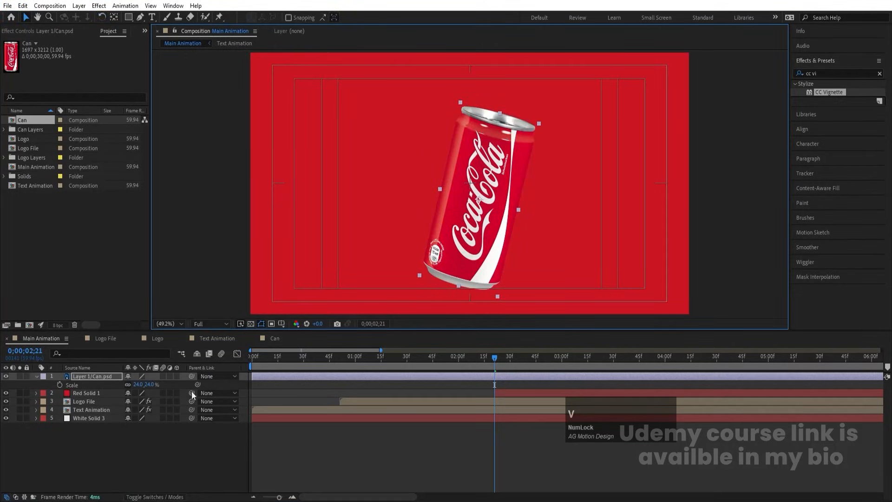
left_click_drag(138, 385, 134, 385)
left_click_drag(484, 233, 477, 263)
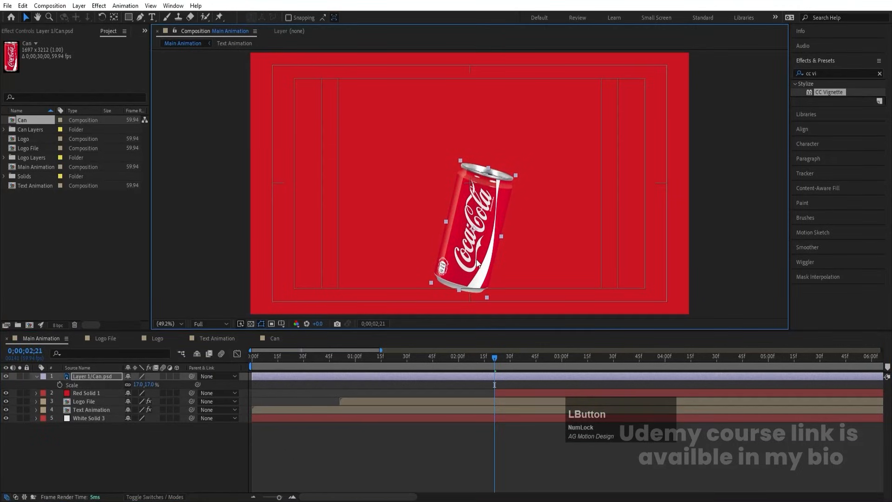
Make the can layer start at 0;00;02;21 and add Position and Scale keyframes at that time
key("bracketleft")
left_click(80, 376)
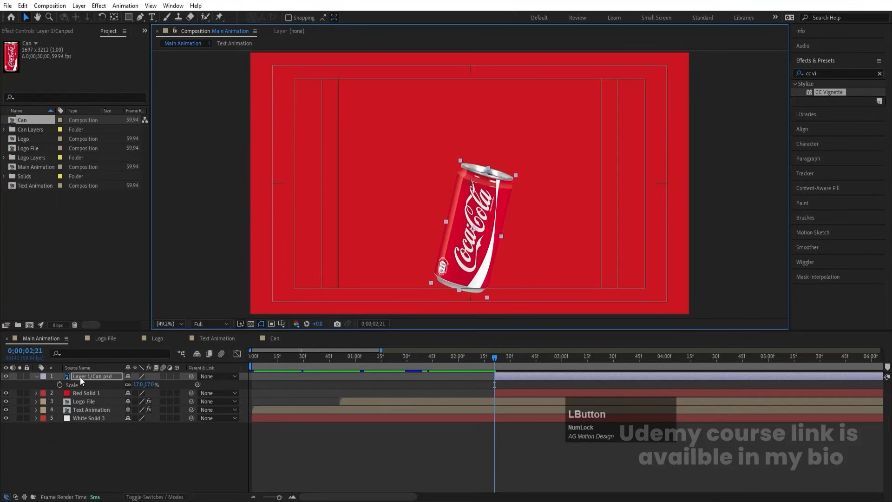
key("p")
left_click(60, 384)
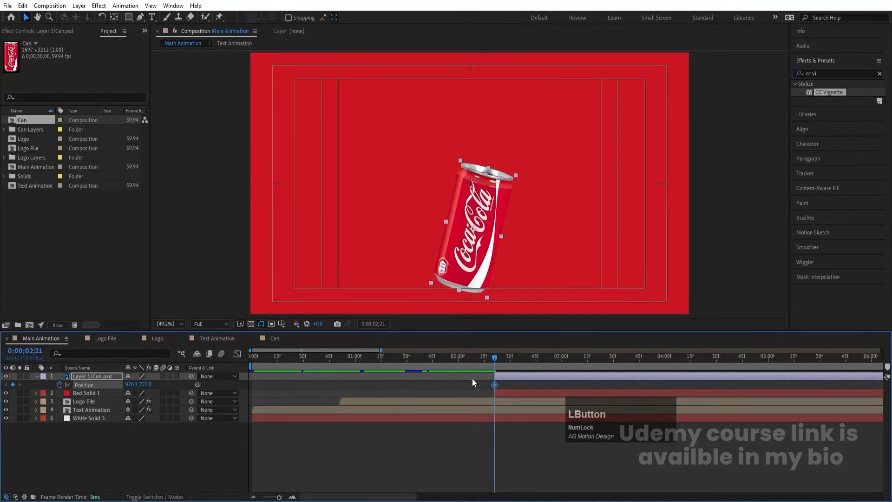
key("s")
left_click(59, 384)
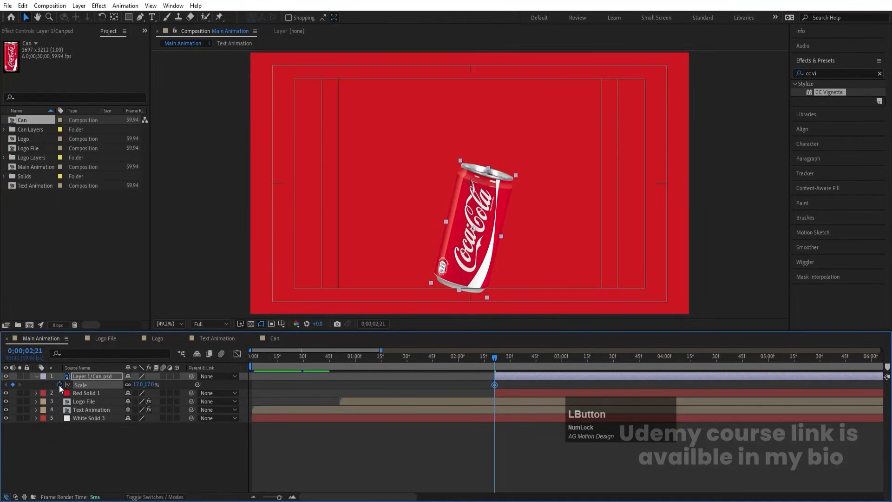
key("u")
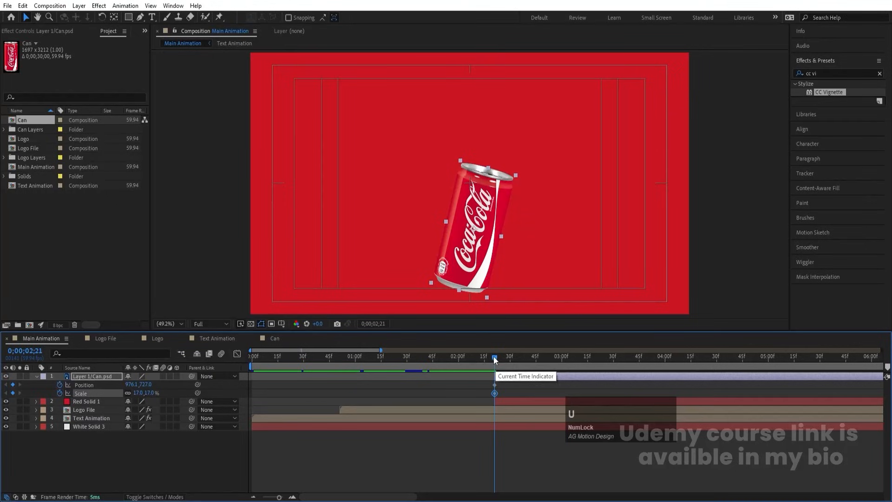
At 0;00;03;15, center the can in the composition and set its scale to 27%
left_click_drag(494, 359, 587, 367)
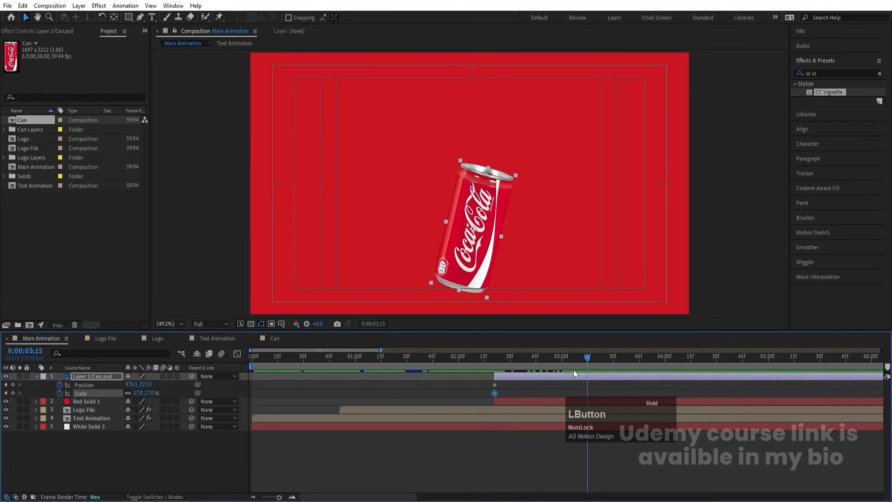
left_click(803, 131)
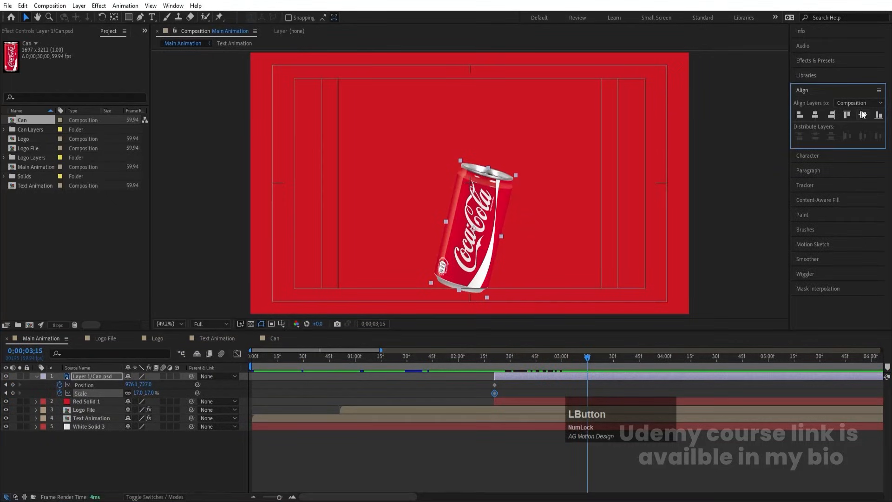
left_click(862, 115)
left_click(815, 114)
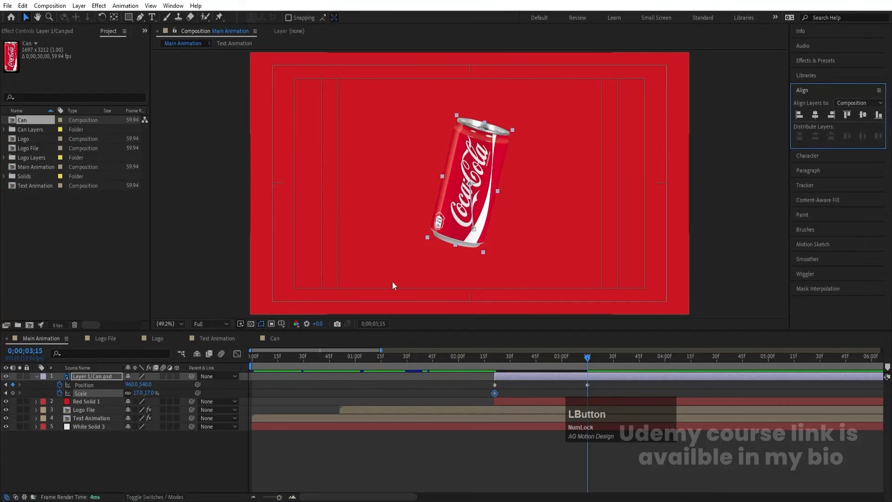
left_click_drag(138, 394, 143, 392)
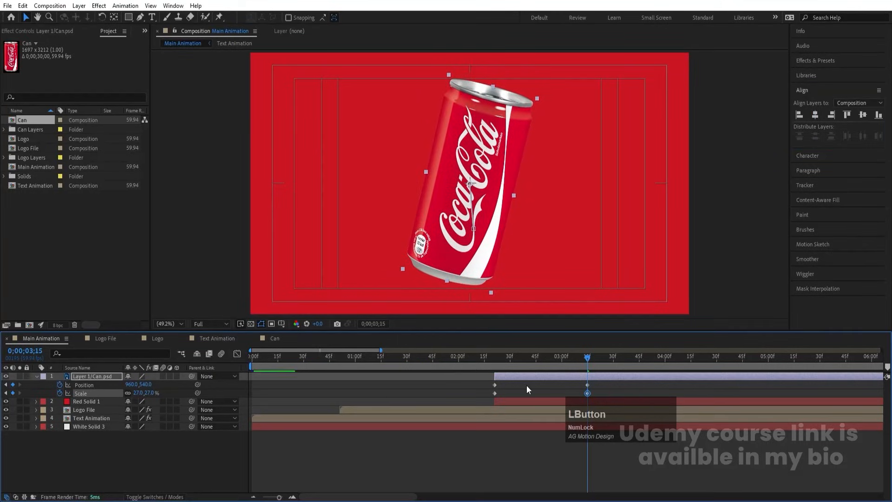
Easy-ease the can's Position and Scale keyframes and shape their speed curves into an early peak with a long slowdown
left_click_drag(474, 382, 602, 401)
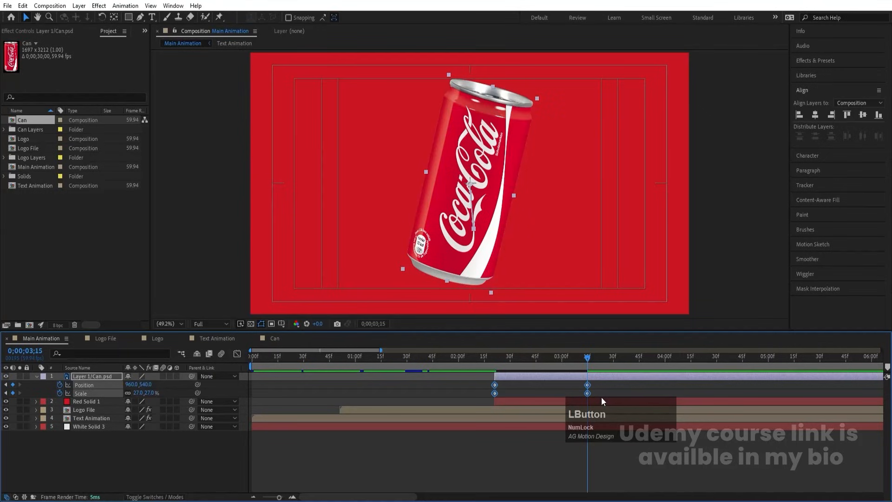
key("F9")
left_click(237, 354)
mouse_move(635, 450)
left_mouse_down()
mouse_move(567, 483)
mouse_move(559, 467)
mouse_move(507, 476)
mouse_move(498, 466)
left_mouse_up()
left_click_drag(492, 359, 469, 358)
key("space")
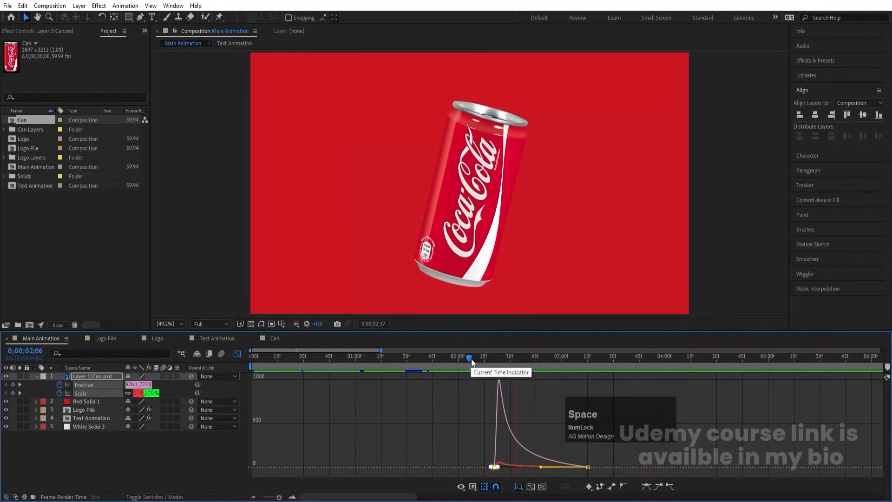
left_click(237, 355)
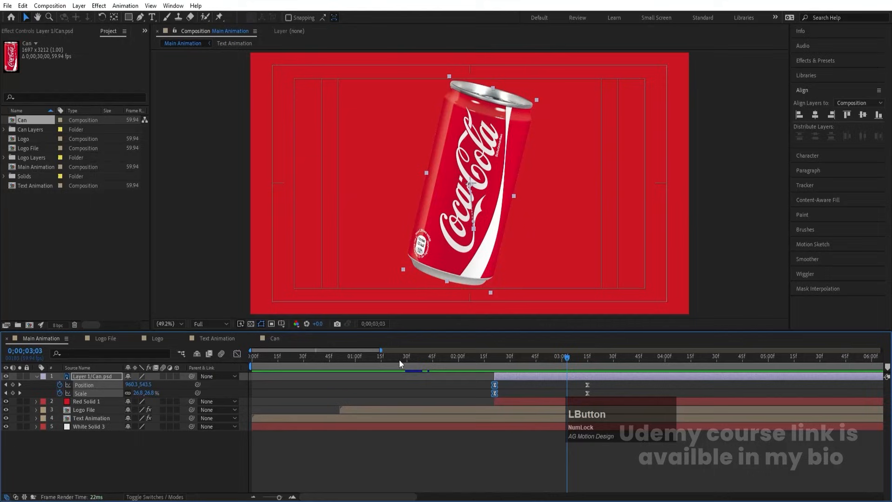
Preview the can's entrance and play the whole animation from the beginning
left_click(485, 353)
key("space")
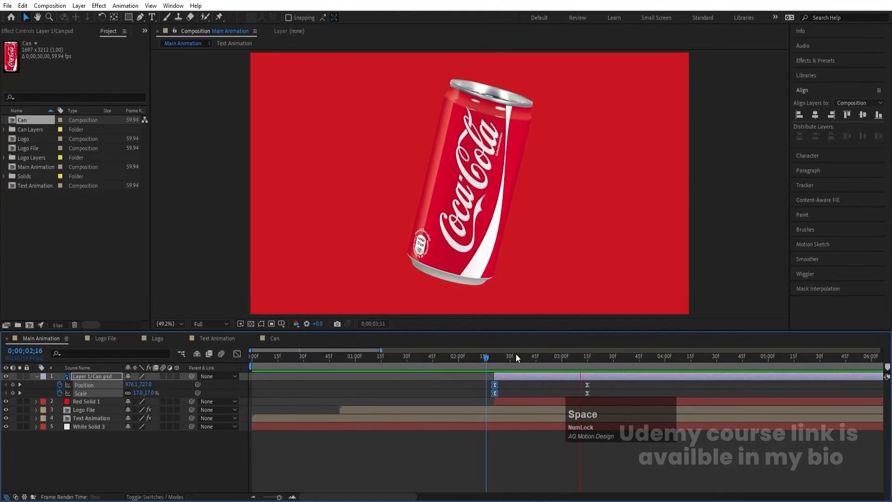
key("space")
left_click_drag(535, 355, 161, 357)
key("space")
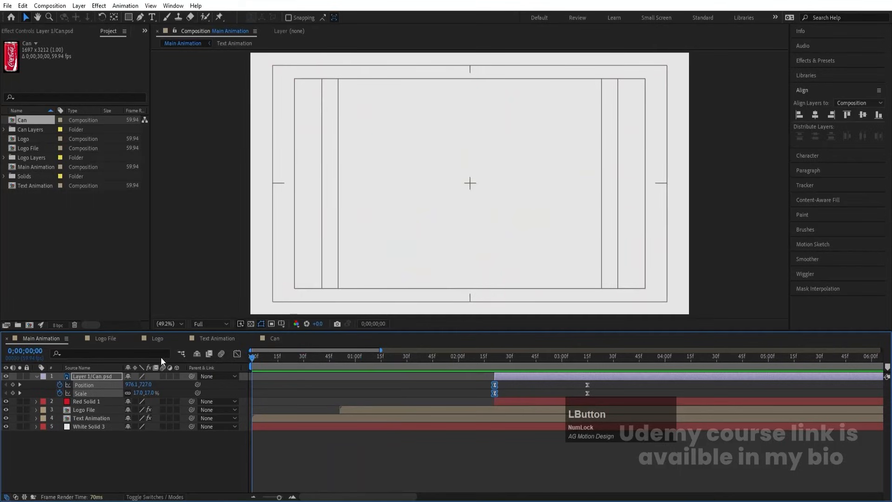
key("space")
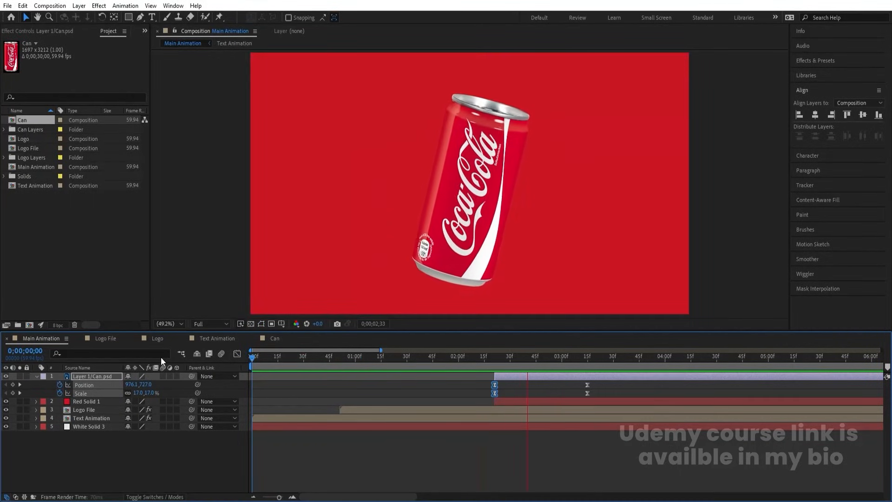
key("space")
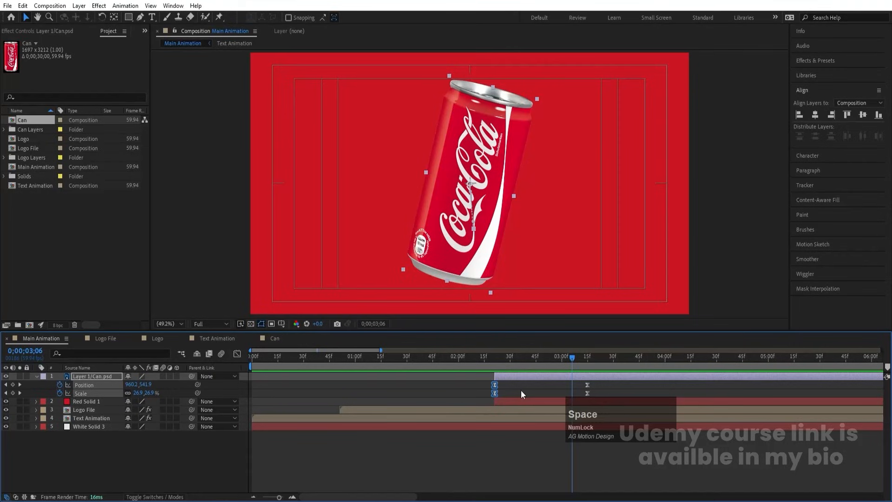
At the 0;00;03;15 keyframes, set the can's scale to 22% and move it up slightly to about 960, 528
left_click(522, 391)
key("k")
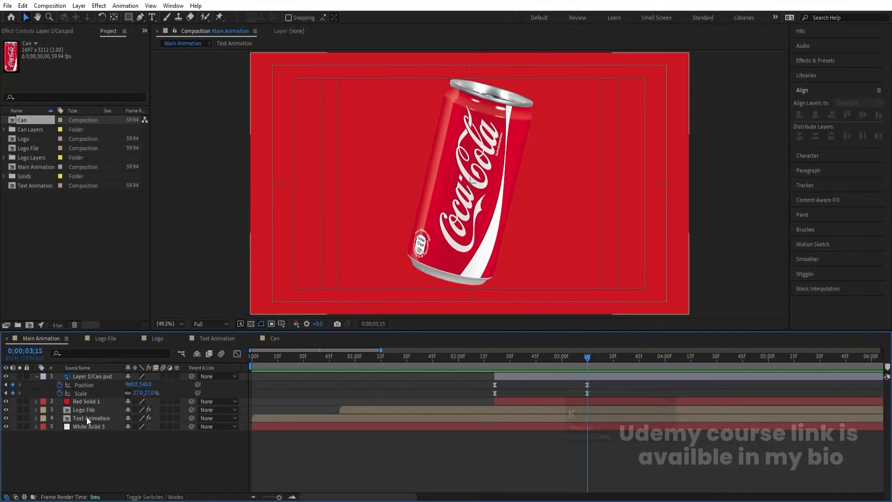
left_click_drag(517, 356, 548, 355)
key("k")
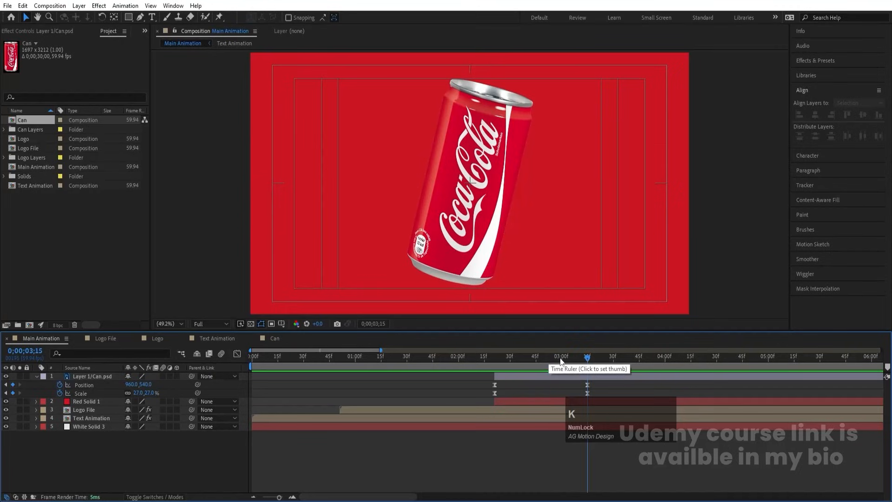
left_click_drag(138, 392, 138, 392)
left_click_drag(493, 162, 490, 159)
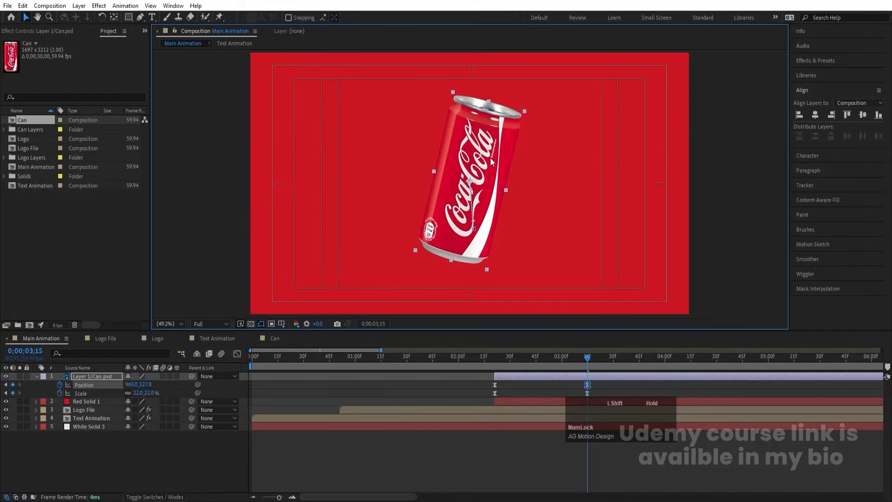
At the 0;00;02;21 keyframes, set the can's scale to 10% and move it down to about 956, 821
left_click_drag(510, 353, 495, 352)
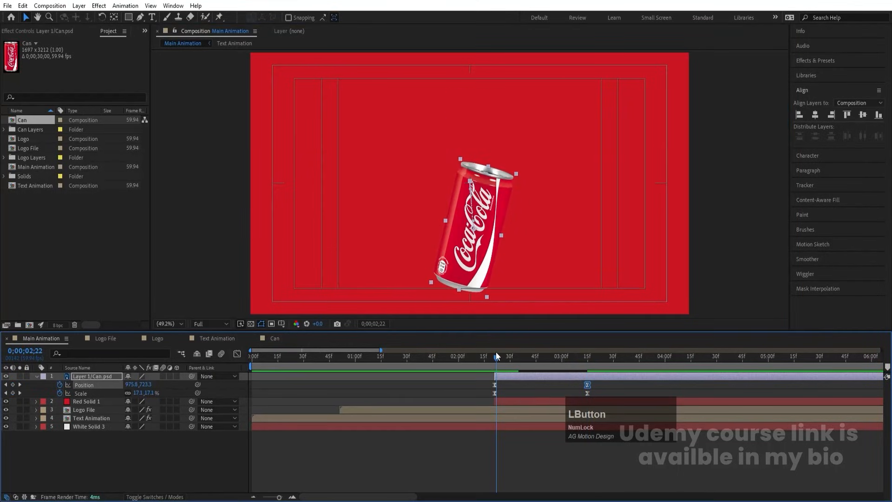
key("j")
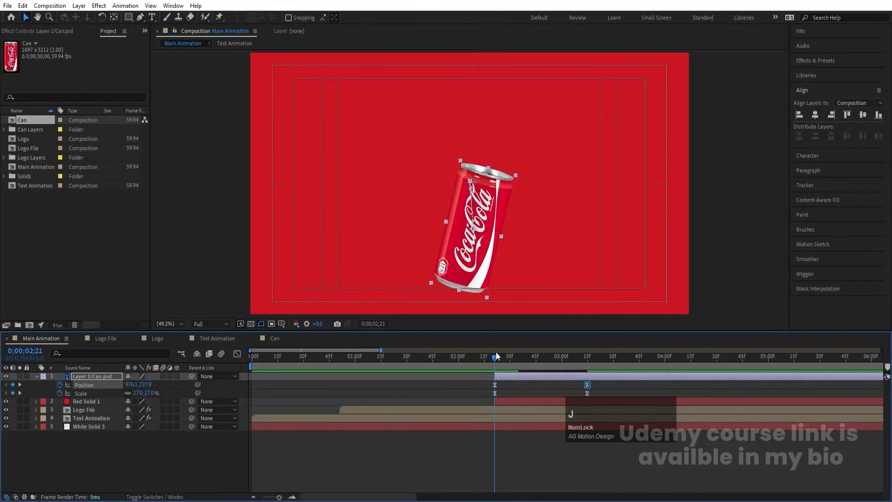
left_click(140, 393)
type("10")
key("Return")
left_click(477, 250)
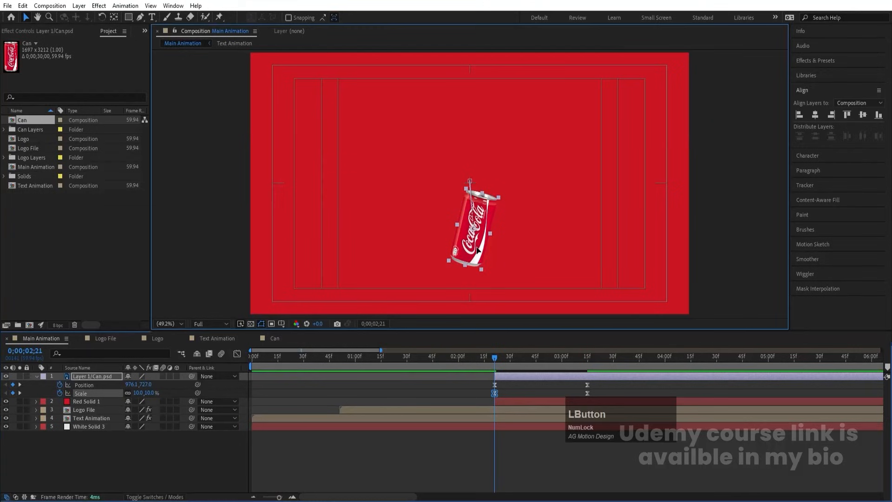
left_click_drag(477, 250, 474, 270)
Preview the can's entrance with the revised start and end keyframes
key("space")
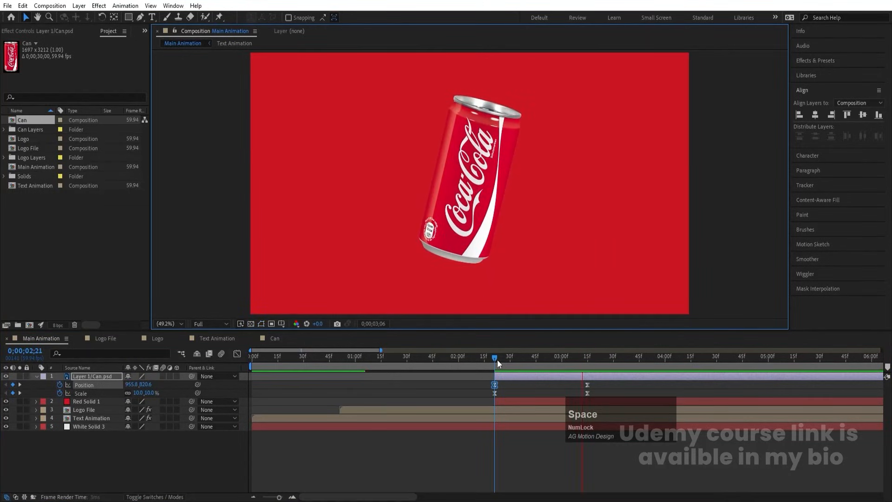
left_click_drag(494, 359, 453, 360)
key("space")
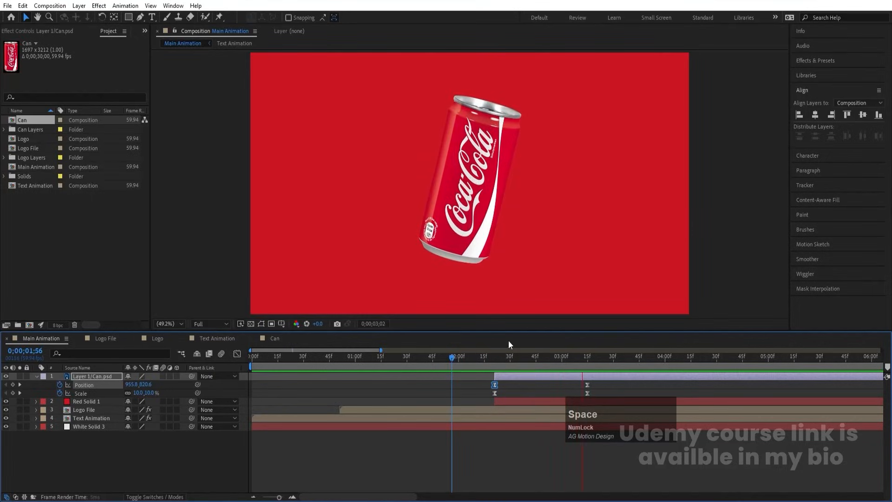
left_click(494, 359)
key("space")
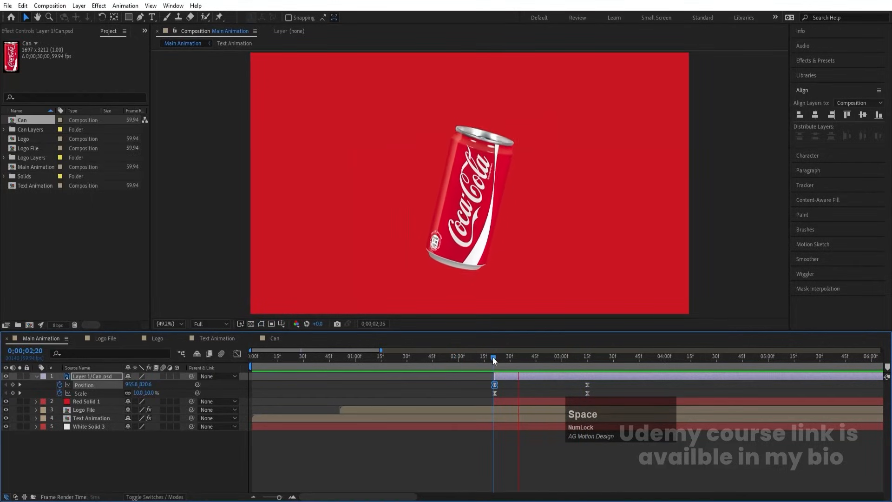
left_click(112, 443)
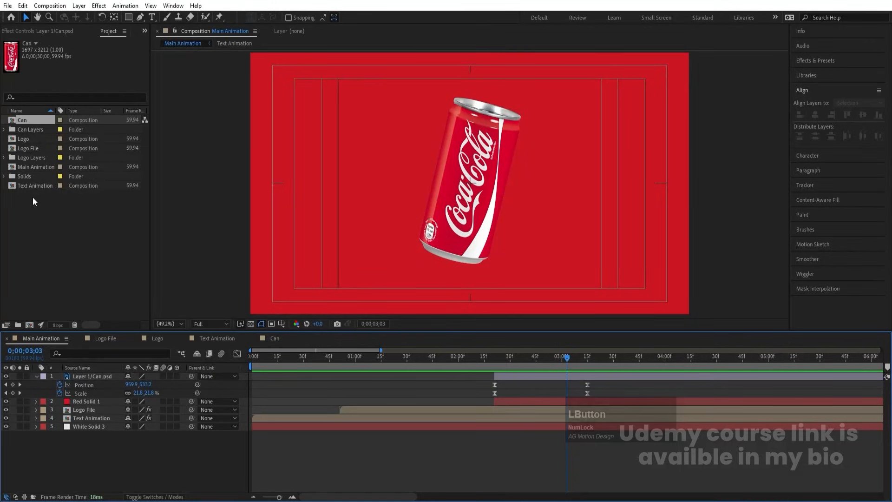
Duplicate the Text Animation composition and add the copy to Main Animation as the topmost layer
left_click(26, 185)
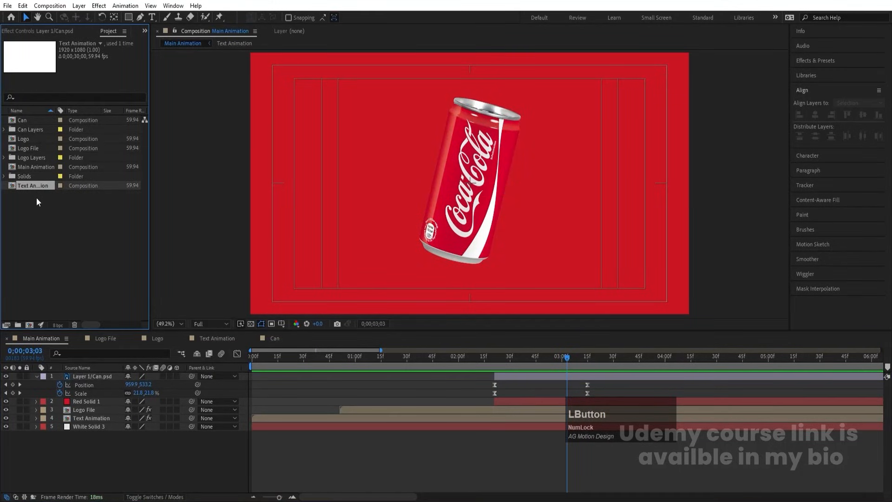
key("ctrl+d")
left_click_drag(29, 194, 93, 376)
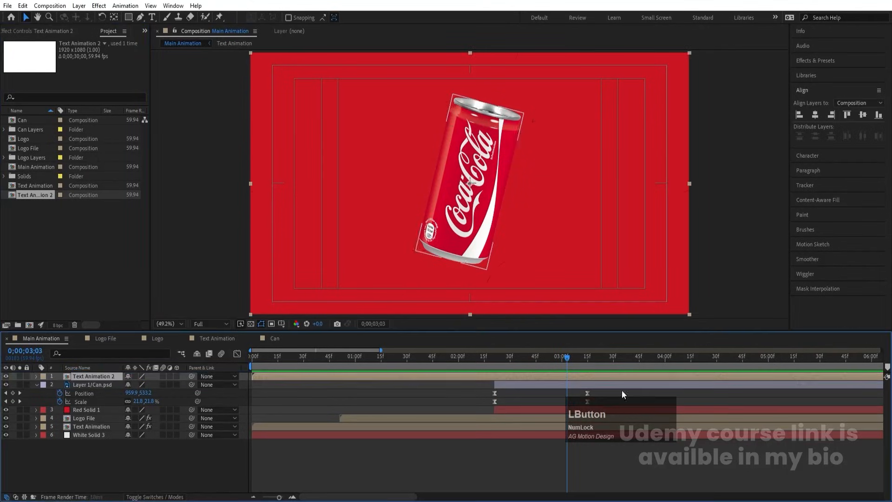
Make the Text Animation 2 layer start at 0;00;02;21 and place it beneath the can layer
left_click_drag(504, 356, 495, 358)
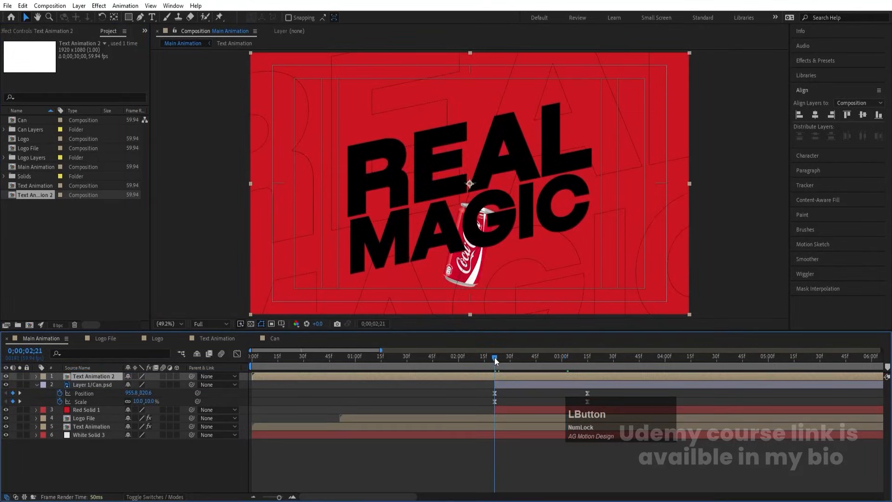
key("bracketleft")
key("space")
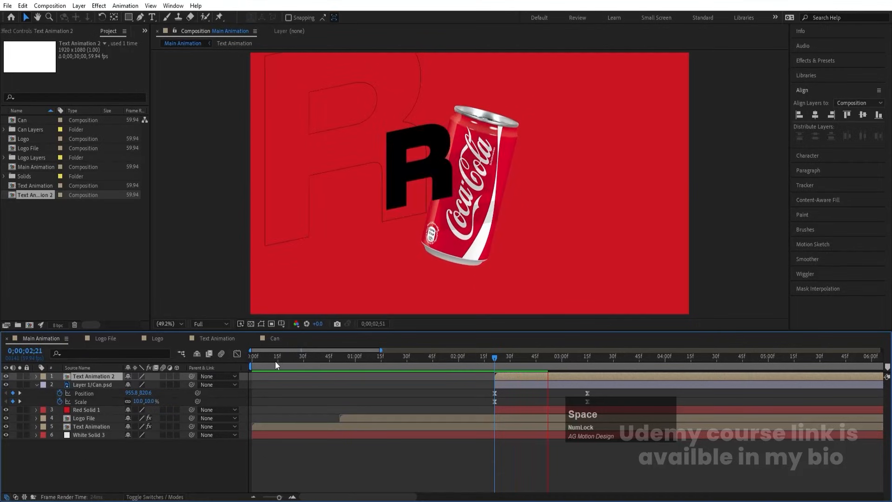
key("space")
left_click_drag(81, 375, 87, 400)
left_click_drag(585, 361, 638, 364)
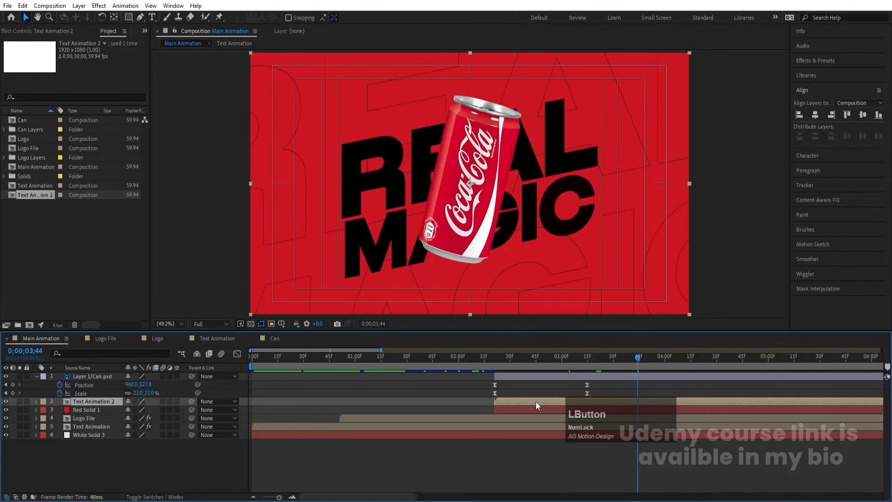
Apply the Fill effect to the Text Animation 2 layer and set its color to white
left_click(807, 62)
left_click(816, 74)
type("cc vi")
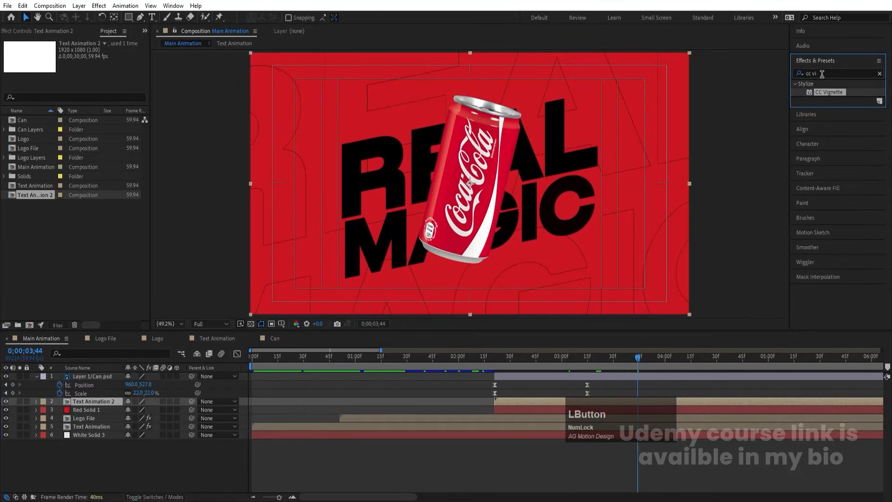
key("ctrl+a")
type("fill")
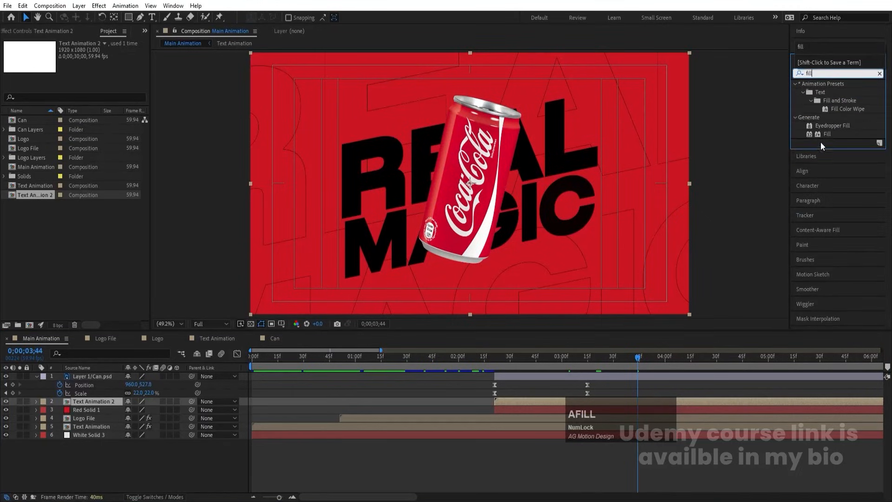
double_click(826, 134)
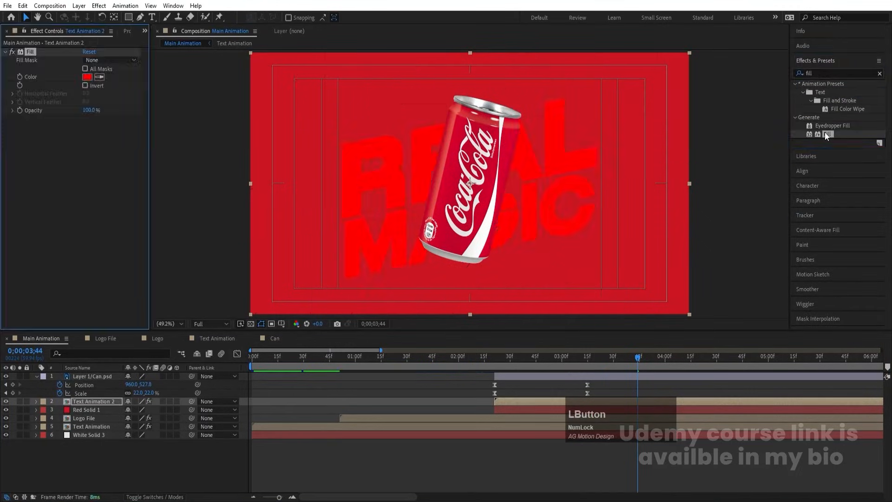
left_click(87, 76)
left_click_drag(681, 185, 586, 135)
key("Return")
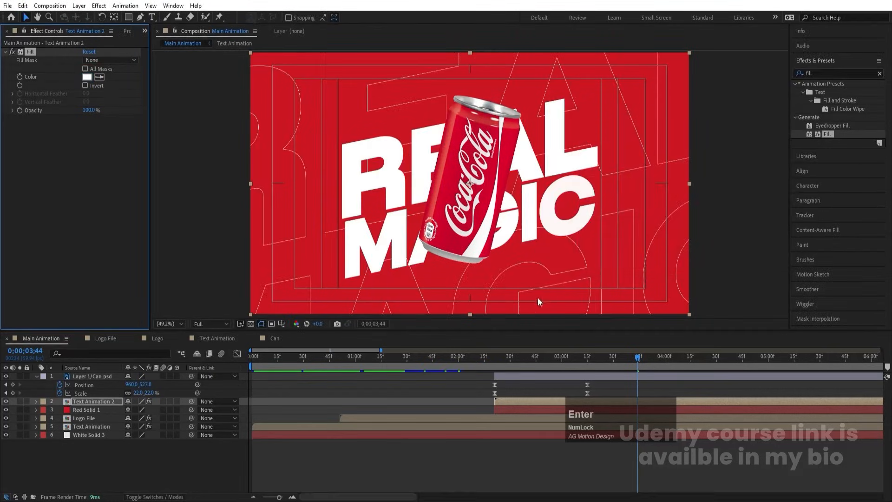
Open the Text Animation 2 composition and copy "Taste the Feeling" from the Notepad file
double_click(500, 399)
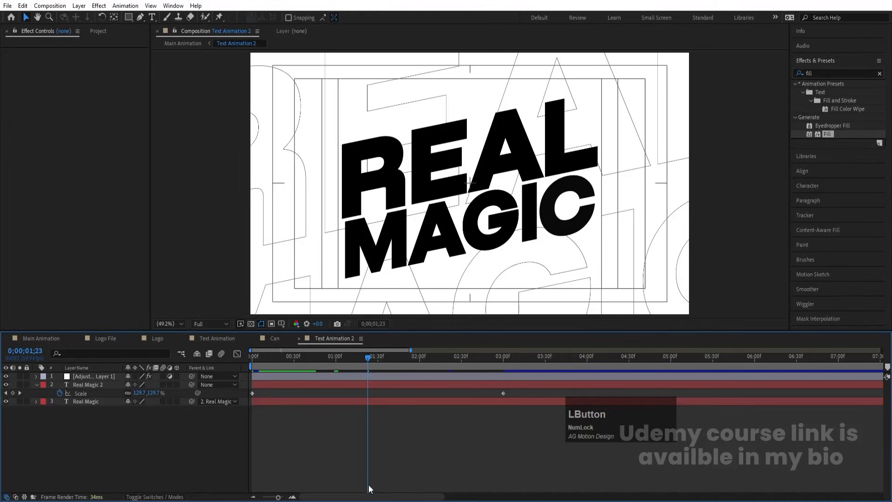
key("alt+Tab")
left_click_drag(419, 235, 321, 240)
key("ctrl+c")
left_click(116, 434)
Copy "Taste" from the Notepad file and replace the word REAL with it in the Real Magic 2 text layer
left_click(81, 383)
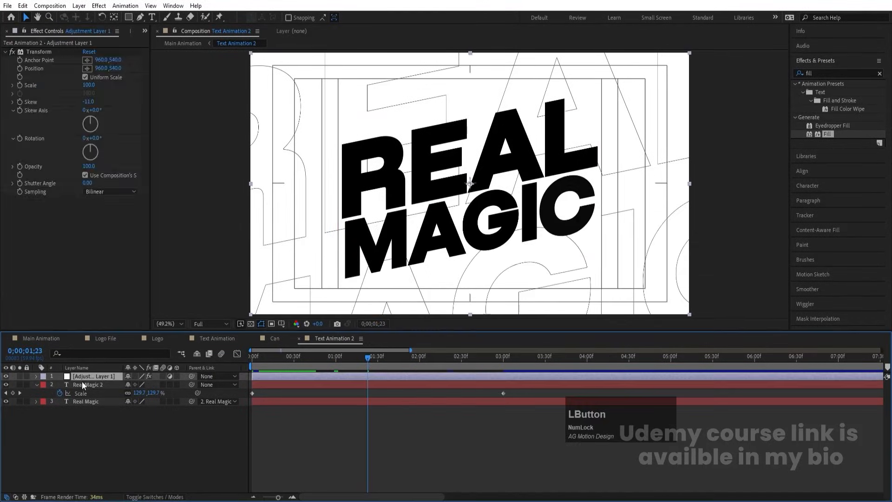
key("ctrl+t")
double_click(463, 153)
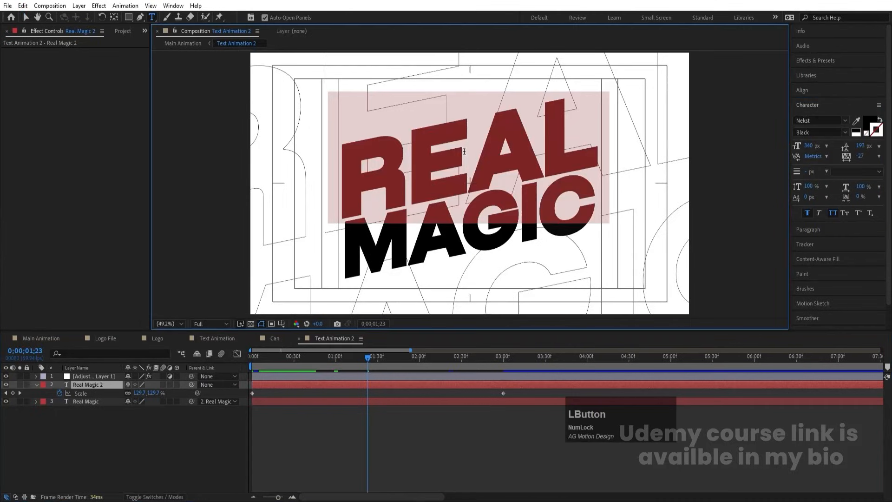
left_click(400, 498)
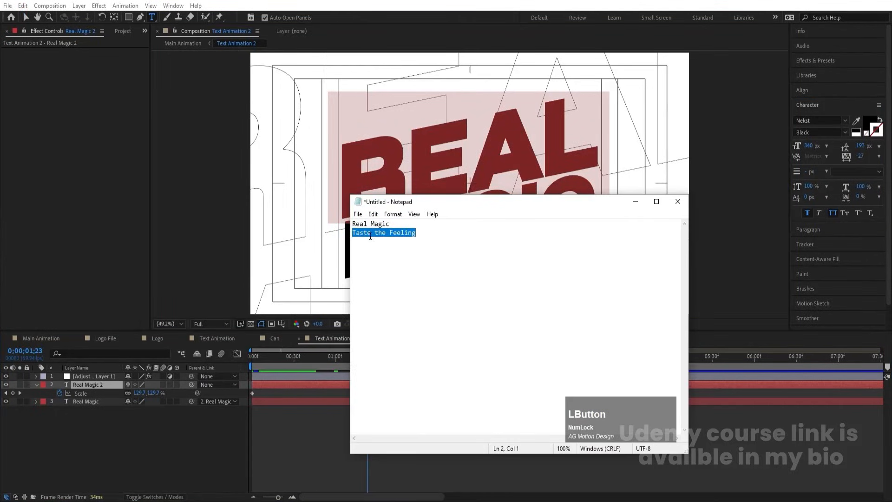
double_click(366, 234)
key("ctrl+c")
left_click(186, 403)
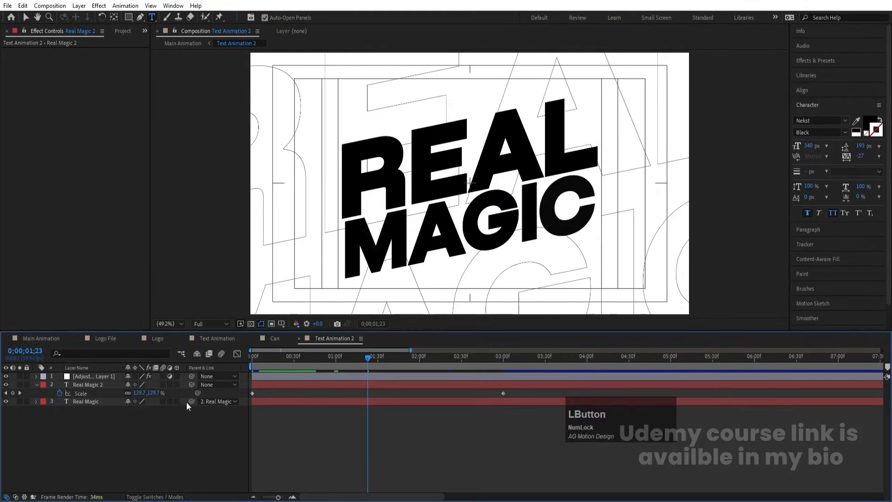
double_click(422, 163)
key("ctrl+v")
Copy "the Feeling" from the Notepad file and replace the word MAGIC with it in the same text layer
left_click(400, 498)
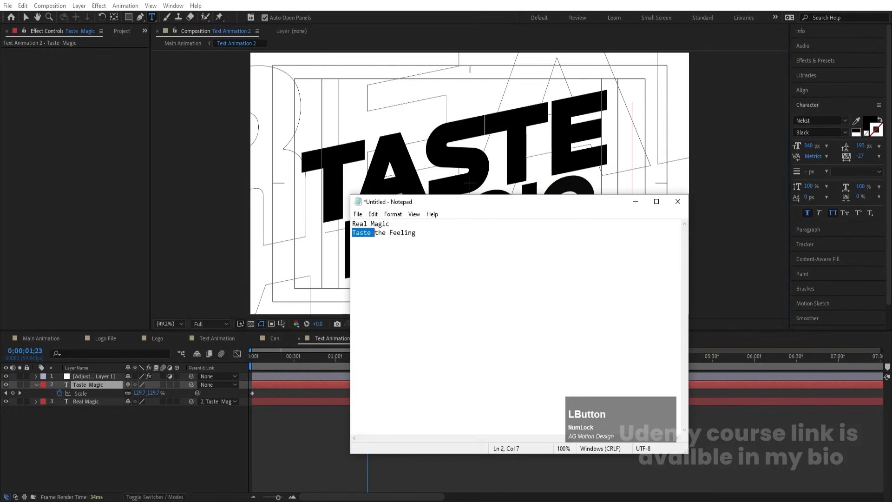
left_click(376, 233)
left_click_drag(376, 232, 452, 235)
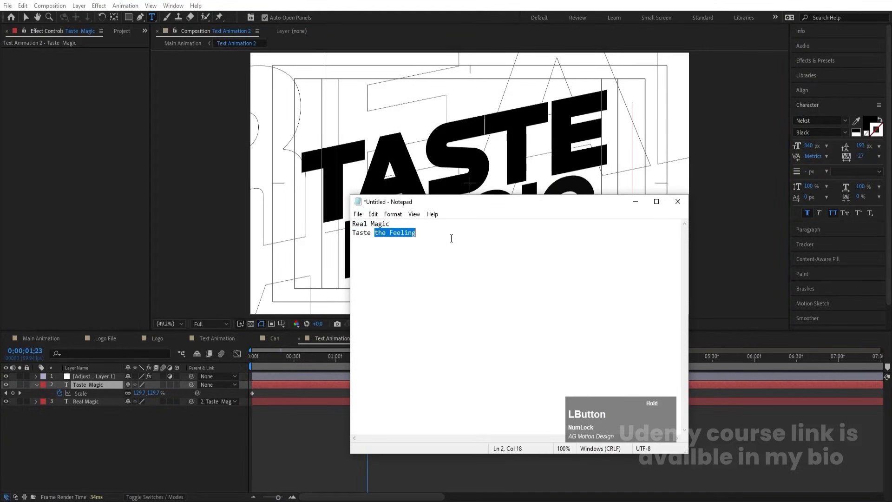
key("alt+Tab")
double_click(356, 245)
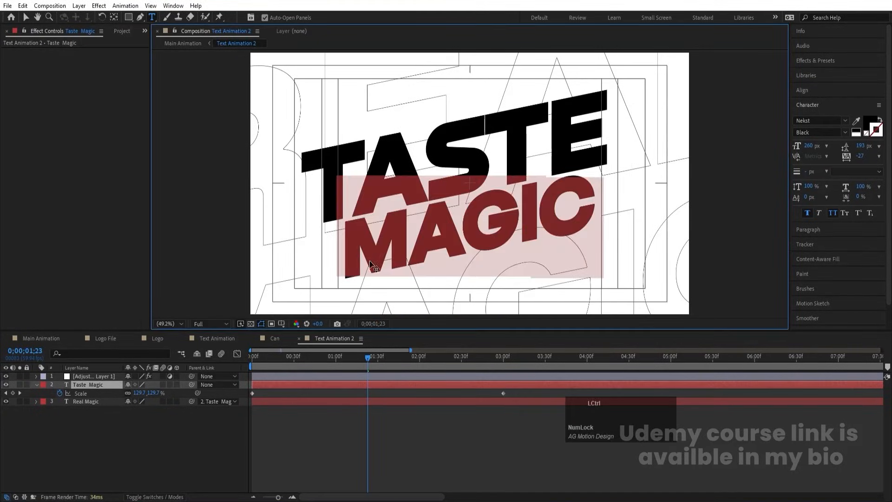
key("ctrl+v")
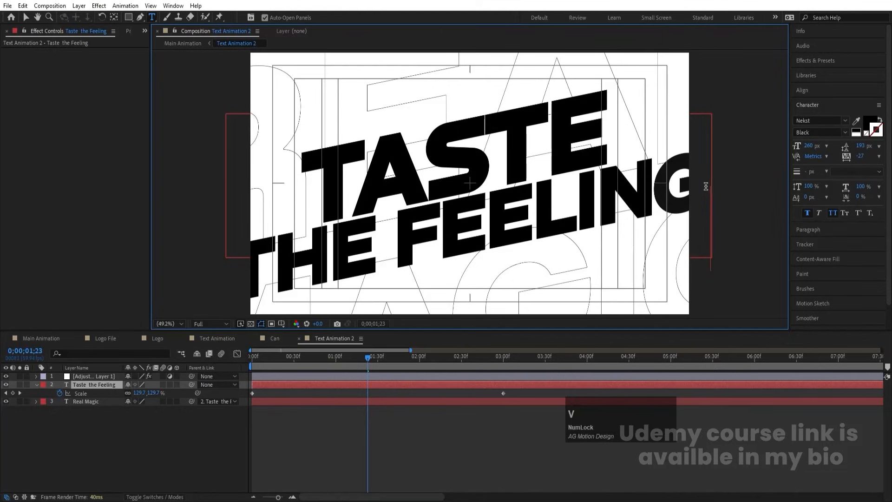
left_click_drag(708, 175, 568, 225)
key("ctrl+z")
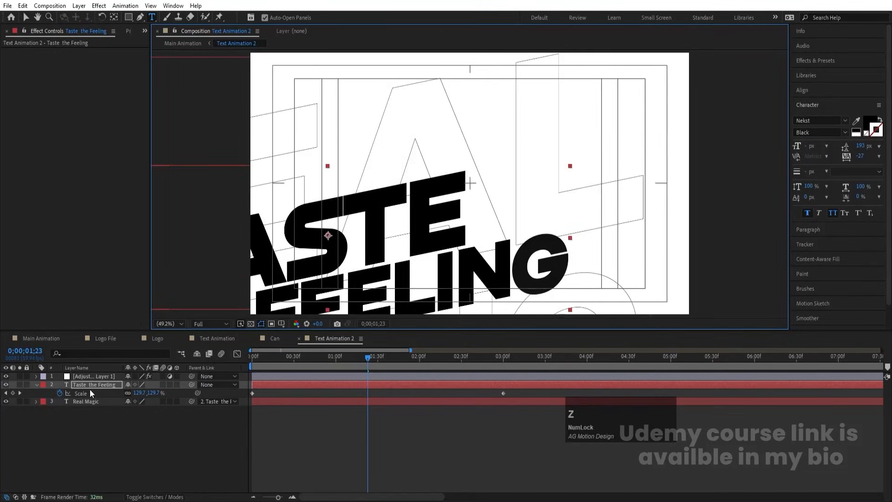
key("ctrl+z")
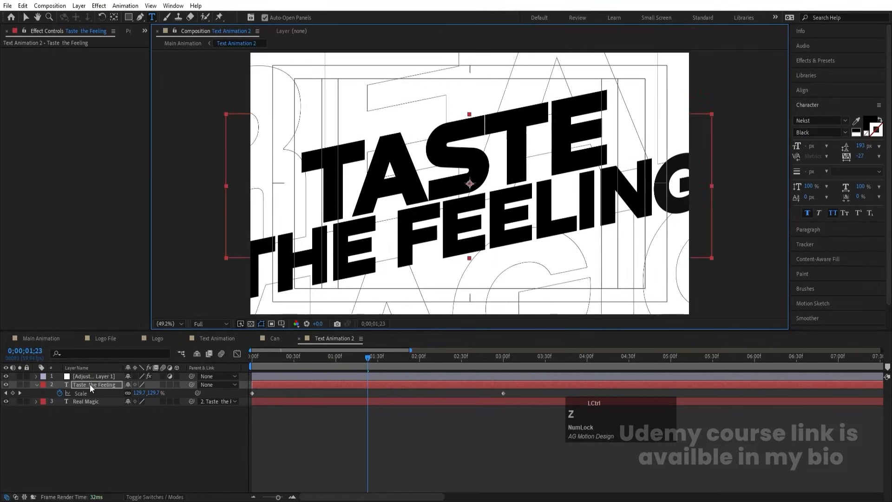
Scale the Taste the Feeling layer down to 89.7% and set the composition preview resolution to Quarter
left_click(91, 384)
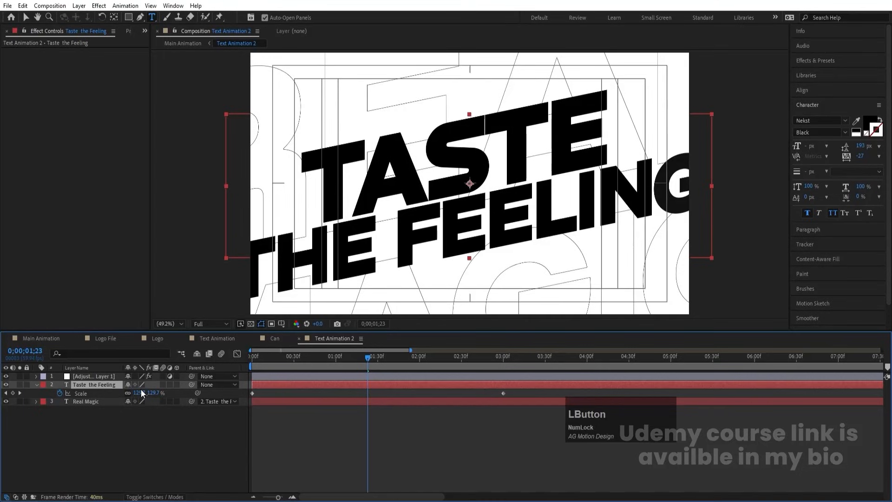
left_click_drag(138, 392, 123, 393)
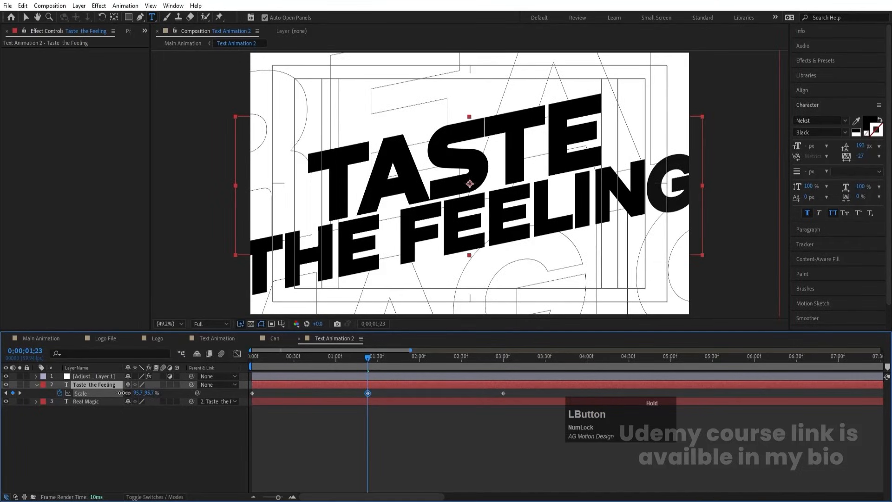
left_click(207, 324)
left_click(207, 379)
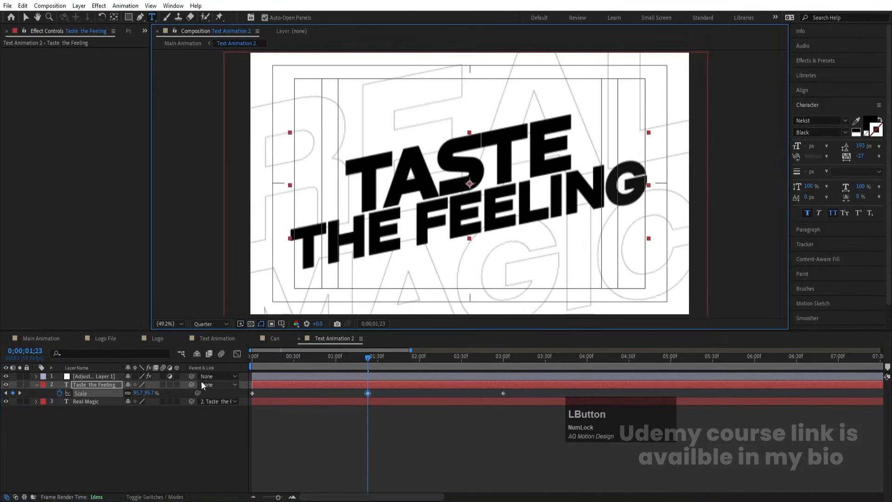
left_click_drag(138, 393, 135, 393)
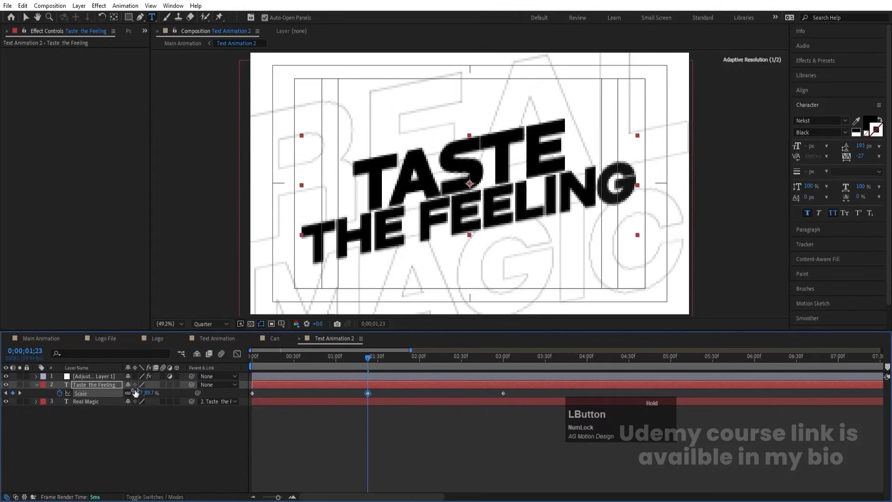
Set the font size of the word TASTE to 514 px
double_click(389, 186)
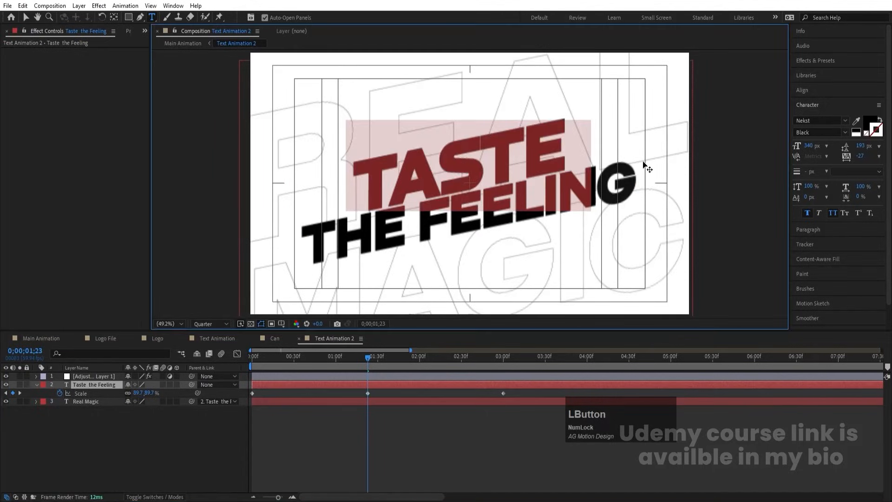
left_click_drag(814, 148, 856, 121)
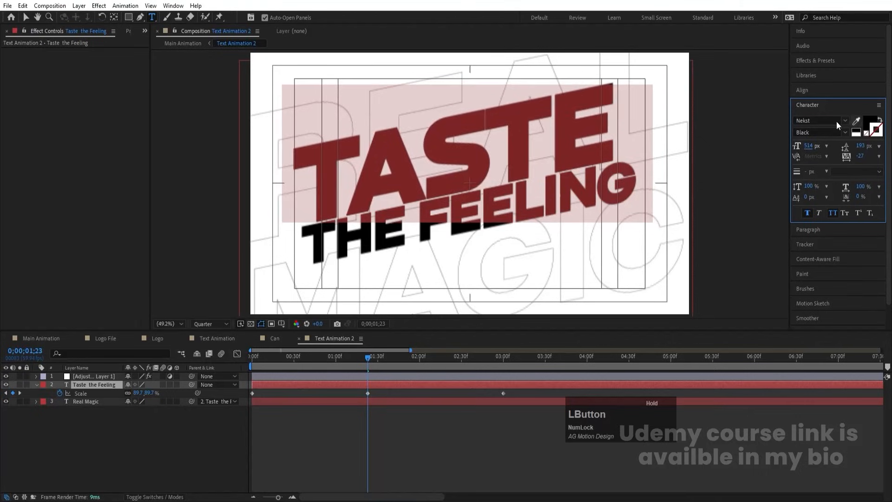
left_click(294, 157)
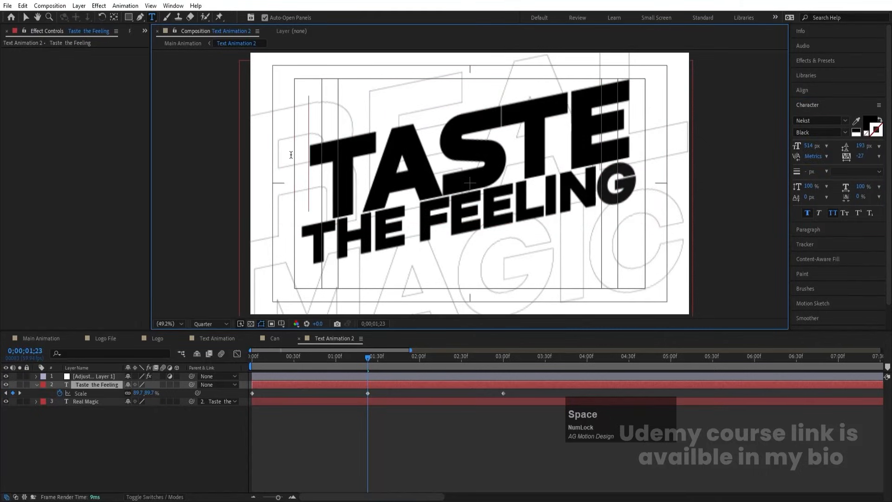
key("BackSpace")
left_click(113, 422)
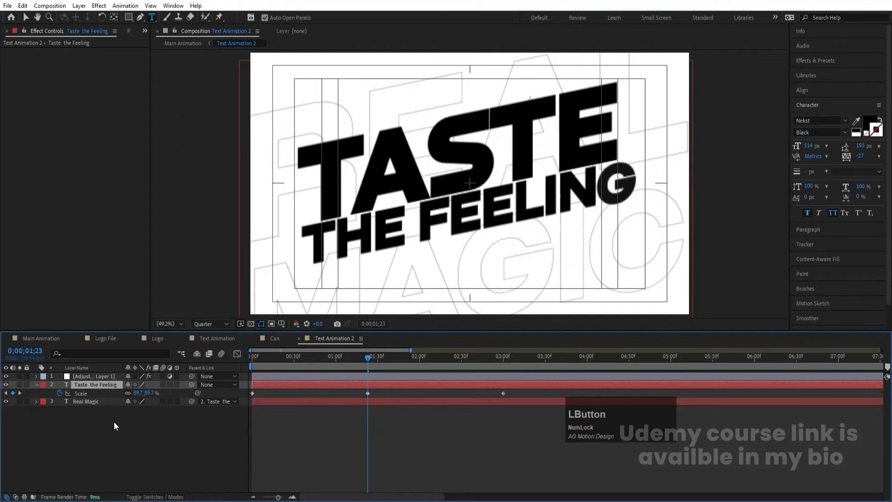
Nudge the Taste the Feeling text slightly downward and delete the outlined Real Magic layer
left_click(98, 384)
key("v")
left_click_drag(519, 165, 519, 169)
left_click(82, 400)
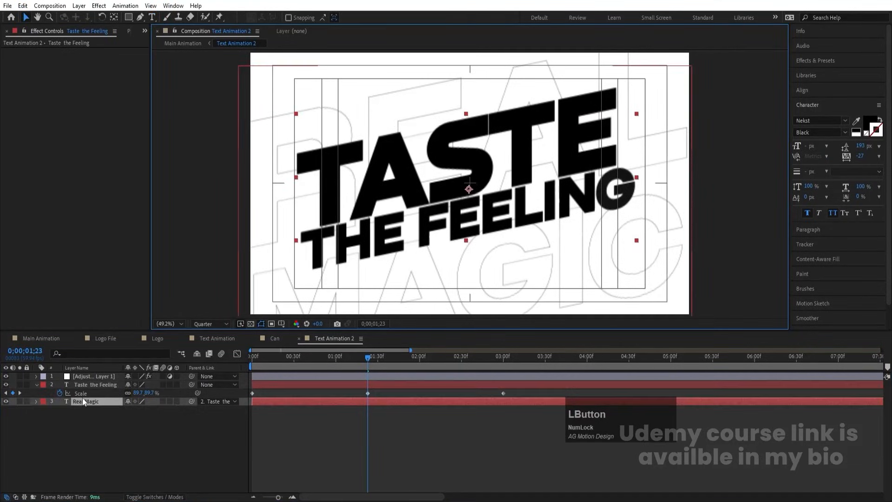
key("Delete")
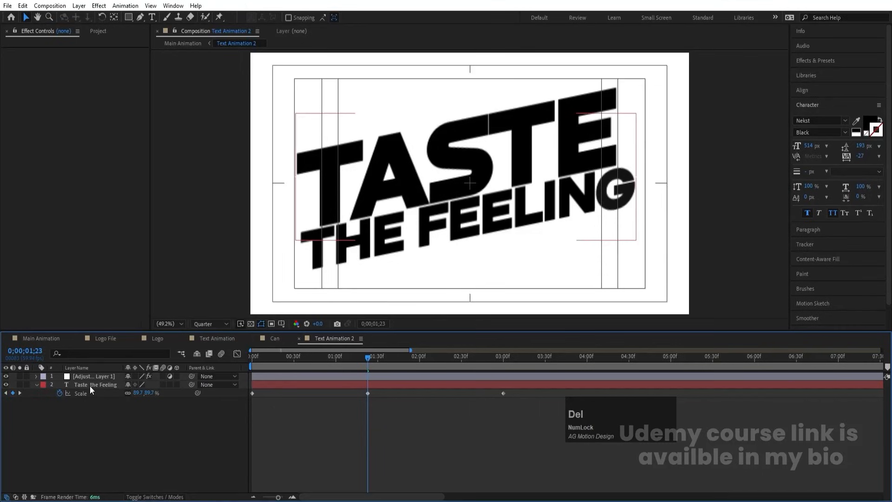
Remove all scale keyframes from the Taste the Feeling layer, shift the text slightly and scale it to 99.7%
left_click(90, 384)
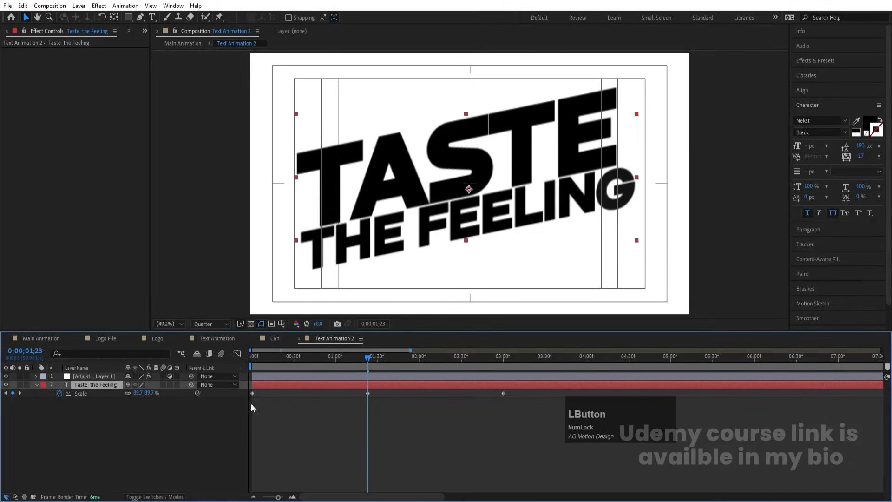
left_click(96, 395)
key("Delete")
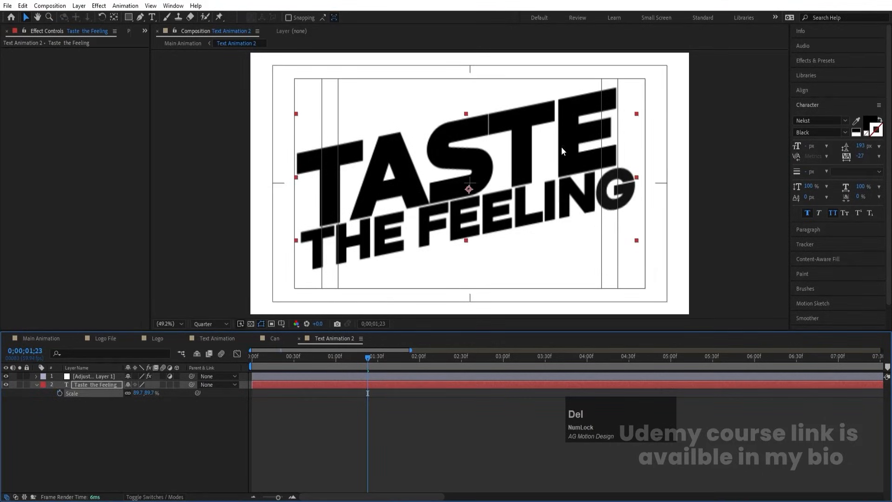
left_click_drag(561, 147, 565, 152)
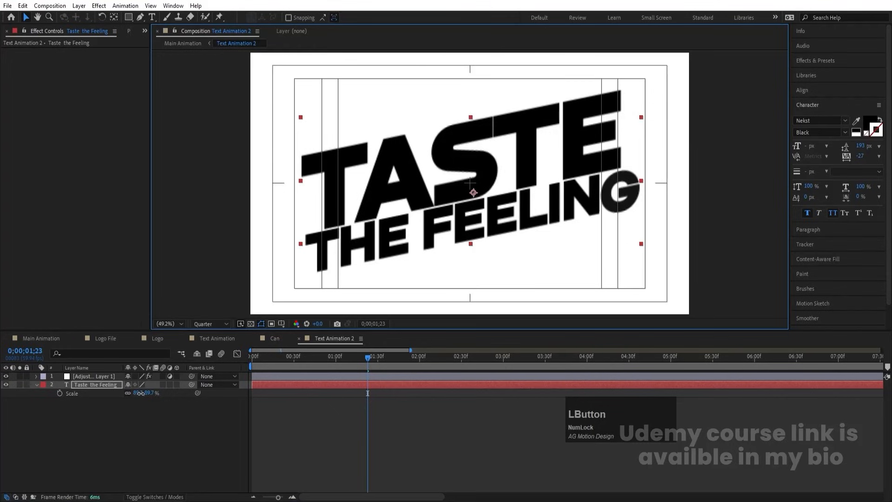
left_click_drag(138, 393, 144, 393)
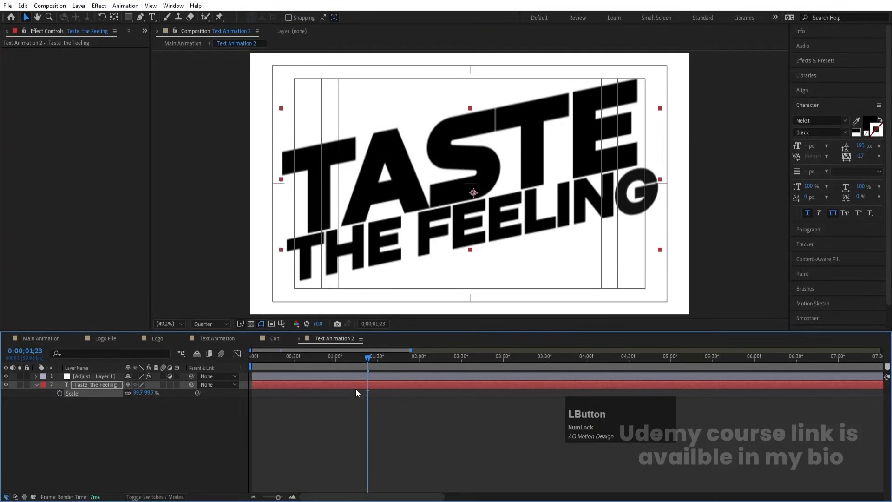
At 0;00;01;31, center the Taste the Feeling layer's anchor point and align the layer horizontally and vertically to the composition center
left_click(359, 408)
key("u")
key("k")
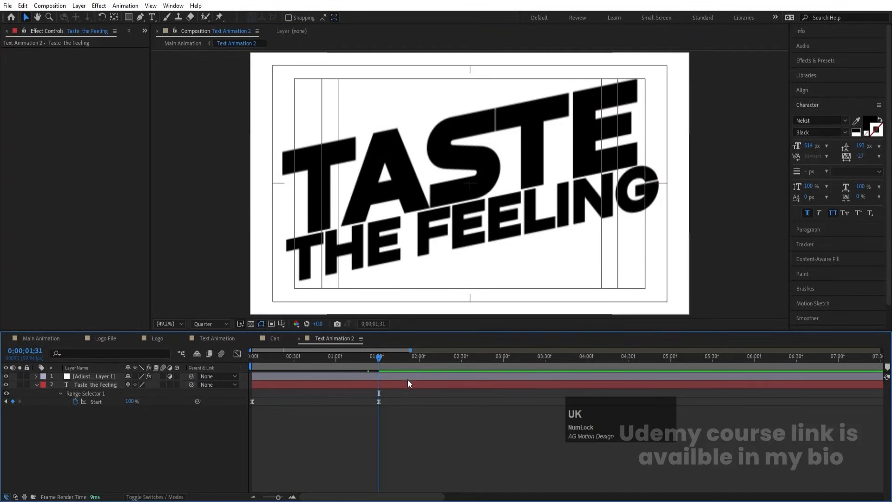
left_click(391, 379)
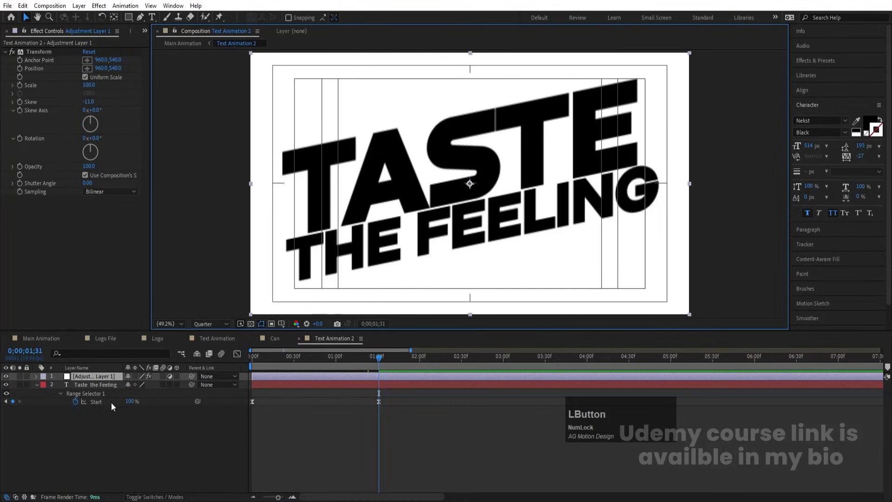
left_click(100, 384)
left_click_drag(395, 193, 400, 192)
key("ctrl+alt+Home")
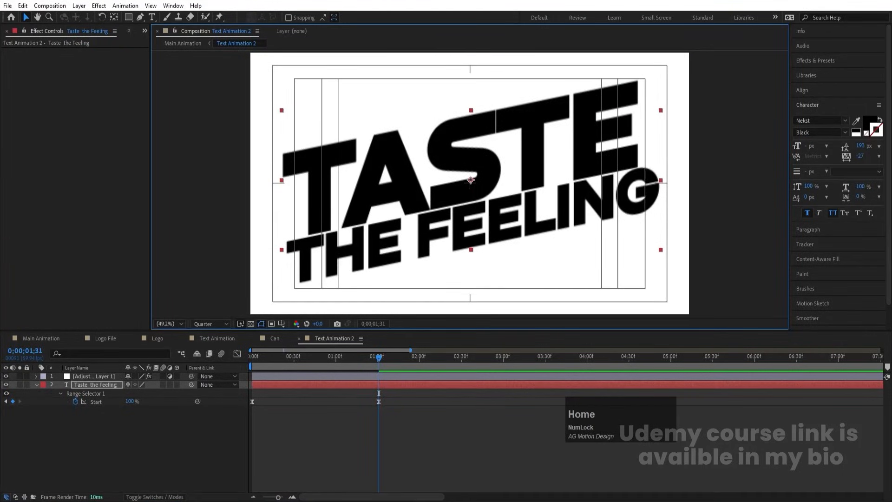
left_click(817, 93)
left_click(815, 115)
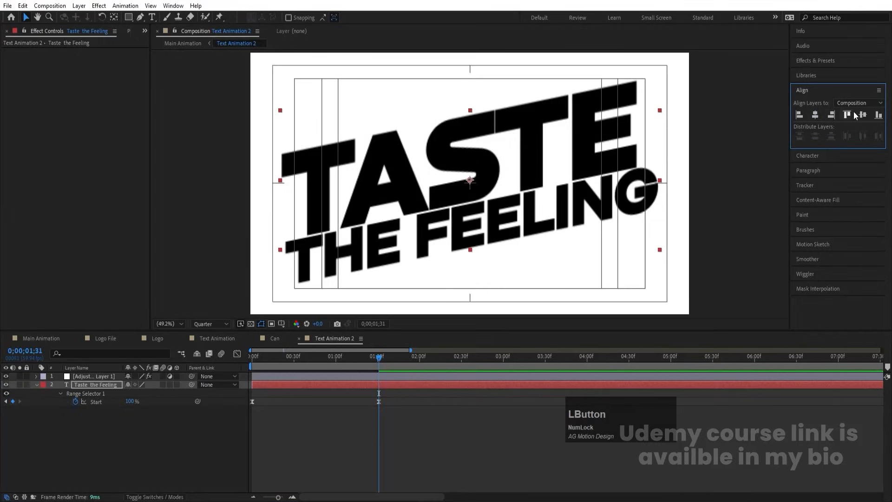
left_click(863, 115)
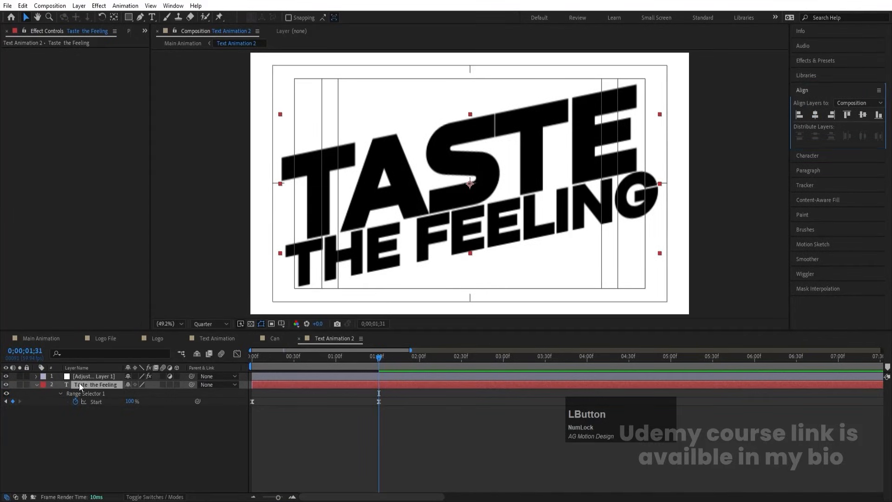
Duplicate the Taste the Feeling layer and scale the lower copy up to 274.7%
left_click(79, 383)
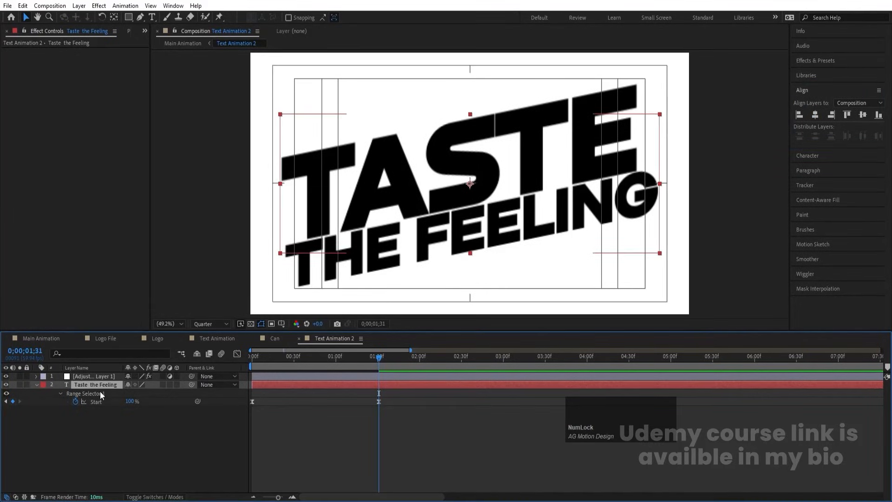
key("ctrl+d")
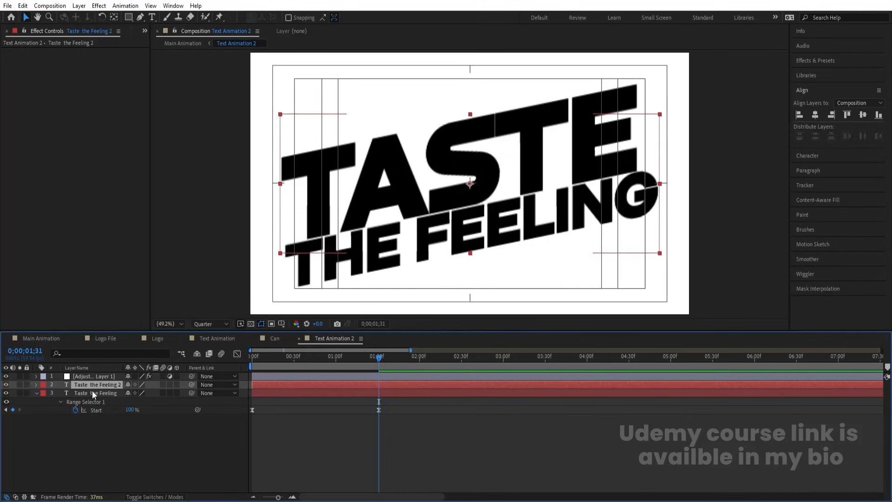
left_click(92, 393)
key("s")
left_click_drag(139, 401, 219, 395)
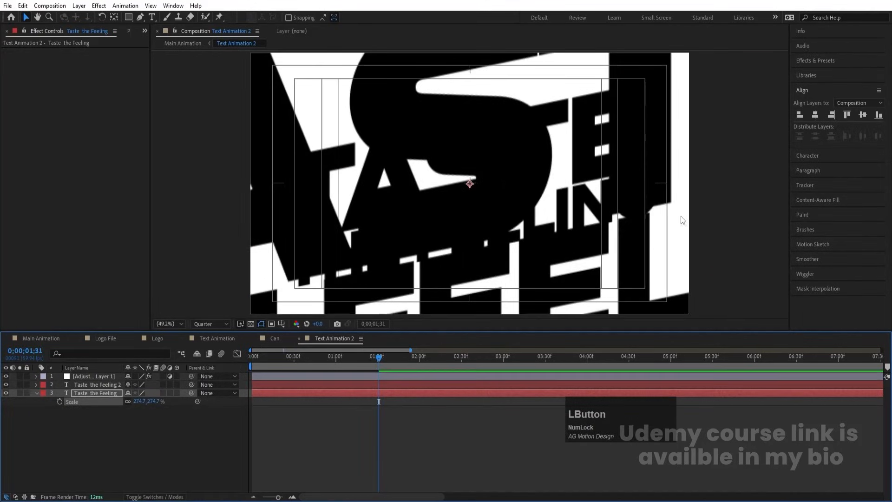
Give the enlarged lower Taste the Feeling text no fill and a black 0.3 px stroke
left_click(805, 154)
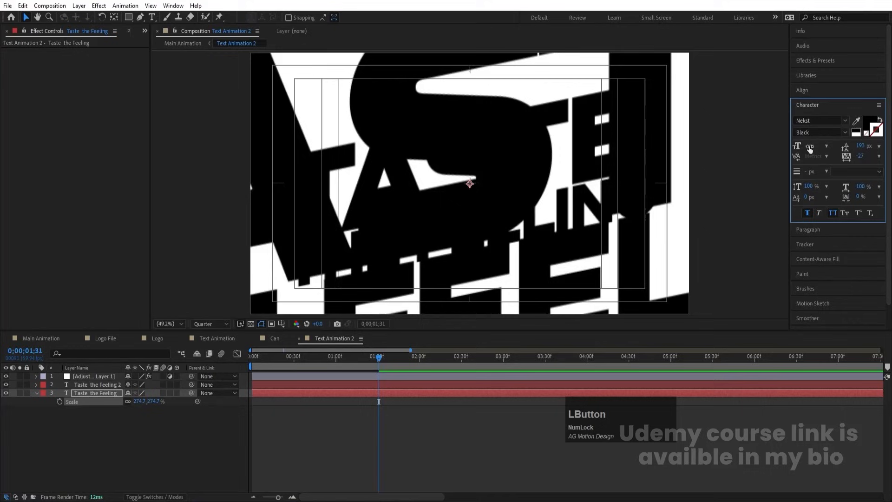
left_click(868, 135)
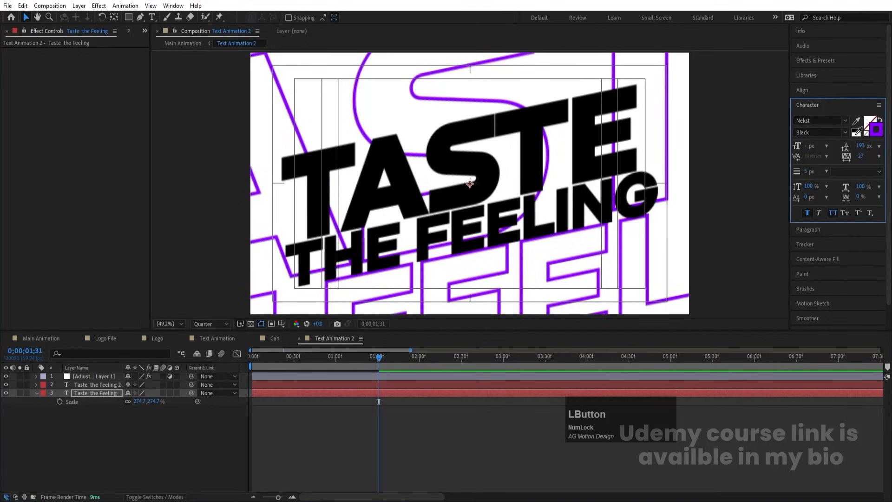
left_click(859, 130)
left_click(807, 172)
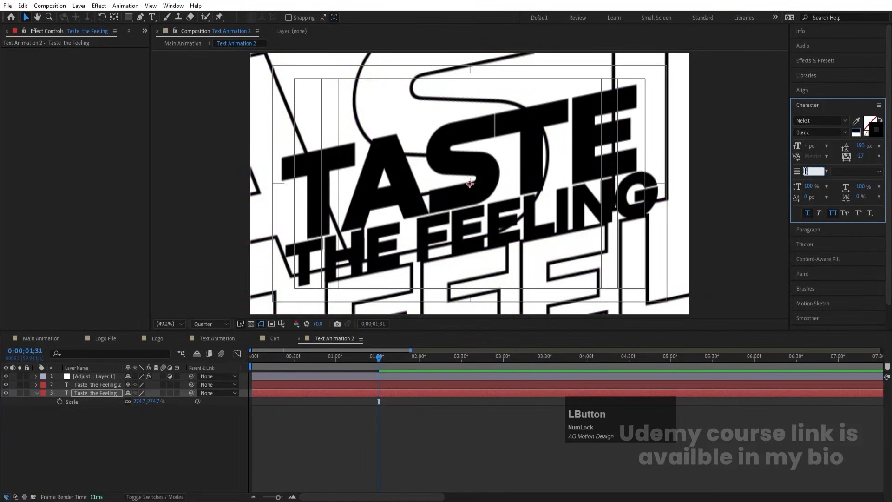
type(".3")
key("Return")
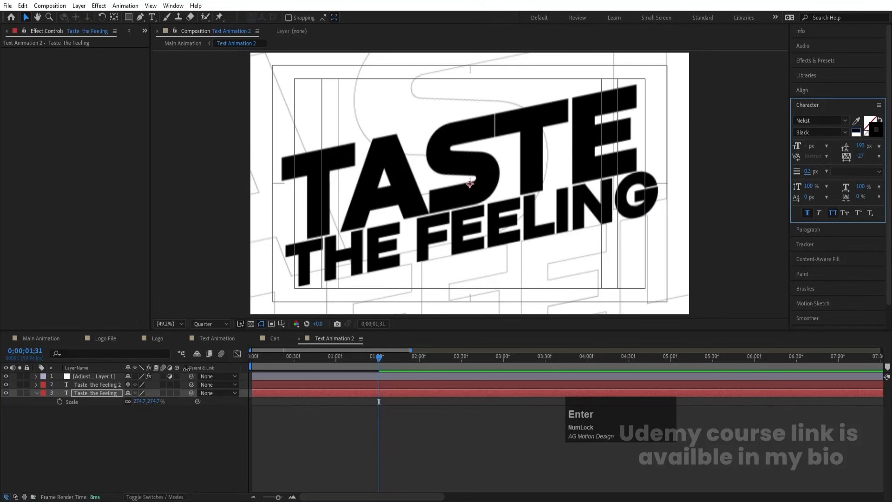
Inspect the text at full resolution, then play the Main Animation composition from 0;00;02;10 at quarter resolution
left_click(197, 439)
left_click(210, 323)
left_click(208, 349)
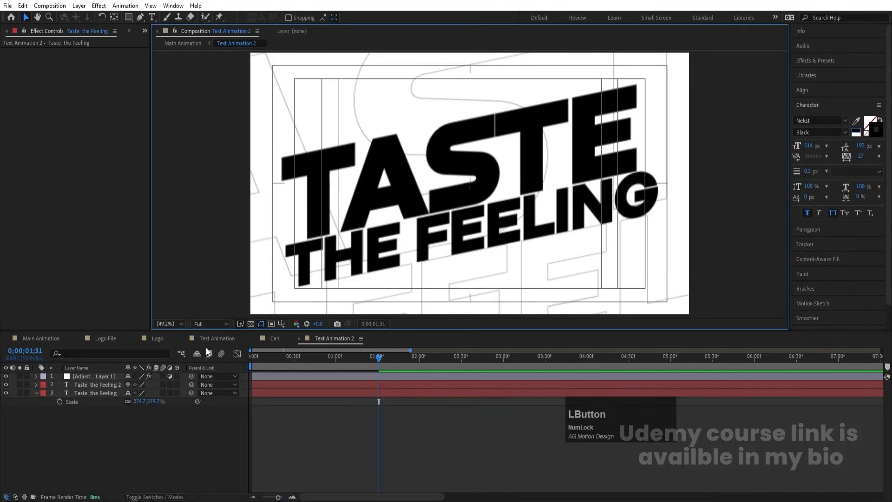
left_click(41, 338)
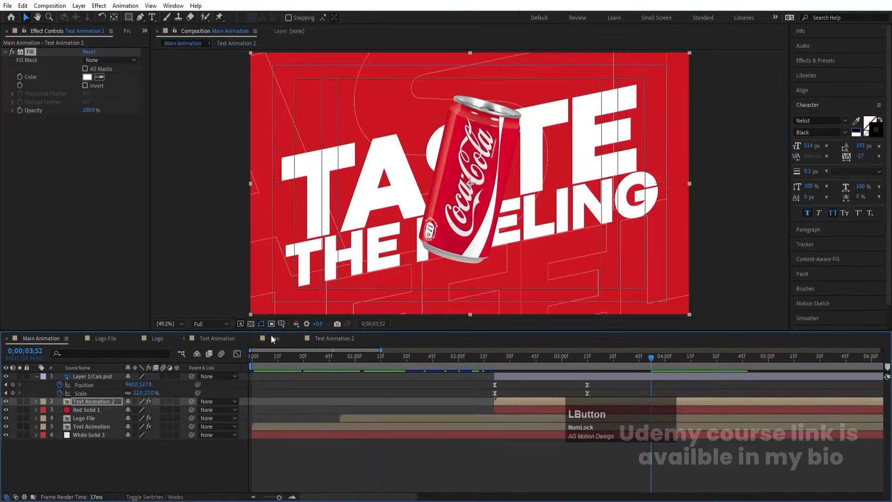
left_click_drag(504, 357, 476, 355)
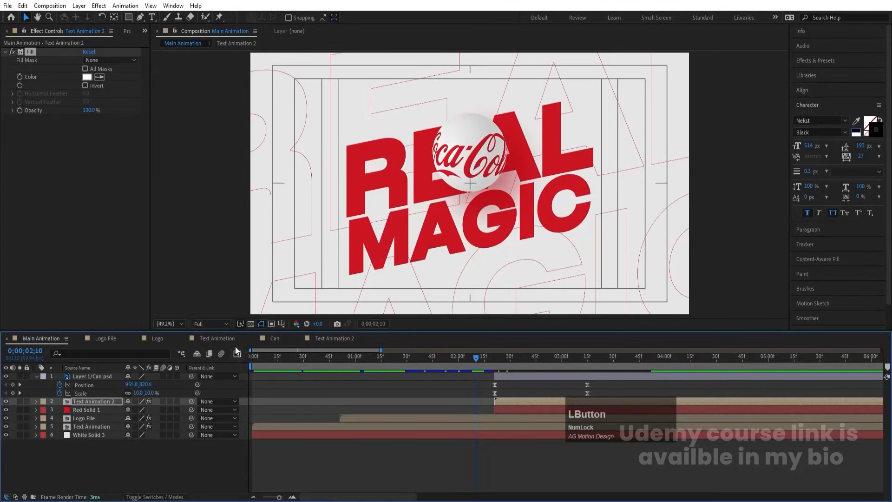
left_click(212, 324)
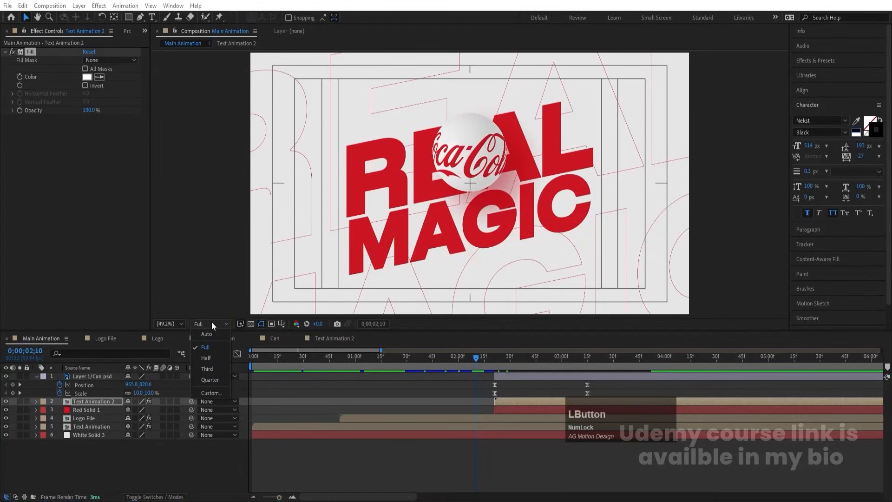
left_click(210, 380)
key("space")
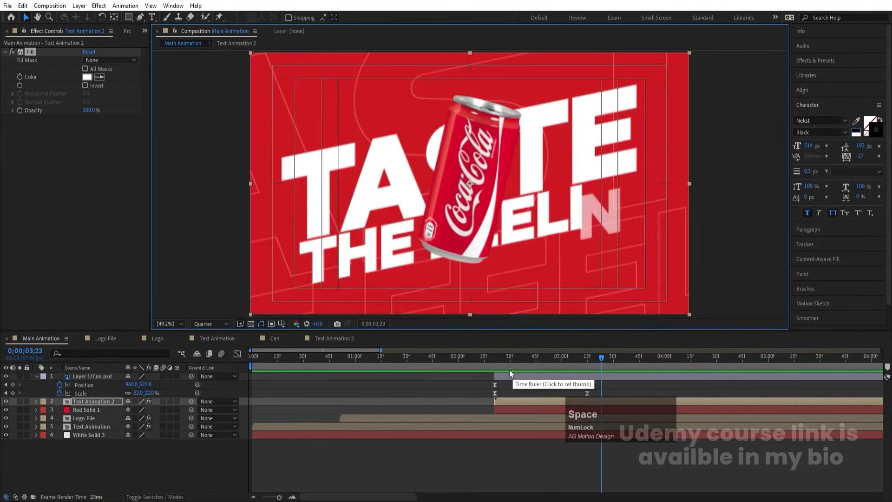
Shift the Text Animation 2 layer earlier to start at about 0;00;02;00 and play back the red scene
left_click_drag(498, 358, 495, 358)
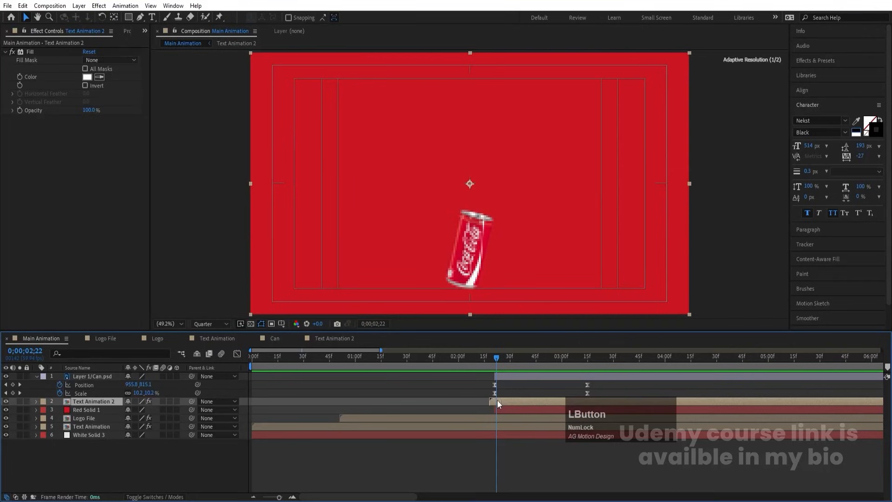
left_click_drag(496, 400, 467, 401)
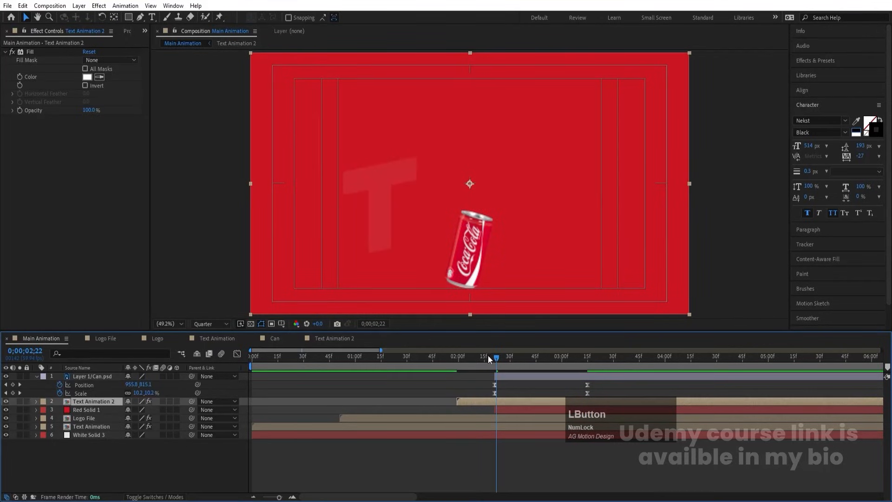
left_click(431, 363)
key("space")
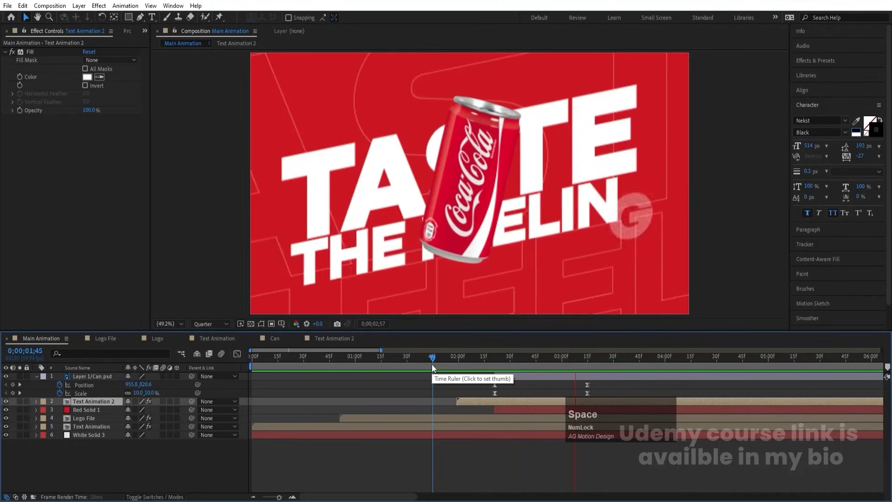
left_click(528, 389)
left_click(493, 408)
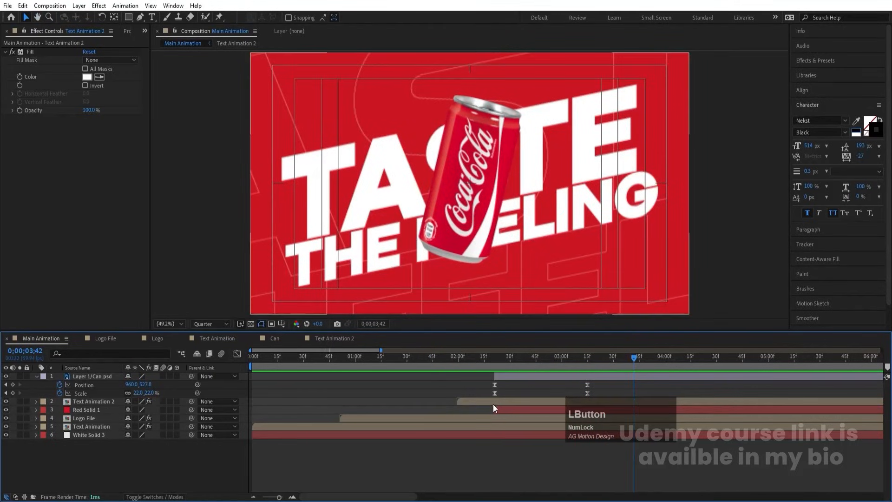
key("space")
left_click(496, 400)
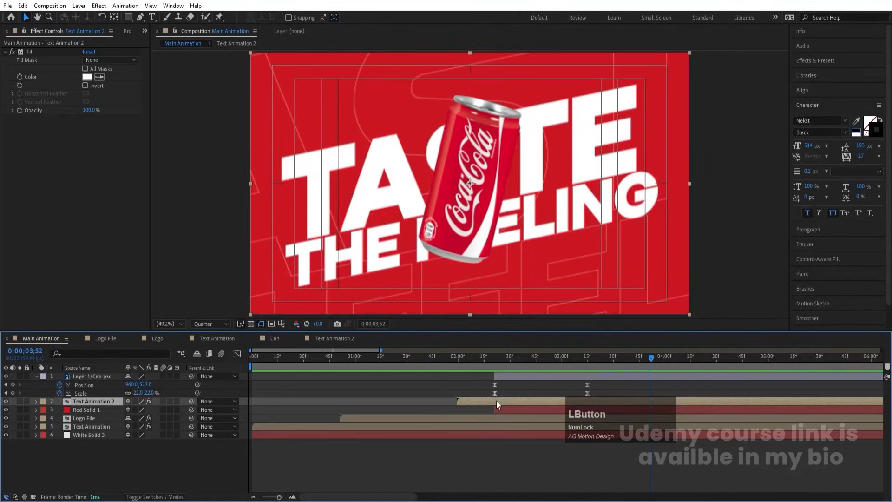
Restore full preview resolution and set the can's scale keyframe at 0;00;03;15 to 27%, previewing the animation
left_click(210, 324)
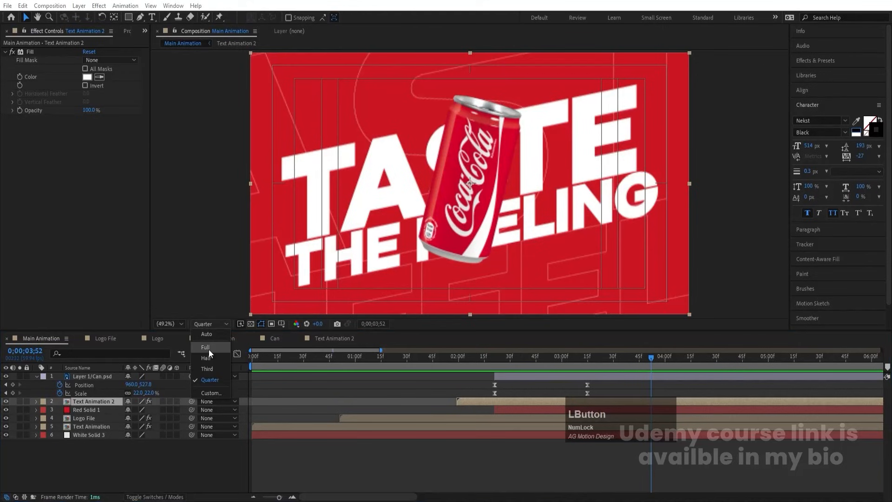
left_click(208, 349)
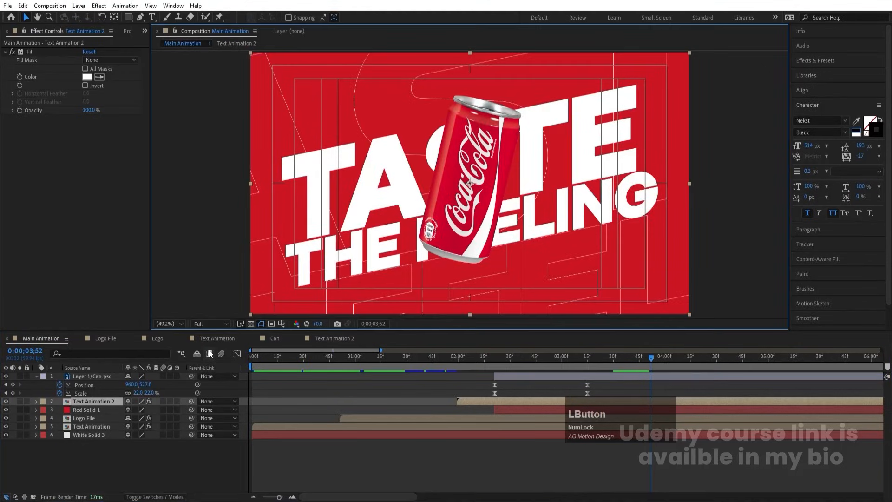
left_click(108, 400)
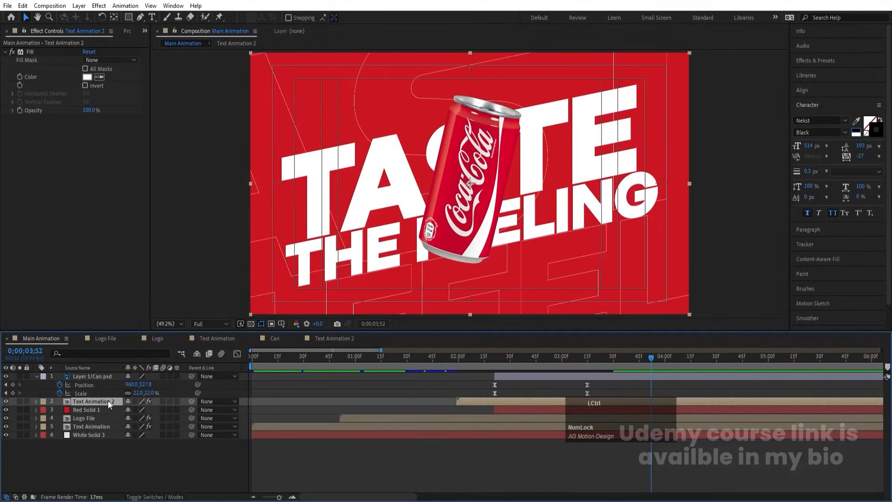
left_click(541, 375)
key("j")
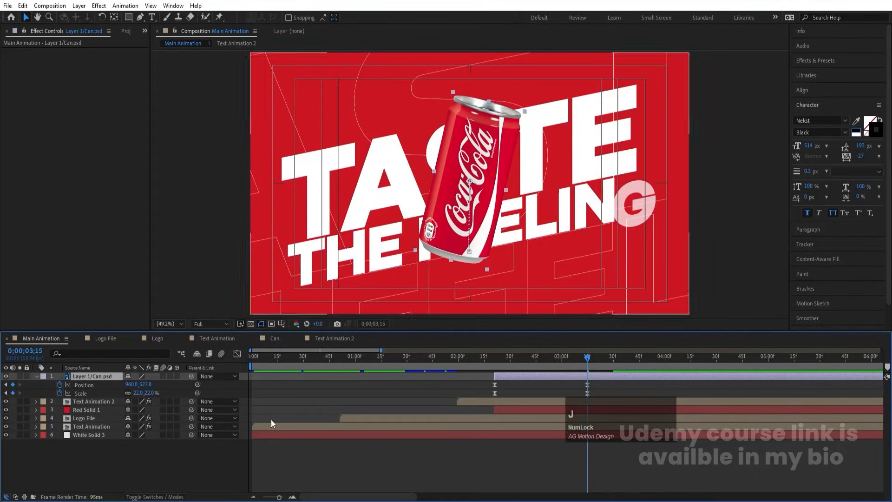
left_click_drag(138, 394, 140, 395)
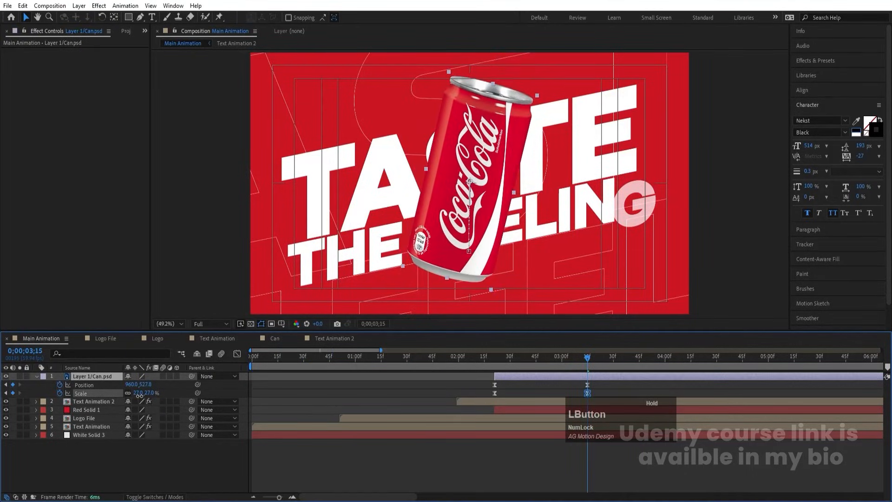
left_click_drag(488, 361, 455, 361)
key("space")
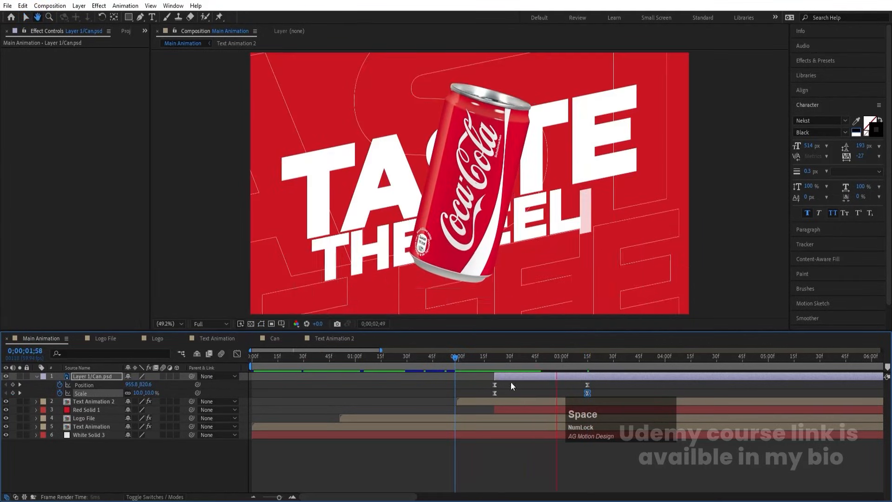
Reveal Text Animation 2's source in the project, duplicate its layer and place the copy above the can layer
left_click(84, 402)
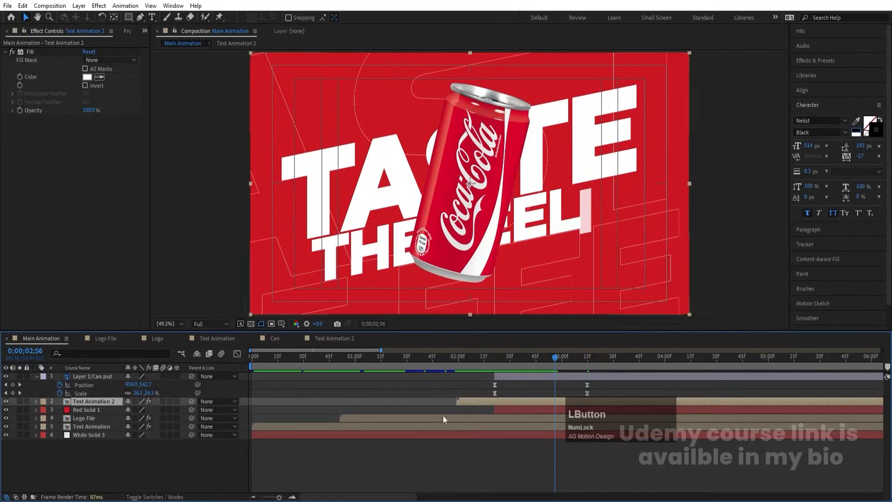
right_click(82, 402)
mouse_move(139, 301)
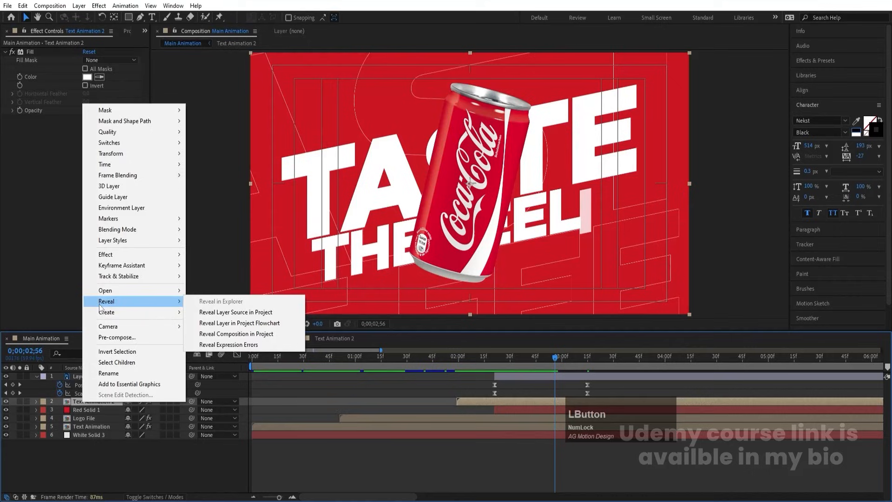
left_click(253, 312)
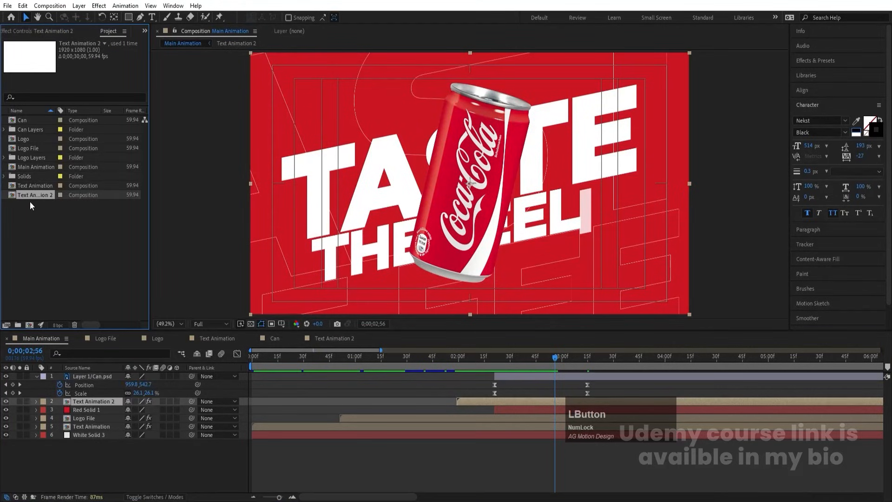
left_click(71, 401)
key("ctrl+d")
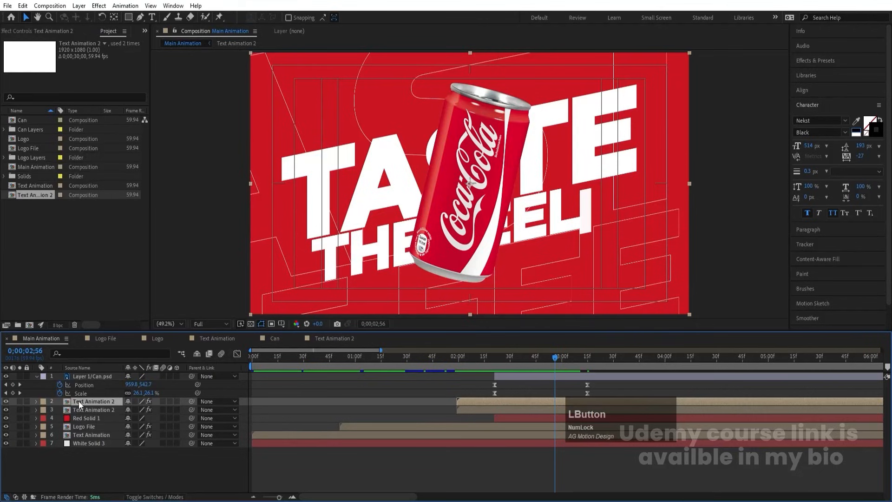
left_click_drag(79, 401, 74, 372)
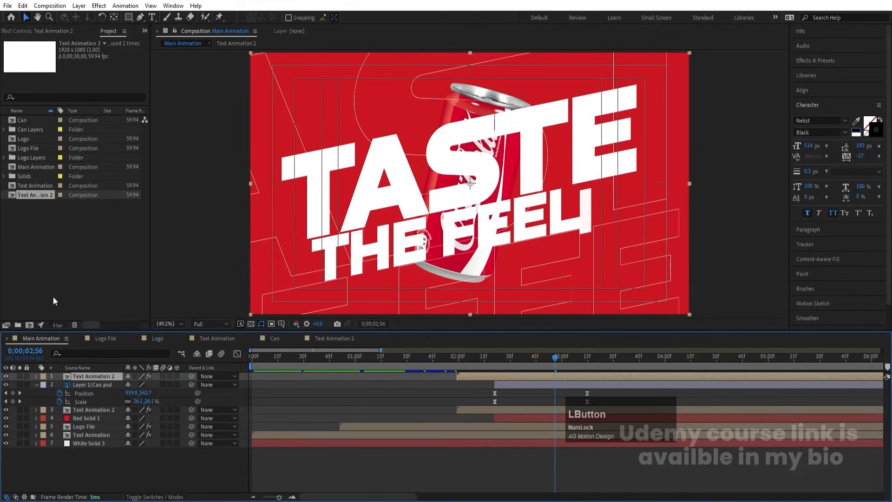
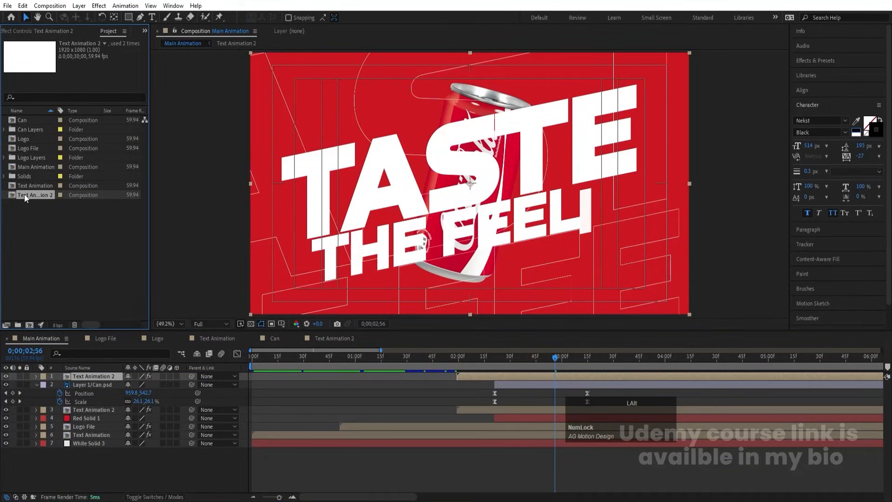
Replace the upper copy's source with the Text Animation 2 project item and delete the enlarged outlined text inside that composition
left_click_drag(24, 194, 83, 332)
left_click_drag(97, 375, 98, 376)
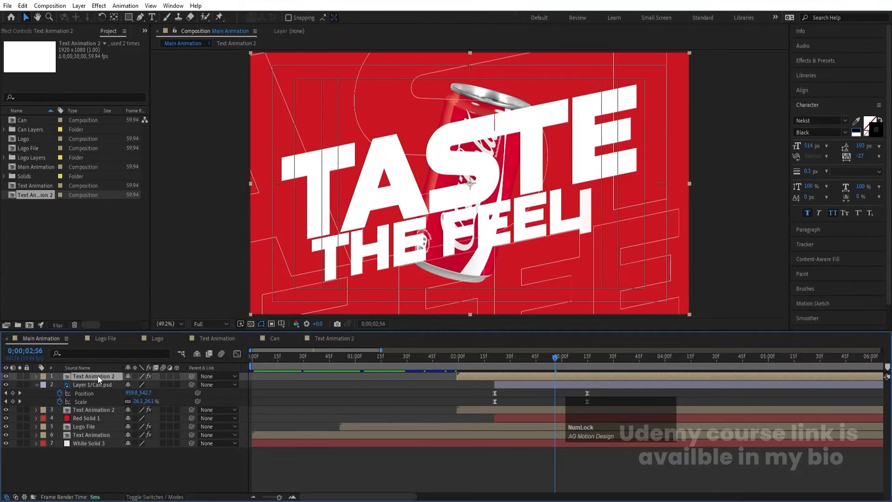
double_click(98, 376)
left_click(96, 393)
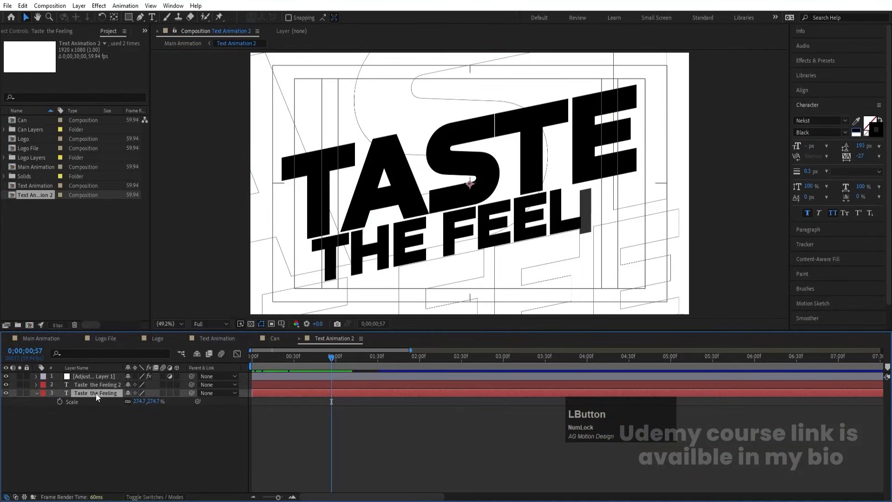
key("Delete")
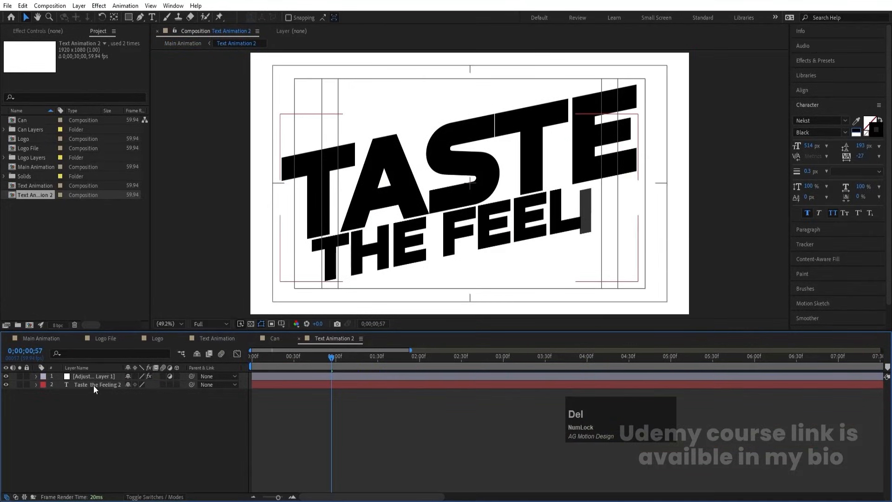
Change the remaining Taste the Feeling 2 text to an unfilled outline with a black 0.3 px stroke
left_click(91, 384)
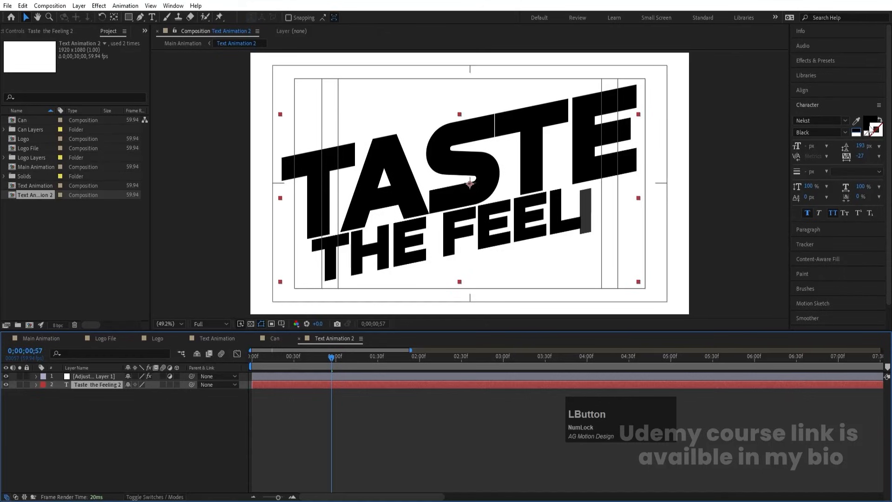
left_click(868, 123)
left_click(866, 134)
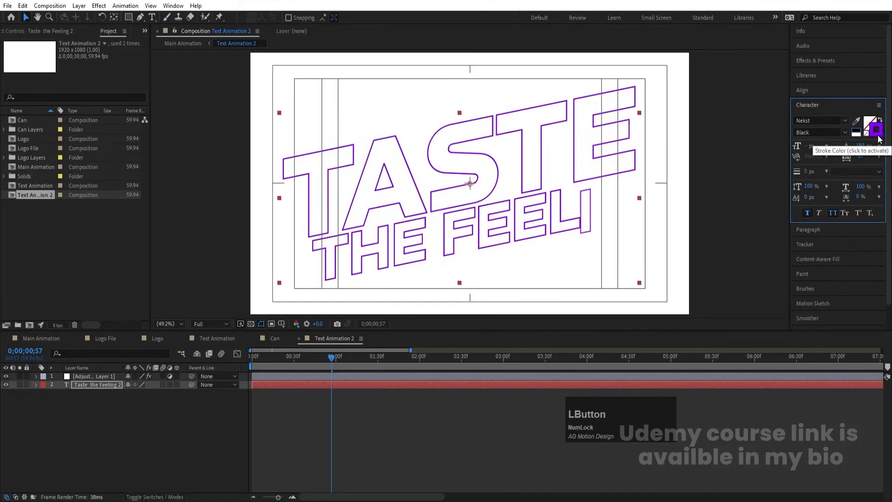
left_click(877, 134)
left_click(855, 131)
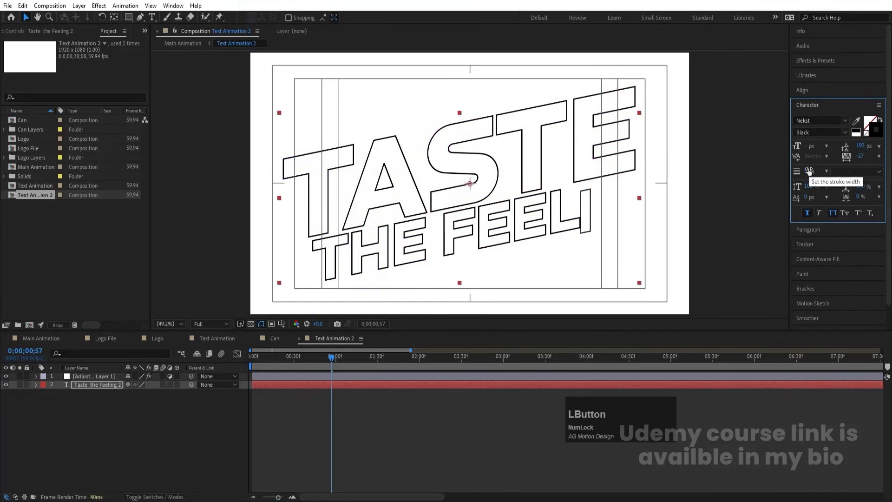
left_click(809, 171)
type(".3")
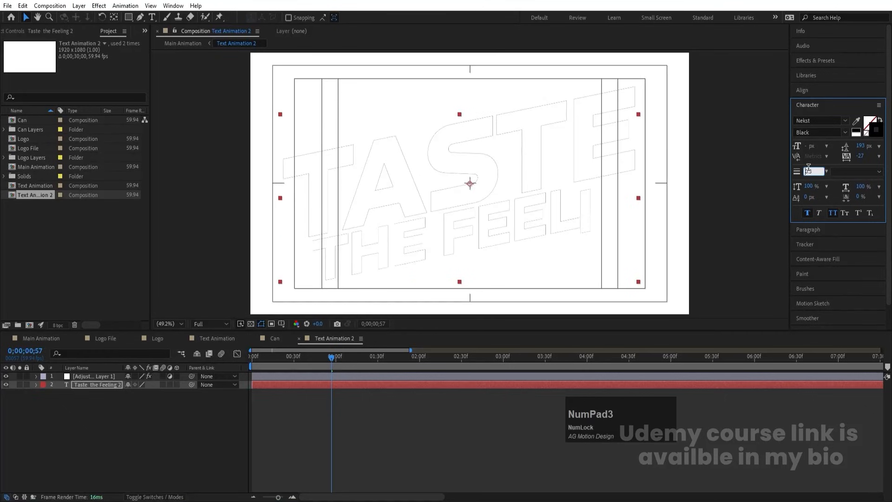
key("Return")
Return to the Main Animation composition and check the outlined text over the can around 0;00;02;25
left_click(52, 336)
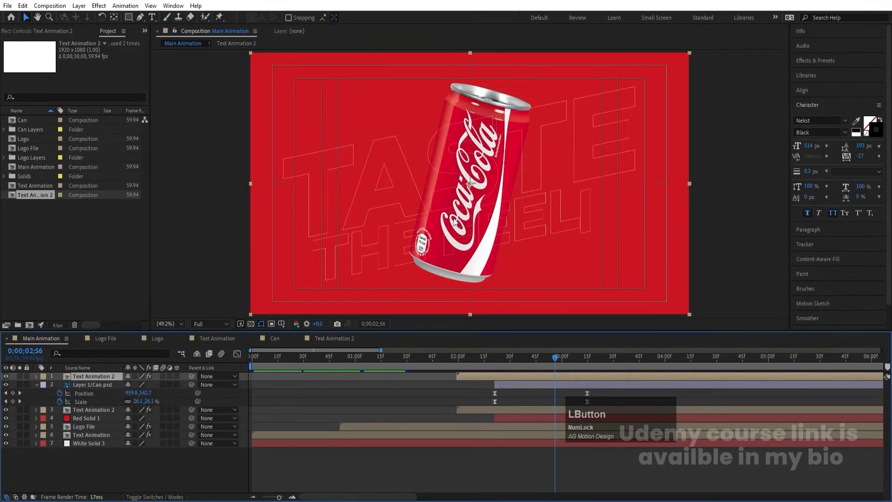
left_click_drag(473, 359, 502, 360)
key("Num_Lock")
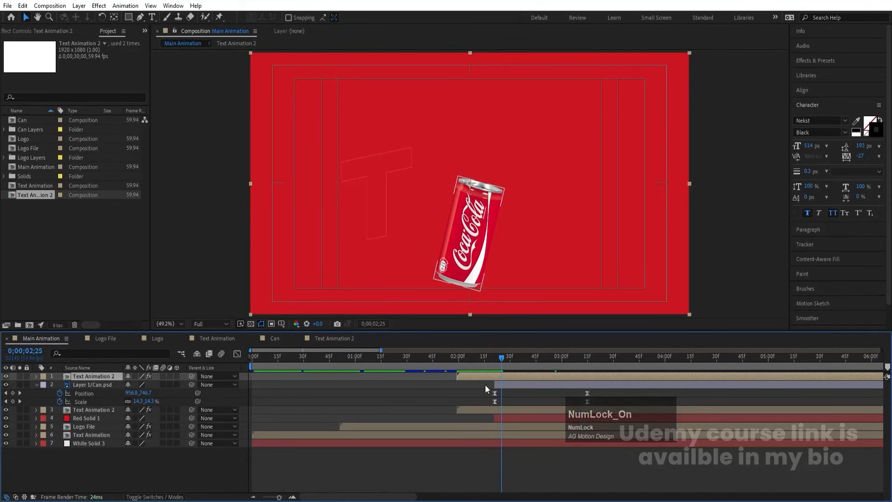
Undo the outline styling and the deletion of the enlarged text made in the Text Animation 2 composition
key("ctrl+z")
key("ctrl+z")
key("ctrl+z")
key("ctrl+z")
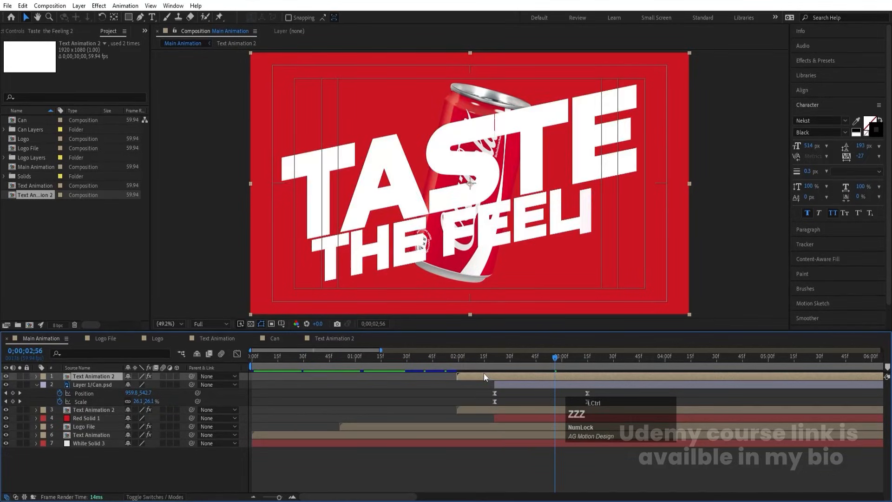
left_click_drag(461, 354, 450, 354)
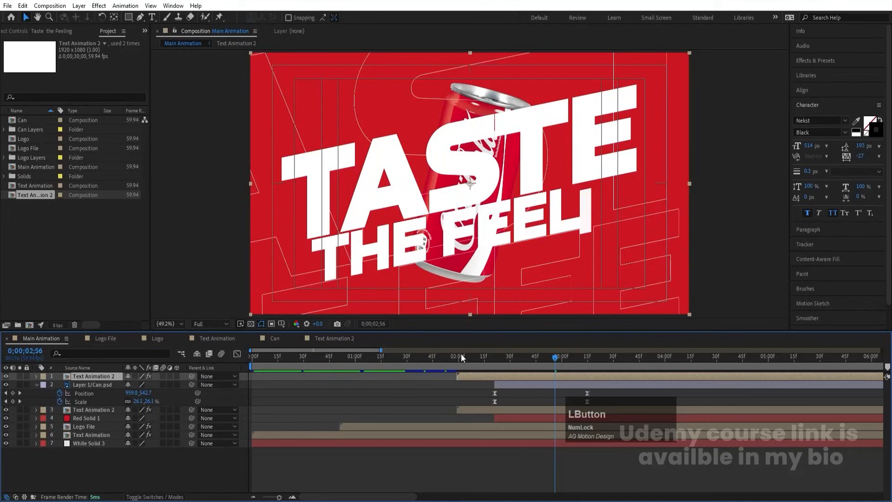
Duplicate the Text Animation 2 composition in the project and replace the source of the layer above the can with the copy
left_click(35, 195)
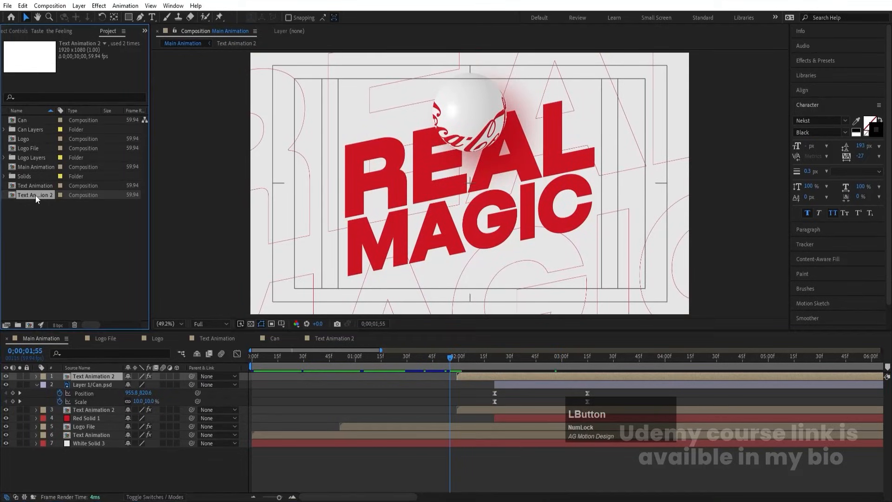
key("ctrl")
key("ctrl+d")
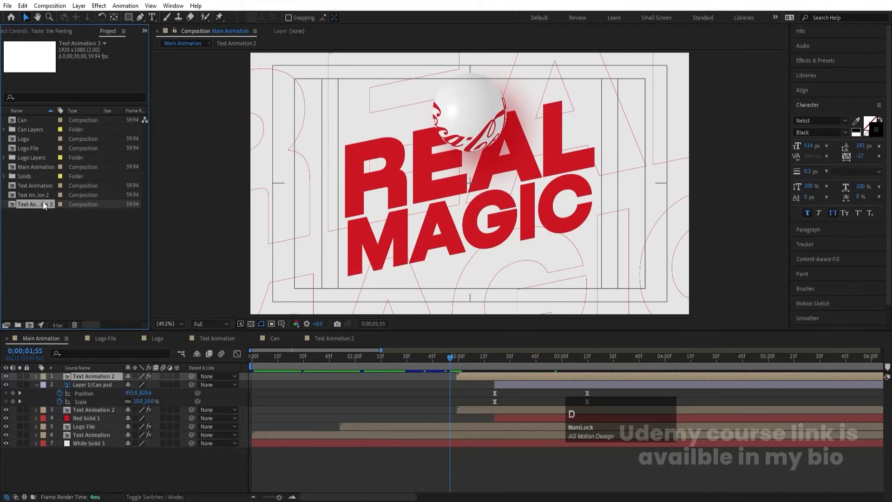
left_click_drag(46, 205, 122, 377)
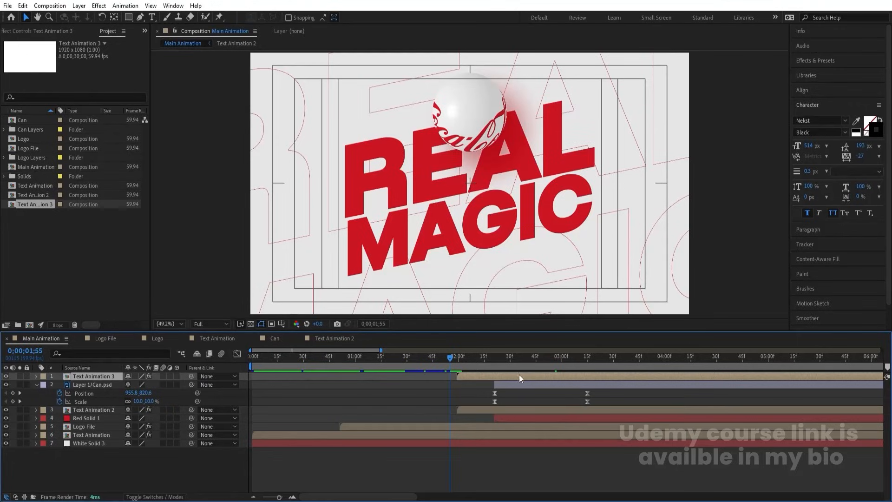
Open the Text Animation 3 composition from the main timeline and delete its enlarged outlined Taste the Feeling text layer
left_click(482, 356)
double_click(107, 376)
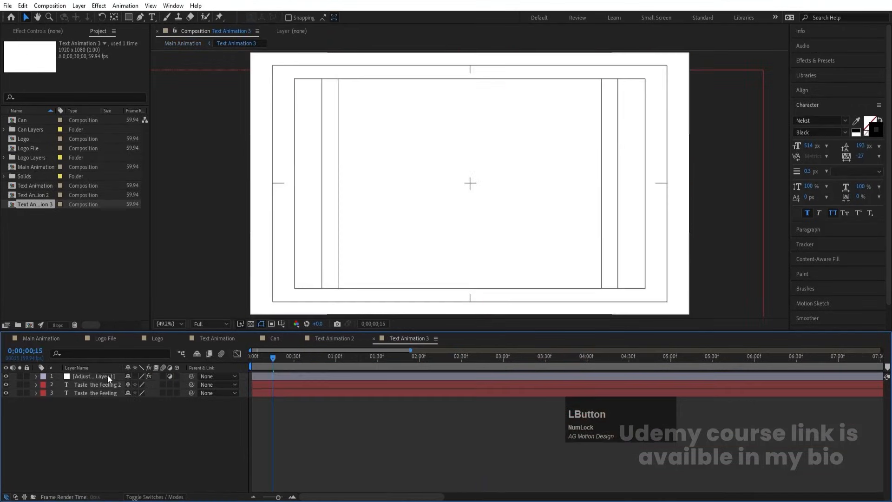
left_click(45, 338)
left_click_drag(483, 356, 526, 355)
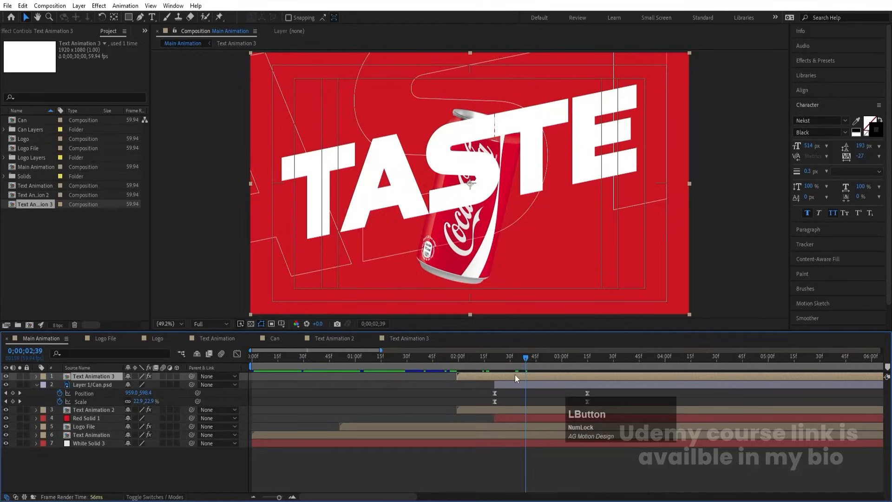
double_click(515, 374)
left_click(100, 394)
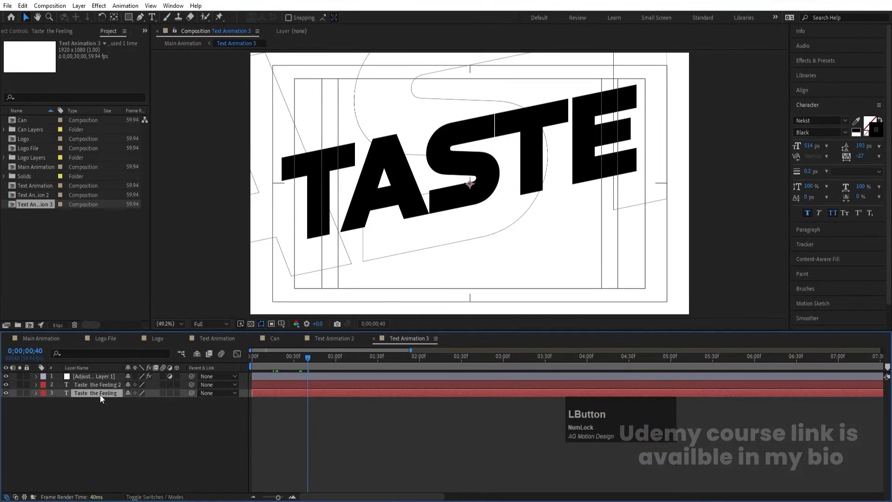
key("Delete")
Change the Taste the Feeling 2 text to an unfilled outline with a black 0.3 px stroke and preview it in Main Animation
left_click(104, 384)
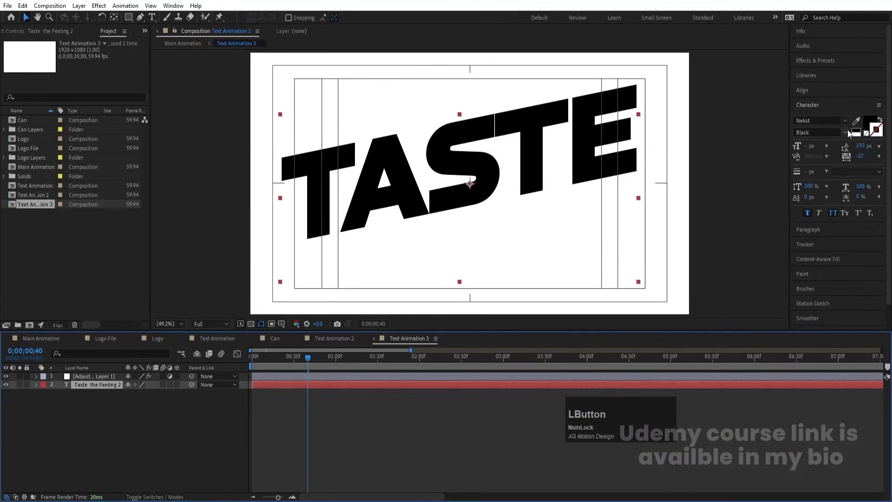
left_click(868, 122)
left_click(867, 135)
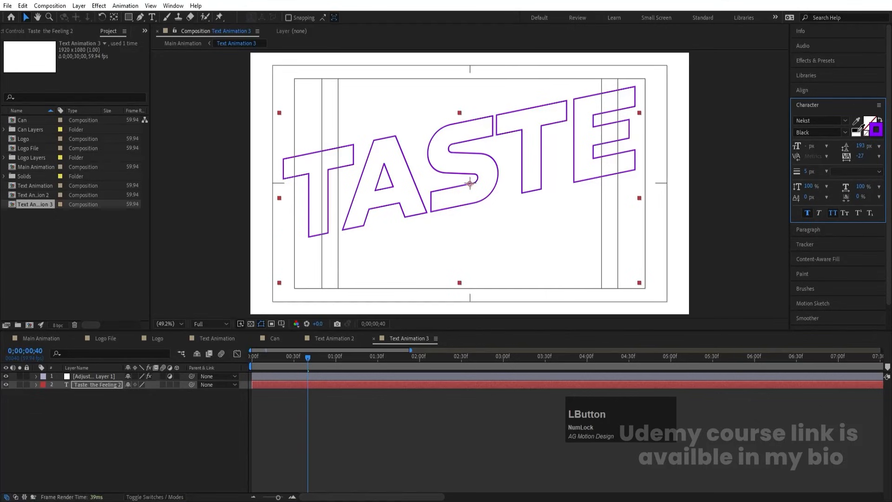
left_click(856, 130)
type(".3")
key("Return")
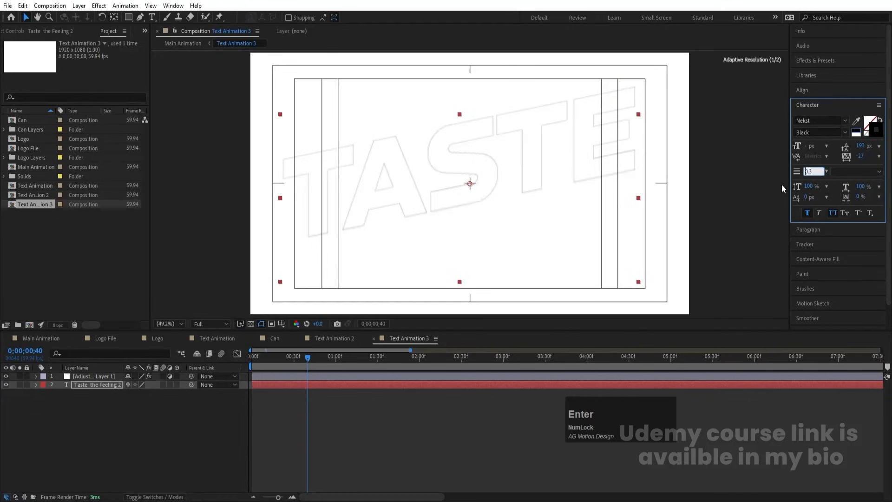
left_click(43, 340)
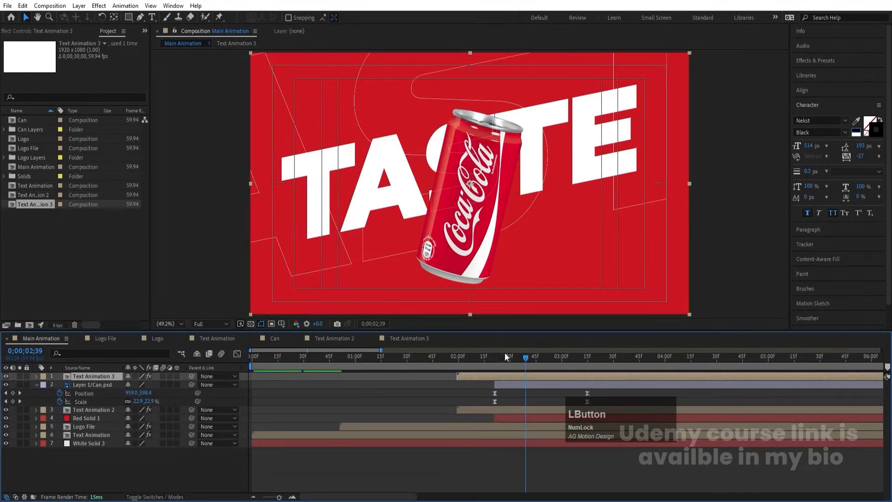
key("space")
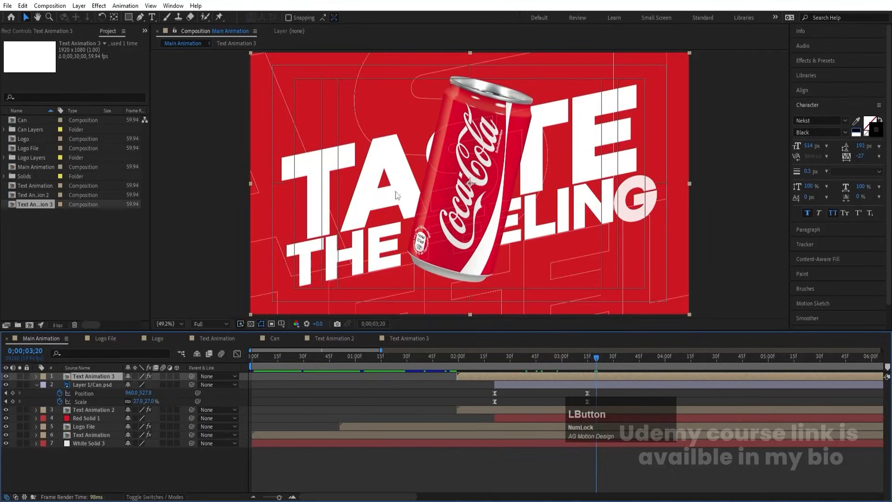
Thicken the outline of the Taste the Feeling 2 text in Text Animation 3 to 0.5 px and check it in Main Animation
double_click(522, 375)
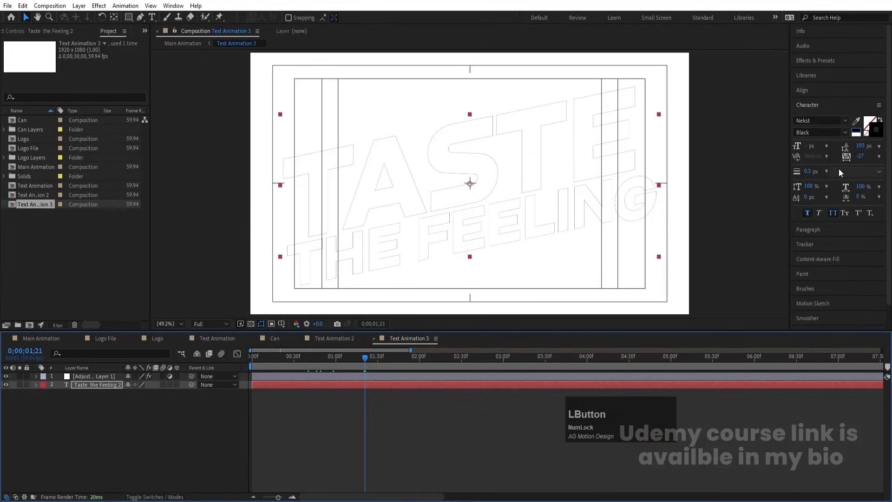
left_click(808, 171)
type(".5")
key("Return")
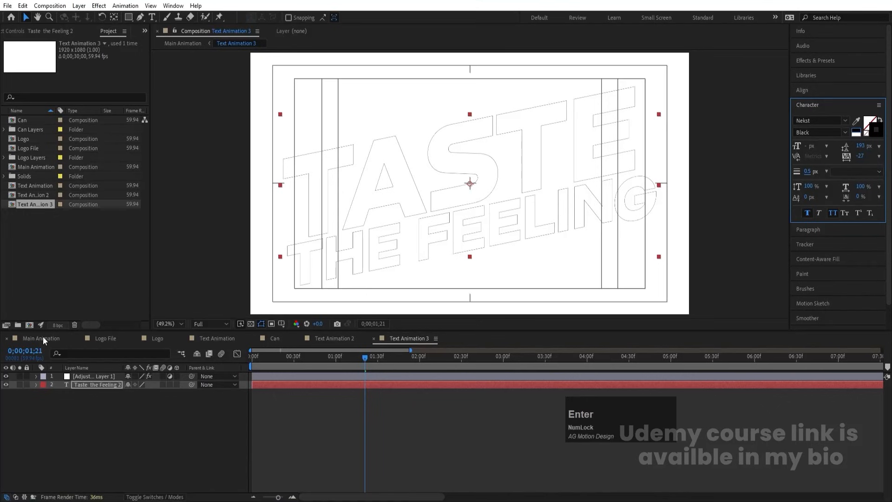
left_click(41, 338)
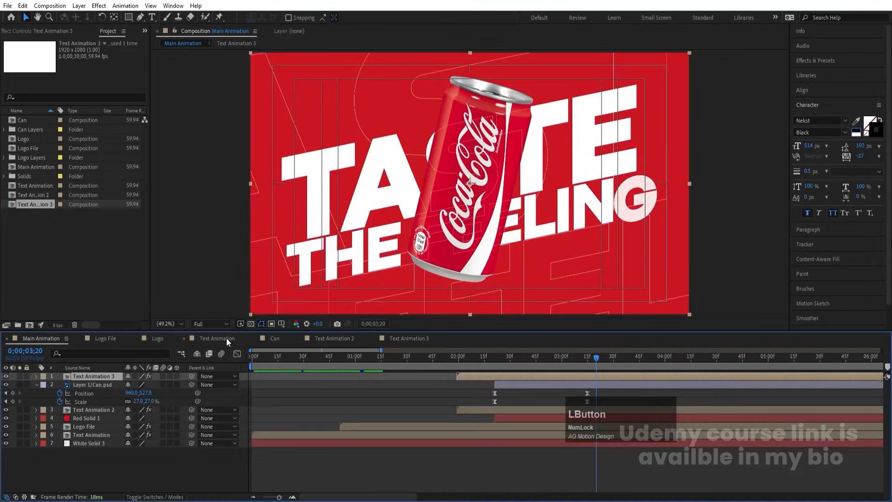
Try stroke widths of 1 px and 2 px on the outlined text in Text Animation 3, returning to Main Animation
left_click(409, 338)
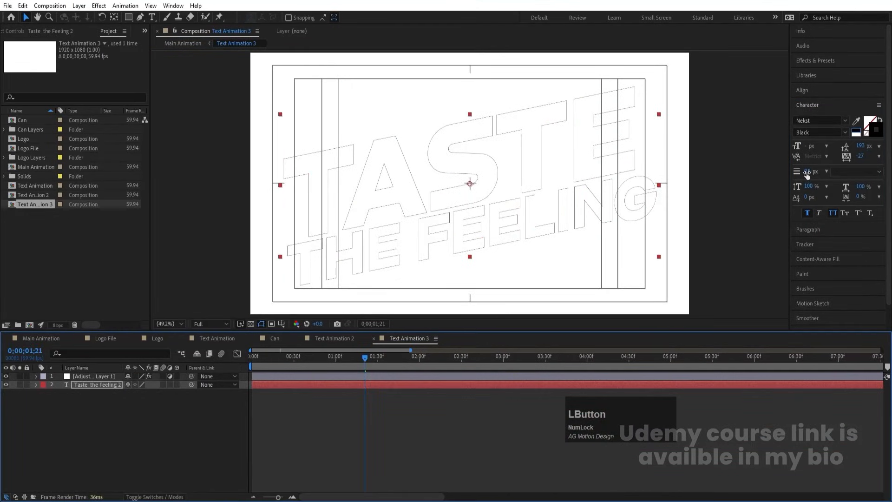
type("1")
key("Return")
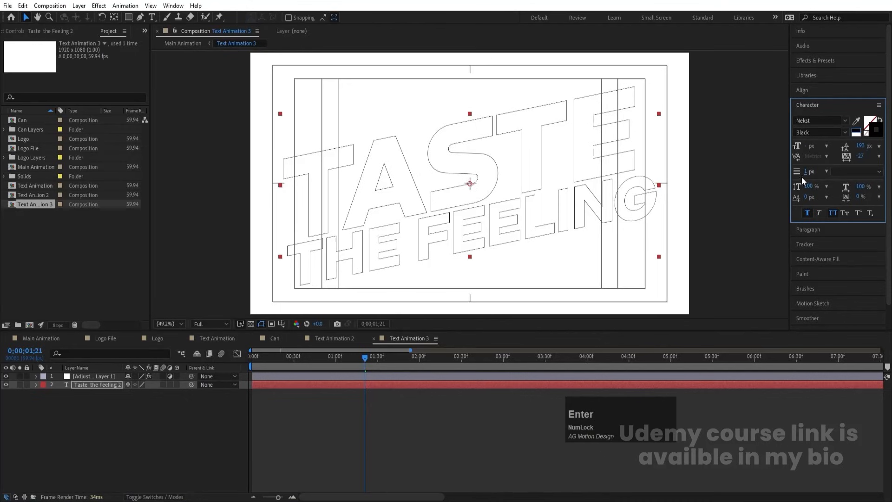
type("2")
key("Return")
left_click(52, 338)
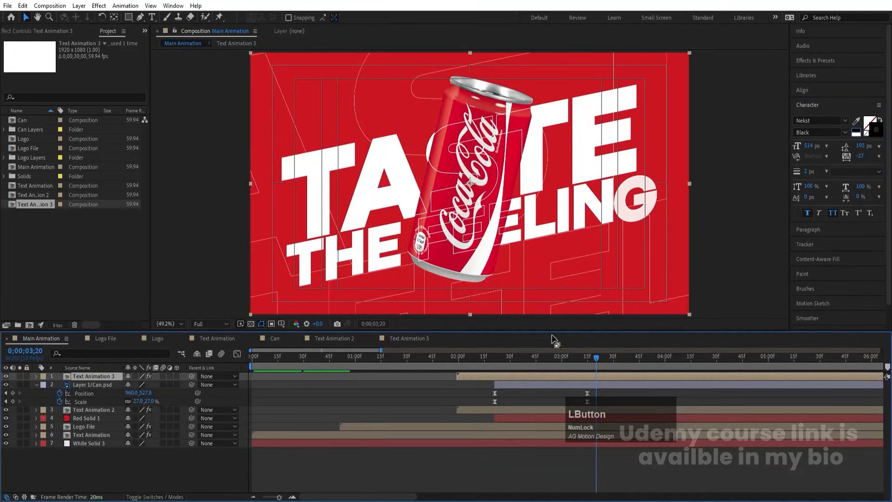
Delete the Text Animation 3 layer above the can and check the scene up to 0;00;03;25
mouse_move(524, 357)
left_mouse_down()
mouse_move(497, 354)
mouse_move(521, 359)
left_mouse_up()
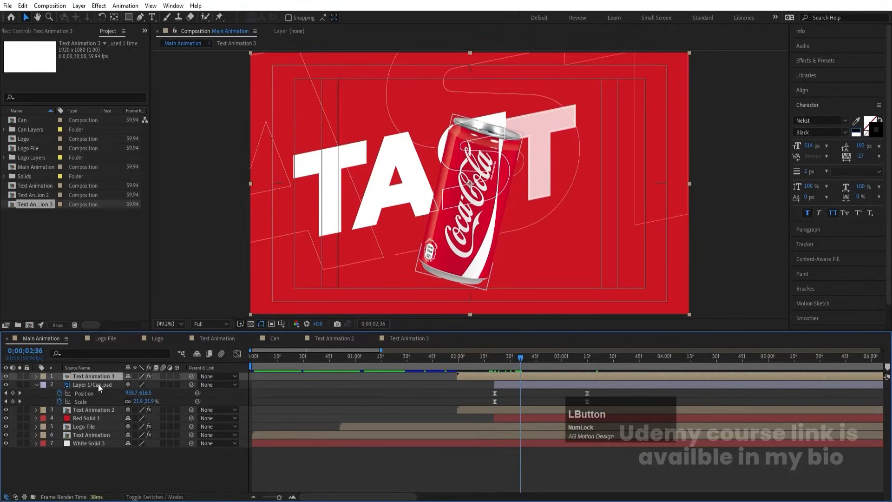
key("Delete")
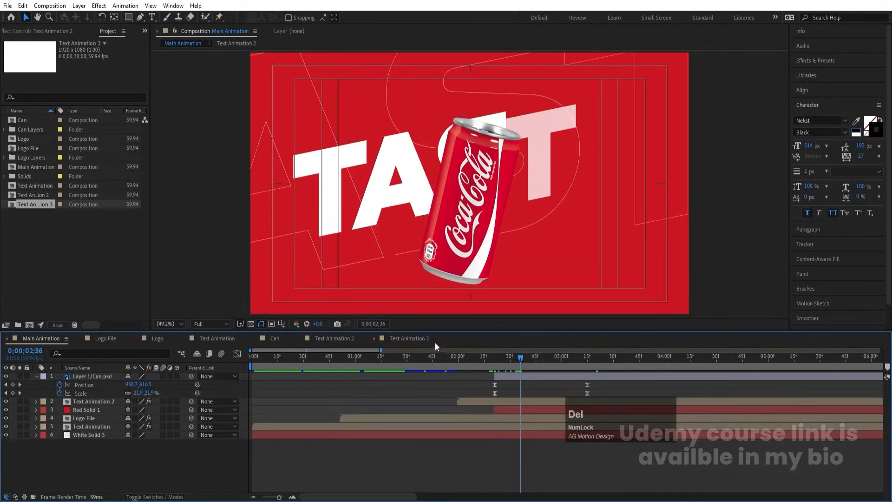
left_click_drag(522, 353, 604, 358)
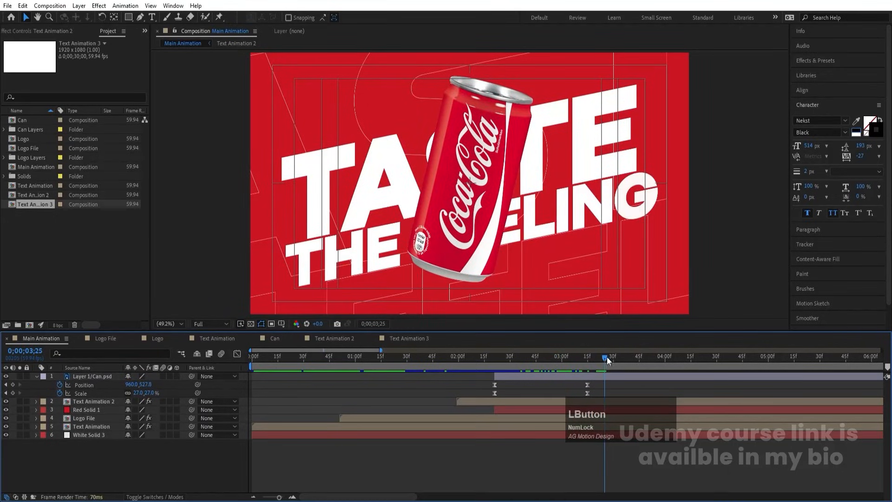
Find the Drop Shadow effect and apply it to the can layer, Layer 1/Can.psd
left_click(551, 376)
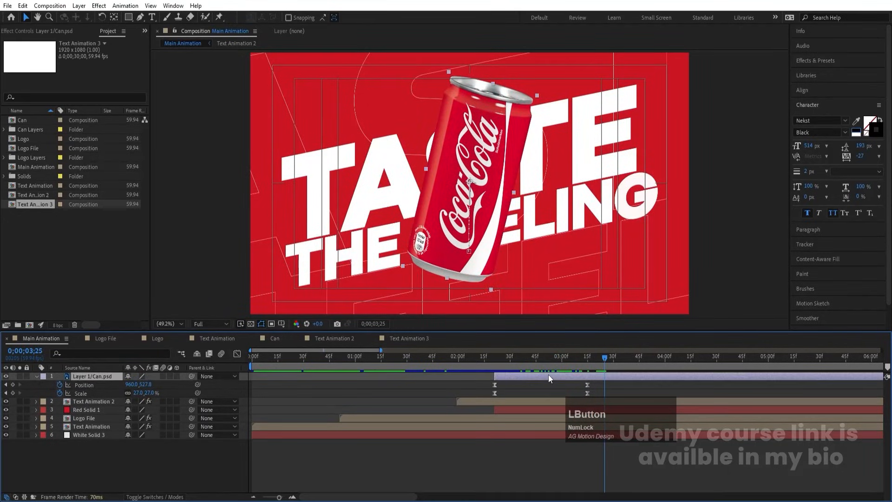
left_click(810, 61)
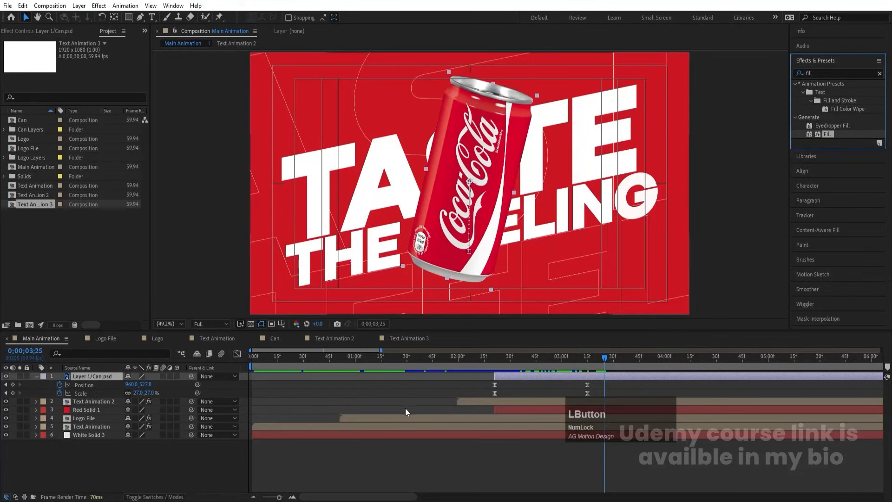
left_click(831, 73)
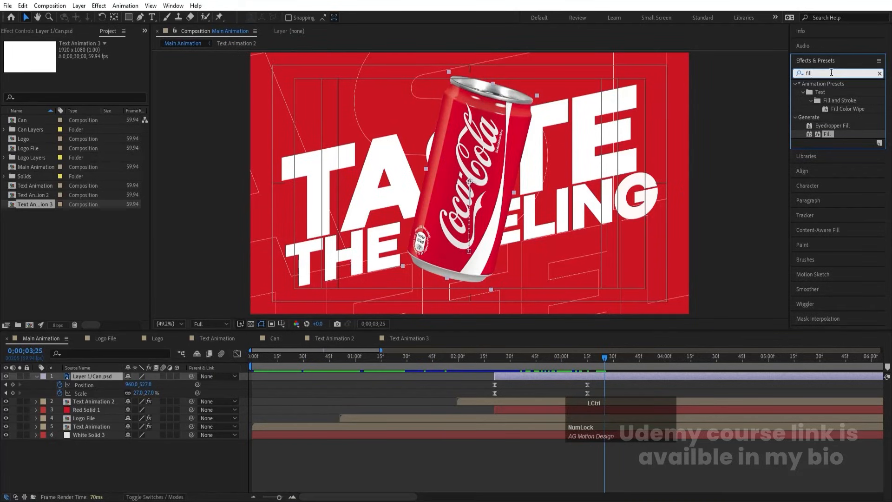
type("dro")
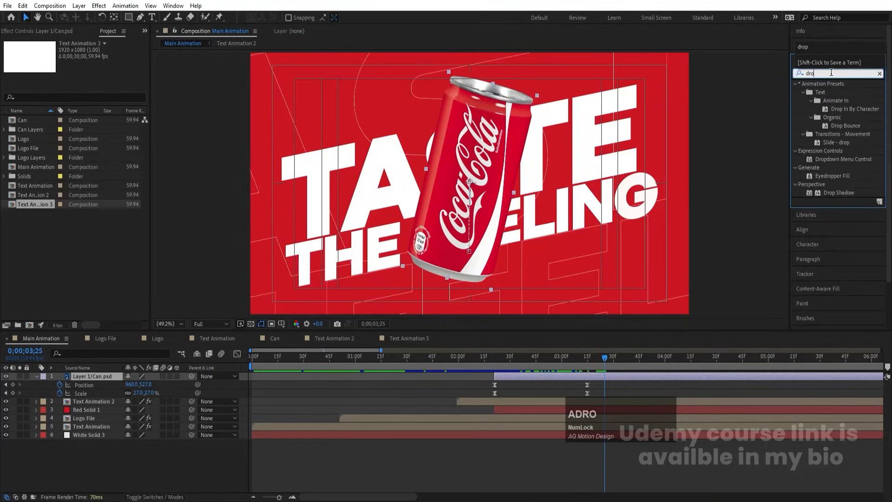
double_click(834, 193)
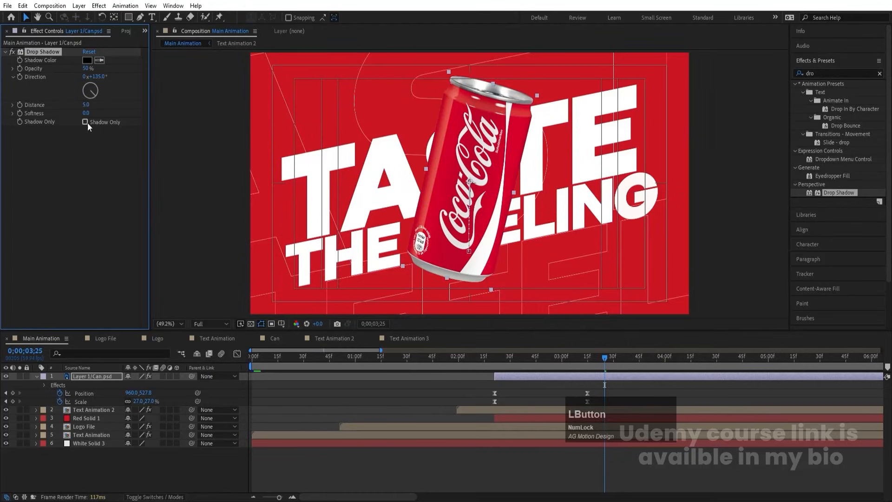
Set the can's drop shadow to a distance of 50 and a softness of 200
left_click(84, 105)
type("1")
type("0")
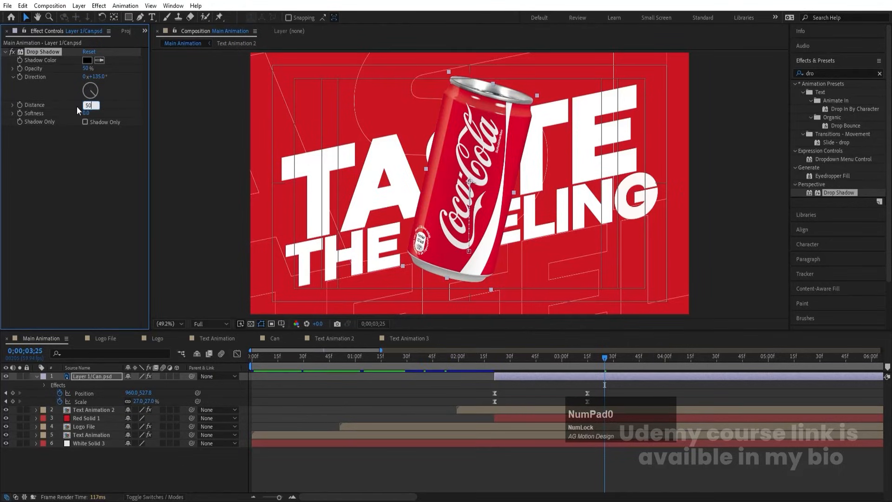
left_click(86, 113)
type("2")
key("Return")
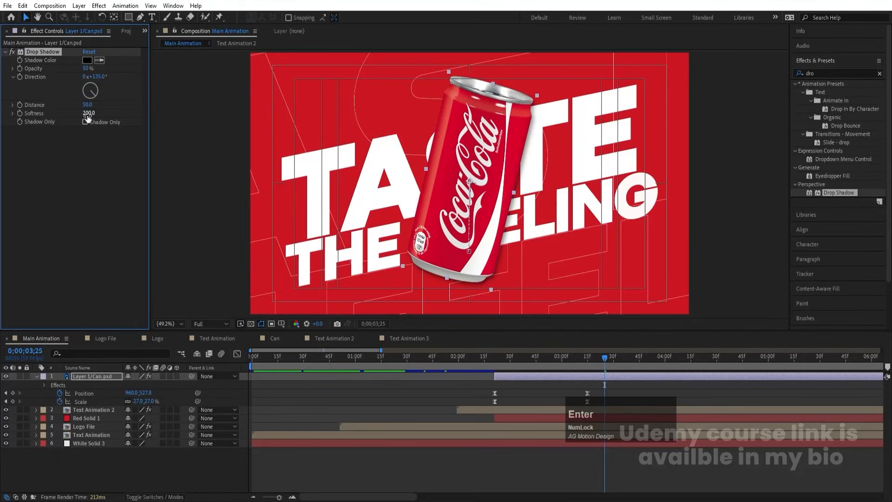
Increase the can's drop shadow distance to 200 and its softness to 500
left_click(89, 106)
type("200")
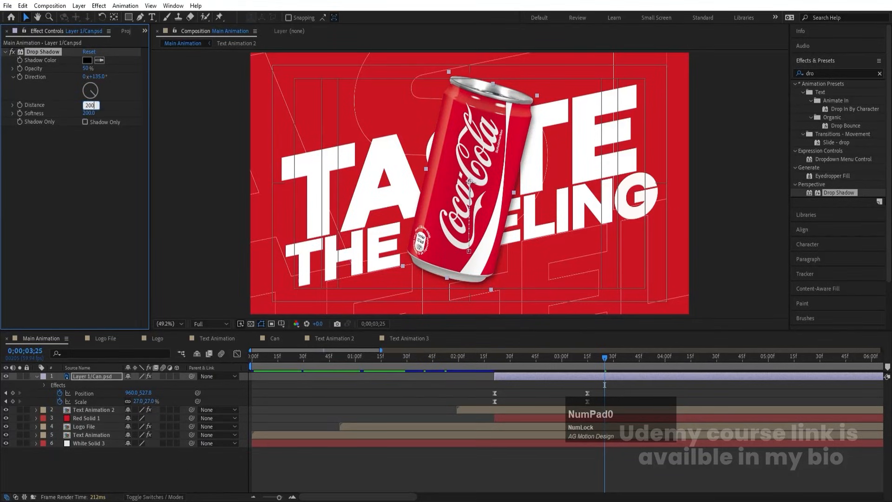
key("Return")
left_click(88, 114)
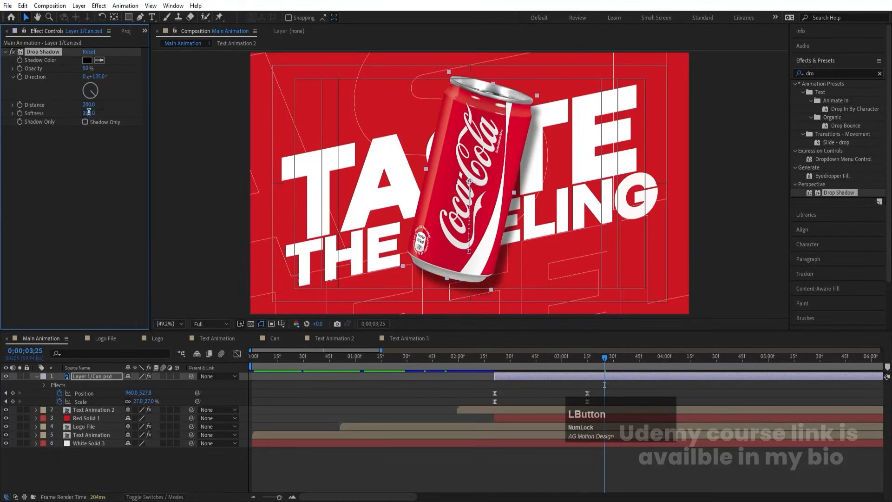
type("500")
key("Return")
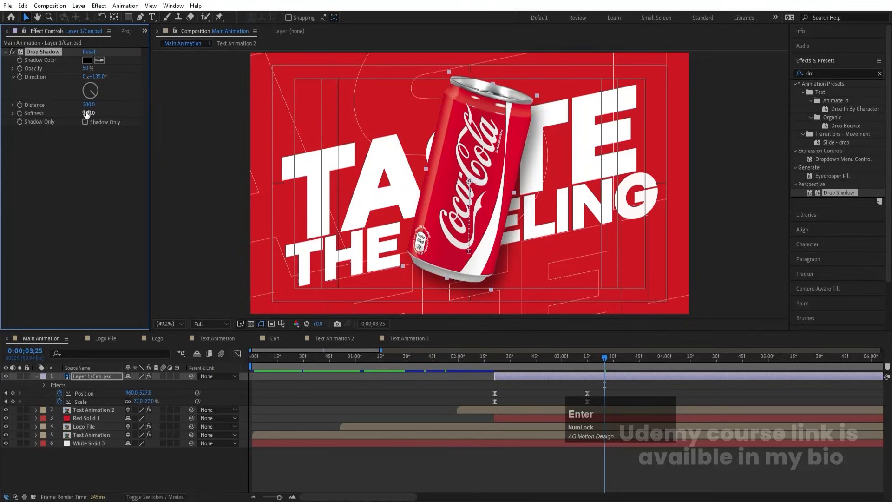
Set the can's shadow opacity to 30% and sample its shadow color from the red background
left_click(86, 68)
type("3")
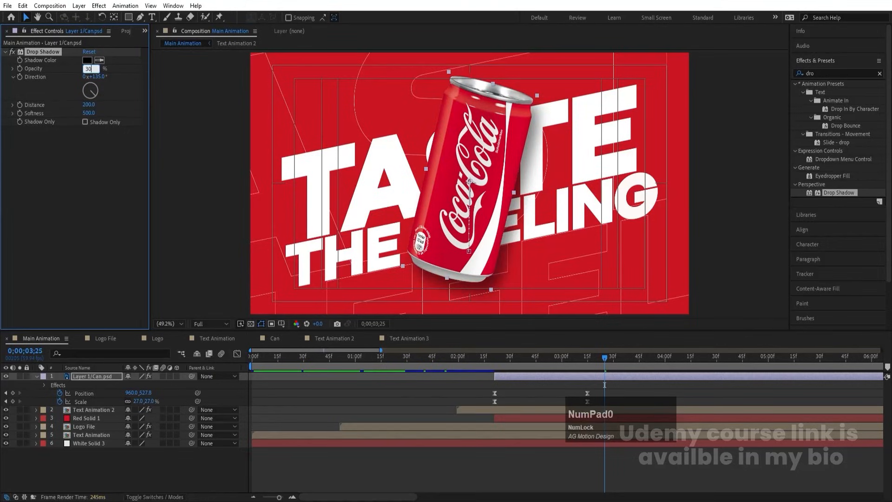
key("Return")
left_click(99, 61)
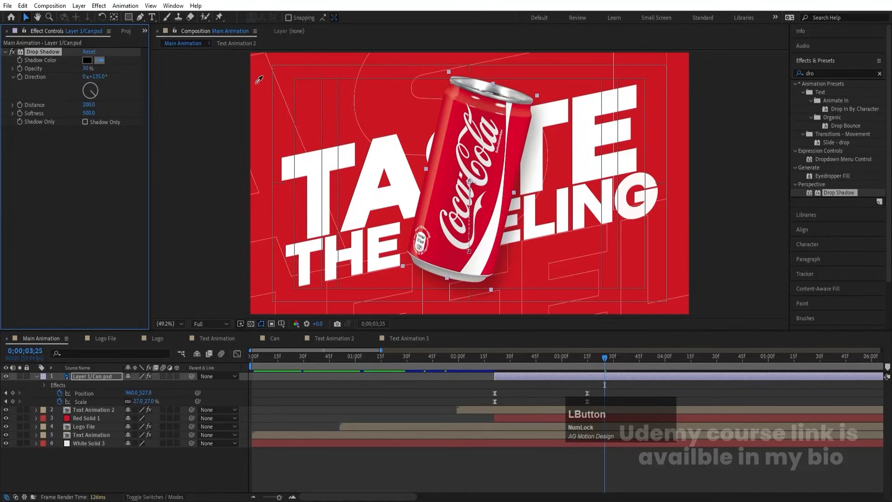
left_click(322, 67)
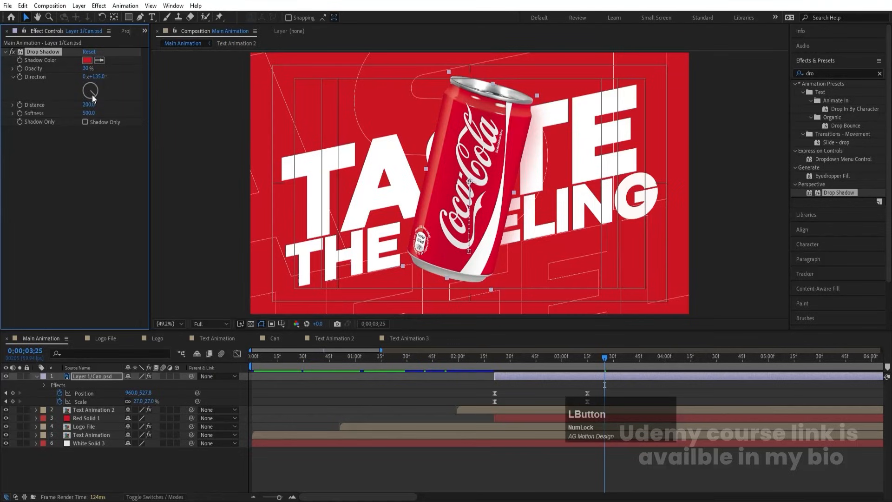
Set the can's drop shadow opacity to 80% and its softness to 900
left_click(86, 69)
type("80")
key("Return")
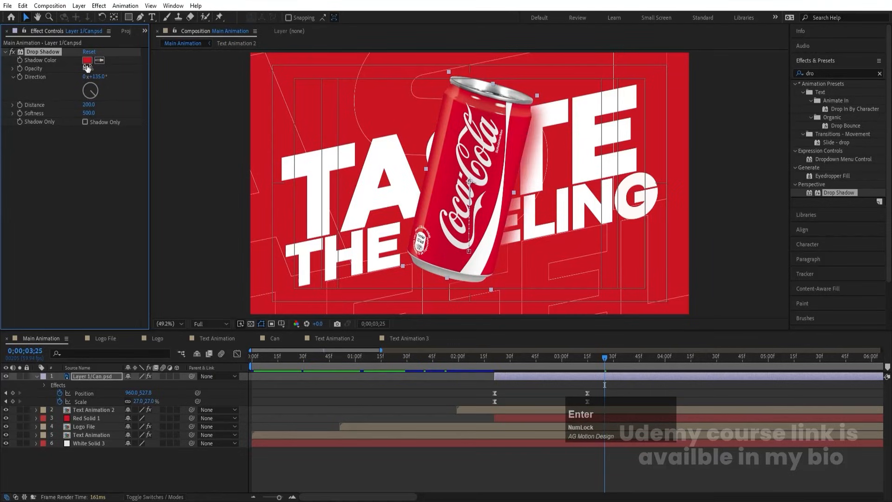
left_click(88, 113)
type("5")
key("BackSpace")
type("900")
key("Return")
left_click(446, 392)
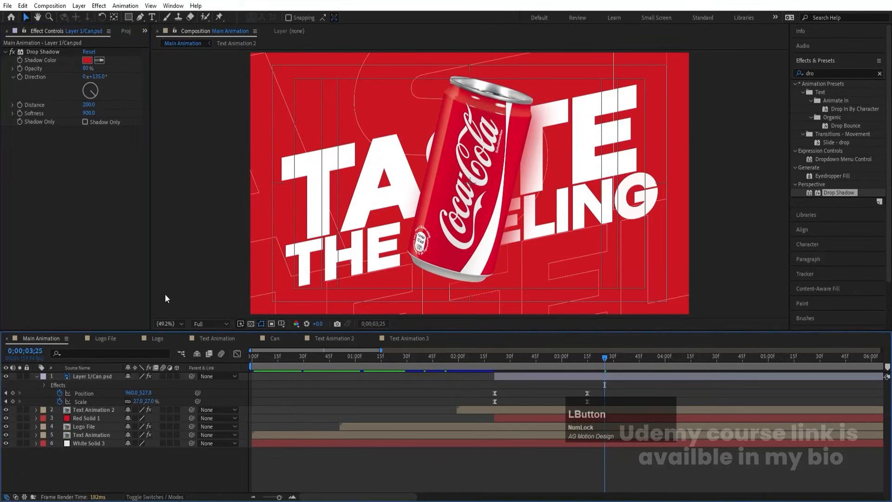
Lower the preview resolution to Quarter and play the Main Animation composition from the start
left_click(192, 323)
left_click(210, 380)
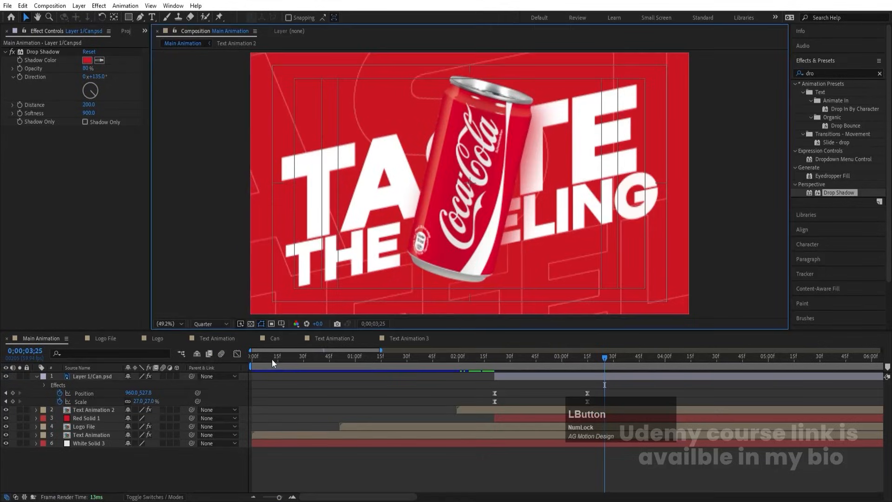
left_click_drag(272, 359, 220, 360)
key("space")
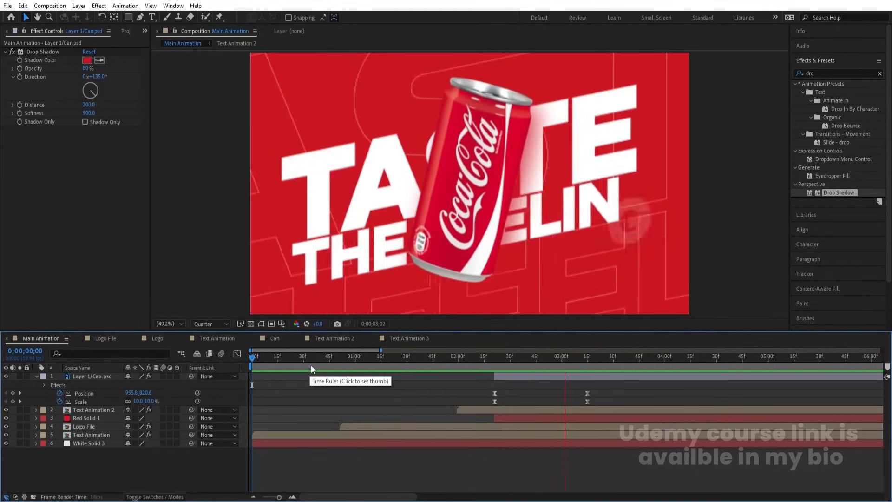
key("space")
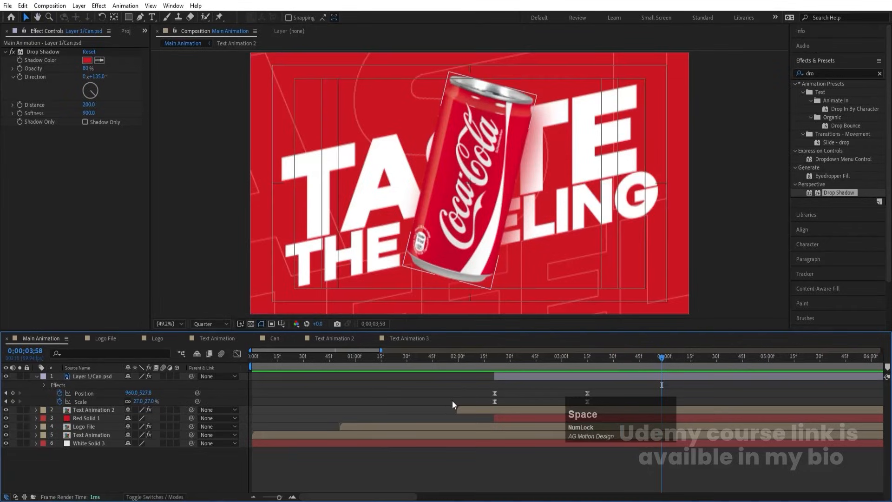
In the Text Animation 2 composition, parent the Taste the Feeling layer to Taste the Feeling 2
double_click(467, 408)
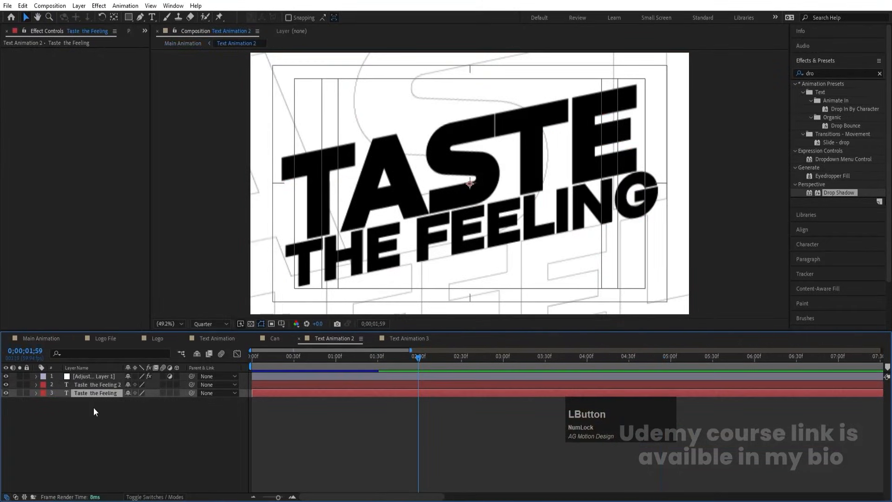
left_click(91, 393)
left_click_drag(191, 393, 99, 386)
left_click(99, 385)
Keyframe the scale of Taste the Feeling 2 from 99.7% at the first frame down to about 91% at 0;00;04;00
key("Home")
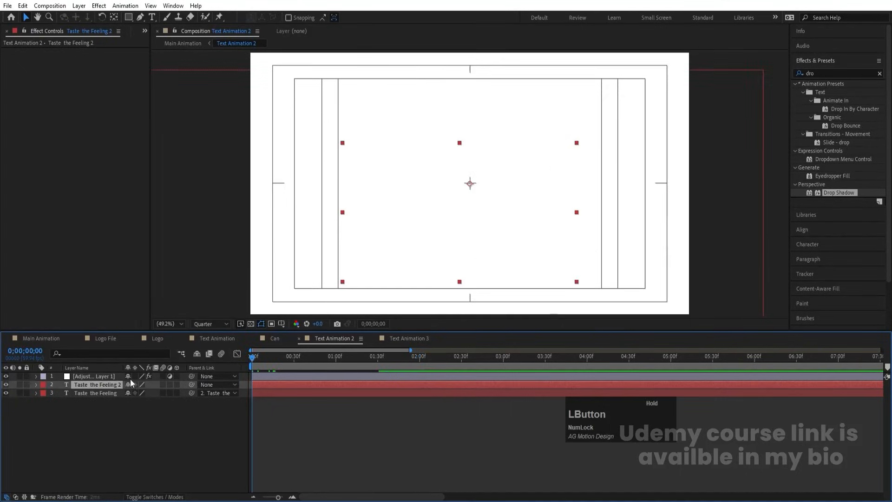
key("s")
left_click(60, 393)
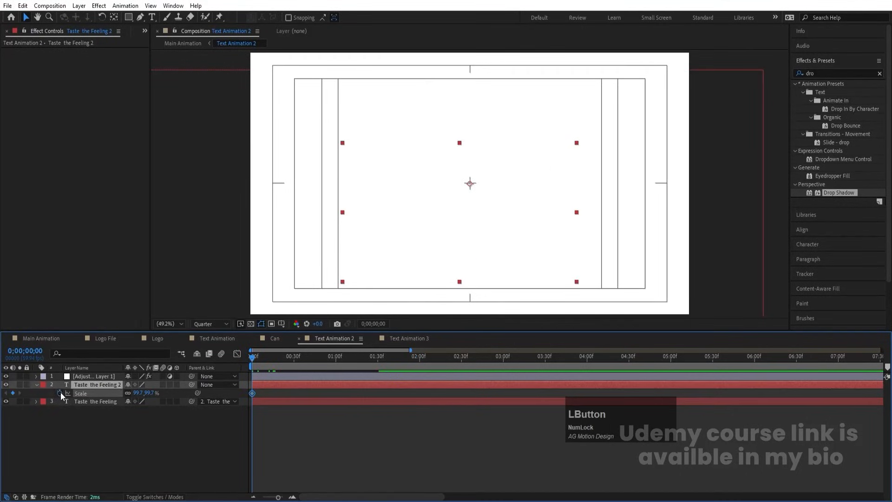
left_click_drag(495, 357, 588, 356)
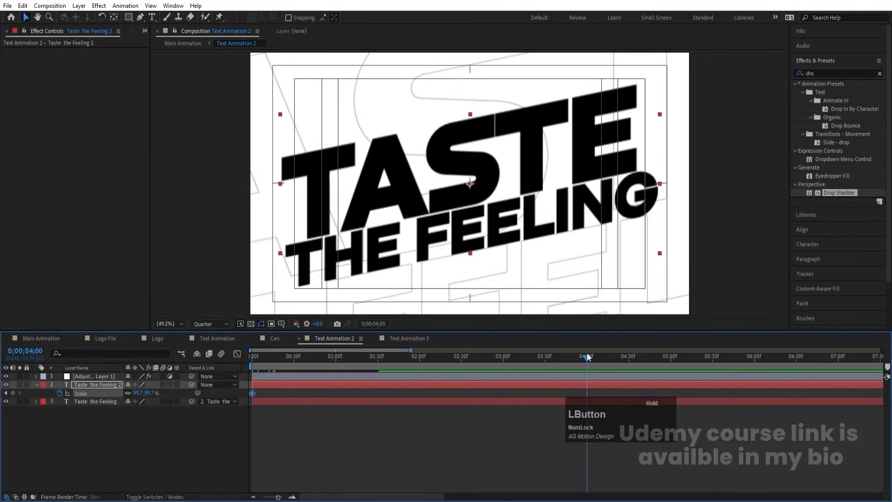
left_click_drag(138, 394, 128, 391)
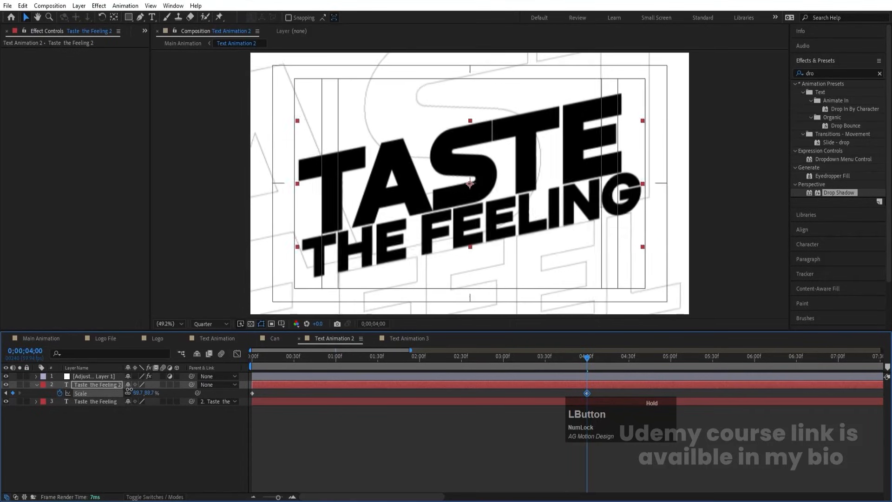
Return to the Main Animation composition, end its work area at 0;00;05;59 and preview the animation
left_click(44, 339)
key("n")
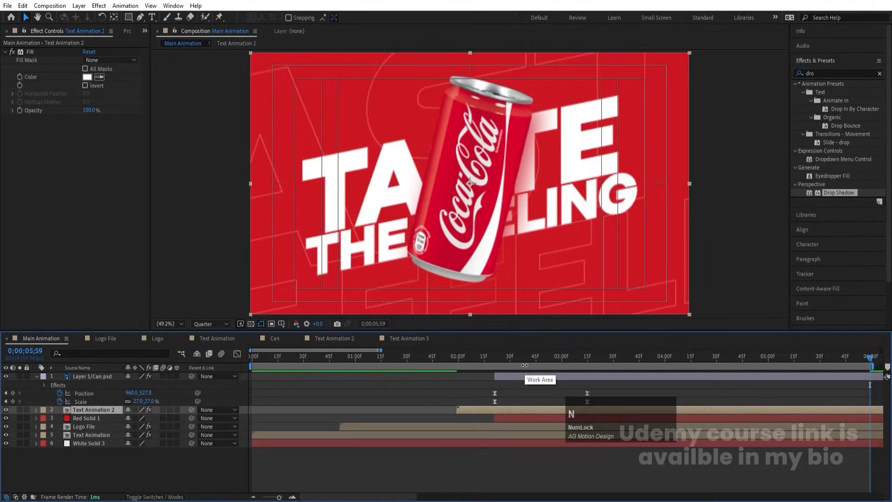
key("minus")
key("minus")
key("minus")
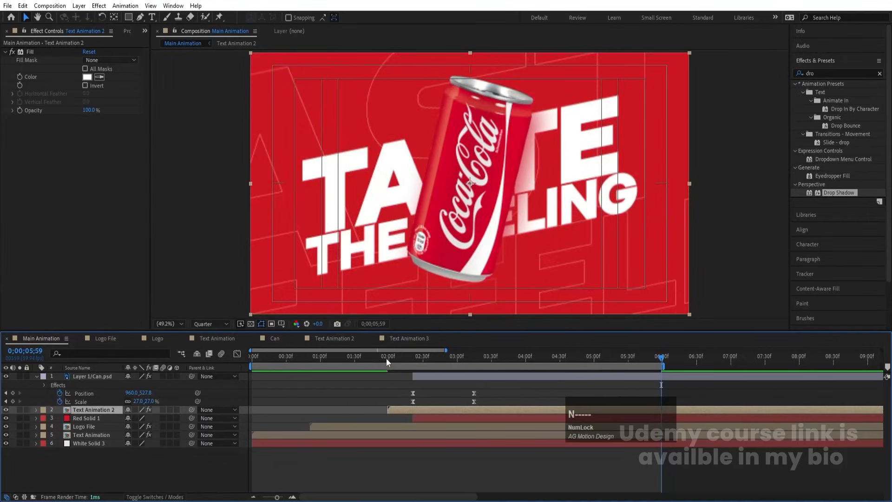
key("space")
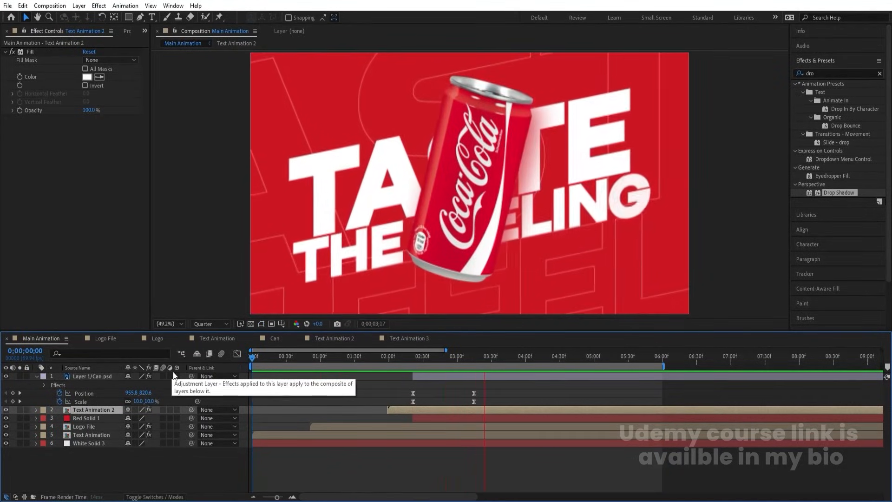
key("space")
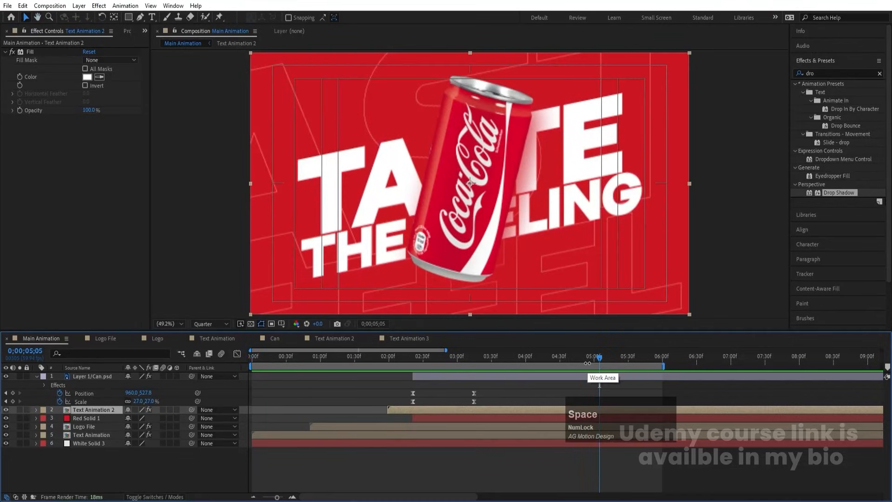
Shorten the work area to end at 0;00;05;02 and preview the animation within it
left_click(595, 358)
key("space")
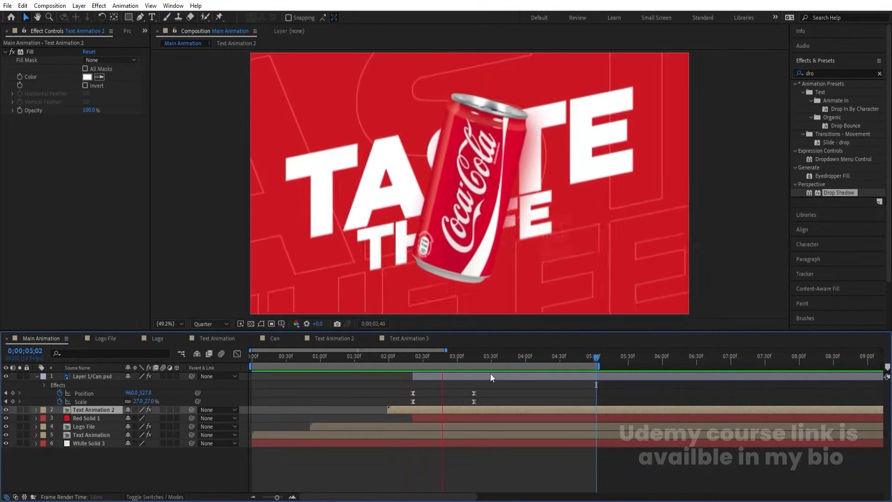
key("space")
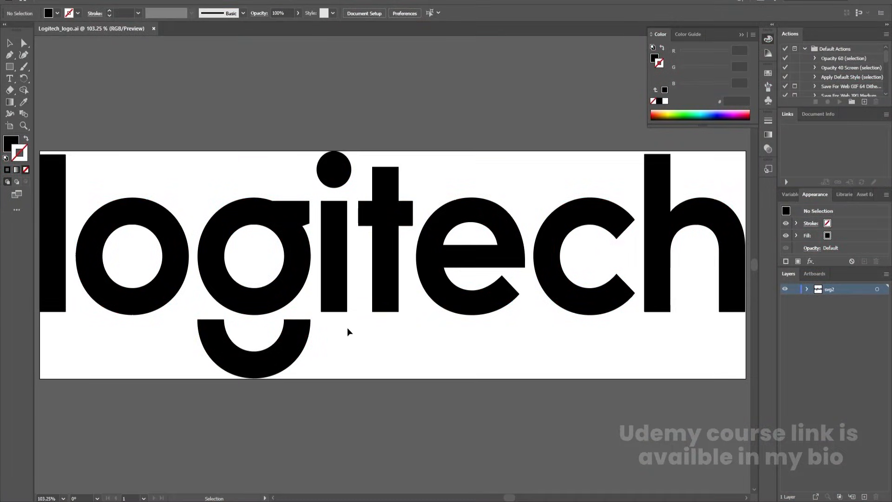
Switch to Illustrator and release the Logitech logo's layer1 into separate layers using Release to Layers (Sequence)
left_click(287, 285)
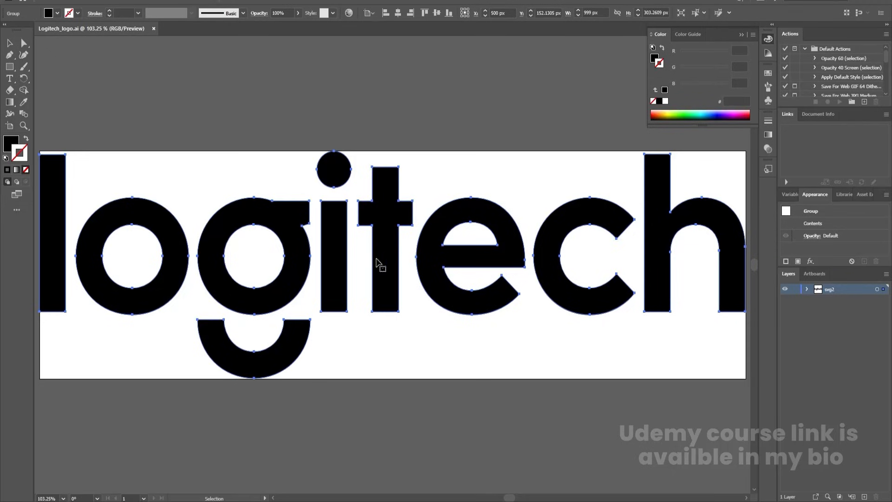
left_click(216, 159)
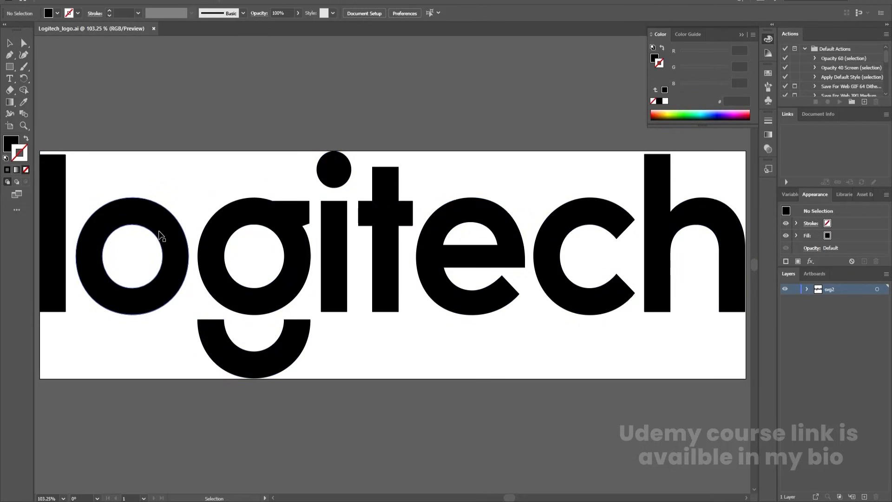
left_click(161, 235)
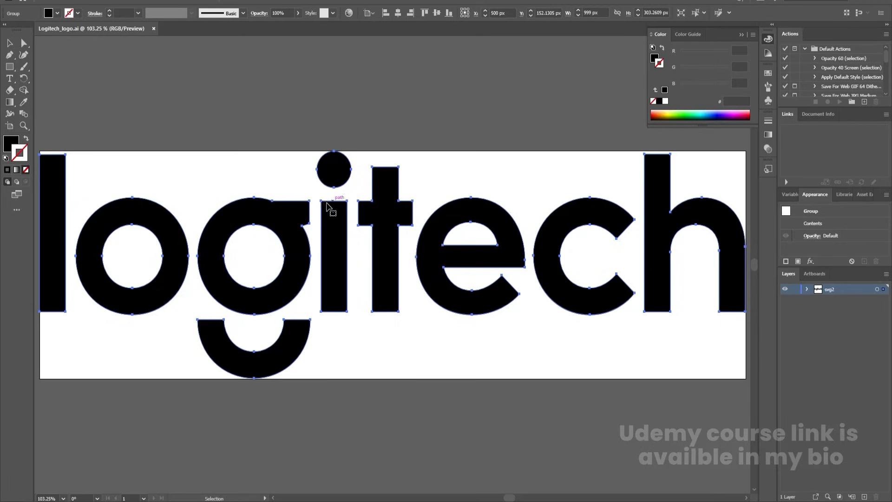
left_click(807, 289)
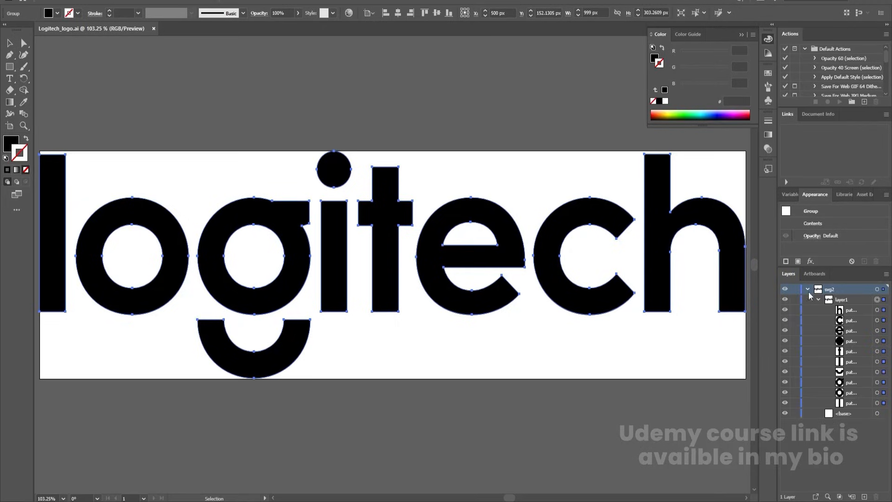
left_click(844, 300)
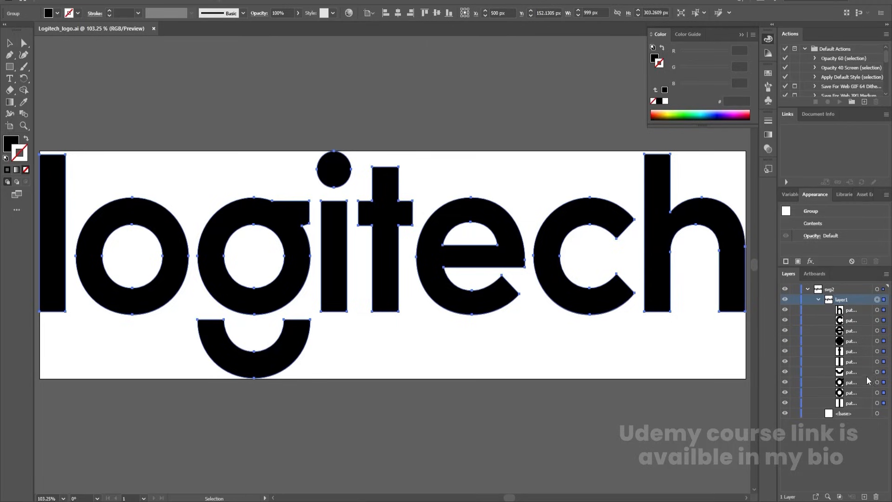
left_click(878, 300)
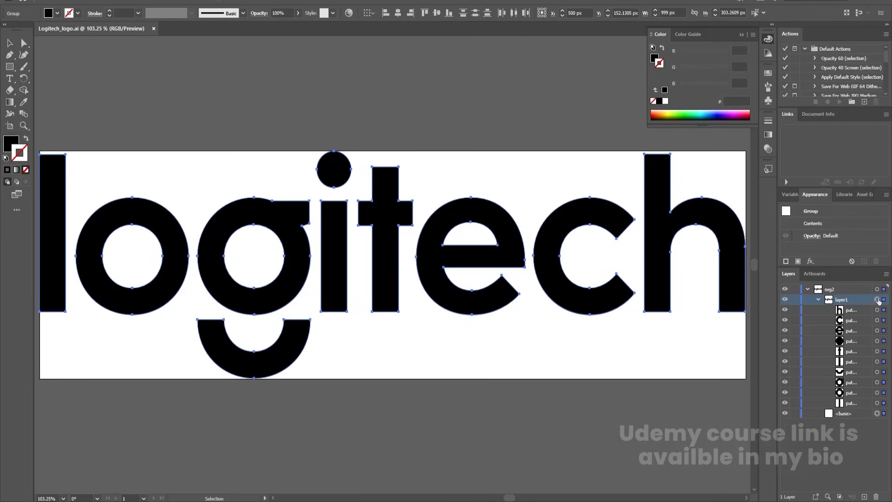
left_click(886, 274)
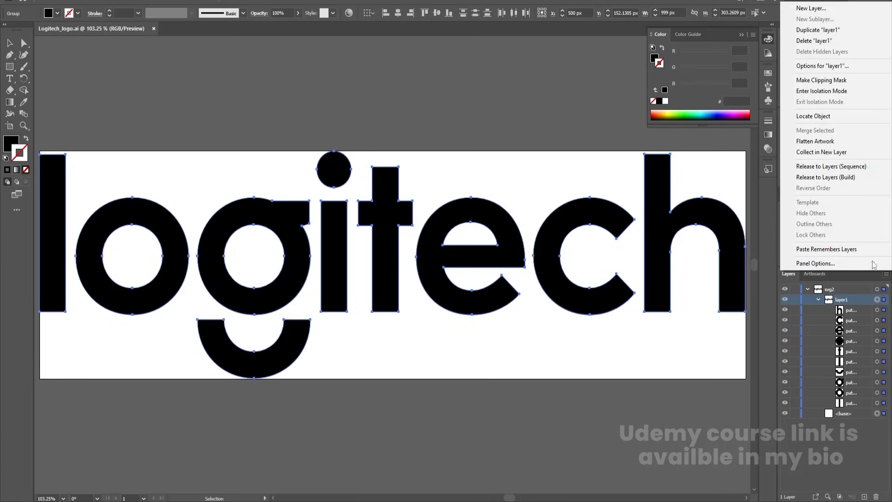
left_click(820, 170)
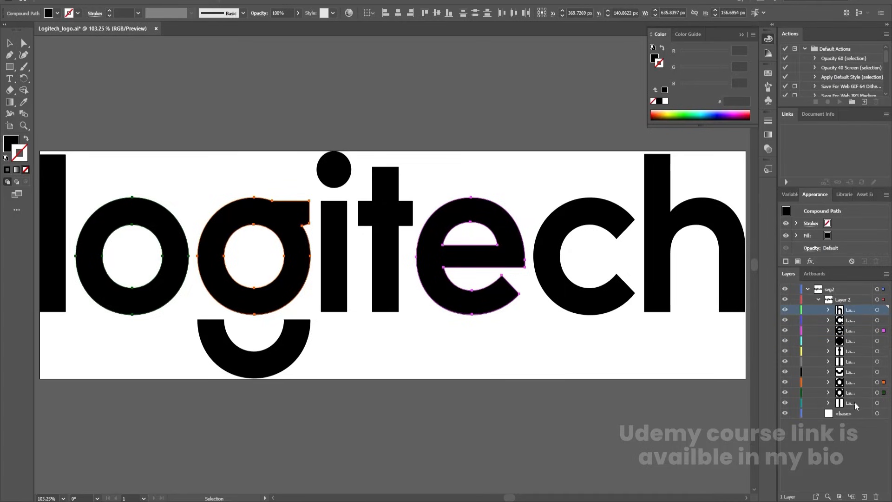
Move all the released letter layers out of svg2 to the top level, and delete the svg2 layer
left_click(856, 403, "shift")
left_click_drag(856, 403, 844, 454)
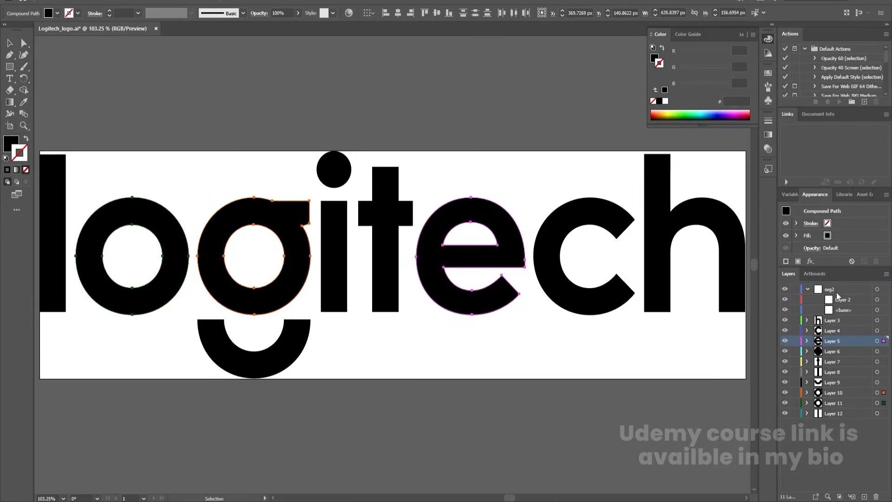
left_click(876, 496)
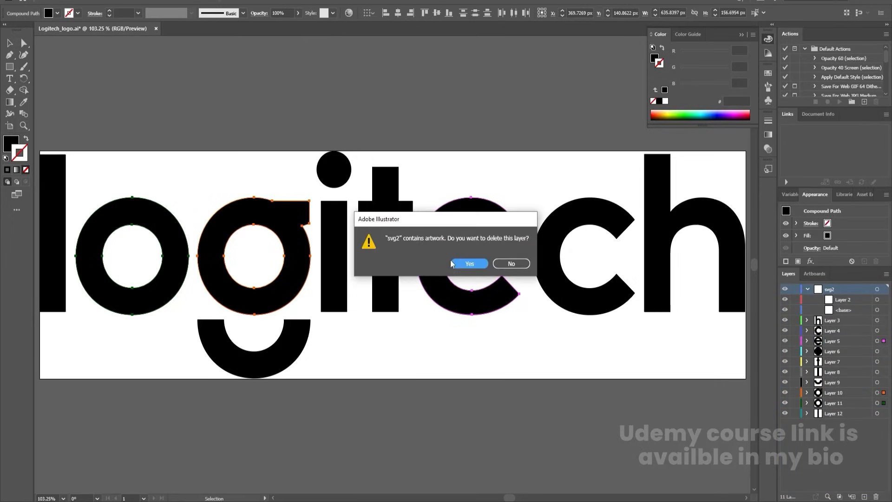
left_click(469, 264)
Try to save the logo document under its current file name, Logitech_logo.ai
key("ctrl+s")
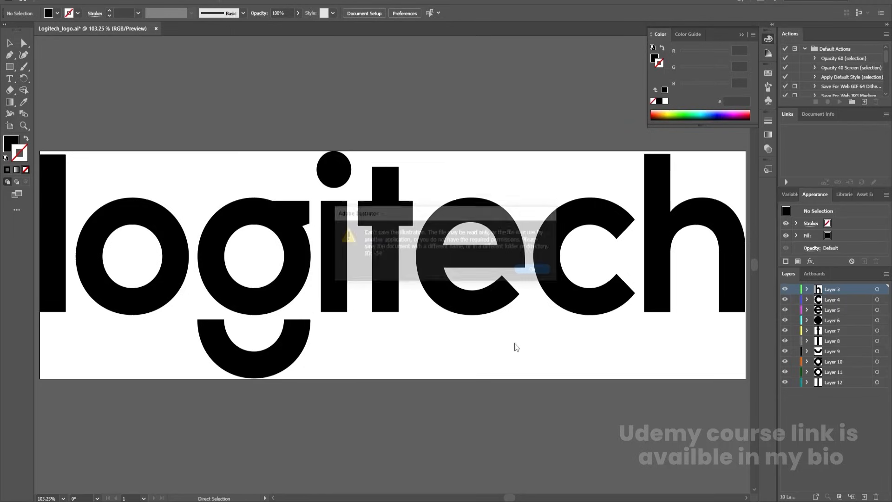
left_click(529, 274)
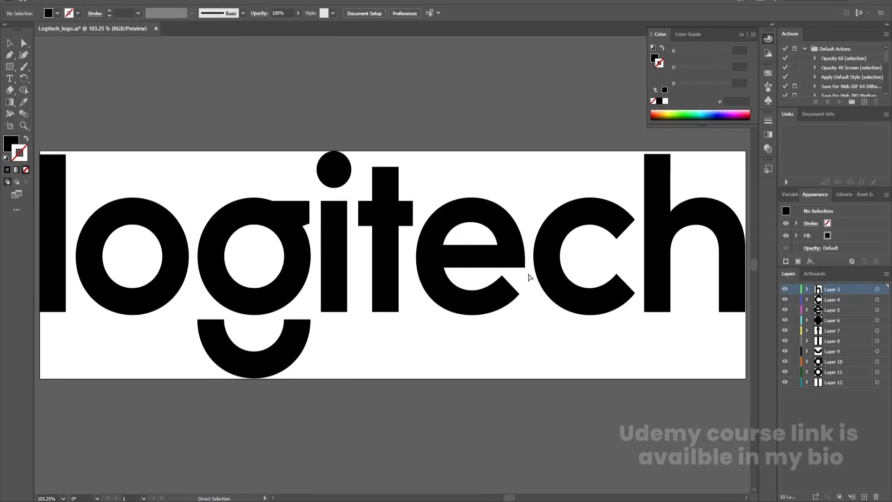
left_click(533, 270)
Save the layered logo on the computer as a new Illustrator file named New Logo with the default Illustrator 2020 options
key("ctrl+shift+s")
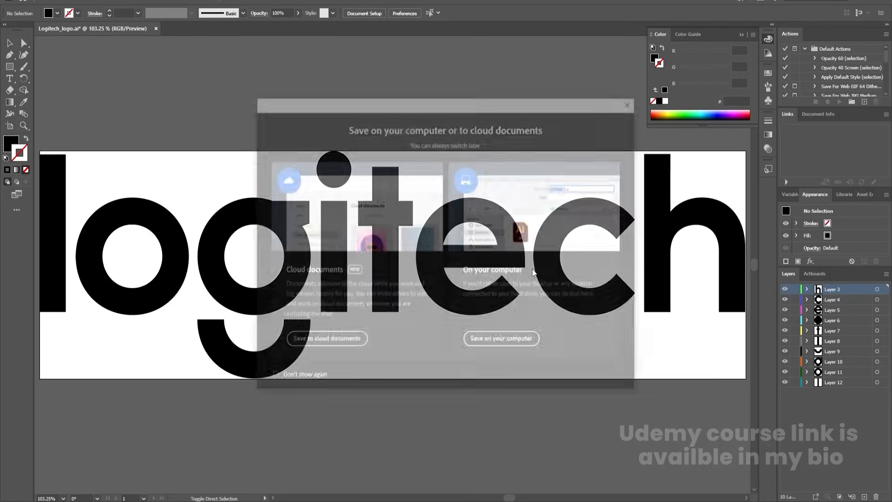
left_click(473, 344)
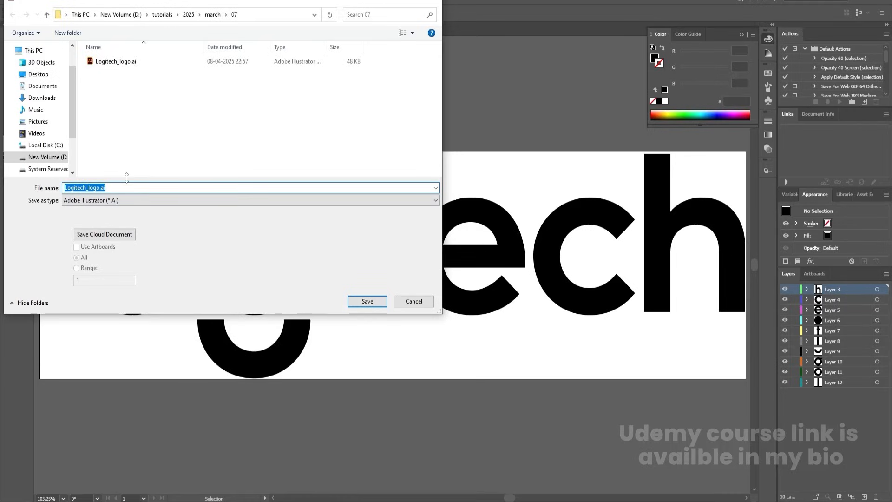
type("New ")
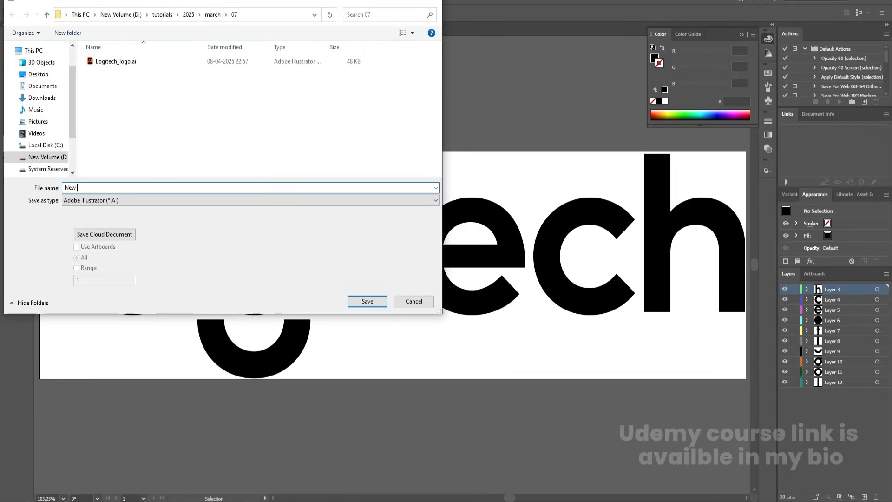
type("Logo")
key("Return")
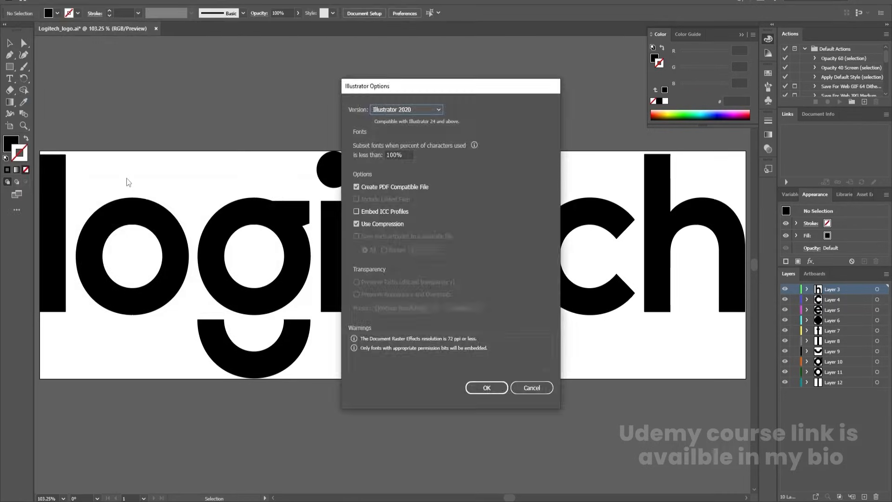
key("Return")
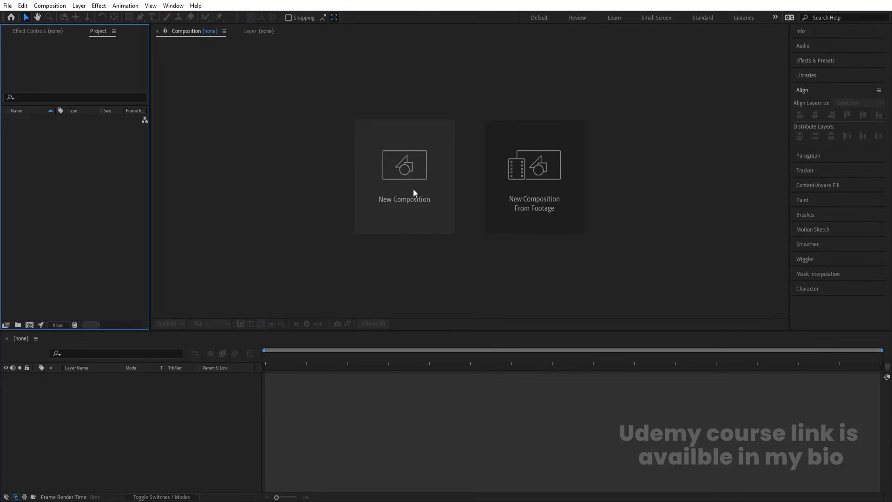
Switch to After Effects and create a 1920 x 1080, 30 fps, 30-second composition named Main Animation
left_click(414, 190)
left_click_drag(439, 128, 418, 110)
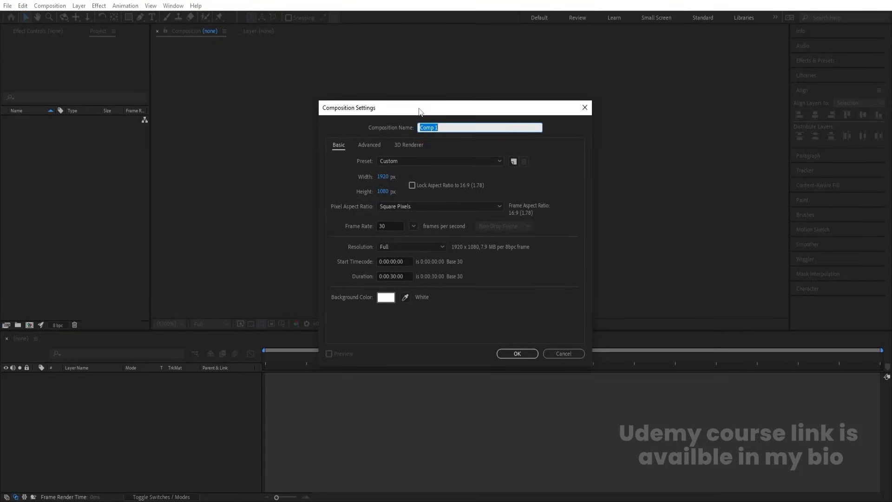
type("Main Animation")
left_click(516, 353)
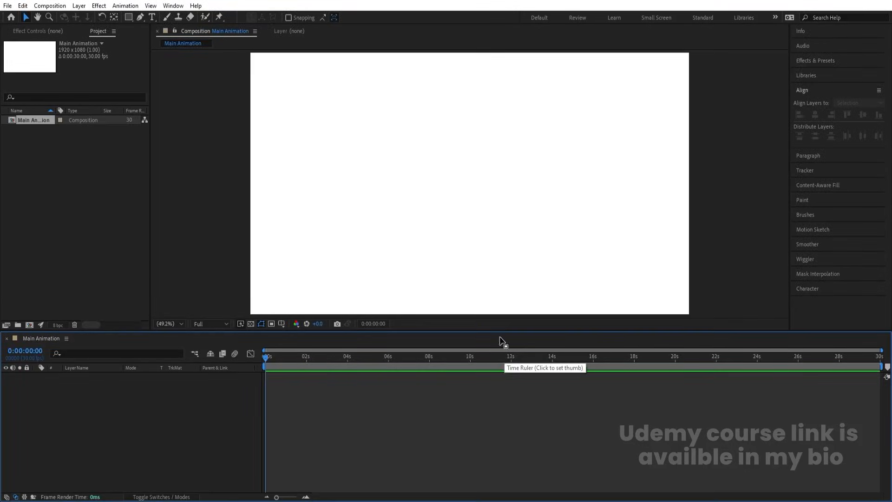
Show the title/action safe guides and import New Logo.ai as a composition that retains layer sizes
left_click(281, 323)
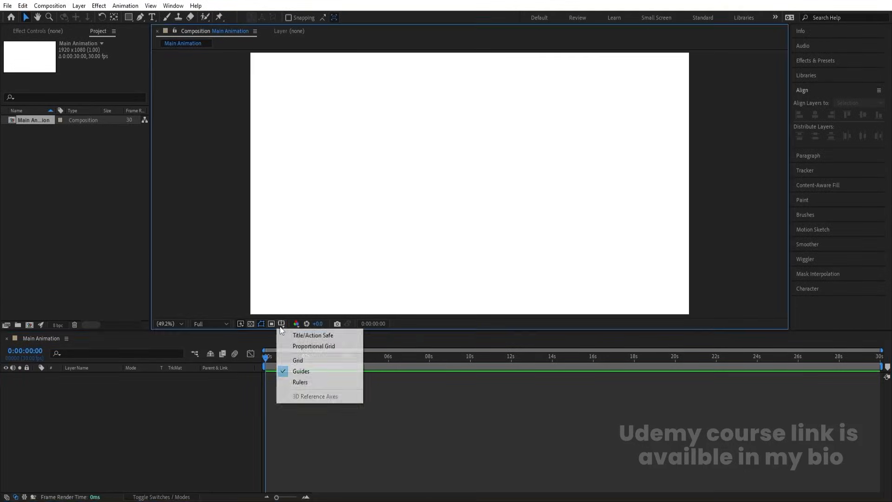
left_click(304, 335)
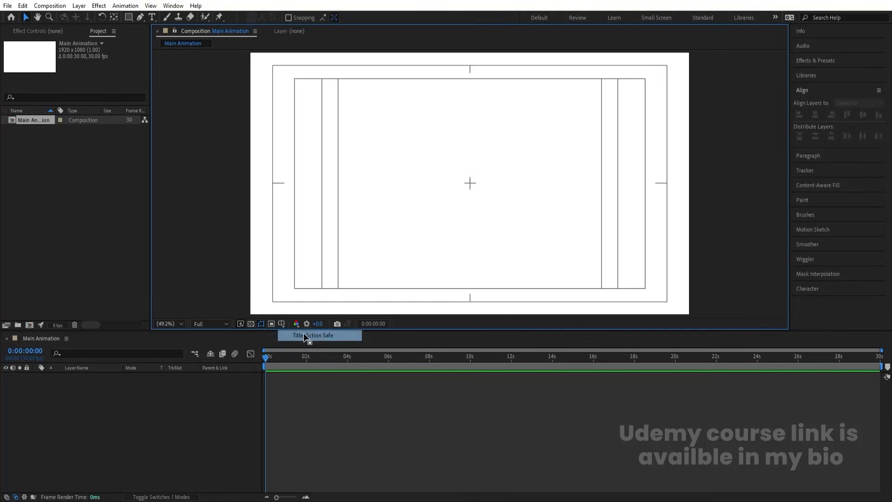
double_click(88, 162)
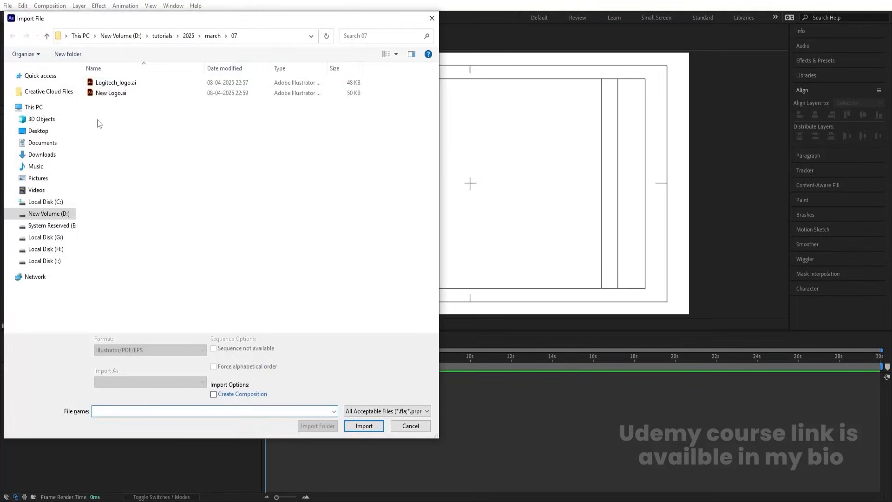
left_click(99, 96)
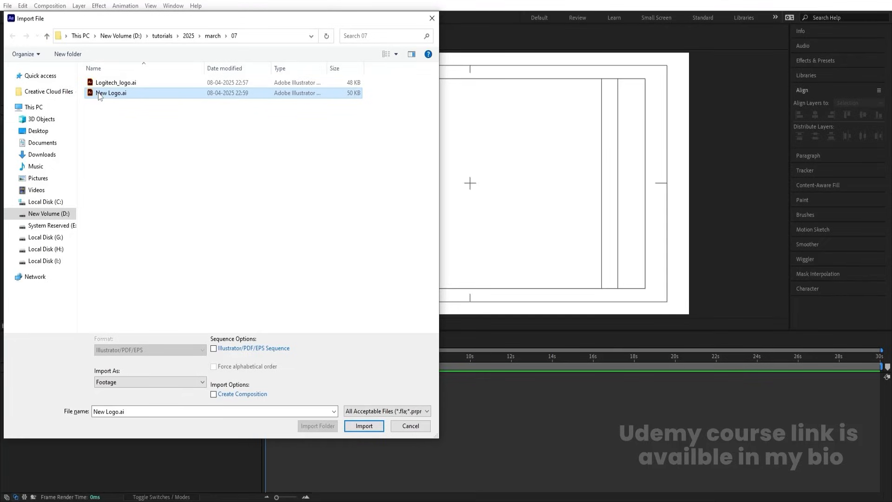
left_click(138, 383)
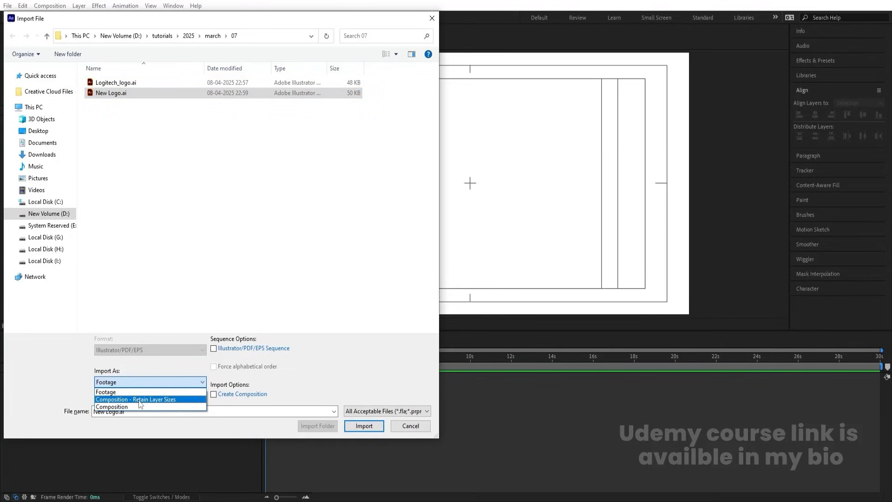
left_click(140, 399)
left_click(353, 425)
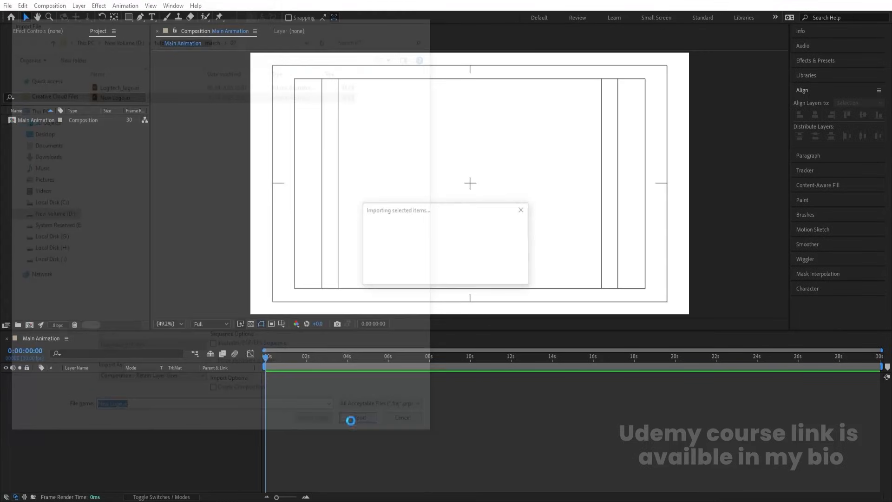
Add the New Logo composition to Main Animation as a layer and open it for editing
left_click_drag(43, 130, 115, 356)
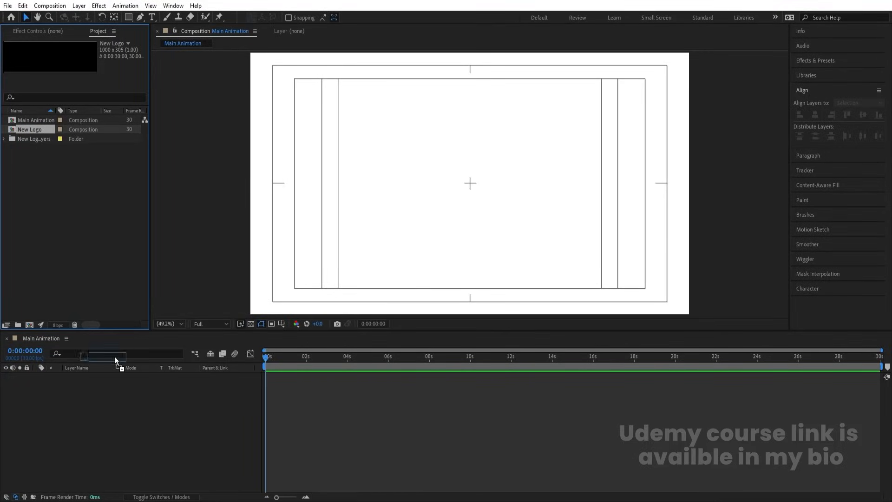
left_click_drag(122, 390, 123, 394)
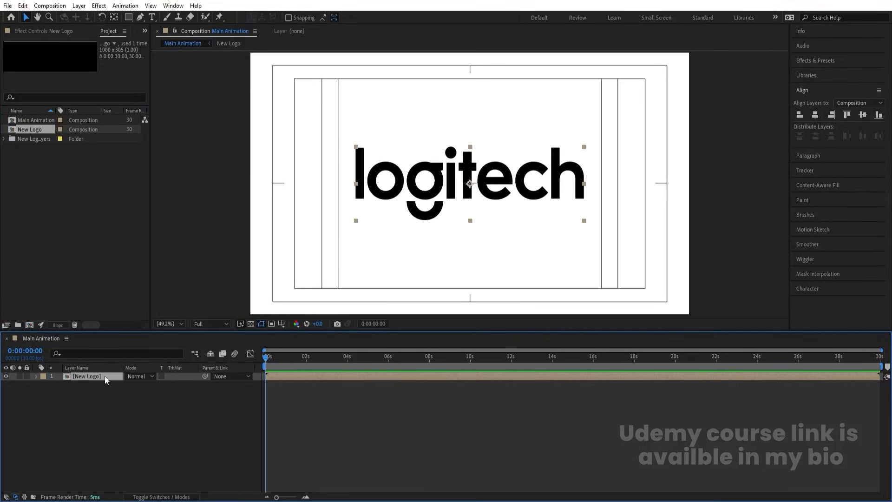
double_click(104, 375)
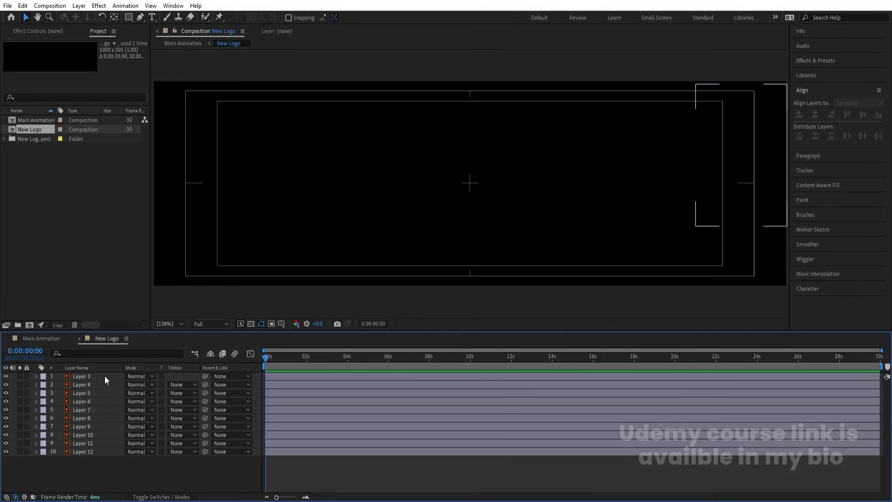
Give the New Logo composition a white background and a size of 1920 x 1080 px
key("ctrl+k")
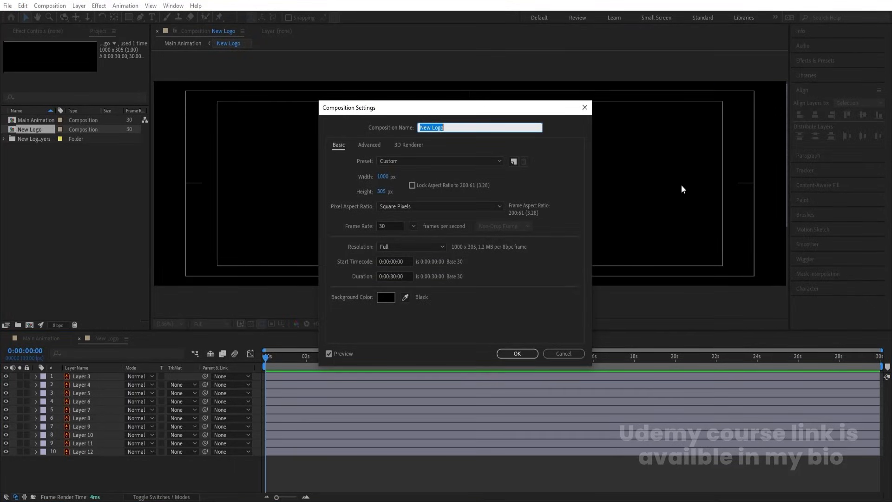
left_click(384, 298)
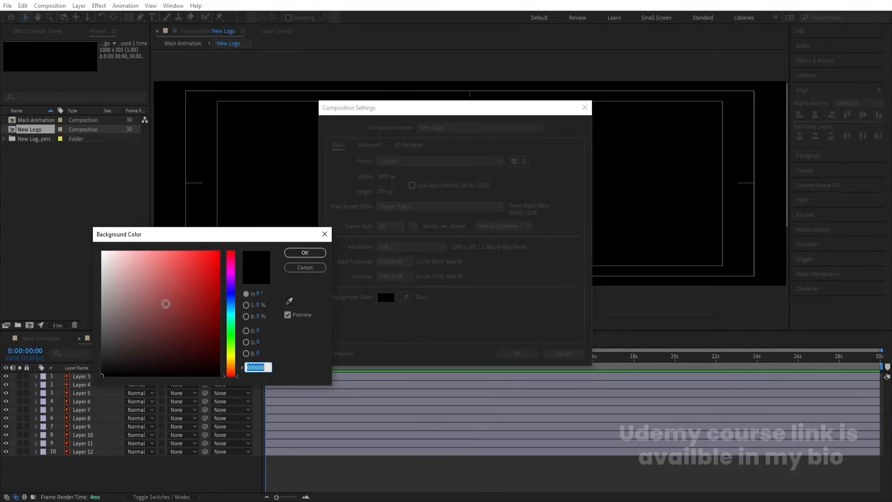
left_click_drag(166, 303, 68, 211)
left_click(306, 253)
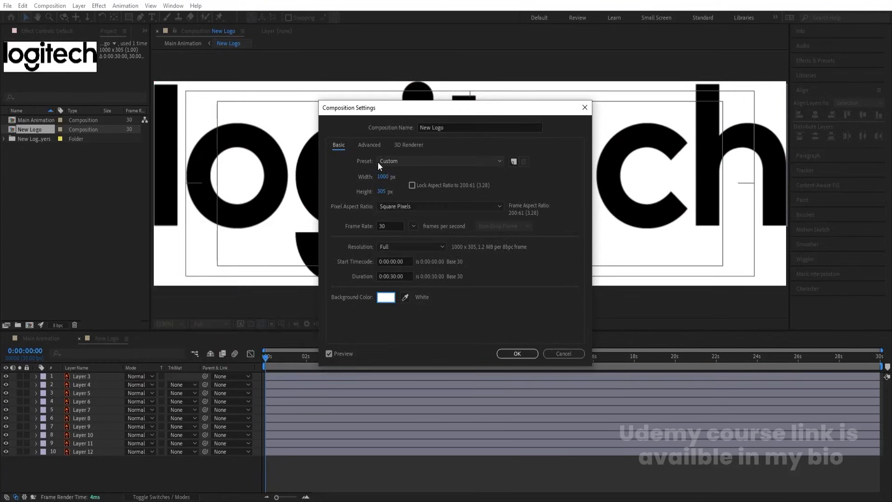
left_click(384, 177)
type("1920")
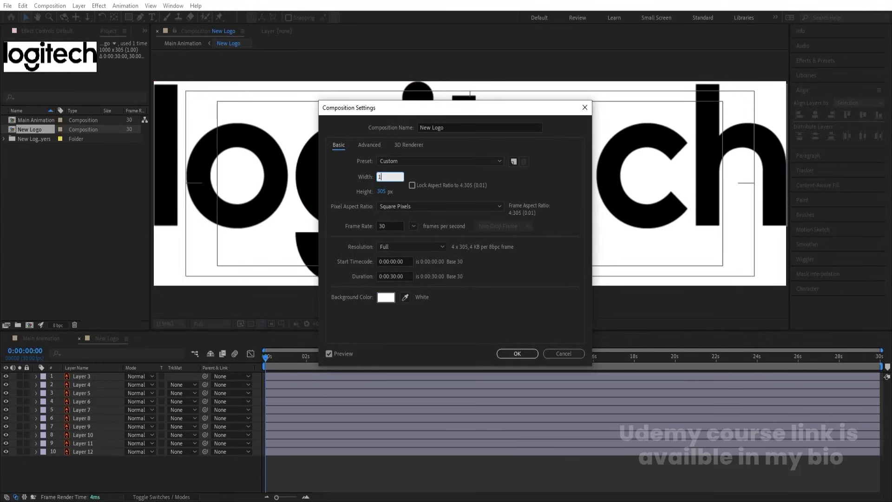
left_click(384, 192)
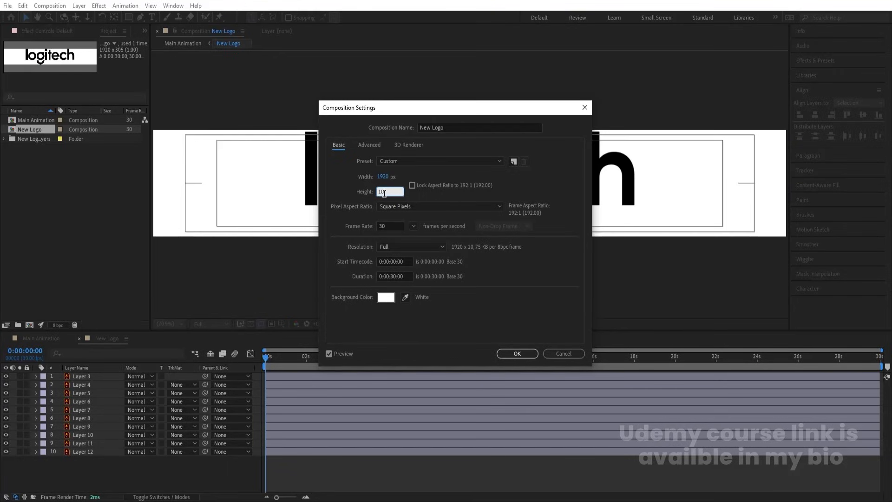
type("1080")
key("Return")
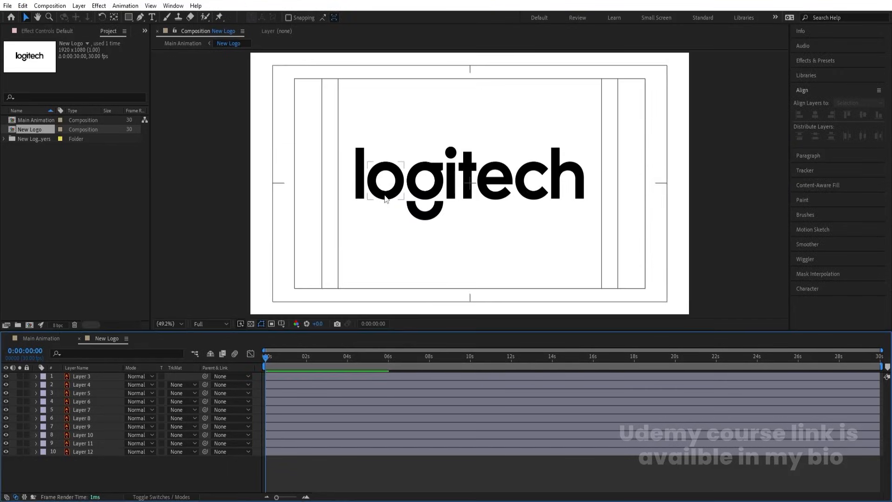
Create shapes from all the Illustrator vector layers, Layer 3 to Layer 12
left_click_drag(111, 465, 57, 365)
right_click(105, 382)
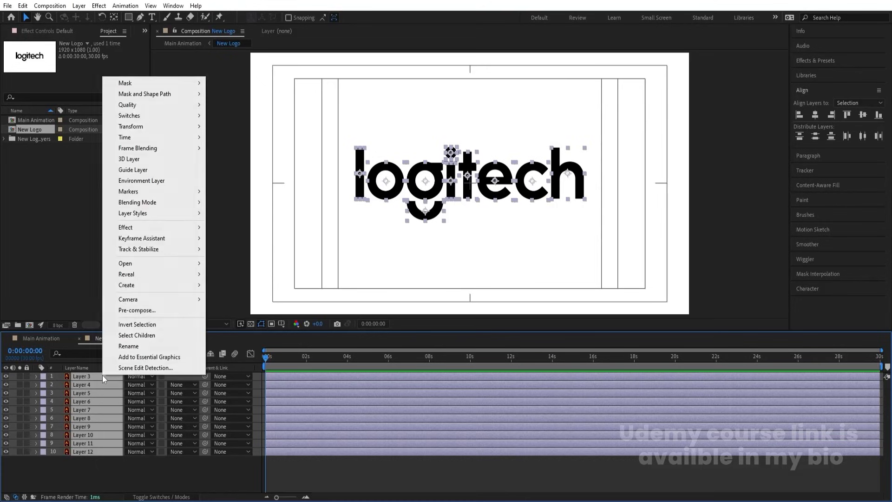
mouse_move(147, 285)
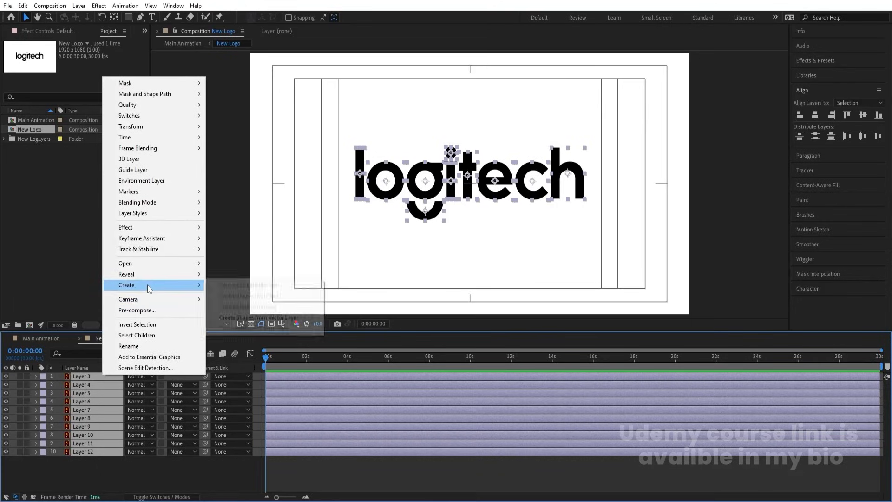
left_click(255, 318)
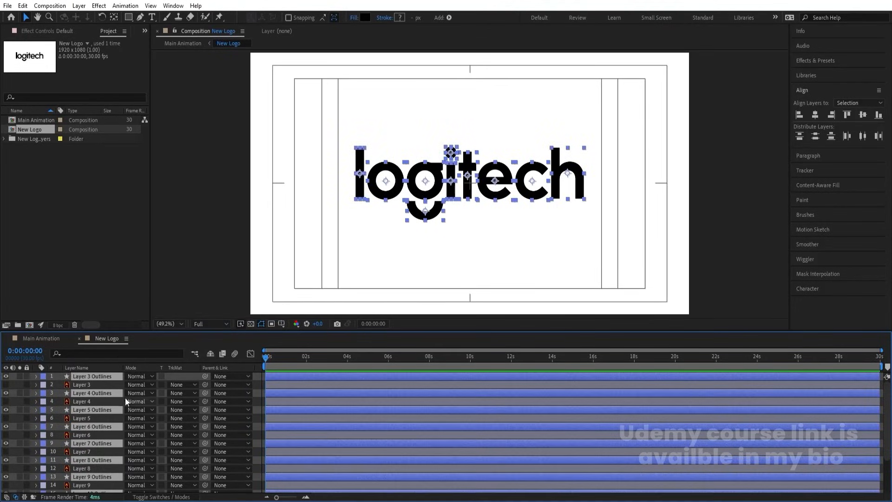
Move the new outline layers together above the originals and delete the original Illustrator layers, Layer 3 to Layer 12
left_click_drag(91, 392, 87, 380)
scroll(95, 432, "down", 2)
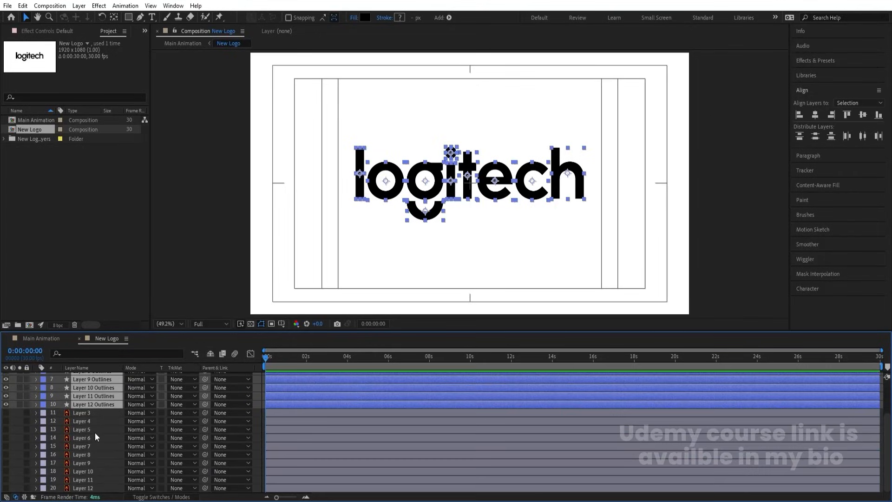
left_click(81, 413)
left_click(88, 488, "shift")
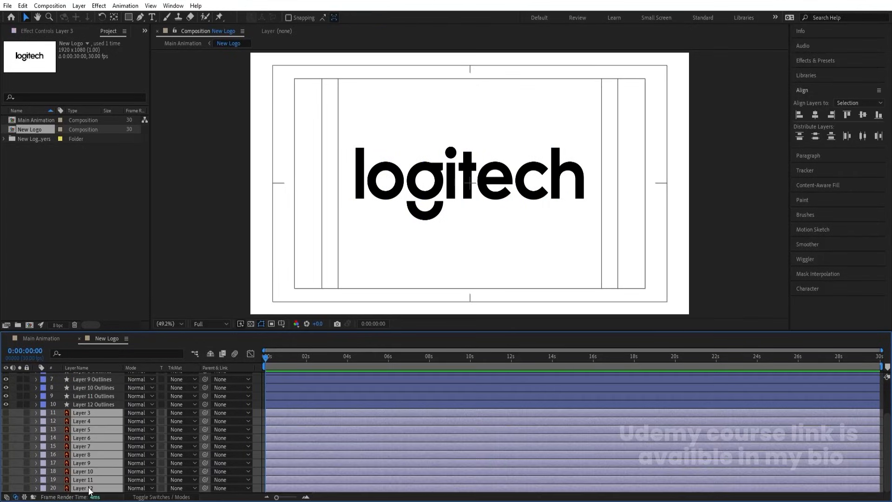
key("Delete")
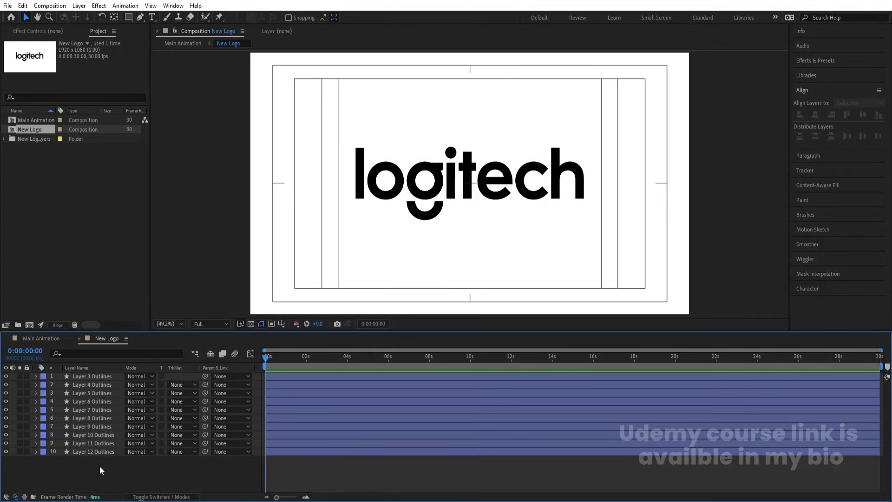
Duplicate all the outline layers and move the copies together to the top of the layer stack
left_click_drag(100, 467, 74, 375)
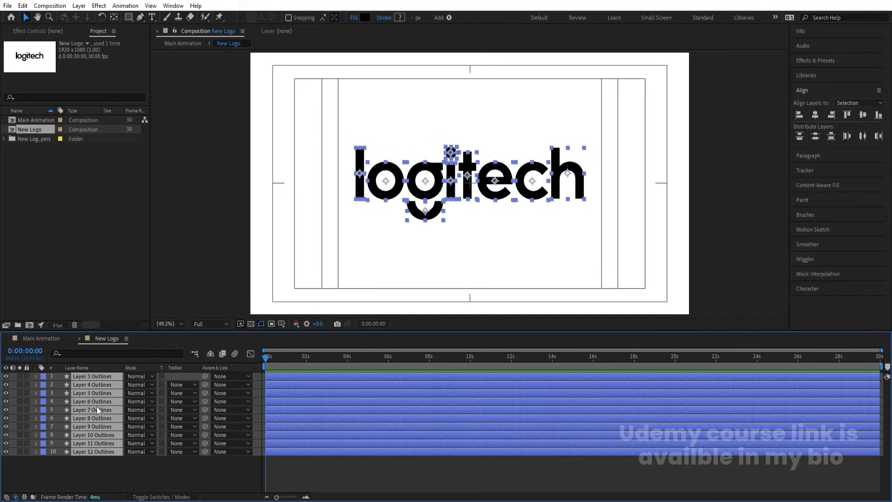
key("ctrl+d")
left_click_drag(92, 393, 88, 374)
Give the duplicated outline layers a yellow label and solo them
scroll(76, 423, "down", 2)
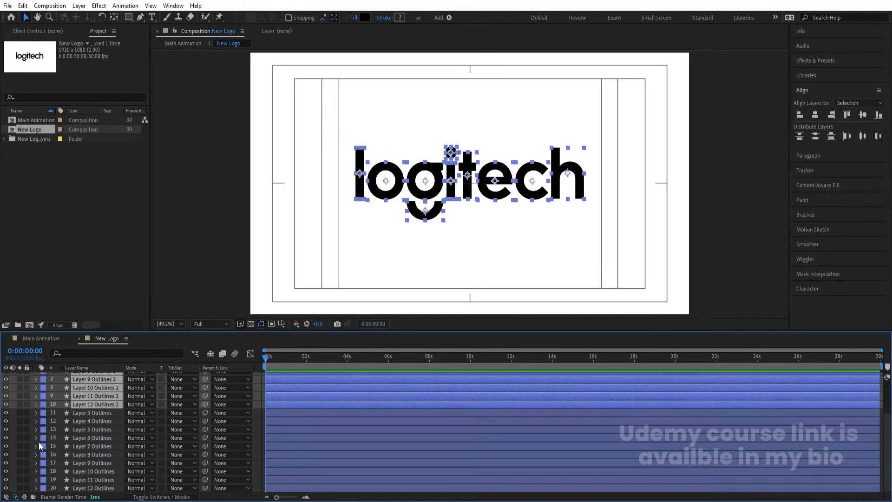
left_click(41, 404)
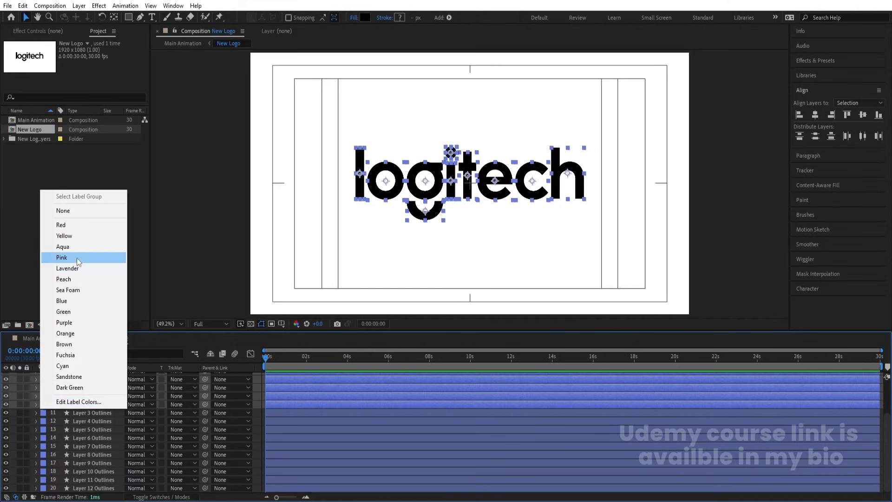
left_click(71, 237)
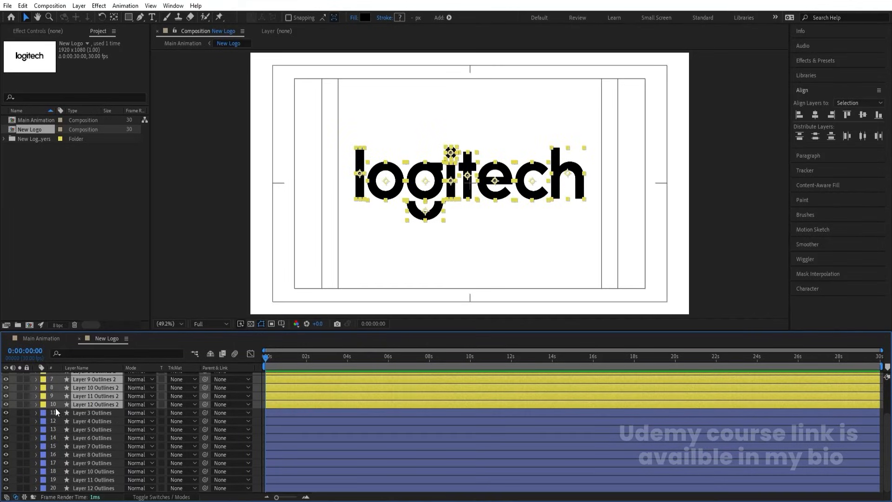
left_click(20, 403)
scroll(32, 417, "up", 3)
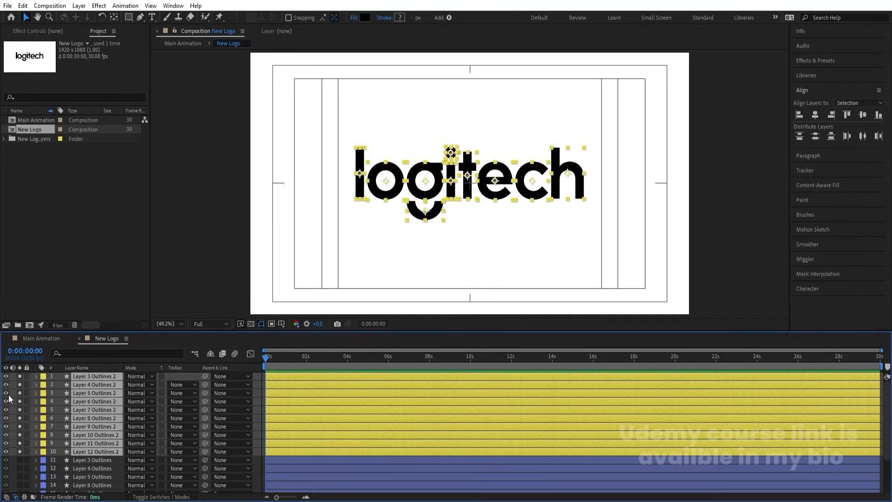
Try to set the stroke colour of all the duplicated outline layers to black (000000)
left_click(399, 19)
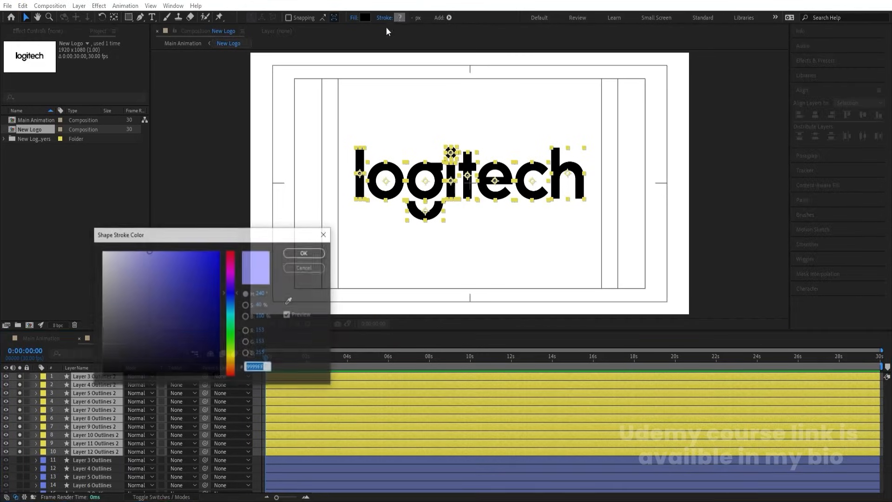
left_click_drag(149, 296, 145, 307)
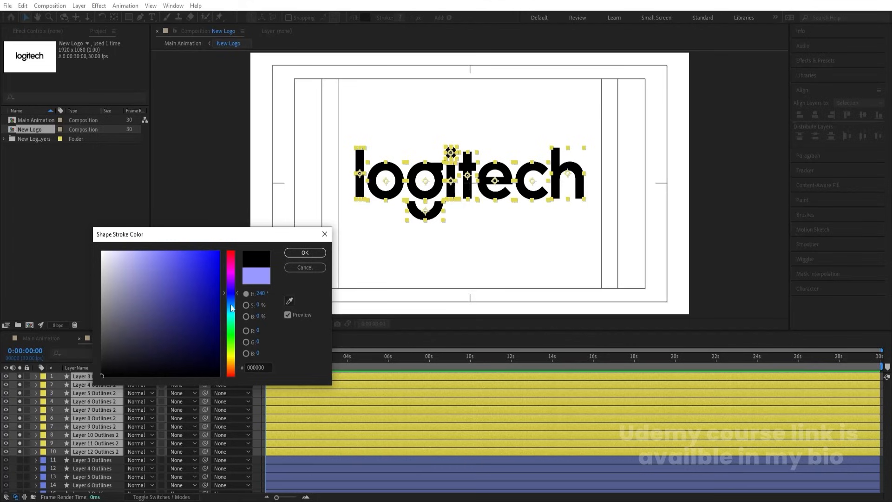
left_click(311, 252)
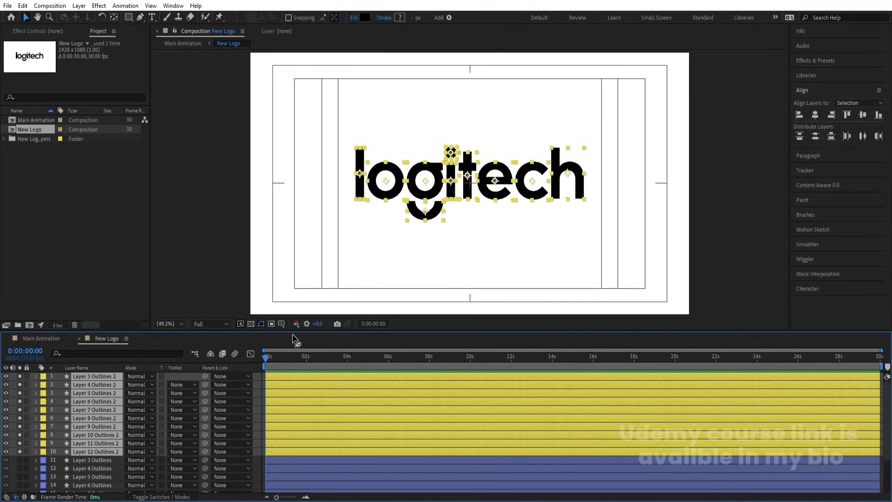
left_click(255, 378)
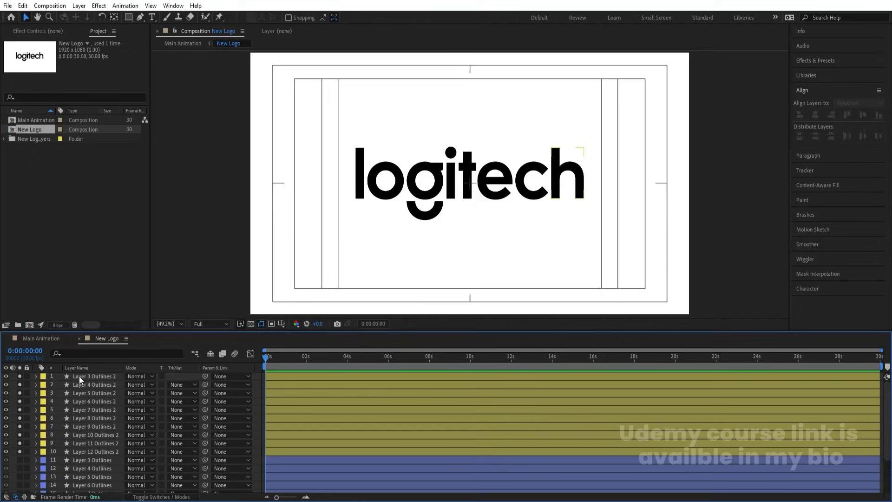
Add a Stroke to the contents of Layer 3 Outlines 2
left_click(36, 376)
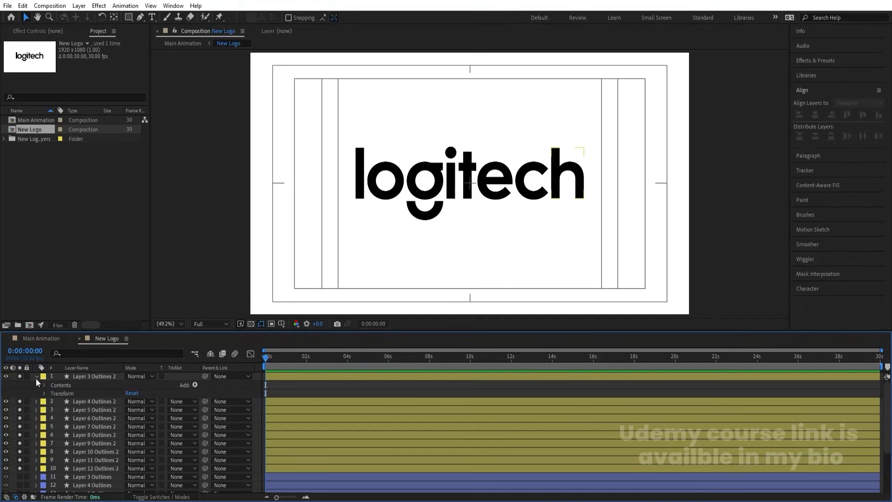
left_click(195, 385)
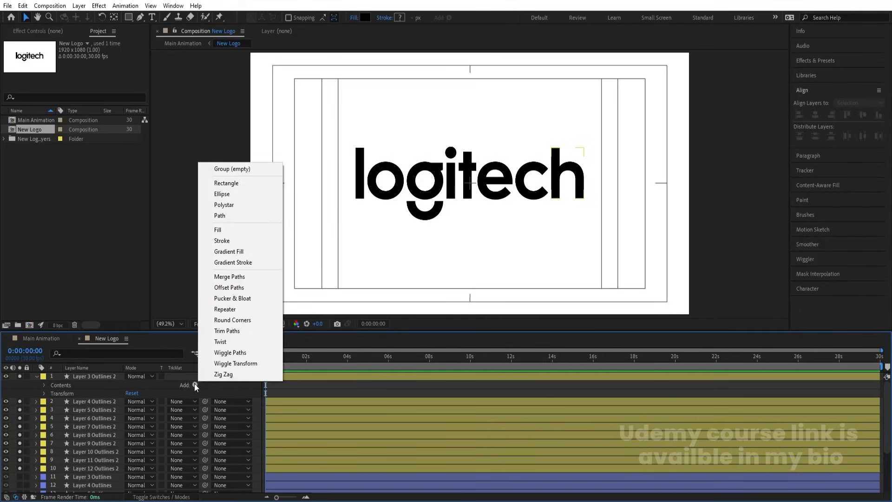
left_click(225, 240)
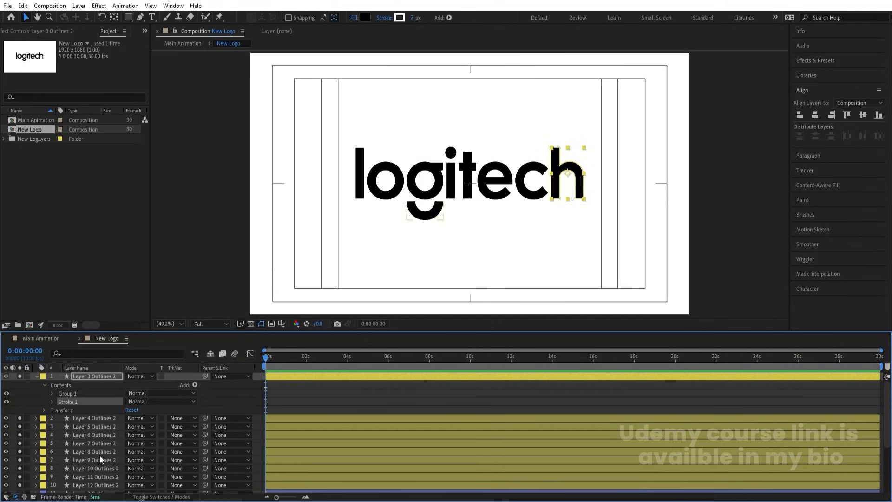
Paste the copied stroke onto Layer 4 Outlines 2 through Layer 12 Outlines 2 and collapse the layers
left_click(90, 417)
scroll(86, 432, "down", 3)
left_click(84, 434, "shift")
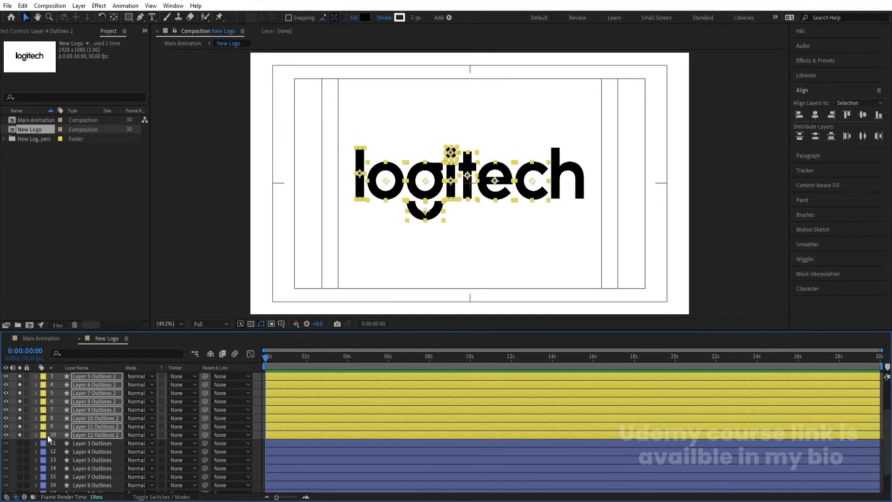
left_click(35, 434)
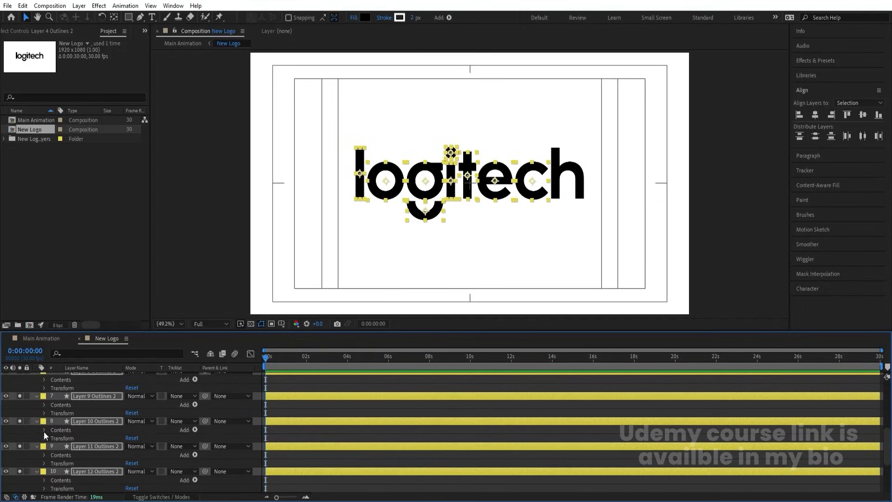
left_click(44, 431)
scroll(44, 431, "up", 8)
left_click(274, 390)
key("u")
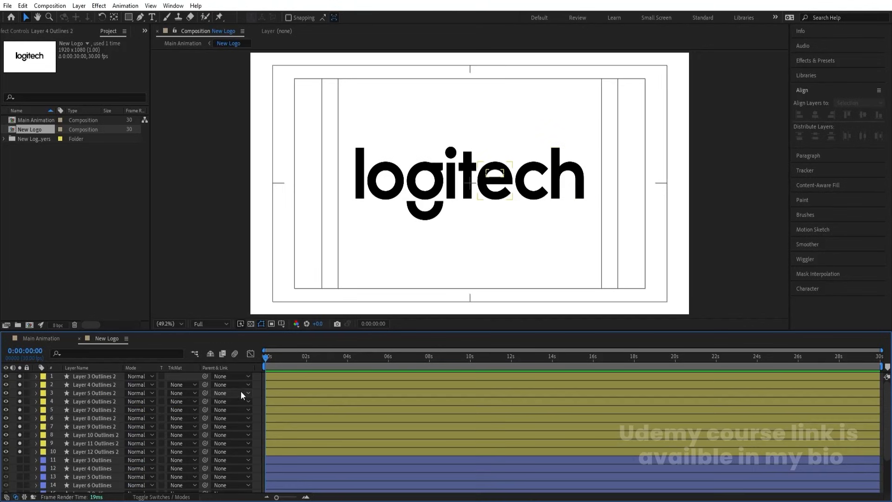
Set the stroke colour of all ten duplicated outline layers, Layer 3 Outlines 2 through Layer 12 Outlines 2, to black
left_click(90, 453)
left_click(88, 382, "shift")
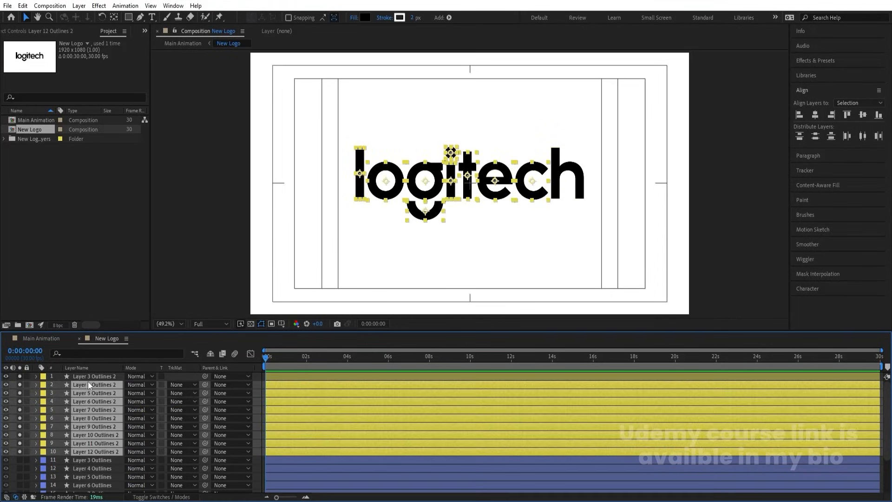
left_click(88, 378, "shift")
left_click(399, 18)
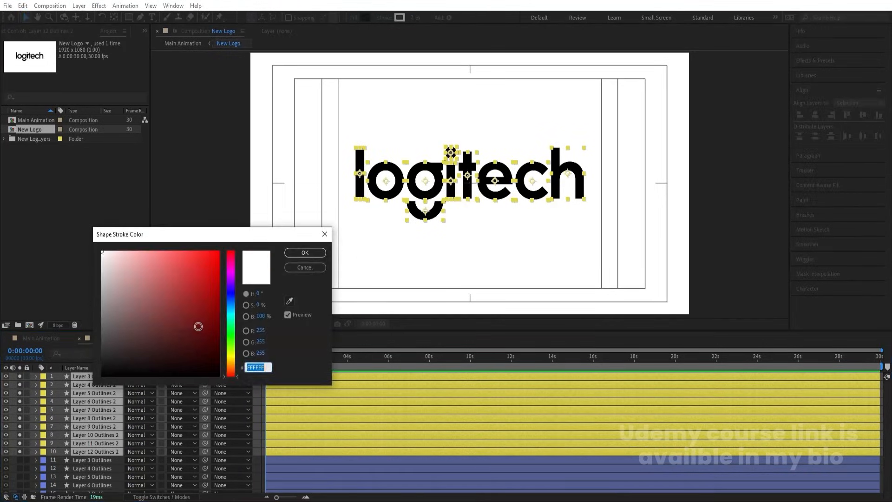
left_click_drag(159, 331, 88, 420)
key("Return")
Set the fill of the duplicated outline layers to None and deselect them
left_click(356, 17)
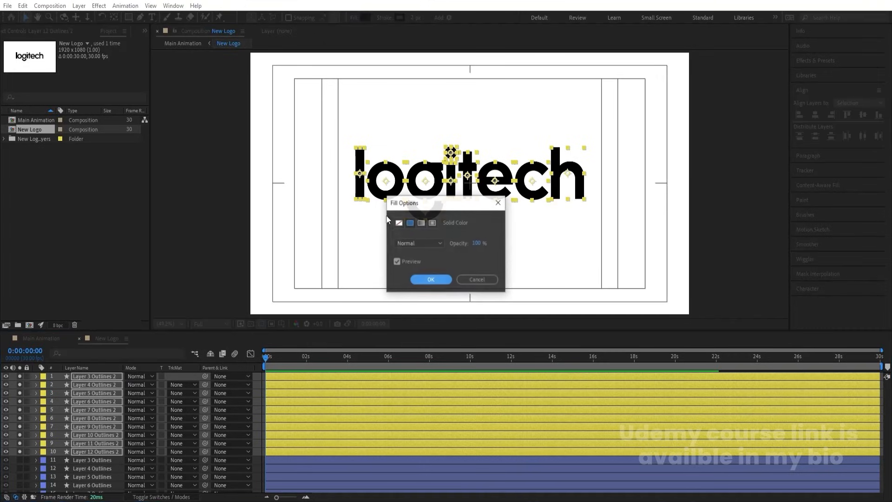
left_click(398, 222)
left_click(430, 279)
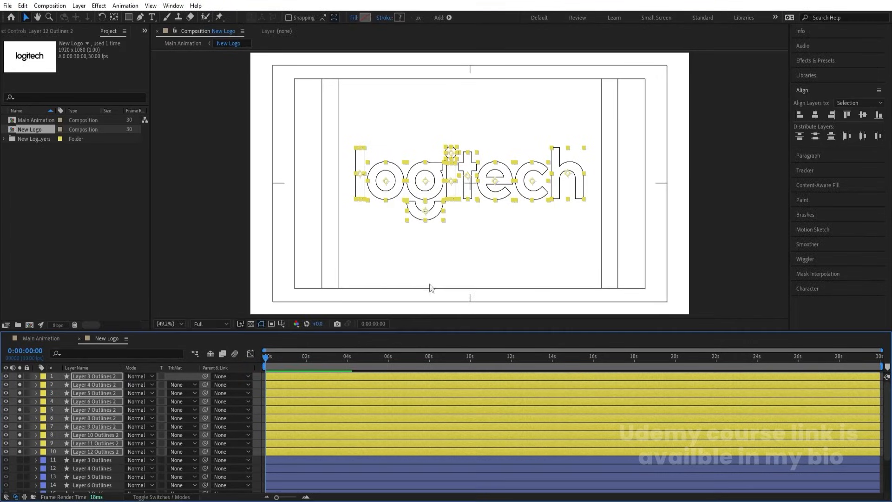
key("ctrl+shift+a")
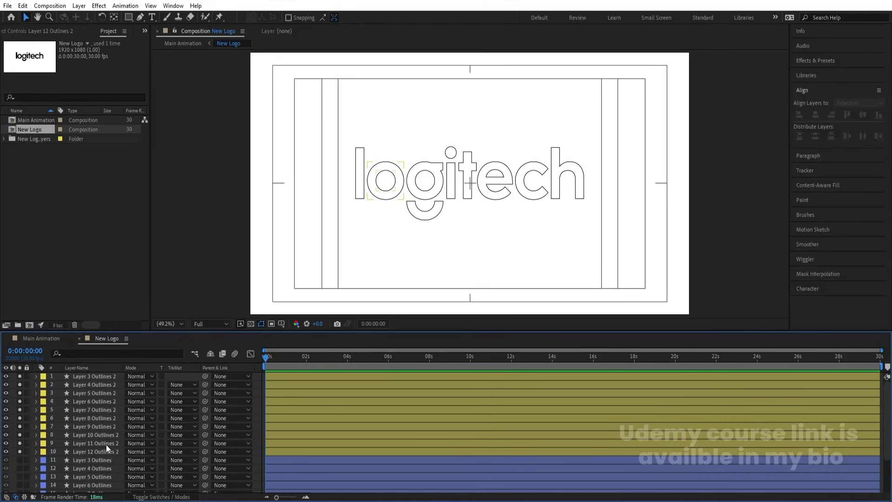
Unsolo all the yellow duplicated outline layers and turn off their visibility
left_click_drag(19, 453, 19, 376)
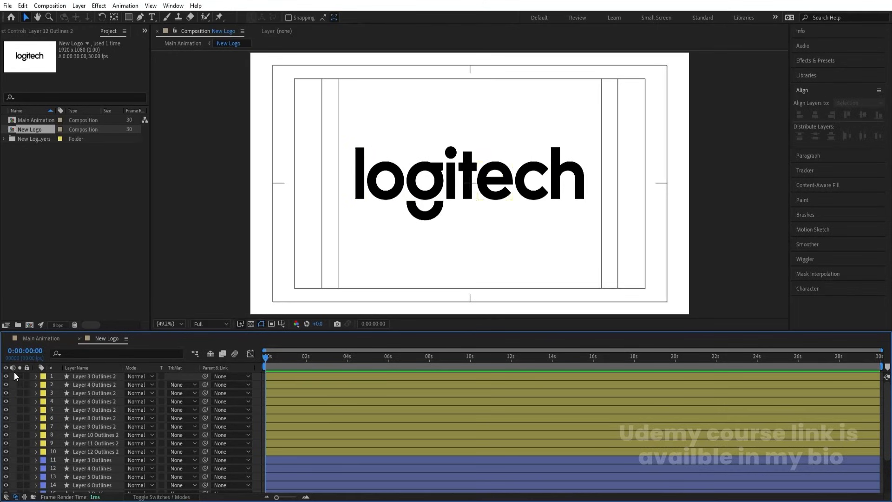
left_click(85, 452)
left_click(79, 378, "shift")
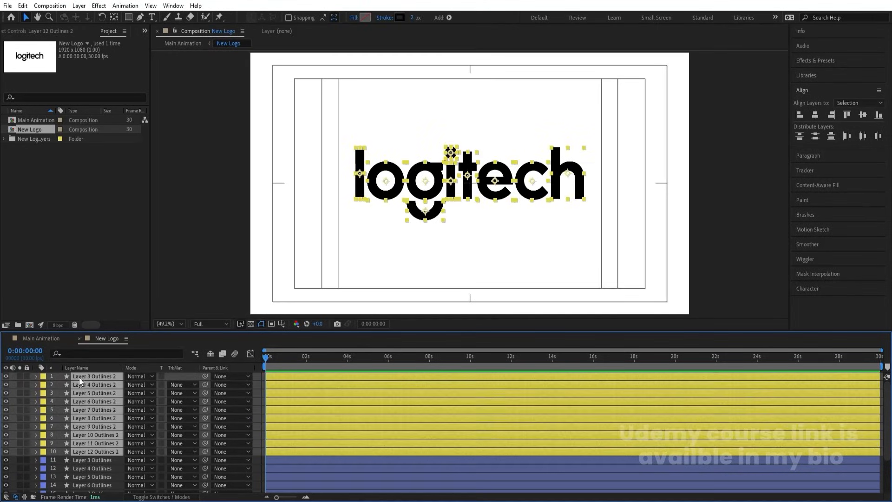
left_click(6, 451)
scroll(17, 449, "down", 2)
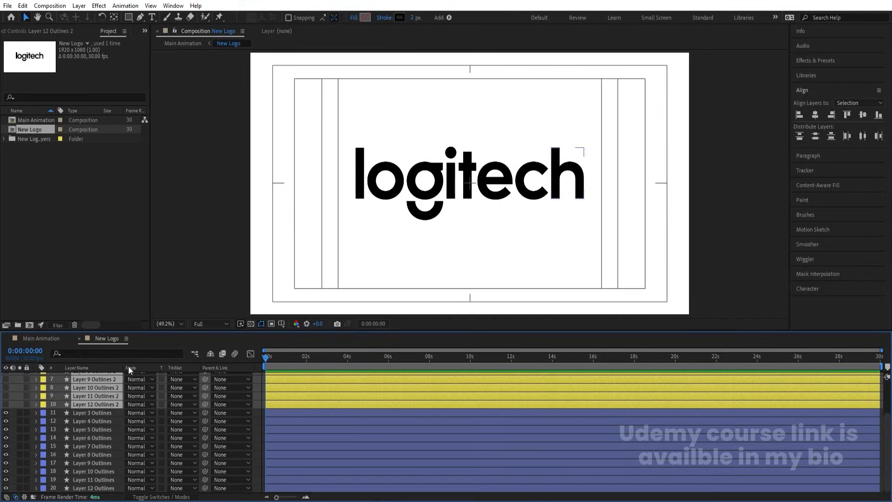
Add Trim Paths to Layer 12 Outlines and keyframe its End at 0% at the start of the composition
left_click(358, 195)
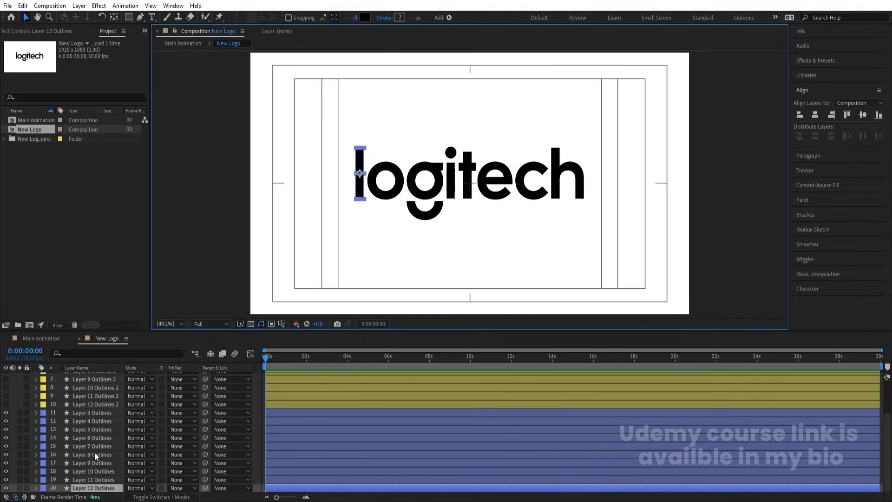
left_click(35, 488)
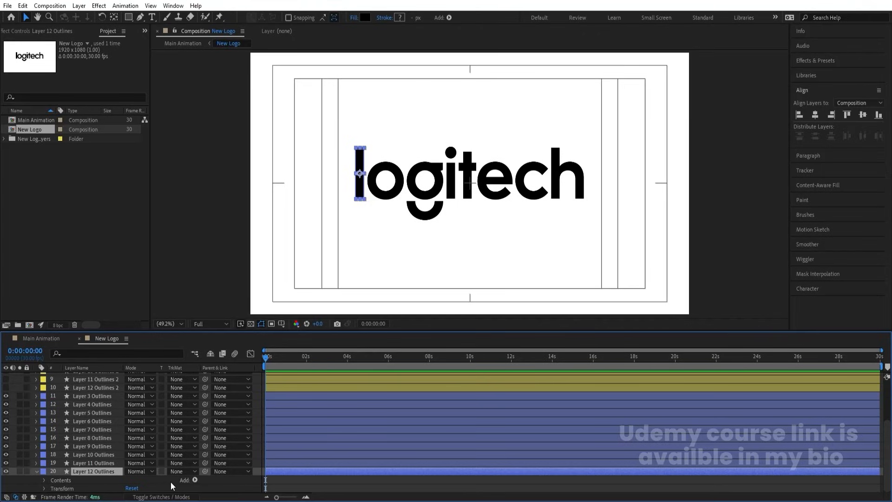
left_click(195, 479)
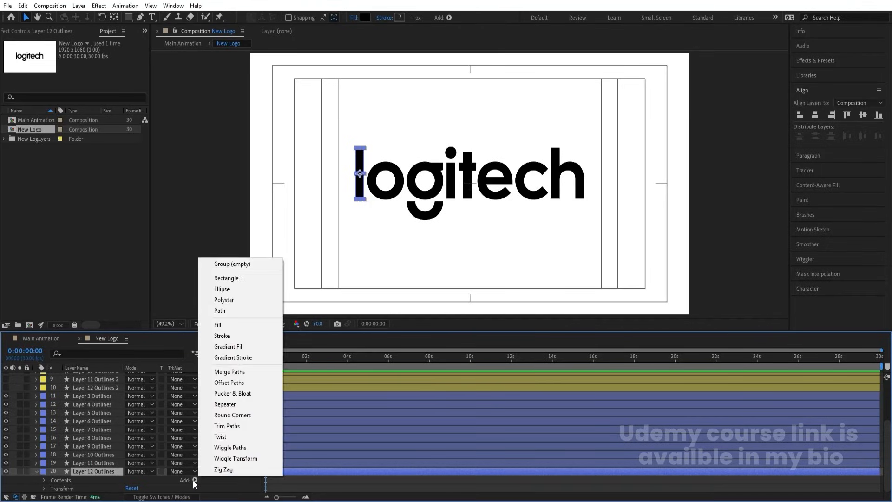
left_click(221, 426)
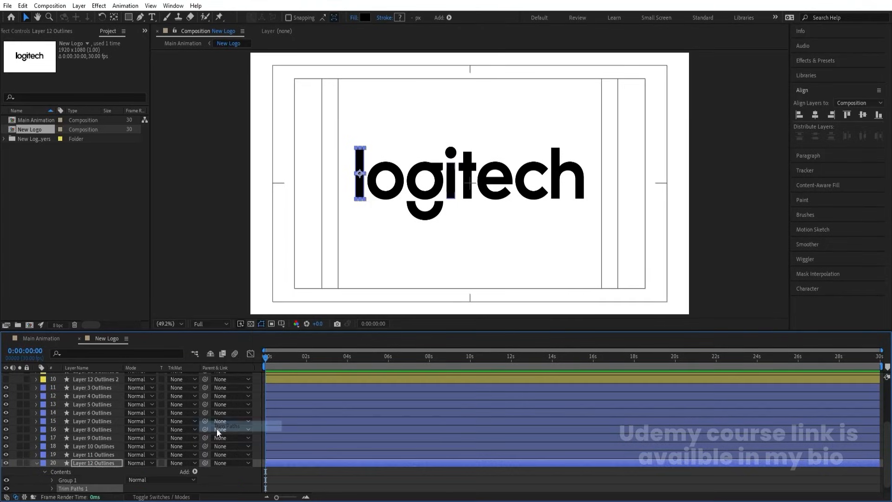
left_click(52, 489)
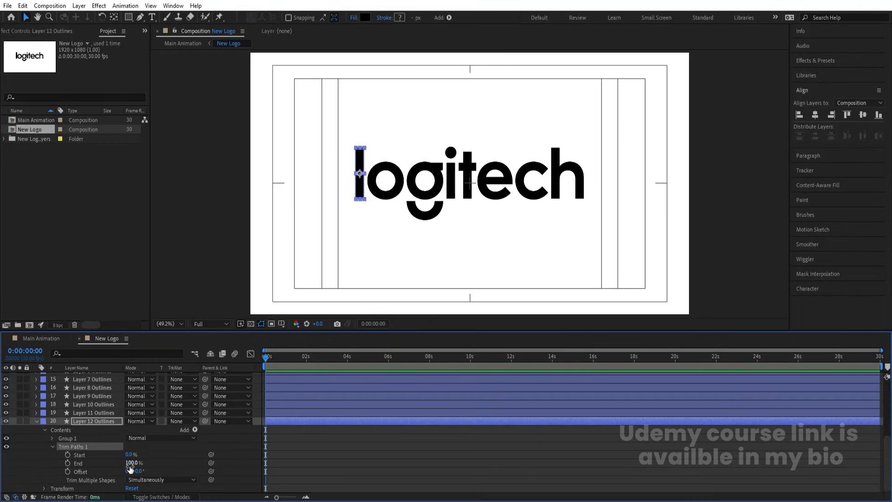
left_click_drag(131, 463, 65, 464)
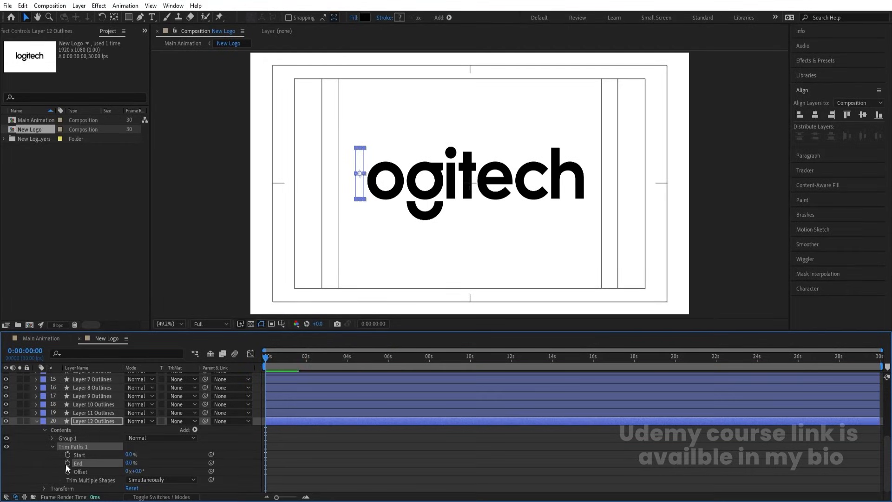
left_click(68, 464)
Keyframe the Trim Paths End of Layer 12 Outlines at 100% at 0:00:01:10 and preview the animation
scroll(301, 428, "up", 5)
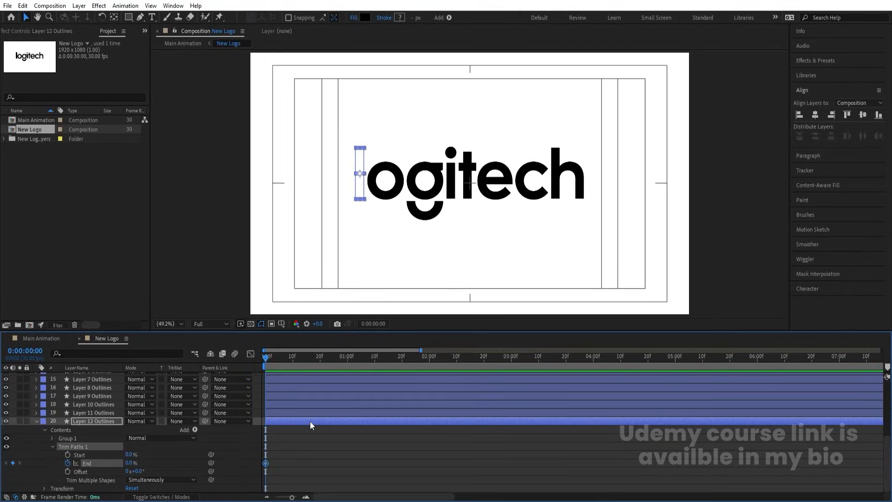
scroll(350, 388, "down", 2)
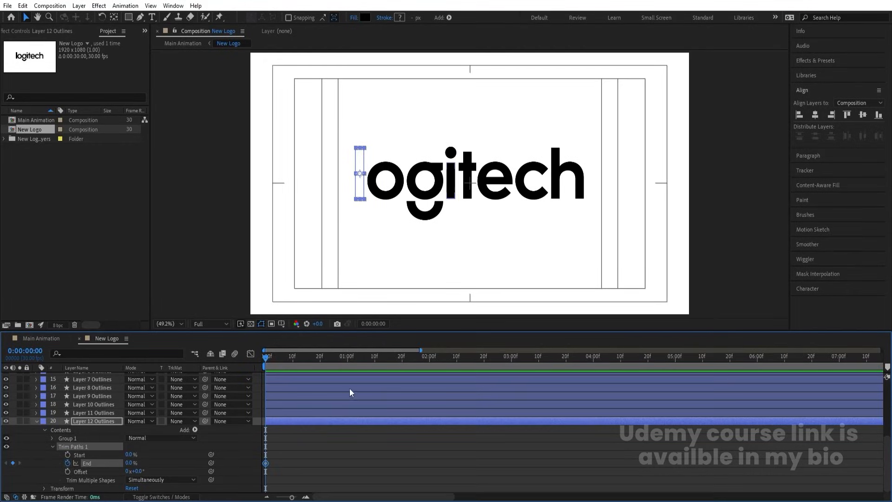
left_click(374, 358)
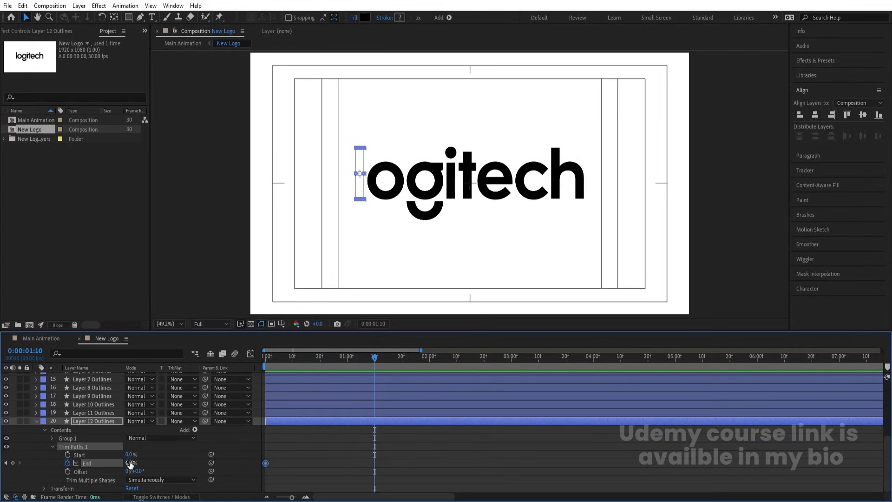
left_click_drag(135, 466, 238, 451)
key("Home")
key("space")
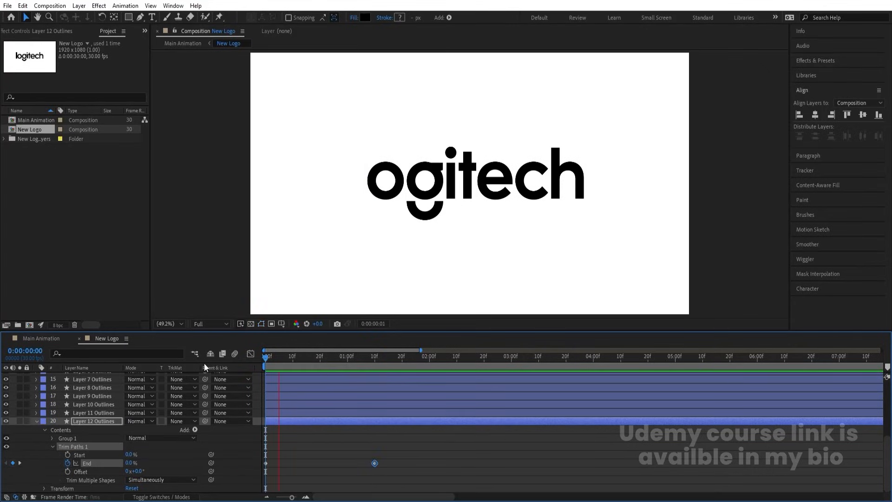
key("space")
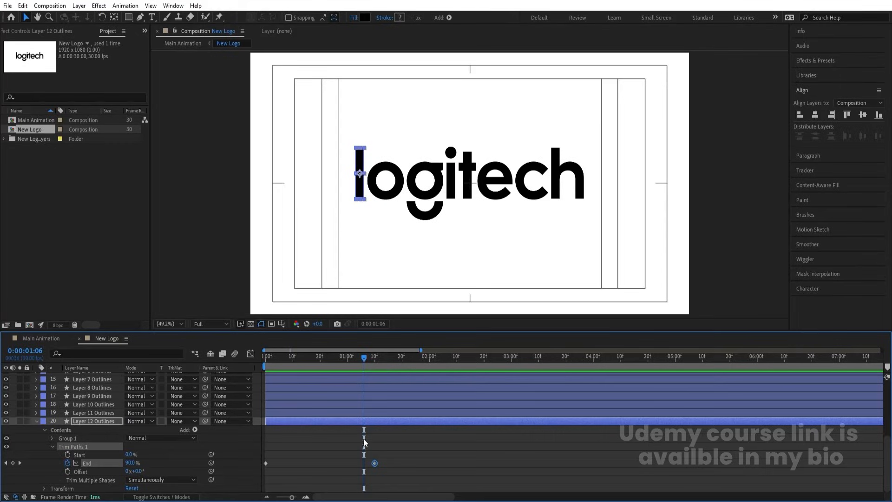
Apply Easy Ease to both Trim Paths End keyframes of Layer 12 Outlines and return to the first frame
left_click_drag(405, 447, 215, 487)
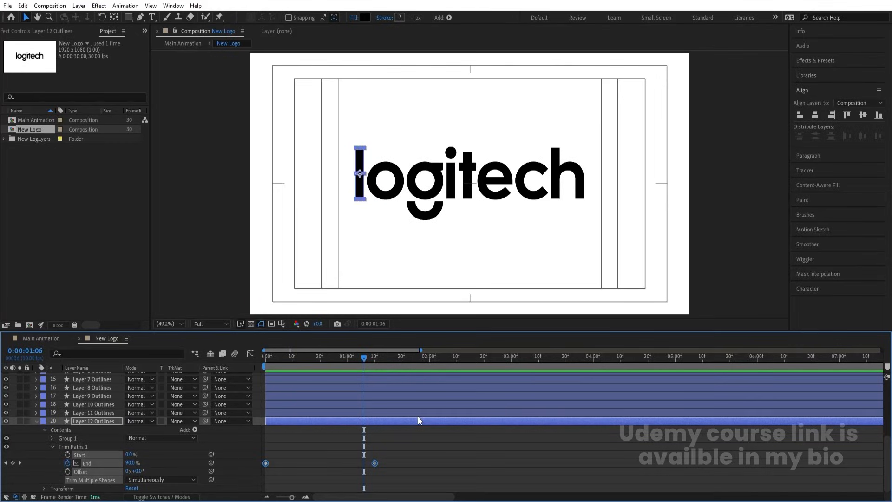
key("F9")
key("Home")
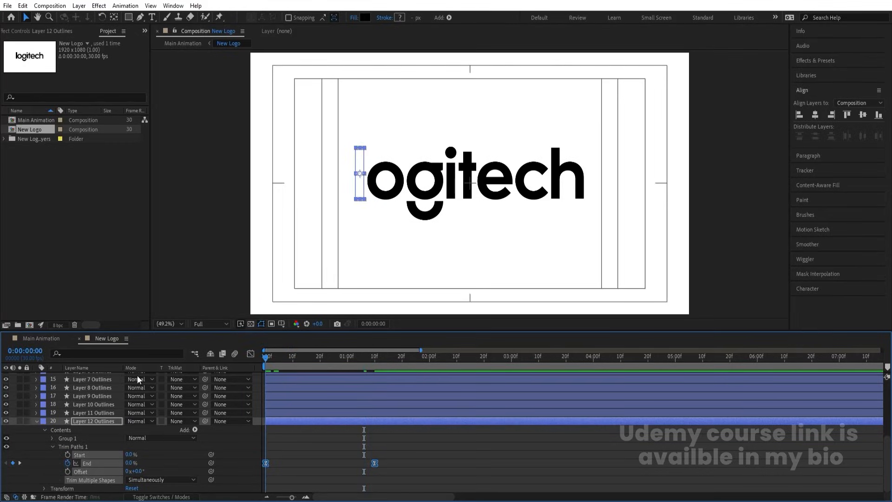
Copy the animated Trim Paths of Layer 12 Outlines onto Layer 3 Outlines through Layer 11 Outlines and preview the result
left_click(74, 446)
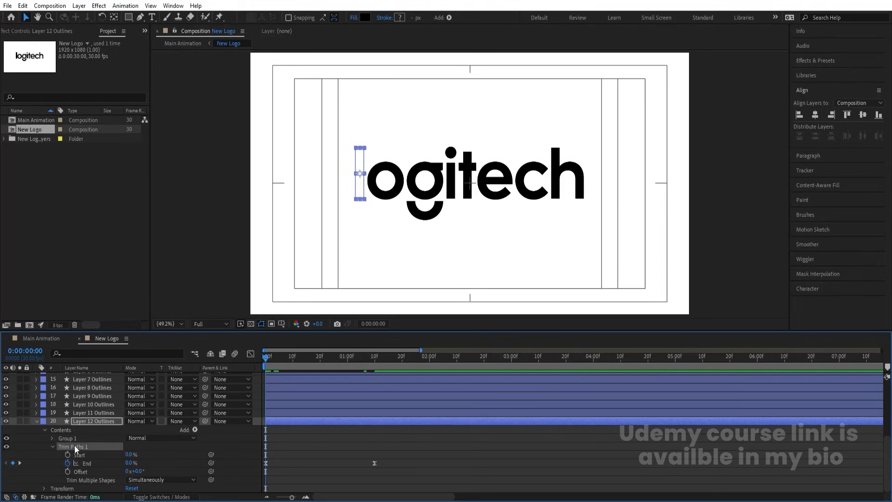
left_click(86, 413)
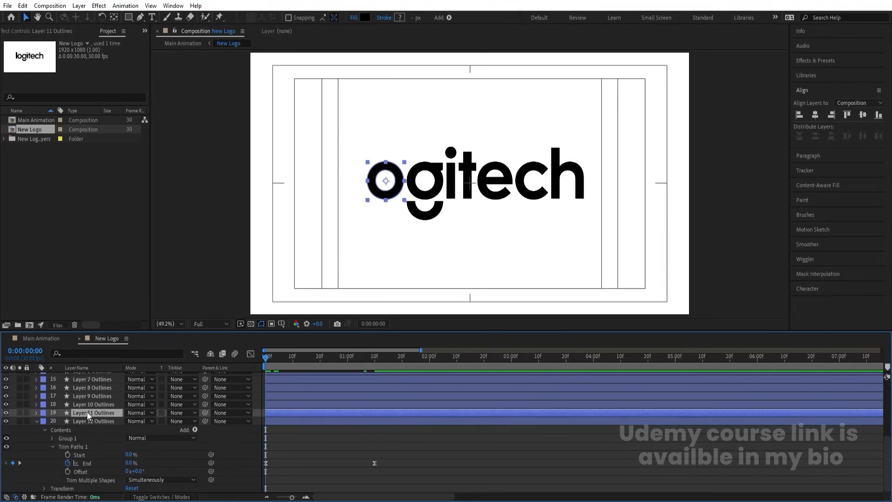
scroll(88, 418, "up", 3)
left_click(87, 422, "shift")
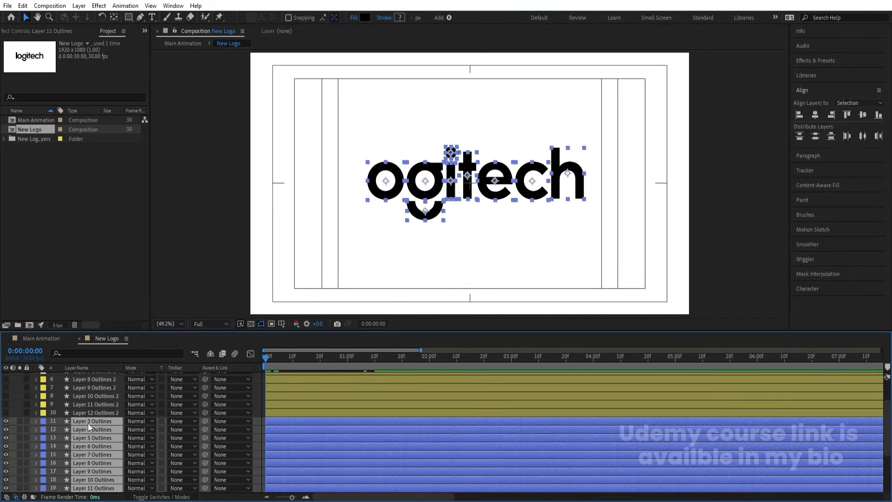
key("ctrl+v")
key("space")
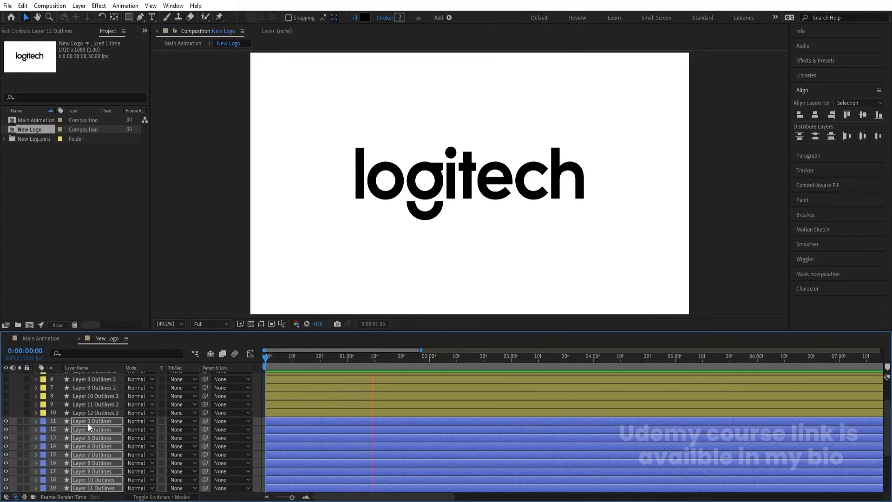
key("space")
key("Home")
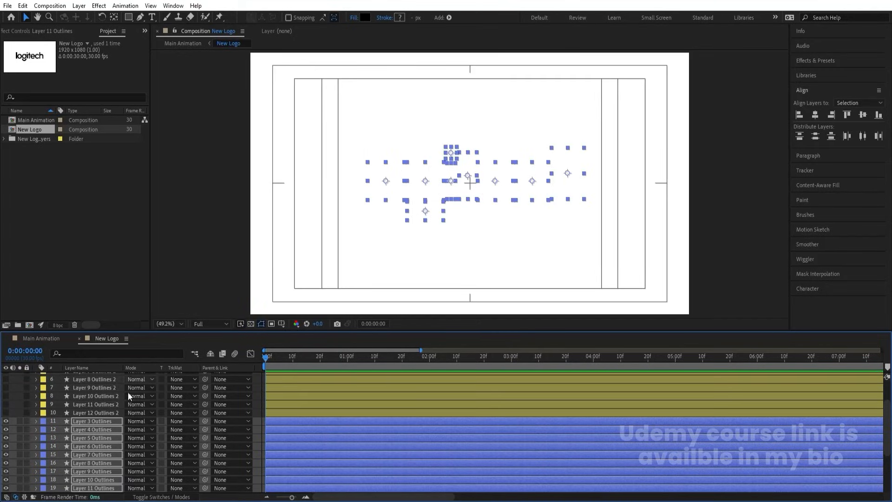
Turn the visibility of all the yellow duplicated outline layers back on and preview the animation from the start
left_click(91, 412)
scroll(89, 399, "up", 2)
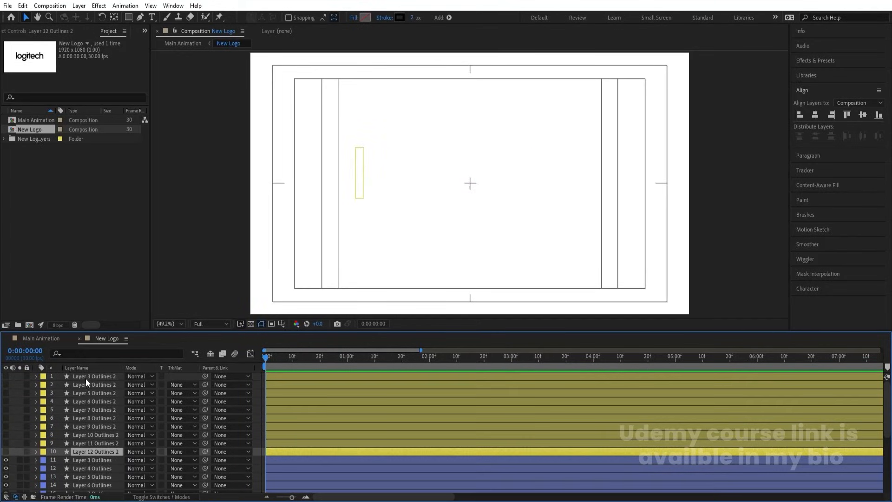
left_click(85, 377, "shift")
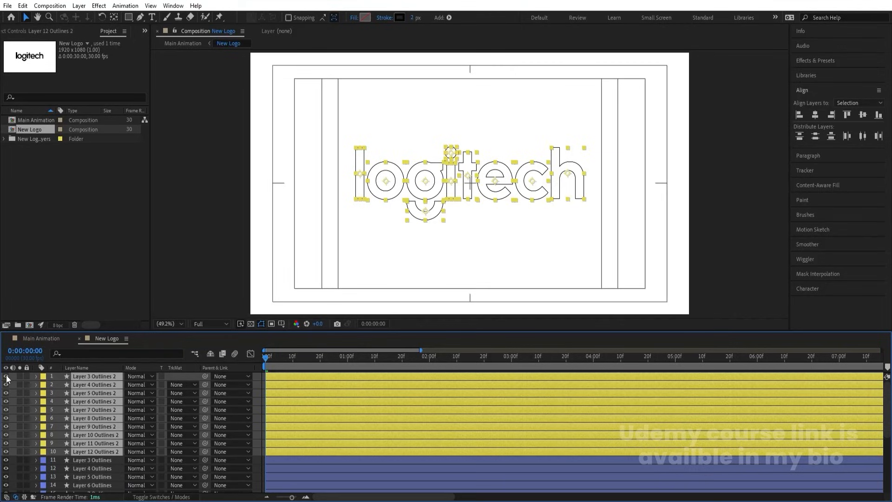
key("space")
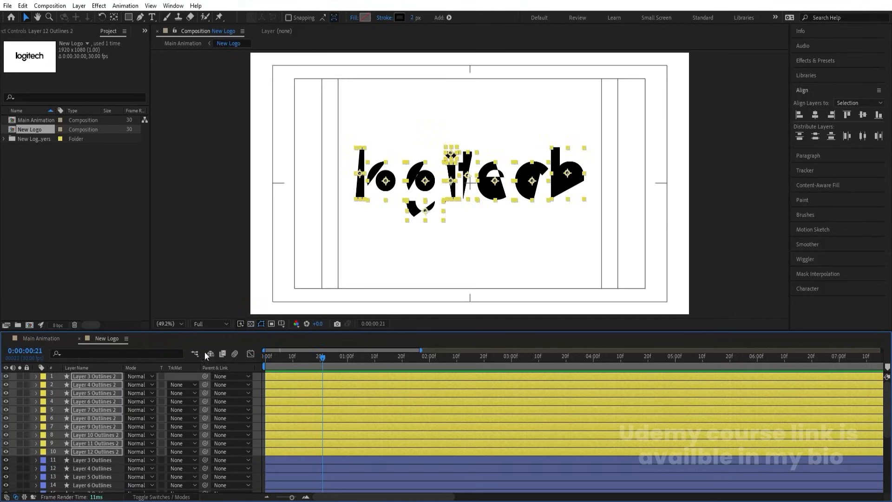
left_click_drag(286, 361, 266, 360)
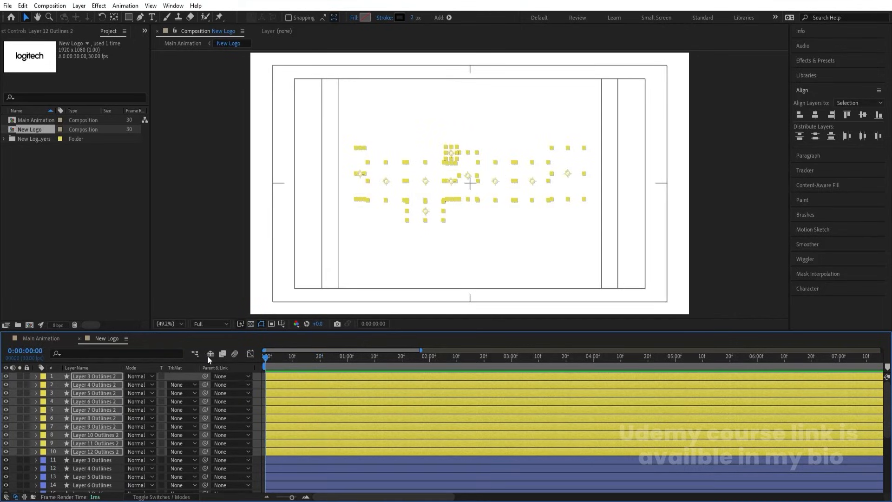
Collapse Layer 12 Outlines, hide the filled layers Layer 3 Outlines through Layer 12 Outlines, and preview the stroked duplicates alone
scroll(135, 425, "down", 5)
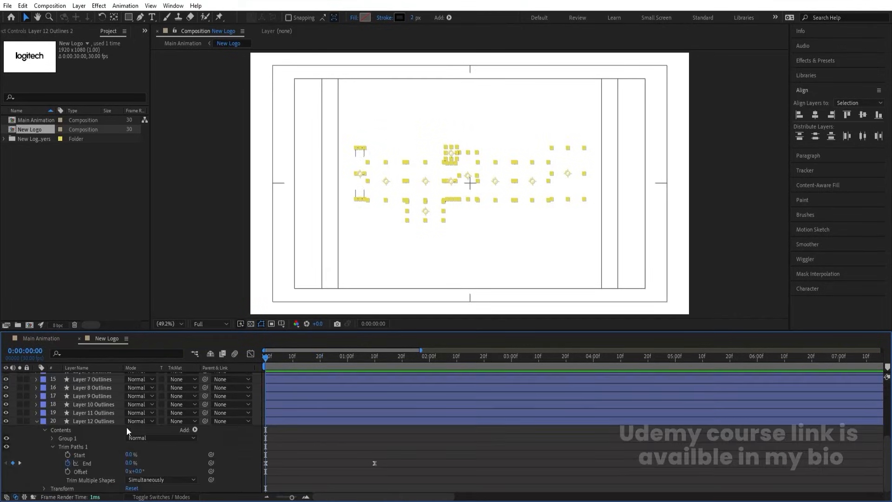
left_click(38, 420)
left_click(92, 485)
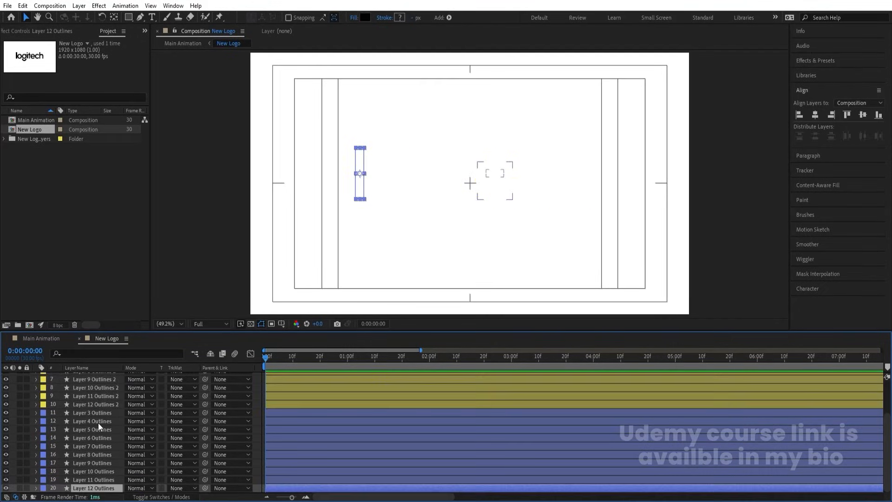
left_click(93, 412, "shift")
left_click(7, 412)
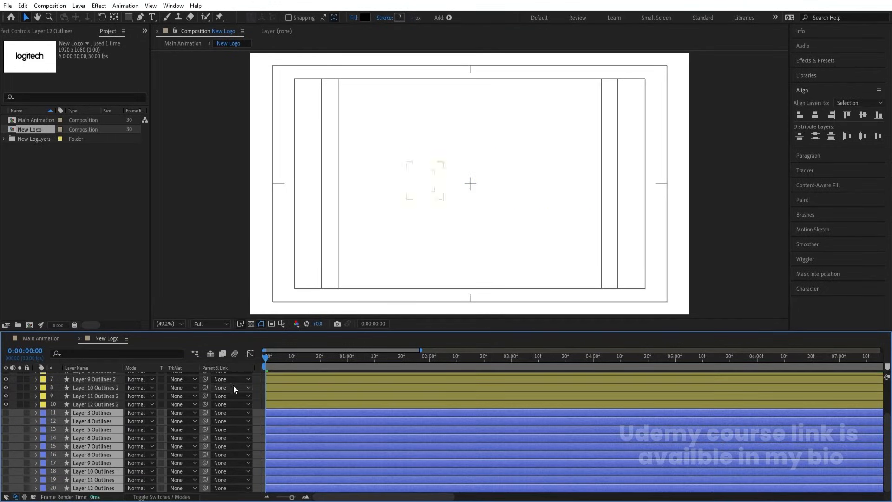
key("space")
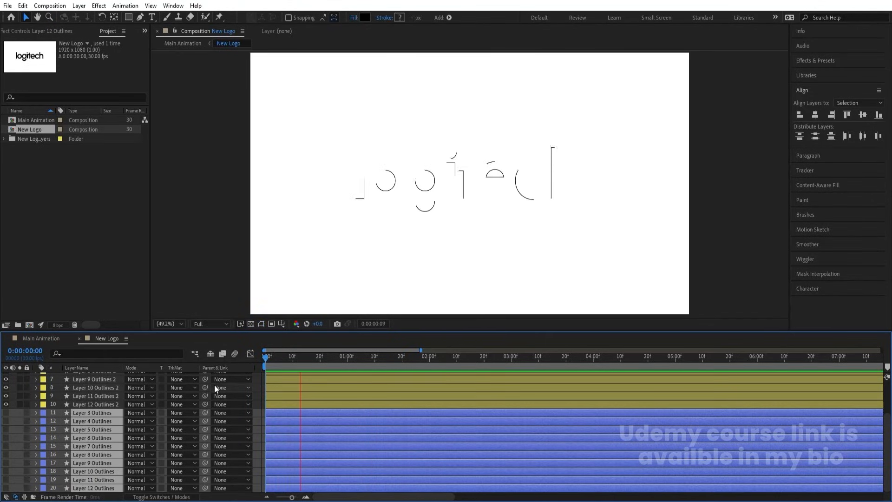
key("apostrophe")
key("space")
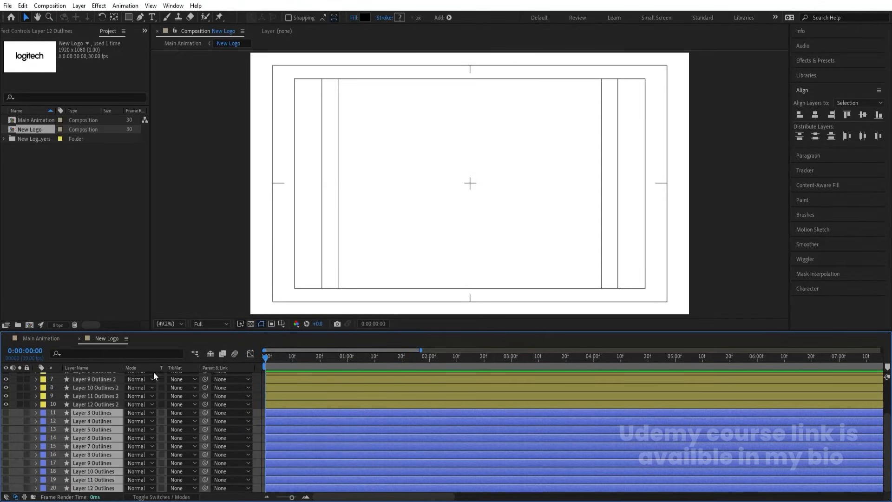
Shift the start of Layer 11 Outlines 2 to 0:00:00:05 and Layer 10 Outlines 2 to 0:00:00:10
left_click(260, 383)
key("equal")
key("equal")
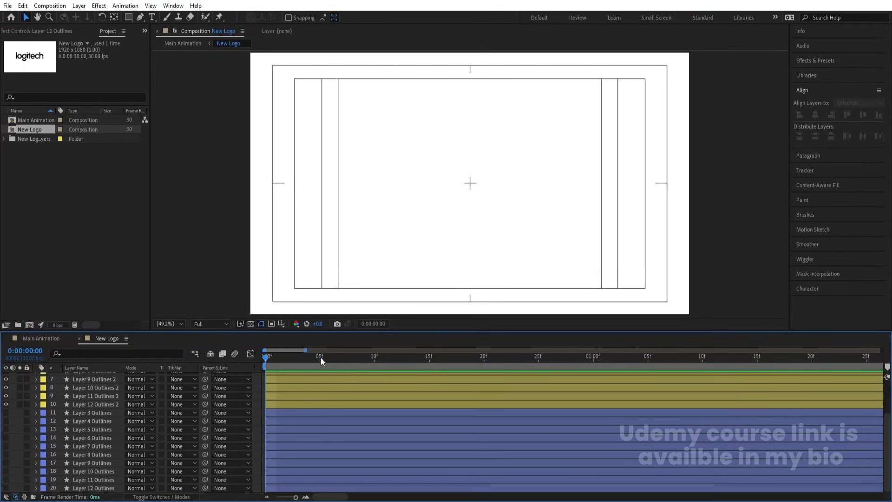
left_click(321, 357)
key("minus")
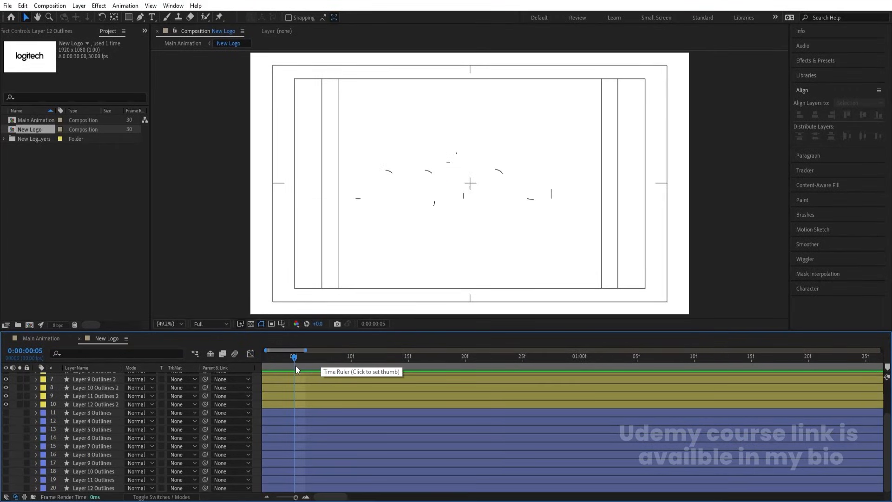
left_click(287, 396)
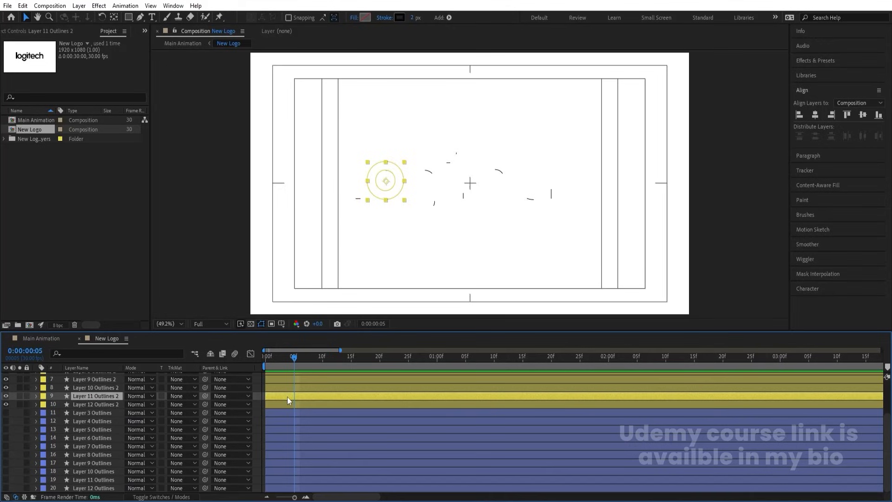
left_click(322, 357)
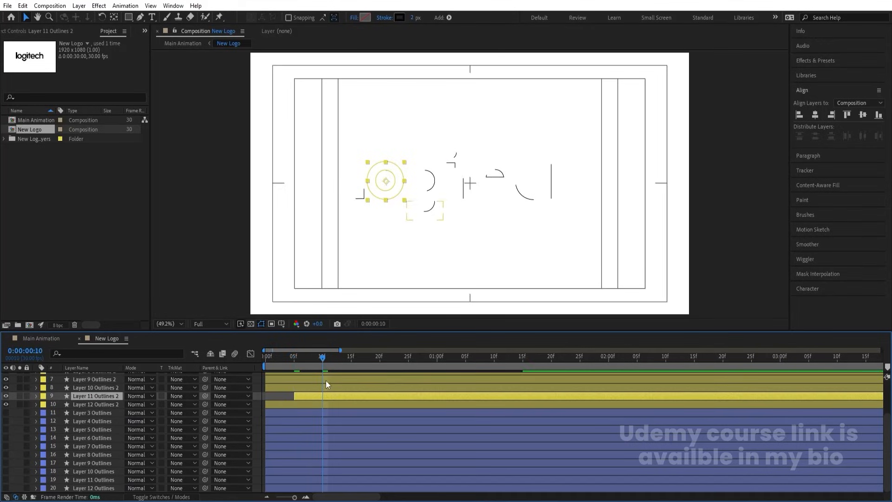
left_click(327, 387)
key("alt+bracketleft")
Shift the start of Layer 9 Outlines 2 to 0:00:00:15 and Layer 8 Outlines 2 to 0:00:00:20
left_click(353, 353)
left_click(358, 378)
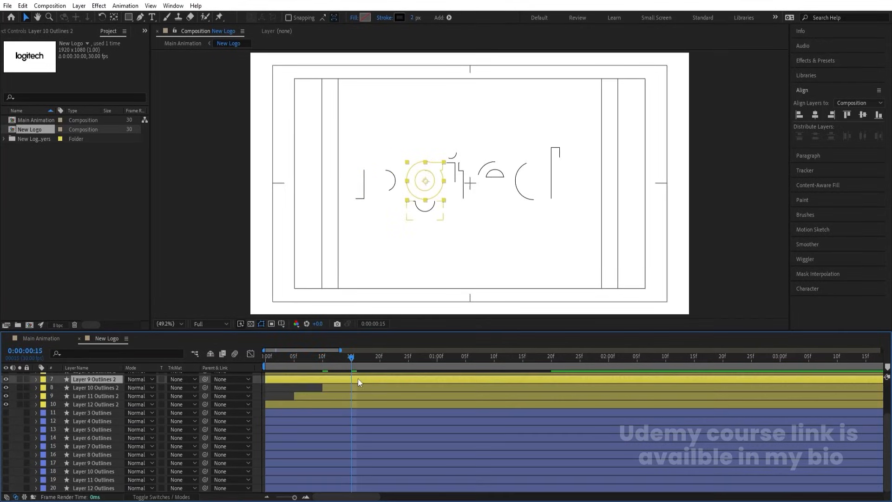
key("alt+bracketleft")
left_click(379, 355)
scroll(388, 398, "up", 1)
scroll(387, 397, "up", 2)
left_click(373, 415)
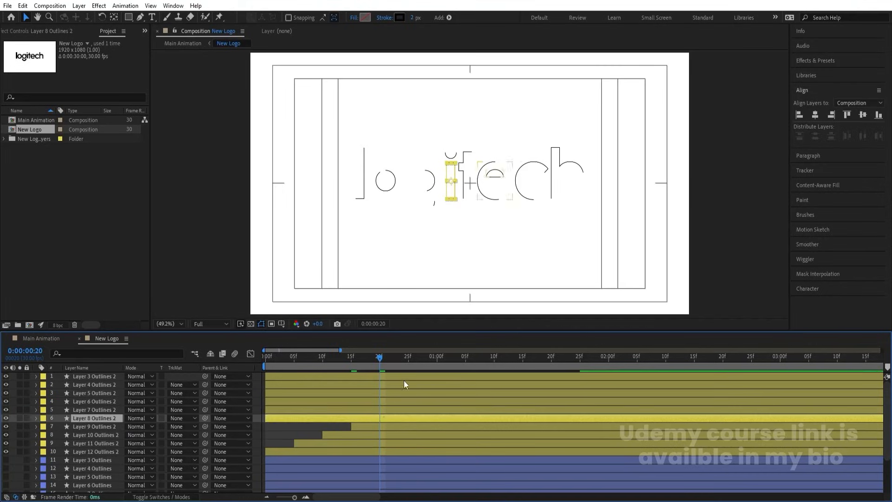
key("alt+bracketleft")
Shift the start of Layer 7 Outlines 2 to 0:00:00:25 and Layer 6 Outlines 2 to 0:00:01:00
left_click(407, 357)
left_click(412, 410)
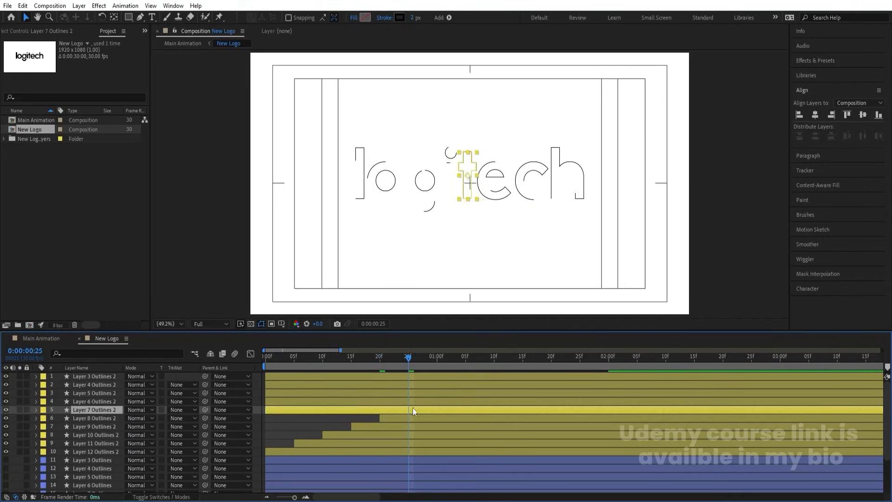
key("alt+bracketleft")
left_click(436, 358)
left_click(437, 401)
key("alt+bracketleft")
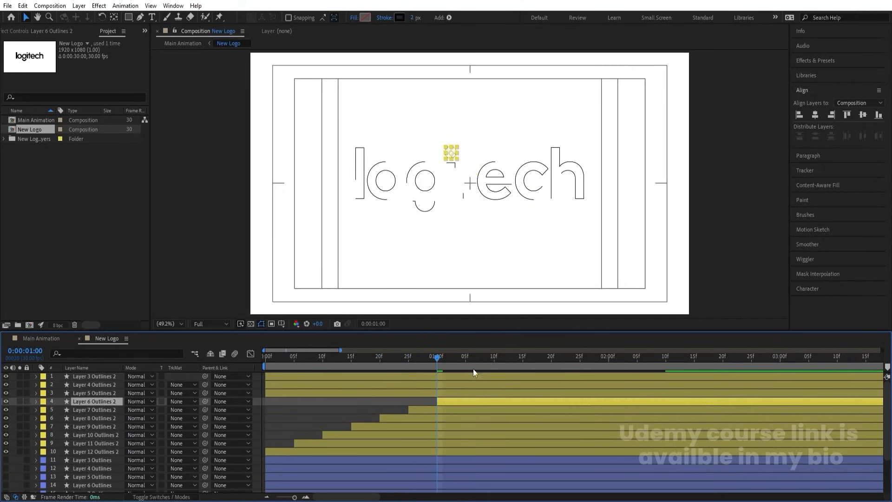
Shift the starts of Layer 5, Layer 4 and Layer 3 Outlines 2 to 0:00:01:05, 0:00:01:10 and 0:00:01:15 respectively
left_click(465, 358)
left_click(465, 393)
key("alt+bracketleft")
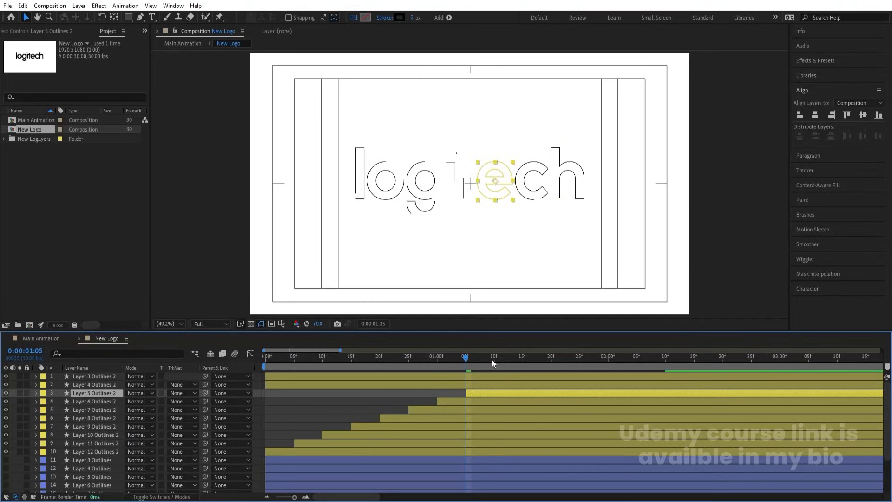
left_click(494, 359)
left_click(495, 384)
key("alt+bracketleft")
left_click(523, 357)
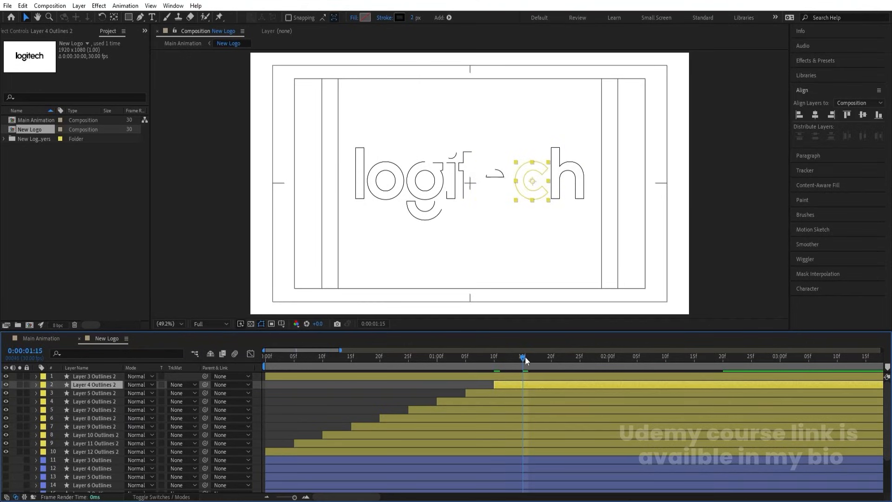
left_click(523, 375)
key("alt+bracketleft")
Preview the staggered stroke animation from the first frame
key("space")
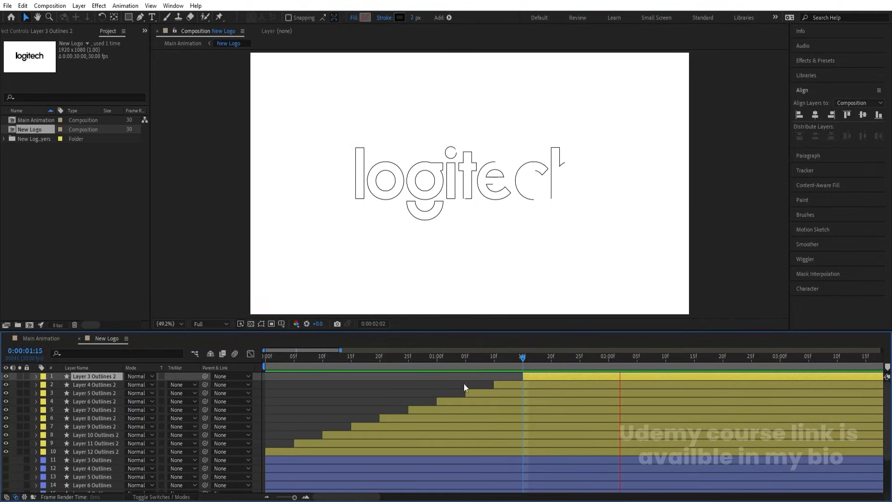
left_click_drag(309, 361, 200, 359)
key("space")
key("space")
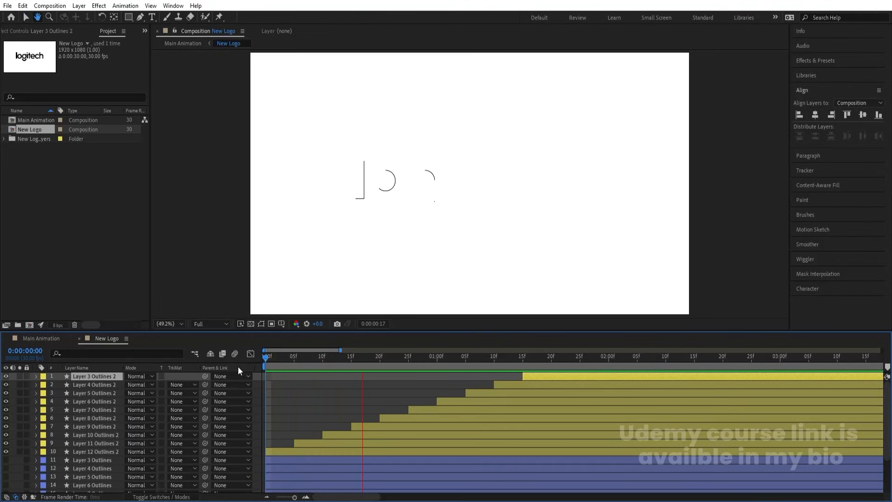
key("apostrophe")
Shift the start of the filled Layer 12 Outlines to 0:00:00:05 and Layer 11 Outlines to 0:00:00:10
left_click(293, 357)
scroll(311, 420, "down", 3)
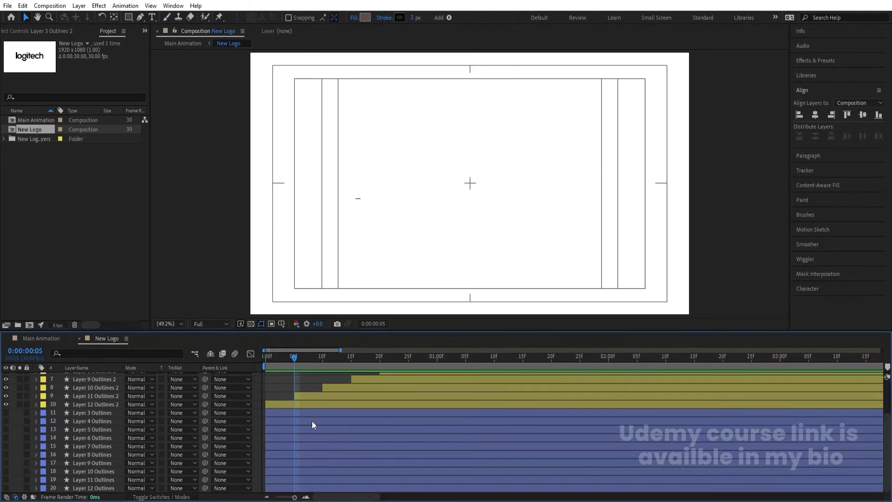
left_click(108, 488)
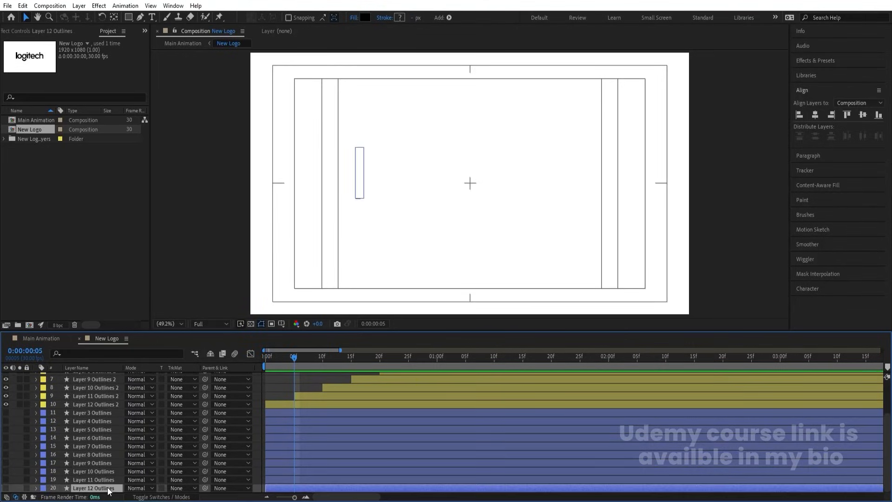
key("bracketleft")
left_click(322, 360)
left_click(333, 481)
key("bracketleft")
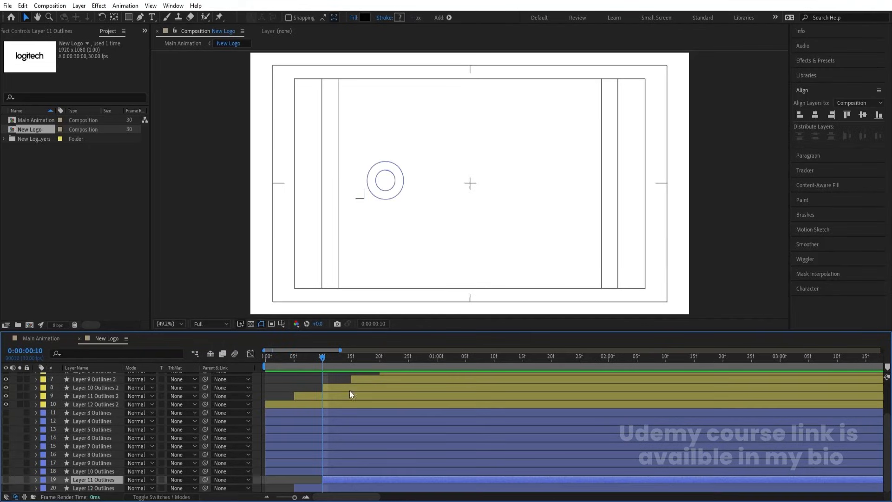
Shift the start of the filled Layer 10 Outlines to 0:00:00:15 and Layer 9 Outlines to 0:00:00:20
left_click(352, 359)
left_click(356, 468)
key("bracketleft")
left_click(380, 359)
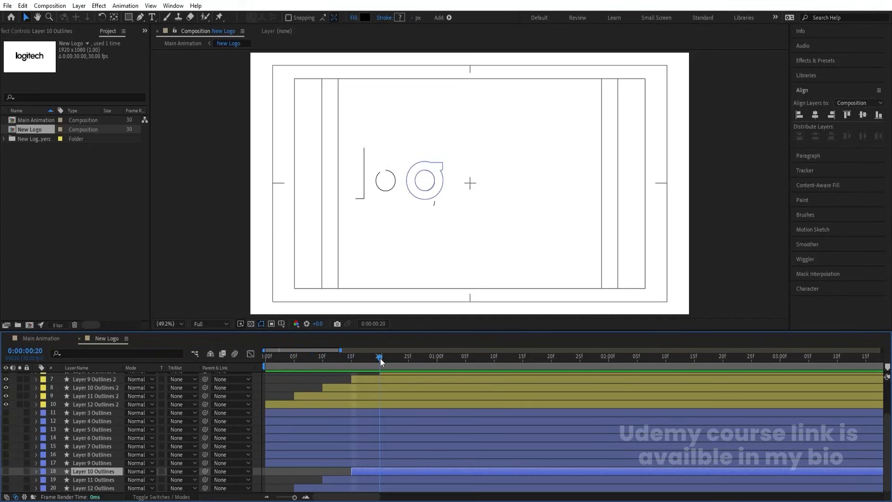
left_click(384, 462)
key("bracketleft")
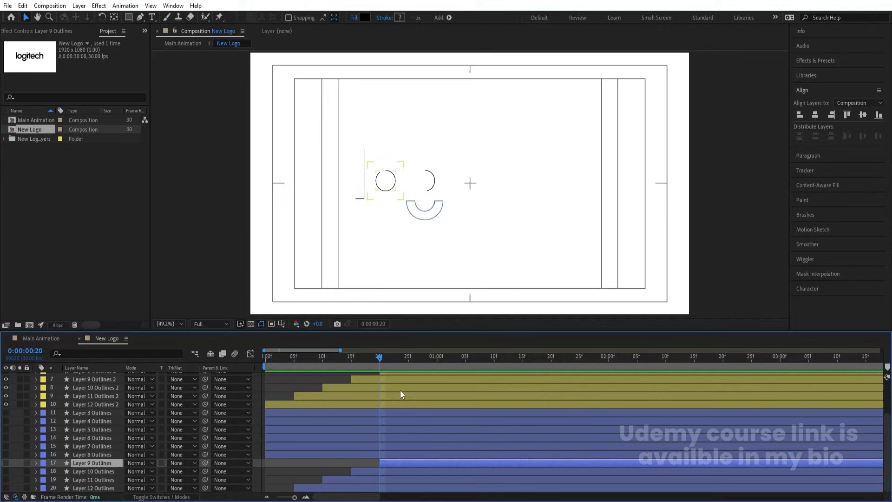
Shift the start of the filled Layer 8 Outlines to 0:00:00:25 and Layer 7 Outlines to 0:00:01:00
left_click(409, 360)
left_click(409, 453)
key("bracketleft")
left_click(438, 358)
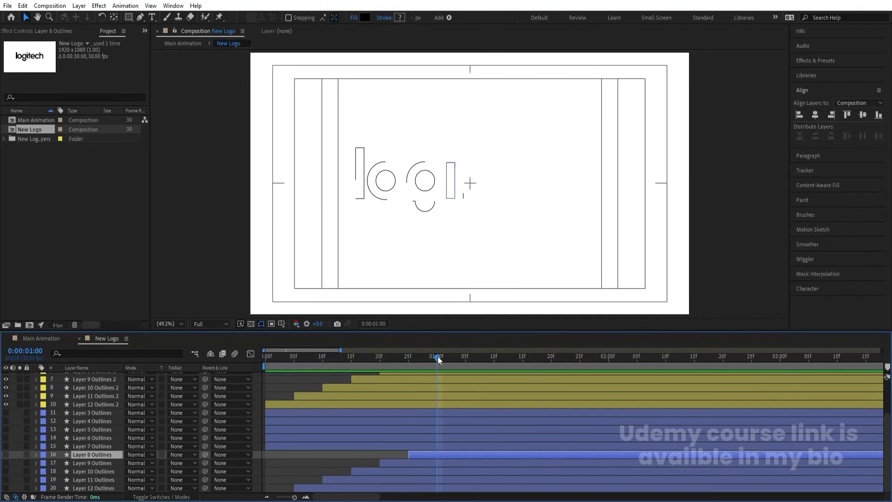
left_click(434, 445)
key("bracketleft")
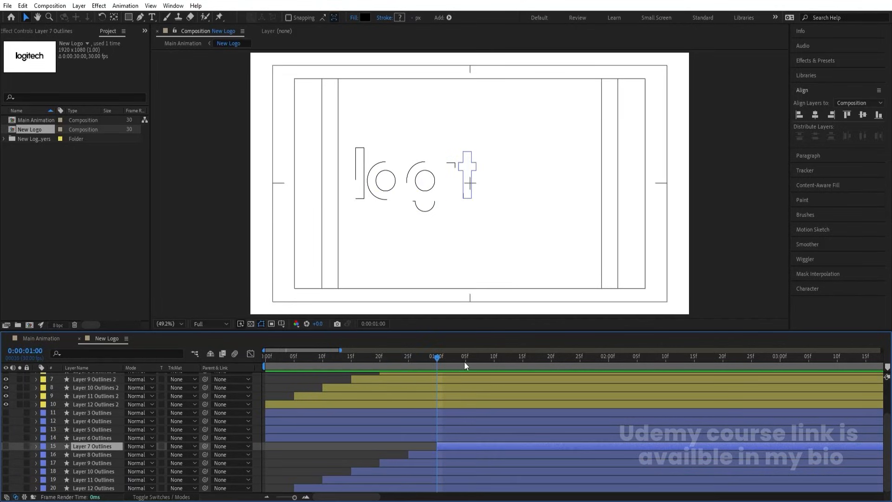
Shift the start of the filled Layer 6 Outlines to 0:00:01:05 and Layer 5 Outlines to 0:00:01:10
left_click(465, 360)
left_click(470, 439)
key("bracketleft")
left_click(494, 360)
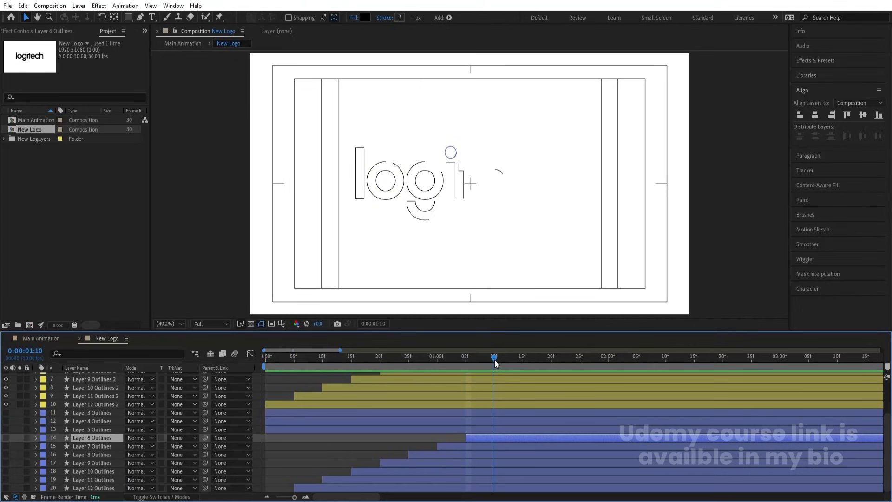
left_click(497, 430)
key("bracketleft")
Shift the start of the filled Layer 4 Outlines to 0:00:01:15 and Layer 3 Outlines to 0:00:01:20
left_click(523, 357)
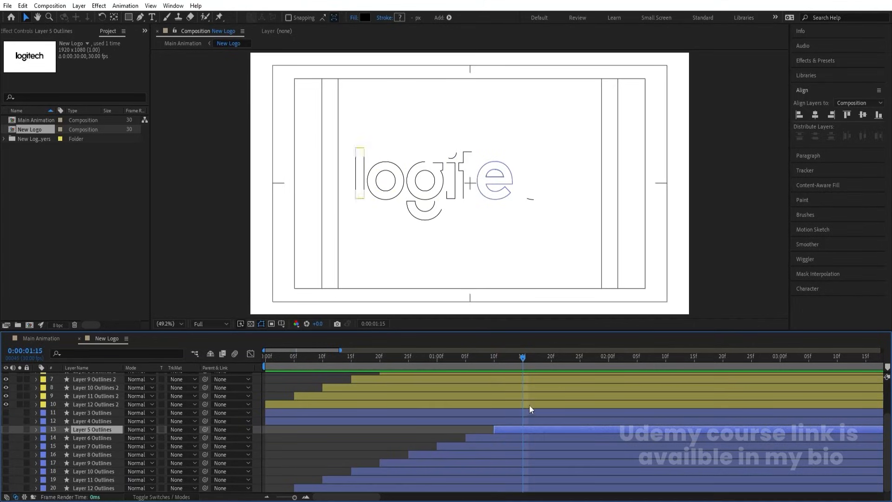
left_click(527, 421)
key("bracketleft")
left_click(550, 357)
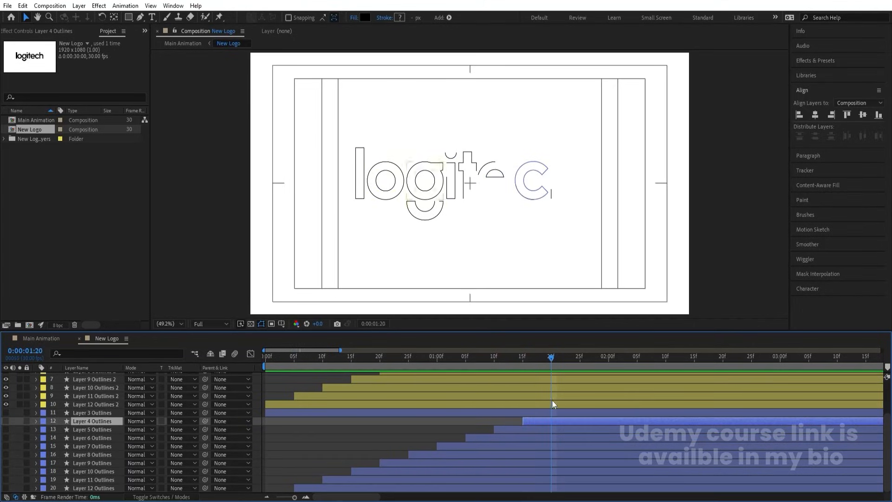
left_click(549, 412)
key("bracketleft")
Turn the visibility of all the filled blue outline layers back on and preview the whole animation from the start
left_click(88, 485, "shift")
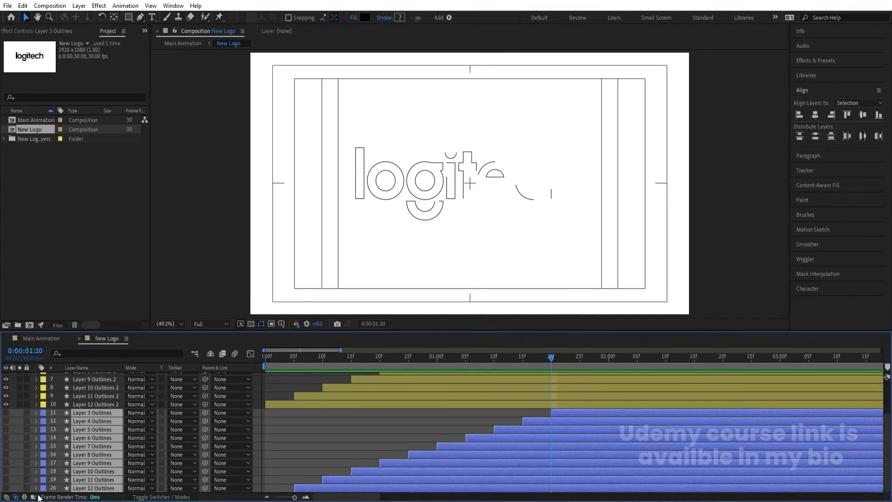
left_click(6, 488)
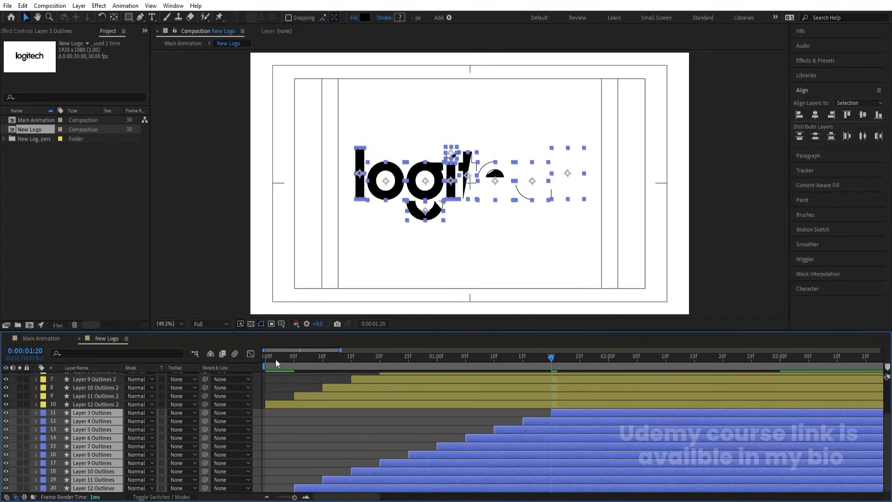
key("Home")
key("space")
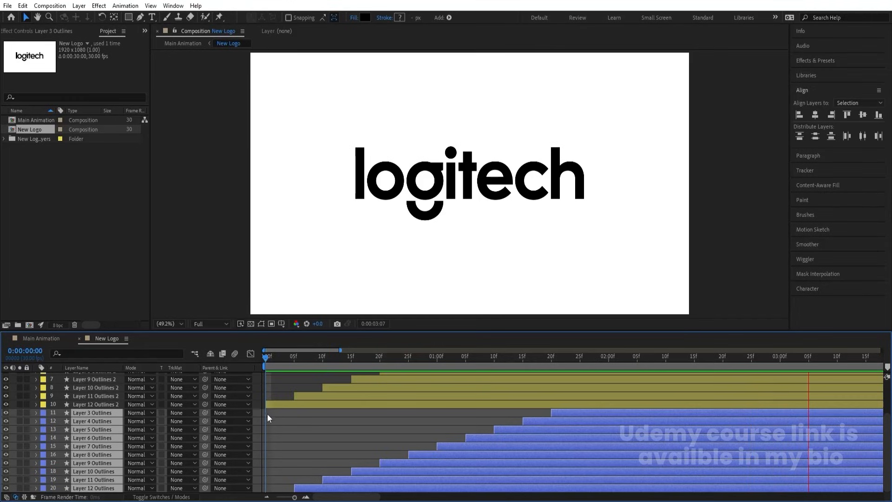
key("space")
key("Home")
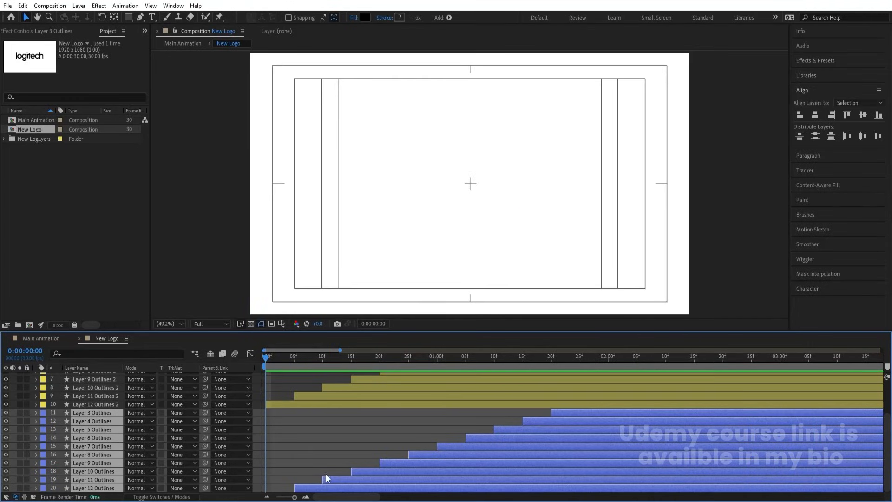
Move all the filled blue layers together so that Layer 12 Outlines starts at 0:00:00:15, and preview the delayed fill
left_click(322, 359)
left_click(350, 358)
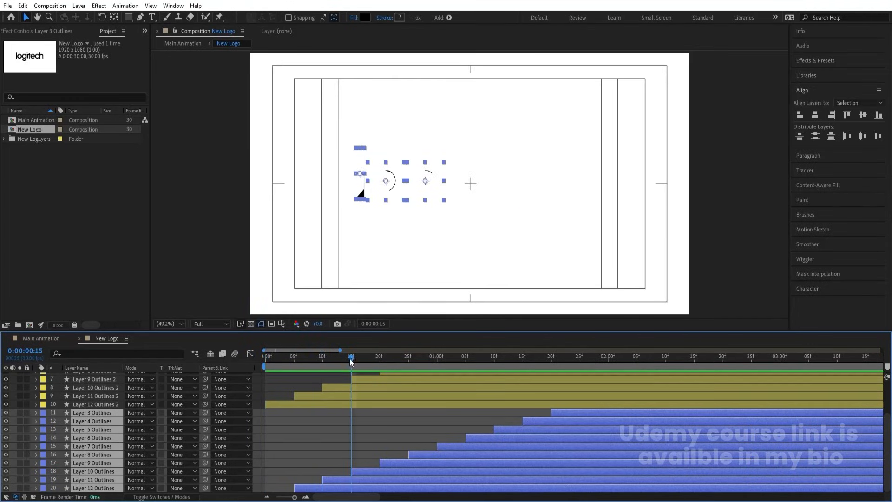
left_click_drag(337, 485, 392, 491)
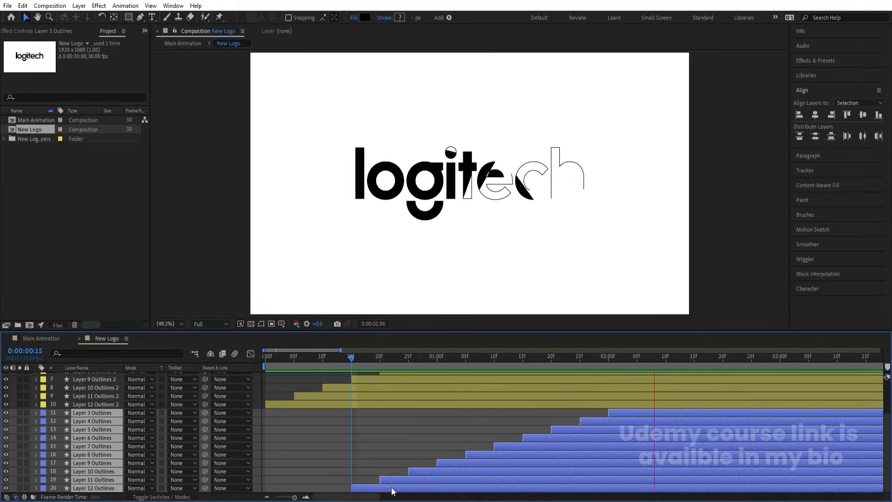
key("space")
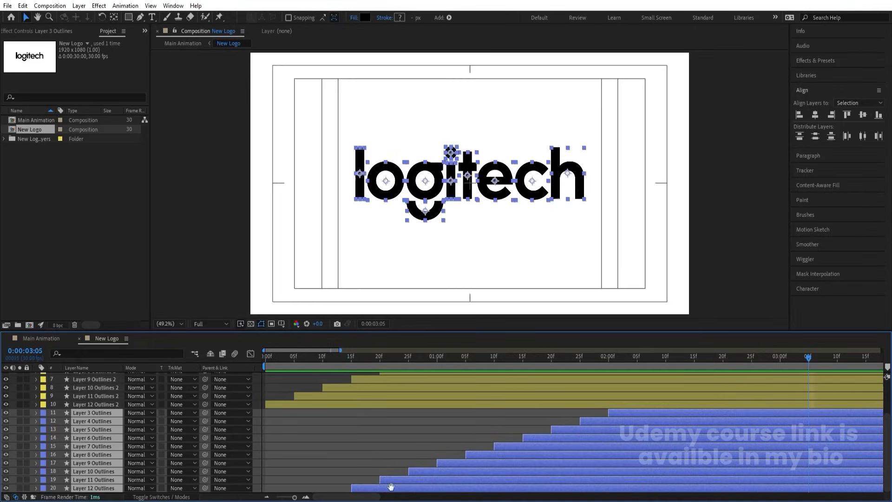
left_click(278, 386)
scroll(278, 385, "up", 3)
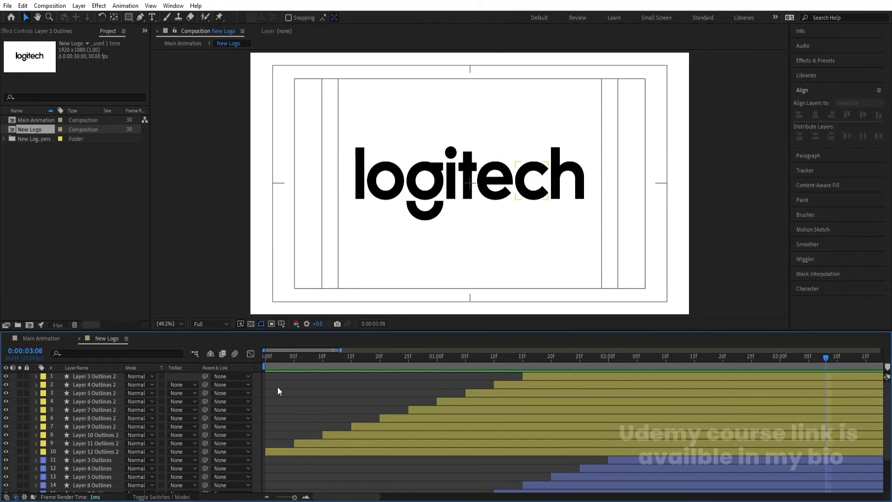
Pre-compose all the outline layers of the New Logo composition into a new composition named Logo Reveal
key("ctrl+a")
key("ctrl+shift+c")
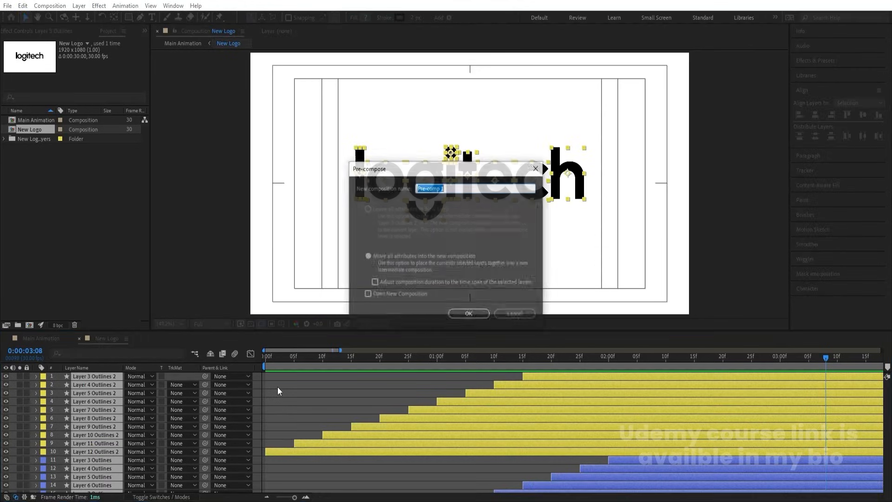
type("Logo Reveal")
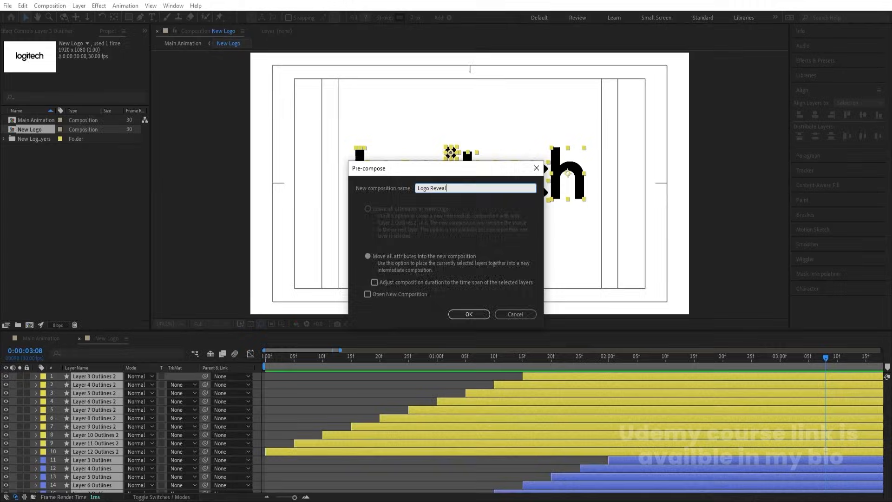
key("Return")
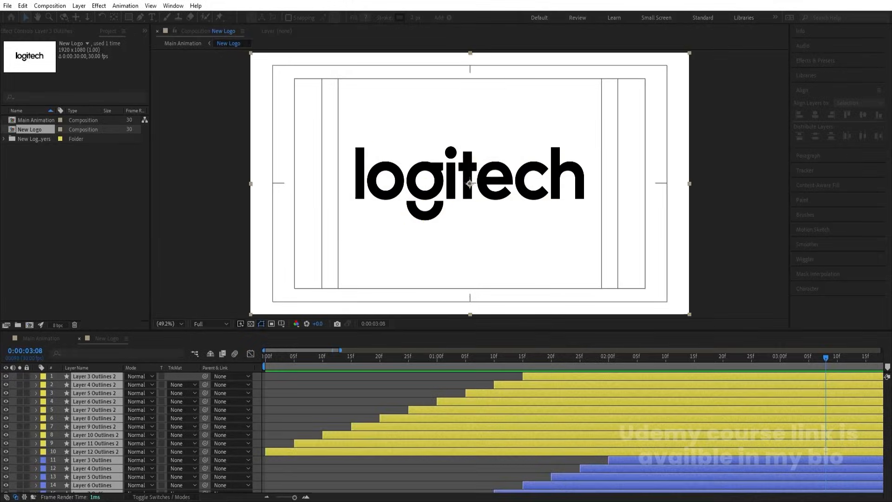
Add a black 1920 x 1080 px solid to the Main Animation composition and place it below the New Logo layer
left_click(32, 339)
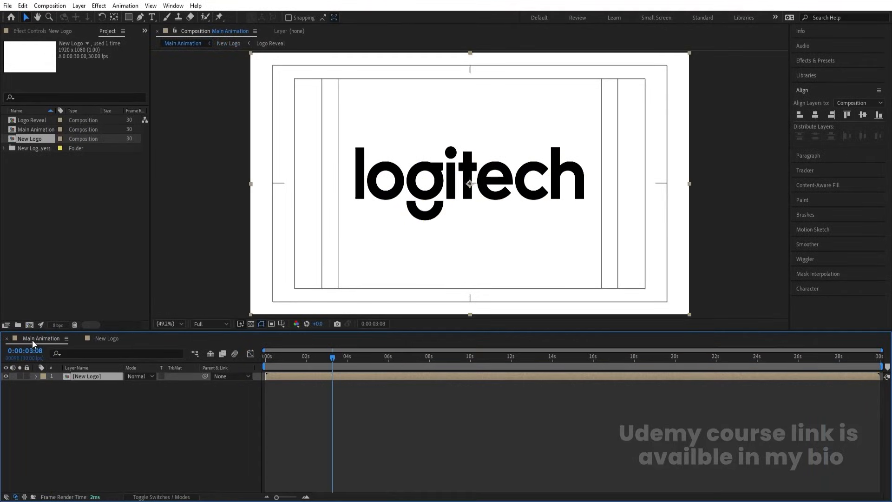
left_click(103, 419)
key("ctrl+y")
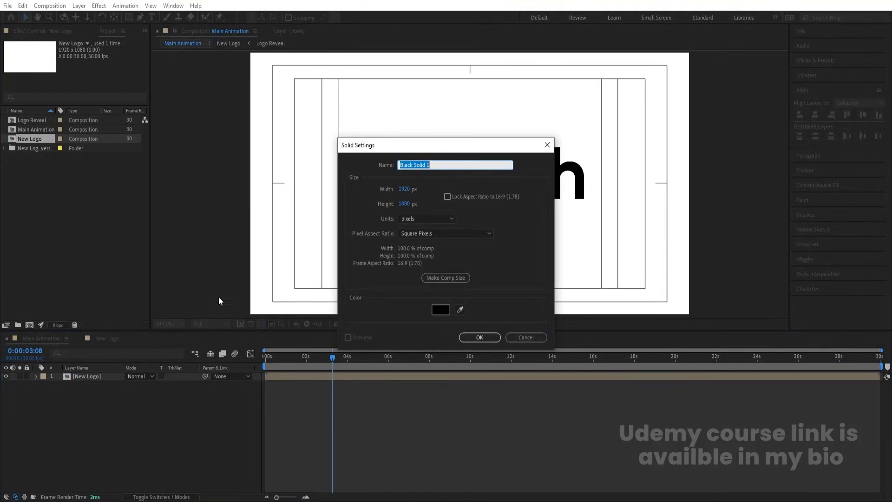
key("Return")
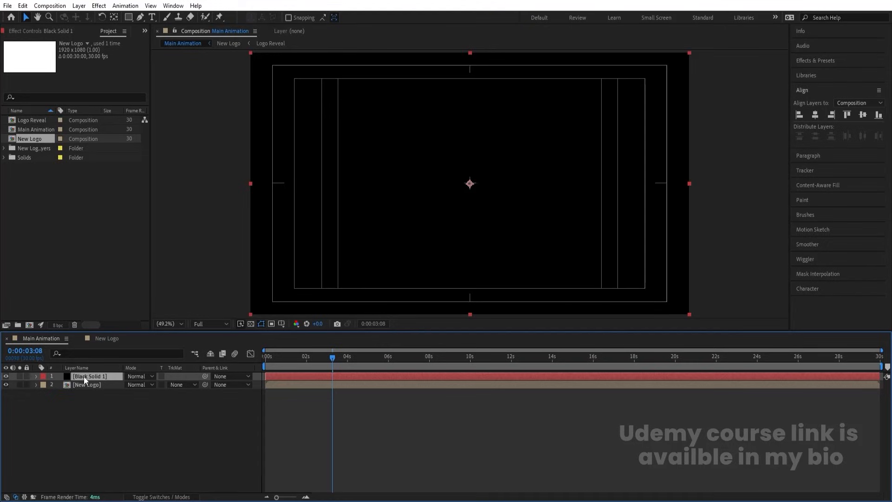
left_click_drag(83, 376, 86, 414)
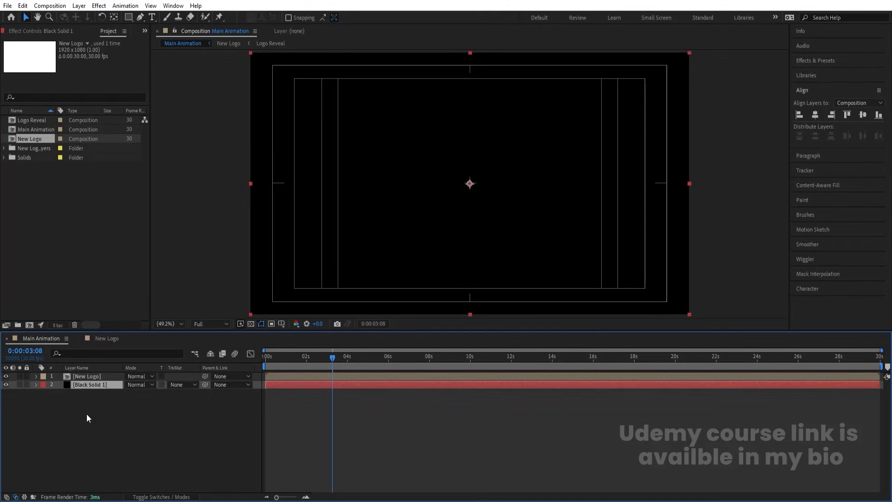
Apply the Fill effect to the New Logo layer in Main Animation and set its color to white
left_click(95, 378)
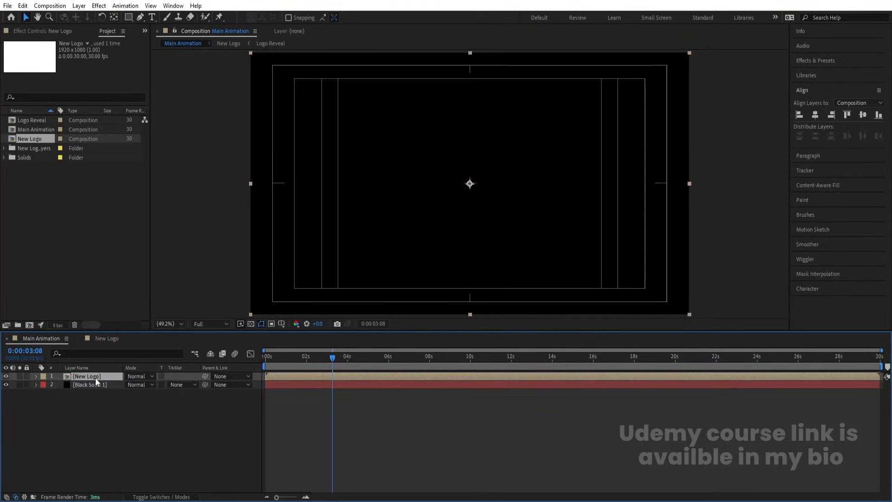
left_click(816, 61)
left_click(824, 73)
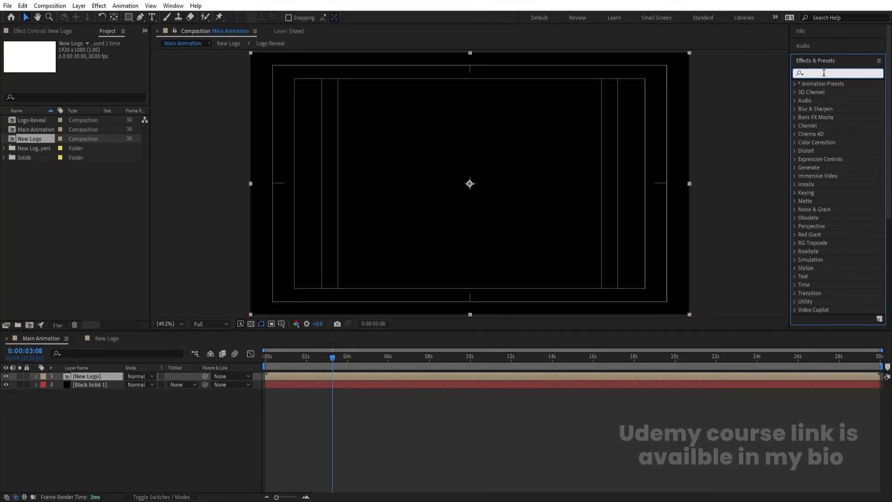
type("fill")
double_click(829, 134)
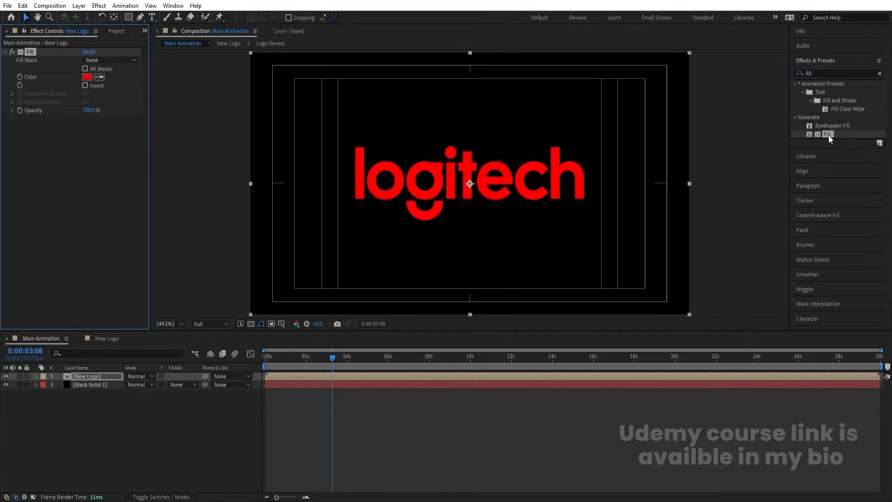
left_click(87, 77)
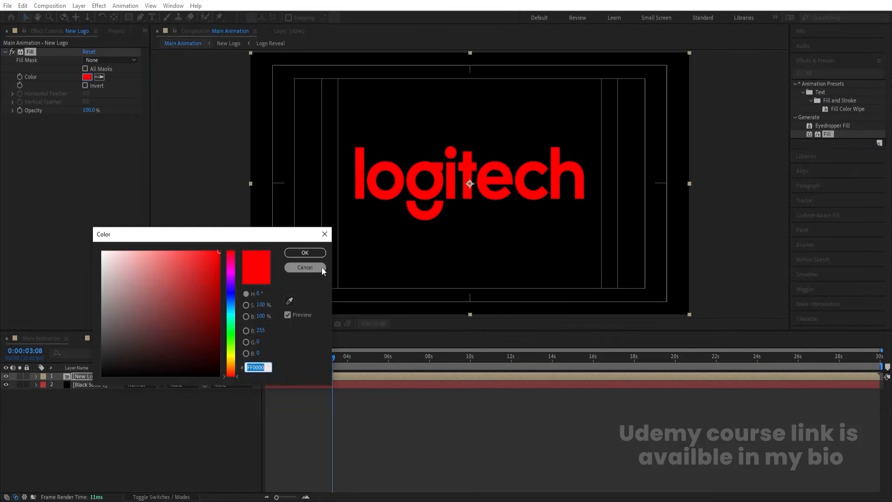
left_click_drag(170, 284, 70, 211)
key("Return")
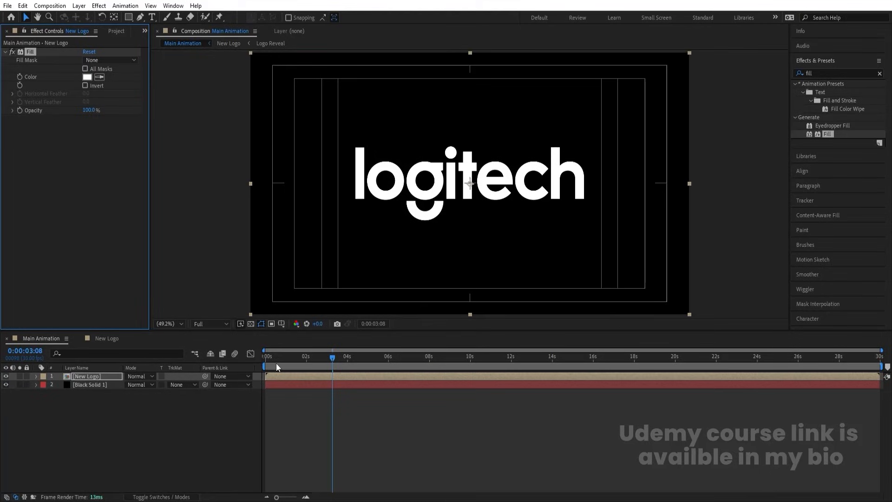
Preview the white logo animation on the black background from the start
left_click_drag(277, 362, 175, 361)
key("space")
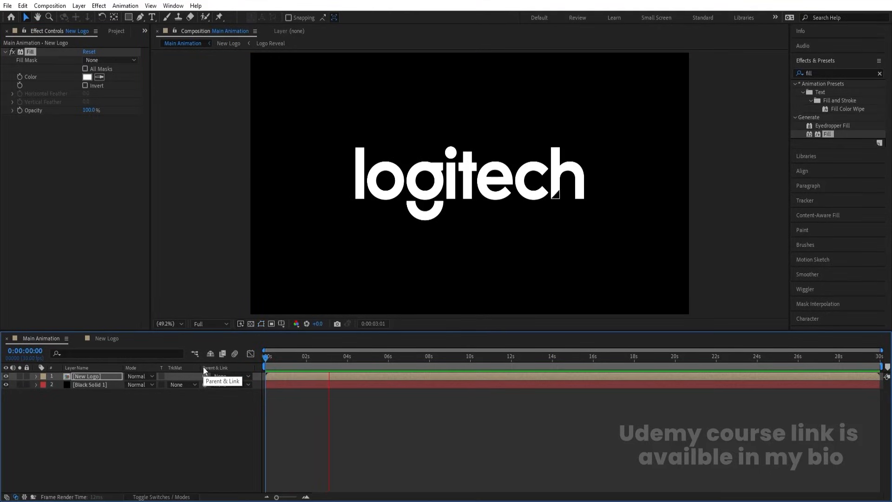
key("space")
key("space")
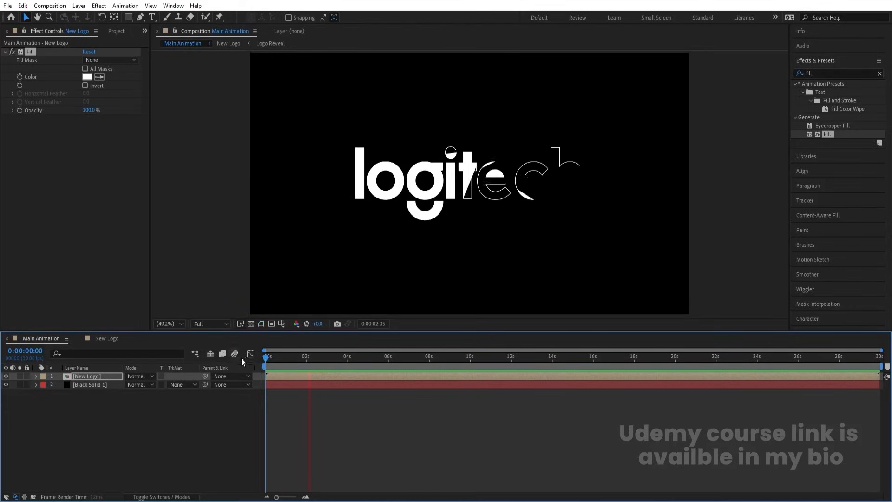
key("space")
Duplicate the New Logo layer four times to stack five copies above the black solid
left_click(103, 376)
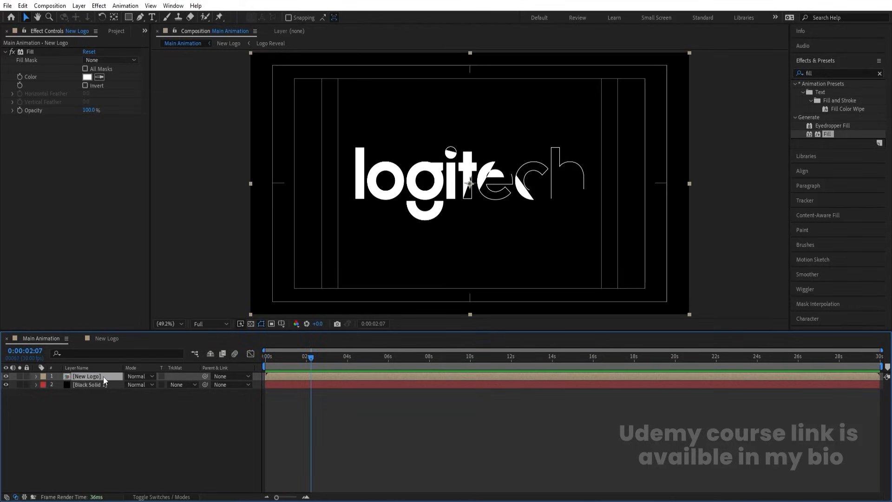
key("ctrl+d")
key("ctrl+d")
key("ctrl+d")
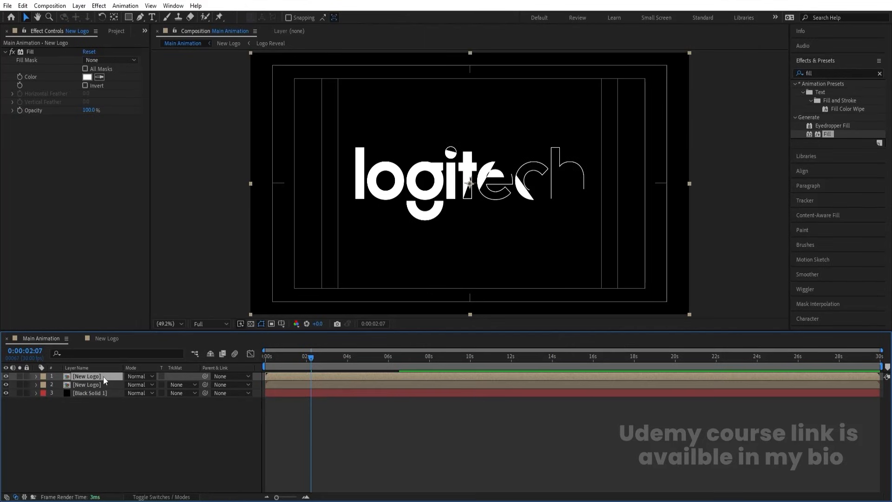
key("ctrl+d")
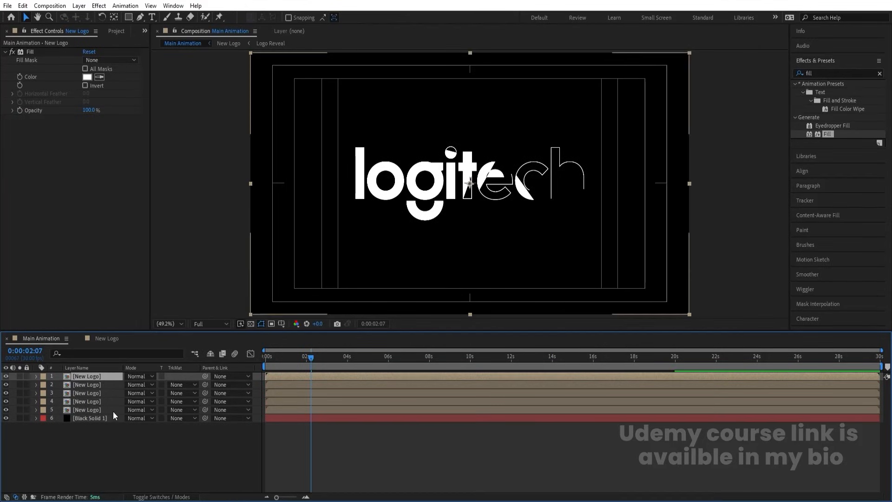
Set the Fill color of the bottom New Logo copy (layer 5) to red FF0000 and of layer 4 to blue 005AFF
left_click(88, 409)
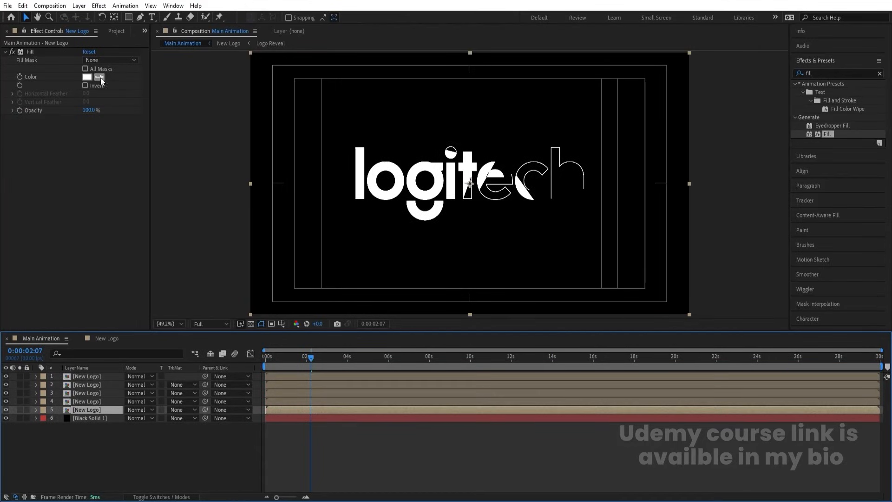
left_click(86, 77)
type("ff0000")
key("Return")
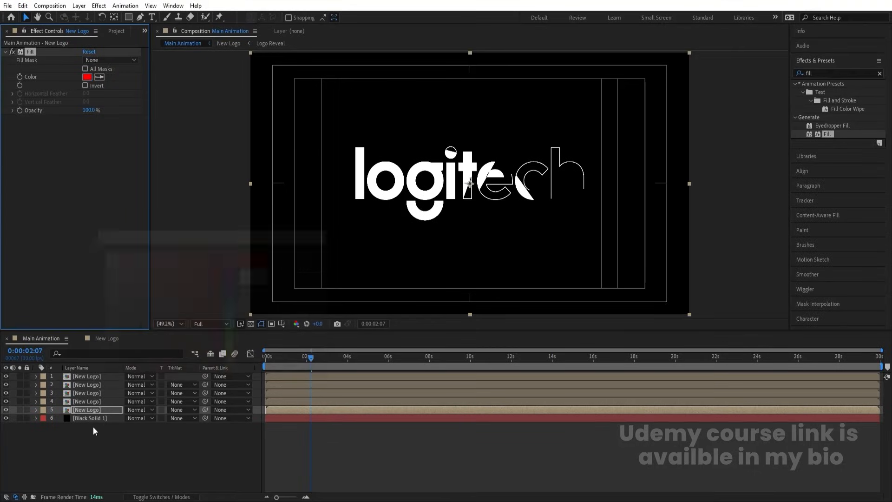
left_click(85, 401)
left_click(87, 76)
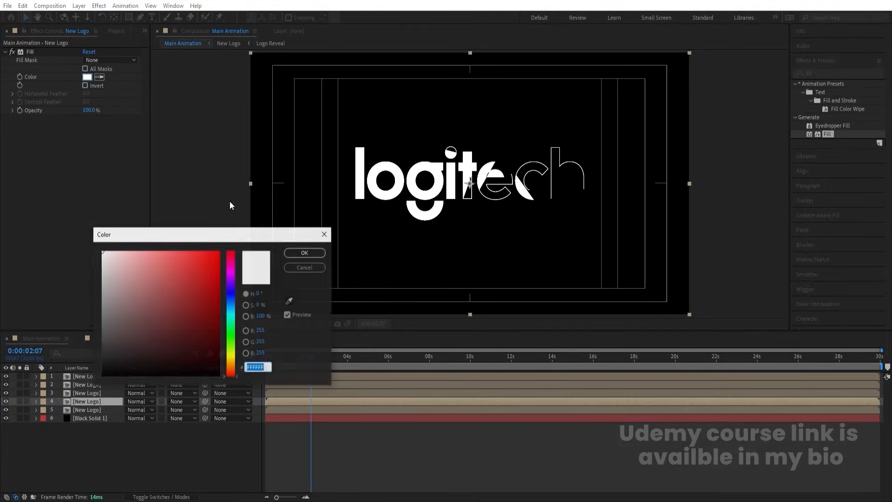
left_click(232, 300)
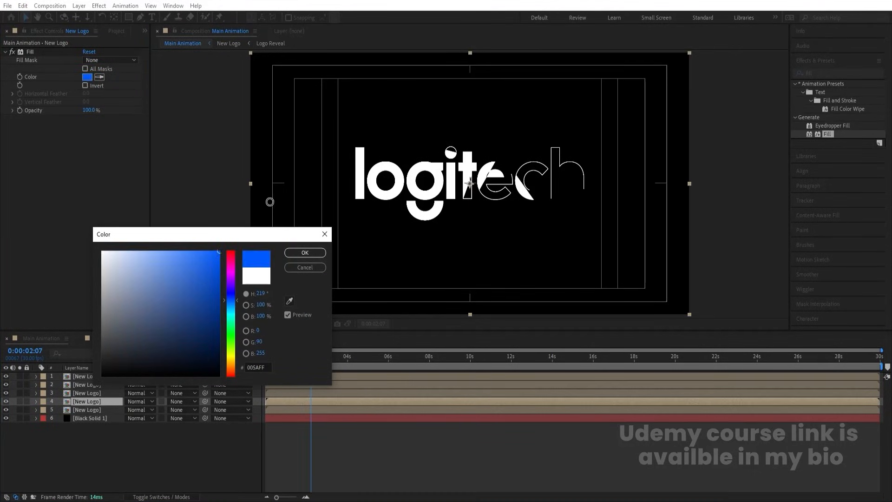
key("Return")
Set the Fill color of New Logo layer 3 to bright green and of layer 2 to black 000000
left_click(95, 394)
left_click(87, 76)
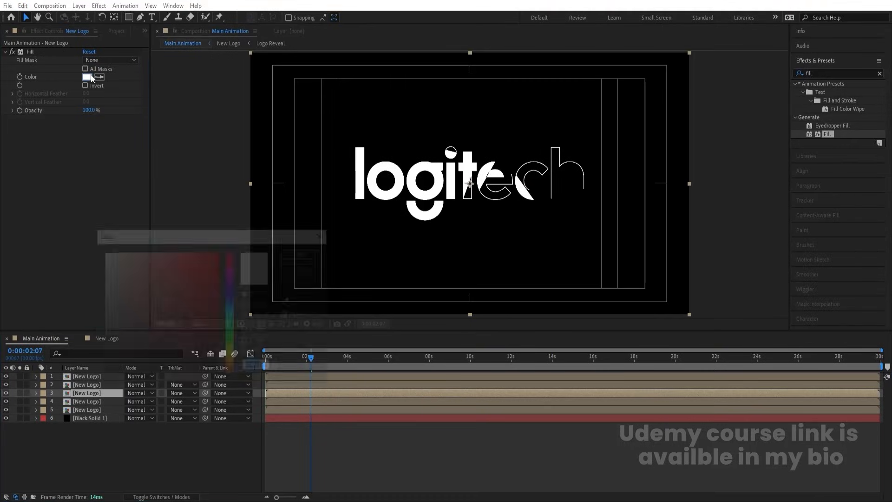
left_click(231, 337)
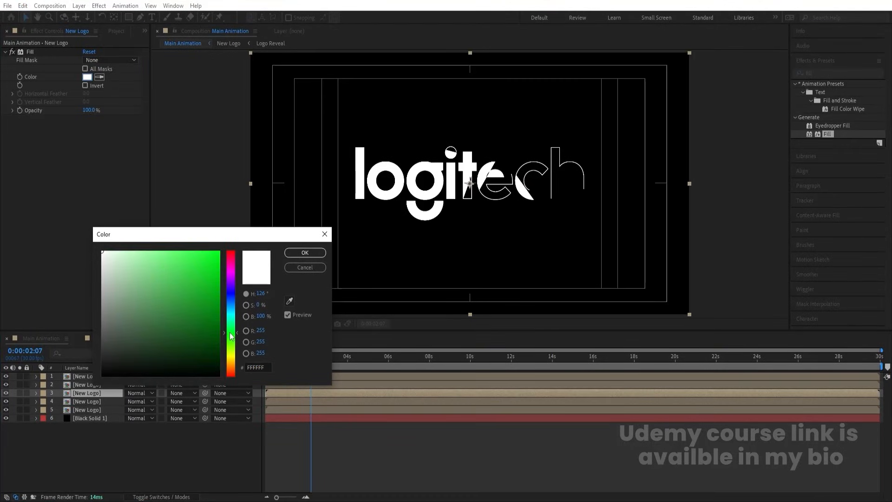
key("Return")
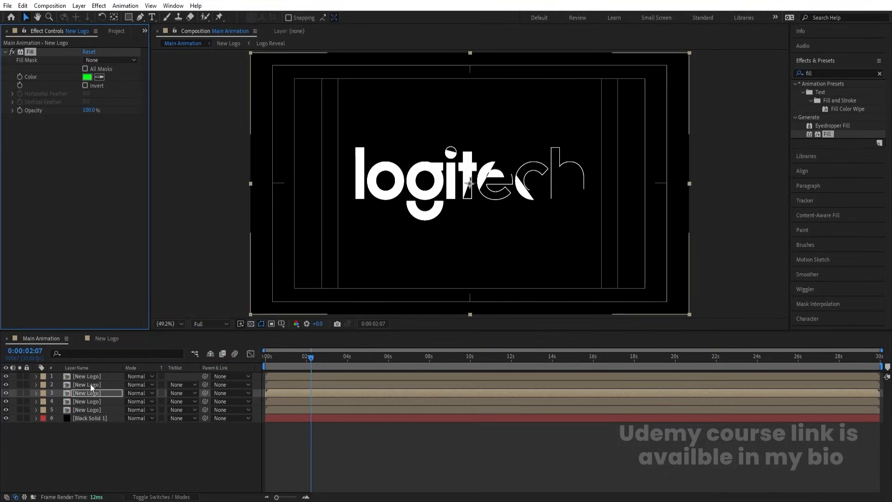
left_click(90, 384)
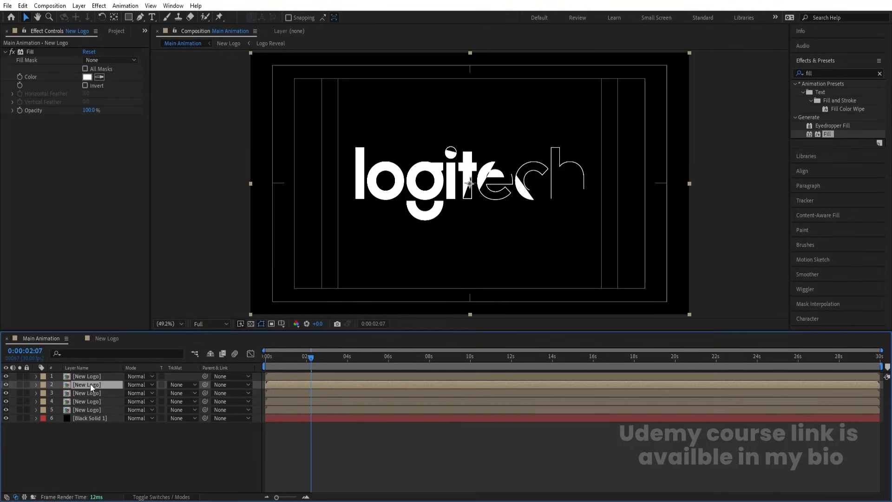
left_click(87, 77)
type("000000")
key("Return")
left_click(257, 448)
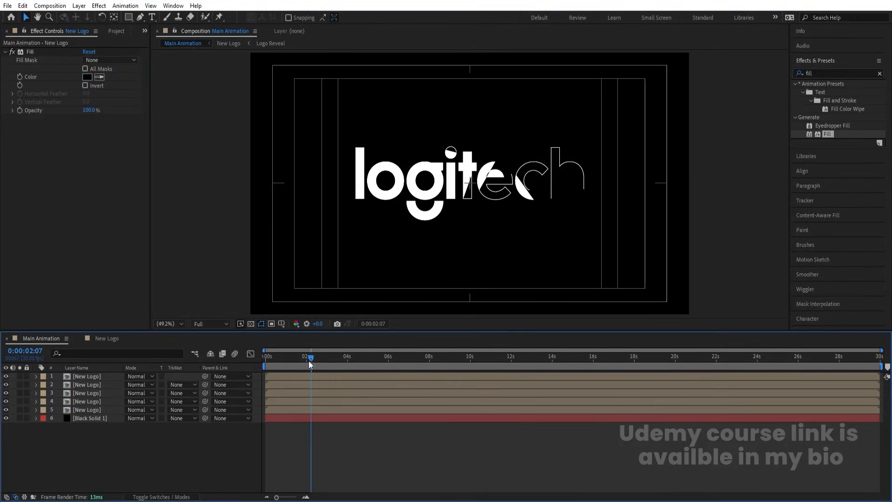
Shift the start of the blue New Logo layer 4 to 0:00:00:05 and the green layer 3 to 0:00:00:10
left_click(267, 356)
key("equal")
key("equal")
key("equal")
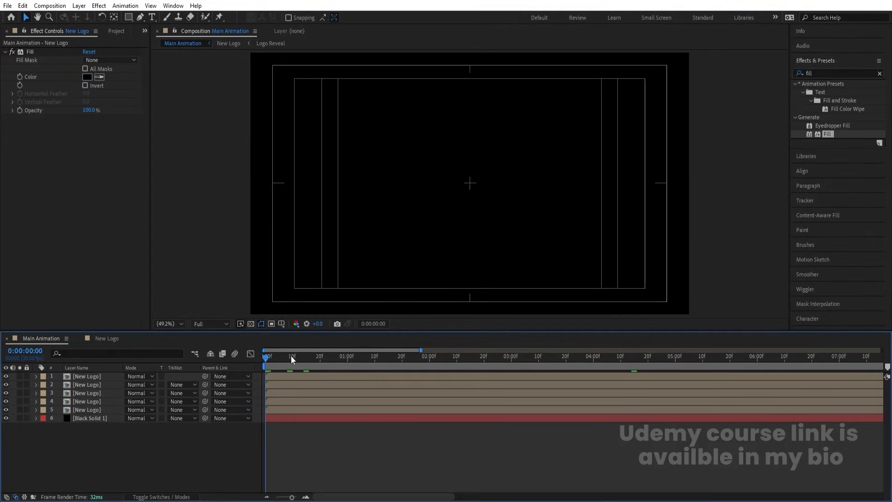
left_click(294, 358)
left_click(291, 401)
key("alt+bracketleft")
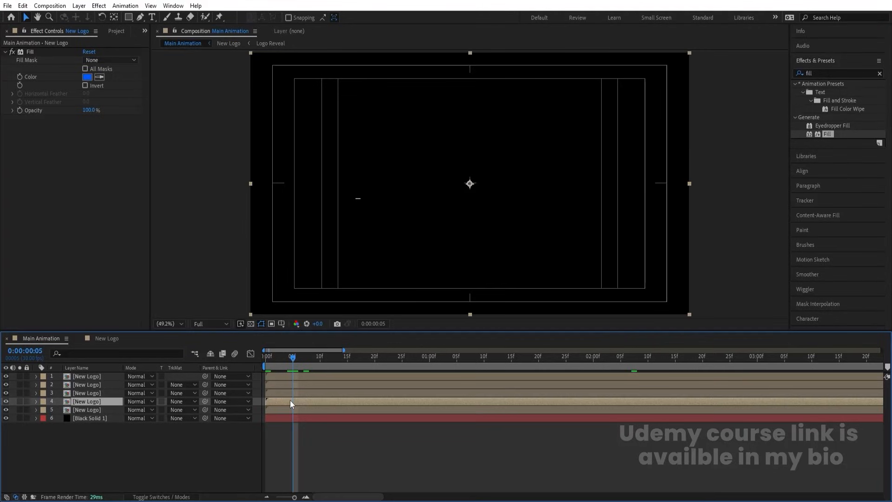
left_click(320, 357)
left_click(323, 394)
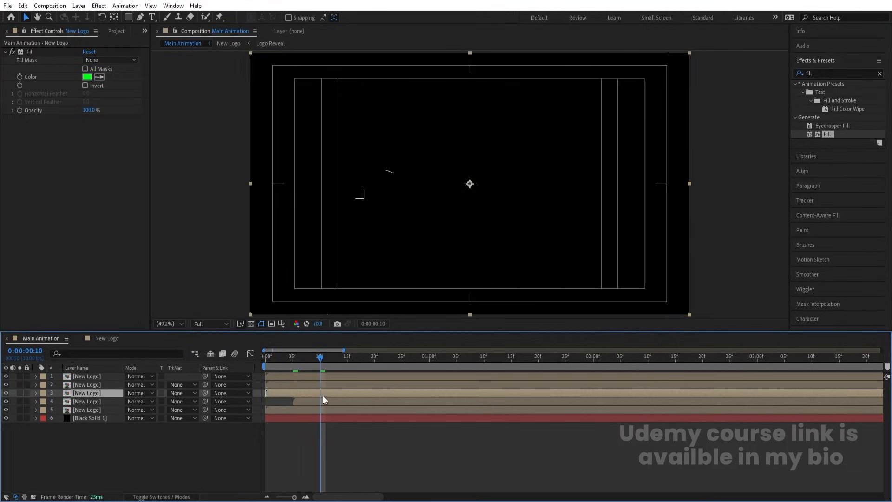
key("alt+bracketleft")
Shift the start of the black New Logo layer 2 to 0:00:00:15 and the white layer 1 to 0:00:00:20
left_click(346, 358)
left_click(352, 385)
key("alt+bracketleft")
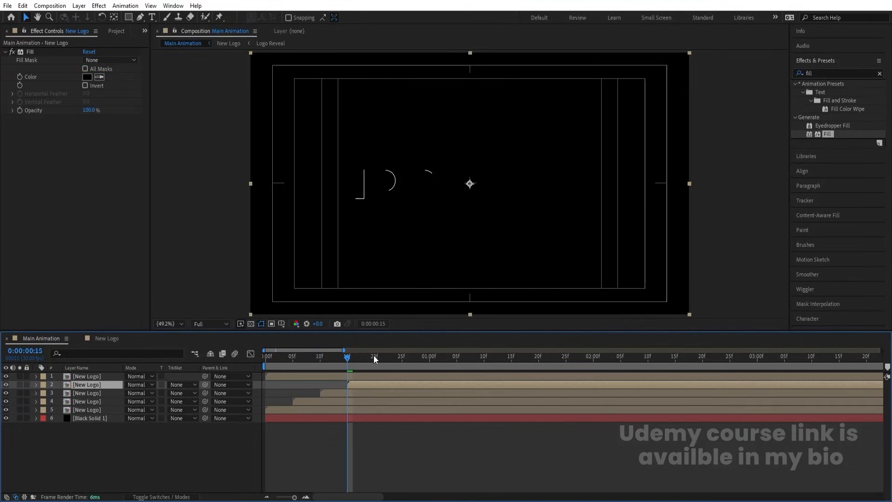
left_click(374, 357)
left_click(375, 375)
key("alt+bracketleft")
Preview the staggered multicolor logo reveal from the start and close the New Logo timeline
key("space")
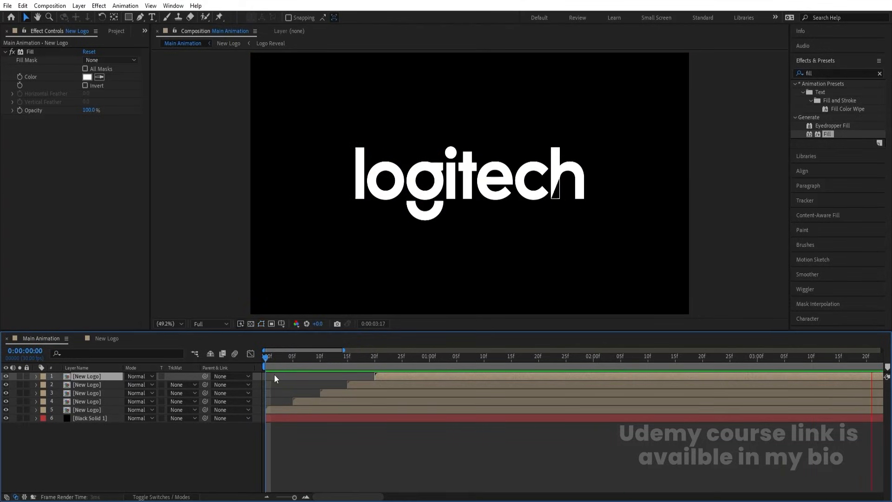
key("space")
scroll(344, 365, "down", 5)
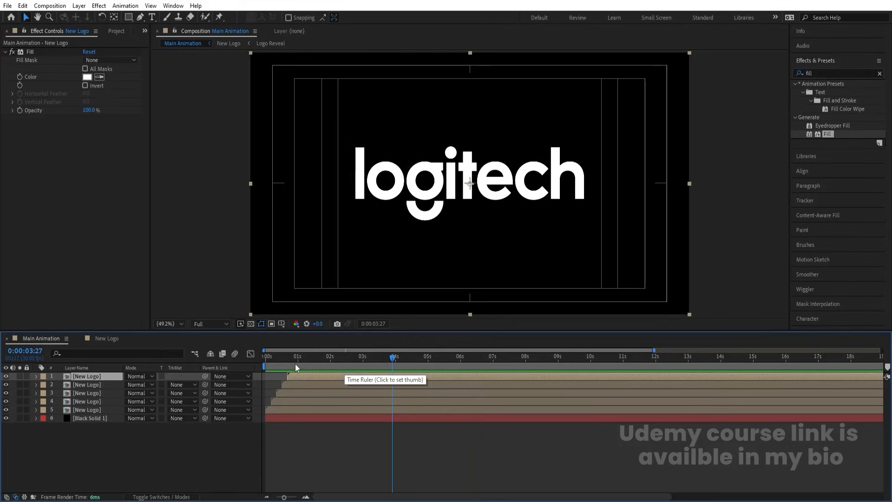
left_click_drag(294, 364, 207, 374)
key("space")
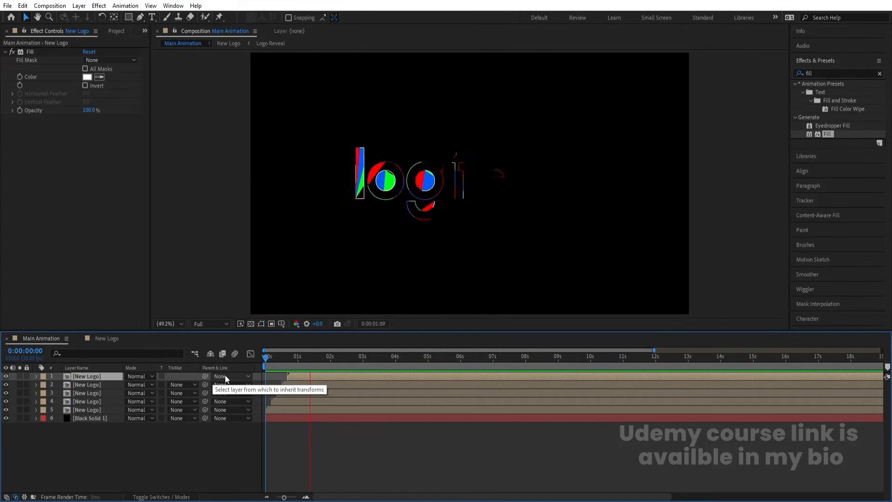
key("space")
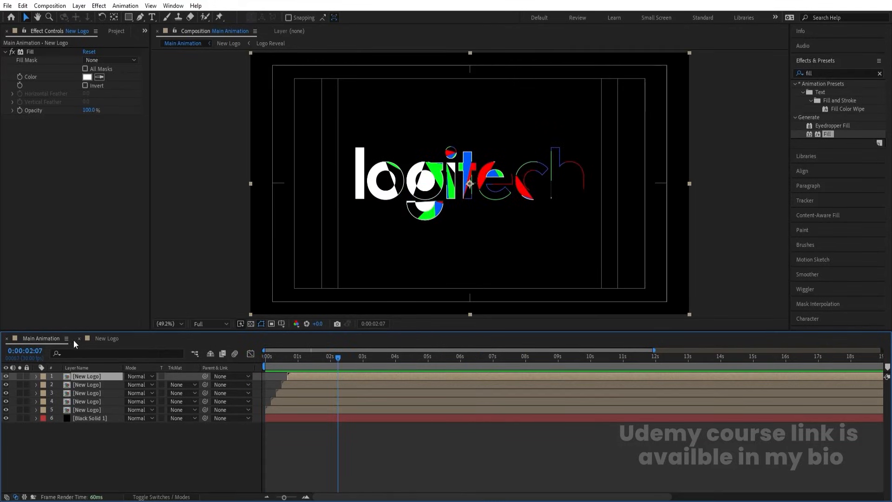
left_click(79, 338)
left_click(116, 462)
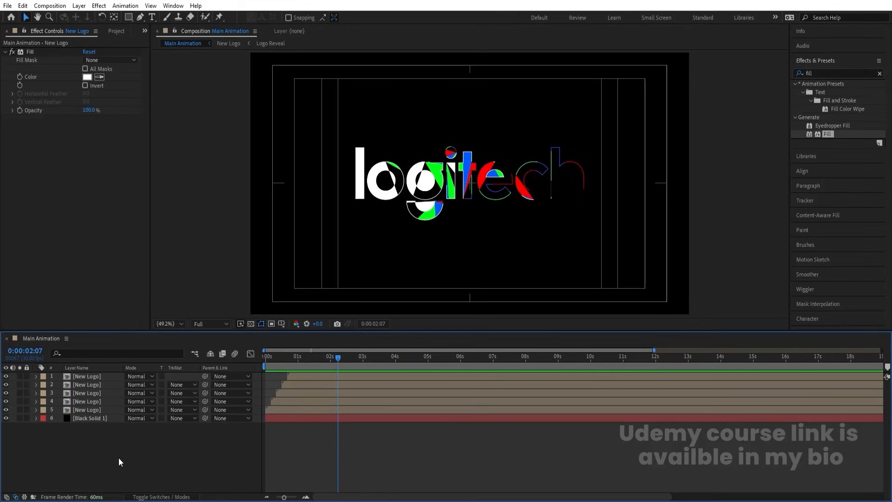
Create a 1920 x 1080 composition named Lines, add a full-size black solid and lock its layer
key("ctrl+n")
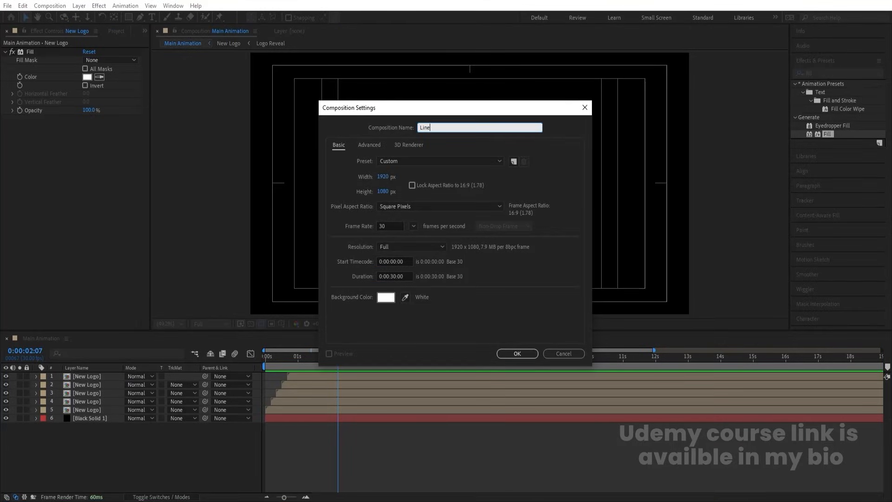
key("Return")
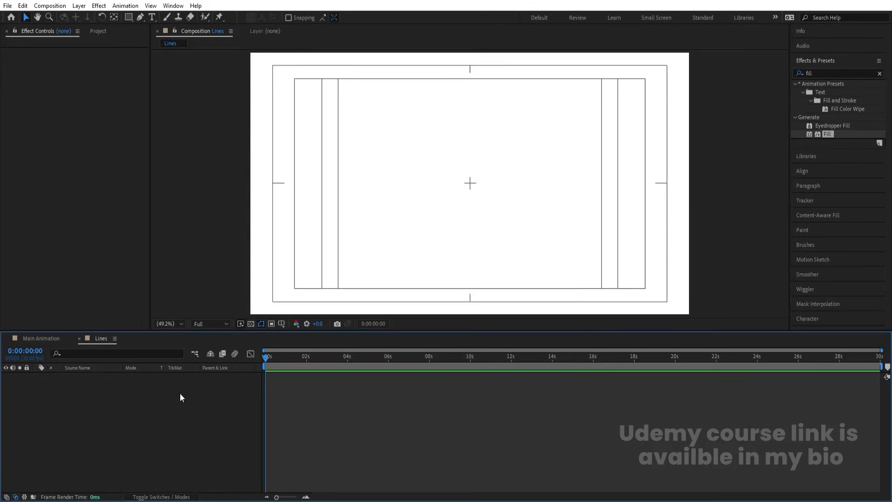
key("ctrl+y")
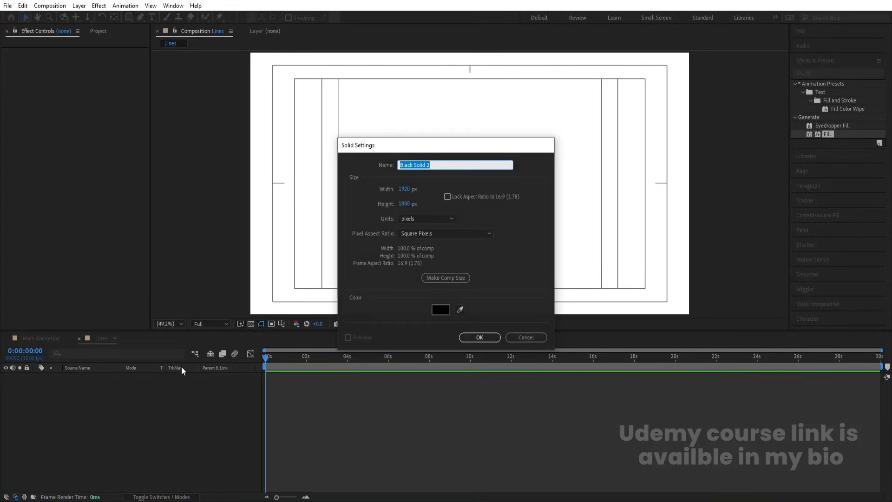
key("Return")
left_click(27, 376)
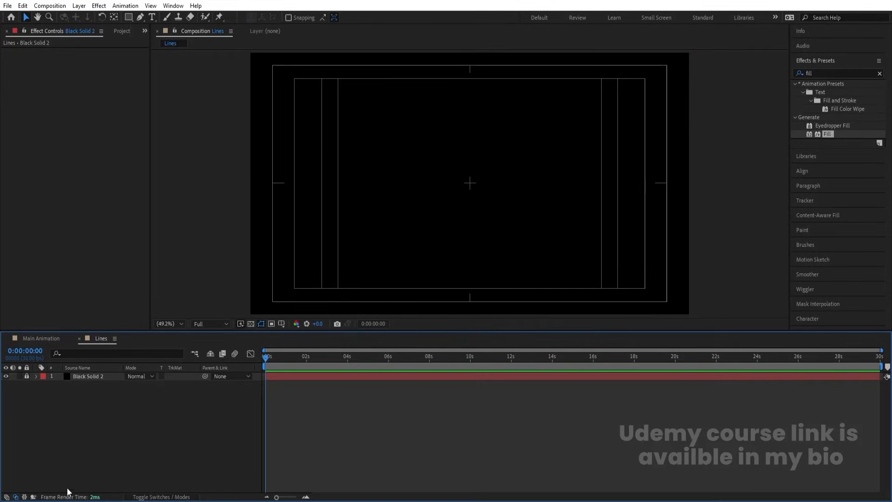
Draw a slanted straight line with the Pen tool from the frame's upper edge to its lower left corner area
left_click(141, 18)
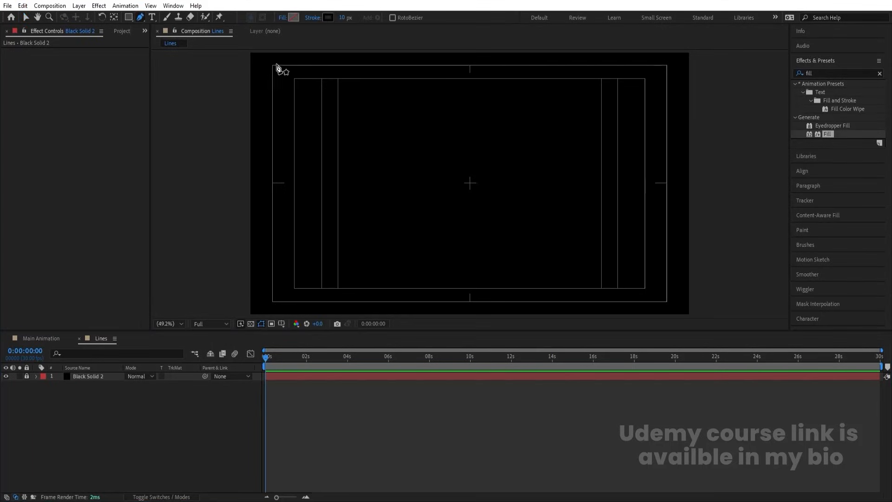
left_click(300, 53)
left_click(261, 313)
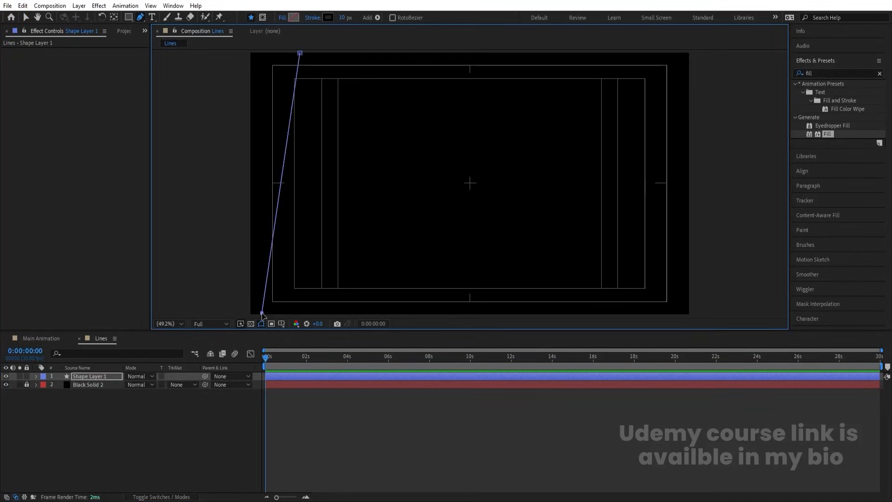
Set the slanted line's stroke to white FFFFFF with a width of 2 px
left_click(327, 18)
left_click_drag(153, 320, 32, 121)
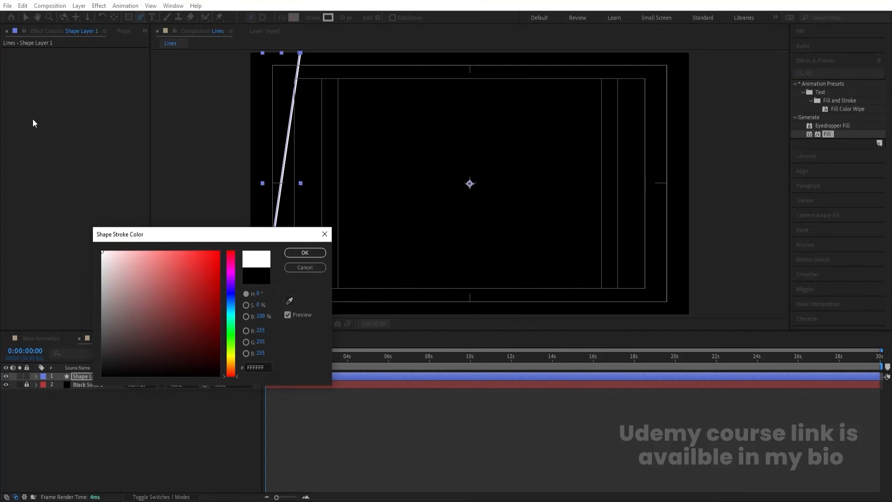
key("Return")
left_click(344, 18)
type("2")
key("Return")
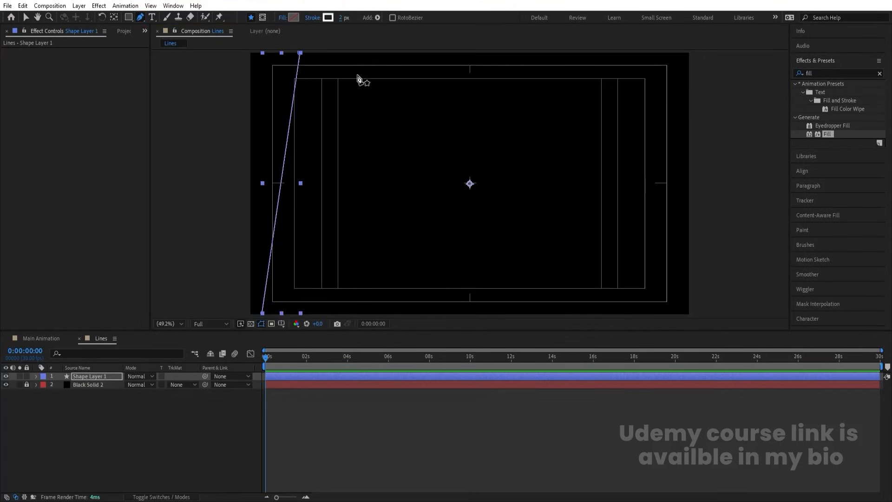
Center the anchor point of Shape Layer 1 on the slanted line
left_click(94, 433)
left_click(78, 376)
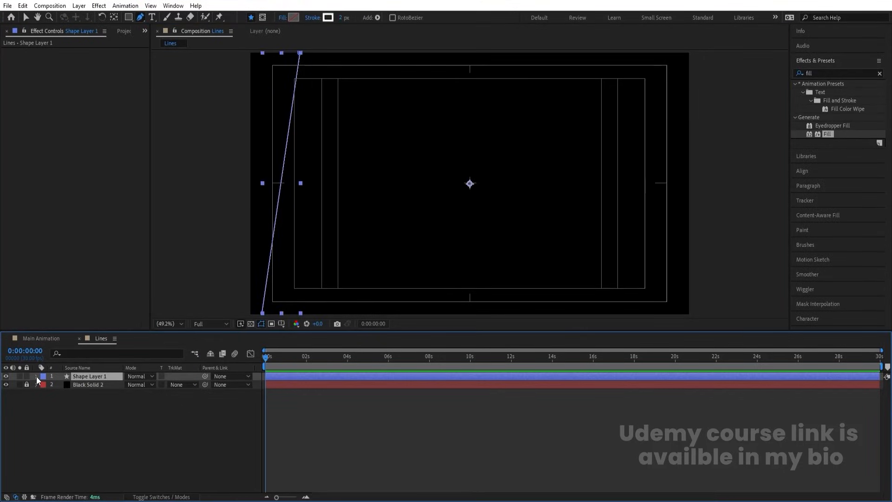
key("Num_Lock")
key("comma")
key("ctrl+alt+Home")
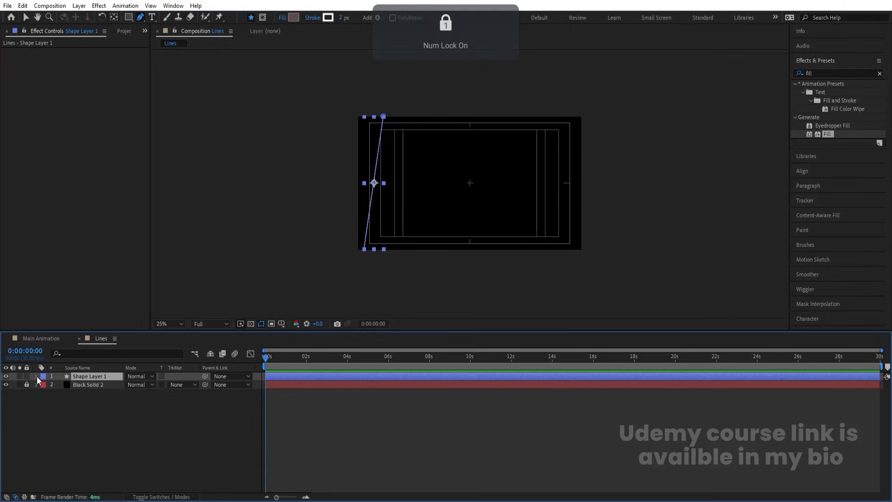
Add a Repeater to the slanted line's shape layer and expand its transform properties
left_click(37, 376)
left_click(194, 385)
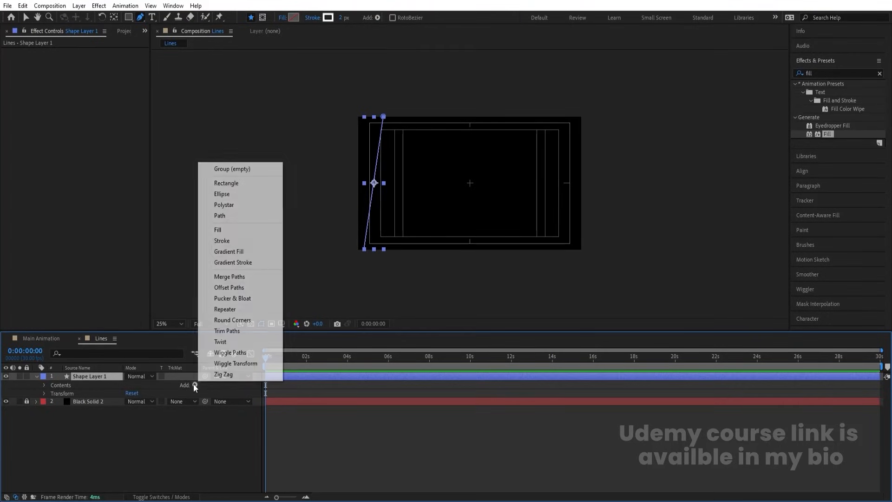
left_click(222, 310)
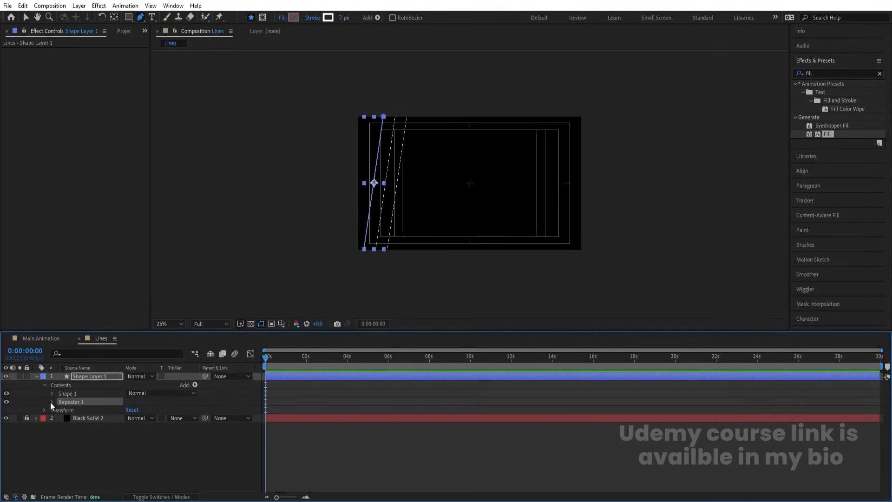
left_click(51, 402)
left_click(59, 435)
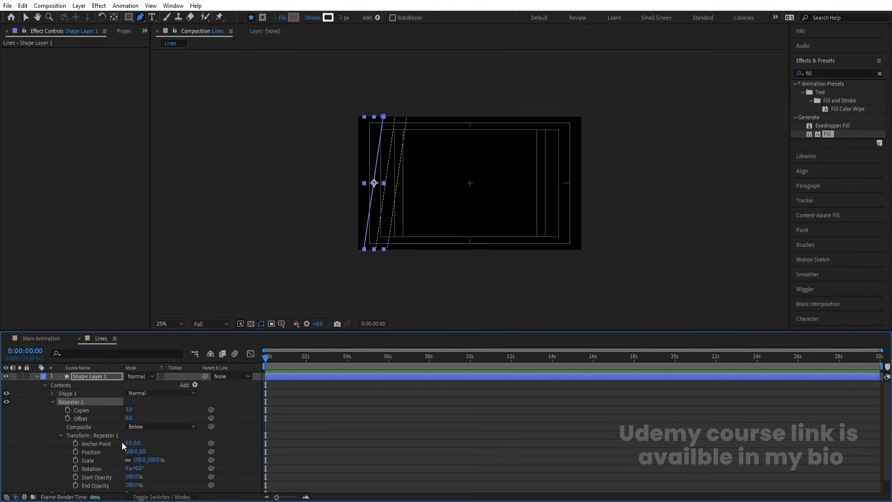
Set the line Repeater's Position to 15, 0 and its Copies to 113, then collapse the layer
left_click_drag(130, 452, 90, 448)
scroll(355, 202, "up", 3)
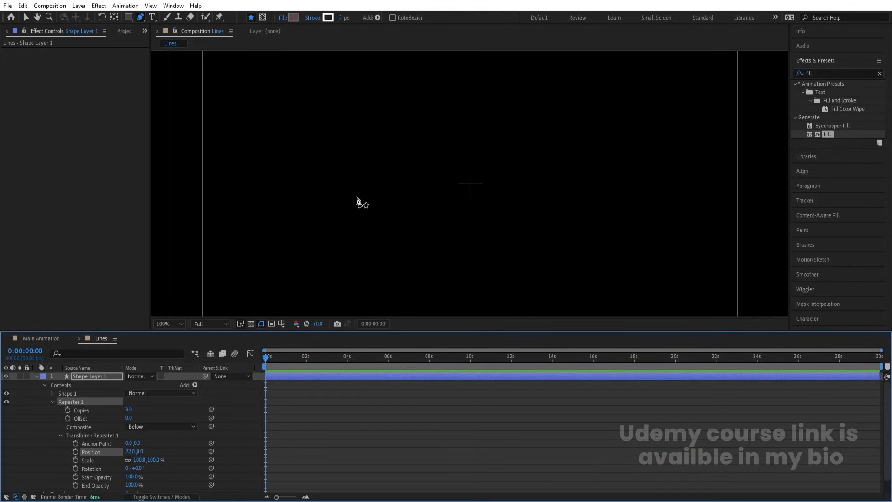
scroll(354, 201, "down", 1)
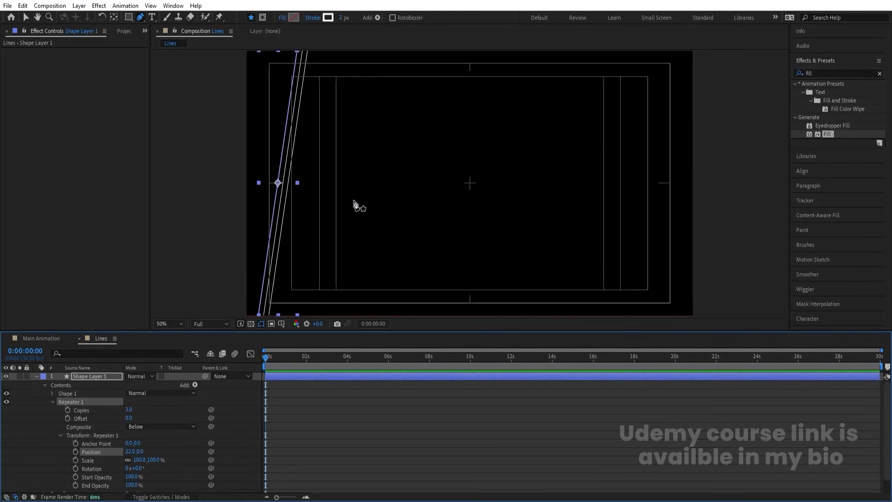
left_click(131, 451)
key("Return")
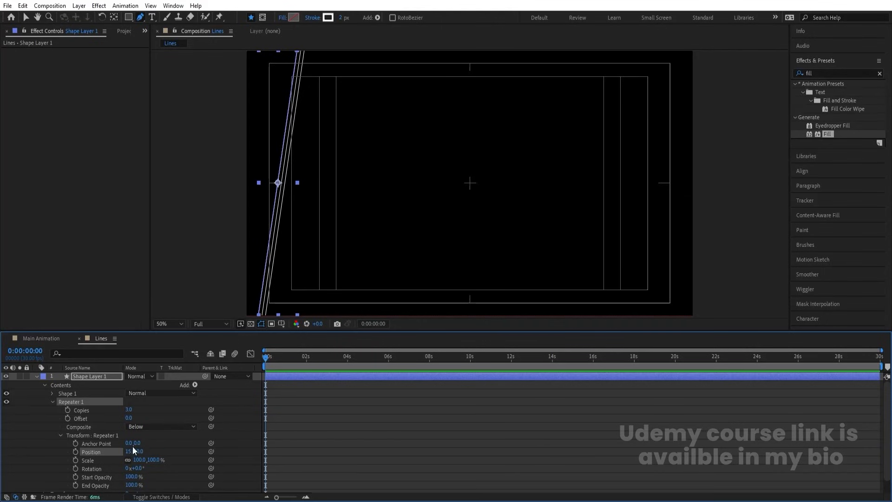
left_click_drag(129, 408, 182, 410)
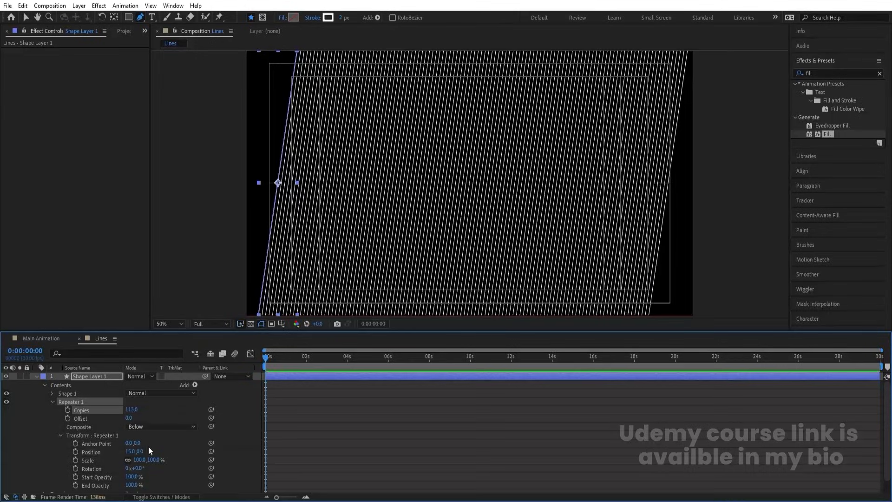
left_click(36, 377)
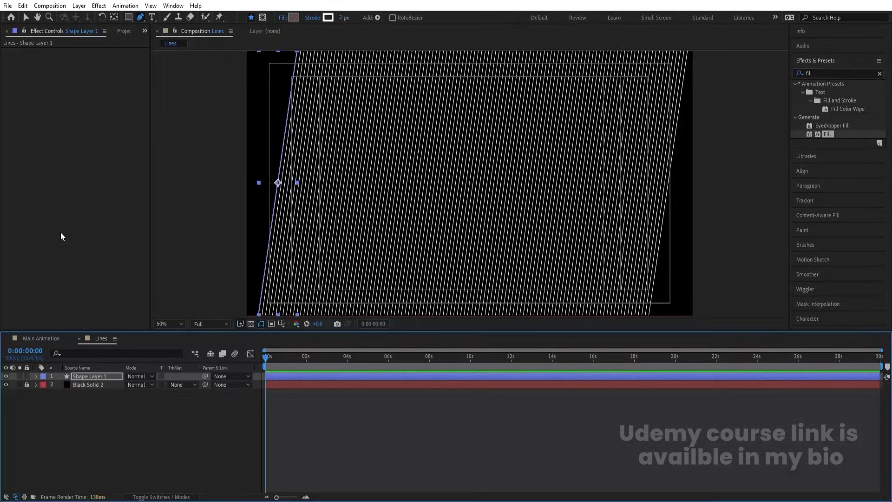
Create a 1920 x 1080 composition named Circles, add a full-size black solid and lock its layer
key("ctrl+n")
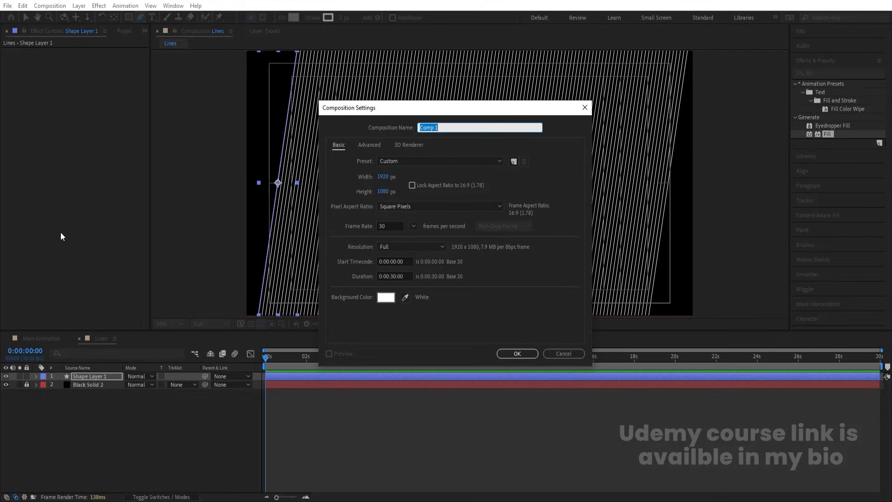
type("Circles")
key("Return")
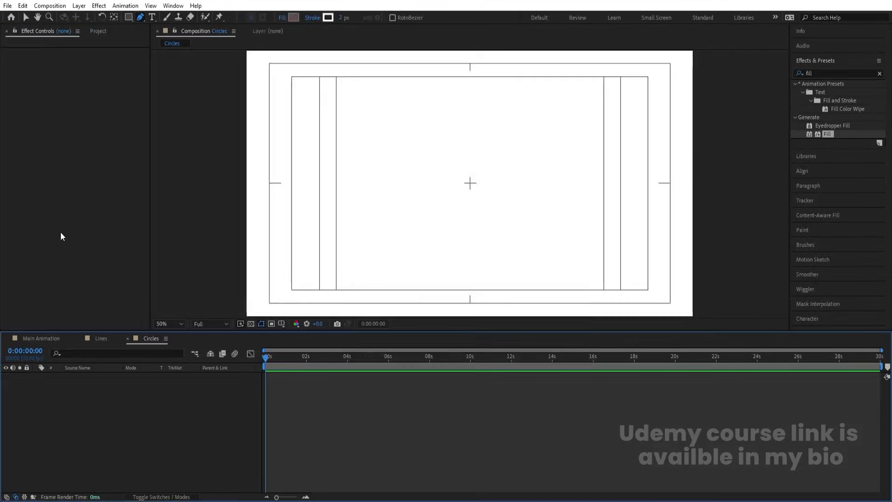
key("ctrl+y")
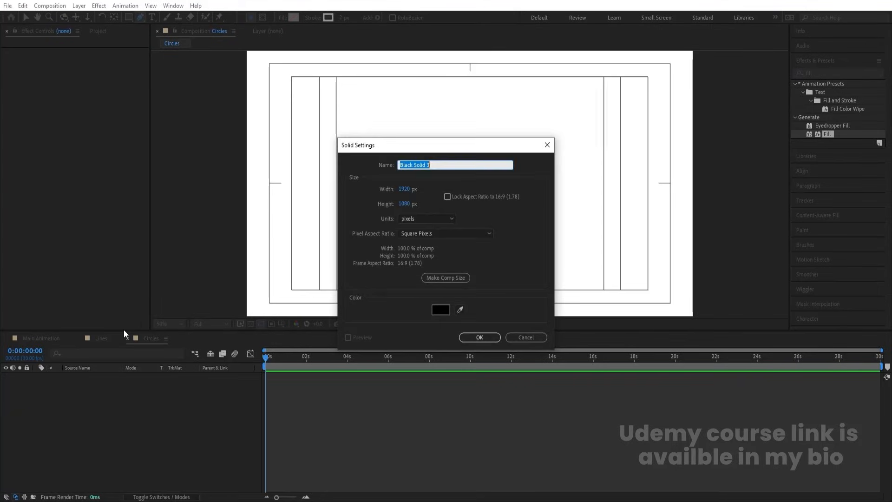
key("Return")
left_click(27, 376)
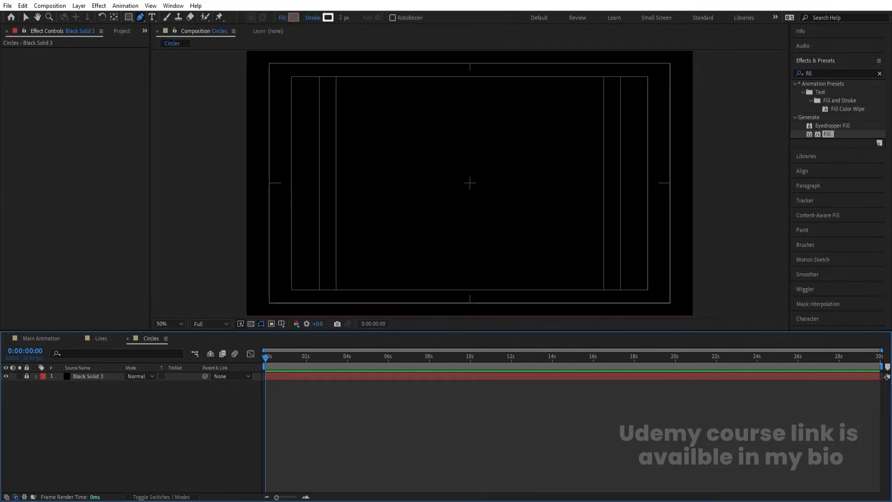
Choose the Ellipse tool and set its fill to white FFFFFF and its stroke to None
left_click_drag(123, 18, 146, 35)
left_click(293, 17)
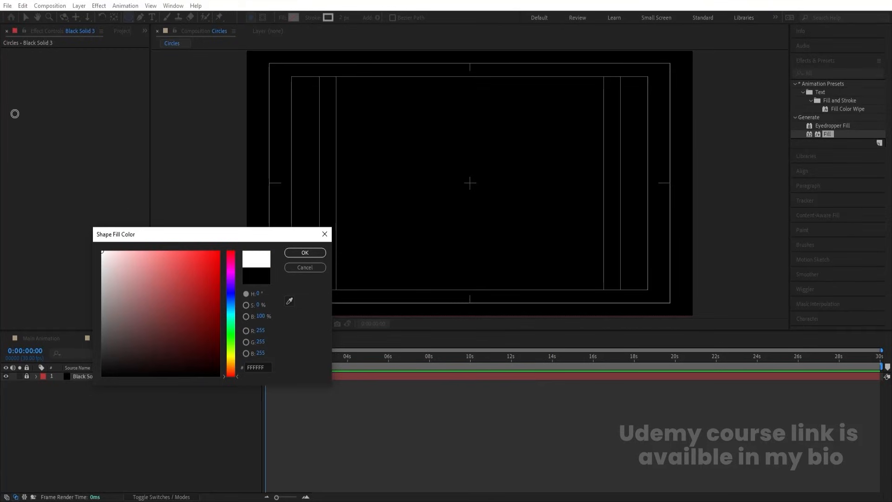
key("Return")
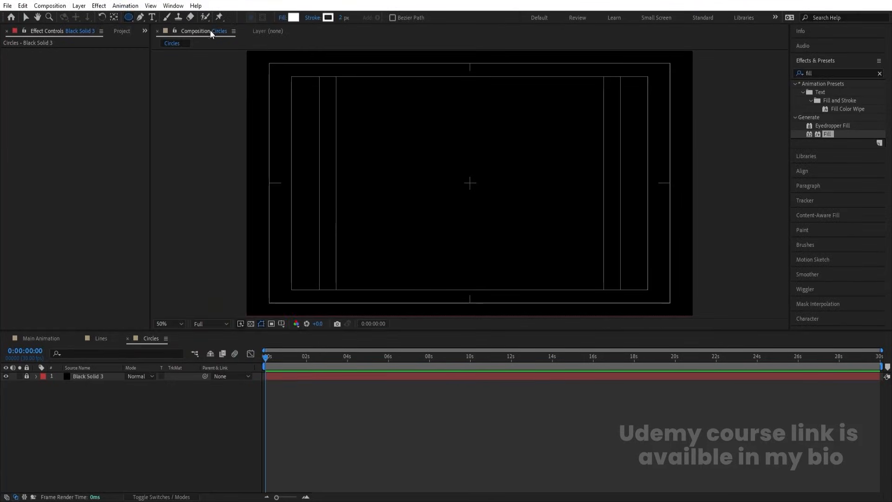
left_click(312, 17)
left_click(399, 223)
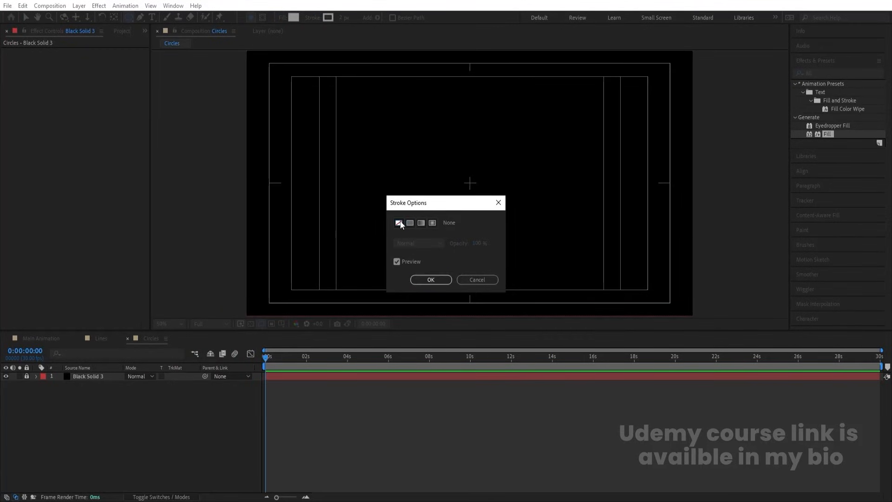
left_click(416, 281)
Draw a tiny white circle near the frame's upper left corner and center its layer's anchor point on it
left_click(278, 73)
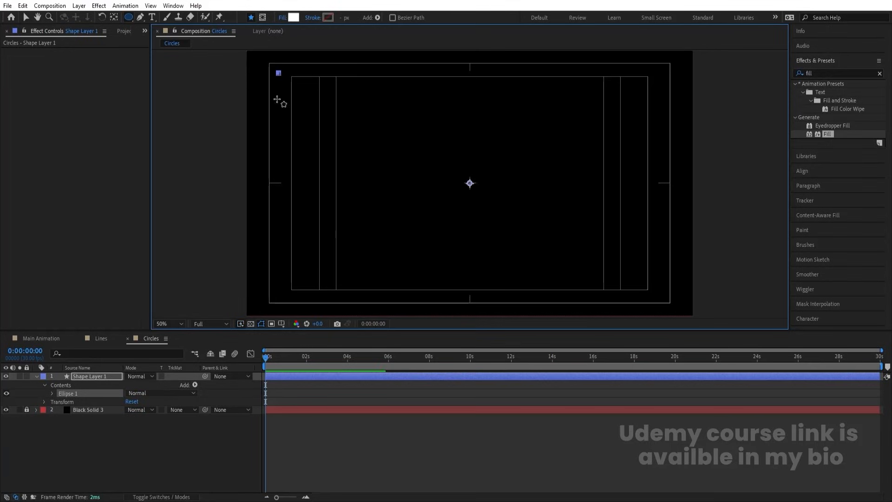
left_click(153, 428)
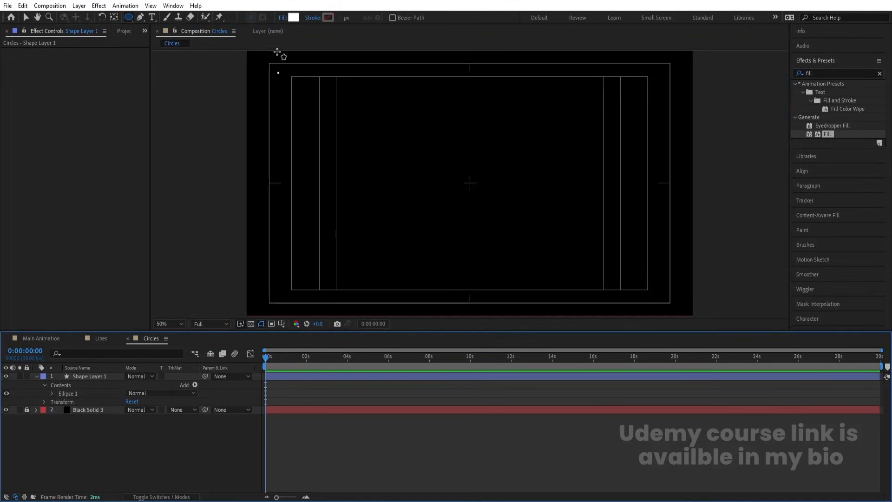
left_click(84, 376)
key("ctrl+alt+Home")
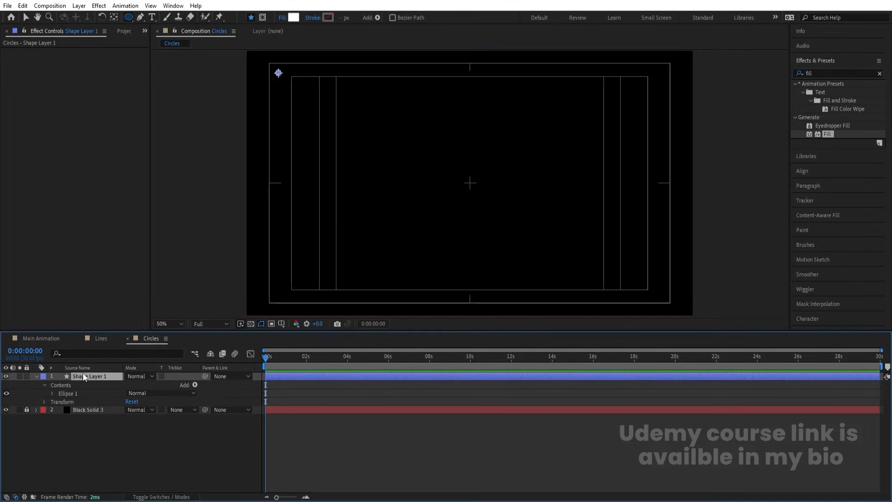
Add a Repeater to the circle layer with Position 16, 0 and 104 Copies to form a horizontal row of dots
left_click(195, 385)
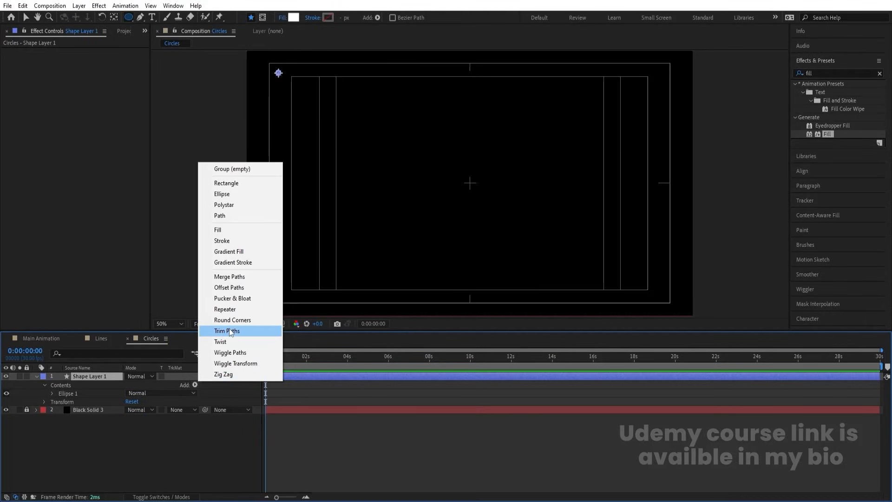
left_click(226, 309)
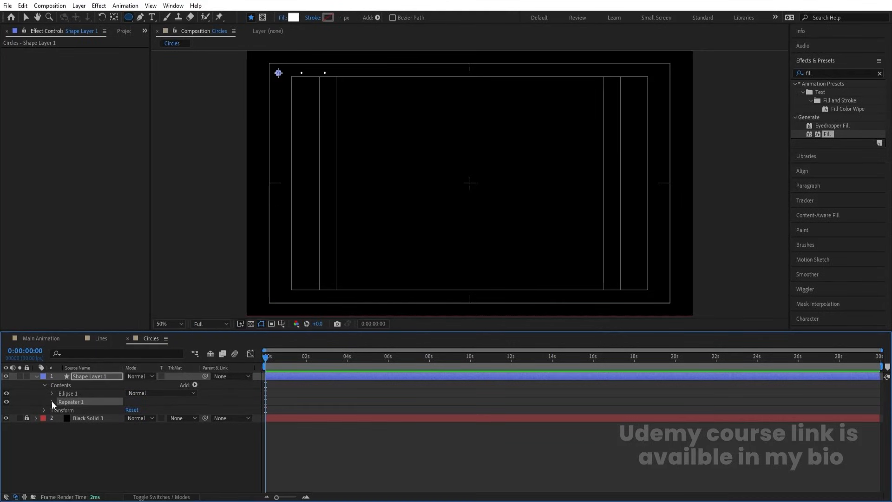
left_click(53, 401)
left_click(59, 435)
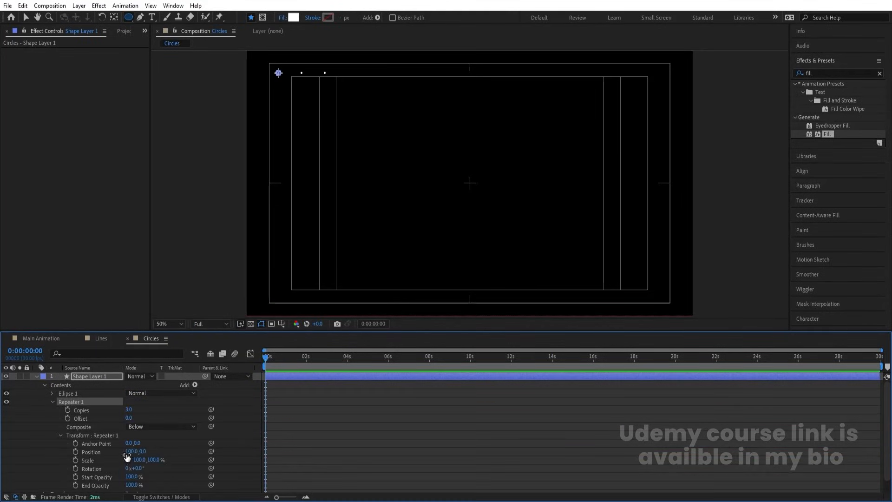
left_click_drag(129, 452, 87, 449)
left_click_drag(131, 409, 174, 405)
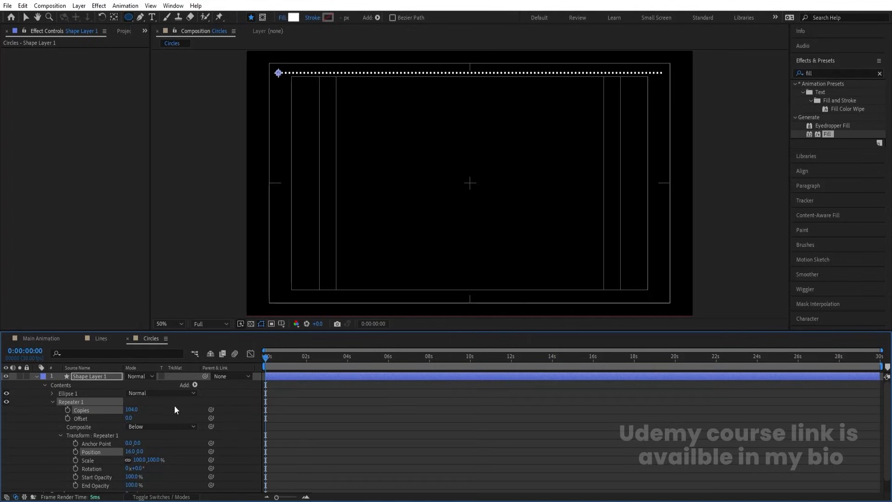
Duplicate the circle layer's Repeater and expand the duplicate's transform properties
left_click(52, 402)
key("ctrl+d")
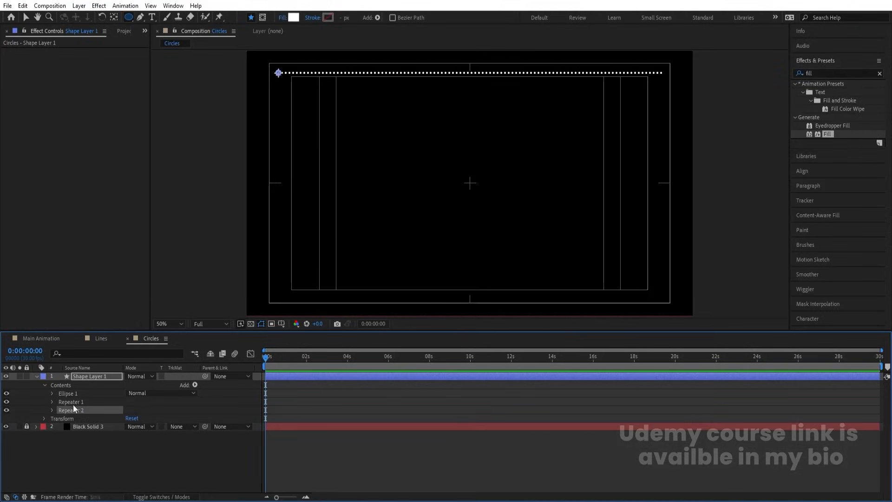
left_click(51, 410)
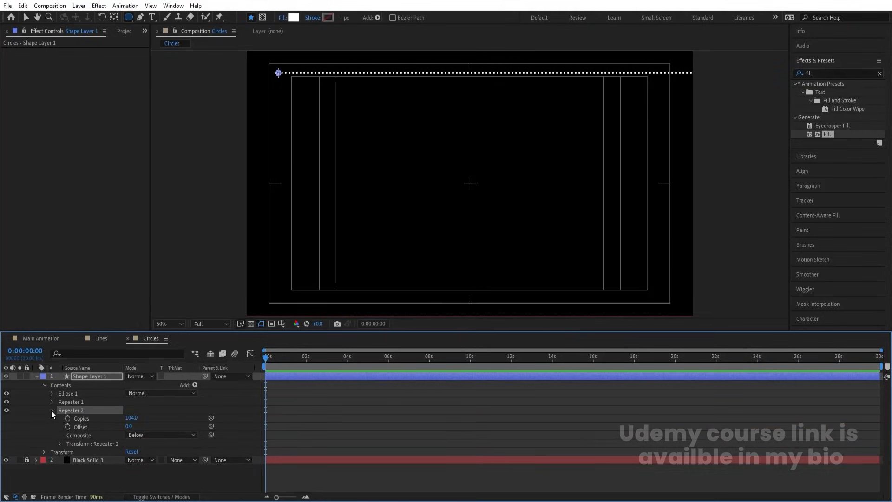
left_click(60, 444)
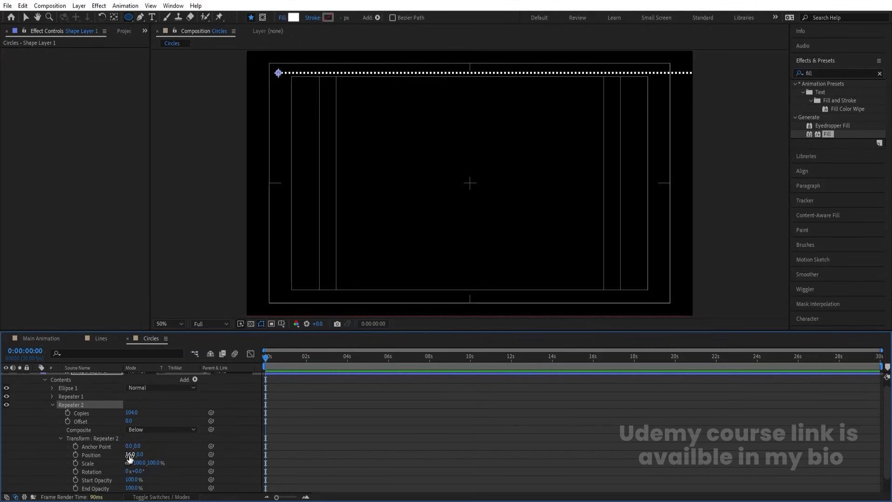
Set Repeater 2's position to 0, 17 and its copies to 50 on the circles shape layer, and collapse the layer
left_click(130, 455)
type("0")
key("Return")
left_click_drag(138, 454, 147, 455)
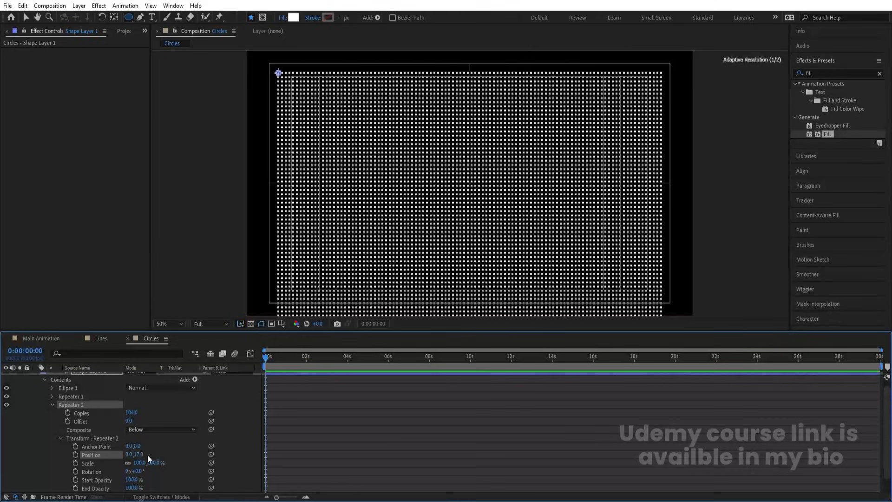
left_click(131, 413)
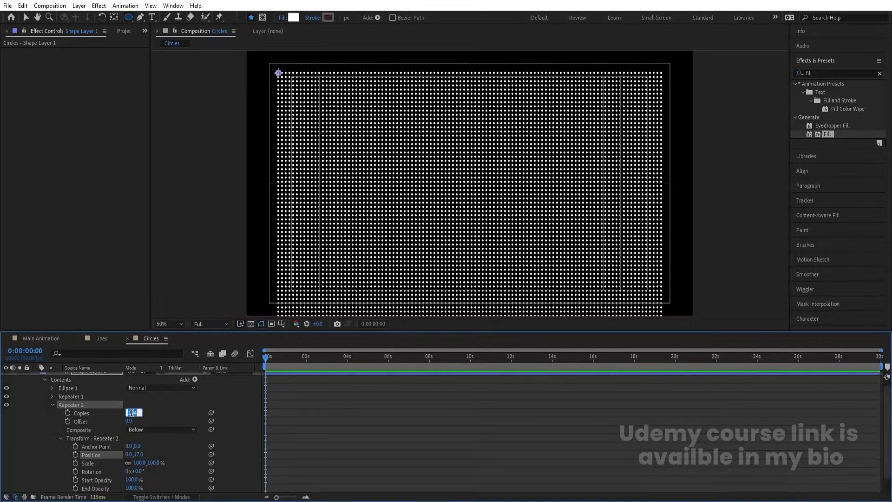
key("Return")
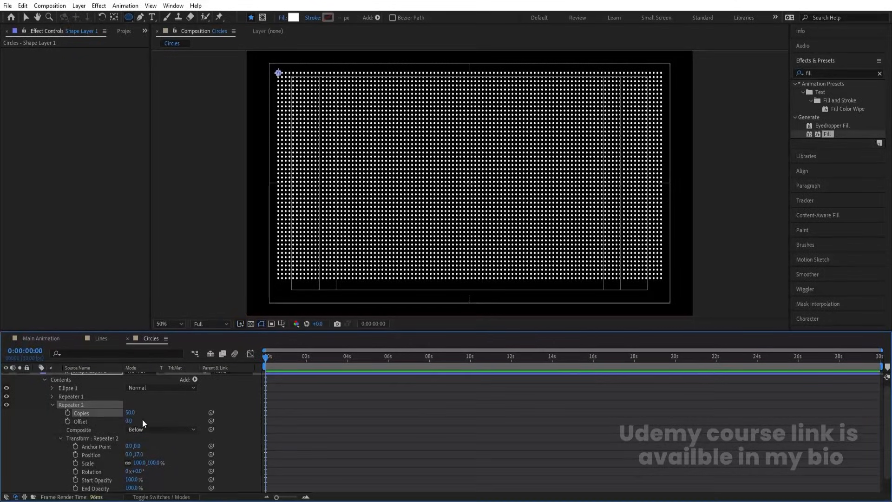
scroll(143, 421, "up", 1)
left_click(35, 376)
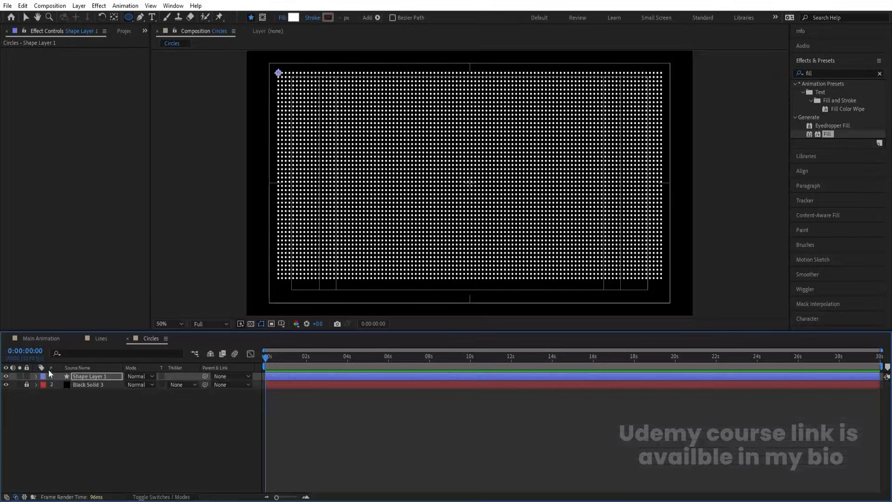
In the Main Animation composition, add the Lines composition as the top layer, starting at 0:00:00:25
left_click(42, 339)
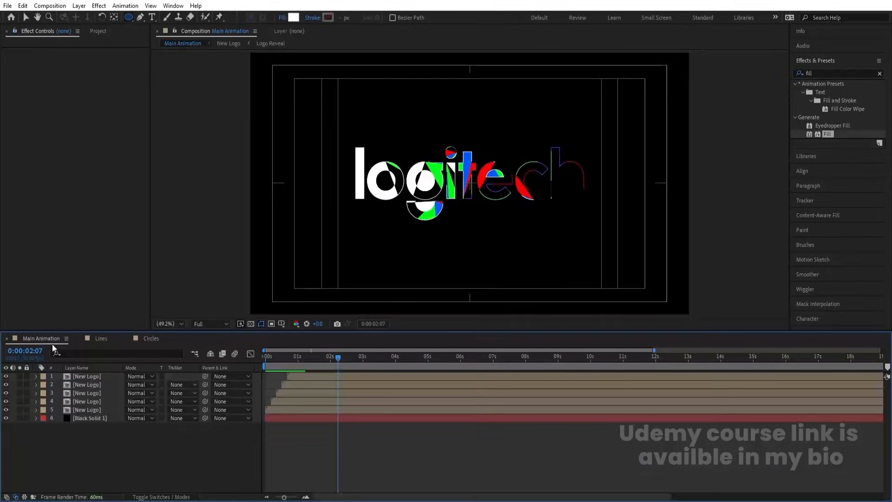
left_click(291, 374)
key("i")
key("equal")
key("equal")
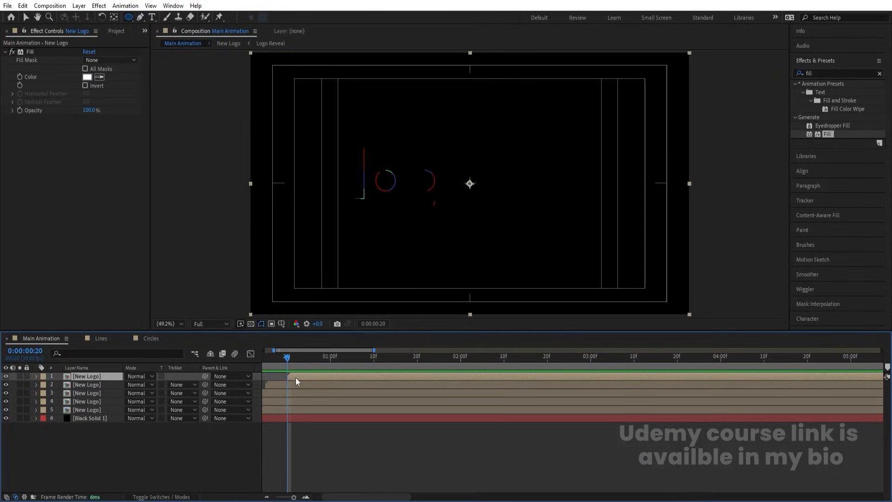
left_click_drag(292, 360, 342, 370)
key("equal")
left_click(408, 359)
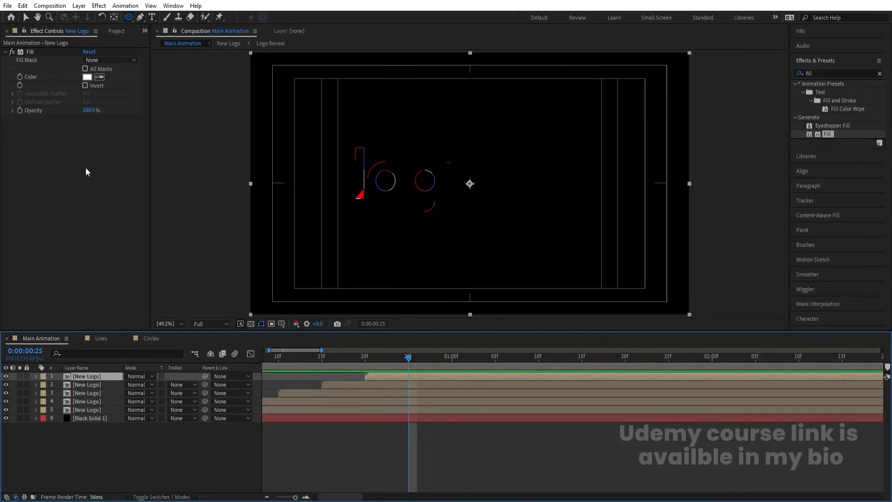
key("ctrl+0")
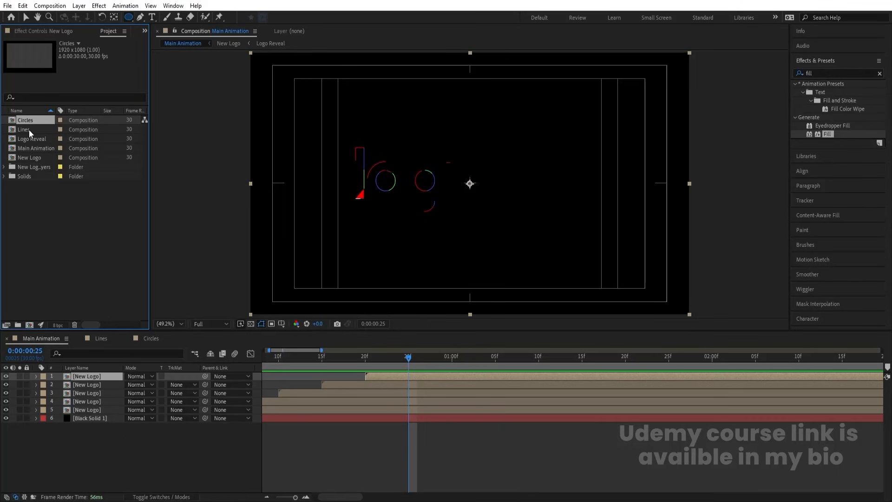
left_click_drag(29, 129, 113, 374)
key("bracketleft")
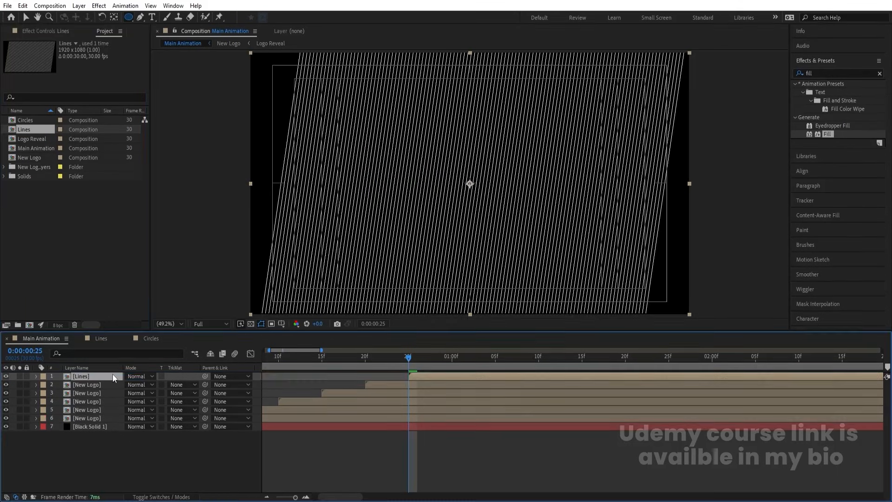
Duplicate the uppermost New Logo layer, rename the copy Mask, and place it above the Lines layer
left_click(91, 384)
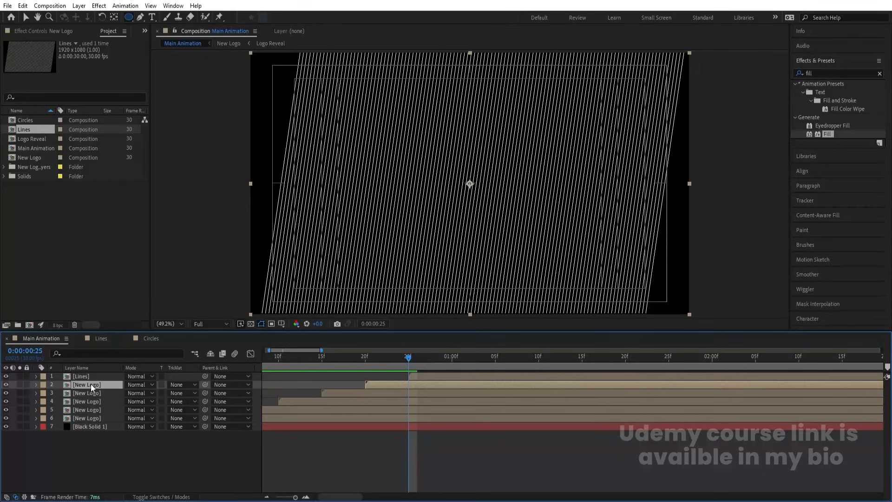
key("ctrl+d")
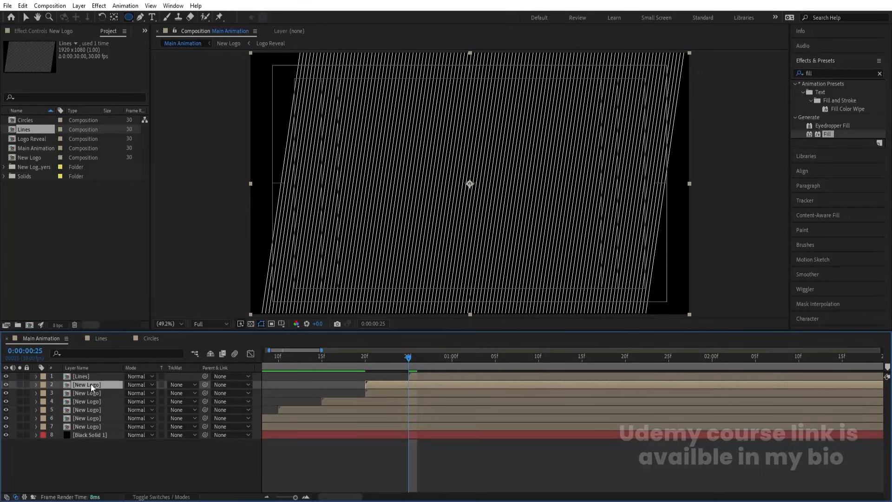
key("Return")
type("Mask")
key("Return")
left_click_drag(90, 383, 89, 374)
Set the Mask layer's label colour to Yellow
left_click(43, 376)
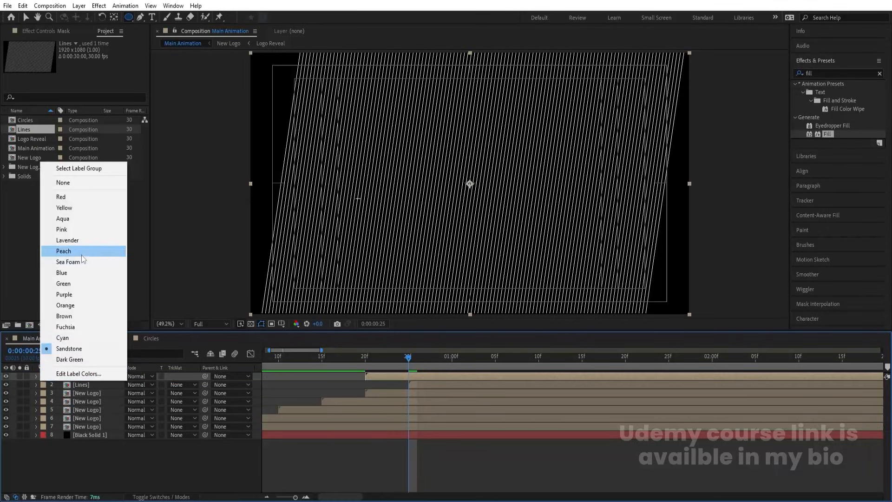
left_click(68, 240)
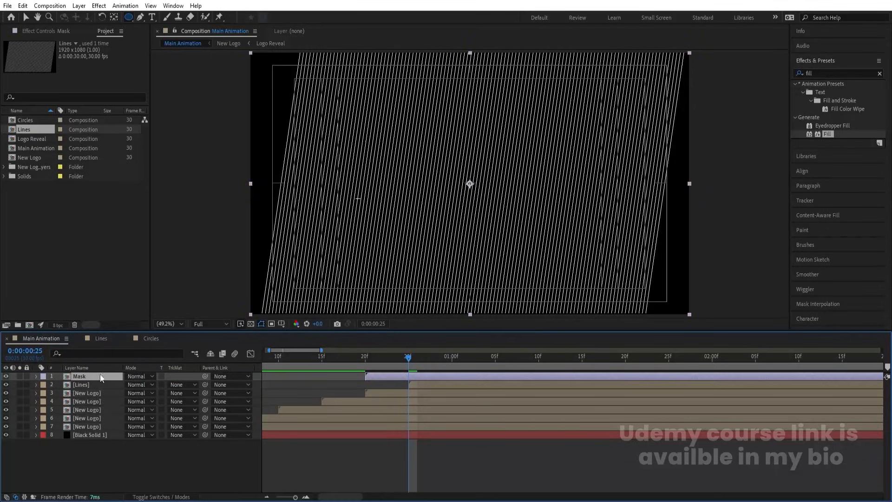
left_click(43, 377)
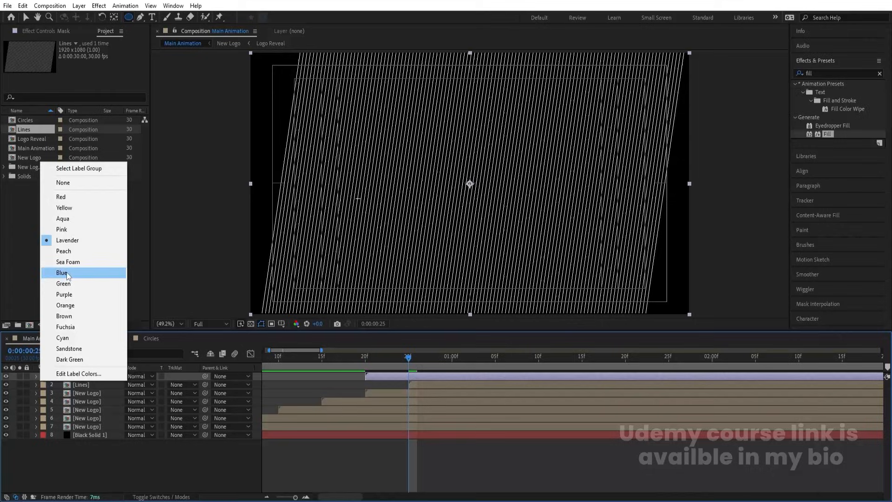
left_click(64, 208)
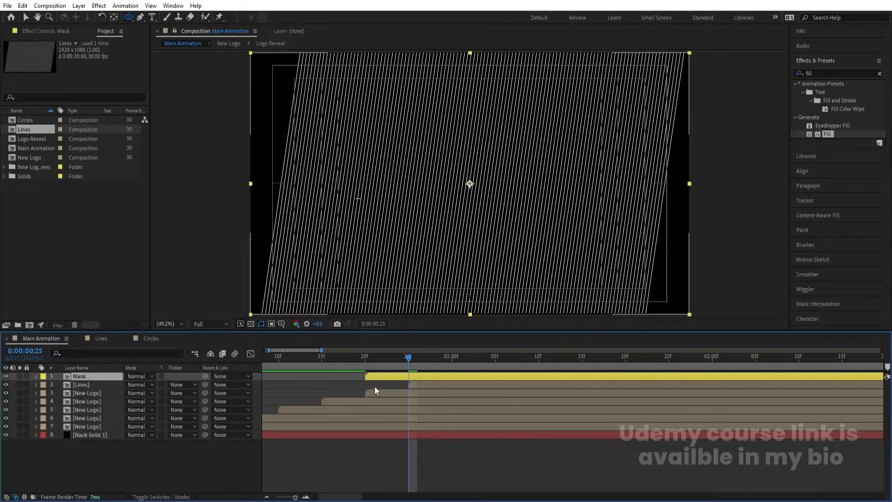
Start the Mask layer at 0:00:00:25, use it as the Lines layer's alpha track matte, and preview the animation
left_click_drag(373, 377, 410, 377)
left_click(176, 385)
left_click(190, 402)
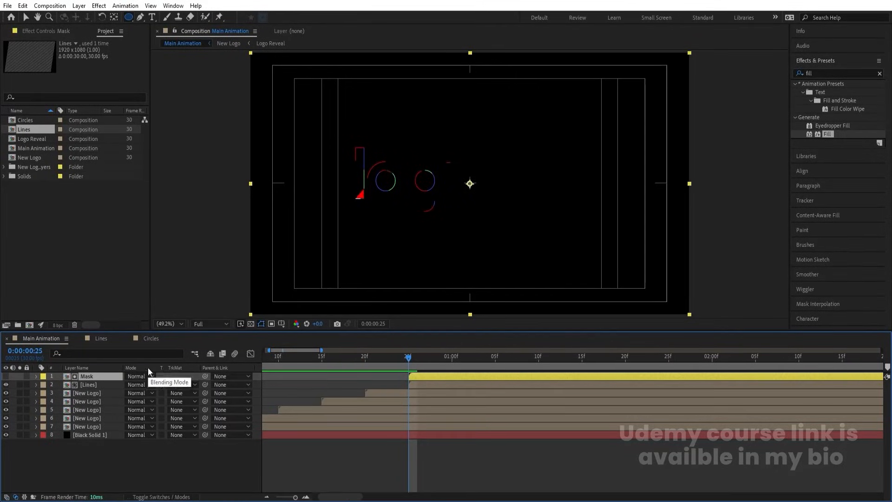
key("space")
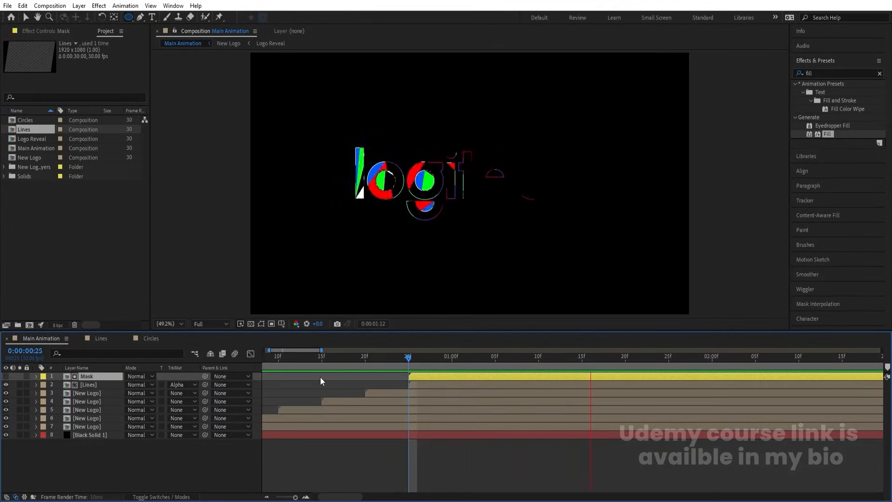
key("space")
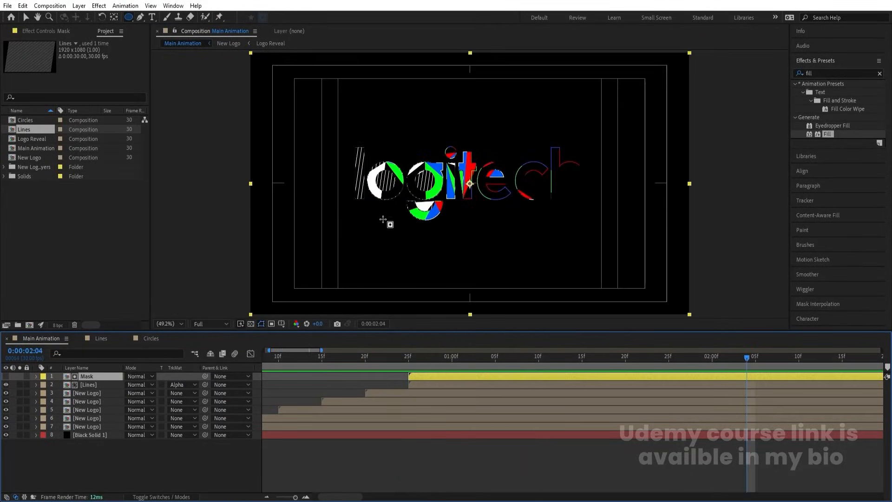
left_click(414, 473)
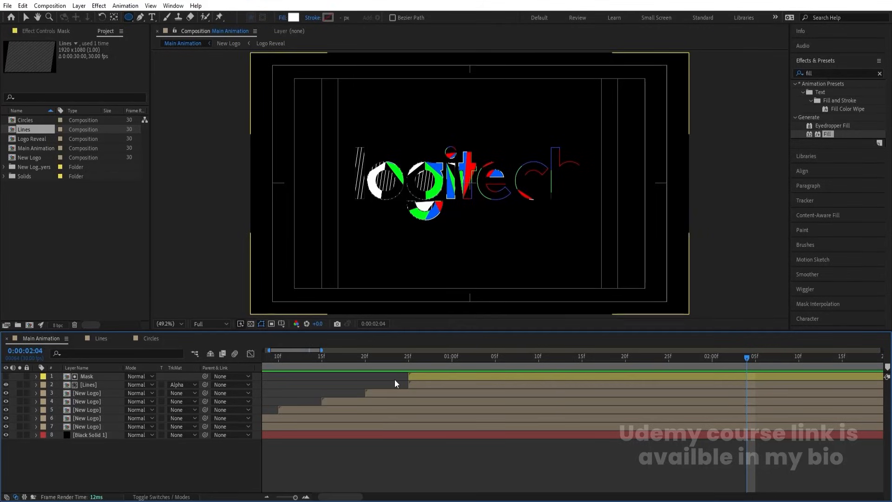
Duplicate the Mask and Lines layers together and start the copies at 0:00:01:00
left_click(419, 385)
left_click(414, 378, "shift")
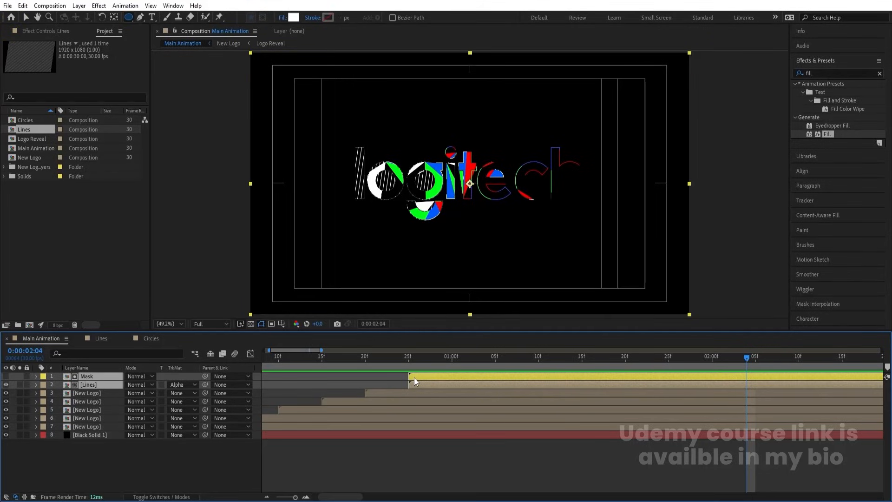
key("ctrl+d")
left_click(409, 356)
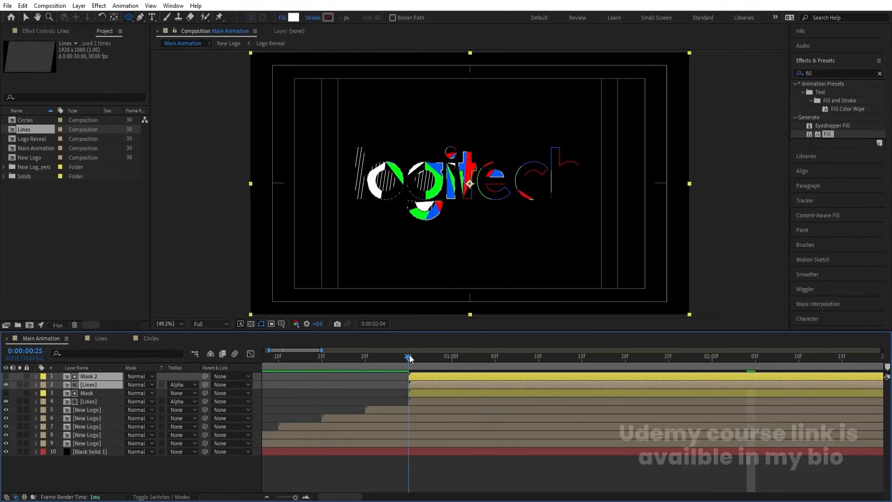
left_click_drag(409, 355, 384, 358)
key("=")
key("minus")
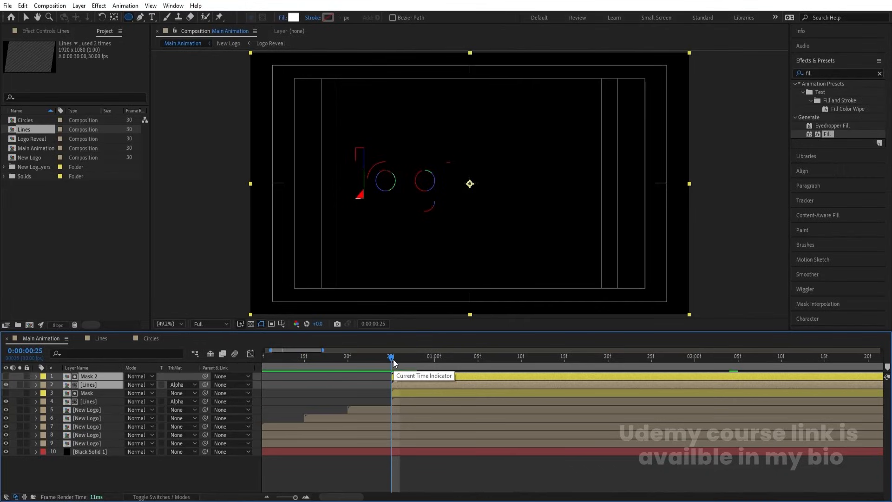
left_click_drag(393, 362, 434, 362)
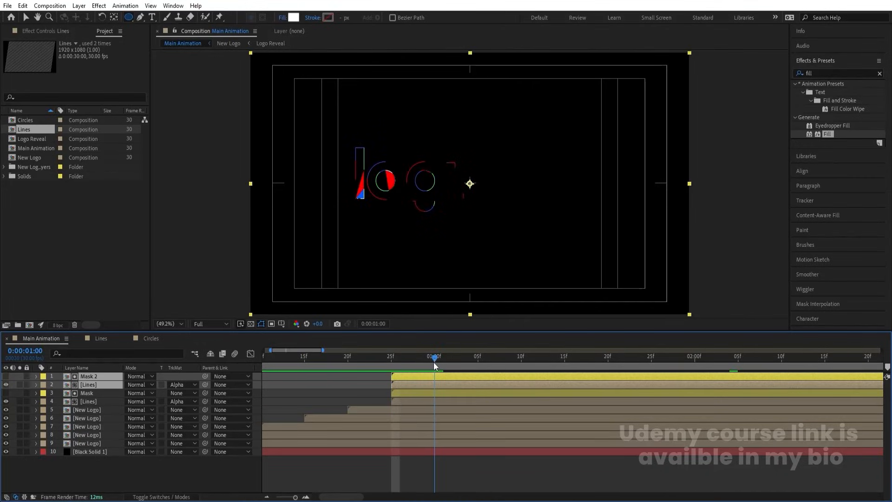
key("bracketleft")
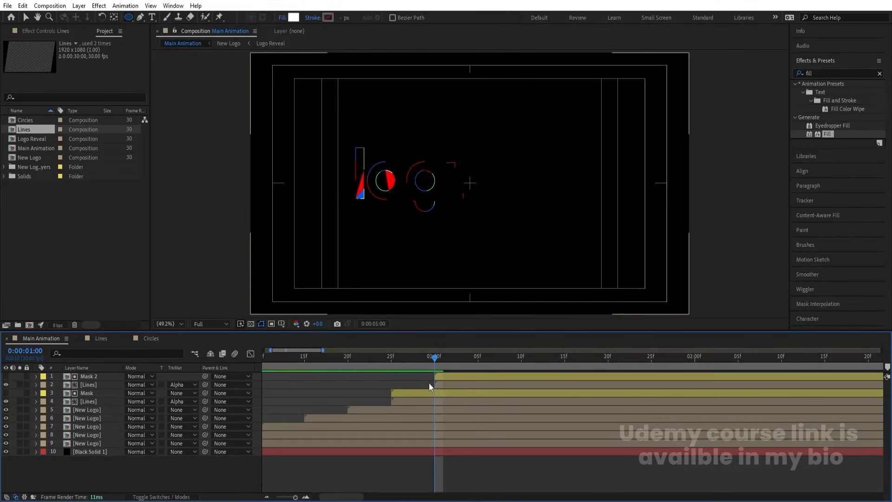
Apply the Tint effect to the duplicated Lines layer, swap its black and white colours, and preview the result
left_click(447, 384)
key("space")
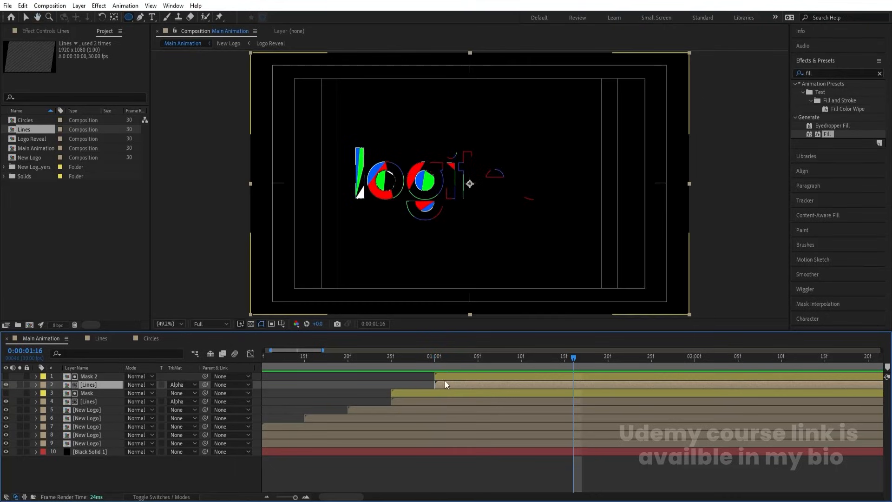
left_click(820, 73)
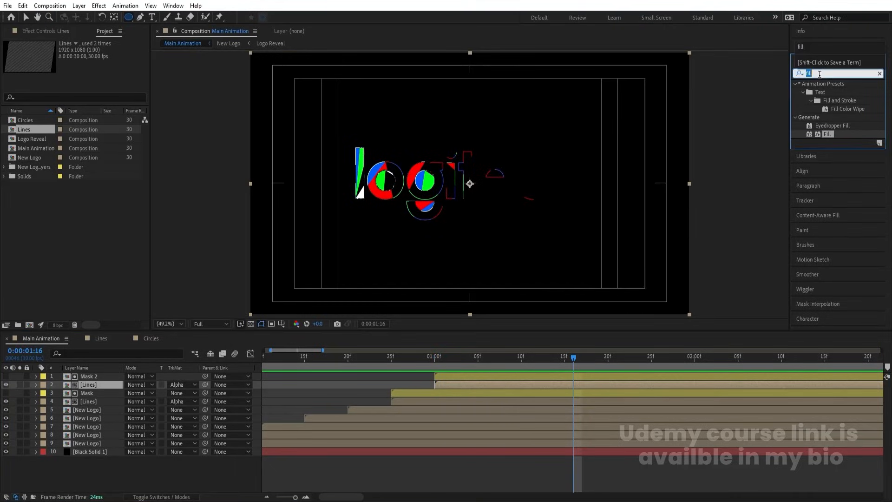
type("tint")
double_click(829, 117)
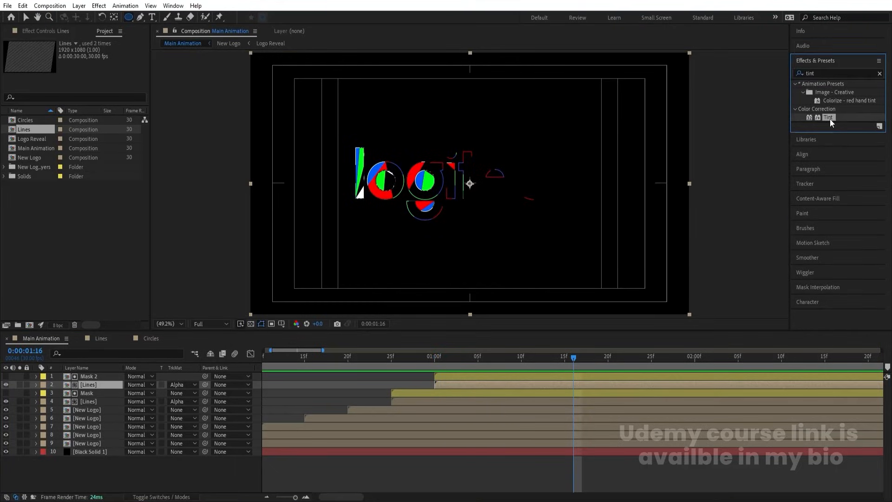
left_click(112, 85)
key("space")
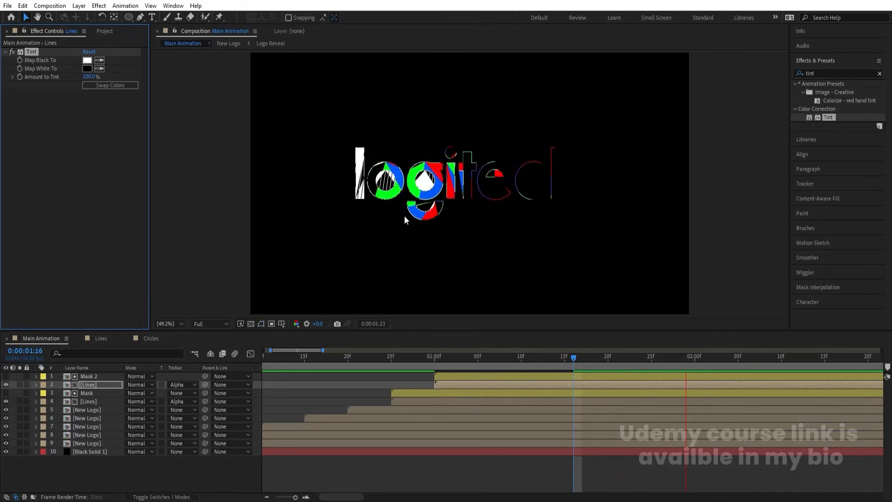
key("space")
Duplicate all four Mask and Lines layers, stack the copies on top, and shift them to begin at 0:00:01:05
left_click_drag(449, 361, 478, 367)
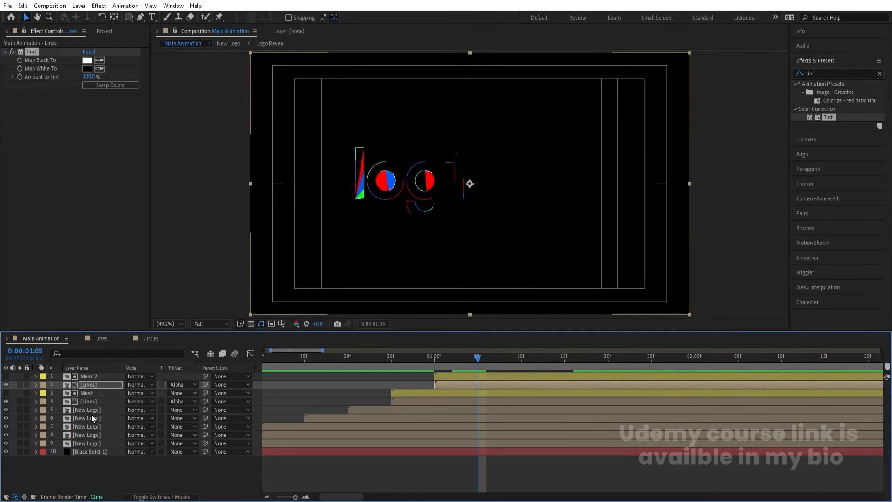
left_click(88, 401)
left_click(88, 377, "shift")
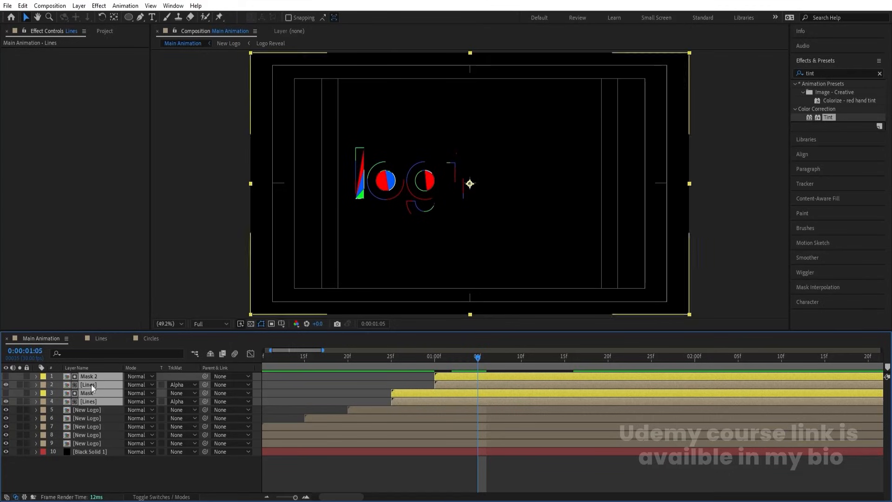
key("ctrl+d")
left_click_drag(91, 406, 90, 391)
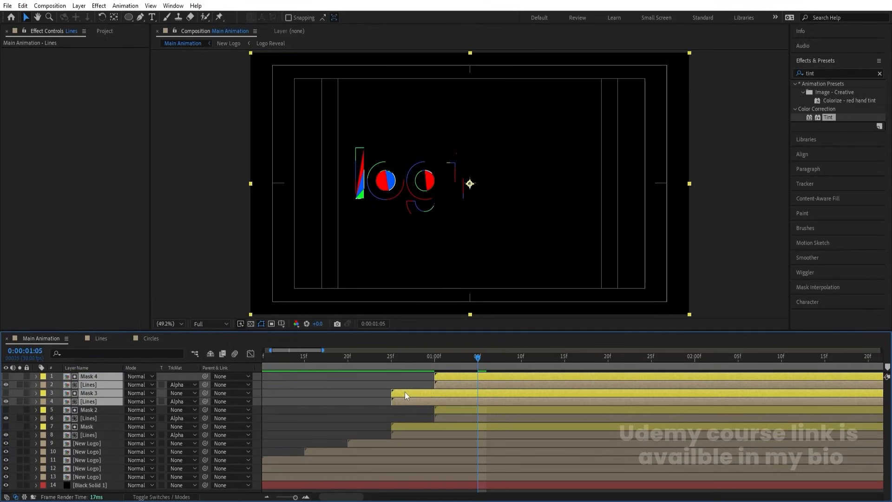
left_click_drag(405, 391, 487, 388)
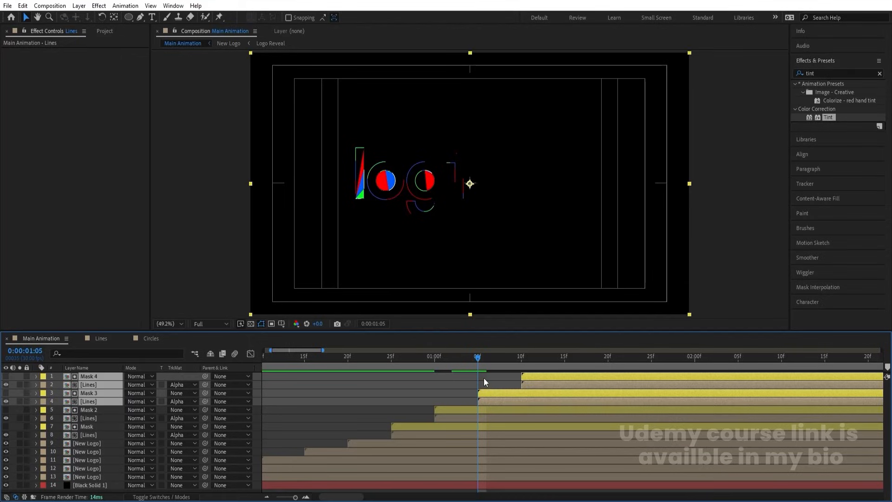
Replace the two uppermost Lines layers with the Circles composition, keeping their timing and mattes, and preview the animation
left_click(483, 378)
left_click(484, 402)
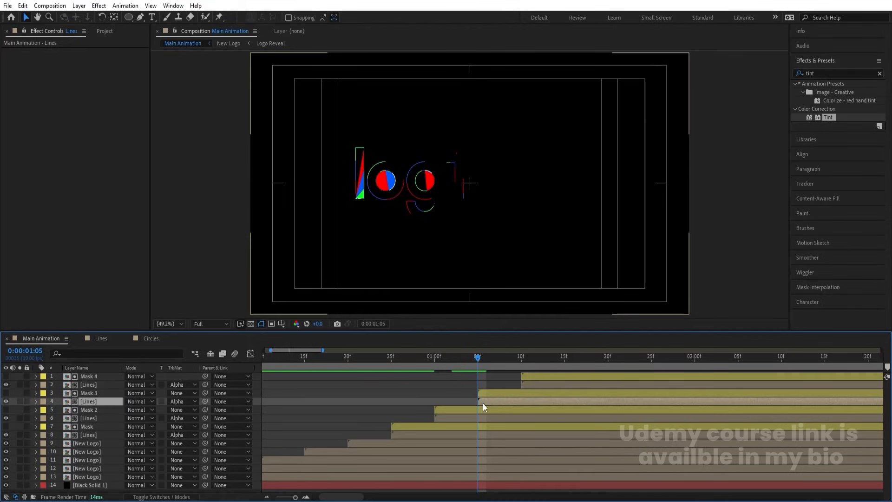
left_click(532, 385, "ctrl")
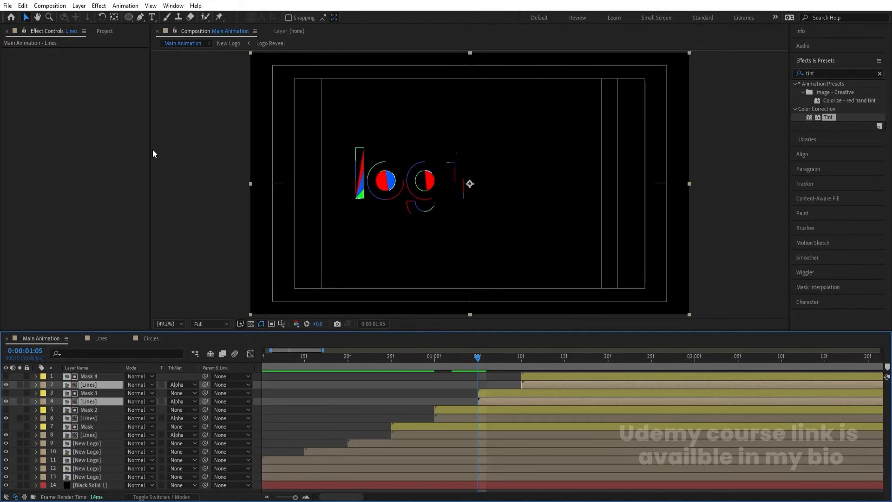
key("ctrl+0")
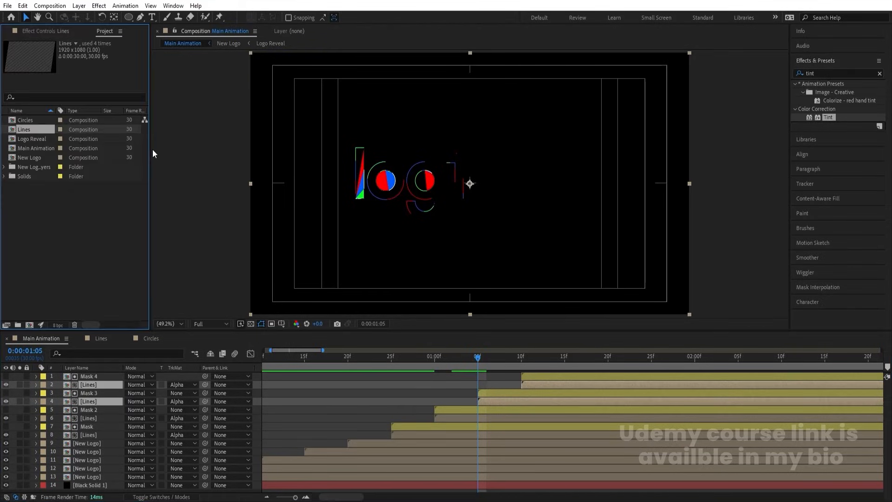
left_click(28, 121)
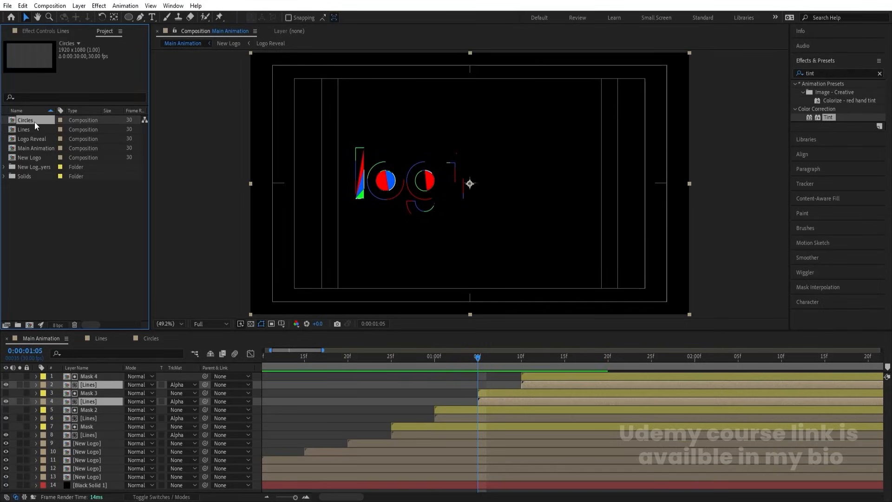
left_click_drag(34, 122, 82, 282)
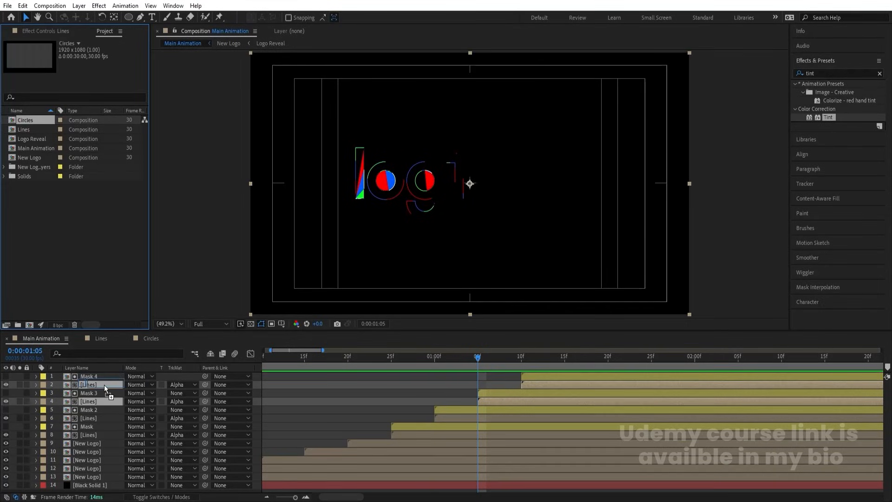
left_click_drag(104, 385, 105, 385)
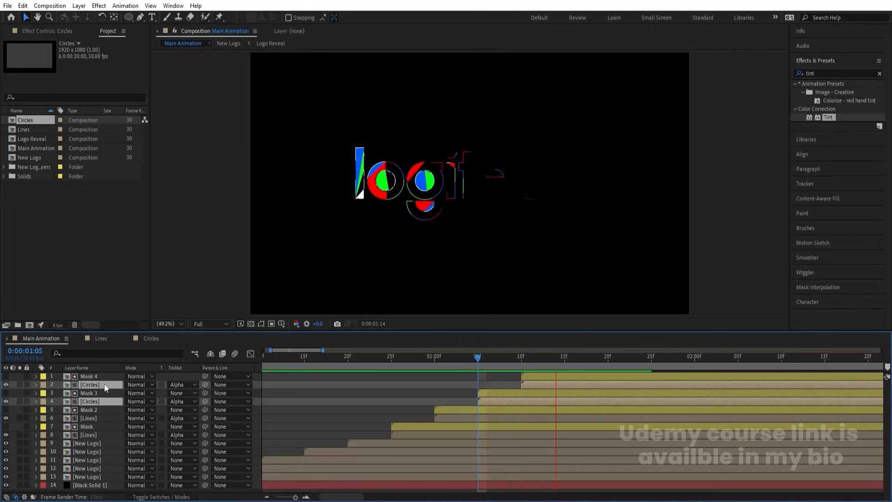
key("space")
key("space")
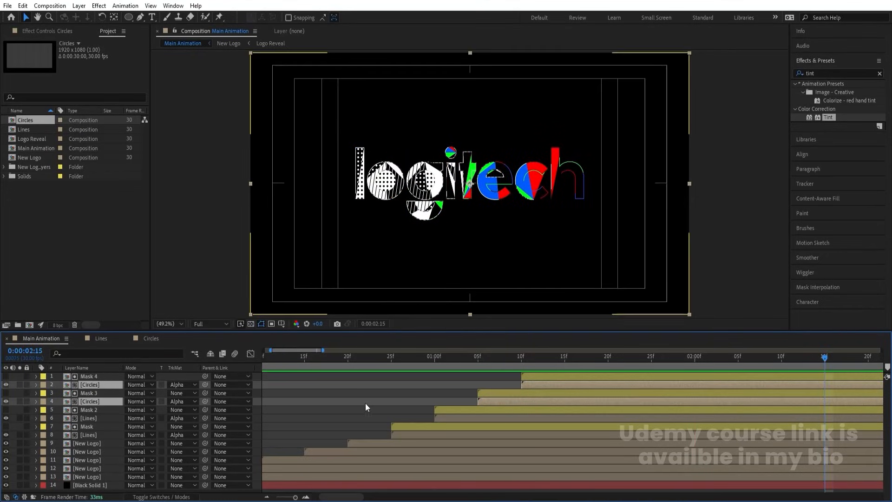
left_click(362, 391)
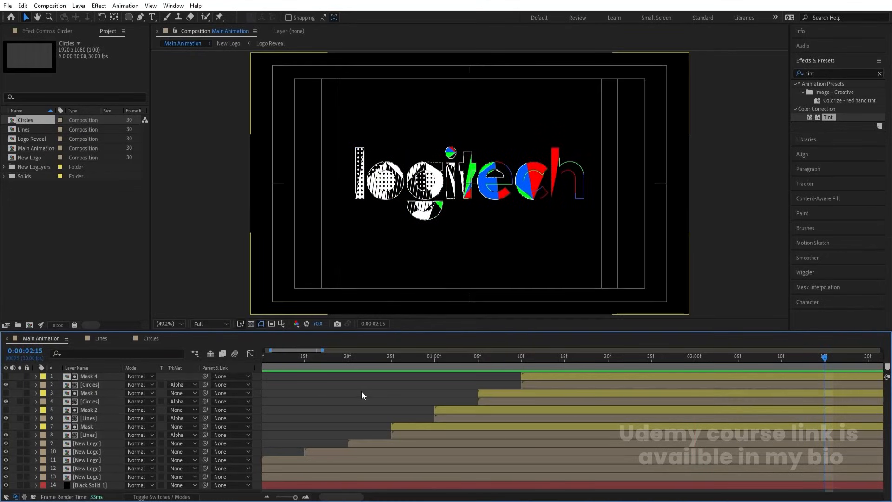
Duplicate the Mask 4 layer, make the copy visible, and rename it "Final Logo"
left_click(101, 375)
key("ctrl+d")
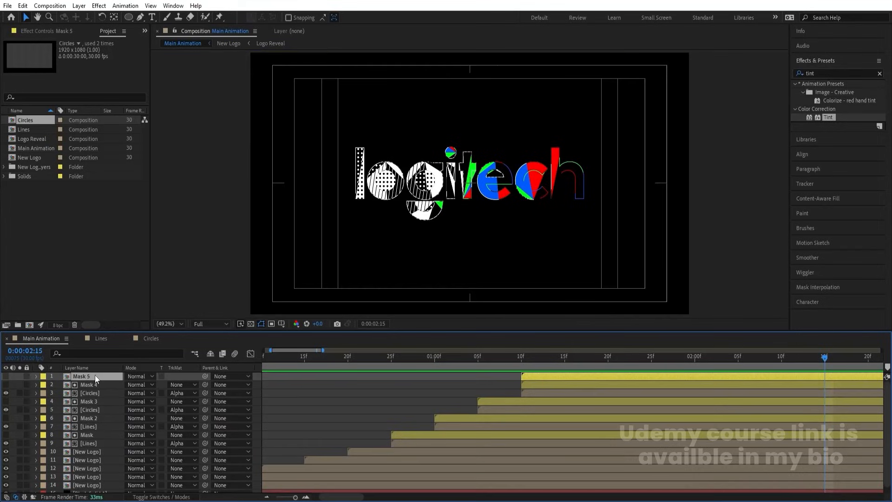
left_click(5, 376)
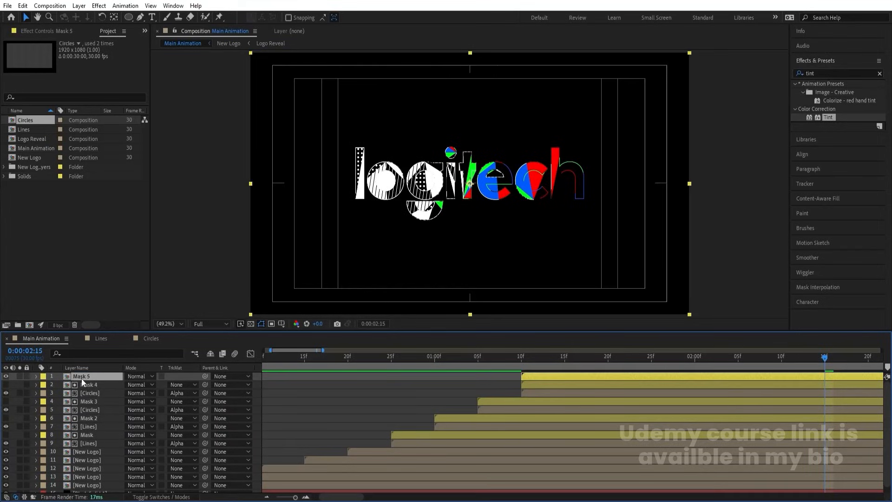
key("Return")
type("Final Logo")
key("Return")
Start the Final Logo layer at 0:00:01:15 and preview the whole animation from the beginning with the composition guides hidden
left_click(564, 365)
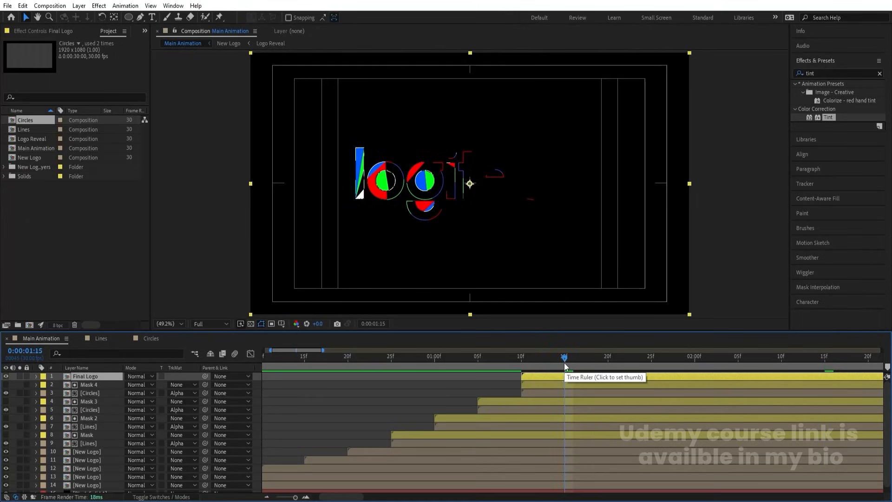
key("minus")
key("minus")
key("minus")
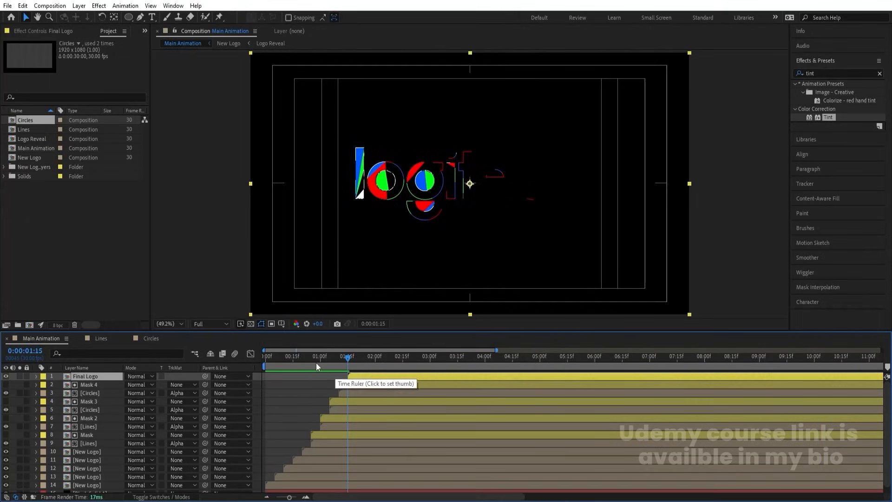
left_click_drag(316, 363, 191, 382)
key("space")
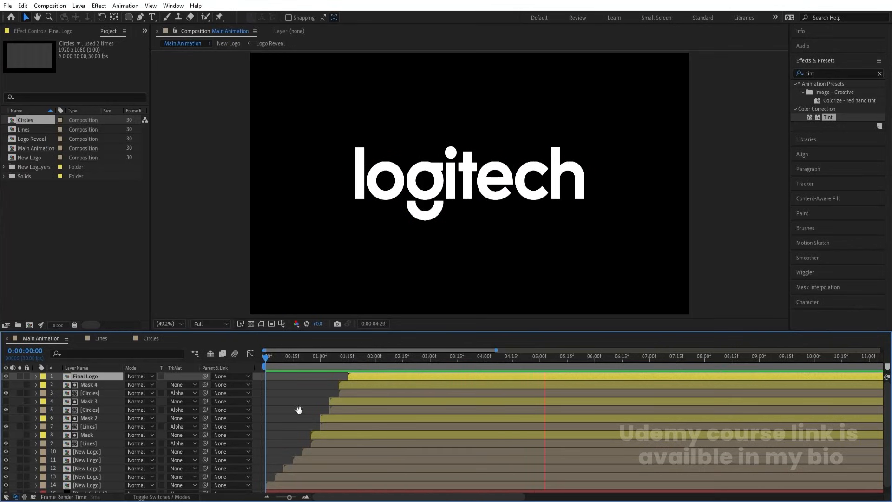
key("apostrophe")
key("space")
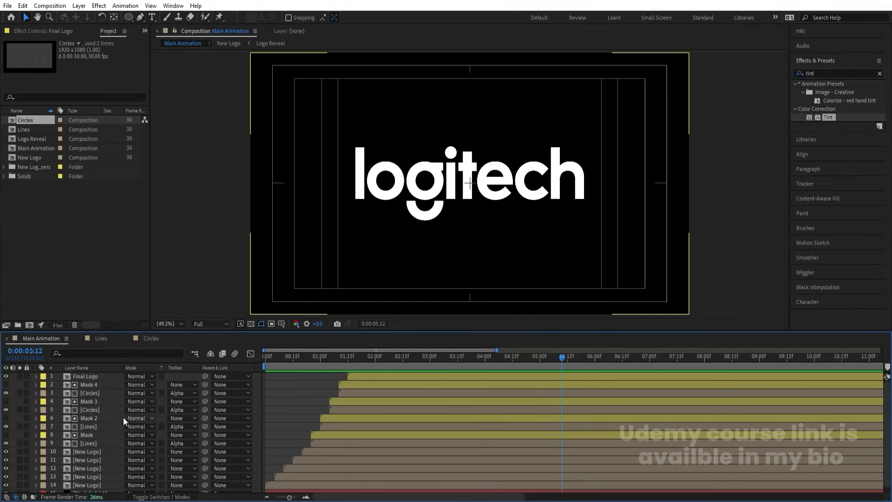
Pre-compose all layers except the black solid into a new composition named "Logo"
scroll(116, 425, "down", 1)
left_click(86, 478)
scroll(92, 423, "up", 1)
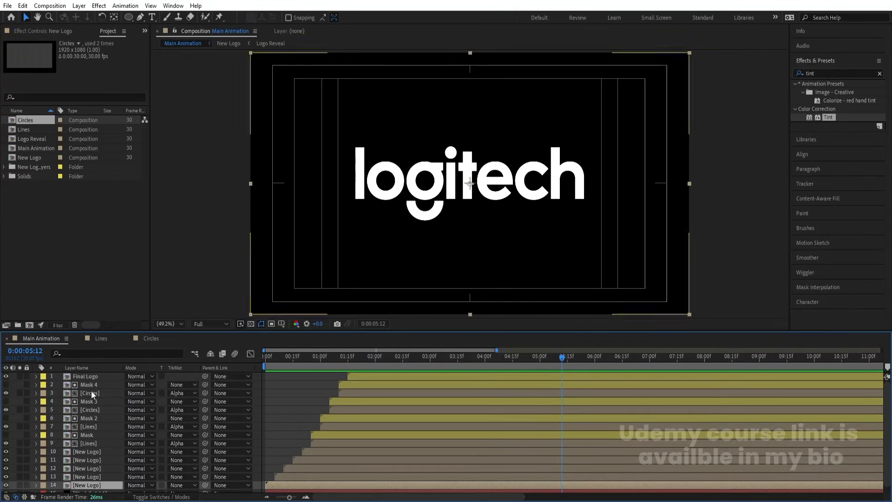
left_click(87, 377, "shift")
key("ctrl+shift+c")
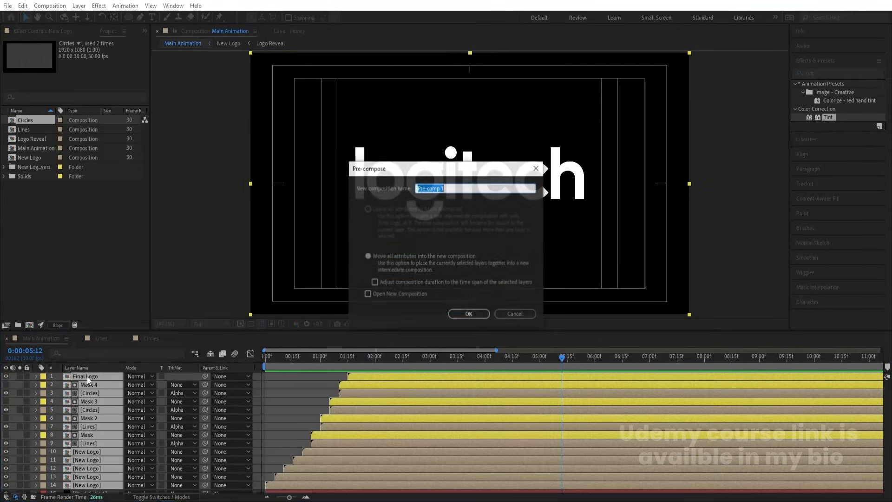
type("Logo")
key("Return")
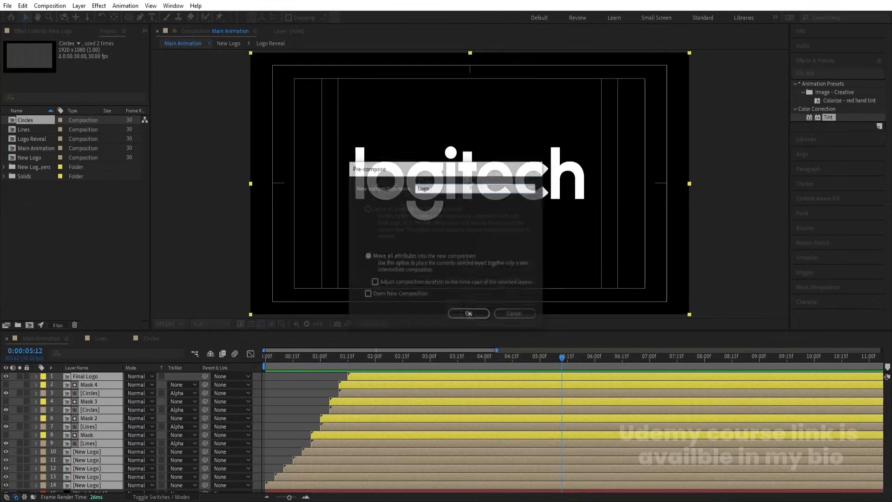
Duplicate the Logo layer and flip the copy vertically by setting its scale to 100, -100%
key("ctrl+d")
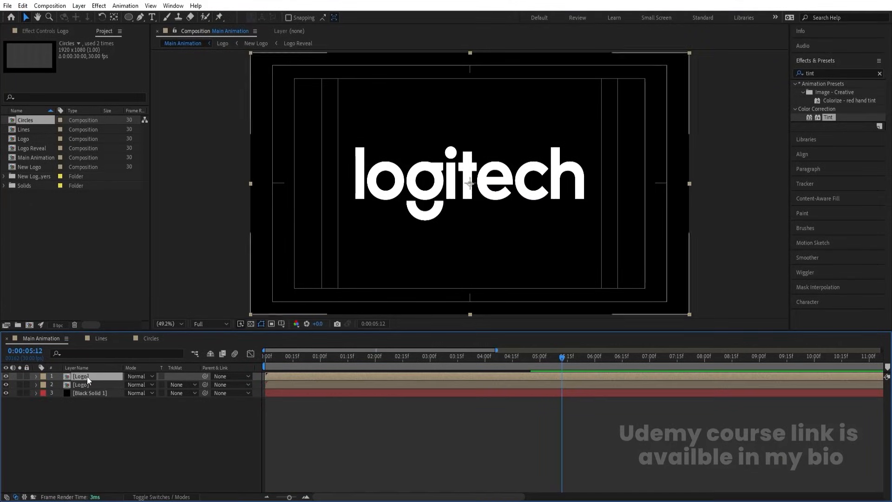
key("s")
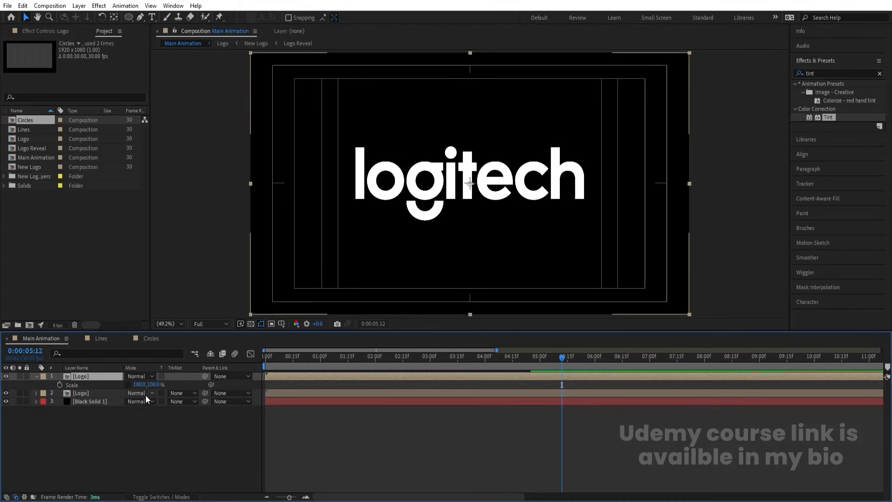
left_click(151, 384)
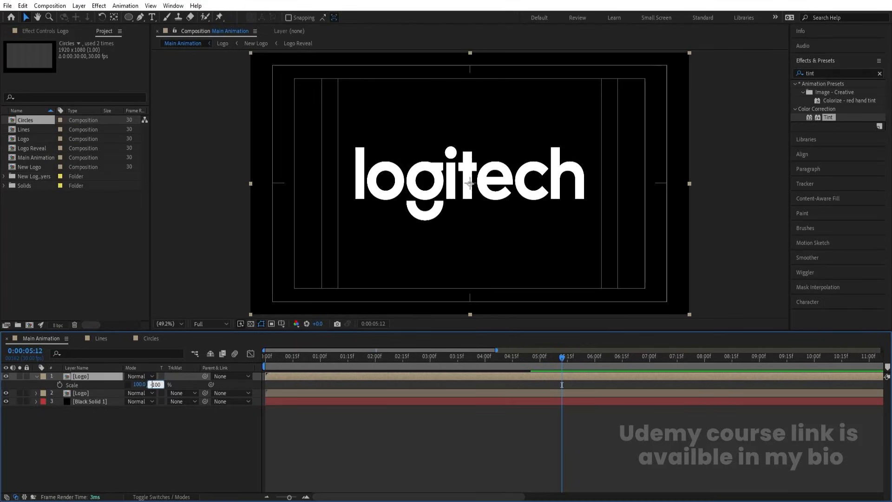
key("Return")
Move the flipped Logo copy below the original, to position 960, 846
key("p")
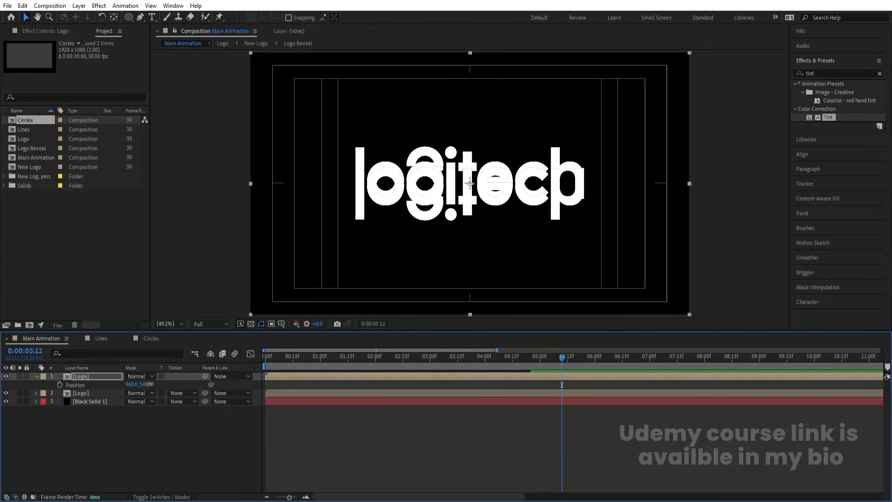
left_click_drag(149, 384, 273, 397)
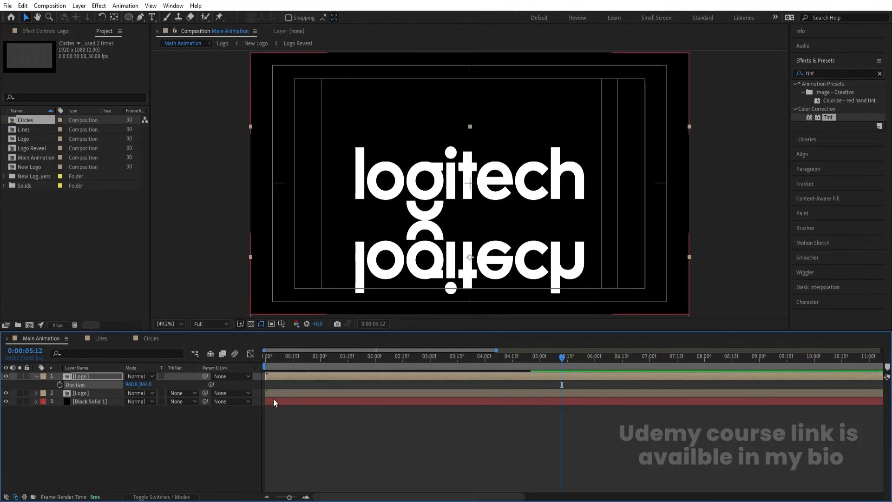
key("Down")
left_click(202, 461)
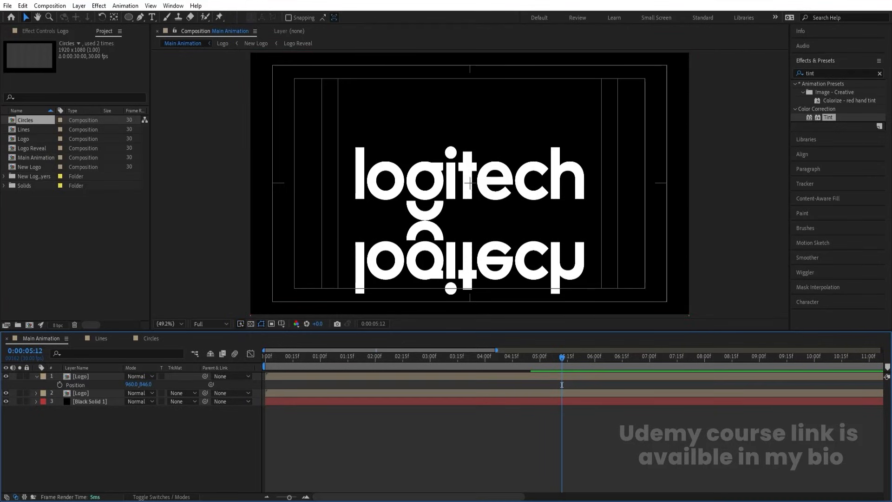
Make the flipped Logo layer 3D and tilt it back with an X Rotation of -70°
left_click(81, 377)
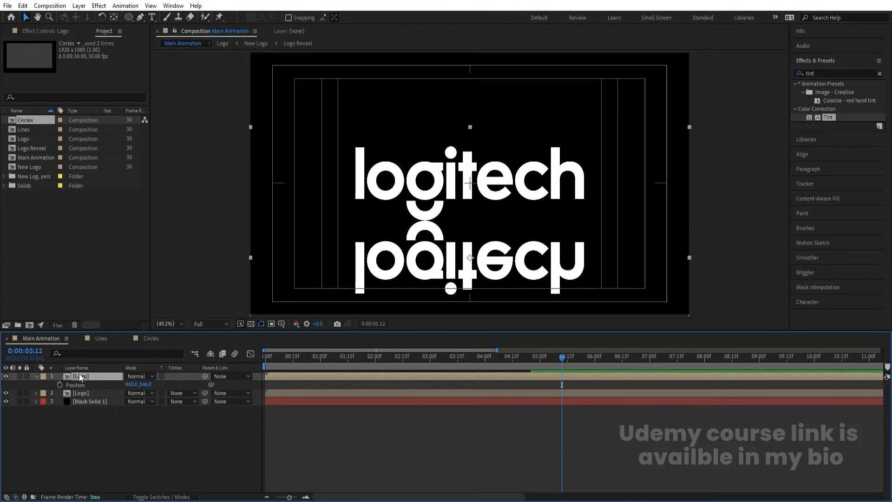
key("F4")
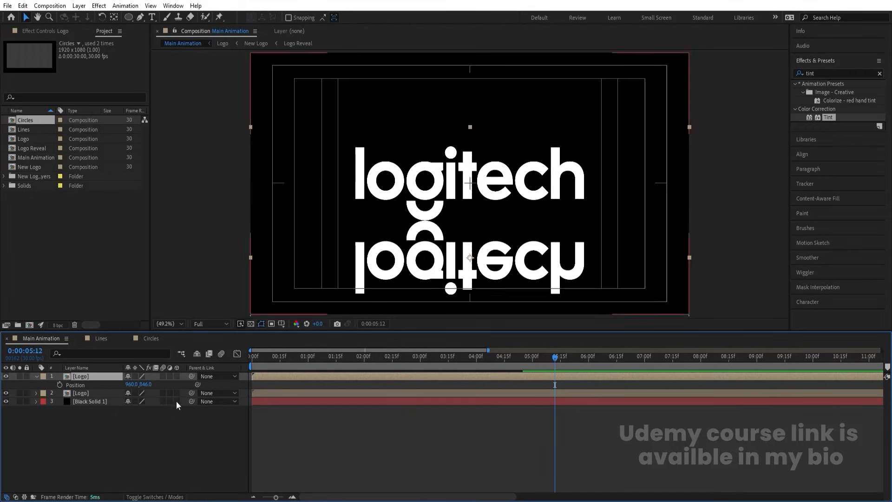
left_click(177, 377)
key("r")
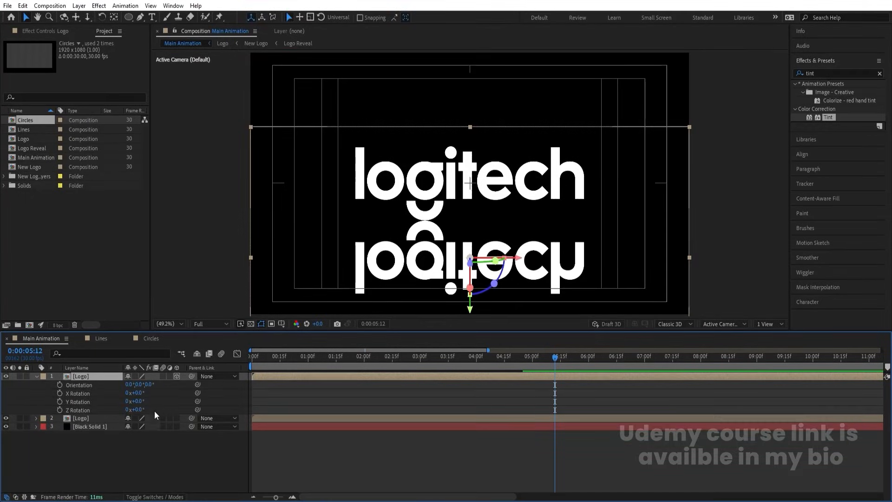
mouse_move(138, 402)
left_mouse_down()
mouse_move(99, 389)
mouse_move(145, 393)
left_mouse_up()
key("ctrl+z")
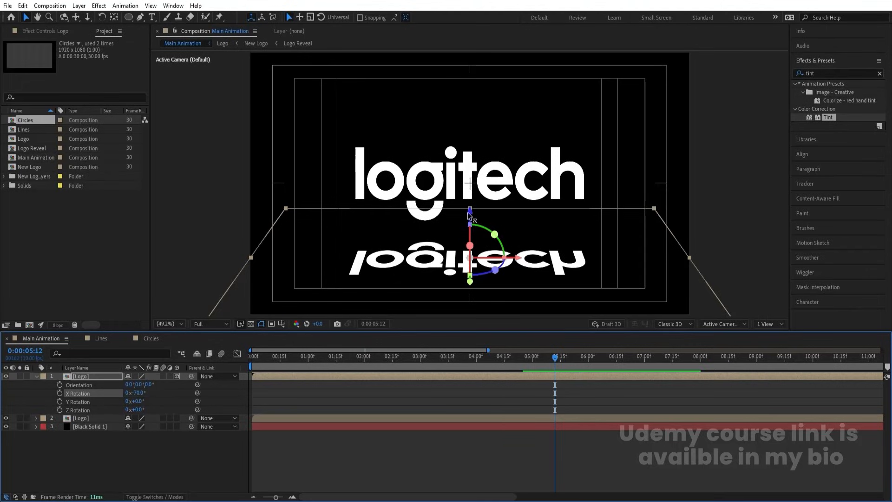
Move the tilted reflection up along its Z axis close beneath the logo, reduce its opacity to 31%, and preview the animation
left_click_drag(470, 211, 470, 195)
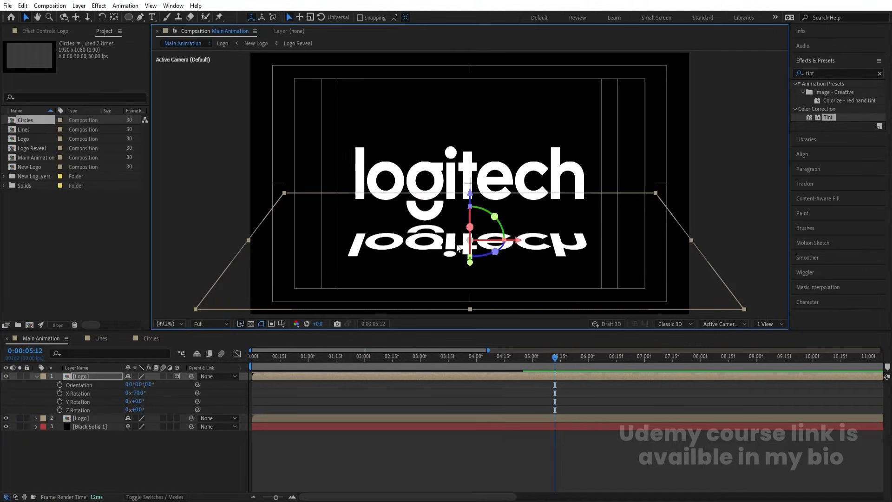
key("t")
left_click_drag(129, 384, 98, 380)
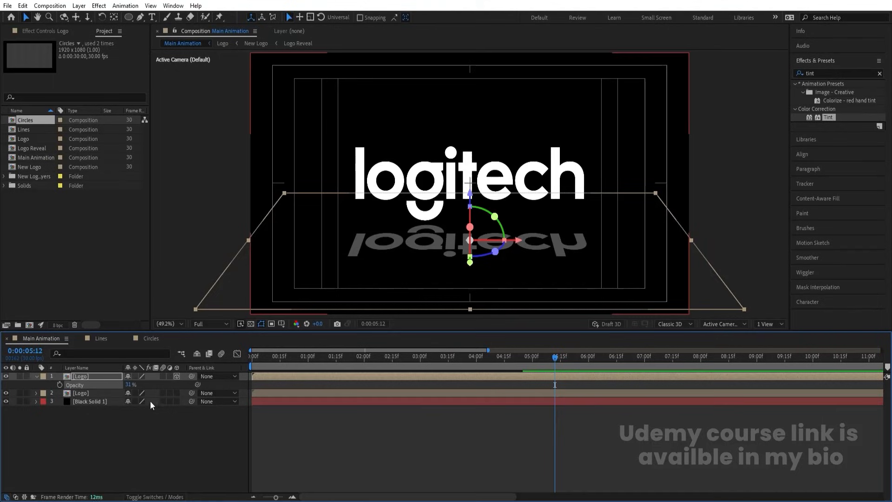
left_click_drag(295, 353, 183, 364)
key("space")
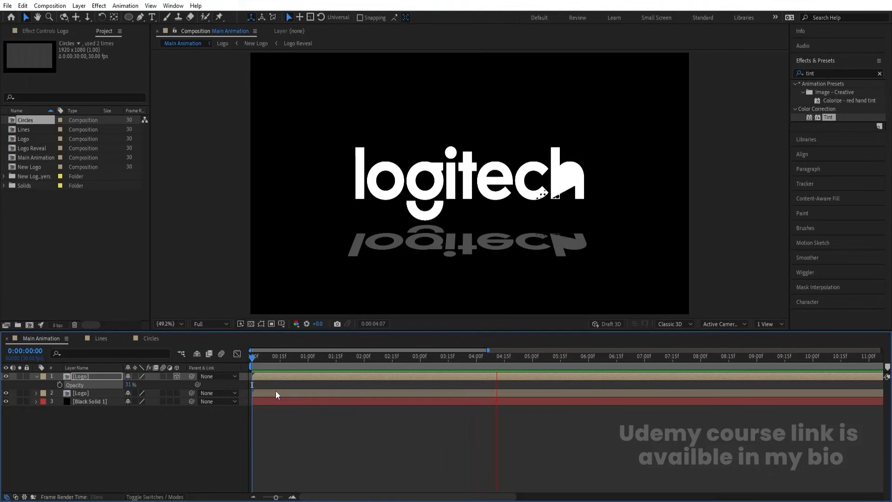
key("space")
left_click(200, 460)
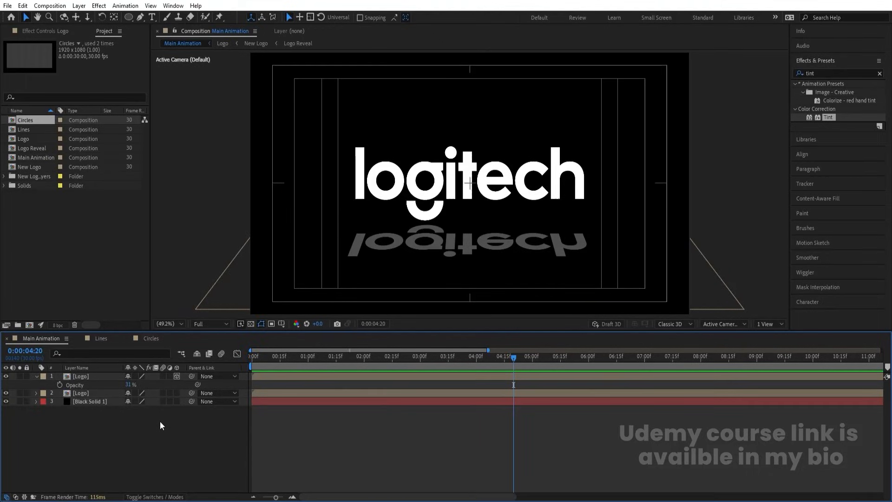
Create a 1920 × 1080 composition named "Fractal" and add a black solid to it
key("ctrl+n")
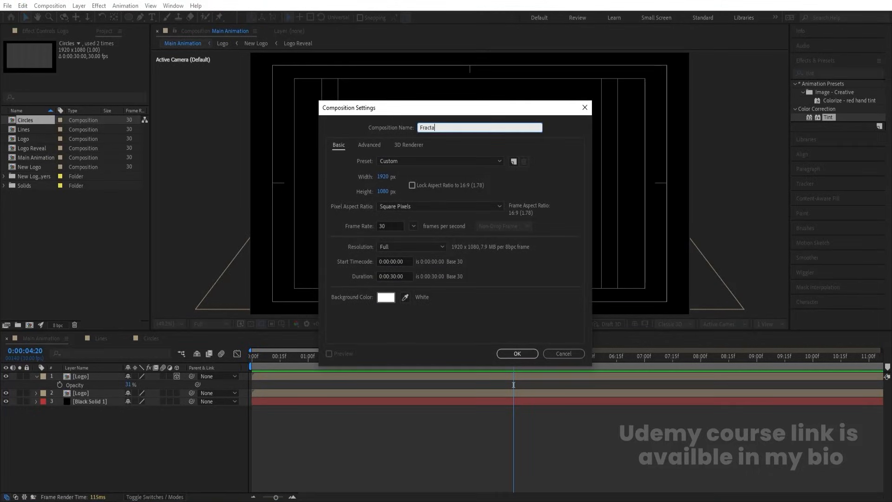
type("Fractal")
key("Return")
key("ctrl+y")
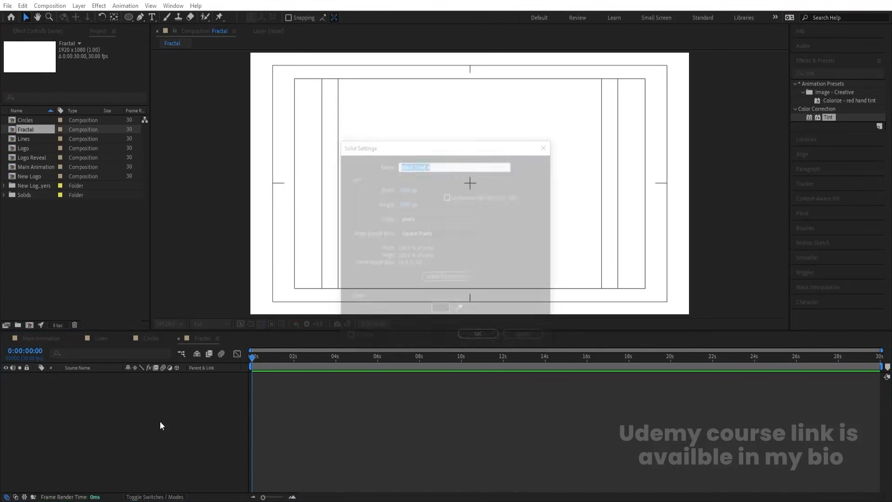
key("Return")
Apply Fractal Noise to the black solid and set its Contrast to 566 and Brightness to -76
left_click(825, 73)
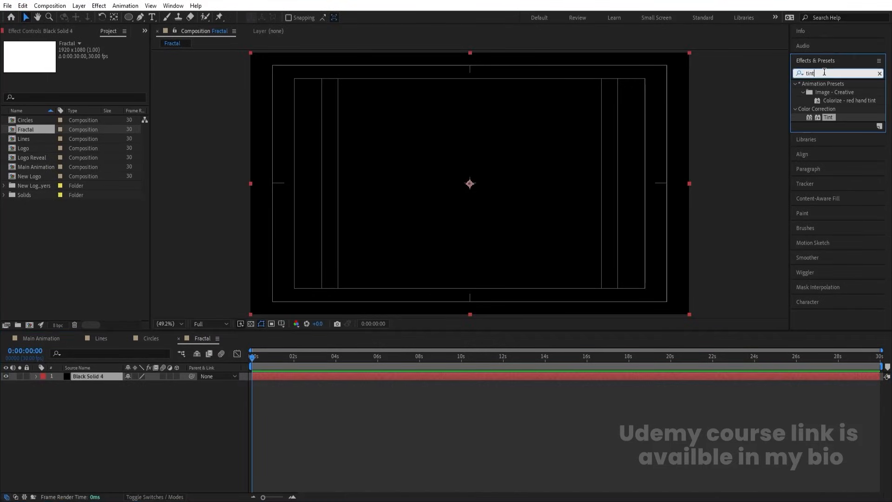
type("fract")
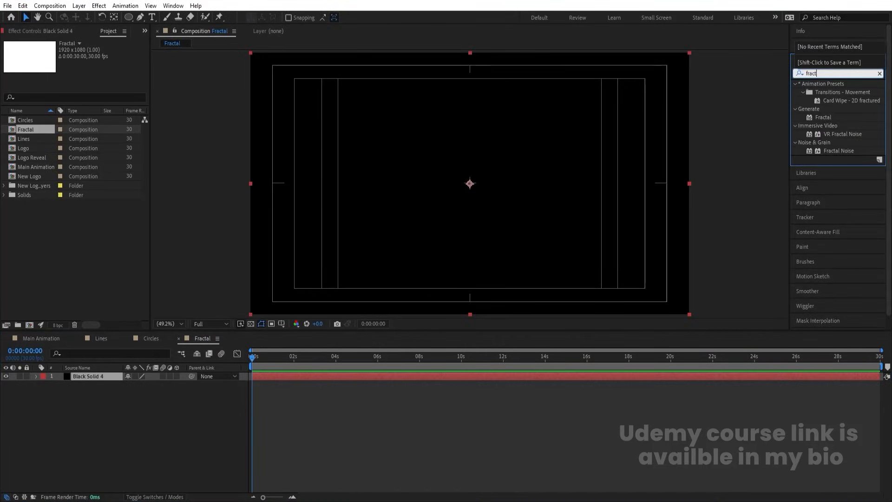
double_click(852, 151)
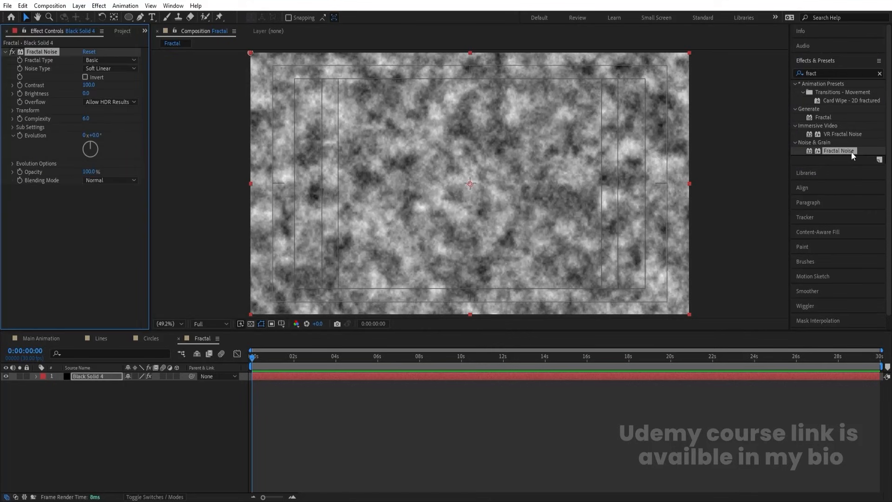
left_click_drag(96, 85, 45, 126)
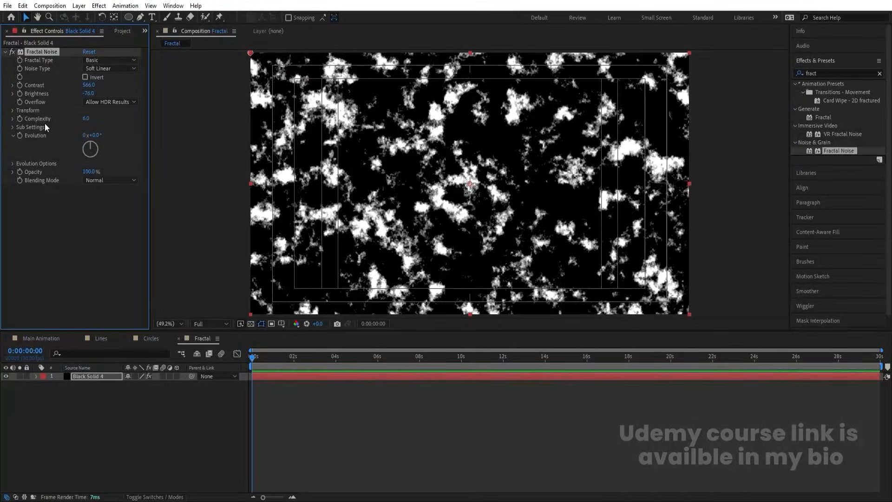
Turn off Uniform Scaling for the Fractal Noise and stretch it into thin streaks with Scale Width 2000 and Scale Height 5
left_click(12, 109)
left_click(85, 128)
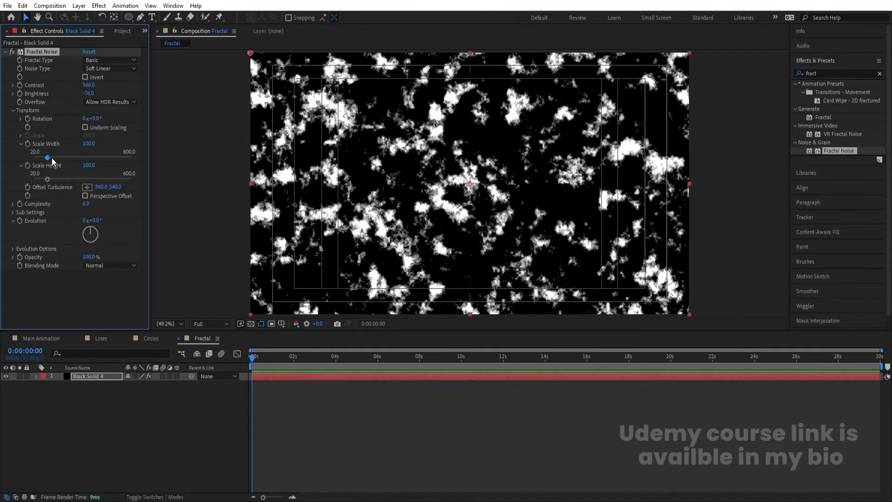
left_click_drag(48, 157, 143, 156)
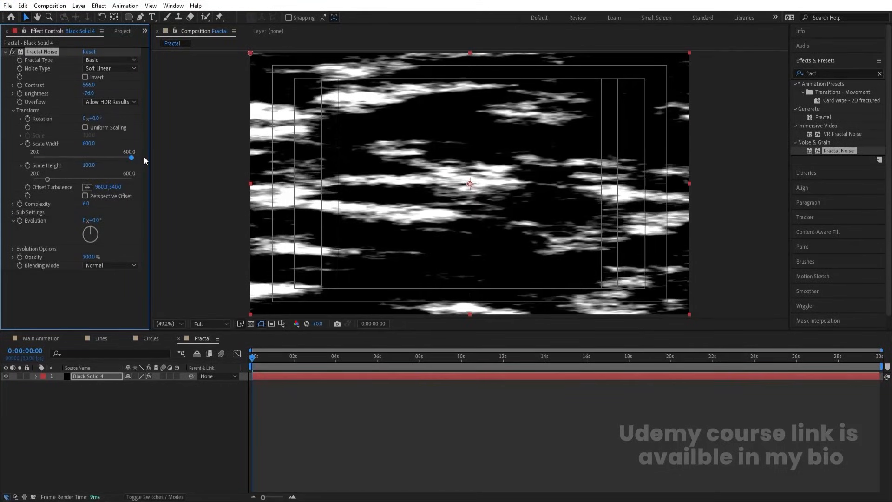
left_click(49, 179)
left_click_drag(47, 180, 24, 178)
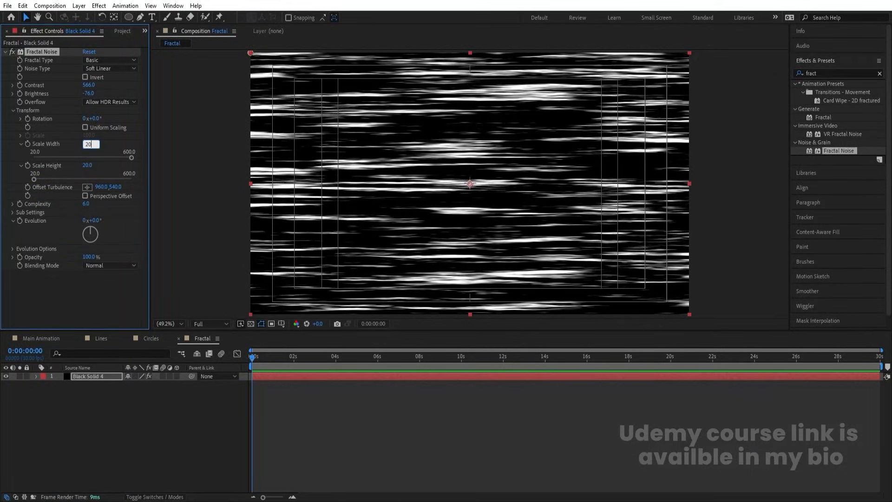
key("Return")
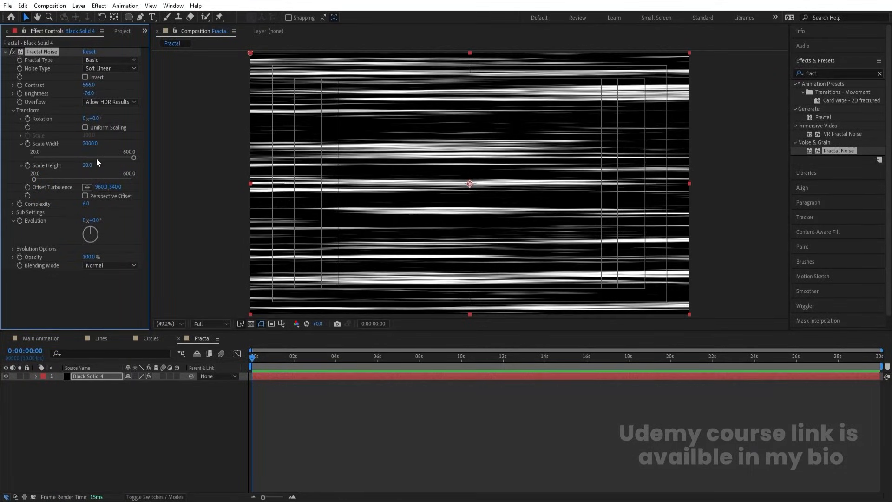
type("5")
key("Return")
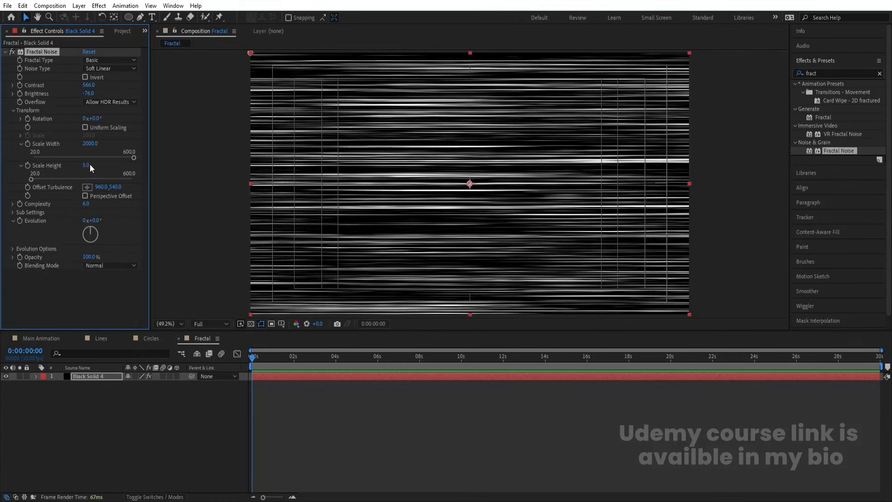
Place the Fractal composition above all layers in the Main Animation composition and hide it
left_click(42, 340)
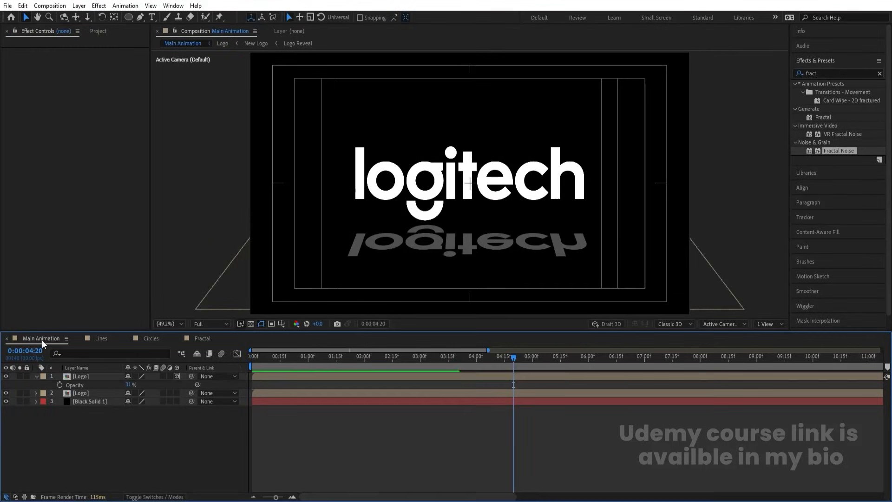
key("ctrl+0")
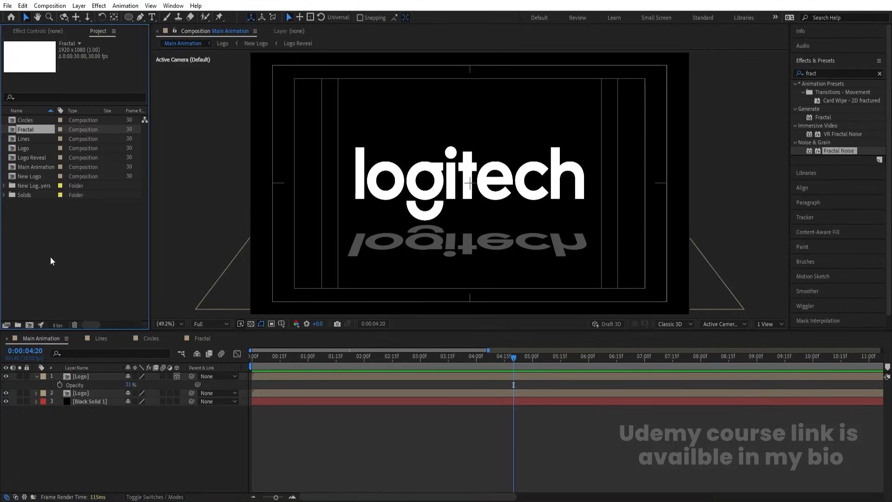
mouse_move(36, 131)
left_mouse_down()
mouse_move(88, 385)
mouse_move(79, 375)
left_mouse_up()
left_click(6, 376)
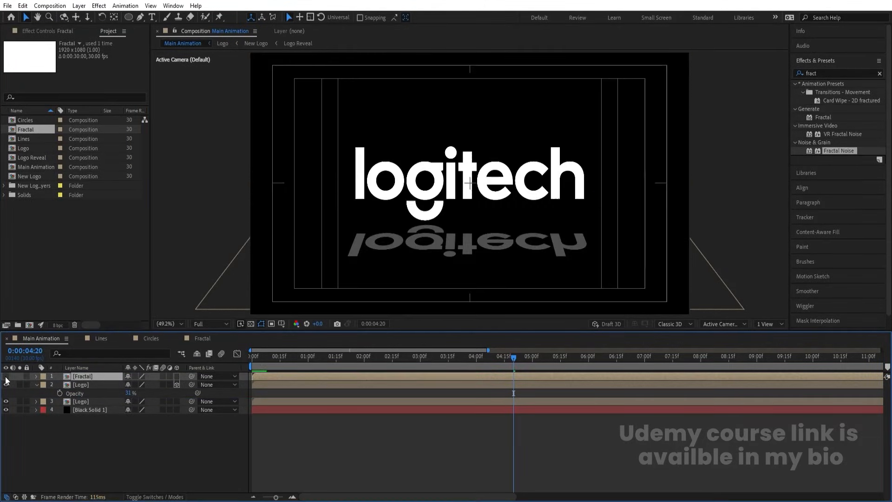
Apply Compound Blur to the tilted reflection's Logo layer, using the Fractal layer as its Blur Layer
left_click(75, 384)
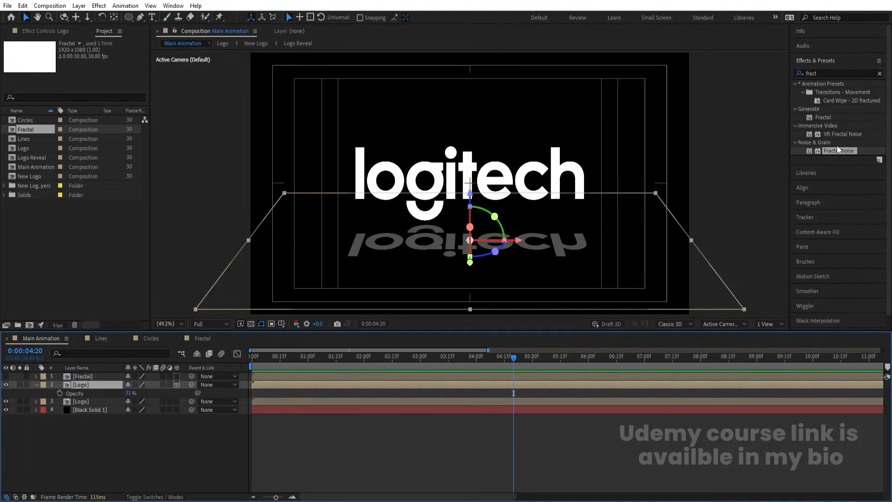
left_click(838, 73)
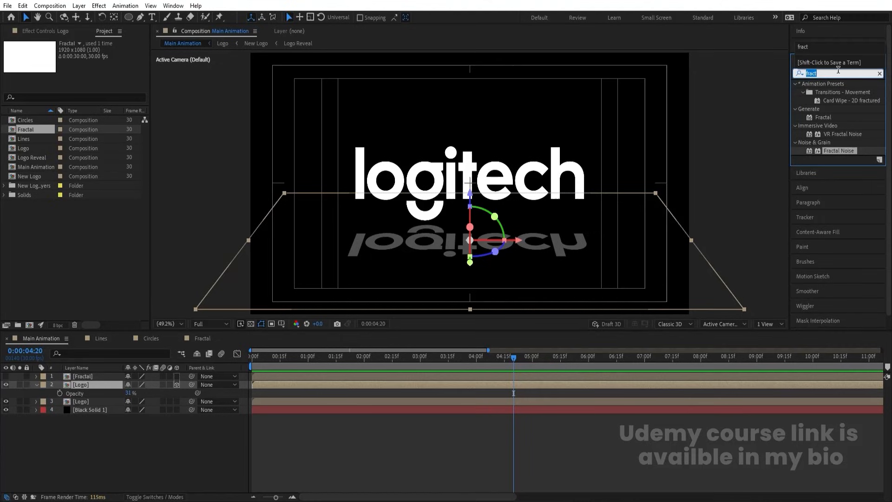
type("comp")
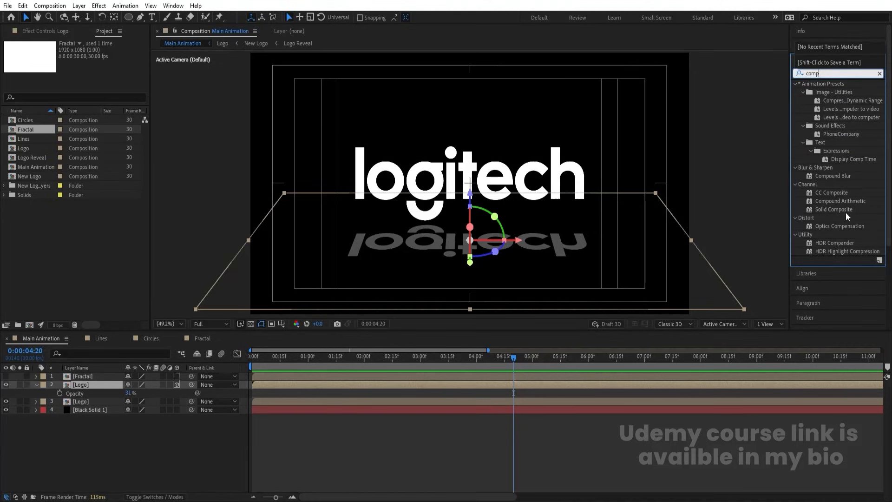
double_click(830, 177)
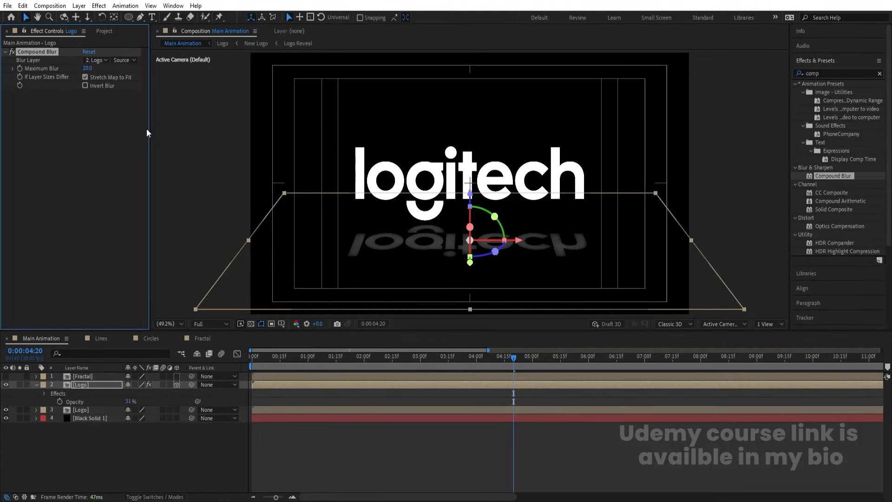
left_click(106, 60)
left_click(109, 88)
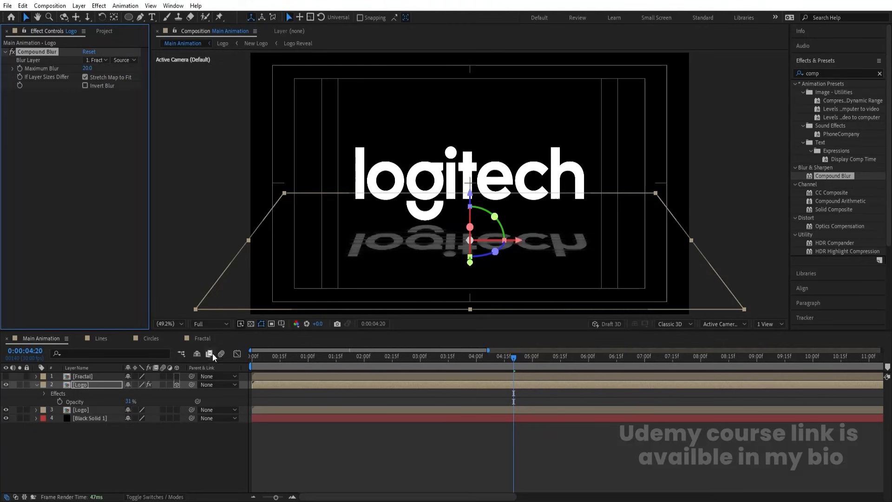
Adjust the Fractal Noise in the Fractal composition to a Scale Height of 6 and a Brightness of -24
left_click(203, 339)
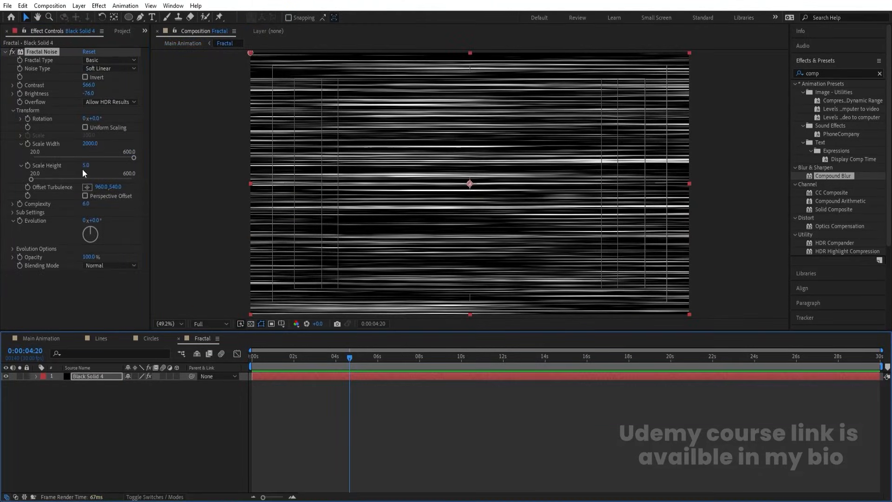
left_click_drag(84, 165, 85, 166)
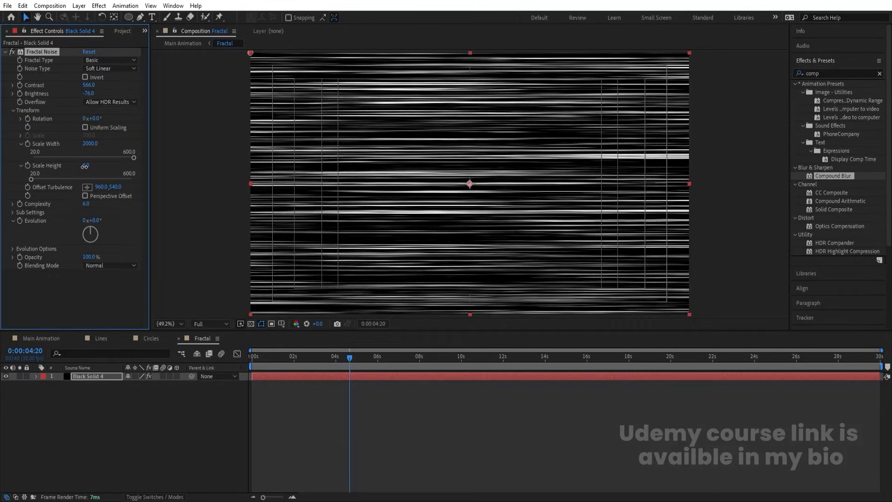
left_click_drag(88, 93, 114, 94)
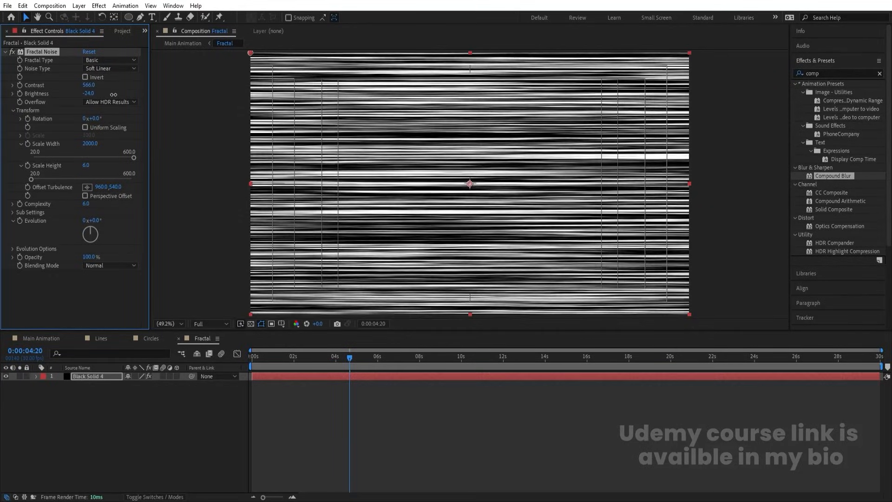
Raise the reflection's opacity to 60% in the Main Animation composition and preview the animation
left_click(35, 339)
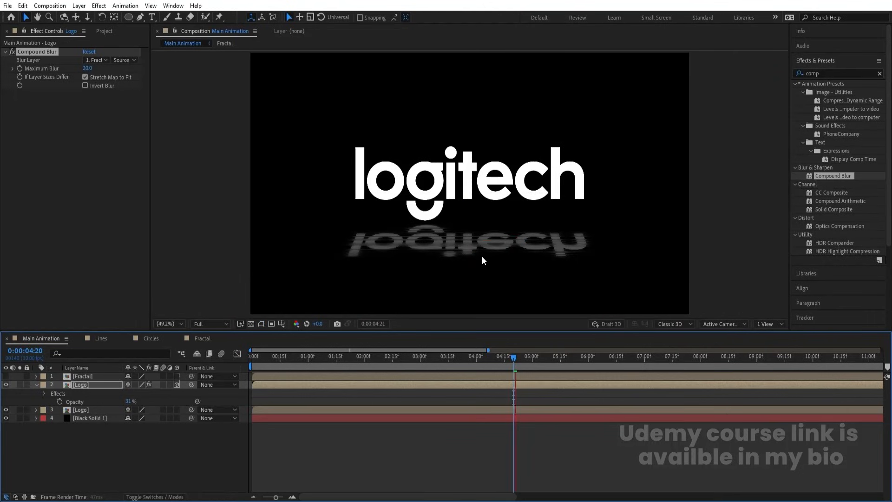
key("Num_Lock")
key("minus")
key("space")
mouse_move(129, 402)
left_mouse_down()
mouse_move(168, 401)
mouse_move(143, 401)
left_mouse_up()
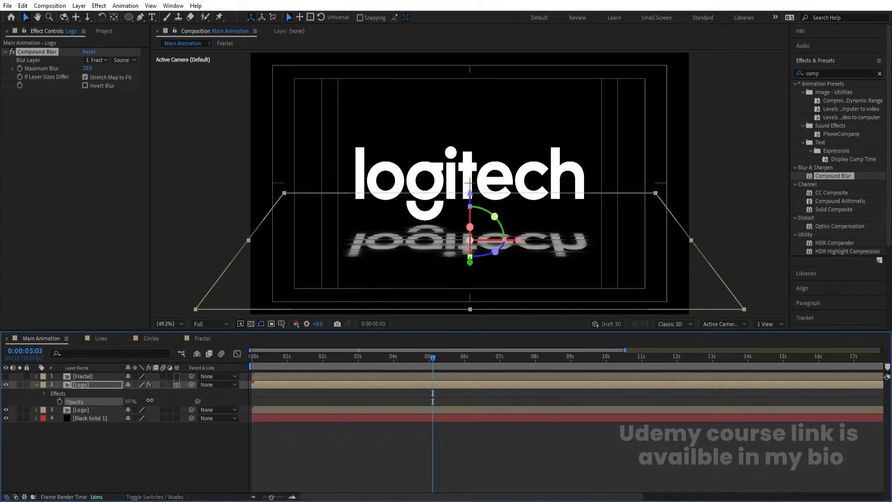
left_click(171, 471)
key("space")
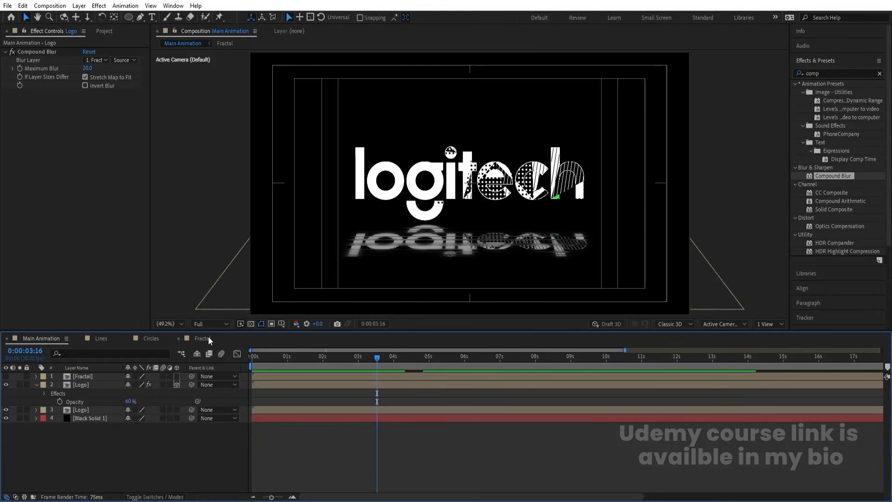
Animate the Fractal Noise Evolution with the expression time*300, and preview the result in the Fractal and Main Animation compositions
left_click(208, 338)
left_click(145, 408)
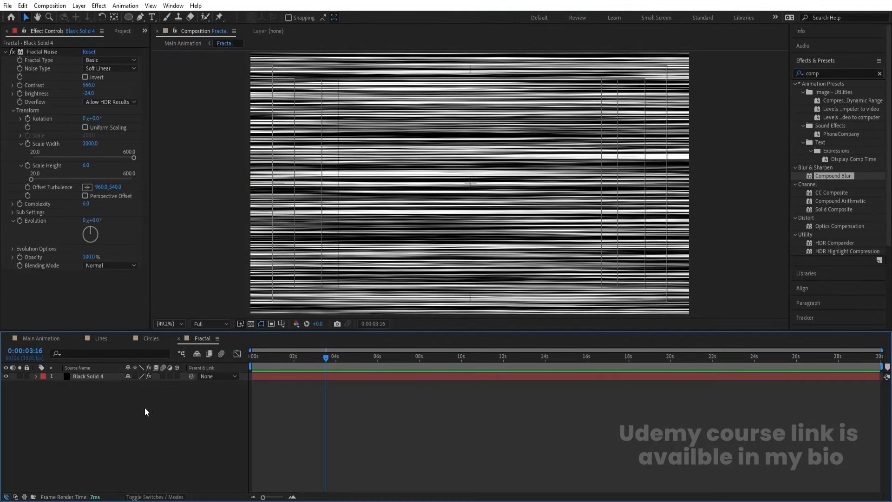
left_click(108, 377)
left_click(20, 220, "alt")
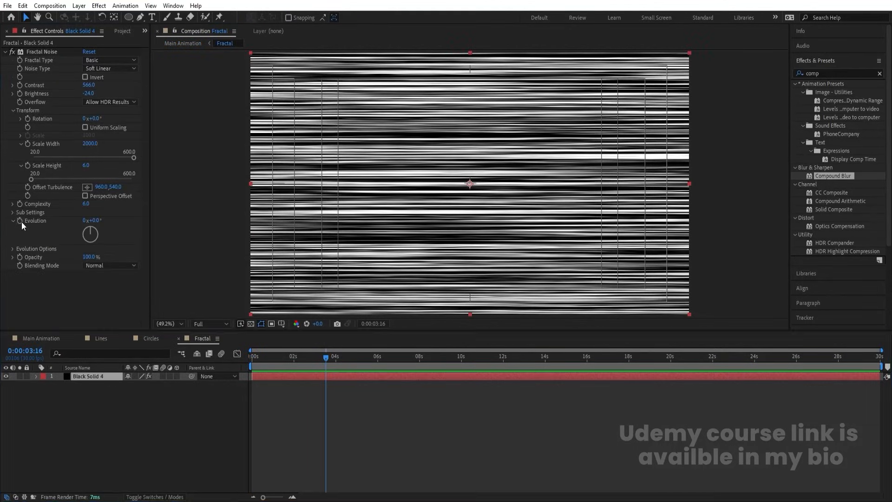
type("time*")
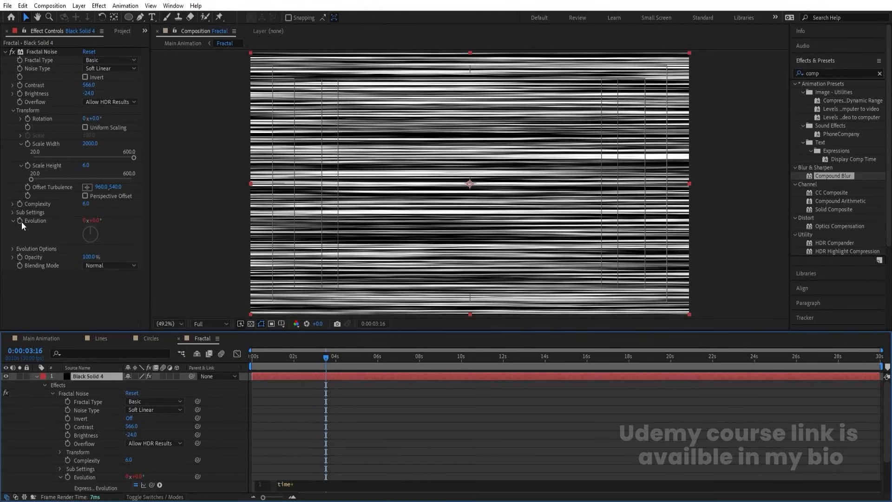
left_click(472, 467)
key("space")
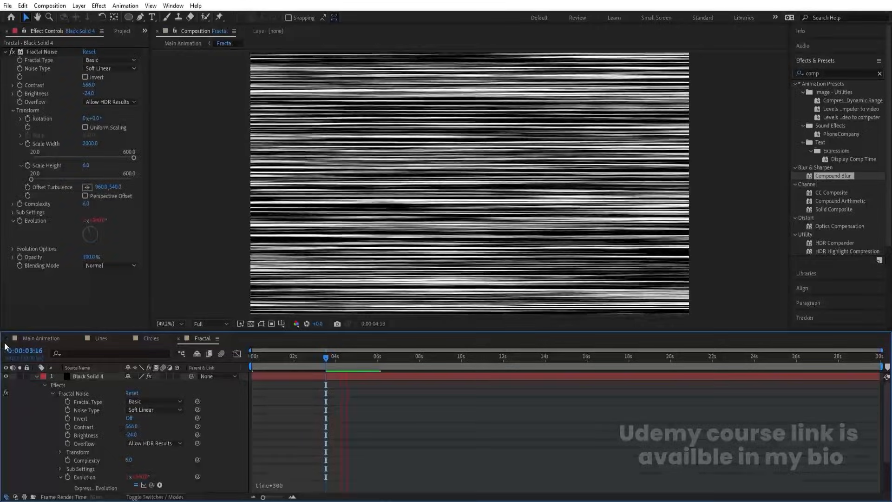
left_click(41, 338)
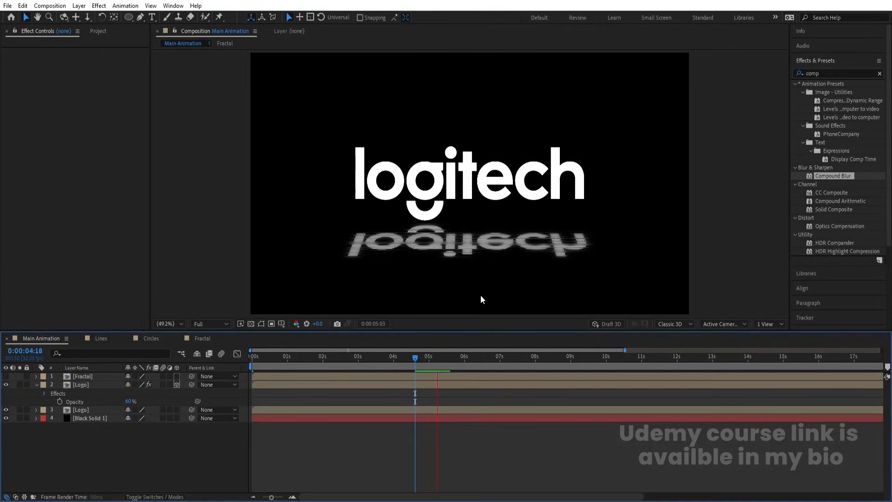
key("space")
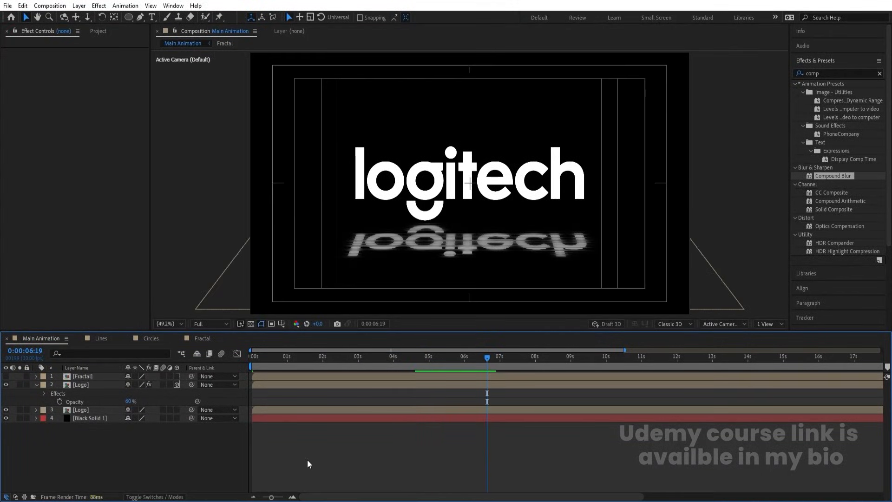
Collapse the layer properties and add a new adjustment layer at the top of the Main Animation composition
key("u")
right_click(149, 437)
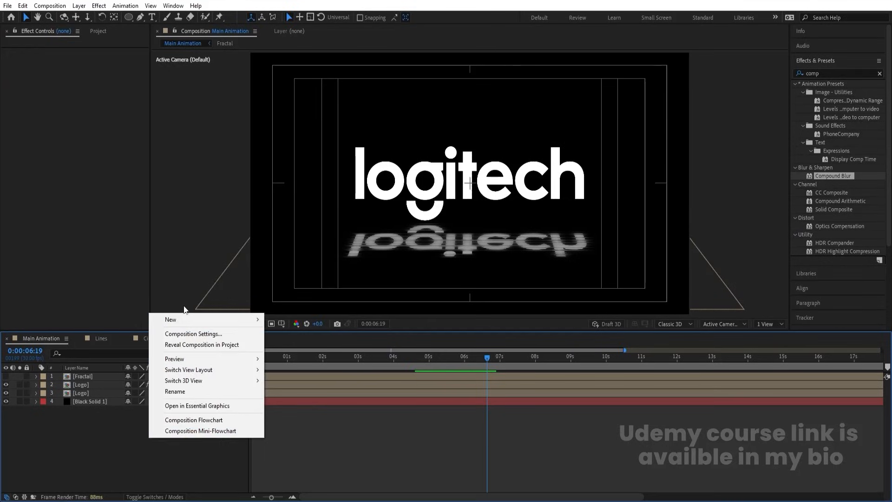
mouse_move(179, 318)
left_click(297, 394)
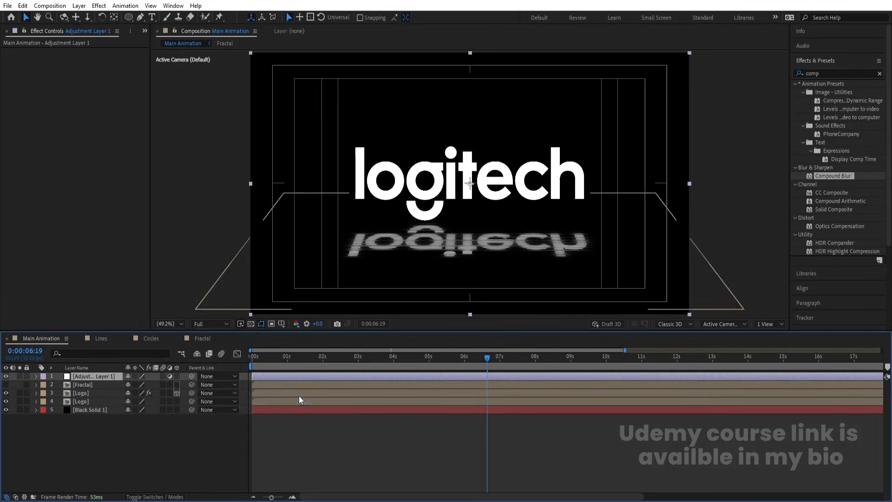
Apply the Stylize Glow effect to the adjustment layer, set its Glow Radius to 100, and lower its Glow Intensity
left_click(841, 73)
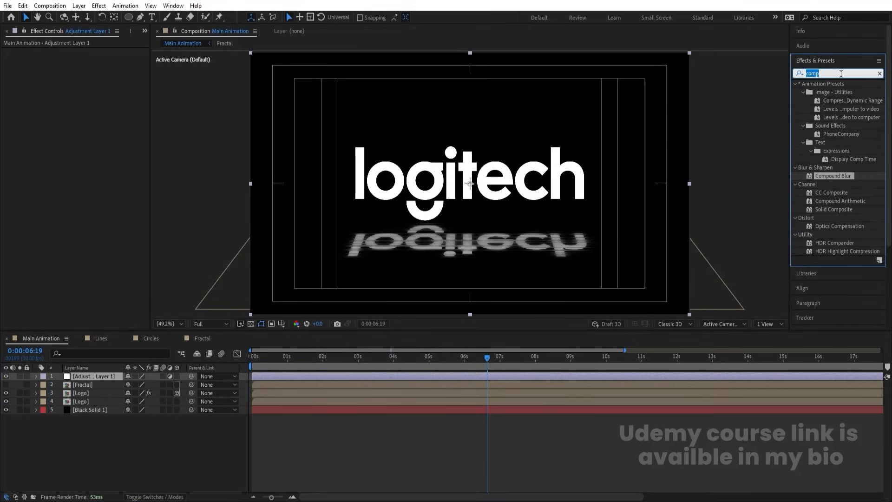
type("glow")
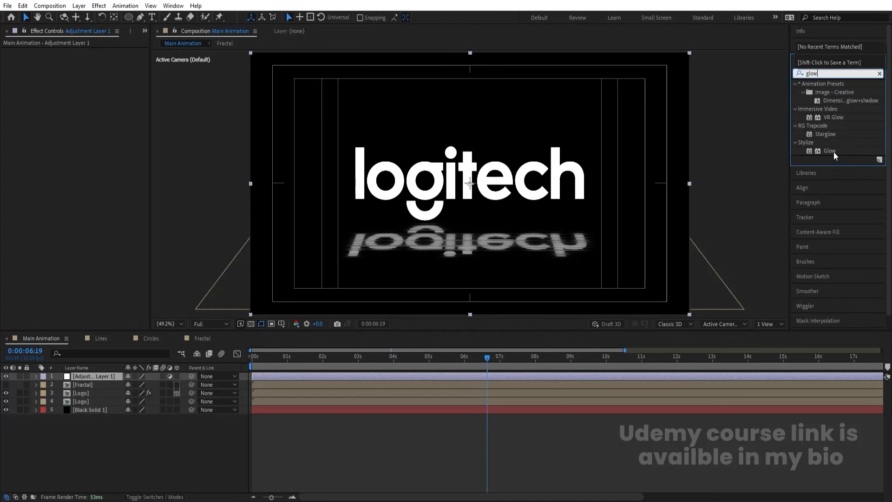
left_click_drag(832, 150, 415, 204)
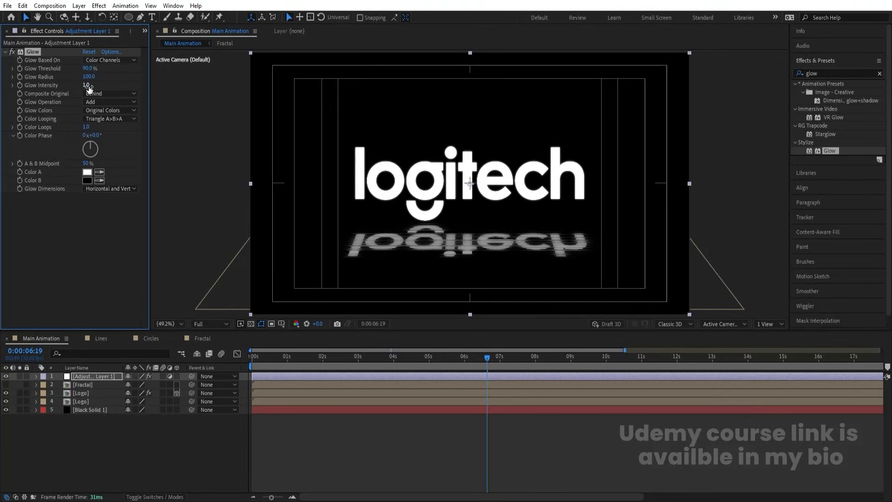
key("Return")
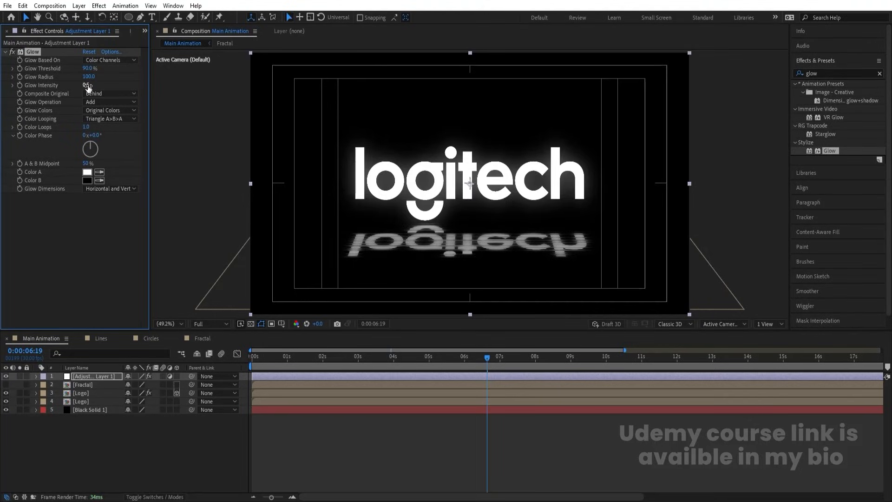
Set the adjustment layer's Glow Intensity to 0.2
left_click(88, 86)
type("0.2")
key("Return")
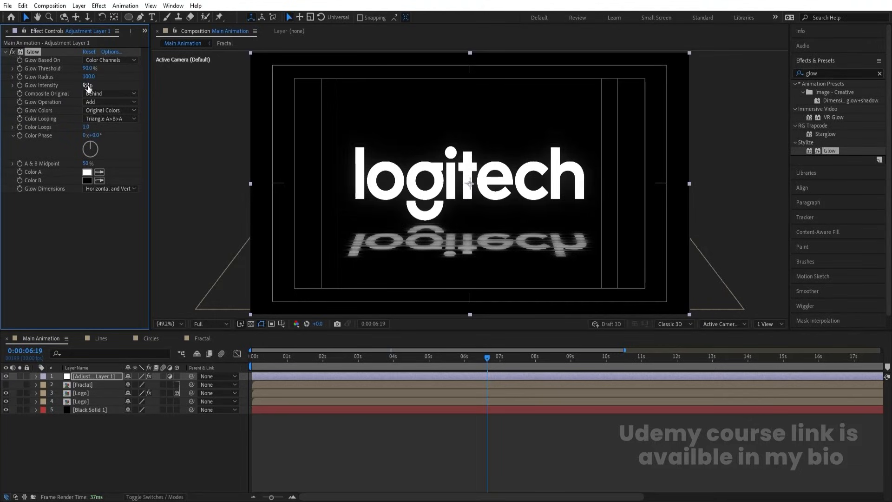
Preview the Main Animation composition from the start to examine the glow on the logo and its reflection
left_click(272, 355)
key("Home")
key("space")
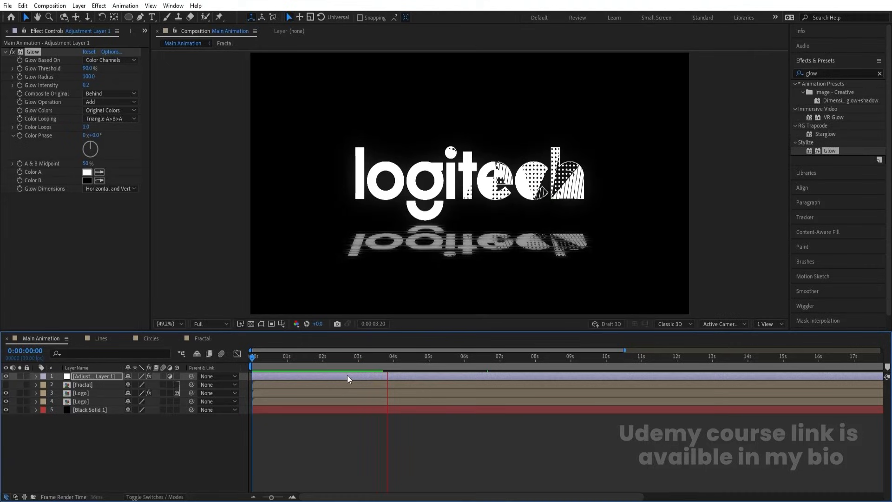
key("space")
left_click(252, 357)
key("space")
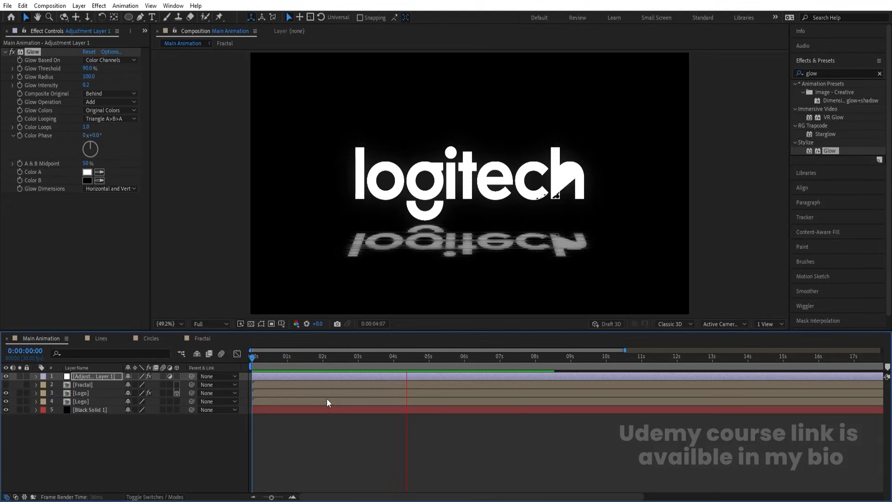
key("space")
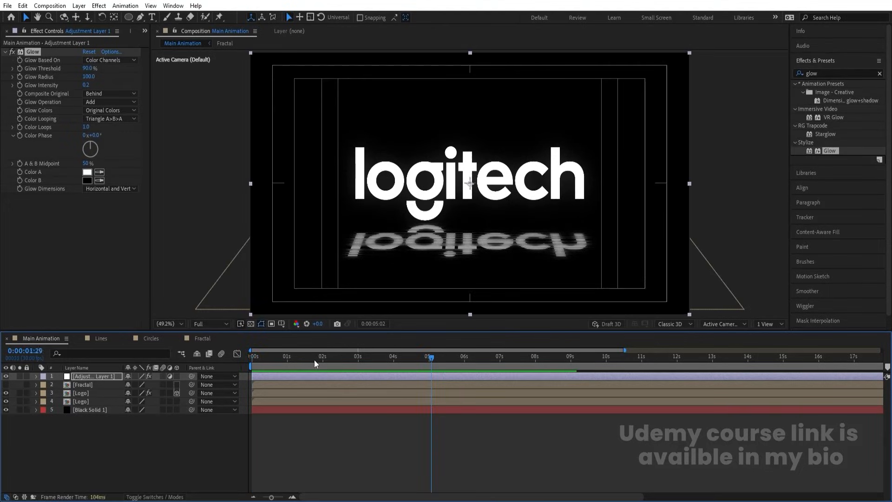
key("space")
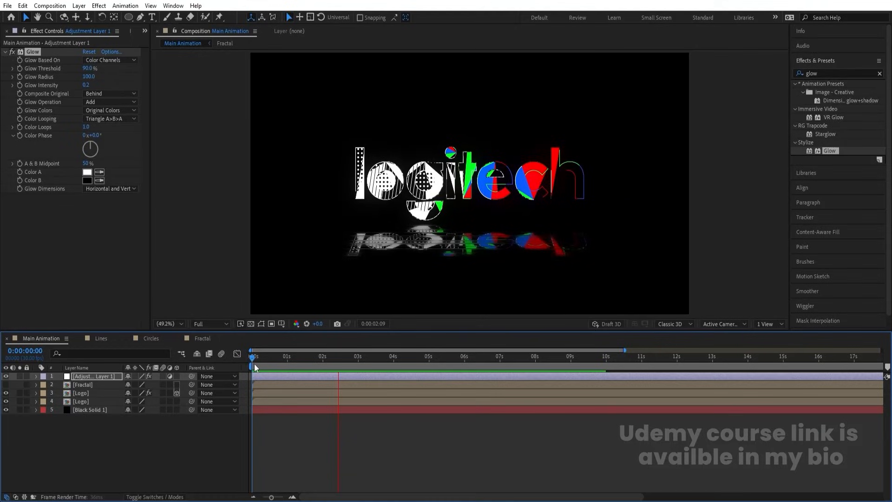
key("space")
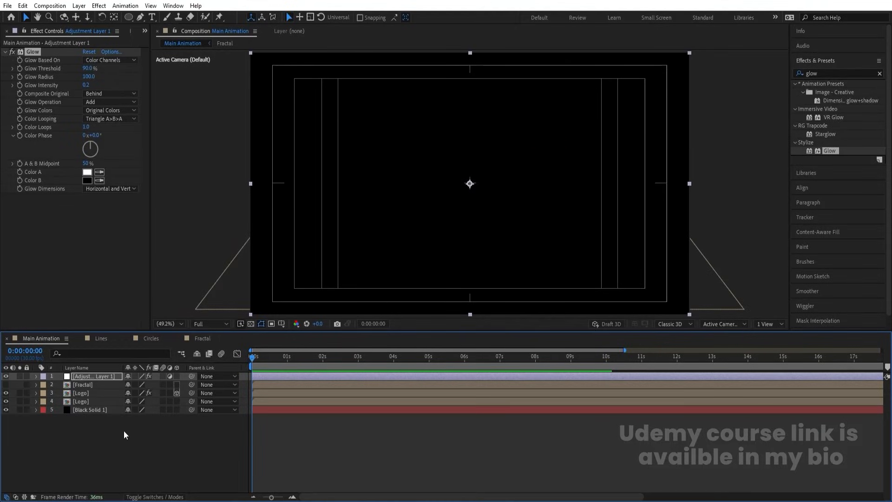
Add a null object to the Main Animation composition and parent the Fractal layer and both Logo layers to it
left_click(124, 430)
right_click(123, 431)
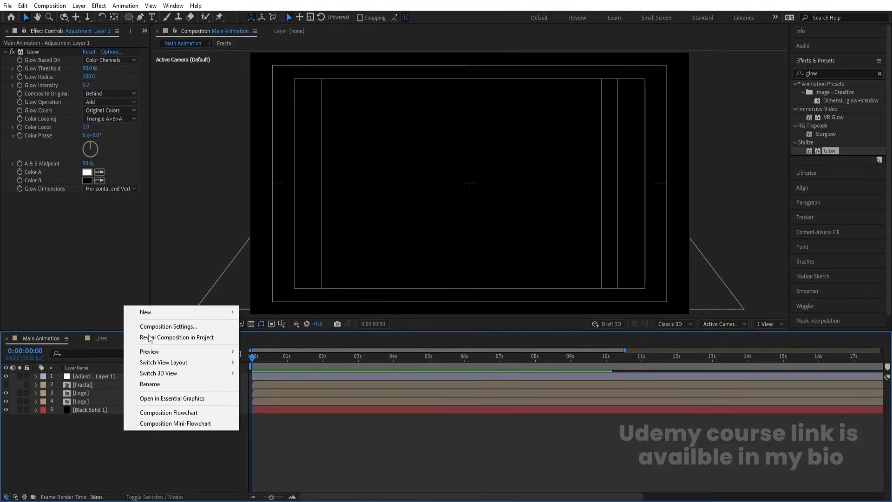
mouse_move(195, 312)
left_click(267, 370)
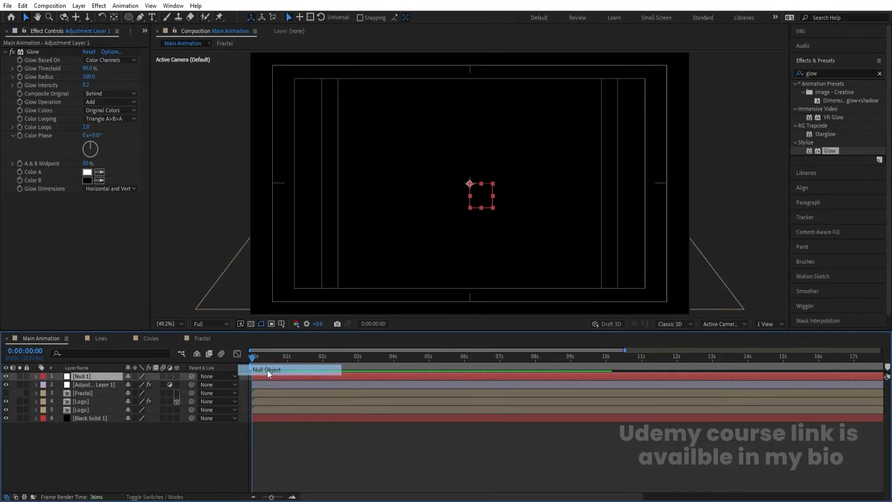
left_click(94, 392)
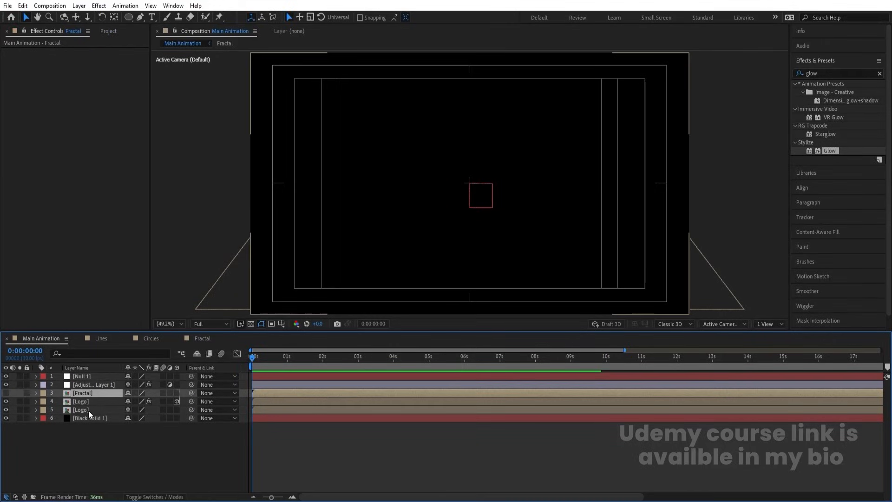
left_click(88, 411, "shift")
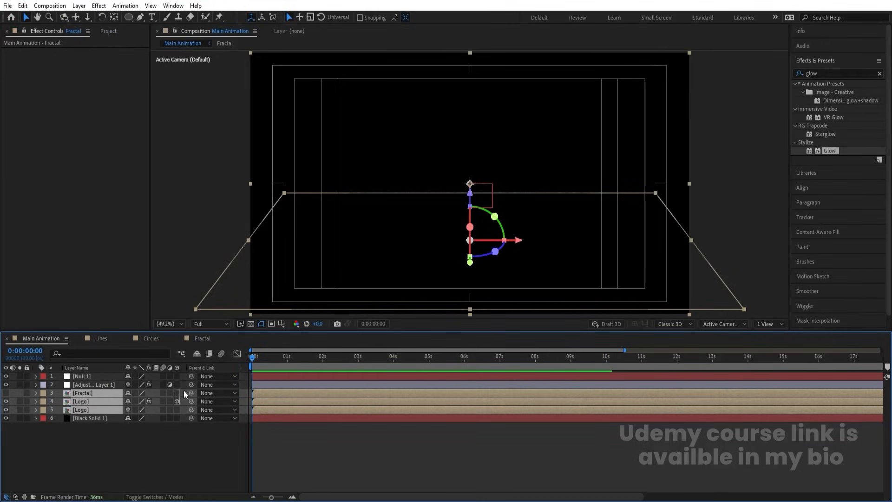
left_click_drag(192, 393, 91, 375)
Keyframe the null's Scale from 100% at 0 seconds to 85% at 7 seconds
left_click(91, 375)
key("s")
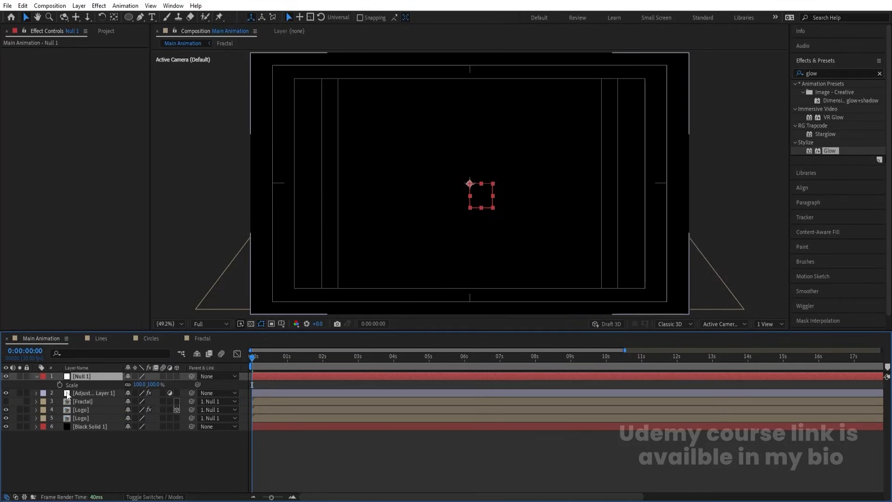
left_click_drag(360, 361, 500, 363)
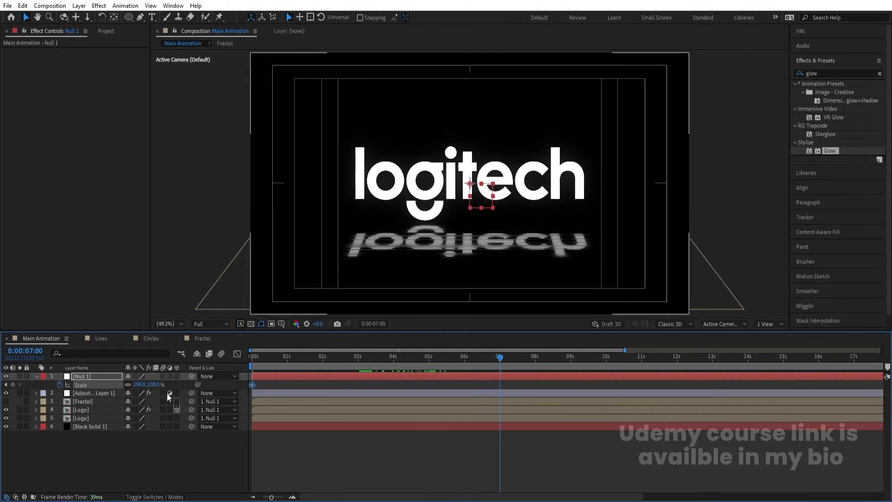
type("85")
key("Return")
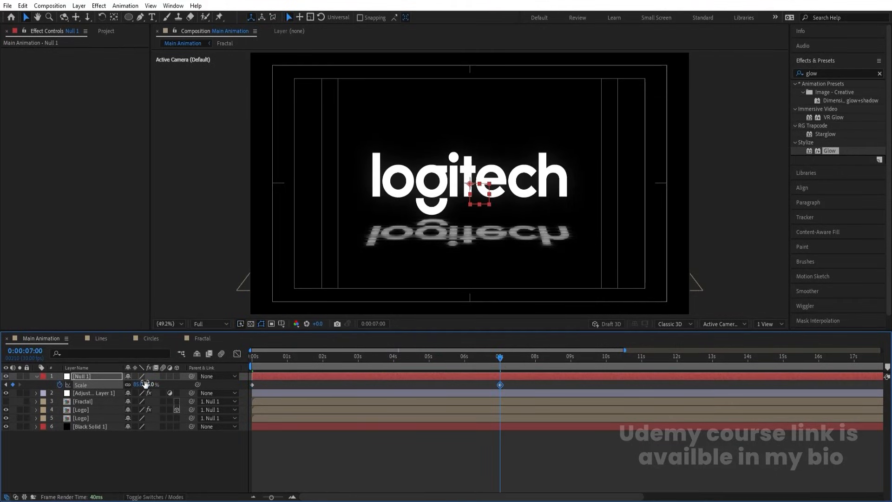
End the work area at 7 seconds and preview the scale animation from the start
key("space")
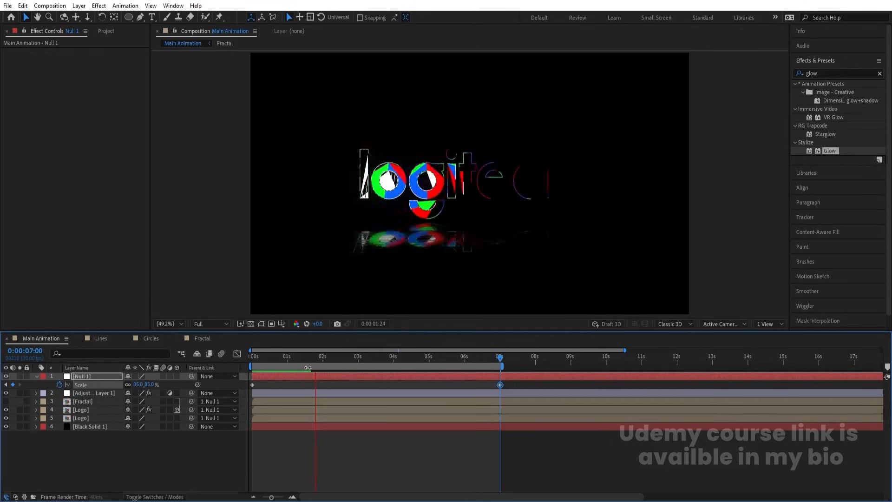
key("space")
left_click_drag(280, 359, 252, 359)
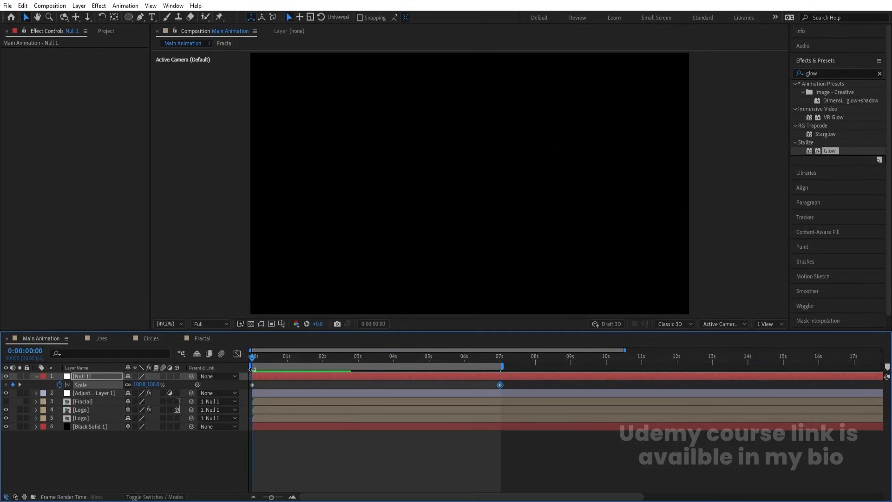
key("space")
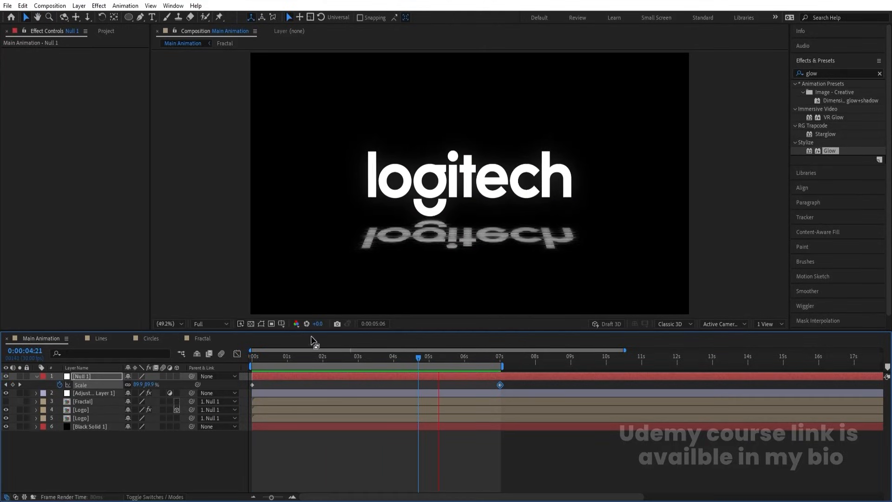
key("space")
Add the expression wiggle(3,3) to the null's Position
key("p")
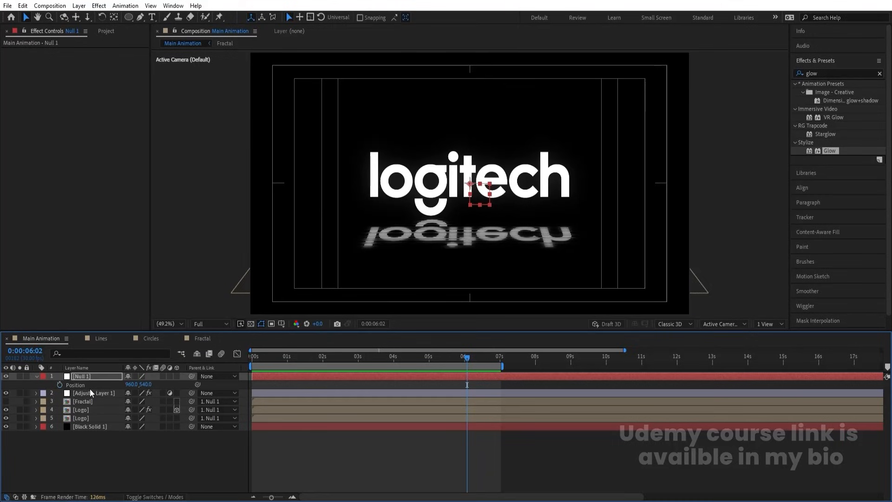
left_click(60, 384, "alt")
type("wigg")
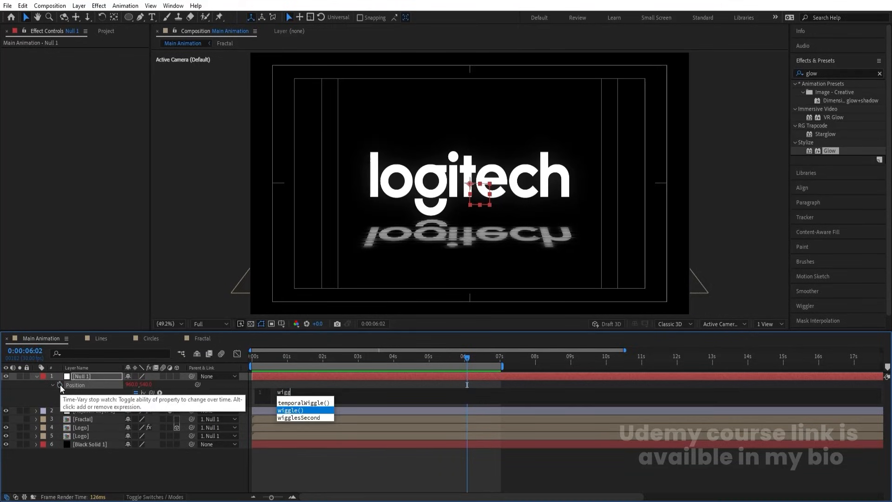
key("Return")
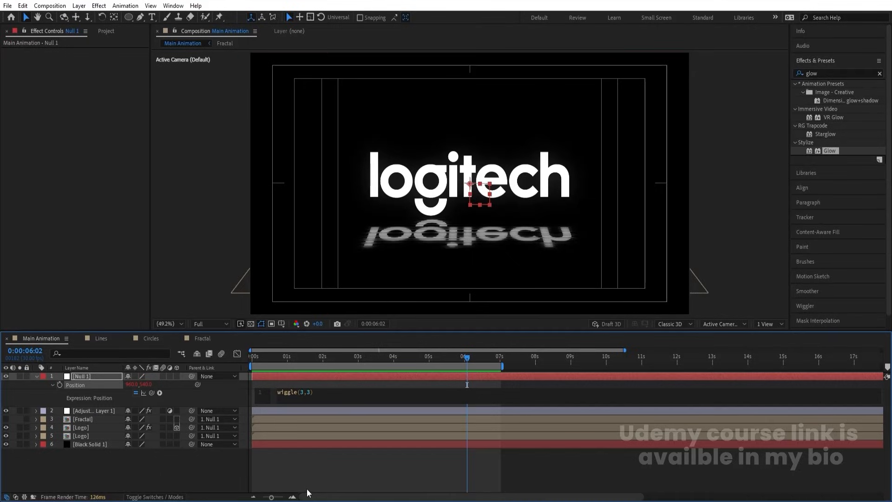
left_click(310, 469)
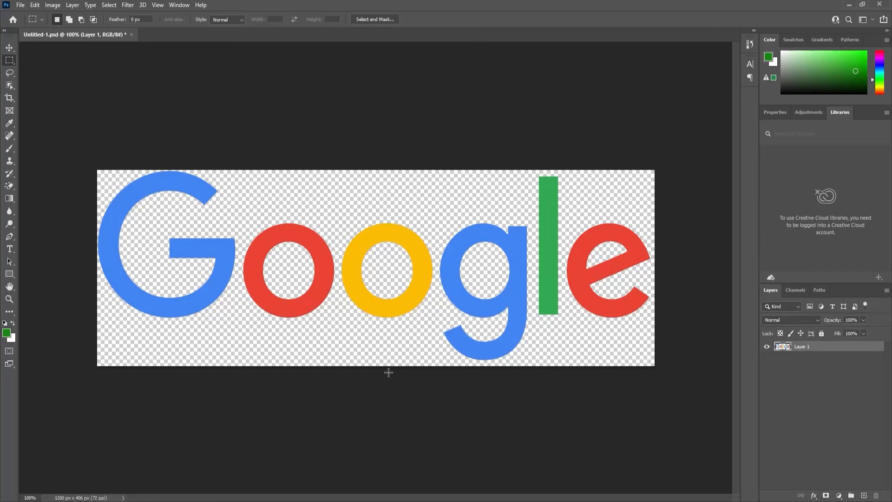
Switch to Photoshop, cut the blue G of the Google logo onto its own new layer, and hide that layer
key("v")
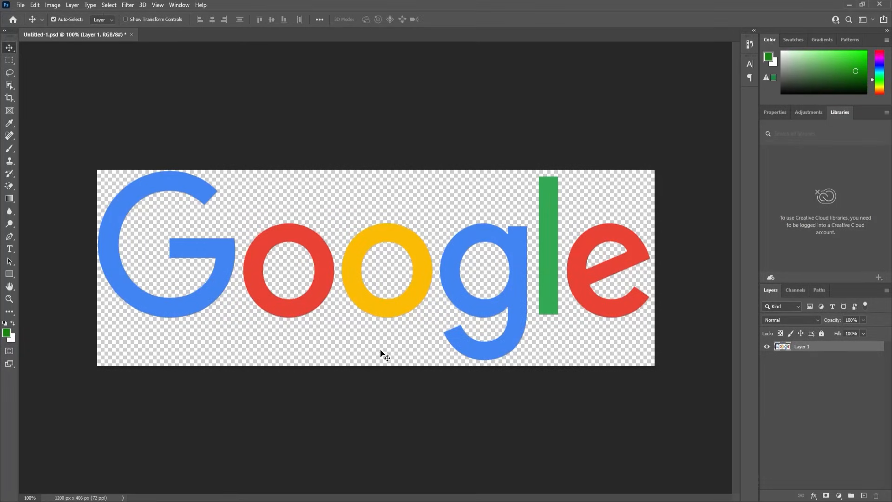
key("m")
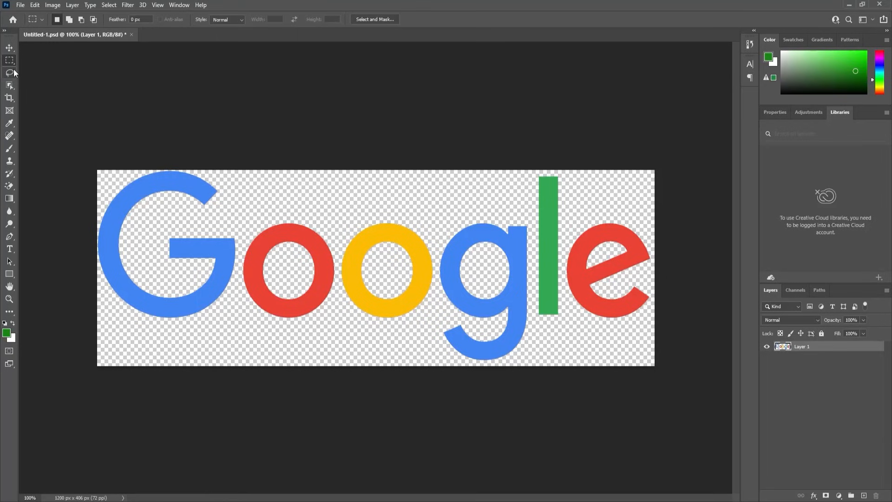
left_click_drag(79, 146, 238, 351)
key("ctrl+x")
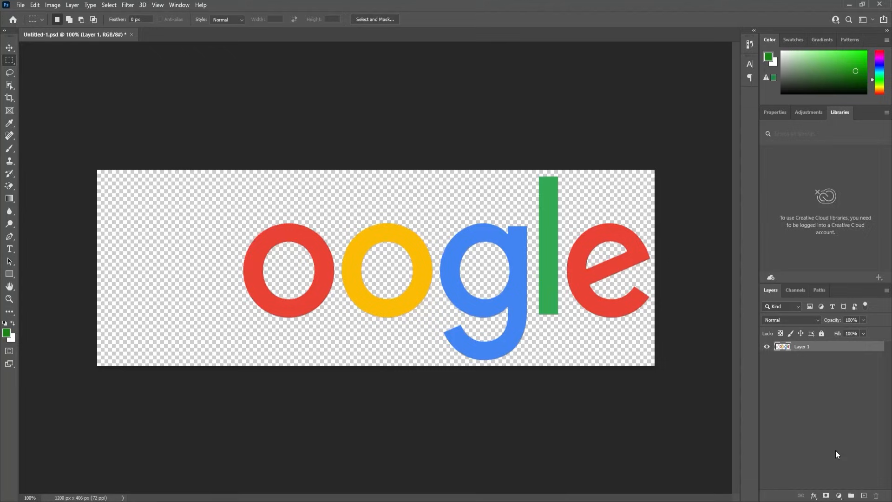
left_click(862, 495)
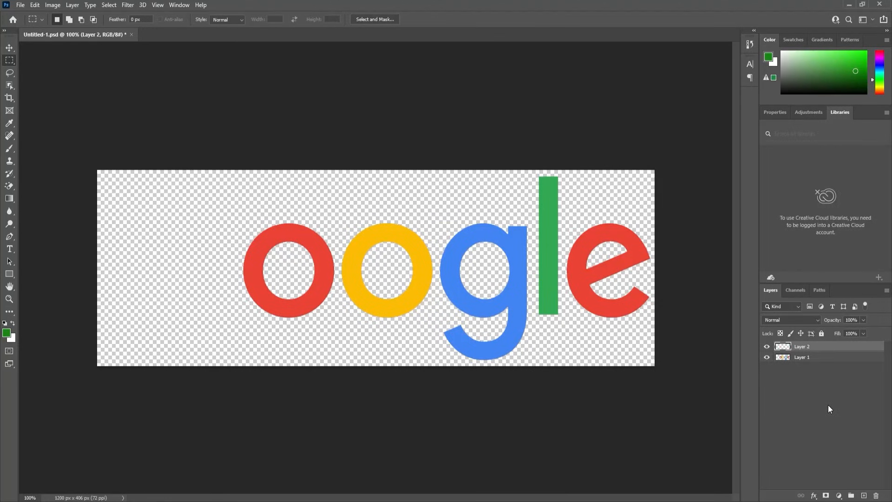
key("ctrl+v")
left_click(767, 346)
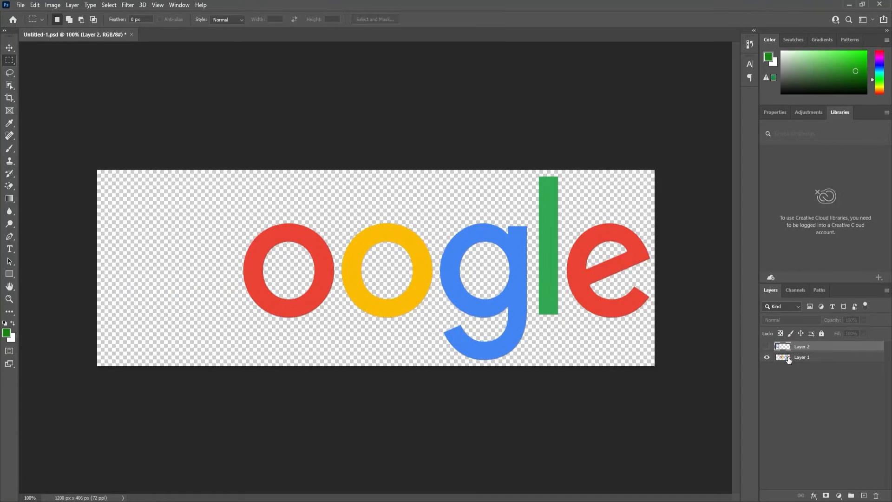
Cut the red o from Layer 1 onto its own new layer and hide that layer
left_click(789, 358)
left_click_drag(227, 191, 333, 337)
key("ctrl+x")
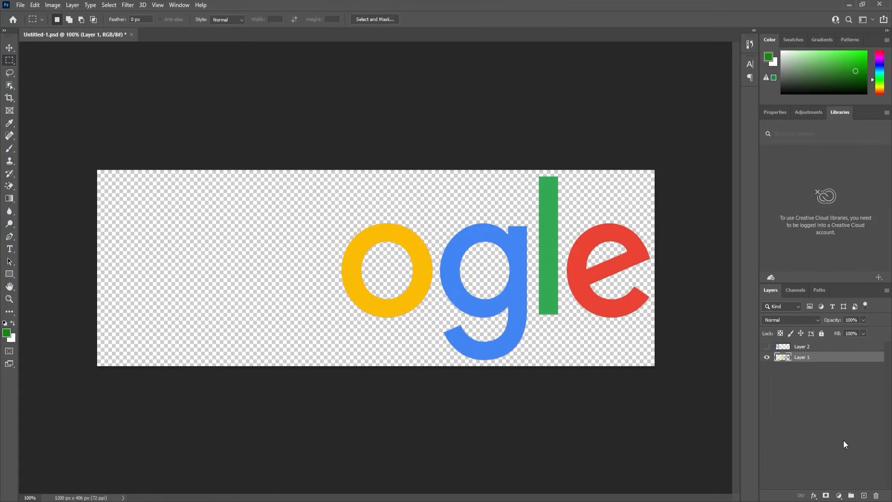
left_click(863, 496)
key("ctrl+v")
left_click(766, 356)
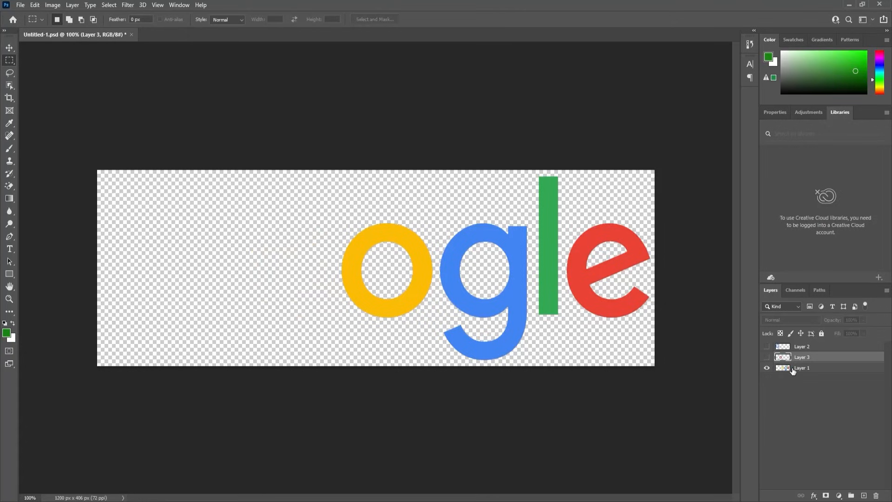
Cut the yellow o from Layer 1 and paste it onto its own new layer
left_click(793, 370)
left_click_drag(308, 193, 432, 339)
key("ctrl+x")
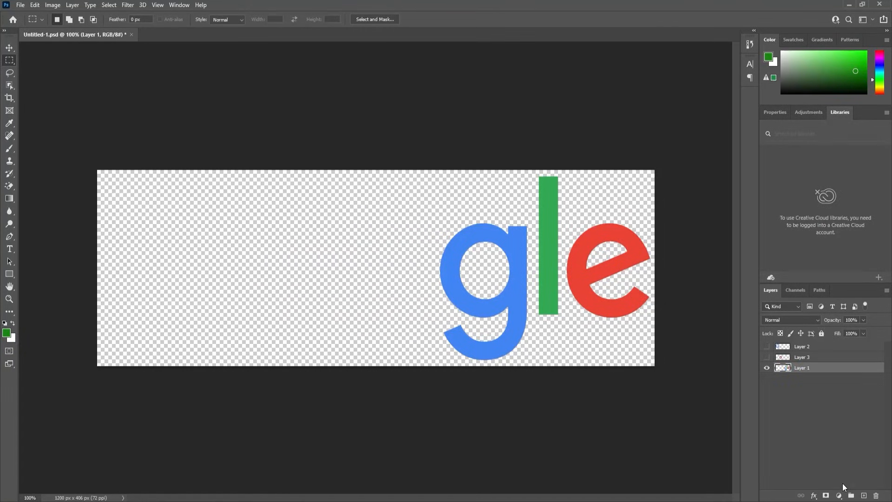
left_click(863, 495)
key("ctrl+v")
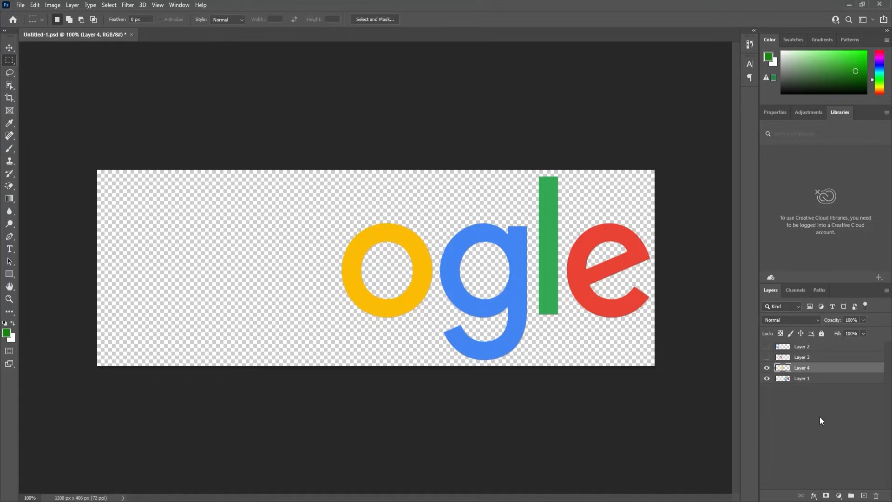
Rename the yellow and red letter layers as o and the capital letter's layer as G
double_click(803, 370)
type("o")
key("Return")
double_click(801, 357)
type("o")
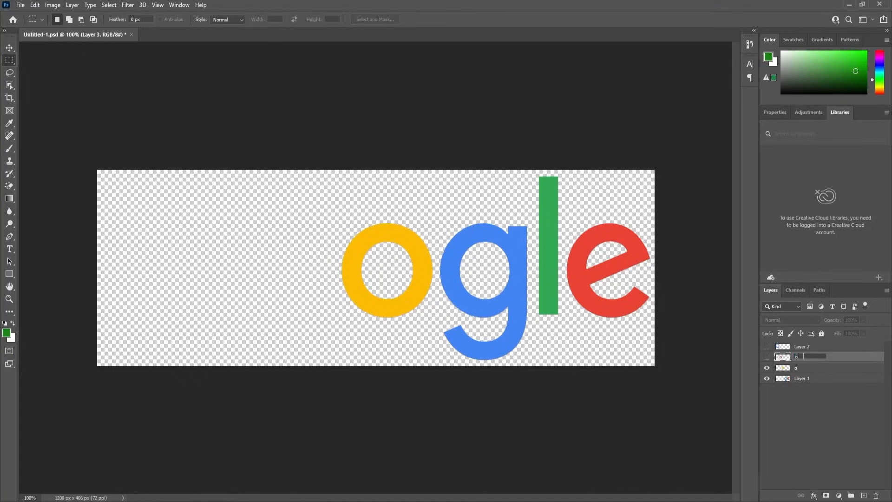
key("Return")
double_click(803, 346)
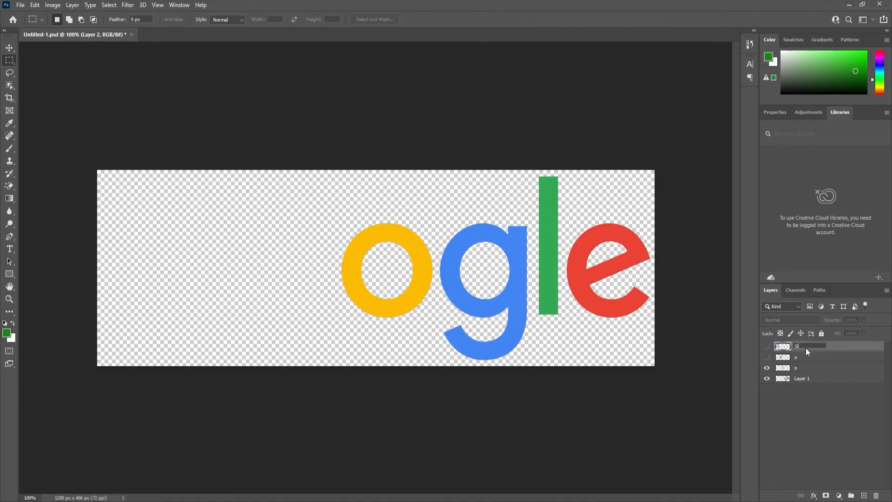
type("G")
key("Return")
Hide the yellow o layer, then move the blue lowercase g from Layer 1 onto a new layer named g
left_click(767, 368)
left_click(790, 378)
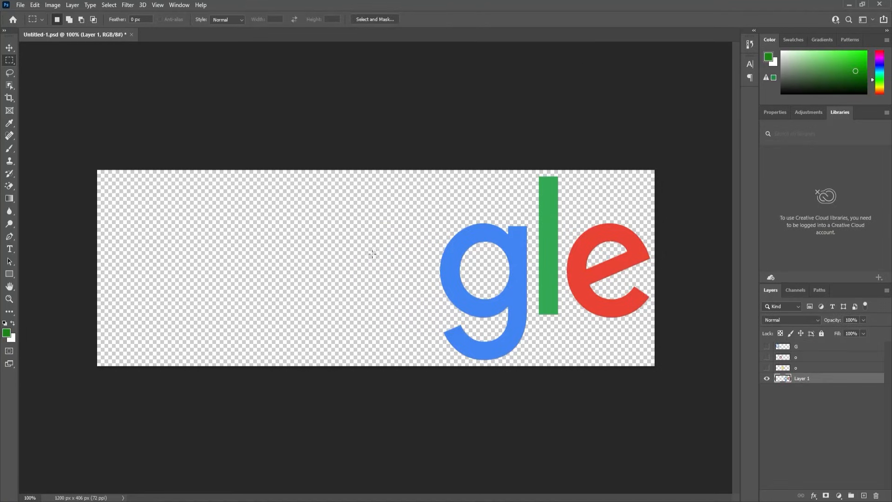
left_click_drag(422, 200, 532, 382)
key("Delete")
key("ctrl+d")
left_click(864, 496)
key("ctrl+shift+v")
double_click(803, 377)
type("g")
key("Return")
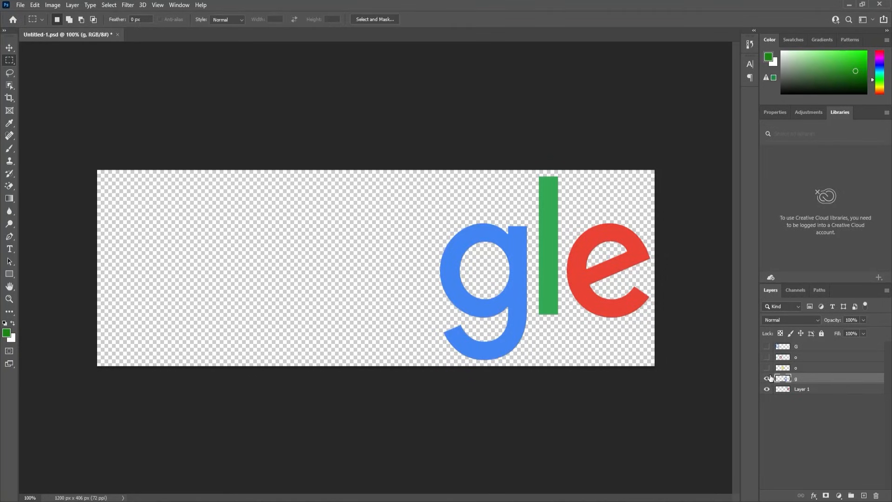
Hide the g layer and cut the green l from Layer 1 onto its own new layer
left_click(766, 378)
left_click(791, 390)
left_click_drag(516, 171, 563, 357)
key("ctrl+x")
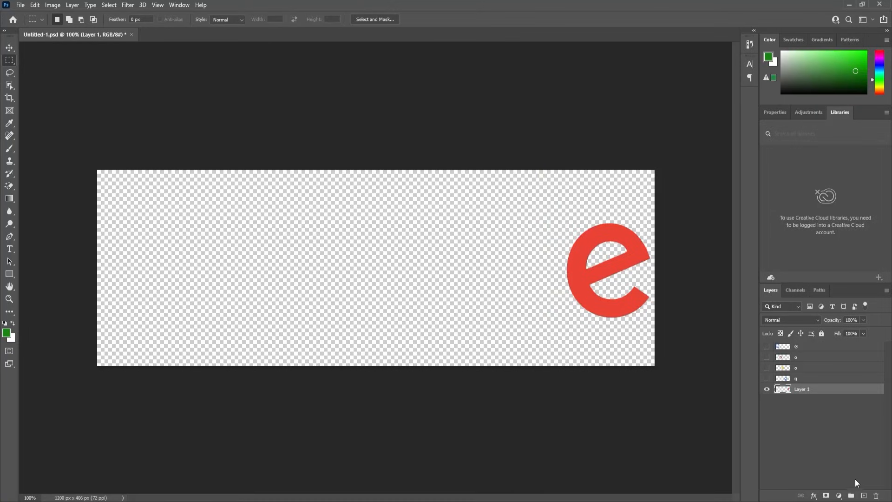
left_click(863, 495)
key("ctrl+v")
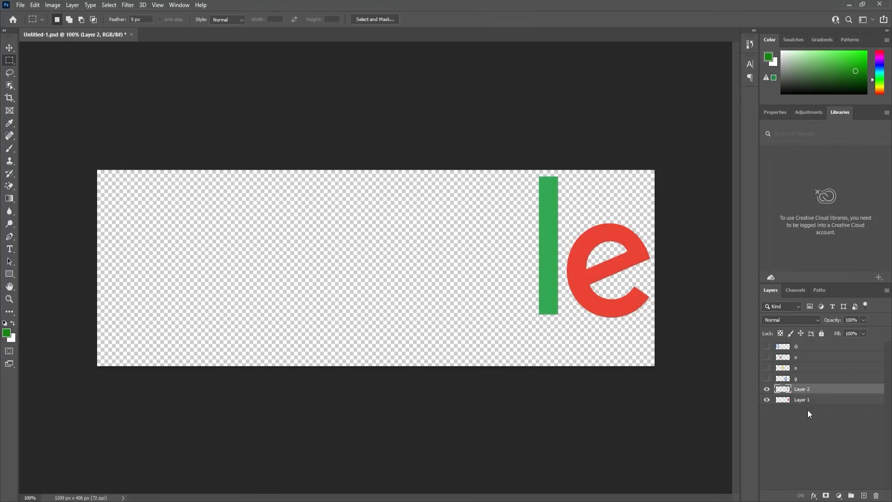
Rename the green letter's layer as l and Layer 1 as e, and show all the hidden letter layers again
double_click(802, 389)
type("l")
left_click(803, 398)
double_click(803, 399)
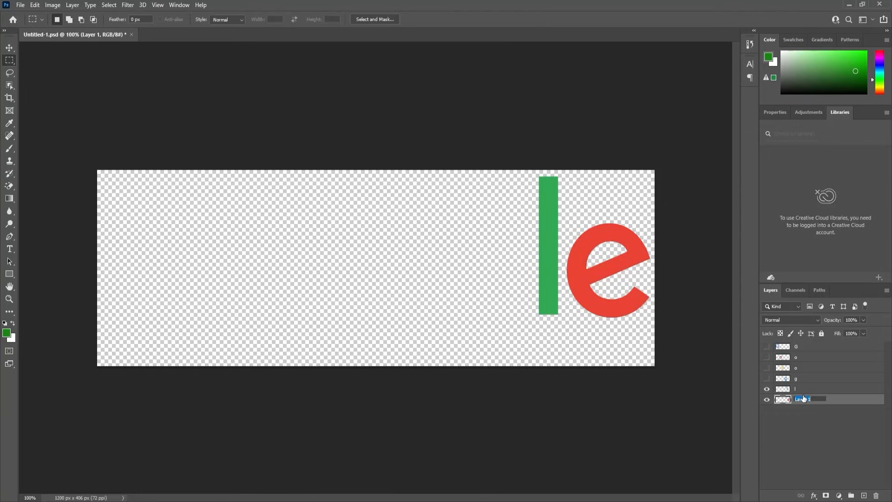
type("e")
key("Return")
left_click_drag(766, 378, 763, 337)
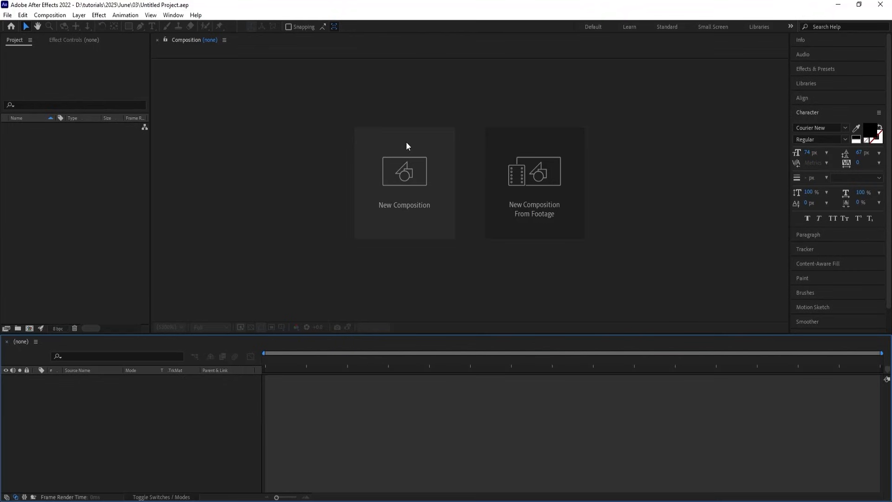
Switch to After Effects and start a new composition named Main Animation with a frame rate of 59.94 fps
left_click(411, 182)
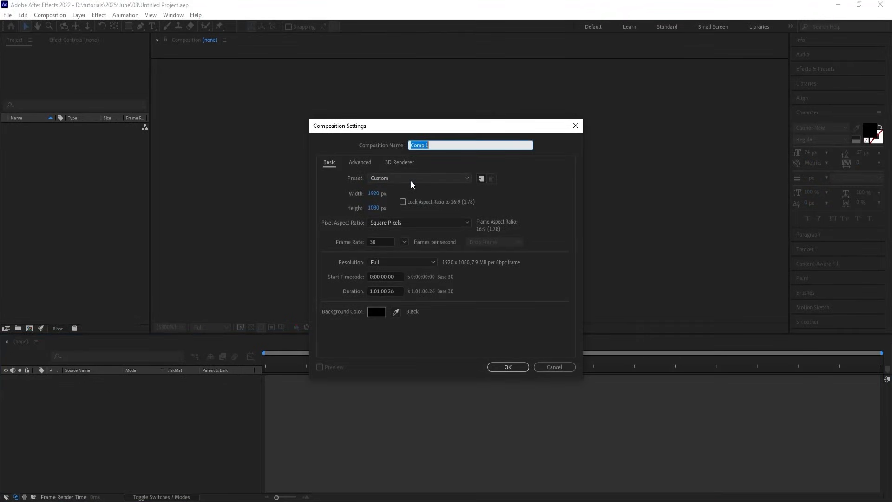
type("Main Animation")
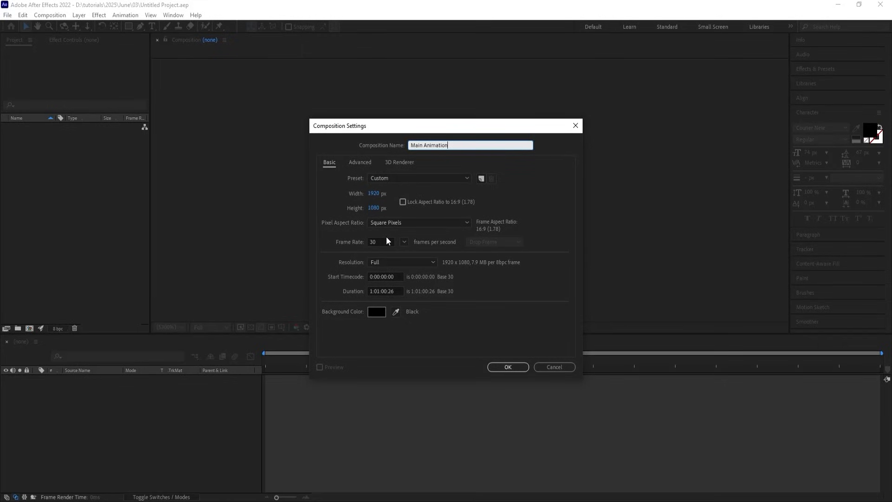
left_click(404, 242)
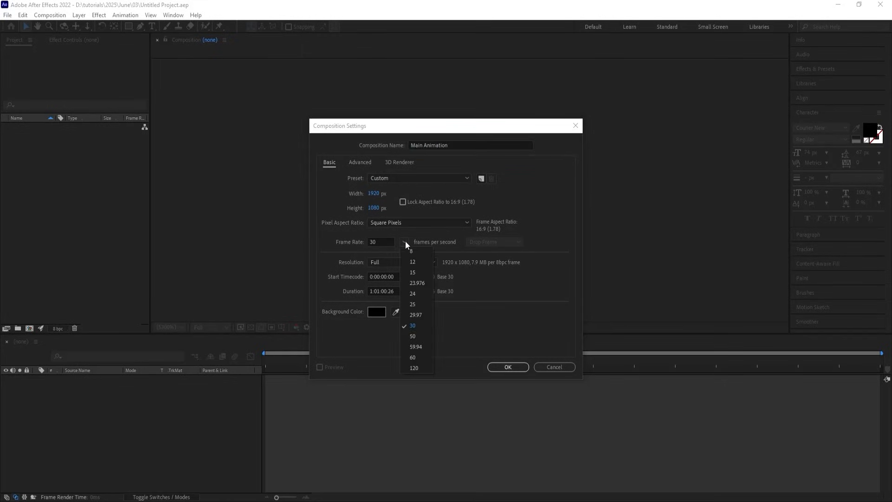
left_click(420, 350)
Set the composition's duration to one minute and its background color to white, and create it
left_click(371, 291)
type("0;01;00;")
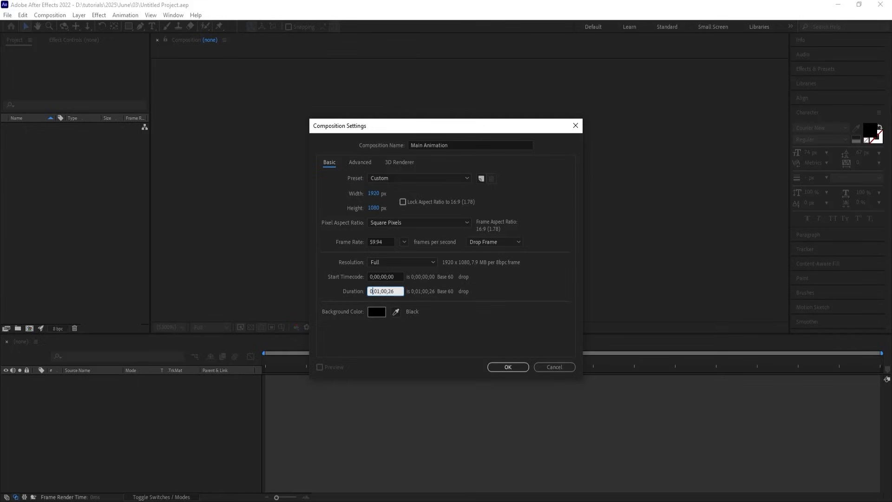
left_click(400, 292)
type("0")
left_click(377, 312)
left_click_drag(618, 200, 512, 86)
key("Return")
key("Return")
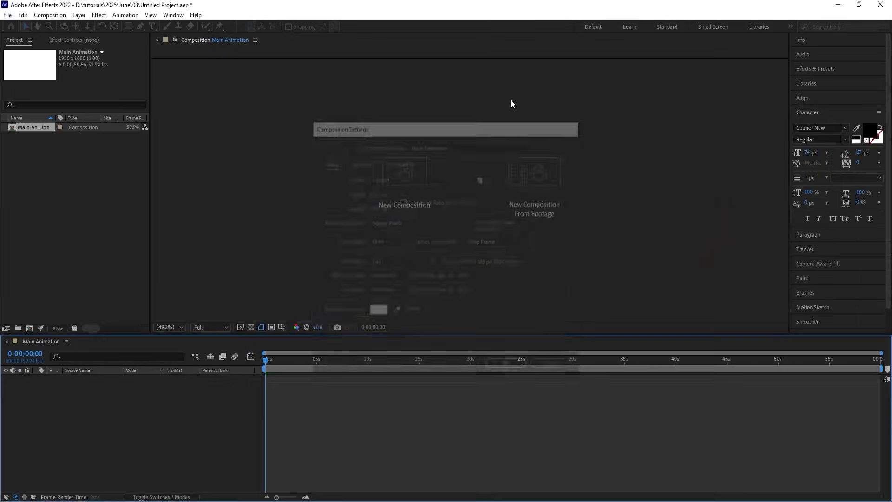
Turn on the Title/Action Safe guides for the Main Animation composition
left_click(281, 327)
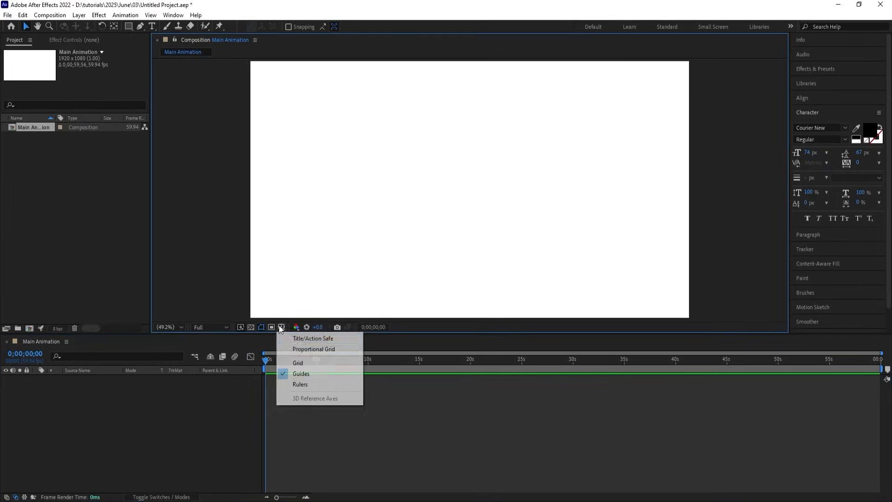
left_click(300, 339)
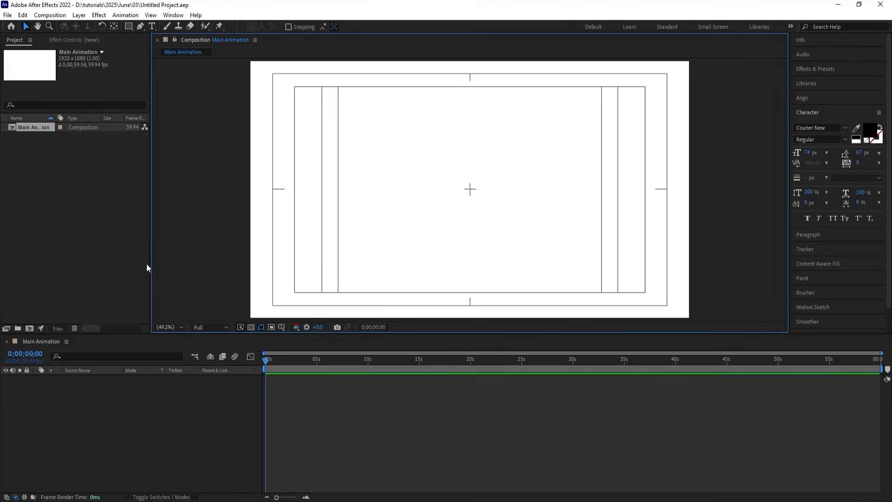
left_click(171, 416)
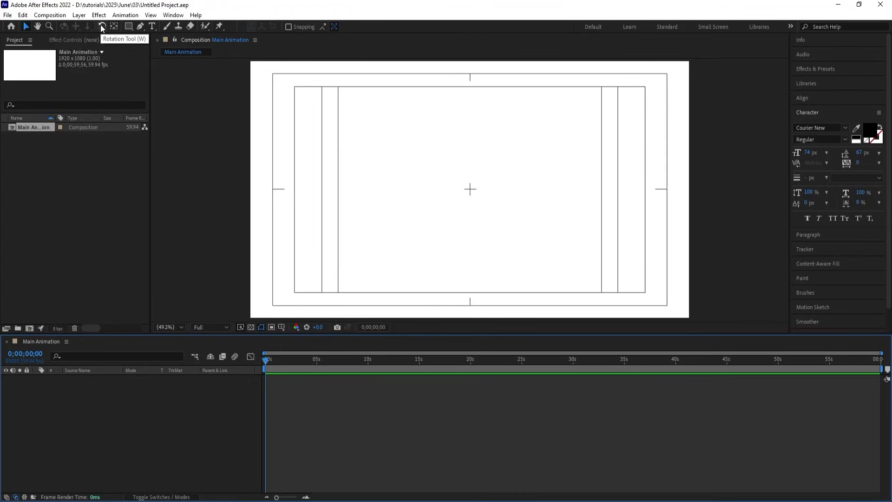
Draw an ellipse with black fill and no stroke, about 138 px across, near the composition's centre
left_click(127, 27)
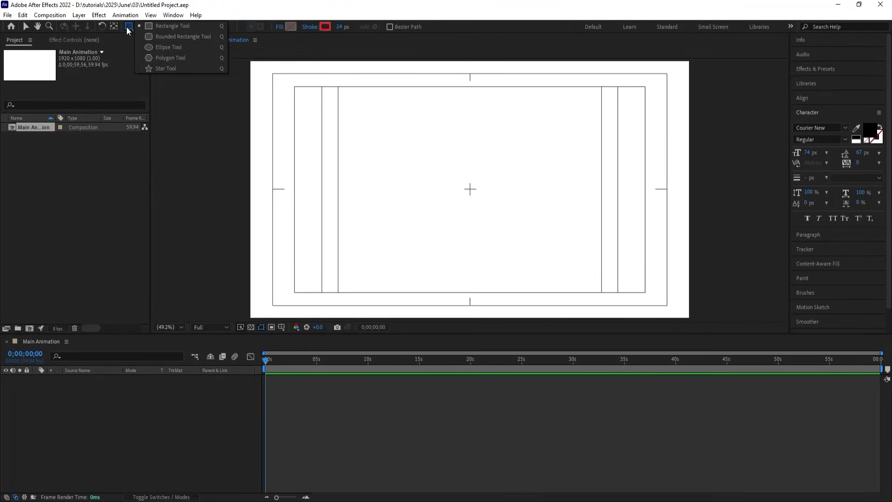
left_click(165, 47)
left_click(290, 27)
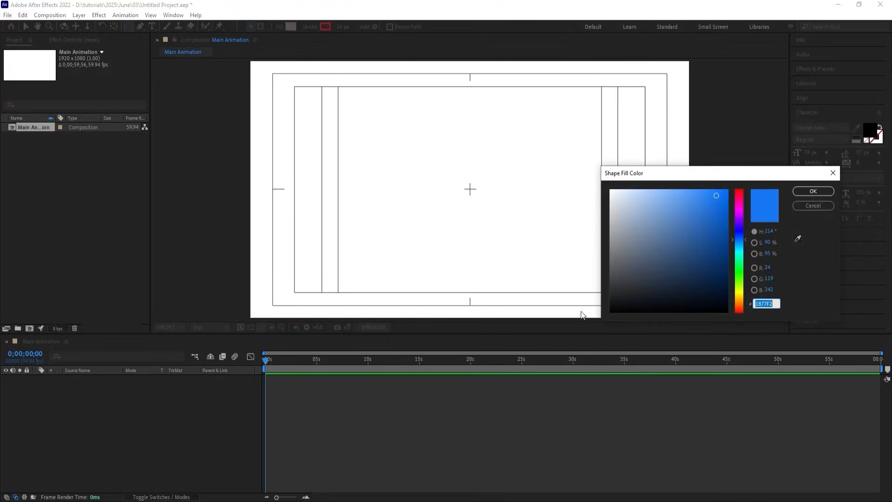
key("Return")
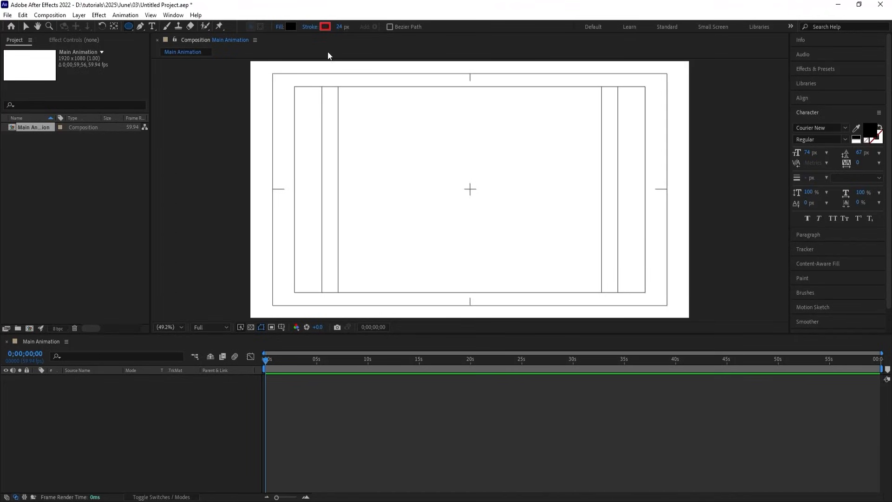
left_click(309, 27)
left_click(399, 228)
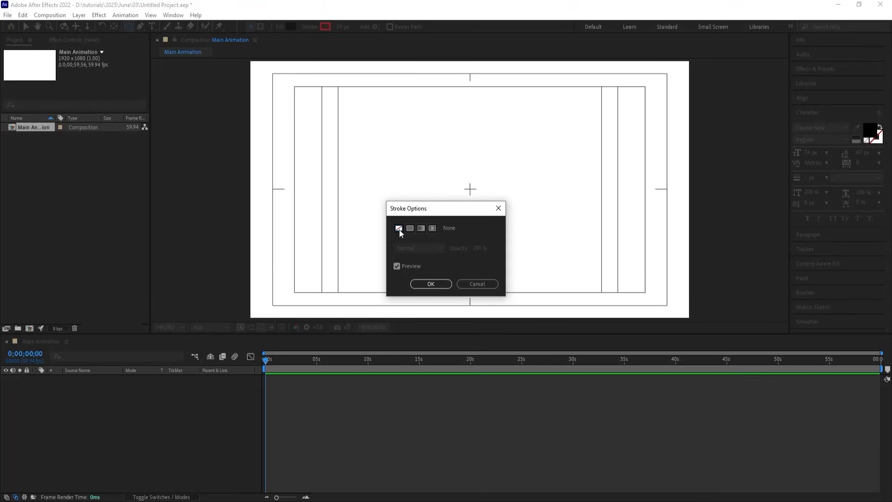
left_click(434, 282)
left_click_drag(464, 180, 488, 207)
key("ctrl+z")
left_click(73, 431)
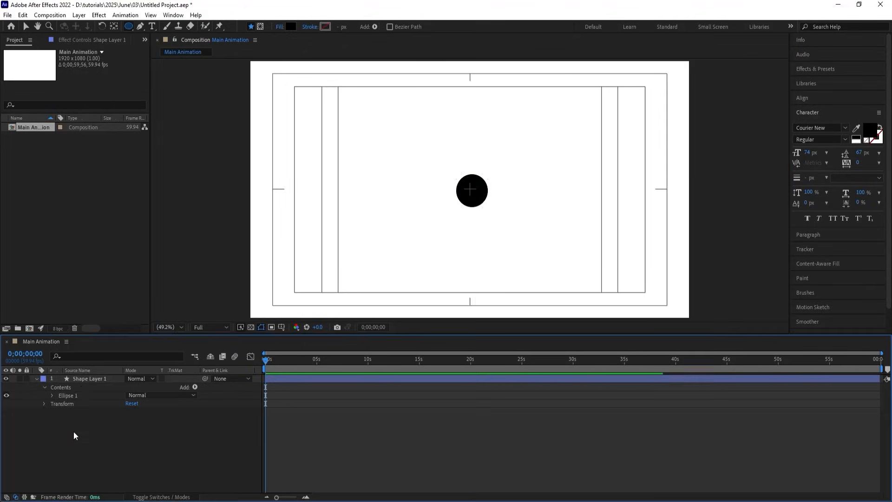
Center the anchor point on the circle and align its layer horizontally and vertically to the composition's centre
left_click(81, 380)
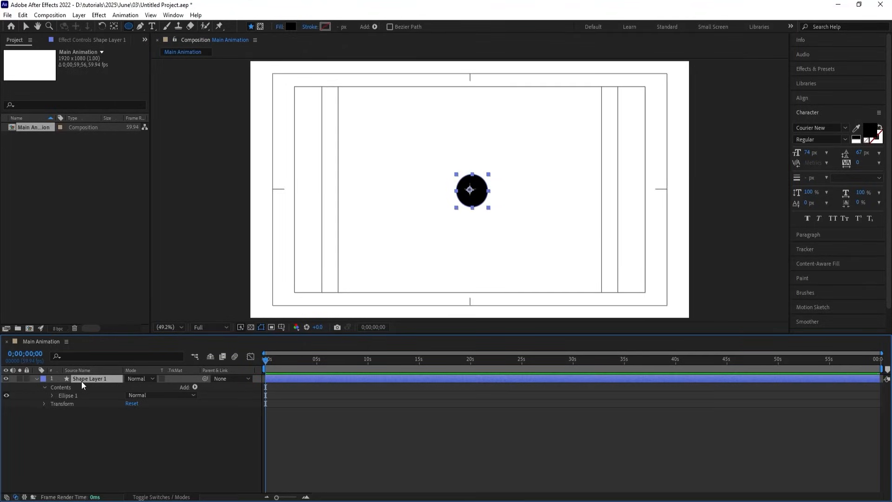
key("ctrl+alt+Home")
left_click(803, 98)
left_click(815, 122)
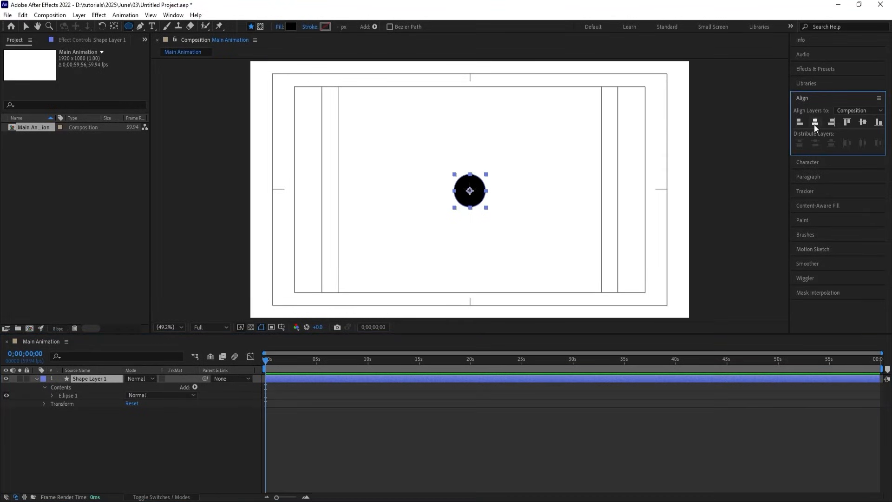
left_click(860, 126)
left_click(119, 430)
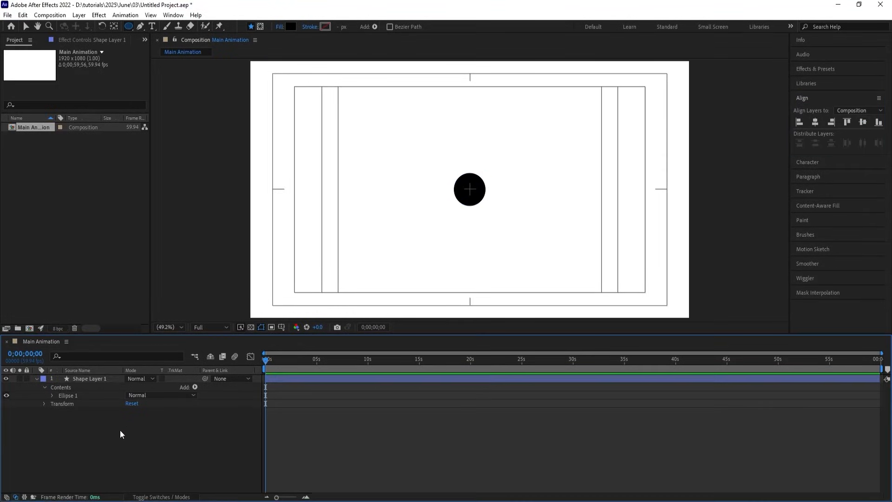
Rename the circle's shape layer as Nucleus
left_click(90, 378)
key("Return")
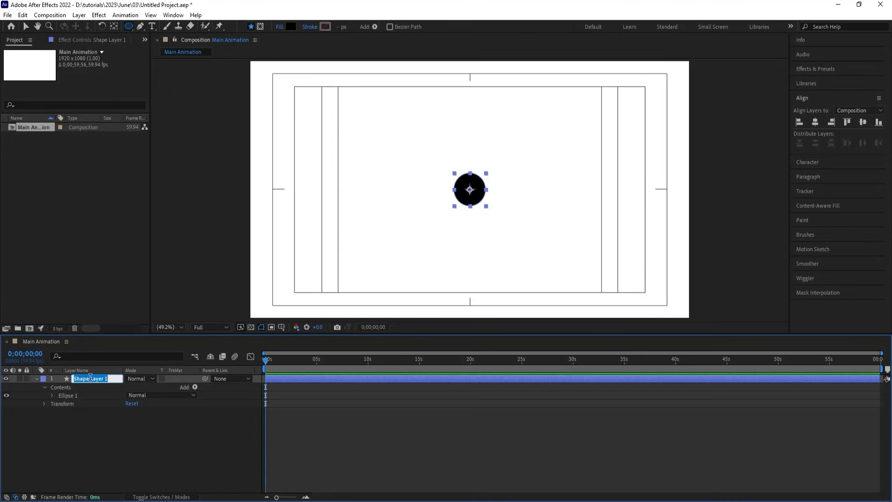
type("Nucleu")
key("Return")
key("Return")
Duplicate the Nucleus layer and rename the copy as Orbit
key("ctrl+d")
key("Return")
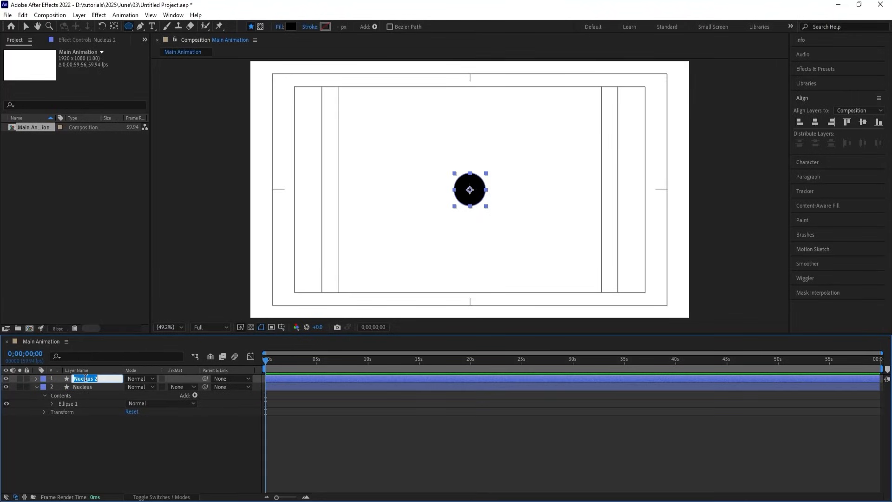
type("Orbit")
key("Return")
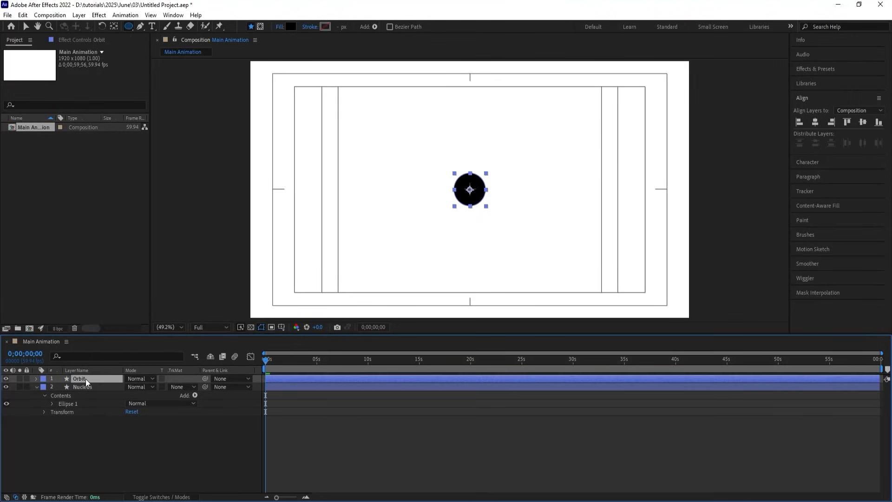
Expand the Orbit layer down to its ellipse path properties and set its fill to None
left_click(36, 386)
left_click(35, 379)
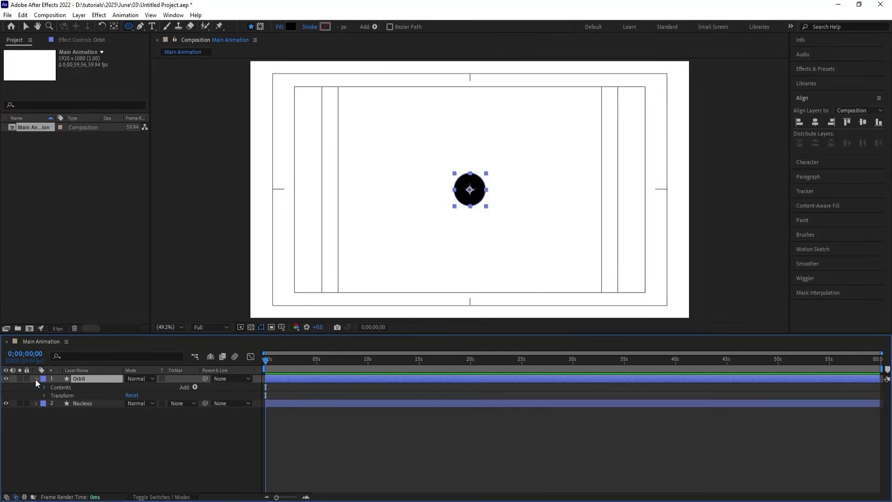
left_click(45, 387)
left_click(52, 396)
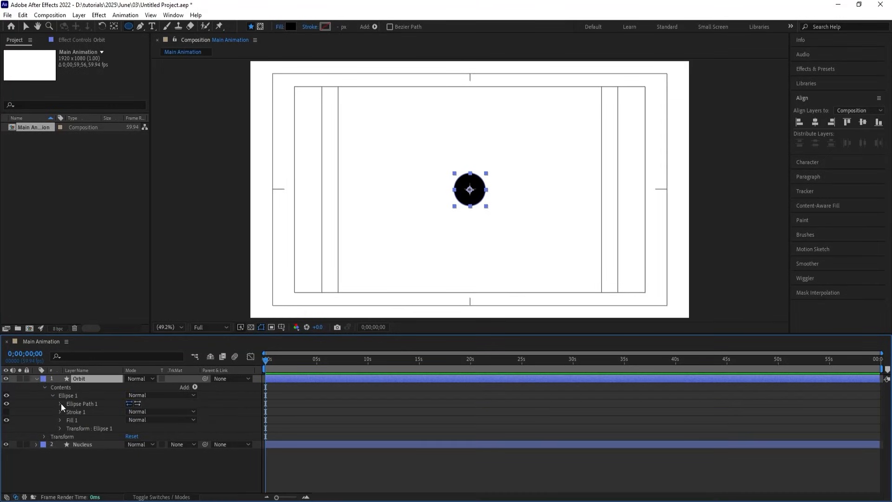
left_click(60, 403)
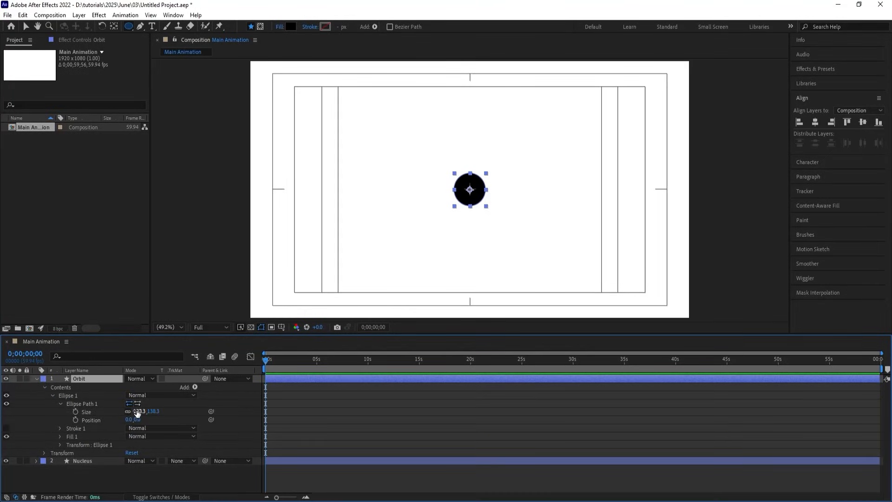
left_click(279, 27)
left_click(399, 228)
left_click(424, 283)
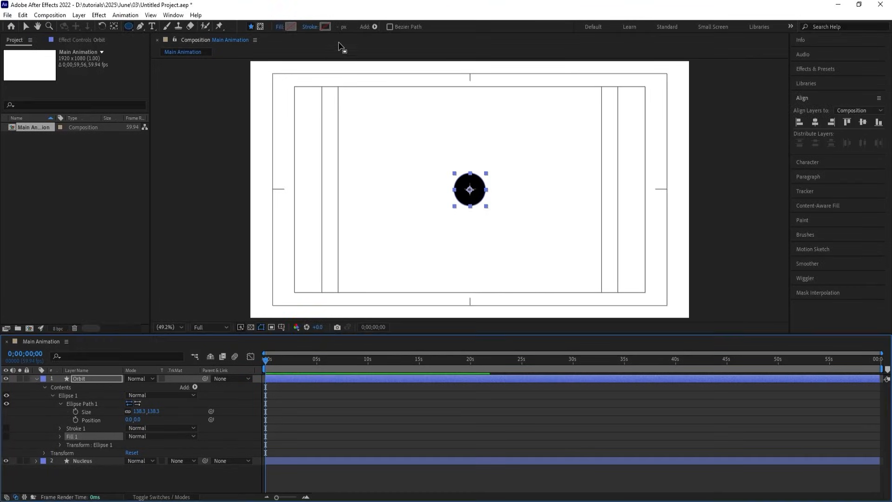
Give the Orbit circle a black 10 px stroke and enlarge its ellipse path to about 194 px
left_click(325, 26)
left_click_drag(648, 296, 593, 353)
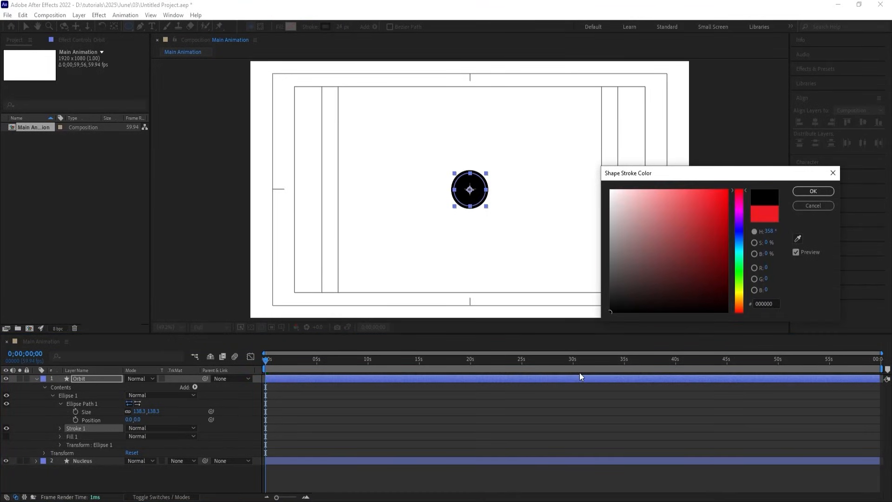
key("Return")
left_click(343, 26)
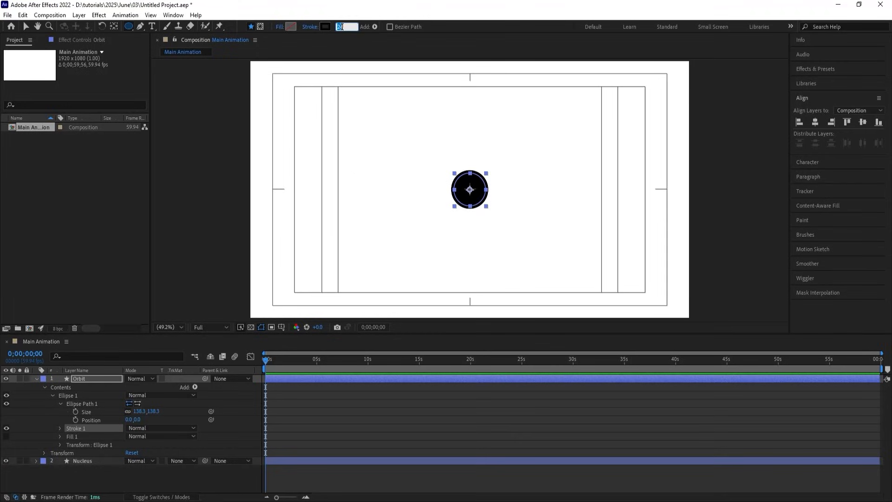
type("10")
key("Return")
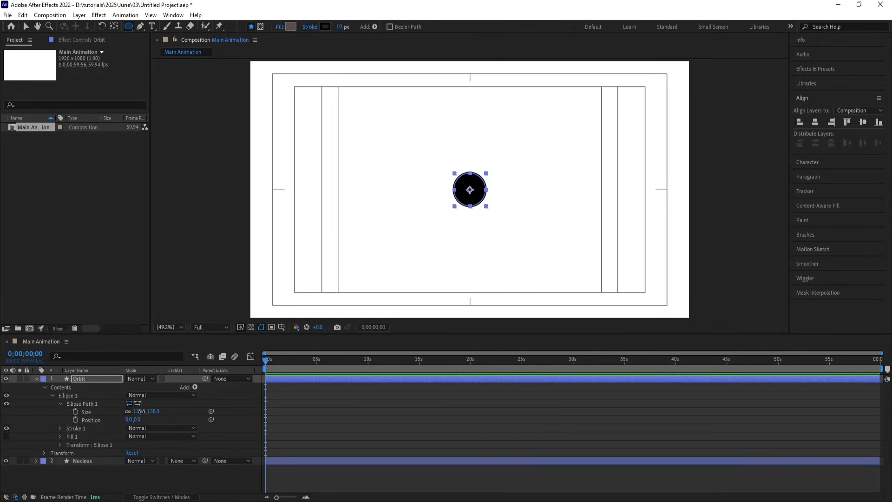
left_click_drag(139, 412, 166, 410)
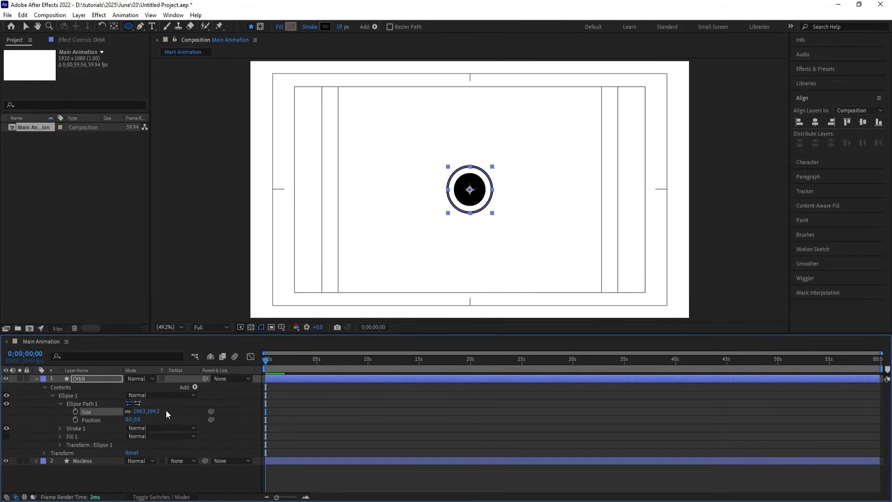
left_click(96, 378)
key("ctrl+d")
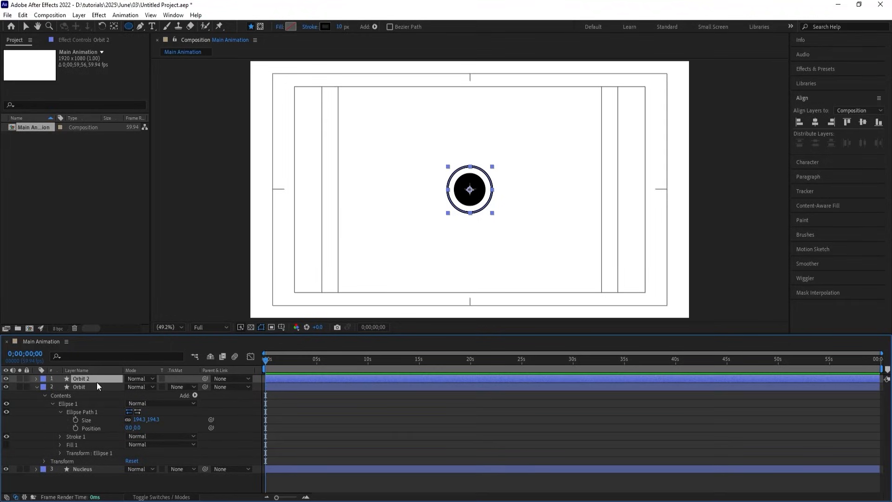
key("Delete")
Add a size keyframe to Orbit's ellipse path at the start of the timeline and set the size to 200
left_click(92, 378)
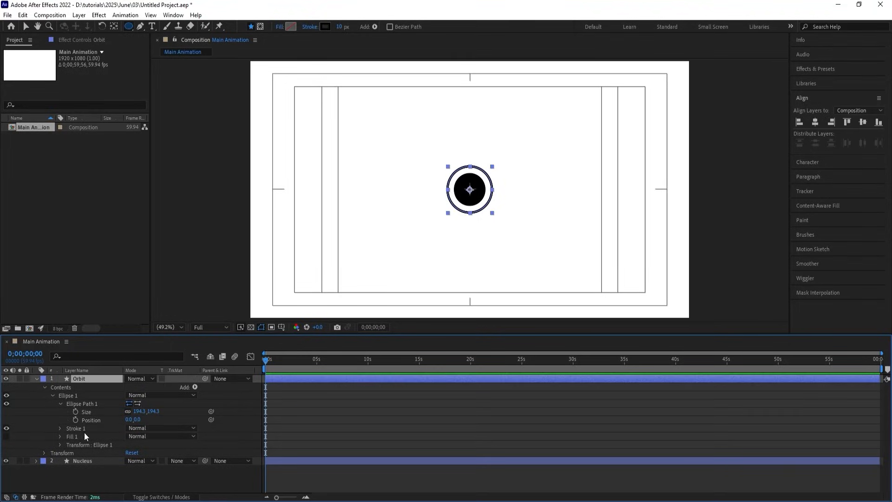
left_click(74, 412)
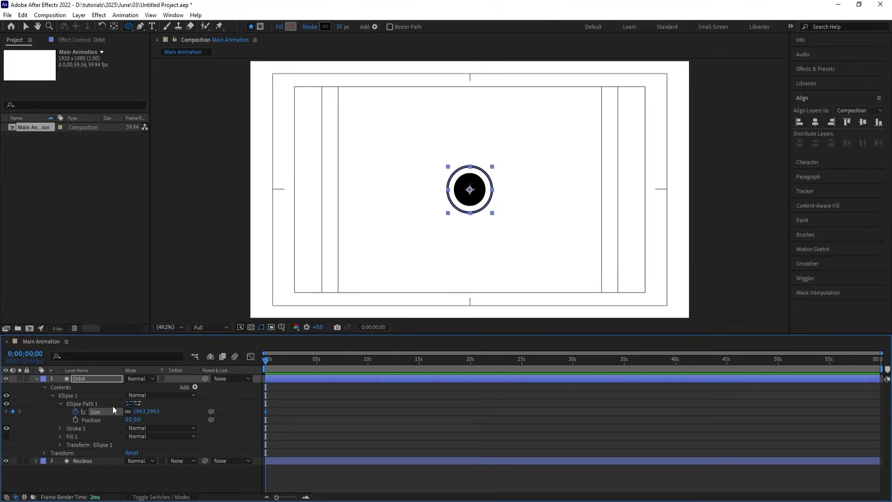
left_click(139, 411)
type("200")
key("Return")
left_click(275, 386)
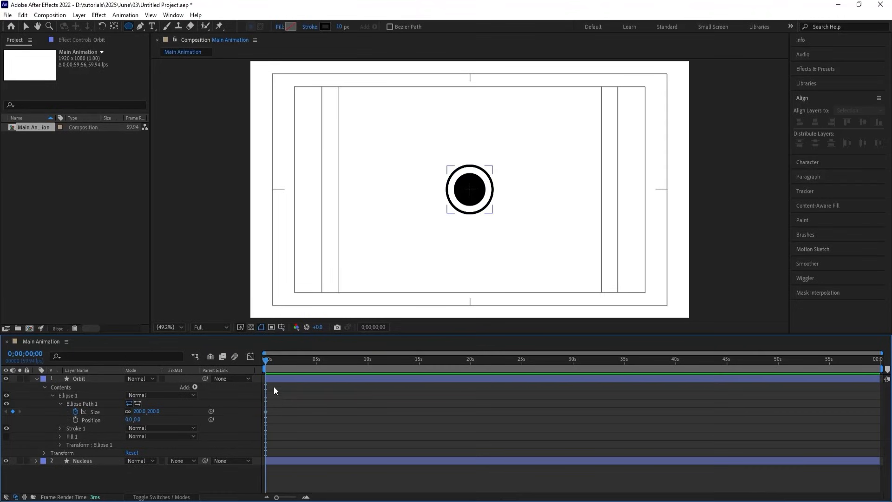
Duplicate the Orbit layer and set the copy's keyframed ellipse size to 300
left_click(272, 379)
key("ctrl+d")
key("u")
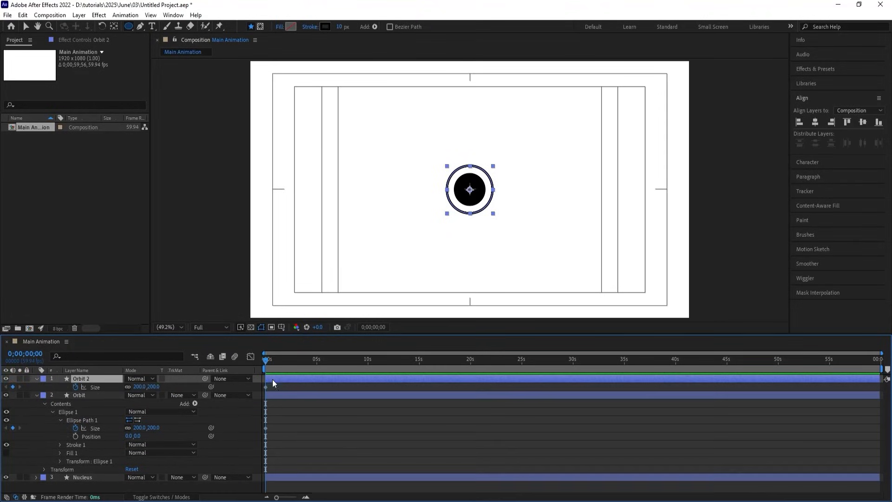
left_click(138, 387)
type("300")
key("Return")
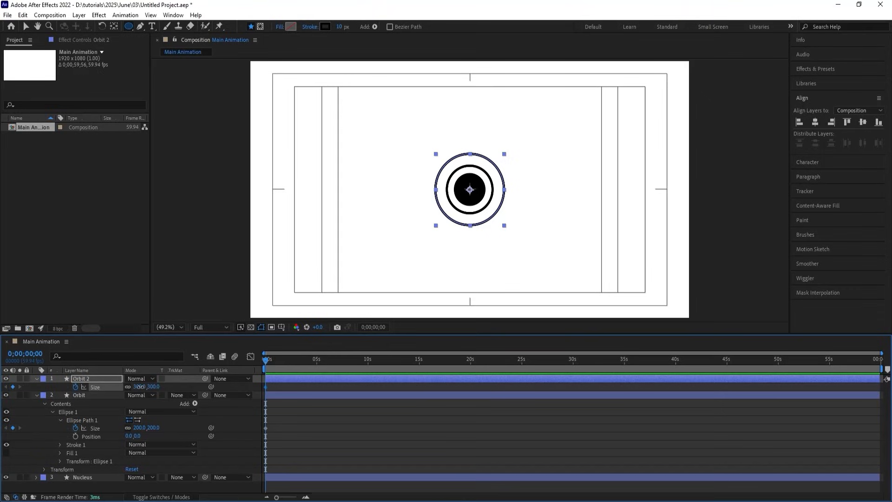
Set Orbit 2's keyframed ellipse size to 250 and its stroke width to 8 px
left_click(138, 387)
type("250")
key("Return")
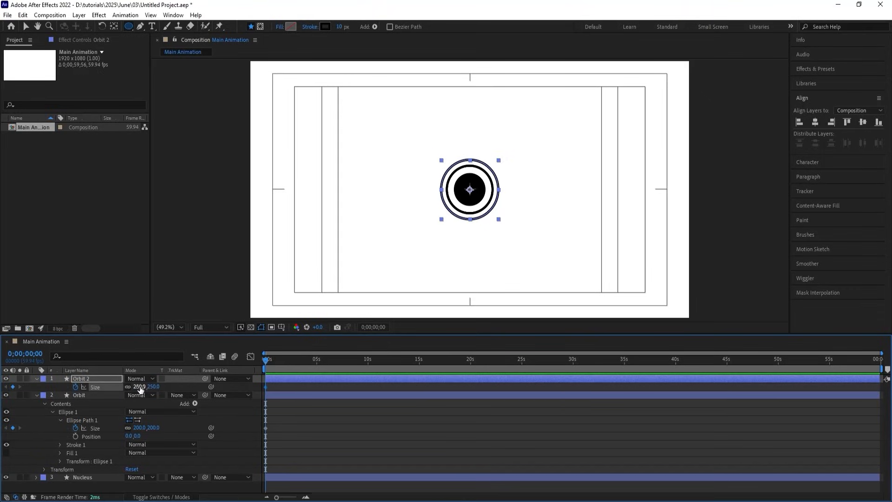
left_click(341, 26)
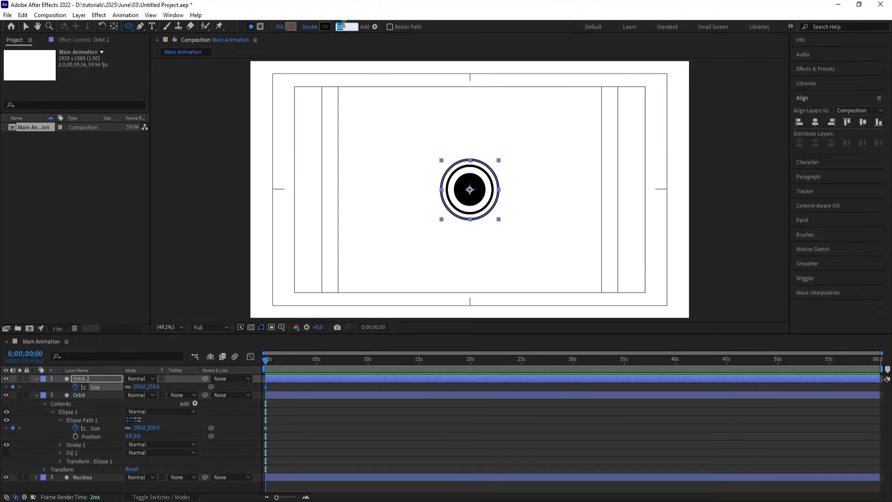
type("8")
key("Return")
Duplicate the Orbit 2 layer and give the copy an ellipse size of 300 and a 6 px stroke
left_click(89, 380)
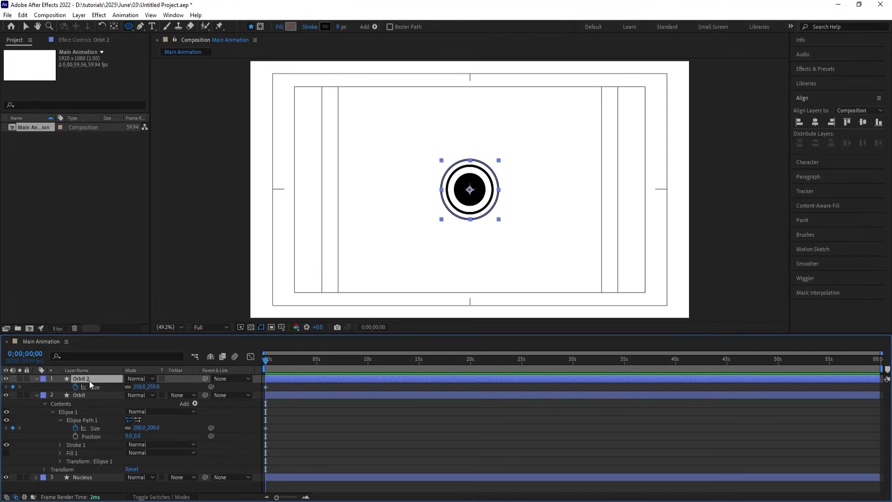
key("ctrl+d")
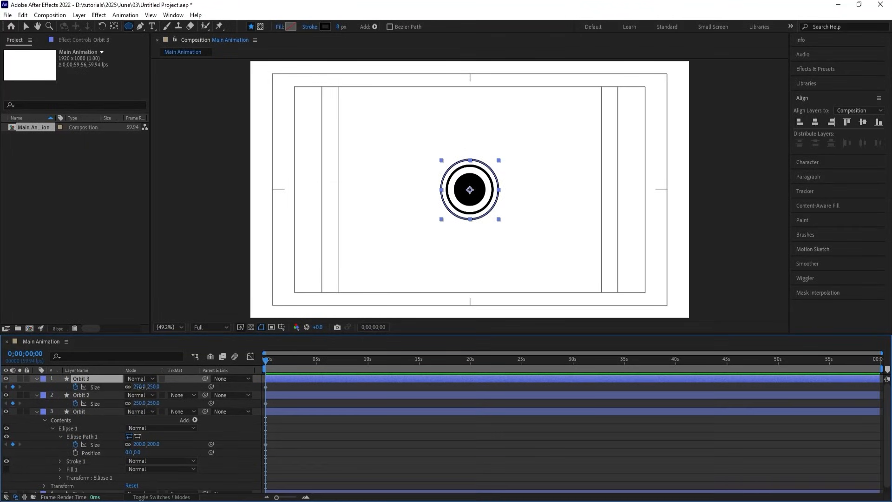
left_click(141, 387)
type("300")
key("Return")
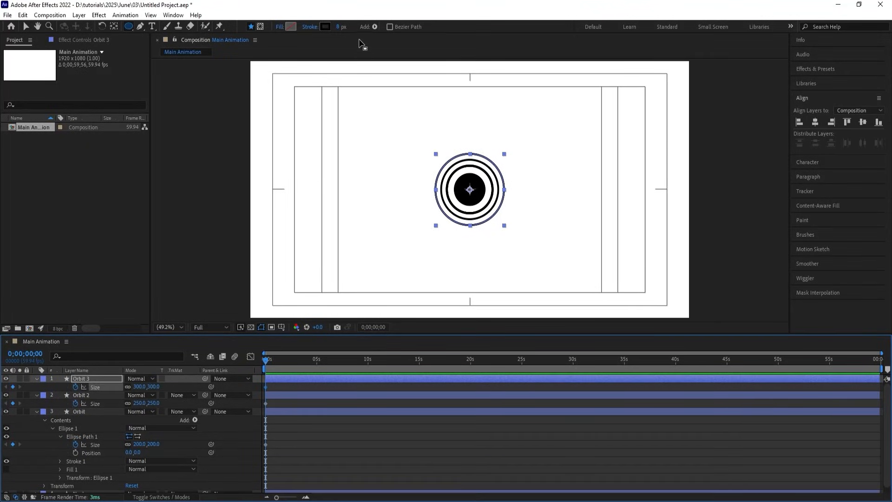
left_click(339, 27)
type("6")
key("Return")
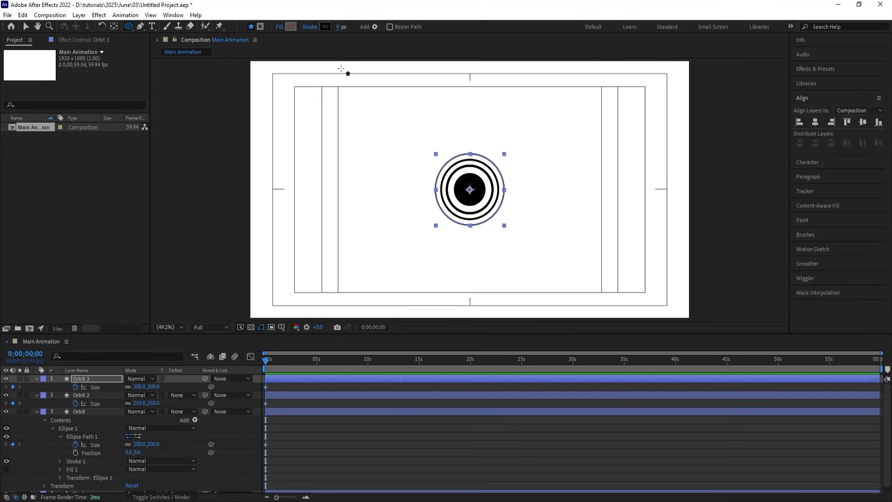
Duplicate the Orbit 3 layer and give the copy an ellipse size of 350 and a 4 px stroke
left_click(87, 378)
key("ctrl+d")
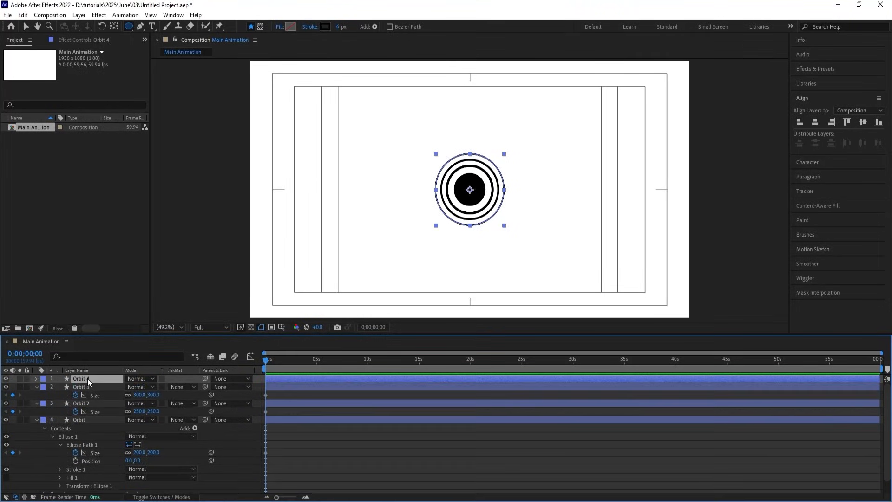
left_click(139, 387)
type("3")
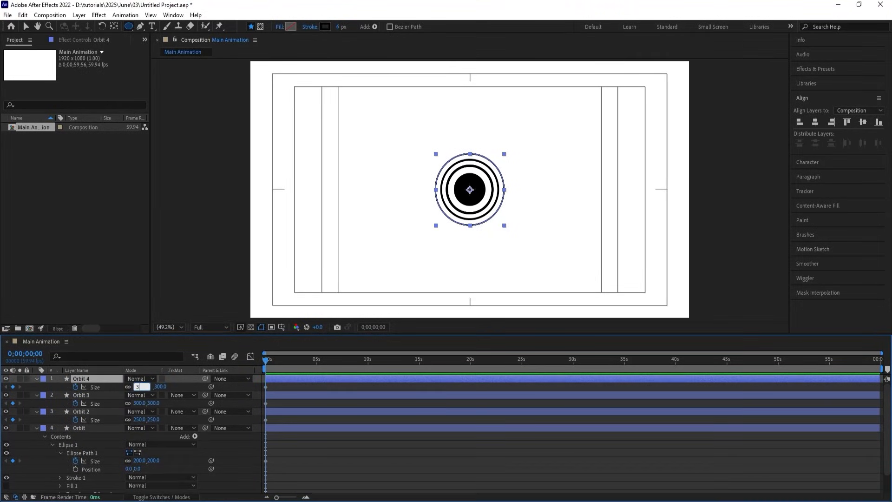
type("50")
key("Return")
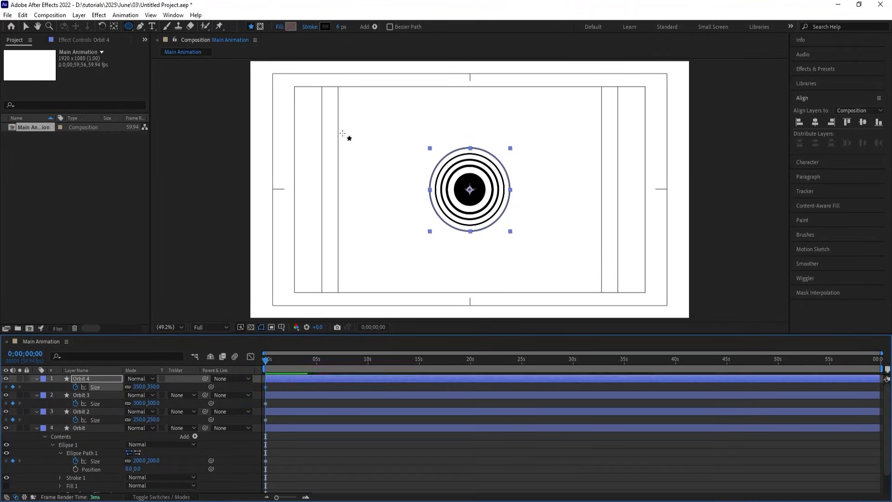
left_click(341, 26)
type("4")
key("Return")
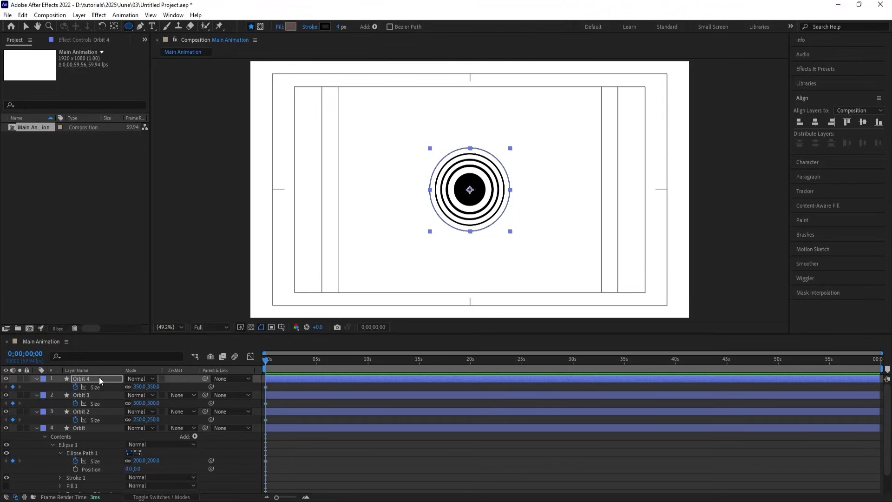
Duplicate the Orbit 4 layer and give the copy an ellipse size of 400 and a 2 px stroke
key("ctrl+d")
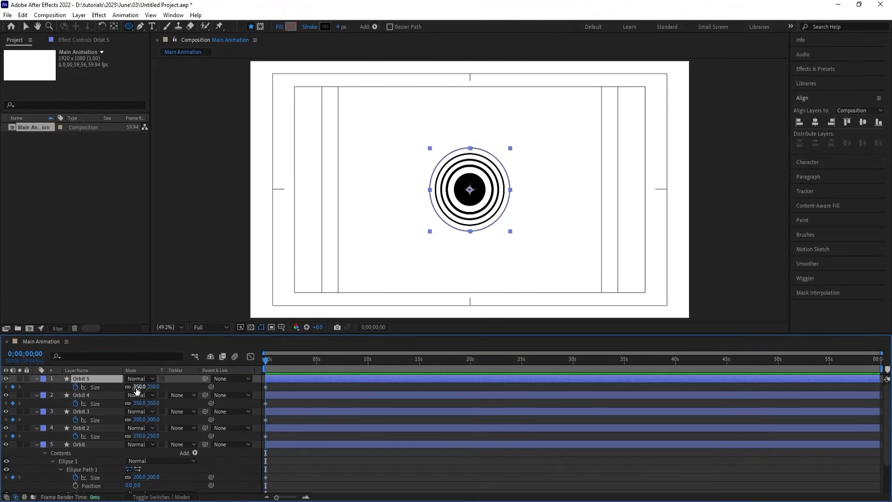
left_click(136, 387)
type("400")
key("Return")
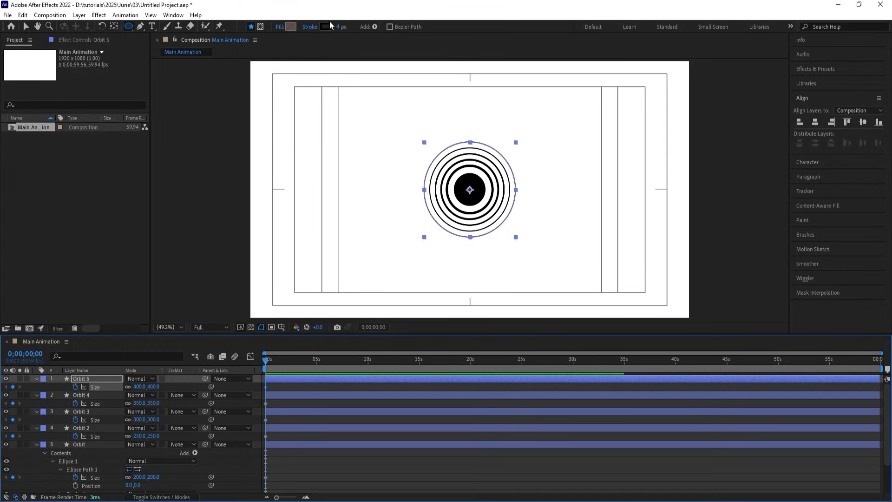
left_click(291, 386)
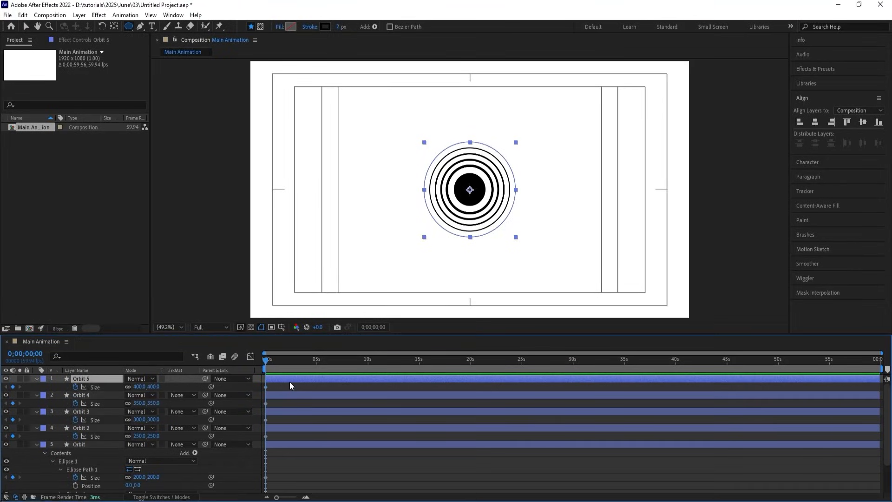
left_click(297, 420)
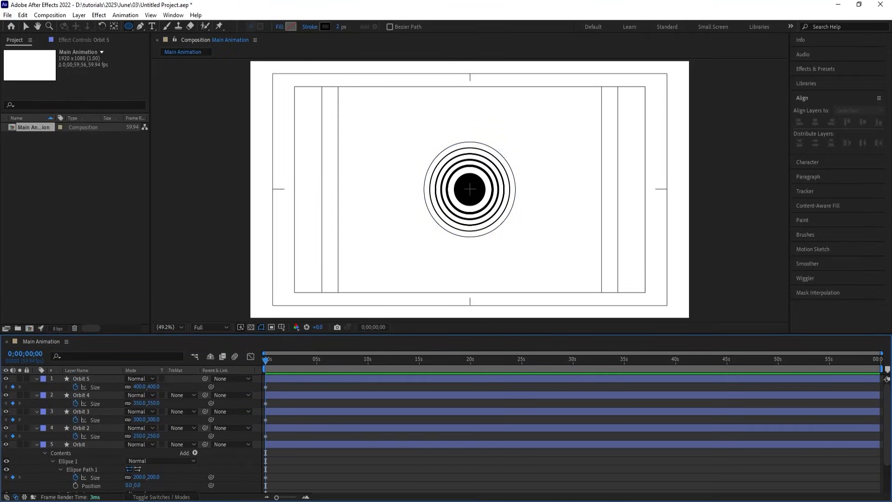
Collapse the expanded layers and reveal only the keyframed properties of all layers
key("u")
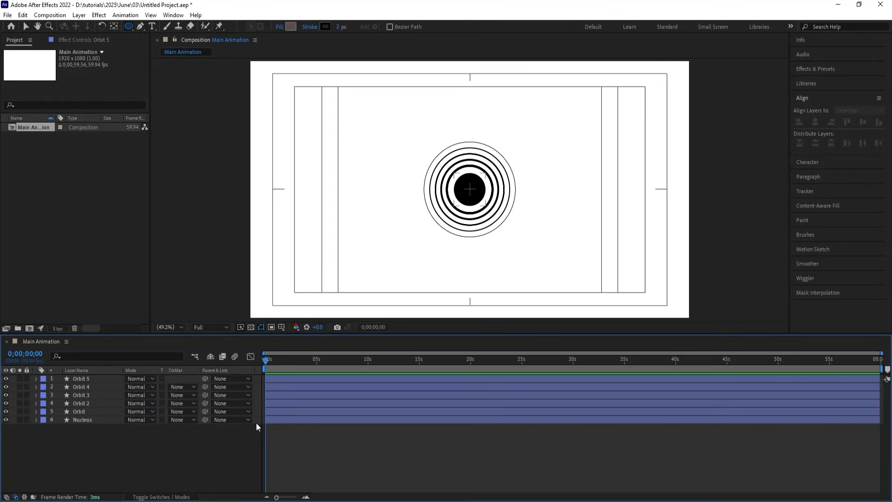
left_click_drag(86, 424, 85, 373)
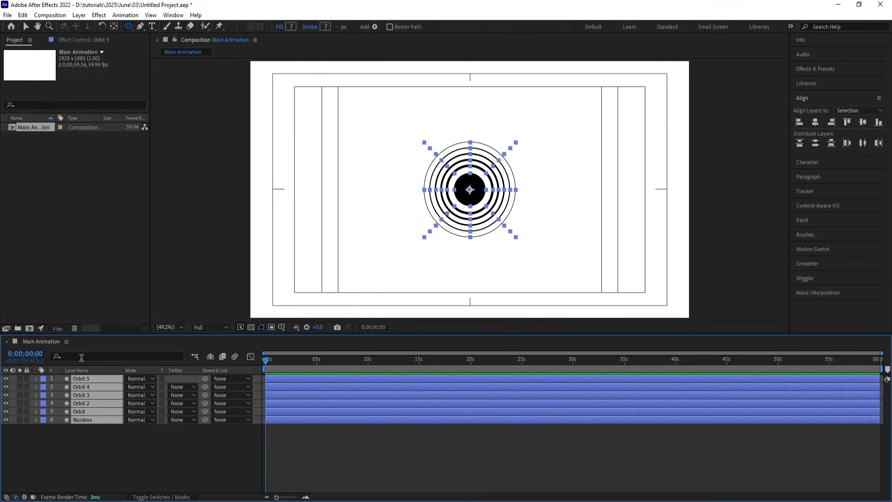
key("u")
left_click(268, 419)
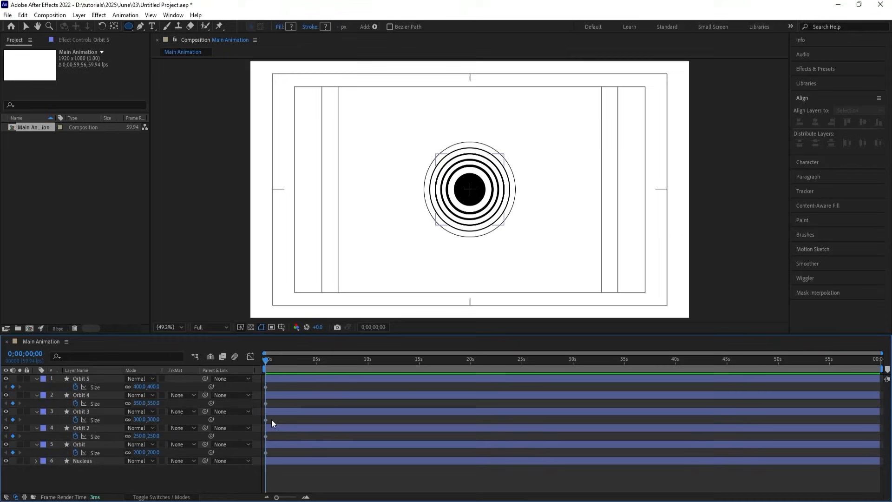
Filter the Nucleus layer's properties for "siz" and add a size keyframe to its ellipse path at the start of the timeline
left_click(76, 464)
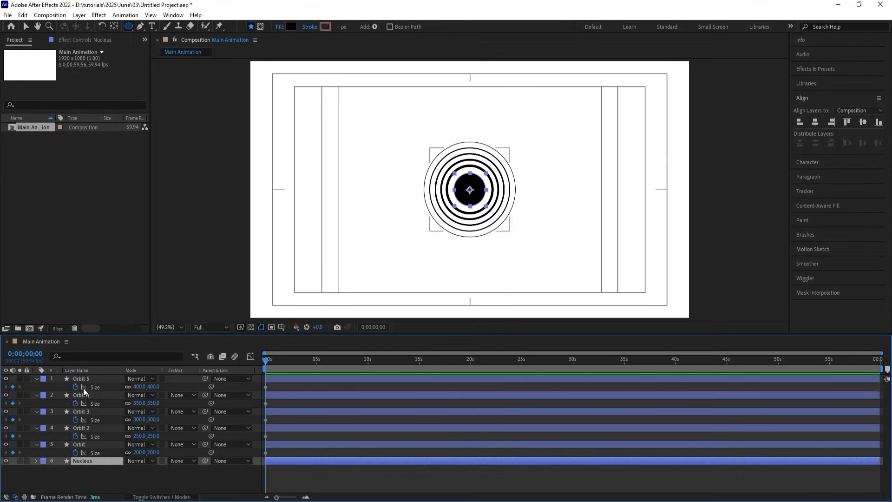
left_click(83, 355)
type("siz")
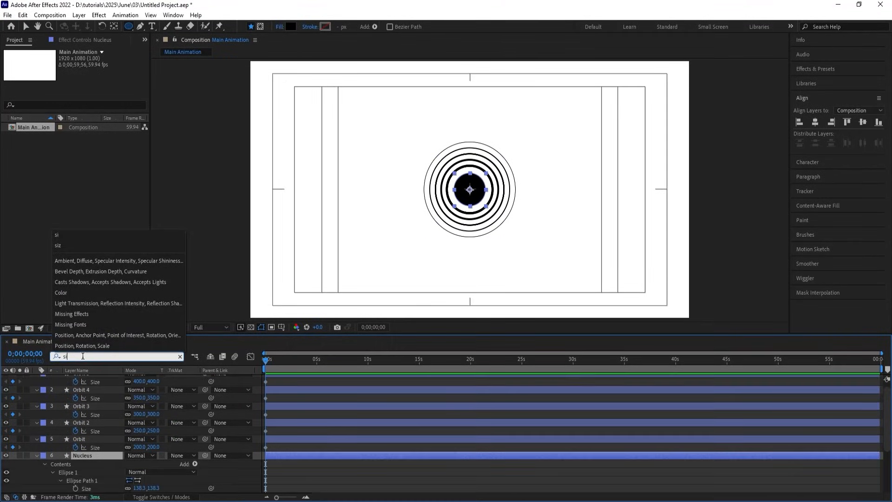
left_click(83, 482)
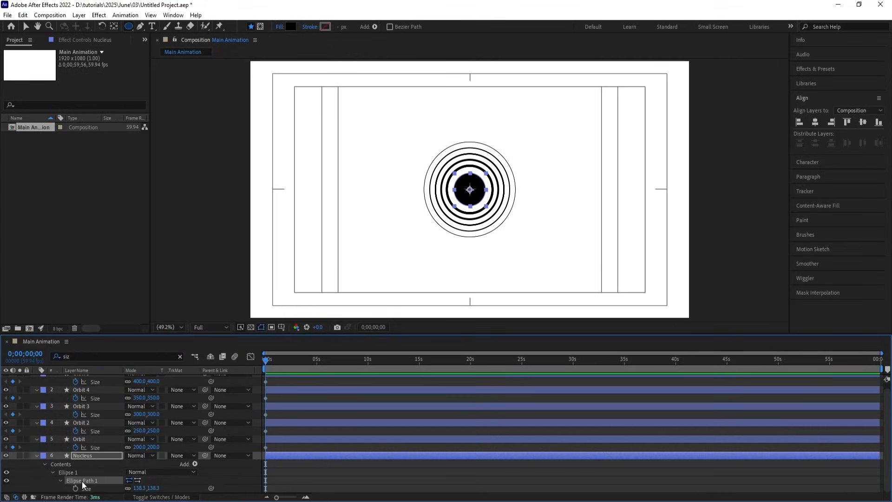
left_click(76, 488)
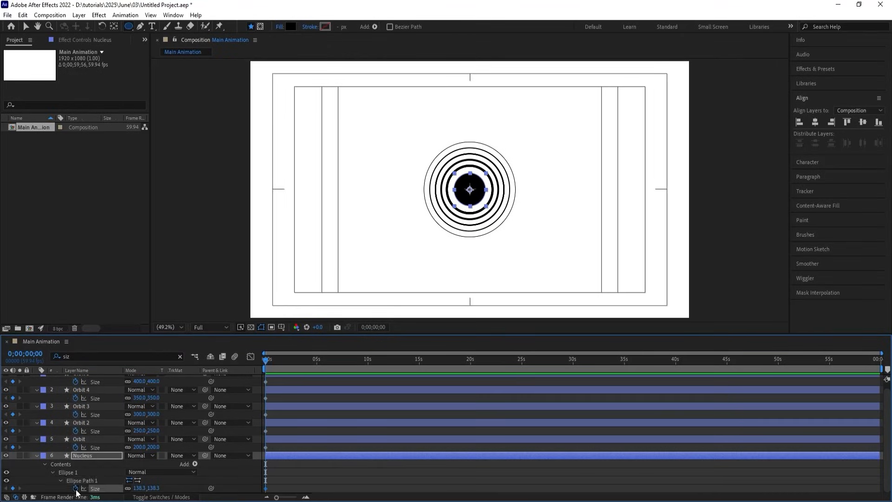
left_click(323, 481)
key("u")
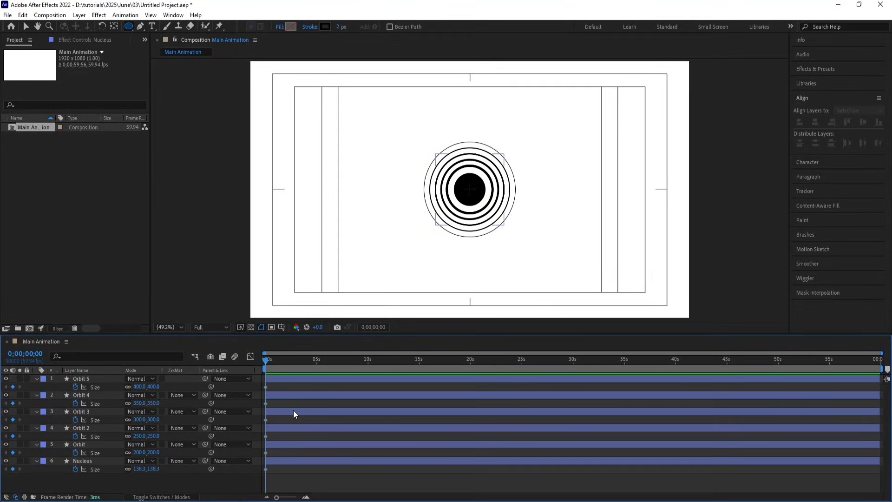
Add a size keyframe at 0;00;01;29 to each of the five orbit layers and the Nucleus layer, keeping their current sizes
key("=")
key("=")
key("=")
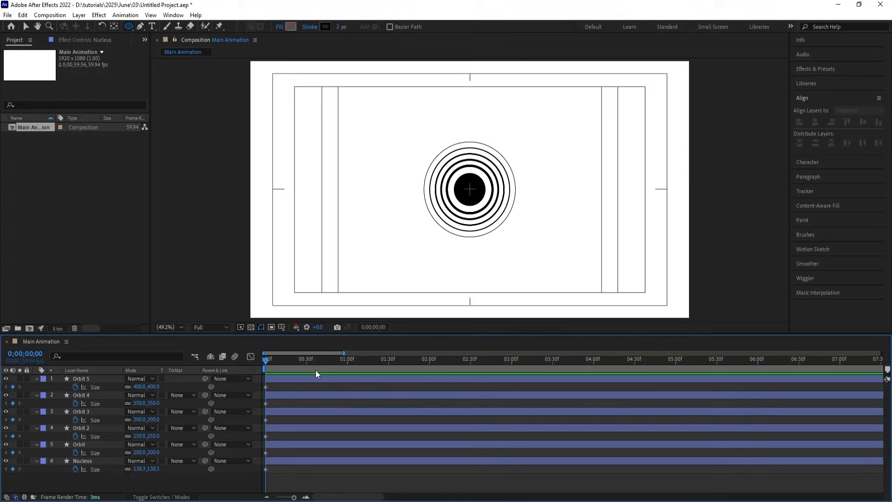
left_click(388, 359)
key("ctrl+a")
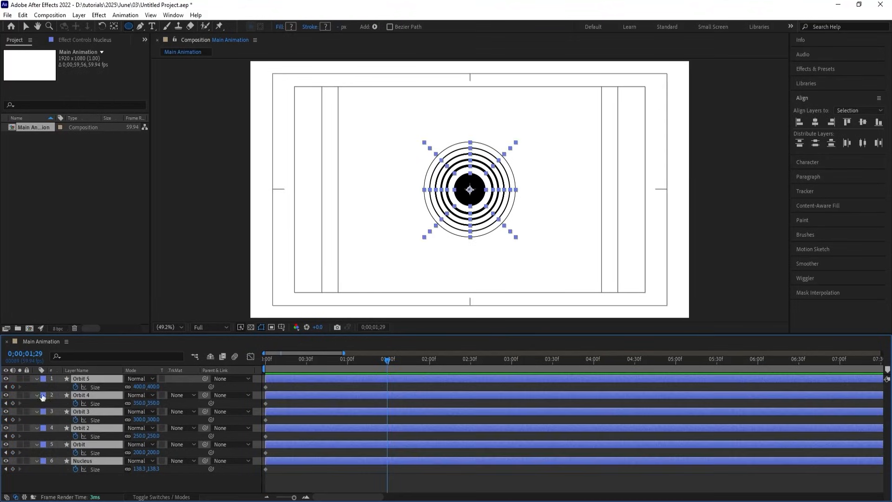
left_click(12, 386)
left_click(13, 403)
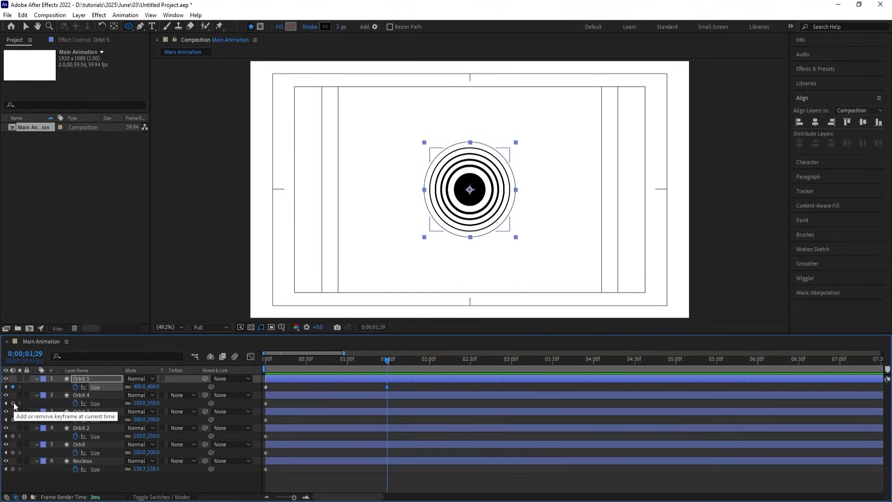
left_click(13, 419)
left_click(12, 436)
left_click(12, 452)
left_click(13, 469)
Set the ellipse size of all six layers to 0 at the start of the timeline and preview the growth animation
key("ctrl+a")
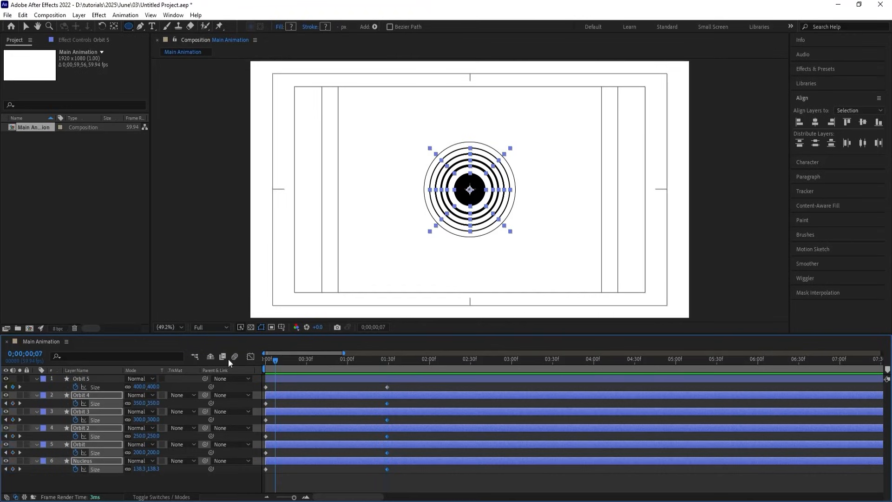
key("Home")
key("ctrl+a")
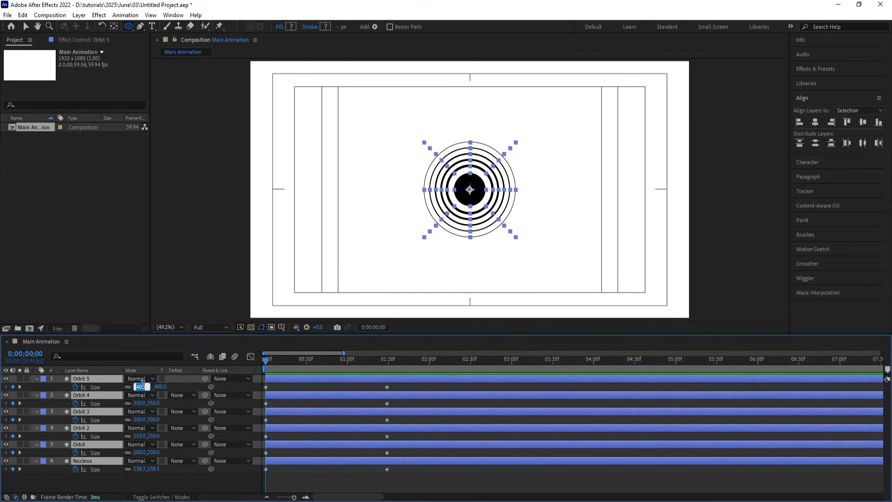
type("0,0.0")
key("Tab")
type("0")
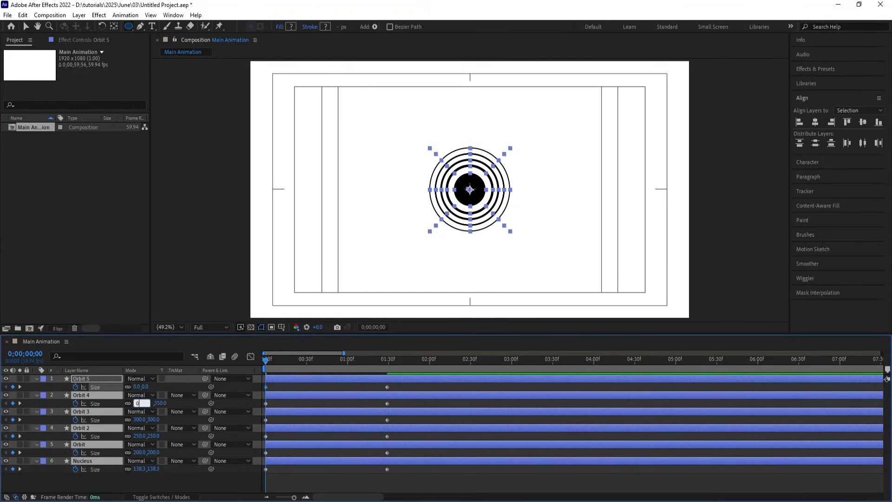
key("Tab")
type("0")
key("Tab")
type("0")
key("Tab")
type("0")
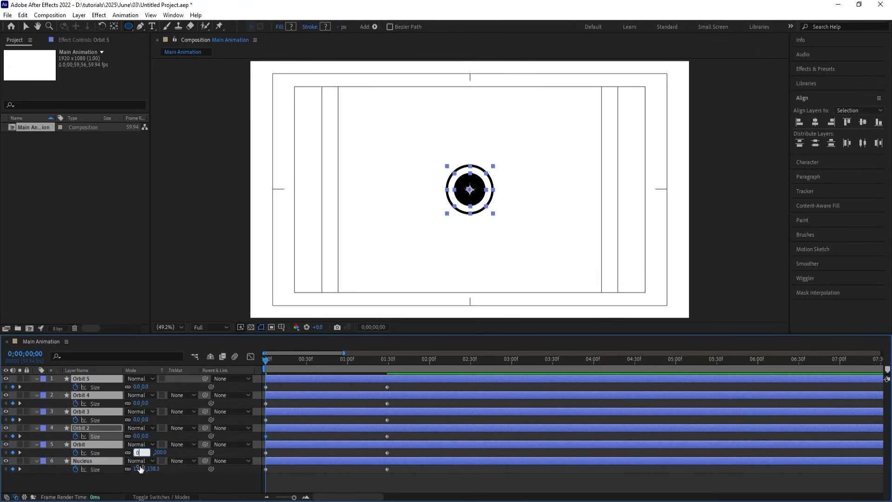
key("Tab")
type("0")
left_click(291, 469)
key("space")
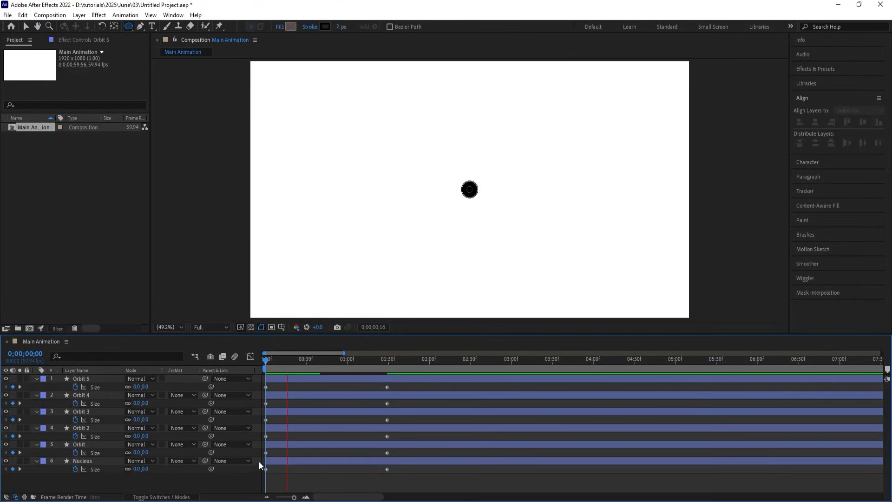
key("space")
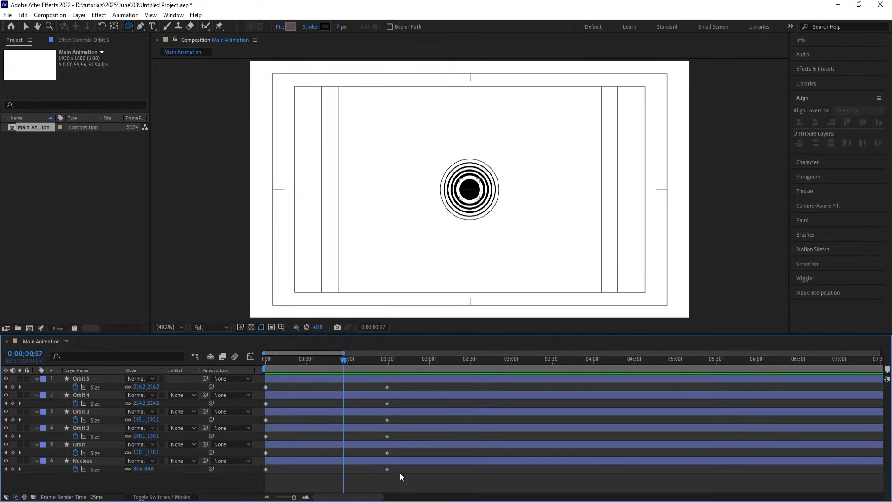
Apply Easy Ease to all size keyframes and reshape their speed curves to peak near the start with a long slowdown
left_click_drag(400, 473, 202, 374)
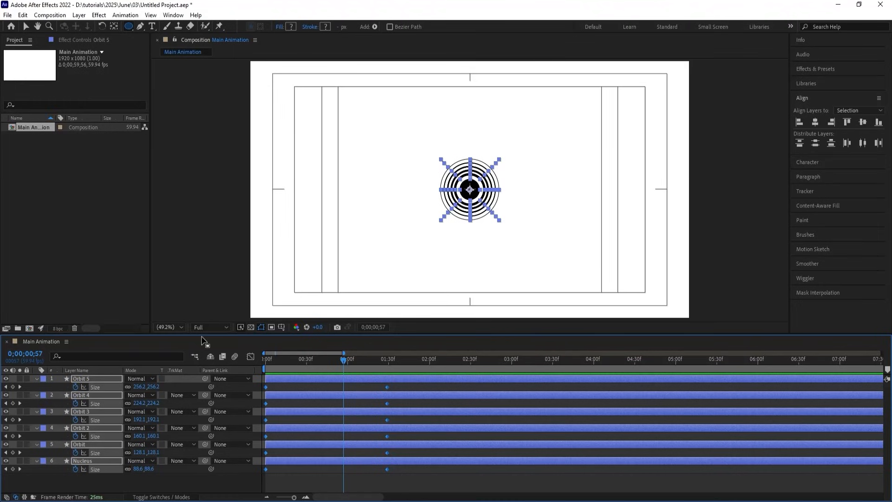
key("F9")
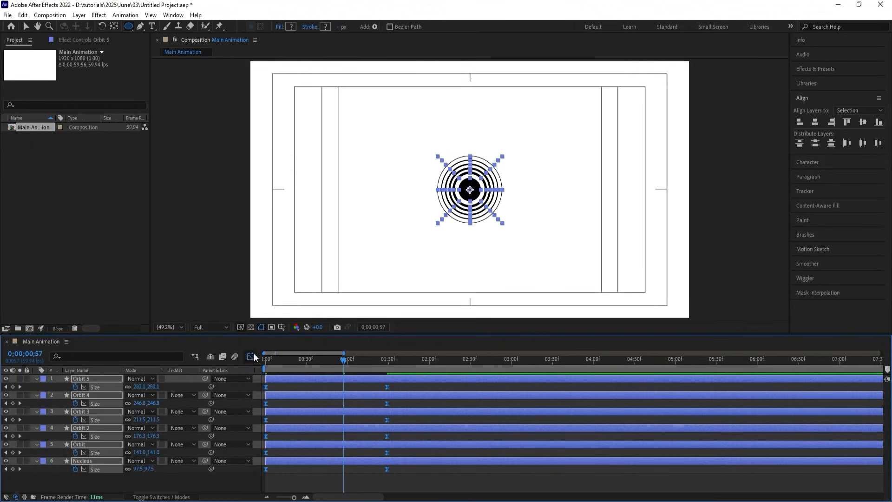
left_click(251, 356)
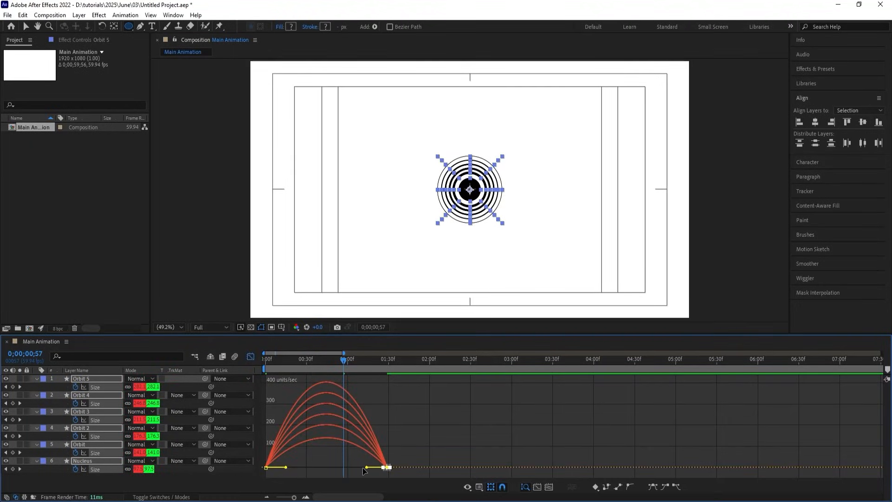
left_click_drag(364, 469, 268, 467)
key("Home")
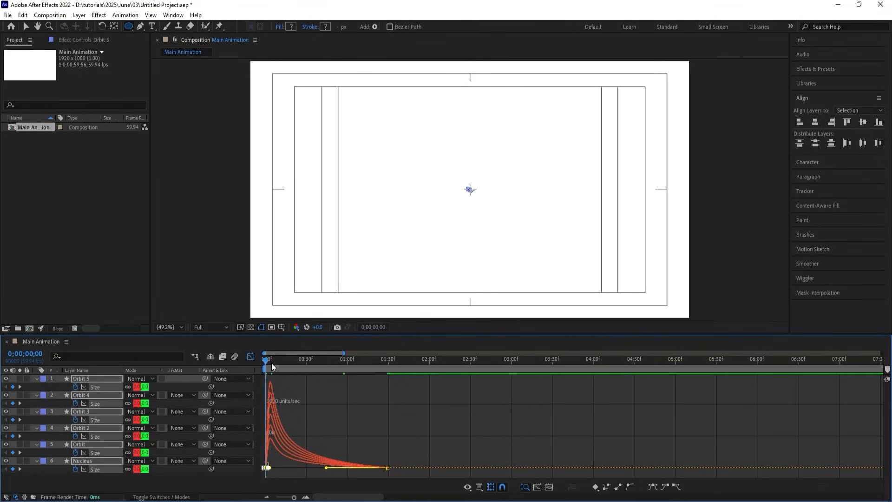
Preview the eased growth animation and switch the timeline from the graph editor back to layer bars
key("space")
key("space")
left_click(250, 357)
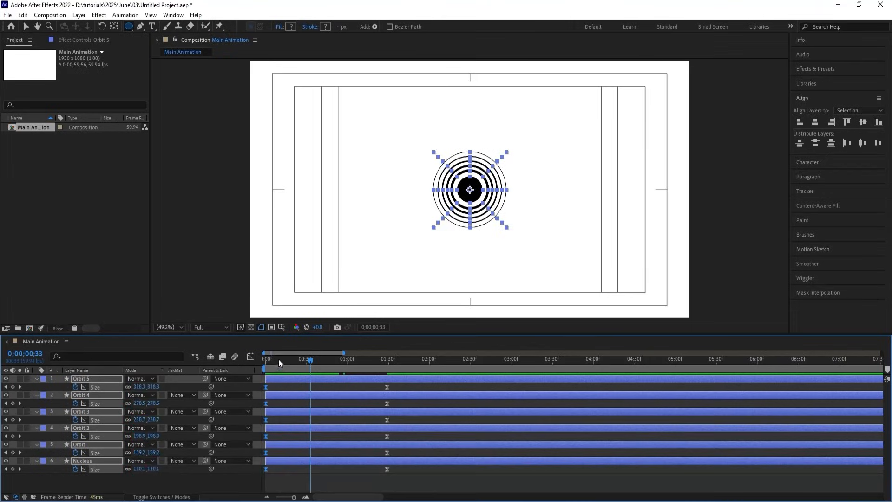
key("Home")
key("space")
key("space")
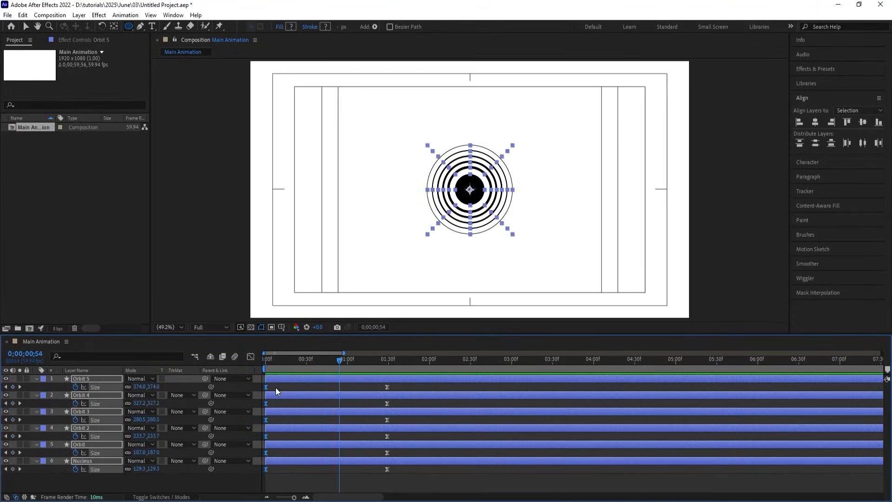
left_click(275, 388)
key("Home")
Shift the start of the Orbit 4 layer to 0;00;00;10 and the Orbit 3 layer to 0;00;00;20
key("equal")
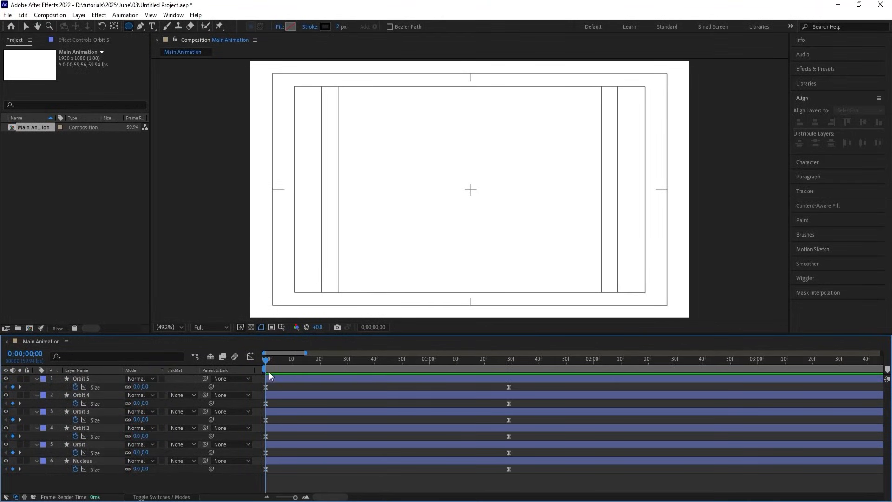
left_click(292, 364)
left_click(295, 394)
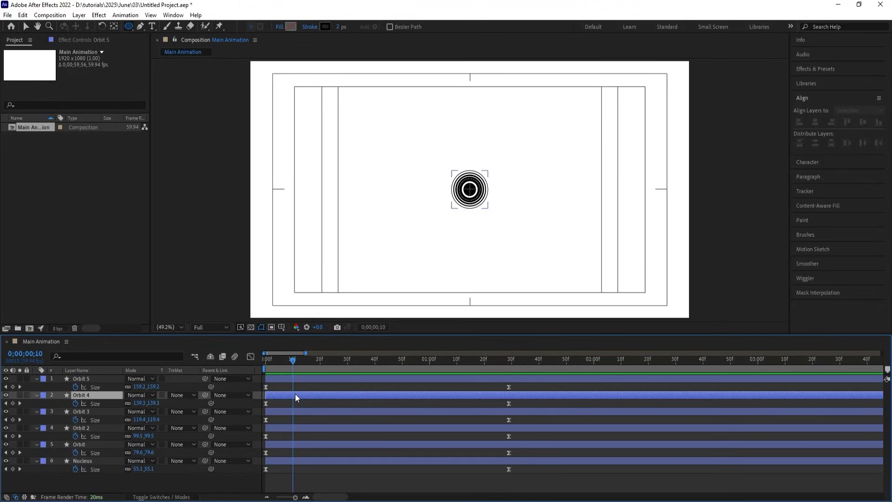
key("bracketleft")
left_click(318, 360)
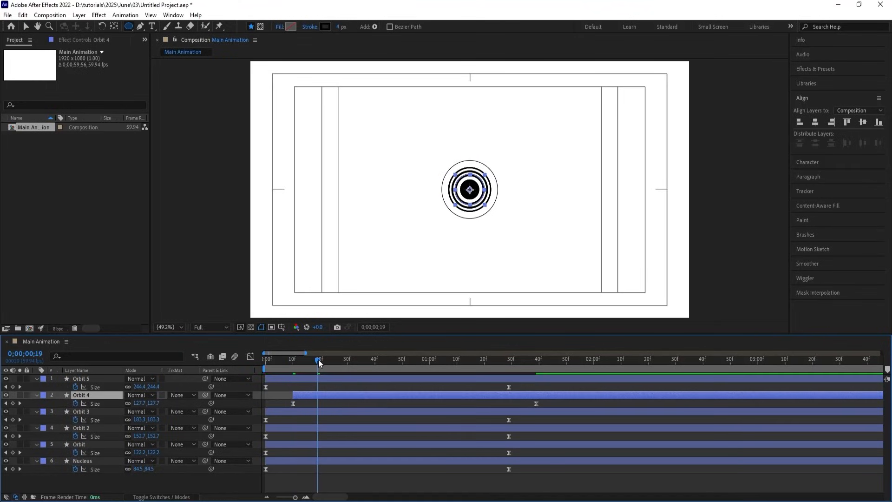
left_click(322, 364)
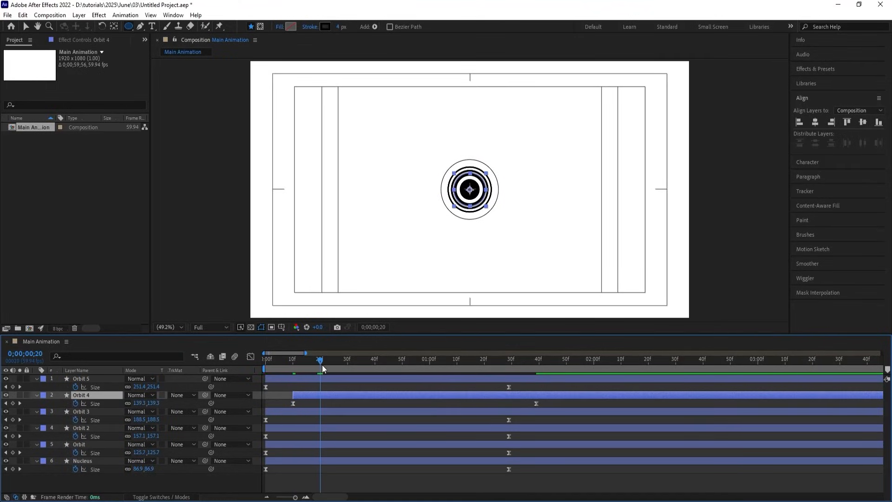
left_click(316, 409)
key("bracketleft")
Shift the layer starts of Orbit 2 to 0;00;00;30, Orbit to 0;00;00;40 and Nucleus to 0;00;00;50
left_click(348, 364)
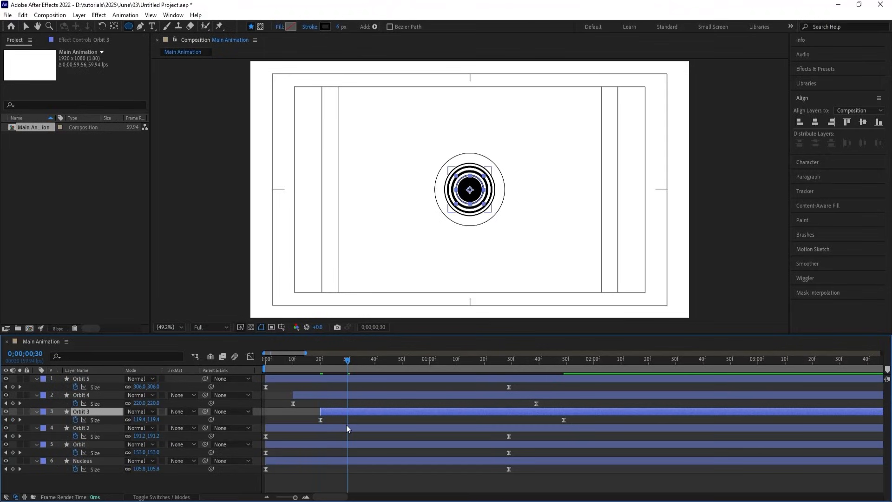
left_click(347, 425)
key("bracketleft")
left_click(374, 364)
left_click(373, 444)
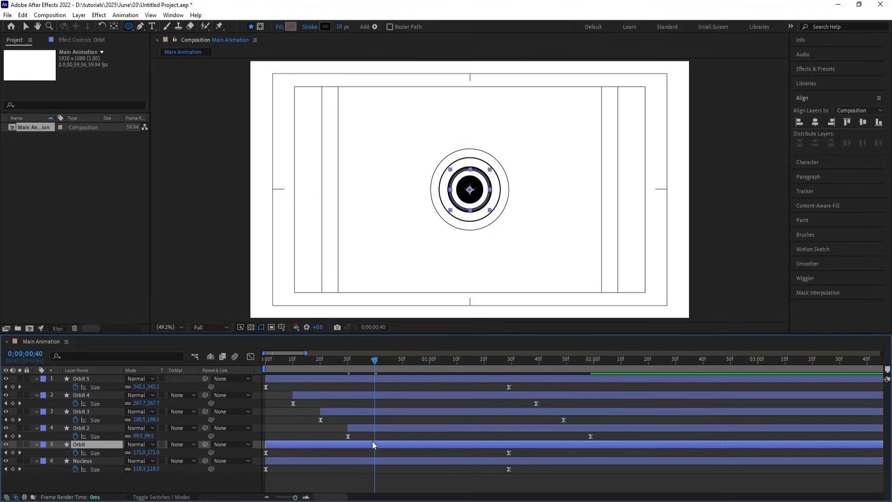
key("bracketleft")
left_click(402, 364)
left_click(403, 462)
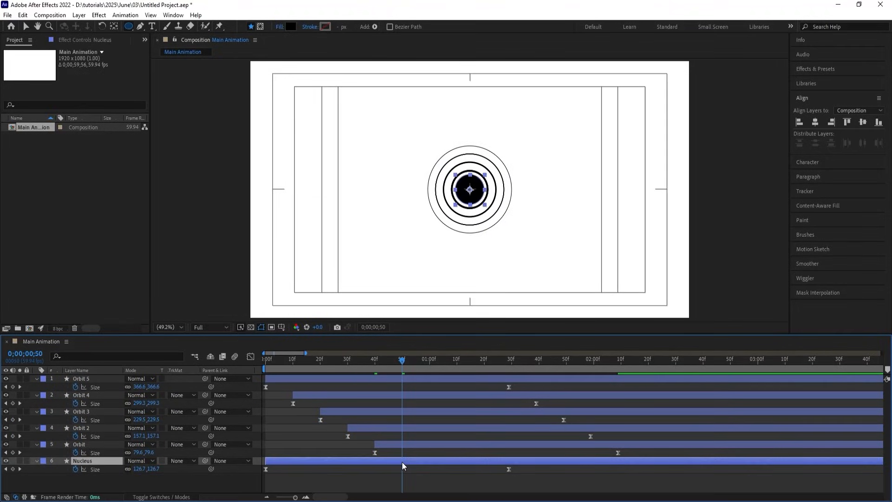
key("bracketleft")
Preview the staggered growth of the orbit rings and nucleus from the start of the timeline
key("Home")
key("space")
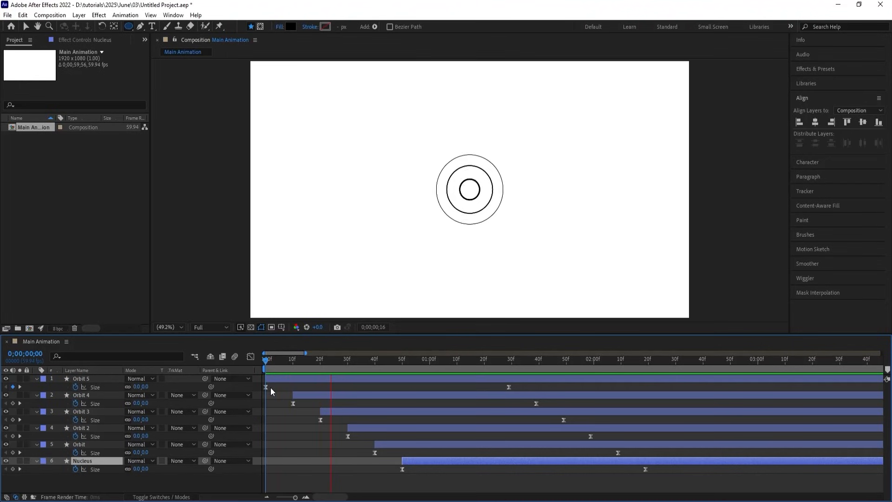
key("space")
key("space")
key("space")
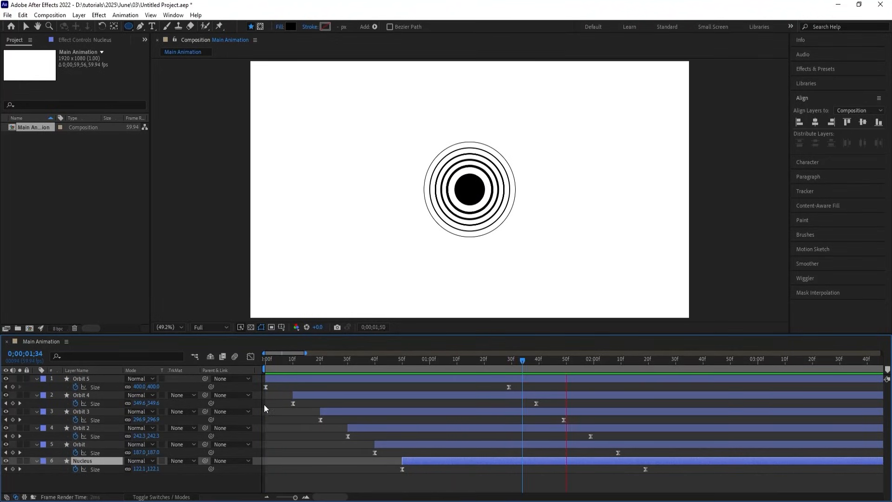
key("minus")
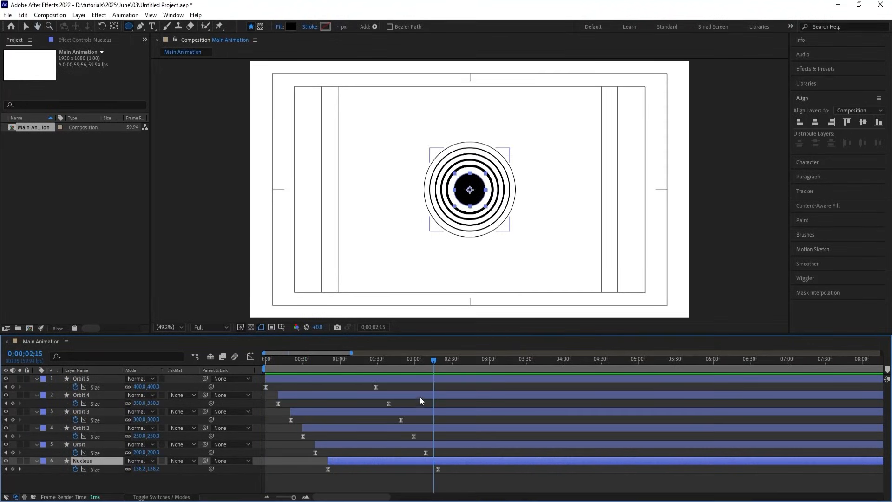
left_click(417, 386)
key("space")
key("space")
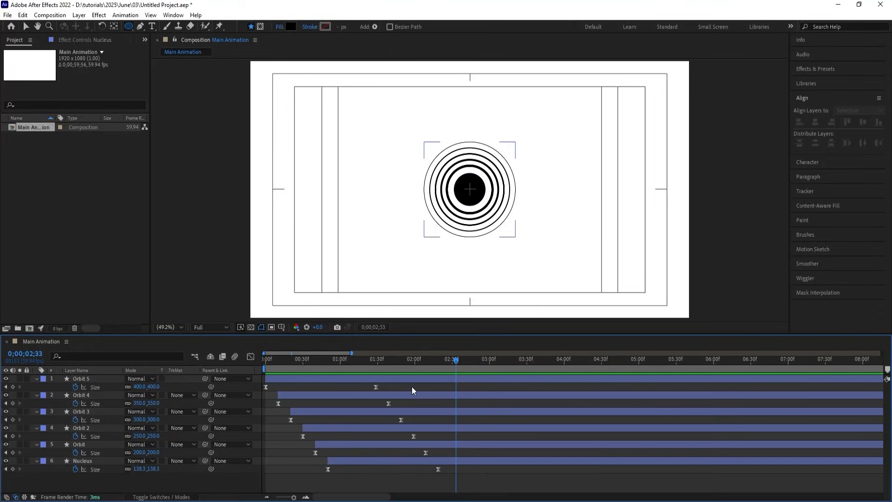
Collapse the keyframed properties, make all six shape layers 3D, and preview the animation from the start
key("u")
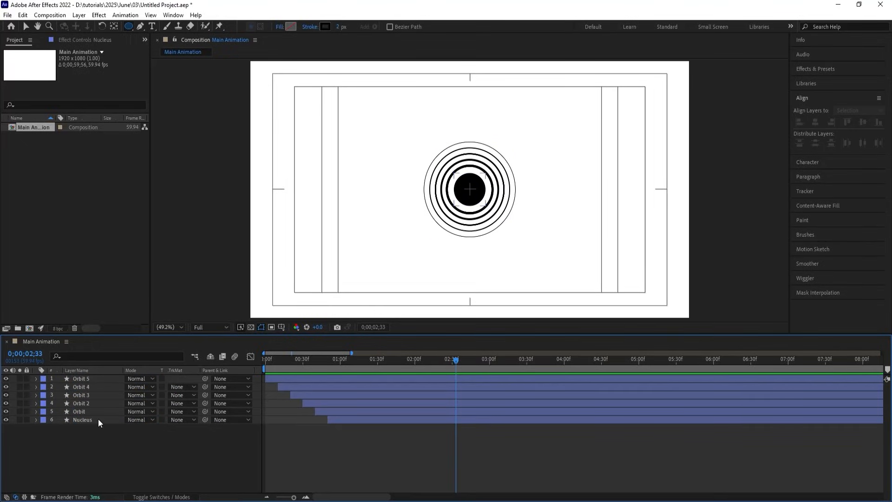
left_click(87, 420)
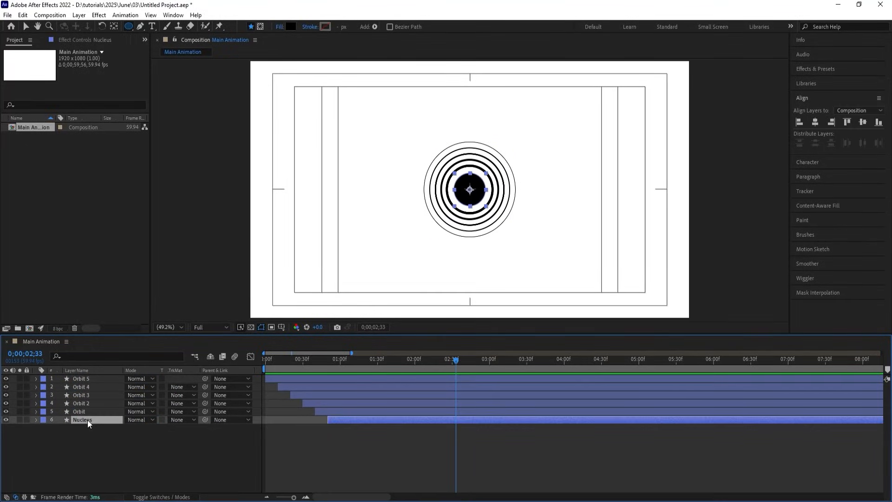
left_click(99, 446)
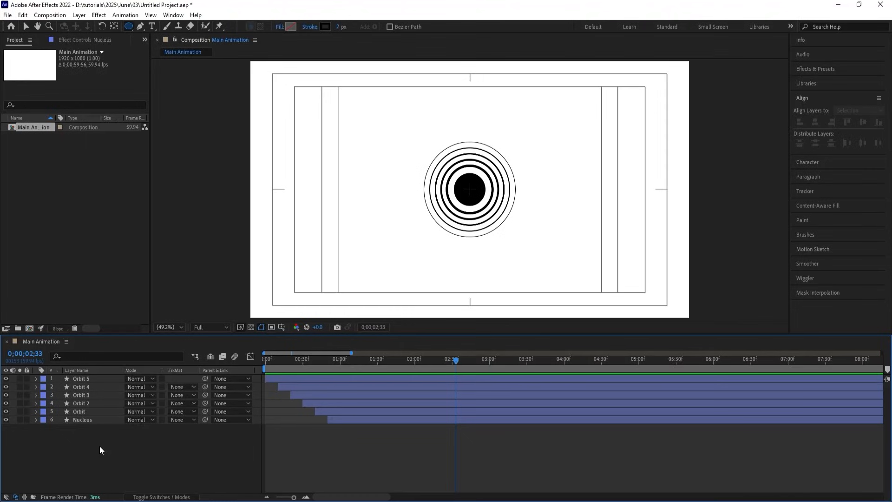
key("F4")
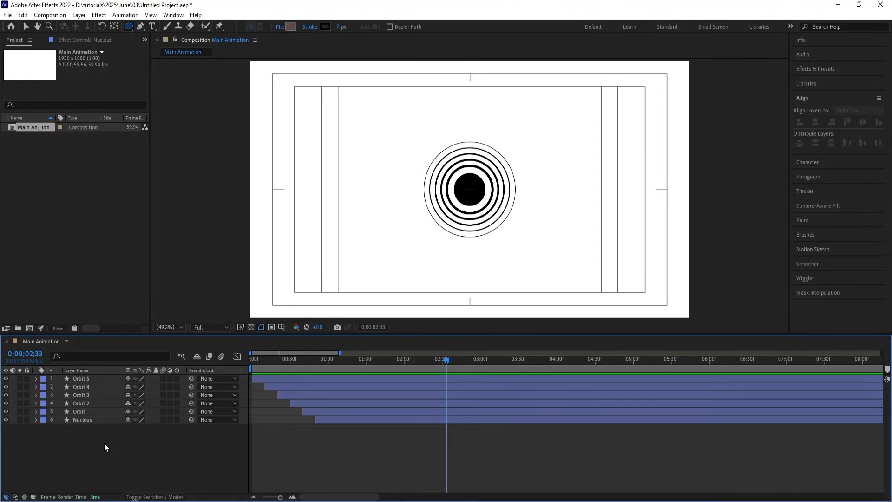
key("ctrl+a")
left_click(177, 380)
left_click(164, 444)
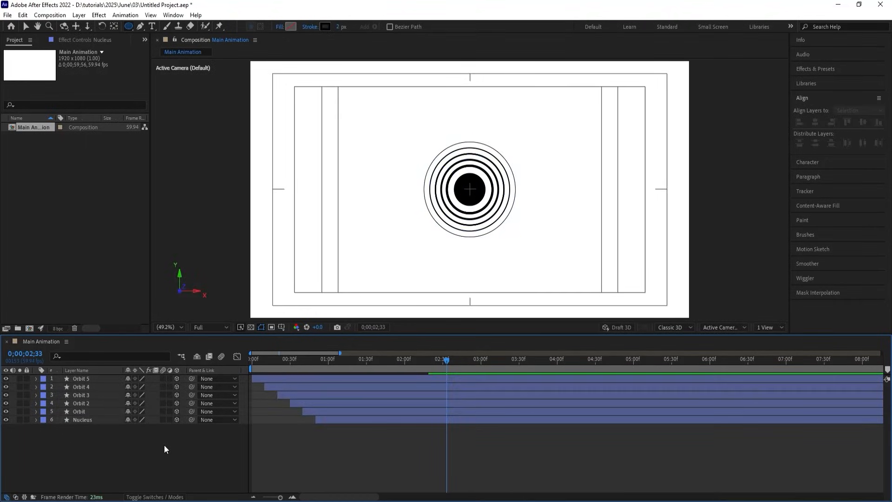
left_click_drag(283, 361, 194, 369)
key("space")
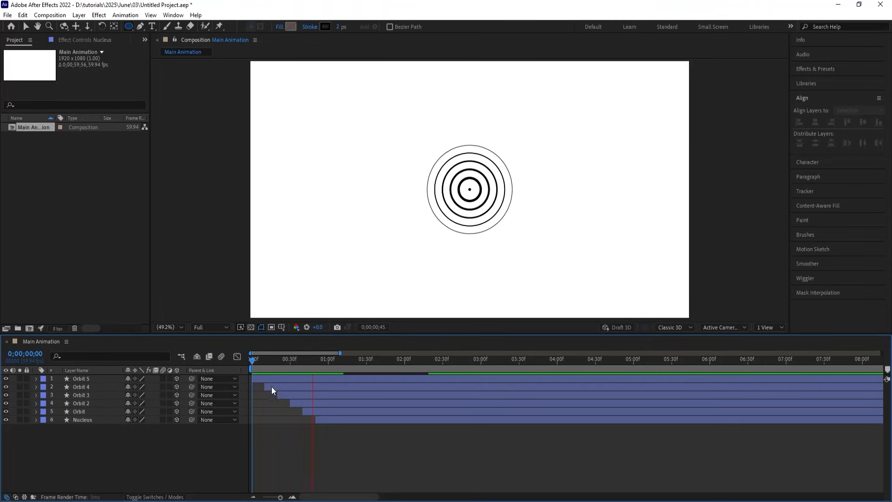
key("space")
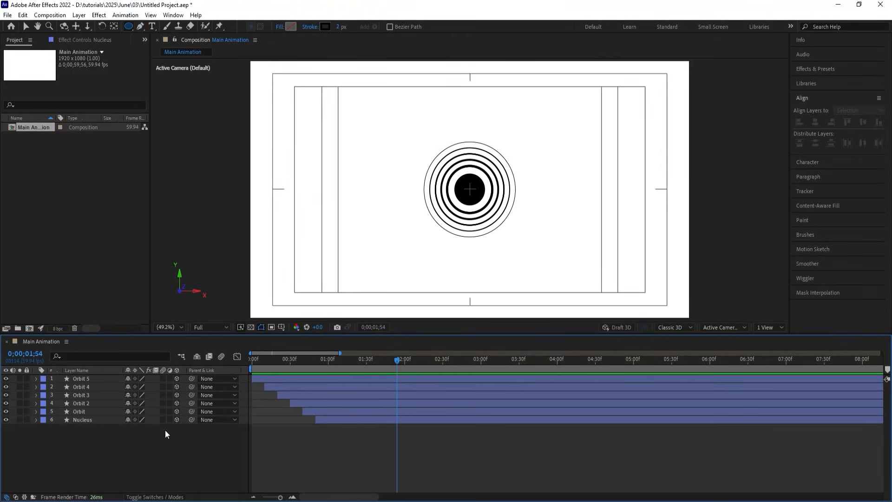
Create a null object, parent the five orbit layers to it, and make the null a 3D layer
right_click(119, 444)
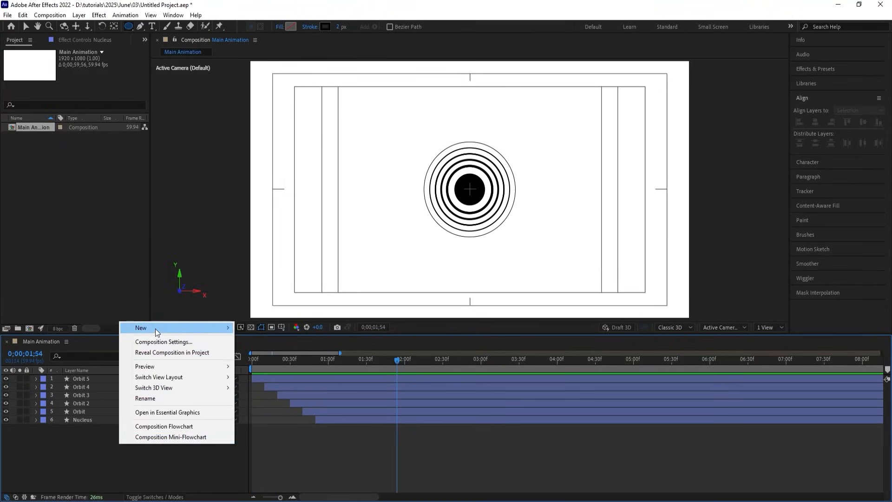
mouse_move(156, 328)
left_click(257, 384)
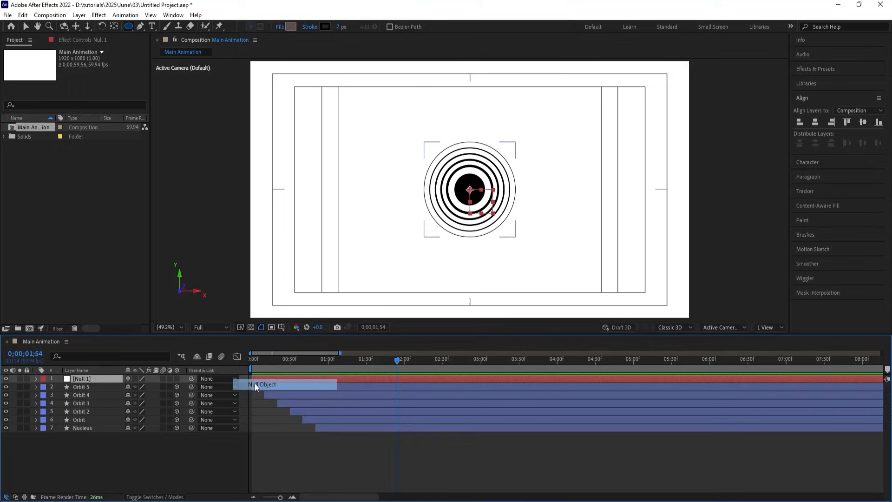
left_click(93, 387)
left_click(86, 420, "shift")
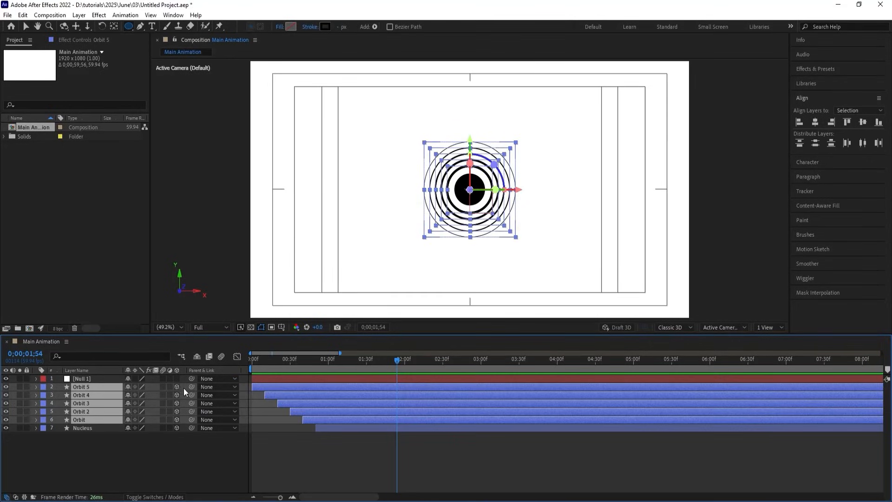
left_click_drag(190, 384, 105, 378)
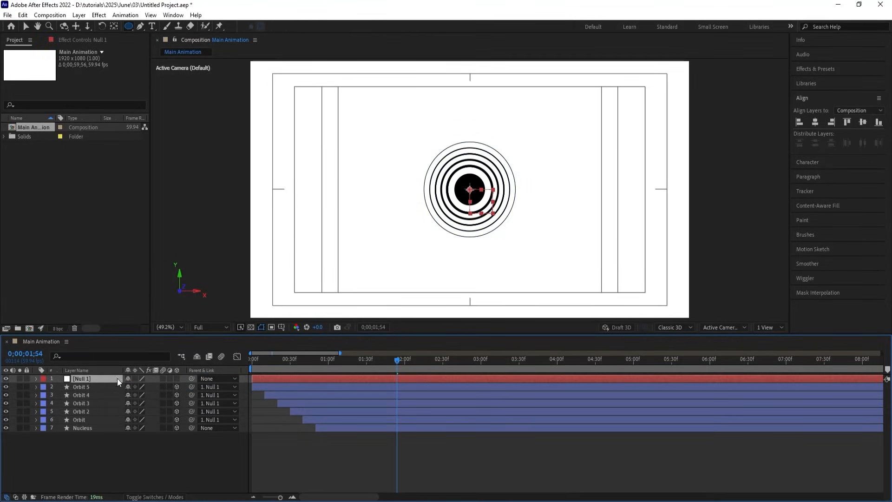
left_click(175, 379)
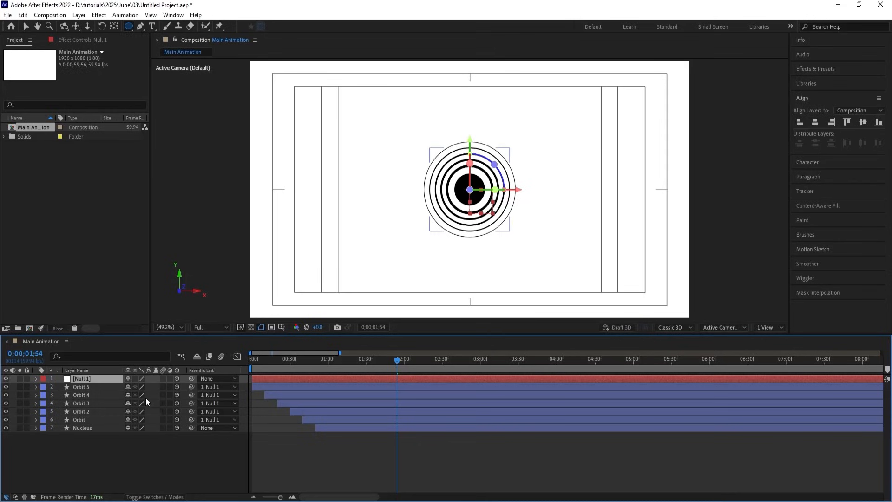
Try rotating the null about its Y axis, undo the rotation and collapse its properties
key("r")
left_click_drag(141, 404, 92, 394)
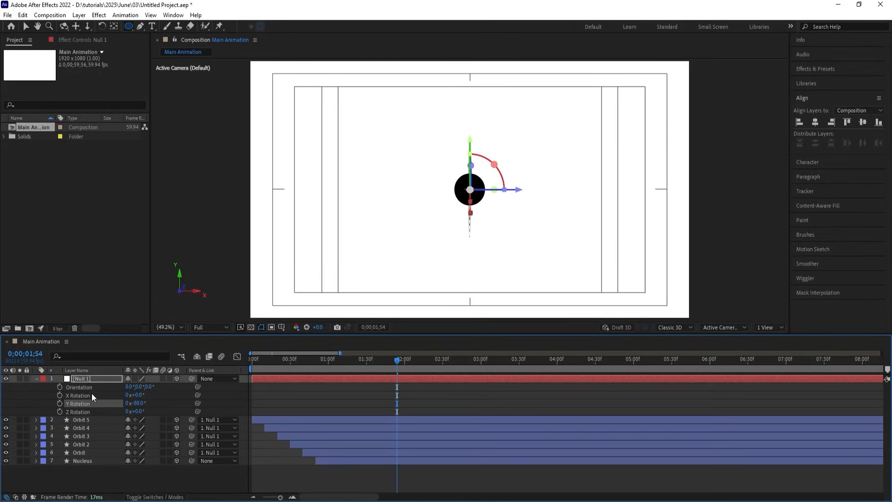
key("ctrl+z")
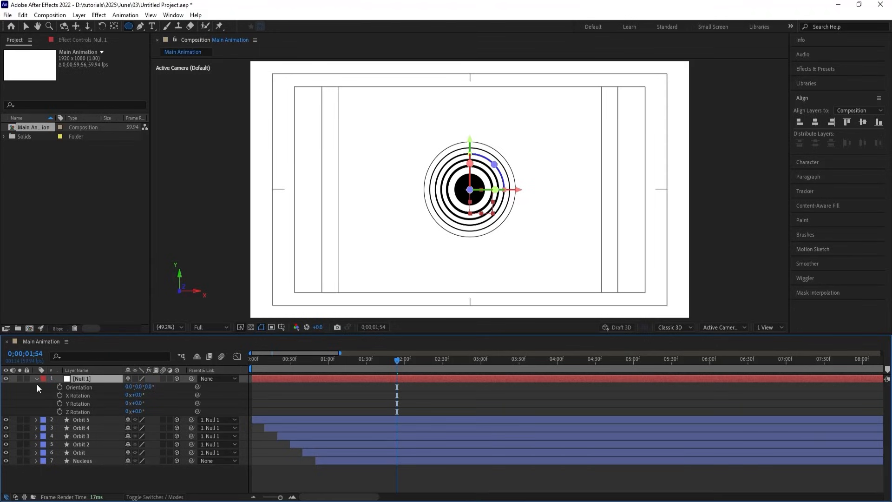
left_click(37, 378)
Add X Rotation and Y Rotation keyframes at 0;00;01;54 to all five orbit layers
left_click(91, 388)
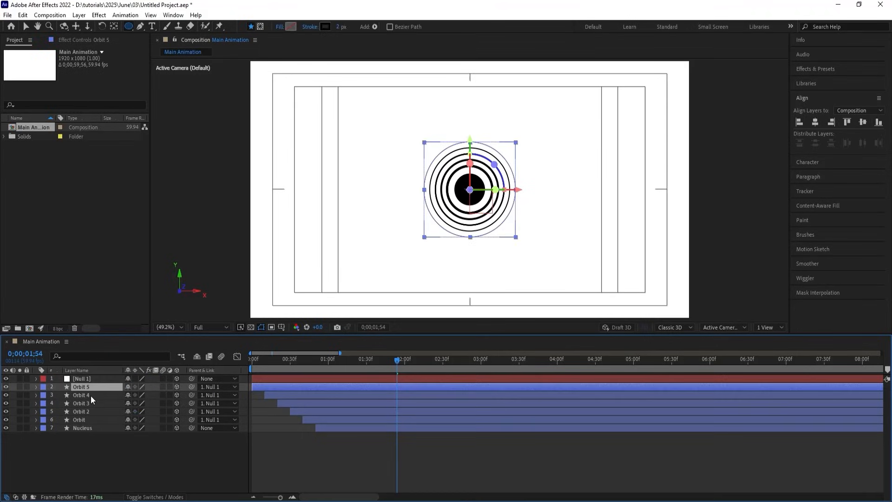
left_click(77, 420, "shift")
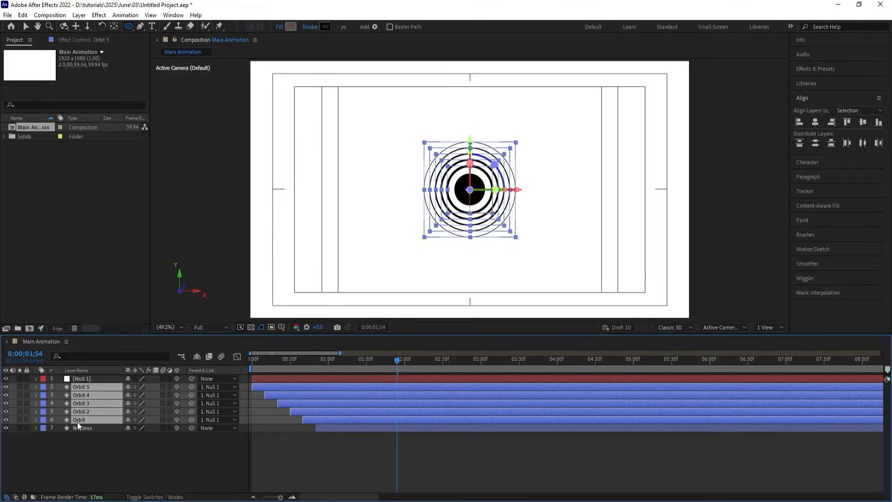
key("r")
left_click_drag(139, 412, 119, 401)
key("ctrl+z")
key("ctrl+z")
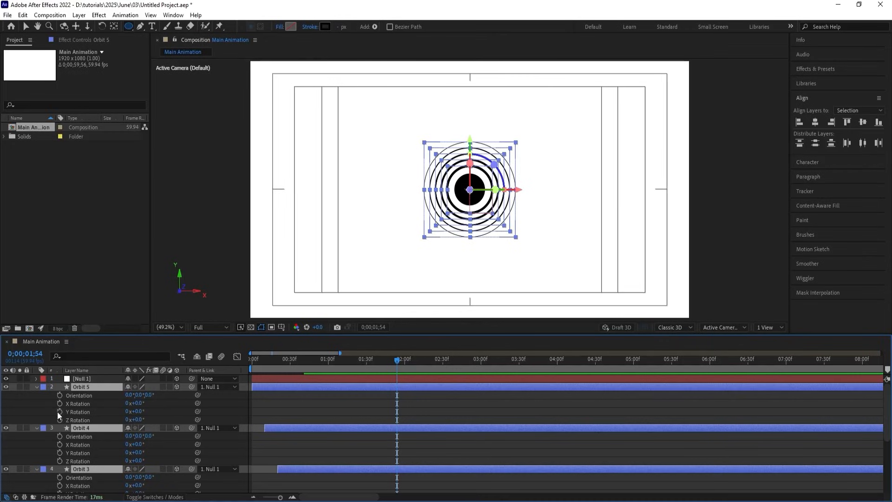
left_click(60, 404)
left_click(60, 410)
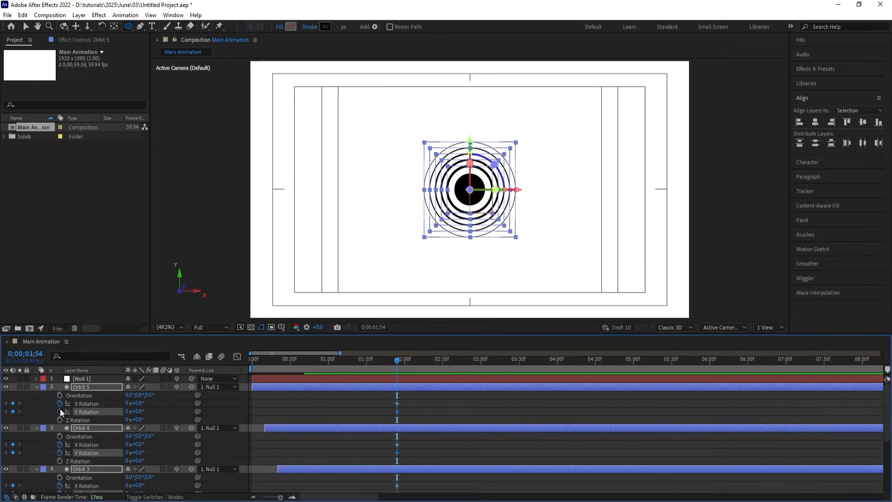
At 0;00;03;00, set the five orbit layers' X Rotation to -55° and Y Rotation to -26°
left_click(481, 360)
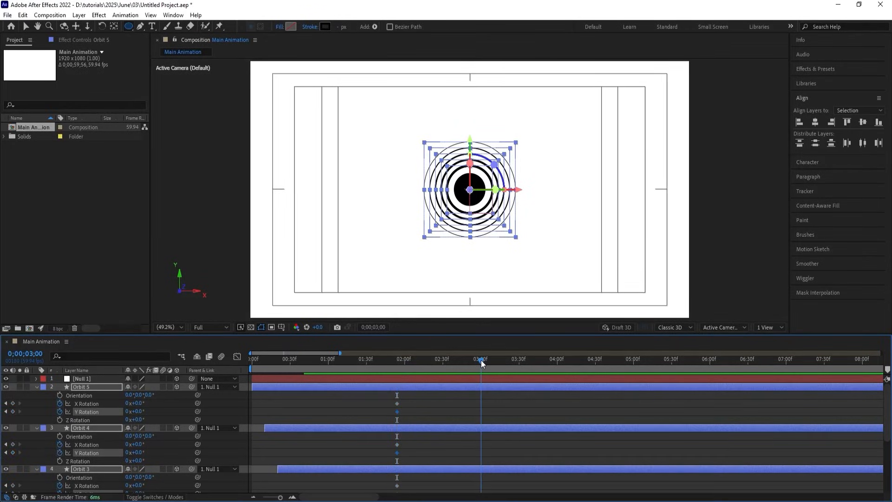
mouse_move(139, 412)
left_mouse_down()
mouse_move(121, 414)
mouse_move(132, 405)
mouse_move(110, 402)
mouse_move(142, 410)
left_mouse_up()
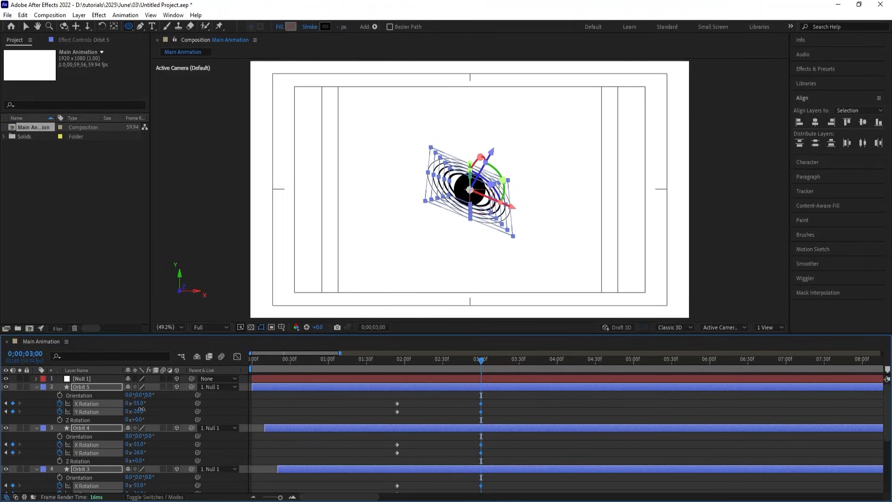
left_click(439, 405)
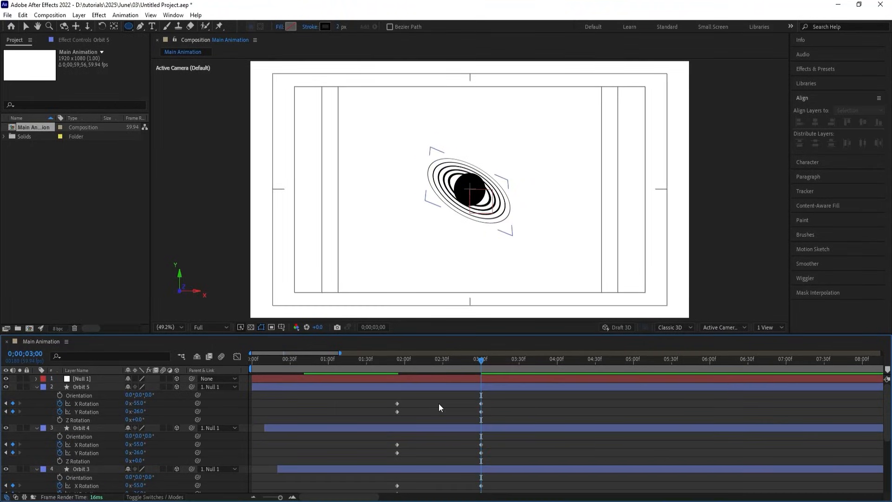
Easy-ease the five orbit layers' rotation keyframes, raise the ending keyframes' incoming influence to about 62% in the speed graph, and preview
key("j")
left_click_drag(383, 402, 520, 497)
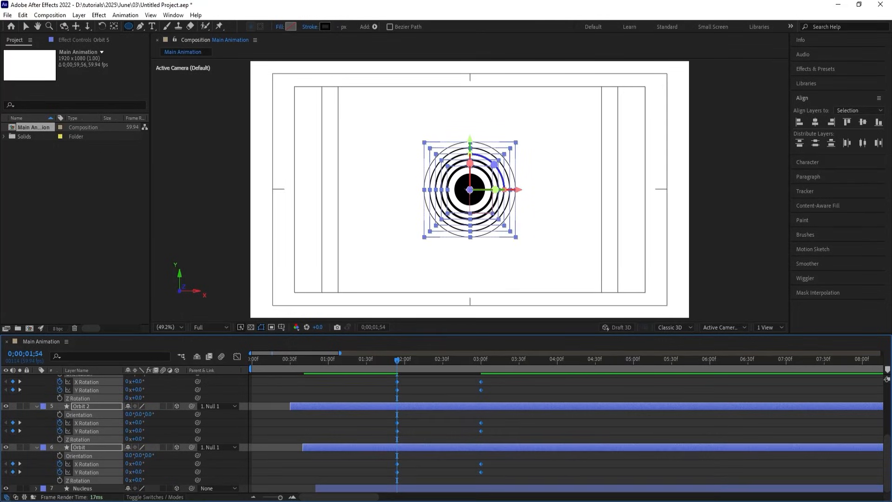
key("F9")
left_click(237, 359)
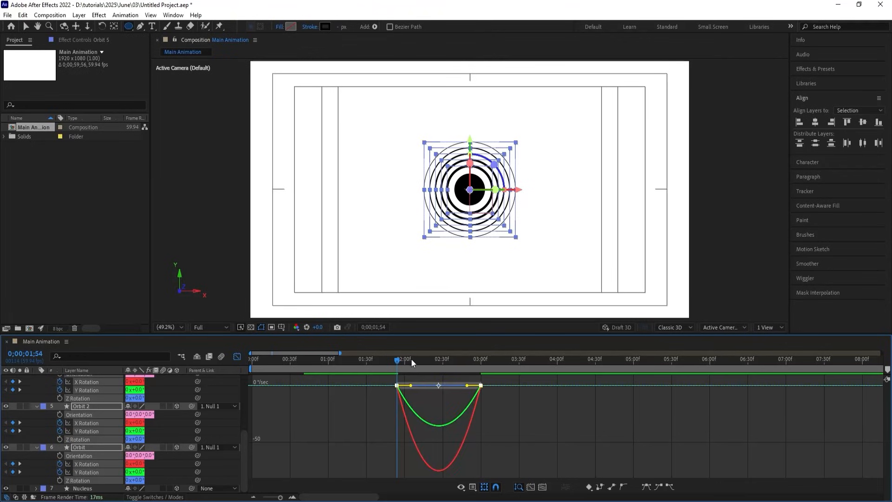
left_click_drag(467, 386, 423, 385)
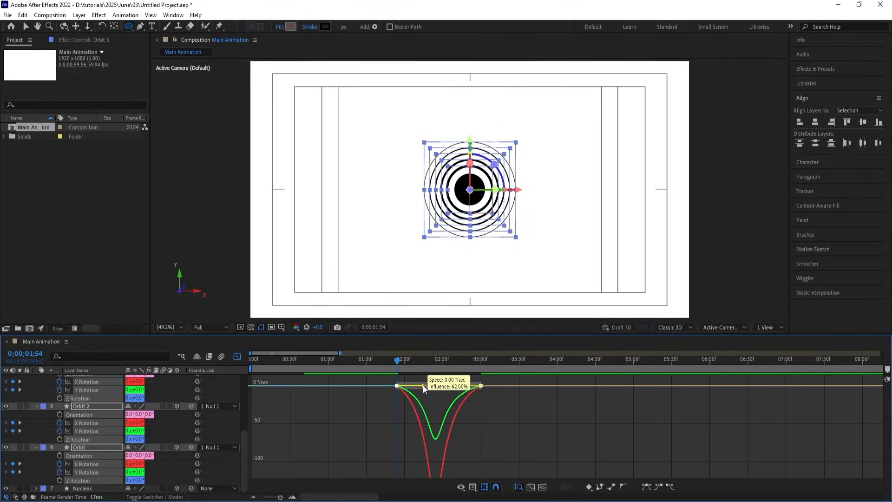
left_click(237, 359)
key("Home")
key("space")
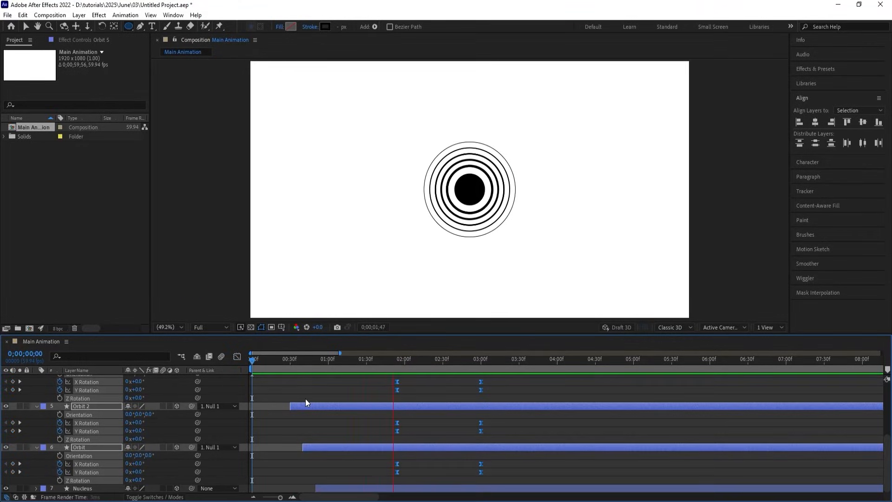
key("space")
Shift all X and Y Rotation keyframes of the five orbit layers together so the first ones sit at 0;00;02;00
scroll(385, 409, "up", 5)
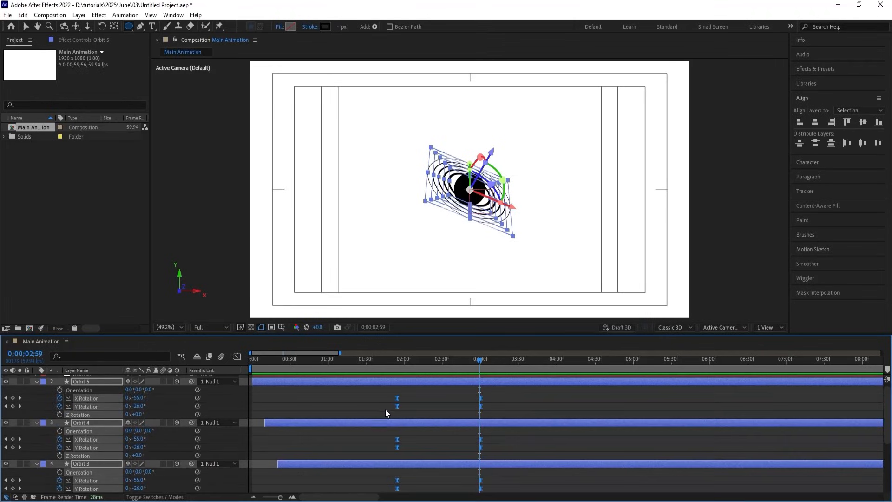
left_click_drag(376, 359, 361, 357)
key("space")
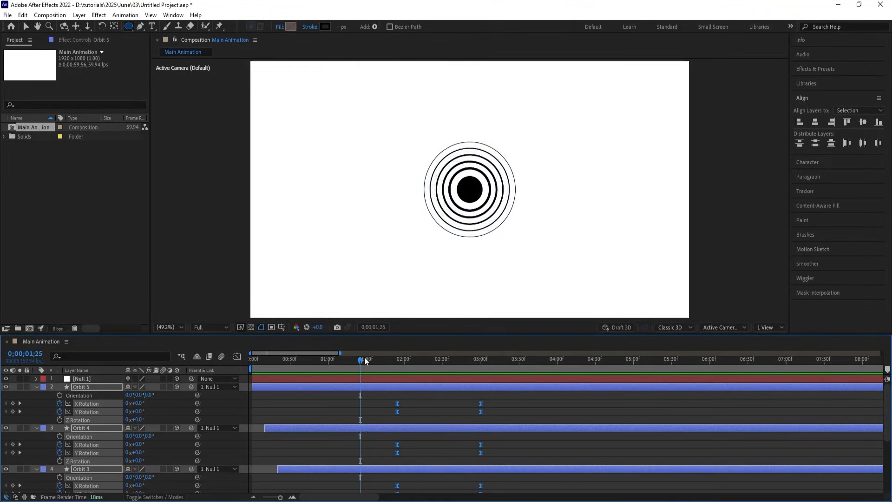
key("space")
left_click_drag(398, 409, 395, 409)
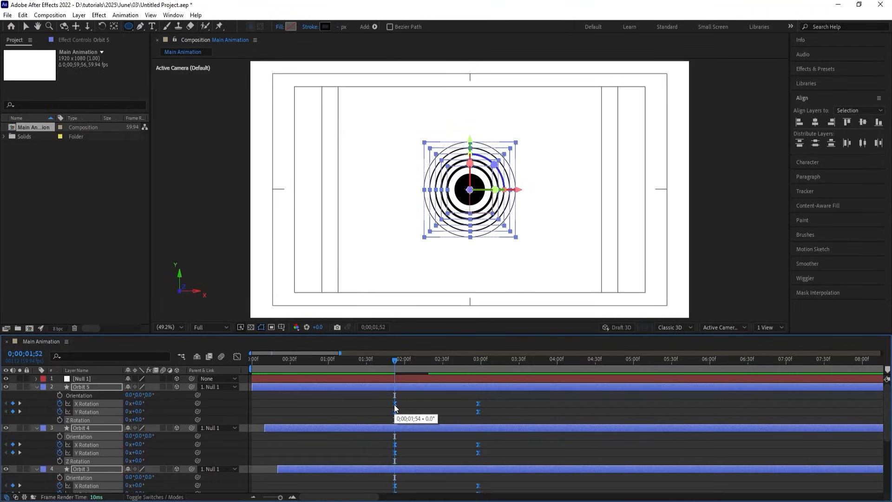
key("=")
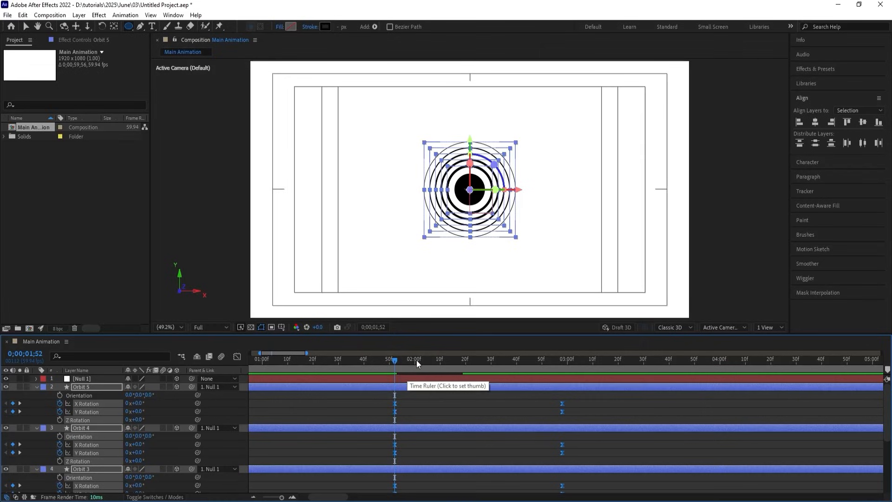
left_click(415, 361)
left_click_drag(395, 407, 416, 409)
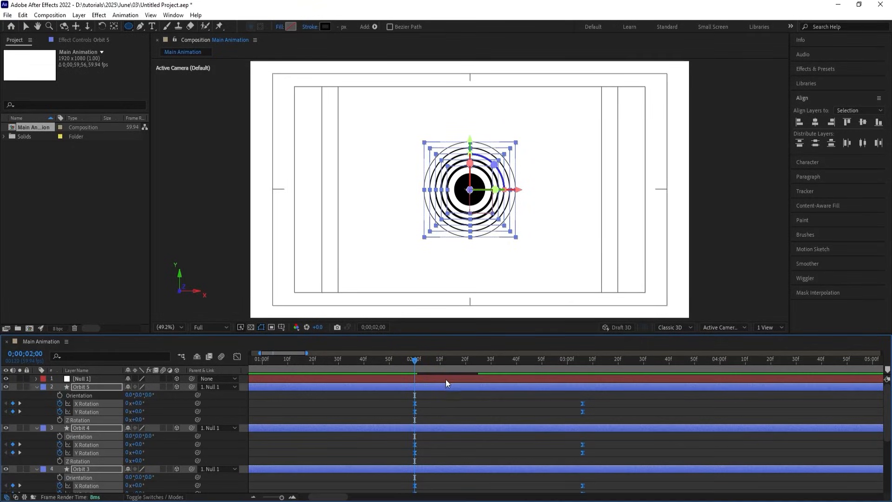
Move Orbit 4's X and Y Rotation keyframes so they start at 0;00;02;10
left_click(464, 360)
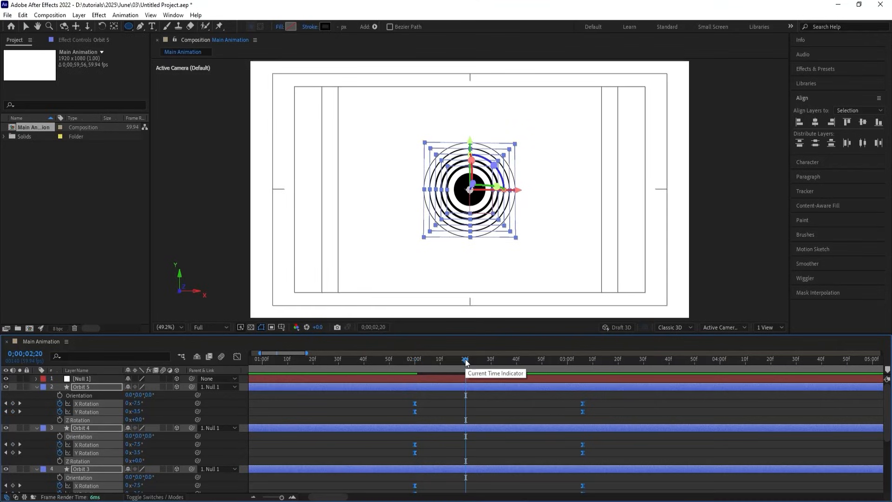
left_click(441, 362)
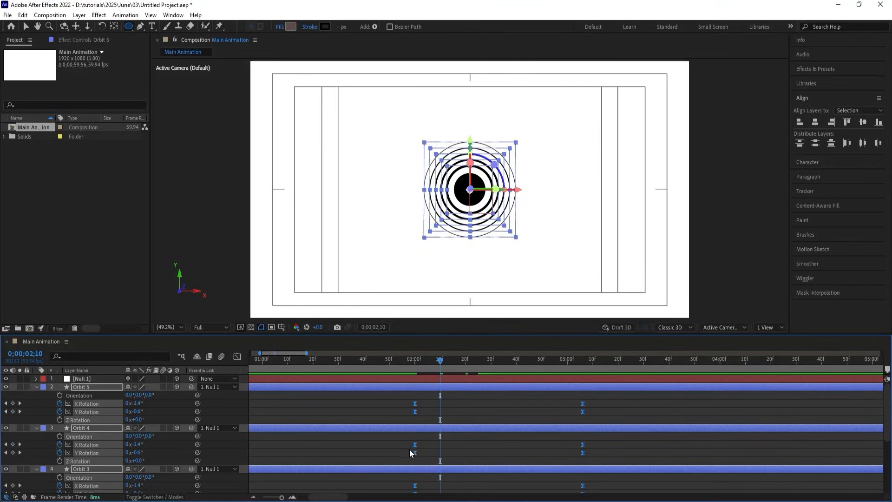
left_click_drag(401, 441, 606, 453)
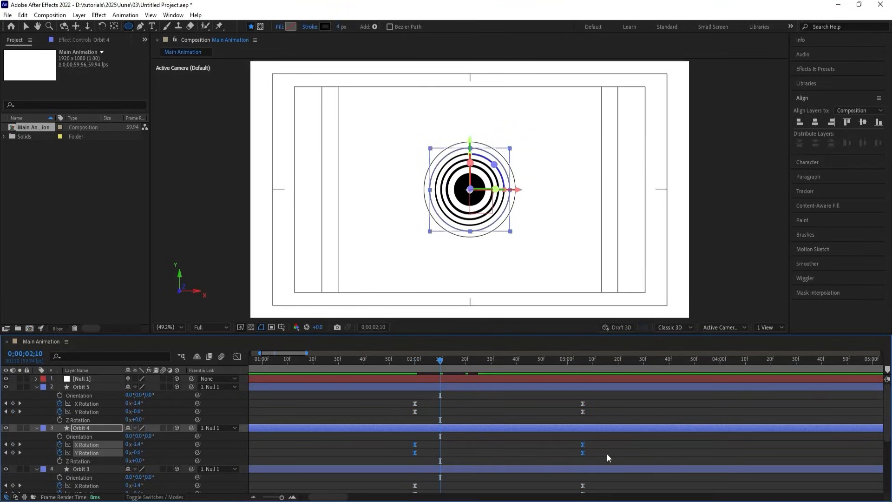
key("alt+shift+Right")
Reposition Orbit 3's X and Y Rotation keyframes so they start at 0;00;02;20
left_click(465, 362)
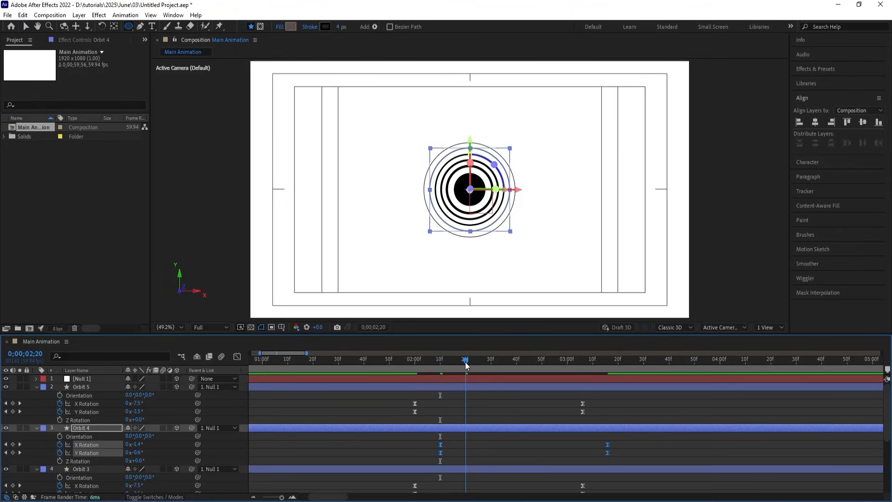
scroll(480, 445, "down", 1)
left_click_drag(399, 454, 597, 476)
key("Delete")
key("ctrl+v")
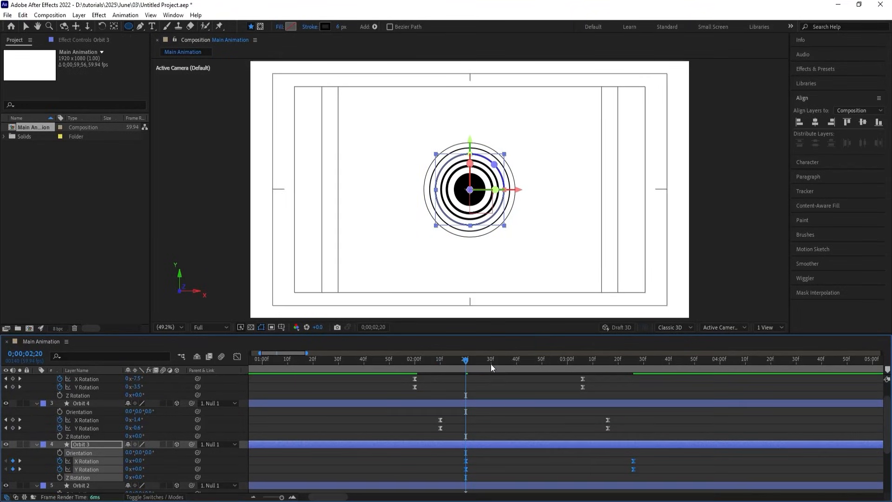
Reposition Orbit 2's X and Y Rotation keyframes so they start at 0;00;02;30
left_click(491, 361)
scroll(493, 426, "down", 2)
left_click_drag(400, 452, 604, 462)
key("Delete")
key("ctrl+v")
key("ctrl+v")
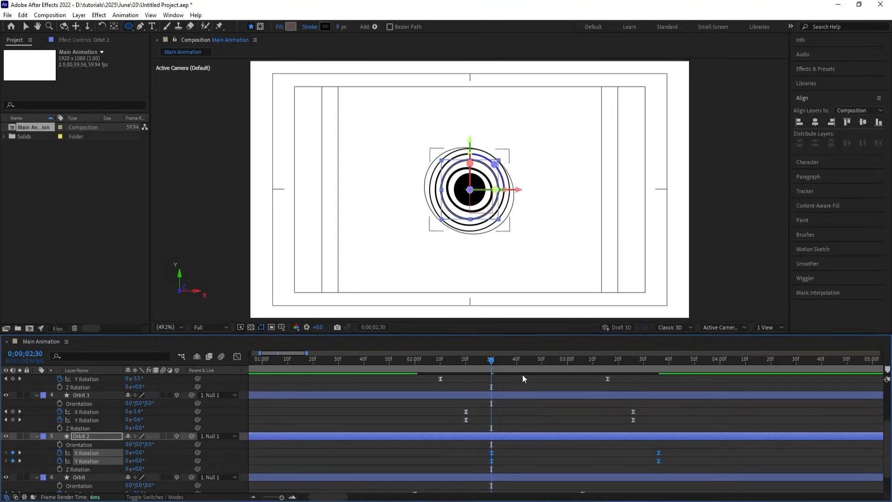
Reposition the innermost Orbit layer's X and Y Rotation keyframes so they start at 0;00;02;40
left_click(517, 363)
scroll(523, 462, "down", 2)
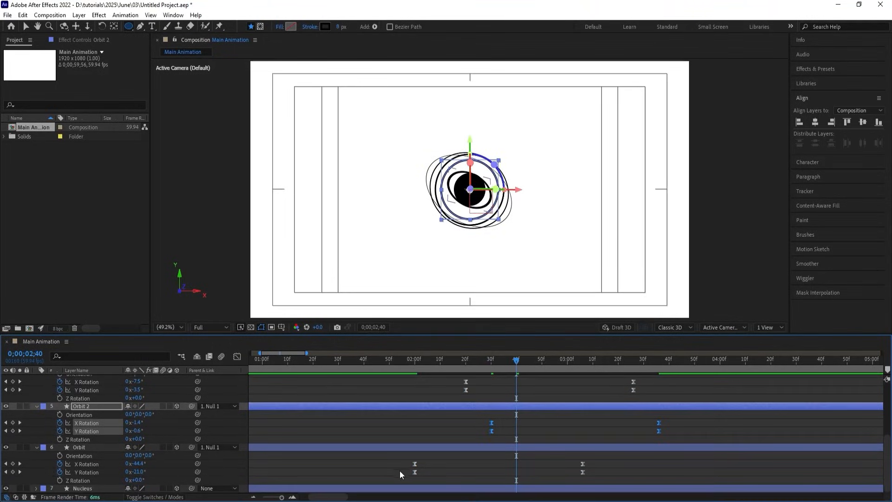
left_click_drag(395, 462, 592, 478)
key("Delete")
key("ctrl+v")
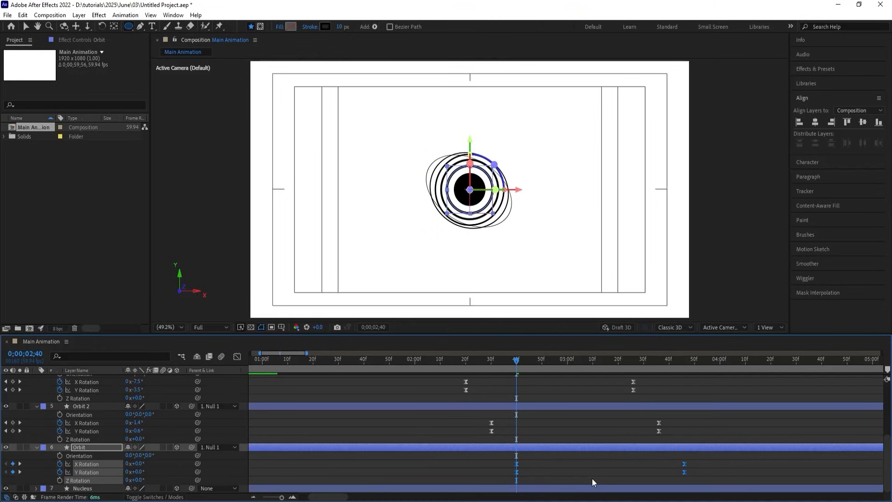
Play back the animation from the start to check the staggered orbit rotation
key("space")
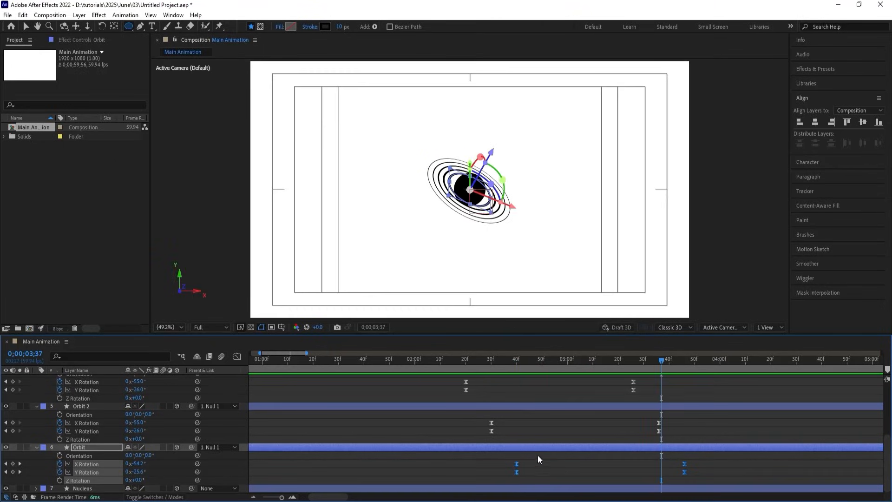
scroll(495, 403, "down", 2)
key("Home")
key("space")
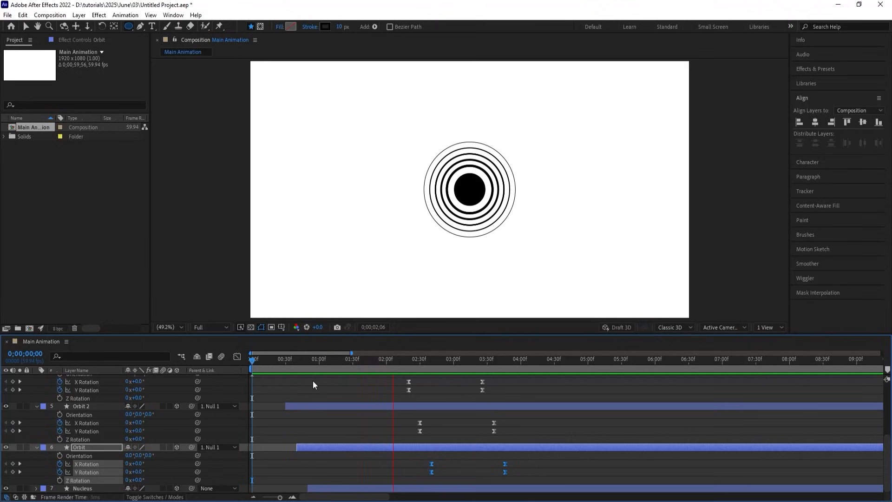
key("space")
Move all five orbit layers' ending rotation keyframes earlier together, with Orbit 3's at about 0;00;03;00, and preview the faster rotation
scroll(490, 428, "up", 3)
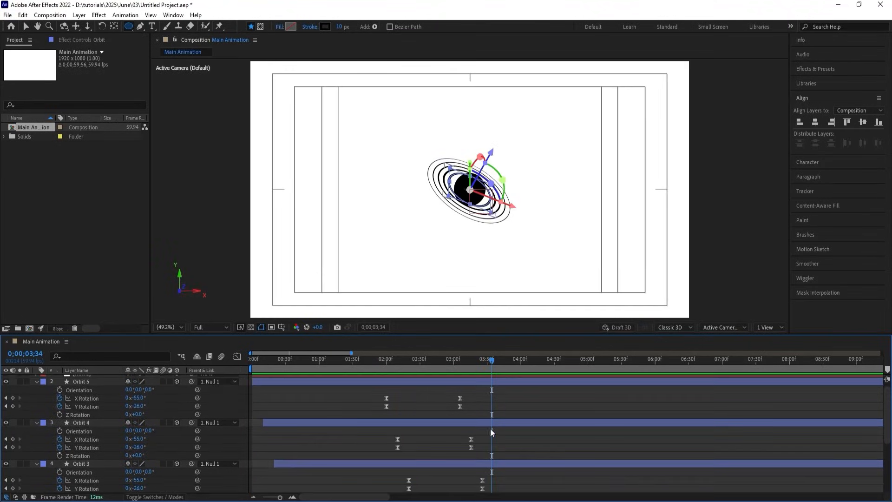
left_click_drag(449, 390, 502, 479)
left_click_drag(537, 494, 536, 494)
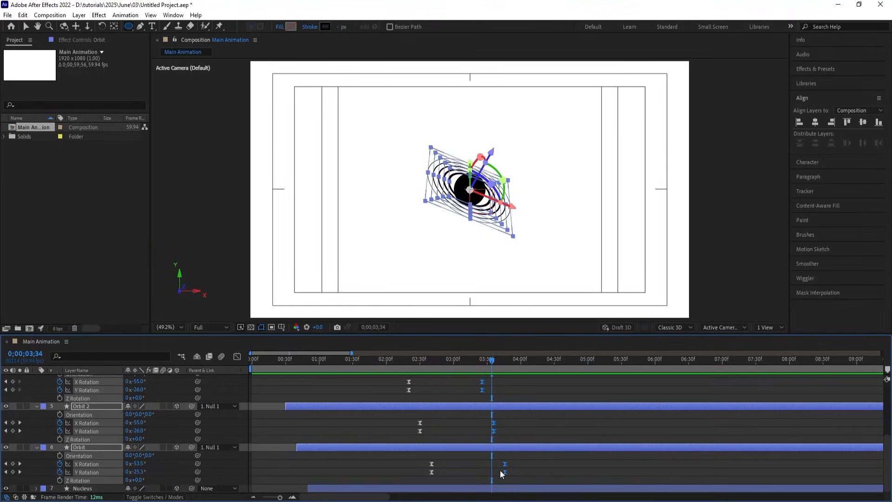
left_click_drag(480, 389, 453, 384)
left_click(393, 367)
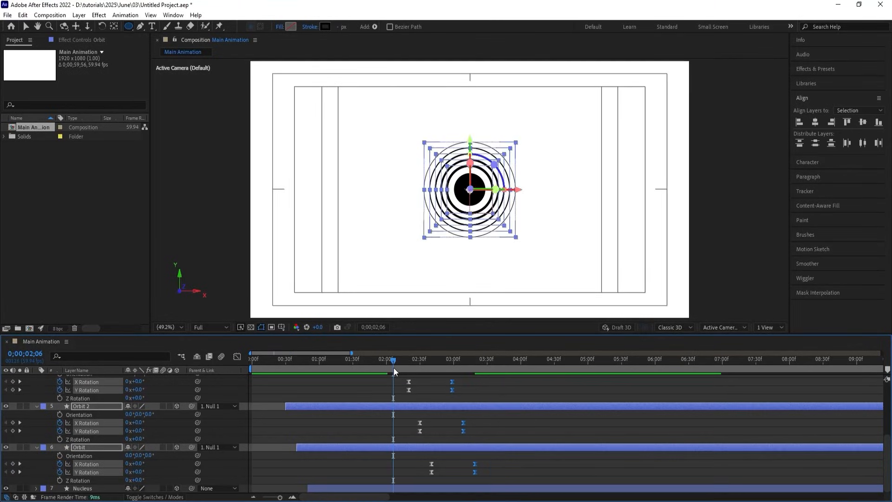
key("space")
key("space")
Collapse the properties of all layers, preview the animation, and return the playhead to 0;00;00;00
scroll(402, 391, "up", 4)
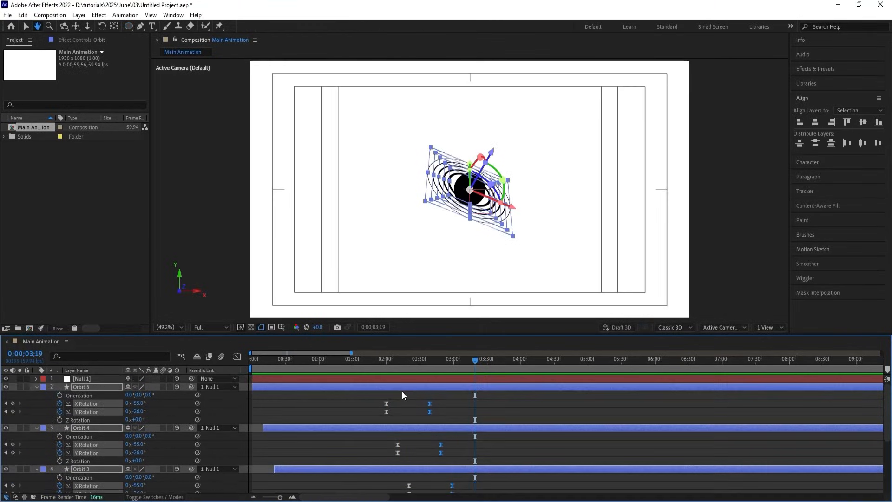
left_click(316, 402)
key("u")
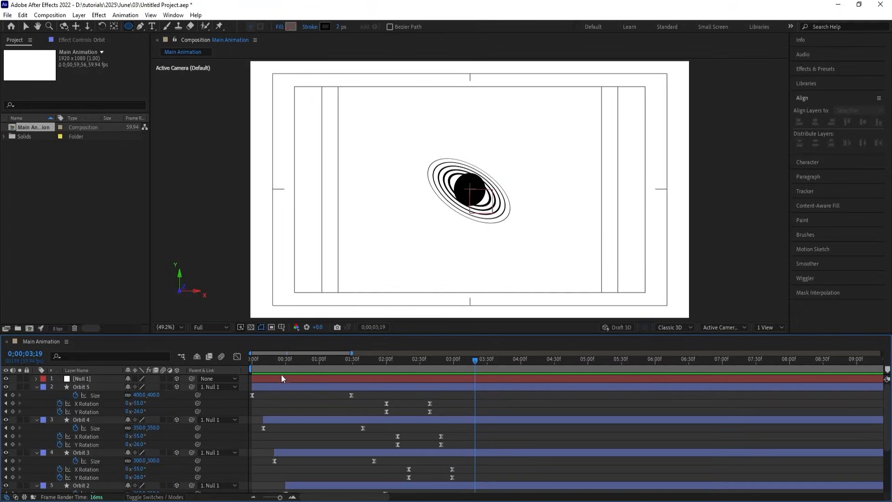
left_click_drag(278, 365, 216, 366)
key("u")
key("space")
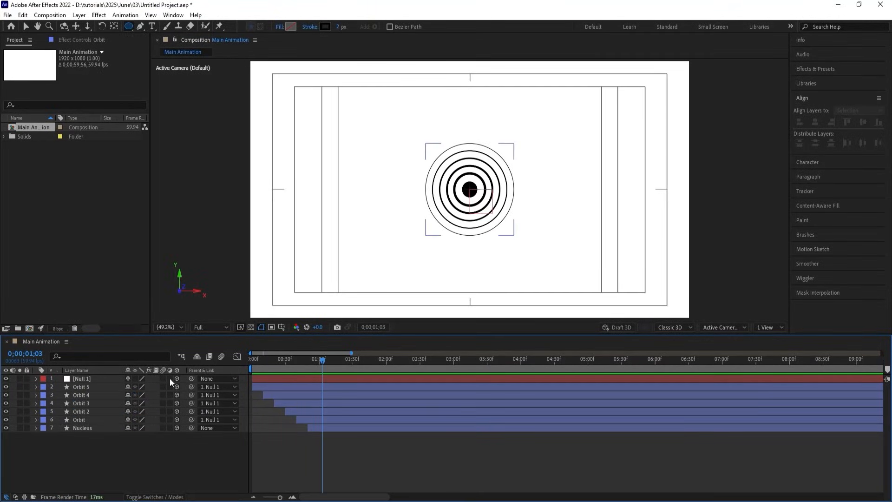
key("space")
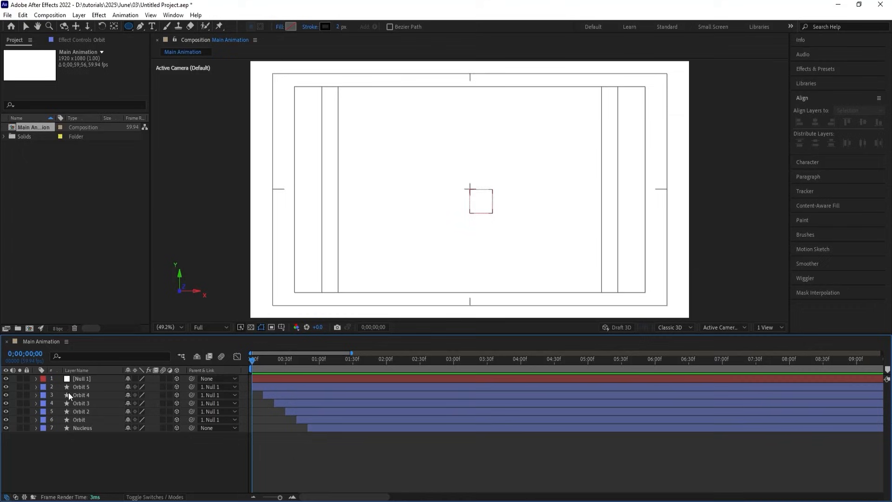
Add Trim Paths to the Orbit 5 layer and set its End to 80%
left_click(36, 387)
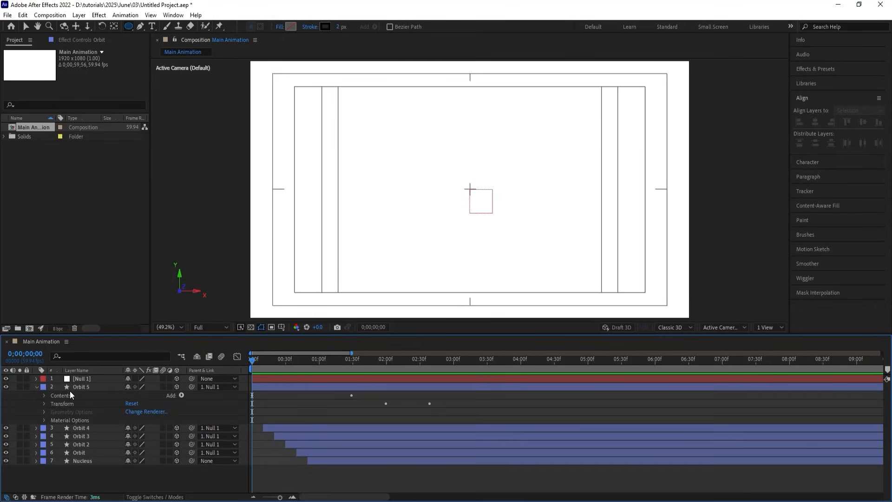
left_click(181, 396)
left_click(216, 352)
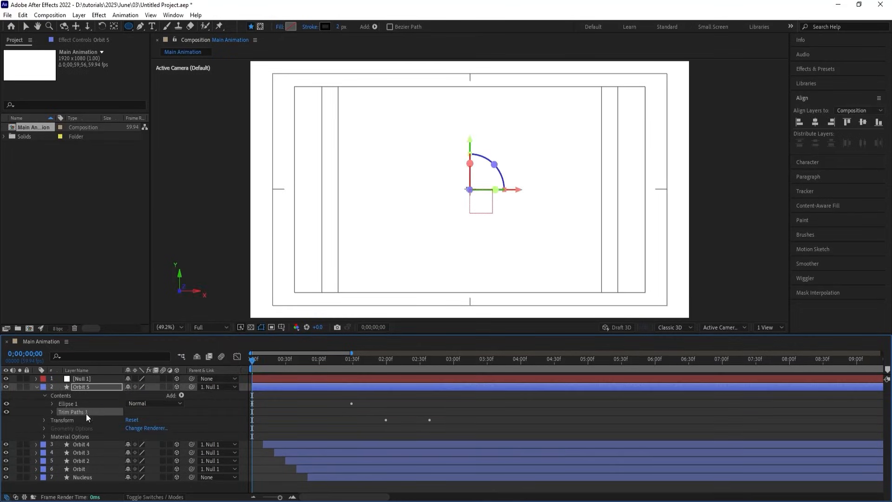
left_click(51, 412)
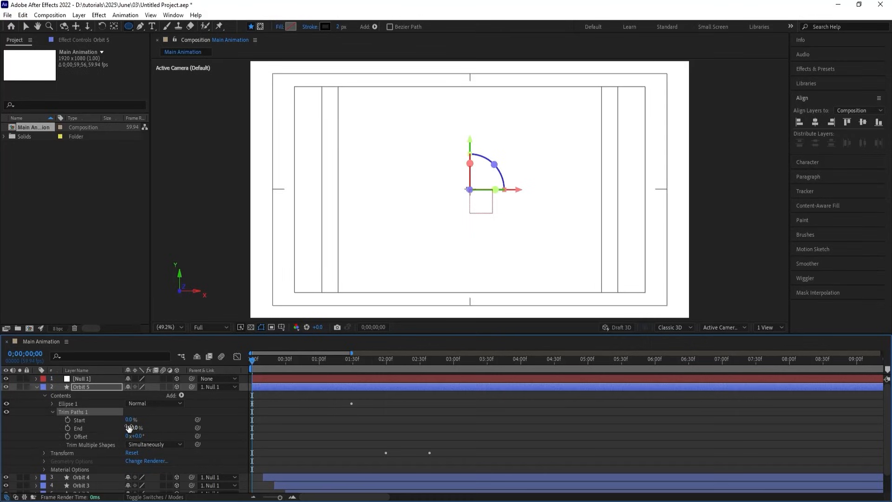
left_click(129, 428)
type("80")
key("Return")
Keyframe Orbit 5's Trim Paths Offset at 0° at 0;00;00;00 and one full revolution at 0;00;04;00, and preview the motion
left_click(67, 436)
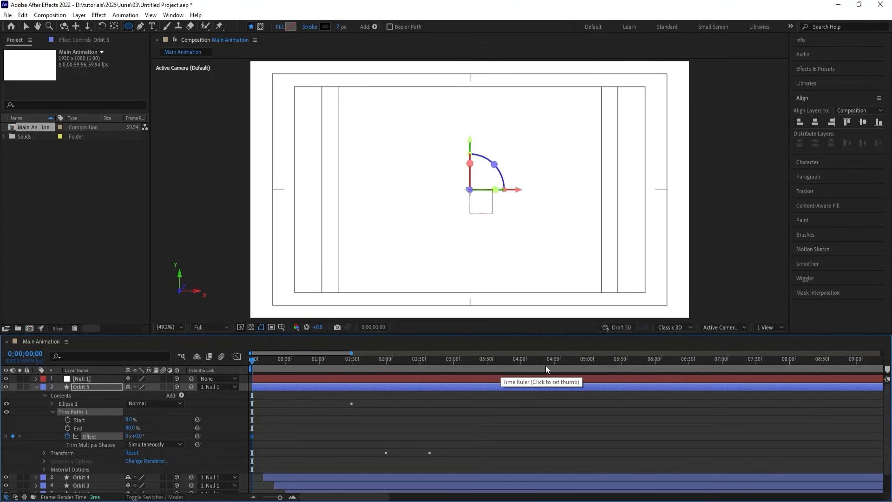
left_click(522, 361)
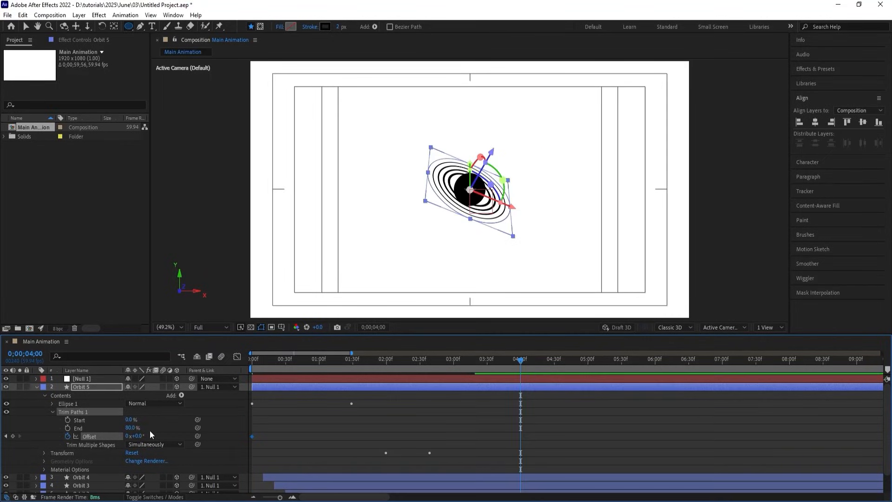
left_click(126, 436)
type("1")
key("Return")
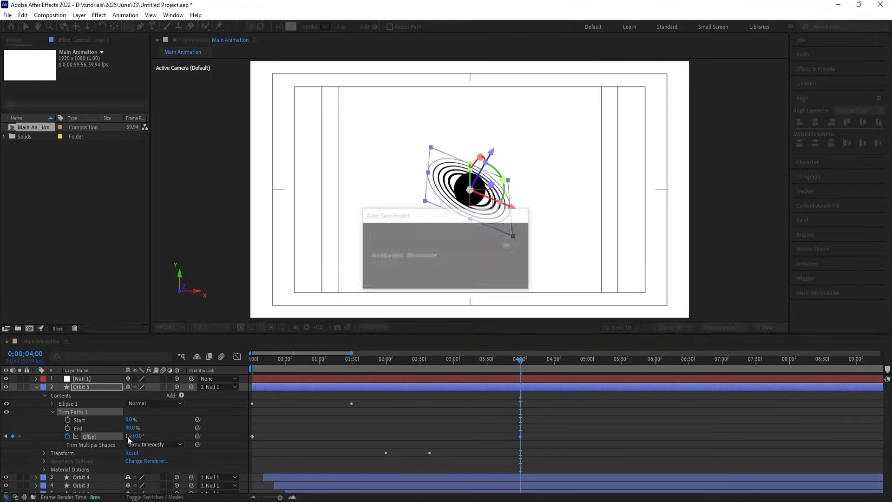
key("Home")
key("space")
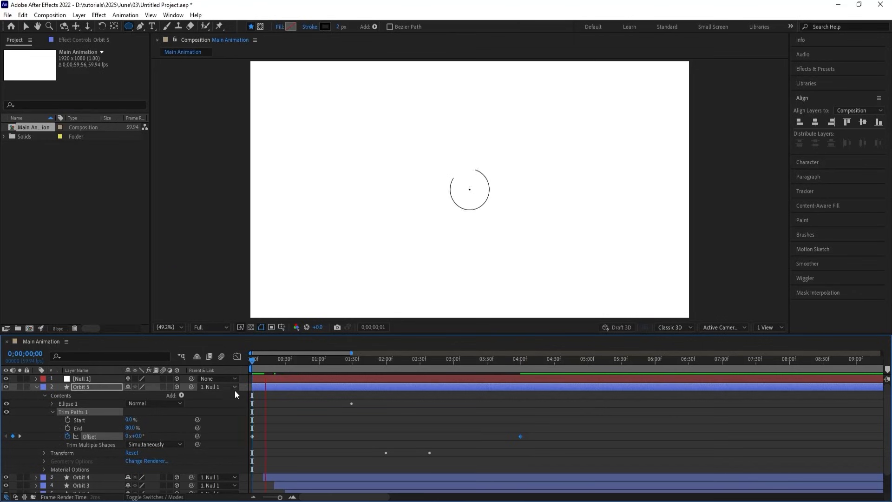
key("space")
Add a loopOut() expression to Orbit 5's Trim Paths Offset and return the playhead to 0;00;00;00
left_click(273, 425)
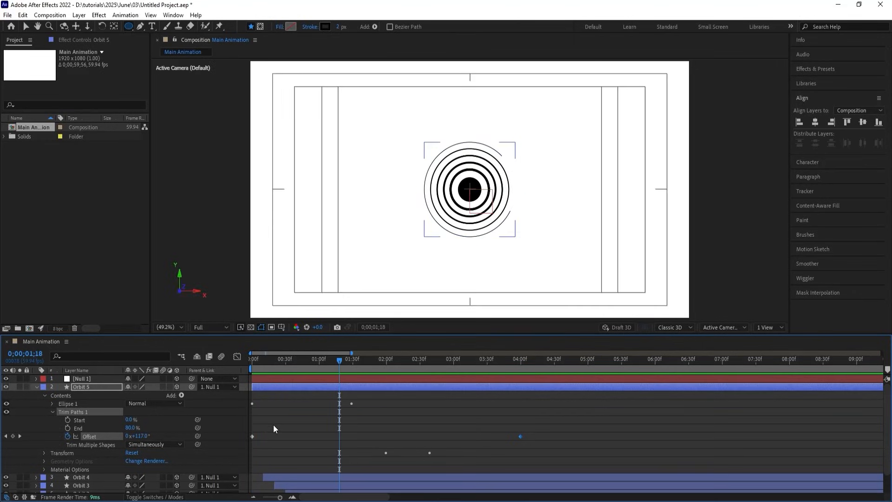
left_click(69, 433, "alt")
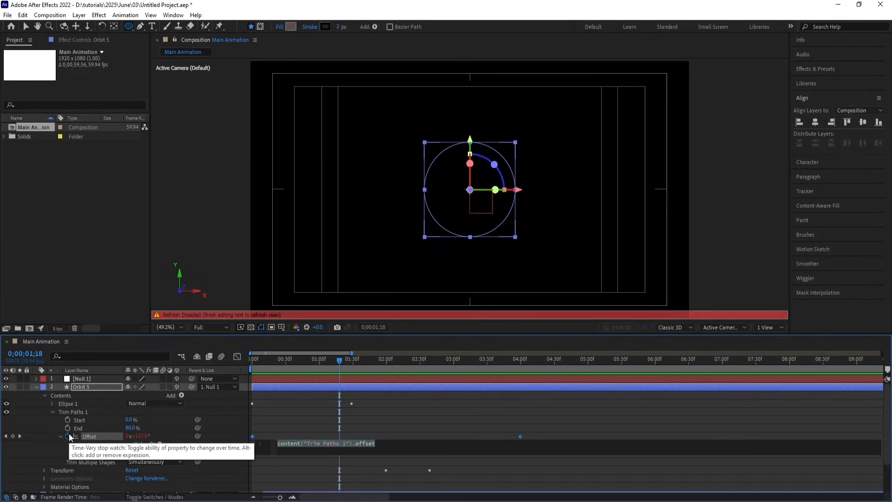
type("loo")
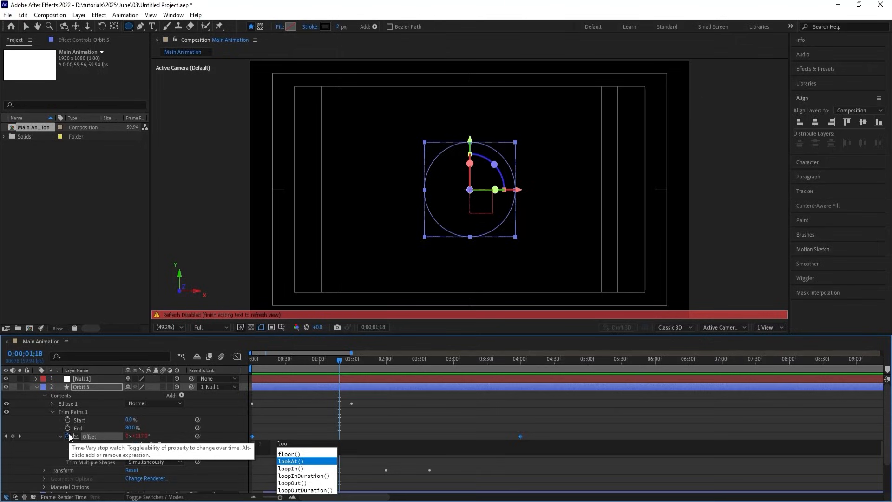
type("po")
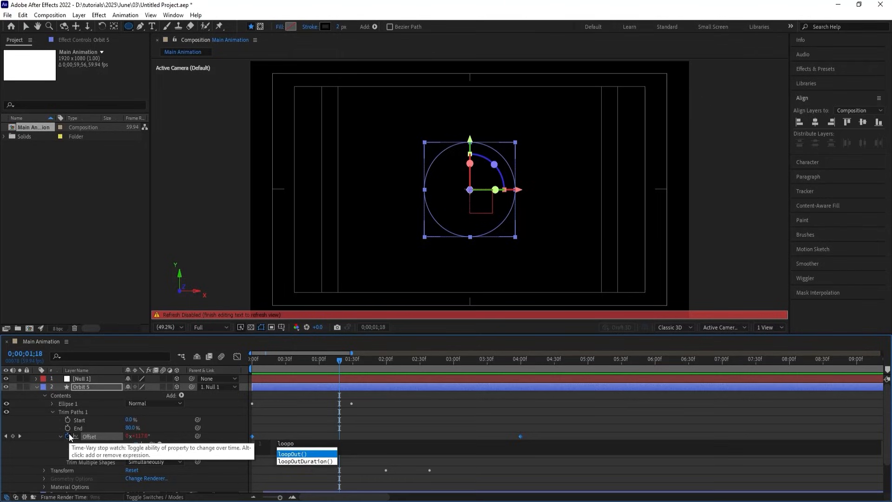
key("Return")
left_click(273, 398)
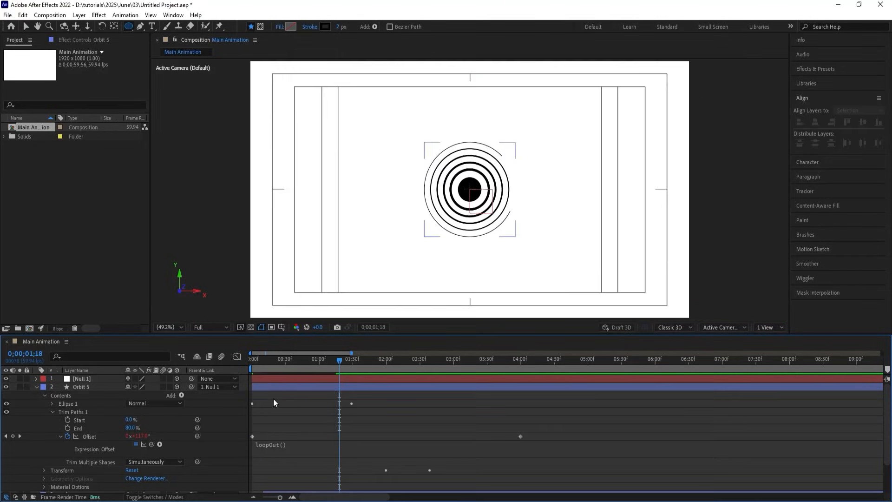
left_click_drag(262, 359, 212, 360)
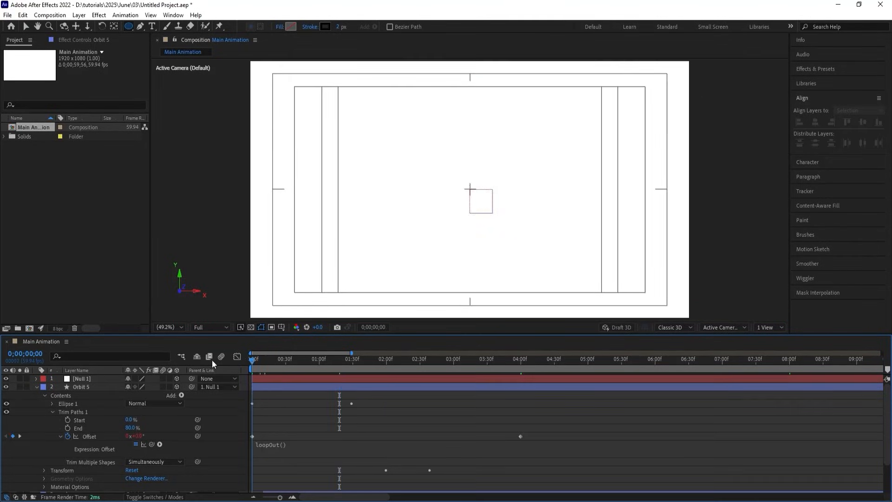
Copy Orbit 5's Trim Paths with its looping Offset and paste it onto the Orbit 4 layer at 0;00;00;10
left_click(76, 412)
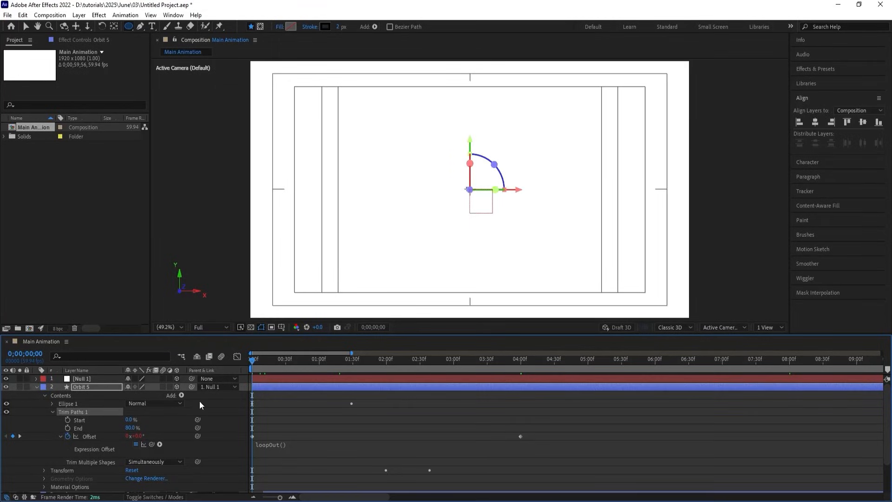
left_click(300, 400)
key("u")
key("u")
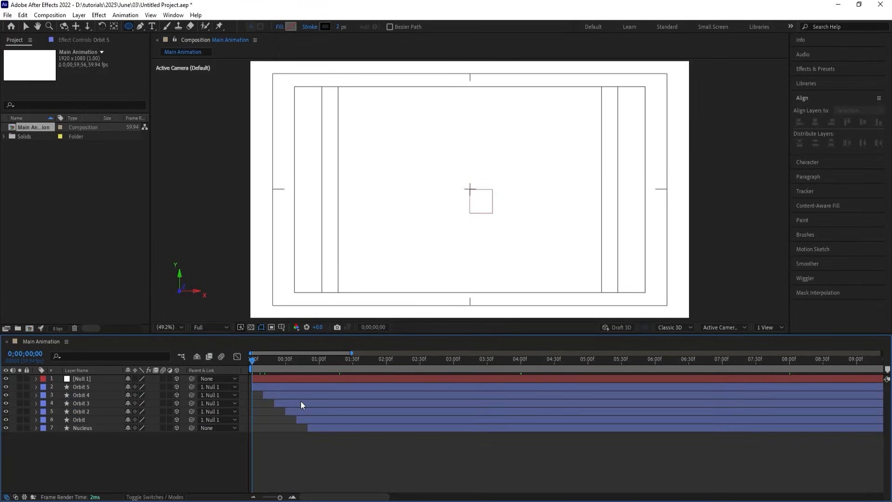
left_click(277, 395)
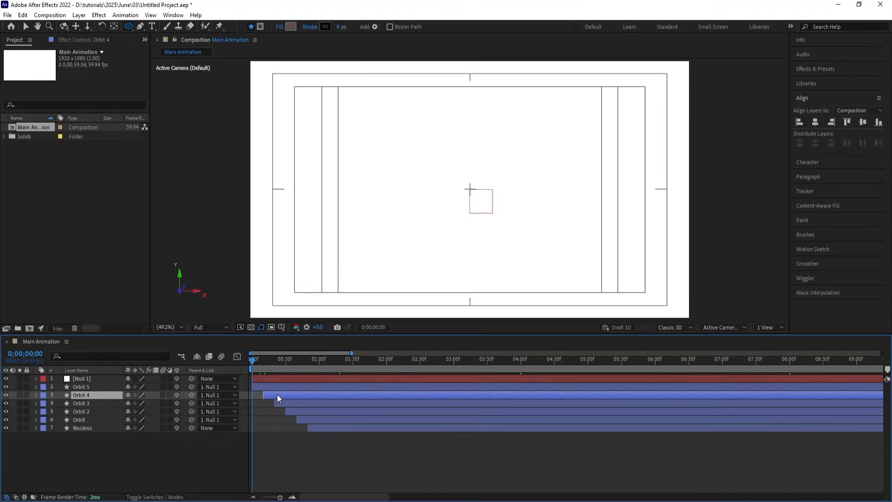
key("i")
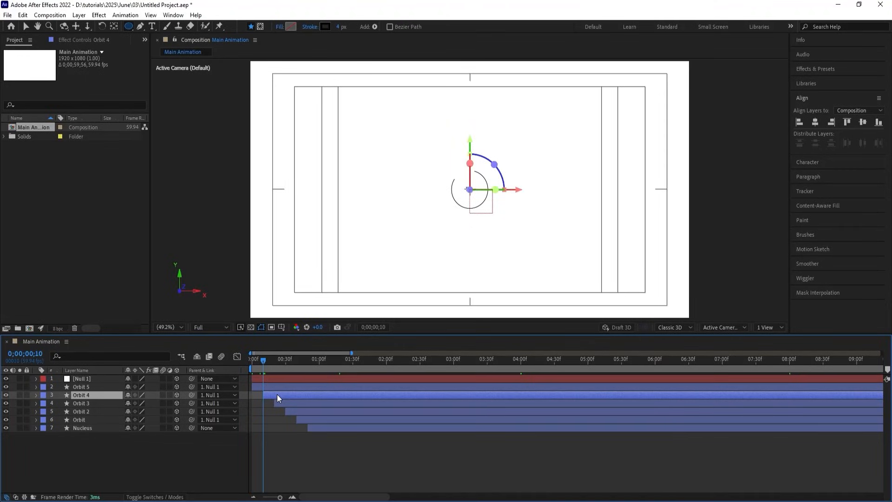
Paste the copied Trim Paths onto Orbit 3 at 0;00;00;20 and onto Orbit 2 at 0;00;00;30
left_click(279, 402)
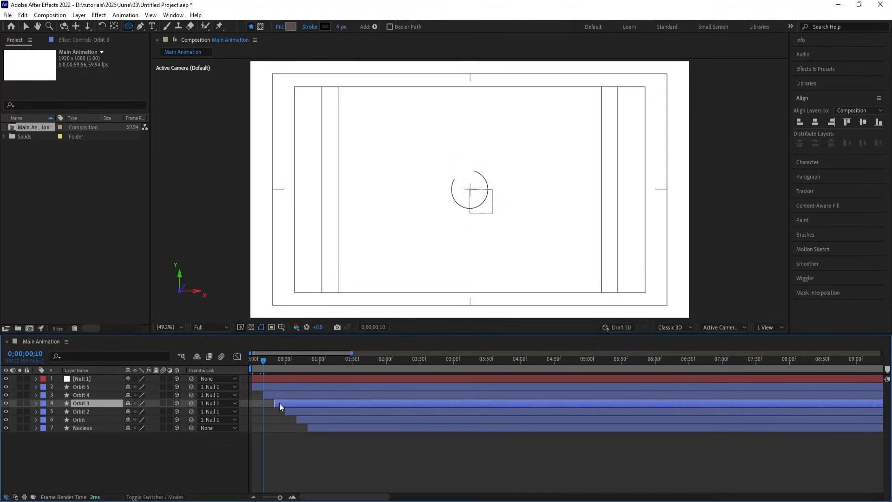
key("i")
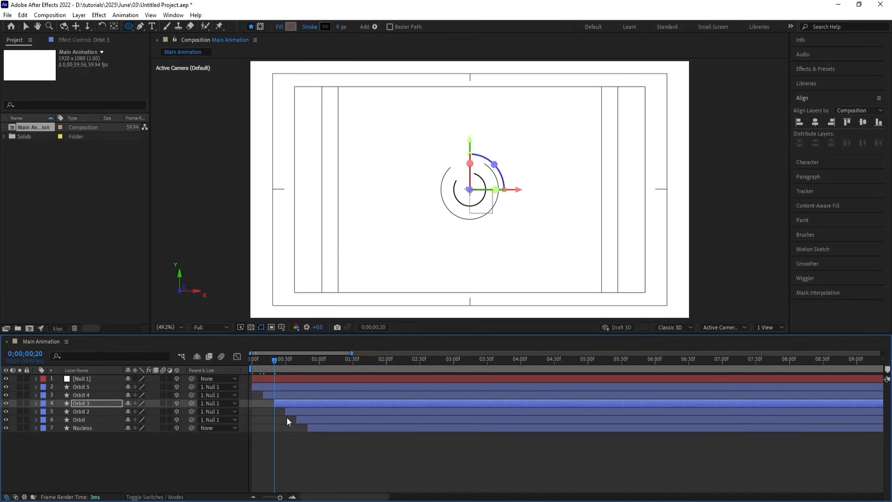
left_click(292, 411)
key("i")
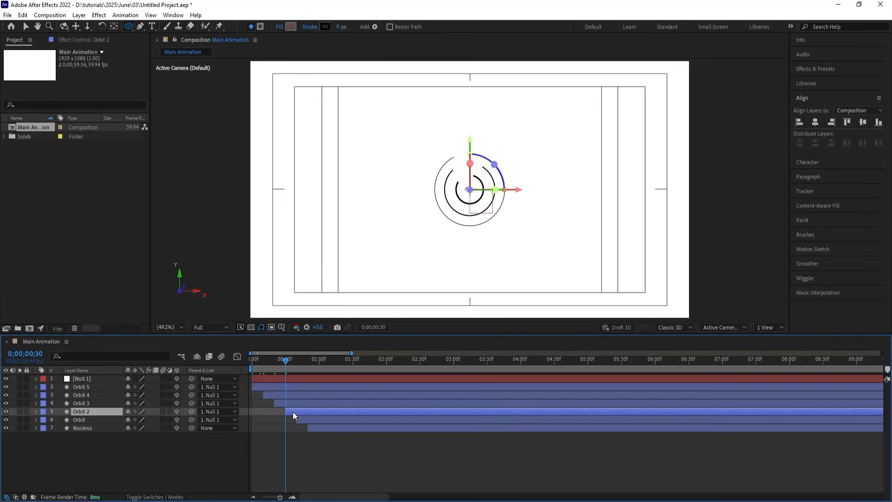
key("Return")
Paste the copied Trim Paths onto the Orbit layer at 0;00;00;40 and onto the Nucleus layer at 0;00;00;50
left_click(312, 422)
key("u")
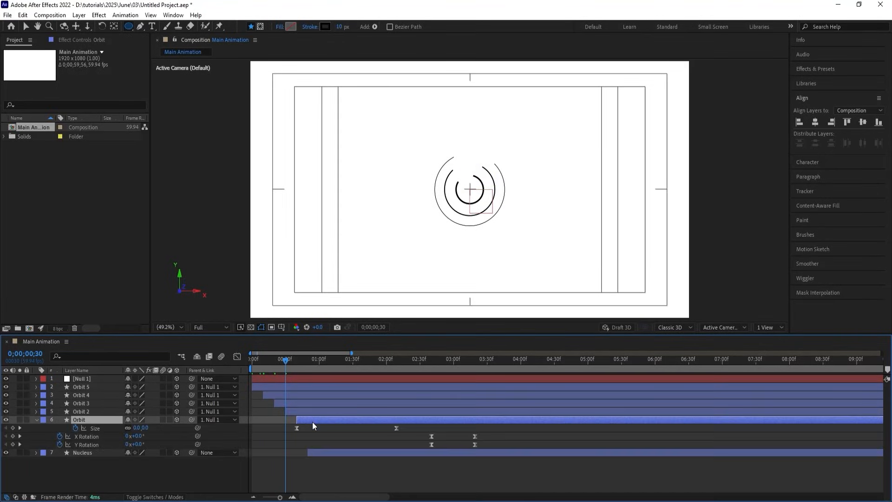
key("i")
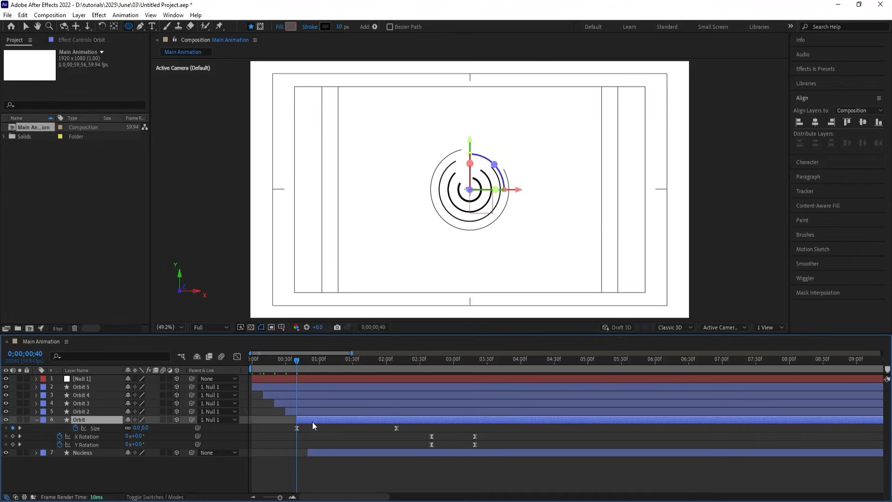
key("u")
key("u")
left_click(314, 470)
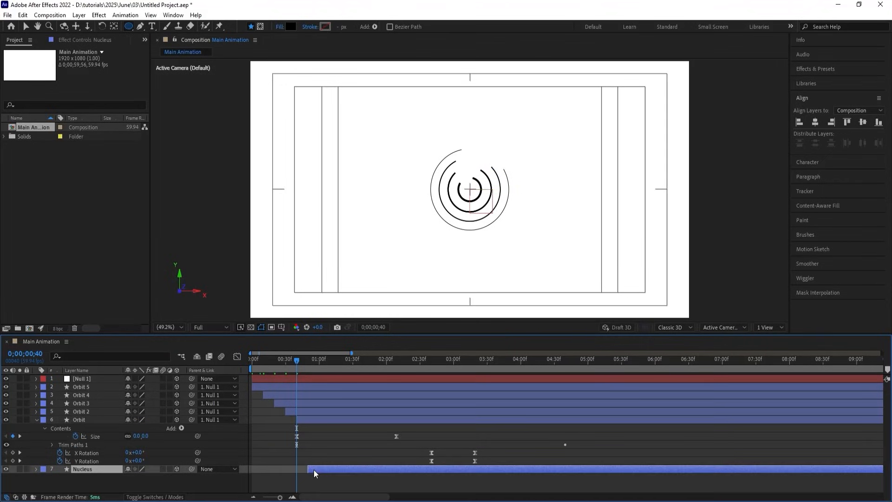
key("i")
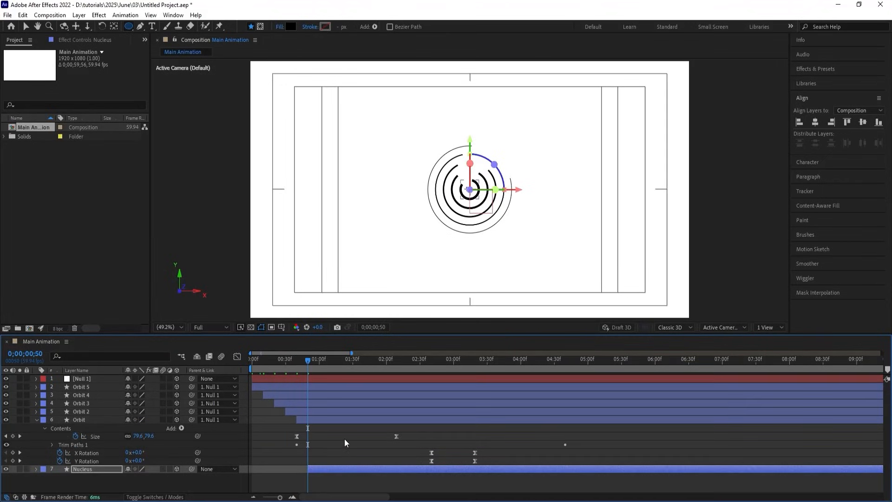
Reveal the keyframed properties of all layers and preview the trimmed rings from 0;00;00;50
left_click(333, 428)
key("ctrl+a")
key("u")
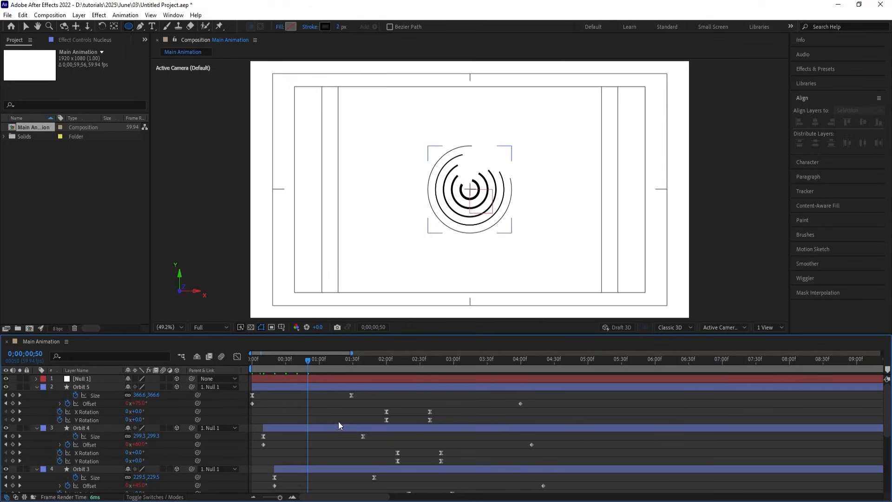
key("space")
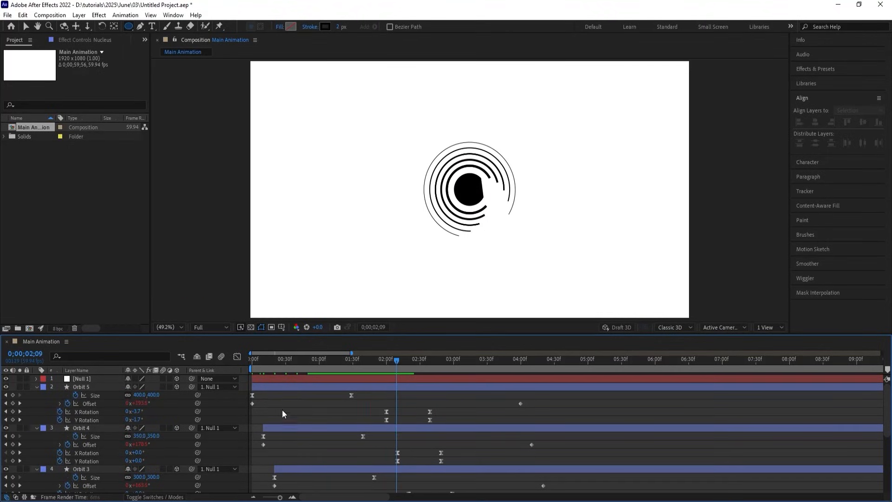
Delete Trim Paths 1 from the Nucleus layer's contents
scroll(285, 412, "down", 5)
left_click(328, 472)
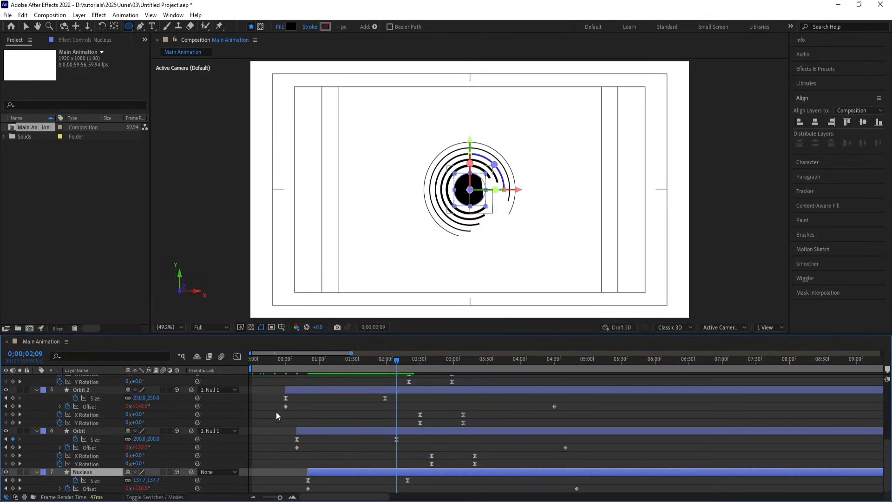
left_click(36, 471)
left_click(37, 487)
scroll(38, 488, "down", 5)
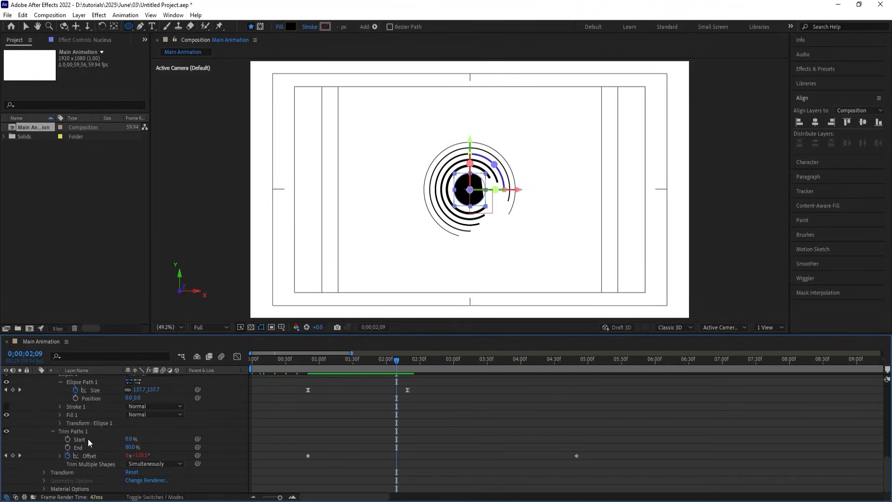
left_click(77, 430)
key("Delete")
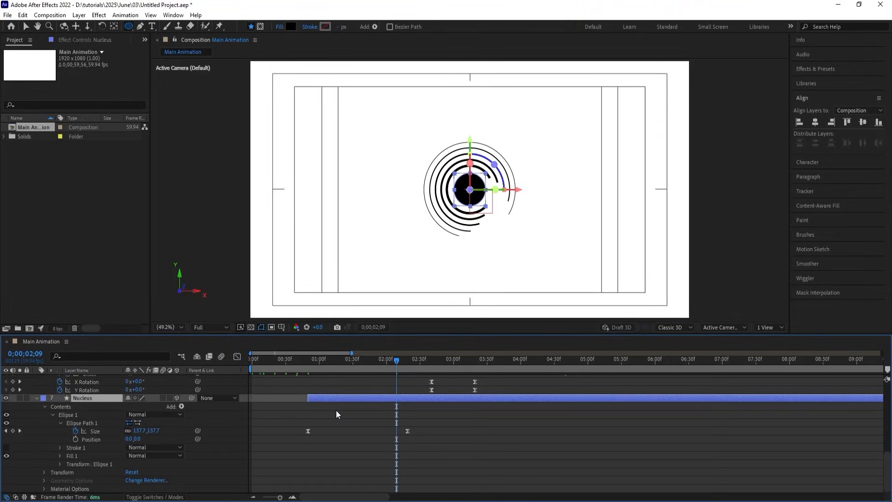
Show the keyframed properties of all layers again and preview the animation from 0;00;00;00
left_click(336, 409)
key("u")
key("u")
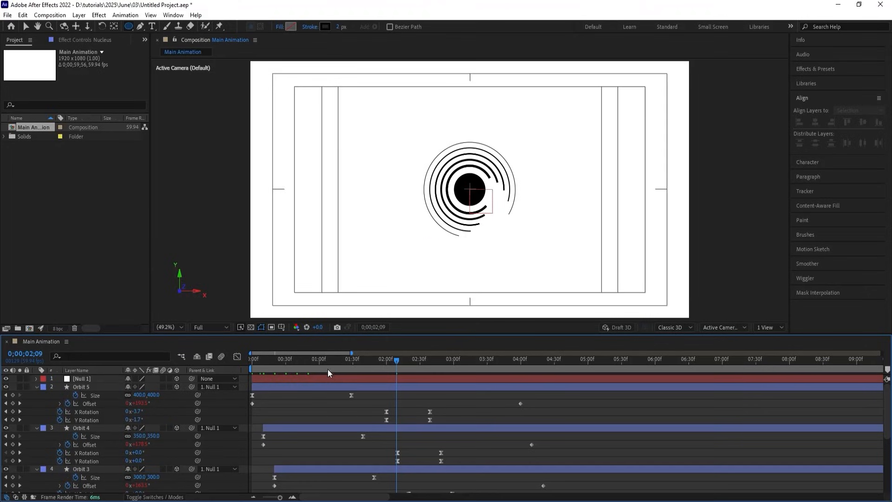
key("Home")
key("space")
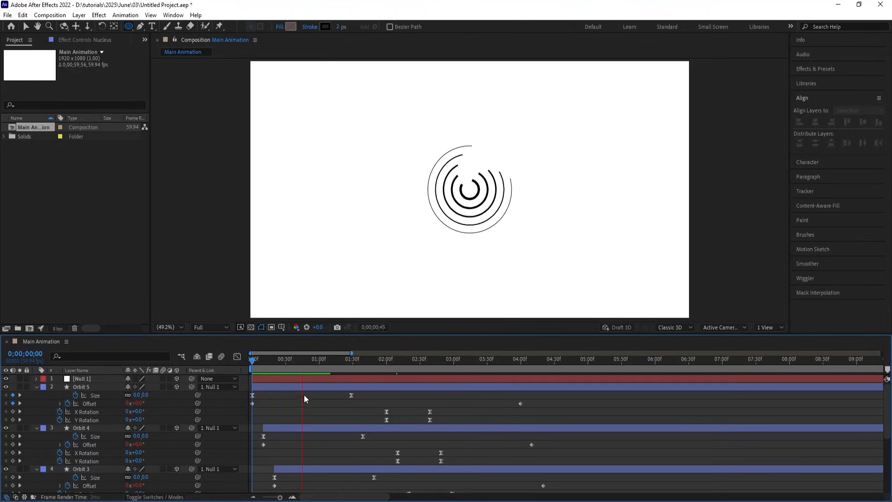
key("space")
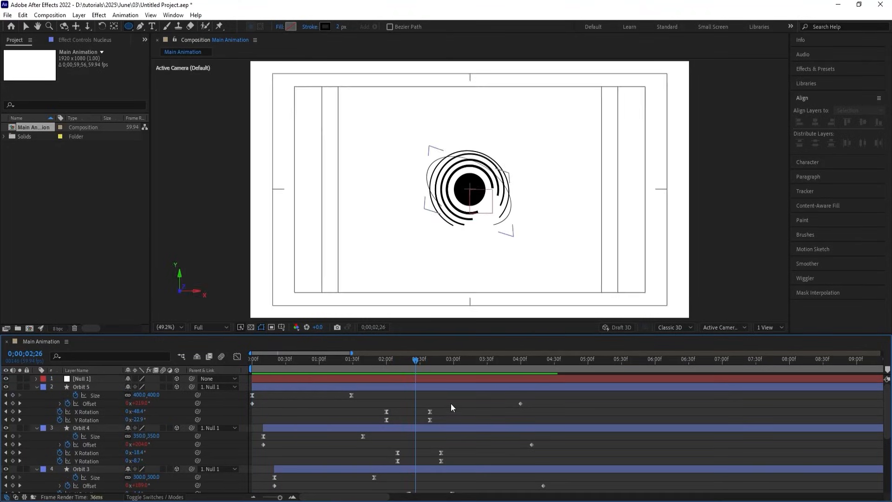
key("space")
key("space")
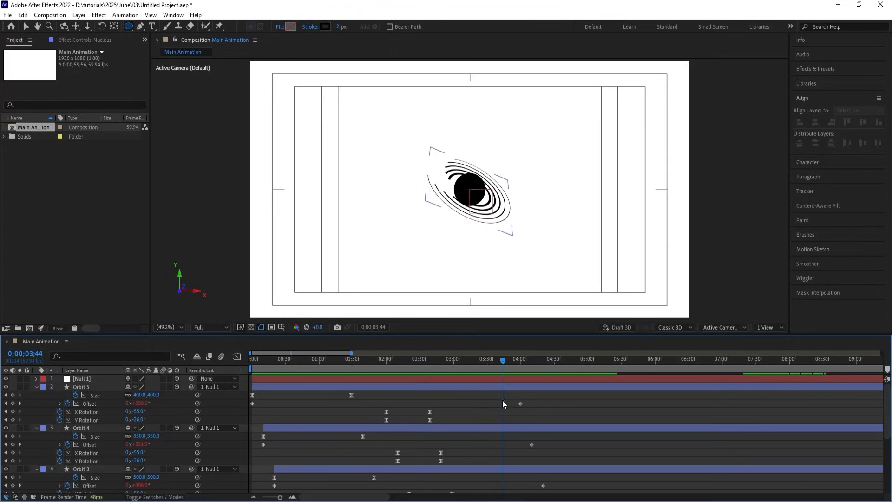
Set Orbit 5's Trim Paths Offset keyframe at 0;00;04;00 to 2 revolutions and preview the motion
key("k")
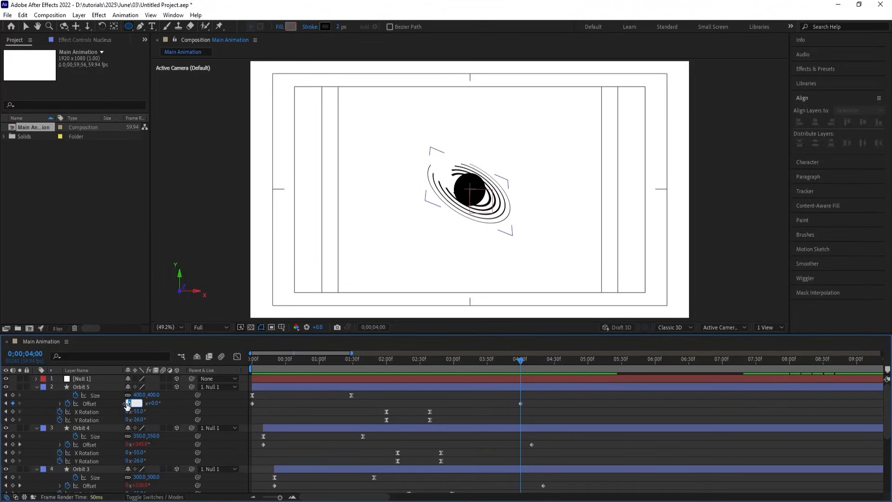
type("2")
key("Return")
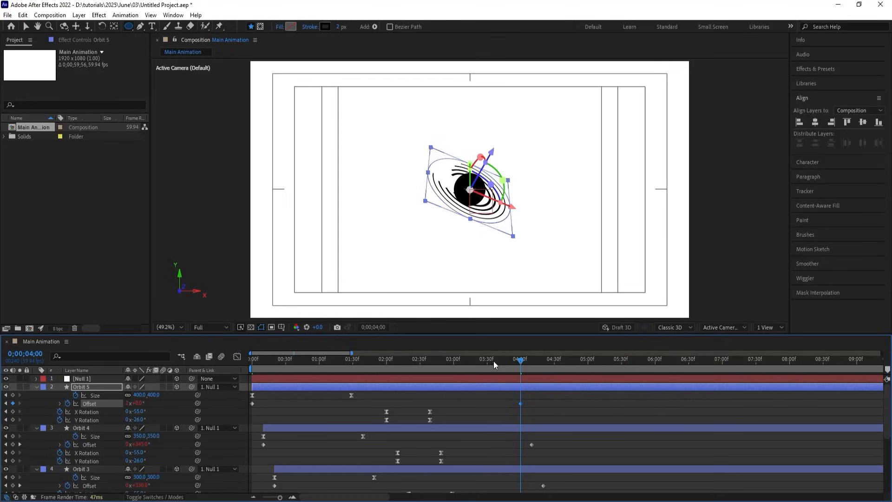
left_click_drag(493, 361, 489, 358)
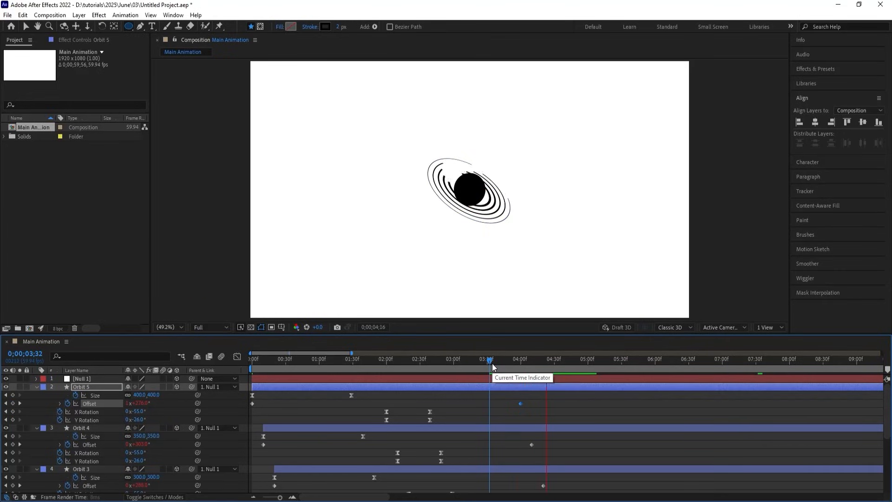
key("space")
Set Orbit 3's Trim Paths Offset keyframe at 0;00;04;20 to 4 revolutions
key("j")
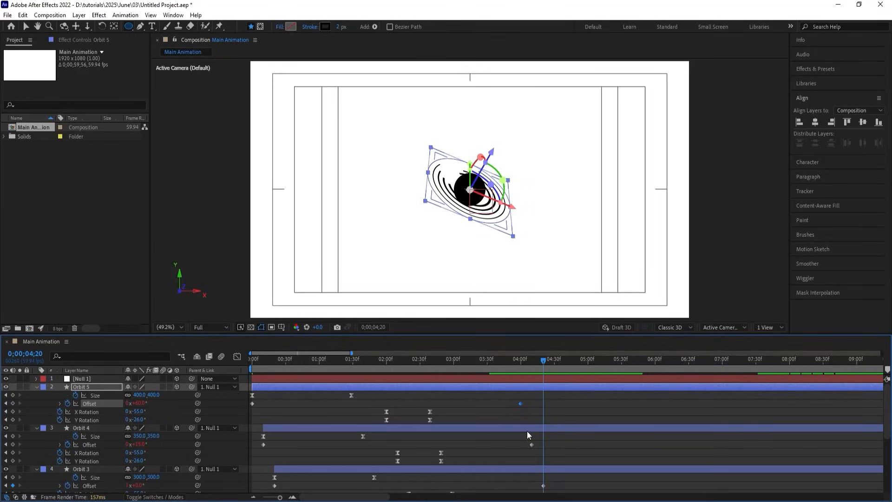
scroll(135, 457, "down", 1)
left_click(128, 460)
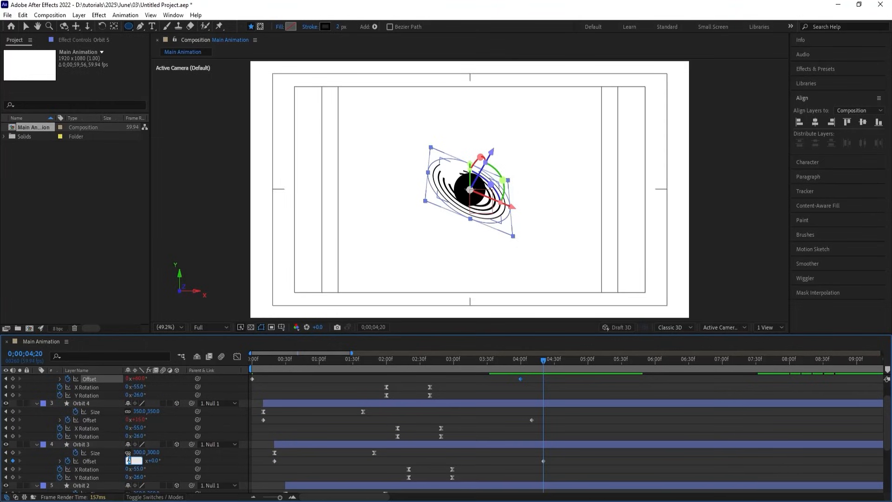
type("4")
key("Return")
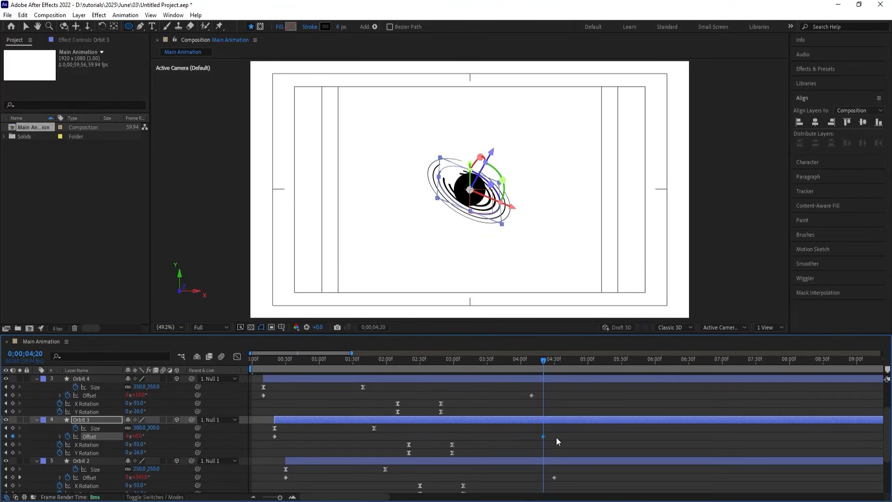
Set Orbit 2's Trim Paths Offset keyframe at 0;00;04;30 to 8 revolutions and preview the motion
key("k")
scroll(556, 439, "down", 3)
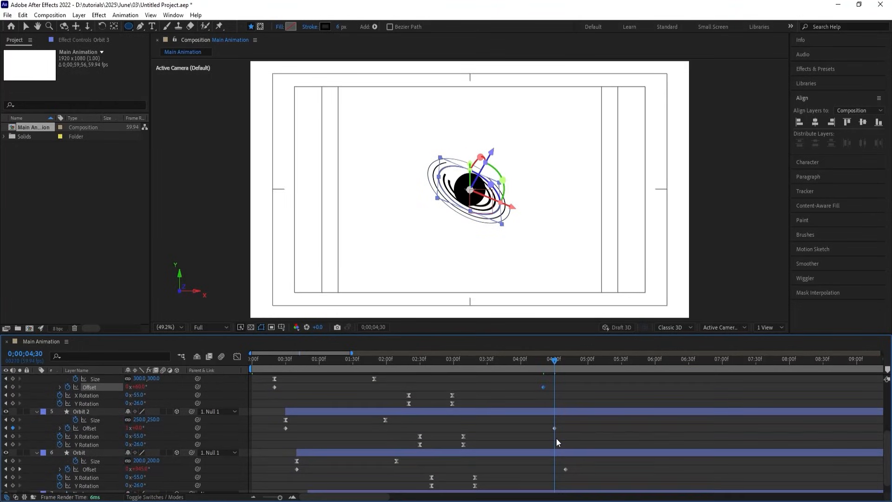
left_click(127, 427)
type("8")
key("Return")
scroll(604, 436, "down", 1)
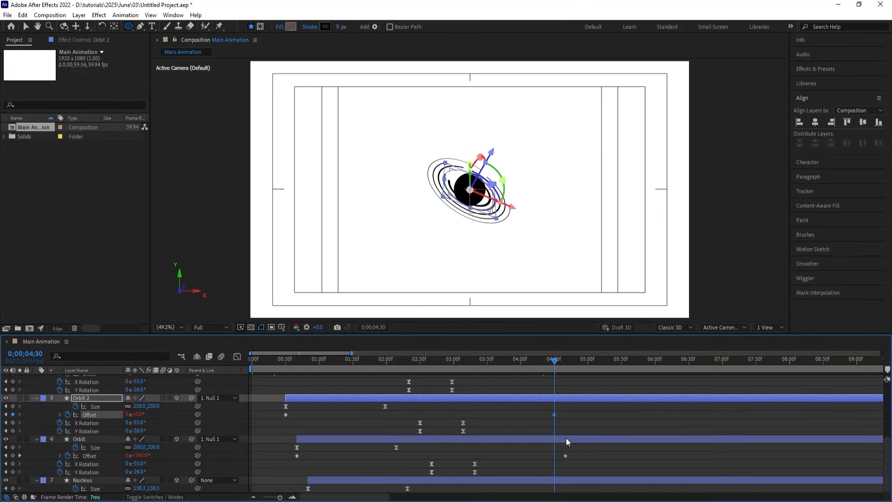
key("space")
key("space")
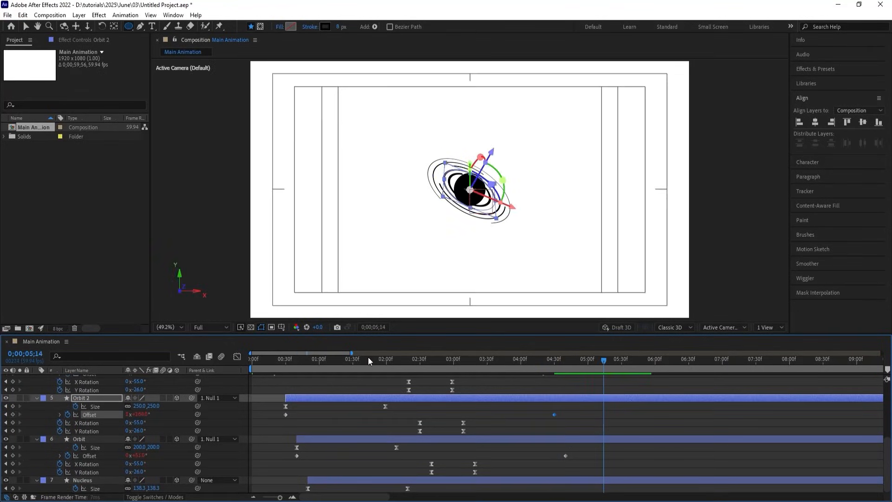
Preview the whole animation from the first frame twice, collapsing all the layers' keyframed properties in between
key("Home")
key("space")
scroll(278, 399, "up", 5)
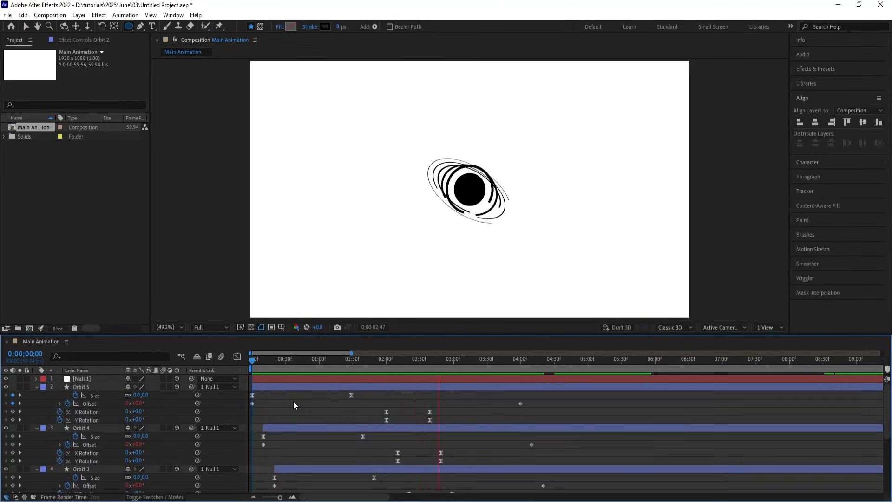
key("space")
left_click(372, 399)
key("u")
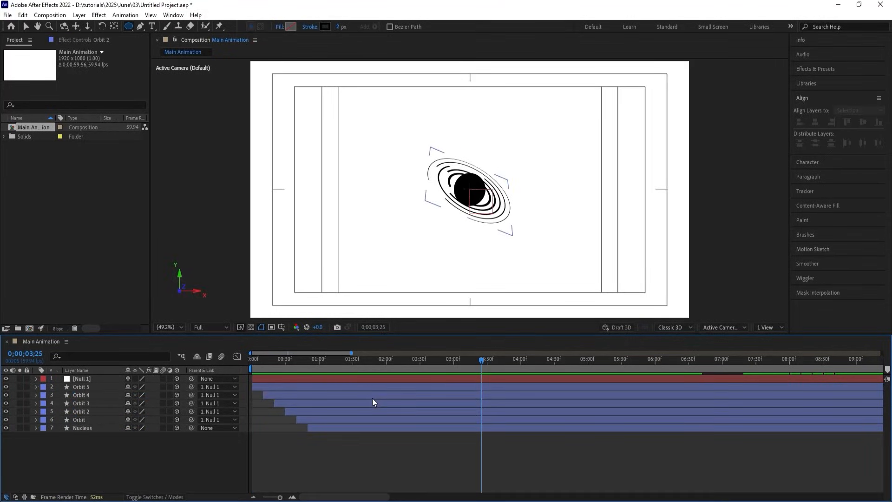
key("space")
key("space")
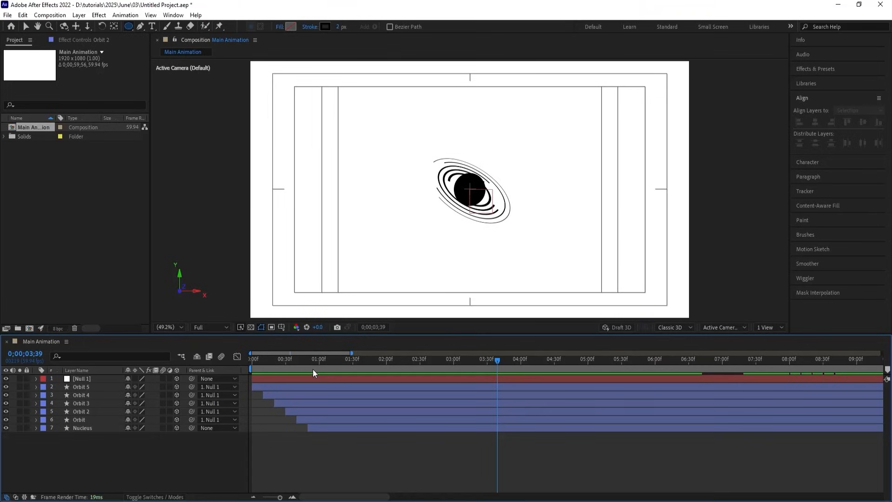
key("Home")
key("space")
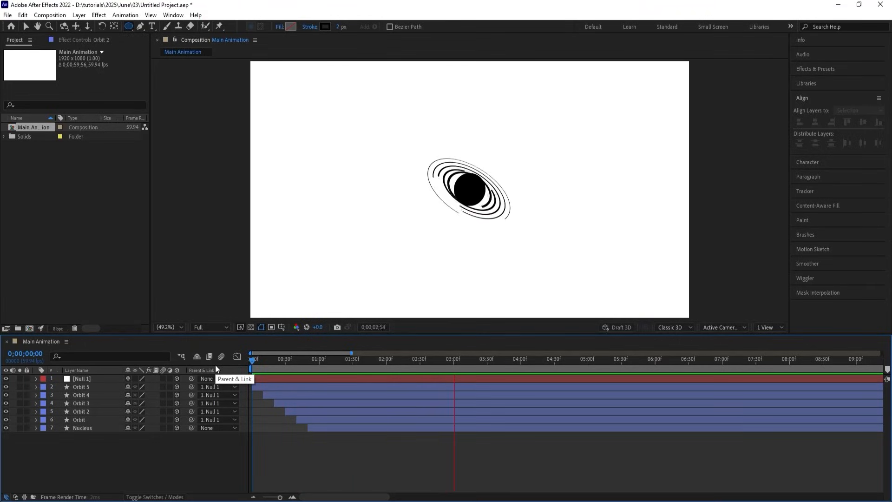
key("space")
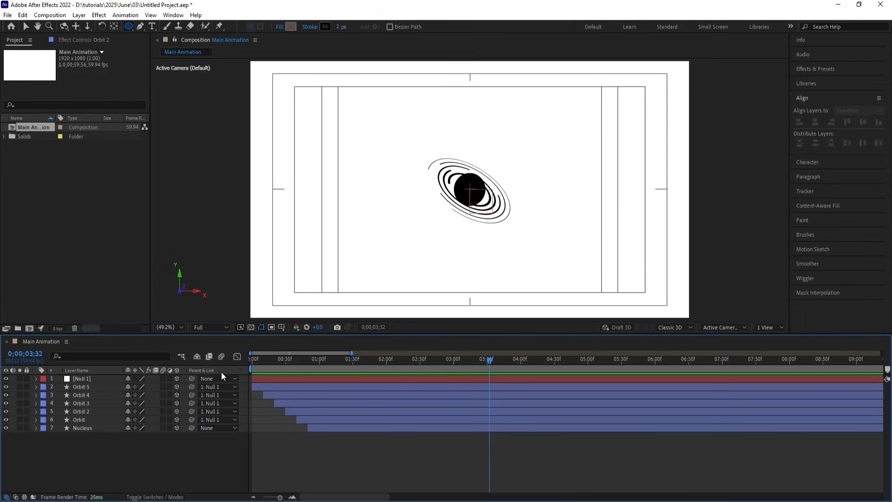
Try scaling the Null 1 layer to 193% and preview the enlarged orbits from the first frame
left_click(81, 379)
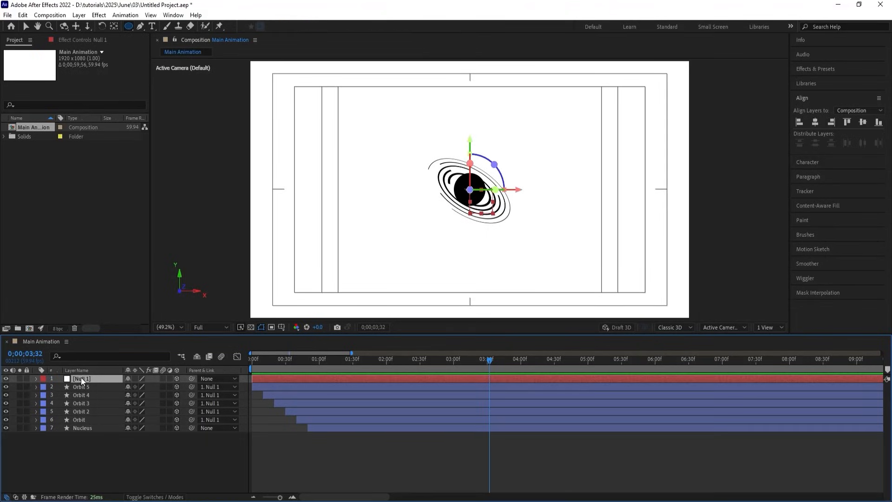
key("s")
left_click_drag(140, 387, 271, 377)
key("Home")
key("space")
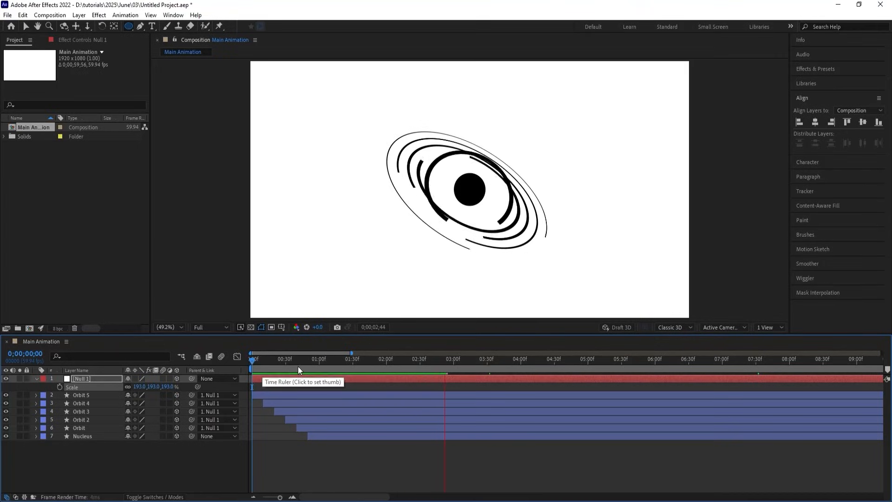
key("space")
key("ctrl+z")
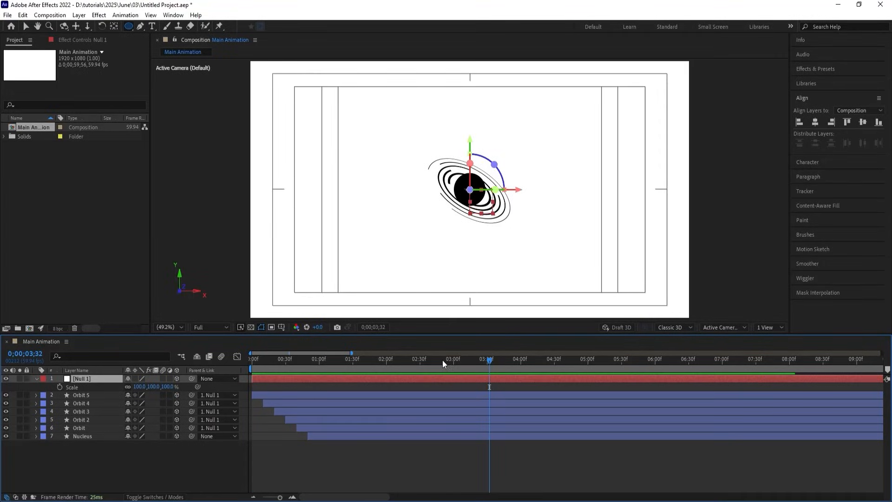
Show all layers' keyframes and add a Scale keyframe to Null 1 at 0;00;02;00
left_click_drag(435, 359, 340, 354)
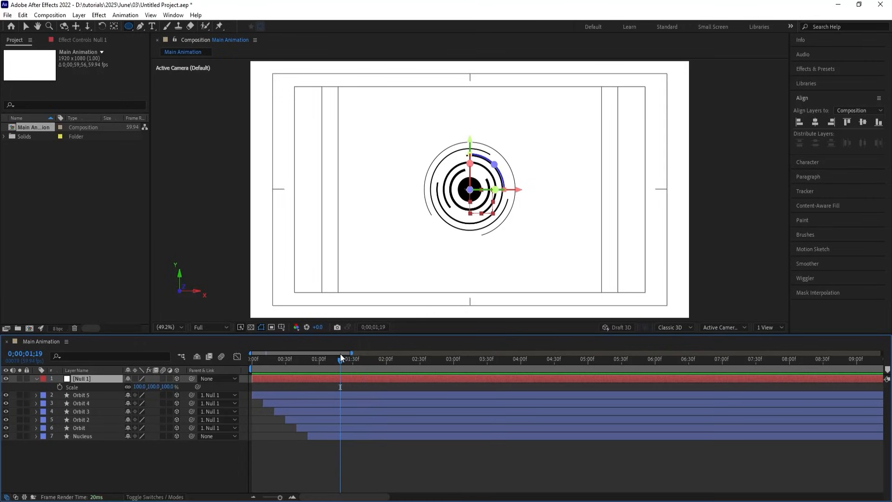
key("space")
key("space")
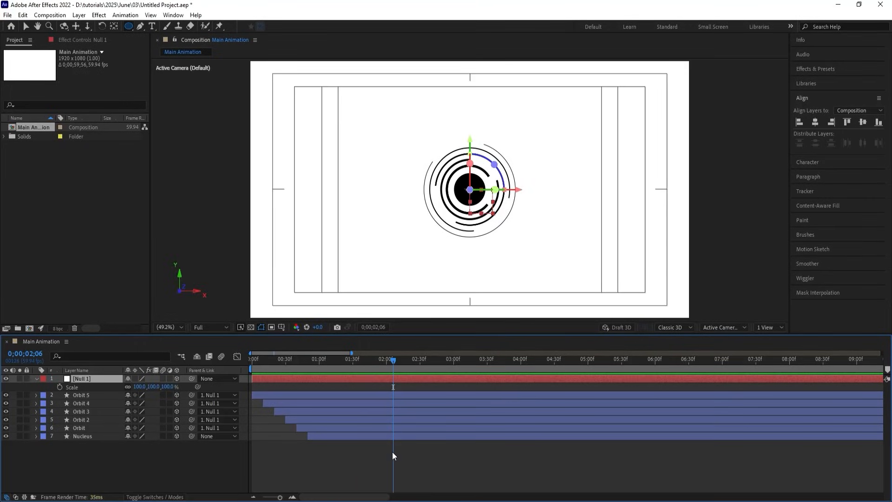
left_click(394, 464)
key("u")
key("j")
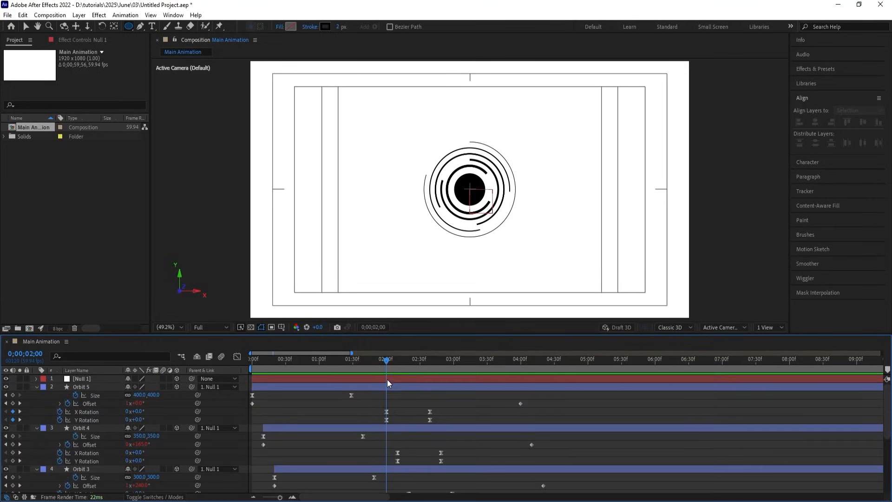
left_click(386, 379)
key("s")
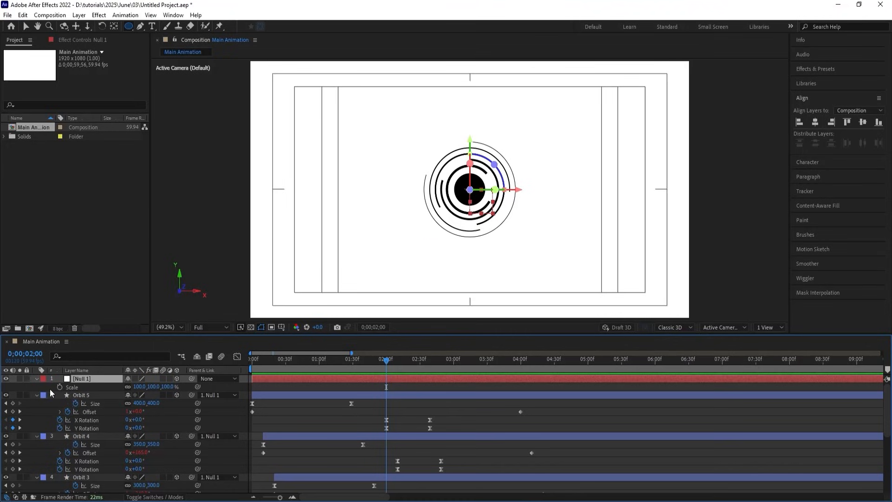
Keyframe Null 1's Scale at 162% at 0;00;03;19, in line with the innermost orbit's last rotation keyframes
scroll(494, 387, "down", 5)
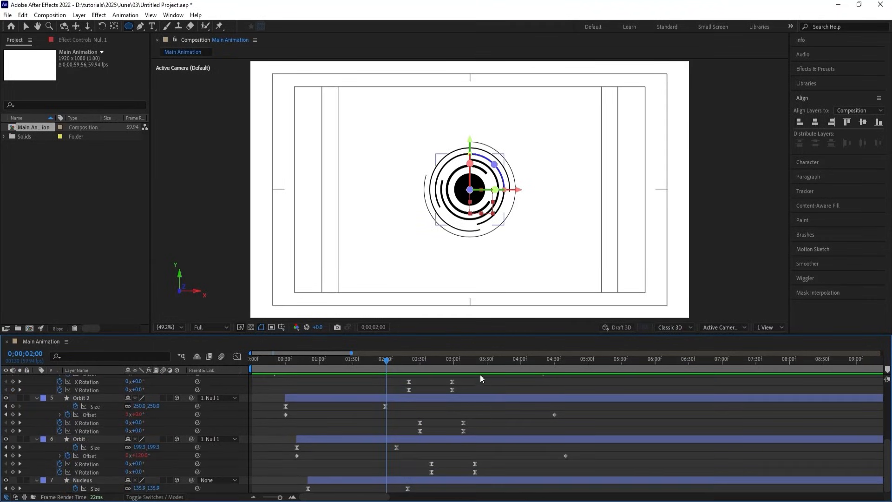
left_click_drag(464, 364, 475, 371)
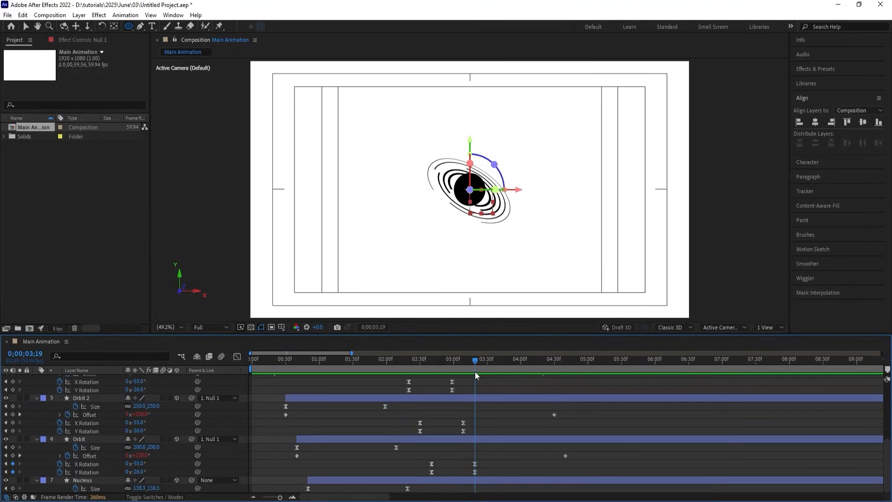
scroll(502, 478, "up", 5)
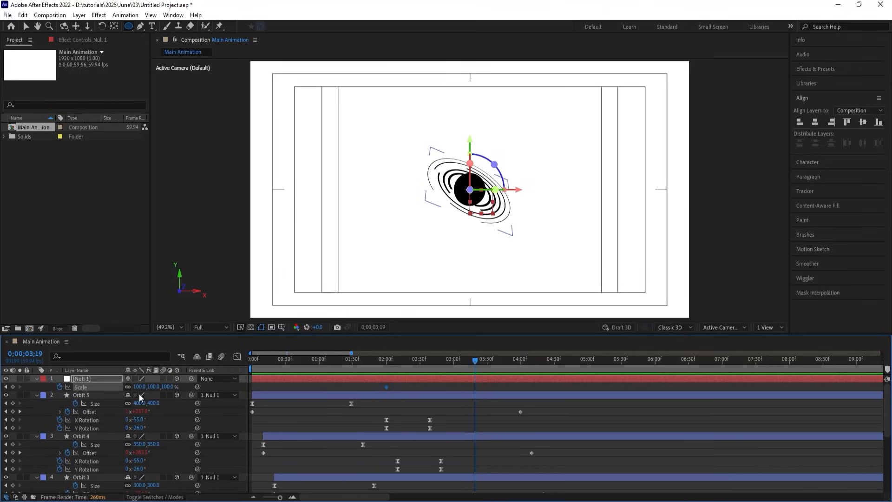
left_click_drag(140, 387, 163, 382)
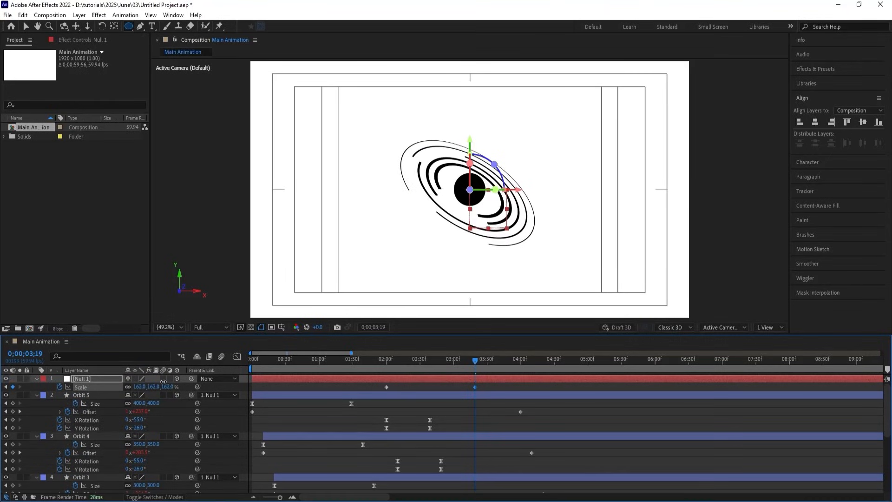
Apply Easy Ease to both Null 1 Scale keyframes and lengthen the last keyframe's incoming influence in the speed graph
left_click_drag(373, 386, 524, 393)
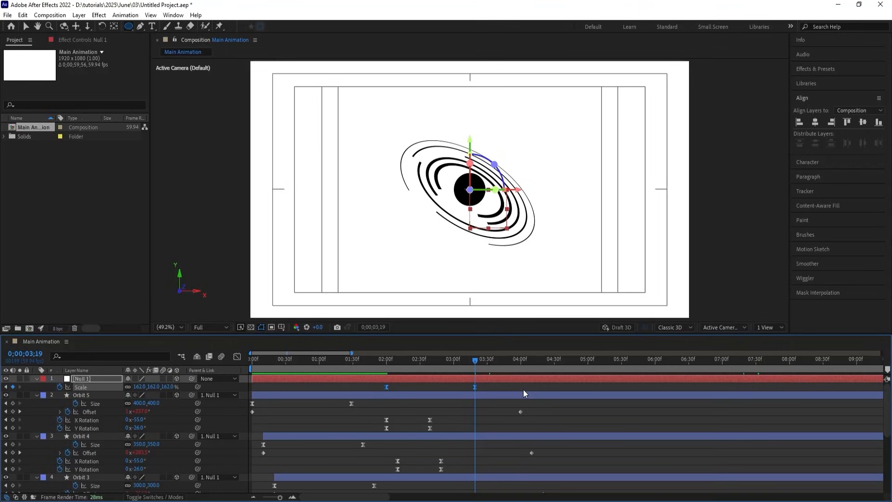
left_click(237, 356)
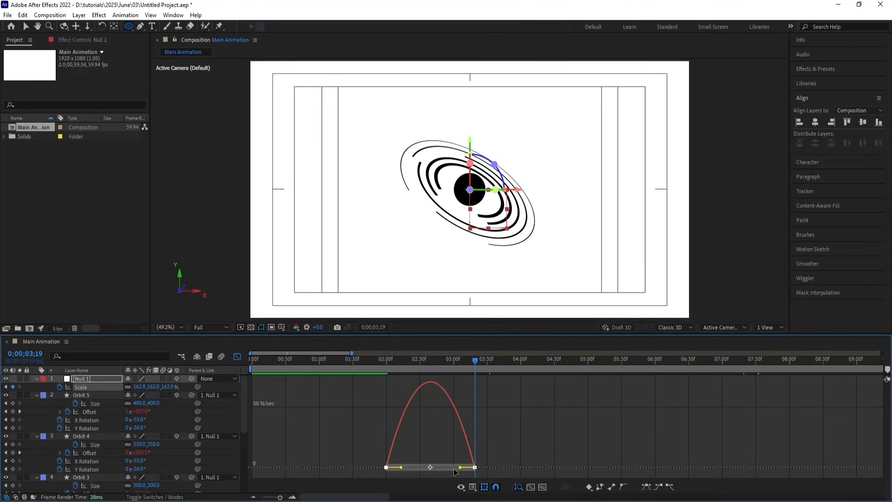
left_click_drag(459, 467, 416, 472)
left_click(237, 356)
Preview the eased scaling of the orbits from the first frame and collapse all layer properties
key("Home")
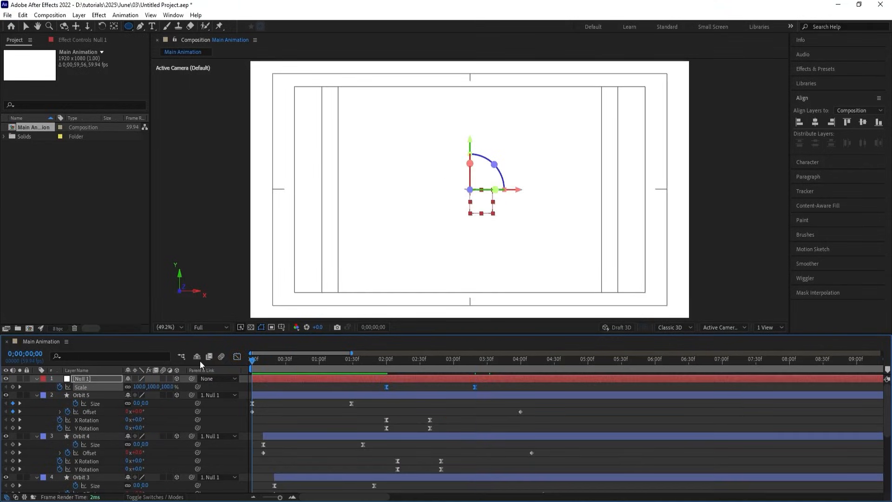
key("space")
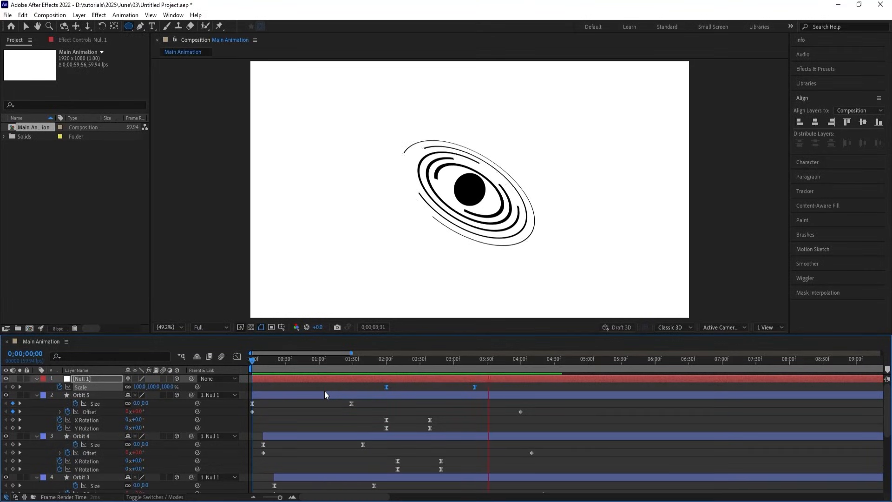
key("space")
left_click(308, 386)
key("u")
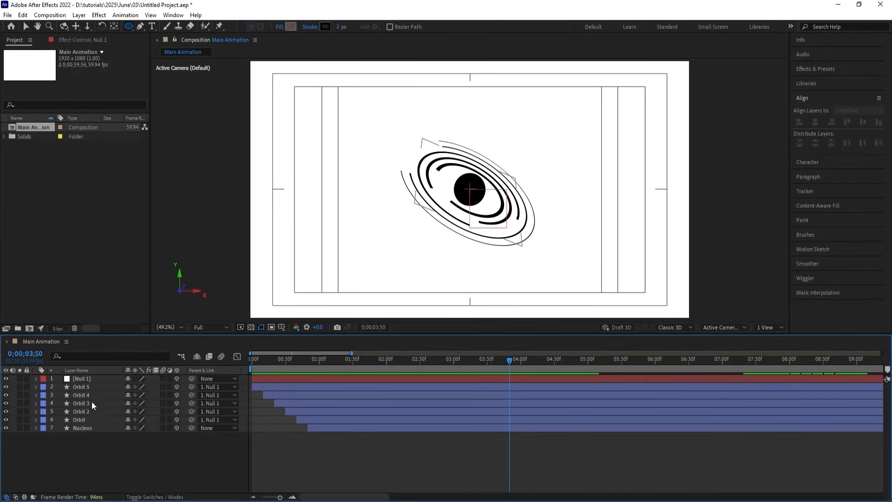
Filter the five orbit layers' properties by "cap" and set the Line Cap of Orbit 5 and Orbit 4 to Round Cap
left_click(88, 388)
left_click(87, 419, "shift")
left_click(77, 355)
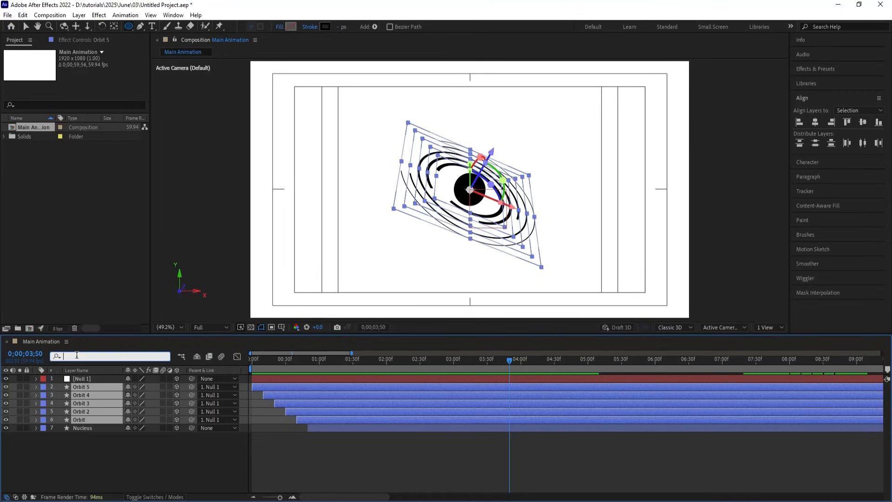
type("cap")
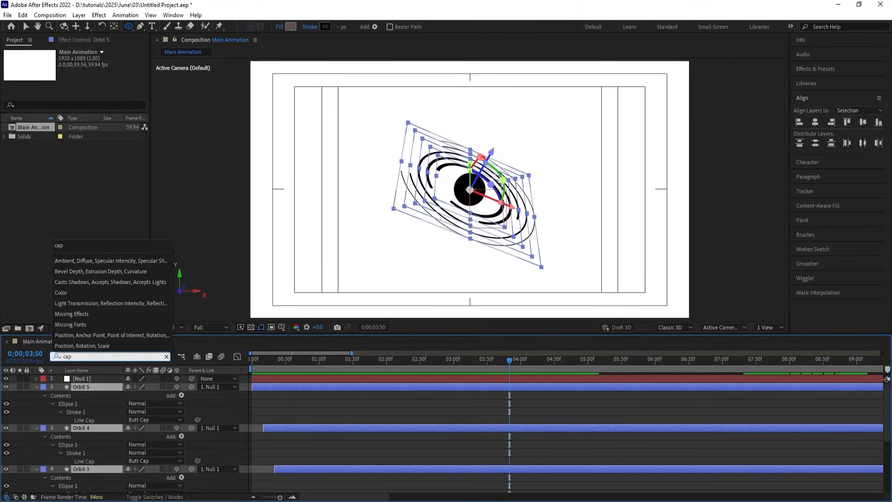
left_click(202, 407)
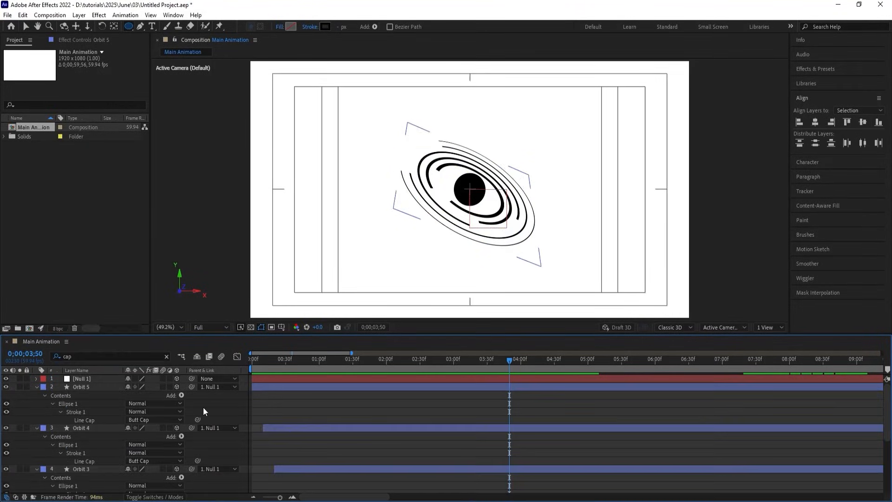
left_click(149, 420)
left_click(155, 441)
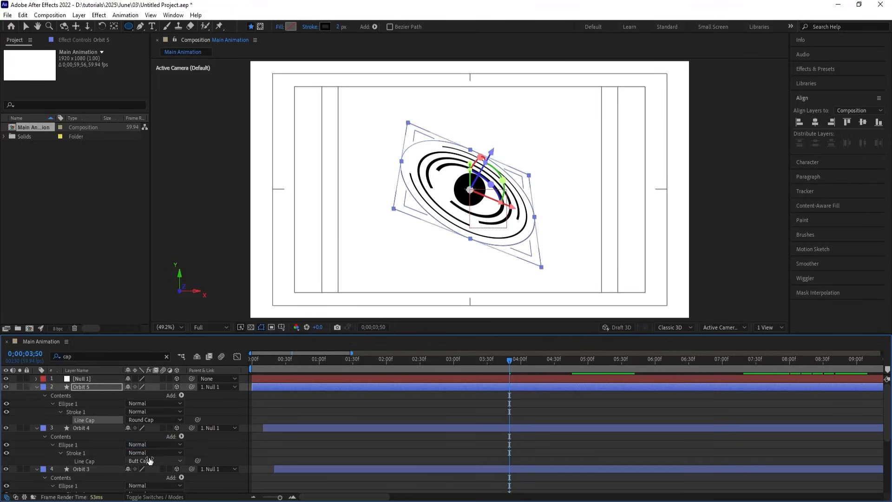
left_click(153, 460)
left_click(156, 482)
Set the stroke Line Cap of Orbit 3, Orbit 2 and Orbit to Round Cap
scroll(174, 460, "down", 2)
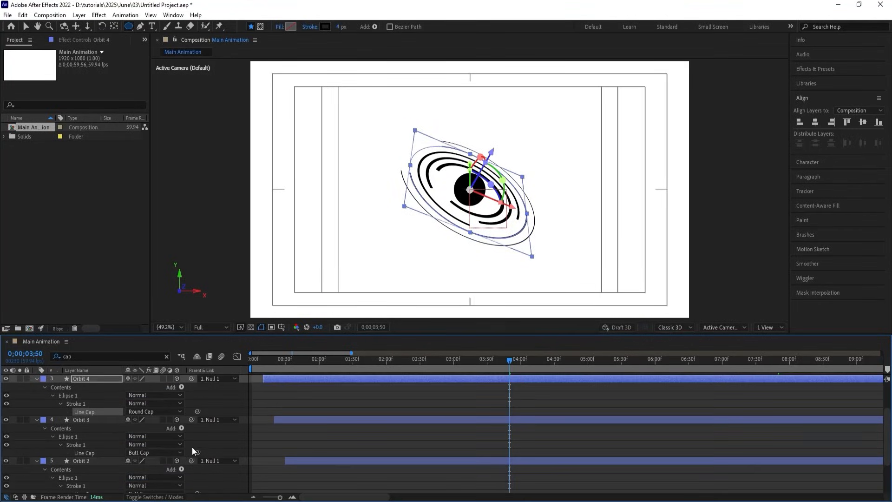
left_click(154, 452)
left_click(195, 473)
scroll(202, 471, "down", 2)
left_click(157, 469)
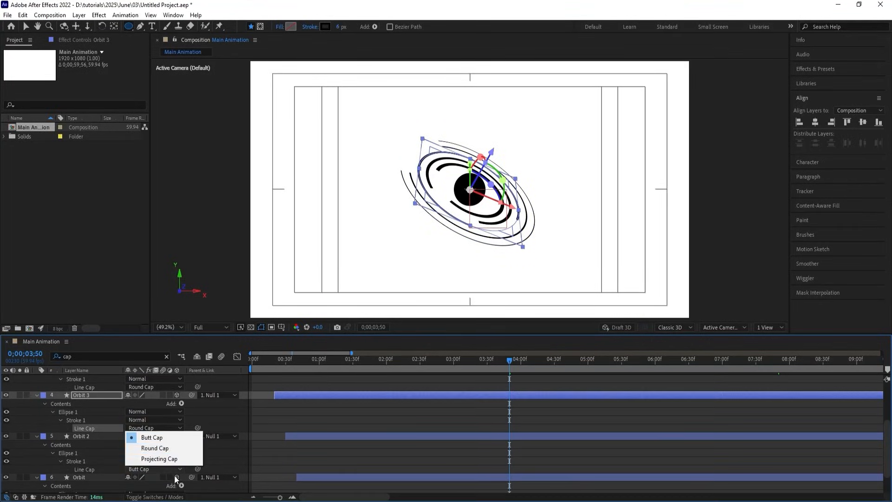
left_click(160, 446)
scroll(206, 459, "down", 2)
left_click(148, 479)
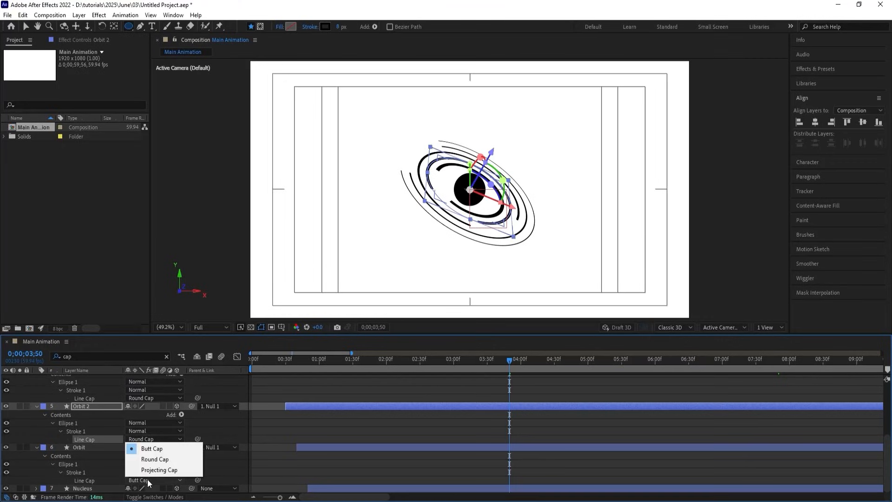
left_click(149, 460)
Clear the property filter by collapsing all layers and preview the rings with their rounded ends
left_click(284, 458)
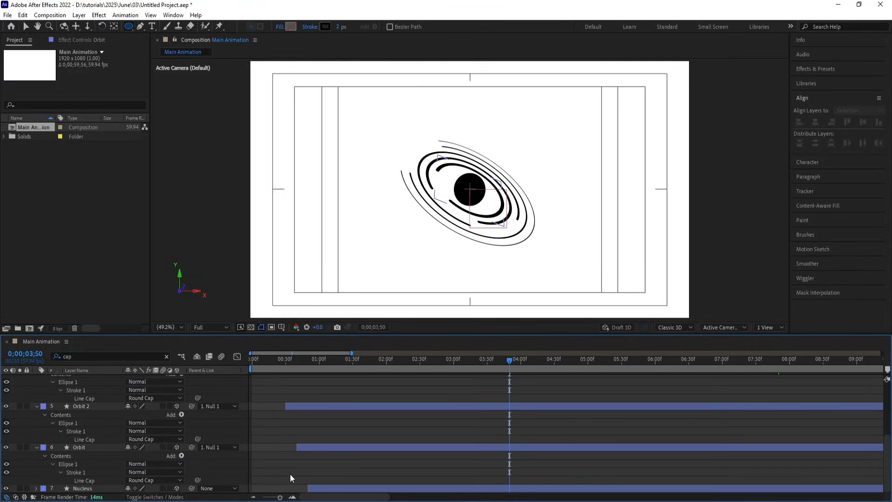
key("u")
key("u")
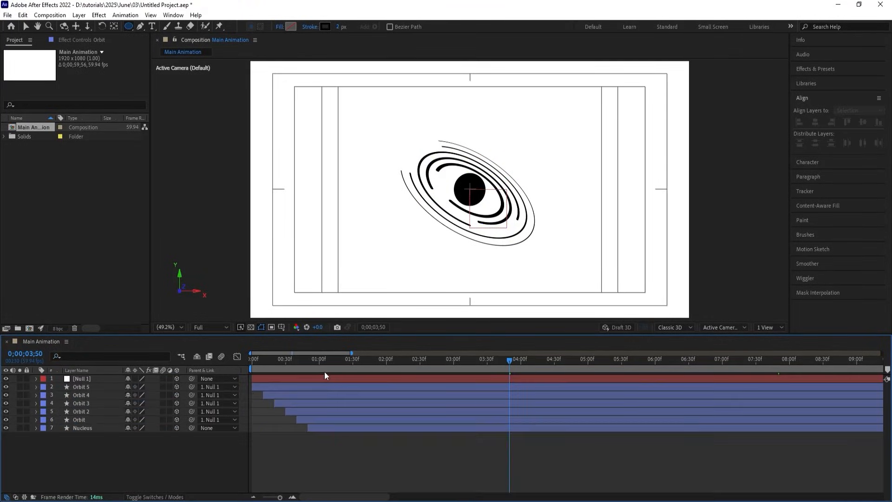
left_click_drag(324, 361, 251, 367)
key("space")
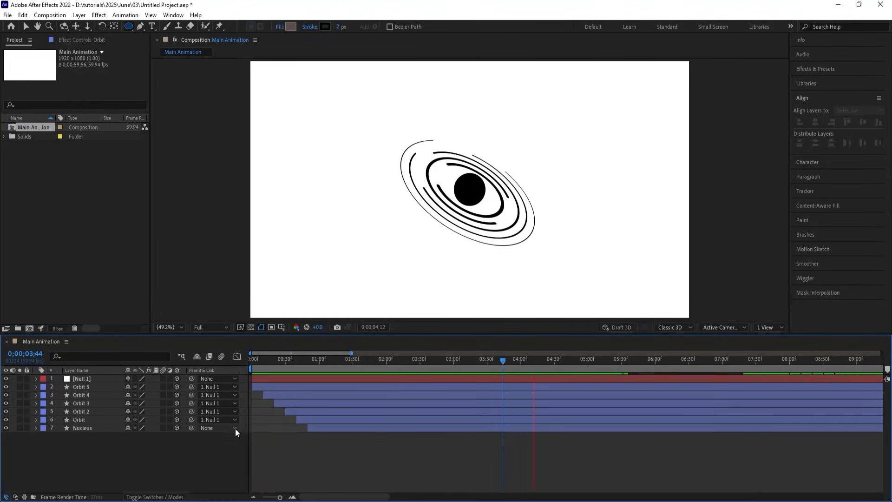
key("space")
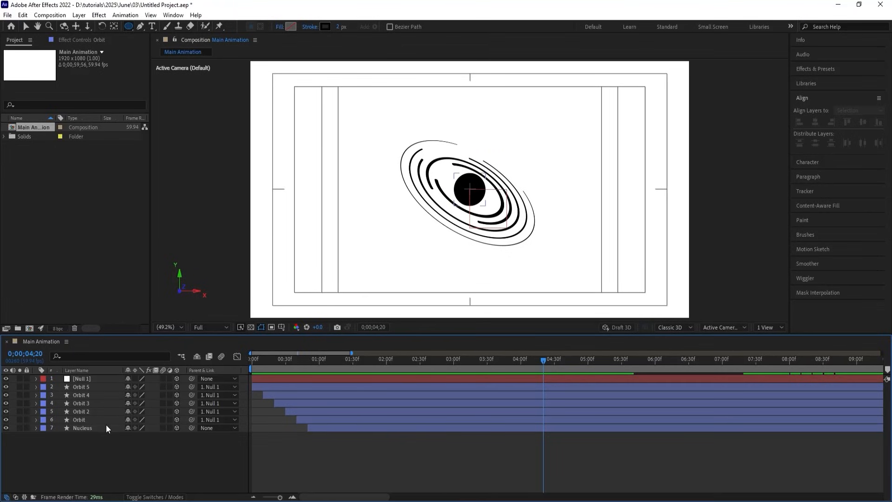
Show the rotation properties of all five orbit layers and duplicate Orbit 5's X and Y Rotation keyframes at 0;00;04;20
left_click(85, 419)
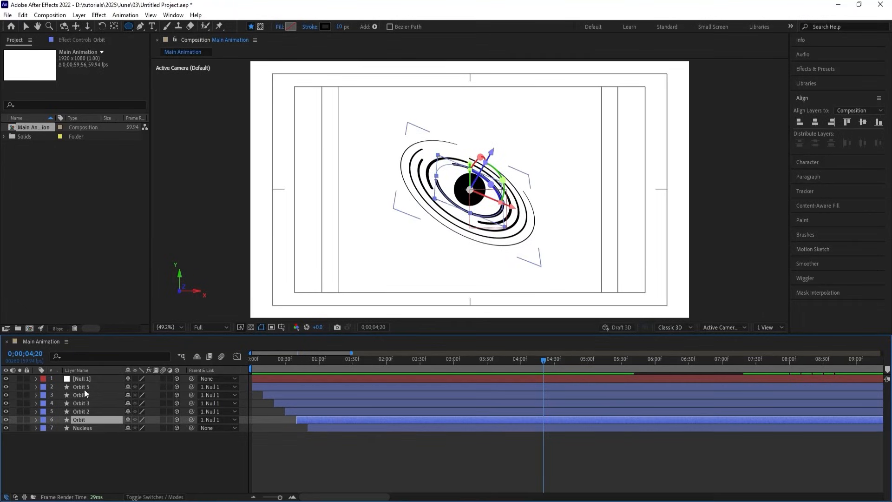
left_click(84, 390, "shift")
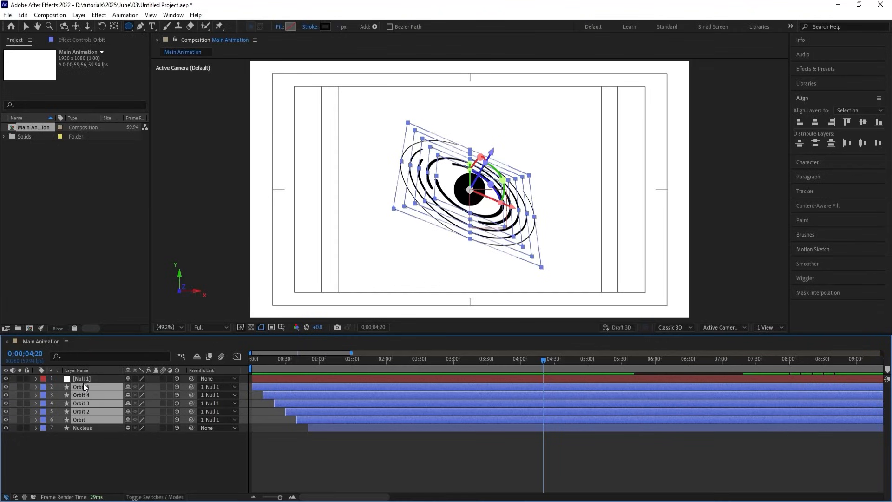
key("r")
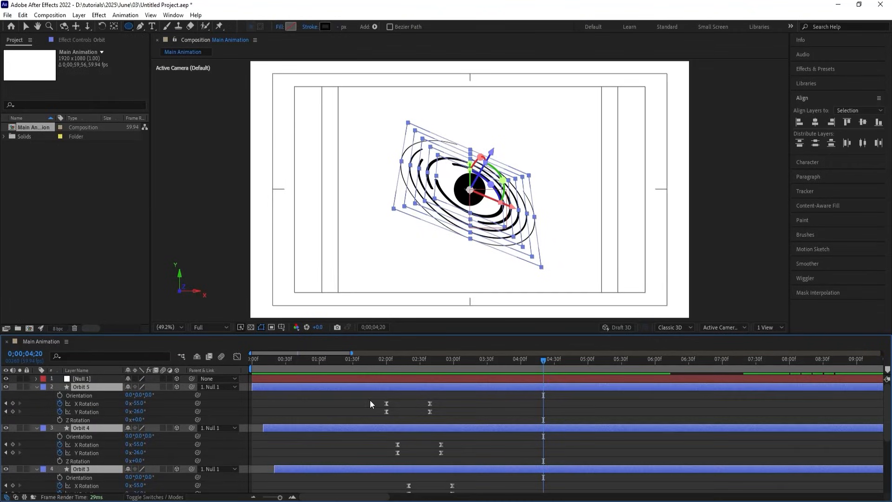
left_click_drag(370, 400, 439, 416)
key("ctrl+c")
key("ctrl+v")
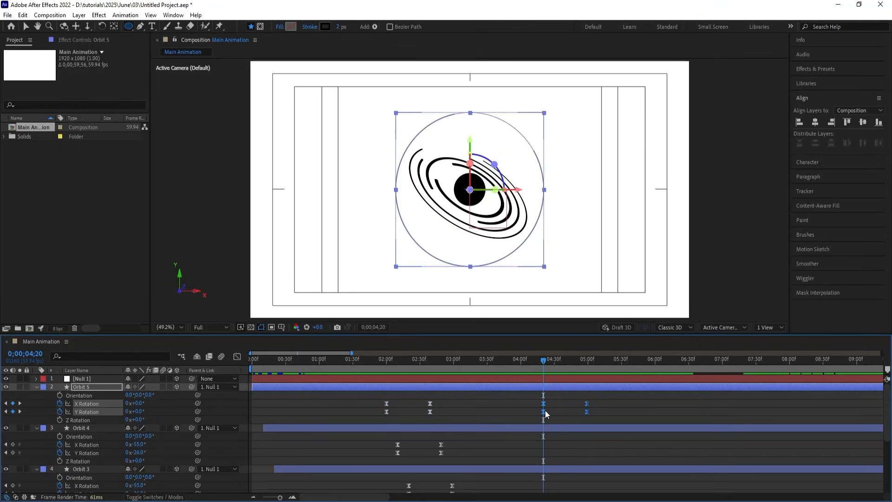
Time-reverse Orbit 5's duplicated rotation keyframes and preview the motion from 0;00;04;20
right_click(544, 412)
mouse_move(558, 396)
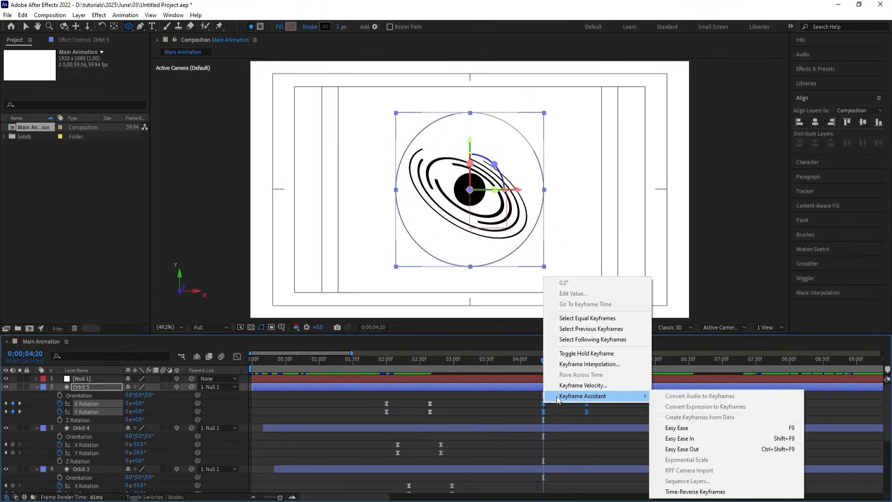
left_click(702, 492)
key("space")
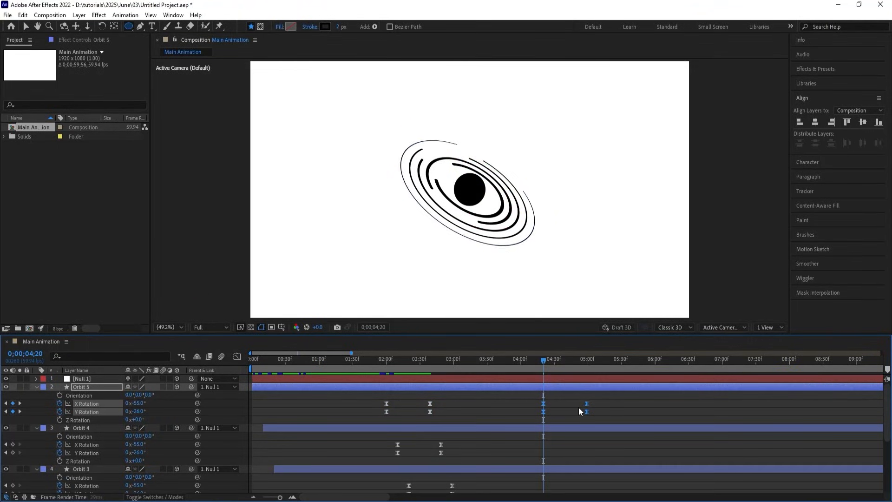
key("space")
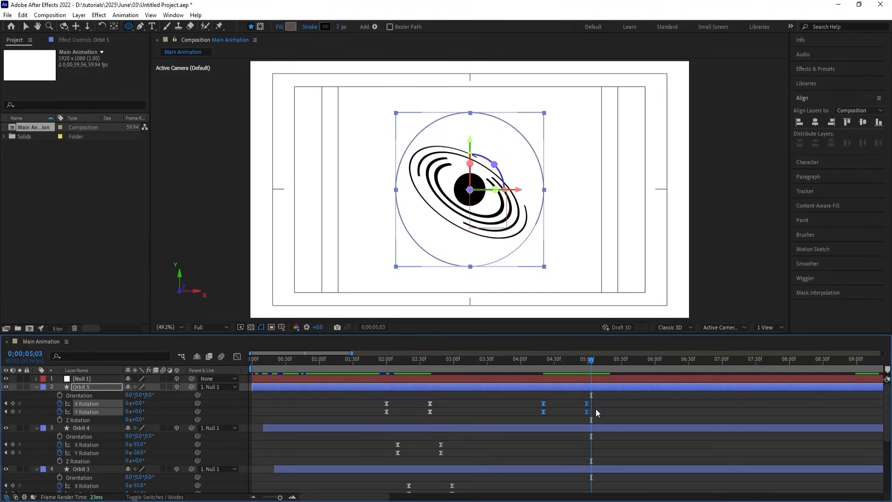
key("j")
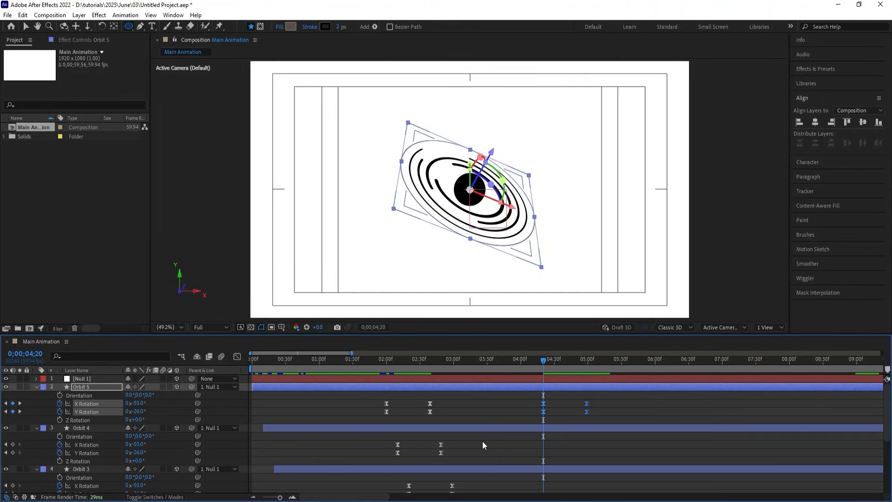
Duplicate Orbit 4's X and Y Rotation keyframes at 0;00;04;20 and time-reverse the copies
left_click_drag(482, 442, 369, 456)
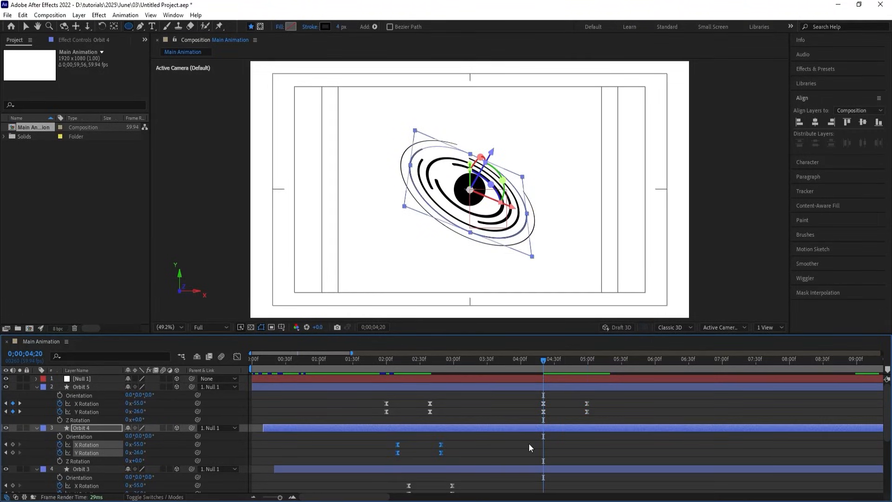
key("ctrl+c")
key("ctrl+v")
right_click(543, 444)
mouse_move(550, 441)
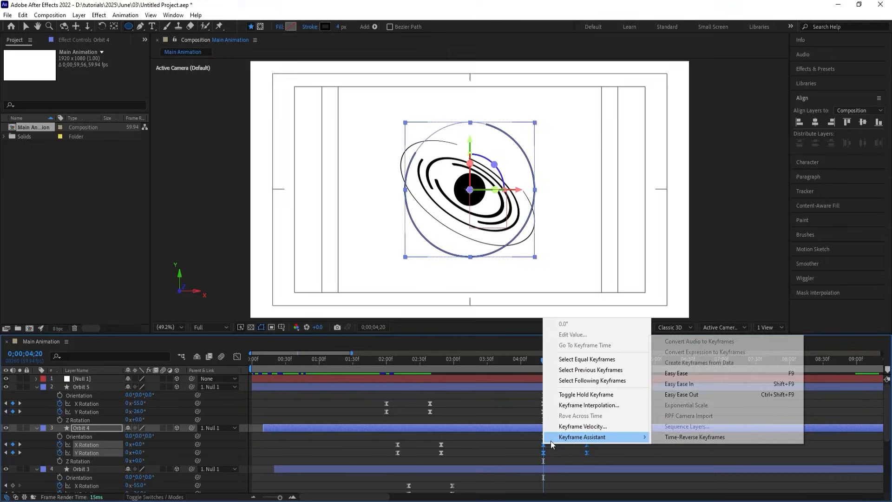
left_click(741, 437)
Duplicate Orbit 3's X and Y Rotation keyframes at 0;00;04;20 and time-reverse the copies
scroll(544, 441, "down", 2)
left_click_drag(483, 432, 383, 453)
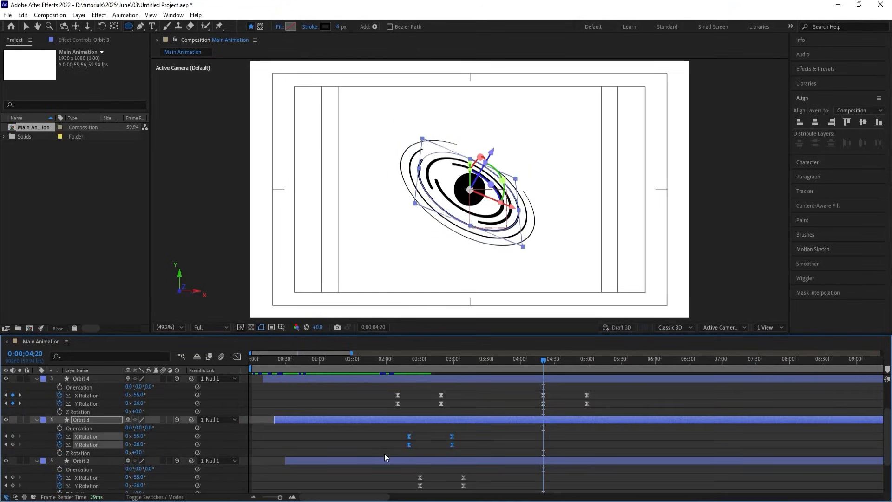
key("ctrl+c")
key("ctrl+v")
scroll(484, 473, "down", 3)
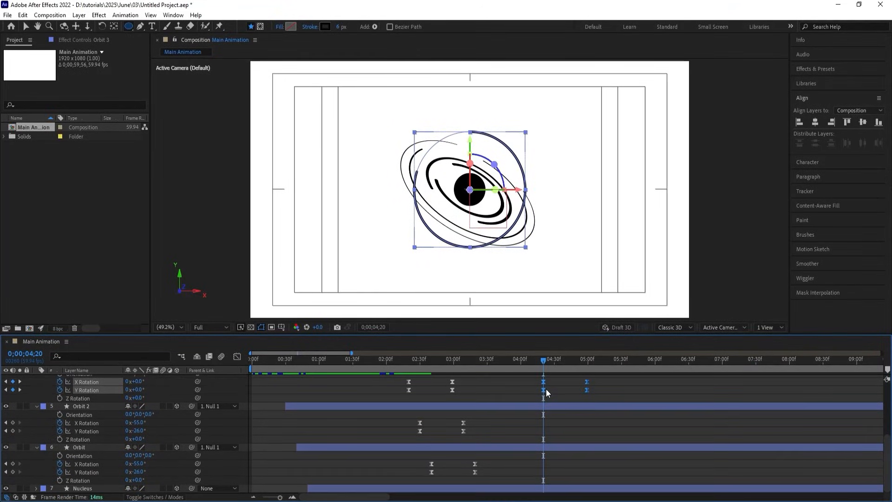
right_click(544, 388)
mouse_move(566, 382)
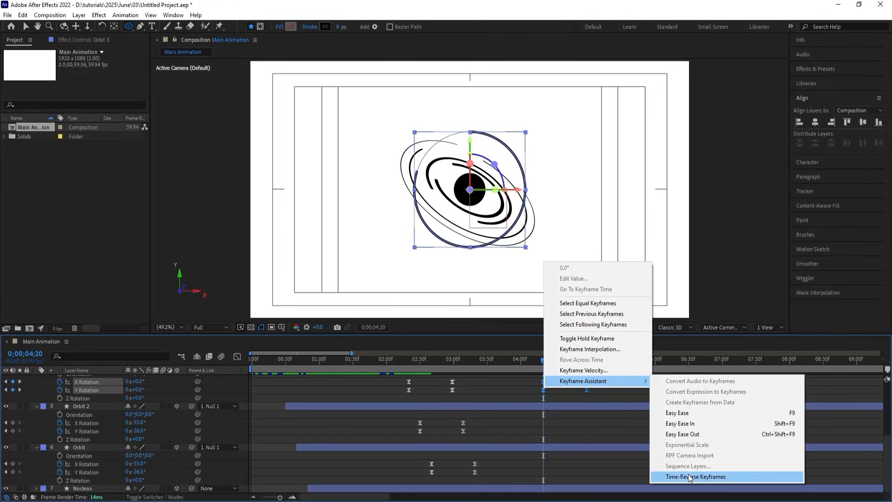
left_click(689, 476)
Duplicate Orbit 2's X and Y Rotation keyframes at 0;00;04;20 and time-reverse the copies
left_click_drag(484, 420, 364, 445)
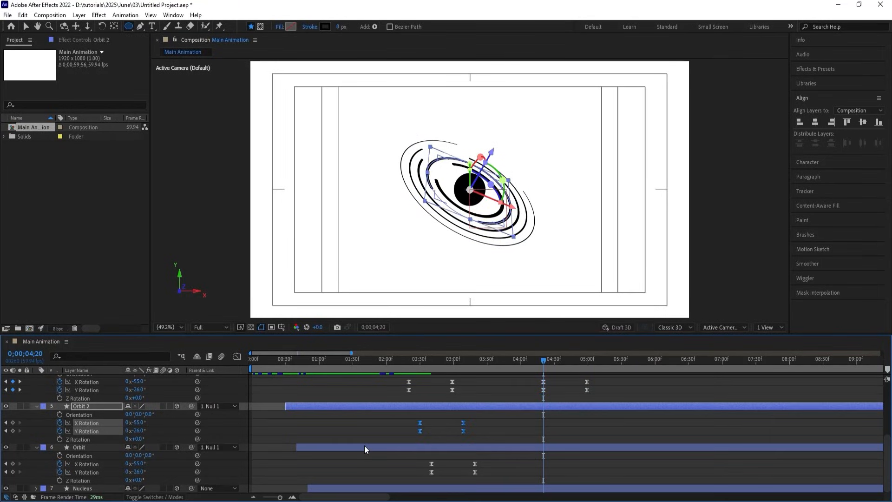
key("ctrl+c")
key("ctrl+v")
right_click(544, 430)
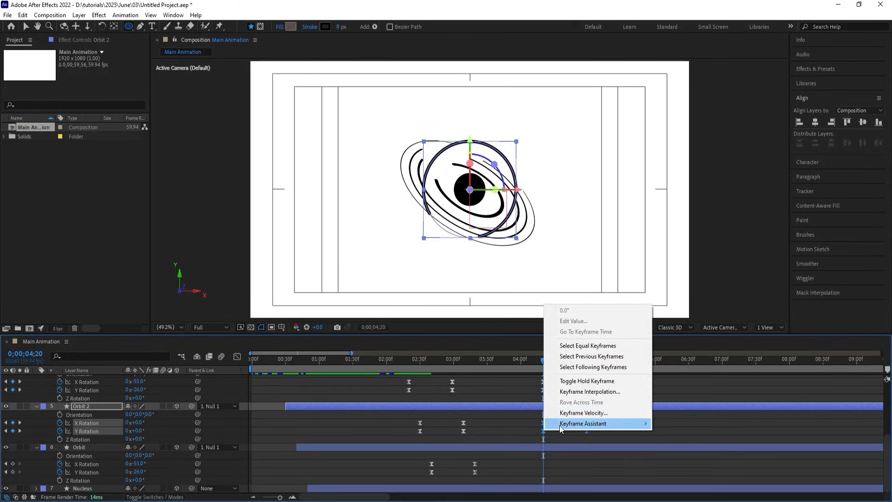
mouse_move(559, 423)
left_click(677, 425)
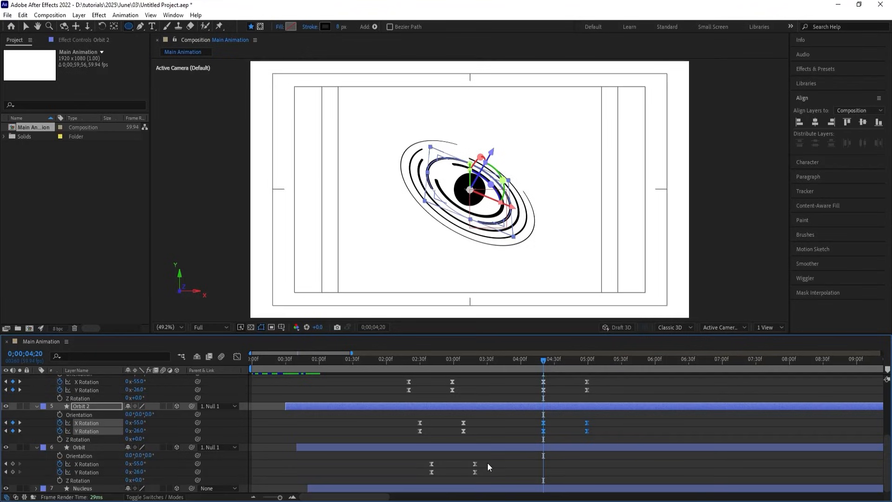
Duplicate the innermost Orbit layer's X and Y Rotation keyframes at 0;00;04;20 and time-reverse the copies
left_click_drag(487, 463, 420, 473)
key("ctrl+c")
key("ctrl+v")
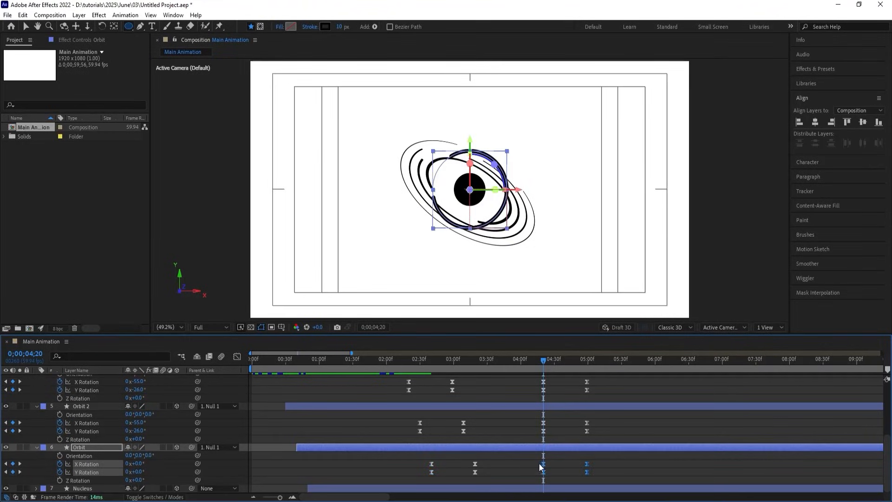
right_click(543, 466)
mouse_move(551, 460)
left_click(670, 458)
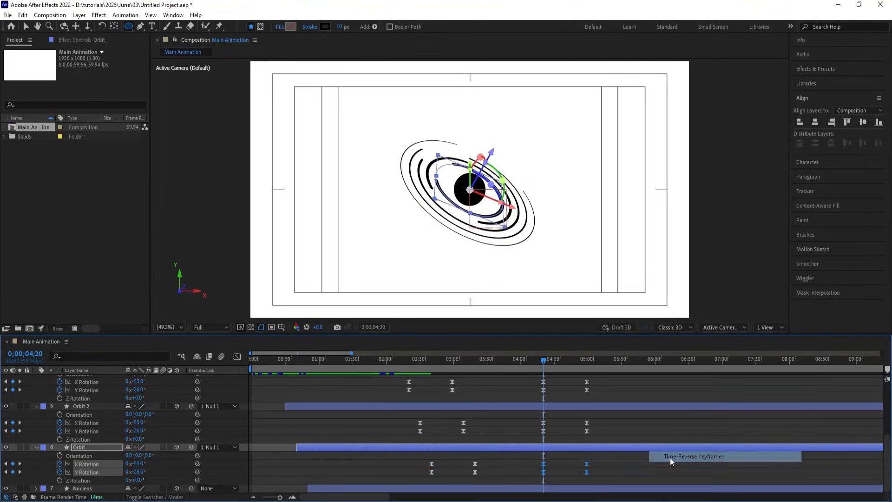
Preview the reversed rotation of all orbits and compare its keyframes at 0;00;04;20 and 0;00;04;59
left_click(602, 462)
key("space")
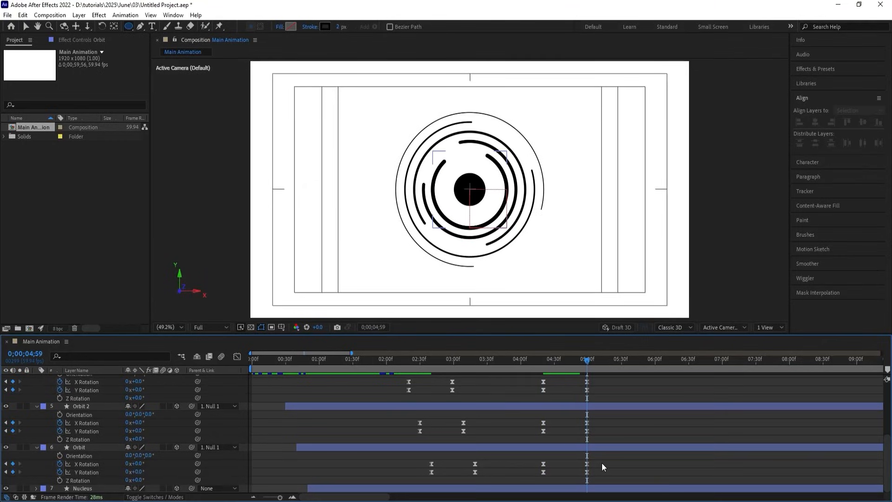
scroll(601, 463, "up", 5)
scroll(601, 463, "up", 1)
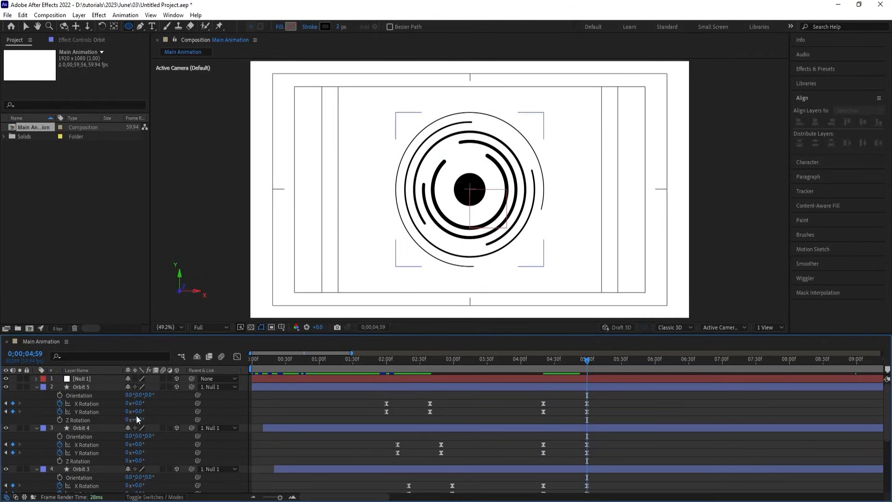
key("j")
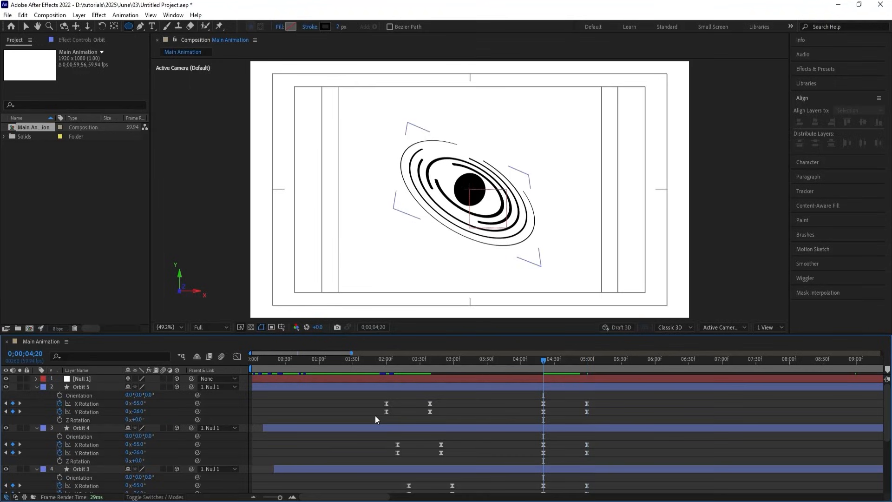
key("k")
key("j")
key("k")
At 0;00;04;59, set X Rotation to 48° and Y Rotation to 96° on all five orbit layers, and preview from 0;00;04;20
left_click(612, 389)
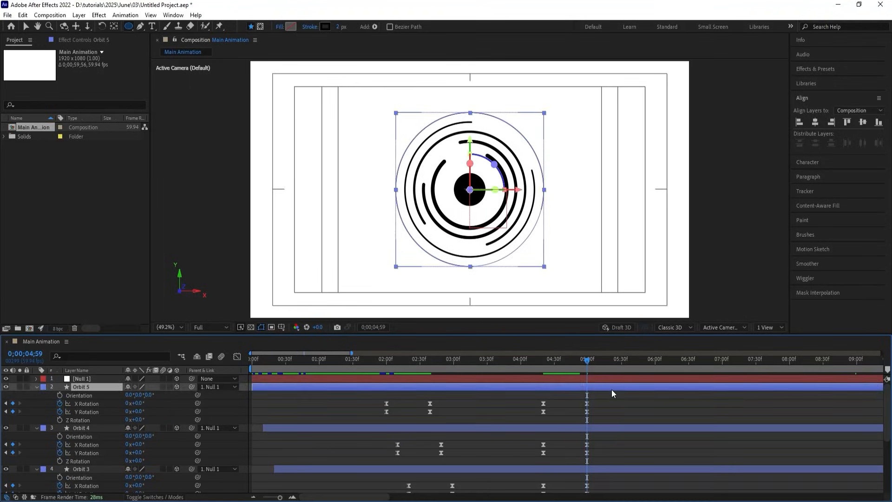
scroll(611, 404, "down", 5)
left_click(592, 447, "shift")
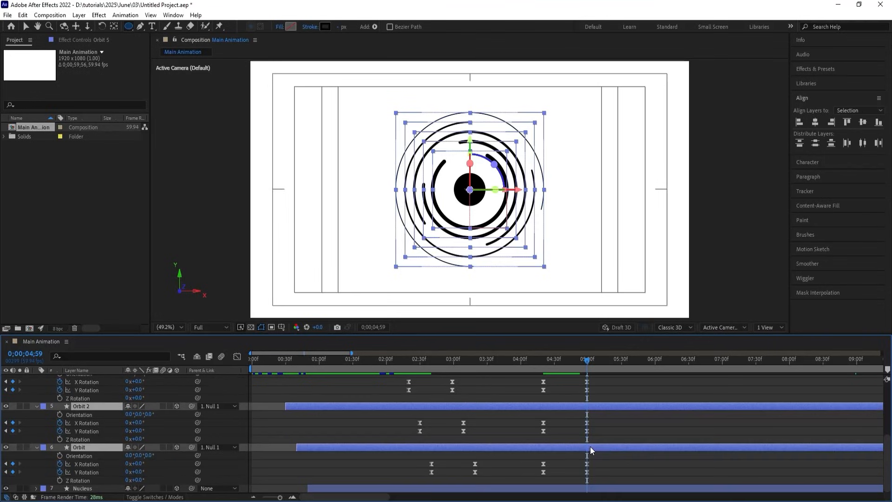
scroll(581, 437, "up", 5)
left_click_drag(138, 412, 163, 406)
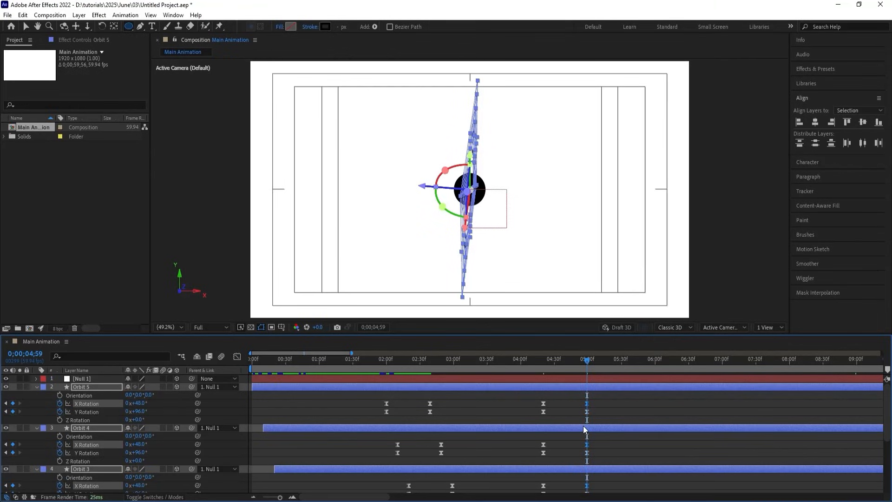
key("j")
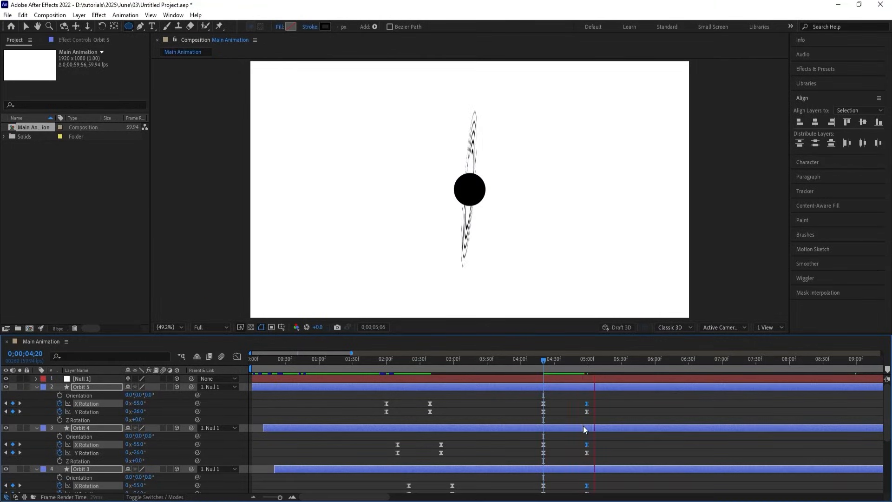
key("space")
left_click(563, 407)
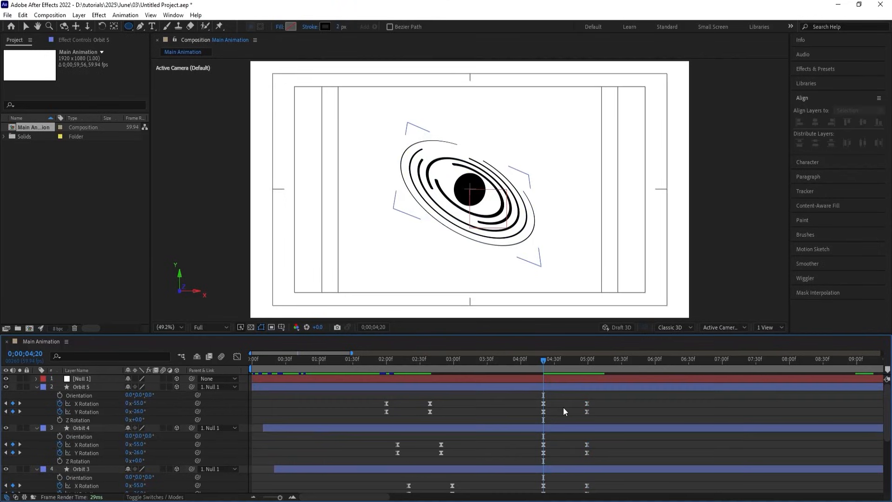
Shift Orbit 4's last two pairs of X and Y Rotation keyframes to start at 0;00;04;24
key("Page_Down")
key("Page_Down")
key("Page_Down")
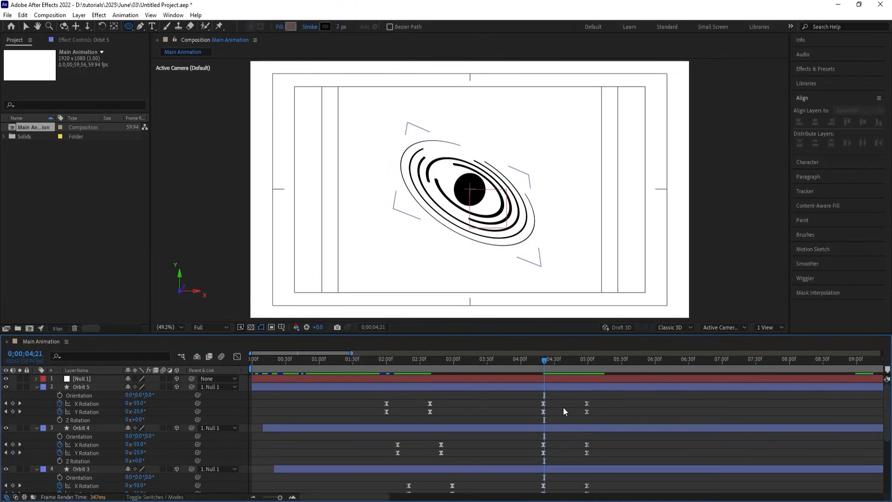
key("equal")
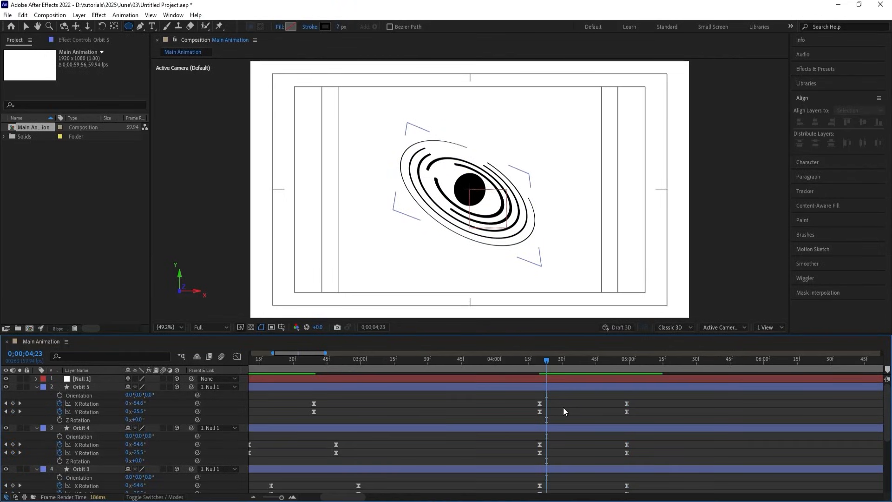
key("Page_Down")
left_click_drag(524, 441, 639, 456)
key("ctrl+x")
key("ctrl+v")
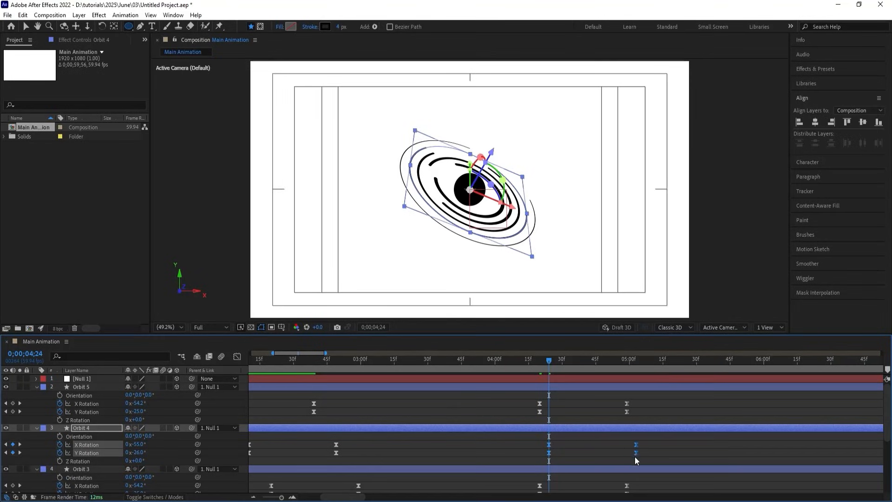
Shift Orbit 3's last two pairs of X and Y Rotation keyframes to start at 0;00;04;28
key("Page_Down")
key("Page_Down")
key("Page_Down")
key("Page_Down")
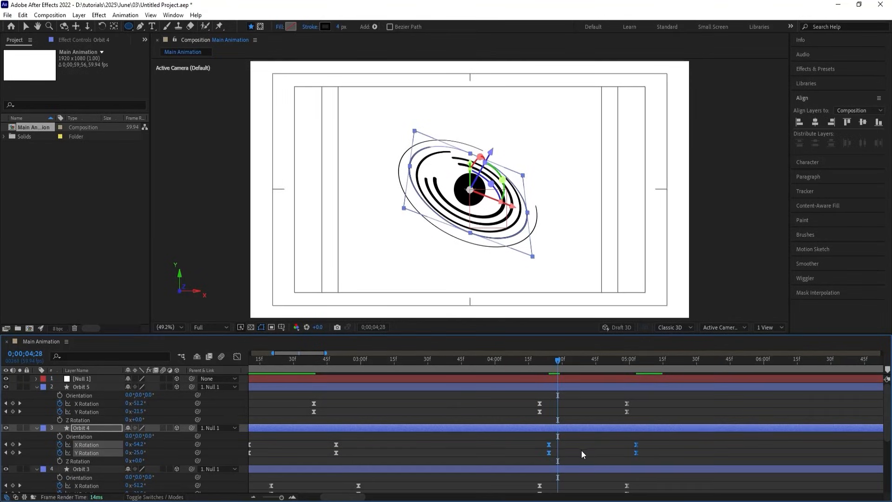
scroll(581, 450, "down", 2)
left_click_drag(526, 435, 650, 451)
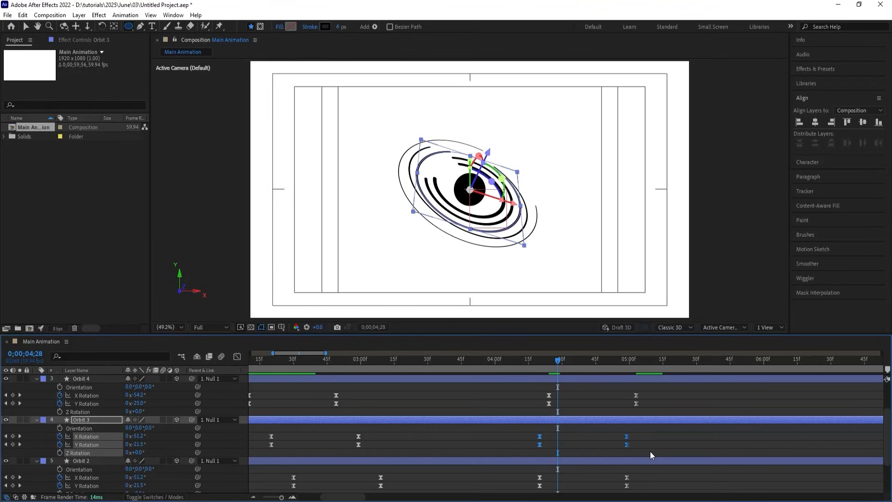
key("ctrl+x")
key("ctrl+v")
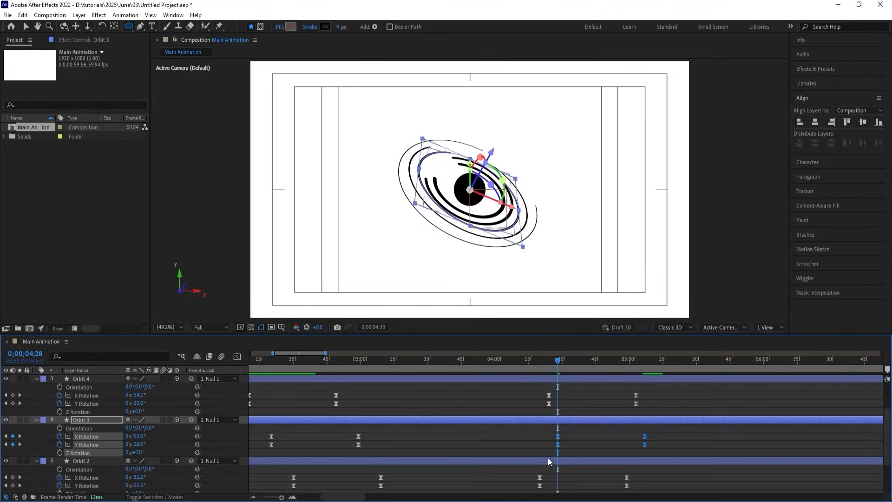
Advance the current time to 0;00;04;31
key("Page_Down")
key("Page_Down")
key("Page_Down")
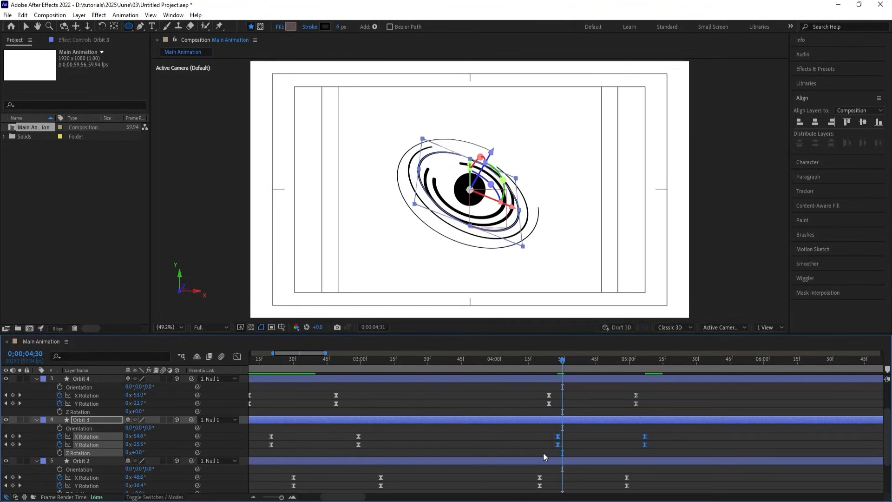
Move the last two pairs of X and Y Rotation keyframes on Orbit 2 so they start at 0;00;04;31
scroll(543, 453, "down", 2)
left_click_drag(525, 427, 653, 440)
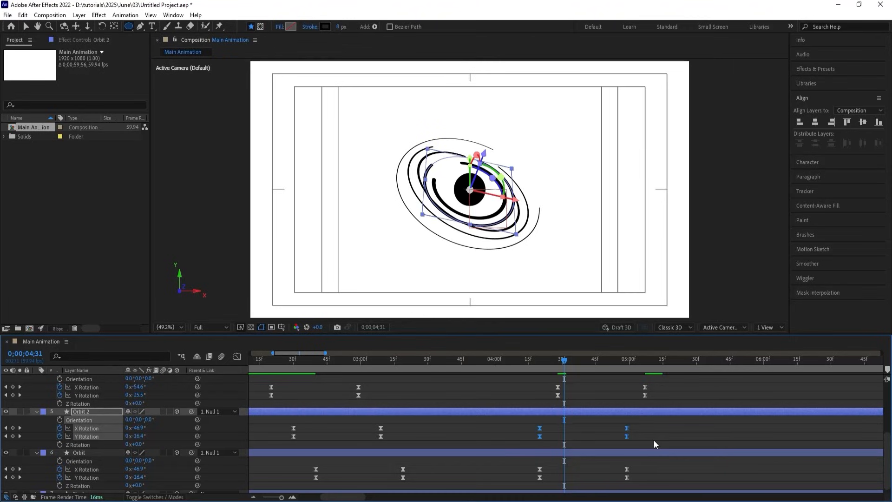
key("ctrl+x")
key("ctrl+v")
Move the last two pairs of X and Y Rotation keyframes on the Orbit layer so they start at 0;00;04;34
key("Page_Down")
key("Page_Down")
key("Page_Down")
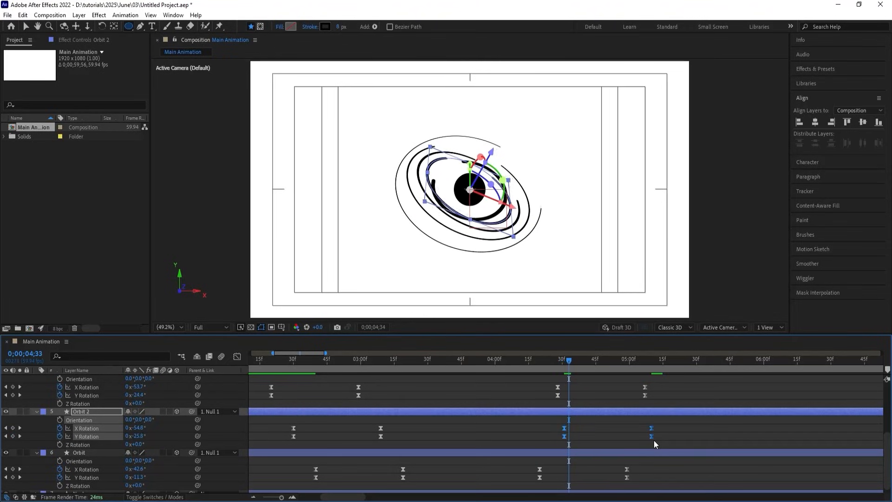
left_click_drag(525, 462, 607, 478)
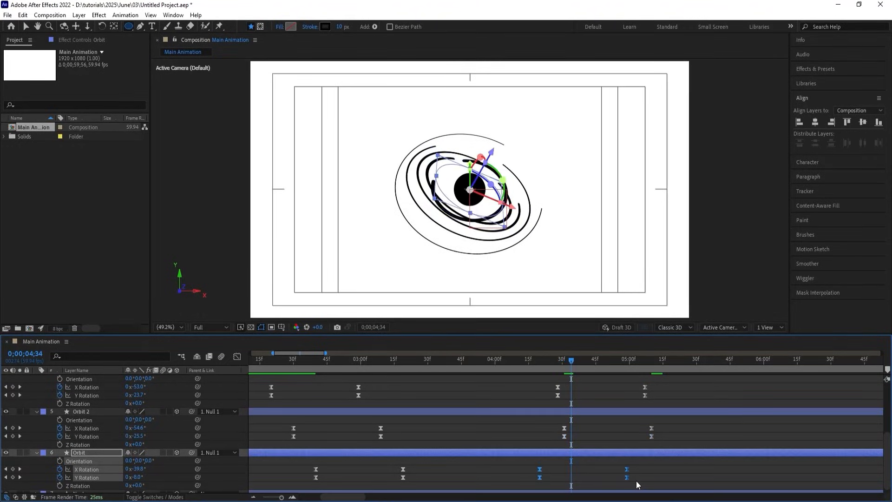
key("ctrl+x")
key("ctrl+v")
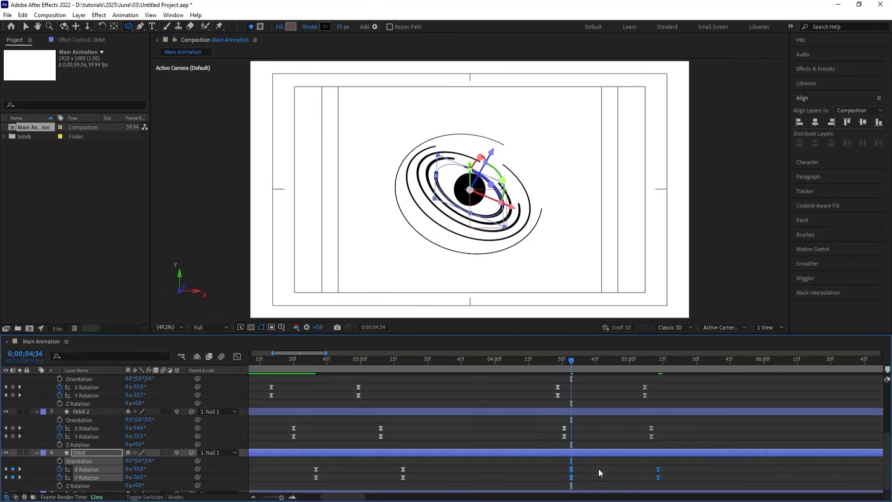
Preview the staggered final rotation of the orbits from shortly before 0;00;04;20
scroll(599, 470, "down", 1)
left_click(540, 361)
key("space")
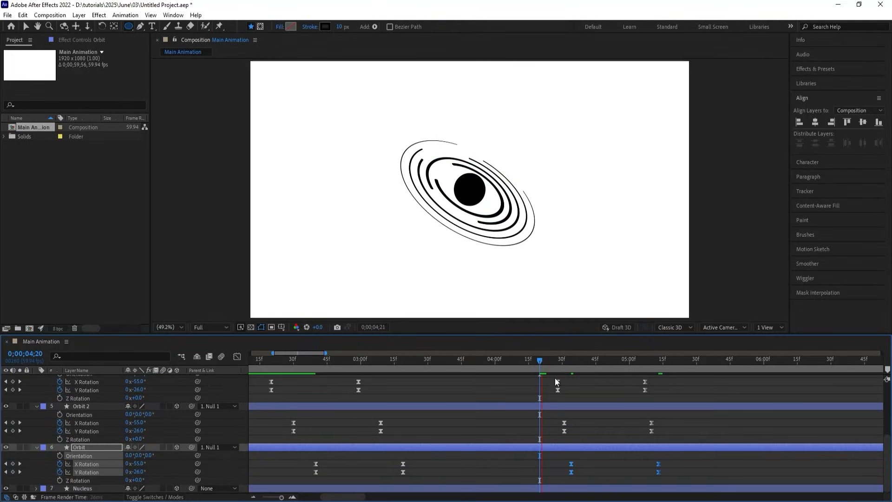
key("space")
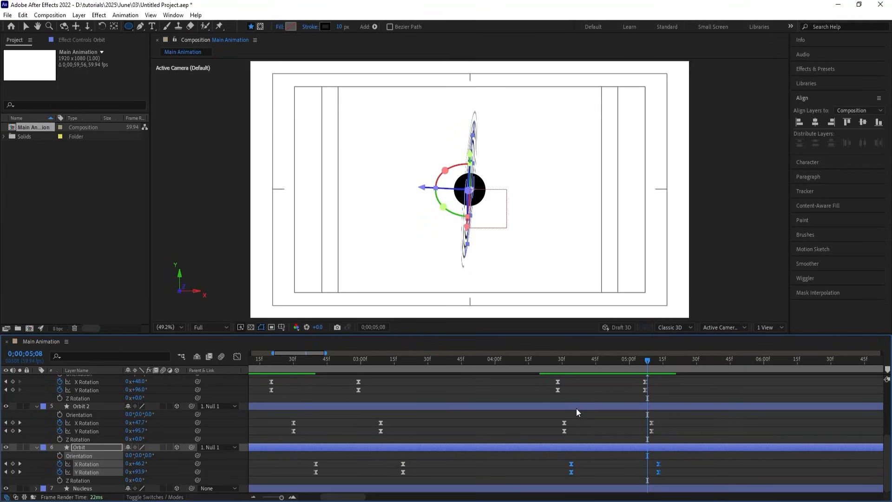
scroll(576, 408, "up", 5)
left_click(537, 364)
key("space")
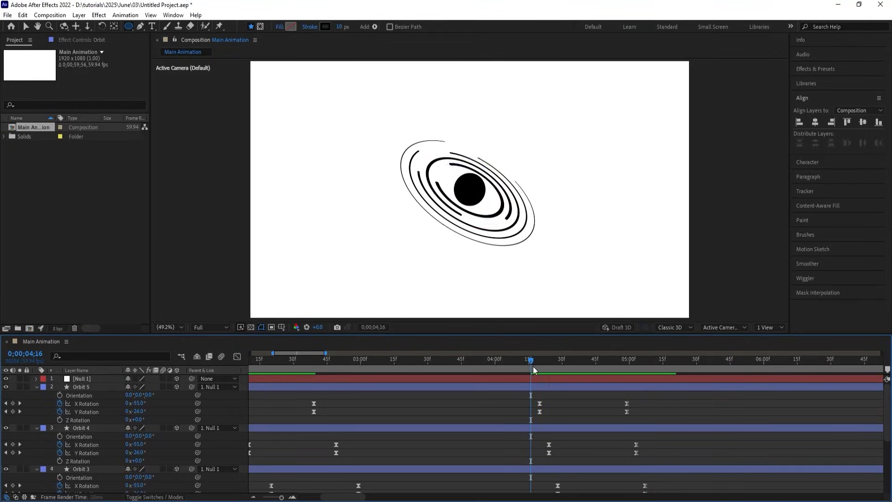
key("space")
left_click_drag(586, 361, 627, 367)
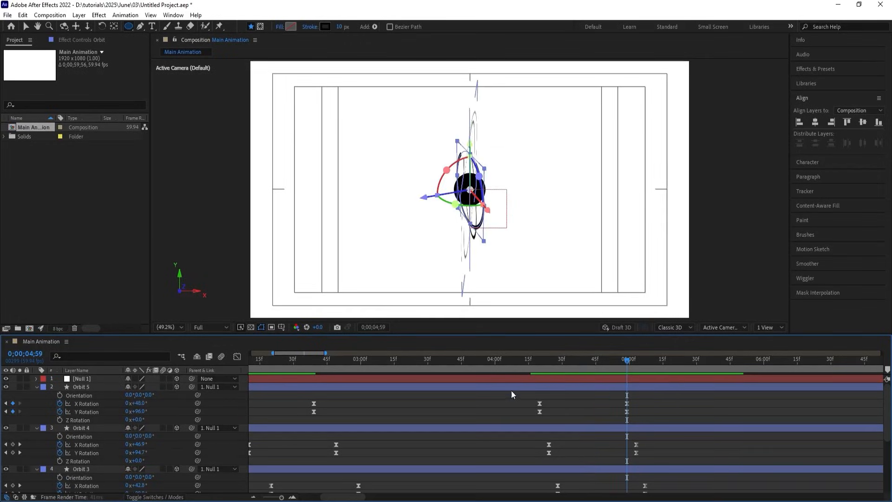
Collapse the properties of all layers and enable motion blur on every layer and for the composition
scroll(281, 392, "down", 5)
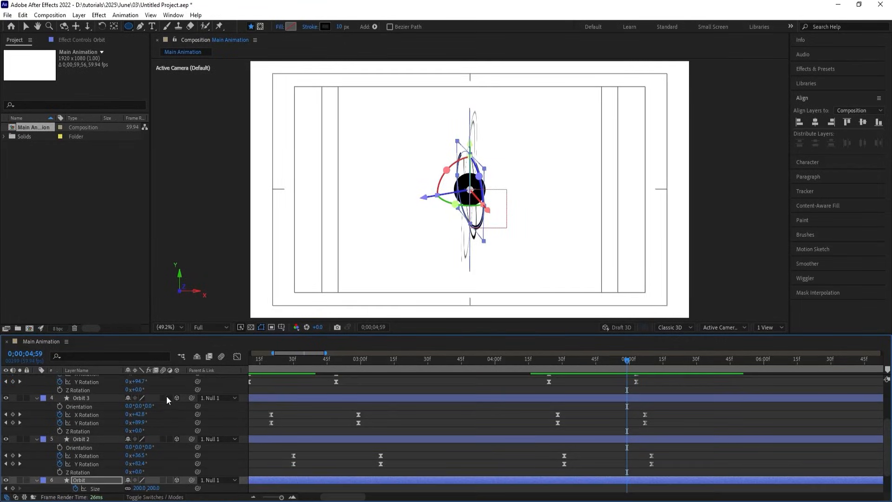
left_click(303, 389)
scroll(303, 390, "up", 5)
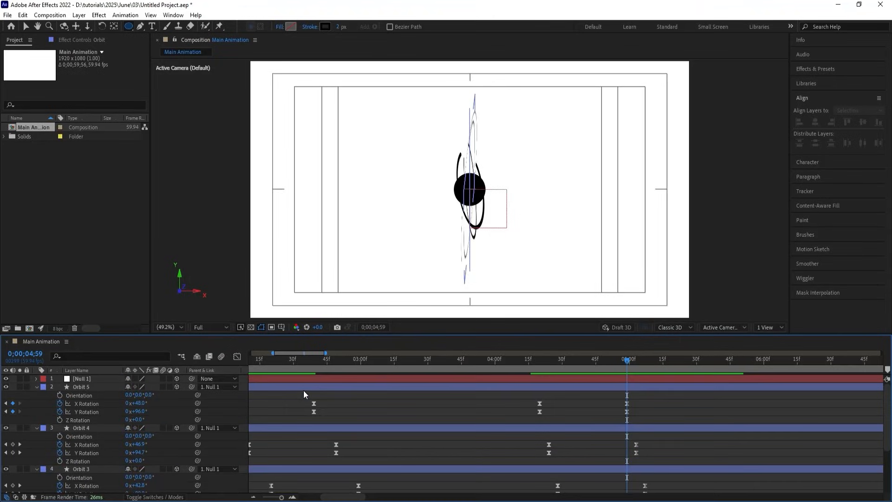
key("u")
key("u")
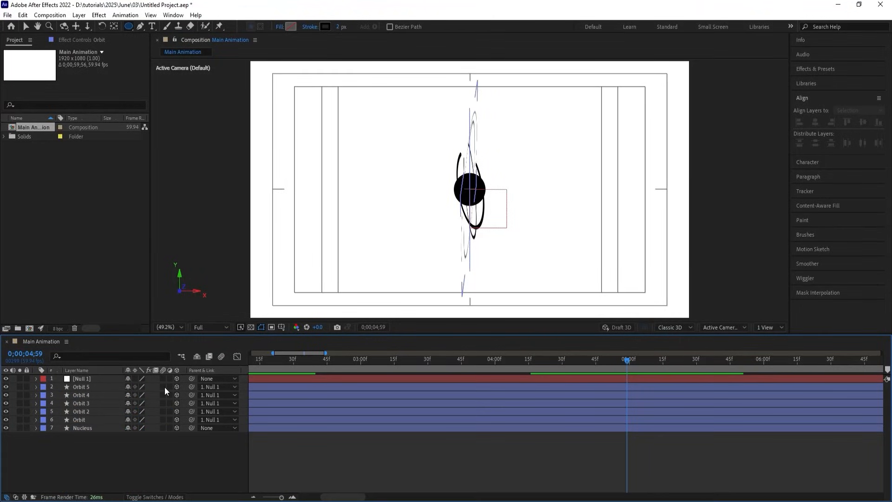
key("ctrl+a")
left_click(164, 386)
left_click(570, 435)
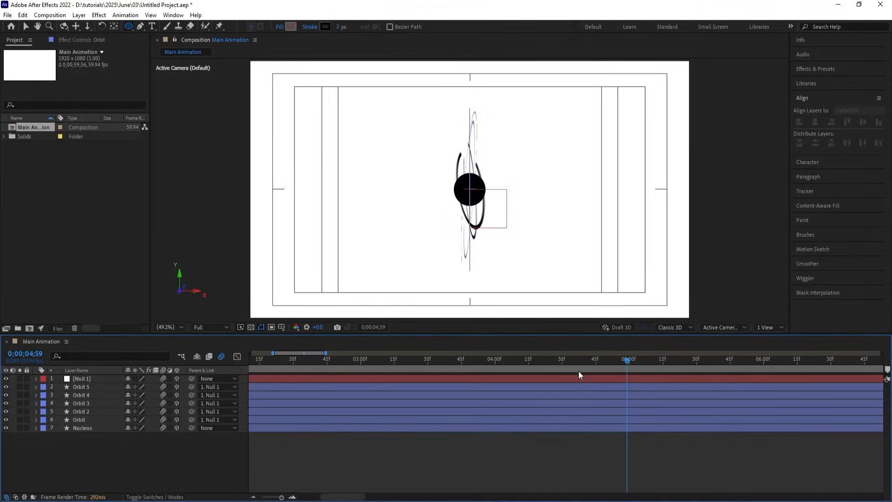
Lower the preview resolution to Quarter, hide the safe guides during playback and preview the orbit rotation from 0;00;04;17
left_click_drag(575, 365, 529, 360)
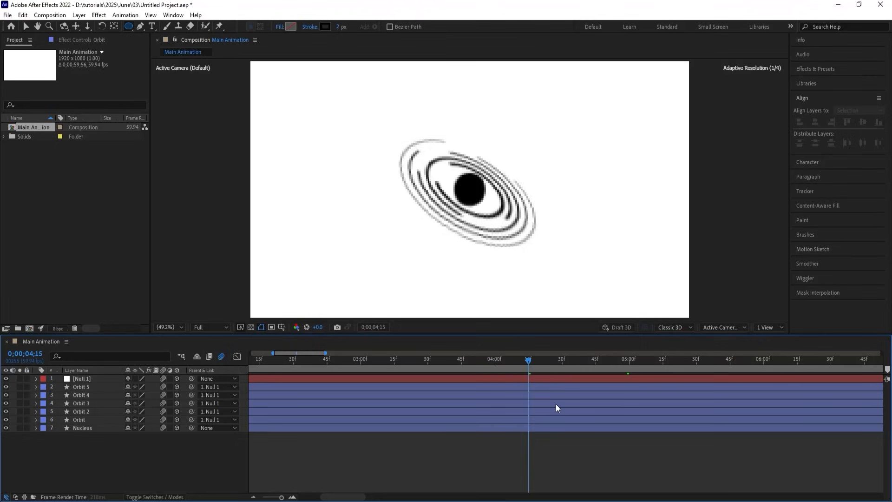
key("Page_Down")
key("Page_Down")
key("'")
left_click(214, 326)
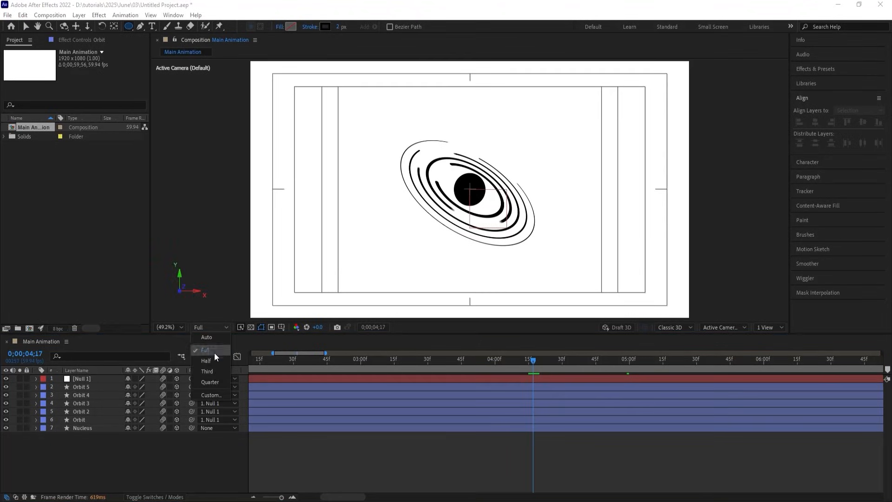
left_click(214, 381)
key("'")
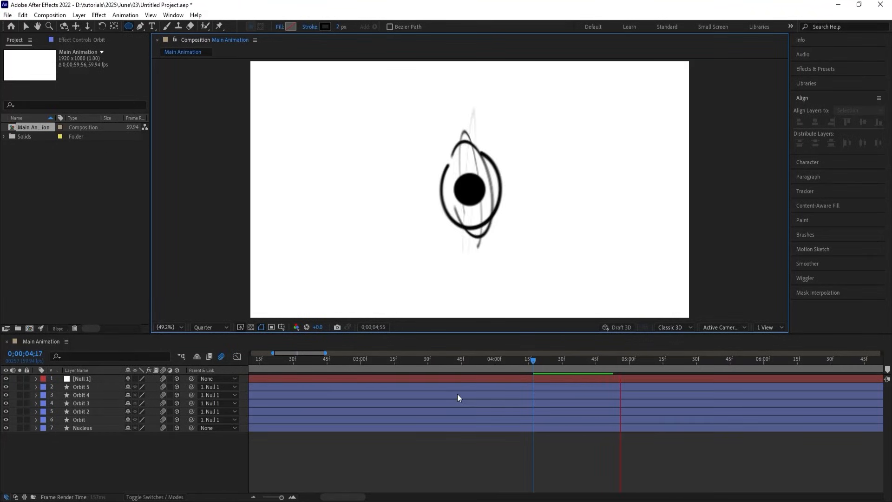
key("space")
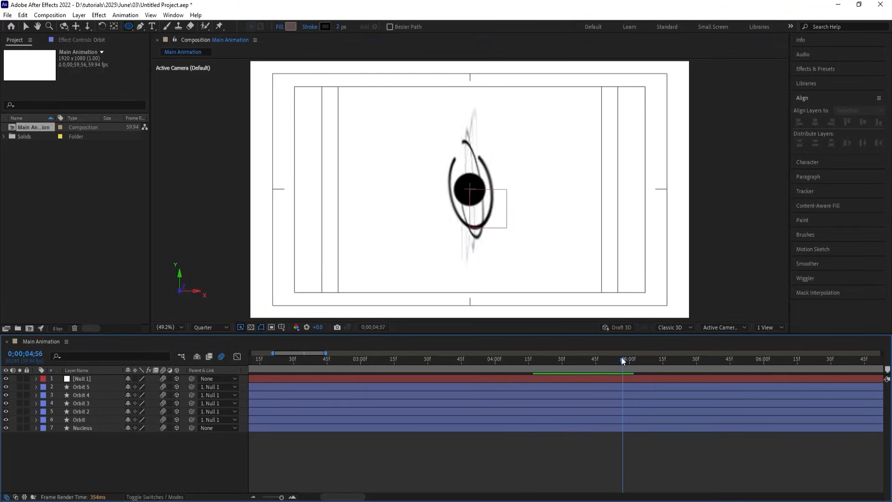
Reveal the keyframed properties of all layers and add a Scale keyframe to Null 1 at 0;00;04;20
left_click_drag(623, 359, 605, 358)
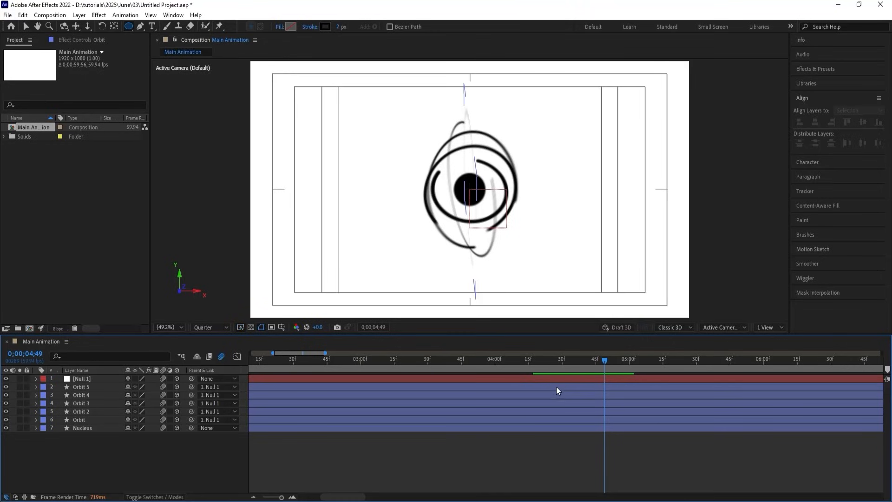
left_click(545, 378)
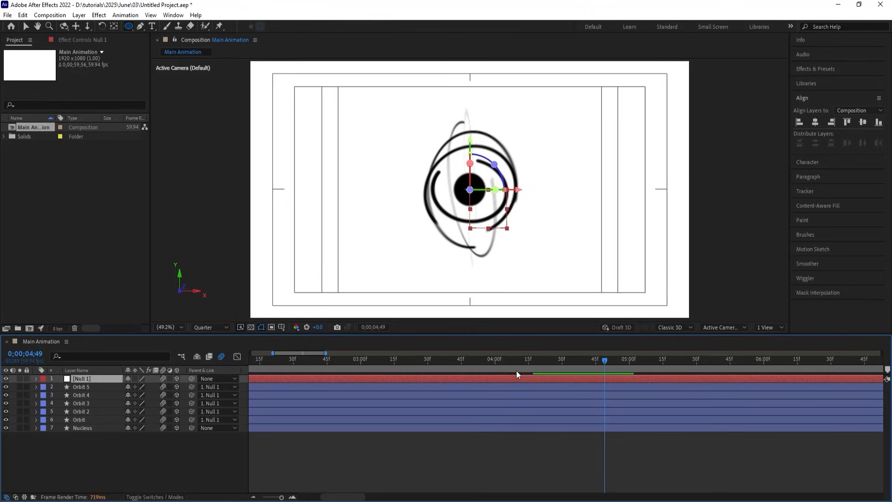
left_click(537, 464)
key("u")
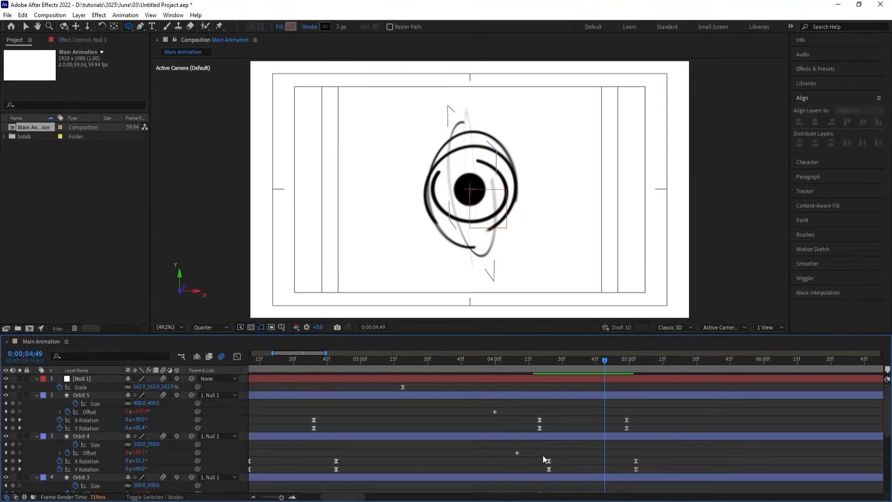
key("j")
key("j")
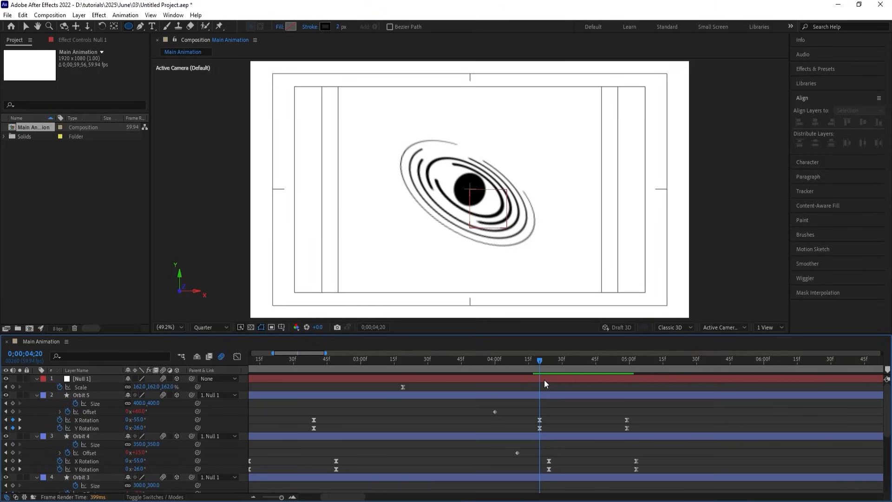
left_click(545, 380)
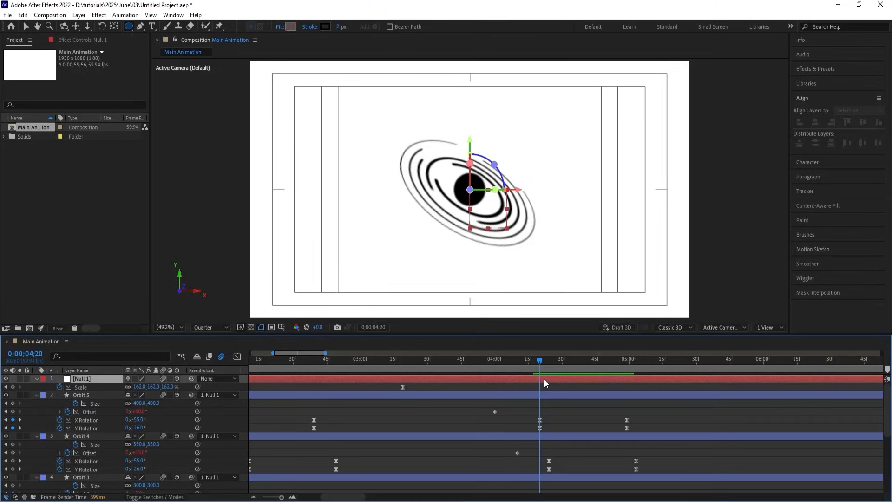
left_click(12, 386)
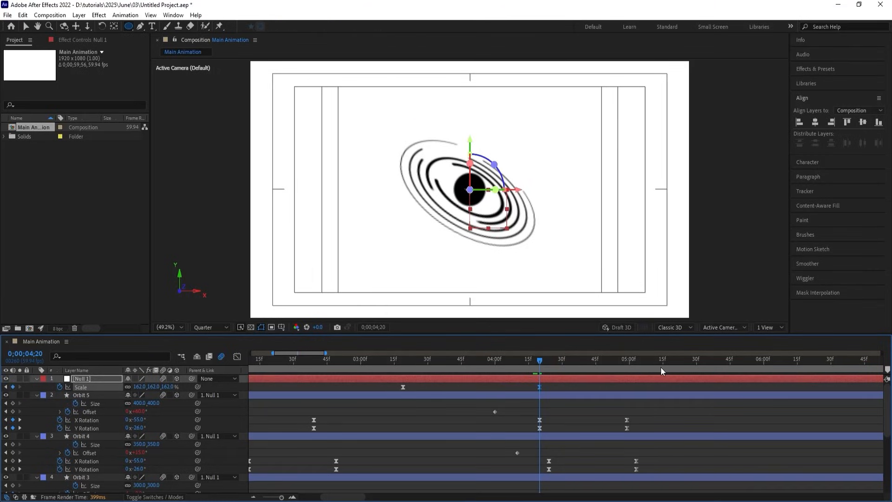
Set the Scale of Null 1 to 0% at 0;00;04;59
key("space")
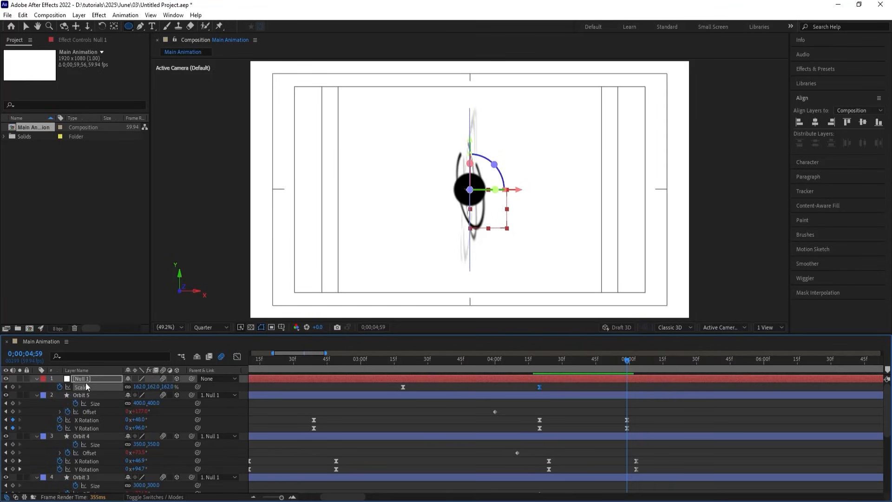
left_click(139, 387)
type("0")
key("Return")
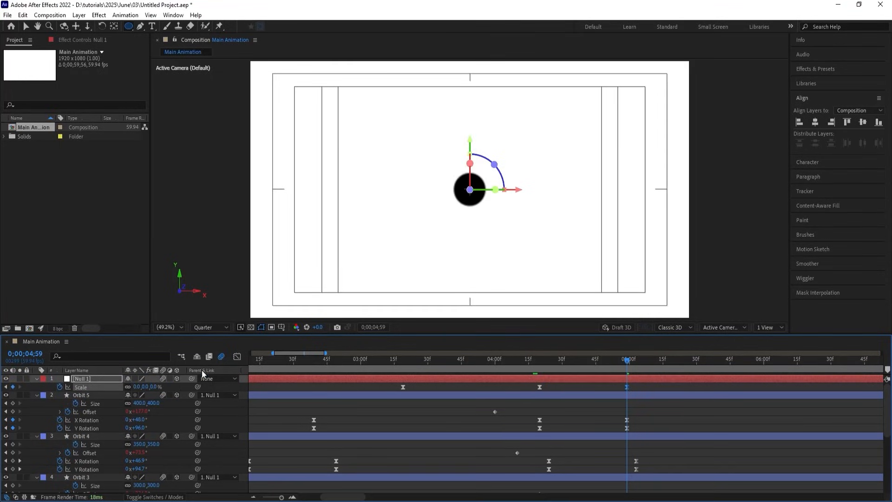
Preview the shrinking orbits and shift the last two Scale keyframes of Null 1 so they start at 0;00;04;28
left_click_drag(518, 384, 660, 389)
key("j")
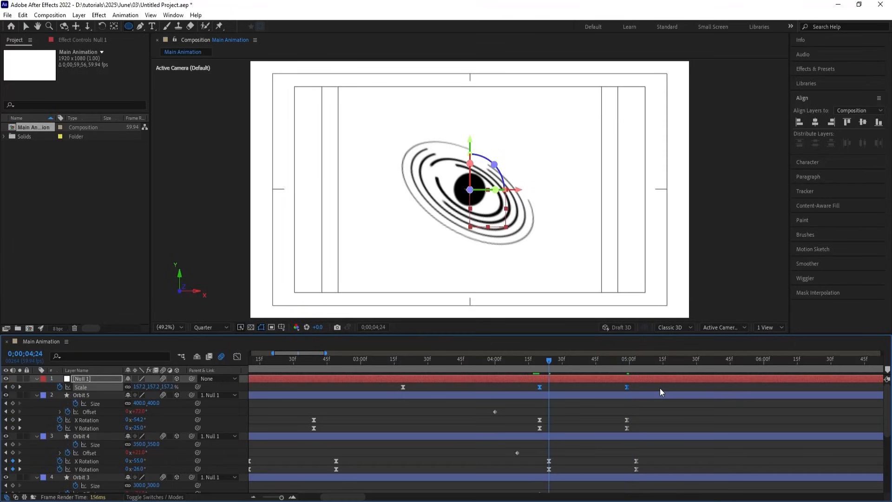
key("j")
key("ctrl+shift+h")
key("space")
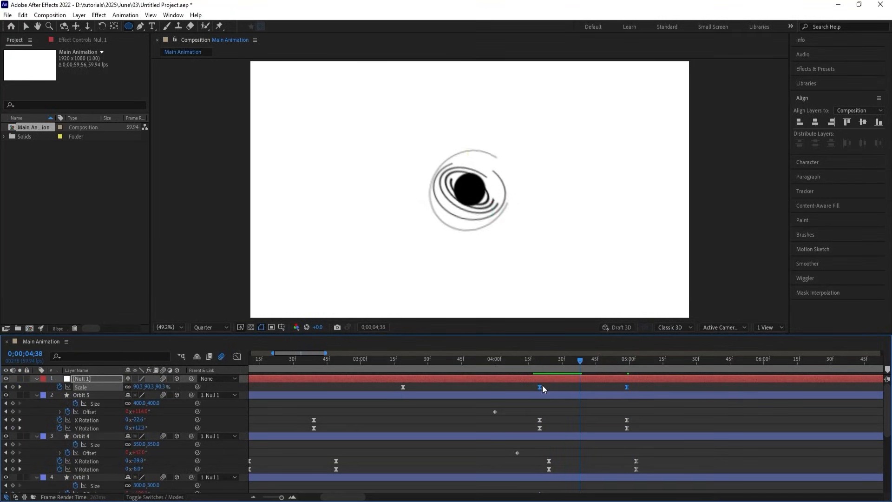
key("space")
left_click_drag(542, 386, 560, 393)
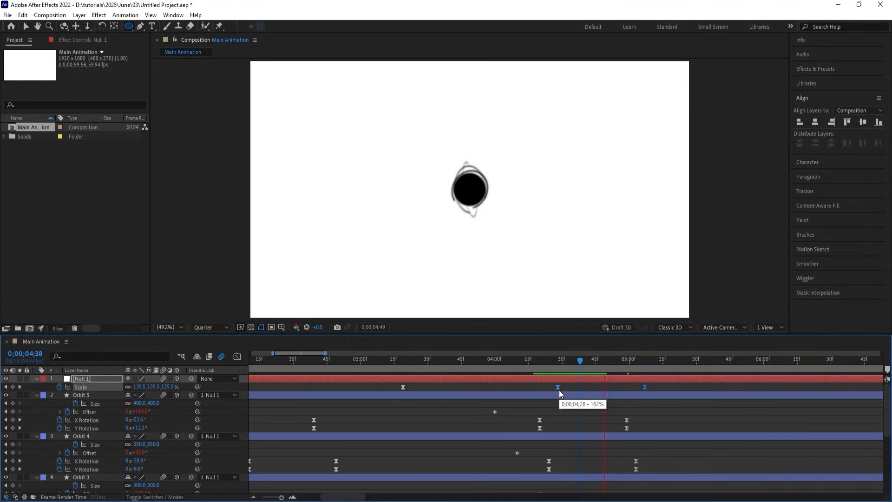
key("space")
Turn off motion blur on all layers and play the animation through the orbits' final shrinking
key("minus")
key("minus")
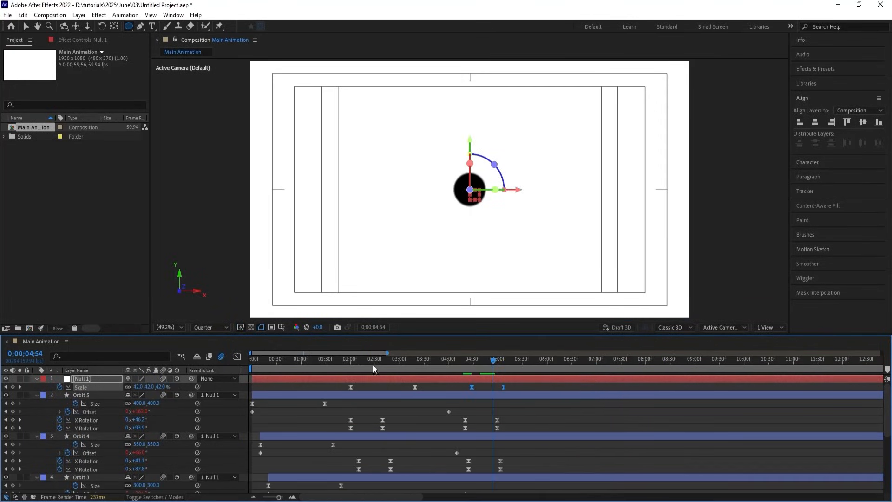
left_click_drag(309, 366, 213, 376)
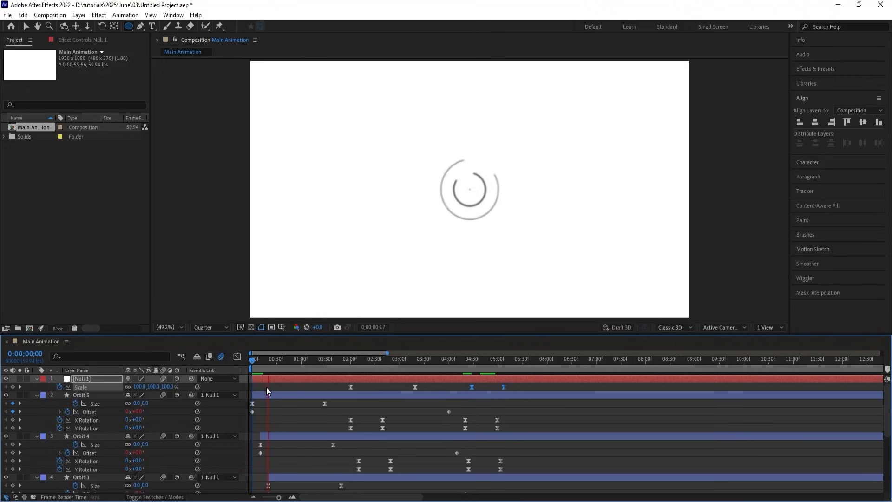
key("space")
key("ctrl+a")
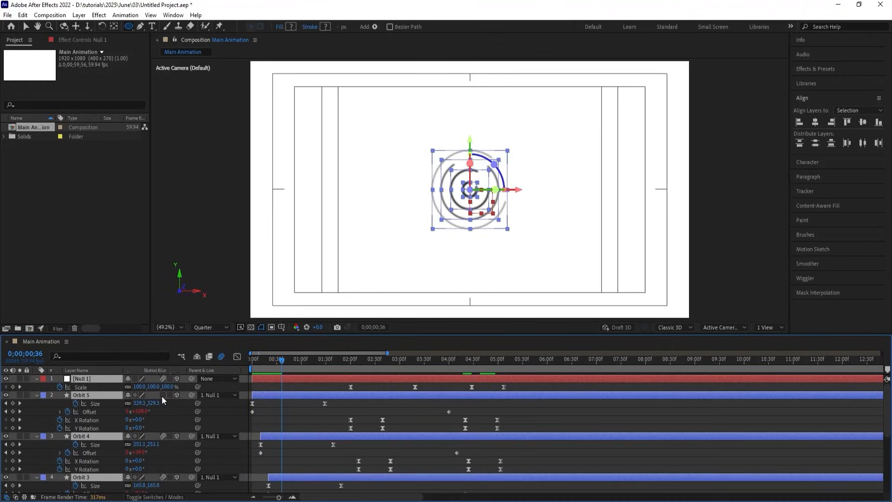
left_click(162, 395)
key("space")
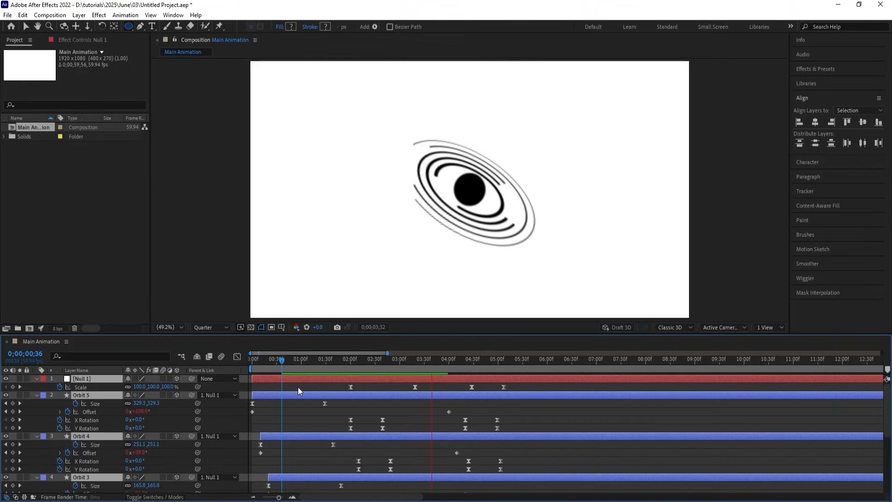
key("space")
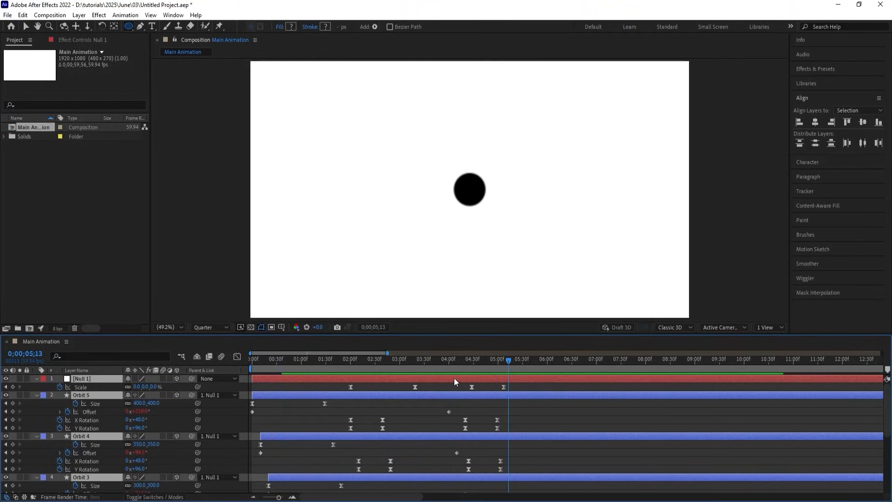
Collapse the properties of all layers and place the current time at 0;00;04;51
left_click(451, 386)
key("u")
left_click_drag(475, 360, 490, 358)
key("space")
key("space")
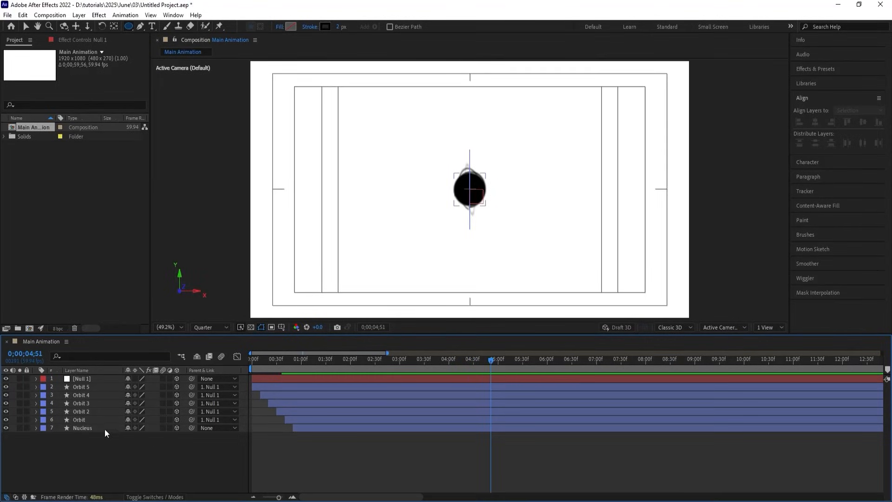
Import the Untitled-1 PSD as Composition - Retain Layer Sizes
left_click(102, 427)
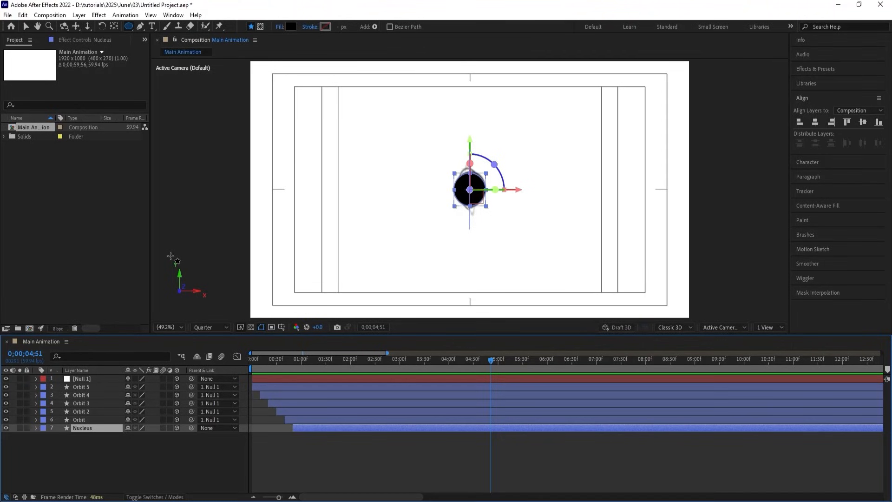
key("ctrl+i")
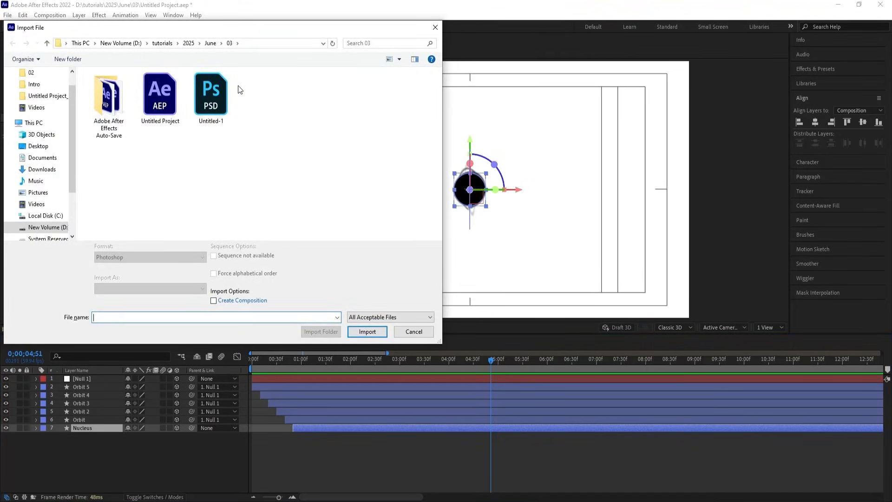
left_click(227, 109)
left_click(136, 289)
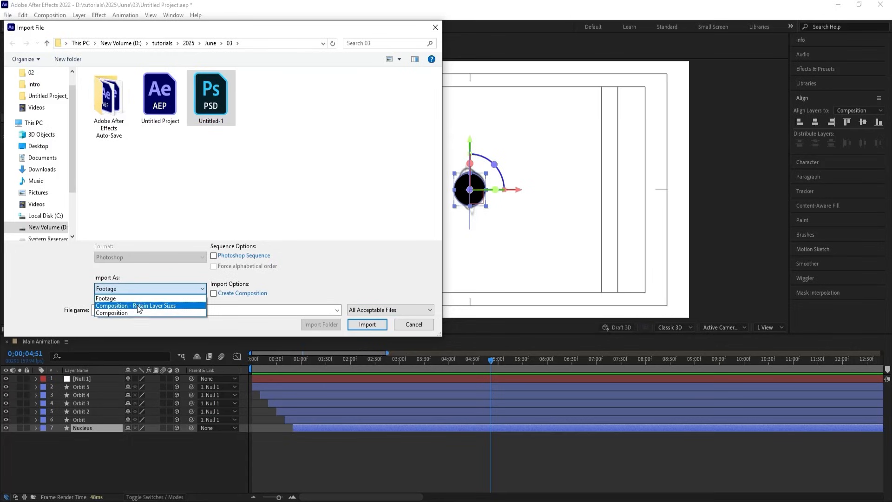
left_click(138, 305)
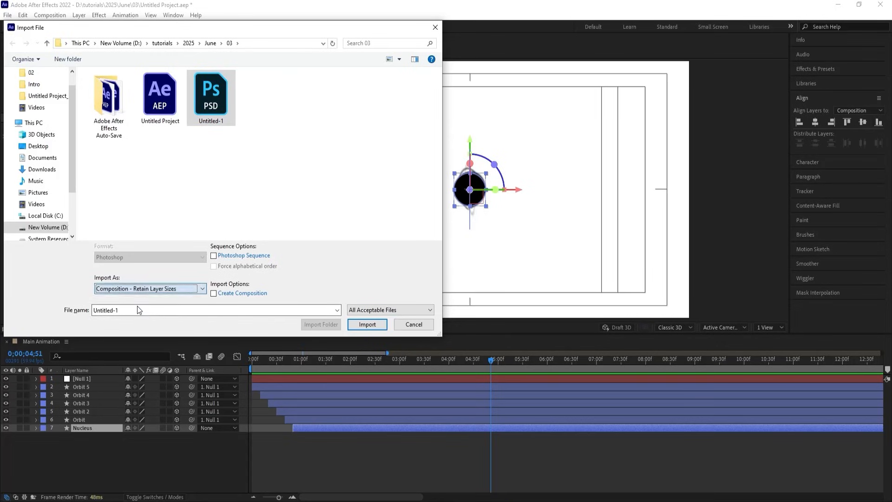
left_click(367, 324)
left_click(456, 311)
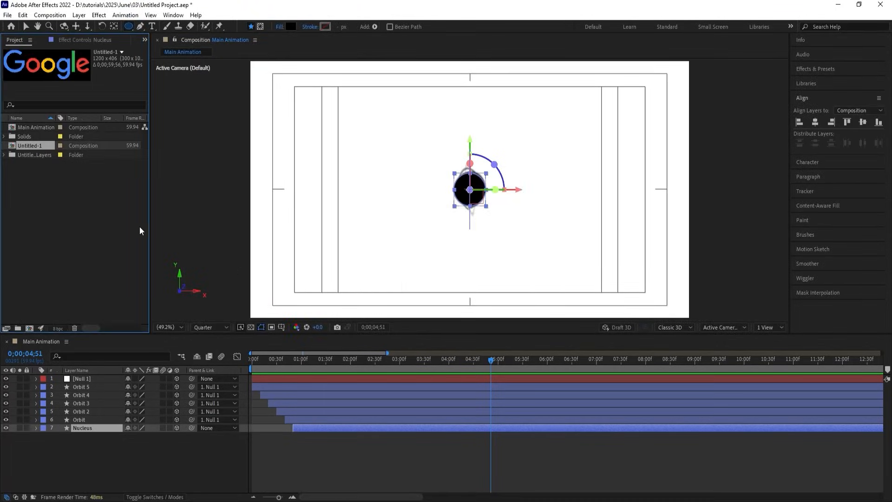
Copy all letter layers from the Untitled-1 composition into Main Animation and move the Google logo over the nucleus
double_click(32, 146)
left_click_drag(100, 455, 69, 371)
left_click(39, 341)
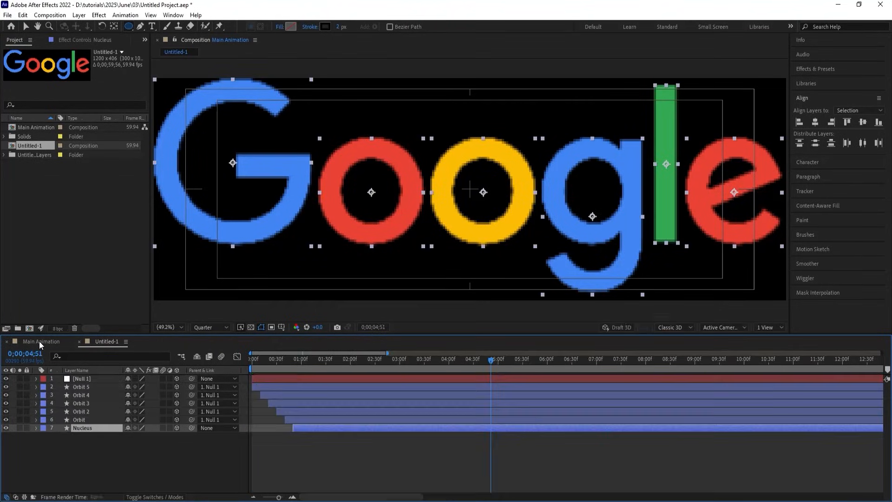
left_click(83, 455)
key("ctrl+v")
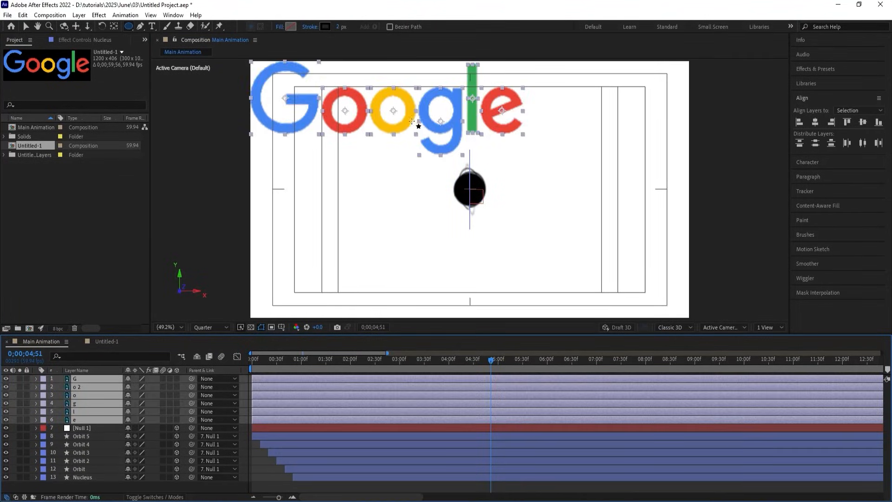
key("v")
left_click_drag(424, 117, 506, 193)
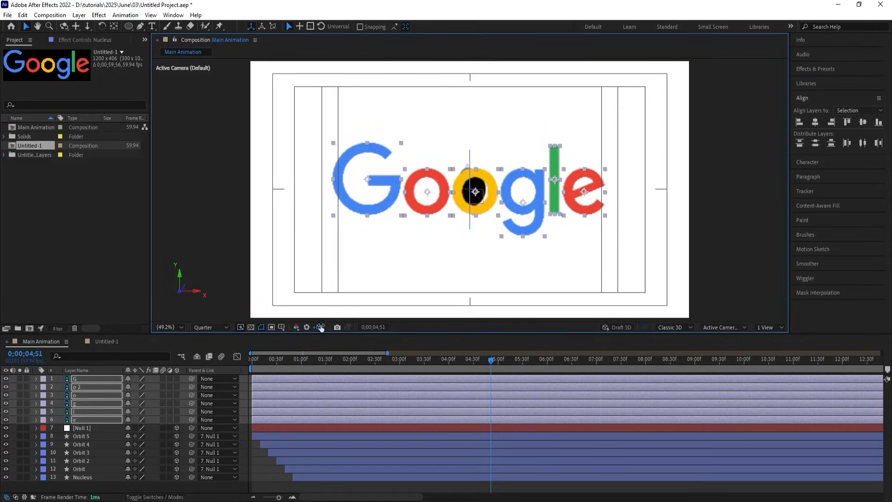
Create a null object and parent the six Google letter layers to it
right_click(244, 385)
mouse_move(298, 270)
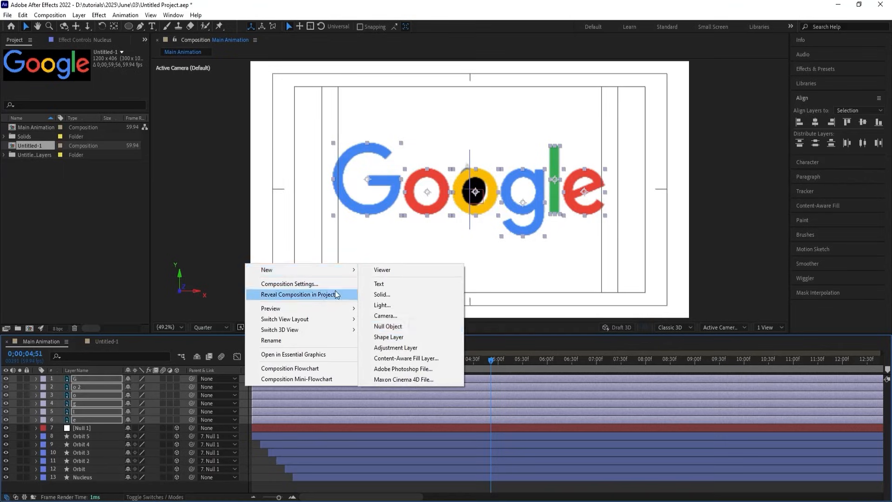
left_click(391, 328)
left_click(99, 386)
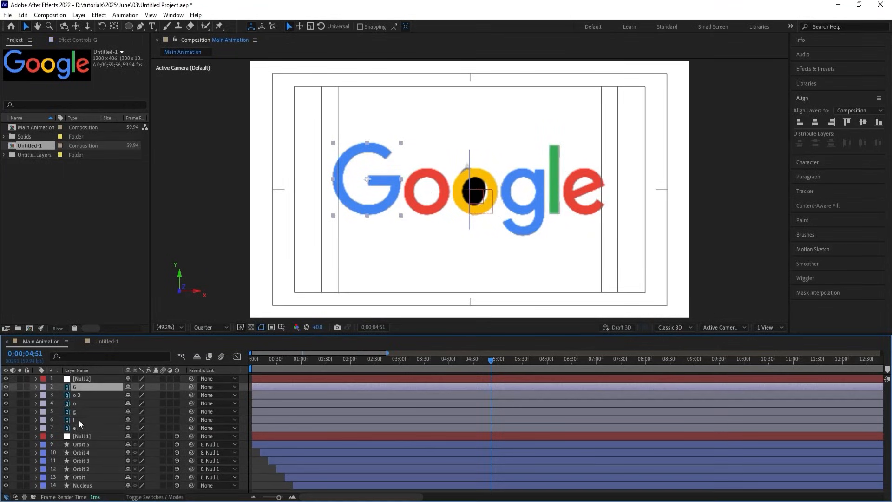
left_click(77, 424, "shift")
left_click_drag(192, 386, 118, 386)
Scale Null 2 to 61% with the yellow o centred on the nucleus, and delete the null
left_click(101, 380)
key("s")
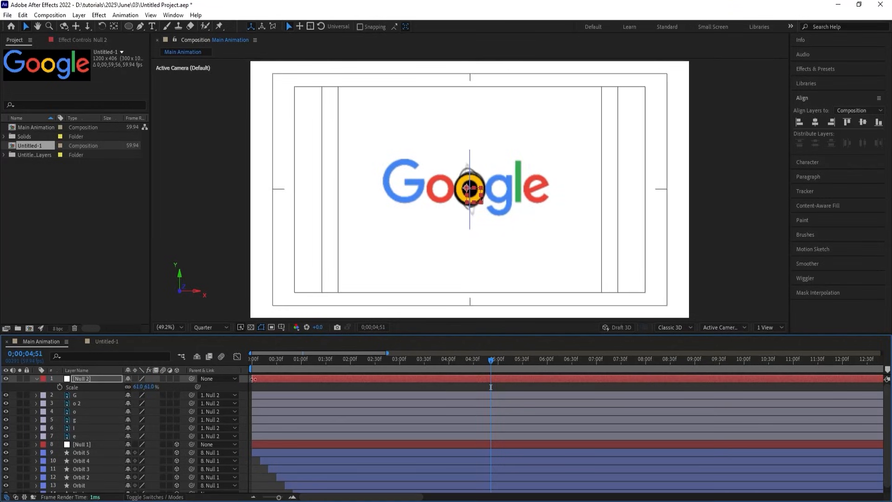
key("Delete")
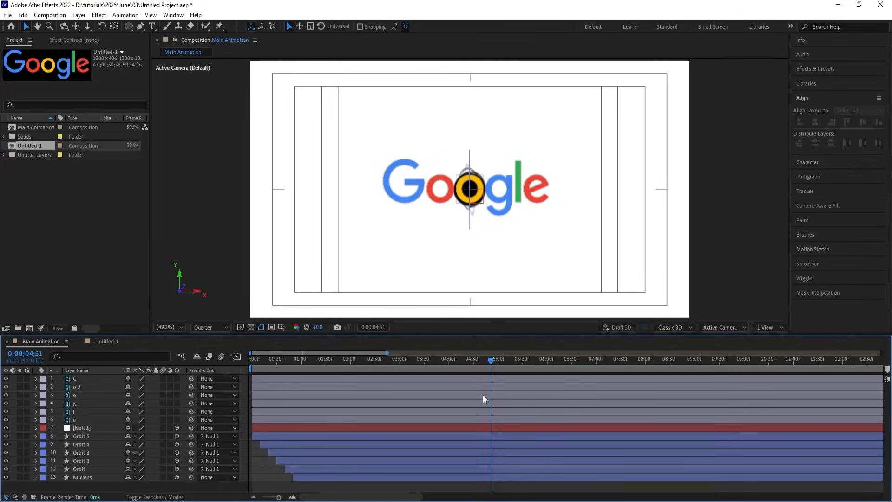
Trim the start of the six letter layers to 0;00;04;50
mouse_move(486, 364)
left_mouse_down()
mouse_move(478, 361)
mouse_move(490, 364)
left_mouse_up()
left_click(487, 417)
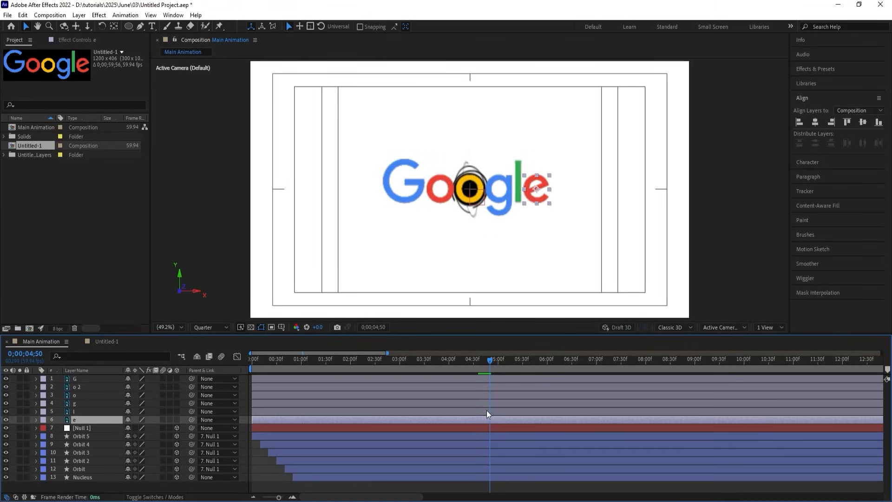
left_click(482, 380, "shift")
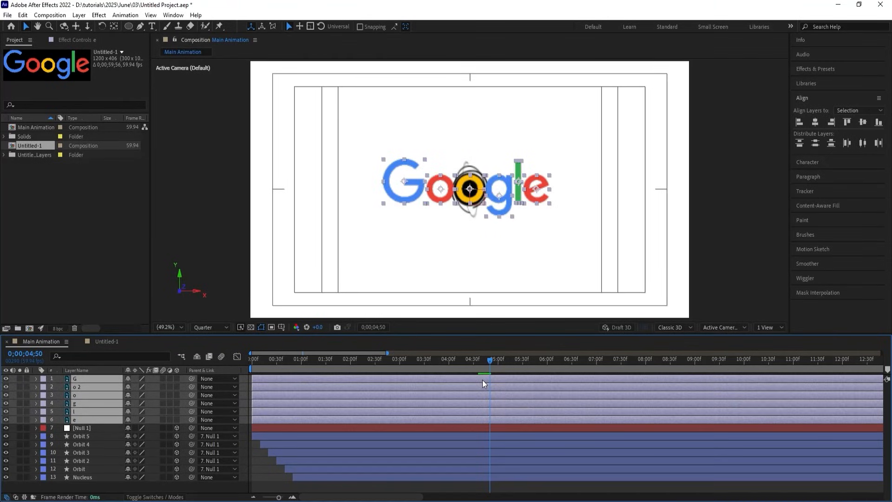
key("alt+bracketleft")
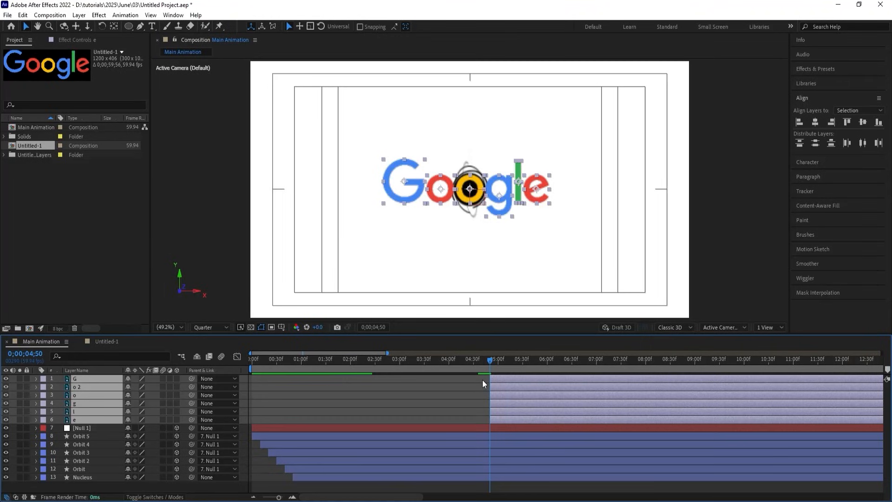
Add Position keyframes to all six letter layers at 0;00;04;50
key("p")
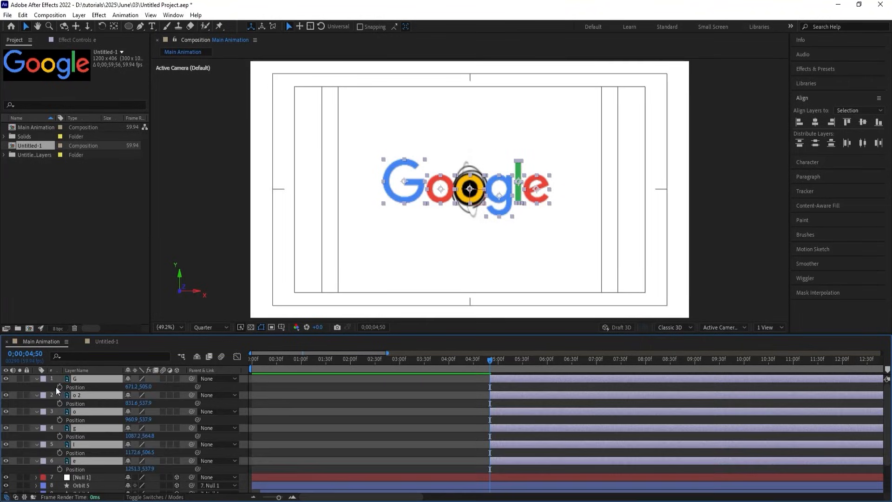
left_click(56, 388)
left_click_drag(59, 387, 61, 461)
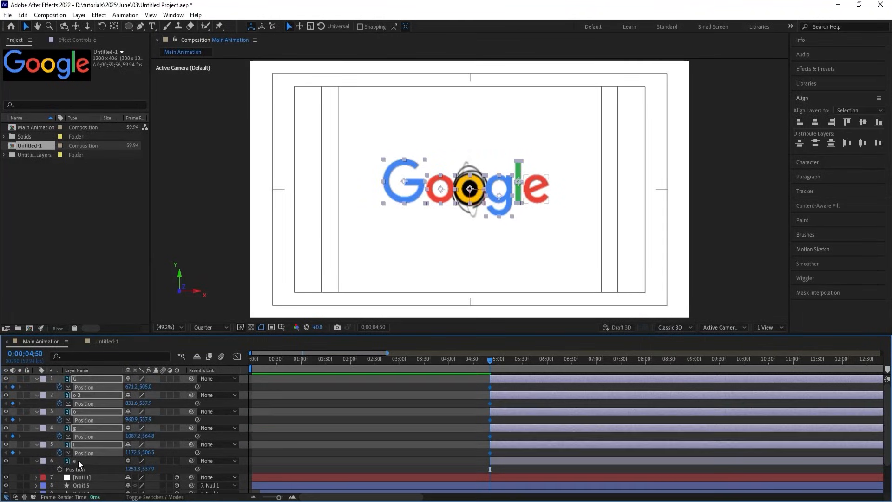
left_click(60, 468)
Add Rotation keyframes to all six letter layers at 0;00;04;50 and show Position alongside Rotation
left_click(77, 461)
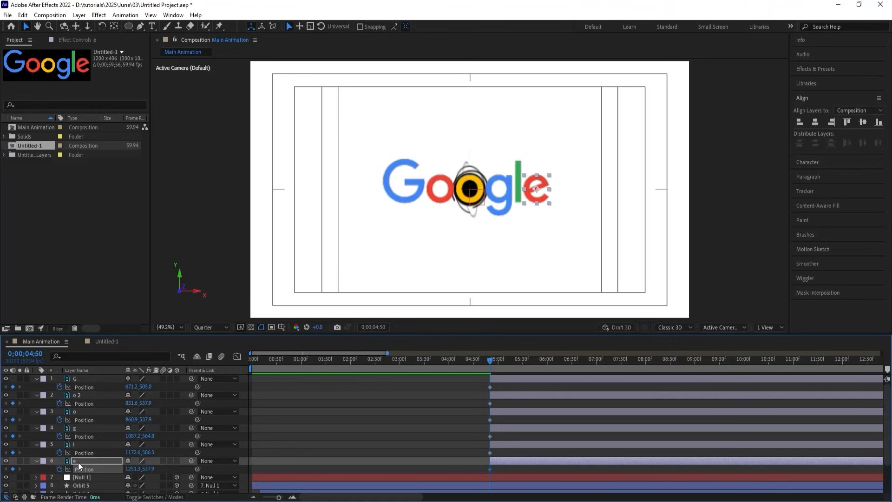
left_click(76, 377, "shift")
key("r")
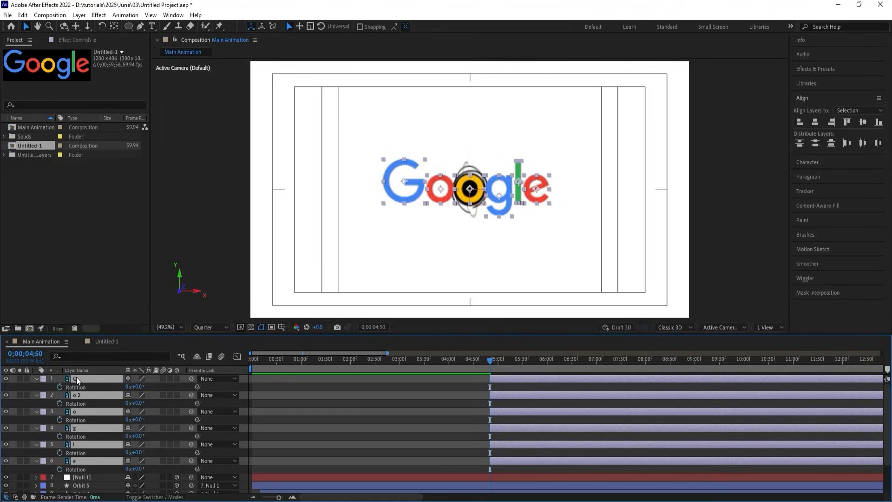
left_click(60, 387)
key("shift+p")
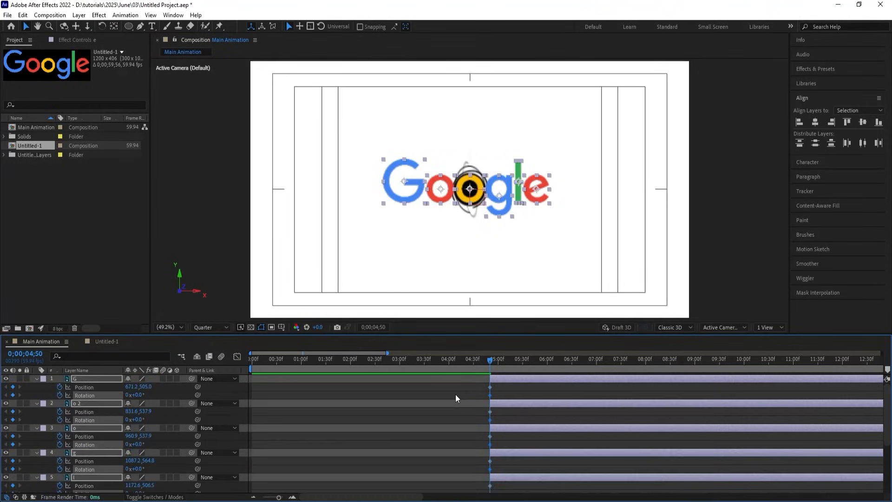
Preview the animation and add Position and Rotation keyframes to all letter layers at 0;00;06;31
key("space")
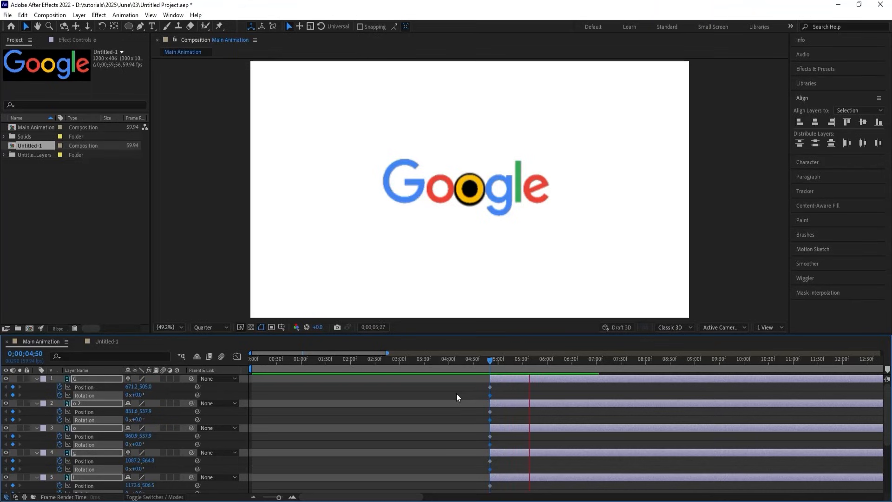
key("space")
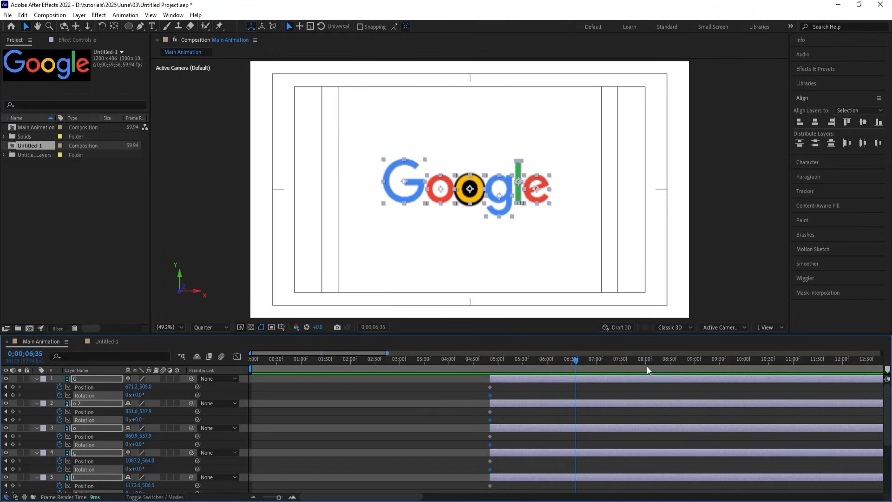
left_click(12, 386)
left_click(12, 395)
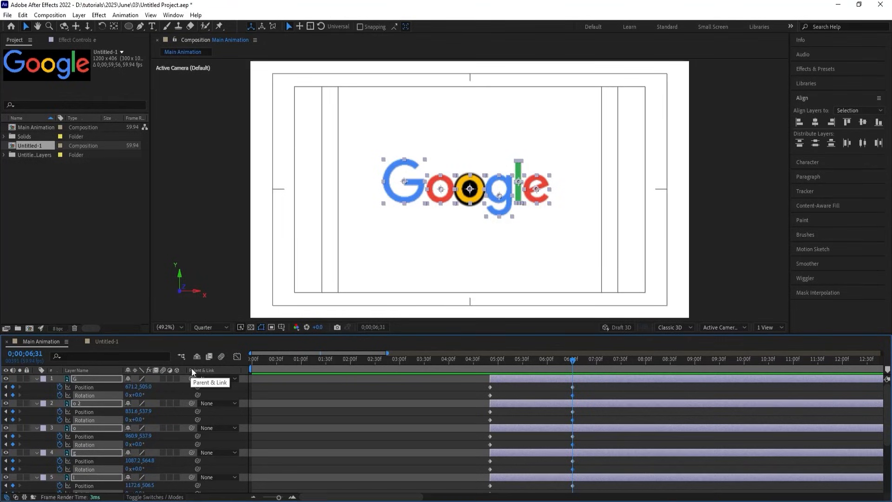
At 0;00;04;50, centre the letters on each other both ways and move the stack onto the nucleus at about 960.0, 538.7
key("j")
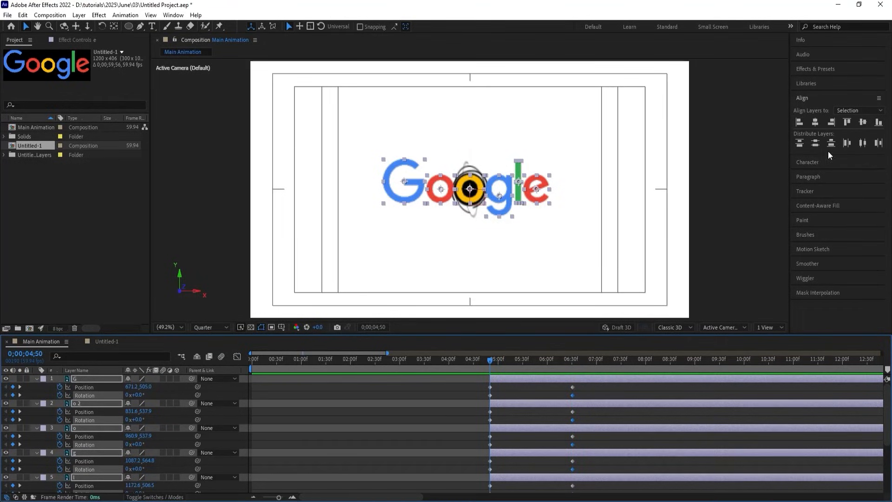
left_click(816, 122)
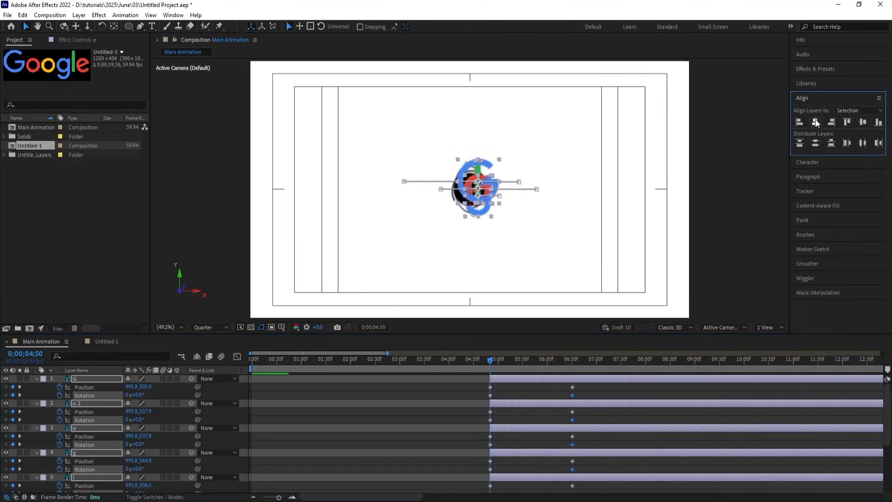
left_click(862, 121)
scroll(477, 196, "up", 5)
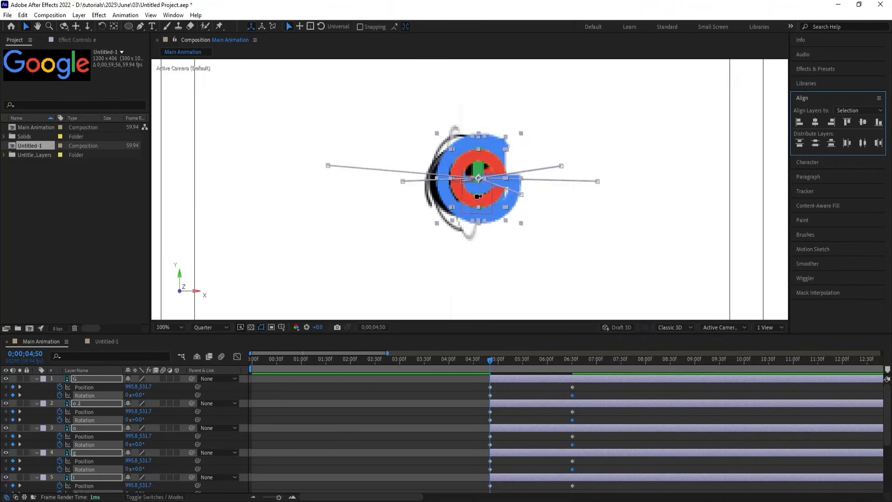
left_click_drag(477, 187, 444, 194)
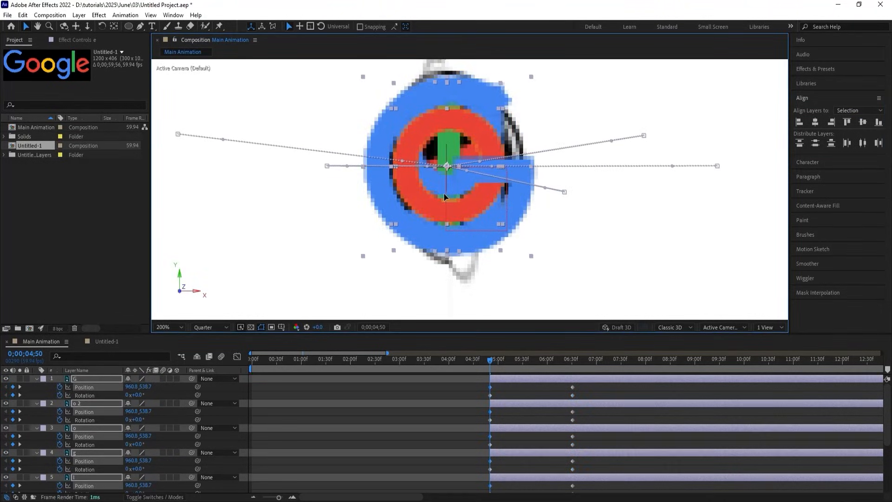
Add Scale keyframes to all six letter layers at 0;00;04;50 and 0;00;06;31
key("s")
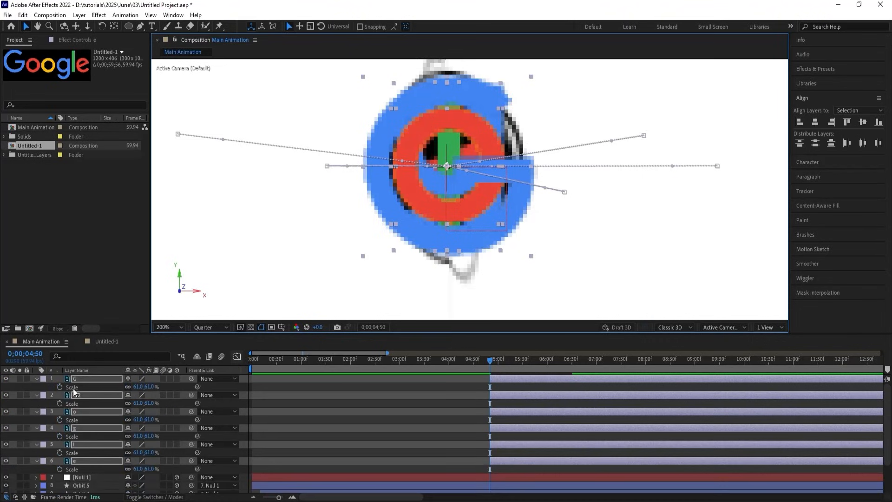
left_click(60, 386)
key("u")
key("k")
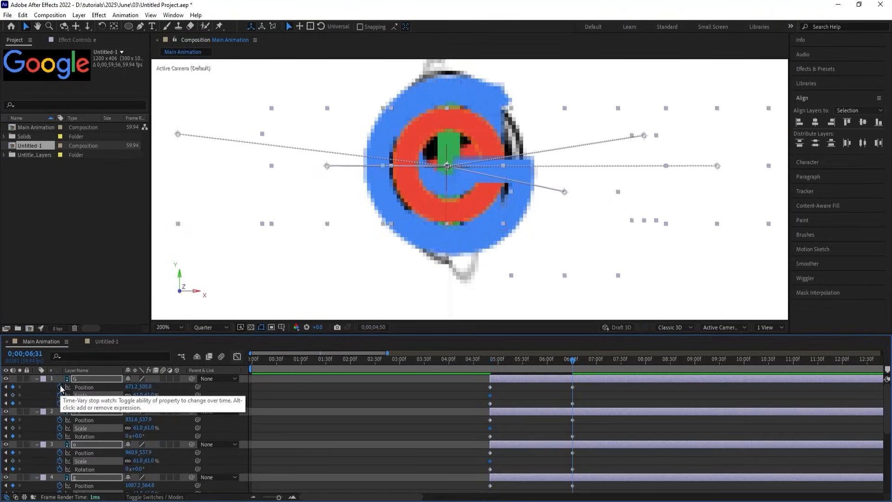
left_click(14, 395)
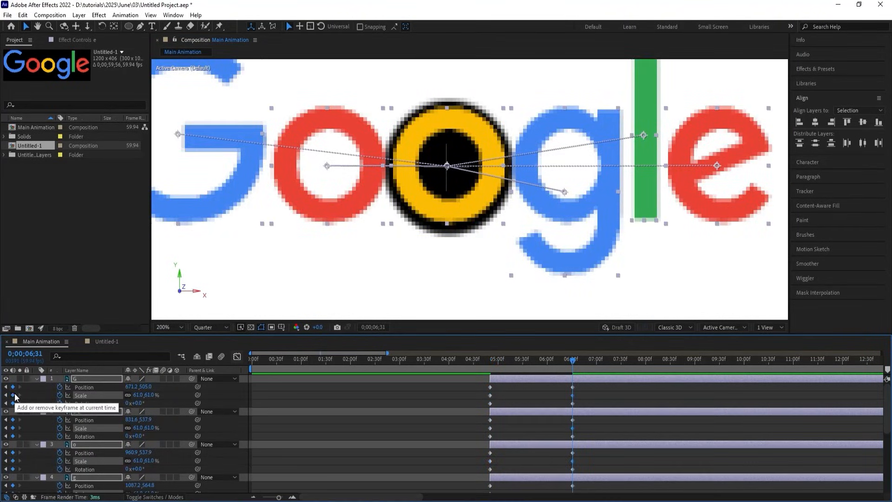
Set the Scale of all letter layers to 47% at 0;00;04;50
key("j")
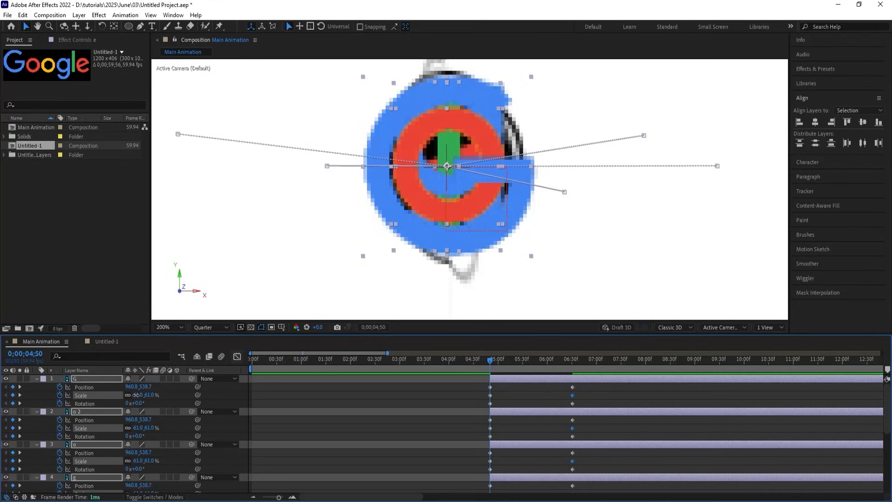
left_click_drag(135, 395, 129, 395)
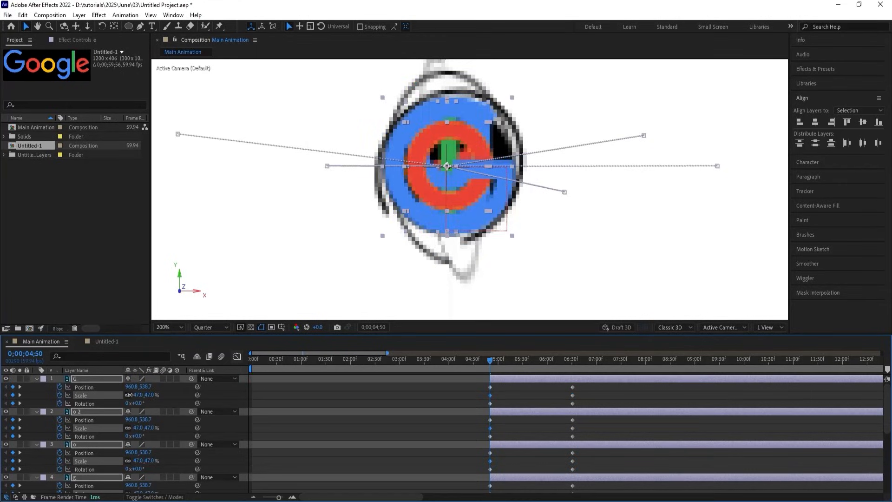
left_click(509, 402)
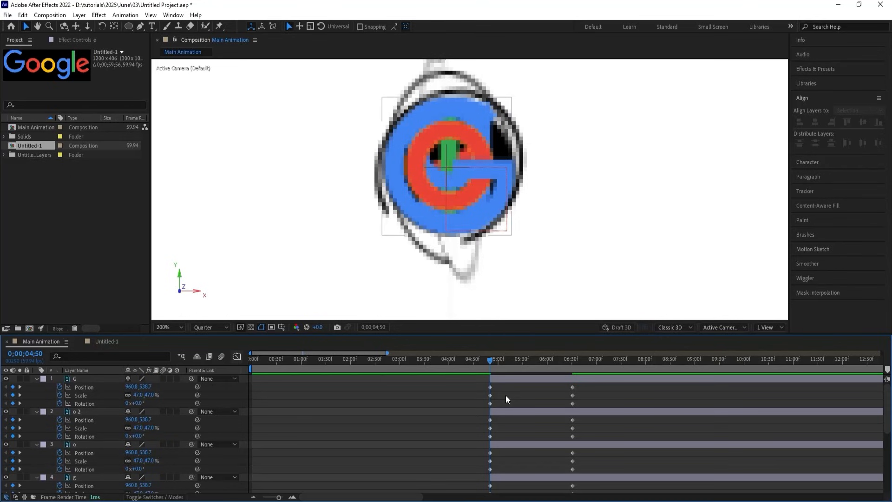
Set the Rotation of the G and red o layers to -1 full revolution at 0;00;06;31
key("k")
left_click(317, 176)
left_click(235, 186, "shift")
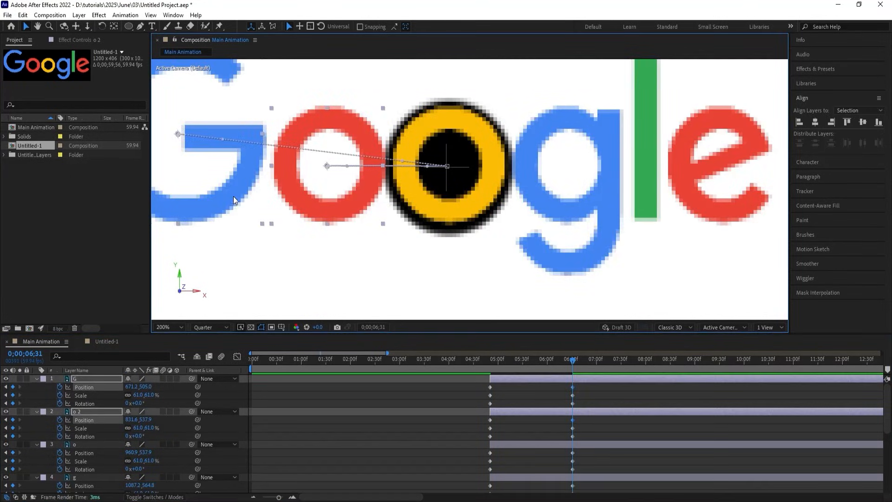
left_click_drag(138, 403, 134, 403)
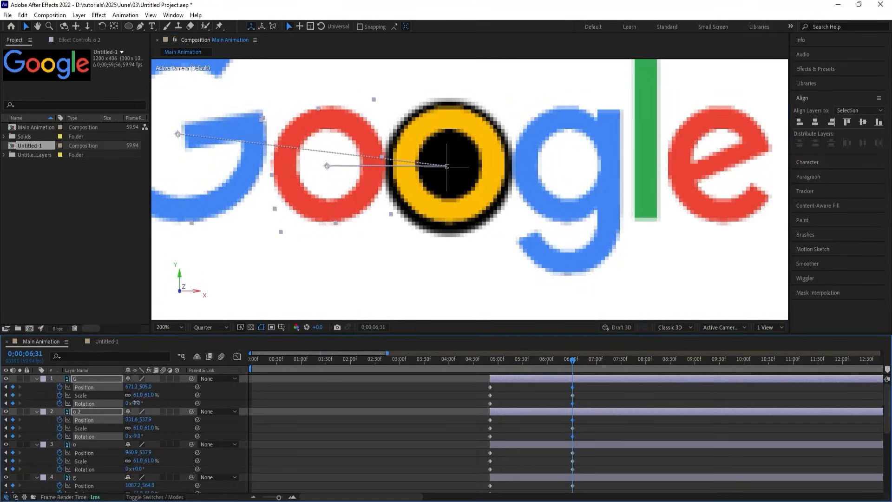
key("ctrl+z")
left_click(129, 404)
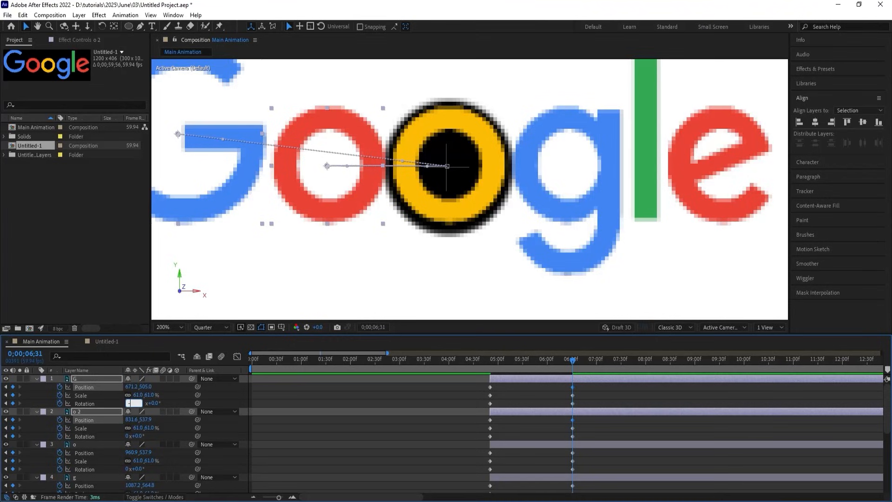
type("-1")
key("Return")
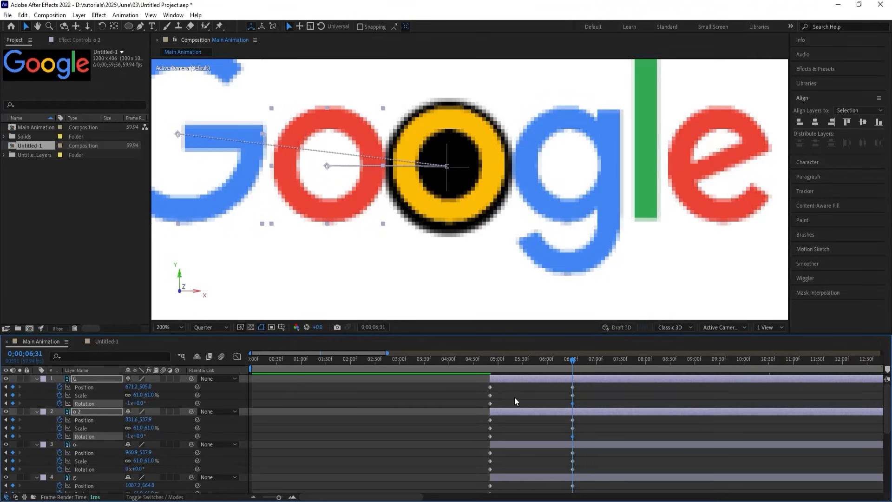
left_click(514, 397)
Set the yellow o layer's Rotation to 1 full revolution at 0;00;06;31
left_click(488, 216)
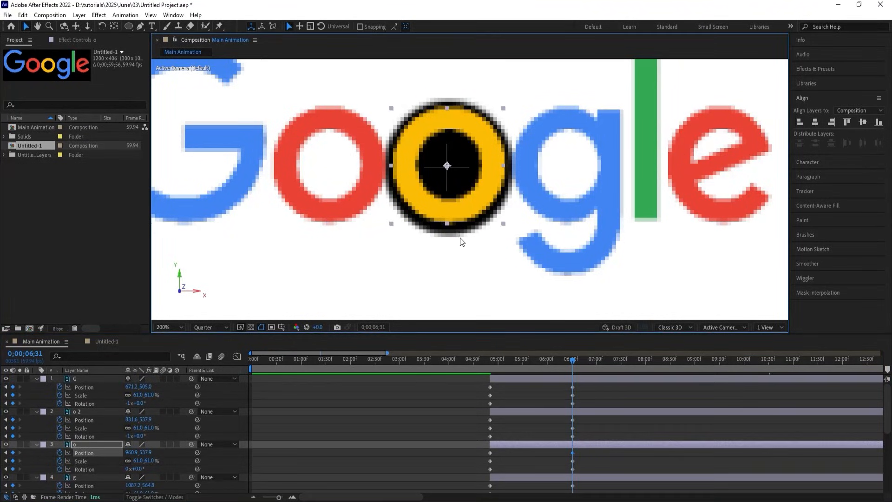
left_click(549, 192)
left_click(680, 147, "shift")
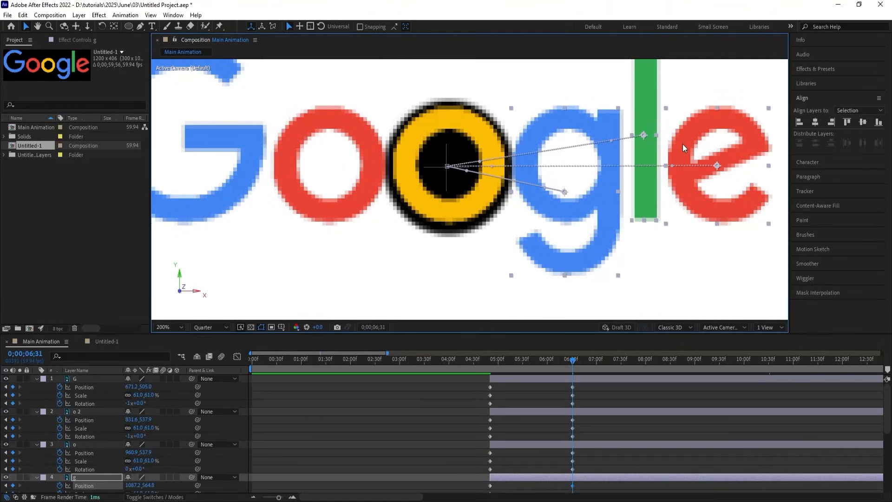
scroll(442, 414, "down", 2)
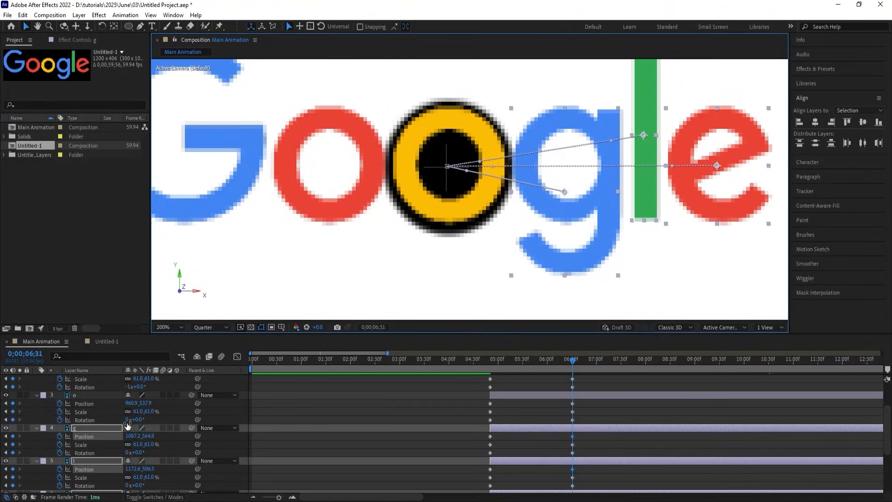
left_click(127, 419)
key("Return")
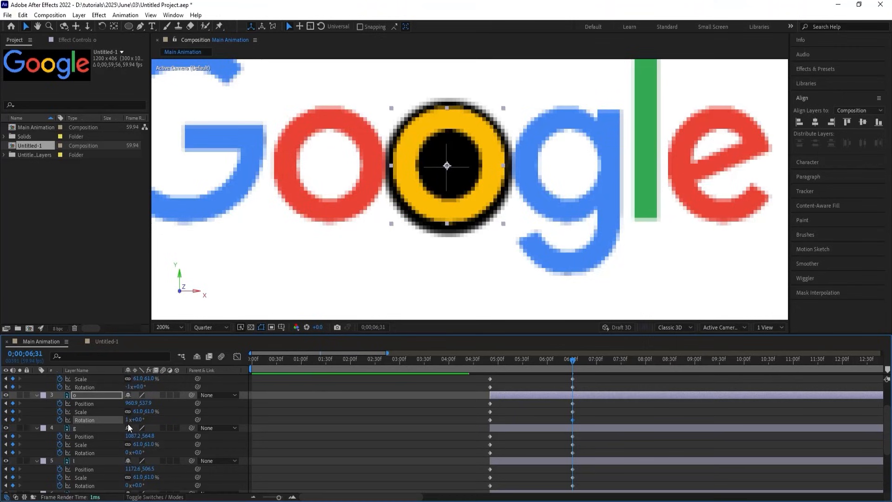
key("j")
key("space")
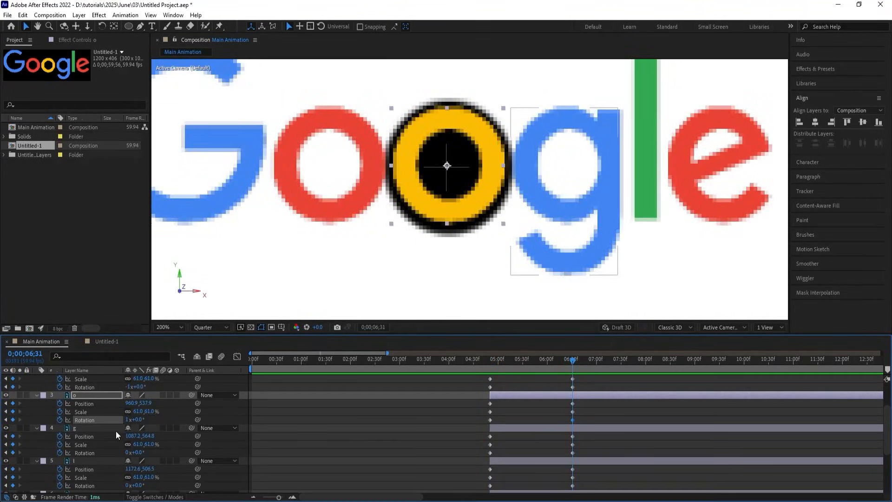
Set the Rotation of the g, l and e layers to 1 full revolution each at 0;00;06;31
left_click(153, 426)
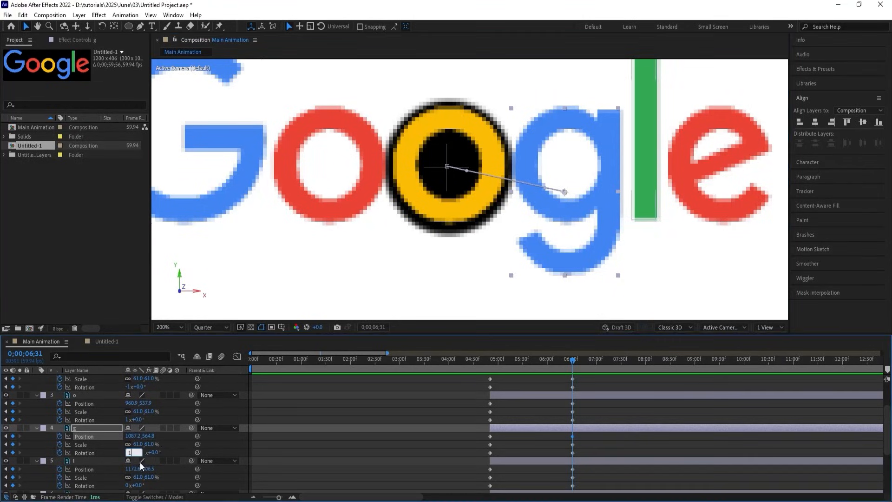
left_click(86, 453)
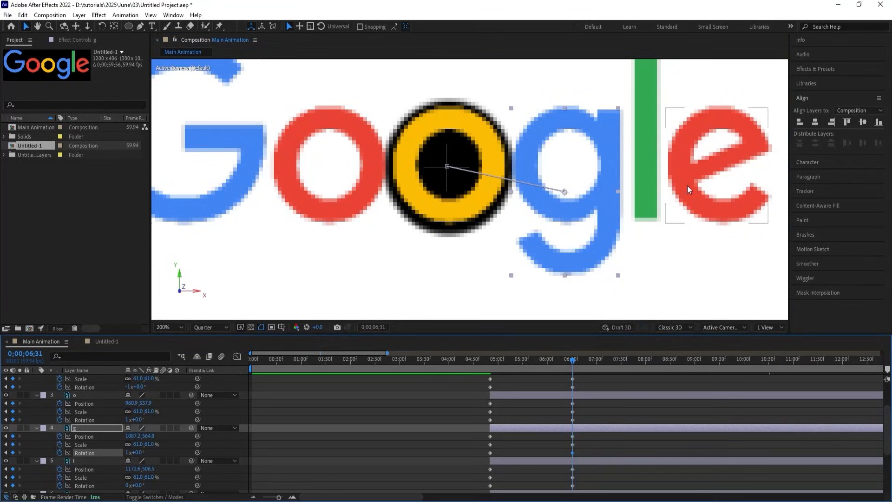
left_click(654, 200)
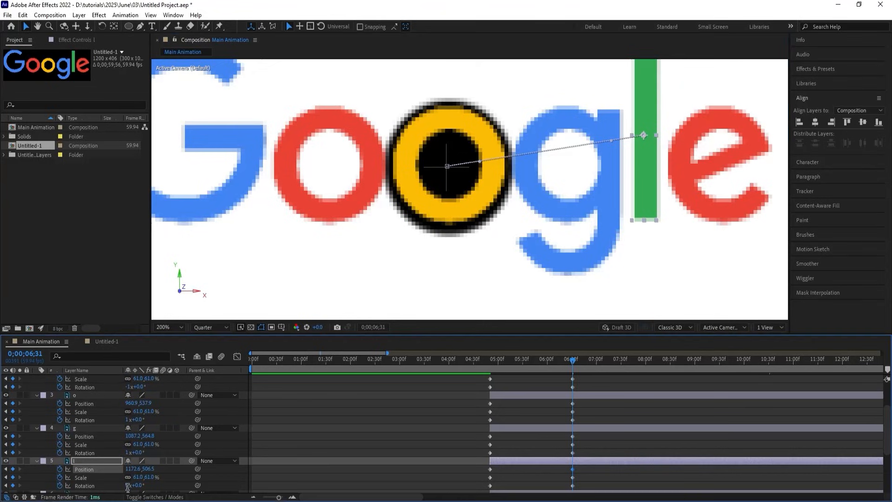
left_click(85, 485)
left_click(701, 194)
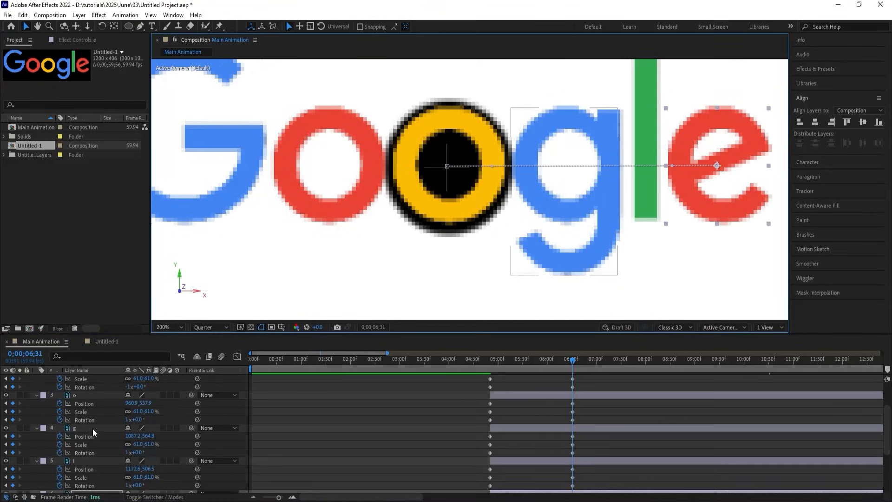
scroll(99, 444, "down", 1)
scroll(114, 477, "down", 1)
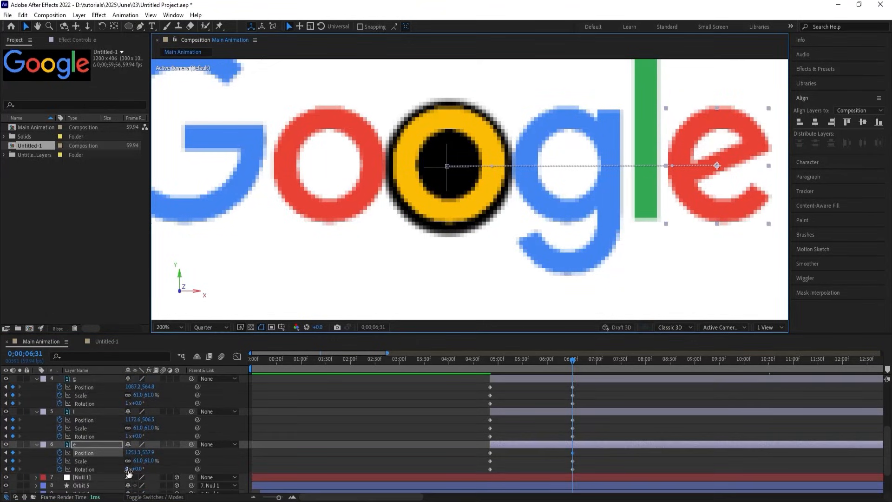
left_click(128, 469)
type("1")
key("Return")
Set the yellow o layer's Rotation back to 0 revolutions at 0;00;06;31
left_click(490, 203)
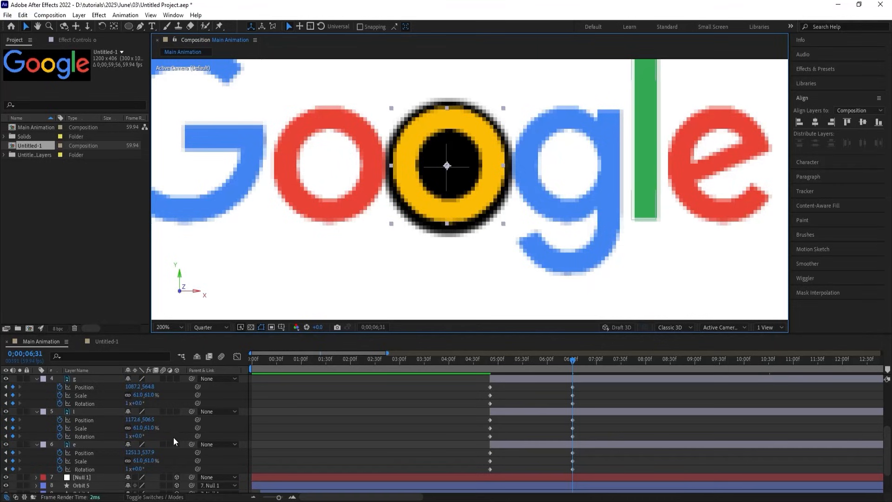
scroll(174, 438, "up", 2)
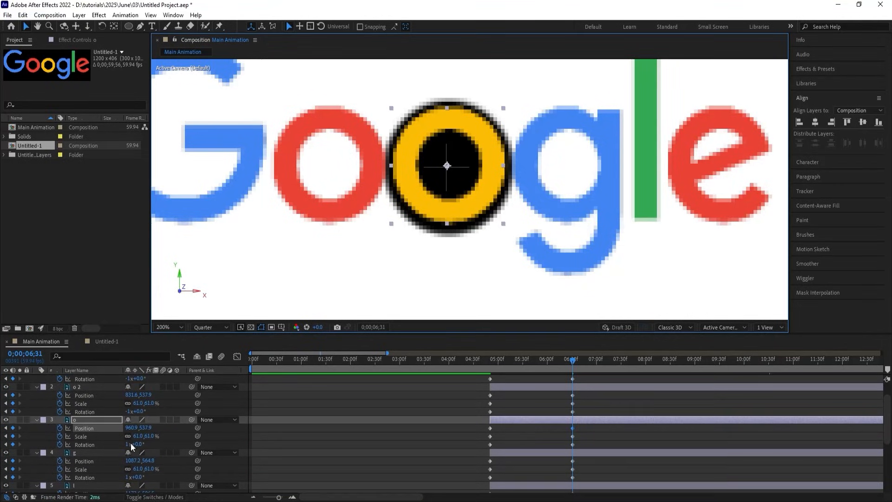
left_click(127, 444)
type("0")
key("Return")
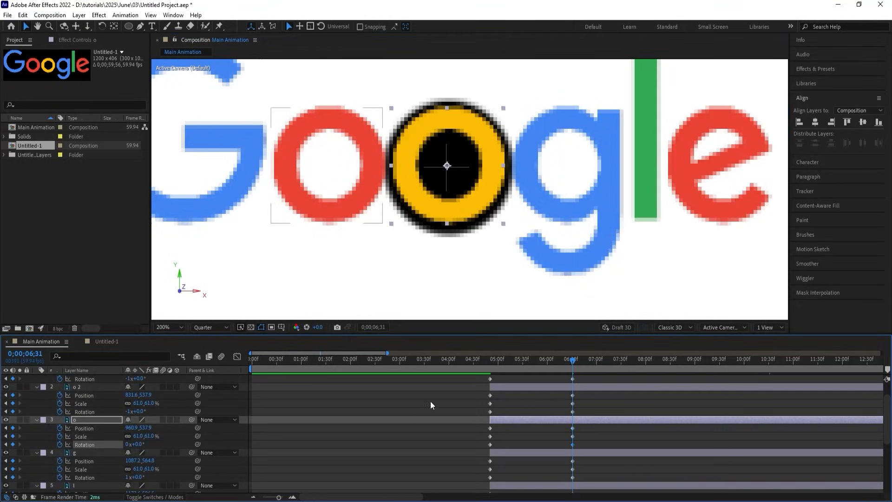
Preview the rotating letters spreading out from the nucleus and return to 0;00;04;50
key("space")
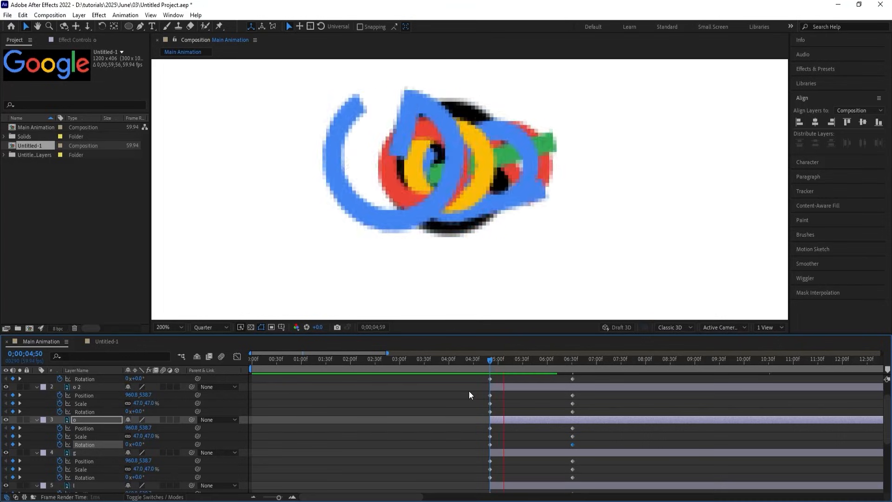
key("space")
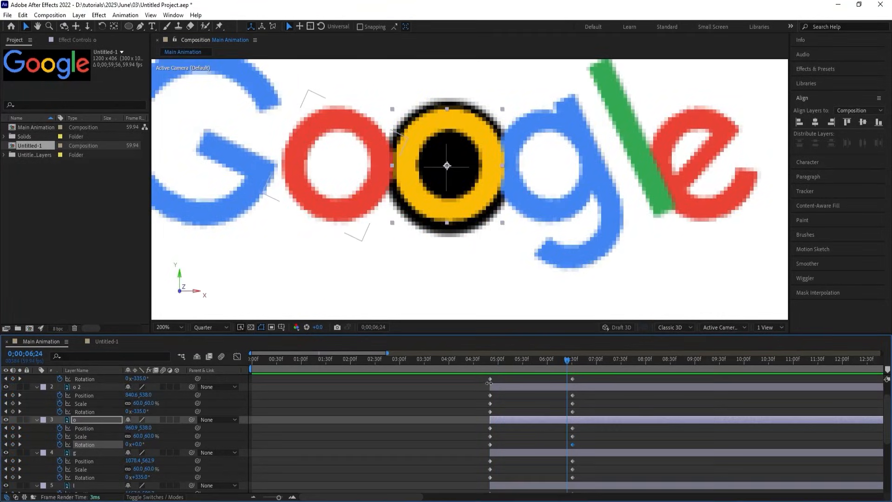
key("j")
Apply Easy Ease to all Position, Scale and Rotation keyframes of the six letter layers
left_click(210, 327)
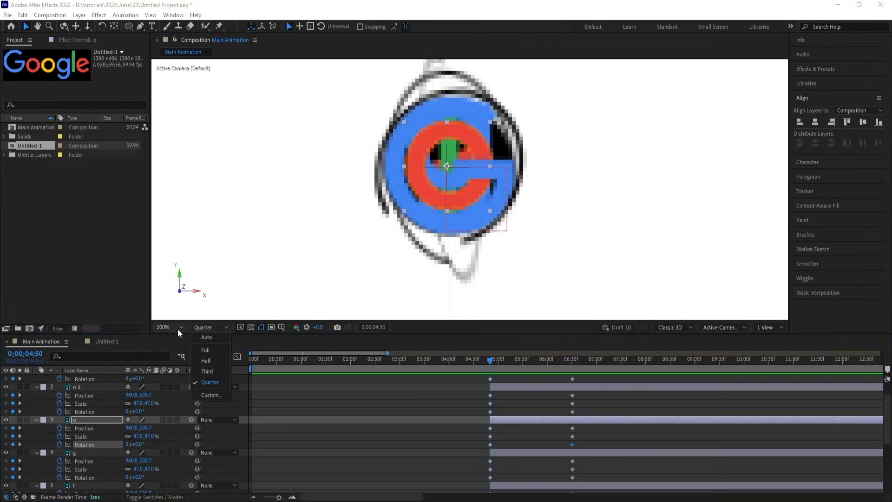
left_click(178, 328)
left_click(171, 160)
scroll(524, 447, "down", 3)
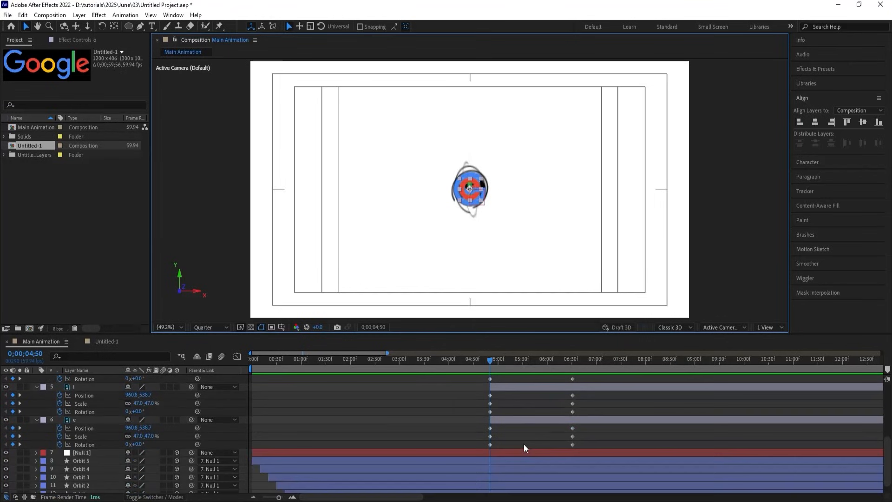
left_click_drag(578, 444, 428, 272)
key("F9")
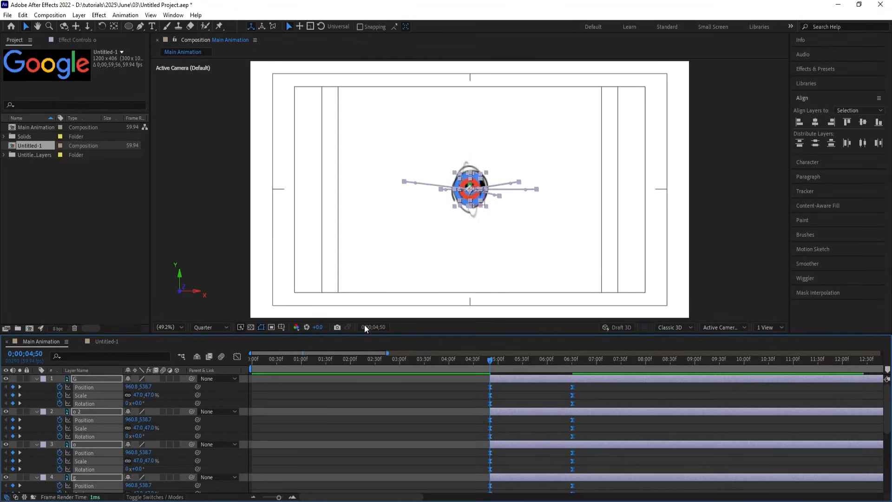
Reshape the letter keyframes' speed curves to peak just after 0;00;04;50 and slow down gradually towards 0;00;06;31
left_click(237, 357)
left_click_drag(594, 405, 514, 429)
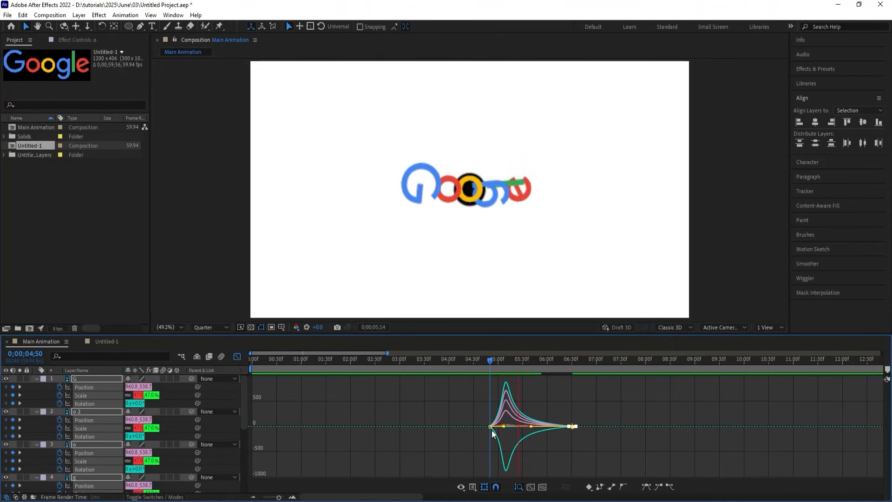
key("space")
left_click_drag(468, 402, 492, 426)
Preview the eased letter spread from 0;00;04;31, close the speed graph and replay it from 0;00;04;44
left_click(475, 358)
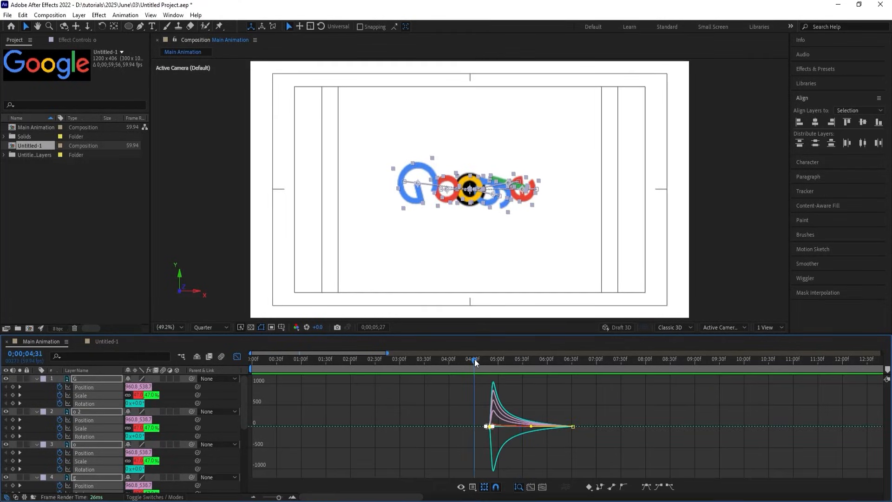
key("space")
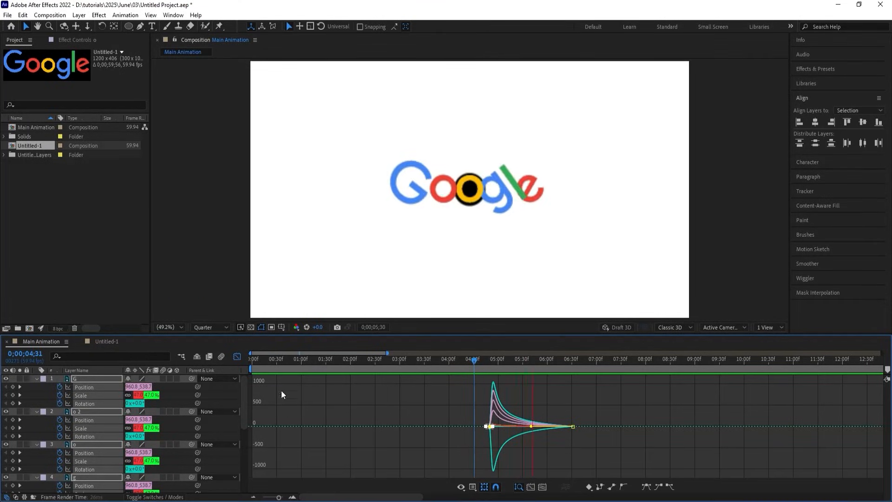
key("space")
left_click(237, 357)
left_click_drag(492, 367, 484, 358)
key("space")
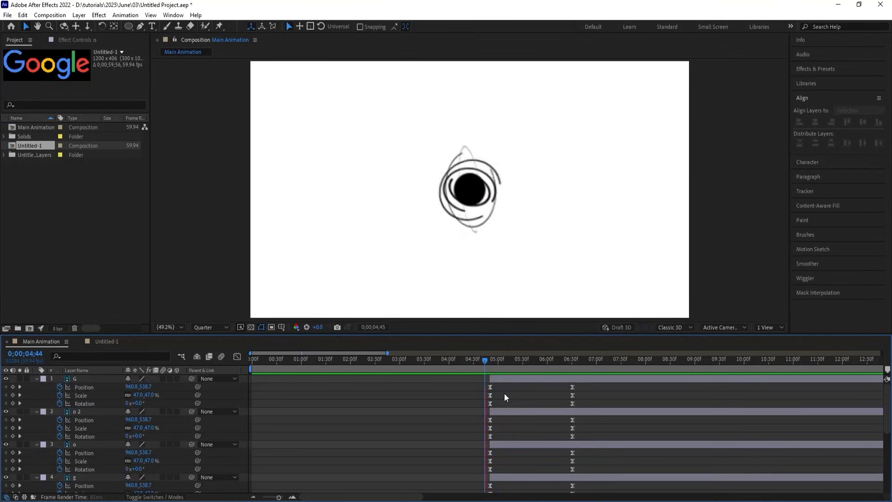
key("space")
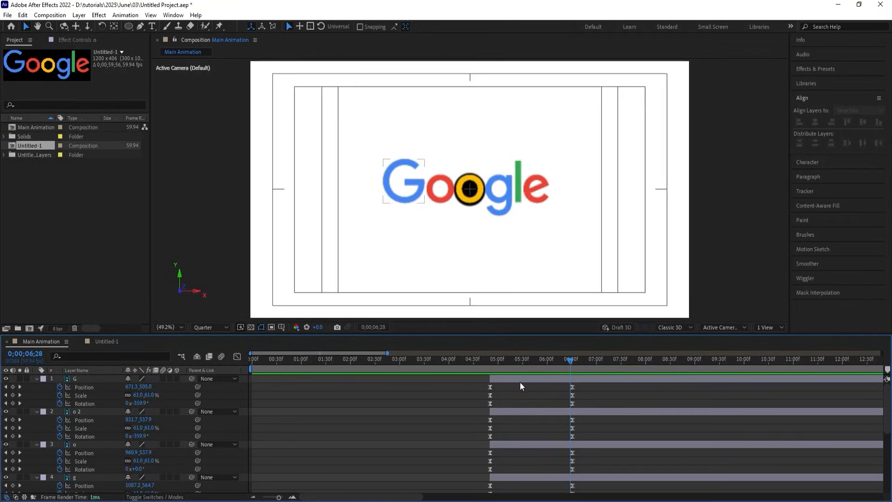
Collapse the letter layers' keyframe properties and change the Nucleus fill to yellow FBBC05, sampled from the middle o
left_click_drag(516, 358, 538, 378)
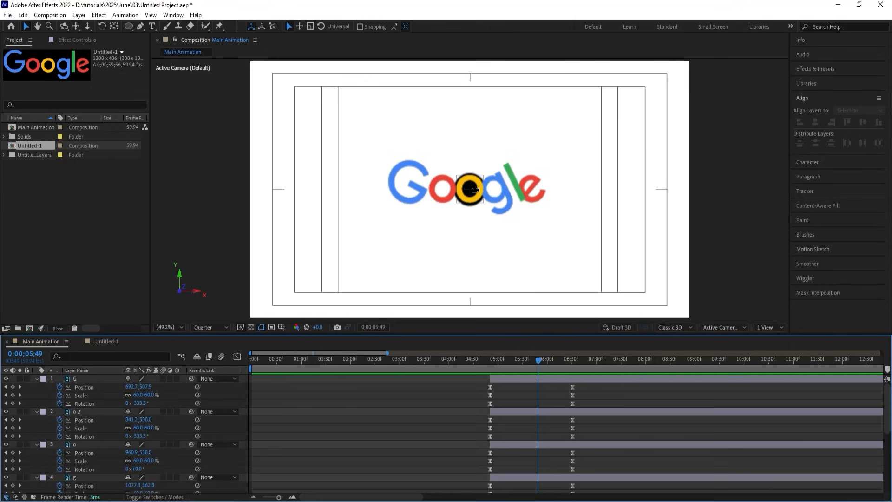
scroll(474, 187, "up", 4)
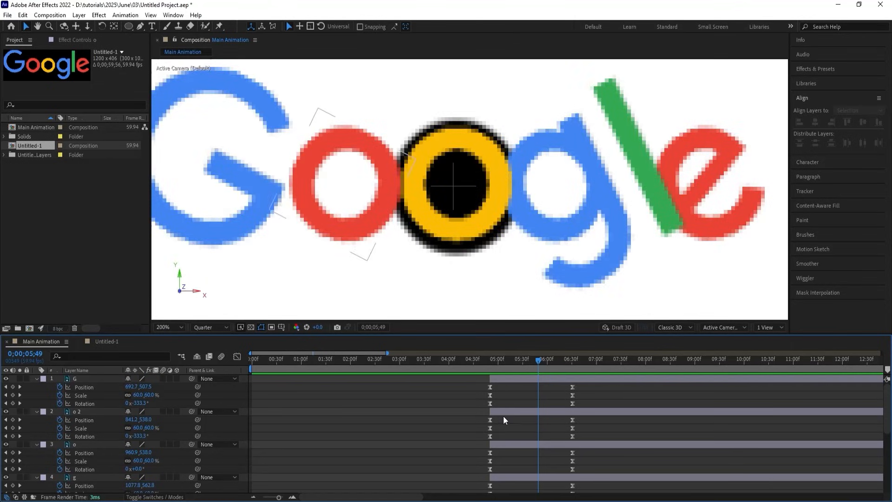
key("u")
left_click(100, 478)
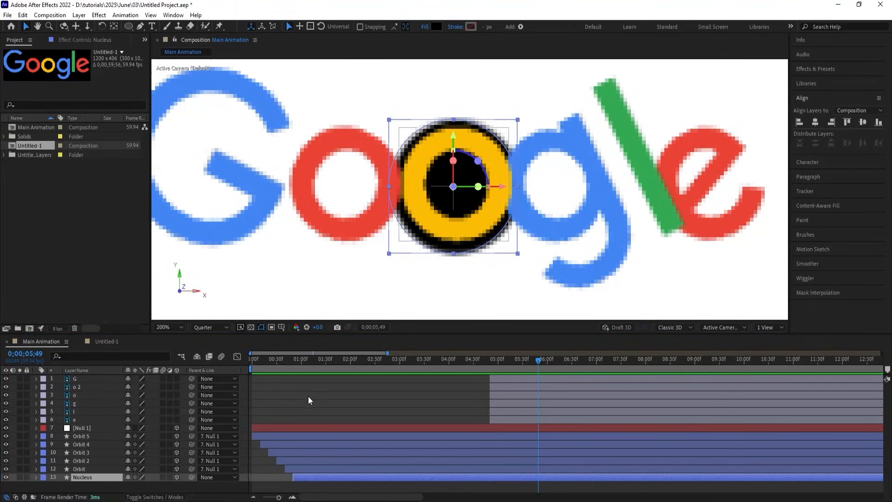
left_click(107, 482)
left_click(101, 475)
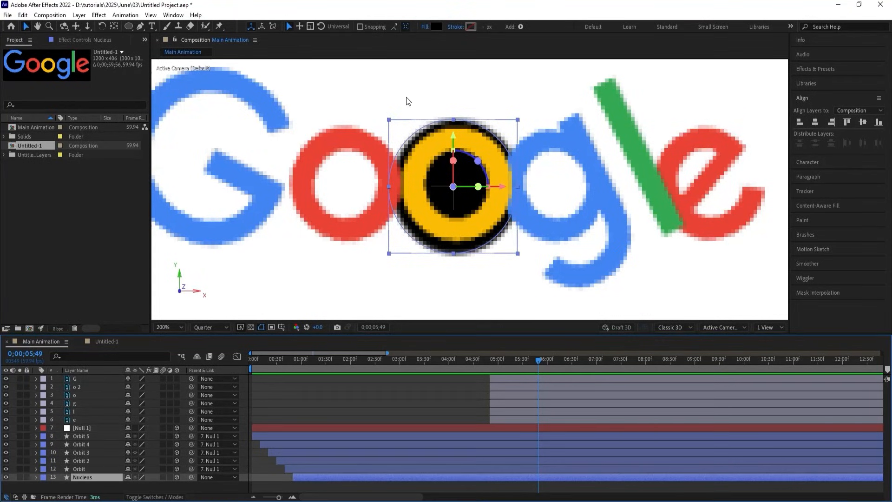
left_click(435, 27)
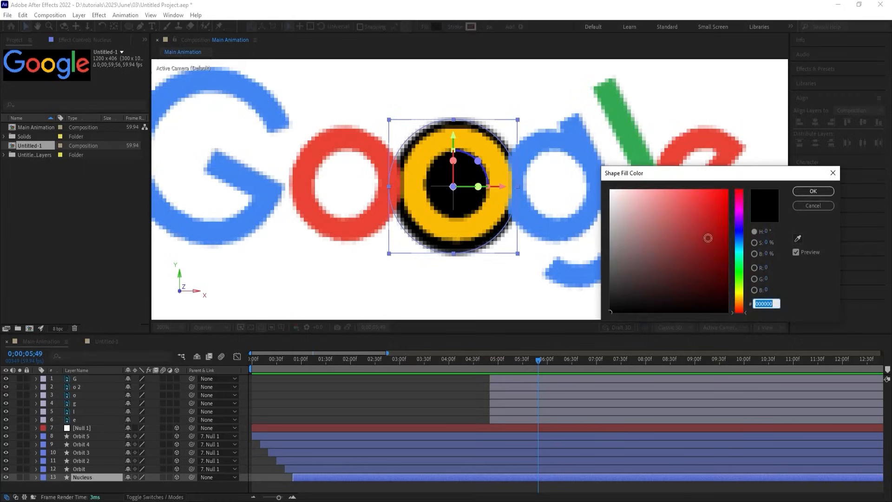
left_click(798, 238)
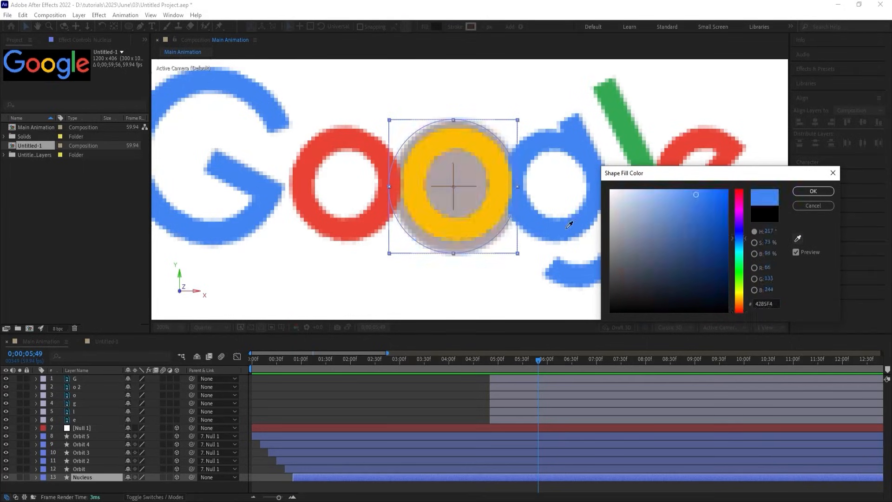
left_click(479, 223)
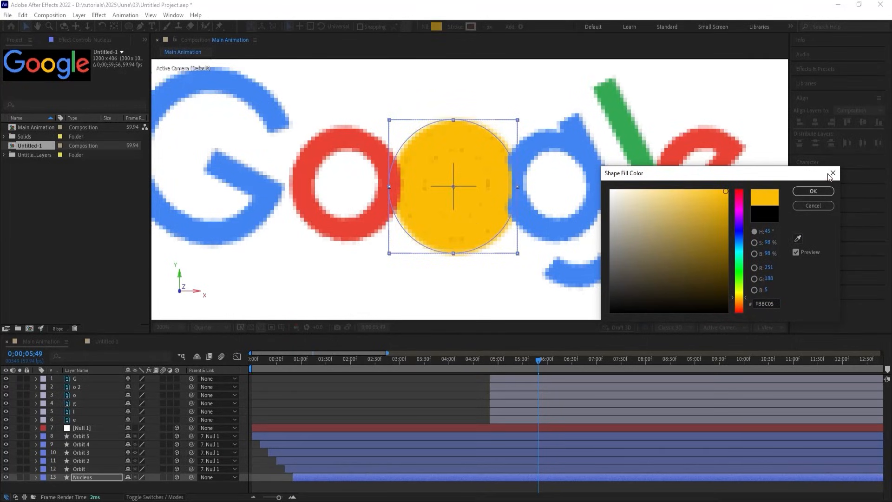
left_click(807, 195)
mouse_move(489, 369)
left_mouse_down()
mouse_move(482, 362)
mouse_move(498, 364)
left_mouse_up()
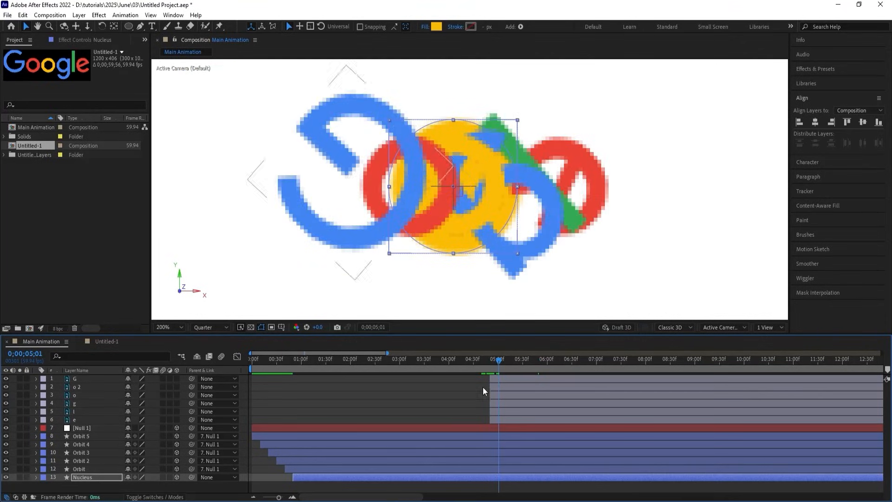
Change the Orbit layer's stroke colour to blue 4285F4, sampled from the G at 0;00;05;05
left_click(444, 468)
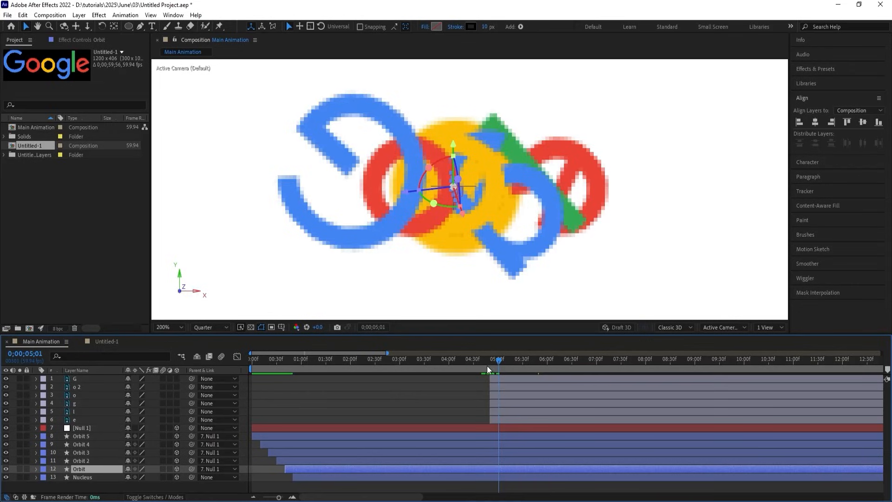
left_click(470, 359)
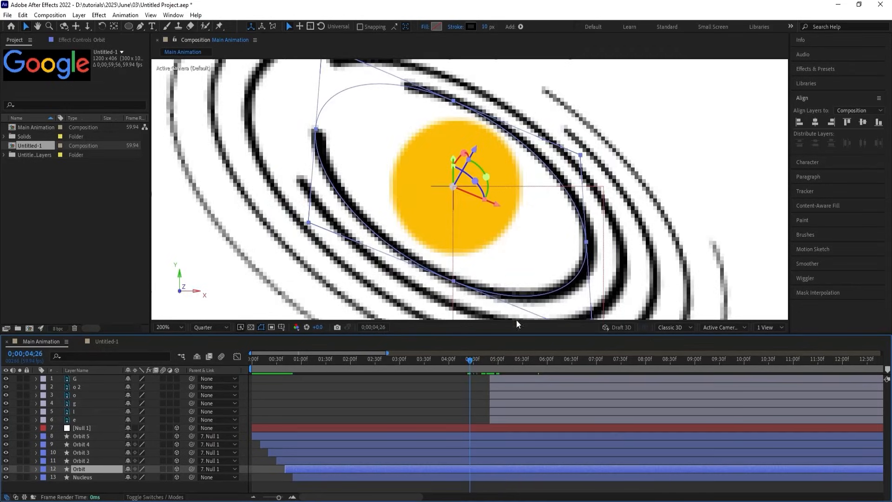
left_click(501, 360)
scroll(441, 115, "down", 2)
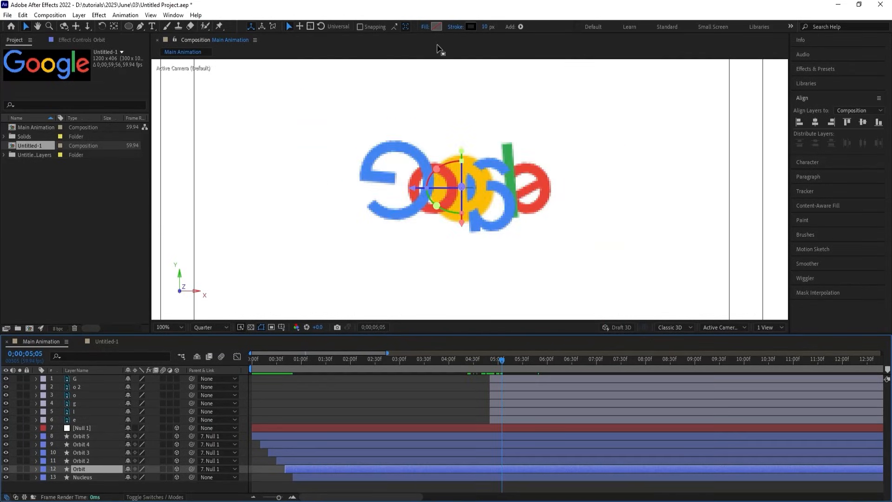
left_click(469, 27)
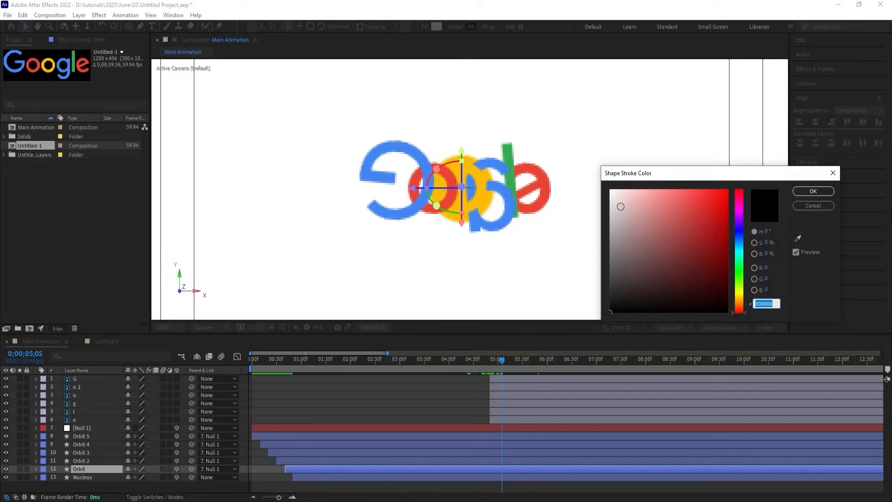
left_click(798, 238)
left_click(402, 218)
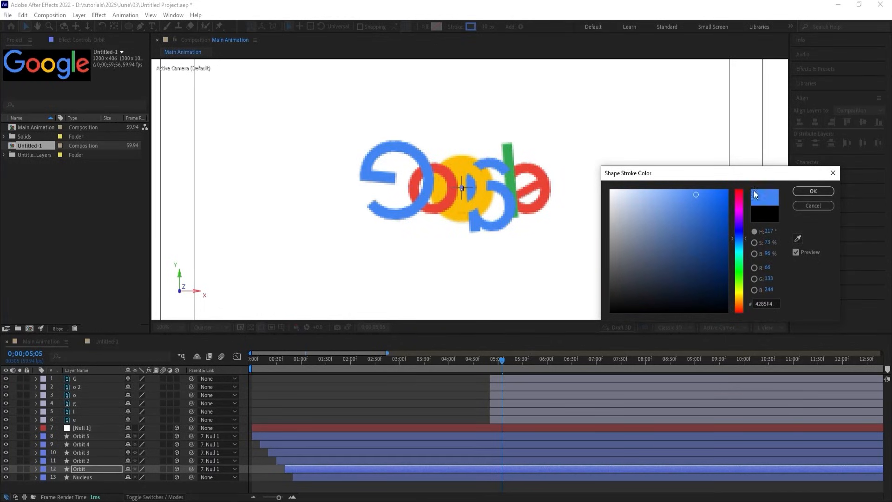
left_click(813, 191)
Change the Orbit 2 layer's stroke colour to red EA4335, sampled from the first o
left_click(403, 462)
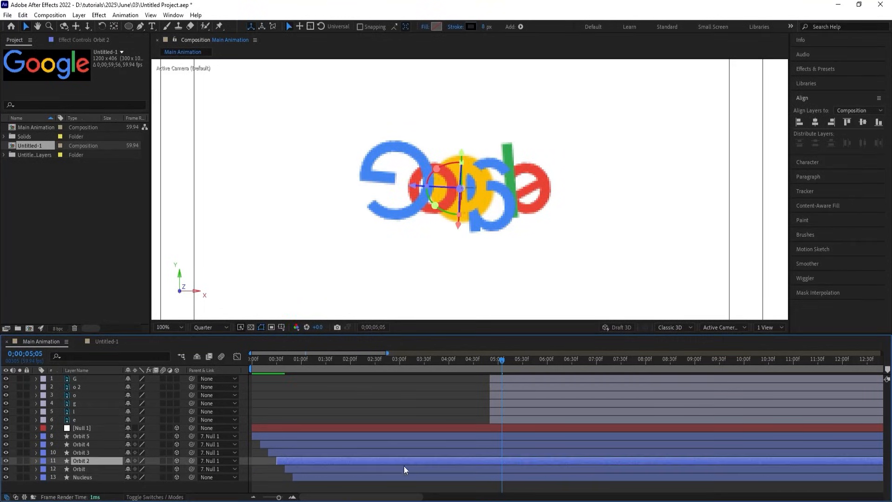
left_click(470, 27)
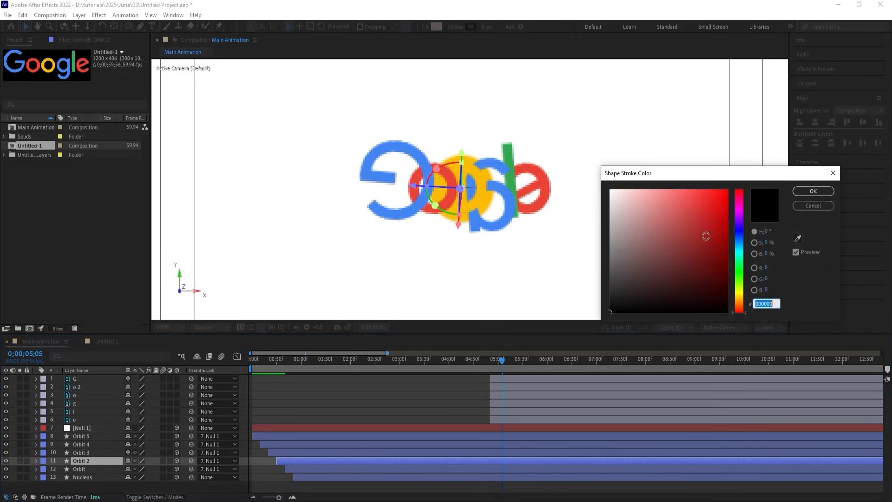
left_click(797, 239)
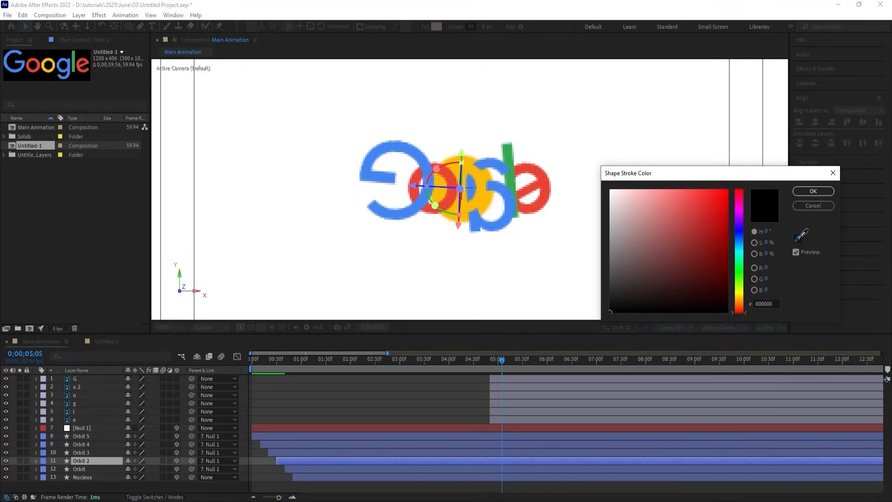
left_click(439, 198)
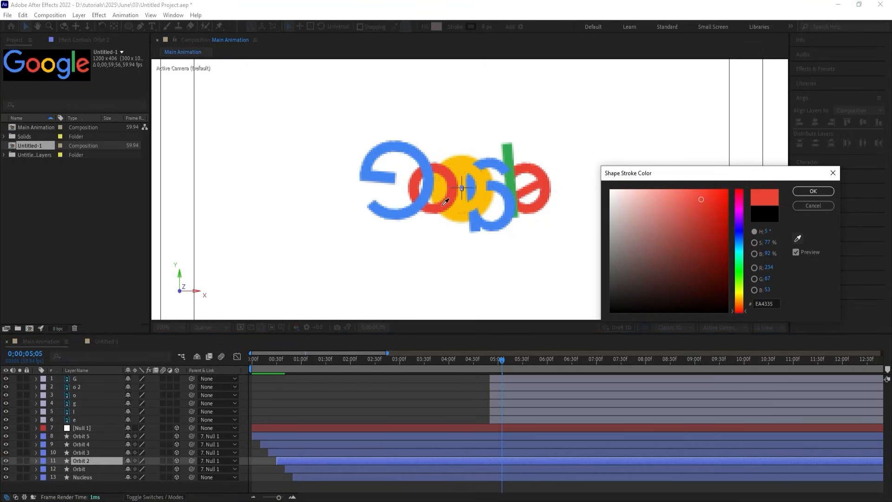
left_click(813, 192)
Change the Orbit 3 layer's stroke colour to green 34A853, sampled from the letter l
left_click(361, 453)
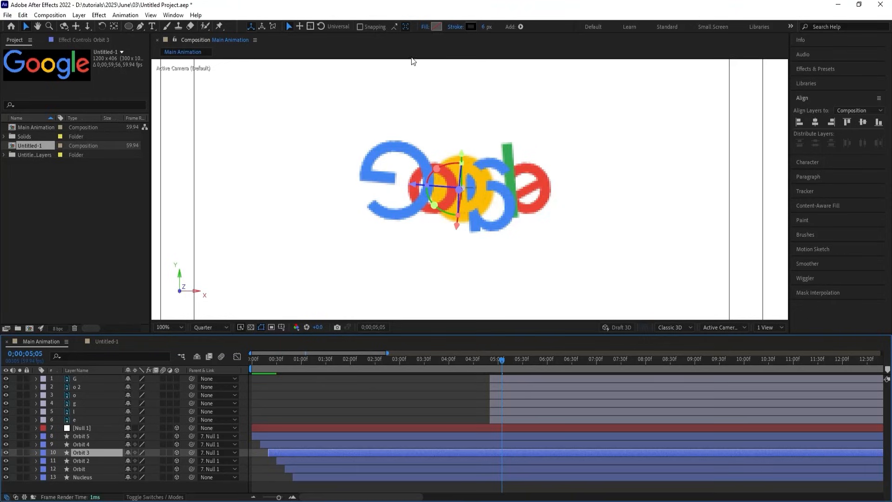
left_click(471, 27)
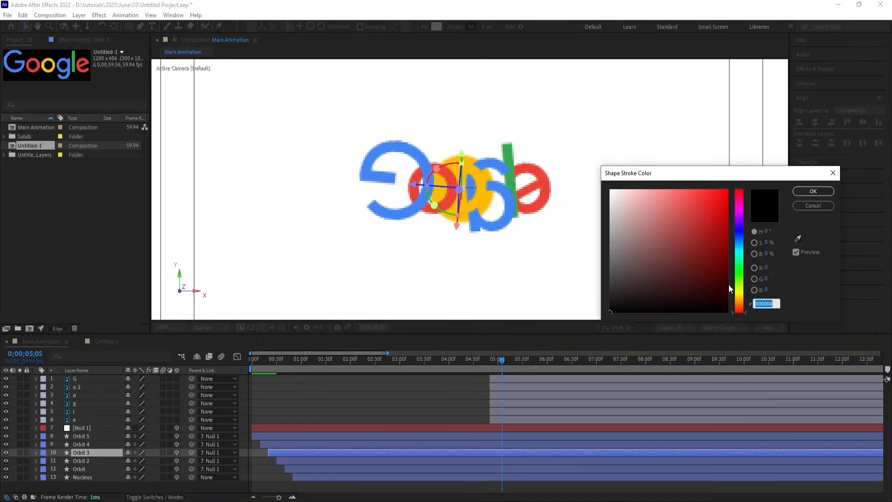
left_click(798, 238)
left_click(509, 152)
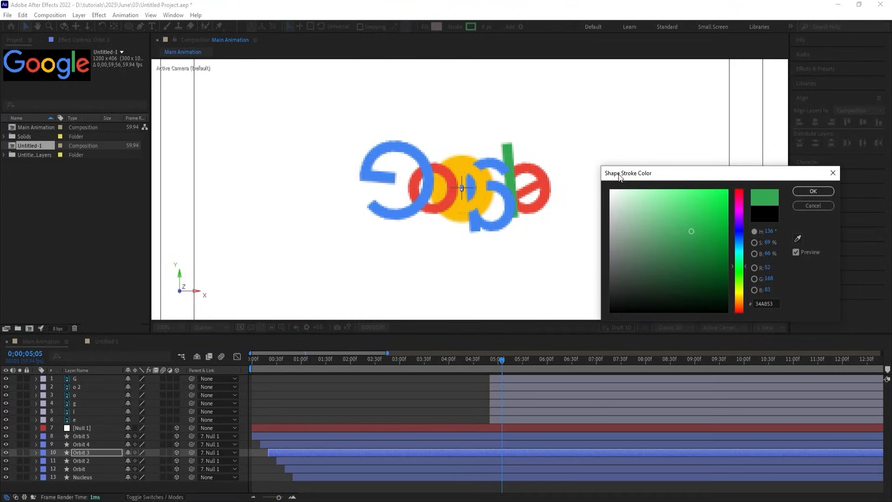
left_click(813, 191)
Change the Orbit 4 layer's stroke colour to red EA4335, sampled from the letter e
left_click(276, 444)
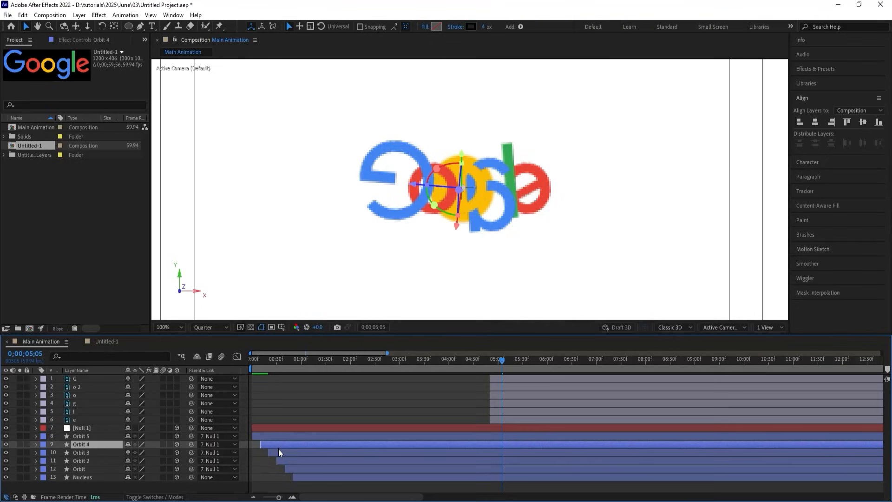
left_click(470, 26)
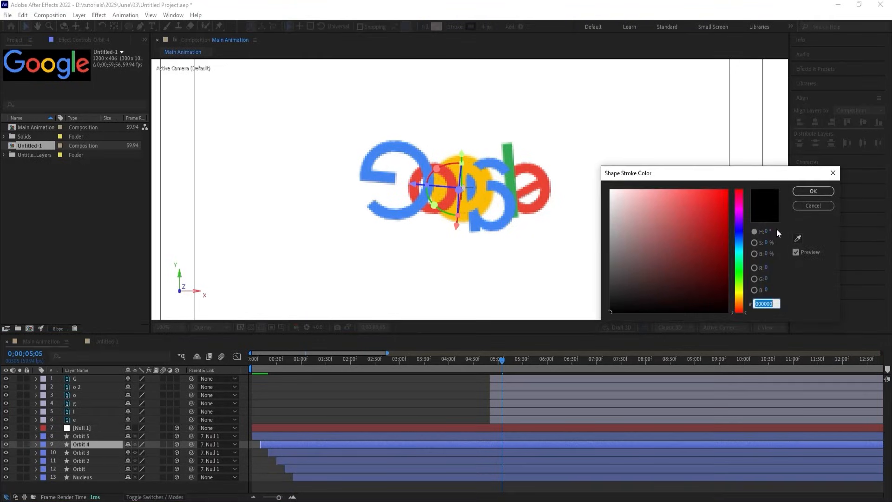
left_click(797, 239)
left_click(546, 183)
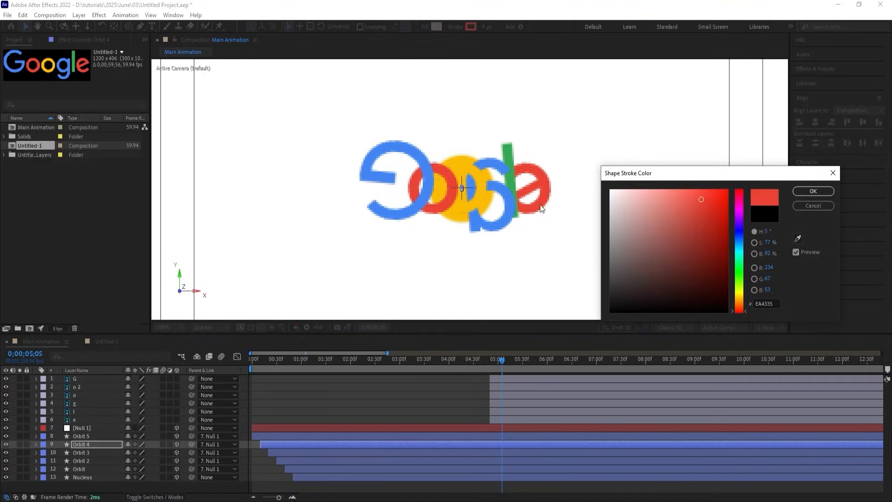
left_click(813, 191)
Change the Orbit 5 layer's stroke colour to blue 4385F4, sampled from the G
left_click(457, 437)
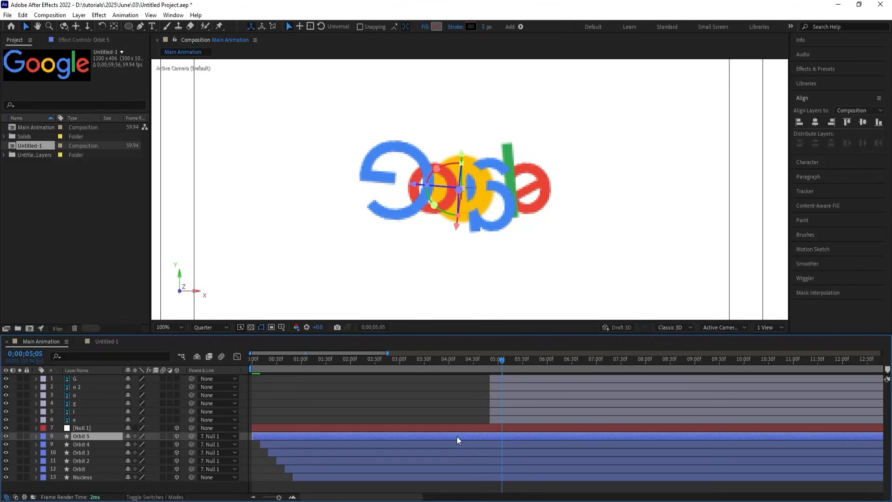
left_click(471, 27)
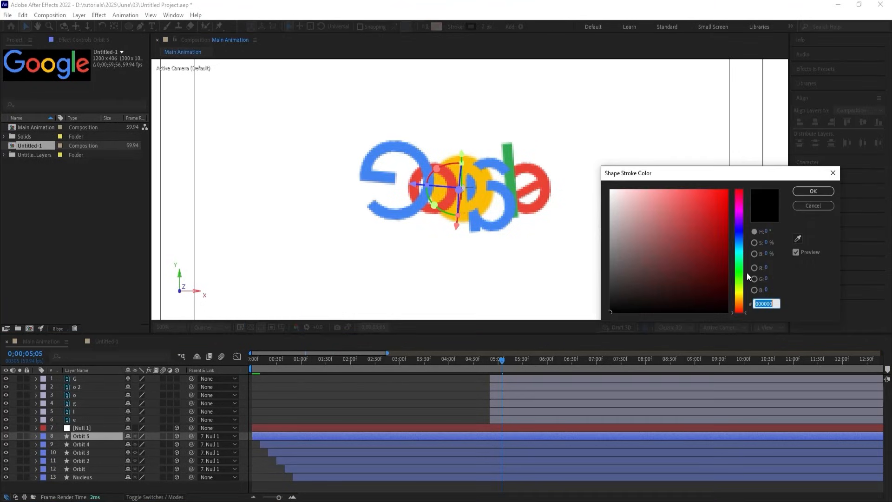
left_click(798, 238)
left_click(428, 179)
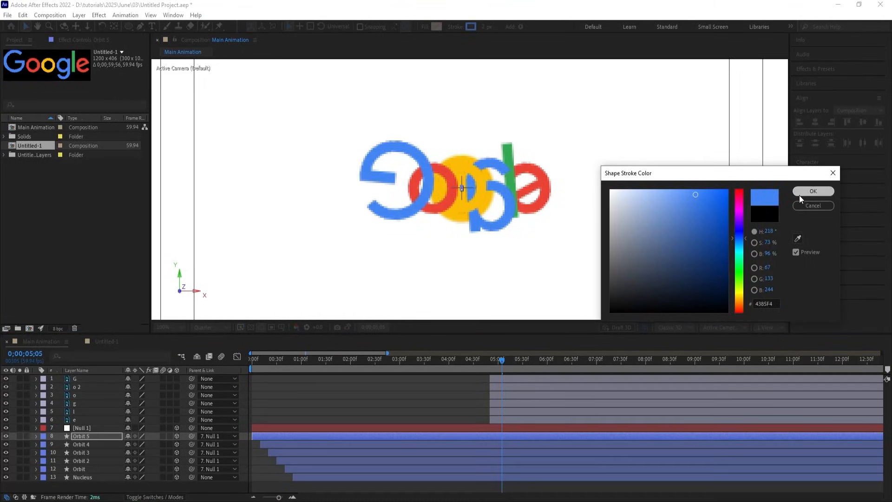
left_click(813, 191)
Fit the whole composition in the viewer and preview the recoloured animation from 0;00;00;00
left_click_drag(355, 361, 227, 351)
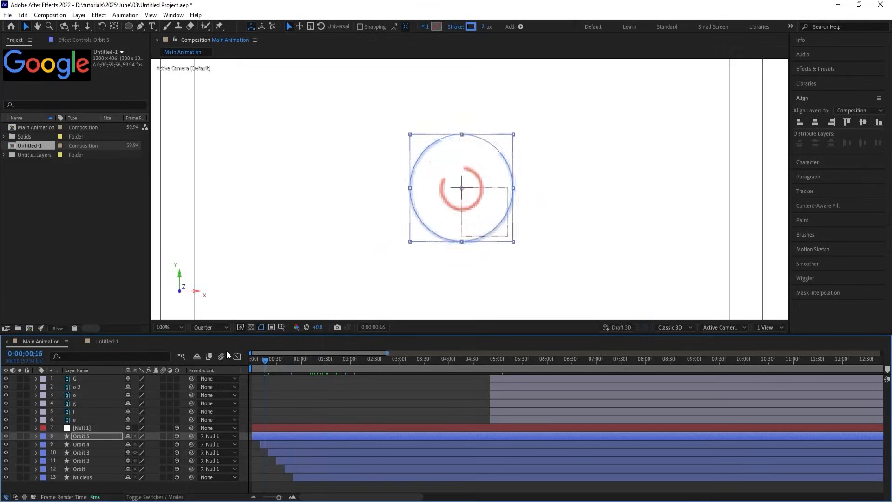
left_click(173, 329)
left_click(187, 164)
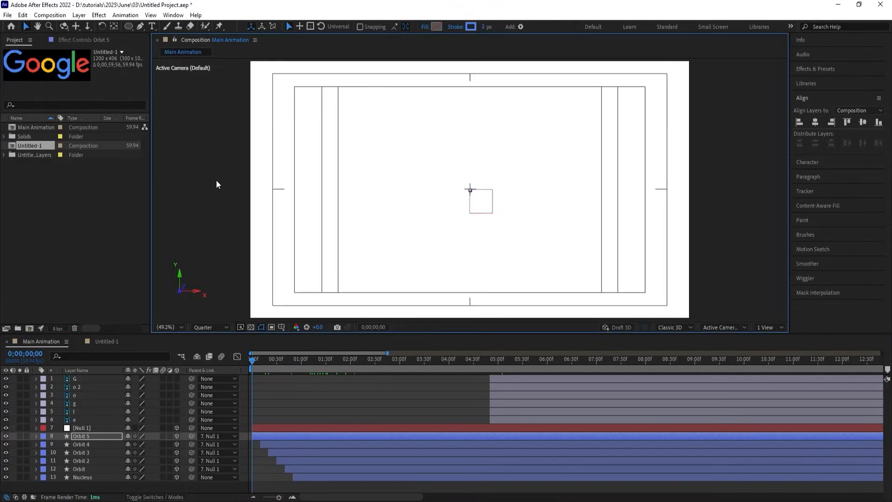
key("space")
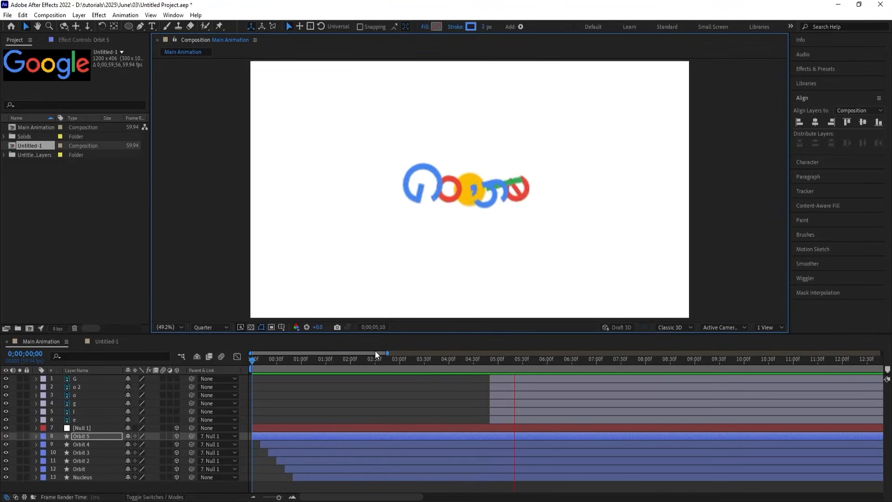
key("space")
Trim the out points of all five orbit layers and the Nucleus layer to 0;00;04;53
left_click_drag(502, 361, 492, 357)
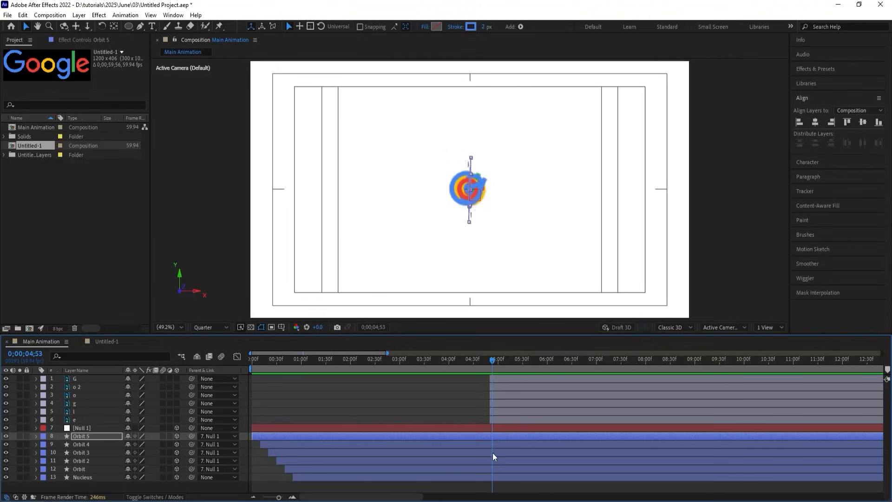
left_click(486, 476)
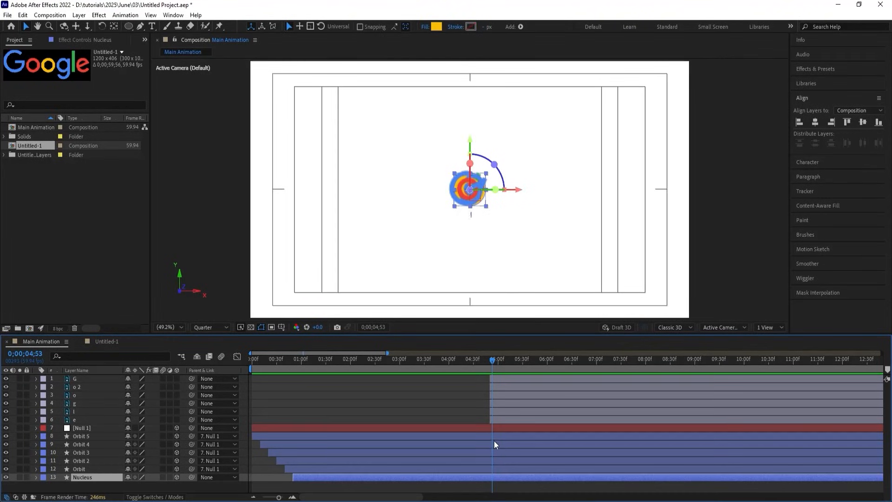
left_click(493, 438)
left_click(492, 478, "shift")
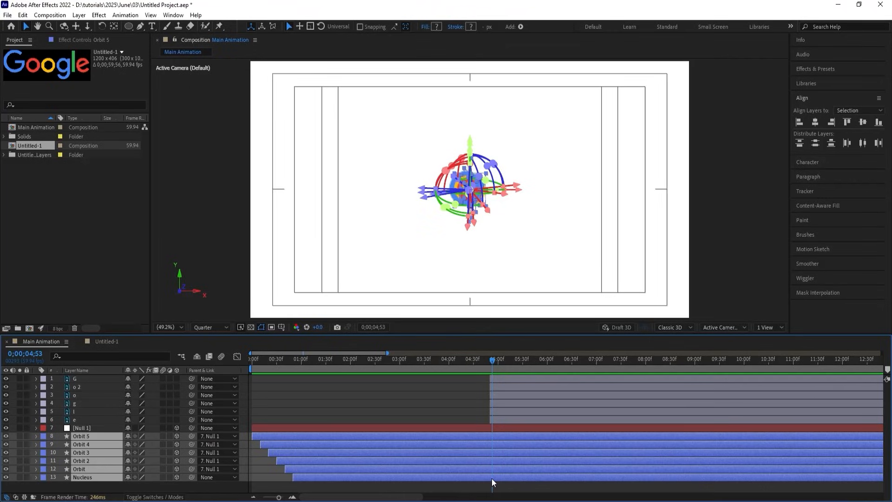
key("alt+bracketright")
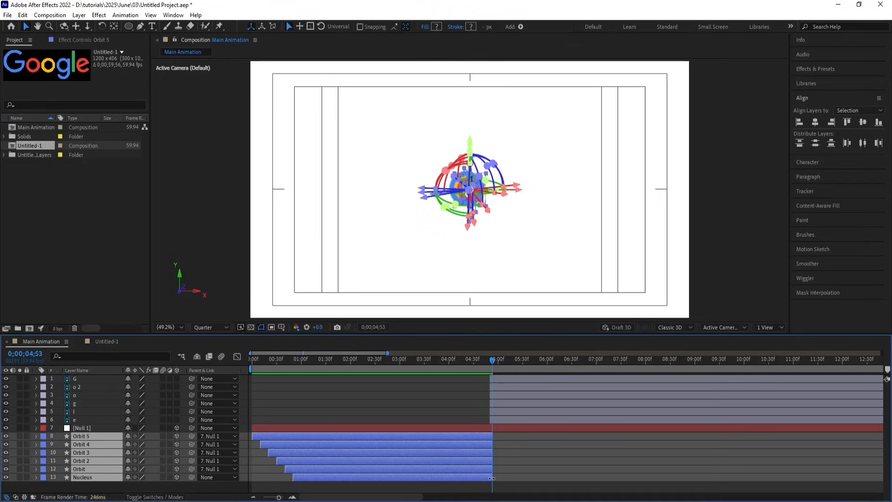
Preview the transition from the trimmed nucleus to the letters, starting at 0;00;04;53 and again at 0;00;04;27
key("space")
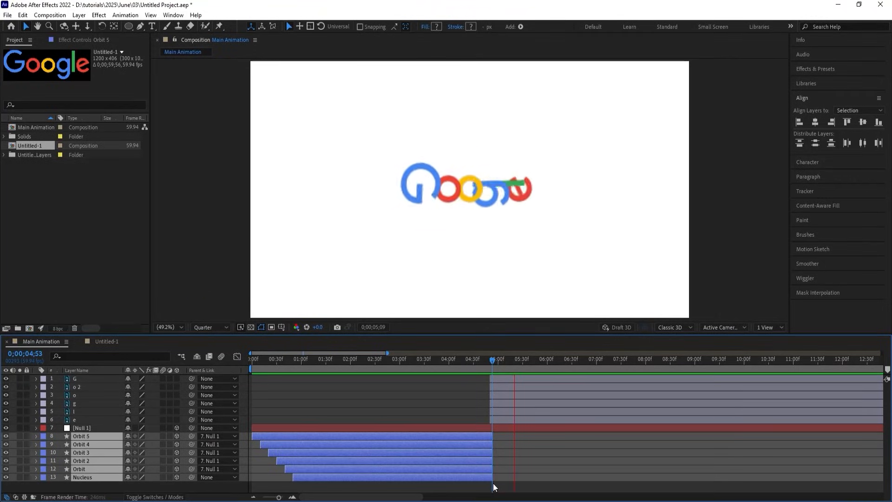
left_click_drag(484, 361, 472, 359)
key("space")
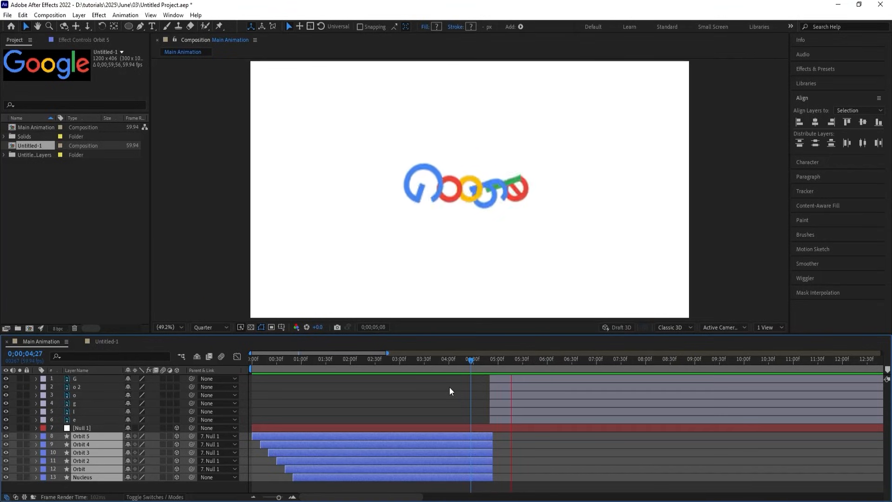
Enable motion blur for all layers and the composition, and set the preview resolution to Half
key("ctrl+a")
left_click(163, 387)
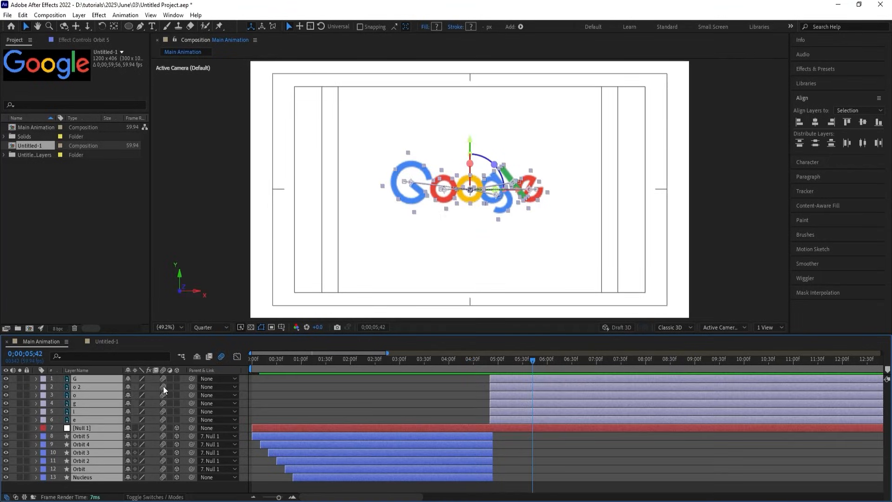
left_click(221, 356)
left_click(220, 328)
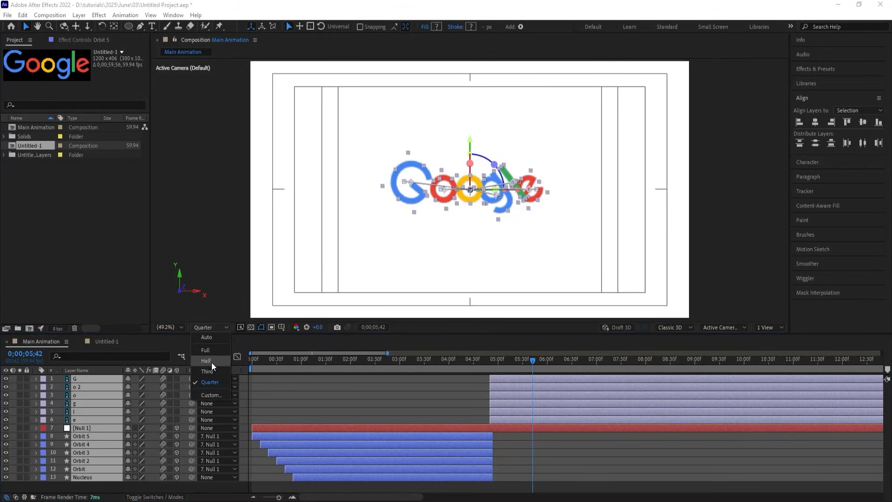
left_click(209, 360)
Preview the motion-blurred animation from the start, and replay the letter transition from 0;00;04;52 and from 0;00;04;02
left_click(250, 361)
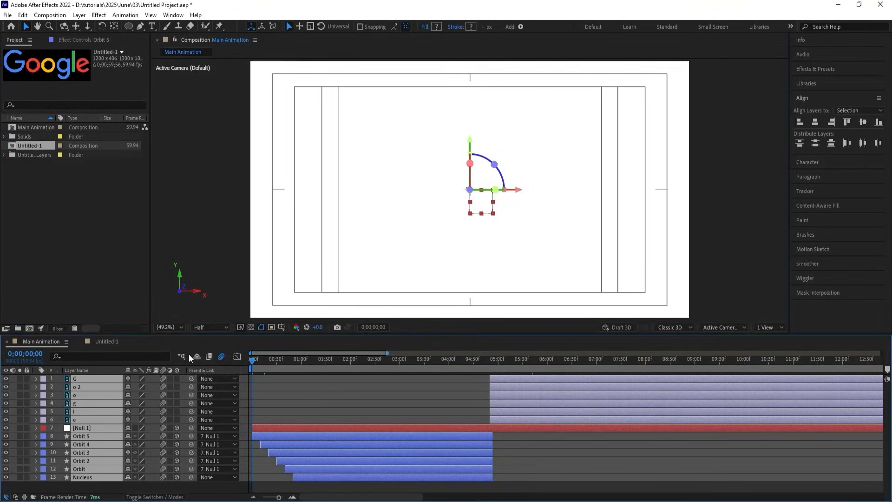
key("space")
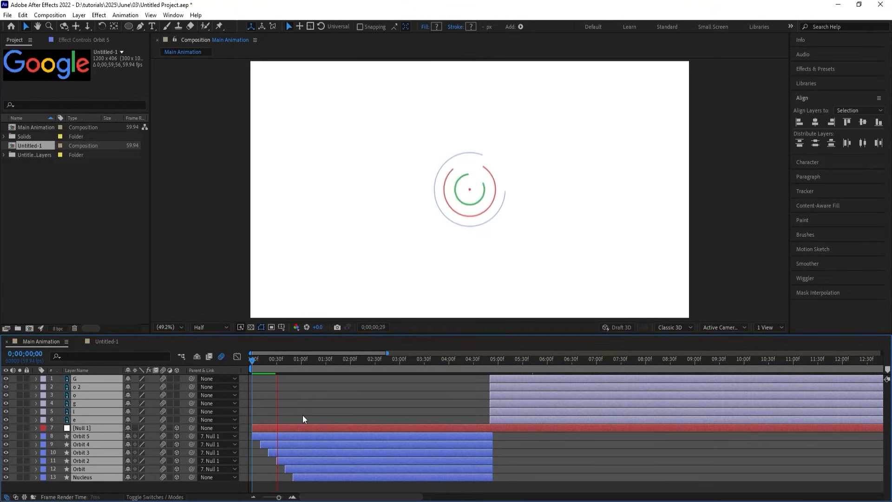
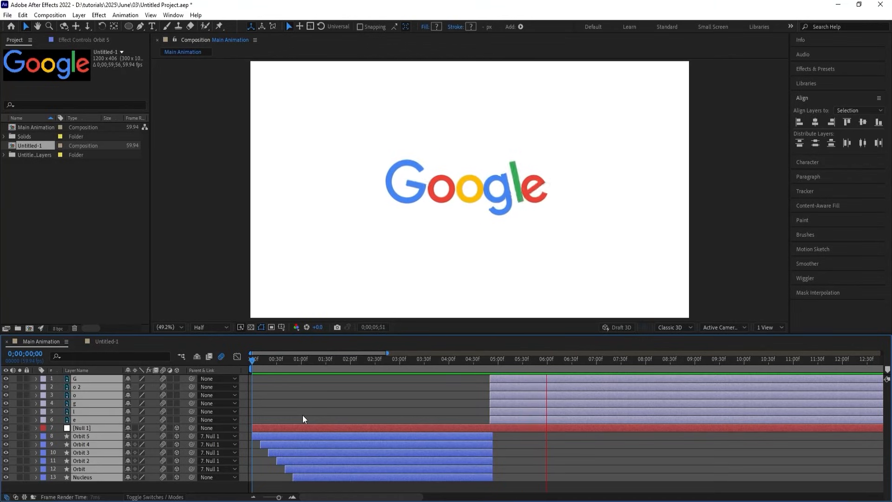
key("space")
left_click(496, 361)
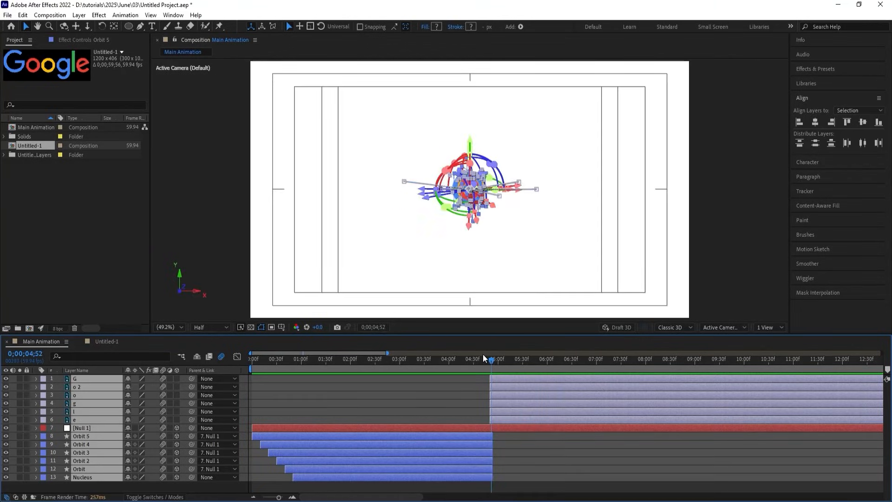
key("space")
key("space")
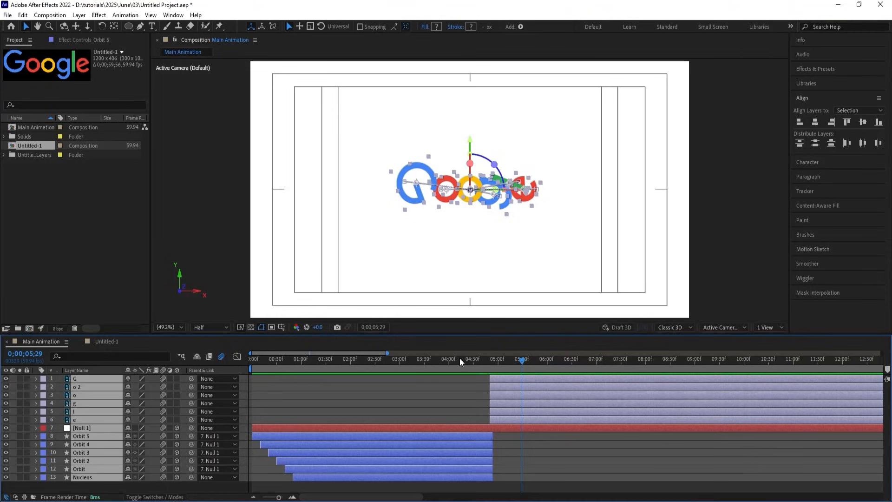
left_click(451, 358)
key("space")
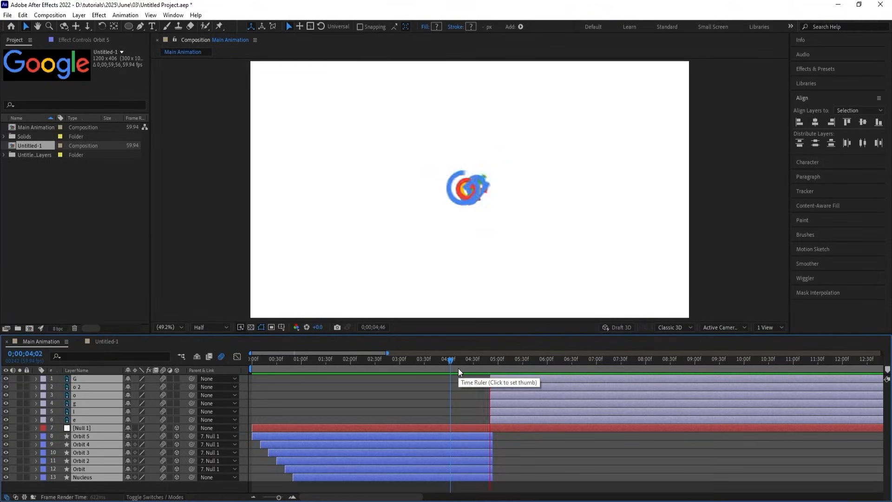
Replay the transition from the orbits to the spreading logo letters, starting at 0;00;04;02
key("space")
key("space")
key("space")
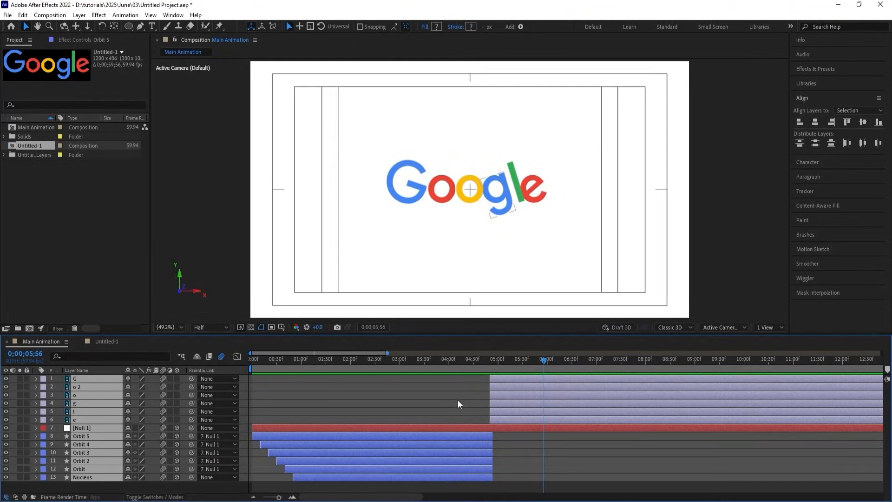
Move the yellow o's layer to the top of the Main Animation layer stack
left_click(458, 400)
left_click(508, 395)
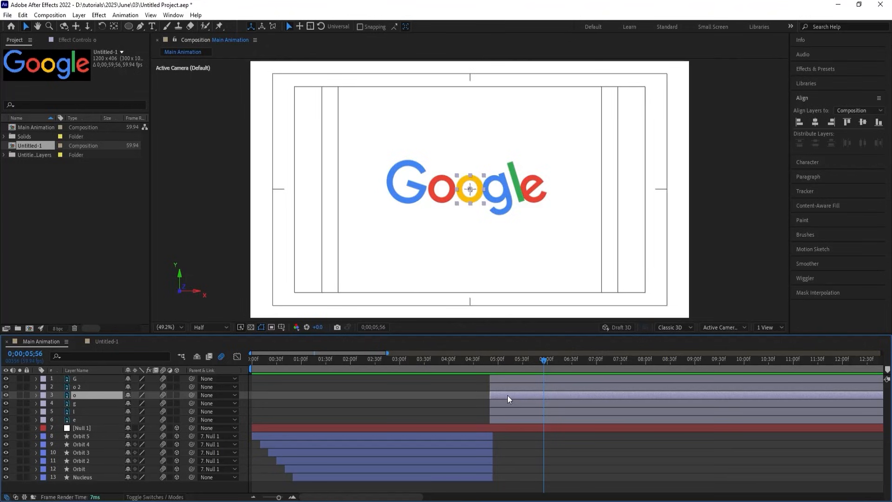
left_click_drag(74, 394, 76, 375)
Preview the animation from 0;00;02;13 and again from the start
left_click_drag(470, 364, 361, 356)
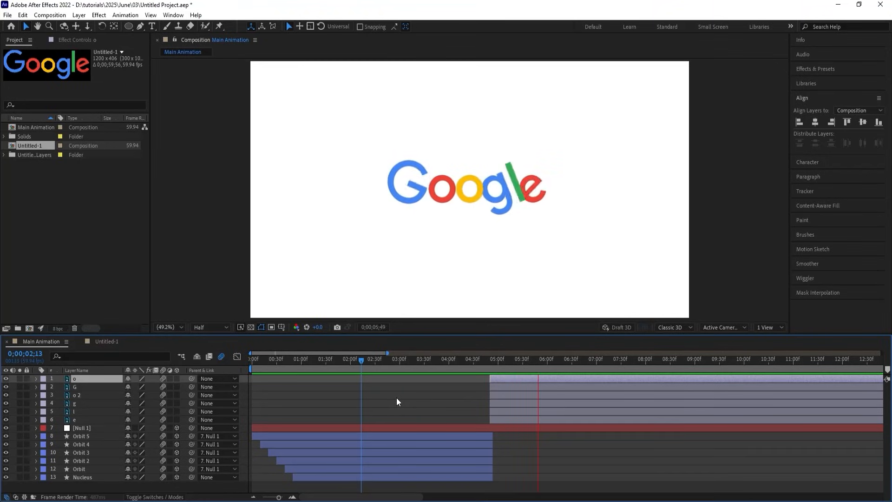
left_click_drag(403, 365, 236, 366)
key("space")
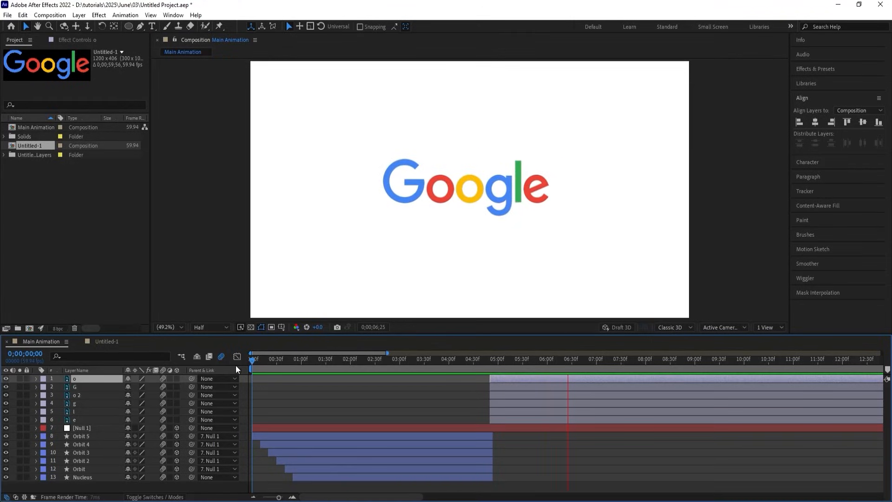
key("space")
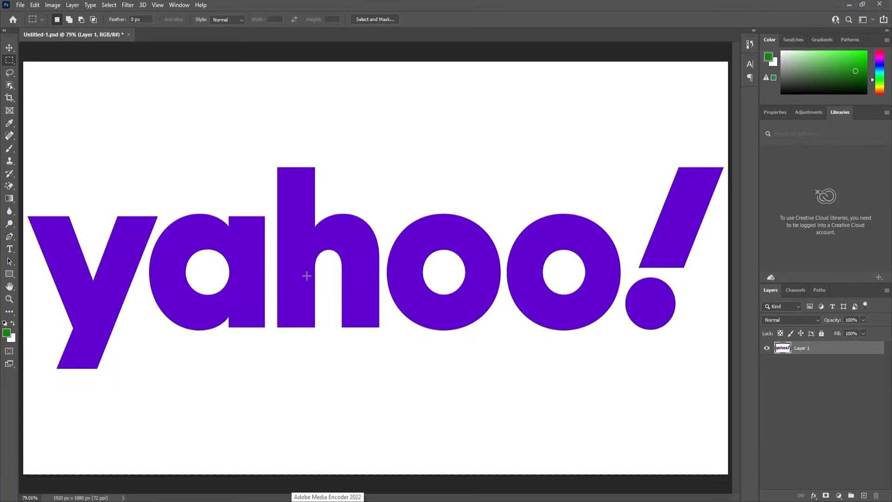
Switch to Photoshop, select the white background with Color Range at Fuzziness 80, delete it and deselect
key("v")
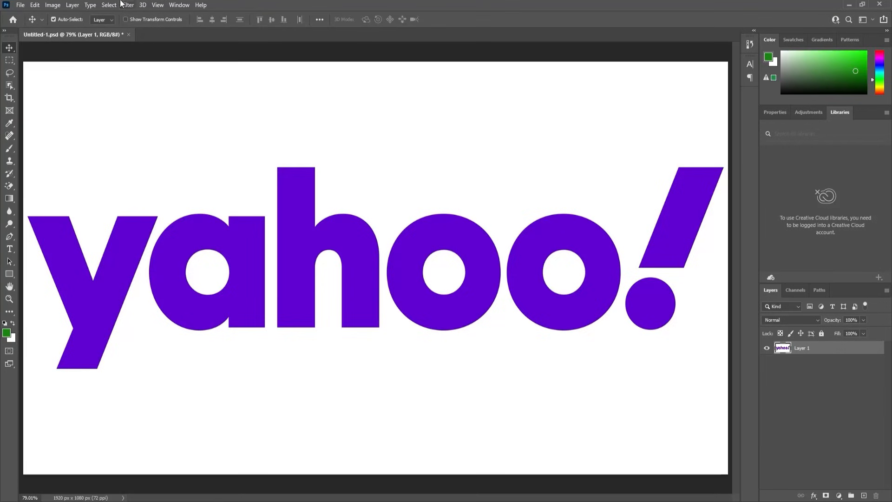
left_click(107, 6)
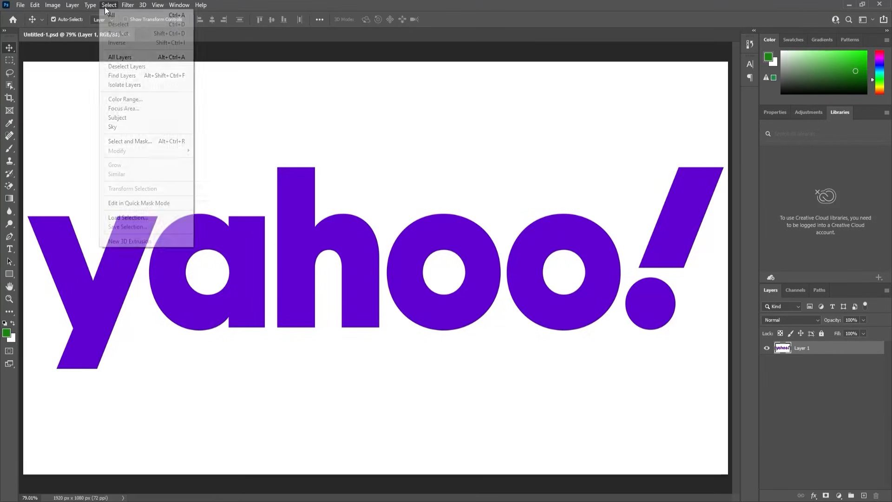
left_click(124, 99)
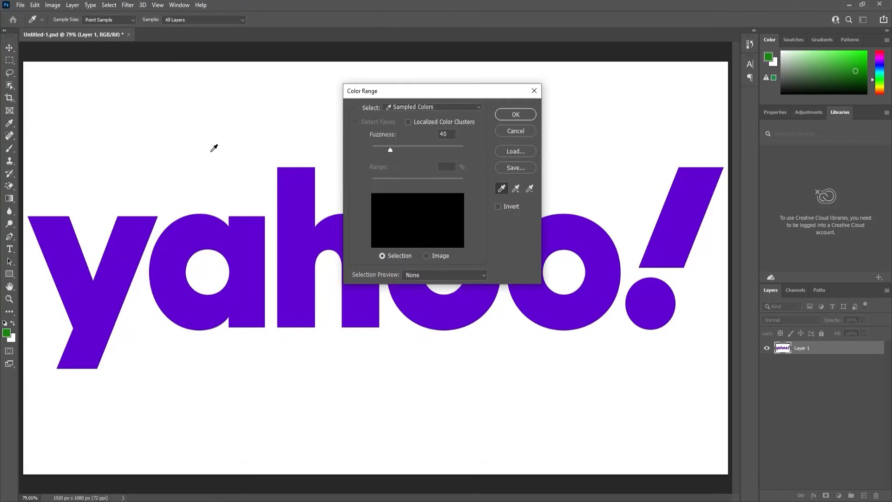
left_click(265, 124)
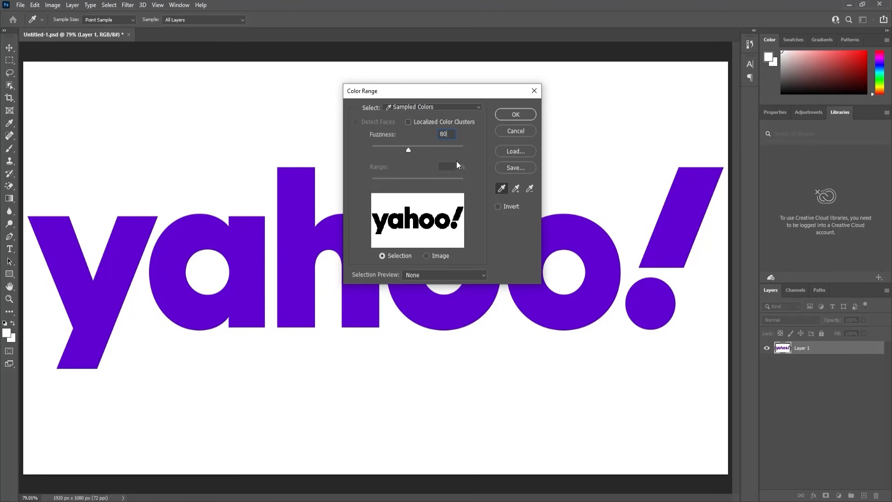
key("Return")
key("v")
key("Delete")
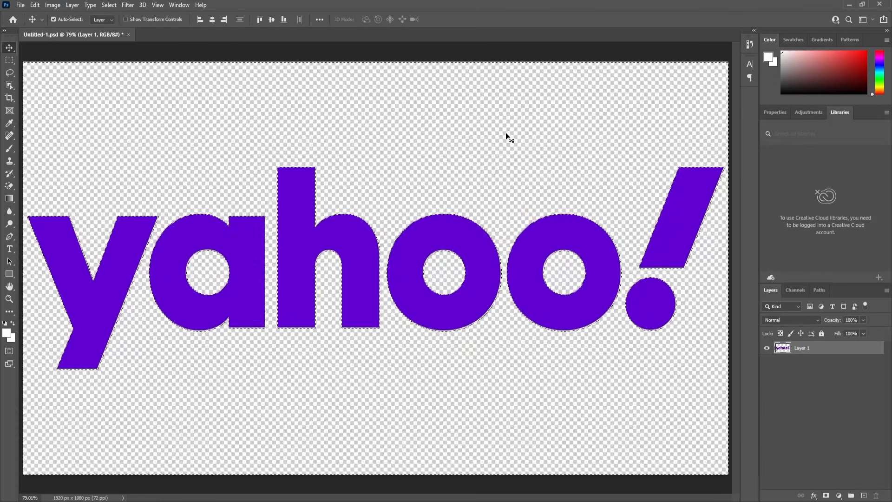
key("ctrl+d")
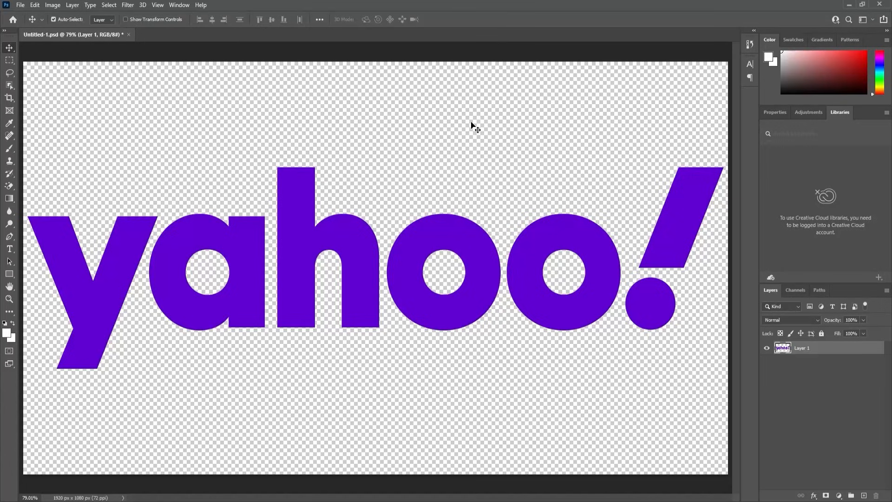
Outline the letter y with the Lasso tool and cut it out of Layer 1
key("l")
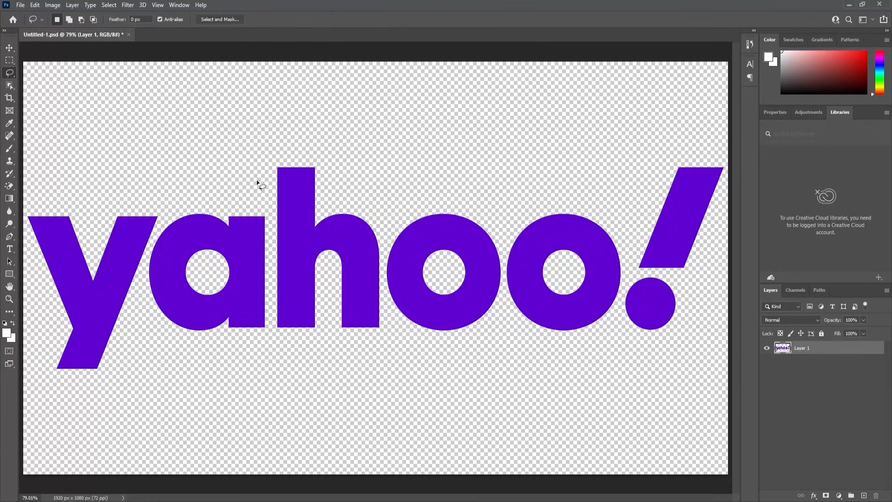
left_click_drag(162, 222, 146, 256)
mouse_move(136, 315)
left_mouse_down()
mouse_move(112, 395)
mouse_move(47, 414)
left_mouse_up()
mouse_move(4, 211)
left_mouse_down()
mouse_move(51, 161)
mouse_move(147, 182)
mouse_move(167, 219)
left_mouse_up()
key("Delete")
key("ctrl+d")
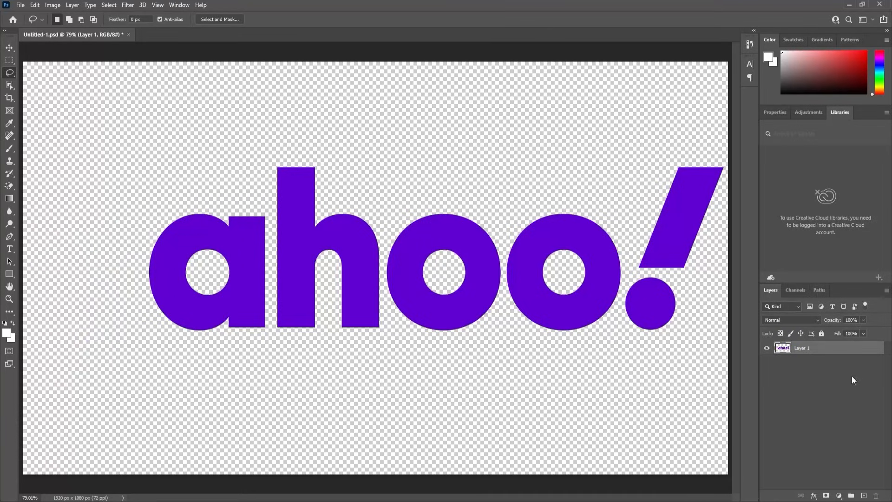
Paste the cut letter onto a new layer named y and hide that layer
left_click(864, 496)
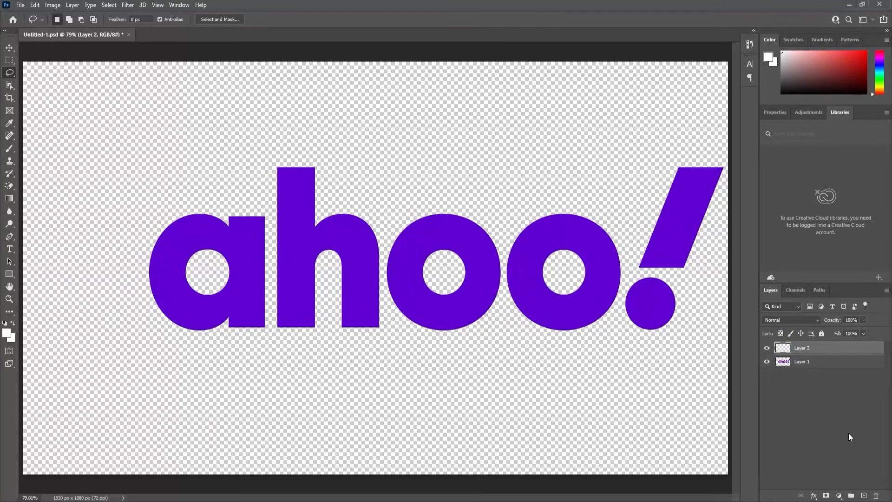
key("ctrl+v")
double_click(803, 349)
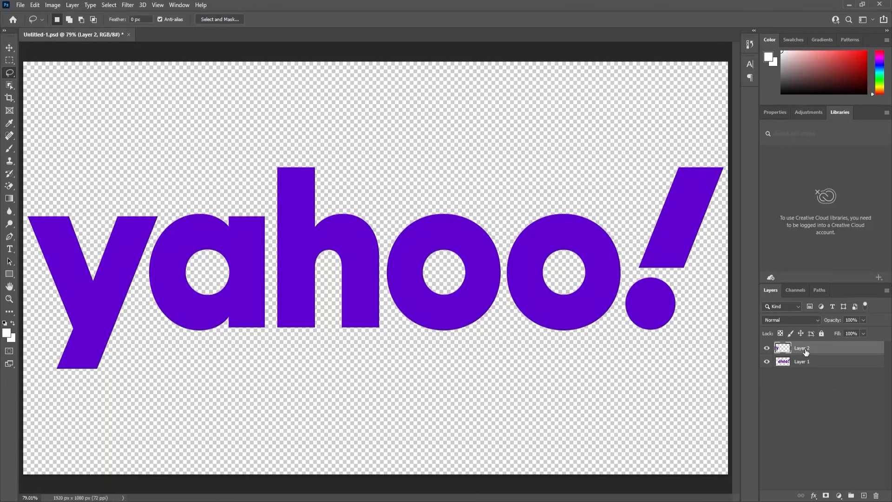
type("y")
key("Return")
left_click(767, 348)
Lasso the letter a on Layer 1, move it to a new layer named a, and hide that layer
left_click(790, 362)
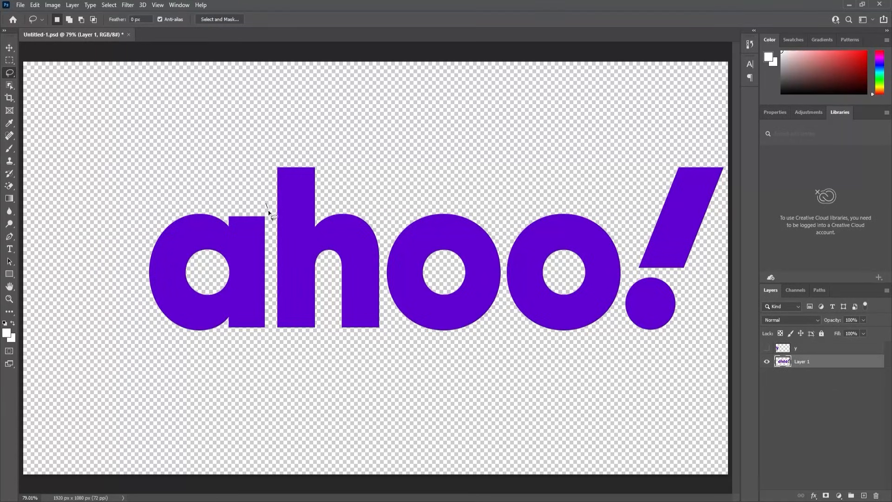
mouse_move(268, 212)
left_mouse_down()
mouse_move(272, 325)
mouse_move(250, 351)
mouse_move(157, 353)
mouse_move(120, 242)
mouse_move(253, 175)
left_mouse_up()
left_click_drag(267, 209, 269, 212)
key("ctrl+x")
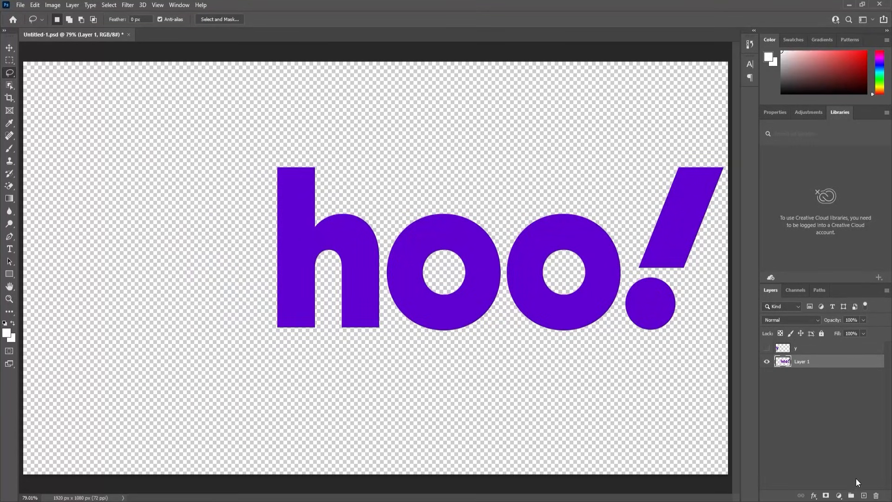
left_click(863, 495)
key("ctrl+v")
double_click(802, 361)
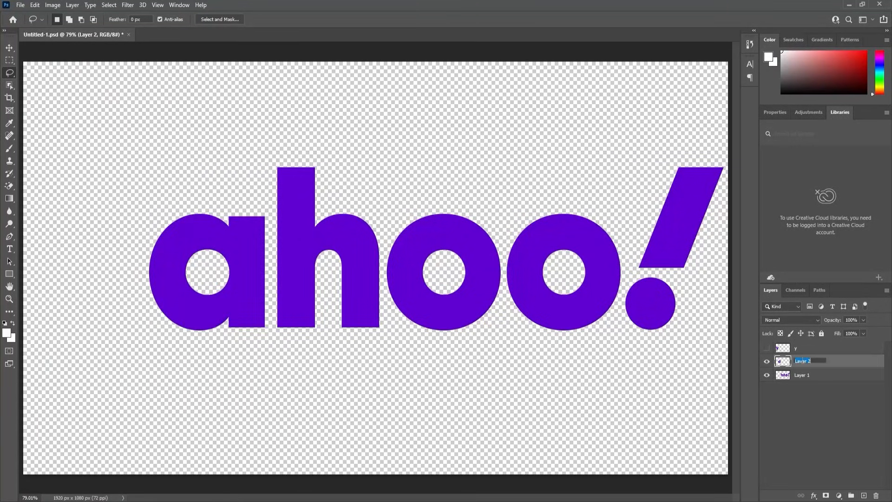
left_click(766, 361)
left_click(792, 386)
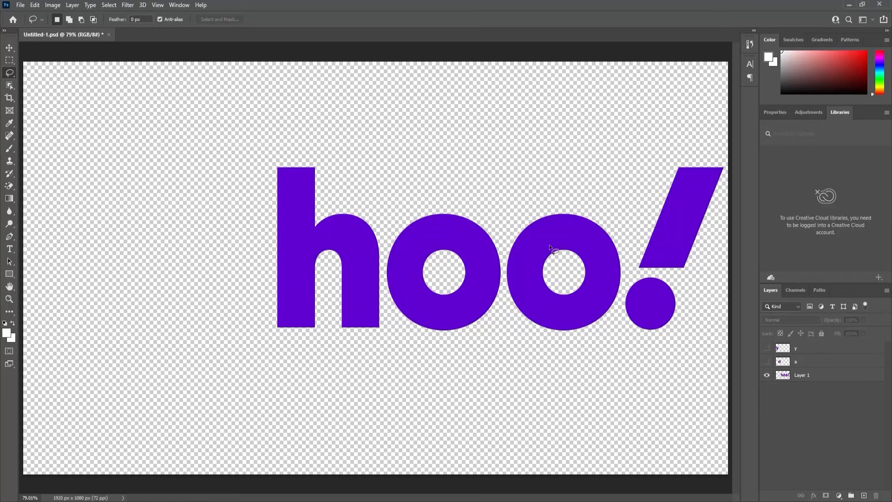
Cut the letter h from Layer 1 with a rectangular selection, paste it onto a new layer named h, and hide it
key("m")
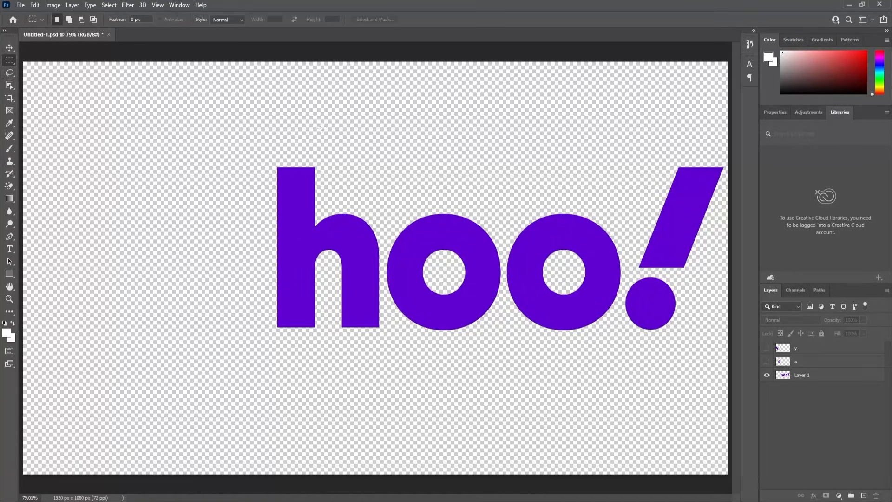
left_click_drag(260, 136, 384, 353)
left_click(799, 378)
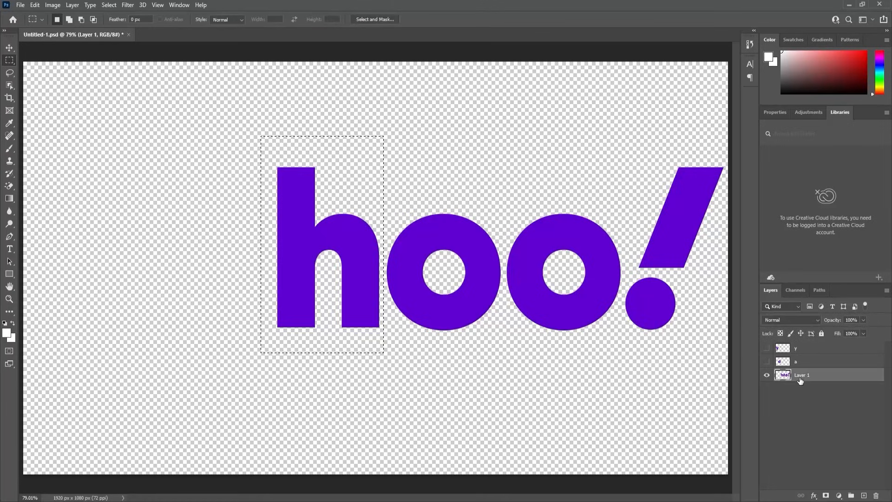
key("ctrl+x")
left_click(863, 496)
key("ctrl+v")
double_click(801, 375)
key("Return")
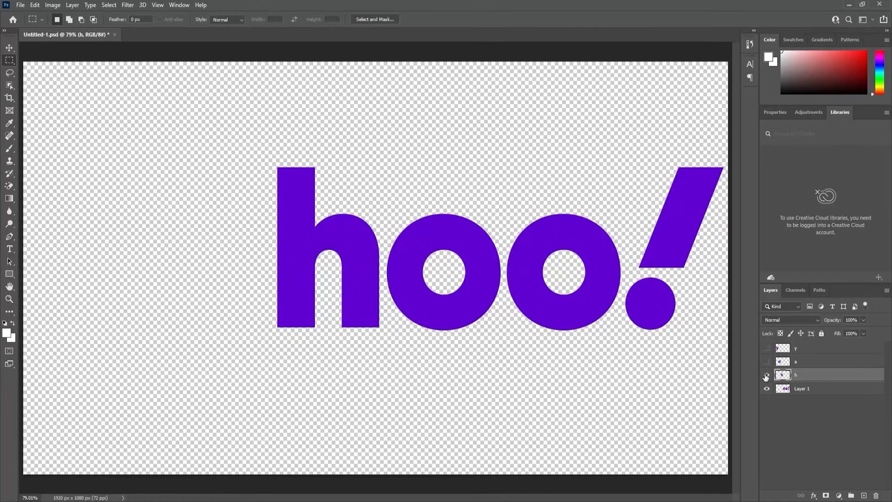
left_click(766, 375)
Cut the first o from Layer 1 with a rectangular selection, paste it onto a new layer named o, and hide it
left_click(796, 388)
left_click_drag(367, 179, 503, 332)
key("ctrl+x")
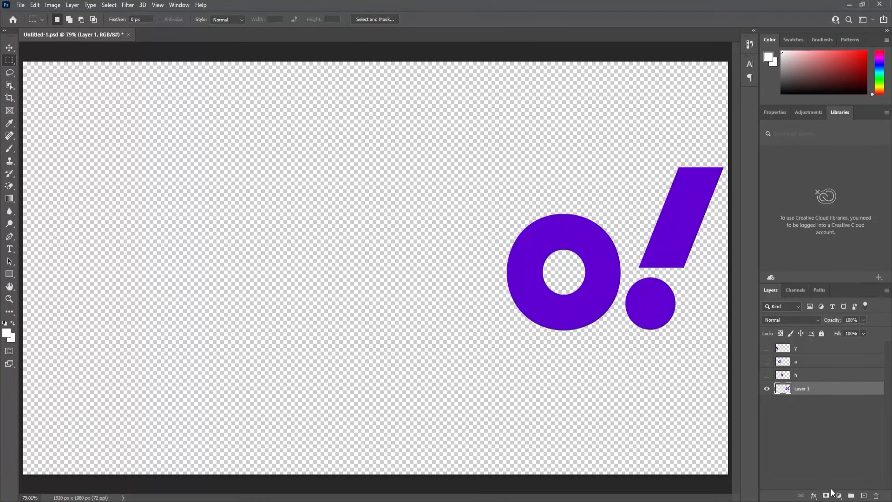
left_click(863, 495)
key("ctrl+v")
double_click(803, 388)
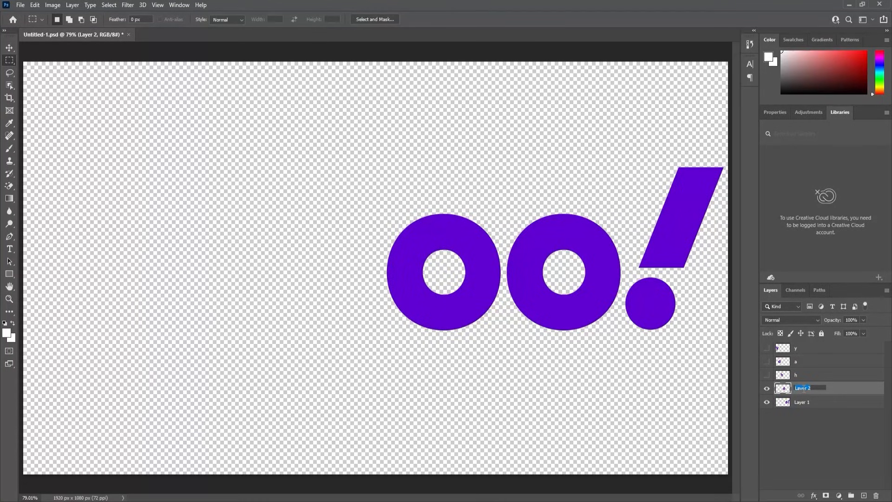
type("o")
key("Return")
left_click(766, 388)
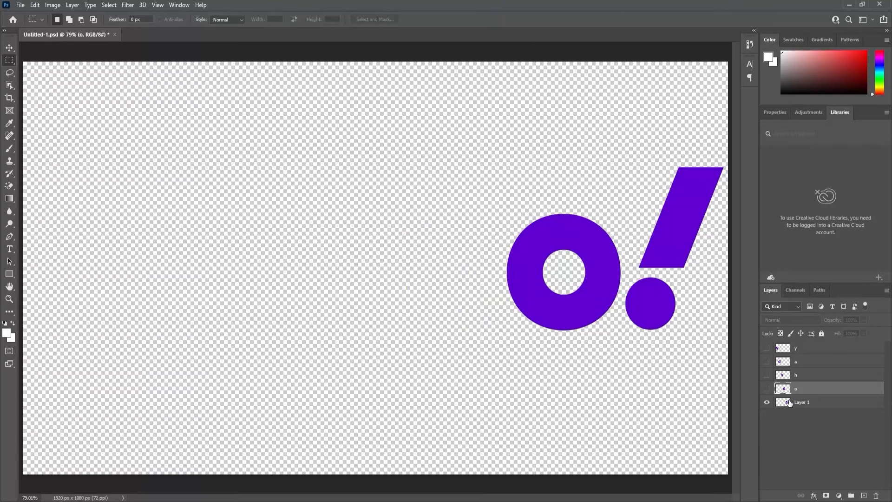
Cut the second o from Layer 1 with a rectangular selection and paste it onto a new layer named o
left_click(789, 402)
left_click_drag(494, 190, 623, 342)
key("ctrl+x")
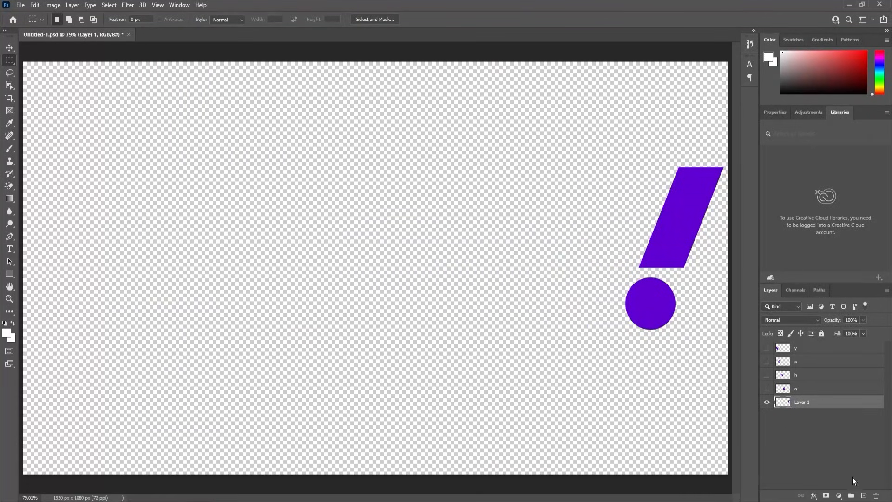
left_click(864, 495)
key("ctrl+v")
double_click(803, 402)
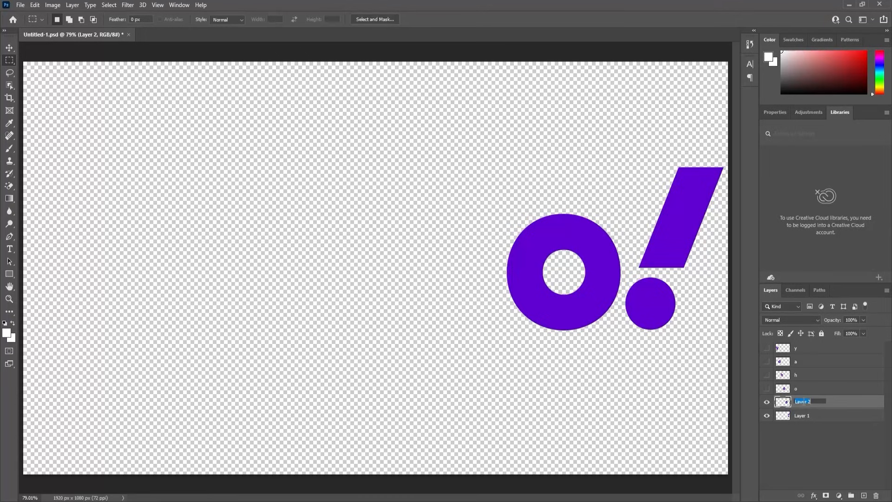
type("o")
key("Return")
Rename Layer 1, which holds the exclamation mark, as 1
double_click(805, 415)
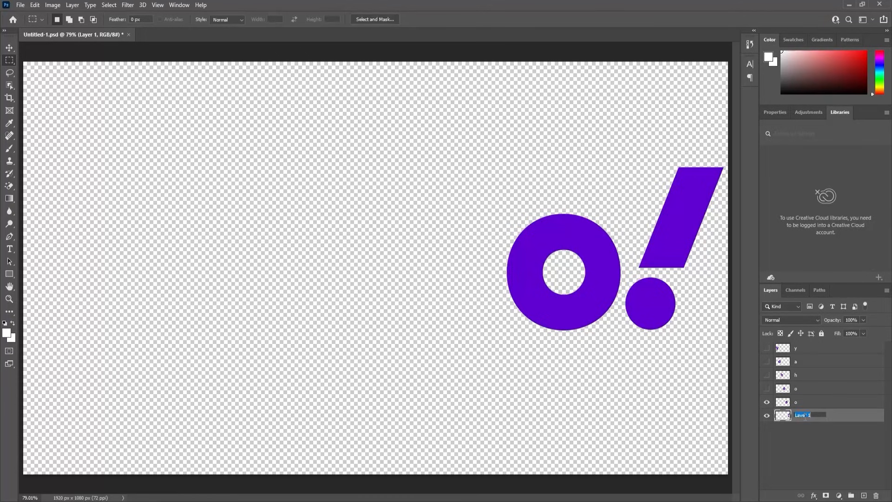
type("1")
key("Return")
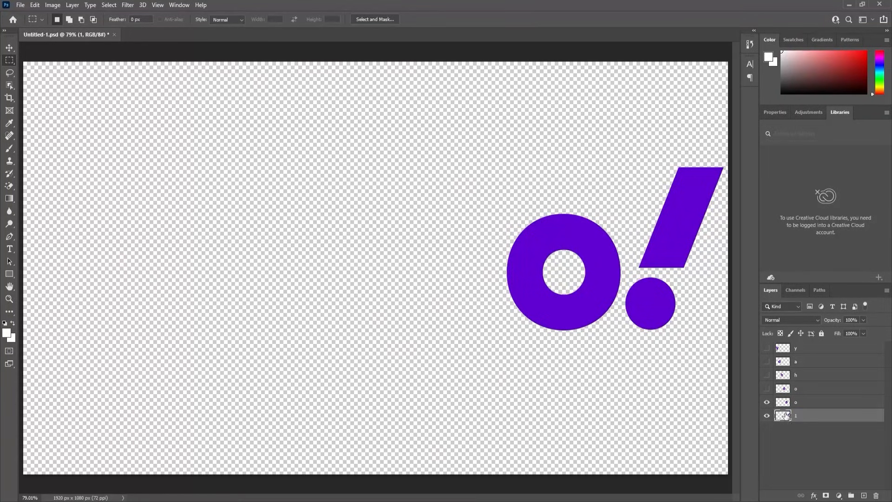
double_click(794, 417)
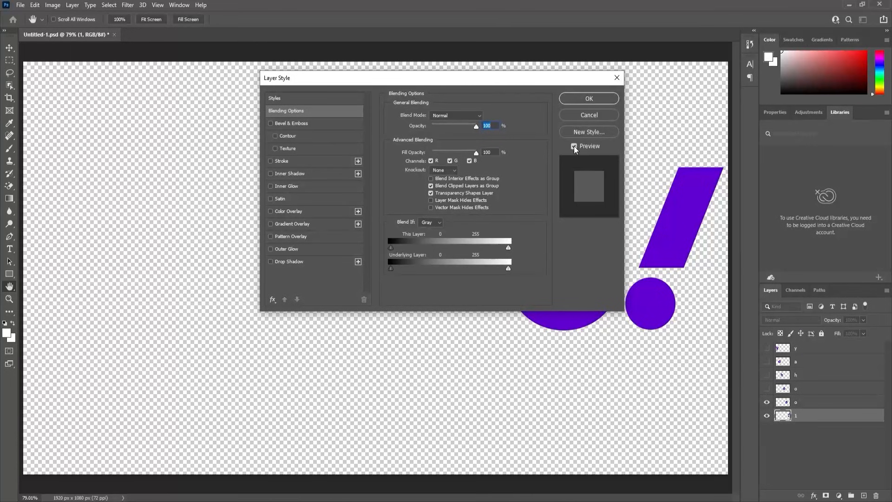
left_click(579, 118)
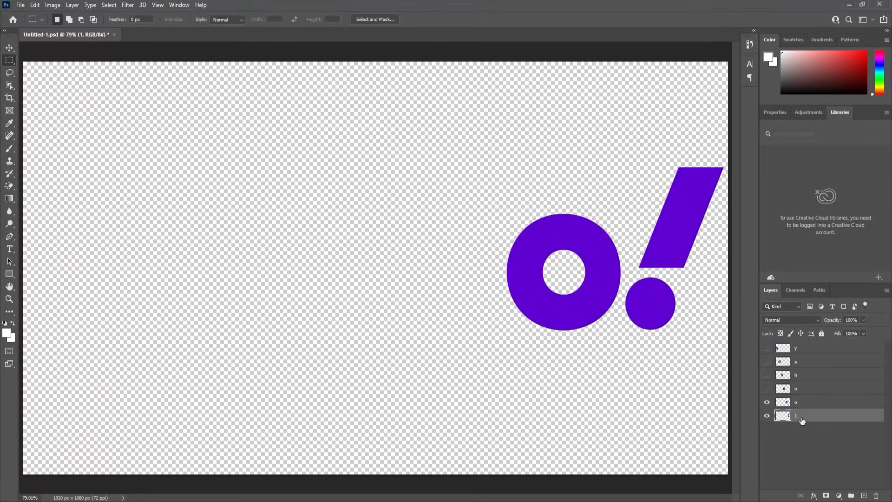
double_click(803, 420)
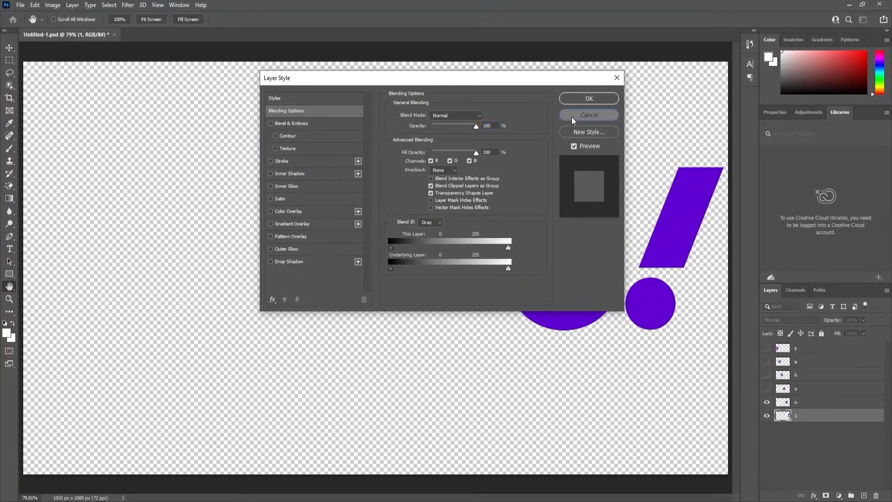
left_click(572, 118)
Open the exclamation mark layer's name for editing, then show the four hidden letter layers and save the document
double_click(797, 416)
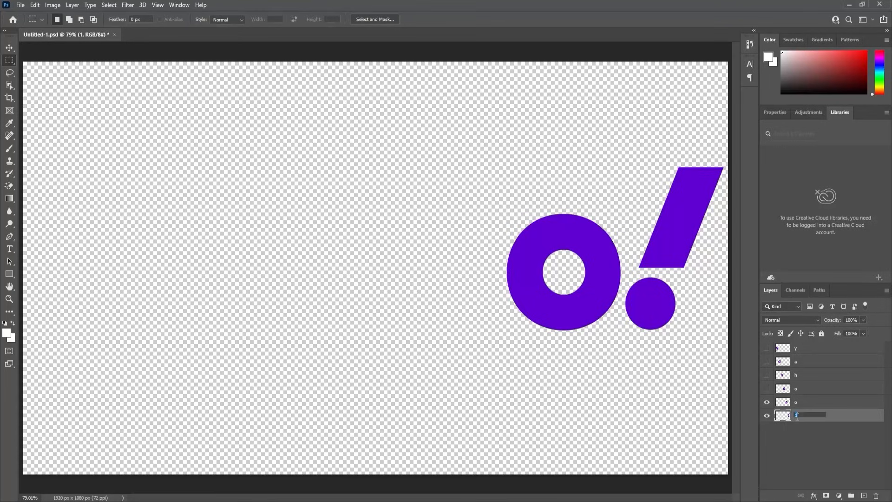
left_click(802, 430)
left_click_drag(767, 388, 771, 356)
key("ctrl+s")
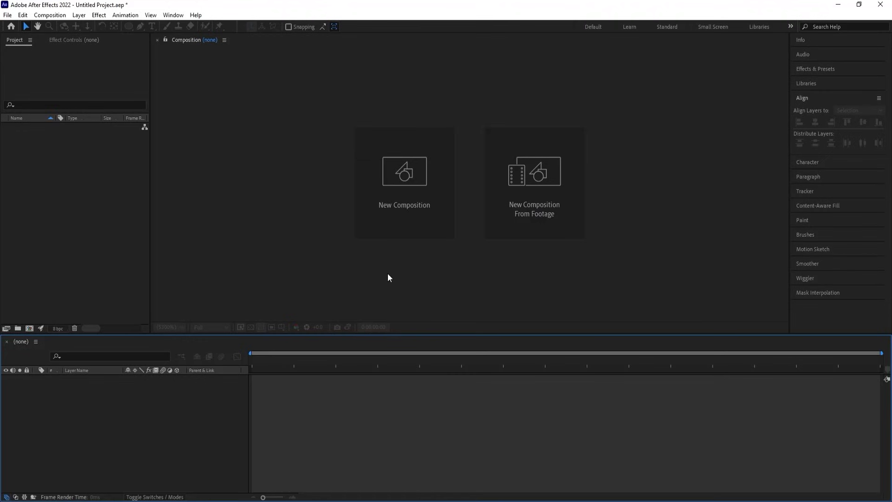
Create a new 1920 x 1080 composition named Main Animation and turn on its Title/Action Safe overlay
left_click(409, 177)
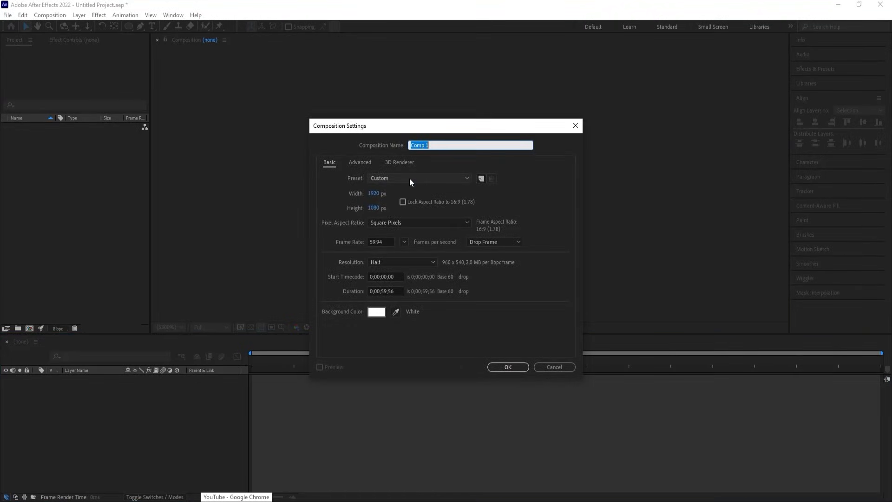
type("Main Animation")
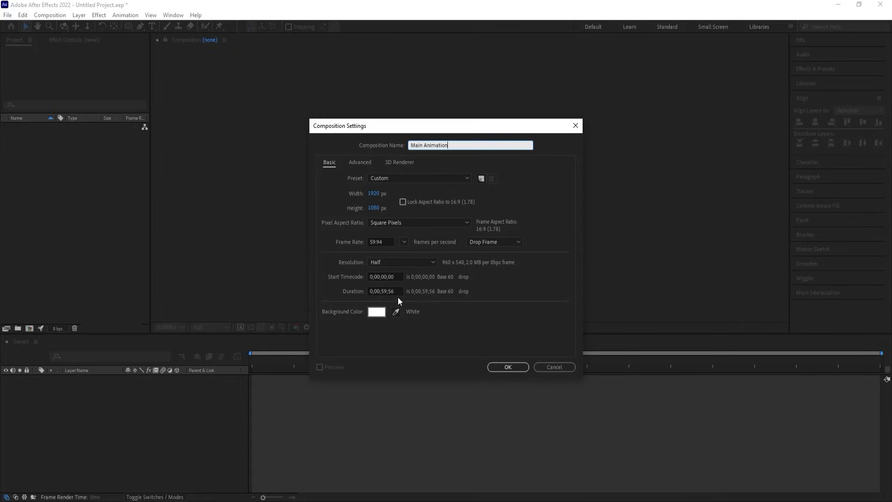
left_click(495, 366)
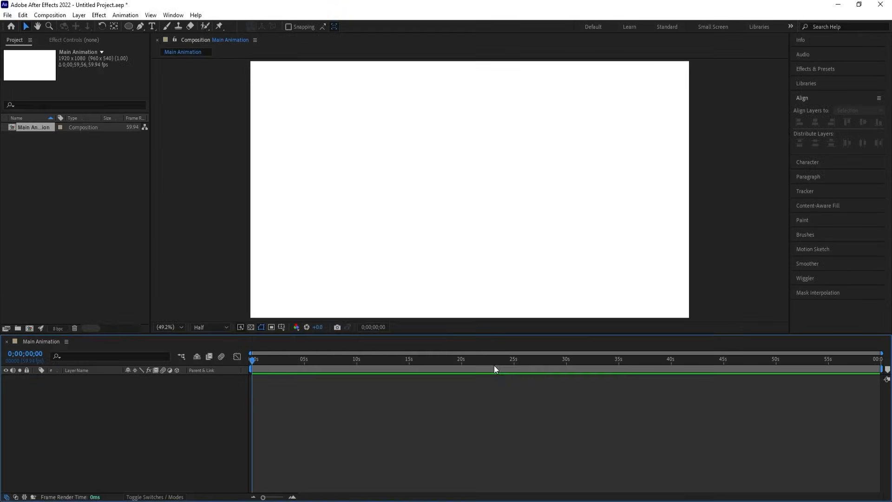
left_click(286, 328)
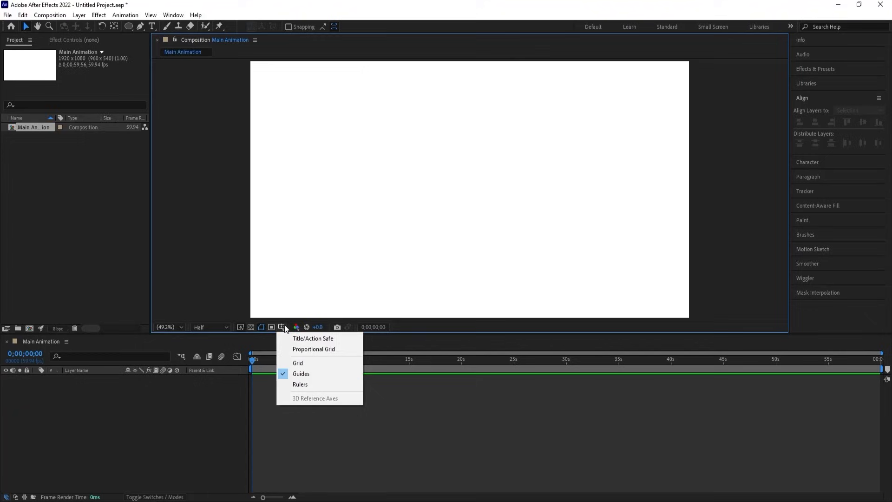
left_click(305, 337)
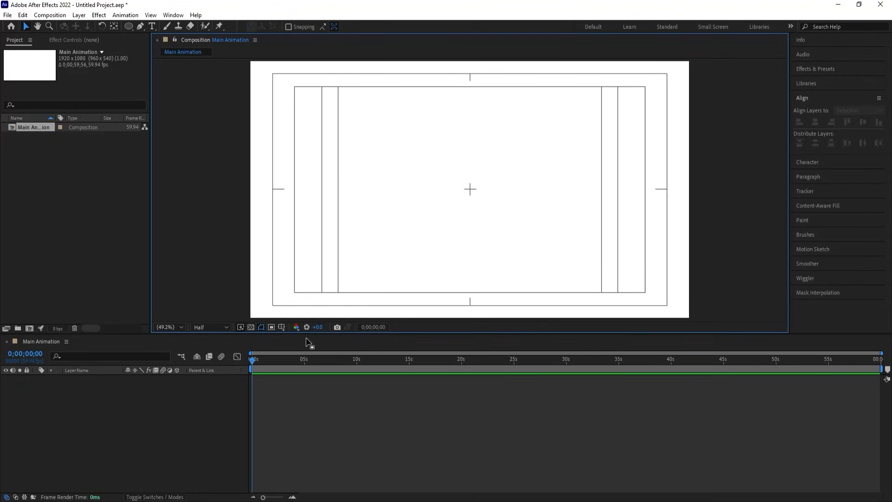
Import the Untitled-1 Photoshop file as Composition - Retain Layer Sizes, accepting the import options
key("ctrl+i")
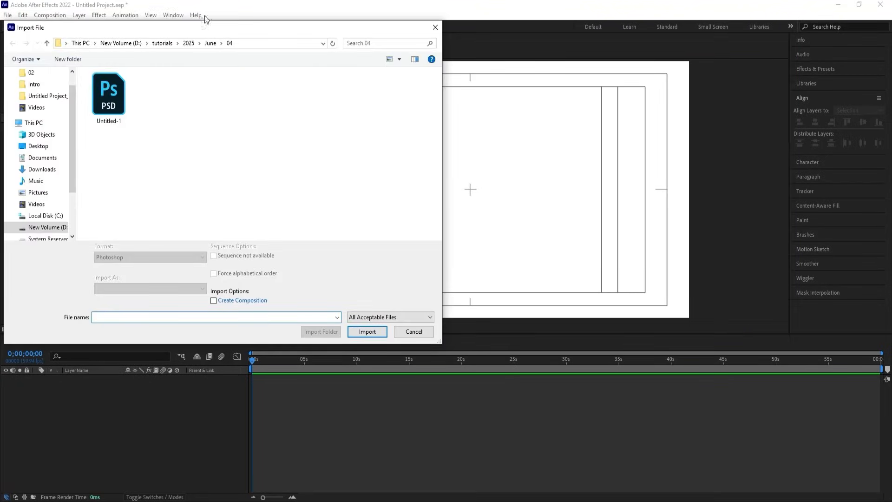
left_click(109, 95)
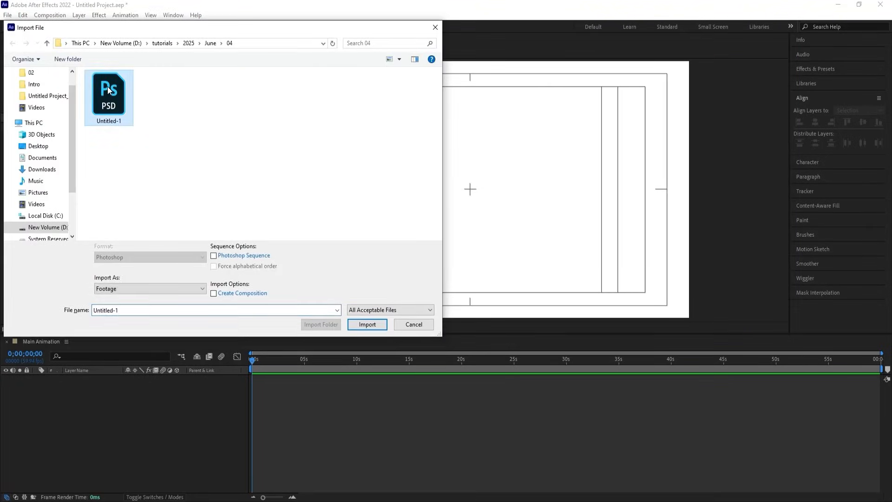
left_click(111, 289)
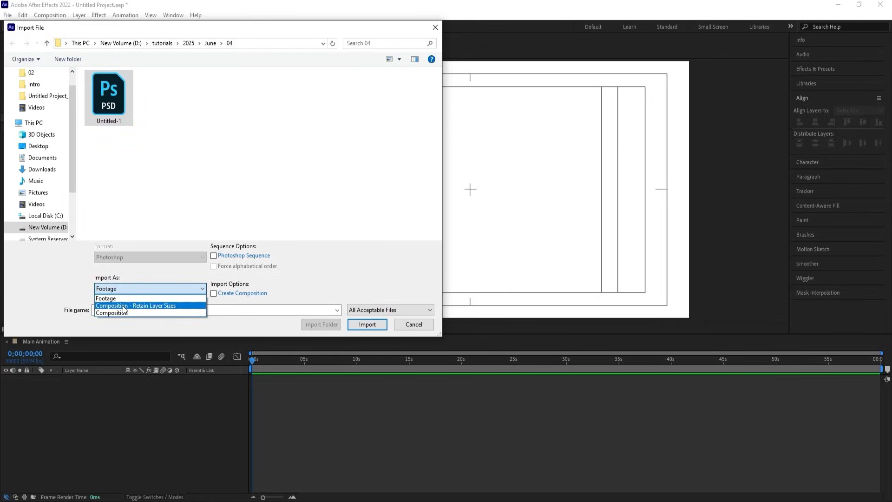
left_click(124, 306)
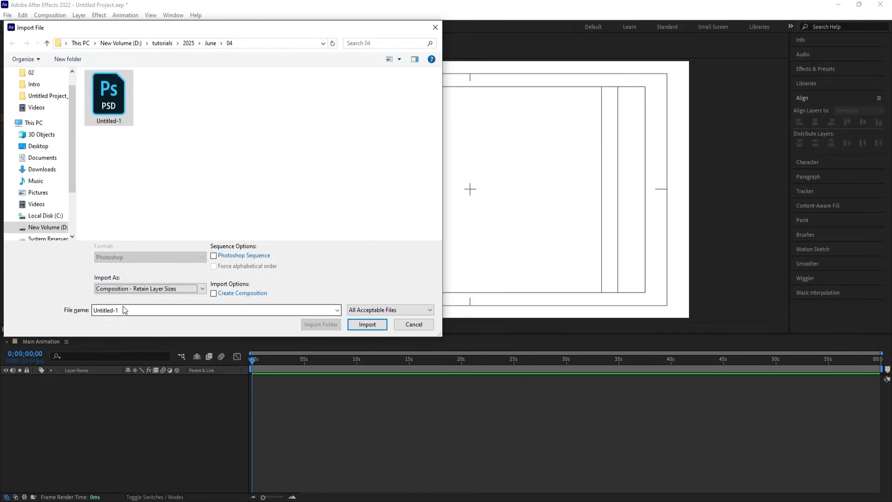
left_click(361, 326)
key("Return")
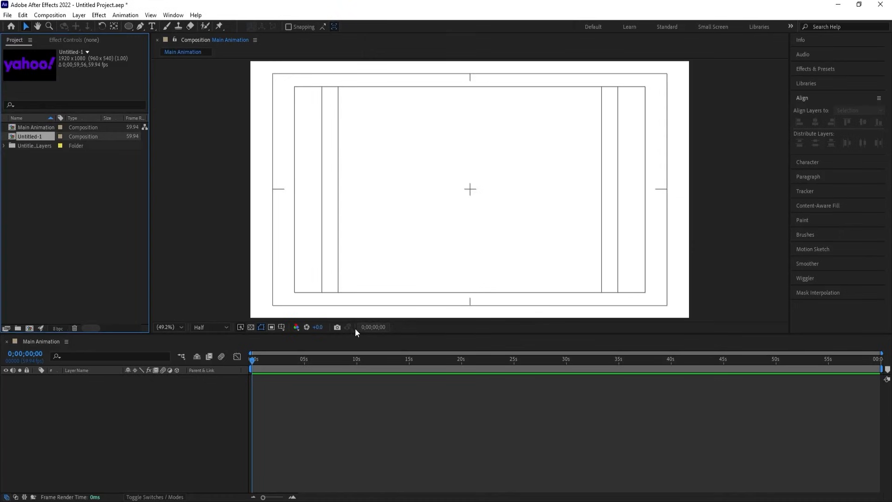
Copy all six letter layers from the Untitled-1 composition into the Main Animation composition
double_click(35, 139)
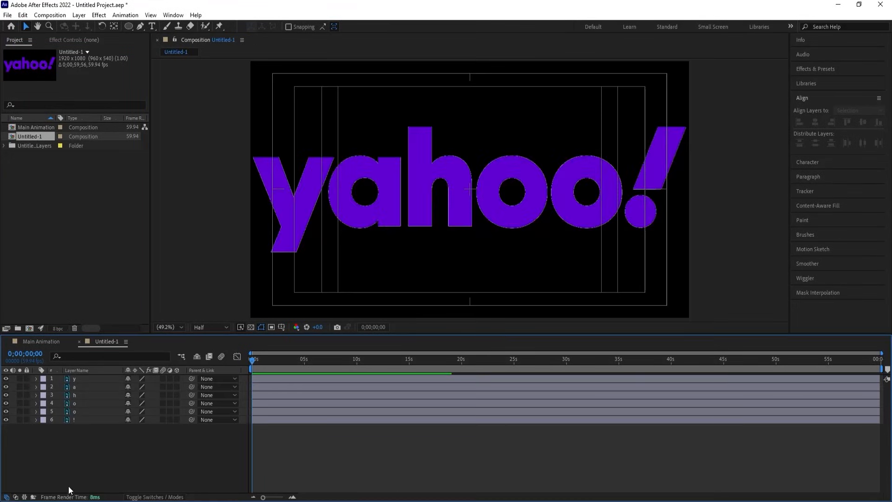
left_click_drag(93, 463, 46, 370)
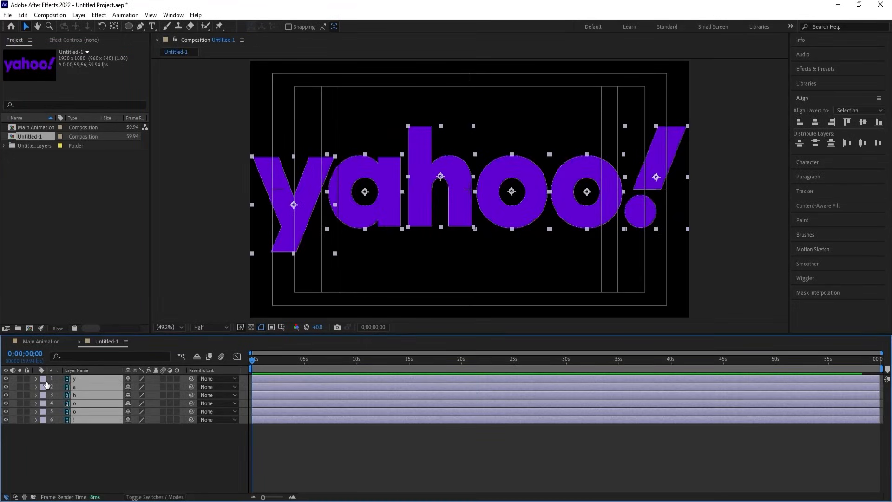
left_click(38, 341)
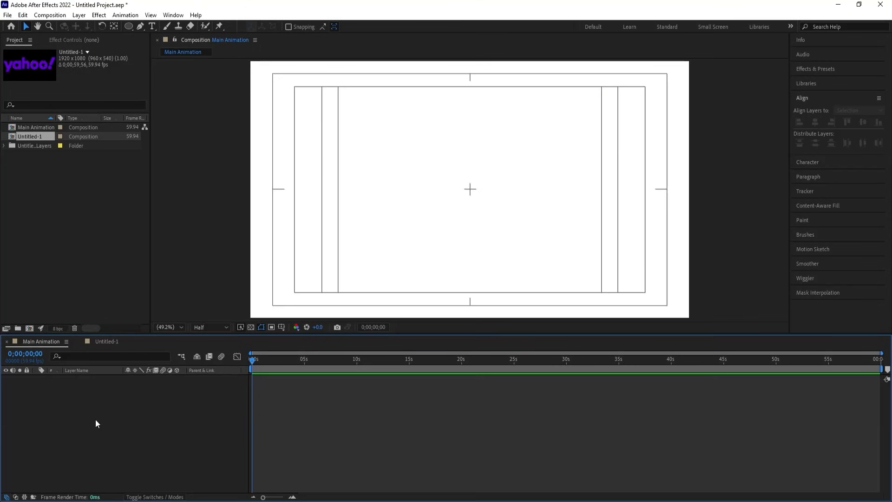
key("ctrl+v")
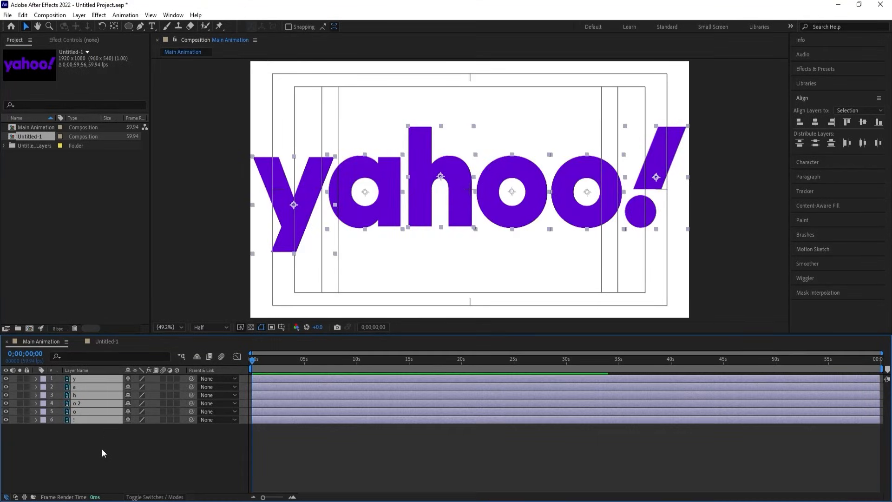
Add a null object to Main Animation and parent all six letter layers to it
right_click(102, 451)
mouse_move(139, 332)
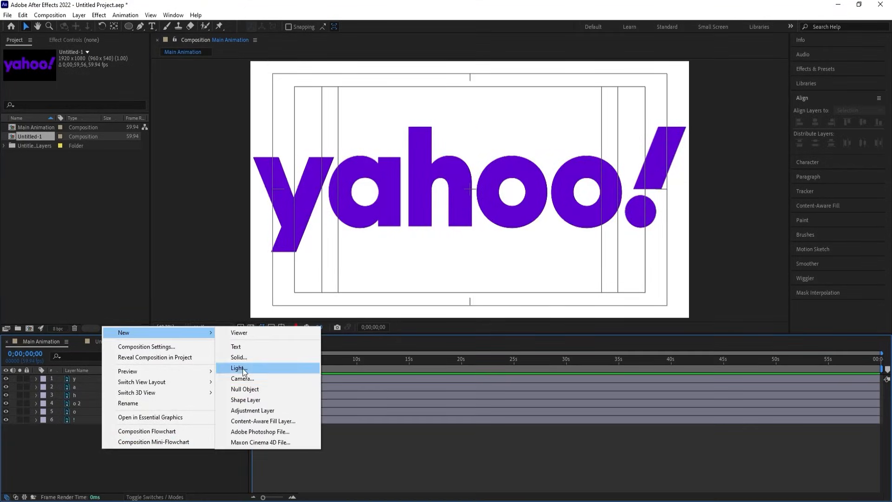
left_click(259, 391)
left_click(102, 386)
left_click(113, 427, "shift")
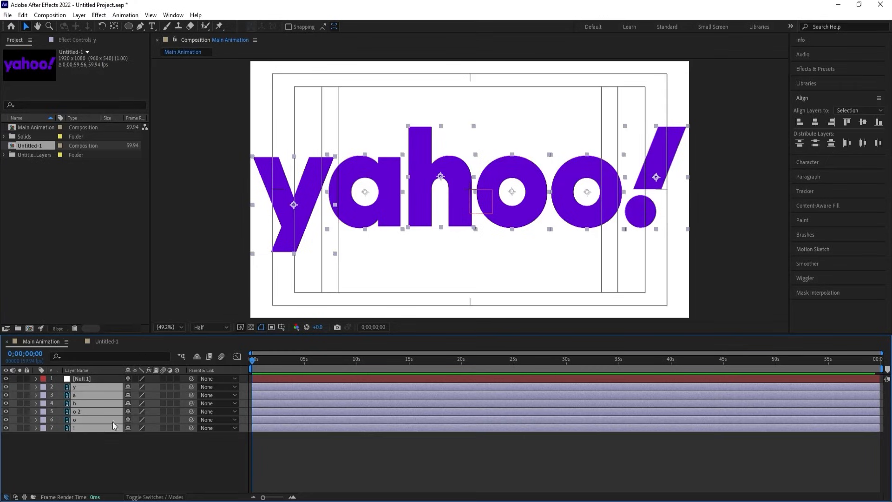
left_click_drag(190, 388, 106, 388)
Scale the null object to 31% to shrink the logo, and delete the null
left_click(113, 381)
key("s")
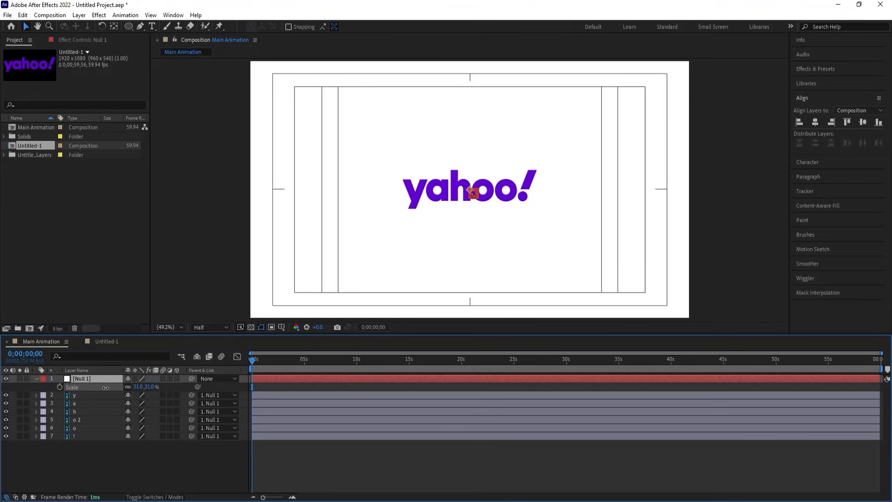
left_click(103, 448)
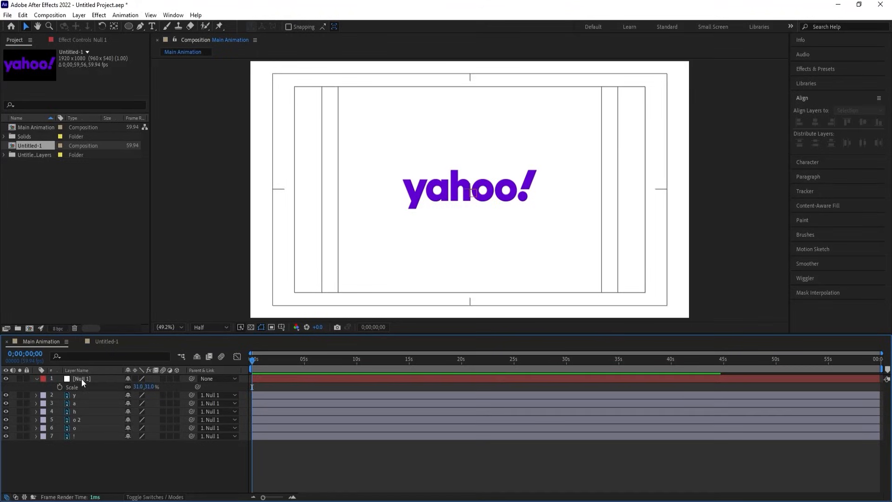
left_click(81, 378)
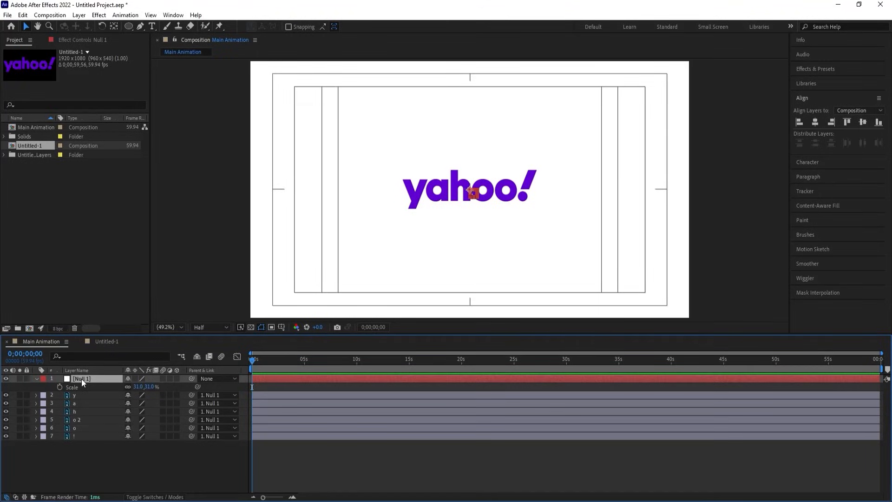
key("Delete")
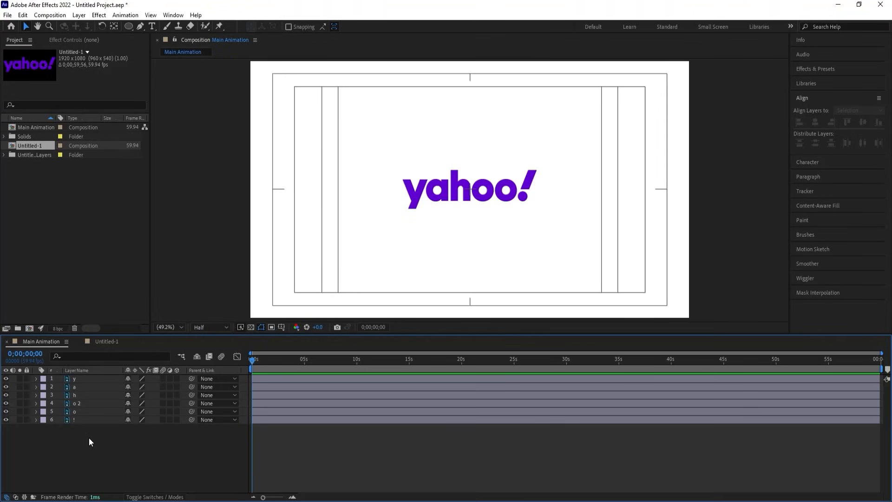
Duplicate the six letter layers, move the copies below the originals, and label the copies Yellow
left_click_drag(88, 438, 68, 375)
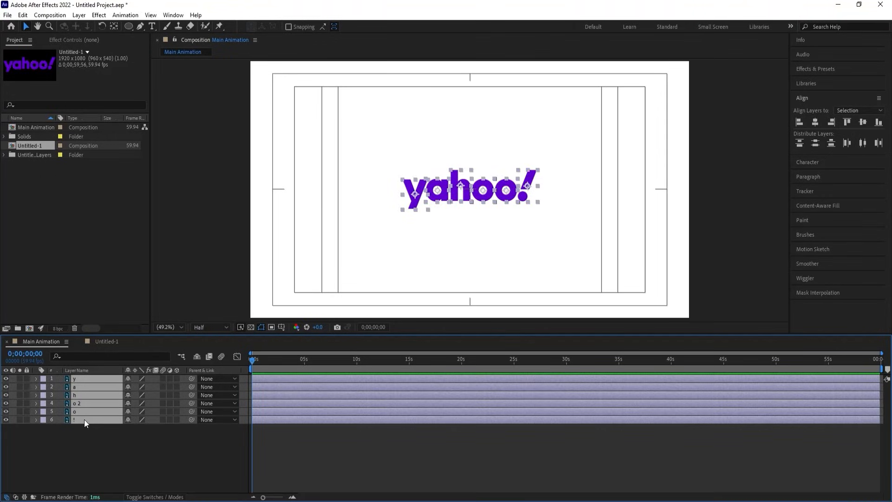
key("ctrl+d")
left_click_drag(84, 419, 79, 483)
left_click(43, 428)
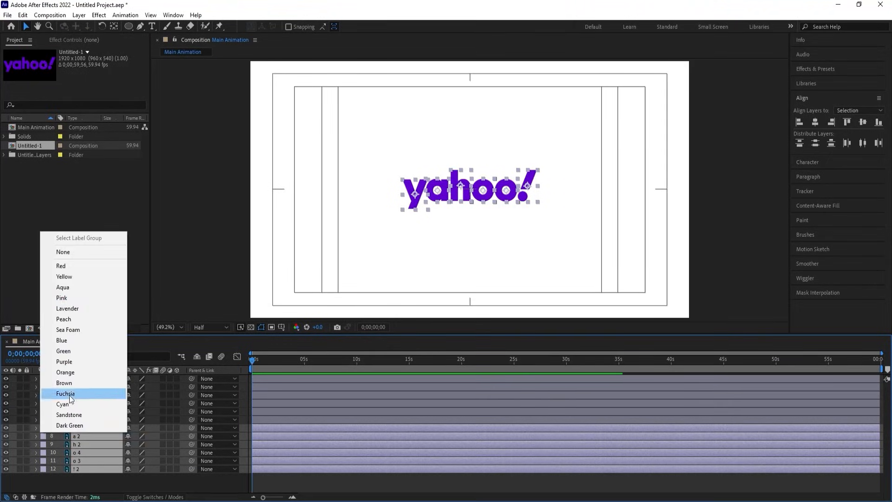
left_click(74, 278)
Set the opacity of the six yellow-labelled letter copies to 40% and lock those layers
left_click(27, 428)
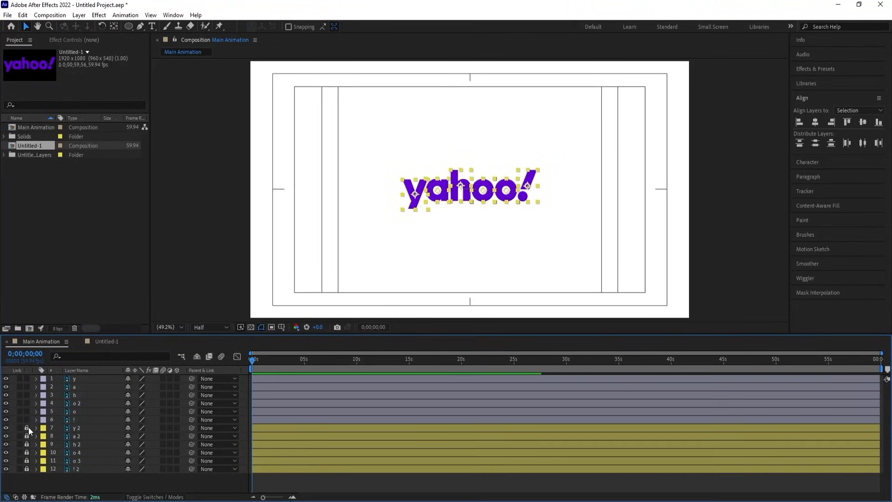
left_click_drag(30, 428, 32, 462)
left_click(27, 469)
left_click(76, 469)
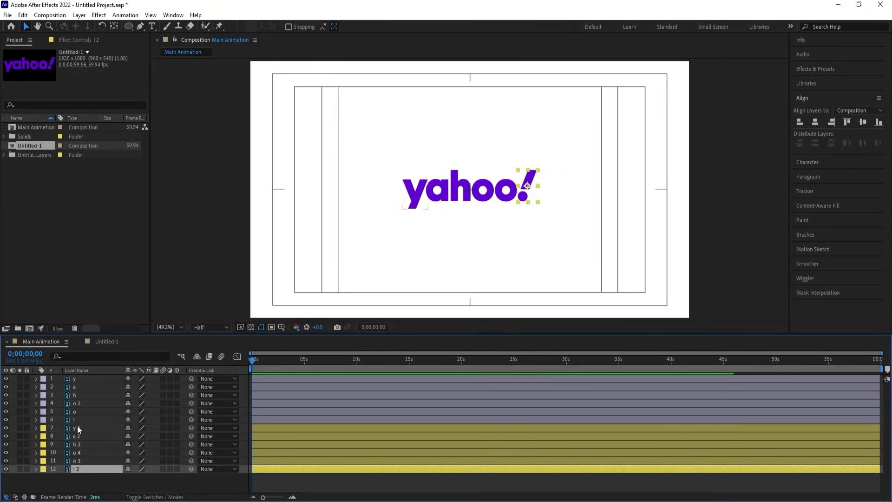
left_click(78, 427, "shift")
key("t")
left_click(132, 406)
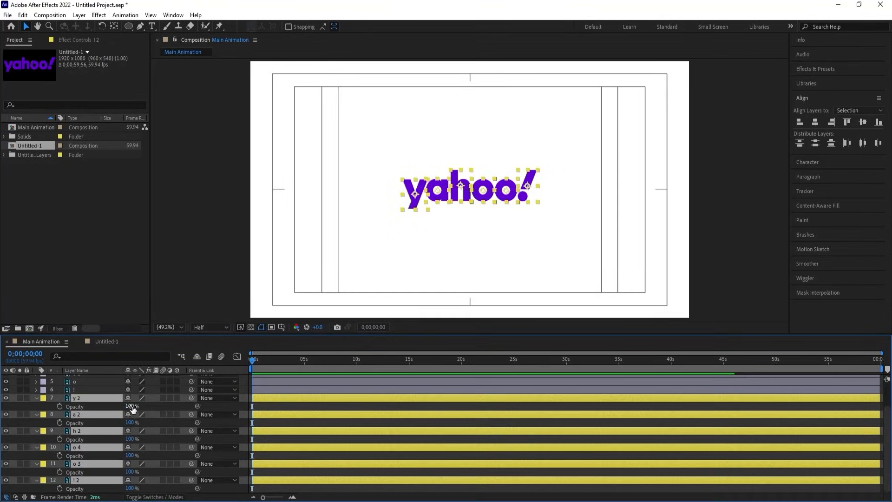
key("Return")
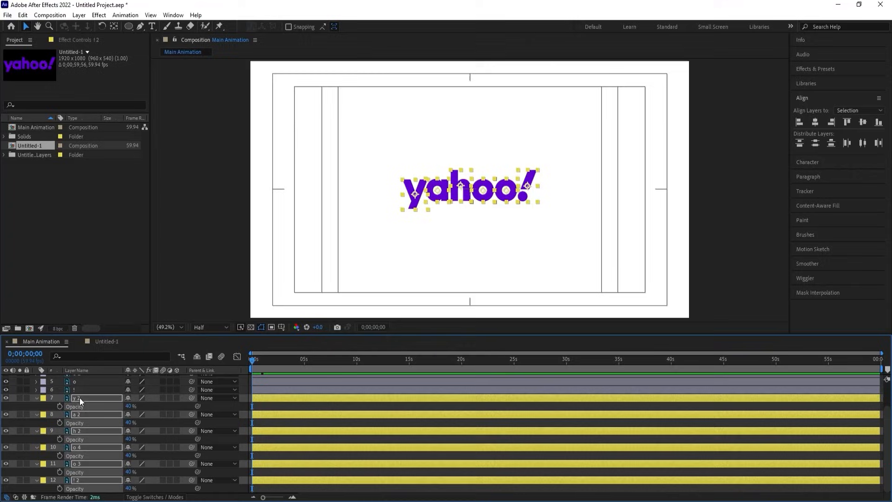
left_click(27, 398)
key("u")
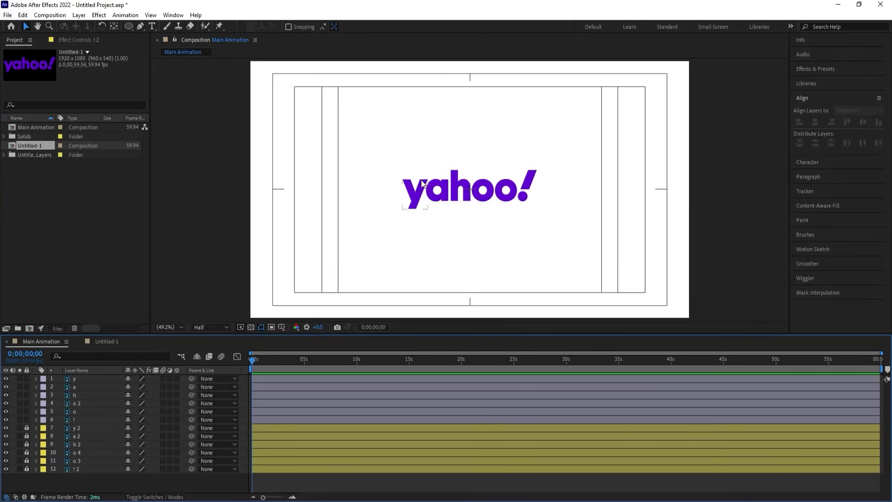
Hide the original y, a and exclamation mark layers
left_click_drag(400, 155, 436, 221)
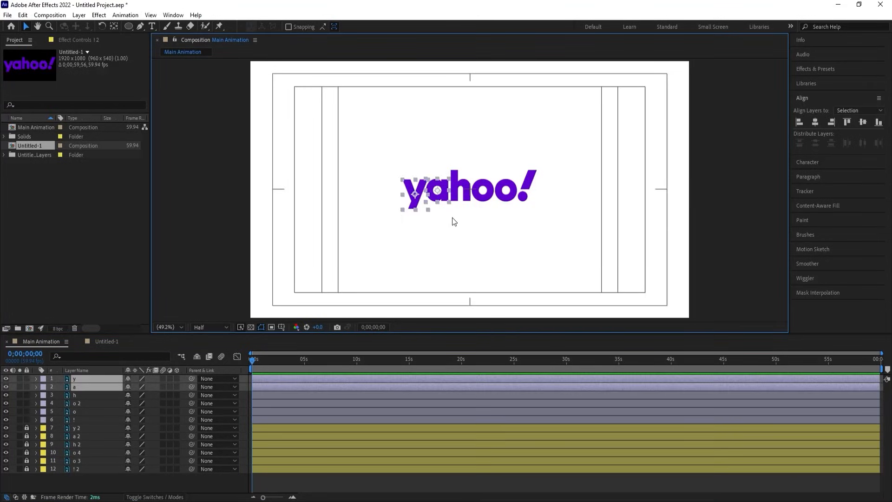
left_click(524, 191, "shift")
left_click(6, 387)
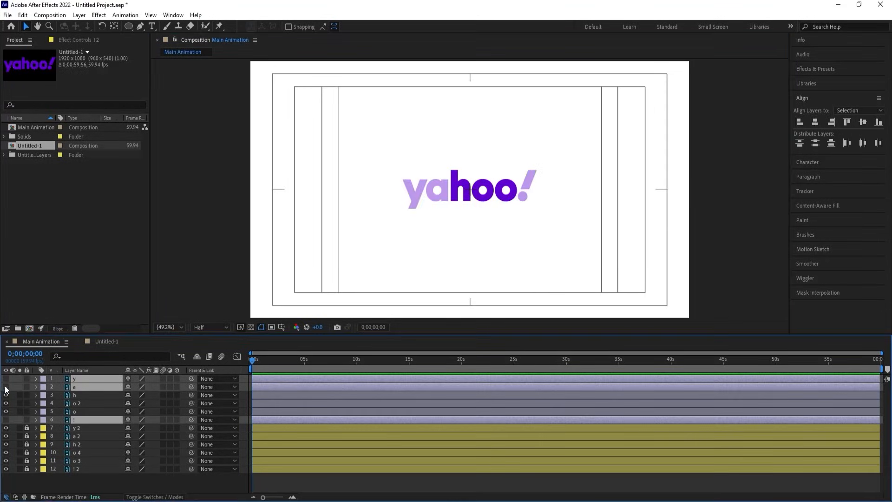
Move the original h and the two o layers to the top of the layer stack
left_click(94, 395)
left_click(81, 408, "shift")
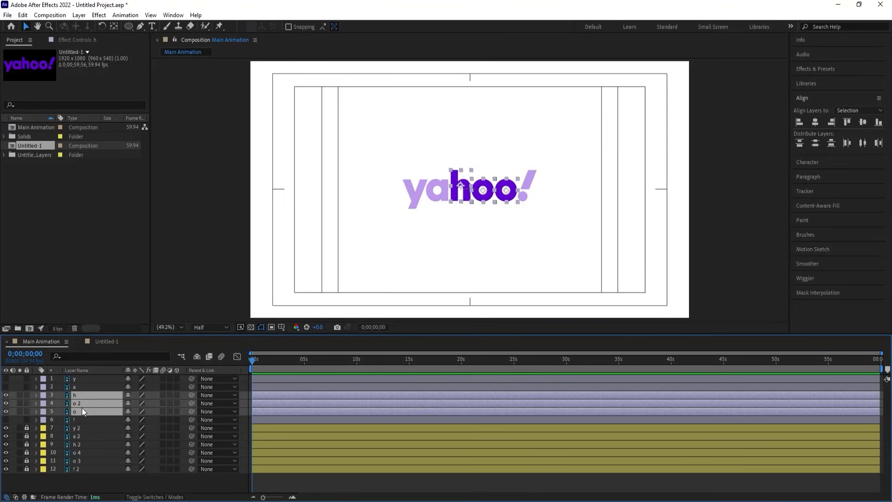
left_click_drag(82, 408, 80, 376)
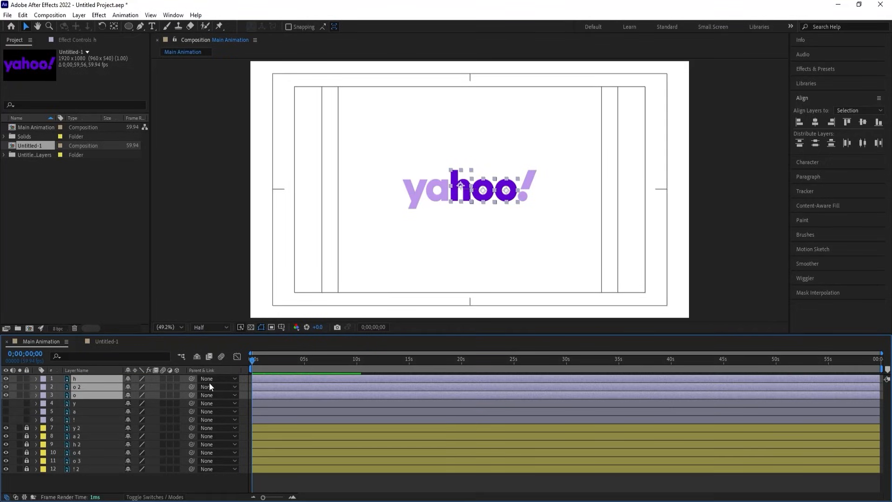
key("ctrl+shift+a")
Stack the two original o letters vertically on top of the h's stem, the second o above the first
scroll(441, 191, "up", 4)
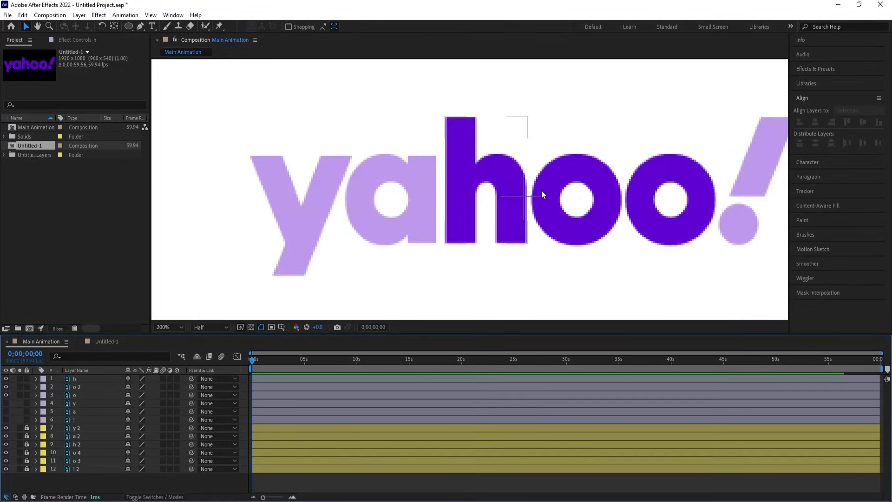
left_click(542, 192)
left_click_drag(550, 190, 407, 144)
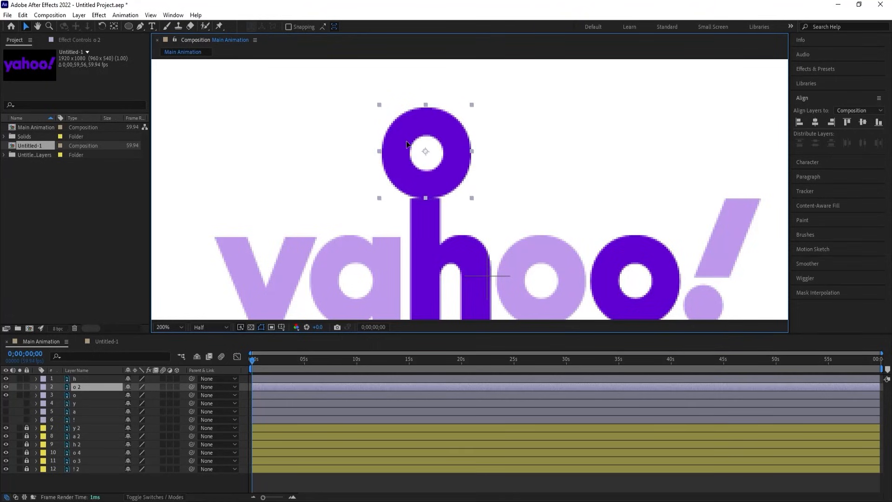
left_click(618, 298)
left_click_drag(616, 300, 403, 84)
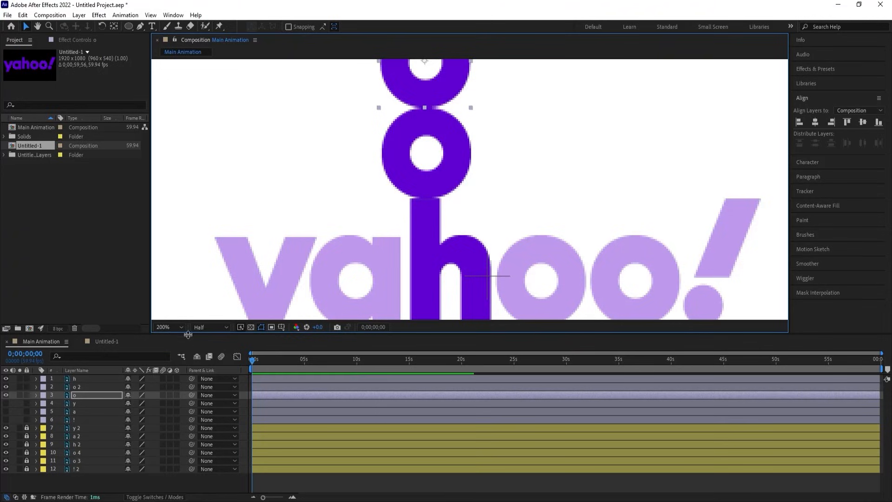
left_click(168, 326)
left_click(167, 159)
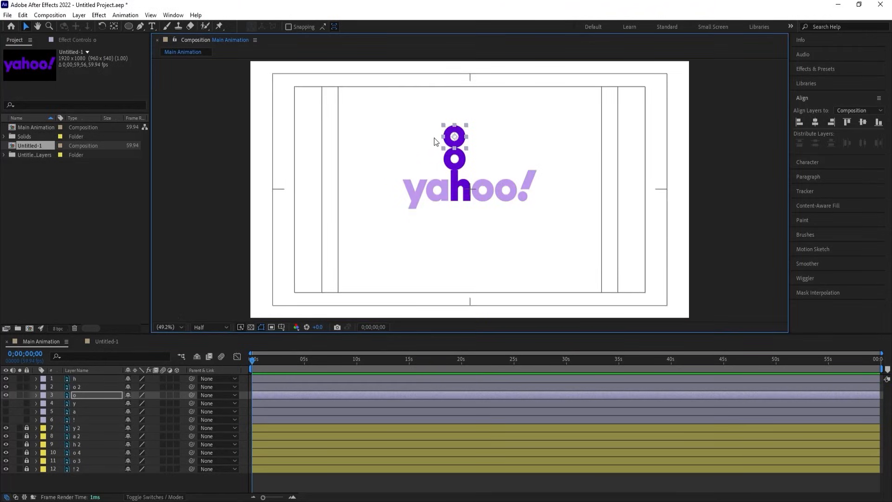
Separate the Position property of the original h and both o layers into X and Y dimensions
left_click(499, 143)
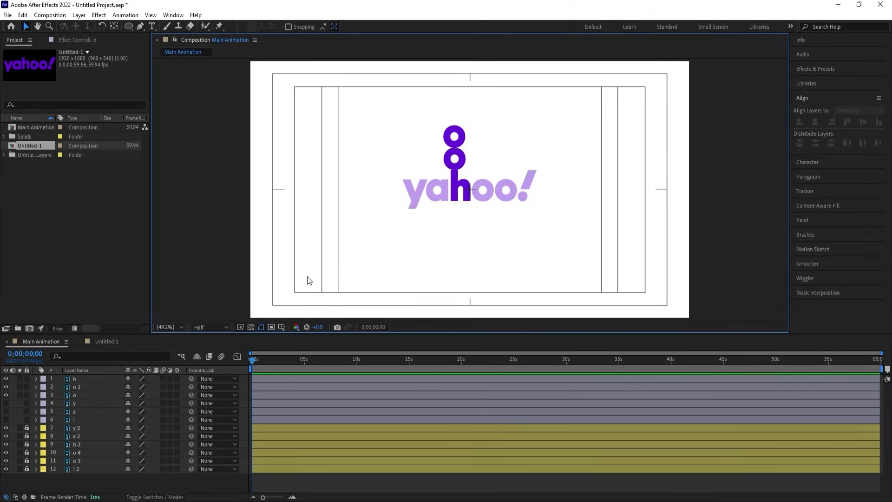
left_click(87, 394)
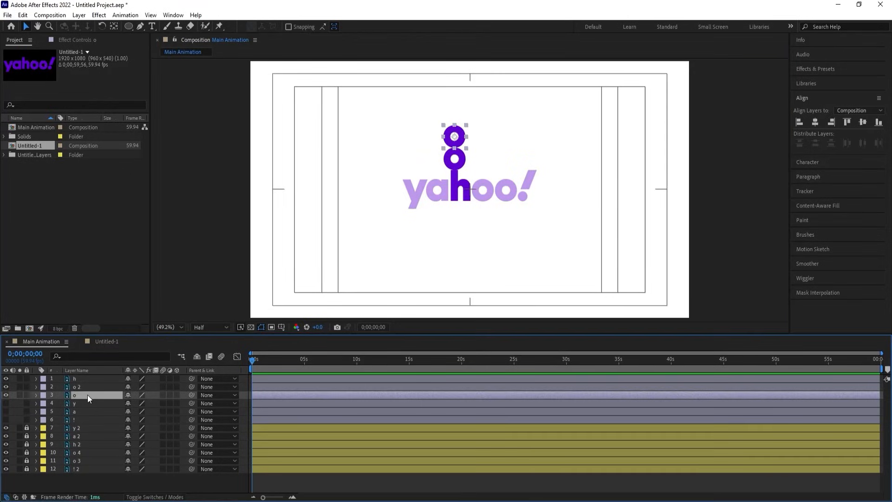
left_click(75, 380, "shift")
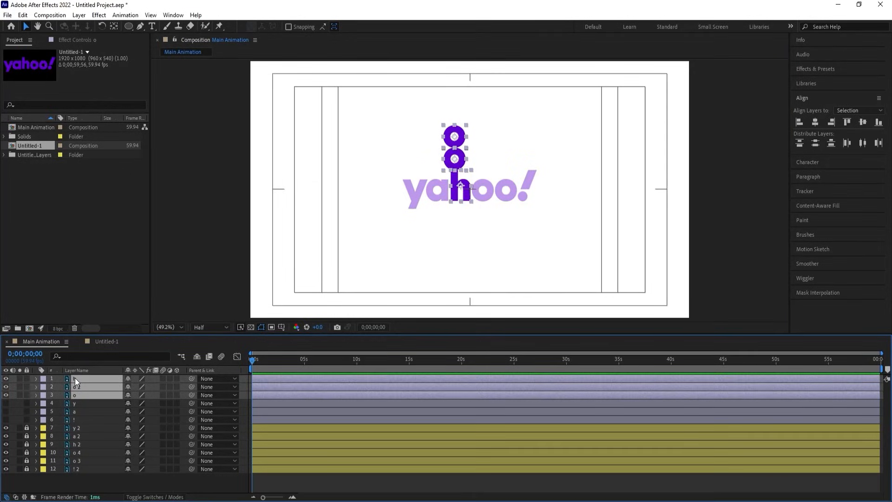
key("p")
left_click(75, 386)
left_click(71, 402, "shift")
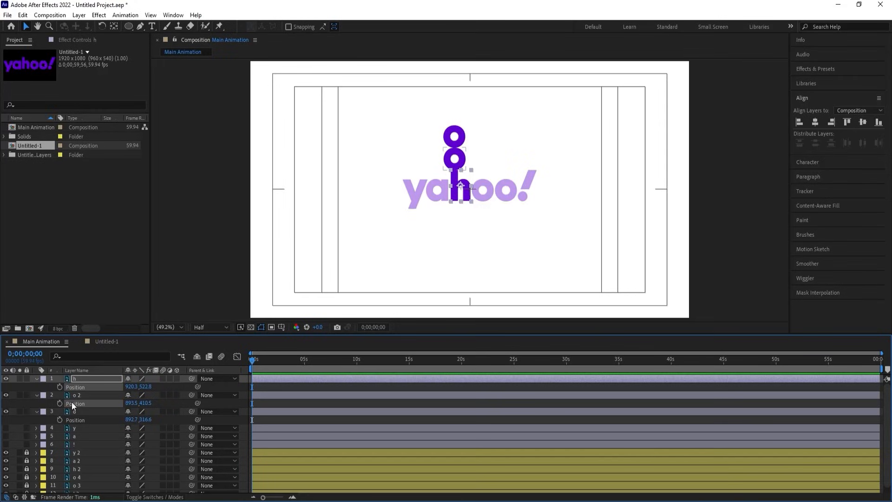
left_click(73, 419, "shift")
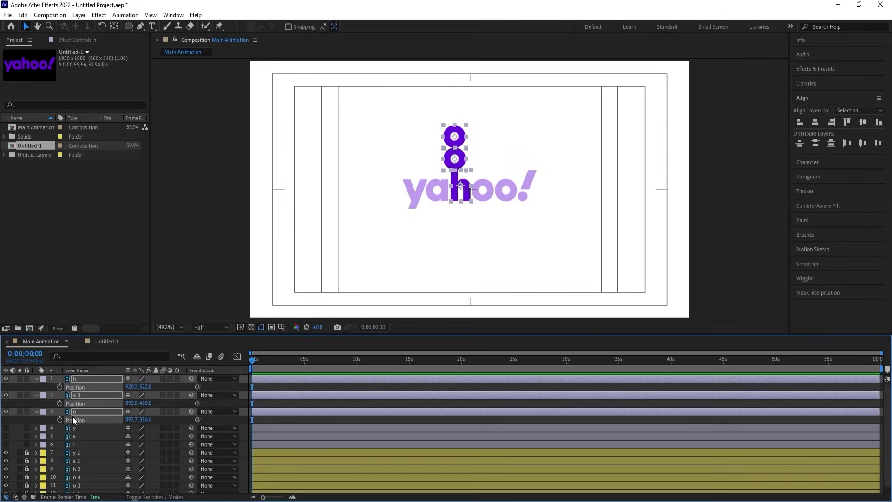
right_click(72, 420)
left_click(93, 296)
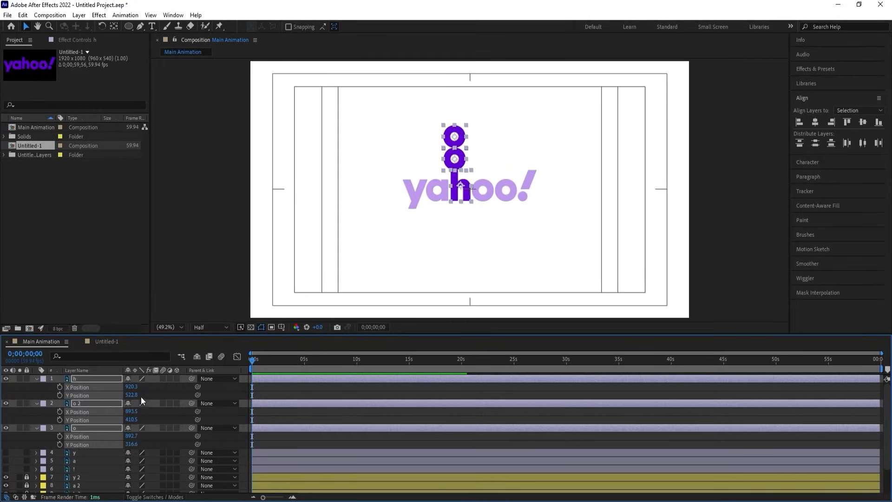
Enable X and Y Position keyframing at 0 seconds for the h and both o layers
left_click(151, 391)
key("equal")
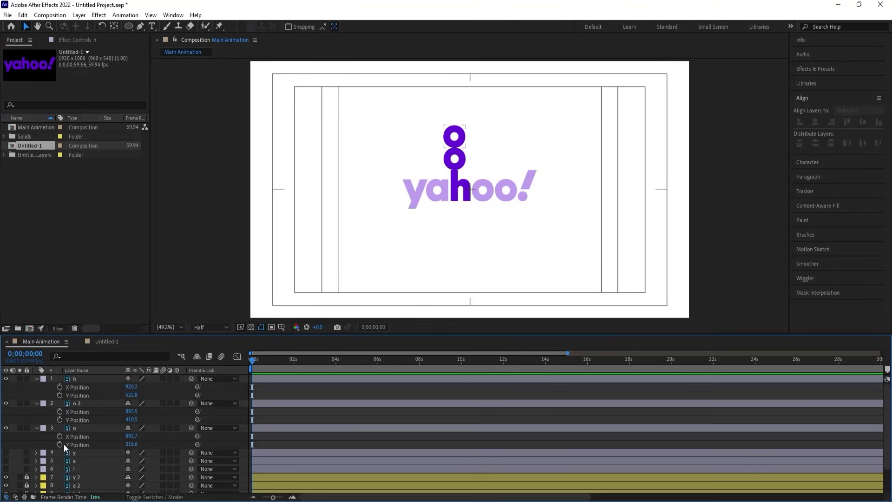
left_click_drag(60, 444, 60, 382)
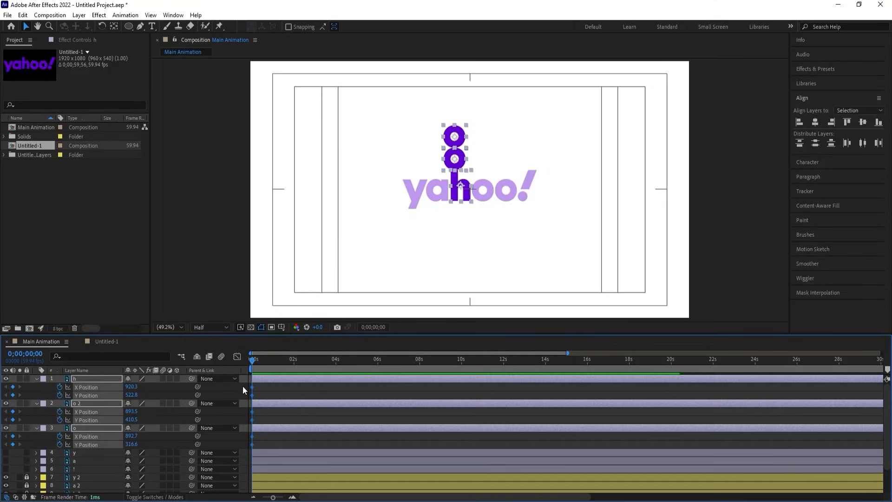
At 1 second, raise the upper o to a Y Position of about 91 and the lower o to about 347
key("equal")
key("equal")
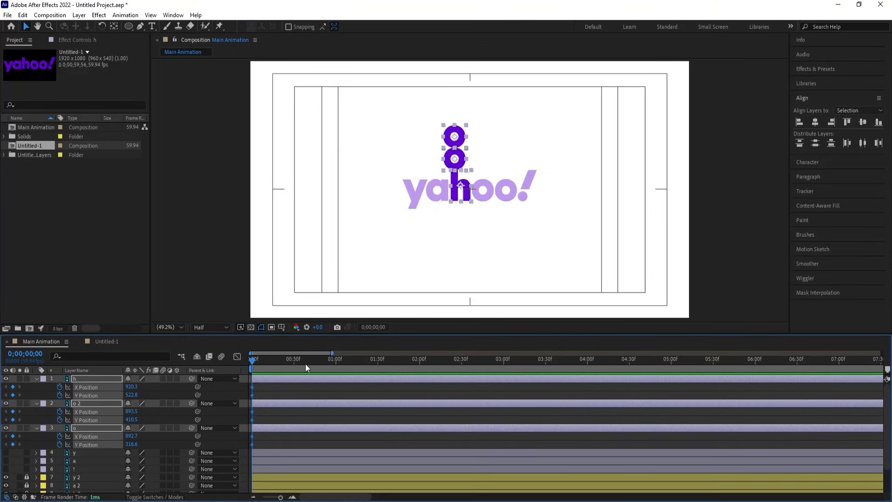
left_click(335, 362)
left_click(177, 388)
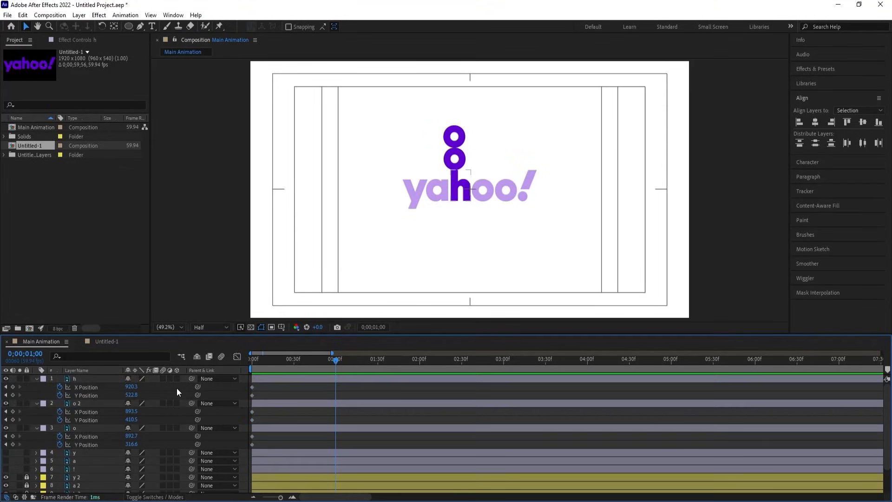
left_click(463, 148)
left_click_drag(463, 148, 463, 95)
left_click(460, 167)
left_click_drag(459, 163, 459, 148)
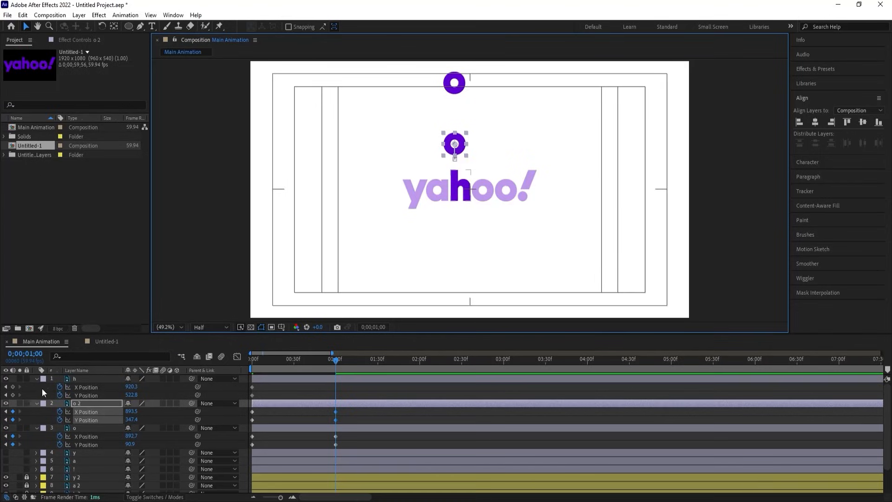
Raise the h to a Y Position of about 413 at 1 second, and respace the o letters above it at about 219 and 70
left_click(94, 379)
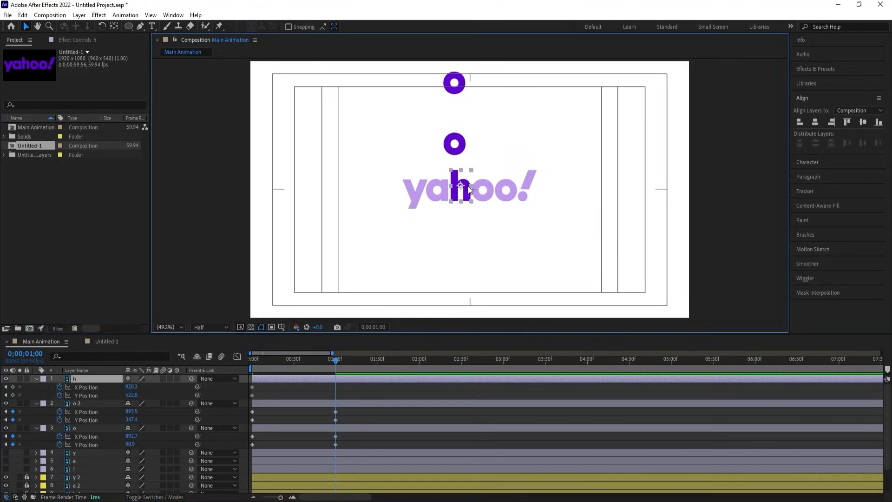
left_click_drag(467, 186, 460, 81)
left_click(459, 145)
left_click(460, 86)
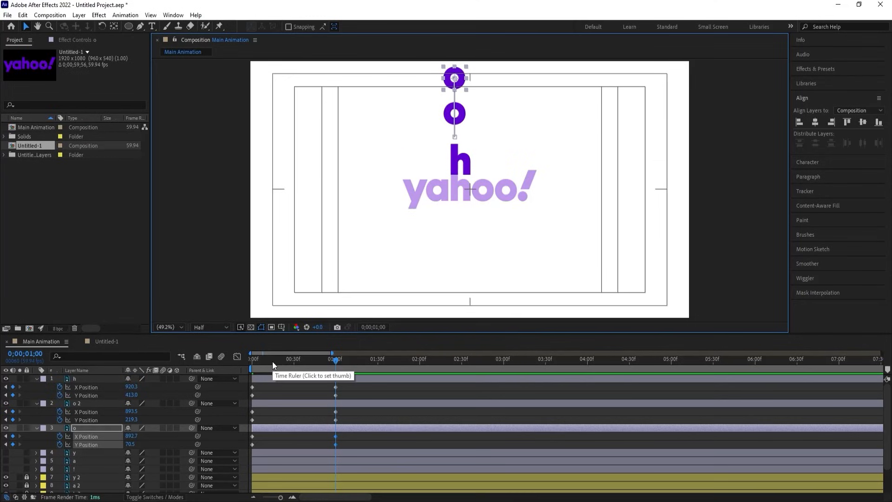
At 0 seconds, lower both o letters onto the body of the h, at a Y Position of about 548
left_click_drag(272, 361, 222, 348)
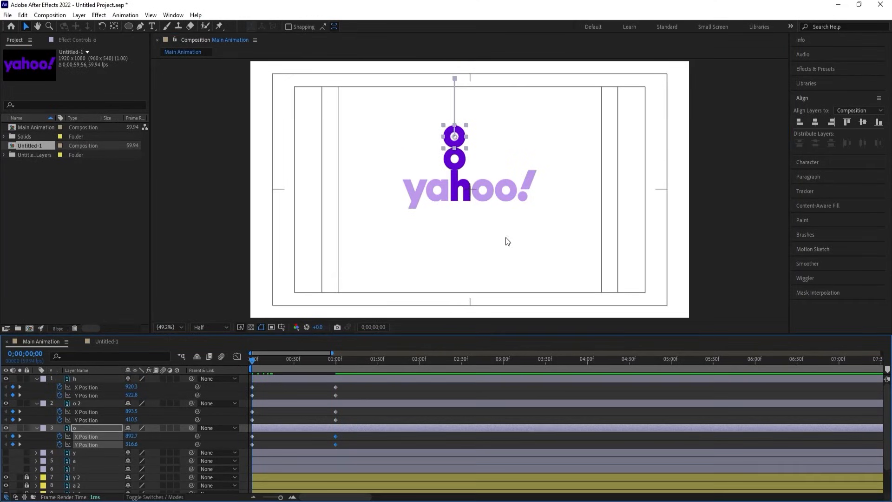
left_click_drag(492, 254, 421, 123)
left_click(512, 155)
left_click(462, 161)
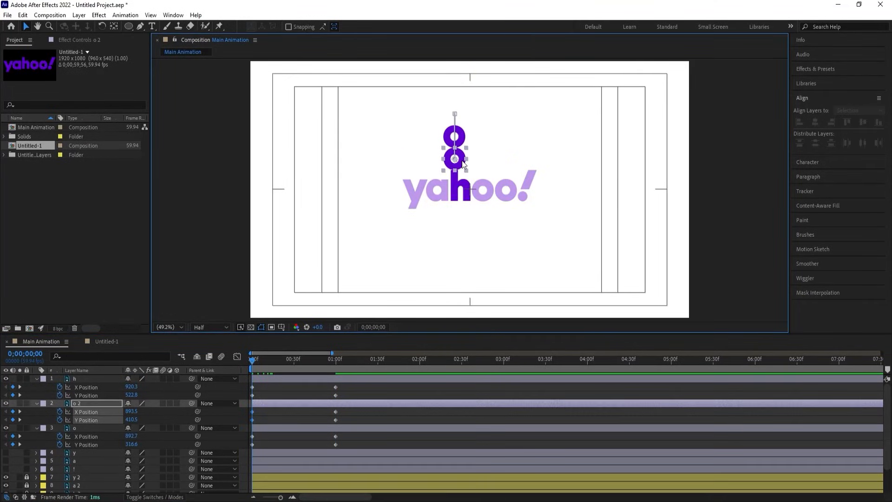
scroll(464, 163, "up", 3)
left_click_drag(459, 166, 460, 230)
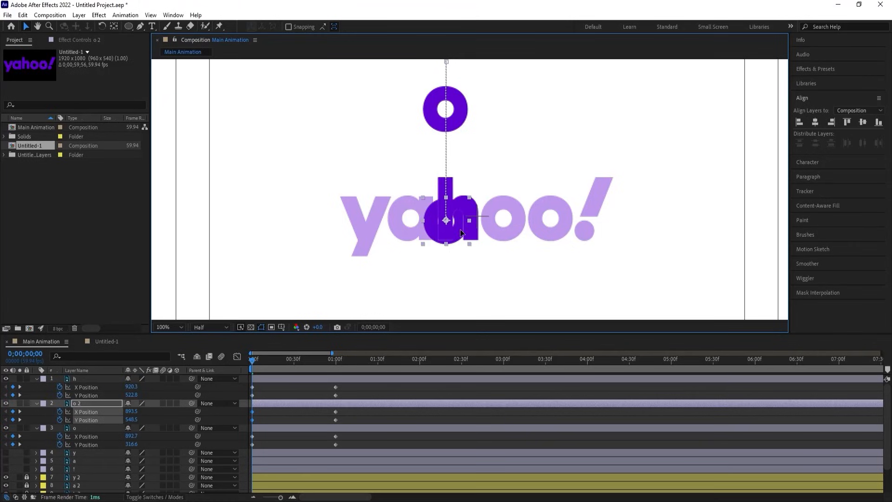
left_click(460, 112)
left_click_drag(460, 110, 461, 222)
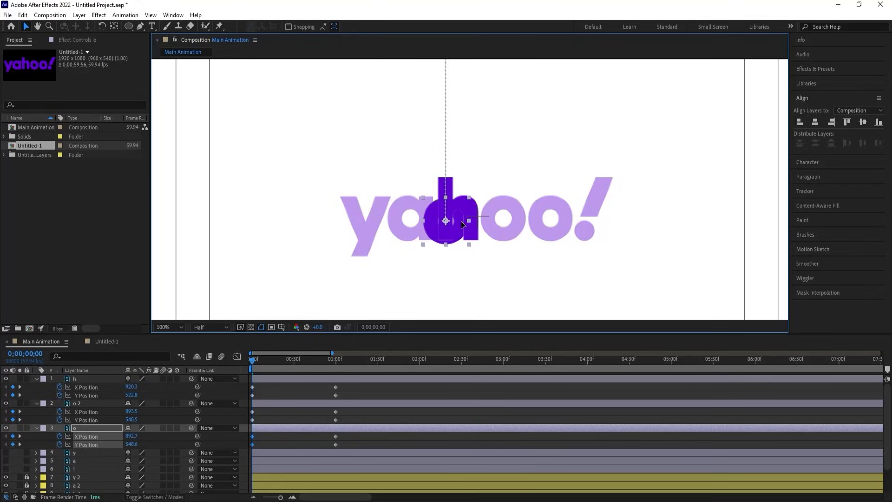
Fit the whole composition in view and preview the upward movement of the letters
left_click(169, 327)
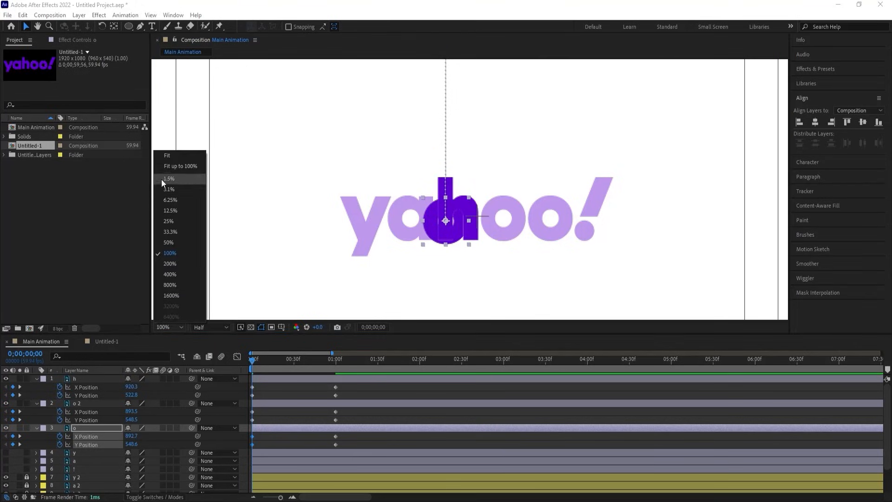
left_click(161, 156)
left_click(270, 386)
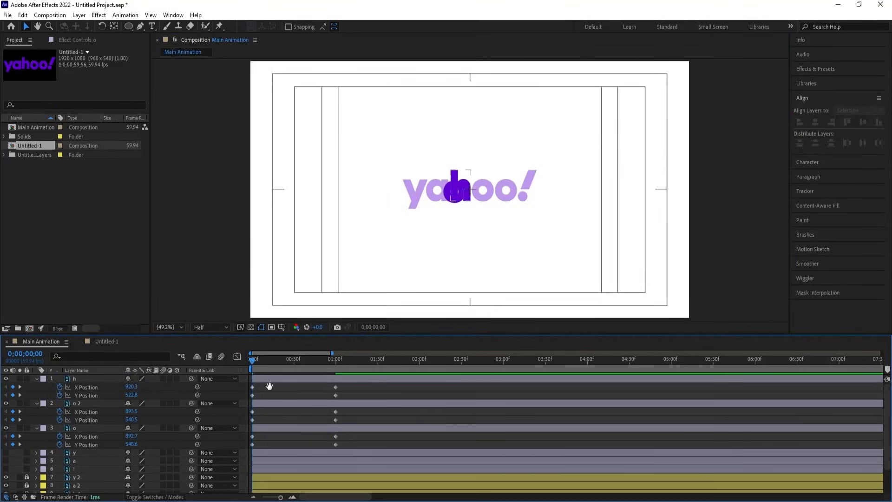
key("space")
key("space")
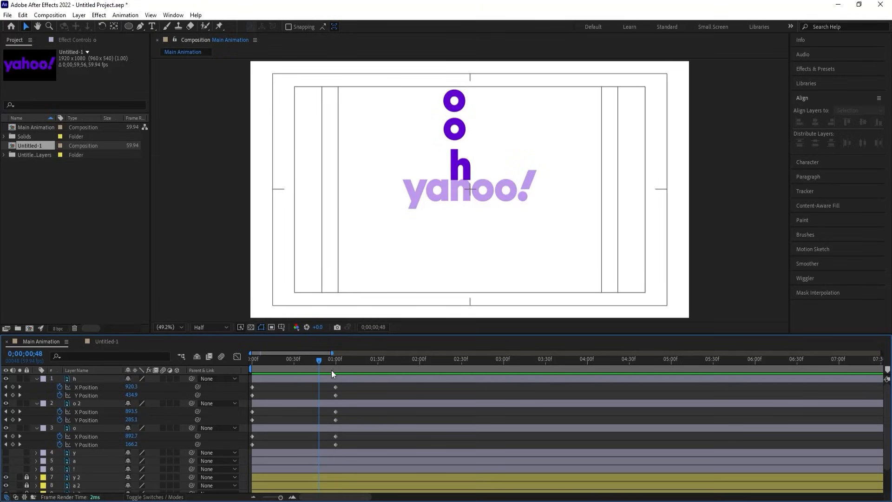
At 2 seconds, lower the h back onto its faded reference copy, at a Y Position of about 525
left_click_drag(322, 358, 420, 366)
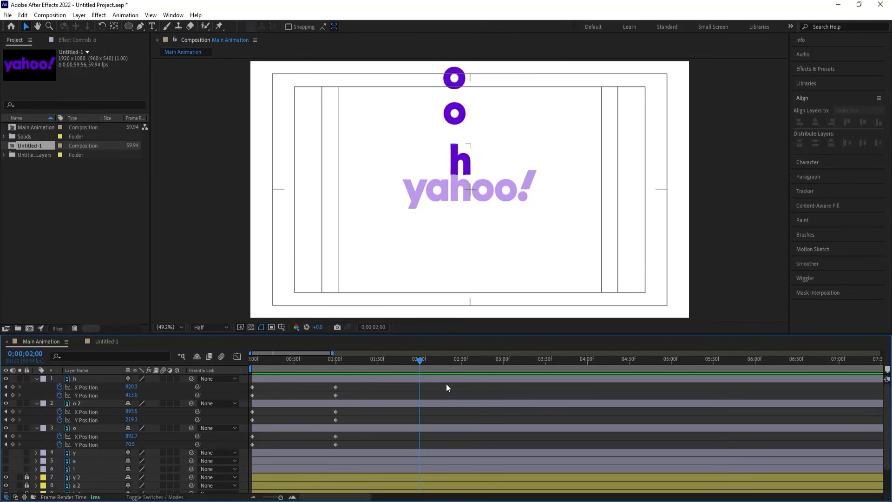
left_click(463, 156)
scroll(466, 167, "up", 2)
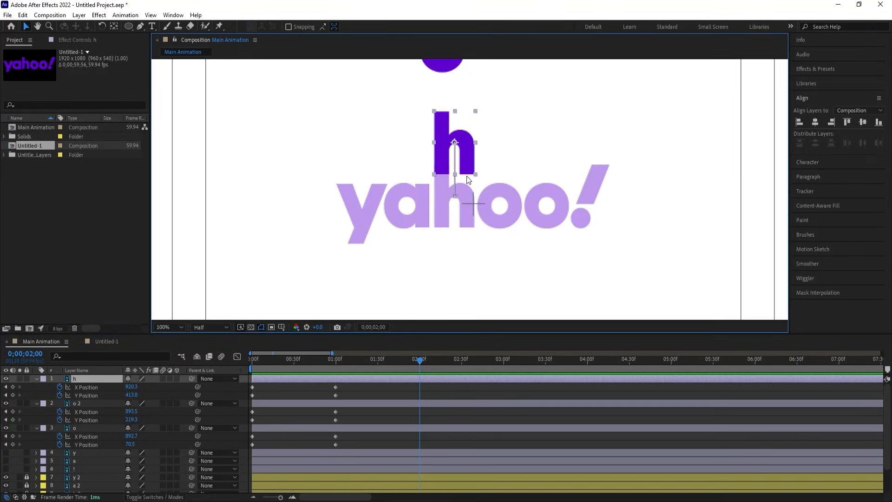
left_click_drag(467, 163, 467, 219)
At 2 seconds, stack both o letters on the h's stem, the lower at a Y Position of about 410 and the upper at about 314
left_click_drag(475, 118, 468, 226)
left_click(452, 161)
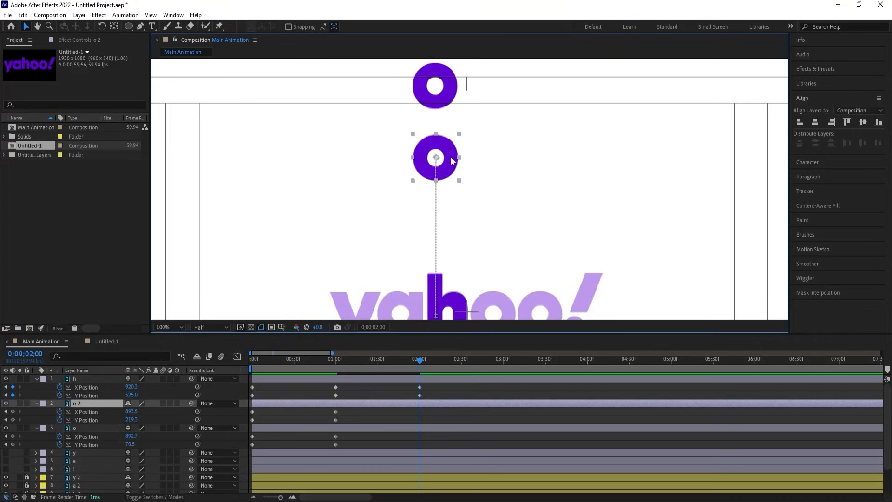
left_click_drag(452, 167, 453, 264)
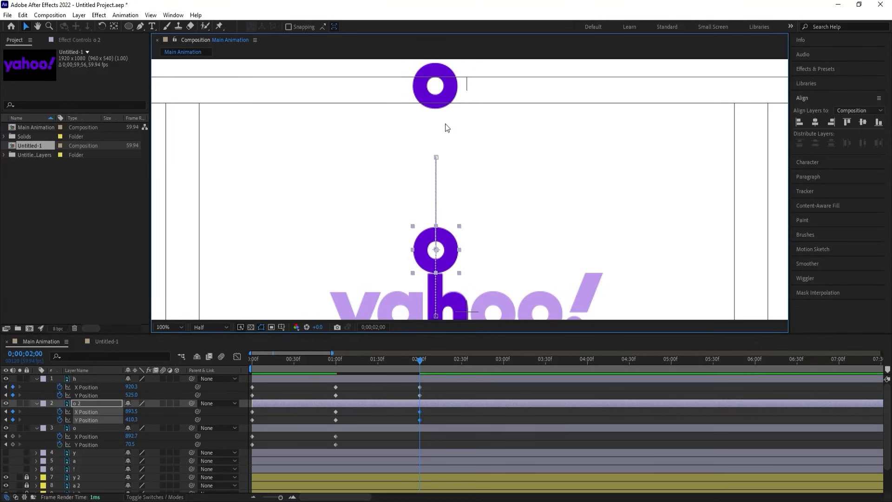
left_click(440, 107)
left_click_drag(449, 96, 462, 214)
Fit the composition in view and preview the rise and fall of the three letters from the start
key("Home")
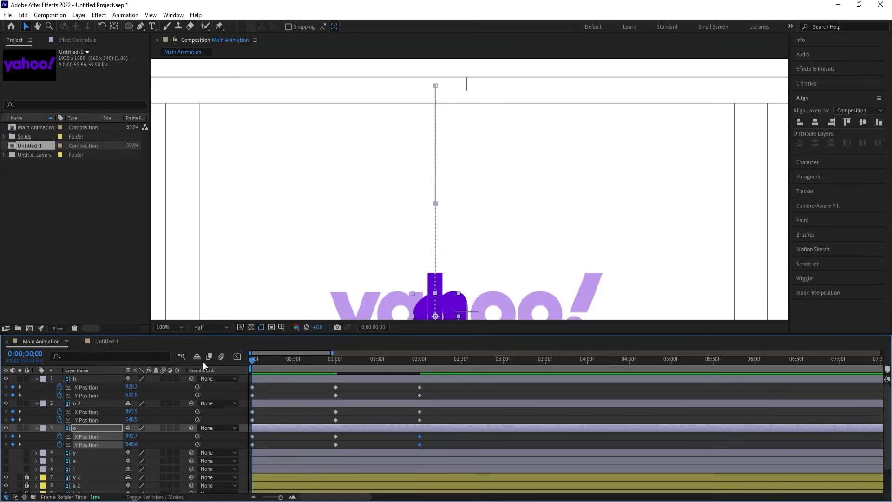
left_click(171, 325)
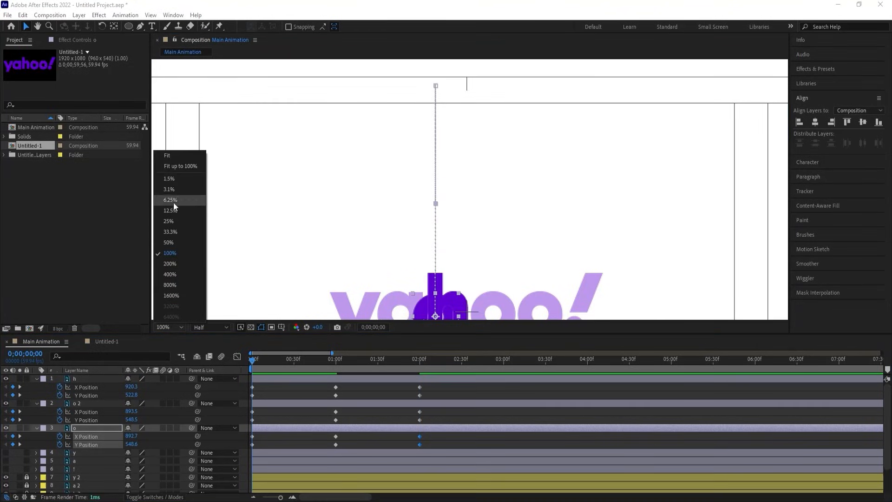
left_click(162, 154)
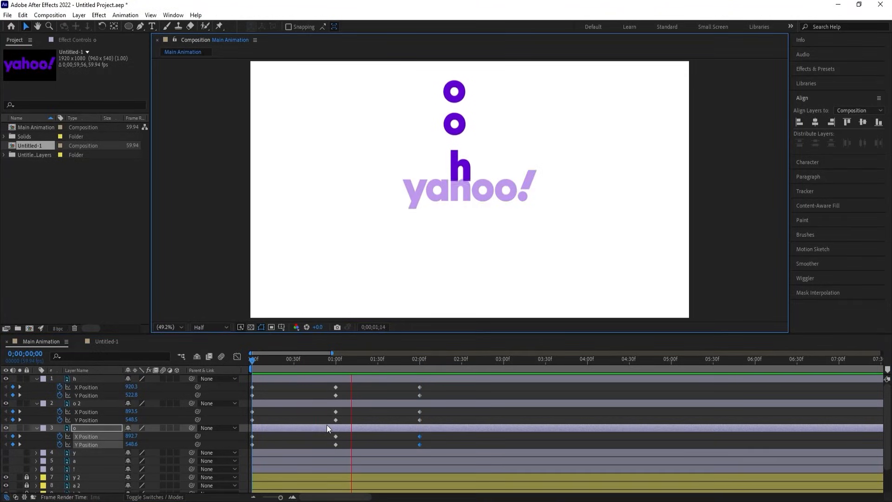
key("space")
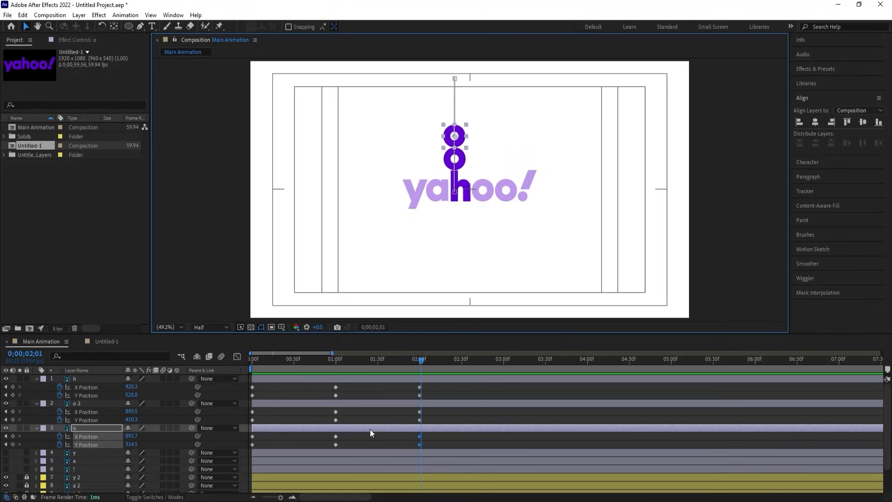
left_click_drag(344, 359, 239, 356)
key("space")
key("space")
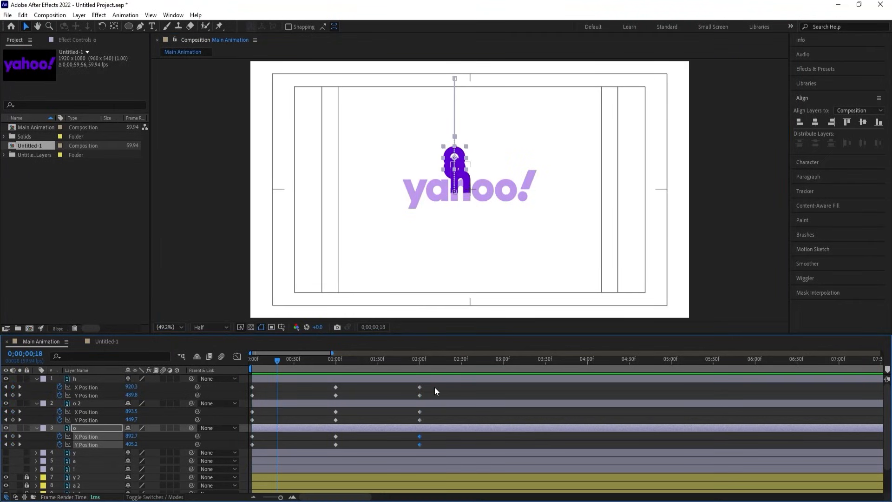
left_click_drag(434, 387, 260, 445)
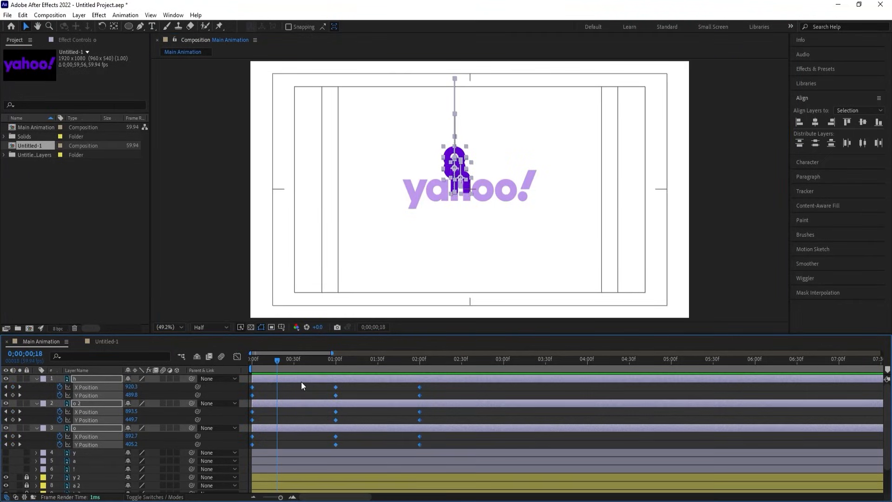
key("space")
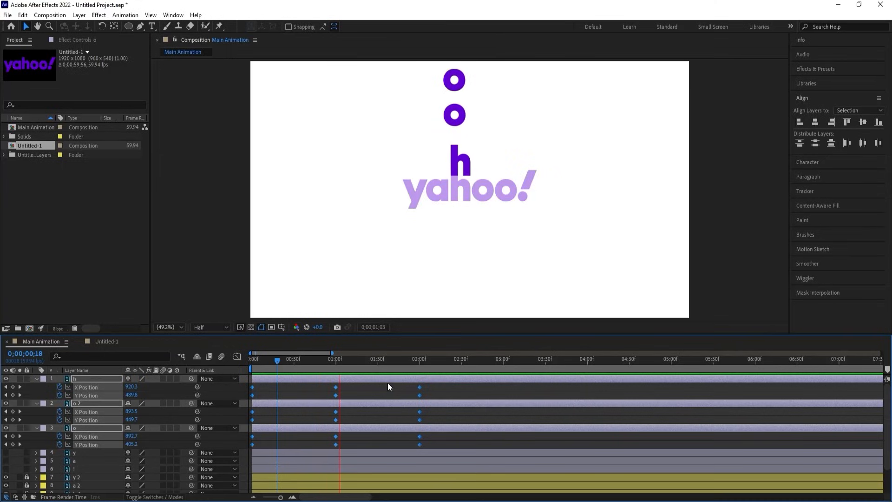
left_click(433, 388)
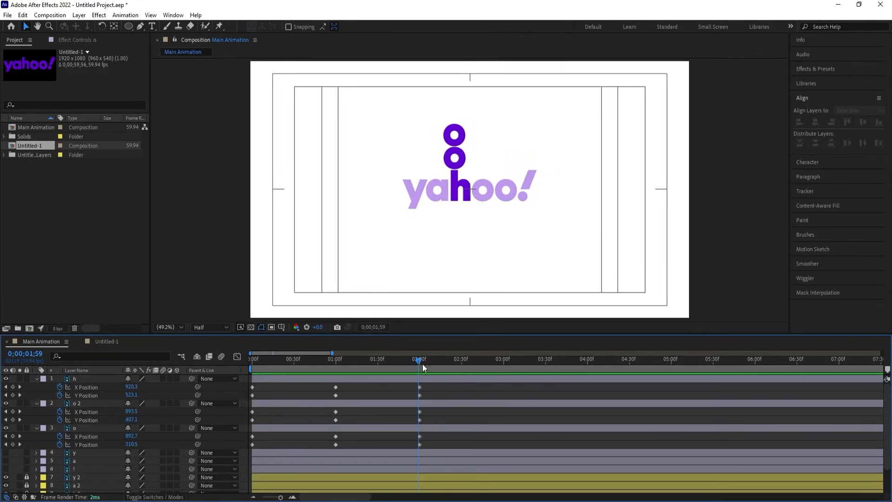
Give the topmost o a bounce by keyframing its resting height at 0;00;02;39 and a Y Position of 252.5 at 0;00;02;19
left_click_drag(423, 361, 442, 369)
left_click(441, 377)
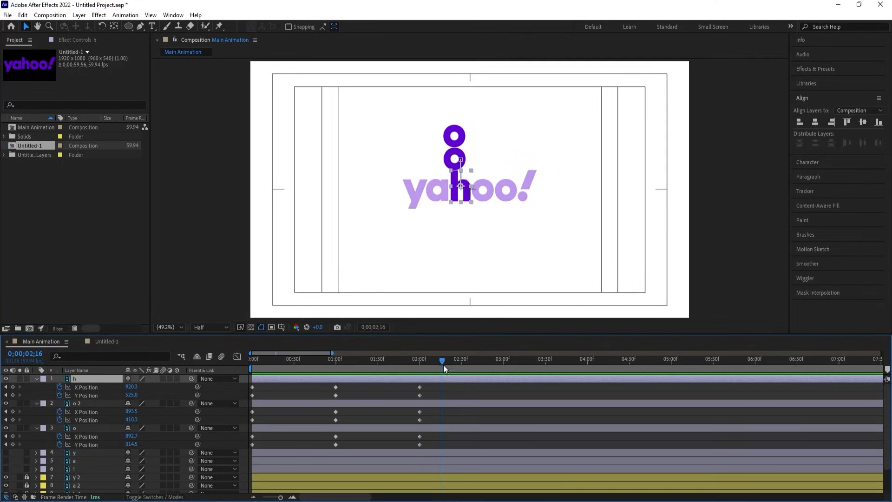
left_click(455, 132)
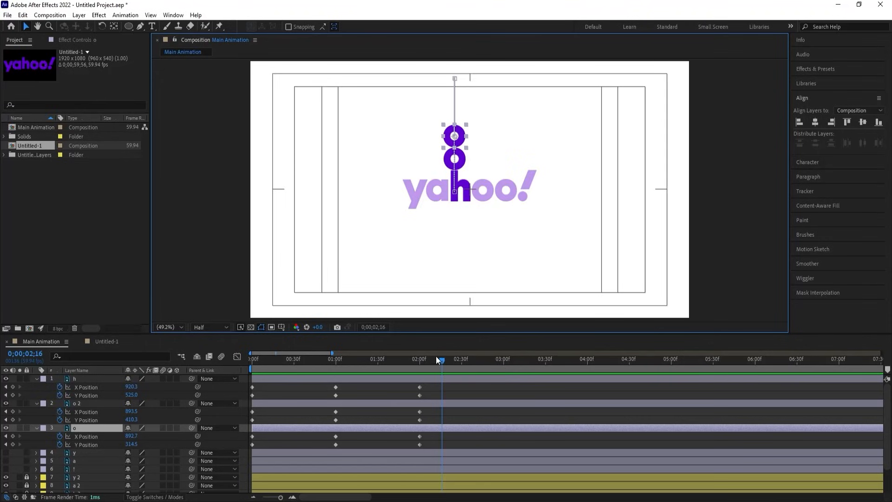
left_click(448, 365)
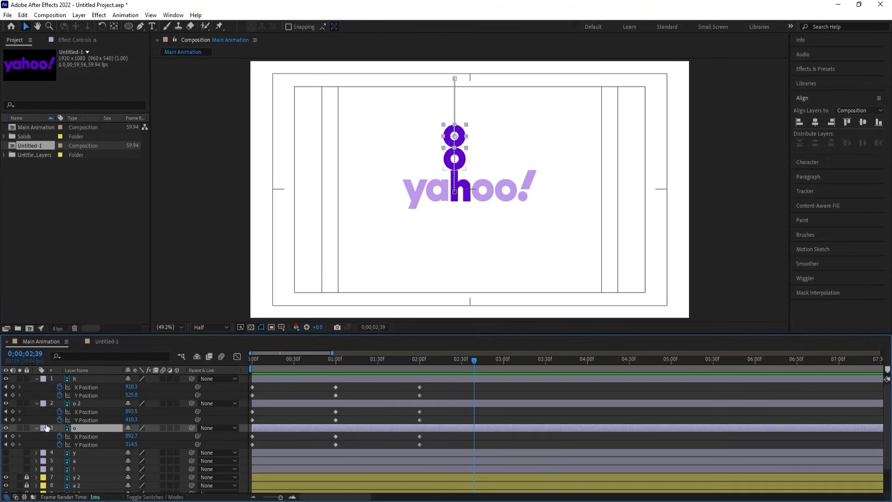
left_click(12, 445)
left_click_drag(451, 363, 446, 361)
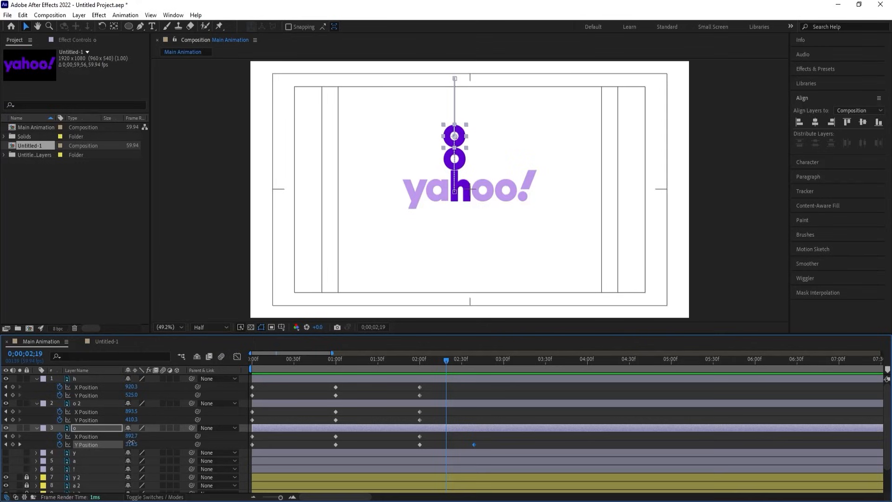
left_click_drag(134, 441, 88, 426)
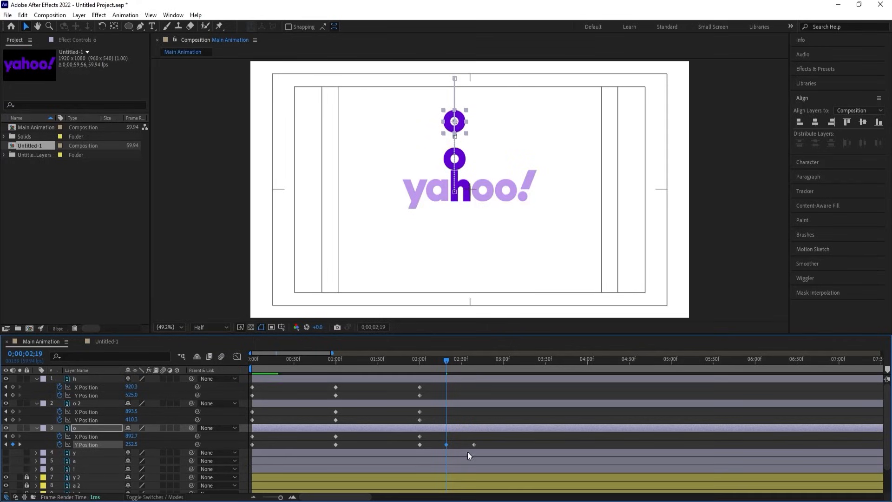
Compress all position keyframes of the three letters to half their duration, placing the landing at 1 second, and preview the timing
left_click_drag(484, 446, 214, 355)
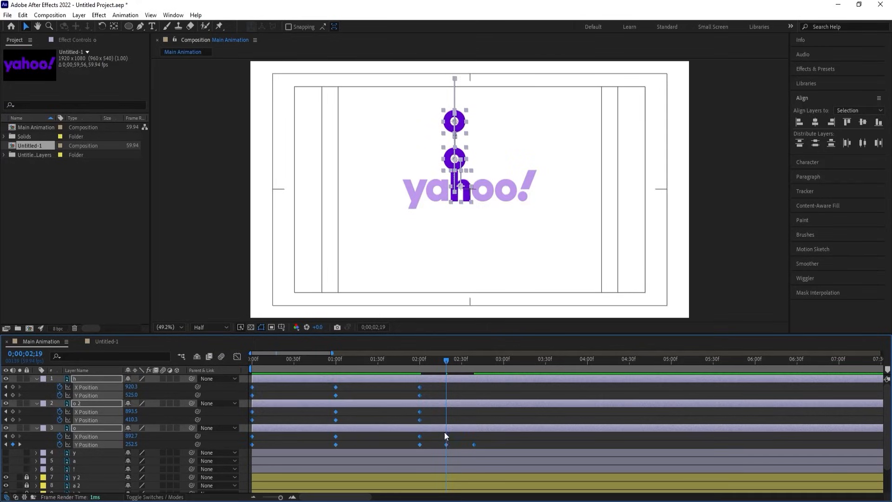
left_click_drag(474, 446, 364, 423)
key("space")
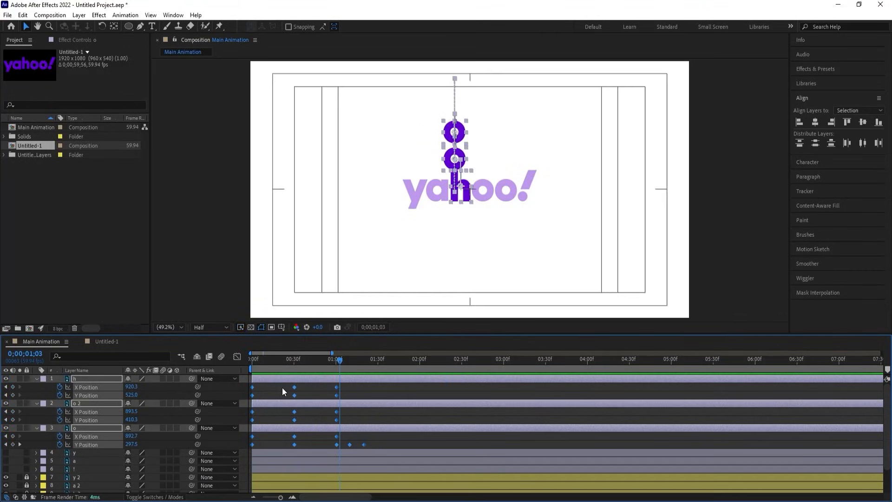
key("space")
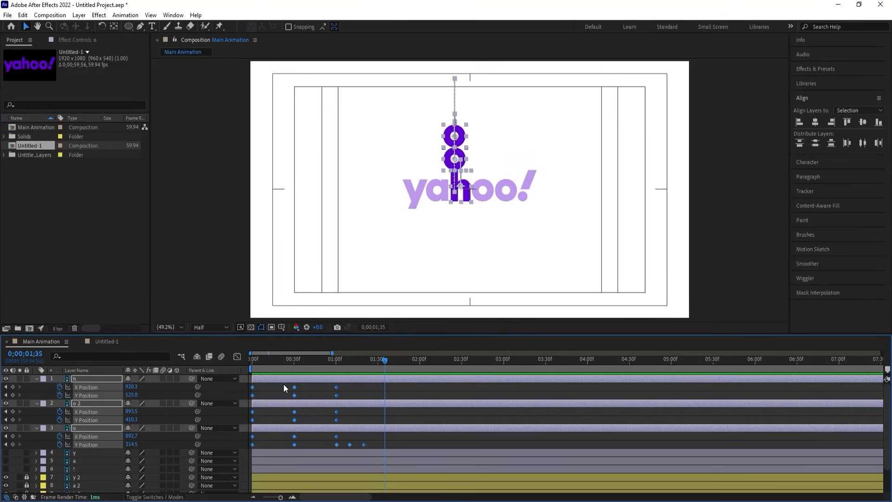
Apply Easy Ease to all the position keyframes and reshape the speed curves for a fast launch, slow peak and fast fall
key("F9")
left_click(237, 357)
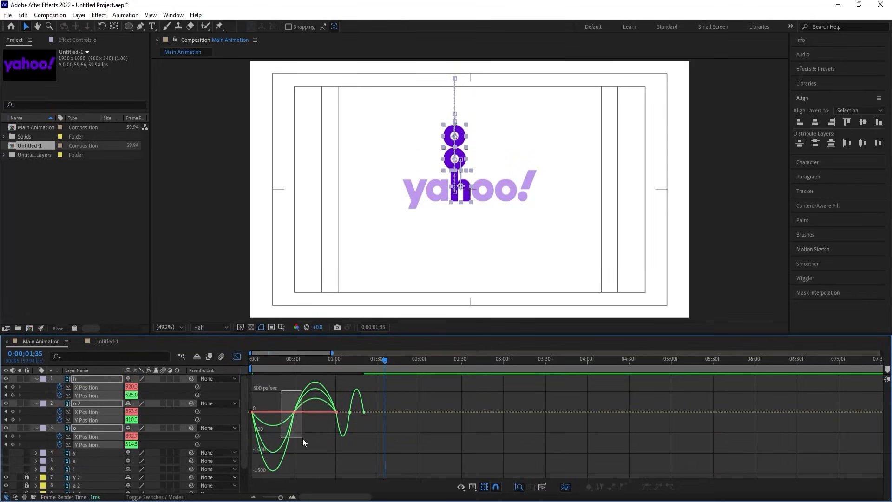
left_click_drag(302, 439, 328, 395)
key("=")
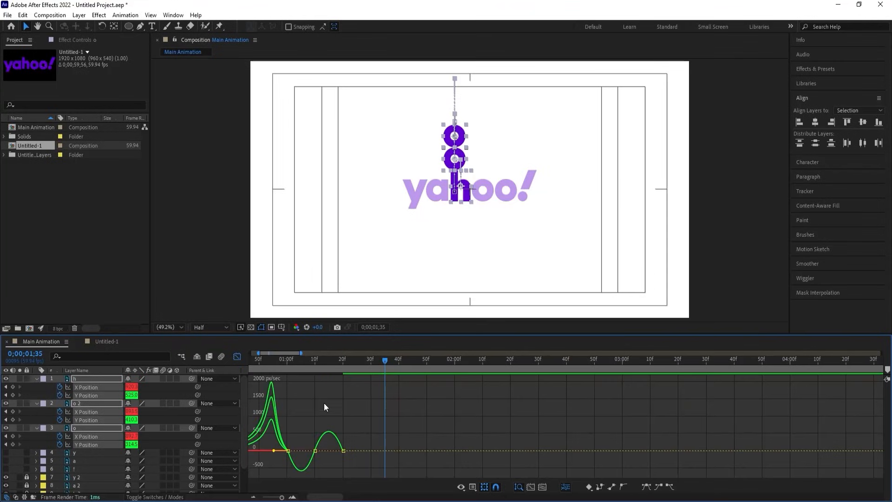
Shape the top o's bounce in the speed graph with a fast rebound, slow peak and fast landing, adjusting the handles around 1 second
left_click_drag(295, 431, 293, 451)
left_click_drag(301, 411, 341, 433)
left_click(322, 436)
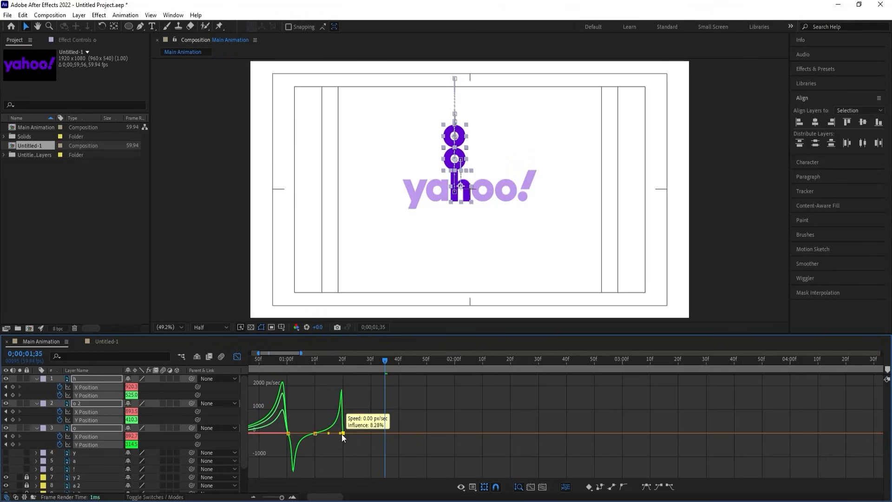
left_click_drag(281, 426, 295, 439)
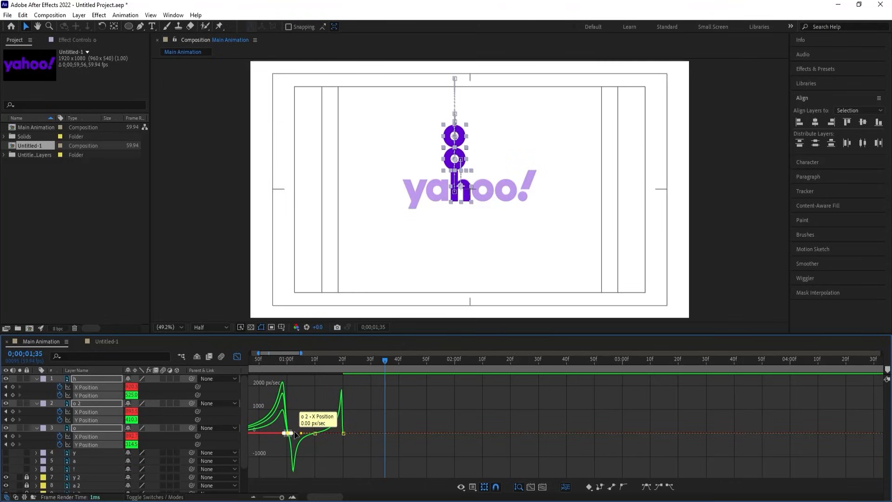
key("equal")
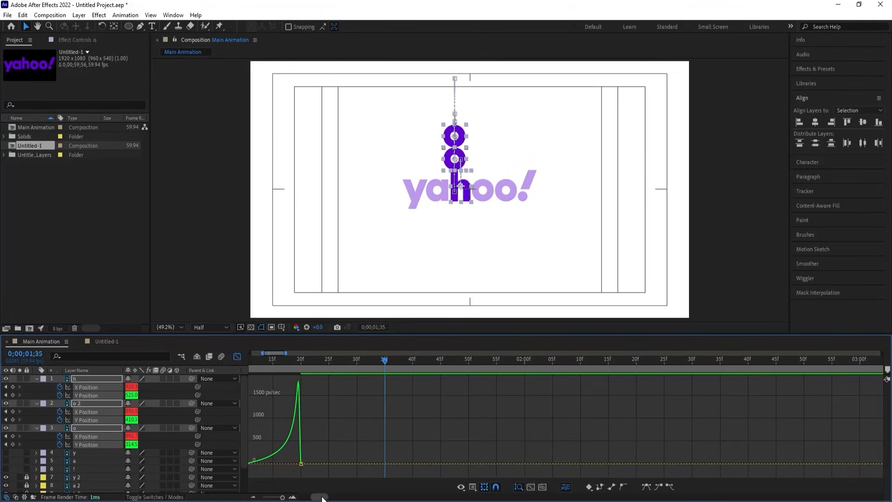
left_click_drag(323, 496, 317, 498)
left_click_drag(377, 408, 370, 433)
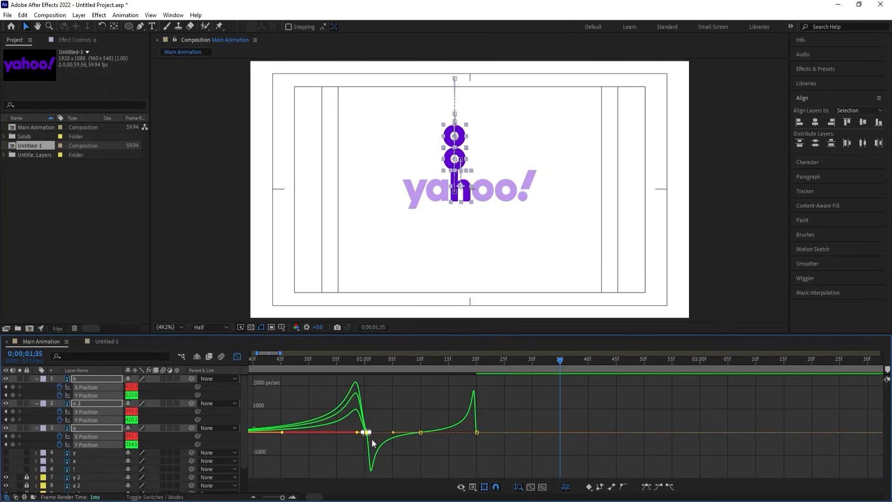
Preview the eased launch, landing and bounce of the letters from the start
key("minus")
key("minus")
left_click_drag(302, 363, 223, 355)
key("space")
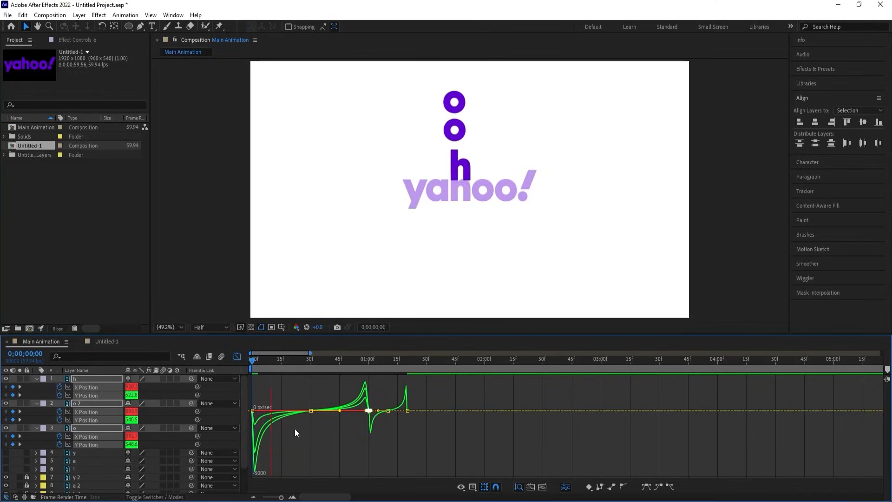
key("space")
key("space")
key("space")
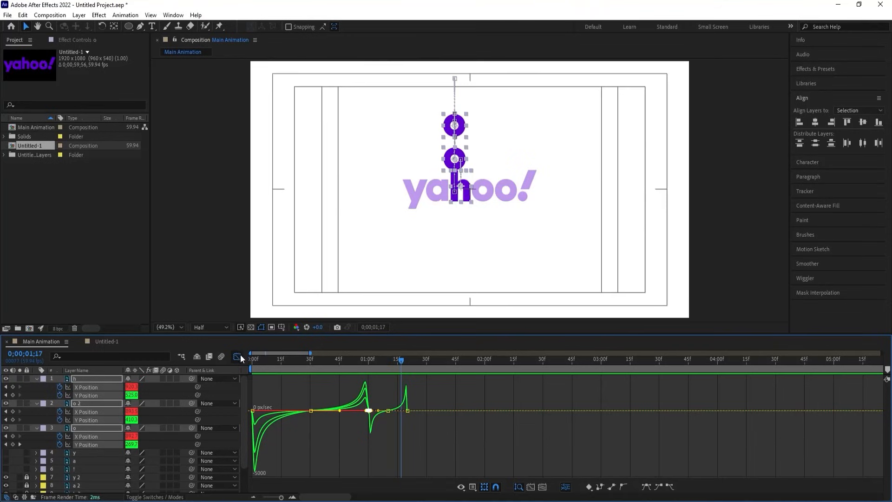
Leave the graph view and keyframe the Rotation of the h and both o letters from 0 at the start to one full revolution at 1 second
left_click(238, 355)
left_click_drag(282, 361, 242, 370)
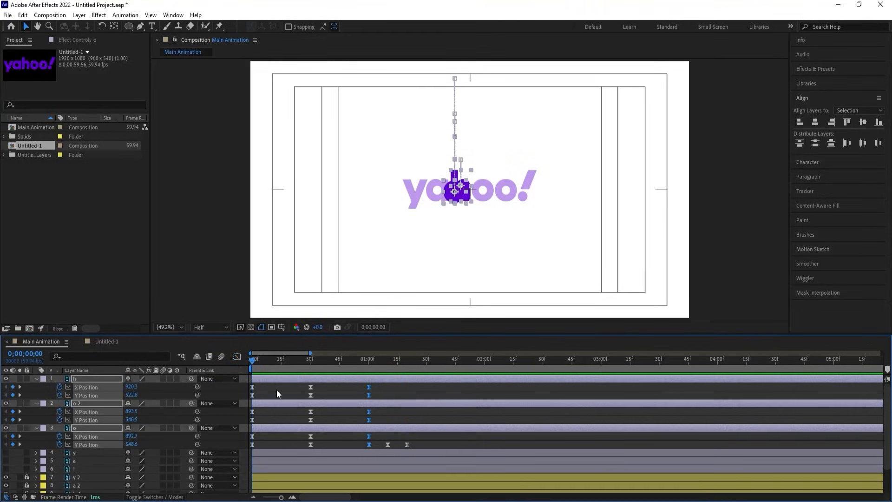
key("r")
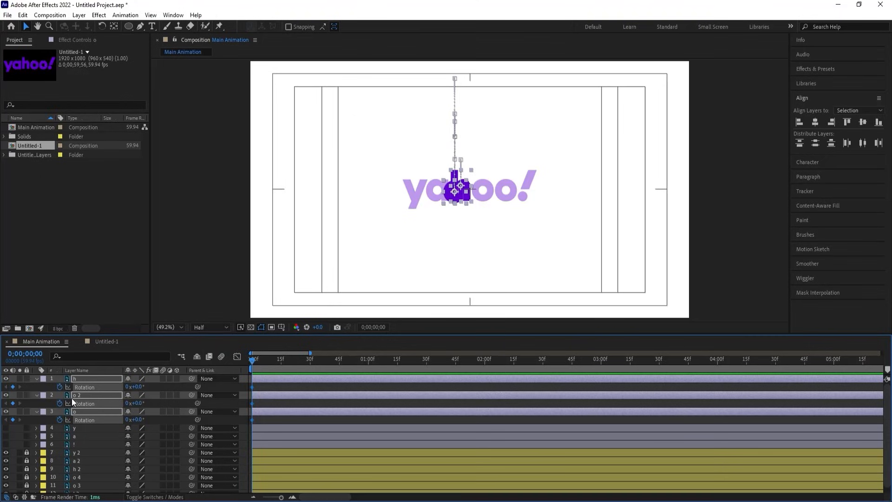
key("u")
key("k")
key("k")
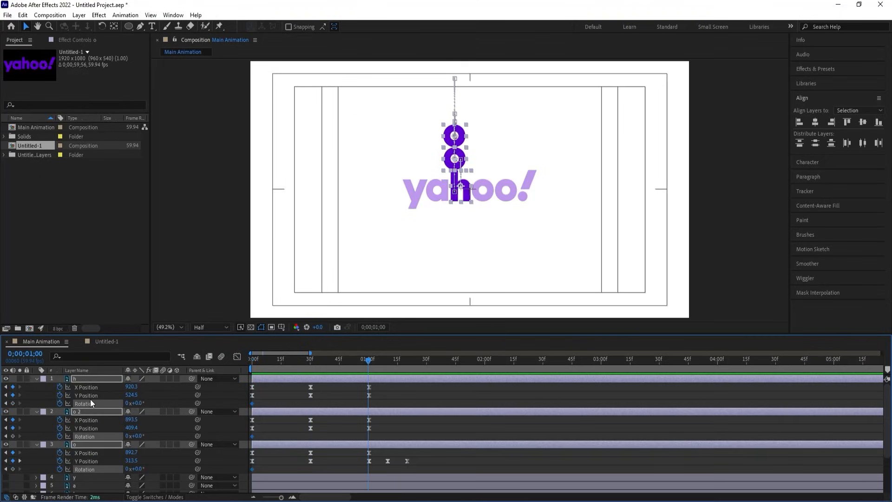
left_click(128, 403)
type("1")
key("Return")
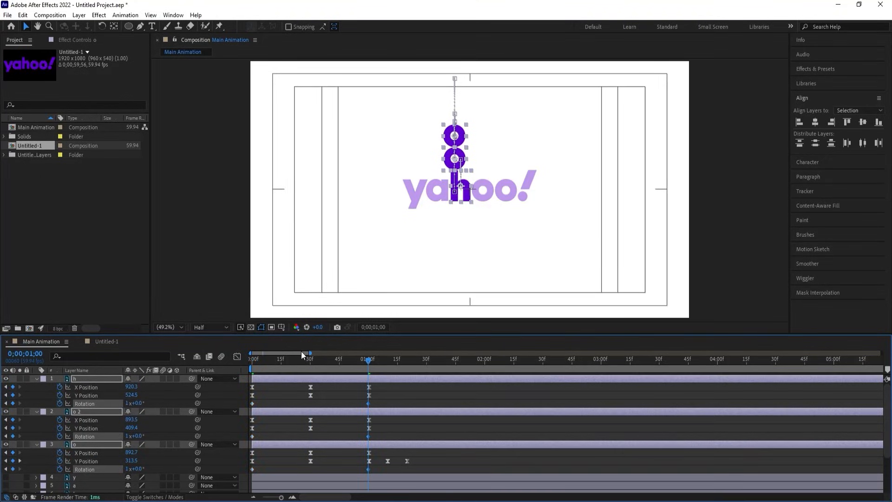
Preview the spinning launch and landing of the three letters
left_click_drag(298, 359, 275, 358)
key("space")
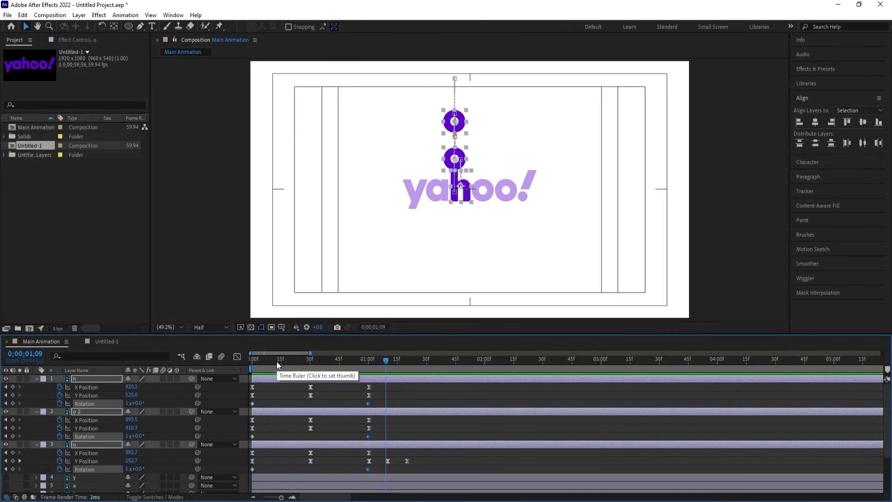
key("space")
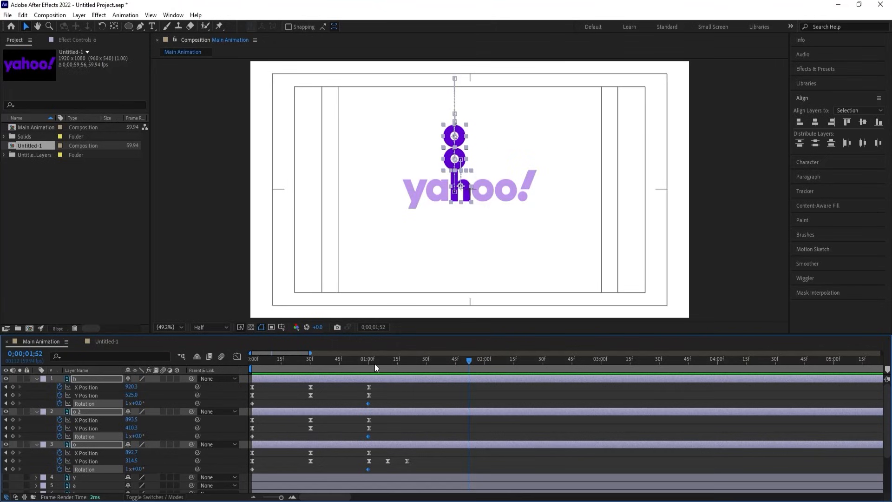
key("space")
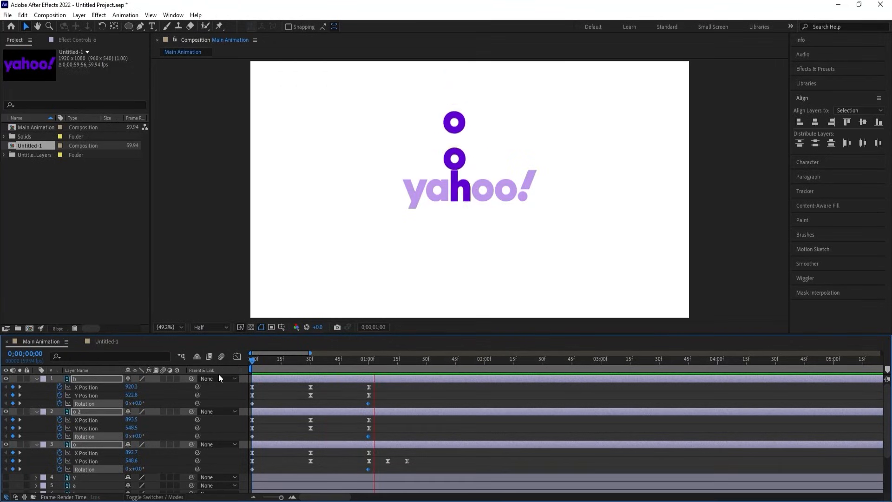
key("space")
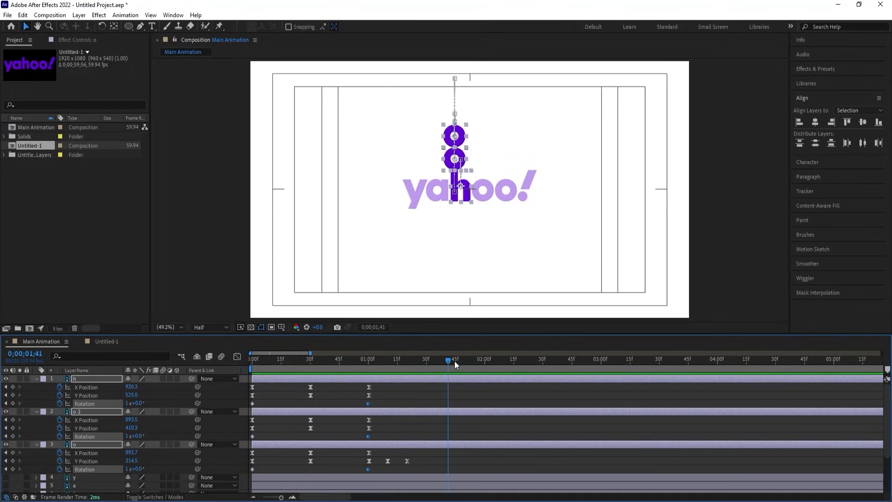
Show the exclamation mark layer, move it to the top of the layer stack and trim its start to 2 seconds
left_click_drag(454, 361, 484, 368)
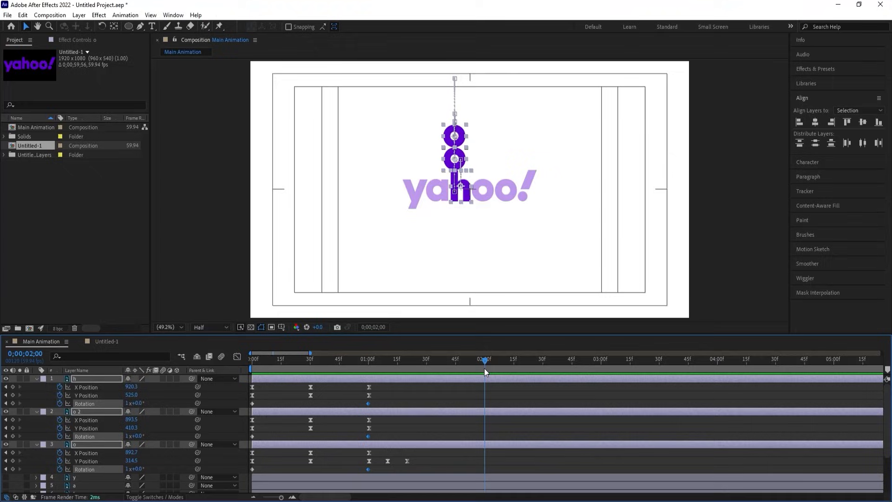
left_click(482, 395)
key("u")
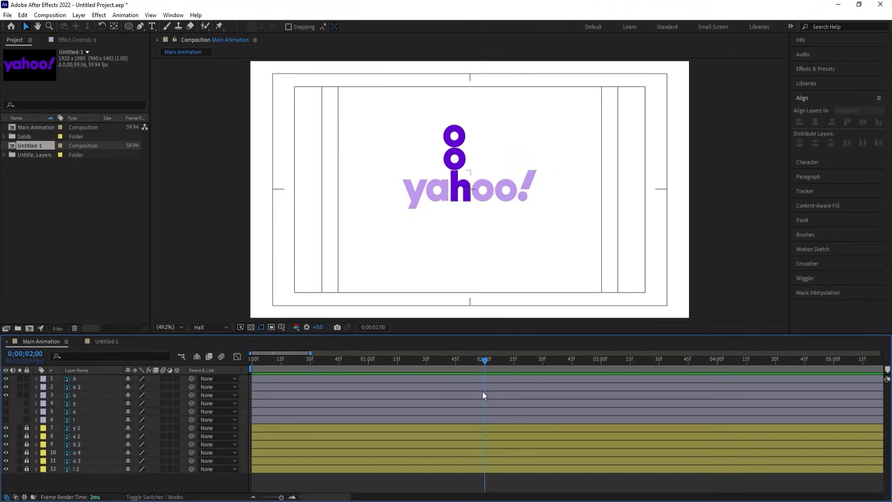
left_click(6, 419)
left_click_drag(82, 416, 75, 377)
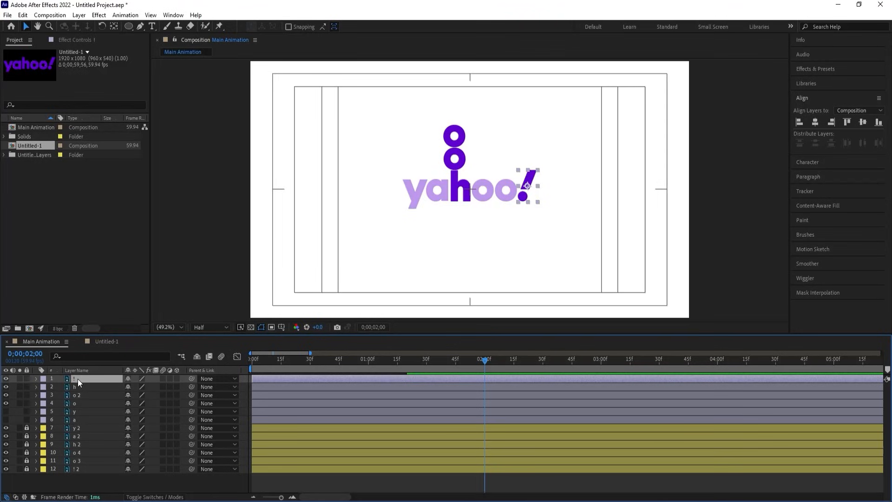
key("alt+bracketleft")
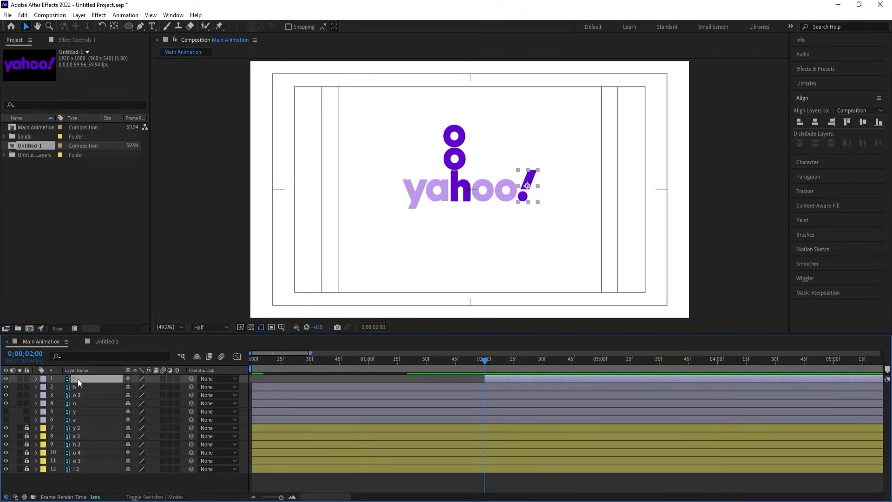
Separate the exclamation mark's Position into X and Y dimensions and add a keyframe for both at 2 seconds
key("p")
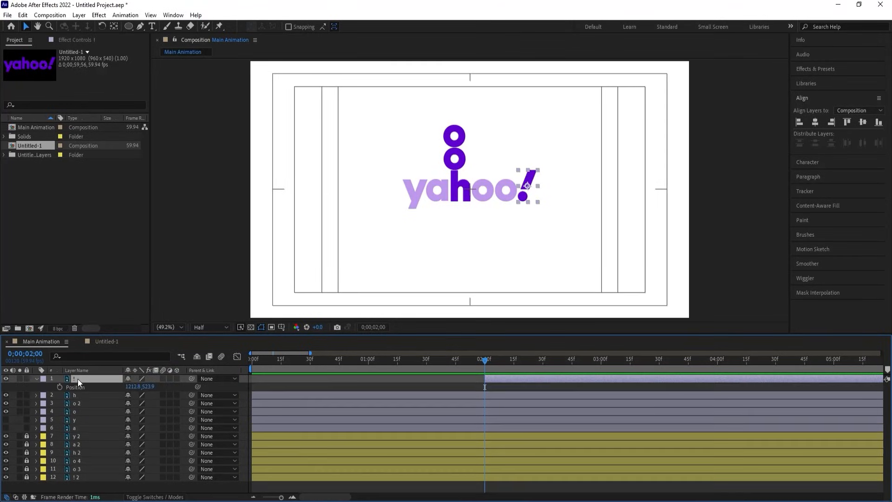
right_click(70, 389)
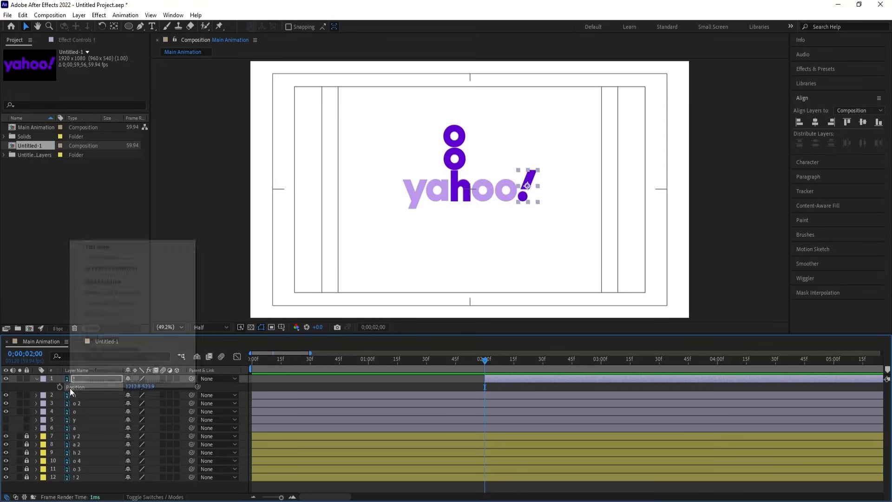
left_click(94, 267)
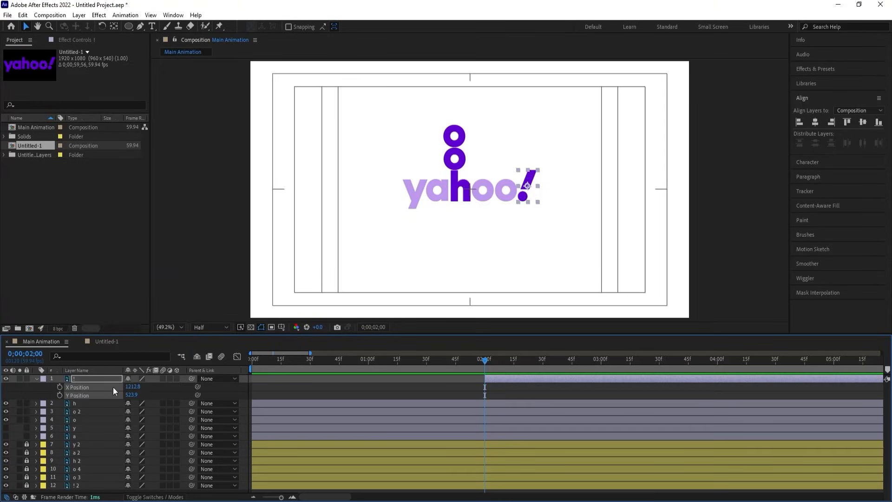
left_click(60, 387)
left_click(61, 394)
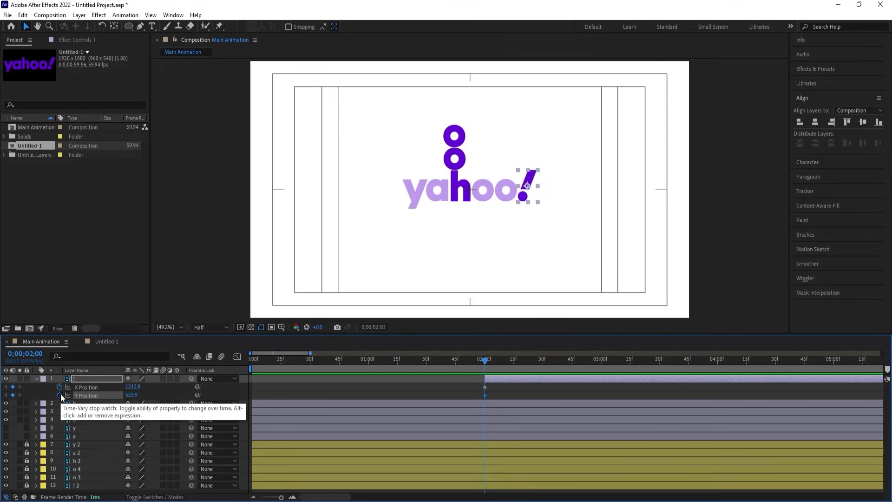
Turn the exclamation mark to lie flat, with a Rotation of 66°
key("r")
mouse_move(142, 390)
left_mouse_down()
mouse_move(165, 391)
mouse_move(140, 392)
left_mouse_up()
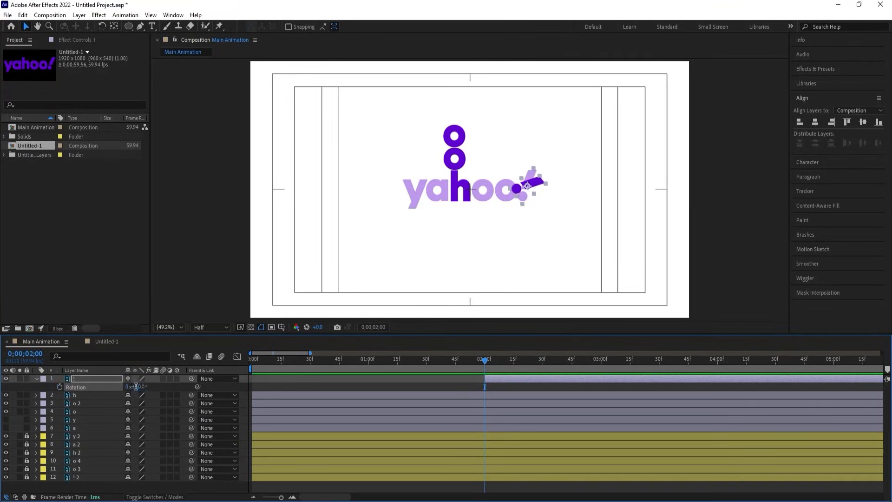
left_click(136, 387)
type("90")
key("Return")
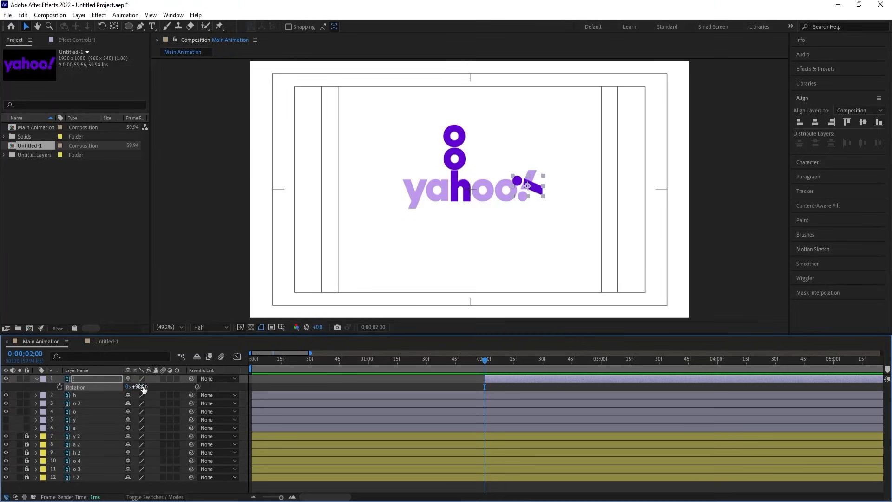
left_click_drag(143, 389, 129, 385)
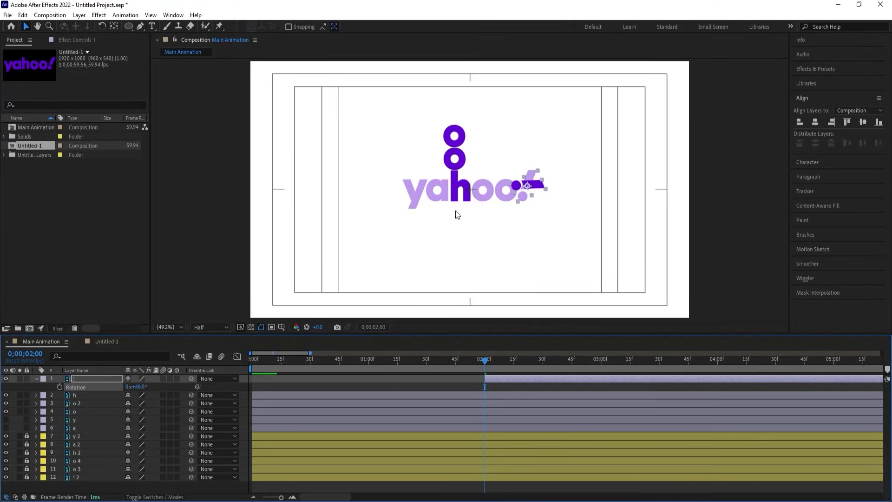
Animate the exclamation mark flying in horizontally from beyond the canvas's right edge at 2 seconds to the h at 0;00;02;15
left_click_drag(538, 188, 717, 187)
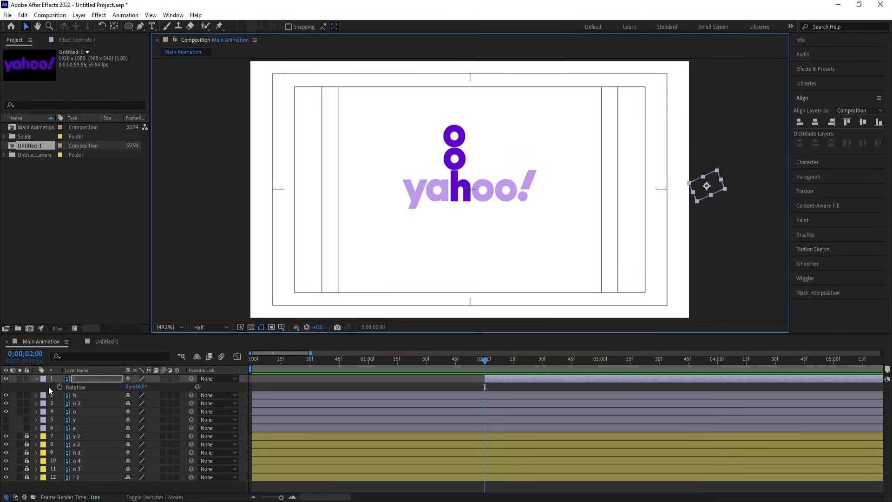
key("alt+shift+p")
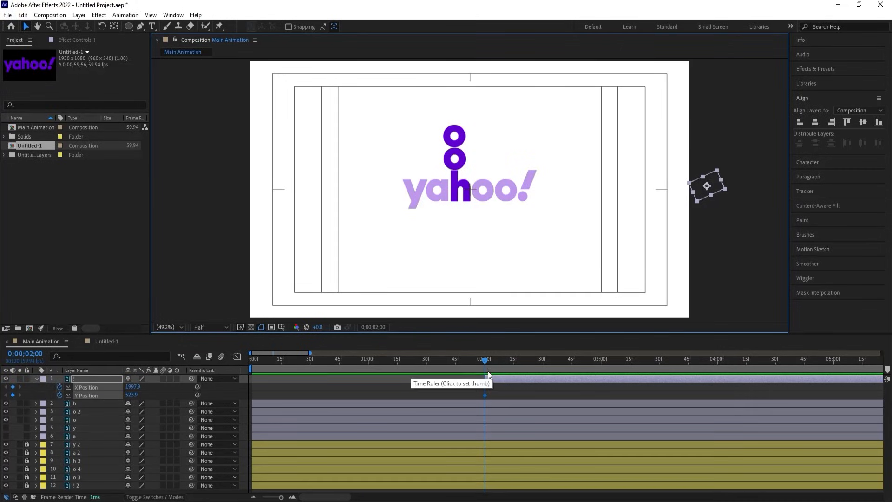
left_click(514, 364)
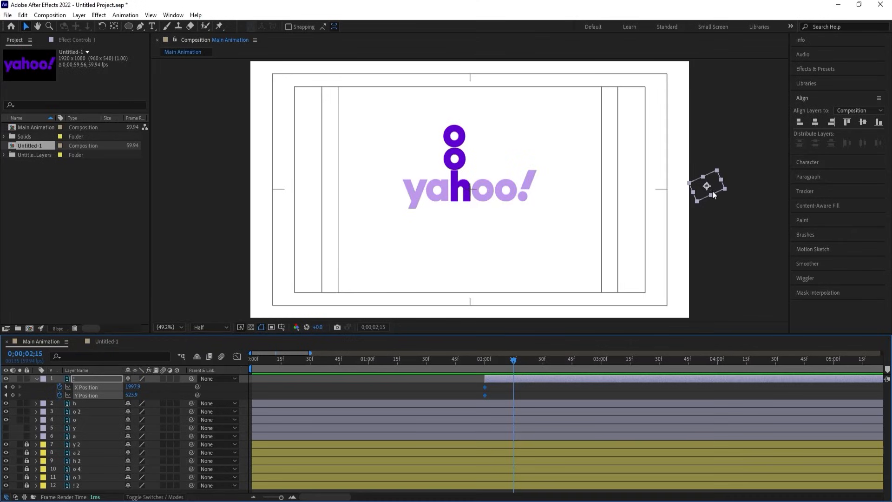
left_click_drag(712, 190, 468, 195)
left_click(480, 363)
key("space")
key("space")
Ease the exclamation mark's X and Y Position keyframes and reshape the speed graph so it starts slowly and peaks just before reaching the h
left_click_drag(526, 386, 481, 397)
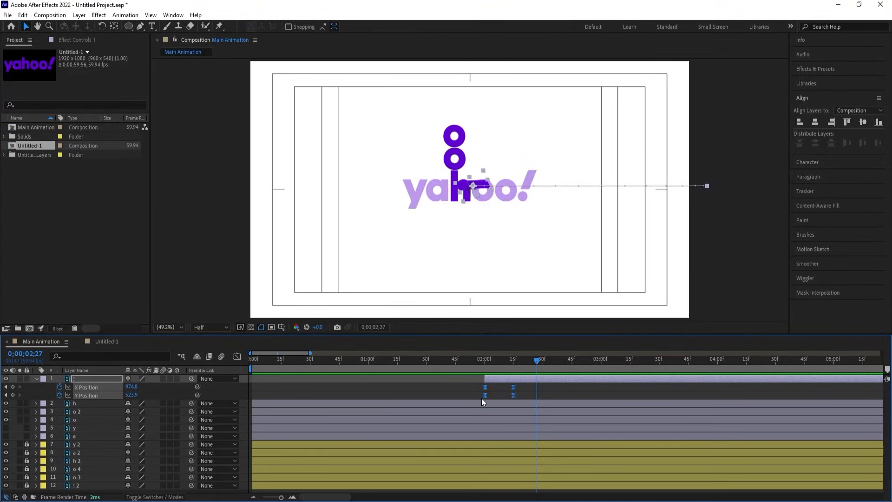
left_click(237, 357)
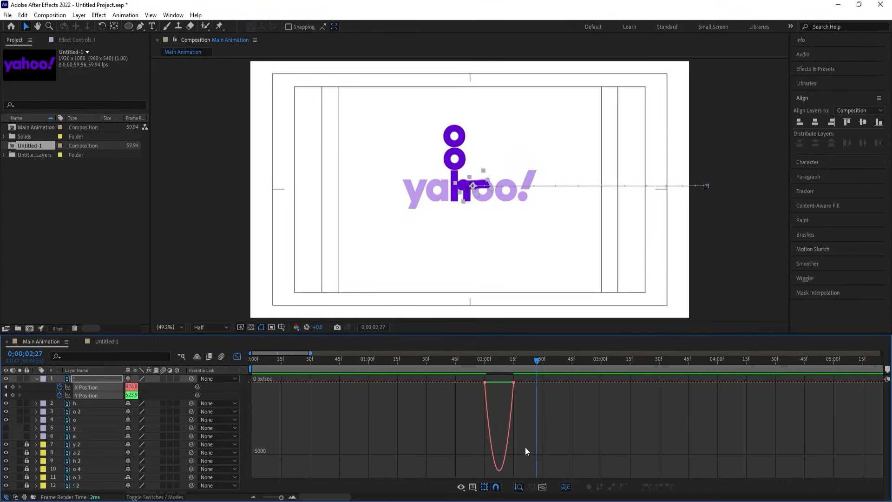
key("equal")
key("equal")
left_click_drag(318, 393, 391, 389)
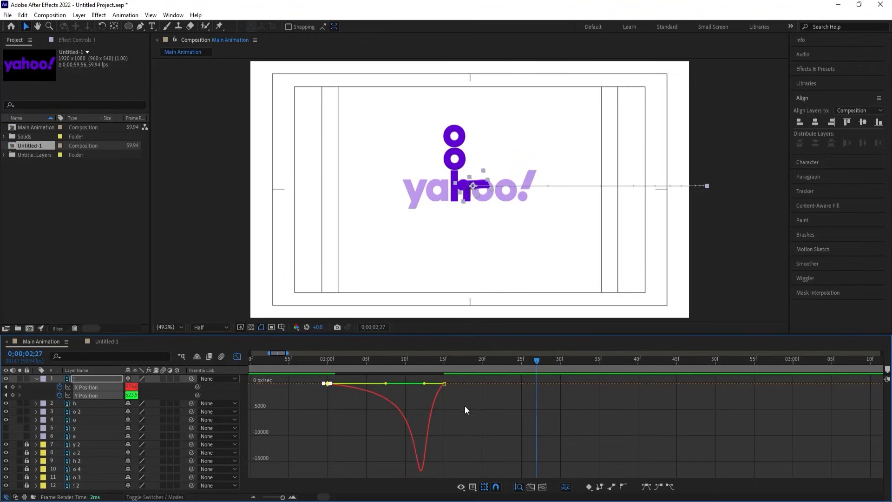
left_click_drag(465, 406, 433, 386)
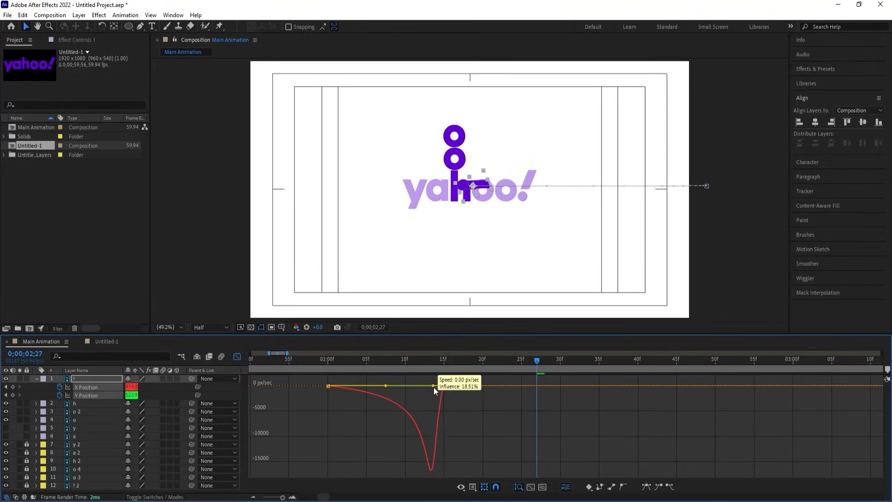
left_click(331, 361)
key("space")
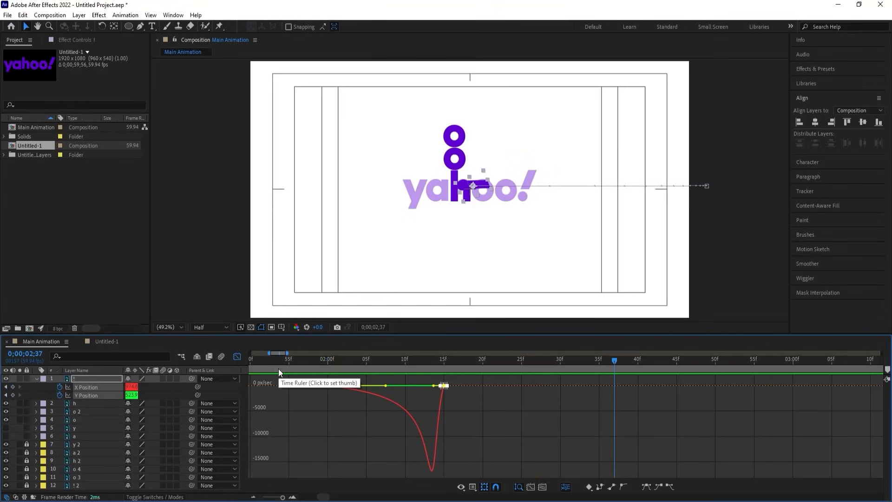
Lengthen the exclamation mark's fly-in by moving its end Position keyframes to 0;00;02;25, and preview the result
left_click(237, 356)
left_click_drag(444, 388, 522, 377)
key("minus")
key("minus")
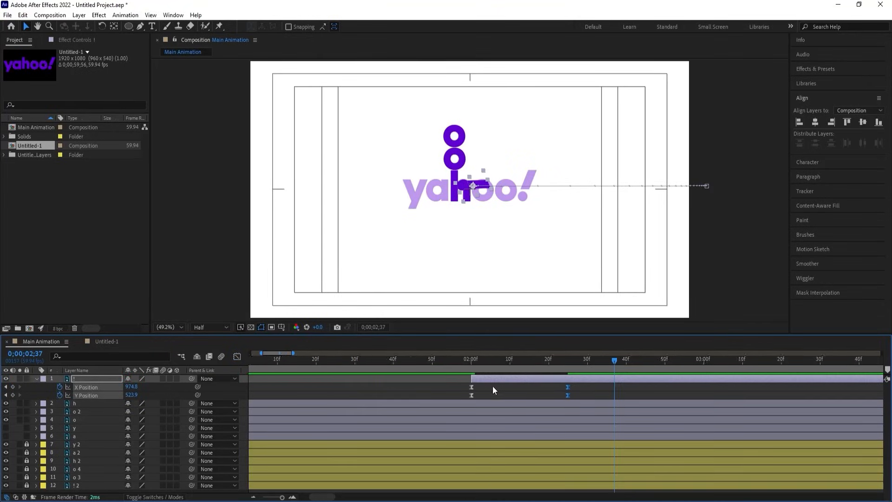
left_click(482, 363)
key("space")
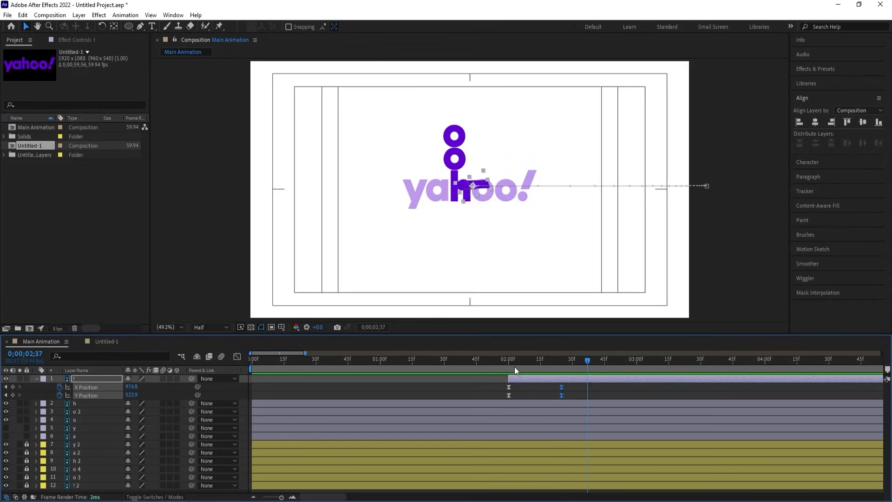
Preview the animation from the start and shift the exclamation mark layer, with its keyframes, to start at 0;00;01;17
key("Home")
key("space")
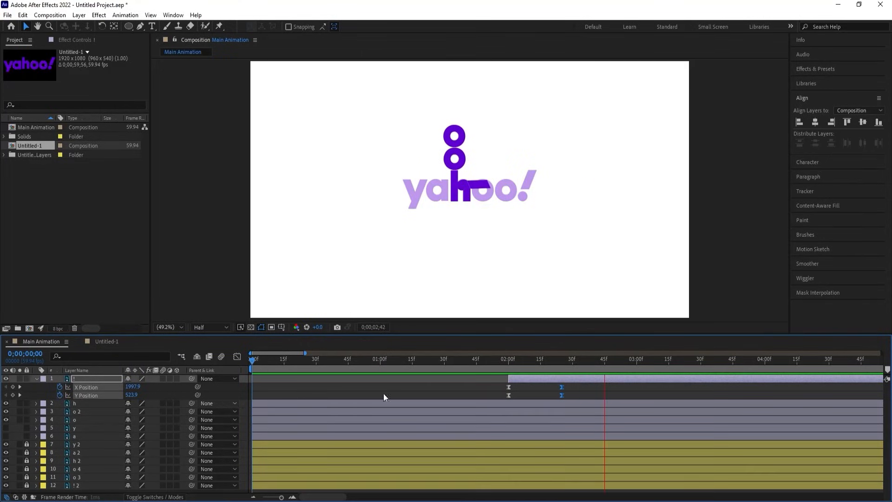
left_click_drag(434, 361, 344, 355)
key("space")
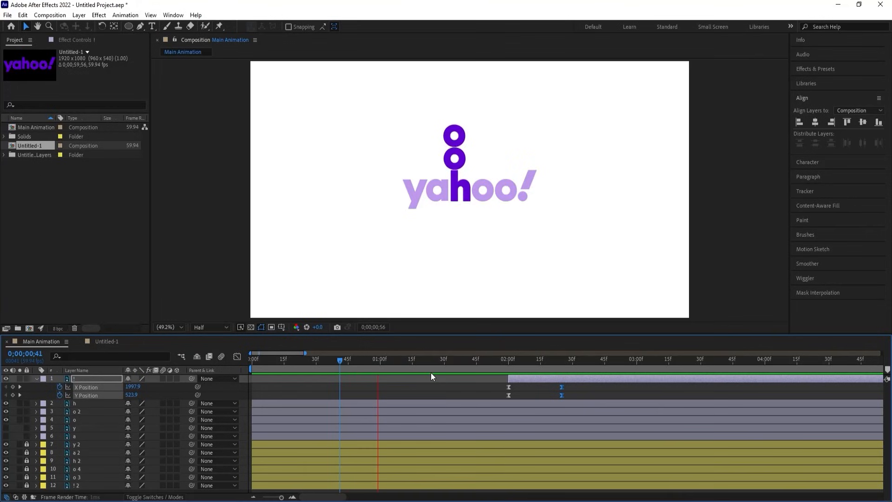
key("space")
key("[")
key("space")
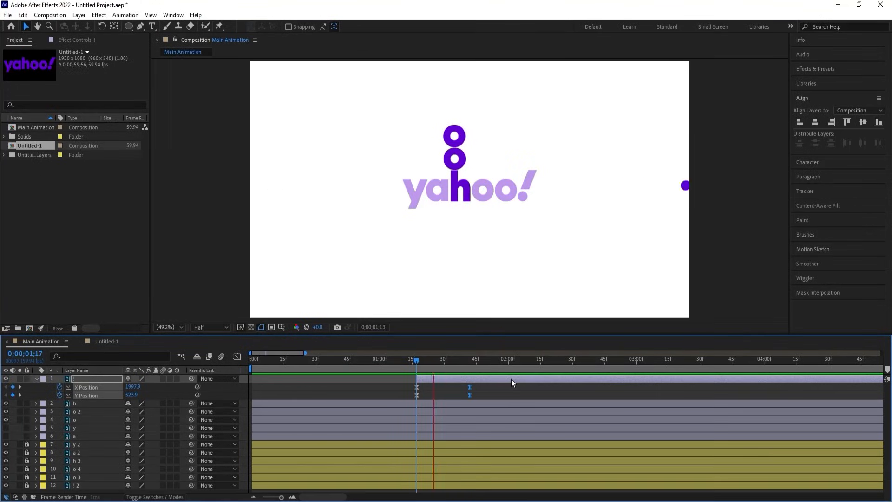
Move the exclamation mark to its place at the end of the logo at 0;00;03;15
left_click_drag(465, 364, 471, 364)
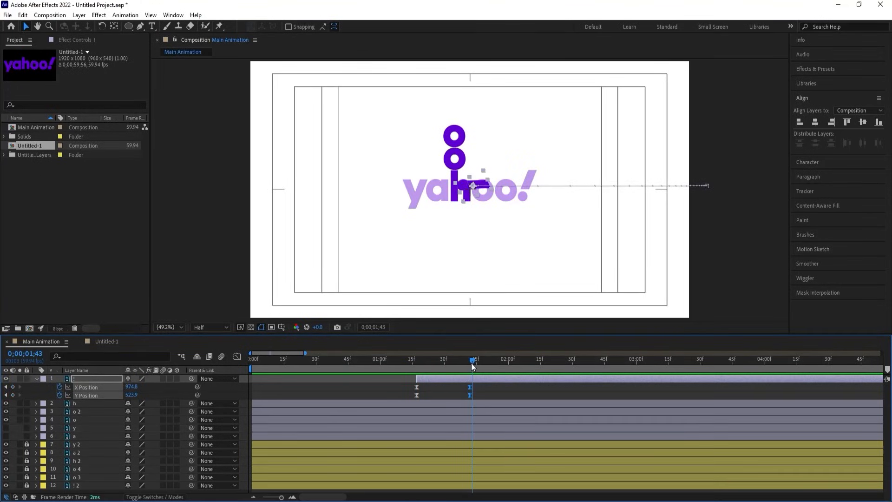
left_click(483, 391)
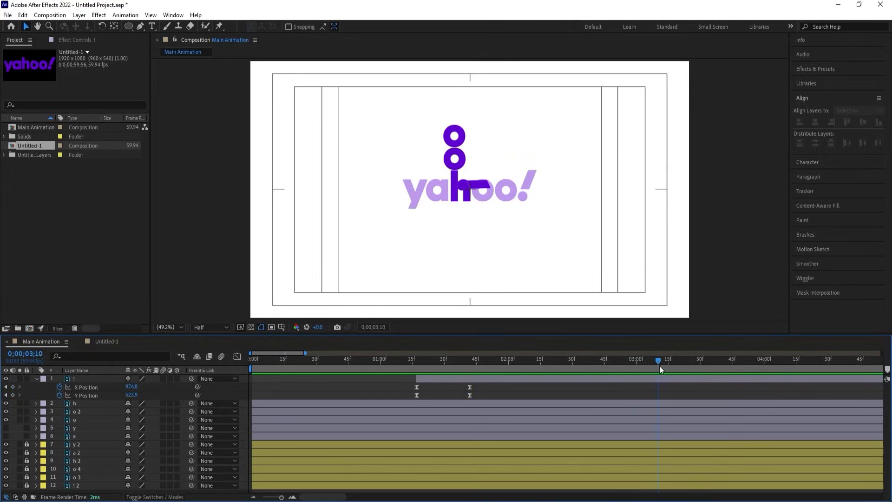
left_click(662, 377)
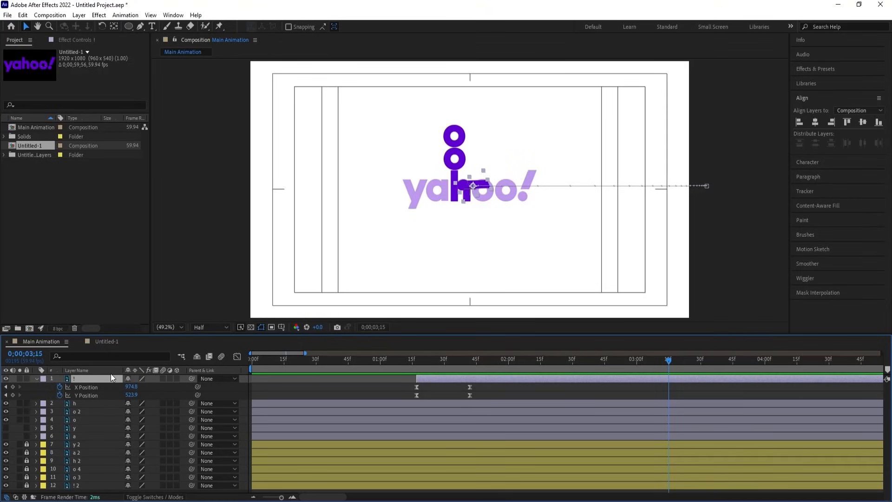
left_click_drag(480, 187, 543, 174)
scroll(528, 186, "up", 4)
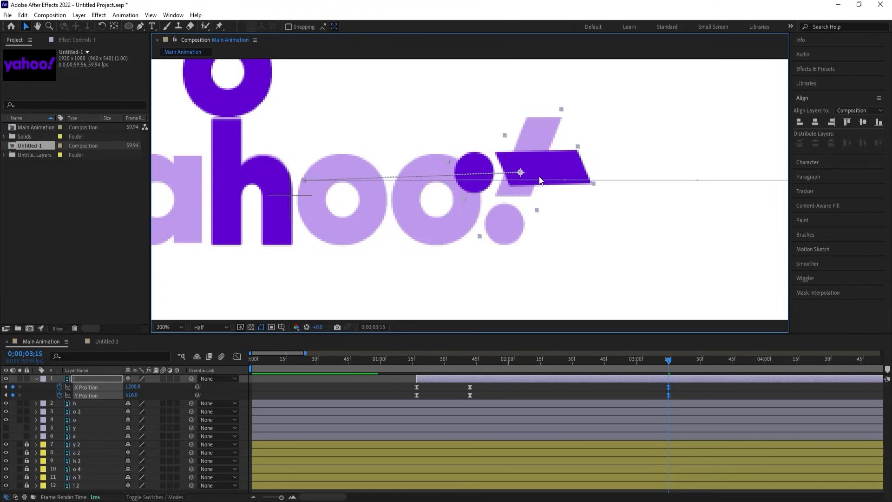
Keyframe the exclamation mark's Rotation at 66° at 0;00;01;42 and 1x+0.0° at 0;00;03;15, and align the upright mark with its faded copy
key("j")
key("r")
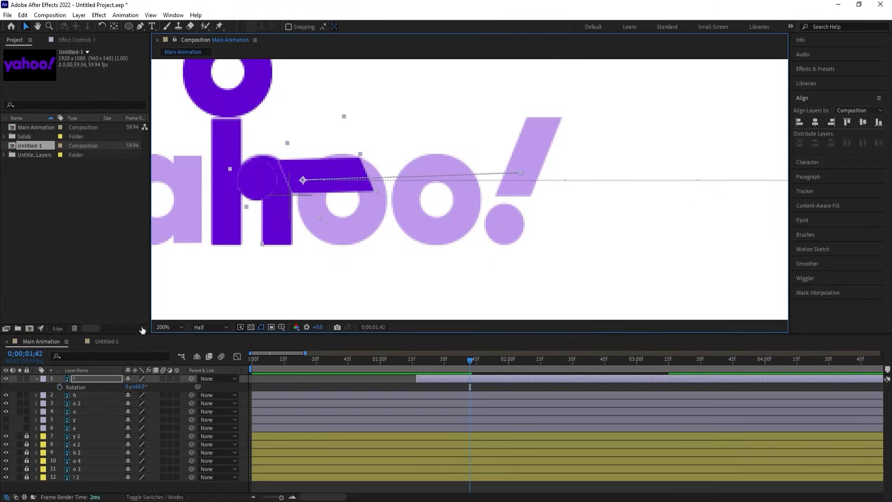
left_click(59, 386)
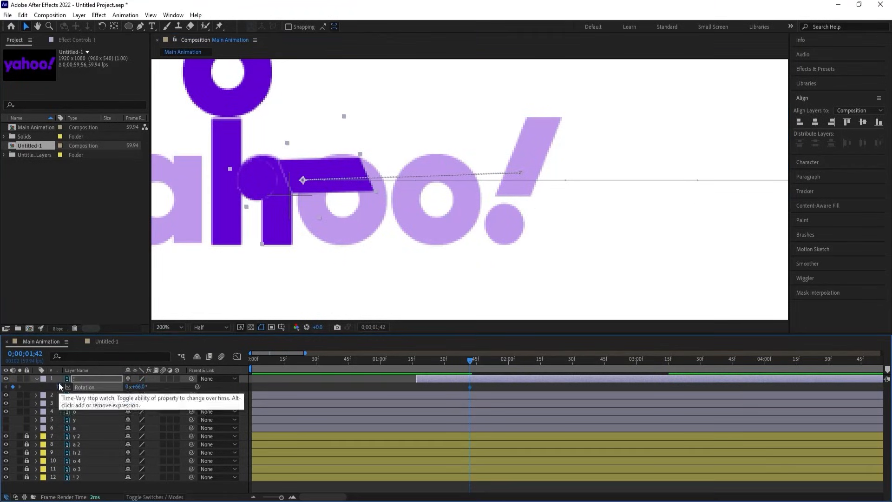
key("u")
key("k")
left_click_drag(139, 403, 253, 380)
key("ctrl+z")
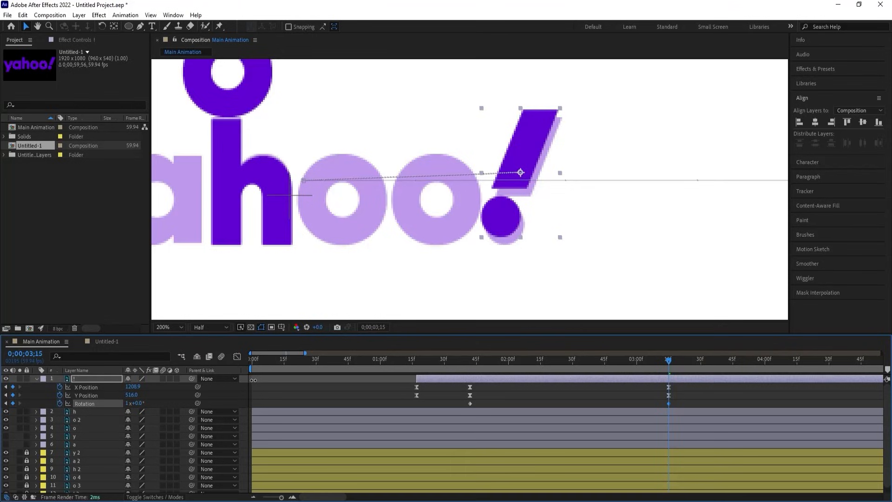
left_click_drag(523, 145, 522, 157)
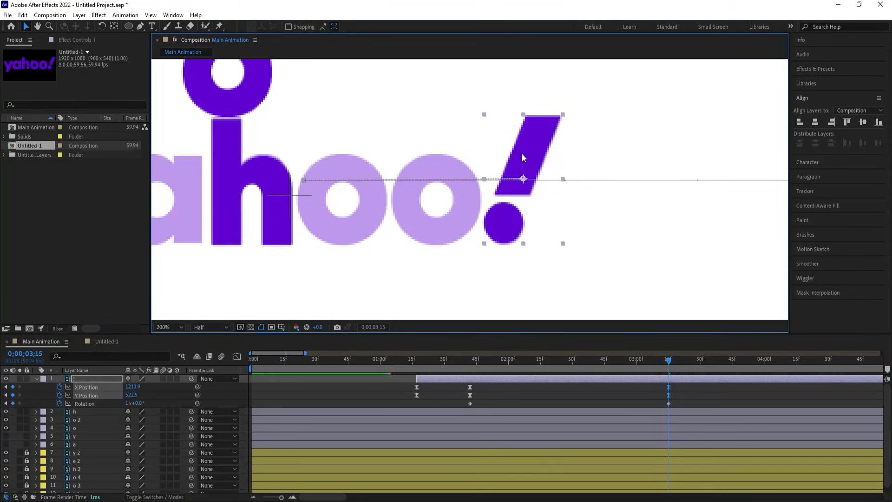
Raise the exclamation mark high above the logo at 0;00;02;27, keeping only the Y Position keyframe there
left_click_drag(587, 361, 565, 358)
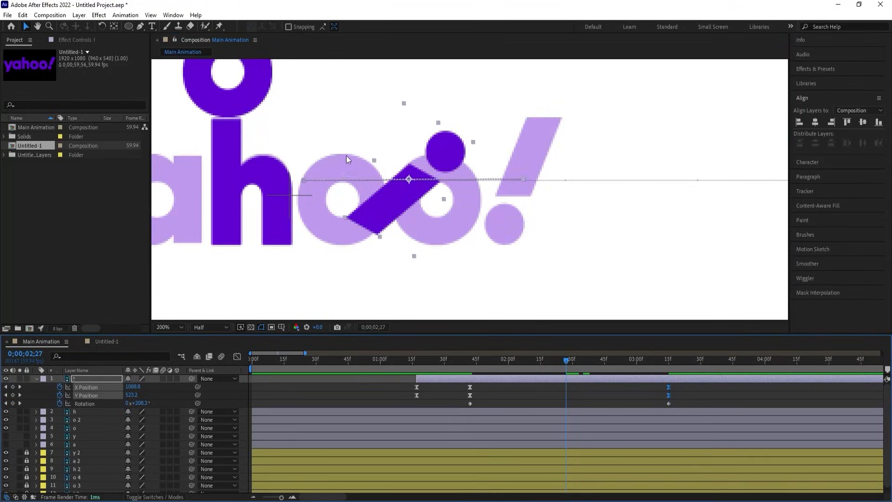
scroll(346, 156, "down", 4)
left_click_drag(452, 195, 454, 93)
left_click(565, 387)
key("Delete")
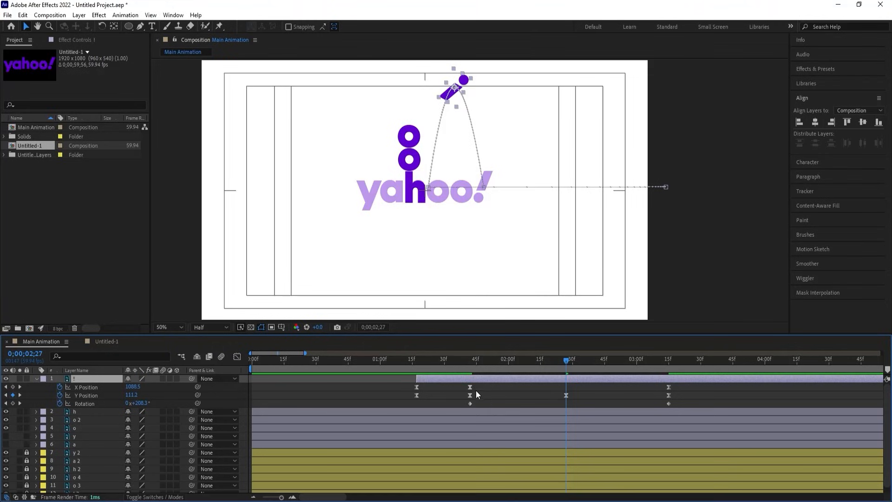
Ease the arc's three Y Position keyframes and reshape the first half's speed graph for a fast launch that slows toward the peak
left_click_drag(464, 395, 718, 394)
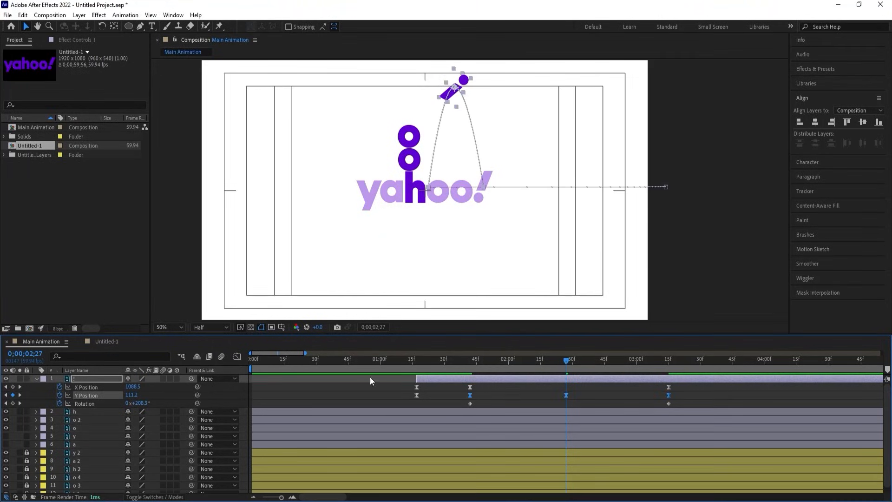
left_click(237, 357)
left_click_drag(518, 404, 600, 445)
key("ctrl+z")
mouse_move(536, 392)
left_mouse_down()
mouse_move(569, 425)
mouse_move(711, 439)
mouse_move(706, 406)
mouse_move(603, 433)
mouse_move(463, 441)
left_mouse_up()
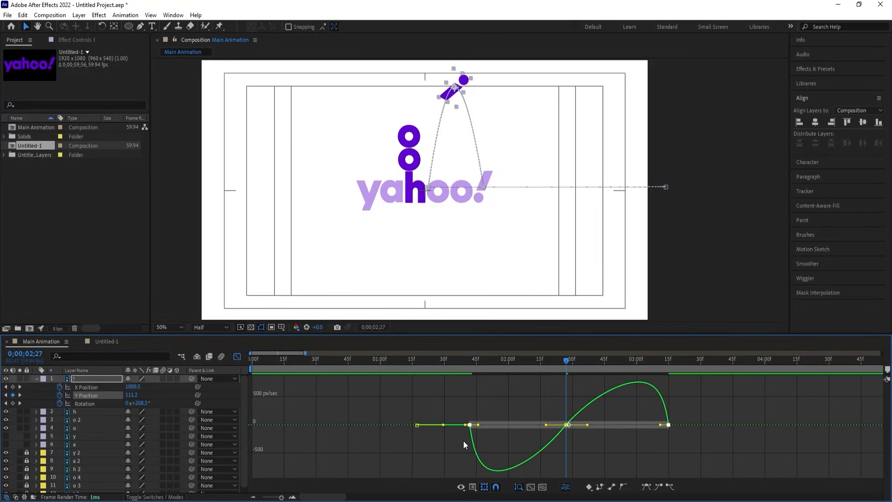
key("F9")
left_click_drag(525, 385, 474, 403)
left_click(485, 404)
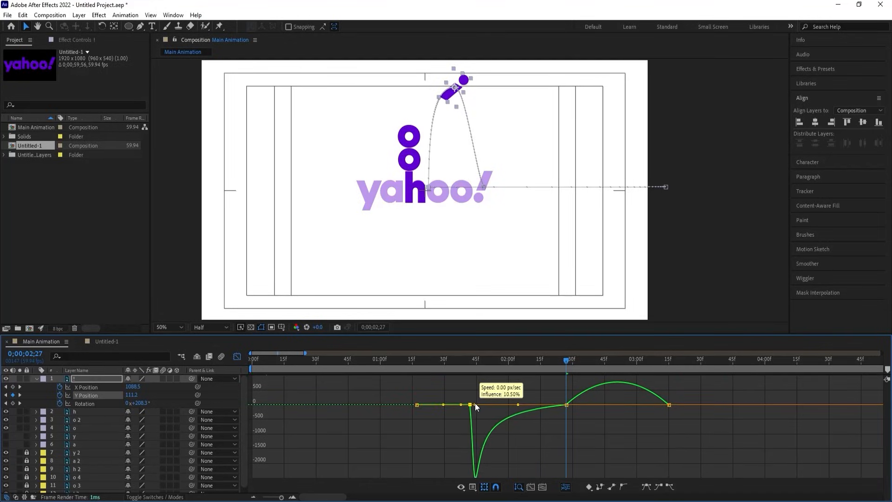
Reshape the second half of the Y Position speed graph so the exclamation mark falls slowly from the peak and accelerates into its landing
left_click_drag(696, 386, 631, 436)
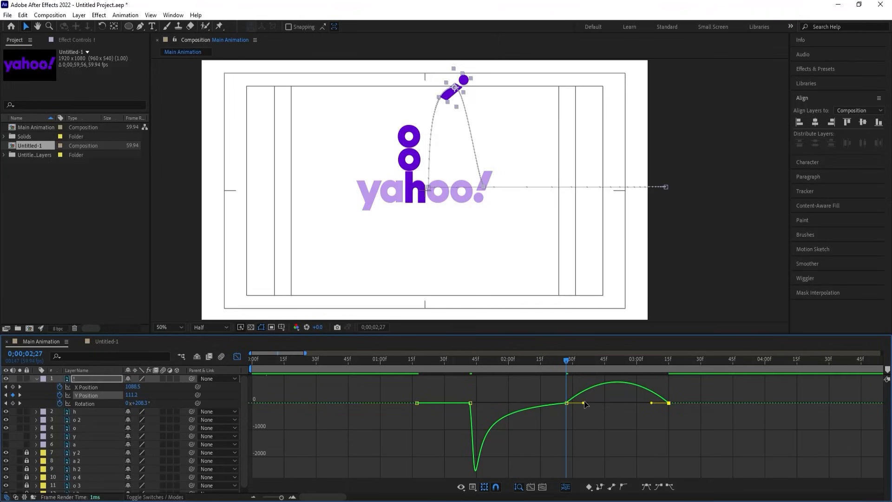
left_click_drag(584, 404, 622, 401)
left_click_drag(686, 391, 662, 422)
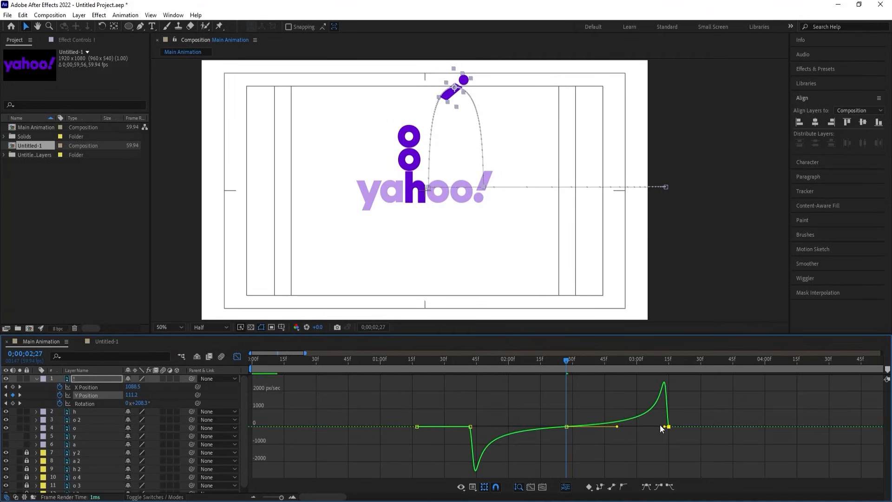
Preview the exclamation mark's bounce from 0;00;01;42, and the whole animation from the start
left_click(471, 364)
left_click(238, 357)
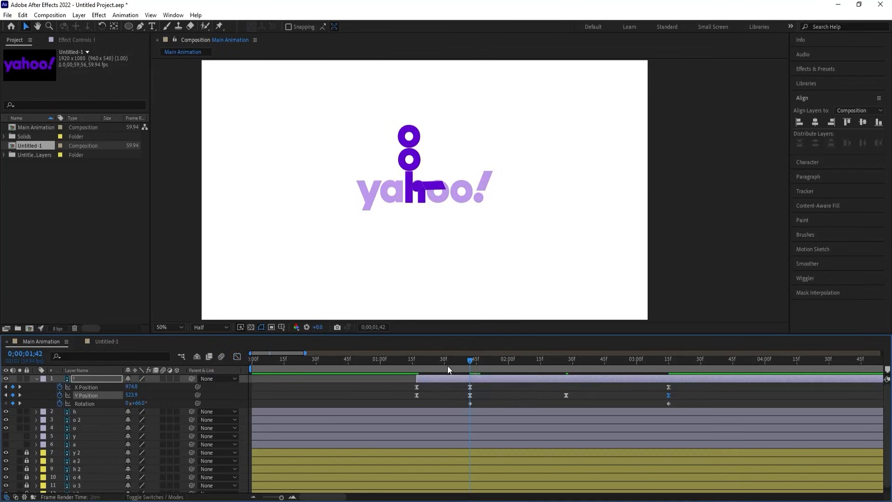
key("space")
key("space")
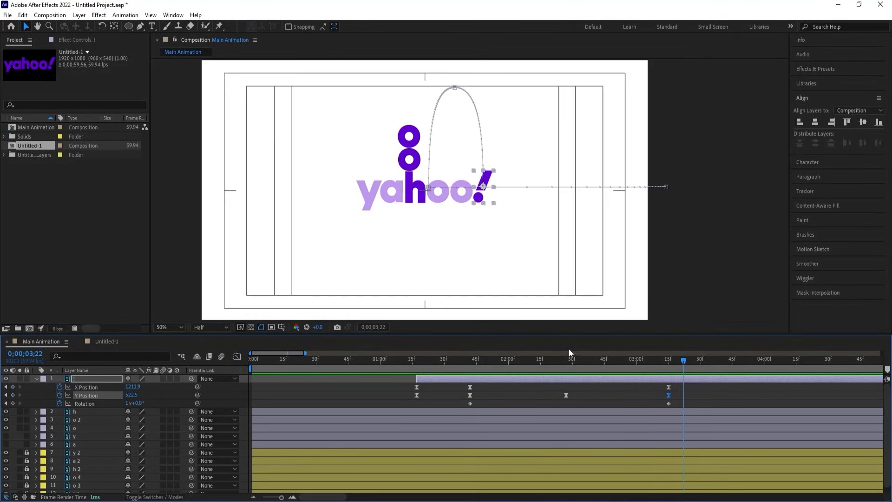
scroll(572, 355, "down", 1)
key("Home")
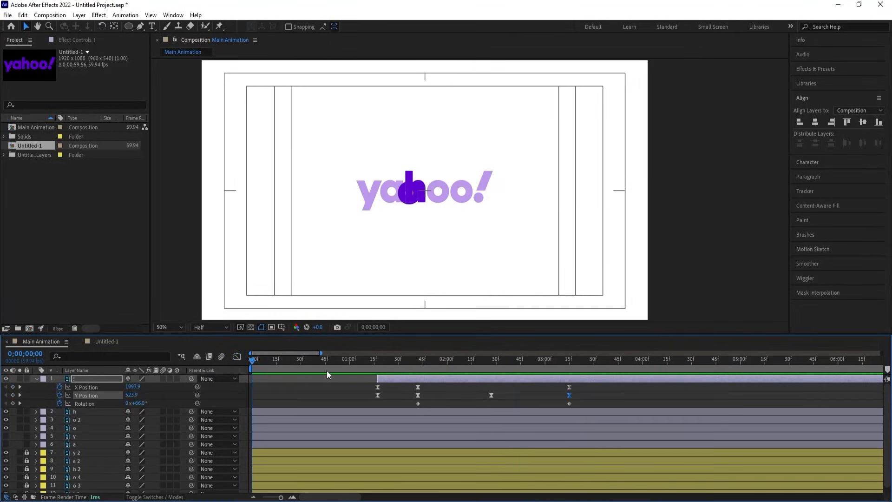
key("space")
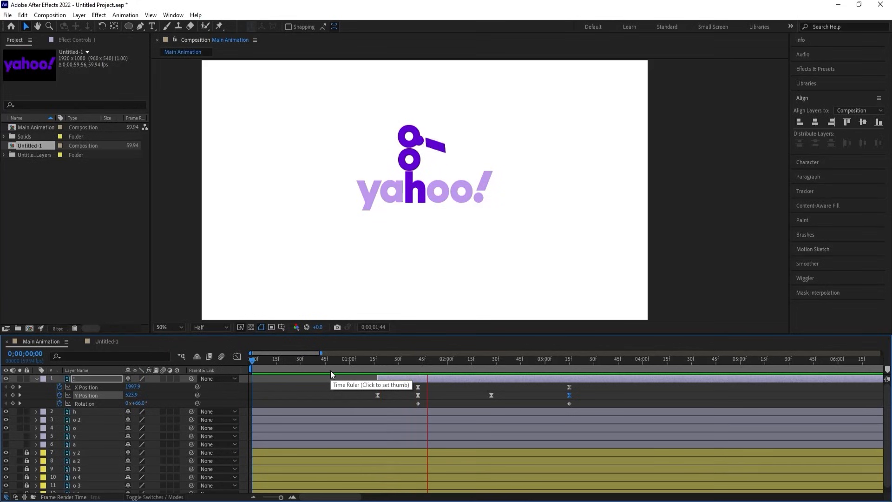
key("space")
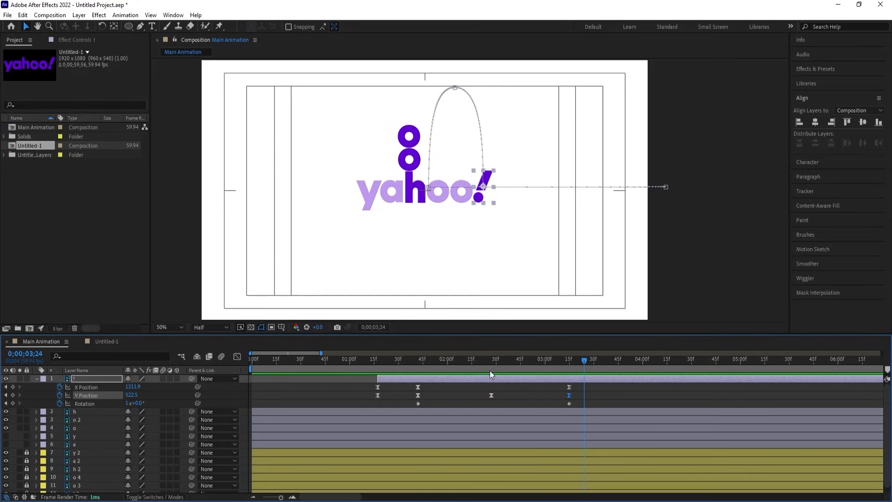
Make the y and a layers visible and trim both to start at 0;00;01;42, when the exclamation mark hits
left_click(416, 370)
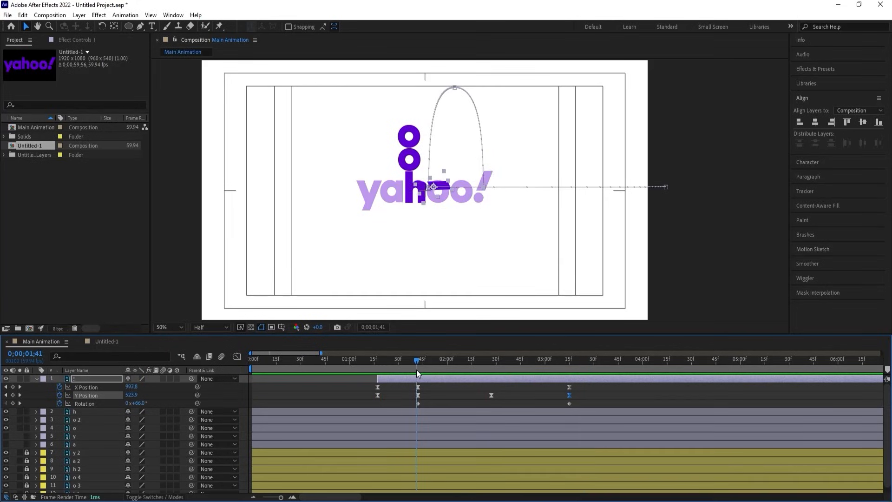
left_click(405, 166)
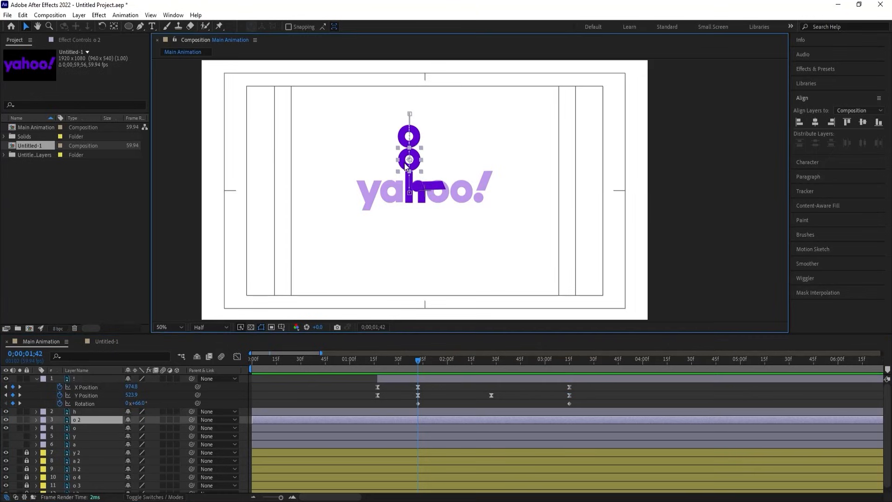
left_click(410, 130)
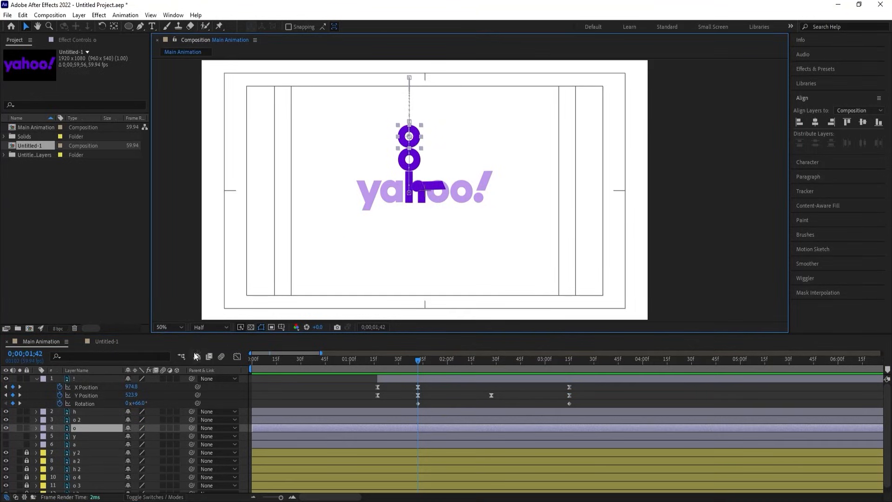
left_click(79, 436)
left_click(77, 444, "shift")
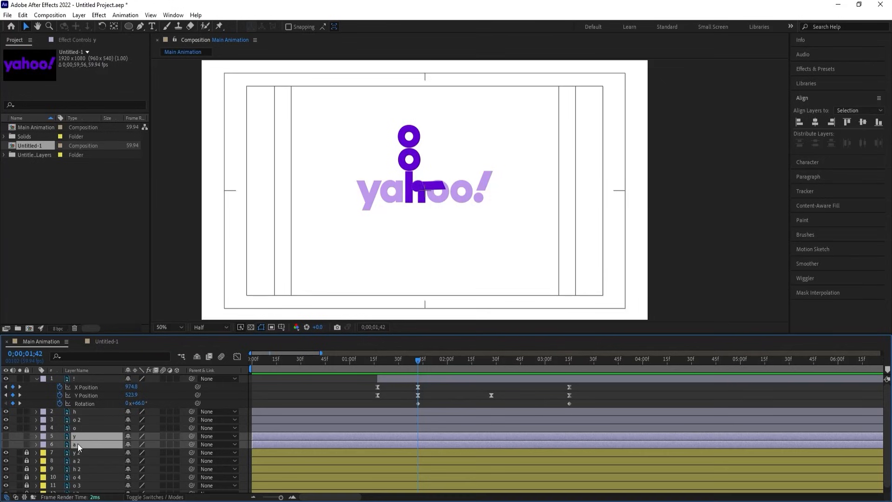
left_click_drag(6, 435, 5, 444)
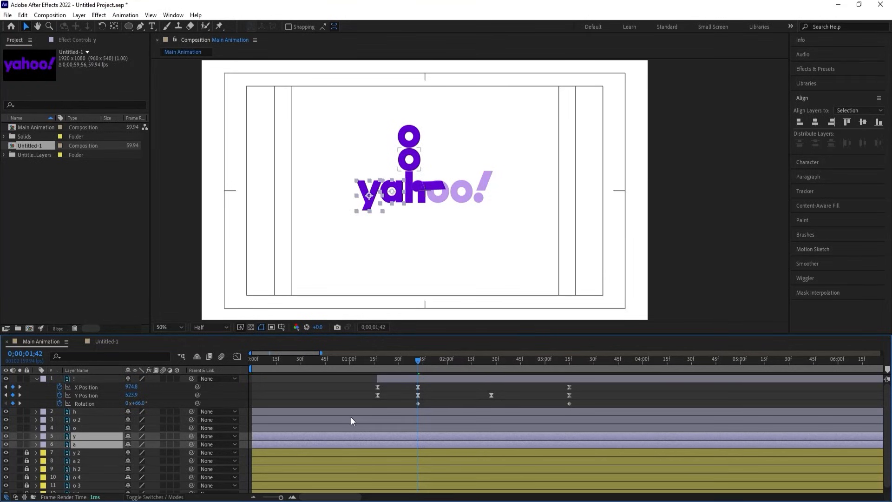
key("alt+bracketleft")
Separate the position dimensions of the y and a layers and set their X and Y Position keyframes at 0;00;01;42
key("p")
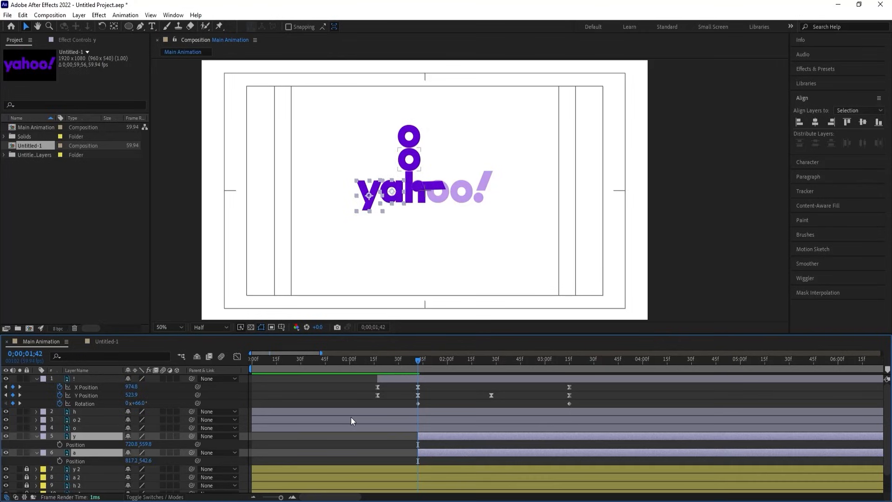
left_click(92, 445)
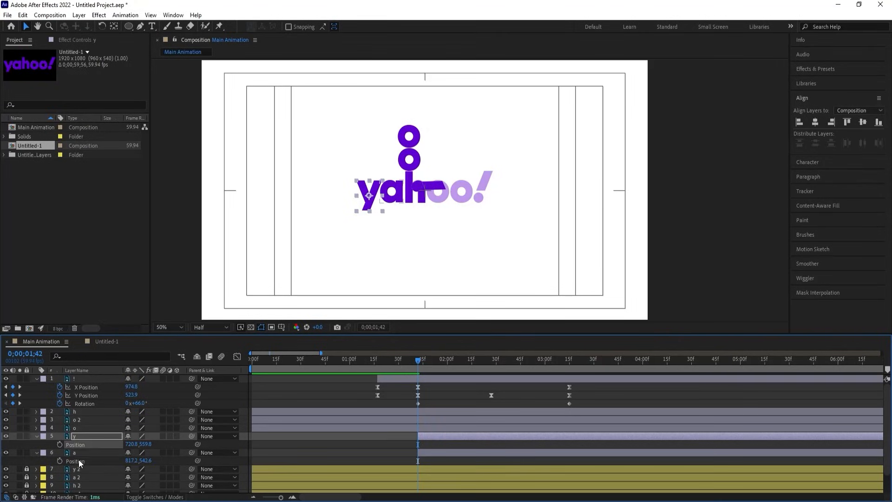
left_click(79, 459, "shift")
right_click(79, 458)
left_click(104, 342)
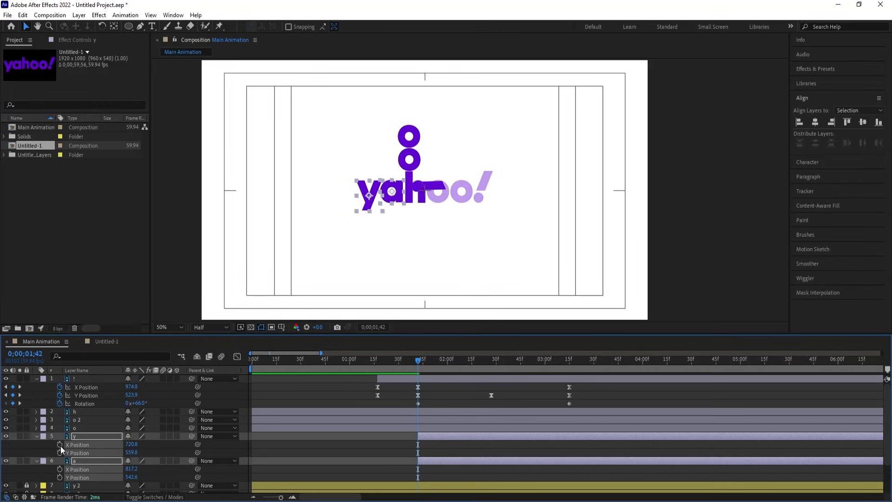
left_click(60, 444)
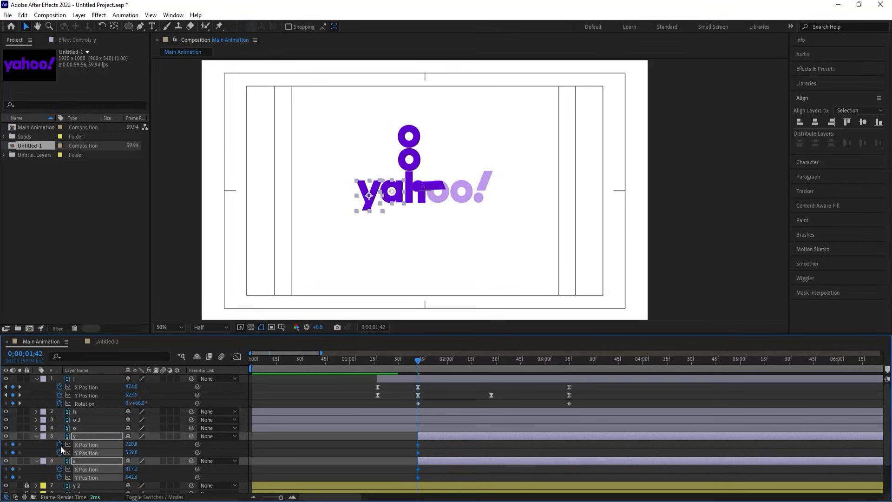
Add X and Y Position keyframes at 0;00;01;42 to both o layers to hold their stacked positions
left_click(75, 425)
left_click(77, 417, "shift")
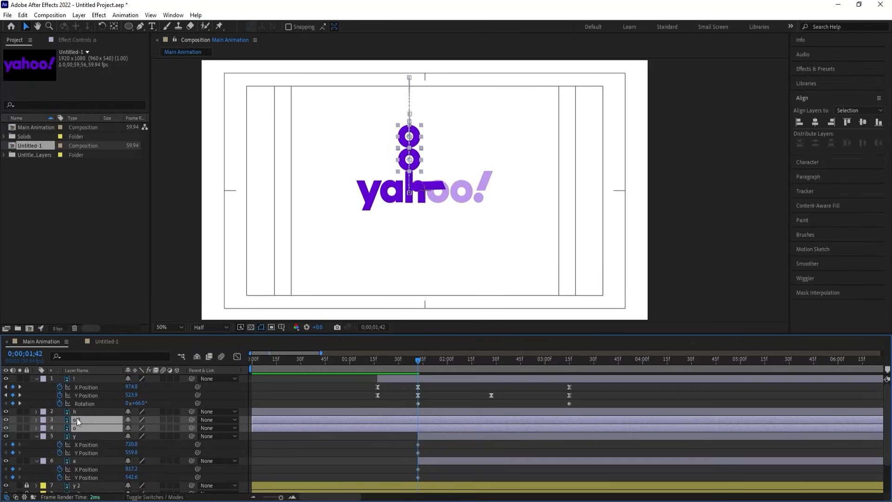
key("u")
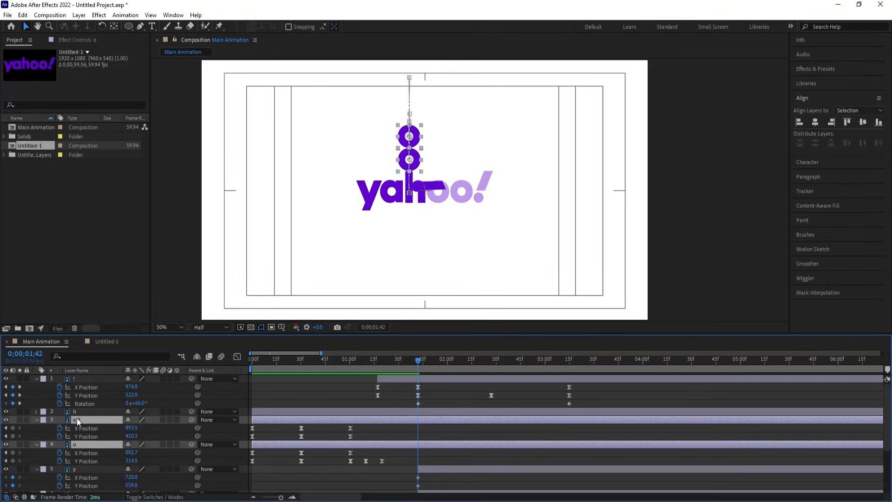
left_click(13, 428)
left_click(14, 436)
left_click(12, 460)
scroll(481, 422, "down", 3)
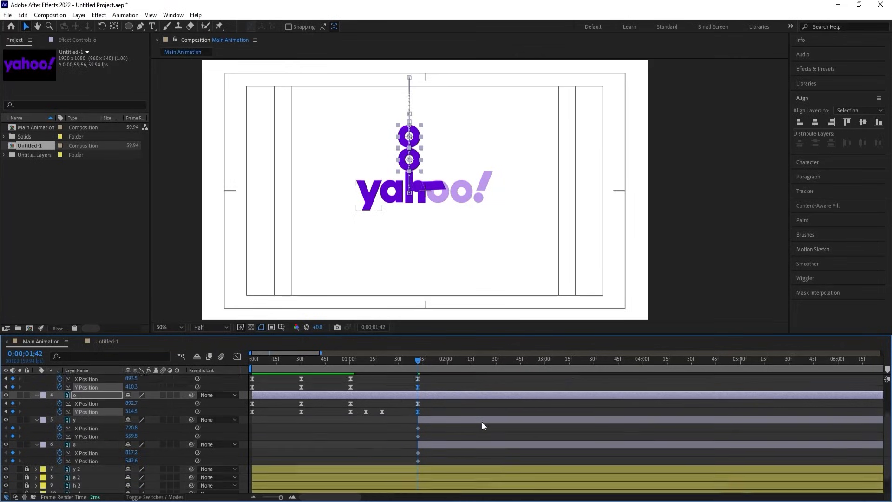
At 0;00;02;45, move the lower o onto the logo's first o and the upper o onto the second
key("space")
scroll(482, 422, "up", 3)
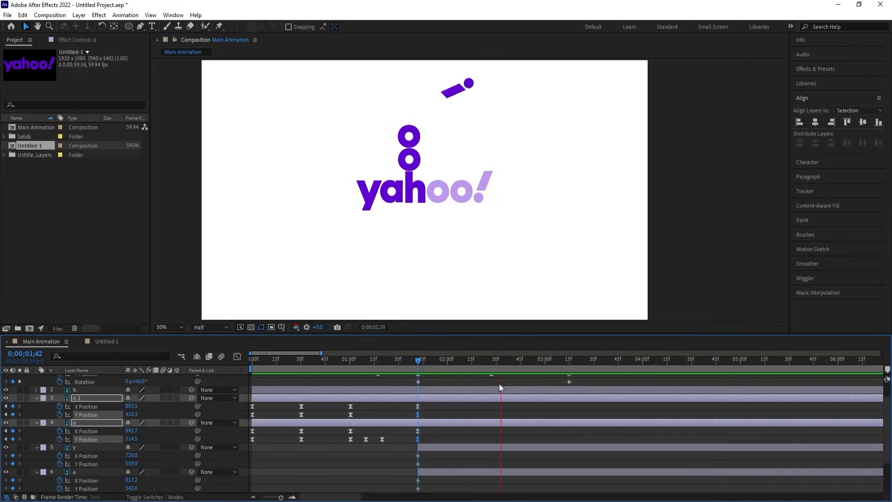
left_click_drag(500, 363, 522, 370)
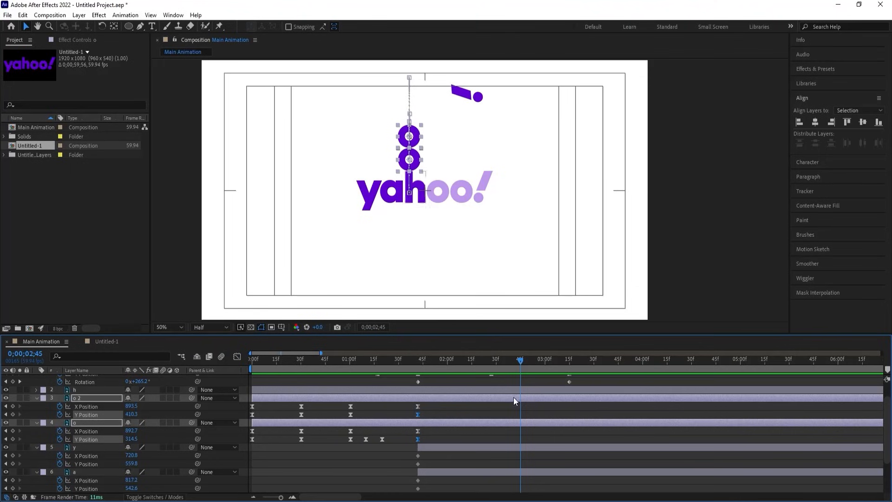
left_click(503, 410)
left_click(420, 170)
scroll(420, 168, "up", 4)
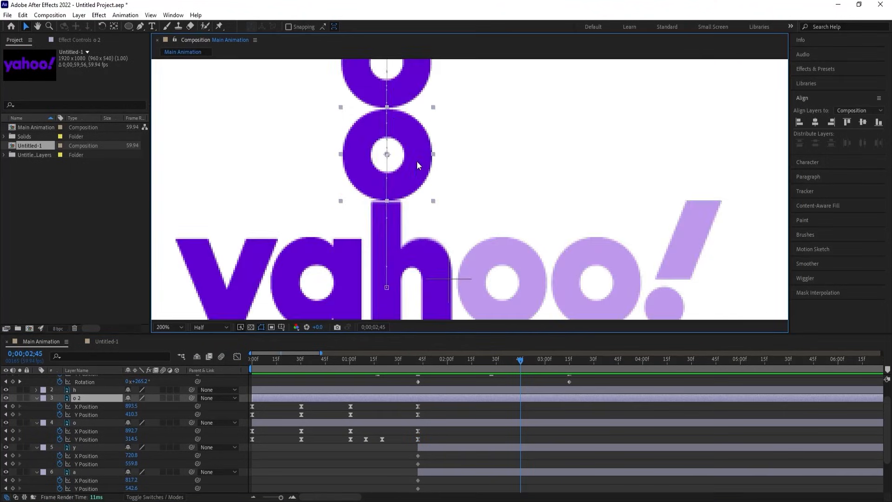
left_click_drag(413, 175, 526, 295)
left_click(401, 70)
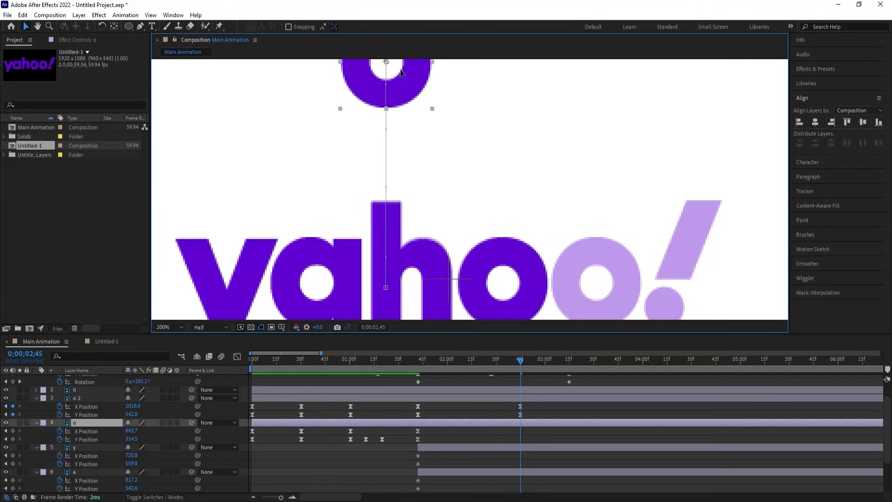
left_click_drag(407, 82, 617, 294)
Raise both o letters above the logo at 0;00;02;13, keeping only their Y Position keyframes there
left_click_drag(485, 359, 469, 364)
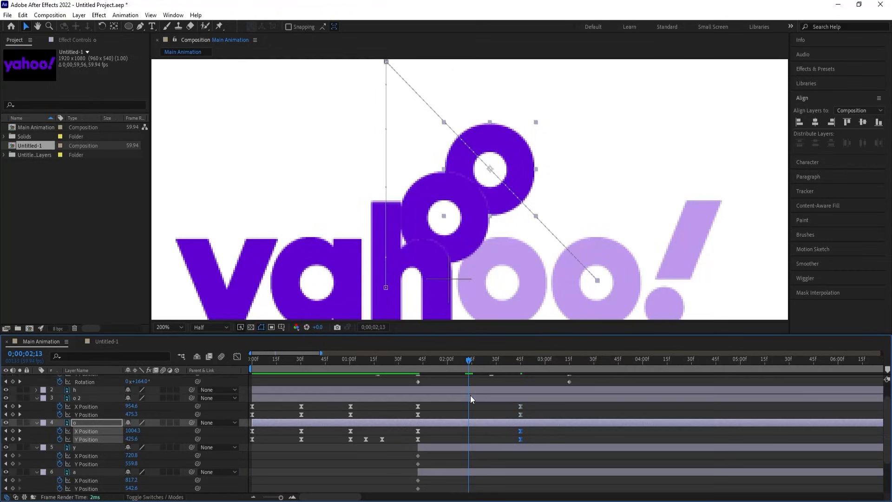
left_click(472, 399, "shift")
scroll(479, 179, "down", 2)
scroll(483, 190, "up", 1)
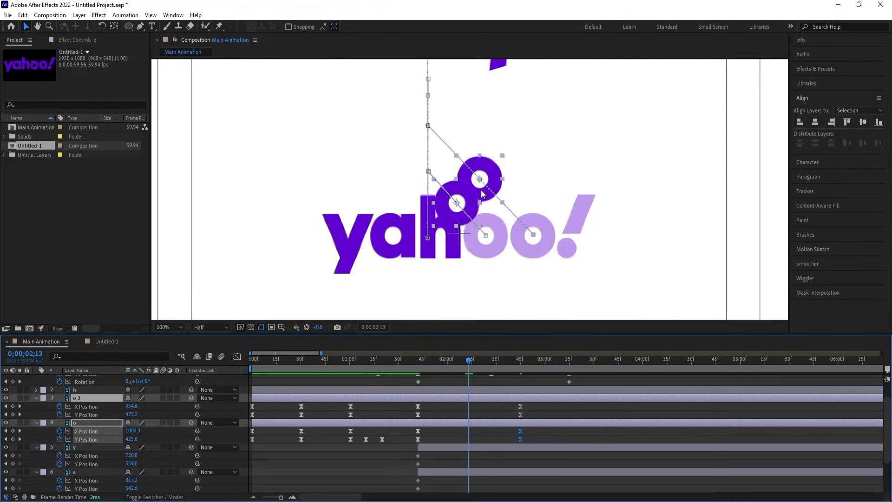
left_click_drag(476, 190, 475, 72)
left_click(472, 408)
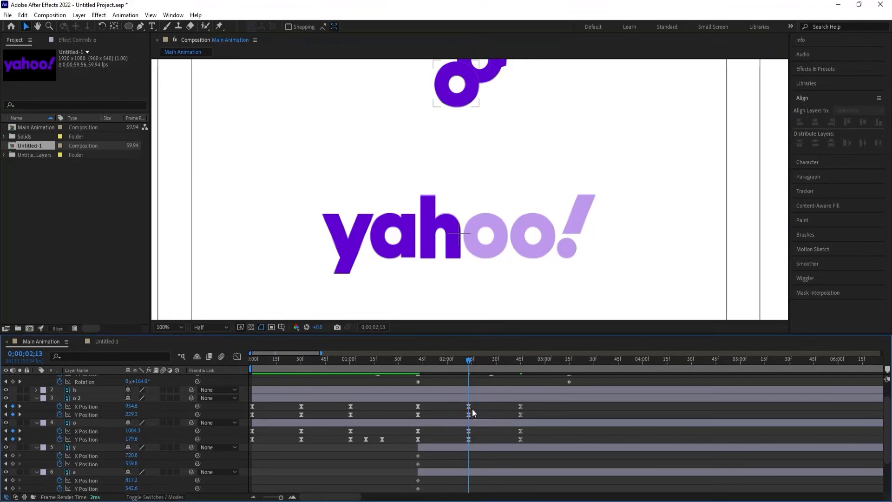
left_click(469, 406)
key("Delete")
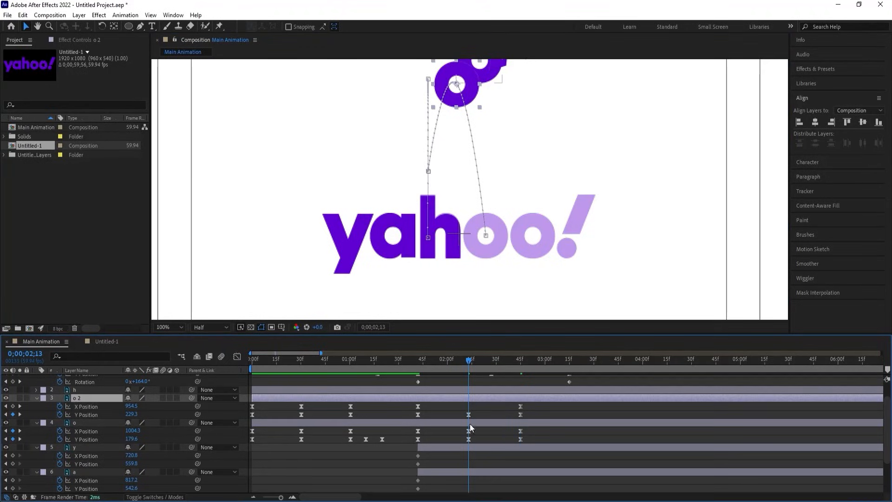
left_click(468, 430)
key("Delete")
Raise the upper o to the frame's top edge at 0;00;02;13, preview the bounce, and remove its X Position keyframe there
scroll(483, 216, "down", 2)
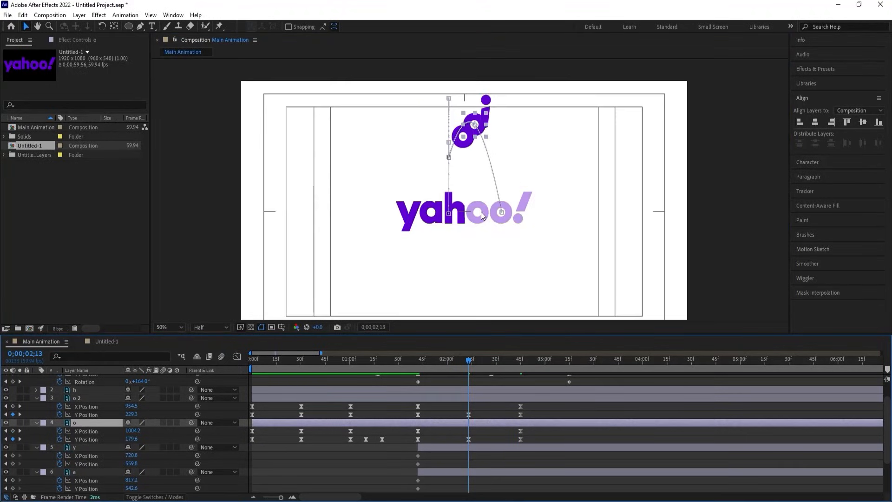
left_click_drag(483, 132, 480, 82)
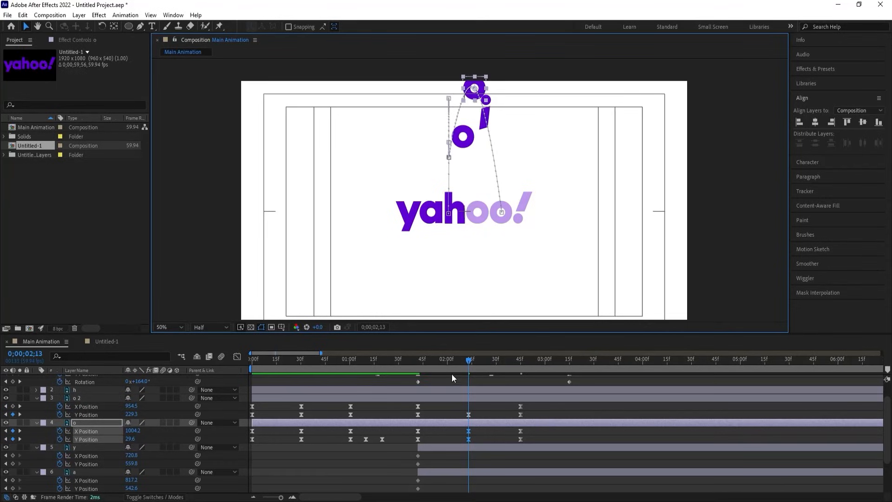
left_click_drag(436, 361, 426, 361)
key("space")
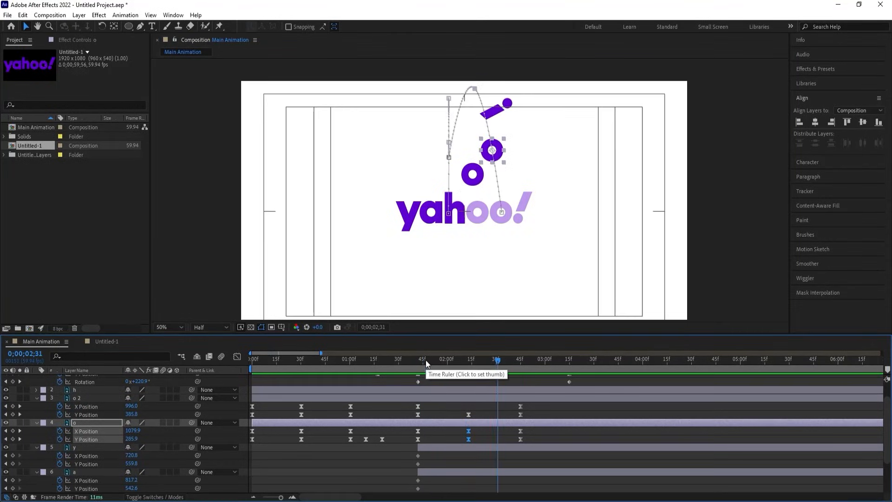
key("space")
left_click(477, 436)
left_click(469, 431)
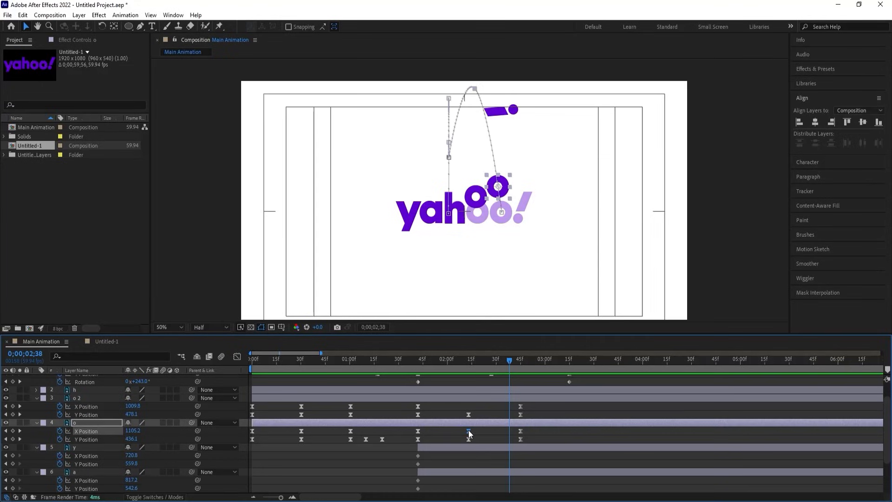
key("Delete")
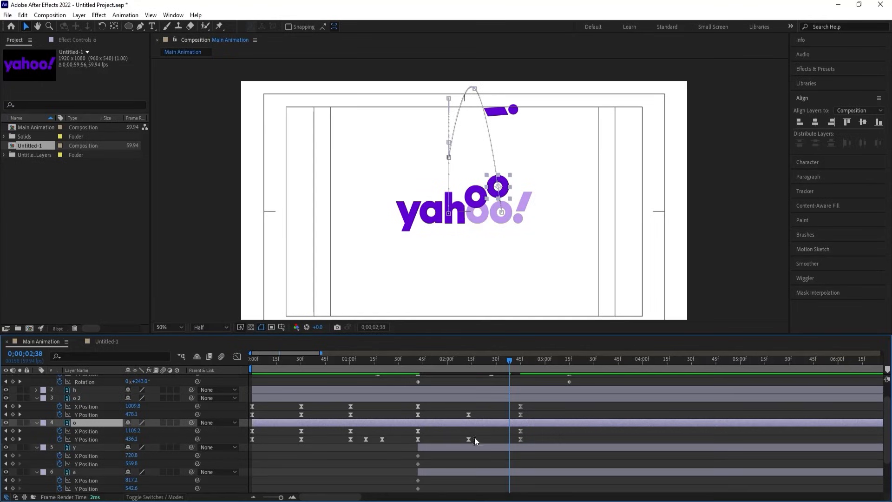
Add X and Y Position keyframes at 0;00;02;45 to the y and a layers in their final logo places
key("j")
left_click(466, 447)
key("k")
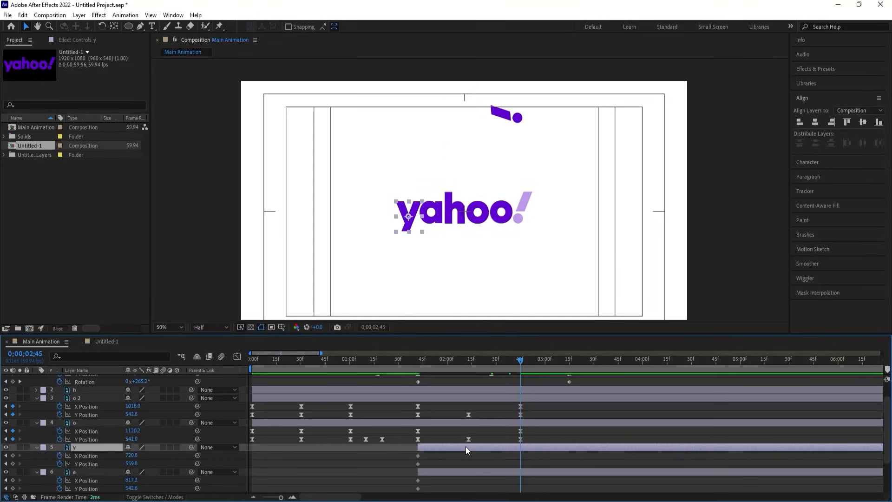
left_click(482, 472, "shift")
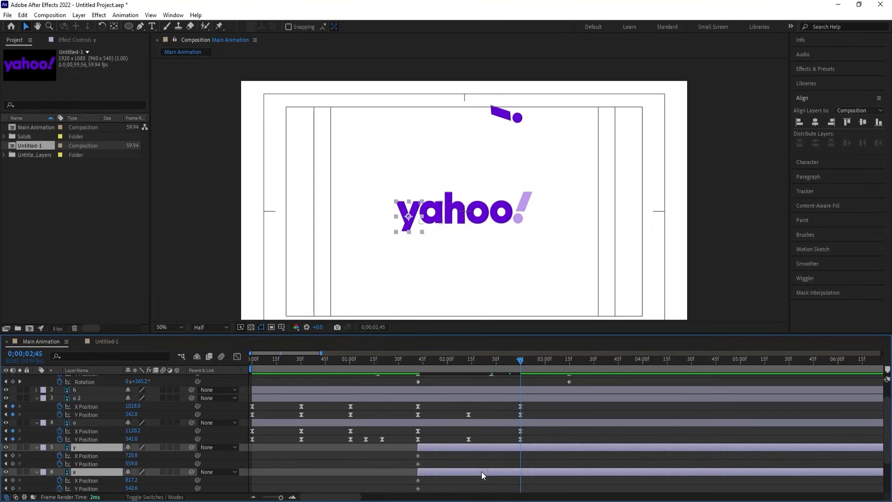
left_click(13, 455)
left_click(13, 463)
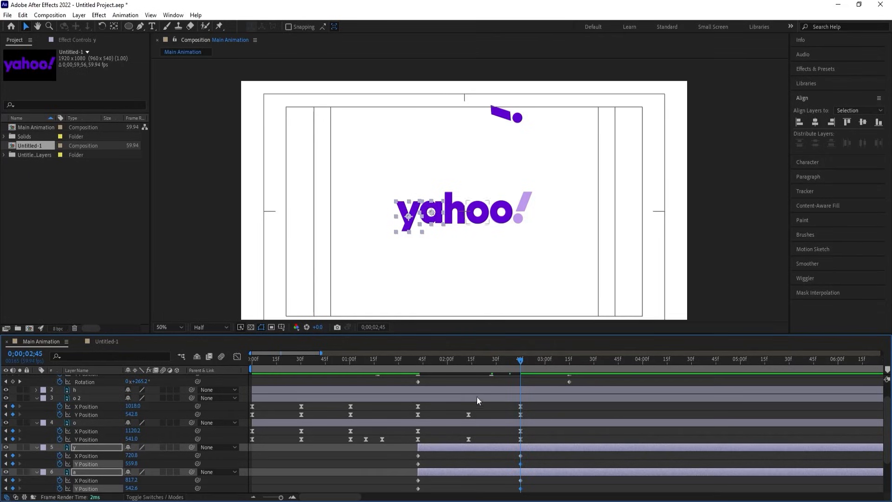
At 0;00;01;42, move the y and a letters up over the stacked h and o letters as their starting positions
left_click_drag(470, 367, 412, 367)
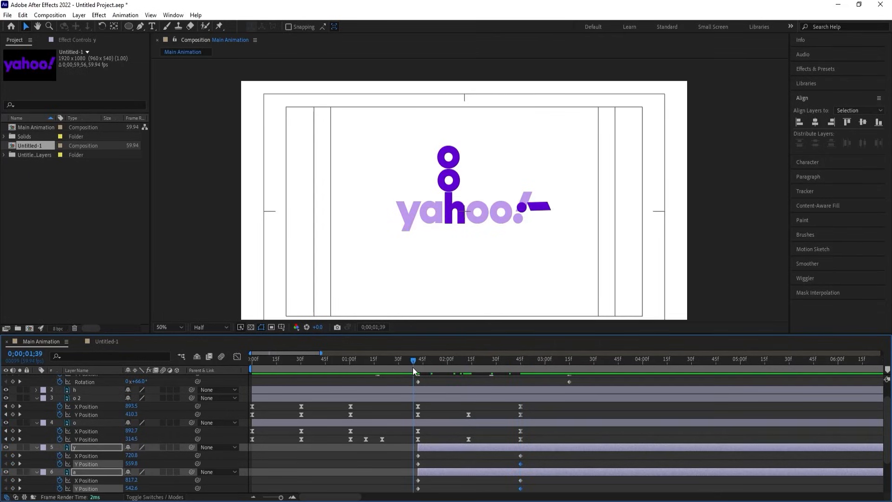
key("j")
key("k")
left_click(424, 448)
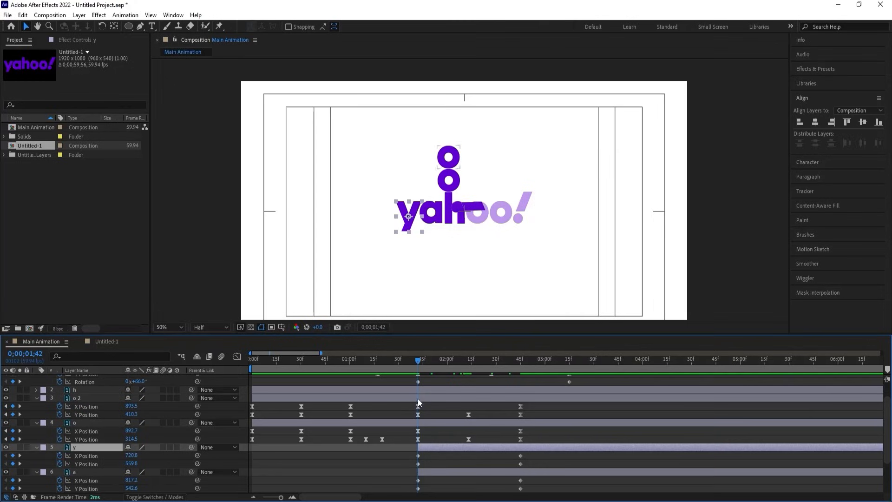
left_click_drag(411, 214, 448, 179)
left_click(426, 473)
Raise the y and a letters to the top of the frame at 0;00;02;13, keeping only their Y Position keyframes there
scroll(437, 424, "down", 3)
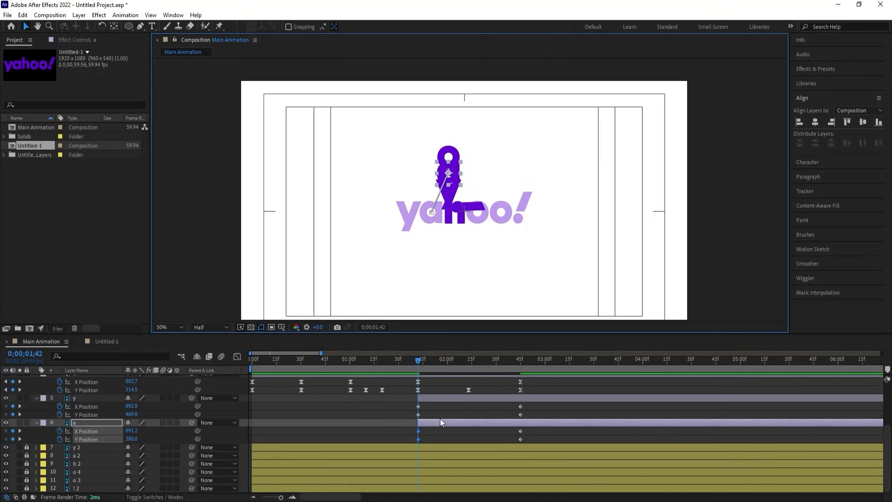
key("k")
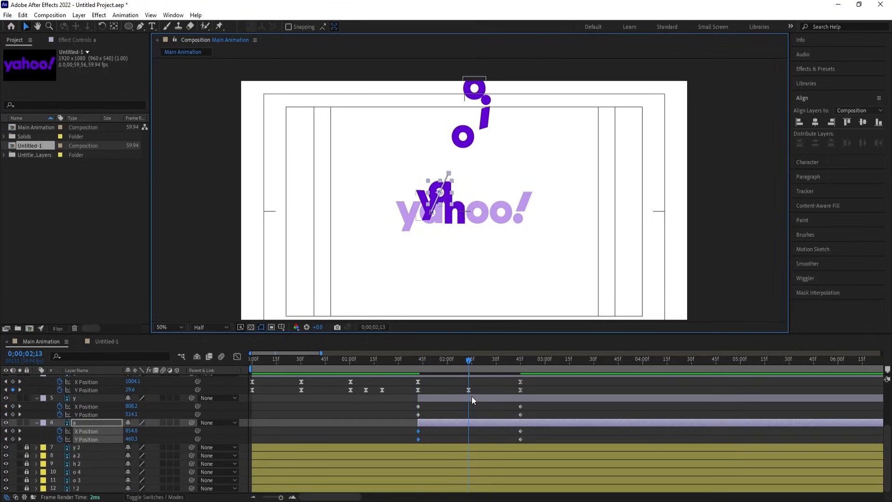
left_click(472, 397)
left_click(470, 421, "shift")
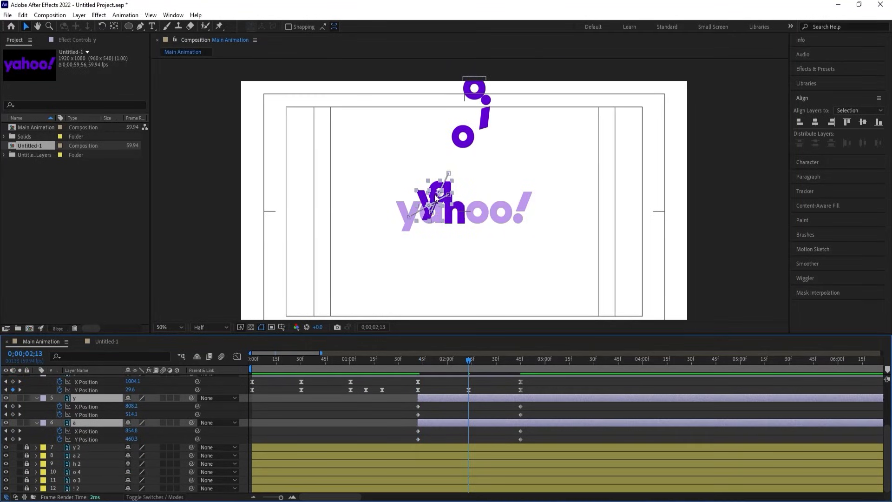
left_click_drag(436, 183, 435, 93)
left_click(458, 416)
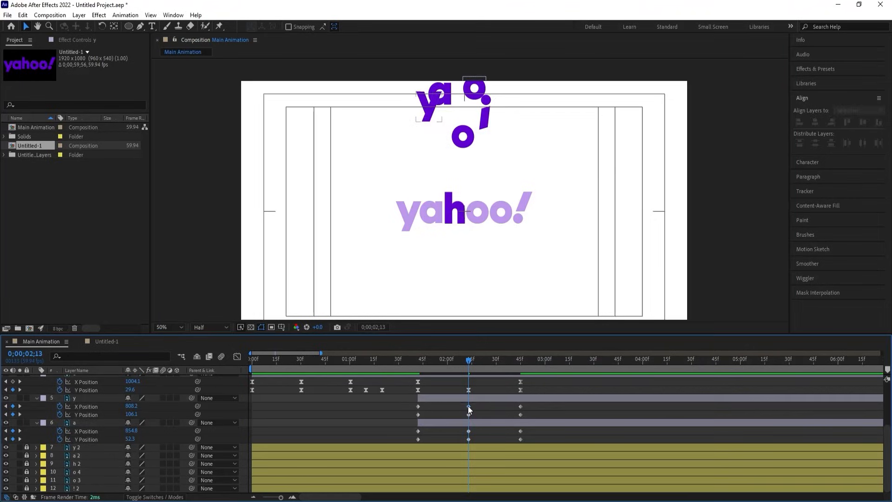
left_click(469, 407)
key("Delete")
left_click(468, 431)
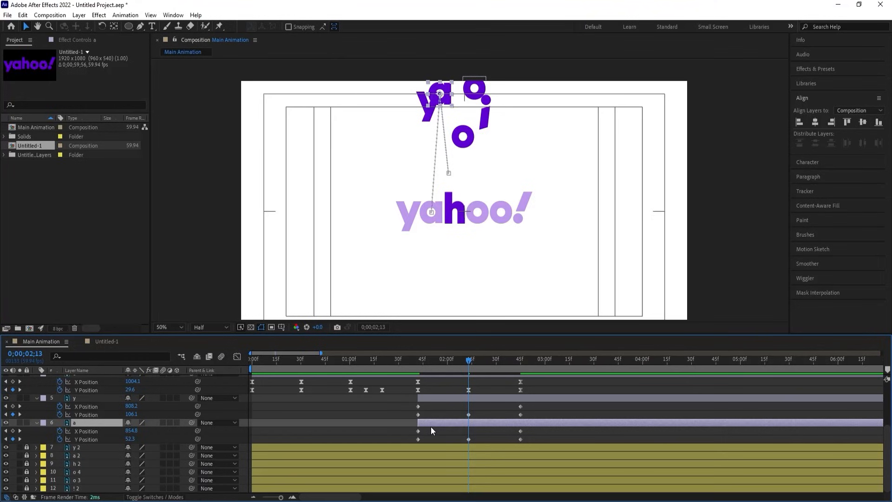
Apply Easy Ease to the X Position keyframes of the y and a layers at 0;00;01;42 and 0;00;02;45
scroll(431, 427, "up", 1)
left_click_drag(411, 428, 544, 427)
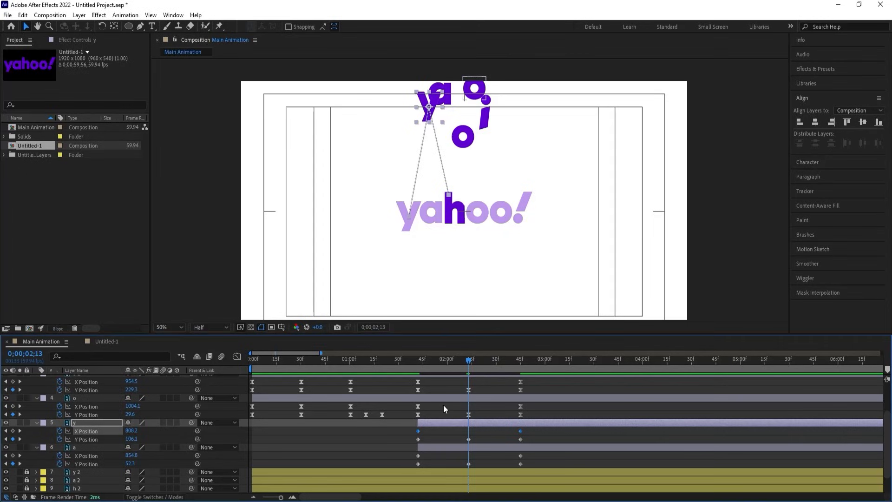
key("F9")
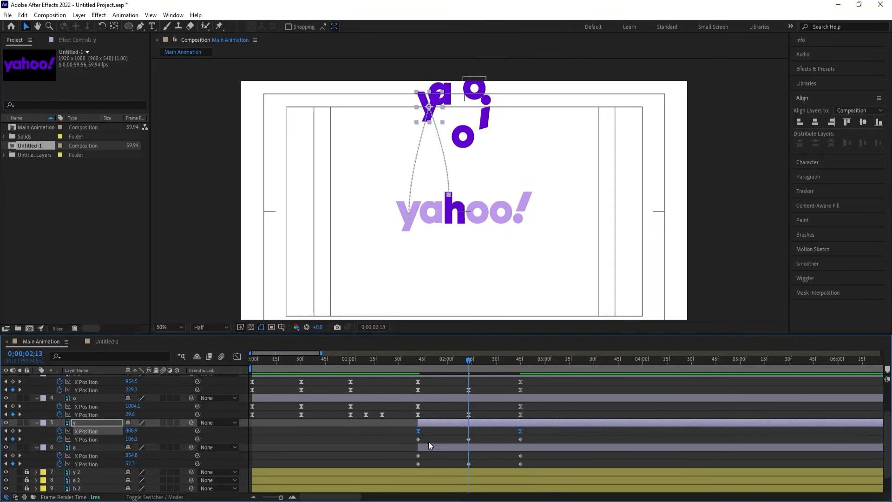
left_click_drag(411, 456, 545, 456)
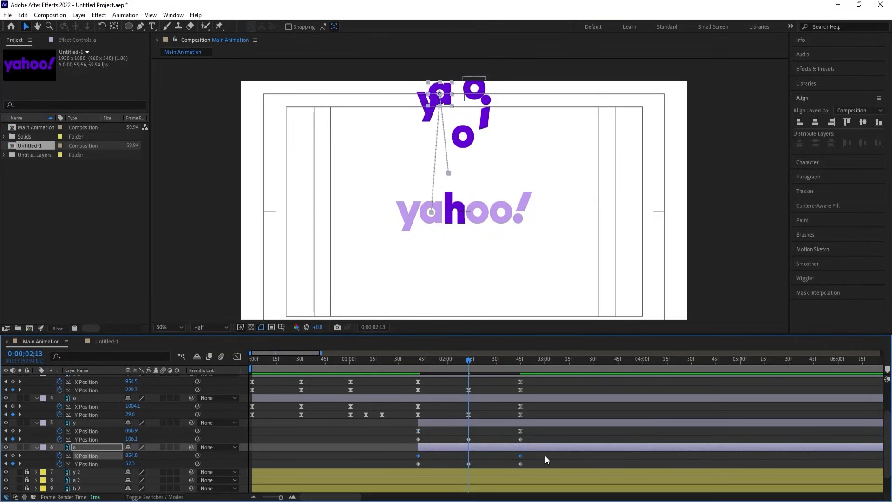
key("F9")
Shape the speed graph of both o, y and a layers' Y Position keyframes from 0;00;01;42 to 0;00;02;45 for a slow peak and fast fall
scroll(427, 432, "up", 1)
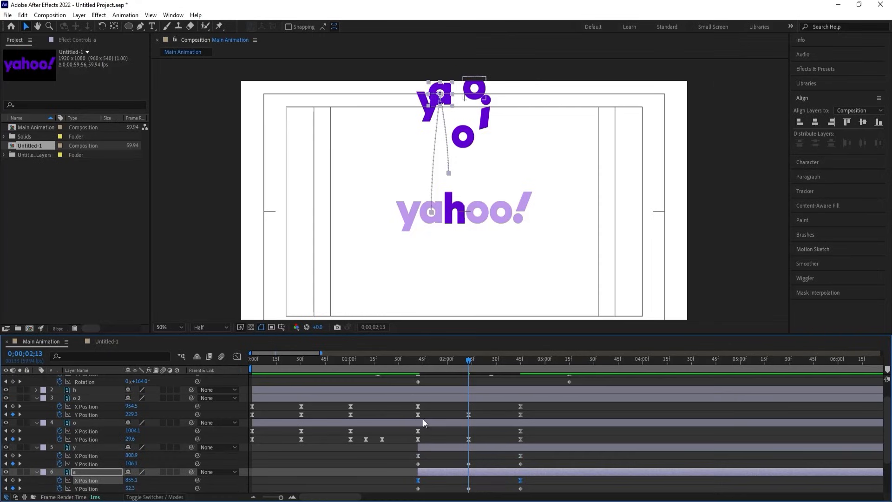
left_click_drag(412, 411, 528, 419)
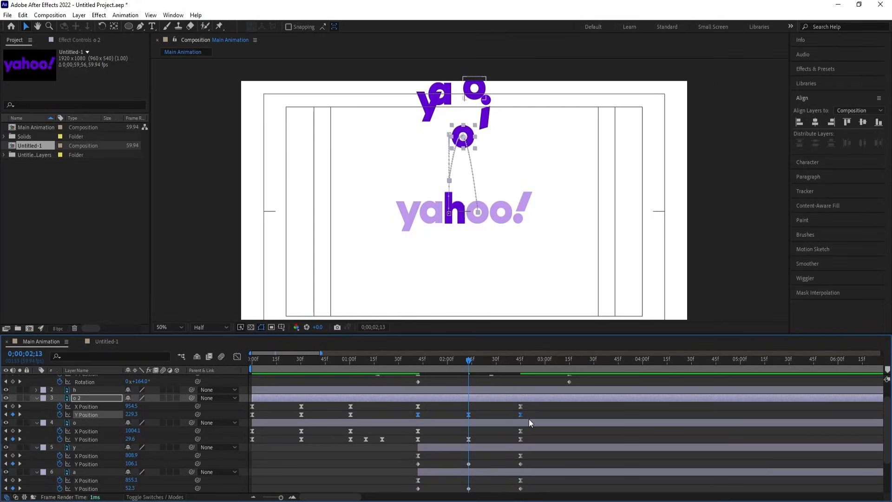
left_click_drag(407, 441, 545, 439)
left_click_drag(411, 464, 542, 463)
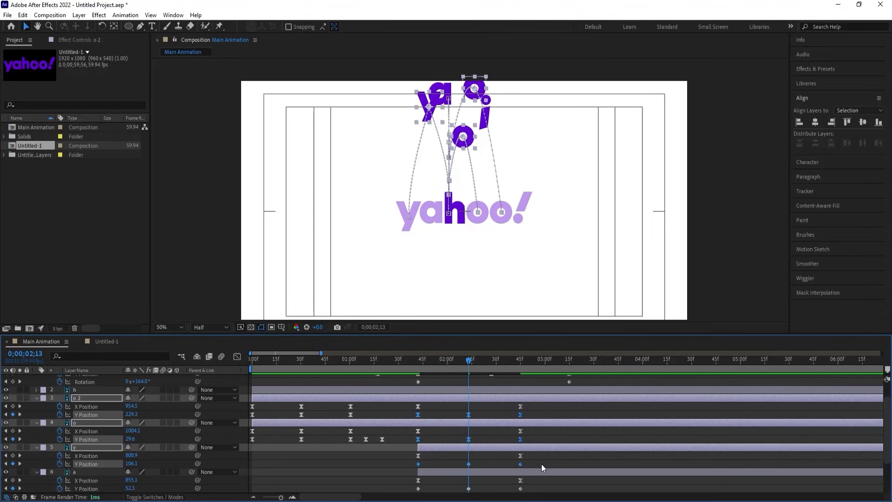
left_click_drag(411, 489, 532, 497)
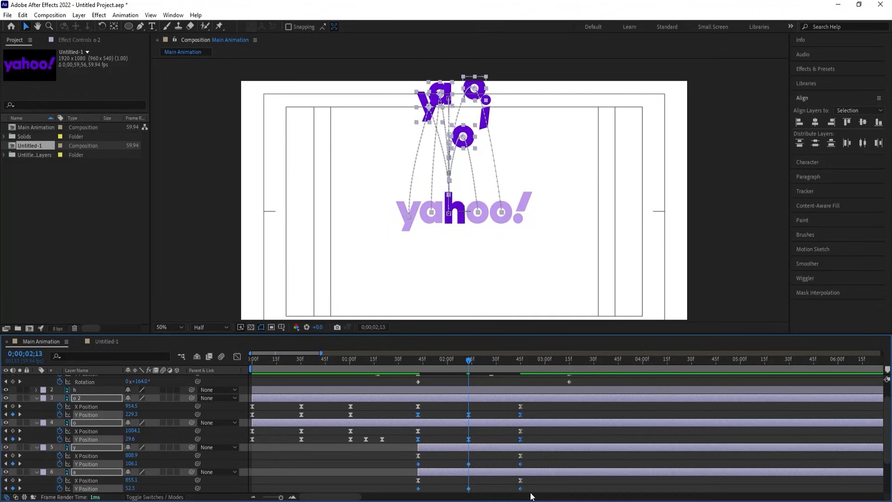
left_click(237, 357)
left_click_drag(449, 389, 497, 412)
left_click_drag(405, 399, 421, 424)
left_click_drag(554, 406, 506, 453)
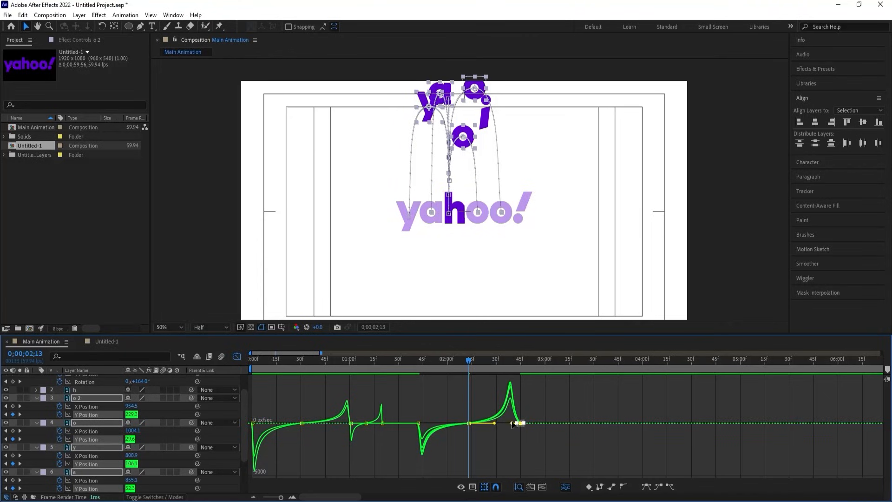
left_click_drag(511, 423, 515, 422)
left_click(237, 357)
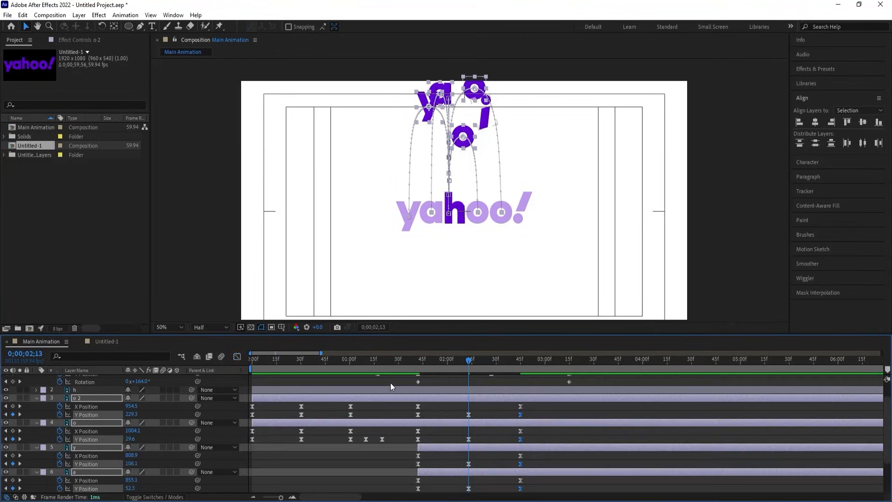
Add Rotation keyframes to both o layers and the y and a layers at 0;00;01;42
left_click(421, 360)
left_click_drag(420, 362, 418, 362)
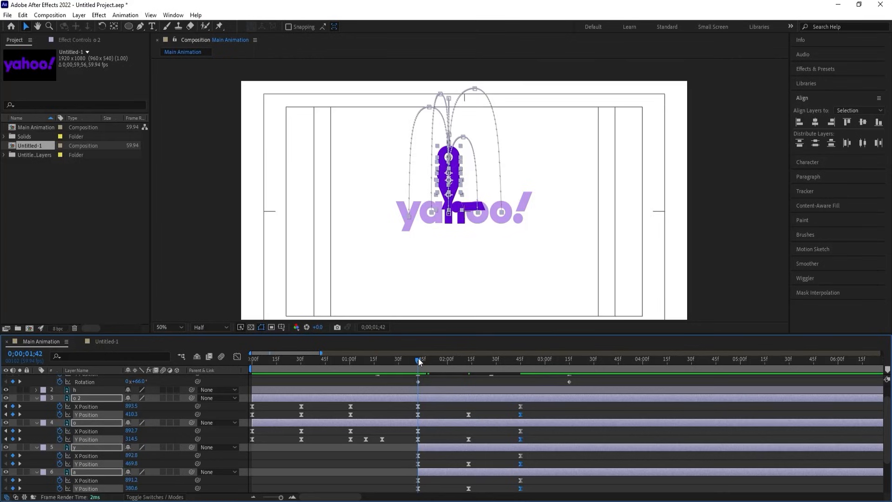
key("r")
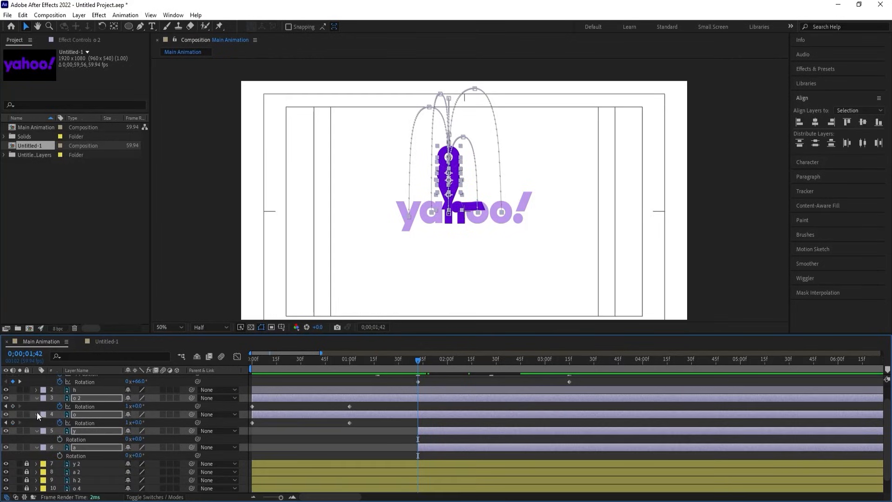
left_click(13, 405)
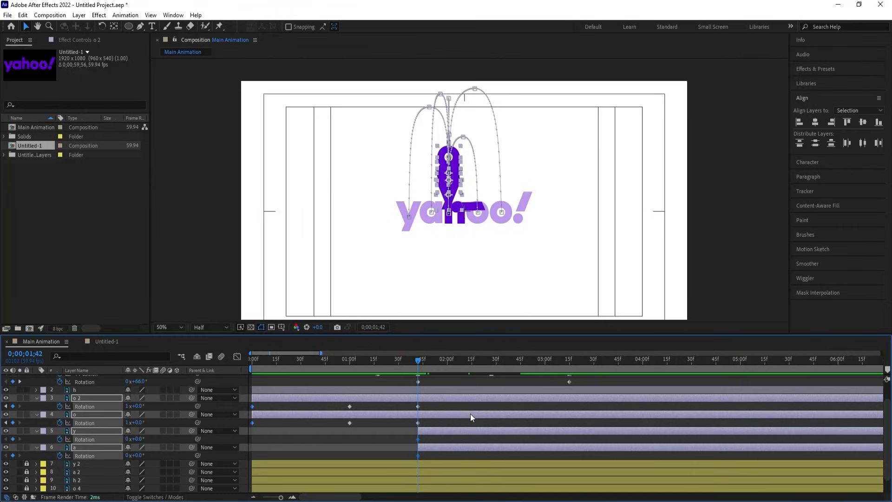
At 0;00;02;45, set the Rotation of the y and a layers to -1 full revolution
key("shift+p")
key("k")
key("k")
key("k")
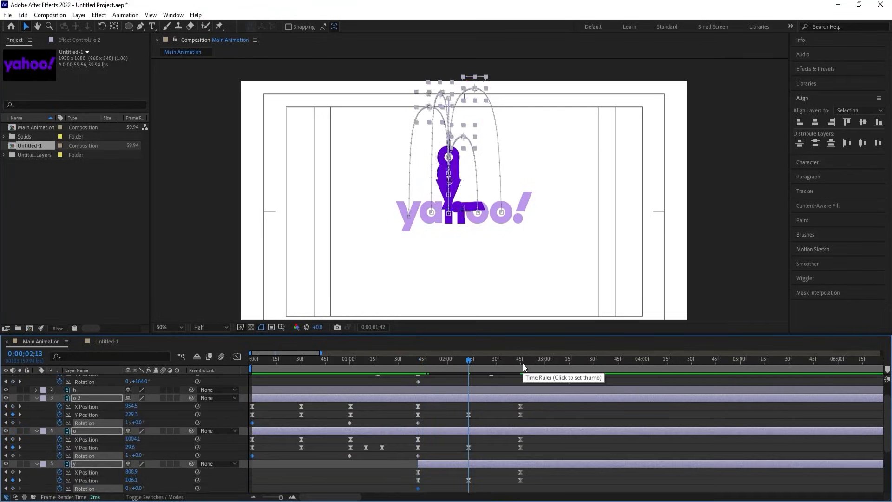
left_click(474, 429)
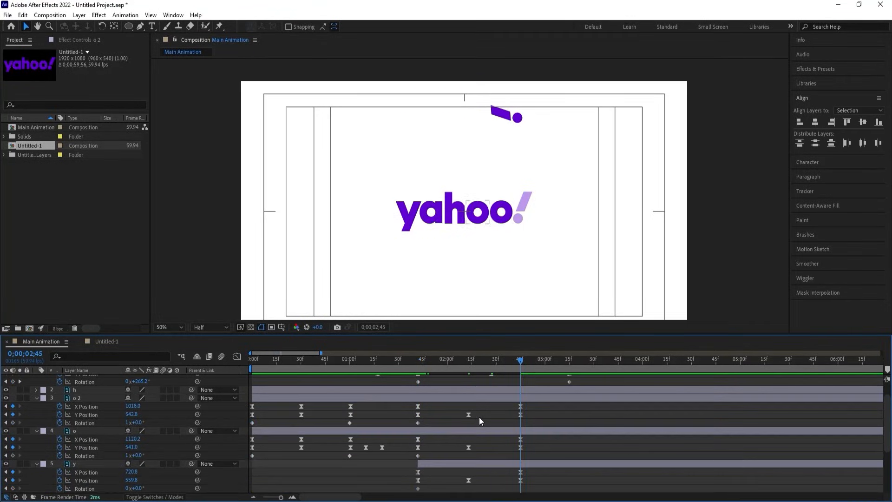
left_click_drag(134, 423, 143, 424)
left_click(506, 422)
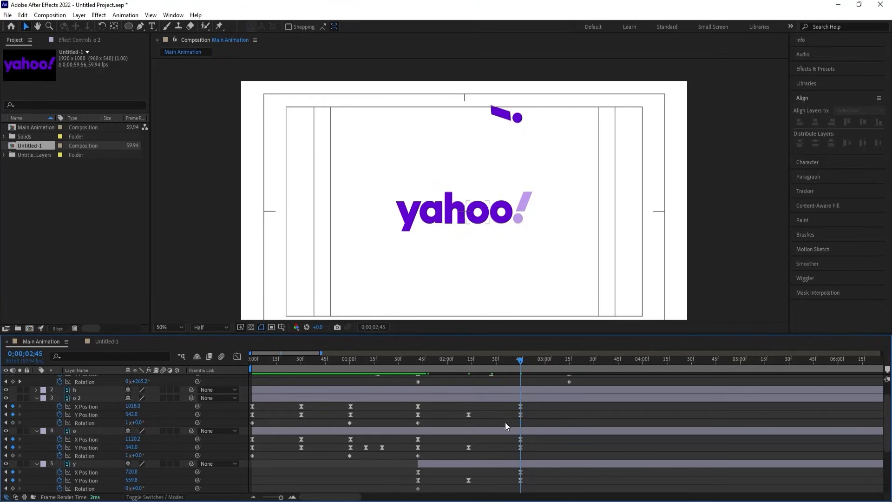
scroll(507, 423, "down", 3)
left_click(514, 415)
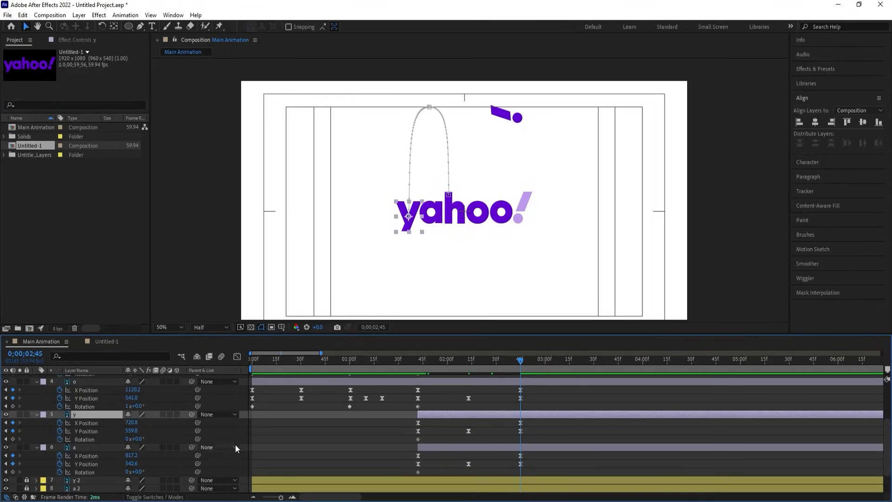
left_click(88, 447, "shift")
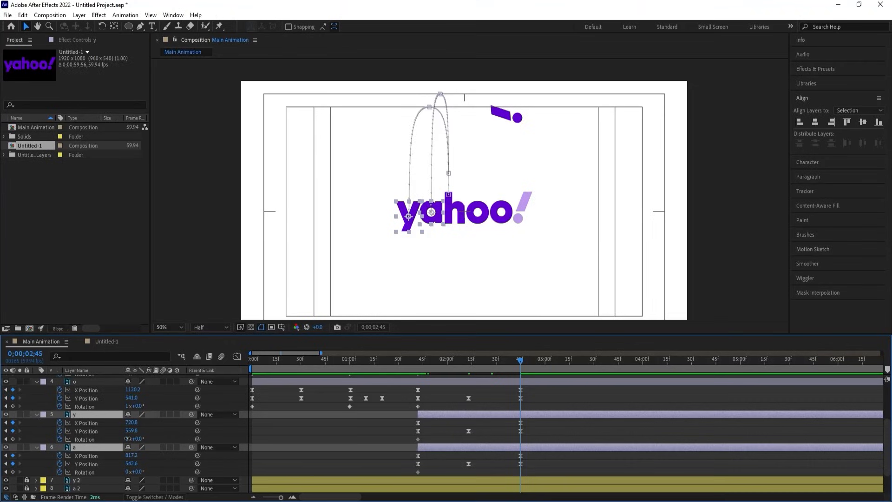
left_click(128, 439)
type("-1")
key("Return")
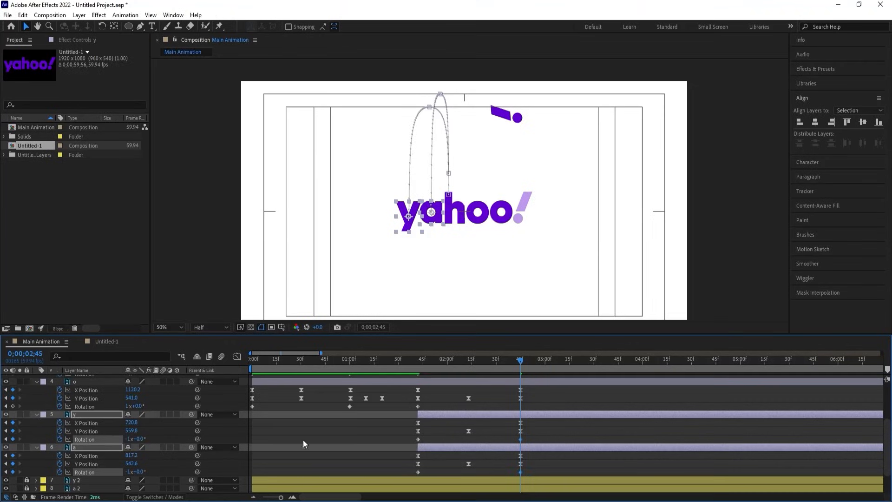
Apply Easy Ease to the y and a layers' Rotation keyframes and preview the animation
left_click_drag(408, 439, 524, 441)
left_click_drag(406, 472, 545, 480)
key("space")
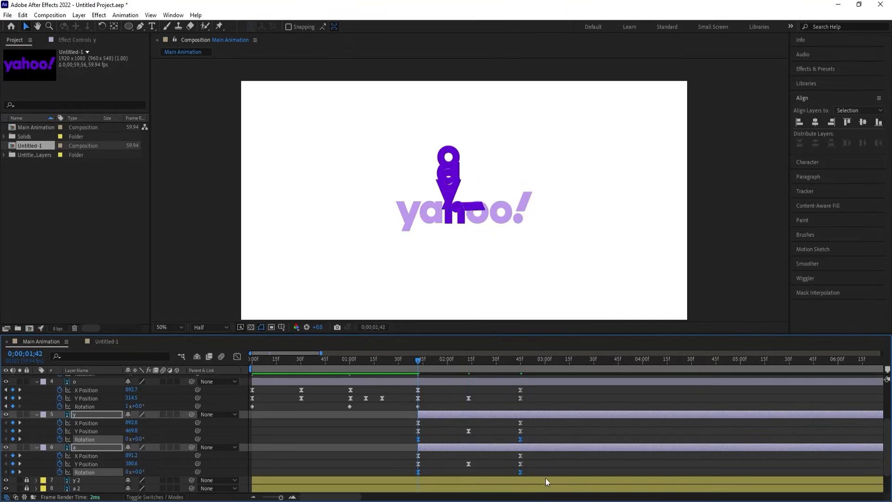
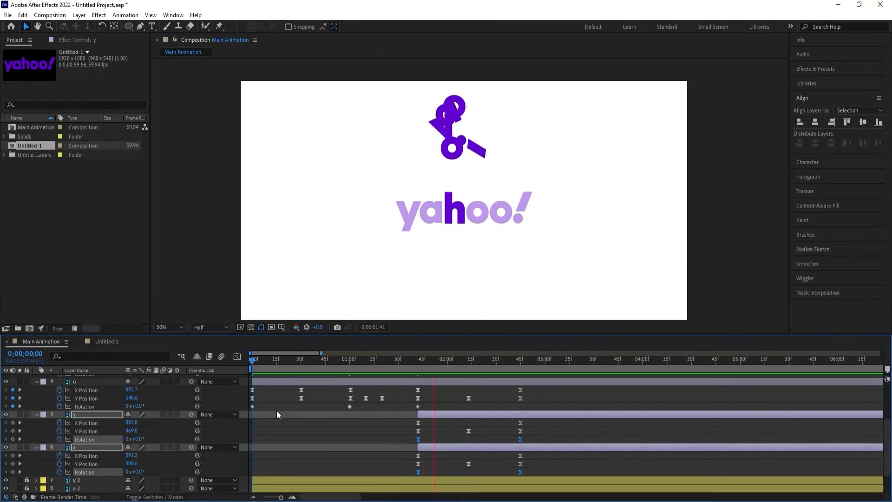
key("space")
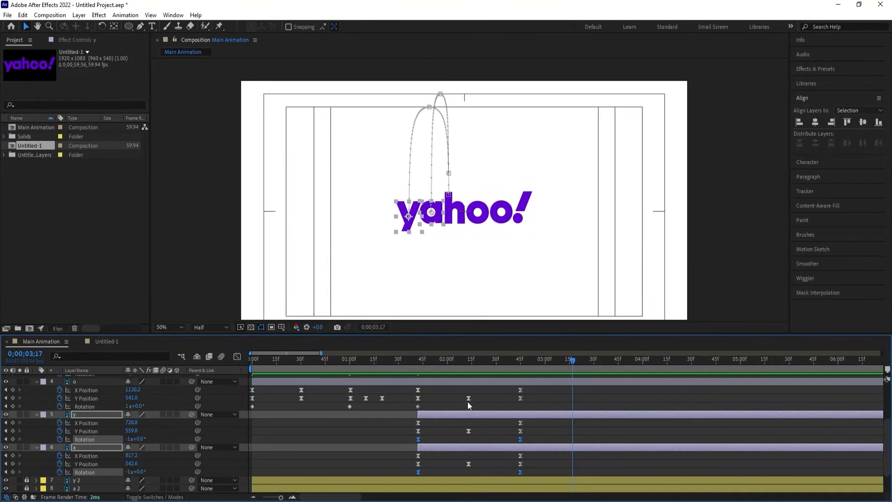
Stretch the upper o's bounce keyframes from 0;00;01;42 so they end at about 0;00;02;53
left_click(437, 361)
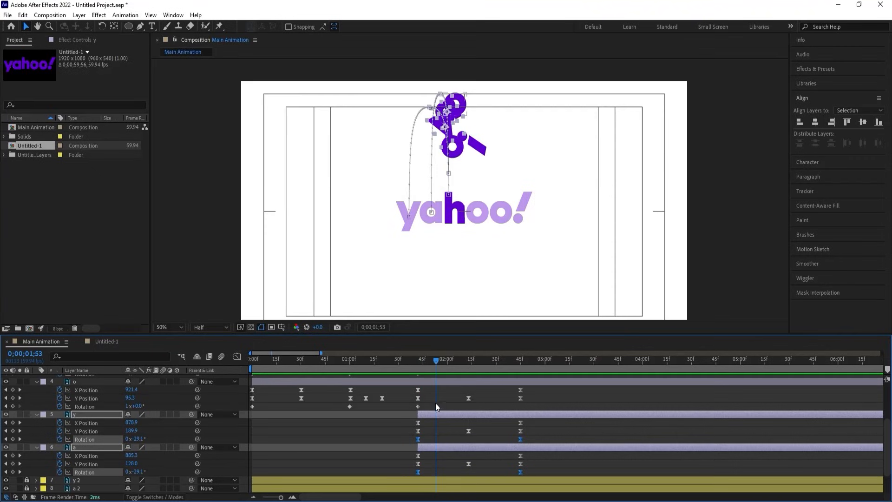
scroll(436, 417, "up", 4)
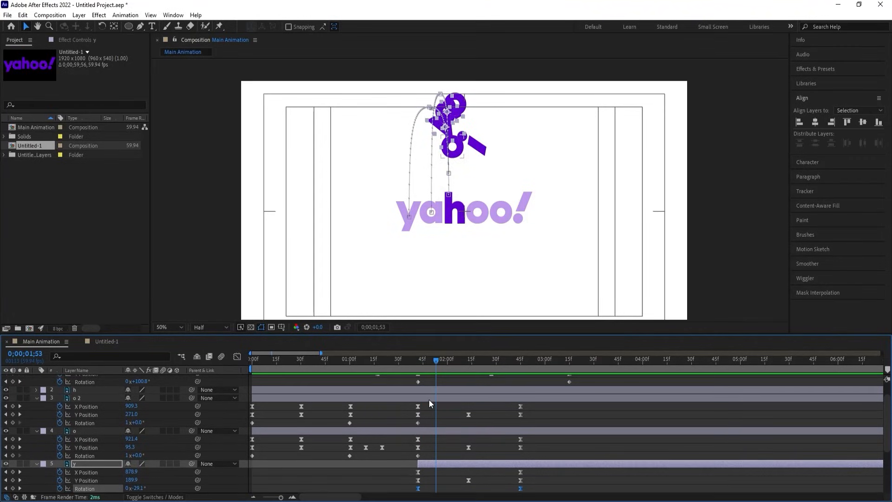
left_click(429, 400)
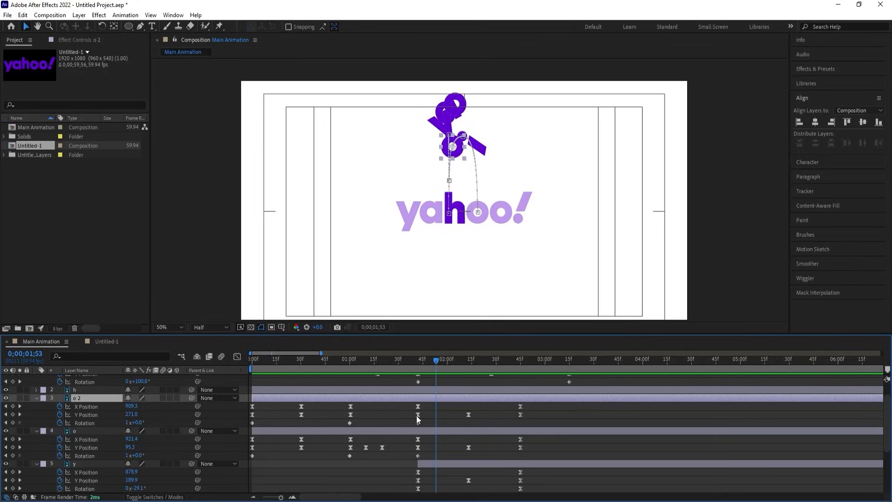
left_click_drag(414, 438, 528, 457)
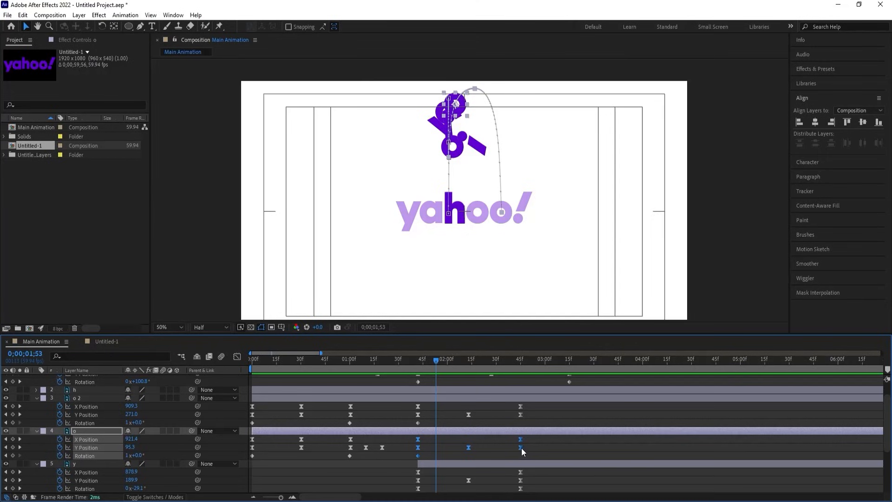
left_click_drag(521, 448, 534, 449)
scroll(525, 470, "down", 2)
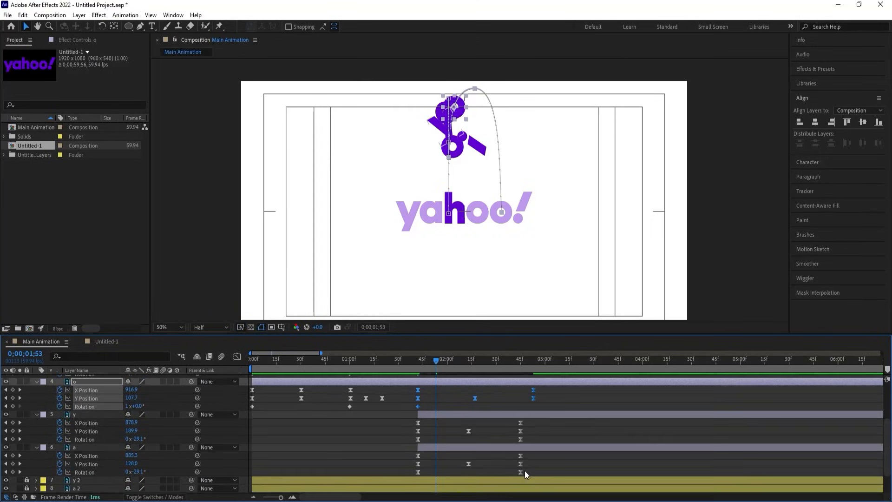
Stretch the y layer's keyframes to end at about 0;00;03;18 and the a layer's to end at 0;00;03;05, and preview the animation
left_click_drag(408, 418, 575, 428)
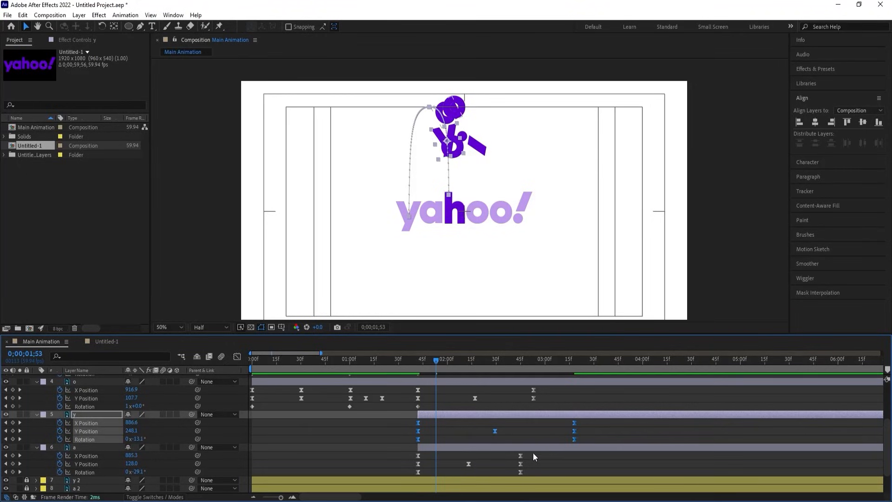
left_click_drag(533, 458, 397, 481)
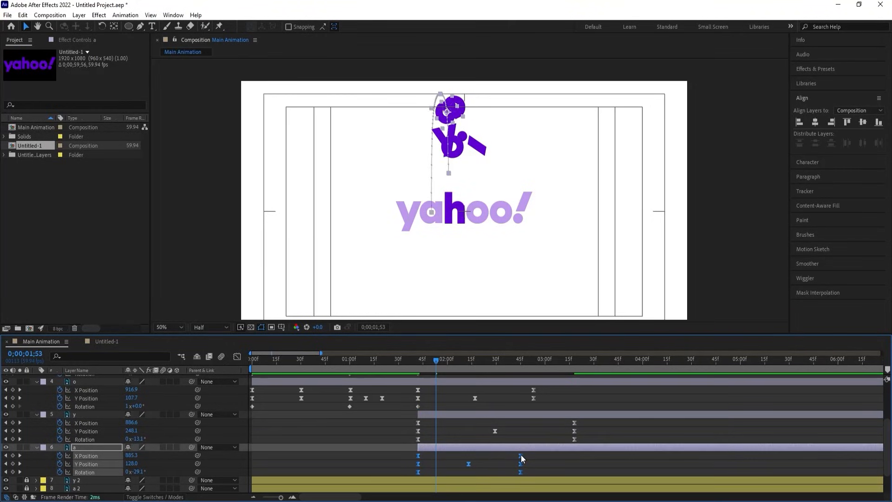
left_click_drag(520, 454, 553, 459)
key("space")
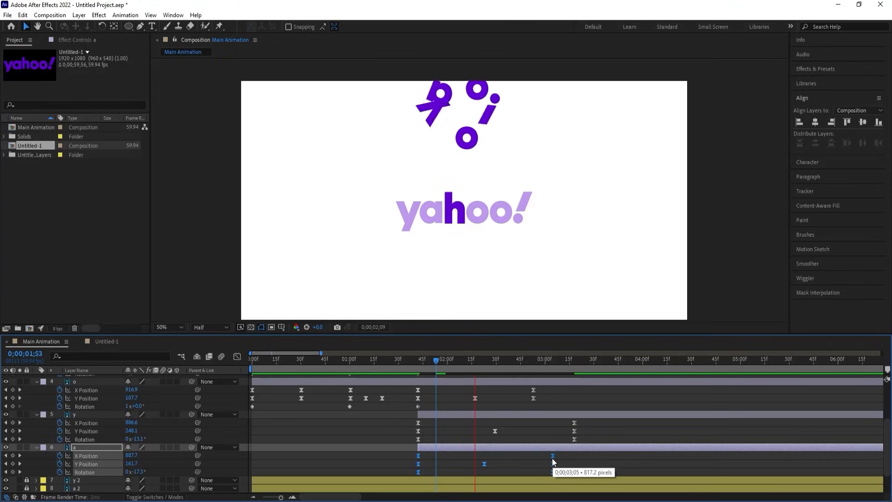
key("space")
left_click(359, 361)
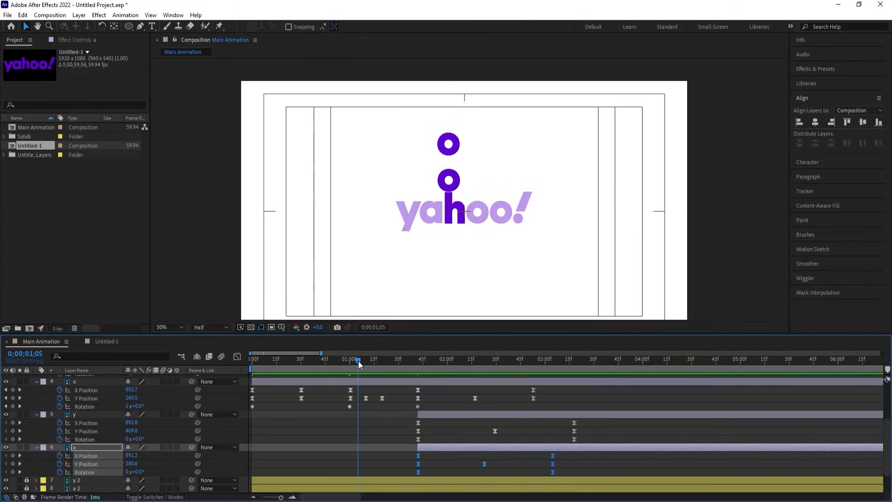
key("space")
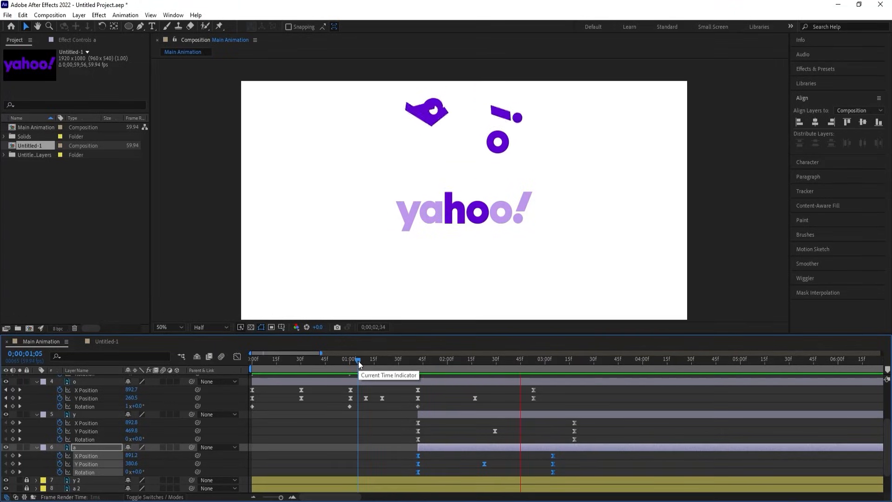
key("space")
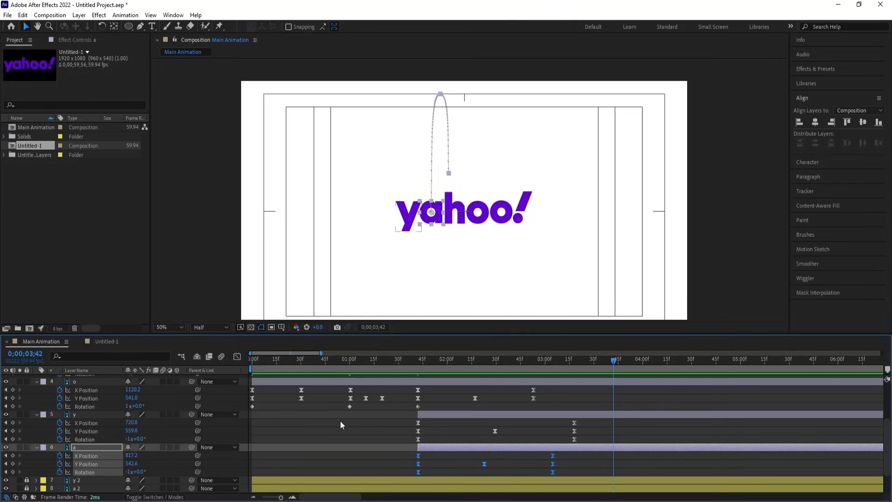
Collapse the layer properties and delete the six yellow duplicate letter layers, from y 2 through ! 2
left_click(340, 420)
key("u")
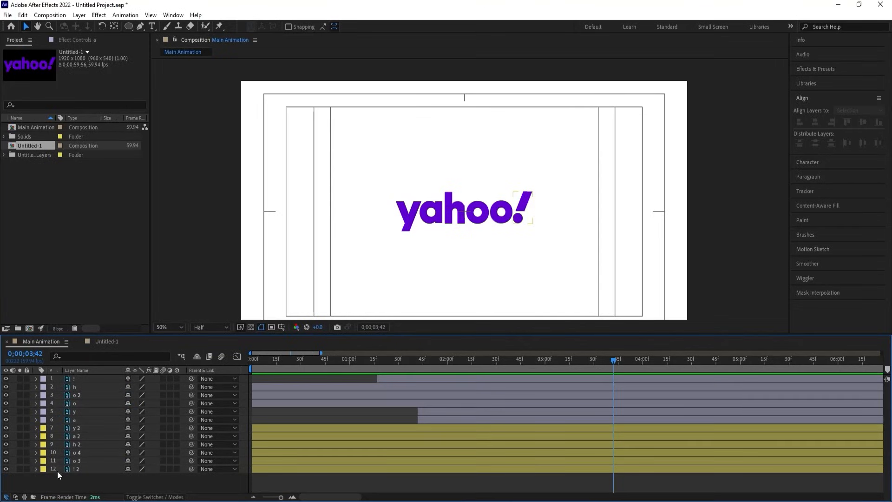
left_click(73, 468)
left_click(71, 430, "shift")
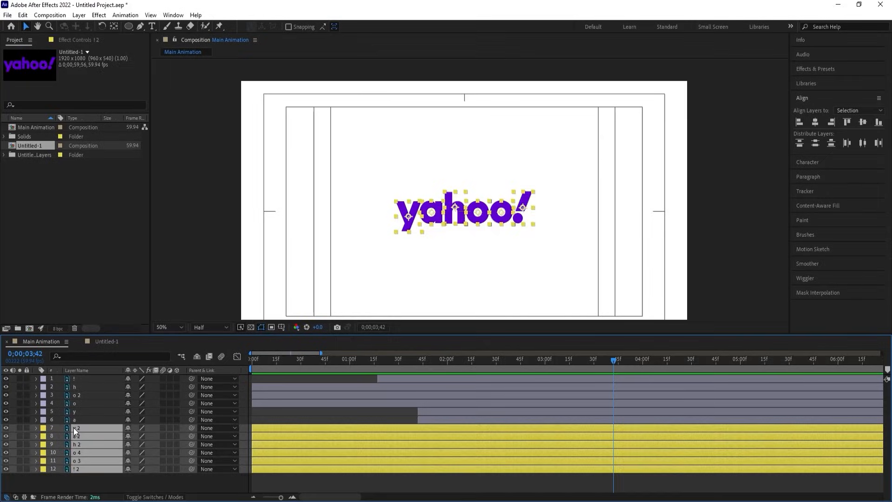
key("Delete")
Fit the composition in the viewer and play back the yahoo! letter animation from the start
key("space")
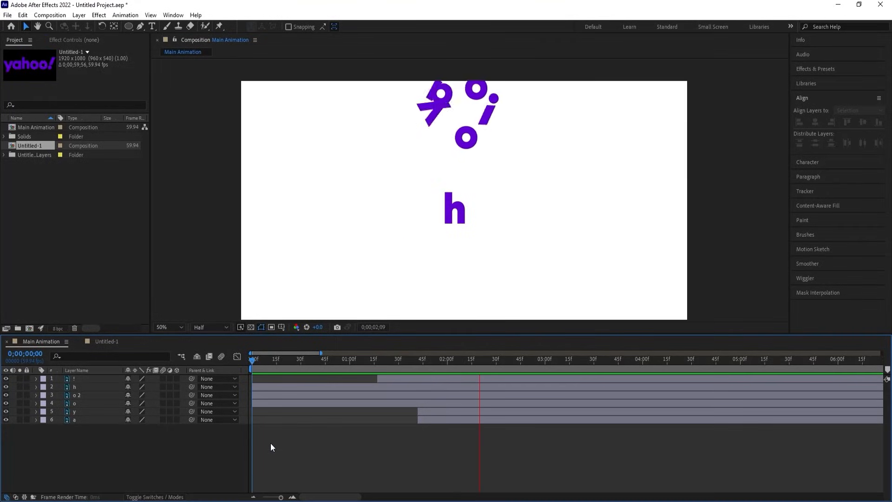
key("space")
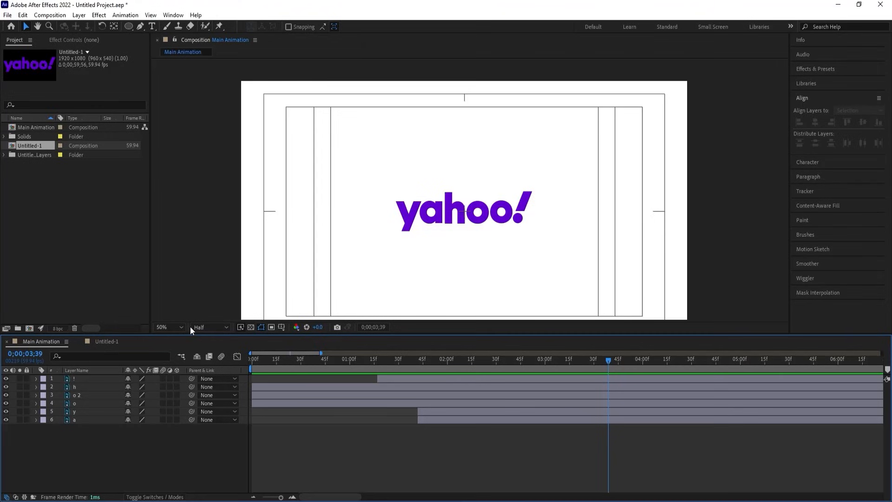
left_click(167, 327)
left_click(164, 155)
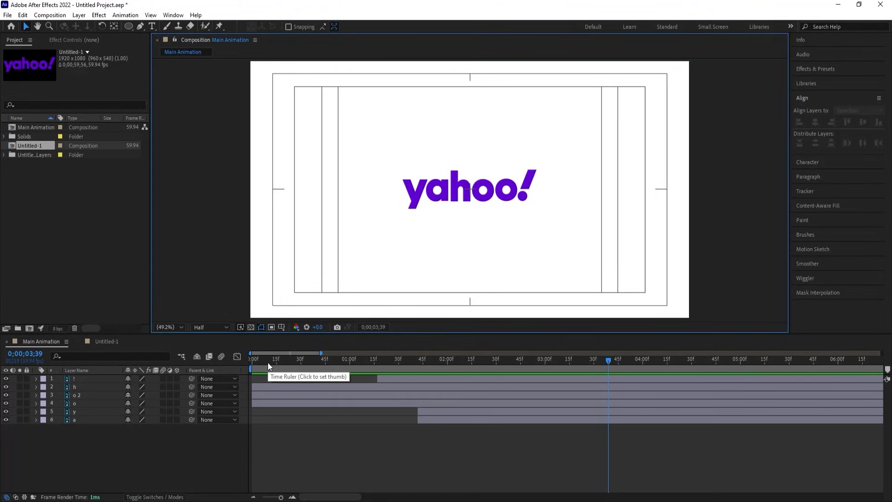
left_click_drag(267, 363, 184, 358)
key("space")
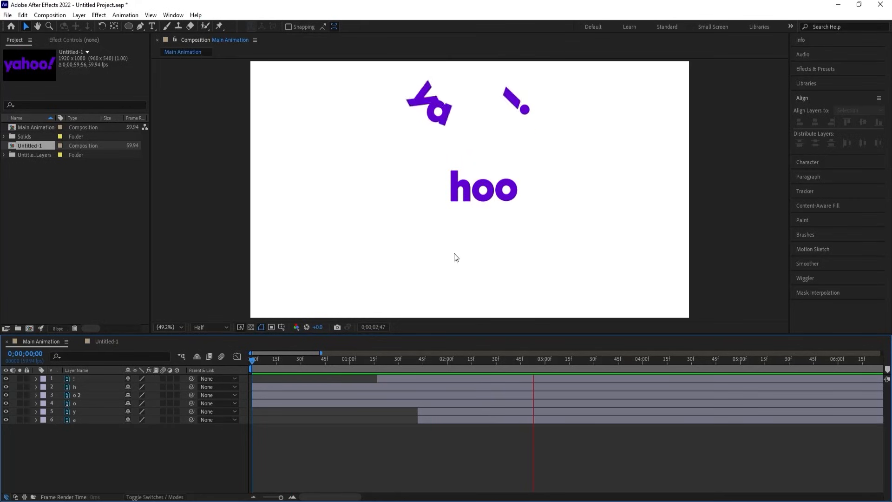
key("space")
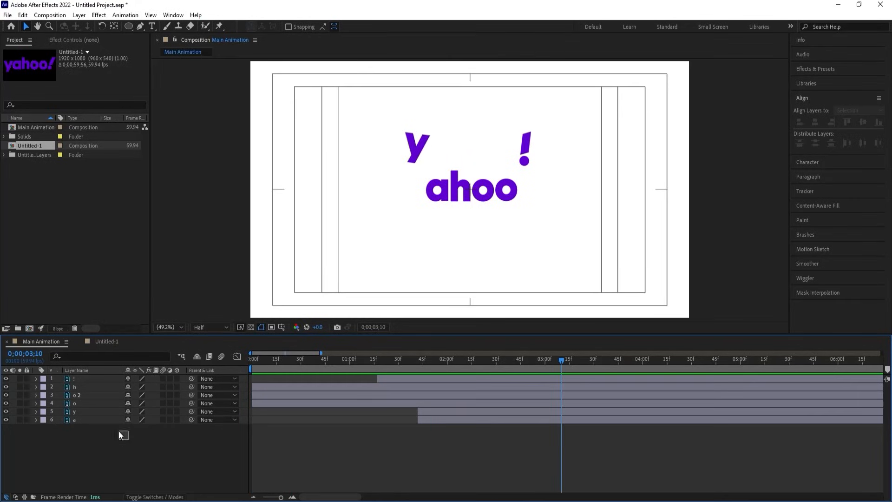
Pre-compose all six letter layers into a new composition named Logo Animation
left_click_drag(119, 430, 69, 370)
key("ctrl+shift+c")
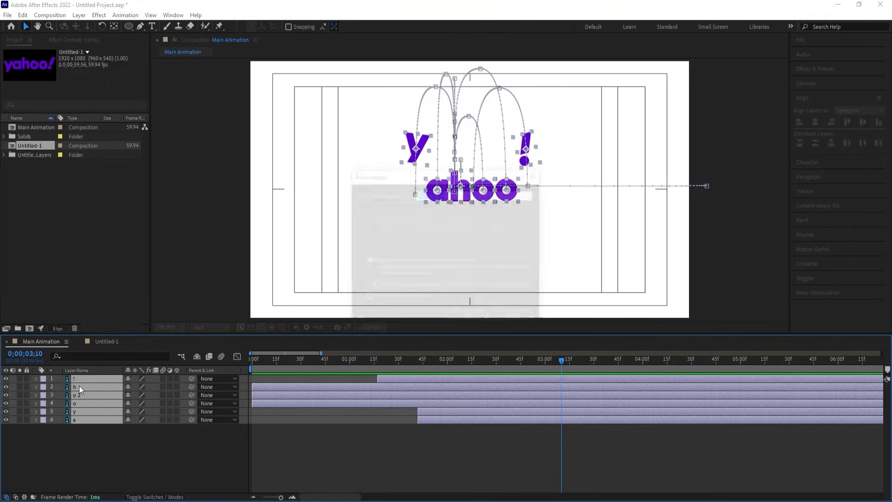
type("Logo")
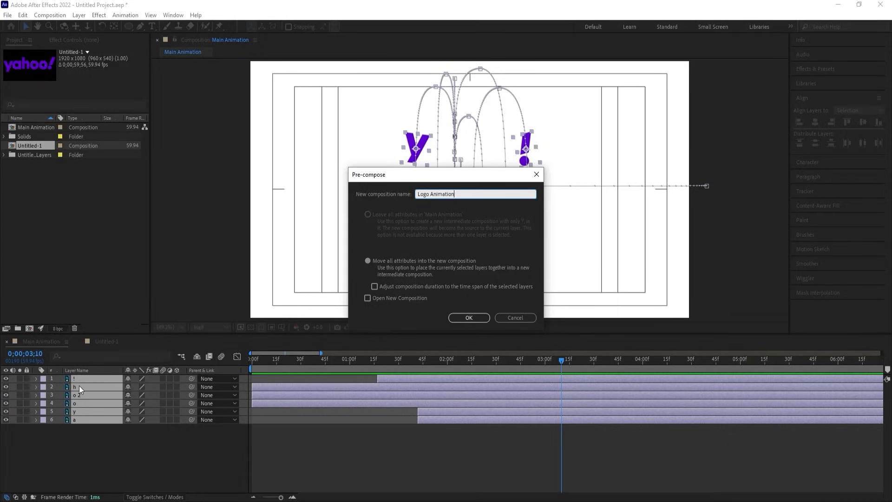
type("Animation")
key("Return")
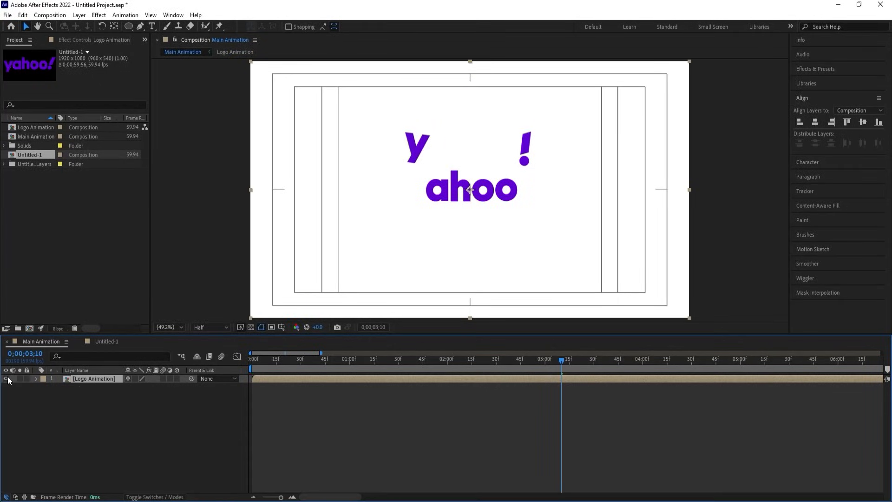
Create a full-size solid in the purple sampled from the logo letters and place it beneath the Logo Animation layer
left_click(40, 396)
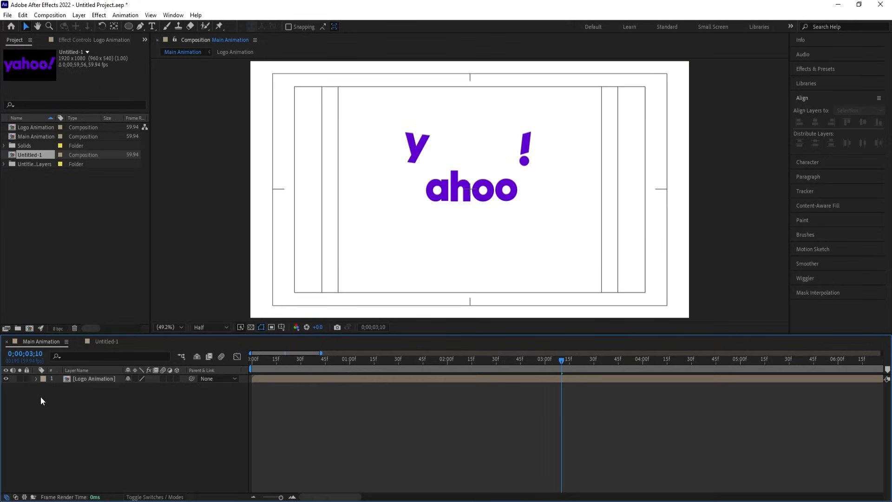
key("ctrl+y")
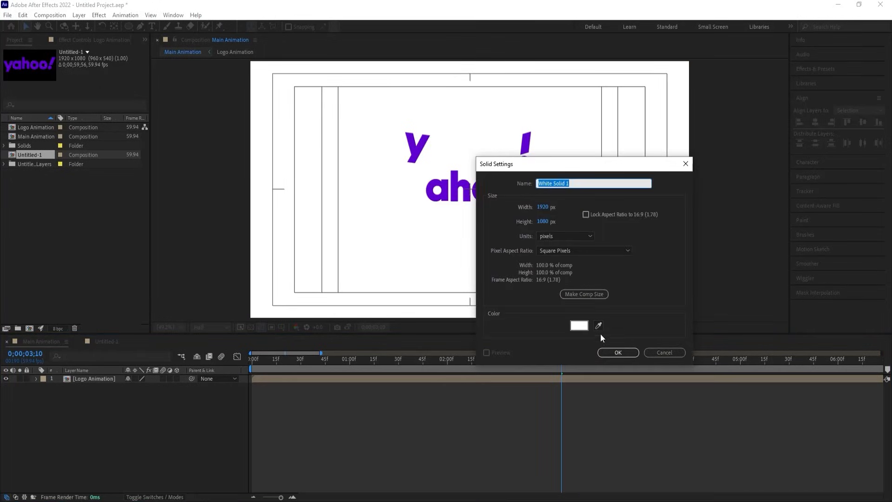
left_click(599, 325)
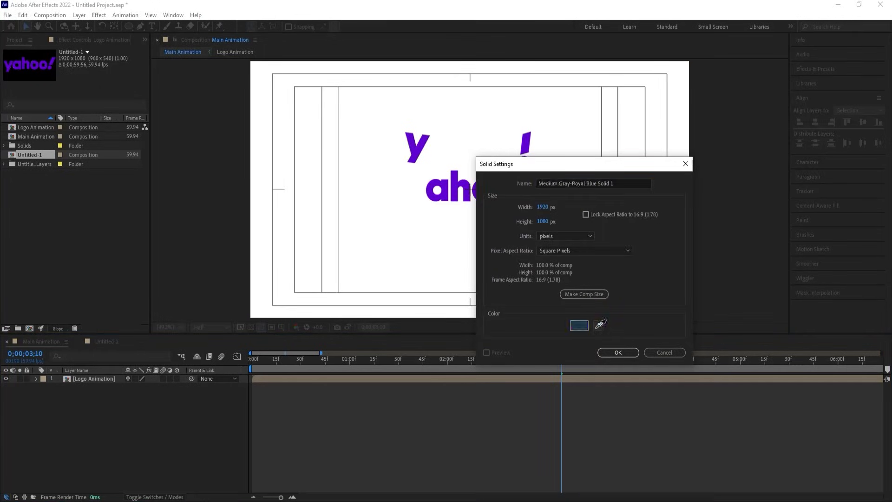
left_click(449, 182)
left_click(618, 352)
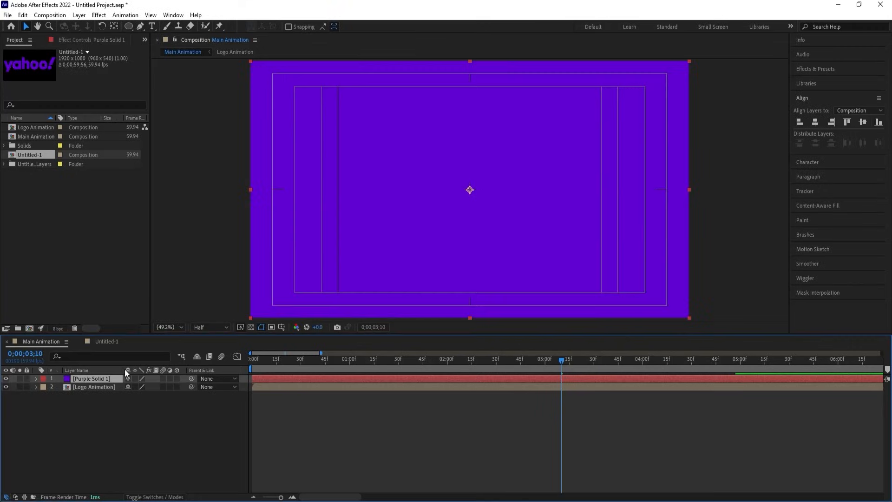
left_click_drag(103, 380, 104, 417)
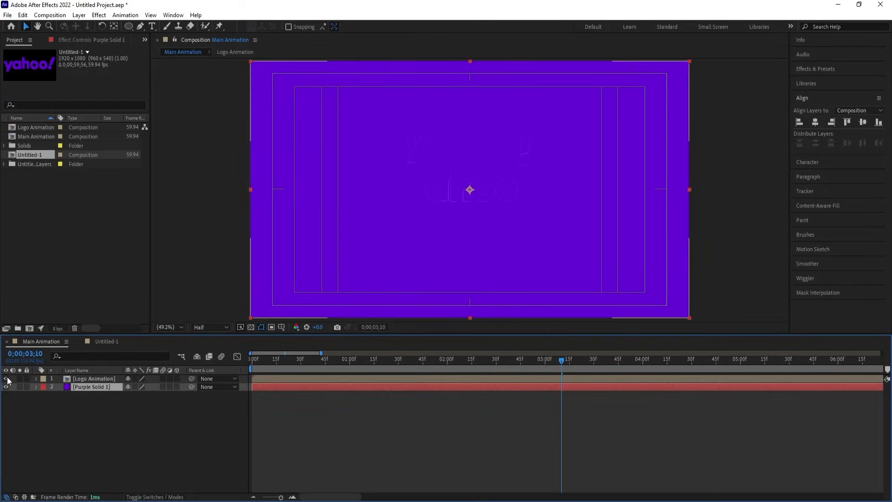
Hide the Logo Animation layer, return the playhead to the first frame, and deselect all layers
left_click(6, 379)
left_click_drag(260, 361, 251, 361)
left_click(105, 421)
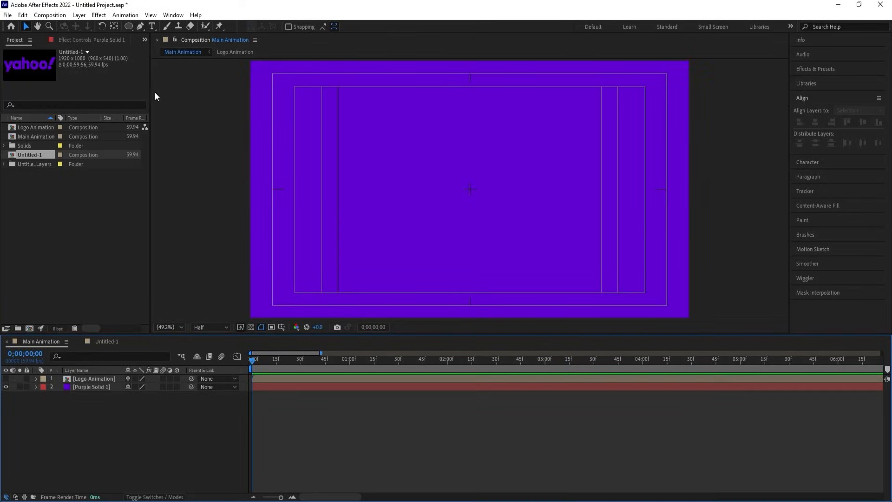
Set up the Ellipse tool with a white FFFFFF fill and no stroke
left_click_drag(127, 24, 150, 47)
left_click(290, 27)
type("ffffff")
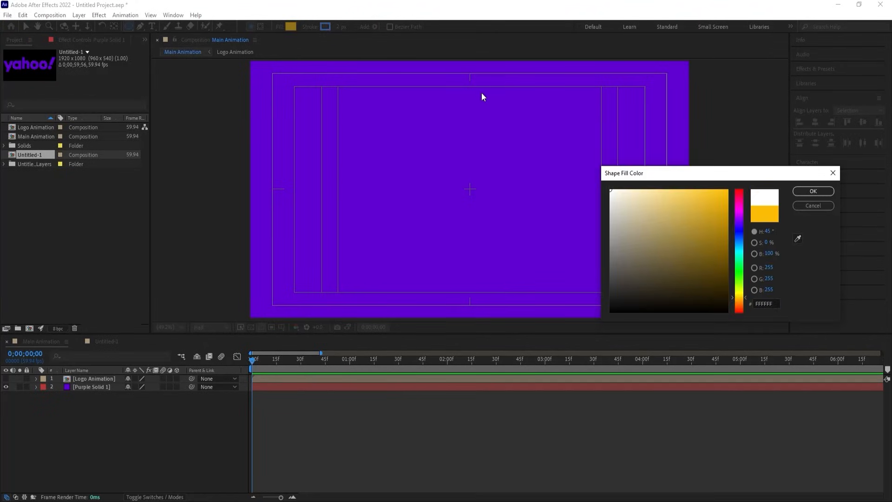
key("Return")
left_click(307, 28)
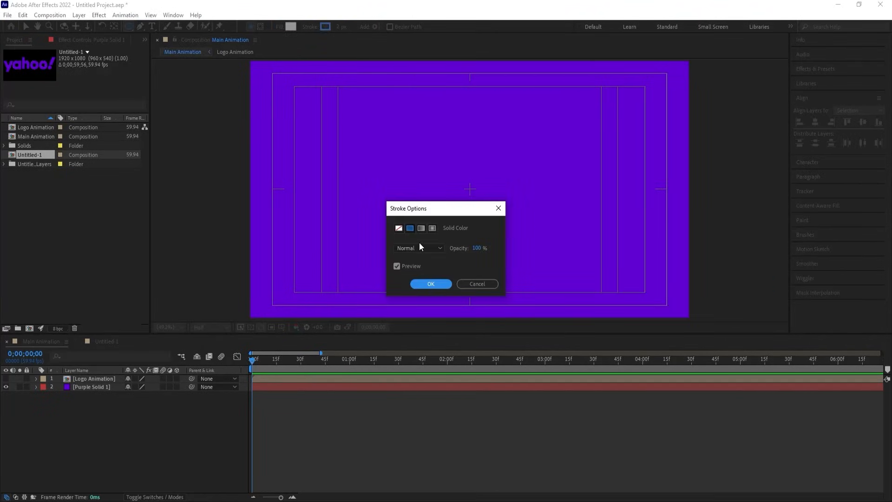
left_click(399, 228)
left_click(424, 285)
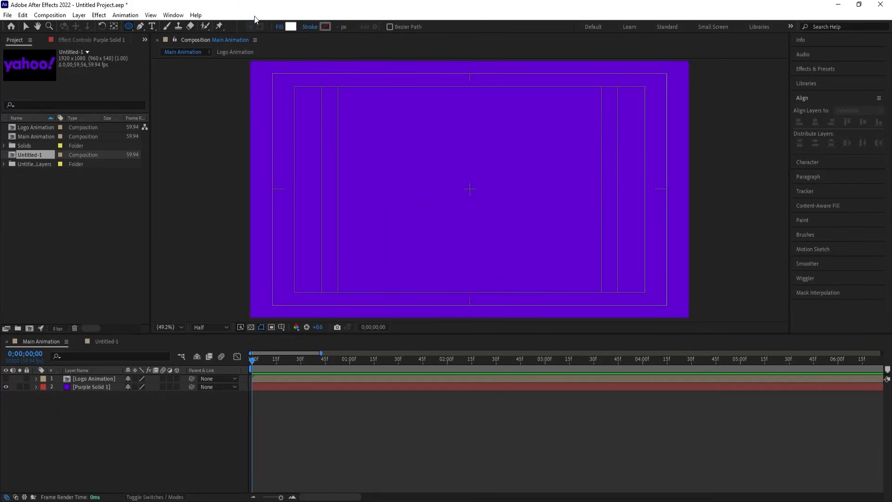
Draw a small white circle on a new shape layer and centre it horizontally and vertically in the composition
left_click_drag(454, 173, 465, 180)
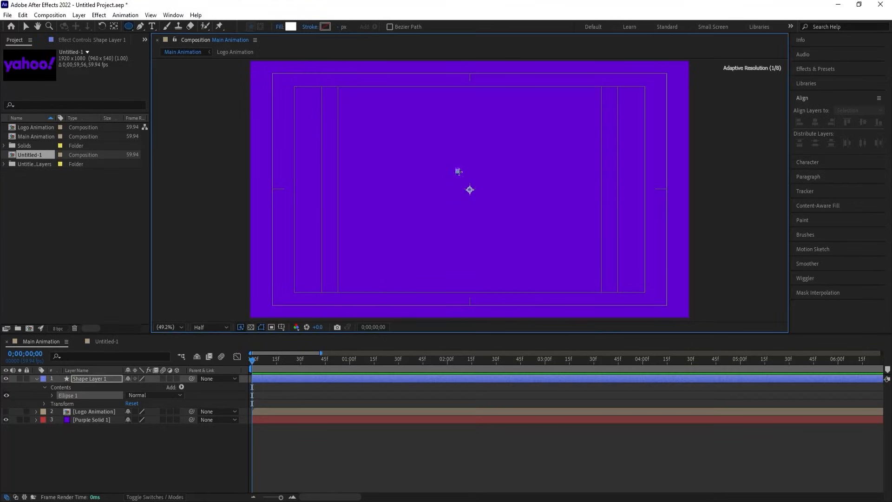
left_click(122, 432)
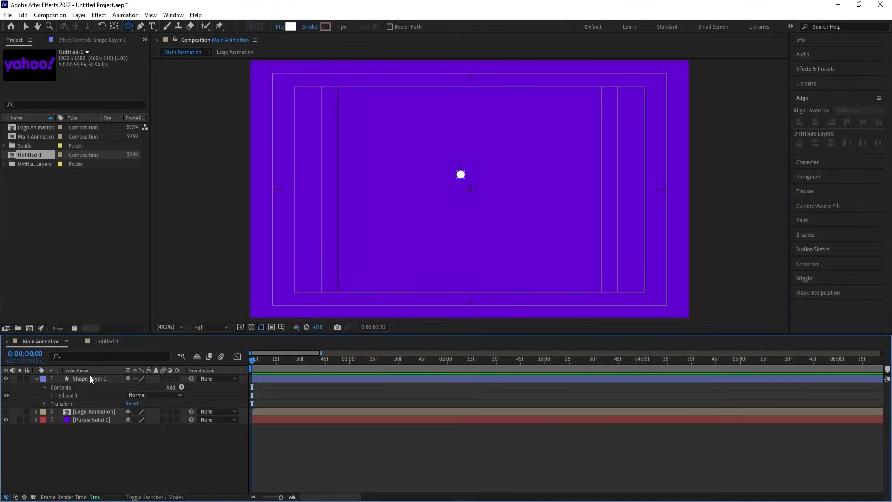
left_click(85, 379)
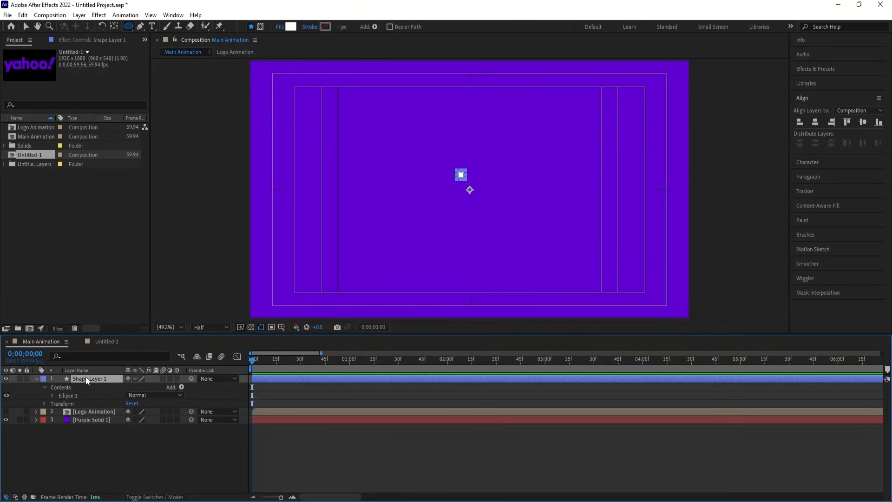
left_click(816, 122)
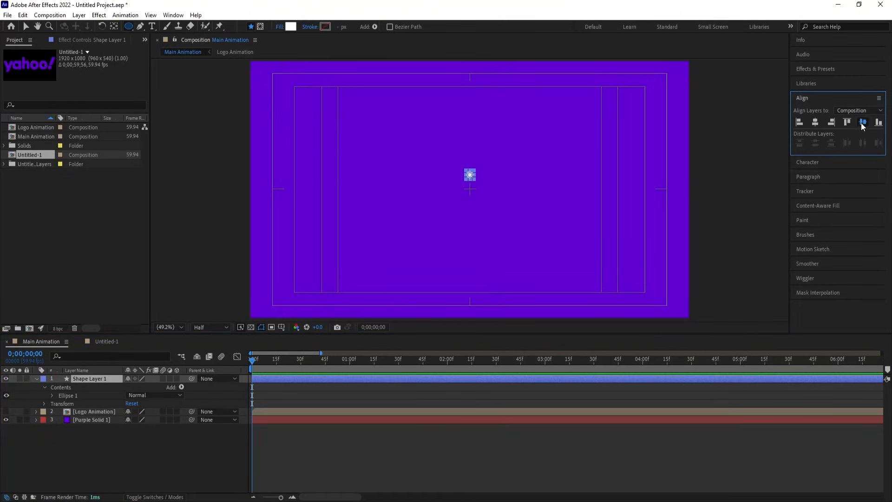
left_click(862, 122)
Keyframe the circle's Position with a Y value of 1121 at the first frame and 188 at 1 second
key("p")
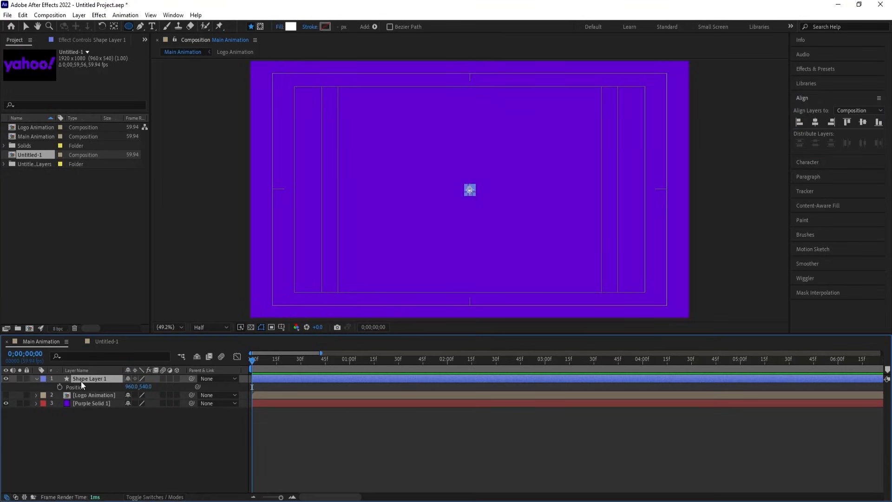
left_click_drag(145, 387, 388, 413)
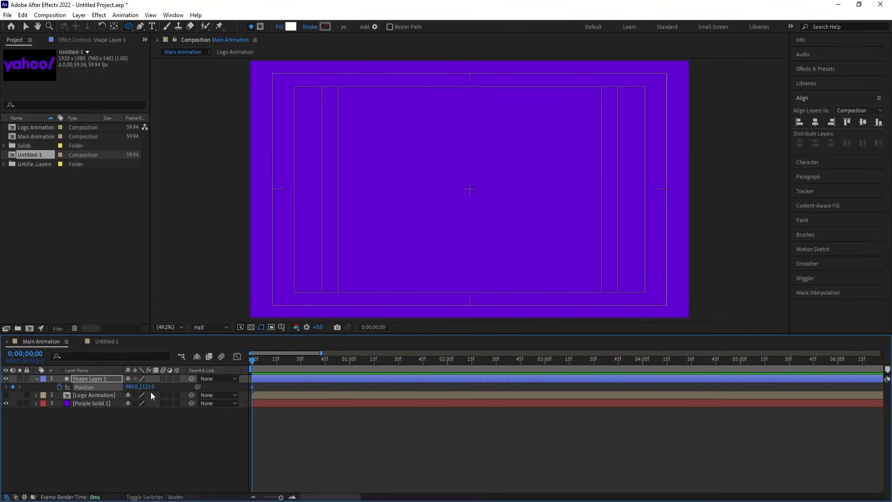
left_click(349, 362)
left_click(146, 386)
type("0")
key("Return")
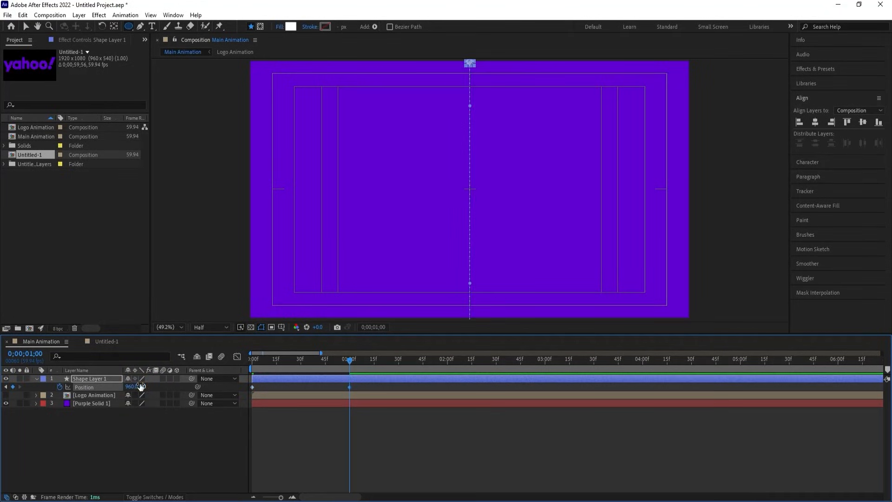
left_click_drag(141, 387, 230, 389)
left_click(331, 437)
Keyframe the circle at the composition's vertical centre at 0;00;01;37 and preview its movement from the start
left_click_drag(349, 360, 409, 365)
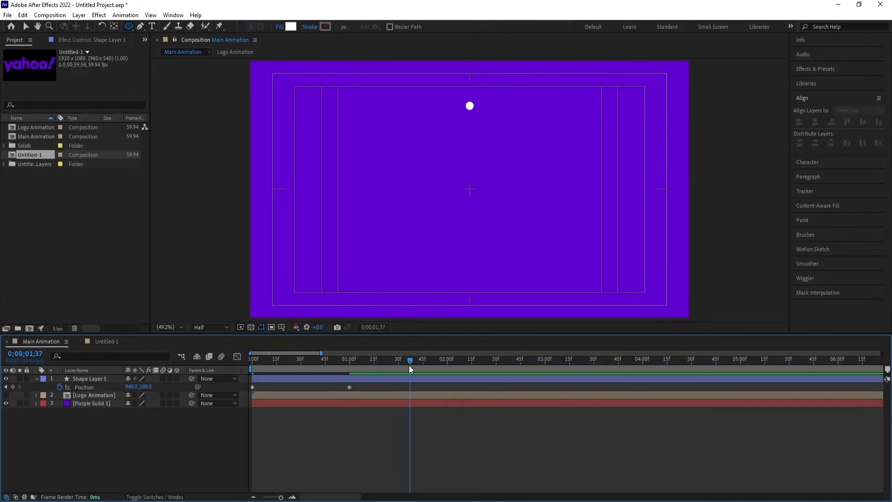
left_click(410, 380)
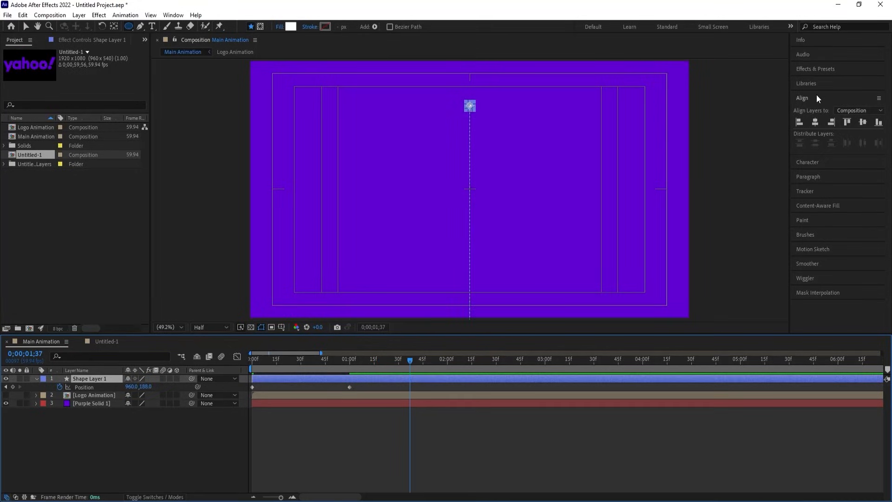
left_click(863, 122)
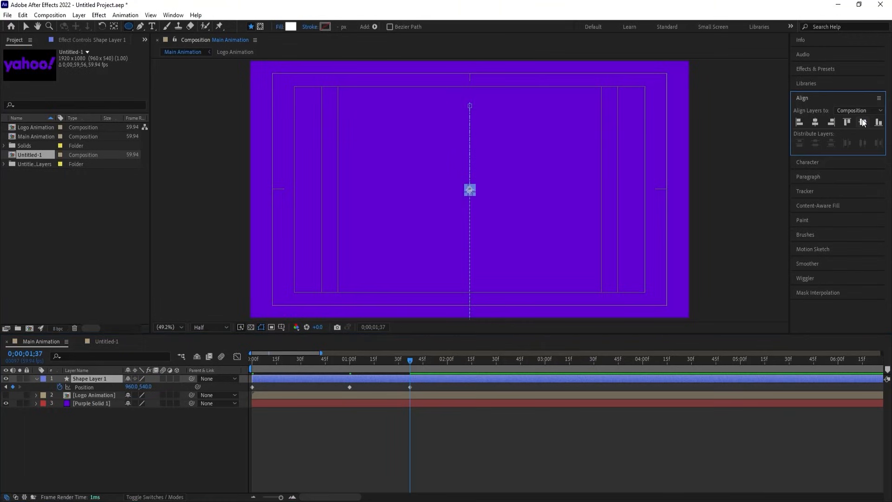
left_click_drag(351, 359, 208, 366)
key("space")
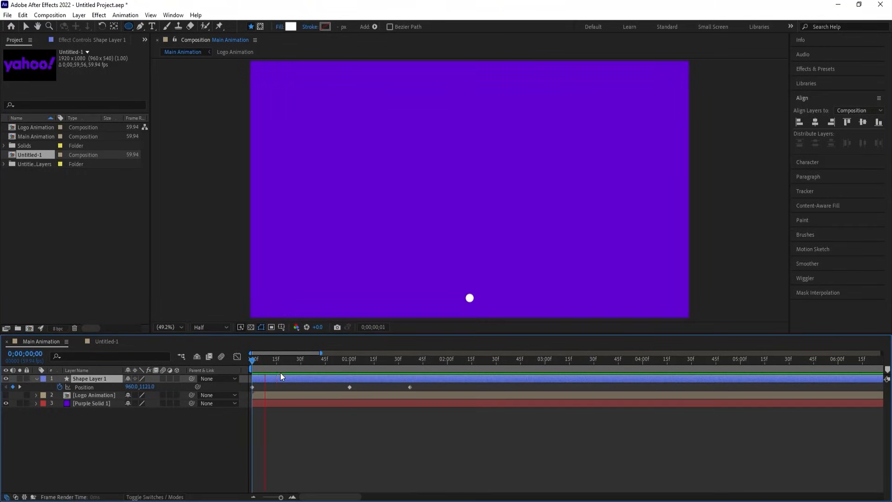
key("space")
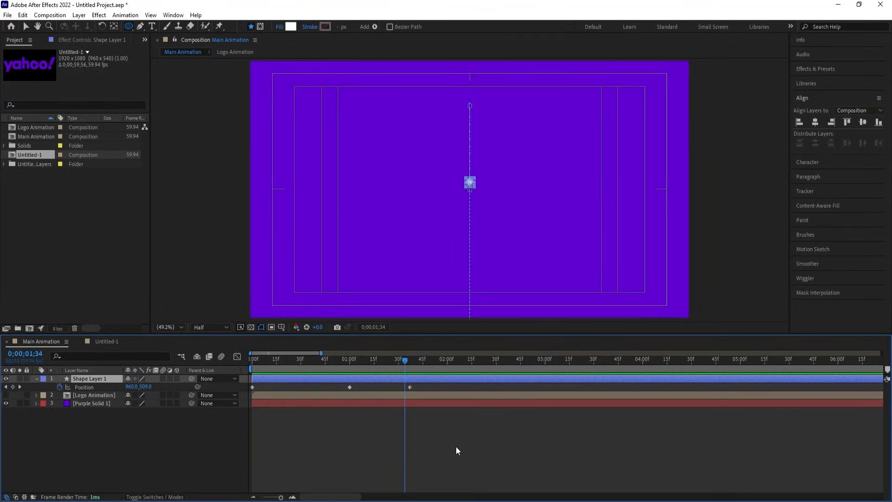
Easy-ease the circle's three Position keyframes, shape the speed graph to peak near the start and end with a slow middle, and preview it
left_click_drag(456, 446, 239, 375)
key("F9")
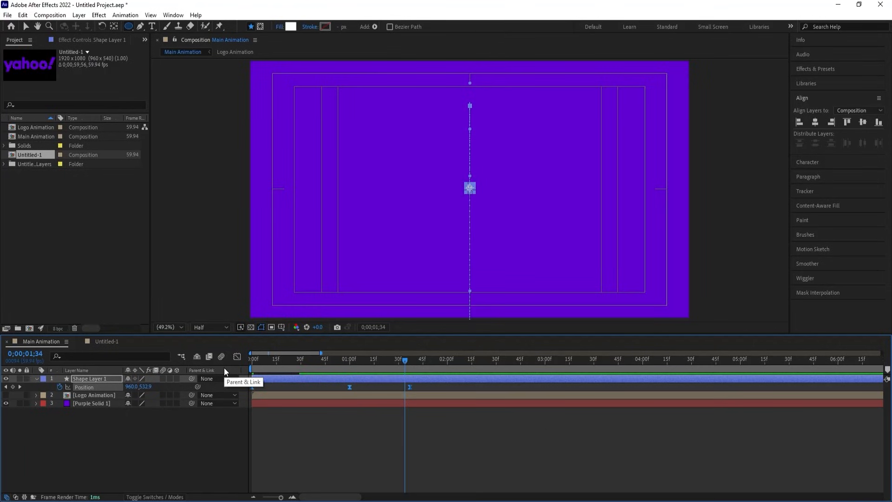
left_click(237, 356)
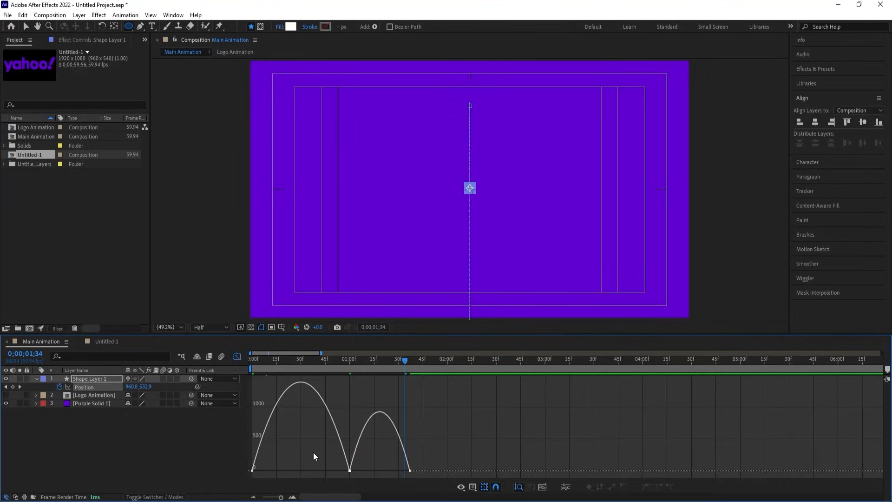
left_click_drag(329, 472, 297, 471)
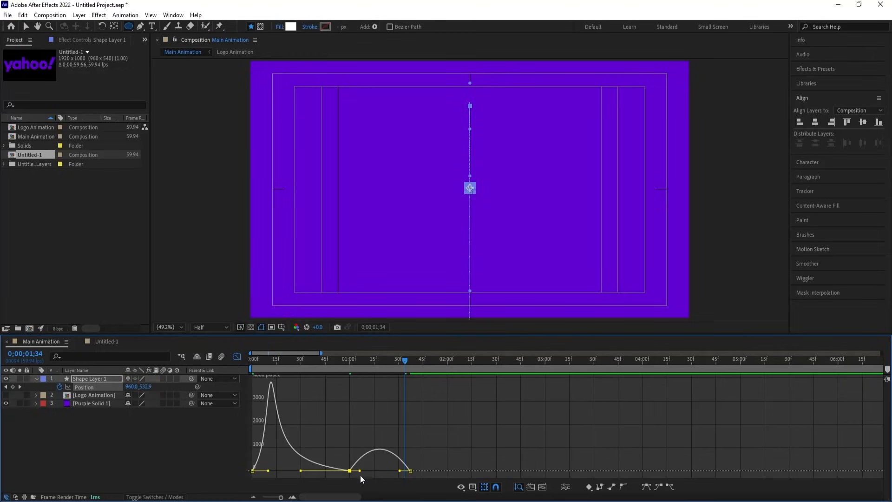
left_click_drag(361, 474, 380, 471)
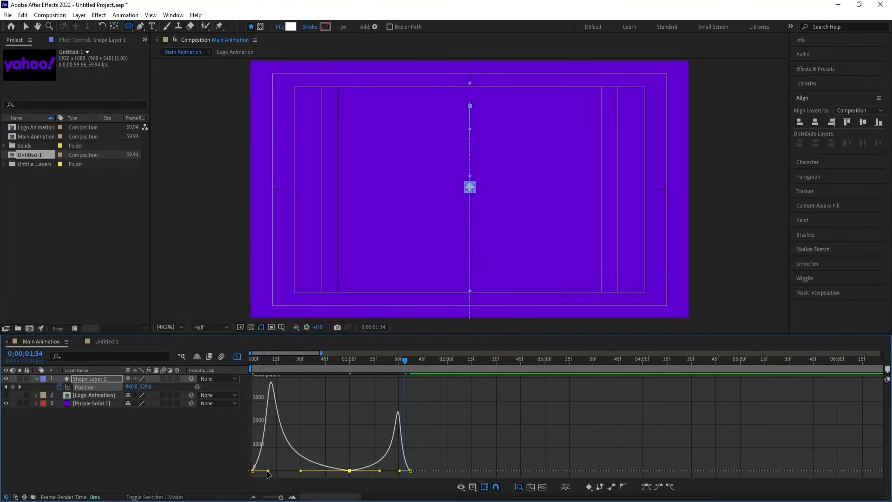
left_click_drag(268, 471, 254, 470)
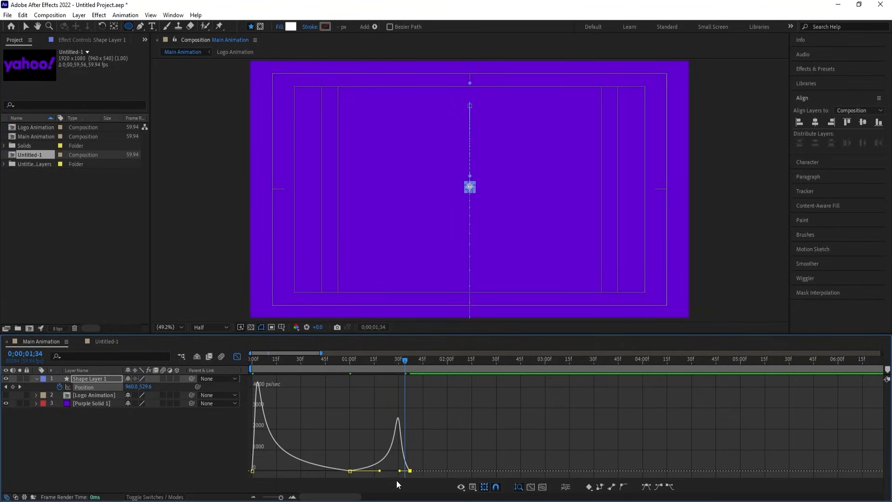
left_click_drag(400, 471, 407, 471)
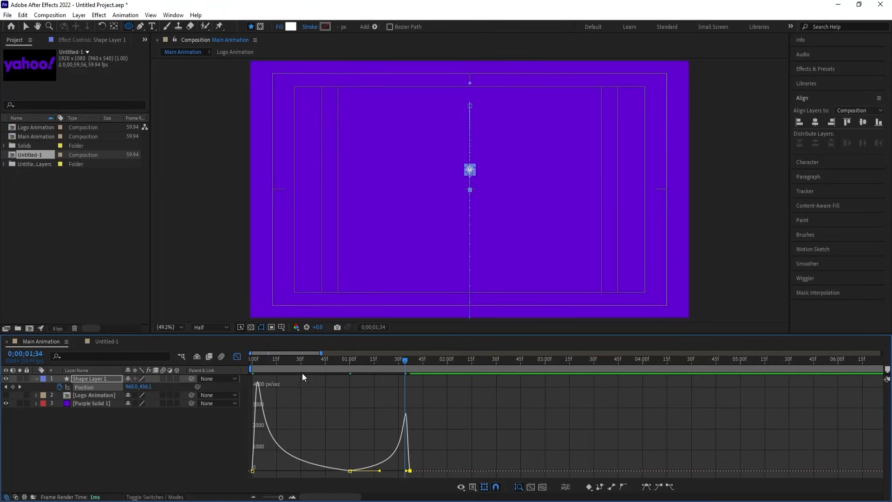
key("space")
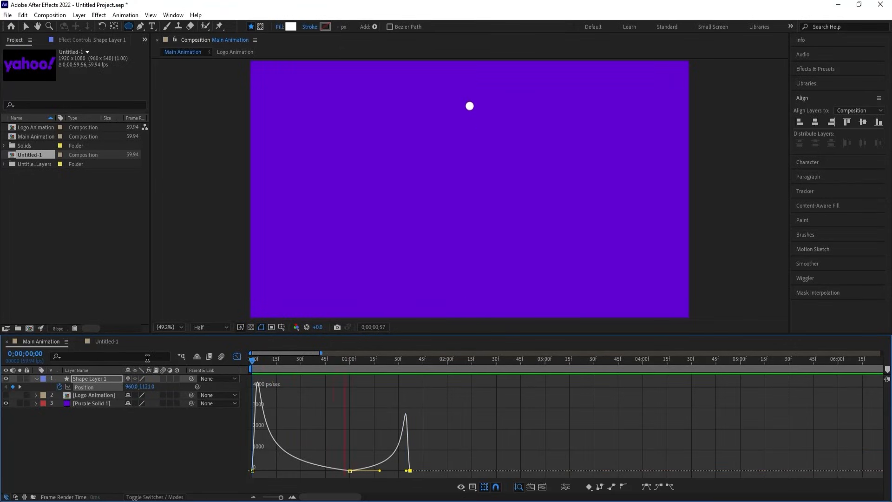
key("space")
left_click(238, 356)
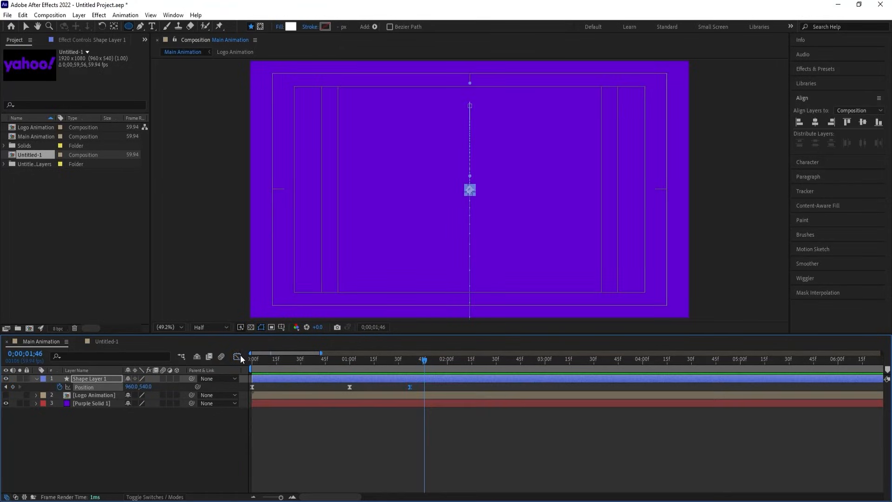
Set the spatial interpolation of all the circle's Position keyframes to Linear and preview the motion from the start
left_click_drag(351, 361, 348, 360)
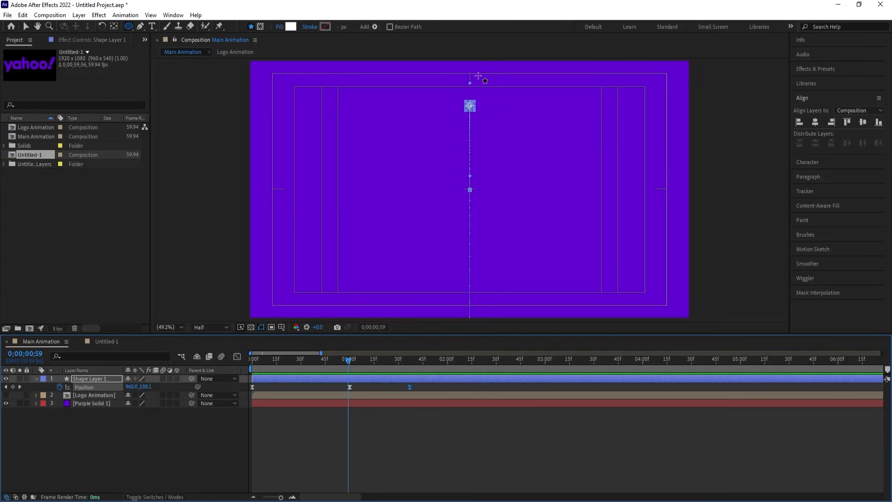
left_click_drag(448, 435, 242, 370)
right_click(253, 387)
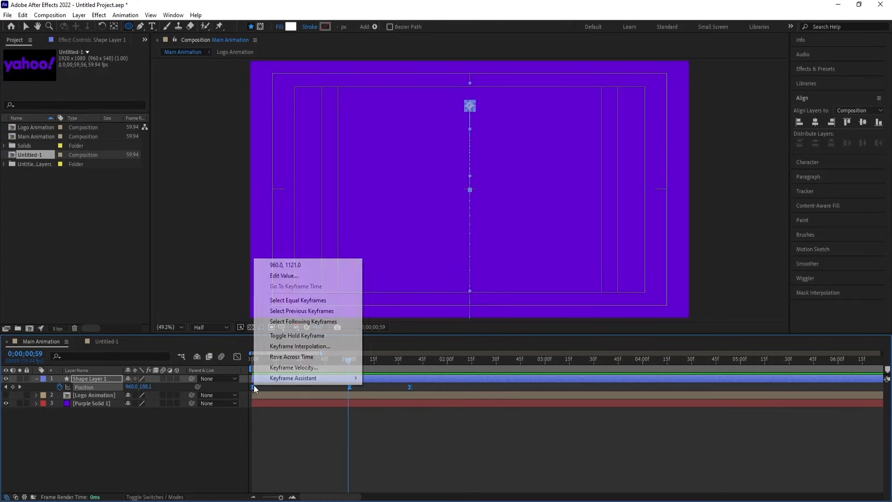
left_click(276, 346)
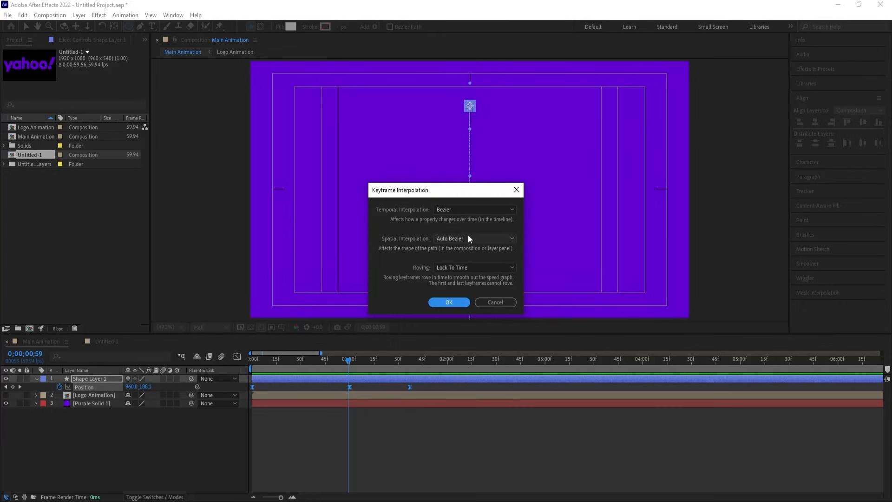
left_click(469, 239)
left_click(458, 259)
left_click(452, 303)
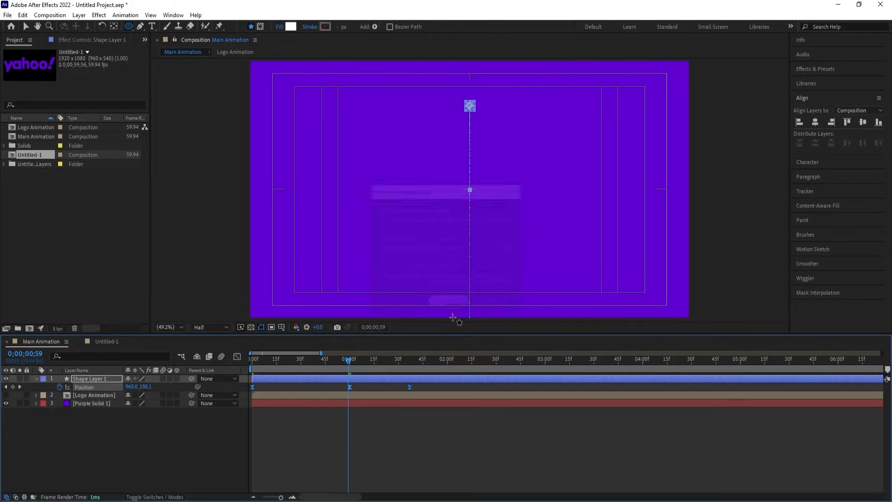
left_click_drag(346, 361, 251, 358)
key("space")
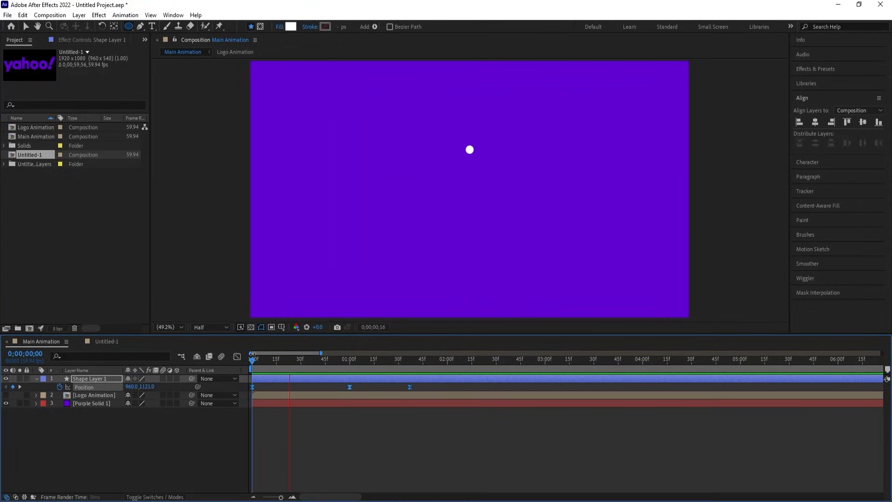
key("space")
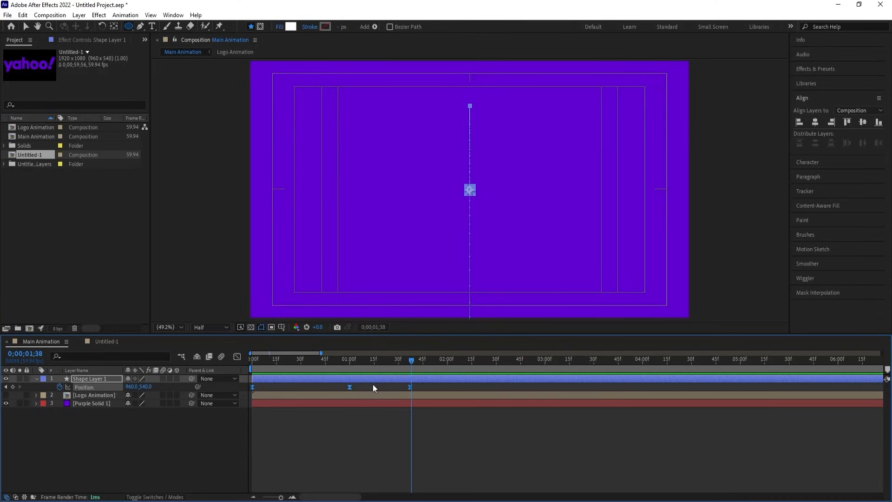
Compress the circle's Position keyframes proportionally so the last one falls at 0;00;00;59, and preview the faster movement
left_click_drag(408, 389, 222, 362)
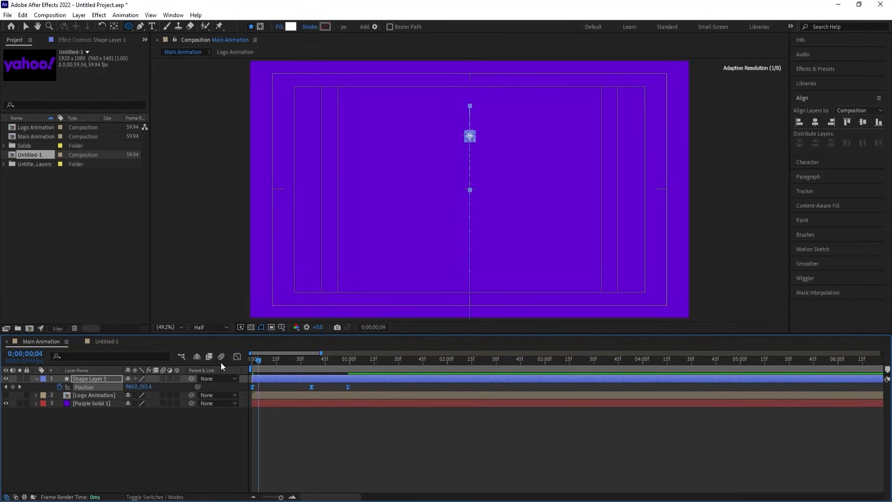
key("space")
key("space")
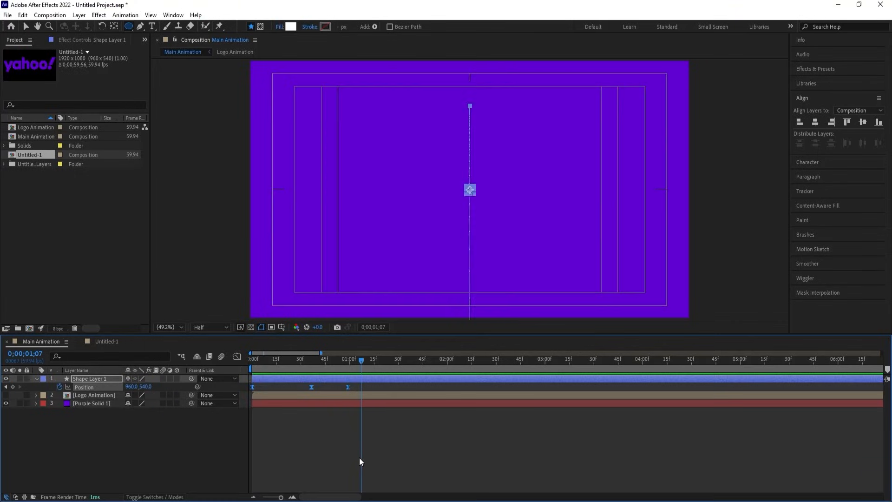
left_click(358, 457)
Keyframe the circle's Scale at 100% at 0;00;00;59 and about 6461% at 0;00;01;30 so it fills the frame
key("j")
left_click(353, 378)
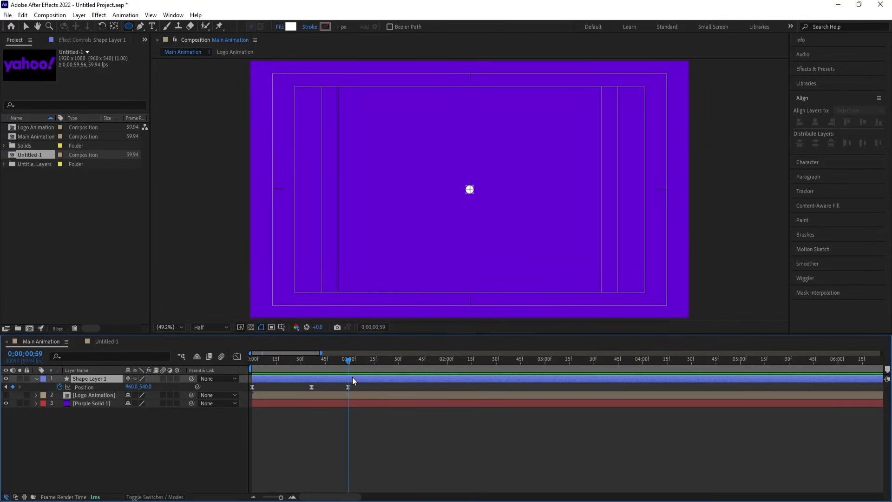
key("s")
left_click(58, 386)
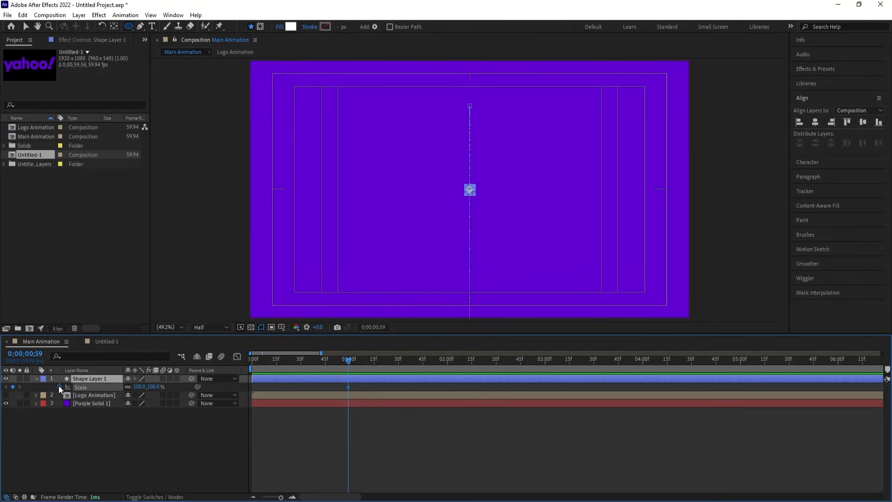
left_click_drag(386, 363, 398, 363)
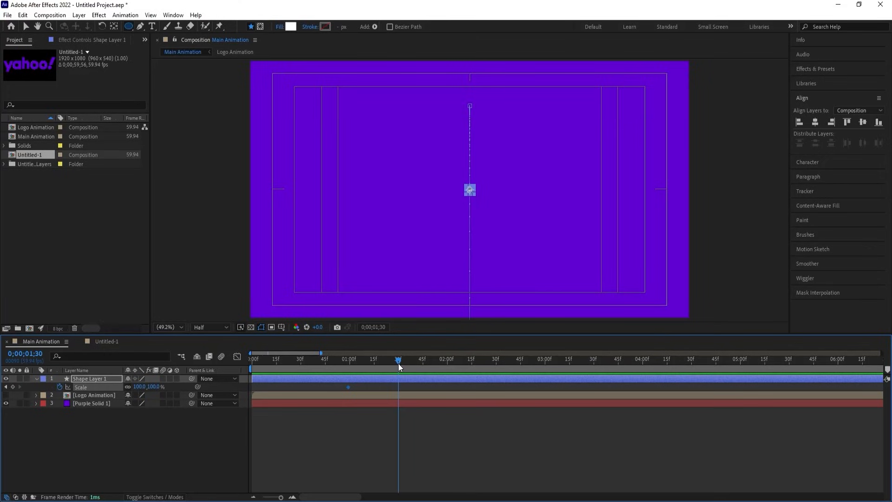
left_click_drag(138, 387, 878, 158)
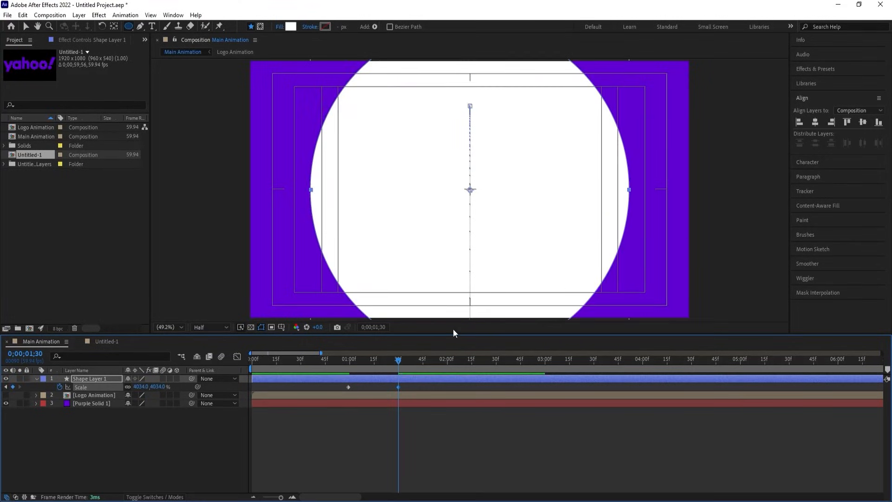
left_click_drag(152, 388, 377, 144)
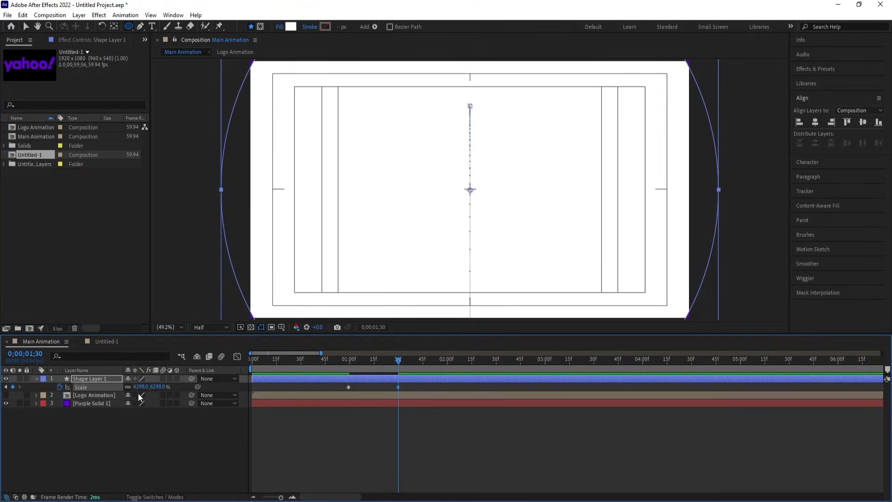
left_click_drag(149, 387, 197, 366)
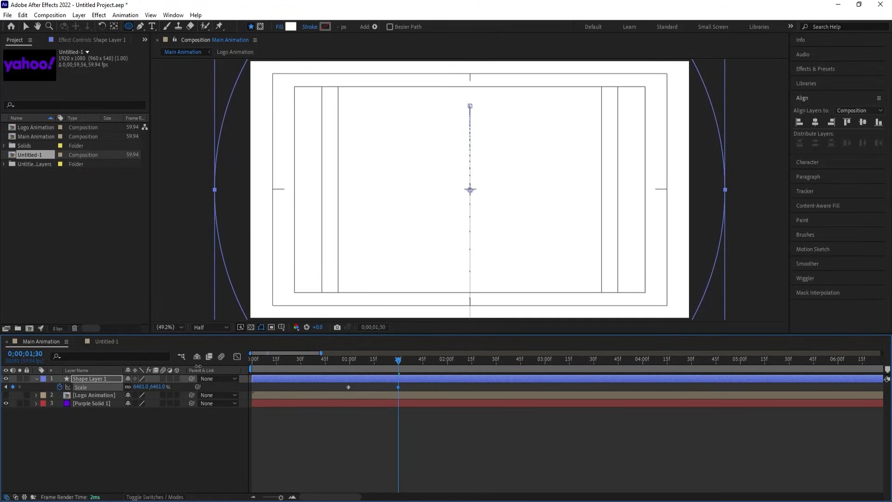
Easy-ease both Scale keyframes, shape the speed graph into an early sharp peak with a slow finish, and preview the growth
left_click_drag(487, 452, 247, 350)
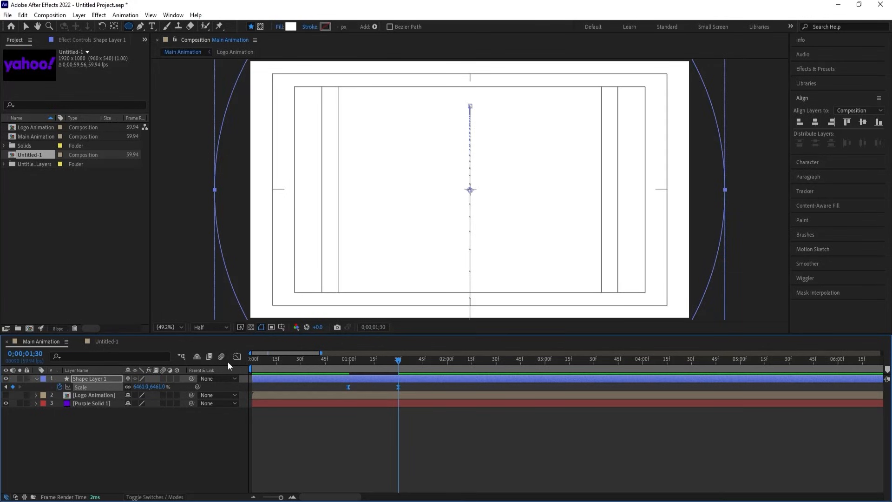
left_click(237, 356)
left_click_drag(439, 437, 354, 466)
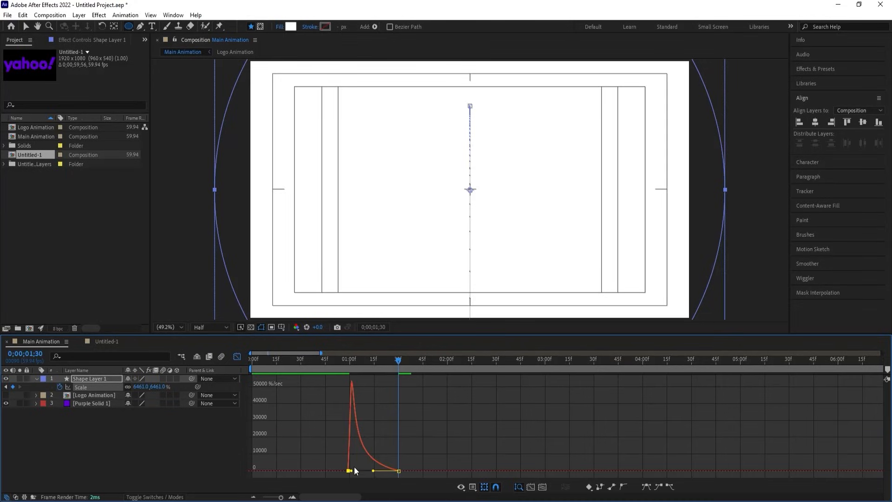
left_click(308, 359)
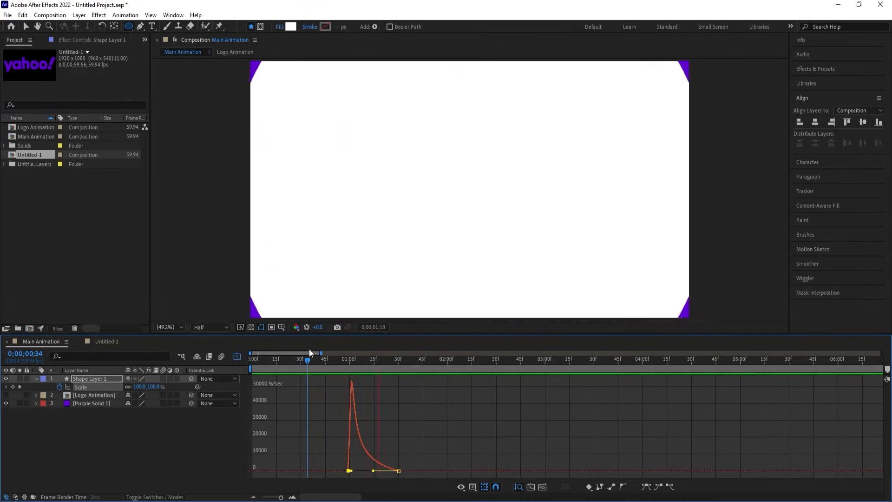
left_click(237, 355)
Place the Logo Animation layer above the circle's layer, make it visible, and start it at 0;00;01;00
left_click(347, 359)
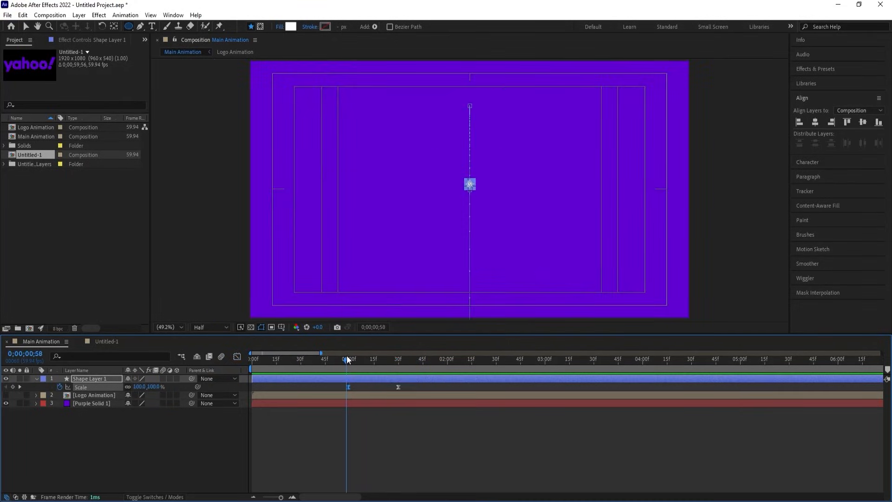
left_click_drag(348, 359, 350, 359)
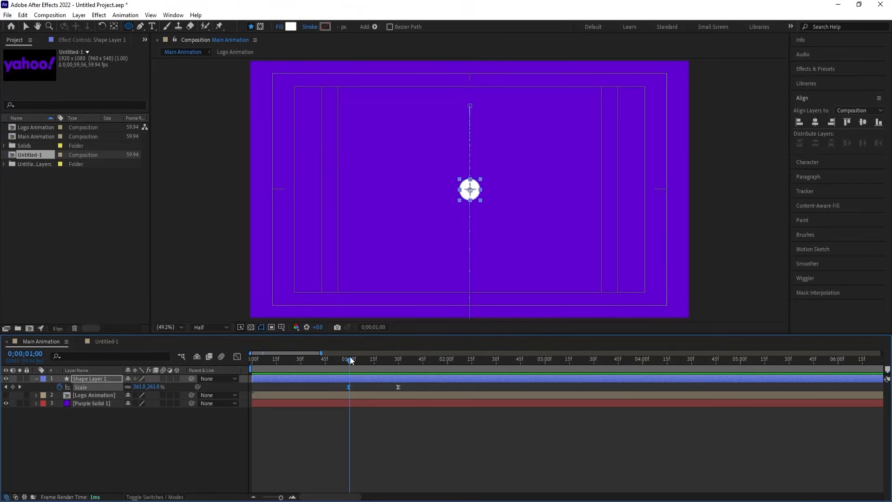
left_click(96, 396)
left_click_drag(96, 397, 96, 377)
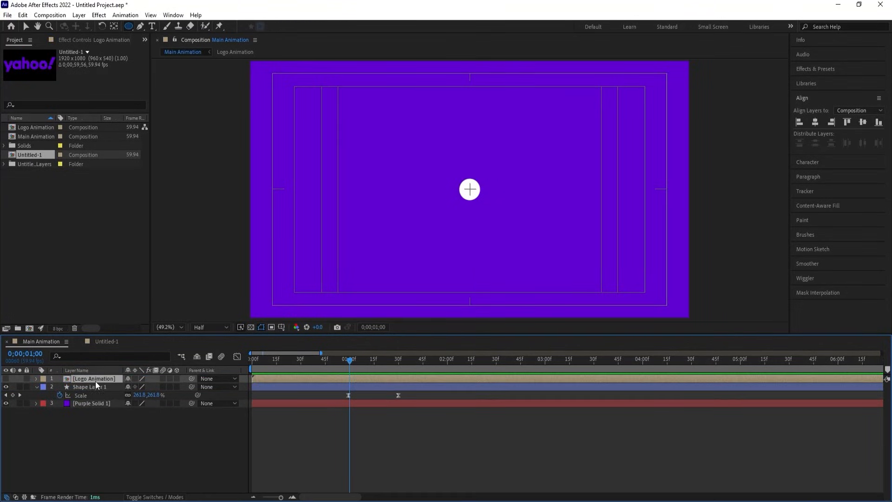
left_click(6, 379)
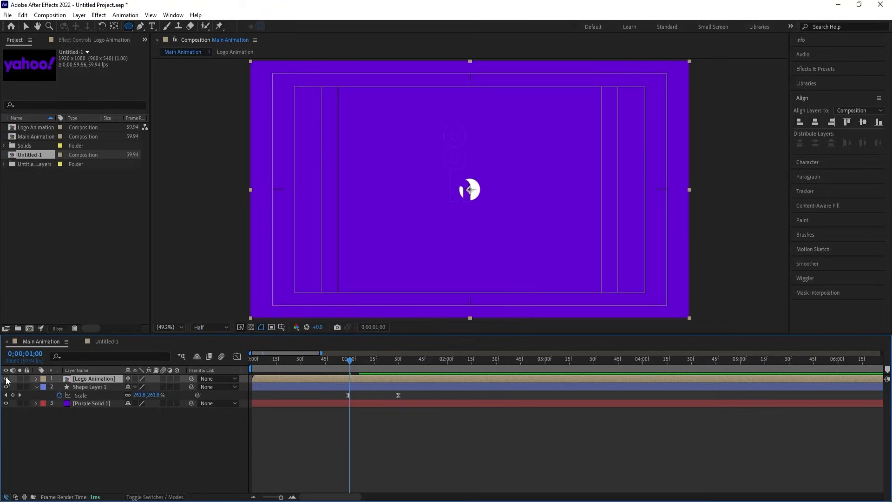
key("bracketleft")
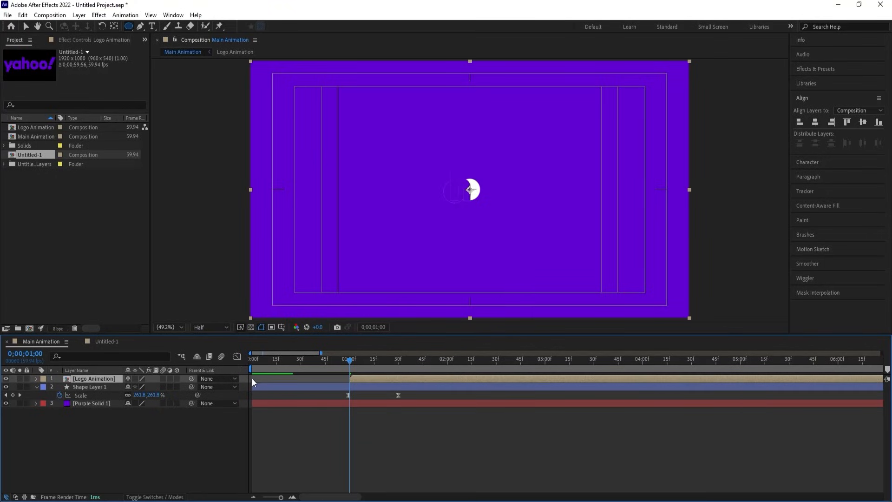
Preview the logo animation from 1 second, and the whole sequence with the circle intro from the first frame
key("space")
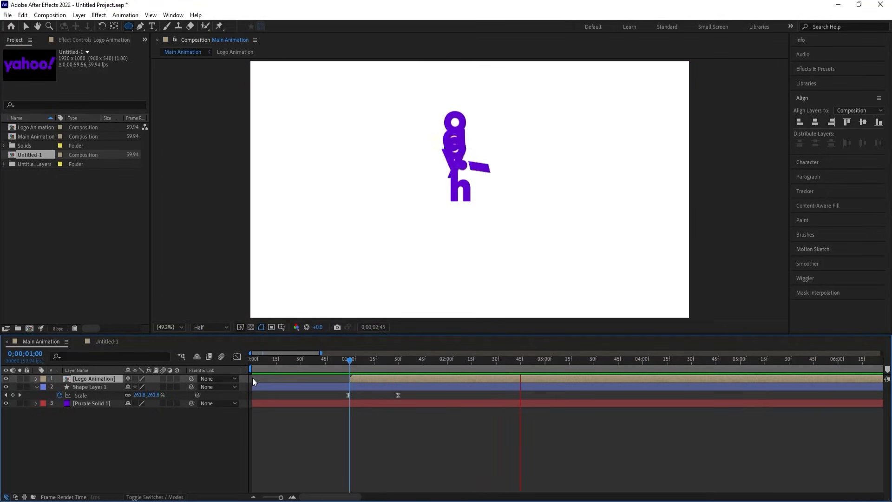
key("space")
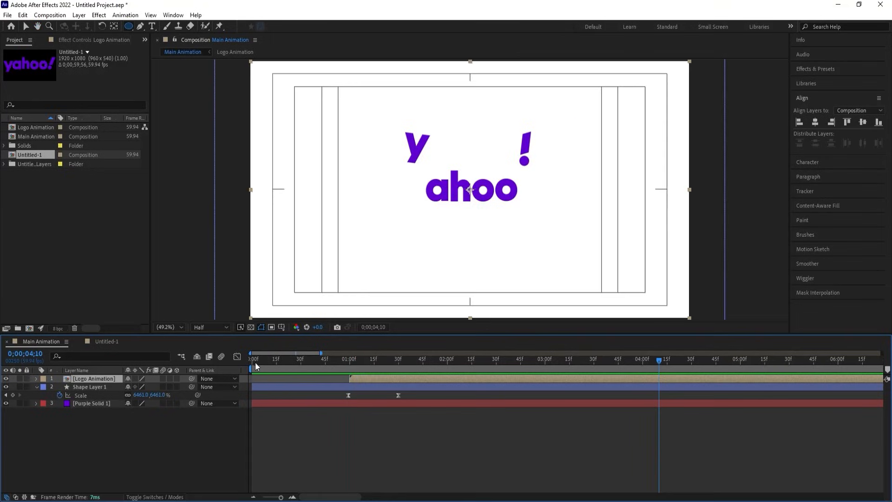
key("Home")
key("space")
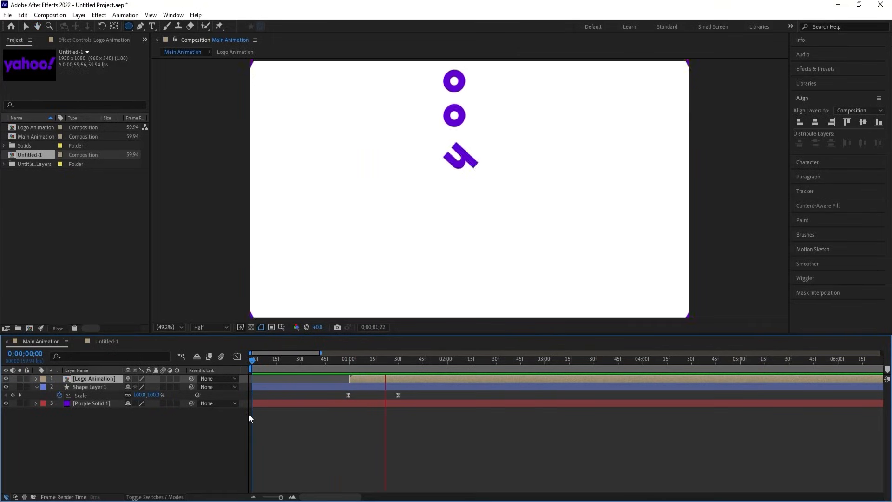
key("space")
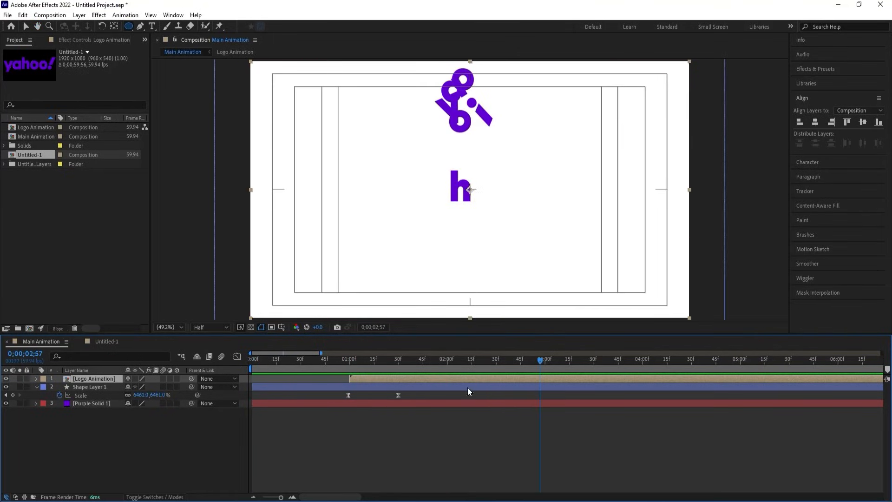
Keyframe the Logo Animation layer's Position at 960, 540 at 0;00;02;41 and at 946, 540 at 0;00;02;42
left_click_drag(537, 360, 514, 353)
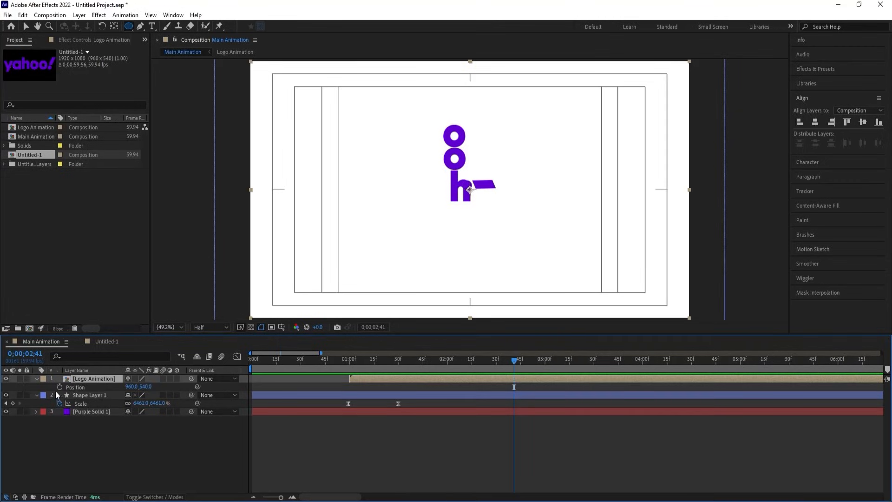
left_click(59, 387)
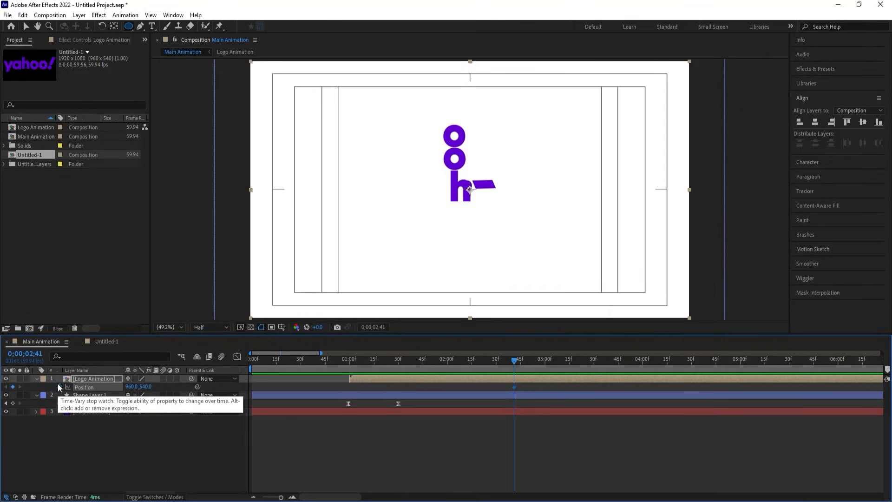
key("Page_Down")
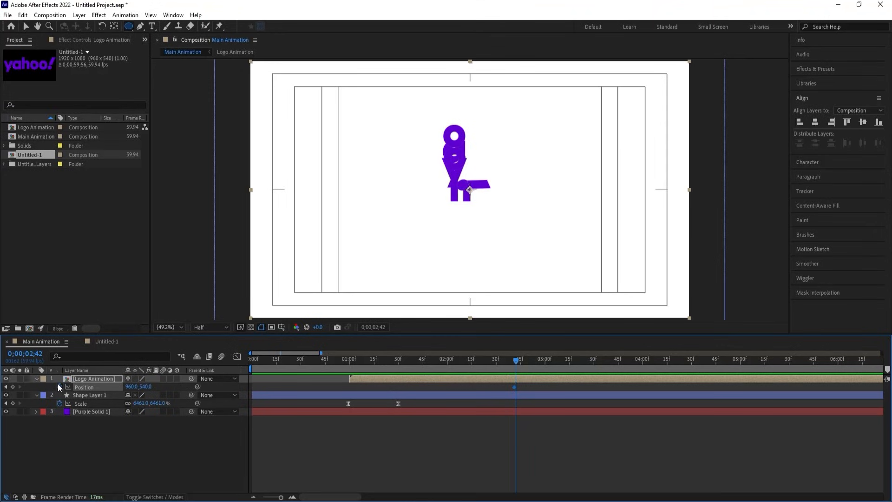
key("Page_Down")
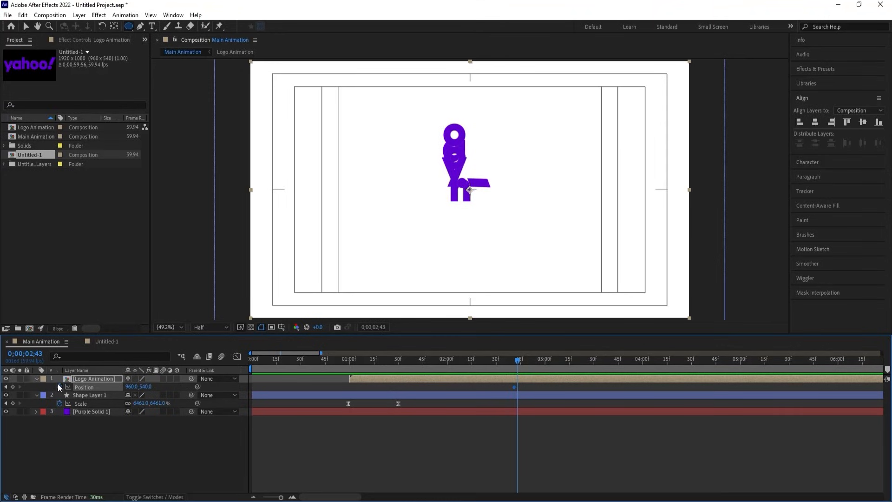
key("Page_Up")
key("shift+Left")
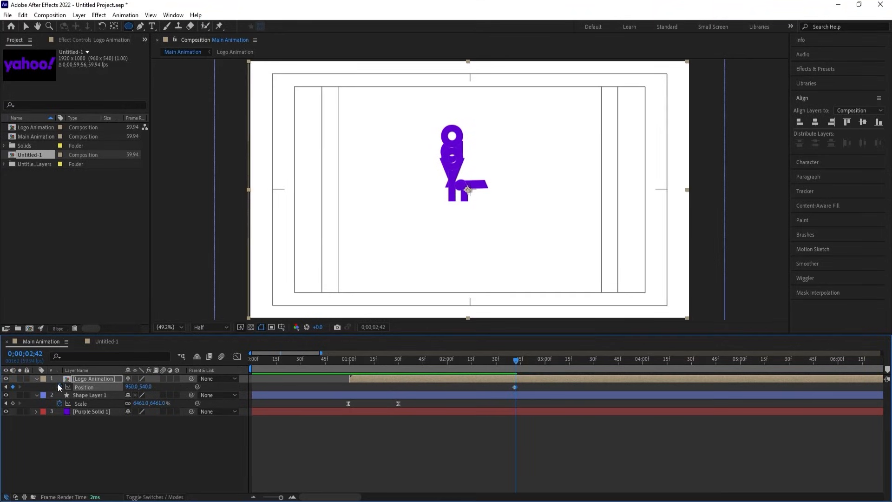
key("Left")
key("Left")
key("Left")
key("Left")
Keyframe the layer's Position slightly to the right at 0;00;02;43 and back at 960, 540 at 0;00;02;44
key("Page_Down")
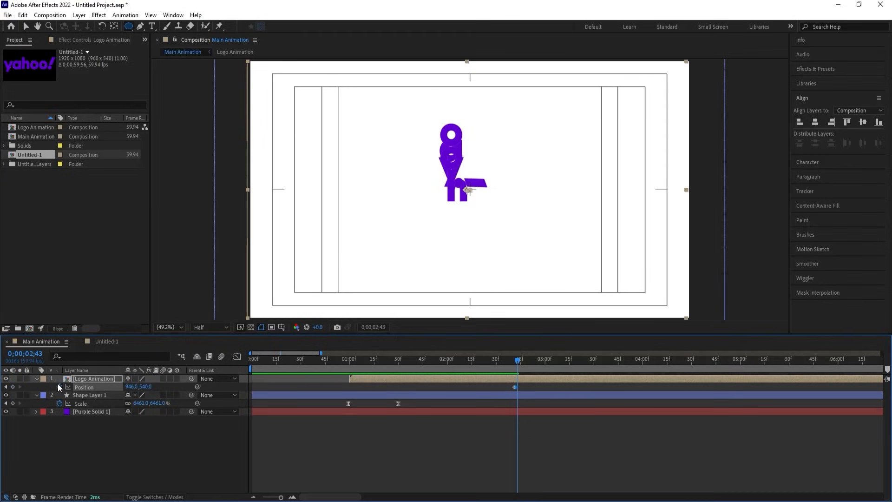
key("semicolon")
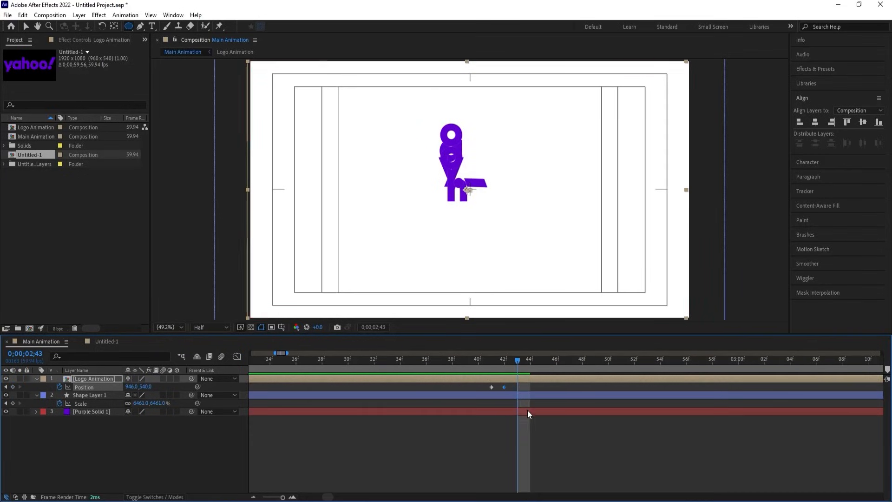
left_click_drag(132, 387, 145, 387)
key("Page_Down")
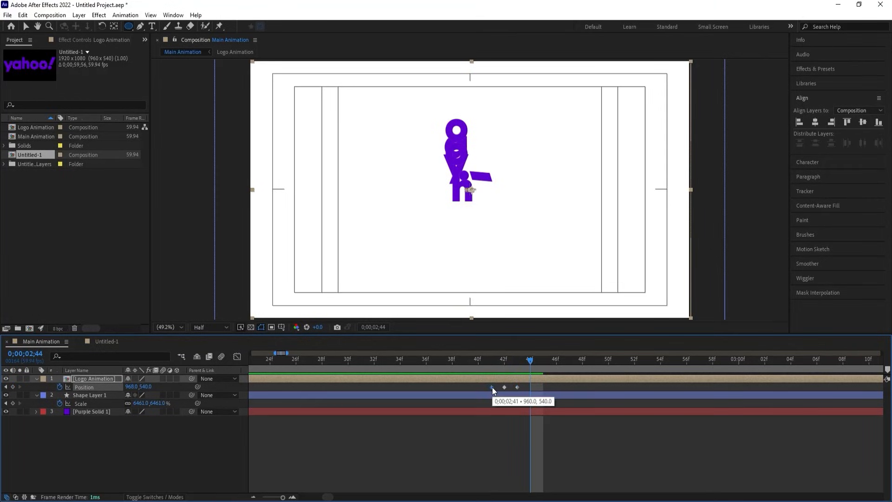
Preview the short horizontal shake of the logo from about 0;00;02;38
left_click(458, 355)
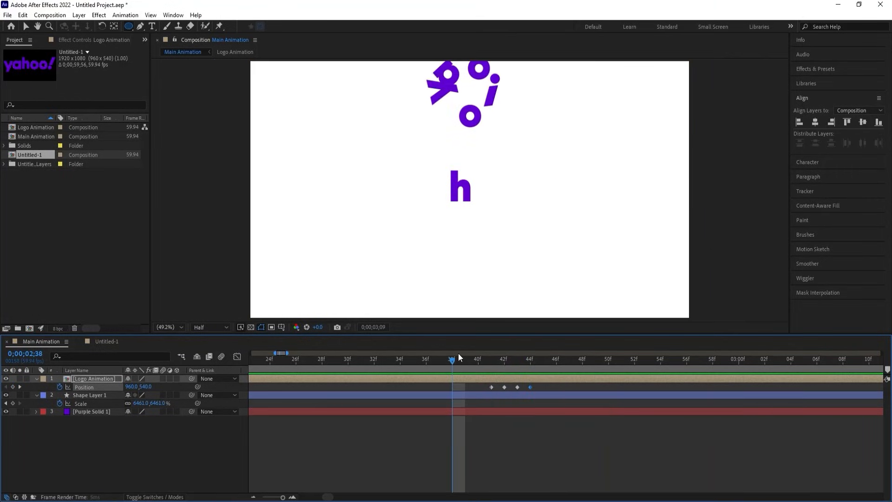
key("space")
key("minus")
key("minus")
left_click(441, 363)
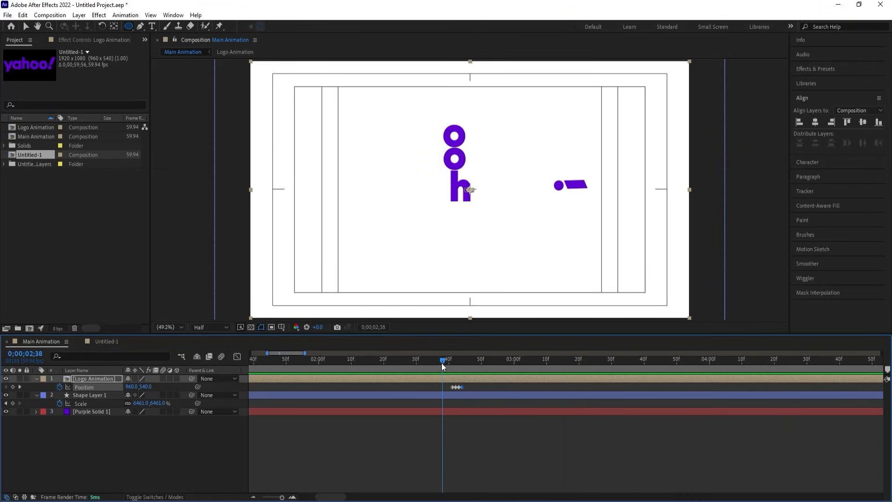
key("space")
Enable motion blur for the Logo Animation layer and the Main Animation composition, and preview the shake
left_click(163, 379)
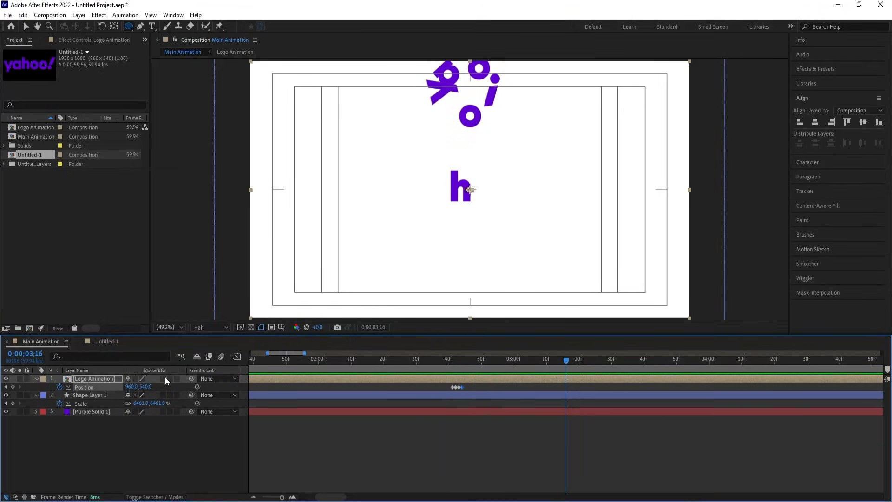
left_click(221, 357)
left_click(445, 365)
key("space")
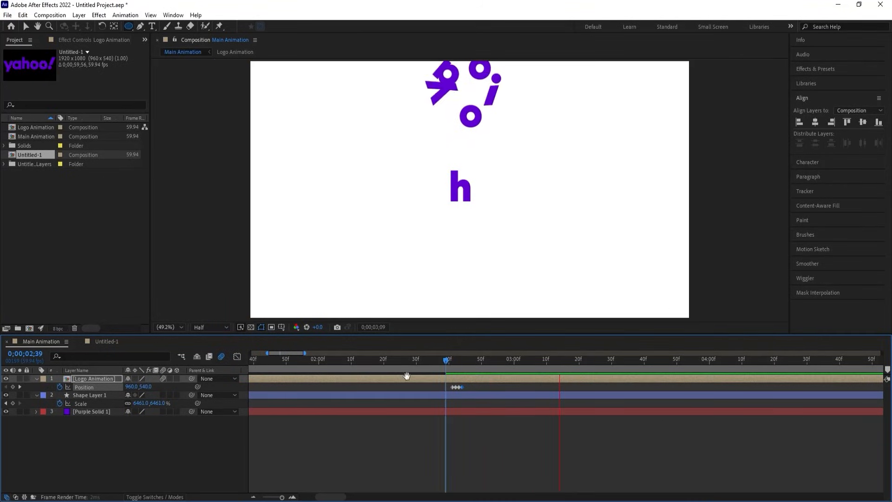
Turn on motion blur for all six letter layers inside the Logo Animation composition and return to Main Animation
double_click(94, 379)
key("ctrl+a")
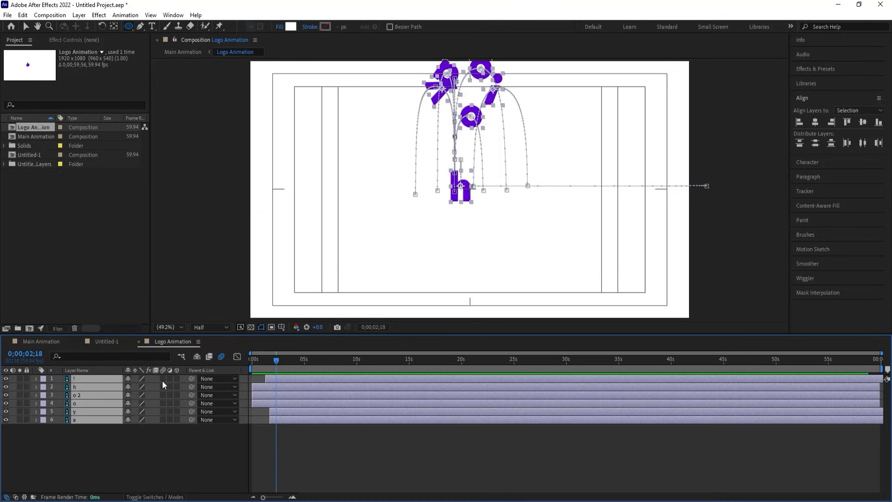
left_click(163, 379)
left_click(52, 342)
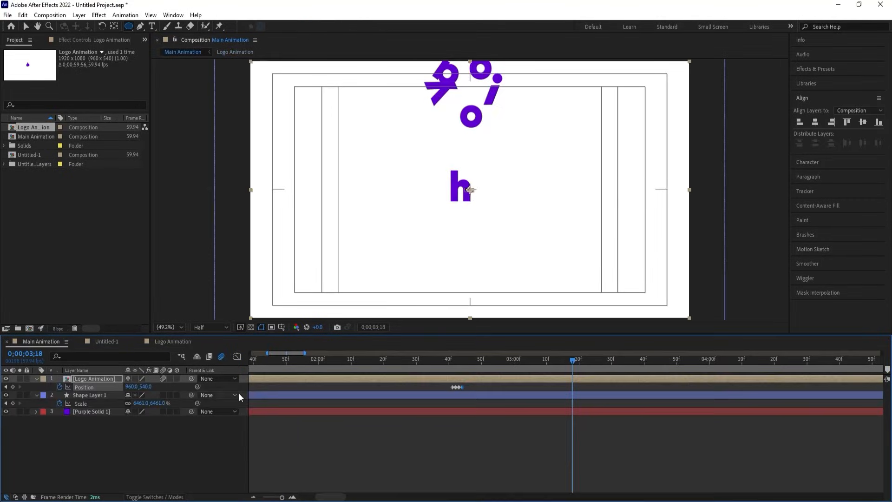
Preview the Main Animation sequence from the first frame
key("minus")
key("minus")
left_click_drag(284, 361, 232, 371)
key("space")
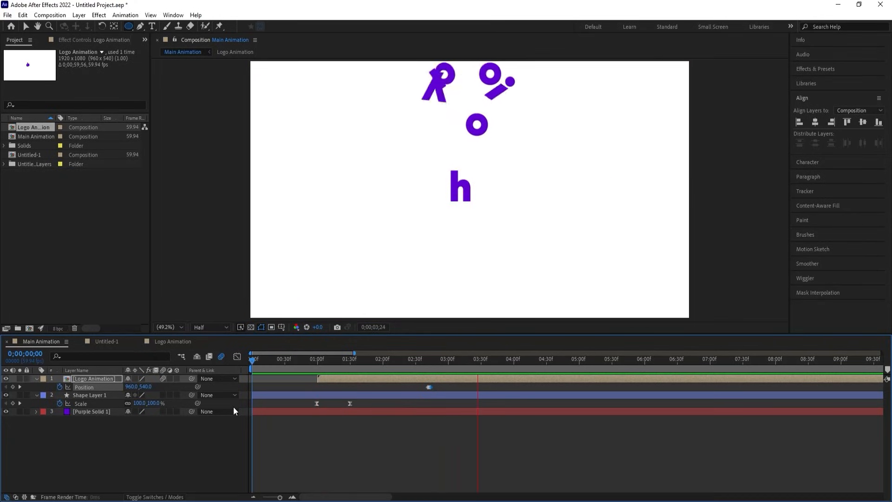
key("space")
Turn on motion blur for the circle's shape layer and preview the whole animation from the first frame
left_click(163, 395)
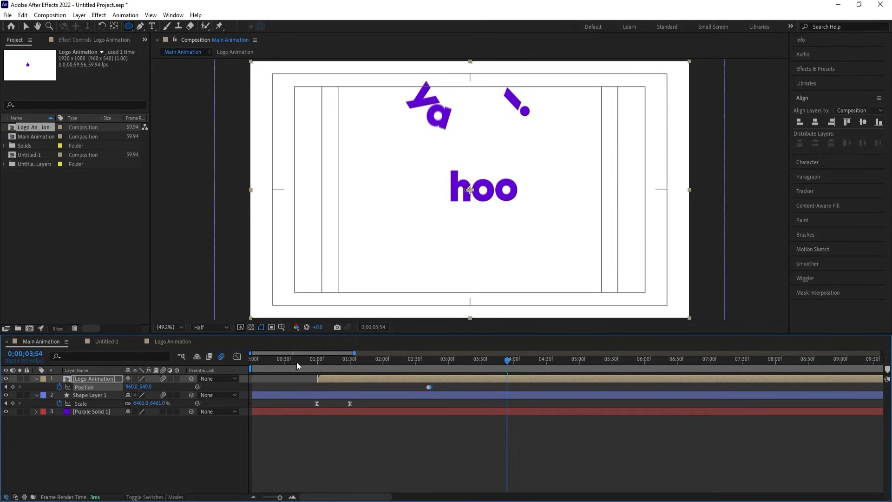
key("ctrl+k")
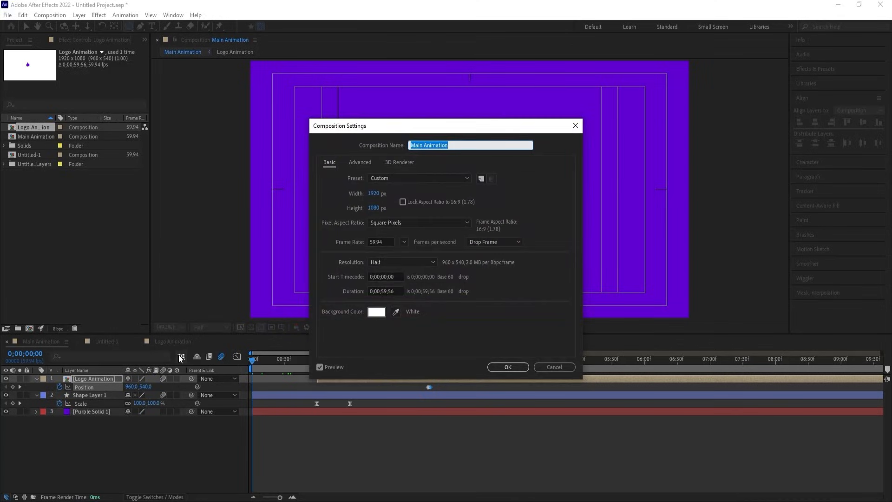
left_click(547, 365)
key("space")
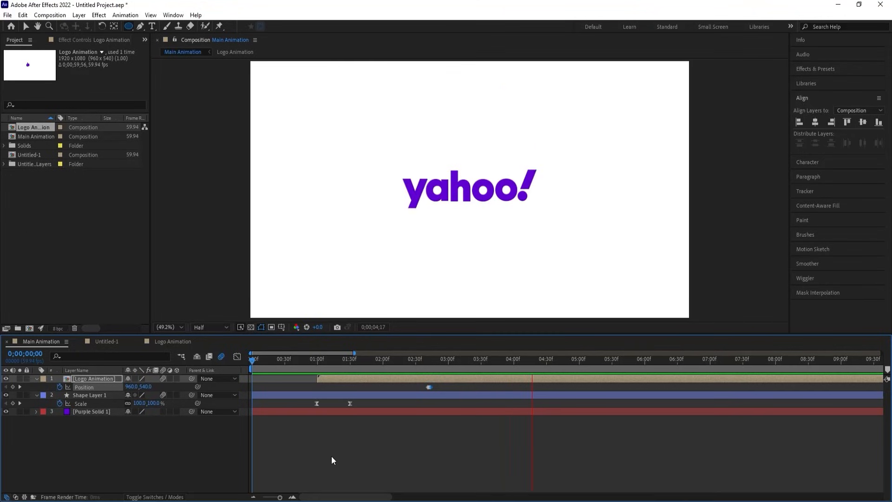
key("space")
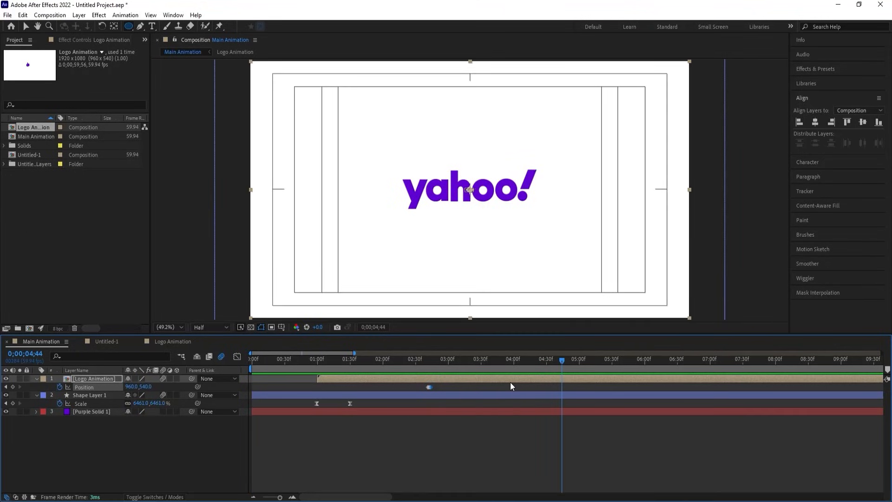
End the work area at 0;00;05;01 and preview the trimmed sequence
key("space")
key("space")
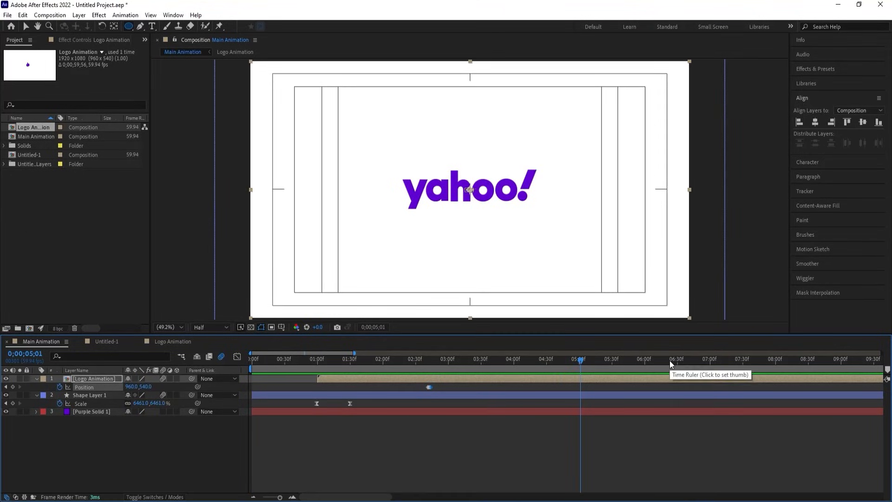
key("n")
key("space")
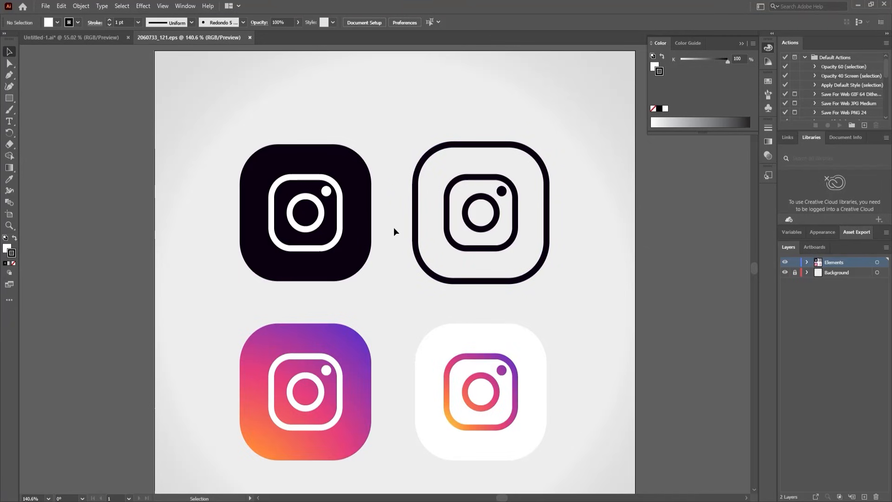
In Adobe Illustrator, ungroup the four Instagram icons in 2060733_121.eps so each can be selected separately
left_click(481, 252)
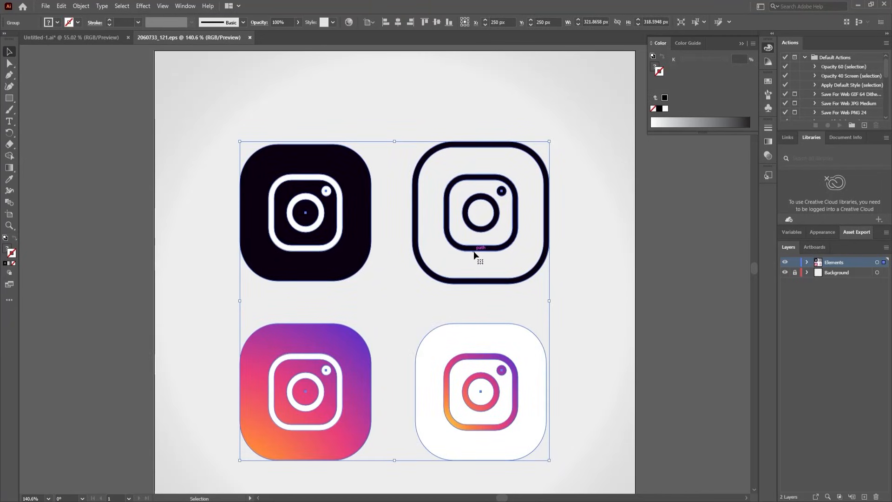
left_click(659, 219)
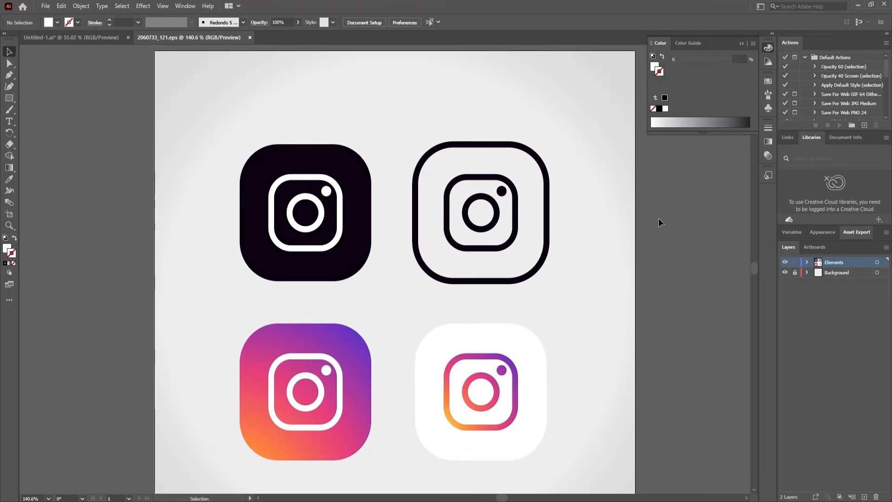
left_click(350, 264)
right_click(327, 256)
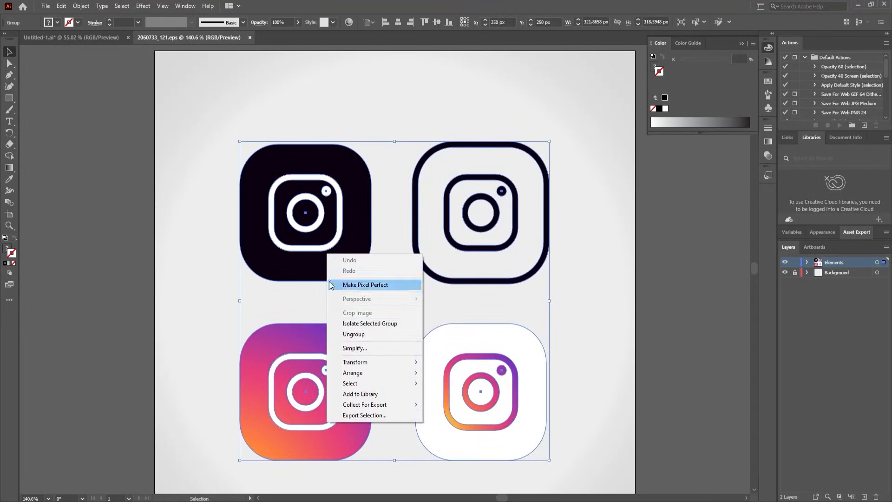
left_click(358, 333)
left_click(630, 244)
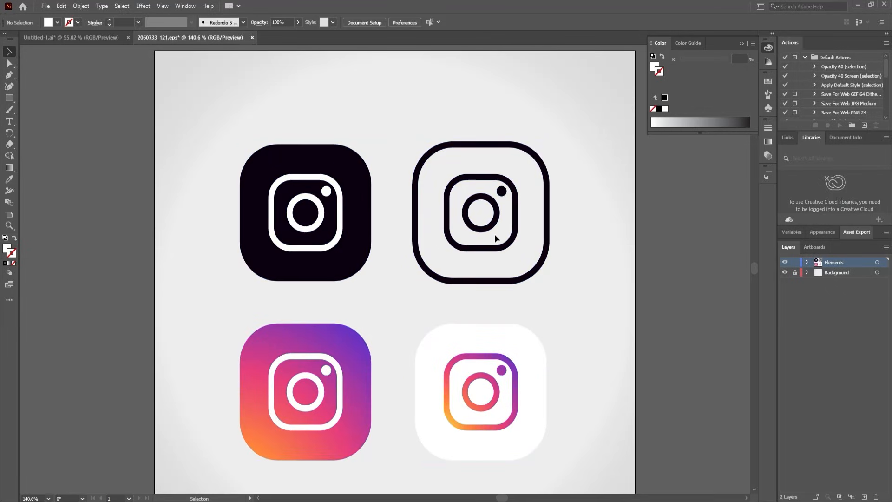
Check the icons' separate selections and delete the black outlined Instagram icon
left_click(346, 254)
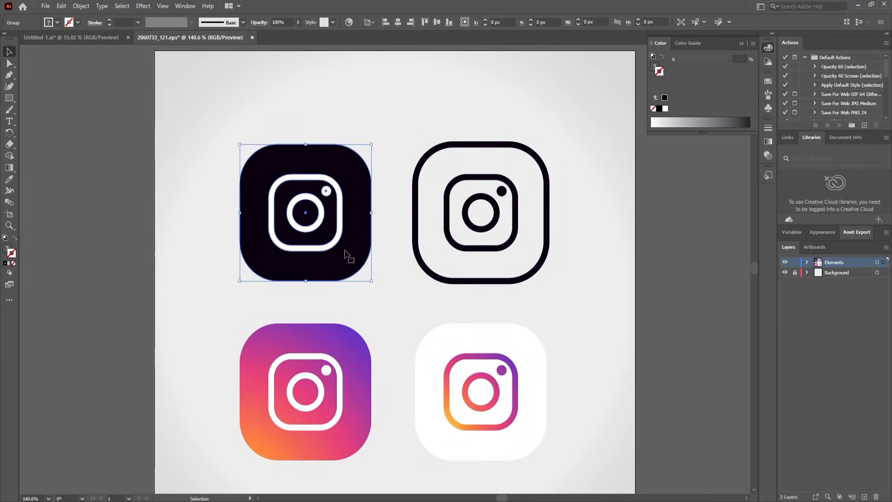
left_click(338, 353, "shift")
left_click(453, 366, "shift")
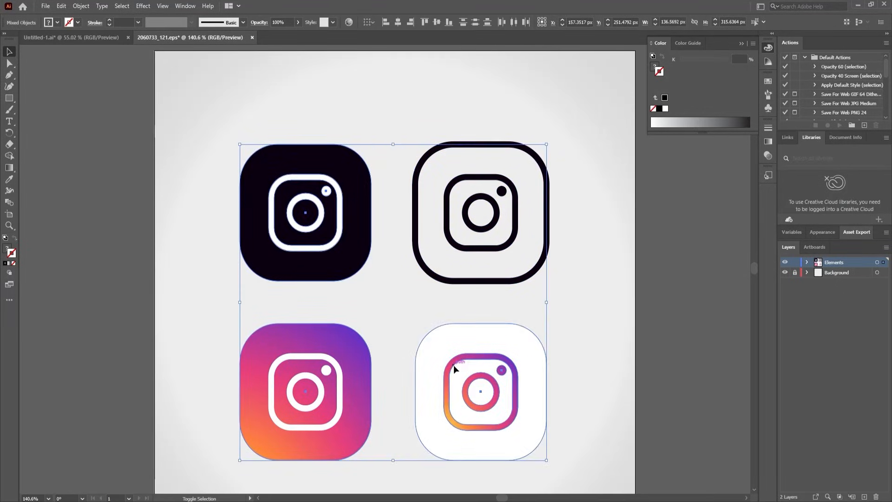
left_click(620, 302)
left_click_drag(599, 222, 444, 127)
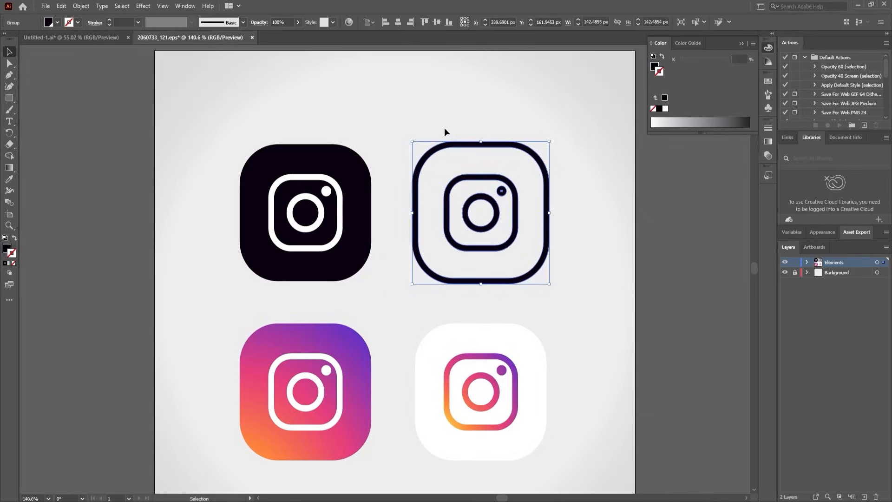
key("Delete")
Copy the three remaining Instagram icons and switch to the Untitled-1.ai document
left_click_drag(567, 148, 225, 473)
key("a")
left_click(9, 51)
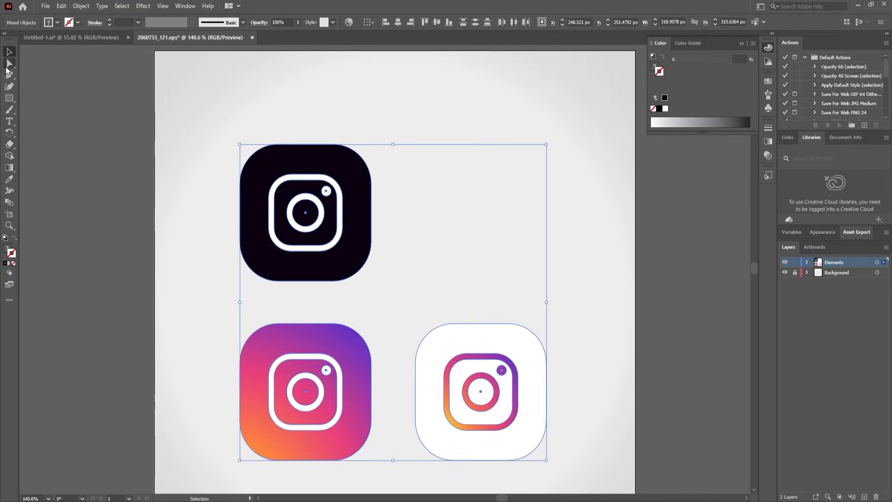
left_click(46, 40)
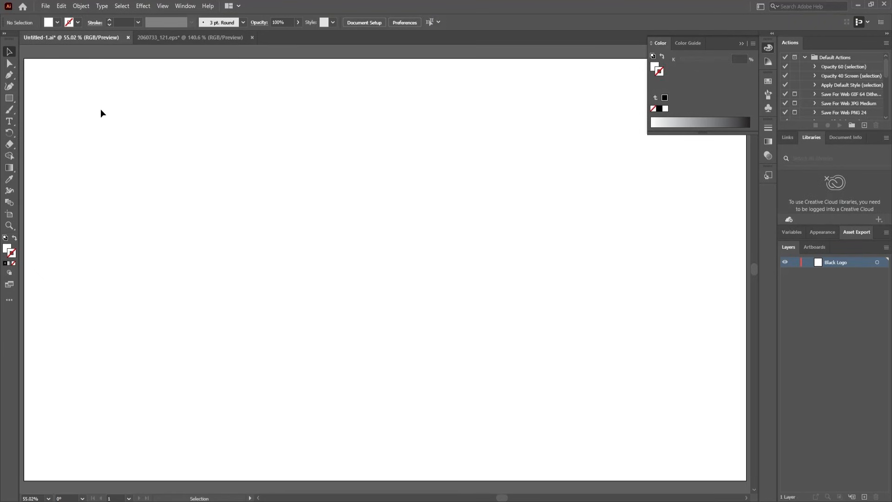
left_click(45, 6)
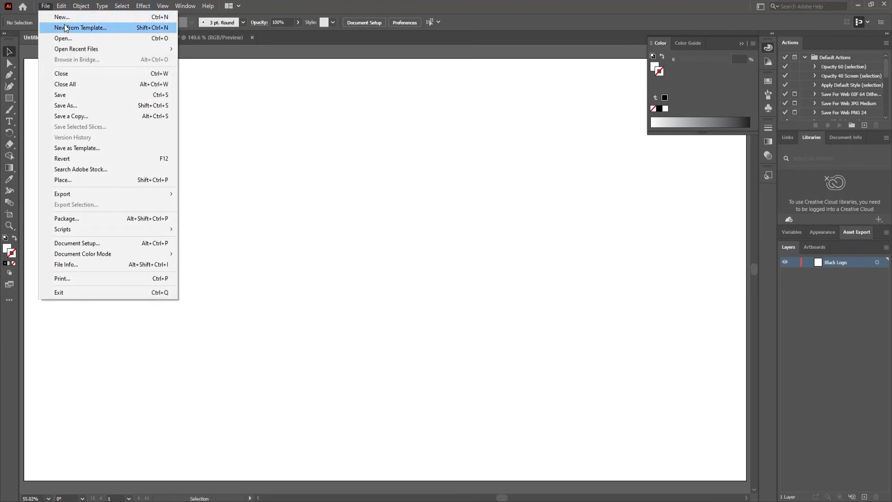
left_click(63, 18)
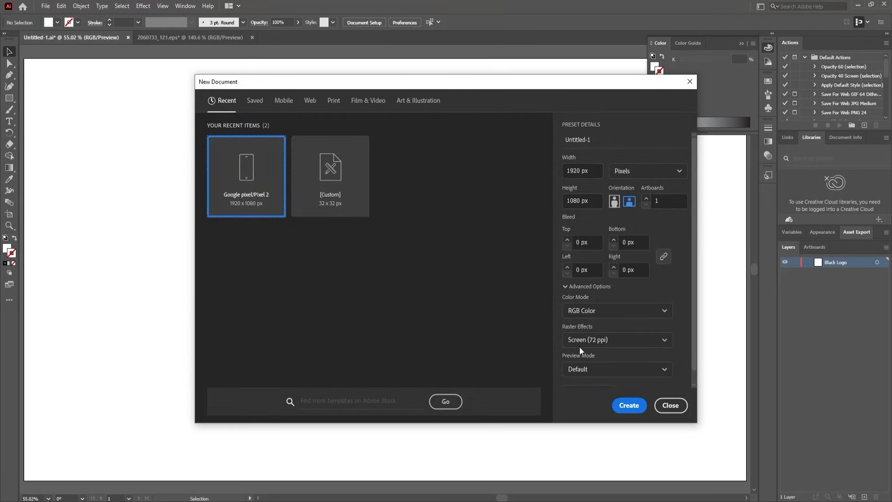
left_click(671, 405)
Paste the three Instagram icons onto the Untitled-1.ai artboard and select all of them
key("ctrl+v")
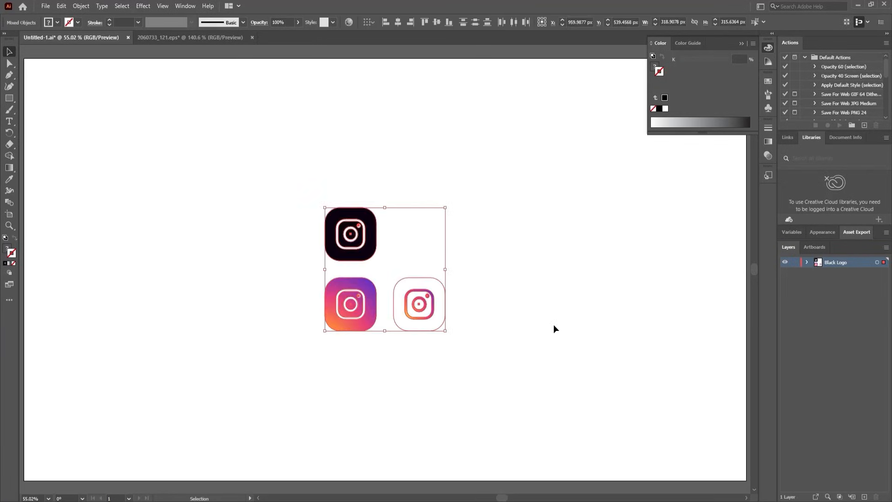
left_click(555, 307)
key("a")
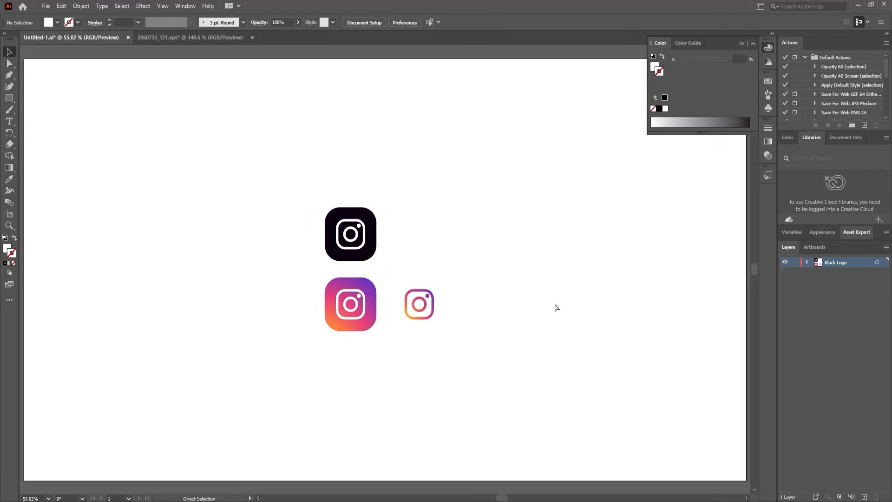
key("ctrl+a")
key("v")
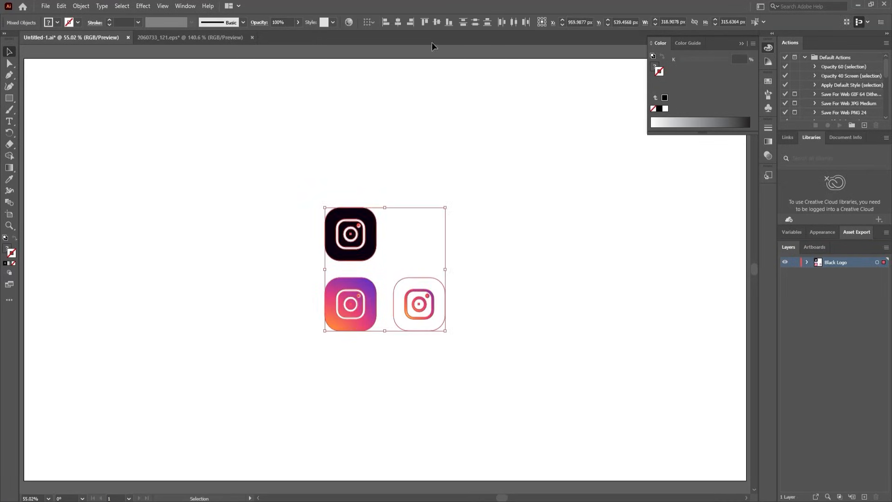
Center the three Instagram icons on each other horizontally and vertically, and move the stack up and right toward the artboard's middle
left_click(398, 23)
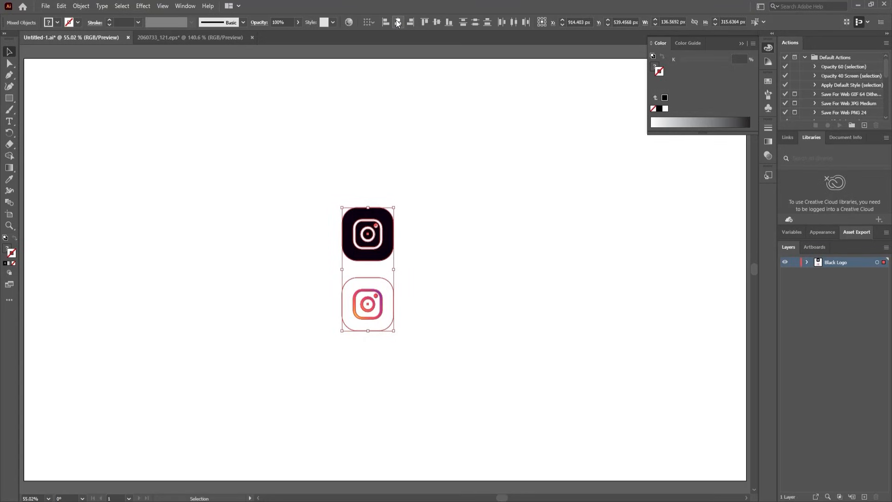
left_click(435, 24)
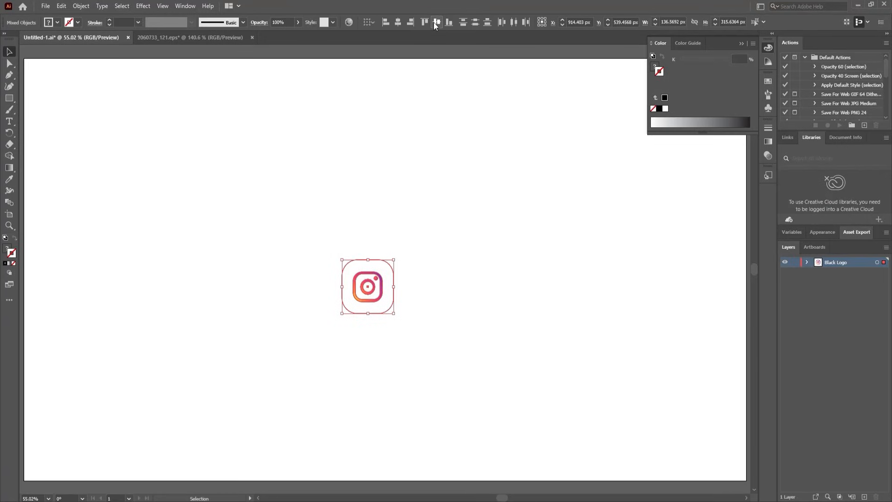
left_click_drag(378, 307, 407, 282)
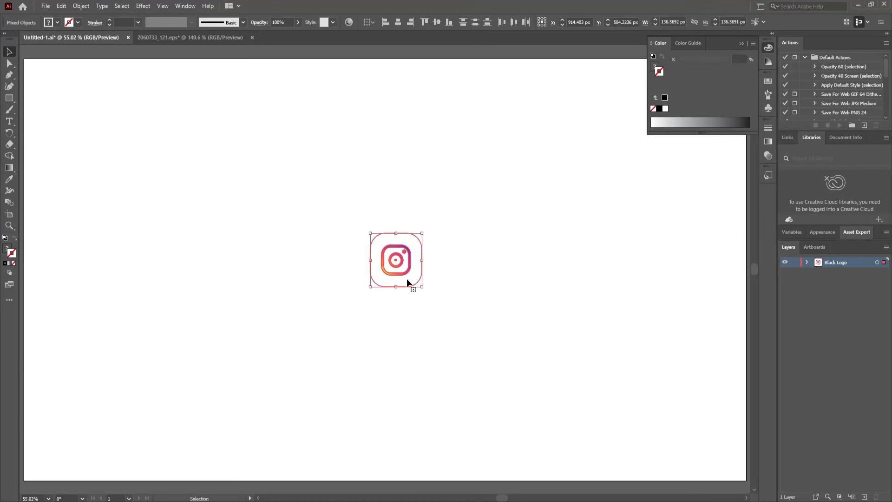
left_click(478, 268)
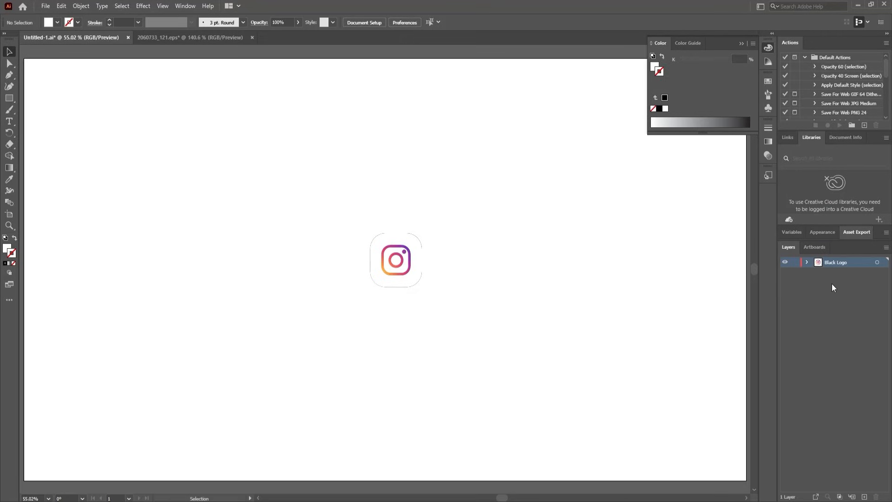
Move the white-background Instagram icon in place onto a new layer named White bg logo and hide that layer
left_click(807, 262)
left_click(807, 261)
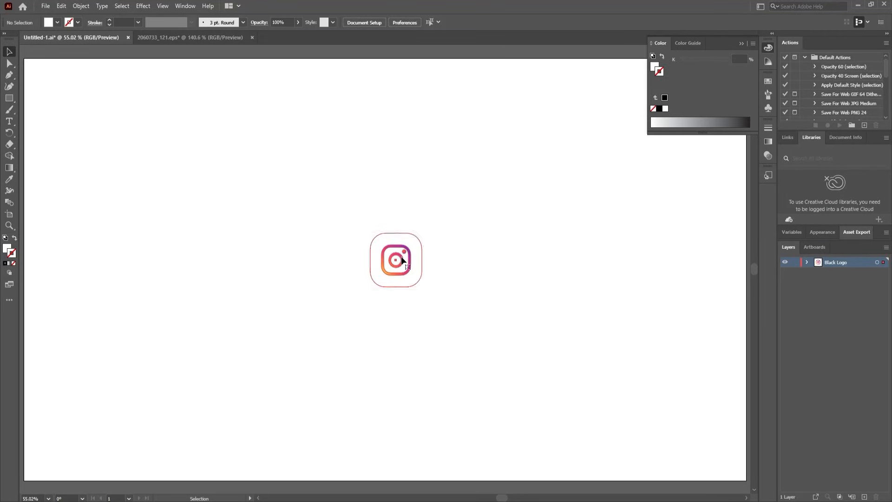
left_click(400, 260)
left_click(669, 308)
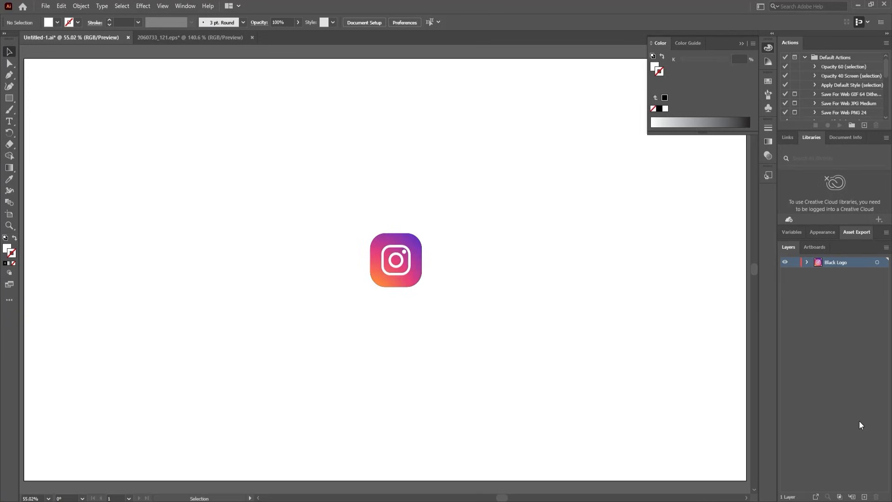
left_click(865, 497)
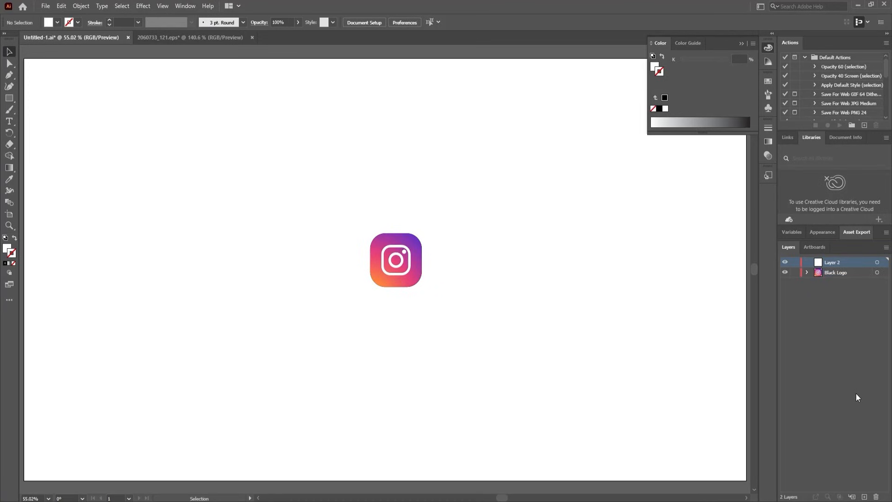
key("ctrl+f")
double_click(832, 263)
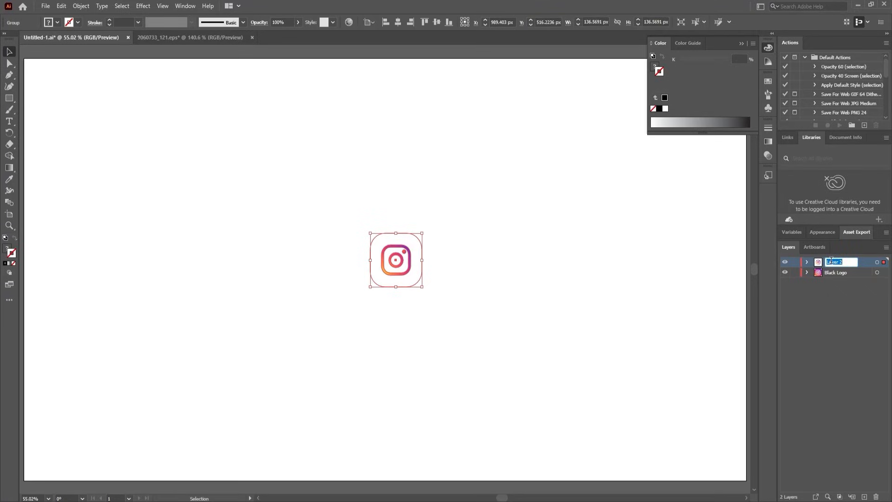
type("White bg logo")
key("Return")
left_click(784, 262)
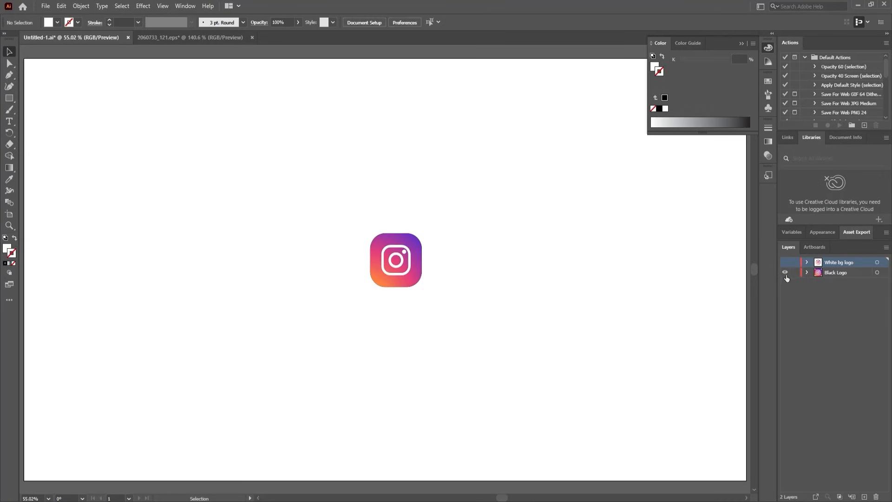
Move the gradient icon's background and white glyph in place onto a new layer named Coloured Logo and hide that layer
left_click(395, 259)
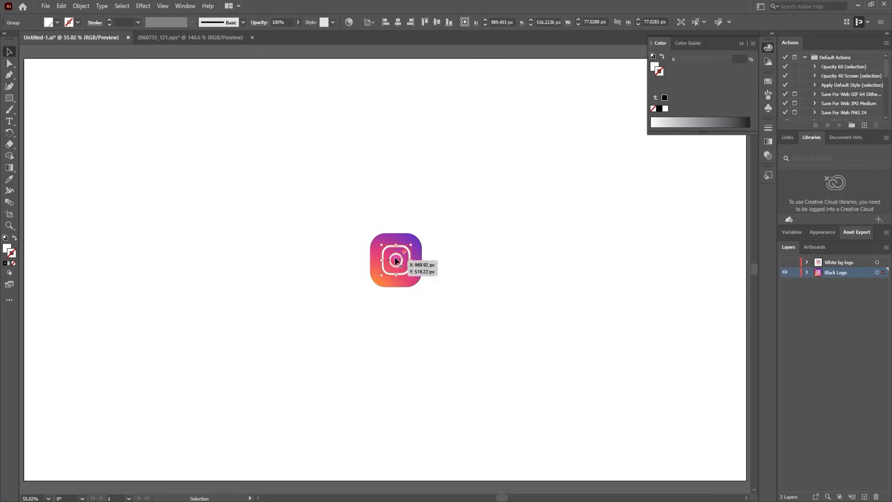
scroll(423, 272, "up", 5)
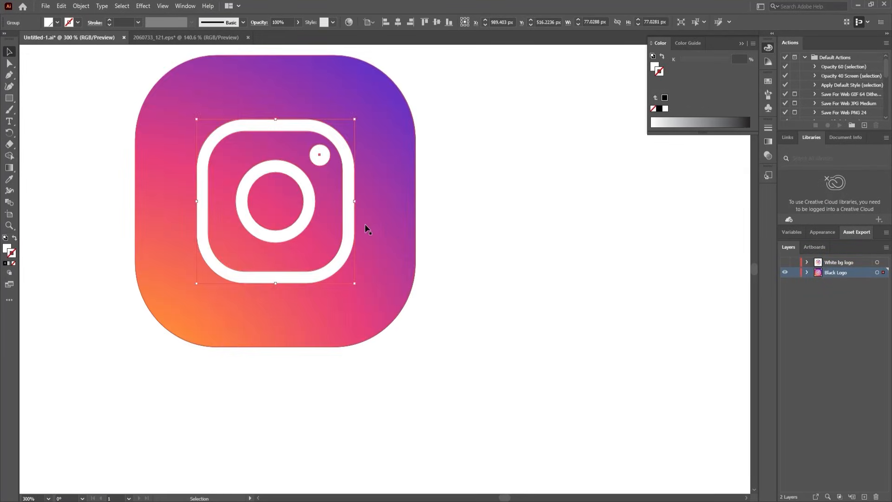
left_click(404, 215, "shift")
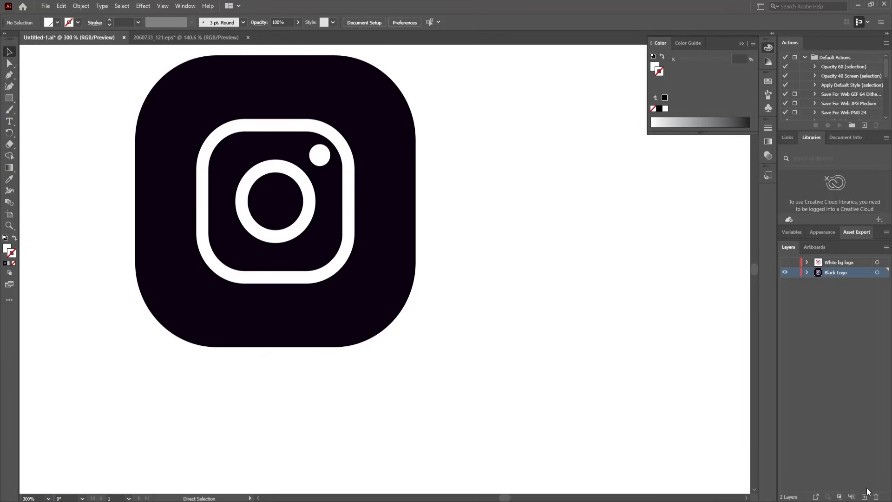
left_click(864, 496)
key("ctrl+f")
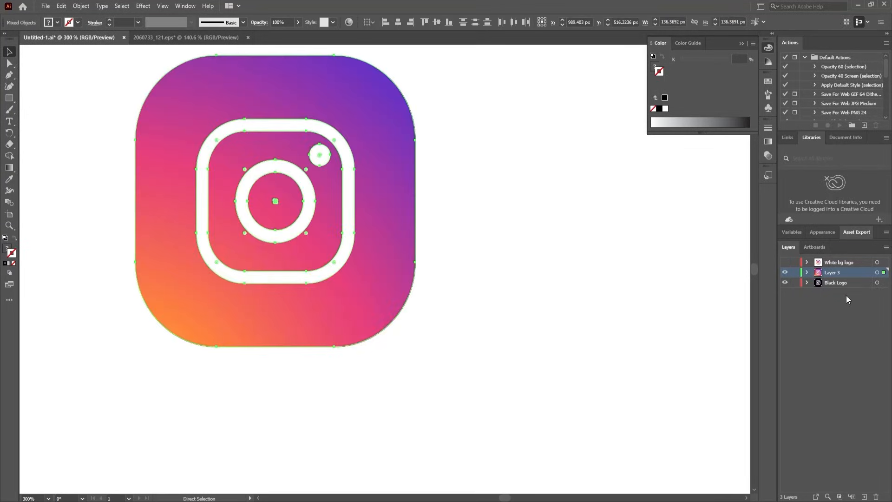
double_click(834, 273)
type("Coloured Logo")
key("Return")
left_click(786, 273)
Ungroup the black Instagram icon and select only its rounded square background
left_click(409, 242)
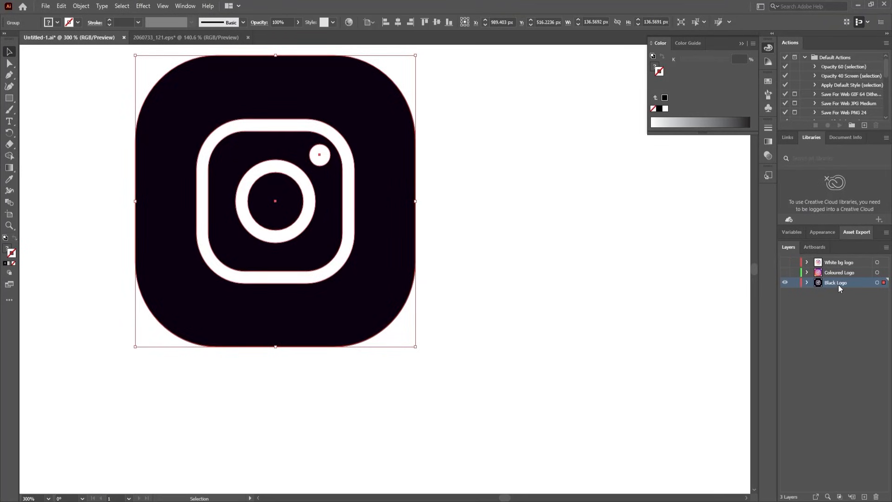
right_click(382, 162)
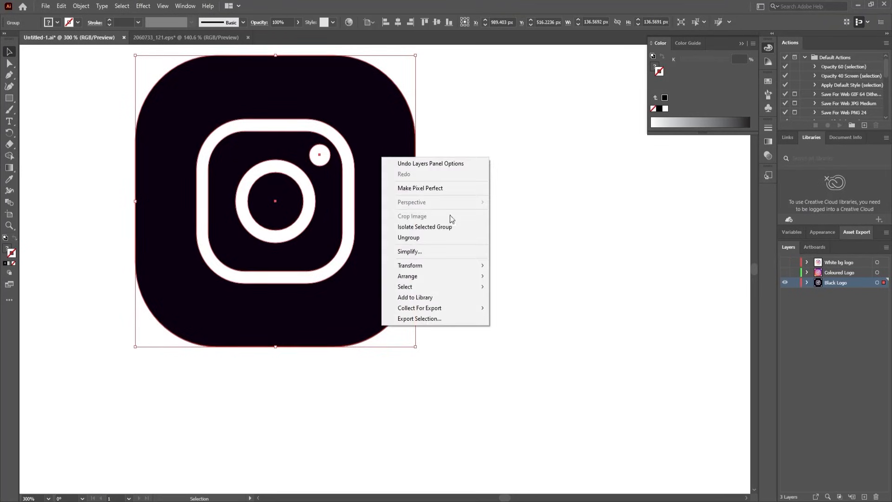
left_click(436, 239)
left_click(507, 224)
left_click(409, 182)
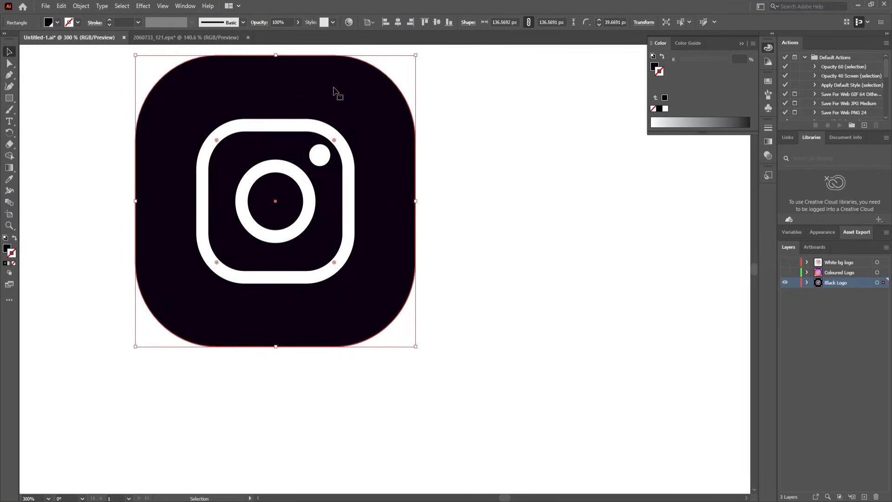
Copy the black rounded square in place onto a new layer named Storke and move that layer below Black Logo
key("a")
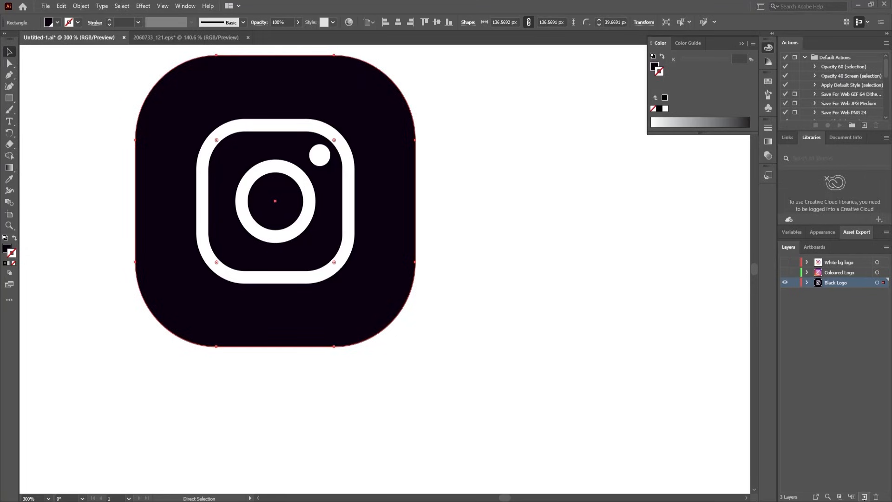
left_click(864, 497)
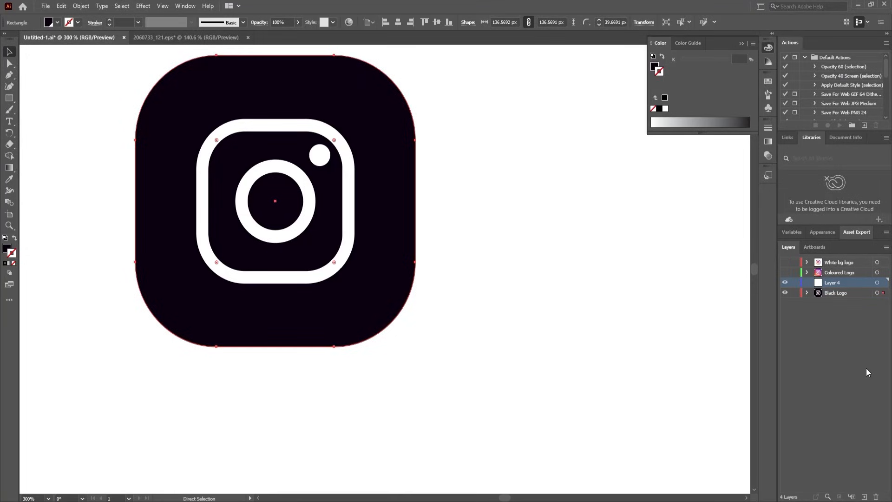
key("ctrl+f")
double_click(833, 283)
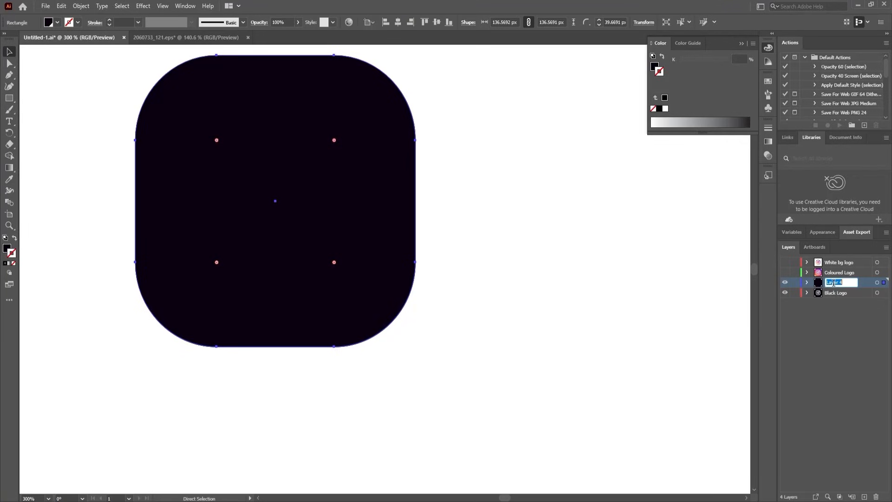
type("Storke")
key("Return")
left_click_drag(835, 288, 834, 330)
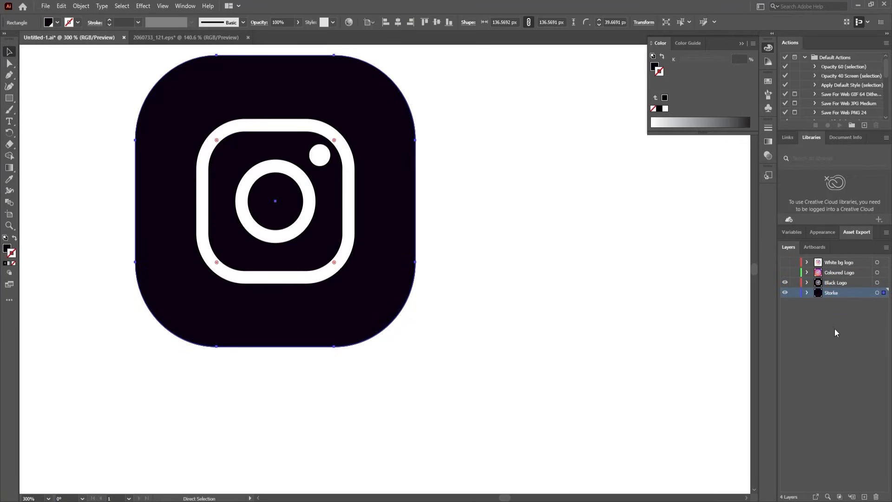
Hide the Black Logo layer and give the rounded square on the Storke layer no fill and a dark stroke
key("v")
left_click(785, 282)
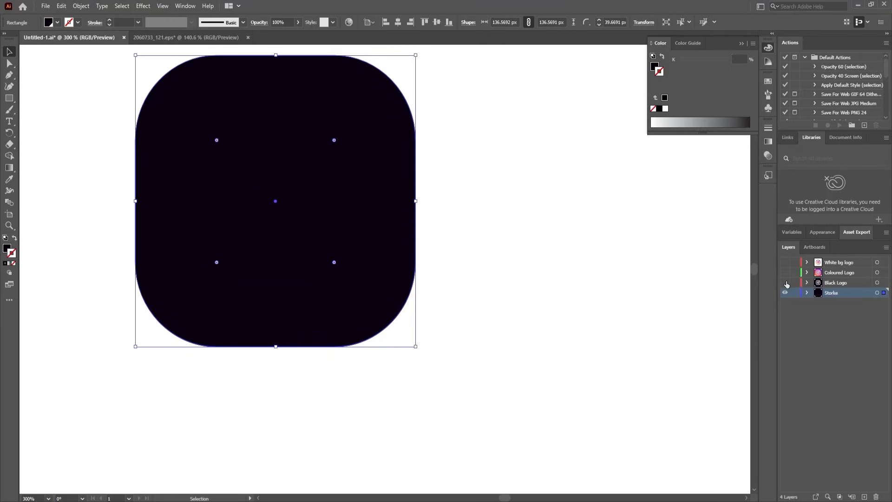
left_click(457, 258)
left_click(315, 190)
left_click(5, 250)
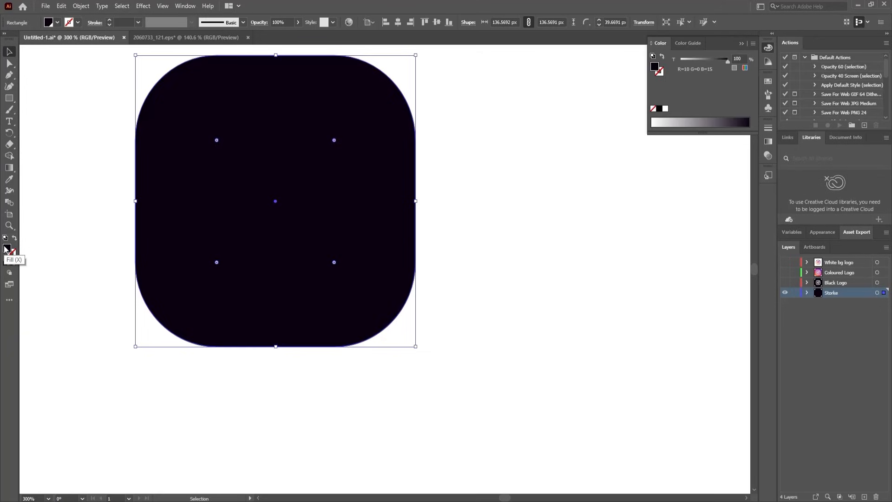
left_click(14, 264)
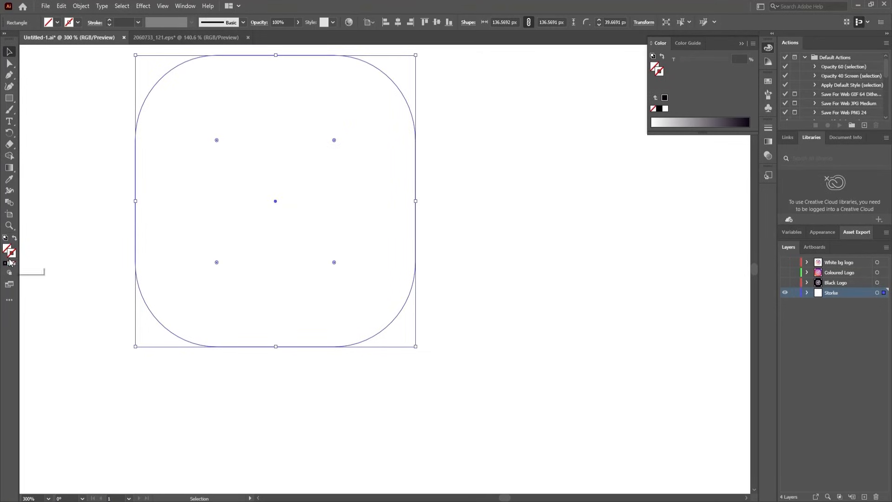
left_click(6, 263)
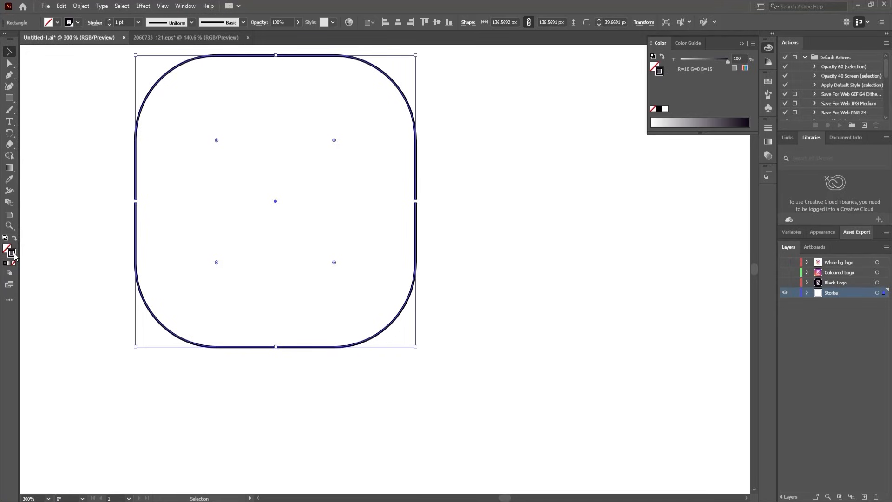
Set the rounded square outline's stroke weight to 3 pt and its stroke color to white
left_click(110, 20)
left_click(110, 20)
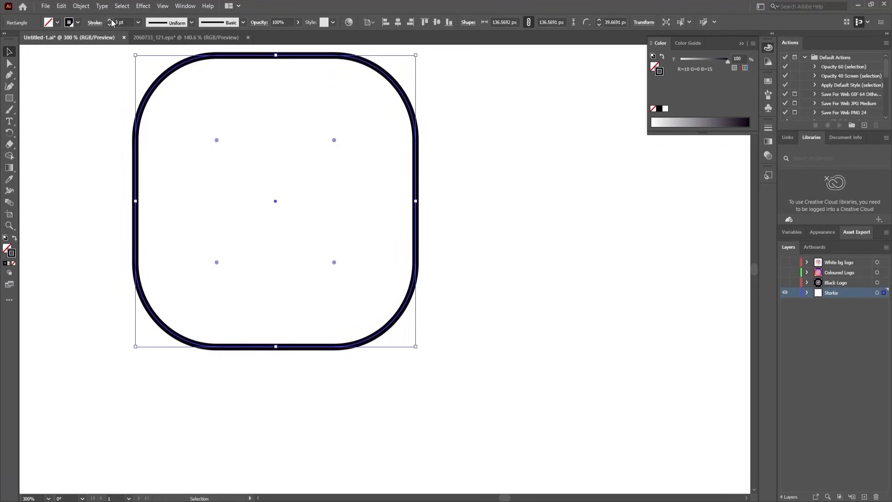
double_click(11, 253)
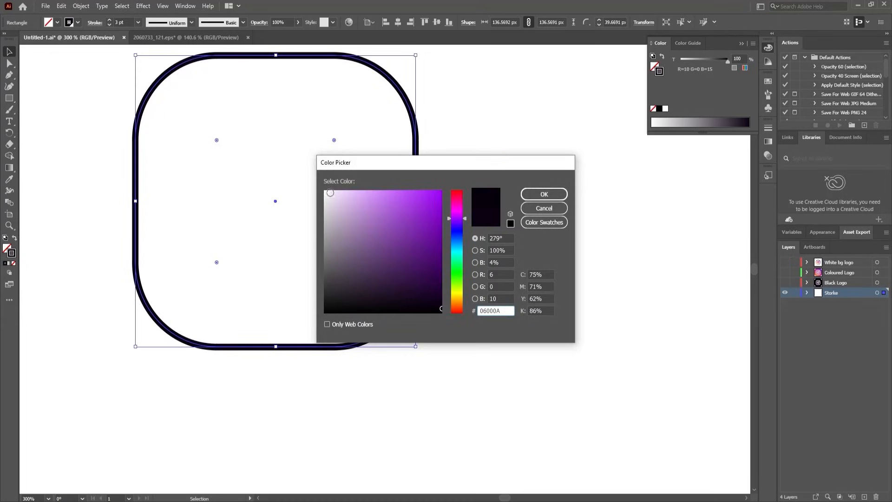
left_click(330, 192)
left_click(544, 194)
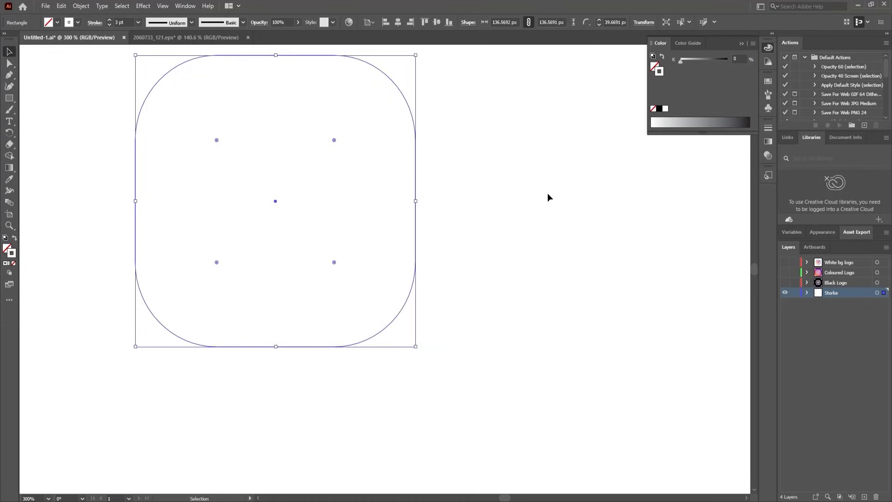
Deselect the outline and save the Untitled-1.ai document
left_click(547, 193)
key("a")
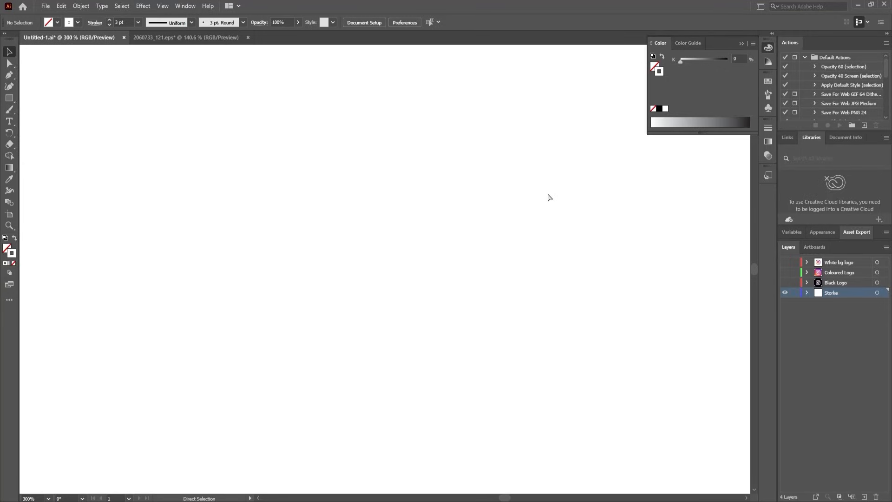
key("ctrl+s")
key("ctrl+0")
key("v")
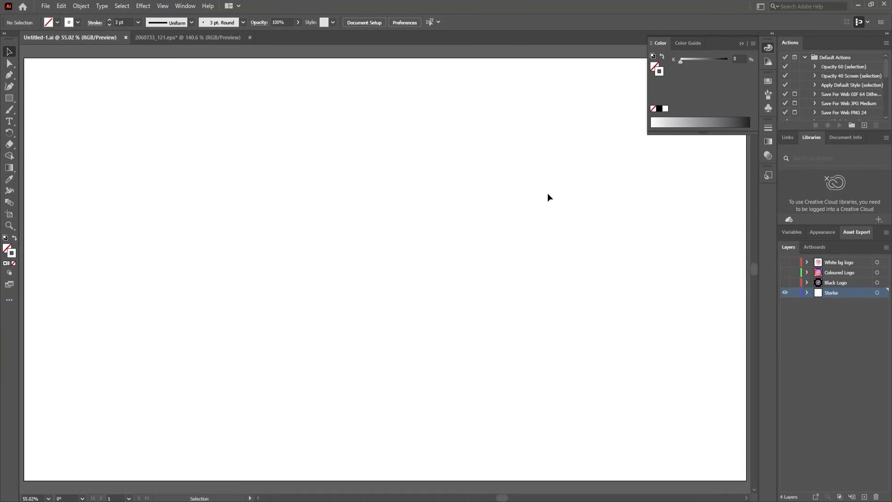
Show the Black Logo, Coloured Logo and White bg logo layers alongside Storke and save the document
left_click(786, 291)
left_click(786, 291)
left_click(877, 293)
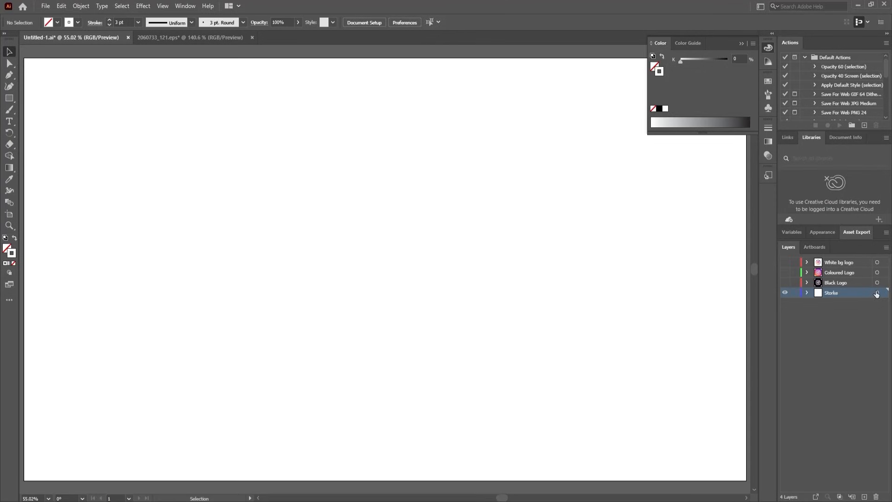
left_click(521, 250)
left_click(784, 282)
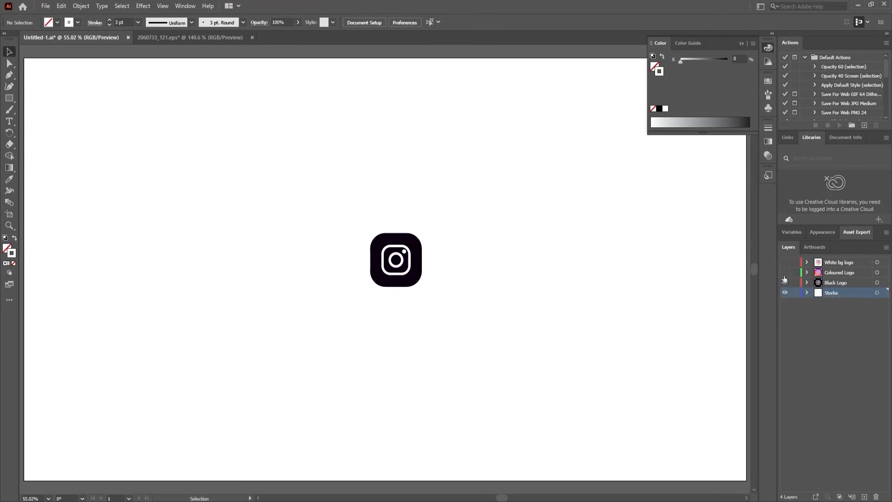
left_click(784, 273)
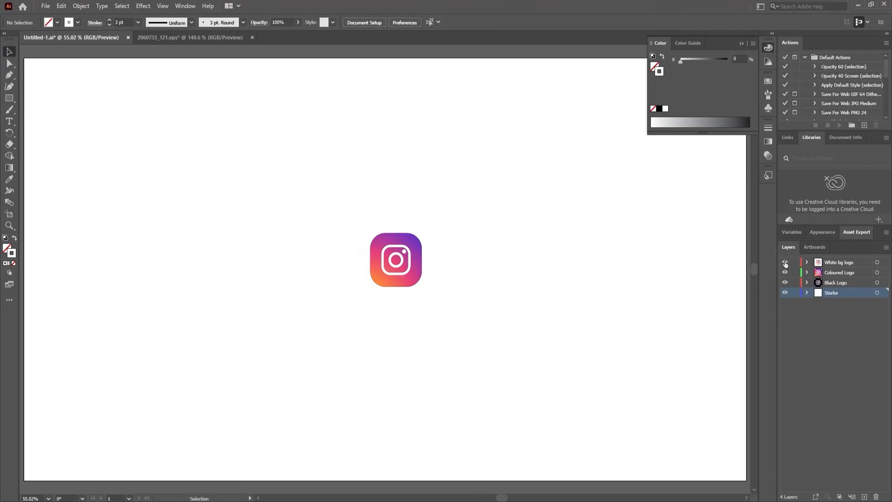
left_click(784, 262)
key("ctrl+s")
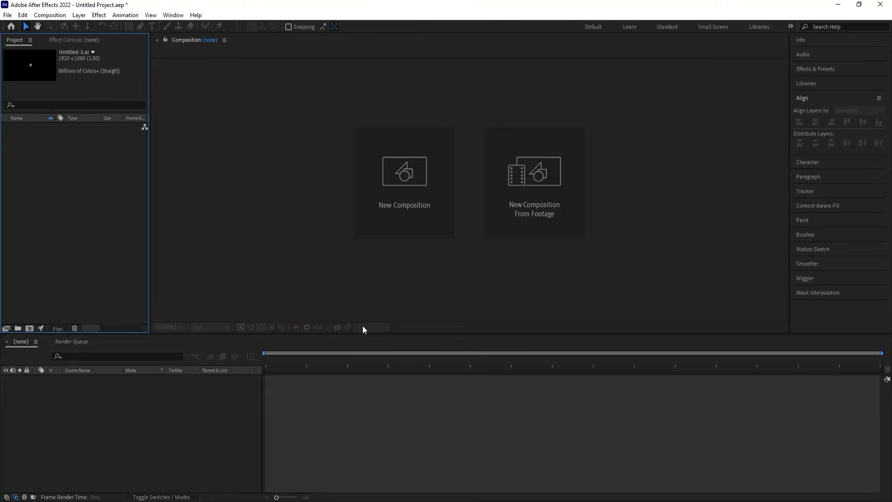
Create a composition named Main Animation at 59.94 frames per second and display the Title/Action Safe guides
left_click(425, 199)
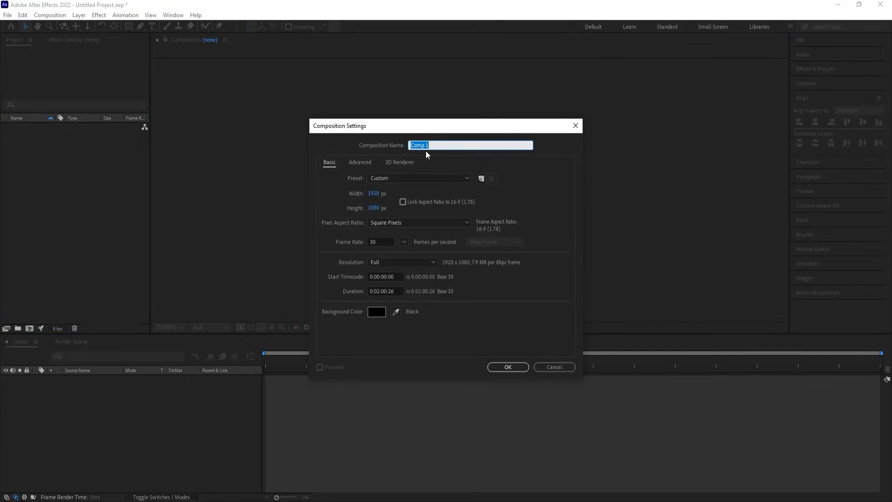
type("Main Animation")
left_click(404, 242)
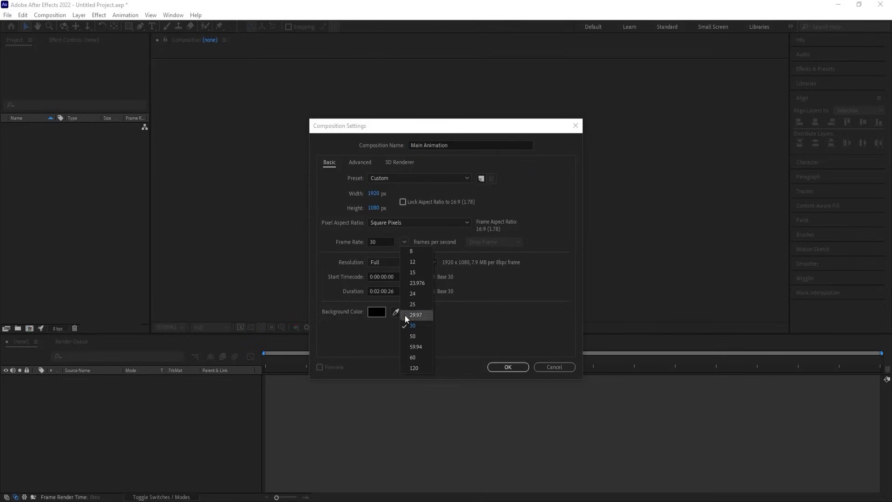
left_click(413, 348)
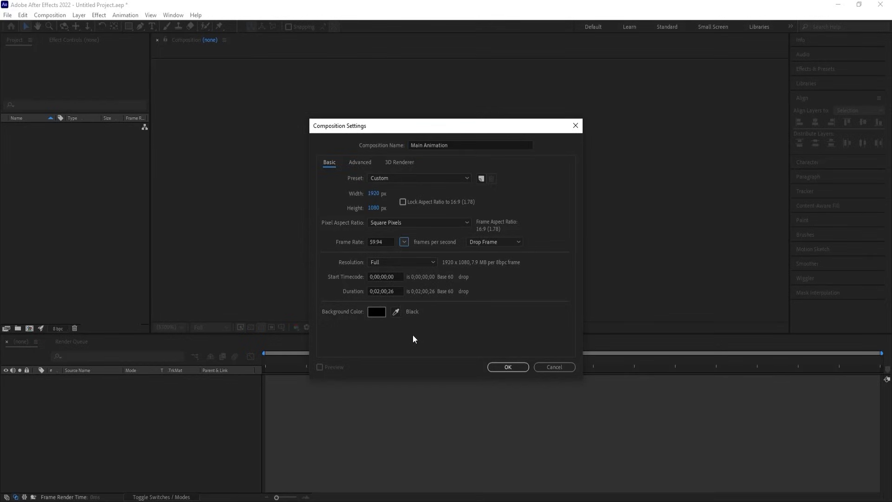
left_click(514, 369)
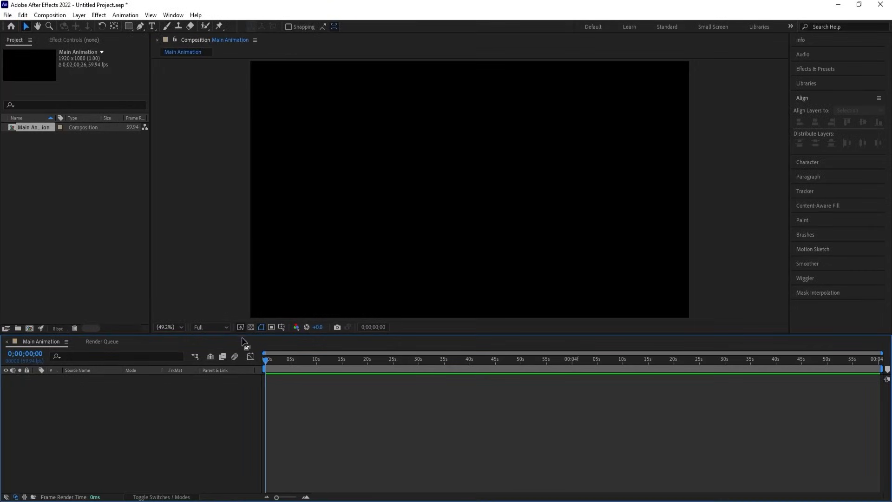
left_click(282, 327)
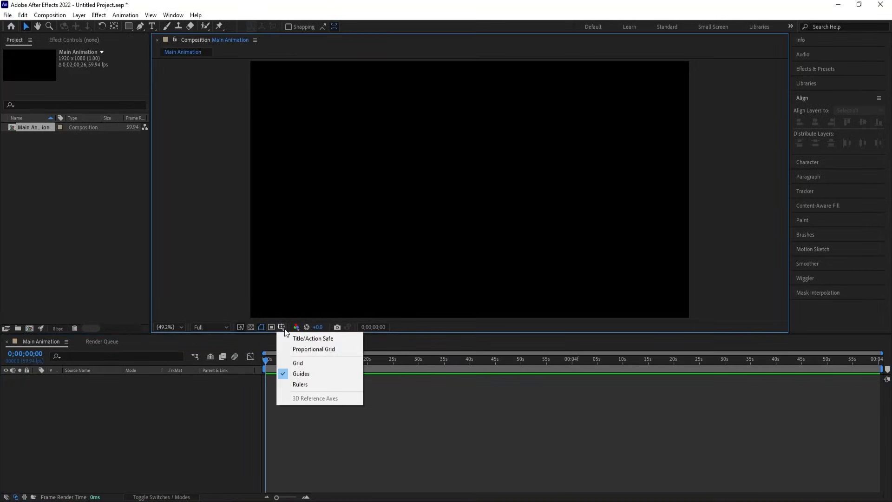
left_click(334, 342)
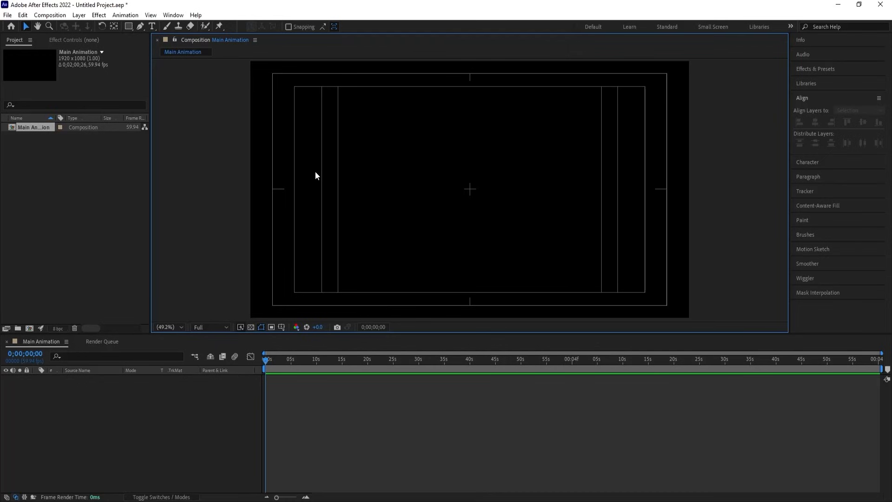
Save the project as ss in the Instagram folder
key("ctrl+s")
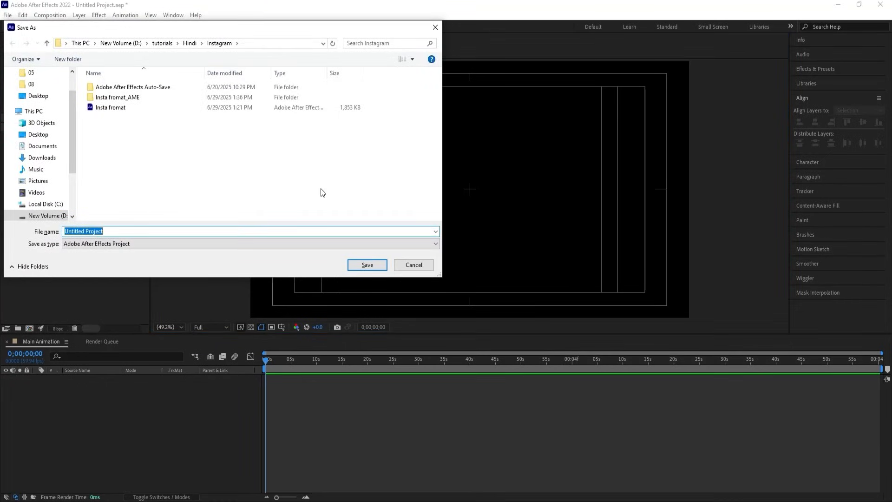
type("ss")
key("Return")
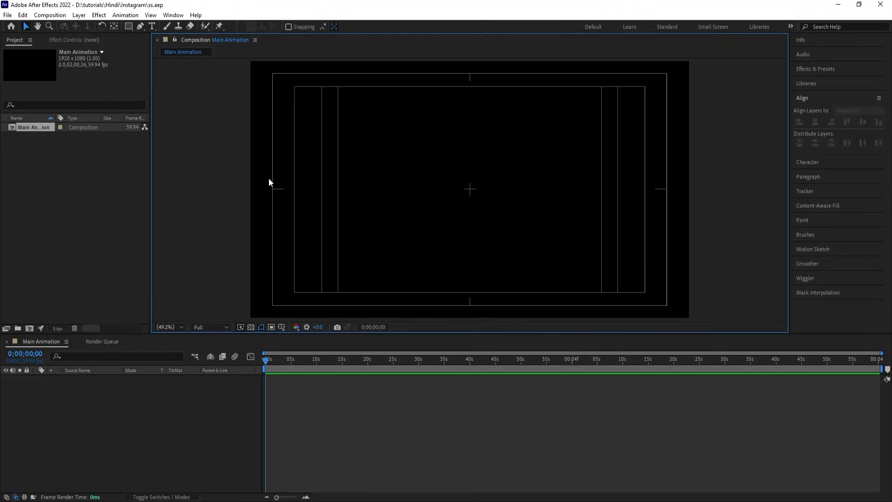
Import the Illustrator file Untitled-1 as Composition - Retain Layer Sizes and add it to the Main Animation timeline
key("ctrl+i")
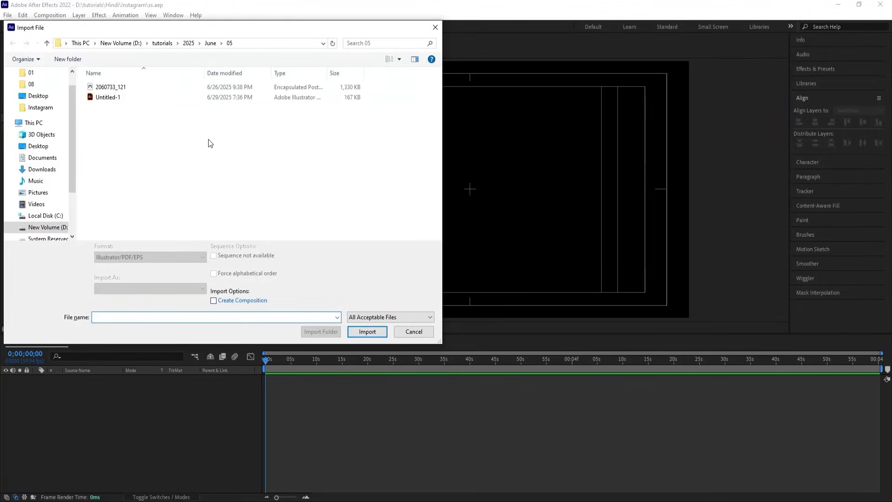
left_click(127, 97)
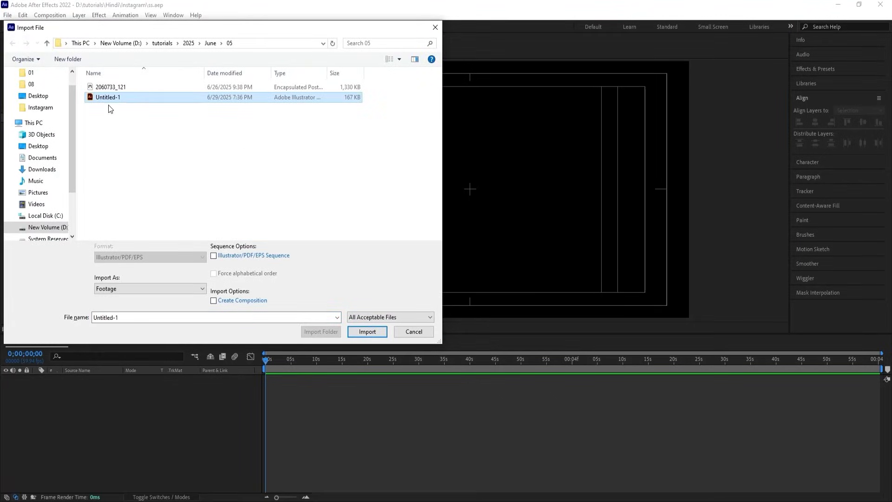
left_click(109, 289)
left_click(118, 305)
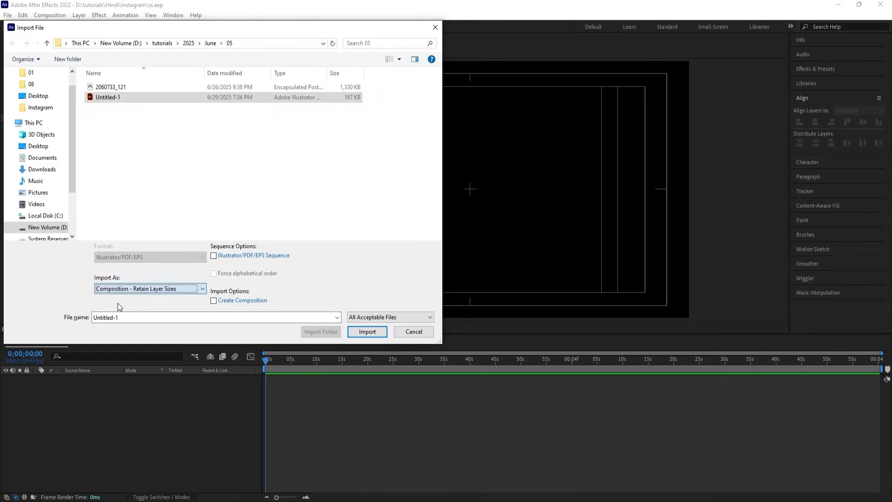
left_click(368, 332)
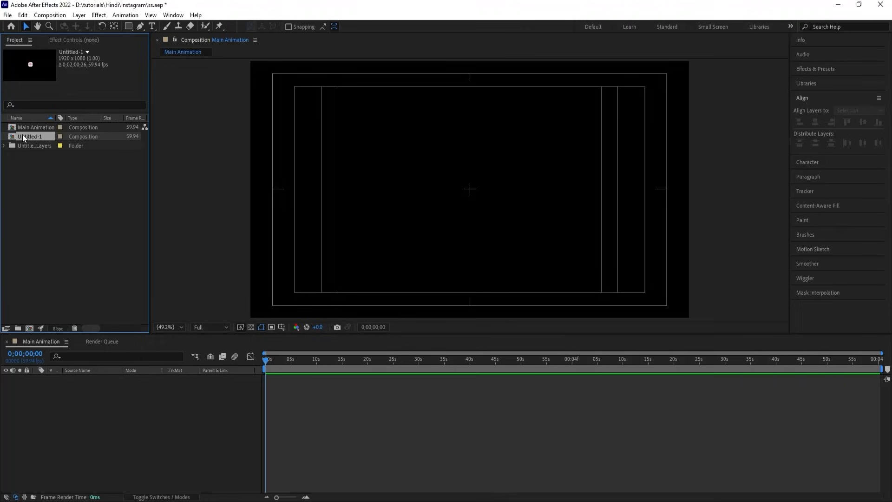
left_click_drag(89, 402, 91, 412)
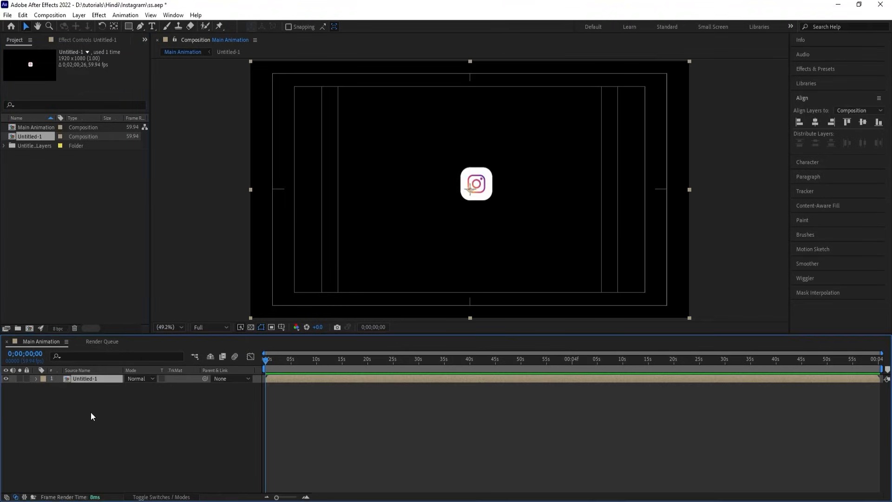
Open the Untitled-1 composition and move all four logo layers together to the centre of the frame
double_click(82, 379)
left_click_drag(150, 443, 81, 373)
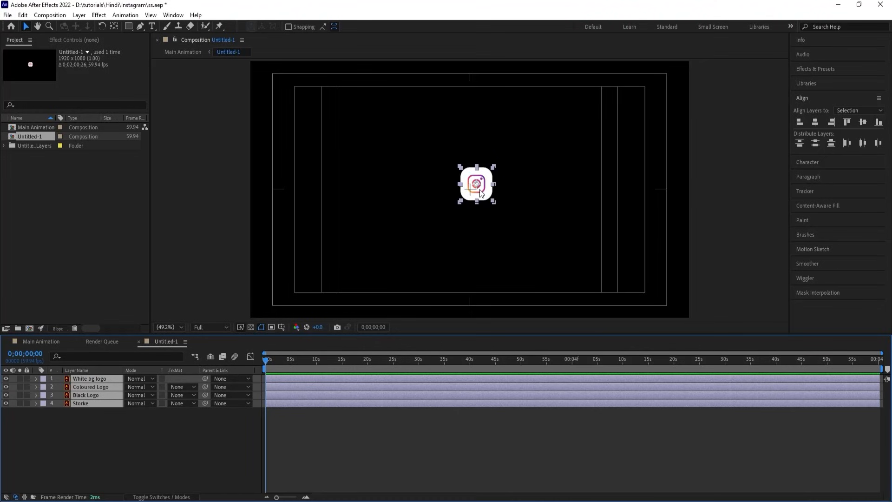
scroll(479, 188, "up", 5)
left_click_drag(495, 196, 442, 243)
left_click(177, 325)
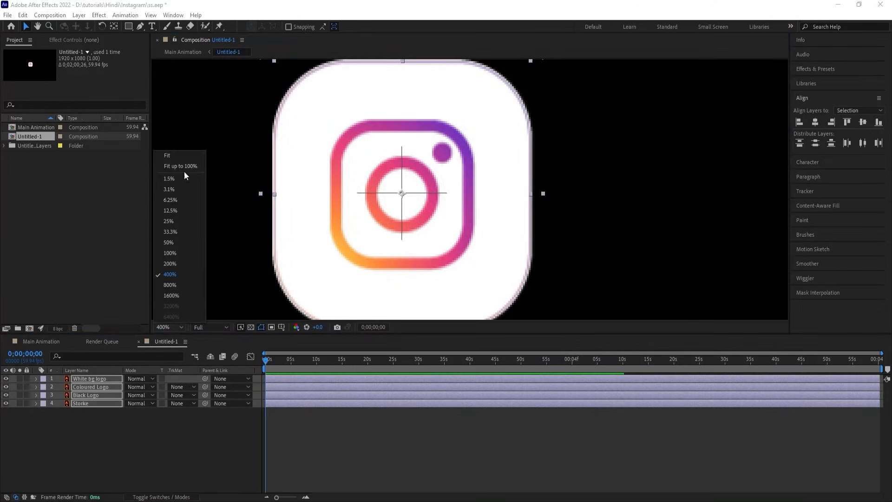
left_click(172, 156)
Set the scale of the White bg logo, Coloured Logo, Black Logo and Storke layers to 200%
key("s")
left_click(139, 387)
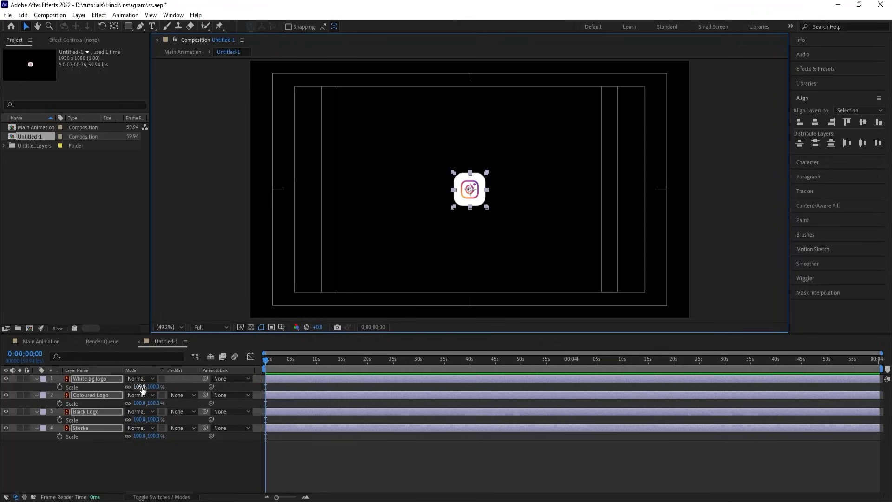
type("200")
key("Return")
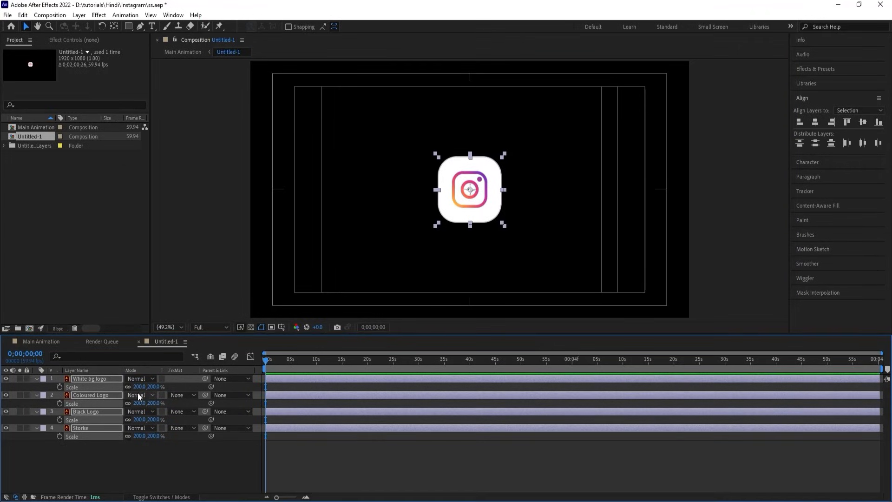
left_click(108, 458)
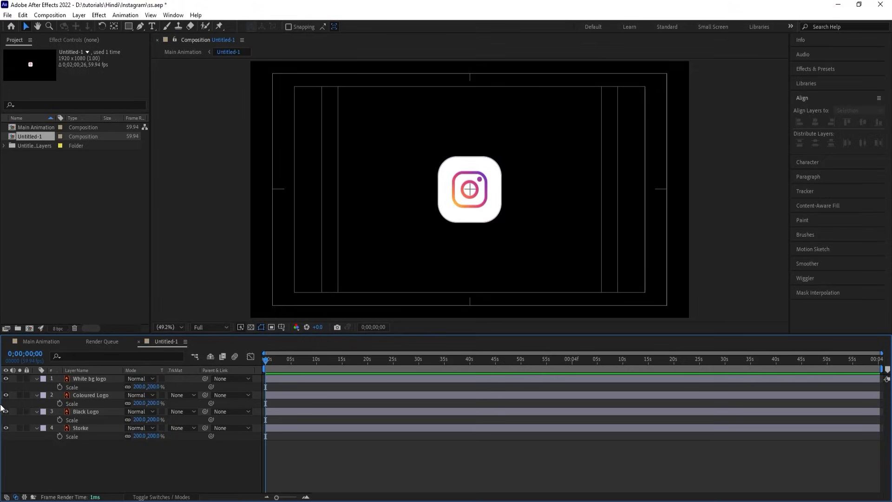
key("s")
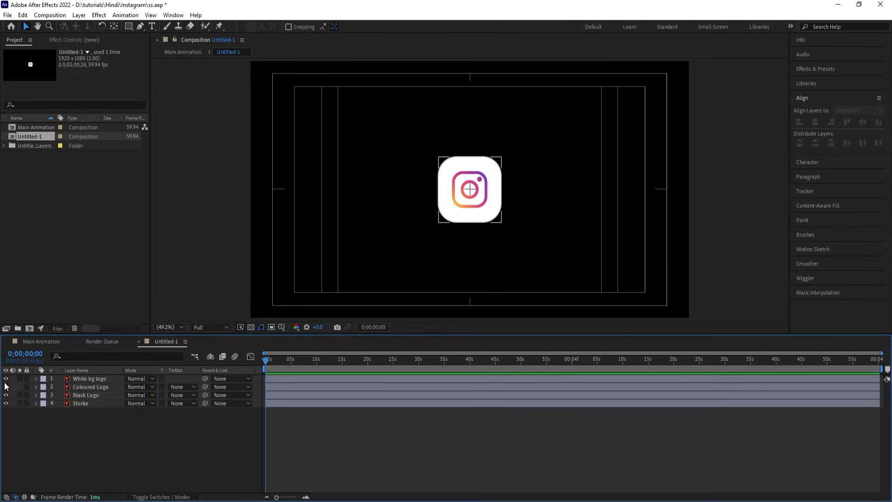
With the three logo layers hidden, create shapes from the Storke vector layer and delete the original Storke layer
left_click_drag(6, 379, 6, 398)
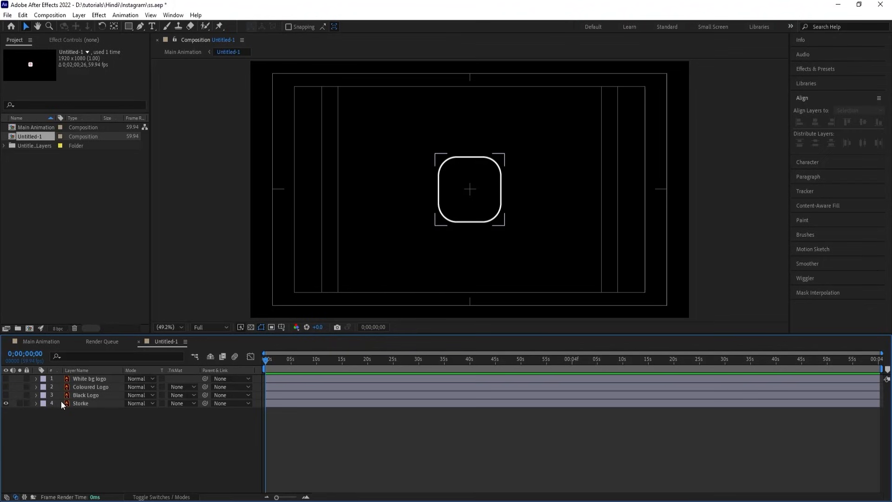
left_click(91, 404)
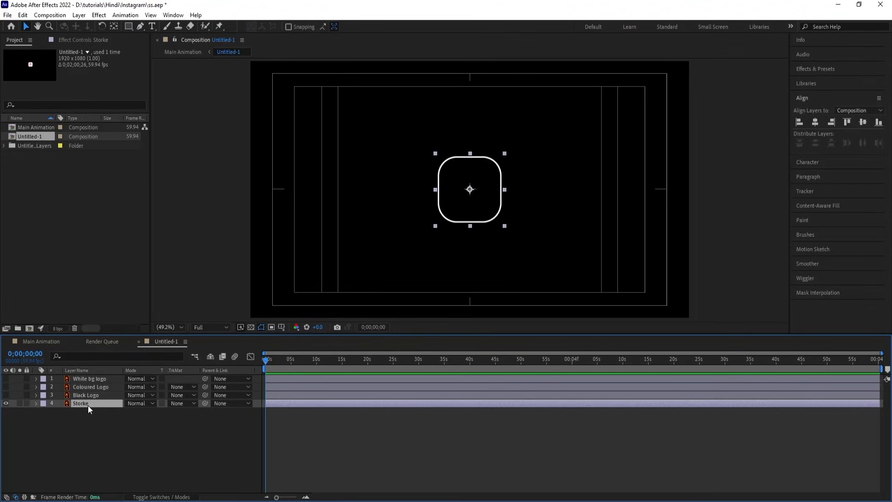
right_click(88, 405)
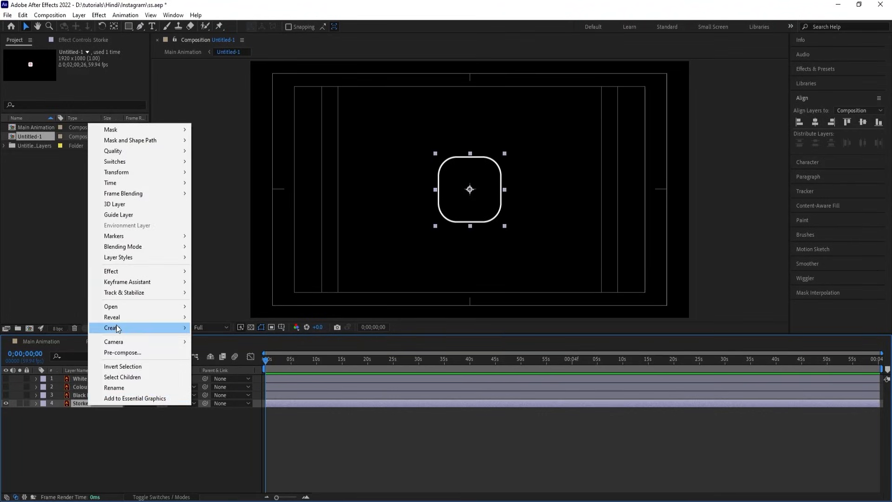
mouse_move(143, 327)
left_click(260, 361)
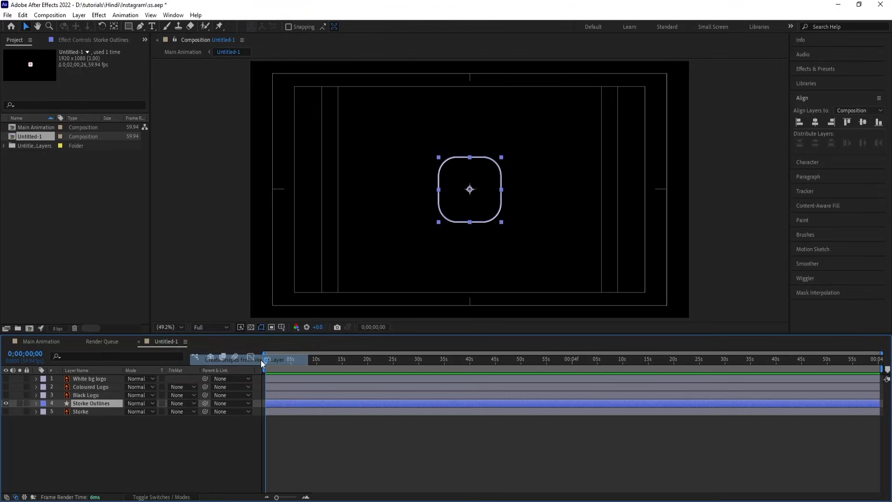
left_click(114, 413)
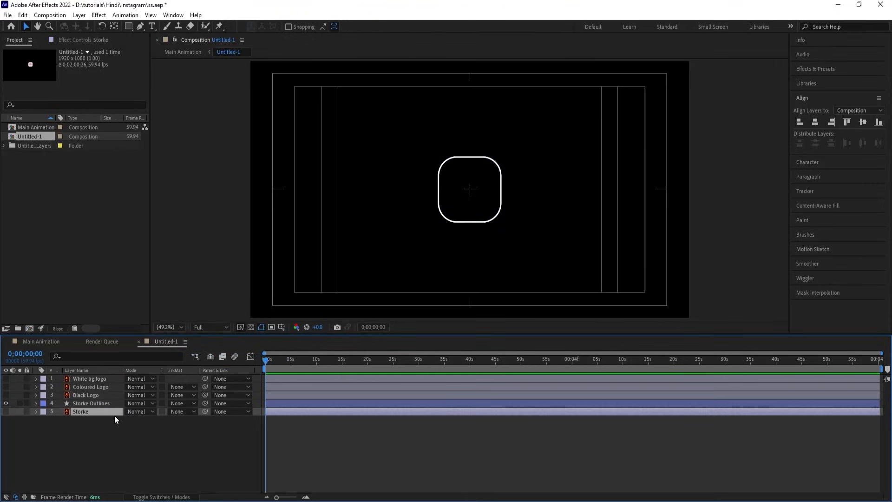
key("Delete")
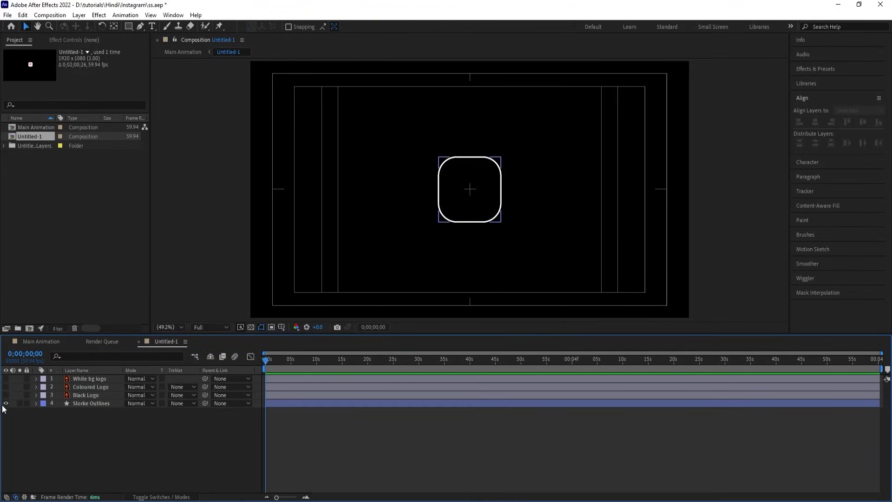
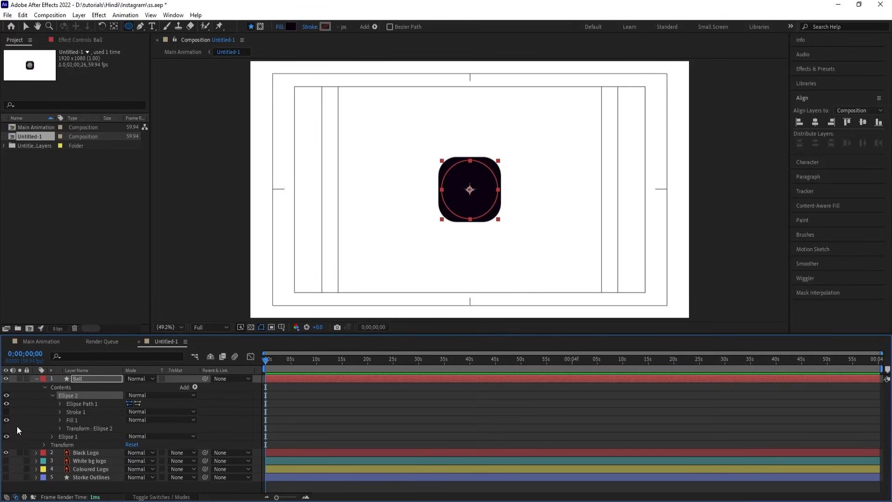
Turn off the fill of Ellipse 2 in the Ball layer, turn on its stroke and set the stroke width to 5 px
left_click(7, 420)
left_click(7, 412)
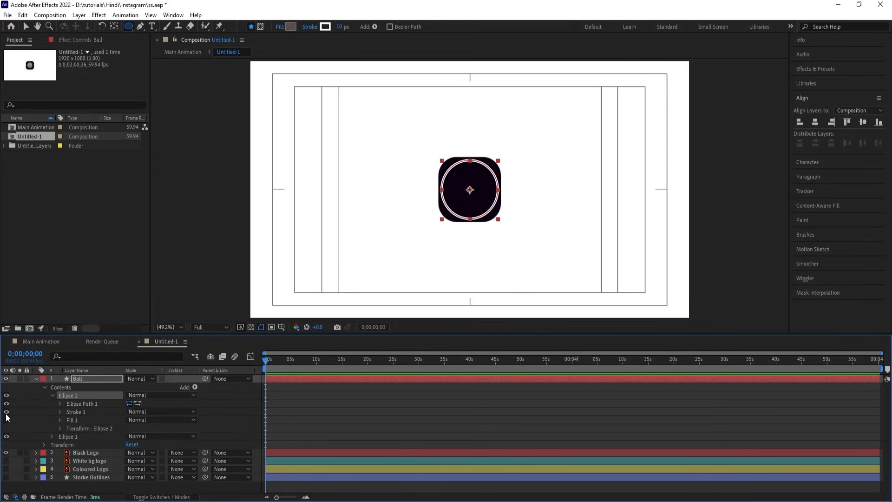
type("all")
left_click(340, 27)
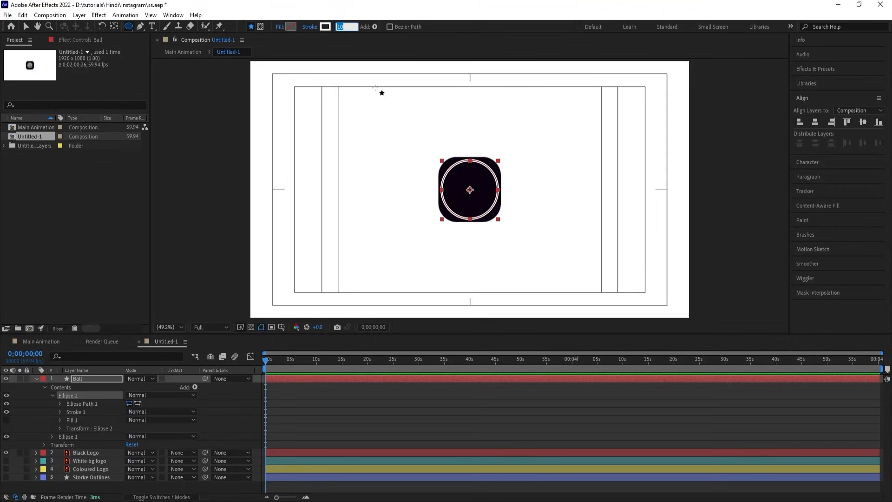
type("2")
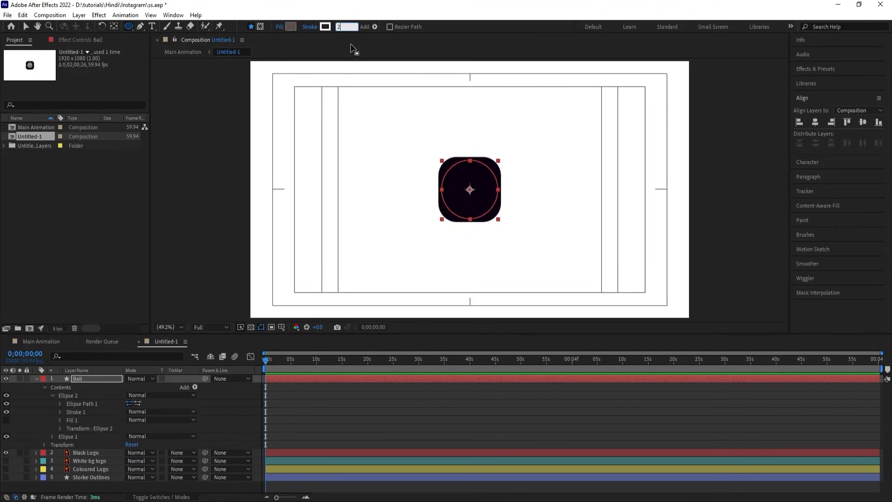
left_click_drag(347, 26, 324, 26)
type("5")
key("Return")
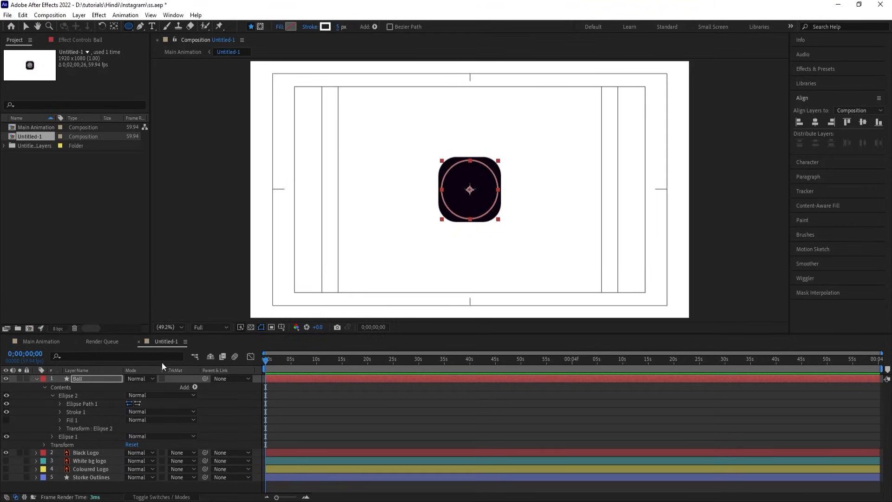
Reduce the size of Ellipse 2's ellipse path to about 199.1 in both dimensions
left_click(59, 404)
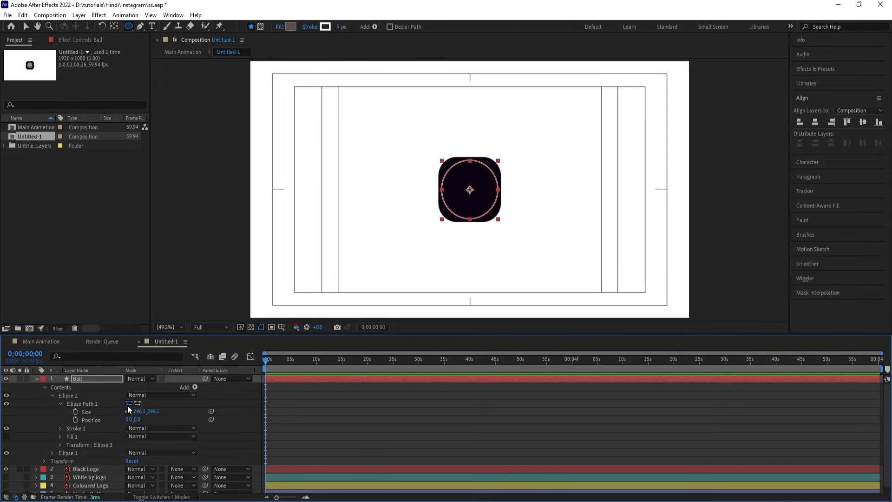
left_click_drag(142, 413, 117, 408)
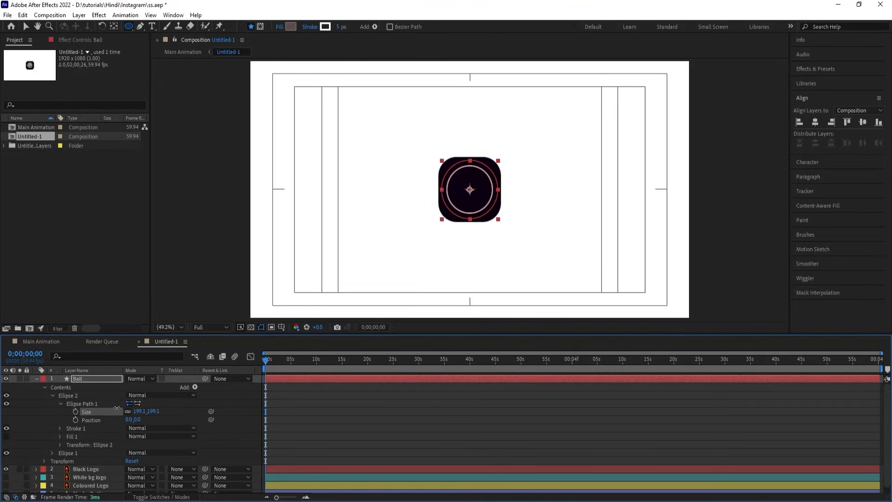
left_click(59, 404)
Add Trim Paths to Ellipse 2 in the Ball layer and expand its properties
left_click(68, 396)
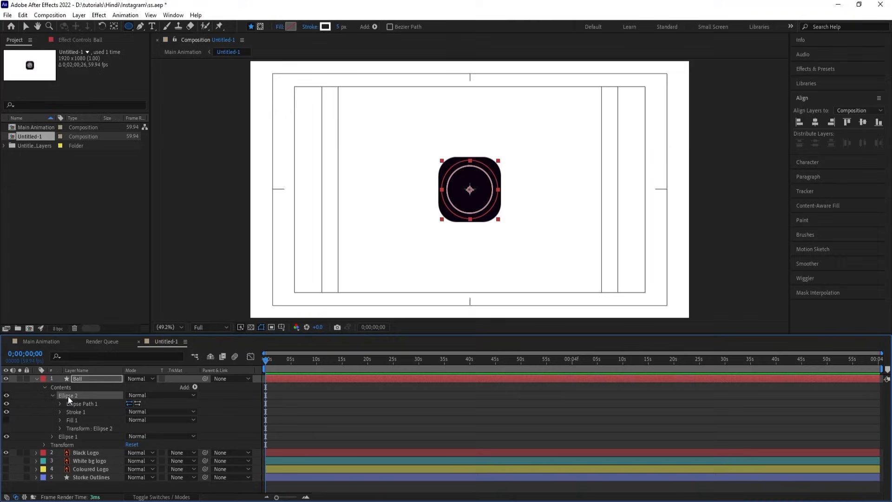
left_click(195, 386)
left_click(216, 334)
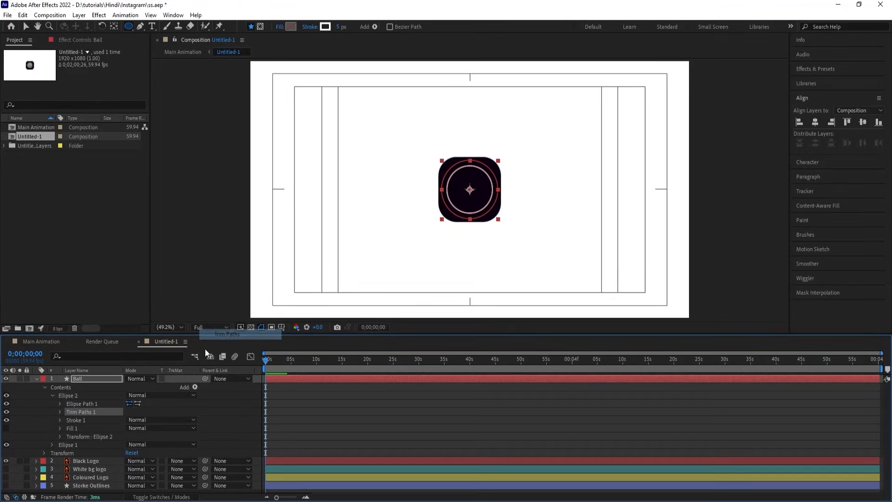
left_click(60, 413)
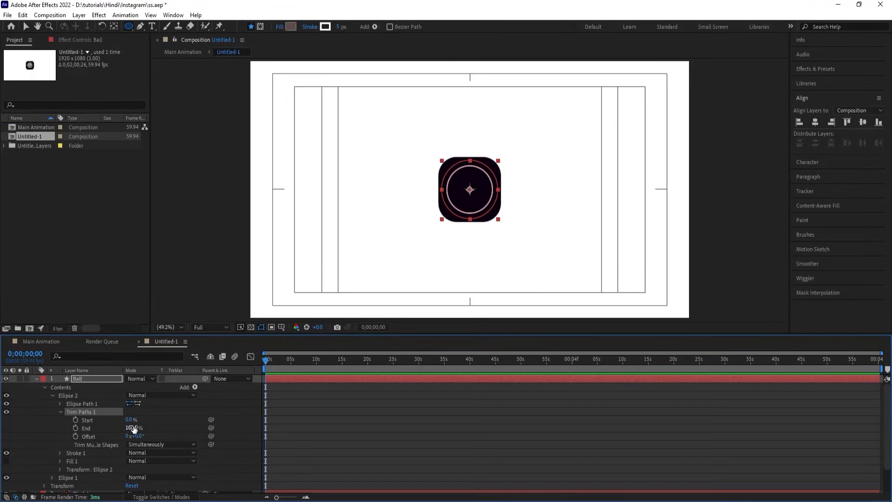
Set the Trim Paths end value of Ellipse 2 in the Ball layer to 20%
left_click(132, 428)
type("20")
key("Return")
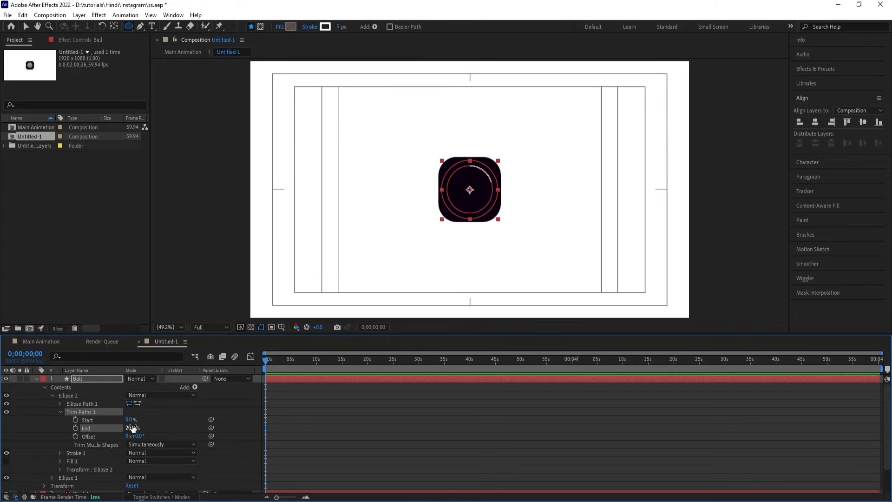
left_click(246, 422)
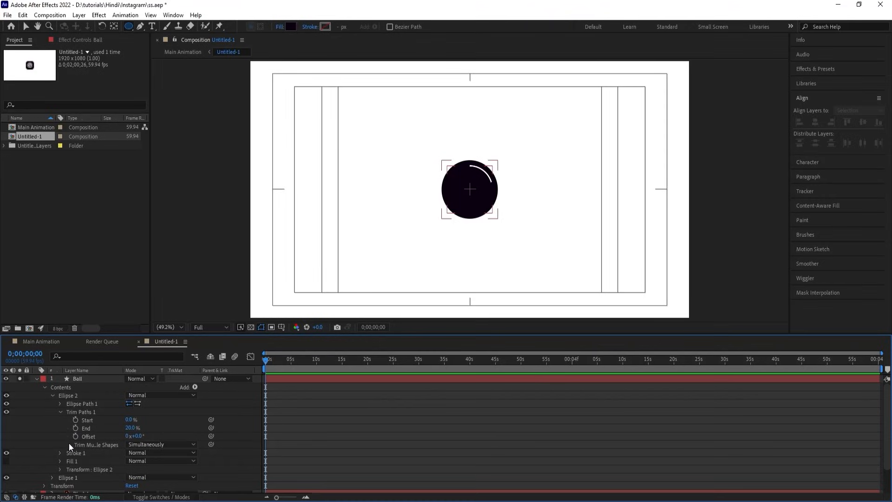
Set Ellipse 2's stroke width to 11 and its line cap to Round Cap
left_click(60, 451)
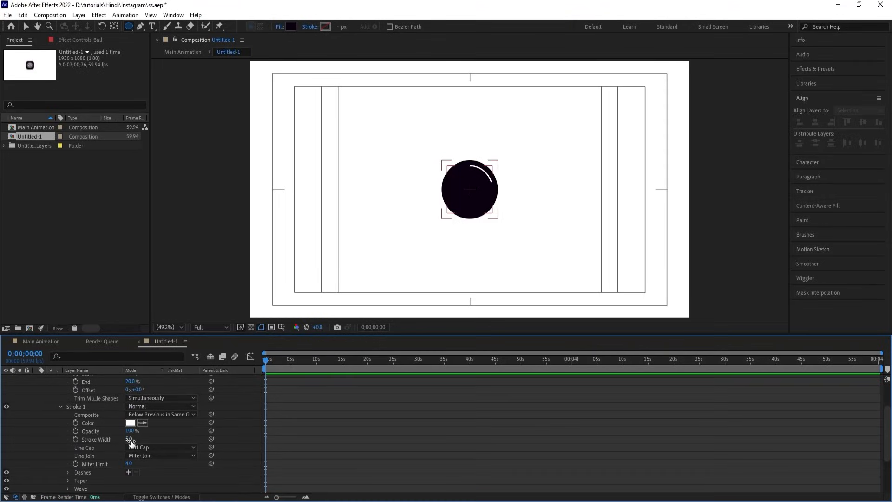
left_click_drag(131, 443, 135, 443)
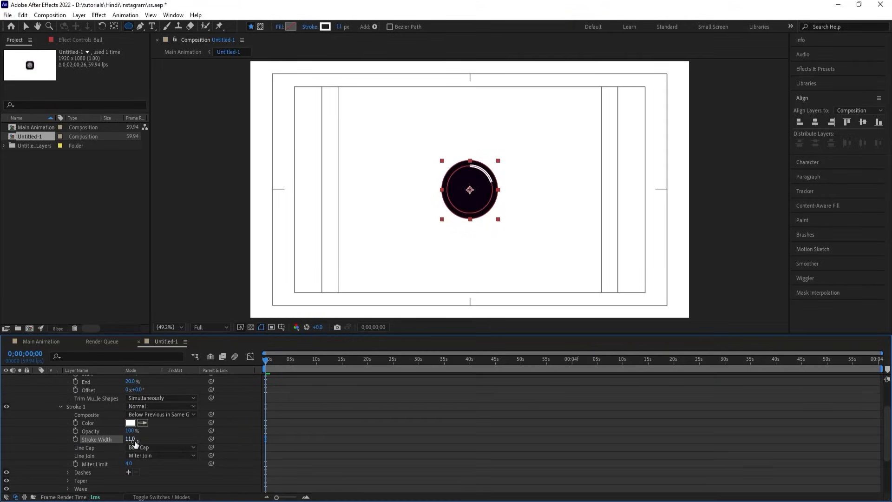
left_click(137, 446)
left_click(143, 468)
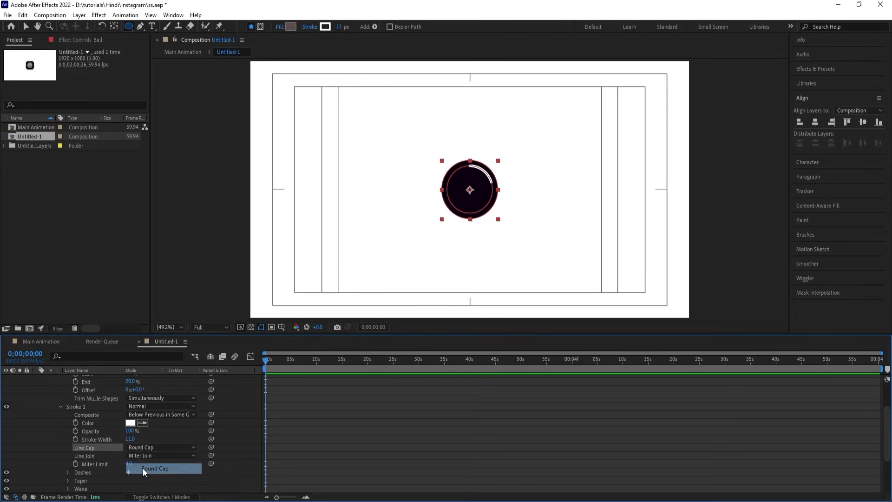
left_click(228, 410)
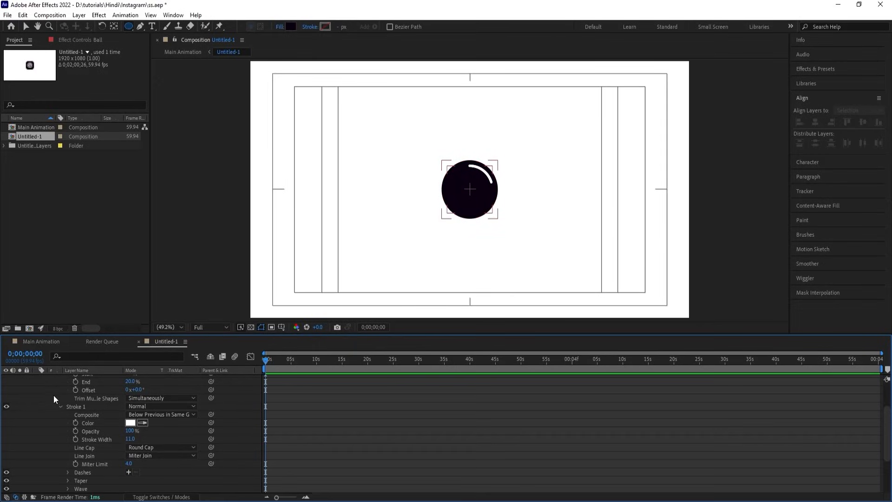
Collapse the Ball layer's properties and turn off its solo so the Black Logo shows again
scroll(54, 395, "up", 3)
left_click(35, 379)
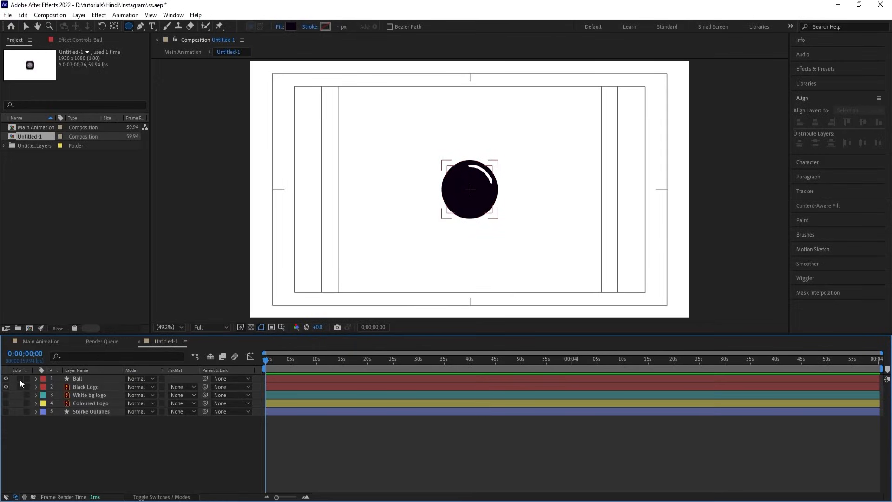
left_click(20, 379)
Move the Ball down until its lower edge lines up with the base of the Black Logo, at Y position 553.5
left_click(88, 378)
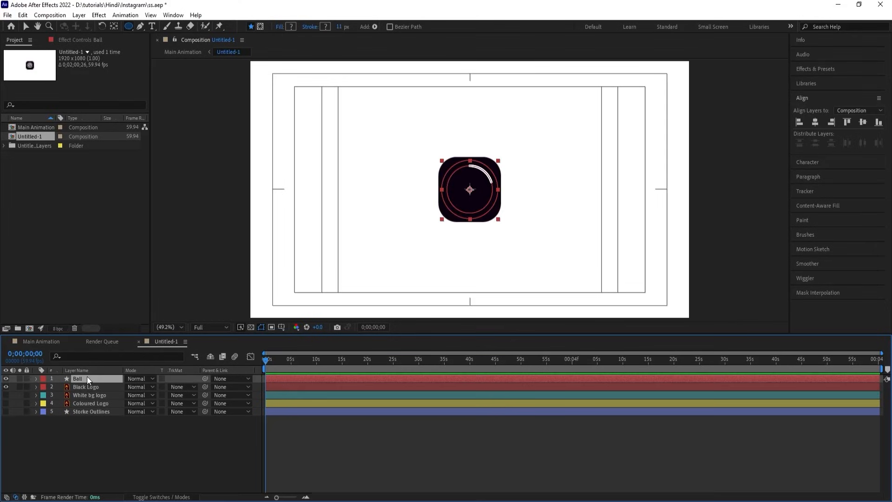
scroll(495, 192, "up", 4)
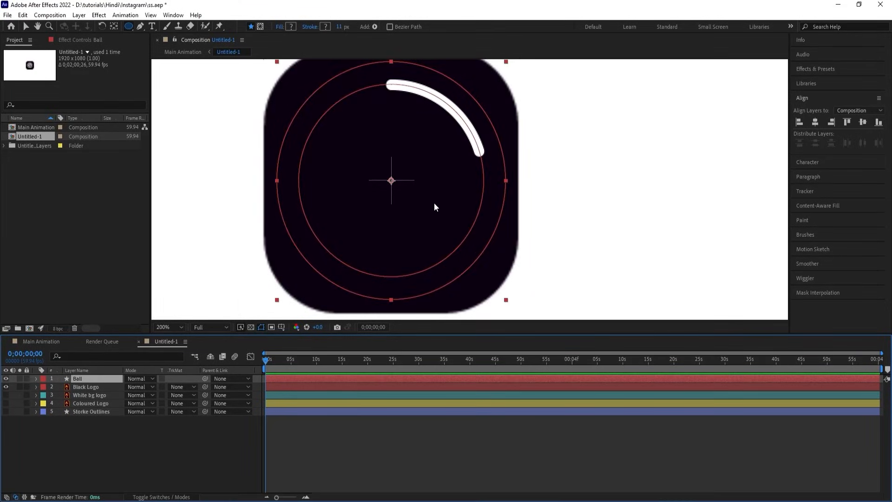
key("h")
left_click_drag(420, 215, 419, 196)
key("v")
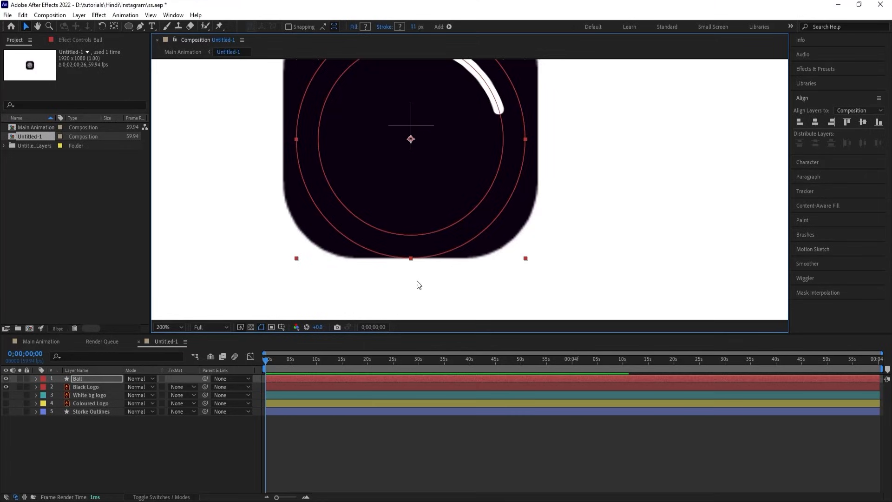
left_click(176, 327)
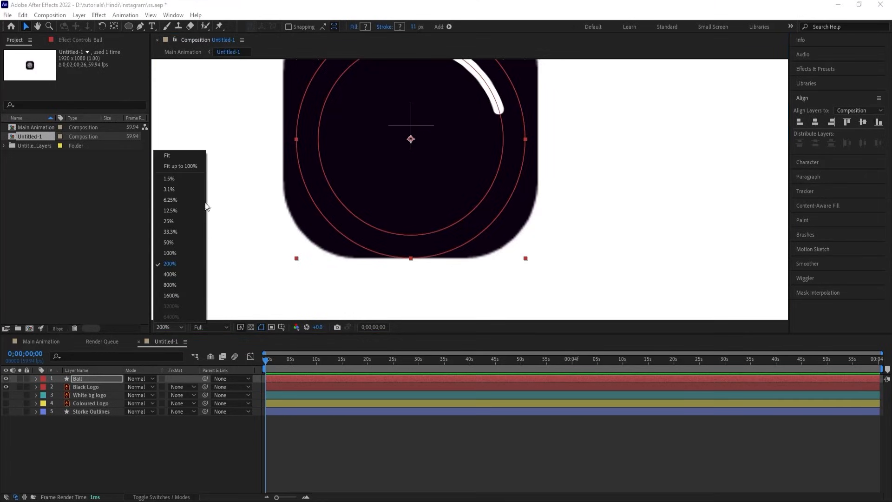
left_click(183, 152)
left_click(57, 461)
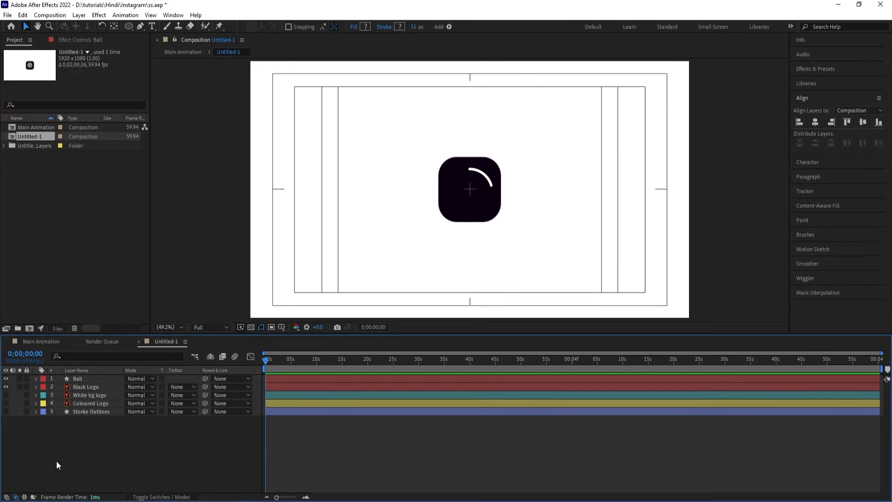
Add Position keyframes to the Ball layer at the first frame and at 0;00;02;01
left_click(82, 379)
key("p")
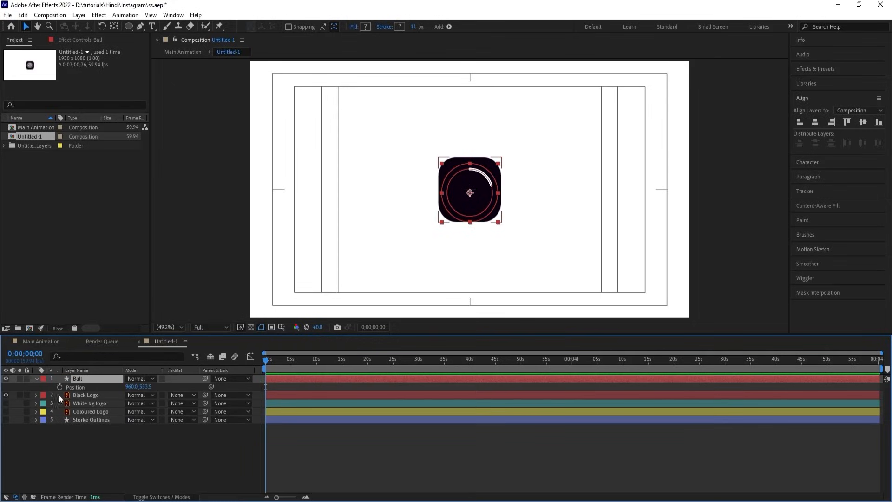
left_click(59, 387)
key("equal")
key("equal")
key("equal")
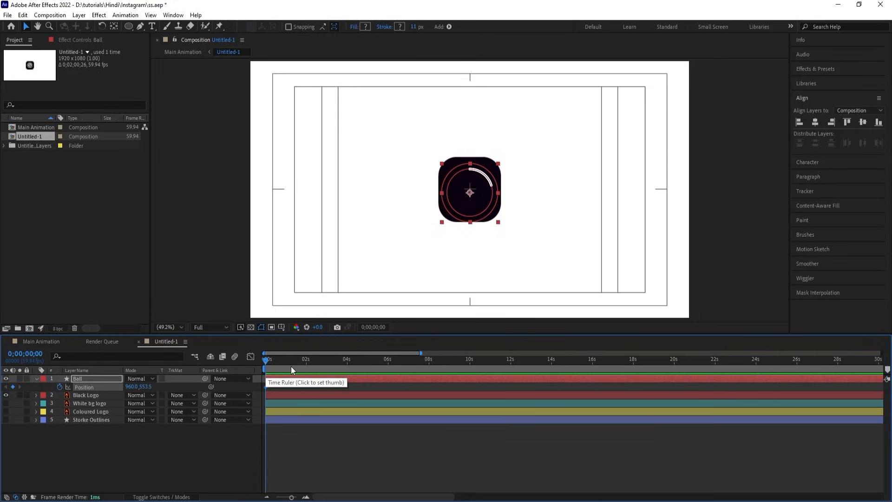
left_click(348, 361)
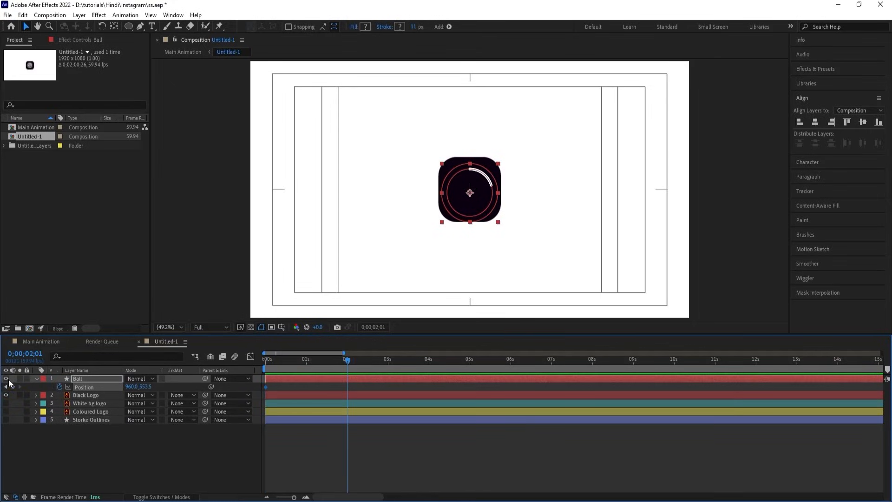
Add a Rotation keyframe to the Ball layer at the first frame and show its Position alongside it
key("Home")
key("r")
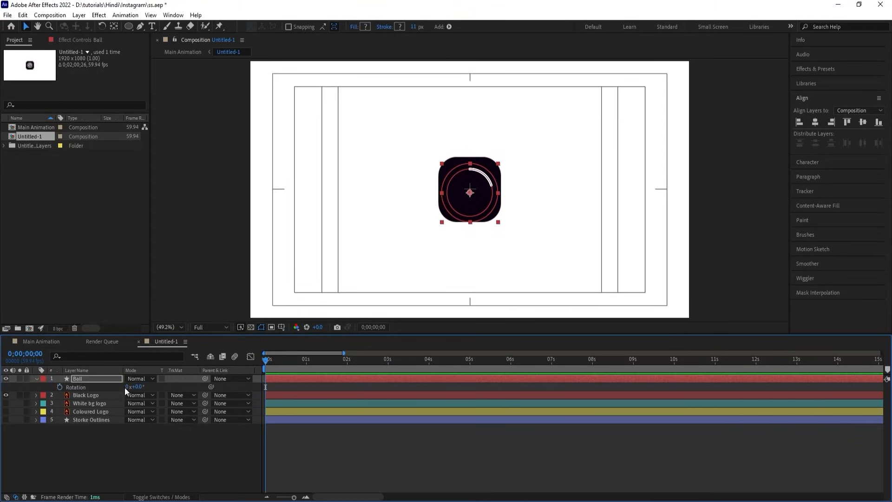
left_click(59, 387)
key("shift+p")
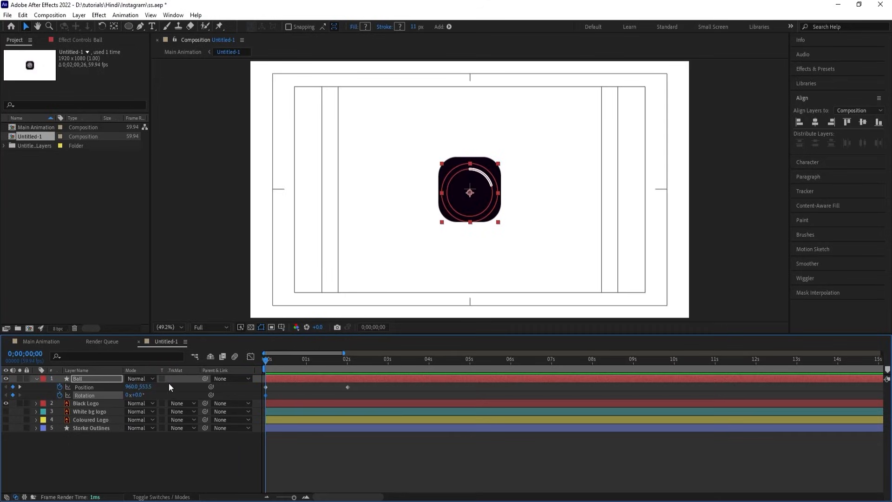
Set the Ball's rotation to -2 full revolutions at 0;00;02;01
key("k")
left_click_drag(131, 395, 132, 395)
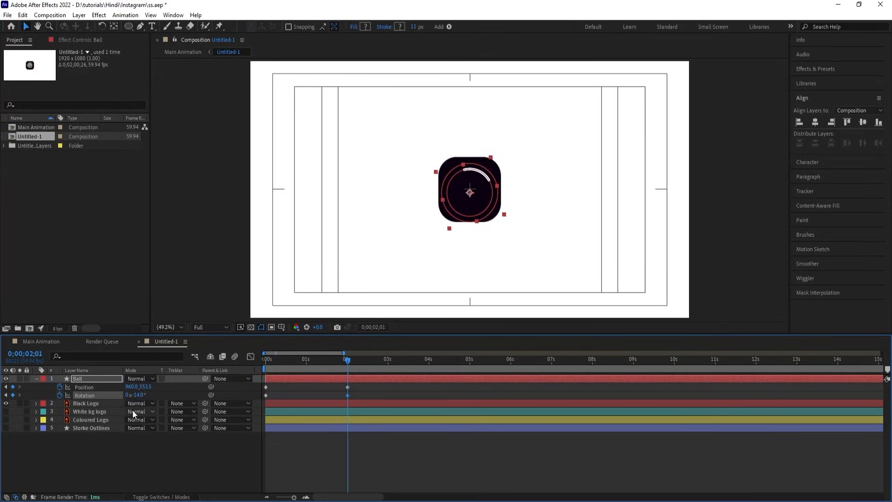
key("ctrl+z")
left_click(127, 395)
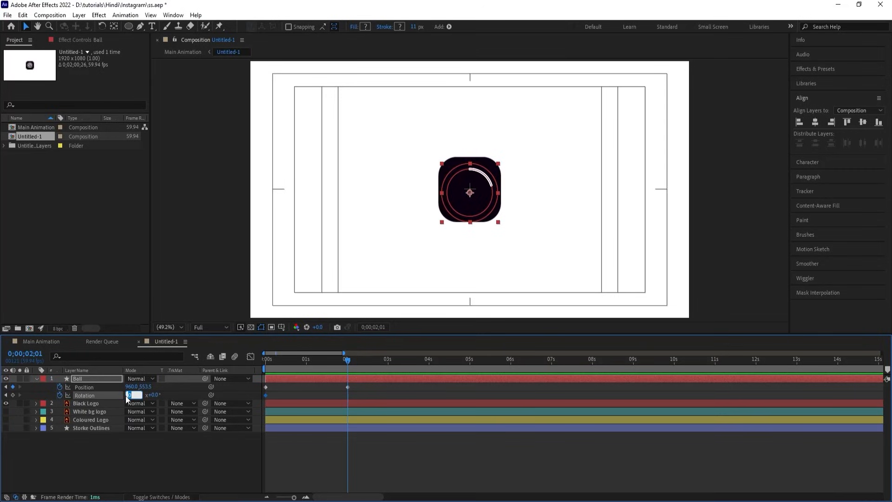
type("-2")
key("Return")
At the first frame, set the Ball's X position to 2062, beyond the frame's right edge, and apply Easy Ease to its 0;00;02;01 keyframes
key("Home")
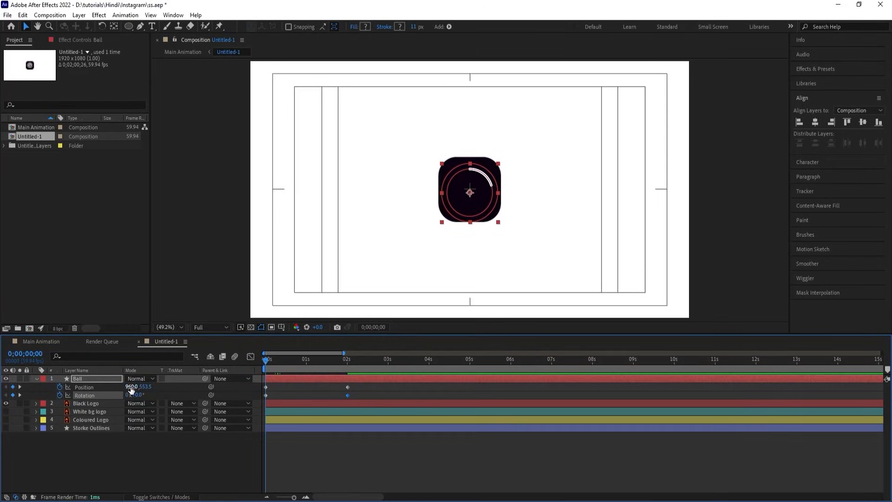
left_click_drag(142, 390, 609, 354)
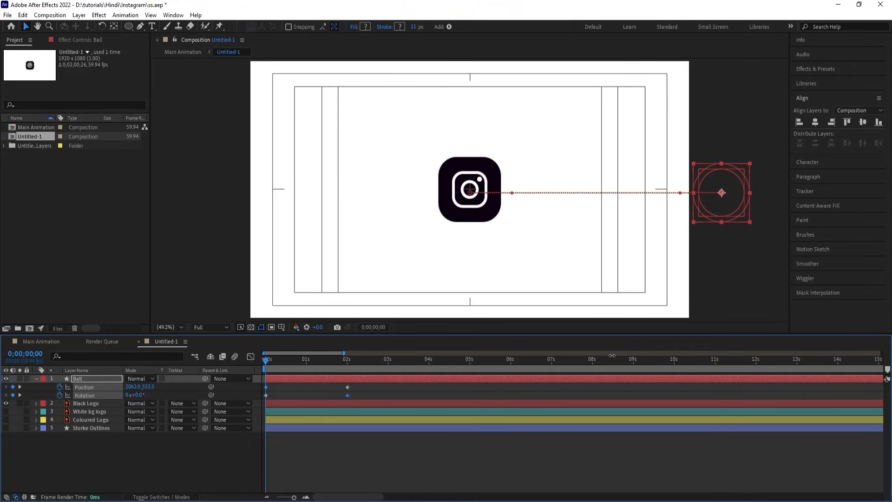
left_click_drag(337, 384, 358, 397)
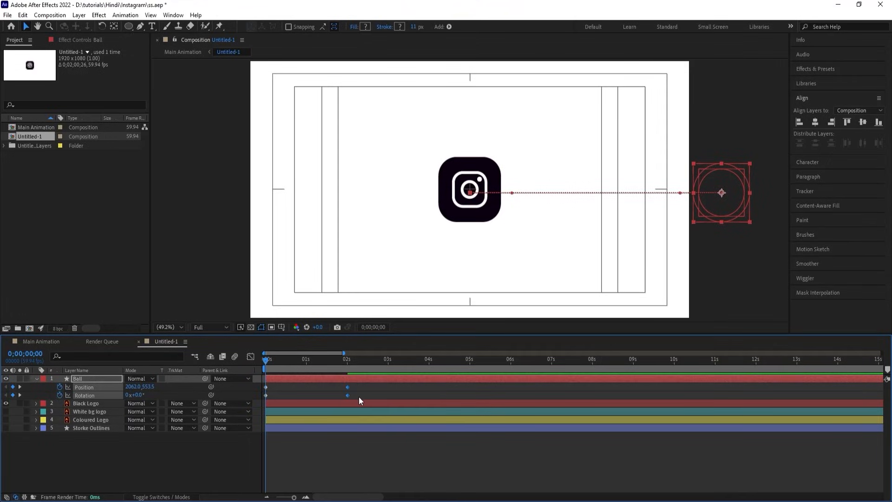
key("F9")
Preview the Ball rolling in and return to its keyframes at 0;00;02;01
key("space")
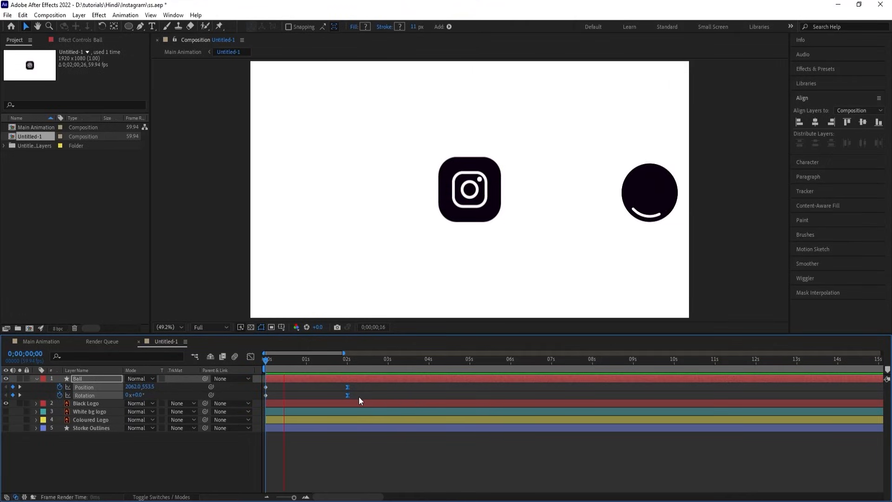
key("space")
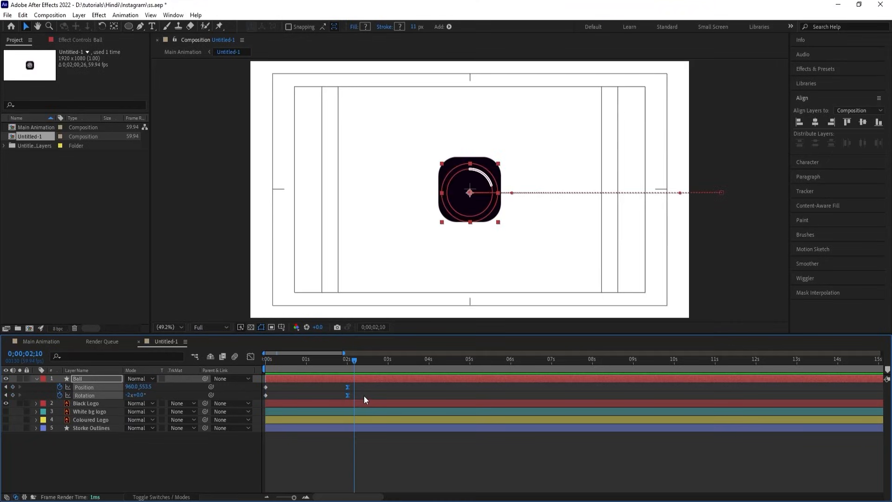
key("j")
Collapse the Ball layer and hide the Black Logo layer
left_click(364, 387)
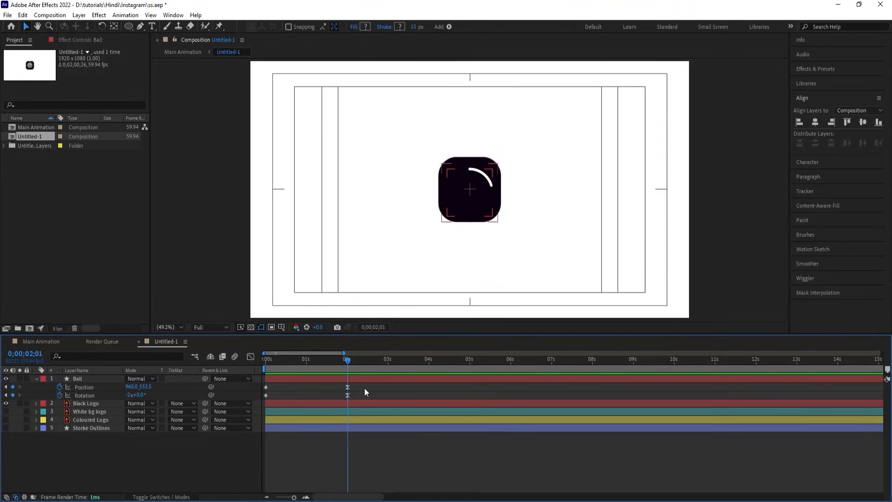
left_click(36, 379)
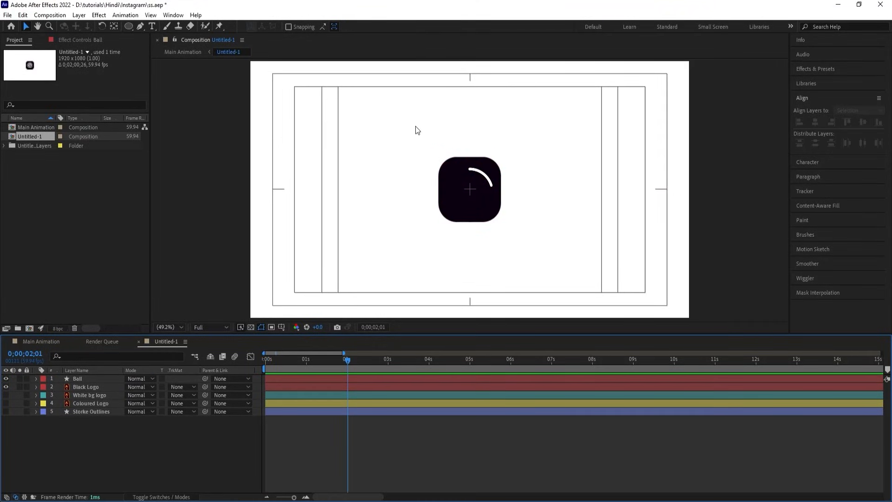
left_click(6, 387)
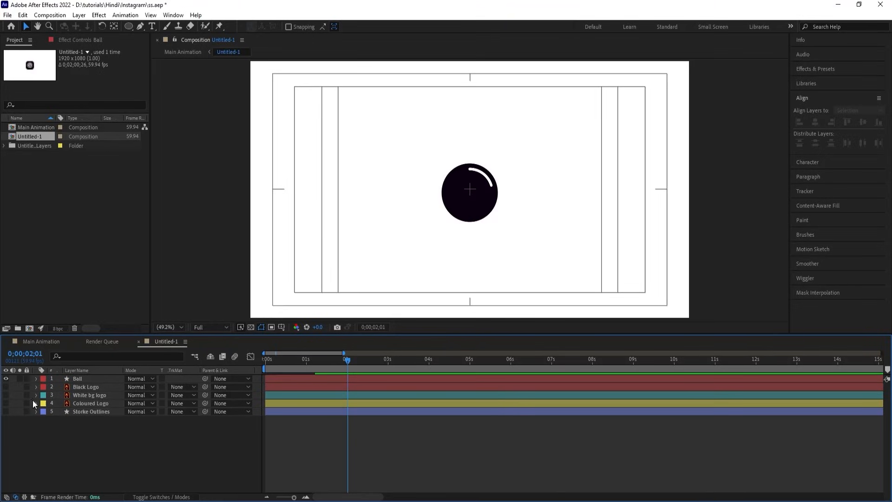
left_click(129, 26)
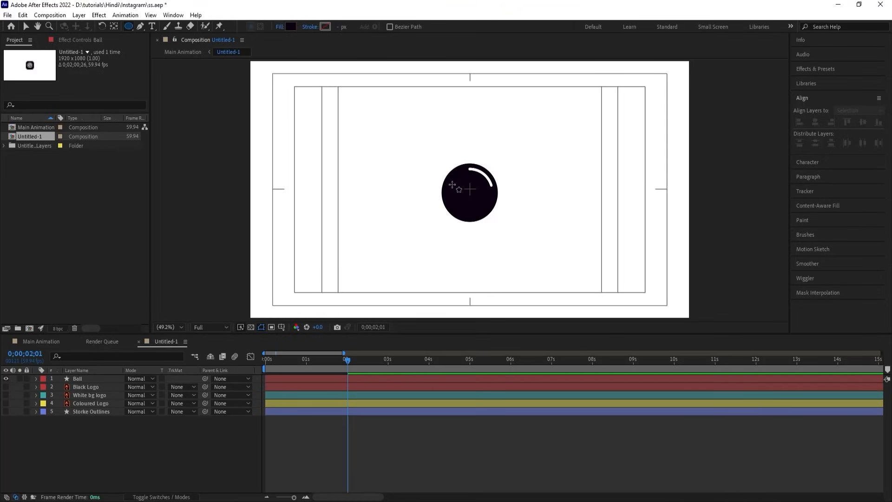
left_click_drag(405, 140, 491, 154)
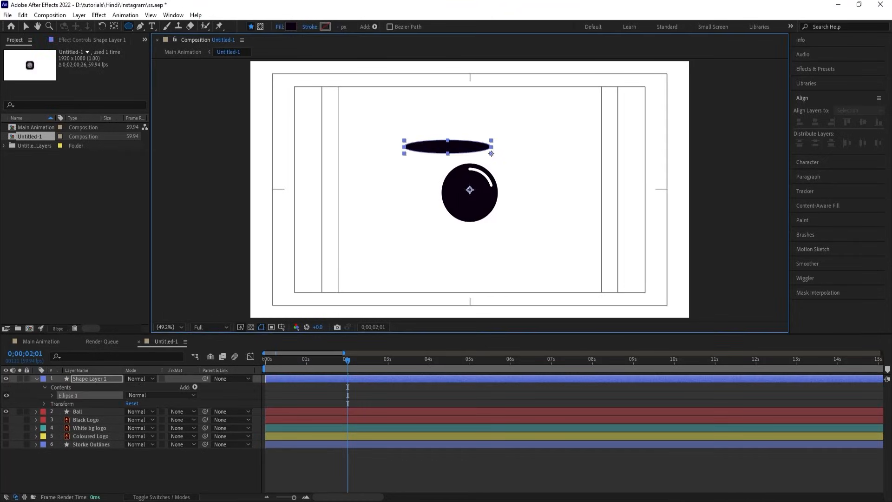
key("ctrl+z")
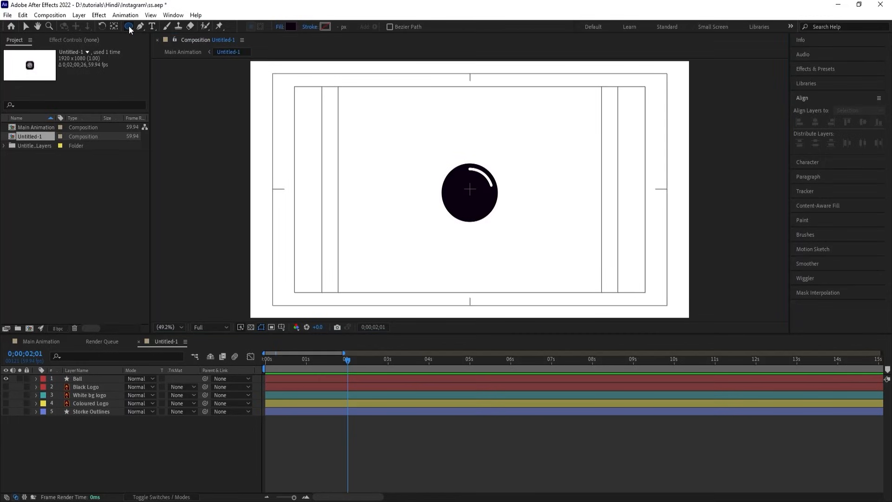
Draw a thin horizontal rounded-rectangle bar above the ball on a new shape layer and center its anchor point
left_click(129, 27)
left_click(166, 37)
left_click_drag(394, 141, 487, 148)
left_click(315, 379)
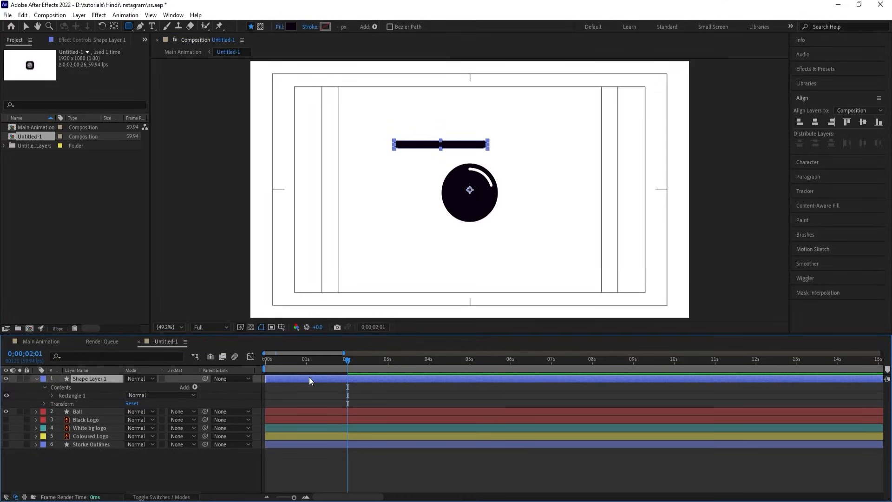
key("ctrl+alt+Home")
Rename the bar's shape layer as Board and center it horizontally in the composition
key("Return")
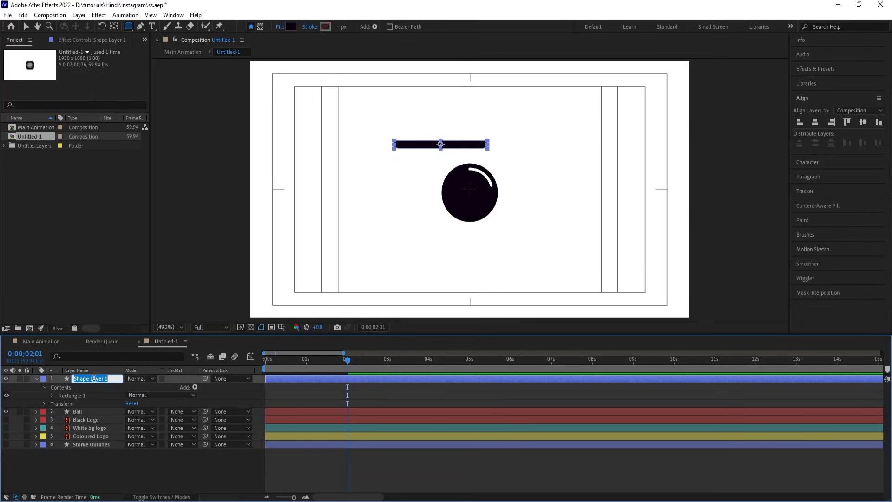
type("Board")
key("Return")
left_click(815, 122)
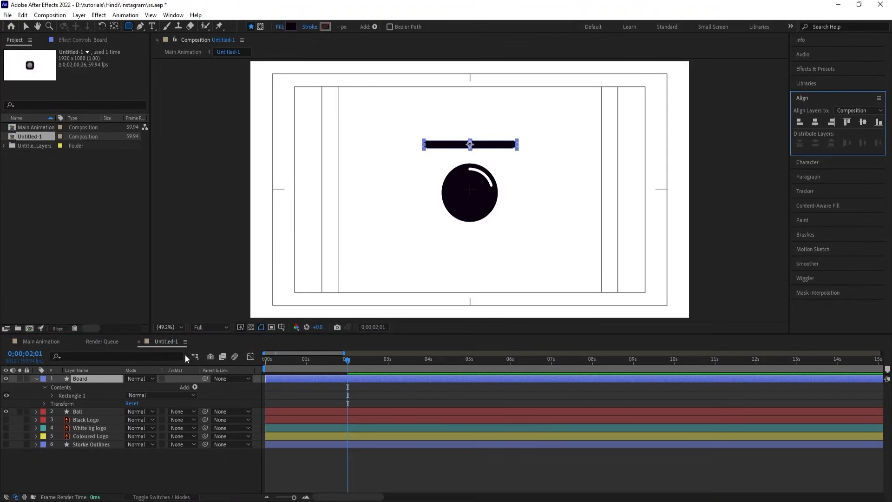
Duplicate the Board layer and collapse the duplicate's properties
left_click(81, 379)
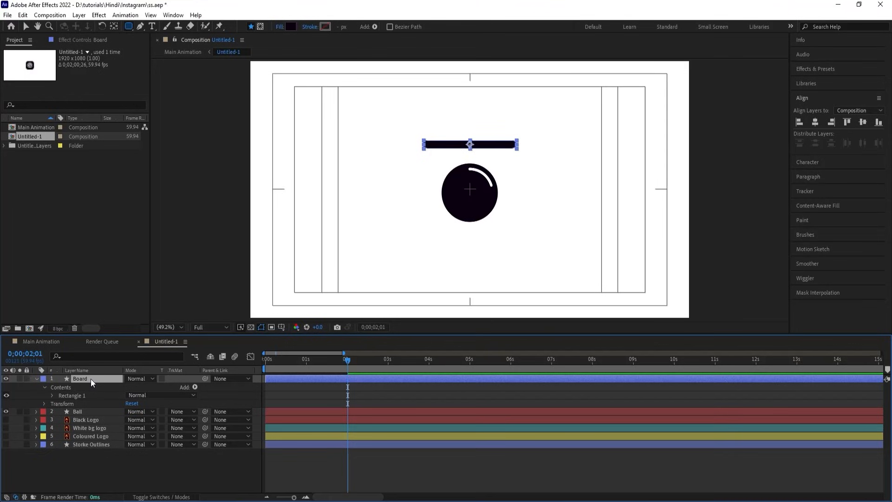
key("ctrl+d")
left_click(38, 378)
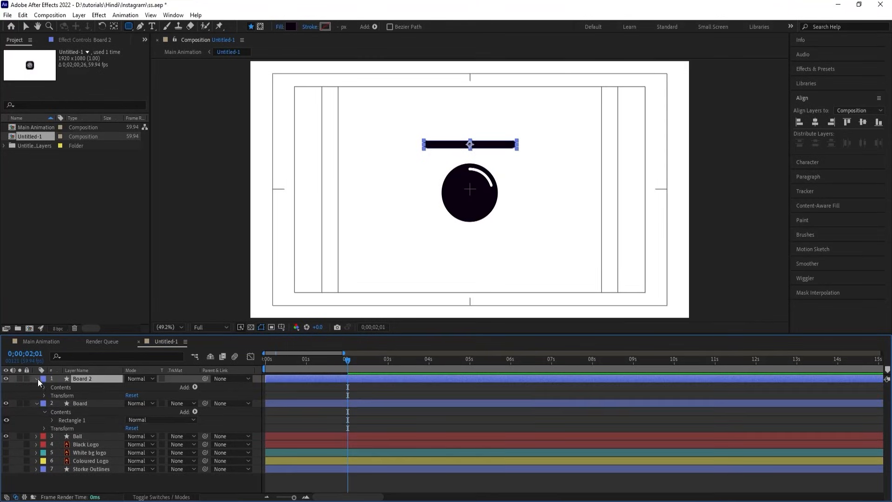
Unlink the size proportions of Board 2's rectangle path and widen it to about 2160 px, keeping the 32.5 px height
left_click(45, 387)
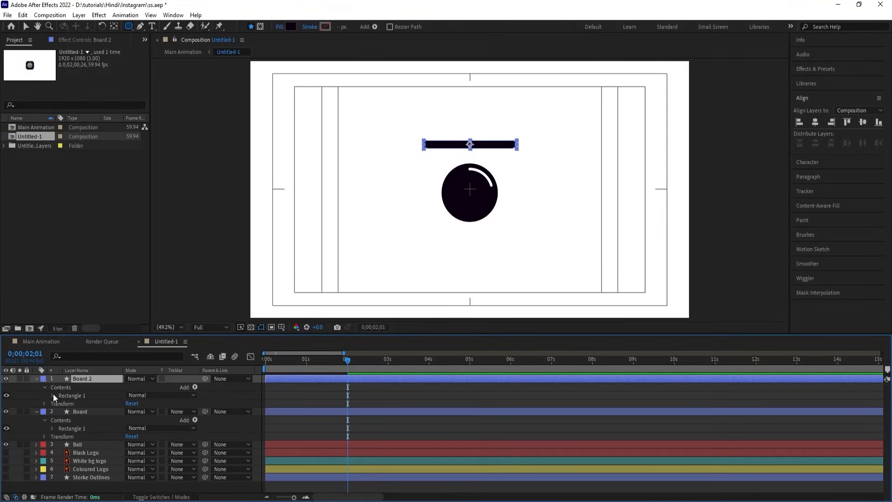
left_click(52, 396)
left_click(61, 404)
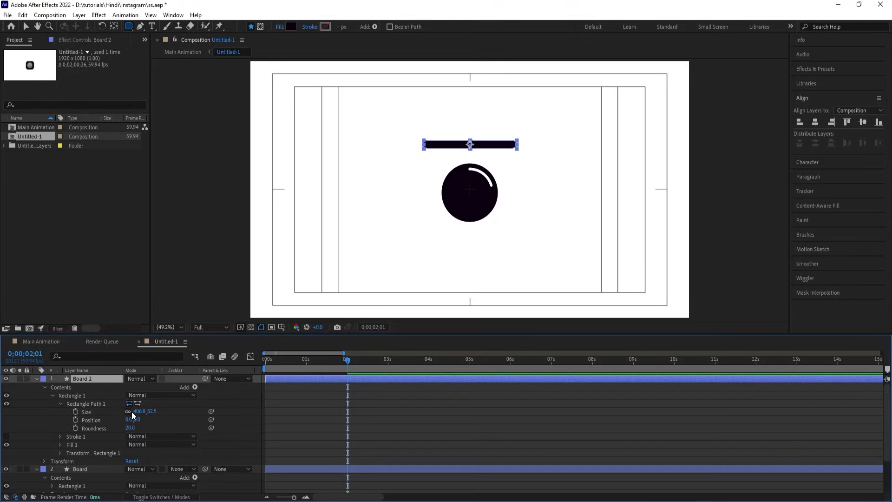
left_click(128, 411)
left_click_drag(139, 411, 868, 327)
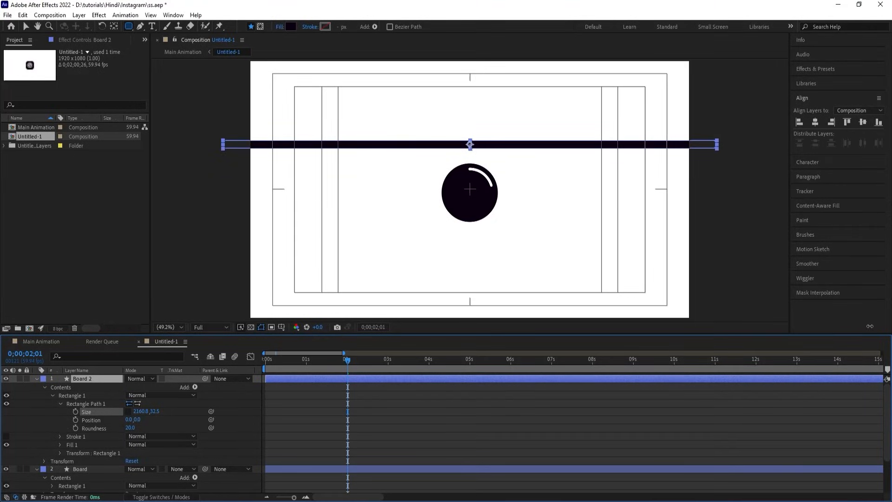
left_click(36, 378)
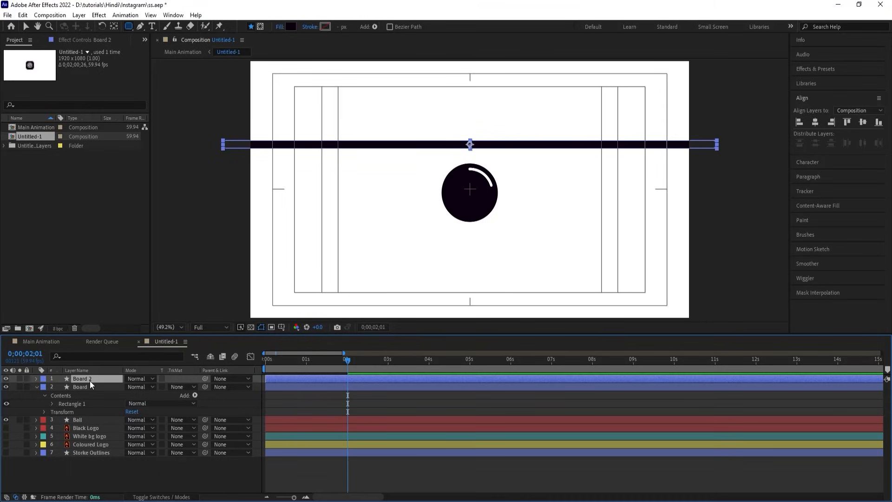
Rotate the Board 2 layer by 90° and move it straight up until its lower end meets the horizontal Board bar
key("r")
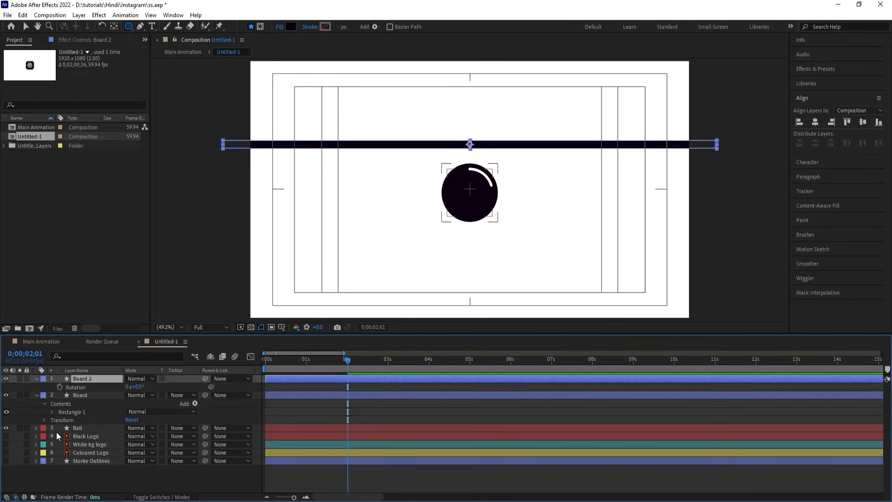
left_click(140, 386)
key("Return")
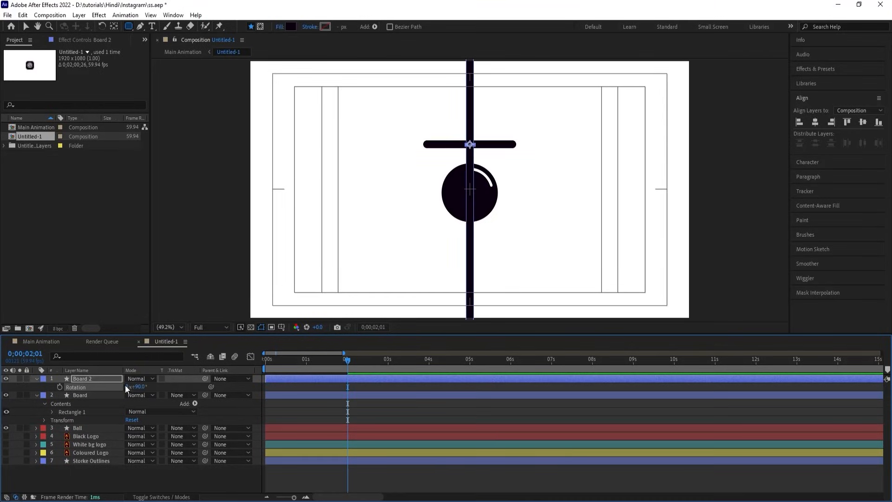
left_click(159, 386)
left_click(95, 380)
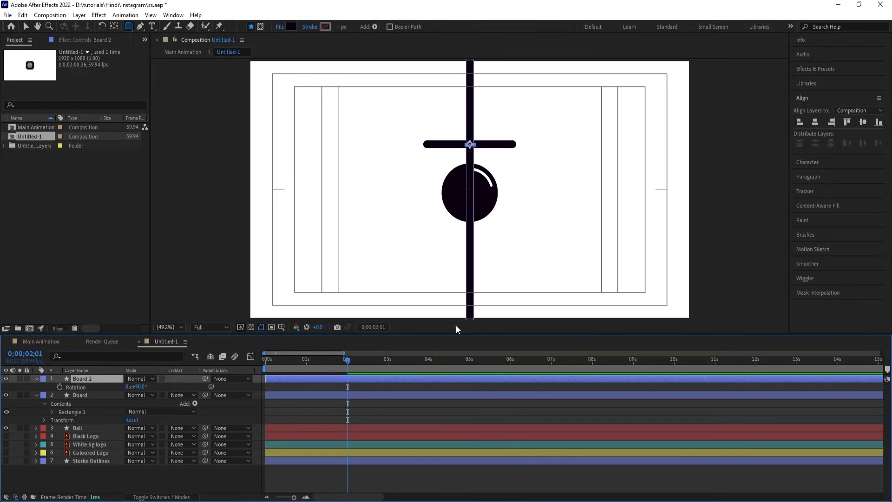
key("v")
left_click_drag(467, 311, 480, 53)
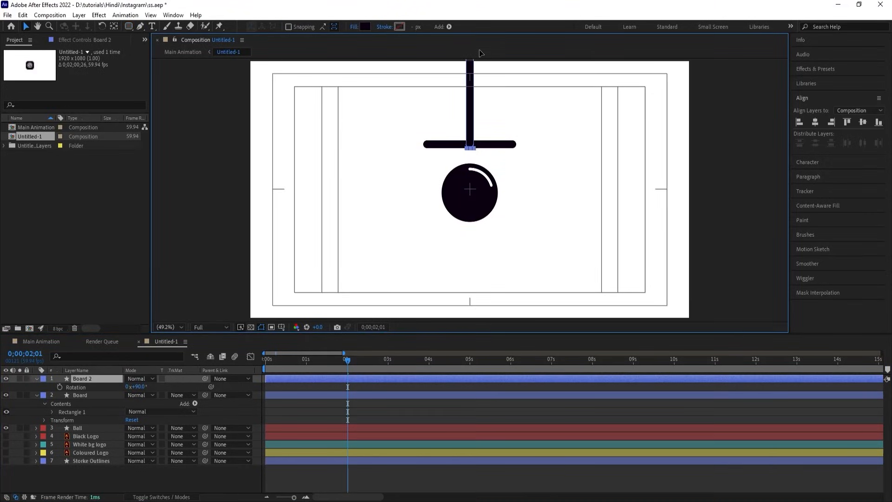
Collapse both board layers and parent Board 2 to Board
left_click(39, 394)
left_click(37, 396)
left_click(36, 378)
left_click(91, 386)
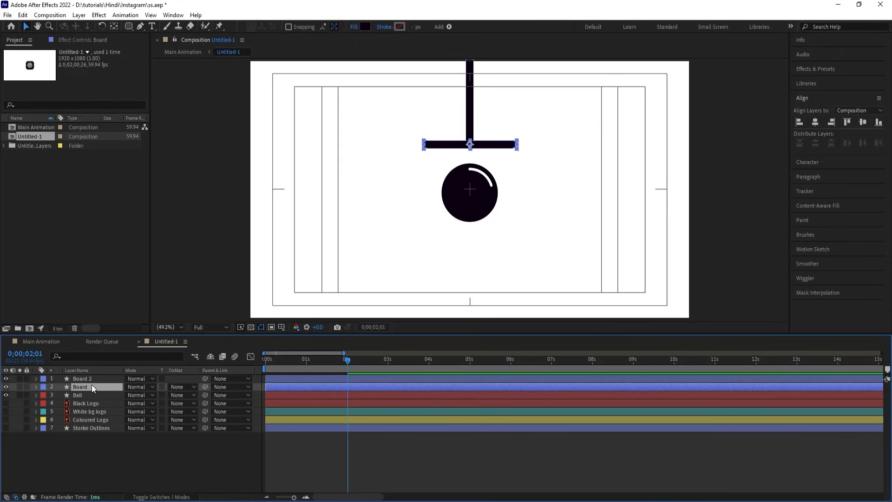
left_click(89, 378)
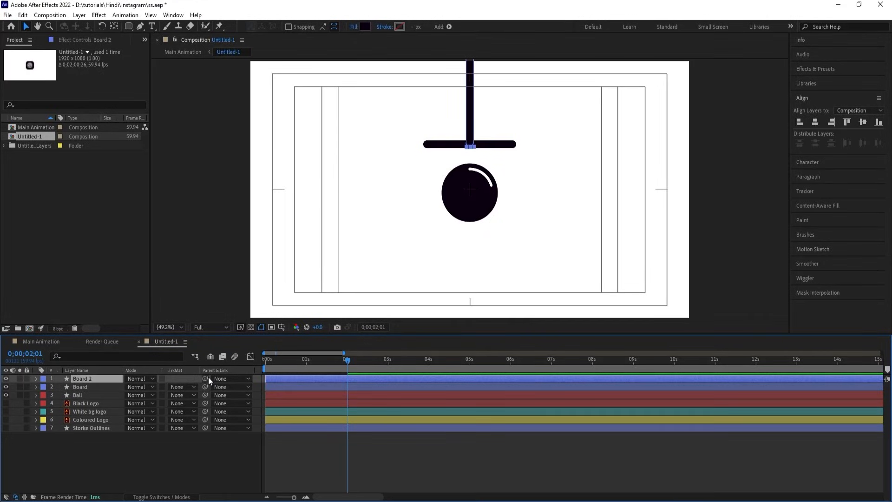
left_click_drag(205, 379, 87, 385)
left_click(86, 394)
Set the label color of the Board and Board 2 layers to Red
left_click(80, 388)
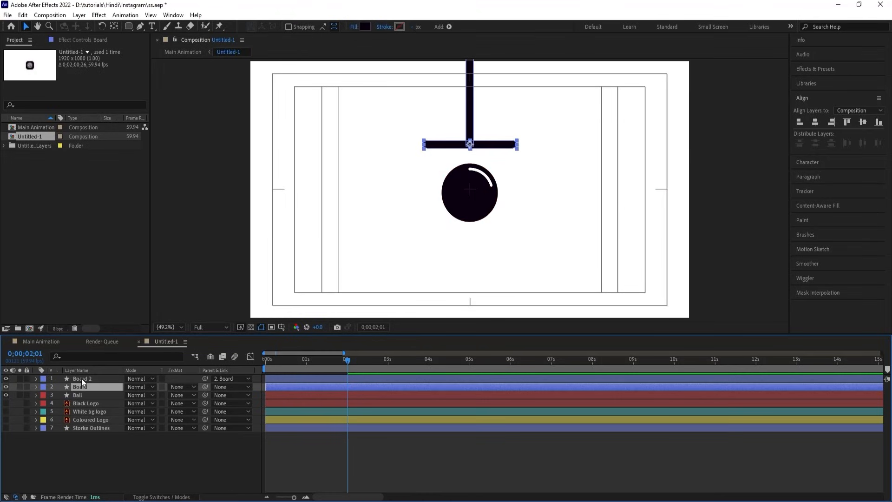
left_click(82, 379, "shift")
left_click(40, 378)
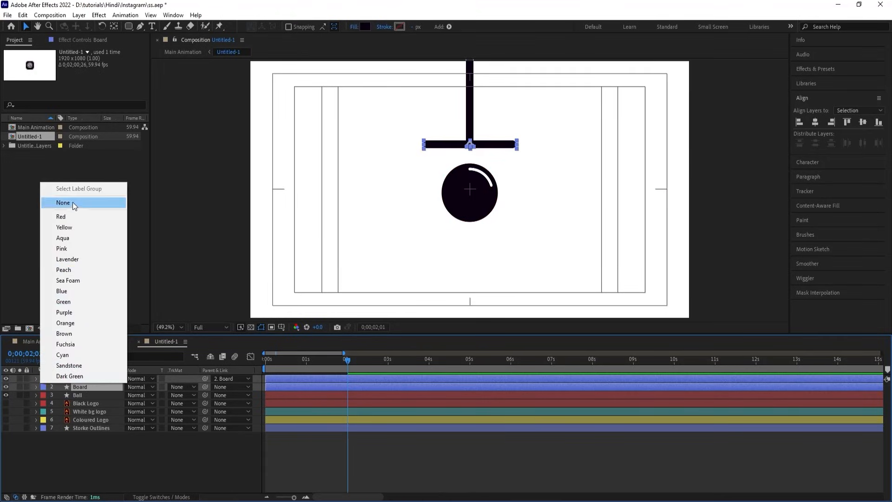
left_click(71, 217)
left_click(88, 448)
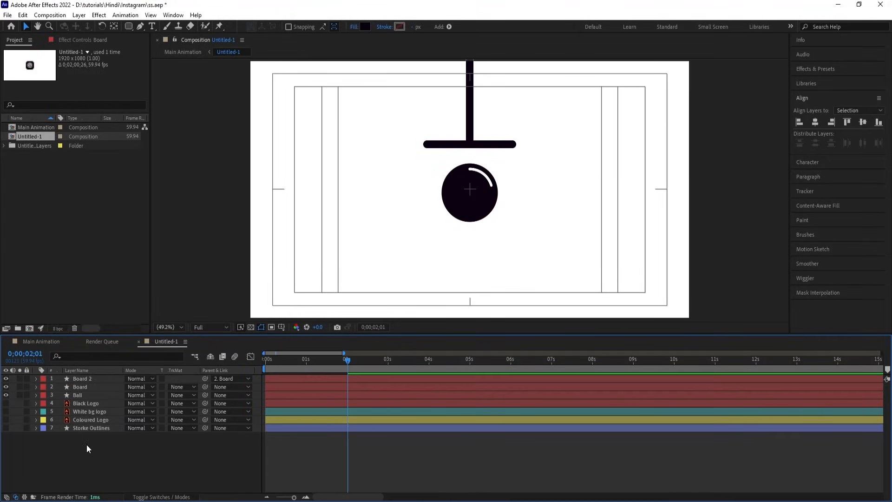
Move Board up just beyond the composition's upper edge and trim the start of both board layers to 0;00;02;01
left_click(76, 388)
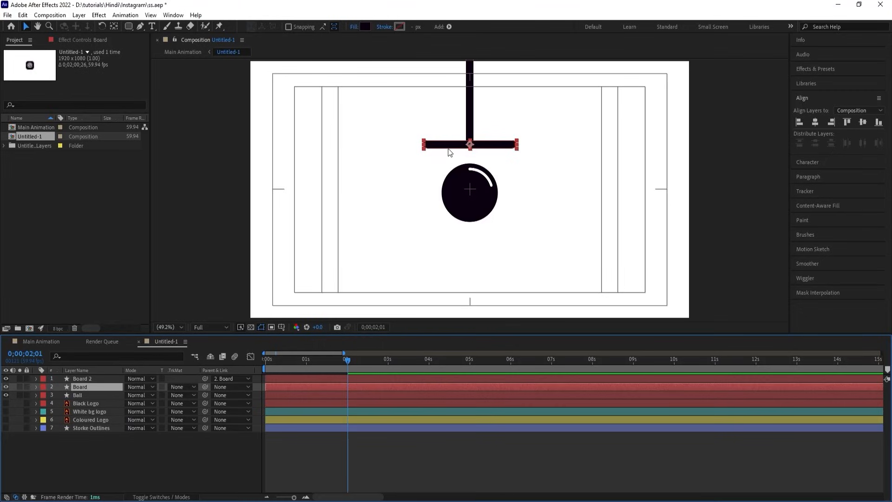
left_click_drag(449, 148, 453, 55)
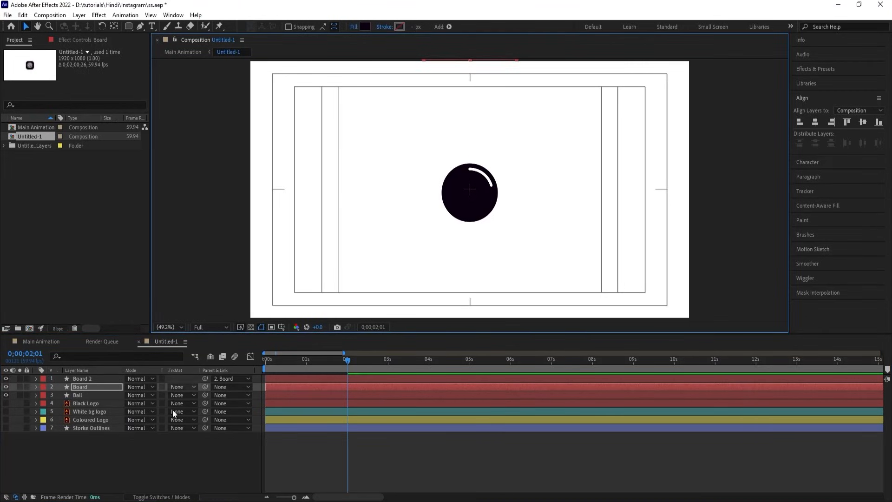
left_click(85, 378)
left_click(83, 377, "shift")
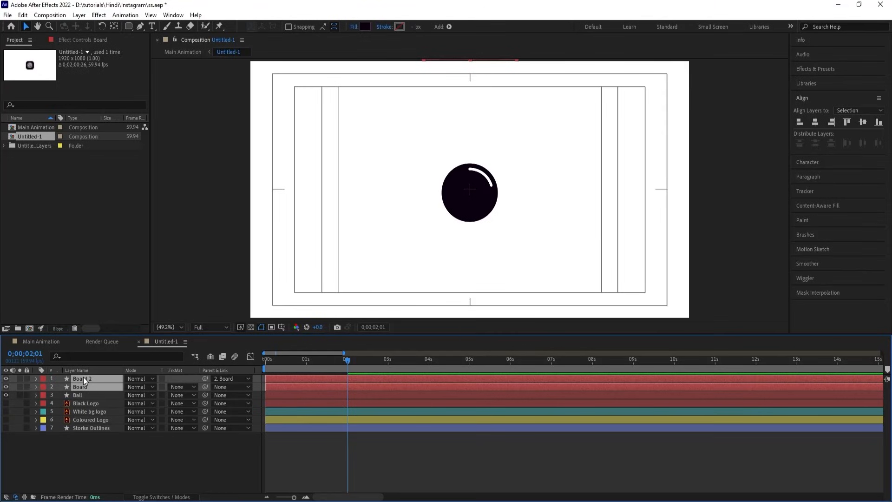
key("alt+[")
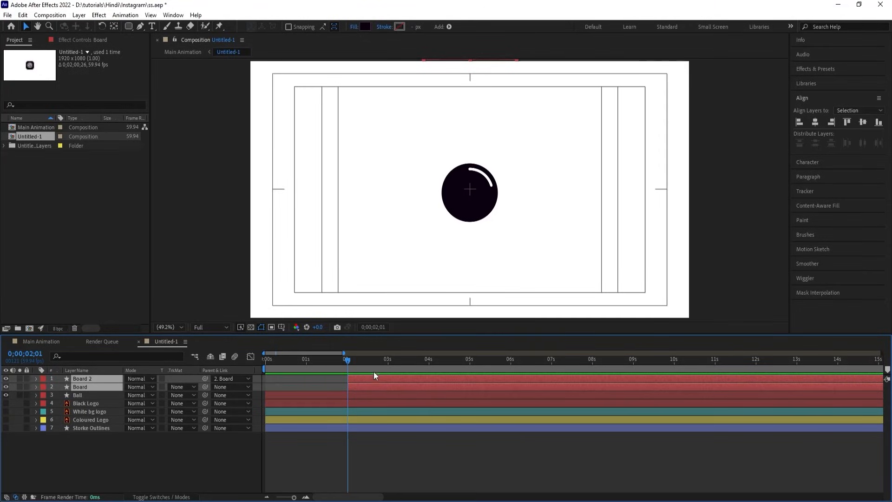
left_click(320, 385)
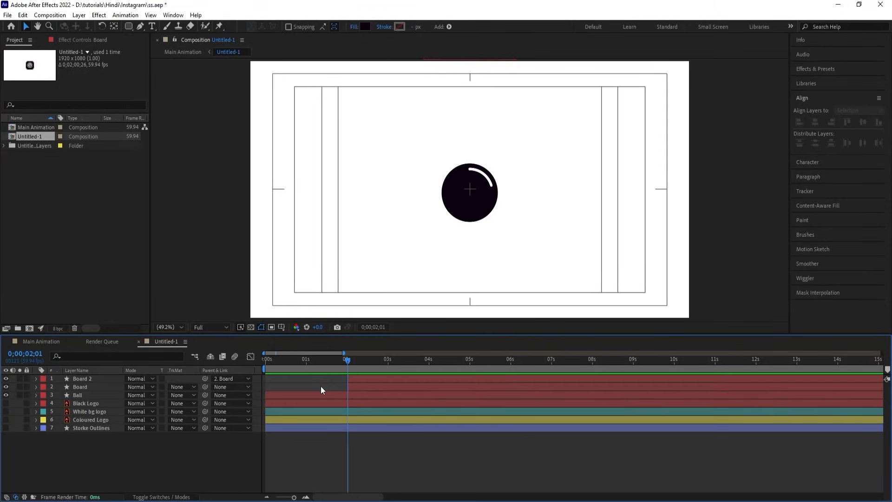
Keyframe Board's Position at 0;00;02;01 and lower the board to 960.0, 622.6 at 0;00;03;00
left_click(88, 386)
key("p")
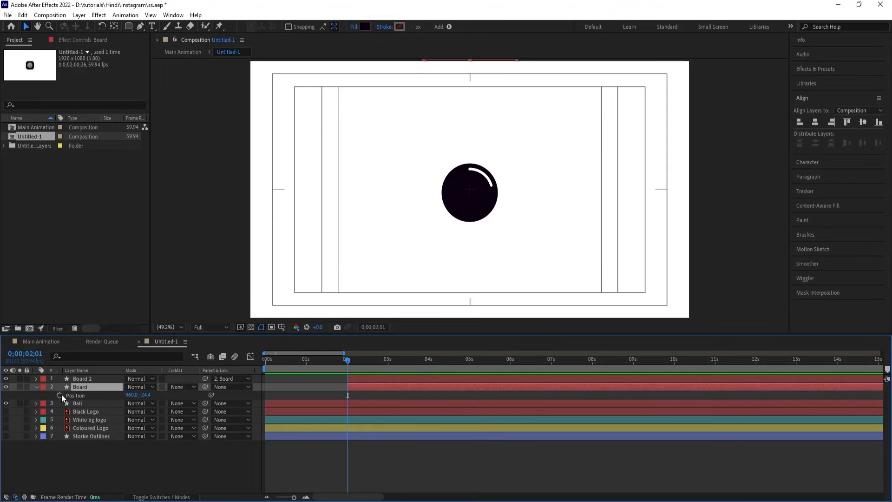
left_click(61, 394)
key("equal")
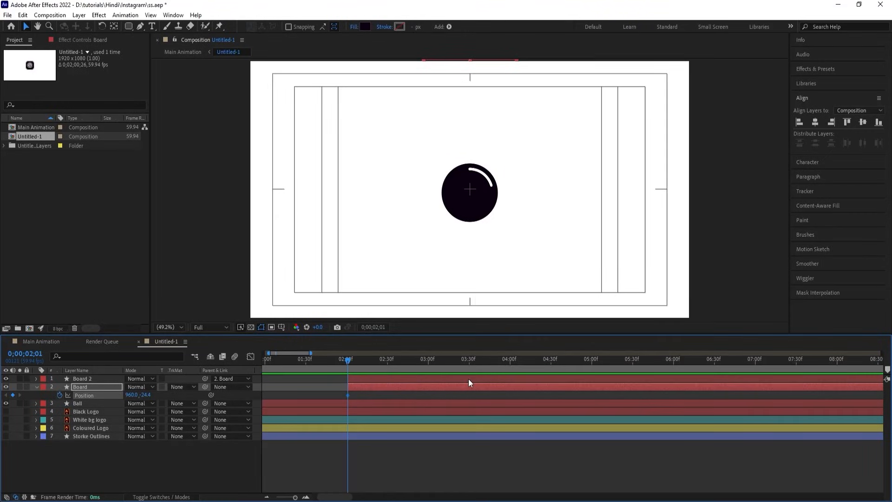
left_click(429, 364)
left_click_drag(147, 395, 450, 393)
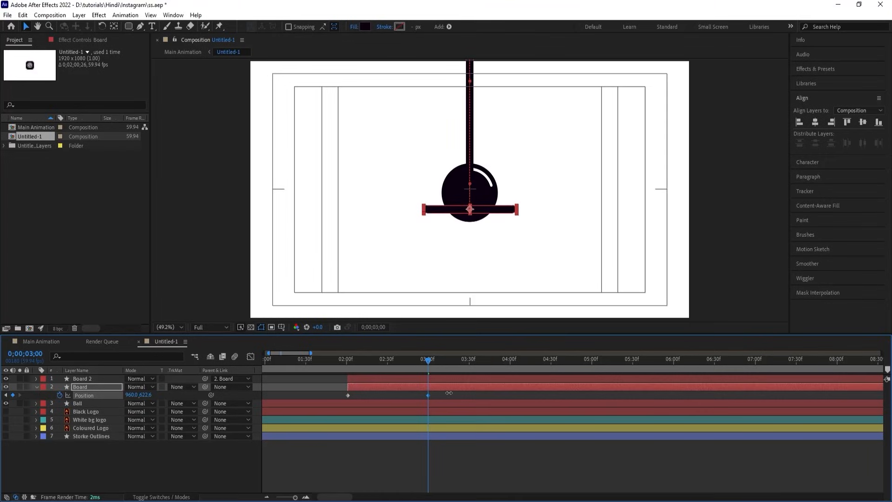
Copy Board's first Position keyframe to 0;00;04;00 and apply Easy Ease to all its Position keyframes
left_click(509, 361)
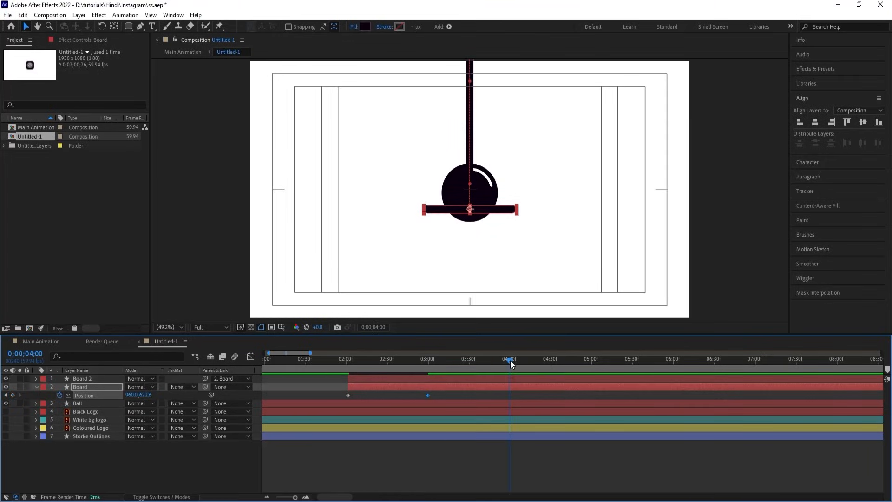
left_click(347, 391)
key("ctrl+c")
key("ctrl+v")
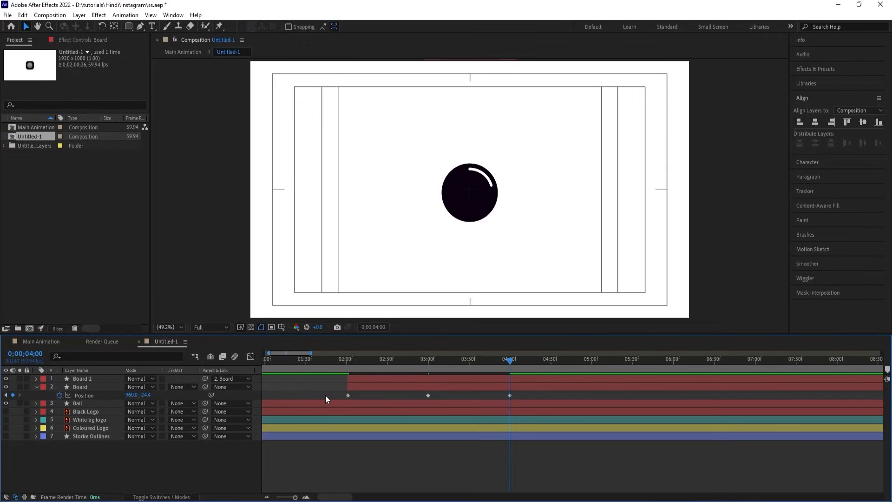
left_click(325, 395)
key("F9")
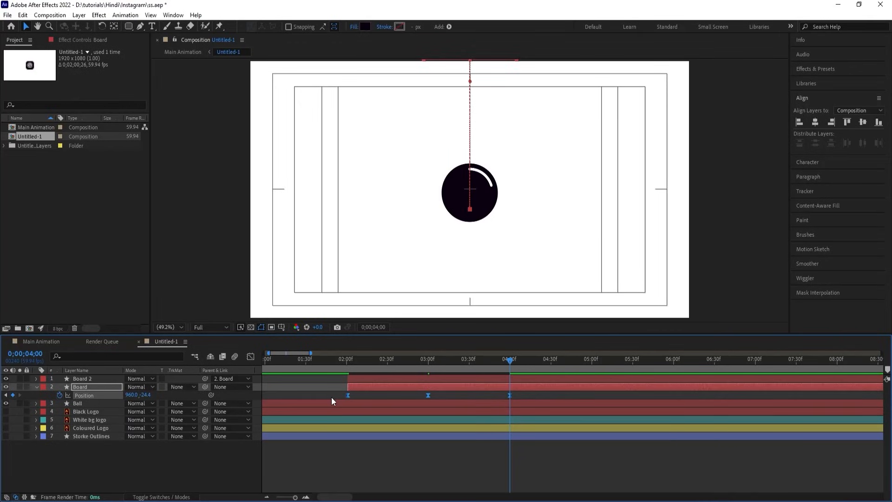
Shape Board's Position speed graph into two steep peaks close to either side of the middle keyframe
left_click(251, 357)
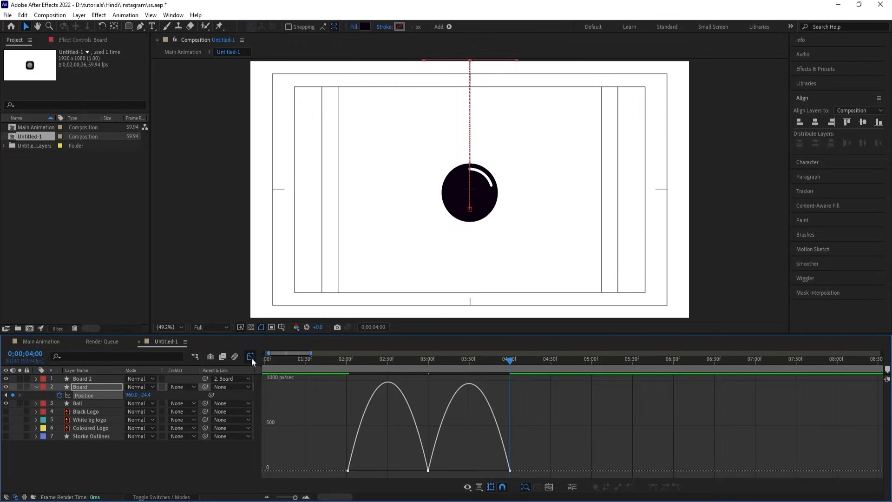
right_click(387, 412)
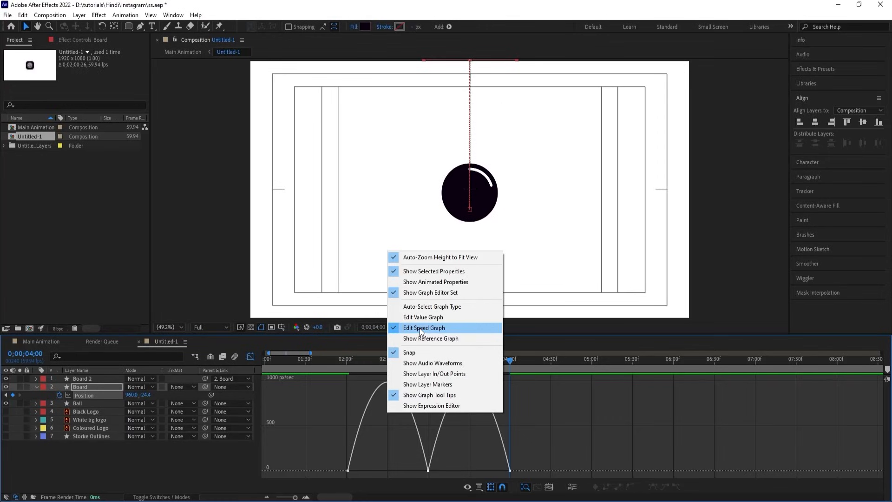
left_click_drag(328, 454, 389, 467)
left_click_drag(450, 458, 422, 471)
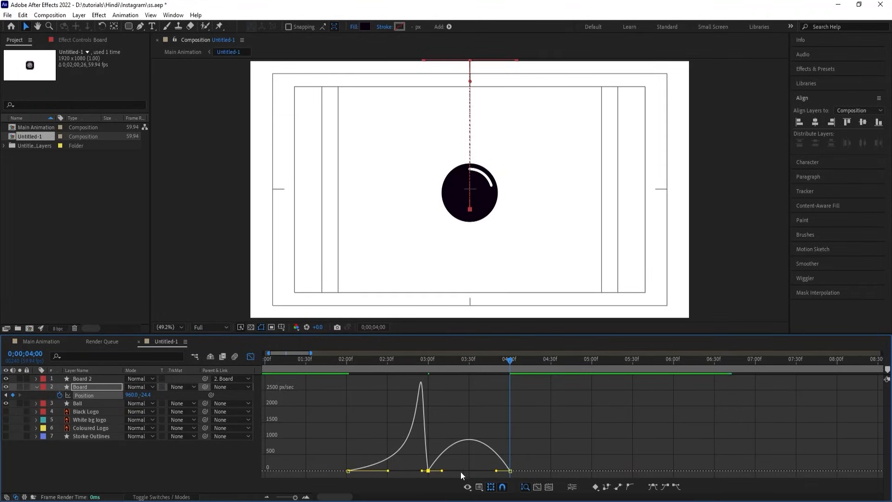
left_click_drag(550, 406, 434, 471)
Preview the board's new easing, close the Graph Editor and play the animation from the start
left_click(330, 360)
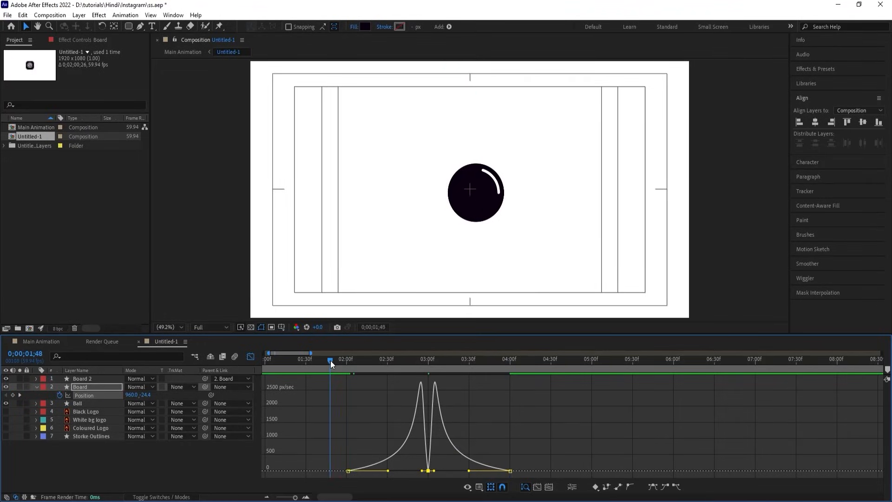
key("space")
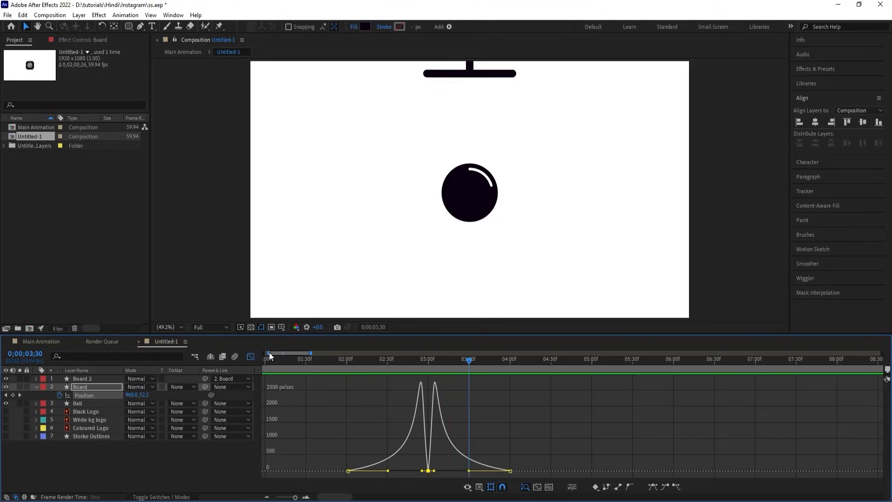
left_click(250, 357)
key("minus")
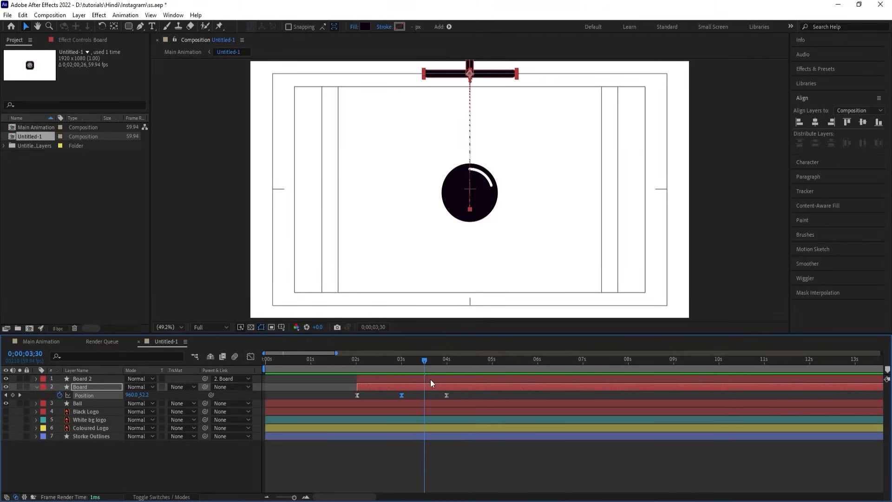
left_click_drag(401, 364, 205, 379)
key("space")
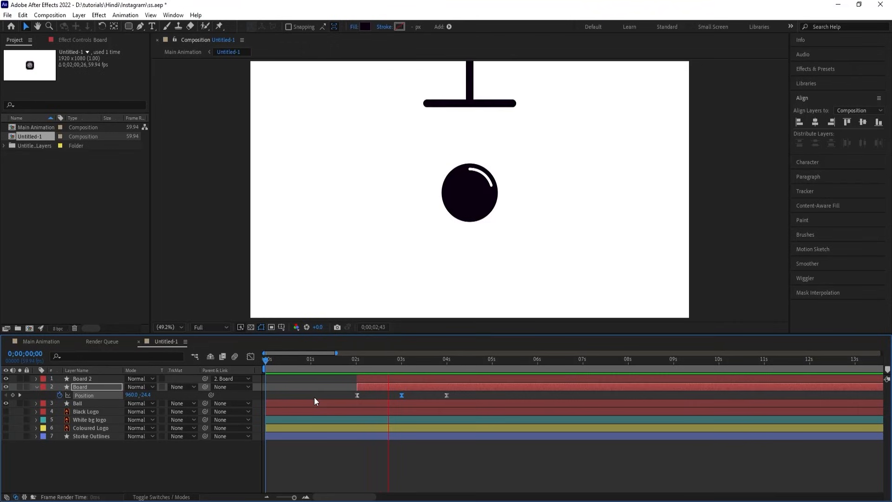
key("space")
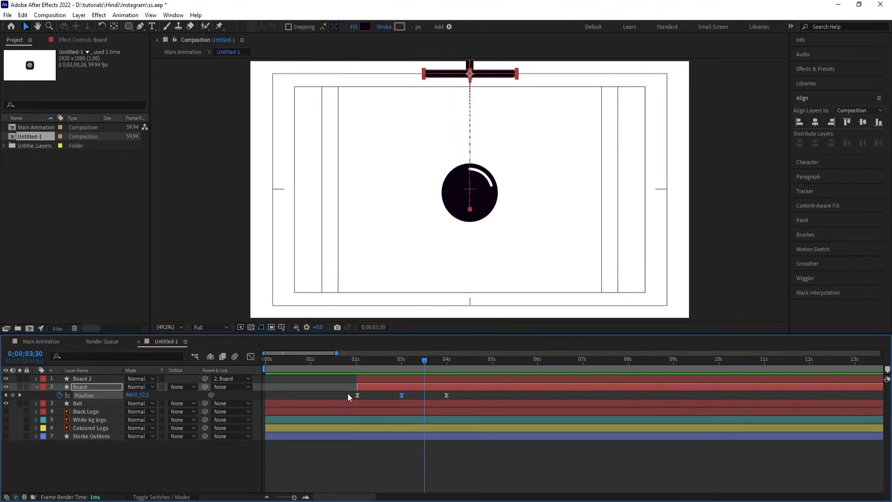
Compress Board's Position keyframes proportionally so the last one falls at about 0;00;03;27, and preview the faster motion
left_click_drag(348, 393, 421, 398)
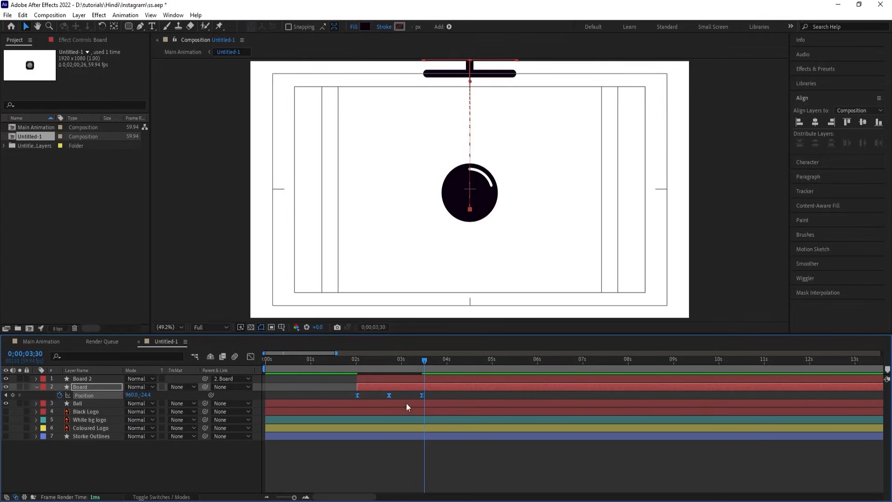
key("Home")
key("space")
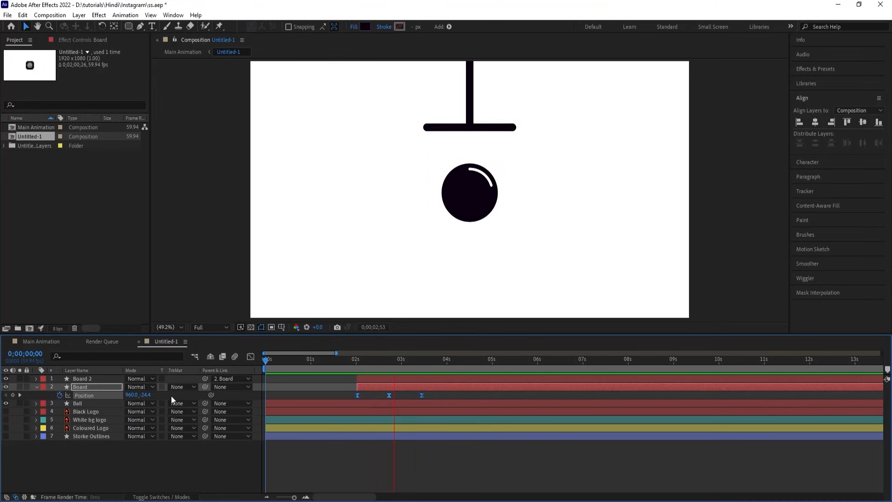
key("space")
key("equal")
key("equal")
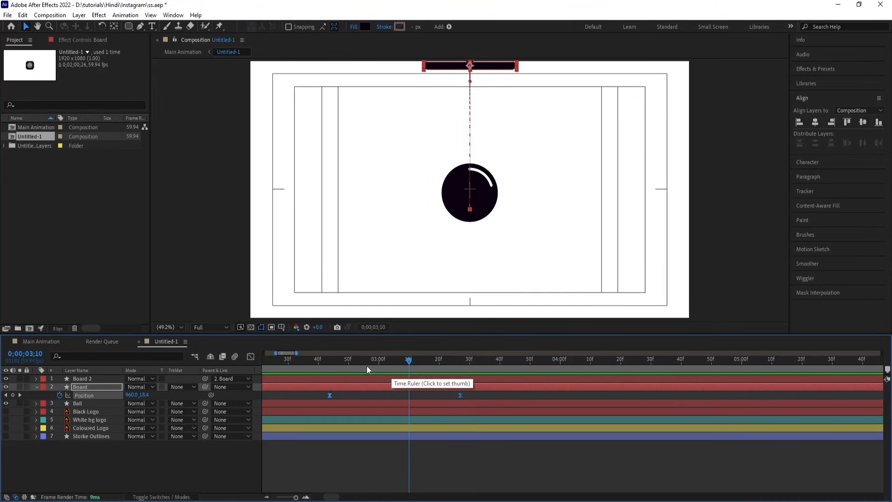
Move the current time to 0;00;02;38, just before the board hits the ball, and deselect all layers
left_click_drag(349, 362, 313, 362)
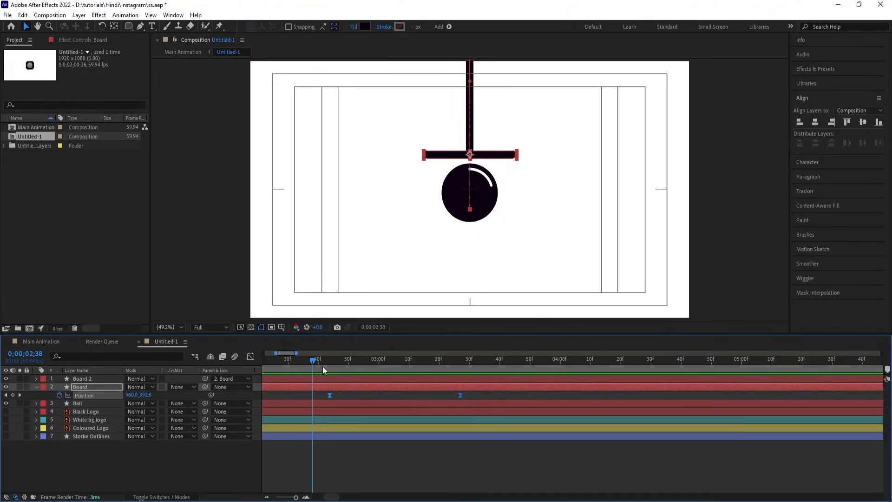
left_click(96, 470)
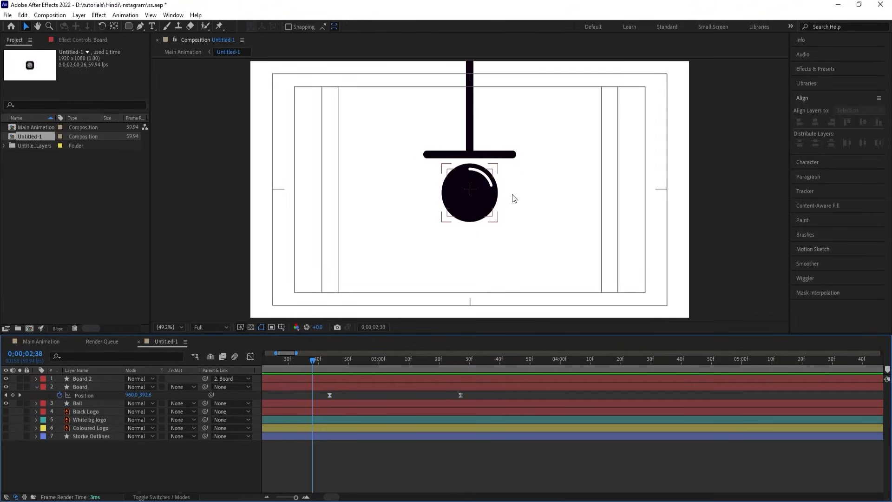
left_click(476, 191)
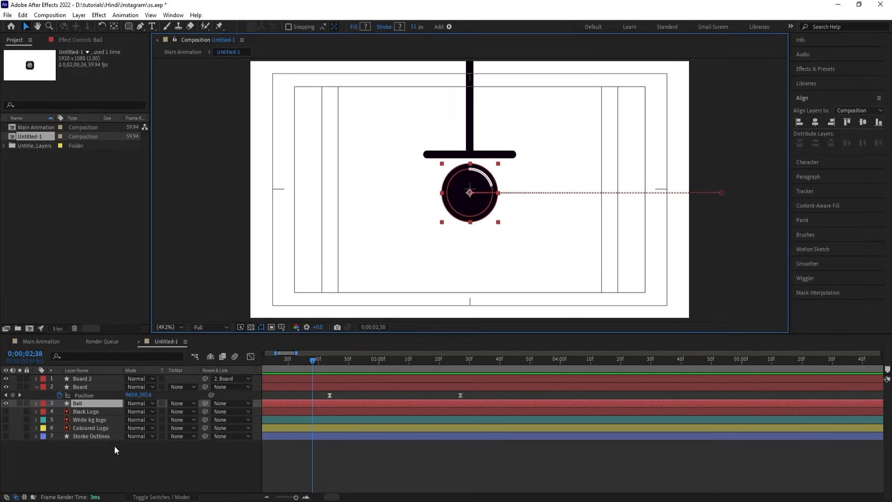
key("s")
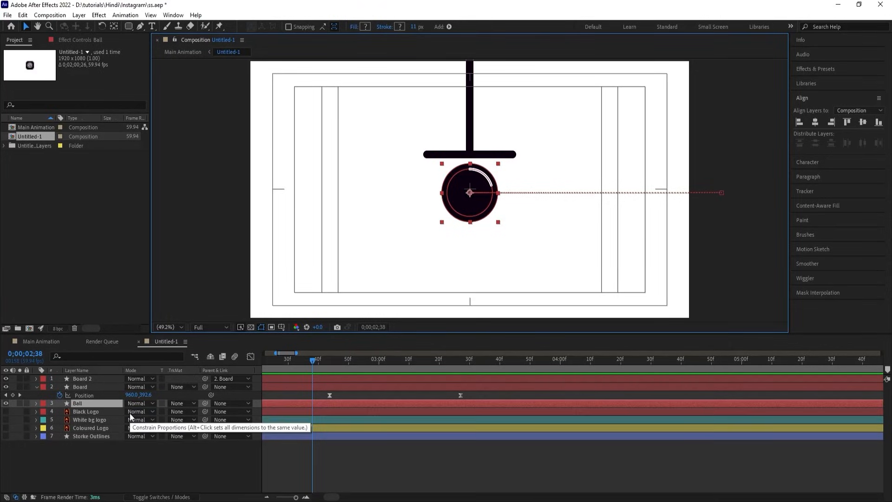
left_click(128, 411)
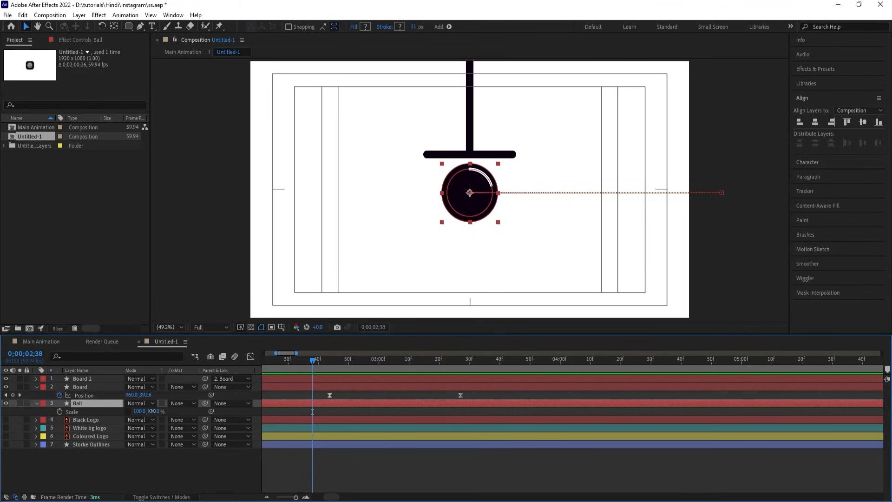
left_click_drag(156, 411, 142, 412)
key("ctrl+z")
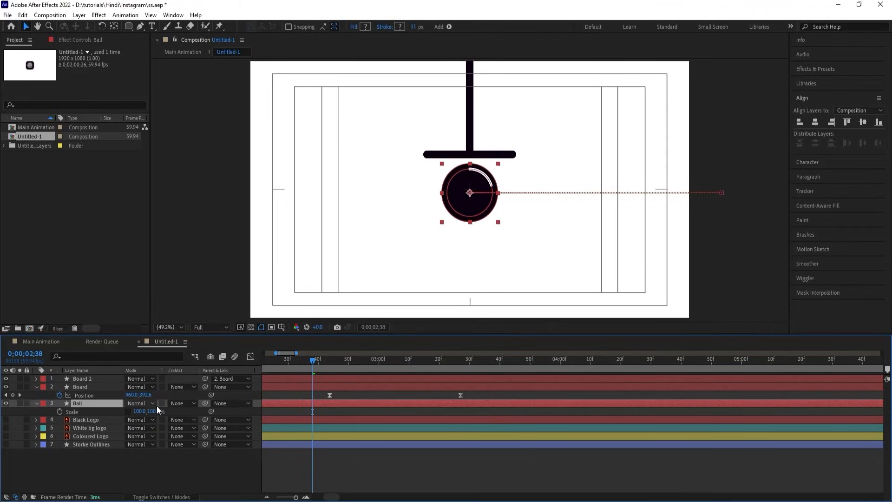
Collapse the open layer properties, then add a null object and rename it scale
left_click(36, 387)
left_click(36, 394)
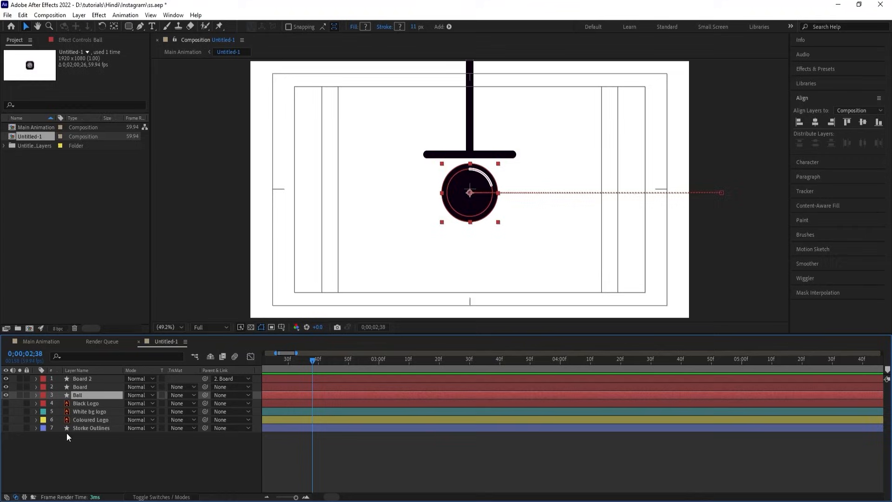
left_click(90, 468)
right_click(90, 468)
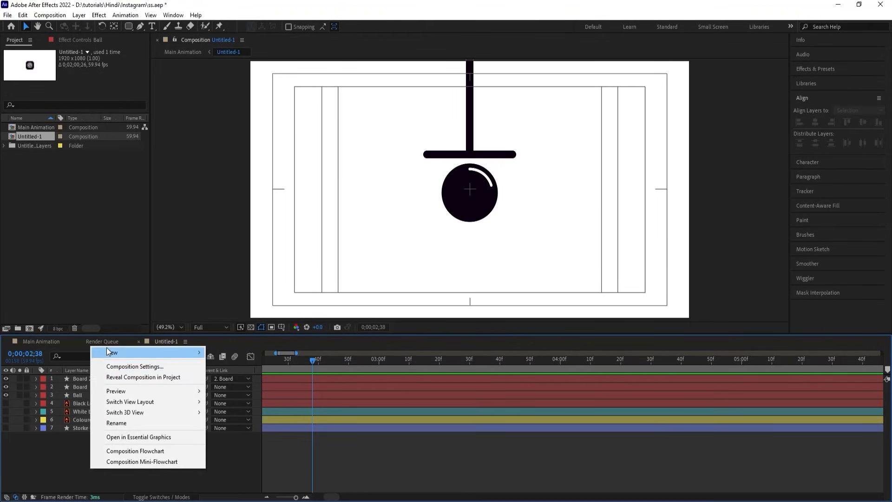
mouse_move(111, 353)
left_click(280, 410)
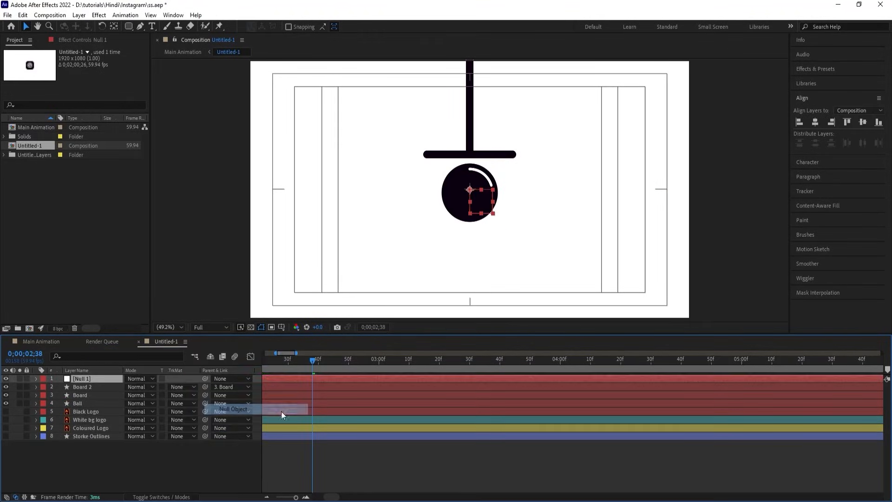
key("Return")
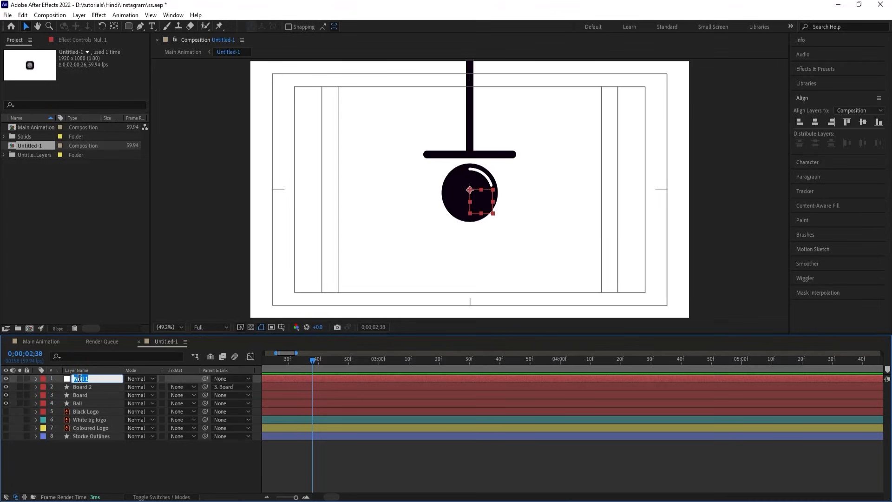
type("scale")
key("Return")
Lower the scale null to position 960, 673 at the ball's base and parent the Ball layer to it
key("p")
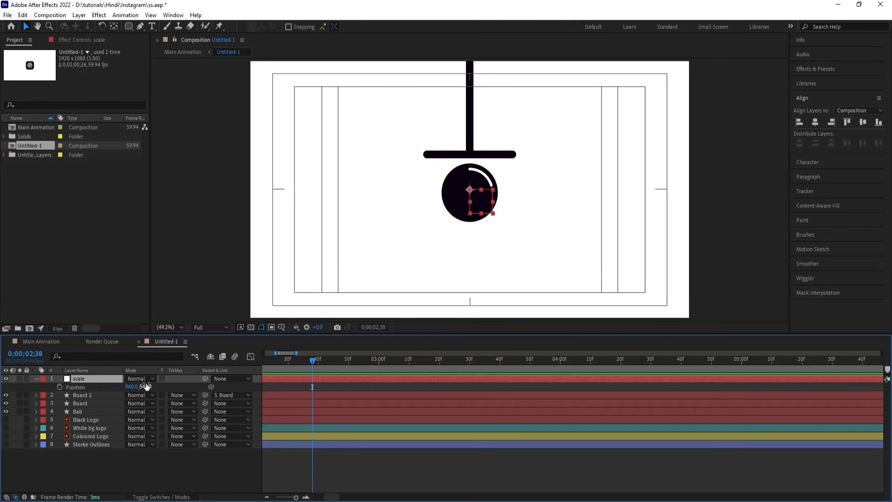
left_click_drag(145, 387, 206, 387)
left_click(91, 411)
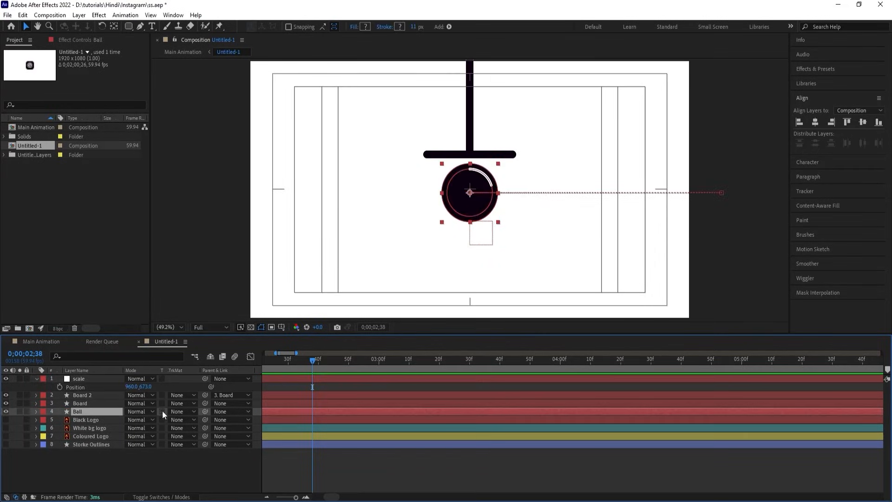
left_click_drag(205, 411, 98, 379)
key("minus")
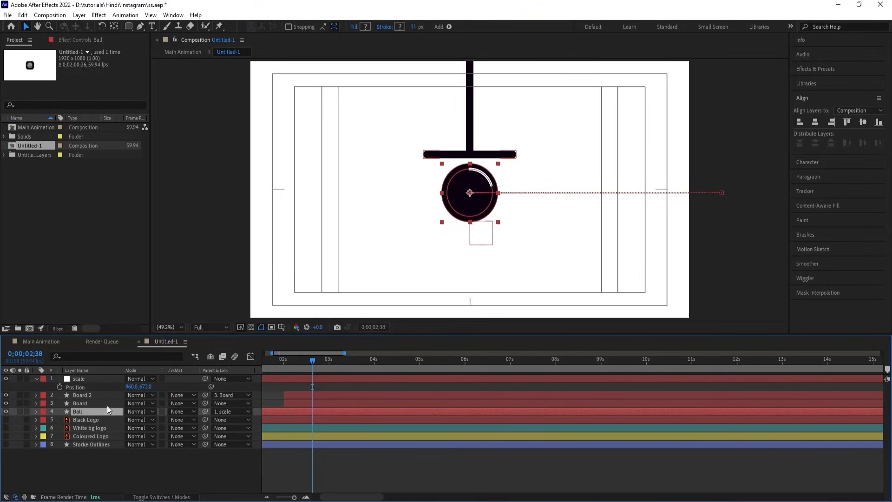
Unlink the scale null's Scale dimensions, undo a test squash and set a Scale keyframe at 0;00;02;38
left_click(98, 378)
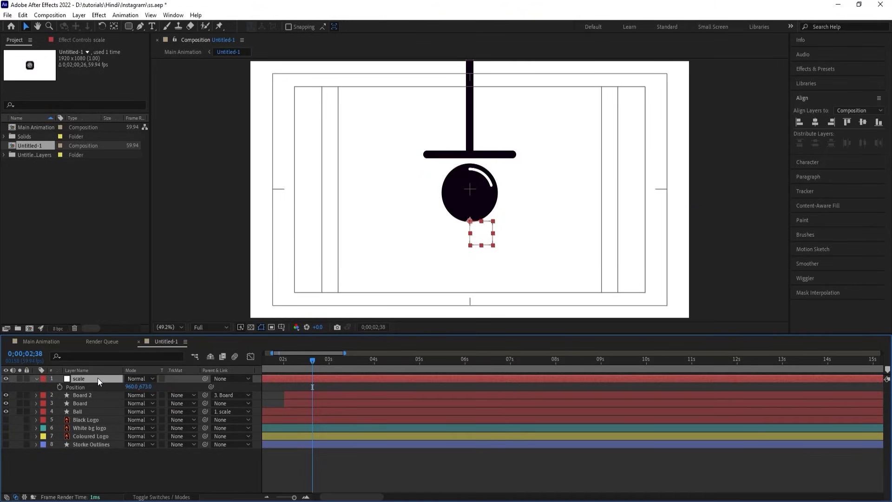
key("s")
left_click(125, 385)
left_click_drag(154, 387, 143, 386)
key("ctrl+z")
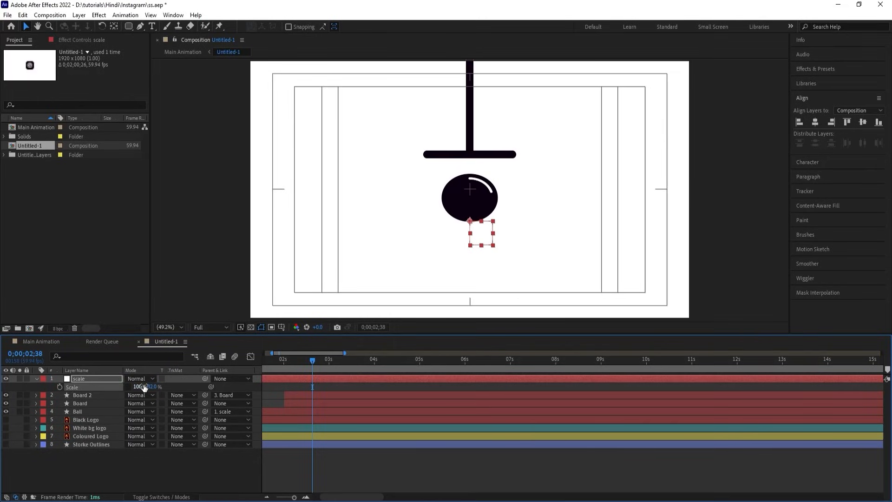
left_click(60, 386)
Reveal the keyframed properties of all layers and deselect them
left_click(326, 386)
key("u")
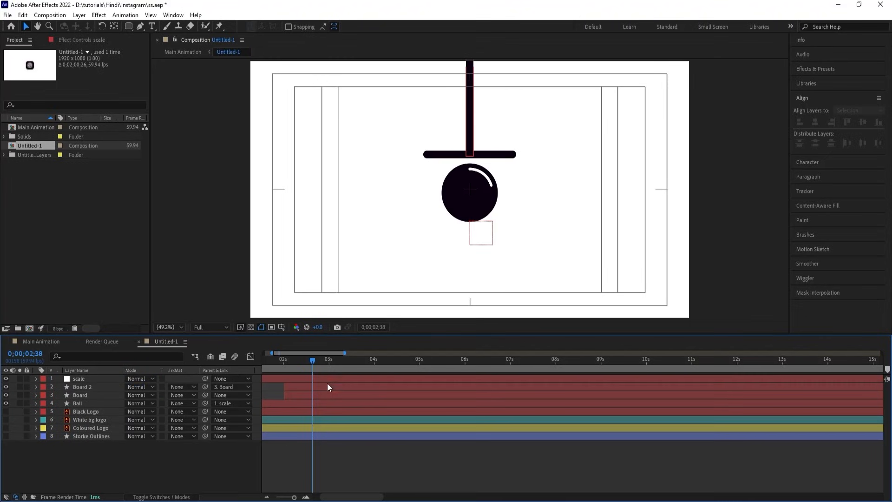
key("u")
key("u")
key("ctrl+a")
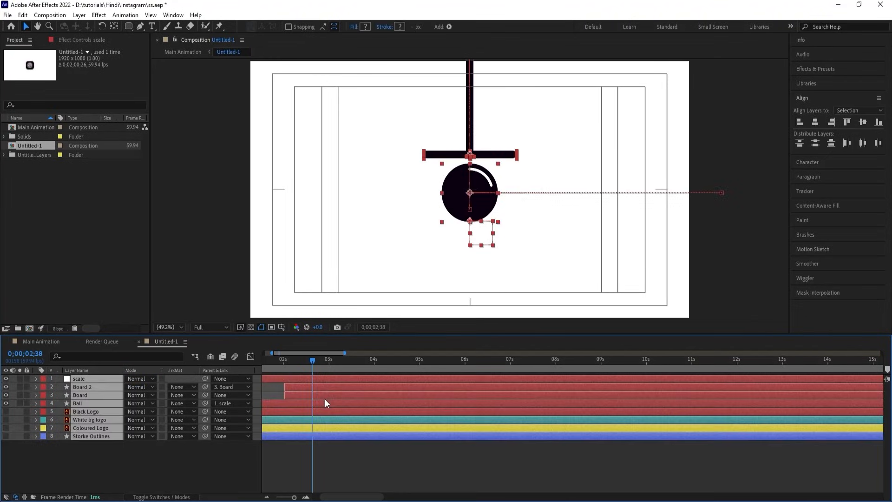
key("u")
left_click(320, 388)
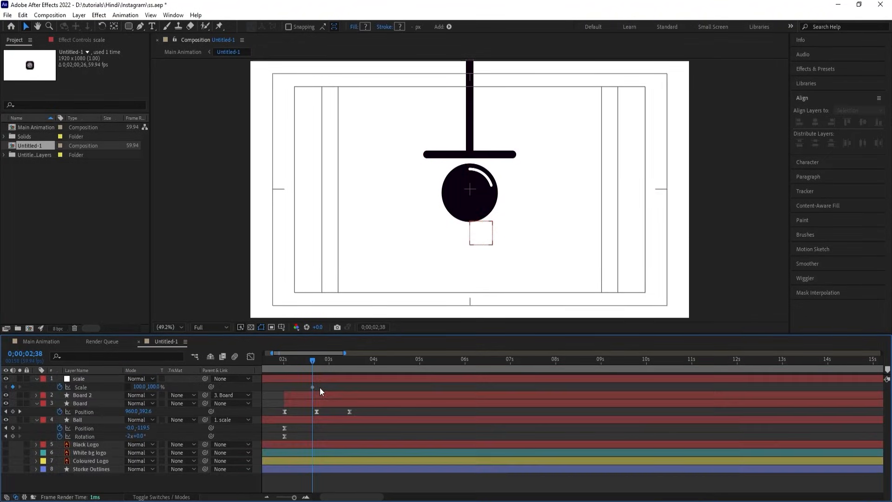
Squash the scale null to 141, 22% at 0;00;02;44, where the board reaches its lowest point
key("=")
key("=")
left_click(325, 364)
left_click_drag(325, 364, 330, 366)
mouse_move(154, 387)
left_mouse_down()
mouse_move(107, 376)
mouse_move(158, 387)
left_mouse_up()
left_click(107, 377)
Set the scale null's Scale to 100, 100% at 0;00;03;01
left_click_drag(377, 367, 382, 367)
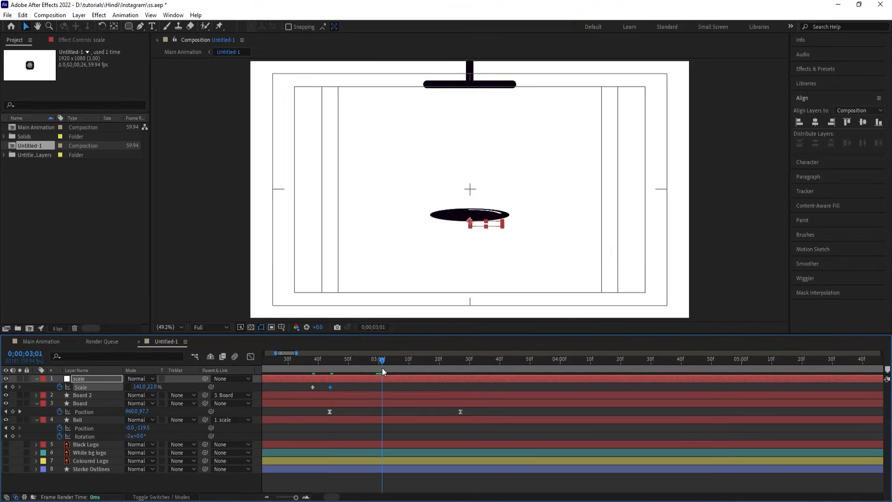
left_click(140, 386)
type("100")
key("Tab")
type("1")
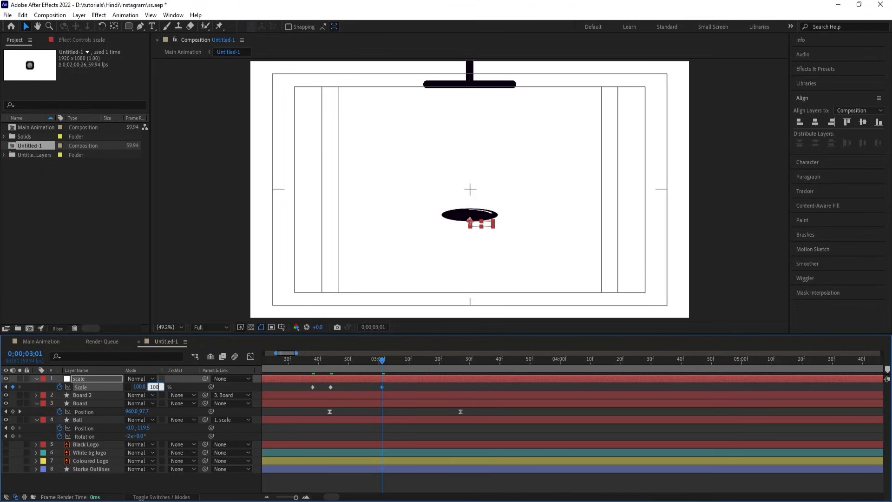
key("Return")
Apply Easy Ease to all three Scale keyframes of the scale null and preview the squash from 0;00;02;36
left_click_drag(390, 389, 308, 365)
left_click(307, 364)
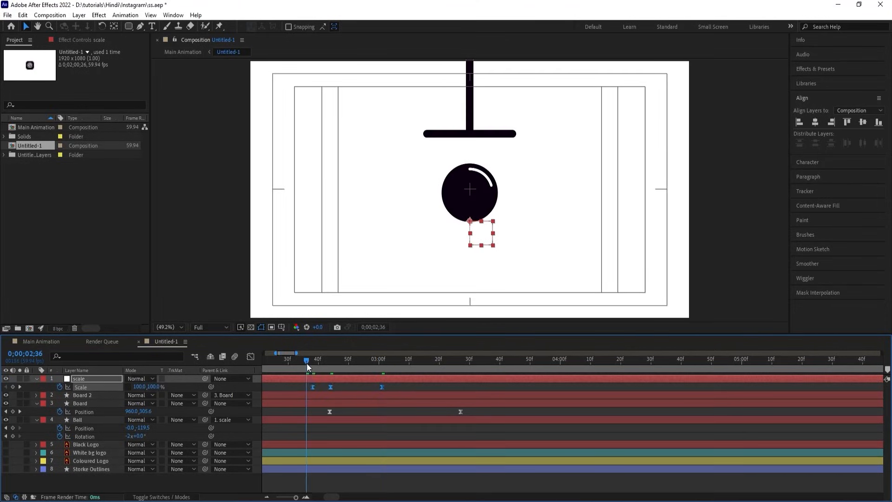
key("space")
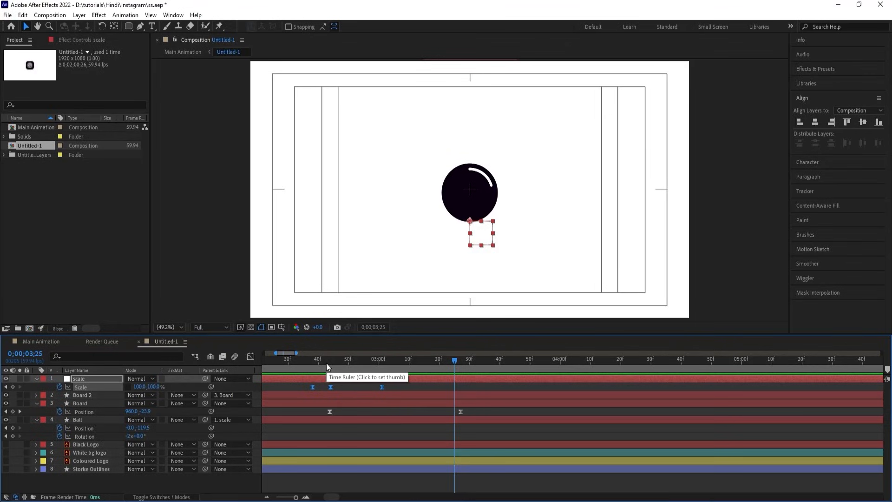
Play the animation several times to check how the ball squashes and recovers around the board's impact
key("minus")
key("minus")
left_click_drag(329, 363, 308, 350)
key("space")
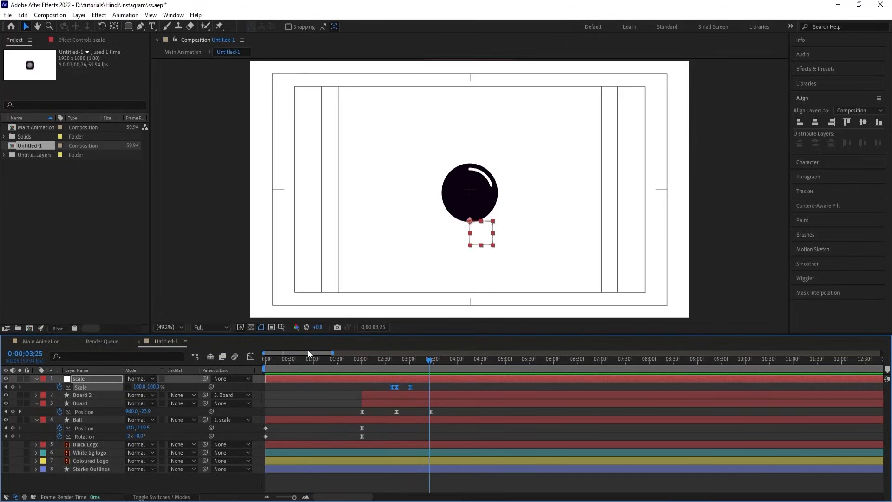
key("j")
key("j")
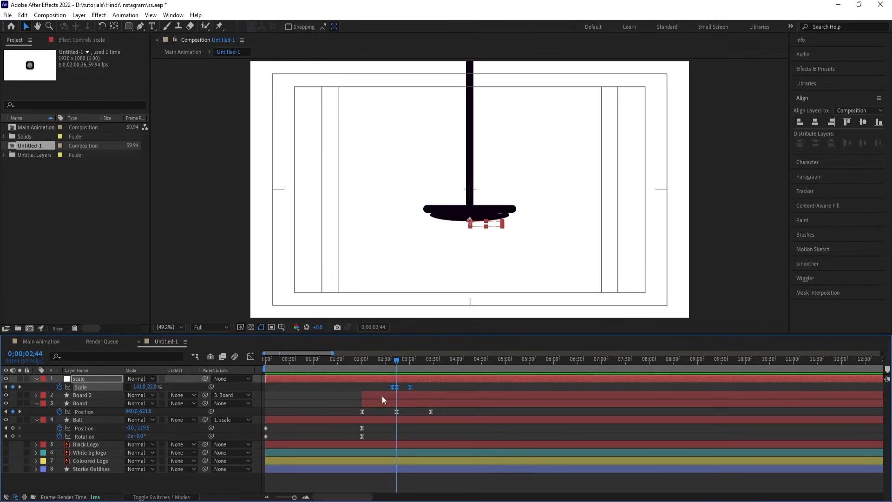
left_click(417, 383)
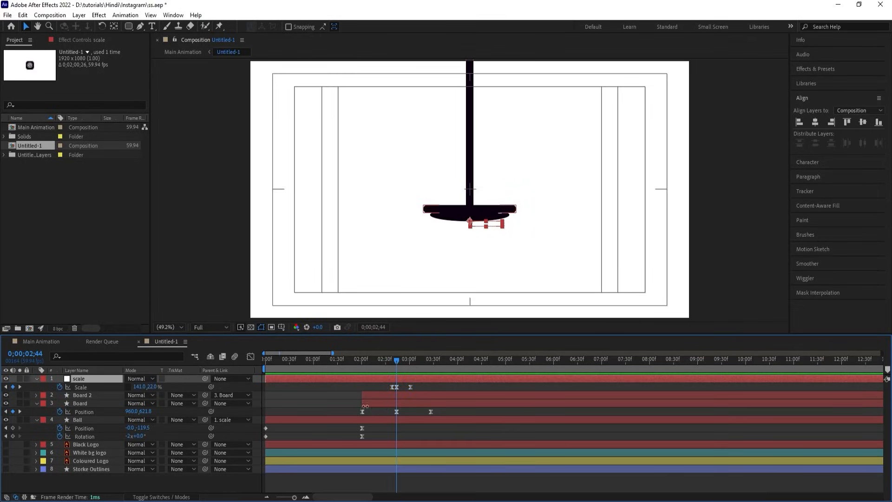
key("space")
key("space")
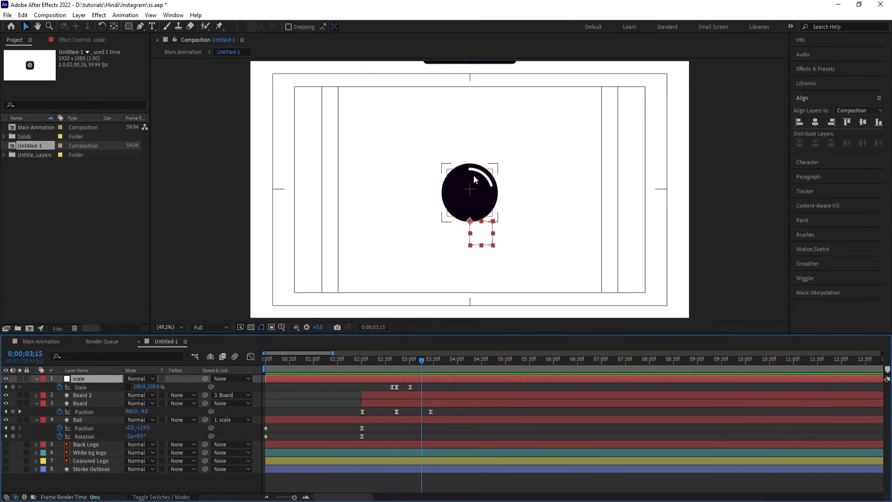
left_click(391, 361)
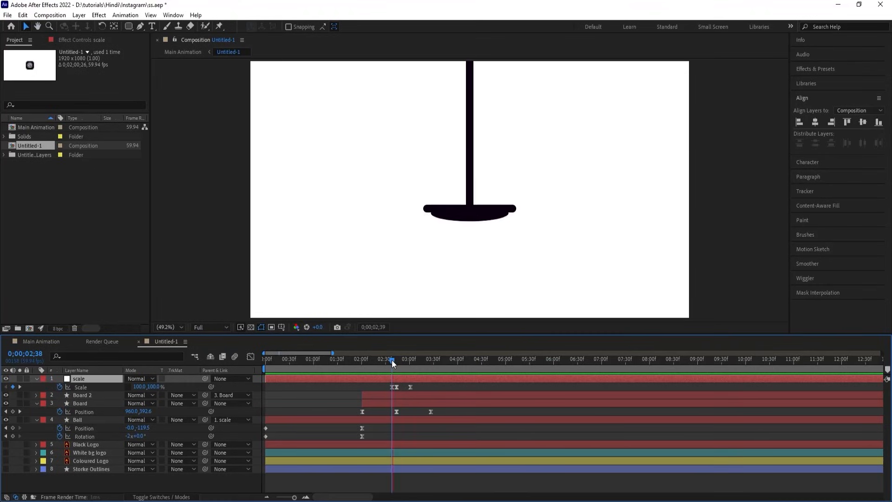
key("space")
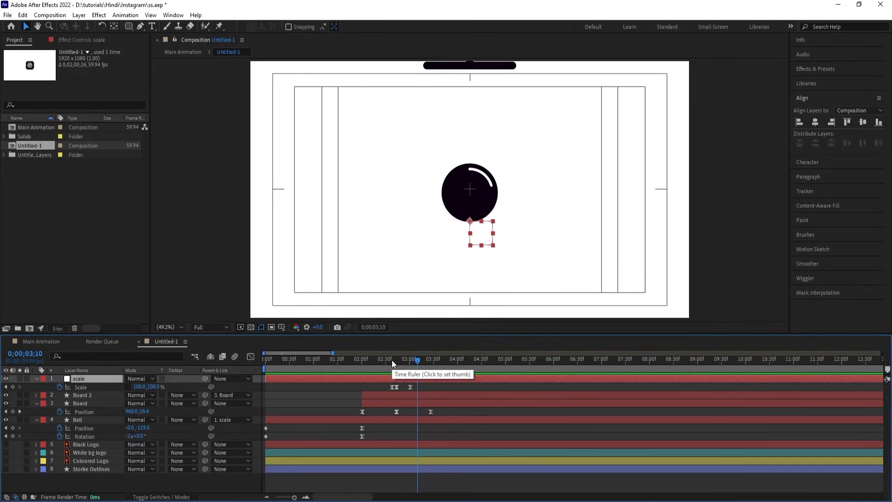
Make Black Logo visible at the top of the layer stack and trim its start to 0;00;02;44
key("j")
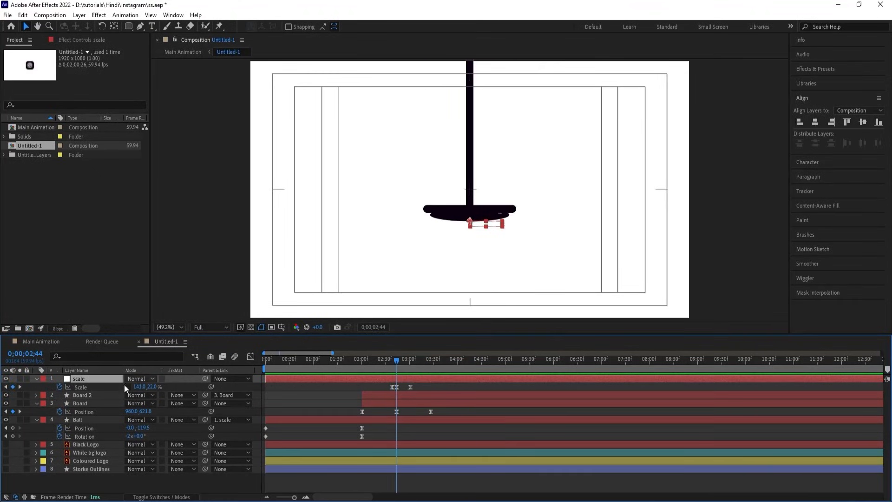
left_click(80, 444)
left_click(6, 445)
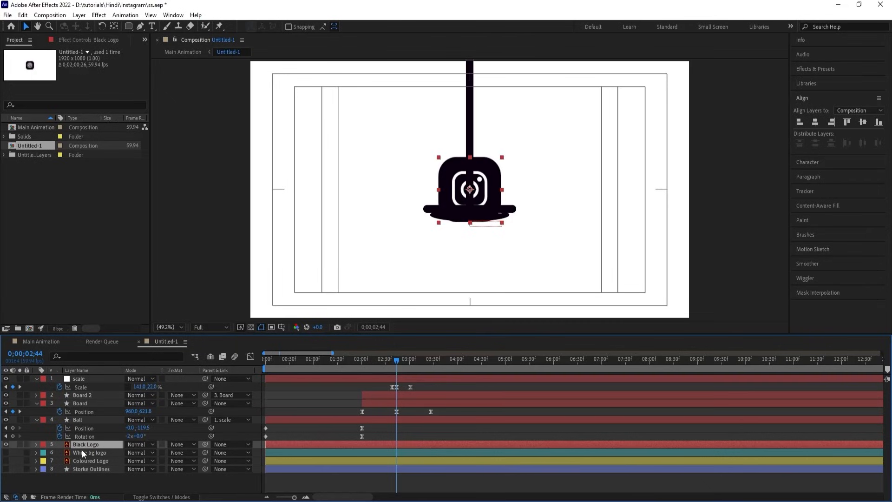
left_click_drag(83, 445, 96, 378)
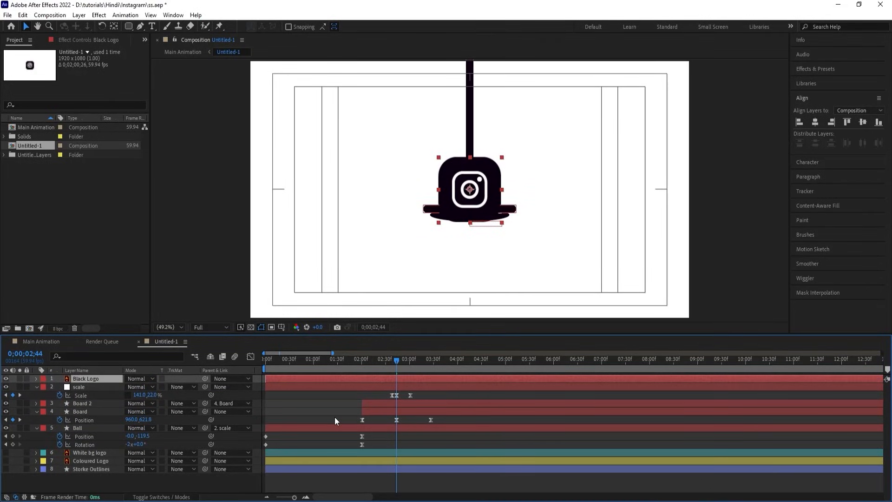
key("alt+bracketleft")
Parent the Black Logo layer to the scale null at 0;00;03;01, where the null is at full scale
key("=")
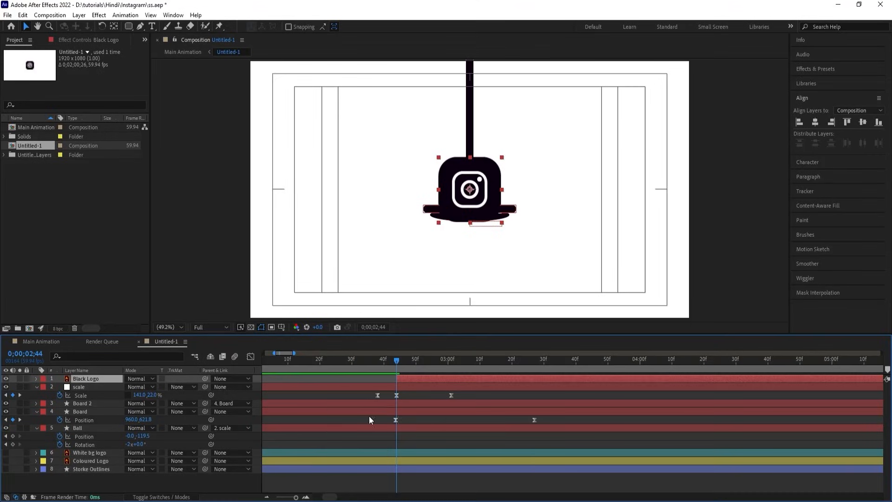
left_click_drag(439, 367, 452, 362)
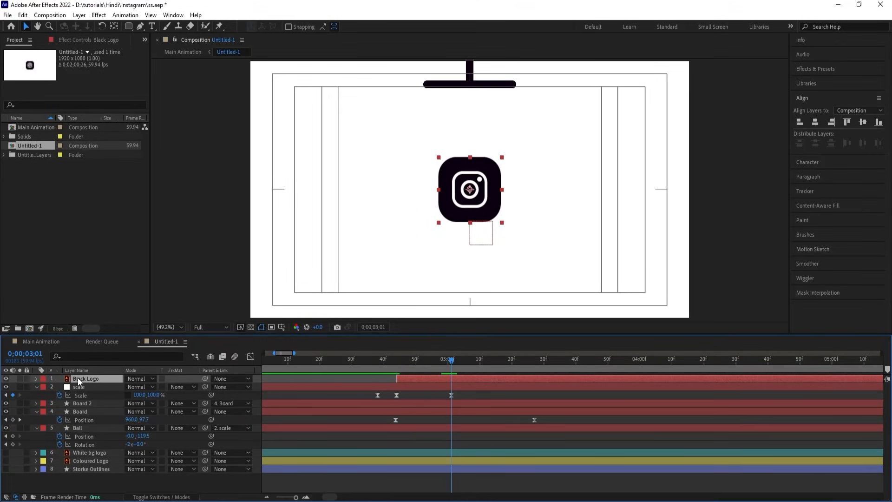
left_click_drag(205, 378, 101, 388)
Scrub through the logo's growth and move the scale null's last Scale keyframe to about 0;00;03;10
left_click_drag(376, 359, 506, 359)
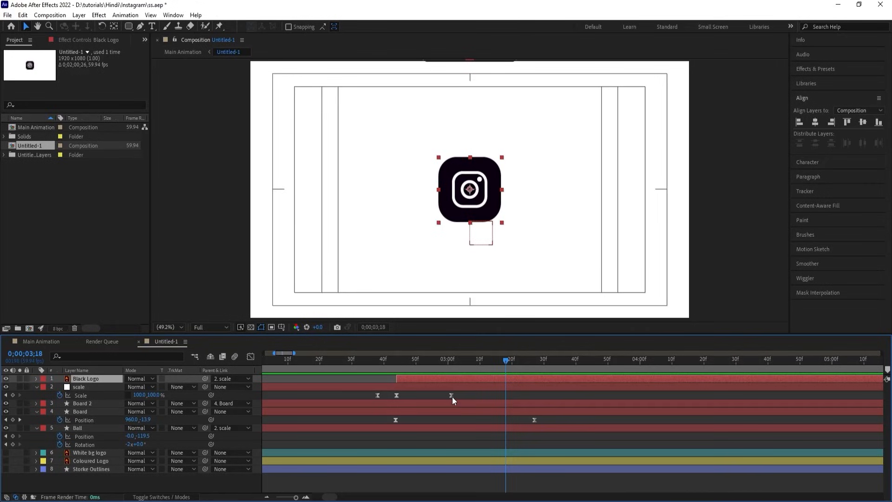
left_click_drag(452, 395, 480, 397)
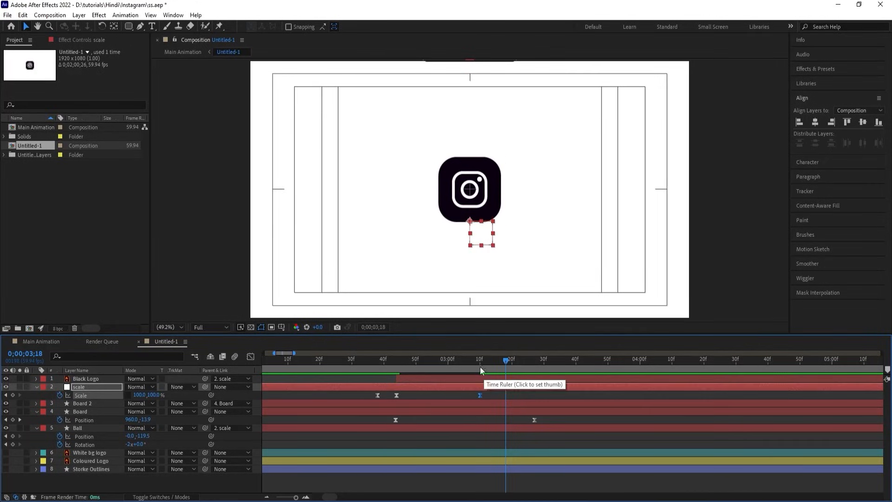
Preview the logo's growth and reshape the scale null's Scale speed curve so it peaks early and eases long into the last keyframe
left_click_drag(481, 367, 319, 358)
key("space")
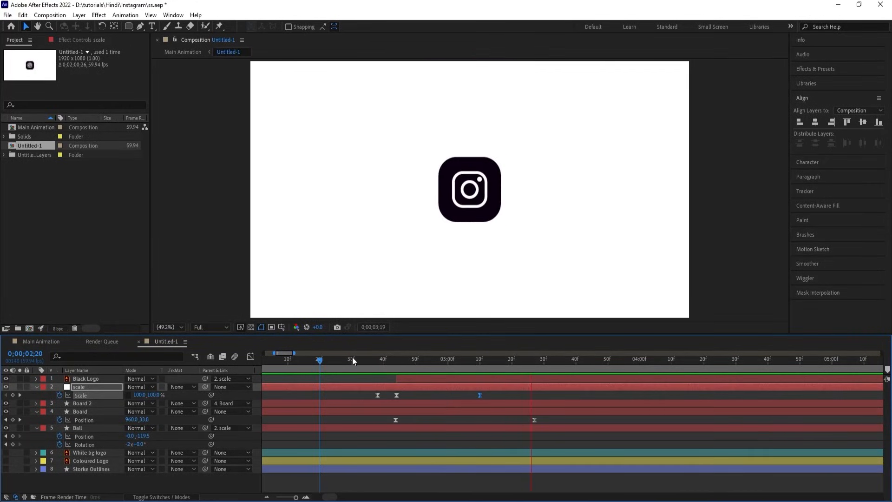
key("space")
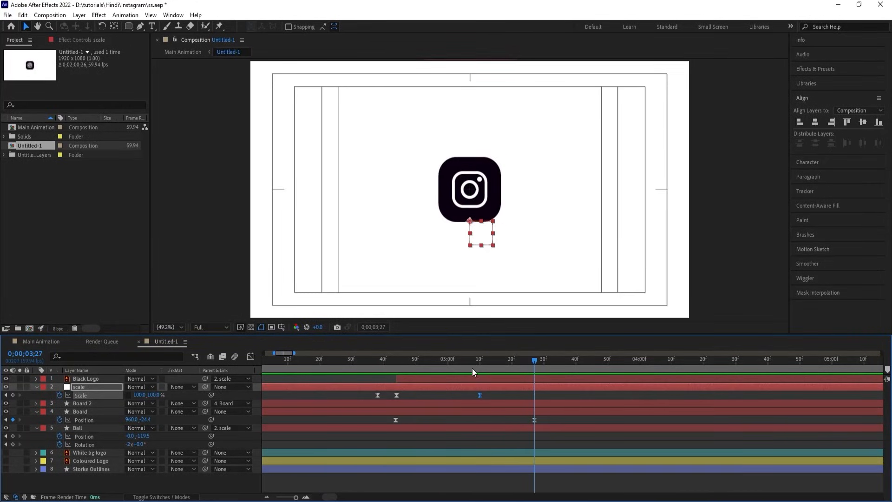
left_click(250, 357)
left_click_drag(494, 393, 454, 443)
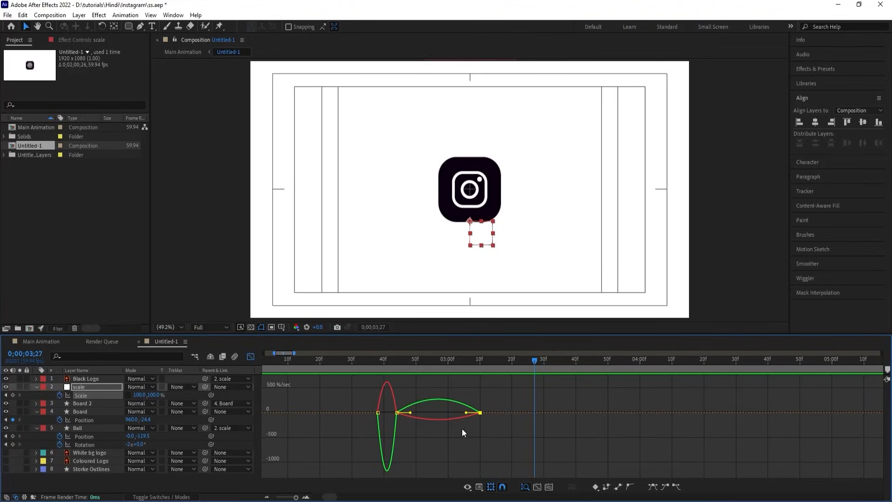
left_click_drag(466, 413, 430, 410)
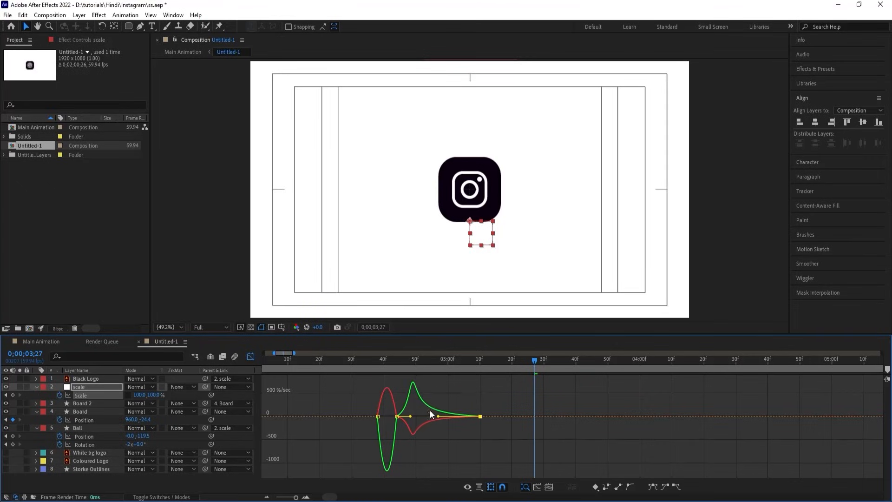
Play back the board impact and the logo's growth to check the new scale easing
left_click_drag(391, 359, 334, 355)
key("space")
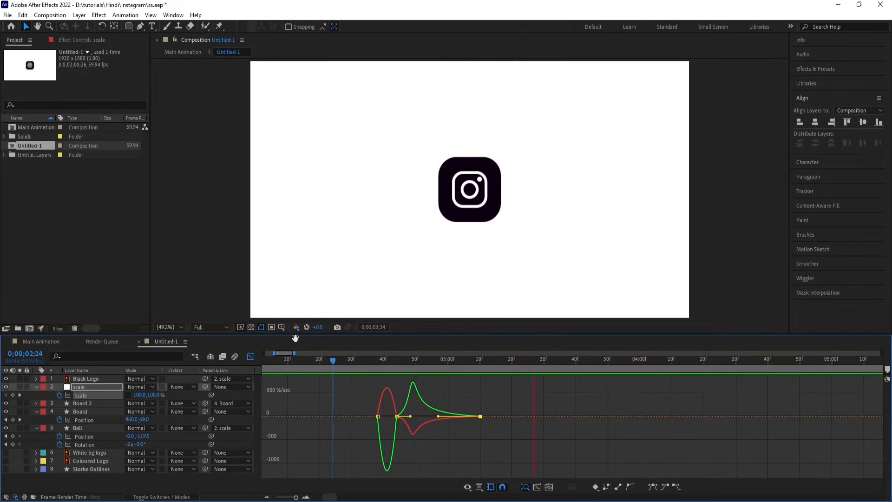
key("space")
left_click(250, 356)
key("minus")
key("minus")
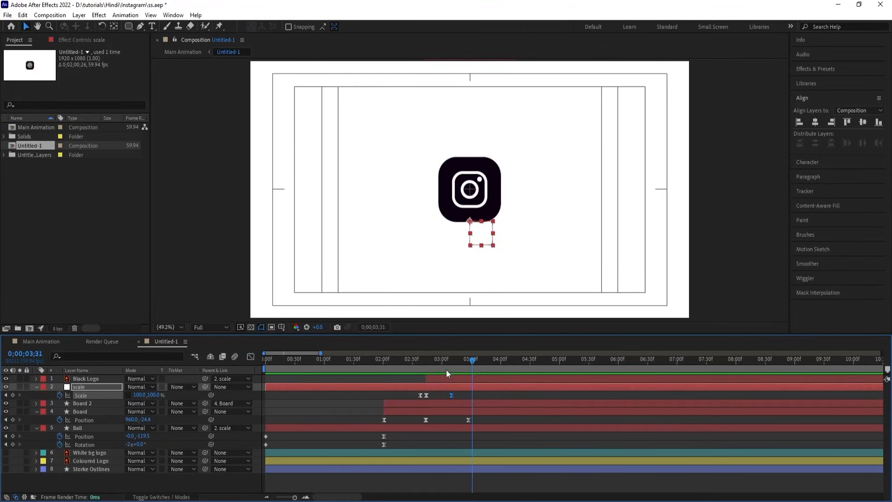
left_click(393, 355)
key("space")
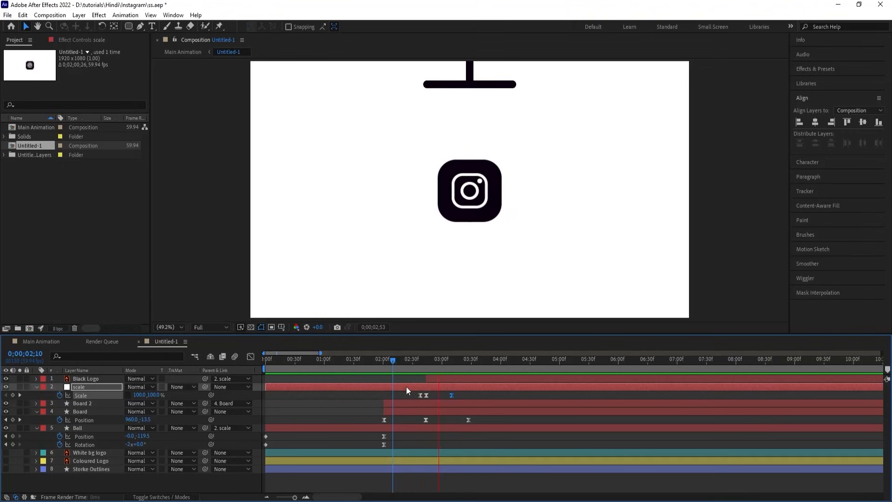
left_click(428, 406)
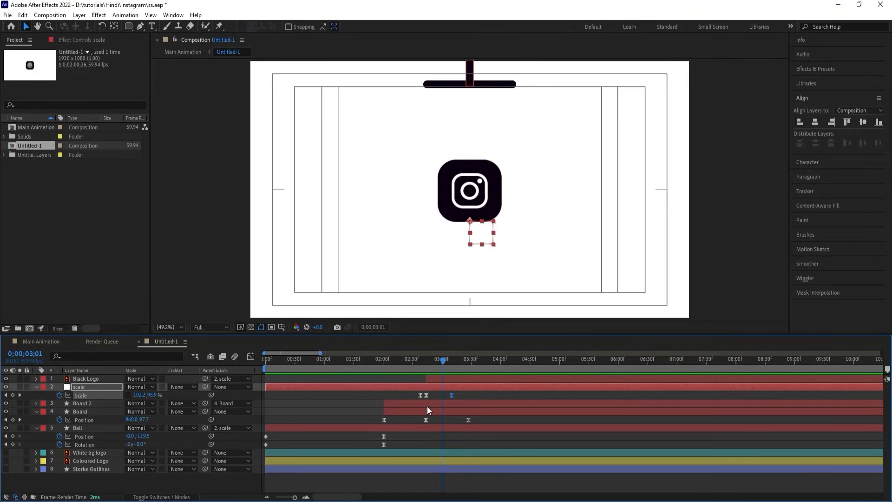
Trim the end of the Ball layer to 0;00;02;44 and play the animation from the start
left_click(85, 428)
left_click_drag(433, 366, 425, 362)
key("j")
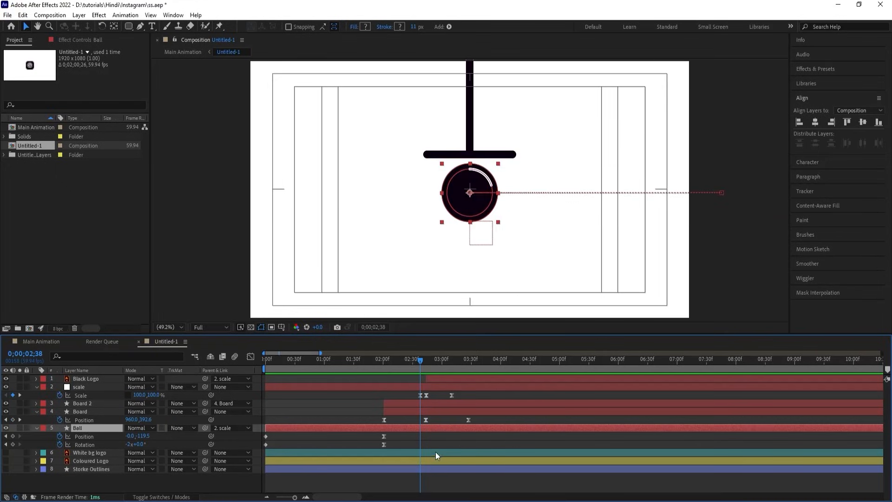
key("k")
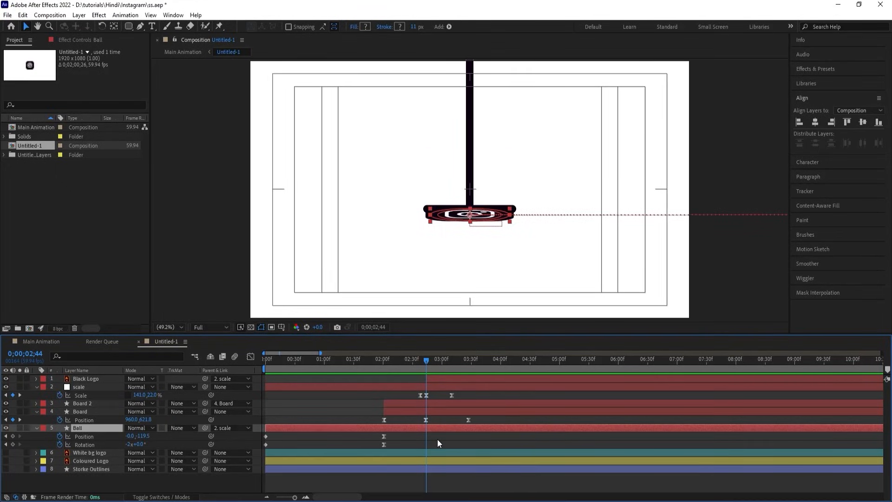
key("alt+bracketright")
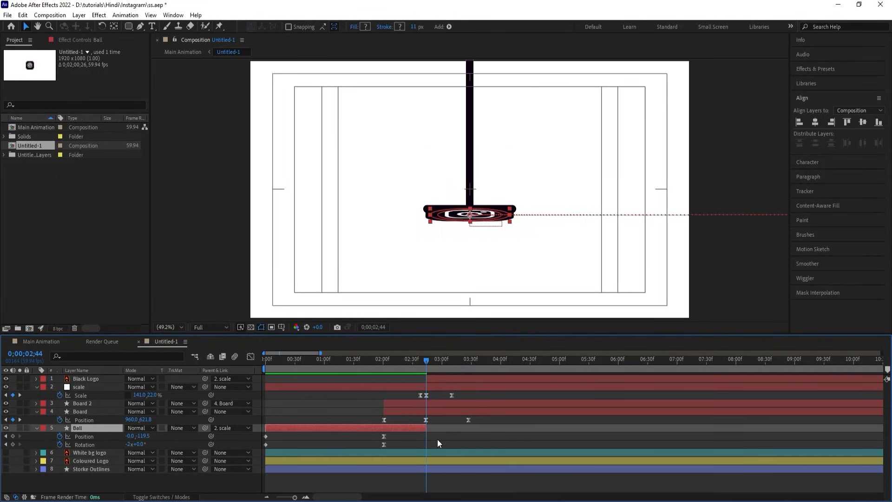
key("minus")
key("Home")
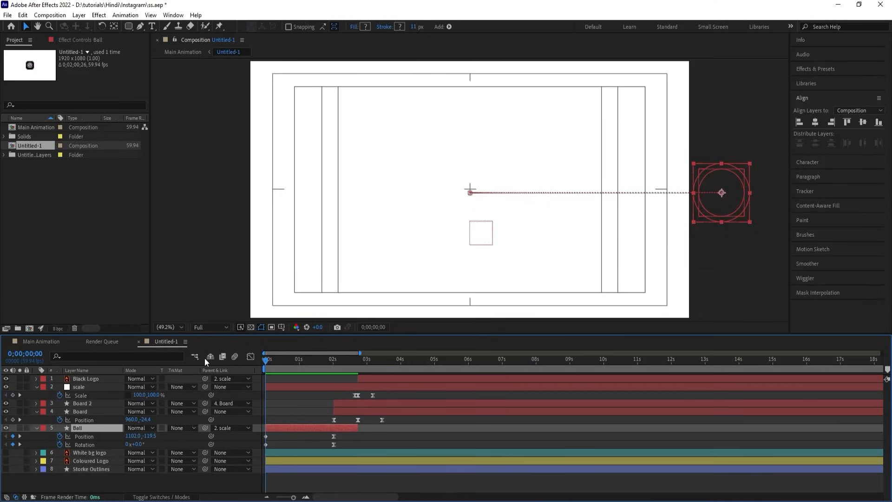
key("space")
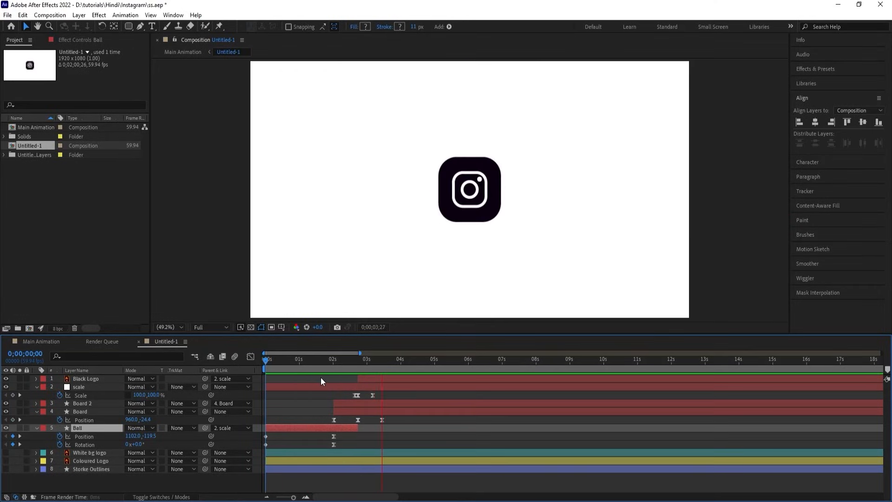
key("space")
Collapse the layers' keyframed properties, move Storke Outlines to the top of the layer stack and make it visible
left_click(310, 378)
key("u")
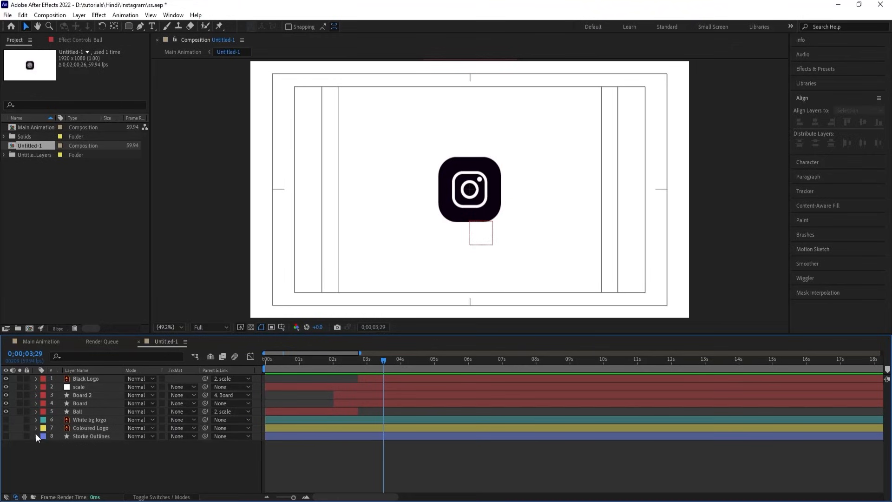
left_click(7, 434)
left_click(7, 435)
left_click_drag(79, 436, 100, 378)
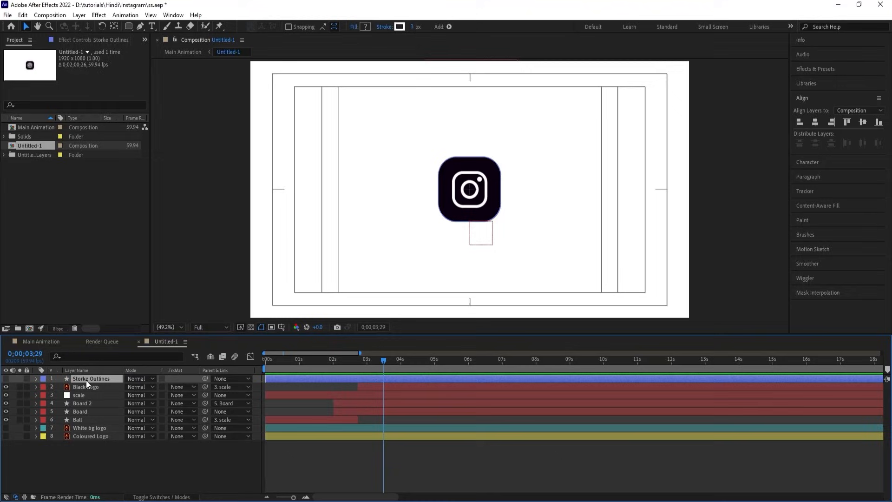
left_click(6, 379)
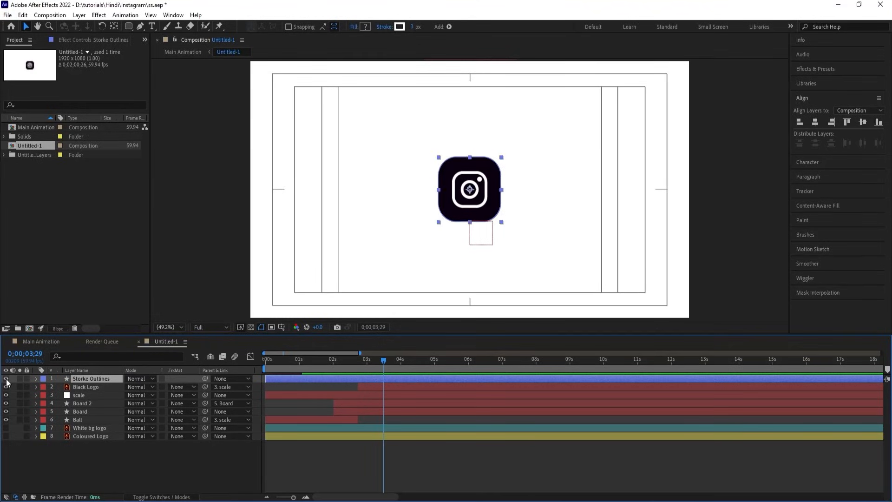
Apply the Drop Shadow effect to Storke Outlines and set its Softness to 96
left_click(809, 70)
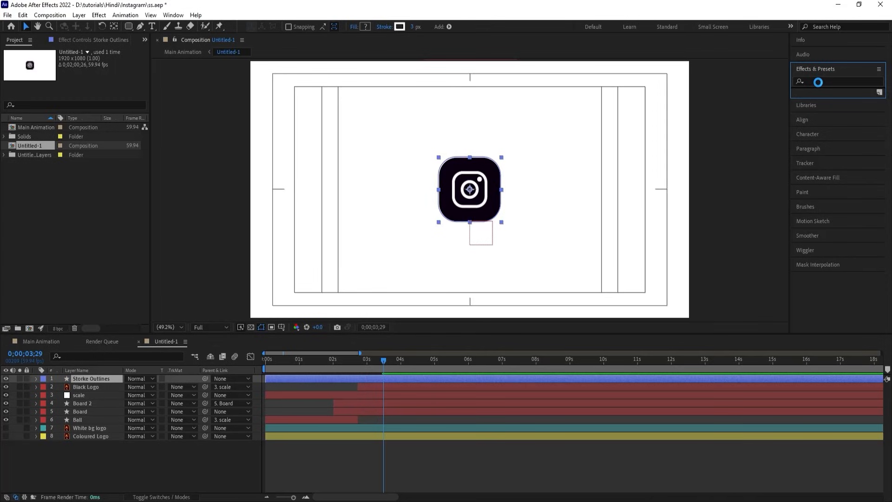
left_click(818, 81)
type("dro")
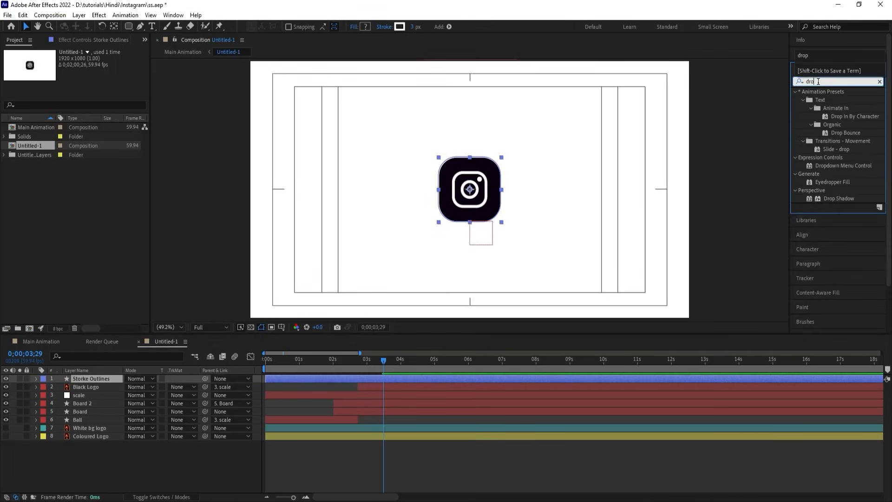
type("p sha")
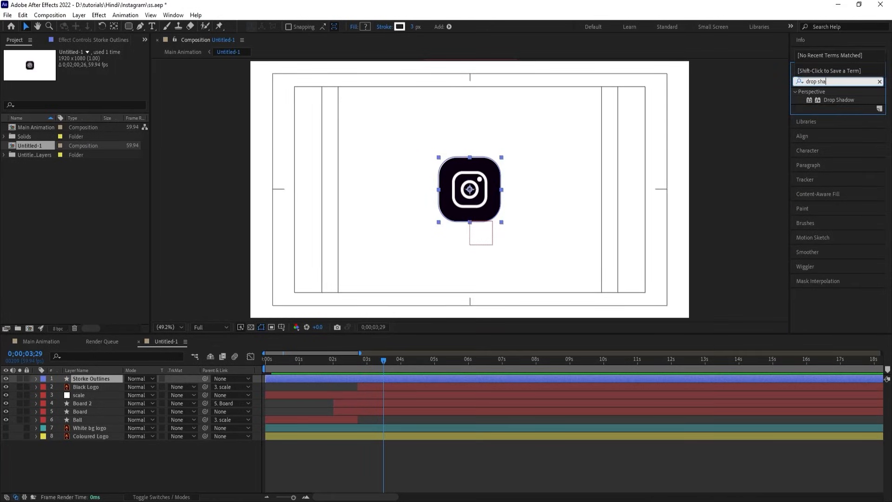
double_click(827, 101)
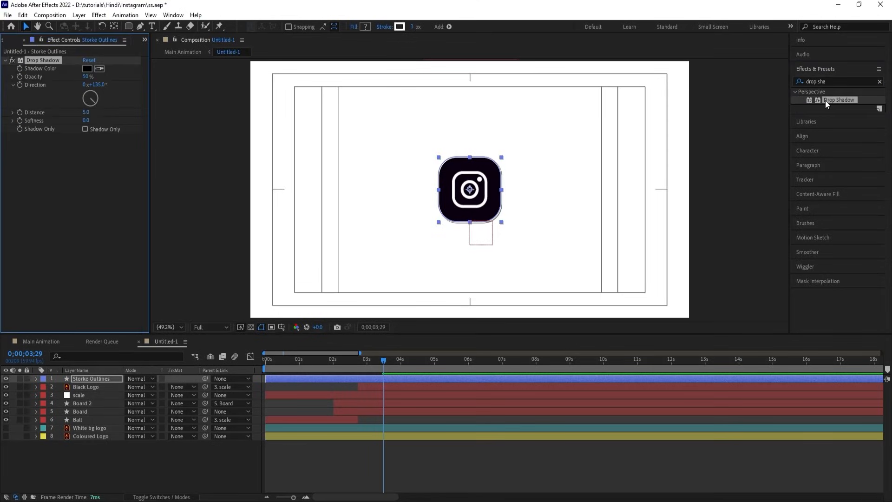
left_click_drag(86, 122, 113, 122)
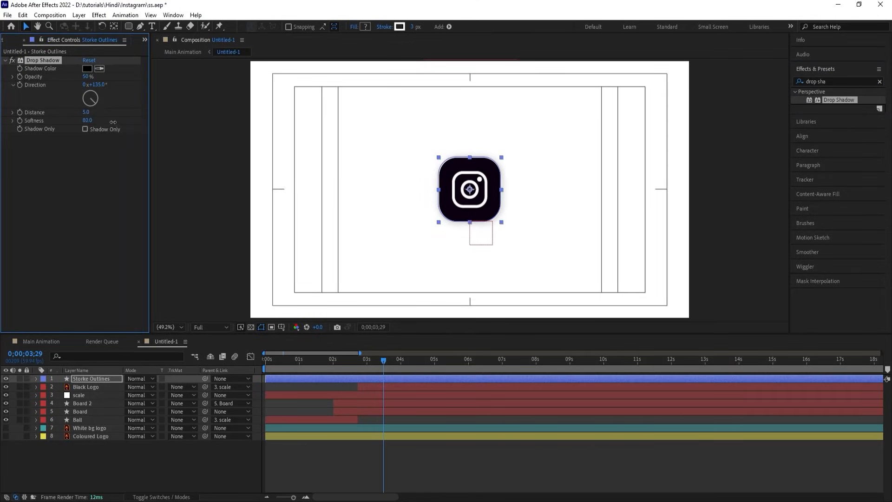
left_click(286, 386)
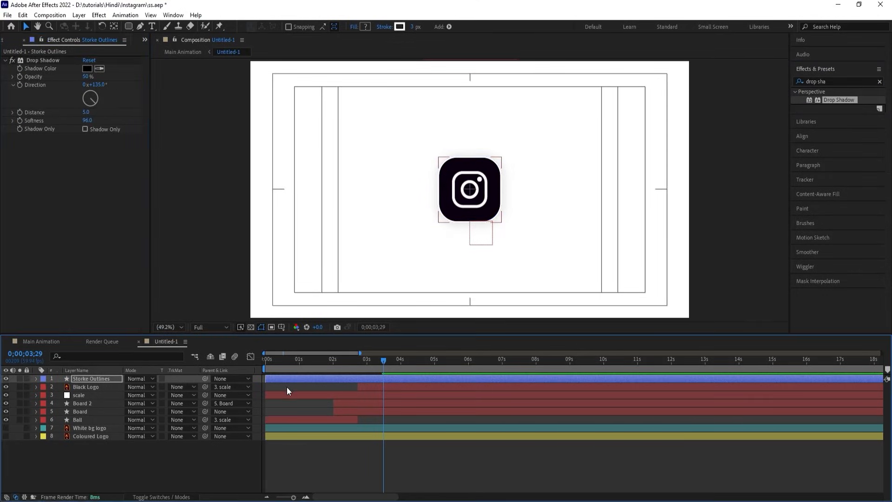
Trim the start of Storke Outlines to 0;00;03;29 and add Trim Paths to its contents
left_click(410, 380)
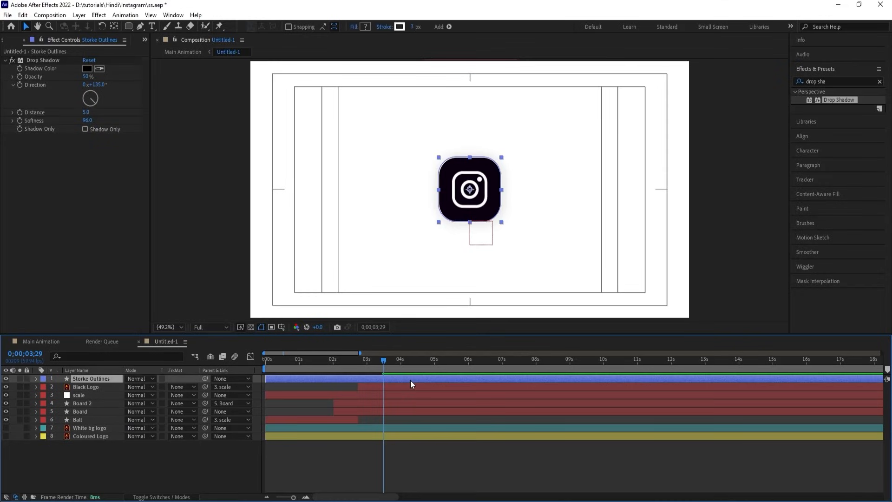
key("alt+bracketleft")
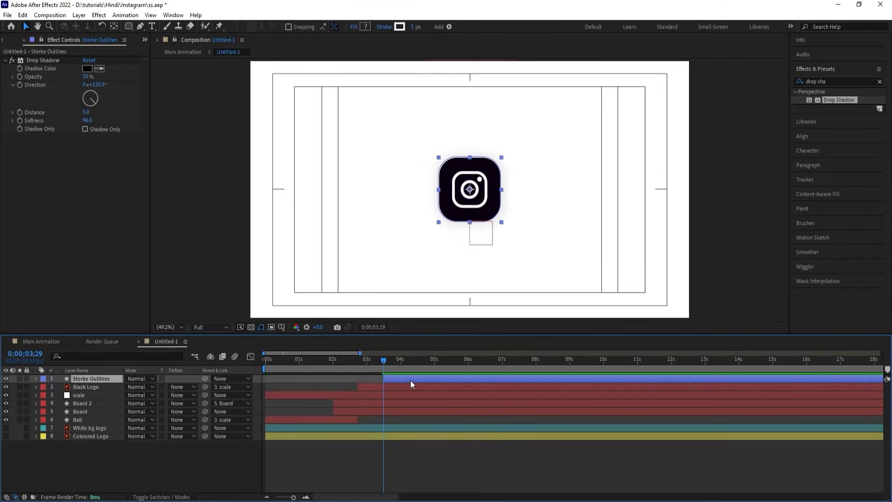
left_click(37, 378)
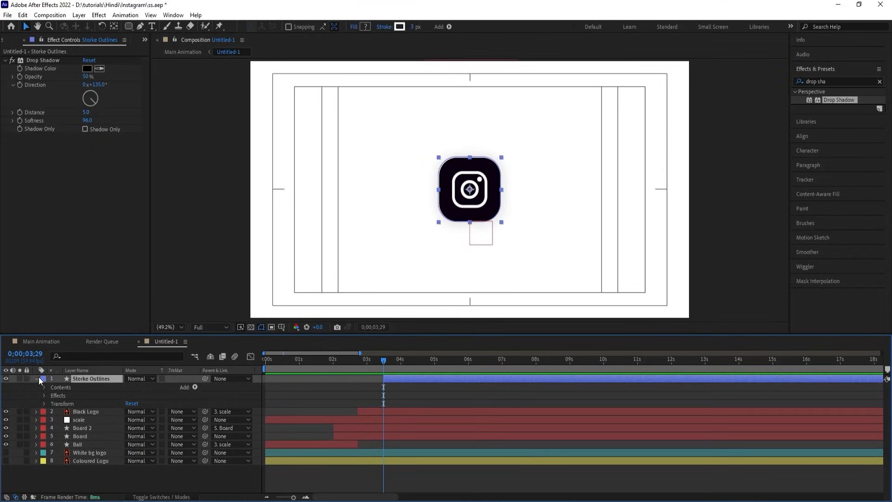
left_click(194, 386)
left_click(227, 339)
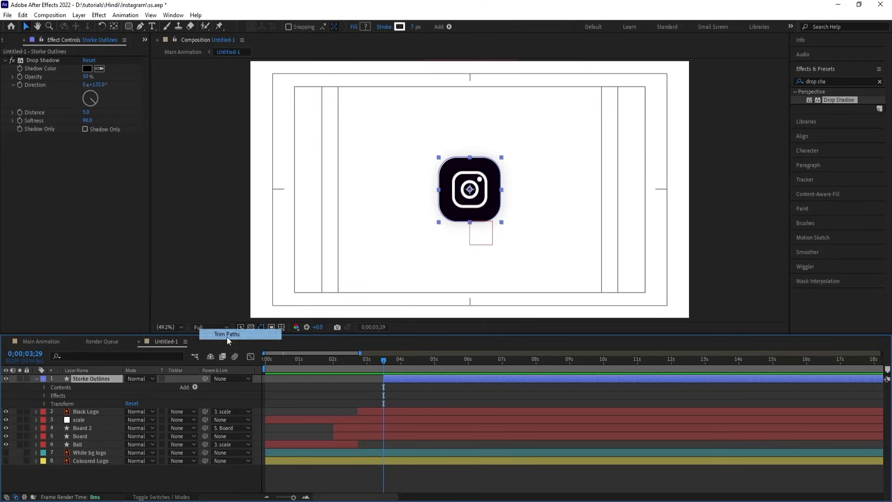
left_click(51, 403)
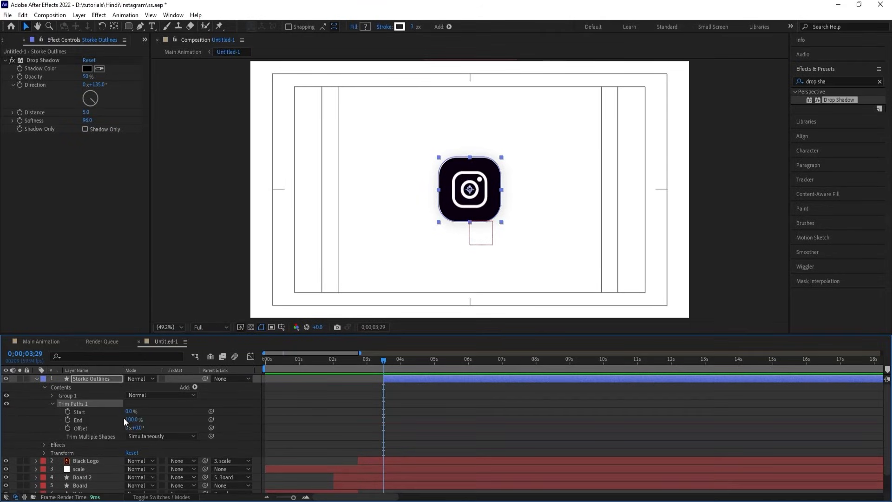
Keyframe the Trim Paths End from 0% at 0;00;03;29 to 100% at 0;00;04;37 and ease both keyframes
left_click_drag(132, 420, 42, 424)
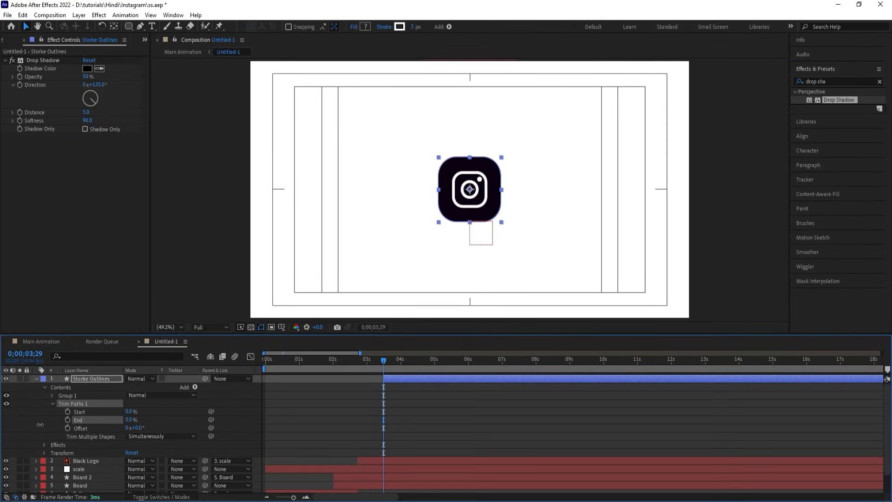
left_click(67, 420)
left_click_drag(383, 360, 422, 362)
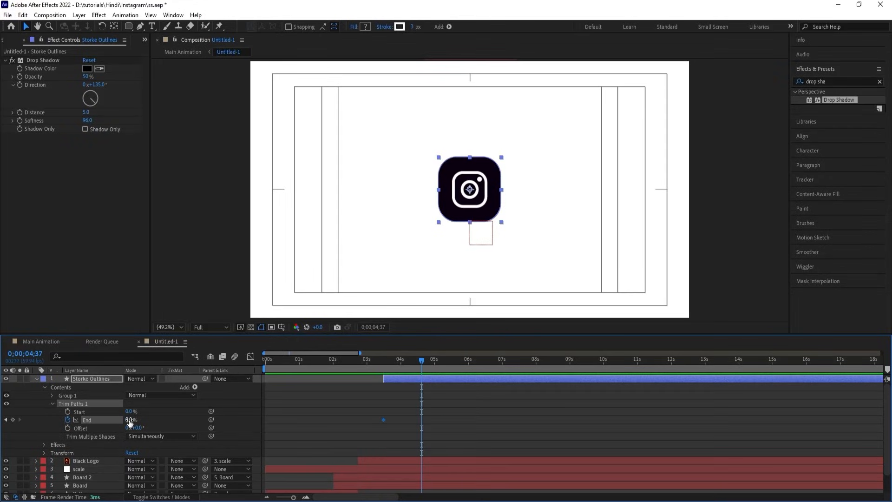
left_click_drag(130, 420, 233, 411)
left_click_drag(471, 432, 364, 409)
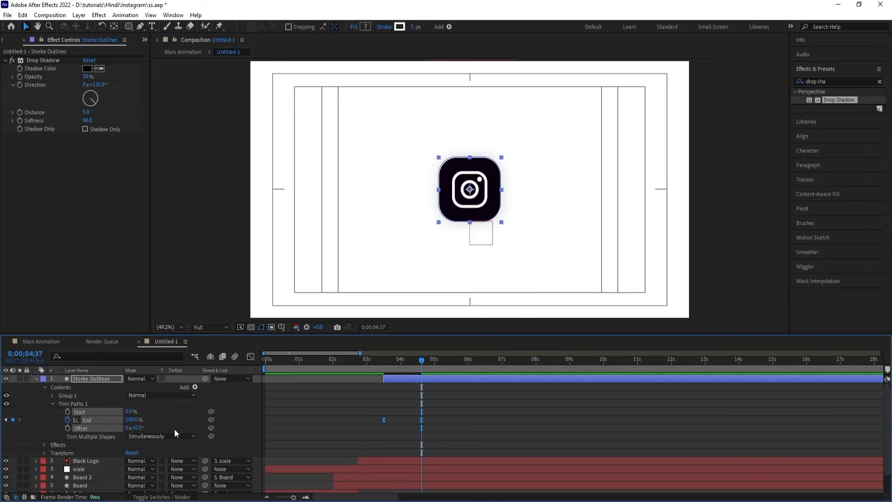
Steepen the Trim Paths End speed curve with stronger easing at both keyframes, about 51% outgoing influence, and preview the outline drawing on
left_click(250, 356)
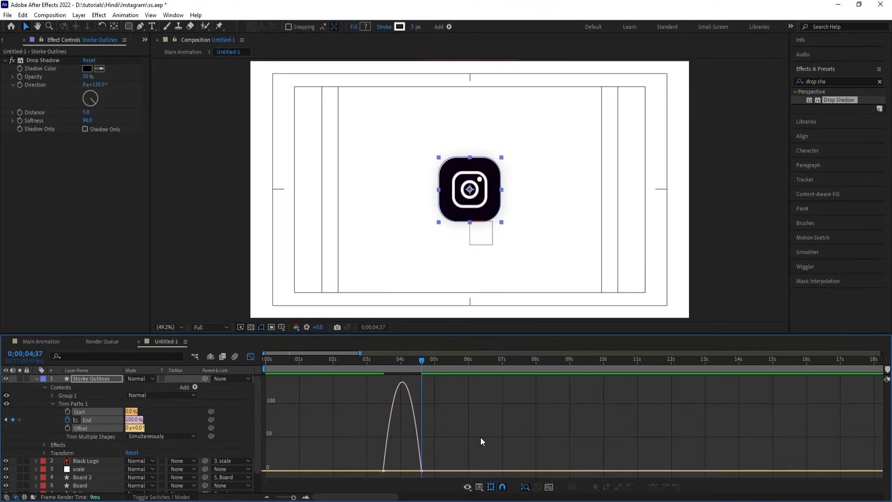
left_click_drag(480, 437, 329, 474)
key("=")
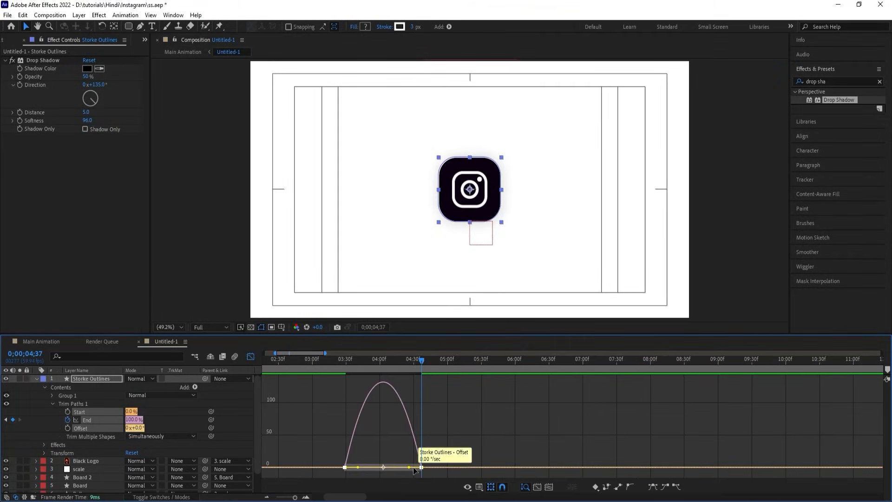
left_click_drag(409, 467, 367, 467)
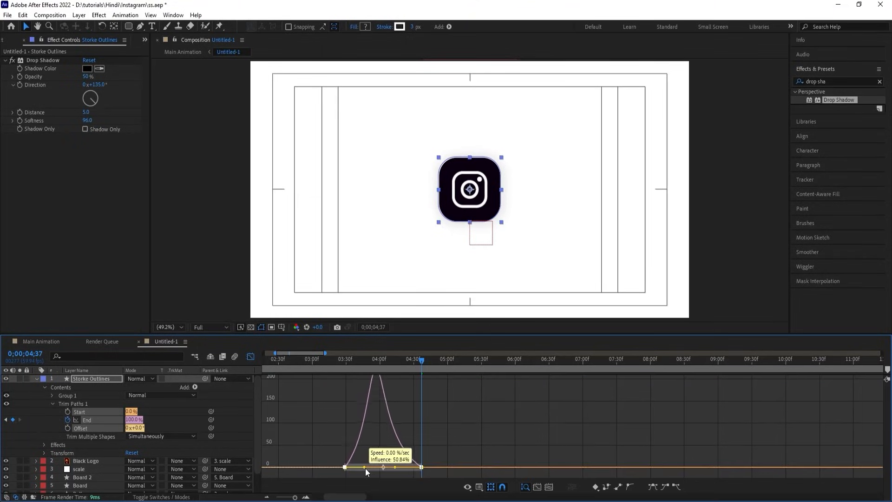
left_click(251, 357)
left_click(318, 359)
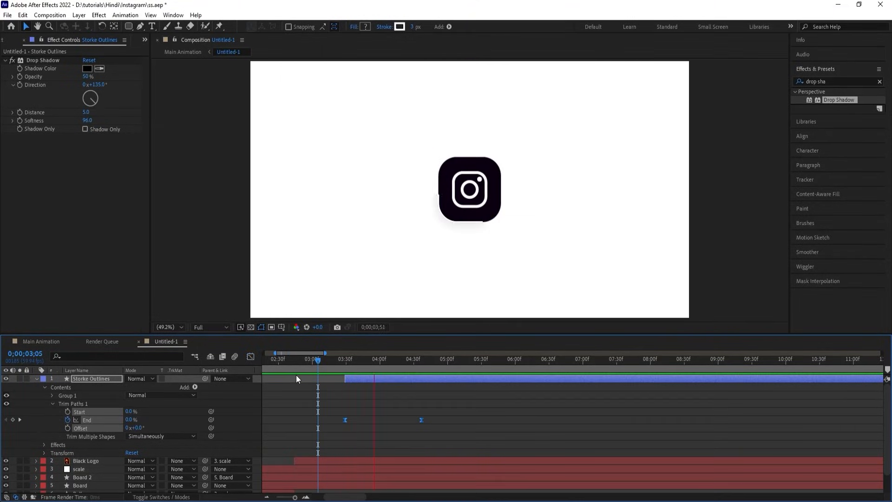
key("space")
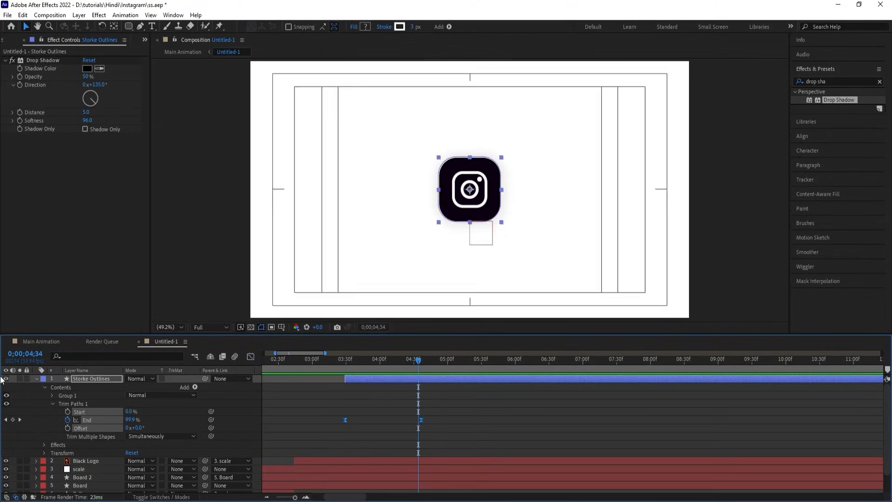
Collapse the Storke Outlines properties and preview the whole animation from the start
left_click(35, 378)
key("minus")
key("minus")
left_click_drag(310, 362, 246, 355)
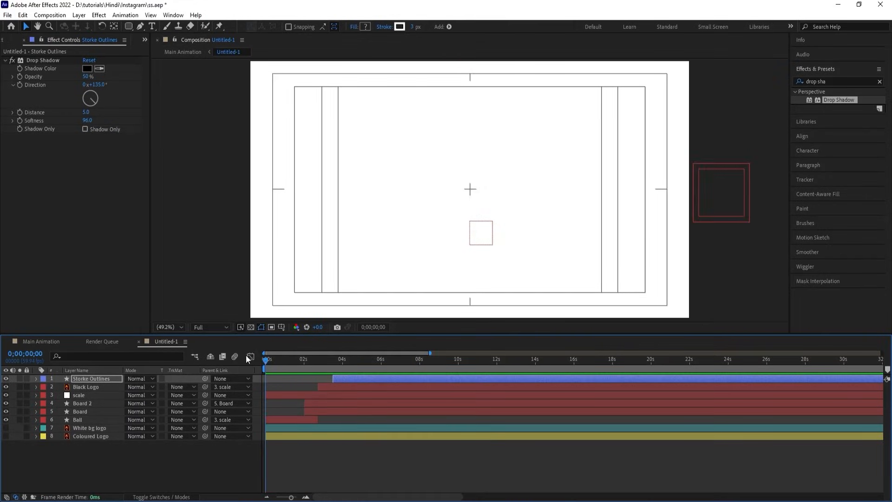
key("space")
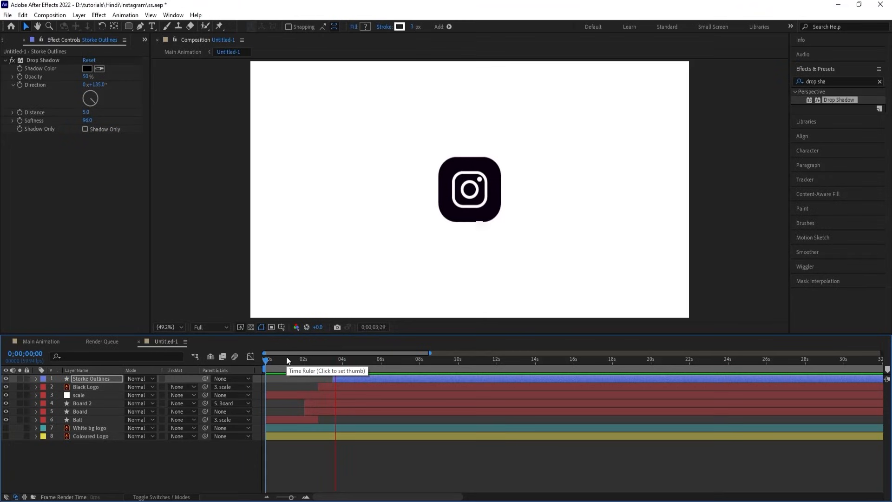
key("space")
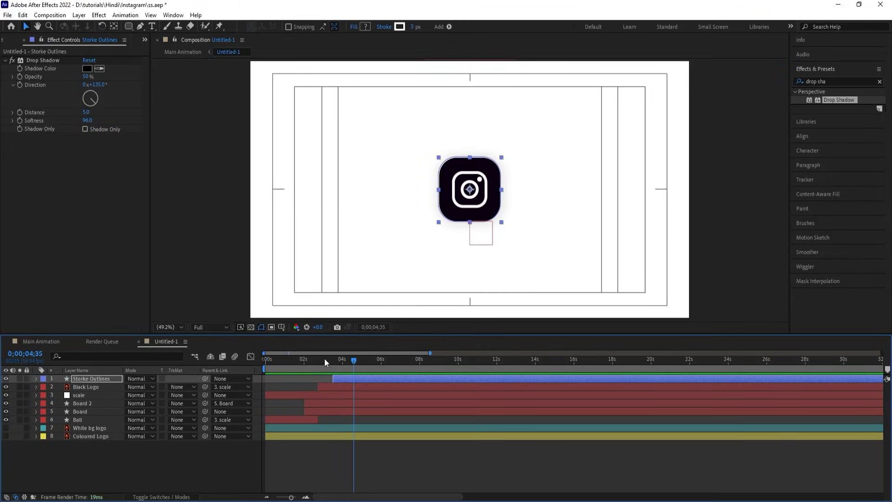
Show White bg logo, place it directly below Storke Outlines, trim its start to 0;00;04;35, and preview from the beginning
left_click(7, 428)
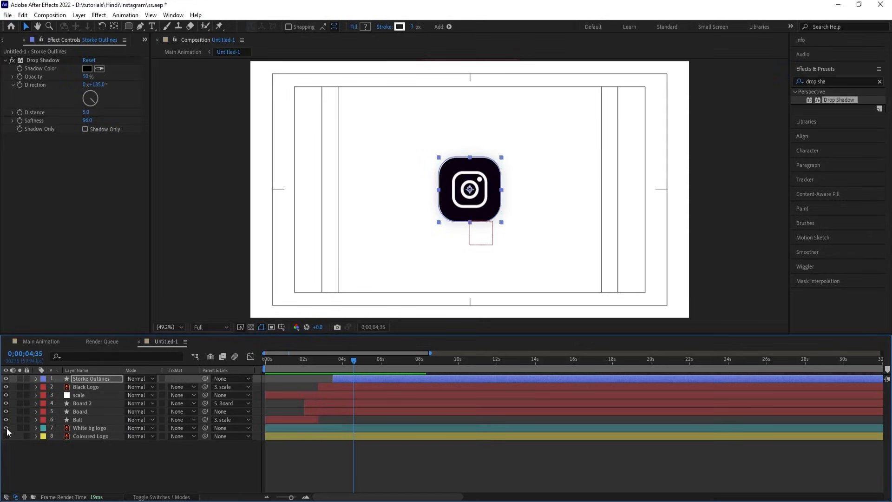
left_click_drag(94, 426, 98, 383)
key("alt+bracketleft")
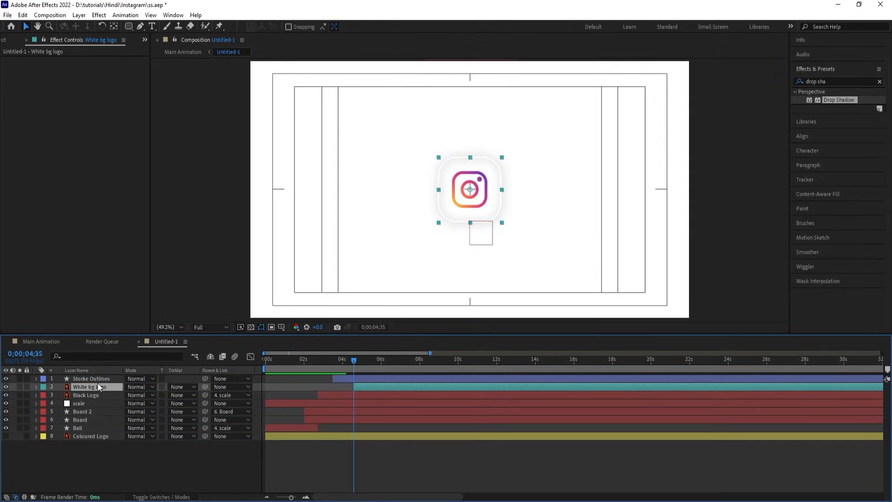
scroll(297, 367, "up", 2)
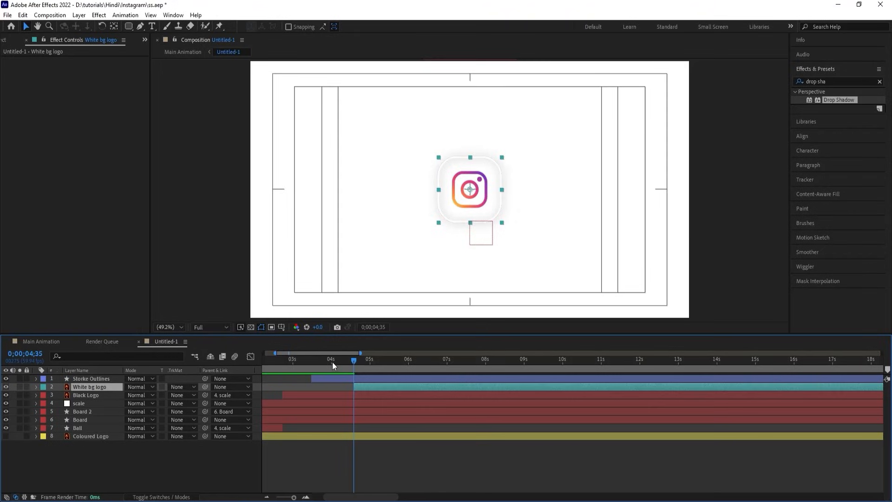
key("Home")
key("space")
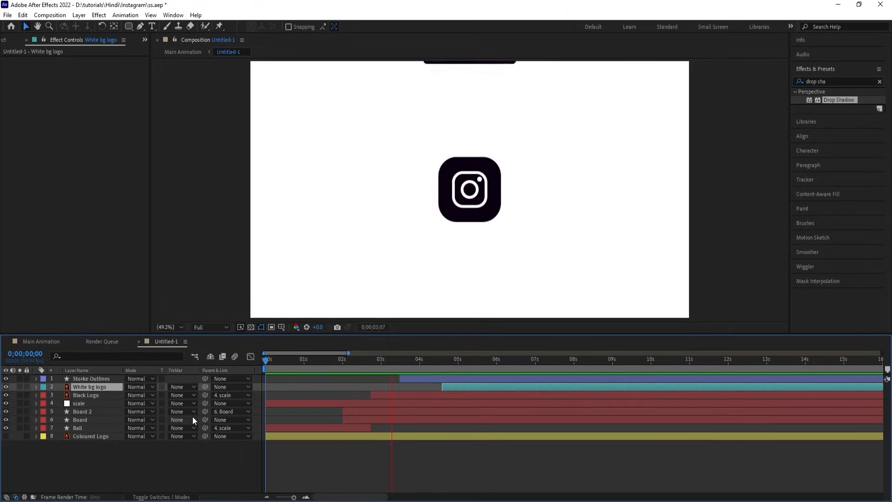
key("space")
Ease the Ball's Position and Rotation keyframes, reshape their speed curves for a fast start and long slow-down, and preview
left_click(80, 426)
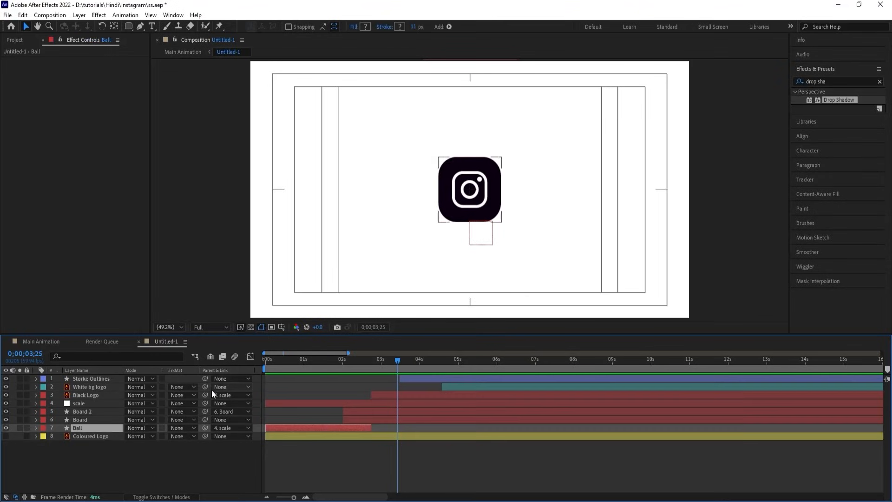
left_click(271, 361)
key("u")
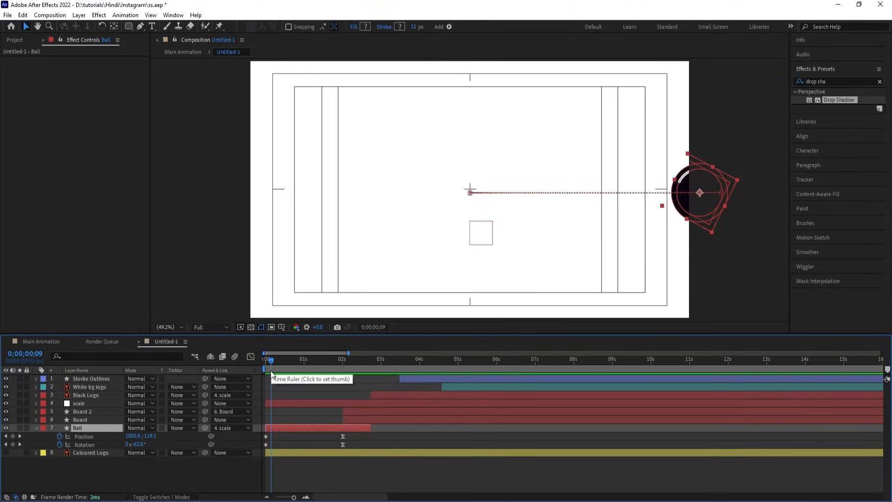
left_click_drag(347, 435, 263, 447)
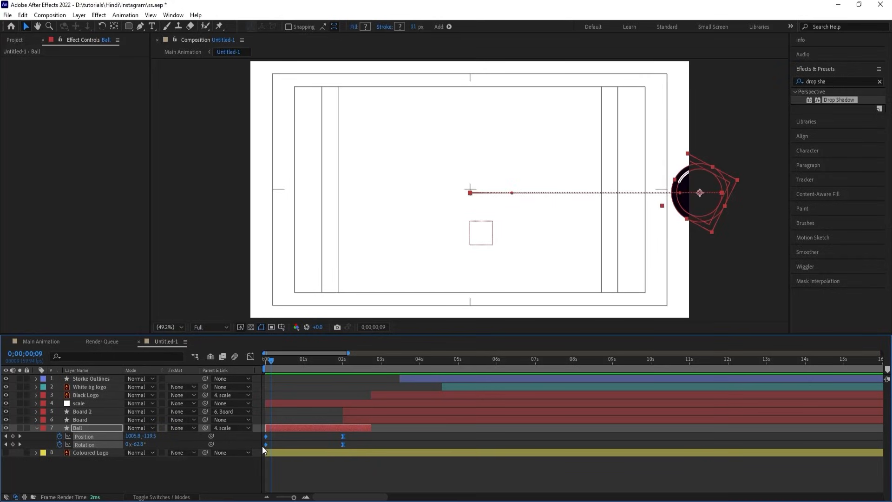
key("F9")
left_click(250, 356)
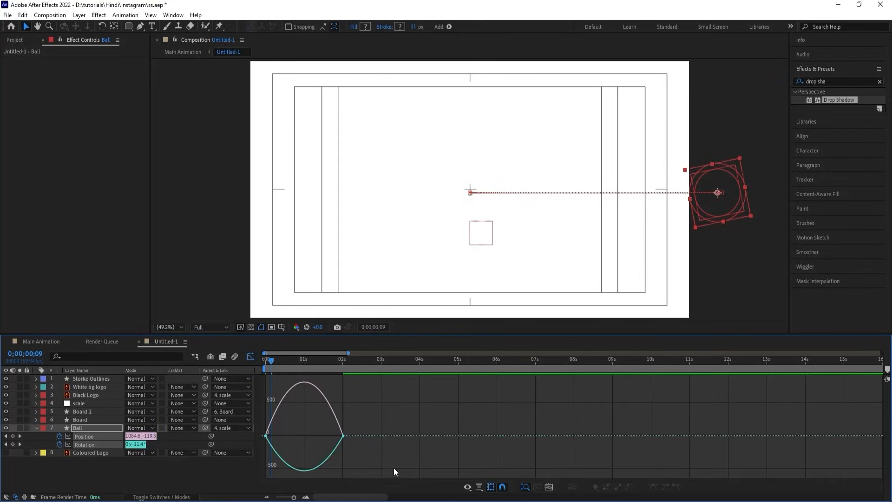
left_click_drag(330, 435, 305, 433)
key("space")
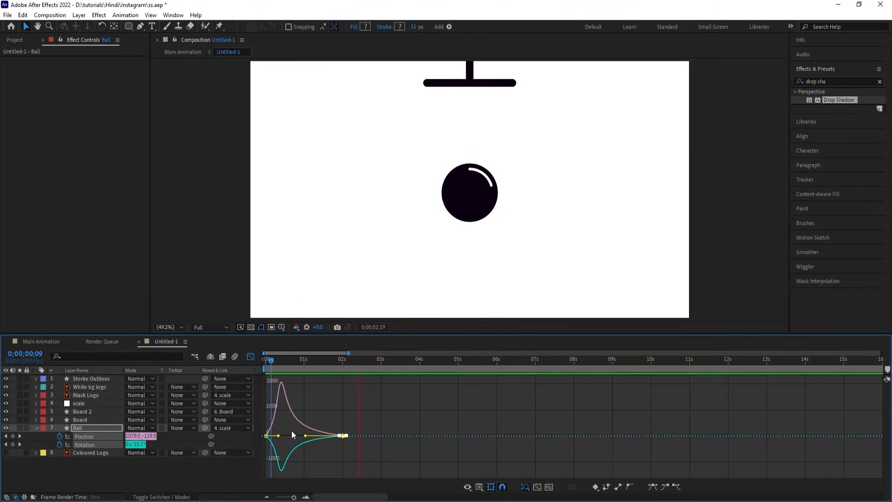
key("space")
left_click(251, 356)
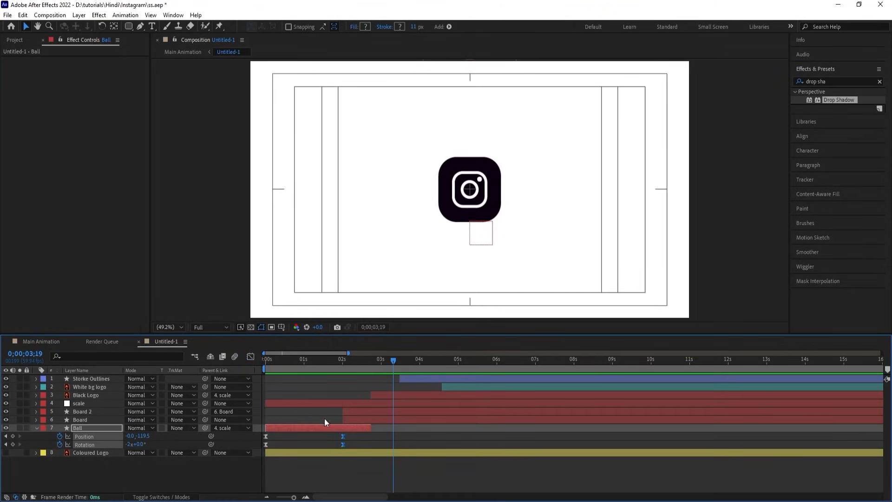
Delay the Ball's final Position and Rotation keyframes to the end of its layer bar and preview from the start
left_click_drag(342, 437, 355, 436)
left_click(316, 361)
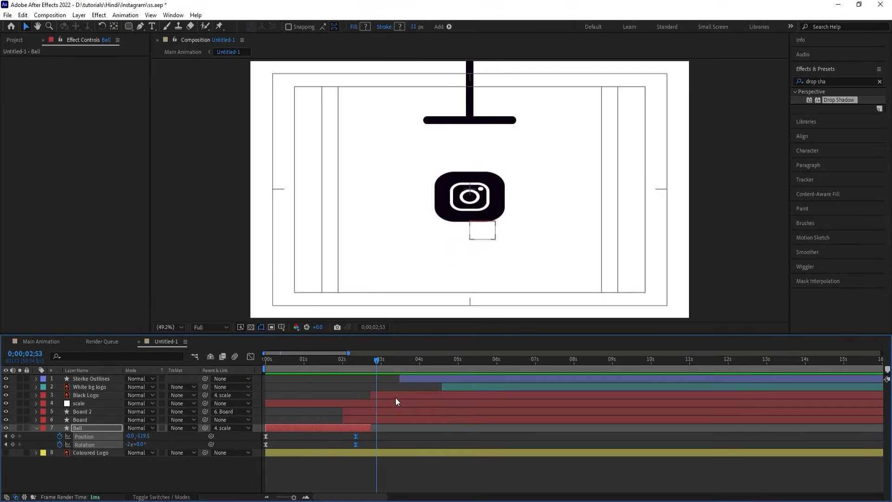
left_click_drag(369, 362, 365, 360)
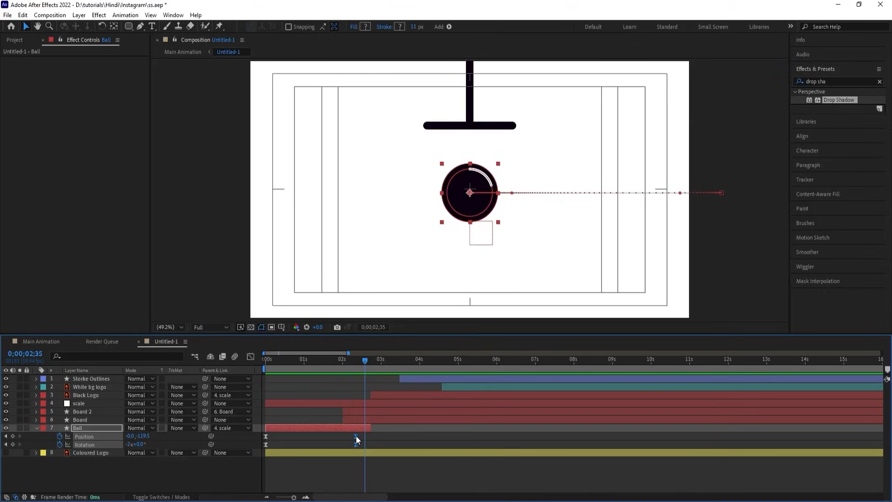
left_click_drag(356, 436, 370, 438)
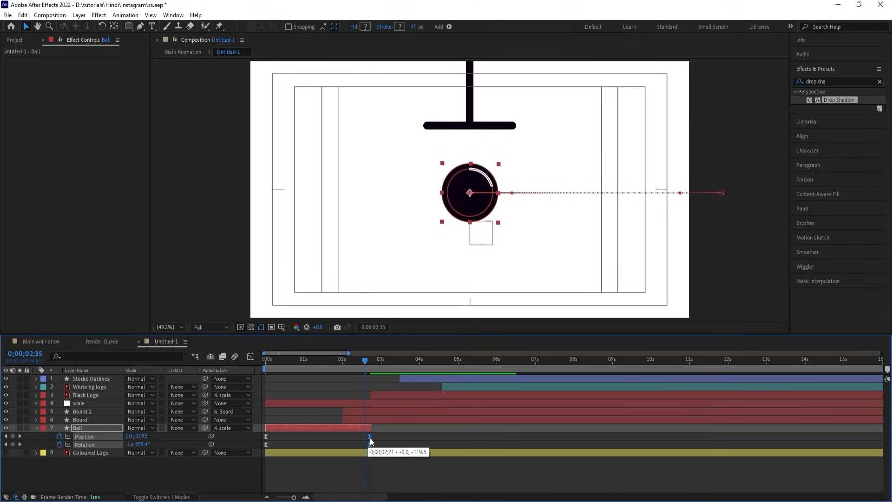
left_click(337, 362)
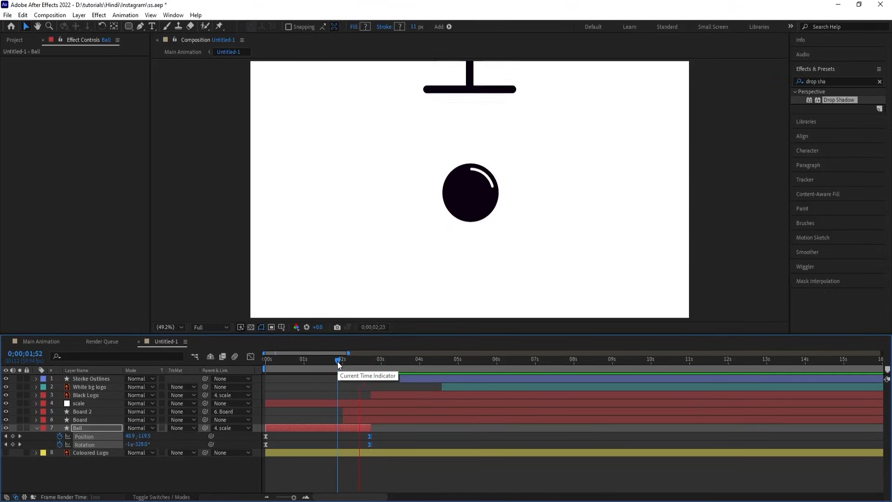
key("space")
left_click_drag(328, 361, 218, 365)
key("space")
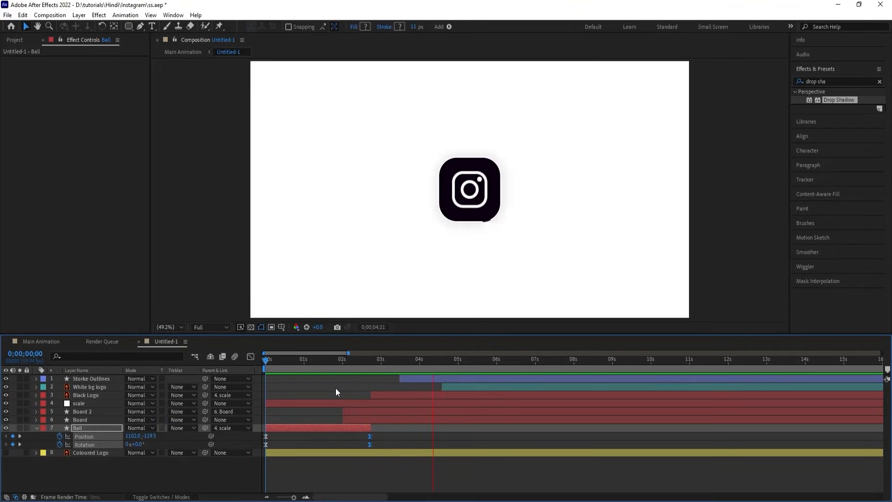
key("space")
Collapse the Ball's properties and move the current time to White bg logo's in point at 0;00;04;34
left_click(446, 387)
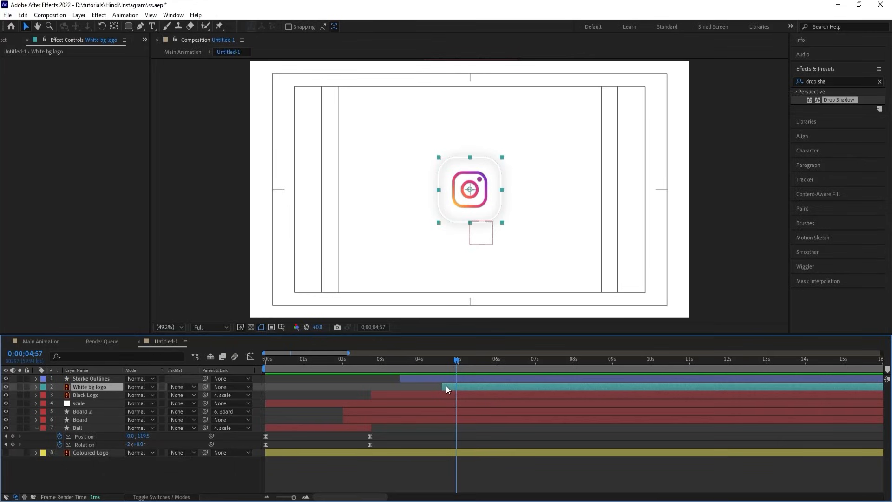
mouse_move(450, 363)
left_mouse_down()
mouse_move(426, 360)
mouse_move(465, 362)
mouse_move(443, 361)
left_mouse_up()
left_click(38, 429)
left_click(85, 461)
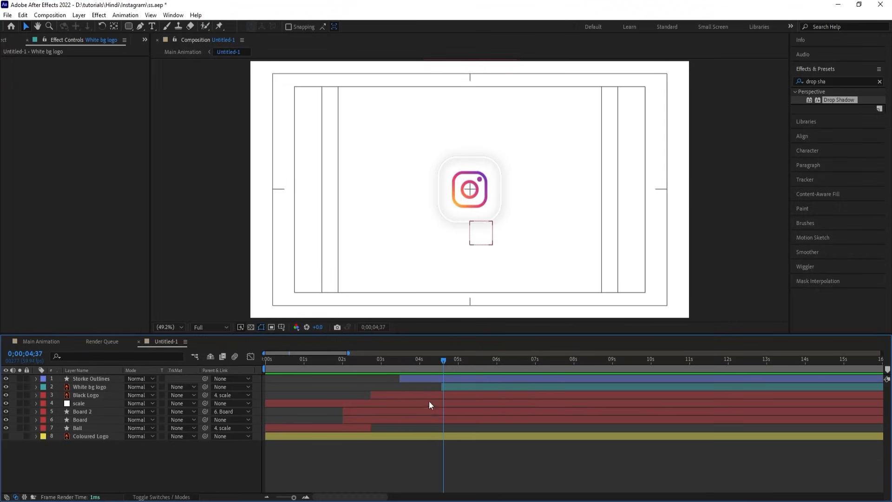
left_click(444, 390)
key("i")
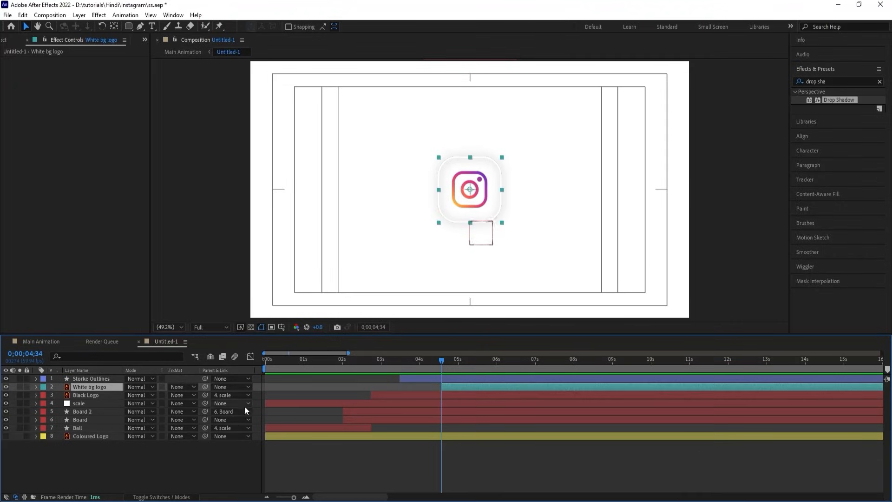
Draw a large dark filled rectangle over the logo as a new shape layer and rename the layer mask
left_click(152, 464)
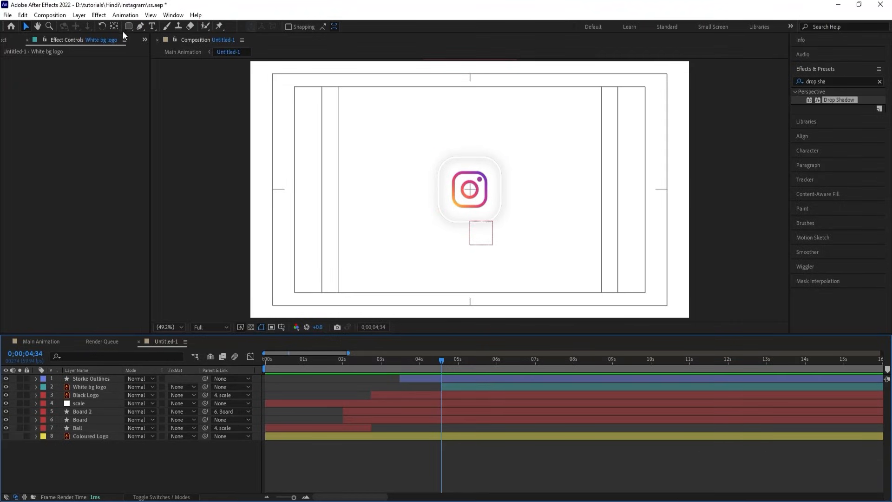
left_click_drag(125, 27, 151, 26)
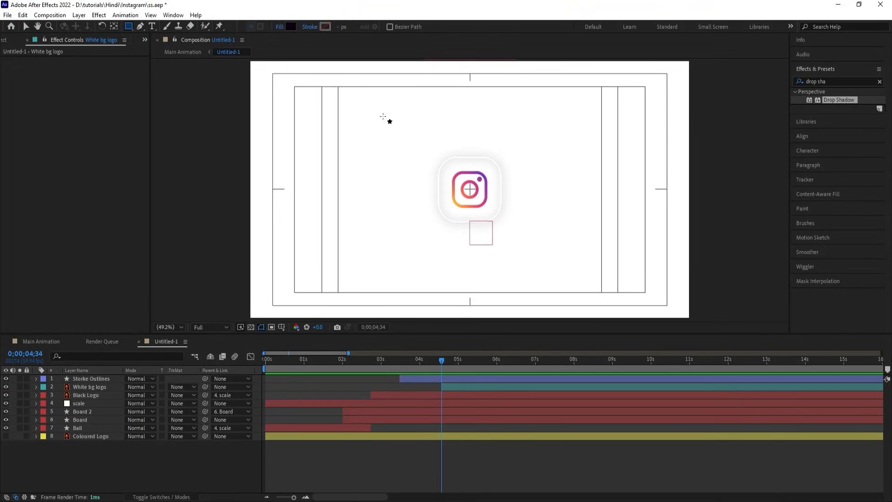
mouse_move(345, 112)
left_mouse_down()
mouse_move(557, 259)
mouse_move(598, 273)
left_mouse_up()
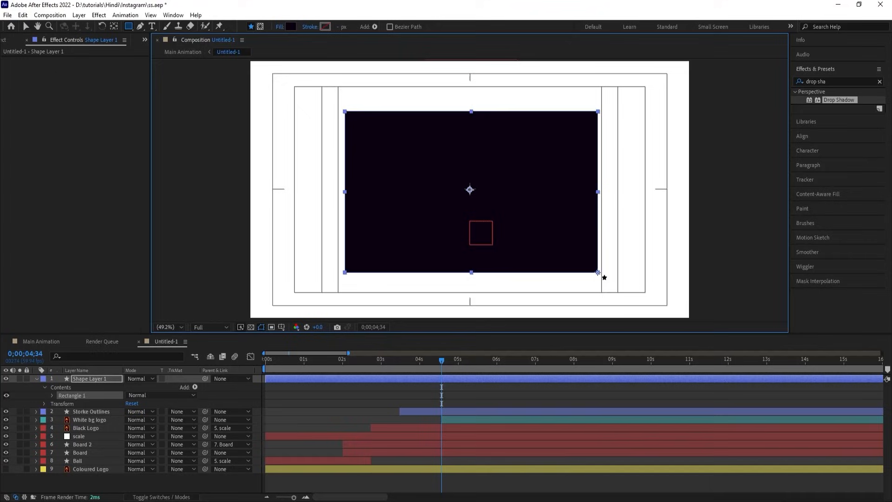
left_click(339, 383)
key("Return")
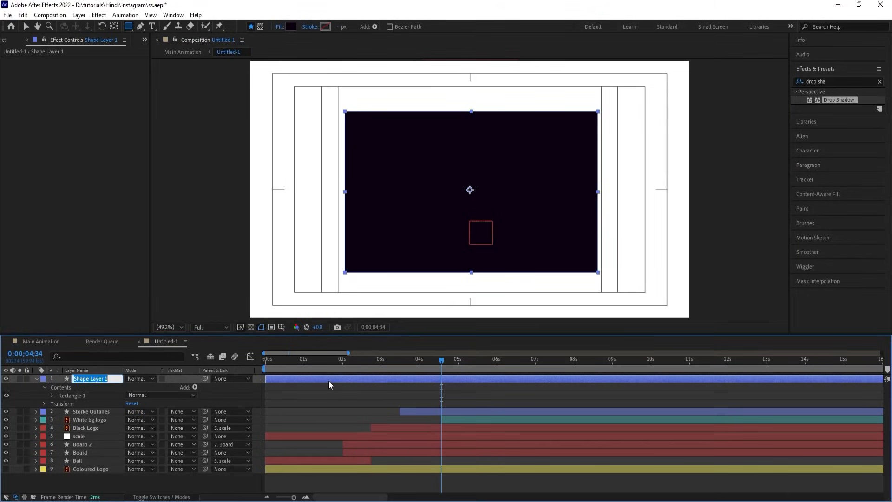
type("mask")
key("Return")
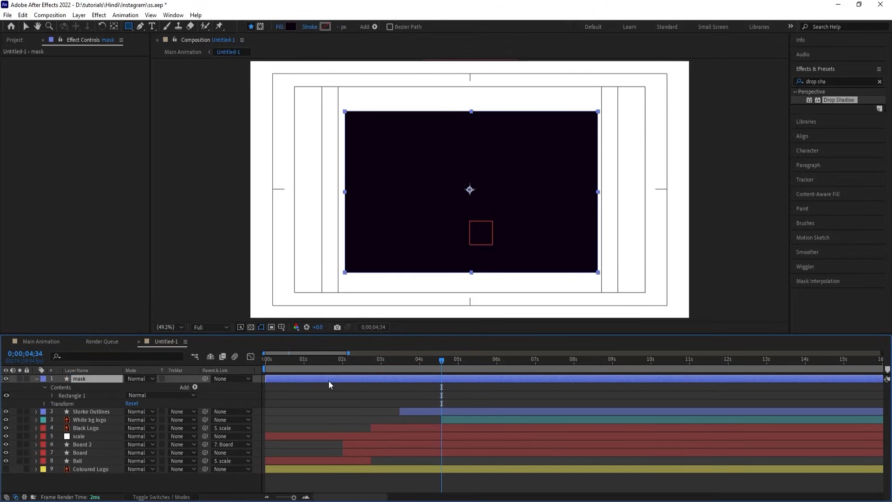
Move the mask layer directly above White bg logo and give it the matching Cyan label colour
left_click(36, 379)
left_click(44, 378)
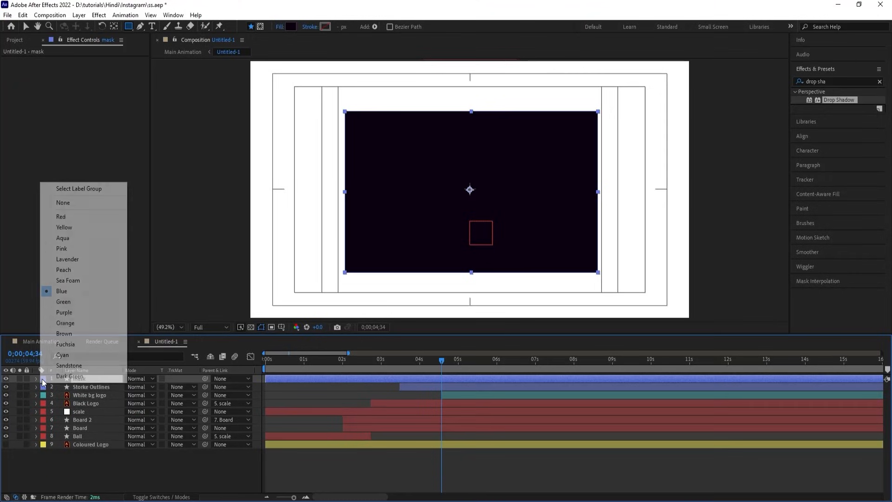
left_click(77, 301)
left_click_drag(68, 383, 85, 399)
left_click(43, 395)
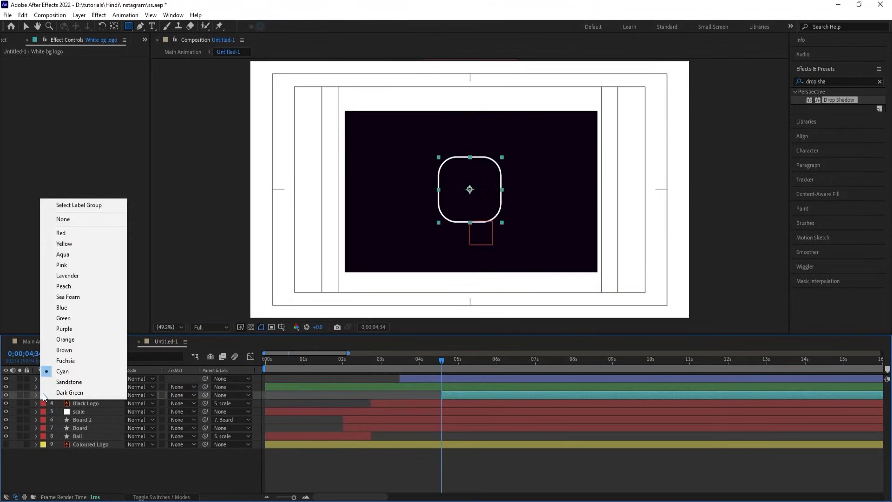
left_click(171, 379)
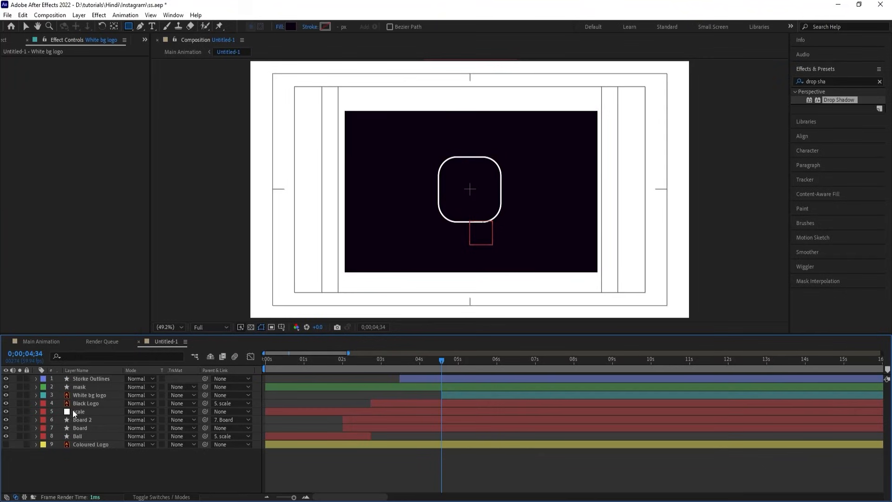
left_click(43, 387)
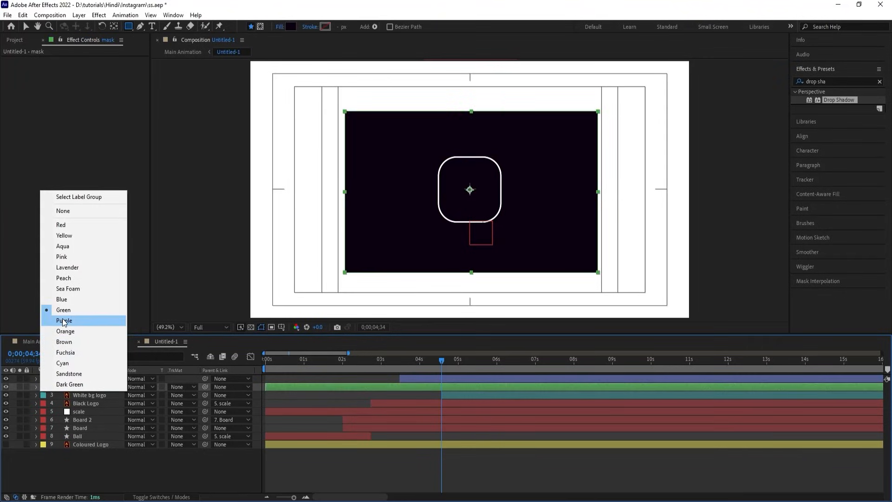
left_click(63, 363)
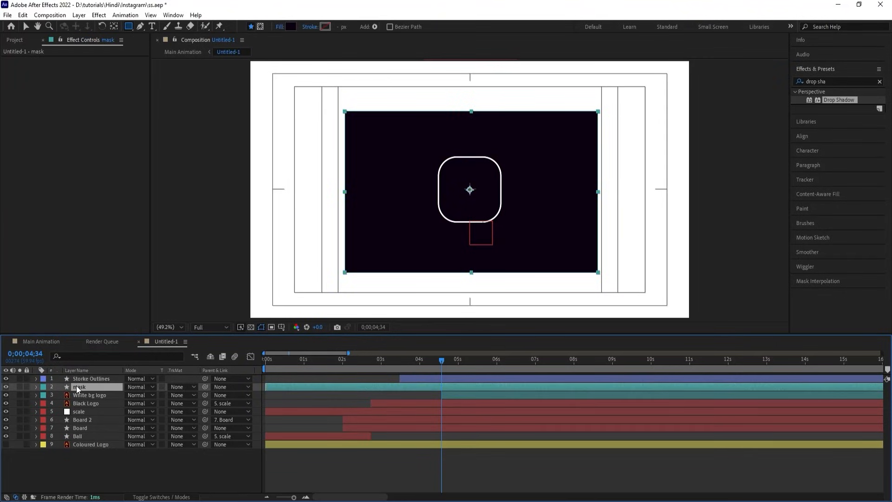
Trim the mask layer's start to 0;00;04;34 and apply the Wave Warp effect to it
key("alt+bracketleft")
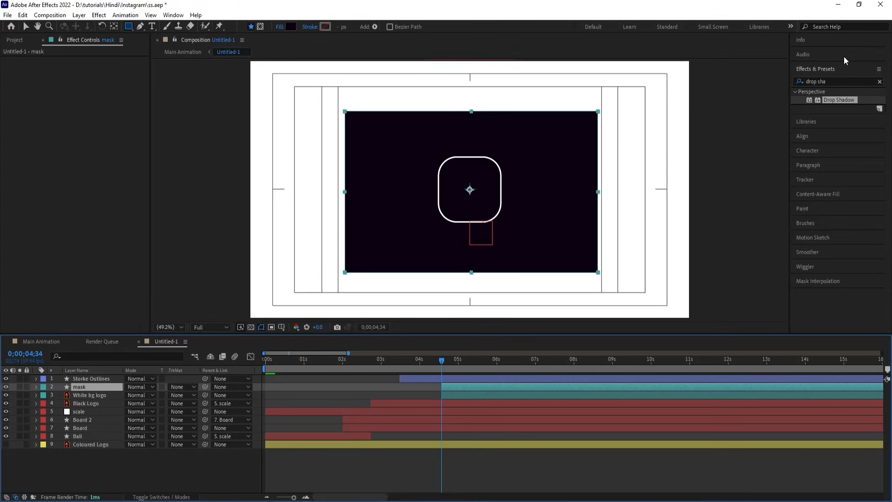
left_click(828, 82)
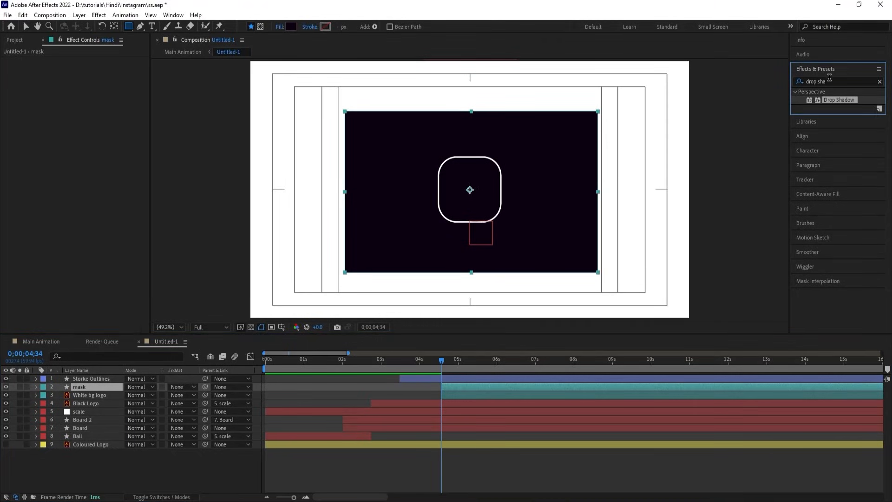
key("ctrl+a")
type("wav")
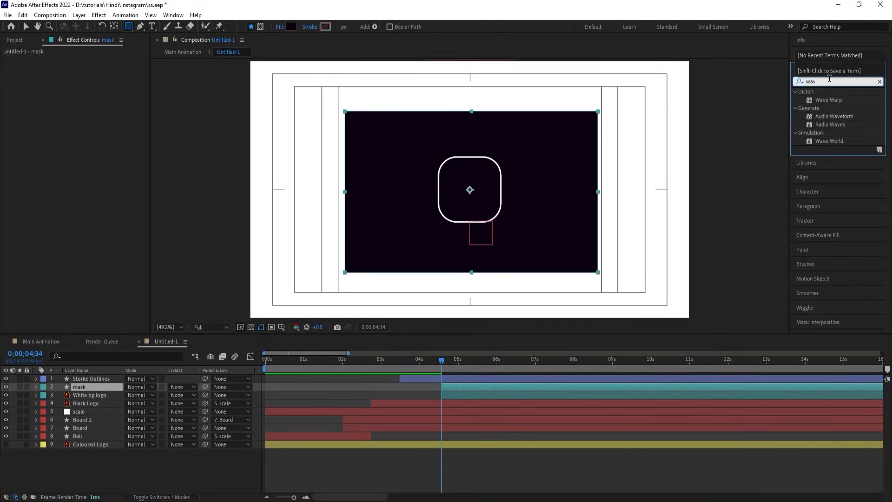
double_click(829, 100)
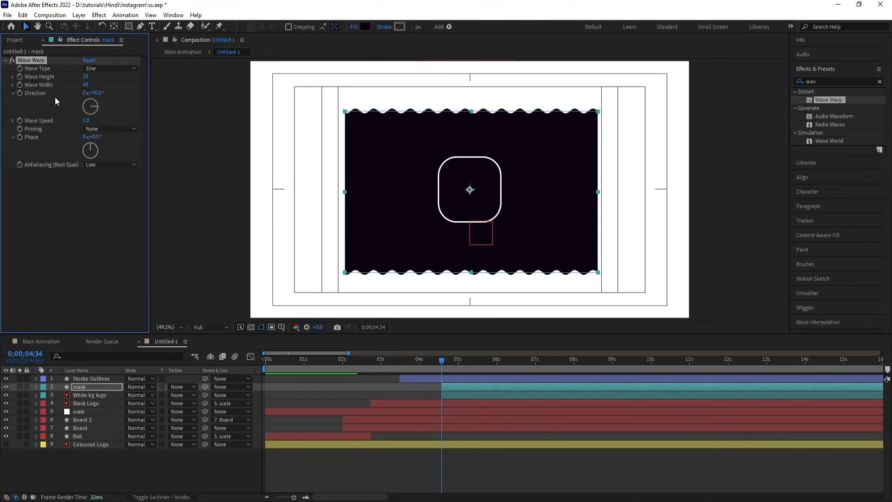
Set the mask's Wave Warp to Wave Width 156 and Wave Height 17, and apply the Turbulent Displace effect to it
left_click_drag(84, 84, 507, 73)
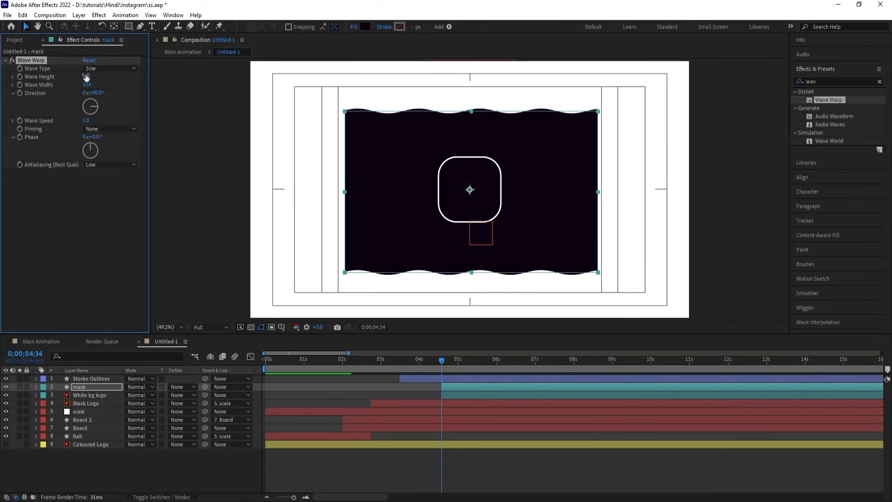
left_click_drag(85, 77, 435, 100)
left_click(821, 82)
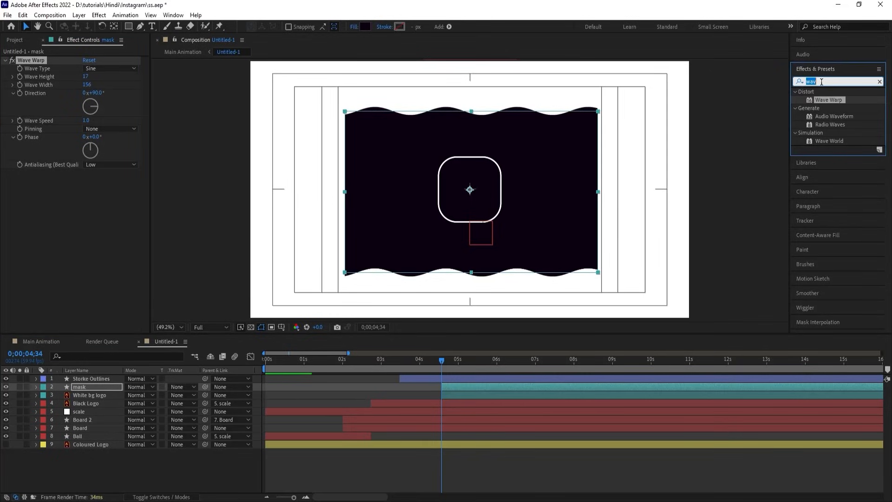
type("tur")
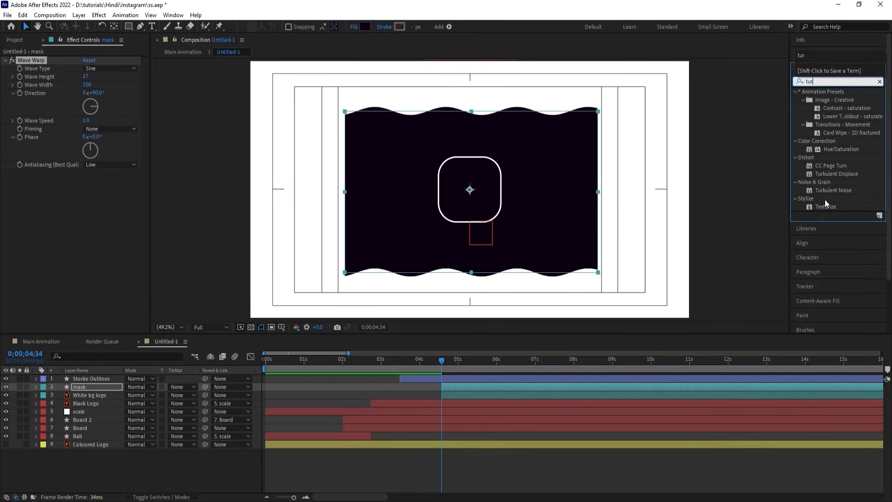
double_click(832, 174)
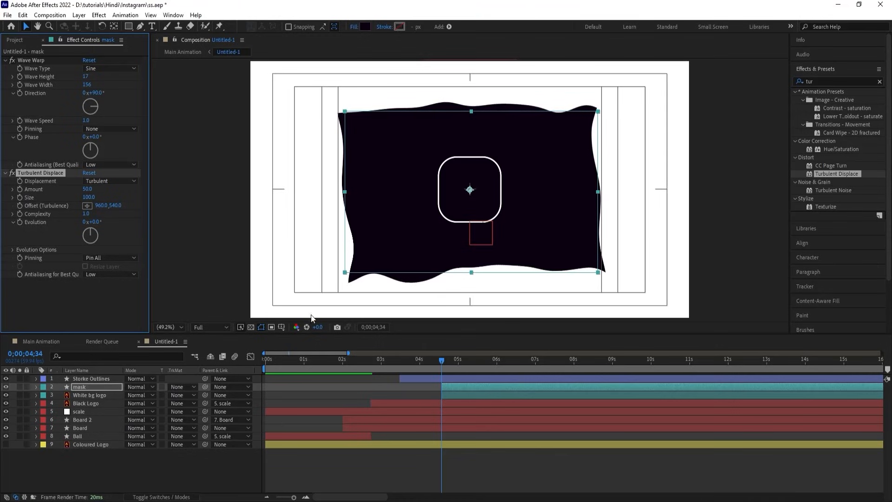
Move the mask down below the logo and set White bg logo's track matte to Alpha Matte "mask"
left_click_drag(545, 202, 558, 290)
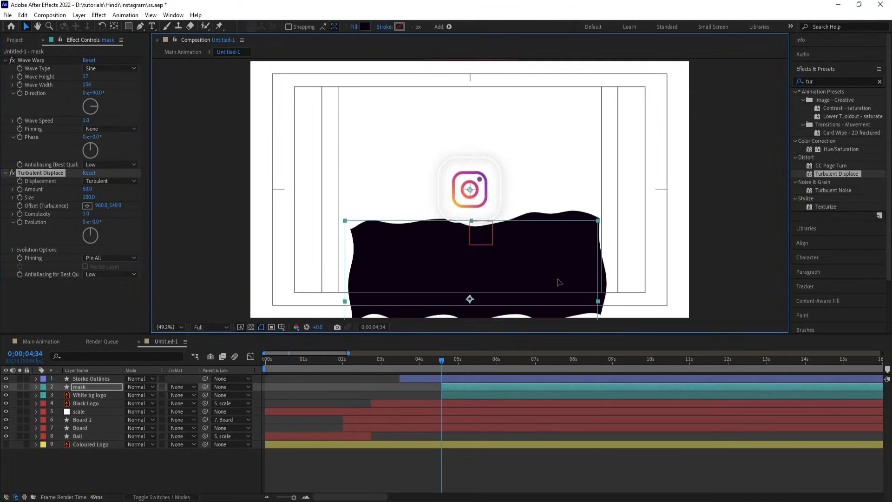
left_click(75, 395)
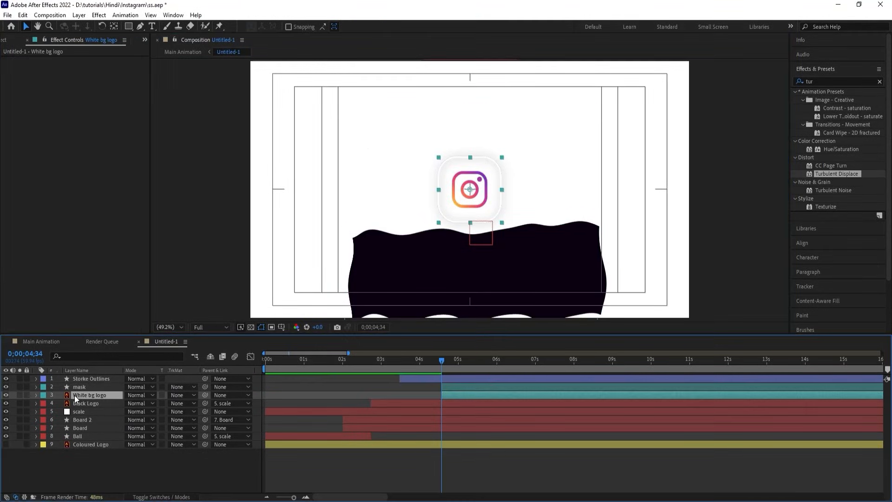
left_click(180, 396)
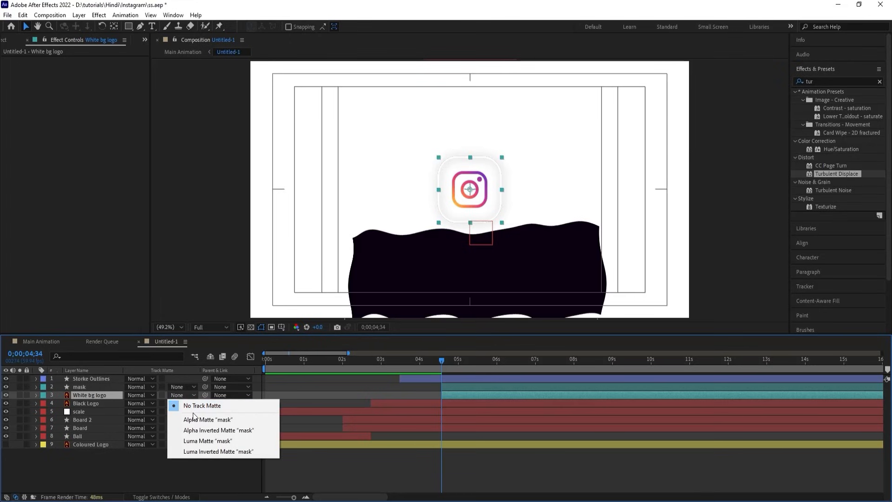
left_click(193, 419)
Keyframe the mask's Position from 0;00;04;34, rising to cover the logo about two seconds further on, and preview the reveal
left_click(106, 389)
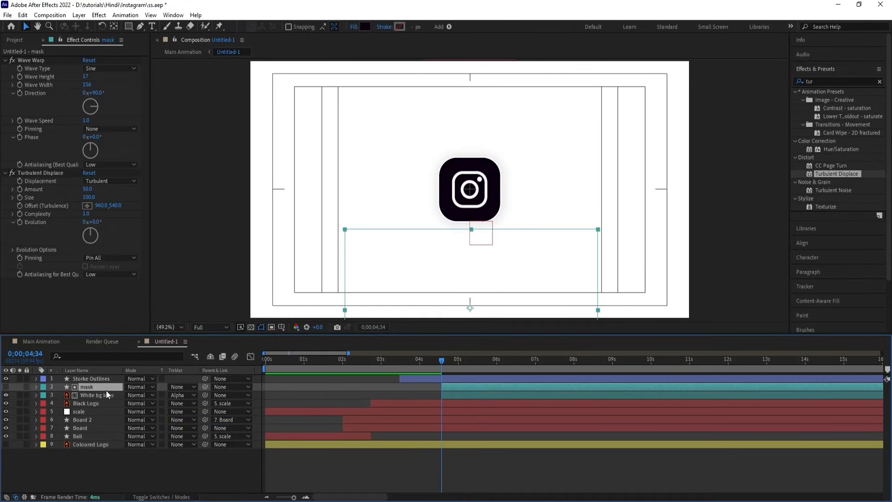
key("p")
left_click(61, 394)
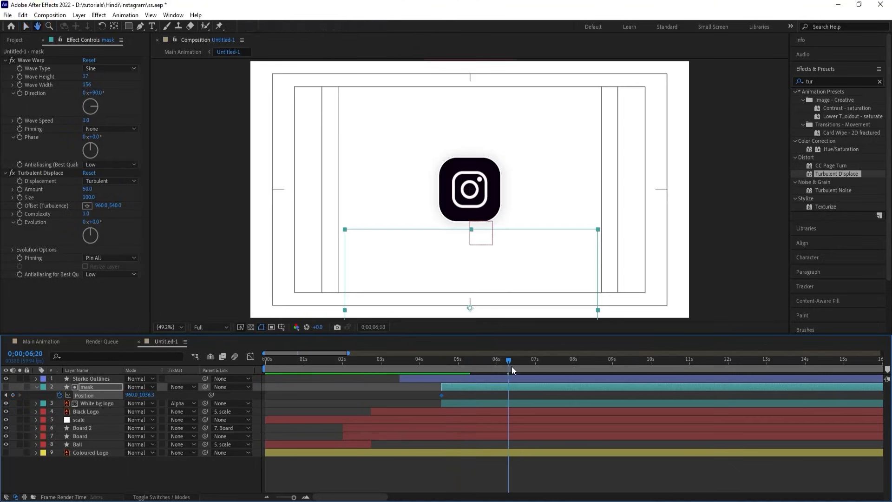
left_click_drag(442, 360, 521, 367)
left_click_drag(523, 306, 525, 207)
left_click(440, 361)
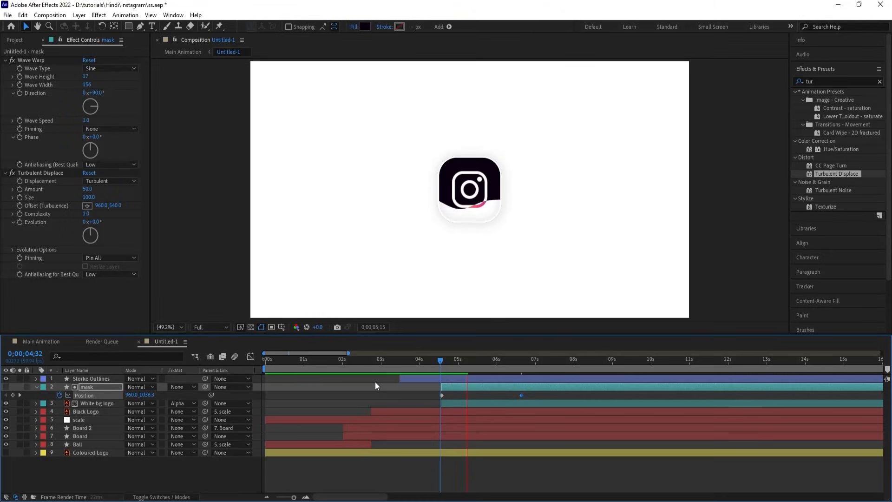
key("space")
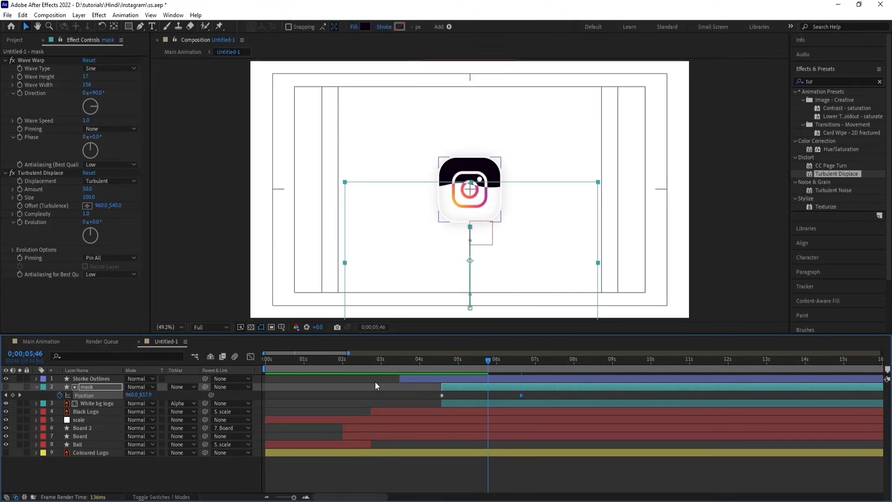
Collapse the layers' keyframed properties, duplicate Coloured Logo and place the copy directly below White bg logo
left_click(448, 394)
key("u")
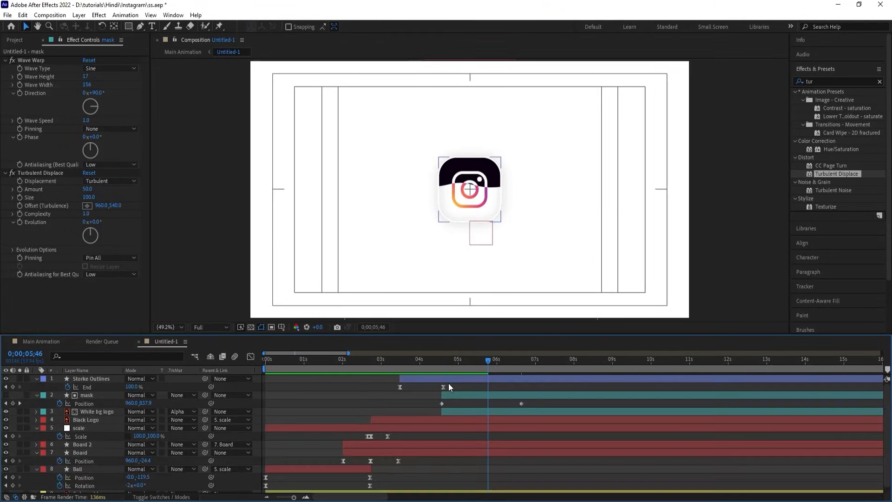
key("u")
left_click(85, 442)
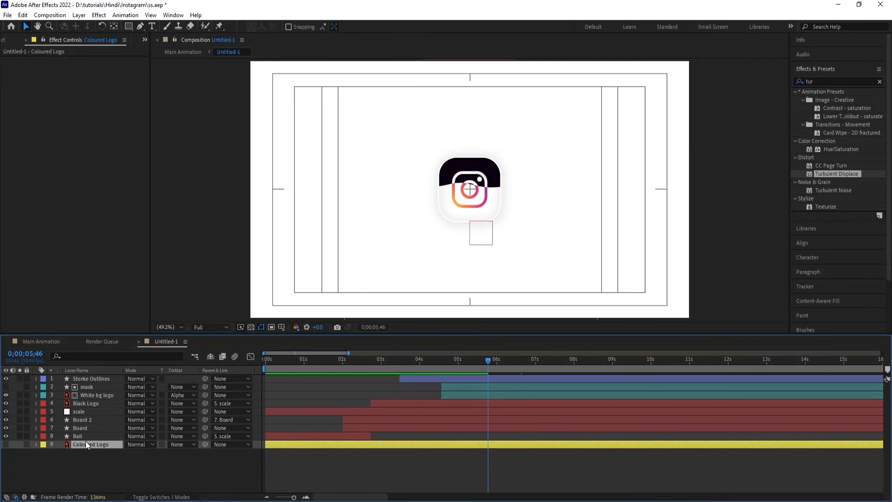
key("ctrl+d")
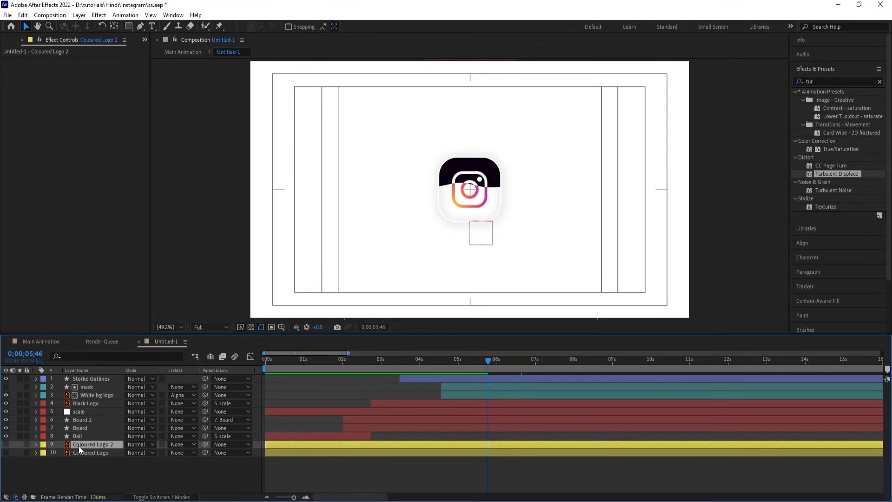
left_click_drag(79, 445, 66, 400)
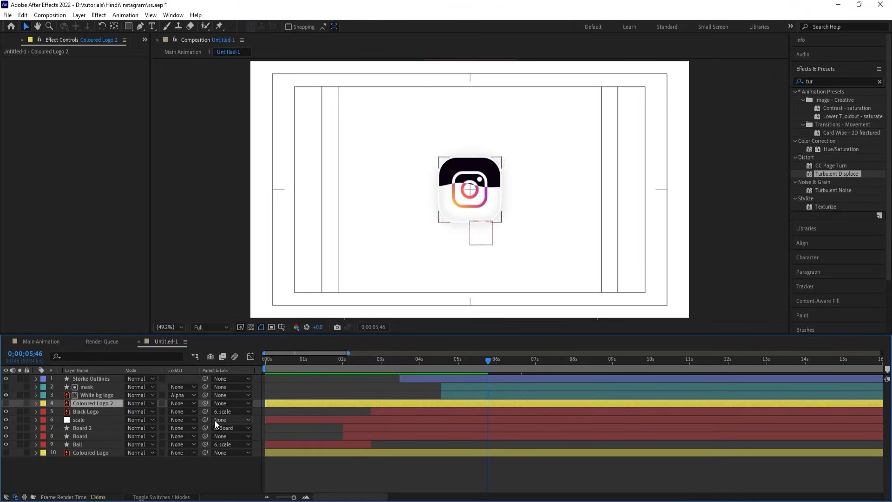
Give Coloured Logo 2 the Cyan label, turn on its visibility and trim its start to 0;00;04;34
left_click(42, 405)
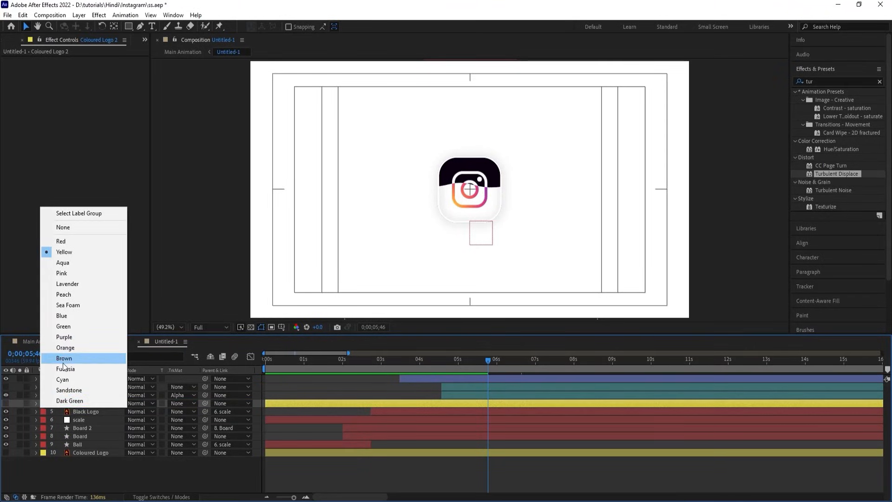
left_click(63, 379)
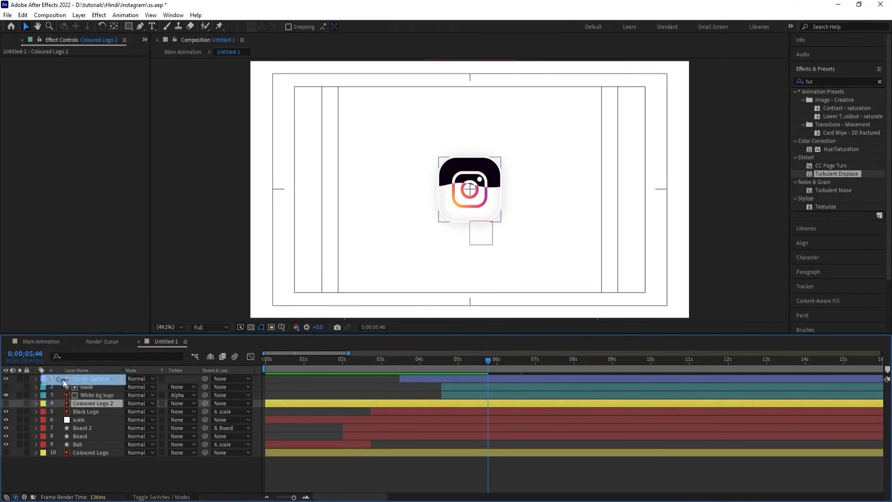
left_click(7, 402)
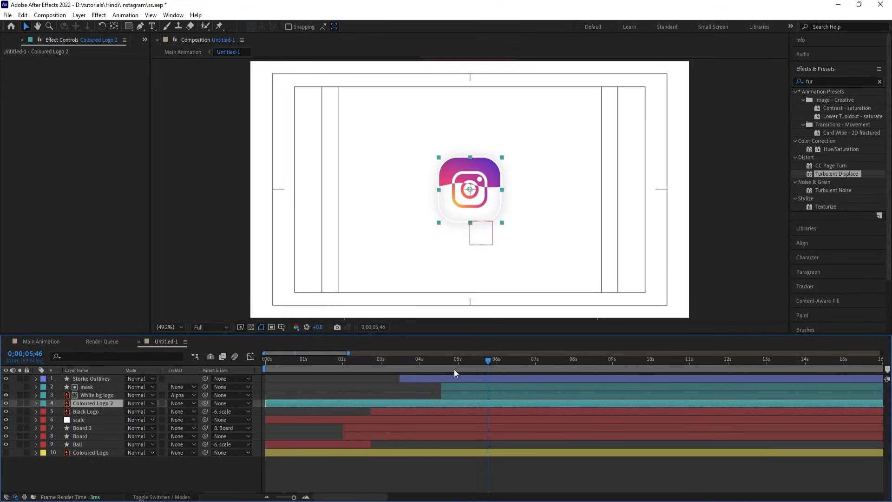
left_click_drag(445, 358, 442, 359)
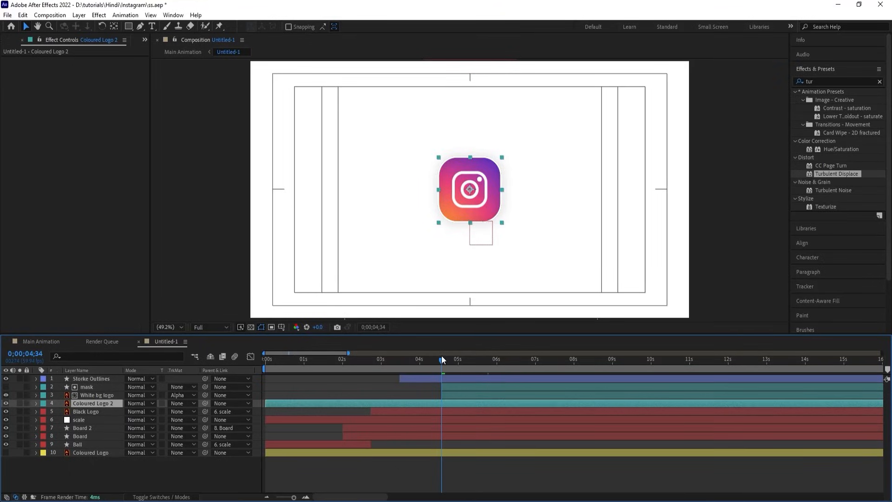
key("alt+bracketleft")
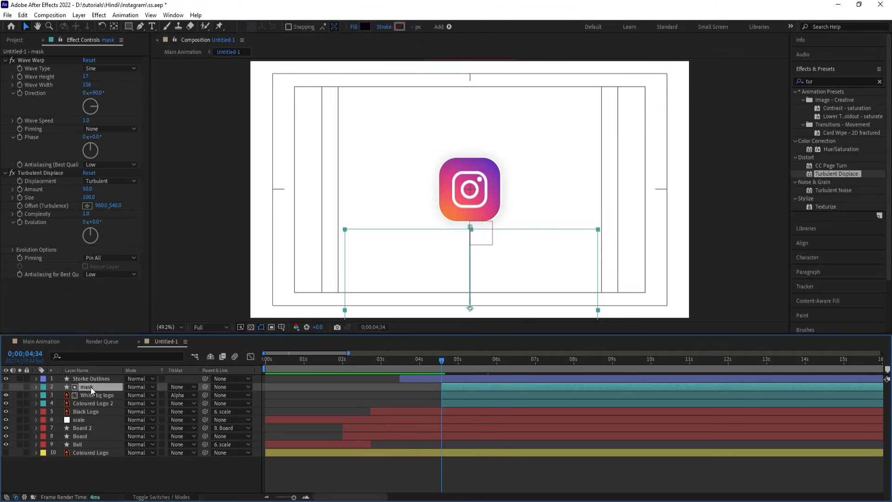
Duplicate the mask layer directly above Coloured Logo 2 and set that logo's track matte to Alpha Matte "mask 2"
key("ctrl+d")
left_click_drag(92, 386, 99, 408)
left_click(80, 411)
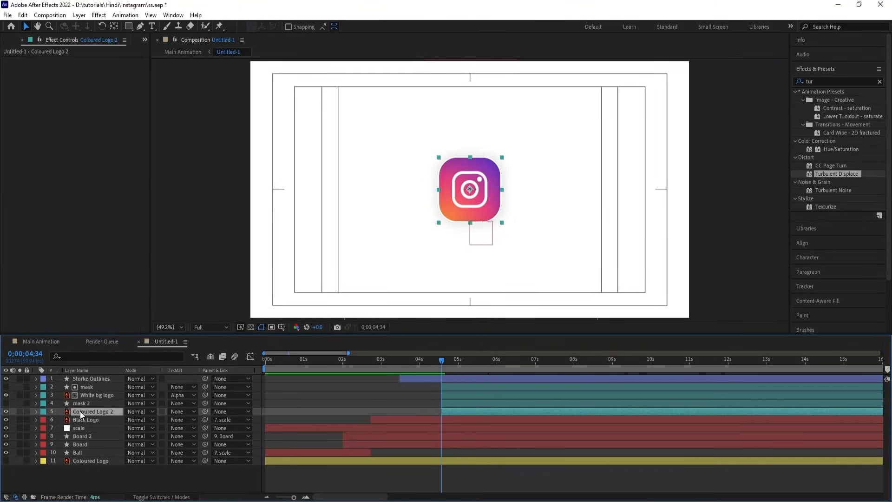
left_click(188, 412)
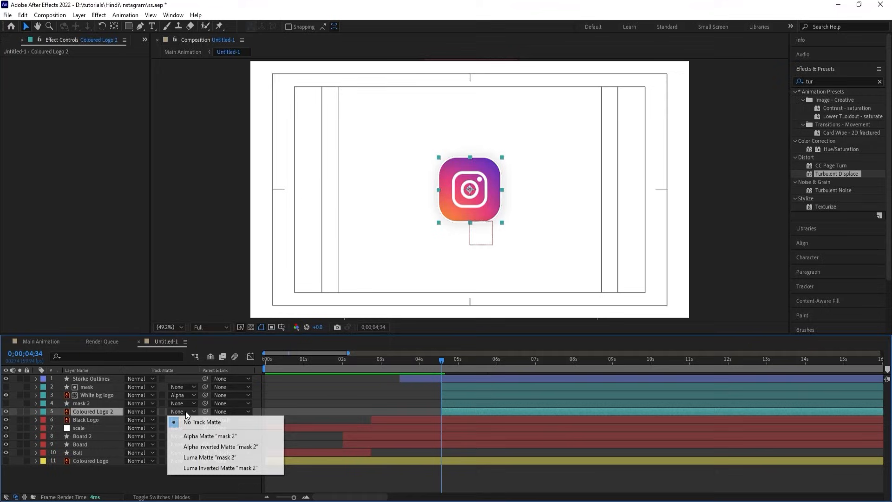
left_click(191, 434)
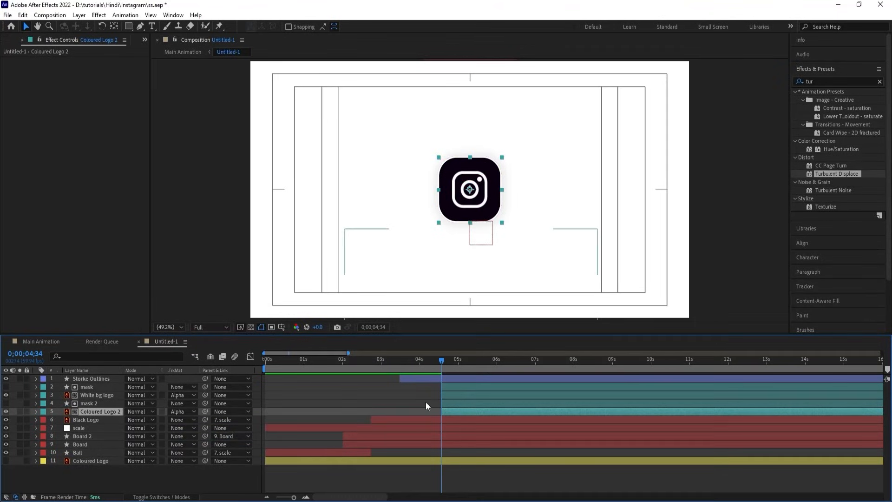
Shift the mask and White bg logo layers together to start a few frames after Coloured Logo 2, and preview the staggered reveal
left_click(84, 395)
left_click(86, 386, "ctrl")
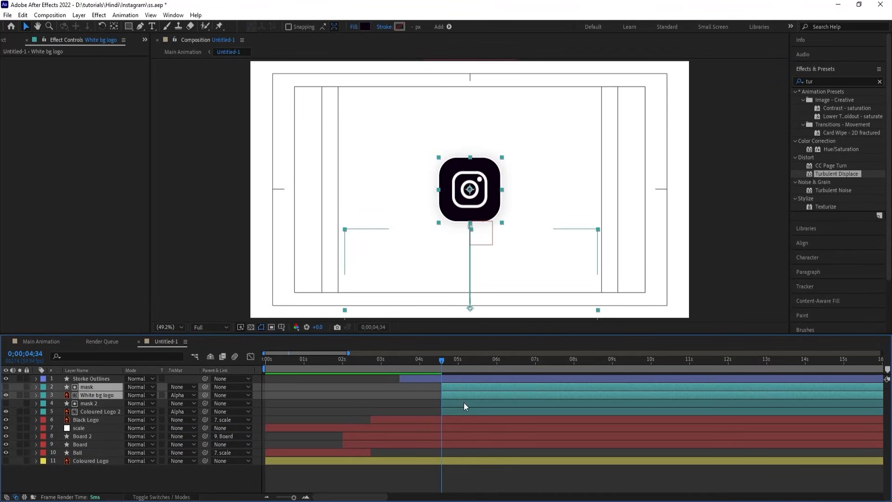
key("equal")
left_click_drag(457, 398, 467, 397)
key("space")
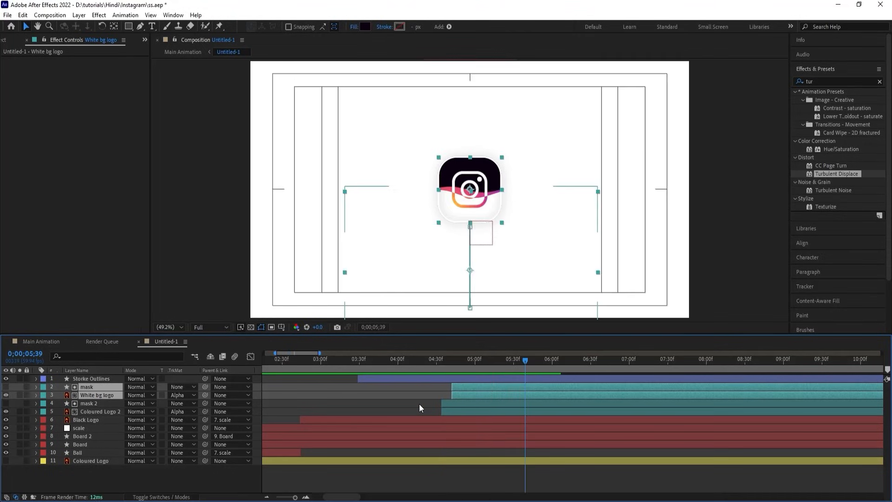
Set mask 2's Turbulent Displace Evolution to 93° and preview the different wave shape
left_click(418, 402)
left_click(450, 403)
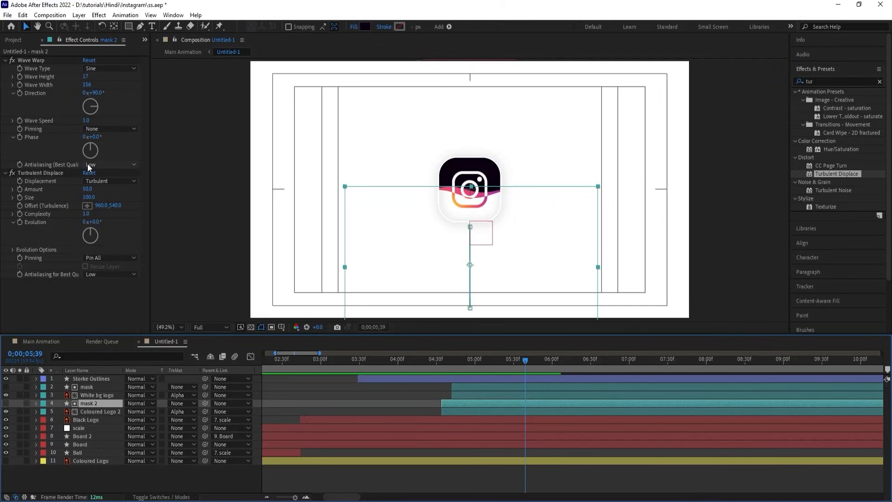
left_click_drag(93, 237, 119, 237)
key("space")
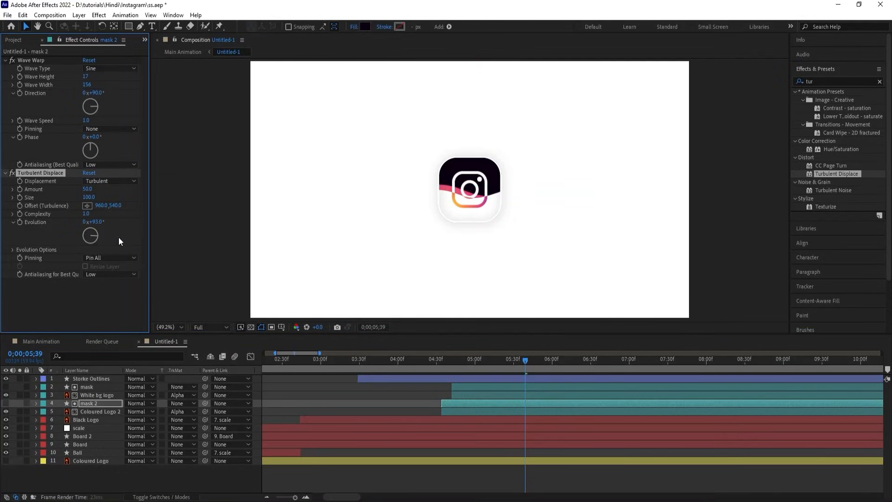
key("space")
Shift the mask and White bg logo layers later again to start at about 0;00;04;52, and play from 0;00;04;14
left_click(449, 387)
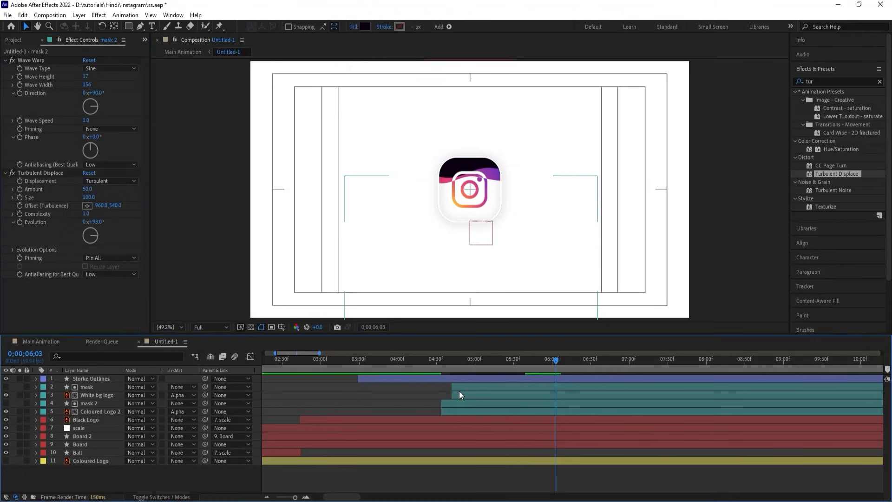
left_click(456, 388)
left_click(458, 396, "ctrl")
left_click_drag(456, 386, 463, 381)
left_click(416, 361)
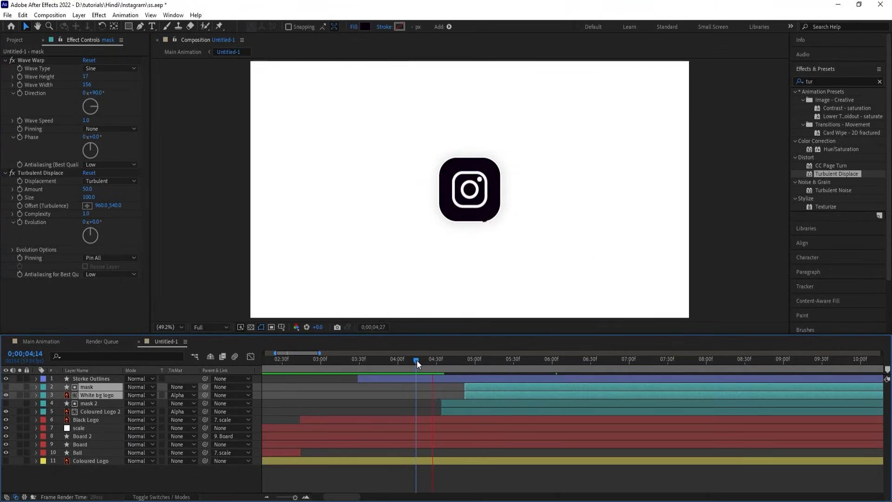